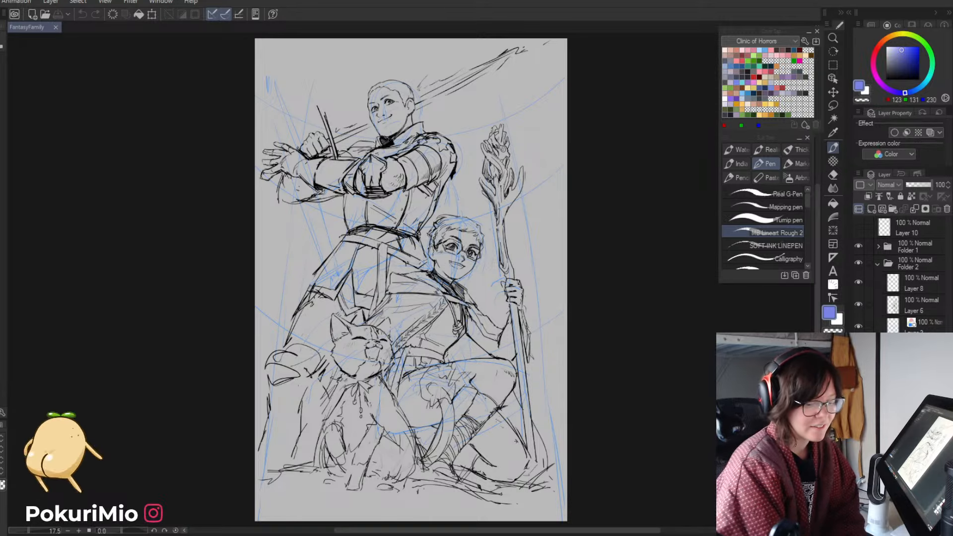
{"action": "left_click", "coordinate": [611, 494]}
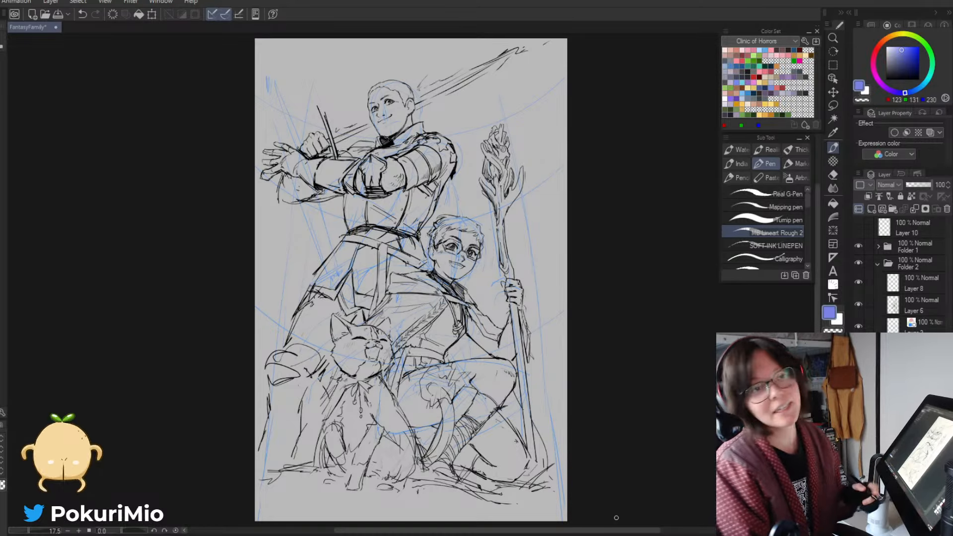
{"action": "scroll", "coordinate": [572, 484], "scroll_direction": "down", "scroll_amount": 3}
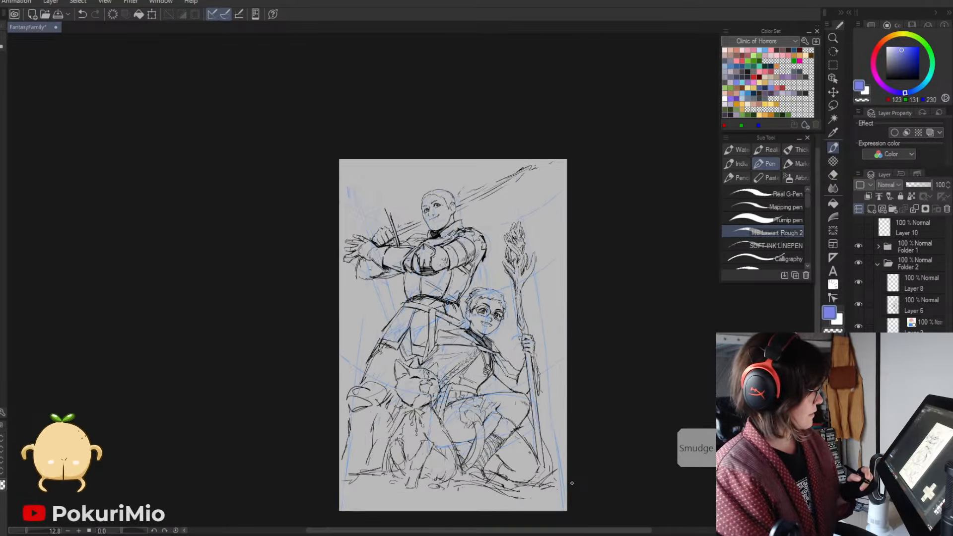
{"action": "scroll", "coordinate": [571, 484], "scroll_direction": "up", "scroll_amount": 2}
{"action": "scroll", "coordinate": [572, 484], "scroll_direction": "down", "scroll_amount": 6}
{"action": "scroll", "coordinate": [572, 484], "scroll_direction": "up", "scroll_amount": 5}
{"action": "scroll", "coordinate": [572, 483], "scroll_direction": "up", "scroll_amount": 2}
{"action": "key", "text": "asciicircum"}
{"action": "key", "text": "asciicircum"}
{"action": "key", "text": "asciicircum"}
{"action": "key", "text": "asciicircum"}
{"action": "key", "text": "asciicircum"}
{"action": "key", "text": "asciicircum"}
{"action": "key", "text": "asciicircum"}
{"action": "key", "text": "asciicircum"}
{"action": "key", "text": "asciicircum"}
{"action": "key", "text": "asciicircum"}
{"action": "key", "text": "asciicircum"}
{"action": "key", "text": "asciicircum"}
{"action": "key", "text": "asciicircum"}
{"action": "key", "text": "asciicircum"}
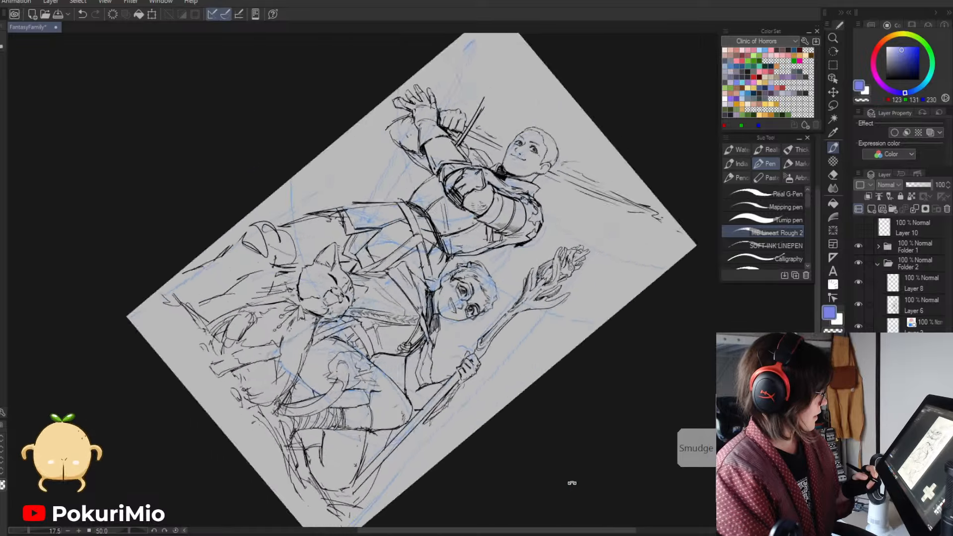
{"action": "key", "text": "minus"}
{"action": "key", "text": "minus"}
{"action": "key", "text": "minus"}
{"action": "key", "text": "minus"}
{"action": "key", "text": "minus"}
{"action": "key", "text": "minus"}
{"action": "key", "text": "minus"}
{"action": "key", "text": "minus"}
{"action": "key", "text": "minus"}
{"action": "key", "text": "minus"}
{"action": "key", "text": "minus"}
{"action": "key", "text": "minus"}
{"action": "key", "text": "minus"}
{"action": "key", "text": "minus"}
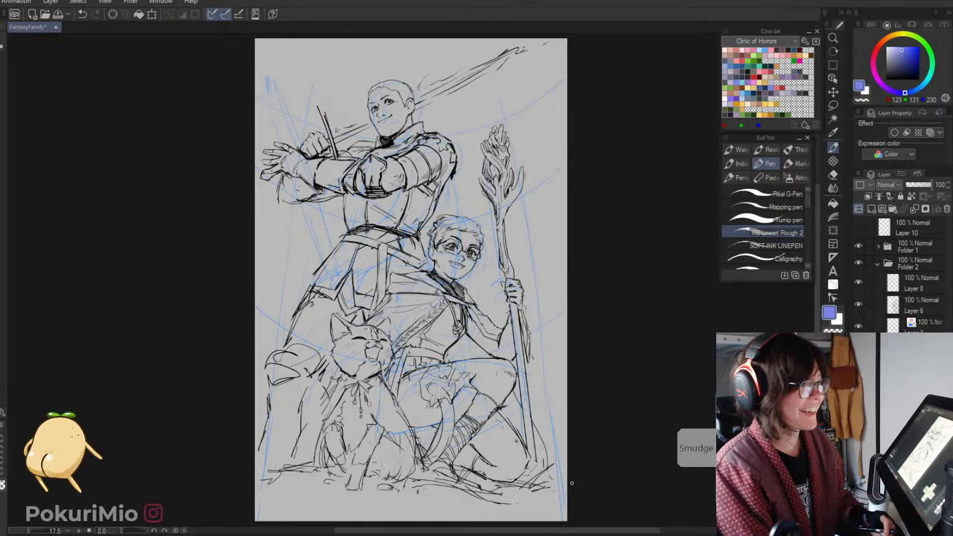
- Hide the two layers holding the blue rough construction lines of the standing knight and the kneeling character
{"action": "key", "text": "alt+space"}
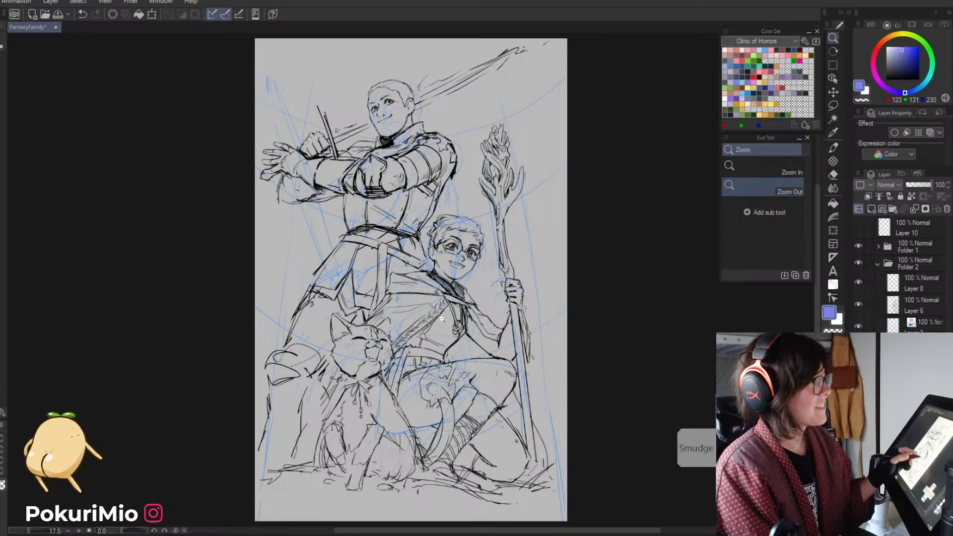
{"action": "left_click_drag", "start_coordinate": [436, 336], "coordinate": [569, 403]}
{"action": "left_click_drag", "start_coordinate": [562, 408], "coordinate": [549, 426]}
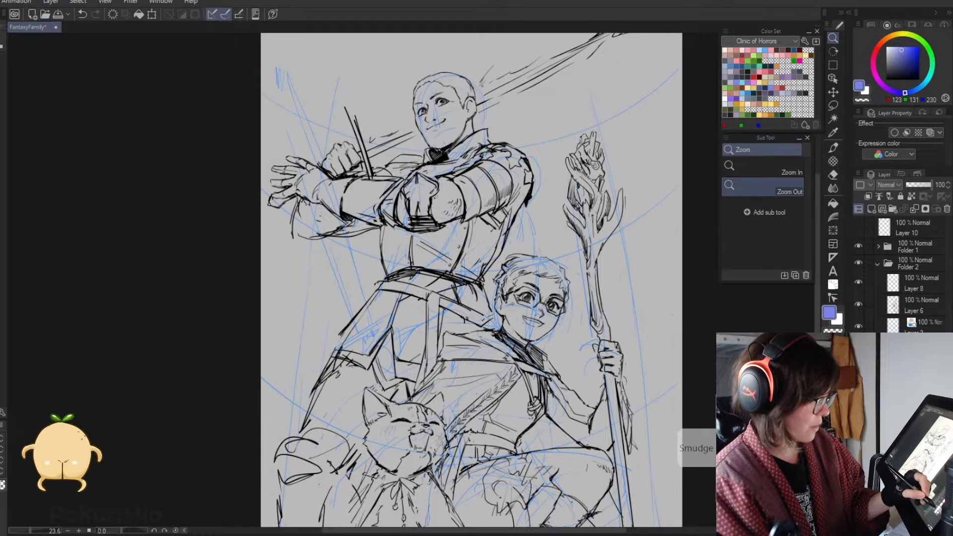
{"action": "left_click", "coordinate": [858, 247]}
{"action": "left_click", "coordinate": [858, 246]}
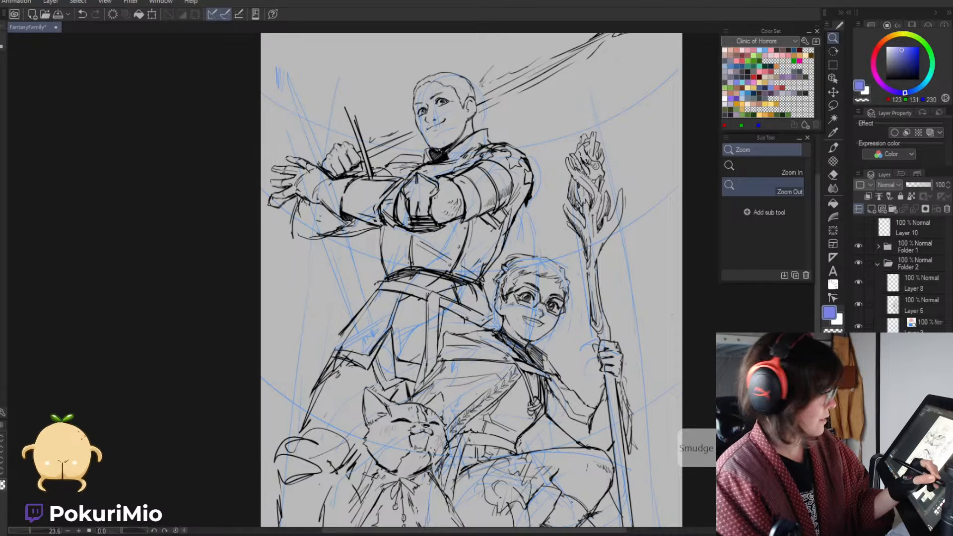
{"action": "left_click", "coordinate": [859, 349]}
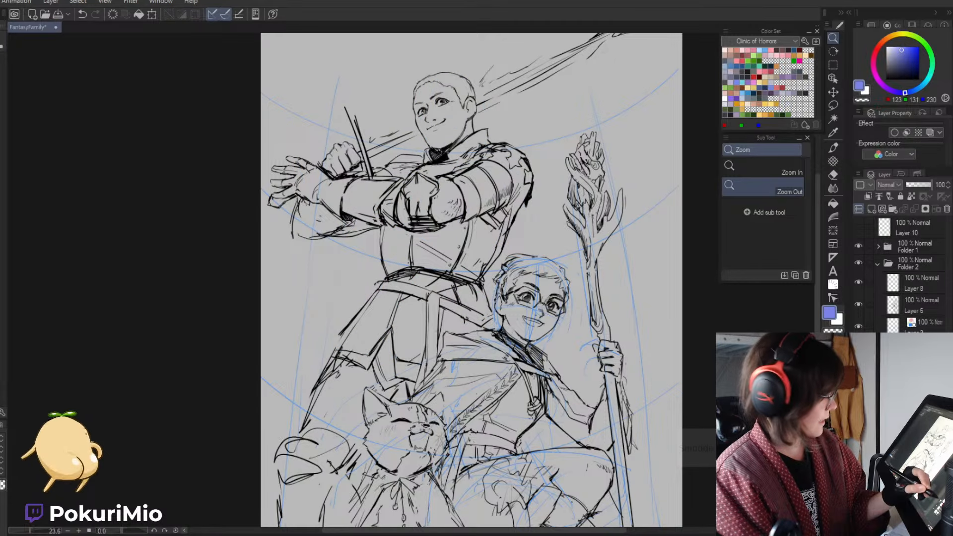
{"action": "left_click", "coordinate": [858, 326]}
{"action": "left_click", "coordinate": [858, 326]}
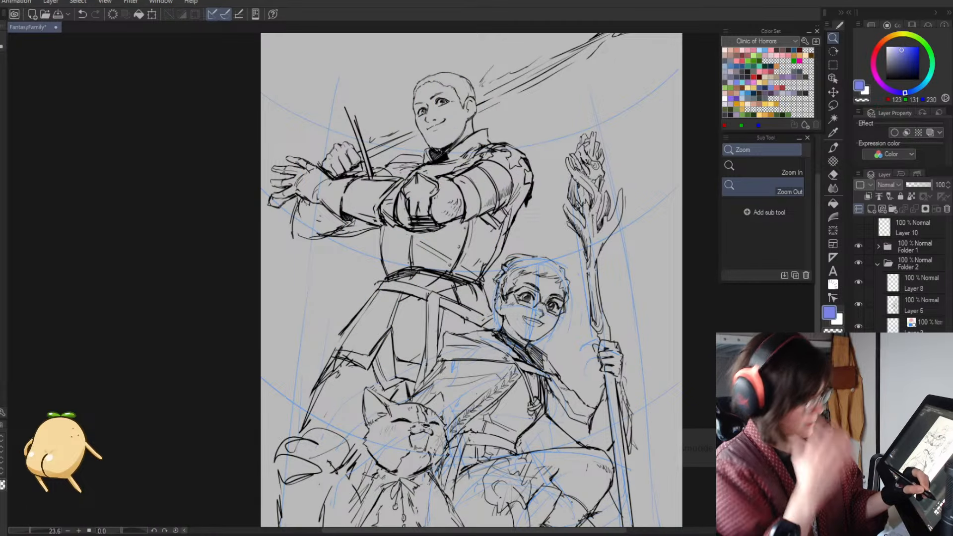
{"action": "left_click", "coordinate": [859, 326]}
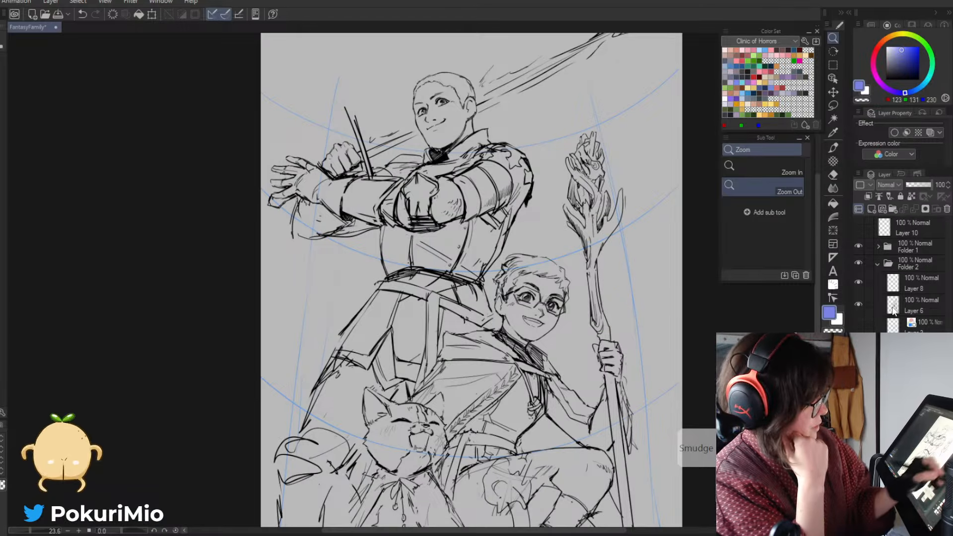
- Lock the transparent pixels of Layer 6, the kneeling character's sketch, and show it in the blue layer color
{"action": "left_click", "coordinate": [865, 310]}
{"action": "left_click", "coordinate": [859, 303]}
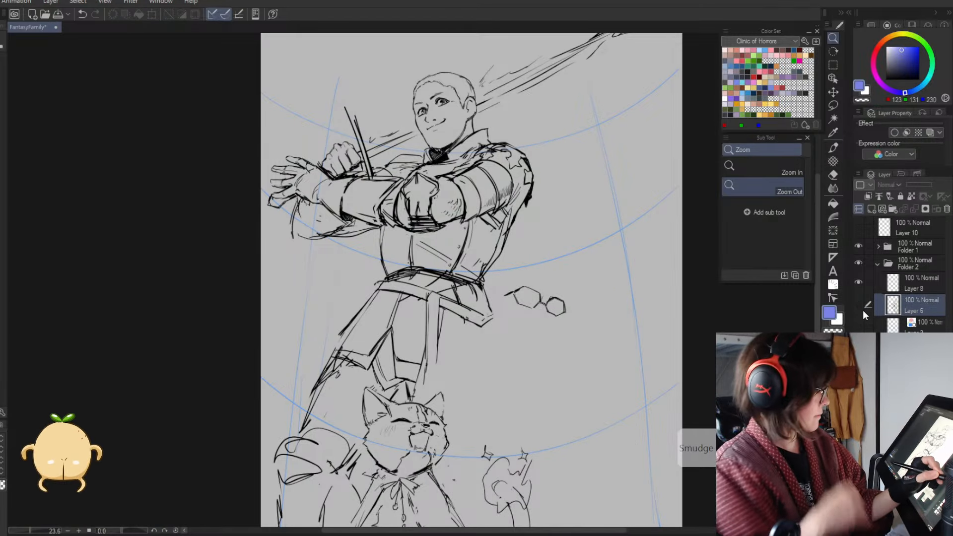
{"action": "left_click", "coordinate": [863, 310]}
{"action": "left_click", "coordinate": [909, 196]}
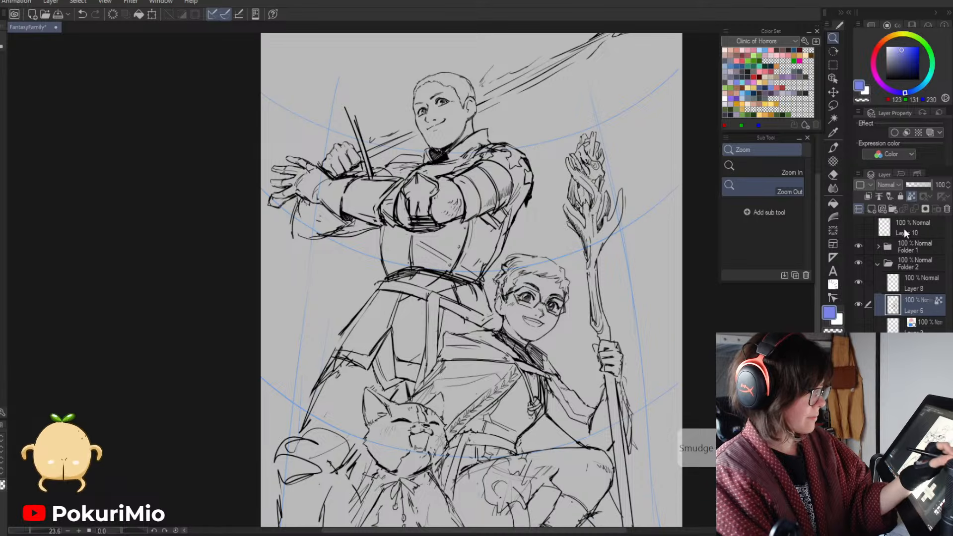
{"action": "left_click", "coordinate": [929, 133]}
- Add a raster layer above Layer 6 and ink a black jaw stroke below the kneeling character's ear with the Turnip pen
{"action": "left_click", "coordinate": [871, 210]}
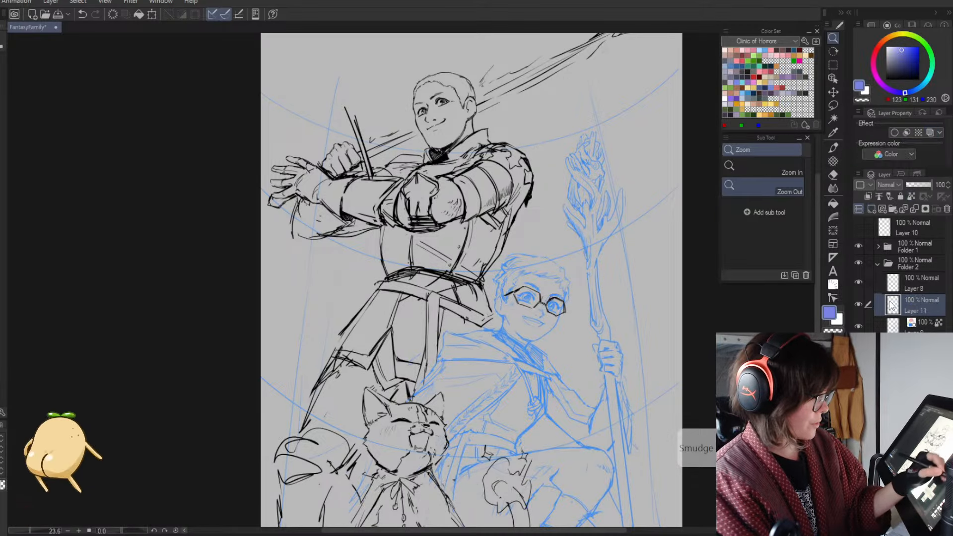
{"action": "left_click_drag", "start_coordinate": [522, 302], "coordinate": [596, 309]}
{"action": "left_click_drag", "start_coordinate": [456, 319], "coordinate": [472, 320]}
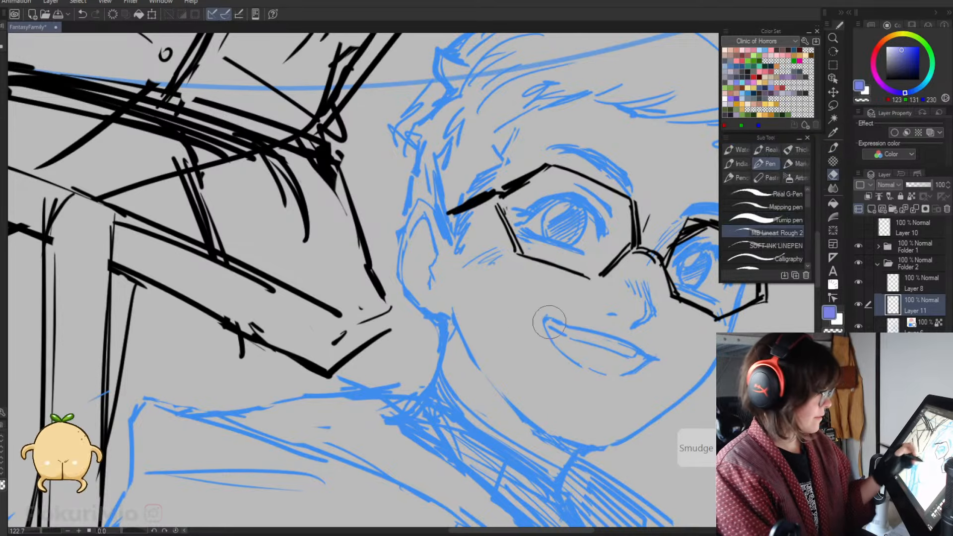
{"action": "left_click", "coordinate": [752, 221]}
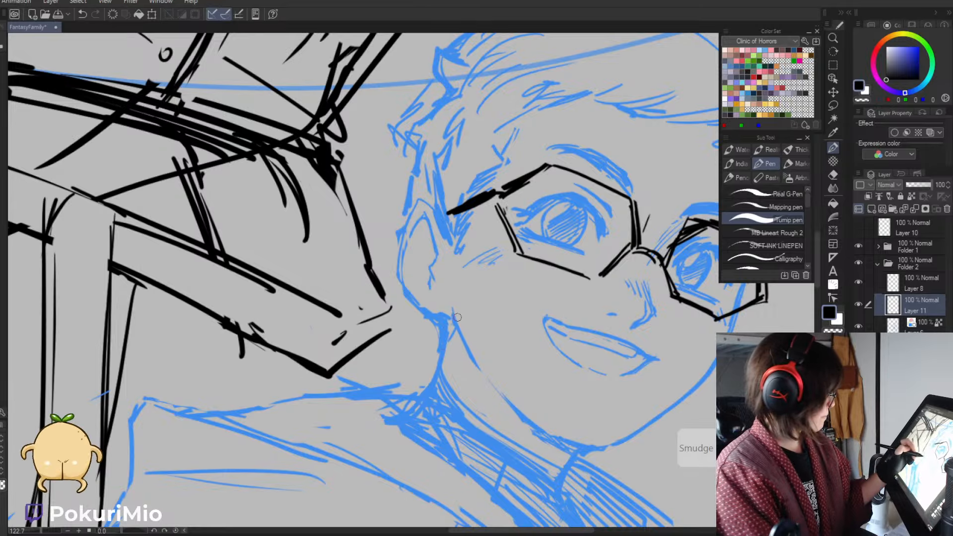
{"action": "left_click_drag", "start_coordinate": [454, 315], "coordinate": [486, 379]}
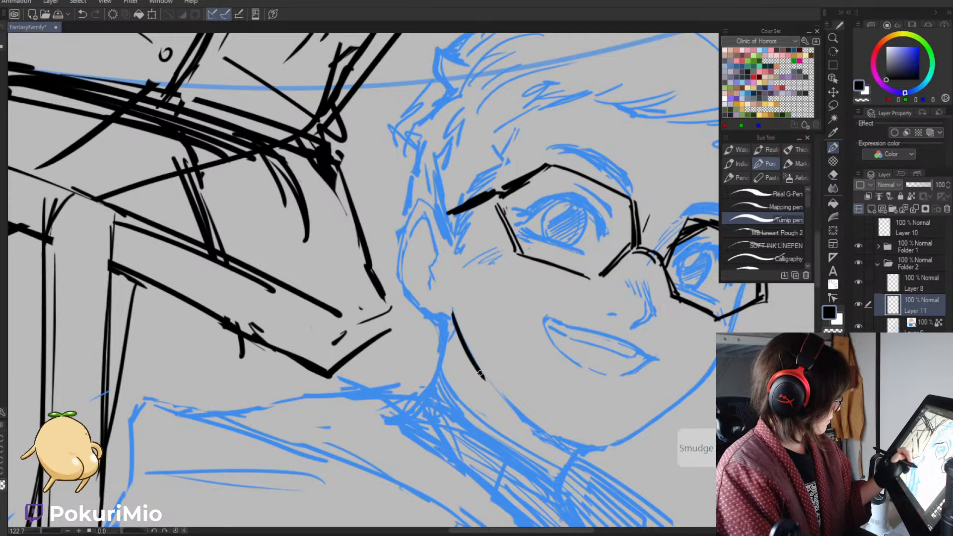
- Taper both ends of the jaw stroke below the ear using a smaller Hard eraser
{"action": "key", "text": "e"}
{"action": "key", "text": "["}
{"action": "key", "text": "["}
{"action": "key", "text": "["}
{"action": "key", "text": "["}
{"action": "key", "text": "["}
{"action": "left_click_drag", "start_coordinate": [451, 307], "coordinate": [449, 314]}
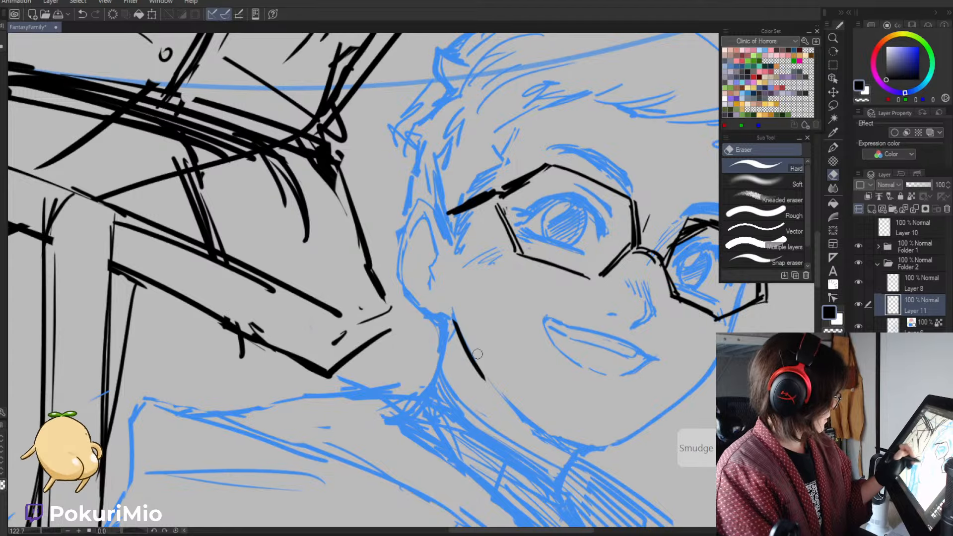
{"action": "left_click_drag", "start_coordinate": [466, 357], "coordinate": [484, 382]}
{"action": "key", "text": "p"}
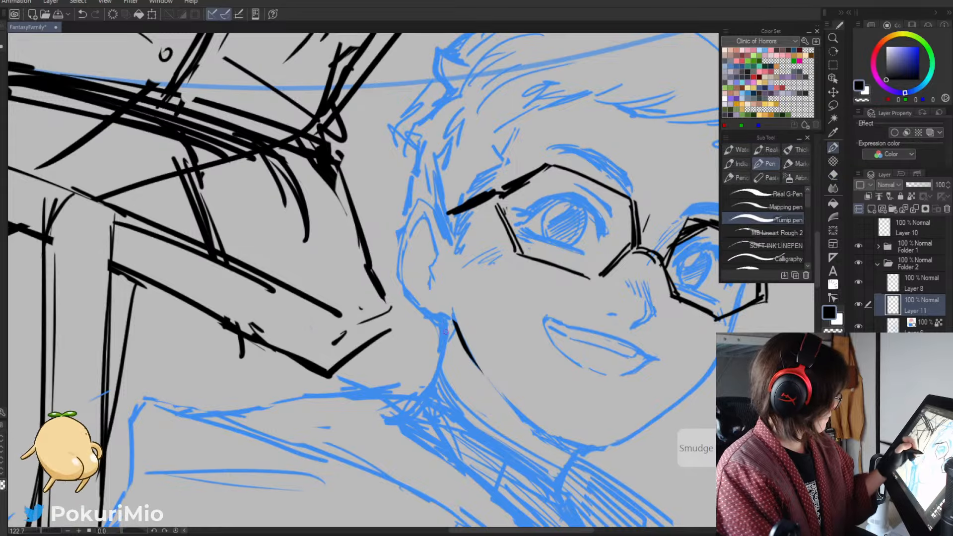
- Ink the neck line under the ear and the ear's outer contour and inner fold
{"action": "left_click_drag", "start_coordinate": [444, 323], "coordinate": [438, 376]}
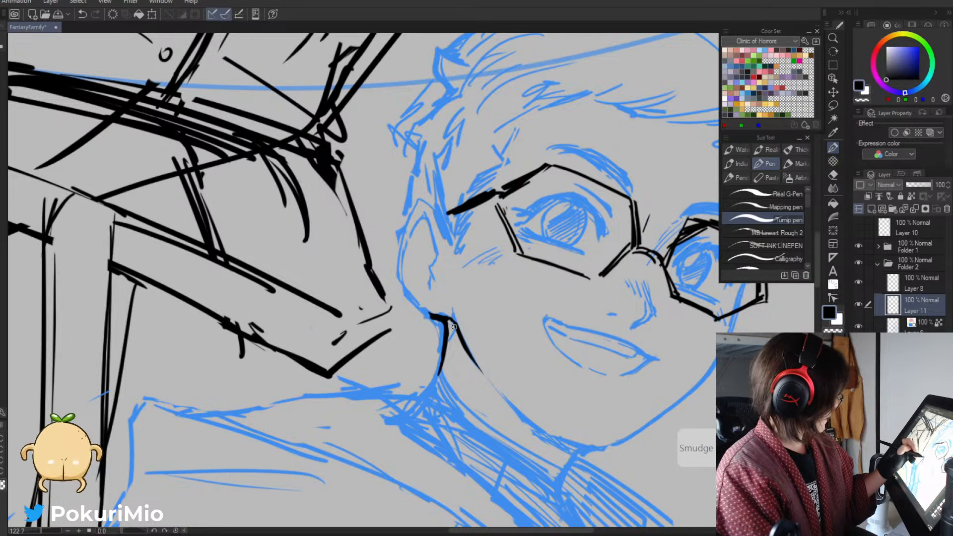
{"action": "mouse_move", "coordinate": [421, 307]}
{"action": "left_mouse_down"}
{"action": "mouse_move", "coordinate": [400, 271]}
{"action": "mouse_move", "coordinate": [403, 236]}
{"action": "mouse_move", "coordinate": [427, 204]}
{"action": "mouse_move", "coordinate": [448, 247]}
{"action": "left_mouse_up"}
{"action": "mouse_move", "coordinate": [414, 221]}
{"action": "left_mouse_down"}
{"action": "mouse_move", "coordinate": [454, 241]}
{"action": "mouse_move", "coordinate": [426, 218]}
{"action": "mouse_move", "coordinate": [444, 247]}
{"action": "mouse_move", "coordinate": [435, 270]}
{"action": "mouse_move", "coordinate": [442, 263]}
{"action": "left_mouse_up"}
{"action": "key", "text": "e"}
{"action": "key", "text": "p"}
- Shade the hollow of the ear with short hatching strokes
{"action": "key", "text": "alt+space"}
{"action": "left_click", "coordinate": [425, 312]}
{"action": "left_click", "coordinate": [425, 311]}
{"action": "key", "text": "minus"}
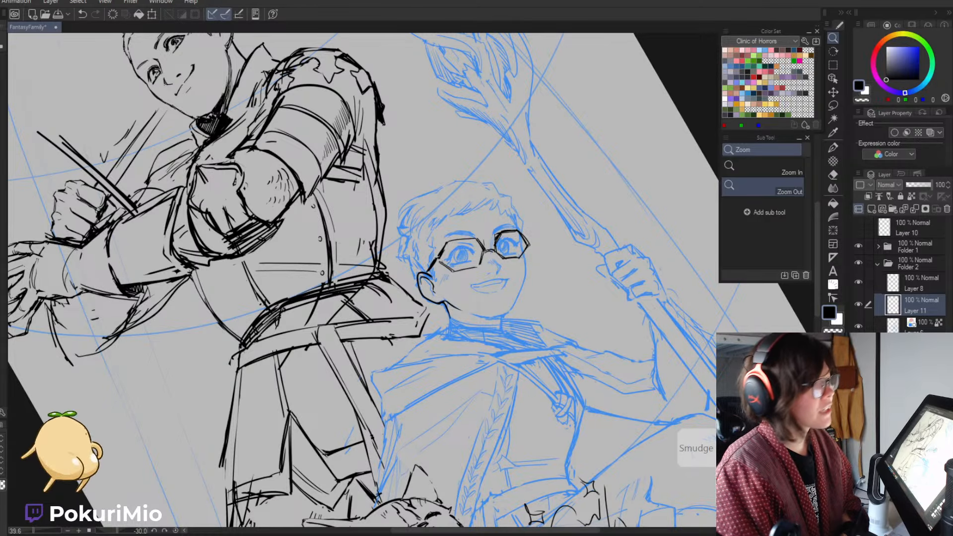
{"action": "left_click", "coordinate": [425, 288]}
{"action": "left_click_drag", "start_coordinate": [423, 268], "coordinate": [474, 268]}
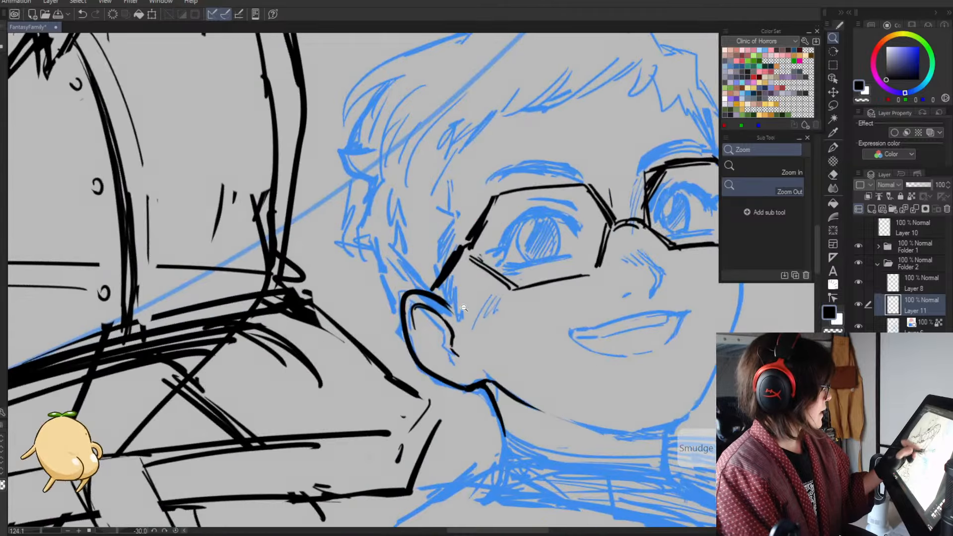
{"action": "key", "text": "p"}
{"action": "mouse_move", "coordinate": [441, 321]}
{"action": "left_mouse_down"}
{"action": "mouse_move", "coordinate": [423, 313]}
{"action": "mouse_move", "coordinate": [440, 326]}
{"action": "left_mouse_up"}
{"action": "left_click_drag", "start_coordinate": [414, 309], "coordinate": [437, 332]}
{"action": "left_click_drag", "start_coordinate": [414, 317], "coordinate": [427, 334]}
- Ink the far cheek line running down from the glasses and thin it with the eraser
{"action": "key", "text": "asciicircum"}
{"action": "key", "text": "asciicircum"}
{"action": "key", "text": "asciicircum"}
{"action": "key", "text": "asciicircum"}
{"action": "key", "text": "asciicircum"}
{"action": "key", "text": "asciicircum"}
{"action": "key", "text": "asciicircum"}
{"action": "key", "text": "asciicircum"}
{"action": "key", "text": "asciicircum"}
{"action": "key", "text": "asciicircum"}
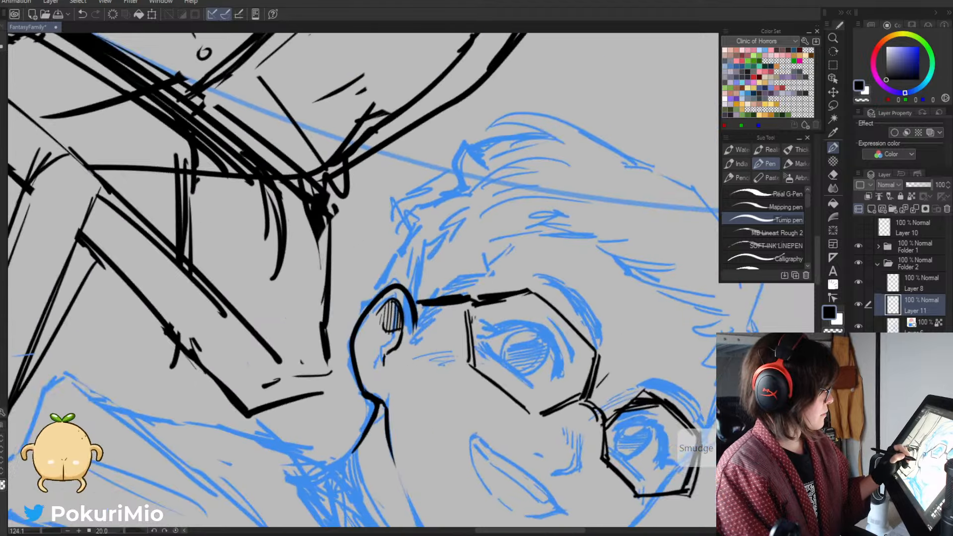
{"action": "key", "text": "slash"}
{"action": "left_click_drag", "start_coordinate": [359, 343], "coordinate": [324, 317]}
{"action": "key", "text": "minus"}
{"action": "key", "text": "minus"}
{"action": "key", "text": "minus"}
{"action": "key", "text": "minus"}
{"action": "key", "text": "minus"}
{"action": "key", "text": "minus"}
{"action": "left_click_drag", "start_coordinate": [442, 377], "coordinate": [499, 393]}
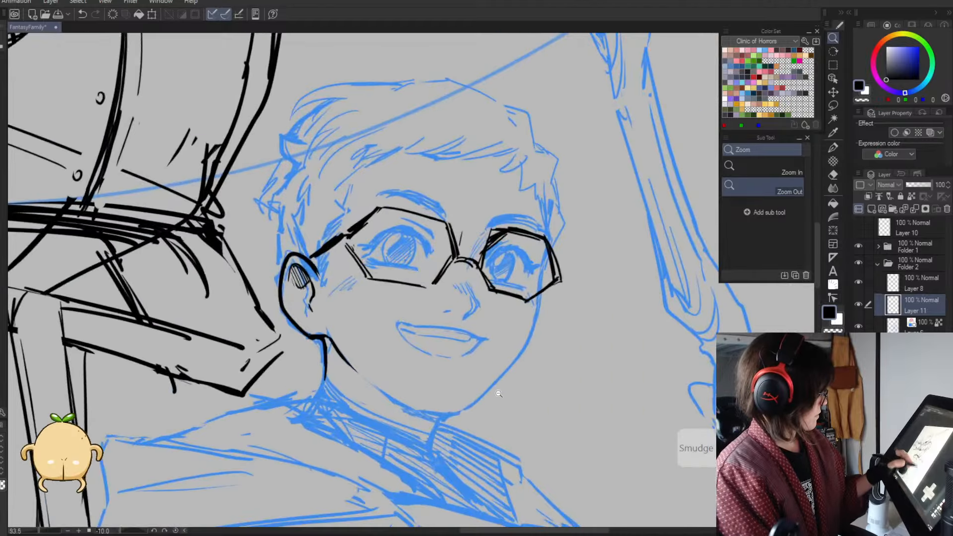
{"action": "key", "text": "p"}
{"action": "left_click_drag", "start_coordinate": [546, 249], "coordinate": [524, 344]}
{"action": "key", "text": "e"}
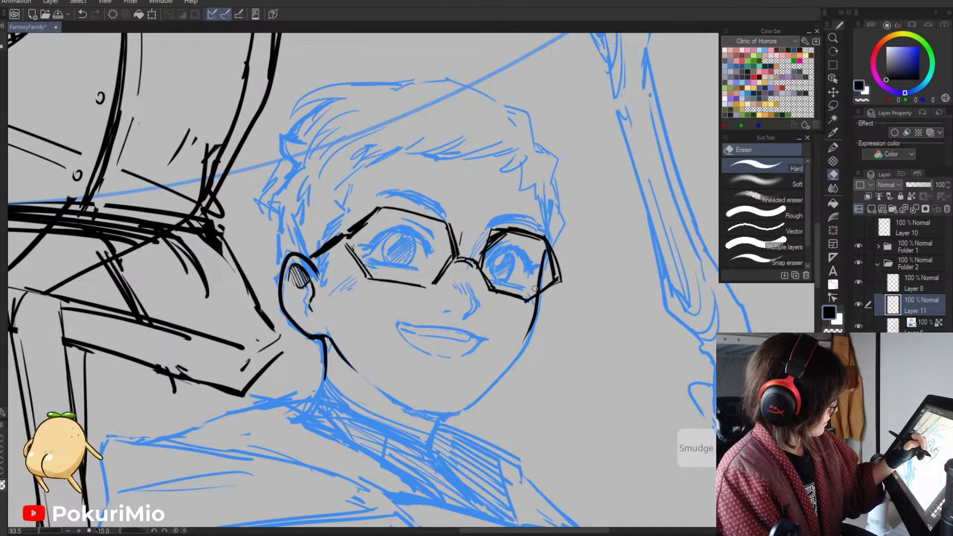
{"action": "left_click_drag", "start_coordinate": [537, 297], "coordinate": [519, 347]}
{"action": "key", "text": "p"}
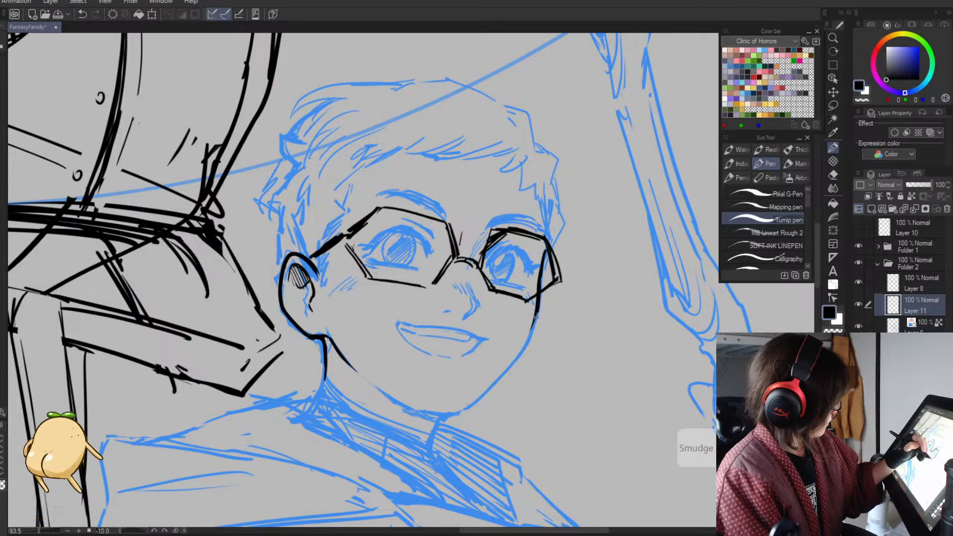
- Ink the face contour from the far cheek around the chin and join it to the jawline below the ear
{"action": "mouse_move", "coordinate": [538, 310]}
{"action": "left_mouse_down"}
{"action": "mouse_move", "coordinate": [495, 388]}
{"action": "mouse_move", "coordinate": [513, 361]}
{"action": "mouse_move", "coordinate": [468, 413]}
{"action": "left_mouse_up"}
{"action": "key", "text": "e"}
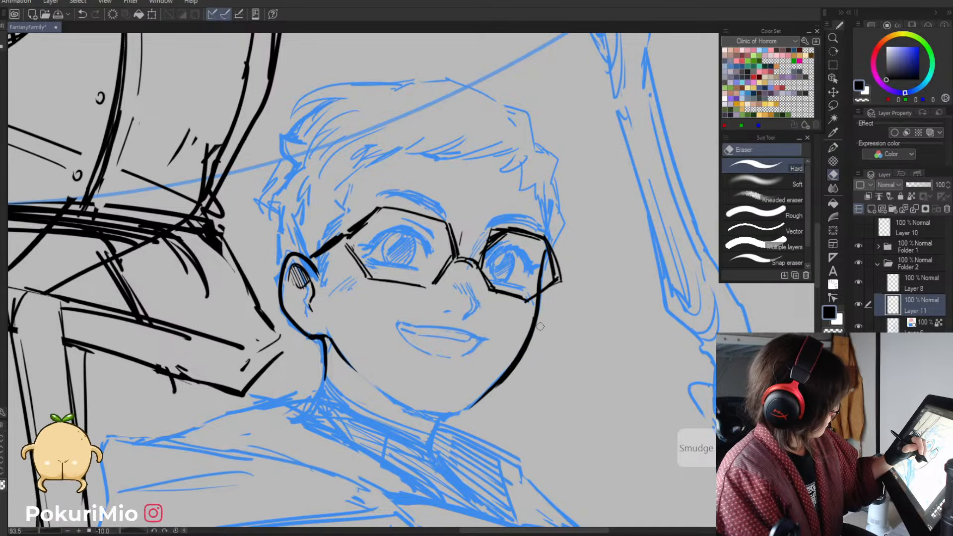
{"action": "mouse_move", "coordinate": [540, 326]}
{"action": "left_mouse_down"}
{"action": "mouse_move", "coordinate": [469, 414]}
{"action": "mouse_move", "coordinate": [476, 403]}
{"action": "left_mouse_up"}
{"action": "key", "text": "p"}
{"action": "left_click_drag", "start_coordinate": [507, 368], "coordinate": [463, 411]}
{"action": "key", "text": "^"}
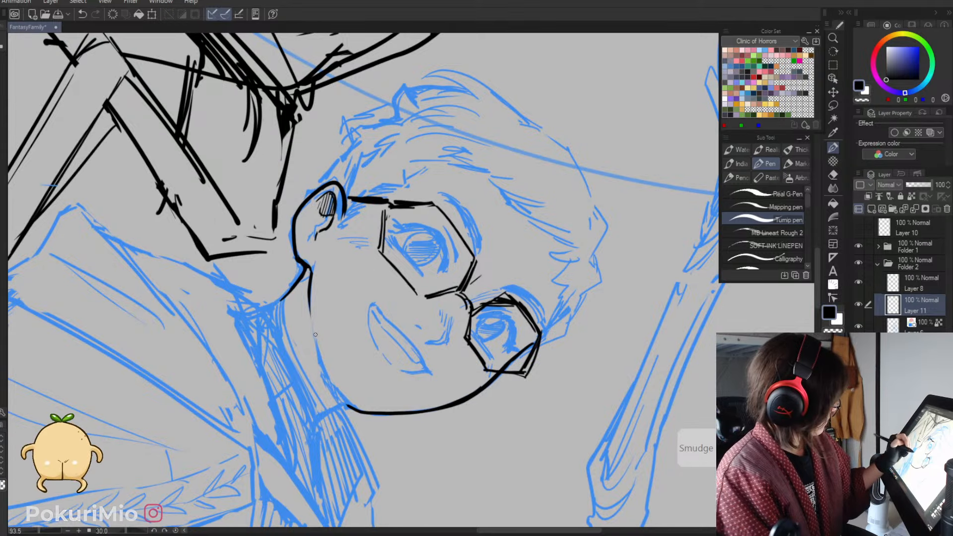
{"action": "left_click_drag", "start_coordinate": [312, 325], "coordinate": [346, 403]}
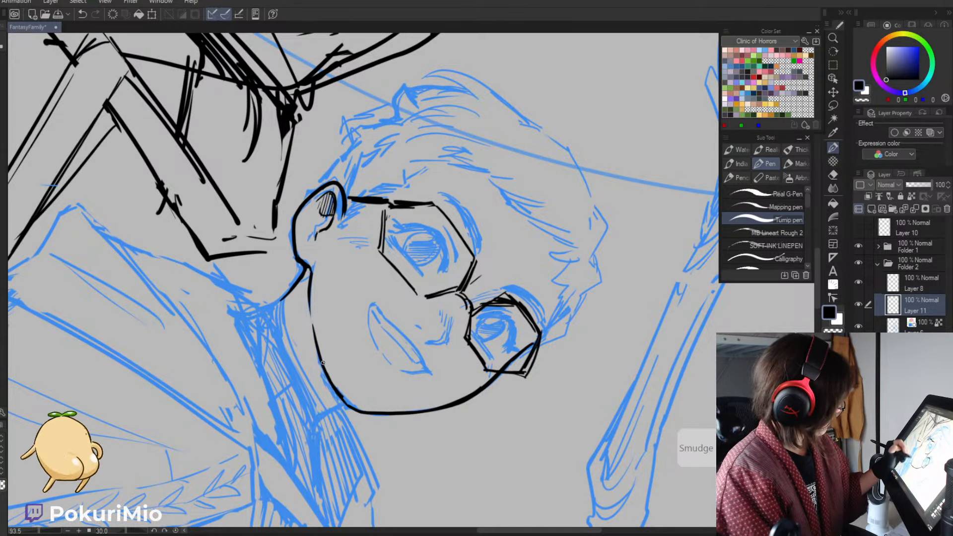
- Thin the cheek and chin contour with the eraser and re-ink it as a clean curve
{"action": "key", "text": "-"}
{"action": "key", "text": "e"}
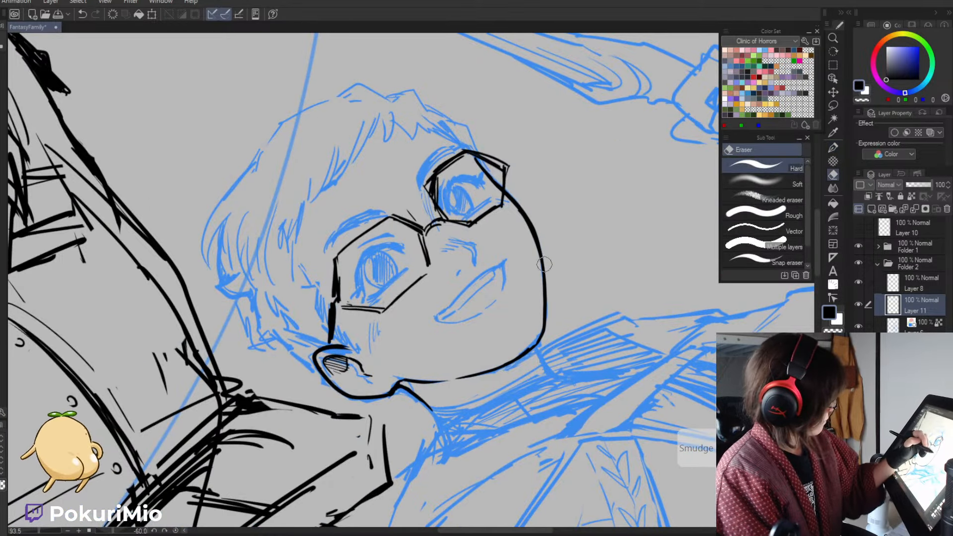
{"action": "left_click_drag", "start_coordinate": [551, 297], "coordinate": [548, 341]}
{"action": "left_click_drag", "start_coordinate": [537, 228], "coordinate": [546, 333]}
{"action": "key", "text": "p"}
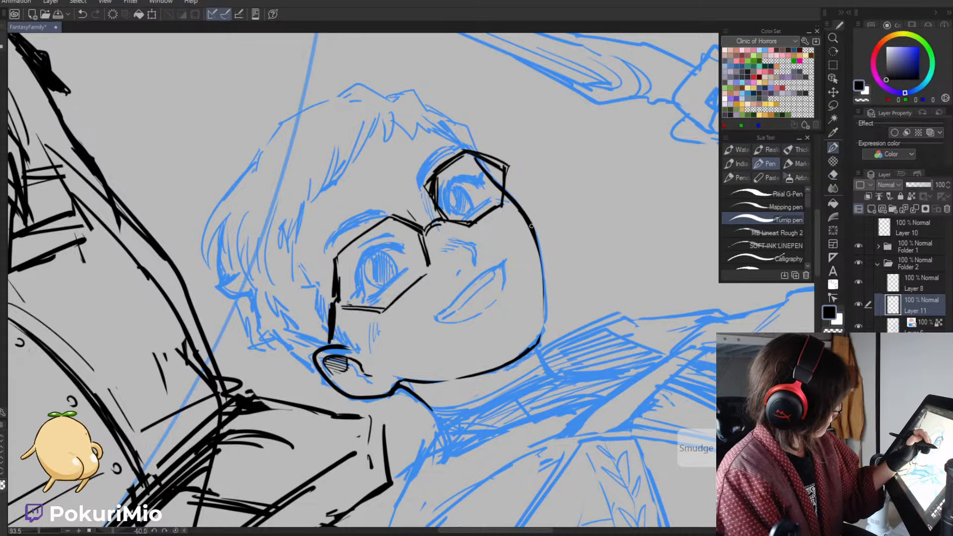
{"action": "mouse_move", "coordinate": [530, 226]}
{"action": "left_mouse_down"}
{"action": "mouse_move", "coordinate": [546, 298]}
{"action": "mouse_move", "coordinate": [537, 342]}
{"action": "left_mouse_up"}
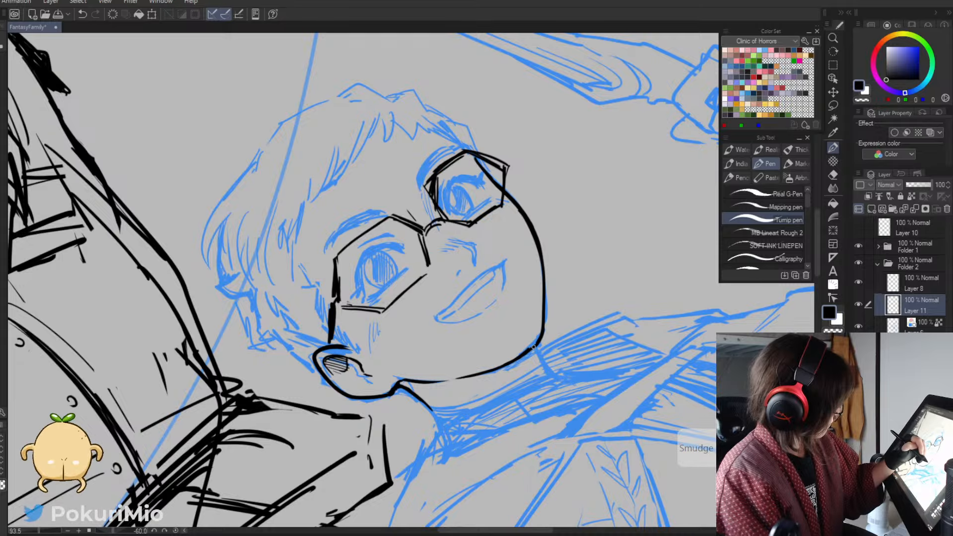
- Examine the inked face contour, glasses and ear up close and against the whole illustration from several canvas angles
{"action": "key", "text": "e"}
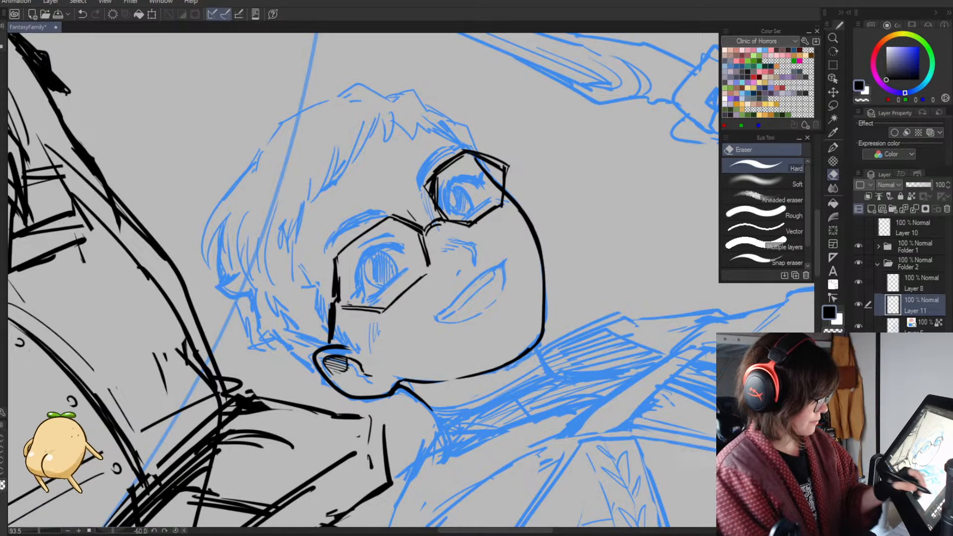
{"action": "key", "text": "/"}
{"action": "left_click_drag", "start_coordinate": [430, 342], "coordinate": [461, 429]}
{"action": "key", "text": "^"}
{"action": "key", "text": "^"}
{"action": "key", "text": "^"}
{"action": "key", "text": "^"}
{"action": "key", "text": "^"}
{"action": "key", "text": "^"}
{"action": "key", "text": "^"}
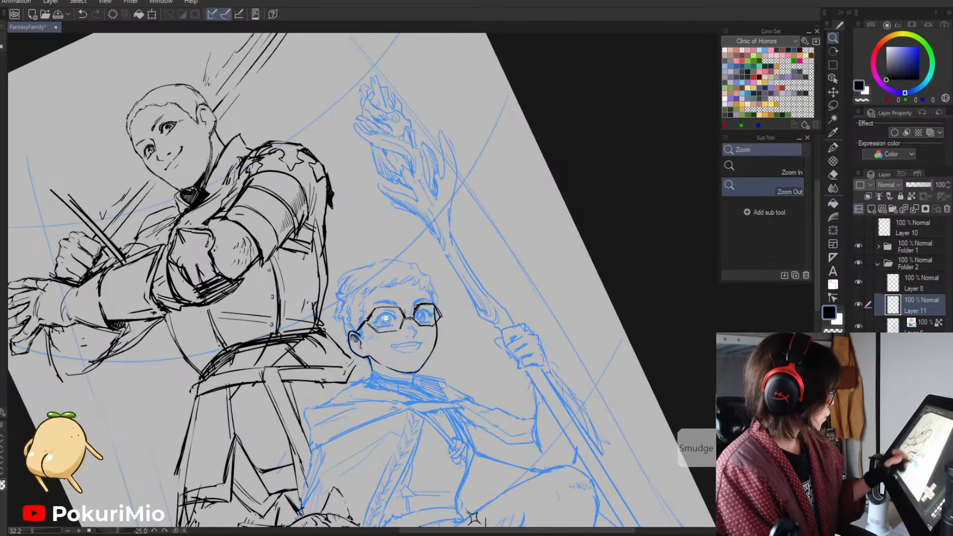
{"action": "left_click_drag", "start_coordinate": [391, 313], "coordinate": [446, 354]}
{"action": "key", "text": "e"}
{"action": "key", "text": "^"}
{"action": "key", "text": "^"}
{"action": "key", "text": "^"}
{"action": "key", "text": "^"}
{"action": "key", "text": "^"}
{"action": "key", "text": "^"}
{"action": "key", "text": "^"}
{"action": "key", "text": "^"}
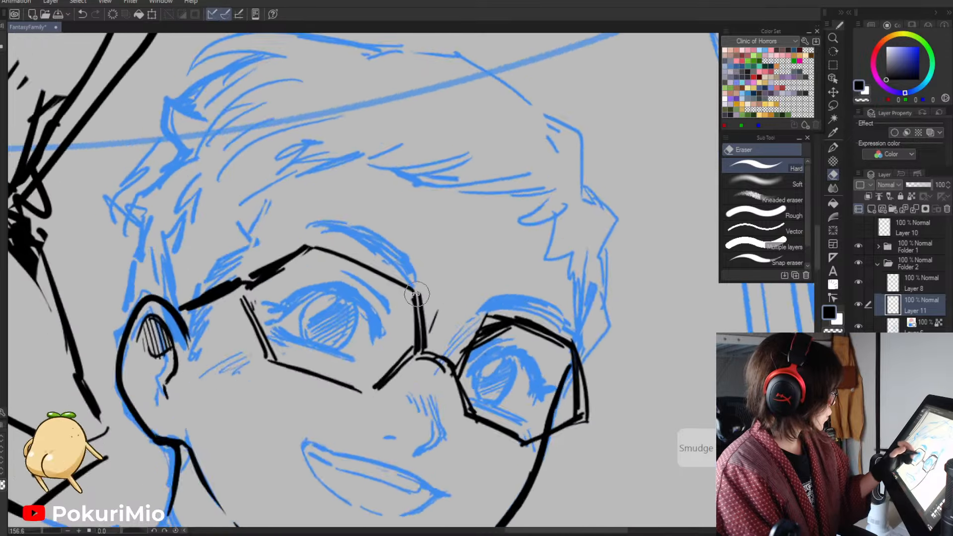
{"action": "key", "text": "p"}
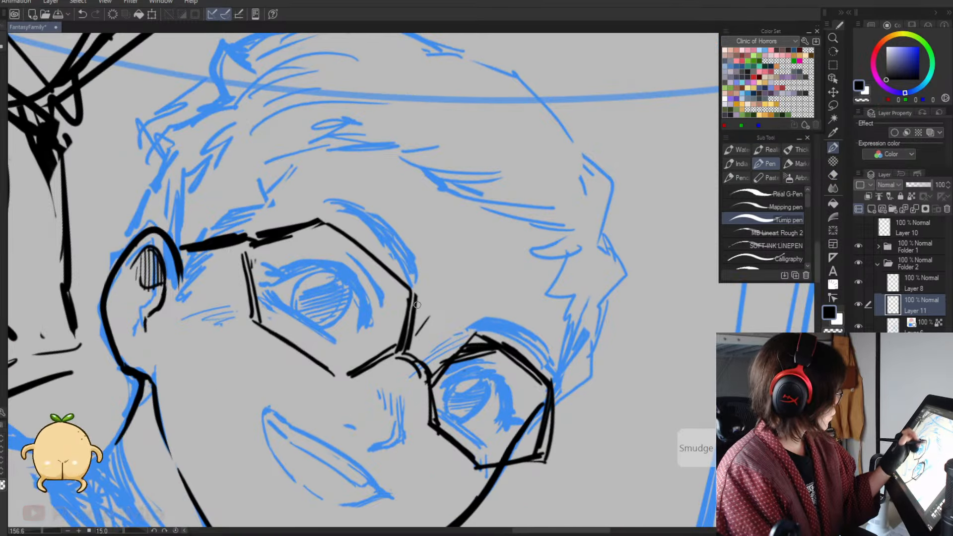
{"action": "key", "text": "/"}
{"action": "left_click_drag", "start_coordinate": [387, 359], "coordinate": [265, 414]}
{"action": "key", "text": "minus"}
{"action": "key", "text": "minus"}
{"action": "key", "text": "minus"}
{"action": "key", "text": "minus"}
{"action": "key", "text": "minus"}
{"action": "key", "text": "minus"}
{"action": "key", "text": "minus"}
{"action": "key", "text": "minus"}
{"action": "key", "text": "minus"}
{"action": "left_click_drag", "start_coordinate": [458, 424], "coordinate": [491, 399]}
- Rework the kneeling character's chin line by erasing the lower contour and re-inking it from the chin along the jaw
{"action": "key", "text": "e"}
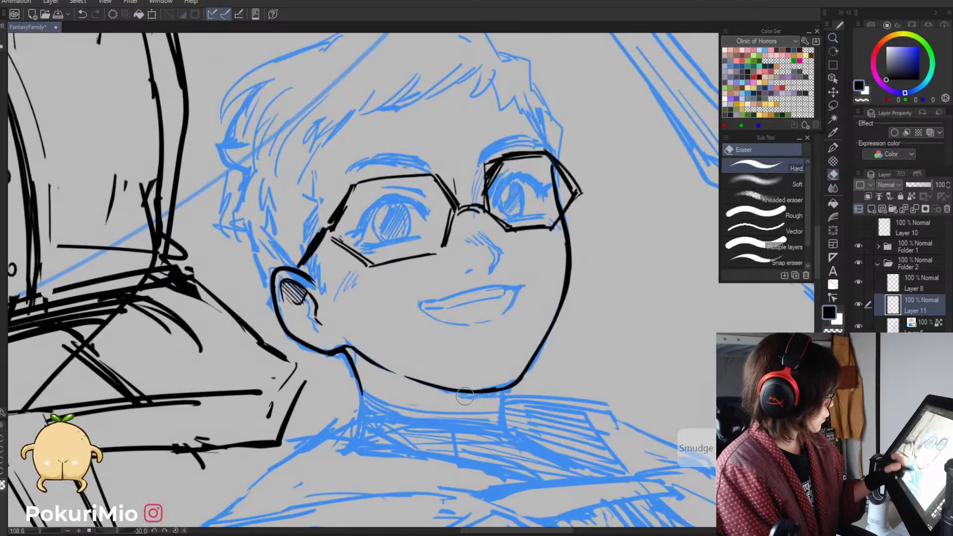
{"action": "key", "text": "minus"}
{"action": "key", "text": "minus"}
{"action": "key", "text": "minus"}
{"action": "key", "text": "minus"}
{"action": "key", "text": "minus"}
{"action": "key", "text": "minus"}
{"action": "key", "text": "minus"}
{"action": "key", "text": "minus"}
{"action": "key", "text": "minus"}
{"action": "key", "text": "minus"}
{"action": "key", "text": "minus"}
{"action": "key", "text": "minus"}
{"action": "left_click_drag", "start_coordinate": [564, 226], "coordinate": [555, 295]}
{"action": "key", "text": "p"}
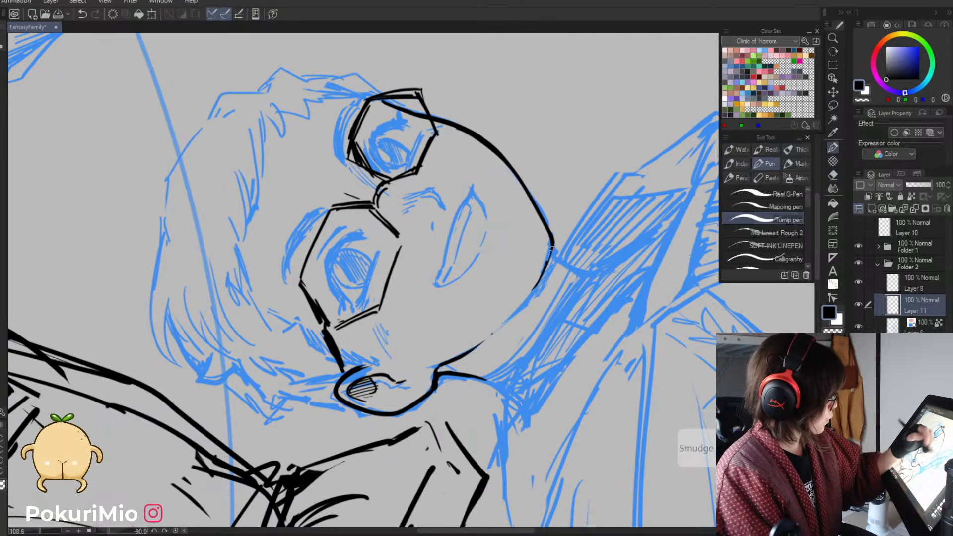
{"action": "mouse_move", "coordinate": [552, 242]}
{"action": "left_mouse_down"}
{"action": "mouse_move", "coordinate": [513, 312]}
{"action": "mouse_move", "coordinate": [538, 281]}
{"action": "mouse_move", "coordinate": [492, 330]}
{"action": "left_mouse_up"}
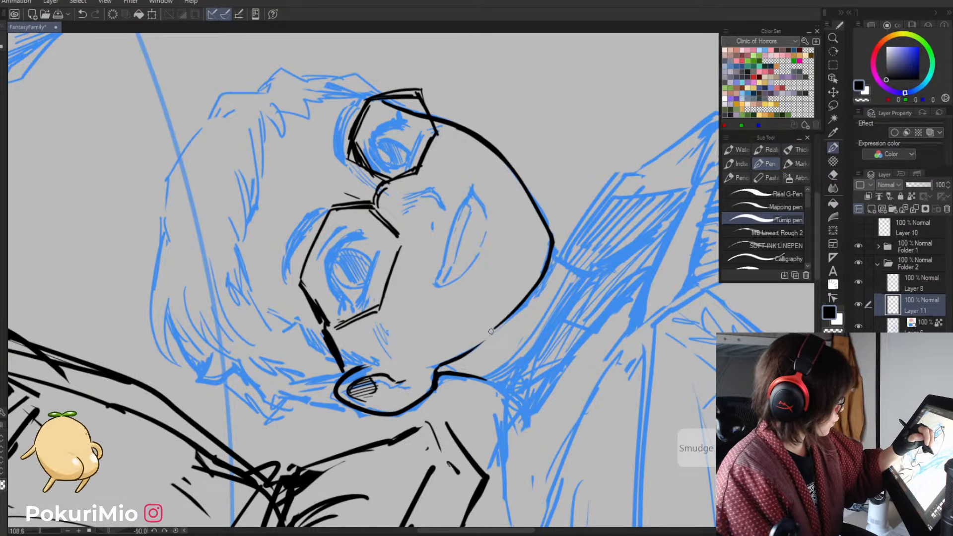
- Thin the chin and jaw contour with the eraser and re-ink the lower jaw section as a smooth line
{"action": "key", "text": "e"}
{"action": "mouse_move", "coordinate": [566, 213]}
{"action": "left_mouse_down"}
{"action": "mouse_move", "coordinate": [556, 246]}
{"action": "mouse_move", "coordinate": [532, 202]}
{"action": "left_mouse_up"}
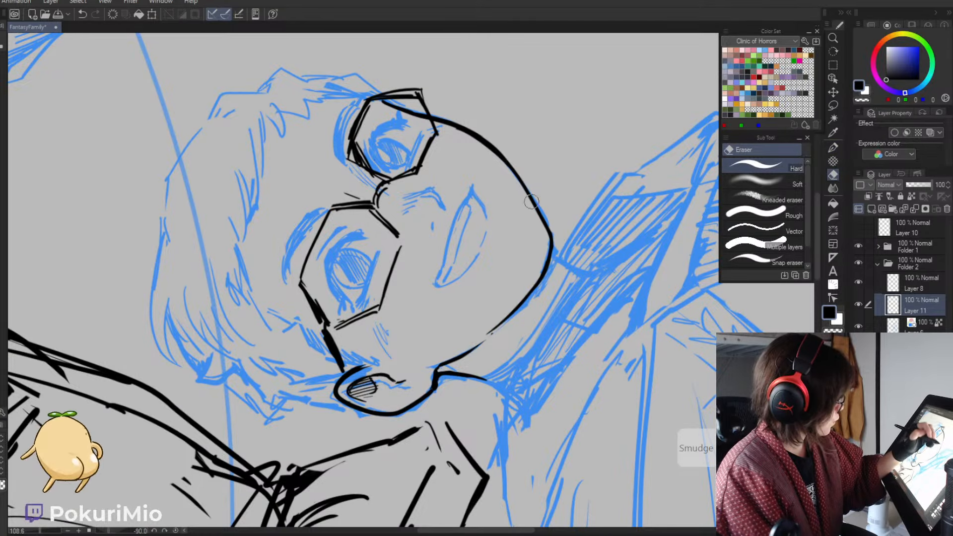
{"action": "left_click_drag", "start_coordinate": [496, 335], "coordinate": [481, 335]}
{"action": "left_click_drag", "start_coordinate": [510, 307], "coordinate": [480, 337]}
{"action": "left_click_drag", "start_coordinate": [534, 276], "coordinate": [489, 333]}
{"action": "key", "text": "p"}
{"action": "left_click_drag", "start_coordinate": [533, 292], "coordinate": [500, 327]}
- Ink the shadow under the chin as a hatched wedge on the far side of the neck
{"action": "key", "text": "asciicircum"}
{"action": "key", "text": "asciicircum"}
{"action": "key", "text": "asciicircum"}
{"action": "key", "text": "asciicircum"}
{"action": "key", "text": "asciicircum"}
{"action": "key", "text": "asciicircum"}
{"action": "key", "text": "asciicircum"}
{"action": "key", "text": "asciicircum"}
{"action": "key", "text": "asciicircum"}
{"action": "key", "text": "asciicircum"}
{"action": "key", "text": "asciicircum"}
{"action": "key", "text": "asciicircum"}
{"action": "key", "text": "asciicircum"}
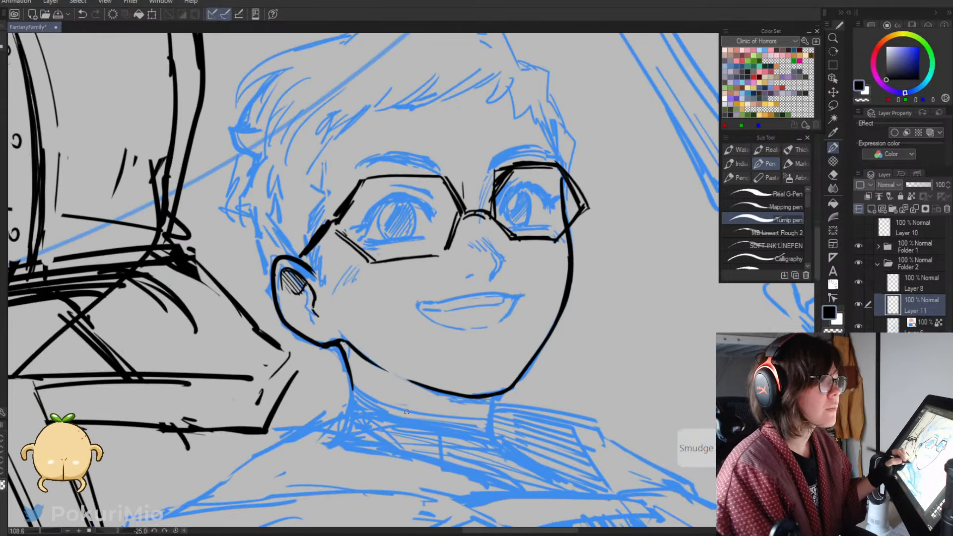
{"action": "key", "text": "alt+space"}
{"action": "left_click_drag", "start_coordinate": [409, 416], "coordinate": [423, 386]}
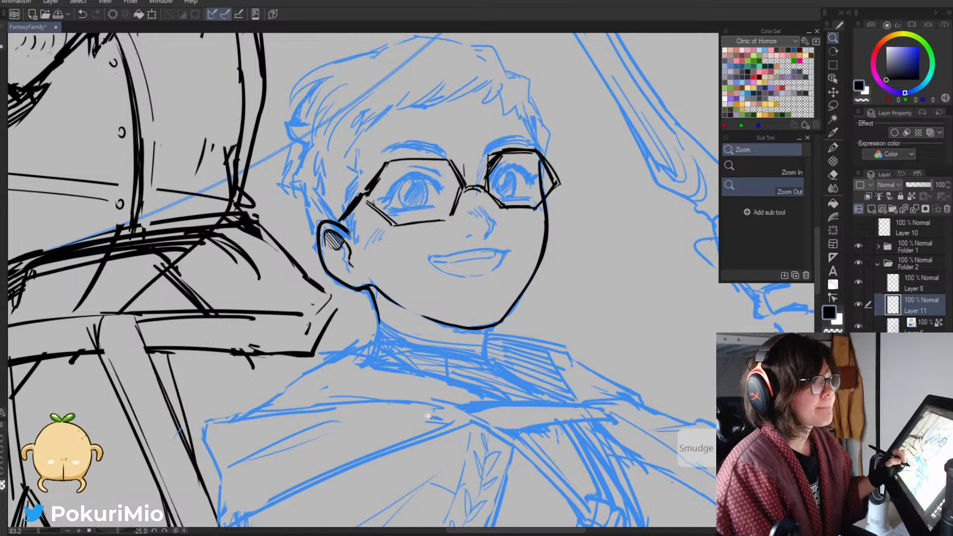
{"action": "key", "text": "alt+space"}
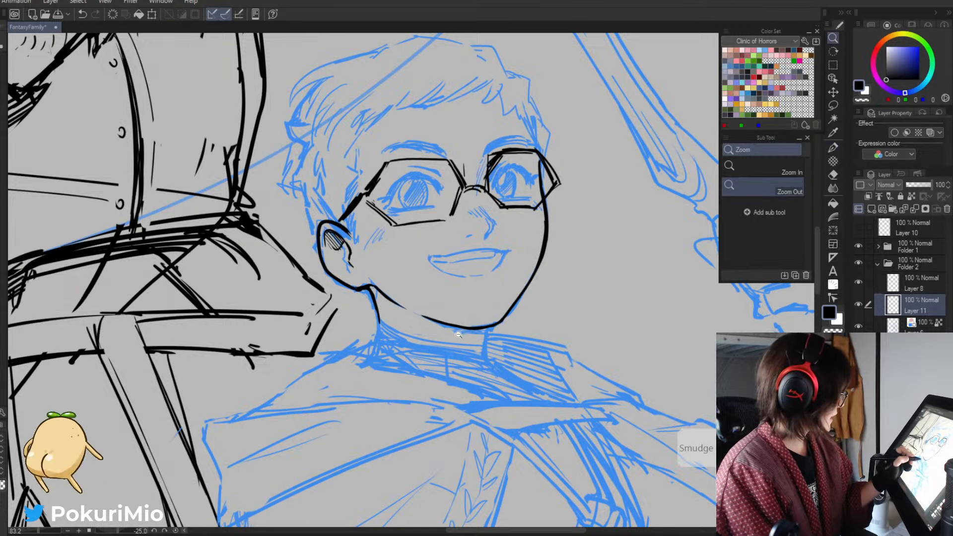
{"action": "left_click_drag", "start_coordinate": [461, 338], "coordinate": [494, 334]}
{"action": "left_click_drag", "start_coordinate": [419, 312], "coordinate": [495, 354]}
{"action": "left_click_drag", "start_coordinate": [443, 322], "coordinate": [499, 348]}
{"action": "left_click_drag", "start_coordinate": [499, 343], "coordinate": [477, 326]}
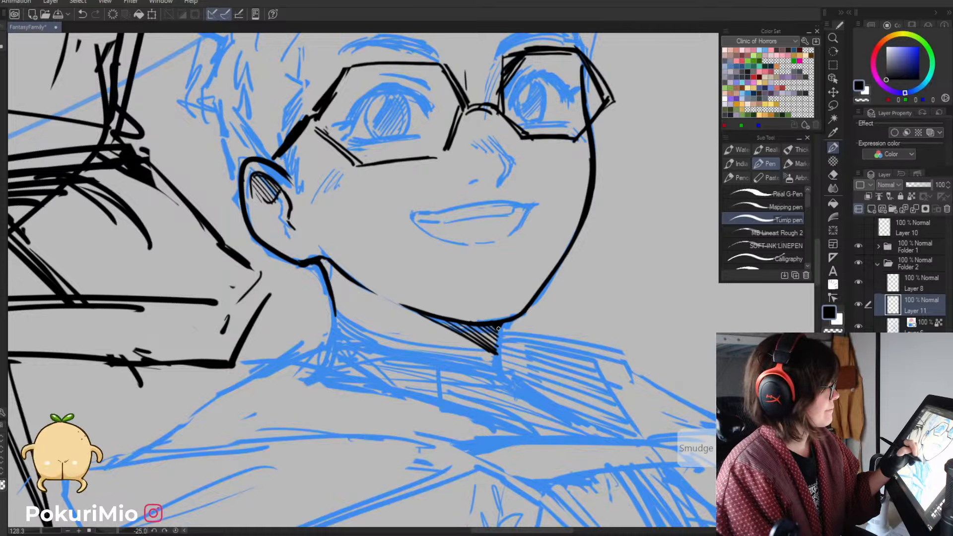
- Ink the far neck line down from the chin shadow and extend the near neck line below the ear
{"action": "key", "text": "e"}
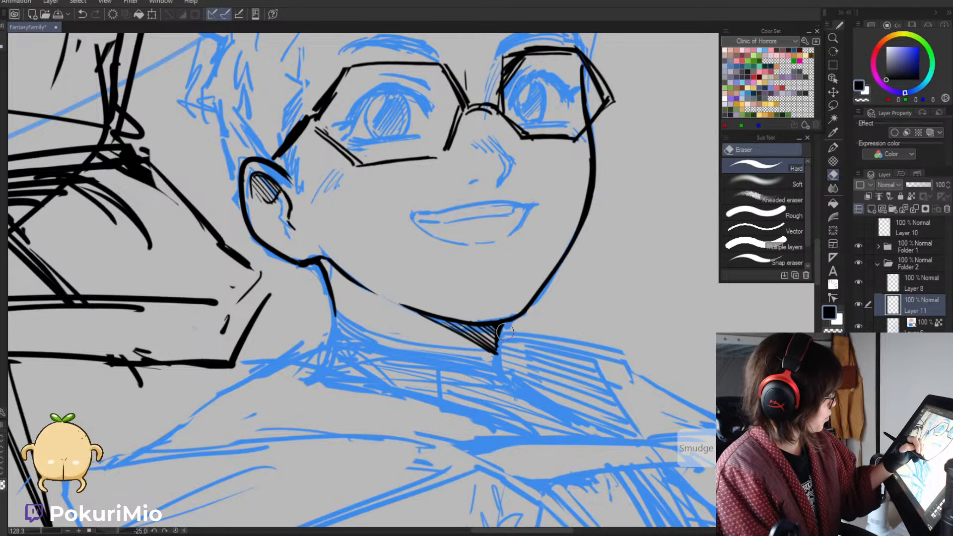
{"action": "key", "text": "p"}
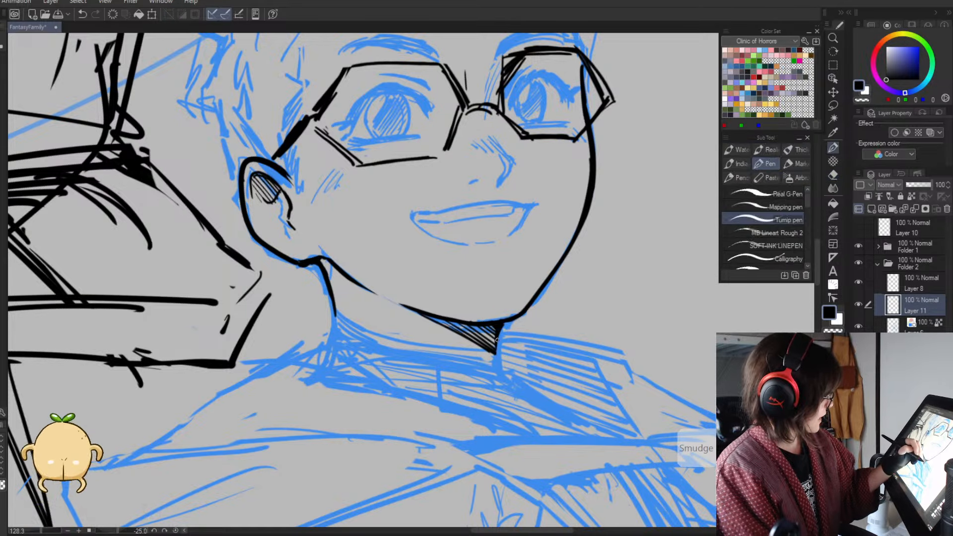
{"action": "left_click_drag", "start_coordinate": [499, 332], "coordinate": [497, 370]}
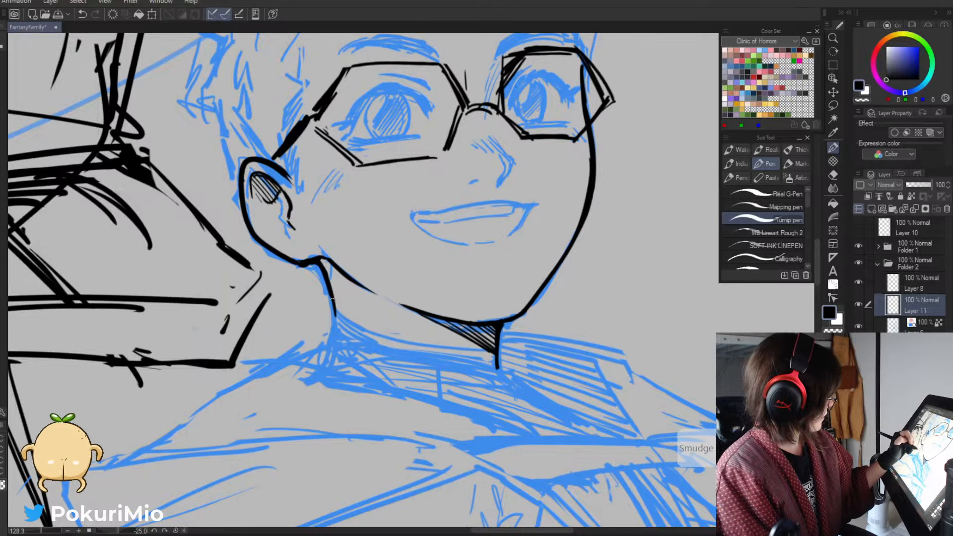
{"action": "left_click_drag", "start_coordinate": [331, 313], "coordinate": [331, 343]}
{"action": "mouse_move", "coordinate": [332, 298]}
{"action": "left_mouse_down"}
{"action": "mouse_move", "coordinate": [331, 348]}
{"action": "mouse_move", "coordinate": [334, 334]}
{"action": "left_mouse_up"}
- Ink the curved top edge of the collar across the front of the neck, ending at the chin shadow
{"action": "key", "text": "asciicircum"}
{"action": "key", "text": "asciicircum"}
{"action": "key", "text": "asciicircum"}
{"action": "key", "text": "asciicircum"}
{"action": "key", "text": "asciicircum"}
{"action": "key", "text": "asciicircum"}
{"action": "key", "text": "asciicircum"}
{"action": "key", "text": "asciicircum"}
{"action": "key", "text": "asciicircum"}
{"action": "key", "text": "asciicircum"}
{"action": "key", "text": "asciicircum"}
{"action": "key", "text": "asciicircum"}
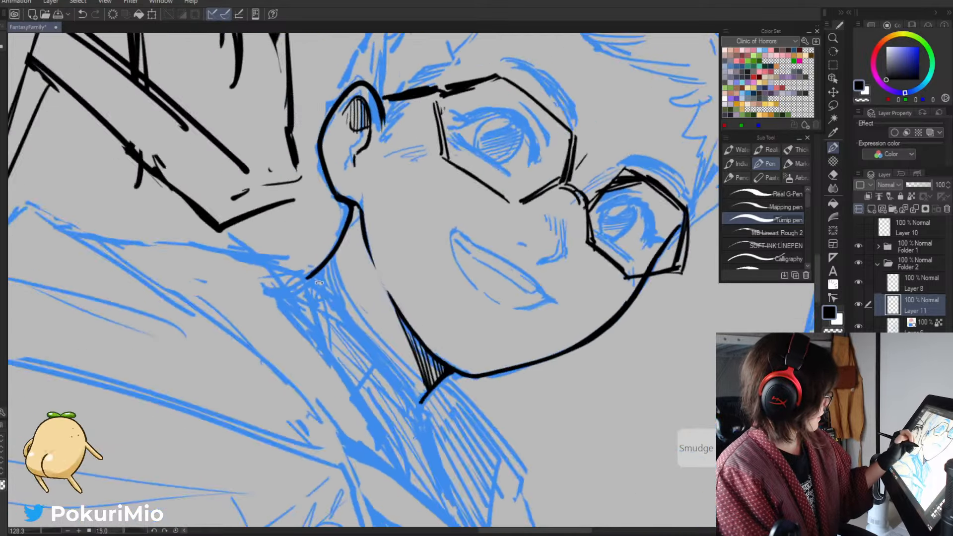
{"action": "mouse_move", "coordinate": [341, 234]}
{"action": "left_mouse_down"}
{"action": "mouse_move", "coordinate": [370, 351]}
{"action": "mouse_move", "coordinate": [391, 378]}
{"action": "left_mouse_up"}
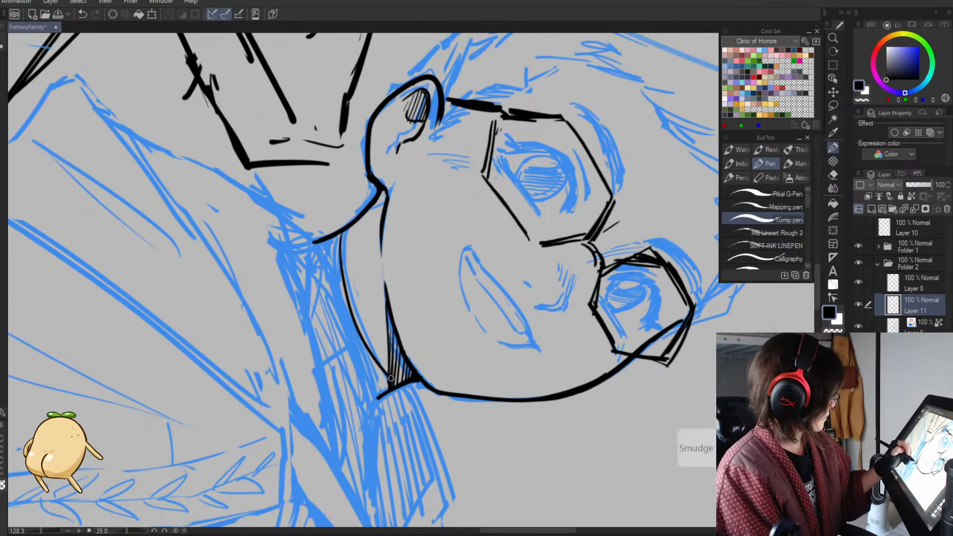
- Ink the cloak's near neckline edge diagonally down to the chest and its short upper edge behind the neck
{"action": "mouse_move", "coordinate": [341, 233]}
{"action": "left_mouse_down"}
{"action": "mouse_move", "coordinate": [316, 293]}
{"action": "mouse_move", "coordinate": [273, 257]}
{"action": "mouse_move", "coordinate": [303, 339]}
{"action": "left_mouse_up"}
{"action": "key", "text": "minus"}
{"action": "key", "text": "minus"}
{"action": "key", "text": "minus"}
{"action": "key", "text": "minus"}
{"action": "key", "text": "minus"}
{"action": "key", "text": "minus"}
{"action": "key", "text": "minus"}
{"action": "key", "text": "minus"}
{"action": "key", "text": "alt+space"}
{"action": "left_click", "coordinate": [270, 322]}
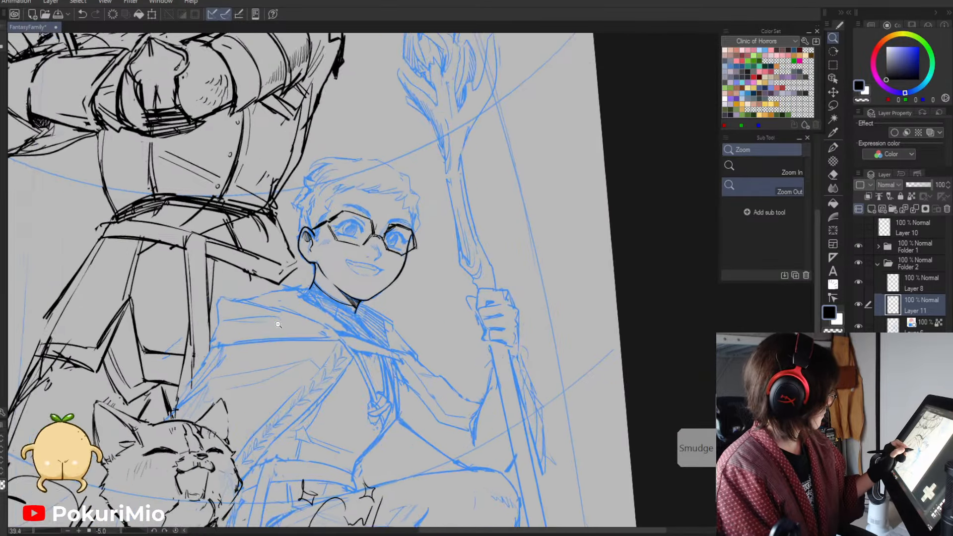
{"action": "left_click", "coordinate": [270, 322]}
{"action": "key", "text": "p"}
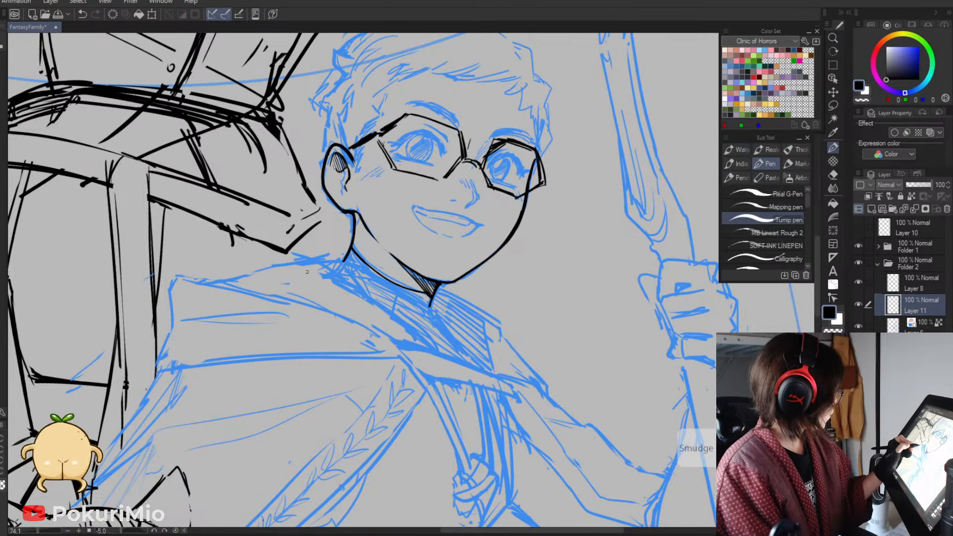
{"action": "left_click_drag", "start_coordinate": [288, 264], "coordinate": [420, 343]}
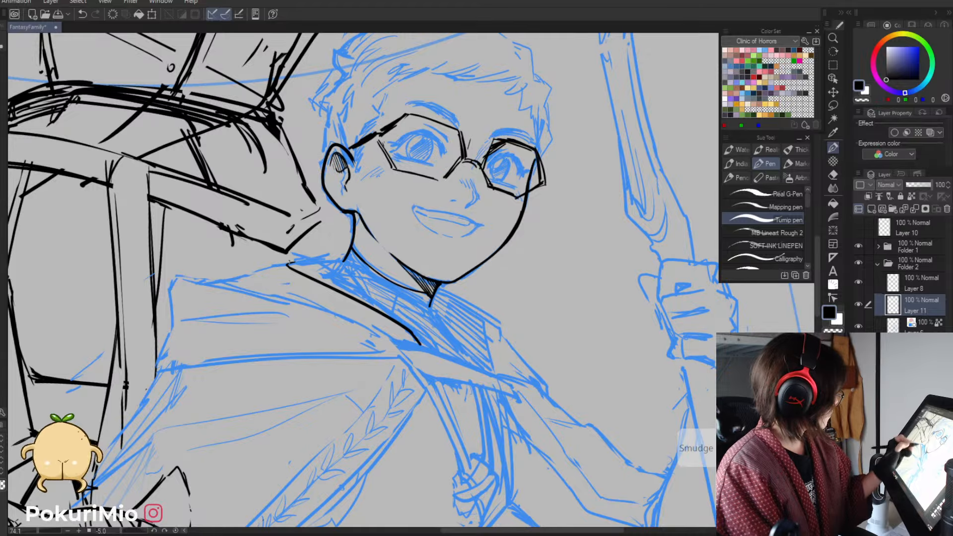
{"action": "left_click_drag", "start_coordinate": [281, 258], "coordinate": [325, 258]}
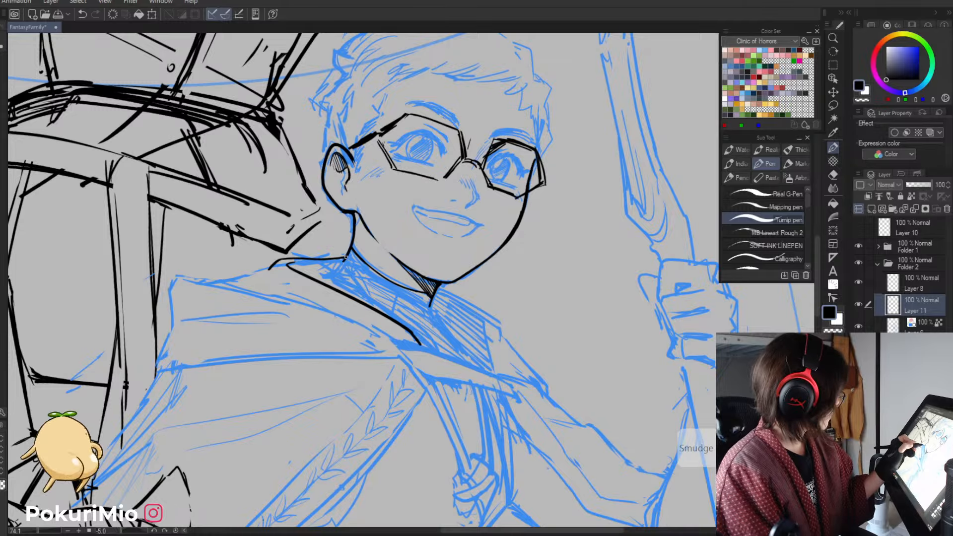
- Ink the inner collar line joining the base of the near neck line to the cloak's neckline edge
{"action": "key", "text": "minus"}
{"action": "key", "text": "minus"}
{"action": "key", "text": "minus"}
{"action": "key", "text": "minus"}
{"action": "key", "text": "minus"}
{"action": "key", "text": "minus"}
{"action": "key", "text": "minus"}
{"action": "key", "text": "minus"}
{"action": "key", "text": "minus"}
{"action": "key", "text": "minus"}
{"action": "key", "text": "minus"}
{"action": "key", "text": "minus"}
{"action": "key", "text": "minus"}
{"action": "key", "text": "minus"}
{"action": "mouse_move", "coordinate": [370, 340]}
{"action": "left_mouse_down"}
{"action": "mouse_move", "coordinate": [369, 381]}
{"action": "mouse_move", "coordinate": [348, 378]}
{"action": "left_mouse_up"}
{"action": "key", "text": "asciicircum"}
{"action": "key", "text": "asciicircum"}
{"action": "key", "text": "asciicircum"}
{"action": "key", "text": "asciicircum"}
{"action": "key", "text": "asciicircum"}
{"action": "key", "text": "asciicircum"}
{"action": "key", "text": "asciicircum"}
{"action": "key", "text": "asciicircum"}
{"action": "key", "text": "asciicircum"}
{"action": "key", "text": "asciicircum"}
{"action": "key", "text": "asciicircum"}
{"action": "key", "text": "asciicircum"}
{"action": "key", "text": "asciicircum"}
{"action": "key", "text": "asciicircum"}
{"action": "key", "text": "asciicircum"}
{"action": "key", "text": "asciicircum"}
{"action": "key", "text": "alt+space"}
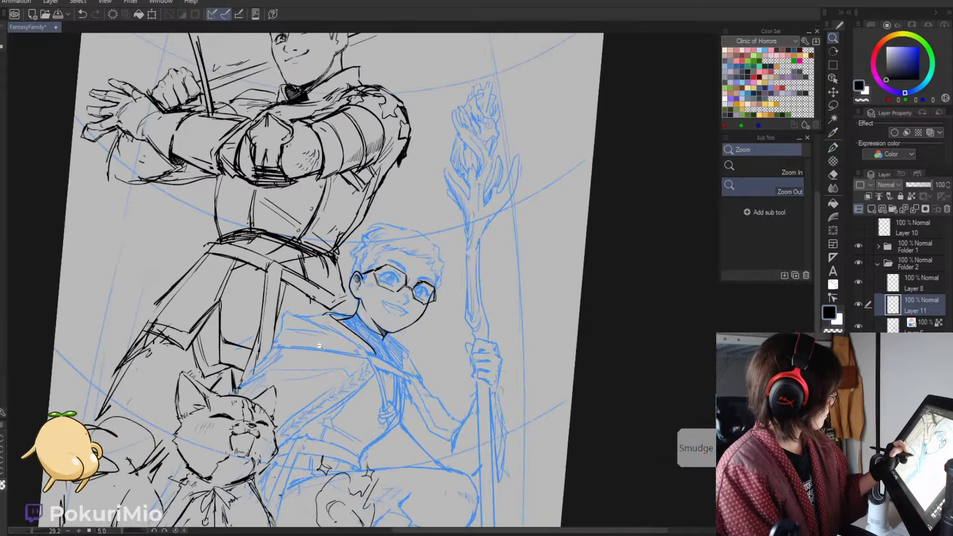
{"action": "key", "text": "e"}
{"action": "mouse_move", "coordinate": [369, 334]}
{"action": "left_mouse_down"}
{"action": "mouse_move", "coordinate": [422, 334]}
{"action": "mouse_move", "coordinate": [399, 353]}
{"action": "left_mouse_up"}
{"action": "key", "text": "p"}
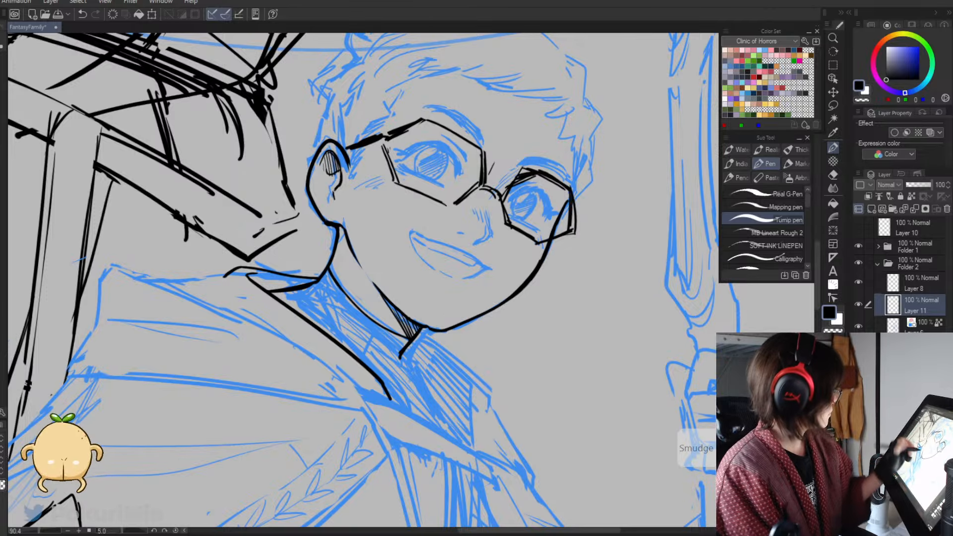
- Ink the inner and outer edges of the collar's far side, running from the neck down to the cloak
{"action": "key", "text": "e"}
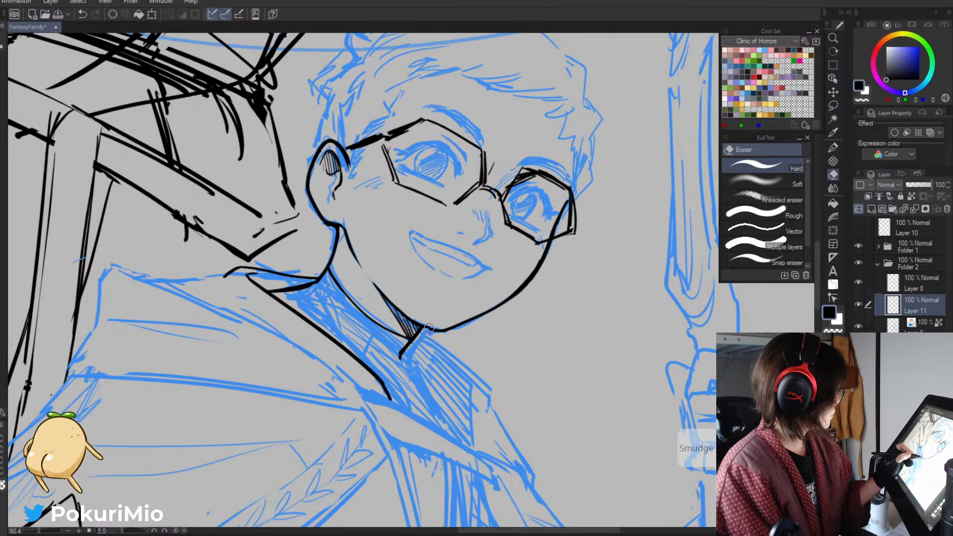
{"action": "key", "text": "p"}
{"action": "key", "text": "minus"}
{"action": "key", "text": "minus"}
{"action": "key", "text": "minus"}
{"action": "key", "text": "minus"}
{"action": "key", "text": "minus"}
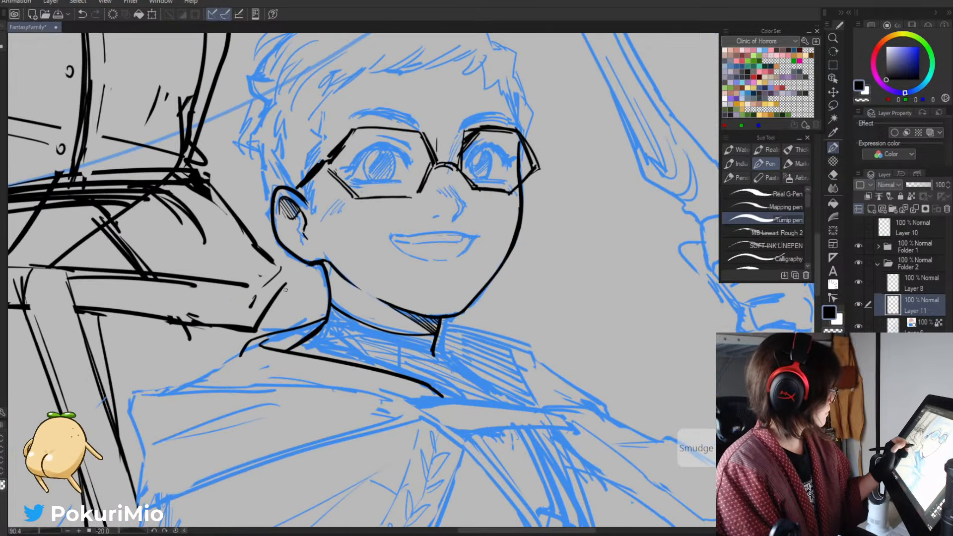
{"action": "key", "text": "alt+space"}
{"action": "left_click_drag", "start_coordinate": [298, 298], "coordinate": [234, 300]}
{"action": "left_click_drag", "start_coordinate": [355, 394], "coordinate": [453, 360]}
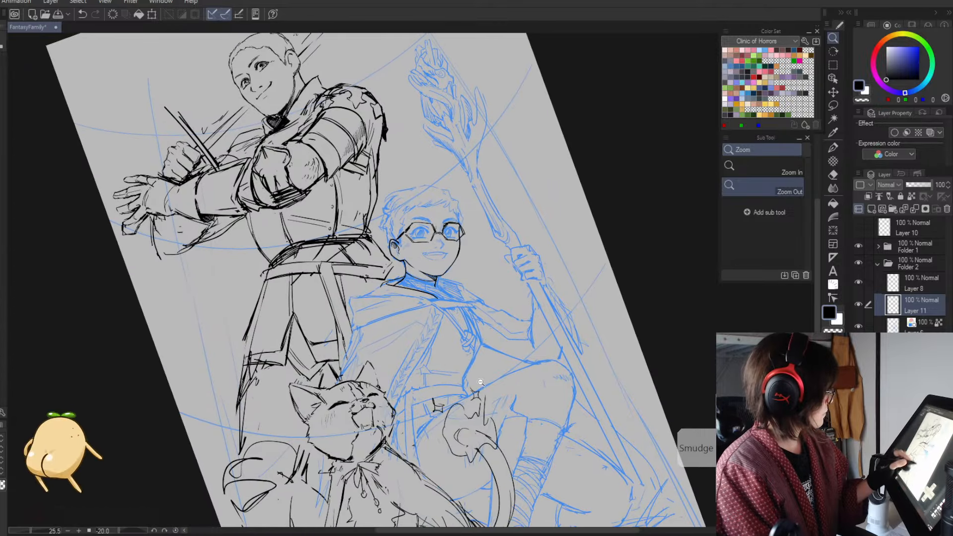
{"action": "mouse_move", "coordinate": [445, 282]}
{"action": "left_mouse_down"}
{"action": "mouse_move", "coordinate": [496, 283]}
{"action": "mouse_move", "coordinate": [494, 318]}
{"action": "left_mouse_up"}
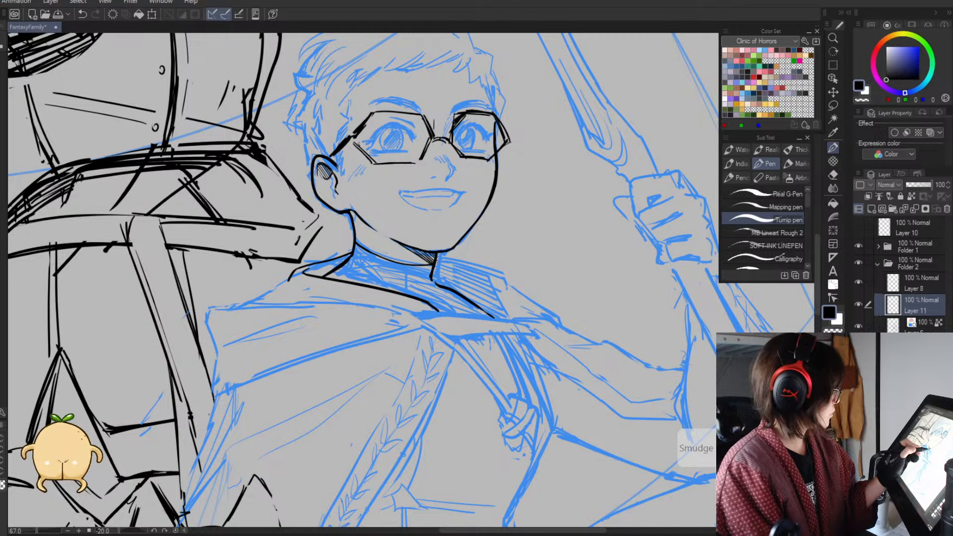
{"action": "mouse_move", "coordinate": [438, 259]}
{"action": "left_mouse_down"}
{"action": "mouse_move", "coordinate": [491, 284]}
{"action": "mouse_move", "coordinate": [506, 304]}
{"action": "left_mouse_up"}
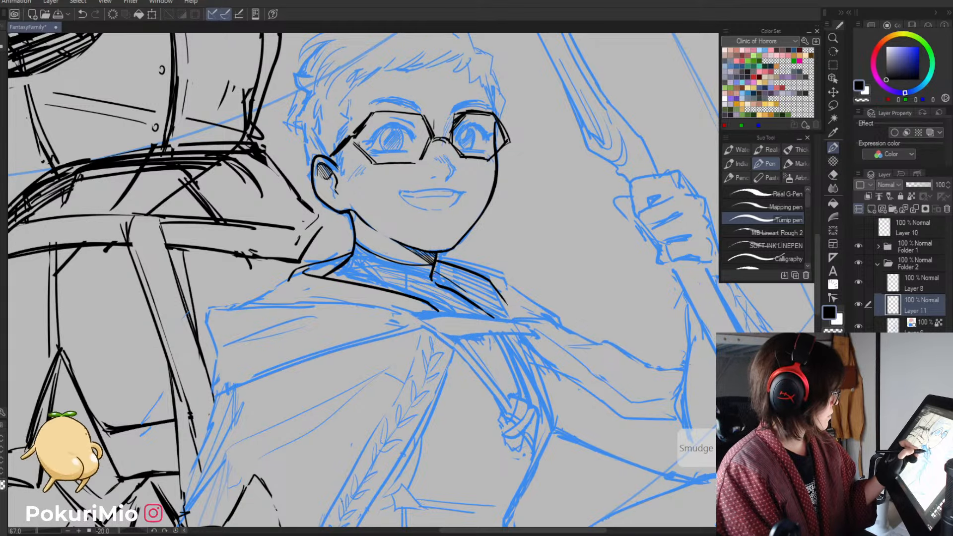
{"action": "key", "text": "/"}
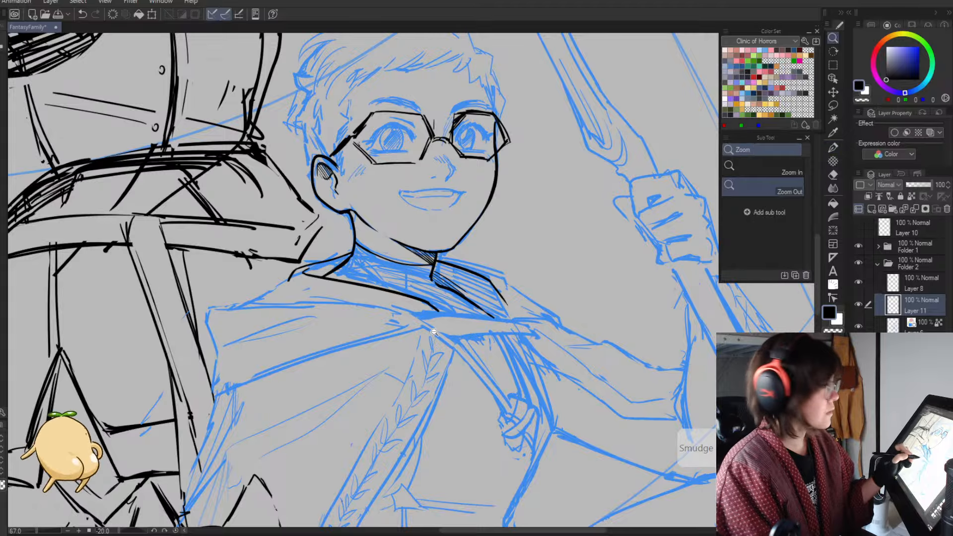
{"action": "left_click", "coordinate": [432, 332], "text": "alt"}
{"action": "left_click_drag", "start_coordinate": [460, 381], "coordinate": [515, 366]}
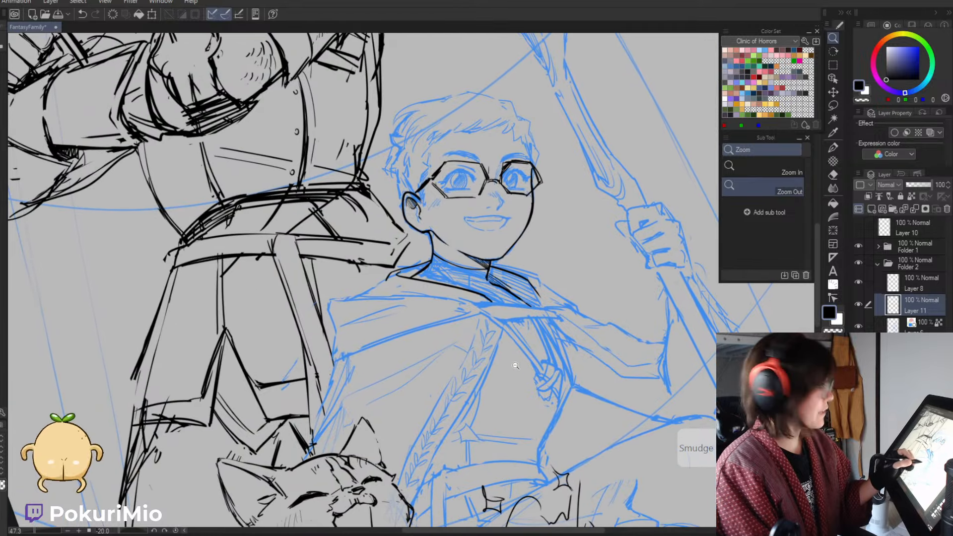
- Ink a short inner collar line beside the neck and the near strand of the cloak tie down to its knot
{"action": "key", "text": "^"}
{"action": "key", "text": "^"}
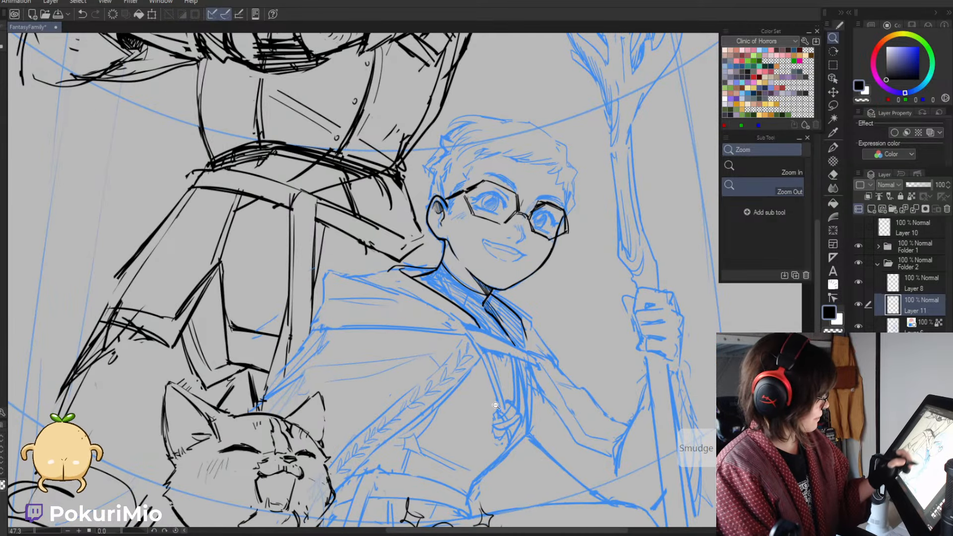
{"action": "key", "text": "^"}
{"action": "key", "text": "p"}
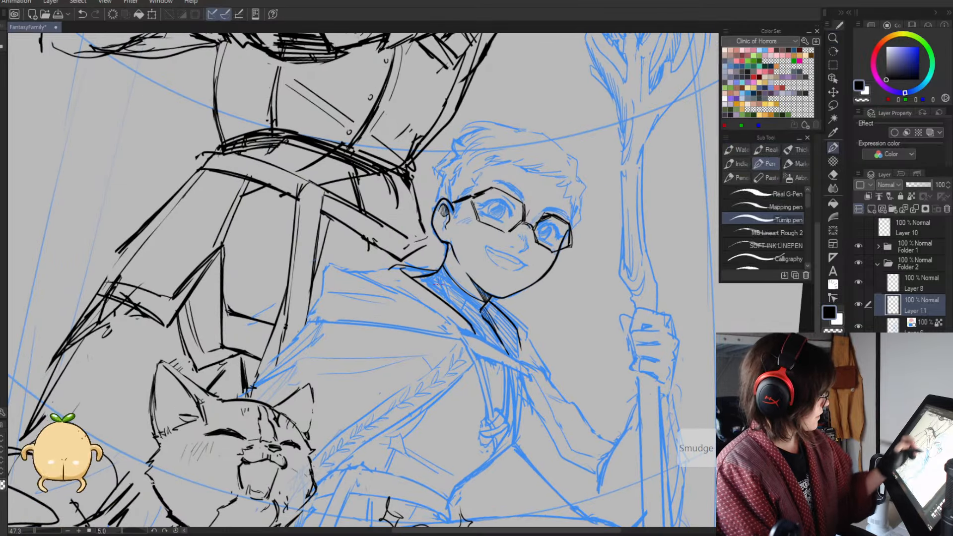
{"action": "left_click_drag", "start_coordinate": [438, 272], "coordinate": [444, 300]}
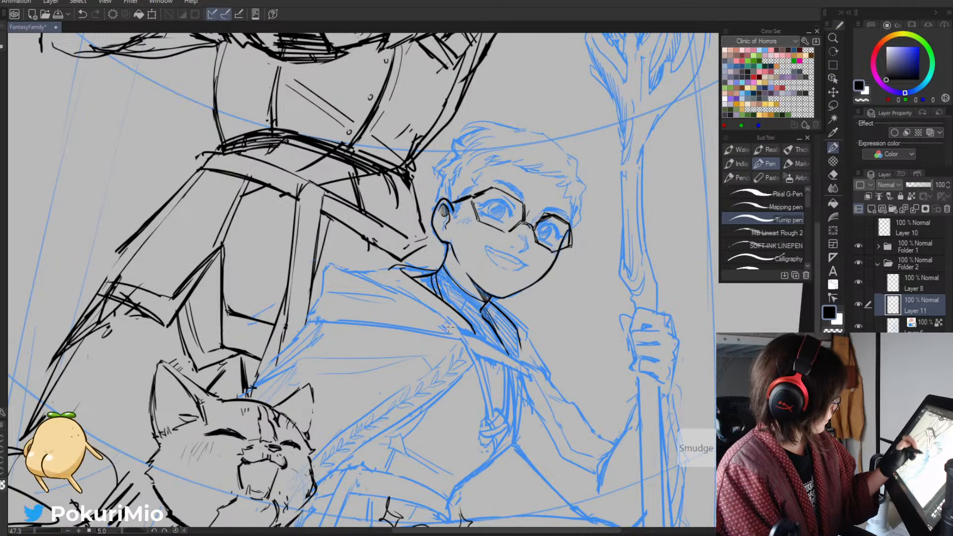
{"action": "left_click_drag", "start_coordinate": [473, 365], "coordinate": [491, 422]}
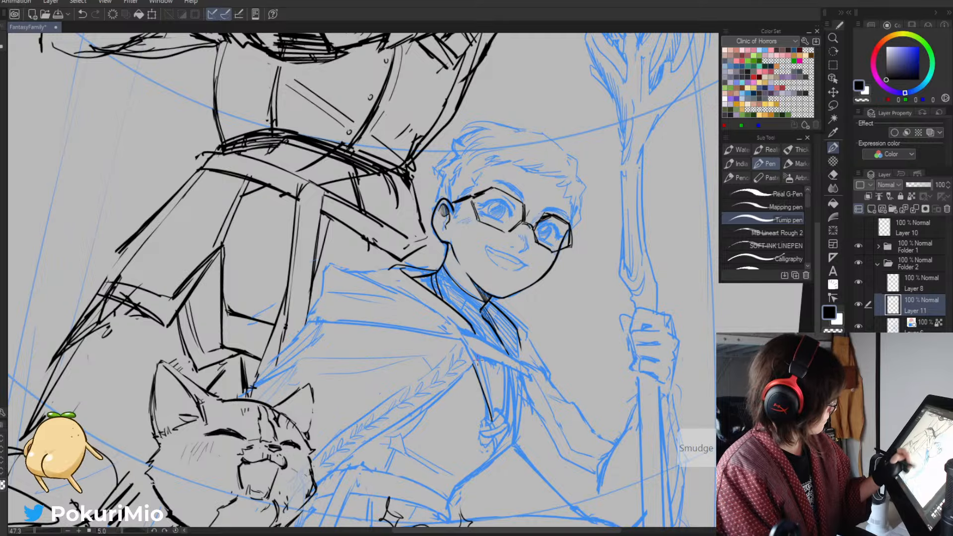
{"action": "left_click_drag", "start_coordinate": [475, 360], "coordinate": [493, 419]}
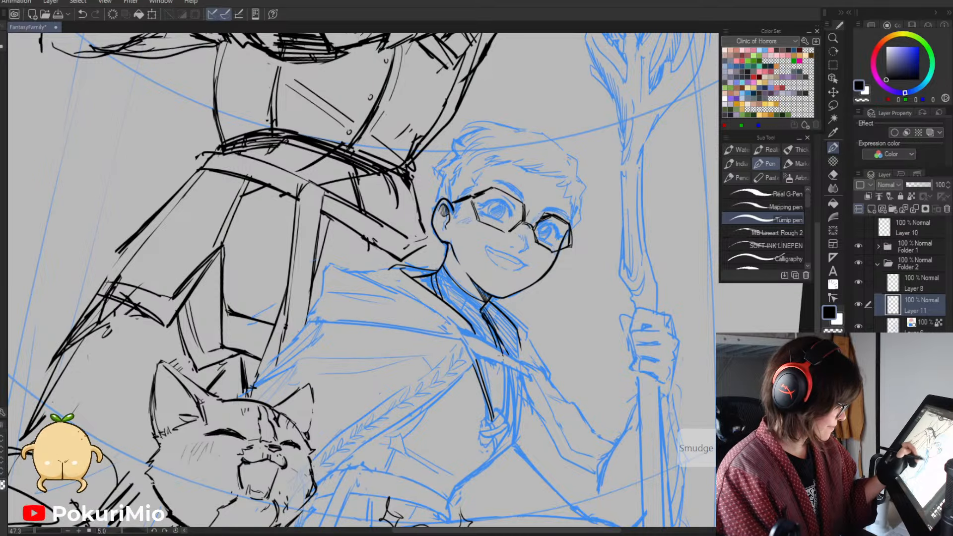
- Ink the far strand of the cloak tie from the neckline down to the knot, cleaning its edge with the eraser
{"action": "key", "text": "e"}
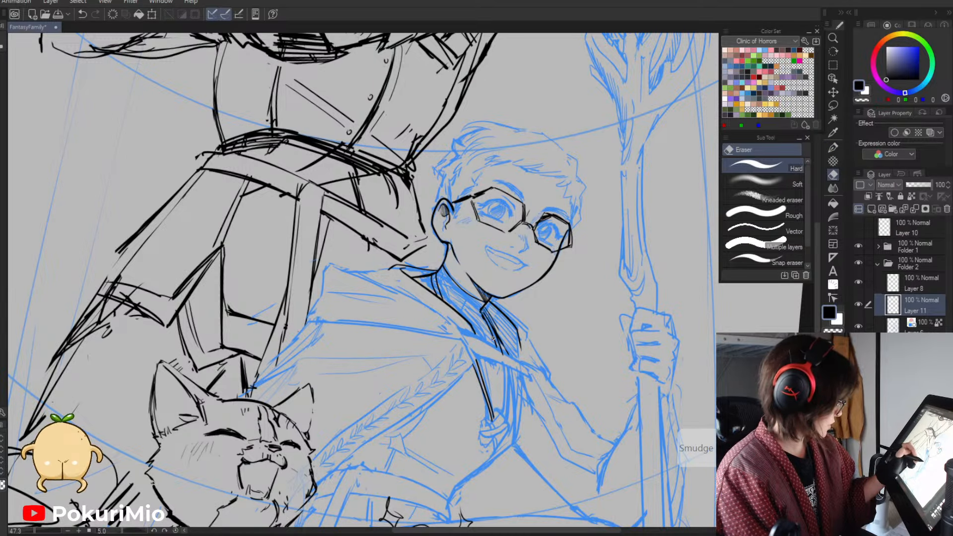
{"action": "key", "text": "p"}
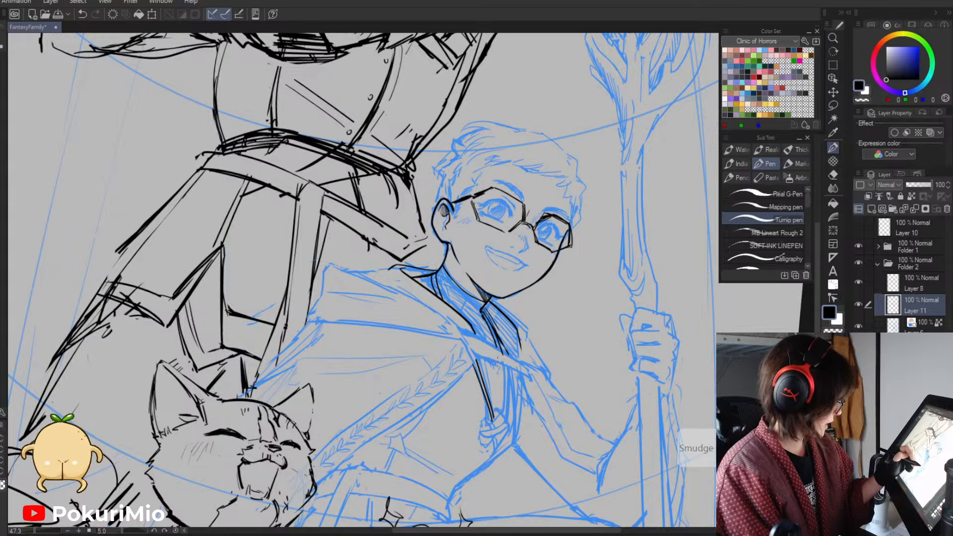
{"action": "left_click_drag", "start_coordinate": [499, 372], "coordinate": [503, 426]}
{"action": "left_click_drag", "start_coordinate": [502, 350], "coordinate": [504, 426]}
{"action": "key", "text": "e"}
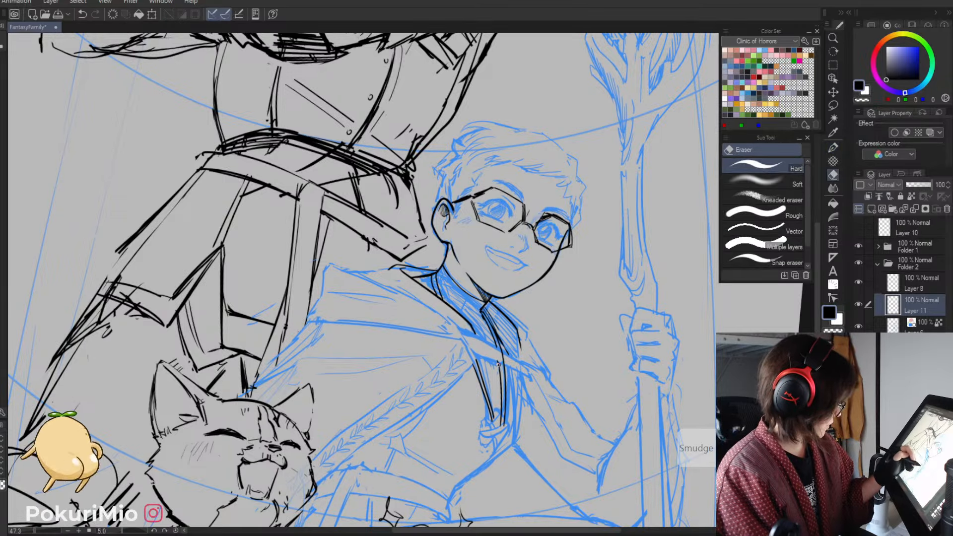
{"action": "left_click_drag", "start_coordinate": [497, 358], "coordinate": [501, 420]}
{"action": "key", "text": "p"}
{"action": "left_click_drag", "start_coordinate": [499, 354], "coordinate": [503, 423]}
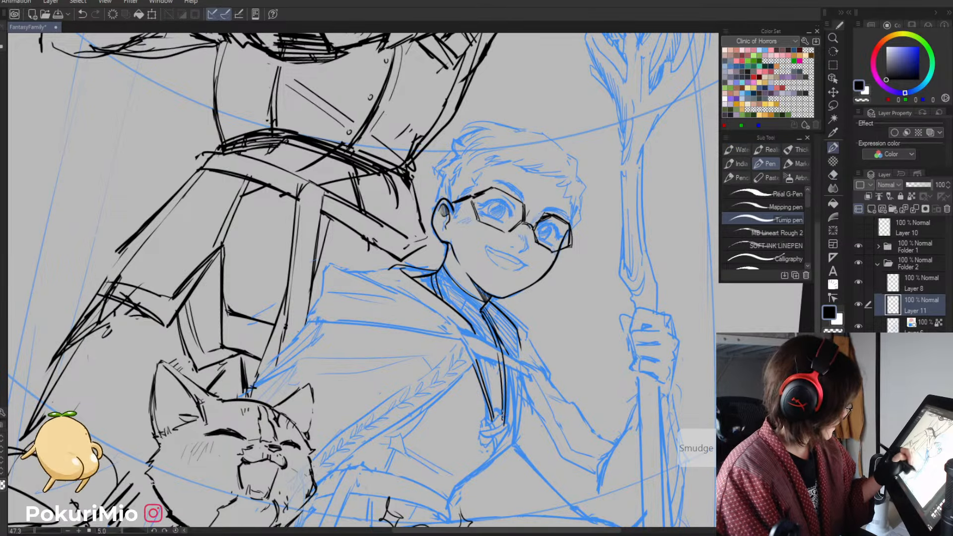
- Examine the inked collar and cloak tie from several angles and against the whole illustration
{"action": "key", "text": "e"}
{"action": "key", "text": "asciicircum"}
{"action": "key", "text": "asciicircum"}
{"action": "key", "text": "asciicircum"}
{"action": "key", "text": "asciicircum"}
{"action": "key", "text": "asciicircum"}
{"action": "key", "text": "asciicircum"}
{"action": "key", "text": "asciicircum"}
{"action": "key", "text": "asciicircum"}
{"action": "key", "text": "asciicircum"}
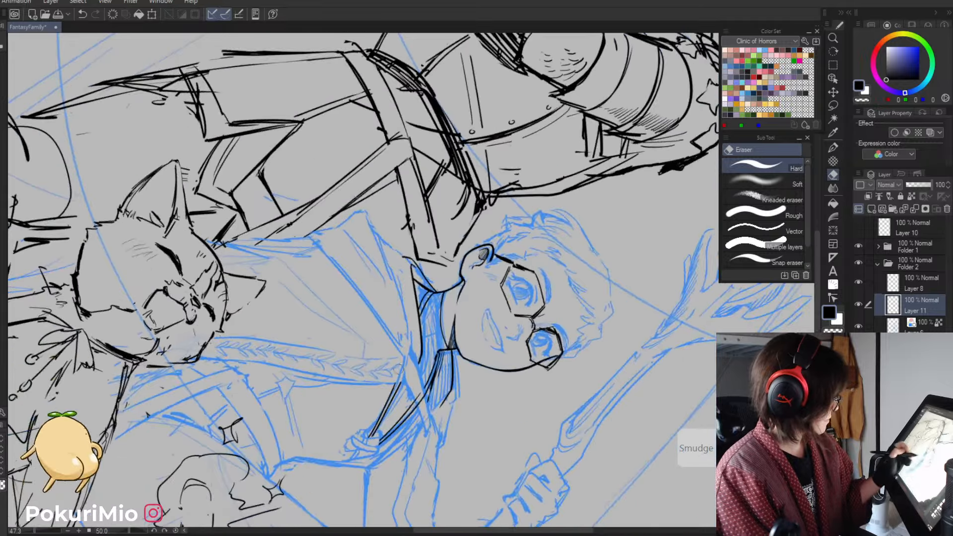
{"action": "key", "text": "minus"}
{"action": "key", "text": "minus"}
{"action": "key", "text": "minus"}
{"action": "key", "text": "minus"}
{"action": "key", "text": "minus"}
{"action": "key", "text": "minus"}
{"action": "key", "text": "minus"}
{"action": "key", "text": "minus"}
{"action": "key", "text": "minus"}
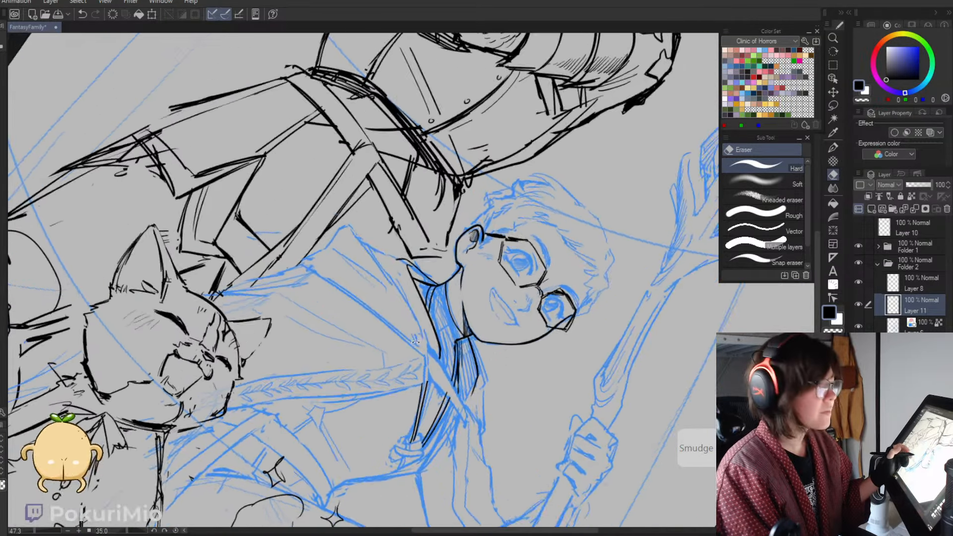
{"action": "key", "text": "alt+space"}
{"action": "left_click_drag", "start_coordinate": [419, 357], "coordinate": [389, 328]}
{"action": "left_click_drag", "start_coordinate": [422, 386], "coordinate": [471, 334]}
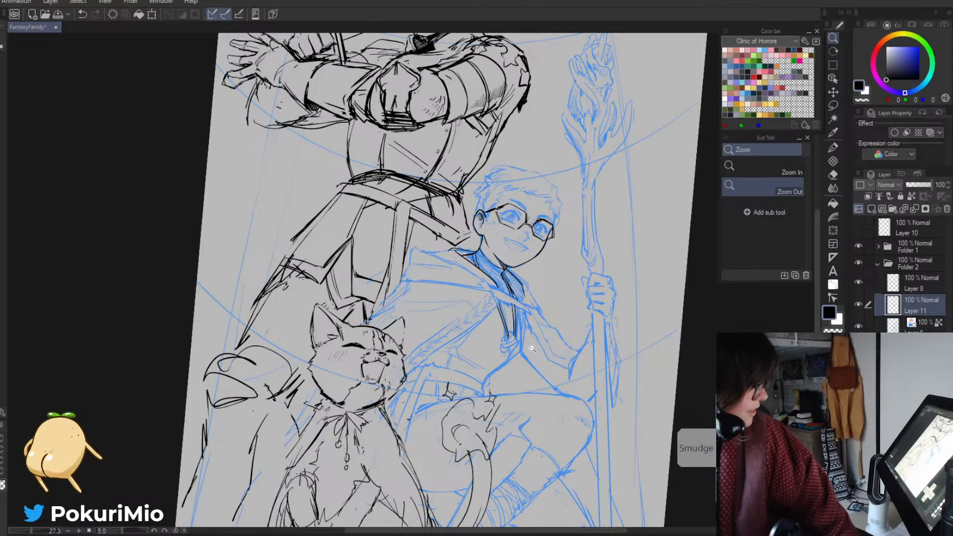
{"action": "left_click", "coordinate": [199, 186]}
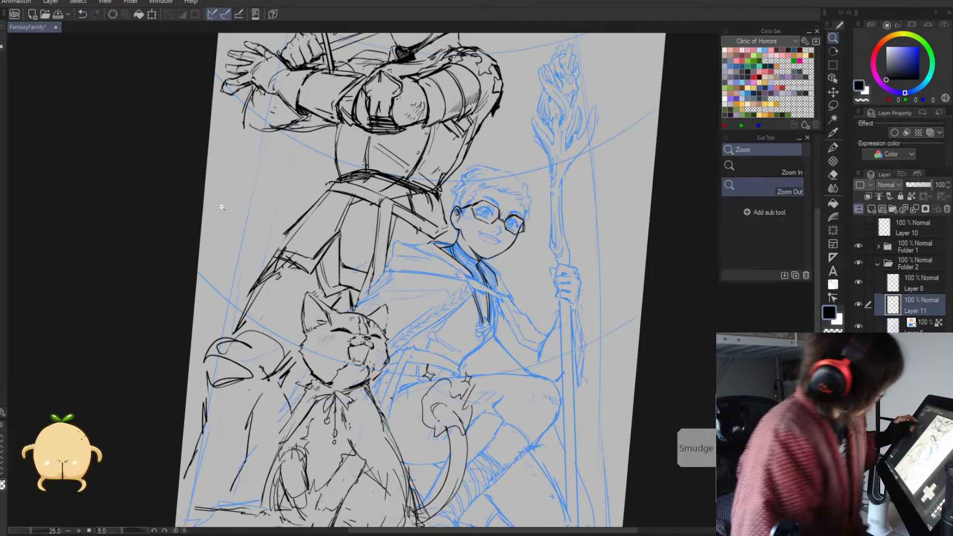
{"action": "left_click_drag", "start_coordinate": [410, 389], "coordinate": [408, 371]}
- Ink the cloak's upper shoulder edge from the collar to the shoulder tip and the fold line from there to the chest
{"action": "mouse_move", "coordinate": [433, 260]}
{"action": "left_mouse_down"}
{"action": "mouse_move", "coordinate": [377, 218]}
{"action": "mouse_move", "coordinate": [409, 227]}
{"action": "mouse_move", "coordinate": [358, 281]}
{"action": "left_mouse_up"}
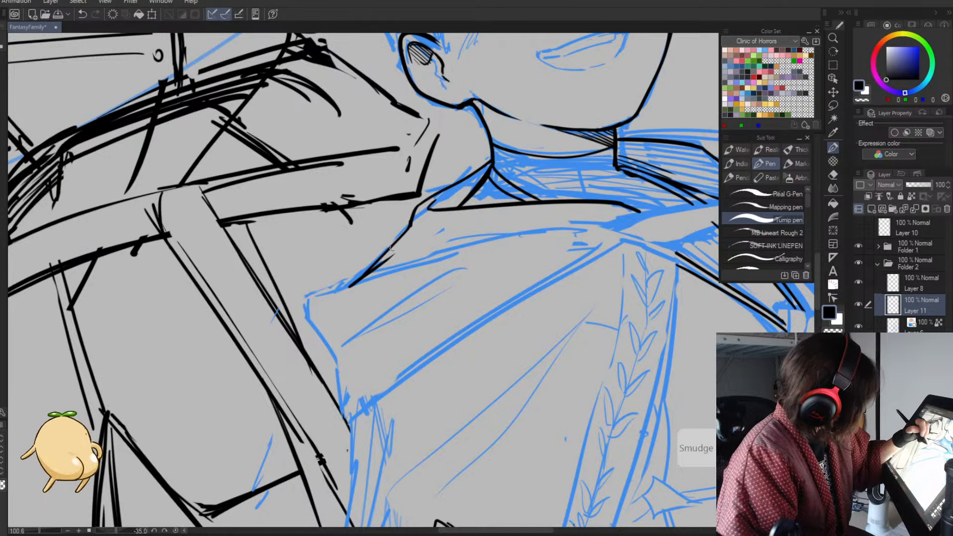
{"action": "key", "text": "e"}
{"action": "mouse_move", "coordinate": [402, 233]}
{"action": "left_mouse_down"}
{"action": "mouse_move", "coordinate": [347, 290]}
{"action": "mouse_move", "coordinate": [402, 232]}
{"action": "mouse_move", "coordinate": [363, 271]}
{"action": "left_mouse_up"}
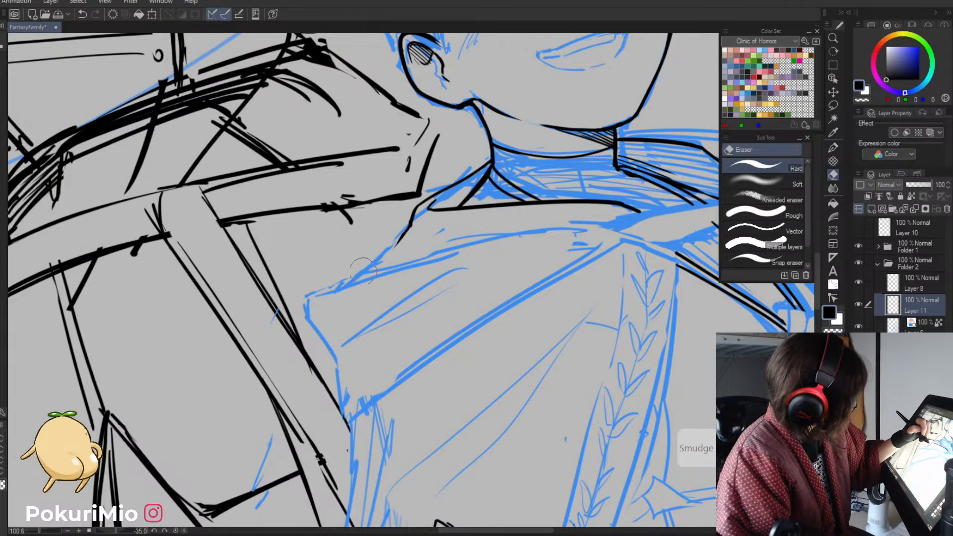
{"action": "key", "text": "p"}
{"action": "left_click_drag", "start_coordinate": [410, 227], "coordinate": [348, 290]}
{"action": "mouse_move", "coordinate": [306, 343]}
{"action": "left_mouse_down"}
{"action": "mouse_move", "coordinate": [295, 239]}
{"action": "mouse_move", "coordinate": [308, 210]}
{"action": "mouse_move", "coordinate": [544, 440]}
{"action": "left_mouse_up"}
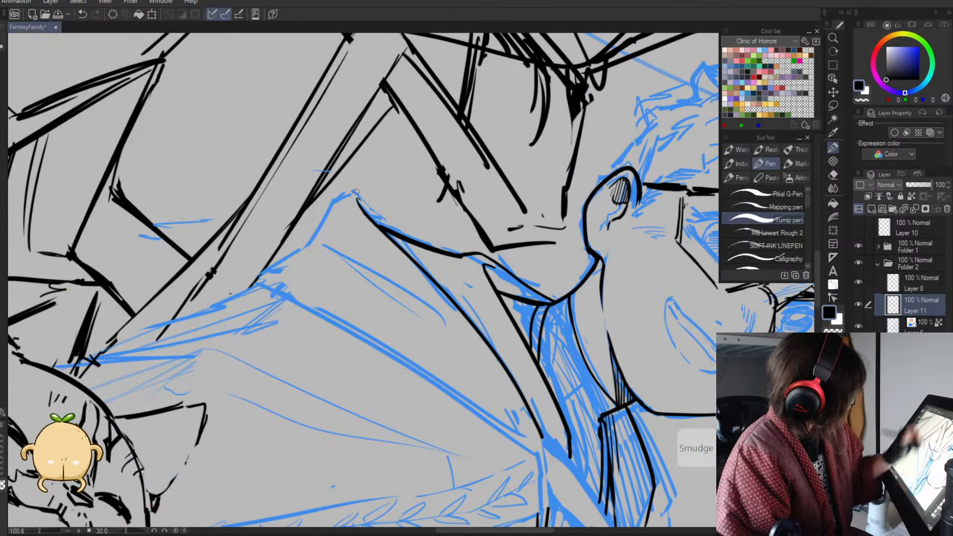
{"action": "left_click_drag", "start_coordinate": [395, 229], "coordinate": [365, 200]}
- Ink the cloak fold's short outer edge at the shoulder tip and its long edge running across to the chest
{"action": "key", "text": "minus"}
{"action": "key", "text": "minus"}
{"action": "key", "text": "minus"}
{"action": "key", "text": "minus"}
{"action": "key", "text": "minus"}
{"action": "key", "text": "minus"}
{"action": "key", "text": "minus"}
{"action": "key", "text": "minus"}
{"action": "key", "text": "minus"}
{"action": "key", "text": "minus"}
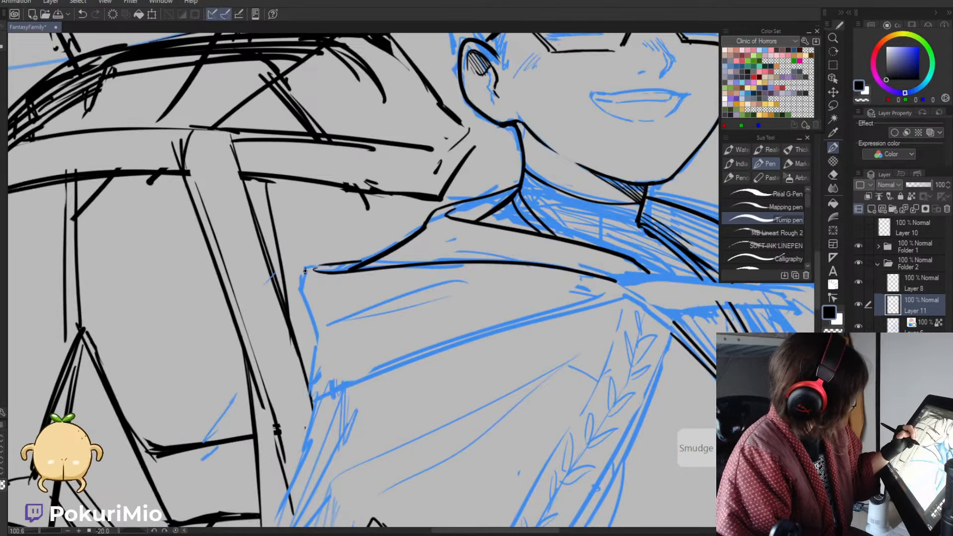
{"action": "mouse_move", "coordinate": [305, 268]}
{"action": "left_mouse_down"}
{"action": "mouse_move", "coordinate": [304, 302]}
{"action": "mouse_move", "coordinate": [324, 359]}
{"action": "left_mouse_up"}
{"action": "key", "text": "e"}
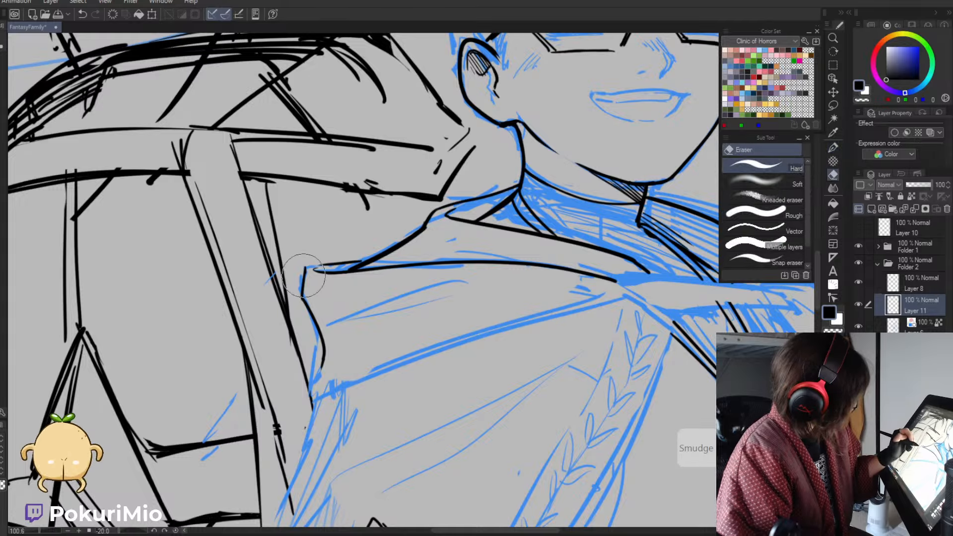
{"action": "mouse_move", "coordinate": [303, 275]}
{"action": "left_mouse_down"}
{"action": "mouse_move", "coordinate": [308, 323]}
{"action": "mouse_move", "coordinate": [321, 359]}
{"action": "left_mouse_up"}
{"action": "key", "text": "p"}
{"action": "mouse_move", "coordinate": [308, 270]}
{"action": "left_mouse_down"}
{"action": "mouse_move", "coordinate": [319, 337]}
{"action": "mouse_move", "coordinate": [311, 422]}
{"action": "mouse_move", "coordinate": [411, 358]}
{"action": "mouse_move", "coordinate": [637, 309]}
{"action": "left_mouse_up"}
- Extend the cloak's fold line to meet the neckline band at the chest
{"action": "key", "text": "alt+space"}
{"action": "left_click_drag", "start_coordinate": [392, 319], "coordinate": [364, 400]}
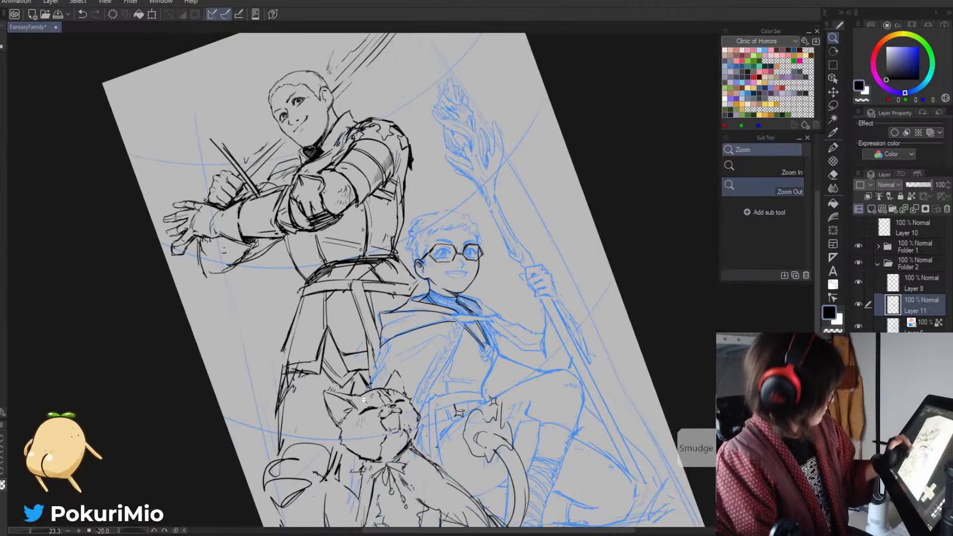
{"action": "mouse_move", "coordinate": [440, 400]}
{"action": "left_mouse_down"}
{"action": "mouse_move", "coordinate": [370, 396]}
{"action": "mouse_move", "coordinate": [415, 370]}
{"action": "mouse_move", "coordinate": [419, 348]}
{"action": "left_mouse_up"}
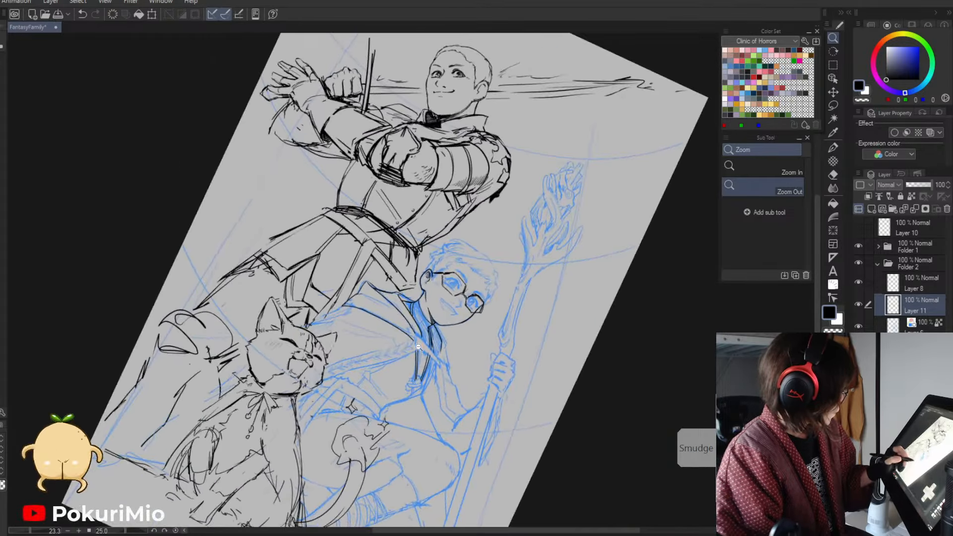
{"action": "left_click_drag", "start_coordinate": [376, 314], "coordinate": [396, 312]}
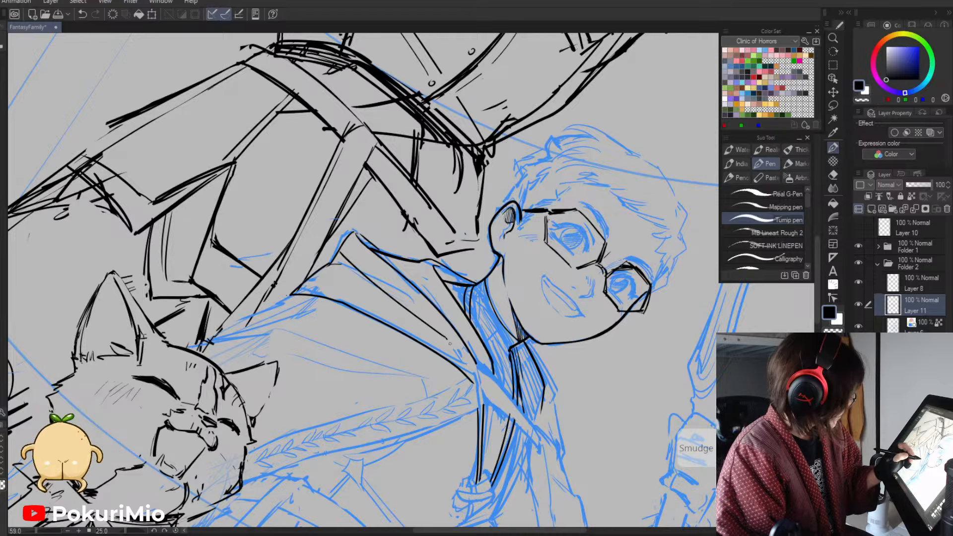
{"action": "mouse_move", "coordinate": [462, 367]}
{"action": "left_mouse_down"}
{"action": "mouse_move", "coordinate": [415, 350]}
{"action": "mouse_move", "coordinate": [445, 341]}
{"action": "mouse_move", "coordinate": [466, 375]}
{"action": "left_mouse_up"}
{"action": "key", "text": "e"}
{"action": "key", "text": "p"}
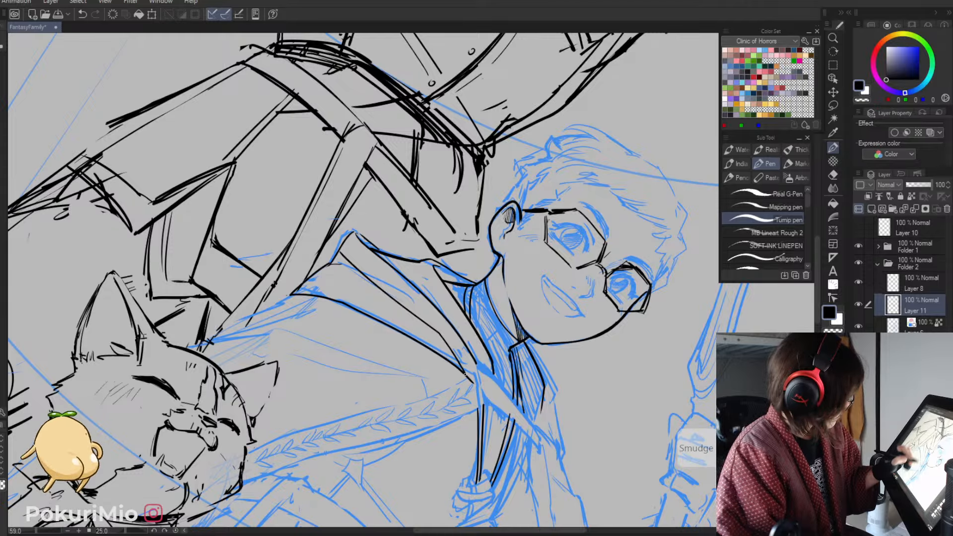
- Examine the inked cloak shoulder within the full composition at different rotations
{"action": "key", "text": "alt+space"}
{"action": "key", "text": "minus"}
{"action": "key", "text": "minus"}
{"action": "key", "text": "minus"}
{"action": "key", "text": "minus"}
{"action": "key", "text": "minus"}
{"action": "key", "text": "minus"}
{"action": "key", "text": "minus"}
{"action": "key", "text": "p"}
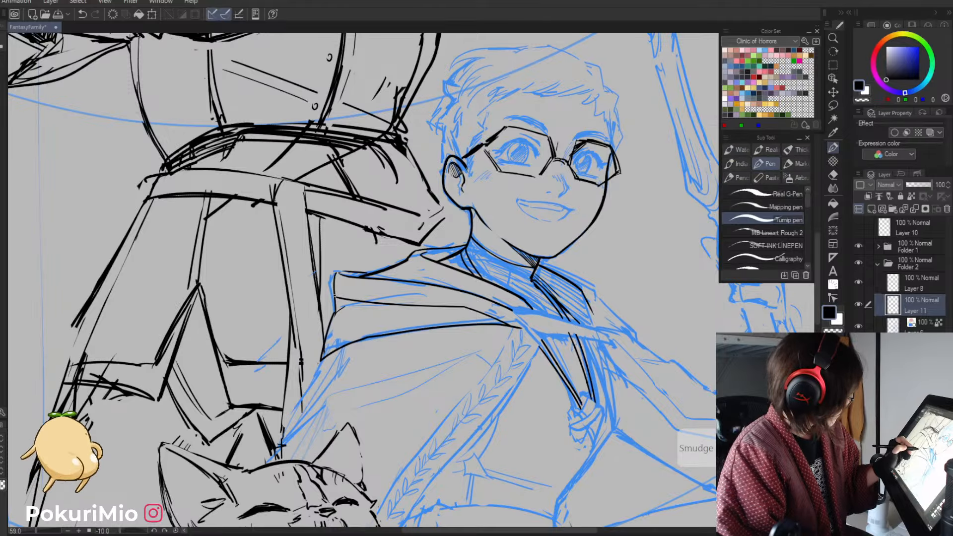
{"action": "key", "text": "alt+space"}
{"action": "left_click_drag", "start_coordinate": [382, 348], "coordinate": [363, 330]}
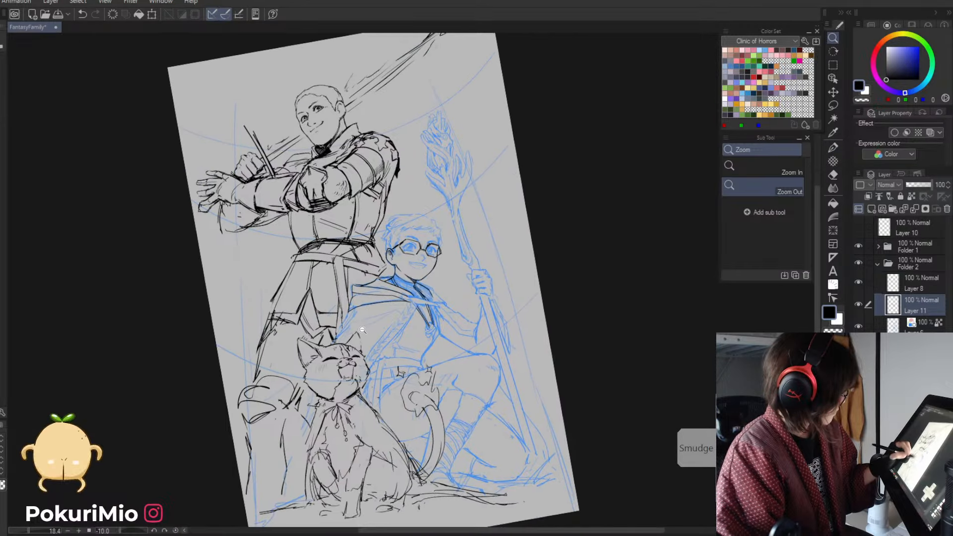
{"action": "left_click_drag", "start_coordinate": [396, 358], "coordinate": [394, 340]}
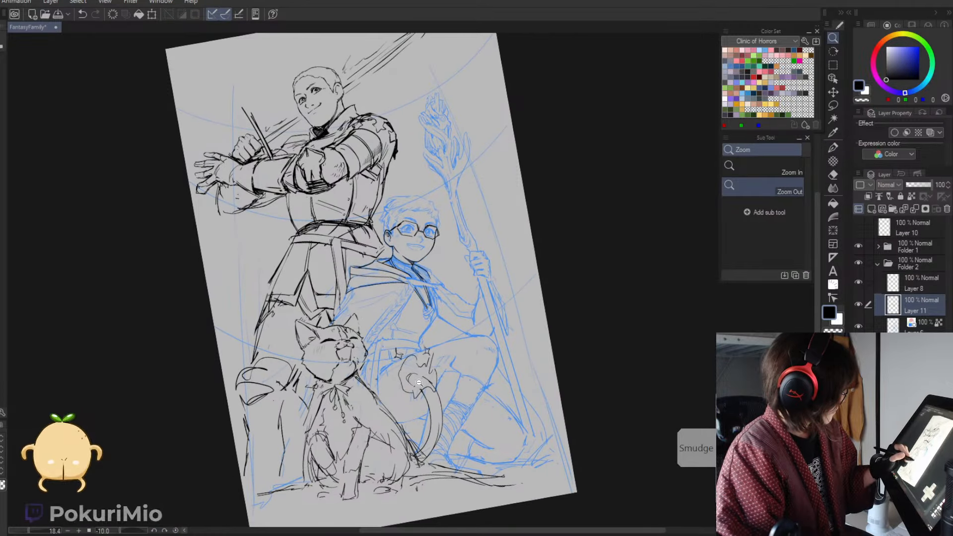
{"action": "key", "text": "asciicircum"}
{"action": "key", "text": "asciicircum"}
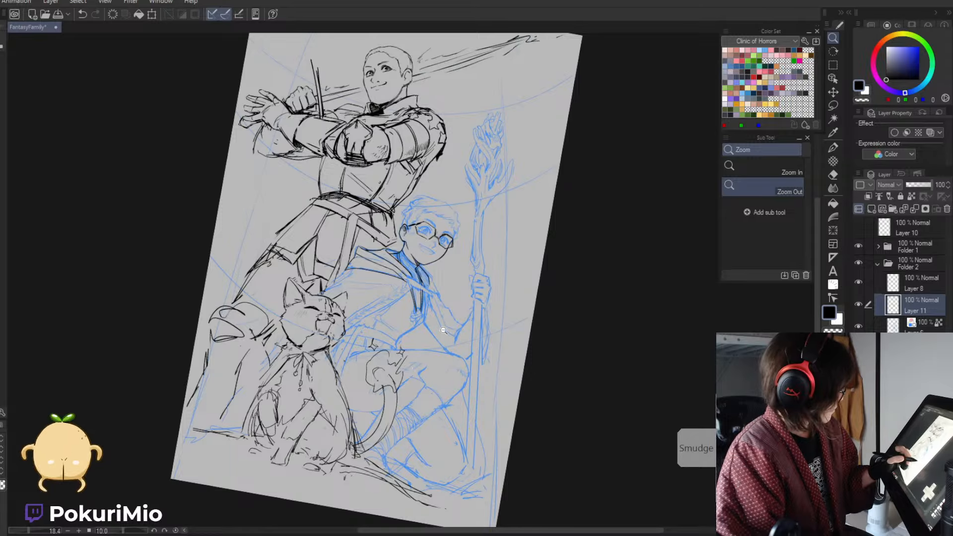
{"action": "scroll", "coordinate": [426, 282], "scroll_direction": "up", "scroll_amount": 6}
- Save the illustration
{"action": "key", "text": "p"}
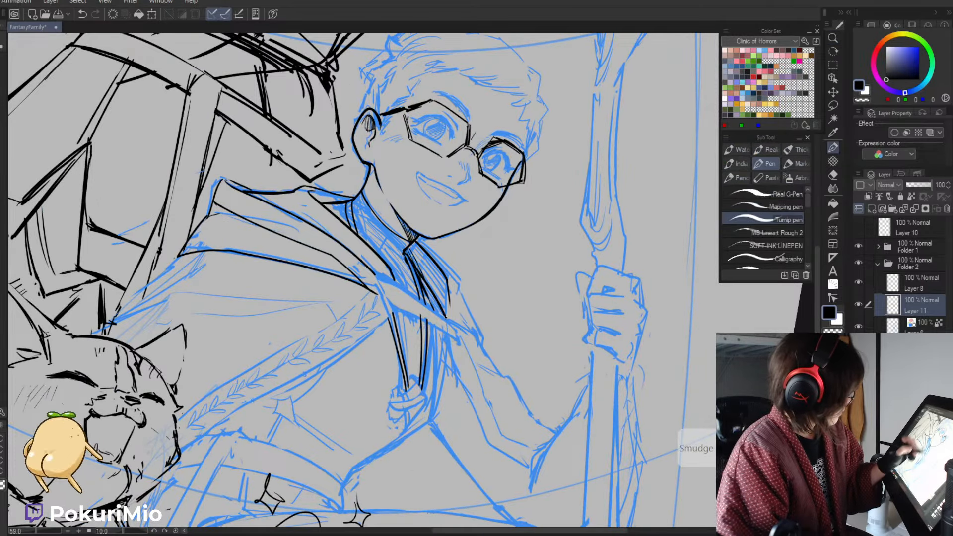
{"action": "key", "text": "e"}
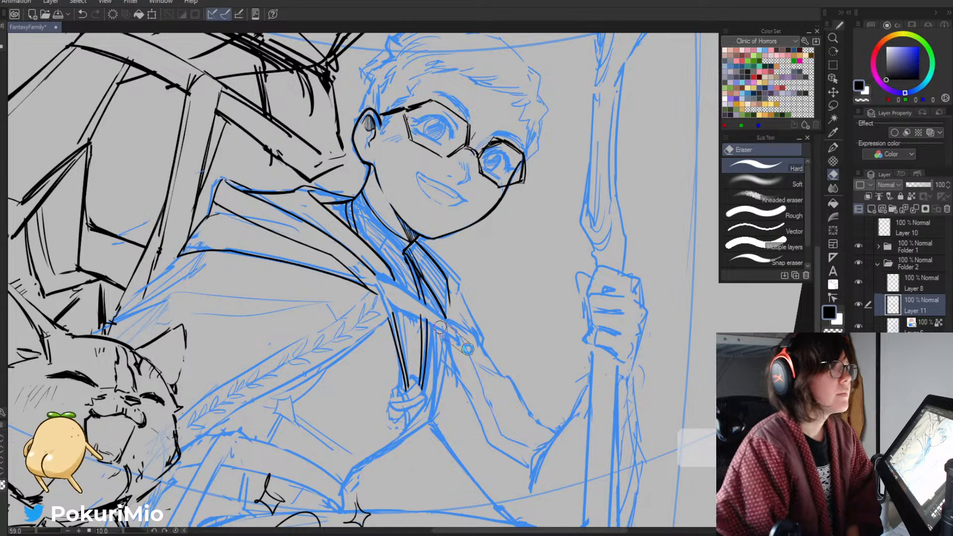
{"action": "key", "text": "ctrl+s"}
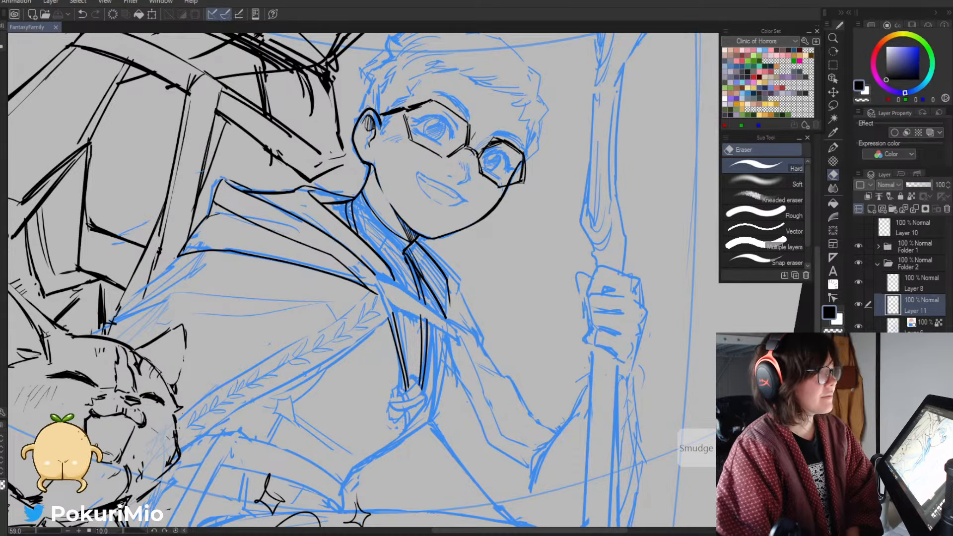
- Hide the kneeling character's blue sketch layer to check the ink alone, and show it again
{"action": "key", "text": "/"}
{"action": "left_click_drag", "start_coordinate": [408, 372], "coordinate": [387, 404]}
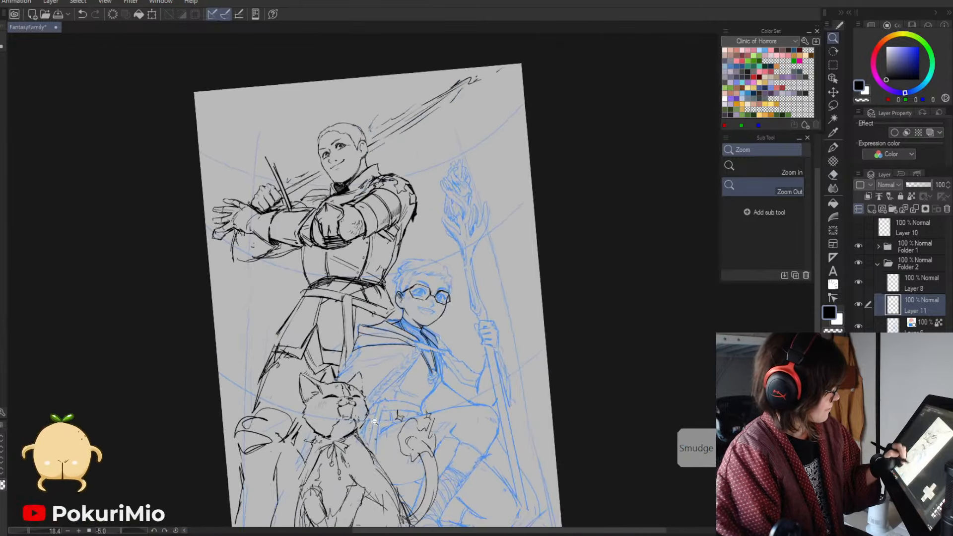
{"action": "left_click", "coordinate": [859, 326]}
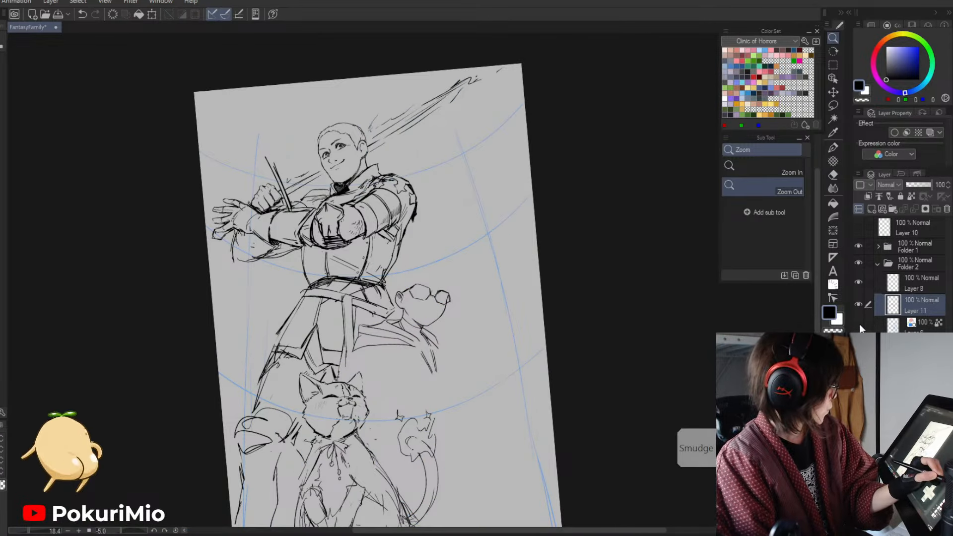
{"action": "left_click", "coordinate": [859, 326]}
- Ink an inner line alongside the outer edge of the collar's far side below the chin
{"action": "key", "text": "asciicircum"}
{"action": "key", "text": "asciicircum"}
{"action": "key", "text": "asciicircum"}
{"action": "key", "text": "asciicircum"}
{"action": "key", "text": "asciicircum"}
{"action": "key", "text": "asciicircum"}
{"action": "key", "text": "asciicircum"}
{"action": "key", "text": "asciicircum"}
{"action": "key", "text": "asciicircum"}
{"action": "key", "text": "asciicircum"}
{"action": "key", "text": "asciicircum"}
{"action": "key", "text": "asciicircum"}
{"action": "left_click_drag", "start_coordinate": [373, 285], "coordinate": [431, 284]}
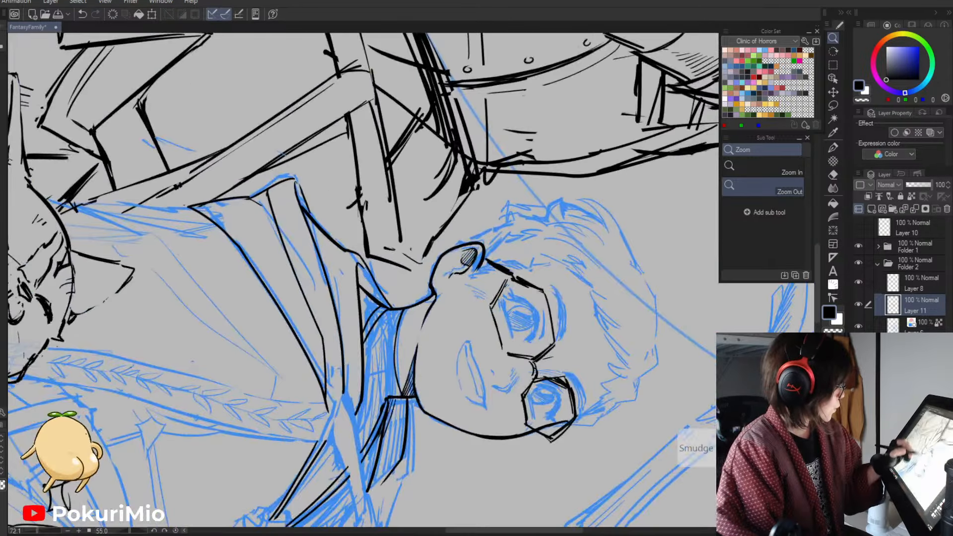
{"action": "key", "text": "e"}
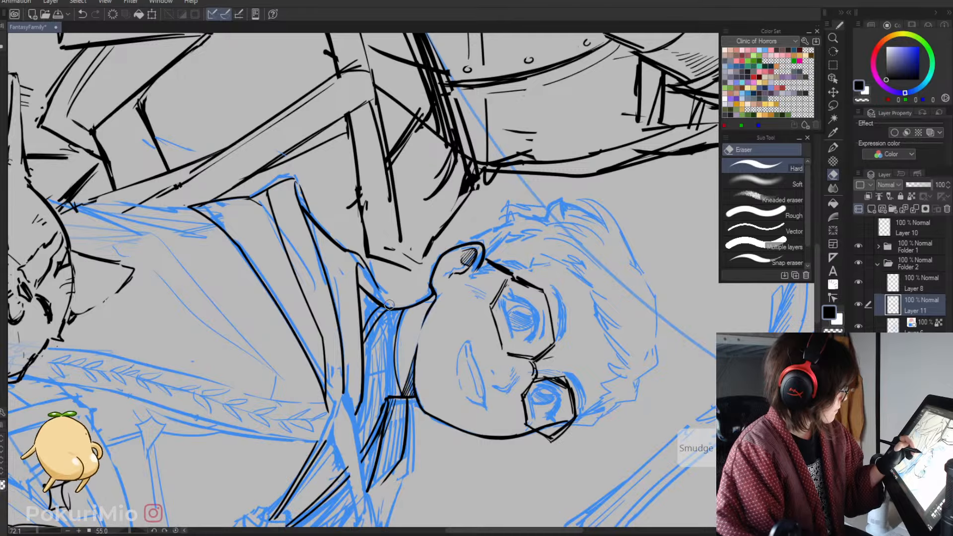
{"action": "key", "text": "p"}
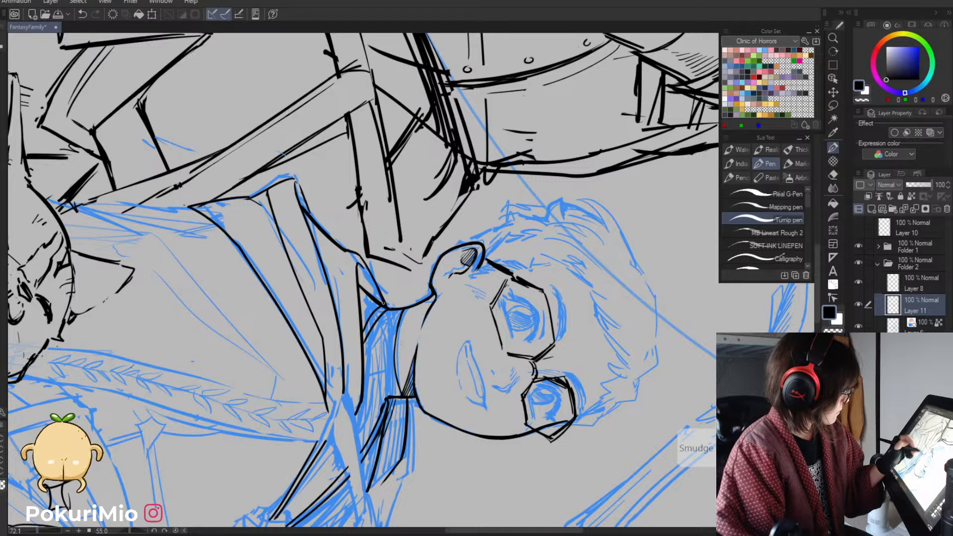
{"action": "left_click_drag", "start_coordinate": [402, 397], "coordinate": [397, 473]}
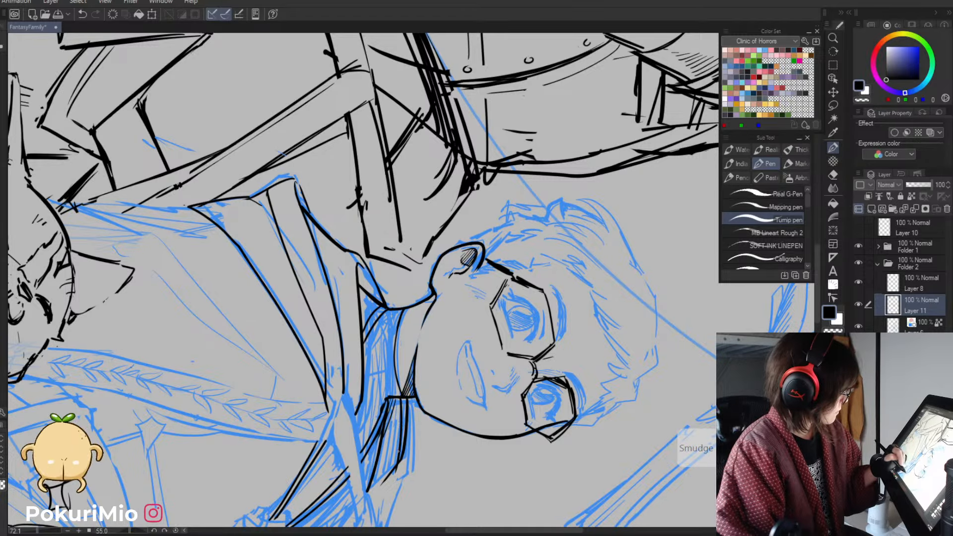
- Re-ink the inner line on the collar's far side below the chin and erase its stray ends
{"action": "key", "text": "e"}
{"action": "key", "text": "ctrl+z"}
{"action": "key", "text": "p"}
{"action": "left_click_drag", "start_coordinate": [399, 399], "coordinate": [396, 465]}
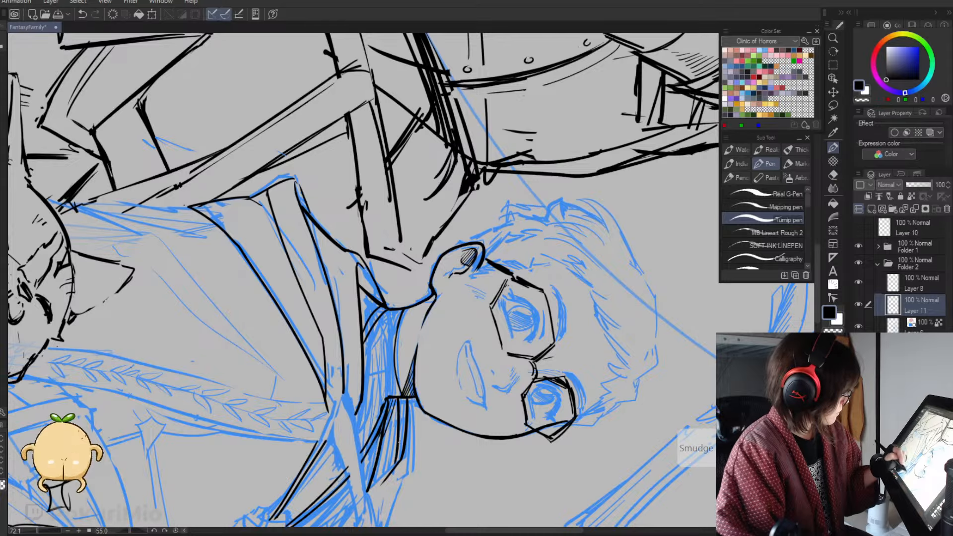
{"action": "key", "text": "e"}
{"action": "mouse_move", "coordinate": [407, 402]}
{"action": "left_mouse_down"}
{"action": "mouse_move", "coordinate": [394, 479]}
{"action": "mouse_move", "coordinate": [402, 447]}
{"action": "mouse_move", "coordinate": [373, 494]}
{"action": "mouse_move", "coordinate": [393, 458]}
{"action": "mouse_move", "coordinate": [369, 490]}
{"action": "left_mouse_up"}
{"action": "key", "text": "p"}
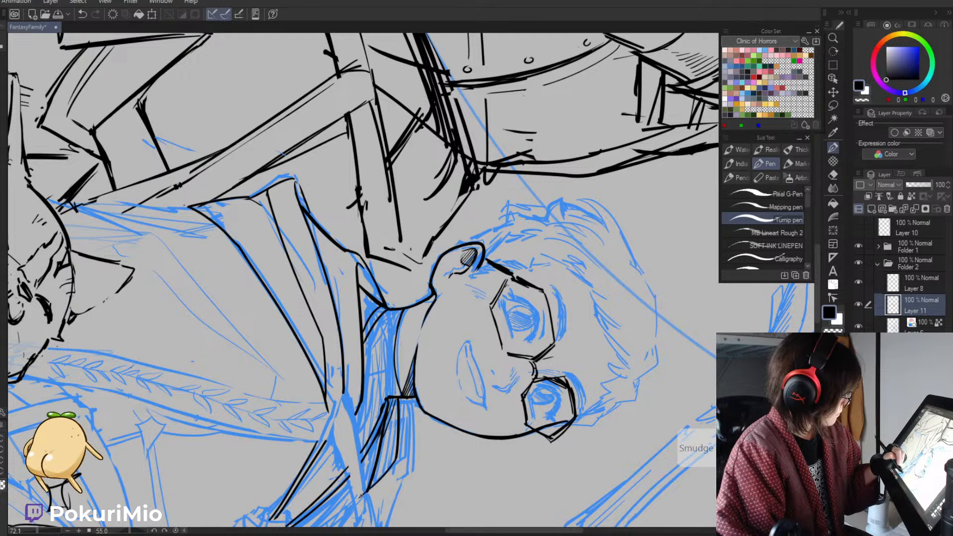
- Ink the outer edge of the collar's far side down to its pointed tip
{"action": "key", "text": "minus"}
{"action": "key", "text": "minus"}
{"action": "key", "text": "minus"}
{"action": "key", "text": "minus"}
{"action": "key", "text": "minus"}
{"action": "key", "text": "minus"}
{"action": "key", "text": "minus"}
{"action": "key", "text": "minus"}
{"action": "key", "text": "minus"}
{"action": "key", "text": "minus"}
{"action": "key", "text": "minus"}
{"action": "key", "text": "minus"}
{"action": "key", "text": "minus"}
{"action": "key", "text": "slash"}
{"action": "left_click_drag", "start_coordinate": [391, 376], "coordinate": [373, 375]}
{"action": "left_click_drag", "start_coordinate": [373, 420], "coordinate": [344, 336]}
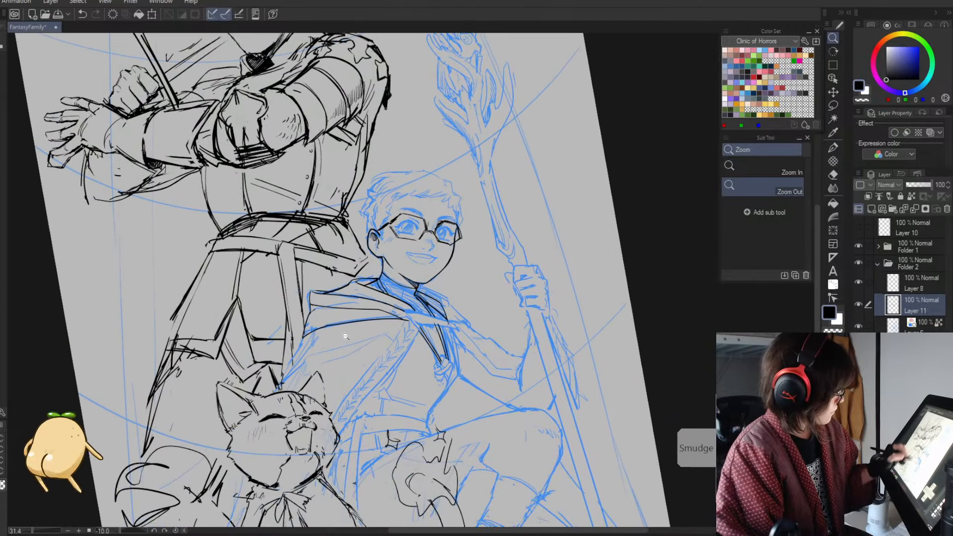
{"action": "key", "text": "asciicircum"}
{"action": "key", "text": "asciicircum"}
{"action": "left_click_drag", "start_coordinate": [436, 327], "coordinate": [452, 340]}
{"action": "key", "text": "e"}
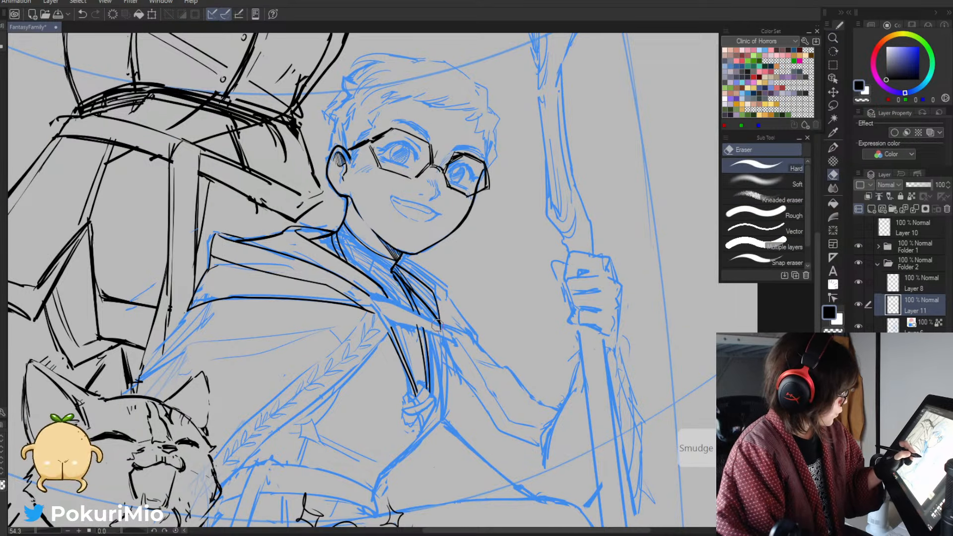
{"action": "key", "text": "p"}
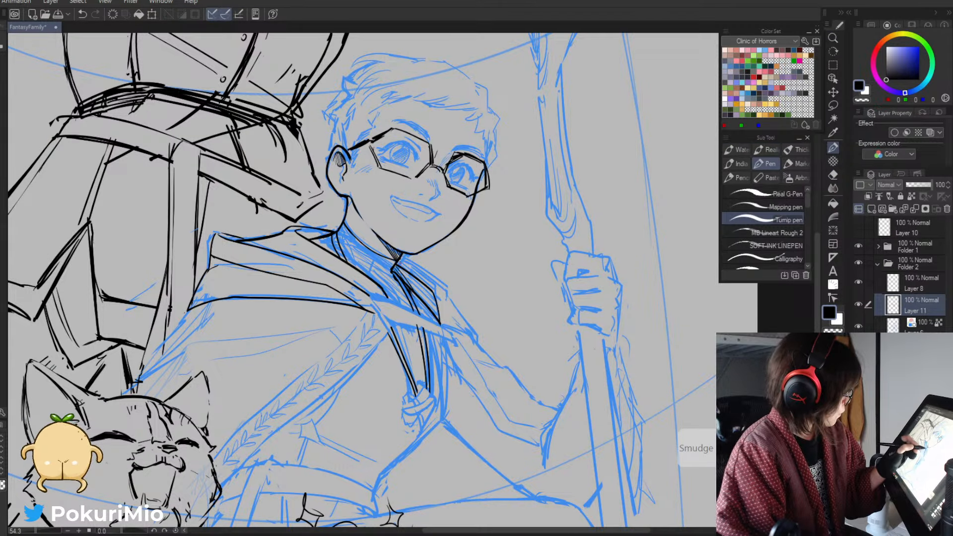
{"action": "left_click_drag", "start_coordinate": [438, 292], "coordinate": [466, 331]}
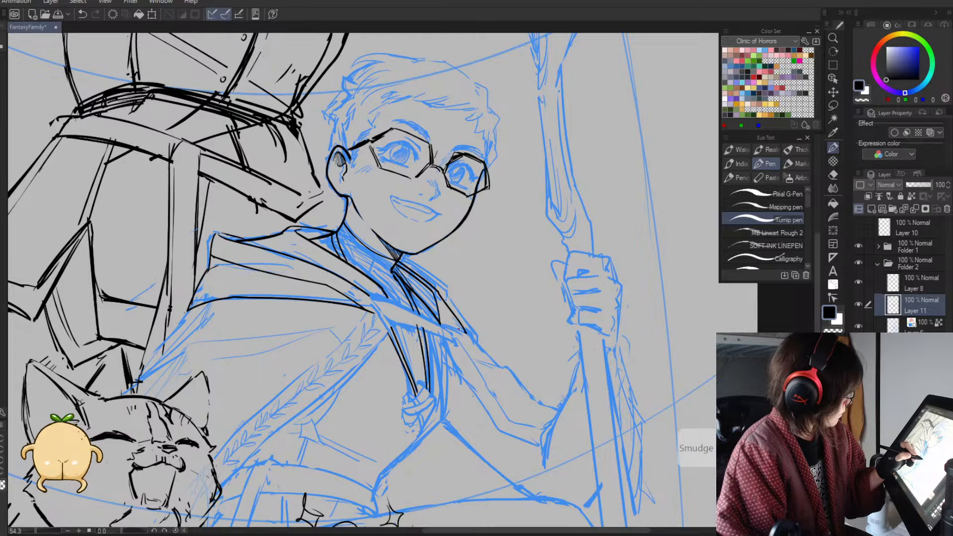
- Thin the collar's outer edge with the eraser and ink the short closing line at its pointed tip
{"action": "key", "text": "e"}
{"action": "mouse_move", "coordinate": [445, 297]}
{"action": "left_mouse_down"}
{"action": "mouse_move", "coordinate": [465, 331]}
{"action": "mouse_move", "coordinate": [463, 331]}
{"action": "left_mouse_up"}
{"action": "key", "text": "p"}
{"action": "key", "text": "e"}
{"action": "key", "text": "p"}
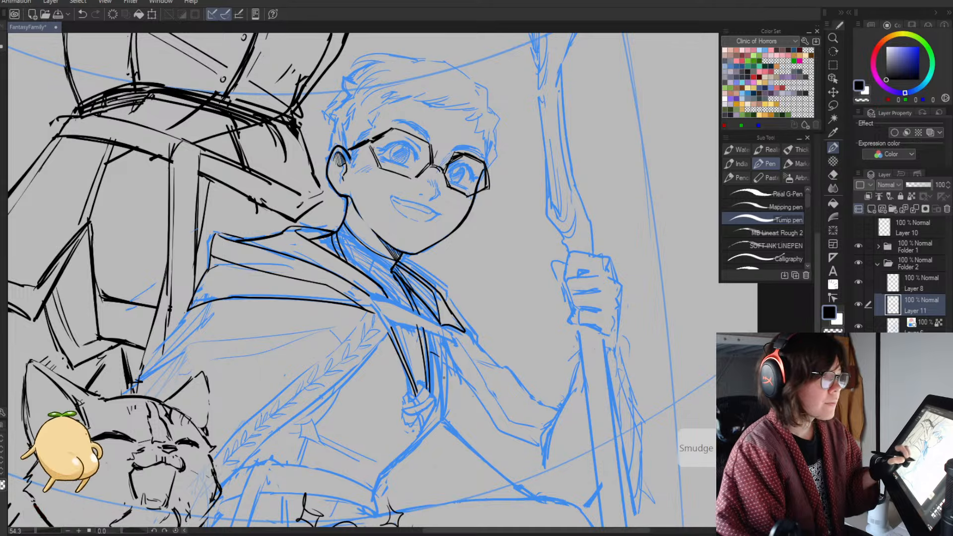
- Reshape the collar's pointed tip, erasing overshooting strokes and re-inking its corner
{"action": "mouse_move", "coordinate": [432, 404]}
{"action": "left_mouse_down"}
{"action": "mouse_move", "coordinate": [439, 367]}
{"action": "mouse_move", "coordinate": [534, 387]}
{"action": "mouse_move", "coordinate": [511, 422]}
{"action": "mouse_move", "coordinate": [381, 450]}
{"action": "left_mouse_up"}
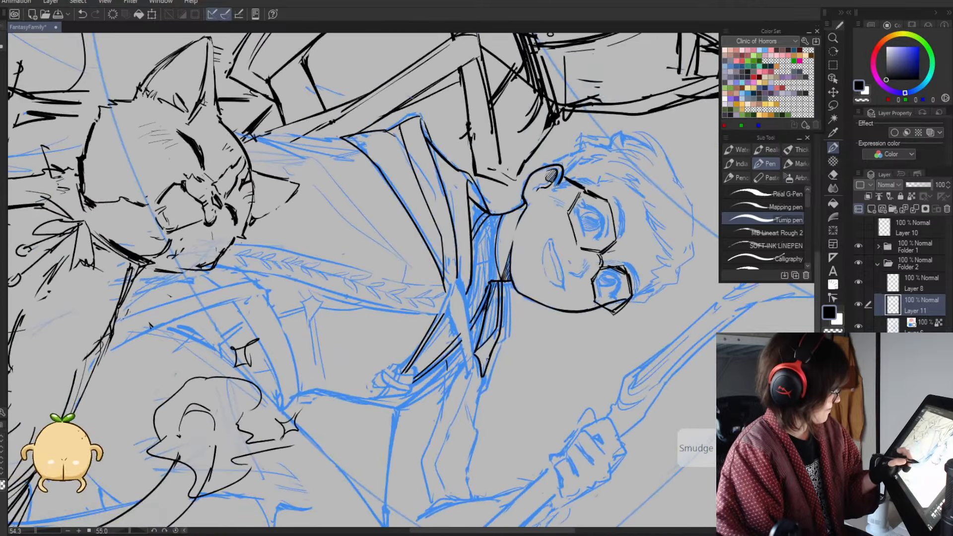
{"action": "key", "text": "e"}
{"action": "mouse_move", "coordinate": [476, 353]}
{"action": "left_mouse_down"}
{"action": "mouse_move", "coordinate": [478, 377]}
{"action": "mouse_move", "coordinate": [486, 371]}
{"action": "left_mouse_up"}
{"action": "key", "text": "p"}
{"action": "key", "text": "e"}
{"action": "key", "text": "p"}
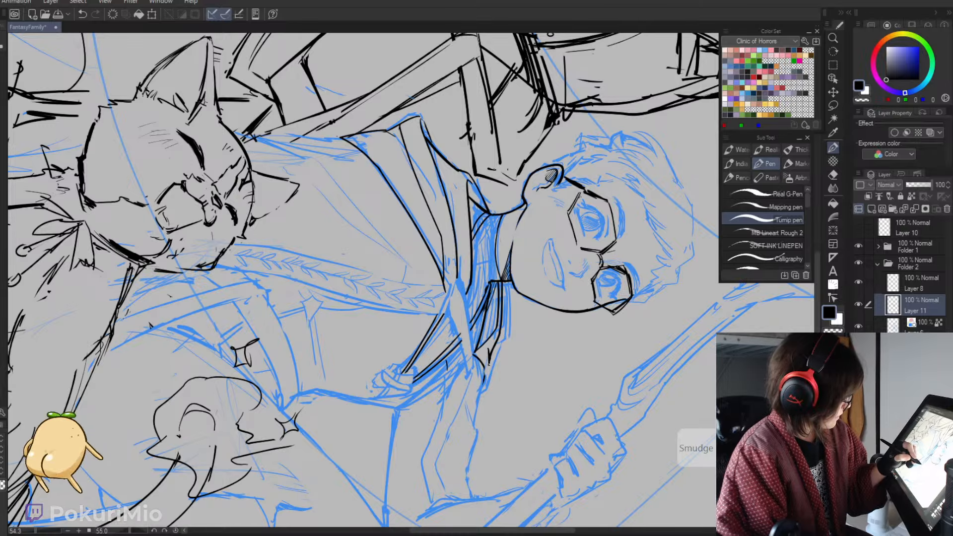
{"action": "key", "text": "e"}
{"action": "mouse_move", "coordinate": [484, 363]}
{"action": "left_mouse_down"}
{"action": "mouse_move", "coordinate": [478, 380]}
{"action": "mouse_move", "coordinate": [506, 258]}
{"action": "left_mouse_up"}
{"action": "key", "text": "p"}
- Examine the inked collar tip within the full composition at different rotations and zoom levels
{"action": "key", "text": "ctrl+space"}
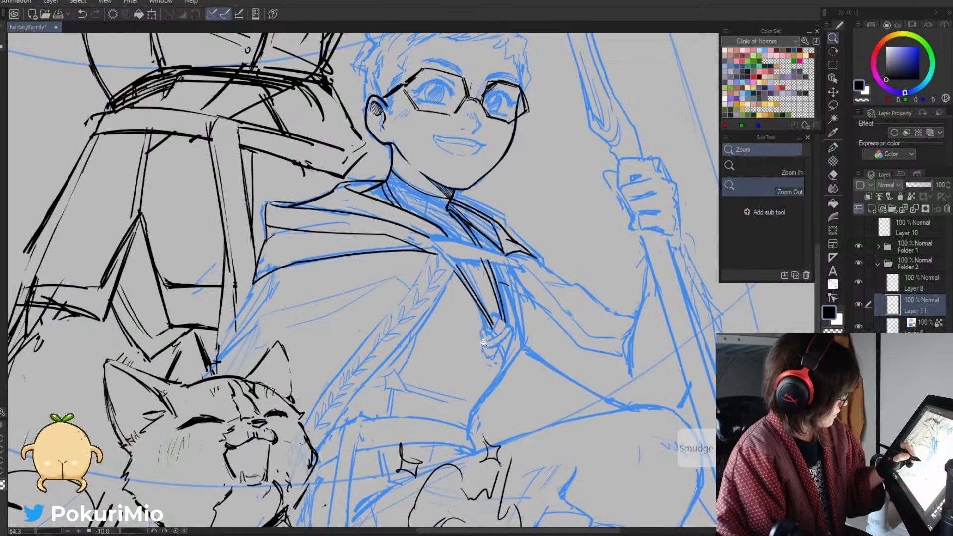
{"action": "mouse_move", "coordinate": [479, 340]}
{"action": "left_mouse_down"}
{"action": "mouse_move", "coordinate": [442, 301]}
{"action": "mouse_move", "coordinate": [482, 397]}
{"action": "mouse_move", "coordinate": [507, 399]}
{"action": "mouse_move", "coordinate": [497, 333]}
{"action": "mouse_move", "coordinate": [504, 343]}
{"action": "mouse_move", "coordinate": [484, 330]}
{"action": "left_mouse_up"}
{"action": "key", "text": "e"}
{"action": "key", "text": "p"}
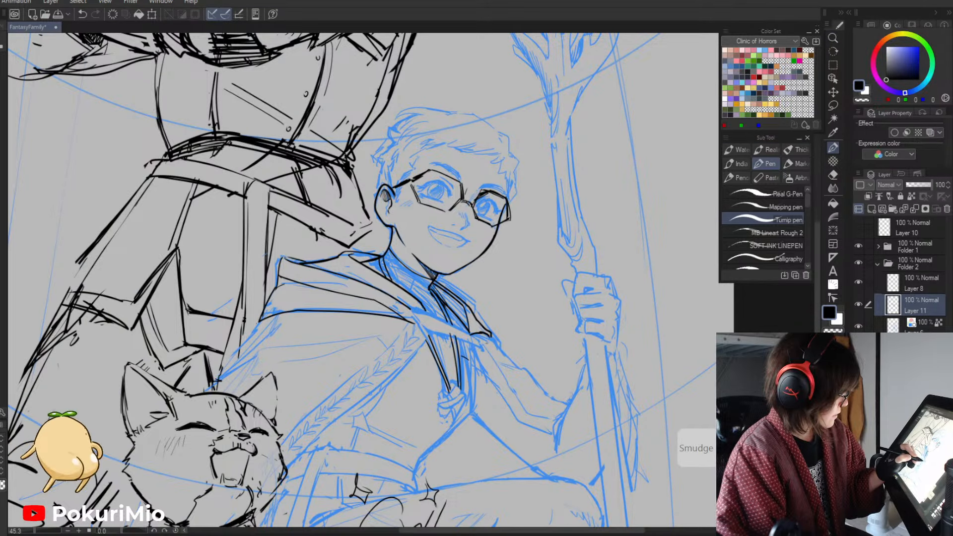
{"action": "left_click_drag", "start_coordinate": [477, 357], "coordinate": [509, 258]}
{"action": "key", "text": "e"}
{"action": "left_click_drag", "start_coordinate": [492, 226], "coordinate": [498, 251]}
{"action": "mouse_move", "coordinate": [394, 170]}
{"action": "left_mouse_down"}
{"action": "mouse_move", "coordinate": [451, 175]}
{"action": "mouse_move", "coordinate": [514, 234]}
{"action": "left_mouse_up"}
{"action": "left_click_drag", "start_coordinate": [412, 370], "coordinate": [372, 372]}
{"action": "left_click_drag", "start_coordinate": [455, 442], "coordinate": [474, 339]}
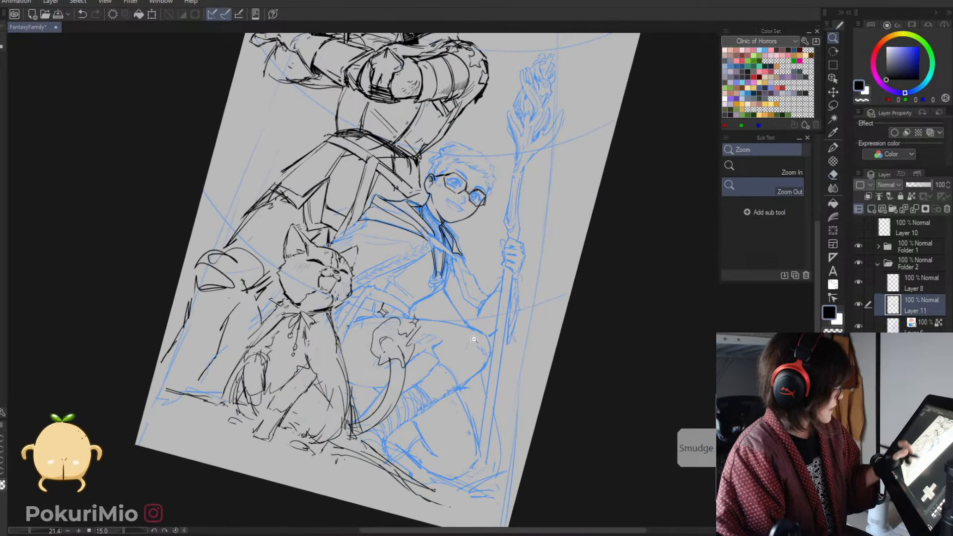
- Ink a small turned-over fold at the tip of the collar's far side and trim the overlapping line
{"action": "left_click_drag", "start_coordinate": [451, 262], "coordinate": [496, 262]}
{"action": "key", "text": "p"}
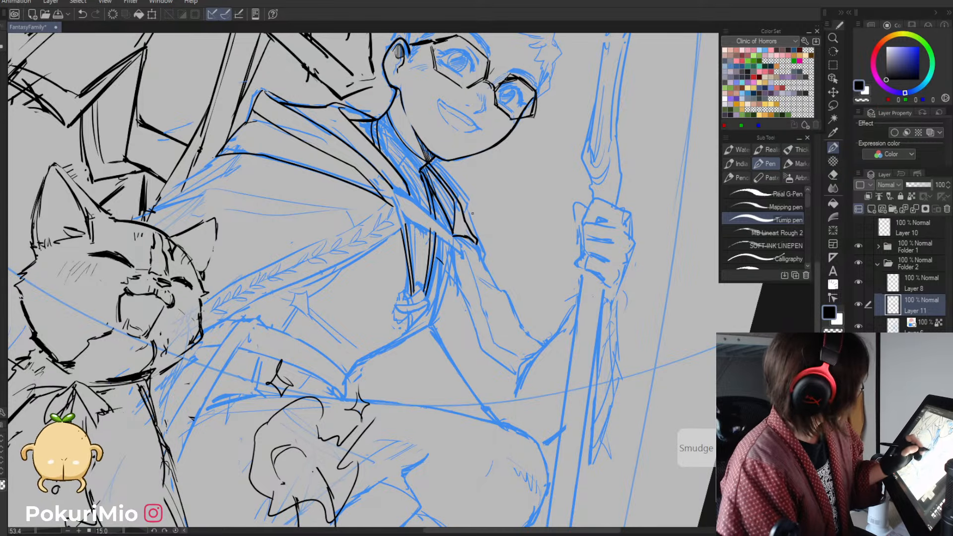
{"action": "key", "text": "e"}
{"action": "left_click_drag", "start_coordinate": [469, 227], "coordinate": [480, 243]}
{"action": "key", "text": "p"}
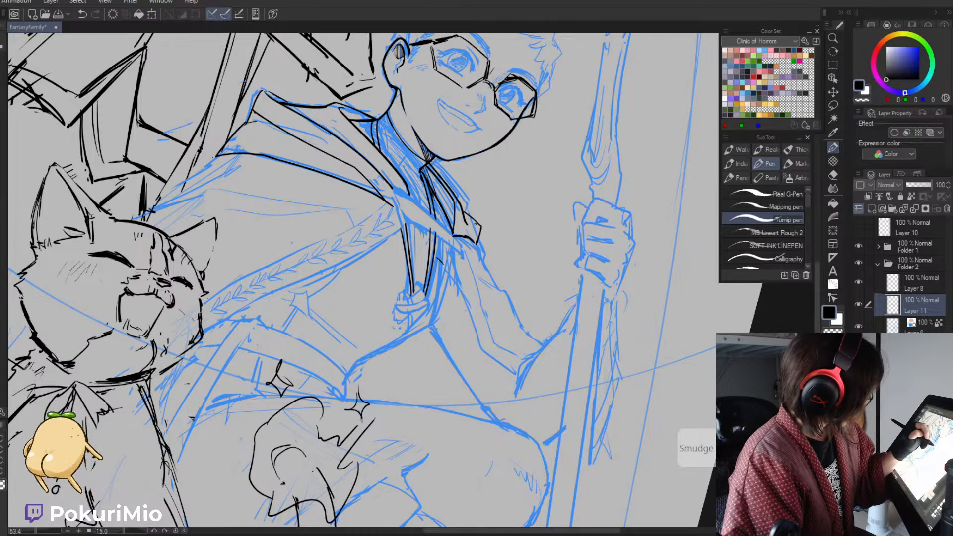
{"action": "left_click_drag", "start_coordinate": [454, 222], "coordinate": [453, 220]}
- Undo the last stray stroke, then ink the crease inside the collar tip's fold and clean up its lines
{"action": "key", "text": "minus"}
{"action": "key", "text": "minus"}
{"action": "key", "text": "minus"}
{"action": "key", "text": "minus"}
{"action": "key", "text": "minus"}
{"action": "key", "text": "minus"}
{"action": "key", "text": "minus"}
{"action": "key", "text": "minus"}
{"action": "key", "text": "minus"}
{"action": "key", "text": "minus"}
{"action": "key", "text": "ctrl+z"}
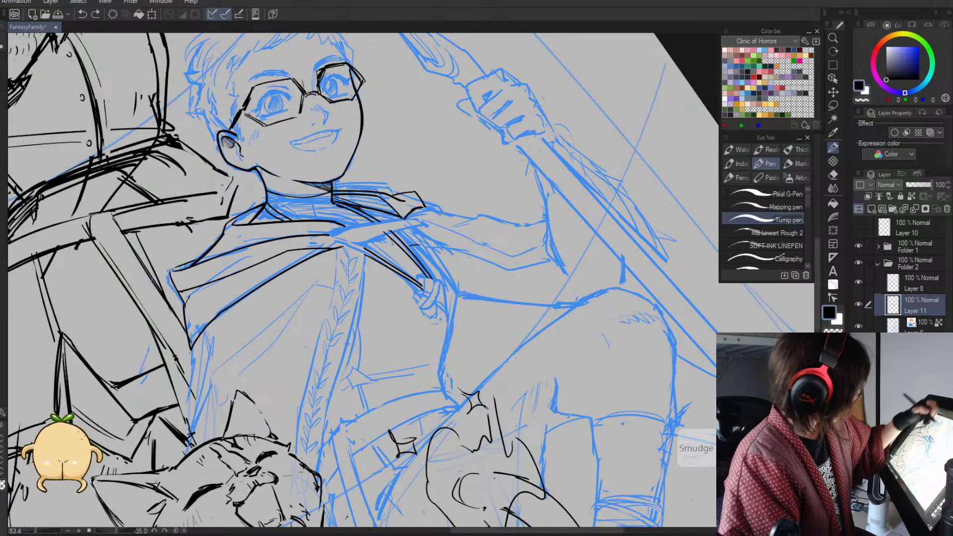
{"action": "key", "text": "e"}
{"action": "key", "text": "p"}
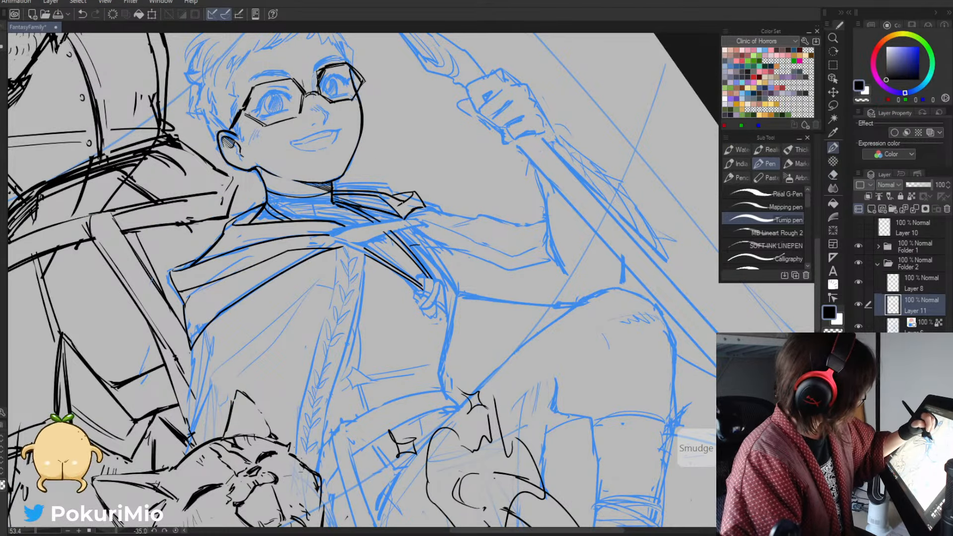
{"action": "key", "text": "e"}
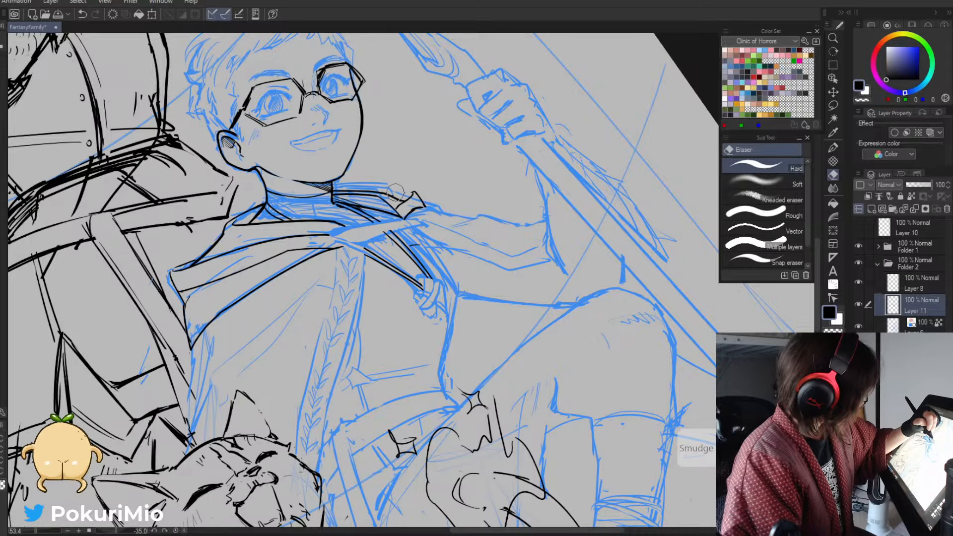
{"action": "key", "text": "p"}
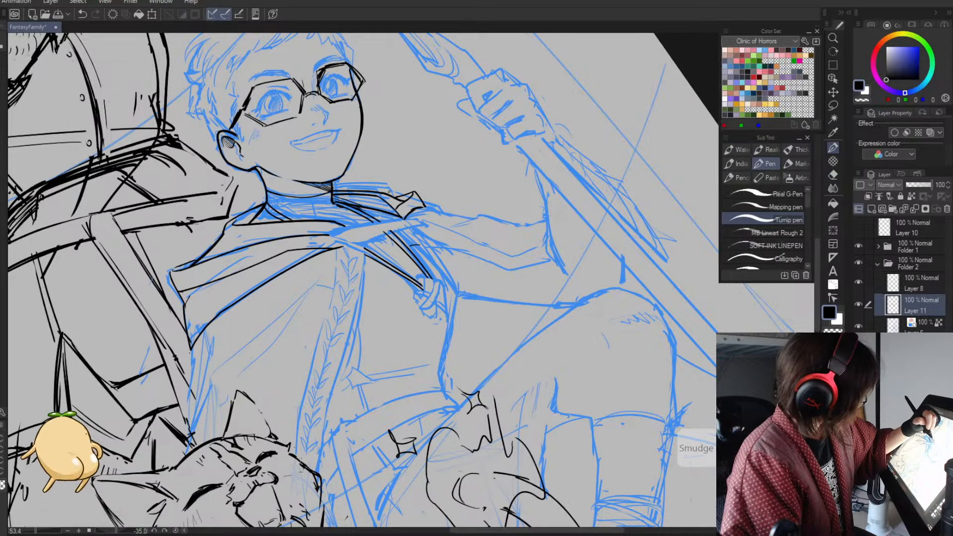
{"action": "key", "text": "e"}
- Examine the collar's line art against the whole kneeling character and the neighbouring figures
{"action": "key", "text": "asciicircum"}
{"action": "key", "text": "asciicircum"}
{"action": "key", "text": "asciicircum"}
{"action": "key", "text": "alt+space"}
{"action": "left_click_drag", "start_coordinate": [427, 323], "coordinate": [403, 303]}
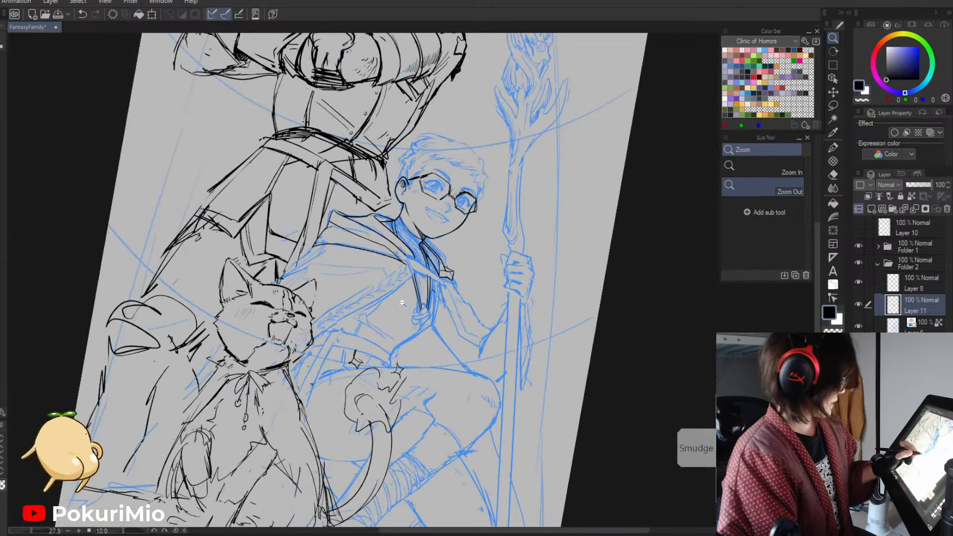
{"action": "left_click_drag", "start_coordinate": [426, 374], "coordinate": [429, 346]}
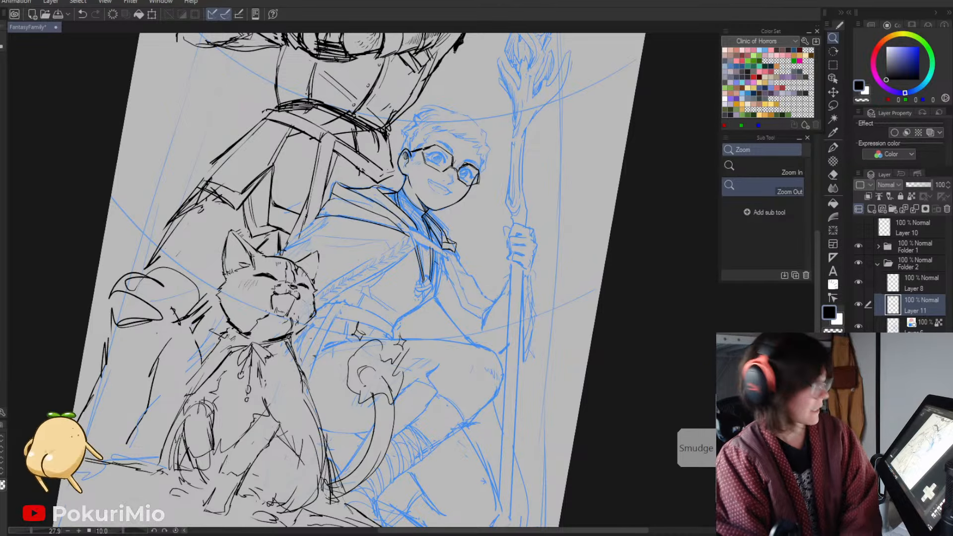
{"action": "left_click", "coordinate": [615, 395]}
{"action": "left_click_drag", "start_coordinate": [634, 389], "coordinate": [640, 395]}
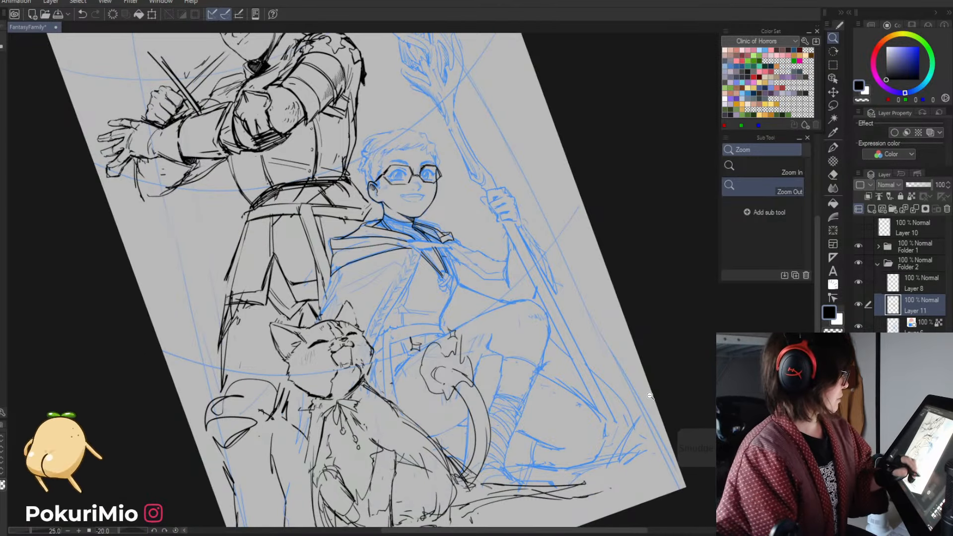
- Ink both long edges of the cloak's leaf-patterned trim from the collar down to the cat's head, replacing the first short strokes
{"action": "mouse_move", "coordinate": [395, 252]}
{"action": "left_mouse_down"}
{"action": "mouse_move", "coordinate": [425, 274]}
{"action": "mouse_move", "coordinate": [417, 279]}
{"action": "mouse_move", "coordinate": [424, 262]}
{"action": "mouse_move", "coordinate": [397, 321]}
{"action": "left_mouse_up"}
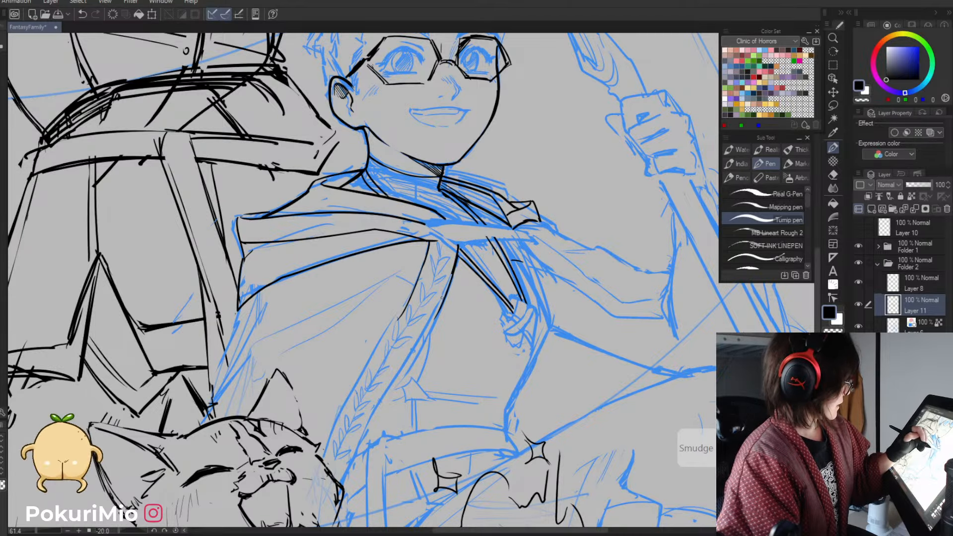
{"action": "key", "text": "e"}
{"action": "left_click_drag", "start_coordinate": [429, 246], "coordinate": [391, 332]}
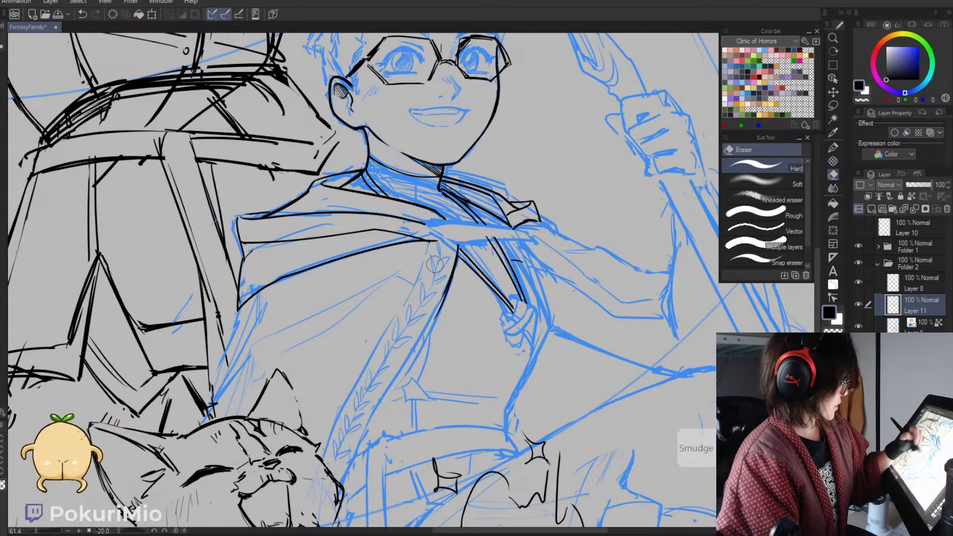
{"action": "mouse_move", "coordinate": [457, 243]}
{"action": "left_mouse_down"}
{"action": "mouse_move", "coordinate": [421, 337]}
{"action": "mouse_move", "coordinate": [453, 270]}
{"action": "mouse_move", "coordinate": [449, 286]}
{"action": "mouse_move", "coordinate": [344, 477]}
{"action": "left_mouse_up"}
{"action": "key", "text": "p"}
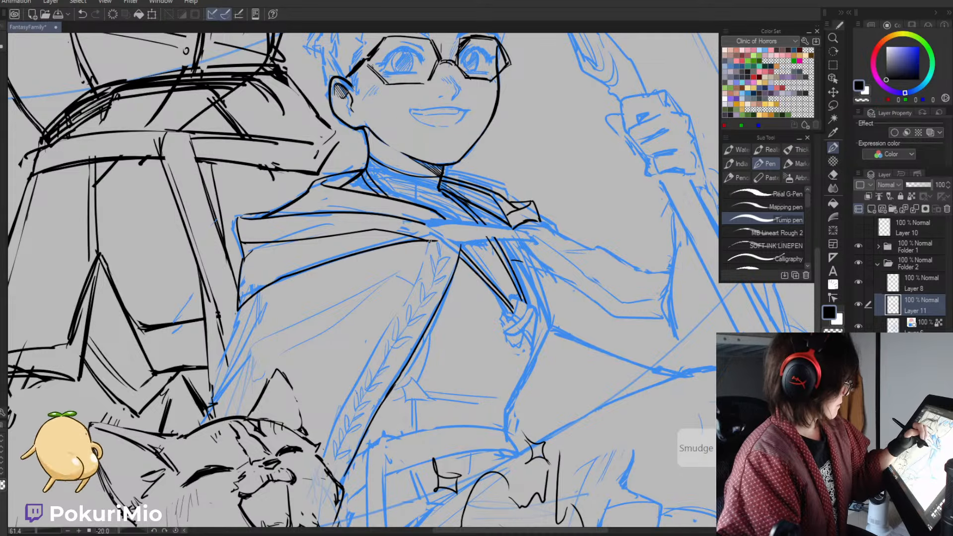
{"action": "left_click_drag", "start_coordinate": [430, 241], "coordinate": [328, 451]}
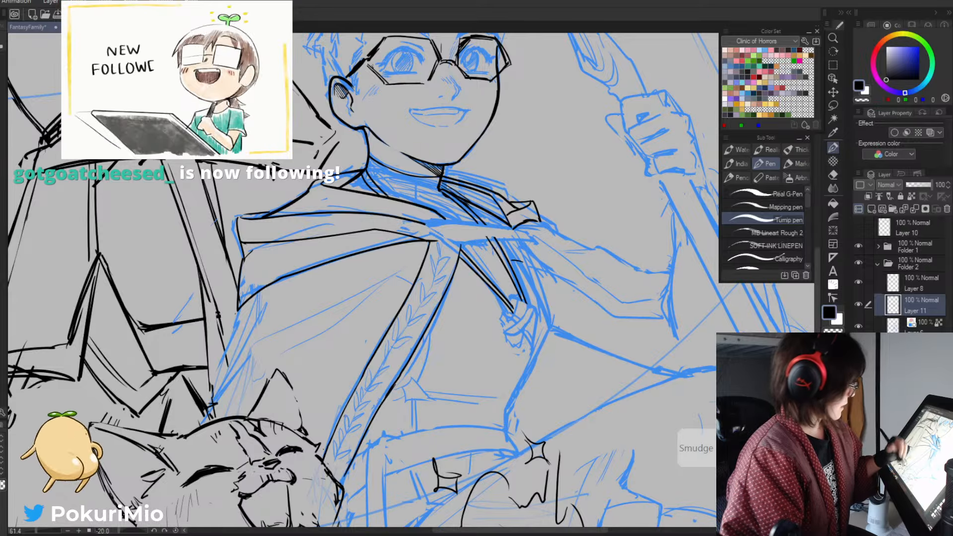
{"action": "key", "text": "e"}
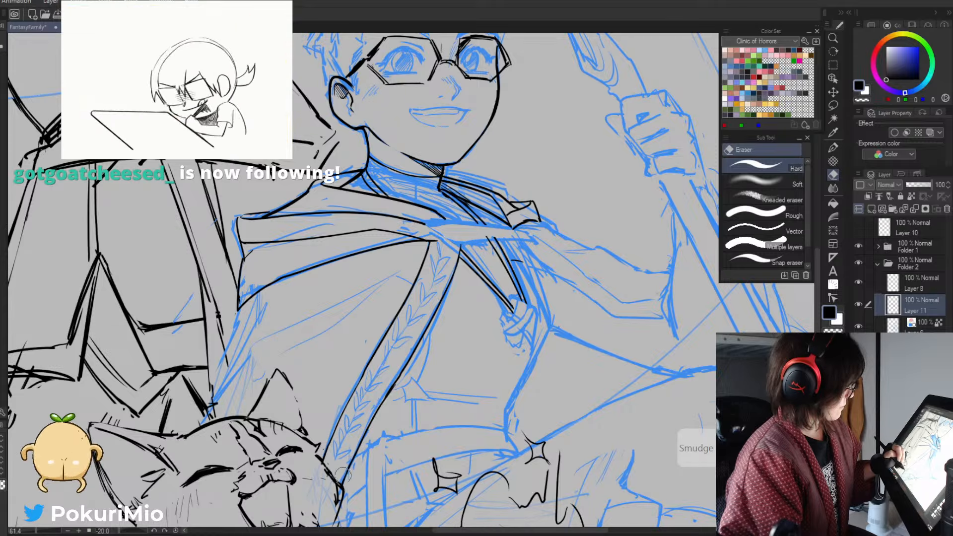
{"action": "key", "text": "p"}
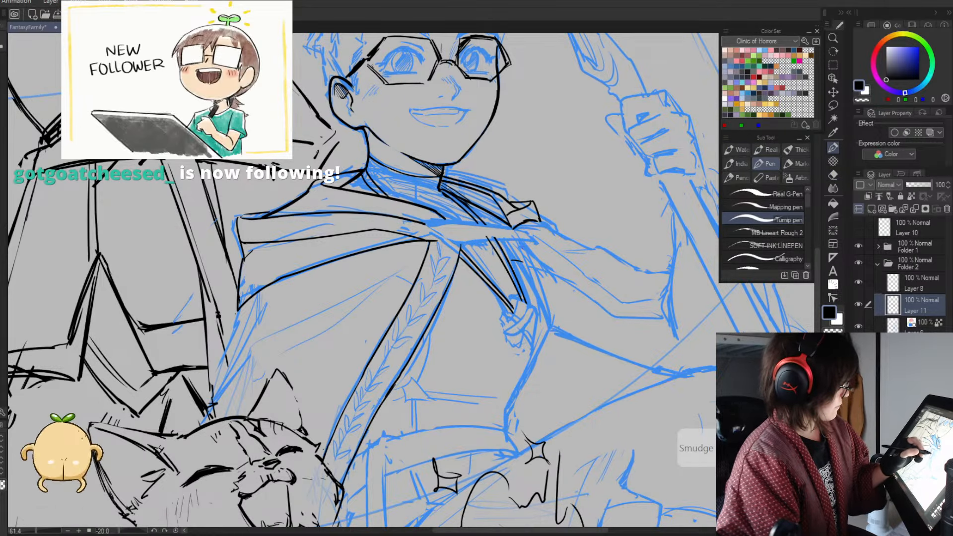
- Ink the underside of the staff-holding arm's sleeve and a parallel inner line following it to the elbow
{"action": "mouse_move", "coordinate": [519, 243]}
{"action": "left_mouse_down"}
{"action": "mouse_move", "coordinate": [612, 315]}
{"action": "mouse_move", "coordinate": [666, 314]}
{"action": "left_mouse_up"}
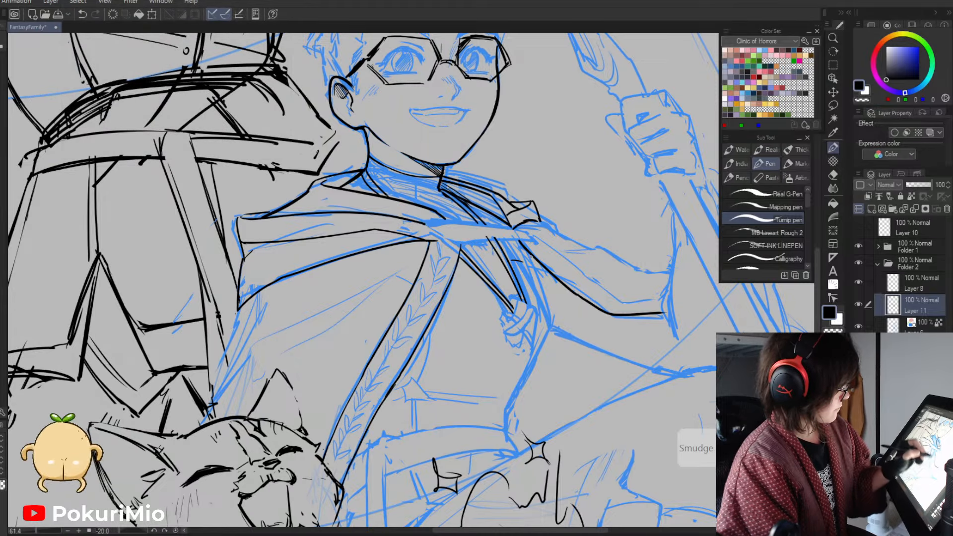
{"action": "left_click_drag", "start_coordinate": [534, 241], "coordinate": [605, 294]}
{"action": "key", "text": "minus"}
{"action": "key", "text": "minus"}
{"action": "key", "text": "minus"}
{"action": "key", "text": "minus"}
{"action": "key", "text": "minus"}
{"action": "key", "text": "minus"}
{"action": "key", "text": "minus"}
{"action": "key", "text": "minus"}
{"action": "key", "text": "minus"}
{"action": "key", "text": "minus"}
{"action": "key", "text": "minus"}
{"action": "key", "text": "minus"}
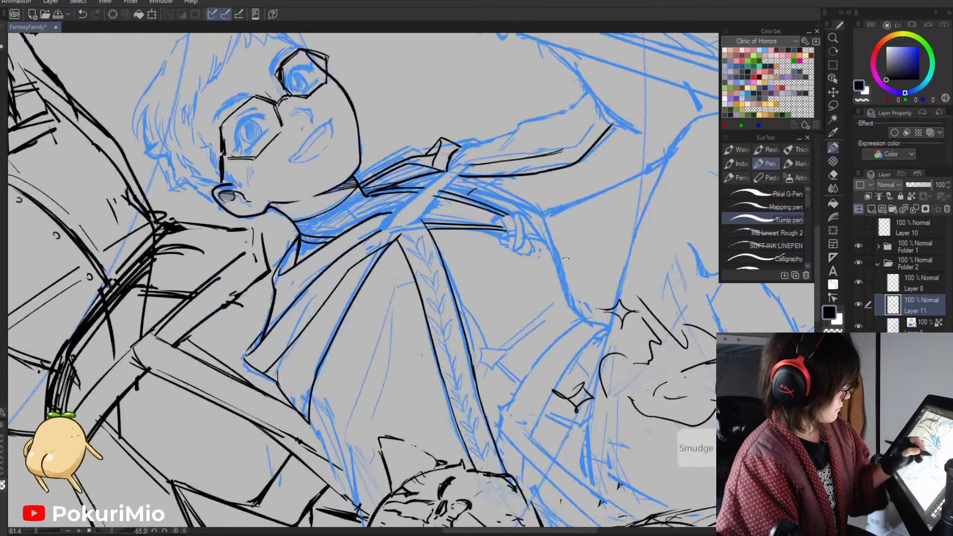
{"action": "left_click_drag", "start_coordinate": [522, 121], "coordinate": [551, 68]}
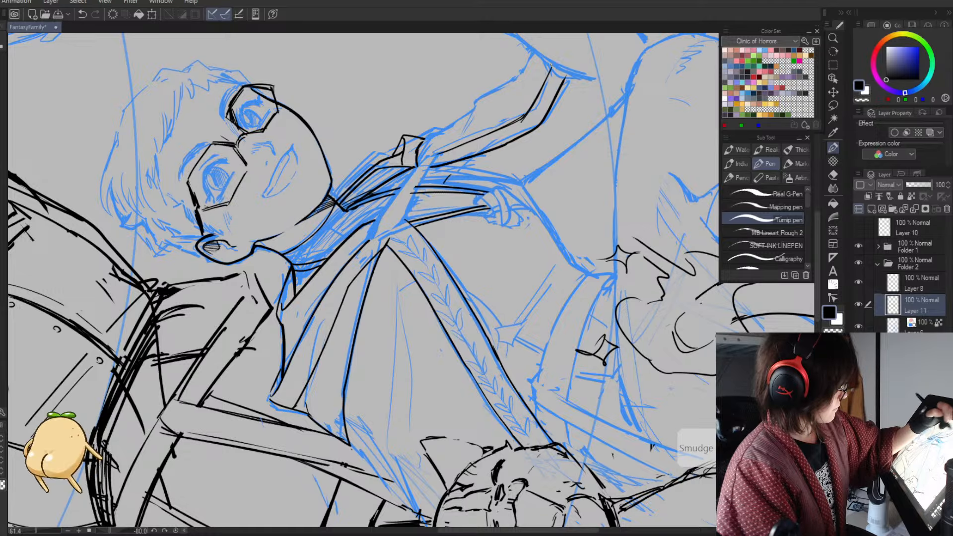
- Hatch a small shadow between the two sleeve lines at the elbow of the staff-holding arm
{"action": "mouse_move", "coordinate": [534, 105]}
{"action": "left_mouse_down"}
{"action": "mouse_move", "coordinate": [550, 73]}
{"action": "mouse_move", "coordinate": [569, 73]}
{"action": "left_mouse_up"}
{"action": "left_click_drag", "start_coordinate": [562, 86], "coordinate": [572, 75]}
{"action": "left_click_drag", "start_coordinate": [555, 99], "coordinate": [572, 78]}
{"action": "mouse_move", "coordinate": [549, 112]}
{"action": "left_mouse_down"}
{"action": "mouse_move", "coordinate": [572, 80]}
{"action": "mouse_move", "coordinate": [558, 103]}
{"action": "left_mouse_up"}
- Ink the long line running from the side of the torso below the arm down towards the raised knee
{"action": "key", "text": "asciicircum"}
{"action": "key", "text": "asciicircum"}
{"action": "key", "text": "asciicircum"}
{"action": "key", "text": "asciicircum"}
{"action": "key", "text": "asciicircum"}
{"action": "key", "text": "asciicircum"}
{"action": "key", "text": "asciicircum"}
{"action": "key", "text": "asciicircum"}
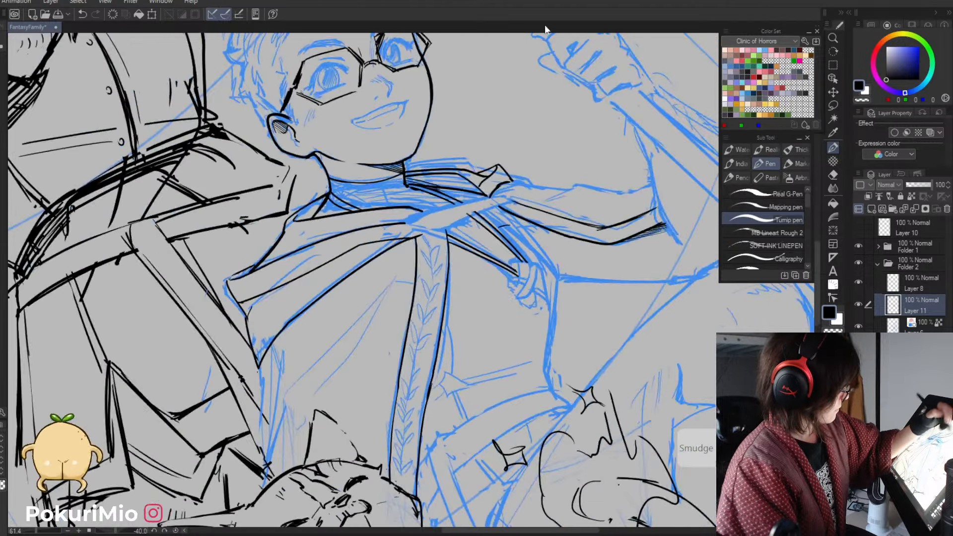
{"action": "key", "text": "asciicircum"}
{"action": "key", "text": "asciicircum"}
{"action": "key", "text": "asciicircum"}
{"action": "key", "text": "asciicircum"}
{"action": "key", "text": "slash"}
{"action": "left_click_drag", "start_coordinate": [442, 288], "coordinate": [373, 298]}
{"action": "key", "text": "asciicircum"}
{"action": "key", "text": "asciicircum"}
{"action": "key", "text": "asciicircum"}
{"action": "key", "text": "asciicircum"}
{"action": "key", "text": "asciicircum"}
{"action": "key", "text": "asciicircum"}
{"action": "key", "text": "asciicircum"}
{"action": "left_click_drag", "start_coordinate": [415, 420], "coordinate": [374, 358]}
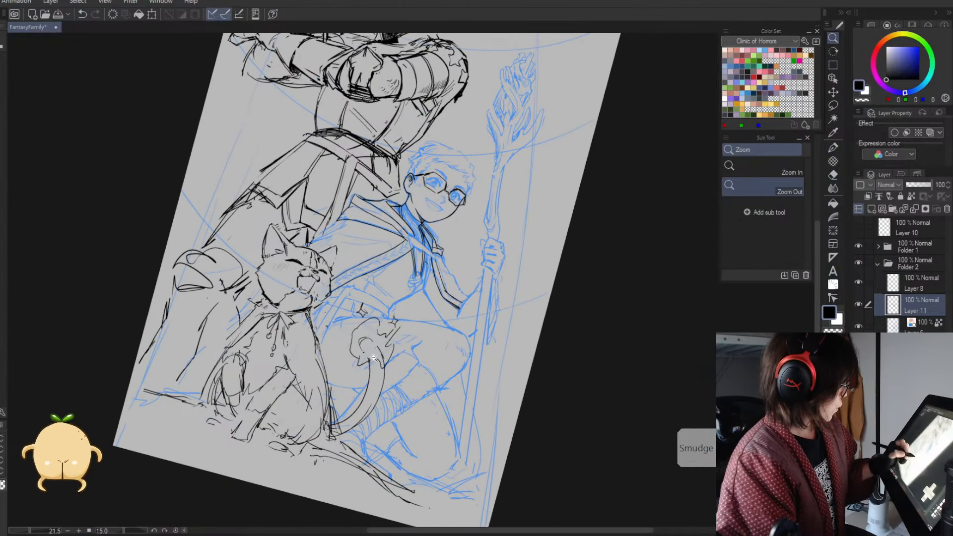
{"action": "mouse_move", "coordinate": [425, 295]}
{"action": "left_mouse_down"}
{"action": "mouse_move", "coordinate": [437, 292]}
{"action": "mouse_move", "coordinate": [477, 348]}
{"action": "mouse_move", "coordinate": [510, 371]}
{"action": "left_mouse_up"}
{"action": "key", "text": "p"}
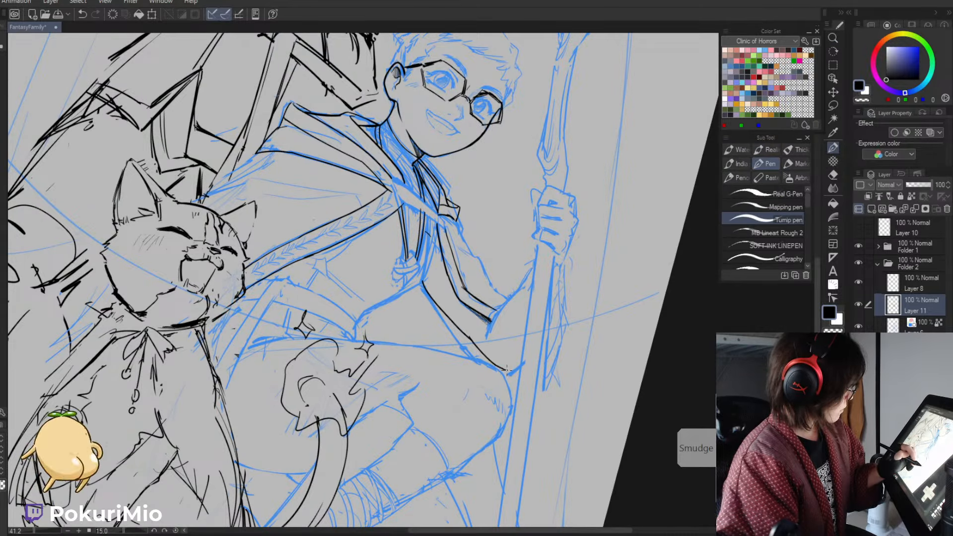
- Erase the hatching and the heavy line ends at the elbow of the staff-holding arm
{"action": "key", "text": "e"}
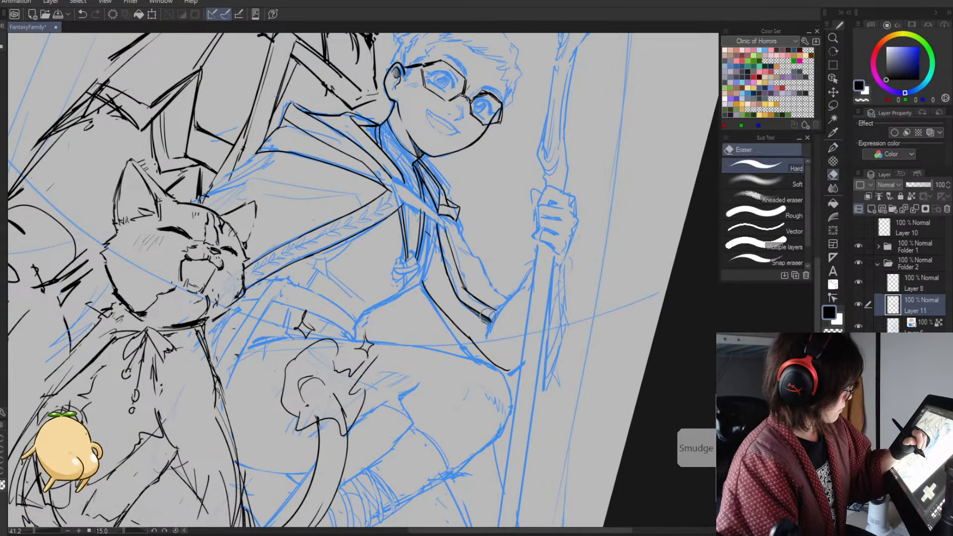
{"action": "mouse_move", "coordinate": [463, 305]}
{"action": "left_mouse_down"}
{"action": "mouse_move", "coordinate": [491, 320]}
{"action": "mouse_move", "coordinate": [497, 311]}
{"action": "left_mouse_up"}
{"action": "key", "text": "p"}
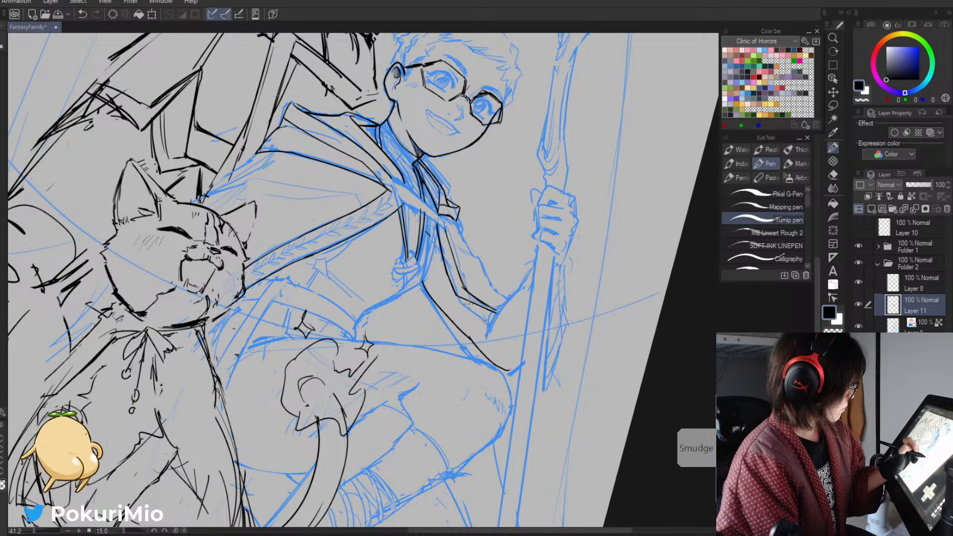
- Ink the sleeve's opening edge from the elbow of the staff-holding arm towards the staff and the short line above the raised knee
{"action": "key", "text": "minus"}
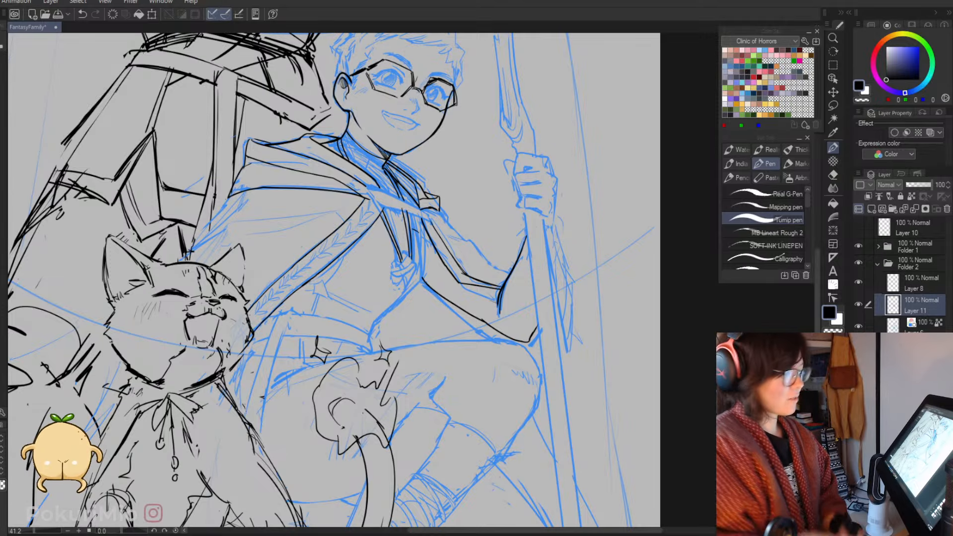
{"action": "key", "text": "alt+space"}
{"action": "mouse_move", "coordinate": [421, 210]}
{"action": "left_mouse_down"}
{"action": "mouse_move", "coordinate": [471, 209]}
{"action": "mouse_move", "coordinate": [466, 215]}
{"action": "left_mouse_up"}
{"action": "key", "text": "e"}
{"action": "key", "text": "p"}
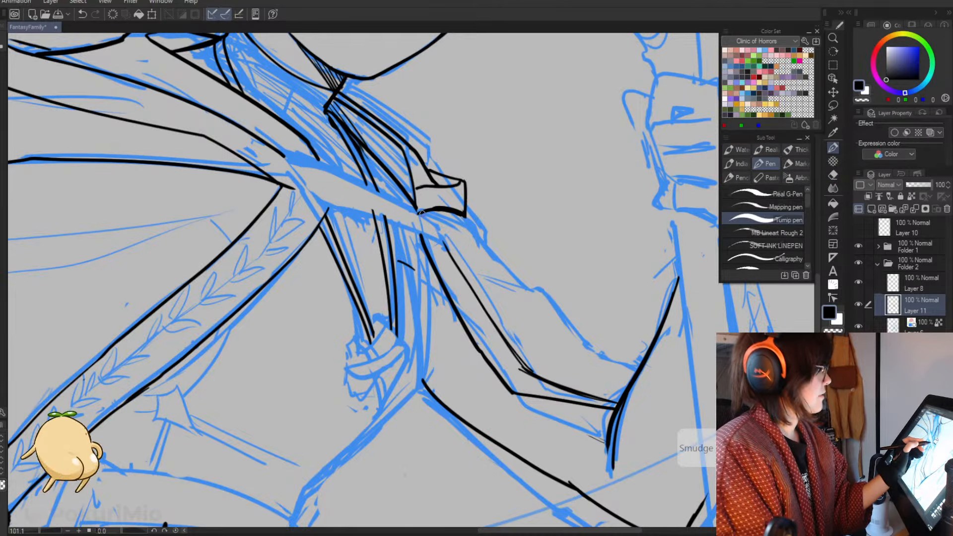
{"action": "key", "text": "alt+space"}
{"action": "left_click_drag", "start_coordinate": [466, 260], "coordinate": [537, 330]}
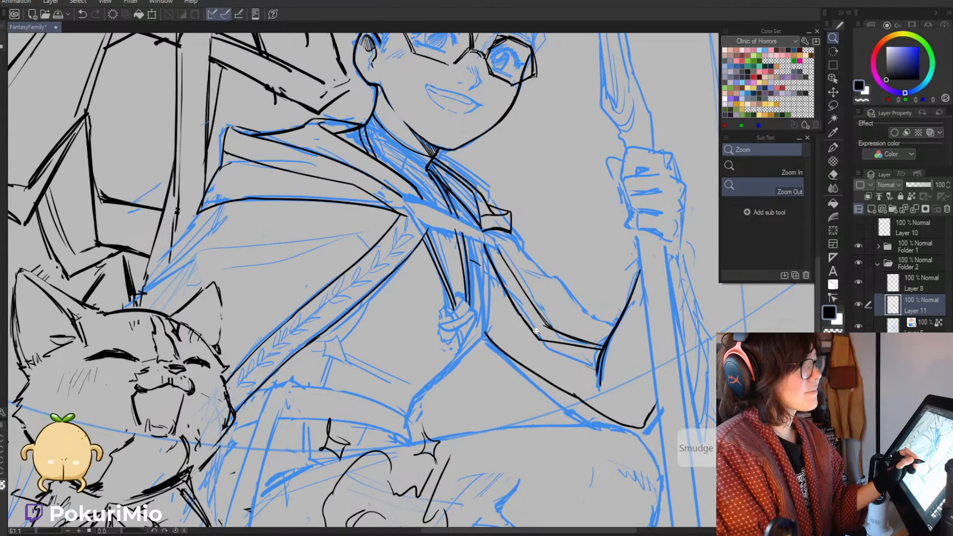
{"action": "key", "text": "p"}
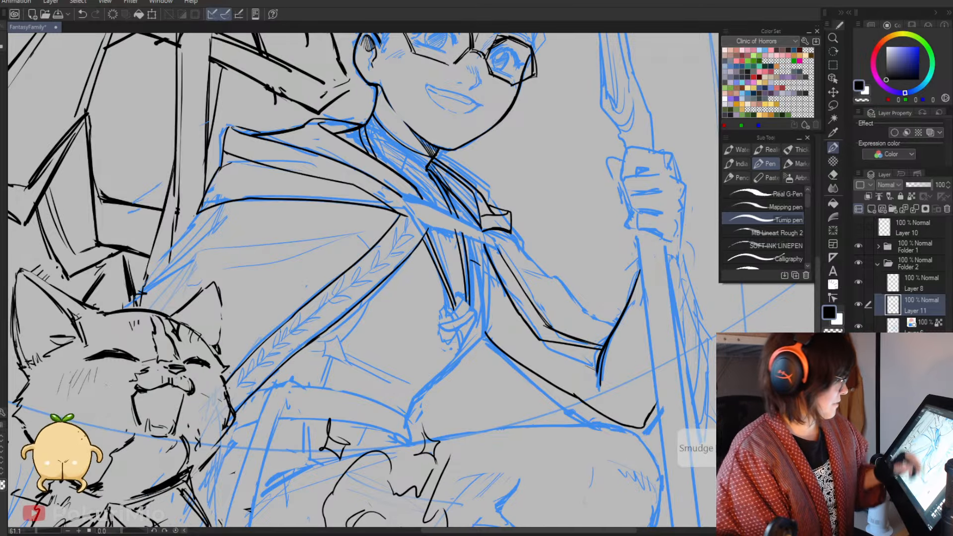
- Ink the upper outline of the staff-holding arm's sleeve from the collar tab down to the elbow
{"action": "key", "text": "ctrl+space"}
{"action": "mouse_move", "coordinate": [506, 235]}
{"action": "left_mouse_down"}
{"action": "mouse_move", "coordinate": [551, 234]}
{"action": "mouse_move", "coordinate": [540, 264]}
{"action": "left_mouse_up"}
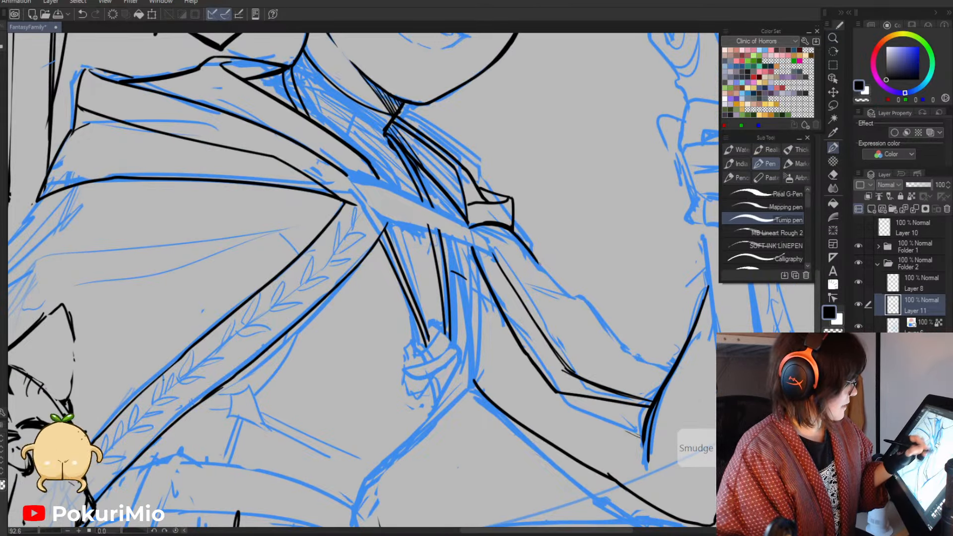
{"action": "mouse_move", "coordinate": [507, 227]}
{"action": "left_mouse_down"}
{"action": "mouse_move", "coordinate": [565, 291]}
{"action": "mouse_move", "coordinate": [588, 301]}
{"action": "mouse_move", "coordinate": [628, 352]}
{"action": "mouse_move", "coordinate": [674, 373]}
{"action": "left_mouse_up"}
{"action": "key", "text": "e"}
{"action": "key", "text": "p"}
- Extend the cloak collar's lower fold line to the crossing strap at the chest and clean up its join
{"action": "key", "text": "alt+space"}
{"action": "left_click_drag", "start_coordinate": [479, 270], "coordinate": [446, 253]}
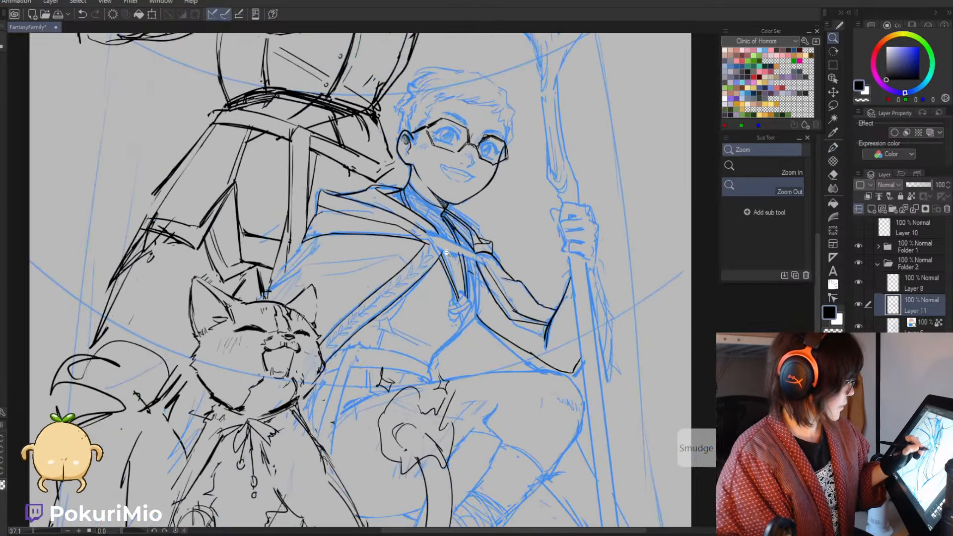
{"action": "left_click", "coordinate": [462, 252]}
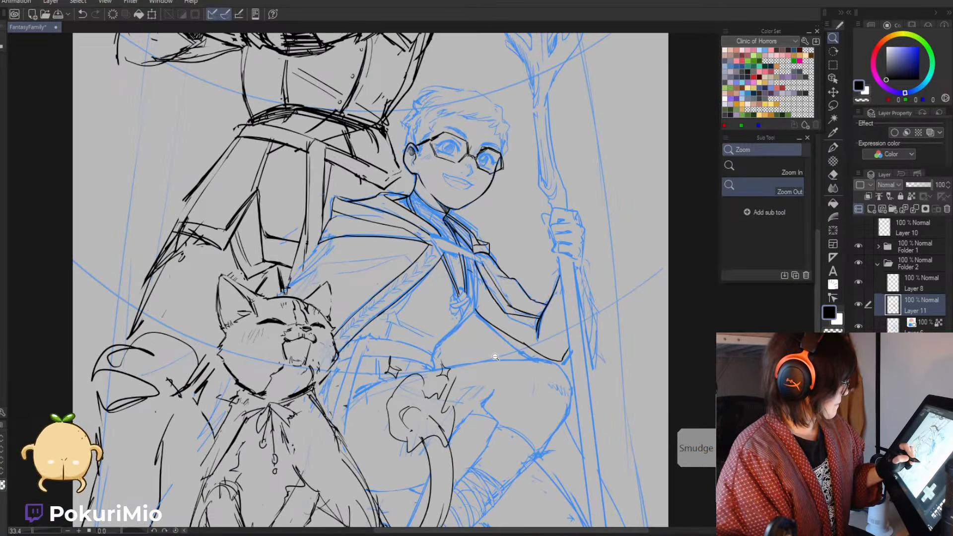
{"action": "left_click_drag", "start_coordinate": [435, 245], "coordinate": [459, 273]}
{"action": "key", "text": "e"}
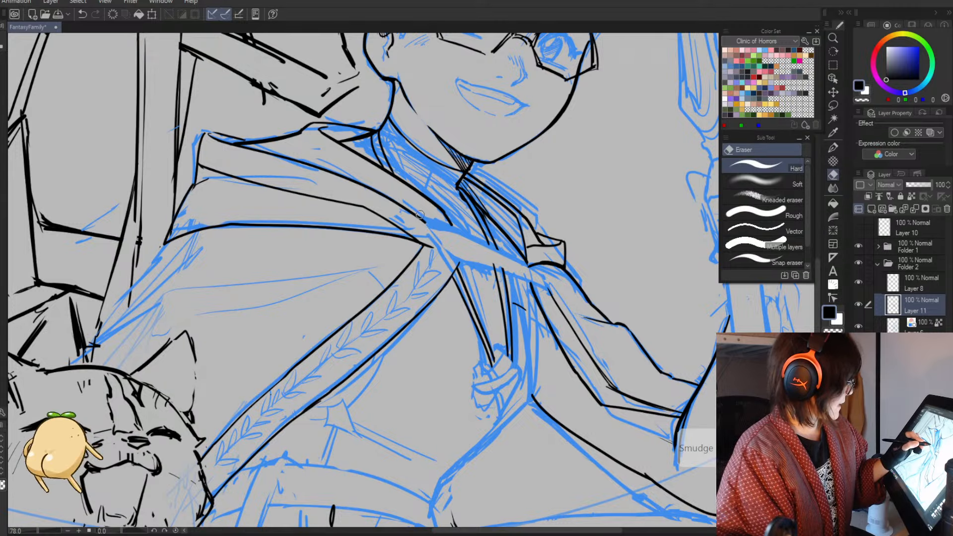
{"action": "key", "text": "p"}
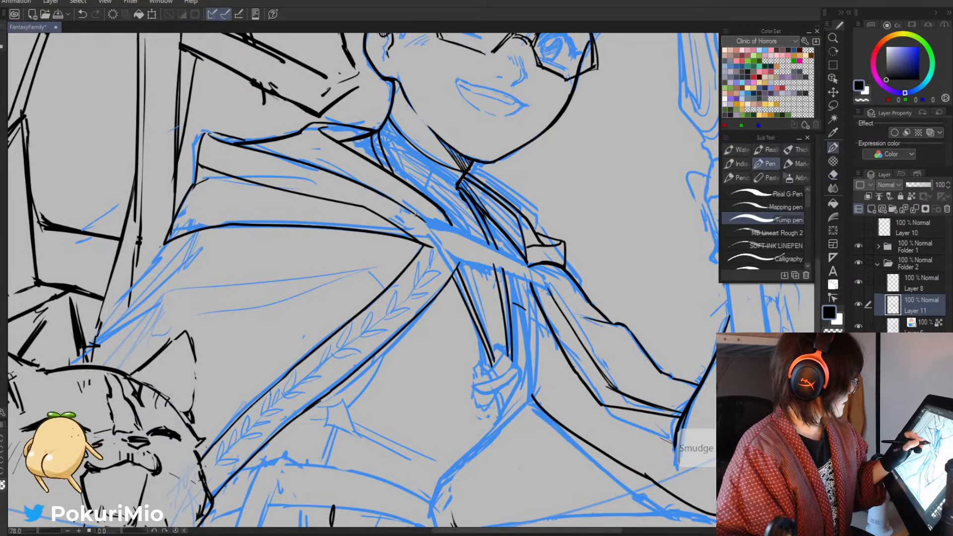
{"action": "key", "text": "e"}
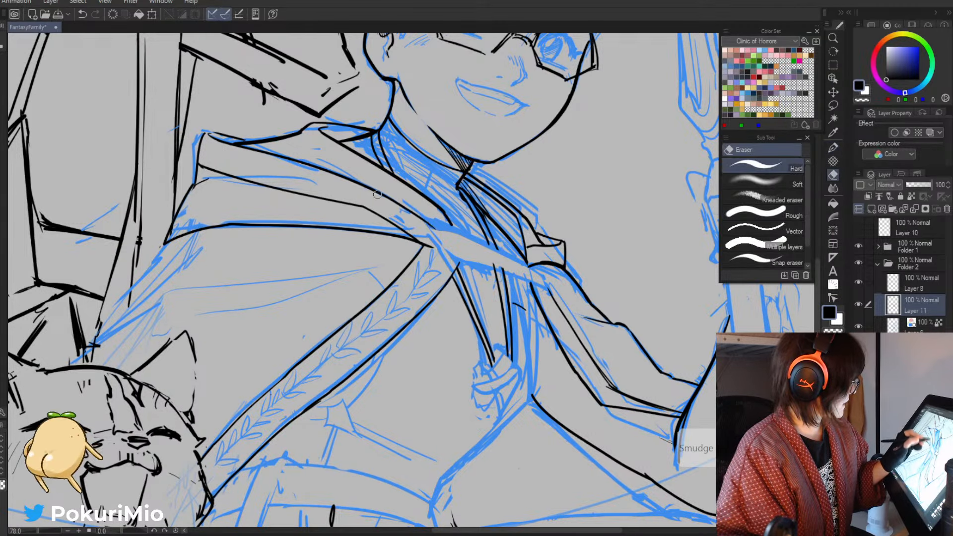
- Ink the rounded turn at the top of the cloak collar beside the neck and trim the overlap
{"action": "key", "text": "slash"}
{"action": "left_click_drag", "start_coordinate": [435, 262], "coordinate": [432, 322]}
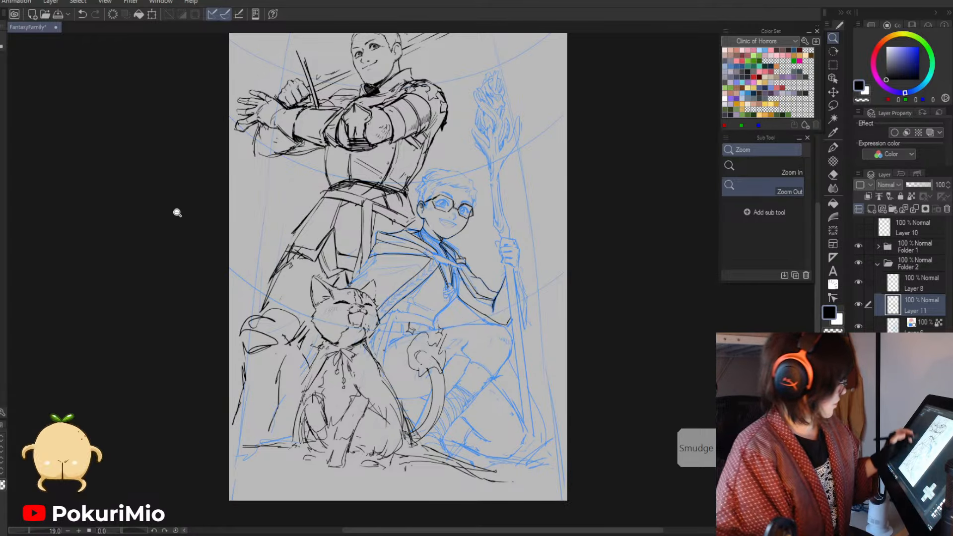
{"action": "left_click_drag", "start_coordinate": [225, 218], "coordinate": [209, 230]}
{"action": "left_click_drag", "start_coordinate": [352, 230], "coordinate": [391, 266]}
{"action": "key", "text": "p"}
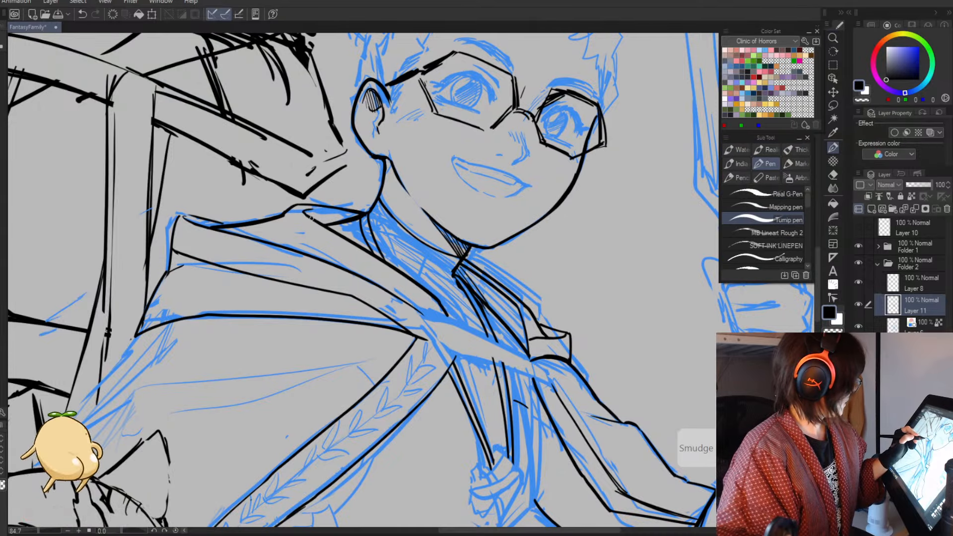
{"action": "key", "text": "e"}
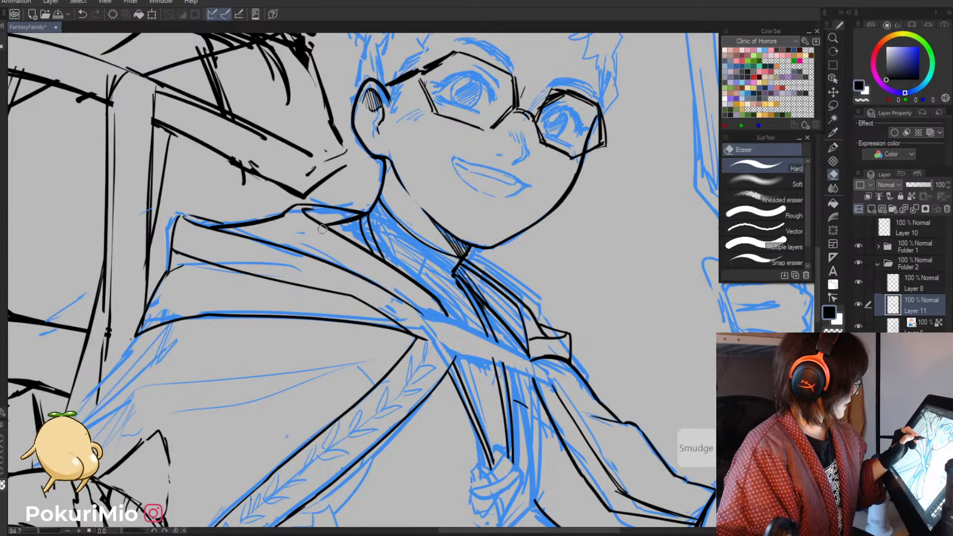
- Ink the short fold line where the cloak collar meets the side of the neck below the ear
{"action": "key", "text": "slash"}
{"action": "left_click_drag", "start_coordinate": [348, 248], "coordinate": [322, 258]}
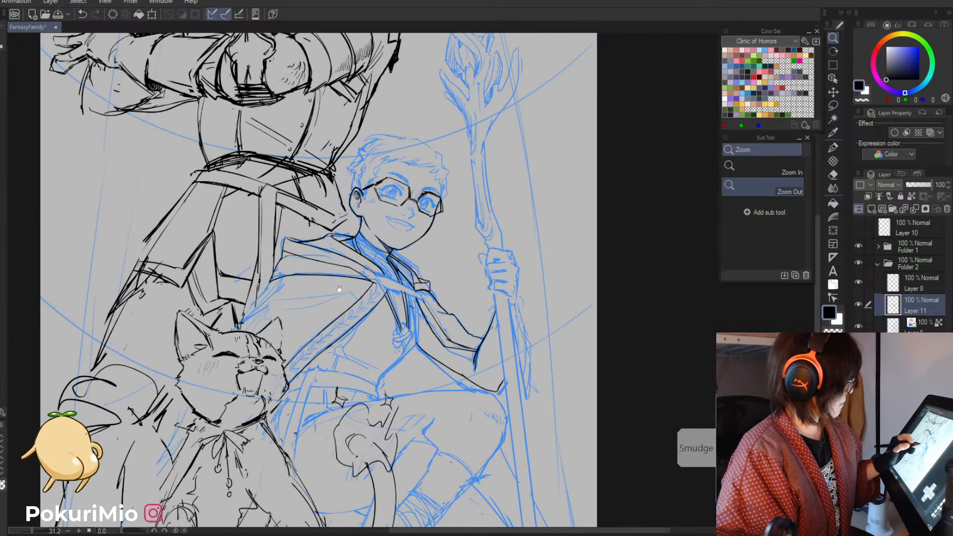
{"action": "left_click_drag", "start_coordinate": [339, 292], "coordinate": [385, 246]}
{"action": "scroll", "coordinate": [365, 191], "scroll_direction": "up", "scroll_amount": 5}
{"action": "key", "text": "p"}
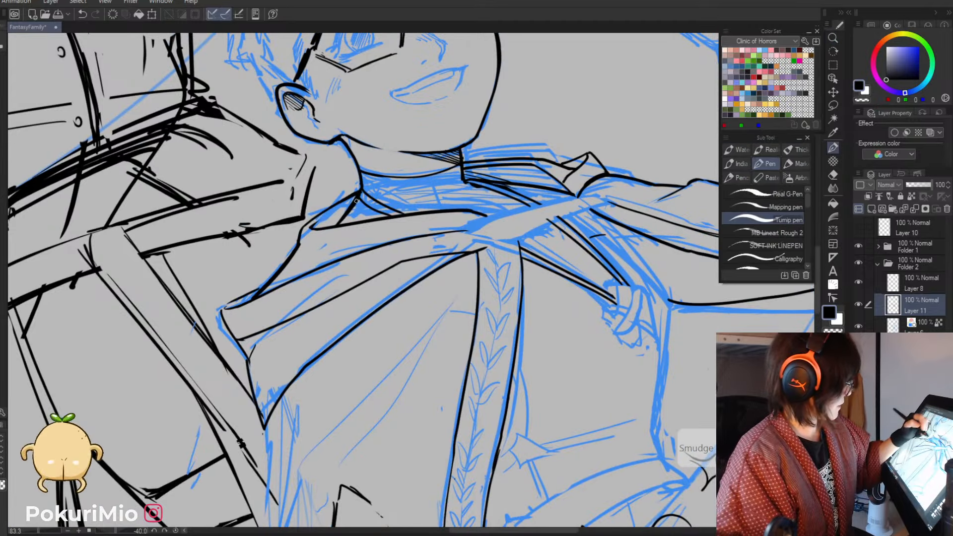
{"action": "mouse_move", "coordinate": [360, 196]}
{"action": "left_mouse_down"}
{"action": "mouse_move", "coordinate": [340, 225]}
{"action": "mouse_move", "coordinate": [363, 190]}
{"action": "mouse_move", "coordinate": [343, 215]}
{"action": "mouse_move", "coordinate": [356, 198]}
{"action": "left_mouse_up"}
{"action": "key", "text": "e"}
{"action": "key", "text": "p"}
{"action": "key", "text": "e"}
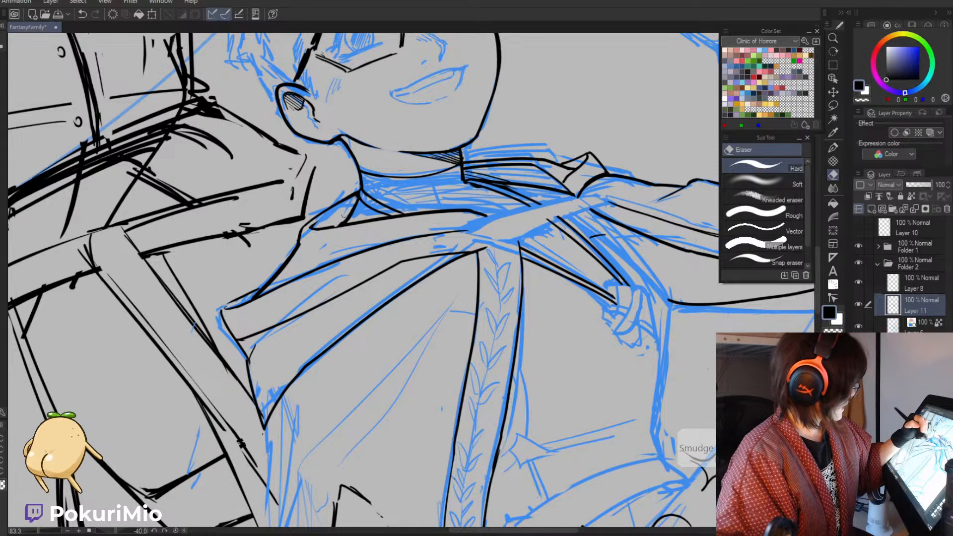
- Touch up the pointed end of the collar's inner edge and erase the excess ink around it
{"action": "key", "text": "p"}
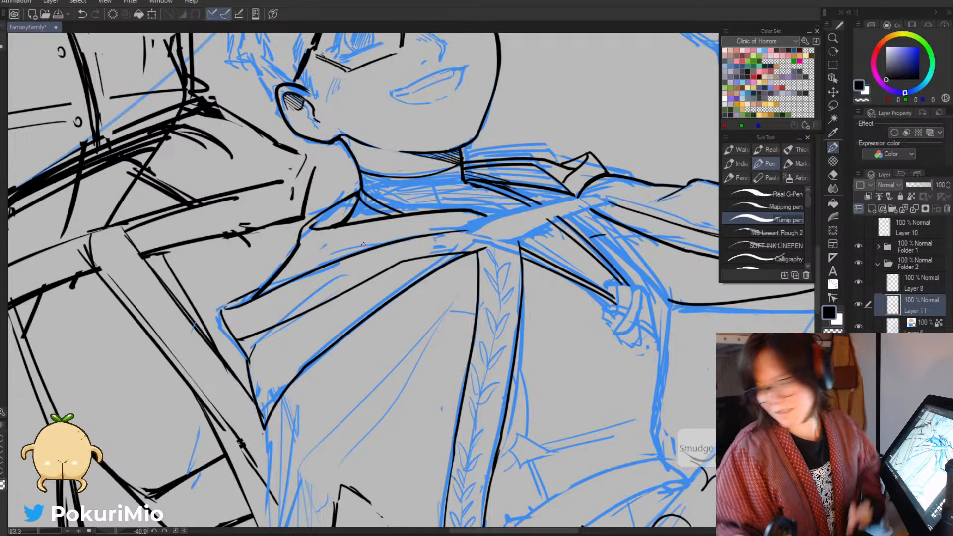
{"action": "left_click_drag", "start_coordinate": [338, 219], "coordinate": [333, 224]}
{"action": "key", "text": "e"}
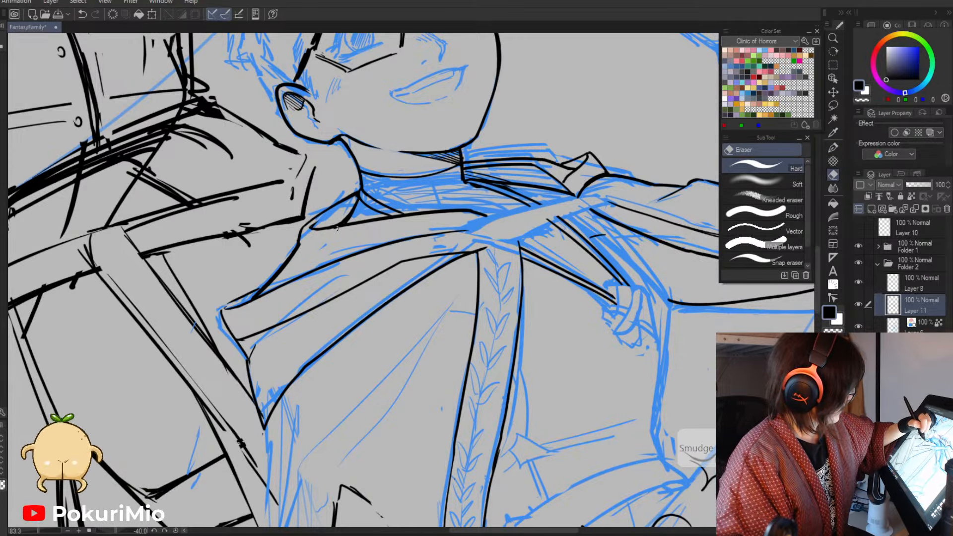
{"action": "left_click_drag", "start_coordinate": [313, 230], "coordinate": [337, 229]}
- Ink the line running from beneath the chest strap down the kneeling character's torso past the hanging knot
{"action": "key", "text": "slash"}
{"action": "mouse_move", "coordinate": [322, 187]}
{"action": "left_mouse_down"}
{"action": "mouse_move", "coordinate": [300, 260]}
{"action": "mouse_move", "coordinate": [312, 239]}
{"action": "left_mouse_up"}
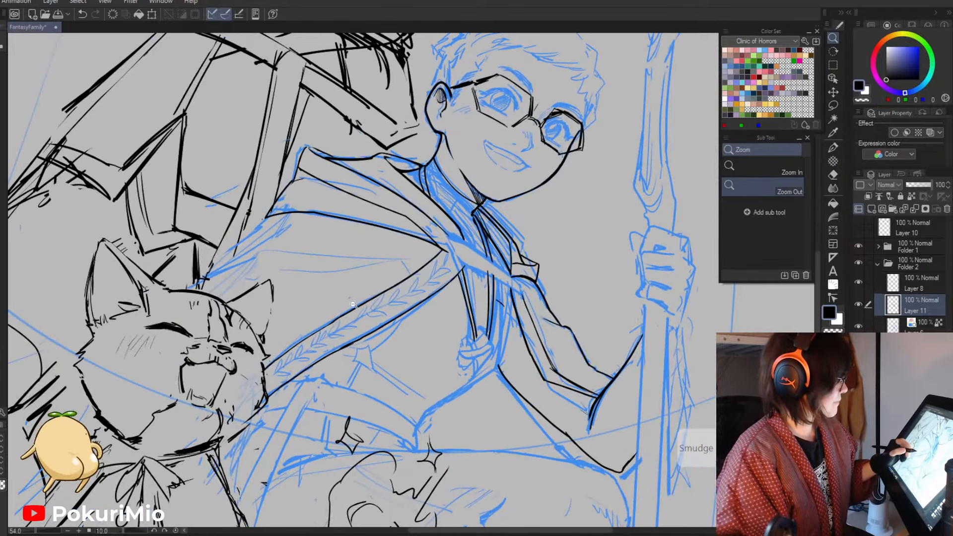
{"action": "left_click_drag", "start_coordinate": [353, 306], "coordinate": [434, 350]}
{"action": "left_click_drag", "start_coordinate": [490, 266], "coordinate": [503, 240]}
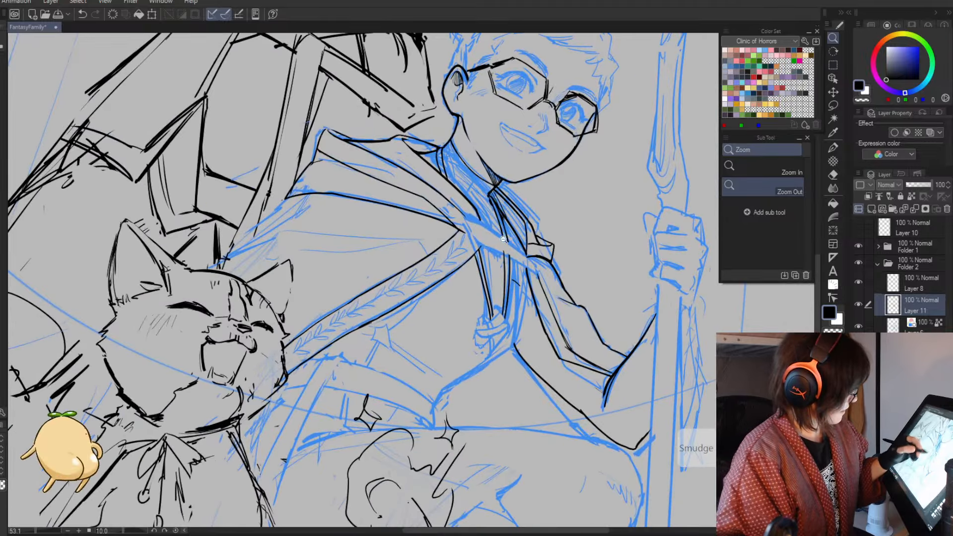
{"action": "key", "text": "p"}
{"action": "key", "text": "e"}
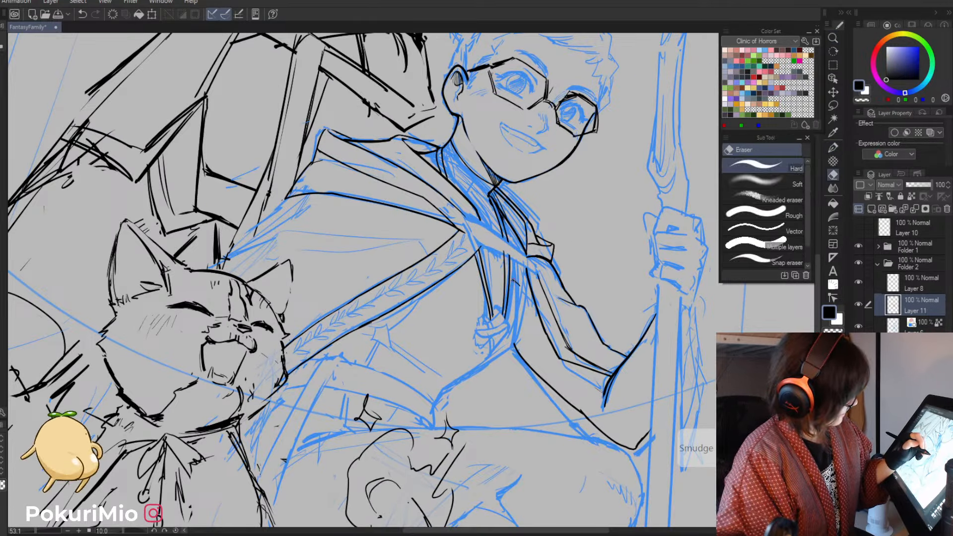
{"action": "key", "text": "p"}
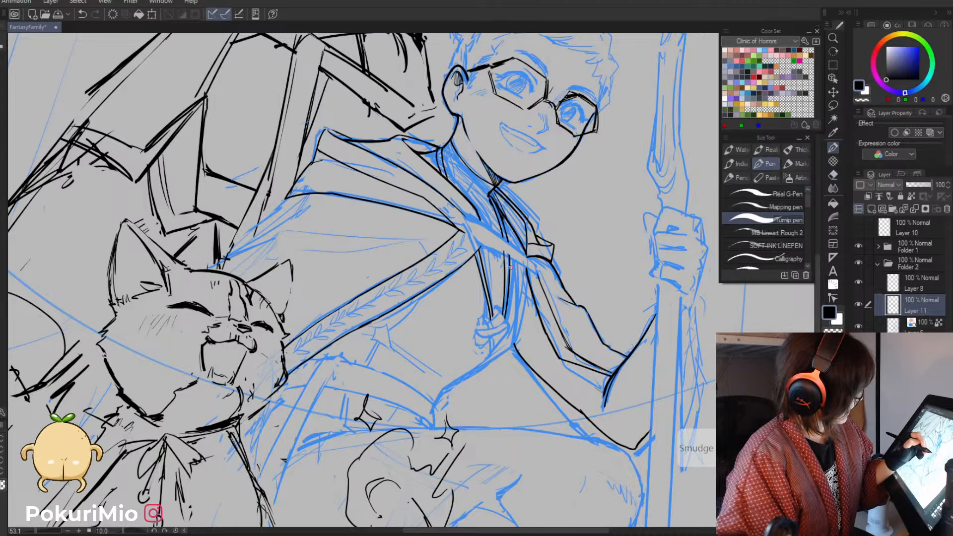
{"action": "left_click_drag", "start_coordinate": [511, 263], "coordinate": [507, 353]}
- Ink the wavy front outline of the kneeling character's torso down to the waist and clean its ends
{"action": "key", "text": "minus"}
{"action": "key", "text": "minus"}
{"action": "key", "text": "minus"}
{"action": "key", "text": "minus"}
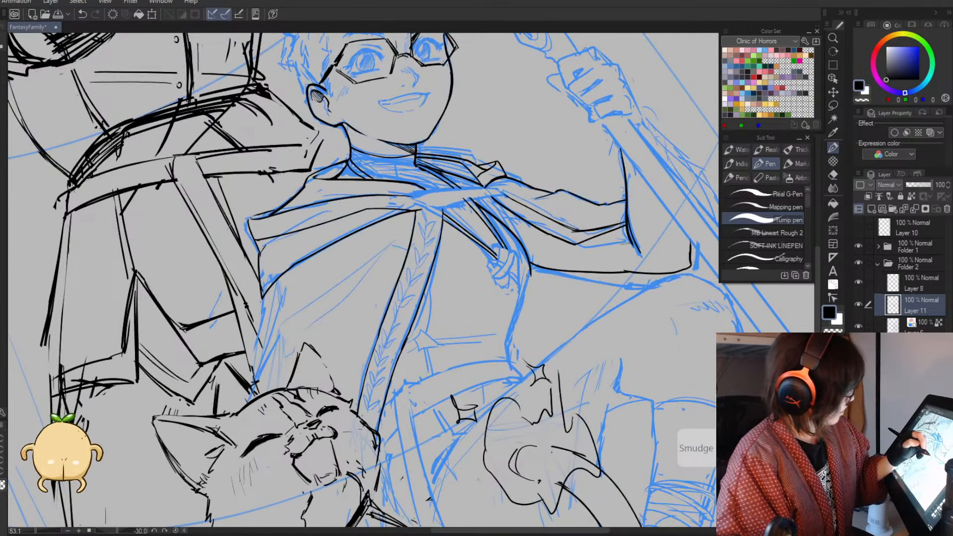
{"action": "key", "text": "e"}
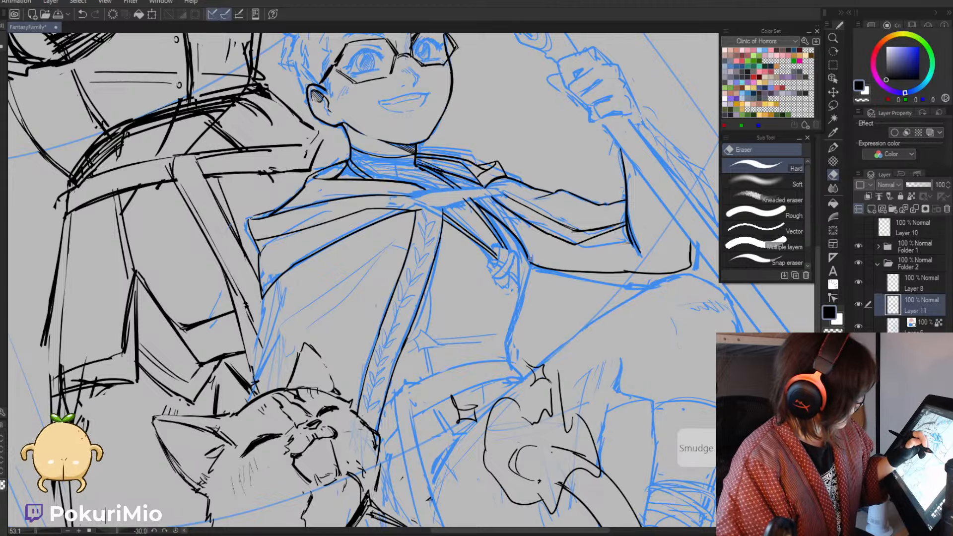
{"action": "key", "text": "p"}
{"action": "left_click_drag", "start_coordinate": [528, 258], "coordinate": [506, 354]}
{"action": "key", "text": "e"}
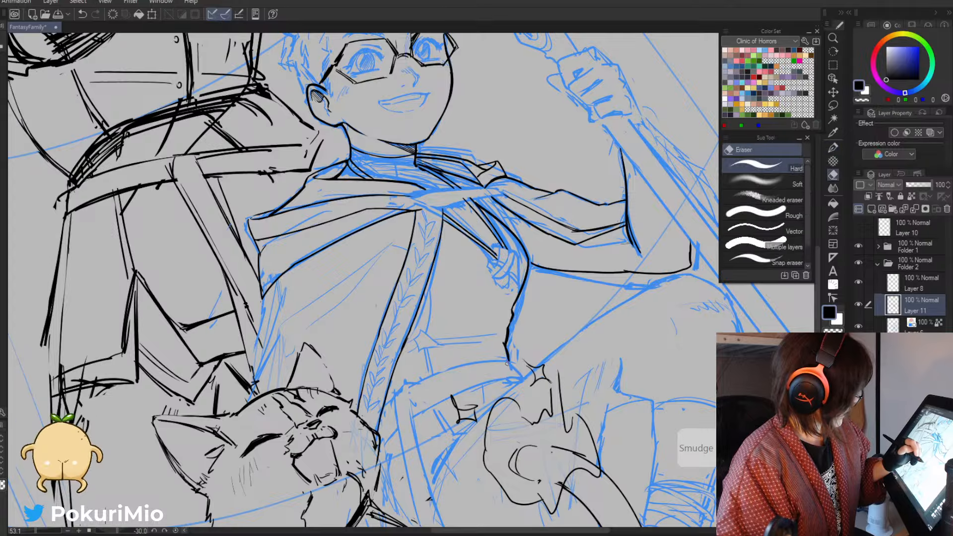
- Ink the curved upper edge of the kneeling character's belt across the waist to the front of the torso
{"action": "key", "text": "/"}
{"action": "mouse_move", "coordinate": [405, 309]}
{"action": "left_mouse_down"}
{"action": "mouse_move", "coordinate": [401, 325]}
{"action": "mouse_move", "coordinate": [461, 329]}
{"action": "mouse_move", "coordinate": [451, 358]}
{"action": "left_mouse_up"}
{"action": "key", "text": "asciicircum"}
{"action": "key", "text": "asciicircum"}
{"action": "key", "text": "e"}
{"action": "key", "text": "p"}
{"action": "left_click_drag", "start_coordinate": [479, 307], "coordinate": [455, 365]}
{"action": "mouse_move", "coordinate": [346, 362]}
{"action": "left_mouse_down"}
{"action": "mouse_move", "coordinate": [308, 264]}
{"action": "mouse_move", "coordinate": [361, 366]}
{"action": "left_mouse_up"}
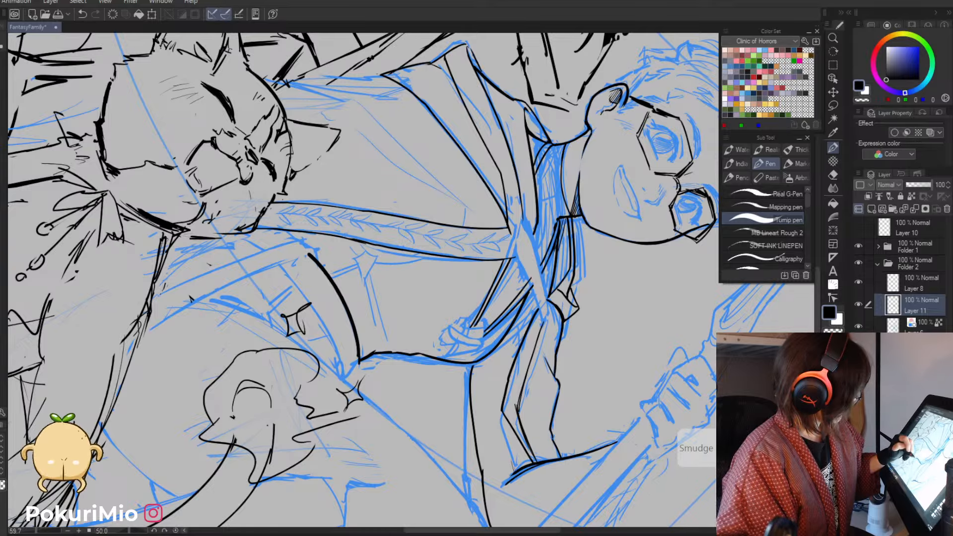
- Ink the belt's lower edge parallel to the upper one, redoing the first stroke, and erase the rough line ends
{"action": "left_click_drag", "start_coordinate": [278, 264], "coordinate": [350, 381]}
{"action": "key", "text": "ctrl+z"}
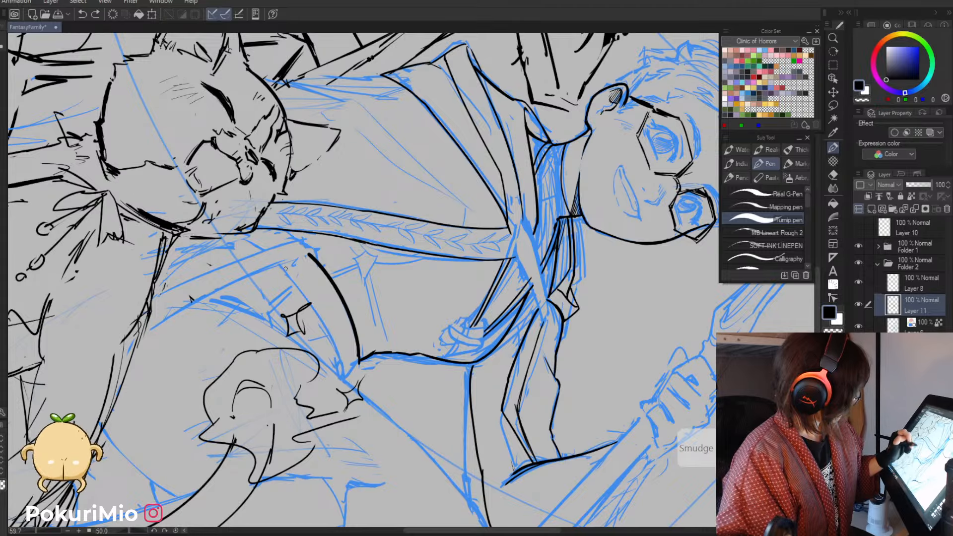
{"action": "mouse_move", "coordinate": [280, 264]}
{"action": "left_mouse_down"}
{"action": "mouse_move", "coordinate": [335, 339]}
{"action": "mouse_move", "coordinate": [348, 378]}
{"action": "left_mouse_up"}
{"action": "key", "text": "e"}
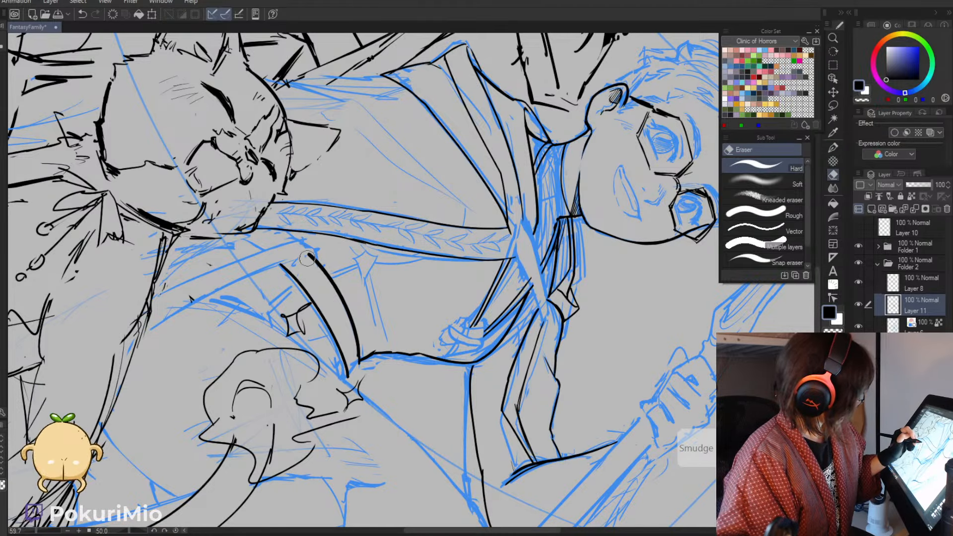
{"action": "key", "text": "p"}
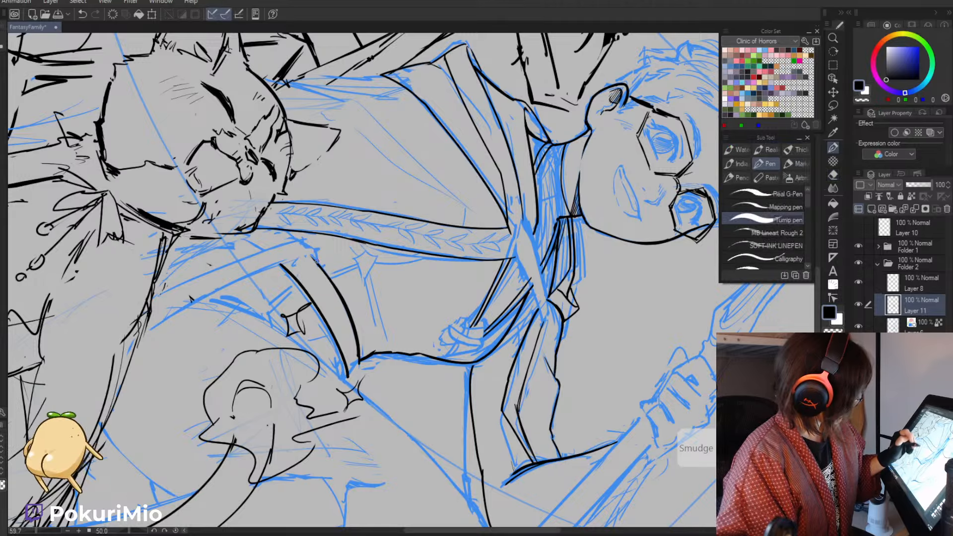
{"action": "key", "text": "e"}
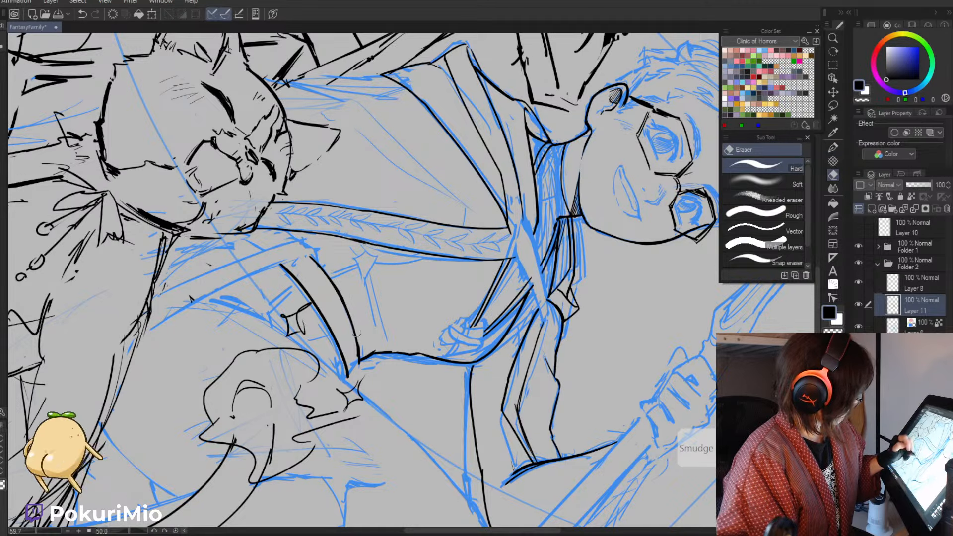
{"action": "mouse_move", "coordinate": [359, 343]}
{"action": "left_mouse_down"}
{"action": "mouse_move", "coordinate": [357, 364]}
{"action": "mouse_move", "coordinate": [279, 258]}
{"action": "mouse_move", "coordinate": [338, 369]}
{"action": "left_mouse_up"}
- Ink the sideburn hair in front of the kneeling character's ear and the hairline rising from the temple toward the fringe
{"action": "key", "text": "alt+space"}
{"action": "key", "text": "shift+space"}
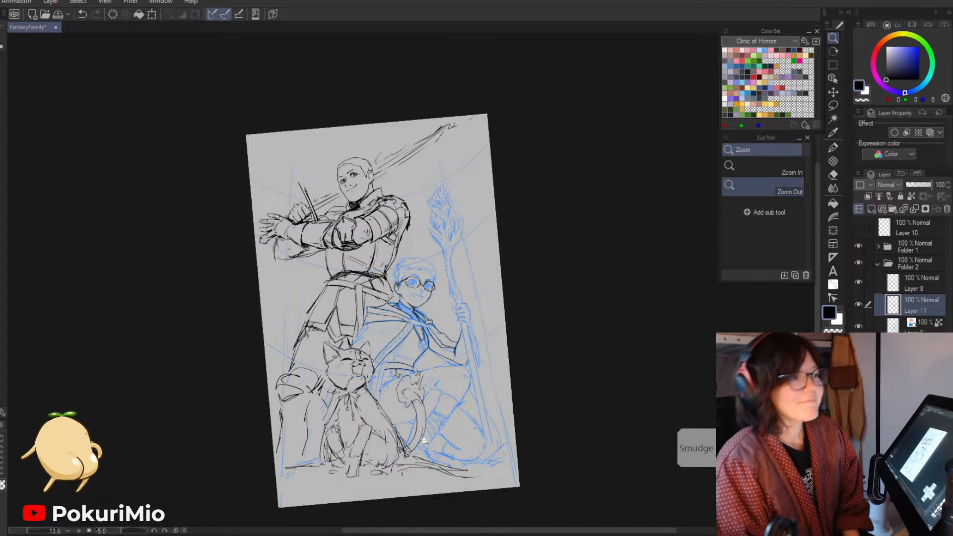
{"action": "left_click", "coordinate": [278, 284]}
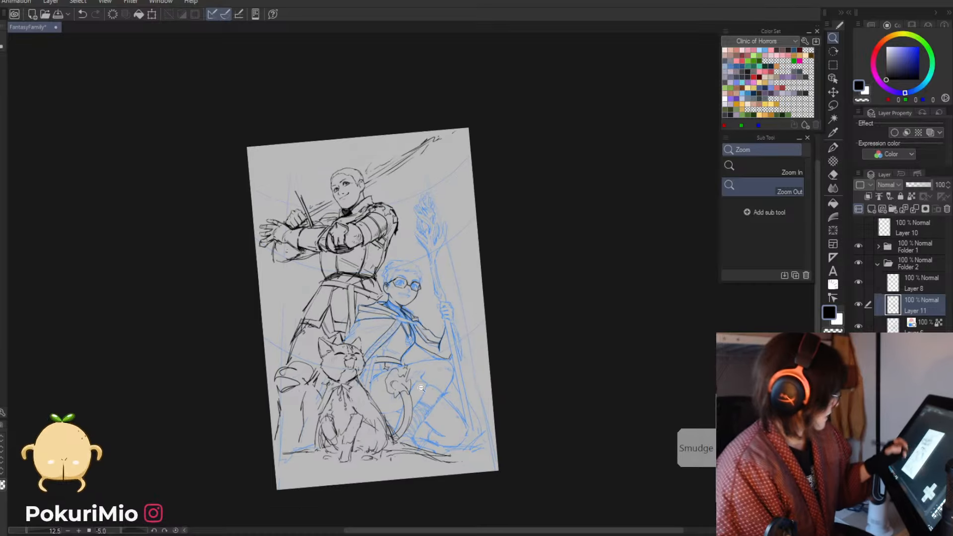
{"action": "left_click_drag", "start_coordinate": [396, 281], "coordinate": [474, 365]}
{"action": "key", "text": "p"}
{"action": "left_click_drag", "start_coordinate": [356, 367], "coordinate": [352, 404]}
{"action": "key", "text": "alt+space"}
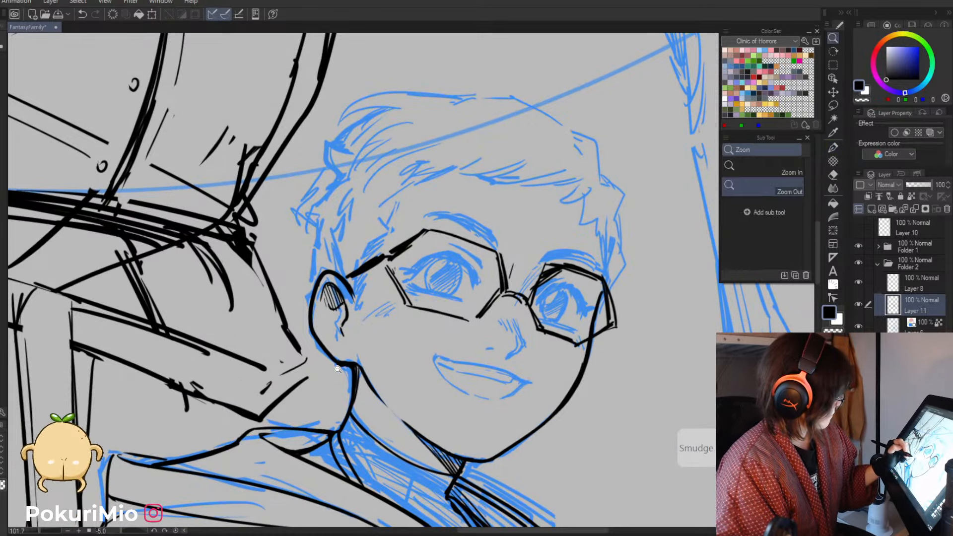
{"action": "left_click_drag", "start_coordinate": [351, 369], "coordinate": [373, 348]}
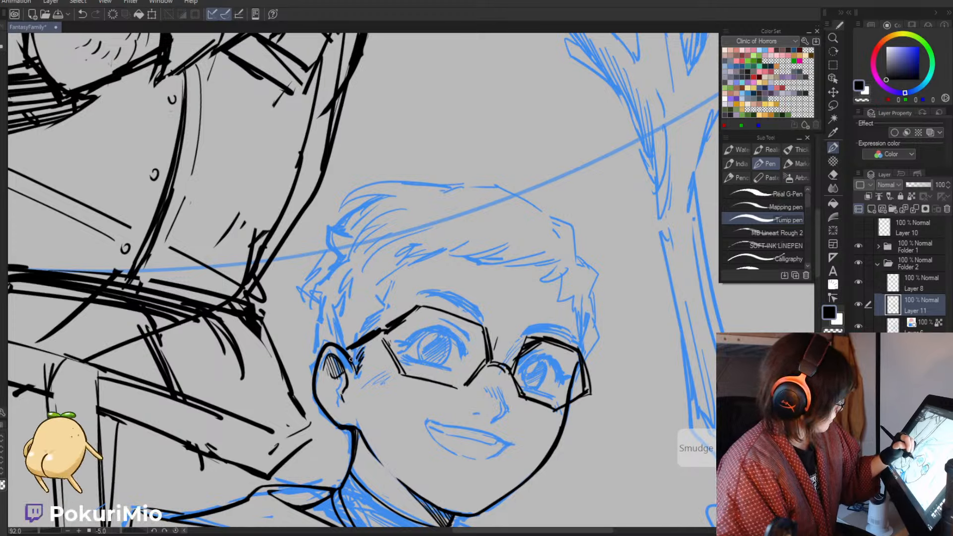
{"action": "left_click_drag", "start_coordinate": [360, 339], "coordinate": [381, 319]}
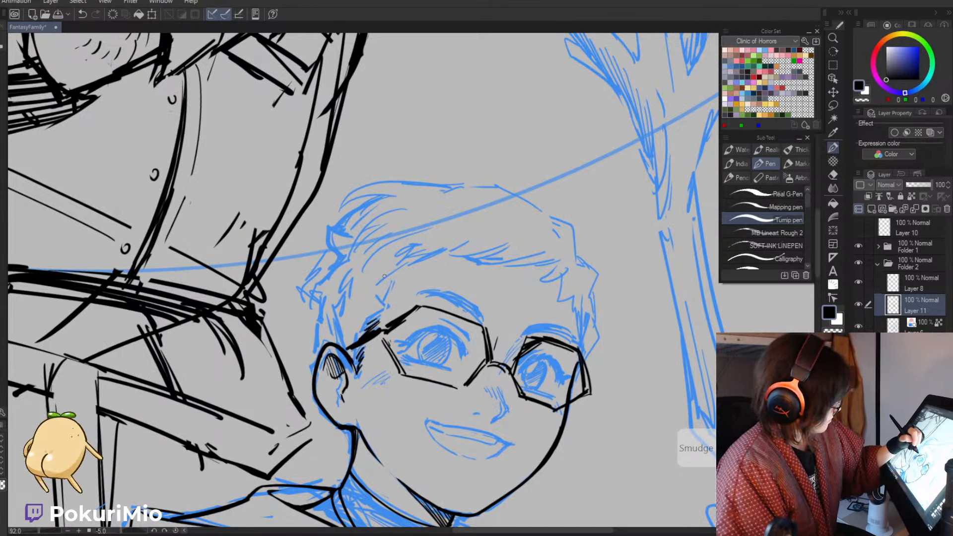
{"action": "mouse_move", "coordinate": [401, 264]}
{"action": "left_mouse_down"}
{"action": "mouse_move", "coordinate": [373, 322]}
{"action": "mouse_move", "coordinate": [400, 269]}
{"action": "left_mouse_up"}
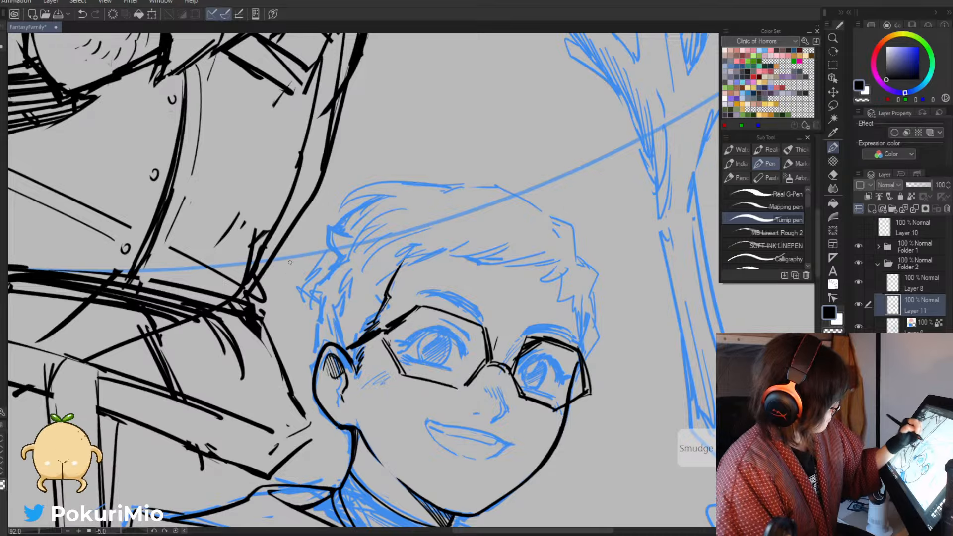
{"action": "left_click_drag", "start_coordinate": [301, 267], "coordinate": [315, 288]}
{"action": "key", "text": "e"}
- Ink a thick tapered eyebrow above the near lens of the kneeling character's glasses
{"action": "key", "text": "asciicircum"}
{"action": "key", "text": "asciicircum"}
{"action": "key", "text": "asciicircum"}
{"action": "key", "text": "asciicircum"}
{"action": "key", "text": "asciicircum"}
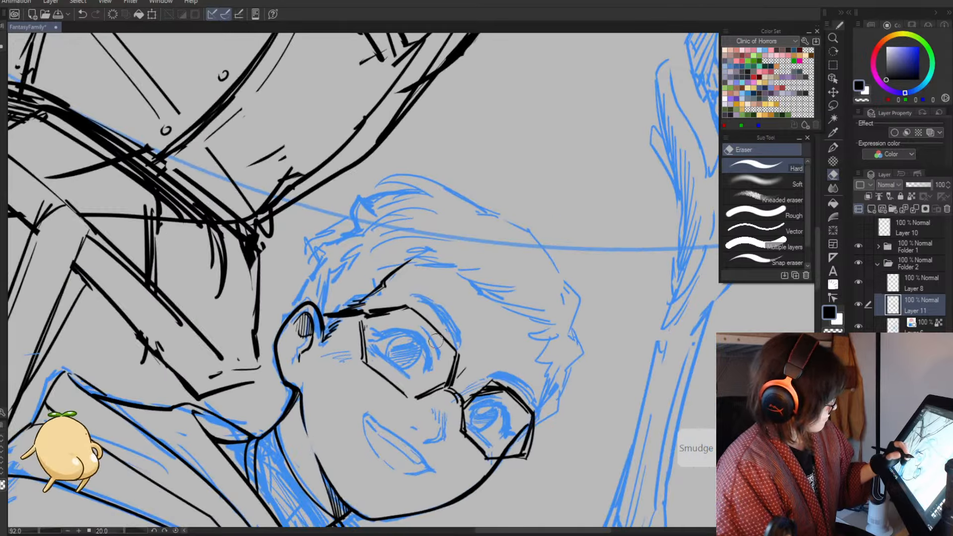
{"action": "key", "text": "p"}
{"action": "mouse_move", "coordinate": [446, 318]}
{"action": "left_mouse_down"}
{"action": "mouse_move", "coordinate": [456, 347]}
{"action": "mouse_move", "coordinate": [443, 311]}
{"action": "mouse_move", "coordinate": [449, 317]}
{"action": "mouse_move", "coordinate": [423, 299]}
{"action": "mouse_move", "coordinate": [447, 321]}
{"action": "left_mouse_up"}
{"action": "mouse_move", "coordinate": [412, 296]}
{"action": "left_mouse_down"}
{"action": "mouse_move", "coordinate": [447, 323]}
{"action": "mouse_move", "coordinate": [442, 311]}
{"action": "mouse_move", "coordinate": [401, 323]}
{"action": "mouse_move", "coordinate": [402, 294]}
{"action": "left_mouse_up"}
{"action": "key", "text": "asciicircum"}
{"action": "key", "text": "asciicircum"}
{"action": "key", "text": "asciicircum"}
{"action": "key", "text": "asciicircum"}
{"action": "key", "text": "asciicircum"}
{"action": "key", "text": "asciicircum"}
{"action": "key", "text": "asciicircum"}
{"action": "key", "text": "asciicircum"}
{"action": "key", "text": "asciicircum"}
{"action": "key", "text": "e"}
- Ink the eyebrow arching over the far lens of the kneeling character's glasses
{"action": "key", "text": "minus"}
{"action": "key", "text": "minus"}
{"action": "key", "text": "minus"}
{"action": "key", "text": "minus"}
{"action": "key", "text": "minus"}
{"action": "key", "text": "minus"}
{"action": "key", "text": "minus"}
{"action": "key", "text": "minus"}
{"action": "key", "text": "minus"}
{"action": "key", "text": "minus"}
{"action": "key", "text": "minus"}
{"action": "key", "text": "minus"}
{"action": "key", "text": "minus"}
{"action": "key", "text": "minus"}
{"action": "key", "text": "minus"}
{"action": "key", "text": "minus"}
{"action": "key", "text": "minus"}
{"action": "key", "text": "minus"}
{"action": "key", "text": "minus"}
{"action": "key", "text": "minus"}
{"action": "key", "text": "p"}
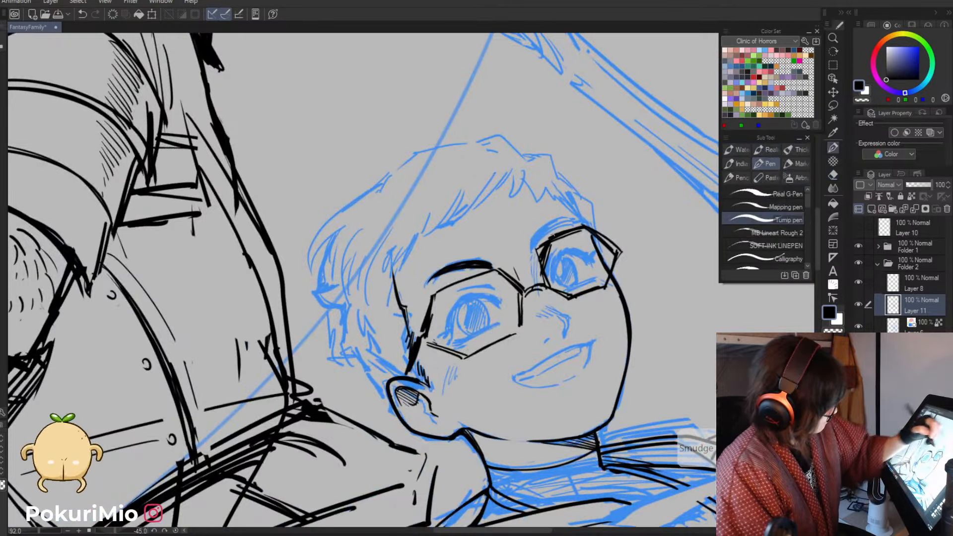
{"action": "mouse_move", "coordinate": [541, 231]}
{"action": "left_mouse_down"}
{"action": "mouse_move", "coordinate": [526, 251]}
{"action": "mouse_move", "coordinate": [551, 228]}
{"action": "left_mouse_up"}
- Thicken the far eyebrow with extra strokes along its arch and trim its upper edge with the eraser
{"action": "key", "text": "slash"}
{"action": "left_click_drag", "start_coordinate": [466, 252], "coordinate": [405, 298]}
{"action": "key", "text": "asciicircum"}
{"action": "key", "text": "asciicircum"}
{"action": "key", "text": "asciicircum"}
{"action": "key", "text": "asciicircum"}
{"action": "key", "text": "asciicircum"}
{"action": "key", "text": "asciicircum"}
{"action": "key", "text": "asciicircum"}
{"action": "key", "text": "asciicircum"}
{"action": "key", "text": "asciicircum"}
{"action": "key", "text": "asciicircum"}
{"action": "key", "text": "asciicircum"}
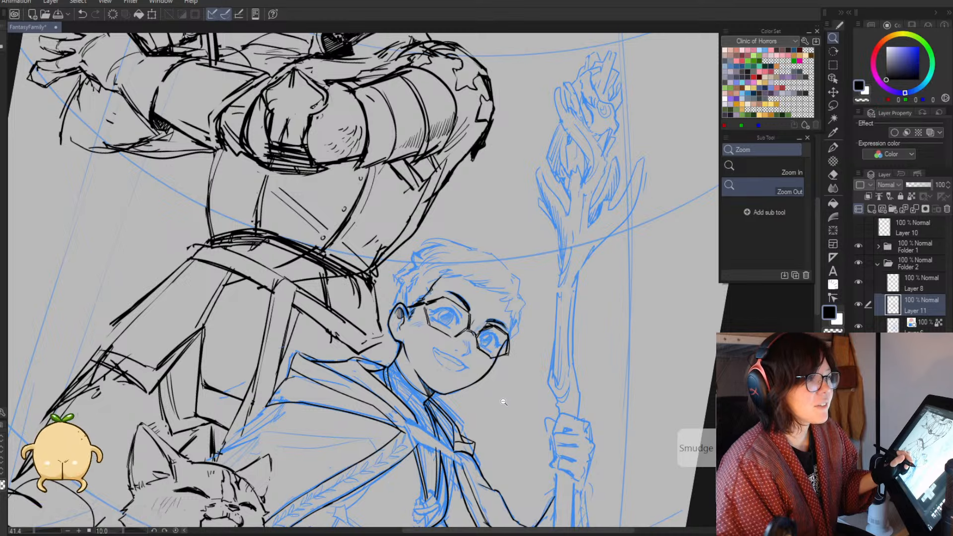
{"action": "key", "text": "asciicircum"}
{"action": "key", "text": "asciicircum"}
{"action": "key", "text": "asciicircum"}
{"action": "key", "text": "asciicircum"}
{"action": "key", "text": "asciicircum"}
{"action": "key", "text": "asciicircum"}
{"action": "key", "text": "asciicircum"}
{"action": "key", "text": "asciicircum"}
{"action": "key", "text": "asciicircum"}
{"action": "left_click_drag", "start_coordinate": [447, 377], "coordinate": [487, 420]}
{"action": "key", "text": "p"}
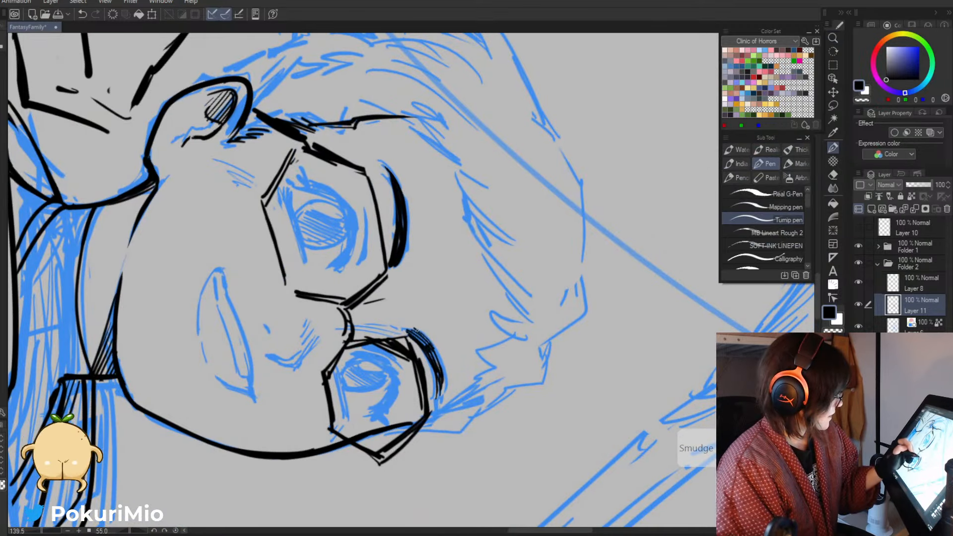
{"action": "mouse_move", "coordinate": [406, 329]}
{"action": "left_mouse_down"}
{"action": "mouse_move", "coordinate": [434, 360]}
{"action": "mouse_move", "coordinate": [410, 331]}
{"action": "mouse_move", "coordinate": [429, 341]}
{"action": "left_mouse_up"}
{"action": "mouse_move", "coordinate": [428, 341]}
{"action": "left_mouse_down"}
{"action": "mouse_move", "coordinate": [444, 359]}
{"action": "mouse_move", "coordinate": [442, 384]}
{"action": "mouse_move", "coordinate": [432, 330]}
{"action": "mouse_move", "coordinate": [446, 354]}
{"action": "left_mouse_up"}
{"action": "key", "text": "e"}
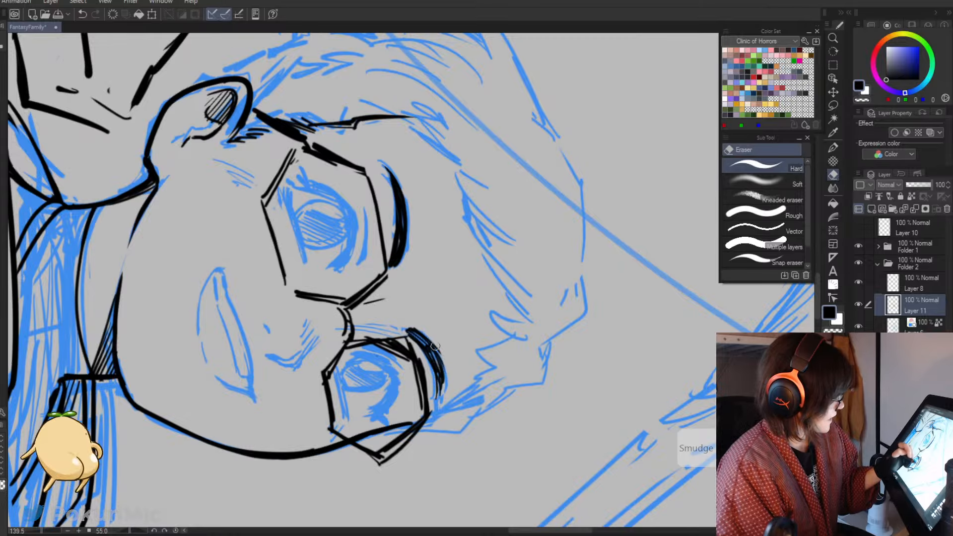
{"action": "left_click_drag", "start_coordinate": [447, 392], "coordinate": [437, 347]}
{"action": "key", "text": "minus"}
{"action": "key", "text": "minus"}
{"action": "key", "text": "minus"}
{"action": "key", "text": "minus"}
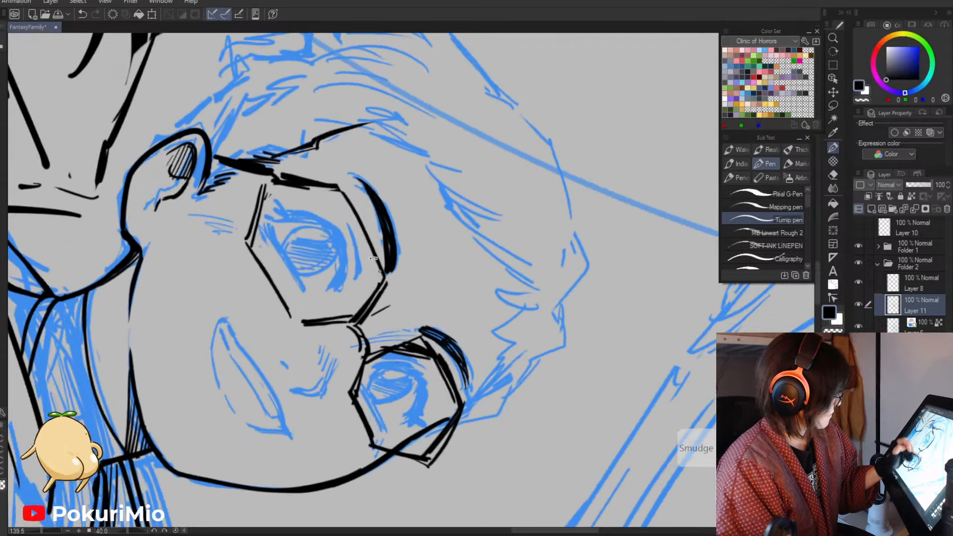
- Carve thin hair gaps into the near eyebrow with a smaller brush and refine its tapered outer end
{"action": "key", "text": "bracketleft"}
{"action": "key", "text": "bracketleft"}
{"action": "key", "text": "bracketleft"}
{"action": "key", "text": "bracketleft"}
{"action": "mouse_move", "coordinate": [381, 226]}
{"action": "left_mouse_down"}
{"action": "mouse_move", "coordinate": [386, 263]}
{"action": "mouse_move", "coordinate": [392, 238]}
{"action": "mouse_move", "coordinate": [370, 203]}
{"action": "mouse_move", "coordinate": [393, 263]}
{"action": "mouse_move", "coordinate": [386, 272]}
{"action": "left_mouse_up"}
{"action": "key", "text": "p"}
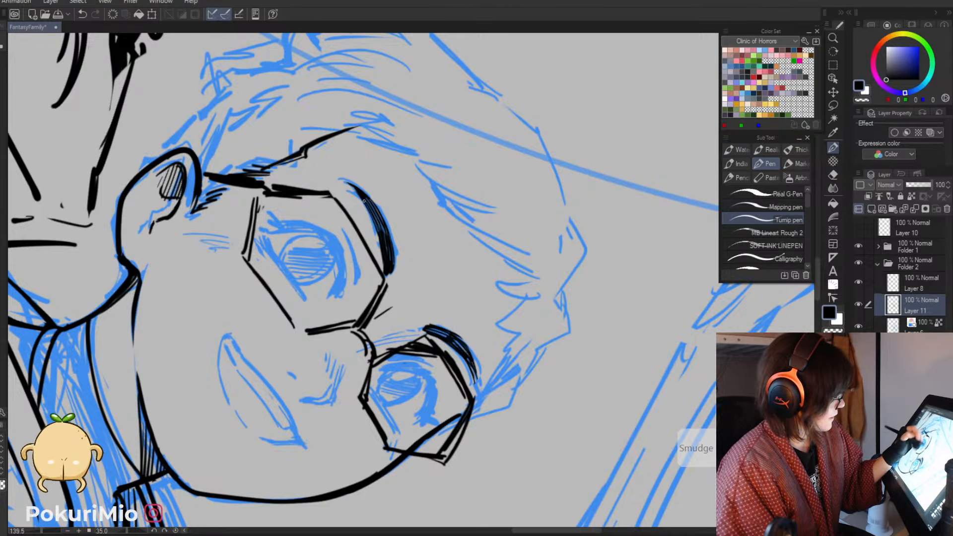
{"action": "mouse_move", "coordinate": [364, 199]}
{"action": "left_mouse_down"}
{"action": "mouse_move", "coordinate": [388, 238]}
{"action": "mouse_move", "coordinate": [379, 212]}
{"action": "left_mouse_up"}
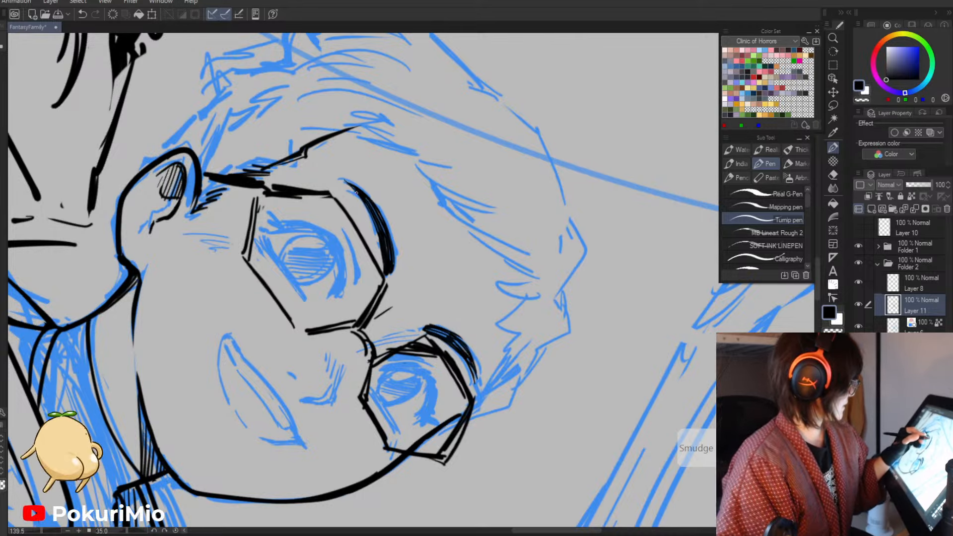
{"action": "left_click_drag", "start_coordinate": [348, 178], "coordinate": [376, 209]}
- Lasso the far eyebrow, adjust its position slightly above the far lens, and deselect it
{"action": "key", "text": "e"}
{"action": "key", "text": "alt+space"}
{"action": "mouse_move", "coordinate": [391, 252]}
{"action": "left_mouse_down"}
{"action": "mouse_move", "coordinate": [336, 211]}
{"action": "mouse_move", "coordinate": [387, 350]}
{"action": "mouse_move", "coordinate": [377, 370]}
{"action": "mouse_move", "coordinate": [389, 376]}
{"action": "left_mouse_up"}
{"action": "key", "text": "minus"}
{"action": "key", "text": "minus"}
{"action": "key", "text": "minus"}
{"action": "key", "text": "minus"}
{"action": "key", "text": "minus"}
{"action": "key", "text": "minus"}
{"action": "key", "text": "minus"}
{"action": "key", "text": "minus"}
{"action": "key", "text": "minus"}
{"action": "key", "text": "minus"}
{"action": "key", "text": "minus"}
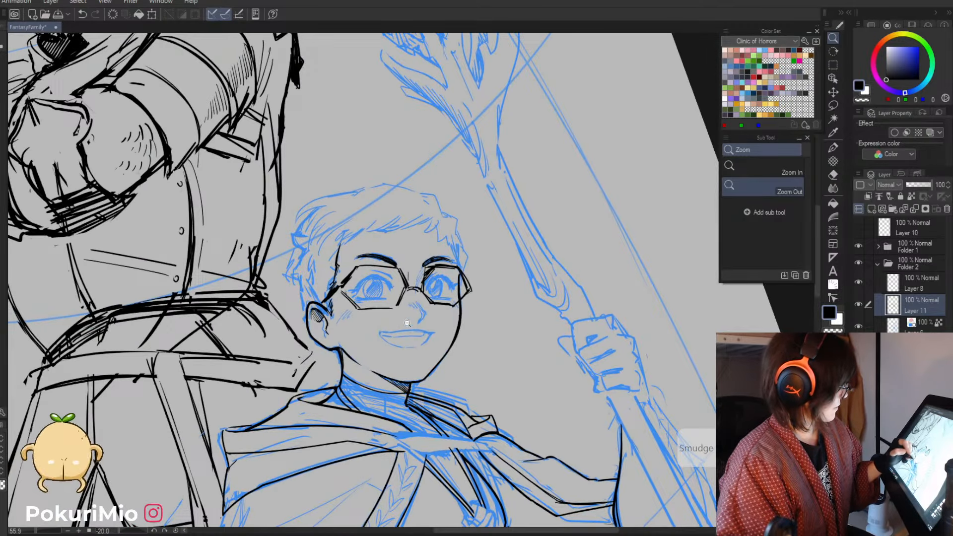
{"action": "mouse_move", "coordinate": [421, 270]}
{"action": "left_mouse_down"}
{"action": "mouse_move", "coordinate": [449, 265]}
{"action": "mouse_move", "coordinate": [418, 262]}
{"action": "mouse_move", "coordinate": [463, 256]}
{"action": "mouse_move", "coordinate": [422, 266]}
{"action": "left_mouse_up"}
{"action": "key", "text": "m"}
{"action": "key", "text": "ctrl+t"}
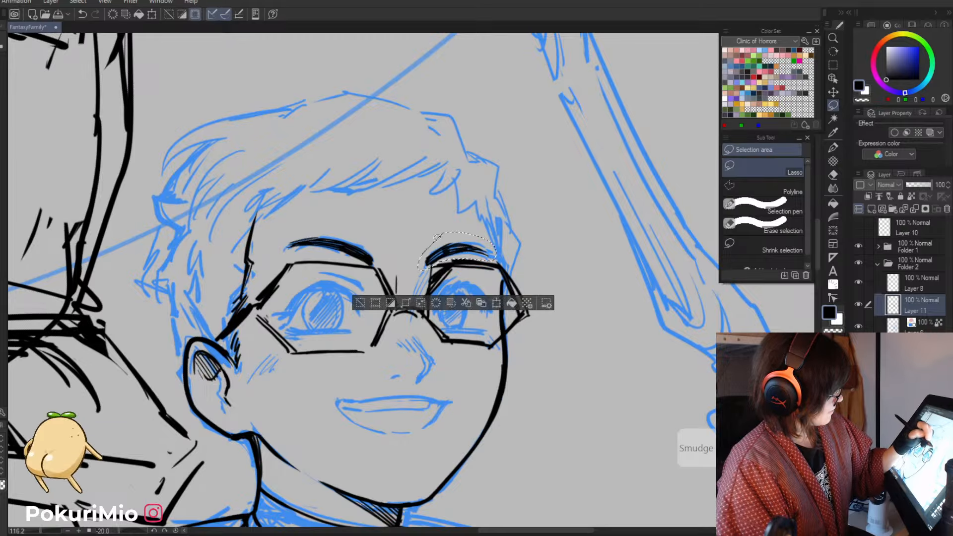
{"action": "left_click_drag", "start_coordinate": [498, 254], "coordinate": [508, 259]}
{"action": "left_click", "coordinate": [420, 308]}
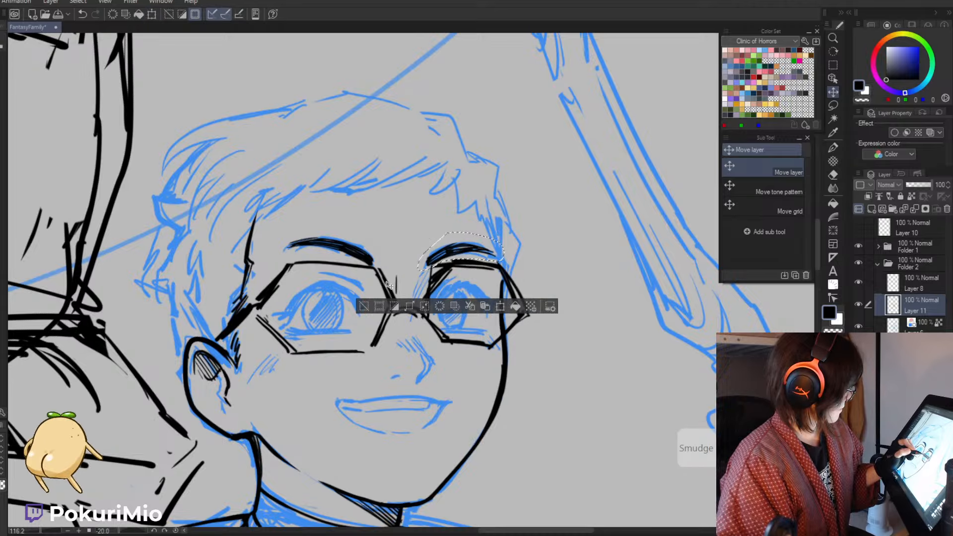
{"action": "key", "text": "ctrl+d"}
- Lasso the near eyebrow, transform it to sit slightly closer to the near lens, and deselect it
{"action": "left_click_drag", "start_coordinate": [399, 319], "coordinate": [345, 301]}
{"action": "left_click_drag", "start_coordinate": [374, 264], "coordinate": [389, 184]}
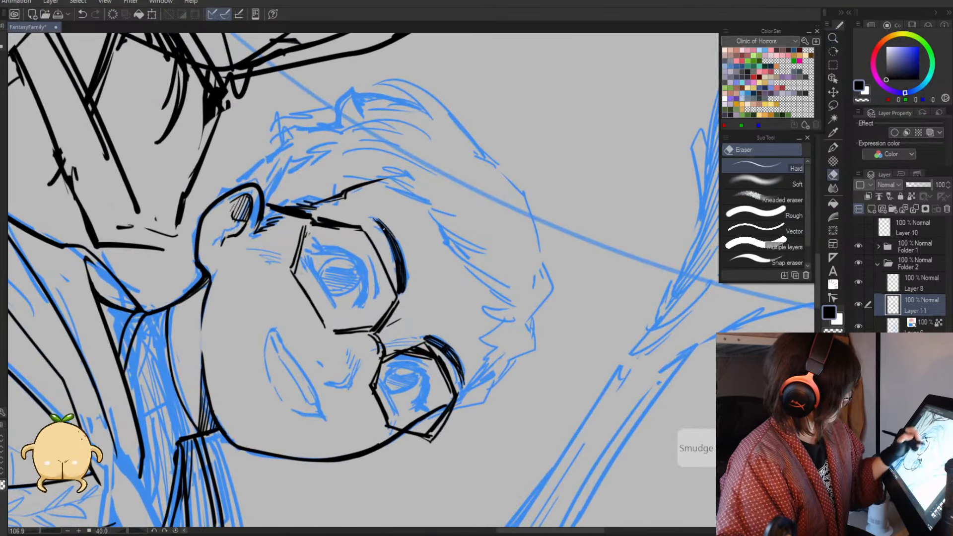
{"action": "key", "text": "m"}
{"action": "left_click_drag", "start_coordinate": [368, 224], "coordinate": [365, 206]}
{"action": "key", "text": "ctrl+t"}
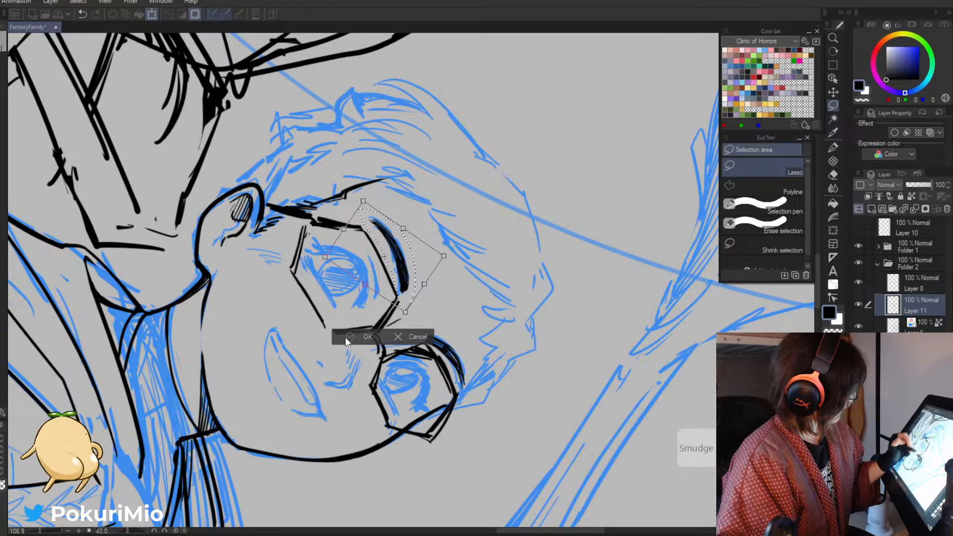
{"action": "left_click", "coordinate": [348, 337]}
{"action": "key", "text": "ctrl+d"}
- Try to ink a lock of the kneeling character's fringe above the forehead
{"action": "key", "text": "/"}
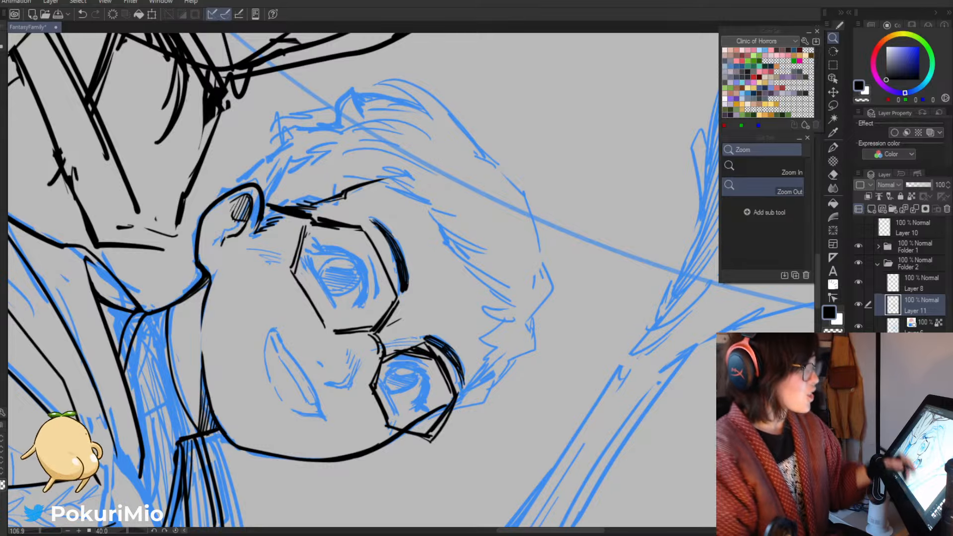
{"action": "key", "text": "minus"}
{"action": "key", "text": "minus"}
{"action": "key", "text": "minus"}
{"action": "key", "text": "minus"}
{"action": "key", "text": "minus"}
{"action": "key", "text": "minus"}
{"action": "key", "text": "minus"}
{"action": "key", "text": "minus"}
{"action": "key", "text": "minus"}
{"action": "key", "text": "minus"}
{"action": "key", "text": "minus"}
{"action": "key", "text": "minus"}
{"action": "key", "text": "minus"}
{"action": "key", "text": "minus"}
{"action": "key", "text": "minus"}
{"action": "key", "text": "minus"}
{"action": "key", "text": "minus"}
{"action": "key", "text": "minus"}
{"action": "key", "text": "minus"}
{"action": "key", "text": "minus"}
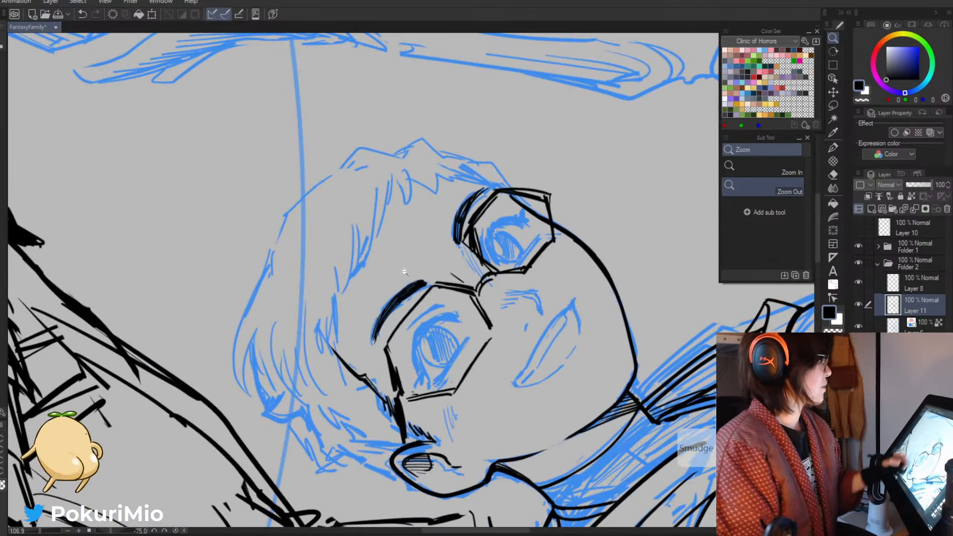
{"action": "key", "text": "p"}
{"action": "mouse_move", "coordinate": [397, 179]}
{"action": "left_mouse_down"}
{"action": "mouse_move", "coordinate": [408, 203]}
{"action": "mouse_move", "coordinate": [405, 172]}
{"action": "mouse_move", "coordinate": [433, 194]}
{"action": "mouse_move", "coordinate": [403, 171]}
{"action": "mouse_move", "coordinate": [393, 181]}
{"action": "mouse_move", "coordinate": [420, 182]}
{"action": "mouse_move", "coordinate": [410, 159]}
{"action": "mouse_move", "coordinate": [433, 193]}
{"action": "left_mouse_up"}
{"action": "key", "text": "e"}
- Ink the front outline of the kneeling character's hair from the tuft above the forehead down to the far lens
{"action": "key", "text": "asciicircum"}
{"action": "key", "text": "asciicircum"}
{"action": "key", "text": "asciicircum"}
{"action": "key", "text": "asciicircum"}
{"action": "key", "text": "asciicircum"}
{"action": "key", "text": "asciicircum"}
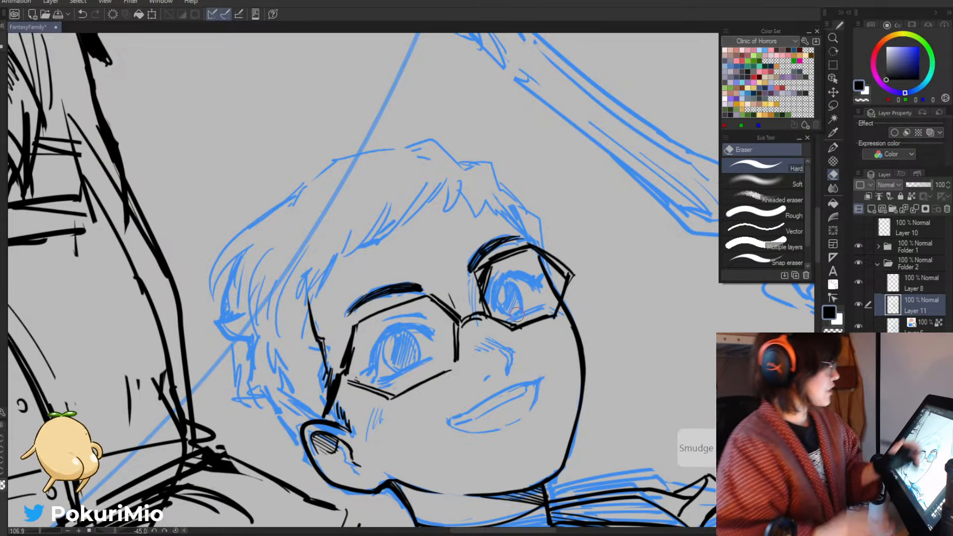
{"action": "key", "text": "p"}
{"action": "left_click_drag", "start_coordinate": [470, 160], "coordinate": [515, 196]}
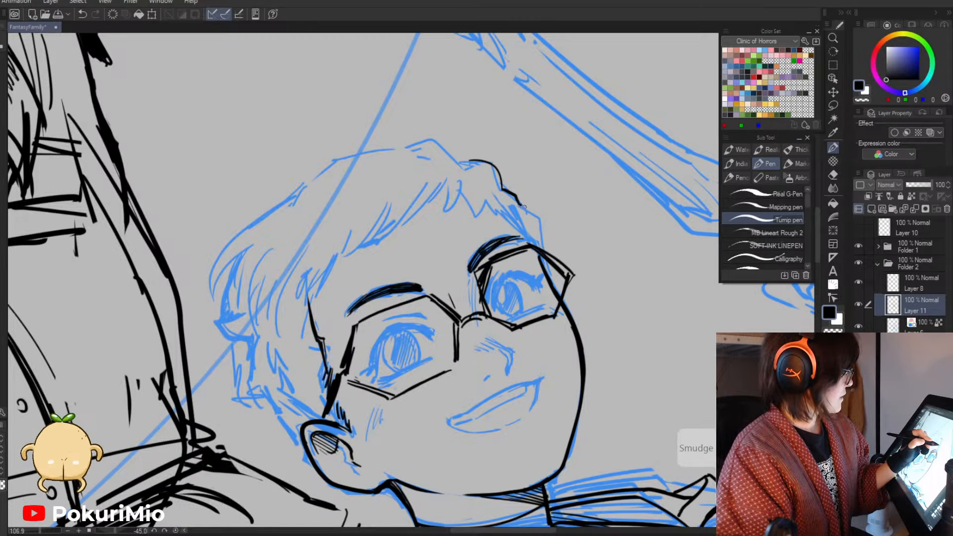
{"action": "left_click_drag", "start_coordinate": [520, 205], "coordinate": [538, 240]}
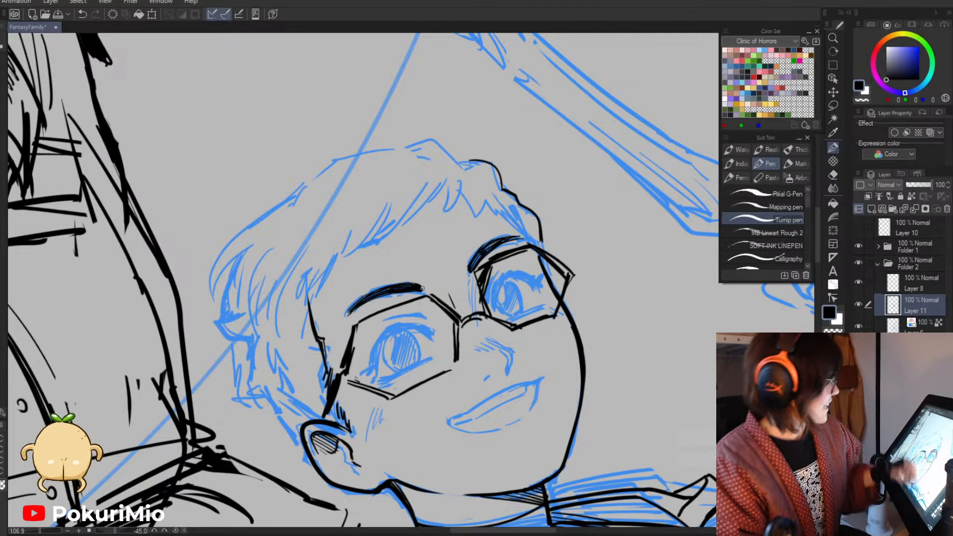
- Ink the outline of the rounded tuft at the front of the kneeling character's hair
{"action": "key", "text": "alt+space"}
{"action": "mouse_move", "coordinate": [349, 249]}
{"action": "left_mouse_down"}
{"action": "mouse_move", "coordinate": [311, 247]}
{"action": "mouse_move", "coordinate": [521, 181]}
{"action": "mouse_move", "coordinate": [496, 223]}
{"action": "left_mouse_up"}
{"action": "key", "text": "asciicircum"}
{"action": "key", "text": "asciicircum"}
{"action": "key", "text": "asciicircum"}
{"action": "key", "text": "asciicircum"}
{"action": "left_click_drag", "start_coordinate": [470, 172], "coordinate": [494, 226]}
{"action": "key", "text": "asciicircum"}
{"action": "key", "text": "asciicircum"}
{"action": "key", "text": "asciicircum"}
{"action": "key", "text": "asciicircum"}
{"action": "key", "text": "asciicircum"}
{"action": "key", "text": "asciicircum"}
{"action": "key", "text": "asciicircum"}
{"action": "key", "text": "asciicircum"}
{"action": "key", "text": "asciicircum"}
{"action": "key", "text": "asciicircum"}
{"action": "key", "text": "asciicircum"}
{"action": "key", "text": "asciicircum"}
{"action": "key", "text": "asciicircum"}
{"action": "key", "text": "asciicircum"}
{"action": "key", "text": "asciicircum"}
{"action": "key", "text": "asciicircum"}
{"action": "key", "text": "asciicircum"}
{"action": "key", "text": "asciicircum"}
{"action": "key", "text": "asciicircum"}
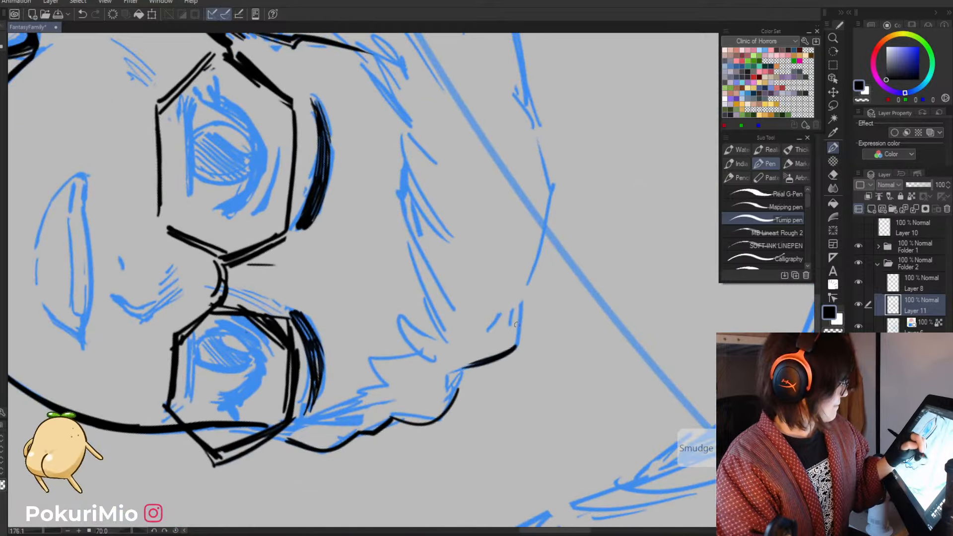
{"action": "left_click_drag", "start_coordinate": [521, 294], "coordinate": [509, 353]}
- Continue the kneeling character's hair outline from the front tuft back towards the crown
{"action": "key", "text": "minus"}
{"action": "key", "text": "minus"}
{"action": "key", "text": "minus"}
{"action": "key", "text": "minus"}
{"action": "key", "text": "minus"}
{"action": "key", "text": "minus"}
{"action": "key", "text": "minus"}
{"action": "key", "text": "minus"}
{"action": "key", "text": "minus"}
{"action": "key", "text": "minus"}
{"action": "key", "text": "minus"}
{"action": "key", "text": "minus"}
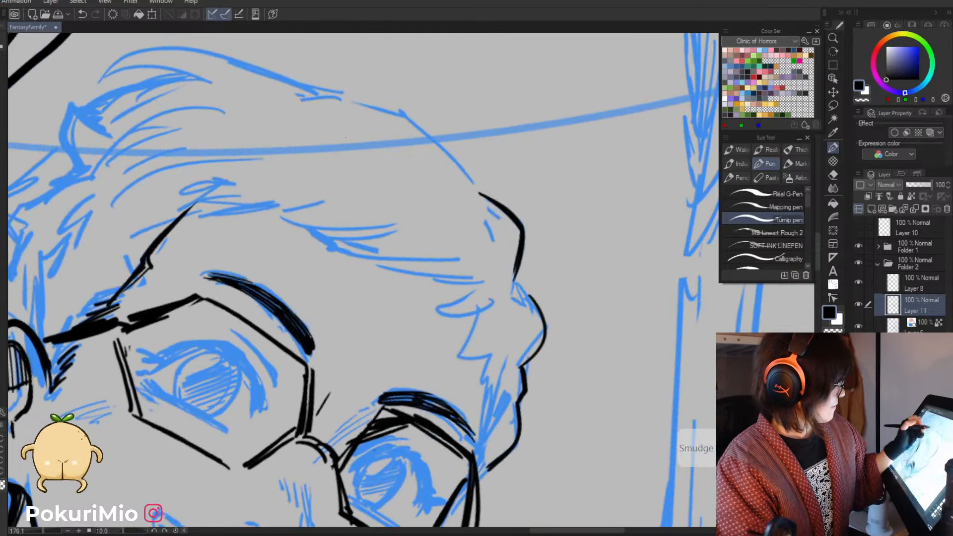
{"action": "left_click_drag", "start_coordinate": [462, 158], "coordinate": [473, 158]}
{"action": "mouse_move", "coordinate": [480, 196]}
{"action": "left_mouse_down"}
{"action": "mouse_move", "coordinate": [372, 91]}
{"action": "mouse_move", "coordinate": [478, 198]}
{"action": "left_mouse_up"}
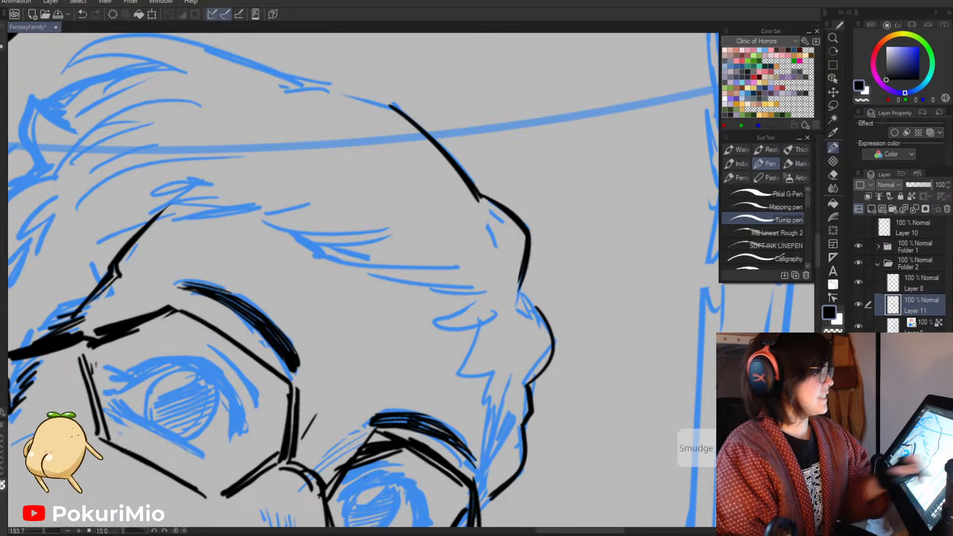
- Ink the jagged lower edge of the kneeling character's fringe across the forehead to the far lens, erasing stray line bits
{"action": "key", "text": "alt+space"}
{"action": "left_click_drag", "start_coordinate": [446, 367], "coordinate": [383, 367]}
{"action": "key", "text": "minus"}
{"action": "key", "text": "minus"}
{"action": "key", "text": "minus"}
{"action": "key", "text": "minus"}
{"action": "key", "text": "minus"}
{"action": "left_click_drag", "start_coordinate": [348, 424], "coordinate": [431, 367]}
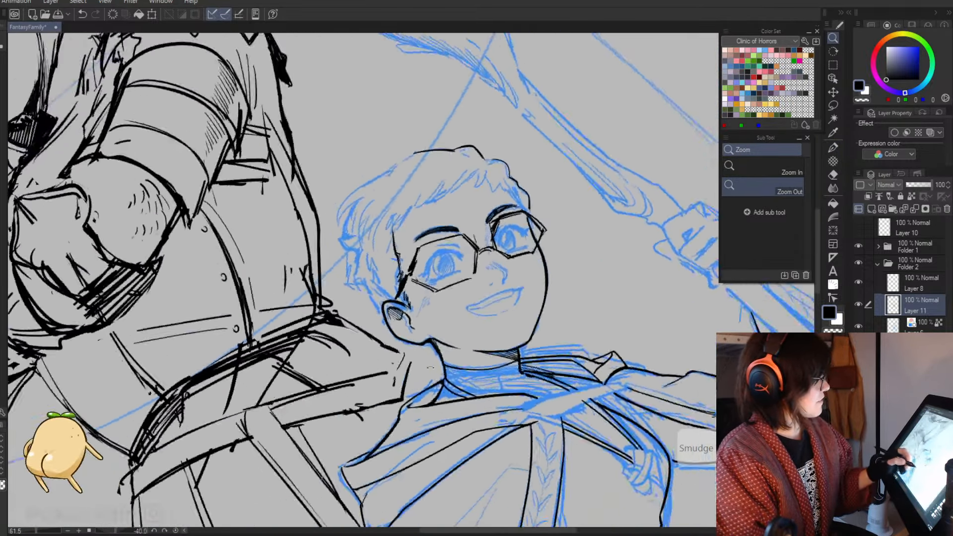
{"action": "key", "text": "minus"}
{"action": "key", "text": "minus"}
{"action": "key", "text": "minus"}
{"action": "key", "text": "minus"}
{"action": "key", "text": "minus"}
{"action": "key", "text": "minus"}
{"action": "key", "text": "minus"}
{"action": "mouse_move", "coordinate": [391, 156]}
{"action": "left_mouse_down"}
{"action": "mouse_move", "coordinate": [422, 156]}
{"action": "mouse_move", "coordinate": [386, 237]}
{"action": "mouse_move", "coordinate": [413, 151]}
{"action": "mouse_move", "coordinate": [437, 177]}
{"action": "mouse_move", "coordinate": [462, 152]}
{"action": "mouse_move", "coordinate": [520, 163]}
{"action": "left_mouse_up"}
{"action": "key", "text": "asciicircum"}
{"action": "key", "text": "asciicircum"}
{"action": "key", "text": "asciicircum"}
{"action": "key", "text": "asciicircum"}
{"action": "key", "text": "e"}
{"action": "mouse_move", "coordinate": [522, 220]}
{"action": "left_mouse_down"}
{"action": "mouse_move", "coordinate": [503, 243]}
{"action": "mouse_move", "coordinate": [533, 231]}
{"action": "mouse_move", "coordinate": [537, 223]}
{"action": "mouse_move", "coordinate": [506, 245]}
{"action": "left_mouse_up"}
{"action": "key", "text": "p"}
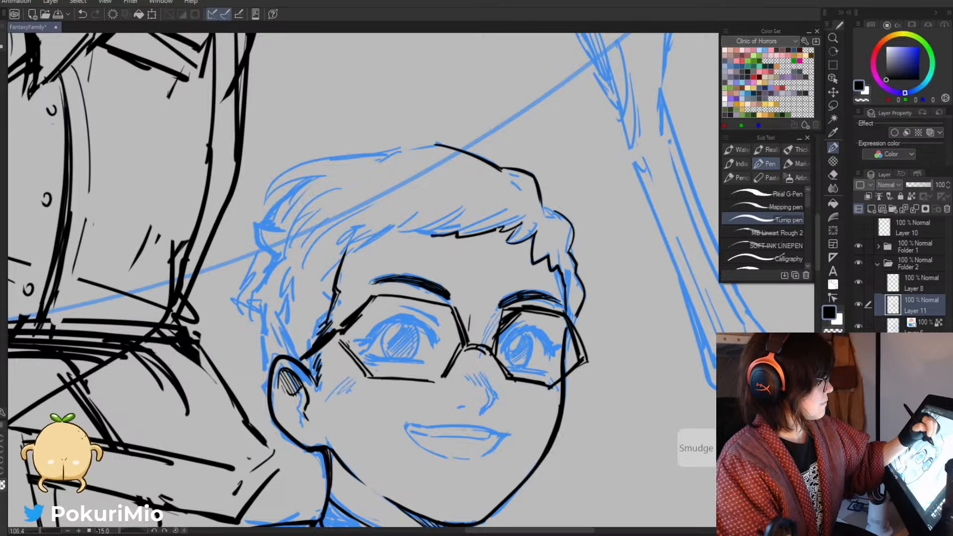
- Extend the inked hair outline slightly further back along the top of the kneeling character's head
{"action": "key", "text": "alt+space"}
{"action": "left_click_drag", "start_coordinate": [382, 225], "coordinate": [366, 248]}
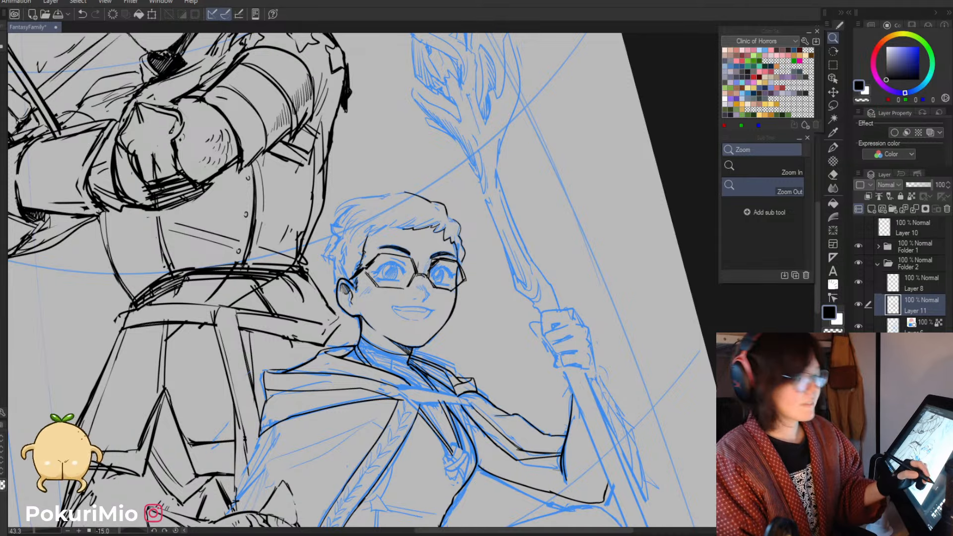
{"action": "left_click", "coordinate": [723, 407]}
{"action": "left_click_drag", "start_coordinate": [428, 261], "coordinate": [427, 195]}
{"action": "left_click_drag", "start_coordinate": [390, 243], "coordinate": [437, 263]}
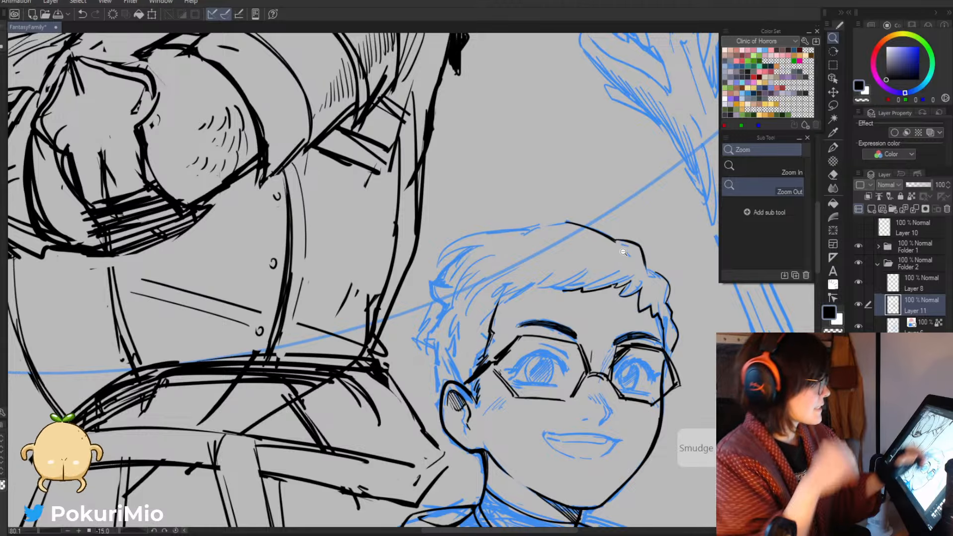
{"action": "left_click", "coordinate": [618, 211]}
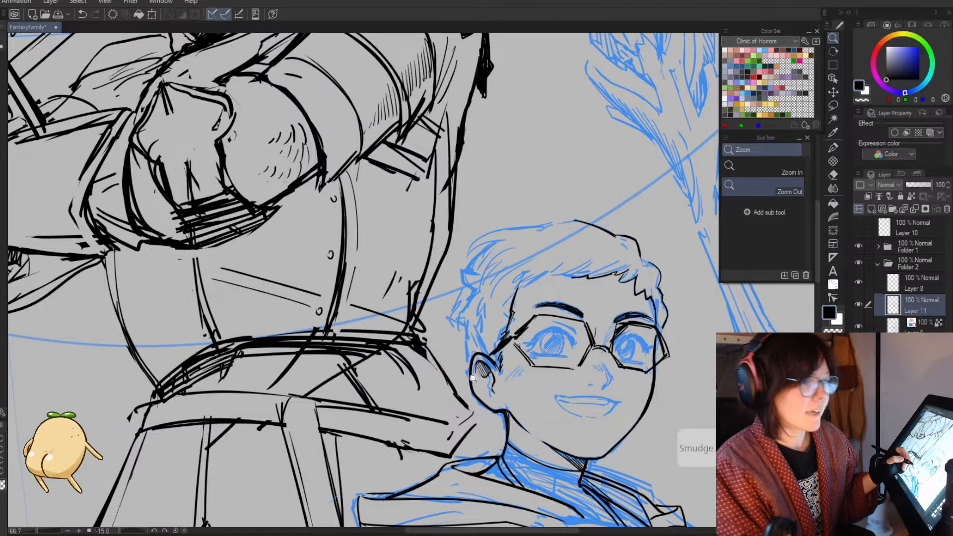
{"action": "mouse_move", "coordinate": [572, 215]}
{"action": "left_mouse_down"}
{"action": "mouse_move", "coordinate": [603, 216]}
{"action": "mouse_move", "coordinate": [547, 231]}
{"action": "left_mouse_up"}
{"action": "key", "text": "p"}
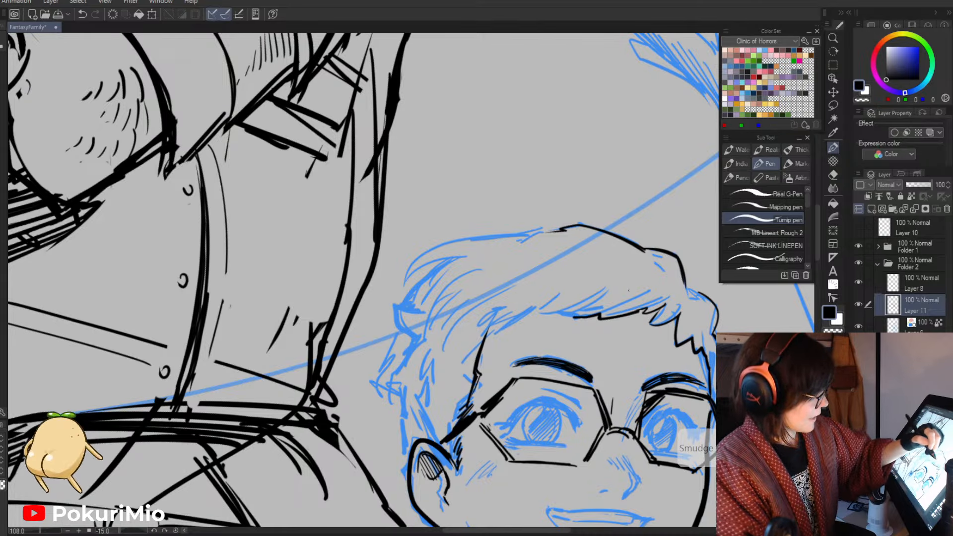
- Ink curved strand lines inside the front locks of the kneeling character's fringe
{"action": "mouse_move", "coordinate": [665, 280]}
{"action": "left_mouse_down"}
{"action": "mouse_move", "coordinate": [649, 307]}
{"action": "mouse_move", "coordinate": [661, 277]}
{"action": "mouse_move", "coordinate": [598, 320]}
{"action": "mouse_move", "coordinate": [636, 314]}
{"action": "mouse_move", "coordinate": [610, 326]}
{"action": "left_mouse_up"}
{"action": "key", "text": "e"}
{"action": "key", "text": "p"}
{"action": "mouse_move", "coordinate": [672, 272]}
{"action": "left_mouse_down"}
{"action": "mouse_move", "coordinate": [674, 291]}
{"action": "mouse_move", "coordinate": [653, 308]}
{"action": "left_mouse_up"}
{"action": "left_click_drag", "start_coordinate": [674, 273], "coordinate": [667, 321]}
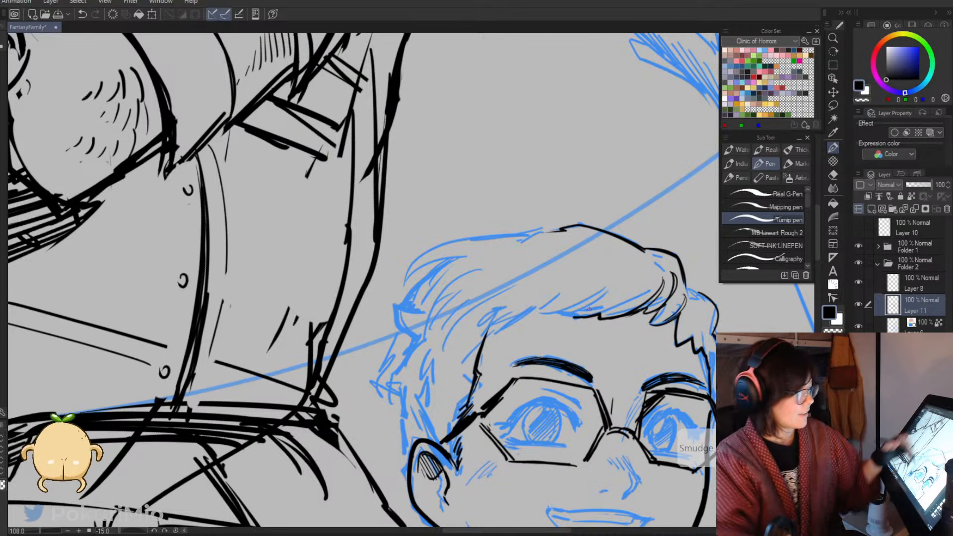
{"action": "scroll", "coordinate": [689, 325], "scroll_direction": "up", "scroll_amount": 3}
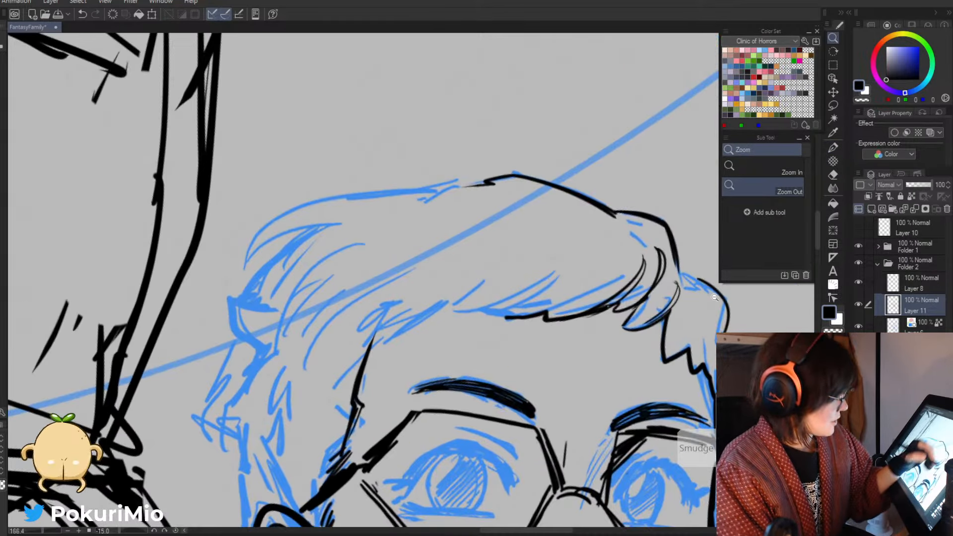
{"action": "left_click_drag", "start_coordinate": [699, 295], "coordinate": [670, 354]}
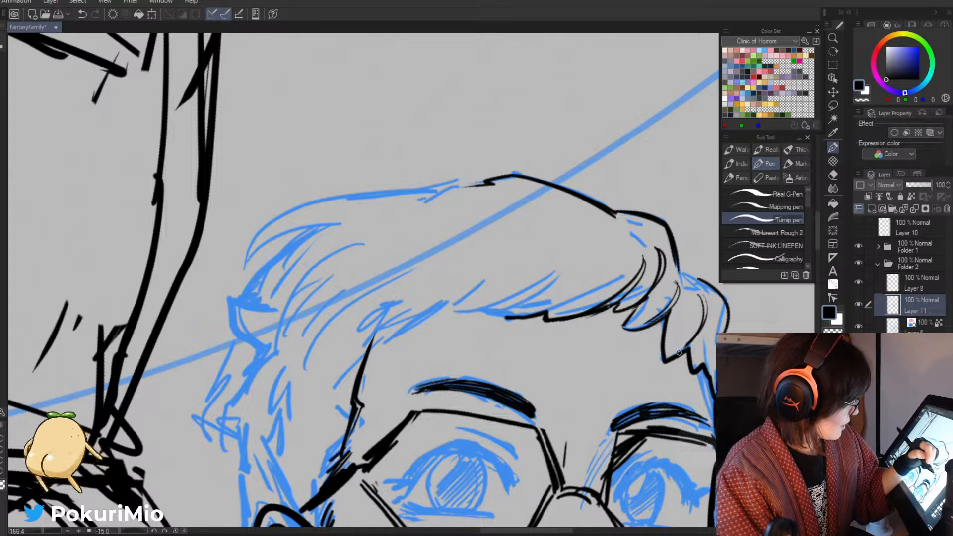
- Refine the pointed tips of the foremost fringe lock with the eraser and pen
{"action": "key", "text": "alt+space"}
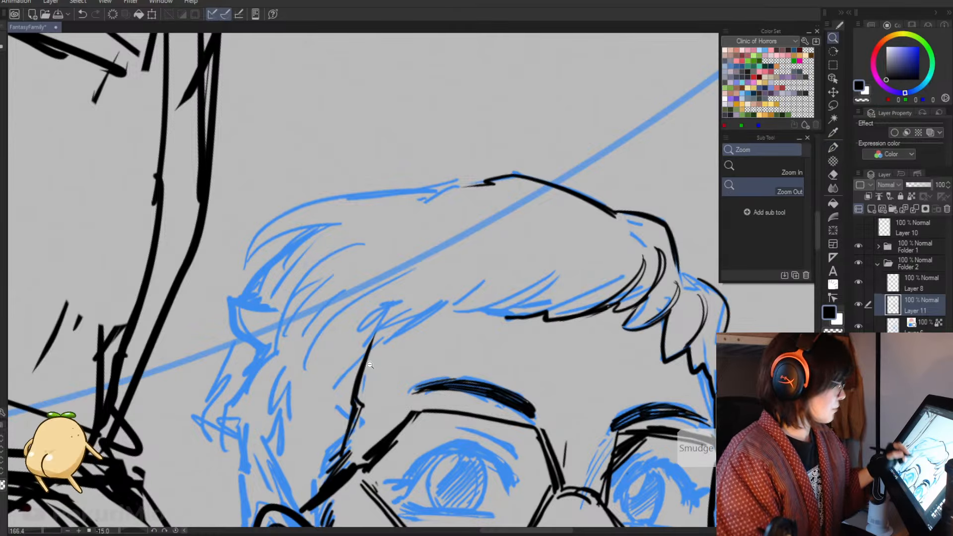
{"action": "scroll", "coordinate": [380, 348], "scroll_direction": "down", "scroll_amount": 5}
{"action": "key", "text": "minus"}
{"action": "key", "text": "minus"}
{"action": "scroll", "coordinate": [492, 270], "scroll_direction": "up", "scroll_amount": 2}
{"action": "key", "text": "p"}
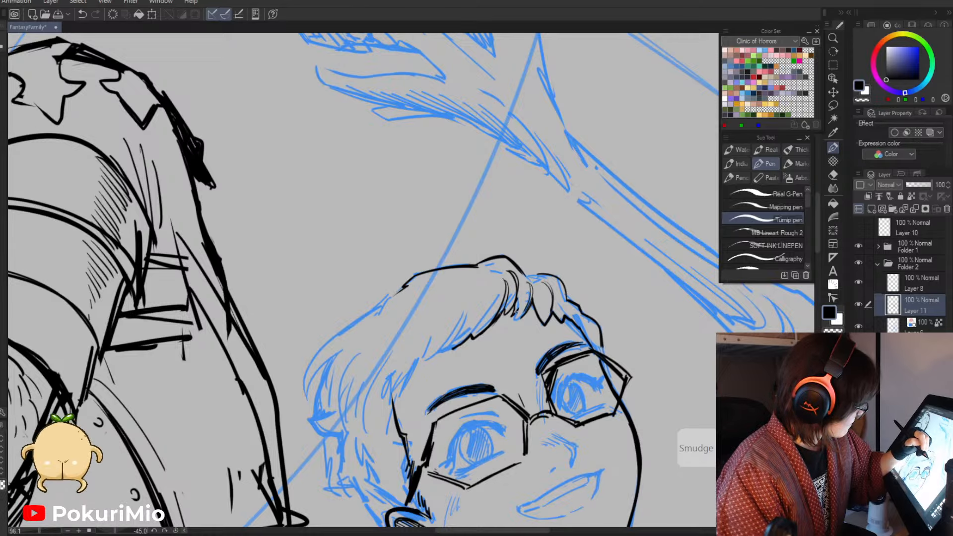
{"action": "key", "text": "e"}
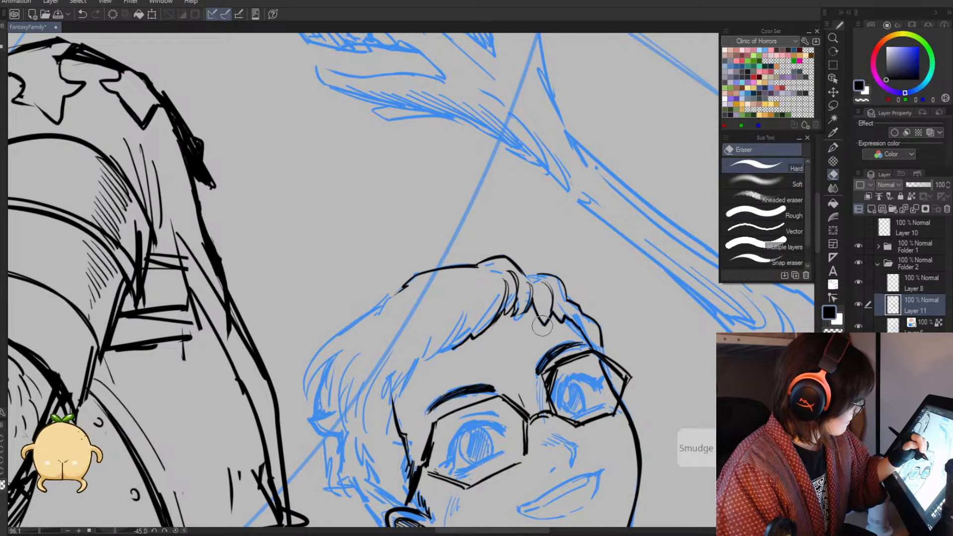
{"action": "key", "text": "p"}
{"action": "left_click_drag", "start_coordinate": [548, 310], "coordinate": [540, 323]}
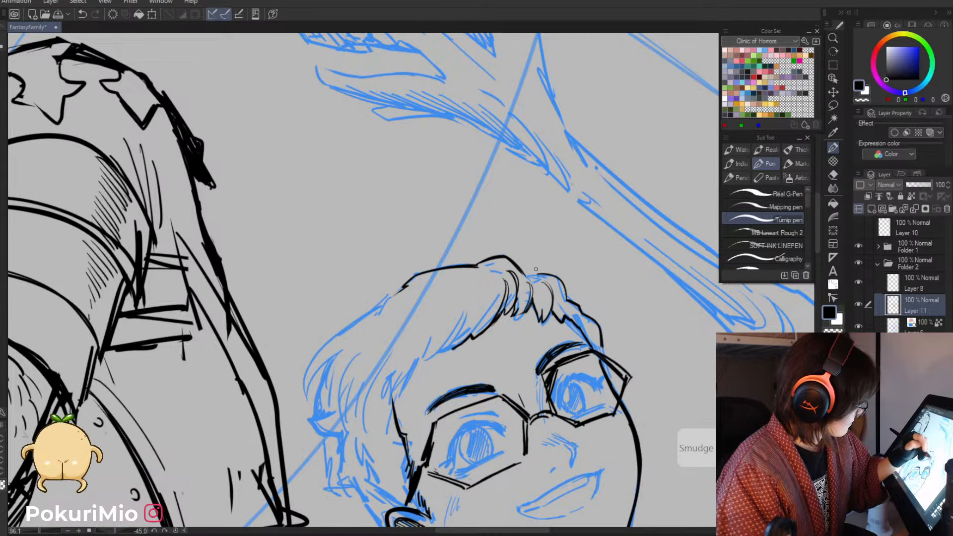
- Touch up the hair strands between the fringe and the far lens
{"action": "key", "text": "slash"}
{"action": "key", "text": "asciicircum"}
{"action": "key", "text": "asciicircum"}
{"action": "key", "text": "asciicircum"}
{"action": "key", "text": "asciicircum"}
{"action": "key", "text": "asciicircum"}
{"action": "key", "text": "asciicircum"}
{"action": "key", "text": "asciicircum"}
{"action": "key", "text": "e"}
{"action": "key", "text": "p"}
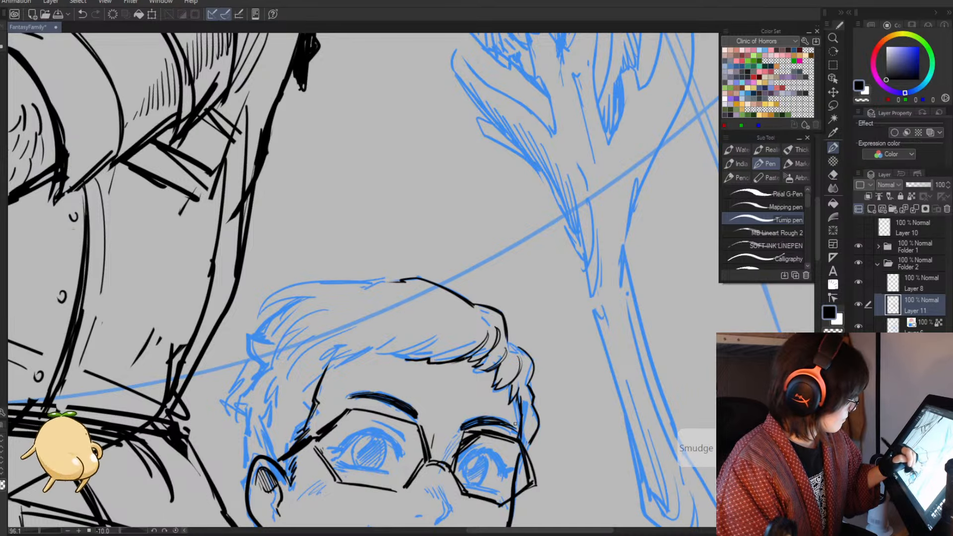
- Erase the front curve of the hair outline and ink a pointed, layered tuft in its place
{"action": "key", "text": "e"}
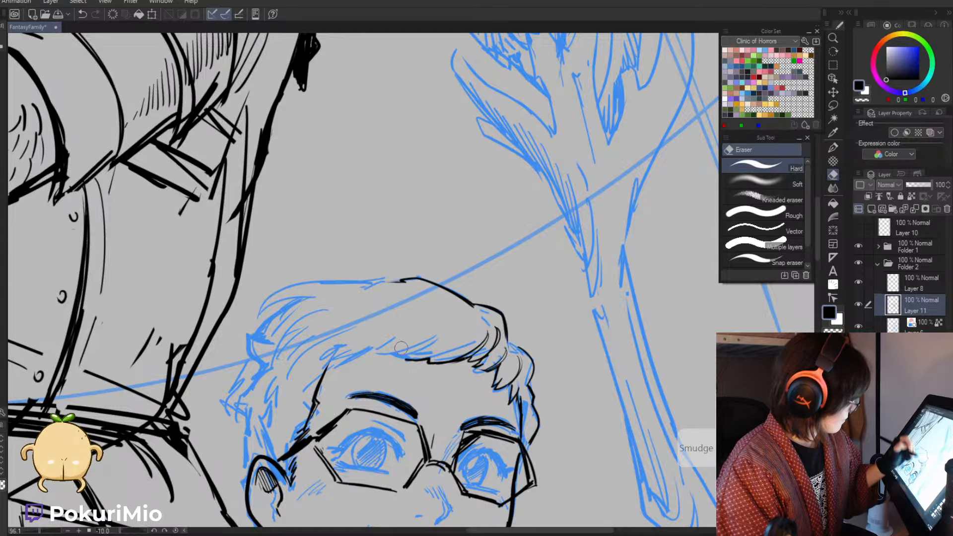
{"action": "key", "text": "slash"}
{"action": "left_click_drag", "start_coordinate": [422, 395], "coordinate": [379, 334]}
{"action": "left_click_drag", "start_coordinate": [445, 407], "coordinate": [425, 408]}
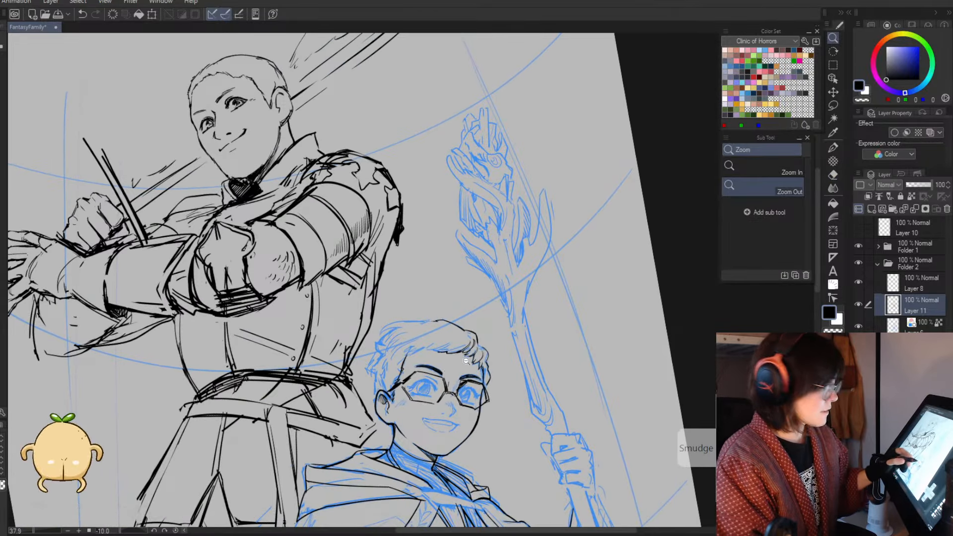
{"action": "left_click_drag", "start_coordinate": [467, 356], "coordinate": [519, 350]}
{"action": "key", "text": "e"}
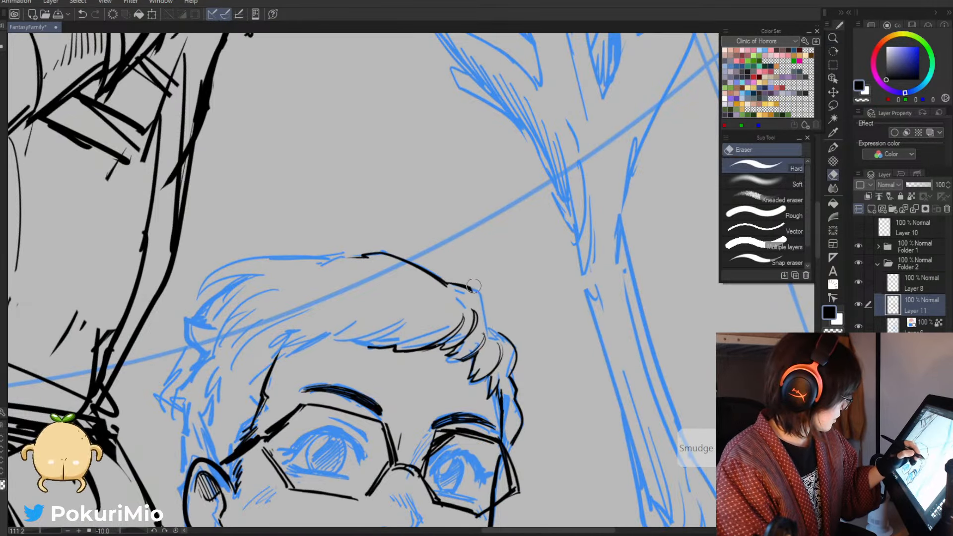
{"action": "mouse_move", "coordinate": [435, 274]}
{"action": "left_mouse_down"}
{"action": "mouse_move", "coordinate": [469, 283]}
{"action": "mouse_move", "coordinate": [490, 332]}
{"action": "left_mouse_up"}
{"action": "key", "text": "p"}
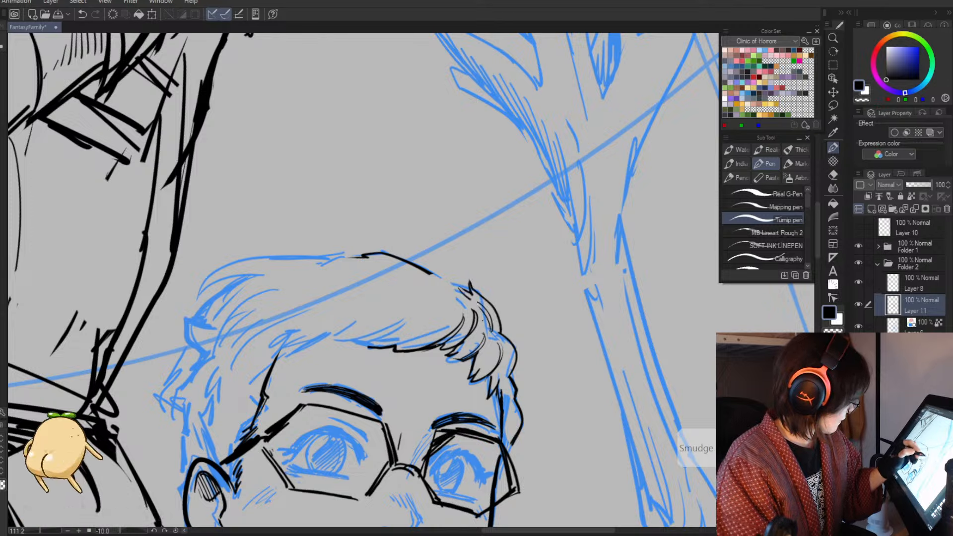
- Rework the front tuft's pointed tip with pen and eraser, trimming the outer curve below it
{"action": "key", "text": "e"}
{"action": "left_click_drag", "start_coordinate": [484, 309], "coordinate": [490, 334]}
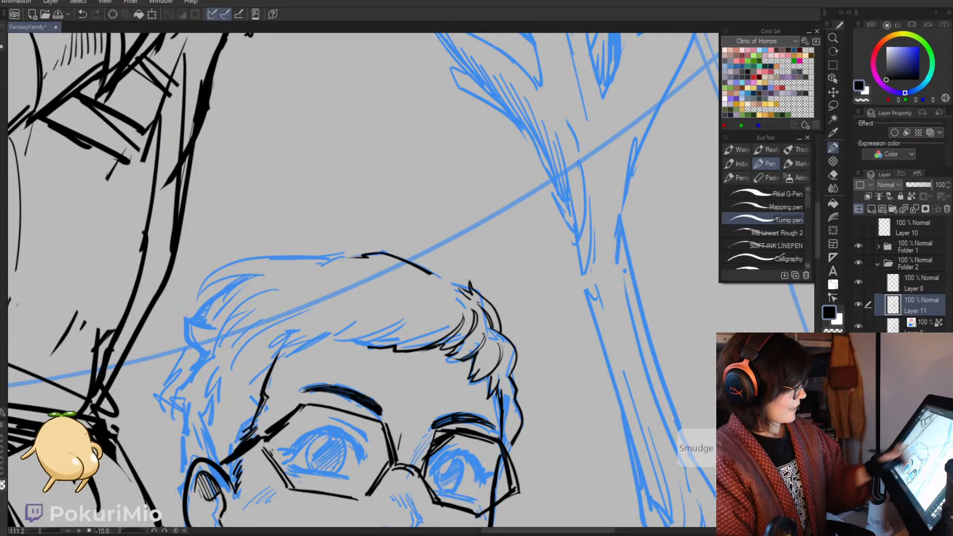
{"action": "key", "text": "e"}
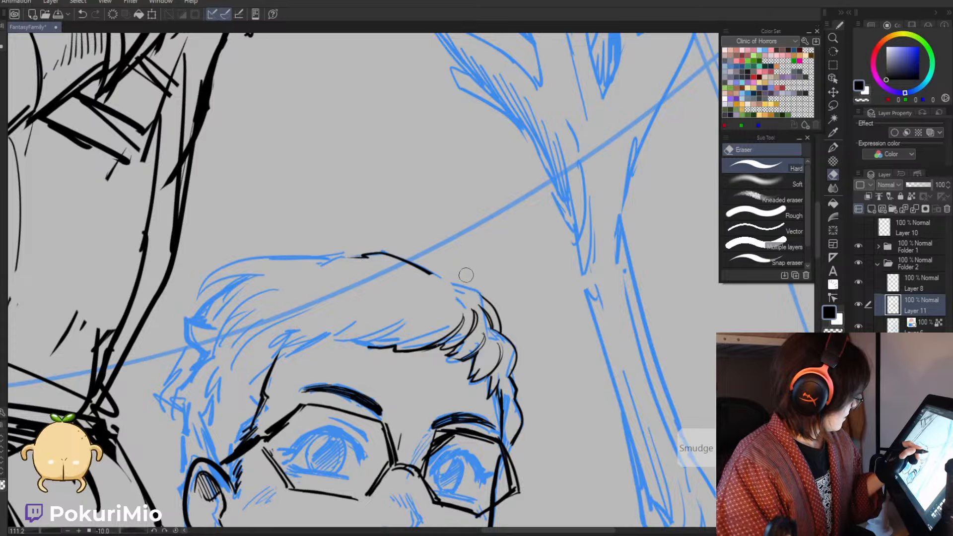
{"action": "key", "text": "p"}
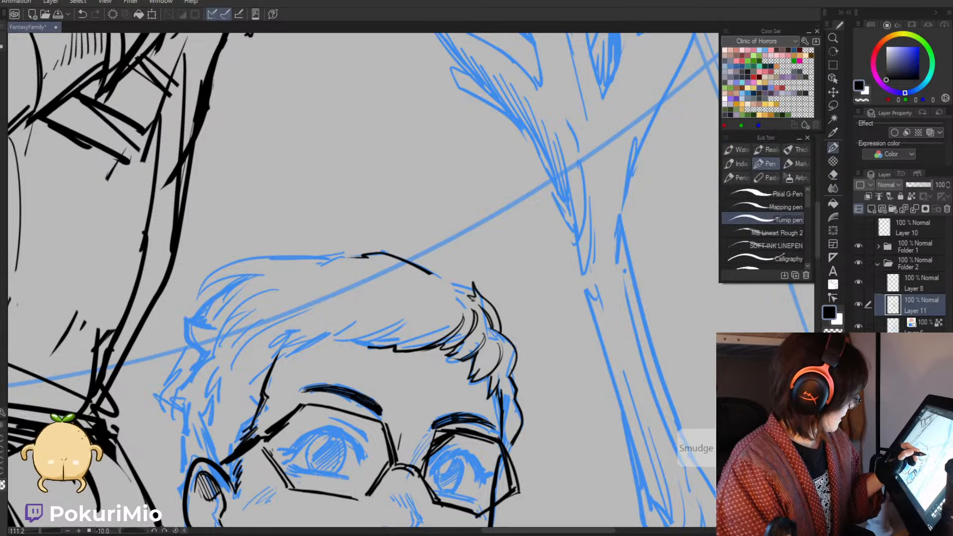
{"action": "key", "text": "e"}
{"action": "mouse_move", "coordinate": [474, 297]}
{"action": "left_mouse_down"}
{"action": "mouse_move", "coordinate": [492, 308]}
{"action": "mouse_move", "coordinate": [479, 287]}
{"action": "mouse_move", "coordinate": [500, 326]}
{"action": "left_mouse_up"}
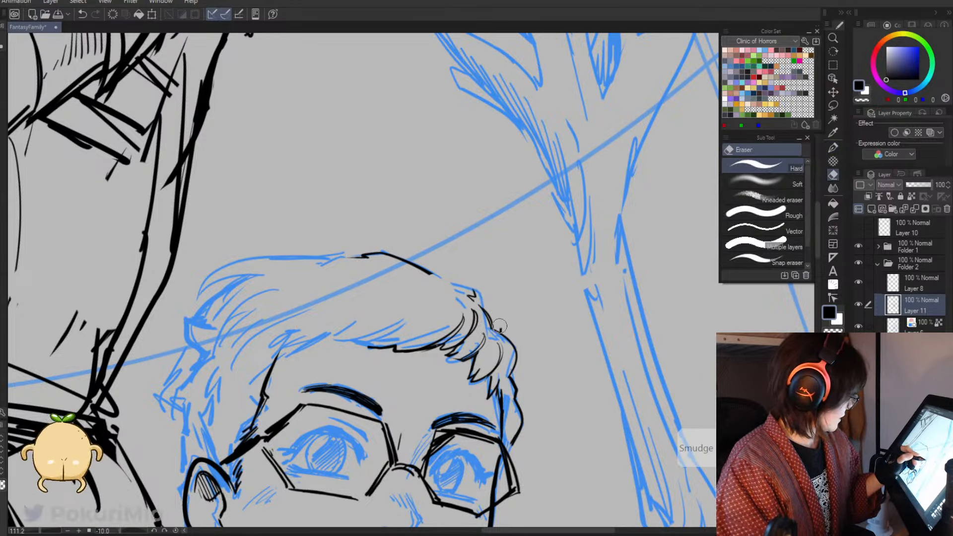
- Ink the outer curve of the front tuft again and join it to the hair's top outline
{"action": "key", "text": "p"}
{"action": "mouse_move", "coordinate": [472, 288]}
{"action": "left_mouse_down"}
{"action": "mouse_move", "coordinate": [495, 304]}
{"action": "mouse_move", "coordinate": [500, 332]}
{"action": "mouse_move", "coordinate": [500, 301]}
{"action": "mouse_move", "coordinate": [450, 288]}
{"action": "mouse_move", "coordinate": [477, 301]}
{"action": "mouse_move", "coordinate": [427, 272]}
{"action": "left_mouse_up"}
{"action": "key", "text": "e"}
{"action": "key", "text": "p"}
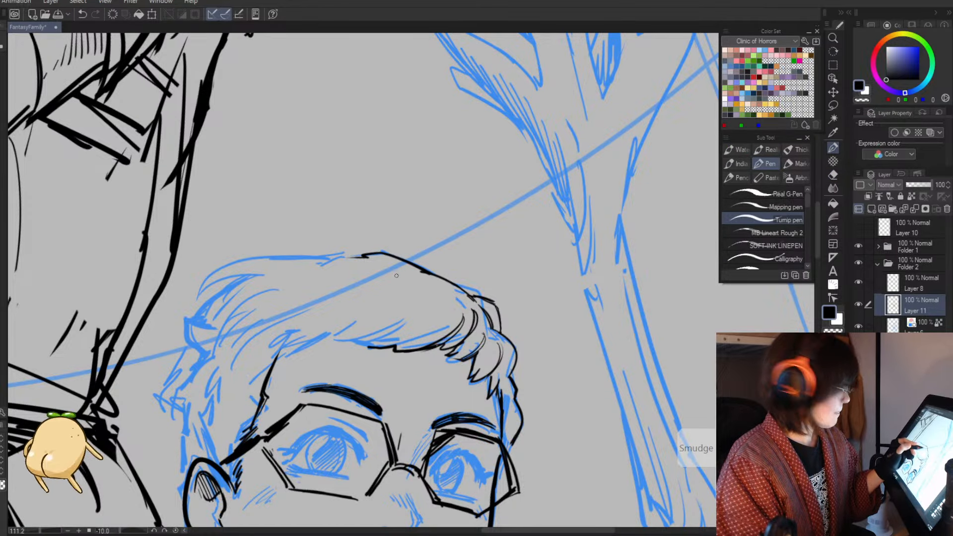
- Clean up the overlapping lines where the front tuft meets the hair's top outline
{"action": "key", "text": "minus"}
{"action": "key", "text": "minus"}
{"action": "key", "text": "minus"}
{"action": "key", "text": "minus"}
{"action": "key", "text": "minus"}
{"action": "key", "text": "minus"}
{"action": "left_click_drag", "start_coordinate": [345, 341], "coordinate": [312, 320]}
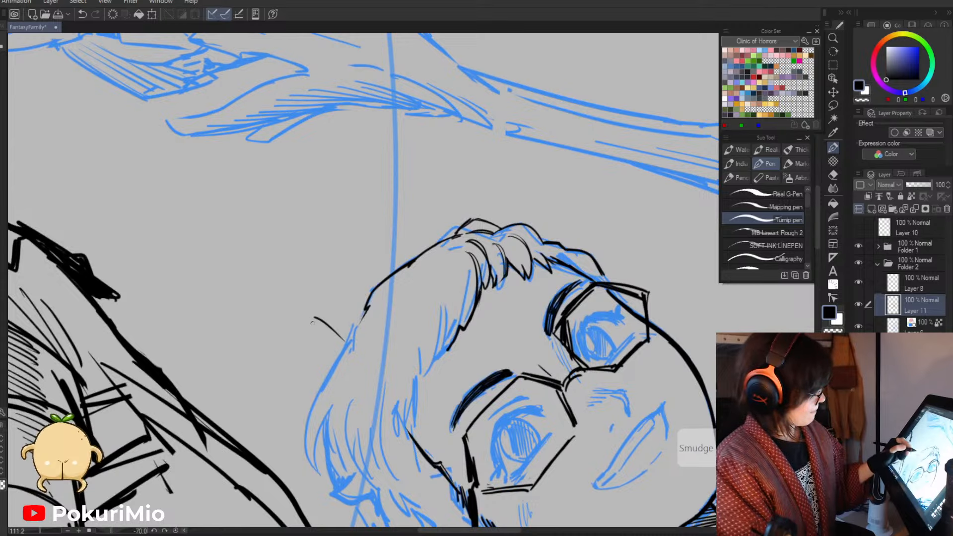
{"action": "key", "text": "ctrl+z"}
{"action": "key", "text": "e"}
{"action": "mouse_move", "coordinate": [455, 246]}
{"action": "left_mouse_down"}
{"action": "mouse_move", "coordinate": [449, 233]}
{"action": "mouse_move", "coordinate": [473, 220]}
{"action": "left_mouse_up"}
{"action": "key", "text": "p"}
{"action": "key", "text": "e"}
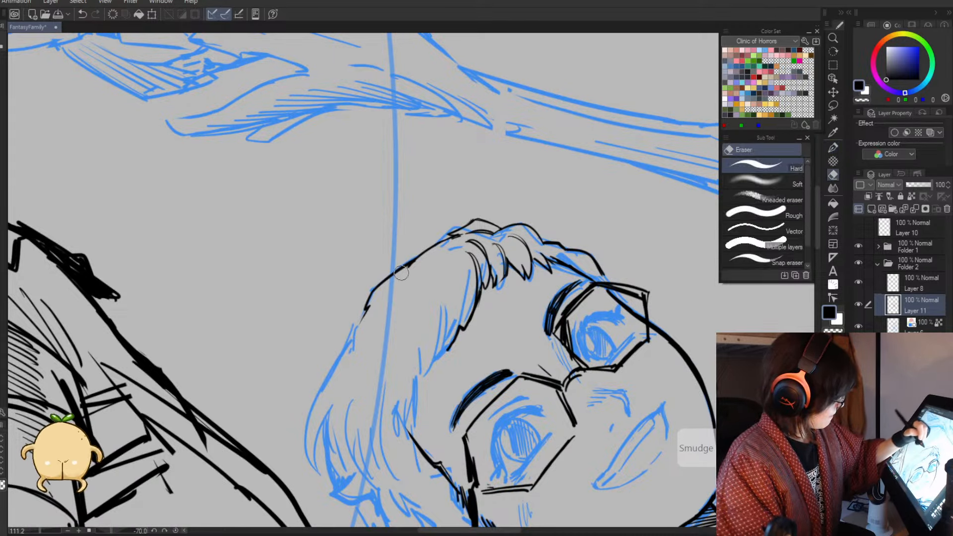
- Erase the rear end of the top outline and ink a pointed crown lock with strand lines across the fringe
{"action": "left_click_drag", "start_coordinate": [377, 284], "coordinate": [357, 334]}
{"action": "key", "text": "p"}
{"action": "mouse_move", "coordinate": [405, 266]}
{"action": "left_mouse_down"}
{"action": "mouse_move", "coordinate": [354, 335]}
{"action": "mouse_move", "coordinate": [334, 345]}
{"action": "mouse_move", "coordinate": [350, 345]}
{"action": "mouse_move", "coordinate": [368, 363]}
{"action": "left_mouse_up"}
{"action": "mouse_move", "coordinate": [408, 284]}
{"action": "left_mouse_down"}
{"action": "mouse_move", "coordinate": [403, 350]}
{"action": "mouse_move", "coordinate": [415, 340]}
{"action": "left_mouse_up"}
{"action": "mouse_move", "coordinate": [422, 301]}
{"action": "left_mouse_down"}
{"action": "mouse_move", "coordinate": [431, 350]}
{"action": "mouse_move", "coordinate": [399, 370]}
{"action": "mouse_move", "coordinate": [435, 370]}
{"action": "left_mouse_up"}
{"action": "left_click_drag", "start_coordinate": [392, 309], "coordinate": [268, 337]}
{"action": "key", "text": "asciicircum"}
{"action": "key", "text": "asciicircum"}
{"action": "left_click_drag", "start_coordinate": [340, 320], "coordinate": [408, 282]}
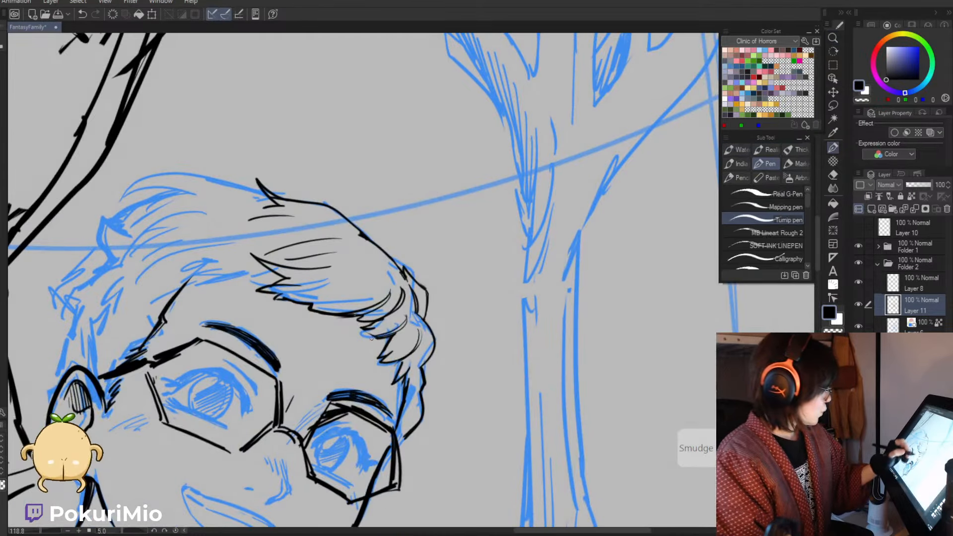
- Touch up the ink along the front edge of the hair, from the front tuft to the far lens
{"action": "left_click_drag", "start_coordinate": [365, 331], "coordinate": [376, 337]}
{"action": "mouse_move", "coordinate": [355, 350]}
{"action": "left_mouse_down"}
{"action": "mouse_move", "coordinate": [364, 374]}
{"action": "mouse_move", "coordinate": [307, 380]}
{"action": "left_mouse_up"}
{"action": "key", "text": "minus"}
{"action": "key", "text": "minus"}
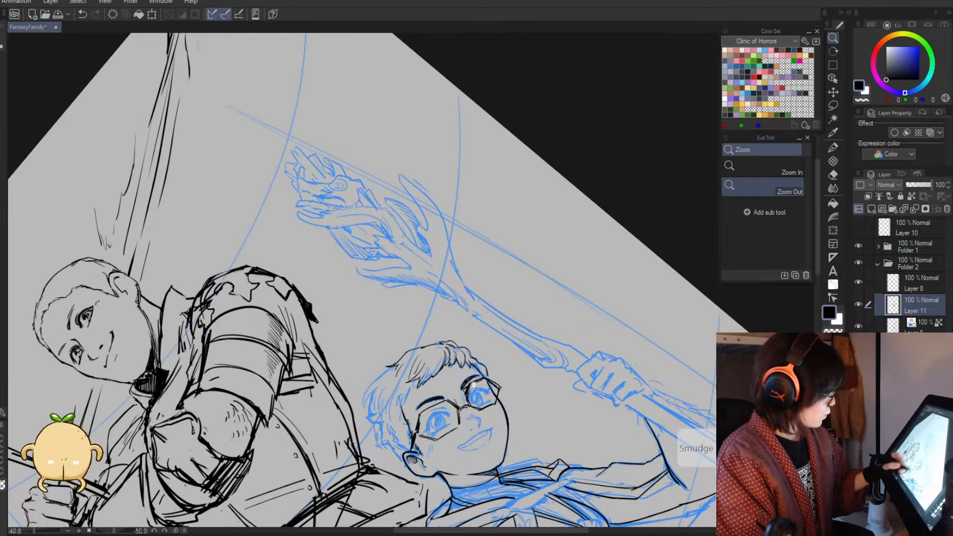
{"action": "left_click_drag", "start_coordinate": [458, 350], "coordinate": [509, 333]}
{"action": "key", "text": "e"}
{"action": "key", "text": "p"}
{"action": "mouse_move", "coordinate": [497, 338]}
{"action": "left_mouse_down"}
{"action": "mouse_move", "coordinate": [512, 370]}
{"action": "mouse_move", "coordinate": [504, 363]}
{"action": "mouse_move", "coordinate": [516, 402]}
{"action": "left_mouse_up"}
{"action": "key", "text": "ctrl+at"}
{"action": "key", "text": "p"}
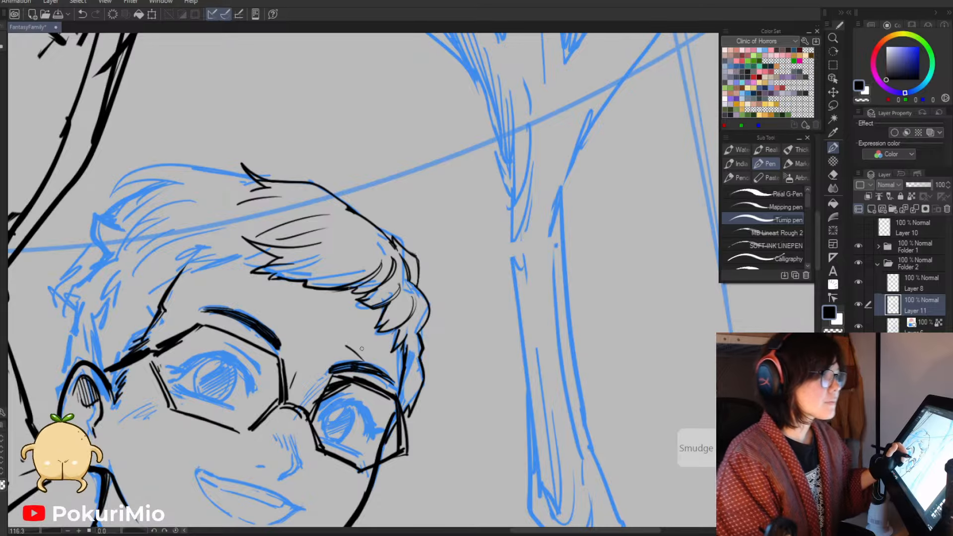
{"action": "key", "text": "e"}
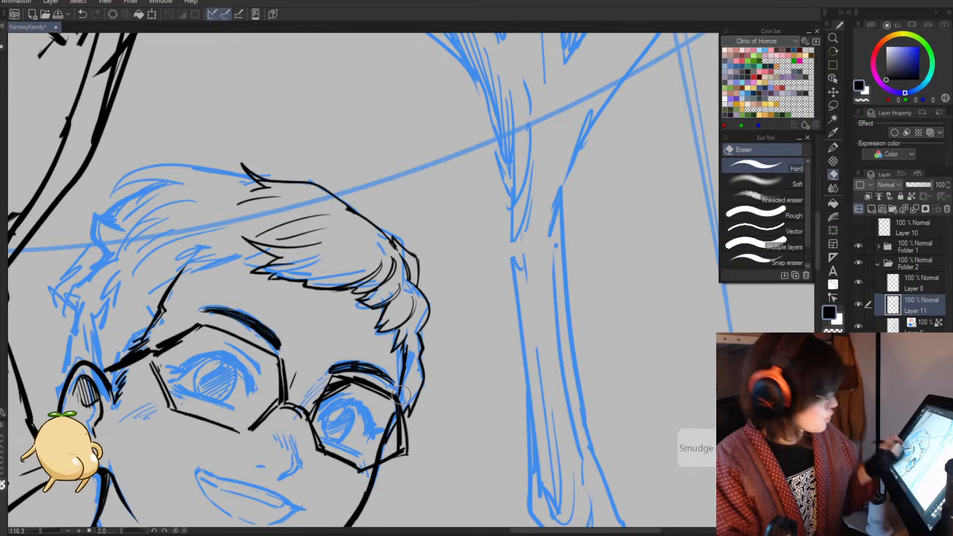
- Ink the back outline of the kneeling character's hair from the crown lock down to a pointed tuft behind the head
{"action": "key", "text": "alt+space"}
{"action": "left_click_drag", "start_coordinate": [359, 322], "coordinate": [269, 316]}
{"action": "left_click_drag", "start_coordinate": [345, 397], "coordinate": [452, 388]}
{"action": "left_click_drag", "start_coordinate": [458, 318], "coordinate": [510, 345]}
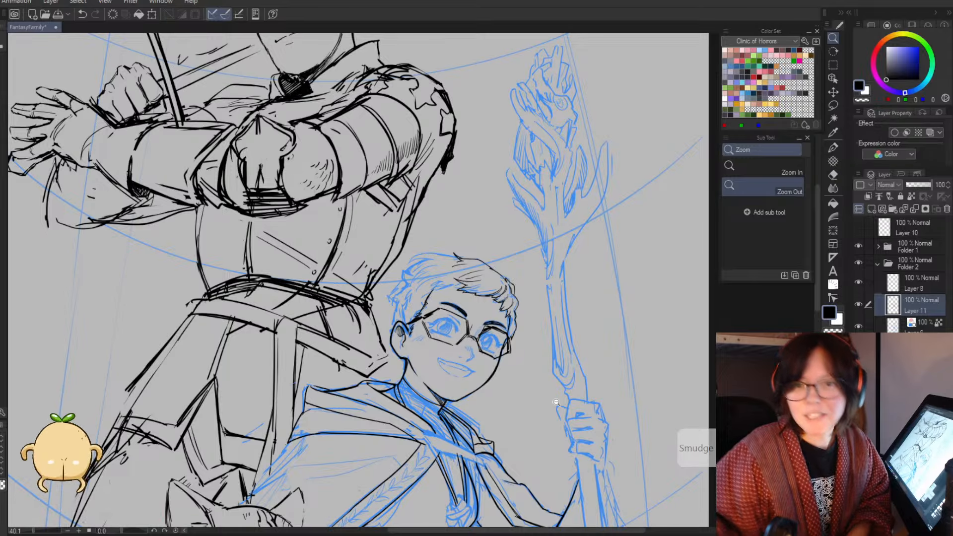
{"action": "left_click", "coordinate": [496, 395]}
{"action": "left_click_drag", "start_coordinate": [476, 382], "coordinate": [322, 361]}
{"action": "mouse_move", "coordinate": [398, 325]}
{"action": "left_mouse_down"}
{"action": "mouse_move", "coordinate": [445, 335]}
{"action": "mouse_move", "coordinate": [441, 254]}
{"action": "mouse_move", "coordinate": [414, 230]}
{"action": "mouse_move", "coordinate": [434, 271]}
{"action": "left_mouse_up"}
{"action": "left_click_drag", "start_coordinate": [434, 271], "coordinate": [406, 234]}
{"action": "mouse_move", "coordinate": [440, 238]}
{"action": "left_mouse_down"}
{"action": "mouse_move", "coordinate": [385, 236]}
{"action": "mouse_move", "coordinate": [361, 272]}
{"action": "mouse_move", "coordinate": [369, 278]}
{"action": "left_mouse_up"}
{"action": "key", "text": "e"}
{"action": "key", "text": "p"}
{"action": "mouse_move", "coordinate": [405, 237]}
{"action": "left_mouse_down"}
{"action": "mouse_move", "coordinate": [346, 273]}
{"action": "mouse_move", "coordinate": [376, 270]}
{"action": "mouse_move", "coordinate": [368, 306]}
{"action": "left_mouse_up"}
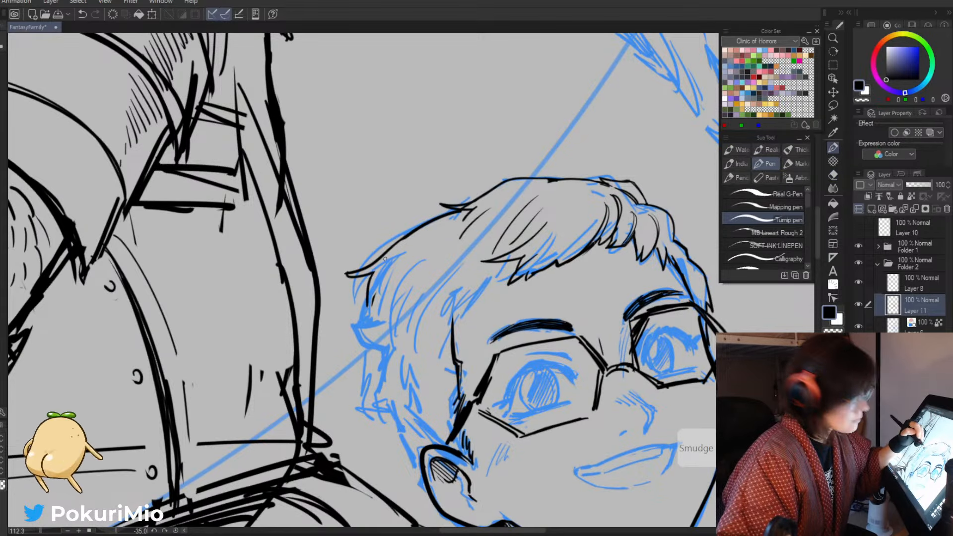
- Erase and re-ink the pointed tuft behind the kneeling character's head so it points further down along the sketch
{"action": "key", "text": "e"}
{"action": "key", "text": "p"}
{"action": "mouse_move", "coordinate": [342, 267]}
{"action": "left_mouse_down"}
{"action": "mouse_move", "coordinate": [340, 279]}
{"action": "mouse_move", "coordinate": [372, 274]}
{"action": "mouse_move", "coordinate": [350, 299]}
{"action": "mouse_move", "coordinate": [371, 280]}
{"action": "mouse_move", "coordinate": [367, 305]}
{"action": "mouse_move", "coordinate": [385, 307]}
{"action": "left_mouse_up"}
{"action": "key", "text": "e"}
{"action": "key", "text": "p"}
{"action": "key", "text": "e"}
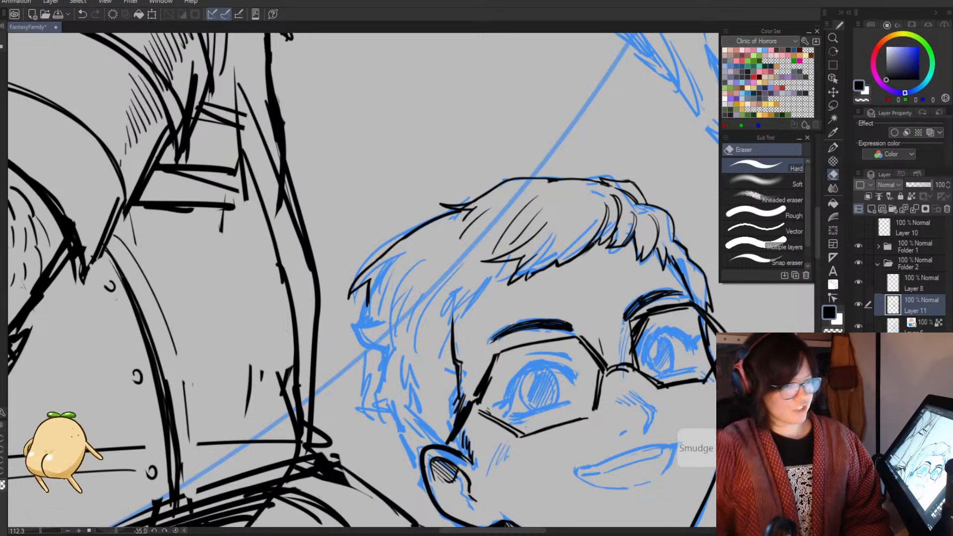
- Clean up the pointed tip and lower edge of the fringe with a smaller eraser and the pen
{"action": "key", "text": "bracketleft"}
{"action": "key", "text": "bracketleft"}
{"action": "key", "text": "bracketleft"}
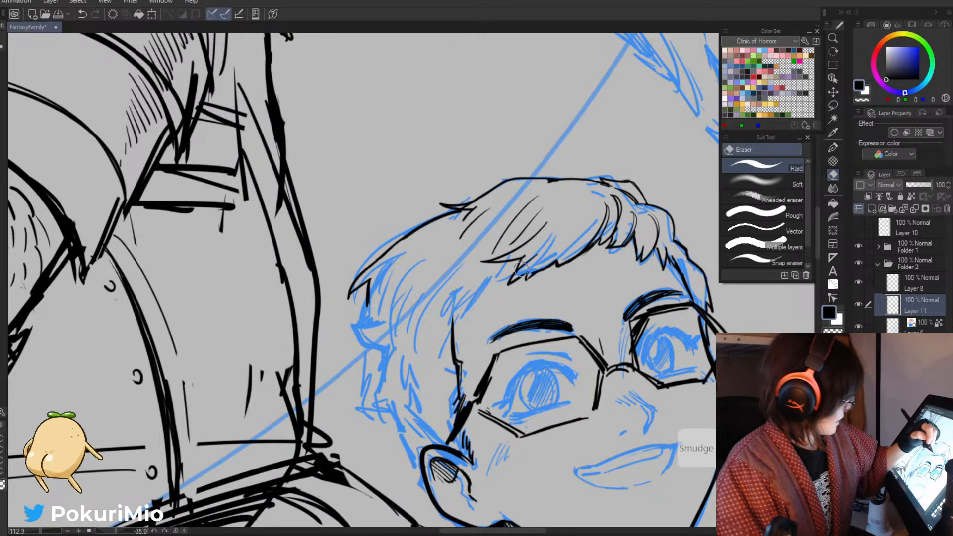
{"action": "left_click_drag", "start_coordinate": [518, 271], "coordinate": [514, 278]}
{"action": "key", "text": "p"}
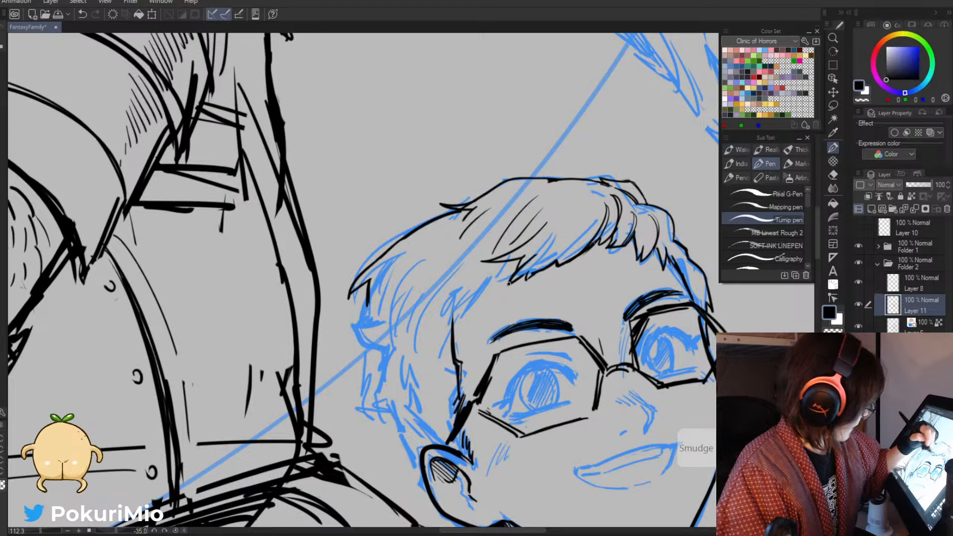
{"action": "key", "text": "e"}
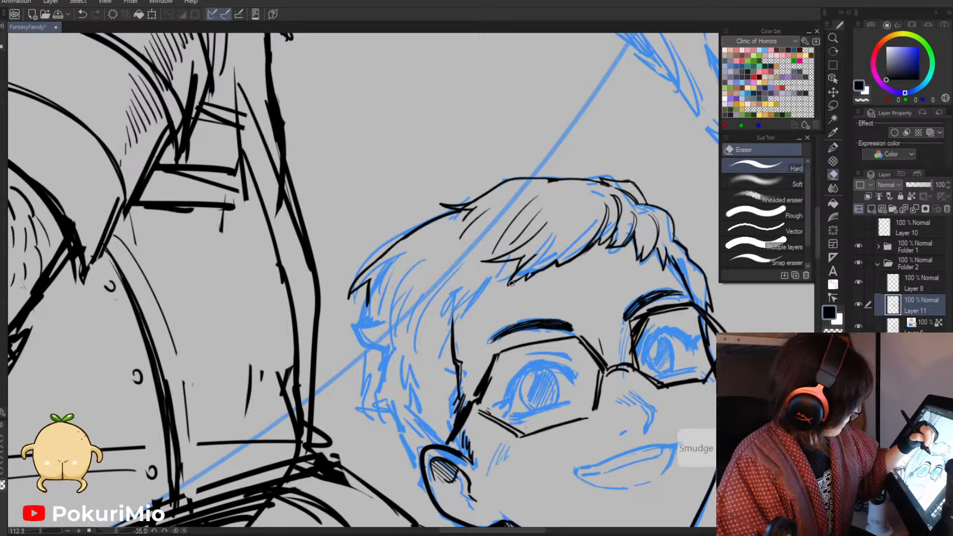
{"action": "key", "text": "p"}
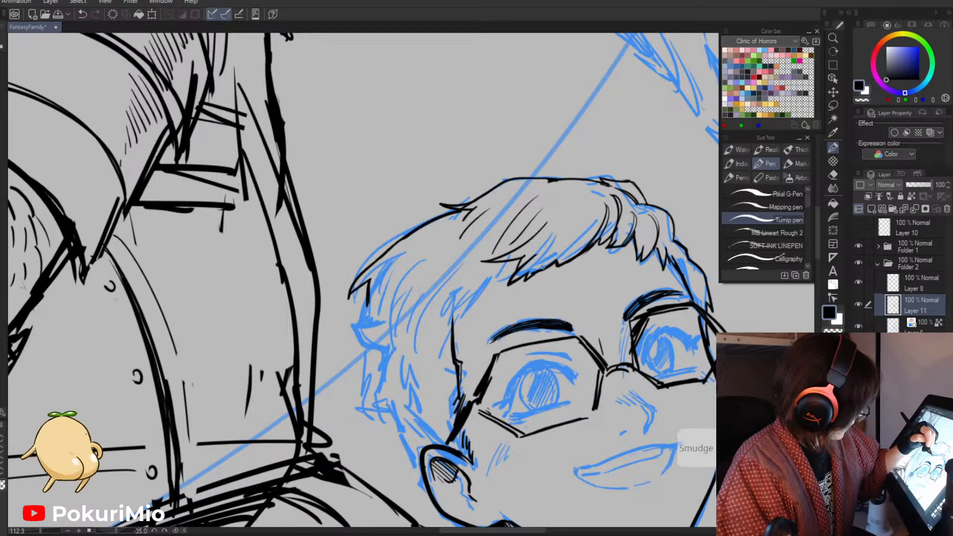
{"action": "key", "text": "e"}
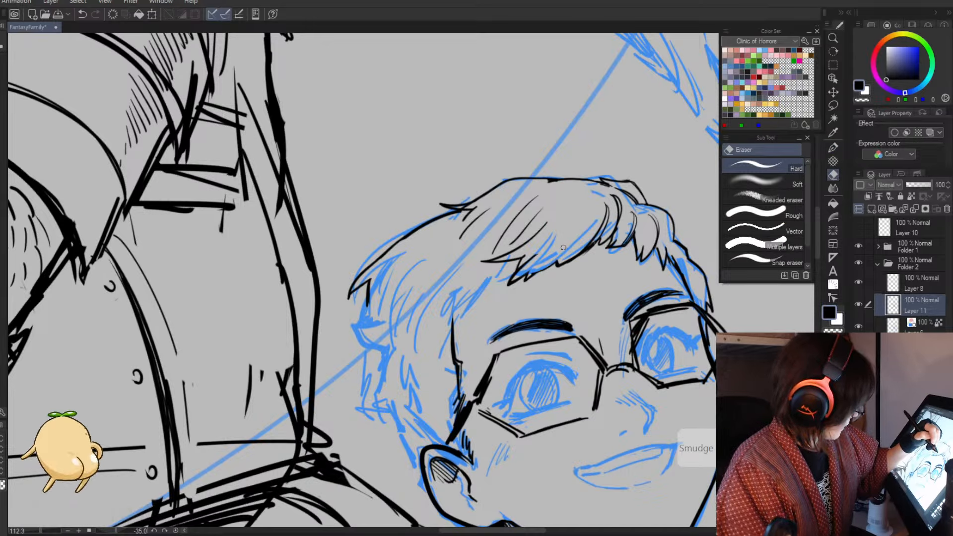
{"action": "key", "text": "p"}
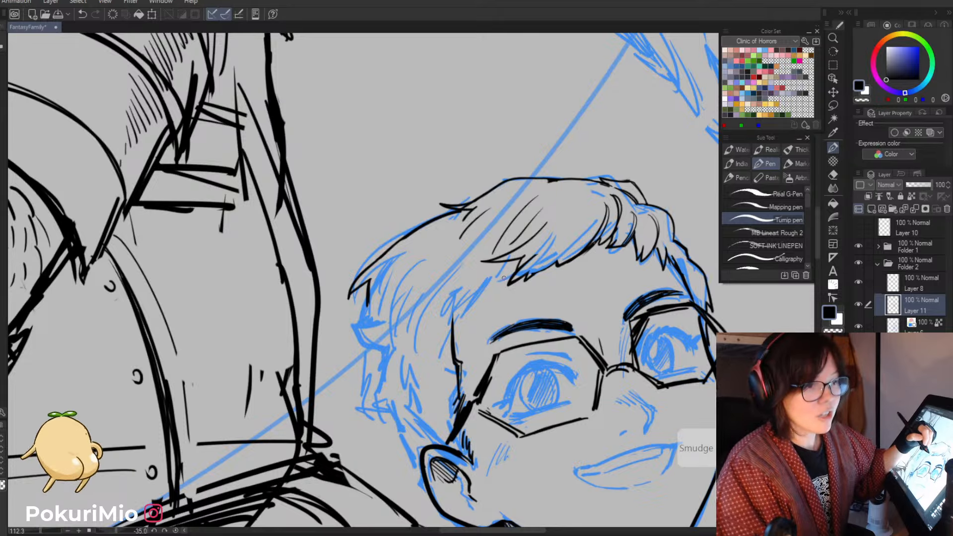
- Ink jagged strands extending the fringe's lower edge back to the near temple, and touch up the front lock
{"action": "mouse_move", "coordinate": [497, 267]}
{"action": "left_mouse_down"}
{"action": "mouse_move", "coordinate": [485, 301]}
{"action": "mouse_move", "coordinate": [490, 294]}
{"action": "mouse_move", "coordinate": [439, 324]}
{"action": "left_mouse_up"}
{"action": "mouse_move", "coordinate": [449, 265]}
{"action": "left_mouse_down"}
{"action": "mouse_move", "coordinate": [432, 289]}
{"action": "mouse_move", "coordinate": [466, 297]}
{"action": "left_mouse_up"}
{"action": "left_click_drag", "start_coordinate": [462, 307], "coordinate": [456, 313]}
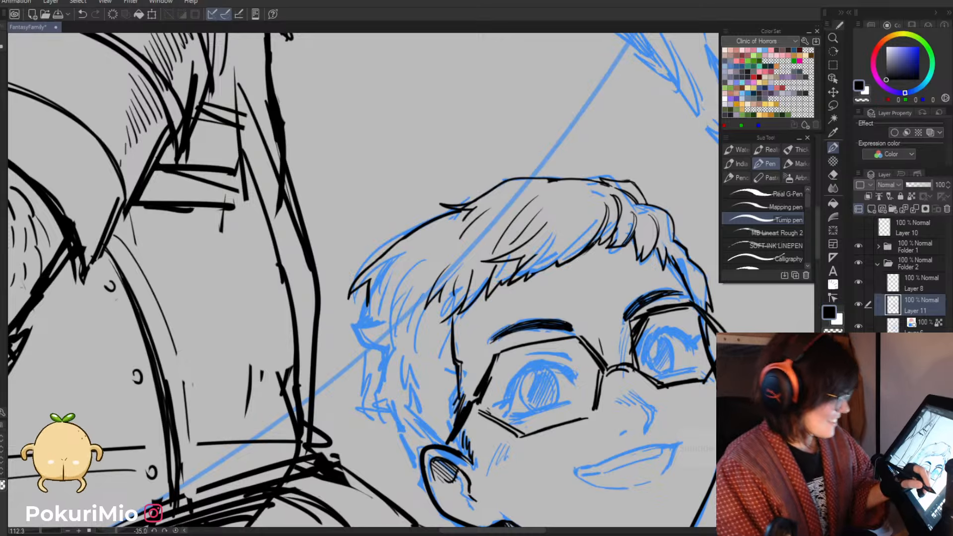
{"action": "left_click_drag", "start_coordinate": [656, 246], "coordinate": [659, 263]}
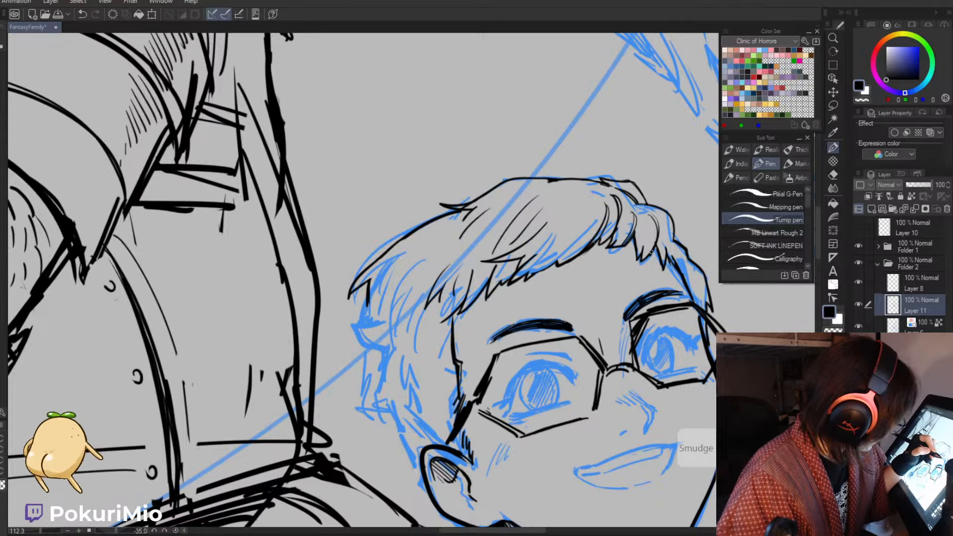
{"action": "key", "text": "e"}
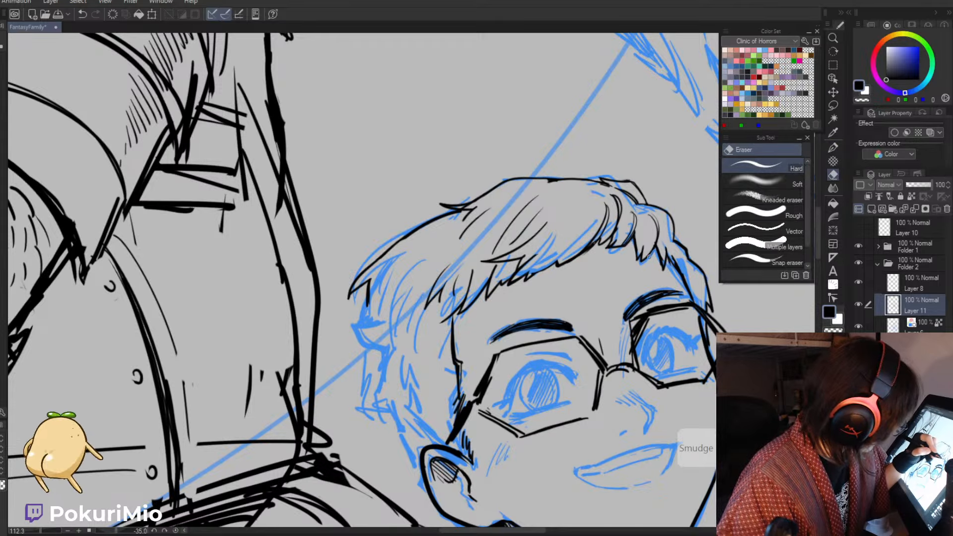
{"action": "mouse_move", "coordinate": [661, 254]}
{"action": "left_mouse_down"}
{"action": "mouse_move", "coordinate": [658, 270]}
{"action": "mouse_move", "coordinate": [399, 295]}
{"action": "left_mouse_up"}
- Erase and redraw the line running from the rear tuft down the back of the head
{"action": "key", "text": "slash"}
{"action": "key", "text": "asciicircum"}
{"action": "key", "text": "asciicircum"}
{"action": "key", "text": "asciicircum"}
{"action": "key", "text": "asciicircum"}
{"action": "key", "text": "asciicircum"}
{"action": "left_click_drag", "start_coordinate": [519, 358], "coordinate": [712, 343]}
{"action": "key", "text": "e"}
{"action": "left_click_drag", "start_coordinate": [561, 286], "coordinate": [536, 319]}
{"action": "key", "text": "p"}
{"action": "mouse_move", "coordinate": [571, 284]}
{"action": "left_mouse_down"}
{"action": "mouse_move", "coordinate": [533, 294]}
{"action": "mouse_move", "coordinate": [558, 295]}
{"action": "mouse_move", "coordinate": [531, 319]}
{"action": "left_mouse_up"}
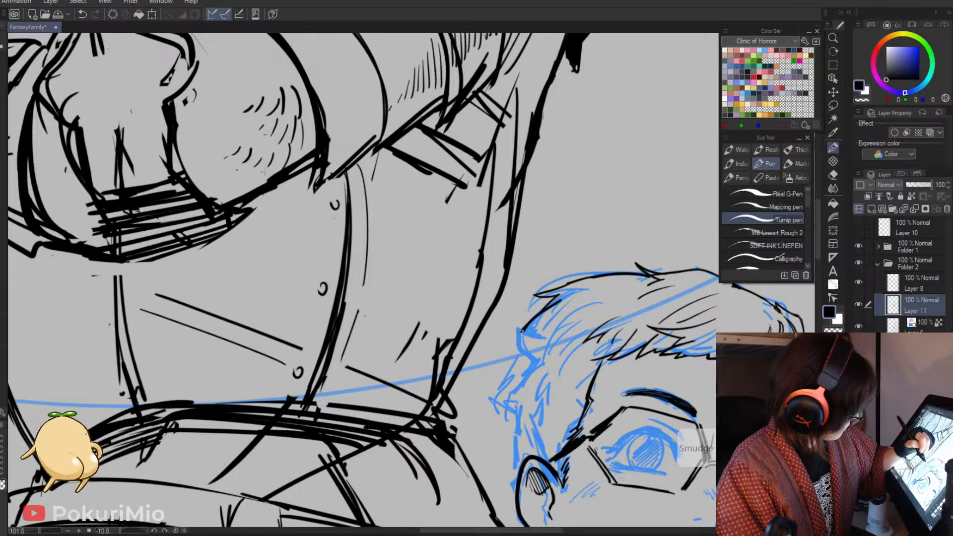
- Ink a small hooked tuft on the back outline of the hair, undoing the stray stroke below it
{"action": "left_click_drag", "start_coordinate": [511, 325], "coordinate": [536, 334]}
{"action": "mouse_move", "coordinate": [513, 327]}
{"action": "left_mouse_down"}
{"action": "mouse_move", "coordinate": [521, 353]}
{"action": "mouse_move", "coordinate": [539, 359]}
{"action": "left_mouse_up"}
{"action": "mouse_move", "coordinate": [537, 358]}
{"action": "left_mouse_down"}
{"action": "mouse_move", "coordinate": [522, 380]}
{"action": "mouse_move", "coordinate": [501, 385]}
{"action": "left_mouse_up"}
{"action": "key", "text": "ctrl+z"}
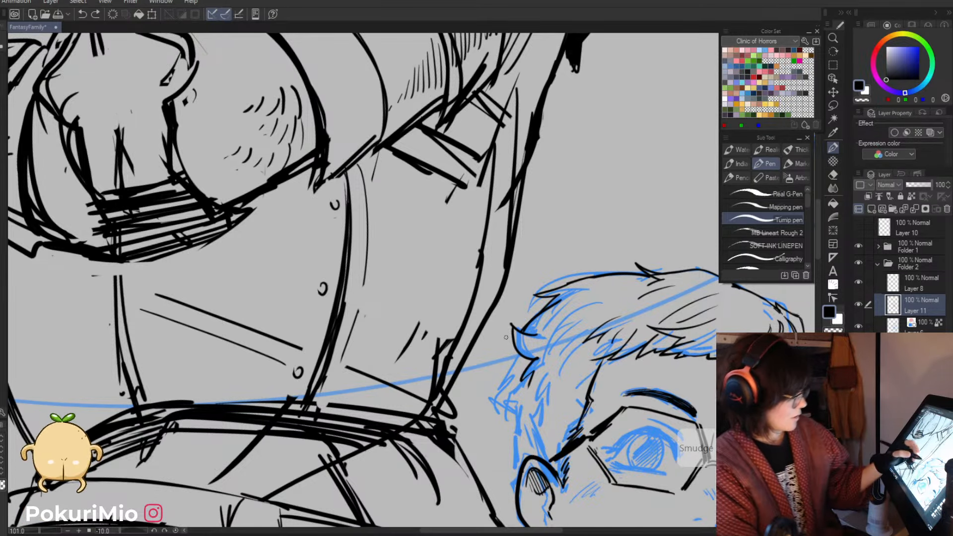
{"action": "key", "text": "e"}
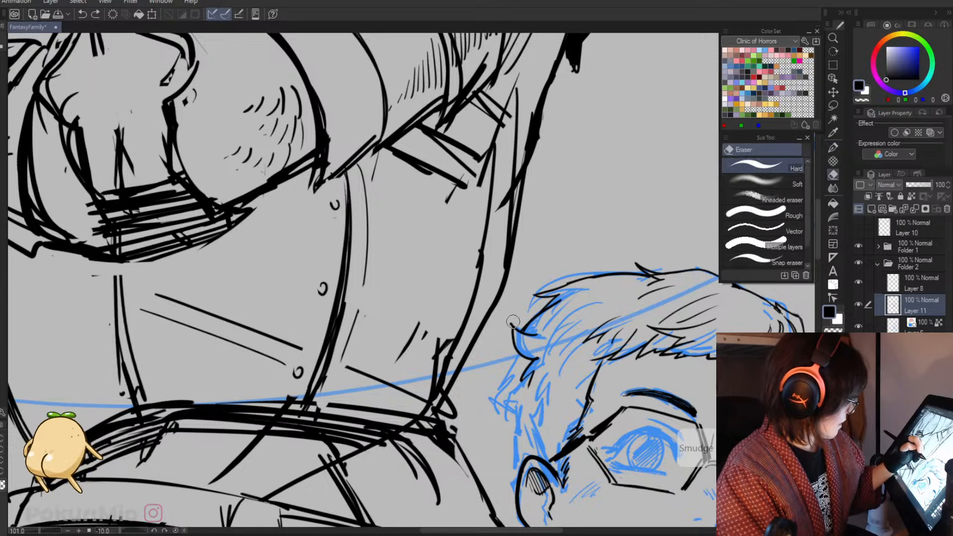
{"action": "key", "text": "p"}
- Ink the jagged back edge of the hair from the hooked tuft down to the ear and trim its end
{"action": "mouse_move", "coordinate": [509, 358]}
{"action": "left_mouse_down"}
{"action": "mouse_move", "coordinate": [496, 392]}
{"action": "mouse_move", "coordinate": [510, 419]}
{"action": "mouse_move", "coordinate": [511, 453]}
{"action": "left_mouse_up"}
{"action": "left_click_drag", "start_coordinate": [520, 418], "coordinate": [515, 429]}
{"action": "left_click_drag", "start_coordinate": [517, 428], "coordinate": [510, 465]}
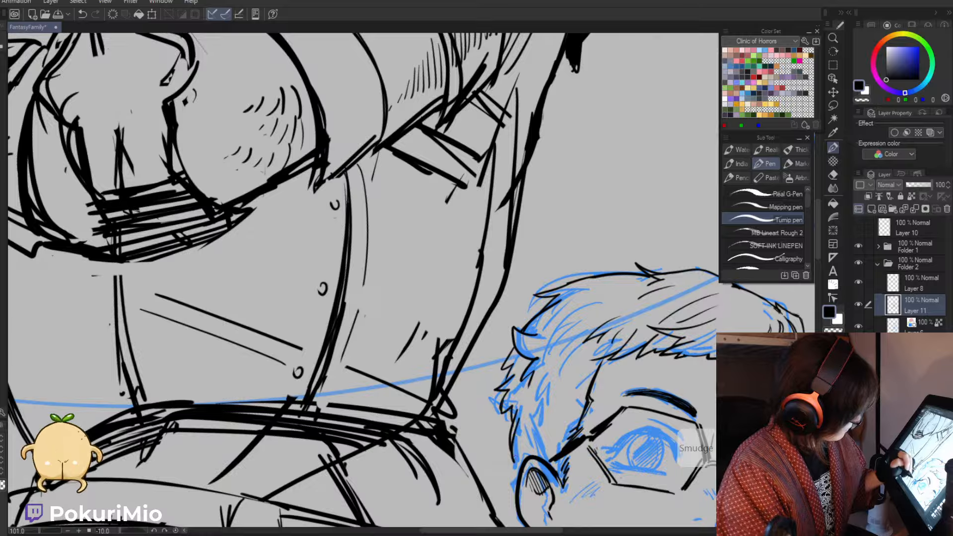
{"action": "key", "text": "e"}
{"action": "left_click_drag", "start_coordinate": [523, 422], "coordinate": [519, 467]}
{"action": "key", "text": "p"}
- Ink the kneeling character's nose over the sketch
{"action": "key", "text": "alt+space"}
{"action": "left_click_drag", "start_coordinate": [489, 435], "coordinate": [447, 418]}
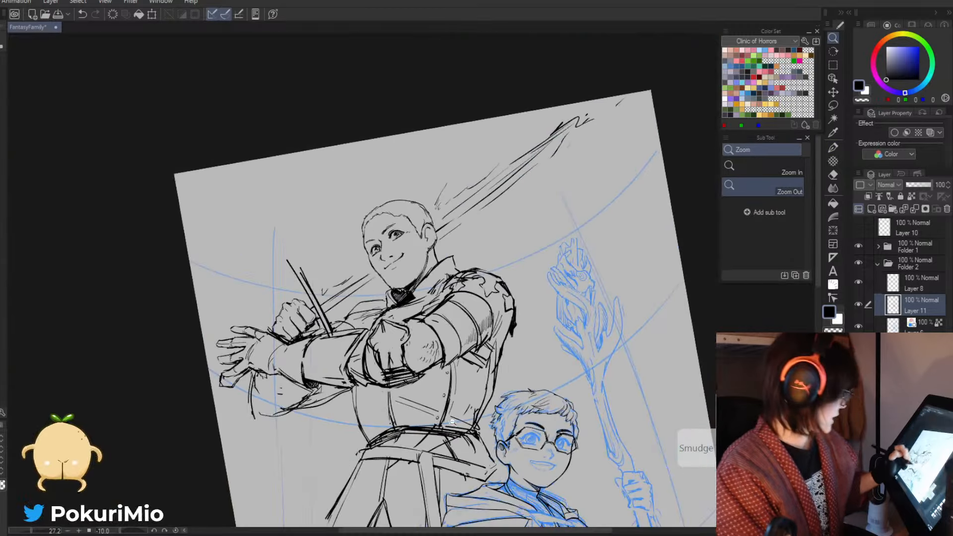
{"action": "left_click_drag", "start_coordinate": [516, 469], "coordinate": [501, 418]}
{"action": "key", "text": "^"}
{"action": "left_click_drag", "start_coordinate": [503, 378], "coordinate": [534, 370]}
{"action": "left_click_drag", "start_coordinate": [535, 335], "coordinate": [538, 357]}
{"action": "left_click_drag", "start_coordinate": [533, 338], "coordinate": [536, 359]}
- Ink the upper line of the kneeling character's smile from corner to corner
{"action": "key", "text": "minus"}
{"action": "key", "text": "minus"}
{"action": "key", "text": "minus"}
{"action": "key", "text": "minus"}
{"action": "key", "text": "minus"}
{"action": "key", "text": "minus"}
{"action": "key", "text": "minus"}
{"action": "key", "text": "minus"}
{"action": "key", "text": "minus"}
{"action": "key", "text": "minus"}
{"action": "key", "text": "minus"}
{"action": "key", "text": "minus"}
{"action": "key", "text": "minus"}
{"action": "mouse_move", "coordinate": [533, 203]}
{"action": "left_mouse_down"}
{"action": "mouse_move", "coordinate": [571, 205]}
{"action": "mouse_move", "coordinate": [543, 219]}
{"action": "mouse_move", "coordinate": [537, 247]}
{"action": "mouse_move", "coordinate": [501, 269]}
{"action": "mouse_move", "coordinate": [477, 234]}
{"action": "mouse_move", "coordinate": [468, 249]}
{"action": "mouse_move", "coordinate": [451, 247]}
{"action": "left_mouse_up"}
{"action": "key", "text": "slash"}
{"action": "key", "text": "asciicircum"}
{"action": "key", "text": "asciicircum"}
{"action": "key", "text": "asciicircum"}
{"action": "key", "text": "asciicircum"}
{"action": "key", "text": "asciicircum"}
{"action": "key", "text": "asciicircum"}
{"action": "key", "text": "asciicircum"}
{"action": "key", "text": "asciicircum"}
{"action": "key", "text": "asciicircum"}
{"action": "key", "text": "asciicircum"}
{"action": "key", "text": "asciicircum"}
{"action": "key", "text": "asciicircum"}
{"action": "key", "text": "asciicircum"}
{"action": "key", "text": "asciicircum"}
{"action": "key", "text": "asciicircum"}
{"action": "key", "text": "asciicircum"}
{"action": "key", "text": "asciicircum"}
{"action": "key", "text": "asciicircum"}
{"action": "key", "text": "asciicircum"}
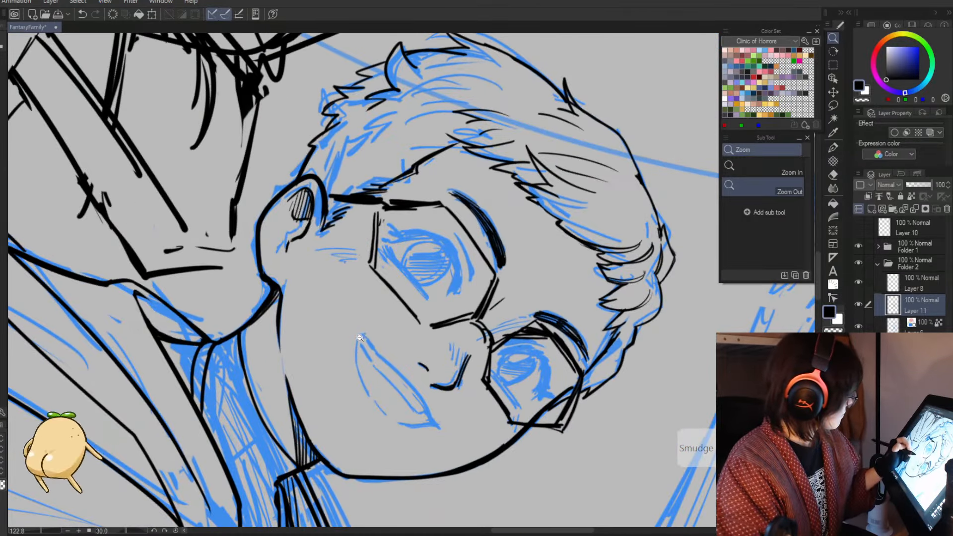
{"action": "key", "text": "p"}
{"action": "left_click_drag", "start_coordinate": [360, 337], "coordinate": [437, 425]}
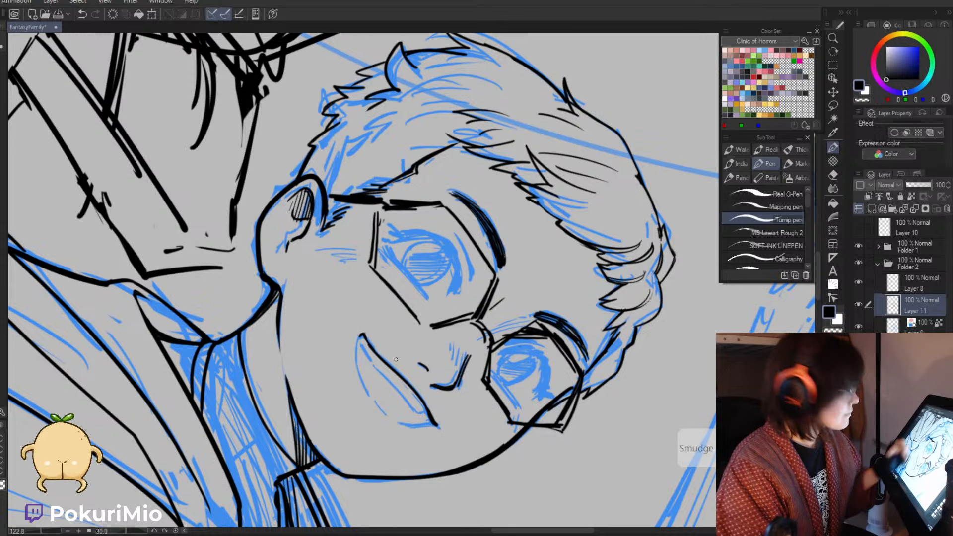
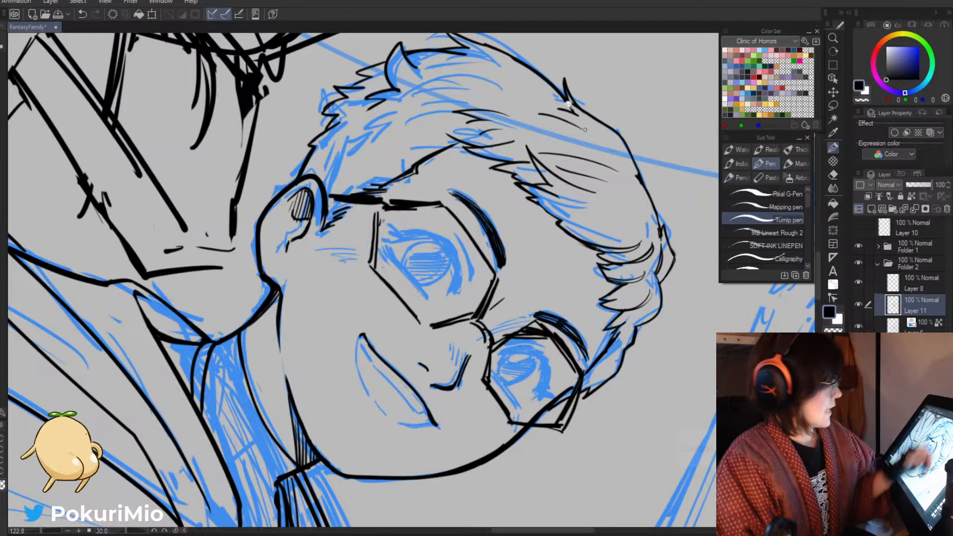
- Touch up the pointed crown lock where it meets the hair's top outline
{"action": "key", "text": "e"}
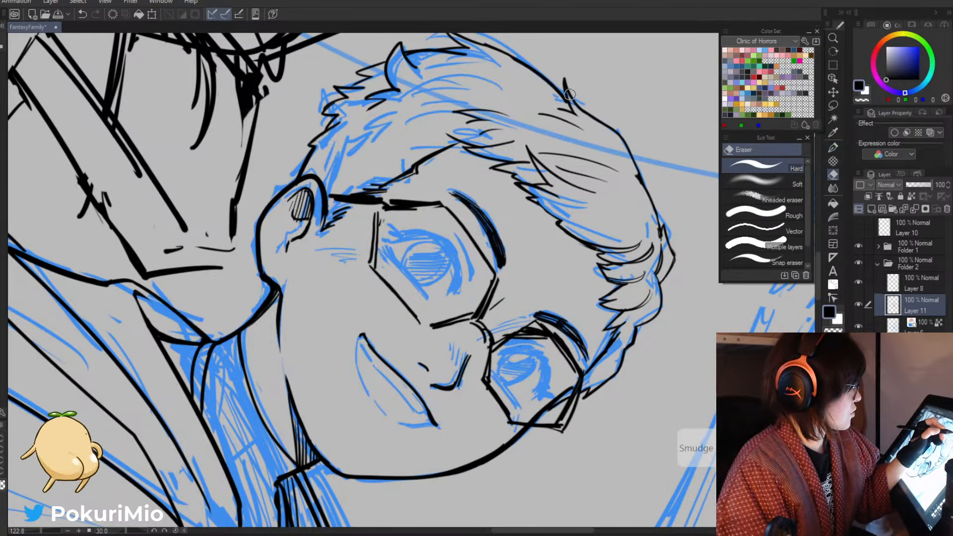
{"action": "key", "text": "p"}
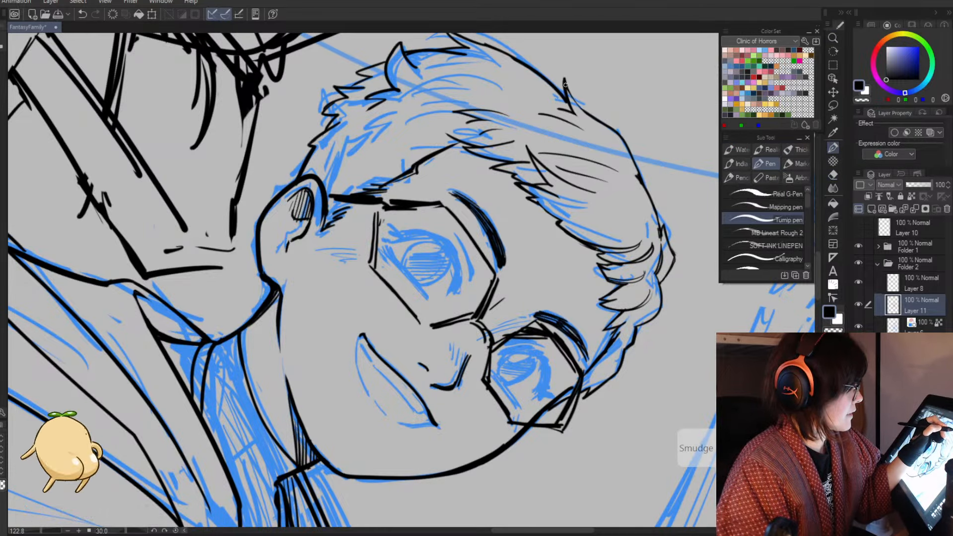
{"action": "left_click_drag", "start_coordinate": [568, 89], "coordinate": [586, 114]}
- Erase and re-ink the hair edge beside the far lens of the glasses
{"action": "key", "text": "alt+space"}
{"action": "mouse_move", "coordinate": [447, 370]}
{"action": "left_mouse_down"}
{"action": "mouse_move", "coordinate": [402, 386]}
{"action": "mouse_move", "coordinate": [429, 371]}
{"action": "mouse_move", "coordinate": [453, 408]}
{"action": "left_mouse_up"}
{"action": "key", "text": "e"}
{"action": "mouse_move", "coordinate": [544, 179]}
{"action": "left_mouse_down"}
{"action": "mouse_move", "coordinate": [608, 178]}
{"action": "mouse_move", "coordinate": [580, 218]}
{"action": "left_mouse_up"}
{"action": "key", "text": "p"}
{"action": "left_click_drag", "start_coordinate": [532, 176], "coordinate": [585, 233]}
{"action": "left_click_drag", "start_coordinate": [578, 226], "coordinate": [581, 256]}
{"action": "key", "text": "e"}
{"action": "mouse_move", "coordinate": [571, 206]}
{"action": "left_mouse_down"}
{"action": "mouse_move", "coordinate": [593, 261]}
{"action": "mouse_move", "coordinate": [464, 388]}
{"action": "left_mouse_up"}
{"action": "key", "text": "alt+space"}
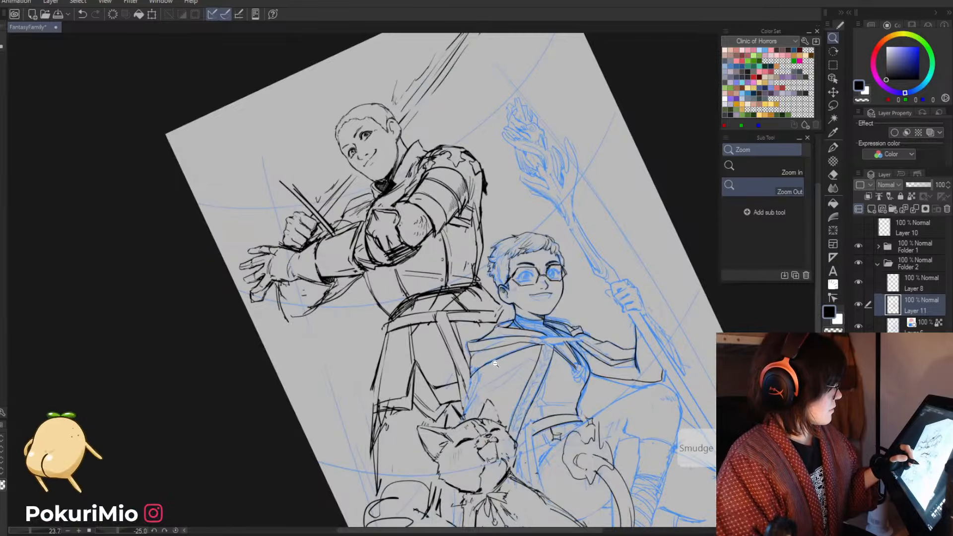
{"action": "left_click_drag", "start_coordinate": [540, 282], "coordinate": [601, 255]}
{"action": "left_click_drag", "start_coordinate": [570, 224], "coordinate": [619, 272]}
{"action": "key", "text": "p"}
{"action": "mouse_move", "coordinate": [591, 194]}
{"action": "left_mouse_down"}
{"action": "mouse_move", "coordinate": [591, 224]}
{"action": "mouse_move", "coordinate": [578, 203]}
{"action": "mouse_move", "coordinate": [590, 249]}
{"action": "mouse_move", "coordinate": [602, 234]}
{"action": "mouse_move", "coordinate": [598, 264]}
{"action": "left_mouse_up"}
- Ink short strands in the hair at the back of the head and above the near ear
{"action": "key", "text": "/"}
{"action": "left_click_drag", "start_coordinate": [498, 382], "coordinate": [459, 385]}
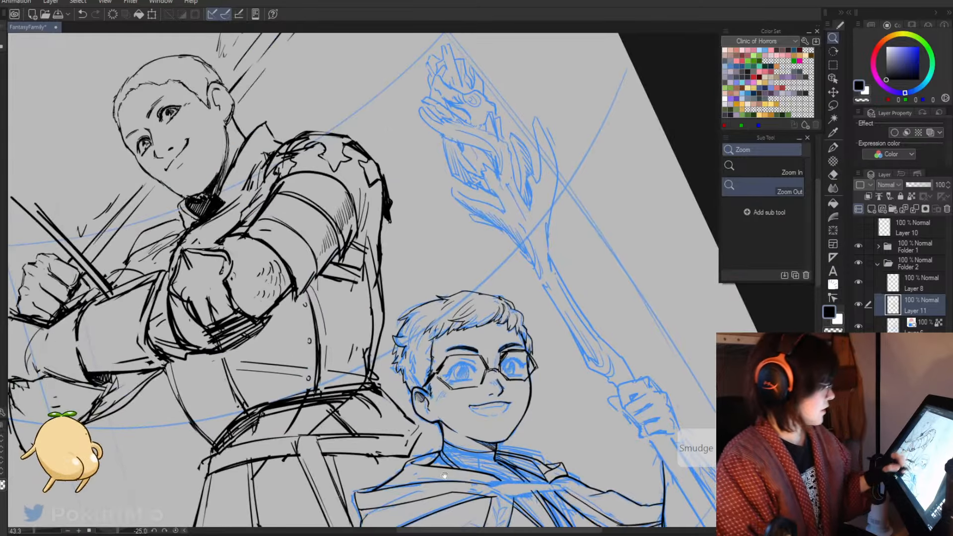
{"action": "left_click_drag", "start_coordinate": [462, 488], "coordinate": [475, 404]}
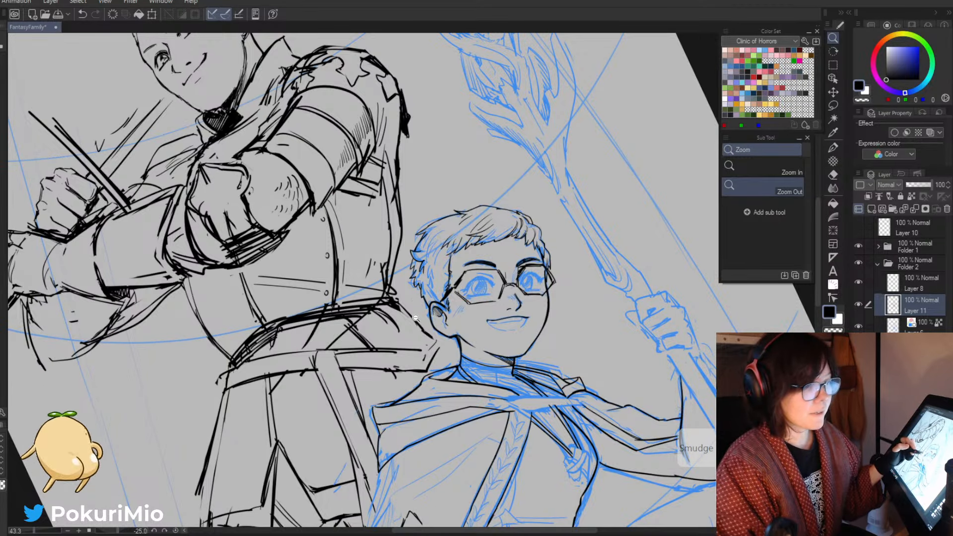
{"action": "key", "text": "p"}
{"action": "mouse_move", "coordinate": [400, 271]}
{"action": "left_mouse_down"}
{"action": "mouse_move", "coordinate": [422, 272]}
{"action": "mouse_move", "coordinate": [456, 327]}
{"action": "left_mouse_up"}
{"action": "mouse_move", "coordinate": [459, 307]}
{"action": "left_mouse_down"}
{"action": "mouse_move", "coordinate": [455, 329]}
{"action": "mouse_move", "coordinate": [469, 326]}
{"action": "mouse_move", "coordinate": [464, 292]}
{"action": "mouse_move", "coordinate": [474, 323]}
{"action": "left_mouse_up"}
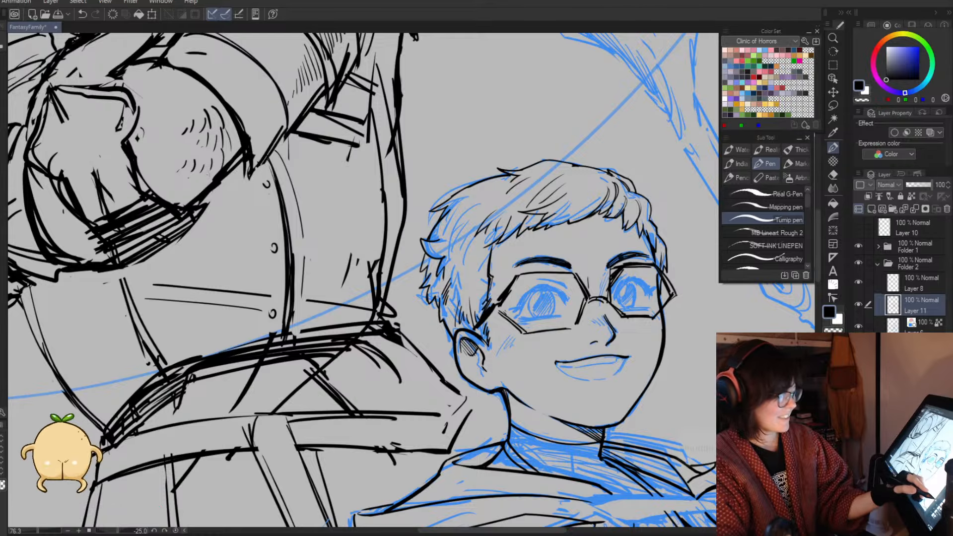
- Undo the last strands in the lower back hair and ink new ones just above the ear
{"action": "key", "text": "alt+space"}
{"action": "left_click_drag", "start_coordinate": [330, 337], "coordinate": [379, 359]}
{"action": "left_click_drag", "start_coordinate": [380, 418], "coordinate": [390, 410]}
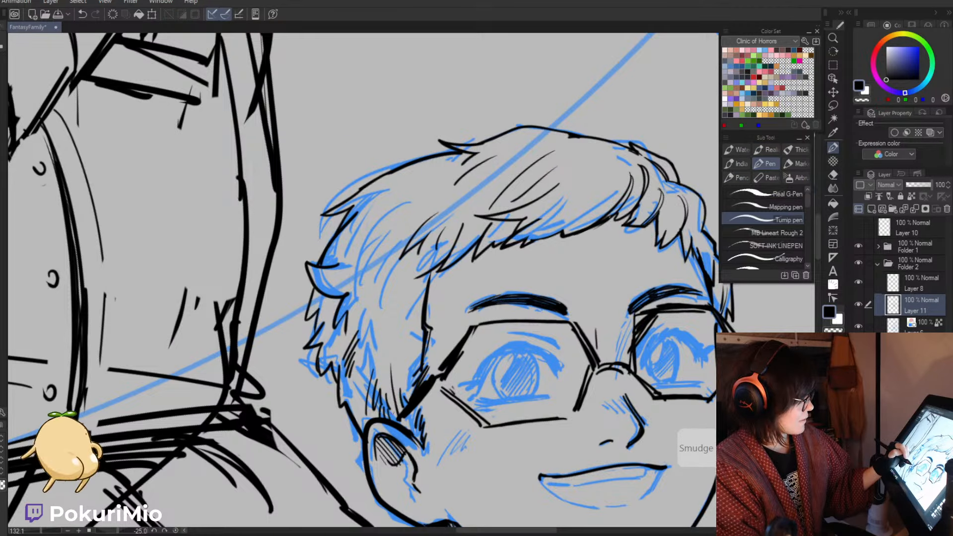
{"action": "key", "text": "ctrl+z"}
{"action": "key", "text": "ctrl+z"}
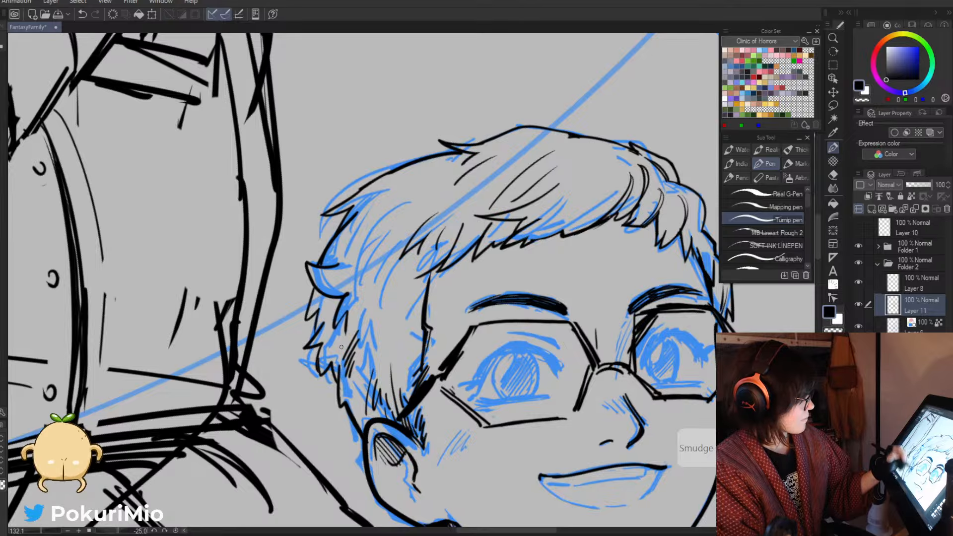
{"action": "mouse_move", "coordinate": [358, 426]}
{"action": "left_mouse_down"}
{"action": "mouse_move", "coordinate": [362, 387]}
{"action": "mouse_move", "coordinate": [381, 404]}
{"action": "mouse_move", "coordinate": [364, 384]}
{"action": "left_mouse_up"}
{"action": "left_click_drag", "start_coordinate": [351, 408], "coordinate": [358, 380]}
- Ink the curved lower lip of the kneeling character's smile over the sketch
{"action": "mouse_move", "coordinate": [350, 398]}
{"action": "left_mouse_down"}
{"action": "mouse_move", "coordinate": [356, 383]}
{"action": "mouse_move", "coordinate": [303, 386]}
{"action": "left_mouse_up"}
{"action": "left_click_drag", "start_coordinate": [313, 456], "coordinate": [309, 408]}
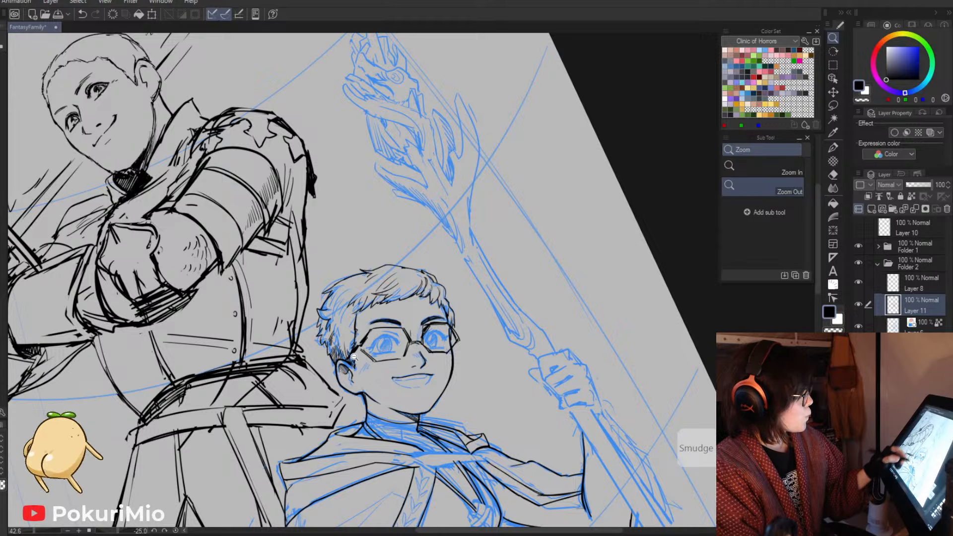
{"action": "left_click_drag", "start_coordinate": [346, 331], "coordinate": [367, 323]}
{"action": "left_click_drag", "start_coordinate": [389, 389], "coordinate": [373, 413]}
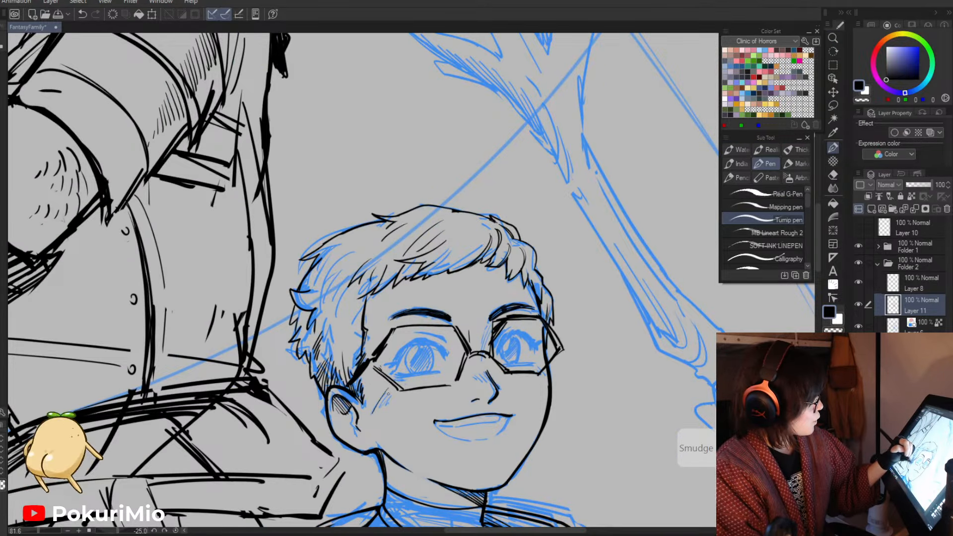
{"action": "left_click", "coordinate": [397, 398]}
{"action": "key", "text": "asciicircum"}
{"action": "key", "text": "asciicircum"}
{"action": "key", "text": "asciicircum"}
{"action": "key", "text": "asciicircum"}
{"action": "key", "text": "asciicircum"}
{"action": "key", "text": "asciicircum"}
{"action": "key", "text": "asciicircum"}
{"action": "key", "text": "asciicircum"}
{"action": "key", "text": "asciicircum"}
{"action": "key", "text": "asciicircum"}
{"action": "key", "text": "asciicircum"}
{"action": "key", "text": "asciicircum"}
{"action": "key", "text": "asciicircum"}
{"action": "key", "text": "asciicircum"}
{"action": "key", "text": "alt+space"}
{"action": "mouse_move", "coordinate": [259, 374]}
{"action": "left_mouse_down"}
{"action": "mouse_move", "coordinate": [316, 321]}
{"action": "mouse_move", "coordinate": [303, 358]}
{"action": "left_mouse_up"}
{"action": "left_click_drag", "start_coordinate": [318, 319], "coordinate": [305, 402]}
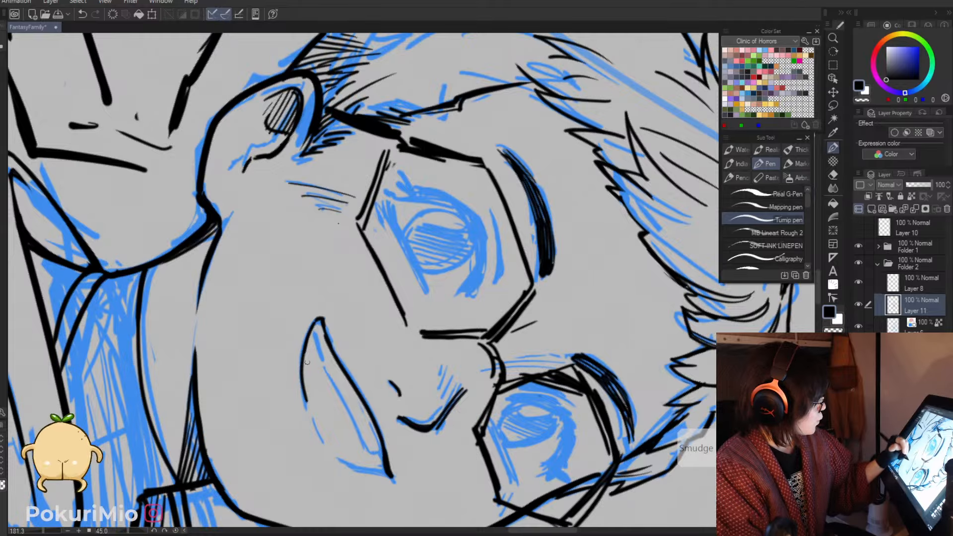
{"action": "mouse_move", "coordinate": [303, 355]}
{"action": "left_mouse_down"}
{"action": "mouse_move", "coordinate": [309, 426]}
{"action": "mouse_move", "coordinate": [342, 460]}
{"action": "mouse_move", "coordinate": [390, 477]}
{"action": "left_mouse_up"}
- Clean up the far corner of the mouth with the eraser and ink the edge of the upper teeth inside the smile
{"action": "key", "text": "e"}
{"action": "key", "text": "p"}
{"action": "key", "text": "minus"}
{"action": "key", "text": "minus"}
{"action": "key", "text": "minus"}
{"action": "key", "text": "minus"}
{"action": "key", "text": "minus"}
{"action": "key", "text": "minus"}
{"action": "key", "text": "minus"}
{"action": "key", "text": "minus"}
{"action": "key", "text": "minus"}
{"action": "key", "text": "minus"}
{"action": "key", "text": "minus"}
{"action": "key", "text": "minus"}
{"action": "key", "text": "minus"}
{"action": "key", "text": "minus"}
{"action": "key", "text": "minus"}
{"action": "key", "text": "minus"}
{"action": "key", "text": "minus"}
{"action": "key", "text": "minus"}
{"action": "key", "text": "minus"}
{"action": "key", "text": "minus"}
{"action": "key", "text": "e"}
{"action": "mouse_move", "coordinate": [604, 266]}
{"action": "left_mouse_down"}
{"action": "mouse_move", "coordinate": [611, 282]}
{"action": "mouse_move", "coordinate": [602, 301]}
{"action": "left_mouse_up"}
{"action": "key", "text": "p"}
{"action": "key", "text": "e"}
{"action": "left_click_drag", "start_coordinate": [610, 261], "coordinate": [610, 305]}
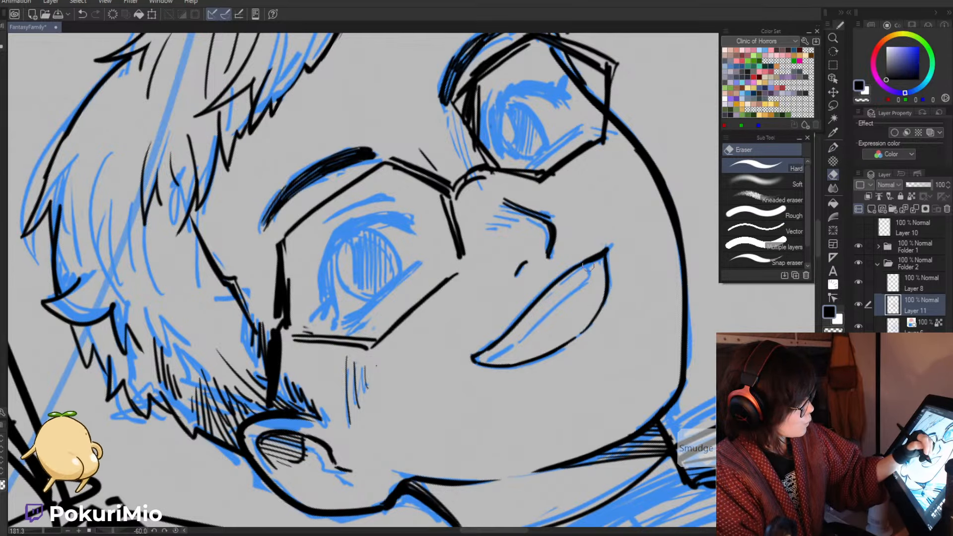
{"action": "key", "text": "p"}
{"action": "mouse_move", "coordinate": [595, 260]}
{"action": "left_mouse_down"}
{"action": "mouse_move", "coordinate": [576, 290]}
{"action": "mouse_move", "coordinate": [479, 361]}
{"action": "left_mouse_up"}
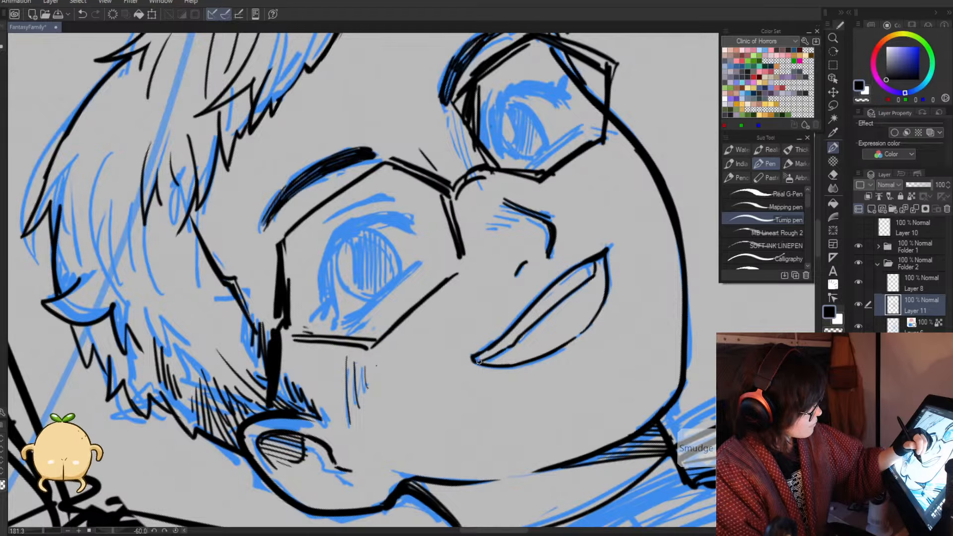
- Ink a thick upper lash line with a flicked outer lash on the far eye behind the glasses
{"action": "key", "text": "alt+space"}
{"action": "key", "text": "asciicircum"}
{"action": "key", "text": "asciicircum"}
{"action": "key", "text": "asciicircum"}
{"action": "key", "text": "asciicircum"}
{"action": "key", "text": "asciicircum"}
{"action": "left_click", "coordinate": [357, 322]}
{"action": "left_click", "coordinate": [351, 410]}
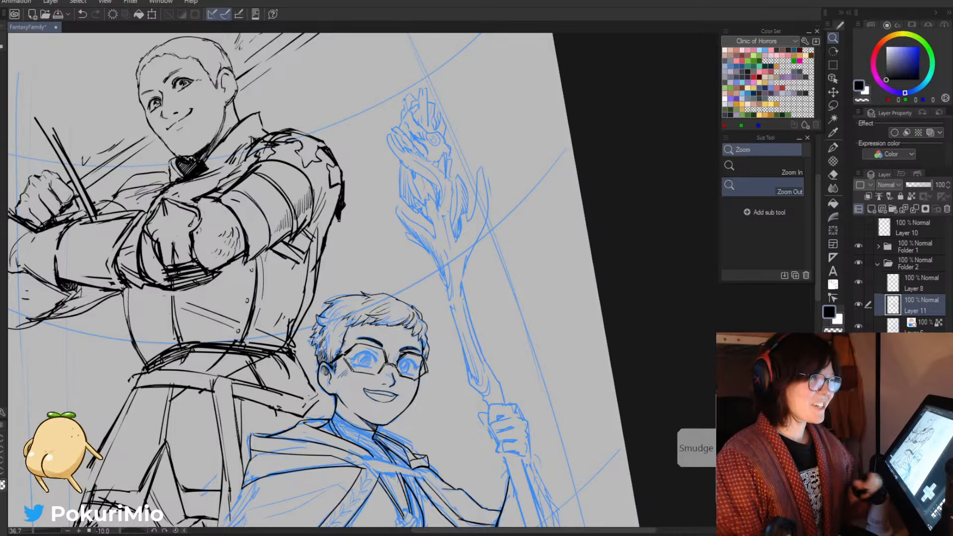
{"action": "left_click", "coordinate": [616, 411]}
{"action": "left_click_drag", "start_coordinate": [405, 423], "coordinate": [511, 419]}
{"action": "mouse_move", "coordinate": [421, 314]}
{"action": "left_mouse_down"}
{"action": "mouse_move", "coordinate": [446, 312]}
{"action": "mouse_move", "coordinate": [427, 336]}
{"action": "mouse_move", "coordinate": [386, 336]}
{"action": "left_mouse_up"}
{"action": "key", "text": "e"}
{"action": "key", "text": "slash"}
{"action": "left_click_drag", "start_coordinate": [458, 433], "coordinate": [534, 380]}
{"action": "left_click_drag", "start_coordinate": [459, 271], "coordinate": [505, 271]}
{"action": "key", "text": "p"}
{"action": "mouse_move", "coordinate": [479, 205]}
{"action": "left_mouse_down"}
{"action": "mouse_move", "coordinate": [475, 246]}
{"action": "mouse_move", "coordinate": [481, 205]}
{"action": "mouse_move", "coordinate": [475, 252]}
{"action": "mouse_move", "coordinate": [485, 206]}
{"action": "mouse_move", "coordinate": [513, 195]}
{"action": "mouse_move", "coordinate": [550, 217]}
{"action": "left_mouse_up"}
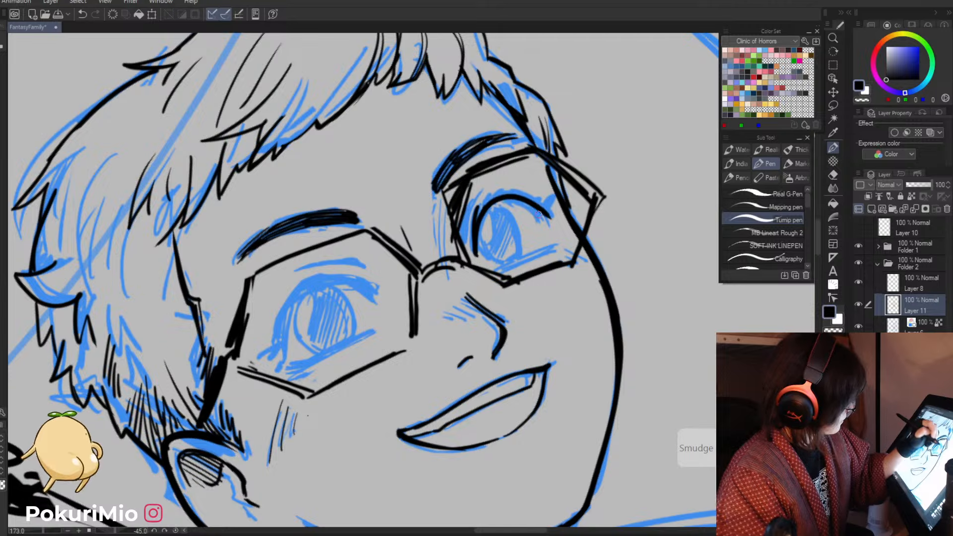
{"action": "mouse_move", "coordinate": [477, 229]}
{"action": "left_mouse_down"}
{"action": "mouse_move", "coordinate": [485, 208]}
{"action": "mouse_move", "coordinate": [512, 195]}
{"action": "mouse_move", "coordinate": [491, 197]}
{"action": "mouse_move", "coordinate": [524, 194]}
{"action": "mouse_move", "coordinate": [522, 203]}
{"action": "mouse_move", "coordinate": [482, 211]}
{"action": "mouse_move", "coordinate": [498, 195]}
{"action": "mouse_move", "coordinate": [548, 218]}
{"action": "mouse_move", "coordinate": [517, 192]}
{"action": "mouse_move", "coordinate": [558, 200]}
{"action": "left_mouse_up"}
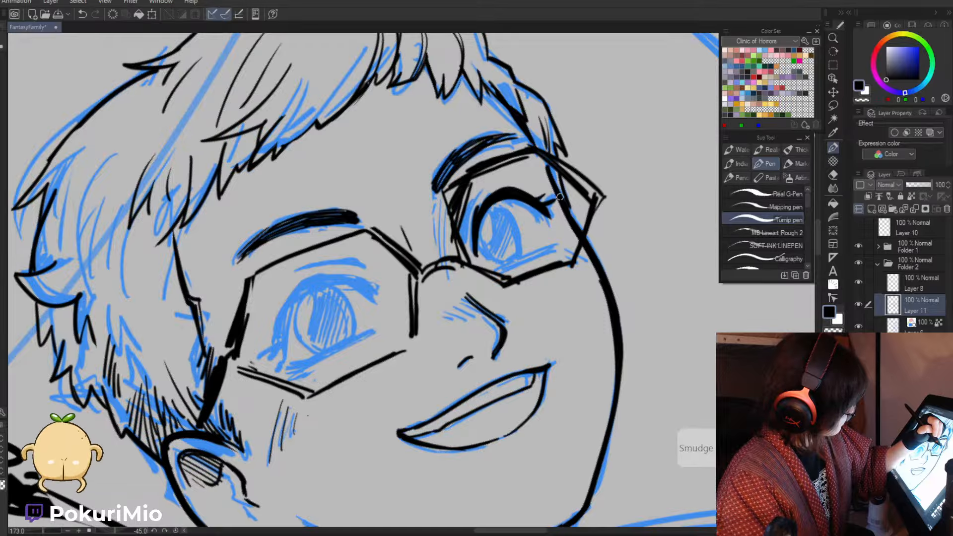
- Ink the curved upper lash line of the near eye and thicken it with overlapping strokes
{"action": "key", "text": "alt+space"}
{"action": "left_click_drag", "start_coordinate": [486, 244], "coordinate": [455, 260]}
{"action": "left_click_drag", "start_coordinate": [420, 309], "coordinate": [428, 296]}
{"action": "key", "text": "asciicircum"}
{"action": "key", "text": "asciicircum"}
{"action": "key", "text": "asciicircum"}
{"action": "key", "text": "asciicircum"}
{"action": "key", "text": "asciicircum"}
{"action": "scroll", "coordinate": [428, 301], "scroll_direction": "up", "scroll_amount": 3}
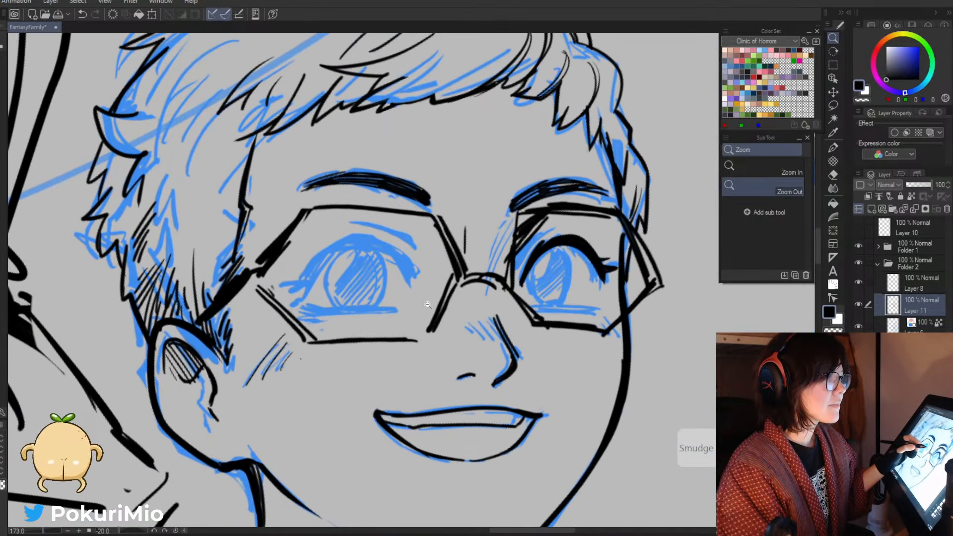
{"action": "key", "text": "p"}
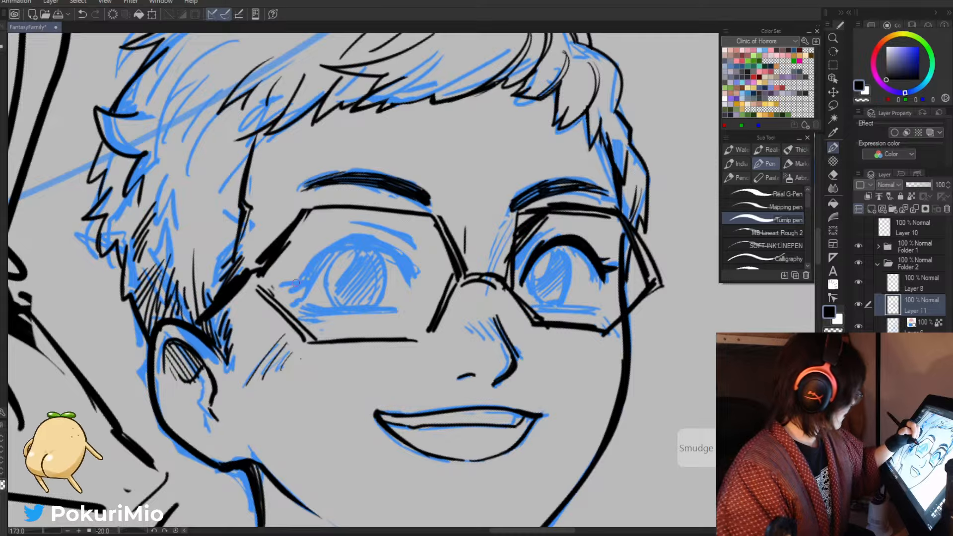
{"action": "mouse_move", "coordinate": [303, 277]}
{"action": "left_mouse_down"}
{"action": "mouse_move", "coordinate": [323, 248]}
{"action": "mouse_move", "coordinate": [349, 235]}
{"action": "mouse_move", "coordinate": [410, 260]}
{"action": "left_mouse_up"}
{"action": "key", "text": "asciicircum"}
{"action": "key", "text": "asciicircum"}
{"action": "key", "text": "asciicircum"}
{"action": "key", "text": "asciicircum"}
{"action": "key", "text": "asciicircum"}
{"action": "key", "text": "asciicircum"}
{"action": "key", "text": "asciicircum"}
{"action": "key", "text": "asciicircum"}
{"action": "key", "text": "asciicircum"}
{"action": "key", "text": "asciicircum"}
{"action": "key", "text": "asciicircum"}
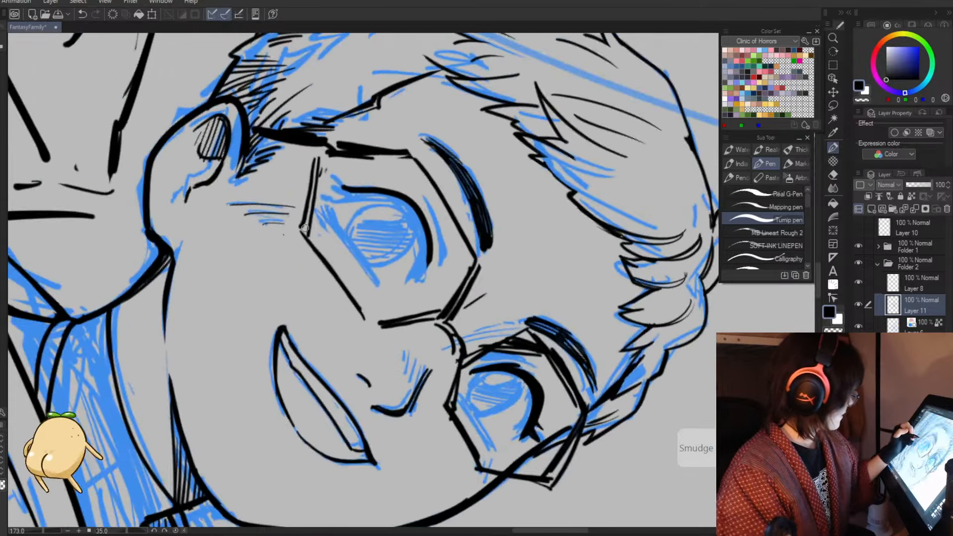
{"action": "left_click_drag", "start_coordinate": [344, 191], "coordinate": [420, 218]}
{"action": "left_click_drag", "start_coordinate": [378, 194], "coordinate": [423, 246]}
{"action": "left_click_drag", "start_coordinate": [405, 201], "coordinate": [426, 268]}
{"action": "left_click_drag", "start_coordinate": [424, 233], "coordinate": [409, 289]}
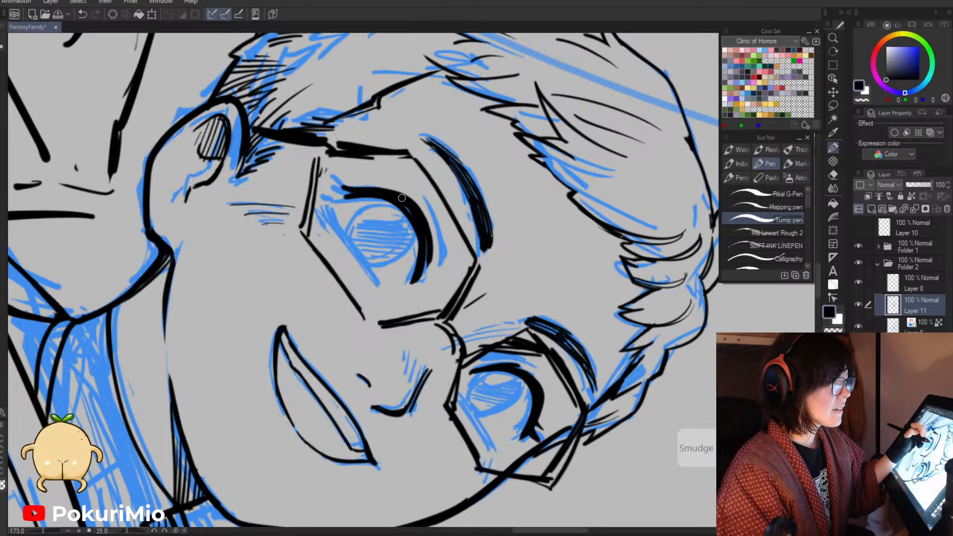
- Trim the edges of the near eye's upper lash line with the hard eraser
{"action": "key", "text": "e"}
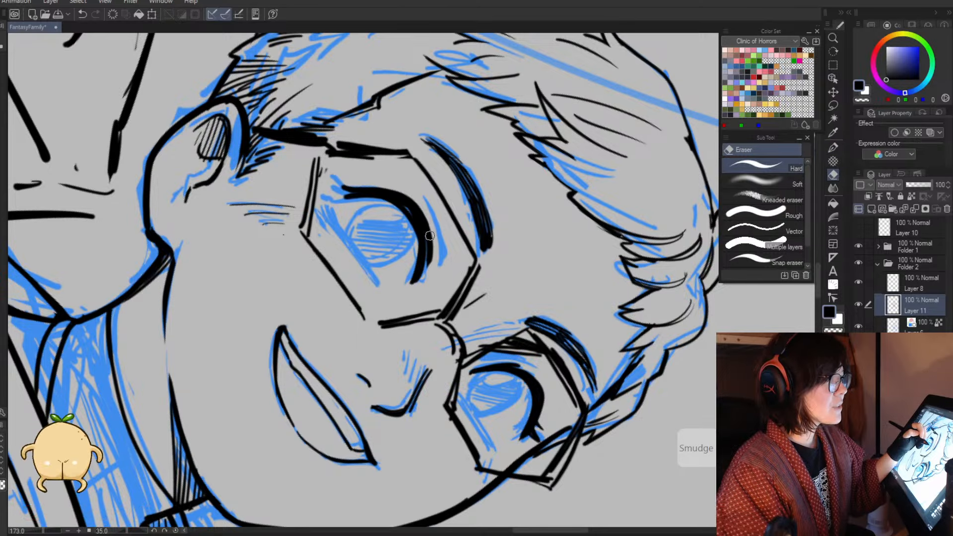
{"action": "left_click_drag", "start_coordinate": [430, 223], "coordinate": [423, 277]}
{"action": "mouse_move", "coordinate": [414, 199]}
{"action": "left_mouse_down"}
{"action": "mouse_move", "coordinate": [336, 300]}
{"action": "mouse_move", "coordinate": [379, 351]}
{"action": "left_mouse_up"}
{"action": "mouse_move", "coordinate": [403, 277]}
{"action": "left_mouse_down"}
{"action": "mouse_move", "coordinate": [373, 327]}
{"action": "mouse_move", "coordinate": [373, 315]}
{"action": "mouse_move", "coordinate": [380, 363]}
{"action": "mouse_move", "coordinate": [390, 372]}
{"action": "left_mouse_up"}
{"action": "key", "text": "p"}
{"action": "key", "text": "e"}
{"action": "mouse_move", "coordinate": [392, 374]}
{"action": "left_mouse_down"}
{"action": "mouse_move", "coordinate": [320, 309]}
{"action": "mouse_move", "coordinate": [305, 362]}
{"action": "mouse_move", "coordinate": [317, 353]}
{"action": "mouse_move", "coordinate": [324, 365]}
{"action": "mouse_move", "coordinate": [352, 368]}
{"action": "mouse_move", "coordinate": [294, 222]}
{"action": "left_mouse_up"}
- Ink the outer lashes of the near eye and its lower lash line, refining the lower line with the eraser
{"action": "key", "text": "p"}
{"action": "mouse_move", "coordinate": [354, 184]}
{"action": "left_mouse_down"}
{"action": "mouse_move", "coordinate": [356, 213]}
{"action": "mouse_move", "coordinate": [347, 206]}
{"action": "mouse_move", "coordinate": [377, 273]}
{"action": "left_mouse_up"}
{"action": "mouse_move", "coordinate": [354, 217]}
{"action": "left_mouse_down"}
{"action": "mouse_move", "coordinate": [378, 278]}
{"action": "mouse_move", "coordinate": [375, 261]}
{"action": "left_mouse_up"}
{"action": "left_click_drag", "start_coordinate": [380, 316], "coordinate": [393, 259]}
{"action": "mouse_move", "coordinate": [585, 211]}
{"action": "left_mouse_down"}
{"action": "mouse_move", "coordinate": [533, 240]}
{"action": "mouse_move", "coordinate": [589, 211]}
{"action": "mouse_move", "coordinate": [541, 236]}
{"action": "mouse_move", "coordinate": [580, 211]}
{"action": "mouse_move", "coordinate": [540, 234]}
{"action": "left_mouse_up"}
{"action": "key", "text": "asciicircum"}
{"action": "key", "text": "asciicircum"}
{"action": "key", "text": "asciicircum"}
{"action": "key", "text": "asciicircum"}
{"action": "key", "text": "asciicircum"}
{"action": "key", "text": "asciicircum"}
{"action": "key", "text": "asciicircum"}
{"action": "key", "text": "asciicircum"}
{"action": "key", "text": "asciicircum"}
{"action": "key", "text": "asciicircum"}
{"action": "key", "text": "e"}
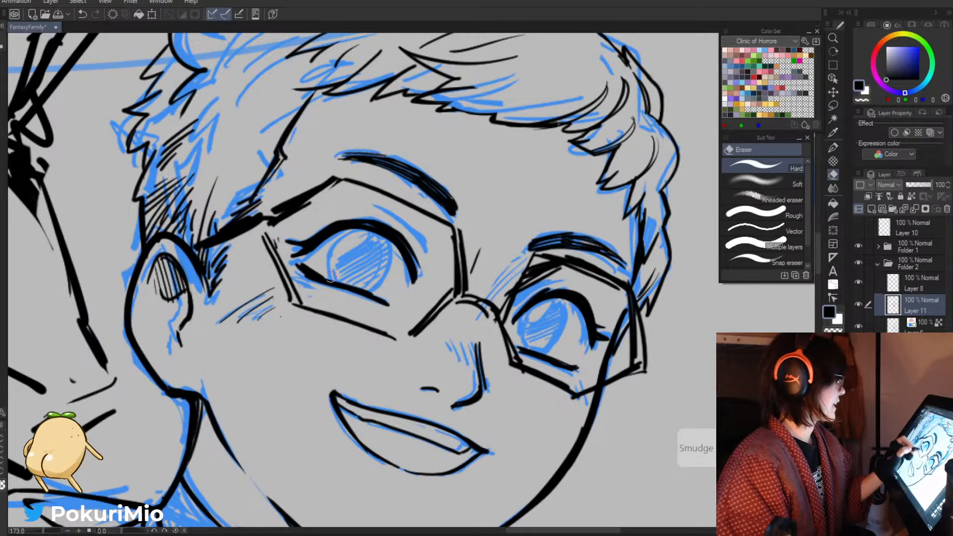
{"action": "left_click_drag", "start_coordinate": [320, 274], "coordinate": [375, 295]}
{"action": "key", "text": "p"}
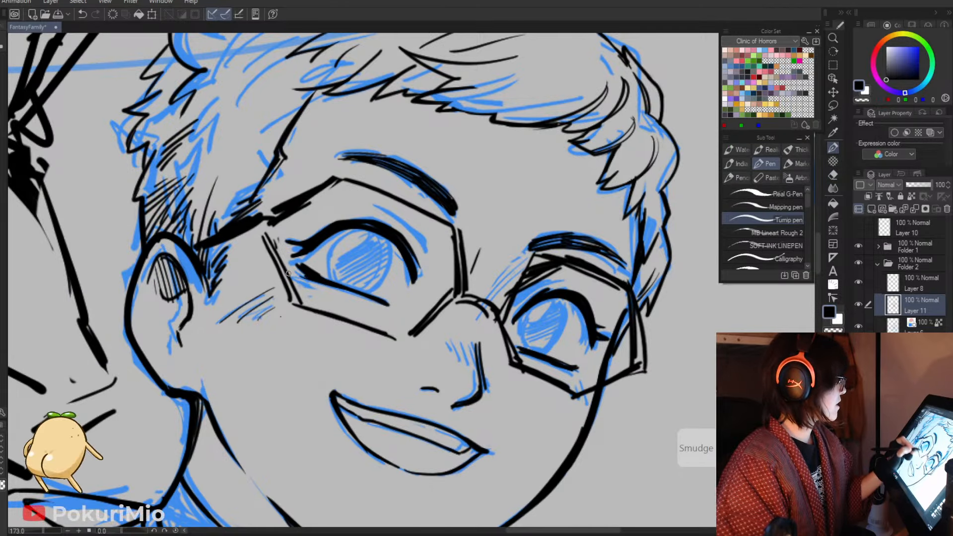
- Check how the inked eyes and smile read against the whole kneeling figure
{"action": "key", "text": "minus"}
{"action": "key", "text": "minus"}
{"action": "key", "text": "minus"}
{"action": "key", "text": "minus"}
{"action": "key", "text": "minus"}
{"action": "key", "text": "minus"}
{"action": "key", "text": "minus"}
{"action": "key", "text": "slash"}
{"action": "left_click_drag", "start_coordinate": [294, 308], "coordinate": [314, 444]}
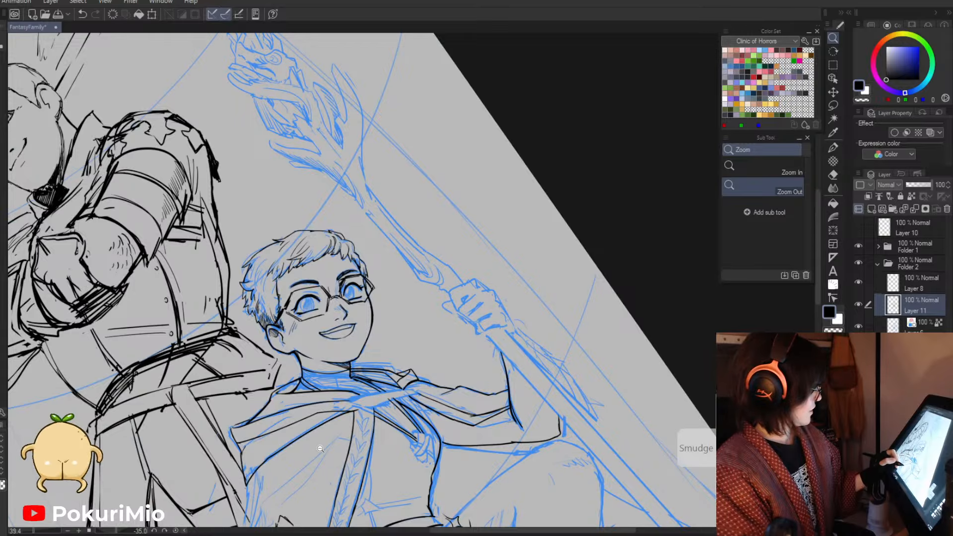
{"action": "left_click_drag", "start_coordinate": [322, 318], "coordinate": [364, 247]}
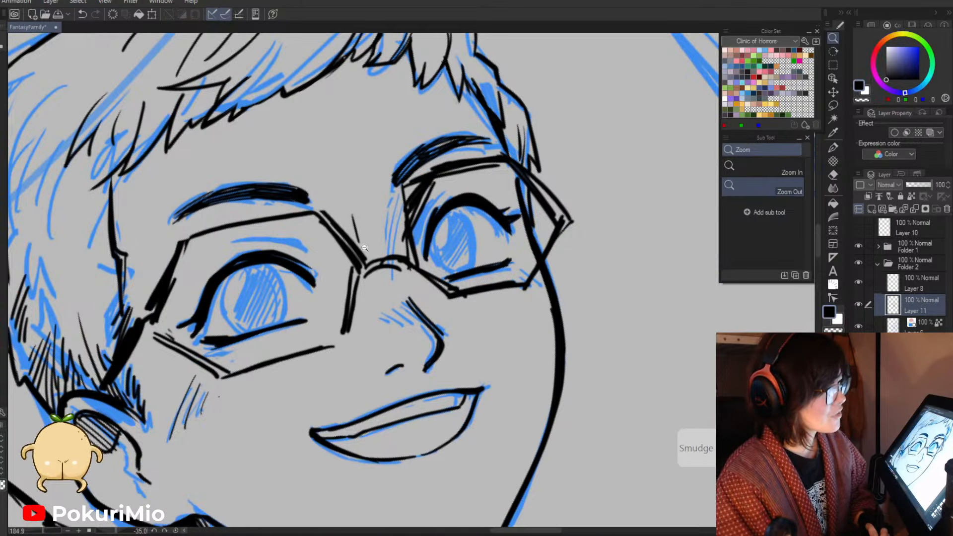
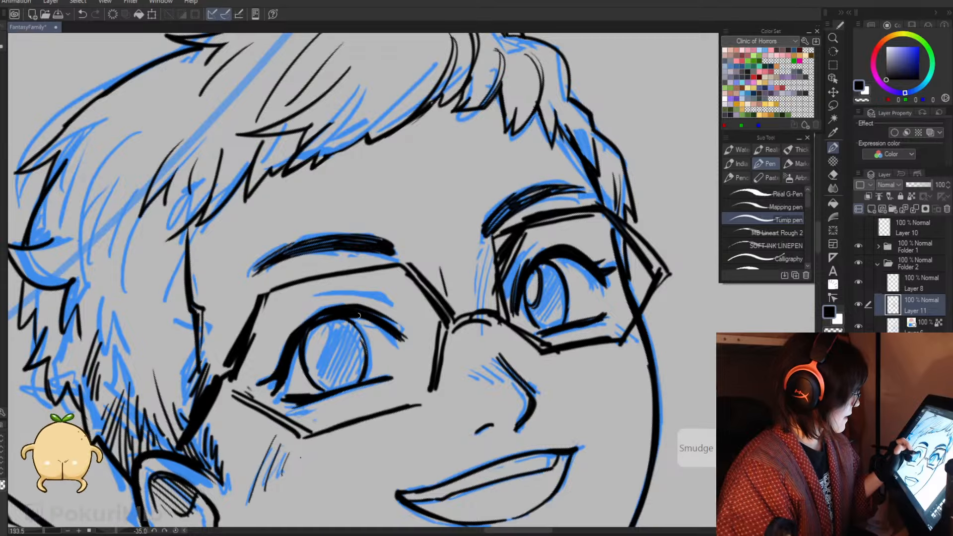
- Ink the eyelid crease above the near eye and the oval highlight inside its iris
{"action": "key", "text": "asciicircum"}
{"action": "key", "text": "asciicircum"}
{"action": "key", "text": "asciicircum"}
{"action": "key", "text": "asciicircum"}
{"action": "key", "text": "asciicircum"}
{"action": "key", "text": "asciicircum"}
{"action": "key", "text": "asciicircum"}
{"action": "key", "text": "asciicircum"}
{"action": "key", "text": "asciicircum"}
{"action": "key", "text": "asciicircum"}
{"action": "key", "text": "asciicircum"}
{"action": "key", "text": "asciicircum"}
{"action": "key", "text": "asciicircum"}
{"action": "key", "text": "asciicircum"}
{"action": "left_click_drag", "start_coordinate": [353, 219], "coordinate": [333, 202]}
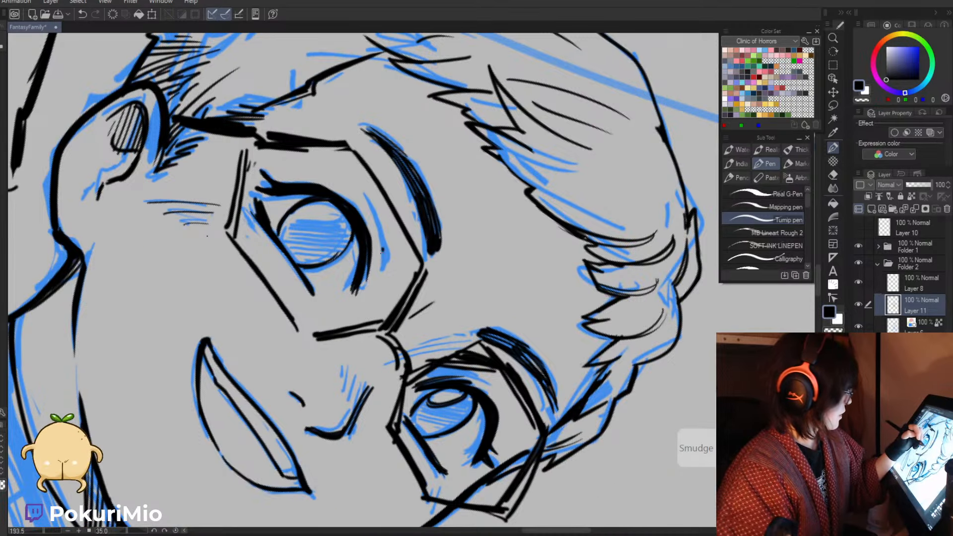
{"action": "mouse_move", "coordinate": [382, 250]}
{"action": "left_mouse_down"}
{"action": "mouse_move", "coordinate": [378, 279]}
{"action": "mouse_move", "coordinate": [365, 203]}
{"action": "left_mouse_up"}
{"action": "left_click_drag", "start_coordinate": [380, 226], "coordinate": [358, 192]}
{"action": "key", "text": "minus"}
{"action": "key", "text": "minus"}
{"action": "key", "text": "minus"}
{"action": "key", "text": "minus"}
{"action": "key", "text": "minus"}
{"action": "key", "text": "minus"}
{"action": "key", "text": "minus"}
{"action": "key", "text": "minus"}
{"action": "key", "text": "minus"}
{"action": "key", "text": "minus"}
{"action": "key", "text": "minus"}
{"action": "key", "text": "minus"}
{"action": "key", "text": "minus"}
{"action": "key", "text": "minus"}
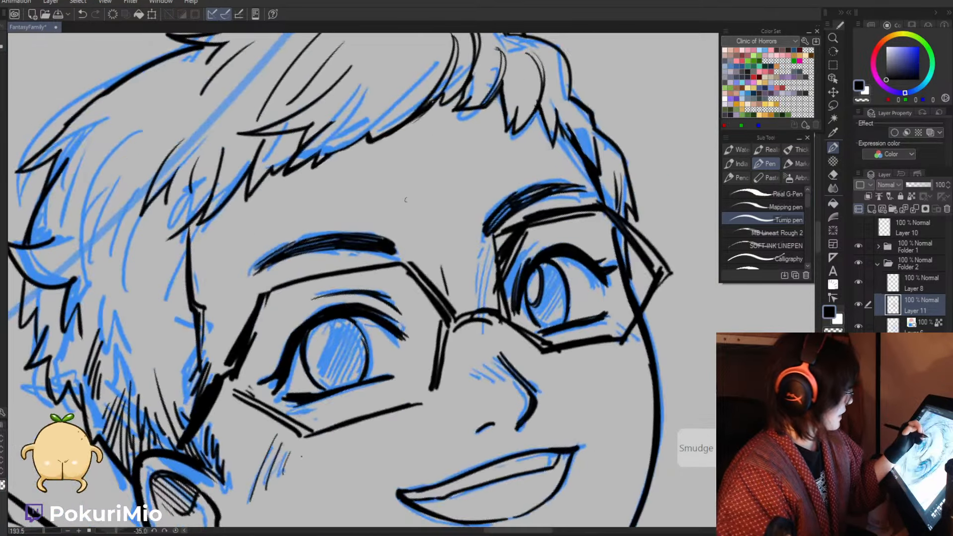
{"action": "mouse_move", "coordinate": [539, 240]}
{"action": "left_mouse_down"}
{"action": "mouse_move", "coordinate": [512, 272]}
{"action": "mouse_move", "coordinate": [541, 240]}
{"action": "left_mouse_up"}
- Check how the kneeling character's inked face reads beside the standing figure at several canvas rotations
{"action": "key", "text": "alt+space"}
{"action": "left_click_drag", "start_coordinate": [415, 291], "coordinate": [338, 271]}
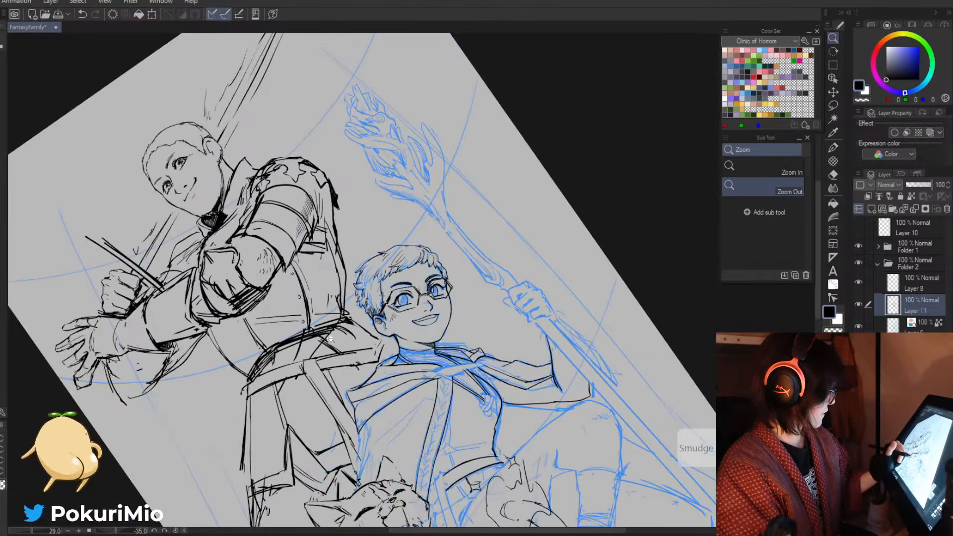
{"action": "key", "text": "asciicircum"}
{"action": "key", "text": "asciicircum"}
{"action": "key", "text": "asciicircum"}
{"action": "key", "text": "asciicircum"}
{"action": "key", "text": "asciicircum"}
{"action": "key", "text": "asciicircum"}
{"action": "key", "text": "asciicircum"}
{"action": "key", "text": "asciicircum"}
{"action": "key", "text": "asciicircum"}
{"action": "key", "text": "asciicircum"}
{"action": "key", "text": "asciicircum"}
{"action": "key", "text": "asciicircum"}
{"action": "key", "text": "minus"}
{"action": "key", "text": "minus"}
{"action": "key", "text": "minus"}
{"action": "key", "text": "minus"}
{"action": "key", "text": "minus"}
{"action": "key", "text": "minus"}
{"action": "key", "text": "minus"}
{"action": "key", "text": "minus"}
{"action": "key", "text": "minus"}
{"action": "key", "text": "minus"}
{"action": "key", "text": "minus"}
{"action": "key", "text": "minus"}
{"action": "key", "text": "minus"}
{"action": "key", "text": "minus"}
{"action": "mouse_move", "coordinate": [400, 301]}
{"action": "left_mouse_down"}
{"action": "mouse_move", "coordinate": [431, 271]}
{"action": "mouse_move", "coordinate": [421, 301]}
{"action": "left_mouse_up"}
{"action": "mouse_move", "coordinate": [432, 265]}
{"action": "left_mouse_down"}
{"action": "mouse_move", "coordinate": [422, 297]}
{"action": "mouse_move", "coordinate": [350, 360]}
{"action": "left_mouse_up"}
{"action": "key", "text": "alt+space"}
{"action": "key", "text": "asciicircum"}
{"action": "key", "text": "asciicircum"}
{"action": "key", "text": "asciicircum"}
{"action": "key", "text": "asciicircum"}
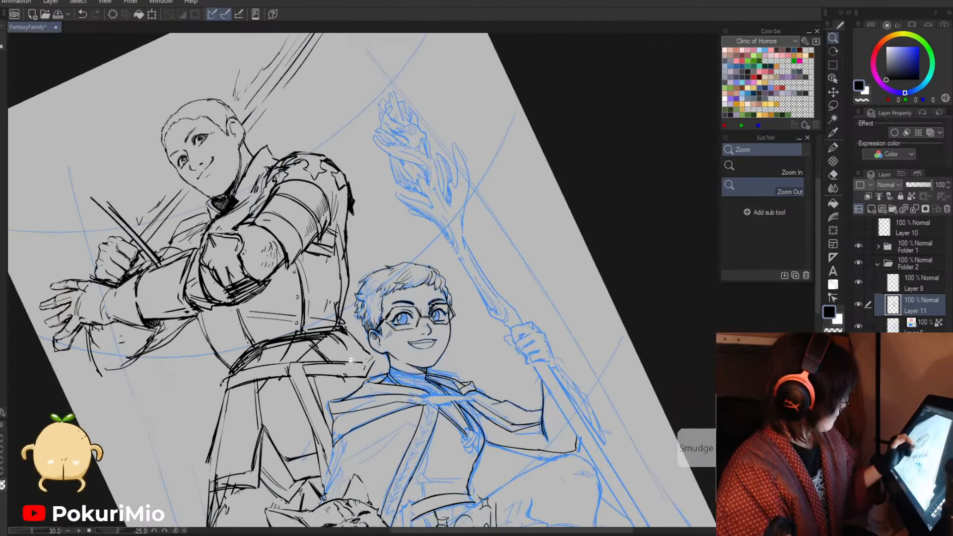
{"action": "key", "text": "asciicircum"}
{"action": "key", "text": "asciicircum"}
- Clean up the kneeling character's jaw line between the ear and chin with the hard eraser and Turnip pen
{"action": "left_click_drag", "start_coordinate": [375, 403], "coordinate": [446, 359]}
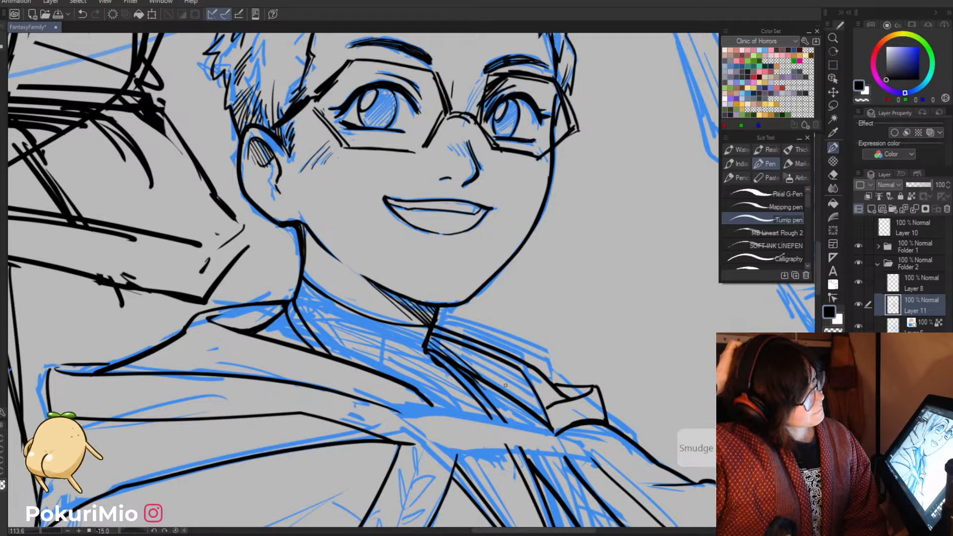
{"action": "key", "text": "e"}
{"action": "left_click_drag", "start_coordinate": [400, 310], "coordinate": [370, 284]}
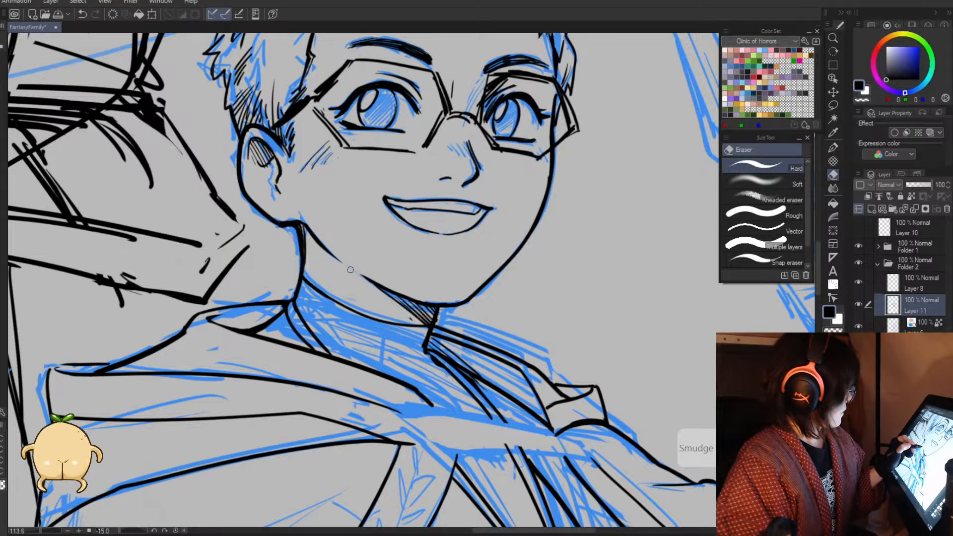
{"action": "key", "text": "p"}
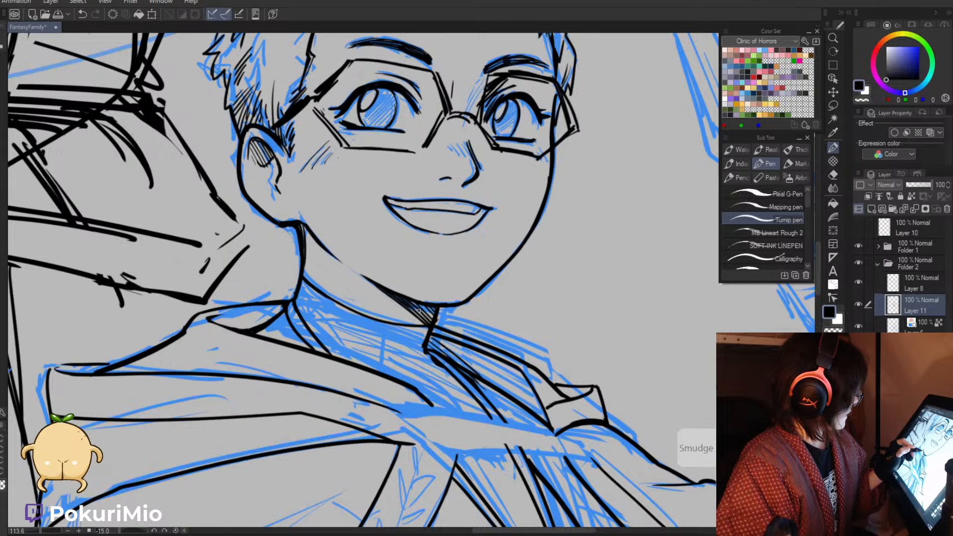
{"action": "key", "text": "e"}
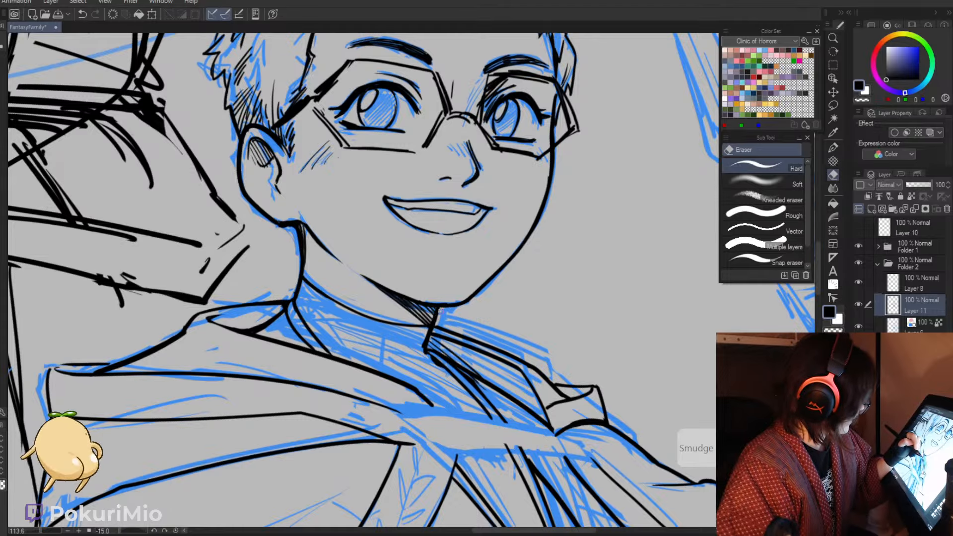
{"action": "key", "text": "p"}
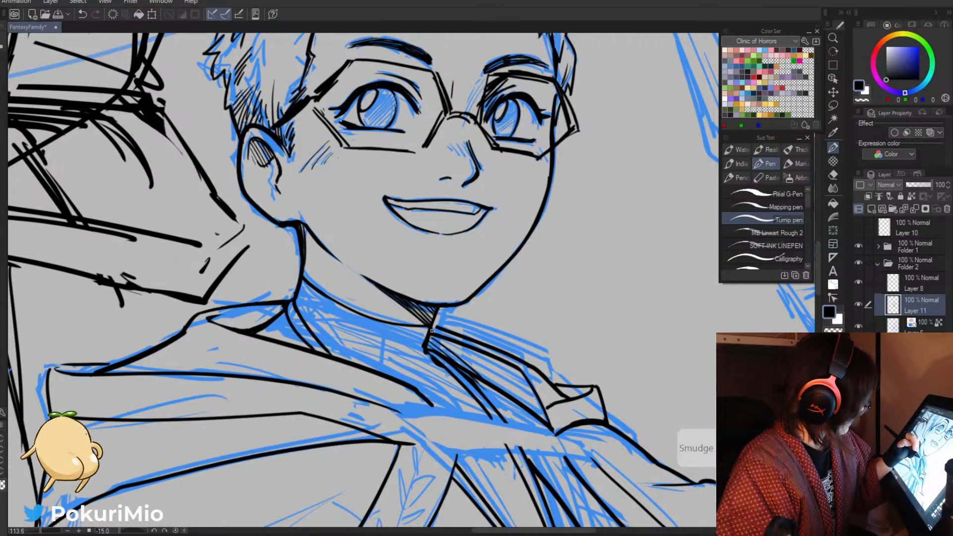
- Ink a short line below the lower lip, cleaning up the marks there with the hard eraser
{"action": "key", "text": "alt+space"}
{"action": "mouse_move", "coordinate": [422, 355]}
{"action": "left_mouse_down"}
{"action": "mouse_move", "coordinate": [387, 408]}
{"action": "mouse_move", "coordinate": [412, 342]}
{"action": "left_mouse_up"}
{"action": "mouse_move", "coordinate": [477, 425]}
{"action": "left_mouse_down"}
{"action": "mouse_move", "coordinate": [478, 341]}
{"action": "mouse_move", "coordinate": [459, 265]}
{"action": "mouse_move", "coordinate": [491, 331]}
{"action": "mouse_move", "coordinate": [477, 256]}
{"action": "mouse_move", "coordinate": [465, 267]}
{"action": "mouse_move", "coordinate": [475, 250]}
{"action": "mouse_move", "coordinate": [459, 294]}
{"action": "left_mouse_up"}
{"action": "key", "text": "e"}
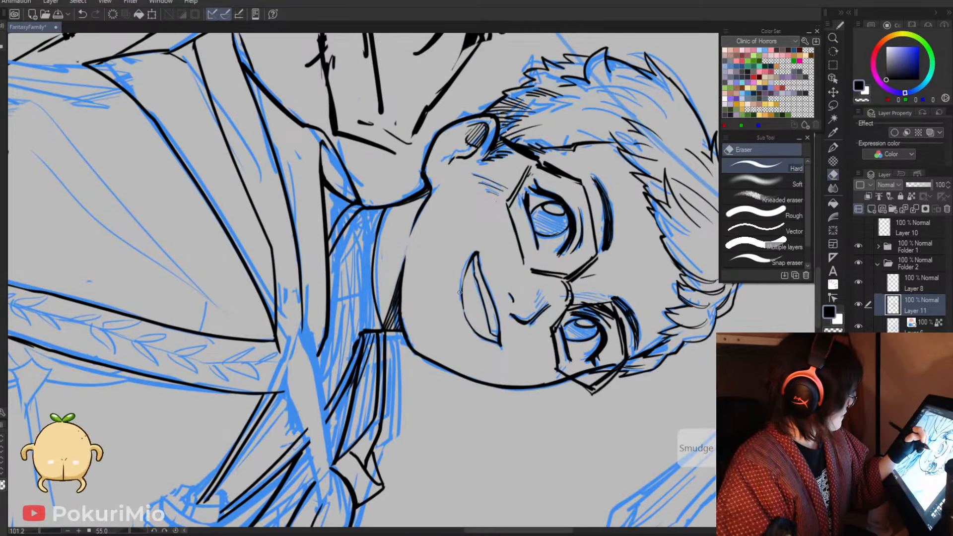
{"action": "key", "text": "p"}
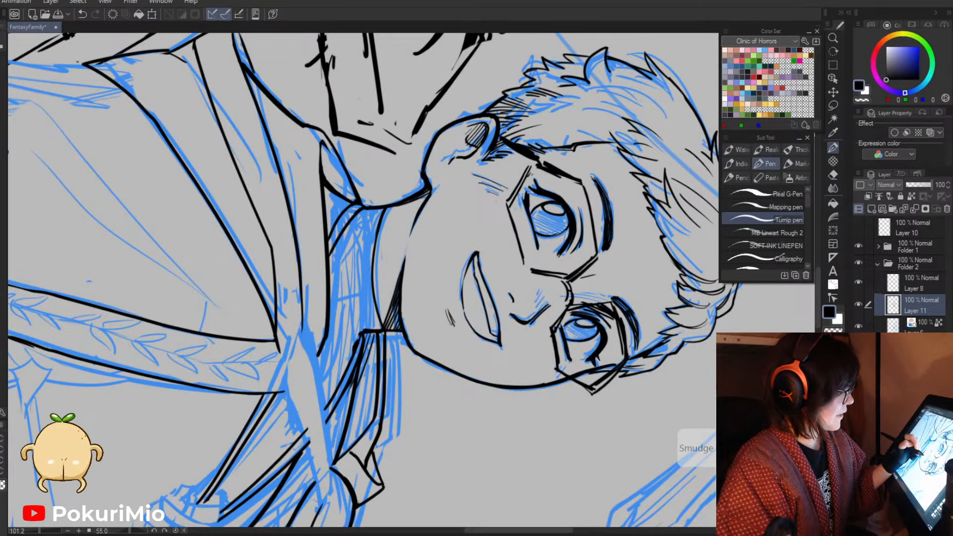
{"action": "key", "text": "minus"}
{"action": "key", "text": "minus"}
{"action": "key", "text": "minus"}
{"action": "key", "text": "minus"}
{"action": "key", "text": "minus"}
{"action": "key", "text": "minus"}
{"action": "key", "text": "minus"}
{"action": "key", "text": "minus"}
{"action": "key", "text": "minus"}
{"action": "key", "text": "minus"}
{"action": "key", "text": "minus"}
{"action": "key", "text": "minus"}
{"action": "key", "text": "minus"}
{"action": "key", "text": "minus"}
{"action": "key", "text": "minus"}
{"action": "key", "text": "minus"}
{"action": "key", "text": "minus"}
{"action": "key", "text": "alt+space"}
{"action": "key", "text": "e"}
{"action": "left_click_drag", "start_coordinate": [448, 244], "coordinate": [457, 249]}
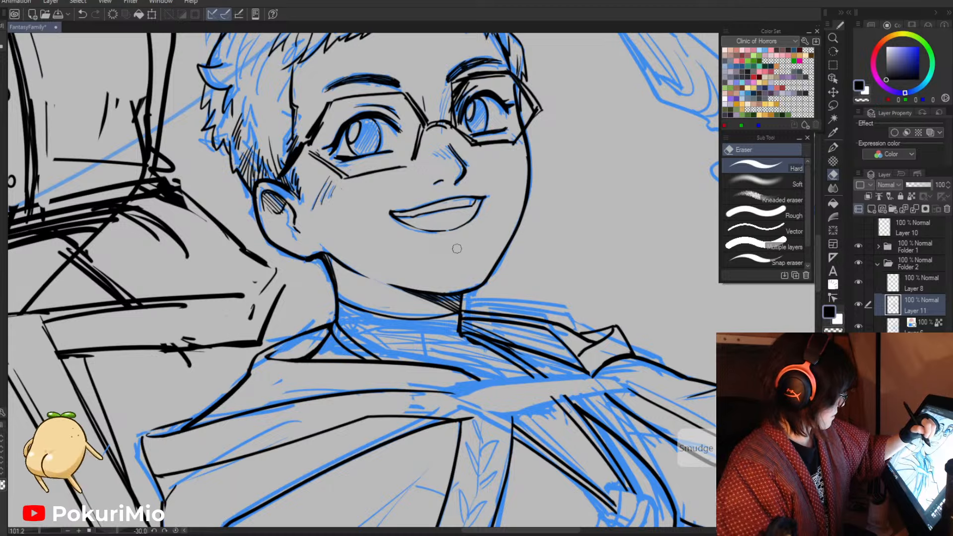
{"action": "key", "text": "p"}
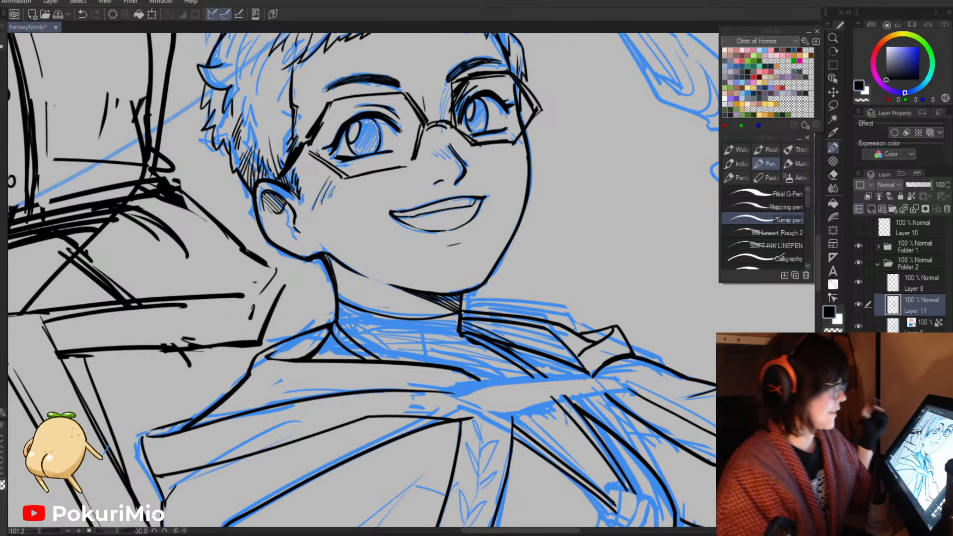
- Refine the far side of the face contour beside the glasses with Turnip pen strokes and the hard eraser
{"action": "left_click", "coordinate": [858, 305]}
{"action": "left_click", "coordinate": [859, 304]}
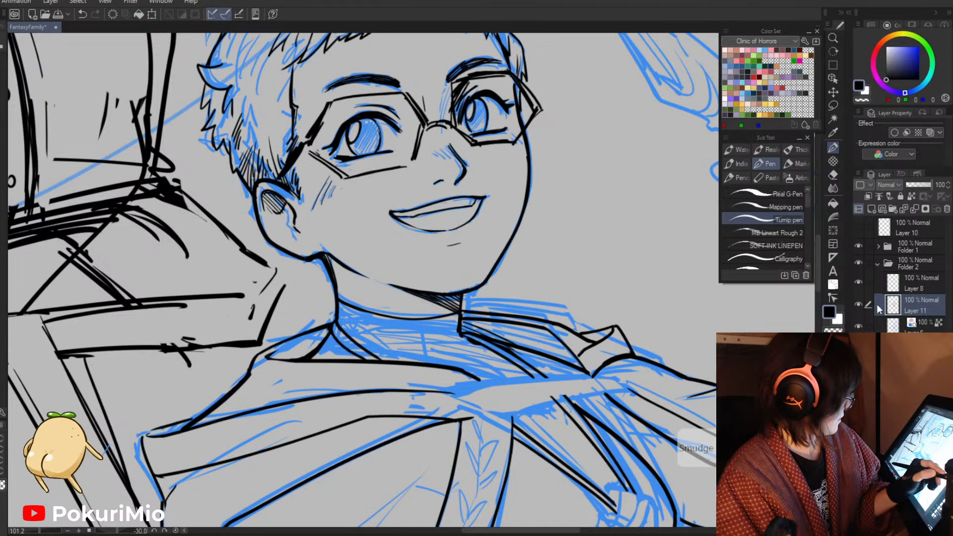
{"action": "key", "text": "alt+space"}
{"action": "left_click_drag", "start_coordinate": [520, 207], "coordinate": [477, 209]}
{"action": "mouse_move", "coordinate": [507, 146]}
{"action": "left_mouse_down"}
{"action": "mouse_move", "coordinate": [566, 251]}
{"action": "mouse_move", "coordinate": [597, 247]}
{"action": "mouse_move", "coordinate": [605, 303]}
{"action": "left_mouse_up"}
{"action": "left_click_drag", "start_coordinate": [594, 240], "coordinate": [603, 302]}
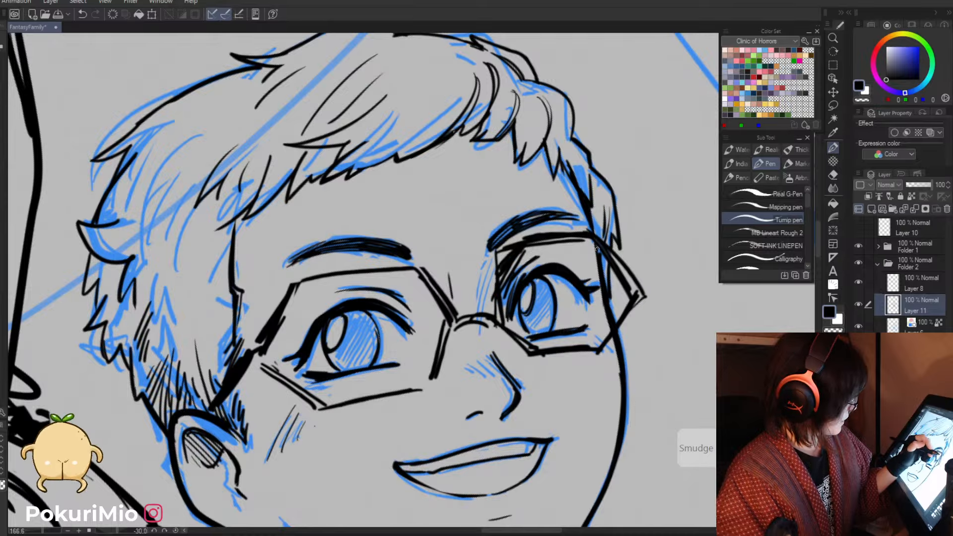
{"action": "mouse_move", "coordinate": [597, 249]}
{"action": "left_mouse_down"}
{"action": "mouse_move", "coordinate": [612, 294]}
{"action": "mouse_move", "coordinate": [607, 303]}
{"action": "mouse_move", "coordinate": [596, 254]}
{"action": "mouse_move", "coordinate": [603, 311]}
{"action": "mouse_move", "coordinate": [627, 366]}
{"action": "left_mouse_up"}
{"action": "key", "text": "e"}
{"action": "key", "text": "p"}
{"action": "key", "text": "e"}
{"action": "left_click_drag", "start_coordinate": [619, 326], "coordinate": [629, 389]}
{"action": "key", "text": "p"}
{"action": "left_click_drag", "start_coordinate": [604, 308], "coordinate": [610, 333]}
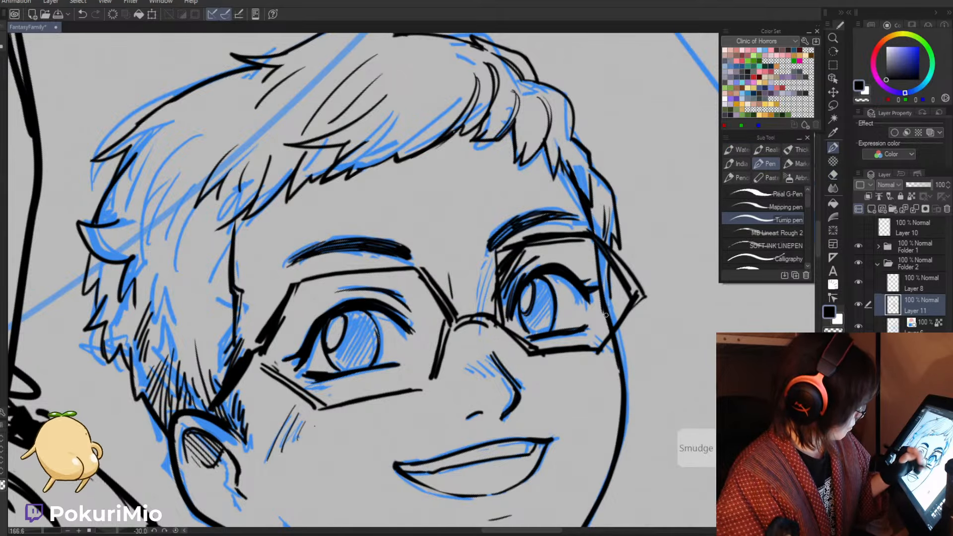
- Check the inked face against the whole figure group, then examine the neck and collar up close
{"action": "key", "text": "/"}
{"action": "left_click", "coordinate": [556, 416]}
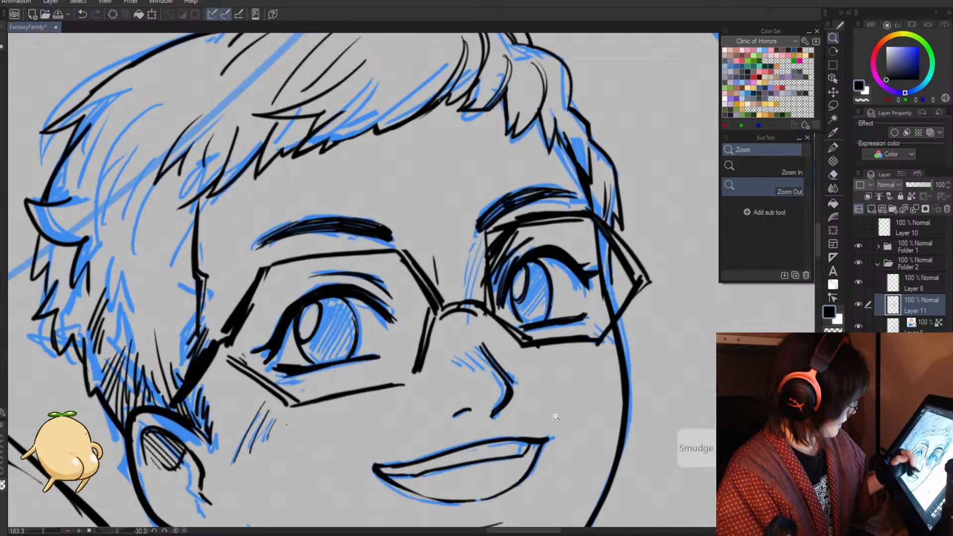
{"action": "left_click_drag", "start_coordinate": [556, 416], "coordinate": [474, 358]}
{"action": "left_click_drag", "start_coordinate": [405, 319], "coordinate": [442, 374]}
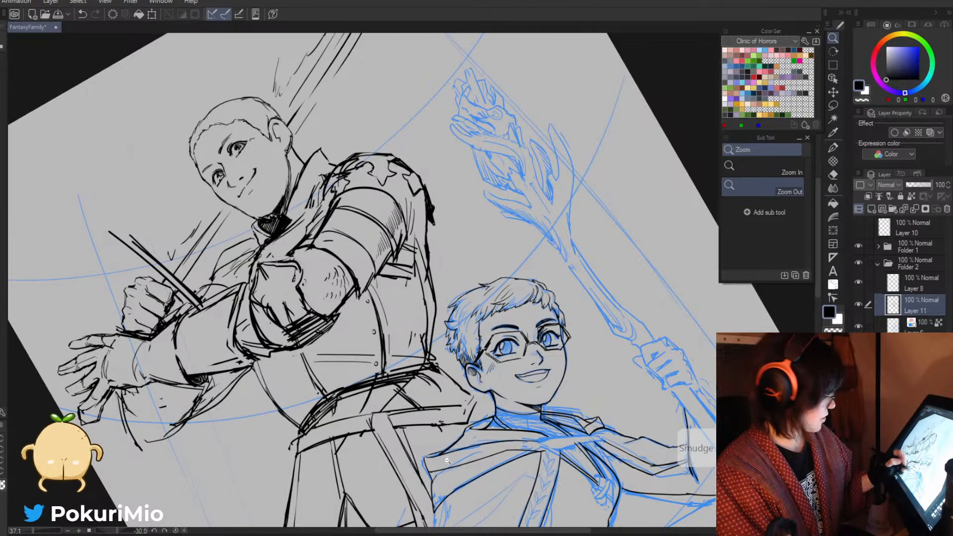
{"action": "key", "text": "e"}
{"action": "mouse_move", "coordinate": [465, 328]}
{"action": "left_mouse_down"}
{"action": "mouse_move", "coordinate": [513, 326]}
{"action": "mouse_move", "coordinate": [517, 353]}
{"action": "left_mouse_up"}
{"action": "key", "text": "p"}
{"action": "mouse_move", "coordinate": [522, 312]}
{"action": "left_mouse_down"}
{"action": "mouse_move", "coordinate": [515, 351]}
{"action": "mouse_move", "coordinate": [432, 330]}
{"action": "left_mouse_up"}
{"action": "left_click_drag", "start_coordinate": [485, 433], "coordinate": [474, 290]}
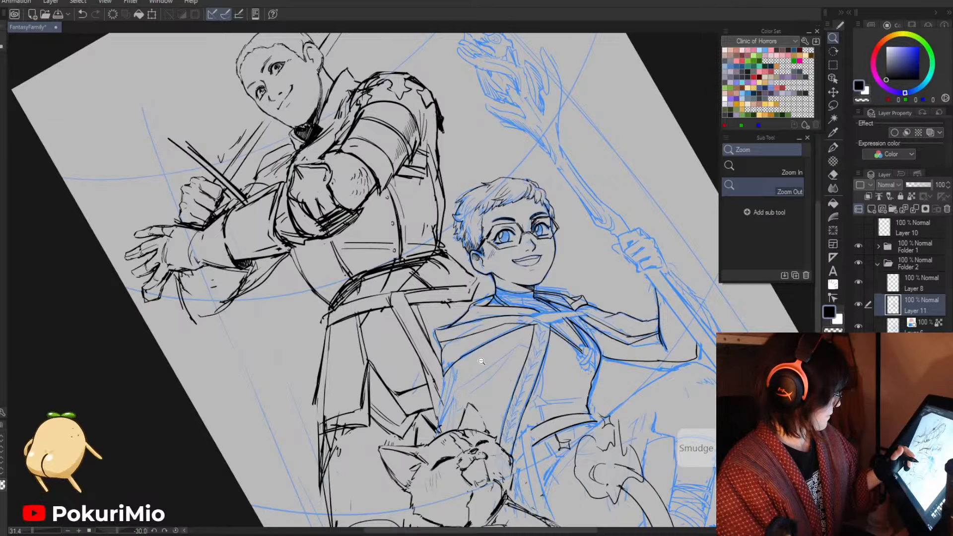
{"action": "left_click_drag", "start_coordinate": [507, 369], "coordinate": [501, 369]}
{"action": "key", "text": "e"}
{"action": "mouse_move", "coordinate": [486, 280]}
{"action": "left_mouse_down"}
{"action": "mouse_move", "coordinate": [547, 283]}
{"action": "mouse_move", "coordinate": [515, 322]}
{"action": "mouse_move", "coordinate": [521, 358]}
{"action": "left_mouse_up"}
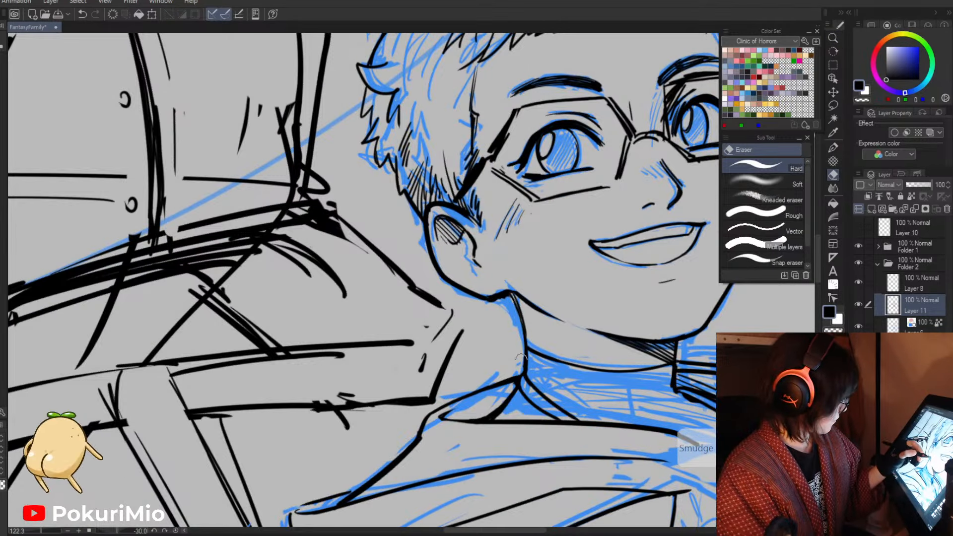
- Rotate the canvas in both directions and fit the whole illustration upright in the view
{"action": "key", "text": "slash"}
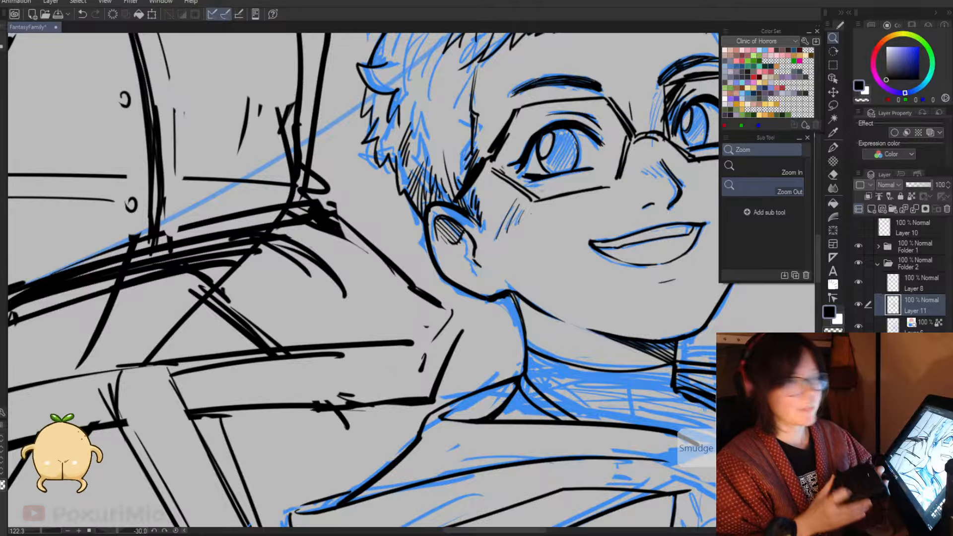
{"action": "left_click", "coordinate": [681, 379]}
{"action": "key", "text": "asciicircum"}
{"action": "left_click_drag", "start_coordinate": [455, 367], "coordinate": [345, 314]}
{"action": "key", "text": "asciicircum"}
{"action": "key", "text": "asciicircum"}
{"action": "key", "text": "asciicircum"}
{"action": "key", "text": "asciicircum"}
{"action": "key", "text": "asciicircum"}
{"action": "key", "text": "asciicircum"}
{"action": "key", "text": "asciicircum"}
{"action": "key", "text": "asciicircum"}
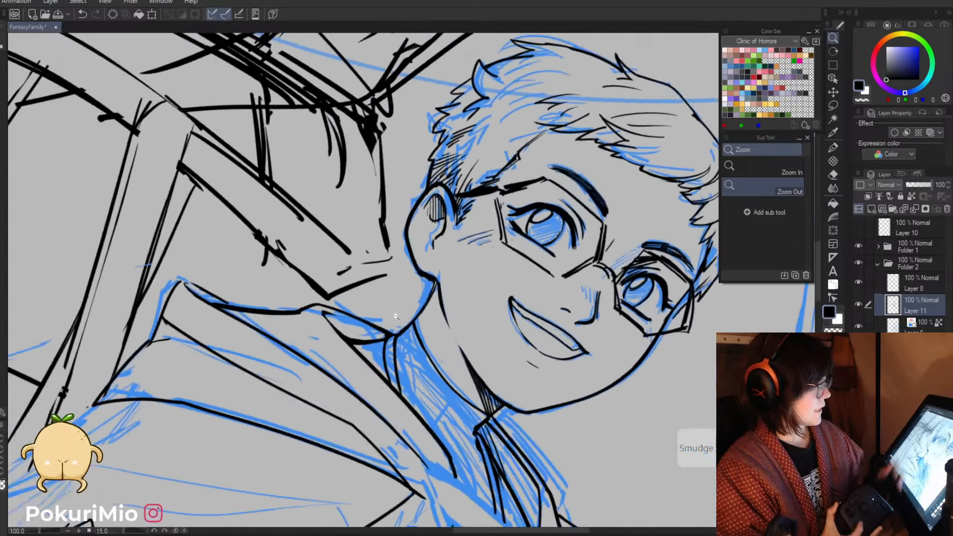
{"action": "key", "text": "minus"}
{"action": "key", "text": "minus"}
{"action": "key", "text": "minus"}
{"action": "key", "text": "minus"}
{"action": "key", "text": "minus"}
{"action": "key", "text": "minus"}
{"action": "key", "text": "minus"}
{"action": "key", "text": "minus"}
{"action": "key", "text": "minus"}
{"action": "key", "text": "minus"}
{"action": "key", "text": "minus"}
{"action": "key", "text": "minus"}
{"action": "key", "text": "minus"}
{"action": "key", "text": "minus"}
{"action": "key", "text": "minus"}
{"action": "key", "text": "minus"}
{"action": "key", "text": "minus"}
{"action": "key", "text": "minus"}
{"action": "key", "text": "minus"}
{"action": "key", "text": "minus"}
{"action": "key", "text": "asciicircum"}
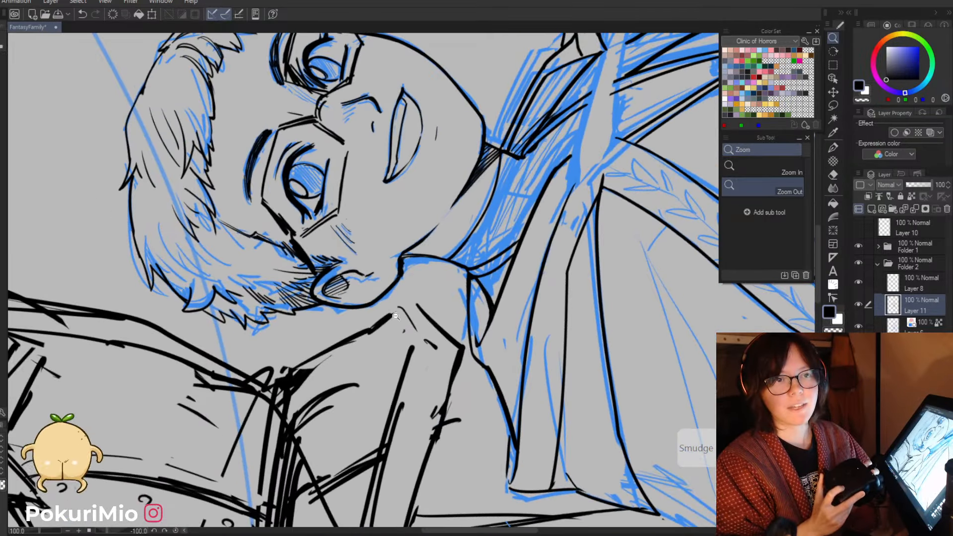
{"action": "key", "text": "ctrl+at"}
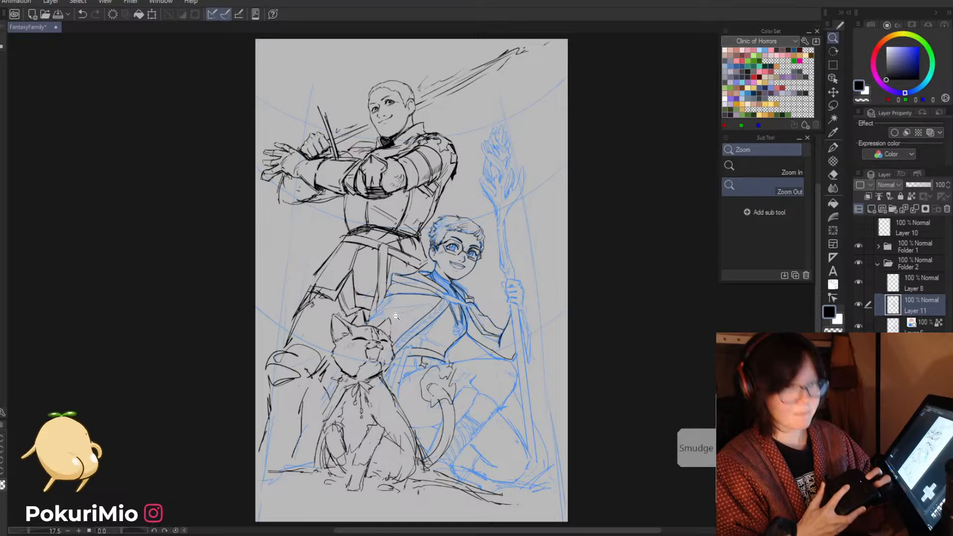
- Check the whole family composition, then compare the kneeling figure's face and staff arm with the armored figure at several magnifications
{"action": "scroll", "coordinate": [396, 316], "scroll_direction": "down", "scroll_amount": 3}
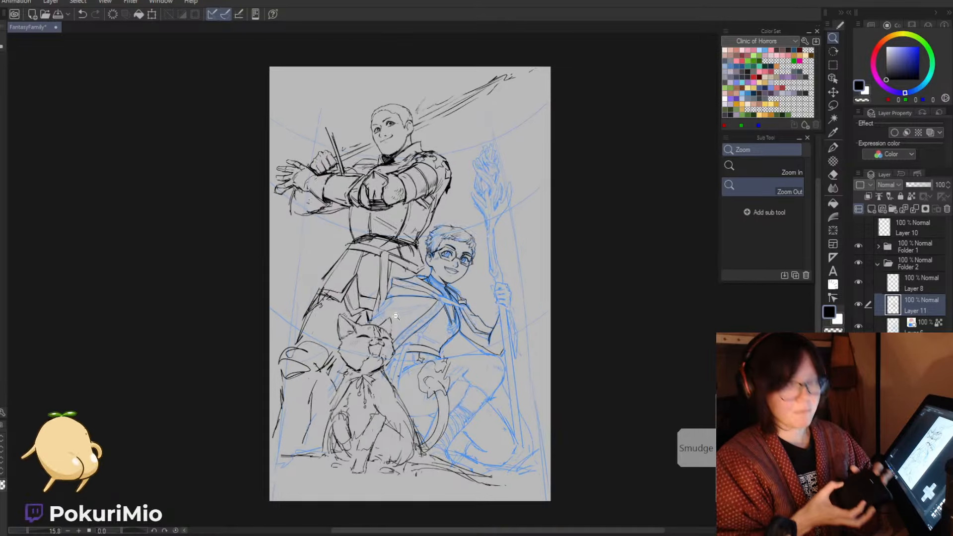
{"action": "scroll", "coordinate": [395, 316], "scroll_direction": "up", "scroll_amount": 8}
{"action": "scroll", "coordinate": [395, 317], "scroll_direction": "down", "scroll_amount": 3}
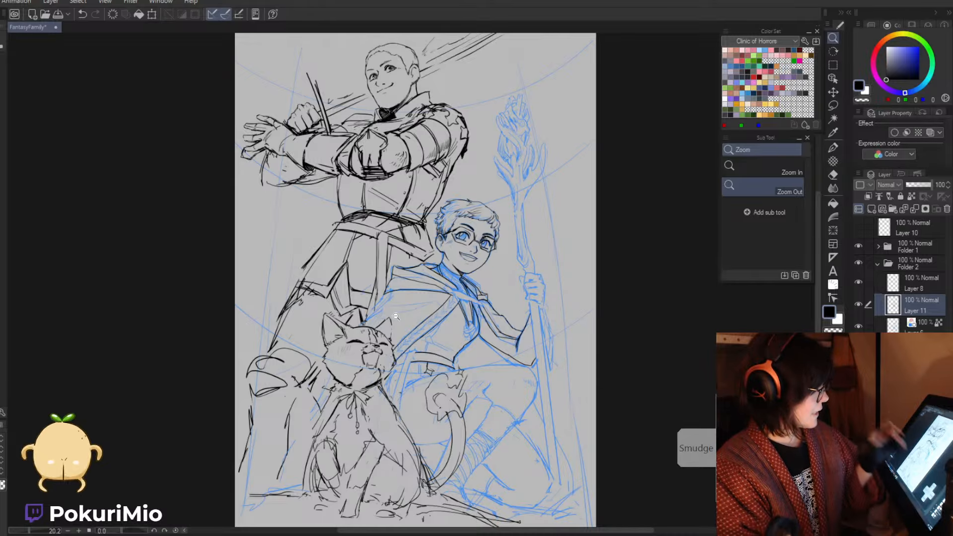
{"action": "scroll", "coordinate": [395, 317], "scroll_direction": "down", "scroll_amount": 5}
{"action": "left_click_drag", "start_coordinate": [518, 291], "coordinate": [453, 278]}
{"action": "scroll", "coordinate": [453, 278], "scroll_direction": "up", "scroll_amount": 6}
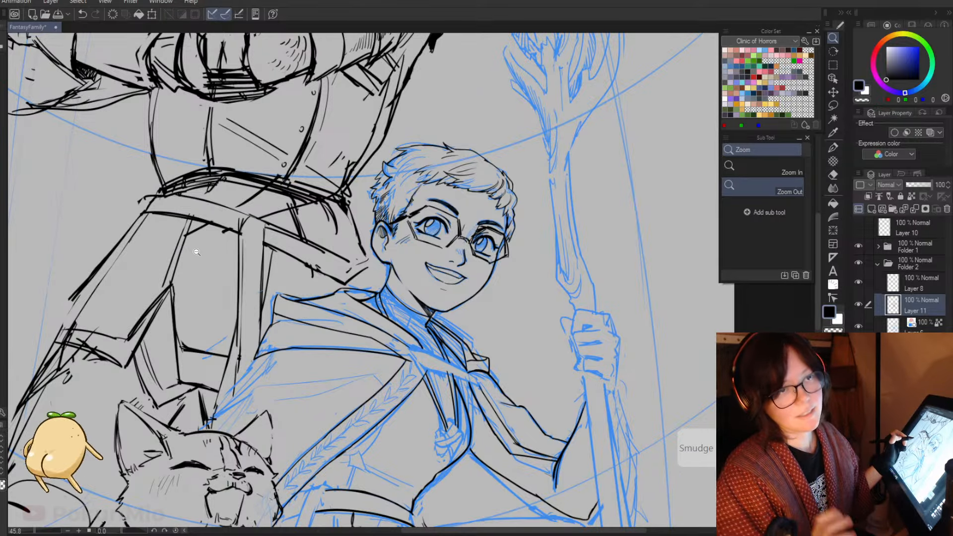
{"action": "scroll", "coordinate": [399, 280], "scroll_direction": "down", "scroll_amount": 8}
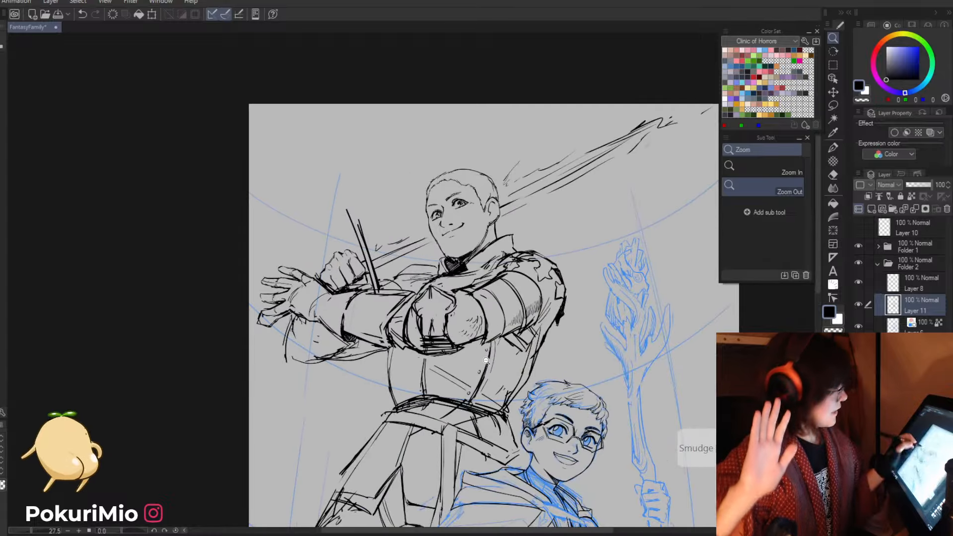
{"action": "left_click_drag", "start_coordinate": [597, 392], "coordinate": [486, 277]}
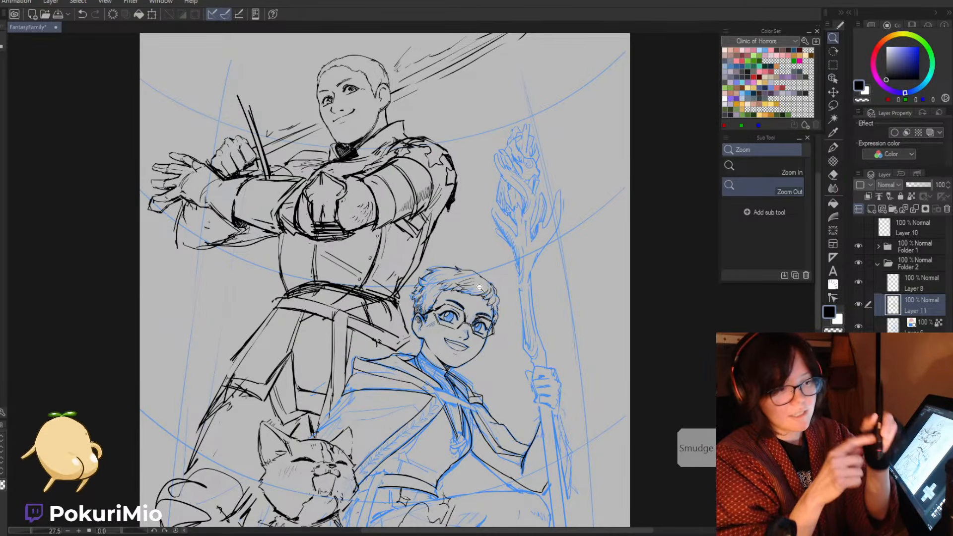
{"action": "left_click_drag", "start_coordinate": [490, 247], "coordinate": [475, 215]}
{"action": "mouse_move", "coordinate": [466, 360]}
{"action": "left_mouse_down"}
{"action": "mouse_move", "coordinate": [423, 336]}
{"action": "mouse_move", "coordinate": [577, 375]}
{"action": "mouse_move", "coordinate": [579, 395]}
{"action": "left_mouse_up"}
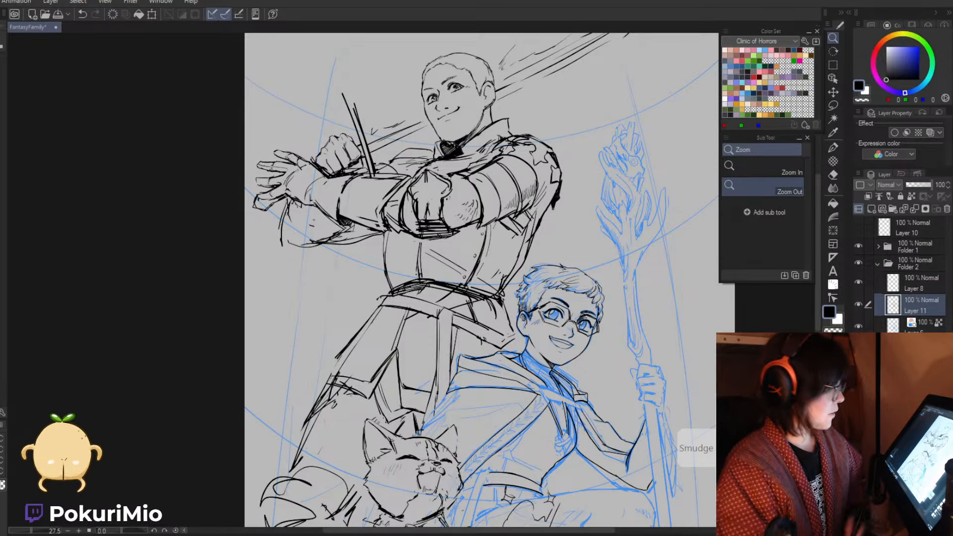
{"action": "left_click_drag", "start_coordinate": [534, 418], "coordinate": [408, 363]}
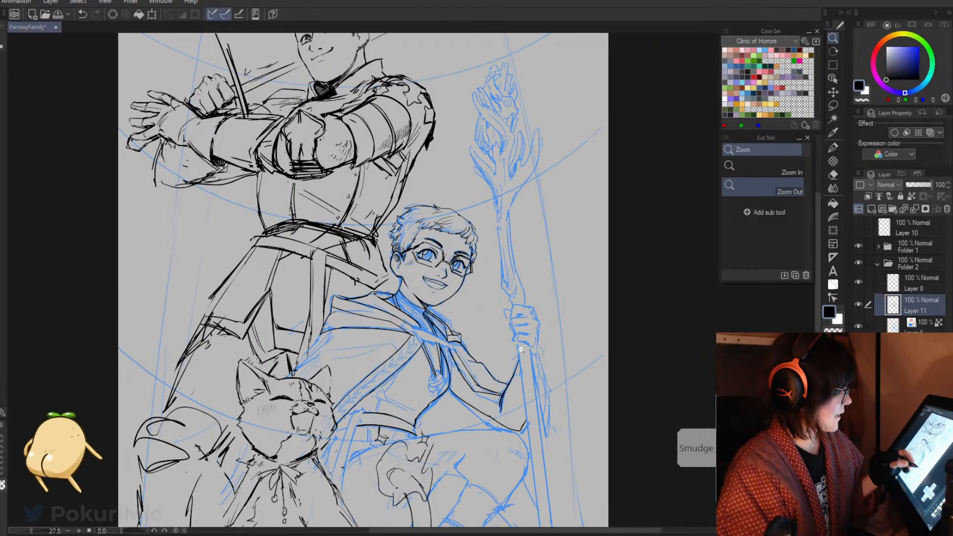
- Ink the lowest finger of the kneeling character's hand gripping the staff with the Turnip pen
{"action": "mouse_move", "coordinate": [511, 341]}
{"action": "left_mouse_down"}
{"action": "mouse_move", "coordinate": [586, 340]}
{"action": "mouse_move", "coordinate": [523, 346]}
{"action": "mouse_move", "coordinate": [537, 355]}
{"action": "mouse_move", "coordinate": [517, 360]}
{"action": "mouse_move", "coordinate": [571, 363]}
{"action": "left_mouse_up"}
{"action": "key", "text": "p"}
{"action": "key", "text": "e"}
{"action": "key", "text": "p"}
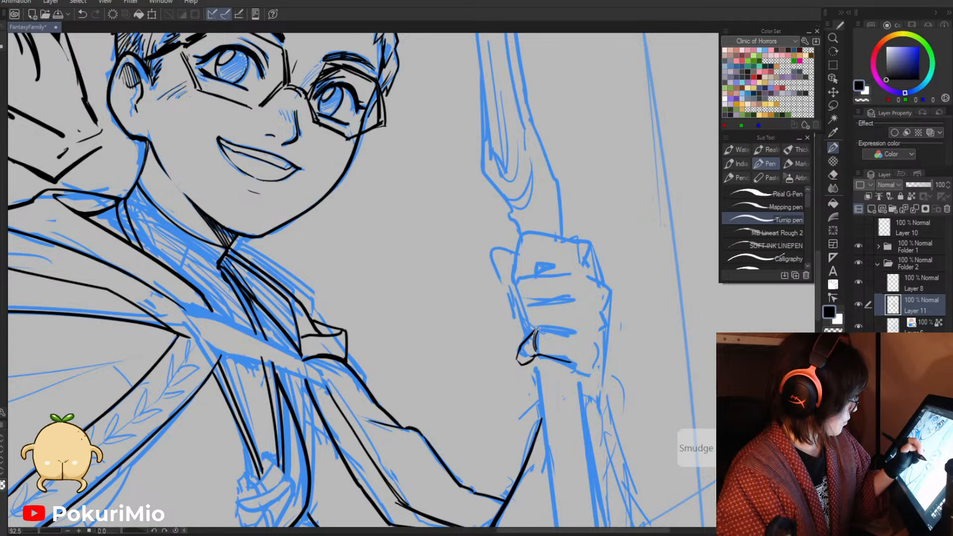
{"action": "left_click_drag", "start_coordinate": [539, 331], "coordinate": [574, 332]}
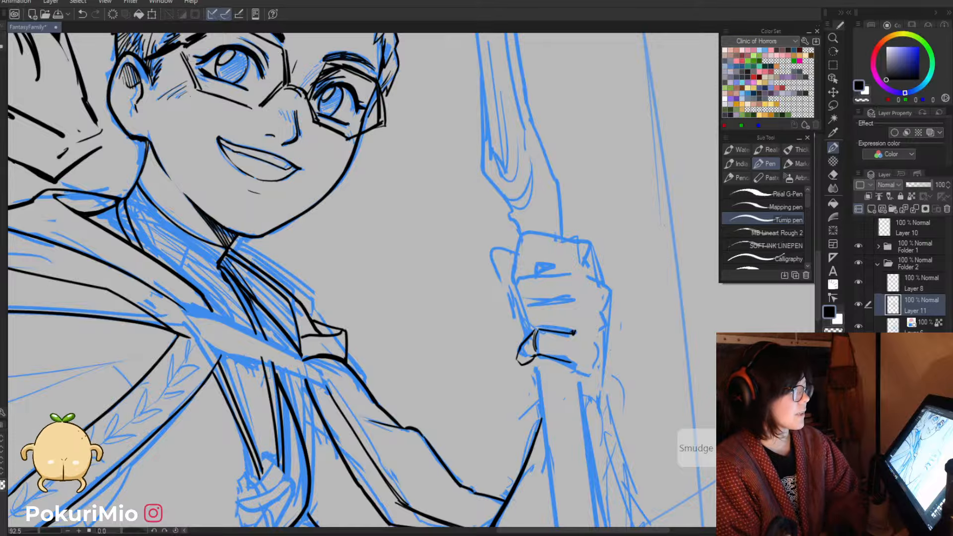
{"action": "left_click_drag", "start_coordinate": [466, 392], "coordinate": [480, 443]}
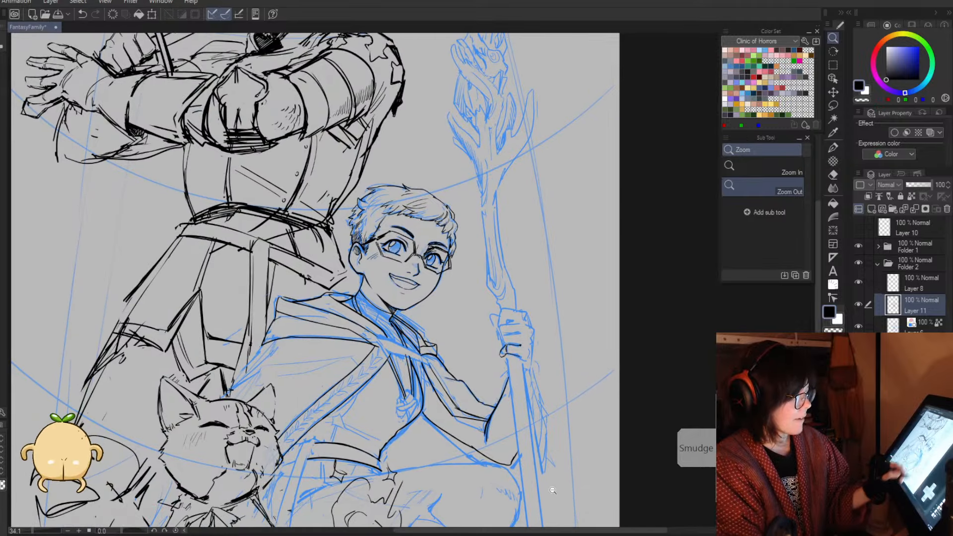
{"action": "key", "text": "ctrl+0"}
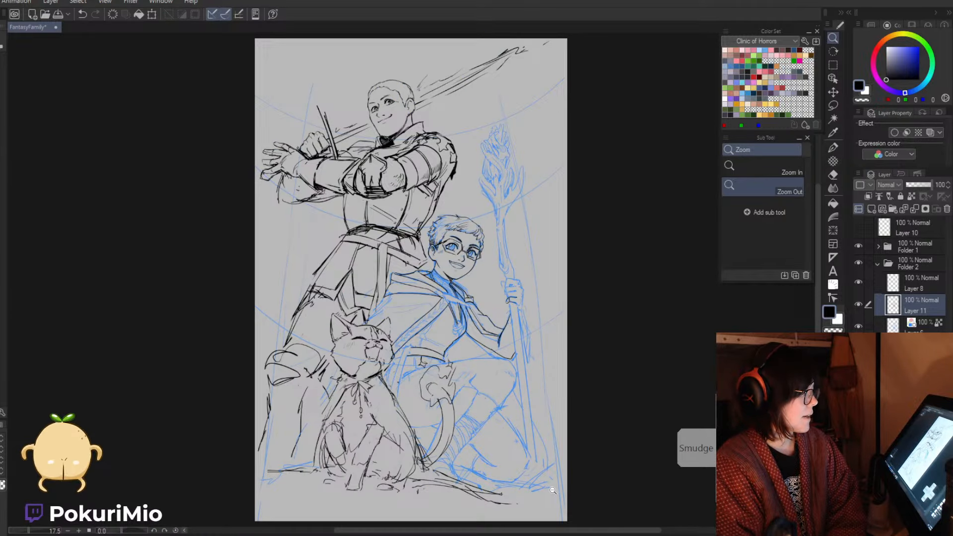
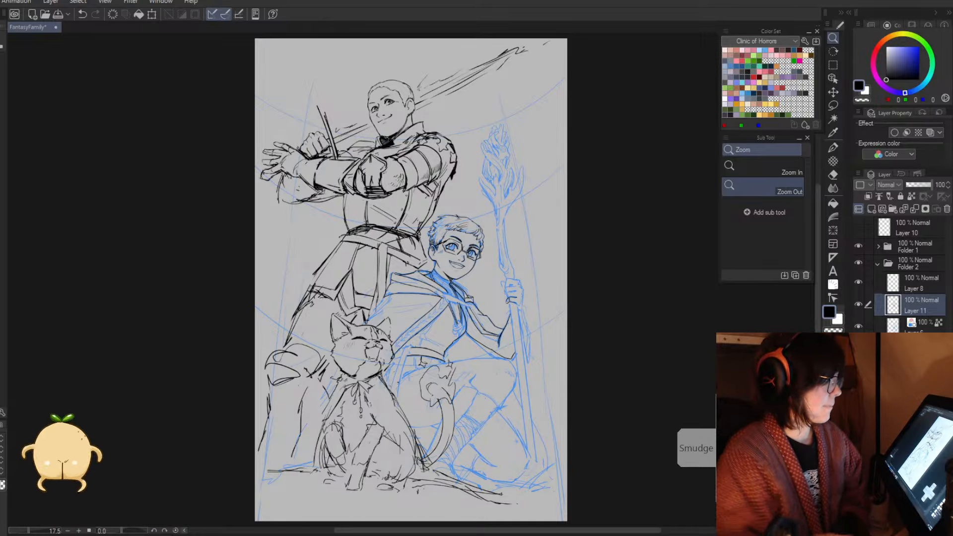
- Erase the old necklace cord lines on the kneeling character's chest with the hard eraser
{"action": "left_click", "coordinate": [564, 433], "text": "alt"}
{"action": "left_click_drag", "start_coordinate": [512, 375], "coordinate": [538, 385]}
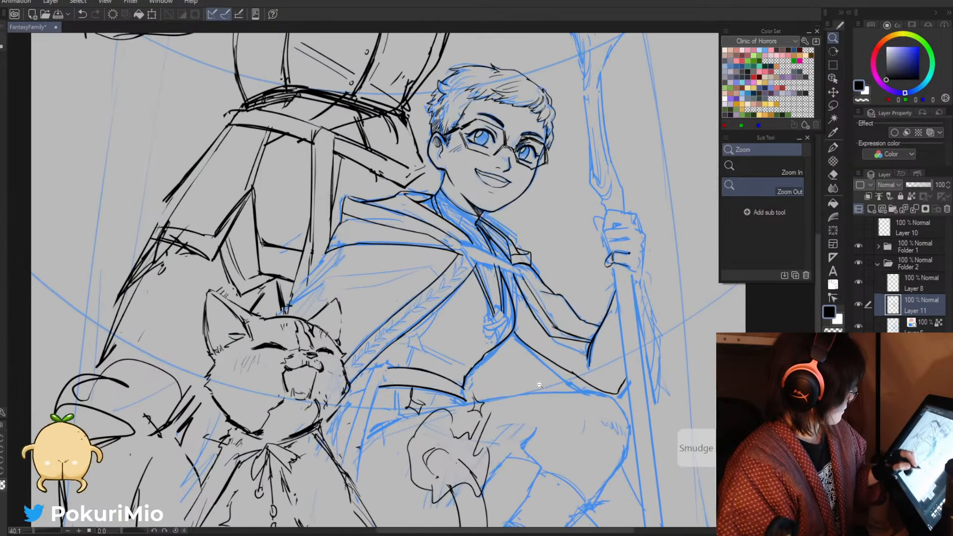
{"action": "left_click_drag", "start_coordinate": [501, 310], "coordinate": [541, 309]}
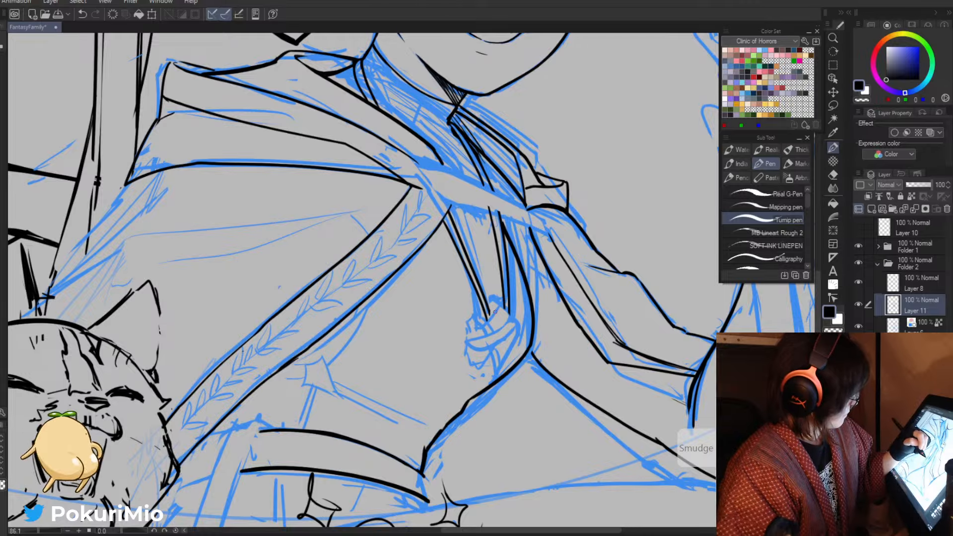
{"action": "key", "text": "e"}
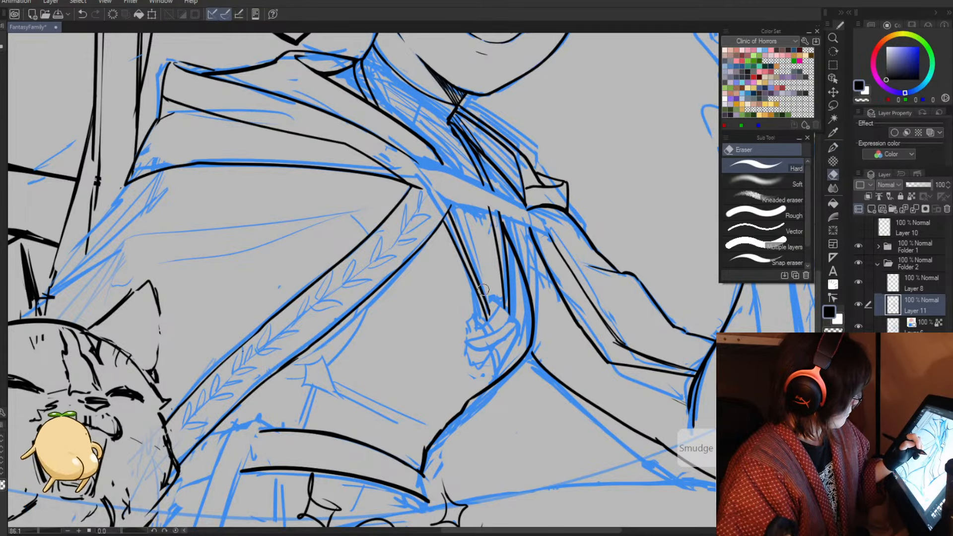
{"action": "mouse_move", "coordinate": [484, 293]}
{"action": "left_mouse_down"}
{"action": "mouse_move", "coordinate": [485, 323]}
{"action": "mouse_move", "coordinate": [485, 300]}
{"action": "mouse_move", "coordinate": [492, 315]}
{"action": "mouse_move", "coordinate": [477, 284]}
{"action": "mouse_move", "coordinate": [487, 316]}
{"action": "left_mouse_up"}
{"action": "key", "text": "p"}
{"action": "key", "text": "e"}
{"action": "key", "text": "p"}
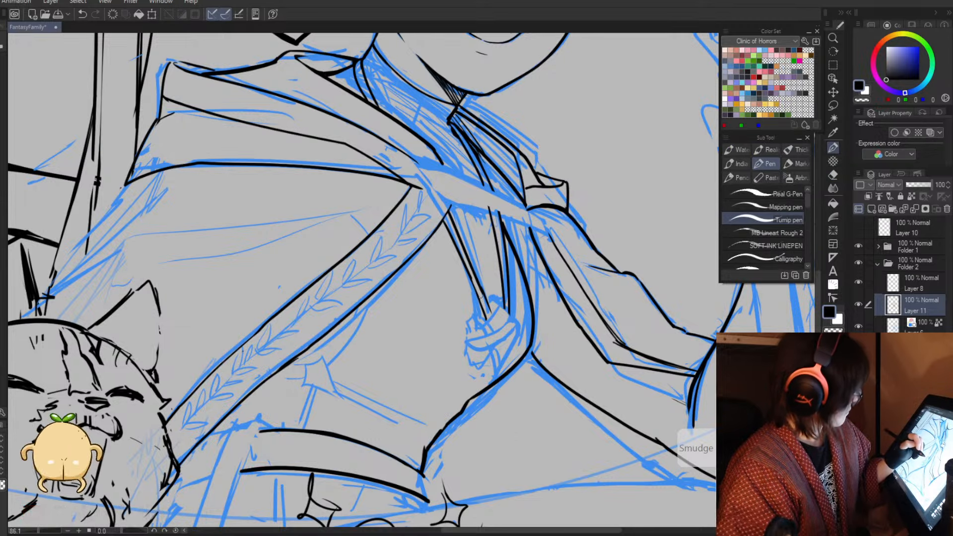
{"action": "key", "text": "e"}
{"action": "left_click_drag", "start_coordinate": [444, 210], "coordinate": [479, 296]}
{"action": "mouse_move", "coordinate": [460, 261]}
{"action": "left_mouse_down"}
{"action": "mouse_move", "coordinate": [439, 227]}
{"action": "mouse_move", "coordinate": [486, 285]}
{"action": "left_mouse_up"}
- Ink the necklace cords so they converge on a small hatched bead at mid-chest, cleaning them with the hard eraser
{"action": "key", "text": "p"}
{"action": "mouse_move", "coordinate": [446, 209]}
{"action": "left_mouse_down"}
{"action": "mouse_move", "coordinate": [493, 286]}
{"action": "mouse_move", "coordinate": [493, 221]}
{"action": "mouse_move", "coordinate": [505, 313]}
{"action": "left_mouse_up"}
{"action": "key", "text": "e"}
{"action": "key", "text": "p"}
{"action": "mouse_move", "coordinate": [491, 216]}
{"action": "left_mouse_down"}
{"action": "mouse_move", "coordinate": [496, 286]}
{"action": "mouse_move", "coordinate": [502, 226]}
{"action": "mouse_move", "coordinate": [505, 289]}
{"action": "mouse_move", "coordinate": [500, 235]}
{"action": "mouse_move", "coordinate": [489, 201]}
{"action": "mouse_move", "coordinate": [477, 200]}
{"action": "left_mouse_up"}
{"action": "key", "text": "e"}
{"action": "key", "text": "p"}
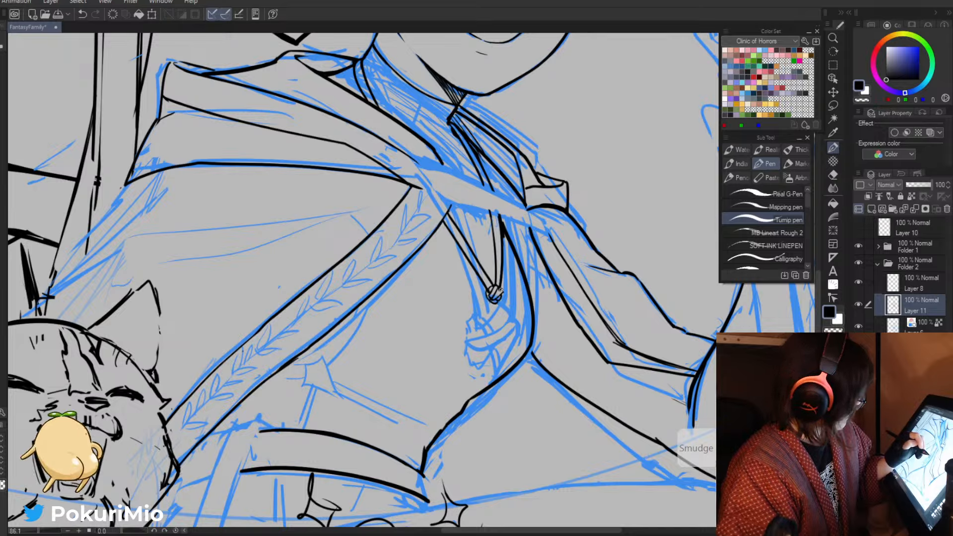
{"action": "key", "text": "e"}
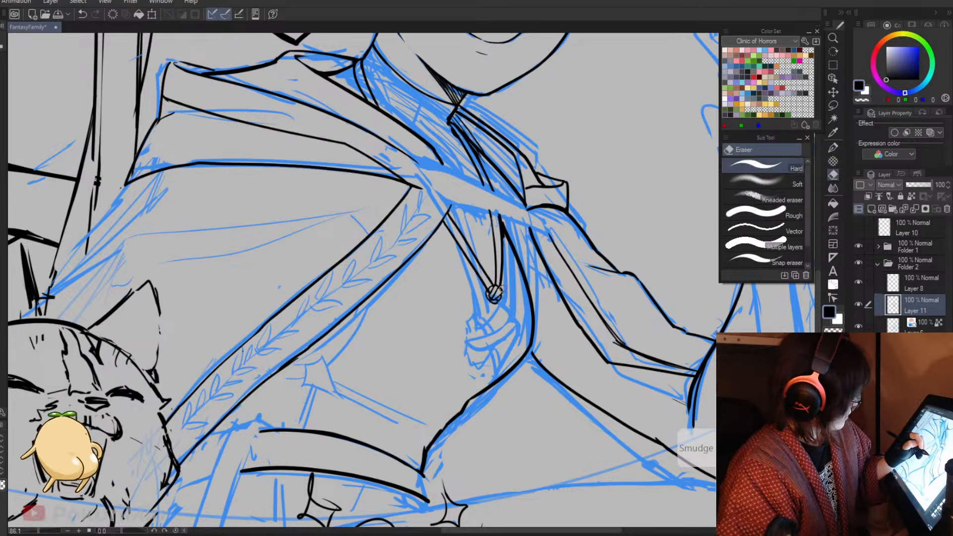
{"action": "key", "text": "p"}
{"action": "key", "text": "e"}
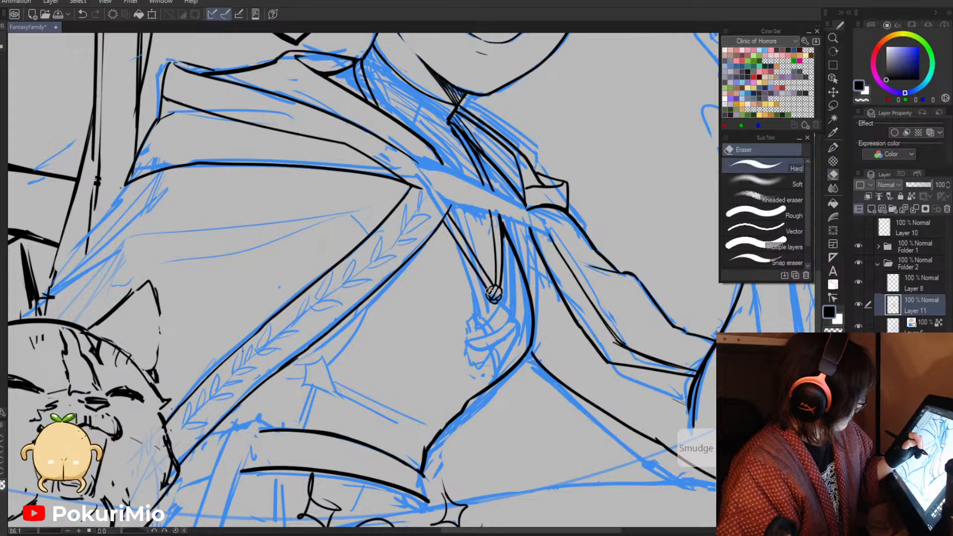
{"action": "key", "text": "p"}
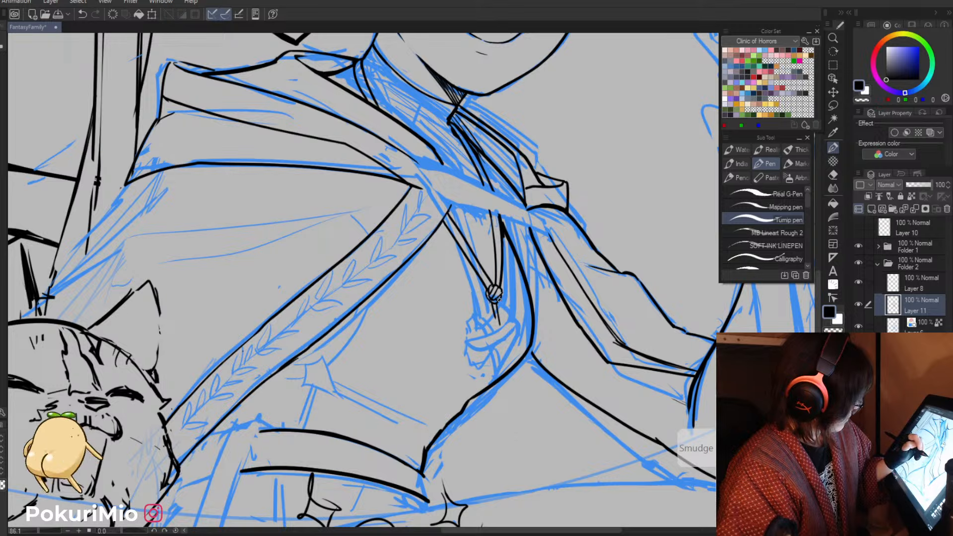
- Ink a short cord below the bead and an oval pendant stone wrapped in crossing bands
{"action": "mouse_move", "coordinate": [505, 301]}
{"action": "left_mouse_down"}
{"action": "mouse_move", "coordinate": [500, 299]}
{"action": "mouse_move", "coordinate": [500, 325]}
{"action": "mouse_move", "coordinate": [516, 329]}
{"action": "mouse_move", "coordinate": [508, 360]}
{"action": "left_mouse_up"}
{"action": "key", "text": "e"}
{"action": "key", "text": "p"}
{"action": "mouse_move", "coordinate": [503, 325]}
{"action": "left_mouse_down"}
{"action": "mouse_move", "coordinate": [511, 324]}
{"action": "mouse_move", "coordinate": [489, 321]}
{"action": "mouse_move", "coordinate": [480, 347]}
{"action": "mouse_move", "coordinate": [518, 345]}
{"action": "mouse_move", "coordinate": [492, 368]}
{"action": "mouse_move", "coordinate": [517, 329]}
{"action": "left_mouse_up"}
{"action": "mouse_move", "coordinate": [481, 356]}
{"action": "left_mouse_down"}
{"action": "mouse_move", "coordinate": [496, 324]}
{"action": "mouse_move", "coordinate": [493, 347]}
{"action": "mouse_move", "coordinate": [499, 315]}
{"action": "mouse_move", "coordinate": [497, 364]}
{"action": "left_mouse_up"}
{"action": "mouse_move", "coordinate": [490, 358]}
{"action": "left_mouse_down"}
{"action": "mouse_move", "coordinate": [492, 368]}
{"action": "mouse_move", "coordinate": [508, 355]}
{"action": "mouse_move", "coordinate": [489, 338]}
{"action": "left_mouse_up"}
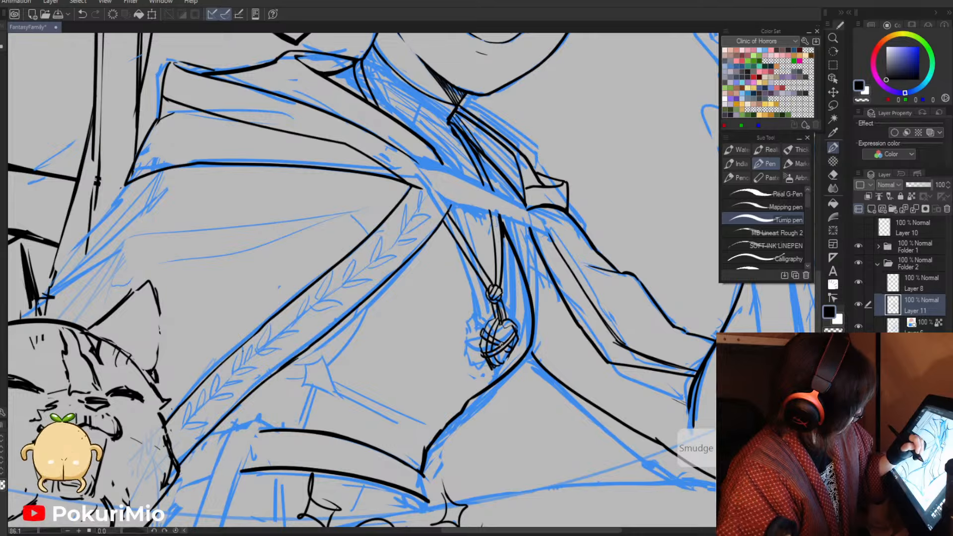
{"action": "key", "text": "e"}
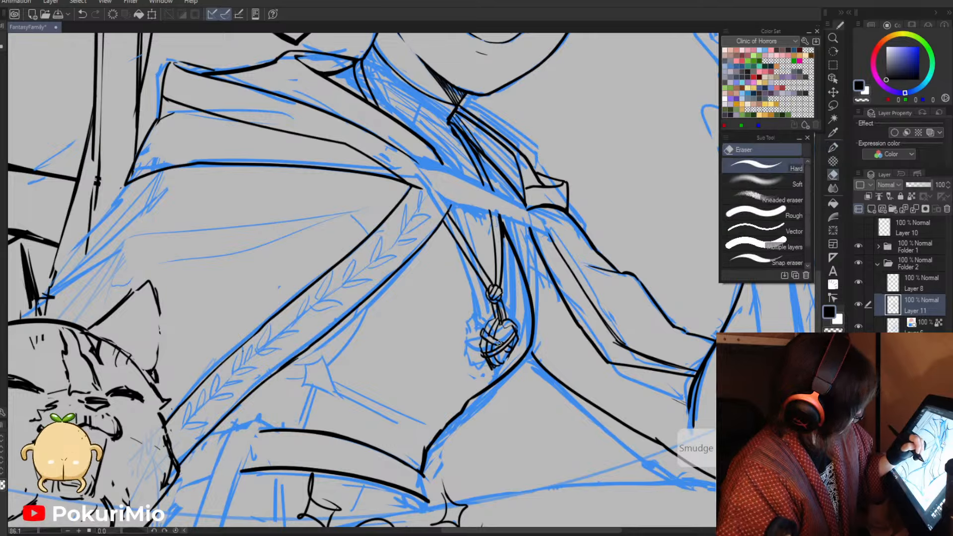
{"action": "key", "text": "p"}
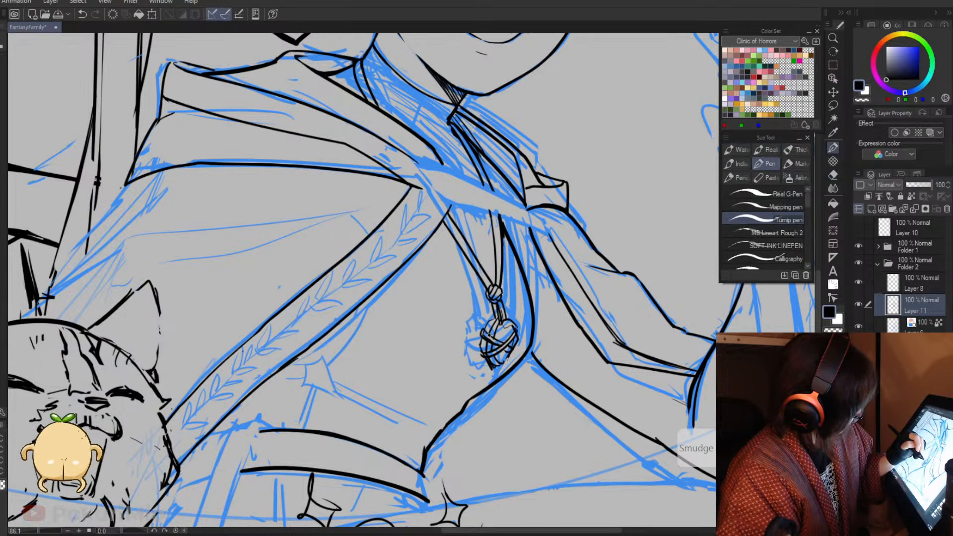
{"action": "key", "text": "e"}
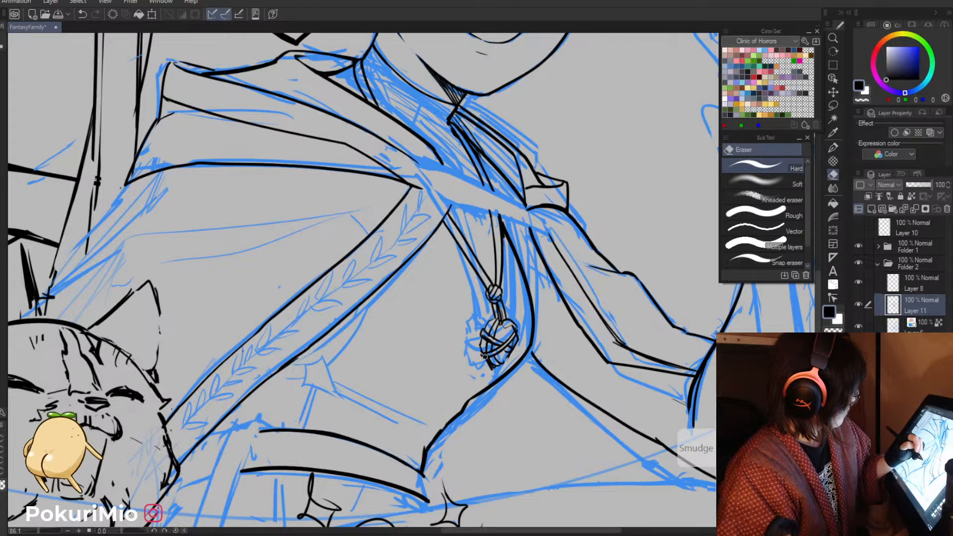
- Check the pendant against the torso and touch up its outline with the Turnip pen
{"action": "key", "text": "alt+space"}
{"action": "mouse_move", "coordinate": [428, 346]}
{"action": "left_mouse_down"}
{"action": "mouse_move", "coordinate": [413, 332]}
{"action": "mouse_move", "coordinate": [449, 301]}
{"action": "mouse_move", "coordinate": [495, 331]}
{"action": "mouse_move", "coordinate": [514, 308]}
{"action": "left_mouse_up"}
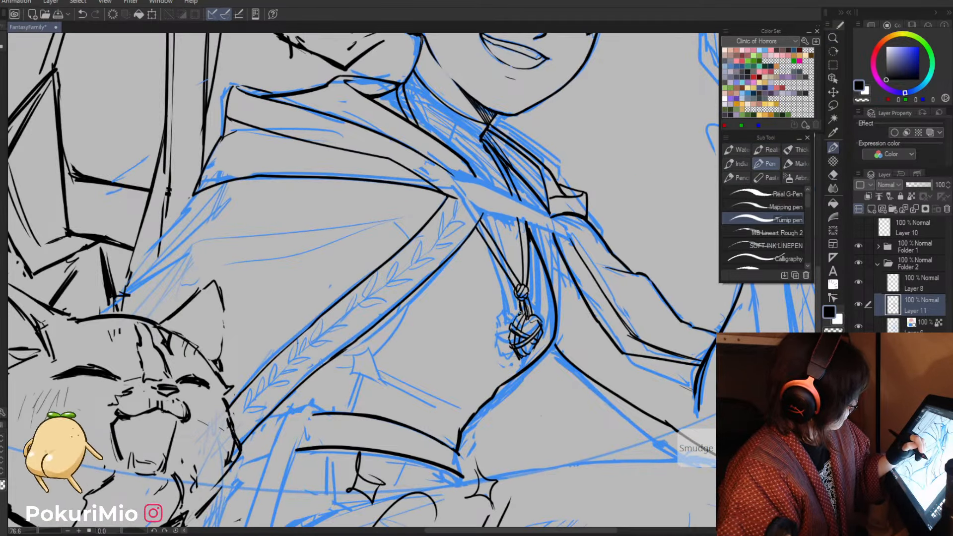
{"action": "key", "text": "alt+space"}
{"action": "left_click", "coordinate": [459, 337]}
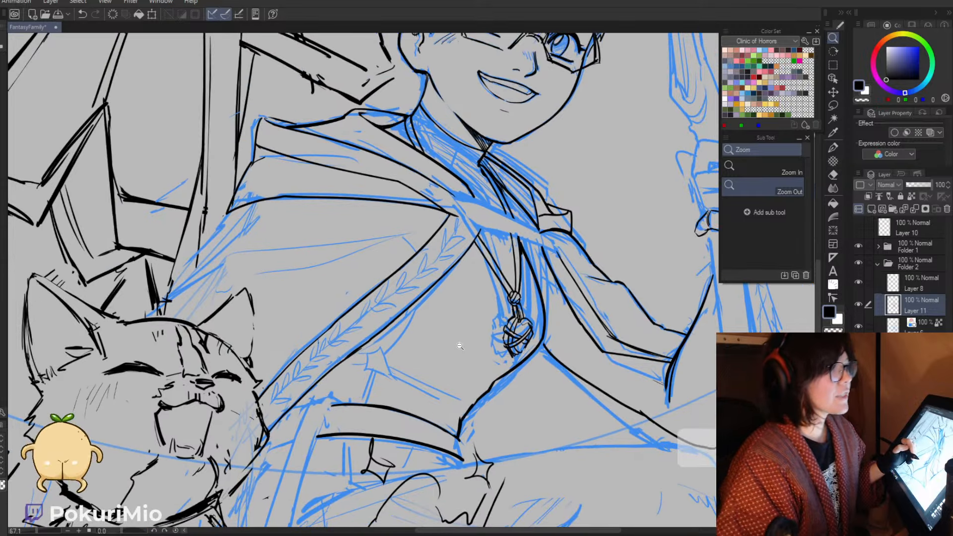
{"action": "left_click_drag", "start_coordinate": [473, 372], "coordinate": [506, 347]}
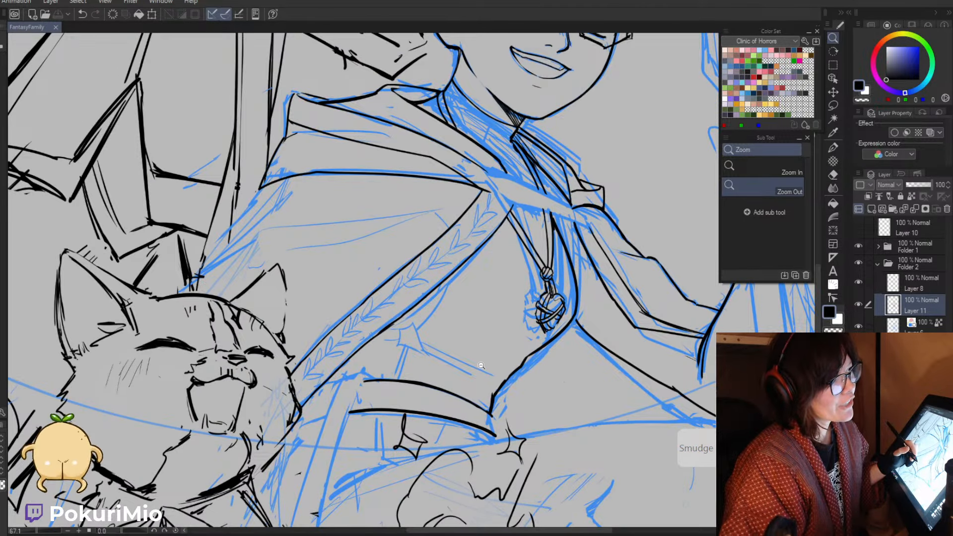
{"action": "left_click_drag", "start_coordinate": [485, 349], "coordinate": [517, 336]}
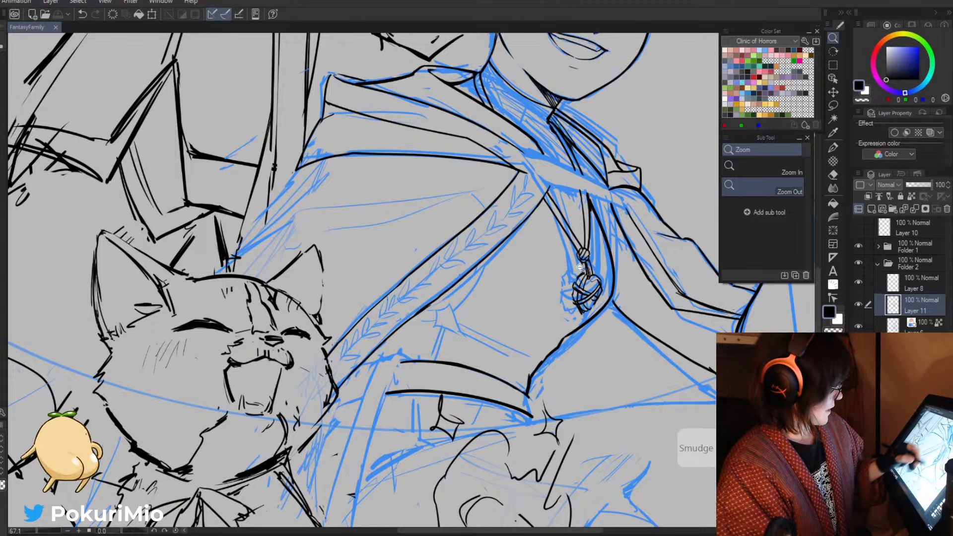
{"action": "left_click_drag", "start_coordinate": [583, 251], "coordinate": [613, 256]}
{"action": "mouse_move", "coordinate": [585, 287]}
{"action": "left_mouse_down"}
{"action": "mouse_move", "coordinate": [594, 316]}
{"action": "mouse_move", "coordinate": [569, 327]}
{"action": "left_mouse_up"}
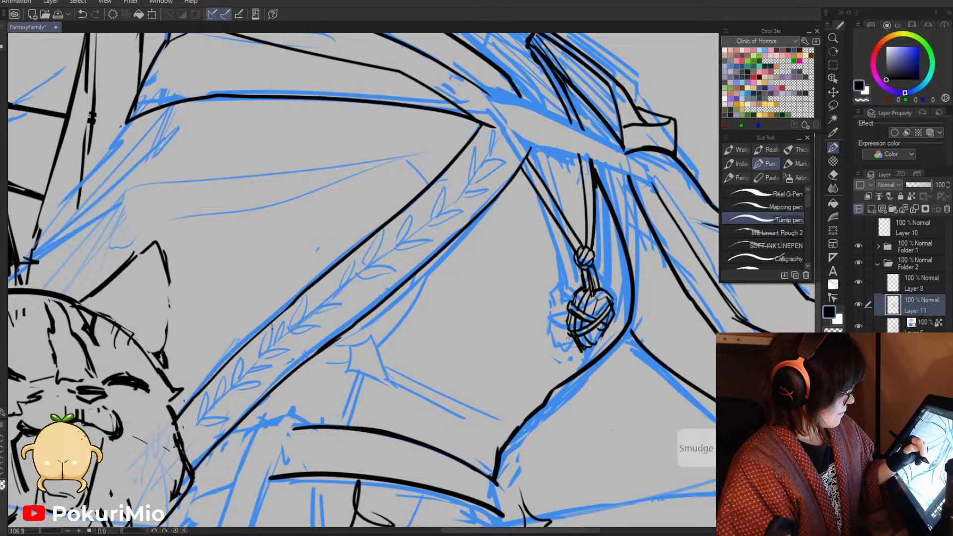
- Examine the finished necklace and pendant up close and in relation to the kneeling figure and the cat
{"action": "left_click", "coordinate": [505, 318], "text": "ctrl+alt"}
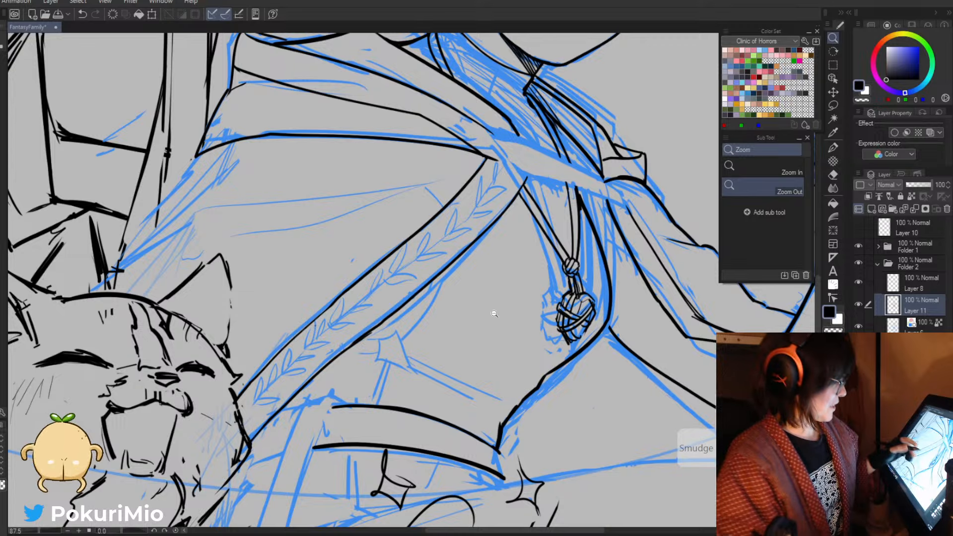
{"action": "left_click", "coordinate": [573, 343]}
{"action": "key", "text": "p"}
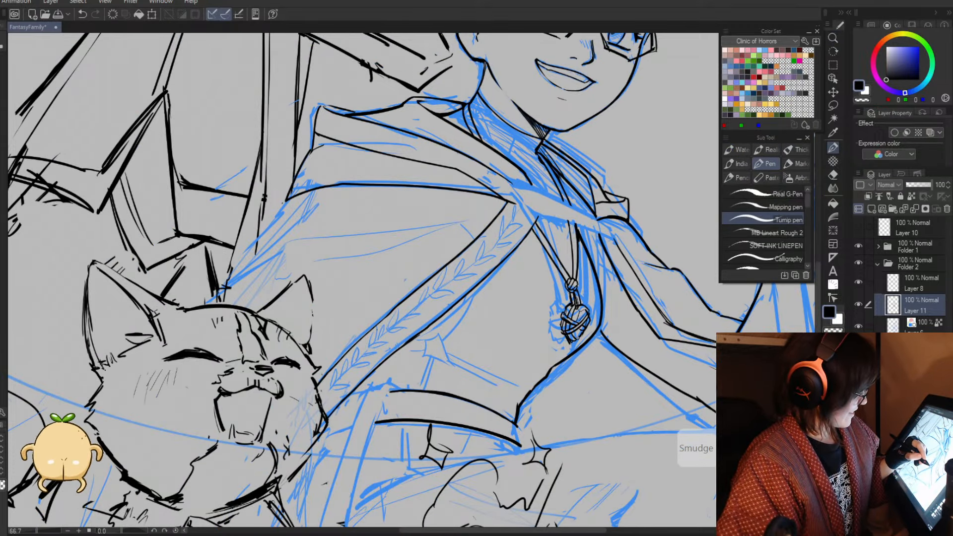
{"action": "key", "text": "e"}
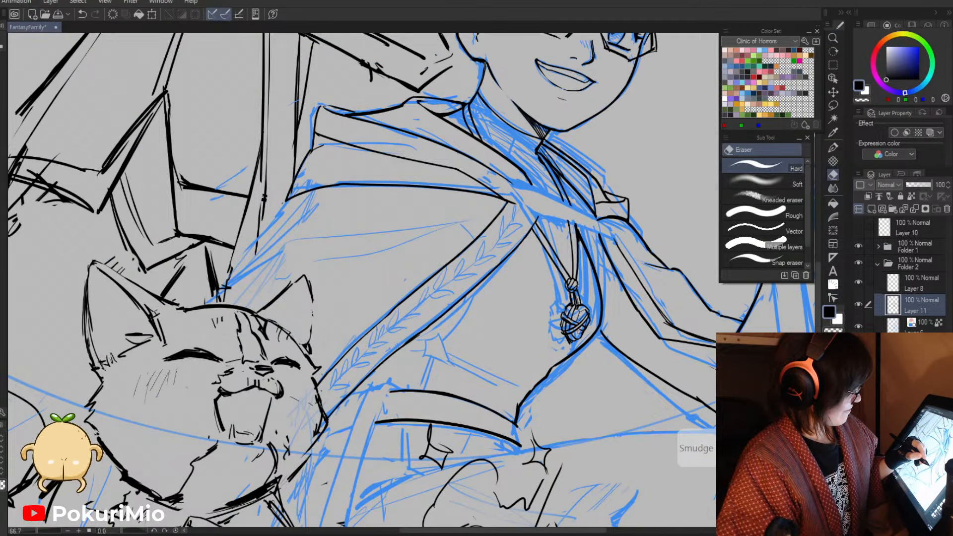
{"action": "key", "text": "p"}
{"action": "key", "text": "slash"}
{"action": "left_click", "coordinate": [490, 314]}
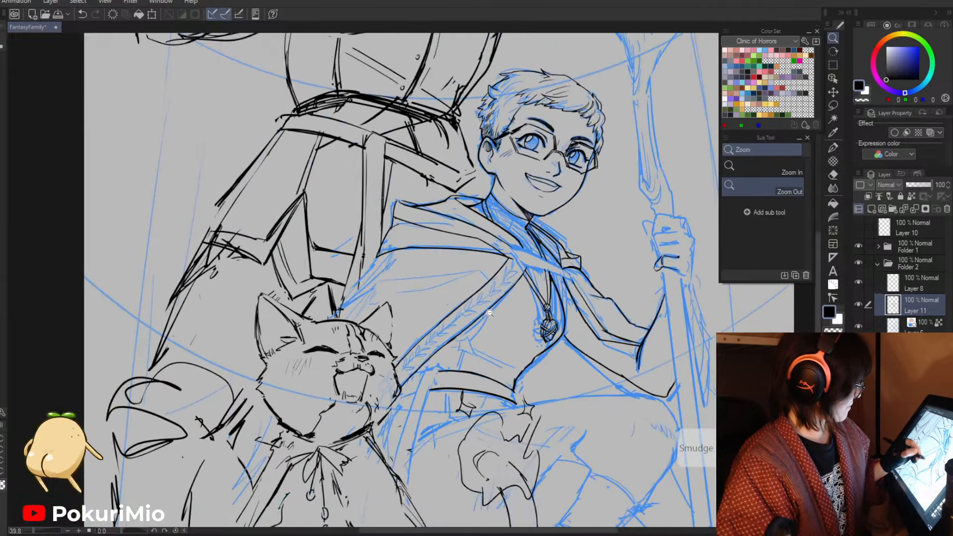
{"action": "left_click_drag", "start_coordinate": [519, 402], "coordinate": [508, 383]}
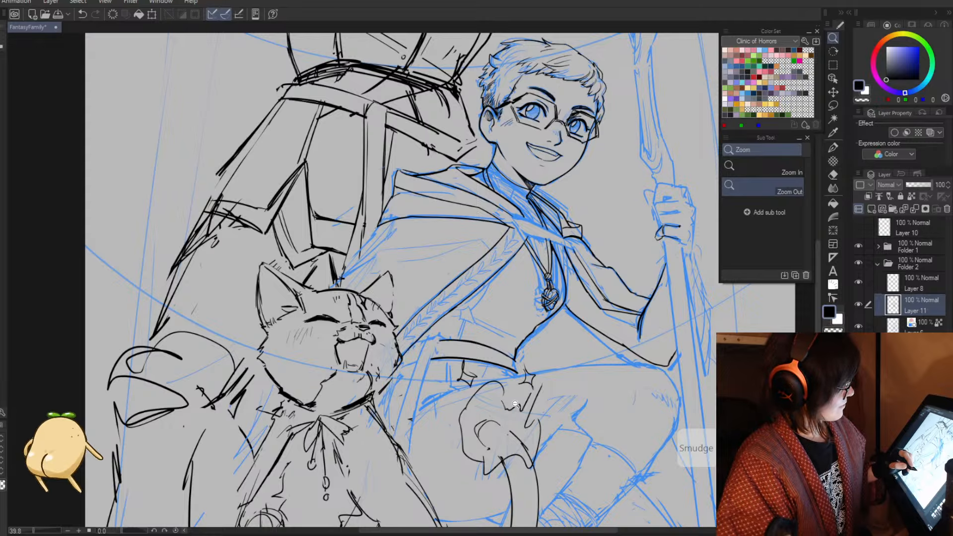
{"action": "left_click_drag", "start_coordinate": [515, 226], "coordinate": [543, 238]}
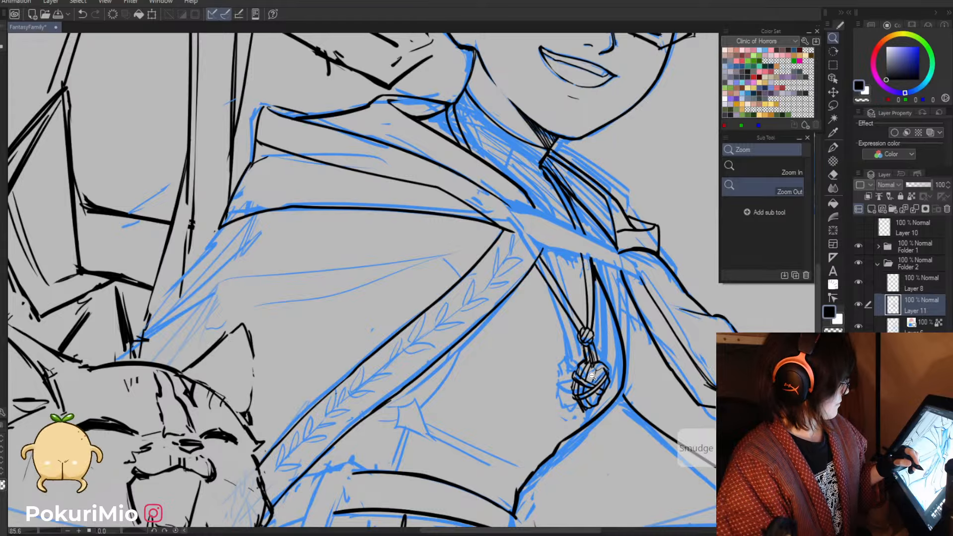
- Erase and re-ink the cape collar's fold line with the Turnip pen so it tapers cleanly toward the clasp point
{"action": "key", "text": "e"}
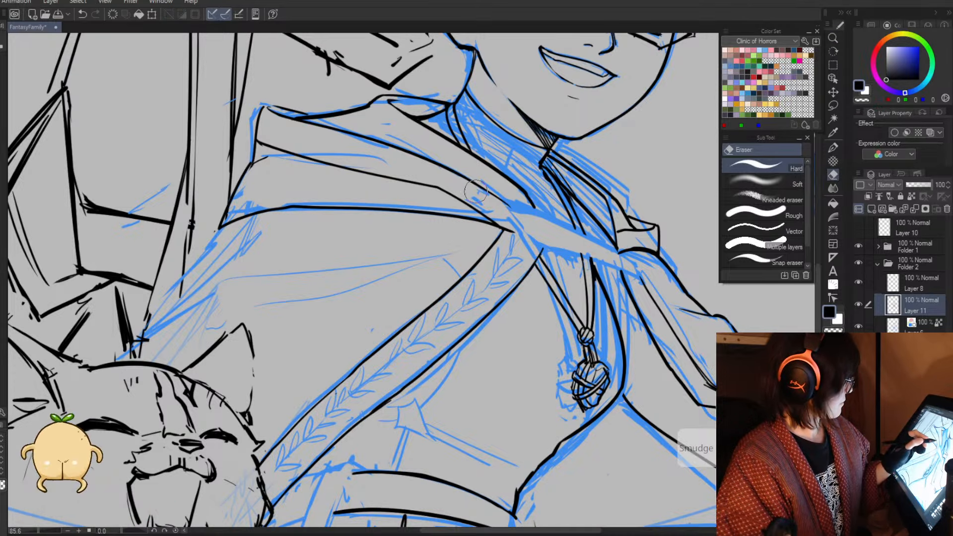
{"action": "key", "text": "p"}
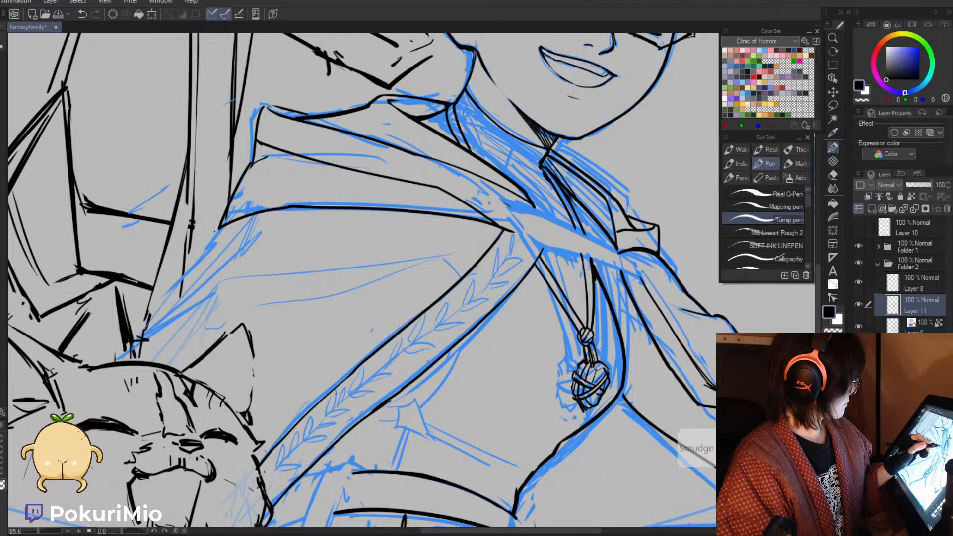
{"action": "key", "text": "e"}
{"action": "mouse_move", "coordinate": [443, 192]}
{"action": "left_mouse_down"}
{"action": "mouse_move", "coordinate": [491, 214]}
{"action": "mouse_move", "coordinate": [515, 217]}
{"action": "mouse_move", "coordinate": [534, 209]}
{"action": "left_mouse_up"}
{"action": "key", "text": "p"}
{"action": "key", "text": "e"}
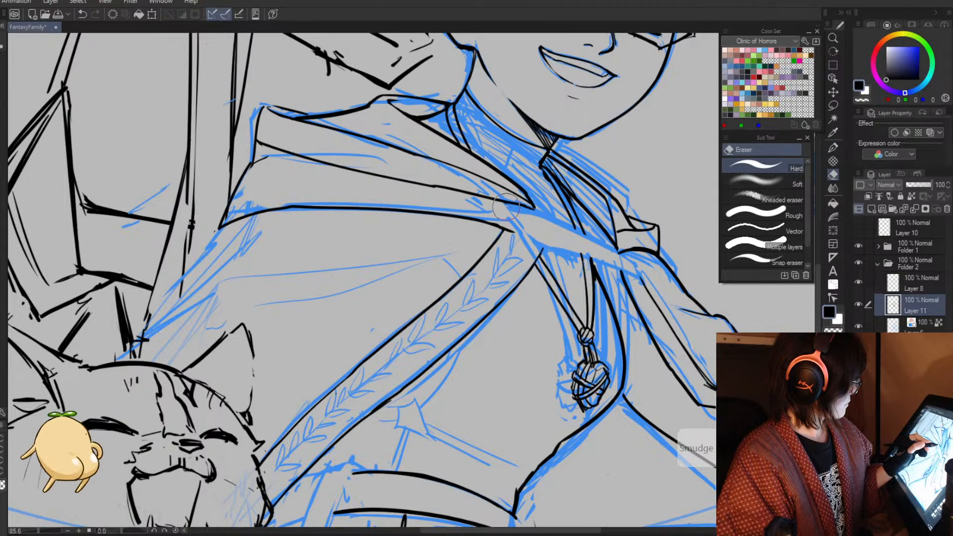
{"action": "key", "text": "p"}
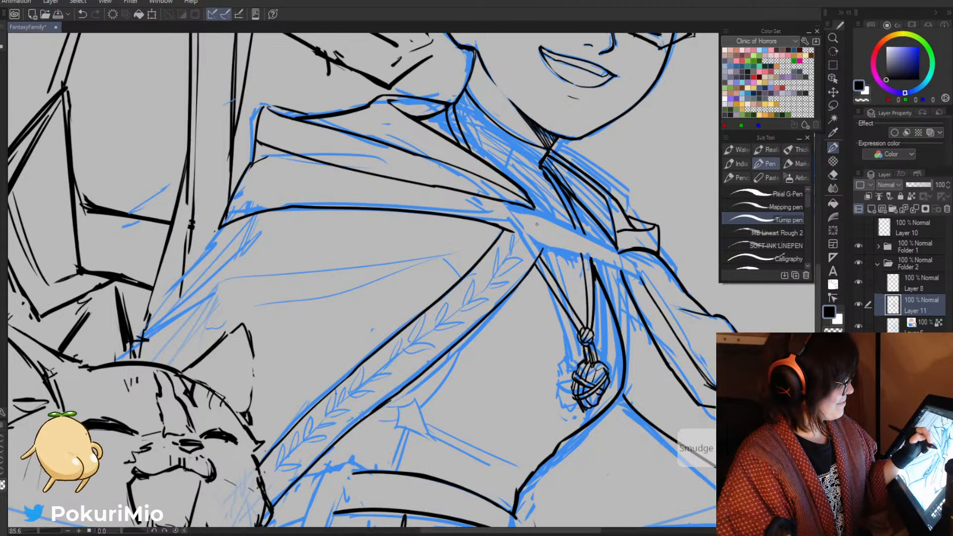
- Ink the clasp strap across the cape opening with a rounded end, a small stud, a pointed tip and a thickened lower edge
{"action": "mouse_move", "coordinate": [535, 219]}
{"action": "left_mouse_down"}
{"action": "mouse_move", "coordinate": [540, 232]}
{"action": "mouse_move", "coordinate": [528, 225]}
{"action": "left_mouse_up"}
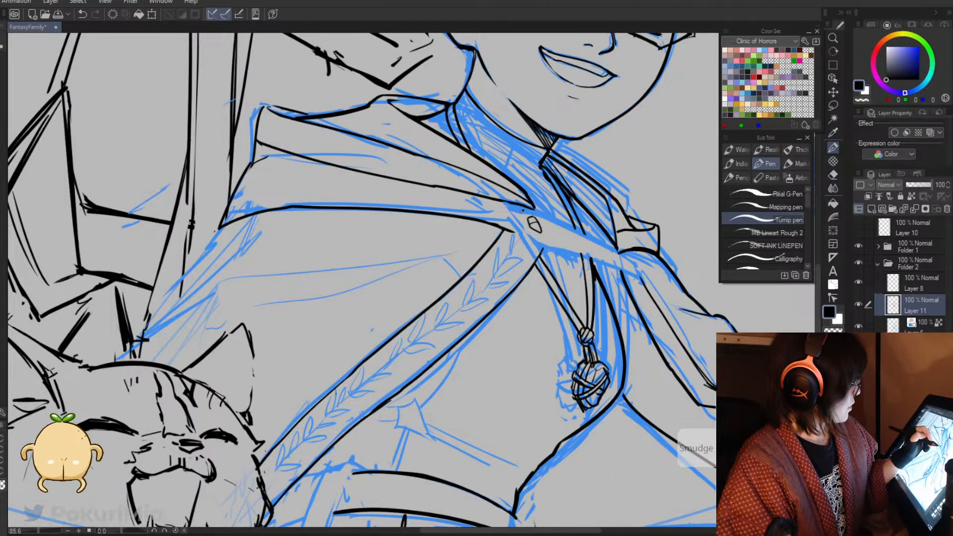
{"action": "mouse_move", "coordinate": [521, 211]}
{"action": "left_mouse_down"}
{"action": "mouse_move", "coordinate": [493, 383]}
{"action": "mouse_move", "coordinate": [491, 500]}
{"action": "left_mouse_up"}
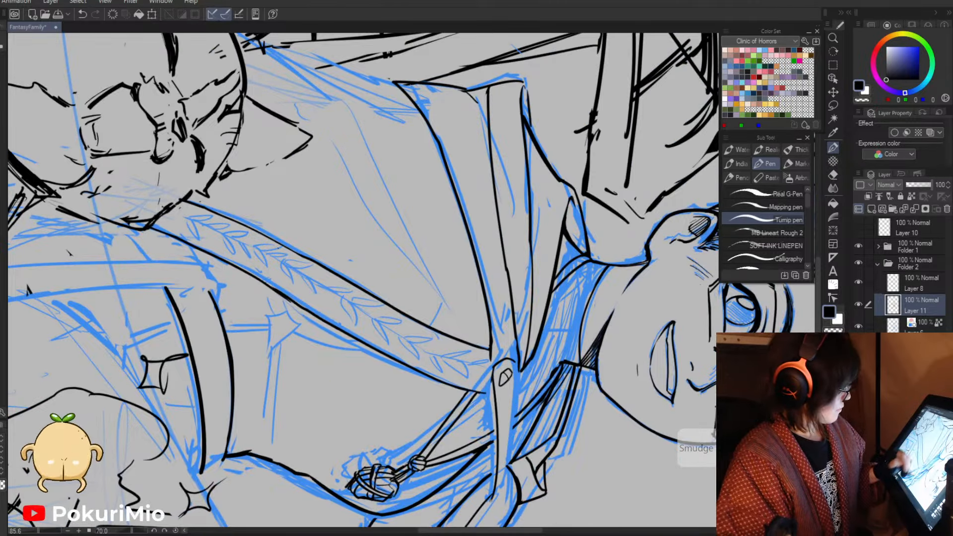
{"action": "key", "text": "ctrl+z"}
{"action": "left_click_drag", "start_coordinate": [494, 377], "coordinate": [490, 494]}
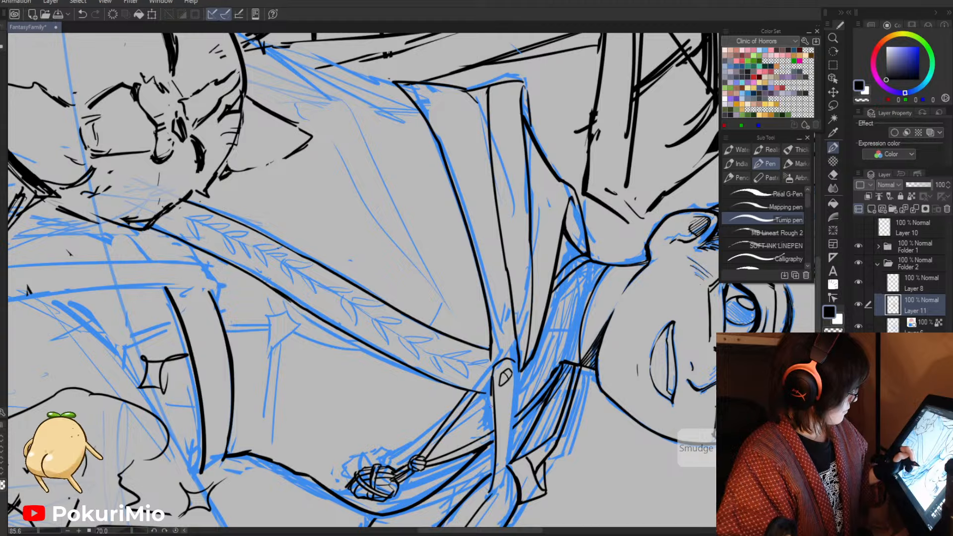
{"action": "left_click_drag", "start_coordinate": [491, 407], "coordinate": [488, 491]}
{"action": "left_click_drag", "start_coordinate": [493, 437], "coordinate": [489, 488]}
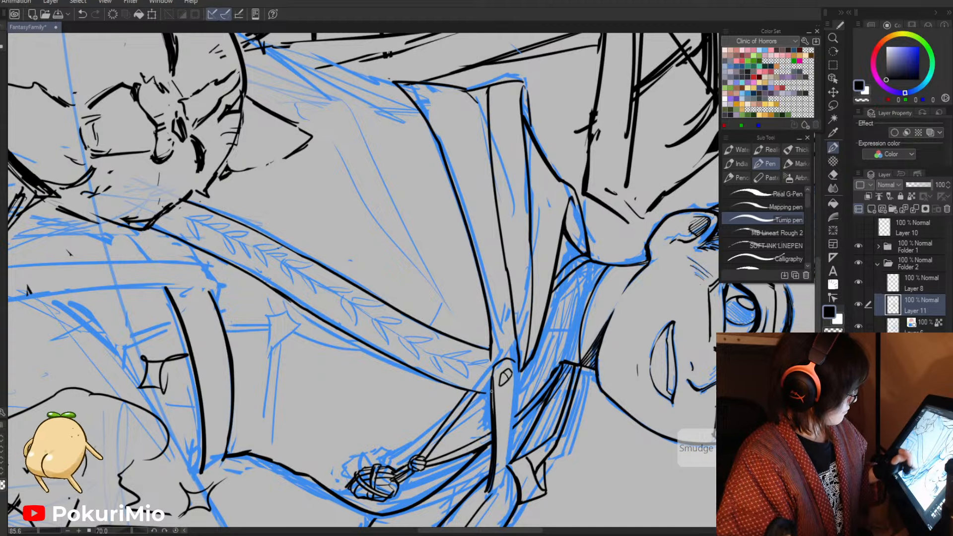
{"action": "mouse_move", "coordinate": [494, 407]}
{"action": "left_mouse_down"}
{"action": "mouse_move", "coordinate": [493, 381]}
{"action": "mouse_move", "coordinate": [516, 399]}
{"action": "mouse_move", "coordinate": [501, 483]}
{"action": "mouse_move", "coordinate": [488, 491]}
{"action": "left_mouse_up"}
{"action": "key", "text": "minus"}
{"action": "key", "text": "minus"}
{"action": "key", "text": "minus"}
{"action": "key", "text": "minus"}
{"action": "key", "text": "minus"}
{"action": "key", "text": "minus"}
{"action": "key", "text": "minus"}
{"action": "key", "text": "minus"}
{"action": "key", "text": "minus"}
{"action": "key", "text": "minus"}
{"action": "key", "text": "minus"}
{"action": "key", "text": "minus"}
{"action": "key", "text": "minus"}
{"action": "key", "text": "minus"}
{"action": "key", "text": "minus"}
{"action": "key", "text": "minus"}
{"action": "key", "text": "minus"}
{"action": "key", "text": "minus"}
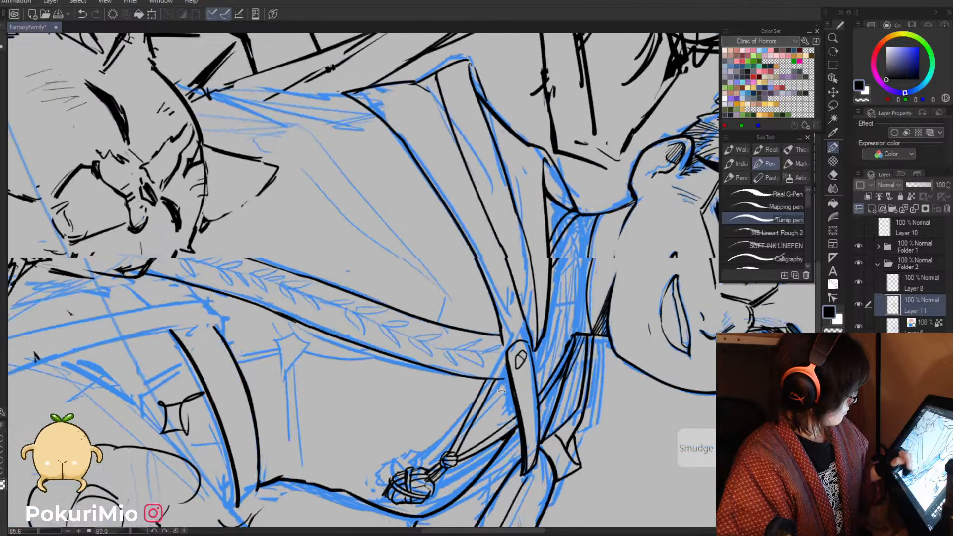
{"action": "key", "text": "e"}
- Clean up the cape's inner fold line with the hard eraser and re-ink its end where it meets the clasp strap
{"action": "key", "text": "slash"}
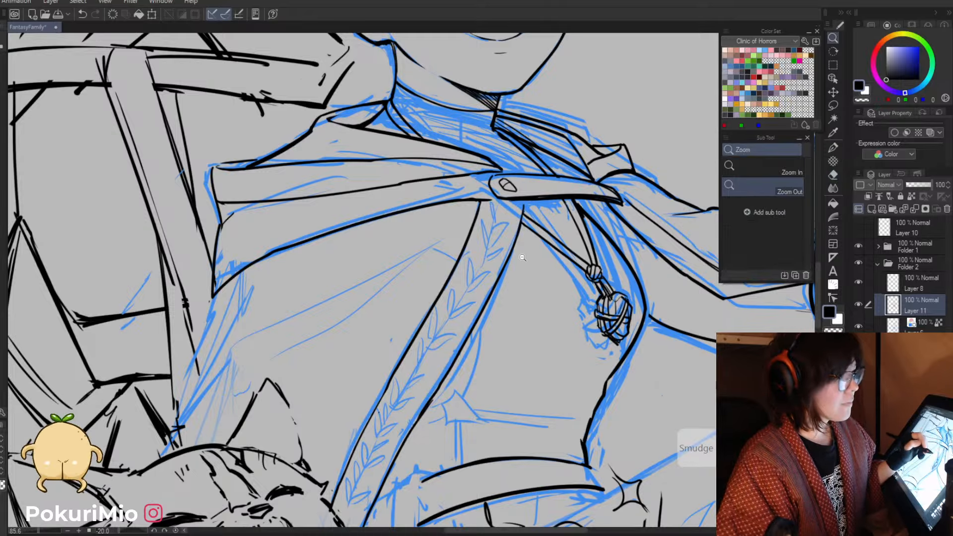
{"action": "left_click", "coordinate": [526, 258]}
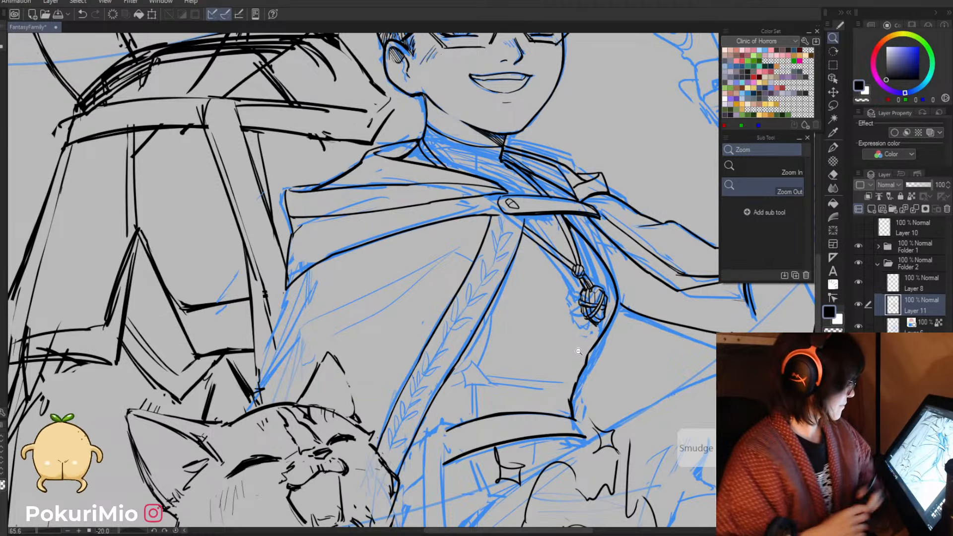
{"action": "left_click", "coordinate": [479, 191]}
{"action": "left_click_drag", "start_coordinate": [495, 197], "coordinate": [511, 281]}
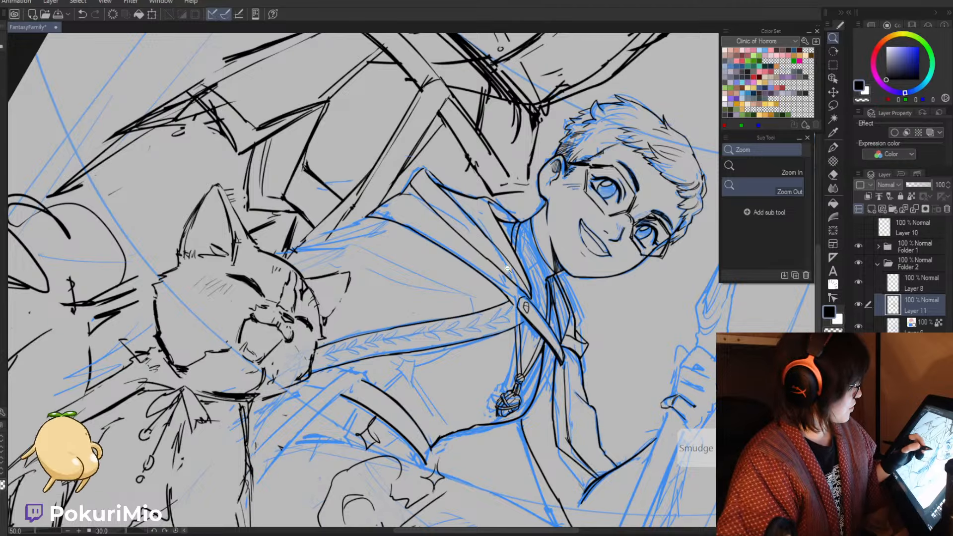
{"action": "left_click_drag", "start_coordinate": [517, 293], "coordinate": [540, 278]}
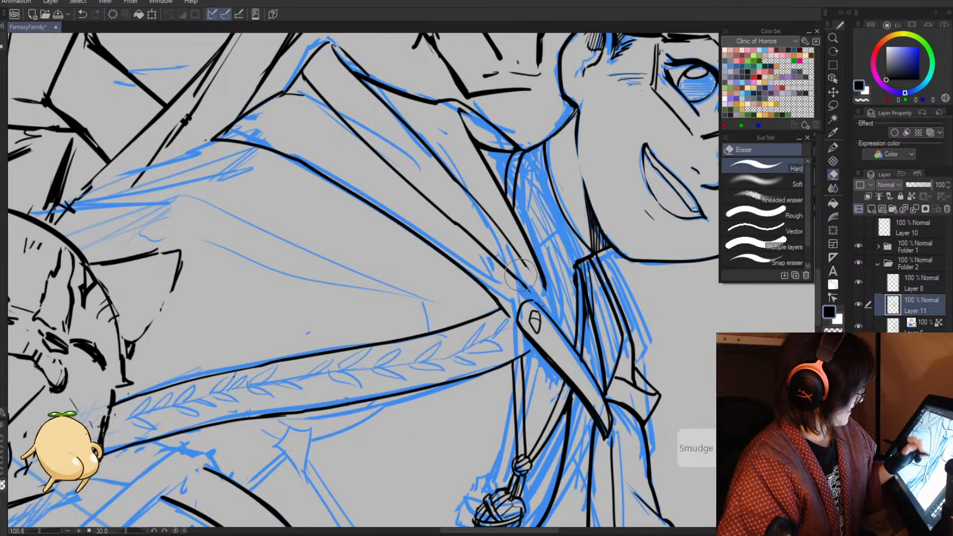
{"action": "key", "text": "p"}
{"action": "mouse_move", "coordinate": [520, 259]}
{"action": "left_mouse_down"}
{"action": "mouse_move", "coordinate": [543, 306]}
{"action": "mouse_move", "coordinate": [544, 282]}
{"action": "mouse_move", "coordinate": [536, 288]}
{"action": "mouse_move", "coordinate": [546, 302]}
{"action": "mouse_move", "coordinate": [530, 279]}
{"action": "left_mouse_up"}
{"action": "key", "text": "e"}
{"action": "key", "text": "p"}
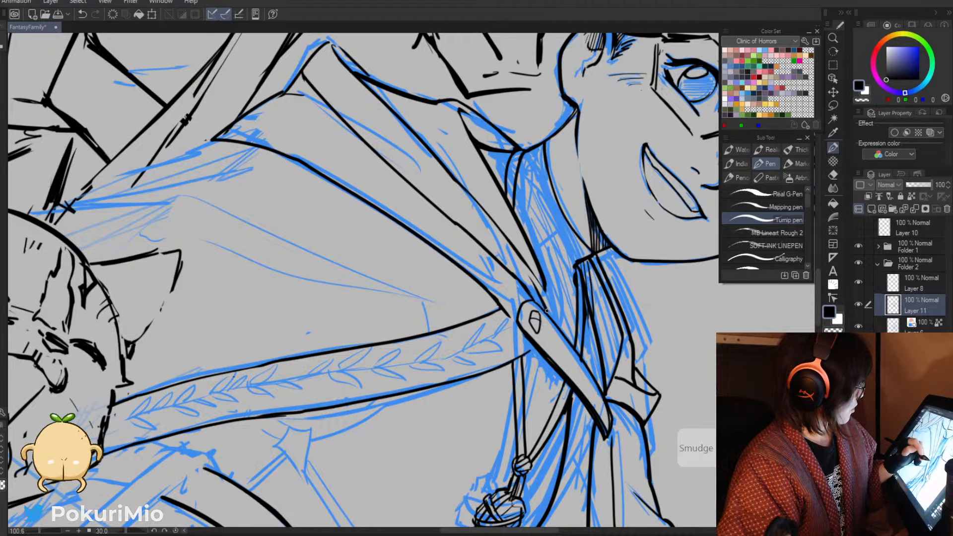
- Extend and thicken the collar's inner edge down to the clasp strap, trimming the overlapping fold lines with the hard eraser
{"action": "left_click_drag", "start_coordinate": [499, 224], "coordinate": [545, 293]}
{"action": "key", "text": "e"}
{"action": "left_click_drag", "start_coordinate": [497, 223], "coordinate": [547, 306]}
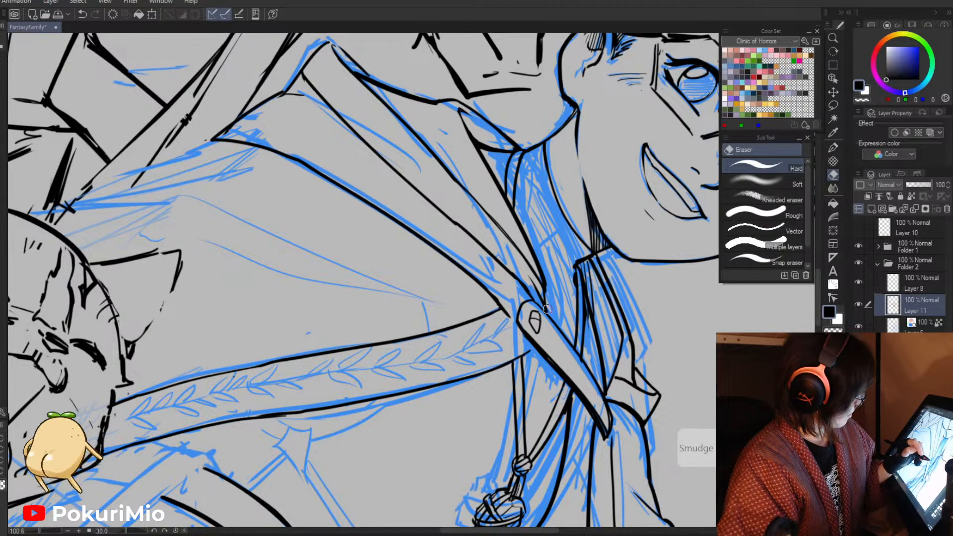
{"action": "key", "text": "p"}
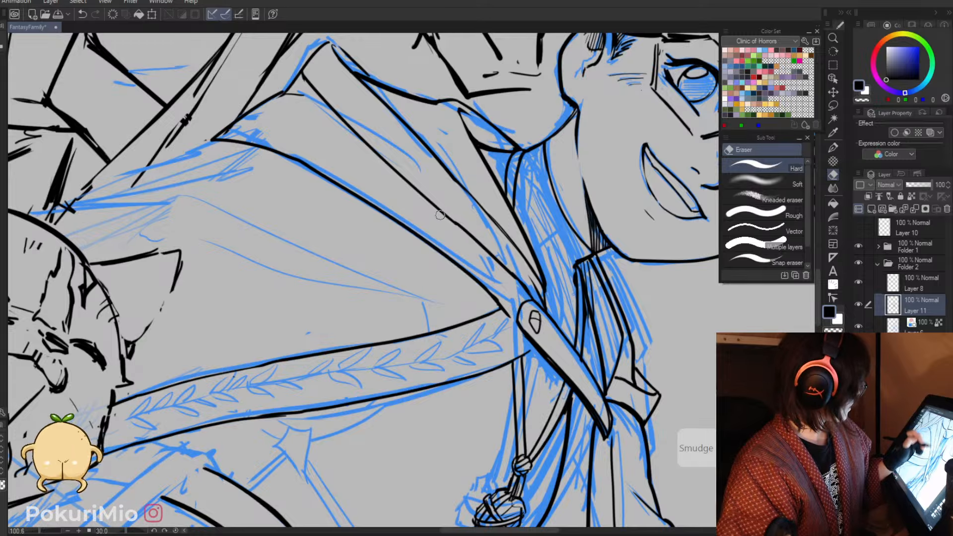
{"action": "key", "text": "e"}
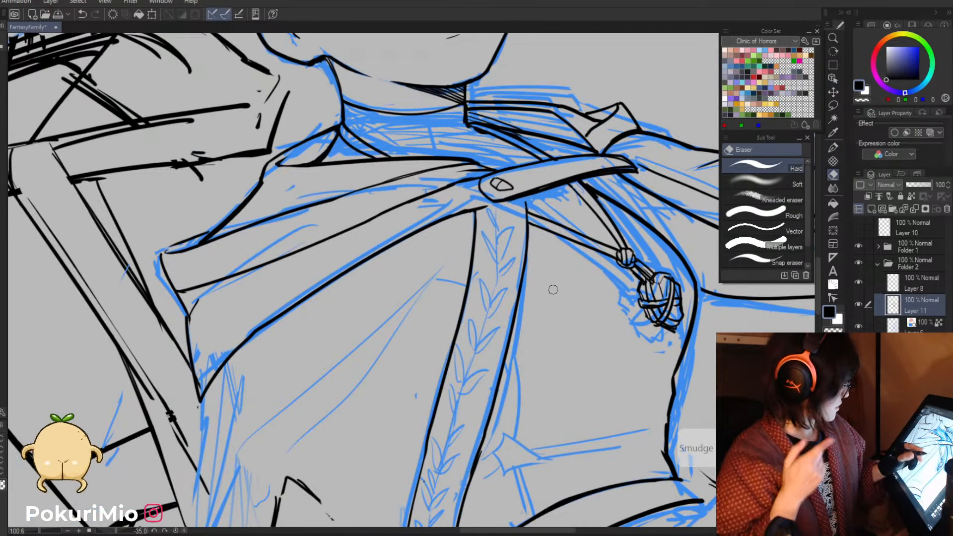
{"action": "left_click_drag", "start_coordinate": [427, 283], "coordinate": [497, 322]}
{"action": "mouse_move", "coordinate": [330, 207]}
{"action": "left_mouse_down"}
{"action": "mouse_move", "coordinate": [329, 223]}
{"action": "mouse_move", "coordinate": [279, 203]}
{"action": "left_mouse_up"}
{"action": "key", "text": "p"}
- Ink a second small stud at the clasp strap's pointed tip and add detail strokes to the first stud
{"action": "key", "text": "slash"}
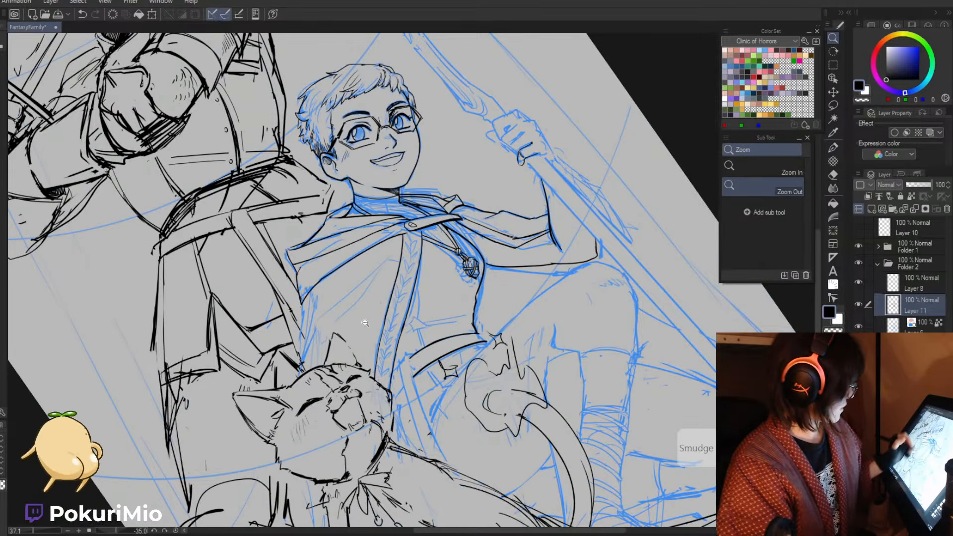
{"action": "key", "text": "asciicircum"}
{"action": "key", "text": "asciicircum"}
{"action": "key", "text": "asciicircum"}
{"action": "key", "text": "asciicircum"}
{"action": "key", "text": "asciicircum"}
{"action": "key", "text": "asciicircum"}
{"action": "key", "text": "asciicircum"}
{"action": "left_click_drag", "start_coordinate": [485, 254], "coordinate": [492, 241]}
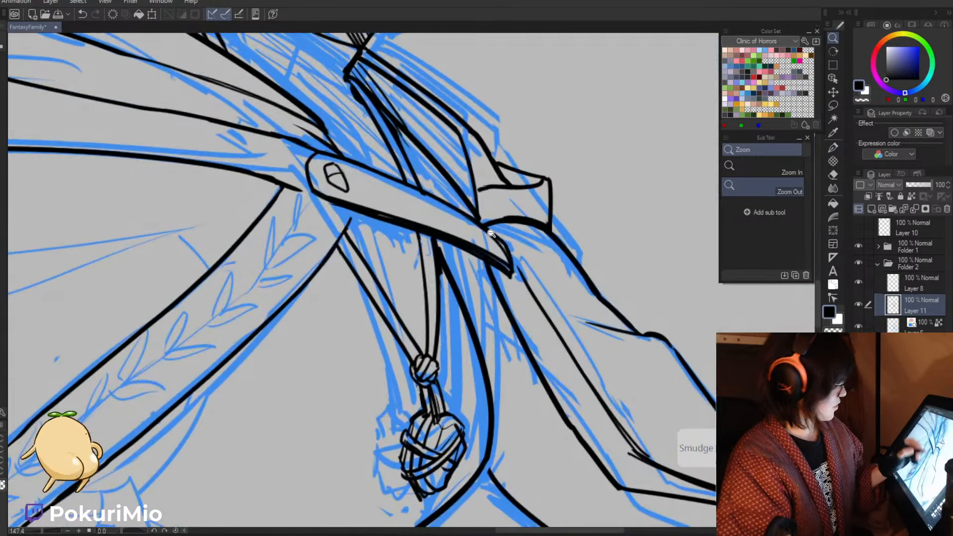
{"action": "key", "text": "p"}
{"action": "key", "text": "e"}
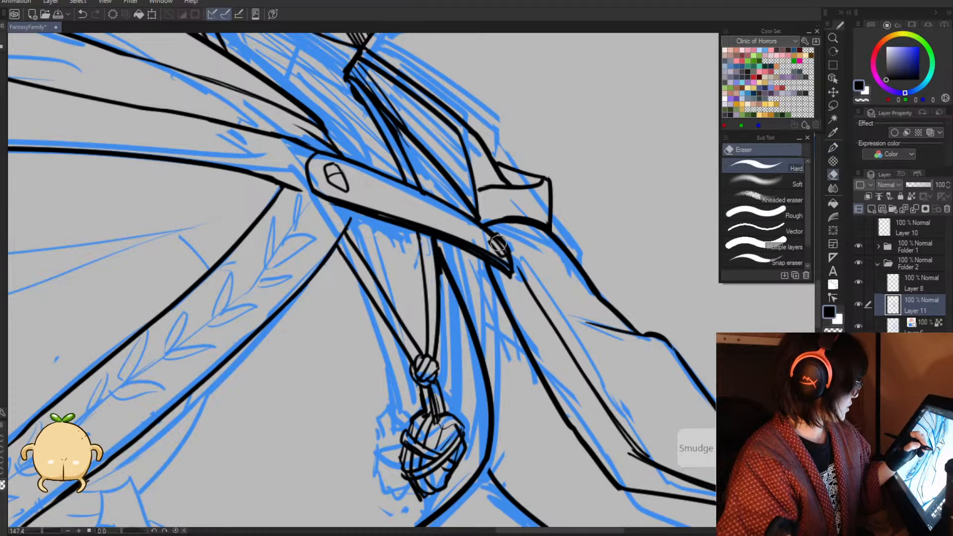
{"action": "key", "text": "p"}
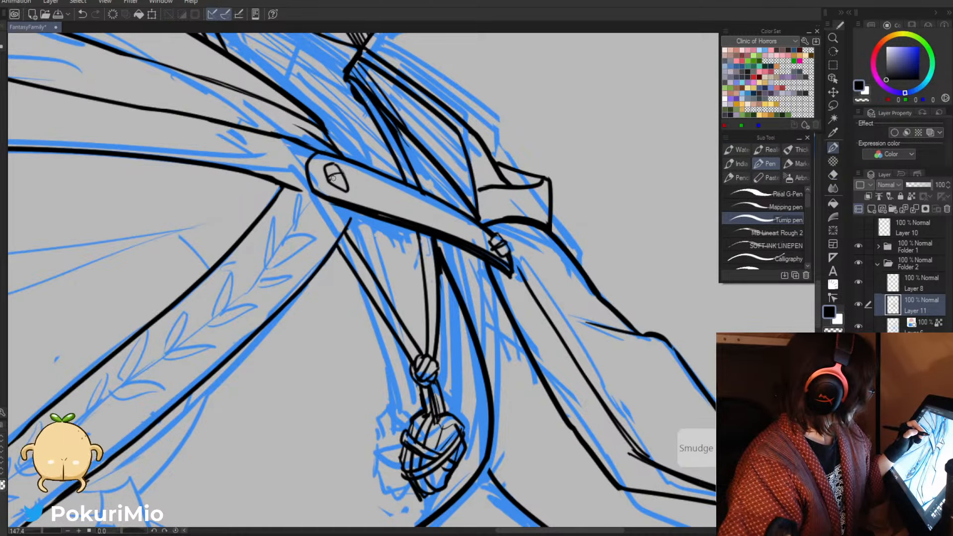
{"action": "left_click_drag", "start_coordinate": [333, 178], "coordinate": [346, 183]}
- Check the clasp against the whole figure and refine the stud at the strap's tip with eraser and pen
{"action": "key", "text": "slash"}
{"action": "left_click_drag", "start_coordinate": [399, 252], "coordinate": [410, 296]}
{"action": "left_click_drag", "start_coordinate": [430, 385], "coordinate": [512, 372]}
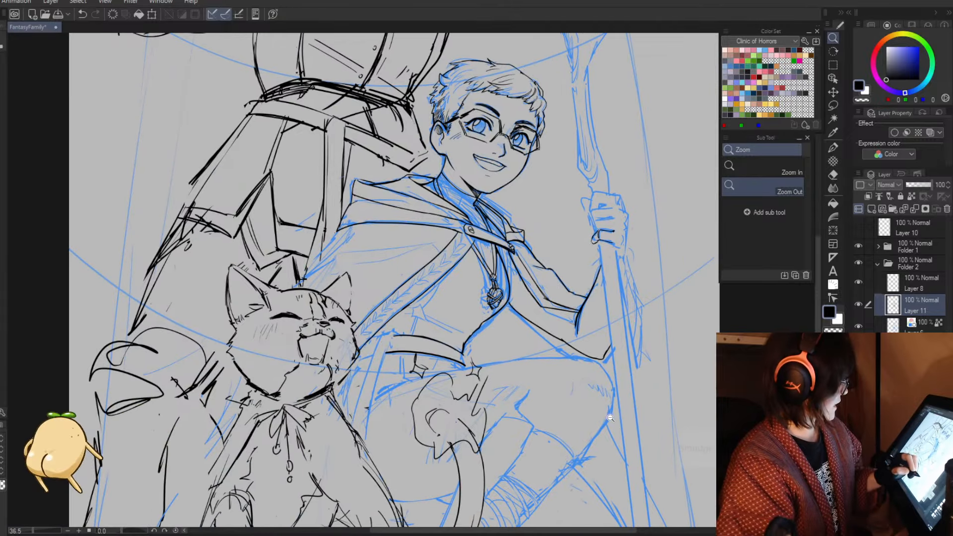
{"action": "left_click_drag", "start_coordinate": [523, 268], "coordinate": [620, 264]}
{"action": "key", "text": "e"}
{"action": "left_click_drag", "start_coordinate": [466, 172], "coordinate": [481, 160]}
{"action": "key", "text": "p"}
{"action": "left_click_drag", "start_coordinate": [479, 159], "coordinate": [468, 173]}
- Examine the finished clasp strap and pendant up close and against the whole kneeling figure
{"action": "key", "text": "slash"}
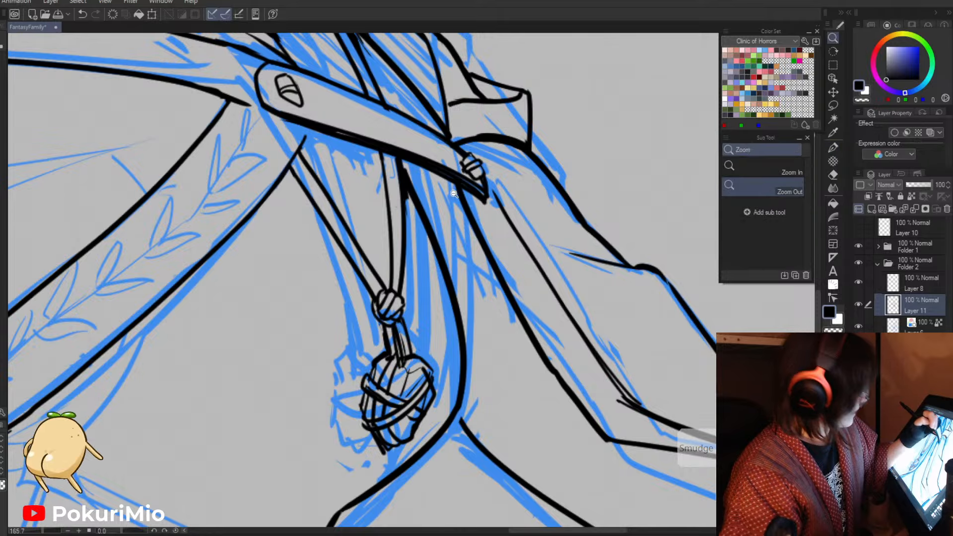
{"action": "left_click", "coordinate": [453, 248], "text": "alt"}
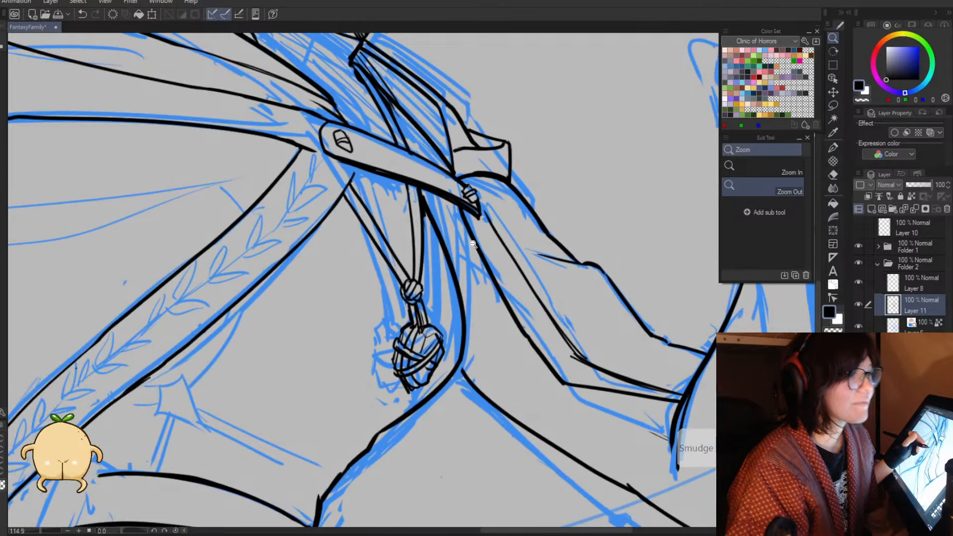
{"action": "left_click_drag", "start_coordinate": [487, 336], "coordinate": [453, 304]}
{"action": "left_click_drag", "start_coordinate": [493, 416], "coordinate": [537, 378]}
{"action": "left_click_drag", "start_coordinate": [562, 278], "coordinate": [602, 277]}
{"action": "key", "text": "p"}
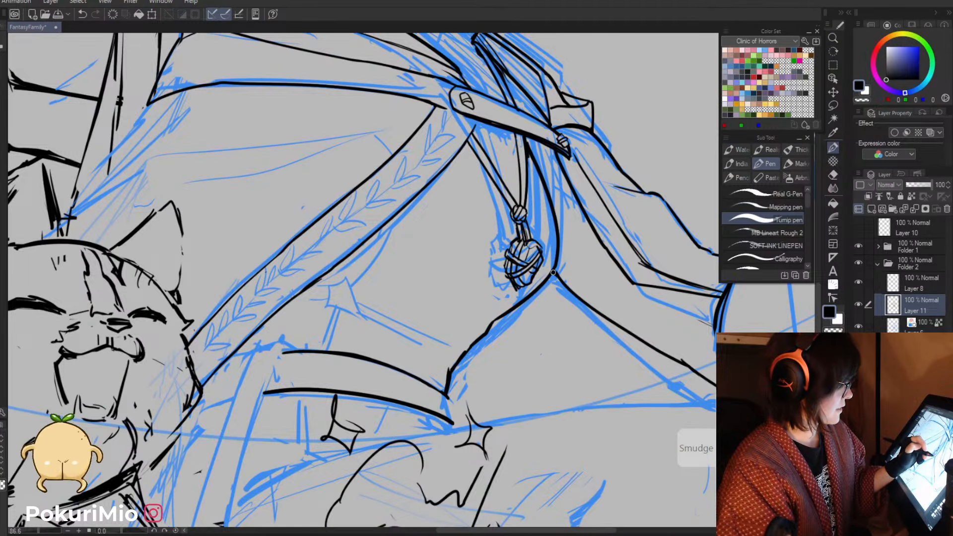
{"action": "key", "text": "slash"}
{"action": "left_click", "coordinate": [496, 299], "text": "alt"}
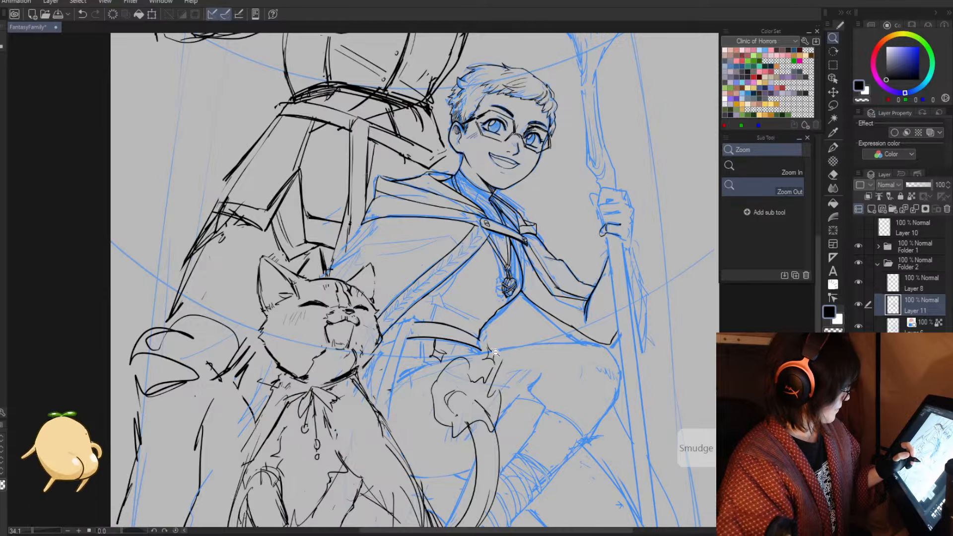
{"action": "left_click_drag", "start_coordinate": [498, 361], "coordinate": [501, 342]}
{"action": "left_click", "coordinate": [424, 144]}
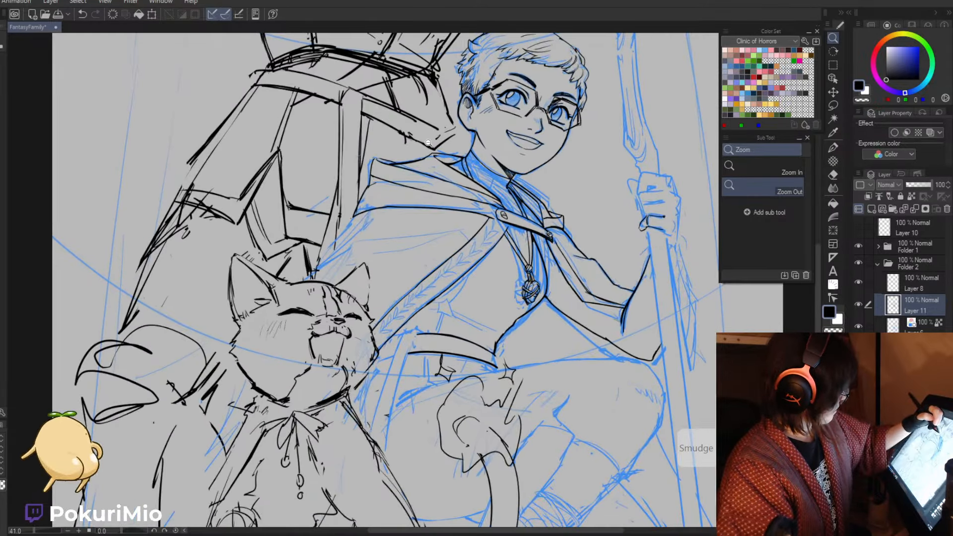
- Ink a dark crease in the cape beside the clasp and the cape's outer edge from the shoulder down toward the cat
{"action": "key", "text": "p"}
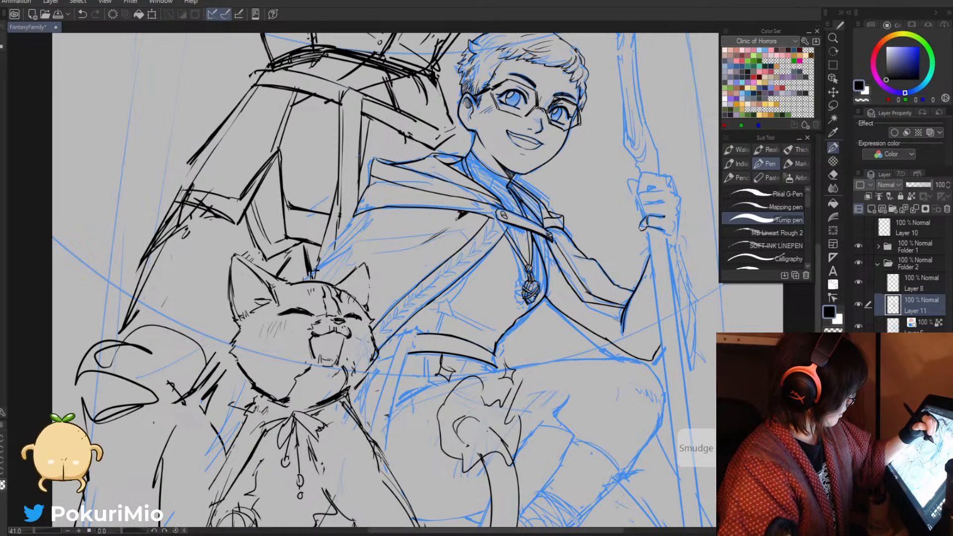
{"action": "key", "text": "alt+space"}
{"action": "mouse_move", "coordinate": [393, 263]}
{"action": "left_mouse_down"}
{"action": "mouse_move", "coordinate": [362, 243]}
{"action": "mouse_move", "coordinate": [408, 246]}
{"action": "mouse_move", "coordinate": [356, 304]}
{"action": "left_mouse_up"}
{"action": "key", "text": "e"}
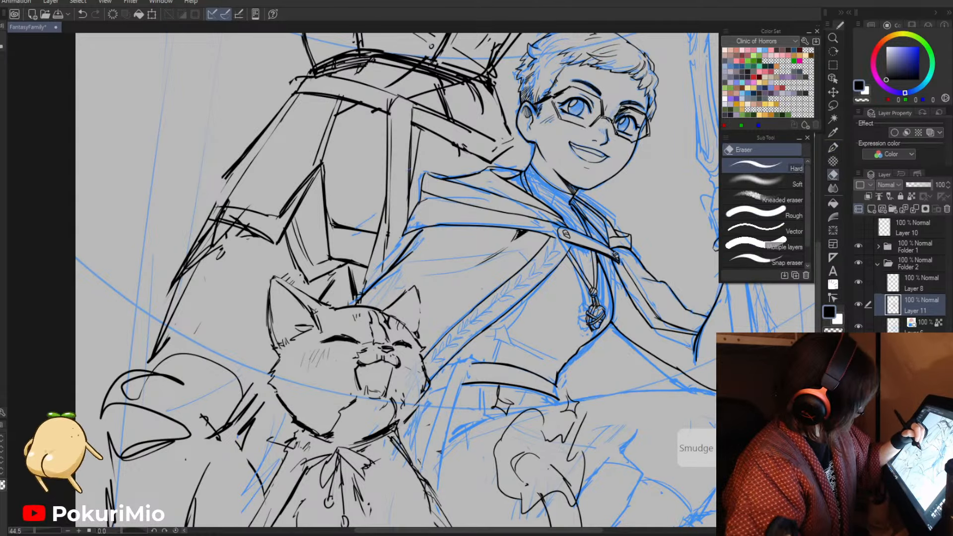
{"action": "key", "text": "alt+space"}
{"action": "mouse_move", "coordinate": [421, 227]}
{"action": "left_mouse_down"}
{"action": "mouse_move", "coordinate": [404, 235]}
{"action": "mouse_move", "coordinate": [415, 208]}
{"action": "left_mouse_up"}
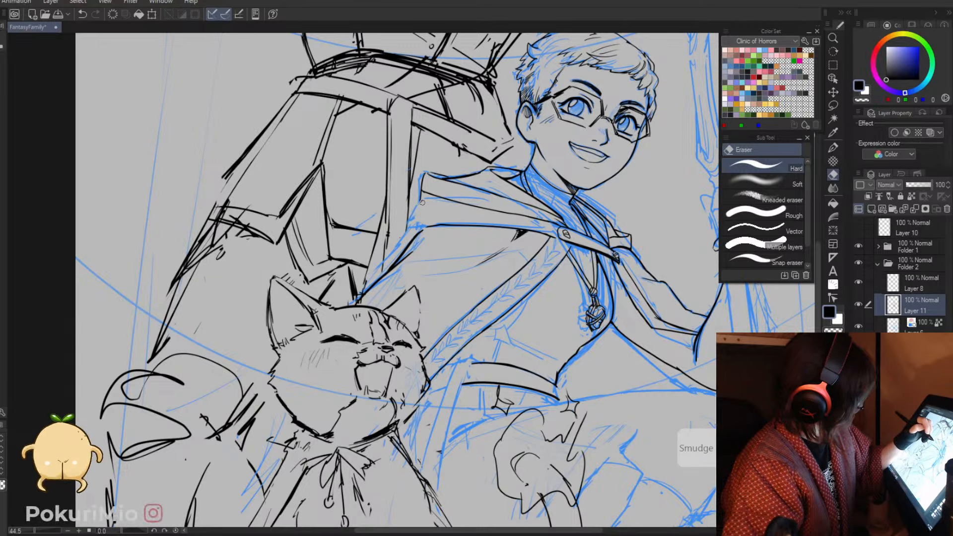
- Connect the cape collar's outer corner to the outer edge below it and tidy the join with the hard eraser
{"action": "key", "text": "p"}
{"action": "left_click_drag", "start_coordinate": [421, 193], "coordinate": [404, 246]}
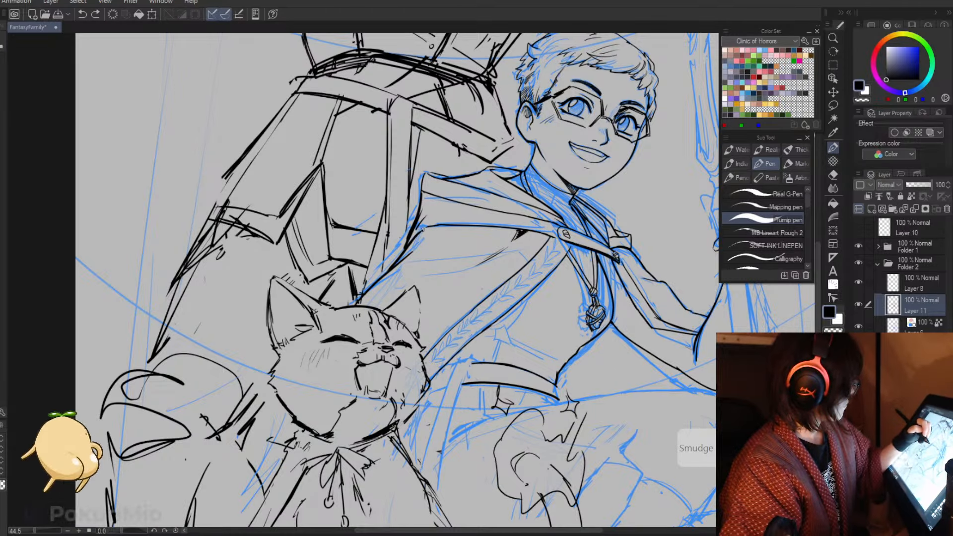
{"action": "key", "text": "e"}
{"action": "left_click_drag", "start_coordinate": [422, 213], "coordinate": [407, 245]}
{"action": "key", "text": "p"}
{"action": "key", "text": "e"}
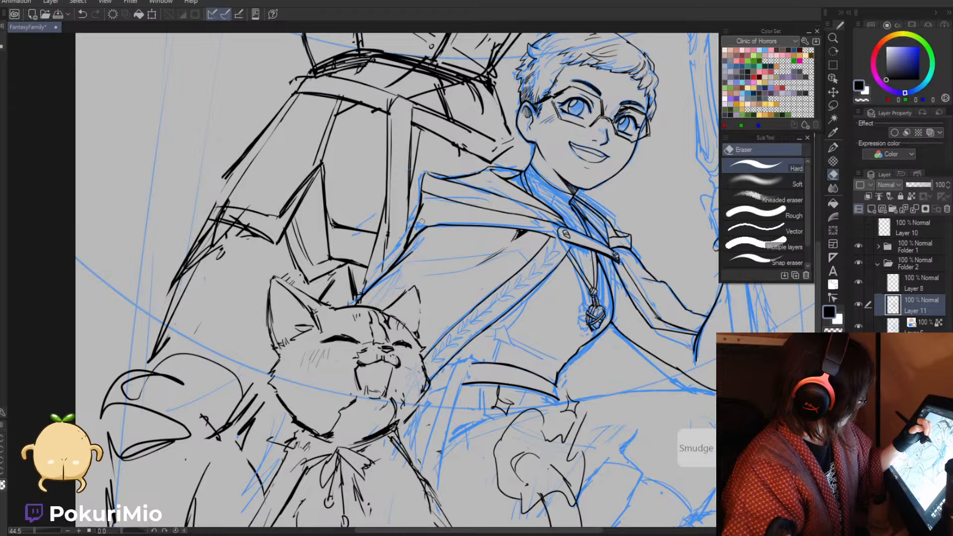
{"action": "key", "text": "p"}
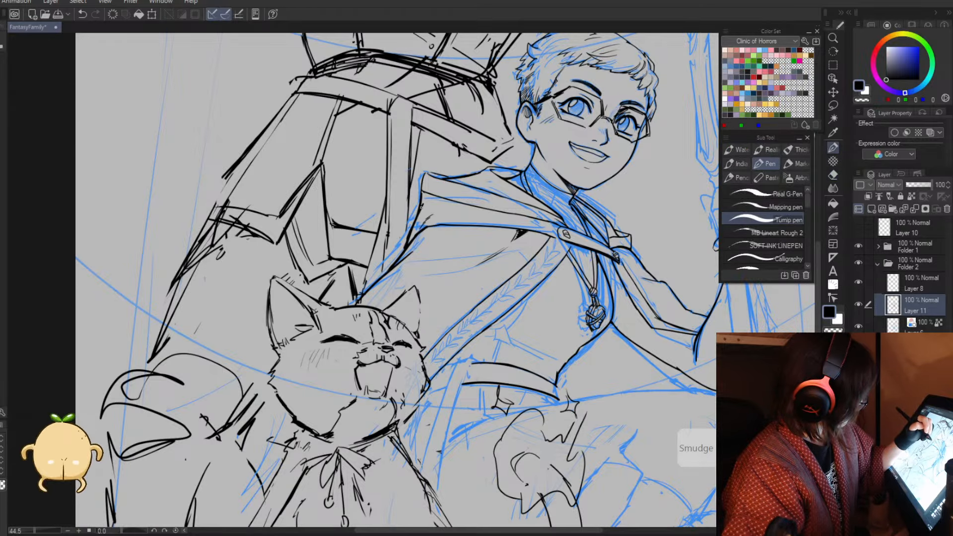
{"action": "key", "text": "asciicircum"}
{"action": "key", "text": "asciicircum"}
{"action": "key", "text": "asciicircum"}
{"action": "key", "text": "asciicircum"}
{"action": "key", "text": "asciicircum"}
{"action": "key", "text": "asciicircum"}
{"action": "key", "text": "asciicircum"}
{"action": "key", "text": "asciicircum"}
{"action": "key", "text": "asciicircum"}
{"action": "key", "text": "asciicircum"}
{"action": "key", "text": "asciicircum"}
{"action": "key", "text": "asciicircum"}
{"action": "key", "text": "asciicircum"}
{"action": "key", "text": "asciicircum"}
{"action": "left_click_drag", "start_coordinate": [482, 281], "coordinate": [503, 362]}
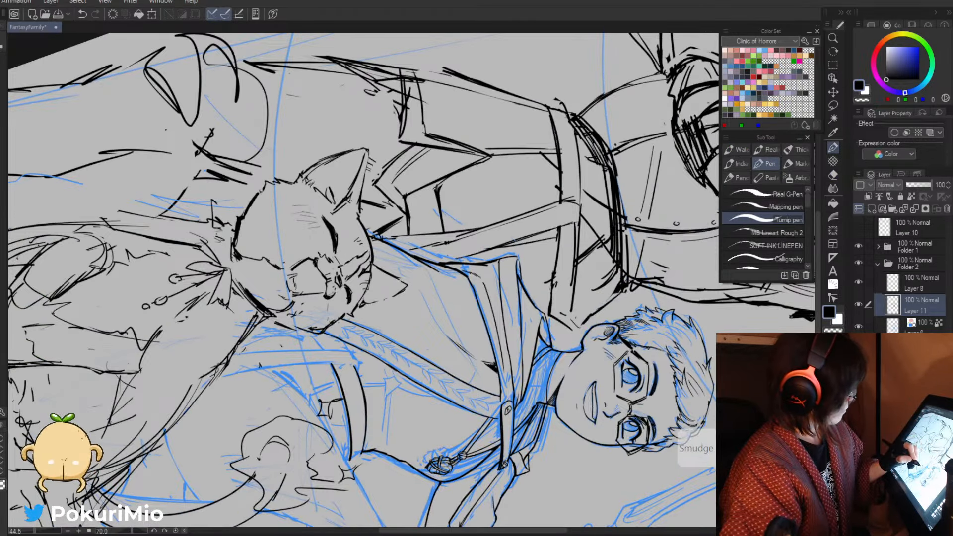
{"action": "key", "text": "ctrl+z"}
- Examine the inked cape and clasp within the kneeling figure and the full three-character composition
{"action": "key", "text": "minus"}
{"action": "key", "text": "minus"}
{"action": "key", "text": "minus"}
{"action": "key", "text": "minus"}
{"action": "key", "text": "minus"}
{"action": "key", "text": "minus"}
{"action": "key", "text": "minus"}
{"action": "key", "text": "minus"}
{"action": "key", "text": "minus"}
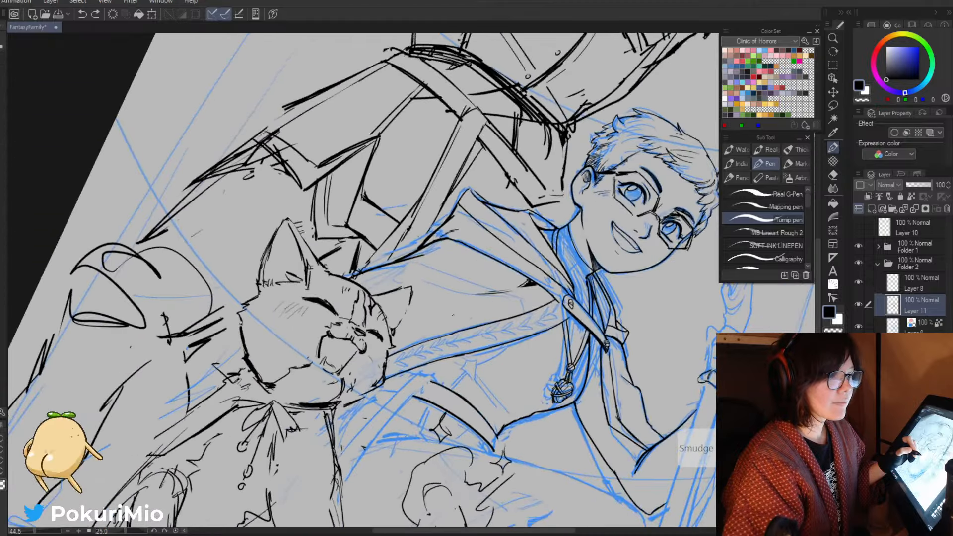
{"action": "key", "text": "slash"}
{"action": "left_click", "coordinate": [453, 314]}
{"action": "key", "text": "minus"}
{"action": "key", "text": "minus"}
{"action": "key", "text": "minus"}
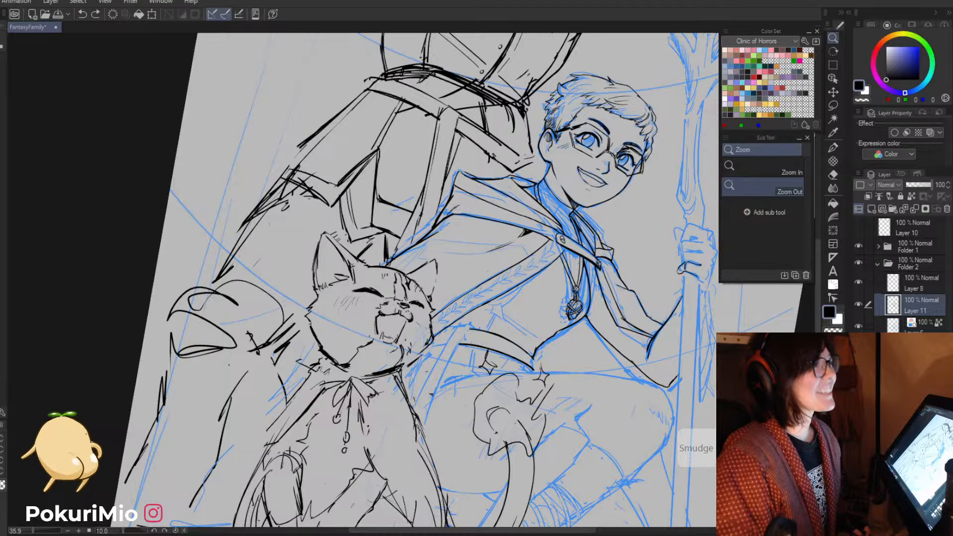
{"action": "left_click_drag", "start_coordinate": [168, 163], "coordinate": [145, 164]}
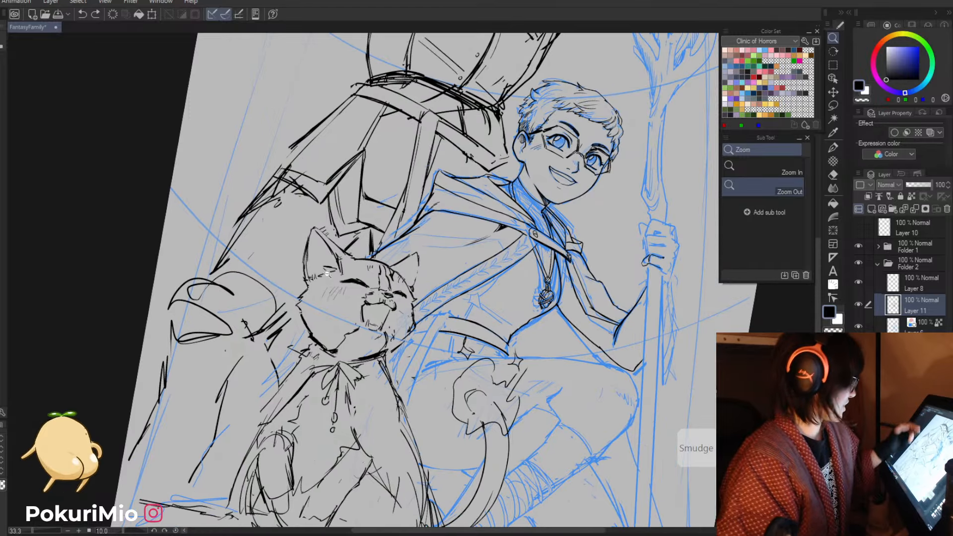
{"action": "left_click_drag", "start_coordinate": [368, 290], "coordinate": [238, 293]}
{"action": "left_click_drag", "start_coordinate": [333, 318], "coordinate": [374, 380]}
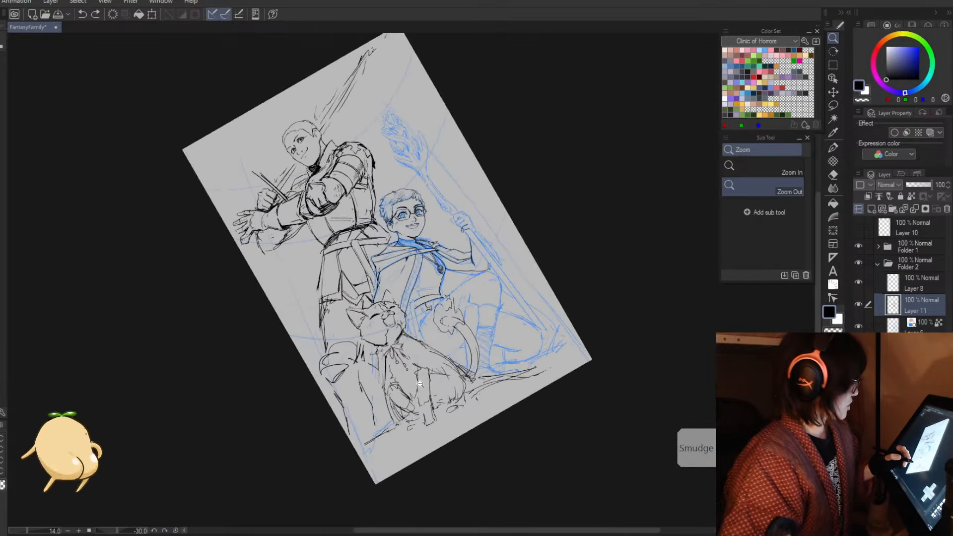
- Refine and clean up the inked sleeve edge near the elbow of the kneeling character's staff-holding arm
{"action": "left_click_drag", "start_coordinate": [454, 287], "coordinate": [537, 308]}
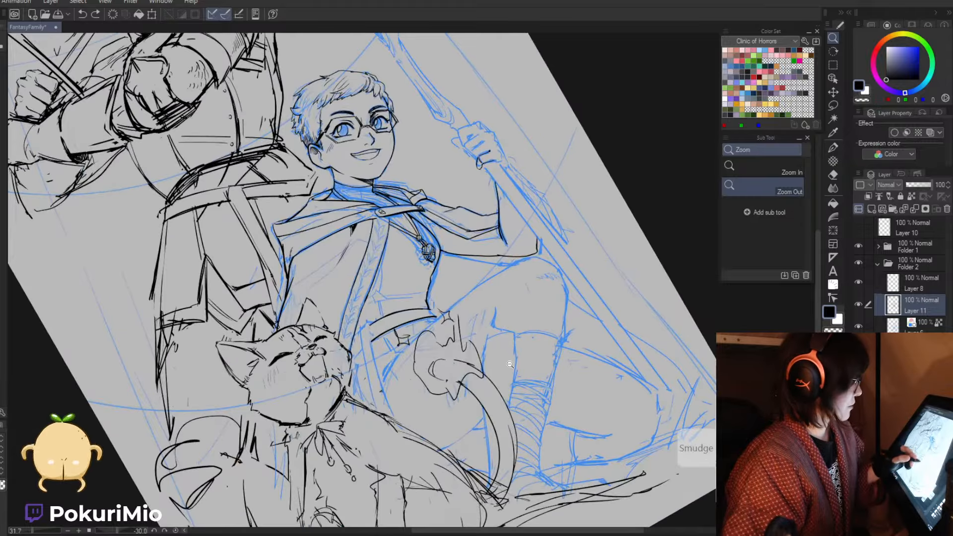
{"action": "left_click_drag", "start_coordinate": [443, 356], "coordinate": [369, 311]}
{"action": "left_click_drag", "start_coordinate": [414, 185], "coordinate": [472, 286]}
{"action": "left_click_drag", "start_coordinate": [488, 245], "coordinate": [511, 254]}
{"action": "key", "text": "e"}
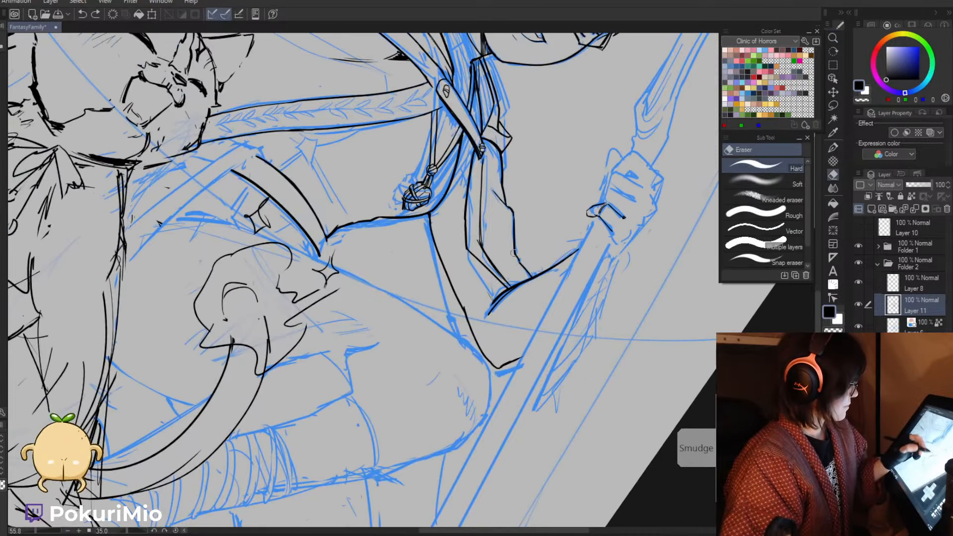
{"action": "key", "text": "p"}
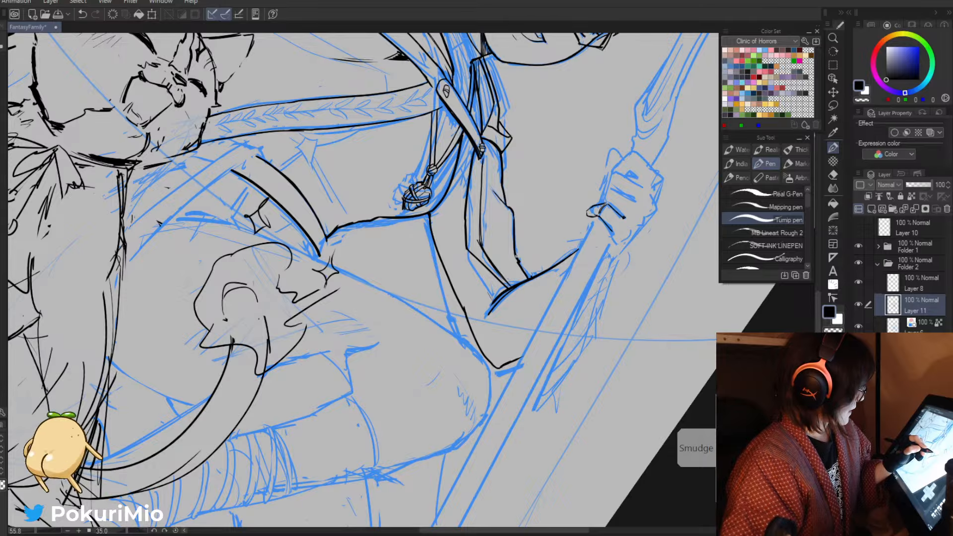
{"action": "key", "text": "e"}
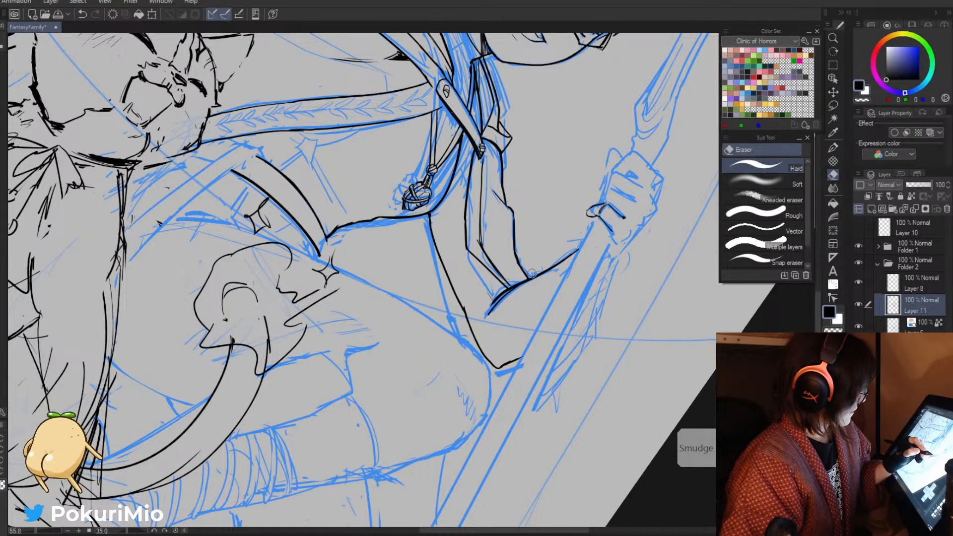
- Ink the dividing line across the kneeling character's belt and the small strap beside the star charm
{"action": "key", "text": "minus"}
{"action": "key", "text": "minus"}
{"action": "key", "text": "minus"}
{"action": "key", "text": "minus"}
{"action": "key", "text": "minus"}
{"action": "key", "text": "minus"}
{"action": "key", "text": "minus"}
{"action": "key", "text": "minus"}
{"action": "key", "text": "minus"}
{"action": "key", "text": "p"}
{"action": "key", "text": "alt+space"}
{"action": "mouse_move", "coordinate": [429, 254]}
{"action": "left_mouse_down"}
{"action": "mouse_move", "coordinate": [413, 249]}
{"action": "mouse_move", "coordinate": [402, 268]}
{"action": "left_mouse_up"}
{"action": "left_click_drag", "start_coordinate": [416, 306], "coordinate": [439, 280]}
{"action": "left_click_drag", "start_coordinate": [468, 242], "coordinate": [486, 234]}
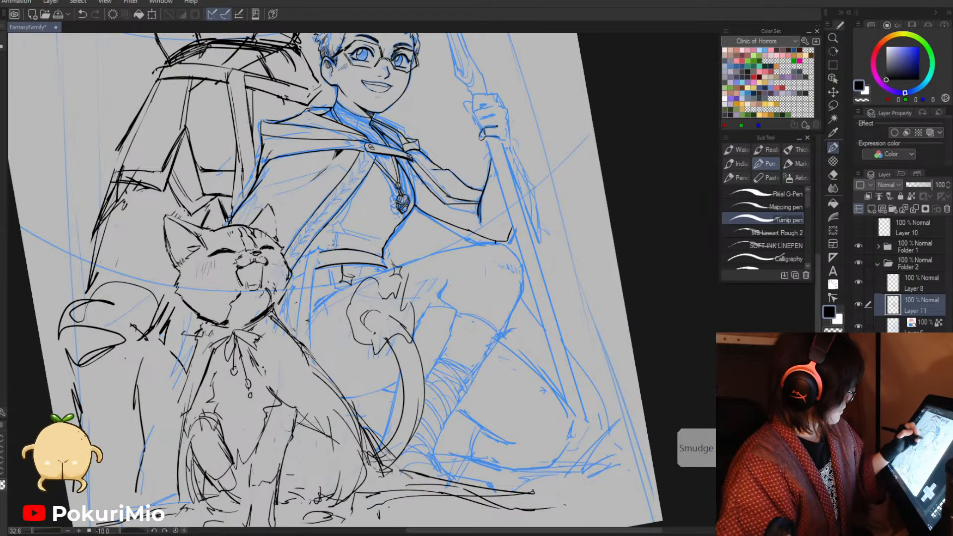
{"action": "key", "text": "minus"}
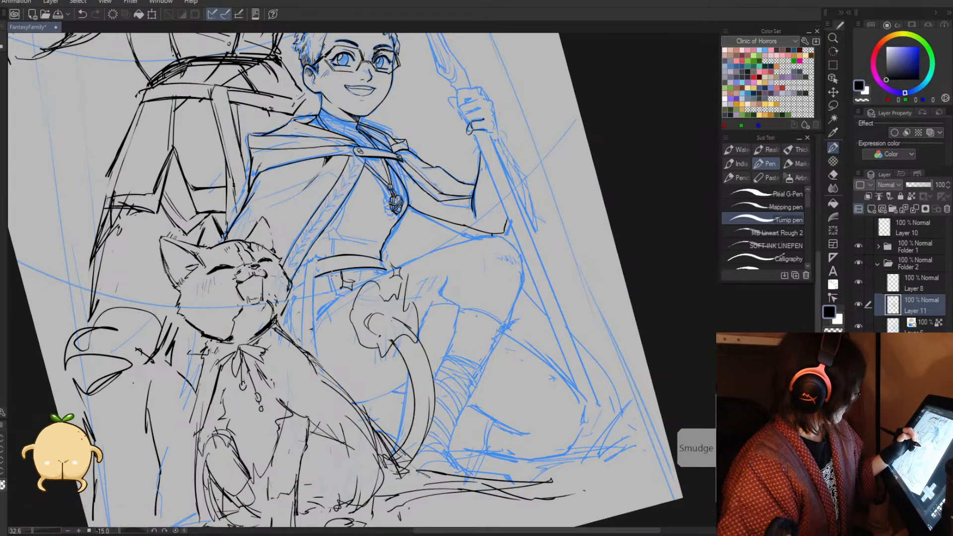
{"action": "key", "text": "e"}
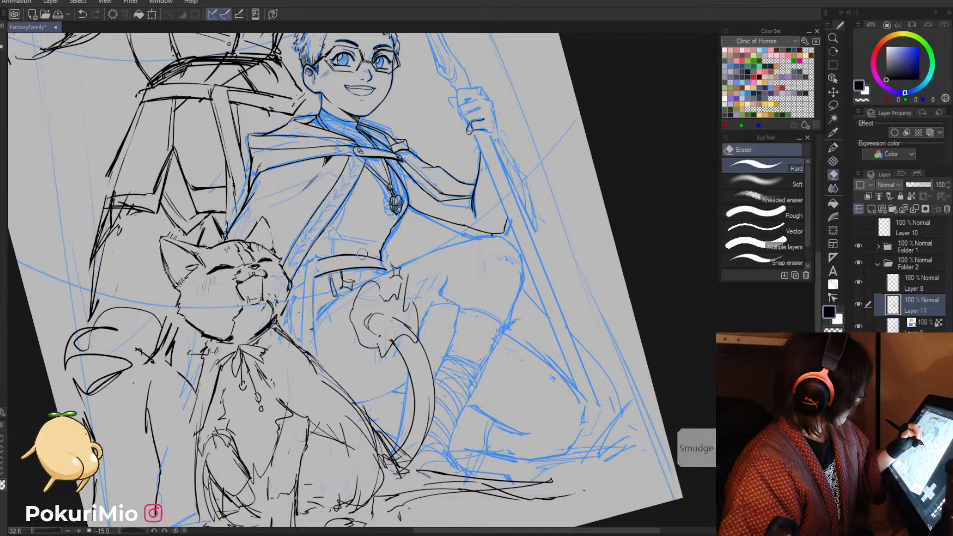
{"action": "key", "text": "p"}
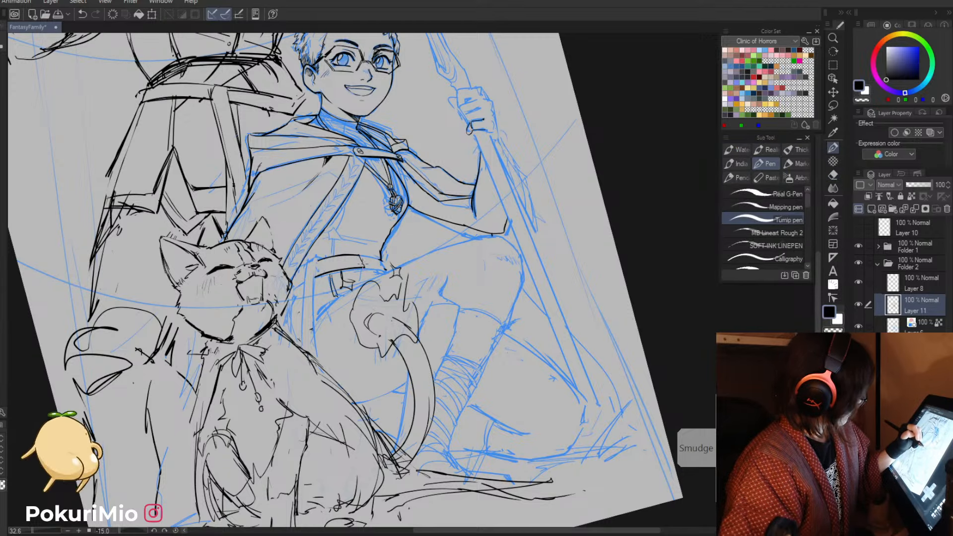
{"action": "left_click_drag", "start_coordinate": [364, 262], "coordinate": [364, 268]}
- Extend the belt's lower edge to the hip so the belt tip closes near the waistline
{"action": "key", "text": "asciicircum"}
{"action": "key", "text": "asciicircum"}
{"action": "key", "text": "asciicircum"}
{"action": "key", "text": "asciicircum"}
{"action": "key", "text": "asciicircum"}
{"action": "key", "text": "asciicircum"}
{"action": "key", "text": "asciicircum"}
{"action": "key", "text": "asciicircum"}
{"action": "key", "text": "asciicircum"}
{"action": "key", "text": "asciicircum"}
{"action": "key", "text": "asciicircum"}
{"action": "key", "text": "asciicircum"}
{"action": "key", "text": "asciicircum"}
{"action": "key", "text": "asciicircum"}
{"action": "key", "text": "asciicircum"}
{"action": "key", "text": "asciicircum"}
{"action": "left_click_drag", "start_coordinate": [425, 228], "coordinate": [448, 277]}
{"action": "key", "text": "ctrl+z"}
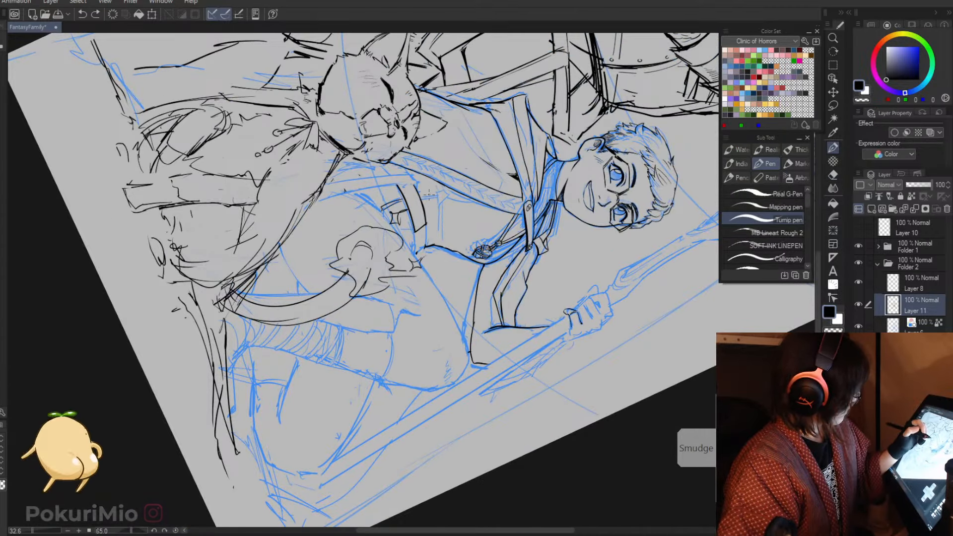
{"action": "key", "text": "ctrl+space"}
{"action": "left_click_drag", "start_coordinate": [410, 240], "coordinate": [466, 240]}
{"action": "left_click_drag", "start_coordinate": [461, 187], "coordinate": [456, 257]}
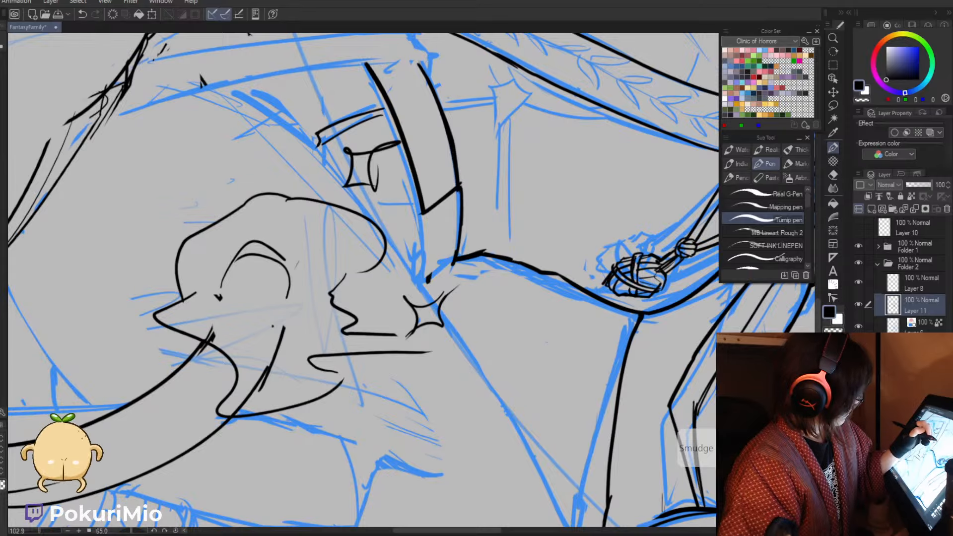
{"action": "left_click_drag", "start_coordinate": [422, 215], "coordinate": [427, 285]}
- Draw the small buckle detail and an inner edge line inside the belt tip with the Turnip pen
{"action": "key", "text": "minus"}
{"action": "key", "text": "minus"}
{"action": "key", "text": "minus"}
{"action": "key", "text": "minus"}
{"action": "key", "text": "minus"}
{"action": "key", "text": "minus"}
{"action": "key", "text": "minus"}
{"action": "key", "text": "minus"}
{"action": "key", "text": "minus"}
{"action": "key", "text": "minus"}
{"action": "key", "text": "minus"}
{"action": "key", "text": "minus"}
{"action": "key", "text": "minus"}
{"action": "key", "text": "minus"}
{"action": "key", "text": "minus"}
{"action": "key", "text": "minus"}
{"action": "key", "text": "minus"}
{"action": "key", "text": "minus"}
{"action": "key", "text": "minus"}
{"action": "key", "text": "minus"}
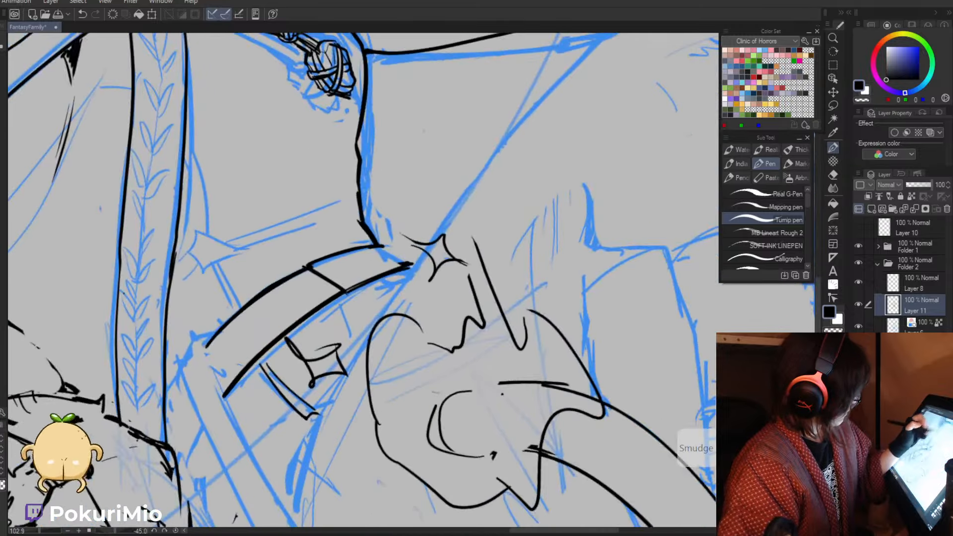
{"action": "mouse_move", "coordinate": [330, 270]}
{"action": "left_mouse_down"}
{"action": "mouse_move", "coordinate": [355, 262]}
{"action": "mouse_move", "coordinate": [349, 279]}
{"action": "left_mouse_up"}
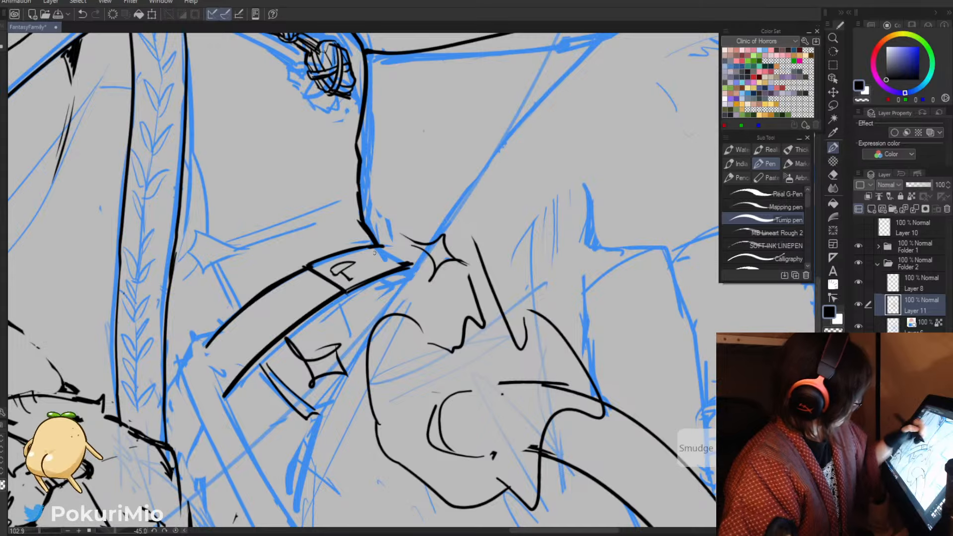
{"action": "left_click_drag", "start_coordinate": [400, 260], "coordinate": [356, 278]}
{"action": "key", "text": "e"}
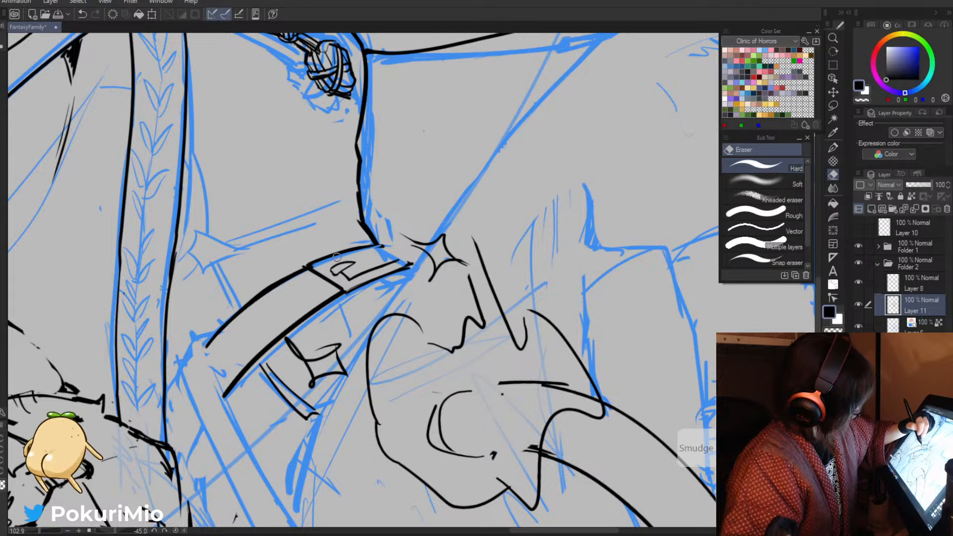
{"action": "key", "text": "p"}
{"action": "mouse_move", "coordinate": [325, 263]}
{"action": "left_mouse_down"}
{"action": "mouse_move", "coordinate": [378, 246]}
{"action": "mouse_move", "coordinate": [397, 256]}
{"action": "mouse_move", "coordinate": [377, 181]}
{"action": "mouse_move", "coordinate": [402, 188]}
{"action": "left_mouse_up"}
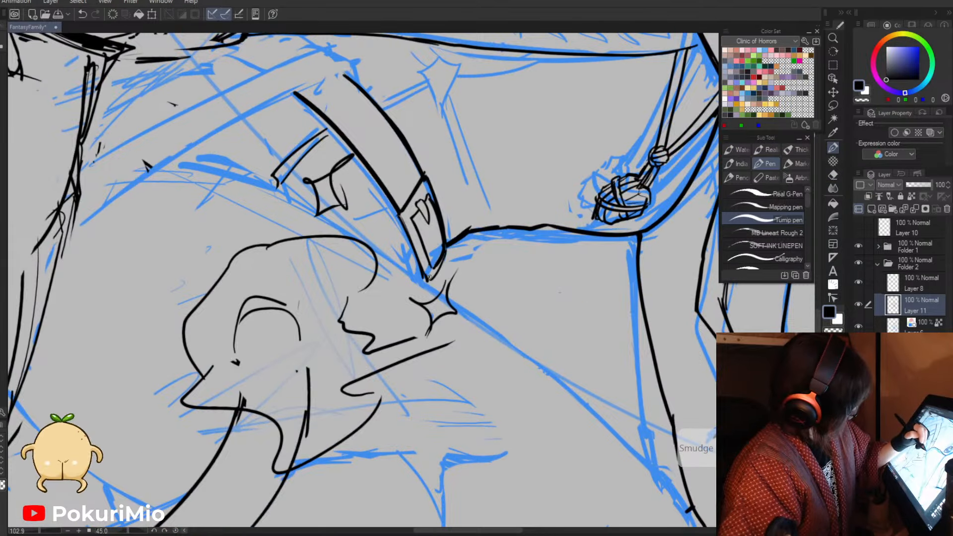
- Examine the inked belt and kneeling pose within the whole composition from a zoomed-out, rotated view
{"action": "key", "text": "slash"}
{"action": "left_click_drag", "start_coordinate": [398, 286], "coordinate": [391, 306]}
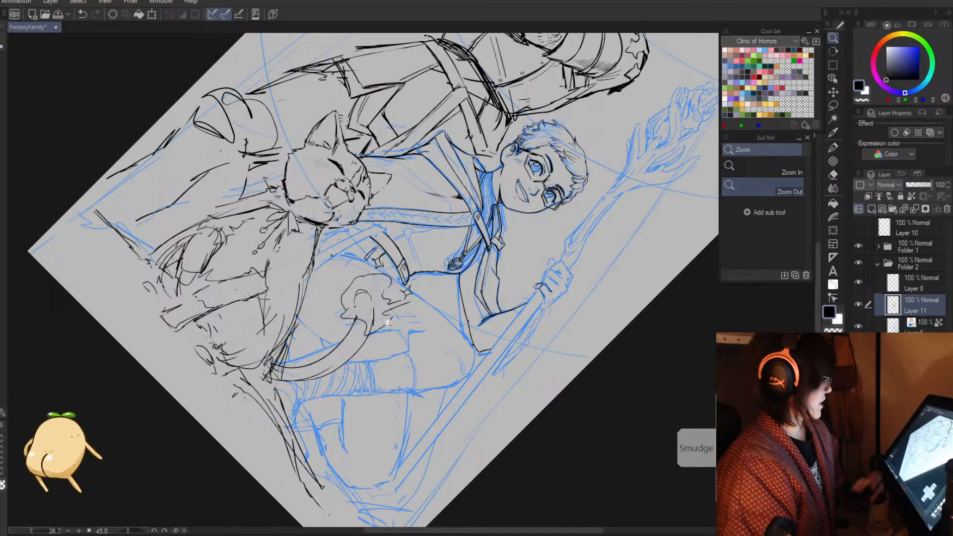
{"action": "key", "text": "ctrl+minus"}
{"action": "key", "text": "minus"}
{"action": "key", "text": "minus"}
{"action": "key", "text": "minus"}
{"action": "key", "text": "minus"}
{"action": "key", "text": "minus"}
{"action": "key", "text": "minus"}
{"action": "key", "text": "minus"}
{"action": "key", "text": "minus"}
{"action": "key", "text": "minus"}
{"action": "key", "text": "minus"}
{"action": "key", "text": "minus"}
{"action": "key", "text": "minus"}
{"action": "key", "text": "minus"}
{"action": "key", "text": "minus"}
{"action": "key", "text": "minus"}
{"action": "key", "text": "minus"}
{"action": "key", "text": "minus"}
{"action": "key", "text": "minus"}
{"action": "key", "text": "minus"}
{"action": "key", "text": "minus"}
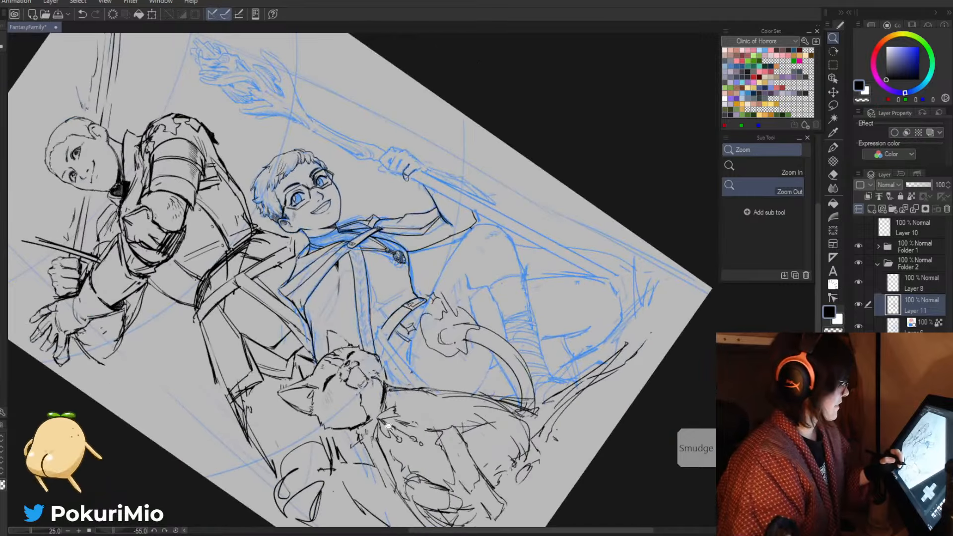
- Undo the last strokes around the belt tip and refine the torso outline where it meets the belt
{"action": "left_click_drag", "start_coordinate": [403, 276], "coordinate": [433, 293]}
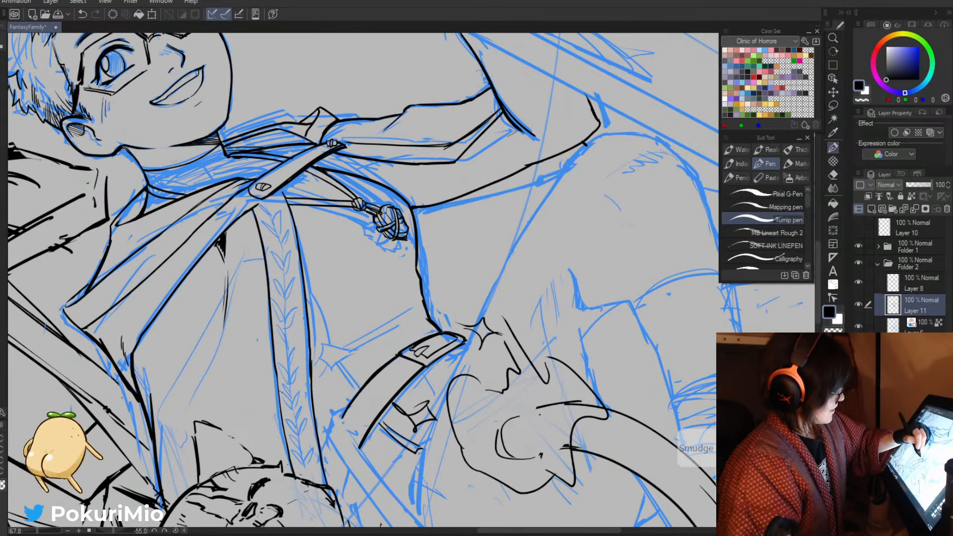
{"action": "left_click_drag", "start_coordinate": [421, 336], "coordinate": [430, 333]}
{"action": "key", "text": "asciicircum"}
{"action": "key", "text": "asciicircum"}
{"action": "key", "text": "asciicircum"}
{"action": "key", "text": "asciicircum"}
{"action": "key", "text": "asciicircum"}
{"action": "key", "text": "asciicircum"}
{"action": "key", "text": "asciicircum"}
{"action": "key", "text": "asciicircum"}
{"action": "key", "text": "asciicircum"}
{"action": "key", "text": "asciicircum"}
{"action": "key", "text": "asciicircum"}
{"action": "key", "text": "asciicircum"}
{"action": "key", "text": "asciicircum"}
{"action": "key", "text": "asciicircum"}
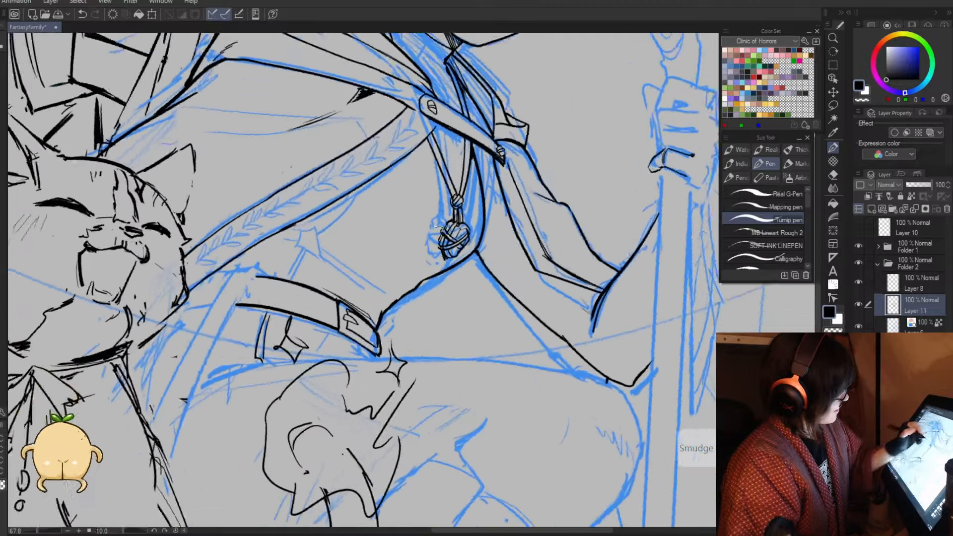
{"action": "key", "text": "ctrl+z"}
{"action": "key", "text": "ctrl+z"}
{"action": "key", "text": "asciicircum"}
{"action": "key", "text": "asciicircum"}
{"action": "key", "text": "asciicircum"}
{"action": "key", "text": "asciicircum"}
{"action": "key", "text": "e"}
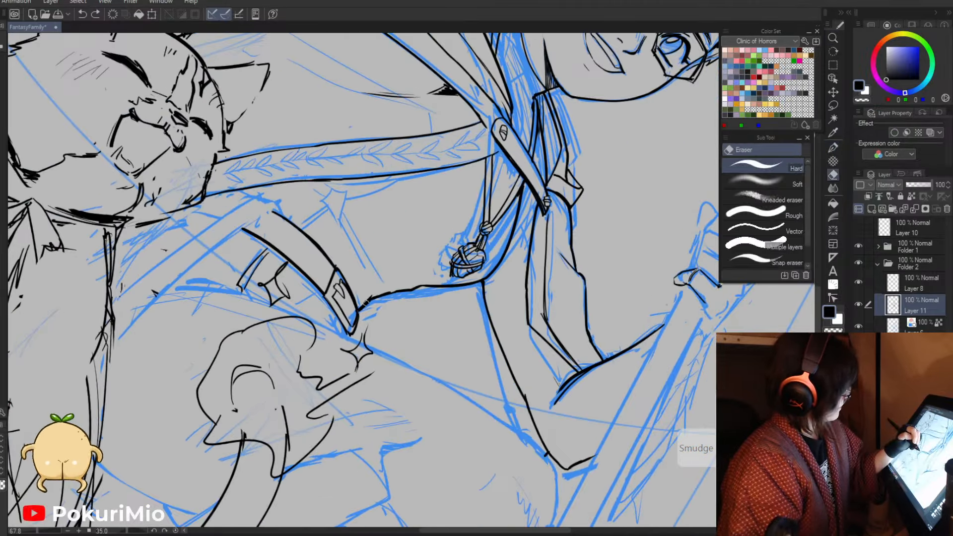
{"action": "key", "text": "p"}
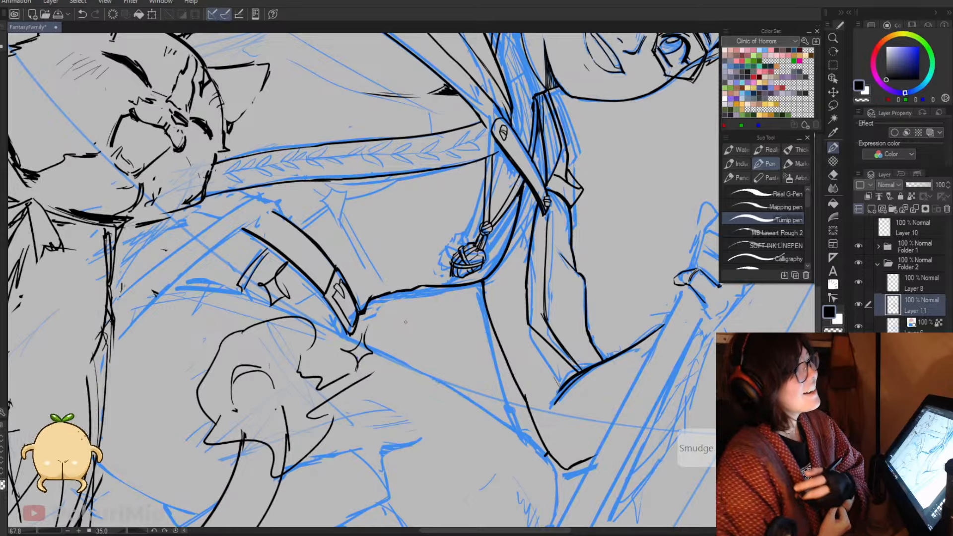
- Redraw the belt's upper edge as a fuller curve, add a fold line inside, and erase the old edge
{"action": "scroll", "coordinate": [396, 329], "scroll_direction": "up", "scroll_amount": 1}
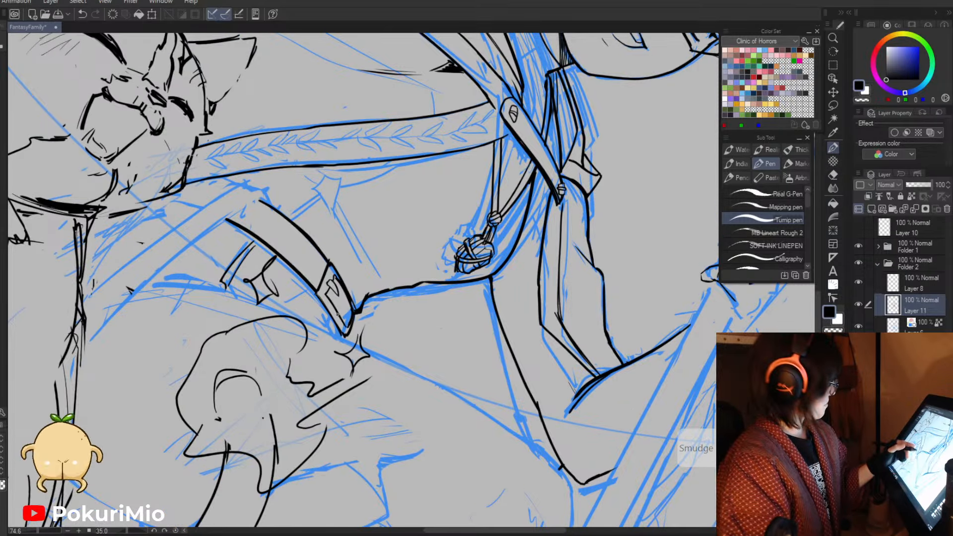
{"action": "key", "text": "minus"}
{"action": "key", "text": "minus"}
{"action": "key", "text": "minus"}
{"action": "key", "text": "minus"}
{"action": "key", "text": "minus"}
{"action": "key", "text": "minus"}
{"action": "key", "text": "minus"}
{"action": "key", "text": "minus"}
{"action": "key", "text": "minus"}
{"action": "key", "text": "minus"}
{"action": "key", "text": "minus"}
{"action": "key", "text": "minus"}
{"action": "key", "text": "minus"}
{"action": "key", "text": "minus"}
{"action": "key", "text": "minus"}
{"action": "key", "text": "minus"}
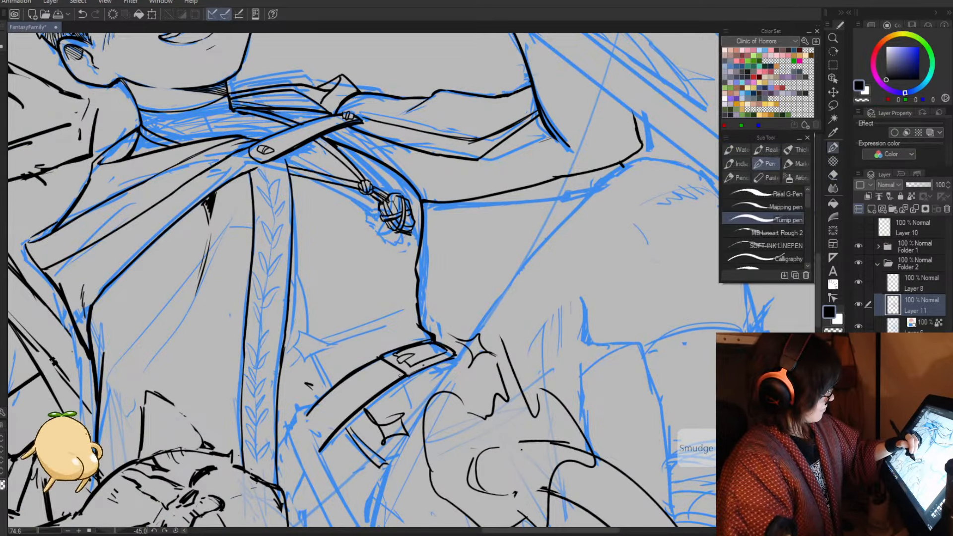
{"action": "left_click_drag", "start_coordinate": [399, 377], "coordinate": [347, 394]}
{"action": "mouse_move", "coordinate": [382, 359]}
{"action": "left_mouse_down"}
{"action": "mouse_move", "coordinate": [305, 393]}
{"action": "mouse_move", "coordinate": [309, 379]}
{"action": "mouse_move", "coordinate": [304, 407]}
{"action": "left_mouse_up"}
{"action": "key", "text": "e"}
{"action": "left_click_drag", "start_coordinate": [366, 373], "coordinate": [309, 410]}
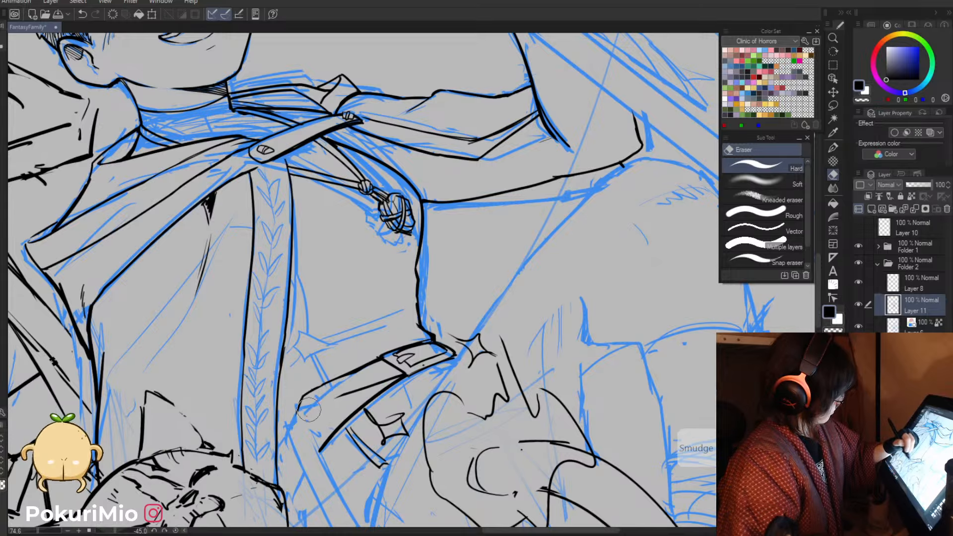
- Ink the curved clothing line over the hip below the belt, beside the strap and star charm
{"action": "mouse_move", "coordinate": [368, 373]}
{"action": "left_mouse_down"}
{"action": "mouse_move", "coordinate": [314, 399]}
{"action": "mouse_move", "coordinate": [305, 419]}
{"action": "mouse_move", "coordinate": [347, 392]}
{"action": "mouse_move", "coordinate": [403, 375]}
{"action": "mouse_move", "coordinate": [322, 269]}
{"action": "left_mouse_up"}
{"action": "key", "text": "p"}
{"action": "key", "text": "alt+space"}
{"action": "left_click_drag", "start_coordinate": [329, 341], "coordinate": [278, 284]}
{"action": "mouse_move", "coordinate": [330, 382]}
{"action": "left_mouse_down"}
{"action": "mouse_move", "coordinate": [369, 370]}
{"action": "mouse_move", "coordinate": [378, 385]}
{"action": "left_mouse_up"}
{"action": "left_click_drag", "start_coordinate": [346, 312], "coordinate": [383, 308]}
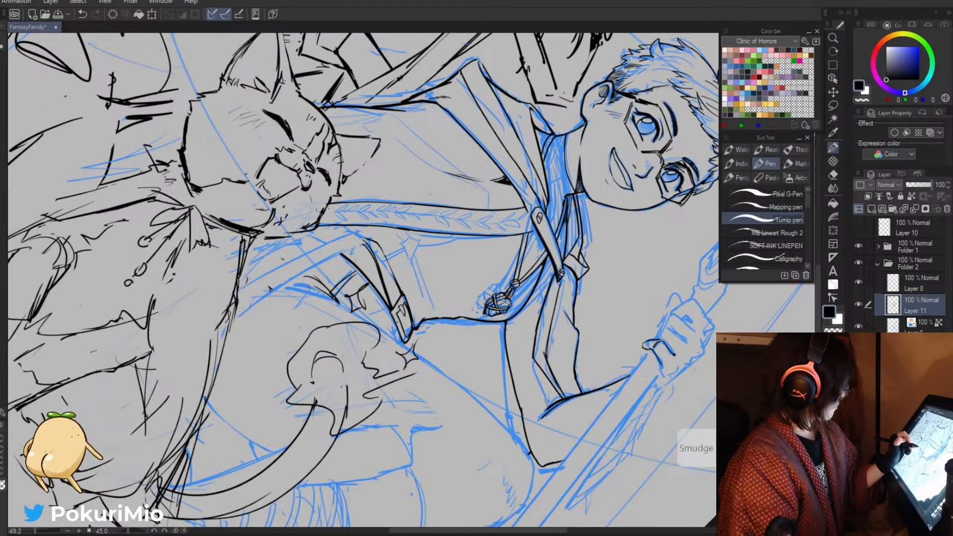
{"action": "left_click_drag", "start_coordinate": [278, 288], "coordinate": [350, 309]}
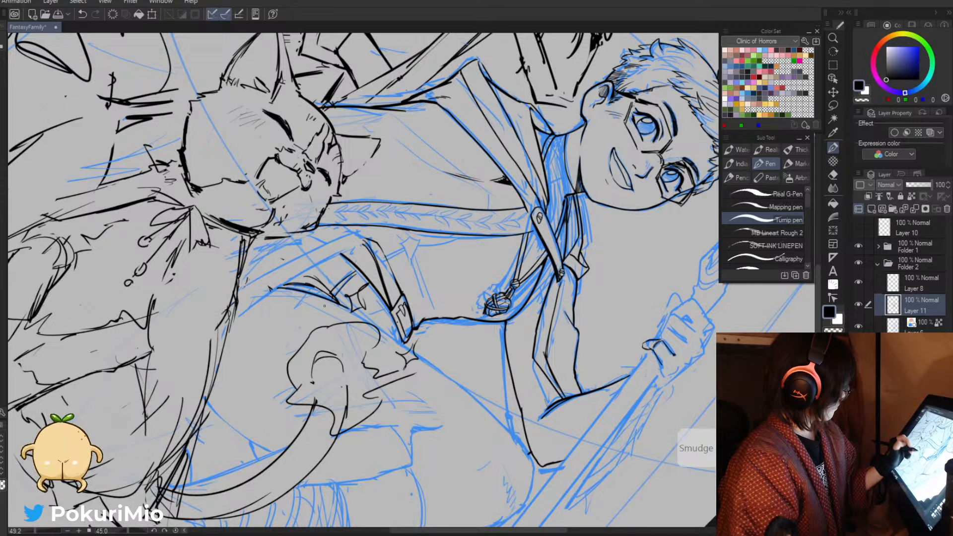
{"action": "left_click_drag", "start_coordinate": [350, 162], "coordinate": [280, 297]}
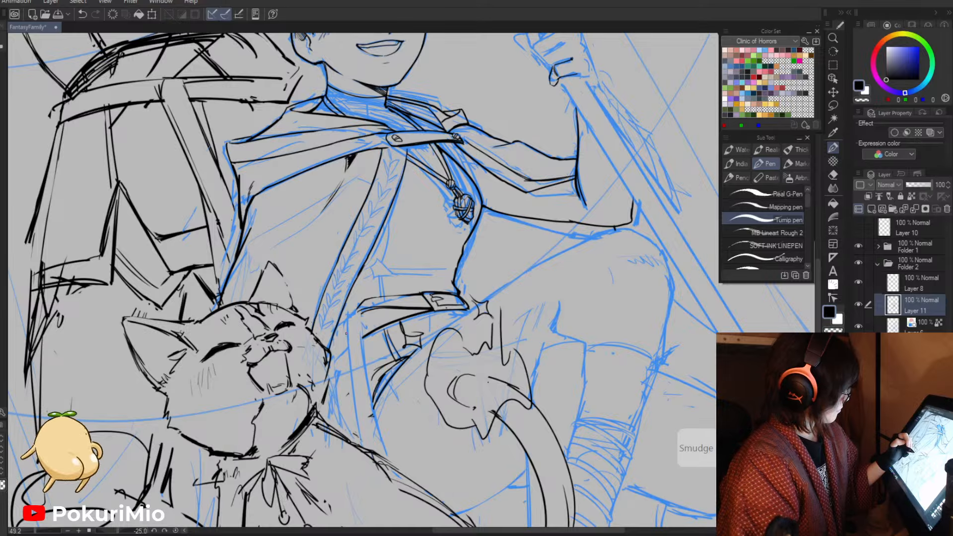
- Rework the inked upper edge of the belt beside the cape trim and save the illustration
{"action": "mouse_move", "coordinate": [346, 333]}
{"action": "left_mouse_down"}
{"action": "mouse_move", "coordinate": [327, 291]}
{"action": "mouse_move", "coordinate": [339, 237]}
{"action": "mouse_move", "coordinate": [383, 255]}
{"action": "mouse_move", "coordinate": [395, 283]}
{"action": "mouse_move", "coordinate": [377, 278]}
{"action": "mouse_move", "coordinate": [390, 301]}
{"action": "left_mouse_up"}
{"action": "key", "text": "e"}
{"action": "key", "text": "slash"}
{"action": "key", "text": "minus"}
{"action": "key", "text": "minus"}
{"action": "key", "text": "minus"}
{"action": "key", "text": "minus"}
{"action": "key", "text": "minus"}
{"action": "key", "text": "minus"}
{"action": "key", "text": "minus"}
{"action": "key", "text": "minus"}
{"action": "key", "text": "minus"}
{"action": "key", "text": "minus"}
{"action": "key", "text": "minus"}
{"action": "key", "text": "minus"}
{"action": "key", "text": "minus"}
{"action": "key", "text": "minus"}
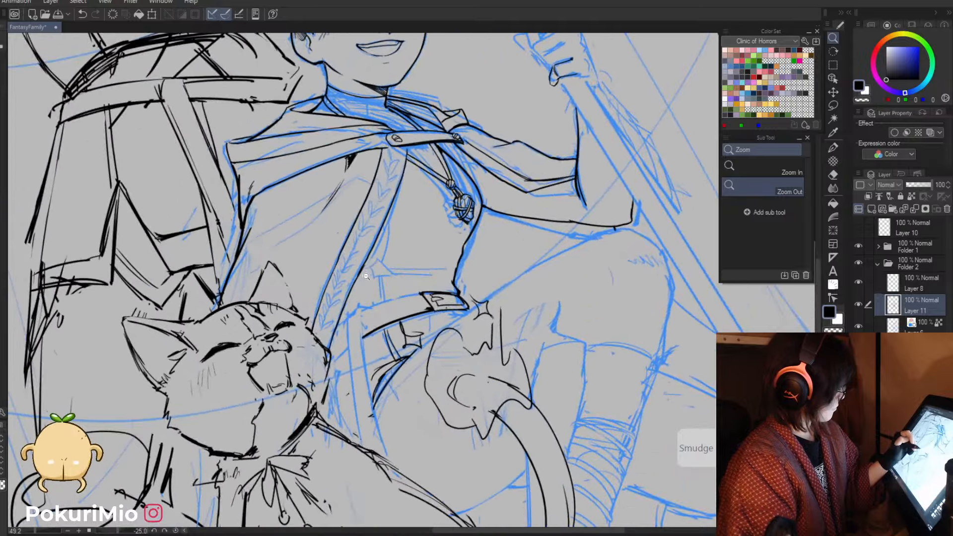
{"action": "mouse_move", "coordinate": [362, 266]}
{"action": "left_mouse_down"}
{"action": "mouse_move", "coordinate": [318, 267]}
{"action": "mouse_move", "coordinate": [374, 266]}
{"action": "left_mouse_up"}
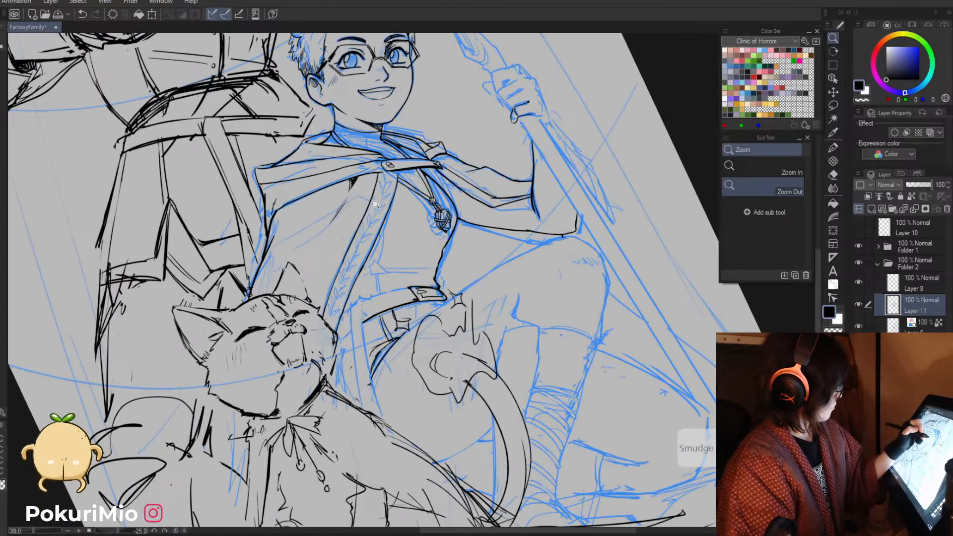
{"action": "key", "text": "p"}
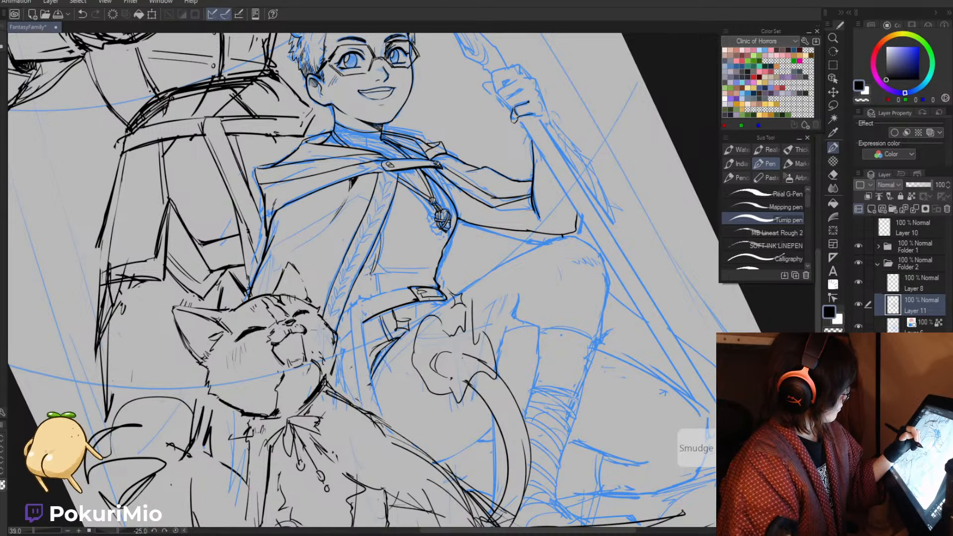
{"action": "key", "text": "r"}
{"action": "left_click_drag", "start_coordinate": [359, 302], "coordinate": [354, 244]}
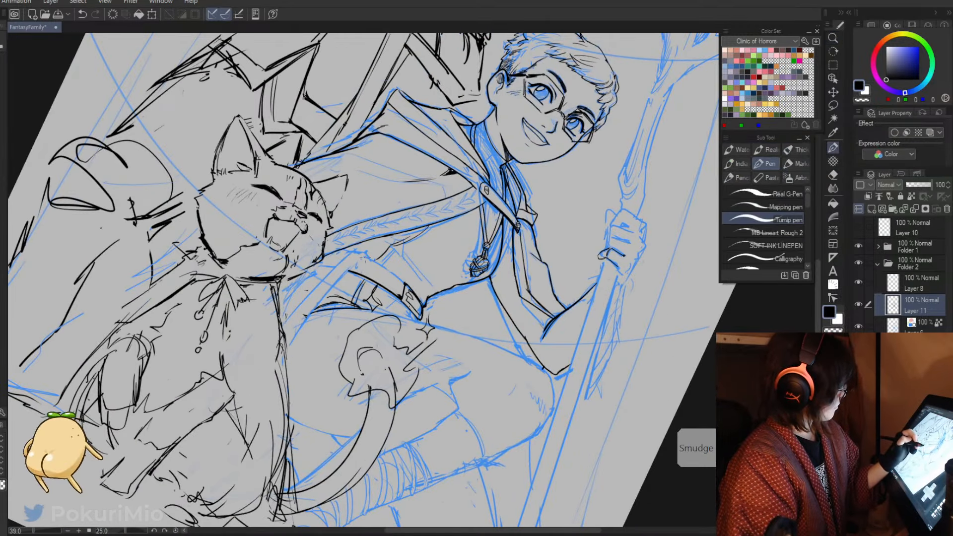
{"action": "key", "text": "asciicircum"}
{"action": "left_click_drag", "start_coordinate": [406, 279], "coordinate": [376, 238]}
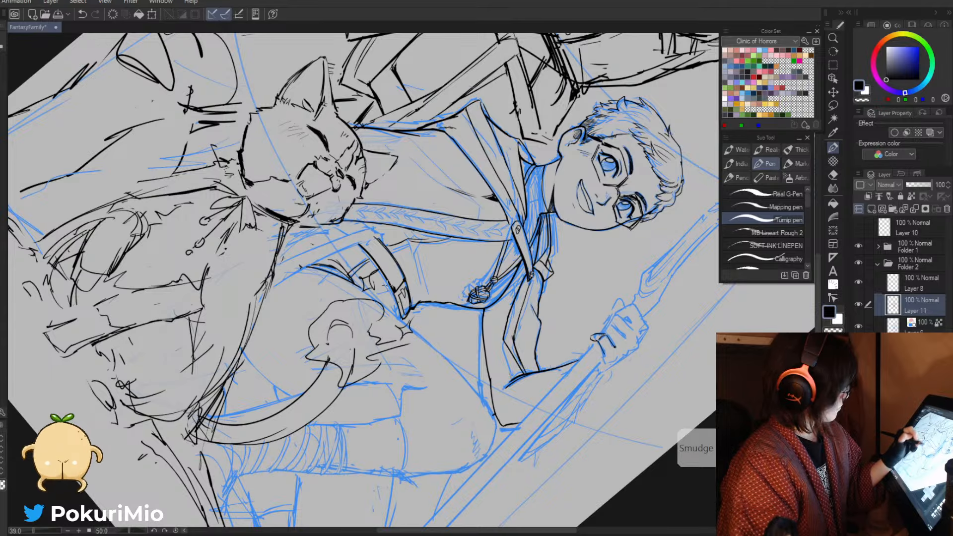
{"action": "key", "text": "ctrl+s"}
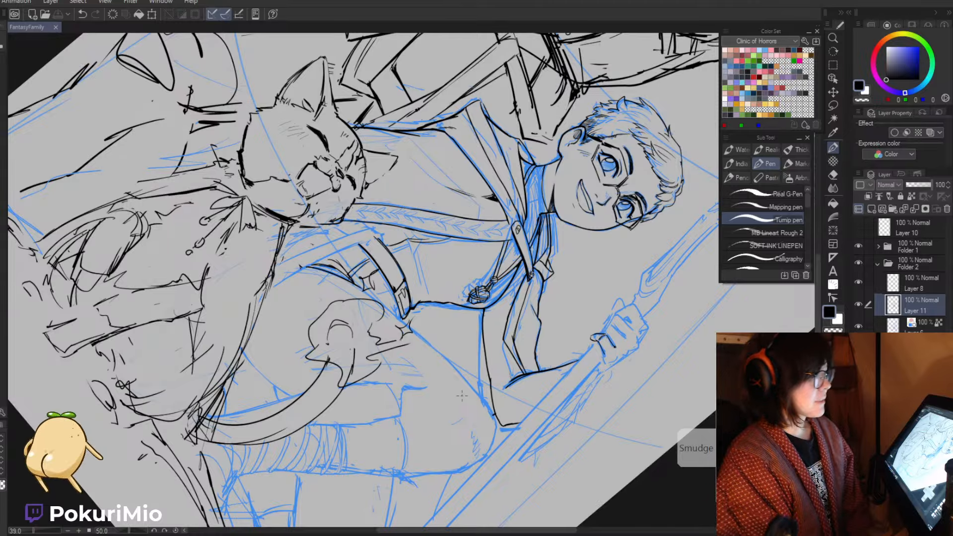
- Ink the raised thigh's upper contour from the belt toward the knee, replacing the first stroke with a longer line
{"action": "key", "text": "minus"}
{"action": "key", "text": "minus"}
{"action": "key", "text": "minus"}
{"action": "key", "text": "minus"}
{"action": "key", "text": "minus"}
{"action": "key", "text": "minus"}
{"action": "key", "text": "minus"}
{"action": "key", "text": "minus"}
{"action": "key", "text": "minus"}
{"action": "key", "text": "minus"}
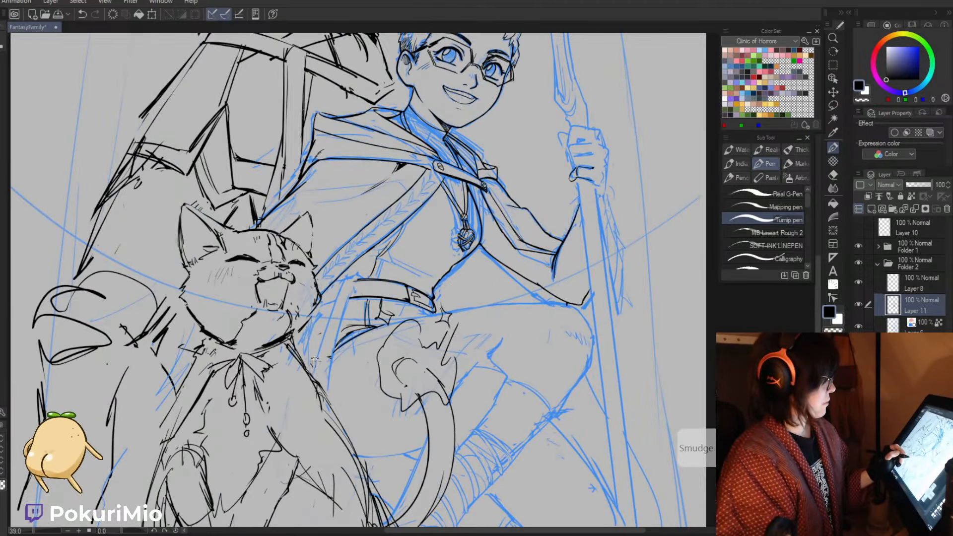
{"action": "left_click_drag", "start_coordinate": [315, 359], "coordinate": [300, 226]}
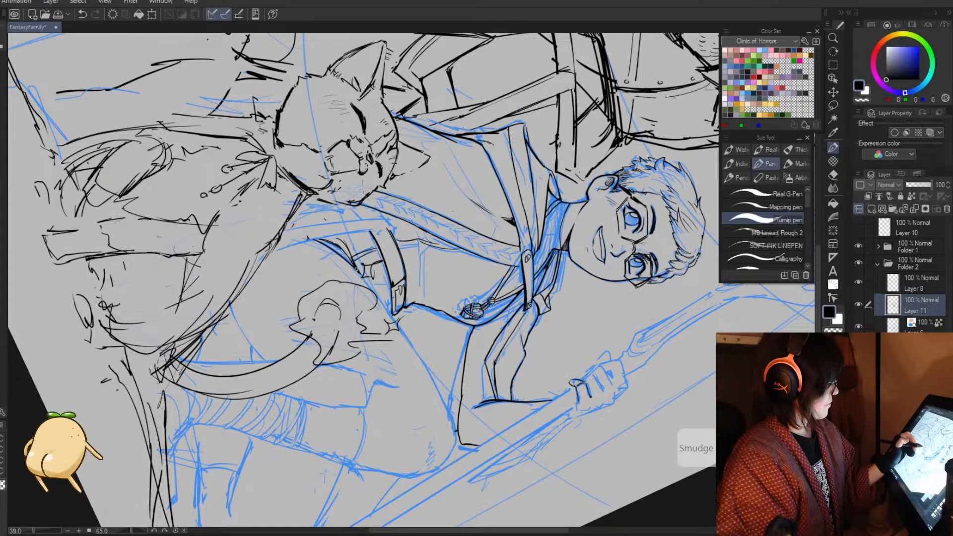
{"action": "left_click_drag", "start_coordinate": [366, 281], "coordinate": [441, 404]}
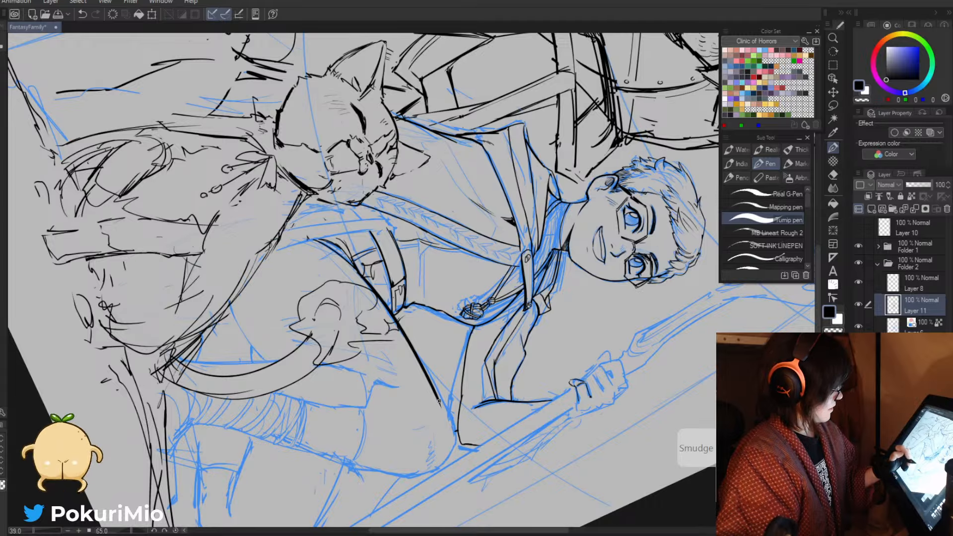
{"action": "key", "text": "ctrl+z"}
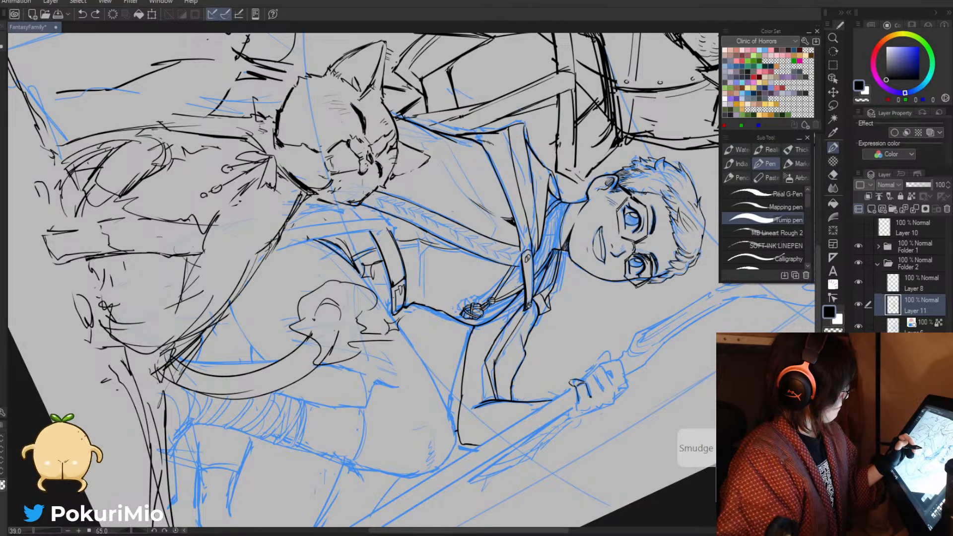
{"action": "left_click_drag", "start_coordinate": [380, 294], "coordinate": [457, 439]}
- Clean up the end of the thigh line and ink the rounded kneecap curving down toward the shin
{"action": "key", "text": "minus"}
{"action": "key", "text": "minus"}
{"action": "key", "text": "minus"}
{"action": "key", "text": "alt+space"}
{"action": "key", "text": "e"}
{"action": "left_click_drag", "start_coordinate": [579, 282], "coordinate": [590, 289]}
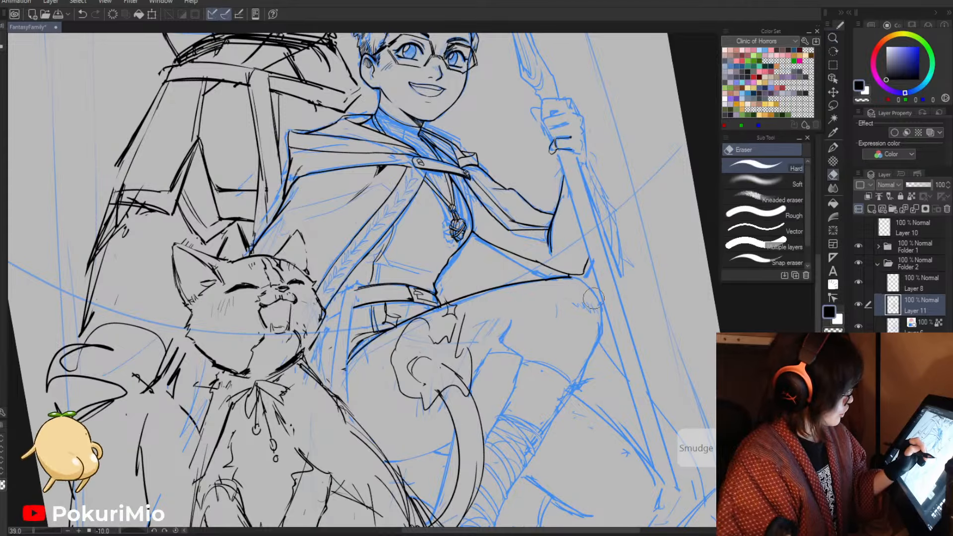
{"action": "key", "text": "p"}
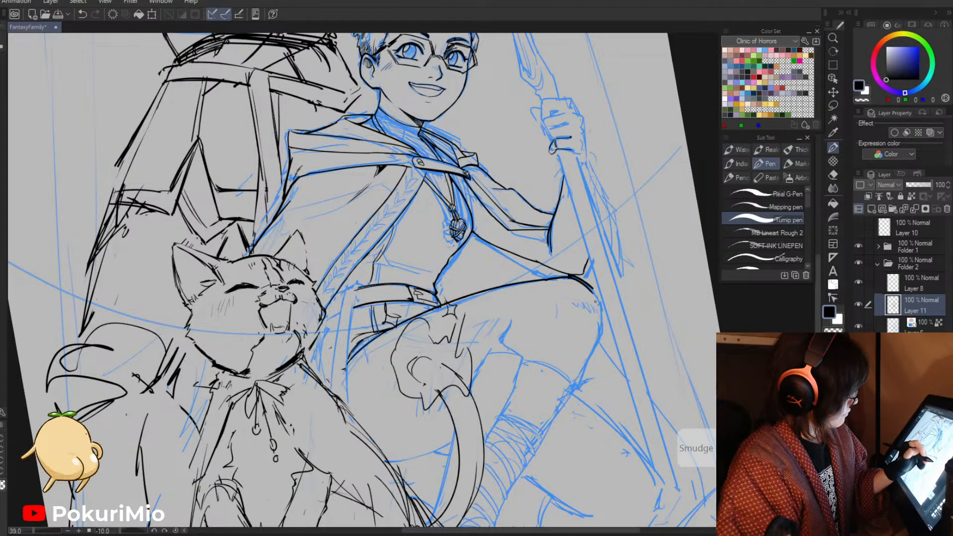
{"action": "key", "text": "ctrl+z"}
{"action": "mouse_move", "coordinate": [568, 277]}
{"action": "left_mouse_down"}
{"action": "mouse_move", "coordinate": [600, 306]}
{"action": "mouse_move", "coordinate": [600, 336]}
{"action": "left_mouse_up"}
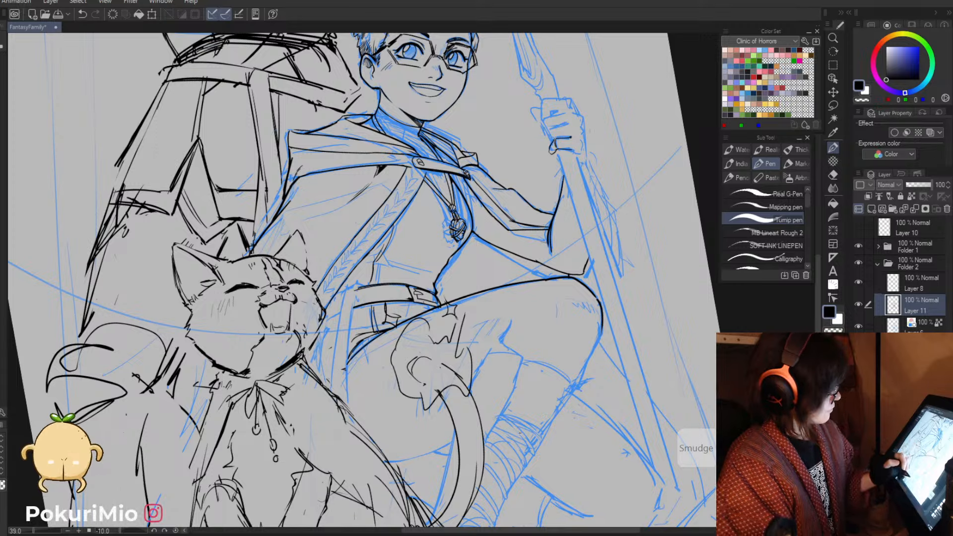
- Ink the crease behind the bent knee, the trouser edge below the kneecap, and short fold marks inside the leg
{"action": "left_click_drag", "start_coordinate": [511, 319], "coordinate": [500, 339]}
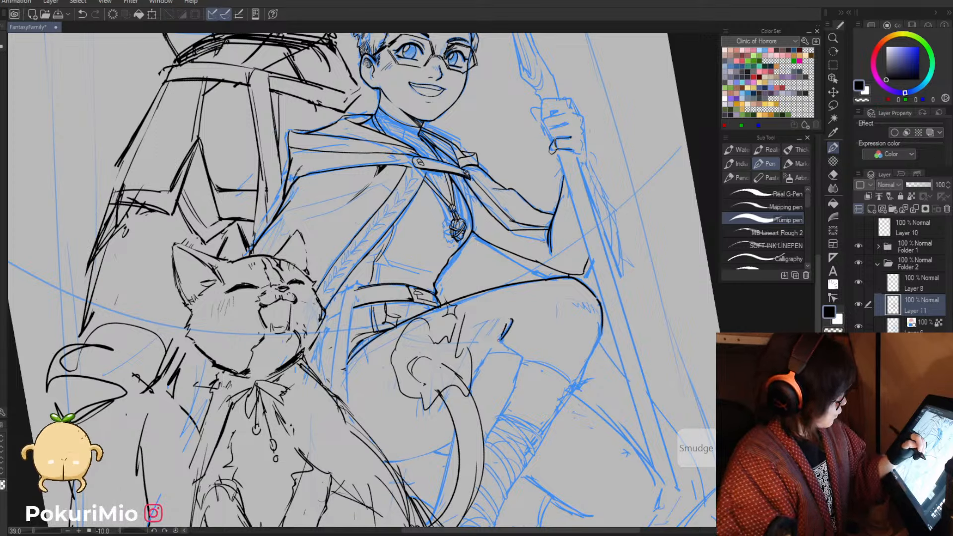
{"action": "key", "text": "e"}
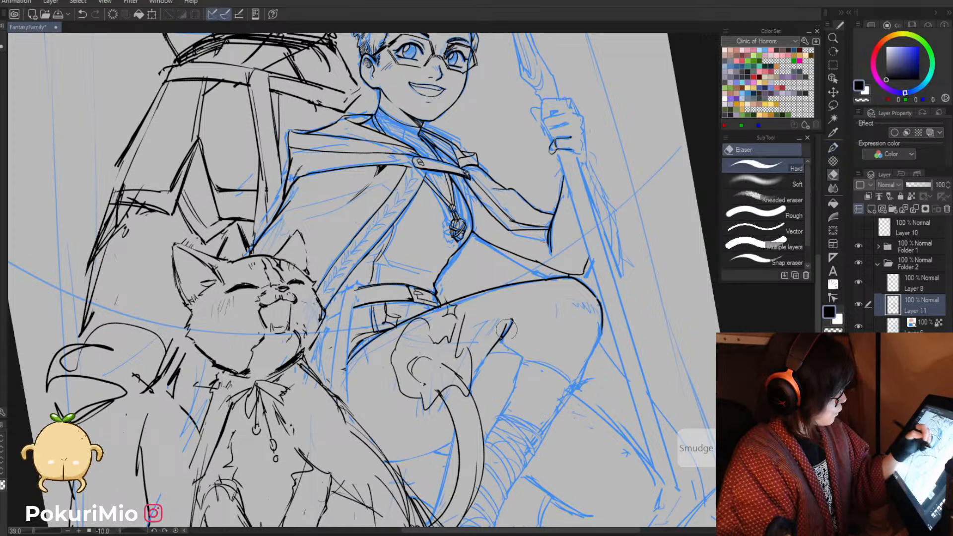
{"action": "key", "text": "p"}
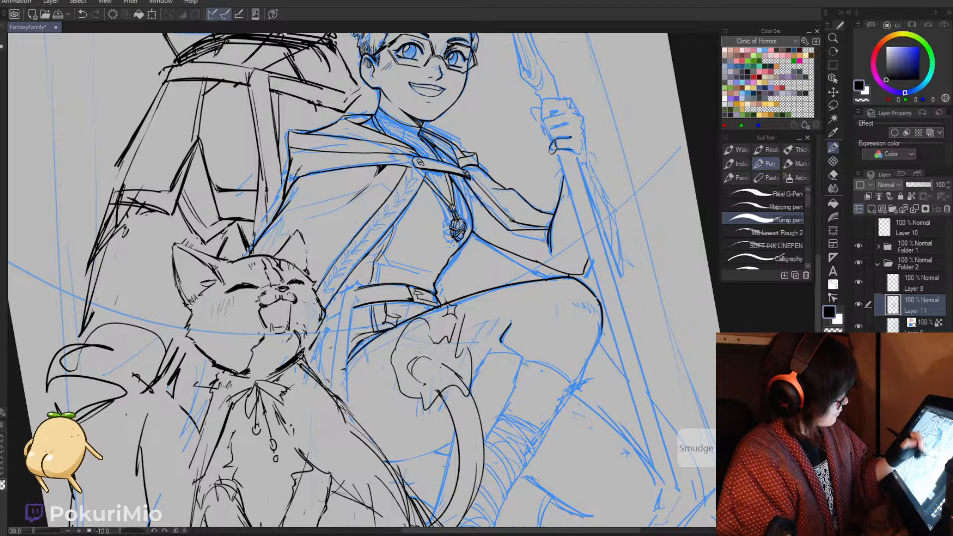
{"action": "left_click_drag", "start_coordinate": [600, 338], "coordinate": [582, 362]}
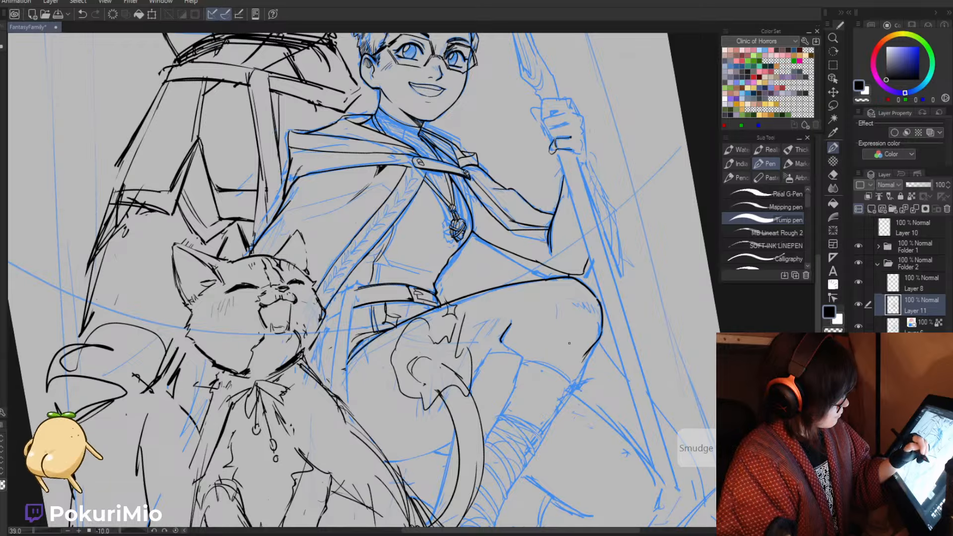
{"action": "left_click_drag", "start_coordinate": [565, 325], "coordinate": [565, 339]}
{"action": "left_click_drag", "start_coordinate": [567, 334], "coordinate": [577, 376]}
{"action": "left_click_drag", "start_coordinate": [595, 345], "coordinate": [573, 379]}
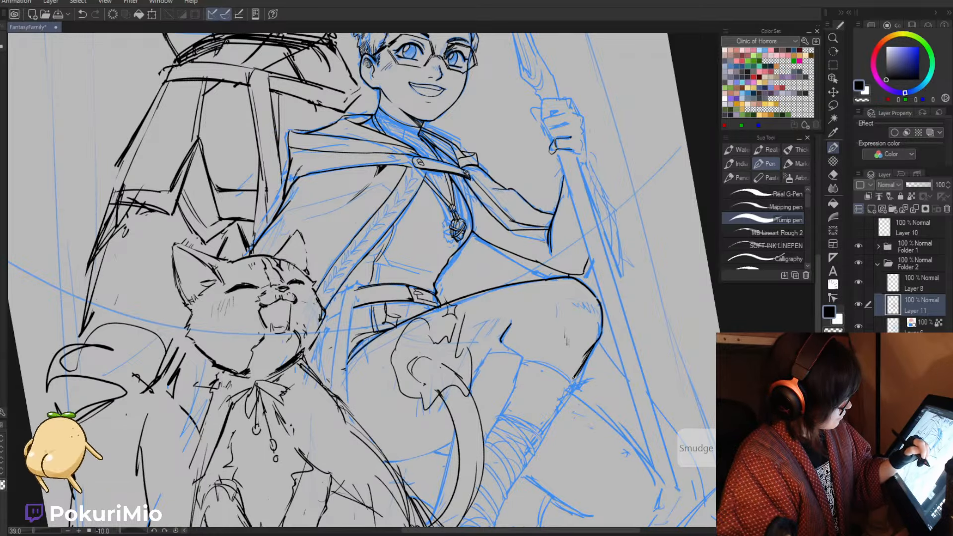
- Examine the inked figure within the whole upright composition with the blue sketch layer briefly hidden
{"action": "key", "text": "slash"}
{"action": "key", "text": "asciicircum"}
{"action": "key", "text": "asciicircum"}
{"action": "left_click_drag", "start_coordinate": [485, 336], "coordinate": [370, 363]}
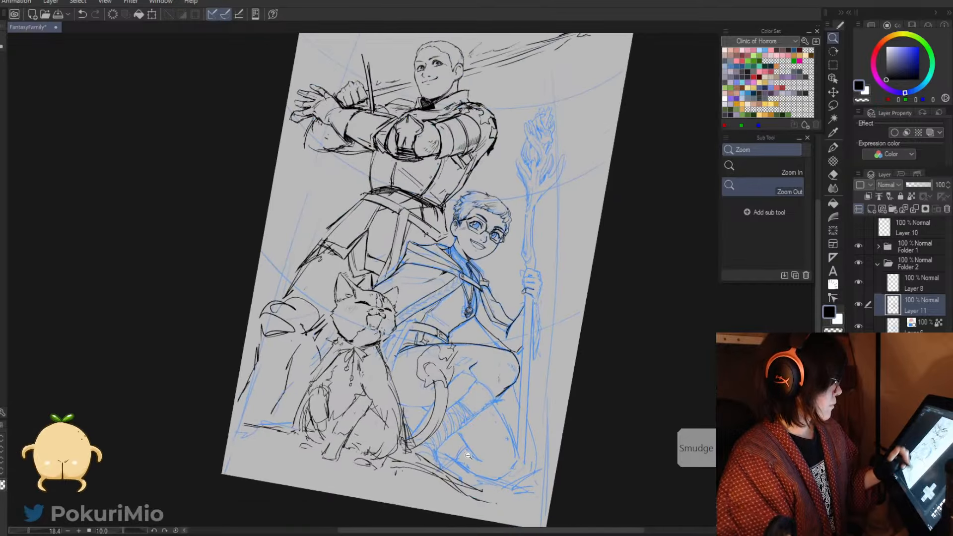
{"action": "key", "text": "minus"}
{"action": "key", "text": "minus"}
{"action": "left_click", "coordinate": [860, 327]}
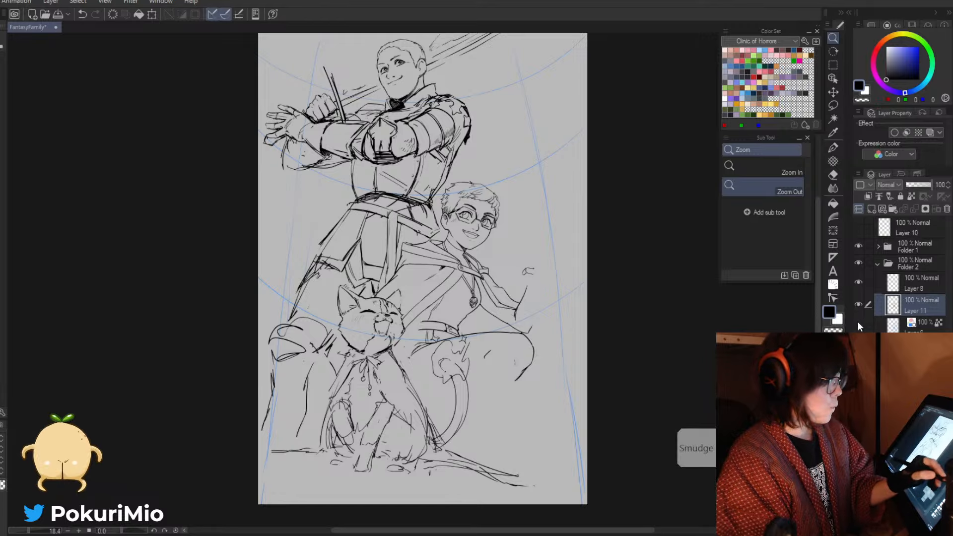
{"action": "left_click", "coordinate": [858, 327]}
- Strengthen the kneeling character's jawline and the shadow beneath it where it meets the neck
{"action": "left_click_drag", "start_coordinate": [452, 236], "coordinate": [591, 229]}
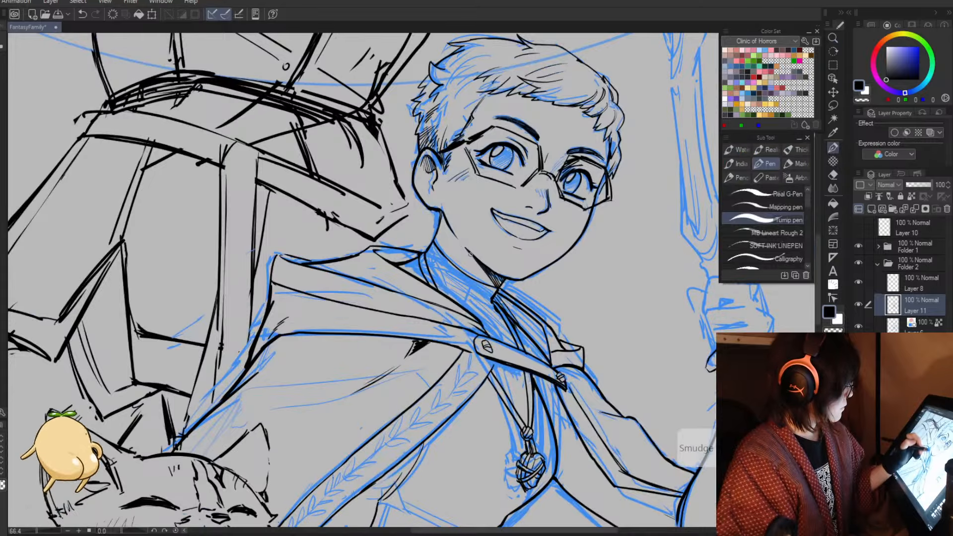
{"action": "left_click_drag", "start_coordinate": [468, 252], "coordinate": [493, 284]}
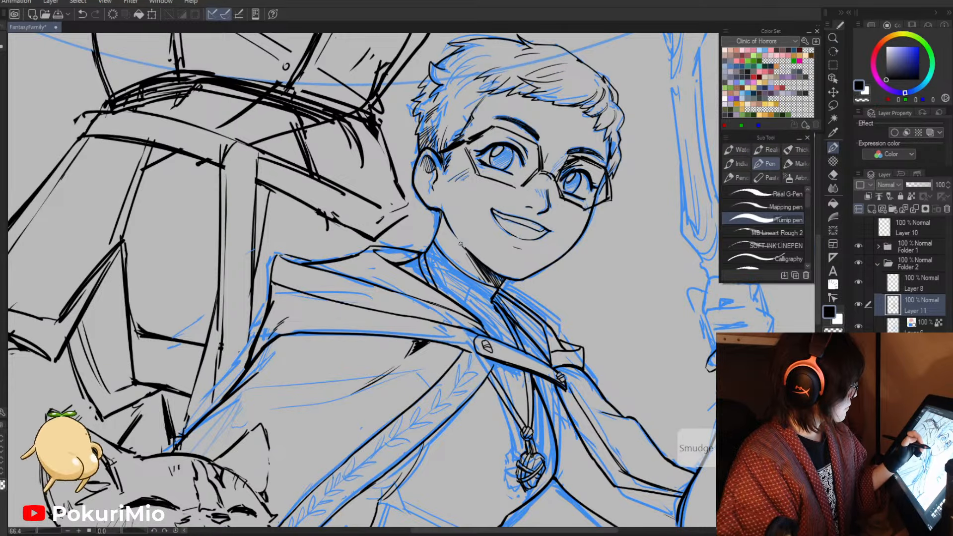
{"action": "mouse_move", "coordinate": [443, 215]}
{"action": "left_mouse_down"}
{"action": "mouse_move", "coordinate": [459, 244]}
{"action": "mouse_move", "coordinate": [457, 233]}
{"action": "left_mouse_up"}
{"action": "key", "text": "e"}
{"action": "key", "text": "p"}
- Fill the iris of the eye nearer the ear with dense black strokes, leaving the oval highlight open
{"action": "mouse_move", "coordinate": [537, 189]}
{"action": "left_mouse_down"}
{"action": "mouse_move", "coordinate": [542, 196]}
{"action": "mouse_move", "coordinate": [349, 99]}
{"action": "left_mouse_up"}
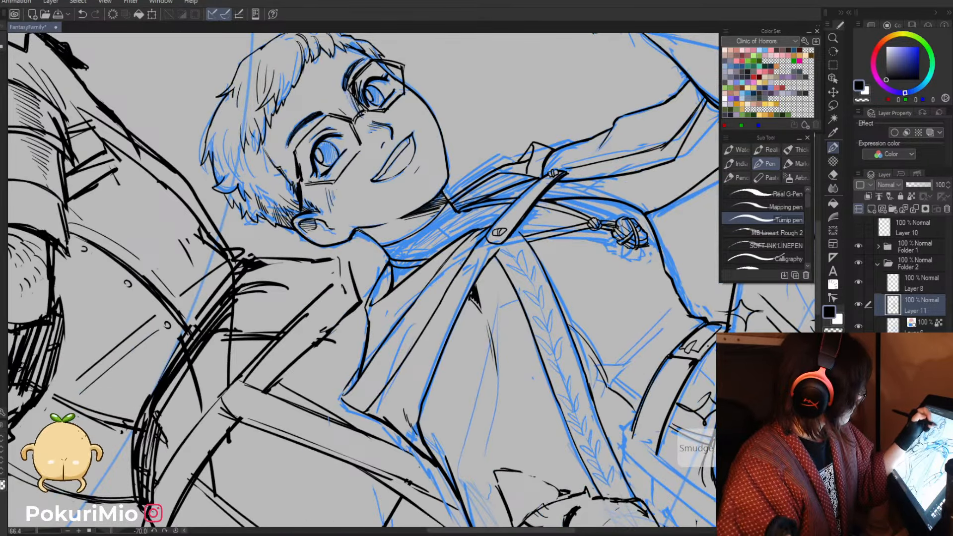
{"action": "left_click_drag", "start_coordinate": [365, 113], "coordinate": [415, 107]}
{"action": "scroll", "coordinate": [372, 242], "scroll_direction": "up", "scroll_amount": 5}
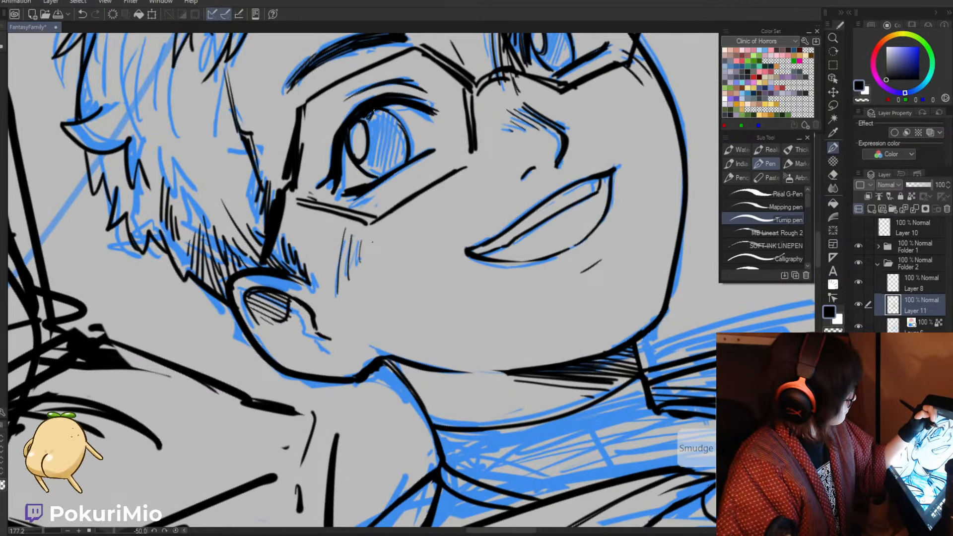
{"action": "left_click_drag", "start_coordinate": [380, 110], "coordinate": [367, 169]}
{"action": "left_click_drag", "start_coordinate": [402, 125], "coordinate": [375, 176]}
{"action": "mouse_move", "coordinate": [407, 141]}
{"action": "left_mouse_down"}
{"action": "mouse_move", "coordinate": [386, 174]}
{"action": "mouse_move", "coordinate": [395, 169]}
{"action": "left_mouse_up"}
{"action": "key", "text": "asciicircum"}
{"action": "key", "text": "asciicircum"}
{"action": "key", "text": "asciicircum"}
{"action": "key", "text": "asciicircum"}
{"action": "key", "text": "asciicircum"}
{"action": "key", "text": "asciicircum"}
{"action": "key", "text": "asciicircum"}
{"action": "key", "text": "asciicircum"}
{"action": "key", "text": "asciicircum"}
{"action": "key", "text": "asciicircum"}
{"action": "key", "text": "slash"}
{"action": "left_click_drag", "start_coordinate": [423, 236], "coordinate": [348, 236]}
- Finish darkening the first iris and fill the other eye's iris in black around its highlight
{"action": "key", "text": "minus"}
{"action": "key", "text": "minus"}
{"action": "key", "text": "minus"}
{"action": "key", "text": "minus"}
{"action": "key", "text": "minus"}
{"action": "key", "text": "minus"}
{"action": "key", "text": "minus"}
{"action": "key", "text": "minus"}
{"action": "key", "text": "minus"}
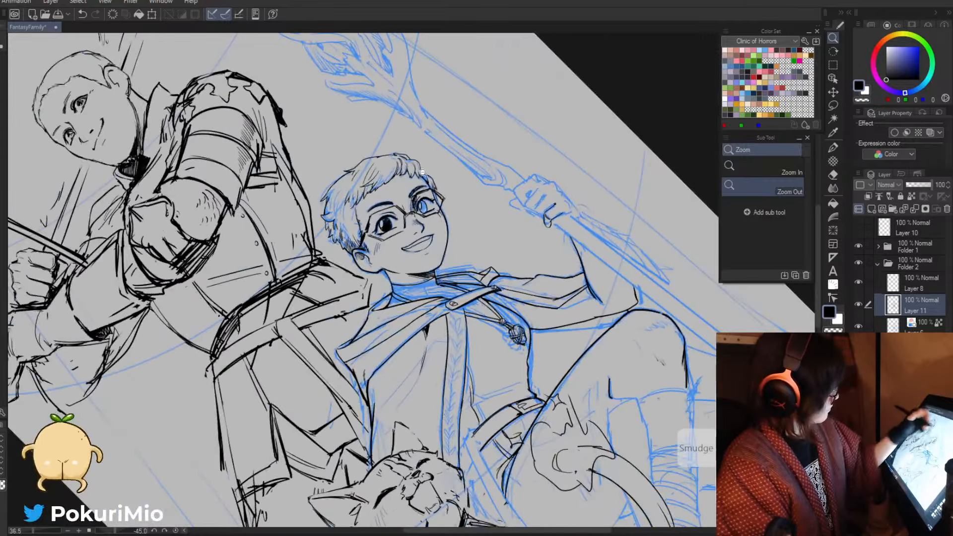
{"action": "left_click_drag", "start_coordinate": [415, 200], "coordinate": [456, 191]}
{"action": "key", "text": "p"}
{"action": "left_click_drag", "start_coordinate": [298, 286], "coordinate": [304, 307]}
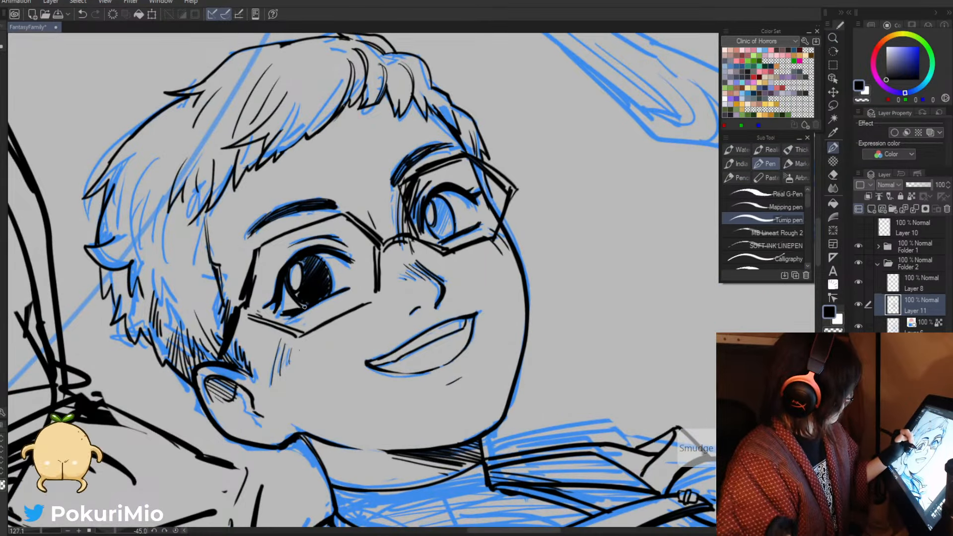
{"action": "left_click_drag", "start_coordinate": [438, 209], "coordinate": [449, 237]}
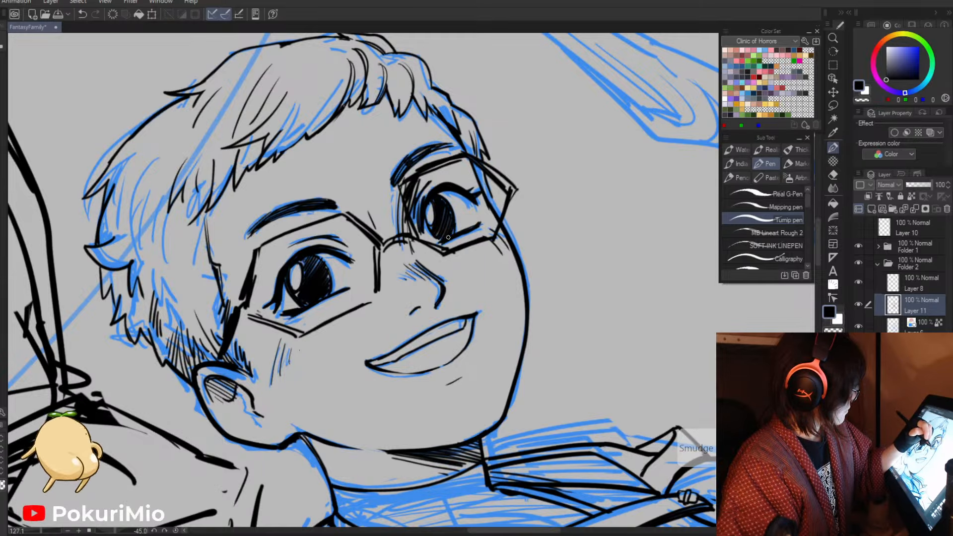
- Ink over the gap in the lower lip's outline to complete the smiling mouth
{"action": "key", "text": "r"}
{"action": "left_click_drag", "start_coordinate": [398, 356], "coordinate": [348, 324]}
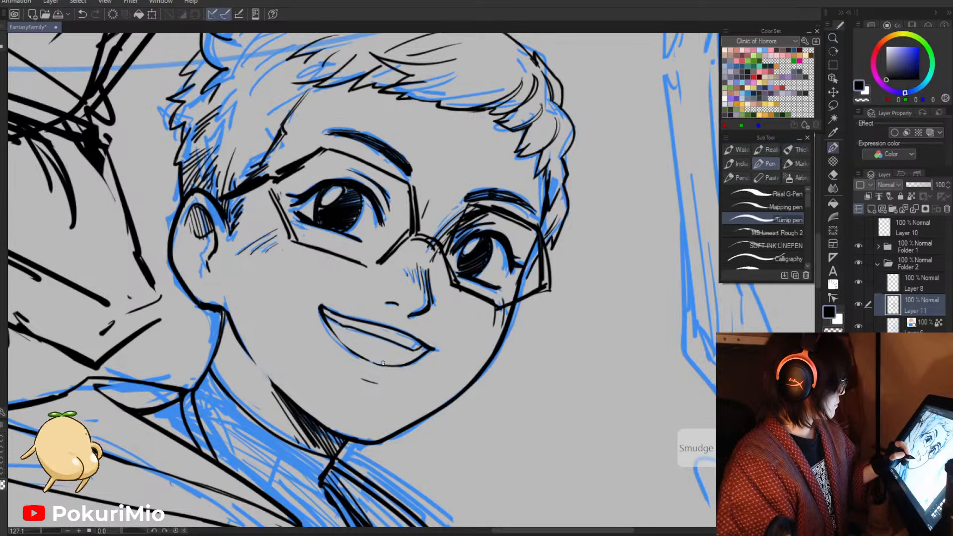
{"action": "mouse_move", "coordinate": [388, 363]}
{"action": "left_mouse_down"}
{"action": "mouse_move", "coordinate": [357, 342]}
{"action": "mouse_move", "coordinate": [280, 340]}
{"action": "mouse_move", "coordinate": [296, 359]}
{"action": "left_mouse_up"}
- Touch up the fine ink strokes in the hair above the kneeling character's ear
{"action": "key", "text": "alt+space"}
{"action": "left_click_drag", "start_coordinate": [417, 420], "coordinate": [553, 340]}
{"action": "left_click_drag", "start_coordinate": [423, 338], "coordinate": [401, 339]}
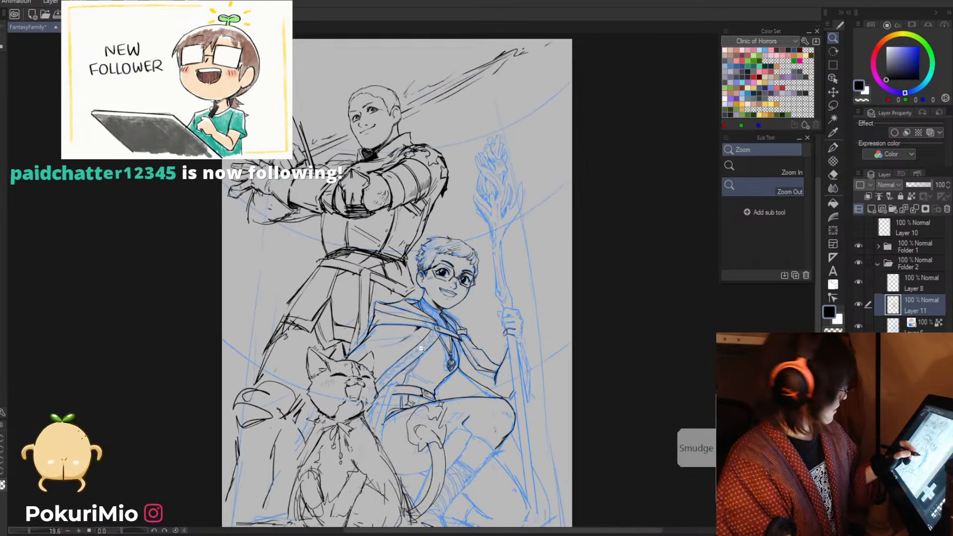
{"action": "left_click_drag", "start_coordinate": [330, 341], "coordinate": [371, 373]}
{"action": "left_click_drag", "start_coordinate": [418, 251], "coordinate": [472, 251]}
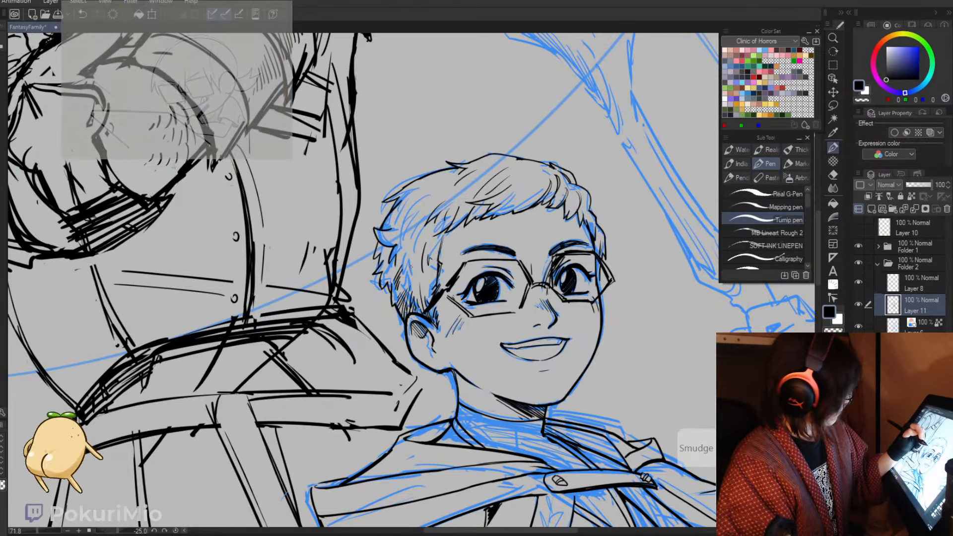
{"action": "key", "text": "e"}
{"action": "key", "text": "p"}
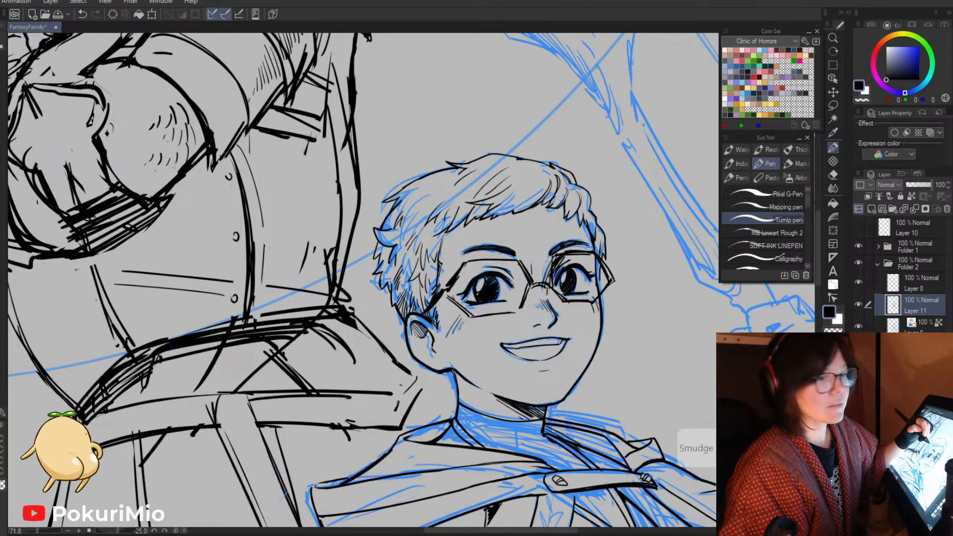
- Inspect the whole composition upright, with the blue sketch layer toggled off and on, and in a horizontally mirrored view
{"action": "key", "text": "alt+space"}
{"action": "left_click_drag", "start_coordinate": [366, 259], "coordinate": [298, 259]}
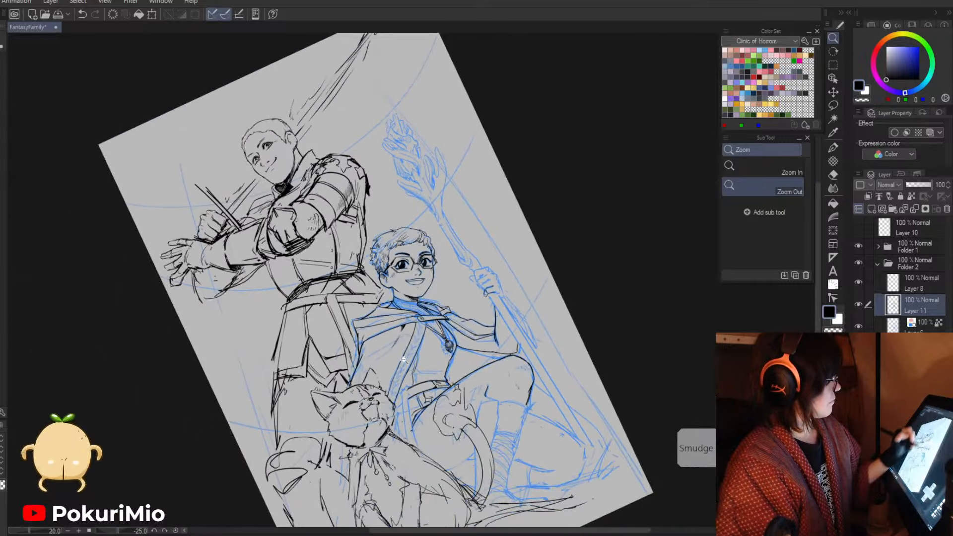
{"action": "left_click_drag", "start_coordinate": [455, 400], "coordinate": [460, 375]}
{"action": "double_click", "coordinate": [460, 374]}
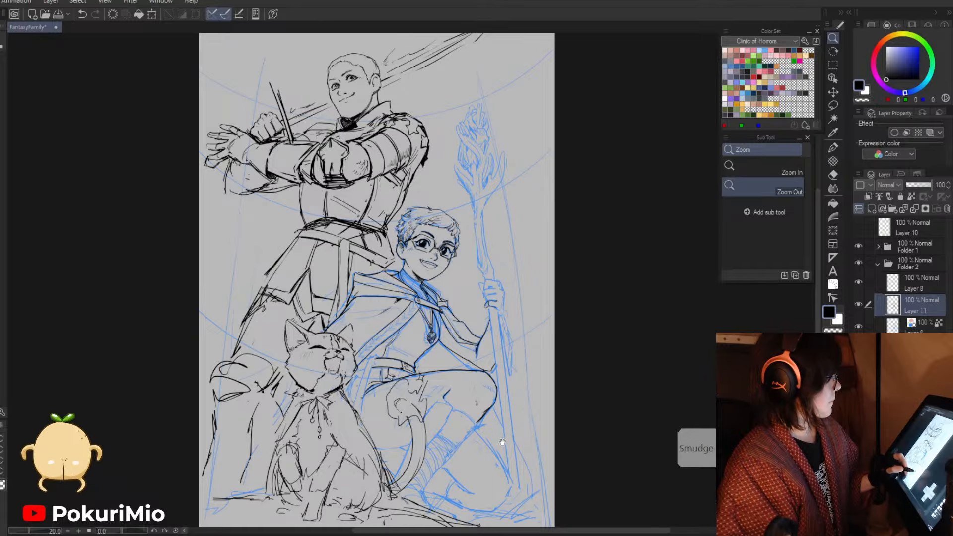
{"action": "left_click_drag", "start_coordinate": [503, 442], "coordinate": [528, 422]}
{"action": "left_click", "coordinate": [859, 326]}
{"action": "left_click", "coordinate": [859, 326]}
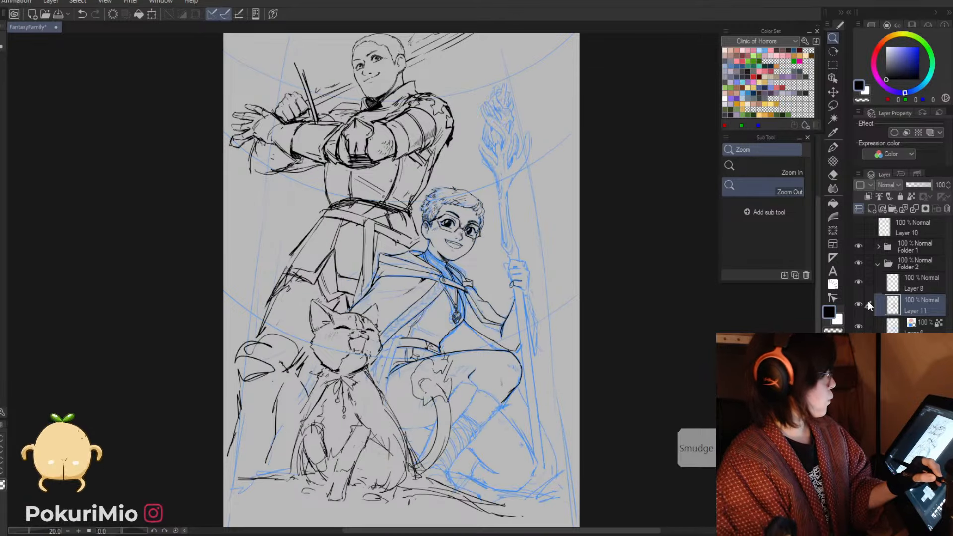
{"action": "left_click", "coordinate": [871, 25]}
{"action": "left_click", "coordinate": [937, 99]}
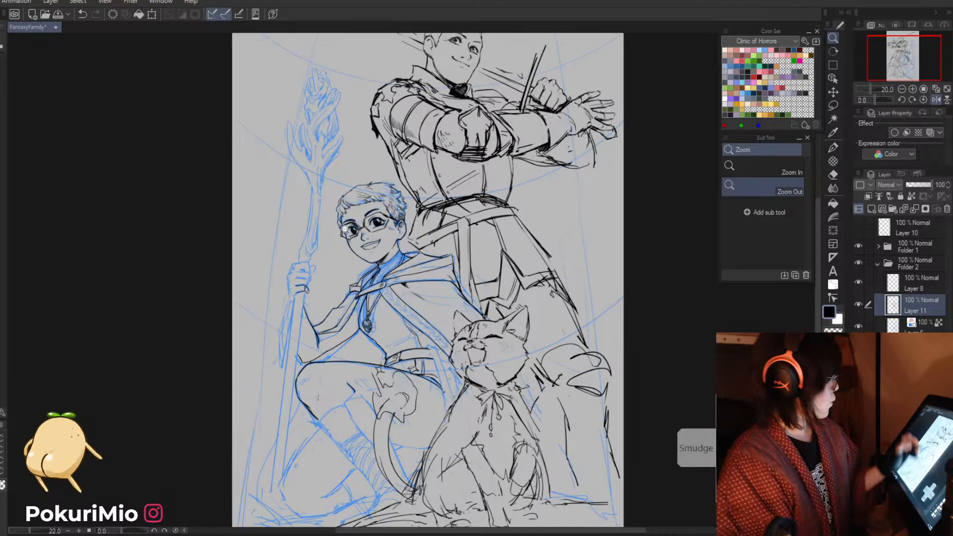
- Clean up the highlight shapes in both irises of the kneeling character with the hard eraser and pen
{"action": "left_click_drag", "start_coordinate": [345, 229], "coordinate": [348, 229]}
{"action": "key", "text": "p"}
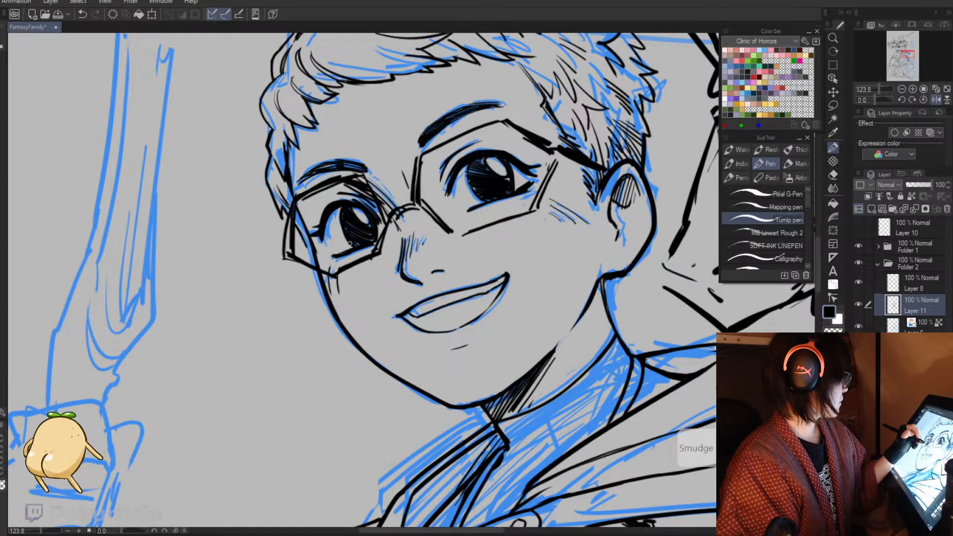
{"action": "key", "text": "ctrl+z"}
{"action": "key", "text": "/"}
{"action": "left_click_drag", "start_coordinate": [323, 286], "coordinate": [291, 272]}
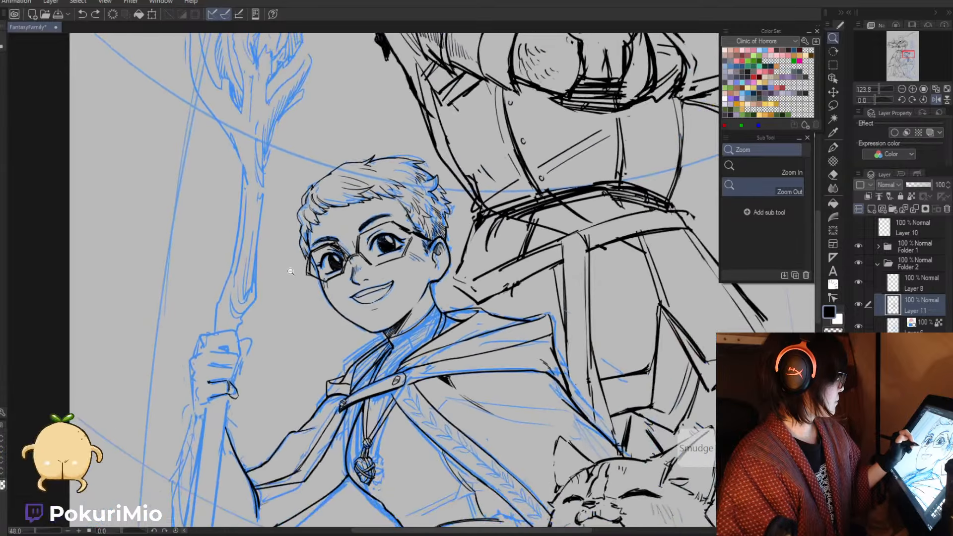
{"action": "left_click_drag", "start_coordinate": [383, 236], "coordinate": [397, 236]}
{"action": "key", "text": "p"}
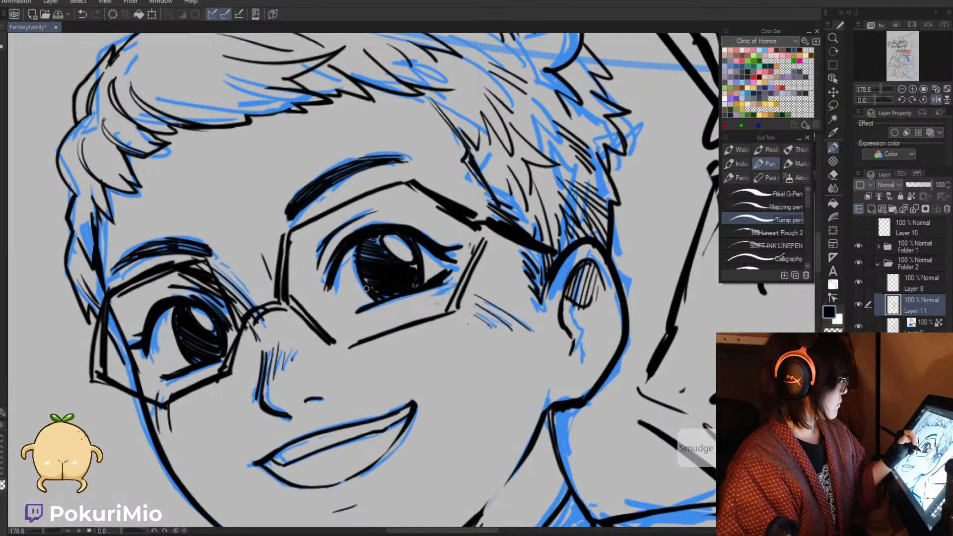
{"action": "key", "text": "e"}
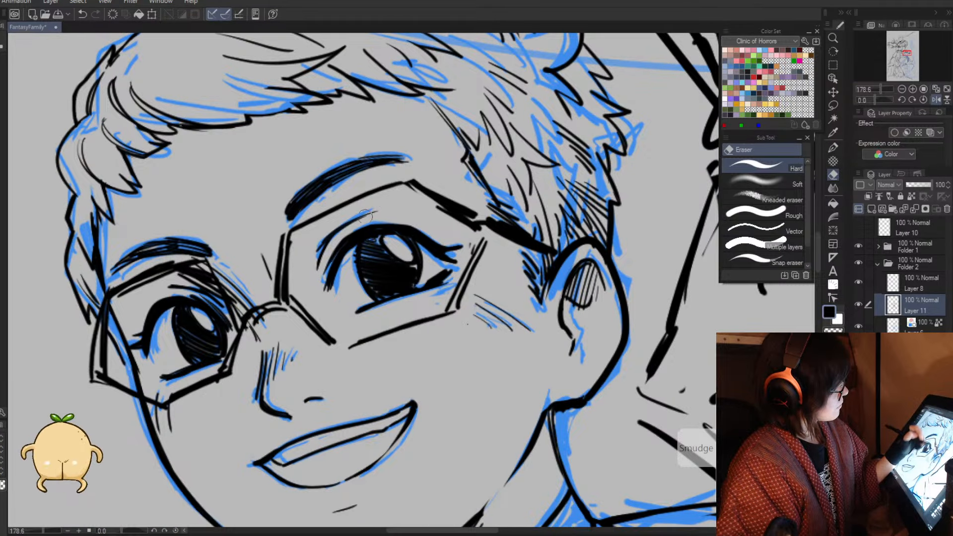
{"action": "key", "text": "/"}
{"action": "key", "text": "p"}
{"action": "key", "text": "e"}
{"action": "left_click_drag", "start_coordinate": [401, 241], "coordinate": [411, 256]}
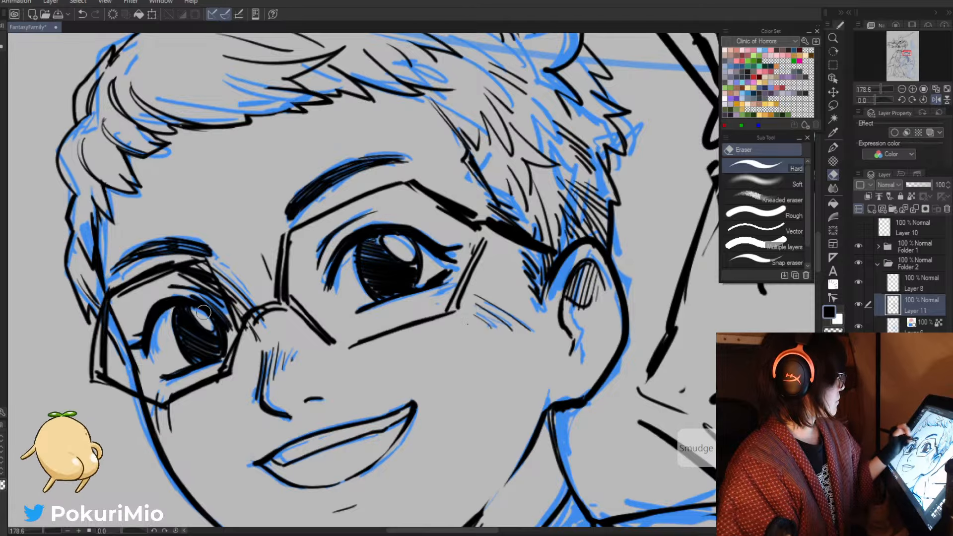
{"action": "mouse_move", "coordinate": [204, 313]}
{"action": "left_mouse_down"}
{"action": "mouse_move", "coordinate": [214, 335]}
{"action": "mouse_move", "coordinate": [195, 318]}
{"action": "left_mouse_up"}
{"action": "key", "text": "p"}
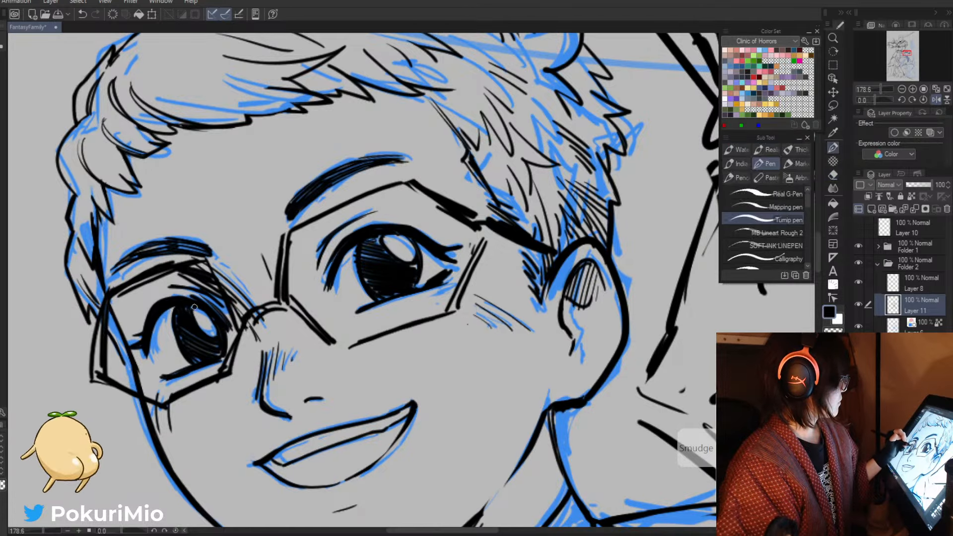
{"action": "key", "text": "^"}
- Check the face, glasses and overall composition in the horizontally mirrored view
{"action": "left_click", "coordinate": [936, 100]}
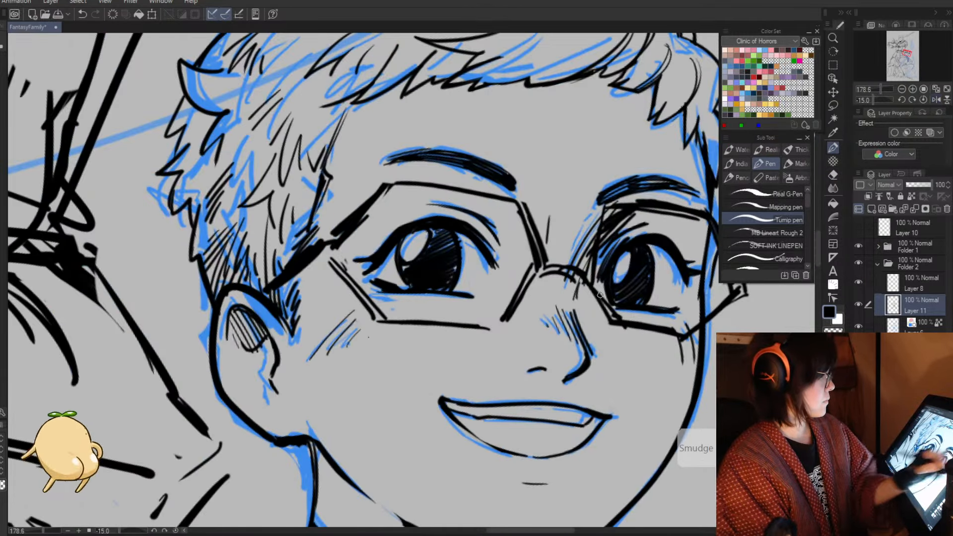
{"action": "left_click_drag", "start_coordinate": [335, 283], "coordinate": [372, 300]}
{"action": "key", "text": "ctrl+z"}
{"action": "key", "text": "alt+space"}
{"action": "mouse_move", "coordinate": [385, 352]}
{"action": "left_mouse_down"}
{"action": "mouse_move", "coordinate": [350, 347]}
{"action": "mouse_move", "coordinate": [386, 341]}
{"action": "left_mouse_up"}
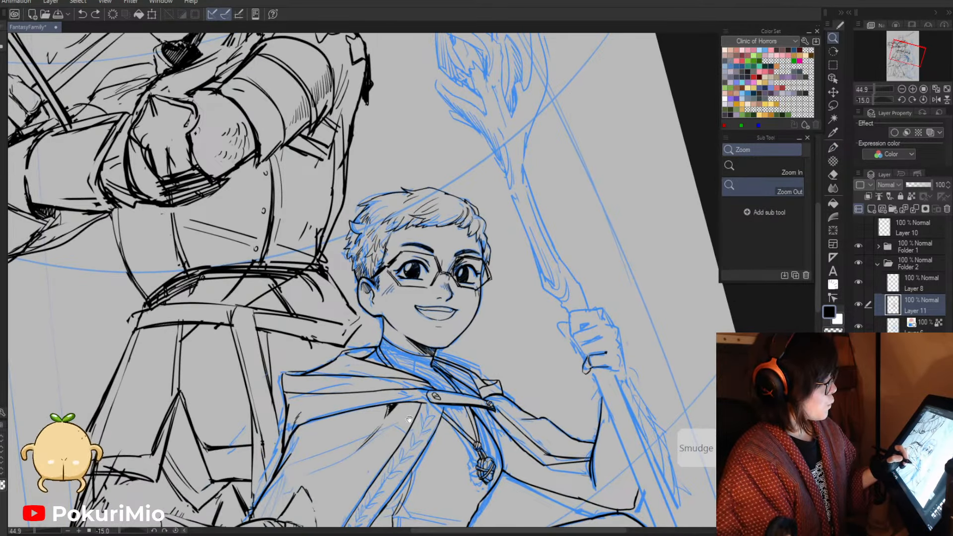
{"action": "left_click_drag", "start_coordinate": [395, 465], "coordinate": [419, 391]}
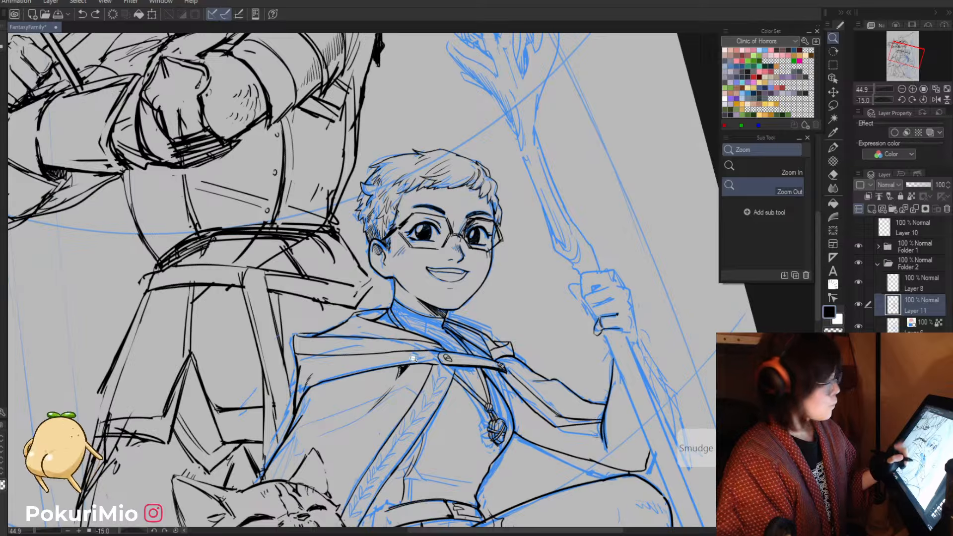
{"action": "left_click_drag", "start_coordinate": [394, 341], "coordinate": [343, 345]}
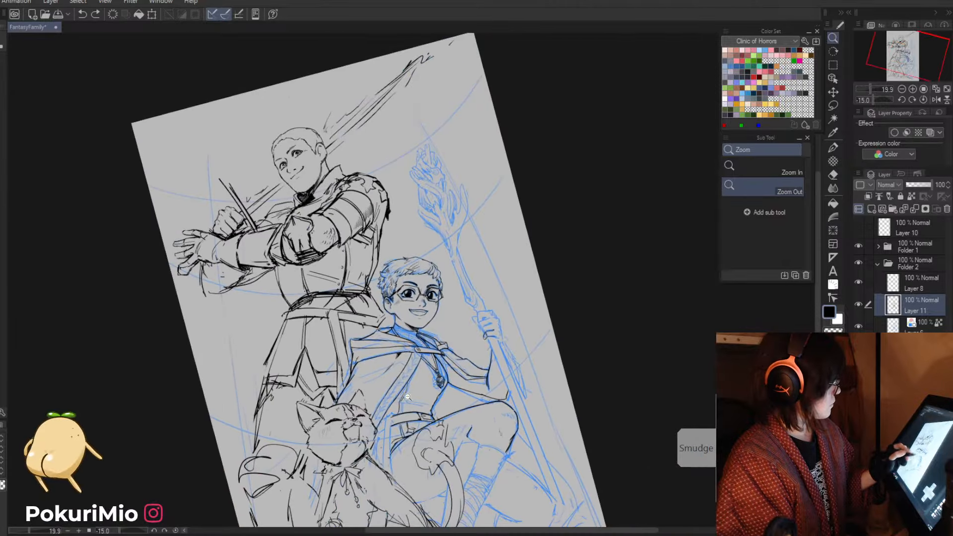
{"action": "left_click_drag", "start_coordinate": [423, 475], "coordinate": [435, 343]}
{"action": "mouse_move", "coordinate": [386, 281]}
{"action": "left_mouse_down"}
{"action": "mouse_move", "coordinate": [443, 281]}
{"action": "mouse_move", "coordinate": [497, 339]}
{"action": "left_mouse_up"}
- Examine the torso, belt and raised leg beside the cat from several rotated views
{"action": "key", "text": "asciicircum"}
{"action": "key", "text": "asciicircum"}
{"action": "key", "text": "asciicircum"}
{"action": "key", "text": "asciicircum"}
{"action": "key", "text": "asciicircum"}
{"action": "key", "text": "asciicircum"}
{"action": "key", "text": "asciicircum"}
{"action": "key", "text": "asciicircum"}
{"action": "key", "text": "asciicircum"}
{"action": "key", "text": "asciicircum"}
{"action": "left_click_drag", "start_coordinate": [442, 286], "coordinate": [489, 342]}
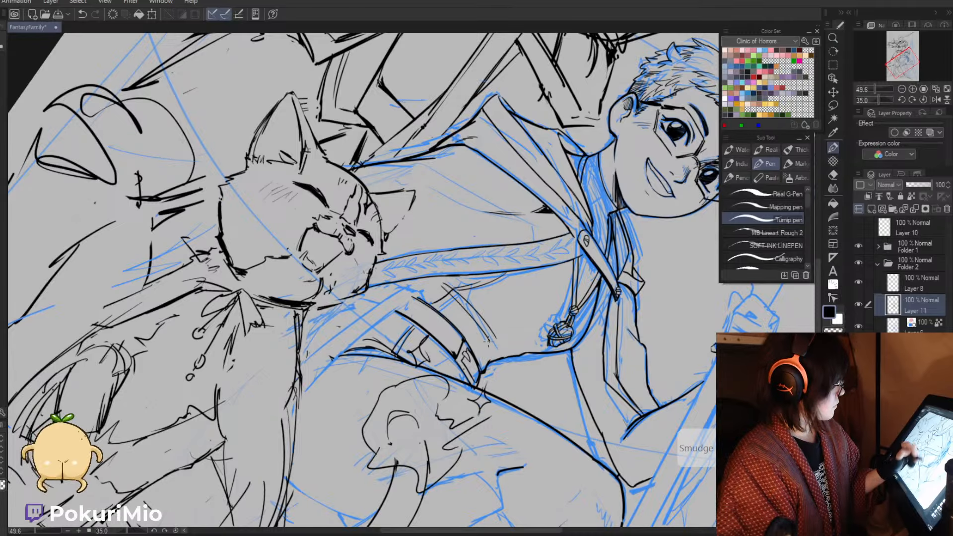
{"action": "key", "text": "minus"}
{"action": "key", "text": "minus"}
{"action": "key", "text": "minus"}
{"action": "key", "text": "minus"}
{"action": "key", "text": "minus"}
{"action": "key", "text": "minus"}
{"action": "key", "text": "minus"}
{"action": "key", "text": "minus"}
{"action": "key", "text": "minus"}
{"action": "key", "text": "minus"}
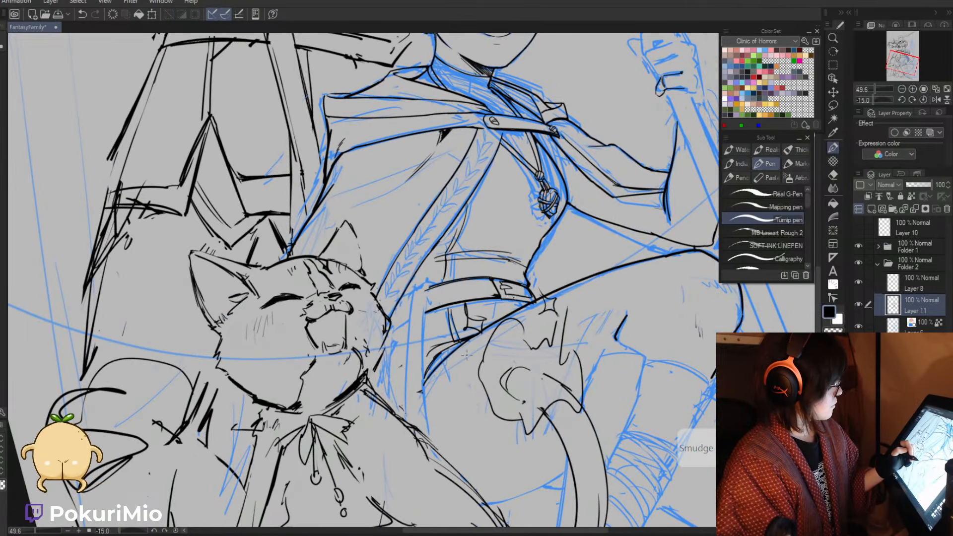
{"action": "key", "text": "asciicircum"}
{"action": "key", "text": "asciicircum"}
{"action": "key", "text": "asciicircum"}
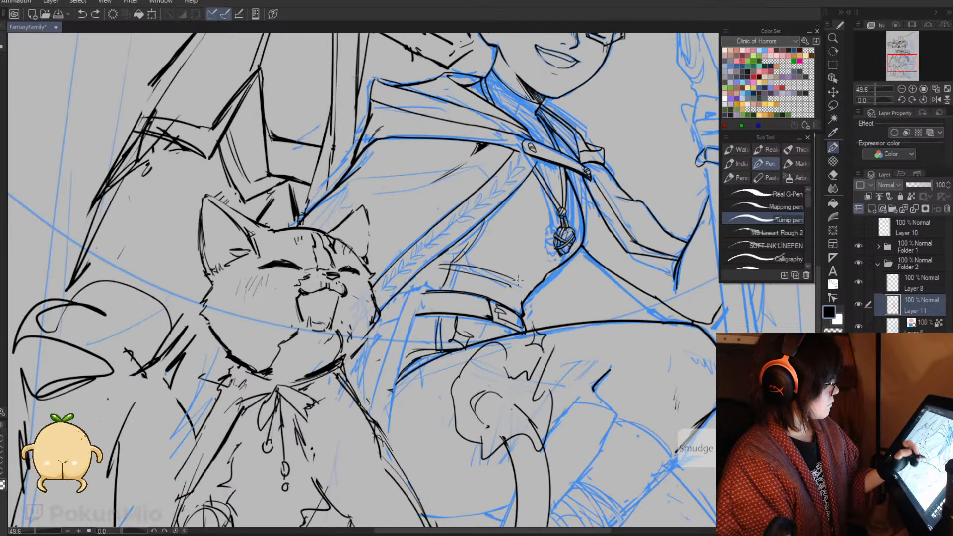
{"action": "key", "text": "alt+space"}
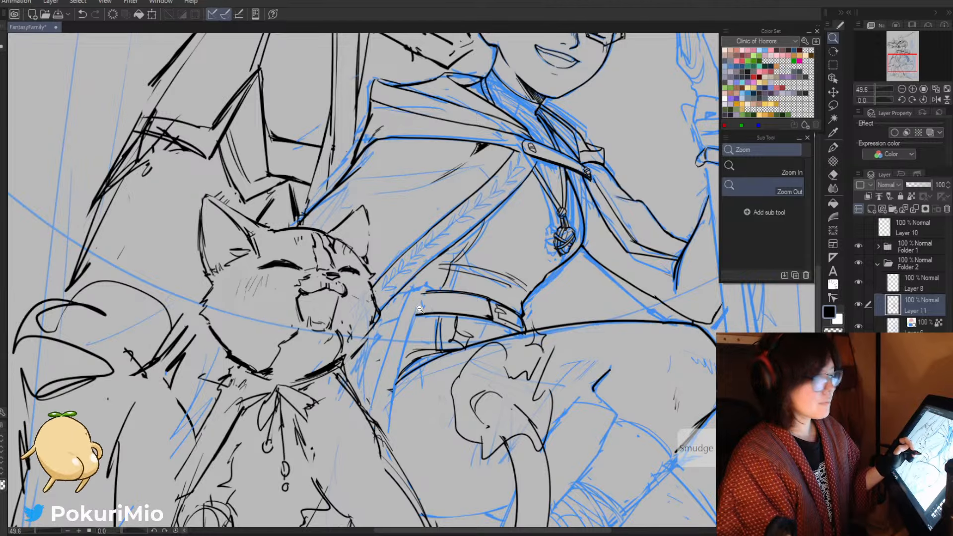
{"action": "mouse_move", "coordinate": [415, 310]}
{"action": "left_mouse_down"}
{"action": "mouse_move", "coordinate": [396, 297]}
{"action": "mouse_move", "coordinate": [419, 293]}
{"action": "left_mouse_up"}
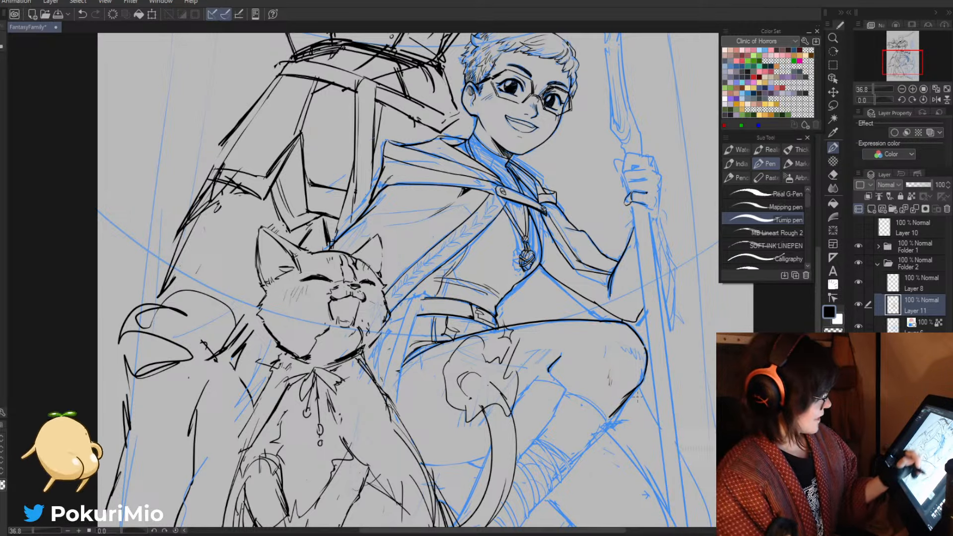
- Ink the long line running from the raised knee toward the ground beside the staff
{"action": "left_click_drag", "start_coordinate": [639, 392], "coordinate": [671, 506]}
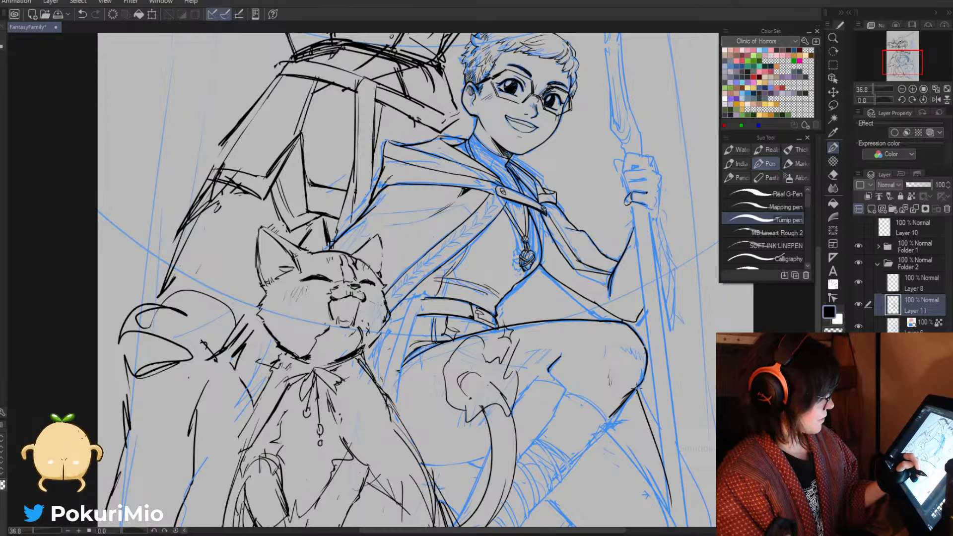
{"action": "key", "text": "e"}
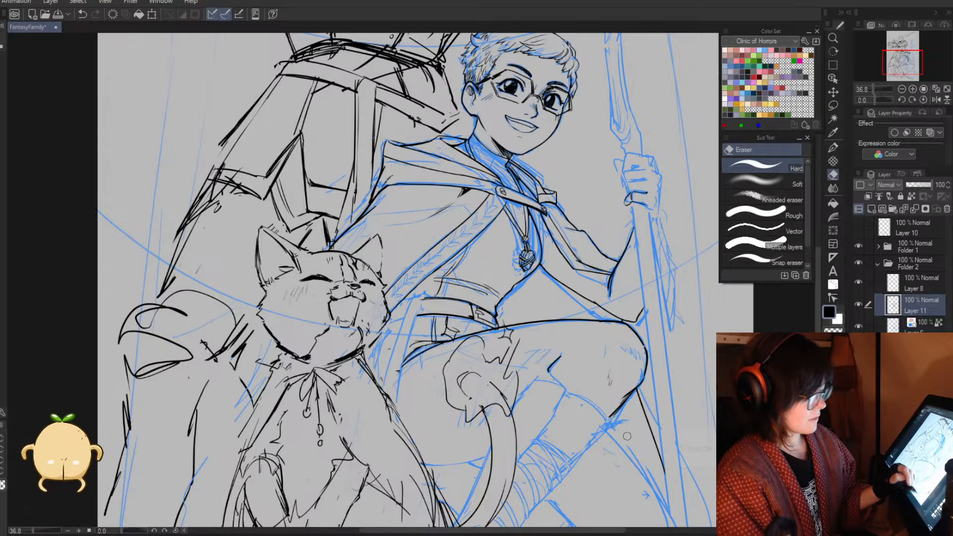
{"action": "key", "text": "slash"}
{"action": "left_click_drag", "start_coordinate": [535, 444], "coordinate": [455, 330]}
{"action": "left_click_drag", "start_coordinate": [411, 410], "coordinate": [386, 377]}
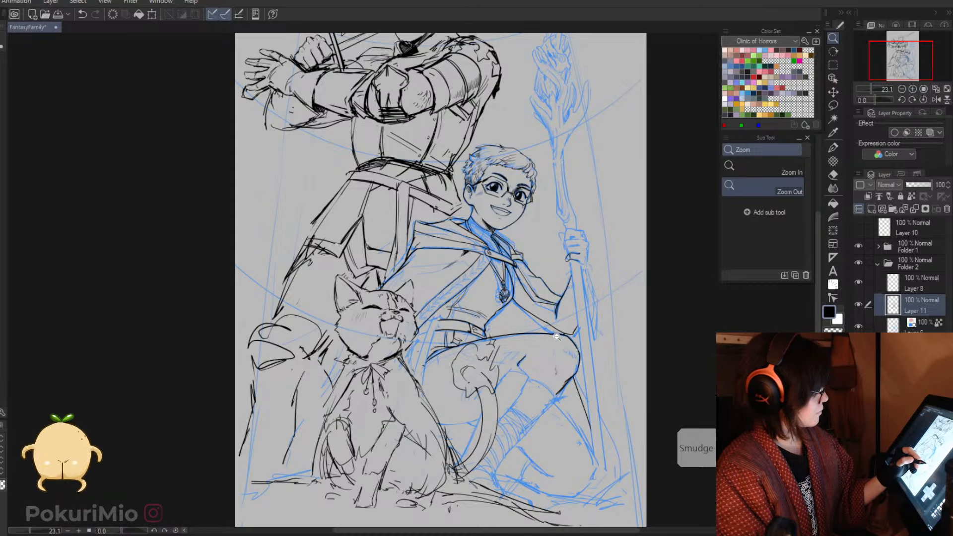
- Lasso the inked inner forearm line below the staff hand, transform it inward toward the sleeve, and clear the selection
{"action": "left_click_drag", "start_coordinate": [553, 303], "coordinate": [600, 283]}
{"action": "mouse_move", "coordinate": [602, 224]}
{"action": "left_mouse_down"}
{"action": "mouse_move", "coordinate": [557, 307]}
{"action": "mouse_move", "coordinate": [552, 338]}
{"action": "mouse_move", "coordinate": [572, 350]}
{"action": "mouse_move", "coordinate": [609, 222]}
{"action": "left_mouse_up"}
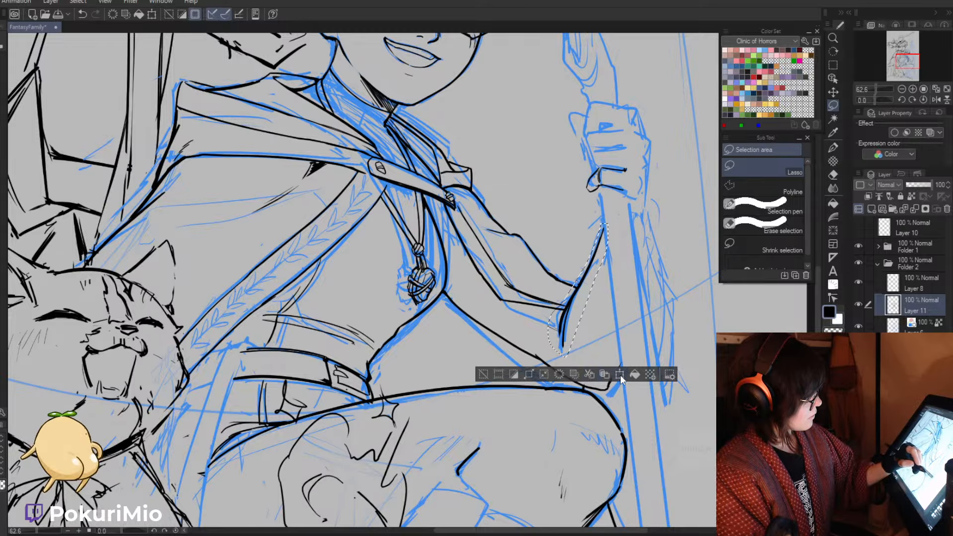
{"action": "left_click", "coordinate": [569, 373]}
{"action": "left_click_drag", "start_coordinate": [574, 357], "coordinate": [556, 347]}
{"action": "left_click", "coordinate": [530, 364]}
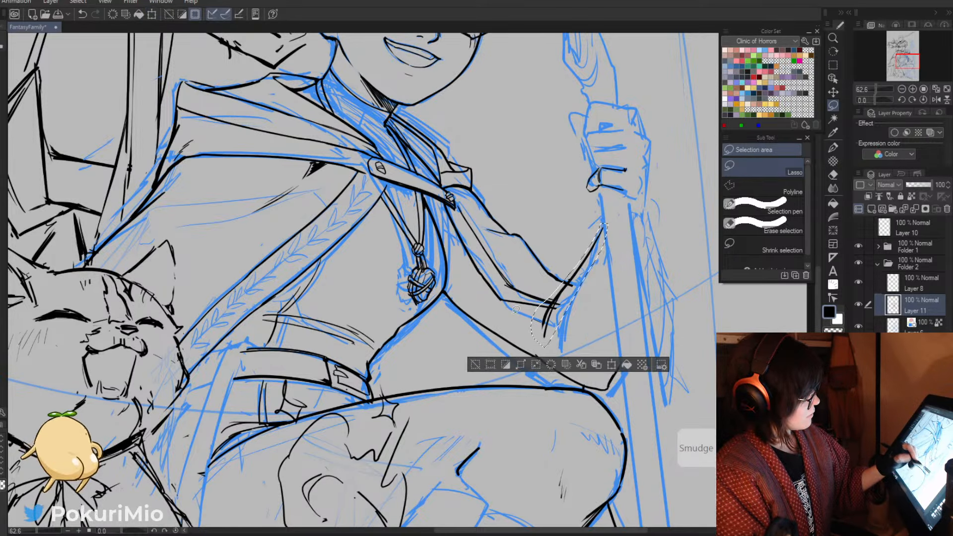
{"action": "key", "text": "ctrl+d"}
- Redraw the curved outline of the bent elbow beside the staff and erase the overlapping line ends above the knee
{"action": "key", "text": "e"}
{"action": "key", "text": "p"}
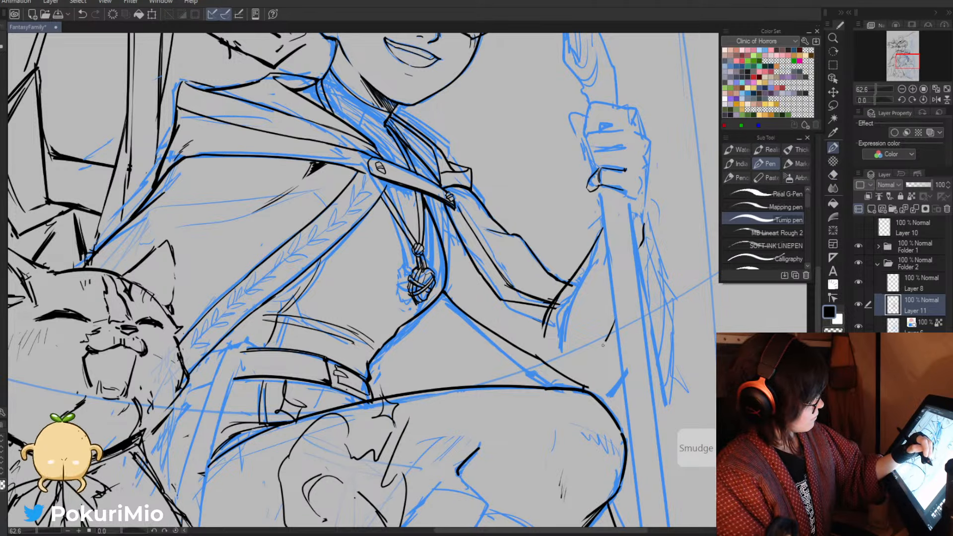
{"action": "left_click_drag", "start_coordinate": [603, 345], "coordinate": [584, 368]}
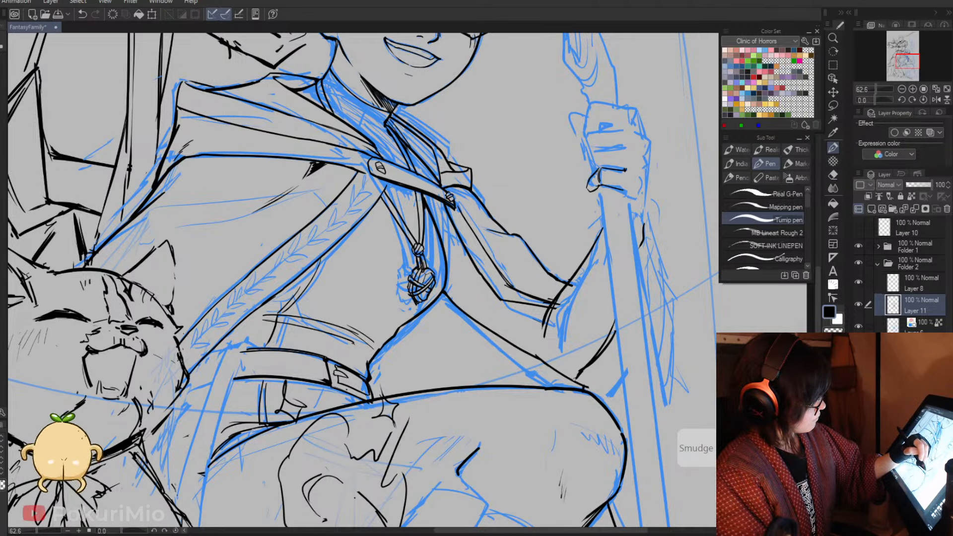
{"action": "key", "text": "e"}
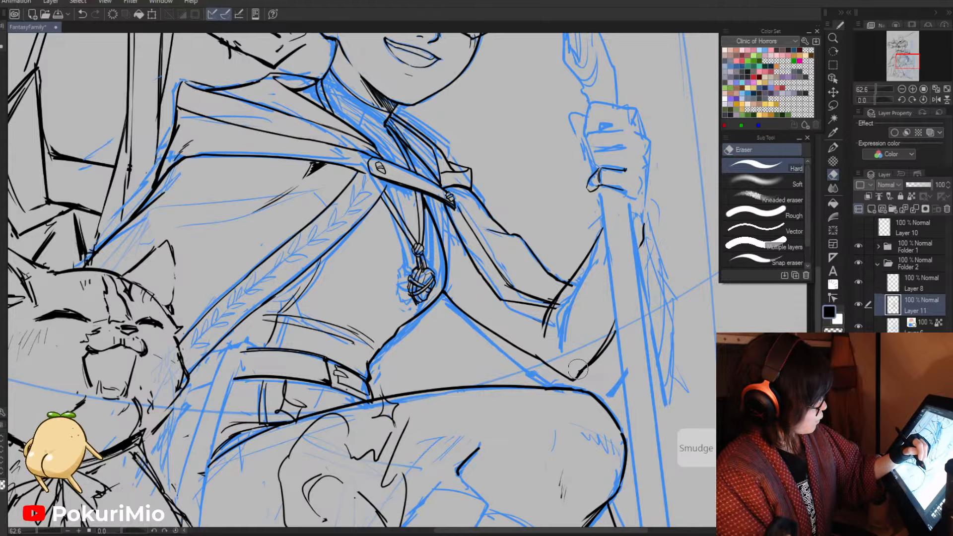
{"action": "left_click_drag", "start_coordinate": [579, 367], "coordinate": [618, 317]}
- Tidy the crossing lines where the sleeve meets the inner forearm by erasing overlaps and redrawing the fold
{"action": "key", "text": "alt+space"}
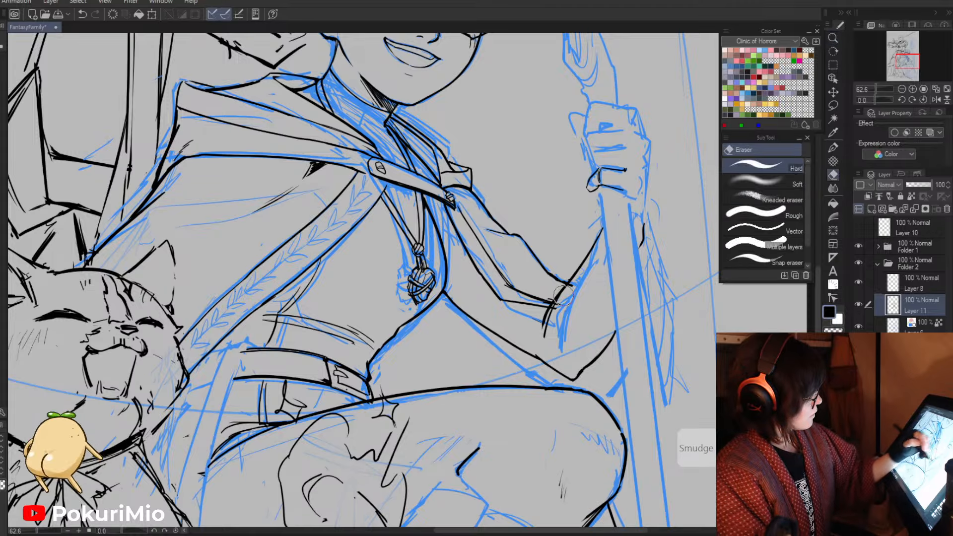
{"action": "key", "text": "p"}
{"action": "key", "text": "e"}
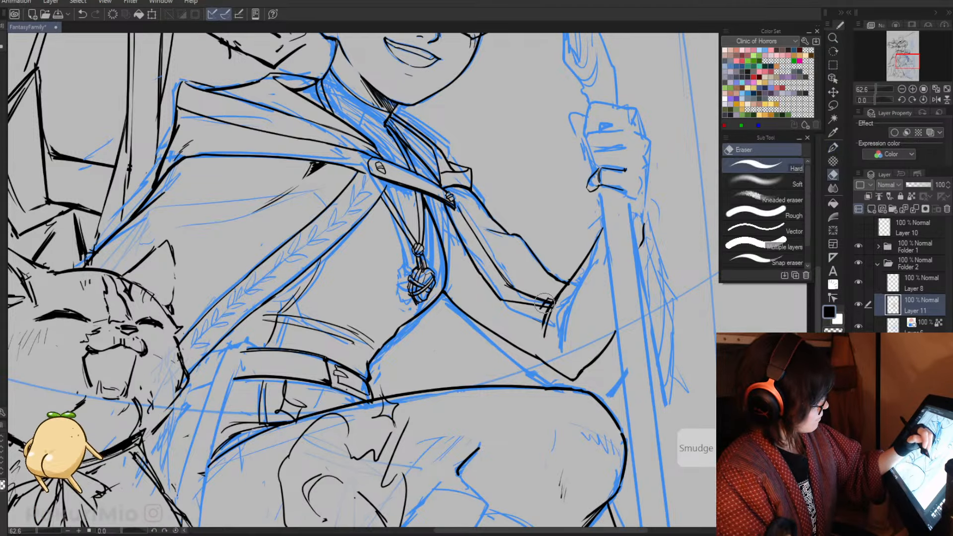
{"action": "left_click_drag", "start_coordinate": [552, 303], "coordinate": [543, 335]}
{"action": "key", "text": "p"}
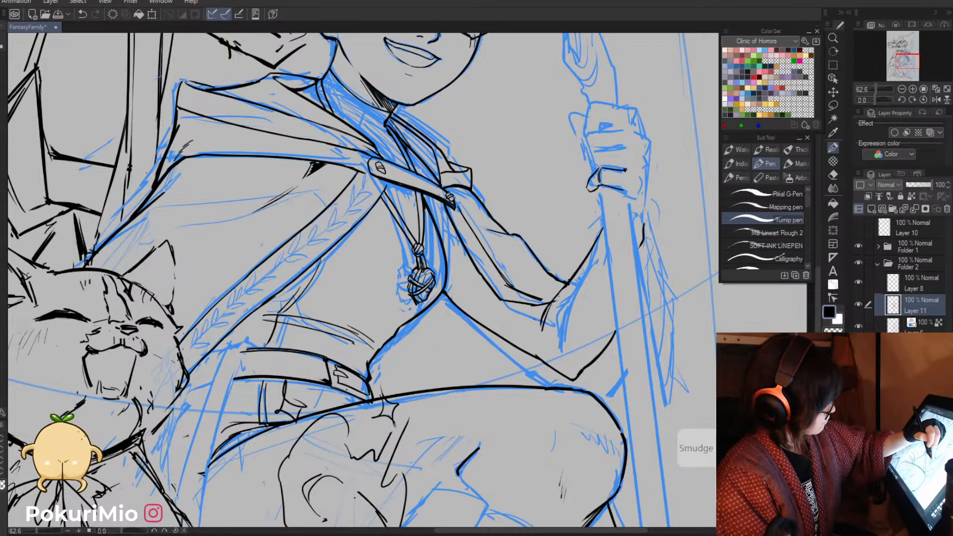
{"action": "key", "text": "e"}
{"action": "mouse_move", "coordinate": [541, 300]}
{"action": "left_mouse_down"}
{"action": "mouse_move", "coordinate": [521, 310]}
{"action": "mouse_move", "coordinate": [536, 325]}
{"action": "left_mouse_up"}
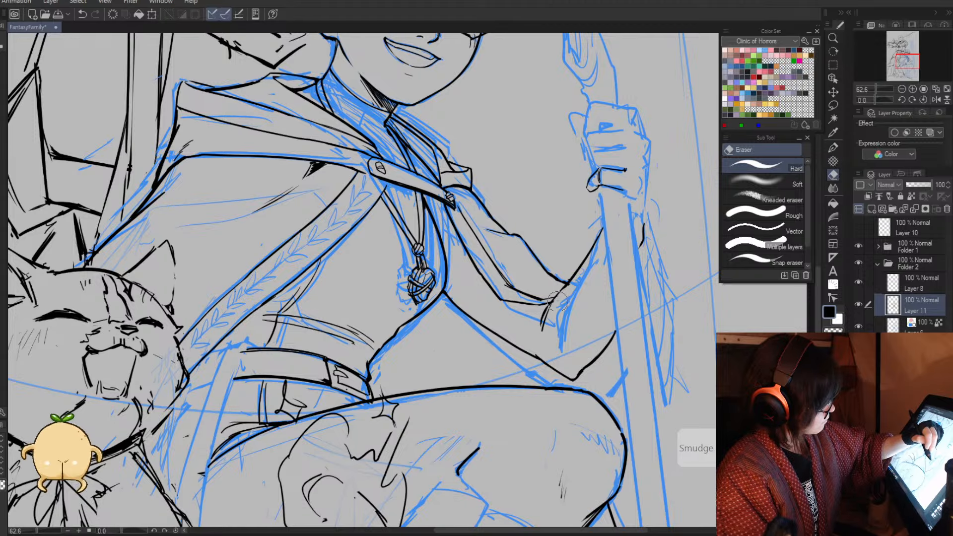
- Ink the outer outline and knuckles of the hand gripping the staff, including the top edge of the index finger
{"action": "key", "text": "p"}
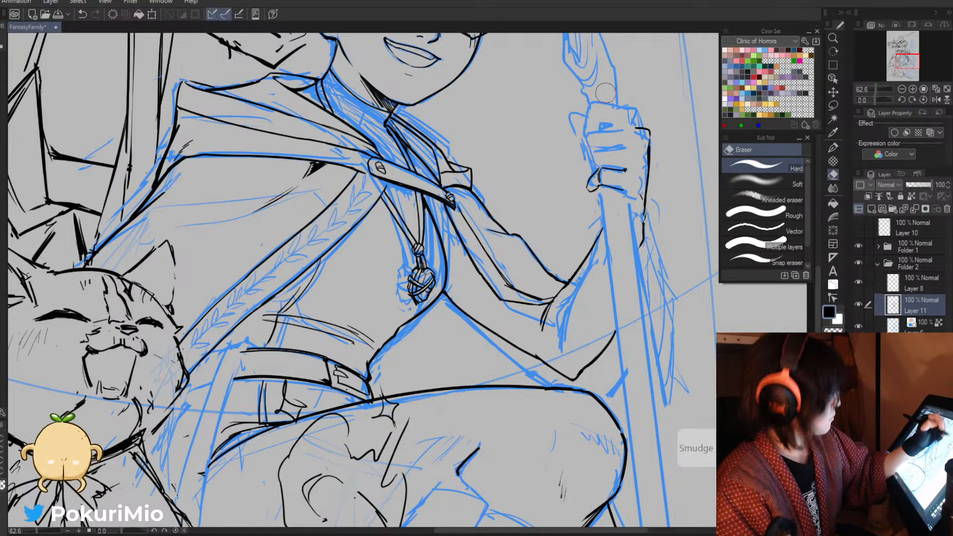
{"action": "key", "text": "p"}
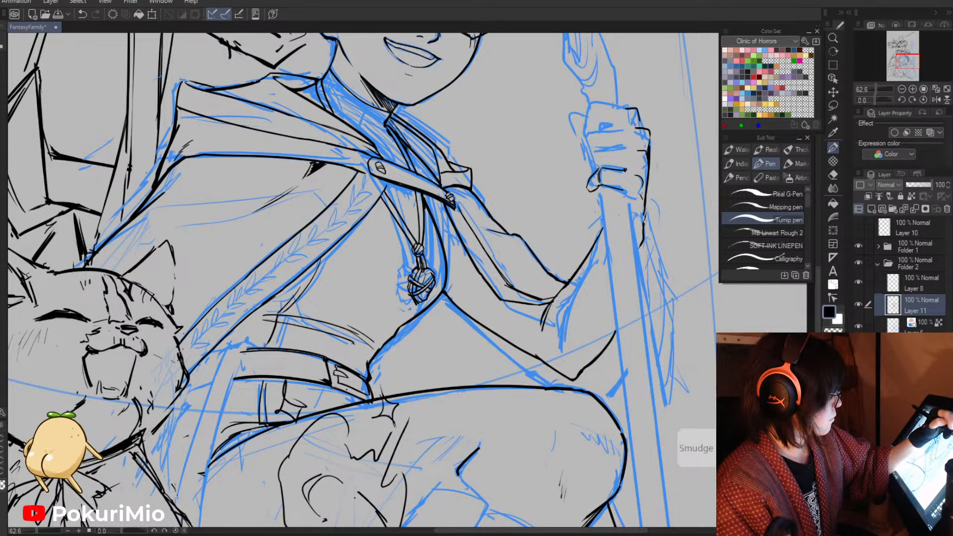
{"action": "mouse_move", "coordinate": [499, 177]}
{"action": "left_mouse_down"}
{"action": "mouse_move", "coordinate": [355, 157]}
{"action": "mouse_move", "coordinate": [485, 358]}
{"action": "left_mouse_up"}
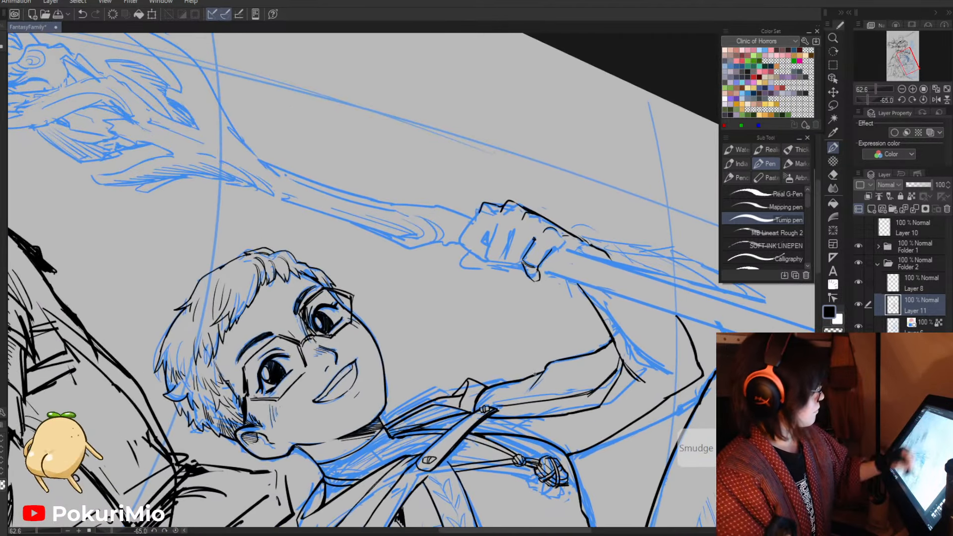
{"action": "left_click_drag", "start_coordinate": [470, 213], "coordinate": [483, 225]}
{"action": "scroll", "coordinate": [492, 193], "scroll_direction": "up", "scroll_amount": 4}
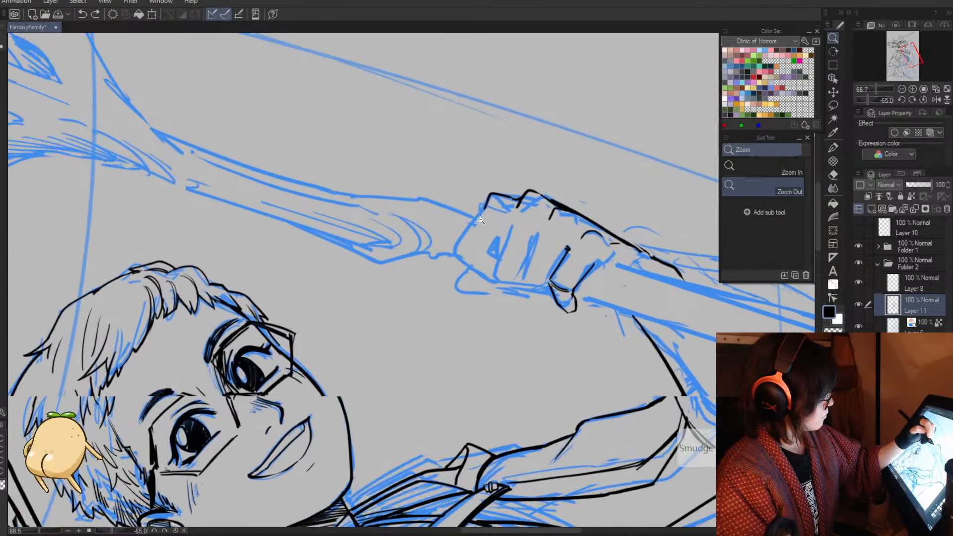
{"action": "left_click_drag", "start_coordinate": [488, 206], "coordinate": [453, 249]}
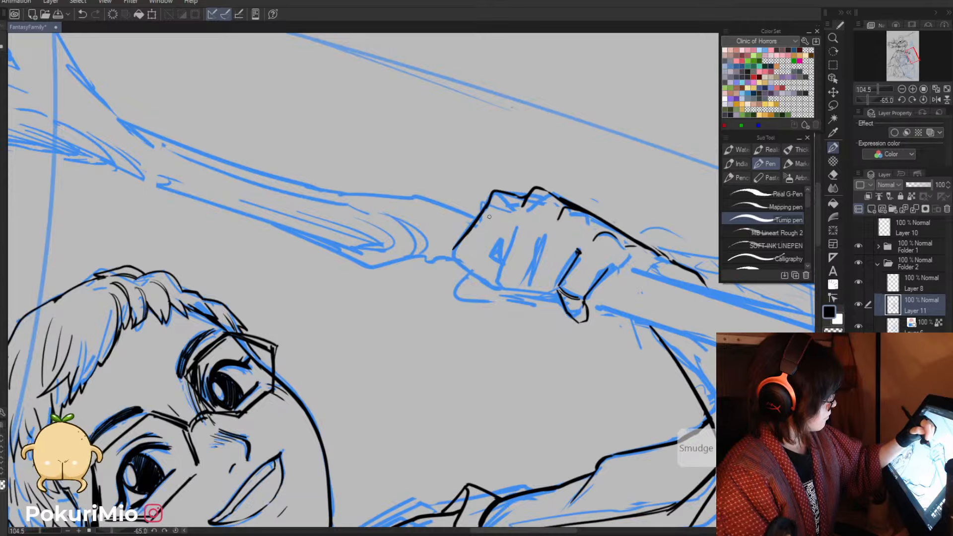
- Ink the dark gap beneath the index finger and the dividing lines between the fingers gripping the staff
{"action": "left_click_drag", "start_coordinate": [505, 227], "coordinate": [502, 265]}
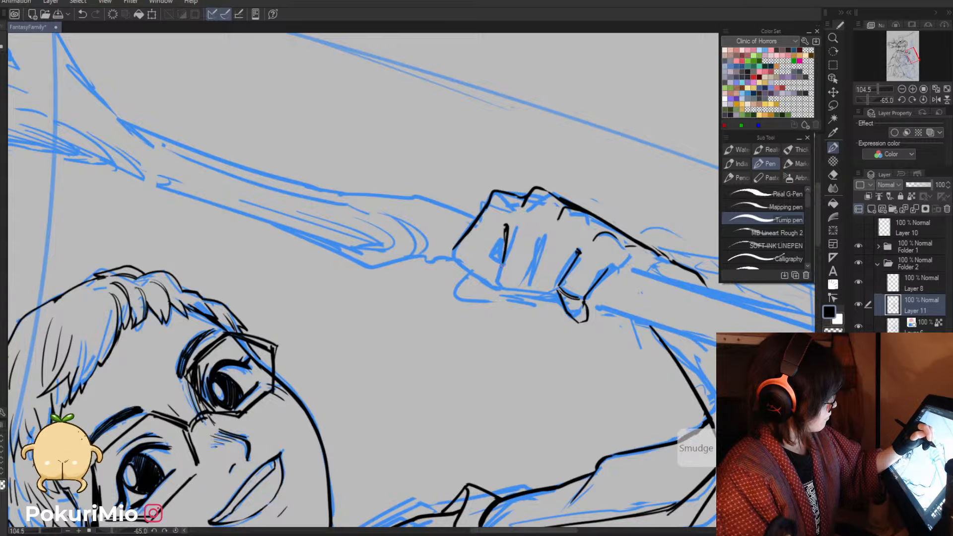
{"action": "mouse_move", "coordinate": [505, 231]}
{"action": "left_mouse_down"}
{"action": "mouse_move", "coordinate": [488, 258]}
{"action": "mouse_move", "coordinate": [502, 260]}
{"action": "mouse_move", "coordinate": [415, 212]}
{"action": "mouse_move", "coordinate": [431, 335]}
{"action": "mouse_move", "coordinate": [419, 366]}
{"action": "left_mouse_up"}
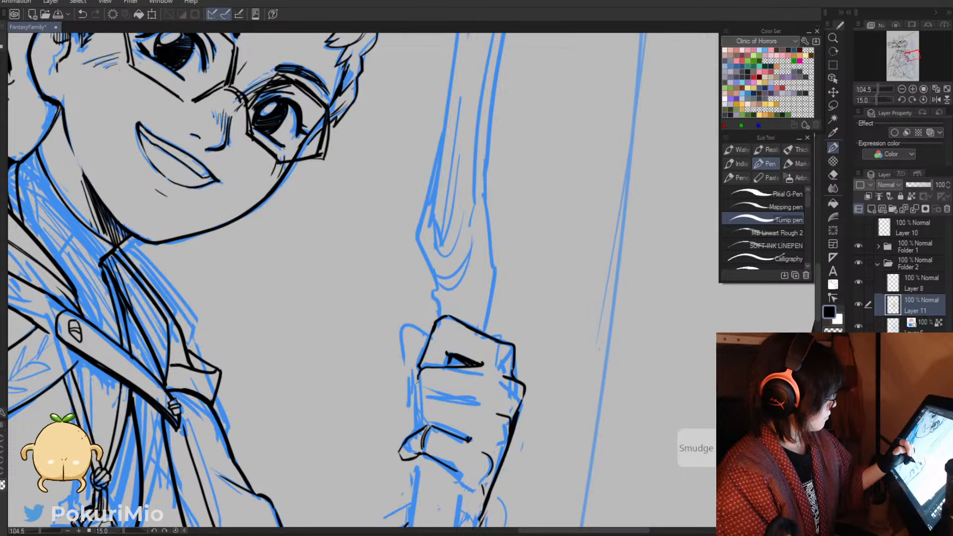
{"action": "mouse_move", "coordinate": [419, 373]}
{"action": "left_mouse_down"}
{"action": "mouse_move", "coordinate": [429, 399]}
{"action": "mouse_move", "coordinate": [481, 402]}
{"action": "left_mouse_up"}
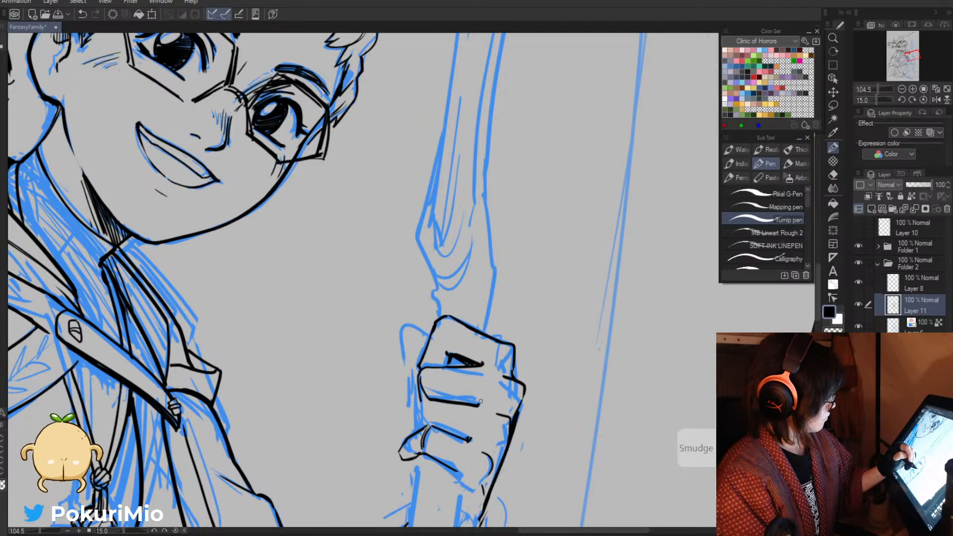
{"action": "key", "text": "asciicircum"}
{"action": "key", "text": "asciicircum"}
{"action": "key", "text": "asciicircum"}
{"action": "key", "text": "asciicircum"}
{"action": "key", "text": "asciicircum"}
{"action": "key", "text": "asciicircum"}
{"action": "key", "text": "asciicircum"}
{"action": "key", "text": "asciicircum"}
{"action": "key", "text": "asciicircum"}
{"action": "key", "text": "asciicircum"}
{"action": "key", "text": "asciicircum"}
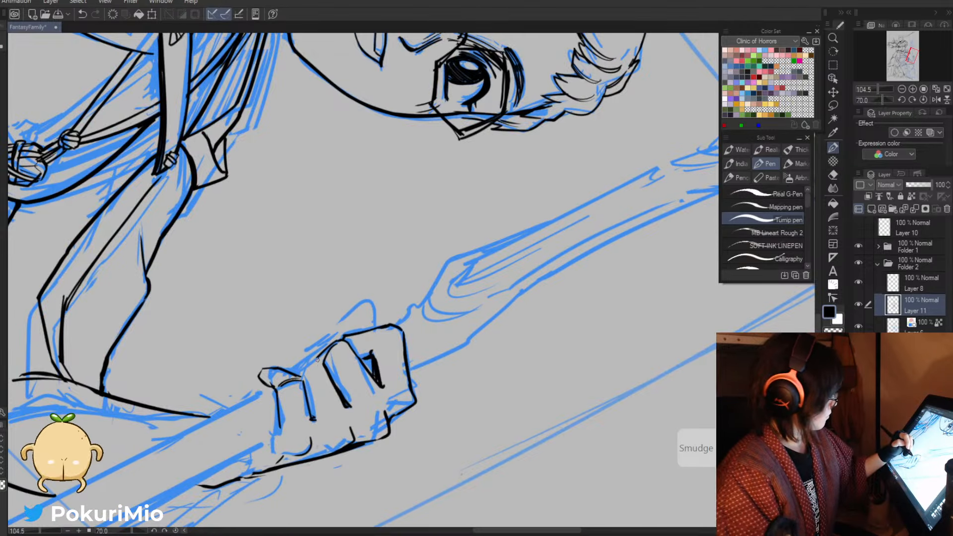
- Ink the rounded thumb tip that sticks out beside the fist on the staff
{"action": "key", "text": "minus"}
{"action": "key", "text": "minus"}
{"action": "key", "text": "minus"}
{"action": "key", "text": "minus"}
{"action": "key", "text": "minus"}
{"action": "key", "text": "minus"}
{"action": "key", "text": "minus"}
{"action": "key", "text": "minus"}
{"action": "key", "text": "minus"}
{"action": "key", "text": "minus"}
{"action": "key", "text": "minus"}
{"action": "key", "text": "minus"}
{"action": "key", "text": "minus"}
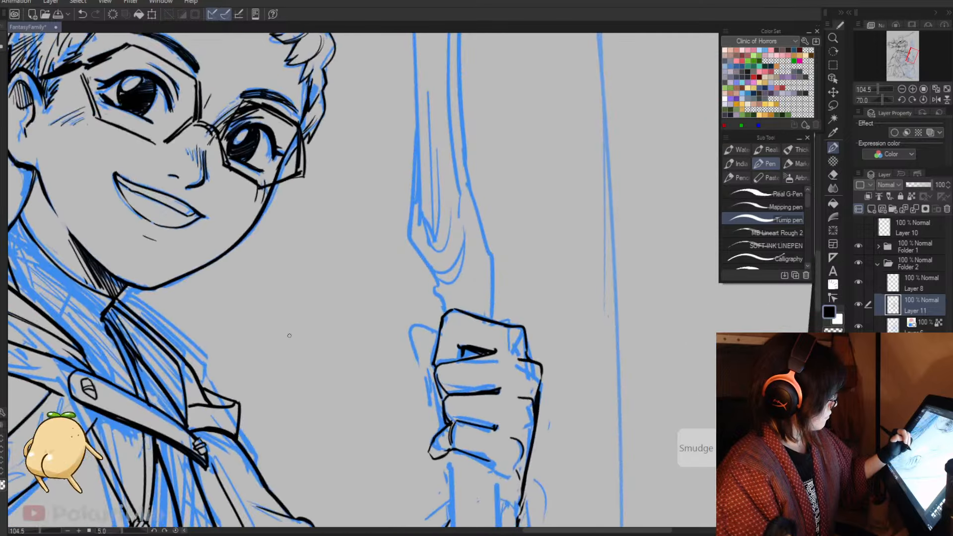
{"action": "mouse_move", "coordinate": [440, 335]}
{"action": "left_mouse_down"}
{"action": "mouse_move", "coordinate": [409, 325]}
{"action": "mouse_move", "coordinate": [429, 363]}
{"action": "left_mouse_up"}
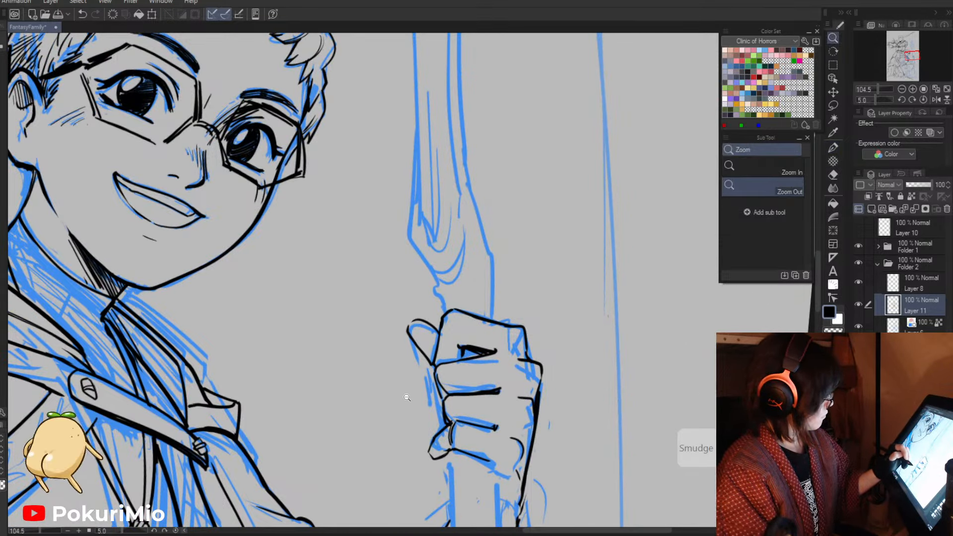
- Erase the thumb-side edge of the index finger and redraw it from the fist's top corner to the next finger
{"action": "key", "text": "ctrl+alt+0"}
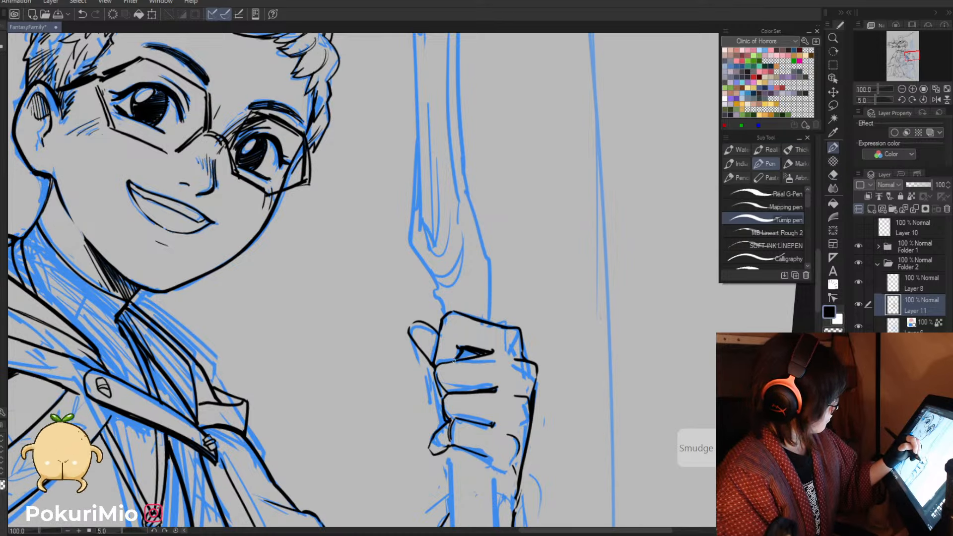
{"action": "key", "text": "e"}
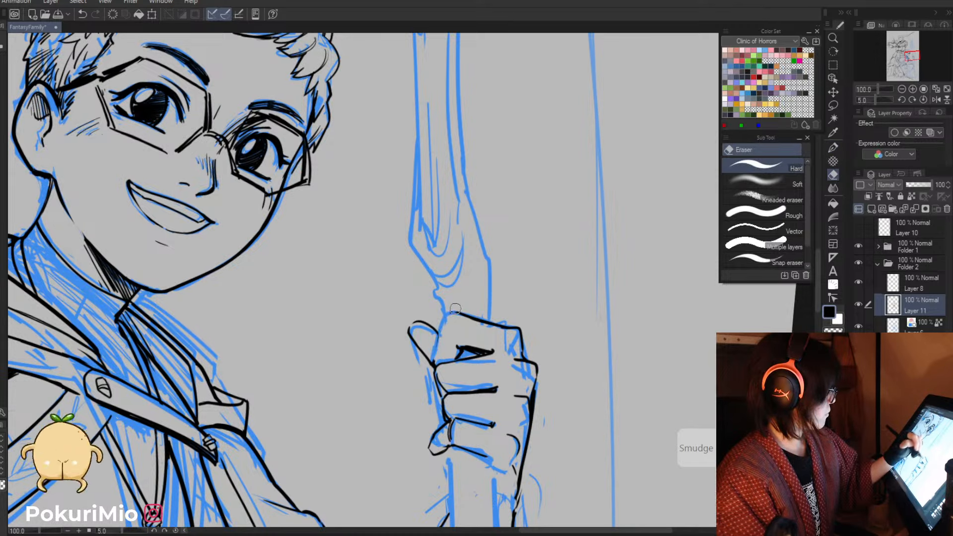
{"action": "key", "text": "p"}
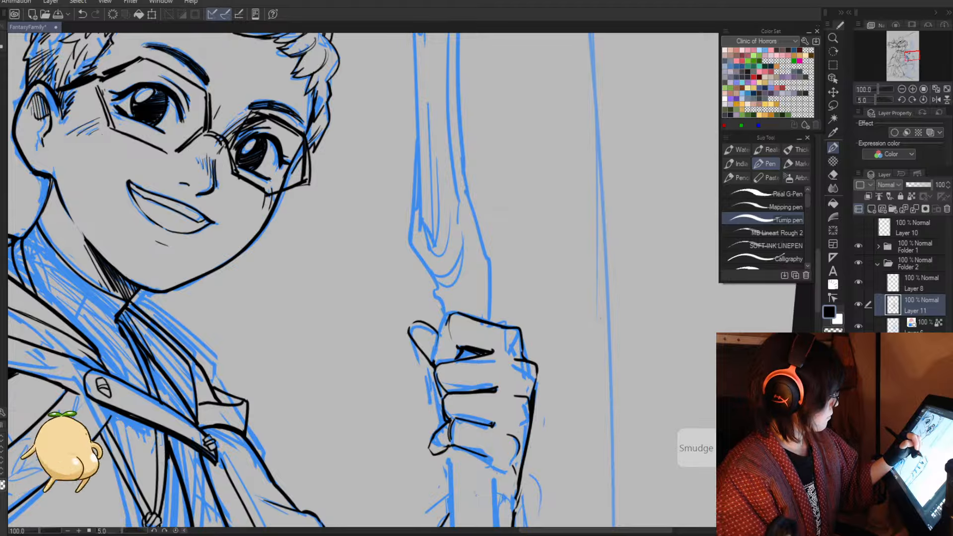
{"action": "left_click_drag", "start_coordinate": [448, 315], "coordinate": [433, 364]}
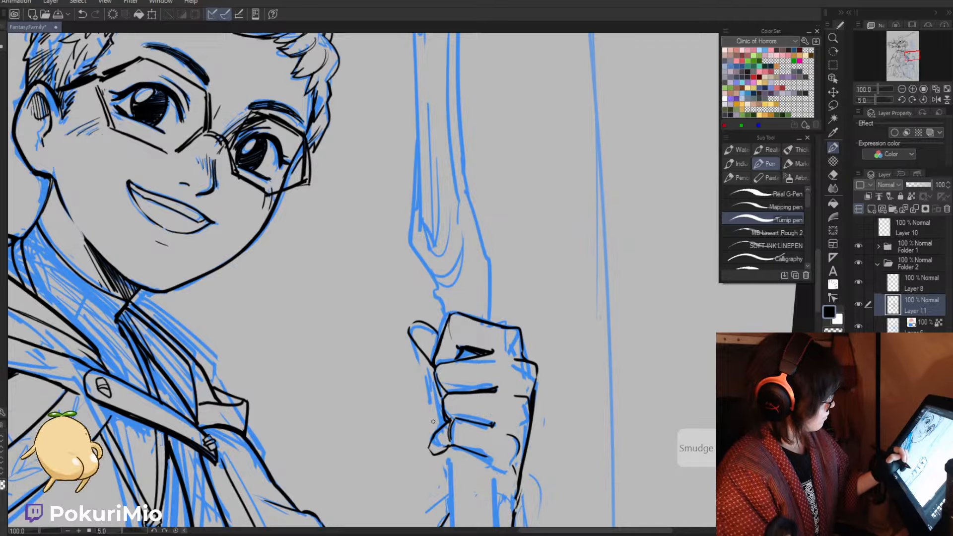
- Clean up the inked mouth corner of the kneeling character's smile with the eraser and pen
{"action": "key", "text": "/"}
{"action": "left_click_drag", "start_coordinate": [428, 421], "coordinate": [404, 460]}
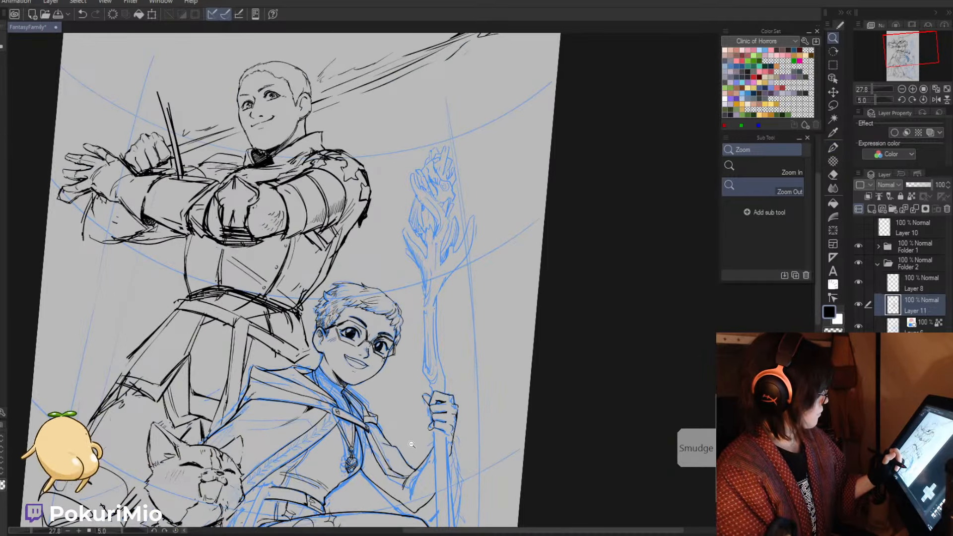
{"action": "left_click_drag", "start_coordinate": [403, 493], "coordinate": [458, 406]}
{"action": "left_click_drag", "start_coordinate": [395, 265], "coordinate": [435, 256]}
{"action": "key", "text": "e"}
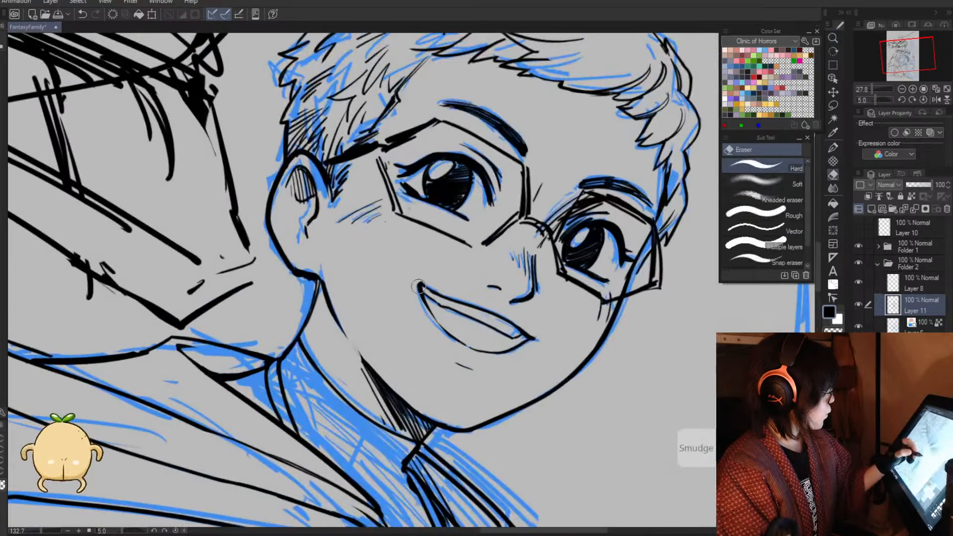
{"action": "key", "text": "p"}
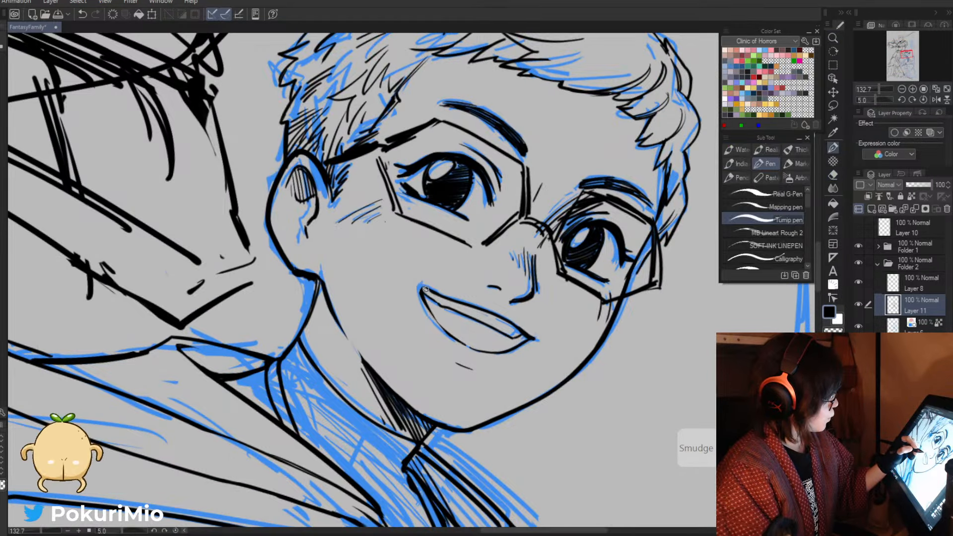
- Save the illustration file
{"action": "key", "text": "/"}
{"action": "left_click_drag", "start_coordinate": [427, 361], "coordinate": [413, 371]}
{"action": "left_click_drag", "start_coordinate": [408, 482], "coordinate": [410, 394]}
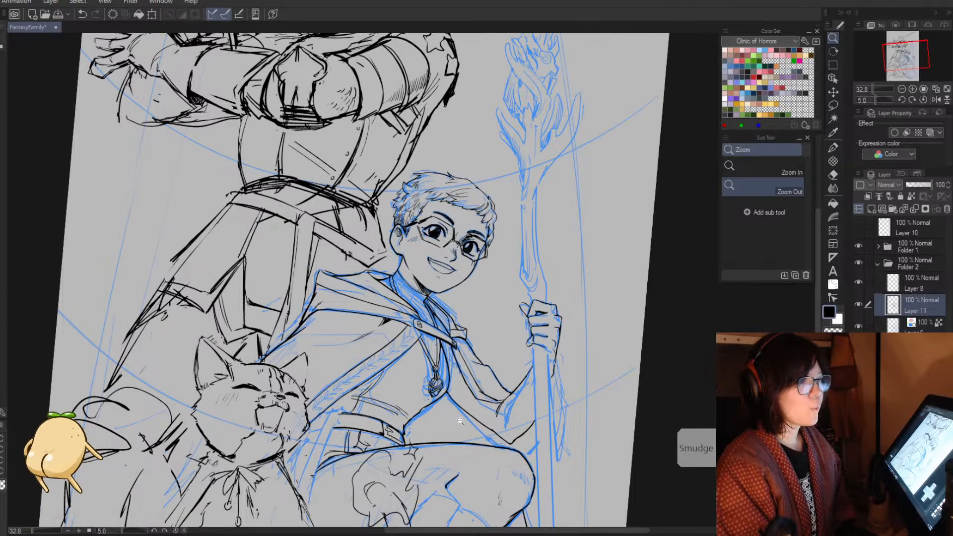
{"action": "key", "text": "ctrl+s"}
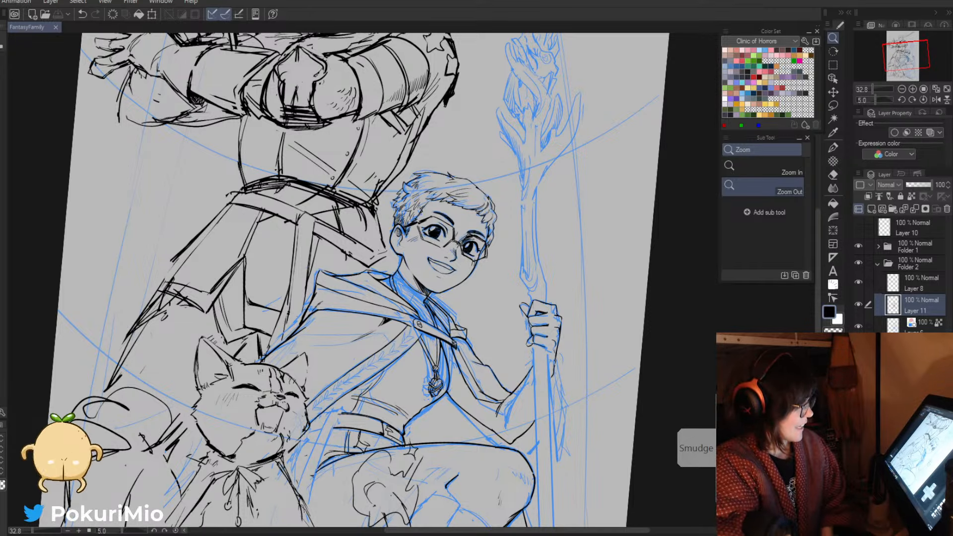
- Erase the line ends where the earlobe meets the jaw and tidy that junction on the kneeling character
{"action": "left_click", "coordinate": [681, 393], "text": "alt"}
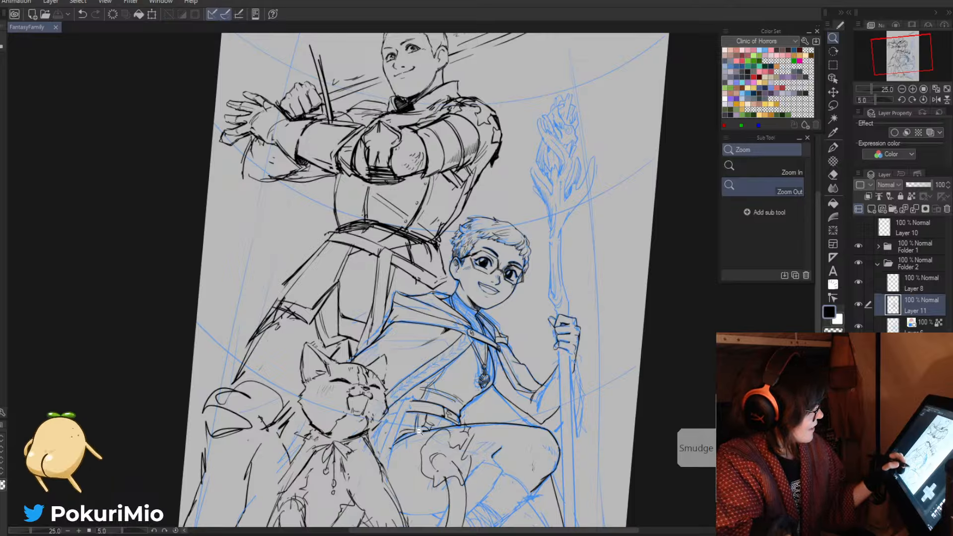
{"action": "left_click", "coordinate": [474, 286], "text": "alt"}
{"action": "left_click_drag", "start_coordinate": [458, 270], "coordinate": [561, 279]}
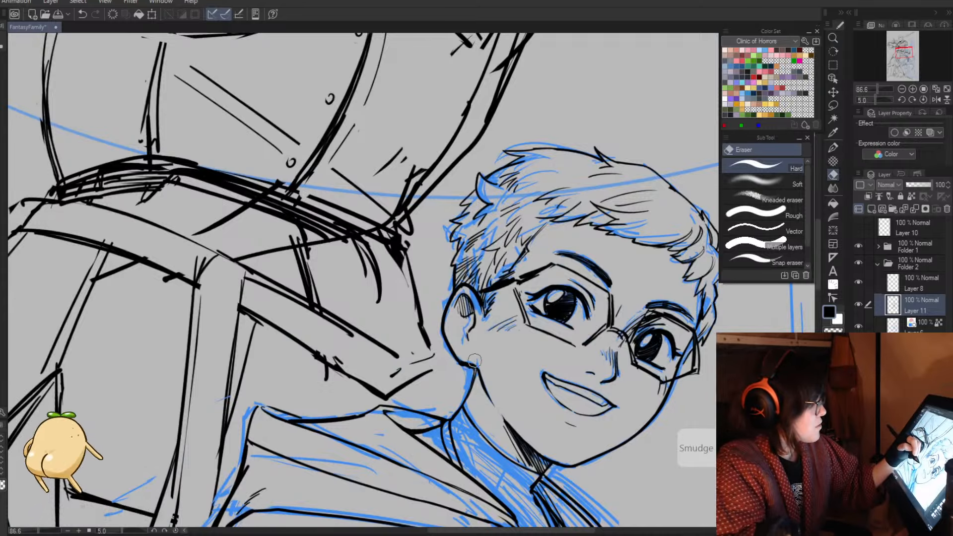
{"action": "left_click_drag", "start_coordinate": [474, 364], "coordinate": [465, 361]}
{"action": "key", "text": "p"}
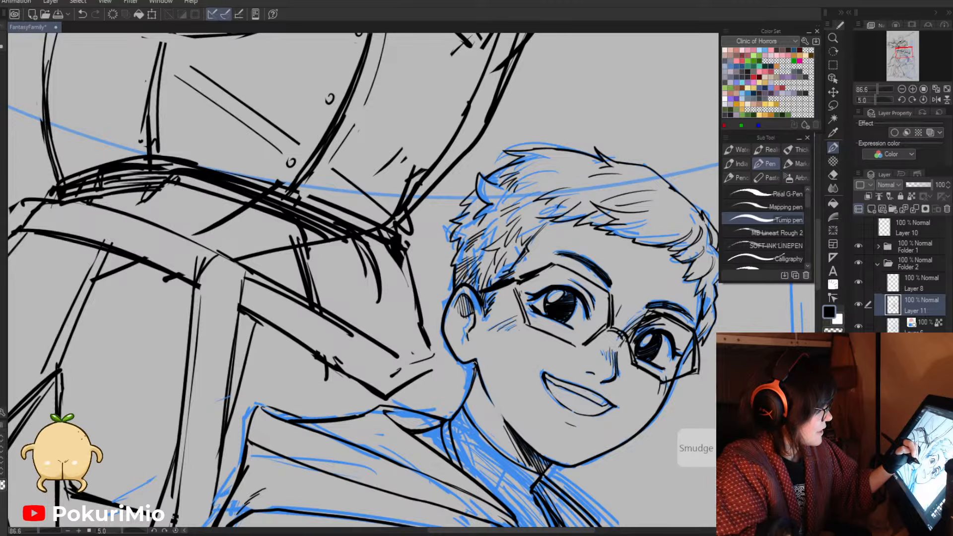
{"action": "key", "text": "e"}
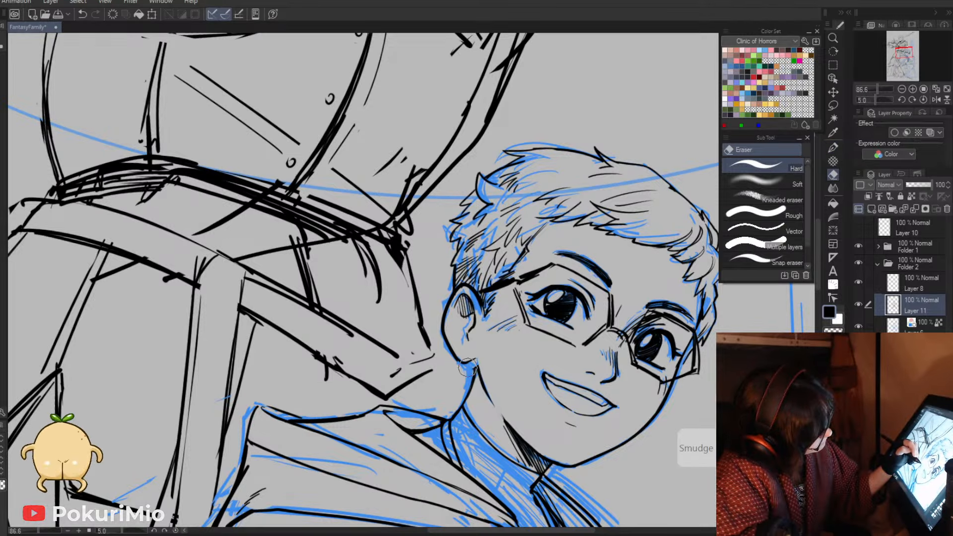
{"action": "key", "text": "p"}
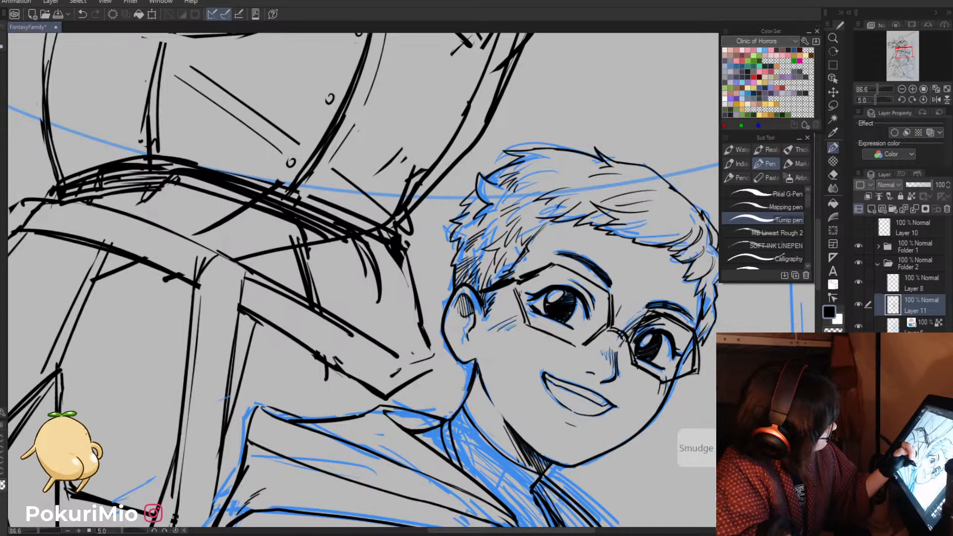
- Redraw the neck line below the ear and touch up the ink where the chin meets the collar
{"action": "left_click_drag", "start_coordinate": [471, 384], "coordinate": [450, 420]}
{"action": "mouse_move", "coordinate": [555, 465]}
{"action": "left_mouse_down"}
{"action": "mouse_move", "coordinate": [531, 495]}
{"action": "mouse_move", "coordinate": [543, 471]}
{"action": "left_mouse_up"}
{"action": "key", "text": "e"}
{"action": "key", "text": "alt+space"}
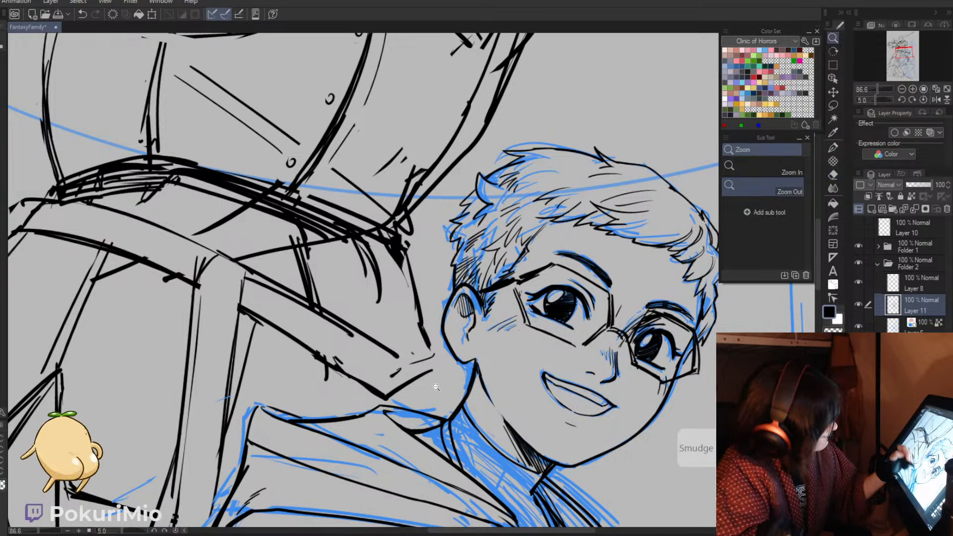
- Retouch the ink beneath the ear-side eye inside the glasses with the pen and eraser
{"action": "left_click_drag", "start_coordinate": [436, 398], "coordinate": [383, 367]}
{"action": "left_click_drag", "start_coordinate": [412, 473], "coordinate": [419, 408]}
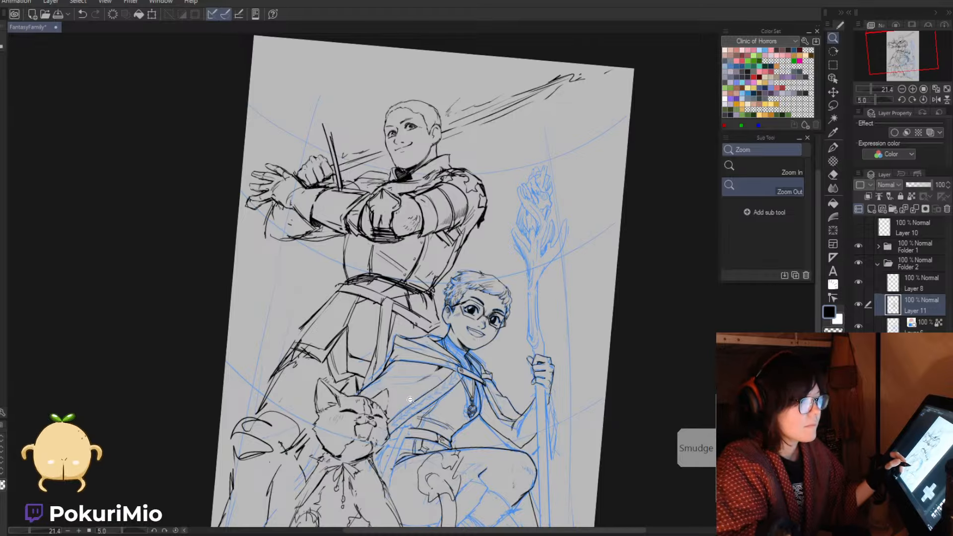
{"action": "mouse_move", "coordinate": [422, 521]}
{"action": "left_mouse_down"}
{"action": "mouse_move", "coordinate": [401, 526]}
{"action": "mouse_move", "coordinate": [218, 481]}
{"action": "left_mouse_up"}
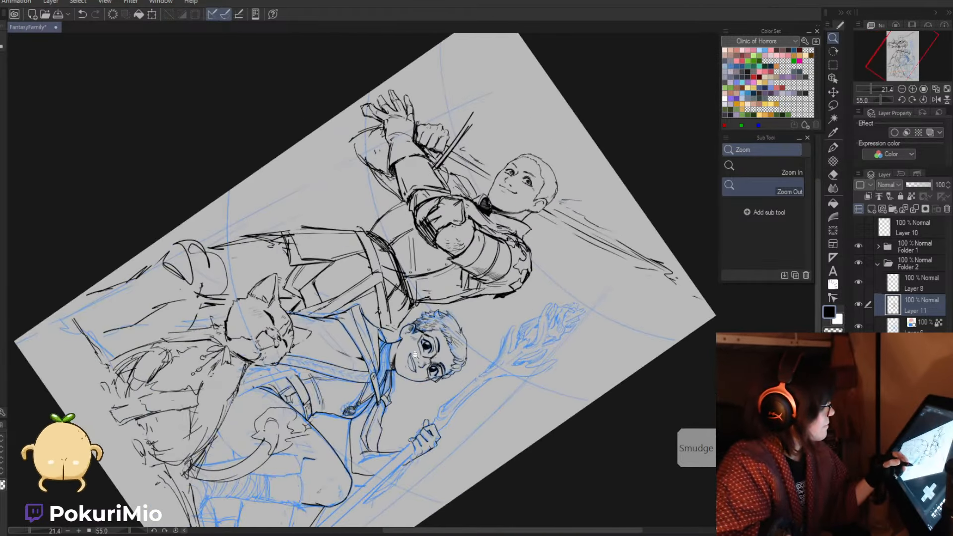
{"action": "left_click_drag", "start_coordinate": [427, 347], "coordinate": [501, 347]}
{"action": "key", "text": "p"}
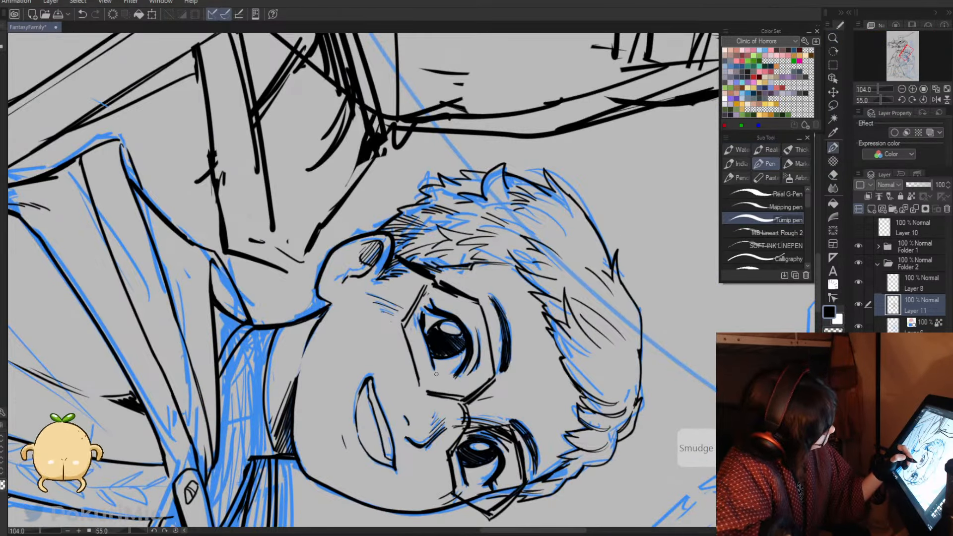
{"action": "key", "text": "e"}
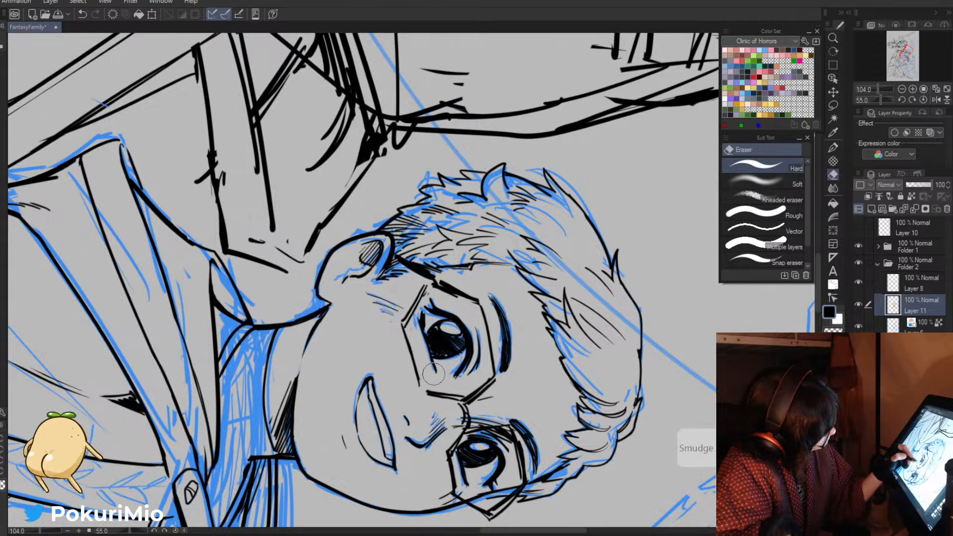
- Hide the blue sketch layer to check the kneeling character's line art on its own, and show it again
{"action": "left_click_drag", "start_coordinate": [419, 384], "coordinate": [339, 455]}
{"action": "left_click_drag", "start_coordinate": [373, 496], "coordinate": [390, 358]}
{"action": "left_click_drag", "start_coordinate": [371, 418], "coordinate": [365, 387]}
{"action": "left_click_drag", "start_coordinate": [353, 435], "coordinate": [352, 449]}
{"action": "left_click", "coordinate": [859, 328]}
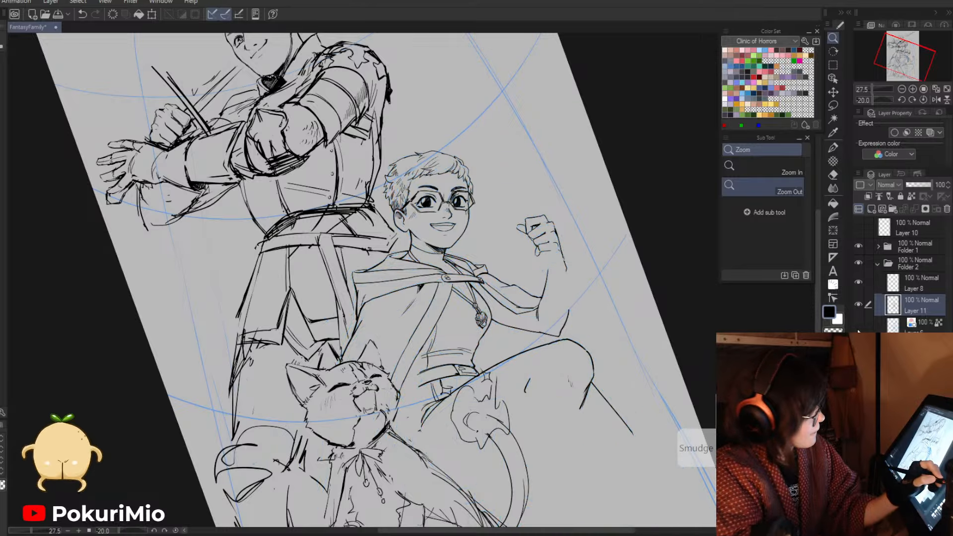
{"action": "left_click", "coordinate": [859, 327]}
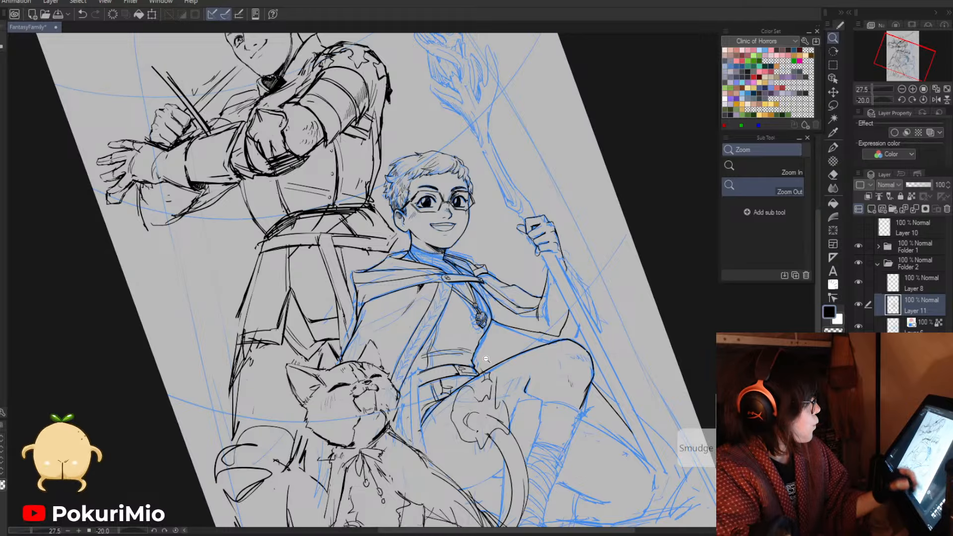
- Reshape the dark gap beneath the index finger of the staff hand, extending it toward the knuckles
{"action": "left_click_drag", "start_coordinate": [536, 231], "coordinate": [602, 229]}
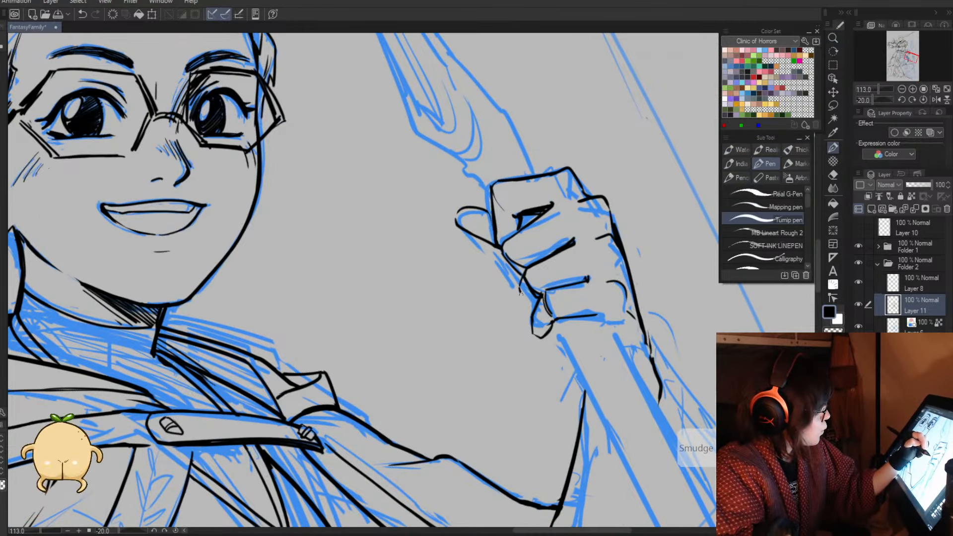
{"action": "key", "text": "e"}
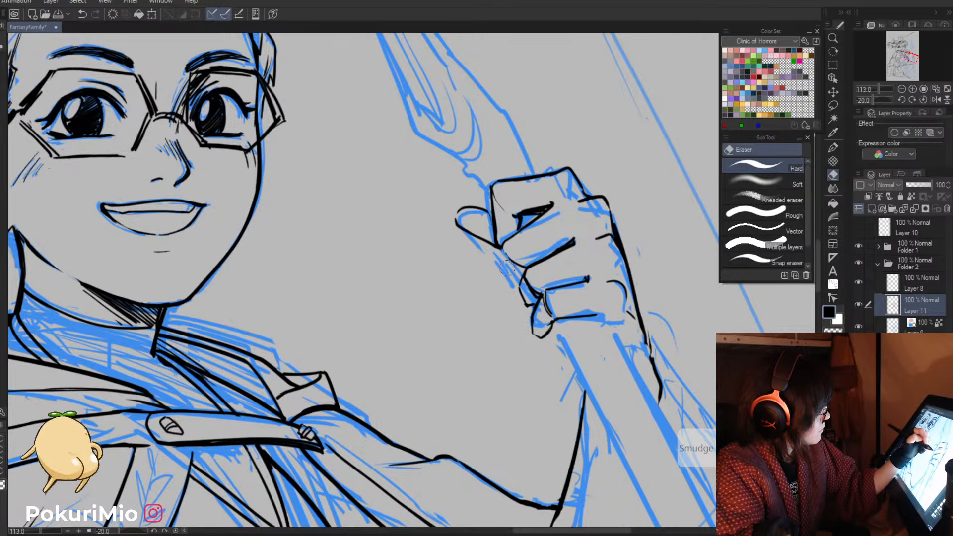
{"action": "key", "text": "p"}
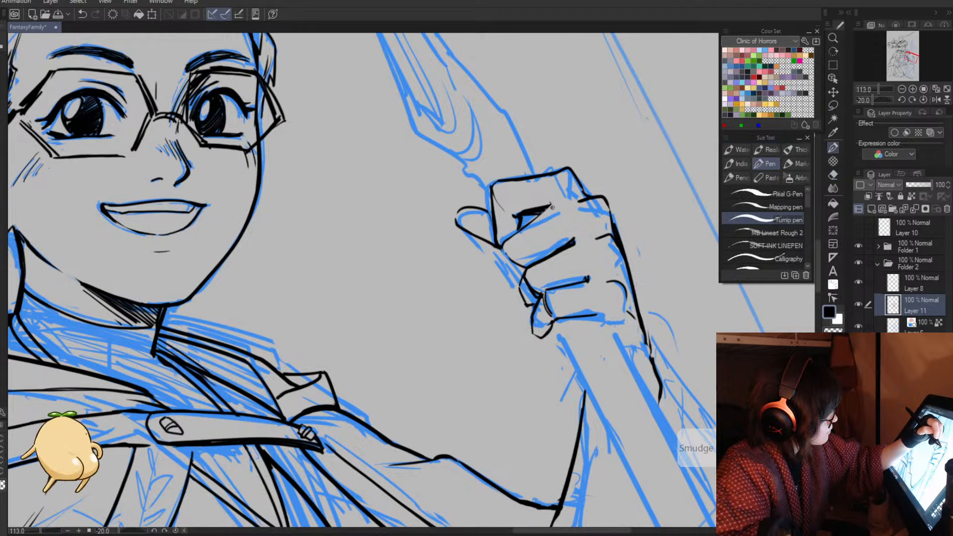
{"action": "mouse_move", "coordinate": [559, 211]}
{"action": "left_mouse_down"}
{"action": "mouse_move", "coordinate": [505, 241]}
{"action": "mouse_move", "coordinate": [545, 214]}
{"action": "mouse_move", "coordinate": [521, 215]}
{"action": "mouse_move", "coordinate": [552, 200]}
{"action": "mouse_move", "coordinate": [518, 206]}
{"action": "mouse_move", "coordinate": [559, 208]}
{"action": "mouse_move", "coordinate": [533, 215]}
{"action": "left_mouse_up"}
{"action": "key", "text": "e"}
{"action": "key", "text": "p"}
{"action": "key", "text": "e"}
{"action": "key", "text": "p"}
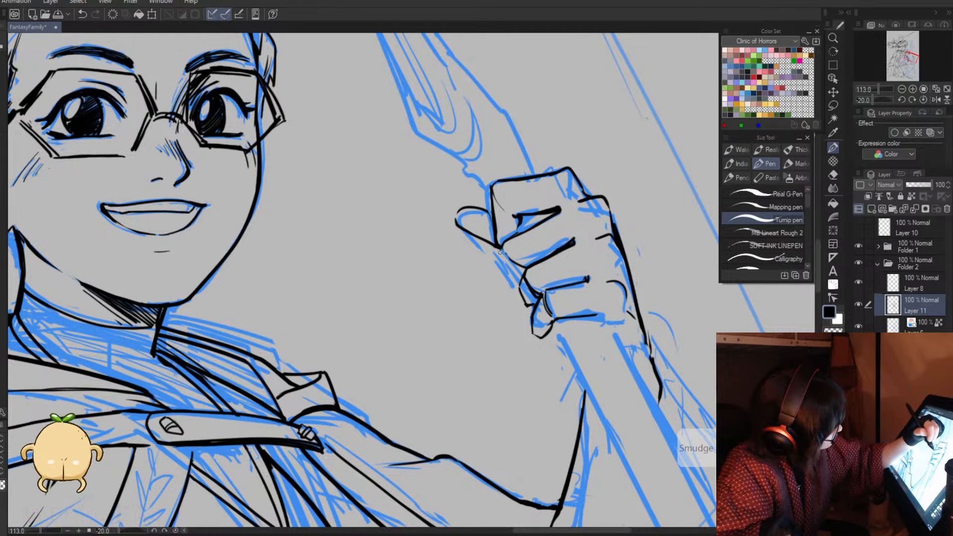
- Refine the finger edge just below the thumb on the staff hand with pen and eraser
{"action": "mouse_move", "coordinate": [503, 250]}
{"action": "left_mouse_down"}
{"action": "mouse_move", "coordinate": [505, 273]}
{"action": "mouse_move", "coordinate": [524, 265]}
{"action": "mouse_move", "coordinate": [502, 264]}
{"action": "mouse_move", "coordinate": [397, 308]}
{"action": "left_mouse_up"}
{"action": "key", "text": "e"}
{"action": "key", "text": "p"}
{"action": "key", "text": "e"}
{"action": "key", "text": "slash"}
{"action": "left_click_drag", "start_coordinate": [401, 447], "coordinate": [348, 414]}
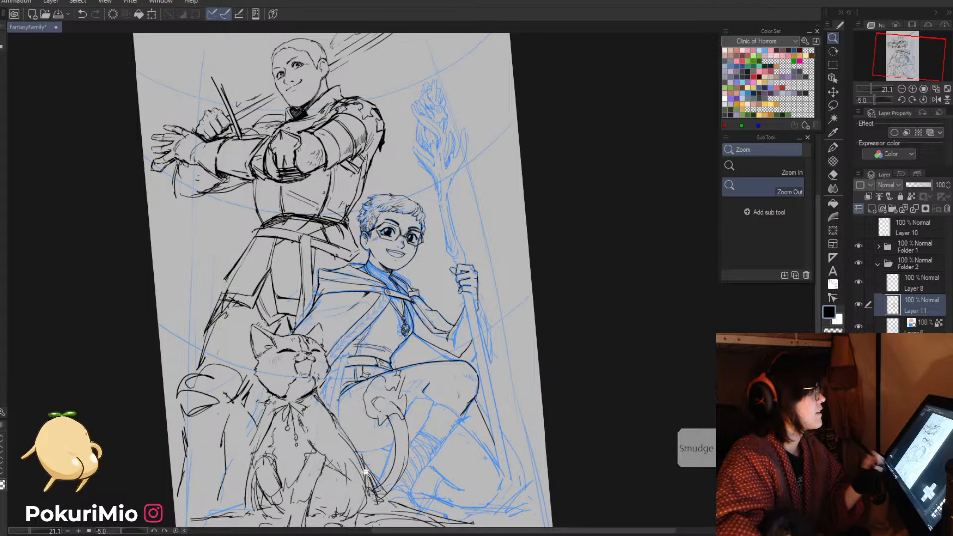
{"action": "left_click", "coordinate": [524, 471], "text": "alt"}
{"action": "left_click_drag", "start_coordinate": [470, 398], "coordinate": [511, 441]}
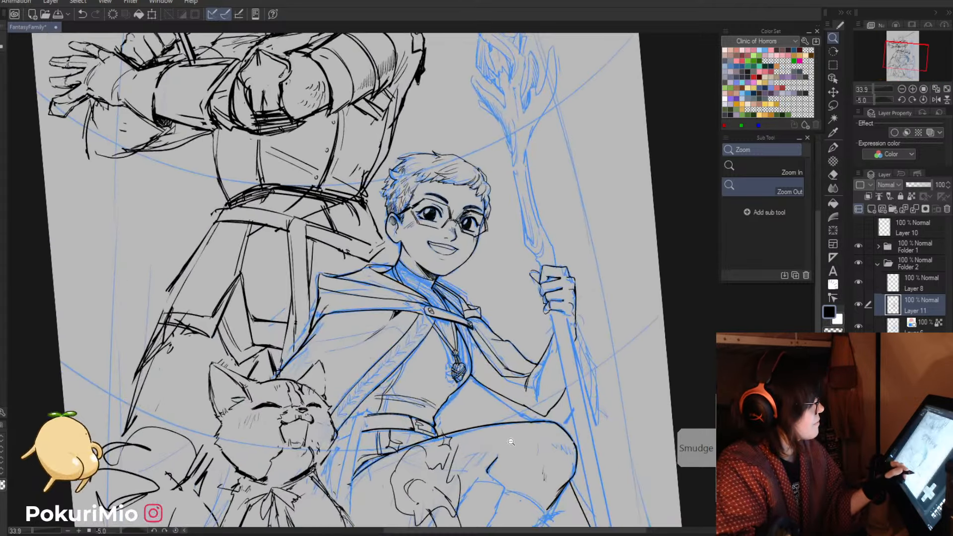
{"action": "mouse_move", "coordinate": [535, 481]}
{"action": "left_mouse_down"}
{"action": "mouse_move", "coordinate": [546, 462]}
{"action": "mouse_move", "coordinate": [521, 438]}
{"action": "left_mouse_up"}
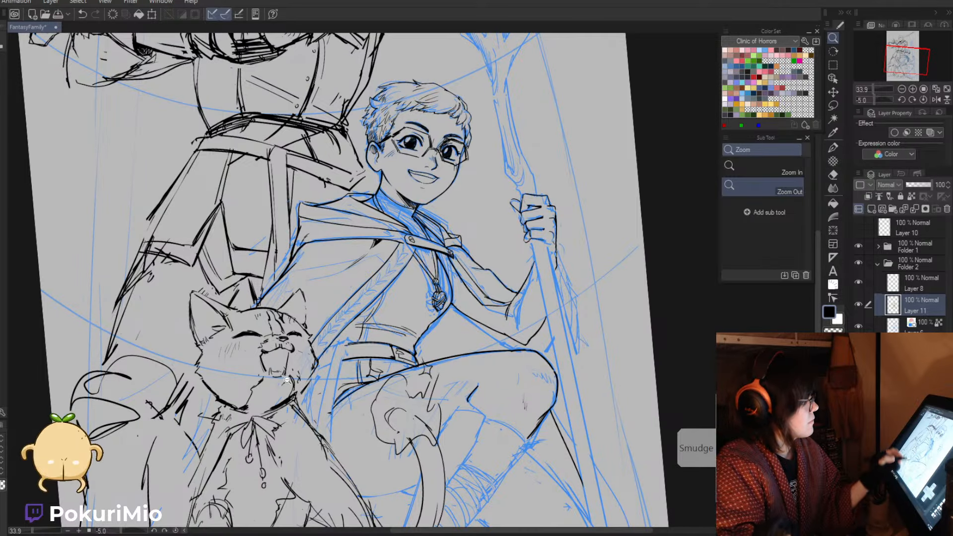
{"action": "key", "text": "p"}
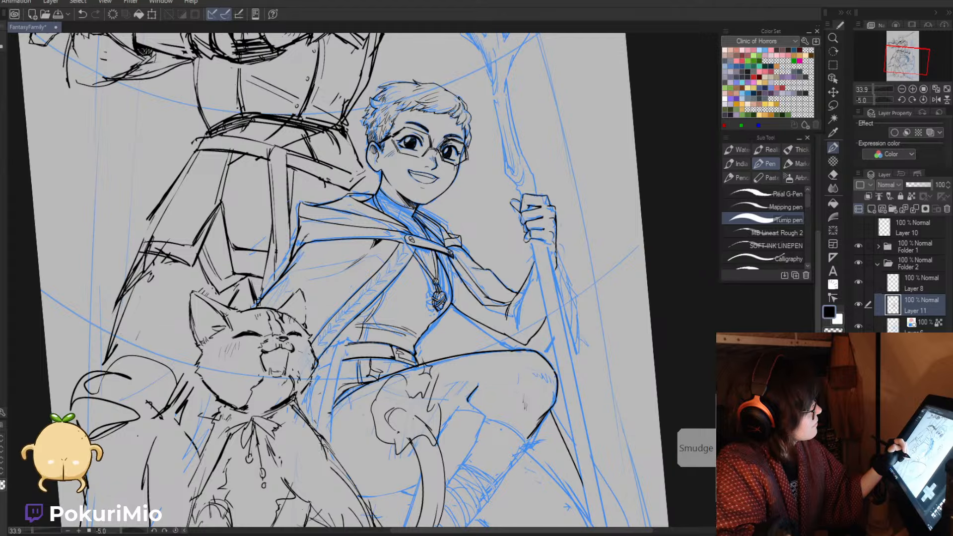
- Ink the underside of the kneeling character's raised thigh over the blue sketch
{"action": "left_click_drag", "start_coordinate": [311, 381], "coordinate": [308, 419]}
{"action": "mouse_move", "coordinate": [428, 466]}
{"action": "left_mouse_down"}
{"action": "mouse_move", "coordinate": [396, 466]}
{"action": "mouse_move", "coordinate": [293, 423]}
{"action": "left_mouse_up"}
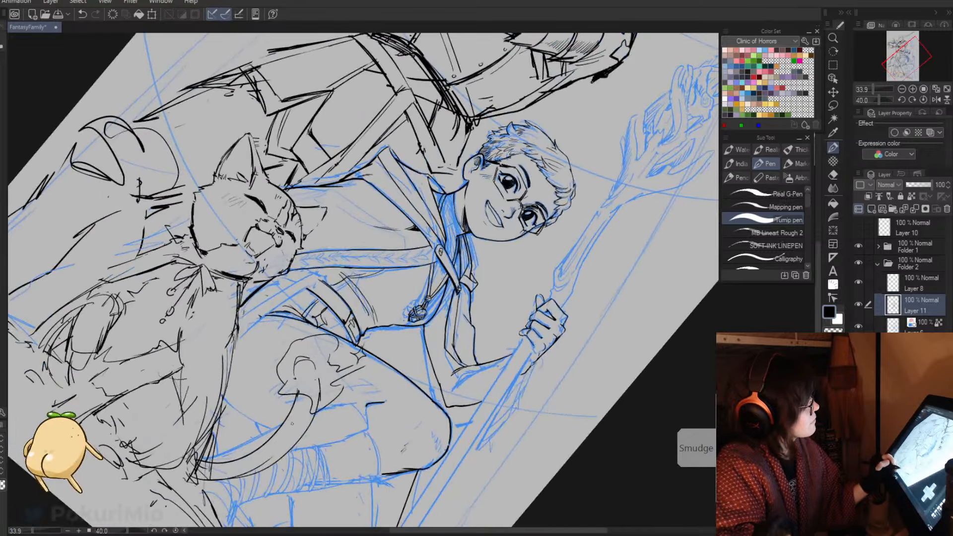
{"action": "left_click_drag", "start_coordinate": [223, 384], "coordinate": [281, 428]}
{"action": "double_click", "coordinate": [271, 438]}
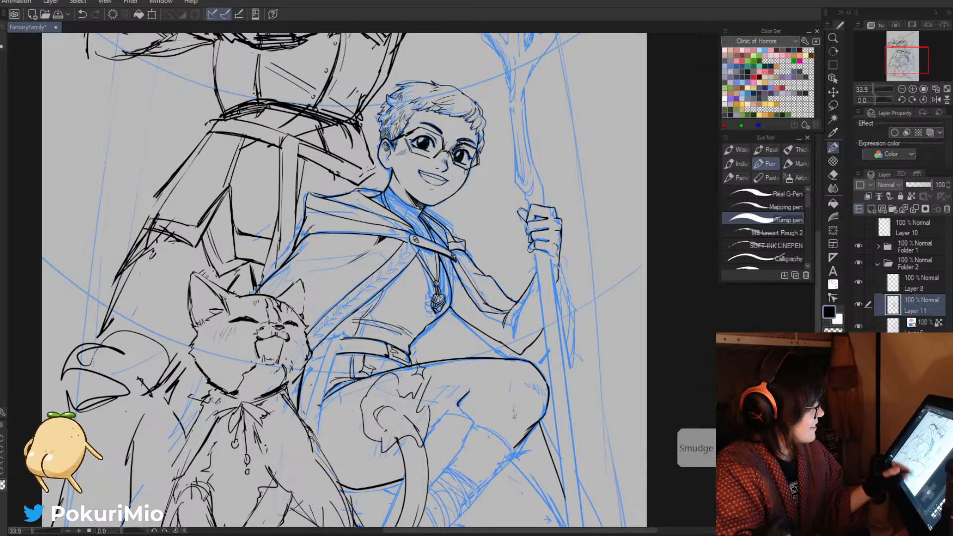
{"action": "left_click_drag", "start_coordinate": [513, 458], "coordinate": [487, 471]}
{"action": "key", "text": "ctrl+z"}
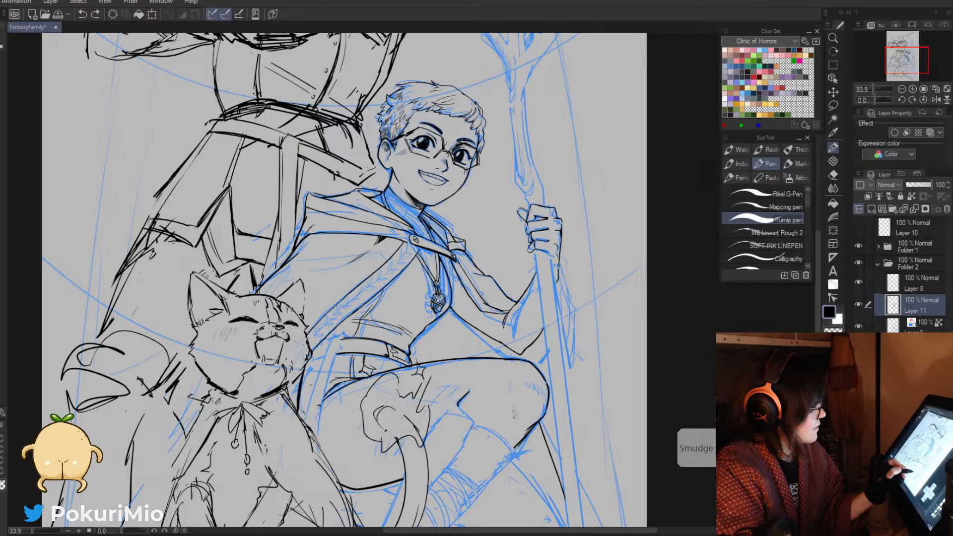
- Ink the back of the calf and the trouser cuff folds below the raised knee
{"action": "mouse_move", "coordinate": [473, 428]}
{"action": "left_mouse_down"}
{"action": "mouse_move", "coordinate": [518, 453]}
{"action": "mouse_move", "coordinate": [508, 462]}
{"action": "left_mouse_up"}
{"action": "key", "text": "minus"}
{"action": "key", "text": "minus"}
{"action": "key", "text": "minus"}
{"action": "key", "text": "minus"}
{"action": "key", "text": "minus"}
{"action": "key", "text": "minus"}
{"action": "key", "text": "minus"}
{"action": "key", "text": "minus"}
{"action": "key", "text": "minus"}
{"action": "key", "text": "minus"}
{"action": "key", "text": "minus"}
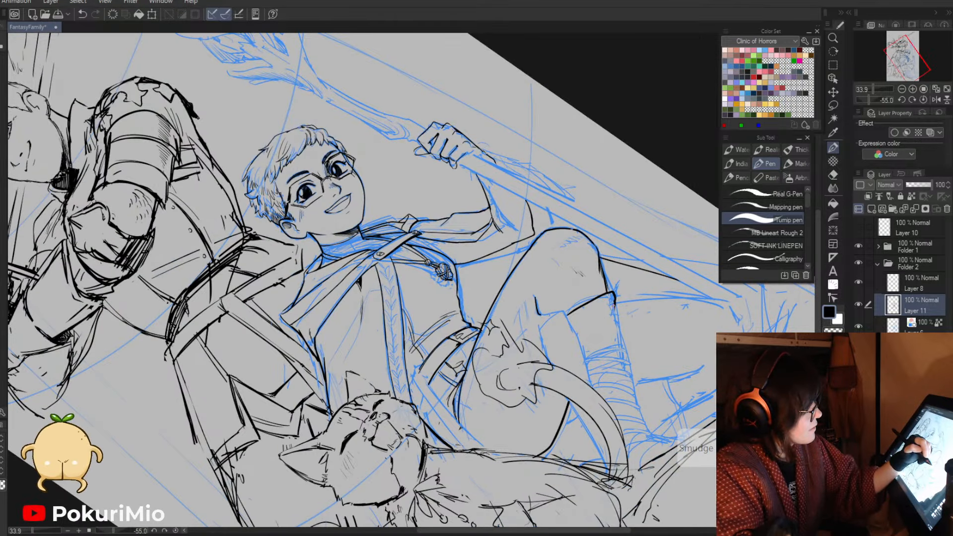
{"action": "key", "text": "e"}
{"action": "key", "text": "p"}
{"action": "mouse_move", "coordinate": [608, 292]}
{"action": "left_mouse_down"}
{"action": "mouse_move", "coordinate": [619, 299]}
{"action": "mouse_move", "coordinate": [584, 334]}
{"action": "left_mouse_up"}
{"action": "mouse_move", "coordinate": [610, 311]}
{"action": "left_mouse_down"}
{"action": "mouse_move", "coordinate": [601, 321]}
{"action": "mouse_move", "coordinate": [617, 330]}
{"action": "mouse_move", "coordinate": [609, 347]}
{"action": "mouse_move", "coordinate": [568, 317]}
{"action": "mouse_move", "coordinate": [577, 338]}
{"action": "mouse_move", "coordinate": [544, 323]}
{"action": "mouse_move", "coordinate": [539, 337]}
{"action": "mouse_move", "coordinate": [566, 318]}
{"action": "mouse_move", "coordinate": [545, 336]}
{"action": "mouse_move", "coordinate": [546, 355]}
{"action": "left_mouse_up"}
{"action": "key", "text": "e"}
{"action": "key", "text": "p"}
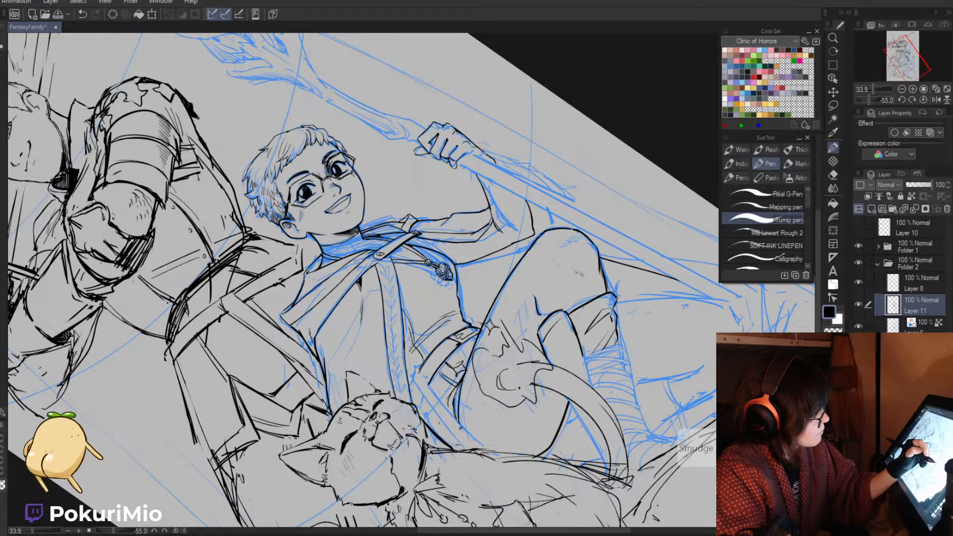
- Ink the front edge of the trouser cuff just below the raised knee, redrawing and trimming it at the corner
{"action": "left_click_drag", "start_coordinate": [616, 297], "coordinate": [624, 347]}
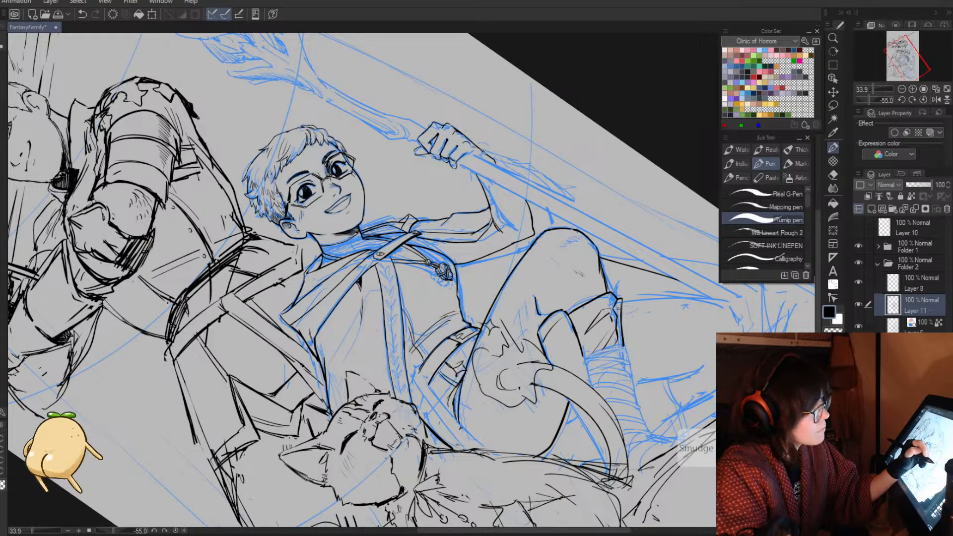
{"action": "key", "text": "e"}
{"action": "left_click_drag", "start_coordinate": [623, 303], "coordinate": [624, 349]}
{"action": "key", "text": "p"}
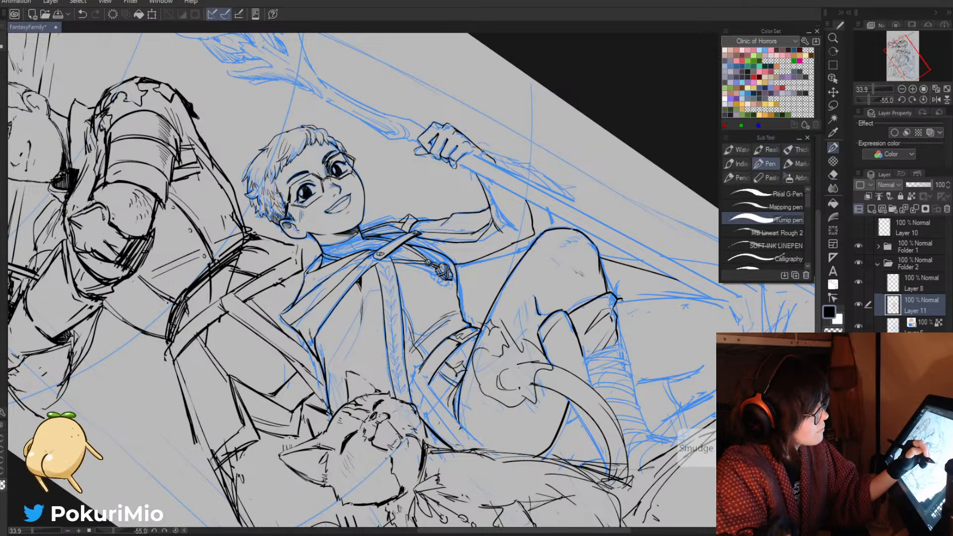
{"action": "left_click_drag", "start_coordinate": [622, 310], "coordinate": [624, 351]}
{"action": "key", "text": "e"}
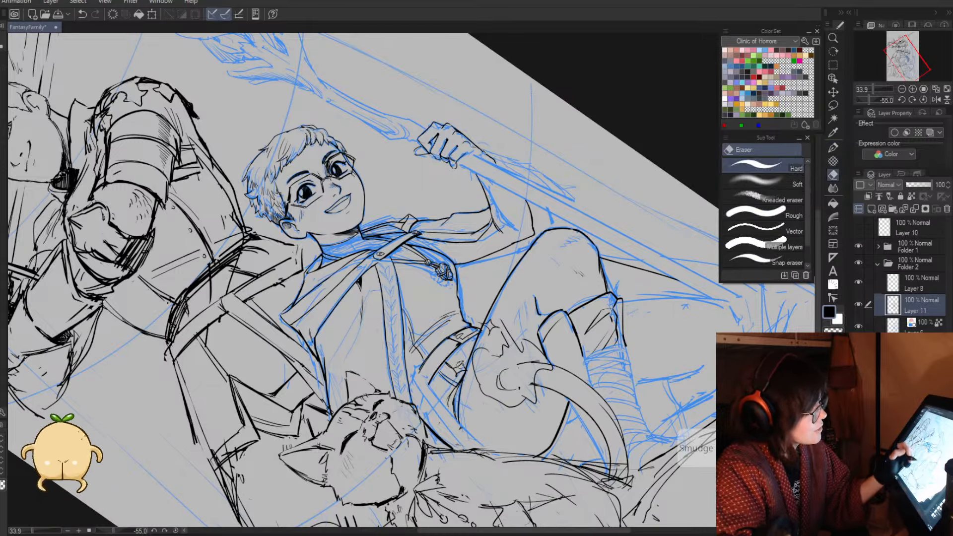
{"action": "mouse_move", "coordinate": [609, 300]}
{"action": "left_mouse_down"}
{"action": "mouse_move", "coordinate": [576, 310]}
{"action": "mouse_move", "coordinate": [618, 297]}
{"action": "left_mouse_up"}
{"action": "key", "text": "p"}
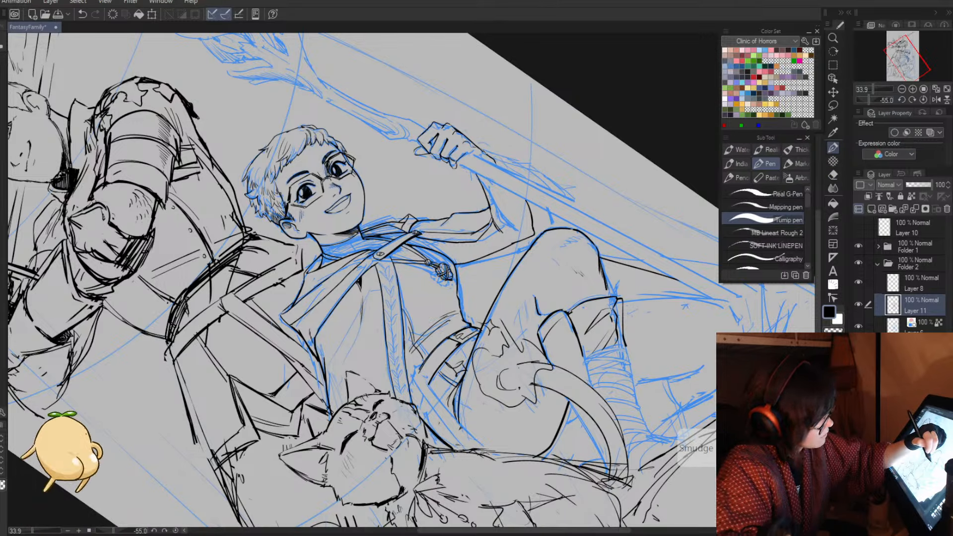
- Clear the rough hatching inside the trouser cuff and ink a curved fold in its place
{"action": "key", "text": "e"}
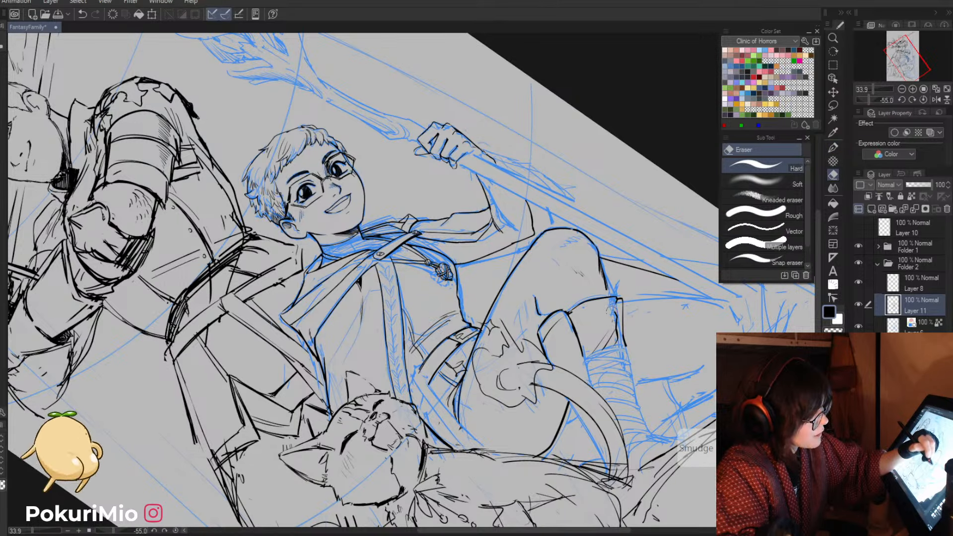
{"action": "key", "text": "p"}
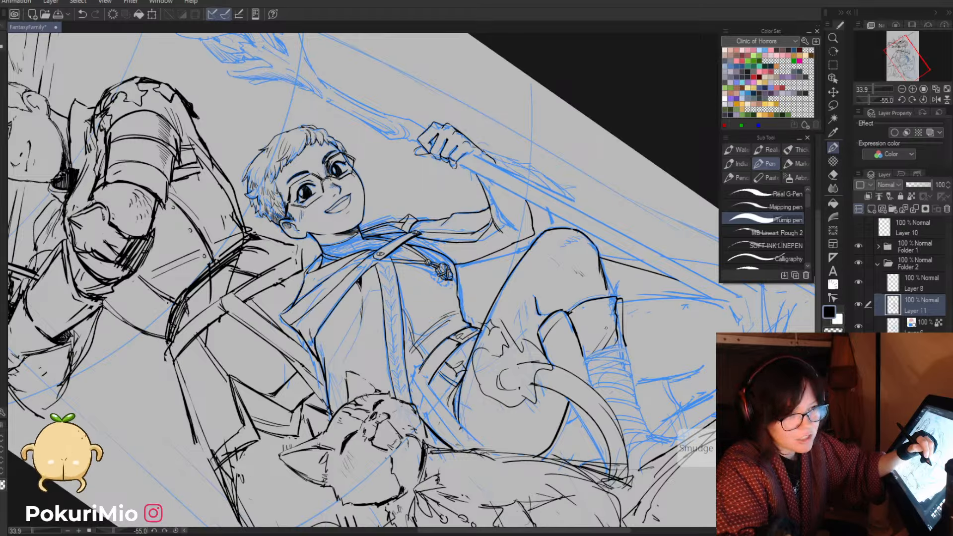
{"action": "left_click_drag", "start_coordinate": [613, 316], "coordinate": [606, 345]}
{"action": "key", "text": "e"}
{"action": "key", "text": "p"}
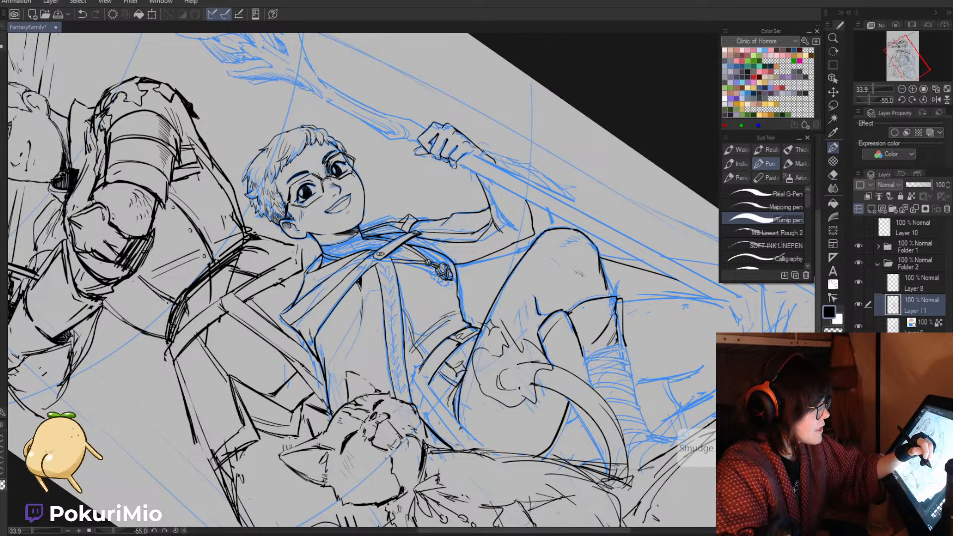
- Rework the calf outlines on both sides of the cuff opening beneath the knee with eraser and pen
{"action": "key", "text": "slash"}
{"action": "key", "text": "asciicircum"}
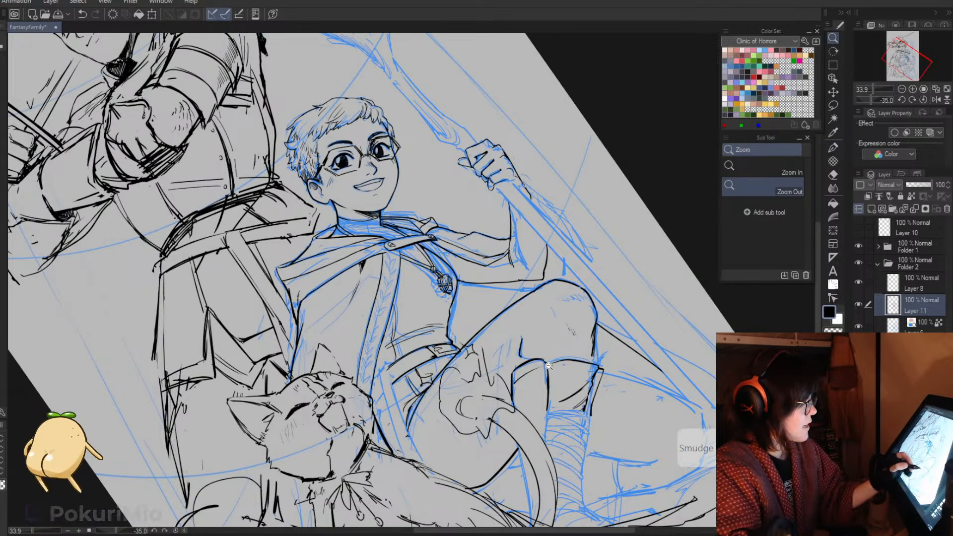
{"action": "key", "text": "e"}
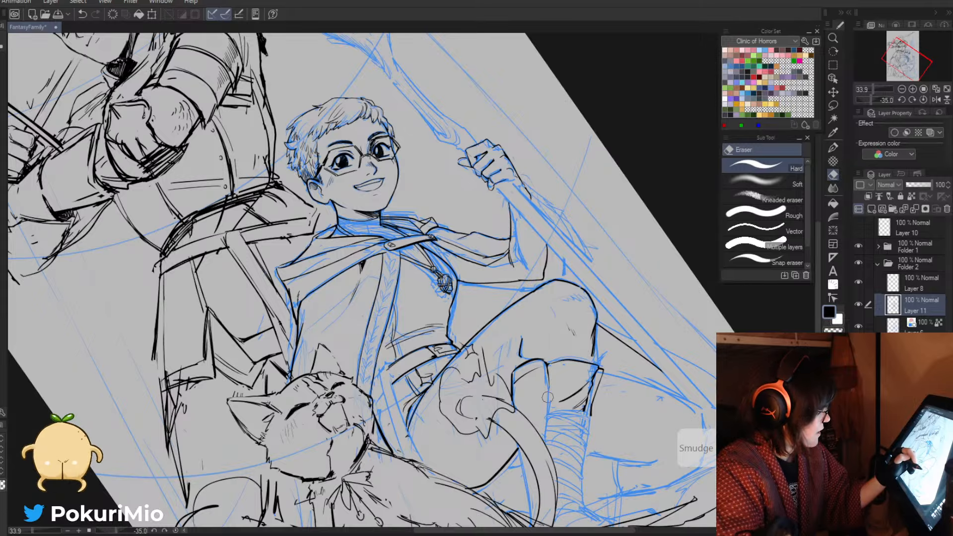
{"action": "key", "text": "p"}
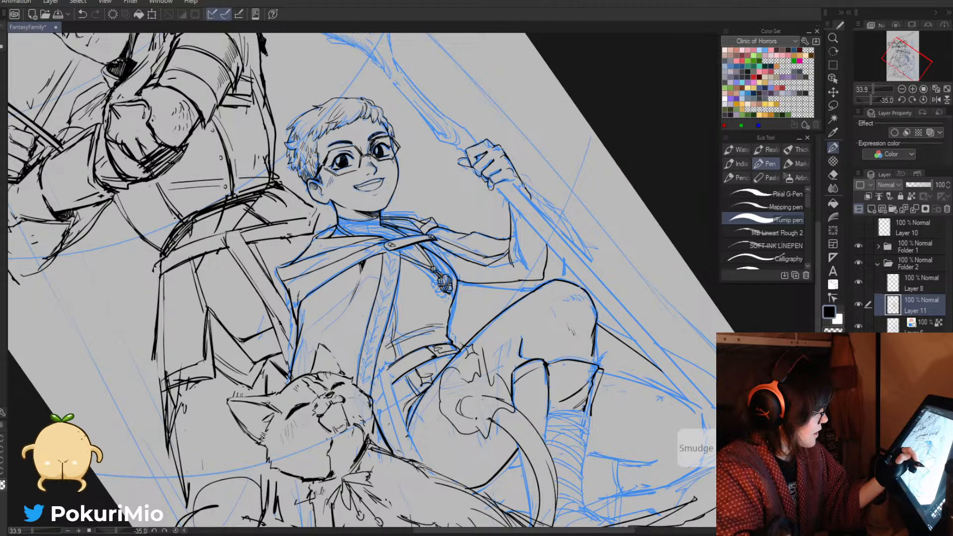
{"action": "key", "text": "e"}
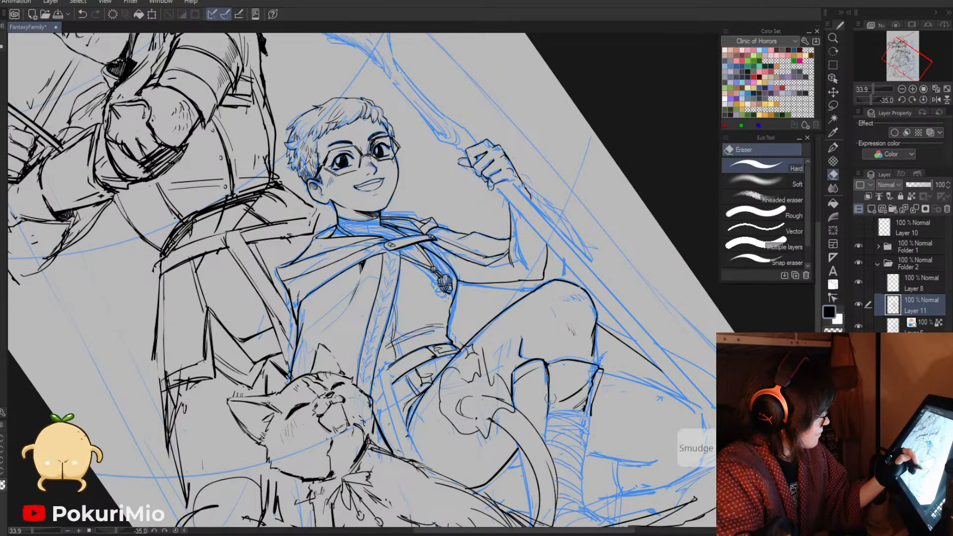
{"action": "key", "text": "p"}
{"action": "left_click_drag", "start_coordinate": [510, 375], "coordinate": [502, 400]}
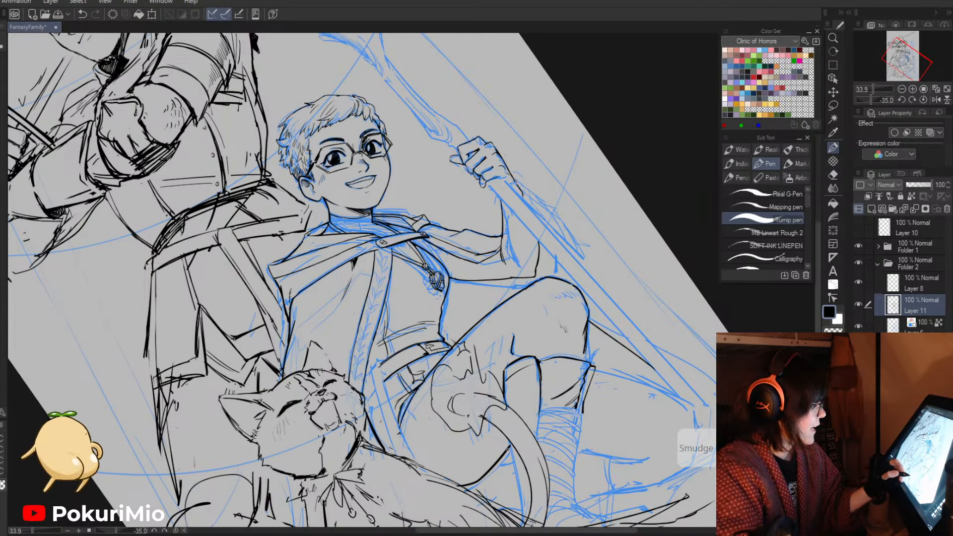
- Reshape the dark crease behind the bent knee and clean up the line at the kneecap
{"action": "left_click_drag", "start_coordinate": [508, 450], "coordinate": [492, 420]}
{"action": "key", "text": "e"}
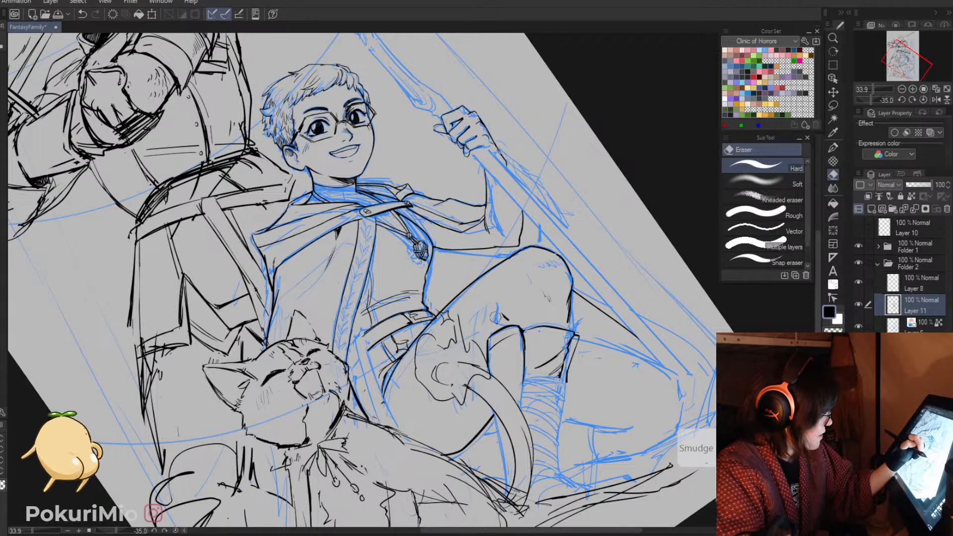
{"action": "mouse_move", "coordinate": [503, 318]}
{"action": "left_mouse_down"}
{"action": "mouse_move", "coordinate": [495, 316]}
{"action": "mouse_move", "coordinate": [496, 337]}
{"action": "left_mouse_up"}
{"action": "key", "text": "p"}
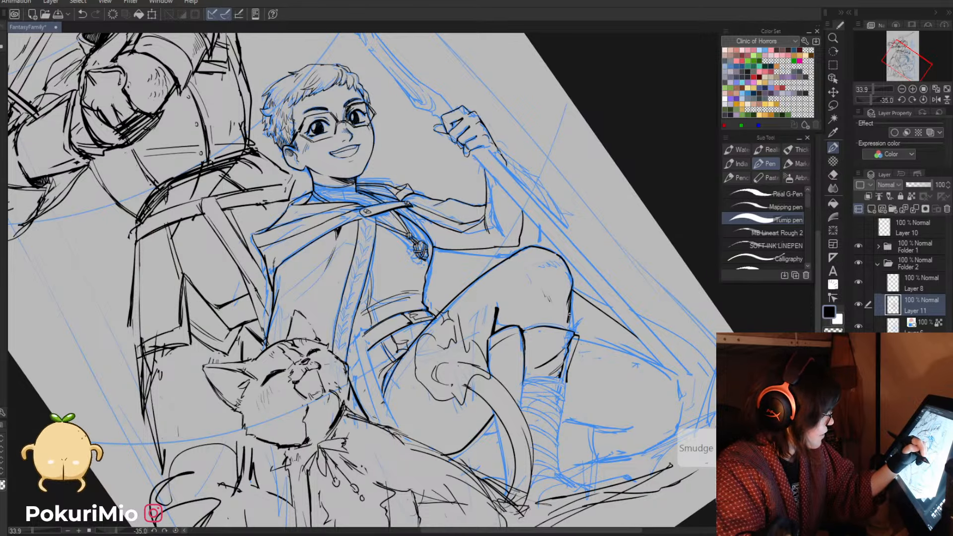
{"action": "key", "text": "e"}
{"action": "left_click_drag", "start_coordinate": [570, 323], "coordinate": [558, 298]}
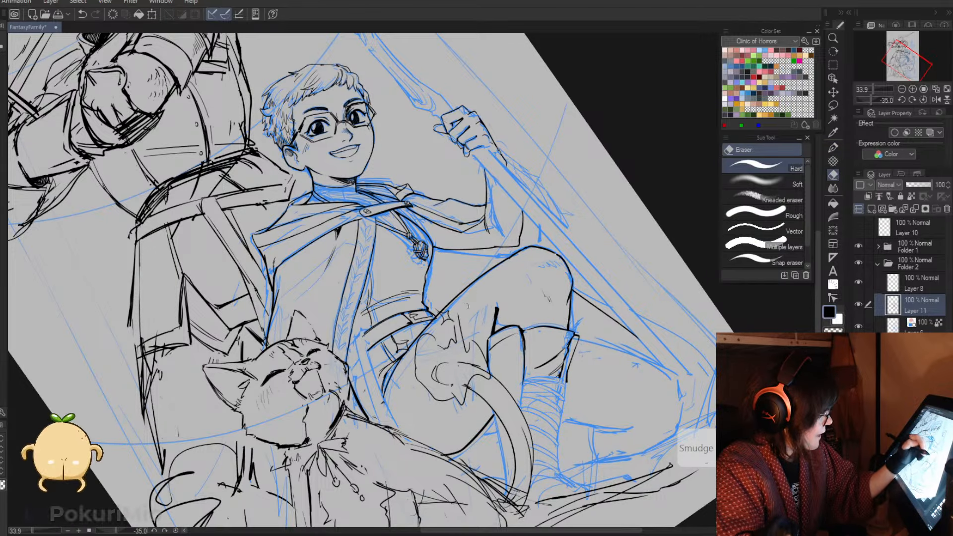
{"action": "key", "text": "asciicircum"}
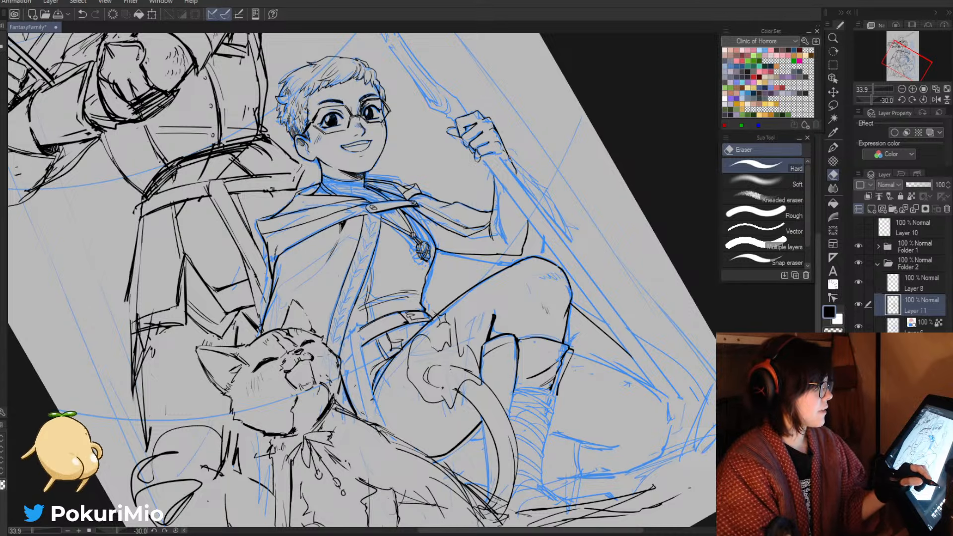
- Ink the bottom hem of the trouser cuff above the leg wrappings
{"action": "mouse_move", "coordinate": [497, 315]}
{"action": "left_mouse_down"}
{"action": "mouse_move", "coordinate": [491, 336]}
{"action": "mouse_move", "coordinate": [449, 349]}
{"action": "mouse_move", "coordinate": [502, 360]}
{"action": "mouse_move", "coordinate": [472, 405]}
{"action": "left_mouse_up"}
{"action": "key", "text": "alt+space"}
{"action": "key", "text": "asciicircum"}
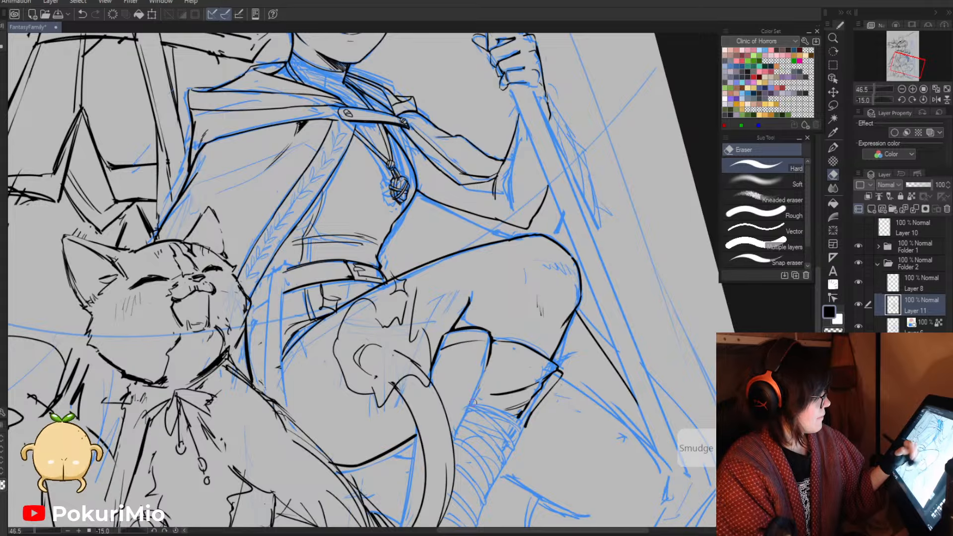
{"action": "key", "text": "p"}
{"action": "mouse_move", "coordinate": [487, 361]}
{"action": "left_mouse_down"}
{"action": "mouse_move", "coordinate": [466, 415]}
{"action": "mouse_move", "coordinate": [511, 413]}
{"action": "mouse_move", "coordinate": [525, 428]}
{"action": "left_mouse_up"}
{"action": "left_click_drag", "start_coordinate": [471, 407], "coordinate": [523, 429]}
{"action": "key", "text": "ctrl+z"}
- Trim and touch up the corner where the cuff hem meets the shin edge
{"action": "key", "text": "minus"}
{"action": "key", "text": "minus"}
{"action": "key", "text": "minus"}
{"action": "key", "text": "minus"}
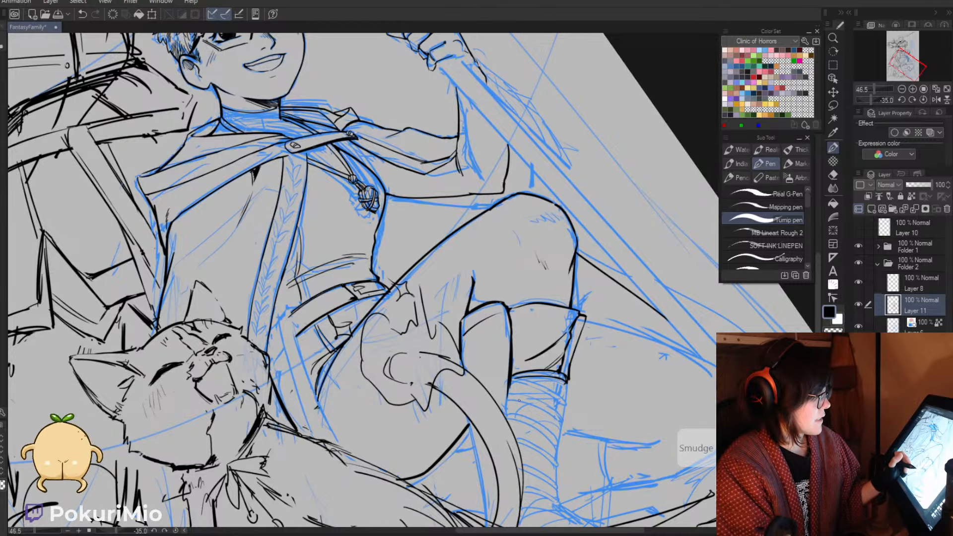
{"action": "key", "text": "e"}
{"action": "left_click_drag", "start_coordinate": [560, 365], "coordinate": [562, 373]}
{"action": "key", "text": "p"}
{"action": "key", "text": "e"}
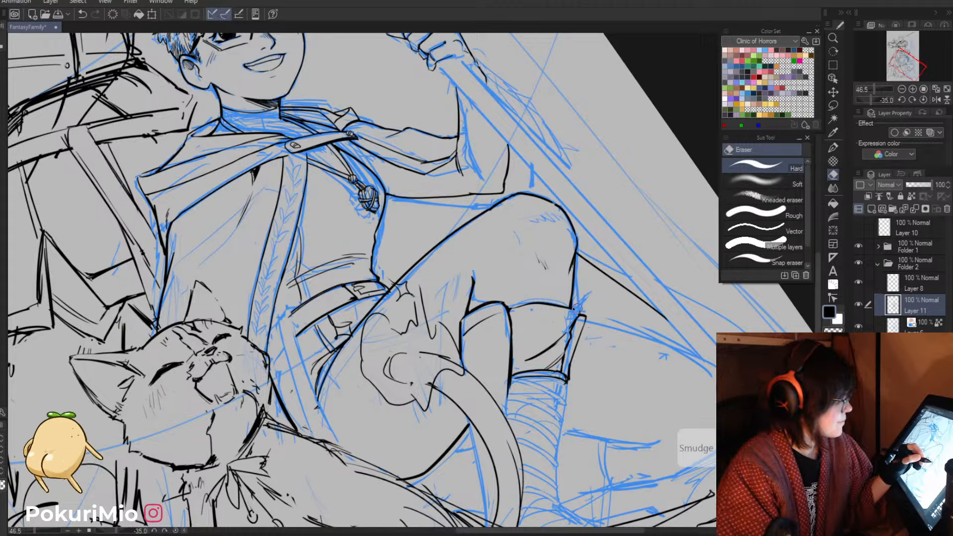
{"action": "key", "text": "p"}
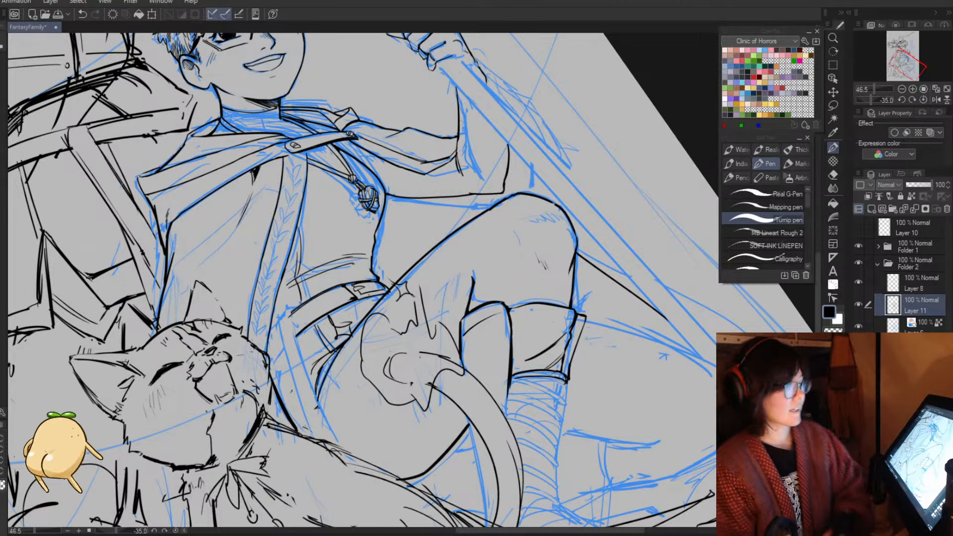
- Touch up the ink on the cape's front edge just below the clasp
{"action": "scroll", "coordinate": [361, 280], "scroll_direction": "up", "scroll_amount": 1}
{"action": "scroll", "coordinate": [347, 418], "scroll_direction": "down", "scroll_amount": 5}
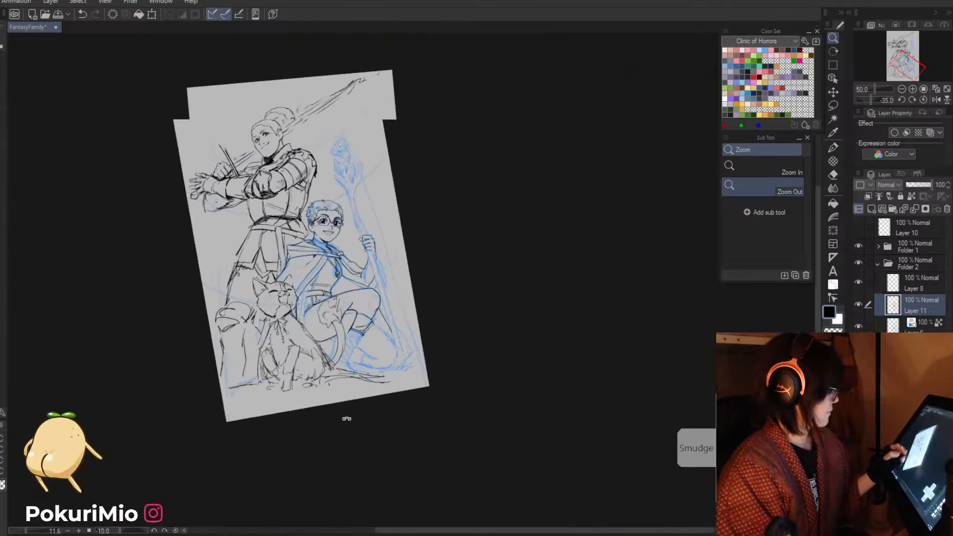
{"action": "left_click_drag", "start_coordinate": [346, 419], "coordinate": [423, 228]}
{"action": "scroll", "coordinate": [432, 251], "scroll_direction": "up", "scroll_amount": 2}
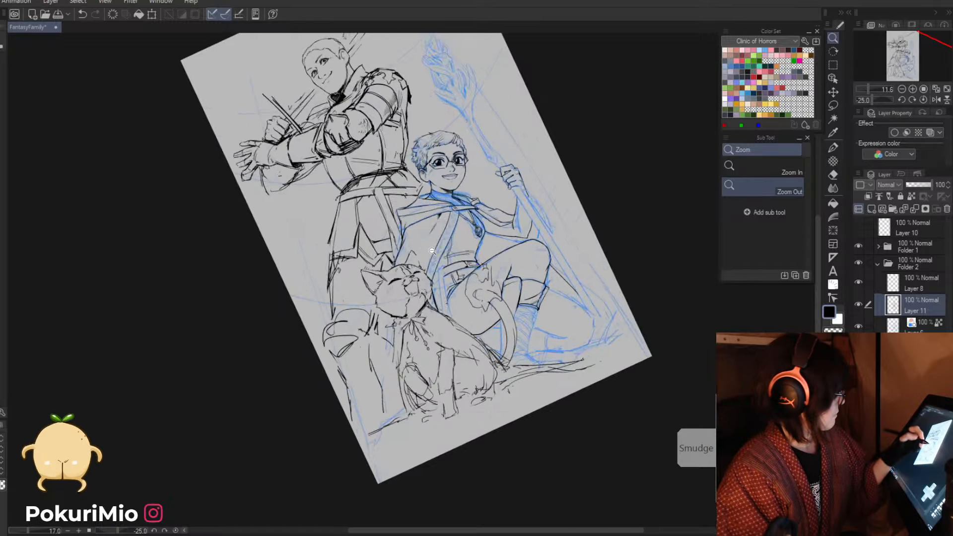
{"action": "scroll", "coordinate": [432, 251], "scroll_direction": "up", "scroll_amount": 3}
{"action": "key", "text": "p"}
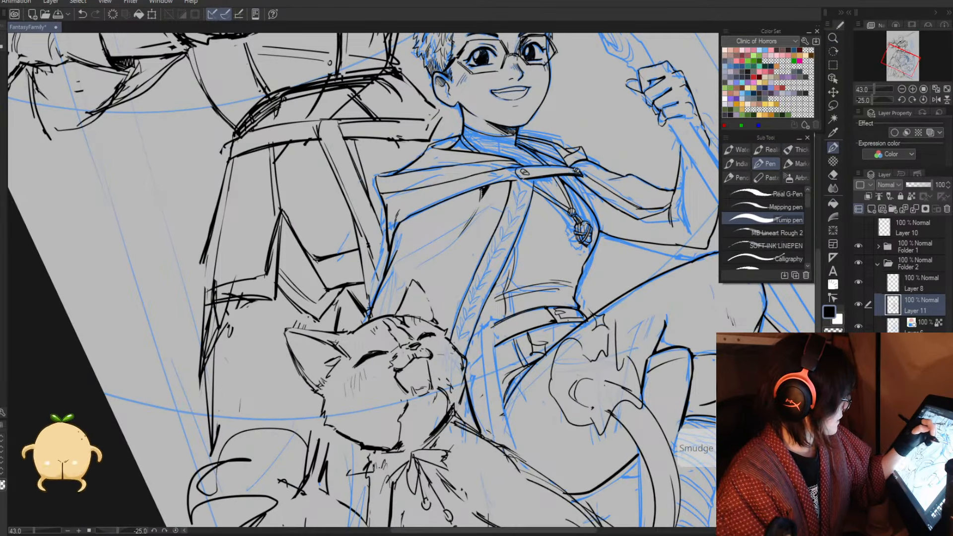
{"action": "key", "text": "alt+space"}
{"action": "mouse_move", "coordinate": [530, 181]}
{"action": "left_mouse_down"}
{"action": "mouse_move", "coordinate": [553, 179]}
{"action": "mouse_move", "coordinate": [535, 187]}
{"action": "mouse_move", "coordinate": [529, 222]}
{"action": "left_mouse_up"}
{"action": "key", "text": "e"}
{"action": "key", "text": "p"}
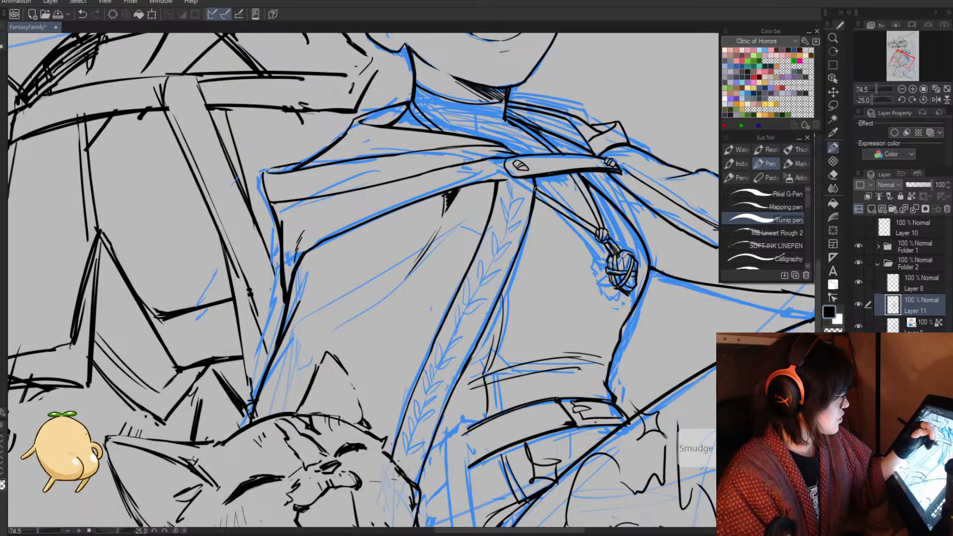
- Thicken and refine the cape fold lines where they converge on the clasp
{"action": "key", "text": "asciicircum"}
{"action": "key", "text": "asciicircum"}
{"action": "key", "text": "asciicircum"}
{"action": "key", "text": "asciicircum"}
{"action": "key", "text": "asciicircum"}
{"action": "key", "text": "asciicircum"}
{"action": "key", "text": "asciicircum"}
{"action": "key", "text": "asciicircum"}
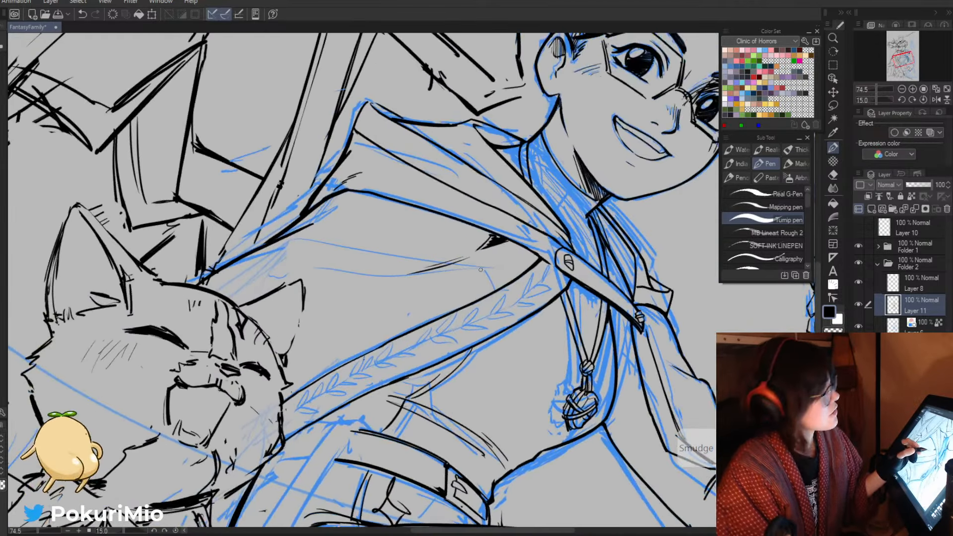
{"action": "key", "text": "asciicircum"}
{"action": "key", "text": "asciicircum"}
{"action": "key", "text": "asciicircum"}
{"action": "key", "text": "asciicircum"}
{"action": "key", "text": "asciicircum"}
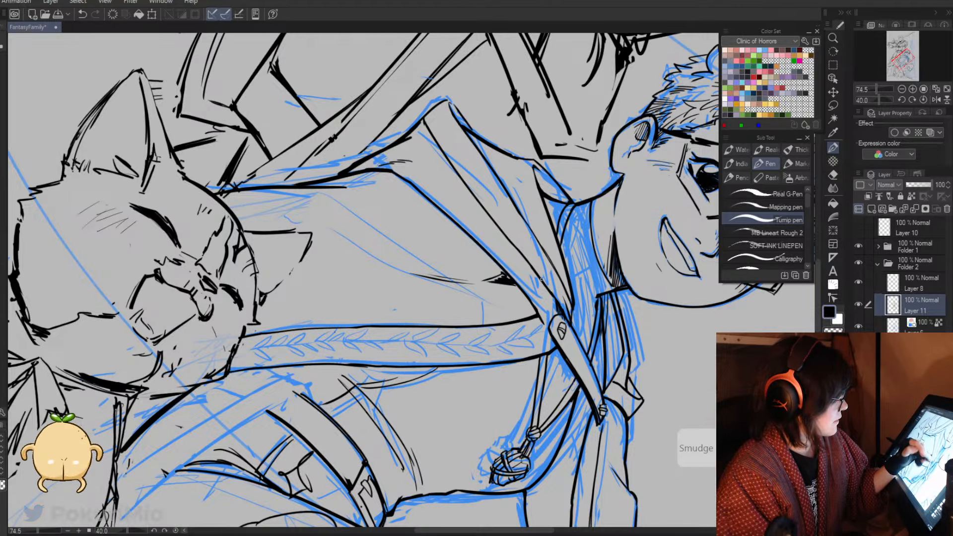
{"action": "left_click_drag", "start_coordinate": [523, 252], "coordinate": [566, 318]}
{"action": "left_click_drag", "start_coordinate": [540, 280], "coordinate": [559, 317]}
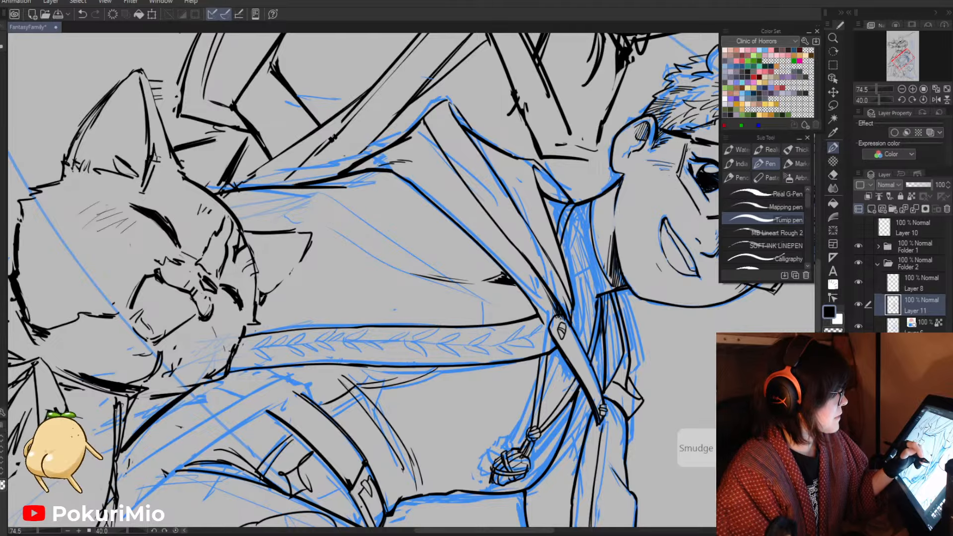
{"action": "key", "text": "e"}
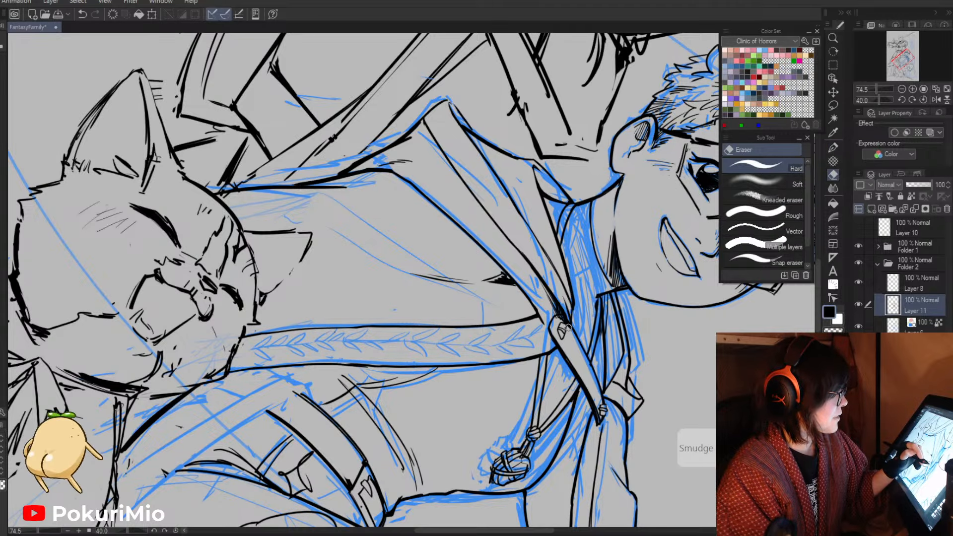
{"action": "key", "text": "p"}
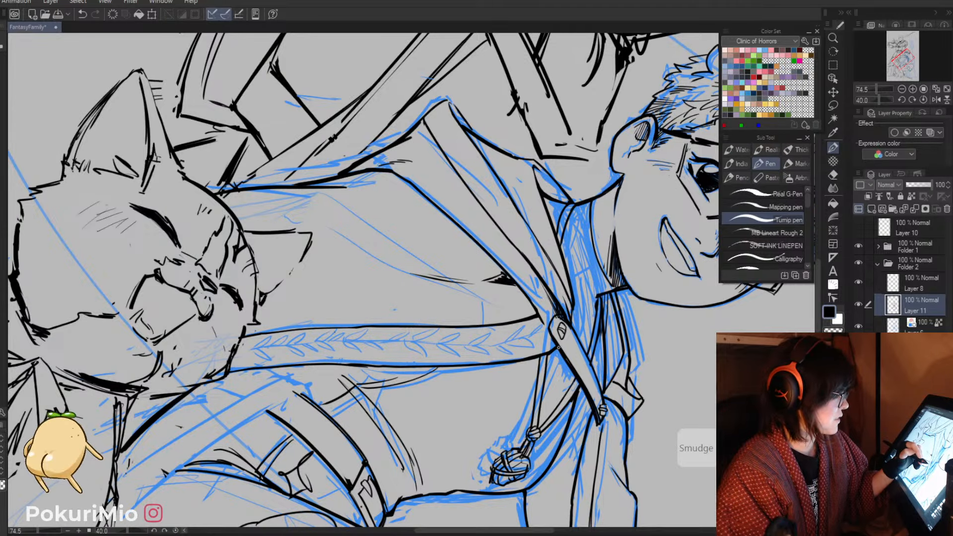
{"action": "key", "text": "alt+space"}
{"action": "key", "text": "-"}
{"action": "left_click_drag", "start_coordinate": [452, 308], "coordinate": [415, 291]}
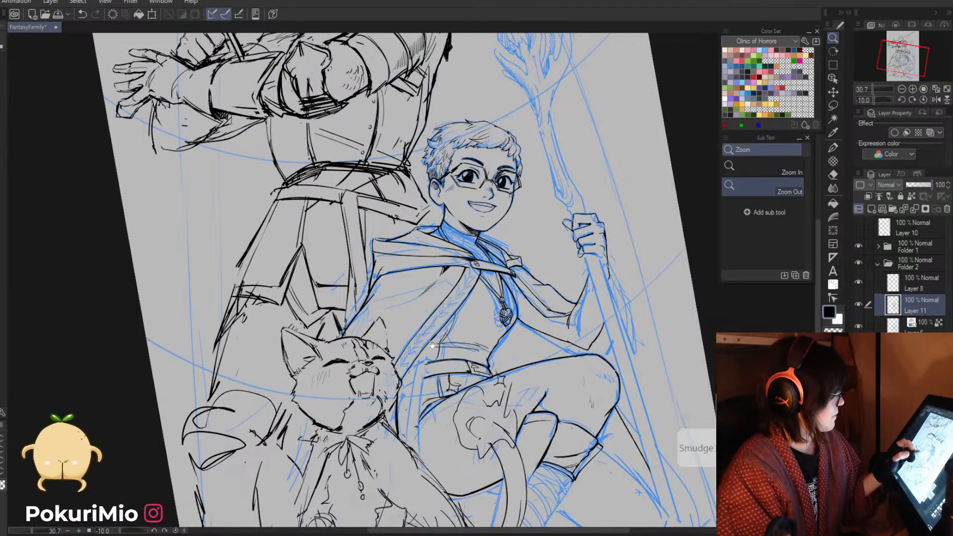
- Add fine hatching to the cape's shadow fold just below the clasp
{"action": "left_click_drag", "start_coordinate": [450, 351], "coordinate": [463, 337]}
{"action": "scroll", "coordinate": [377, 268], "scroll_direction": "up", "scroll_amount": 3}
{"action": "key", "text": "p"}
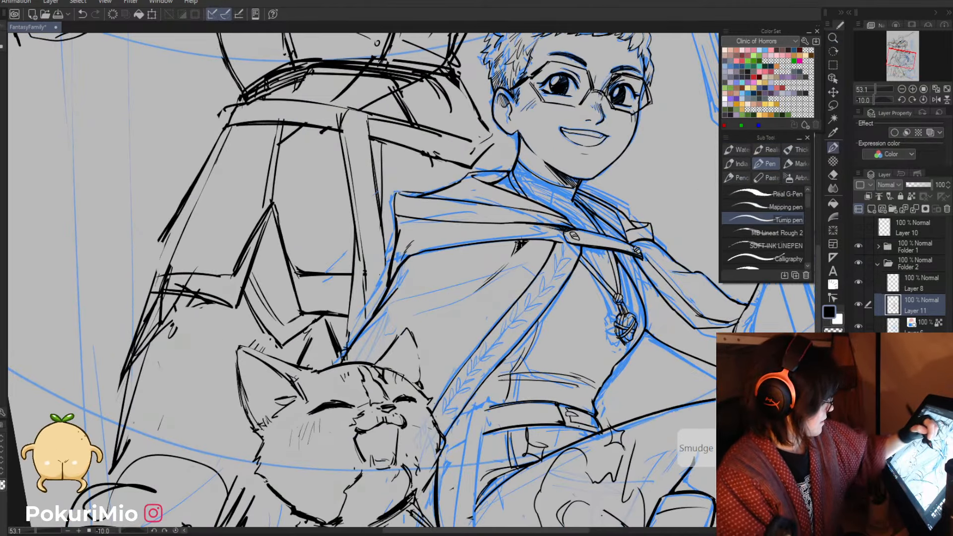
{"action": "mouse_move", "coordinate": [528, 241]}
{"action": "left_mouse_down"}
{"action": "mouse_move", "coordinate": [554, 241]}
{"action": "mouse_move", "coordinate": [524, 259]}
{"action": "left_mouse_up"}
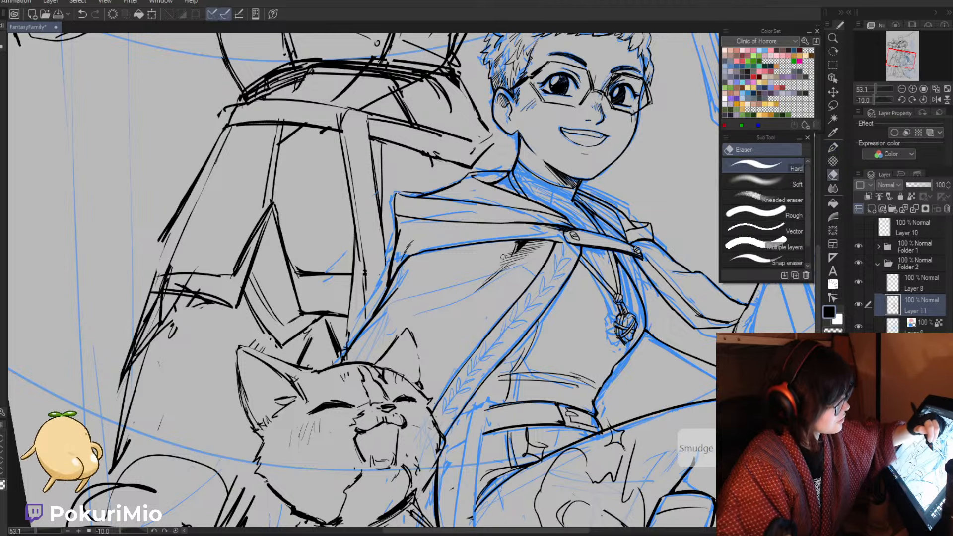
{"action": "key", "text": "e"}
{"action": "key", "text": "slash"}
{"action": "left_click", "coordinate": [471, 277]}
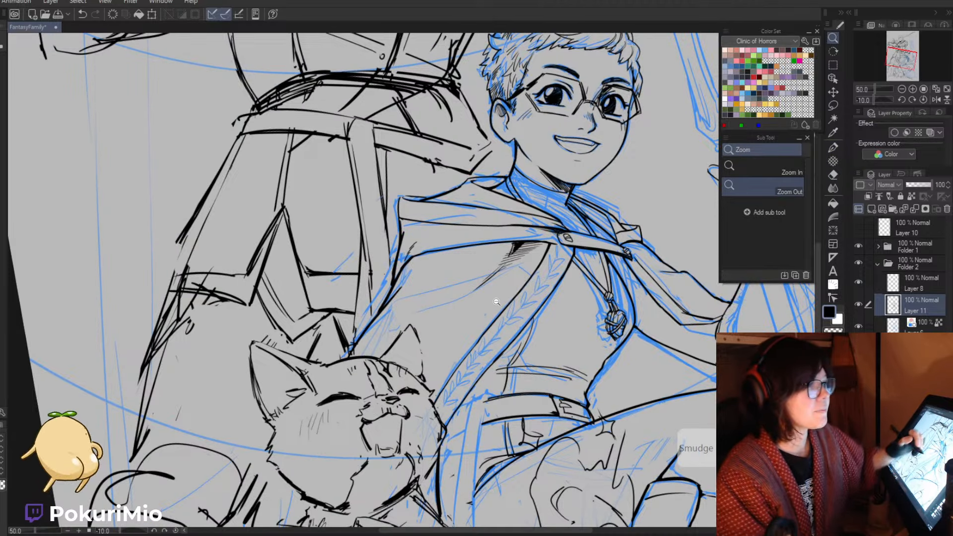
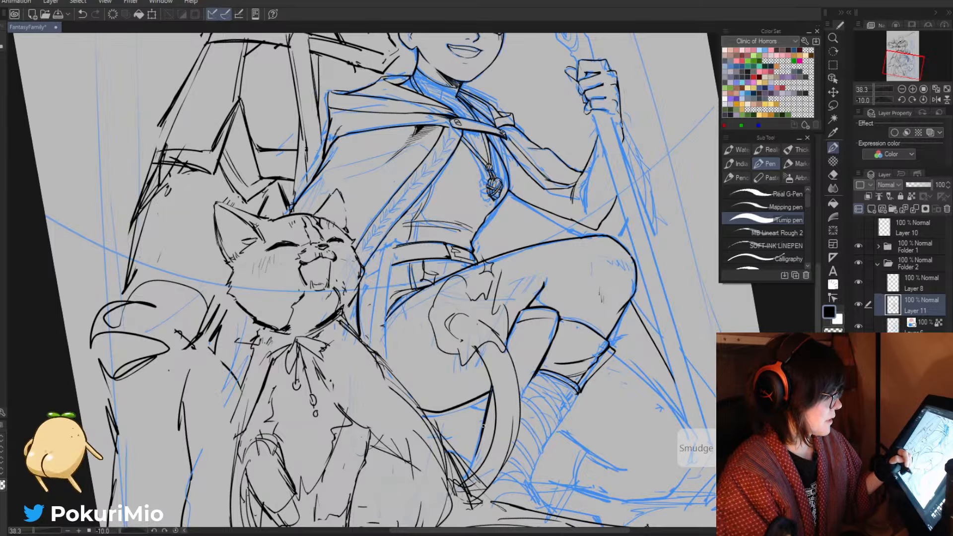
- Ink the first wrapping bands across the shin just below the trouser cuff
{"action": "left_click_drag", "start_coordinate": [481, 429], "coordinate": [468, 474]}
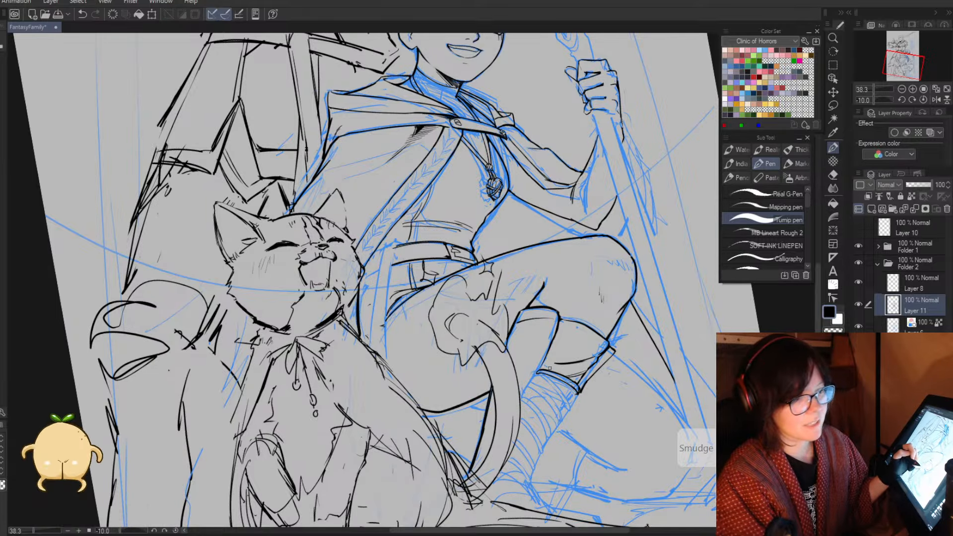
{"action": "key", "text": "minus"}
{"action": "key", "text": "minus"}
{"action": "key", "text": "minus"}
{"action": "key", "text": "minus"}
{"action": "key", "text": "minus"}
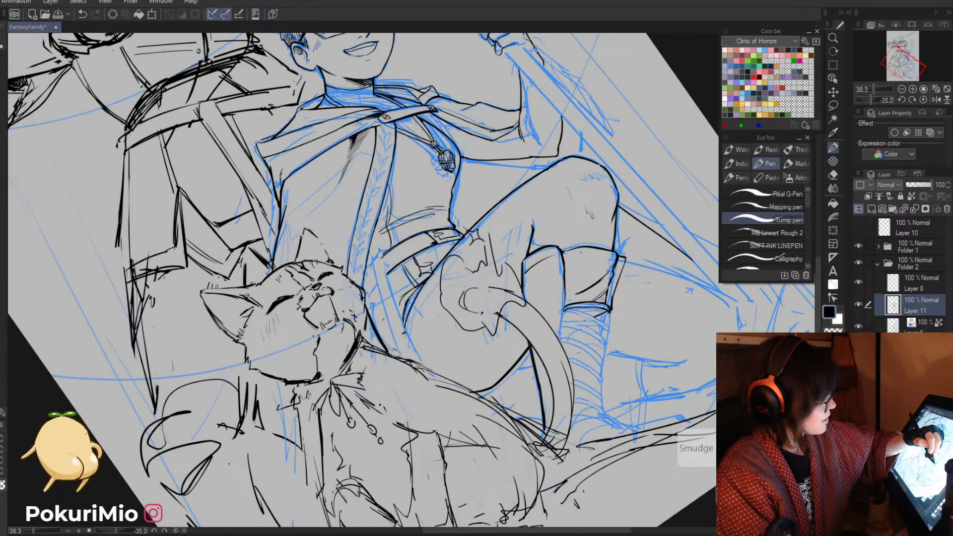
{"action": "key", "text": "ctrl+z"}
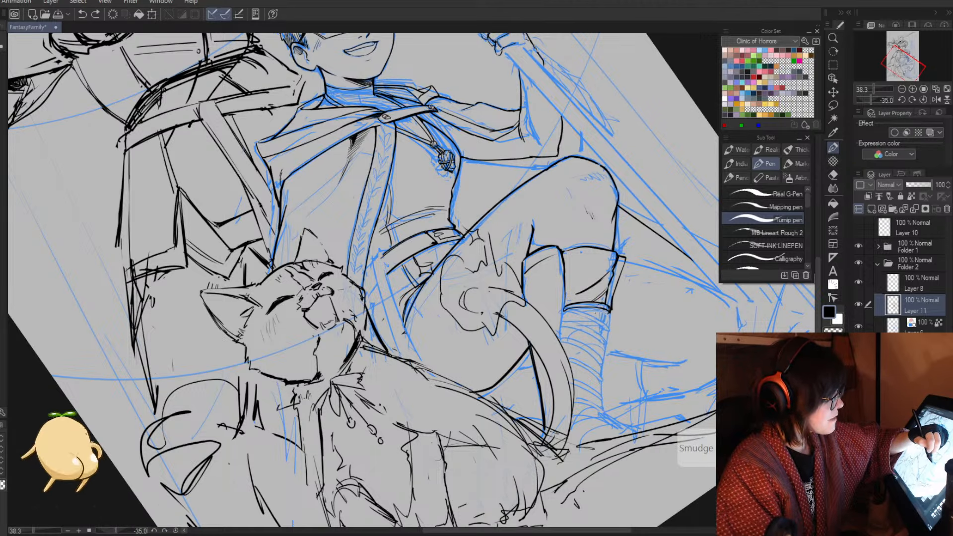
{"action": "left_click_drag", "start_coordinate": [561, 323], "coordinate": [610, 314]}
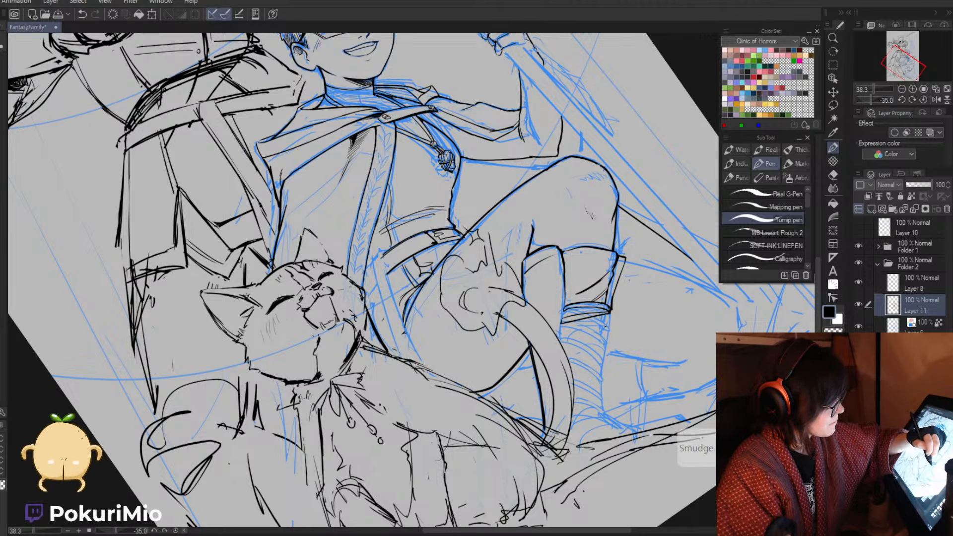
{"action": "mouse_move", "coordinate": [562, 340]}
{"action": "left_mouse_down"}
{"action": "mouse_move", "coordinate": [606, 327]}
{"action": "mouse_move", "coordinate": [555, 342]}
{"action": "mouse_move", "coordinate": [608, 321]}
{"action": "left_mouse_up"}
{"action": "key", "text": "e"}
{"action": "key", "text": "p"}
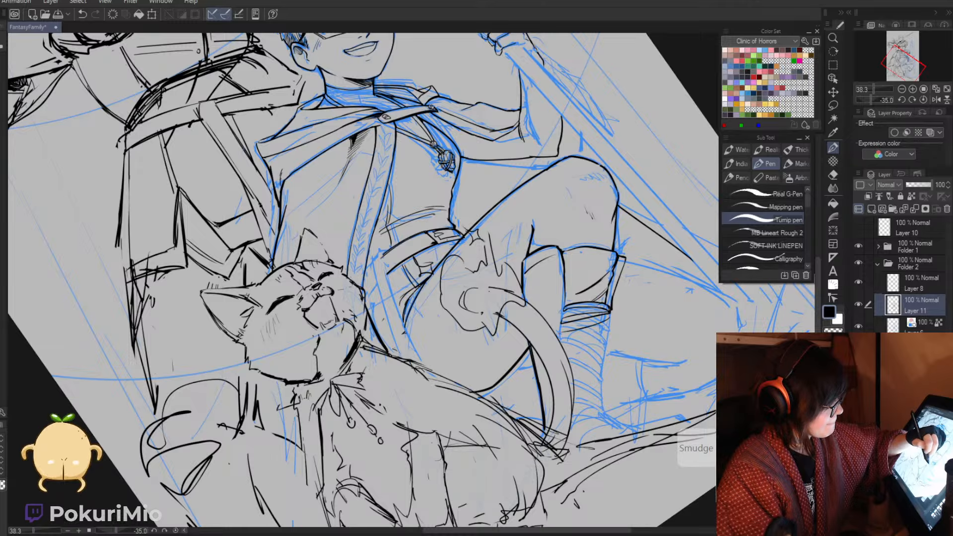
{"action": "left_click_drag", "start_coordinate": [558, 340], "coordinate": [608, 320]}
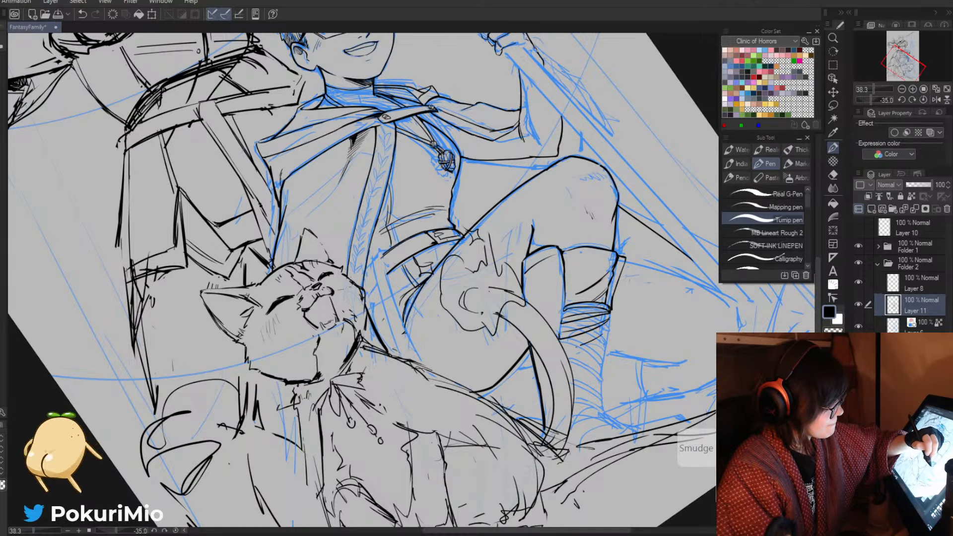
{"action": "left_click_drag", "start_coordinate": [563, 351], "coordinate": [610, 335]}
- Undo the last two wrapping strokes on the shin
{"action": "key", "text": "^"}
{"action": "key", "text": "^"}
{"action": "key", "text": "^"}
{"action": "key", "text": "^"}
{"action": "key", "text": "^"}
{"action": "key", "text": "^"}
{"action": "key", "text": "^"}
{"action": "key", "text": "^"}
{"action": "key", "text": "^"}
{"action": "key", "text": "^"}
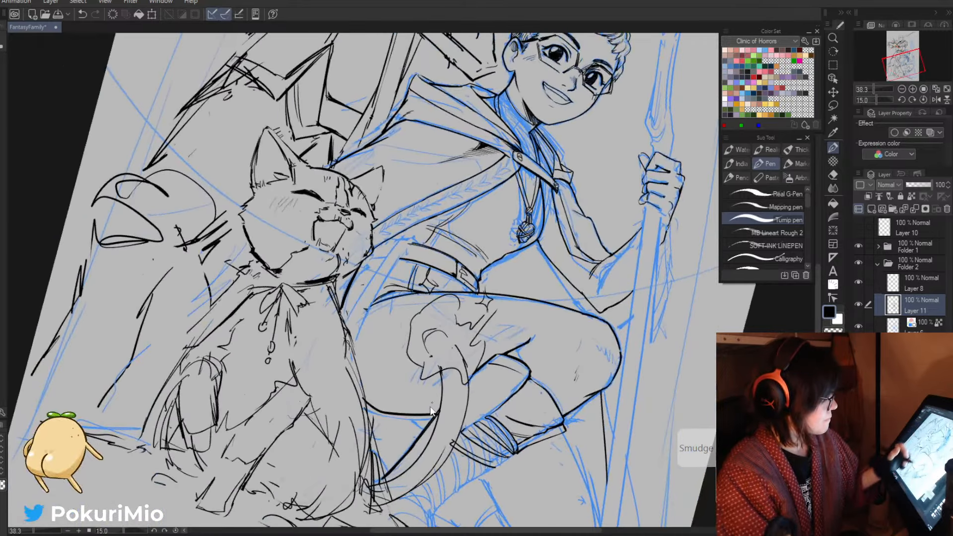
{"action": "key", "text": "ctrl+z"}
{"action": "key", "text": "ctrl+z"}
- Erase and redraw the lower edge of the wrapping band on the shin
{"action": "key", "text": "^"}
{"action": "key", "text": "^"}
{"action": "key", "text": "^"}
{"action": "key", "text": "^"}
{"action": "key", "text": "^"}
{"action": "key", "text": "^"}
{"action": "mouse_move", "coordinate": [418, 442]}
{"action": "left_mouse_down"}
{"action": "mouse_move", "coordinate": [361, 312]}
{"action": "mouse_move", "coordinate": [412, 341]}
{"action": "left_mouse_up"}
{"action": "key", "text": "e"}
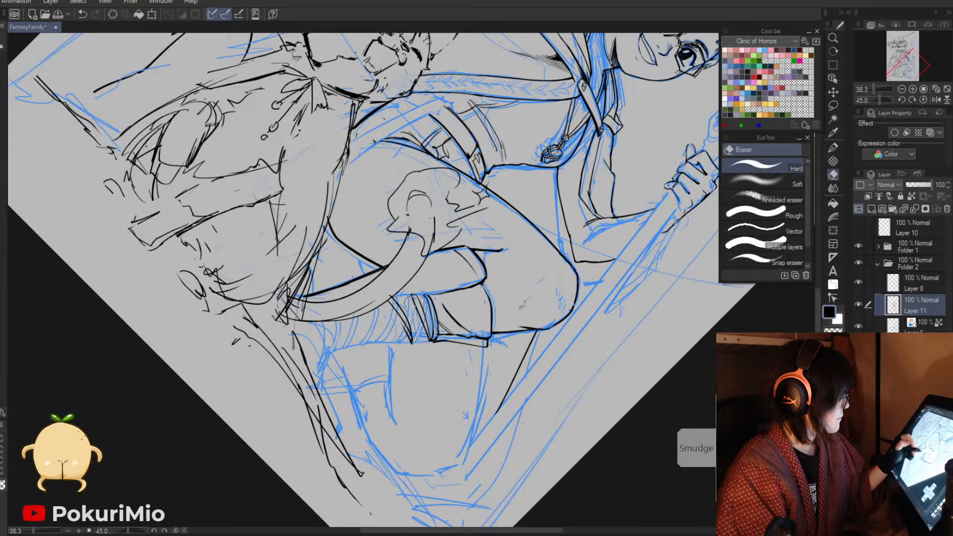
{"action": "left_click_drag", "start_coordinate": [391, 298], "coordinate": [412, 343]}
{"action": "key", "text": "p"}
{"action": "left_click_drag", "start_coordinate": [392, 296], "coordinate": [414, 345]}
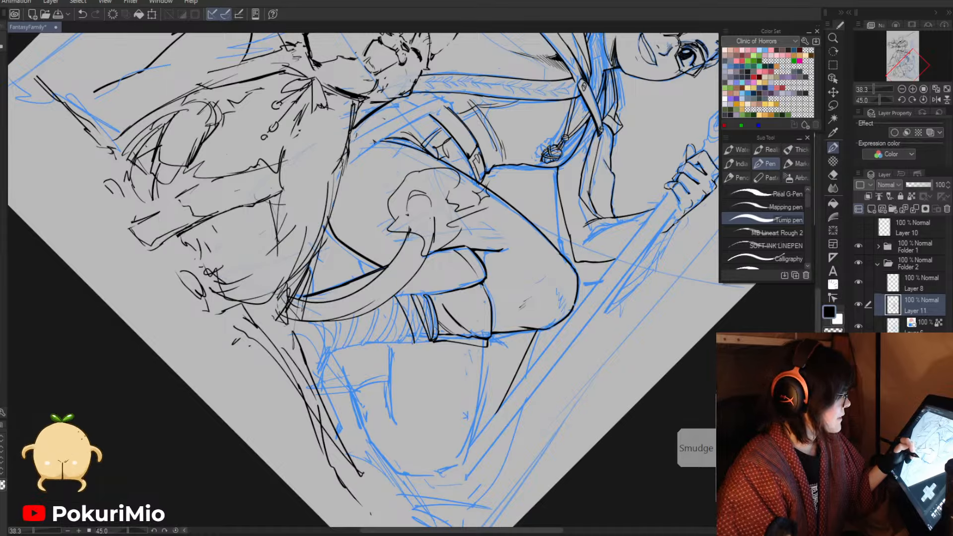
- Trim and refine the overlapping wrapping lines below the trouser cuff
{"action": "key", "text": "e"}
{"action": "left_click_drag", "start_coordinate": [408, 296], "coordinate": [431, 347]}
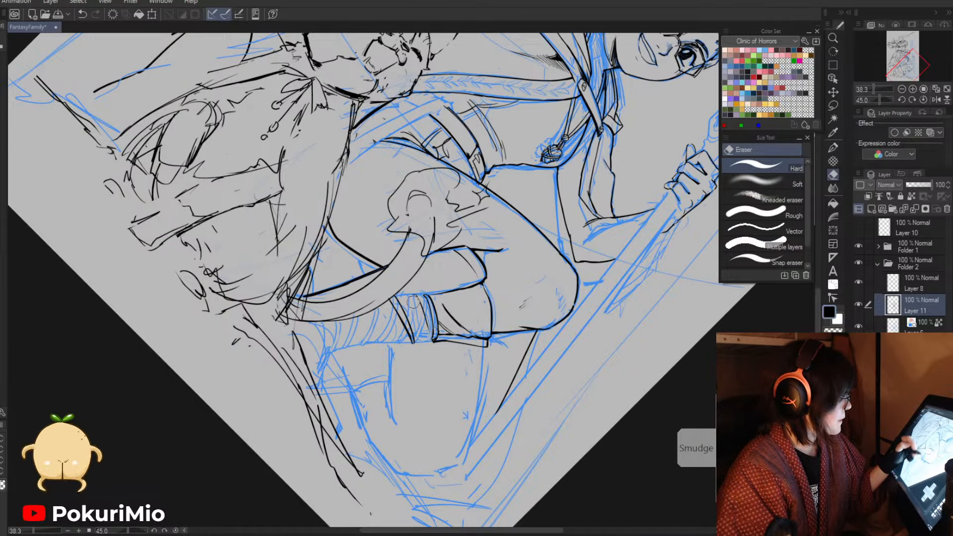
{"action": "key", "text": "p"}
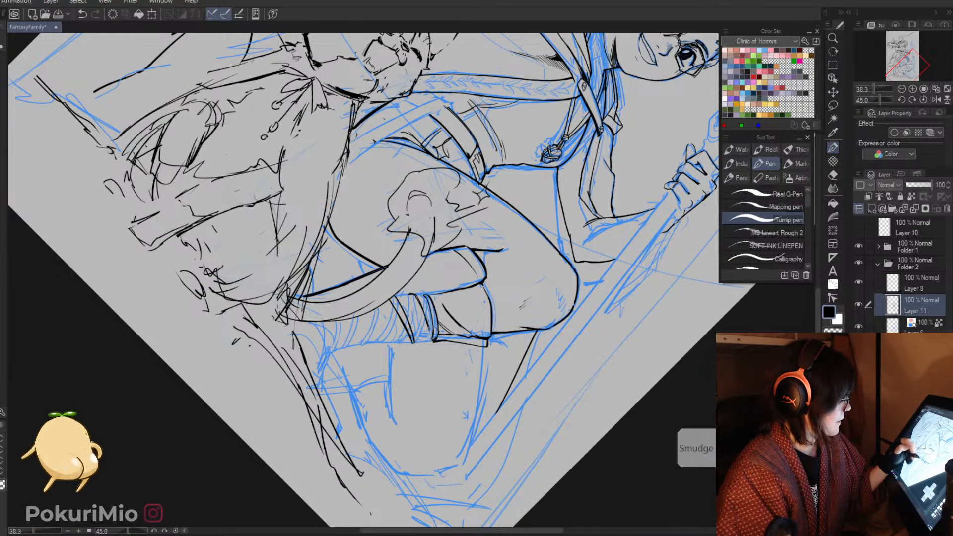
{"action": "key", "text": "e"}
{"action": "left_click_drag", "start_coordinate": [415, 298], "coordinate": [432, 342]}
{"action": "key", "text": "p"}
{"action": "key", "text": "e"}
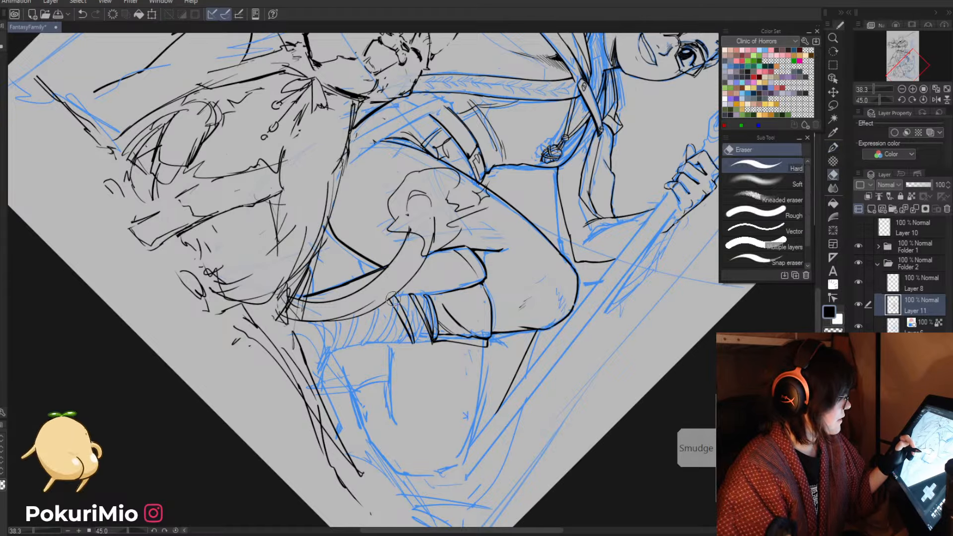
{"action": "left_click_drag", "start_coordinate": [392, 299], "coordinate": [418, 341]}
{"action": "key", "text": "p"}
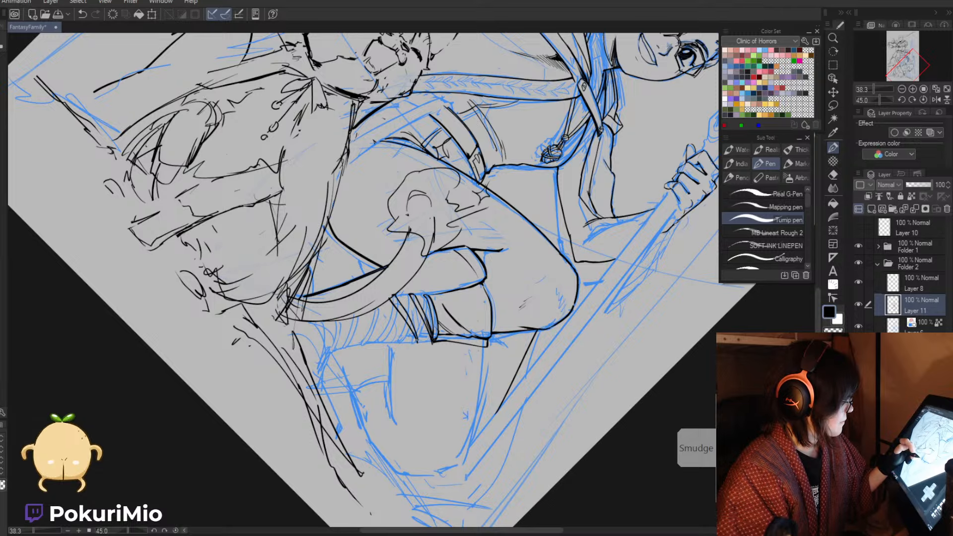
- Ink the front contour of the wrapped shin from the bands down to the ankle
{"action": "key", "text": "minus"}
{"action": "key", "text": "minus"}
{"action": "key", "text": "minus"}
{"action": "key", "text": "minus"}
{"action": "key", "text": "minus"}
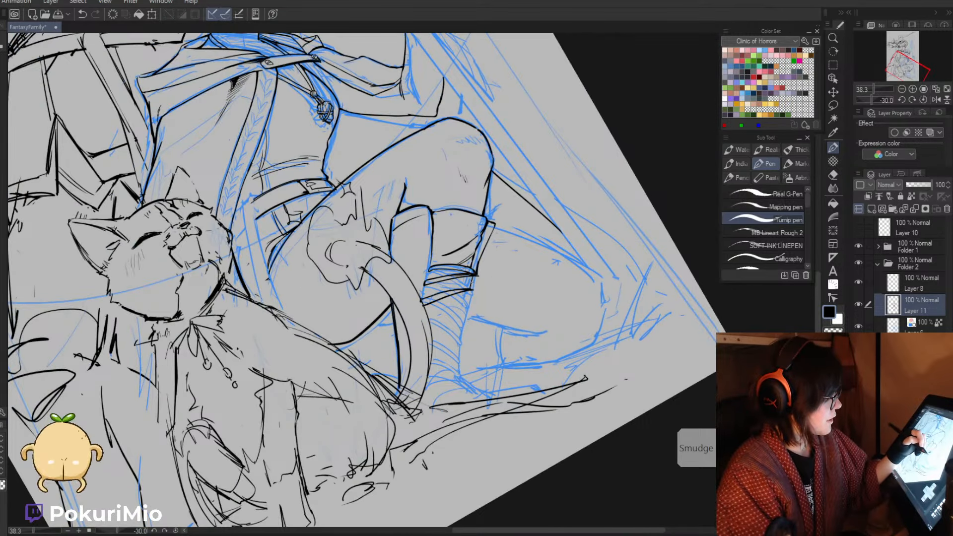
{"action": "left_click_drag", "start_coordinate": [476, 275], "coordinate": [461, 347]}
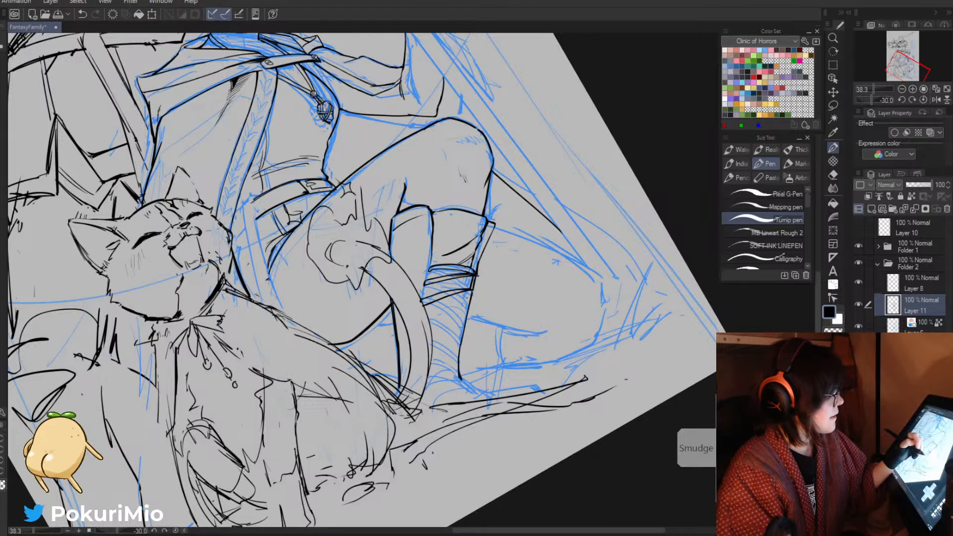
{"action": "left_click_drag", "start_coordinate": [470, 292], "coordinate": [459, 344]}
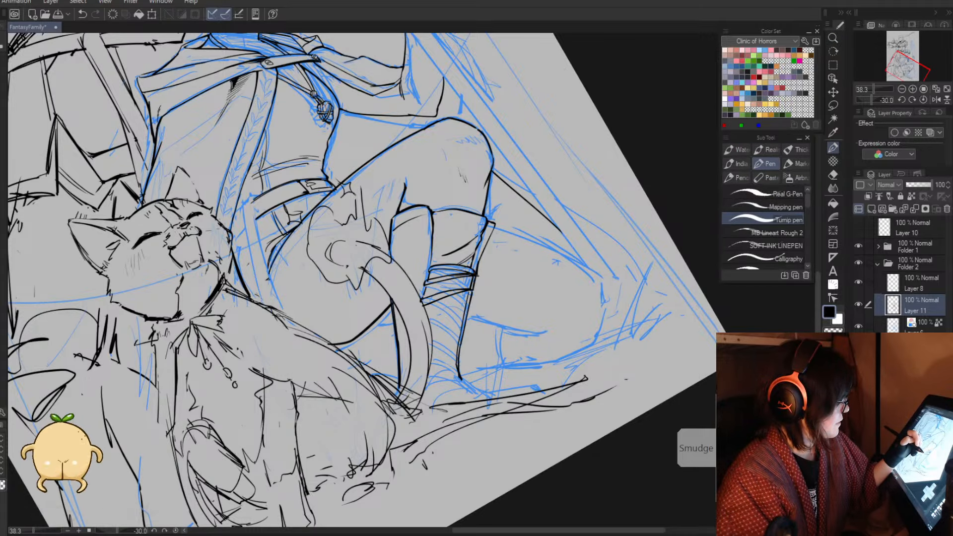
{"action": "key", "text": "ctrl+z"}
{"action": "key", "text": "e"}
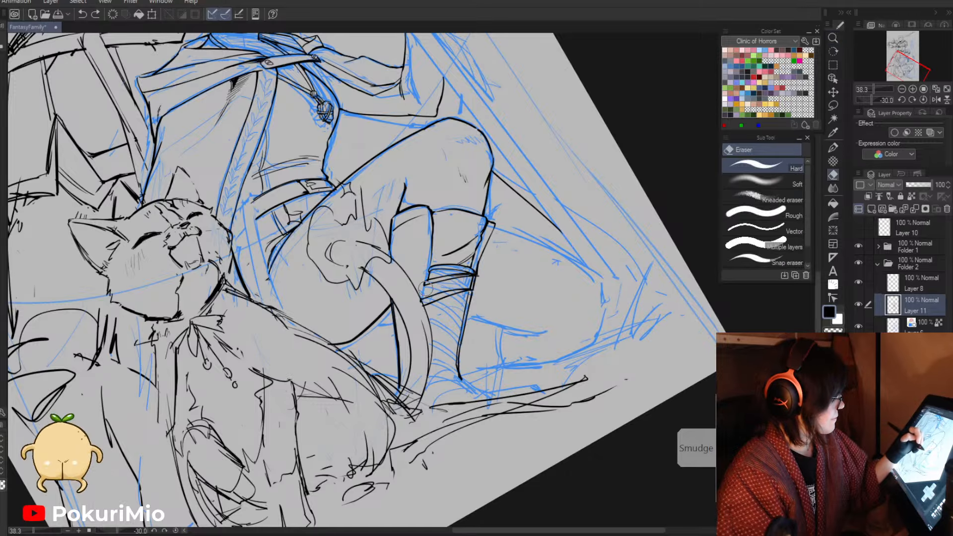
- Ink the ankle and start the top edge of the foot at the end of the shin
{"action": "key", "text": "p"}
{"action": "key", "text": "slash"}
{"action": "mouse_move", "coordinate": [430, 337]}
{"action": "left_mouse_down"}
{"action": "mouse_move", "coordinate": [405, 359]}
{"action": "mouse_move", "coordinate": [420, 354]}
{"action": "mouse_move", "coordinate": [392, 327]}
{"action": "mouse_move", "coordinate": [434, 369]}
{"action": "left_mouse_up"}
{"action": "key", "text": "minus"}
{"action": "key", "text": "minus"}
{"action": "key", "text": "asciicircum"}
{"action": "key", "text": "asciicircum"}
{"action": "key", "text": "asciicircum"}
{"action": "key", "text": "asciicircum"}
{"action": "key", "text": "asciicircum"}
{"action": "key", "text": "asciicircum"}
{"action": "key", "text": "asciicircum"}
{"action": "key", "text": "p"}
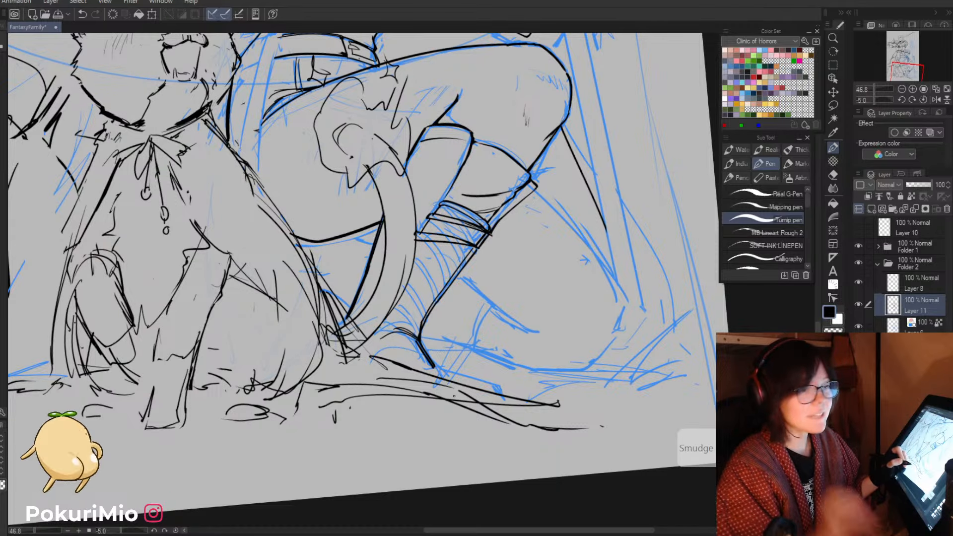
{"action": "scroll", "coordinate": [491, 366], "scroll_direction": "up", "scroll_amount": 1}
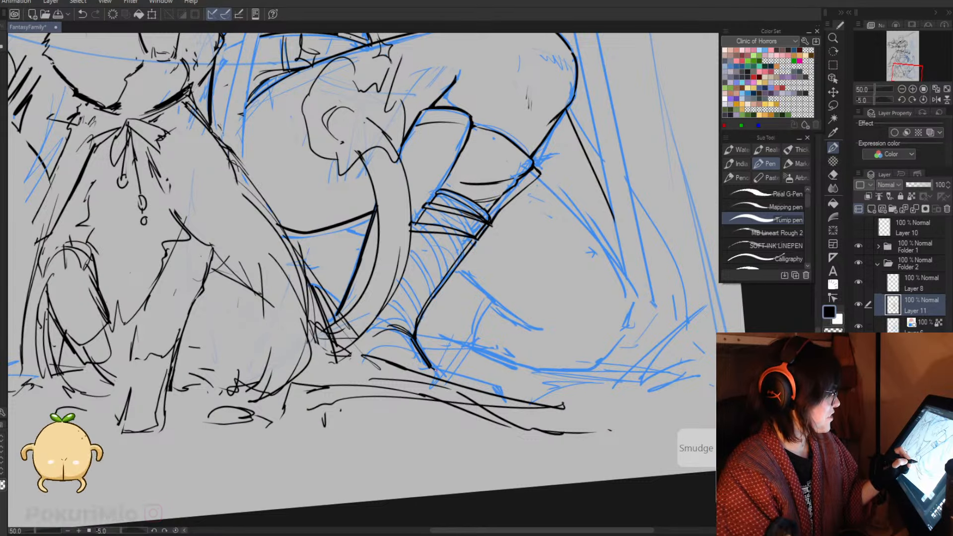
{"action": "left_click_drag", "start_coordinate": [433, 369], "coordinate": [465, 382]}
- Erase the stray foot outline and redraw the line running from the ankle onto the foot
{"action": "key", "text": "alt+space"}
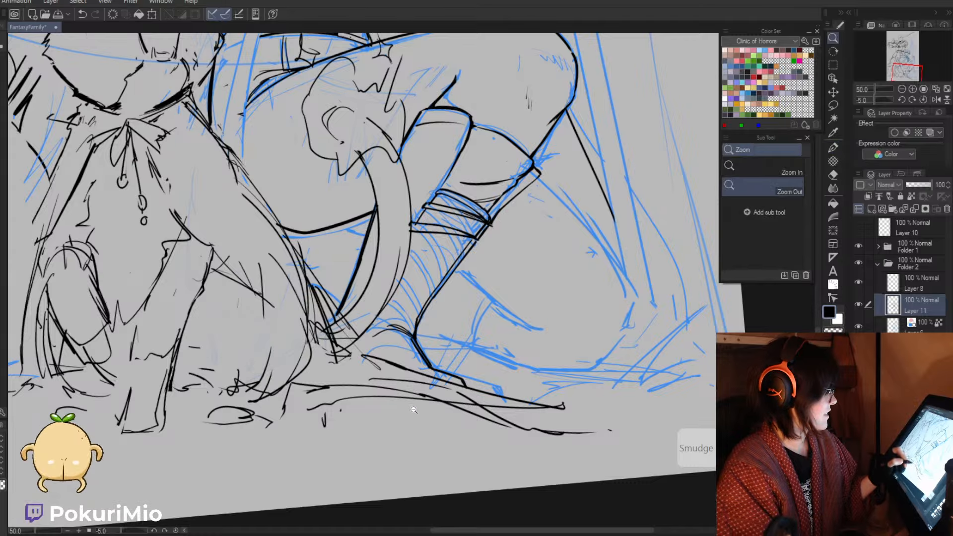
{"action": "left_click_drag", "start_coordinate": [405, 399], "coordinate": [398, 427]}
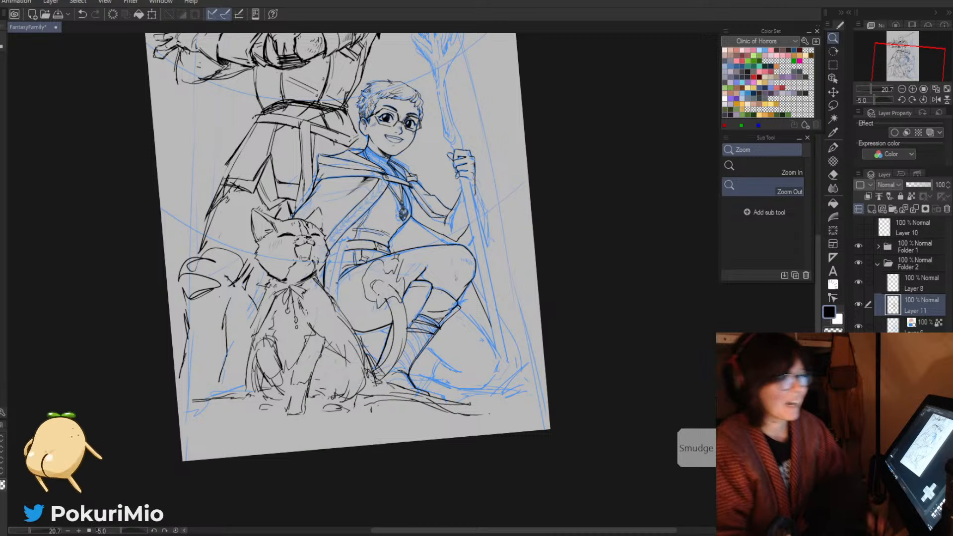
{"action": "left_click", "coordinate": [475, 448]}
{"action": "left_click_drag", "start_coordinate": [457, 427], "coordinate": [399, 392]}
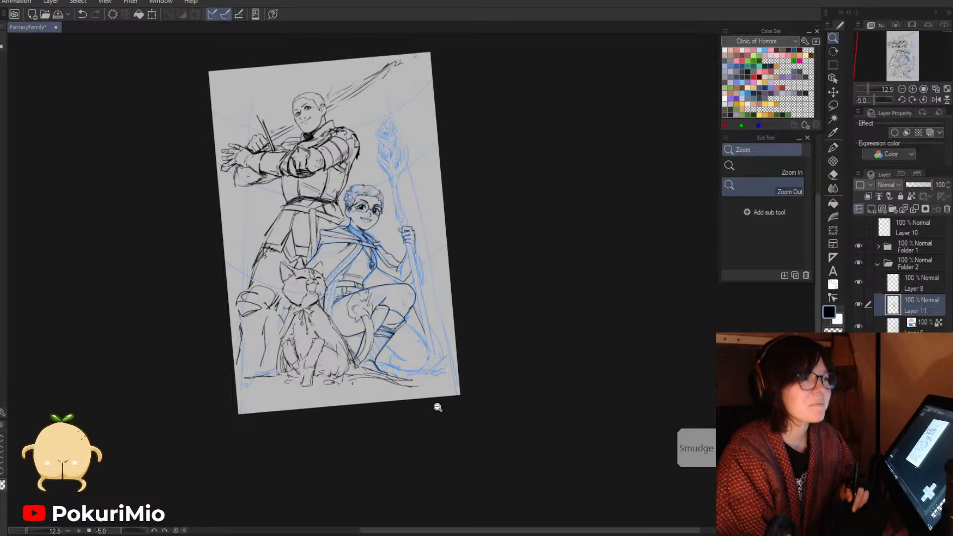
{"action": "key", "text": "asciicircum"}
{"action": "left_click_drag", "start_coordinate": [376, 376], "coordinate": [405, 372]}
{"action": "key", "text": "e"}
{"action": "mouse_move", "coordinate": [353, 341]}
{"action": "left_mouse_down"}
{"action": "mouse_move", "coordinate": [382, 371]}
{"action": "mouse_move", "coordinate": [389, 353]}
{"action": "left_mouse_up"}
{"action": "key", "text": "p"}
{"action": "left_click_drag", "start_coordinate": [351, 324], "coordinate": [376, 361]}
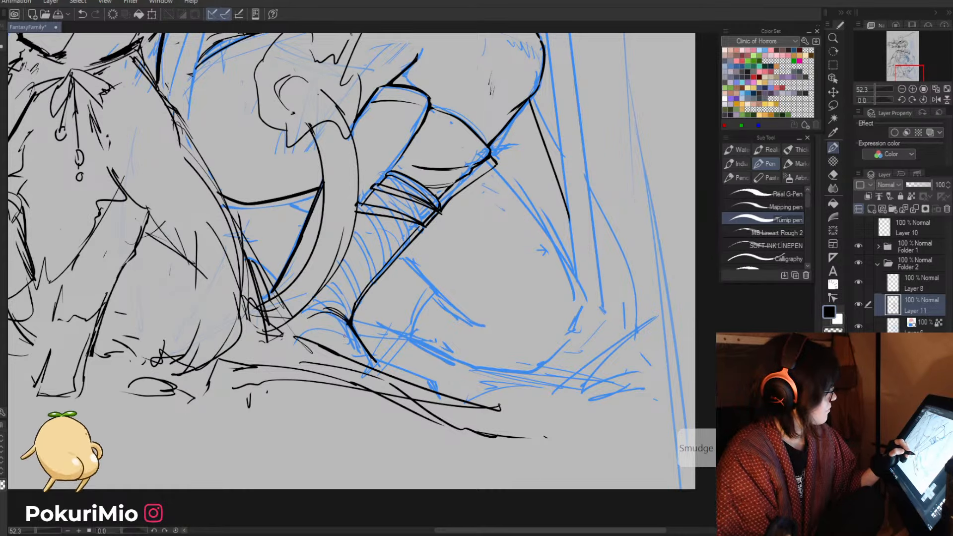
- Touch up the ankle line below the wrappings and check the drawing by toggling the visibility of the layer beneath
{"action": "key", "text": "slash"}
{"action": "left_click_drag", "start_coordinate": [344, 341], "coordinate": [338, 416]}
{"action": "key", "text": "minus"}
{"action": "key", "text": "minus"}
{"action": "key", "text": "p"}
{"action": "mouse_move", "coordinate": [345, 309]}
{"action": "left_mouse_down"}
{"action": "mouse_move", "coordinate": [380, 308]}
{"action": "mouse_move", "coordinate": [376, 345]}
{"action": "left_mouse_up"}
{"action": "mouse_move", "coordinate": [343, 305]}
{"action": "left_mouse_down"}
{"action": "mouse_move", "coordinate": [367, 345]}
{"action": "mouse_move", "coordinate": [343, 344]}
{"action": "left_mouse_up"}
{"action": "key", "text": "slash"}
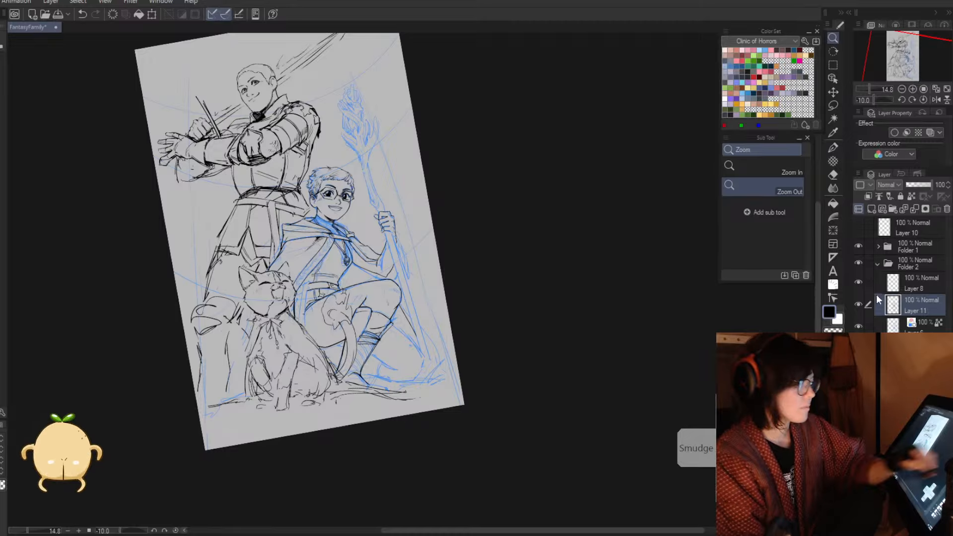
{"action": "left_click", "coordinate": [861, 325]}
{"action": "left_click", "coordinate": [860, 325]}
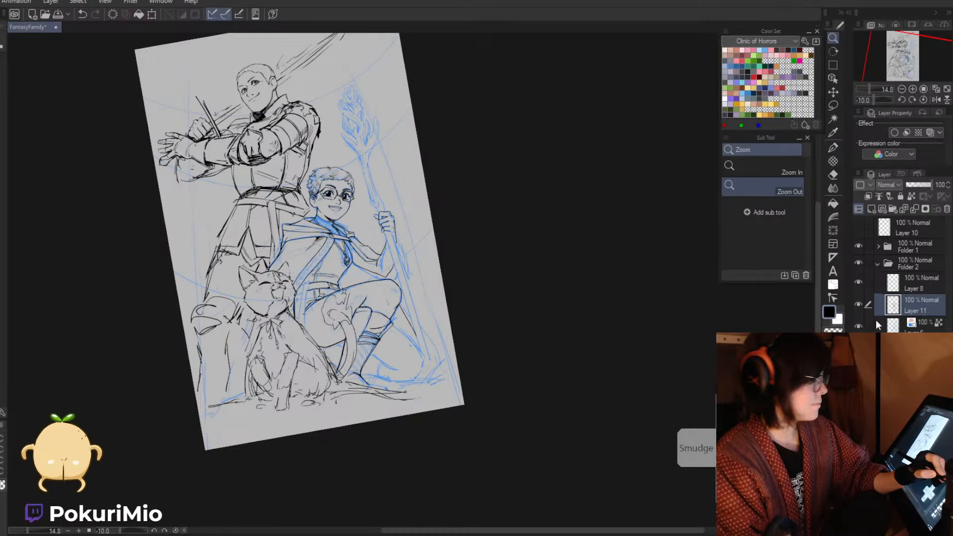
- Ink the staff shaft below the gripping hand down to the knee, adding wood-grain lines inside it
{"action": "left_click_drag", "start_coordinate": [391, 234], "coordinate": [434, 234]}
{"action": "key", "text": "p"}
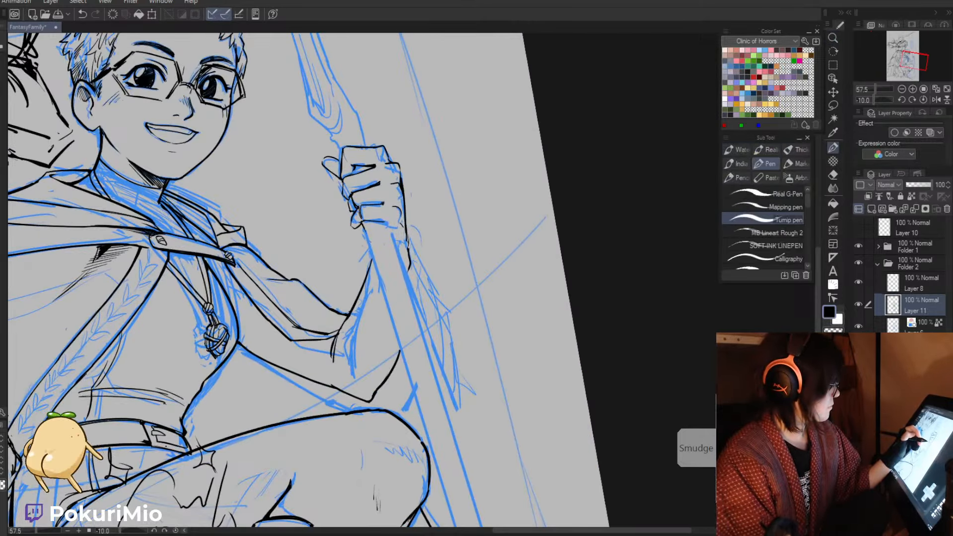
{"action": "left_click_drag", "start_coordinate": [364, 223], "coordinate": [372, 257]}
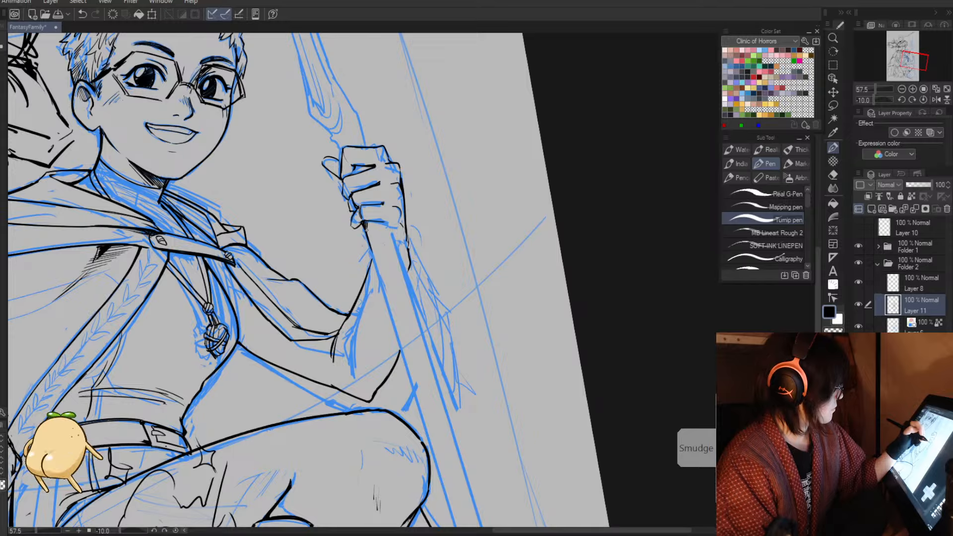
{"action": "mouse_move", "coordinate": [381, 223]}
{"action": "left_mouse_down"}
{"action": "mouse_move", "coordinate": [407, 283]}
{"action": "mouse_move", "coordinate": [396, 258]}
{"action": "left_mouse_up"}
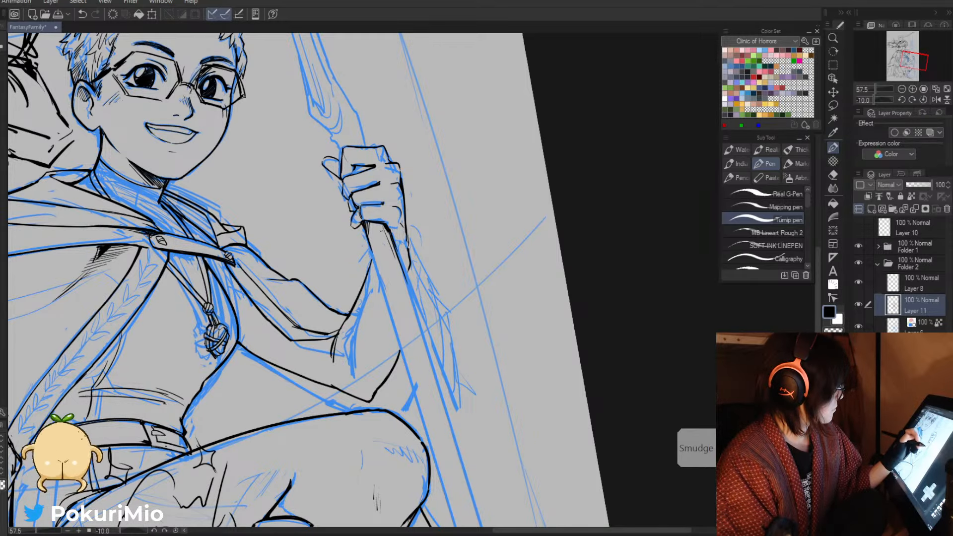
{"action": "left_click_drag", "start_coordinate": [379, 227], "coordinate": [438, 399]}
{"action": "left_click_drag", "start_coordinate": [418, 347], "coordinate": [437, 398]}
{"action": "left_click_drag", "start_coordinate": [420, 357], "coordinate": [456, 477]}
{"action": "left_click_drag", "start_coordinate": [371, 245], "coordinate": [454, 508]}
{"action": "left_click_drag", "start_coordinate": [359, 315], "coordinate": [383, 333]}
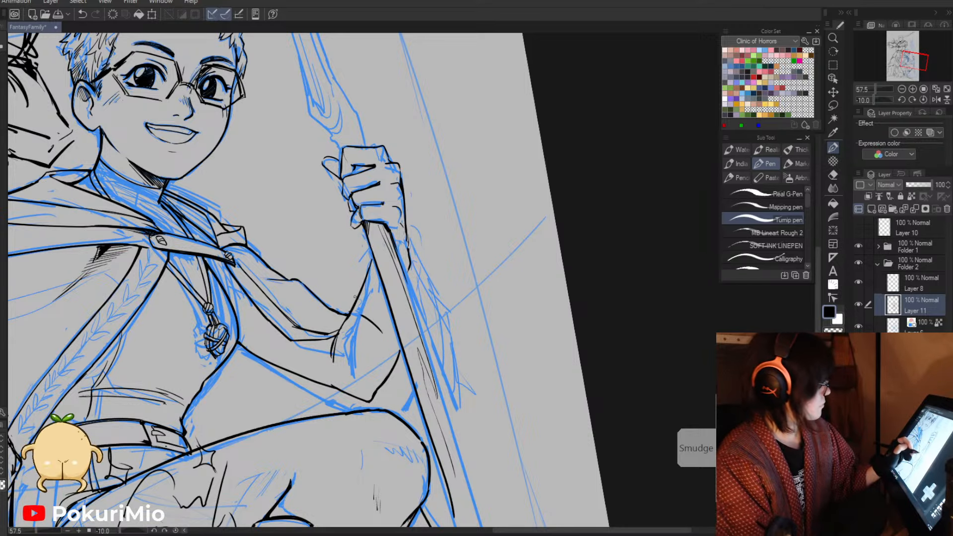
{"action": "key", "text": "ctrl+z"}
- Ink the outer edge of the staff past the knee, trim its end, and thicken the inner edge above the knee
{"action": "mouse_move", "coordinate": [405, 294]}
{"action": "left_mouse_down"}
{"action": "mouse_move", "coordinate": [398, 175]}
{"action": "mouse_move", "coordinate": [499, 486]}
{"action": "left_mouse_up"}
{"action": "key", "text": "e"}
{"action": "left_click_drag", "start_coordinate": [485, 404], "coordinate": [504, 476]}
{"action": "key", "text": "p"}
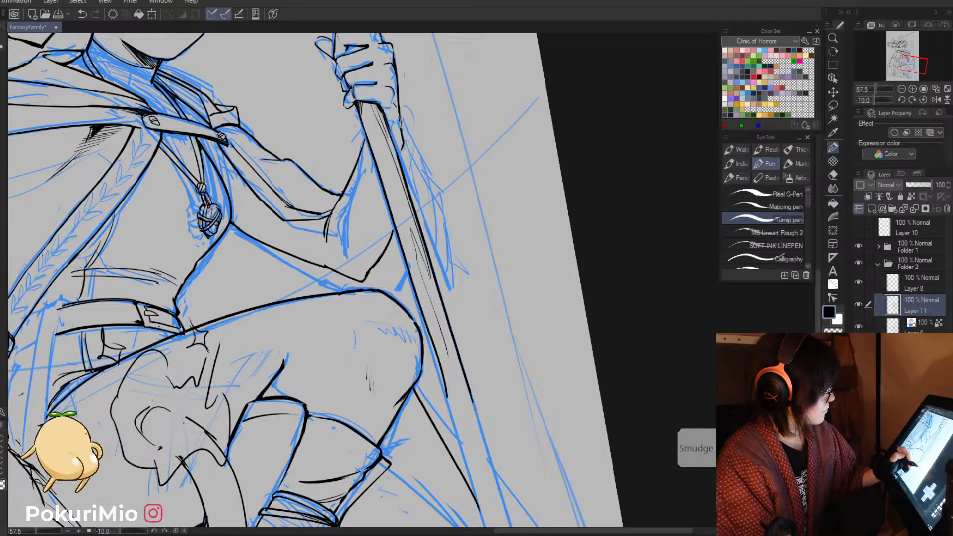
{"action": "key", "text": "]"}
{"action": "left_click_drag", "start_coordinate": [399, 232], "coordinate": [413, 279]}
{"action": "key", "text": "]"}
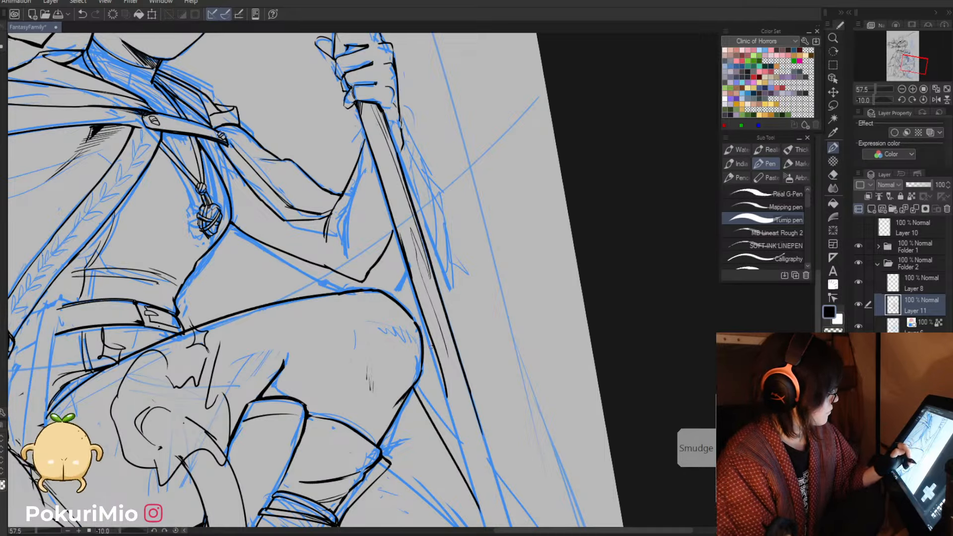
- Erase the rough inner edge of the staff beside the knee and redraw it down past the knee
{"action": "key", "text": "e"}
{"action": "left_click_drag", "start_coordinate": [428, 326], "coordinate": [447, 390]}
{"action": "key", "text": "p"}
{"action": "left_click_drag", "start_coordinate": [416, 298], "coordinate": [465, 469]}
{"action": "key", "text": "ctrl+z"}
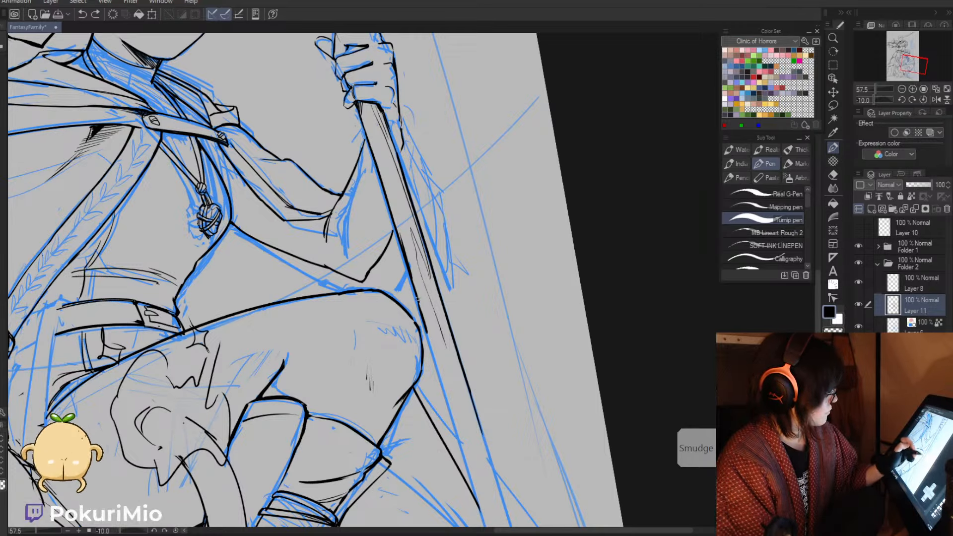
{"action": "left_click_drag", "start_coordinate": [436, 366], "coordinate": [454, 426]}
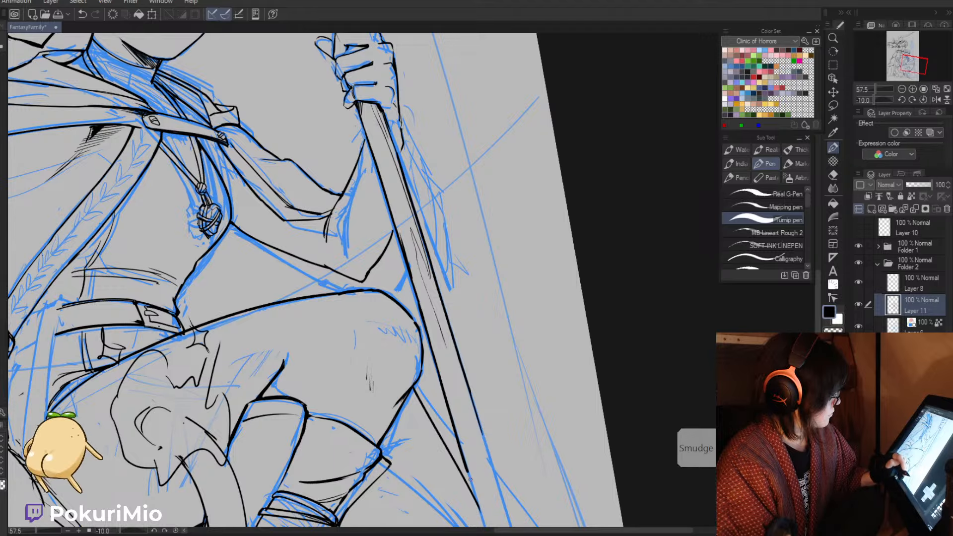
- Ink both edges of the staff's lower shaft from below the knee toward the ground
{"action": "left_click_drag", "start_coordinate": [379, 418], "coordinate": [342, 210]}
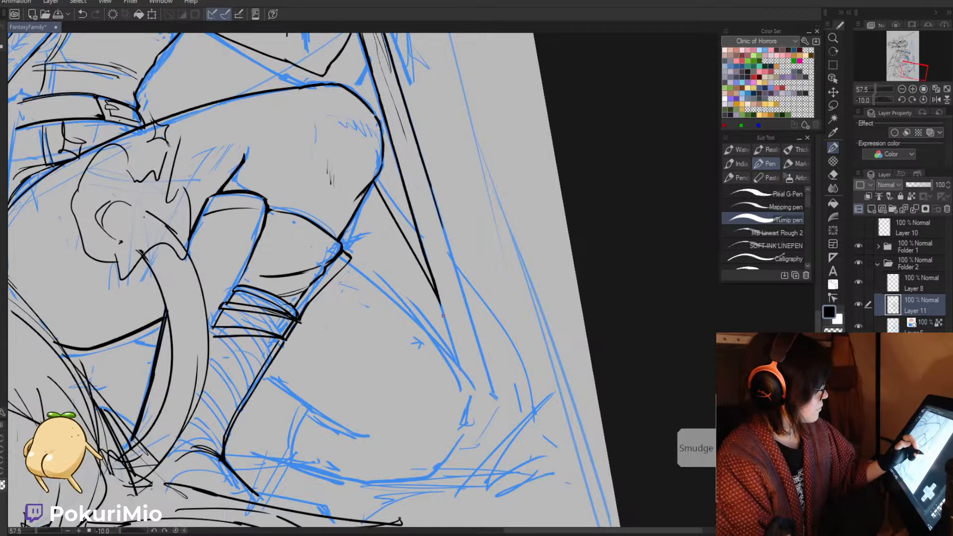
{"action": "left_click_drag", "start_coordinate": [437, 287], "coordinate": [463, 387]}
{"action": "left_click_drag", "start_coordinate": [441, 223], "coordinate": [501, 435]}
{"action": "key", "text": "ctrl+space"}
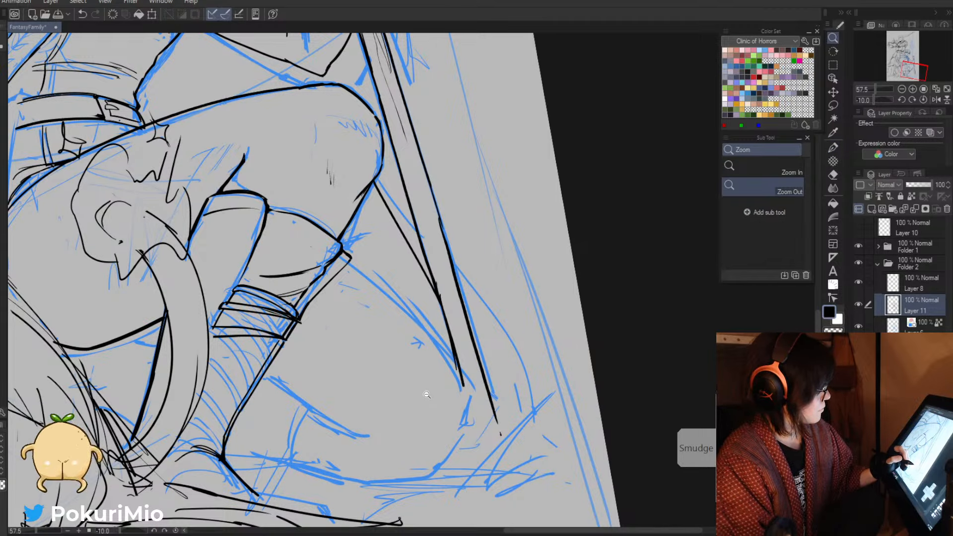
{"action": "left_click_drag", "start_coordinate": [426, 393], "coordinate": [391, 346]}
{"action": "left_click_drag", "start_coordinate": [388, 290], "coordinate": [404, 363]}
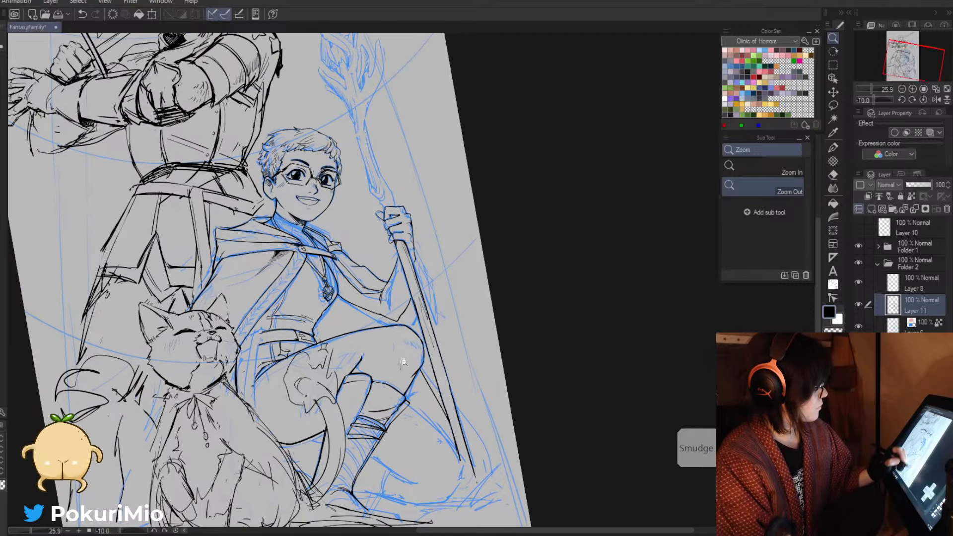
- Re-ink the curved drape edge meeting the staff below the forearm and thin it with the eraser
{"action": "left_click_drag", "start_coordinate": [405, 257], "coordinate": [427, 240]}
{"action": "left_click_drag", "start_coordinate": [423, 208], "coordinate": [426, 230]}
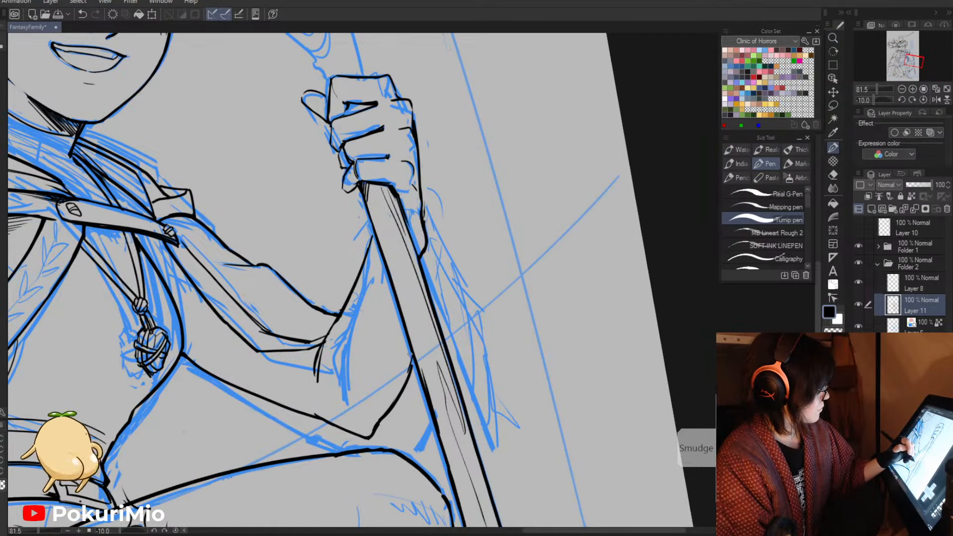
{"action": "left_click_drag", "start_coordinate": [411, 355], "coordinate": [381, 422]}
{"action": "key", "text": "e"}
{"action": "left_click_drag", "start_coordinate": [416, 366], "coordinate": [389, 417]}
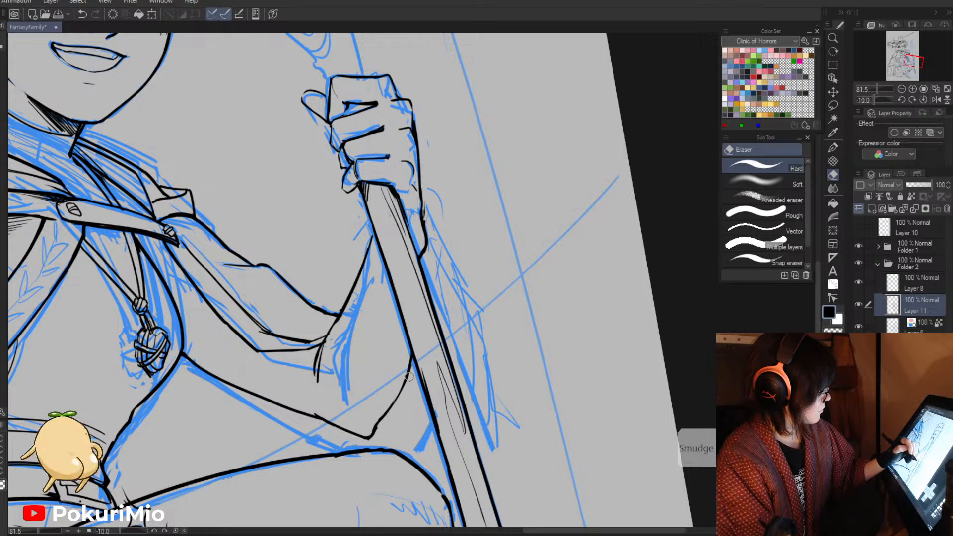
{"action": "left_click_drag", "start_coordinate": [408, 377], "coordinate": [373, 426]}
{"action": "key", "text": "p"}
{"action": "key", "text": "alt+space"}
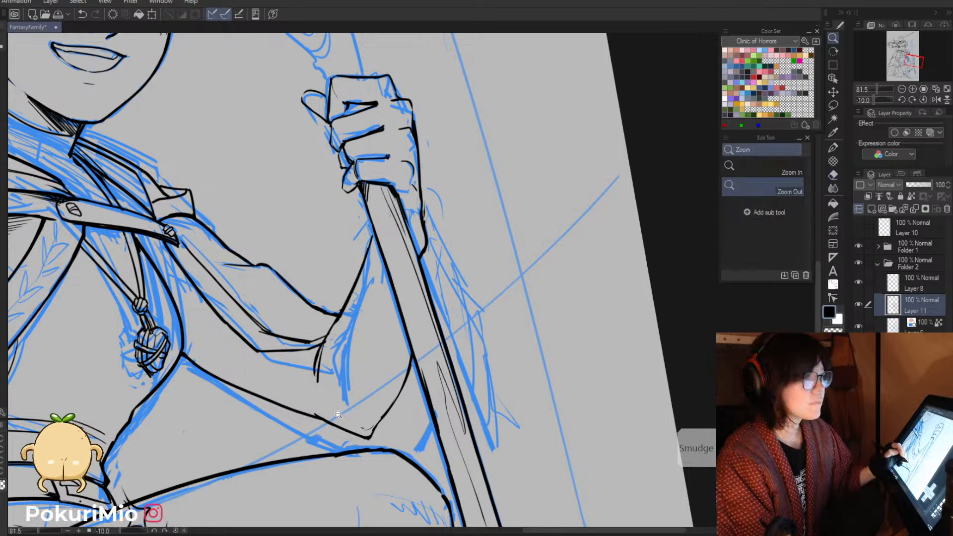
- Clean up the wrist and sleeve lines below the gripping hand with small eraser and pen touch-ups
{"action": "key", "text": "e"}
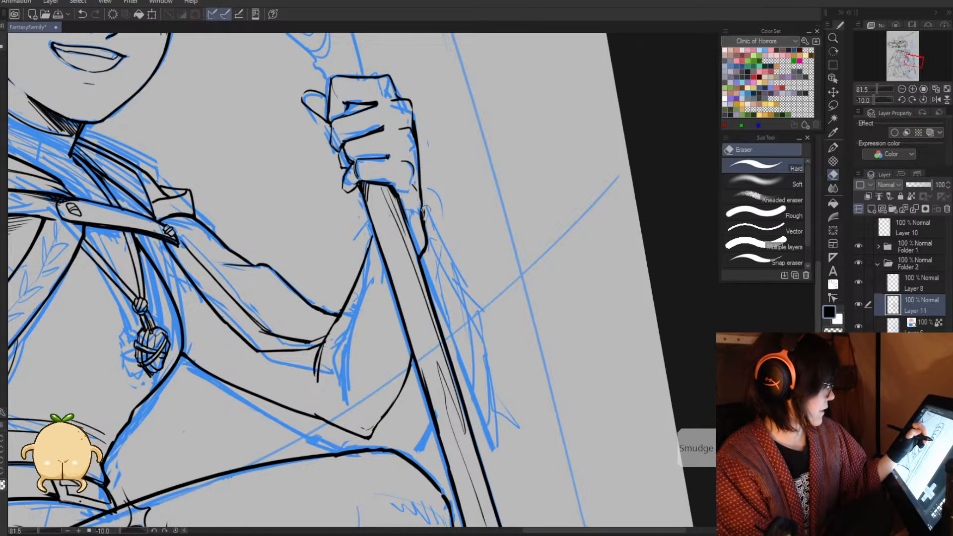
{"action": "left_click_drag", "start_coordinate": [427, 220], "coordinate": [427, 227]}
{"action": "key", "text": "p"}
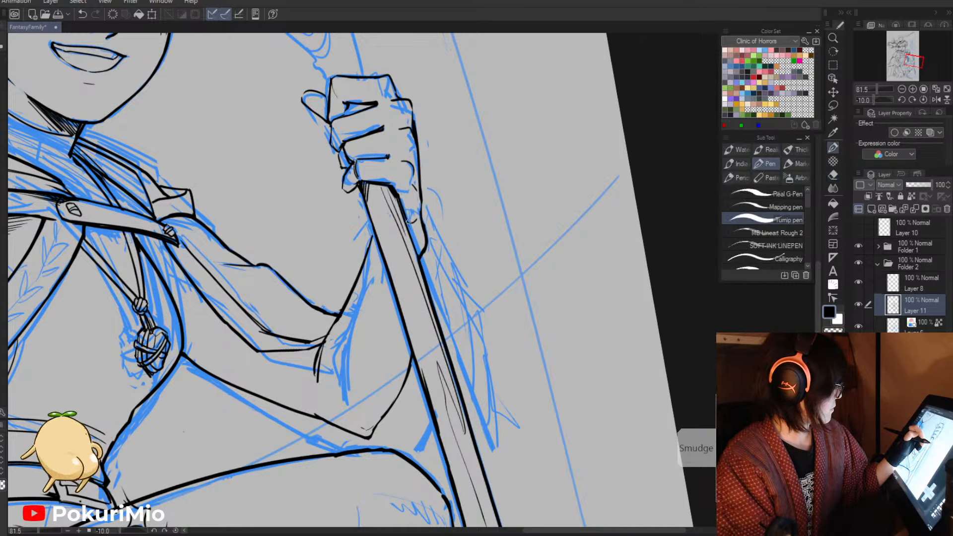
{"action": "key", "text": "e"}
{"action": "mouse_move", "coordinate": [425, 227]}
{"action": "left_mouse_down"}
{"action": "mouse_move", "coordinate": [422, 261]}
{"action": "mouse_move", "coordinate": [423, 236]}
{"action": "left_mouse_up"}
{"action": "key", "text": "p"}
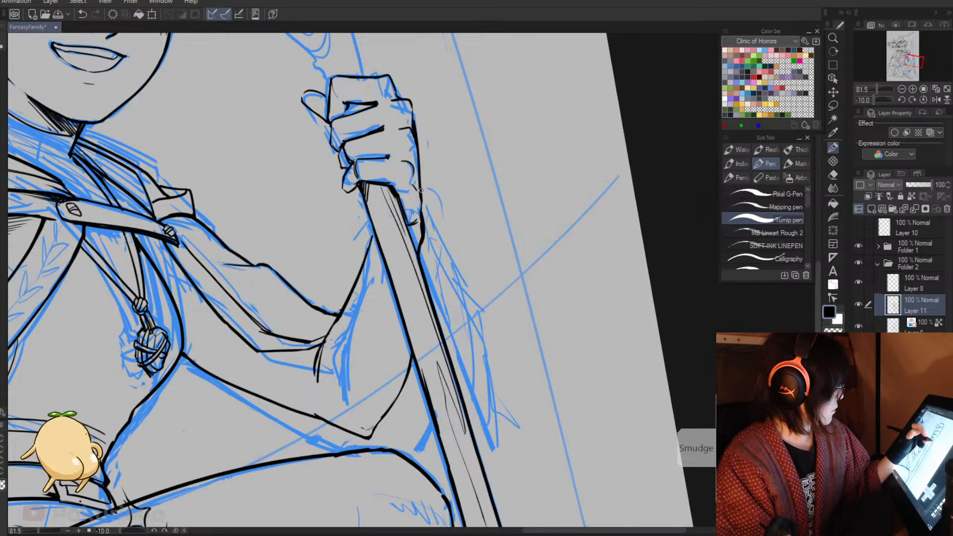
{"action": "key", "text": "alt+space"}
{"action": "left_click_drag", "start_coordinate": [391, 290], "coordinate": [353, 285]}
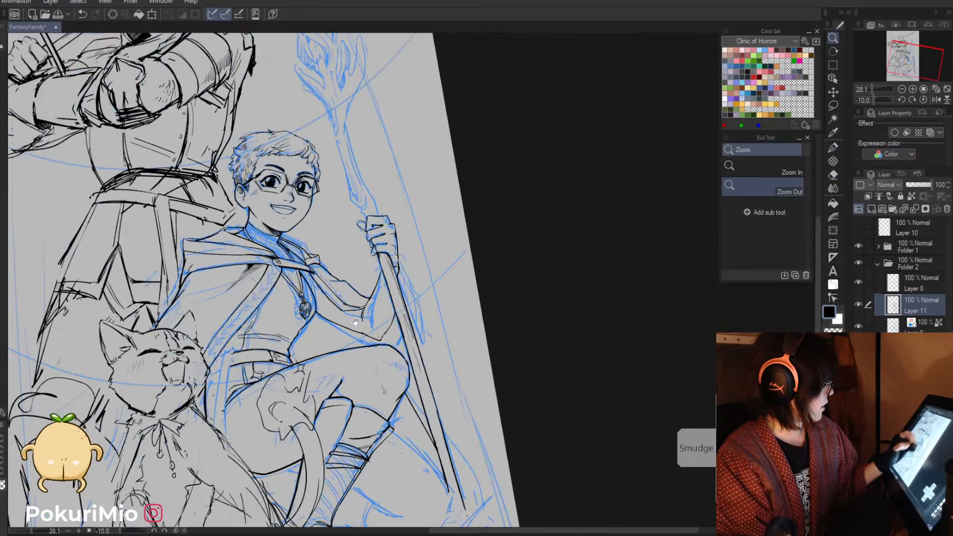
- Ink both edges of the staff above the gripping hand, including the knot and its curved wood grain
{"action": "left_click_drag", "start_coordinate": [353, 251], "coordinate": [437, 302]}
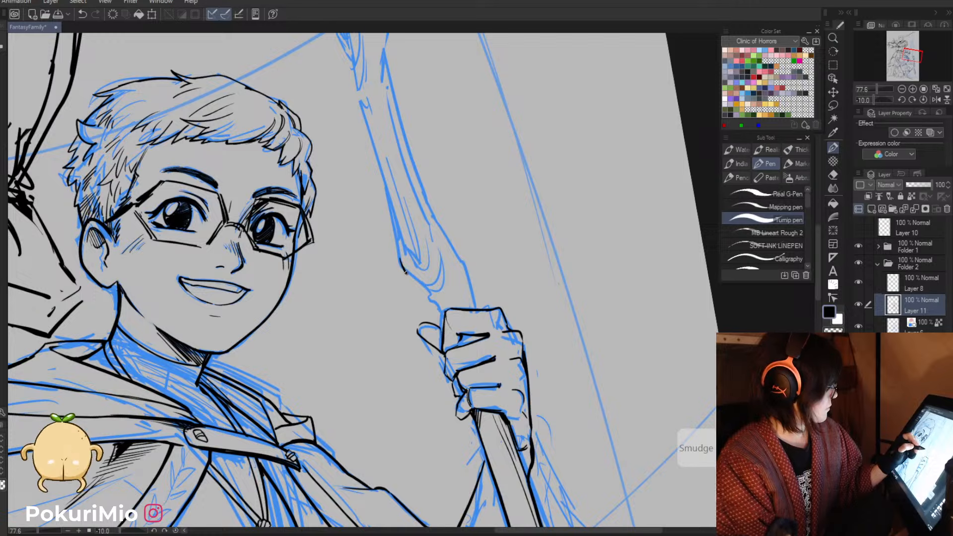
{"action": "mouse_move", "coordinate": [400, 207]}
{"action": "left_mouse_down"}
{"action": "mouse_move", "coordinate": [418, 269]}
{"action": "mouse_move", "coordinate": [403, 238]}
{"action": "mouse_move", "coordinate": [410, 248]}
{"action": "left_mouse_up"}
{"action": "mouse_move", "coordinate": [394, 179]}
{"action": "left_mouse_down"}
{"action": "mouse_move", "coordinate": [406, 249]}
{"action": "mouse_move", "coordinate": [423, 272]}
{"action": "left_mouse_up"}
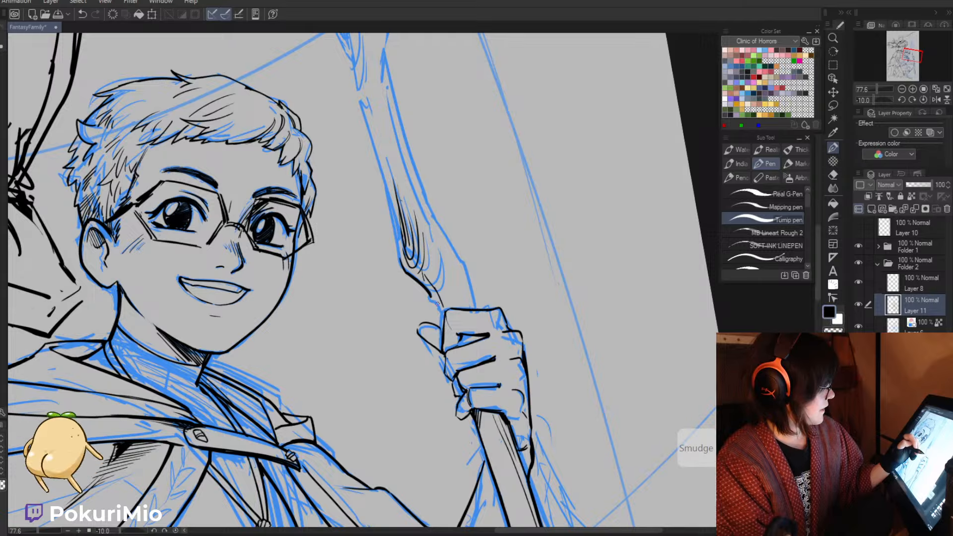
{"action": "left_click_drag", "start_coordinate": [476, 308], "coordinate": [417, 174]}
{"action": "left_click_drag", "start_coordinate": [383, 51], "coordinate": [433, 219]}
{"action": "left_click_drag", "start_coordinate": [355, 99], "coordinate": [403, 268]}
{"action": "key", "text": "e"}
{"action": "key", "text": "alt+space"}
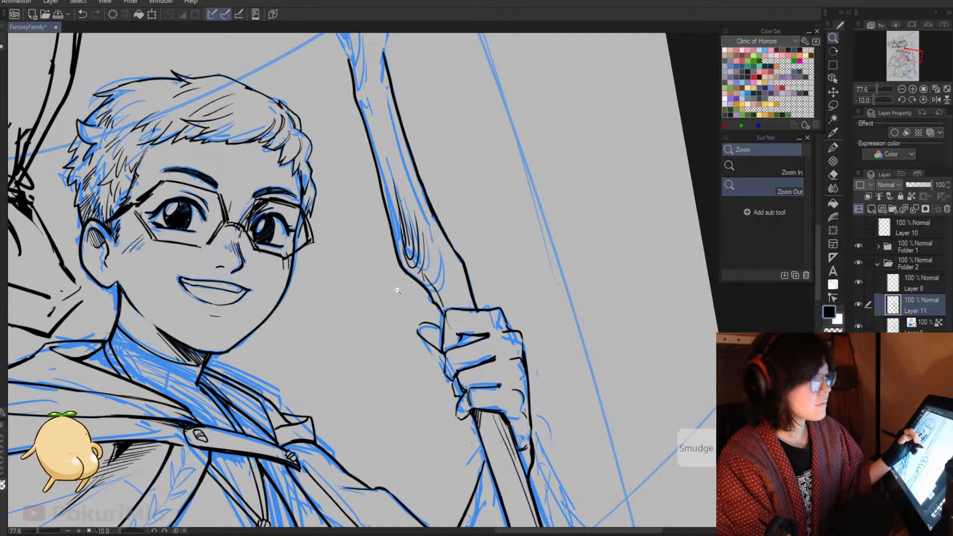
{"action": "left_click_drag", "start_coordinate": [396, 303], "coordinate": [382, 297]}
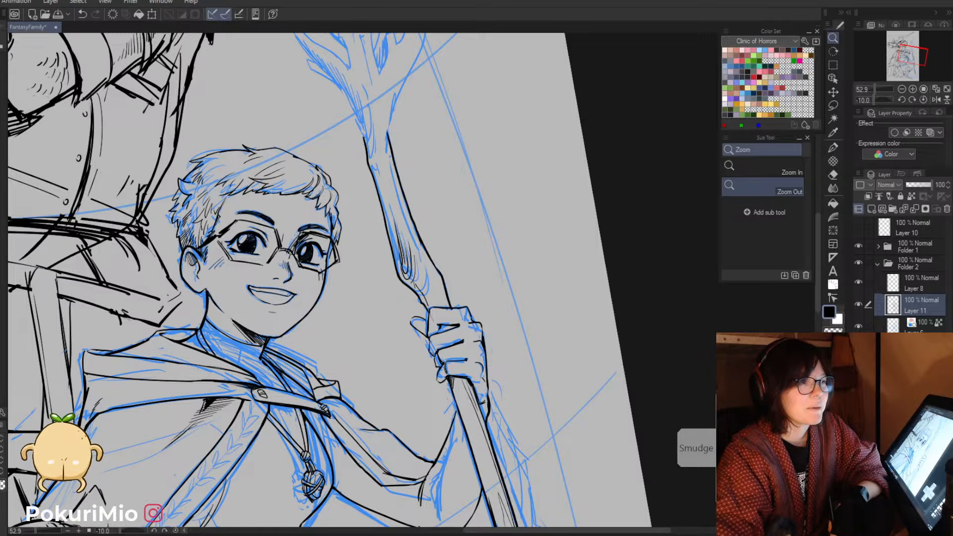
- Add wood-grain lines to the staff's upper shaft and start the contour where its head begins to branch
{"action": "left_click", "coordinate": [685, 335]}
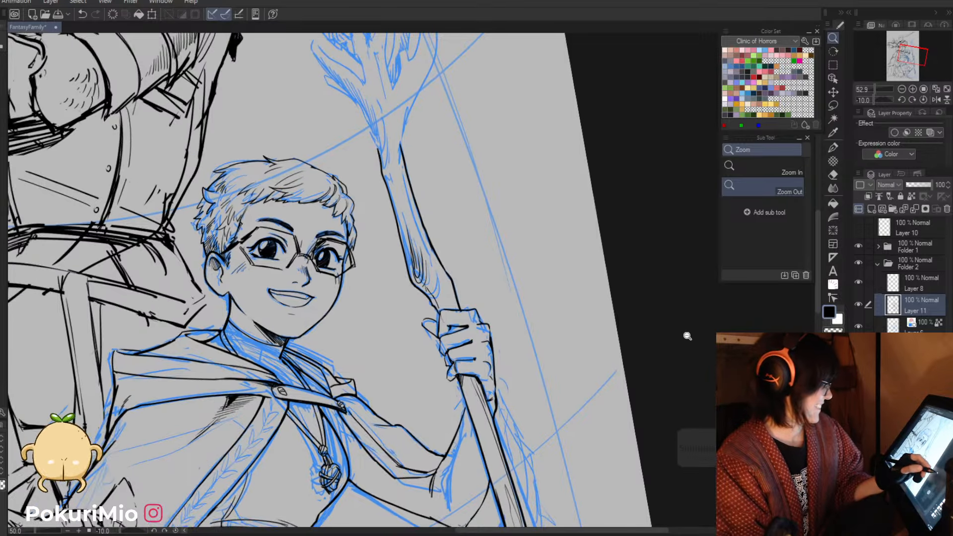
{"action": "key", "text": "p"}
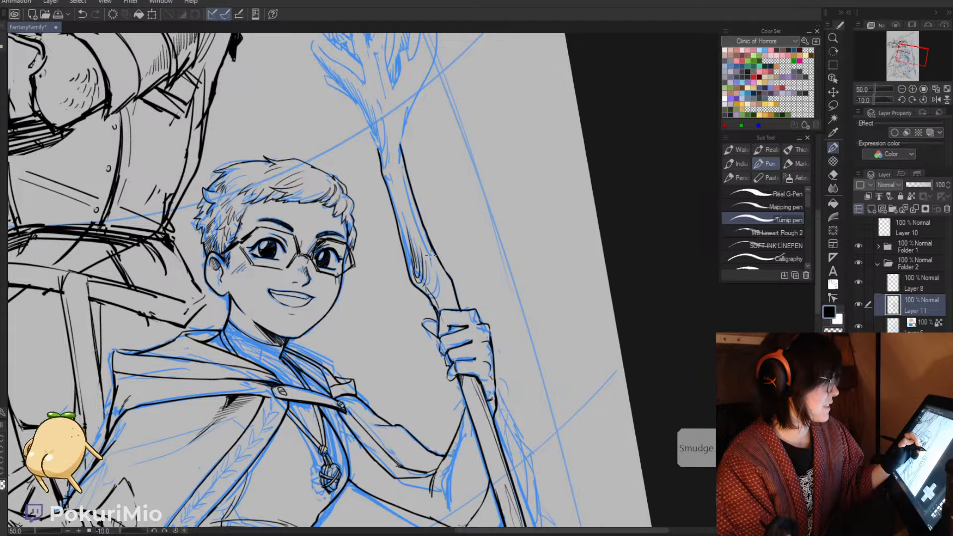
{"action": "left_click_drag", "start_coordinate": [437, 272], "coordinate": [446, 304]}
{"action": "left_click_drag", "start_coordinate": [430, 248], "coordinate": [449, 291]}
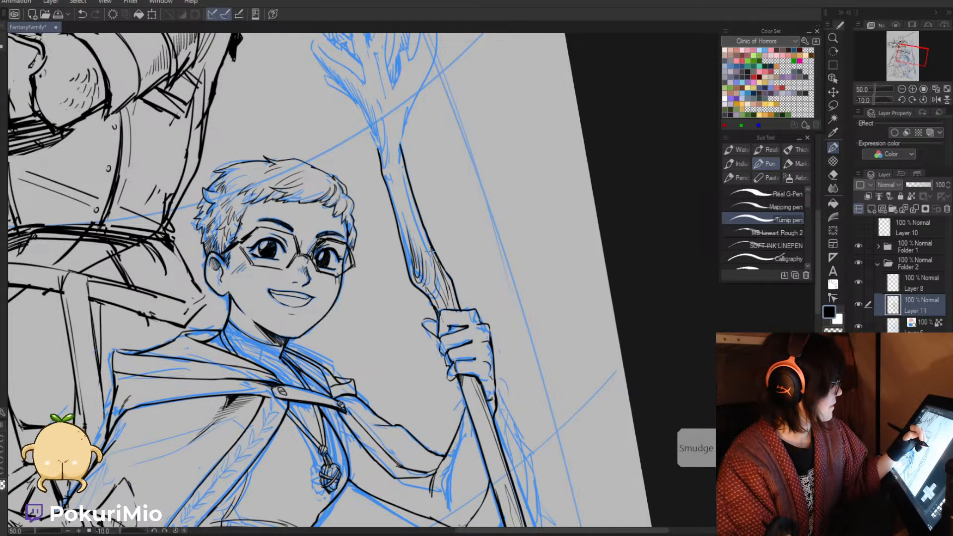
{"action": "mouse_move", "coordinate": [431, 252]}
{"action": "left_mouse_down"}
{"action": "mouse_move", "coordinate": [396, 164]}
{"action": "mouse_move", "coordinate": [417, 243]}
{"action": "left_mouse_up"}
{"action": "mouse_move", "coordinate": [391, 166]}
{"action": "left_mouse_down"}
{"action": "mouse_move", "coordinate": [406, 235]}
{"action": "mouse_move", "coordinate": [382, 166]}
{"action": "left_mouse_up"}
{"action": "left_click_drag", "start_coordinate": [385, 116], "coordinate": [382, 161]}
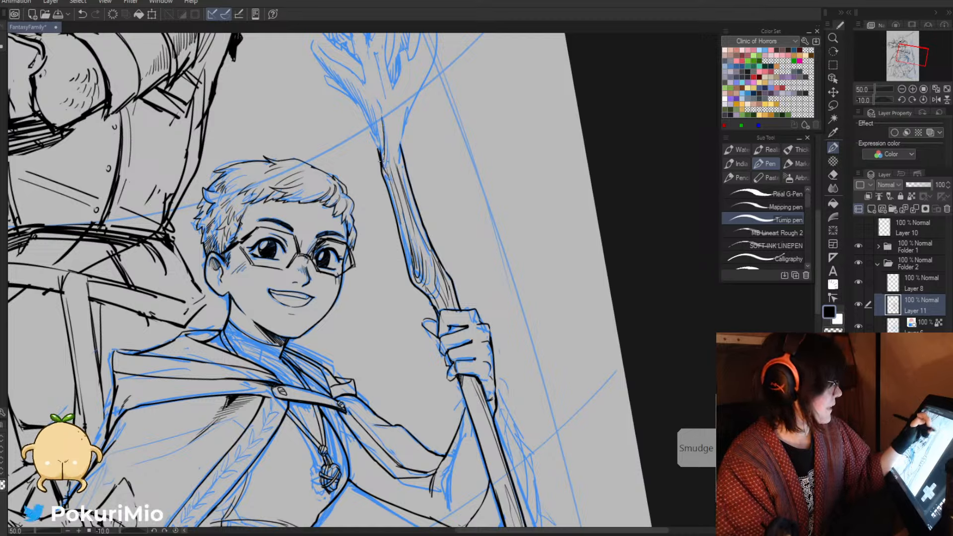
{"action": "mouse_move", "coordinate": [375, 111]}
{"action": "left_mouse_down"}
{"action": "mouse_move", "coordinate": [381, 167]}
{"action": "mouse_move", "coordinate": [365, 116]}
{"action": "mouse_move", "coordinate": [376, 142]}
{"action": "left_mouse_up"}
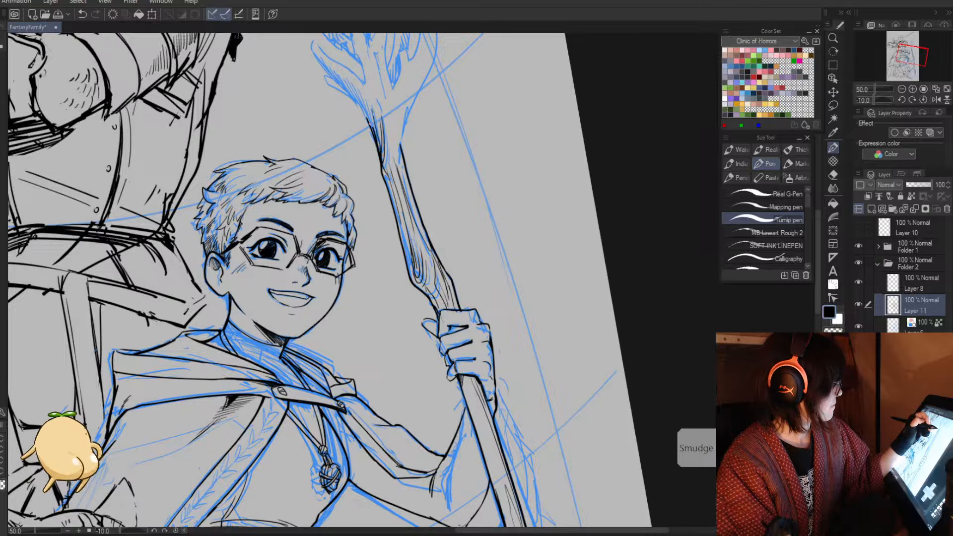
- Ink the pointed outer branch on the face side of the staff's head
{"action": "key", "text": "e"}
{"action": "key", "text": "p"}
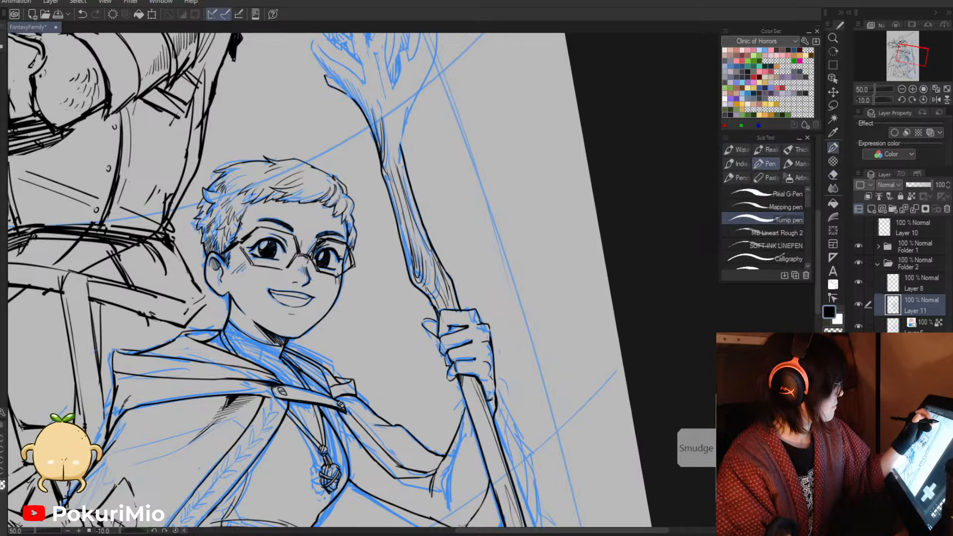
{"action": "left_click_drag", "start_coordinate": [350, 95], "coordinate": [308, 38]}
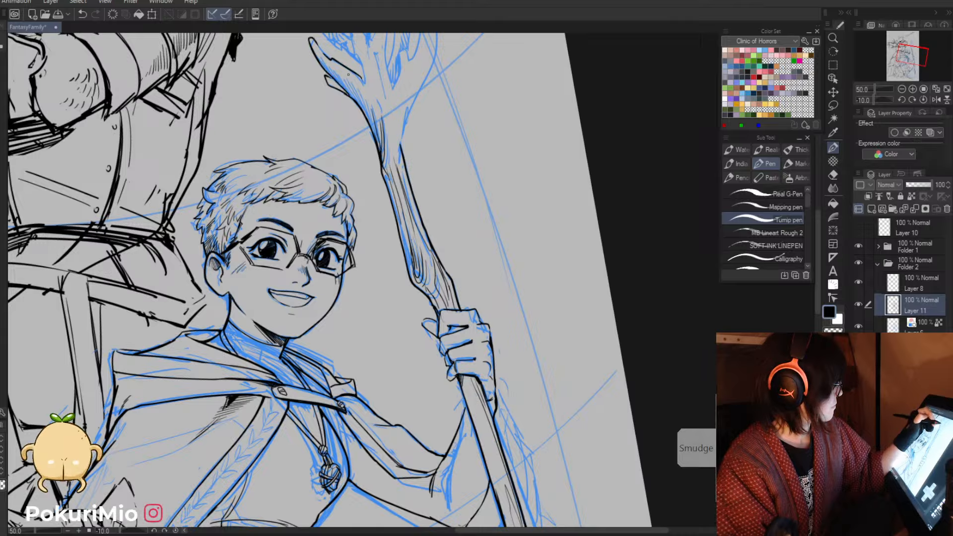
{"action": "key", "text": "e"}
{"action": "key", "text": "p"}
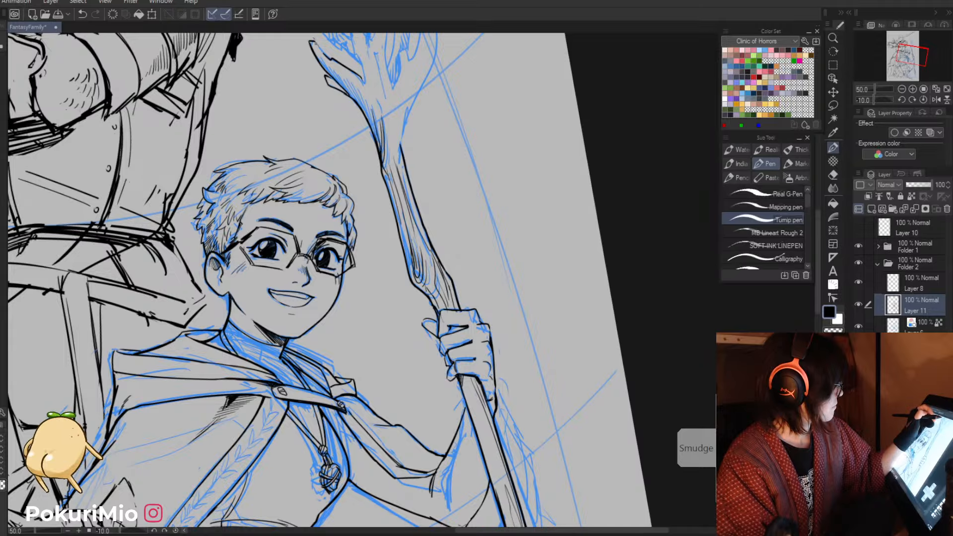
- Add short fold lines at the sleeve cuff and in the drape beside the staff
{"action": "key", "text": "e"}
{"action": "key", "text": "slash"}
{"action": "left_click_drag", "start_coordinate": [356, 148], "coordinate": [316, 142]}
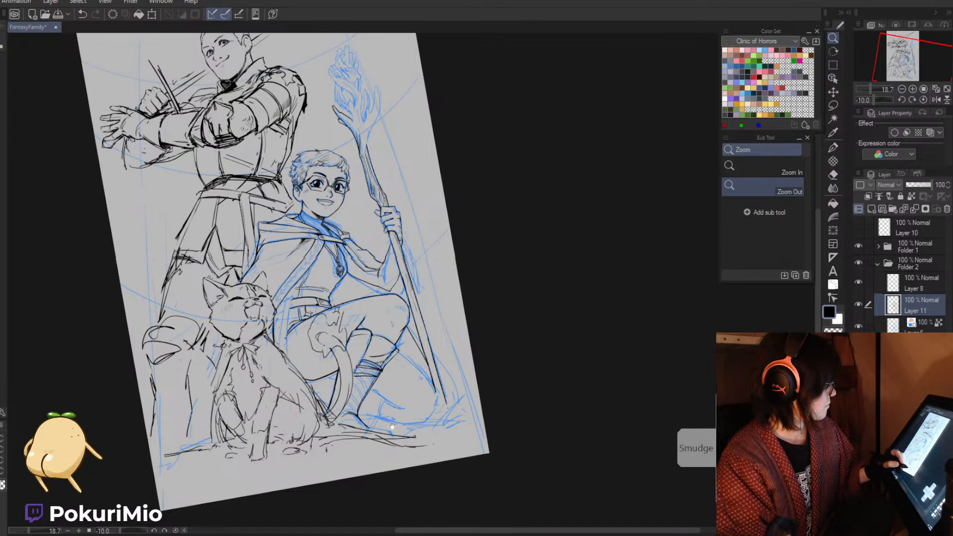
{"action": "left_click_drag", "start_coordinate": [412, 434], "coordinate": [407, 400]}
{"action": "left_click_drag", "start_coordinate": [383, 266], "coordinate": [397, 266]}
{"action": "key", "text": "p"}
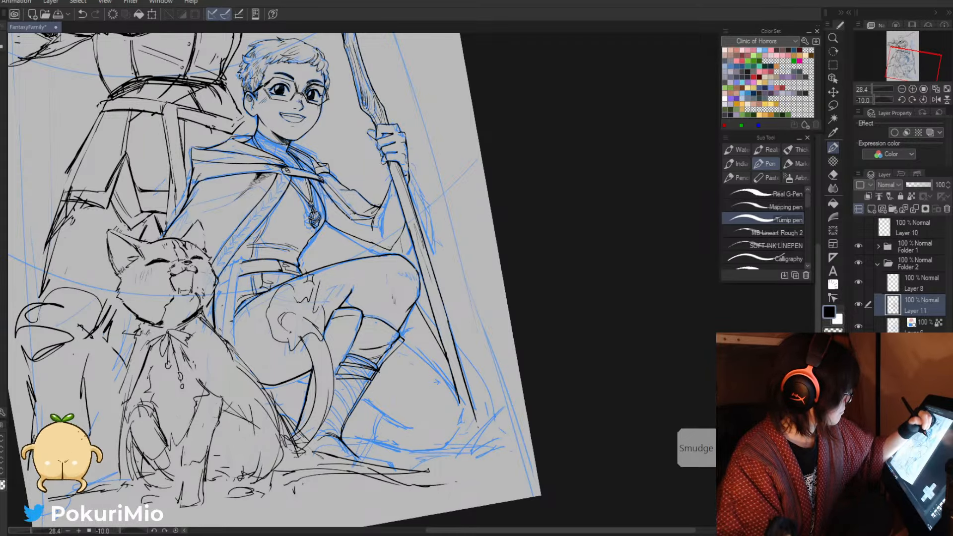
{"action": "left_click_drag", "start_coordinate": [359, 204], "coordinate": [387, 211]}
{"action": "key", "text": "e"}
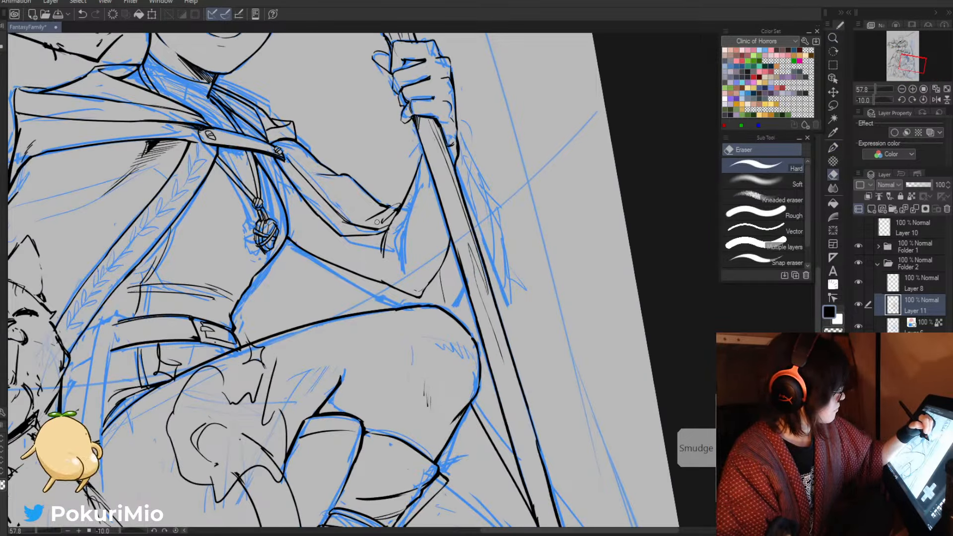
- Redraw the cape line between the knee and the staff, and ink the edge from the calf to the staff's lower shaft
{"action": "key", "text": "slash"}
{"action": "left_click_drag", "start_coordinate": [340, 282], "coordinate": [312, 284]}
{"action": "left_click_drag", "start_coordinate": [380, 384], "coordinate": [369, 309]}
{"action": "left_click_drag", "start_coordinate": [386, 342], "coordinate": [369, 343]}
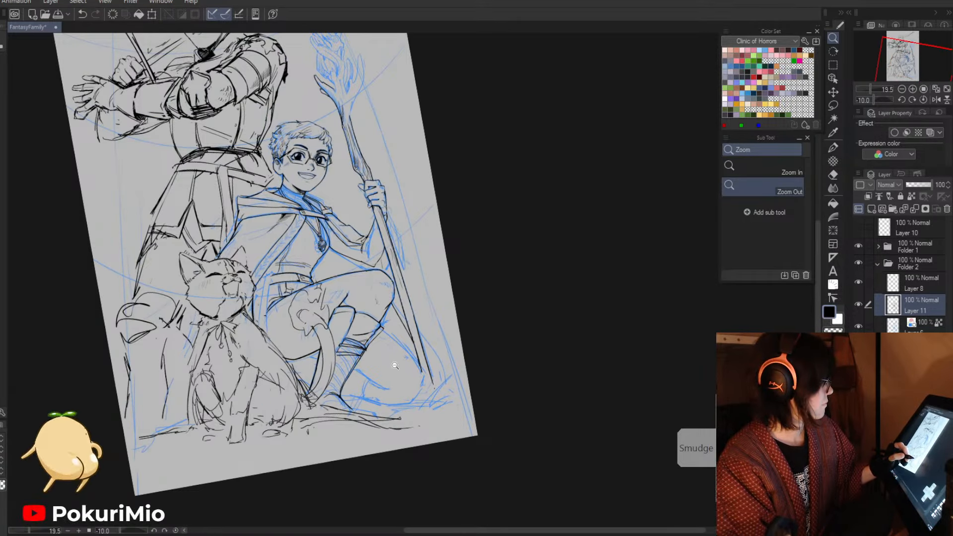
{"action": "left_click_drag", "start_coordinate": [376, 256], "coordinate": [385, 256]}
{"action": "key", "text": "p"}
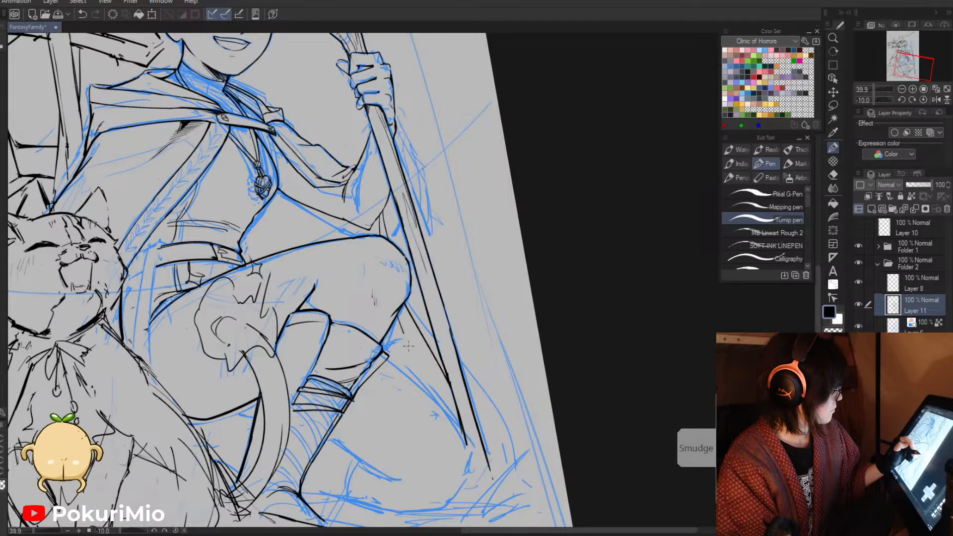
{"action": "key", "text": "e"}
{"action": "left_click_drag", "start_coordinate": [406, 305], "coordinate": [445, 392]}
{"action": "key", "text": "p"}
{"action": "left_click_drag", "start_coordinate": [406, 303], "coordinate": [460, 423]}
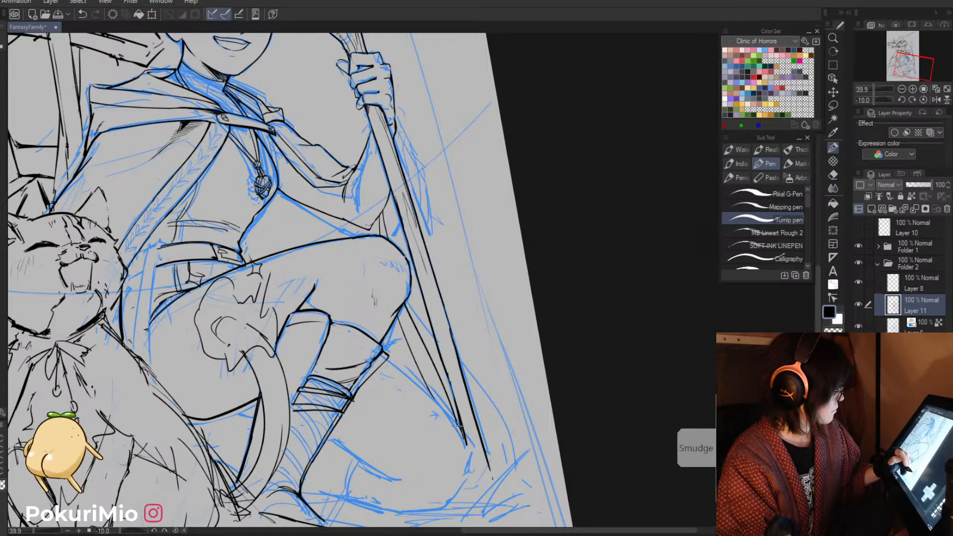
{"action": "left_click_drag", "start_coordinate": [386, 360], "coordinate": [471, 456]}
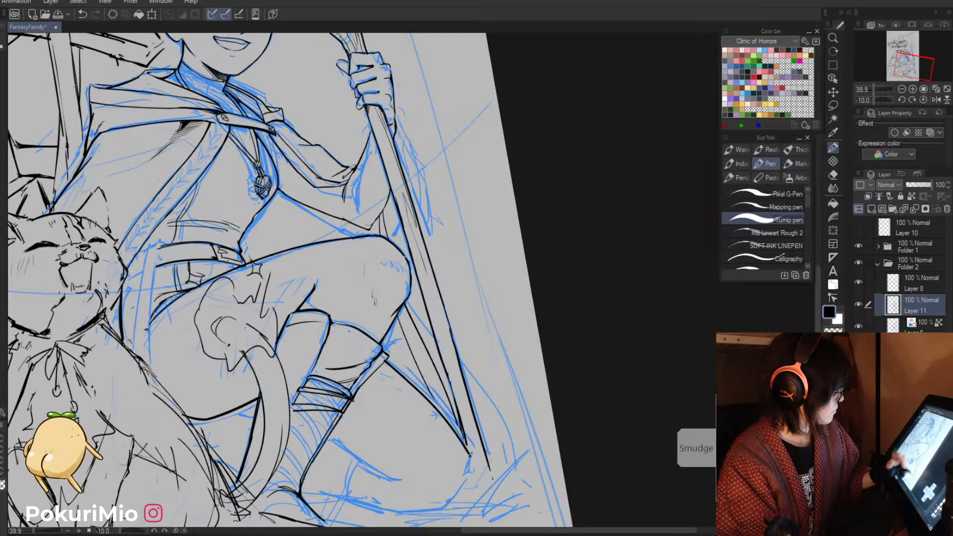
- Add short crease strokes at the bend behind the raised knee and rotate the canvas to -85 degrees
{"action": "mouse_move", "coordinate": [326, 285]}
{"action": "left_mouse_down"}
{"action": "mouse_move", "coordinate": [315, 307]}
{"action": "mouse_move", "coordinate": [321, 274]}
{"action": "mouse_move", "coordinate": [313, 278]}
{"action": "left_mouse_up"}
{"action": "left_click_drag", "start_coordinate": [316, 270], "coordinate": [308, 286]}
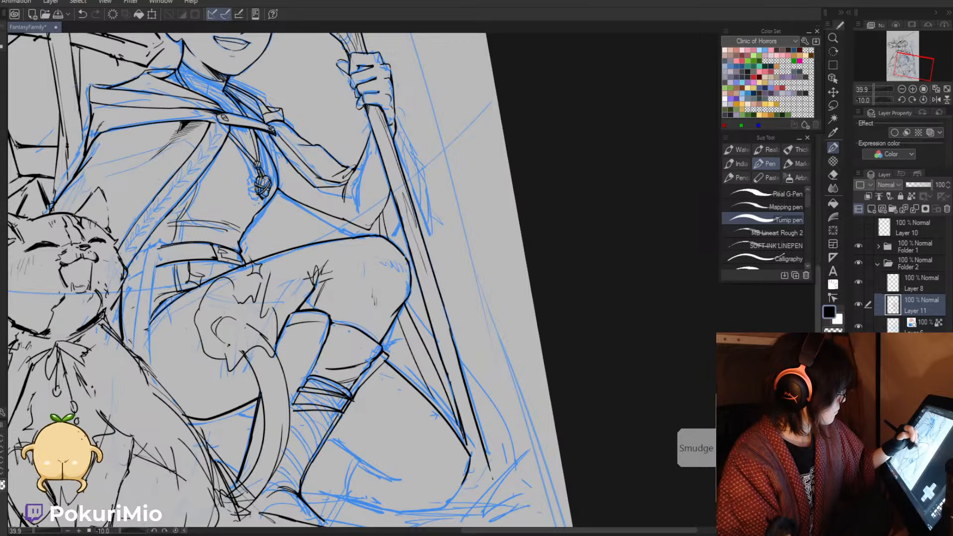
{"action": "mouse_move", "coordinate": [526, 357]}
{"action": "left_mouse_down"}
{"action": "mouse_move", "coordinate": [546, 298]}
{"action": "mouse_move", "coordinate": [489, 184]}
{"action": "left_mouse_up"}
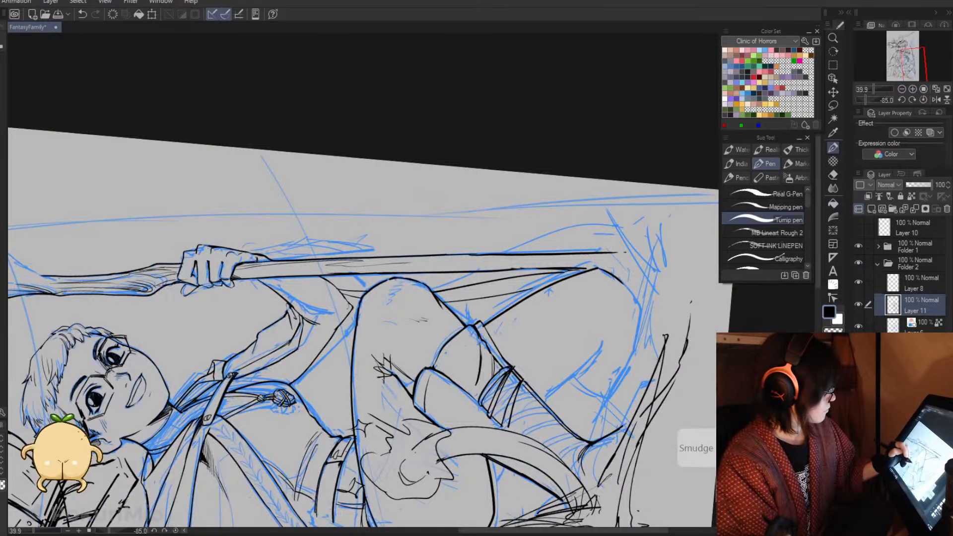
- Ink the fold lines and short scribbled marks on the lowered leg, just beneath the wrapped calf
{"action": "left_click_drag", "start_coordinate": [338, 377], "coordinate": [330, 188]}
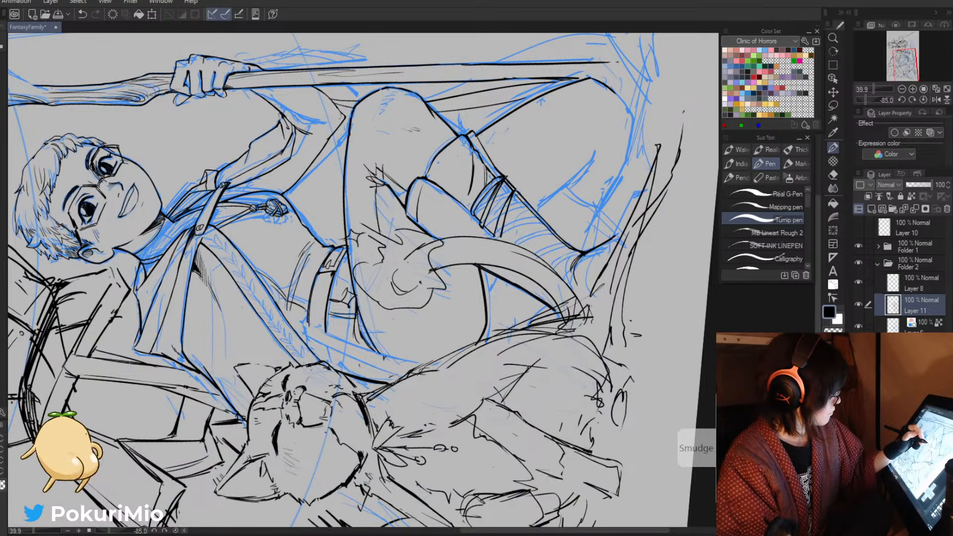
{"action": "mouse_move", "coordinate": [379, 232]}
{"action": "left_mouse_down"}
{"action": "mouse_move", "coordinate": [409, 364]}
{"action": "mouse_move", "coordinate": [340, 346]}
{"action": "left_mouse_up"}
{"action": "mouse_move", "coordinate": [308, 257]}
{"action": "left_mouse_down"}
{"action": "mouse_move", "coordinate": [331, 336]}
{"action": "mouse_move", "coordinate": [329, 323]}
{"action": "left_mouse_up"}
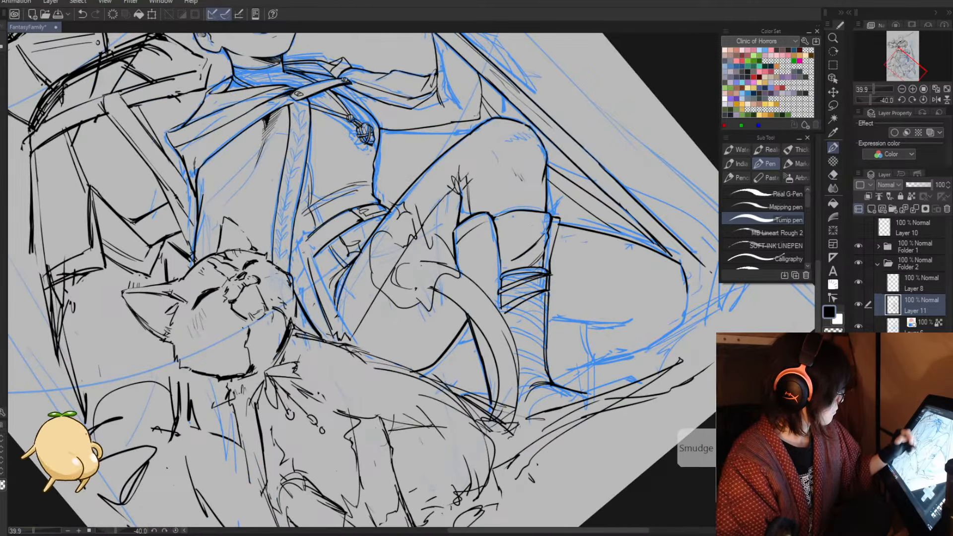
{"action": "key", "text": "alt+space"}
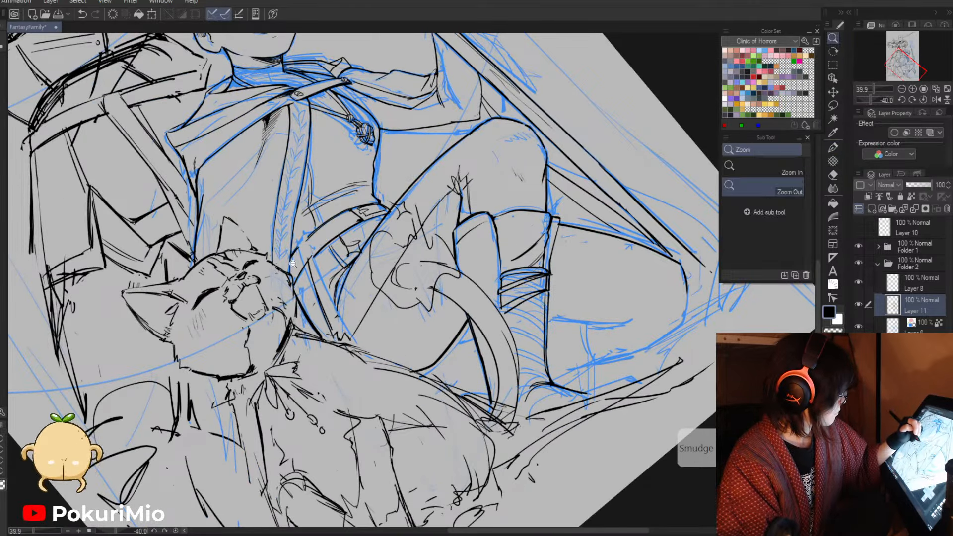
{"action": "left_click_drag", "start_coordinate": [351, 387], "coordinate": [289, 277]}
{"action": "mouse_move", "coordinate": [348, 311]}
{"action": "left_mouse_down"}
{"action": "mouse_move", "coordinate": [308, 276]}
{"action": "mouse_move", "coordinate": [417, 260]}
{"action": "left_mouse_up"}
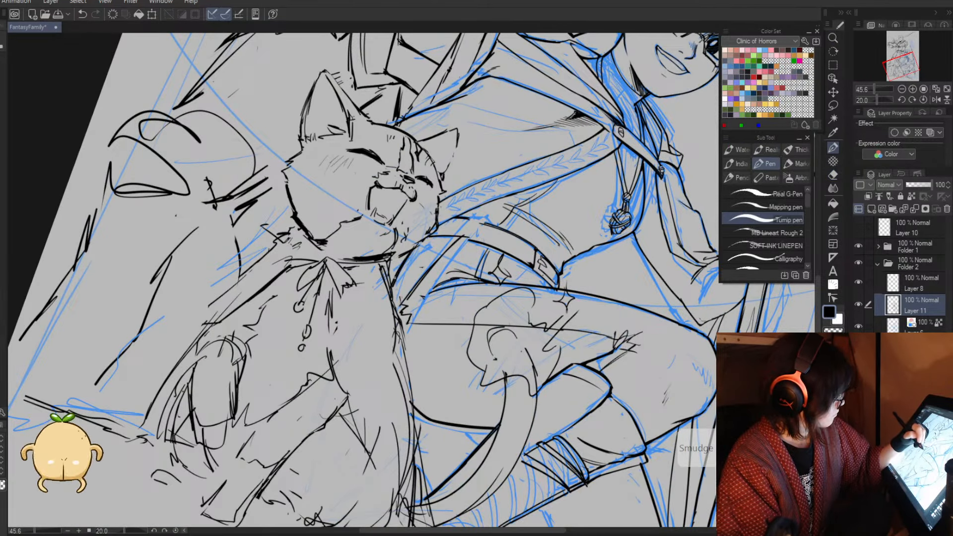
{"action": "key", "text": "alt+space"}
{"action": "left_click_drag", "start_coordinate": [397, 316], "coordinate": [340, 329]}
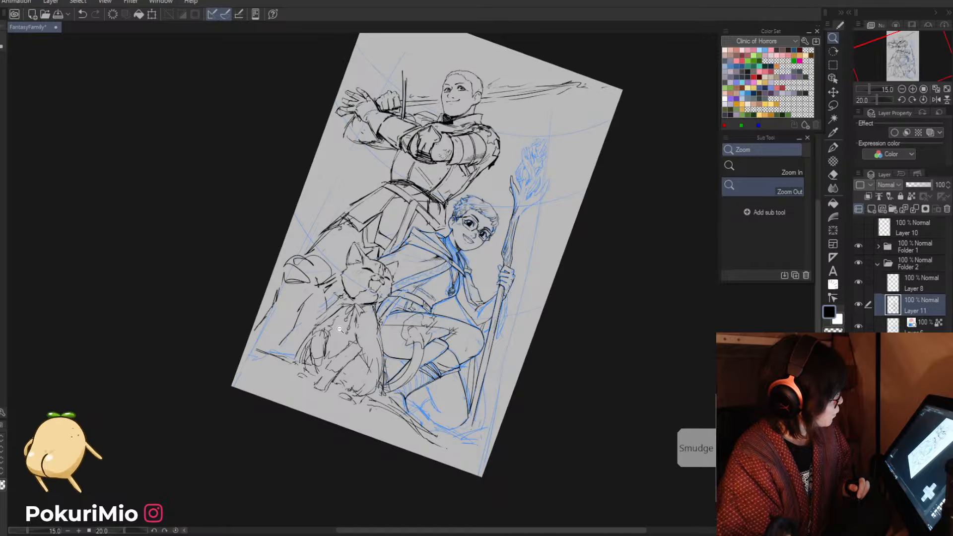
{"action": "mouse_move", "coordinate": [340, 329]}
{"action": "left_mouse_down"}
{"action": "mouse_move", "coordinate": [413, 349]}
{"action": "mouse_move", "coordinate": [440, 408]}
{"action": "left_mouse_up"}
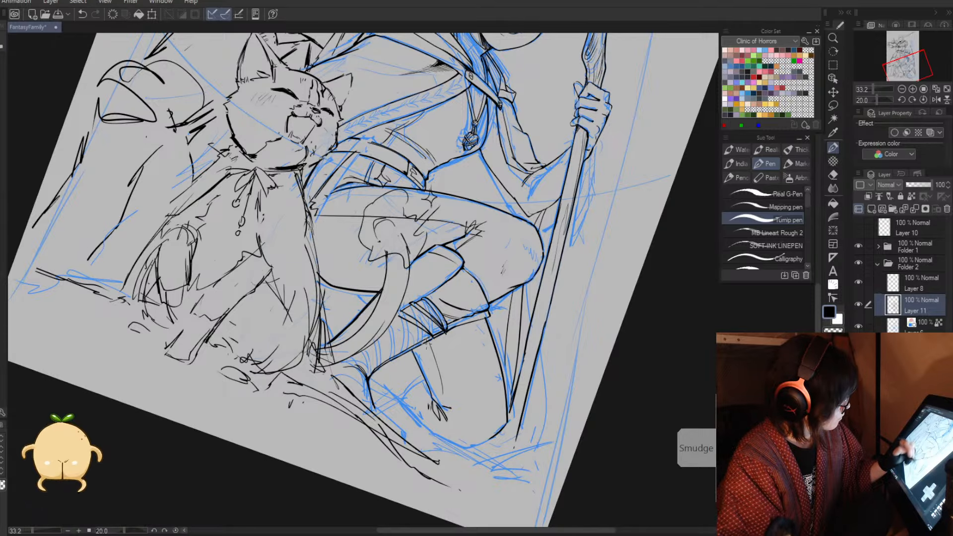
{"action": "mouse_move", "coordinate": [425, 341]}
{"action": "left_mouse_down"}
{"action": "mouse_move", "coordinate": [443, 406]}
{"action": "mouse_move", "coordinate": [444, 392]}
{"action": "mouse_move", "coordinate": [437, 420]}
{"action": "left_mouse_up"}
{"action": "left_click_drag", "start_coordinate": [414, 389], "coordinate": [434, 418]}
- Try erasing and redrawing the lowered leg's outer edge, from under the raised thigh down toward the staff's foot
{"action": "key", "text": "alt+space"}
{"action": "key", "text": "e"}
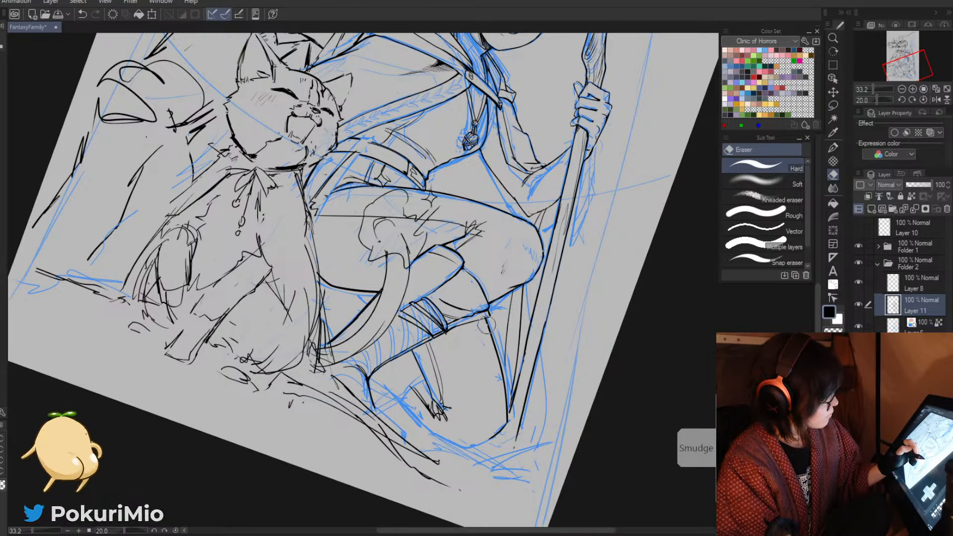
{"action": "left_click_drag", "start_coordinate": [488, 327], "coordinate": [498, 407]}
{"action": "key", "text": "p"}
{"action": "left_click_drag", "start_coordinate": [485, 318], "coordinate": [509, 413]}
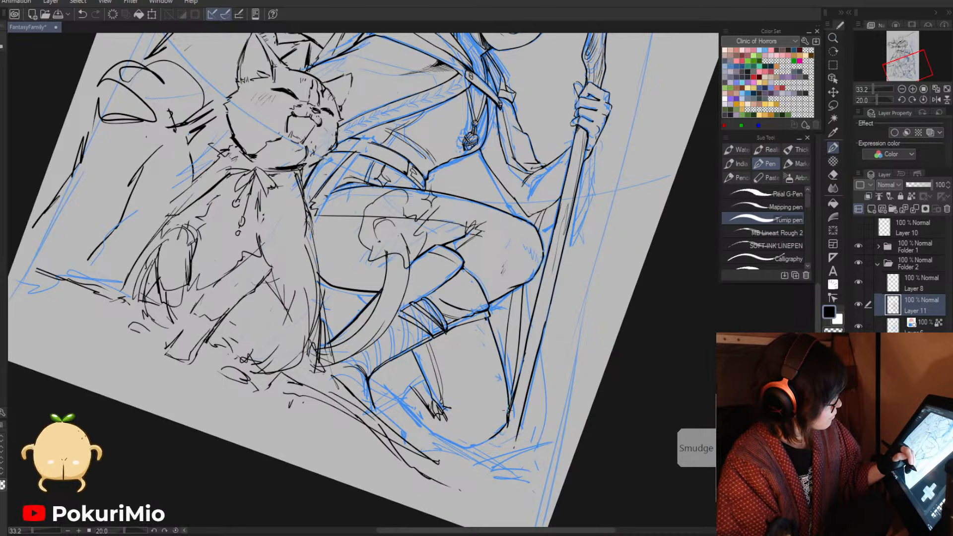
{"action": "key", "text": "e"}
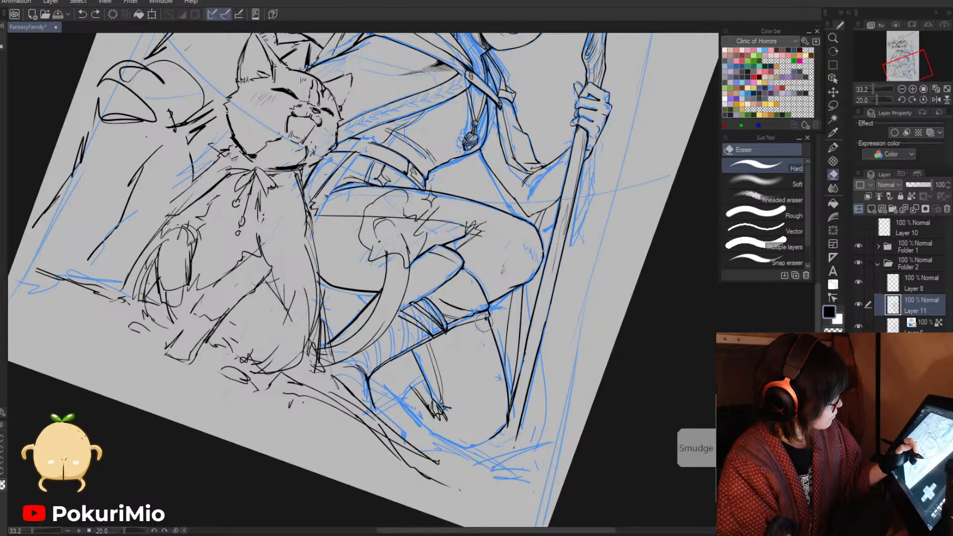
{"action": "left_click_drag", "start_coordinate": [484, 328], "coordinate": [506, 417]}
{"action": "key", "text": "p"}
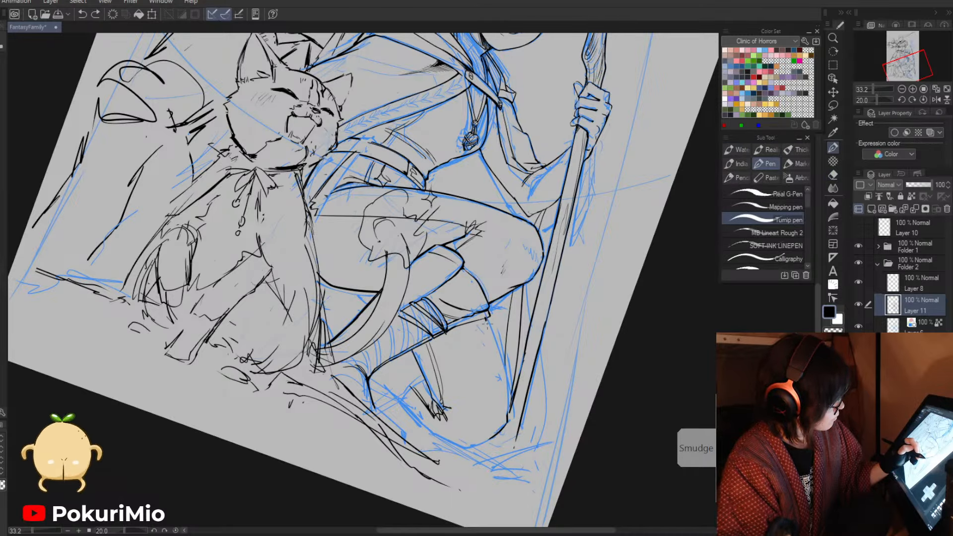
{"action": "left_click_drag", "start_coordinate": [486, 322], "coordinate": [505, 432]}
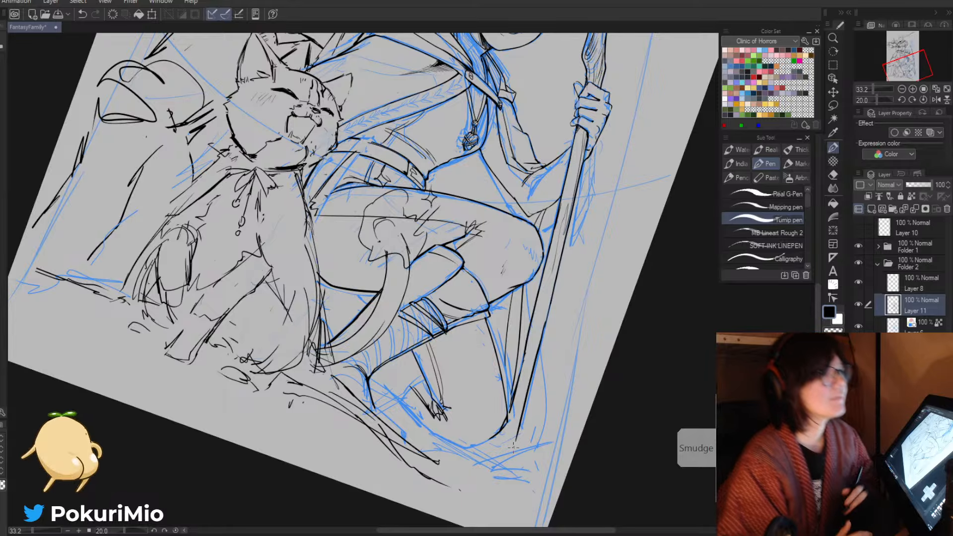
- Rotate the canvas to 35 degrees and erase the lowered leg's outer edge beside the staff
{"action": "key", "text": "slash"}
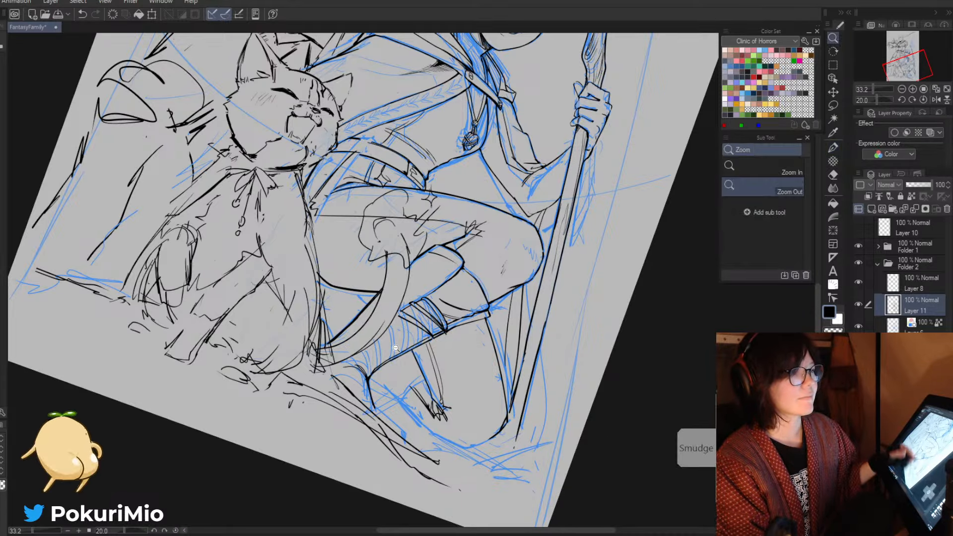
{"action": "key", "text": "minus"}
{"action": "key", "text": "asciicircum"}
{"action": "key", "text": "asciicircum"}
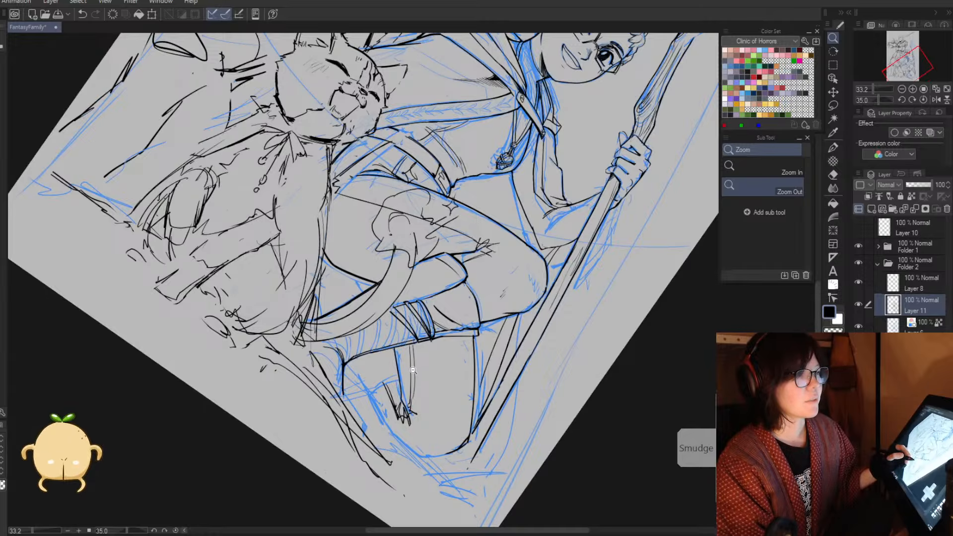
{"action": "mouse_move", "coordinate": [455, 350]}
{"action": "left_mouse_down"}
{"action": "mouse_move", "coordinate": [490, 372]}
{"action": "mouse_move", "coordinate": [477, 425]}
{"action": "left_mouse_up"}
{"action": "key", "text": "e"}
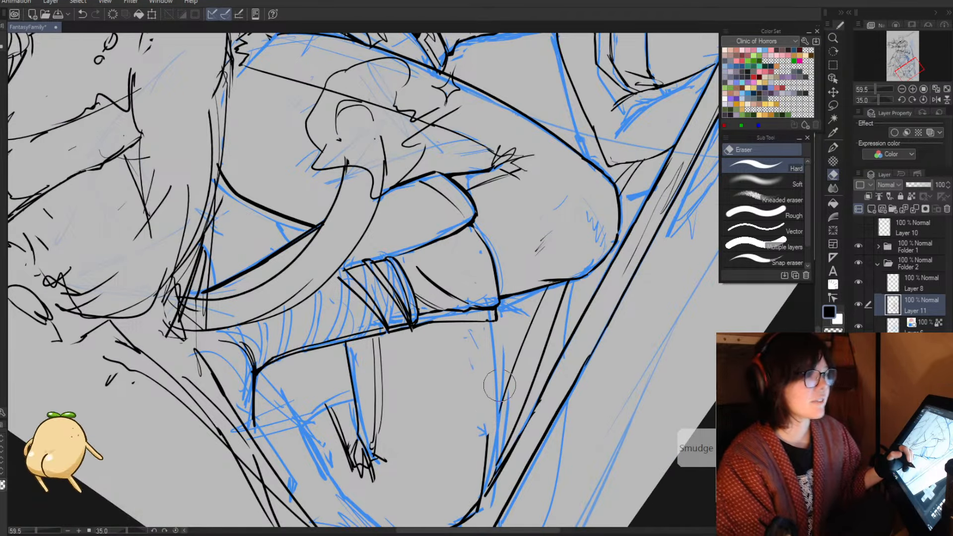
{"action": "left_click_drag", "start_coordinate": [488, 434], "coordinate": [478, 504]}
- Tidy the line corner beneath the raised knee, alternately erasing stray ends and re-inking the corner
{"action": "key", "text": "p"}
{"action": "key", "text": "e"}
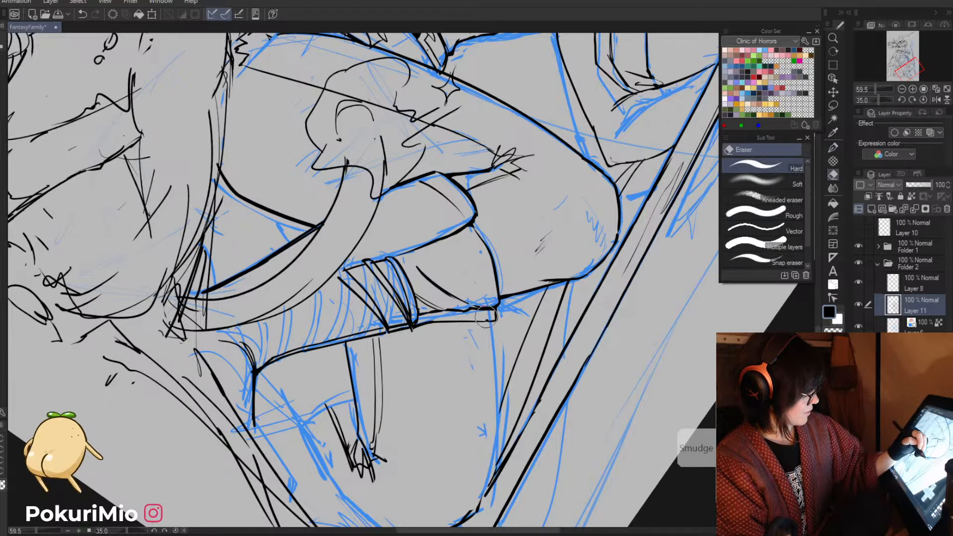
{"action": "left_click_drag", "start_coordinate": [491, 325], "coordinate": [483, 323]}
{"action": "key", "text": "p"}
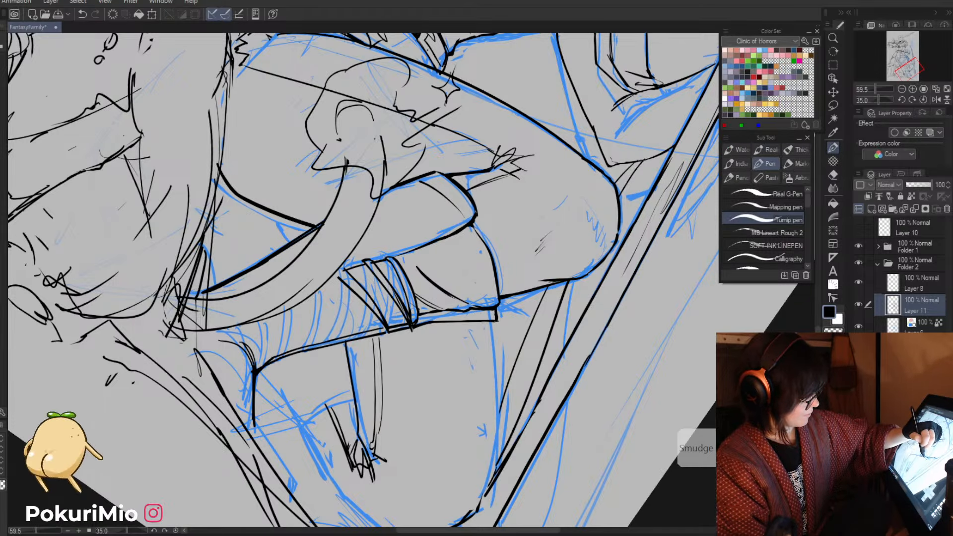
{"action": "key", "text": "e"}
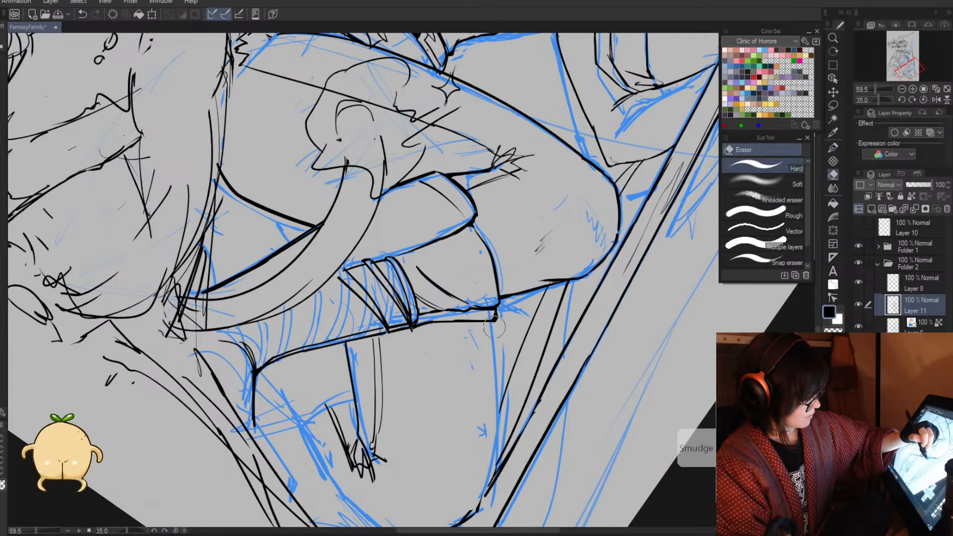
{"action": "left_click_drag", "start_coordinate": [506, 316], "coordinate": [503, 327]}
{"action": "key", "text": "p"}
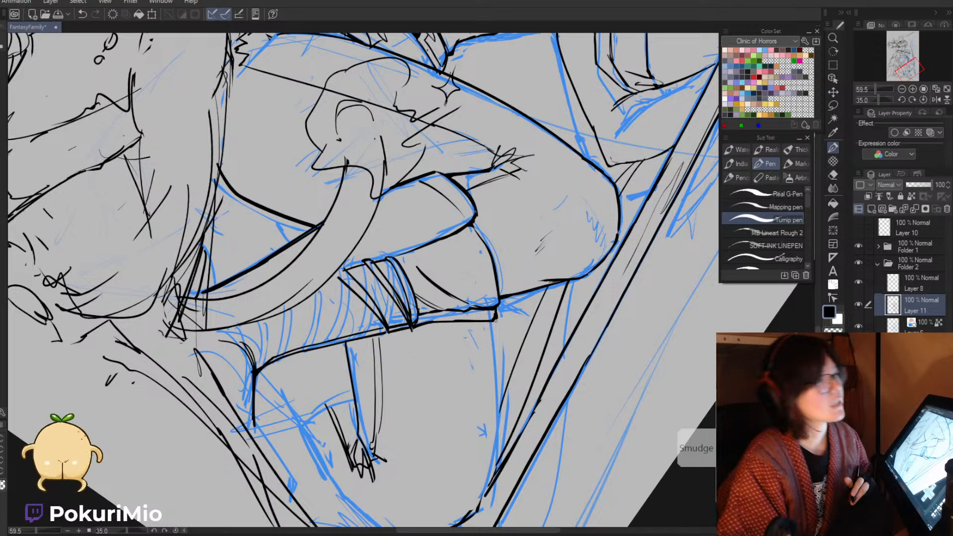
- Lasso the lowered leg's inner lines and lower curve, move them toward the cat, and deselect
{"action": "key", "text": "minus"}
{"action": "key", "text": "minus"}
{"action": "key", "text": "minus"}
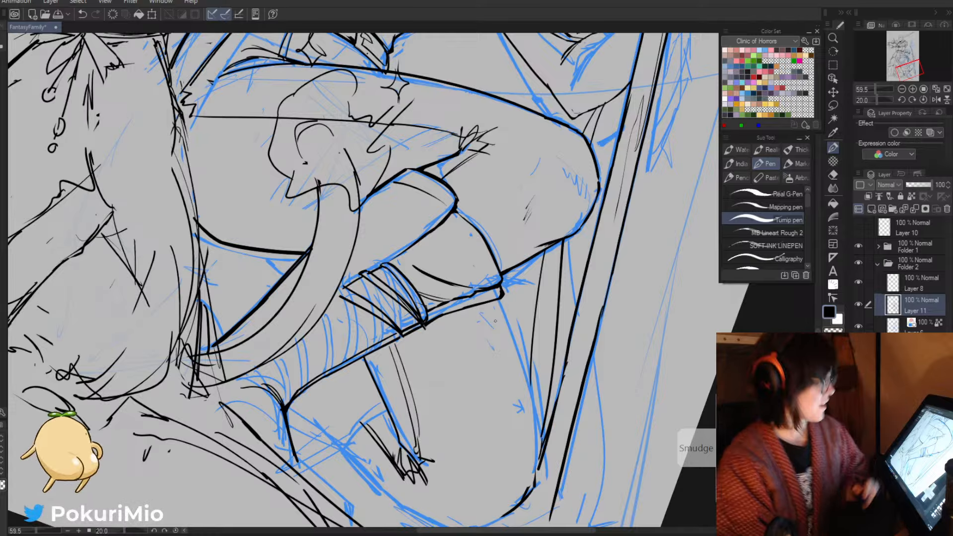
{"action": "key", "text": "alt+space"}
{"action": "left_click_drag", "start_coordinate": [474, 383], "coordinate": [402, 348]}
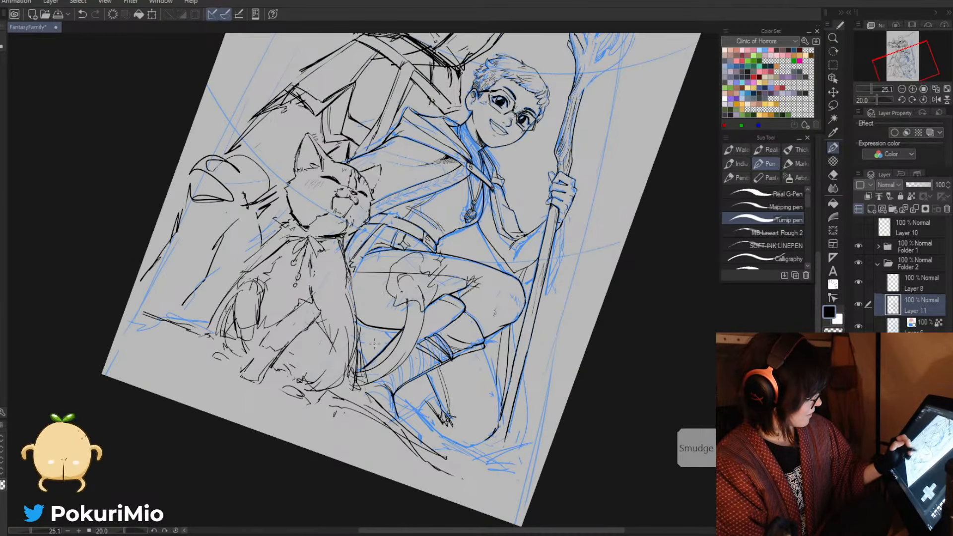
{"action": "key", "text": "m"}
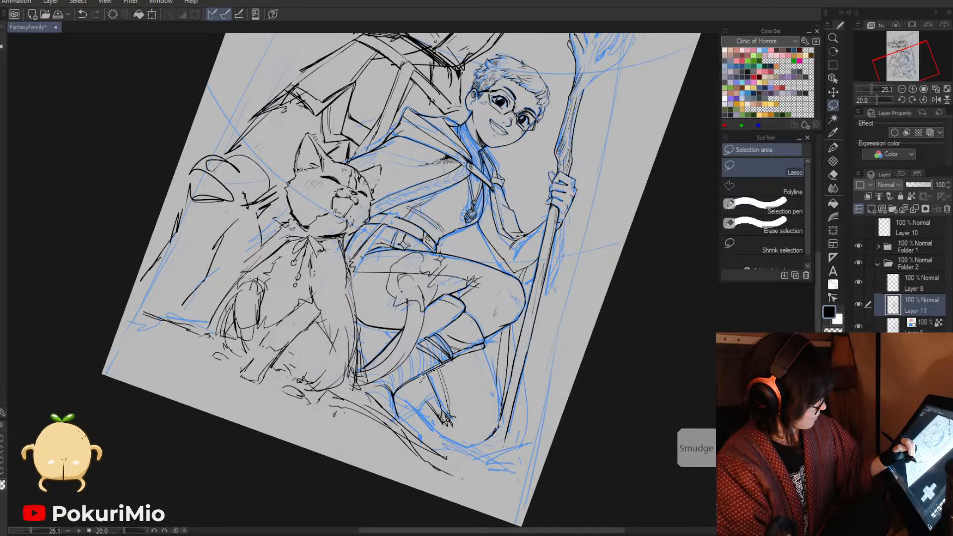
{"action": "mouse_move", "coordinate": [422, 379]}
{"action": "left_mouse_down"}
{"action": "mouse_move", "coordinate": [439, 387]}
{"action": "mouse_move", "coordinate": [445, 368]}
{"action": "mouse_move", "coordinate": [422, 385]}
{"action": "mouse_move", "coordinate": [457, 443]}
{"action": "mouse_move", "coordinate": [499, 427]}
{"action": "mouse_move", "coordinate": [490, 370]}
{"action": "mouse_move", "coordinate": [460, 368]}
{"action": "left_mouse_up"}
{"action": "key", "text": "Delete"}
{"action": "key", "text": "ctrl+d"}
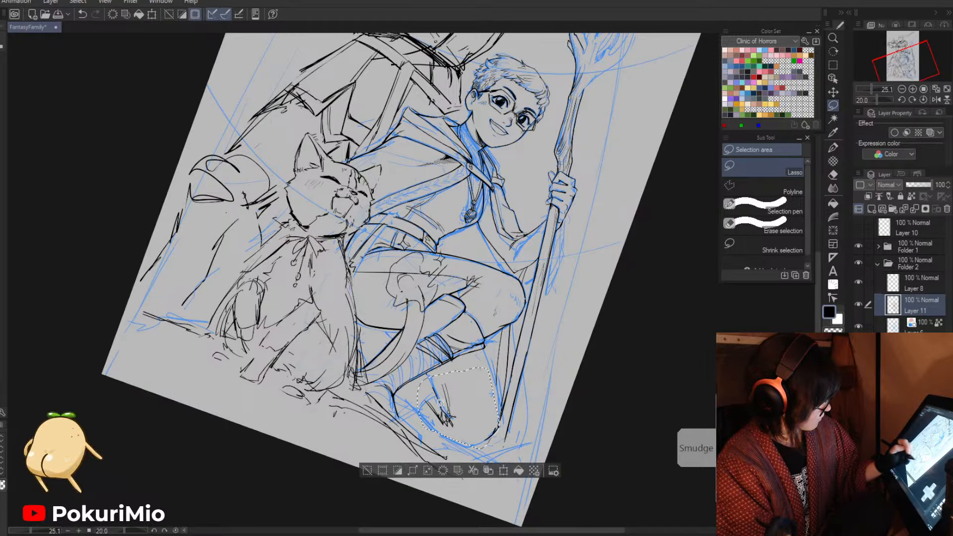
{"action": "key", "text": "k"}
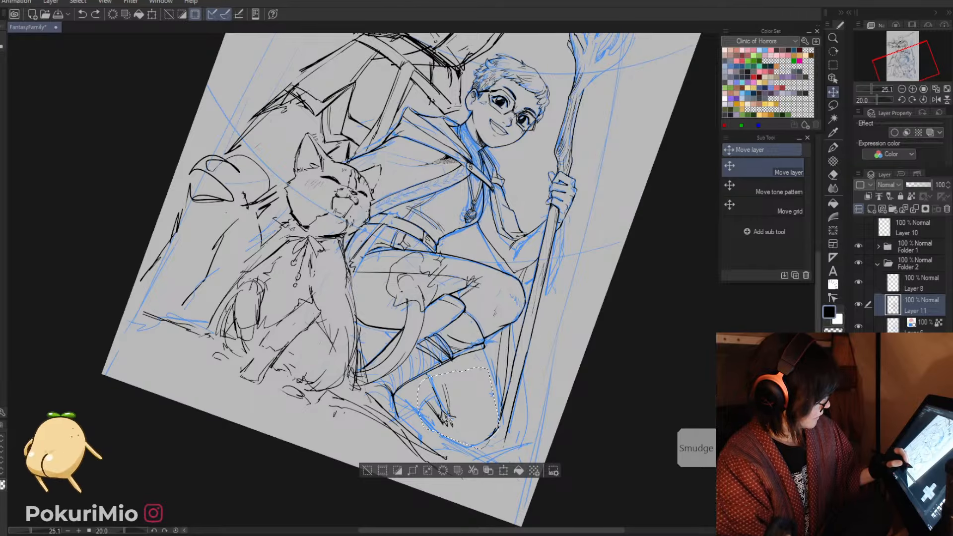
{"action": "key", "text": "ctrl+t"}
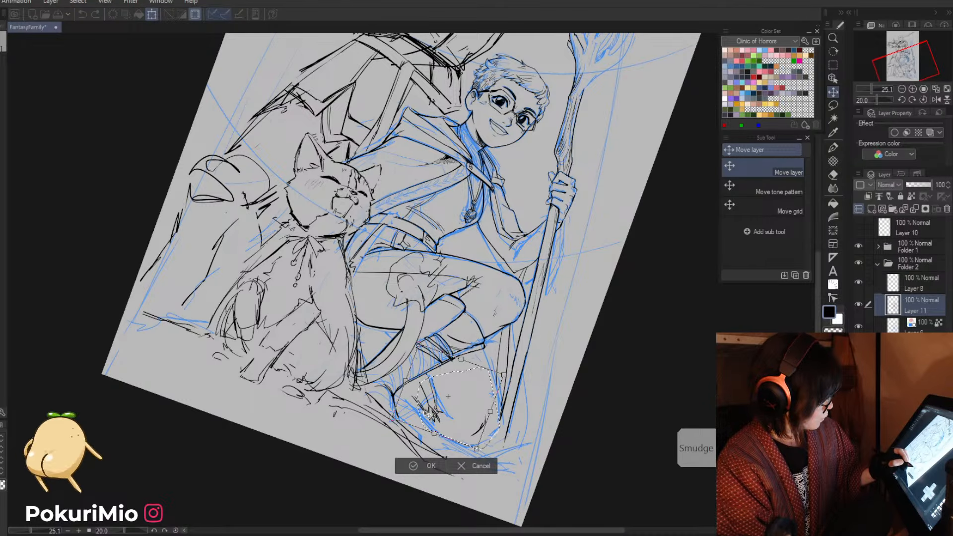
{"action": "left_click_drag", "start_coordinate": [427, 415], "coordinate": [426, 413]}
{"action": "key", "text": "Return"}
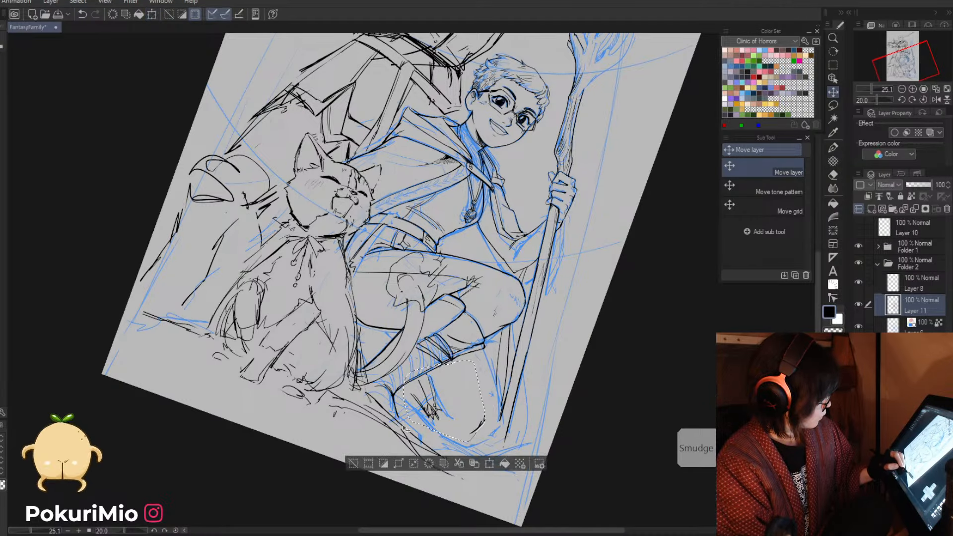
{"action": "key", "text": "p"}
{"action": "key", "text": "ctrl+d"}
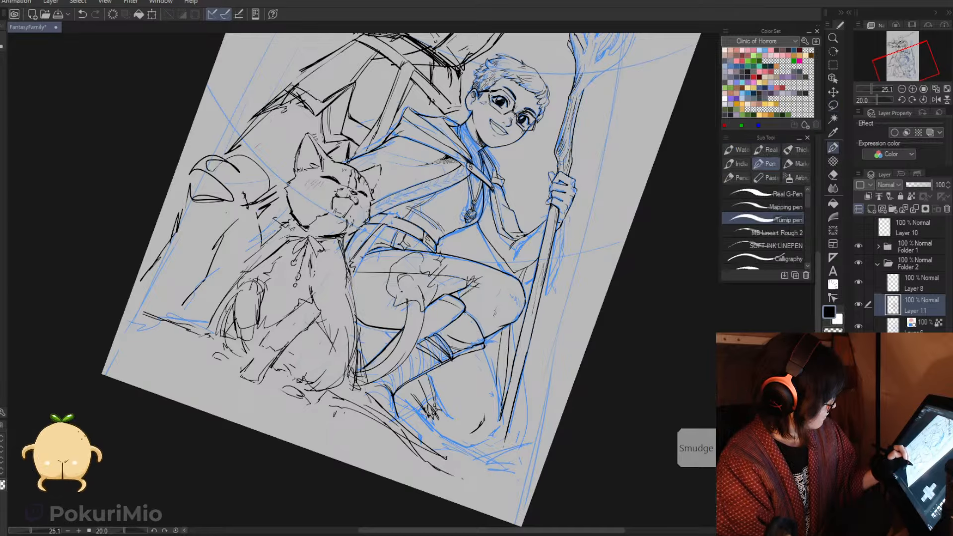
- Ink the lowered leg's outer edge from the calf to the bottom curve, and redraw the fold lines inside the leg
{"action": "left_click_drag", "start_coordinate": [408, 395], "coordinate": [428, 416]}
{"action": "left_click_drag", "start_coordinate": [483, 353], "coordinate": [483, 419]}
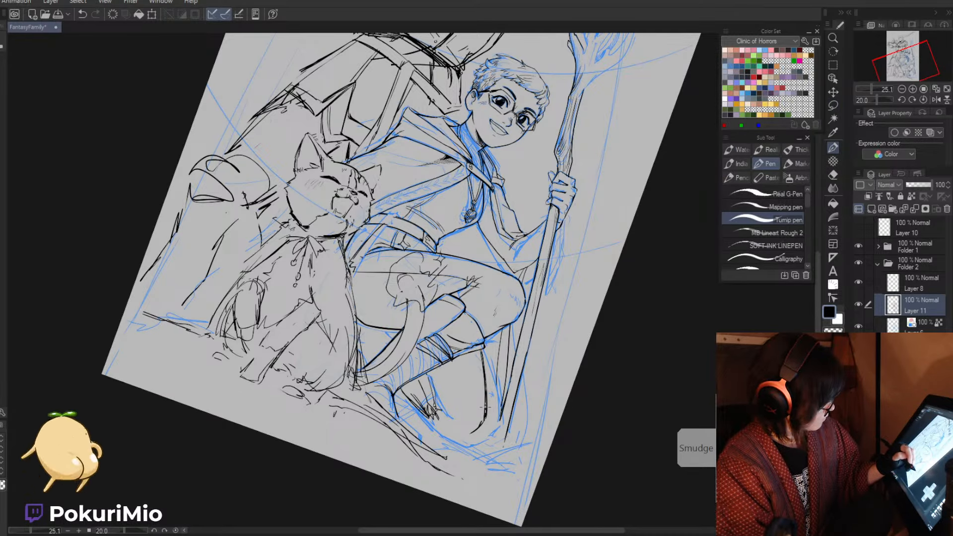
{"action": "key", "text": "slash"}
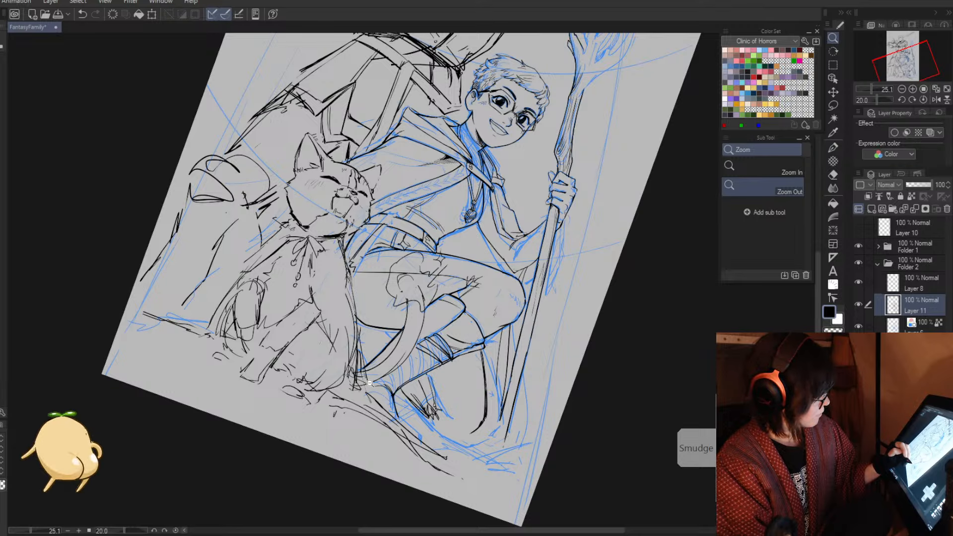
{"action": "left_click_drag", "start_coordinate": [381, 395], "coordinate": [382, 375]}
{"action": "key", "text": "p"}
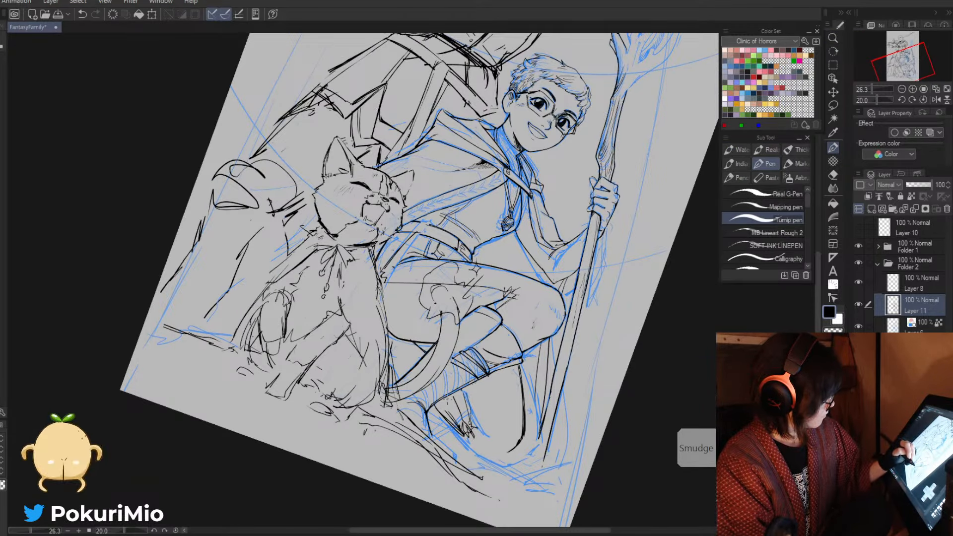
{"action": "key", "text": "ctrl+z"}
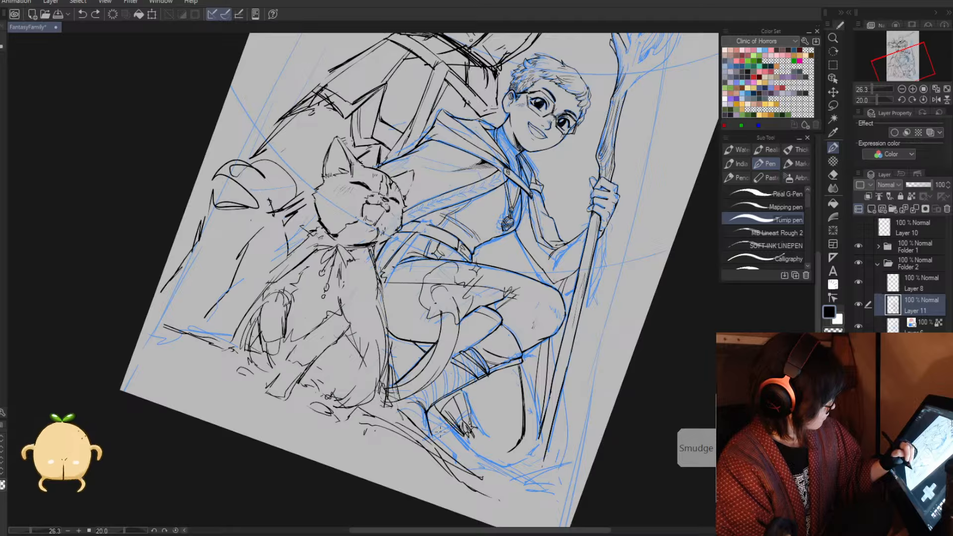
{"action": "mouse_move", "coordinate": [452, 399]}
{"action": "left_mouse_down"}
{"action": "mouse_move", "coordinate": [466, 423]}
{"action": "mouse_move", "coordinate": [437, 410]}
{"action": "mouse_move", "coordinate": [444, 420]}
{"action": "mouse_move", "coordinate": [458, 406]}
{"action": "mouse_move", "coordinate": [452, 398]}
{"action": "left_mouse_up"}
{"action": "key", "text": "e"}
{"action": "key", "text": "p"}
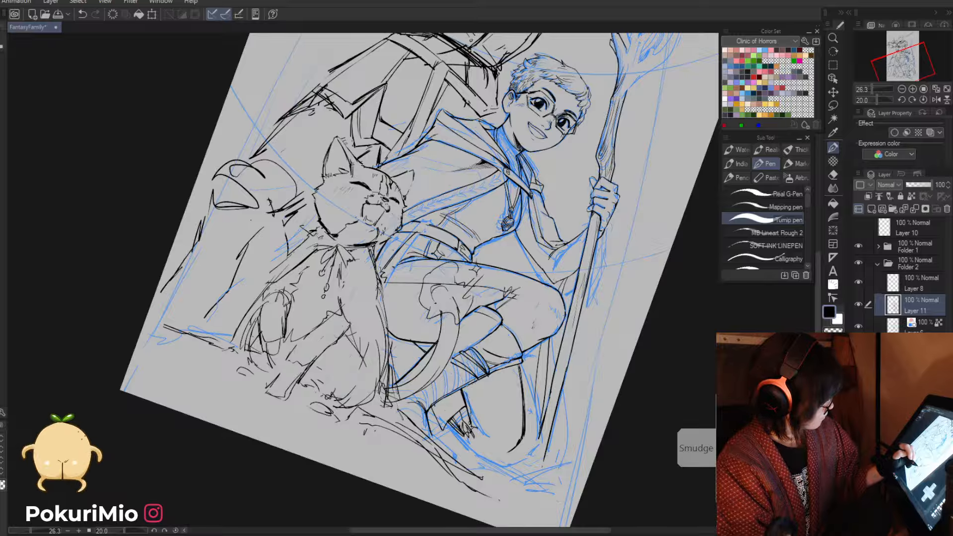
{"action": "left_click_drag", "start_coordinate": [467, 385], "coordinate": [476, 421]}
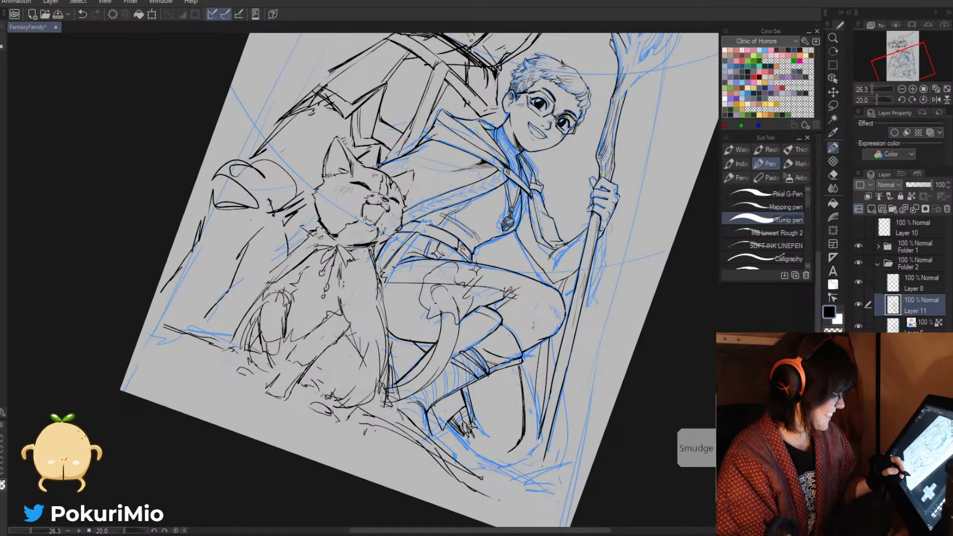
- Rotate the canvas to -15 degrees and clean up the outer curve of the lowered leg with the eraser
{"action": "key", "text": "minus"}
{"action": "key", "text": "minus"}
{"action": "key", "text": "minus"}
{"action": "key", "text": "minus"}
{"action": "key", "text": "minus"}
{"action": "key", "text": "minus"}
{"action": "key", "text": "minus"}
{"action": "key", "text": "e"}
{"action": "left_click_drag", "start_coordinate": [587, 332], "coordinate": [590, 373]}
{"action": "key", "text": "p"}
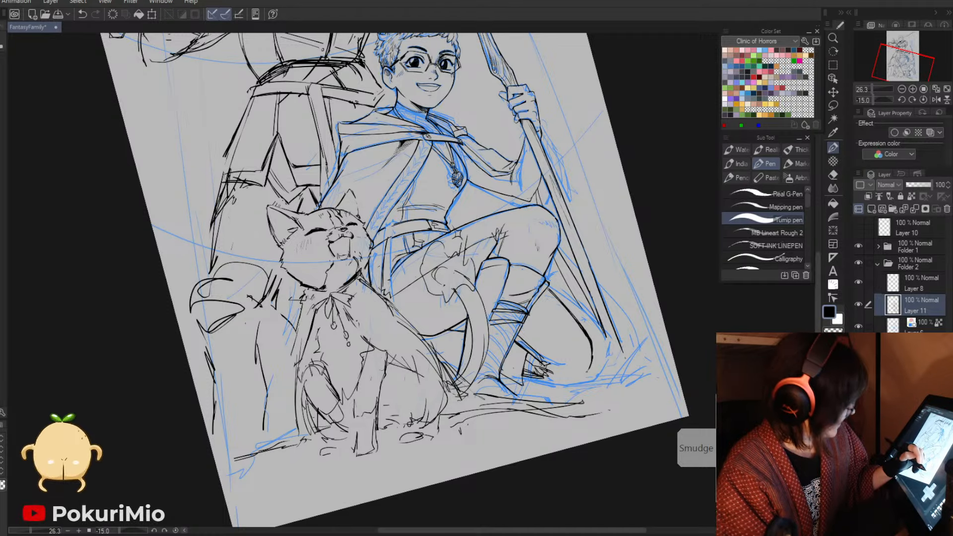
- Rotate the canvas to 30 degrees and ink the lowered leg's bottom contour, joining the outer curve to the inner folds
{"action": "key", "text": "asciicircum"}
{"action": "key", "text": "asciicircum"}
{"action": "key", "text": "asciicircum"}
{"action": "key", "text": "asciicircum"}
{"action": "key", "text": "asciicircum"}
{"action": "key", "text": "asciicircum"}
{"action": "key", "text": "asciicircum"}
{"action": "key", "text": "asciicircum"}
{"action": "key", "text": "asciicircum"}
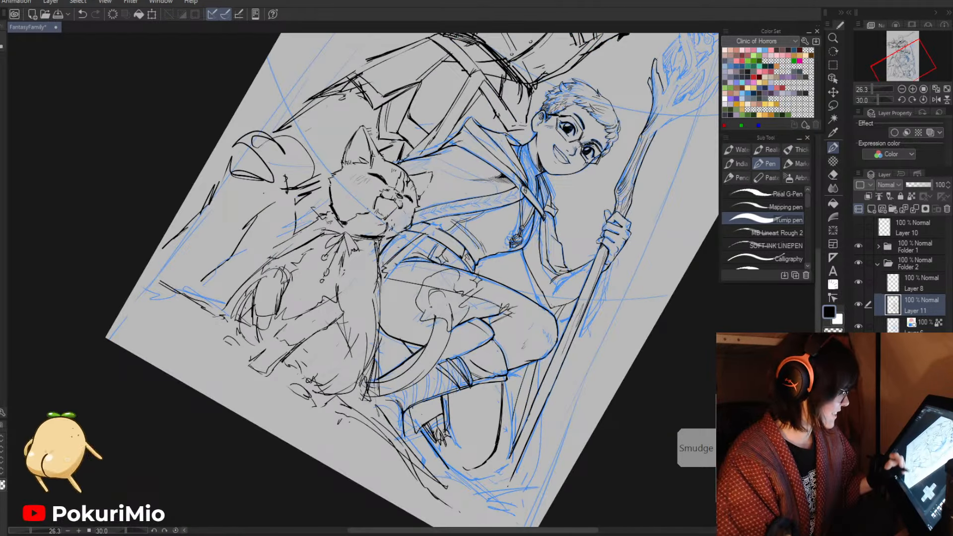
{"action": "key", "text": "e"}
{"action": "left_click_drag", "start_coordinate": [460, 468], "coordinate": [432, 453]}
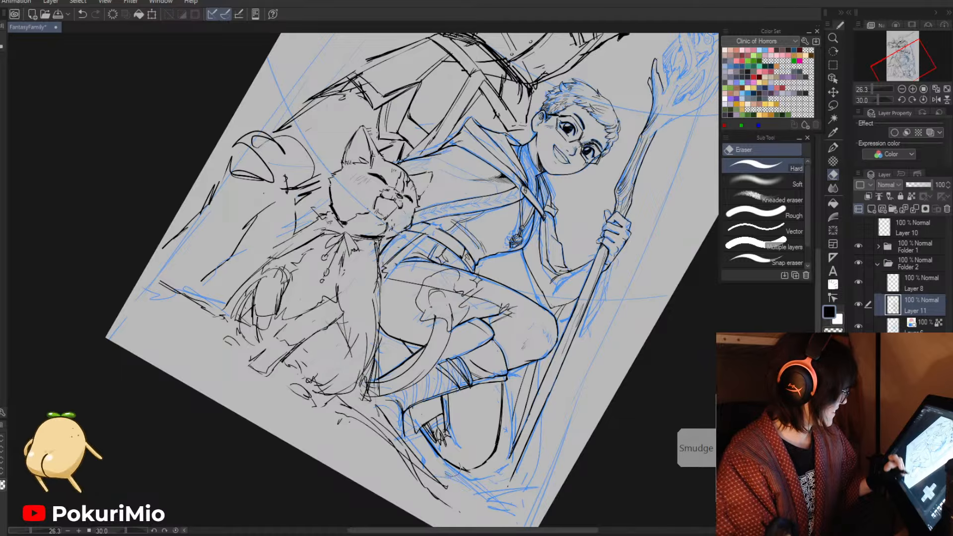
- Examine the whole composition at a reduced zoom with the canvas rotated to -5 degrees
{"action": "key", "text": "minus"}
{"action": "key", "text": "minus"}
{"action": "key", "text": "minus"}
{"action": "key", "text": "minus"}
{"action": "key", "text": "minus"}
{"action": "key", "text": "minus"}
{"action": "key", "text": "minus"}
{"action": "key", "text": "minus"}
{"action": "key", "text": "minus"}
{"action": "key", "text": "minus"}
{"action": "key", "text": "minus"}
{"action": "key", "text": "alt+space"}
{"action": "left_click_drag", "start_coordinate": [411, 392], "coordinate": [384, 386]}
{"action": "key", "text": "asciicircum"}
{"action": "key", "text": "asciicircum"}
{"action": "key", "text": "asciicircum"}
{"action": "key", "text": "asciicircum"}
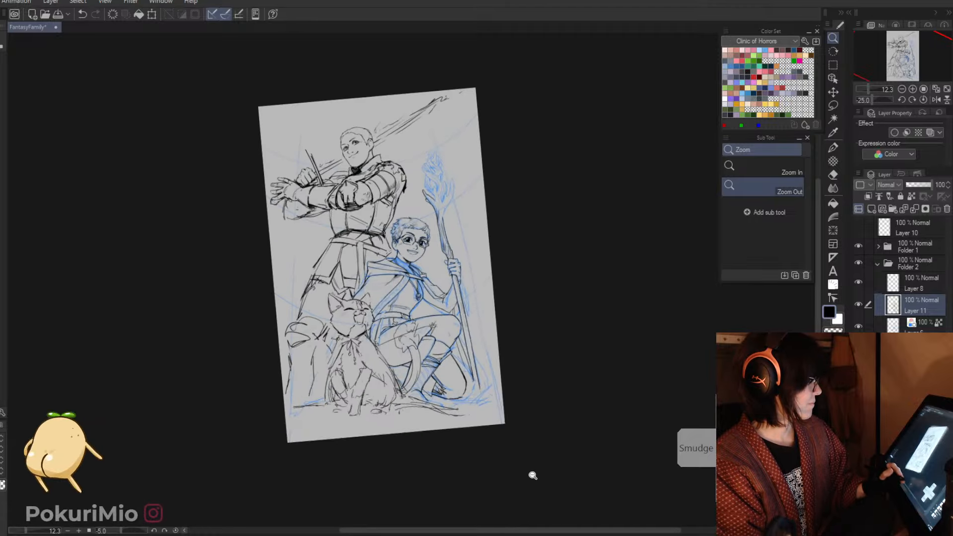
{"action": "key", "text": "p"}
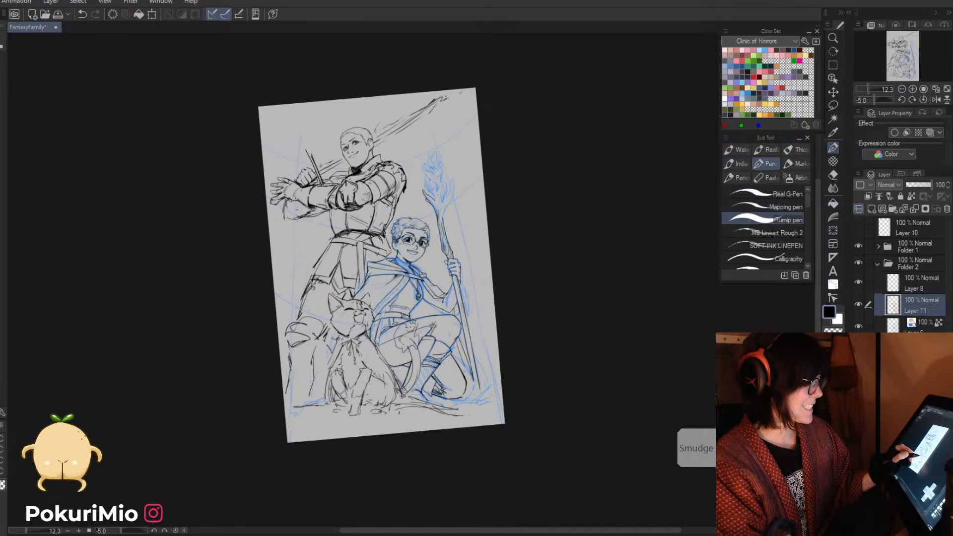
- Clean up the lowered leg's outer edge with the Hard eraser and trim the stray lines beneath the thigh beside the cat's tail
{"action": "key", "text": "alt+space"}
{"action": "left_click_drag", "start_coordinate": [438, 362], "coordinate": [472, 386]}
{"action": "key", "text": "e"}
{"action": "left_click_drag", "start_coordinate": [472, 343], "coordinate": [504, 402]}
{"action": "key", "text": "p"}
{"action": "key", "text": "e"}
{"action": "mouse_move", "coordinate": [422, 397]}
{"action": "left_mouse_down"}
{"action": "mouse_move", "coordinate": [449, 427]}
{"action": "mouse_move", "coordinate": [439, 425]}
{"action": "left_mouse_up"}
{"action": "key", "text": "p"}
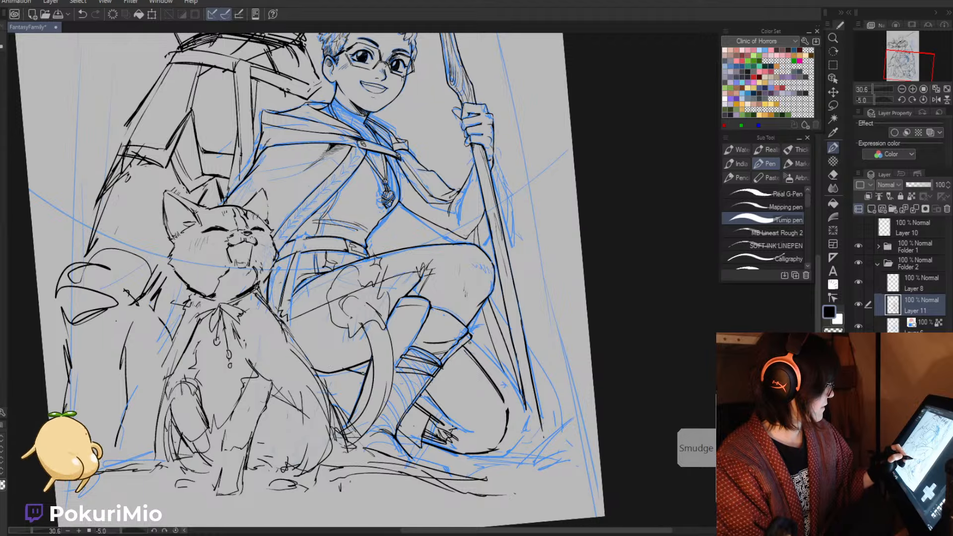
{"action": "key", "text": "e"}
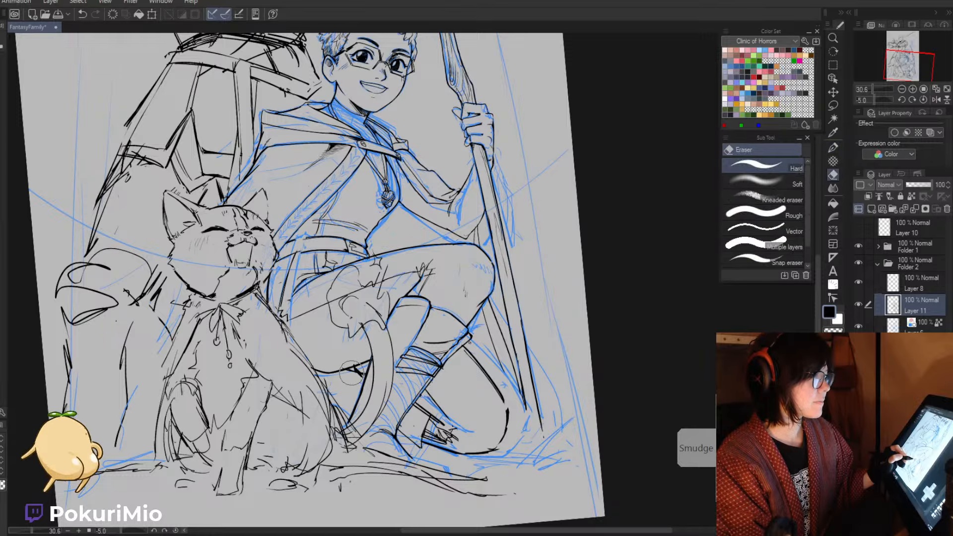
{"action": "left_click_drag", "start_coordinate": [349, 377], "coordinate": [405, 403]}
- Toggle the visibility of the layer below Layer 11 to check the inked lines across the whole drawing
{"action": "key", "text": "alt+space"}
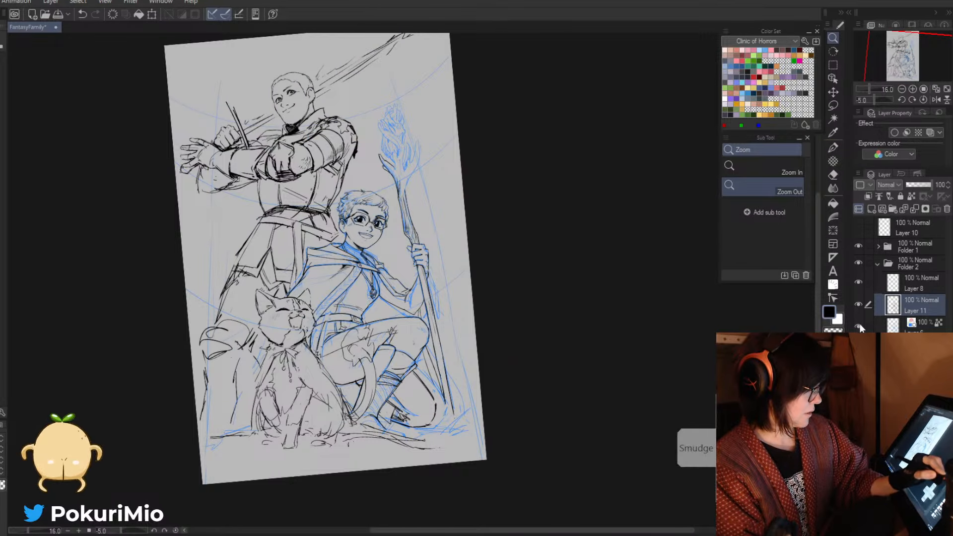
{"action": "left_click", "coordinate": [859, 324]}
{"action": "left_click", "coordinate": [861, 324]}
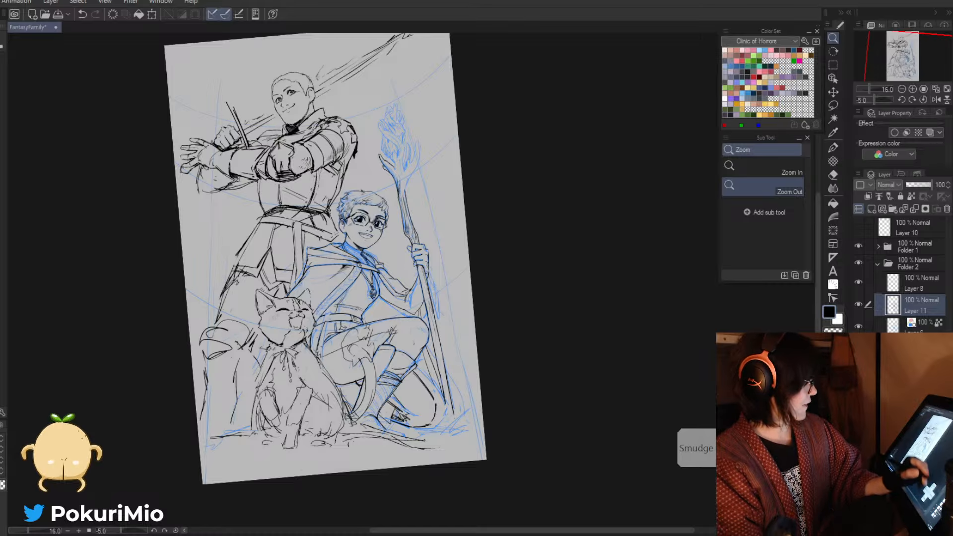
- Ink the outer forked prong on the right of the staff's head with the Turnip pen and clean its join with the shaft
{"action": "left_click_drag", "start_coordinate": [384, 153], "coordinate": [434, 182]}
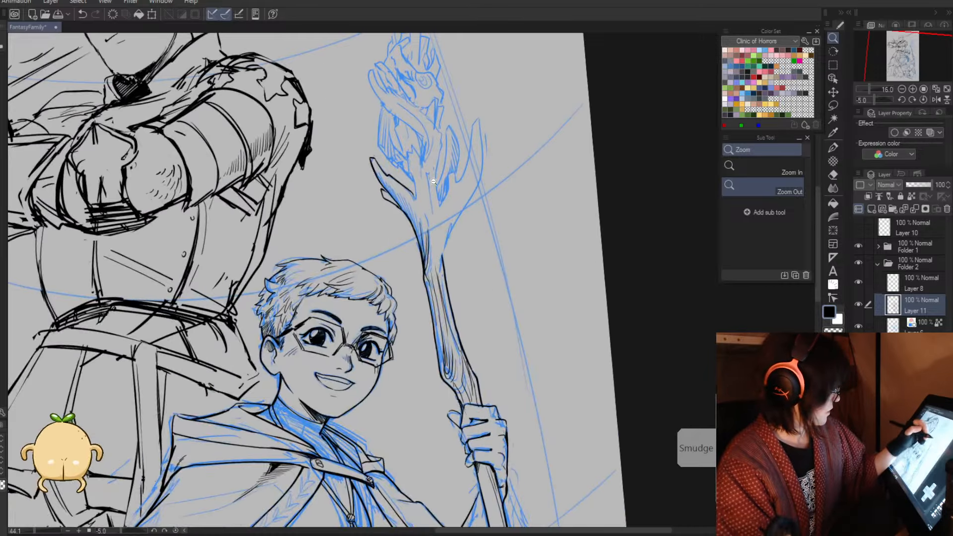
{"action": "key", "text": "p"}
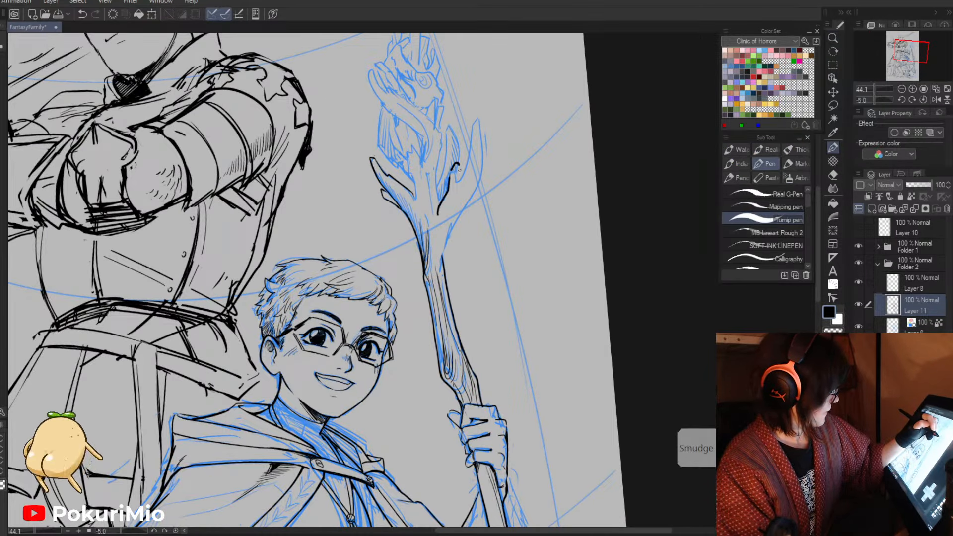
{"action": "mouse_move", "coordinate": [466, 159]}
{"action": "left_mouse_down"}
{"action": "mouse_move", "coordinate": [480, 118]}
{"action": "mouse_move", "coordinate": [480, 154]}
{"action": "mouse_move", "coordinate": [437, 214]}
{"action": "left_mouse_up"}
{"action": "left_click_drag", "start_coordinate": [457, 184], "coordinate": [441, 224]}
{"action": "mouse_move", "coordinate": [477, 137]}
{"action": "left_mouse_down"}
{"action": "mouse_move", "coordinate": [467, 180]}
{"action": "mouse_move", "coordinate": [479, 116]}
{"action": "mouse_move", "coordinate": [448, 236]}
{"action": "left_mouse_up"}
{"action": "mouse_move", "coordinate": [483, 152]}
{"action": "left_mouse_down"}
{"action": "mouse_move", "coordinate": [478, 181]}
{"action": "mouse_move", "coordinate": [442, 255]}
{"action": "left_mouse_up"}
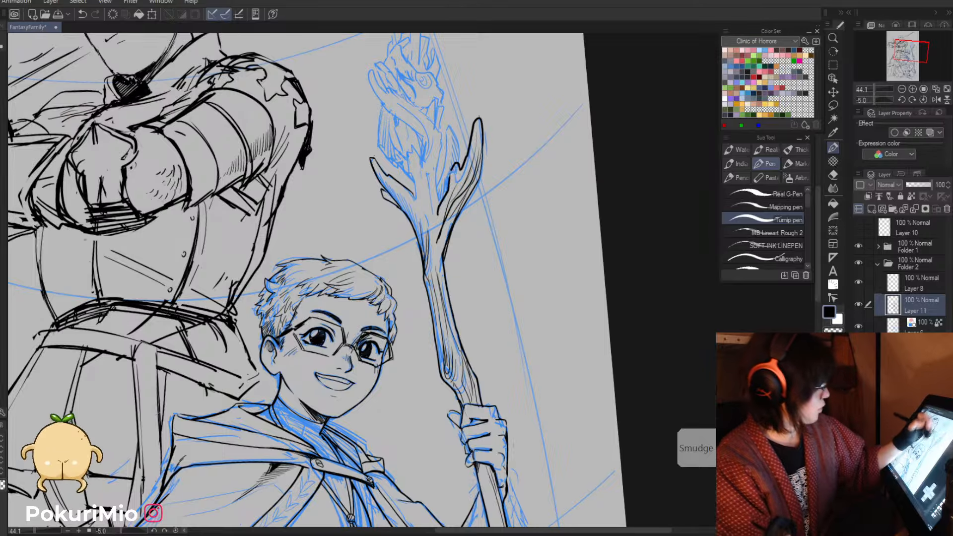
{"action": "key", "text": "e"}
{"action": "left_click_drag", "start_coordinate": [441, 246], "coordinate": [442, 278]}
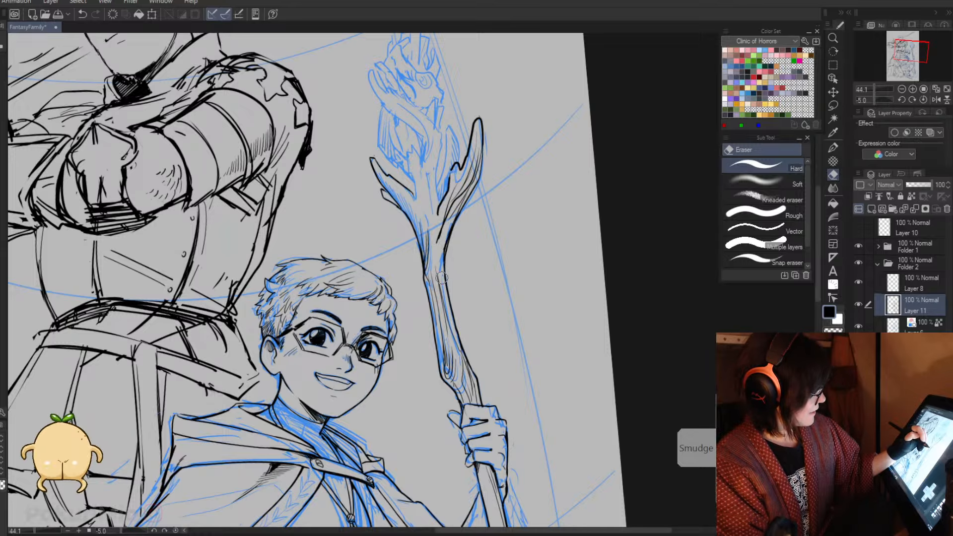
- Ink the staff head's inner prongs and hatch the shadows in the gaps between them
{"action": "key", "text": "p"}
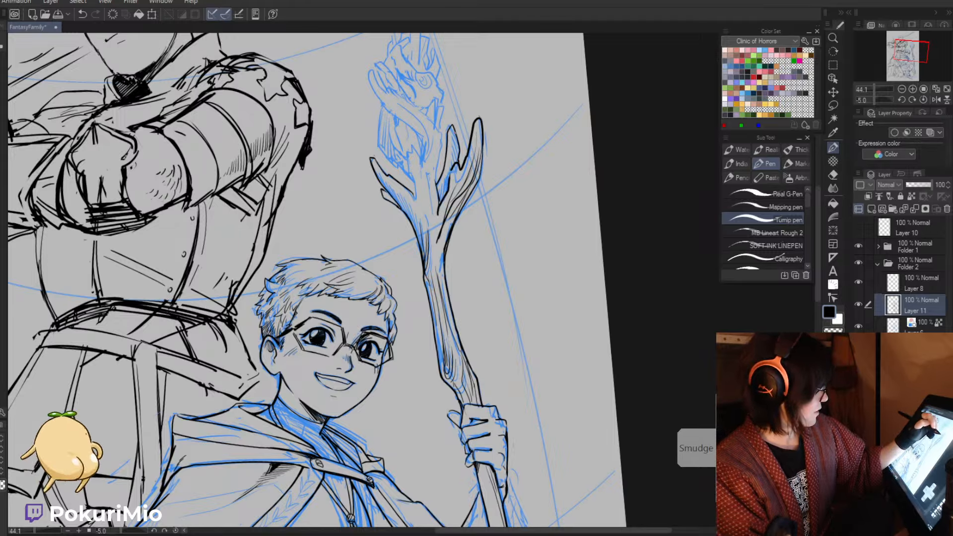
{"action": "left_click_drag", "start_coordinate": [453, 128], "coordinate": [456, 158]}
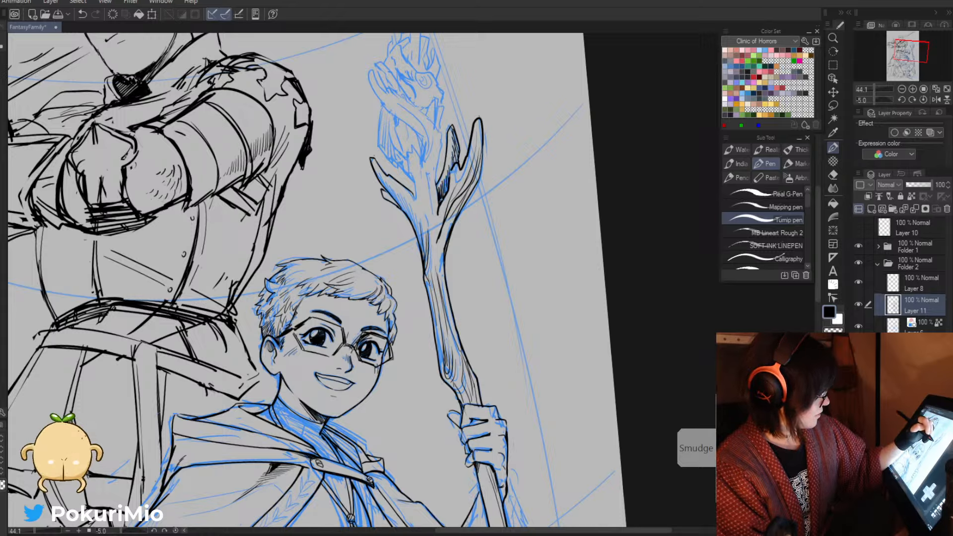
{"action": "mouse_move", "coordinate": [446, 179]}
{"action": "left_mouse_down"}
{"action": "mouse_move", "coordinate": [441, 201]}
{"action": "mouse_move", "coordinate": [449, 182]}
{"action": "left_mouse_up"}
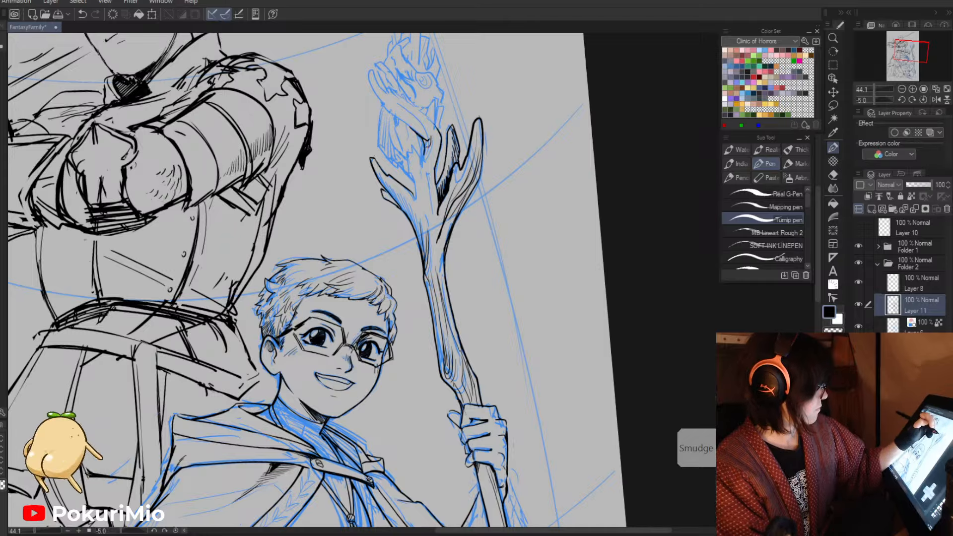
{"action": "left_click_drag", "start_coordinate": [430, 141], "coordinate": [421, 175]}
{"action": "key", "text": "e"}
{"action": "key", "text": "p"}
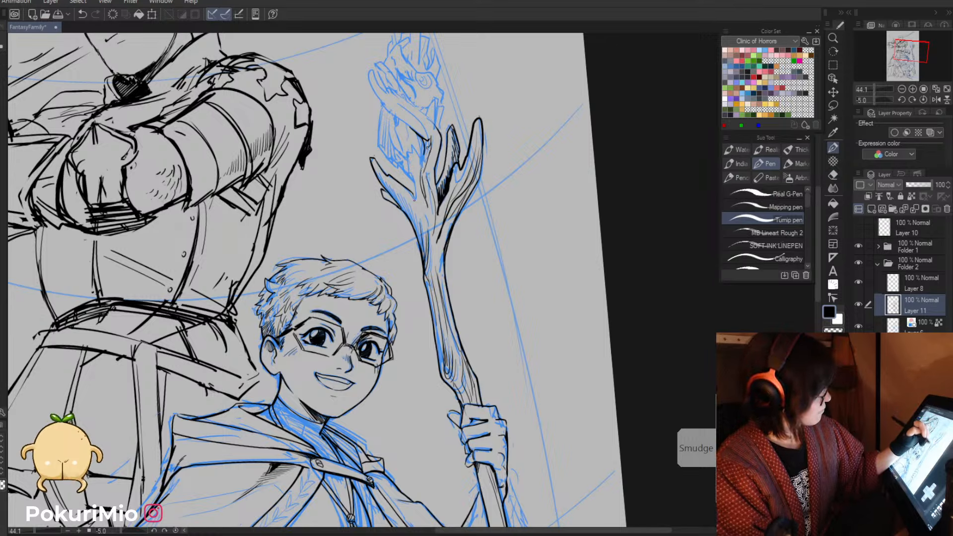
- Outline the curved branch on the left of the staff's head and fill its narrow inner face with black
{"action": "key", "text": "alt+space"}
{"action": "mouse_move", "coordinate": [416, 181]}
{"action": "left_mouse_down"}
{"action": "mouse_move", "coordinate": [415, 199]}
{"action": "mouse_move", "coordinate": [383, 118]}
{"action": "left_mouse_up"}
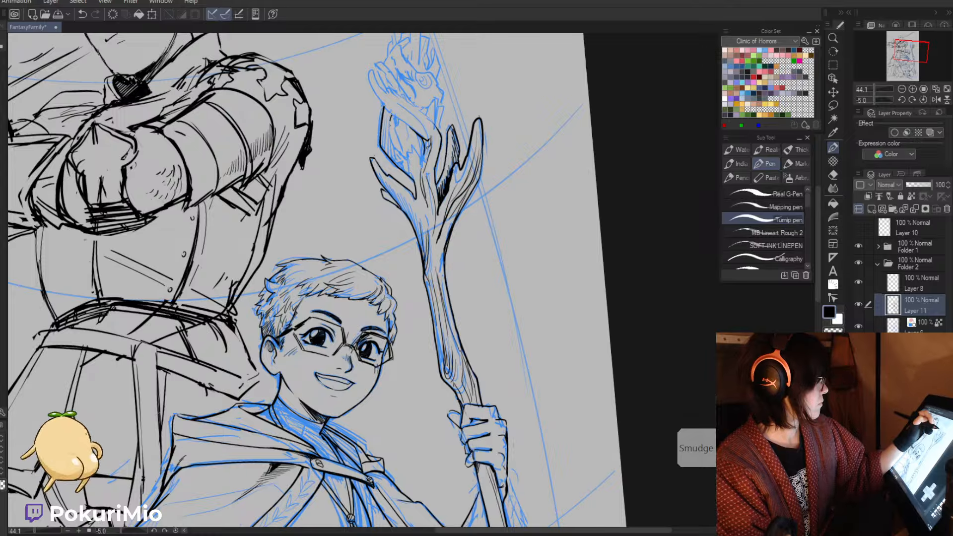
{"action": "key", "text": "e"}
{"action": "key", "text": "p"}
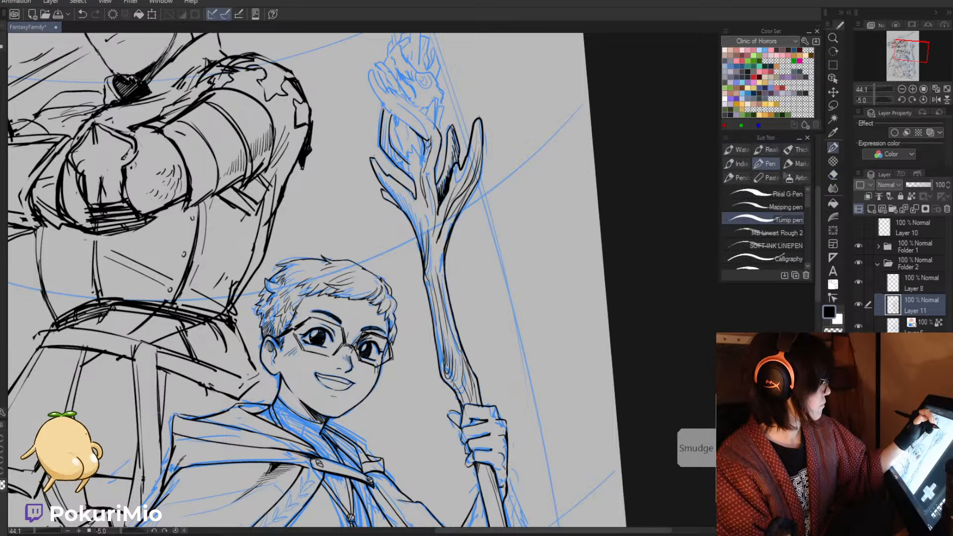
{"action": "key", "text": "g"}
{"action": "left_click", "coordinate": [385, 128]}
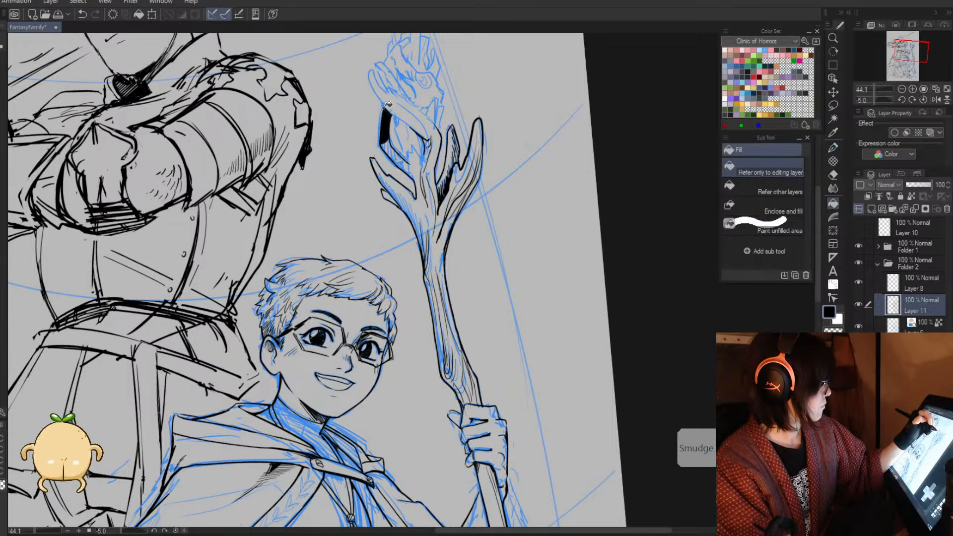
- Hatch the edge of the black-filled branch and ink the small prong beside it in the staff's head
{"action": "key", "text": "p"}
{"action": "left_click_drag", "start_coordinate": [388, 141], "coordinate": [384, 146]}
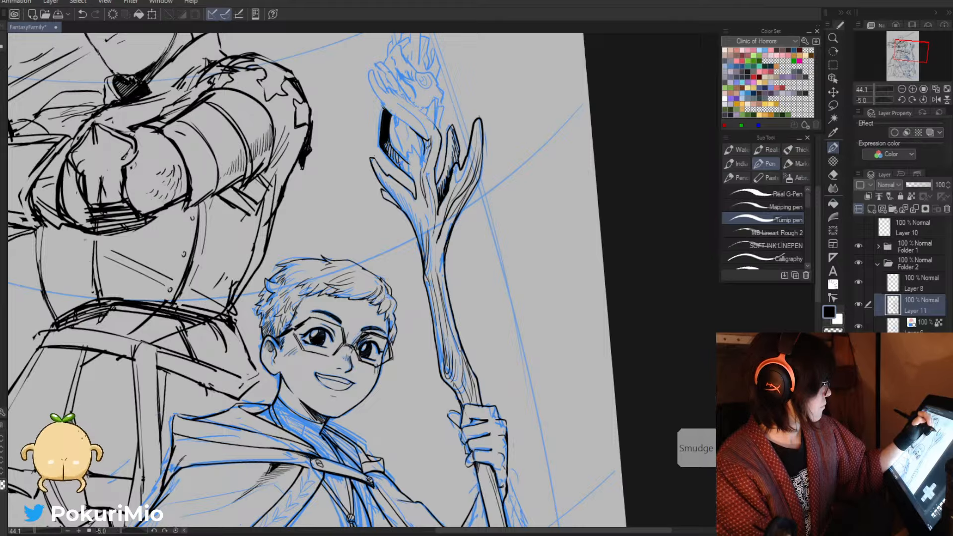
{"action": "left_click_drag", "start_coordinate": [408, 159], "coordinate": [415, 139]}
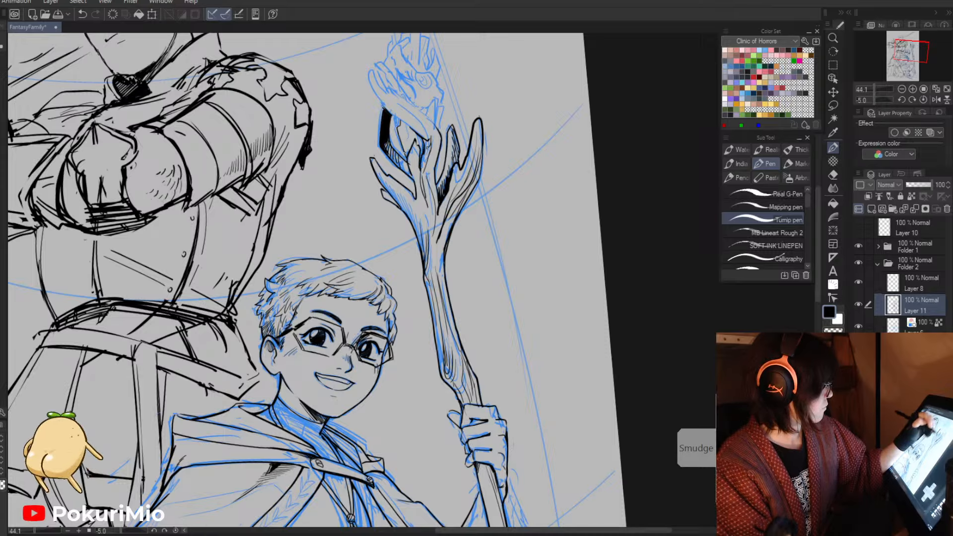
{"action": "key", "text": "e"}
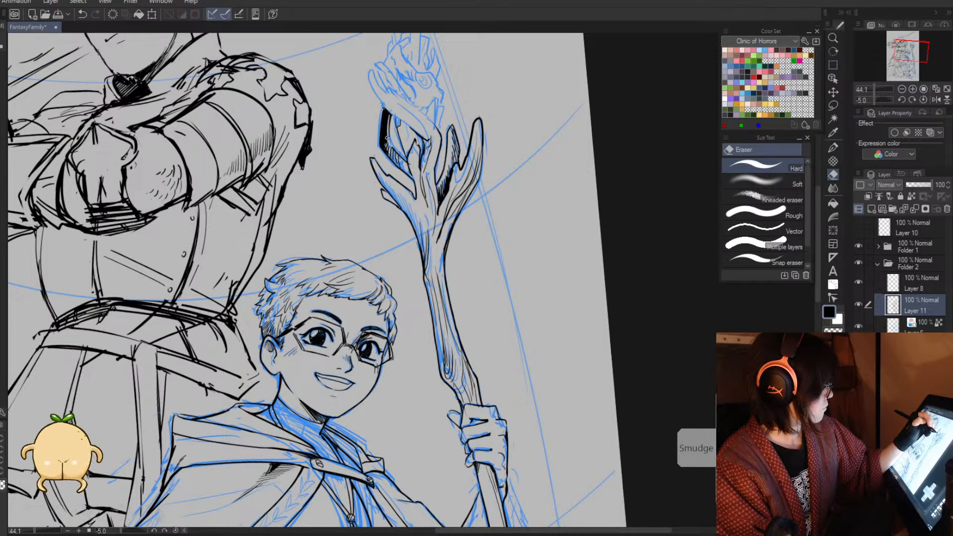
{"action": "key", "text": "p"}
{"action": "left_click_drag", "start_coordinate": [391, 116], "coordinate": [390, 141]}
- Select the area around the kneeling character's smile, clear the selection, and save the drawing
{"action": "key", "text": "alt+space"}
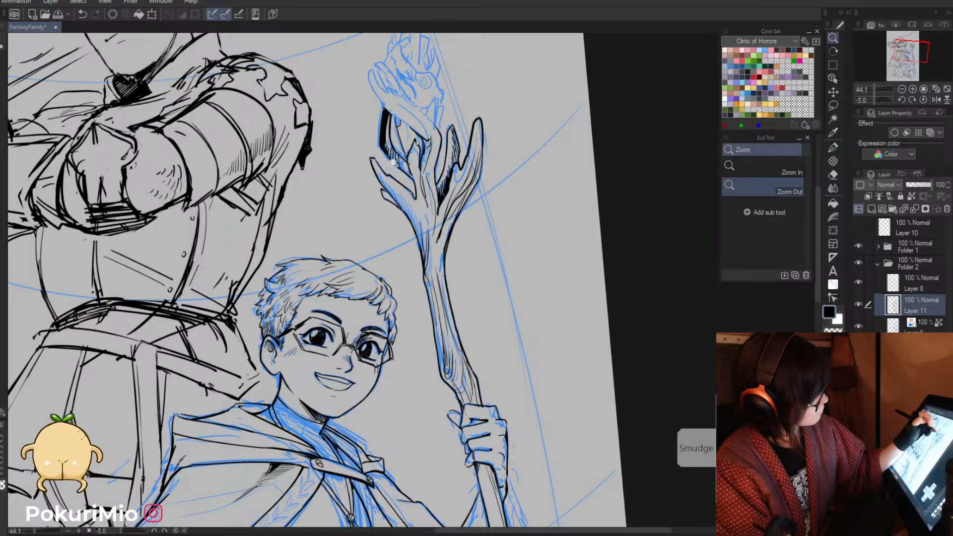
{"action": "left_click_drag", "start_coordinate": [380, 207], "coordinate": [355, 302]}
{"action": "left_click_drag", "start_coordinate": [451, 412], "coordinate": [416, 411]}
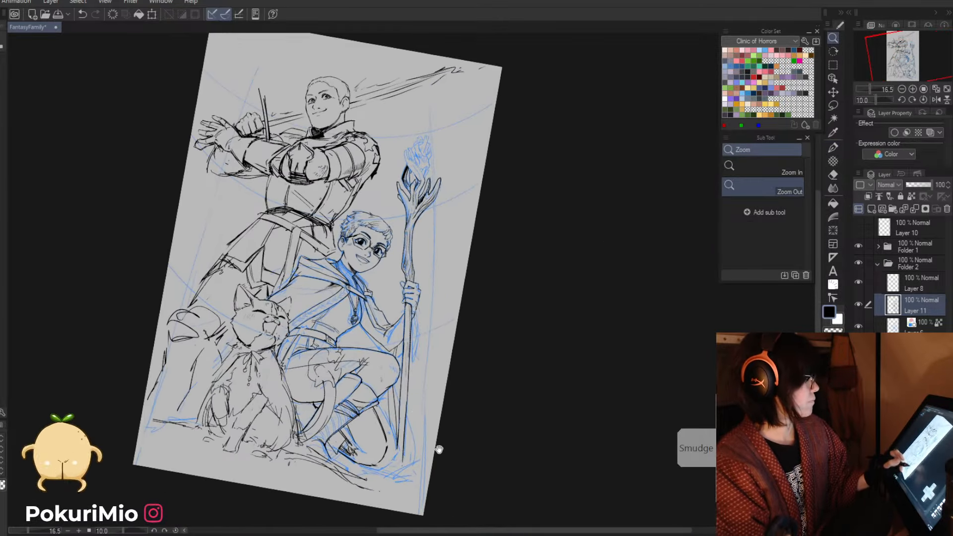
{"action": "left_click_drag", "start_coordinate": [360, 401], "coordinate": [368, 431]}
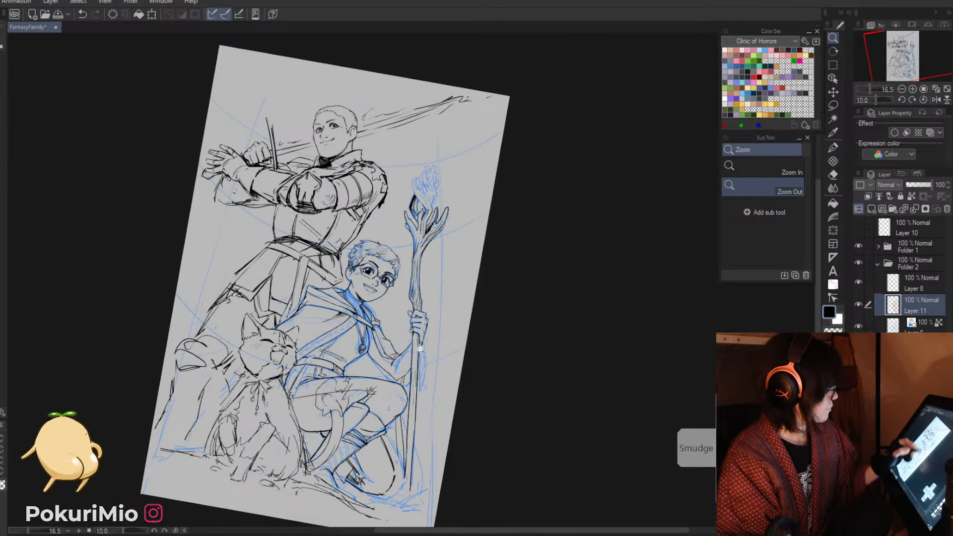
{"action": "left_click_drag", "start_coordinate": [366, 292], "coordinate": [412, 292]}
{"action": "key", "text": "e"}
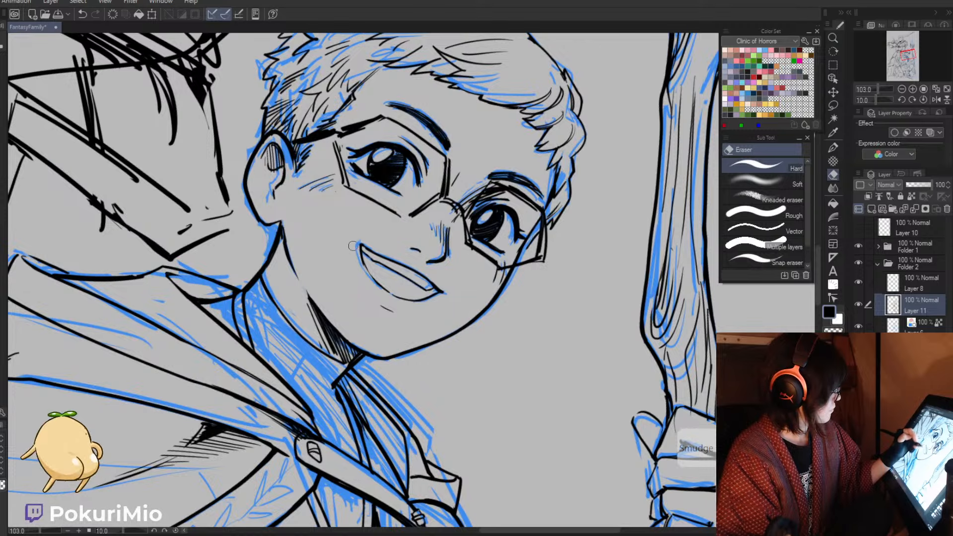
{"action": "key", "text": "m"}
{"action": "mouse_move", "coordinate": [359, 278]}
{"action": "left_mouse_down"}
{"action": "mouse_move", "coordinate": [453, 283]}
{"action": "mouse_move", "coordinate": [360, 278]}
{"action": "mouse_move", "coordinate": [385, 321]}
{"action": "left_mouse_up"}
{"action": "key", "text": "ctrl+d"}
{"action": "key", "text": "ctrl+s"}
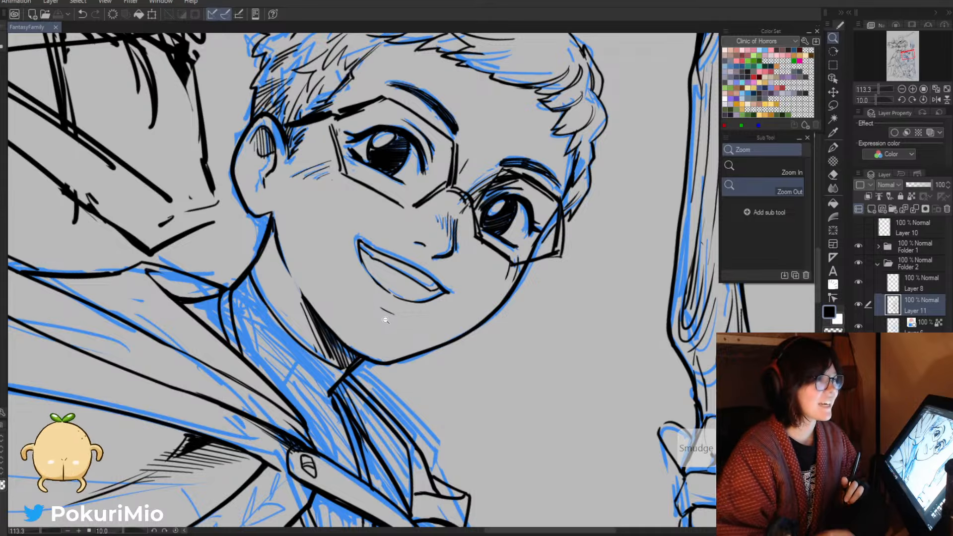
- Check the full drawing at 0 and 5 degrees of rotation, and compare it with Layer 11 hidden and shown
{"action": "key", "text": "ctrl+0"}
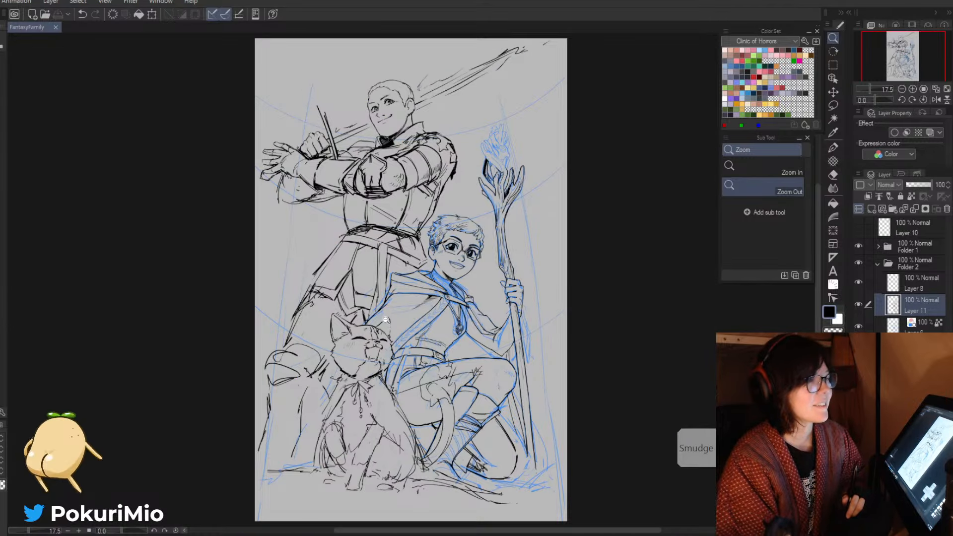
{"action": "key", "text": "^"}
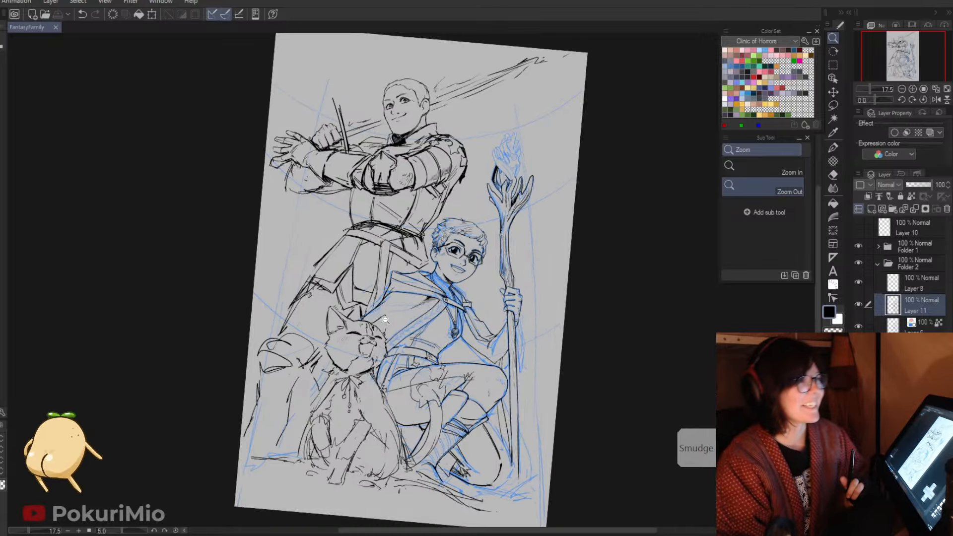
{"action": "key", "text": "-"}
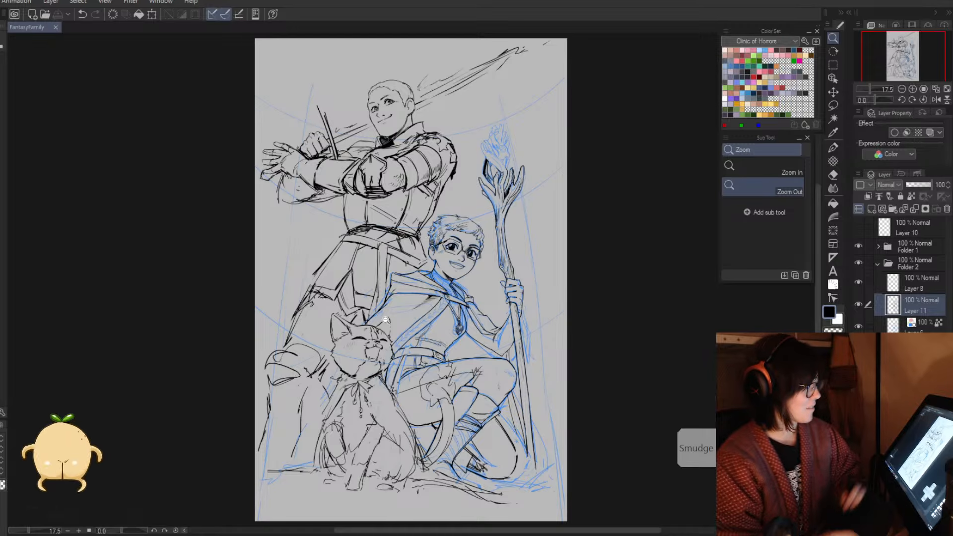
{"action": "left_click", "coordinate": [150, 245]}
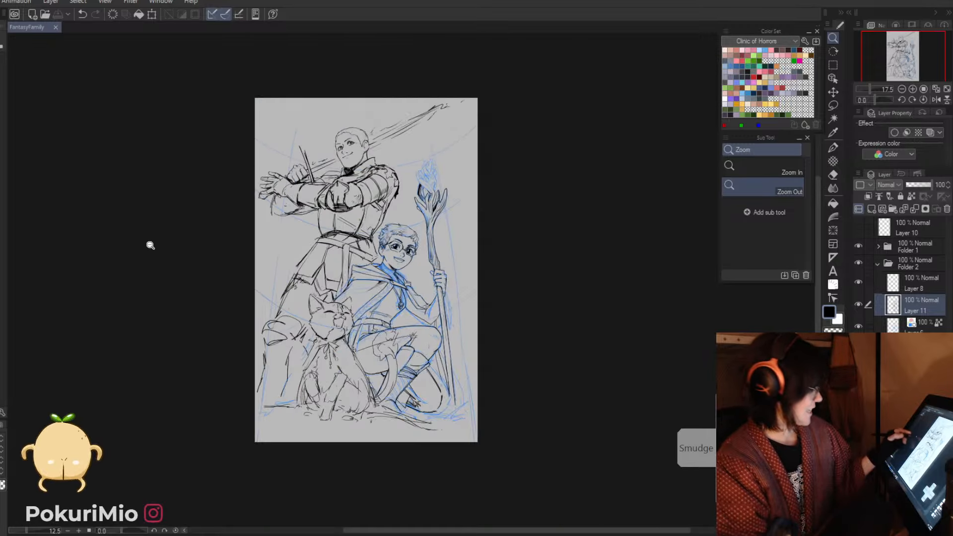
{"action": "left_click", "coordinate": [858, 303]}
{"action": "left_click", "coordinate": [859, 304]}
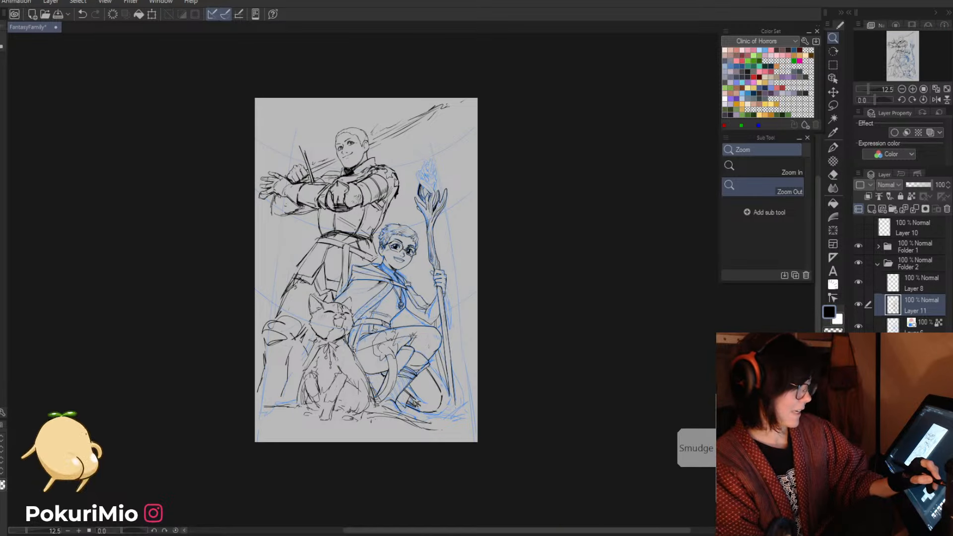
{"action": "left_click", "coordinate": [859, 303]}
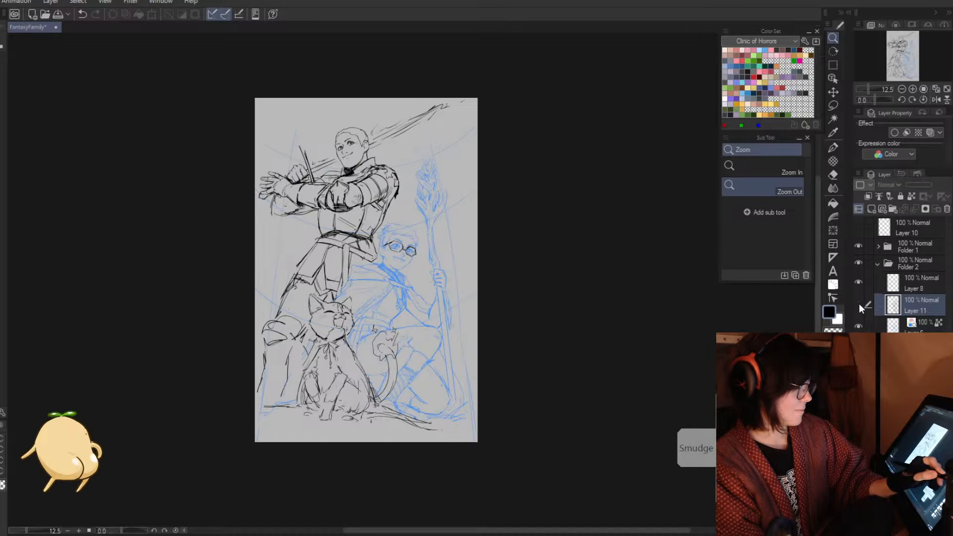
{"action": "left_click", "coordinate": [859, 302]}
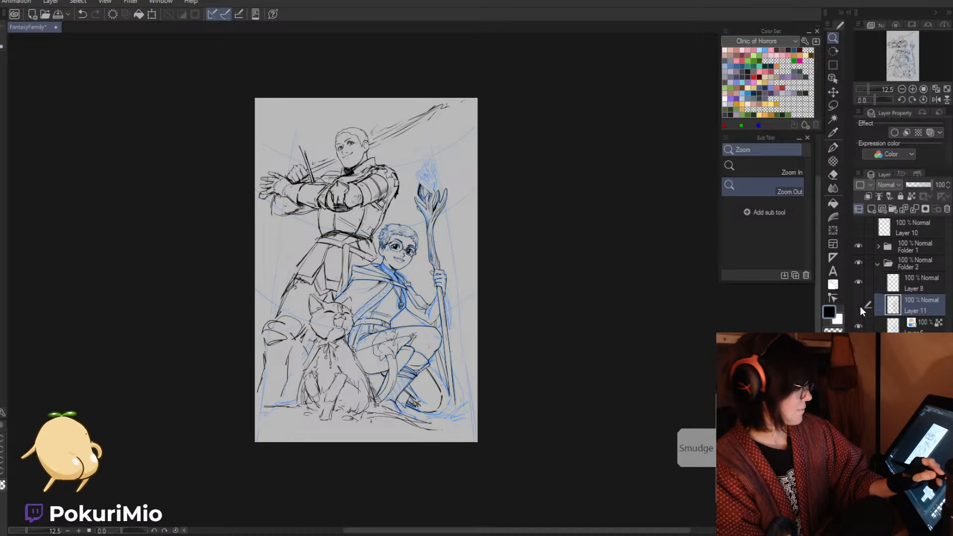
{"action": "left_click", "coordinate": [859, 305]}
{"action": "left_click", "coordinate": [862, 305]}
- Clean up the stray mark under the kneeling character's thigh and ink its underside up to the cat's tail
{"action": "scroll", "coordinate": [401, 386], "scroll_direction": "up", "scroll_amount": 1}
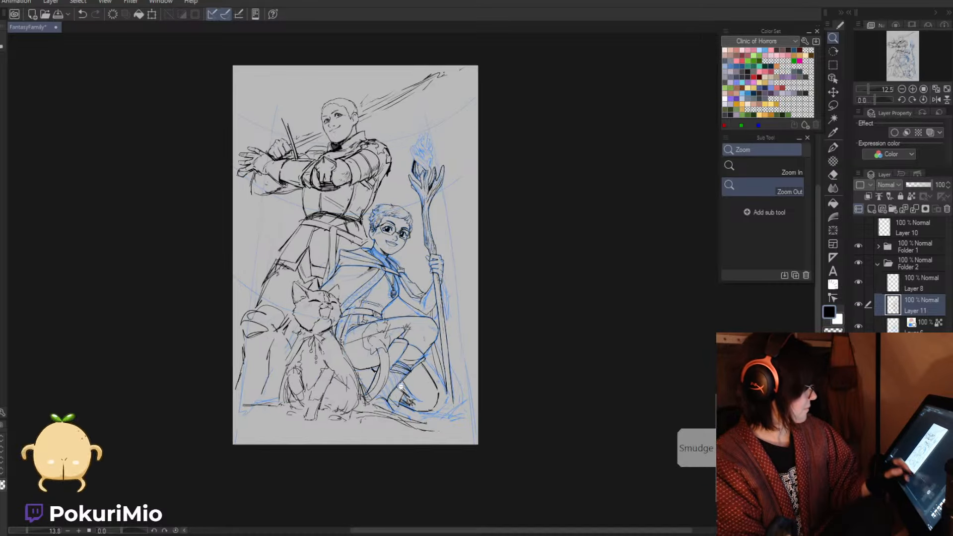
{"action": "scroll", "coordinate": [402, 386], "scroll_direction": "up", "scroll_amount": 4}
{"action": "key", "text": "e"}
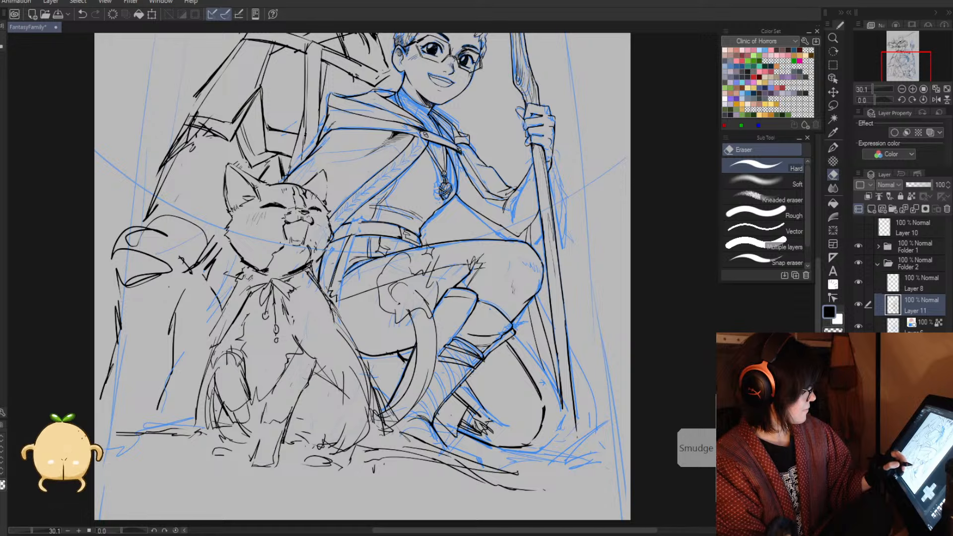
{"action": "key", "text": "p"}
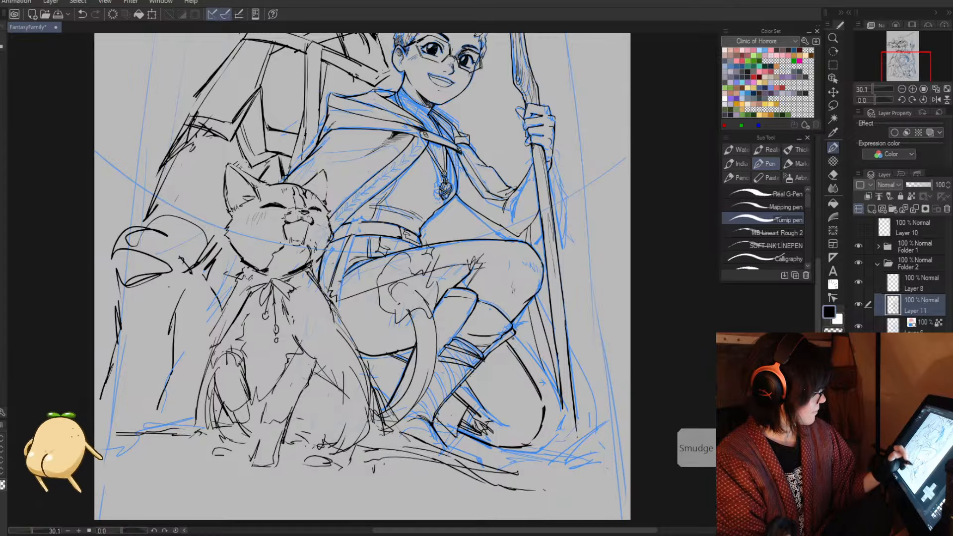
- Clean up the stray lines around the kneeling character's front boot and touch up its ink
{"action": "key", "text": "e"}
{"action": "mouse_move", "coordinate": [431, 415]}
{"action": "left_mouse_down"}
{"action": "mouse_move", "coordinate": [462, 443]}
{"action": "mouse_move", "coordinate": [502, 447]}
{"action": "left_mouse_up"}
{"action": "key", "text": "p"}
{"action": "key", "text": "e"}
{"action": "key", "text": "p"}
{"action": "key", "text": "alt+space"}
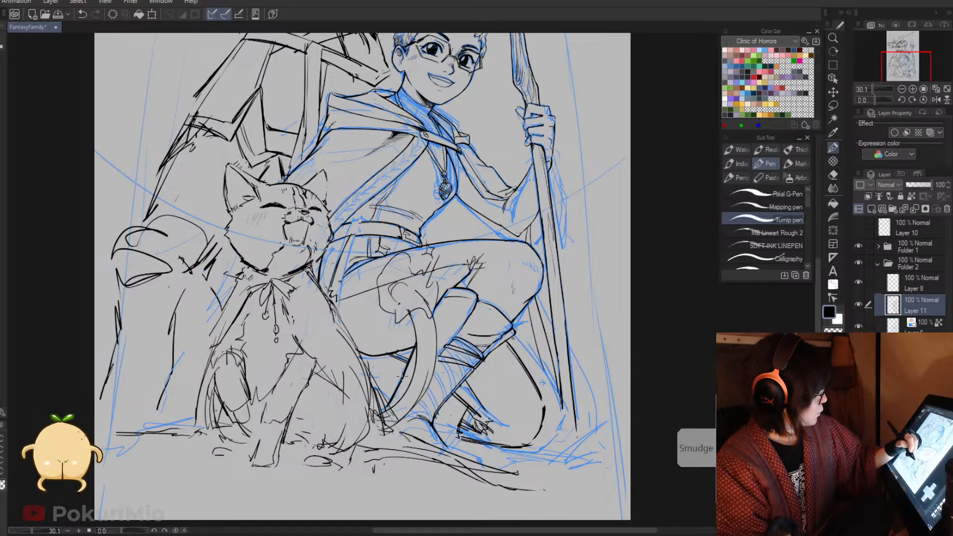
{"action": "left_click_drag", "start_coordinate": [403, 377], "coordinate": [375, 375]}
{"action": "key", "text": "alt+space"}
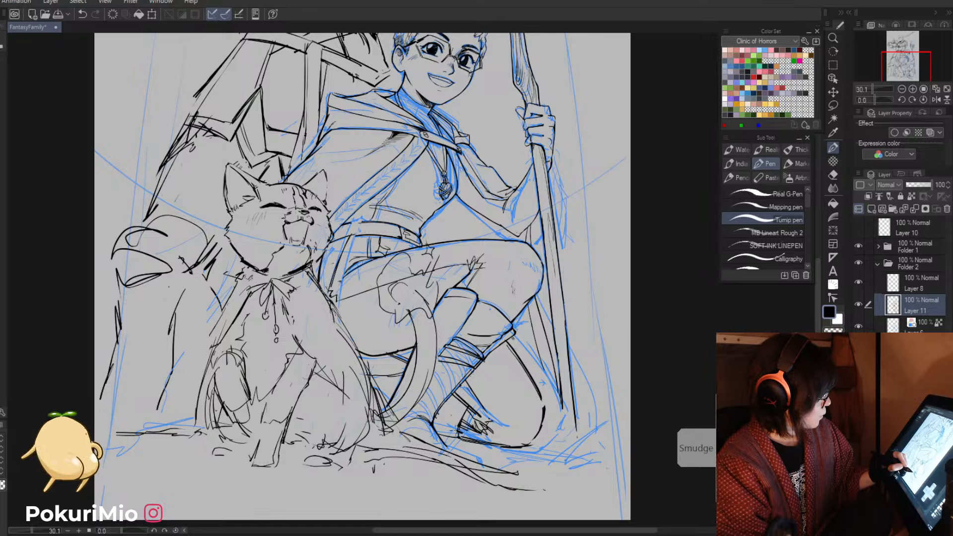
- Ink the ground-side line between the kneeling character's front boot and back knee with the canvas turned to -45 degrees
{"action": "key", "text": "minus"}
{"action": "key", "text": "minus"}
{"action": "key", "text": "minus"}
{"action": "key", "text": "minus"}
{"action": "key", "text": "minus"}
{"action": "key", "text": "minus"}
{"action": "key", "text": "minus"}
{"action": "key", "text": "minus"}
{"action": "key", "text": "minus"}
{"action": "key", "text": "e"}
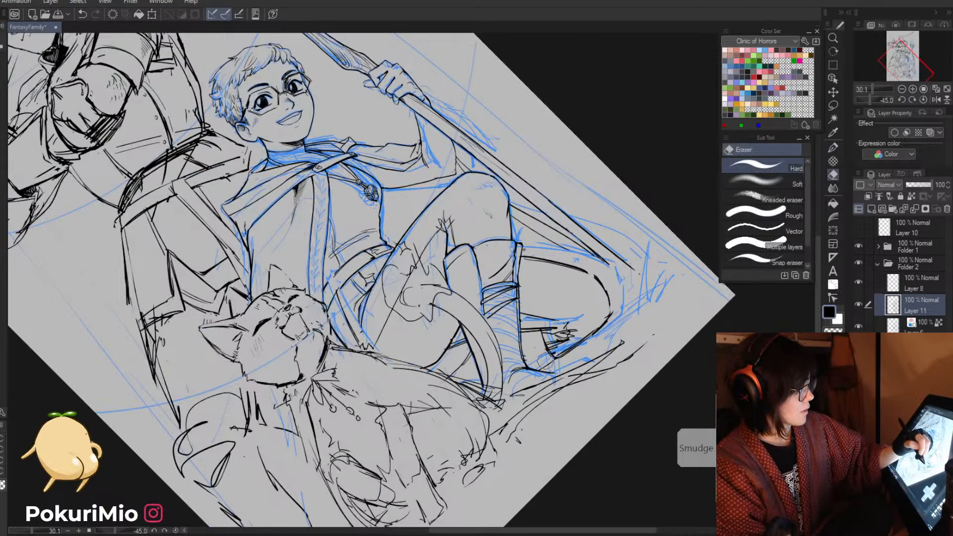
{"action": "key", "text": "p"}
{"action": "left_click_drag", "start_coordinate": [567, 352], "coordinate": [551, 361]}
- Try adding small marks beside the cat's muzzle and closed eye
{"action": "key", "text": "asciicircum"}
{"action": "key", "text": "asciicircum"}
{"action": "key", "text": "asciicircum"}
{"action": "key", "text": "asciicircum"}
{"action": "key", "text": "asciicircum"}
{"action": "key", "text": "asciicircum"}
{"action": "key", "text": "alt+space"}
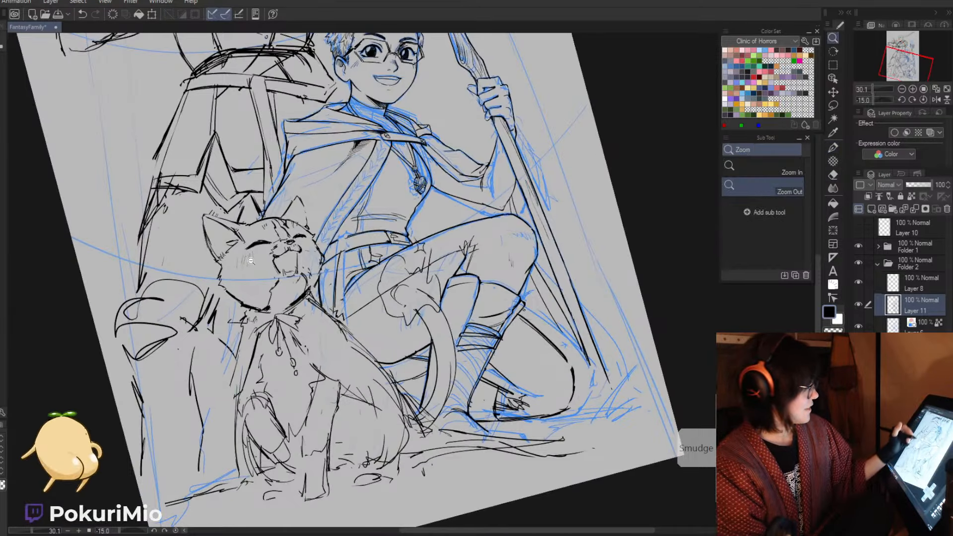
{"action": "left_click_drag", "start_coordinate": [242, 231], "coordinate": [357, 265]}
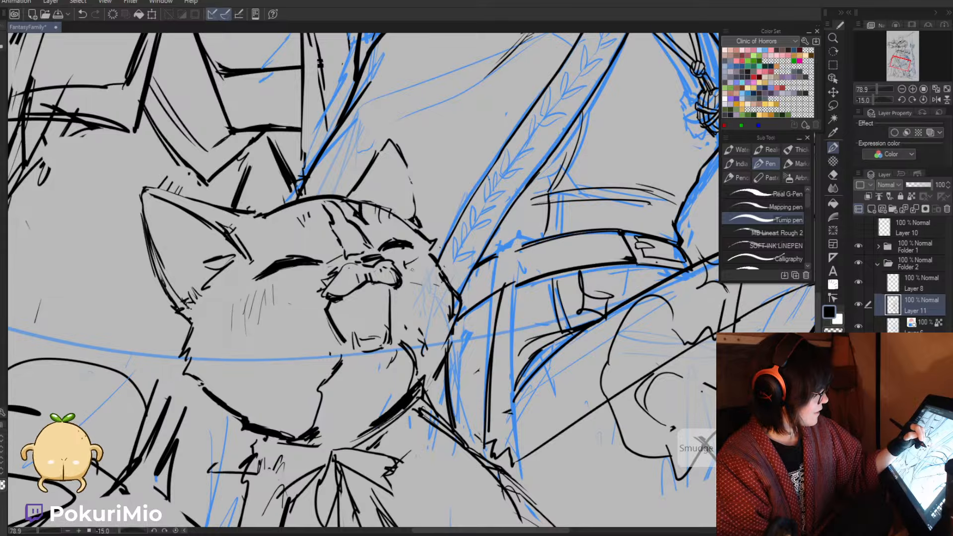
{"action": "left_click_drag", "start_coordinate": [406, 272], "coordinate": [414, 269]}
{"action": "left_click_drag", "start_coordinate": [296, 291], "coordinate": [313, 298]}
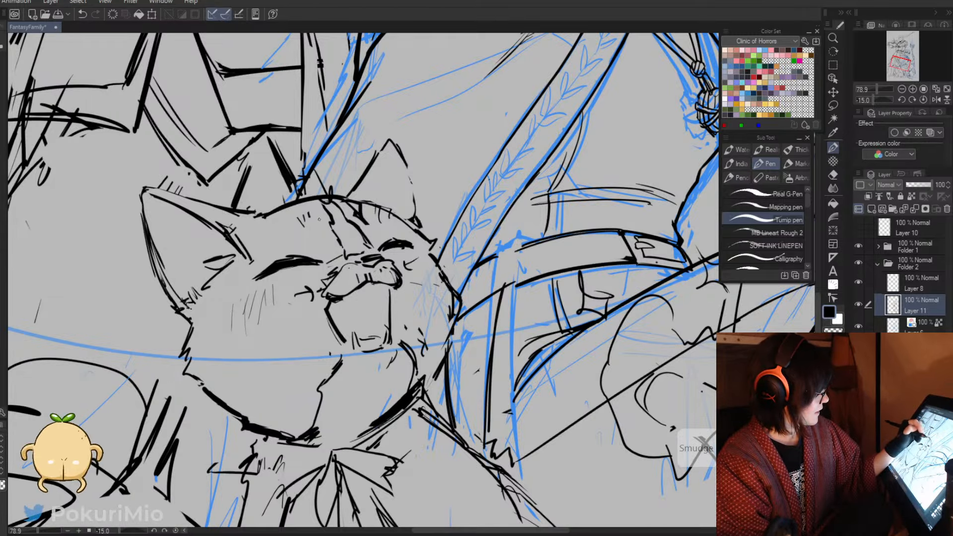
{"action": "key", "text": "ctrl+z"}
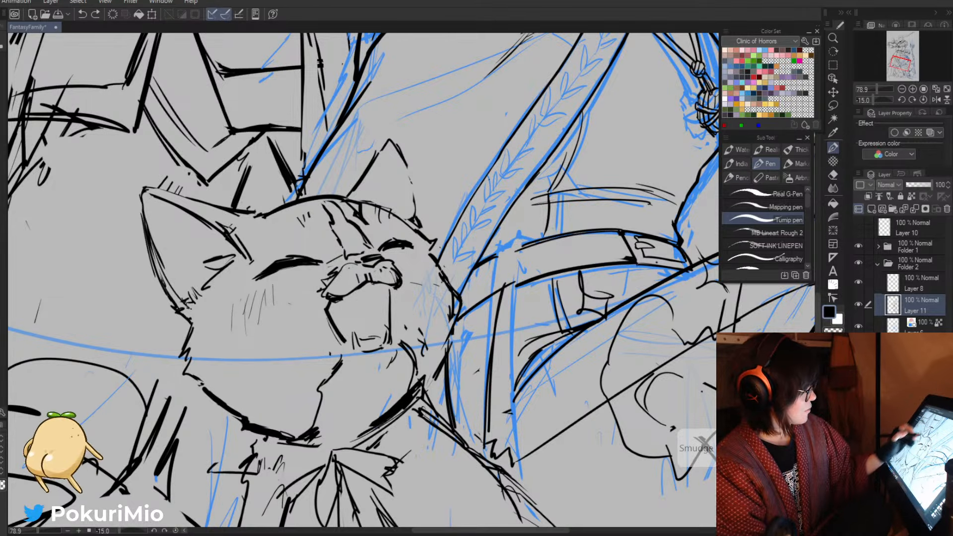
- Try long fur strokes across the cat's forehead and between its ears, and undo them
{"action": "left_click_drag", "start_coordinate": [307, 202], "coordinate": [315, 231]}
{"action": "left_click_drag", "start_coordinate": [285, 146], "coordinate": [294, 170]}
{"action": "left_click_drag", "start_coordinate": [303, 204], "coordinate": [310, 222]}
{"action": "left_click_drag", "start_coordinate": [267, 144], "coordinate": [289, 203]}
{"action": "left_click_drag", "start_coordinate": [290, 206], "coordinate": [315, 244]}
{"action": "left_click_drag", "start_coordinate": [349, 132], "coordinate": [350, 219]}
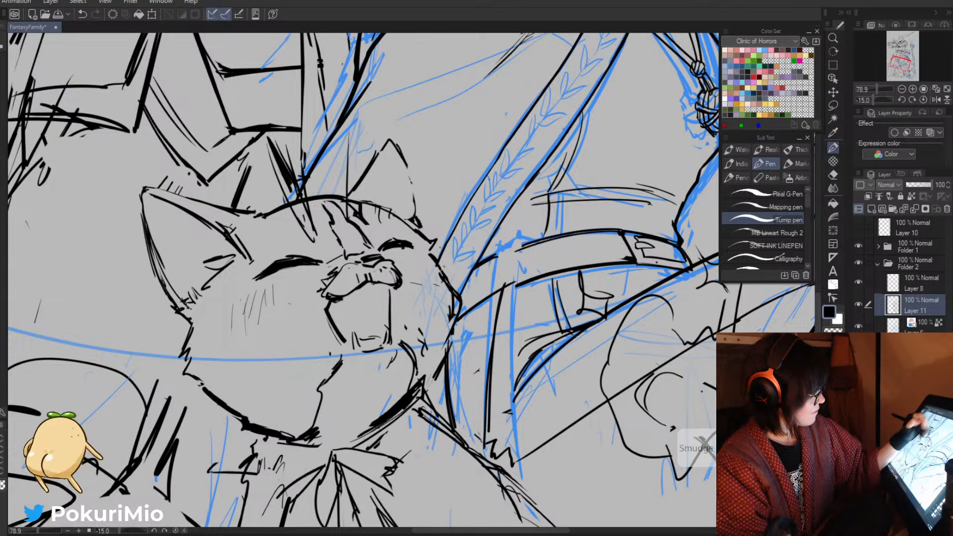
{"action": "key", "text": "ctrl+z"}
{"action": "key", "text": "ctrl+z"}
{"action": "key", "text": "ctrl+z"}
{"action": "key", "text": "ctrl+z"}
{"action": "key", "text": "ctrl+z"}
{"action": "key", "text": "ctrl+z"}
{"action": "key", "text": "ctrl+z"}
{"action": "key", "text": "ctrl+z"}
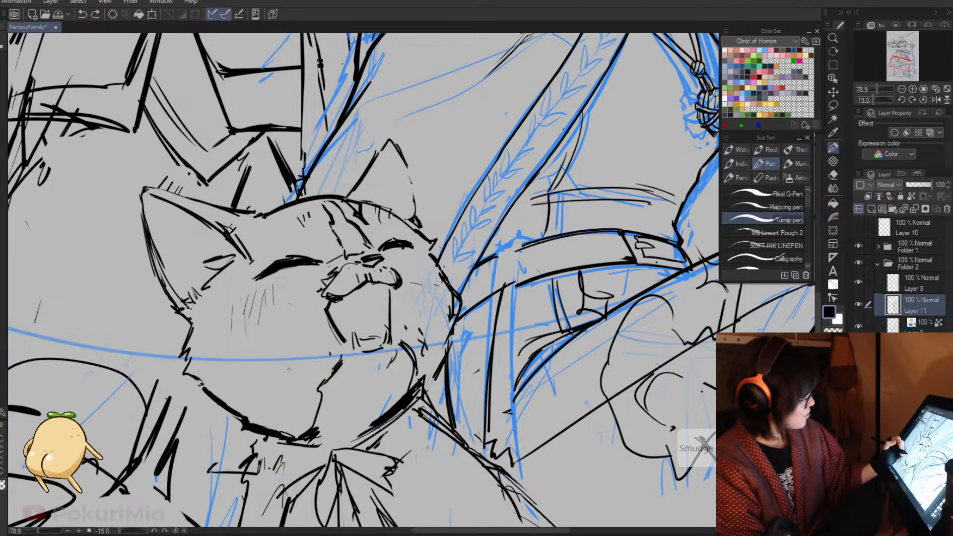
- Check the full drawing with Layer 11 hidden and shown and the canvas rotation reset
{"action": "key", "text": "slash"}
{"action": "left_click", "coordinate": [274, 343]}
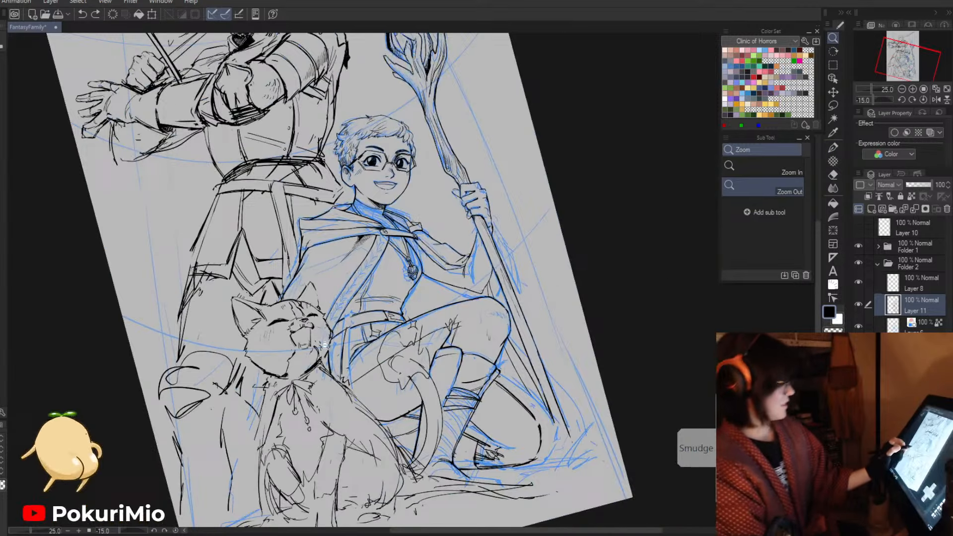
{"action": "left_click", "coordinate": [859, 303]}
{"action": "left_click", "coordinate": [860, 303]}
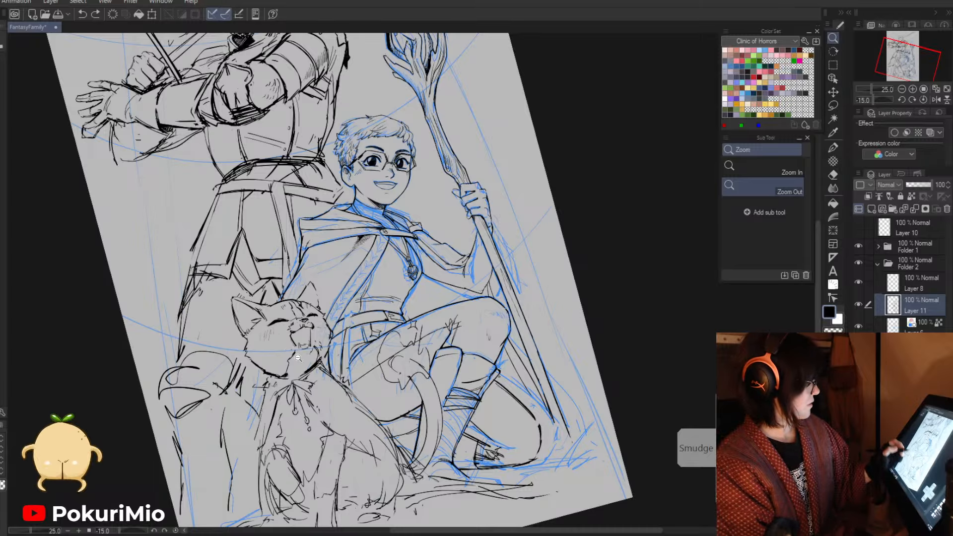
{"action": "key", "text": "ctrl+at"}
{"action": "left_click", "coordinate": [324, 392]}
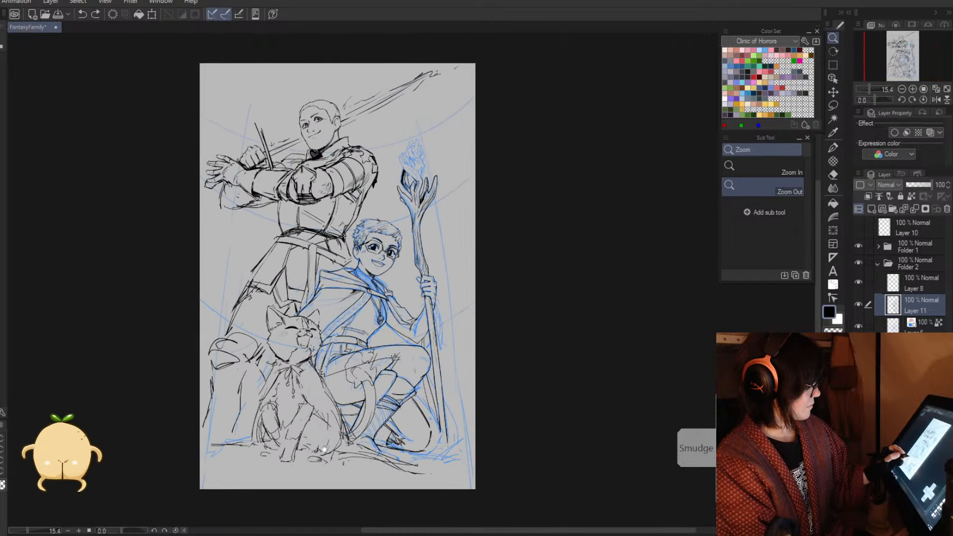
{"action": "left_click_drag", "start_coordinate": [324, 448], "coordinate": [362, 422]}
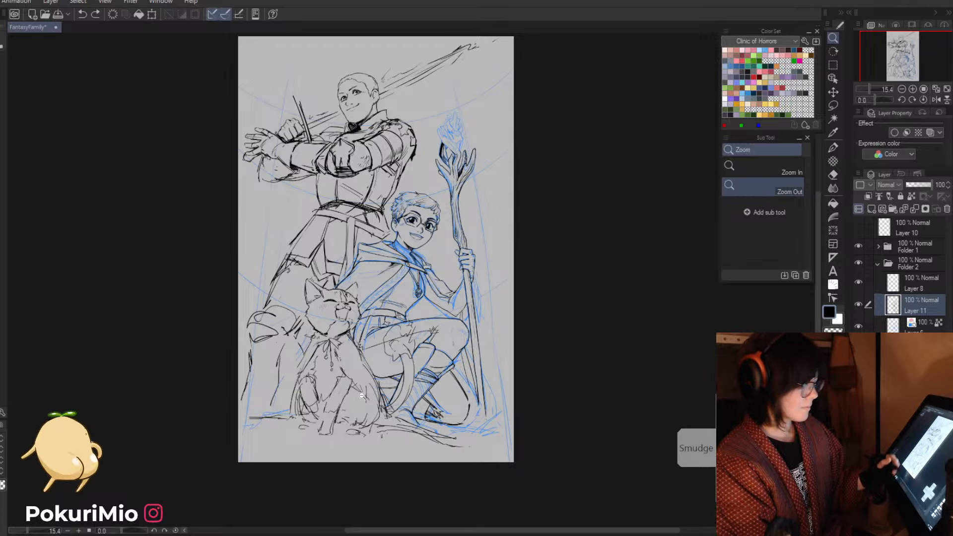
- Ink the first lines of a strap loop crossing the middle of the kneeling character's belt
{"action": "left_click", "coordinate": [348, 342]}
{"action": "key", "text": "p"}
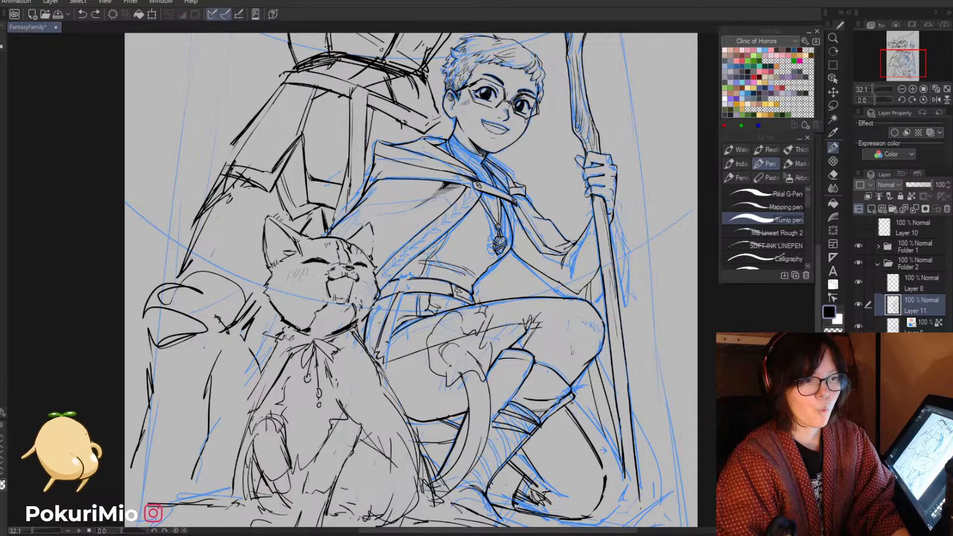
{"action": "left_click", "coordinate": [117, 296]}
{"action": "key", "text": "slash"}
{"action": "left_click_drag", "start_coordinate": [427, 270], "coordinate": [448, 272]}
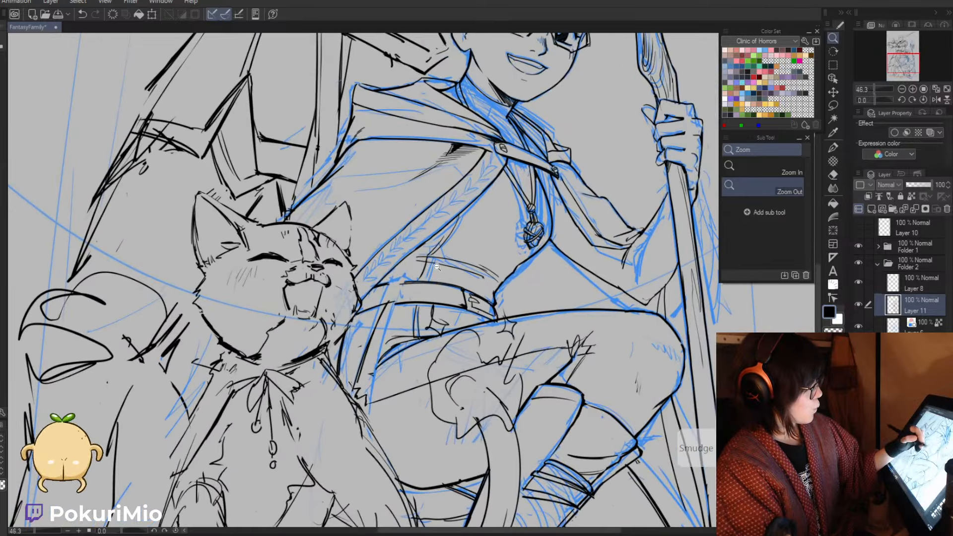
{"action": "mouse_move", "coordinate": [415, 304]}
{"action": "left_mouse_down"}
{"action": "mouse_move", "coordinate": [389, 327]}
{"action": "mouse_move", "coordinate": [441, 324]}
{"action": "left_mouse_up"}
{"action": "key", "text": "p"}
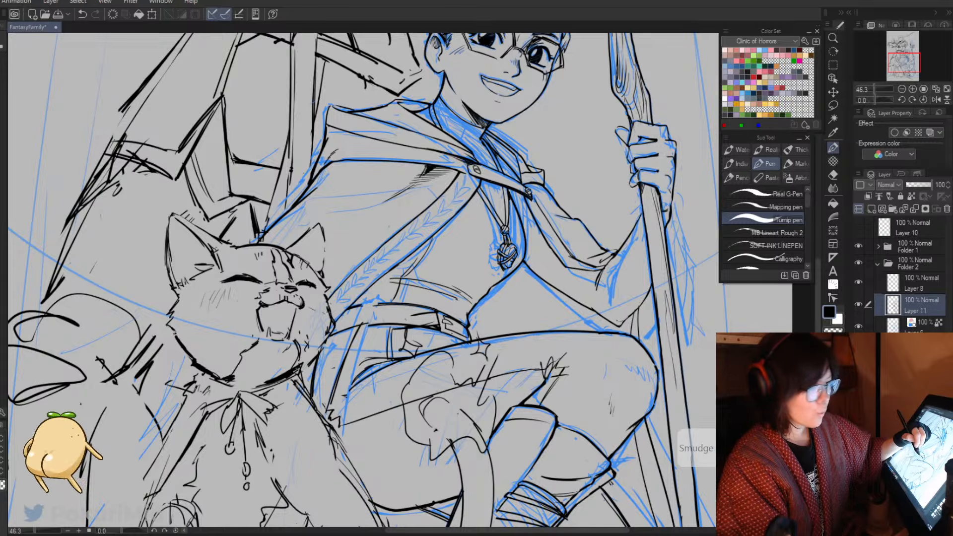
{"action": "mouse_move", "coordinate": [411, 320]}
{"action": "left_mouse_down"}
{"action": "mouse_move", "coordinate": [422, 317]}
{"action": "mouse_move", "coordinate": [413, 320]}
{"action": "left_mouse_up"}
{"action": "key", "text": "p"}
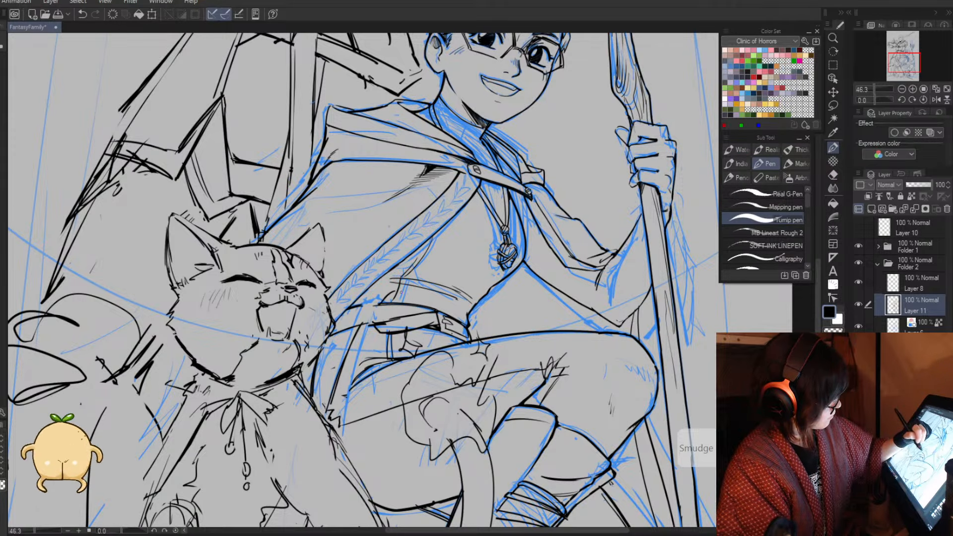
{"action": "left_click_drag", "start_coordinate": [386, 297], "coordinate": [400, 293]}
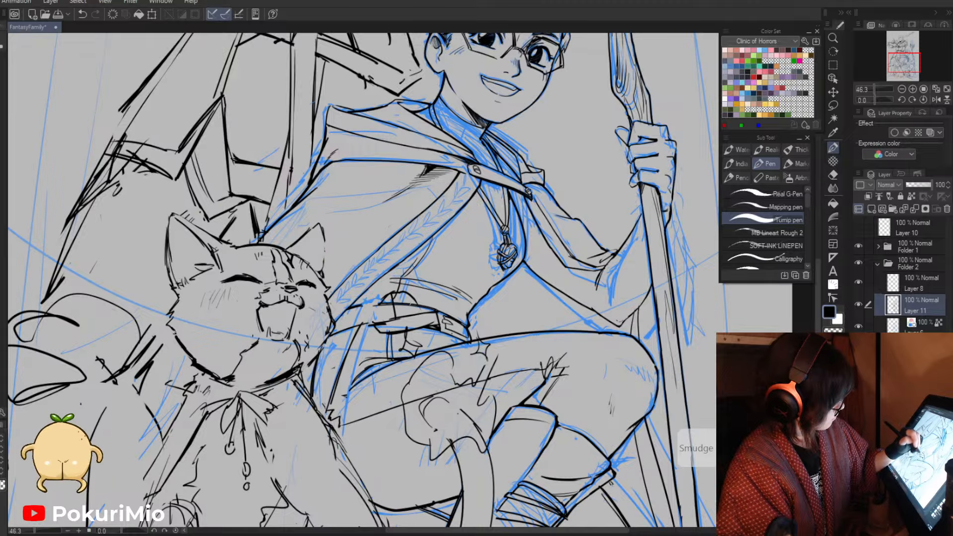
- Close the top of the belt's strap loop and rework the cloth edges running from the belt toward the cat
{"action": "left_click_drag", "start_coordinate": [408, 332], "coordinate": [343, 422]}
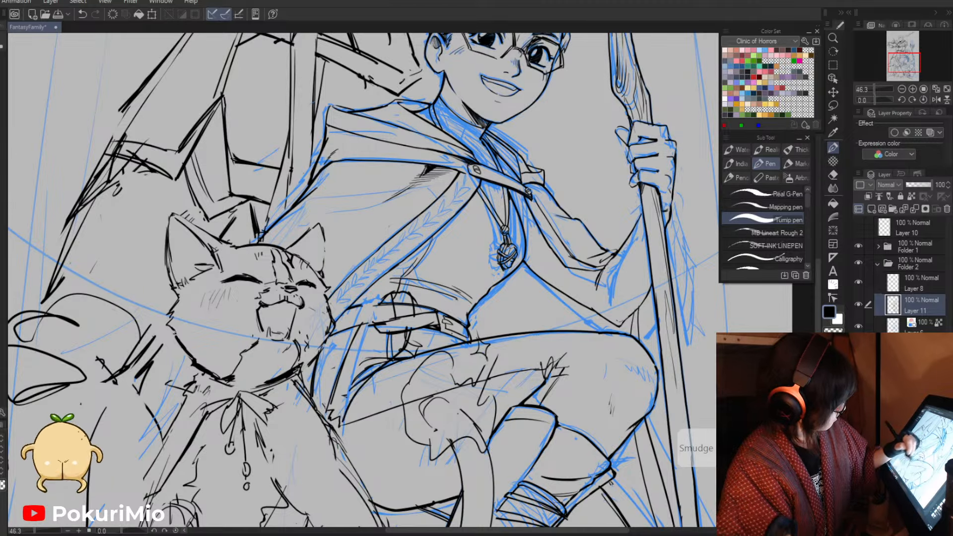
{"action": "left_click_drag", "start_coordinate": [380, 350], "coordinate": [330, 420]}
{"action": "key", "text": "e"}
{"action": "left_click_drag", "start_coordinate": [364, 320], "coordinate": [326, 409]}
{"action": "key", "text": "p"}
{"action": "key", "text": "e"}
{"action": "mouse_move", "coordinate": [395, 342]}
{"action": "left_mouse_down"}
{"action": "mouse_move", "coordinate": [352, 393]}
{"action": "mouse_move", "coordinate": [390, 343]}
{"action": "mouse_move", "coordinate": [333, 417]}
{"action": "left_mouse_up"}
{"action": "key", "text": "p"}
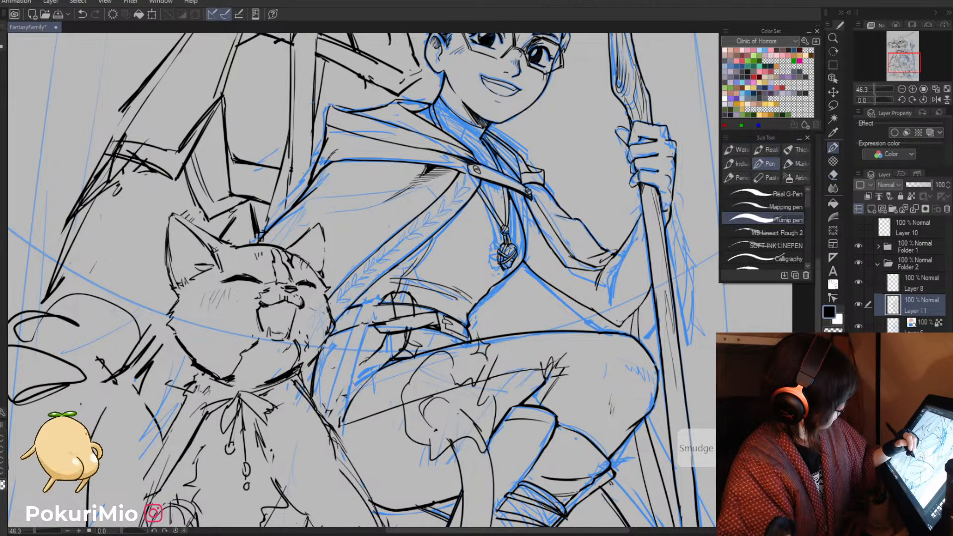
{"action": "left_click_drag", "start_coordinate": [373, 360], "coordinate": [322, 422]}
- Erase the overlapping lines inside the belt's strap loop and re-ink the belt edges around it
{"action": "key", "text": "e"}
{"action": "mouse_move", "coordinate": [422, 321]}
{"action": "left_mouse_down"}
{"action": "mouse_move", "coordinate": [399, 328]}
{"action": "mouse_move", "coordinate": [426, 328]}
{"action": "mouse_move", "coordinate": [400, 325]}
{"action": "mouse_move", "coordinate": [411, 327]}
{"action": "mouse_move", "coordinate": [401, 300]}
{"action": "mouse_move", "coordinate": [383, 308]}
{"action": "left_mouse_up"}
{"action": "key", "text": "p"}
{"action": "key", "text": "e"}
{"action": "key", "text": "p"}
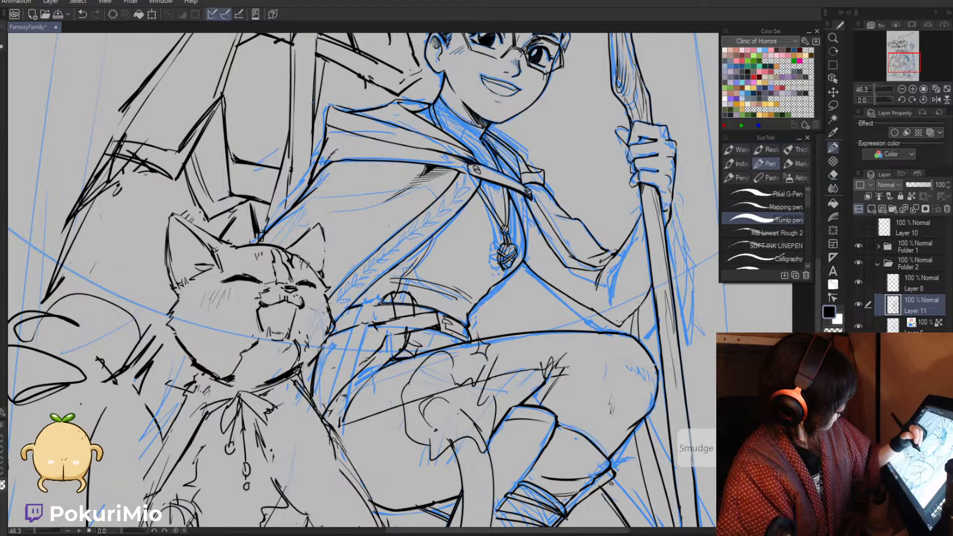
{"action": "key", "text": "e"}
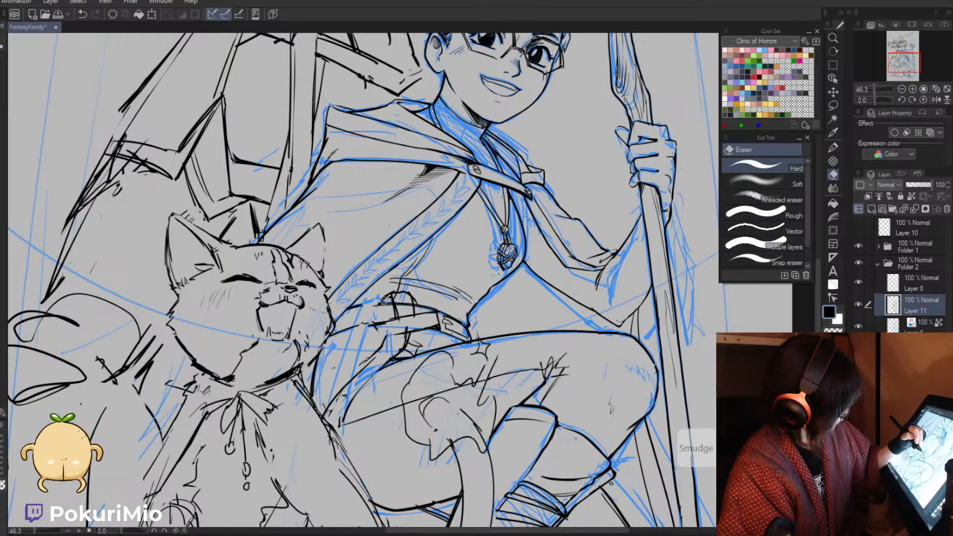
{"action": "left_click_drag", "start_coordinate": [398, 307], "coordinate": [406, 297]}
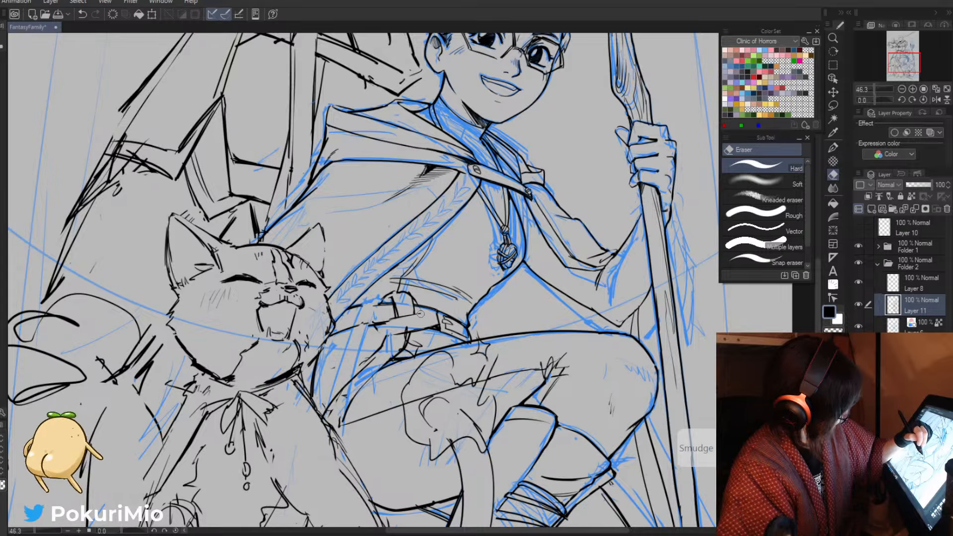
{"action": "key", "text": "p"}
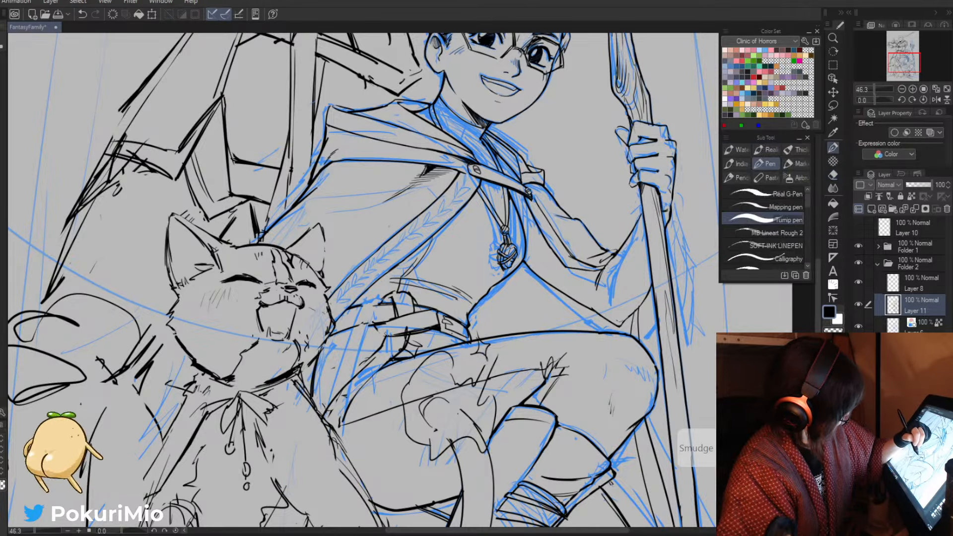
{"action": "key", "text": "e"}
{"action": "key", "text": "p"}
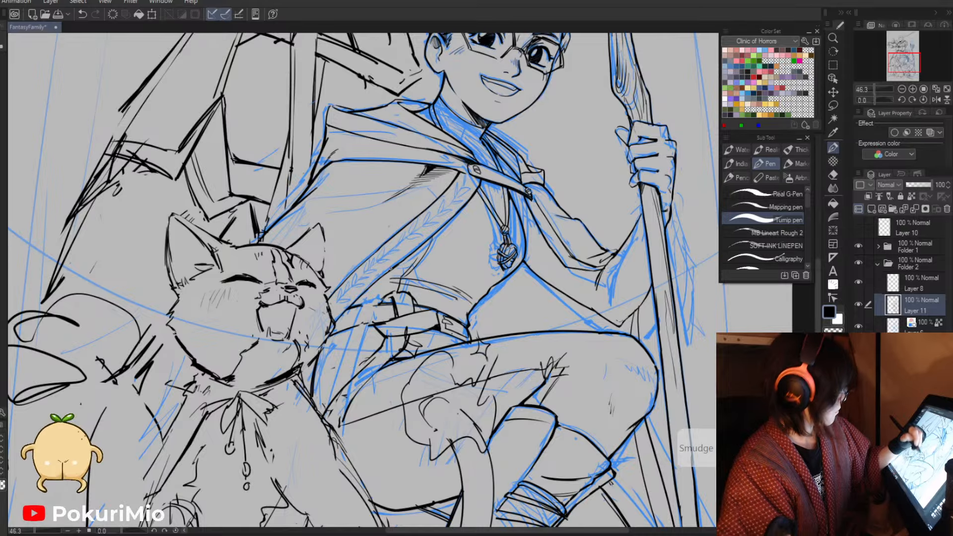
- Refine the belt's strap loop and the cloth edge beneath it, working at -45 and 70 degrees of canvas rotation
{"action": "key", "text": "minus"}
{"action": "key", "text": "e"}
{"action": "key", "text": "p"}
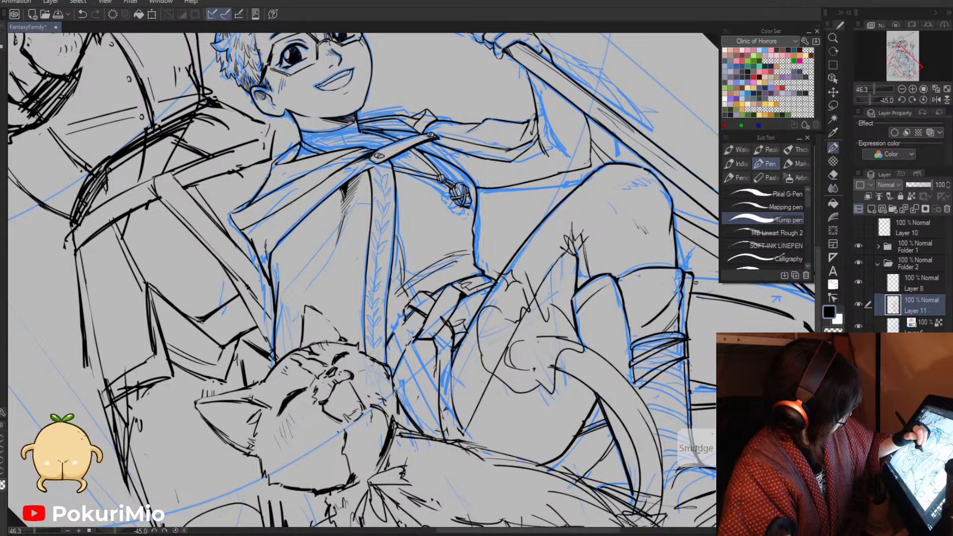
{"action": "key", "text": "asciicircum"}
{"action": "key", "text": "asciicircum"}
{"action": "left_click_drag", "start_coordinate": [404, 315], "coordinate": [359, 325]}
{"action": "key", "text": "asciicircum"}
{"action": "key", "text": "asciicircum"}
{"action": "key", "text": "asciicircum"}
{"action": "key", "text": "asciicircum"}
{"action": "key", "text": "asciicircum"}
{"action": "key", "text": "asciicircum"}
{"action": "key", "text": "asciicircum"}
{"action": "key", "text": "asciicircum"}
{"action": "key", "text": "asciicircum"}
{"action": "key", "text": "asciicircum"}
{"action": "key", "text": "asciicircum"}
{"action": "key", "text": "asciicircum"}
{"action": "key", "text": "asciicircum"}
{"action": "key", "text": "asciicircum"}
{"action": "key", "text": "asciicircum"}
{"action": "key", "text": "asciicircum"}
{"action": "key", "text": "asciicircum"}
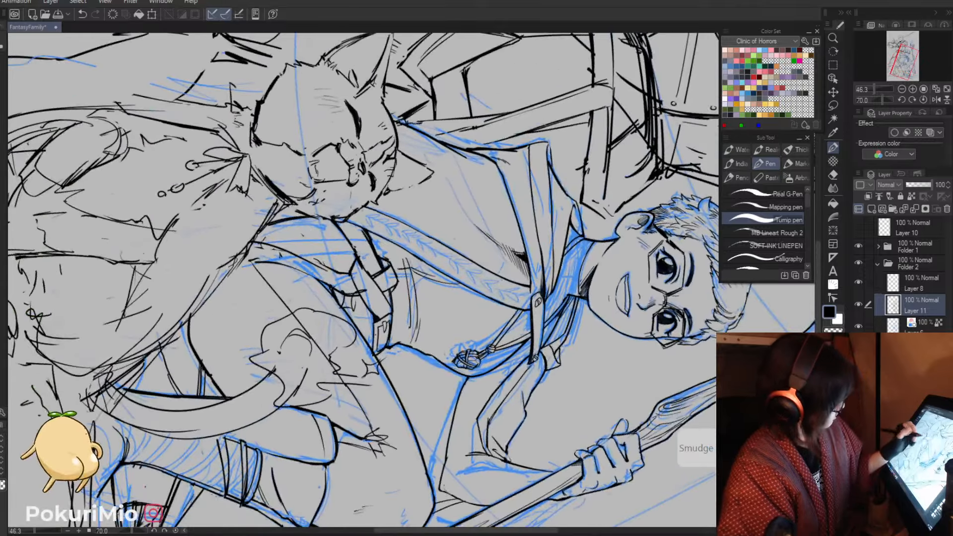
- Review the full drawing with the canvas rotated to -30 degrees
{"action": "key", "text": "e"}
{"action": "key", "text": "slash"}
{"action": "left_click_drag", "start_coordinate": [346, 268], "coordinate": [293, 270]}
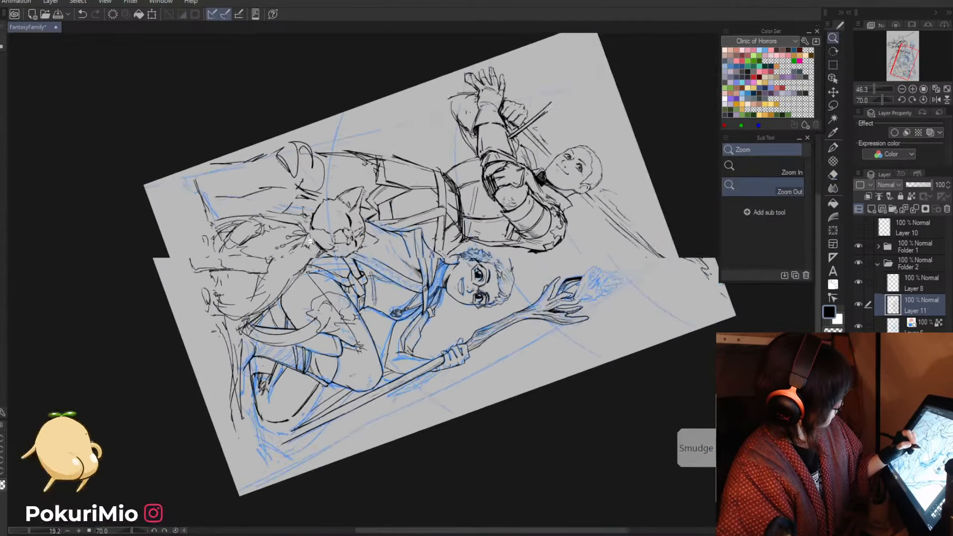
{"action": "key", "text": "minus"}
{"action": "key", "text": "minus"}
{"action": "key", "text": "minus"}
{"action": "key", "text": "minus"}
{"action": "key", "text": "minus"}
{"action": "key", "text": "minus"}
{"action": "key", "text": "minus"}
{"action": "key", "text": "minus"}
{"action": "key", "text": "minus"}
{"action": "key", "text": "minus"}
{"action": "key", "text": "minus"}
{"action": "key", "text": "minus"}
{"action": "key", "text": "minus"}
{"action": "left_click_drag", "start_coordinate": [346, 358], "coordinate": [401, 381]}
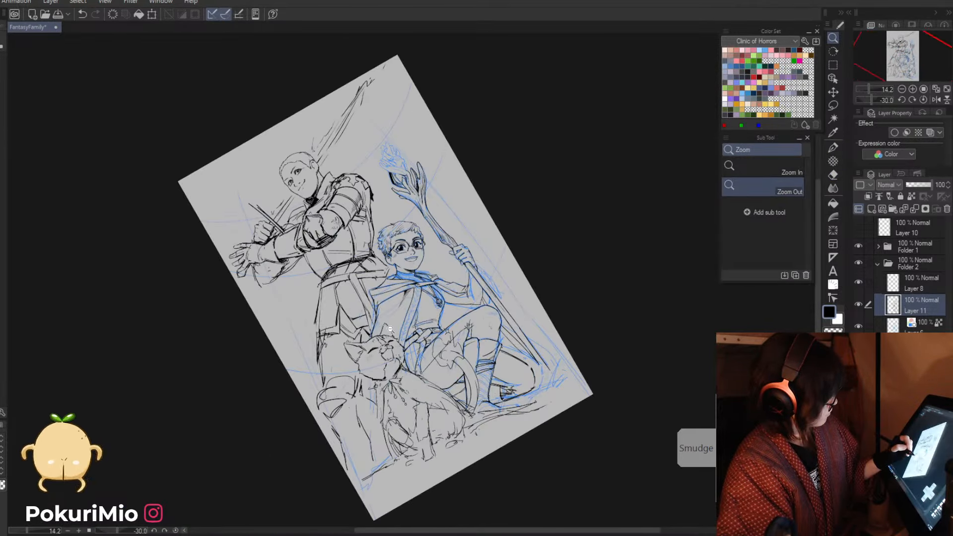
- Touch up the kneeling character's neck line below the ear with the Turnip pen and the Hard eraser
{"action": "left_click_drag", "start_coordinate": [410, 277], "coordinate": [455, 310]}
{"action": "left_click_drag", "start_coordinate": [403, 268], "coordinate": [417, 270]}
{"action": "key", "text": "p"}
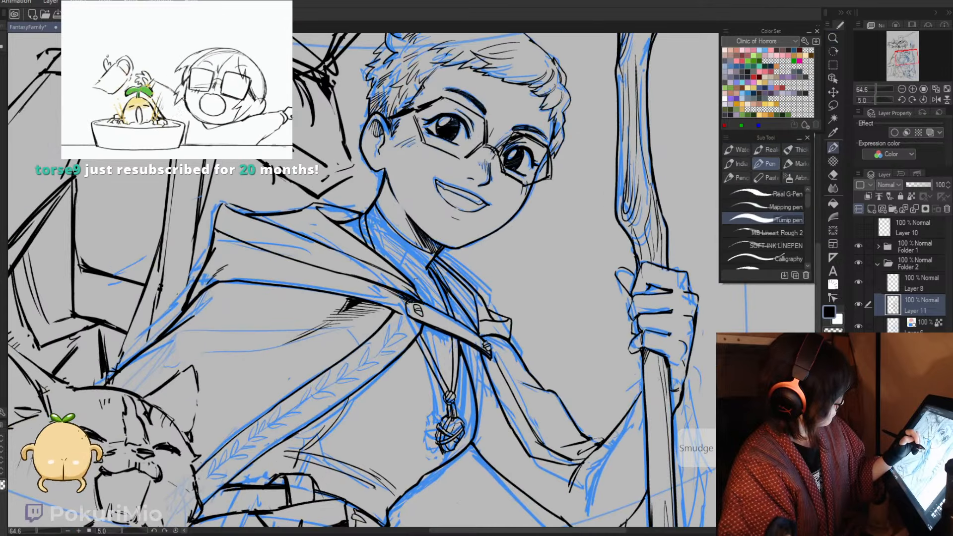
{"action": "key", "text": "e"}
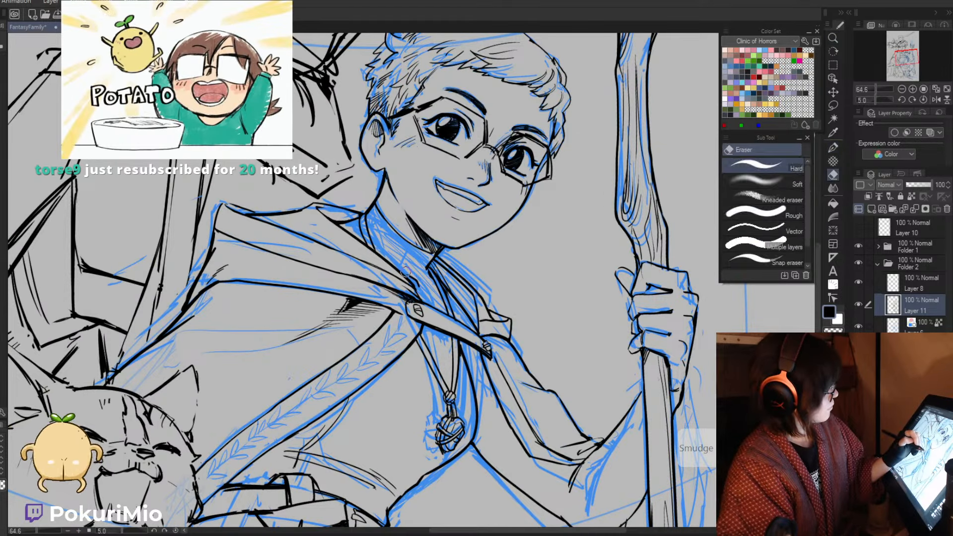
{"action": "key", "text": "p"}
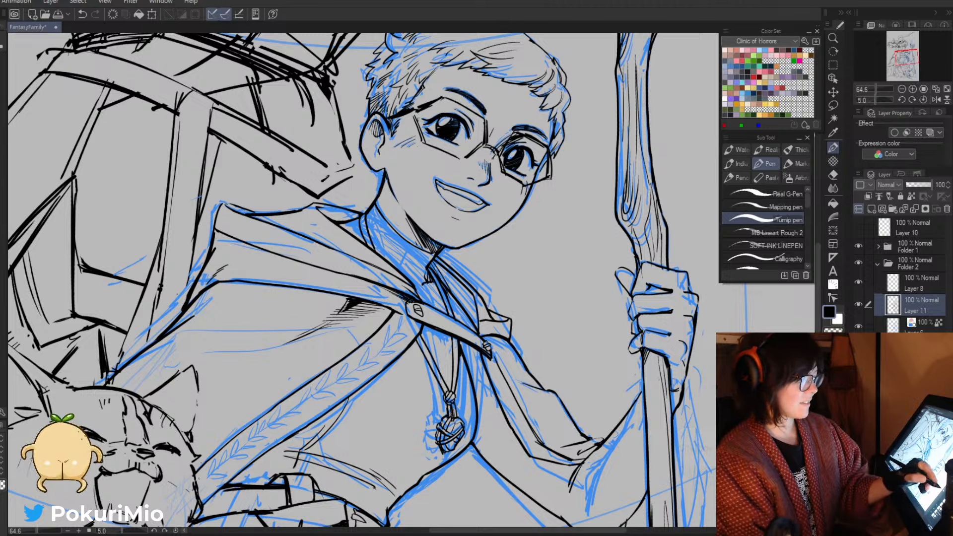
{"action": "key", "text": "/"}
{"action": "key", "text": "p"}
{"action": "left_click_drag", "start_coordinate": [387, 172], "coordinate": [393, 190]}
{"action": "key", "text": "/"}
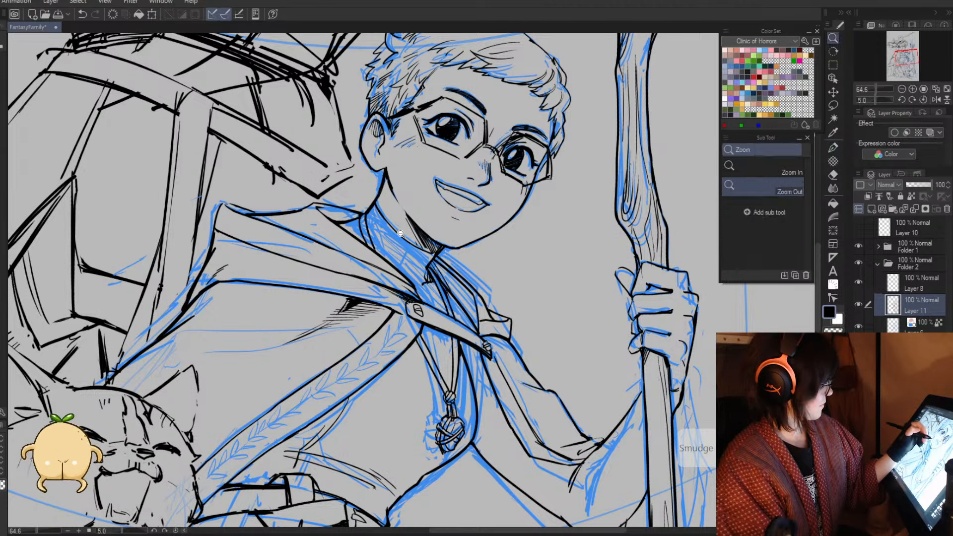
{"action": "key", "text": "e"}
{"action": "key", "text": "p"}
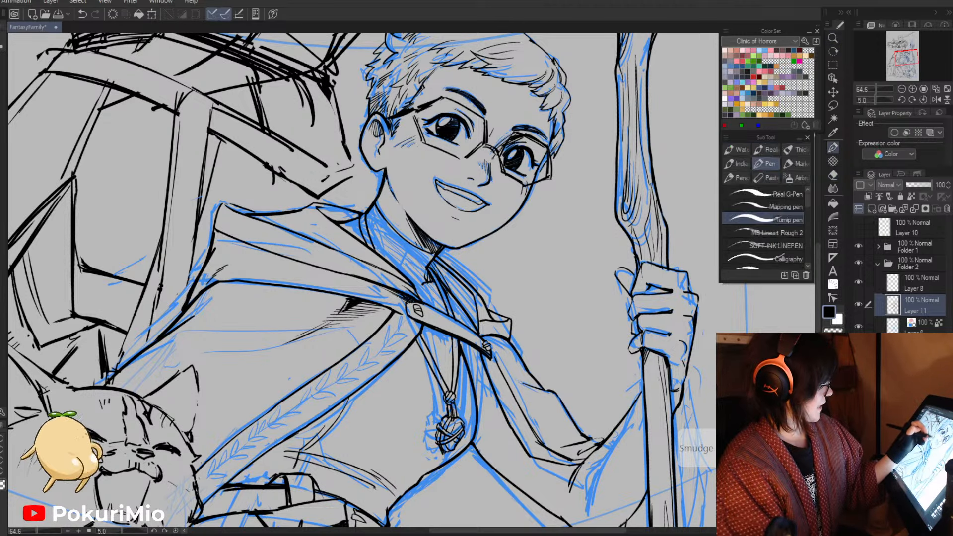
{"action": "key", "text": "e"}
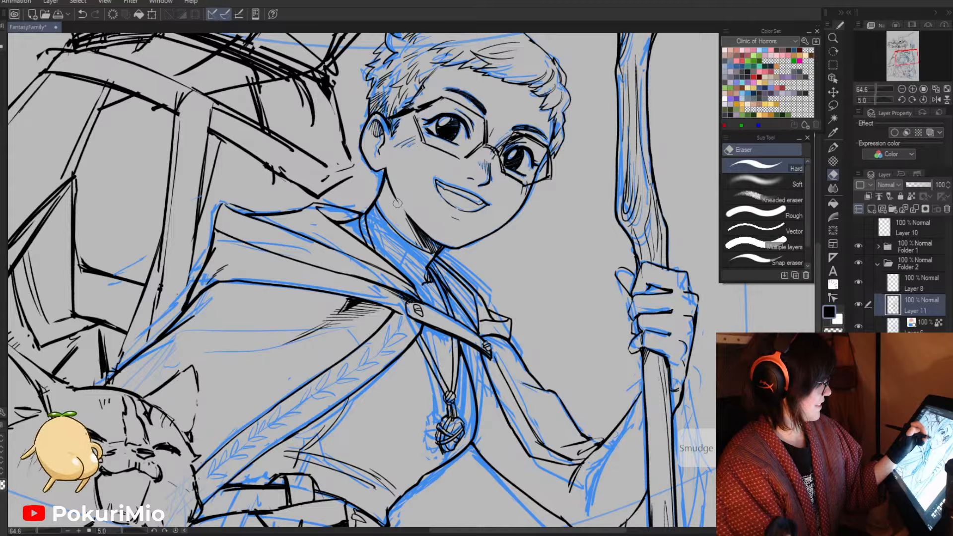
{"action": "key", "text": "slash"}
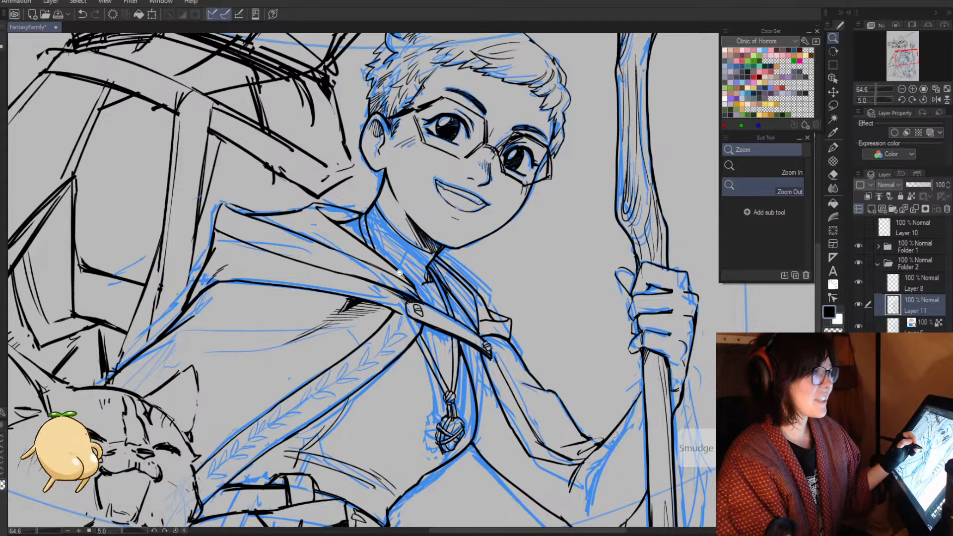
- Hide Folder 1 with the cat drawing to expose the kneeling character's belt and legs
{"action": "left_click", "coordinate": [400, 273], "text": "alt"}
{"action": "left_click", "coordinate": [380, 232], "text": "alt"}
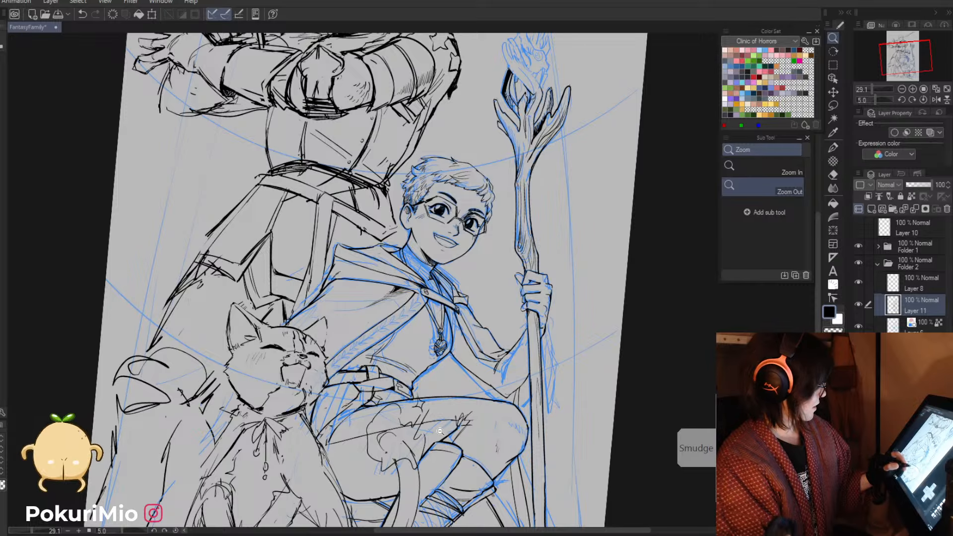
{"action": "left_click_drag", "start_coordinate": [440, 431], "coordinate": [480, 363]}
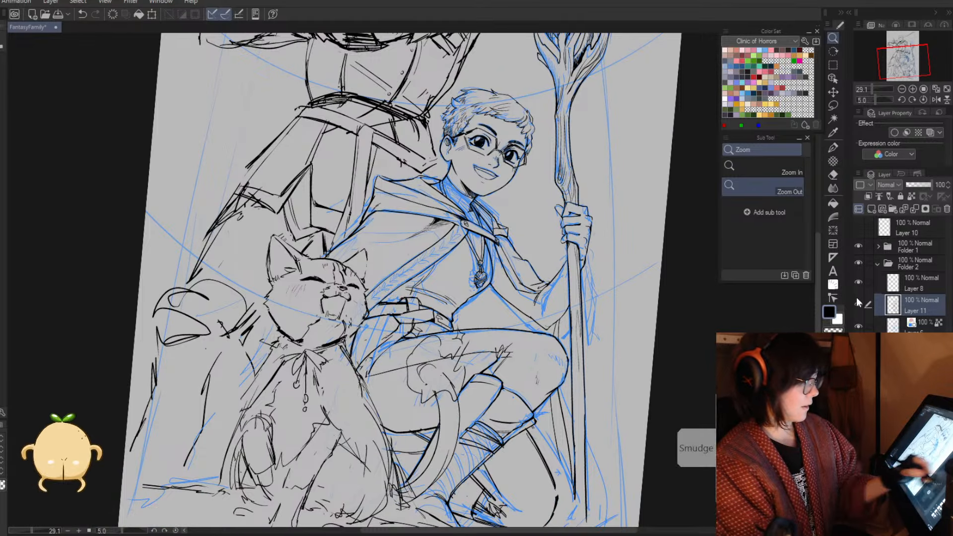
{"action": "left_click", "coordinate": [858, 246]}
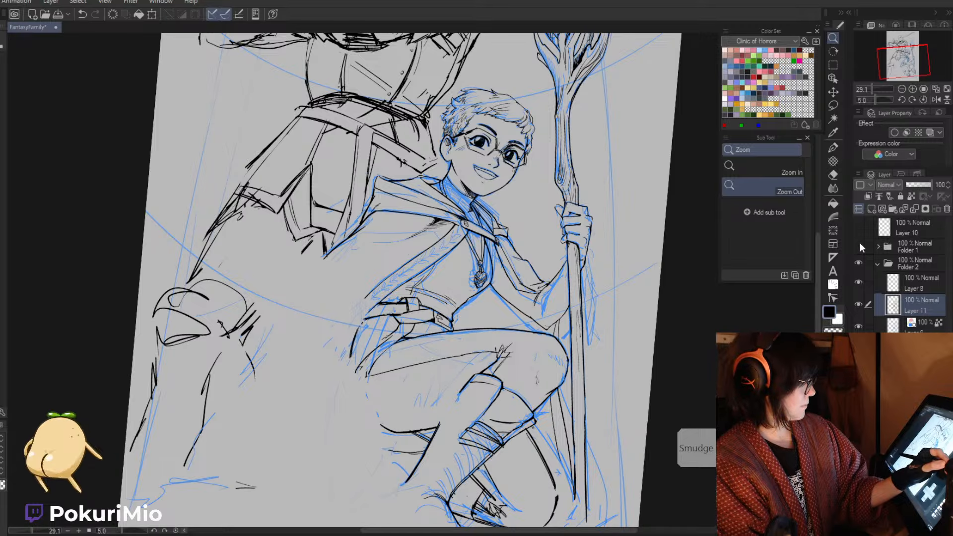
- Ink the cloth strip hanging from the belt behind the thigh, tapering it to a point and erasing stray strokes
{"action": "key", "text": "e"}
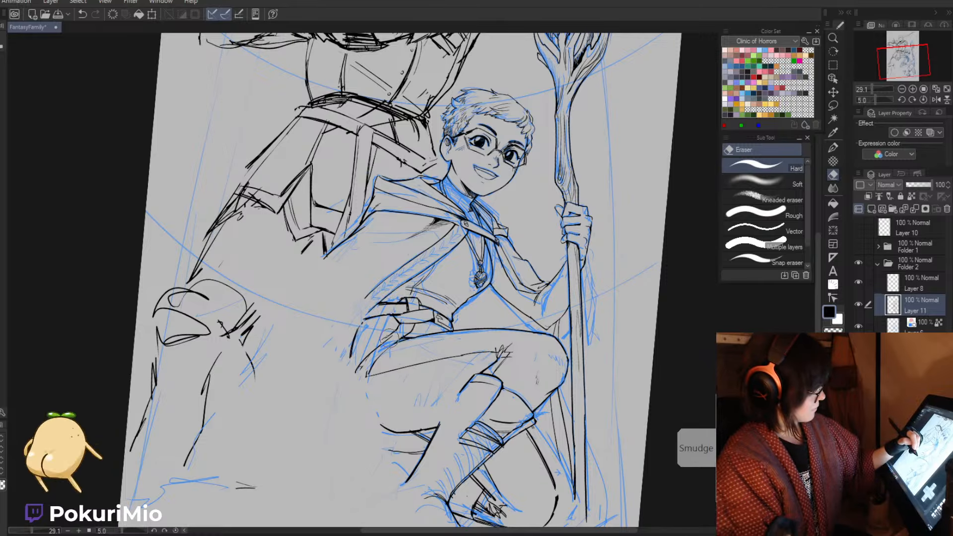
{"action": "key", "text": "p"}
{"action": "left_click_drag", "start_coordinate": [398, 325], "coordinate": [370, 356]}
{"action": "key", "text": "e"}
{"action": "key", "text": "p"}
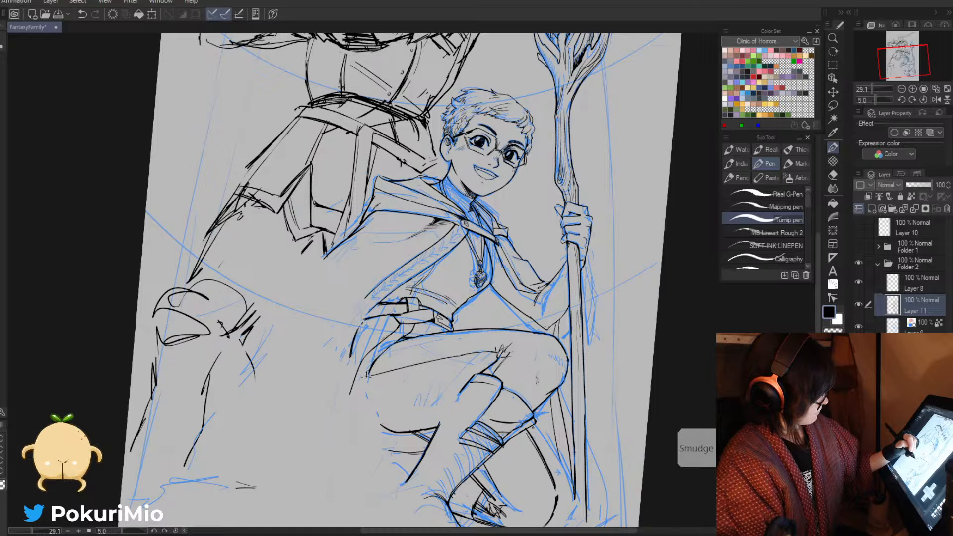
{"action": "left_click_drag", "start_coordinate": [367, 375], "coordinate": [361, 389]}
{"action": "key", "text": "e"}
{"action": "mouse_move", "coordinate": [354, 375]}
{"action": "left_mouse_down"}
{"action": "mouse_move", "coordinate": [391, 330]}
{"action": "mouse_move", "coordinate": [357, 367]}
{"action": "mouse_move", "coordinate": [353, 411]}
{"action": "mouse_move", "coordinate": [353, 377]}
{"action": "mouse_move", "coordinate": [348, 386]}
{"action": "mouse_move", "coordinate": [368, 364]}
{"action": "mouse_move", "coordinate": [356, 390]}
{"action": "left_mouse_up"}
{"action": "key", "text": "p"}
{"action": "key", "text": "e"}
{"action": "key", "text": "p"}
{"action": "key", "text": "e"}
{"action": "key", "text": "p"}
{"action": "key", "text": "e"}
{"action": "key", "text": "p"}
{"action": "key", "text": "e"}
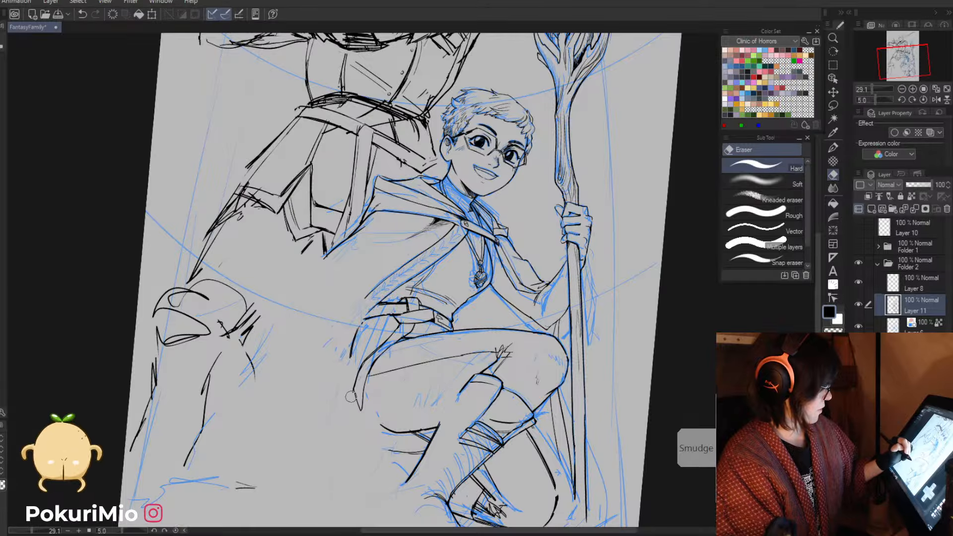
{"action": "key", "text": "p"}
- Erase the rough edge of the belt's strap loop and re-ink its outline
{"action": "key", "text": "ctrl+space"}
{"action": "left_click_drag", "start_coordinate": [407, 302], "coordinate": [477, 302]}
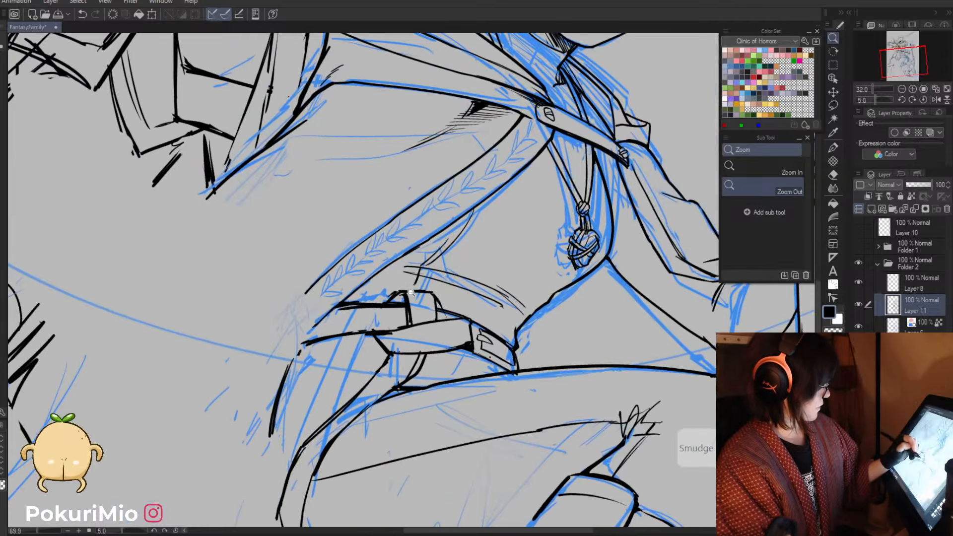
{"action": "key", "text": "e"}
{"action": "mouse_move", "coordinate": [408, 292]}
{"action": "left_mouse_down"}
{"action": "mouse_move", "coordinate": [400, 297]}
{"action": "mouse_move", "coordinate": [410, 322]}
{"action": "left_mouse_up"}
{"action": "key", "text": "p"}
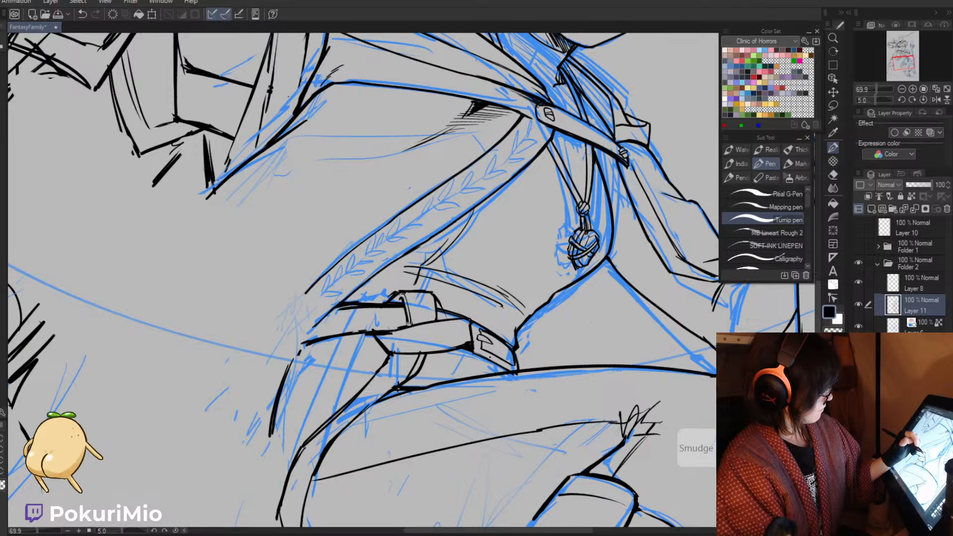
- Erase stray marks around the belt's strap loop with the canvas rotated to -65 degrees
{"action": "key", "text": "alt+space"}
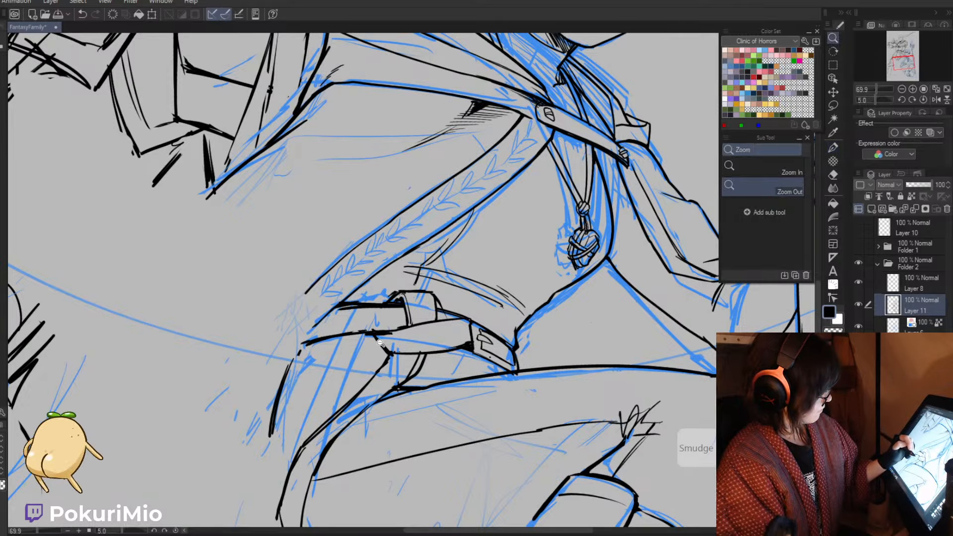
{"action": "left_click_drag", "start_coordinate": [381, 343], "coordinate": [344, 286]}
{"action": "left_click_drag", "start_coordinate": [402, 368], "coordinate": [311, 337]}
{"action": "left_click_drag", "start_coordinate": [311, 338], "coordinate": [427, 367]}
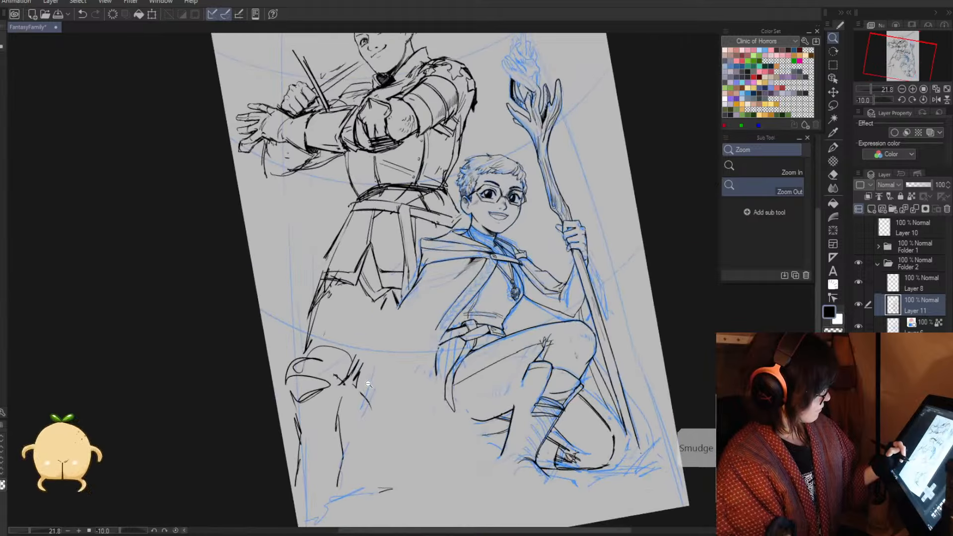
{"action": "left_click_drag", "start_coordinate": [625, 373], "coordinate": [590, 121]}
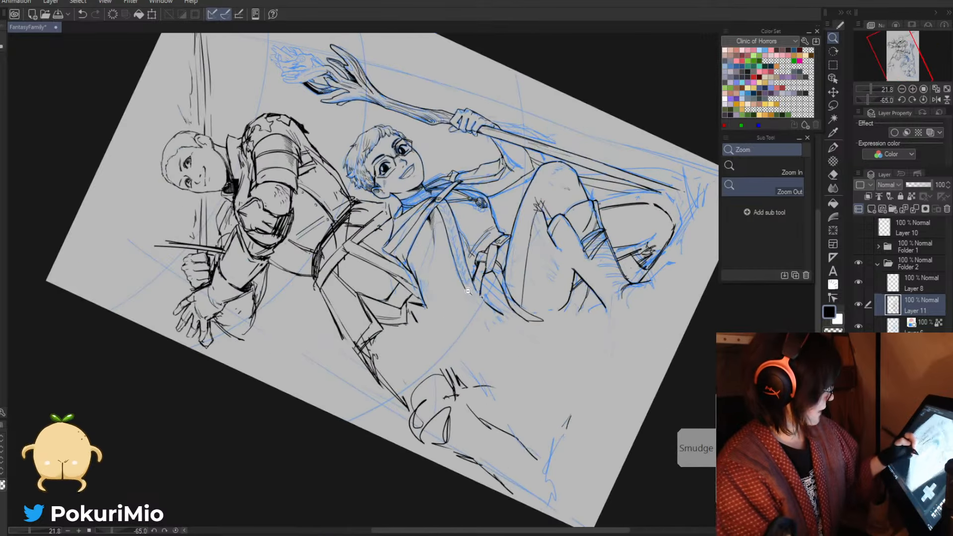
{"action": "left_click_drag", "start_coordinate": [463, 253], "coordinate": [542, 253]}
{"action": "key", "text": "e"}
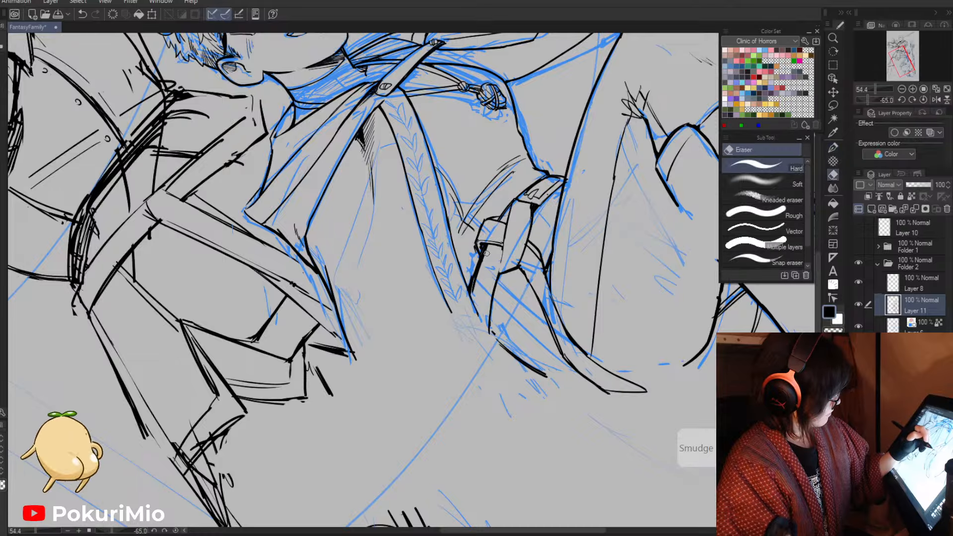
- Ink the rear edge of the cloth below the belt with the canvas rotated to -30 degrees
{"action": "left_click_drag", "start_coordinate": [476, 295], "coordinate": [446, 365]}
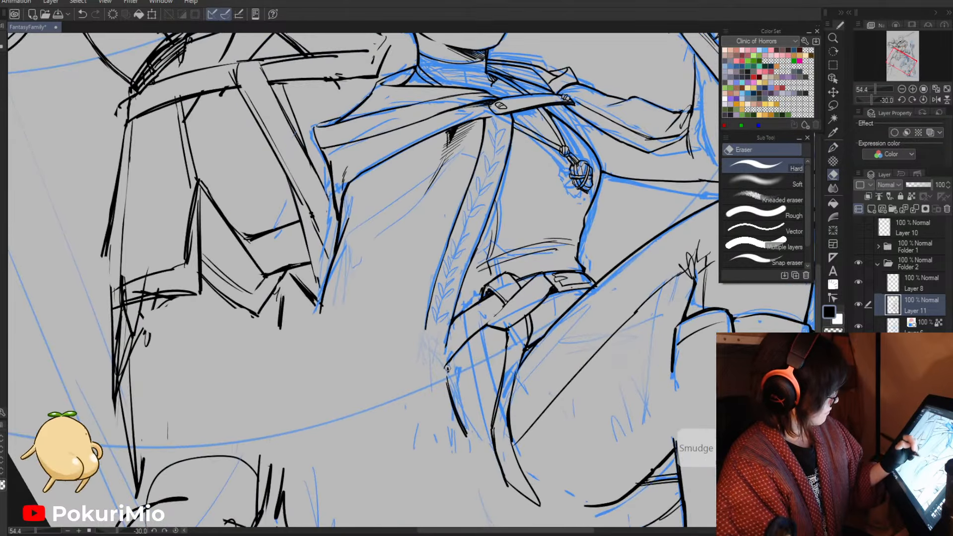
{"action": "key", "text": "p"}
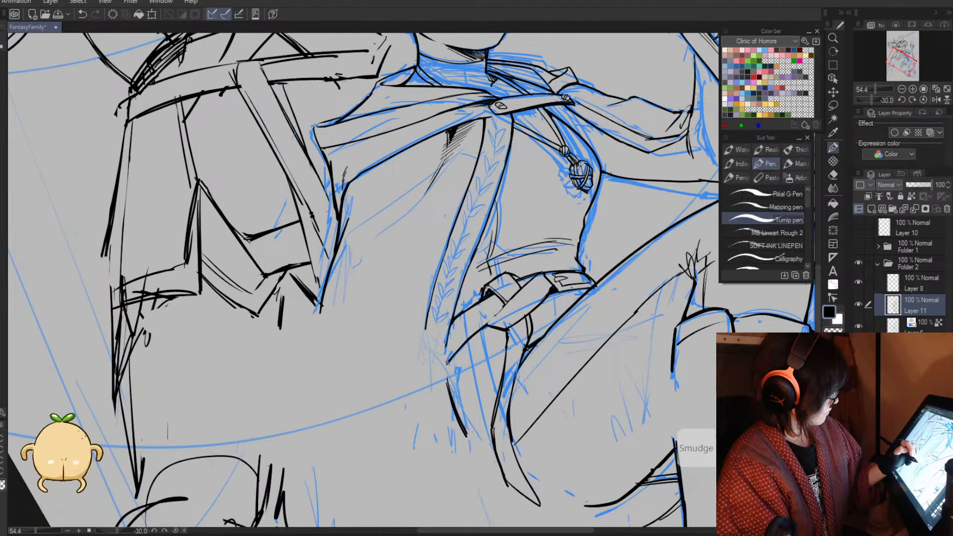
{"action": "left_click_drag", "start_coordinate": [454, 359], "coordinate": [449, 408]}
{"action": "key", "text": "e"}
{"action": "key", "text": "alt+space"}
{"action": "left_click", "coordinate": [408, 385]}
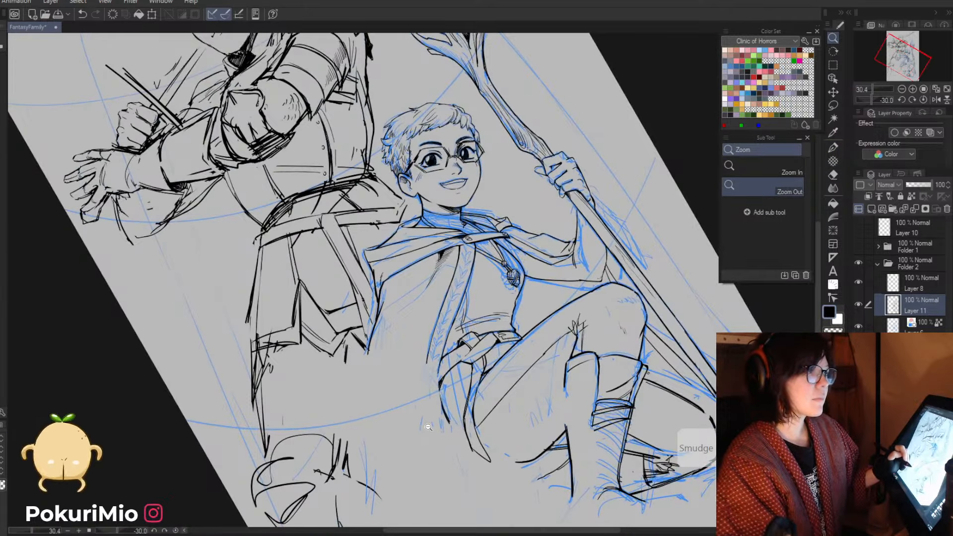
- Reset the canvas rotation and check the kneeling character's line art with the blue sketch layer hidden and shown again
{"action": "key", "text": "asciicircum"}
{"action": "key", "text": "ctrl+0"}
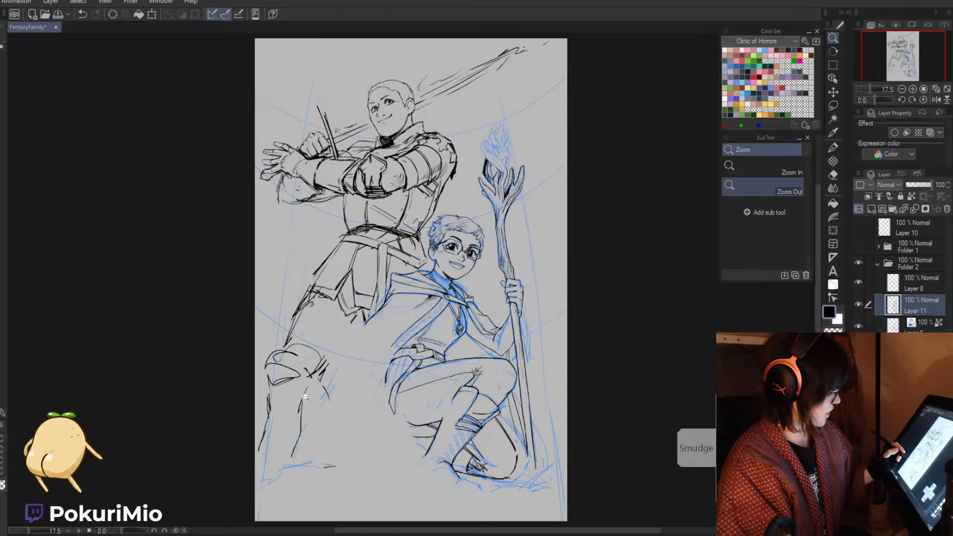
{"action": "mouse_move", "coordinate": [410, 368]}
{"action": "left_mouse_down"}
{"action": "mouse_move", "coordinate": [443, 401]}
{"action": "mouse_move", "coordinate": [390, 375]}
{"action": "left_mouse_up"}
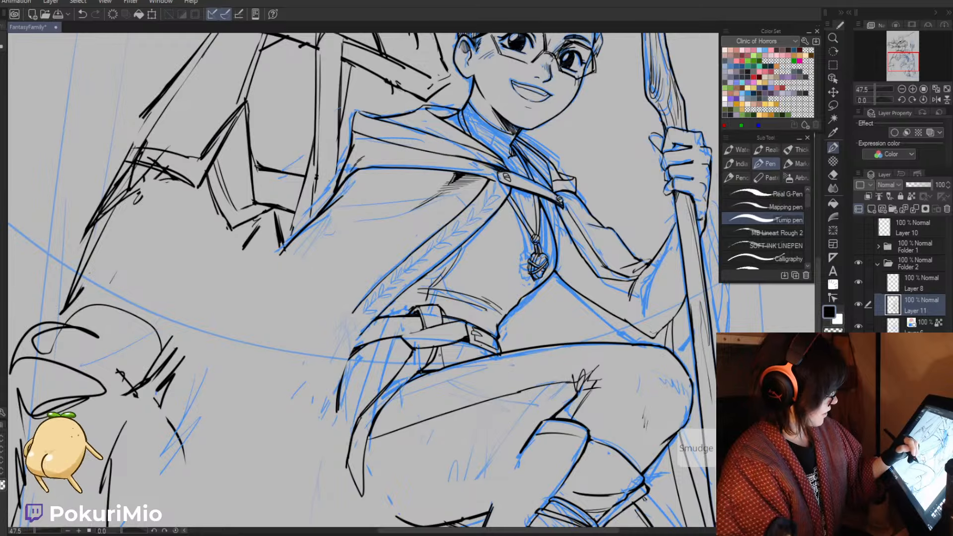
{"action": "key", "text": "ctrl+0"}
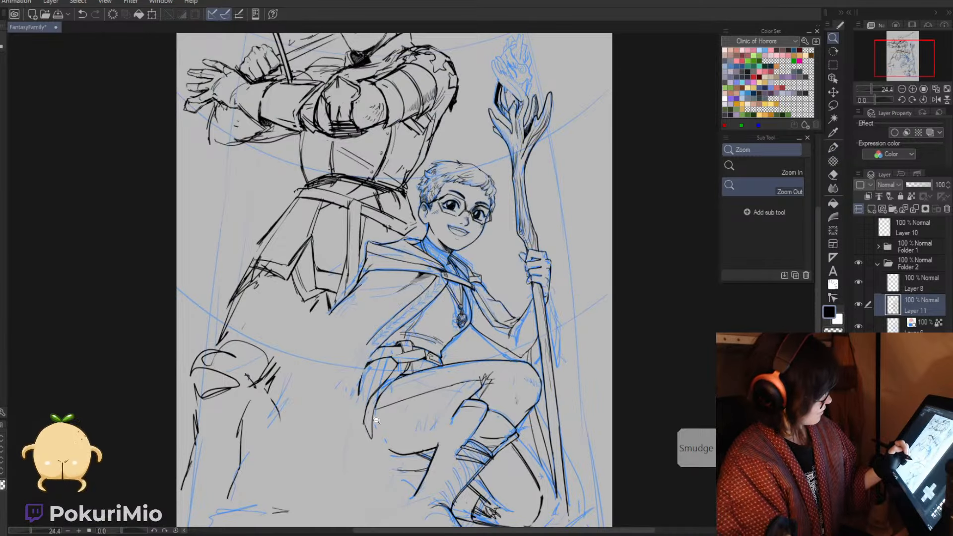
{"action": "left_click", "coordinate": [858, 326]}
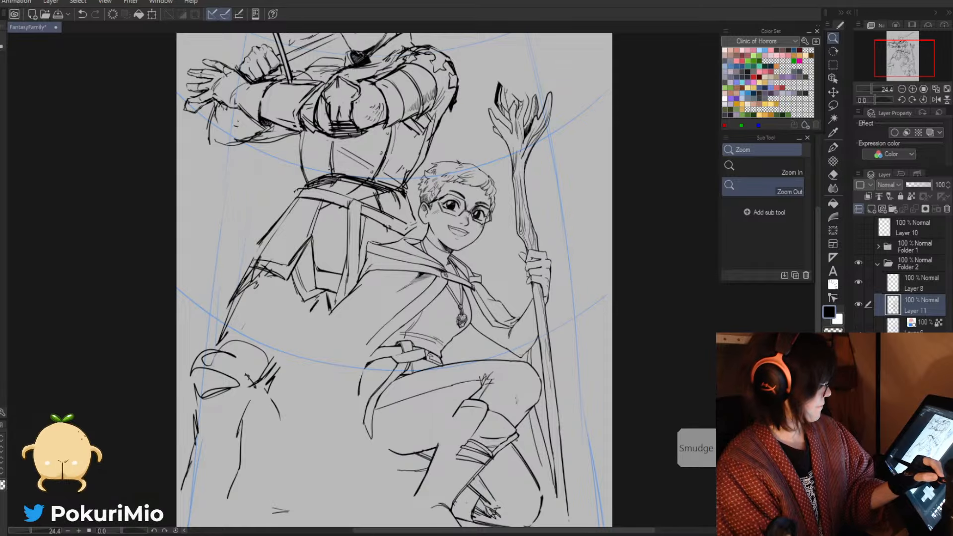
{"action": "left_click", "coordinate": [858, 326]}
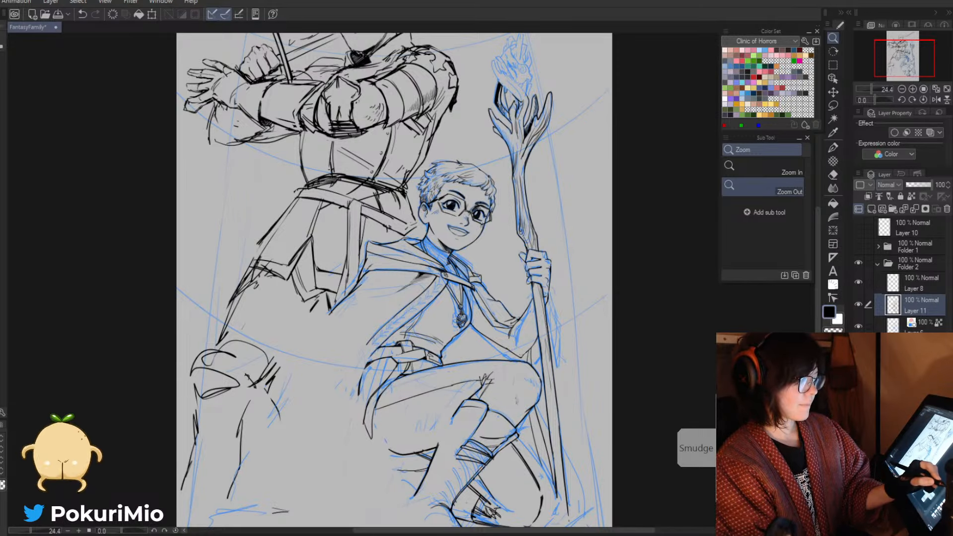
- Collapse and hide Folder 2, and select the standing figure's layer, Layer 7 Copy 2, keeping it visible
{"action": "left_click", "coordinate": [876, 265]}
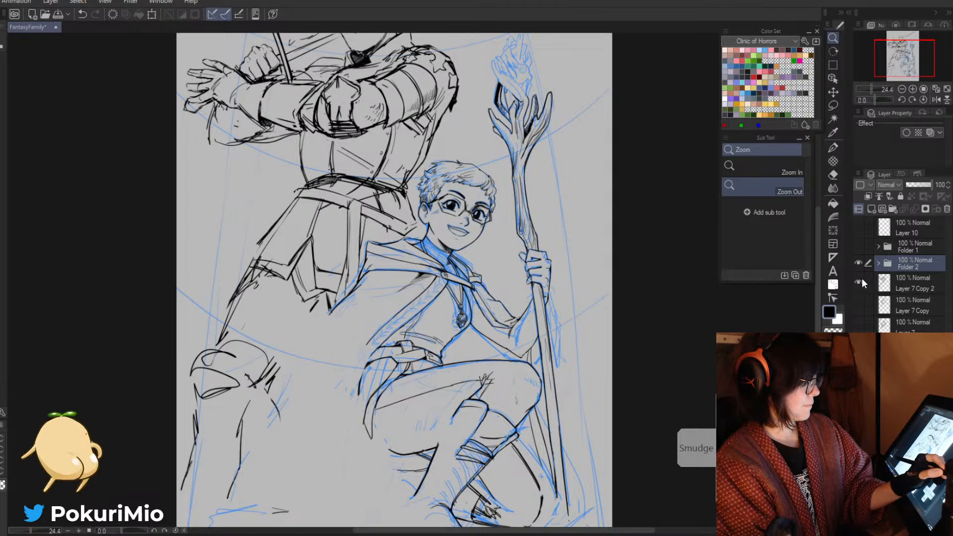
{"action": "left_click", "coordinate": [859, 264]}
{"action": "left_click", "coordinate": [859, 283]}
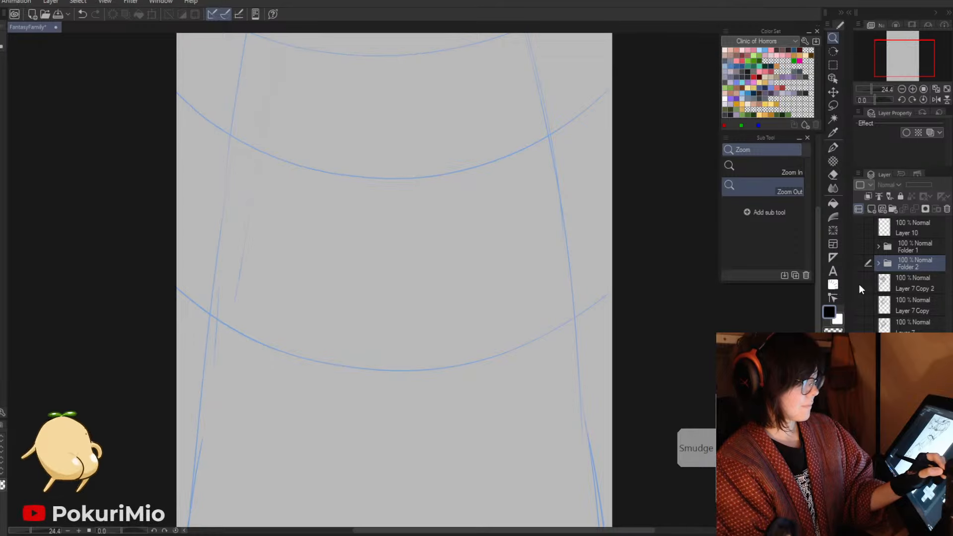
{"action": "left_click", "coordinate": [858, 284]}
{"action": "left_click", "coordinate": [867, 283]}
{"action": "left_click", "coordinate": [909, 199]}
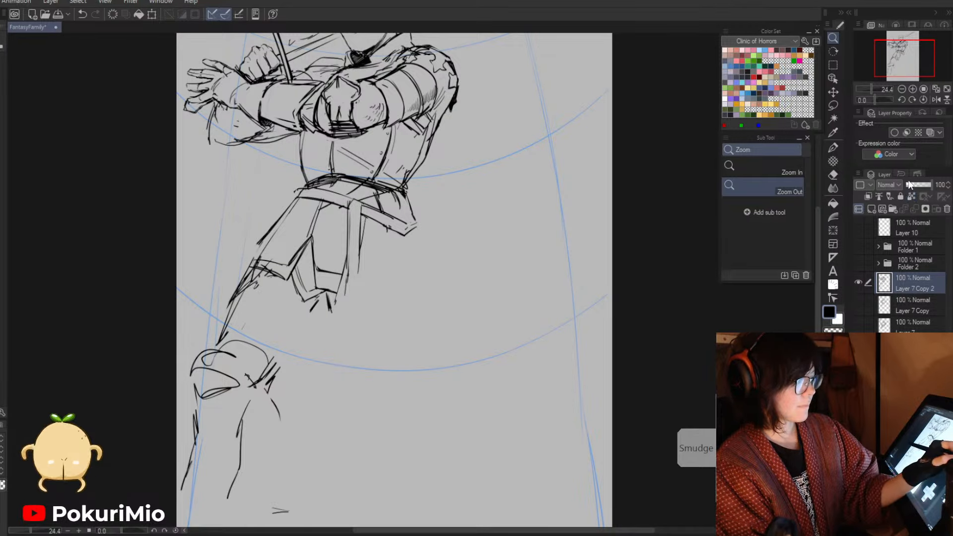
- Tint the sketch layer blue with the layer color effect and add a new raster layer above it
{"action": "left_click", "coordinate": [930, 133]}
{"action": "left_click", "coordinate": [872, 210]}
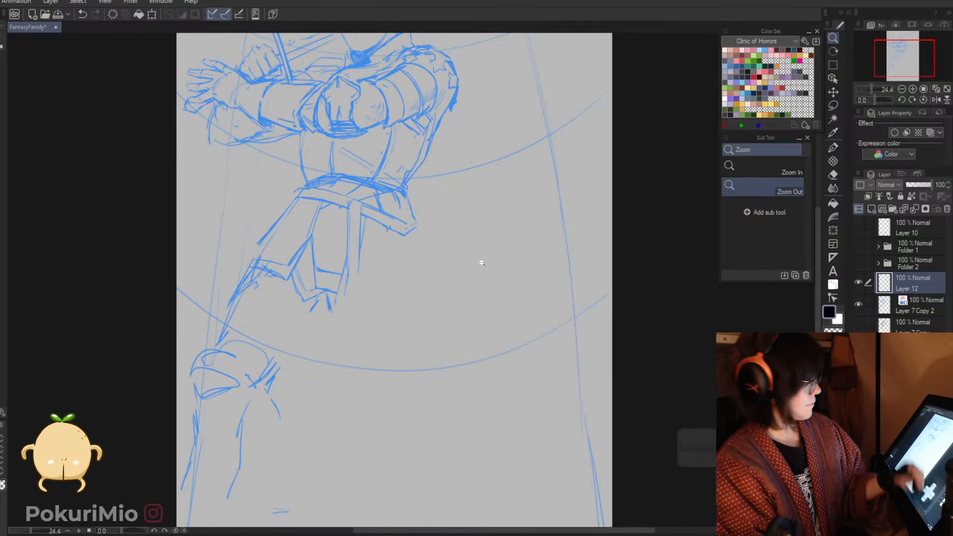
- Ink the jawline in black from below the ear to the chin with the Turnip pen
{"action": "scroll", "coordinate": [482, 264], "scroll_direction": "down", "scroll_amount": 2}
{"action": "scroll", "coordinate": [482, 263], "scroll_direction": "up", "scroll_amount": 8}
{"action": "key", "text": "p"}
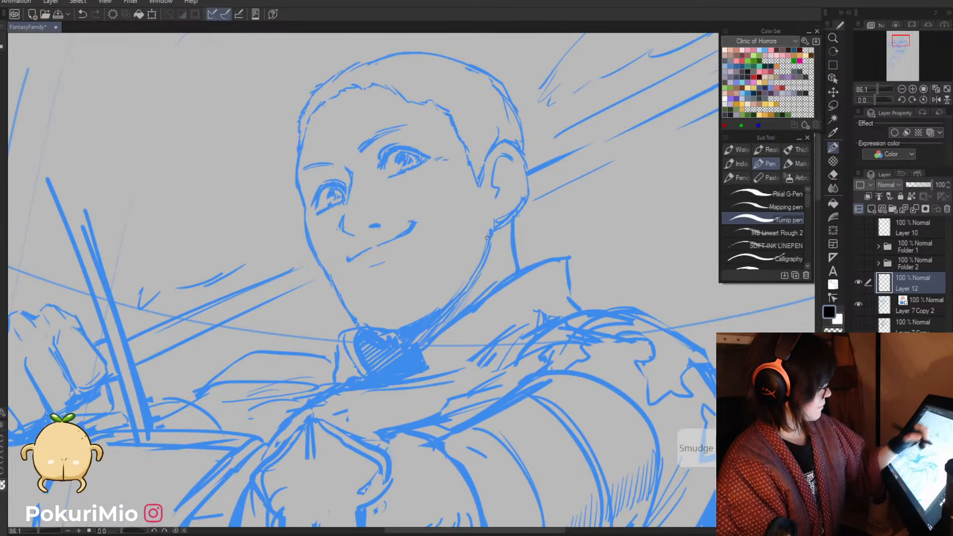
{"action": "left_click_drag", "start_coordinate": [490, 230], "coordinate": [484, 268]}
{"action": "mouse_move", "coordinate": [490, 229]}
{"action": "left_mouse_down"}
{"action": "mouse_move", "coordinate": [464, 288]}
{"action": "mouse_move", "coordinate": [425, 330]}
{"action": "mouse_move", "coordinate": [458, 293]}
{"action": "left_mouse_up"}
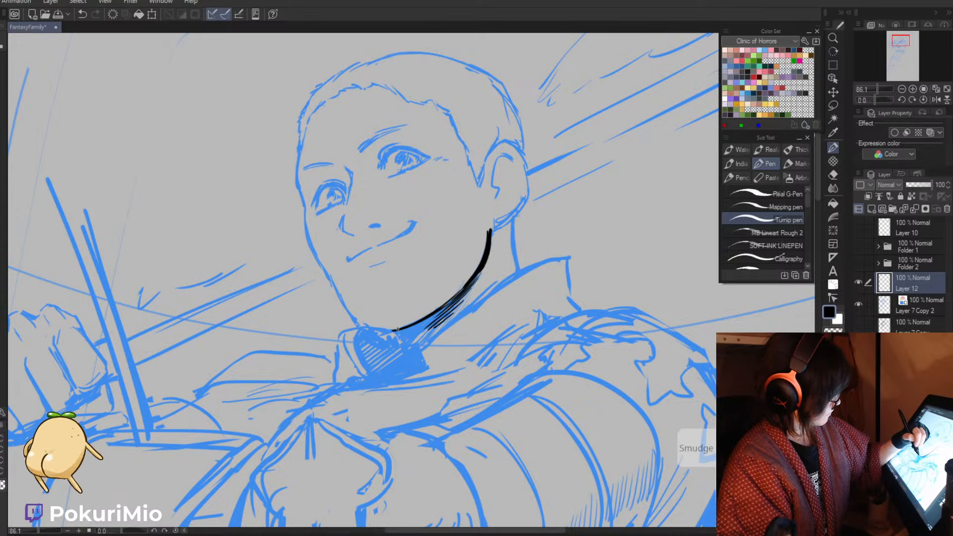
{"action": "key", "text": "^"}
{"action": "key", "text": "^"}
{"action": "key", "text": "^"}
{"action": "key", "text": "^"}
{"action": "key", "text": "^"}
{"action": "key", "text": "^"}
{"action": "key", "text": "^"}
{"action": "key", "text": "^"}
{"action": "key", "text": "^"}
{"action": "key", "text": "^"}
{"action": "key", "text": "^"}
{"action": "key", "text": "^"}
{"action": "key", "text": "^"}
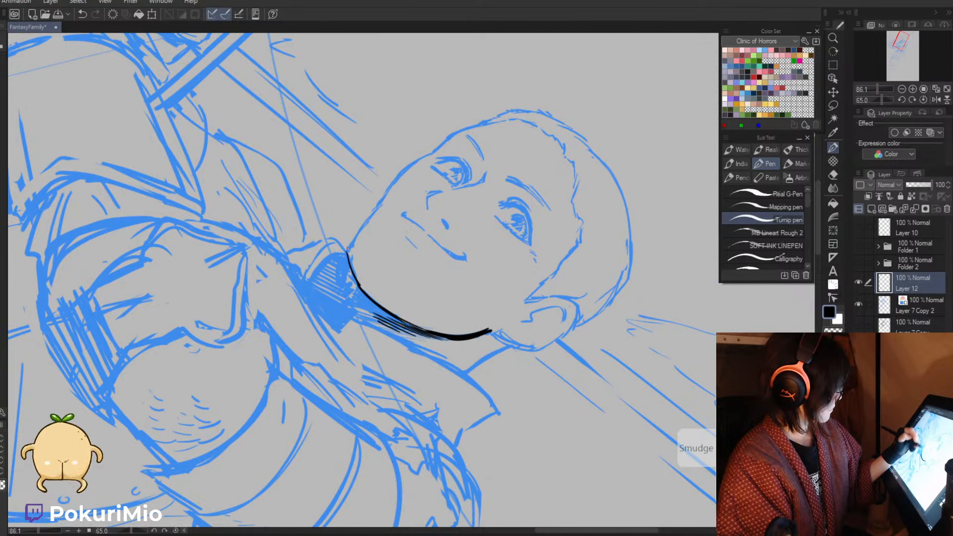
- Ink the far side of the face from the cheek down to the chin
{"action": "key", "text": "minus"}
{"action": "key", "text": "minus"}
{"action": "key", "text": "minus"}
{"action": "key", "text": "minus"}
{"action": "key", "text": "minus"}
{"action": "key", "text": "minus"}
{"action": "key", "text": "minus"}
{"action": "key", "text": "minus"}
{"action": "key", "text": "minus"}
{"action": "key", "text": "minus"}
{"action": "key", "text": "minus"}
{"action": "key", "text": "minus"}
{"action": "left_click_drag", "start_coordinate": [312, 202], "coordinate": [324, 258]}
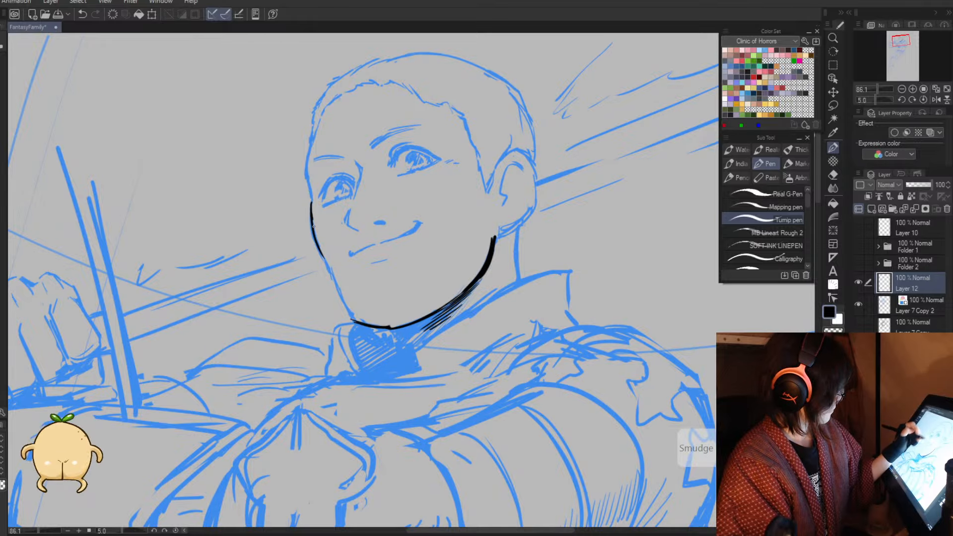
{"action": "left_click_drag", "start_coordinate": [311, 219], "coordinate": [333, 276]}
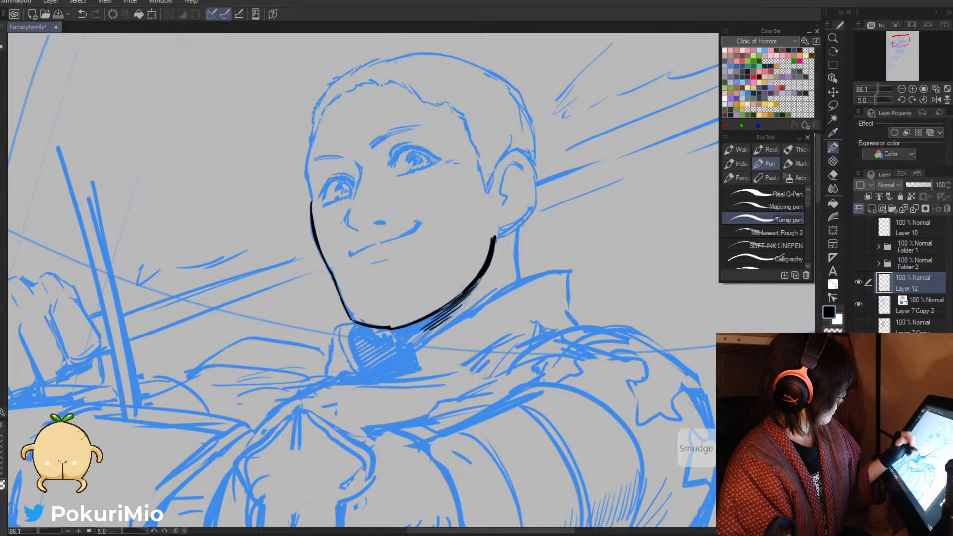
- Ink the smiling mouth line and trim its edge with the Hard eraser
{"action": "key", "text": "minus"}
{"action": "key", "text": "minus"}
{"action": "key", "text": "minus"}
{"action": "key", "text": "minus"}
{"action": "key", "text": "minus"}
{"action": "key", "text": "minus"}
{"action": "key", "text": "minus"}
{"action": "key", "text": "minus"}
{"action": "key", "text": "minus"}
{"action": "key", "text": "minus"}
{"action": "key", "text": "minus"}
{"action": "key", "text": "minus"}
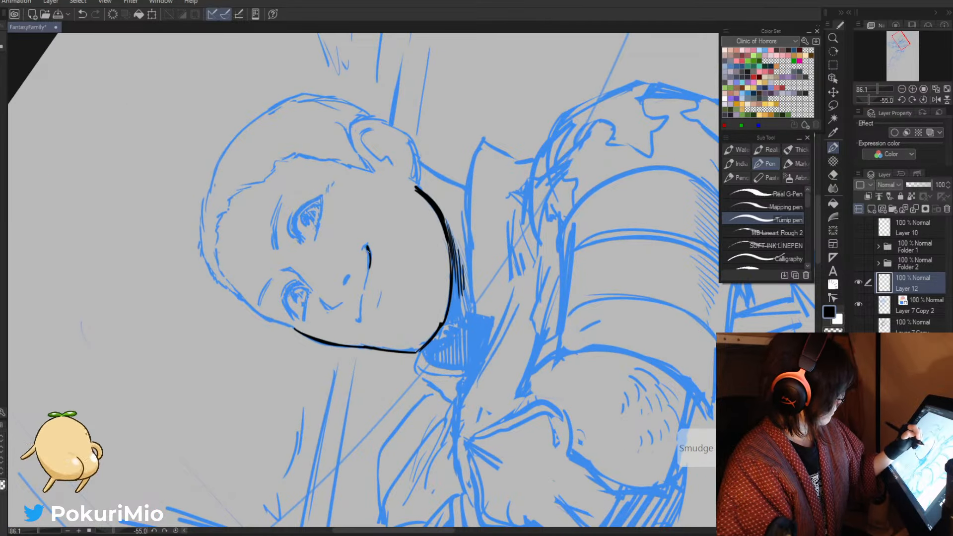
{"action": "left_click_drag", "start_coordinate": [363, 292], "coordinate": [362, 299]}
{"action": "key", "text": "e"}
{"action": "left_click_drag", "start_coordinate": [375, 254], "coordinate": [369, 281]}
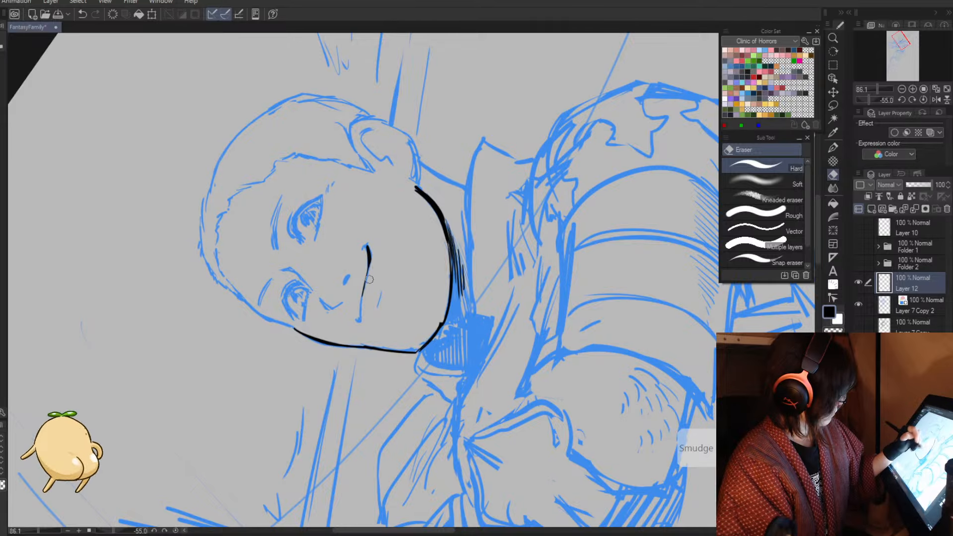
- Refine the smile with the Turnip pen, darkening the line at both mouth corners
{"action": "key", "text": "asciicircum"}
{"action": "key", "text": "asciicircum"}
{"action": "key", "text": "asciicircum"}
{"action": "key", "text": "asciicircum"}
{"action": "key", "text": "asciicircum"}
{"action": "key", "text": "asciicircum"}
{"action": "key", "text": "asciicircum"}
{"action": "key", "text": "asciicircum"}
{"action": "key", "text": "asciicircum"}
{"action": "key", "text": "asciicircum"}
{"action": "key", "text": "asciicircum"}
{"action": "key", "text": "asciicircum"}
{"action": "key", "text": "asciicircum"}
{"action": "key", "text": "asciicircum"}
{"action": "key", "text": "asciicircum"}
{"action": "key", "text": "asciicircum"}
{"action": "key", "text": "asciicircum"}
{"action": "key", "text": "asciicircum"}
{"action": "key", "text": "asciicircum"}
{"action": "key", "text": "asciicircum"}
{"action": "key", "text": "p"}
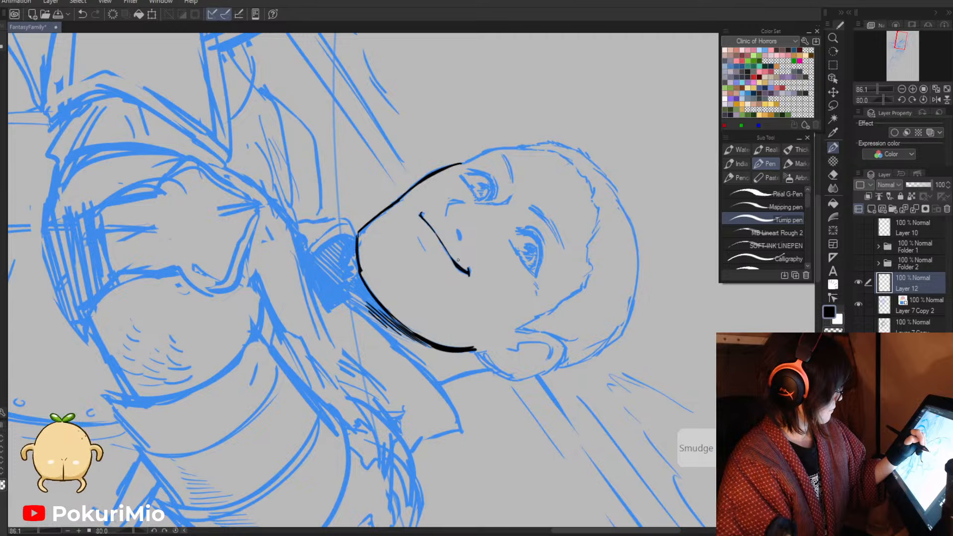
- Ink the front edge of the nose and the short crease below the lower lip
{"action": "key", "text": "minus"}
{"action": "key", "text": "minus"}
{"action": "key", "text": "minus"}
{"action": "key", "text": "minus"}
{"action": "key", "text": "minus"}
{"action": "key", "text": "minus"}
{"action": "key", "text": "minus"}
{"action": "key", "text": "minus"}
{"action": "key", "text": "minus"}
{"action": "key", "text": "minus"}
{"action": "key", "text": "minus"}
{"action": "key", "text": "minus"}
{"action": "key", "text": "minus"}
{"action": "key", "text": "minus"}
{"action": "key", "text": "minus"}
{"action": "key", "text": "minus"}
{"action": "key", "text": "minus"}
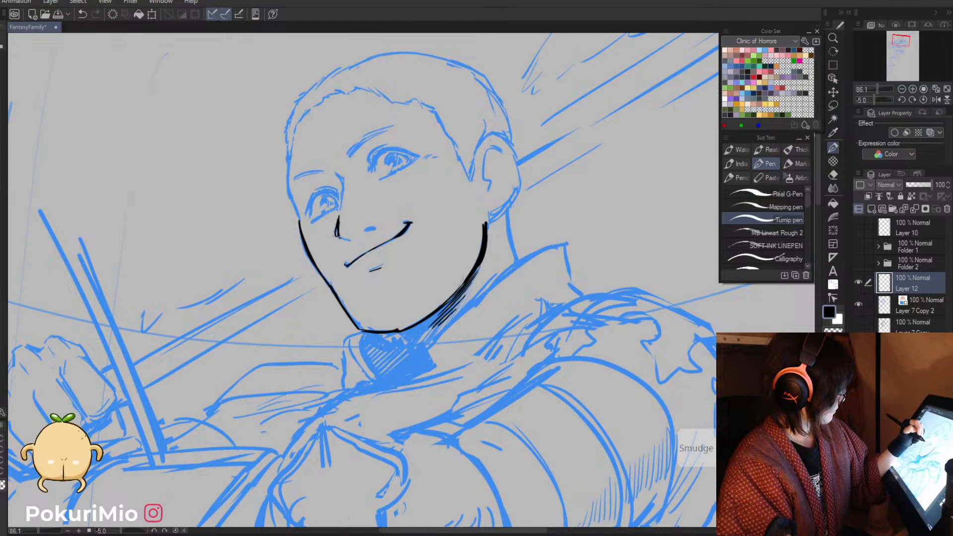
- Ink the underside of the nose tip and the nostril
{"action": "key", "text": "minus"}
{"action": "key", "text": "minus"}
{"action": "key", "text": "minus"}
{"action": "key", "text": "minus"}
{"action": "key", "text": "minus"}
{"action": "key", "text": "minus"}
{"action": "key", "text": "minus"}
{"action": "key", "text": "minus"}
{"action": "key", "text": "minus"}
{"action": "key", "text": "minus"}
{"action": "key", "text": "minus"}
{"action": "key", "text": "minus"}
{"action": "key", "text": "minus"}
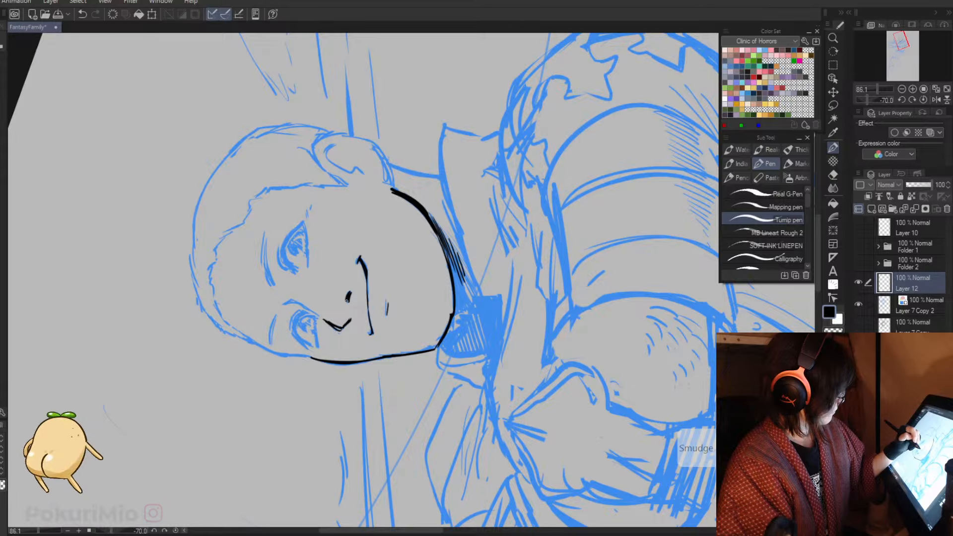
- Ink the nose bridge up toward the brow and clean its upper end with the Hard eraser
{"action": "key", "text": "asciicircum"}
{"action": "key", "text": "asciicircum"}
{"action": "key", "text": "asciicircum"}
{"action": "key", "text": "asciicircum"}
{"action": "key", "text": "asciicircum"}
{"action": "key", "text": "asciicircum"}
{"action": "key", "text": "asciicircum"}
{"action": "key", "text": "asciicircum"}
{"action": "key", "text": "asciicircum"}
{"action": "key", "text": "asciicircum"}
{"action": "key", "text": "asciicircum"}
{"action": "key", "text": "asciicircum"}
{"action": "left_click_drag", "start_coordinate": [331, 182], "coordinate": [336, 219]}
{"action": "key", "text": "asciicircum"}
{"action": "key", "text": "asciicircum"}
{"action": "key", "text": "asciicircum"}
{"action": "key", "text": "asciicircum"}
{"action": "key", "text": "asciicircum"}
{"action": "key", "text": "asciicircum"}
{"action": "key", "text": "asciicircum"}
{"action": "key", "text": "asciicircum"}
{"action": "key", "text": "asciicircum"}
{"action": "key", "text": "asciicircum"}
{"action": "key", "text": "asciicircum"}
{"action": "key", "text": "asciicircum"}
{"action": "key", "text": "asciicircum"}
{"action": "key", "text": "asciicircum"}
{"action": "key", "text": "e"}
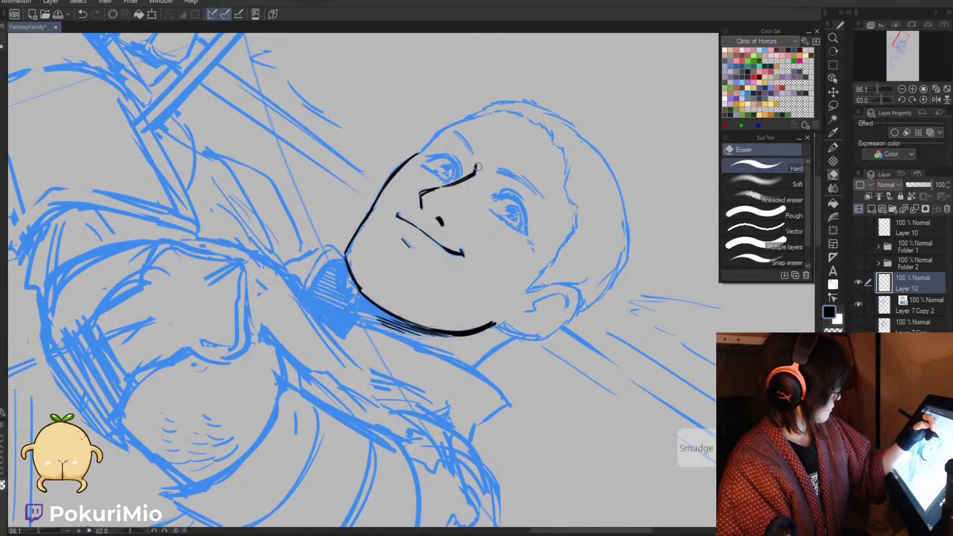
- Ink the far eyebrow with the Turnip pen and trim its end with the Hard eraser
{"action": "key", "text": "p"}
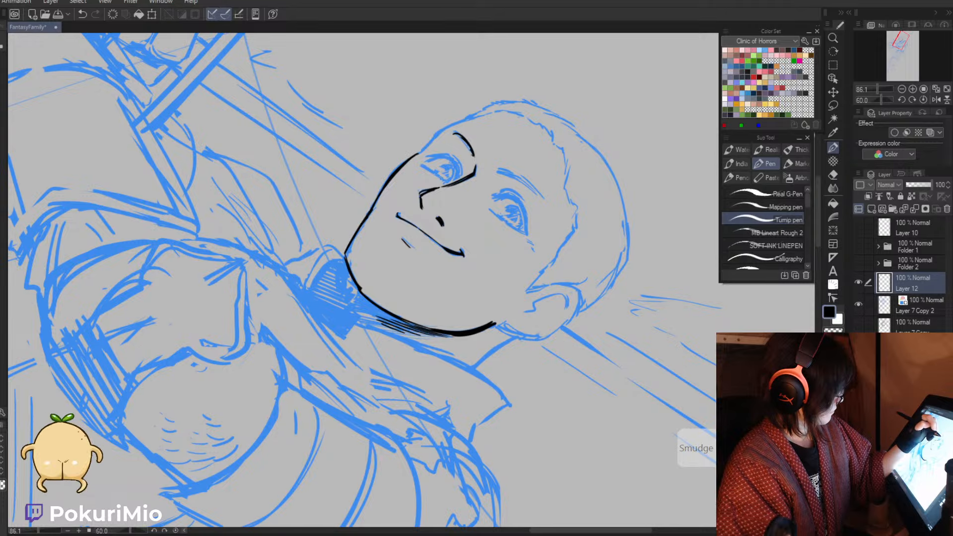
{"action": "key", "text": "asciicircum"}
{"action": "key", "text": "asciicircum"}
{"action": "key", "text": "asciicircum"}
{"action": "key", "text": "asciicircum"}
{"action": "key", "text": "asciicircum"}
{"action": "key", "text": "asciicircum"}
{"action": "key", "text": "asciicircum"}
{"action": "key", "text": "asciicircum"}
{"action": "key", "text": "asciicircum"}
{"action": "key", "text": "asciicircum"}
{"action": "key", "text": "asciicircum"}
{"action": "key", "text": "asciicircum"}
{"action": "key", "text": "asciicircum"}
{"action": "key", "text": "asciicircum"}
{"action": "key", "text": "asciicircum"}
{"action": "key", "text": "asciicircum"}
{"action": "key", "text": "asciicircum"}
{"action": "key", "text": "e"}
{"action": "left_click_drag", "start_coordinate": [563, 304], "coordinate": [552, 319]}
- Ink the near eyebrow with layered Turnip pen strokes following the blue sketch
{"action": "key", "text": "p"}
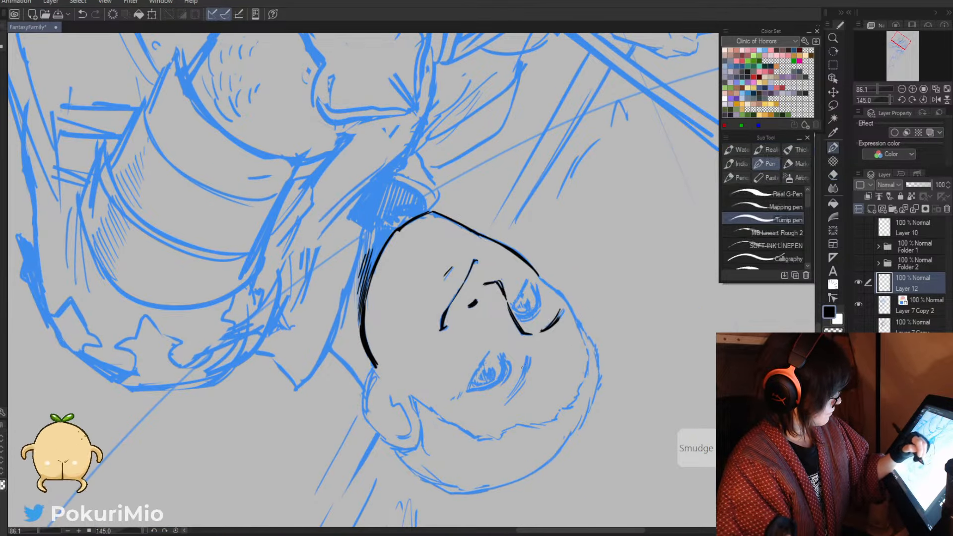
{"action": "left_click_drag", "start_coordinate": [528, 356], "coordinate": [519, 388]}
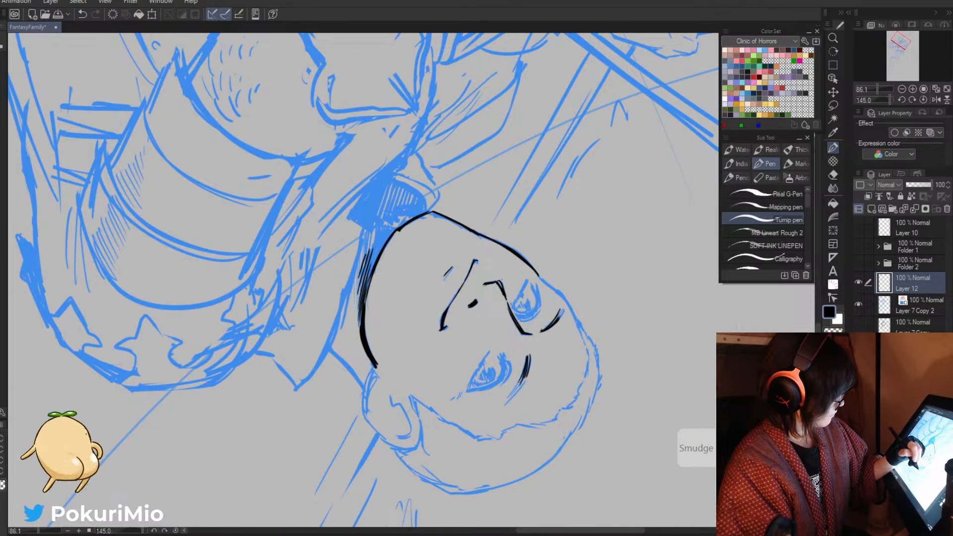
{"action": "key", "text": "minus"}
{"action": "key", "text": "minus"}
{"action": "key", "text": "minus"}
{"action": "key", "text": "minus"}
{"action": "key", "text": "minus"}
{"action": "key", "text": "minus"}
{"action": "key", "text": "minus"}
{"action": "key", "text": "minus"}
{"action": "key", "text": "minus"}
{"action": "key", "text": "minus"}
{"action": "key", "text": "minus"}
{"action": "key", "text": "minus"}
{"action": "key", "text": "minus"}
{"action": "key", "text": "minus"}
{"action": "key", "text": "minus"}
{"action": "key", "text": "minus"}
{"action": "key", "text": "minus"}
{"action": "key", "text": "minus"}
{"action": "key", "text": "minus"}
{"action": "key", "text": "minus"}
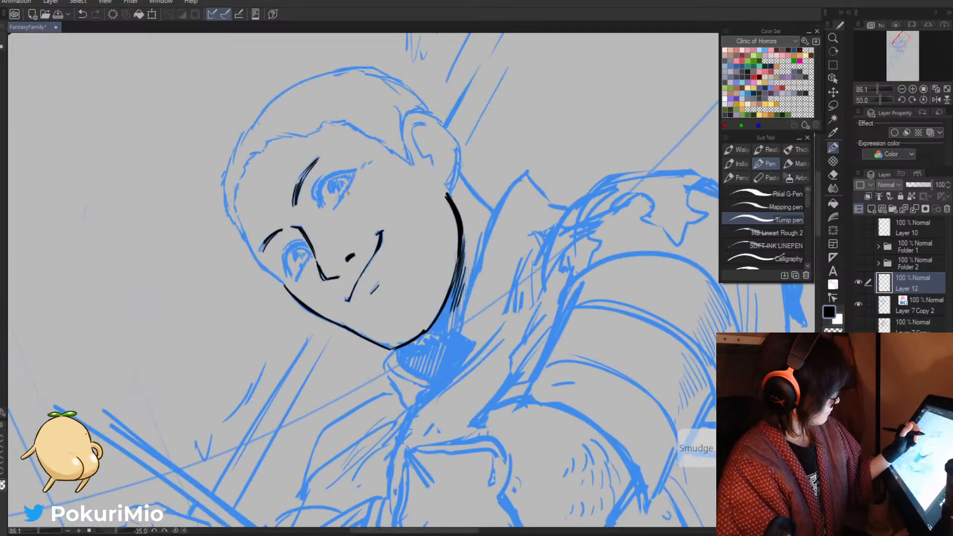
- Ink the near eye's upper lid as a thick curve from the inner corner to the pointed outer corner
{"action": "left_click_drag", "start_coordinate": [319, 186], "coordinate": [323, 207]}
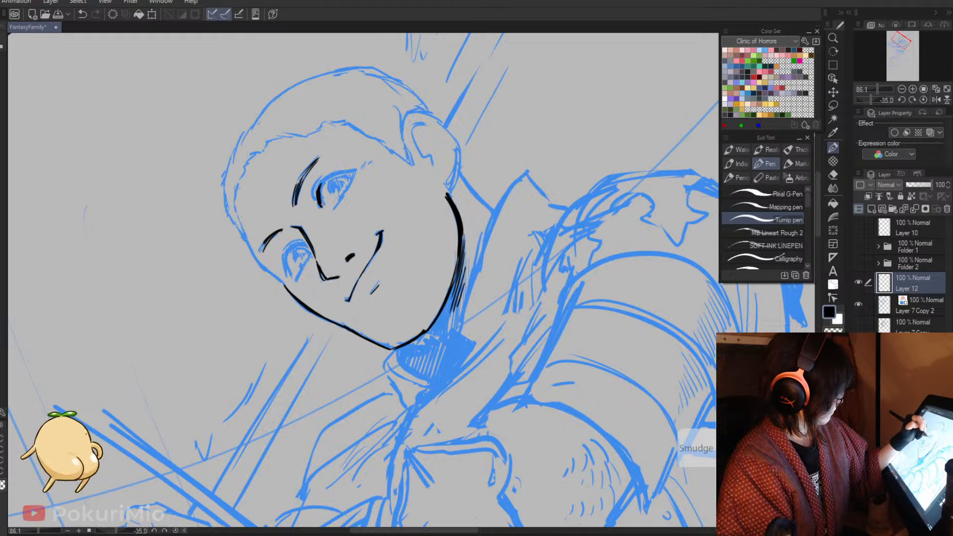
{"action": "key", "text": "asciicircum"}
{"action": "key", "text": "asciicircum"}
{"action": "key", "text": "asciicircum"}
{"action": "key", "text": "asciicircum"}
{"action": "key", "text": "asciicircum"}
{"action": "key", "text": "asciicircum"}
{"action": "key", "text": "asciicircum"}
{"action": "key", "text": "asciicircum"}
{"action": "key", "text": "asciicircum"}
{"action": "key", "text": "asciicircum"}
{"action": "key", "text": "asciicircum"}
{"action": "key", "text": "asciicircum"}
{"action": "key", "text": "asciicircum"}
{"action": "key", "text": "asciicircum"}
{"action": "key", "text": "asciicircum"}
{"action": "key", "text": "asciicircum"}
{"action": "key", "text": "asciicircum"}
{"action": "key", "text": "asciicircum"}
{"action": "key", "text": "asciicircum"}
{"action": "key", "text": "asciicircum"}
{"action": "key", "text": "slash"}
{"action": "mouse_move", "coordinate": [536, 268]}
{"action": "left_mouse_down"}
{"action": "mouse_move", "coordinate": [576, 266]}
{"action": "mouse_move", "coordinate": [549, 301]}
{"action": "left_mouse_up"}
{"action": "mouse_move", "coordinate": [543, 252]}
{"action": "left_mouse_down"}
{"action": "mouse_move", "coordinate": [542, 304]}
{"action": "mouse_move", "coordinate": [530, 332]}
{"action": "left_mouse_up"}
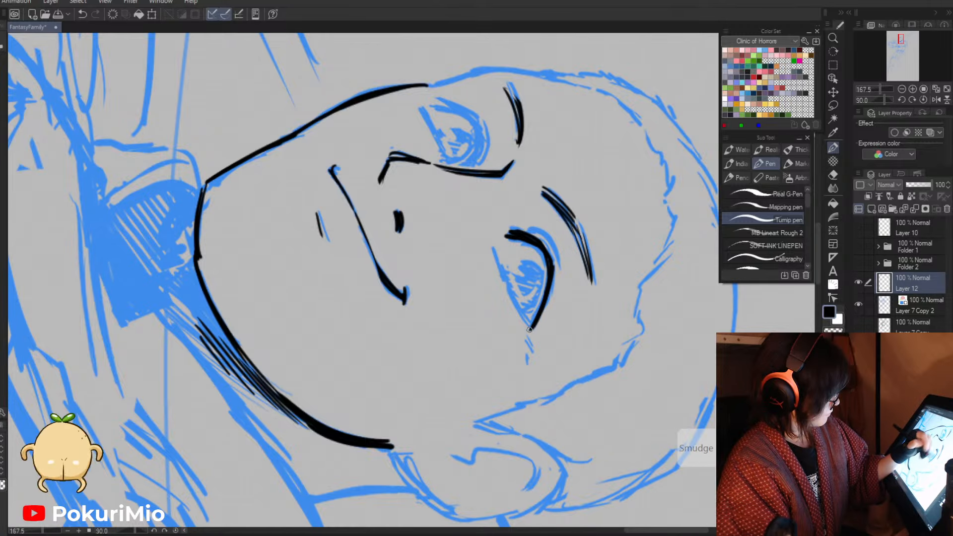
{"action": "mouse_move", "coordinate": [542, 299]}
{"action": "left_mouse_down"}
{"action": "mouse_move", "coordinate": [530, 332]}
{"action": "mouse_move", "coordinate": [499, 265]}
{"action": "mouse_move", "coordinate": [530, 332]}
{"action": "left_mouse_up"}
- Ink the near eye's lower lid as a thin line and clean its edges with the Hard eraser
{"action": "key", "text": "e"}
{"action": "left_click_drag", "start_coordinate": [503, 269], "coordinate": [526, 313]}
{"action": "mouse_move", "coordinate": [467, 265]}
{"action": "left_mouse_down"}
{"action": "mouse_move", "coordinate": [417, 226]}
{"action": "mouse_move", "coordinate": [331, 191]}
{"action": "mouse_move", "coordinate": [455, 223]}
{"action": "left_mouse_up"}
{"action": "key", "text": "alt+space"}
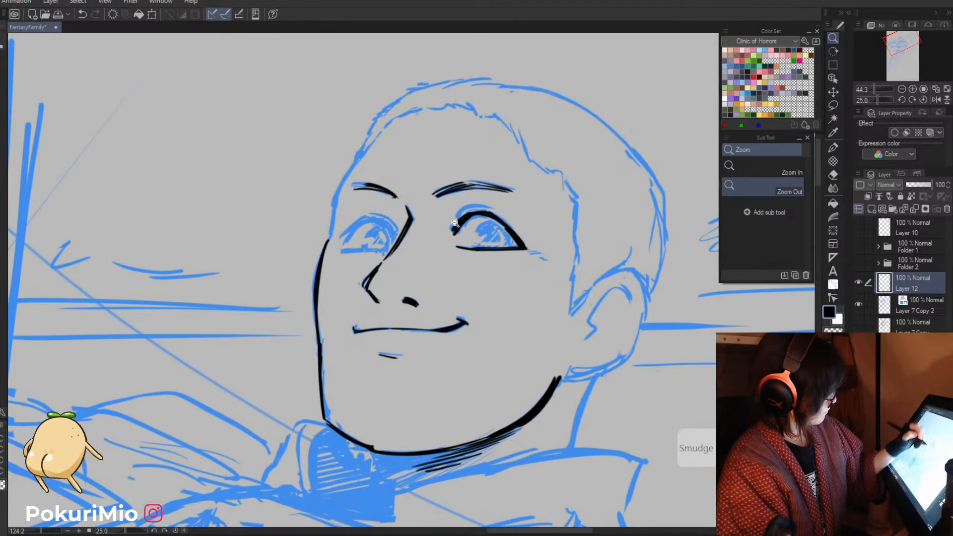
{"action": "key", "text": "e"}
{"action": "mouse_move", "coordinate": [477, 253]}
{"action": "left_mouse_down"}
{"action": "mouse_move", "coordinate": [507, 246]}
{"action": "mouse_move", "coordinate": [472, 247]}
{"action": "mouse_move", "coordinate": [528, 251]}
{"action": "left_mouse_up"}
- Add short crease strokes at the near eye's outer corner and ink the far eye's lower lid with the Turnip pen
{"action": "key", "text": "p"}
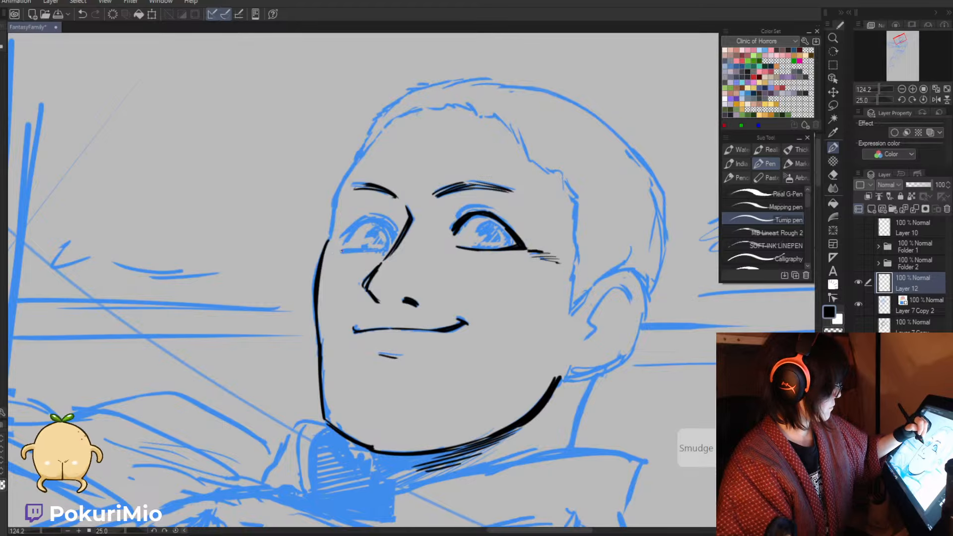
{"action": "key", "text": "asciicircum"}
{"action": "key", "text": "asciicircum"}
{"action": "key", "text": "asciicircum"}
{"action": "key", "text": "asciicircum"}
{"action": "key", "text": "asciicircum"}
{"action": "key", "text": "asciicircum"}
{"action": "key", "text": "asciicircum"}
{"action": "key", "text": "asciicircum"}
{"action": "key", "text": "asciicircum"}
{"action": "key", "text": "asciicircum"}
{"action": "key", "text": "asciicircum"}
{"action": "key", "text": "asciicircum"}
{"action": "key", "text": "asciicircum"}
{"action": "key", "text": "asciicircum"}
{"action": "key", "text": "asciicircum"}
{"action": "key", "text": "asciicircum"}
{"action": "key", "text": "asciicircum"}
{"action": "key", "text": "asciicircum"}
{"action": "key", "text": "asciicircum"}
{"action": "key", "text": "asciicircum"}
{"action": "left_click_drag", "start_coordinate": [458, 221], "coordinate": [449, 260]}
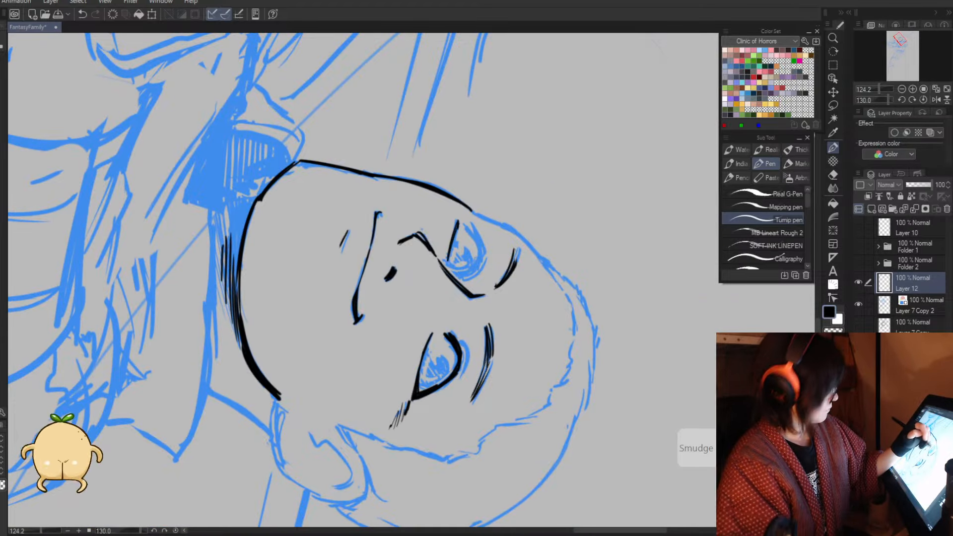
- Remove the crease strokes beside the near eye's outer corner with the Hard eraser and save the file
{"action": "key", "text": "minus"}
{"action": "key", "text": "minus"}
{"action": "key", "text": "minus"}
{"action": "key", "text": "minus"}
{"action": "key", "text": "minus"}
{"action": "key", "text": "minus"}
{"action": "key", "text": "minus"}
{"action": "key", "text": "minus"}
{"action": "key", "text": "minus"}
{"action": "key", "text": "minus"}
{"action": "key", "text": "minus"}
{"action": "key", "text": "minus"}
{"action": "key", "text": "minus"}
{"action": "key", "text": "minus"}
{"action": "key", "text": "minus"}
{"action": "key", "text": "minus"}
{"action": "key", "text": "minus"}
{"action": "key", "text": "minus"}
{"action": "key", "text": "minus"}
{"action": "key", "text": "minus"}
{"action": "key", "text": "e"}
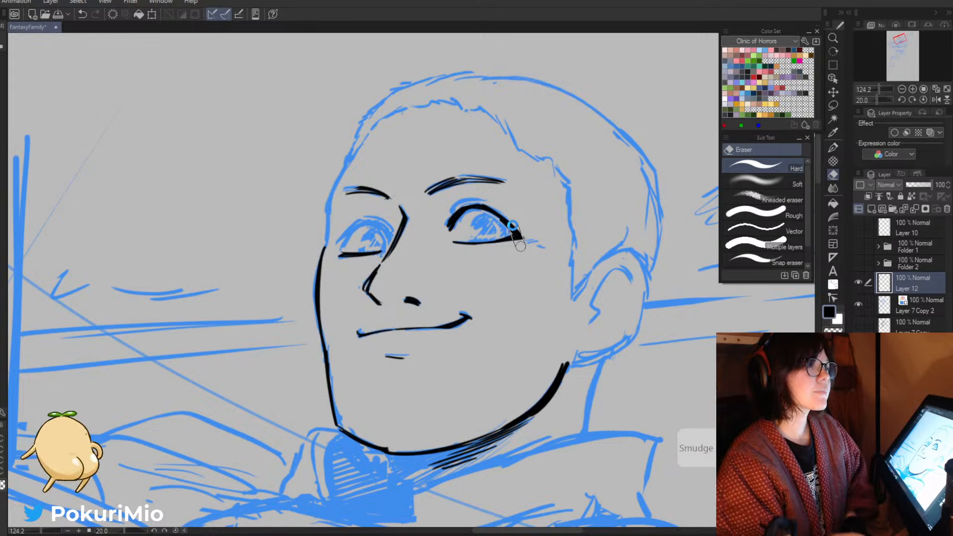
{"action": "key", "text": "ctrl+s"}
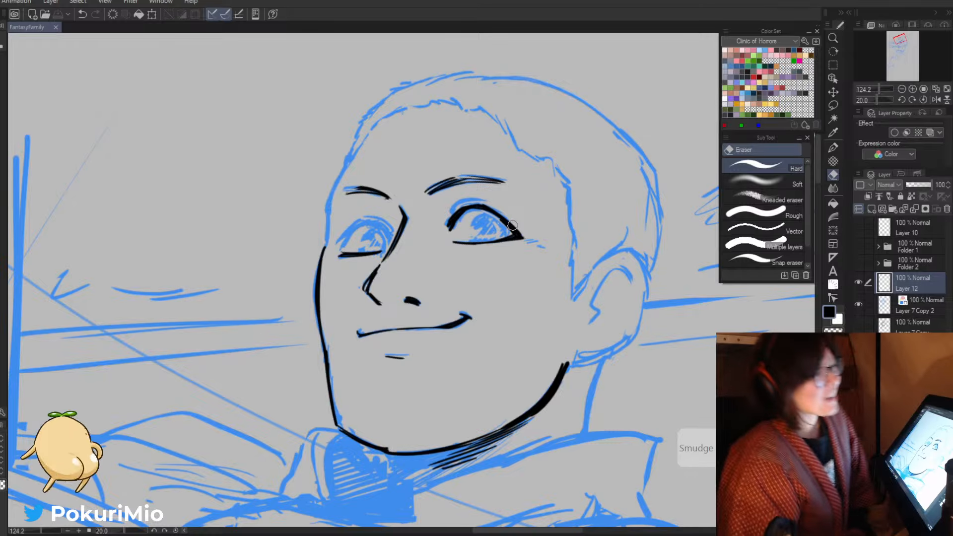
- Ink the inner part of the far eye's upper lid as a thick curve toward the nose bridge
{"action": "left_click_drag", "start_coordinate": [289, 186], "coordinate": [321, 195]}
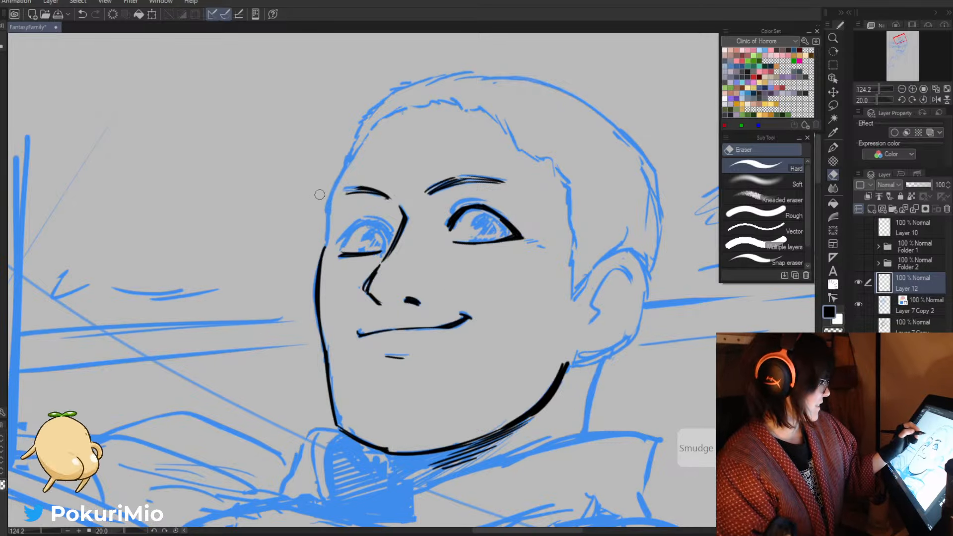
{"action": "key", "text": "asciicircum"}
{"action": "key", "text": "asciicircum"}
{"action": "key", "text": "asciicircum"}
{"action": "key", "text": "asciicircum"}
{"action": "key", "text": "asciicircum"}
{"action": "key", "text": "alt+space"}
{"action": "left_click_drag", "start_coordinate": [417, 219], "coordinate": [440, 237]}
{"action": "left_click_drag", "start_coordinate": [428, 195], "coordinate": [440, 255]}
{"action": "left_click_drag", "start_coordinate": [426, 193], "coordinate": [442, 256]}
- Extend the far eye's upper lid line to its outer corner and trim it with the Hard eraser
{"action": "key", "text": "minus"}
{"action": "key", "text": "minus"}
{"action": "key", "text": "minus"}
{"action": "key", "text": "minus"}
{"action": "key", "text": "minus"}
{"action": "key", "text": "minus"}
{"action": "key", "text": "minus"}
{"action": "key", "text": "minus"}
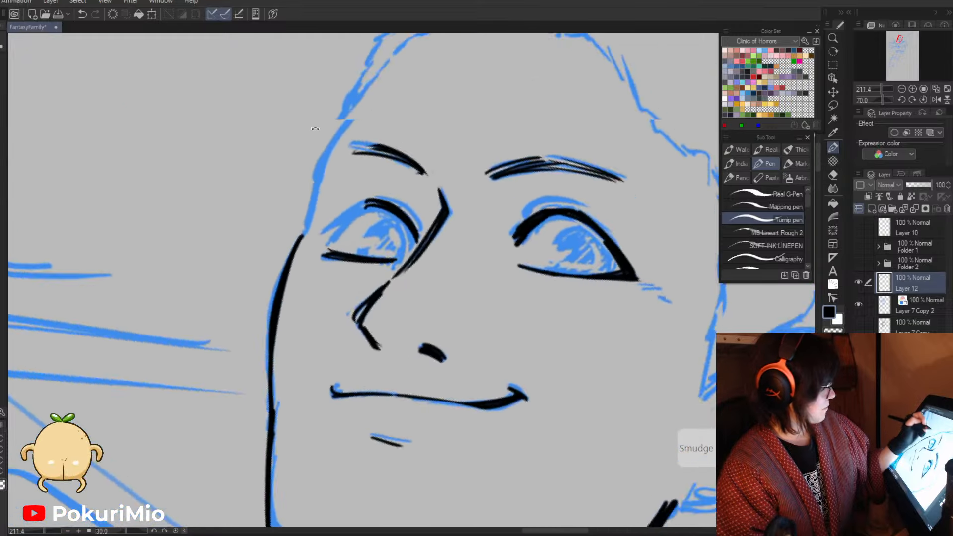
{"action": "left_click_drag", "start_coordinate": [329, 306], "coordinate": [347, 356]}
{"action": "mouse_move", "coordinate": [332, 302]}
{"action": "left_mouse_down"}
{"action": "mouse_move", "coordinate": [338, 342]}
{"action": "mouse_move", "coordinate": [362, 358]}
{"action": "left_mouse_up"}
{"action": "key", "text": "e"}
{"action": "left_click_drag", "start_coordinate": [343, 316], "coordinate": [356, 346]}
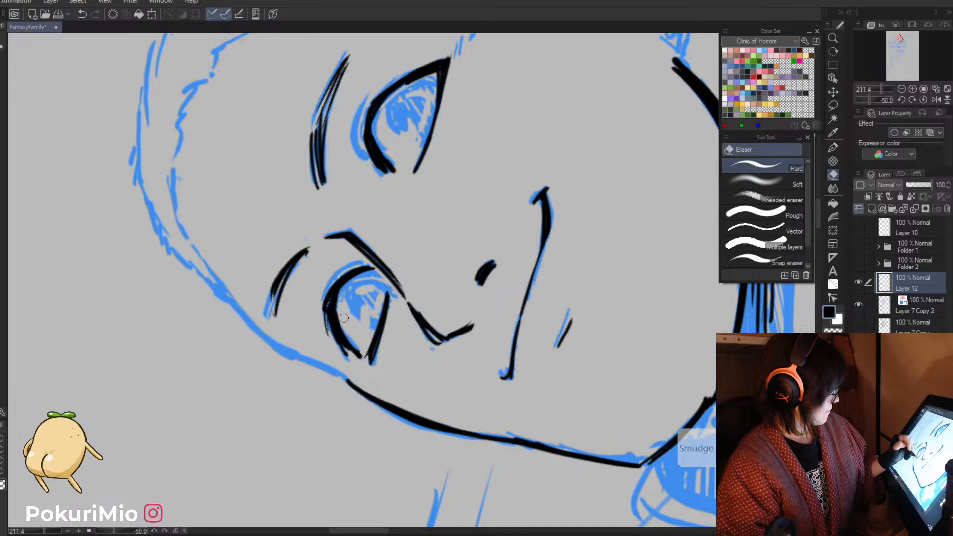
{"action": "key", "text": "p"}
{"action": "key", "text": "asciicircum"}
{"action": "key", "text": "asciicircum"}
{"action": "key", "text": "asciicircum"}
{"action": "key", "text": "asciicircum"}
{"action": "key", "text": "asciicircum"}
{"action": "key", "text": "asciicircum"}
{"action": "key", "text": "asciicircum"}
{"action": "key", "text": "asciicircum"}
{"action": "key", "text": "asciicircum"}
{"action": "key", "text": "asciicircum"}
{"action": "key", "text": "asciicircum"}
{"action": "key", "text": "asciicircum"}
{"action": "key", "text": "asciicircum"}
{"action": "key", "text": "asciicircum"}
{"action": "key", "text": "asciicircum"}
{"action": "key", "text": "asciicircum"}
{"action": "key", "text": "asciicircum"}
{"action": "key", "text": "asciicircum"}
{"action": "key", "text": "asciicircum"}
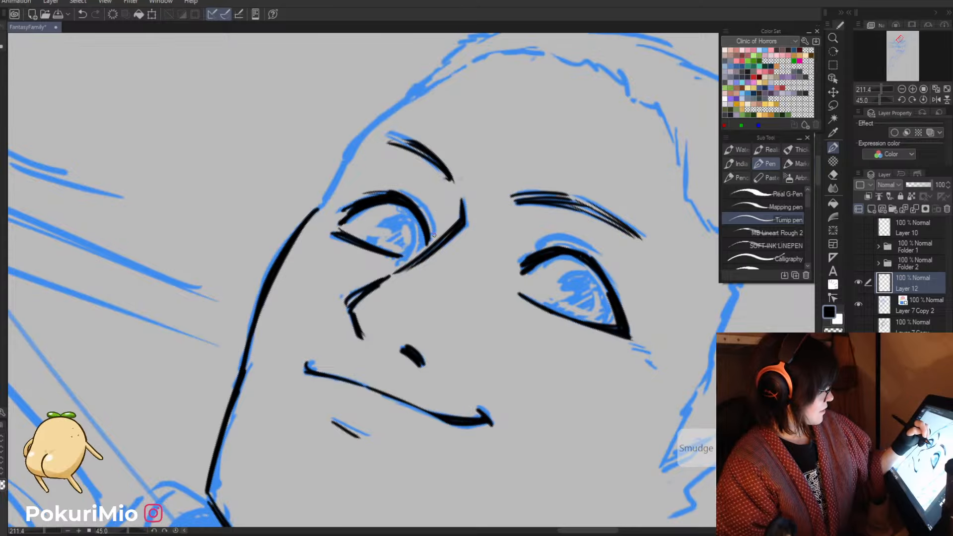
- Ink the eyelid creases above the far and near eyes as short curved strokes following the upper lids
{"action": "left_click_drag", "start_coordinate": [421, 197], "coordinate": [433, 238]}
{"action": "left_click_drag", "start_coordinate": [420, 198], "coordinate": [434, 238]}
{"action": "key", "text": "asciicircum"}
{"action": "key", "text": "asciicircum"}
{"action": "key", "text": "asciicircum"}
{"action": "key", "text": "asciicircum"}
{"action": "key", "text": "asciicircum"}
{"action": "key", "text": "asciicircum"}
{"action": "key", "text": "asciicircum"}
{"action": "key", "text": "asciicircum"}
{"action": "key", "text": "asciicircum"}
{"action": "key", "text": "asciicircum"}
{"action": "key", "text": "asciicircum"}
{"action": "key", "text": "asciicircum"}
{"action": "key", "text": "asciicircum"}
{"action": "key", "text": "asciicircum"}
{"action": "key", "text": "asciicircum"}
{"action": "key", "text": "asciicircum"}
{"action": "key", "text": "asciicircum"}
{"action": "key", "text": "asciicircum"}
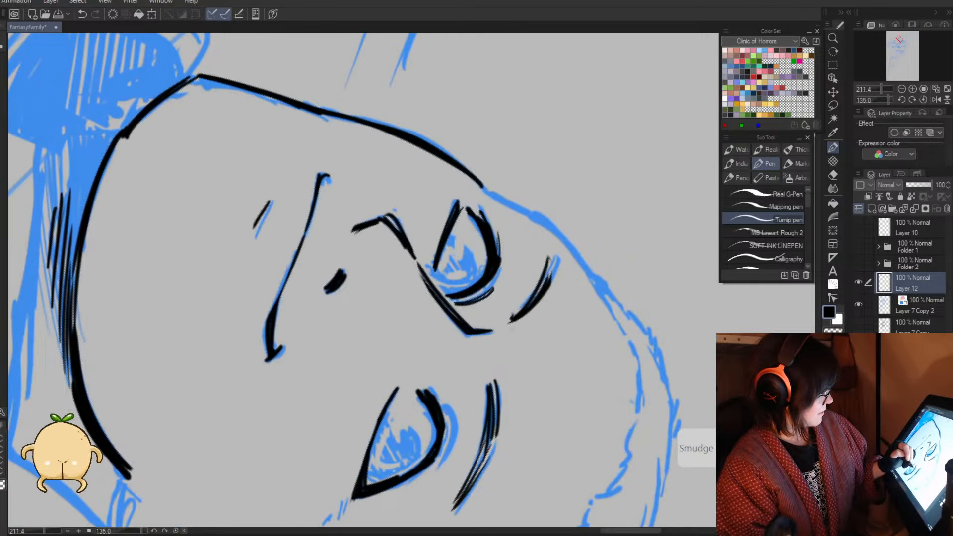
{"action": "left_click_drag", "start_coordinate": [444, 405], "coordinate": [449, 456]}
{"action": "key", "text": "e"}
{"action": "left_click_drag", "start_coordinate": [446, 418], "coordinate": [436, 470]}
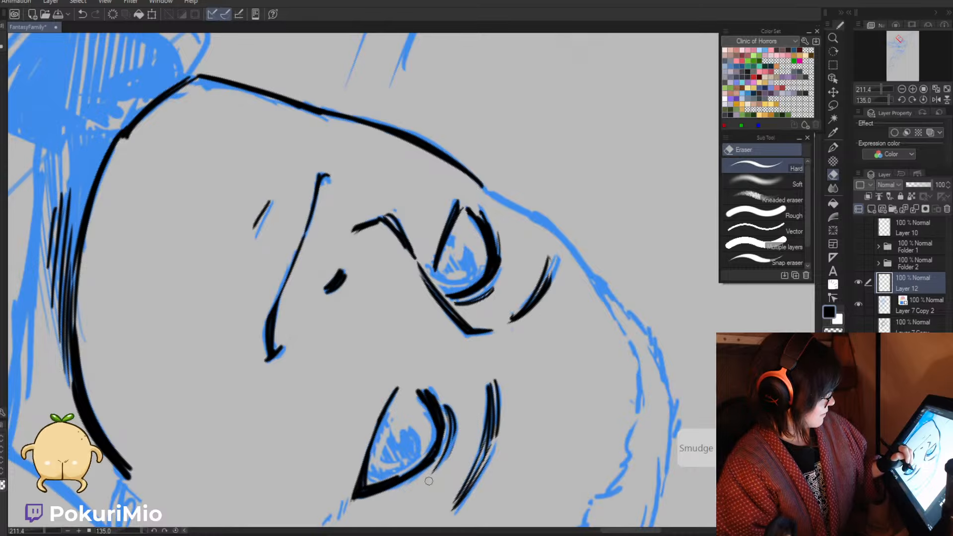
- Thicken the crease above the near eye and add a short finishing stroke to the far eye's crease
{"action": "key", "text": "minus"}
{"action": "key", "text": "minus"}
{"action": "key", "text": "minus"}
{"action": "key", "text": "minus"}
{"action": "key", "text": "minus"}
{"action": "key", "text": "minus"}
{"action": "key", "text": "minus"}
{"action": "key", "text": "minus"}
{"action": "key", "text": "minus"}
{"action": "key", "text": "minus"}
{"action": "key", "text": "minus"}
{"action": "key", "text": "minus"}
{"action": "key", "text": "minus"}
{"action": "key", "text": "minus"}
{"action": "key", "text": "minus"}
{"action": "key", "text": "minus"}
{"action": "key", "text": "minus"}
{"action": "key", "text": "minus"}
{"action": "key", "text": "slash"}
{"action": "left_click_drag", "start_coordinate": [350, 273], "coordinate": [319, 256]}
{"action": "key", "text": "asciicircum"}
{"action": "key", "text": "asciicircum"}
{"action": "key", "text": "asciicircum"}
{"action": "key", "text": "asciicircum"}
{"action": "key", "text": "asciicircum"}
{"action": "key", "text": "asciicircum"}
{"action": "key", "text": "asciicircum"}
{"action": "key", "text": "asciicircum"}
{"action": "key", "text": "asciicircum"}
{"action": "key", "text": "asciicircum"}
{"action": "key", "text": "asciicircum"}
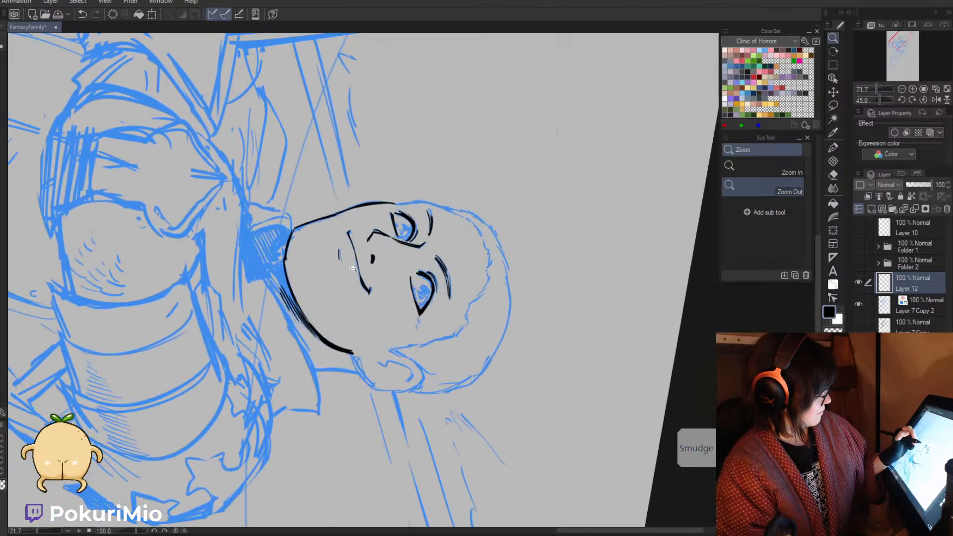
{"action": "mouse_move", "coordinate": [435, 273]}
{"action": "left_mouse_down"}
{"action": "mouse_move", "coordinate": [463, 276]}
{"action": "mouse_move", "coordinate": [439, 316]}
{"action": "left_mouse_up"}
{"action": "key", "text": "e"}
{"action": "key", "text": "p"}
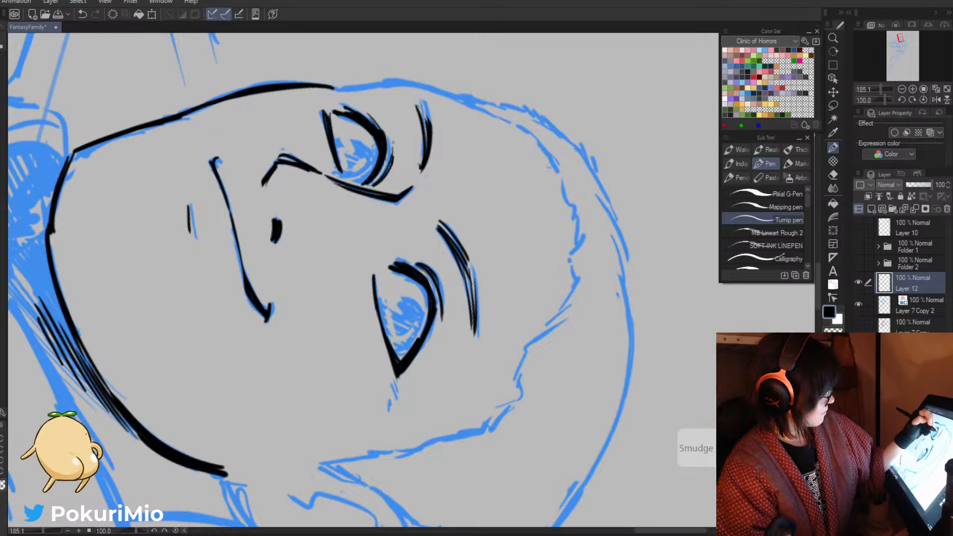
{"action": "left_click_drag", "start_coordinate": [393, 143], "coordinate": [393, 159]}
- Ink the far side of the forehead from the hairline past the brow down to the cheek contour
{"action": "key", "text": "minus"}
{"action": "key", "text": "minus"}
{"action": "key", "text": "minus"}
{"action": "key", "text": "minus"}
{"action": "key", "text": "minus"}
{"action": "key", "text": "minus"}
{"action": "key", "text": "minus"}
{"action": "key", "text": "minus"}
{"action": "key", "text": "minus"}
{"action": "key", "text": "minus"}
{"action": "key", "text": "minus"}
{"action": "key", "text": "minus"}
{"action": "key", "text": "minus"}
{"action": "key", "text": "slash"}
{"action": "mouse_move", "coordinate": [367, 278]}
{"action": "left_mouse_down"}
{"action": "mouse_move", "coordinate": [352, 277]}
{"action": "mouse_move", "coordinate": [373, 277]}
{"action": "left_mouse_up"}
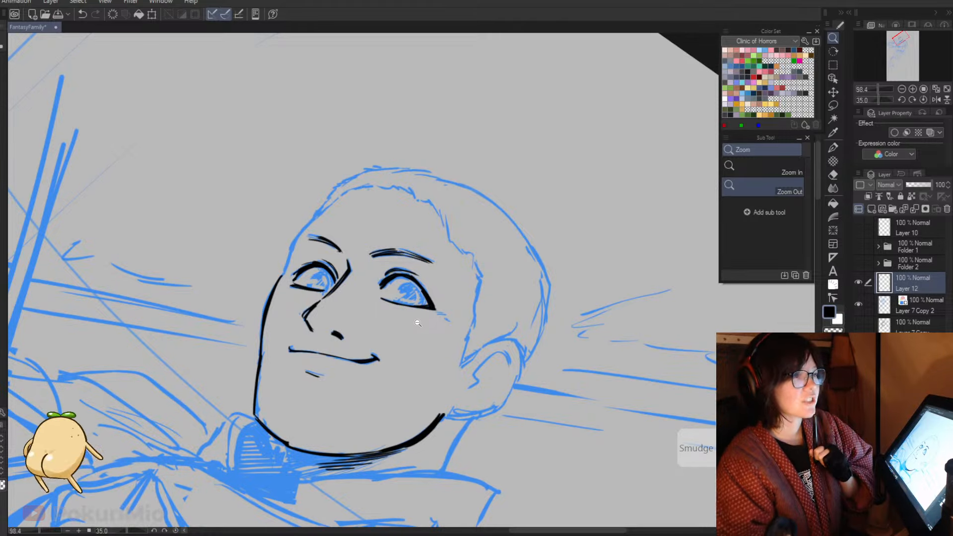
{"action": "left_click", "coordinate": [240, 244]}
{"action": "left_click_drag", "start_coordinate": [266, 98], "coordinate": [269, 307]}
{"action": "left_click_drag", "start_coordinate": [312, 384], "coordinate": [339, 353]}
{"action": "mouse_move", "coordinate": [278, 357]}
{"action": "left_mouse_down"}
{"action": "mouse_move", "coordinate": [267, 342]}
{"action": "mouse_move", "coordinate": [268, 218]}
{"action": "mouse_move", "coordinate": [342, 192]}
{"action": "left_mouse_up"}
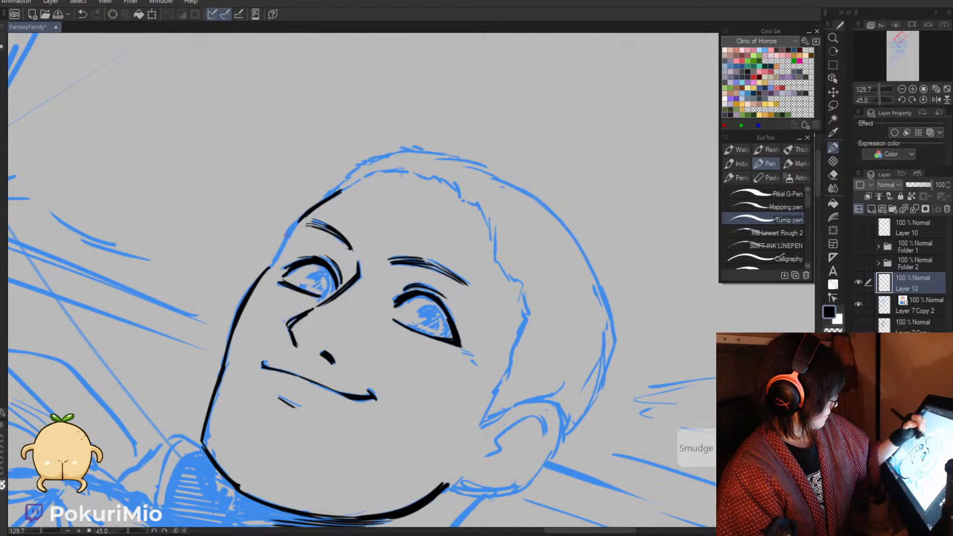
{"action": "left_click_drag", "start_coordinate": [296, 223], "coordinate": [271, 266]}
{"action": "mouse_move", "coordinate": [292, 227]}
{"action": "left_mouse_down"}
{"action": "mouse_move", "coordinate": [268, 270]}
{"action": "mouse_move", "coordinate": [239, 264]}
{"action": "left_mouse_up"}
{"action": "key", "text": "slash"}
{"action": "mouse_move", "coordinate": [298, 284]}
{"action": "left_mouse_down"}
{"action": "mouse_move", "coordinate": [350, 238]}
{"action": "mouse_move", "coordinate": [338, 266]}
{"action": "mouse_move", "coordinate": [365, 239]}
{"action": "mouse_move", "coordinate": [384, 258]}
{"action": "mouse_move", "coordinate": [363, 264]}
{"action": "mouse_move", "coordinate": [273, 208]}
{"action": "left_mouse_up"}
{"action": "key", "text": "e"}
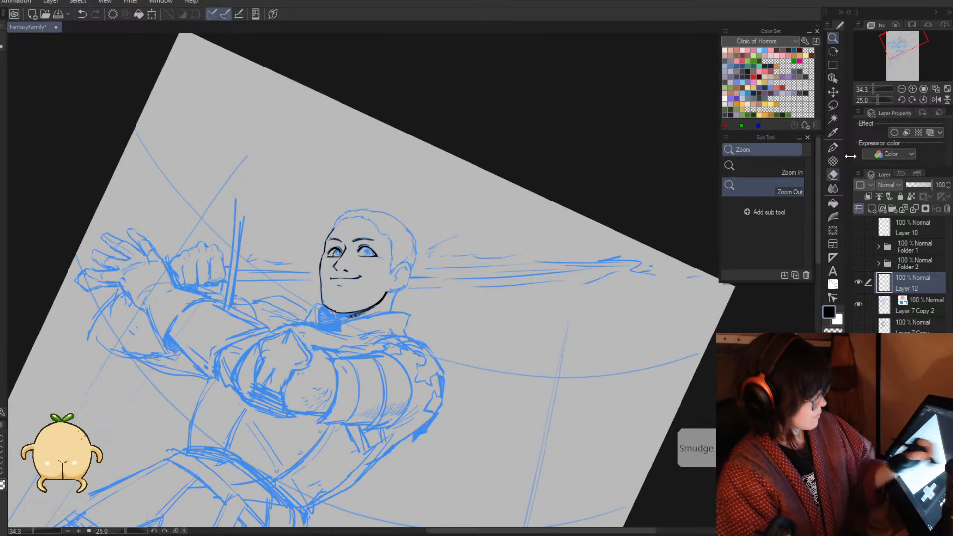
- Mirror the canvas view horizontally and ink both sides of the near eye's iris outline
{"action": "left_click", "coordinate": [936, 99]}
{"action": "left_click", "coordinate": [481, 290]}
{"action": "left_click_drag", "start_coordinate": [481, 290], "coordinate": [524, 318]}
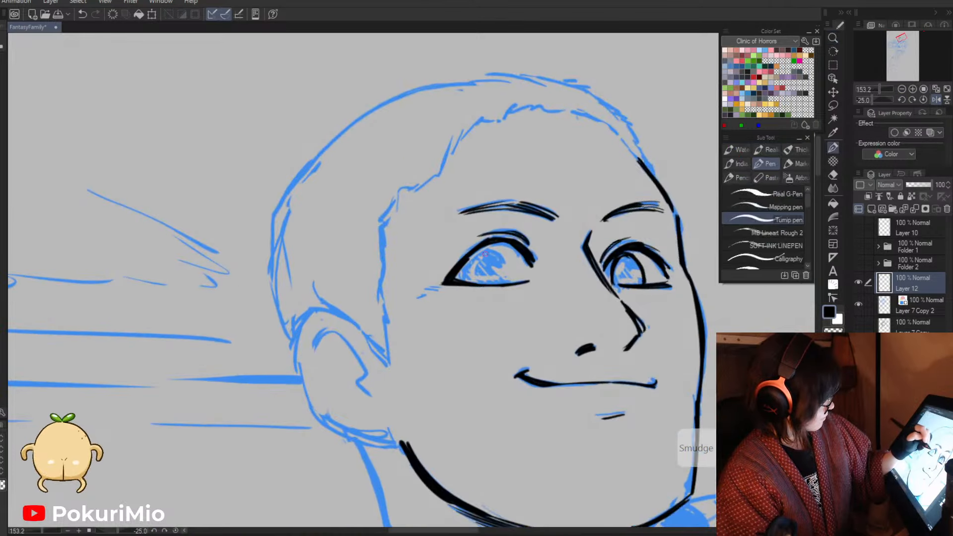
{"action": "mouse_move", "coordinate": [483, 251]}
{"action": "left_mouse_down"}
{"action": "mouse_move", "coordinate": [507, 271]}
{"action": "mouse_move", "coordinate": [506, 284]}
{"action": "left_mouse_up"}
{"action": "left_click_drag", "start_coordinate": [484, 250], "coordinate": [470, 283]}
{"action": "left_click_drag", "start_coordinate": [473, 262], "coordinate": [469, 284]}
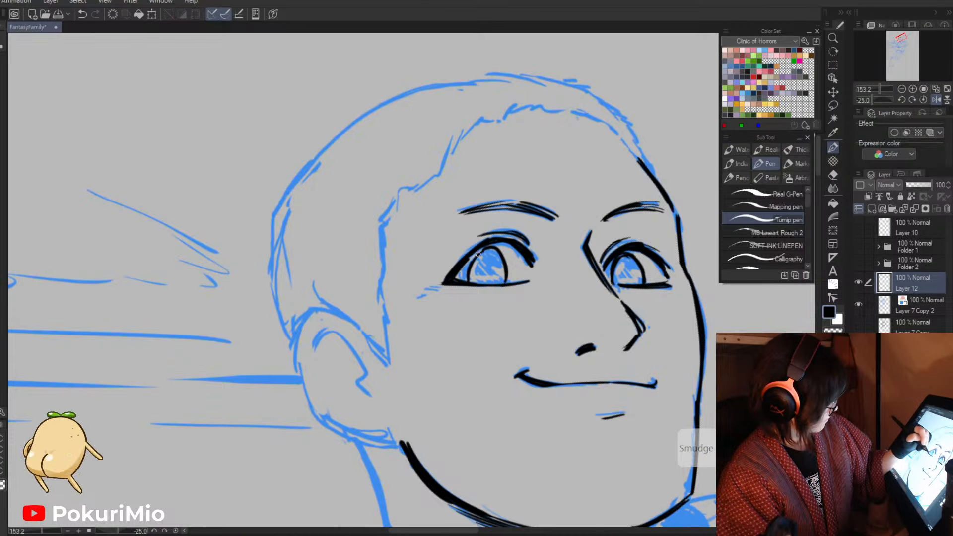
- Ink the rounded iris outline inside the far eye with the Turnip pen
{"action": "key", "text": "e"}
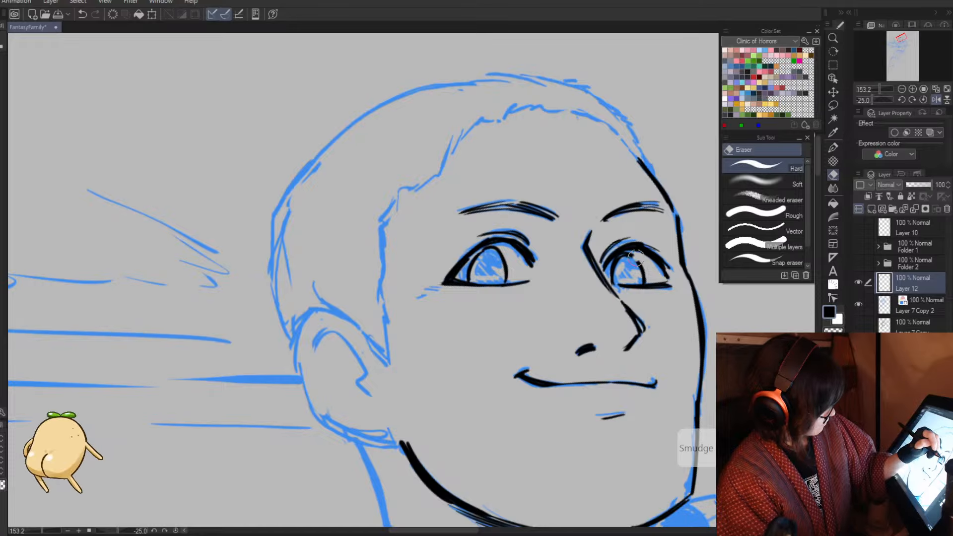
{"action": "key", "text": "p"}
{"action": "mouse_move", "coordinate": [633, 254]}
{"action": "left_mouse_down"}
{"action": "mouse_move", "coordinate": [636, 285]}
{"action": "mouse_move", "coordinate": [639, 264]}
{"action": "left_mouse_up"}
{"action": "key", "text": "e"}
{"action": "key", "text": "p"}
{"action": "key", "text": "/"}
{"action": "key", "text": "p"}
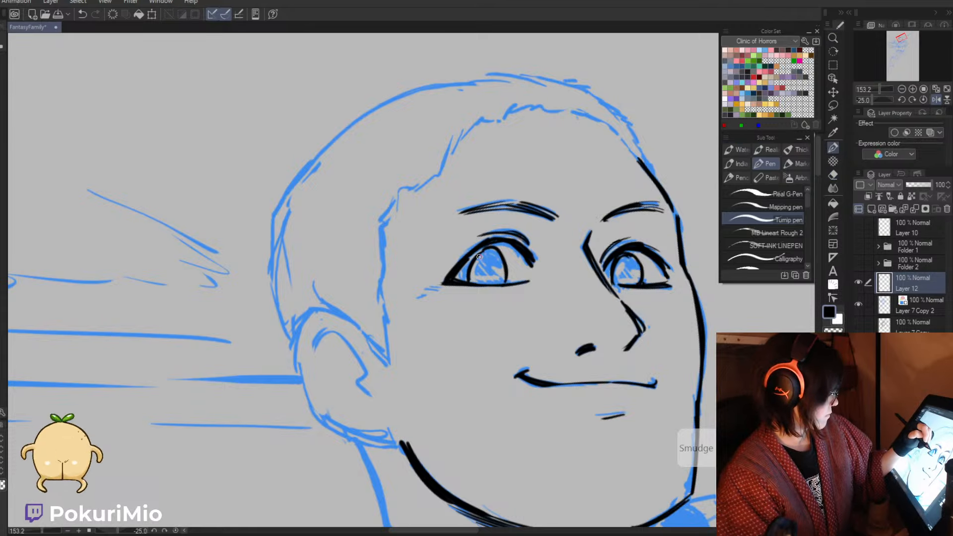
- Fill the pupils of the near and far eyes with black strokes, leaving light gaps in each iris
{"action": "key", "text": "e"}
{"action": "mouse_move", "coordinate": [489, 251]}
{"action": "left_mouse_down"}
{"action": "mouse_move", "coordinate": [478, 263]}
{"action": "mouse_move", "coordinate": [498, 255]}
{"action": "mouse_move", "coordinate": [471, 276]}
{"action": "mouse_move", "coordinate": [500, 261]}
{"action": "mouse_move", "coordinate": [494, 277]}
{"action": "left_mouse_up"}
{"action": "key", "text": "p"}
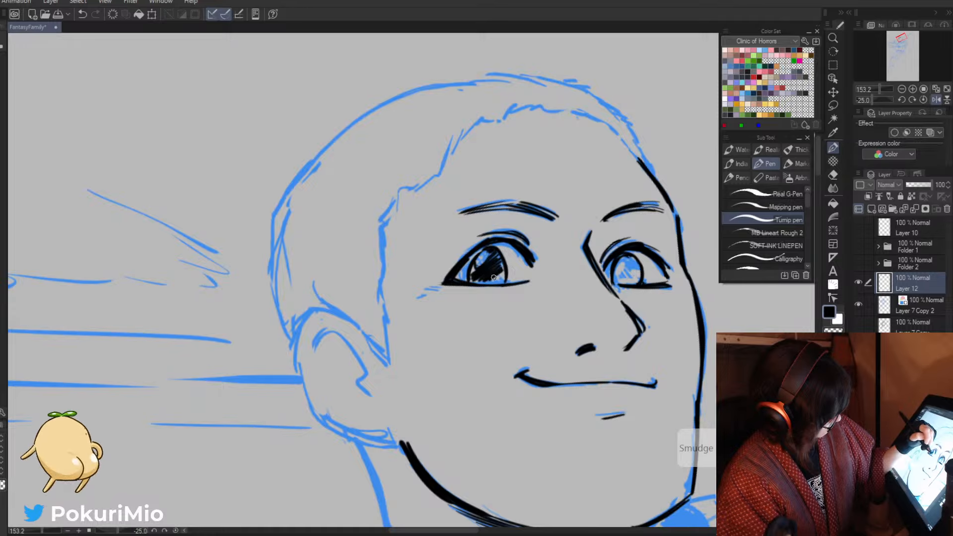
{"action": "key", "text": "alt+space"}
{"action": "left_click_drag", "start_coordinate": [451, 219], "coordinate": [463, 219]}
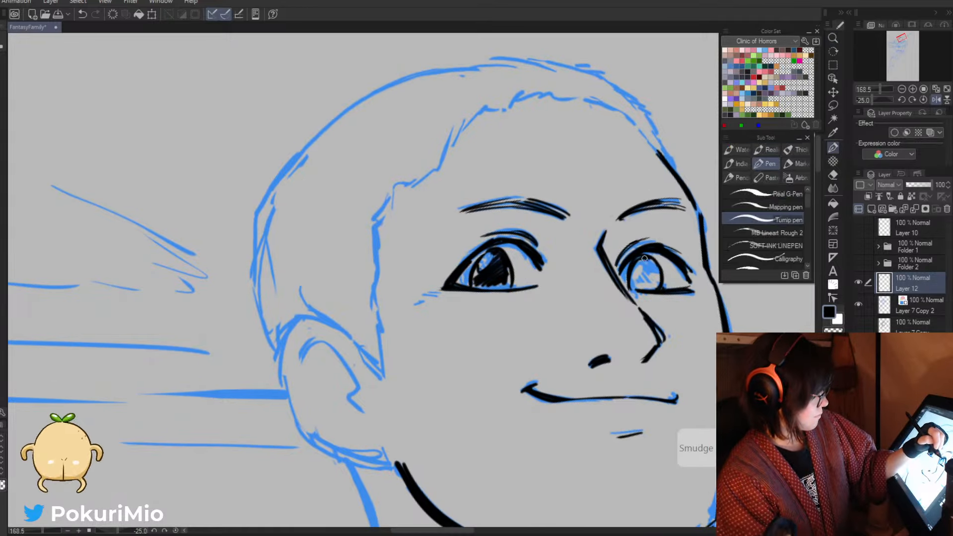
{"action": "mouse_move", "coordinate": [644, 257]}
{"action": "left_mouse_down"}
{"action": "mouse_move", "coordinate": [633, 278]}
{"action": "mouse_move", "coordinate": [651, 266]}
{"action": "mouse_move", "coordinate": [657, 281]}
{"action": "mouse_move", "coordinate": [640, 287]}
{"action": "mouse_move", "coordinate": [653, 279]}
{"action": "left_mouse_up"}
- Lasso the inked face, scale it down very slightly, and clear the selection
{"action": "key", "text": "alt+space"}
{"action": "mouse_move", "coordinate": [468, 181]}
{"action": "left_mouse_down"}
{"action": "mouse_move", "coordinate": [379, 186]}
{"action": "mouse_move", "coordinate": [324, 149]}
{"action": "left_mouse_up"}
{"action": "key", "text": "asciicircum"}
{"action": "key", "text": "asciicircum"}
{"action": "key", "text": "asciicircum"}
{"action": "key", "text": "asciicircum"}
{"action": "key", "text": "asciicircum"}
{"action": "key", "text": "asciicircum"}
{"action": "key", "text": "asciicircum"}
{"action": "key", "text": "asciicircum"}
{"action": "key", "text": "asciicircum"}
{"action": "key", "text": "asciicircum"}
{"action": "key", "text": "minus"}
{"action": "key", "text": "minus"}
{"action": "key", "text": "minus"}
{"action": "key", "text": "minus"}
{"action": "key", "text": "minus"}
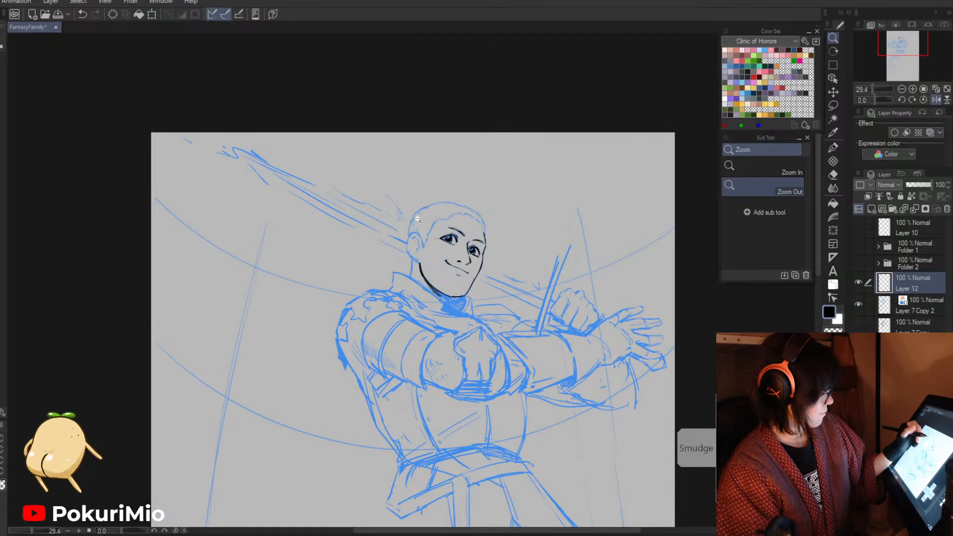
{"action": "left_click_drag", "start_coordinate": [426, 277], "coordinate": [509, 277]}
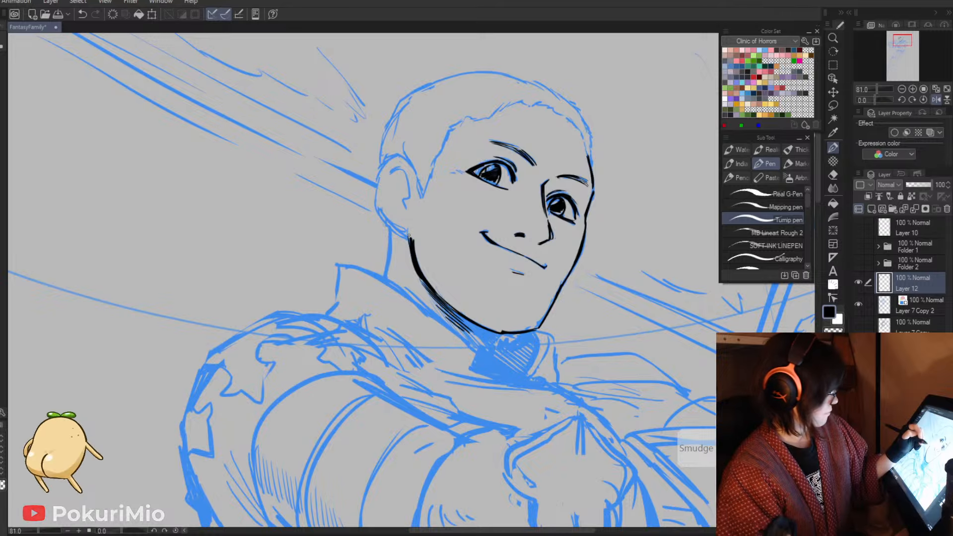
{"action": "key", "text": "m"}
{"action": "mouse_move", "coordinate": [496, 107]}
{"action": "left_mouse_down"}
{"action": "mouse_move", "coordinate": [437, 330]}
{"action": "mouse_move", "coordinate": [591, 130]}
{"action": "left_mouse_up"}
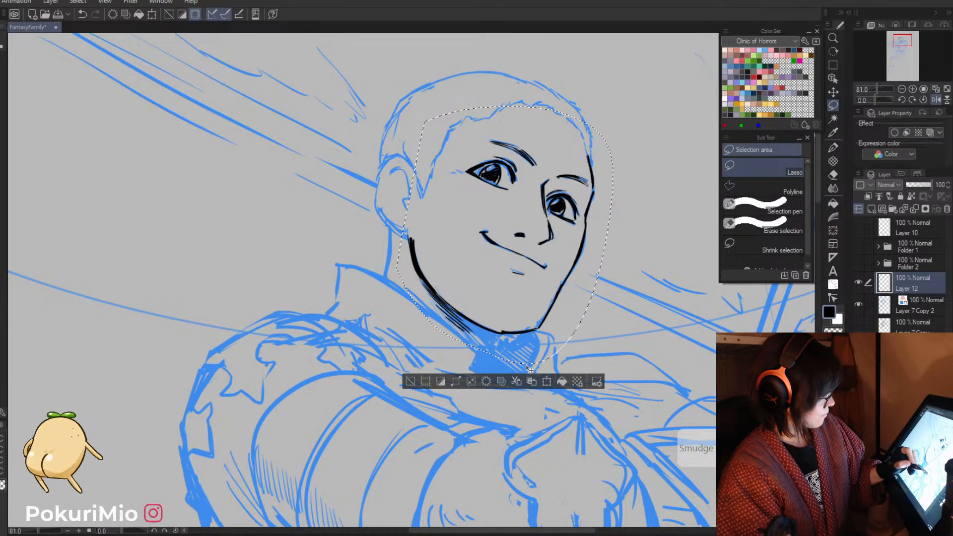
{"action": "left_click", "coordinate": [545, 384]}
{"action": "left_click_drag", "start_coordinate": [501, 365], "coordinate": [502, 363]}
{"action": "left_click", "coordinate": [469, 379]}
{"action": "key", "text": "ctrl+d"}
{"action": "key", "text": "p"}
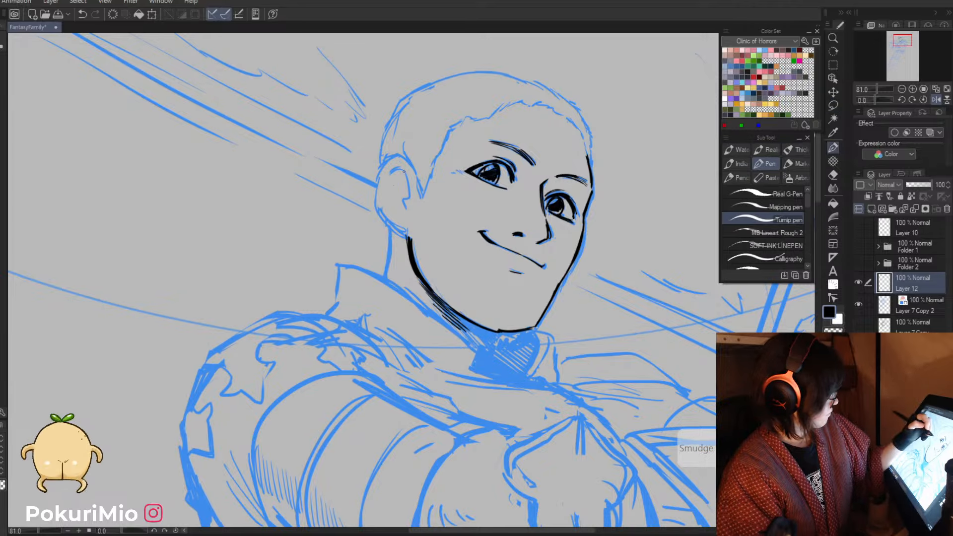
- Ink the ear with its inner fold and the jagged hairline from the temple down to the sideburn
{"action": "mouse_move", "coordinate": [388, 158]}
{"action": "left_mouse_down"}
{"action": "mouse_move", "coordinate": [376, 200]}
{"action": "mouse_move", "coordinate": [394, 229]}
{"action": "mouse_move", "coordinate": [382, 169]}
{"action": "mouse_move", "coordinate": [410, 196]}
{"action": "left_mouse_up"}
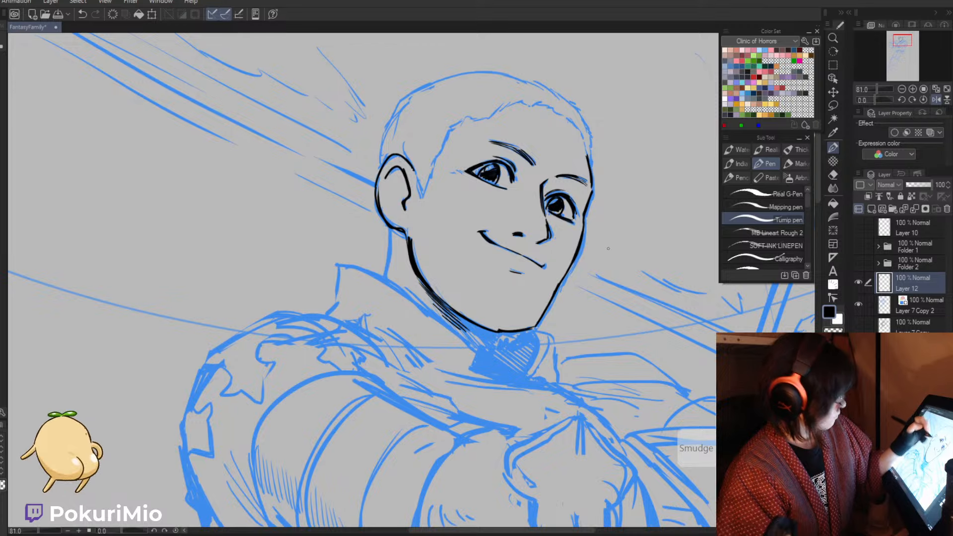
{"action": "left_click", "coordinate": [937, 100]}
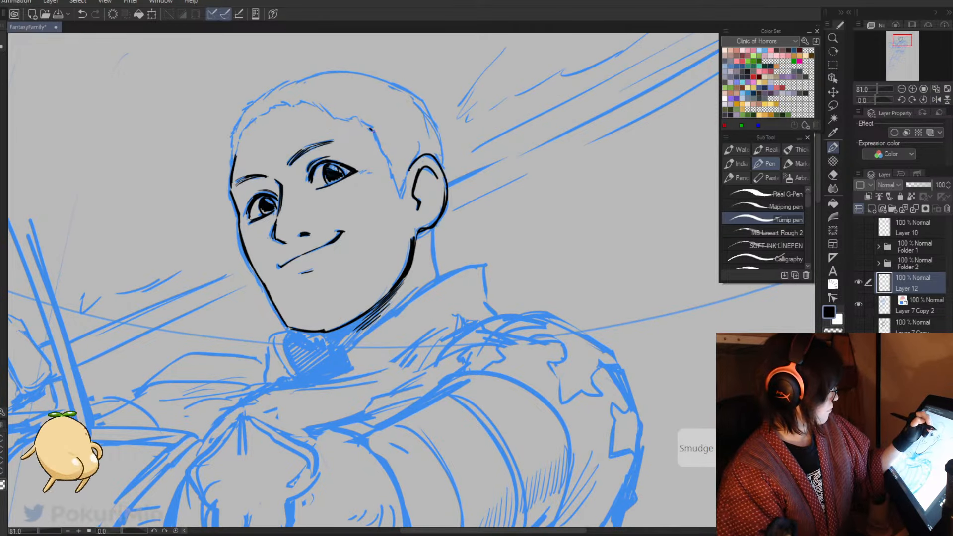
{"action": "left_click_drag", "start_coordinate": [371, 128], "coordinate": [382, 150]}
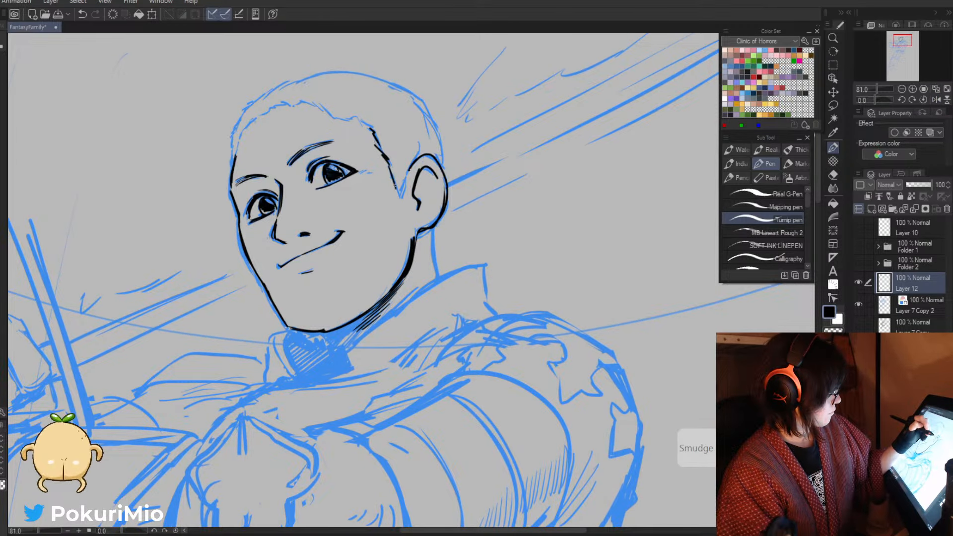
{"action": "left_click_drag", "start_coordinate": [408, 171], "coordinate": [401, 195]}
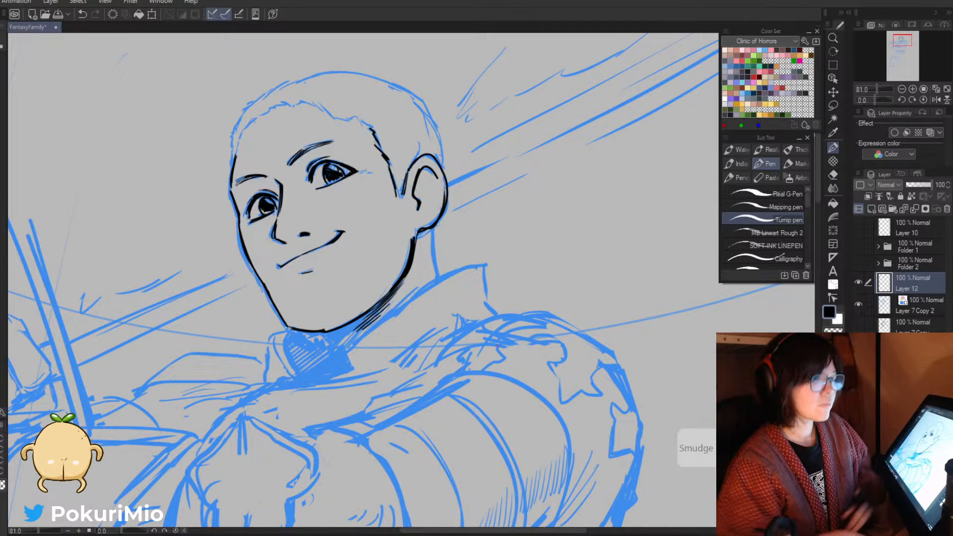
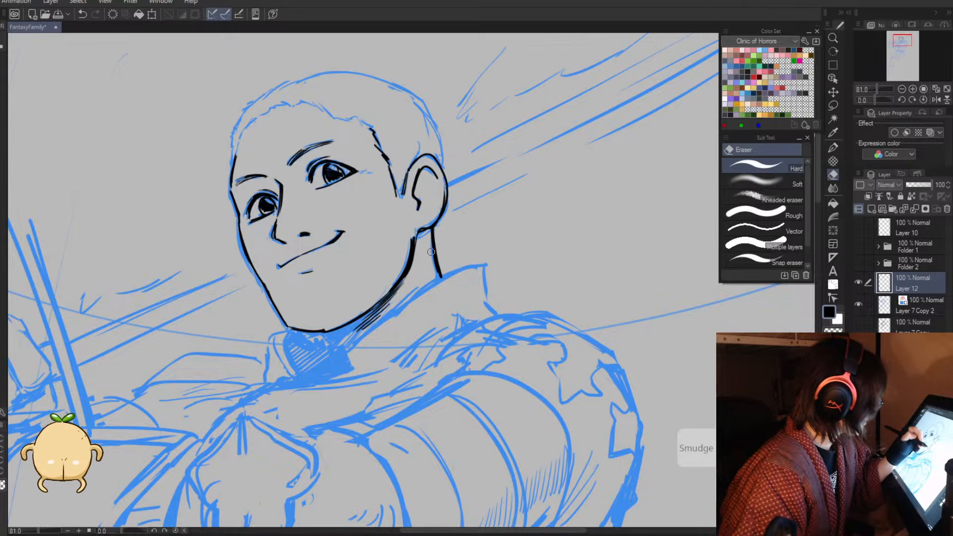
{"action": "key", "text": "p"}
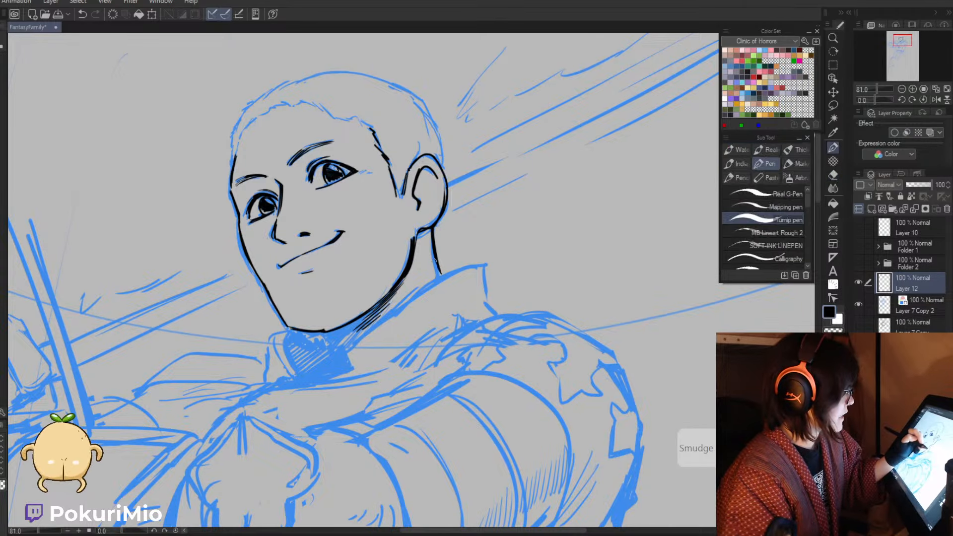
- Outline the shadow on the neck beneath the jaw and fill it with black strokes and hatching
{"action": "key", "text": "minus"}
{"action": "key", "text": "minus"}
{"action": "key", "text": "minus"}
{"action": "key", "text": "minus"}
{"action": "key", "text": "minus"}
{"action": "key", "text": "minus"}
{"action": "key", "text": "minus"}
{"action": "key", "text": "minus"}
{"action": "key", "text": "minus"}
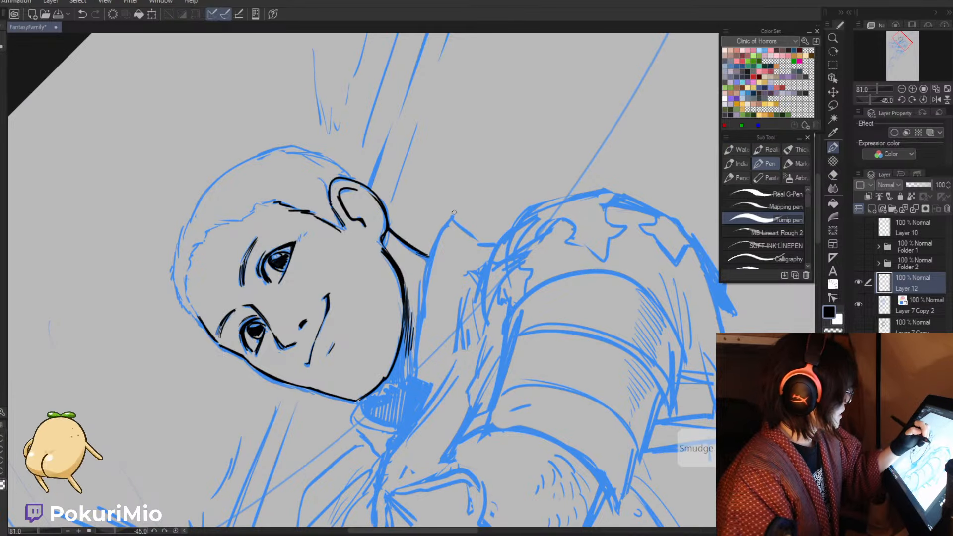
{"action": "key", "text": "asciicircum"}
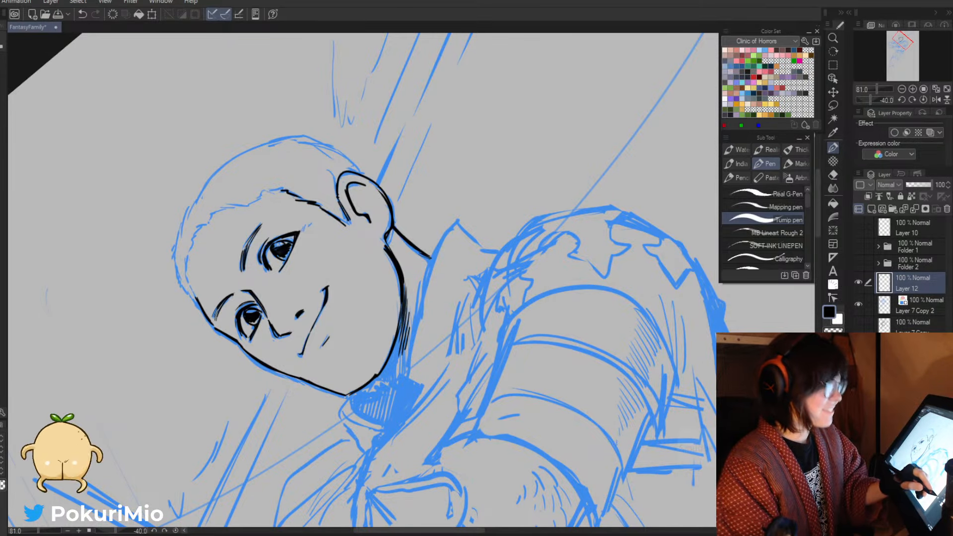
{"action": "key", "text": "ctrl+space"}
{"action": "left_click_drag", "start_coordinate": [346, 326], "coordinate": [446, 403]}
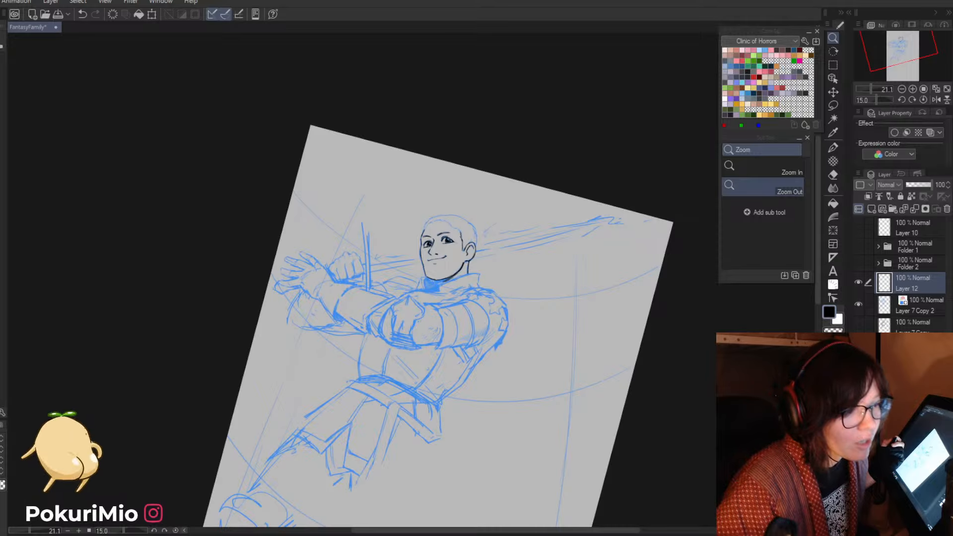
{"action": "left_click_drag", "start_coordinate": [201, 288], "coordinate": [209, 288]}
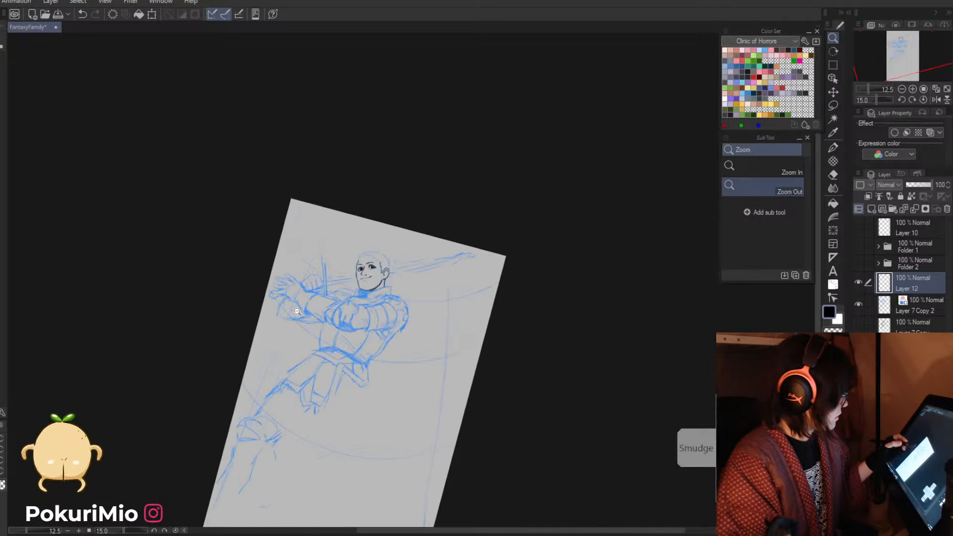
{"action": "mouse_move", "coordinate": [361, 288]}
{"action": "left_mouse_down"}
{"action": "mouse_move", "coordinate": [390, 303]}
{"action": "mouse_move", "coordinate": [386, 323]}
{"action": "mouse_move", "coordinate": [397, 277]}
{"action": "left_mouse_up"}
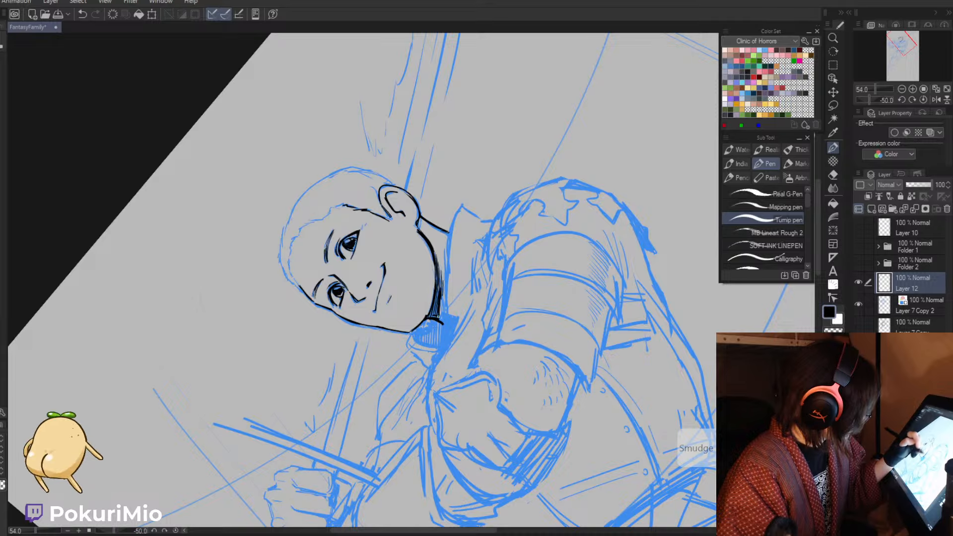
{"action": "mouse_move", "coordinate": [439, 321]}
{"action": "left_mouse_down"}
{"action": "mouse_move", "coordinate": [441, 291]}
{"action": "mouse_move", "coordinate": [443, 325]}
{"action": "left_mouse_up"}
{"action": "mouse_move", "coordinate": [436, 330]}
{"action": "left_mouse_down"}
{"action": "mouse_move", "coordinate": [369, 320]}
{"action": "mouse_move", "coordinate": [397, 315]}
{"action": "left_mouse_up"}
{"action": "key", "text": "alt+space"}
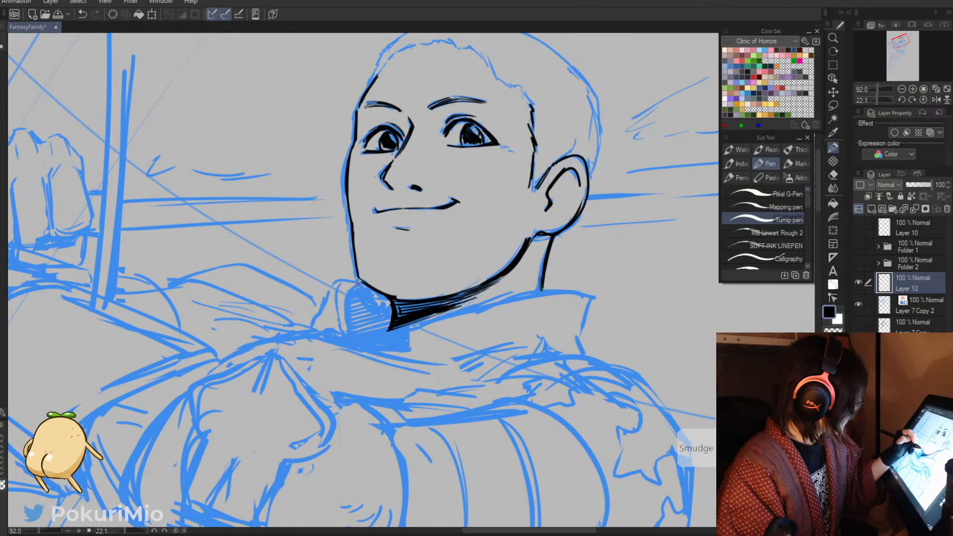
- Ink the outline of the collar's inner side below the chin and shade it with dense crosshatching
{"action": "mouse_move", "coordinate": [359, 284]}
{"action": "left_mouse_down"}
{"action": "mouse_move", "coordinate": [350, 334]}
{"action": "mouse_move", "coordinate": [356, 283]}
{"action": "mouse_move", "coordinate": [343, 304]}
{"action": "mouse_move", "coordinate": [346, 297]}
{"action": "mouse_move", "coordinate": [351, 338]}
{"action": "left_mouse_up"}
{"action": "key", "text": "e"}
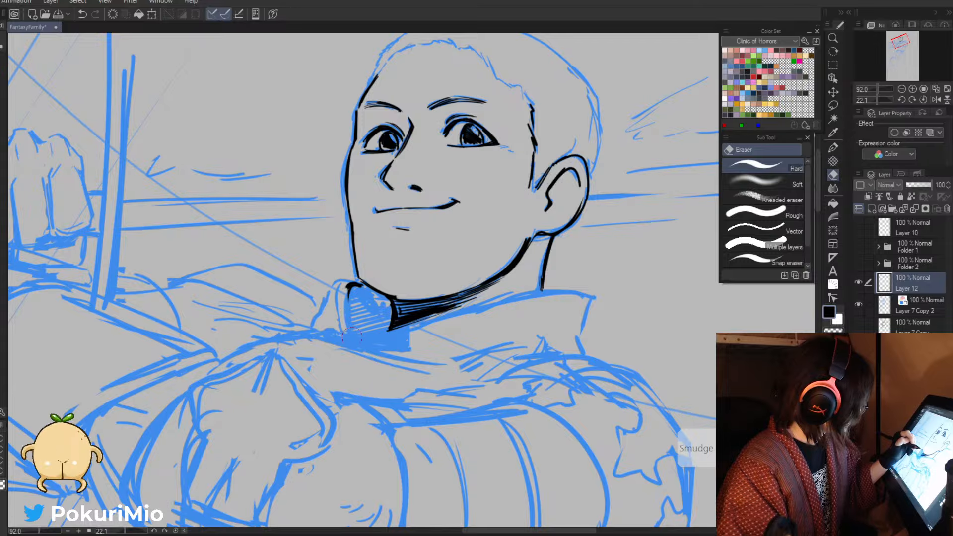
{"action": "key", "text": "p"}
{"action": "left_click_drag", "start_coordinate": [348, 286], "coordinate": [359, 340]}
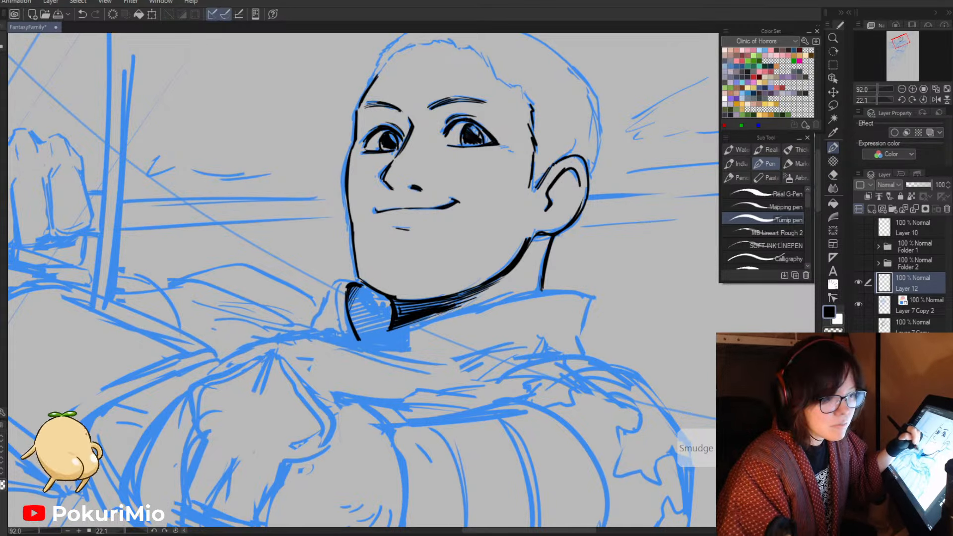
{"action": "left_click_drag", "start_coordinate": [362, 292], "coordinate": [355, 321]}
{"action": "left_click_drag", "start_coordinate": [389, 290], "coordinate": [349, 337]}
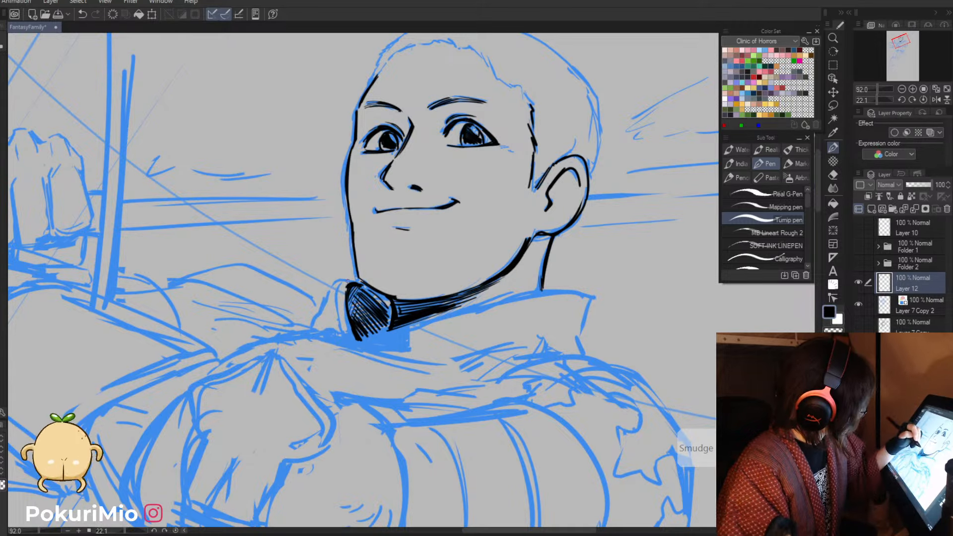
- Ink the outer edge and the front fold of the standing collar on the far side of the neck
{"action": "left_click_drag", "start_coordinate": [330, 293], "coordinate": [318, 330]}
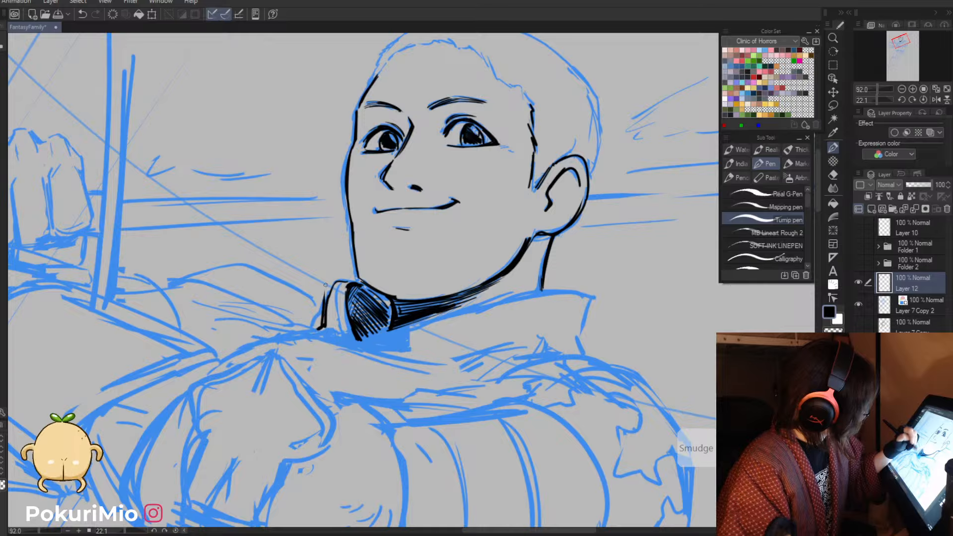
{"action": "left_click_drag", "start_coordinate": [339, 286], "coordinate": [348, 335]}
{"action": "key", "text": "/"}
{"action": "left_click_drag", "start_coordinate": [364, 398], "coordinate": [323, 398]}
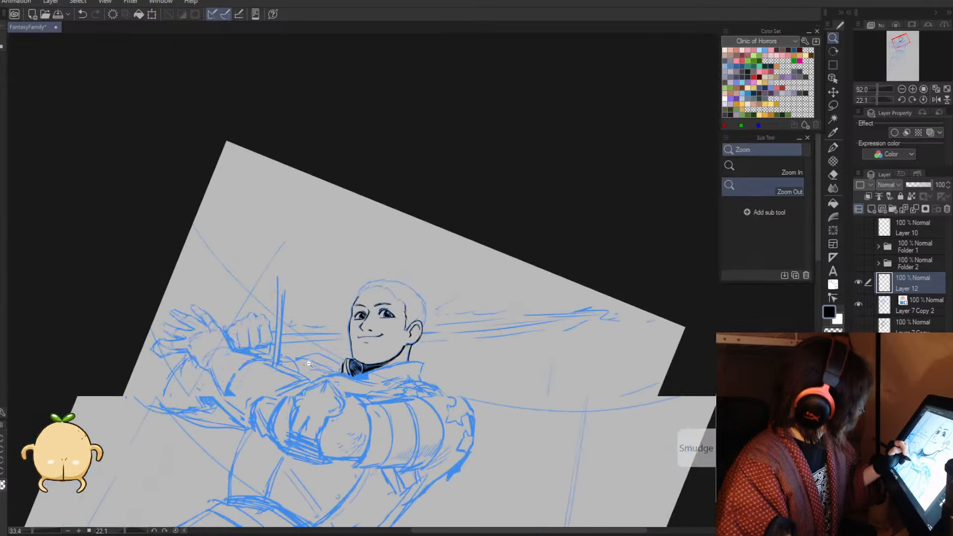
- Ink the upper edge of the near side of the standing collar from the throat up to its back tip
{"action": "key", "text": "minus"}
{"action": "key", "text": "minus"}
{"action": "key", "text": "minus"}
{"action": "key", "text": "minus"}
{"action": "key", "text": "minus"}
{"action": "key", "text": "minus"}
{"action": "key", "text": "minus"}
{"action": "key", "text": "minus"}
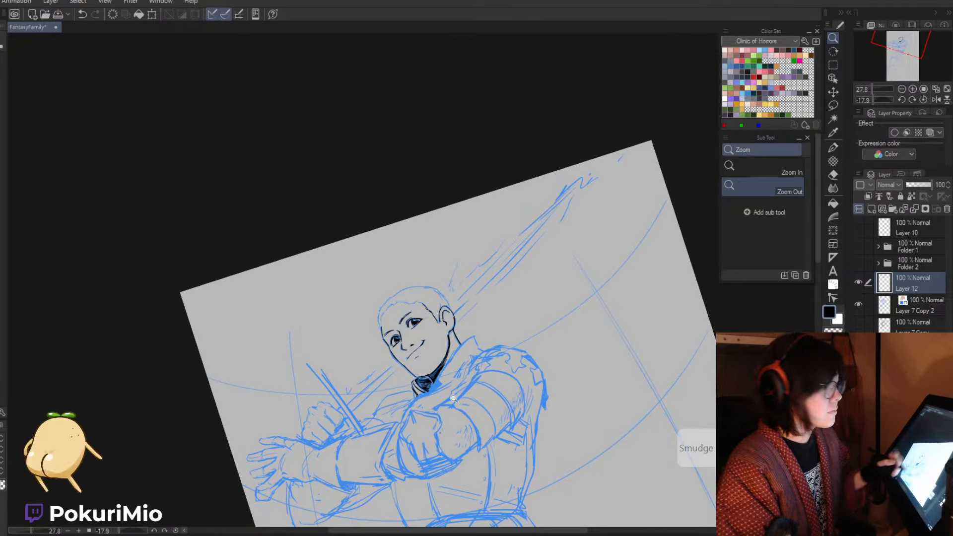
{"action": "left_click_drag", "start_coordinate": [442, 410], "coordinate": [441, 441]}
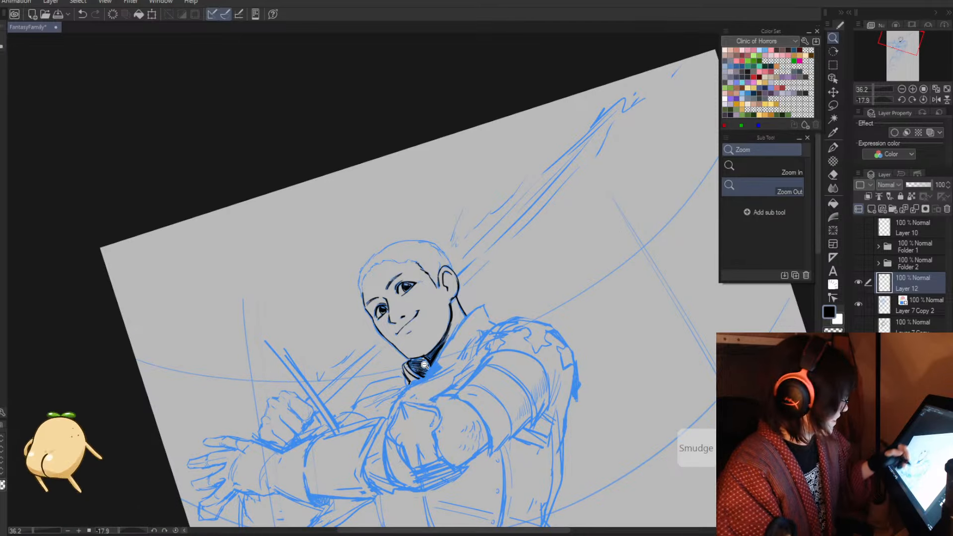
{"action": "left_click_drag", "start_coordinate": [441, 355], "coordinate": [492, 260]}
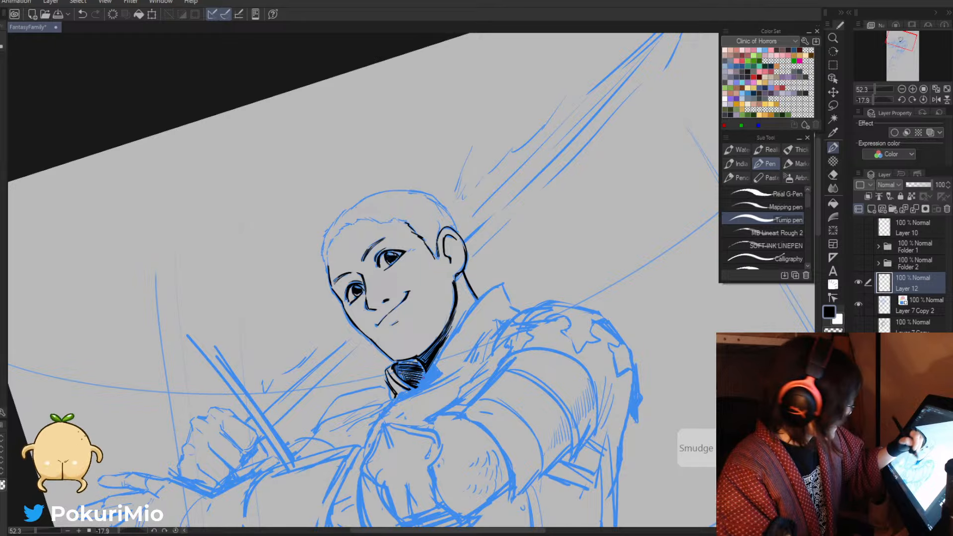
{"action": "mouse_move", "coordinate": [434, 371]}
{"action": "left_mouse_down"}
{"action": "mouse_move", "coordinate": [462, 313]}
{"action": "mouse_move", "coordinate": [490, 286]}
{"action": "left_mouse_up"}
{"action": "key", "text": "ctrl+z"}
{"action": "left_click_drag", "start_coordinate": [438, 365], "coordinate": [488, 292]}
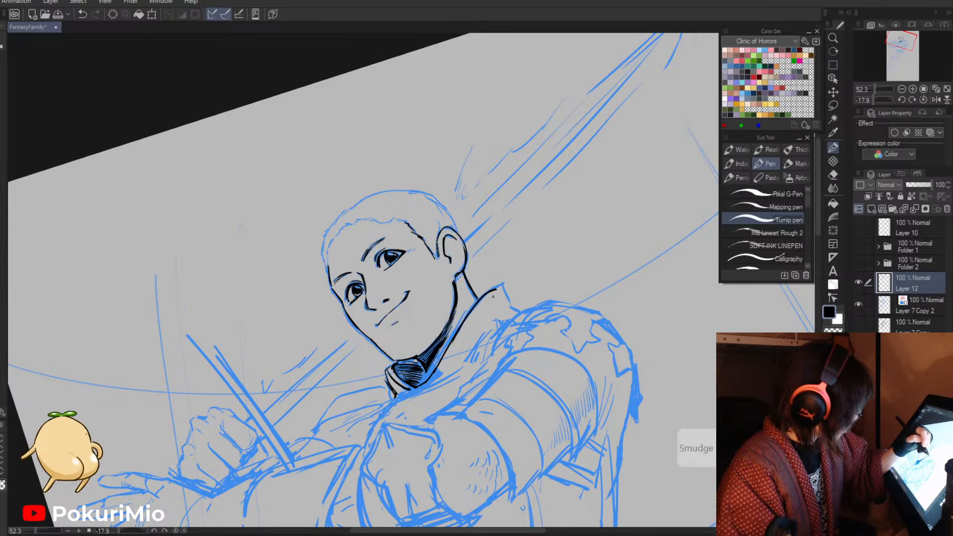
{"action": "mouse_move", "coordinate": [502, 289]}
{"action": "left_mouse_down"}
{"action": "mouse_move", "coordinate": [480, 305]}
{"action": "mouse_move", "coordinate": [503, 289]}
{"action": "left_mouse_up"}
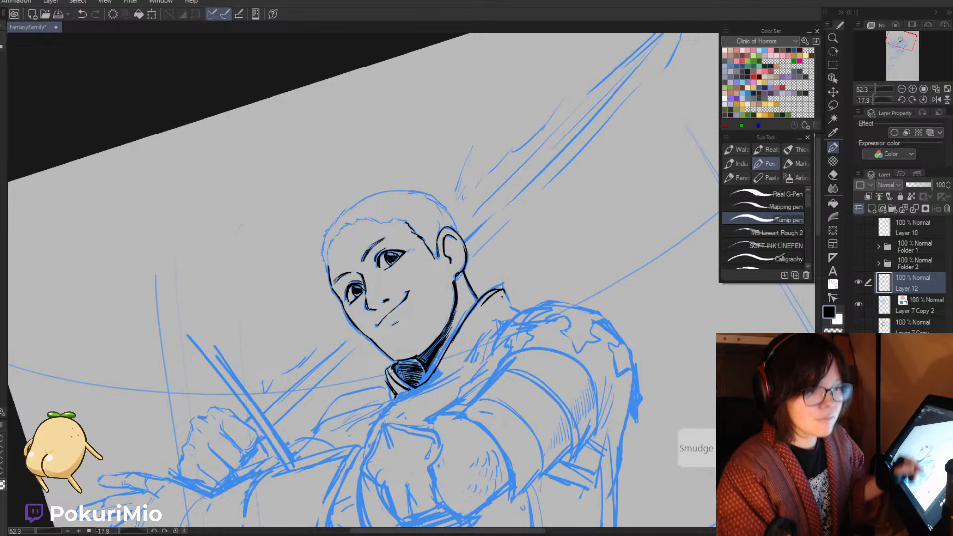
- Ink the short back edge of the collar from its tip down to the shoulder
{"action": "key", "text": "alt+space"}
{"action": "left_click_drag", "start_coordinate": [447, 296], "coordinate": [585, 308]}
{"action": "mouse_move", "coordinate": [506, 275]}
{"action": "left_mouse_down"}
{"action": "mouse_move", "coordinate": [529, 318]}
{"action": "mouse_move", "coordinate": [548, 326]}
{"action": "mouse_move", "coordinate": [524, 319]}
{"action": "left_mouse_up"}
{"action": "key", "text": "e"}
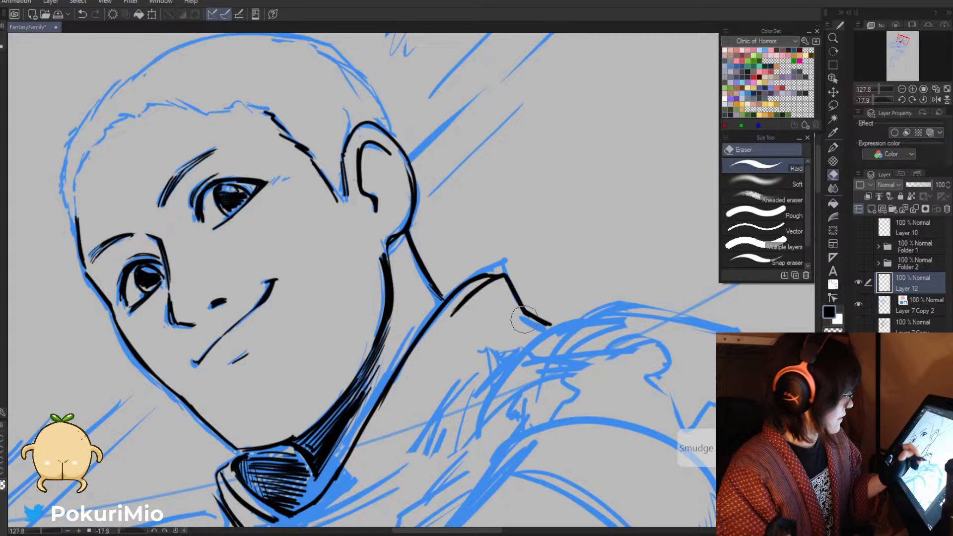
- Ink the collar's second line parallel to its upper edge and curve it around below the throat
{"action": "key", "text": "alt+space"}
{"action": "left_click_drag", "start_coordinate": [469, 357], "coordinate": [358, 377]}
{"action": "key", "text": "shift+space"}
{"action": "mouse_move", "coordinate": [340, 394]}
{"action": "left_mouse_down"}
{"action": "mouse_move", "coordinate": [287, 360]}
{"action": "mouse_move", "coordinate": [308, 218]}
{"action": "mouse_move", "coordinate": [324, 289]}
{"action": "mouse_move", "coordinate": [412, 370]}
{"action": "mouse_move", "coordinate": [489, 317]}
{"action": "left_mouse_up"}
{"action": "key", "text": "p"}
{"action": "key", "text": "e"}
{"action": "key", "text": "p"}
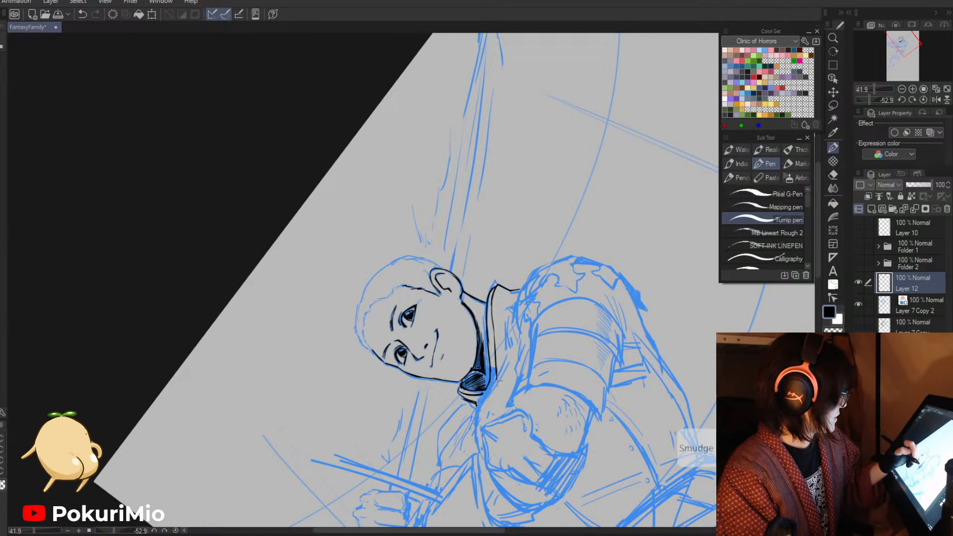
{"action": "left_click_drag", "start_coordinate": [484, 399], "coordinate": [497, 366]}
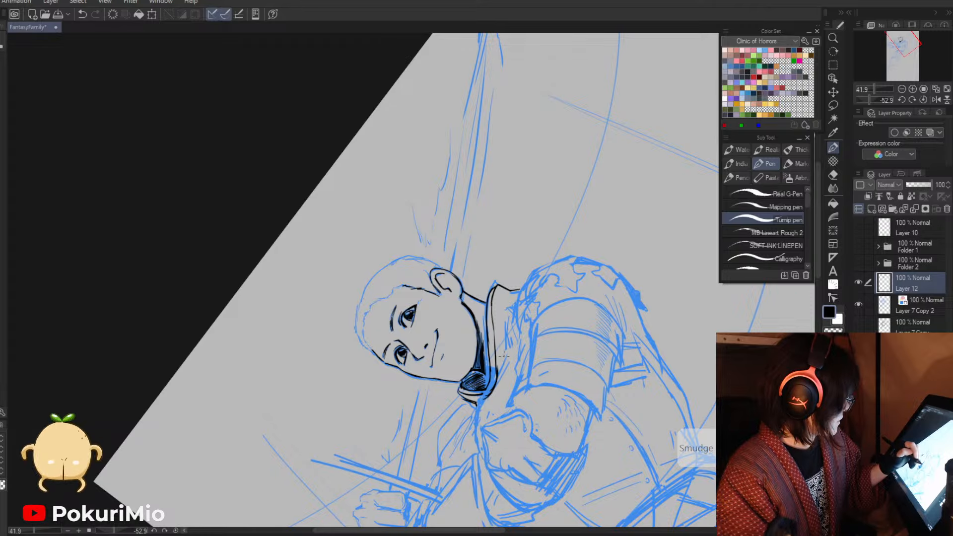
{"action": "mouse_move", "coordinate": [482, 400]}
{"action": "left_mouse_down"}
{"action": "mouse_move", "coordinate": [499, 365]}
{"action": "mouse_move", "coordinate": [487, 403]}
{"action": "mouse_move", "coordinate": [496, 374]}
{"action": "left_mouse_up"}
{"action": "key", "text": "e"}
{"action": "key", "text": "p"}
{"action": "key", "text": "e"}
{"action": "key", "text": "p"}
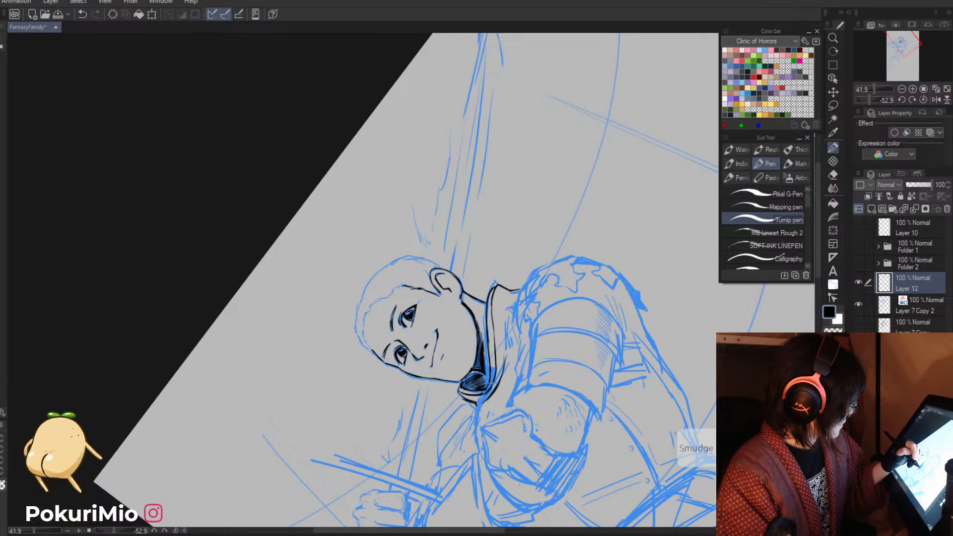
- Darken the shadow on the neck between the jaw and the near side of the collar with additional black strokes
{"action": "key", "text": "asciicircum"}
{"action": "key", "text": "asciicircum"}
{"action": "key", "text": "asciicircum"}
{"action": "key", "text": "asciicircum"}
{"action": "key", "text": "asciicircum"}
{"action": "key", "text": "asciicircum"}
{"action": "key", "text": "asciicircum"}
{"action": "key", "text": "asciicircum"}
{"action": "key", "text": "asciicircum"}
{"action": "key", "text": "slash"}
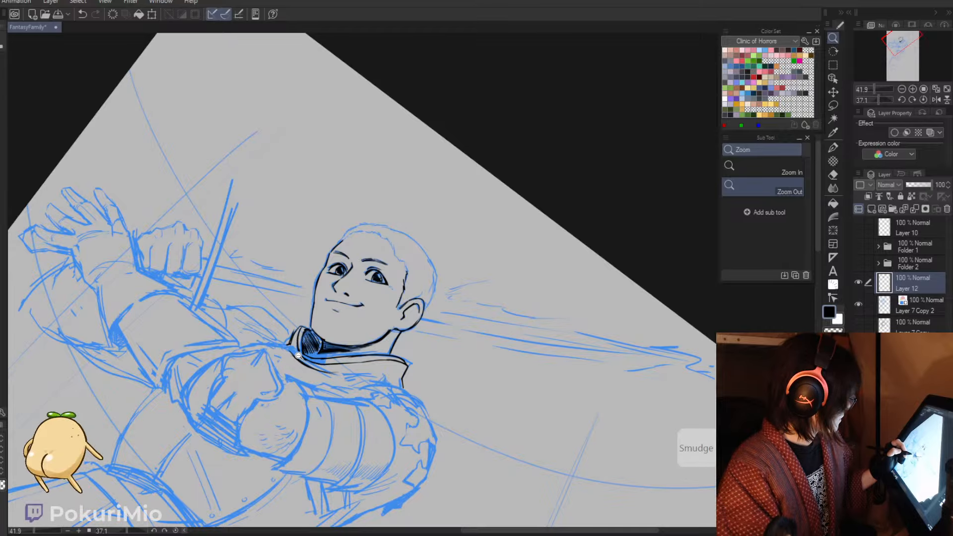
{"action": "key", "text": "p"}
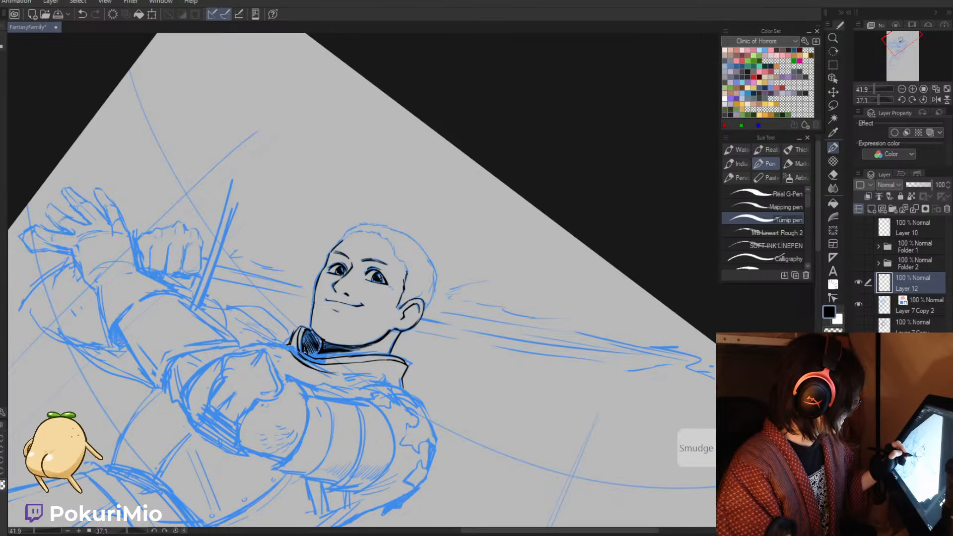
{"action": "key", "text": "minus"}
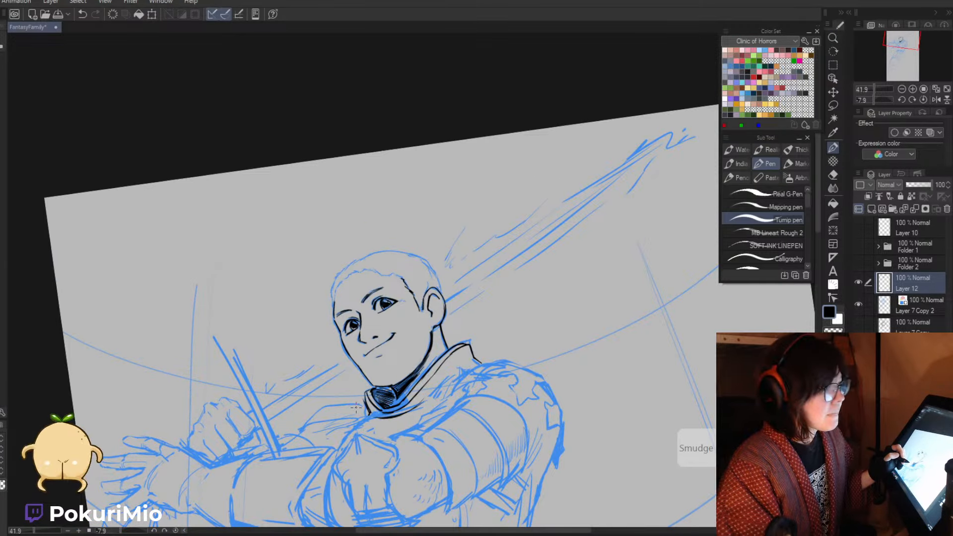
{"action": "key", "text": "slash"}
{"action": "left_click_drag", "start_coordinate": [384, 401], "coordinate": [402, 413]}
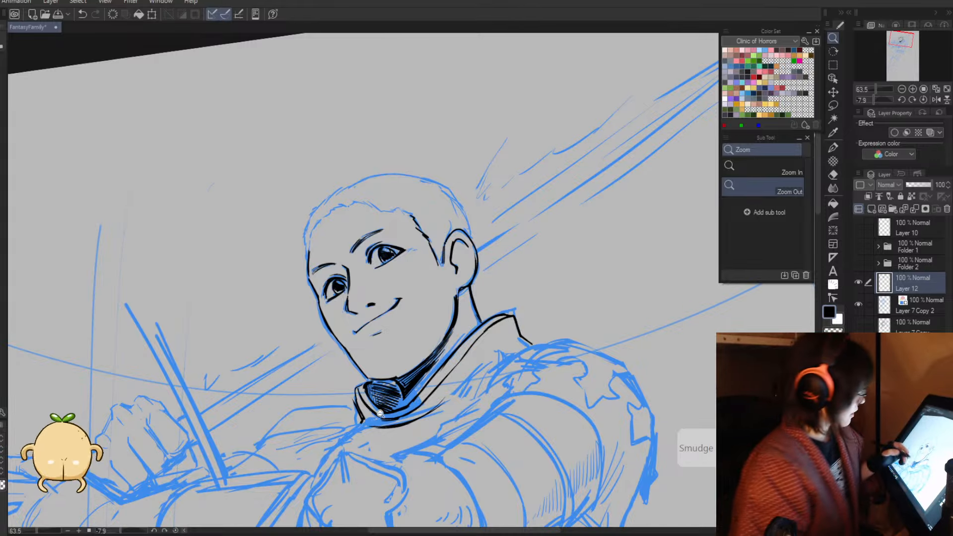
{"action": "left_click_drag", "start_coordinate": [405, 421], "coordinate": [452, 419]}
{"action": "key", "text": "p"}
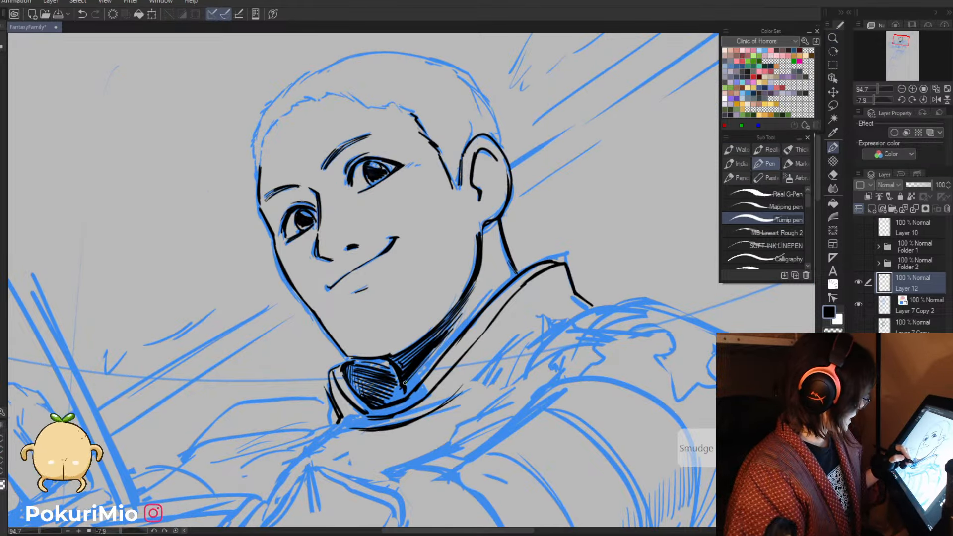
{"action": "left_click_drag", "start_coordinate": [435, 347], "coordinate": [407, 387]}
{"action": "left_click_drag", "start_coordinate": [442, 345], "coordinate": [407, 391]}
{"action": "mouse_move", "coordinate": [442, 346]}
{"action": "left_mouse_down"}
{"action": "mouse_move", "coordinate": [405, 396]}
{"action": "mouse_move", "coordinate": [388, 368]}
{"action": "mouse_move", "coordinate": [401, 385]}
{"action": "left_mouse_up"}
{"action": "key", "text": "e"}
{"action": "key", "text": "p"}
{"action": "key", "text": "alt+space"}
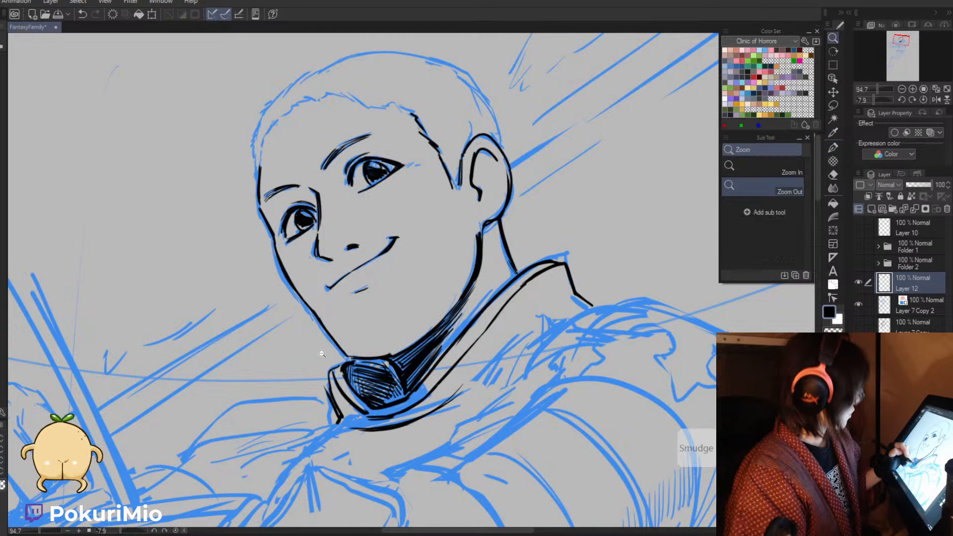
- Clean up the ink where the chin meets the front of the collar with the Hard eraser
{"action": "scroll", "coordinate": [321, 357], "scroll_direction": "down", "scroll_amount": 2}
{"action": "scroll", "coordinate": [322, 372], "scroll_direction": "down", "scroll_amount": 4}
{"action": "key", "text": "asciicircum"}
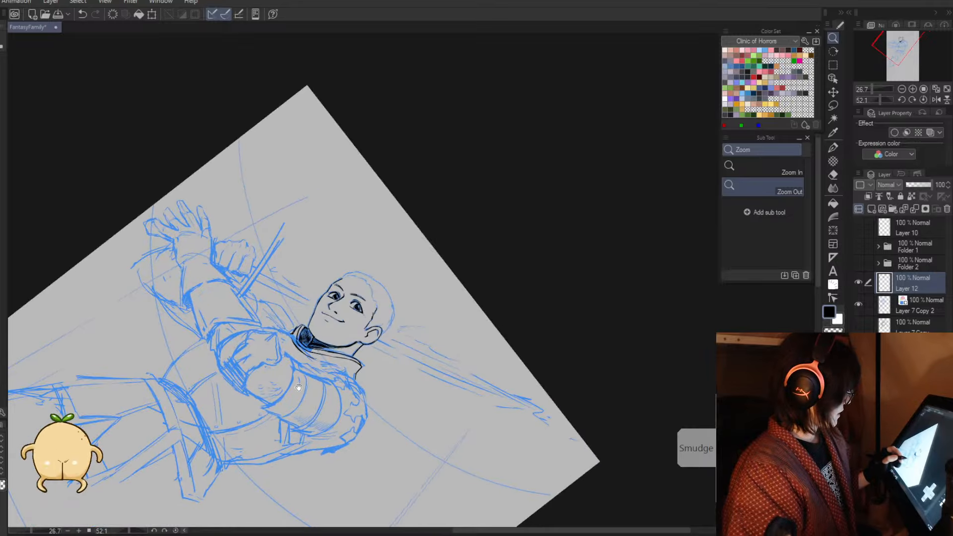
{"action": "left_click_drag", "start_coordinate": [331, 425], "coordinate": [431, 365]}
{"action": "key", "text": "minus"}
{"action": "key", "text": "minus"}
{"action": "key", "text": "minus"}
{"action": "key", "text": "minus"}
{"action": "key", "text": "minus"}
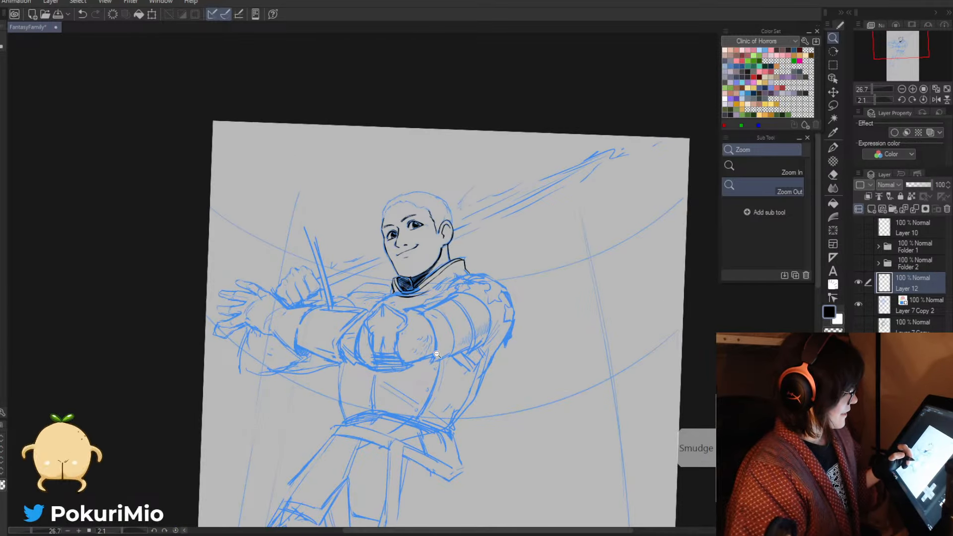
{"action": "left_click_drag", "start_coordinate": [412, 288], "coordinate": [486, 283]}
{"action": "key", "text": "e"}
{"action": "mouse_move", "coordinate": [393, 223]}
{"action": "left_mouse_down"}
{"action": "mouse_move", "coordinate": [416, 225]}
{"action": "mouse_move", "coordinate": [400, 226]}
{"action": "left_mouse_up"}
{"action": "key", "text": "asciicircum"}
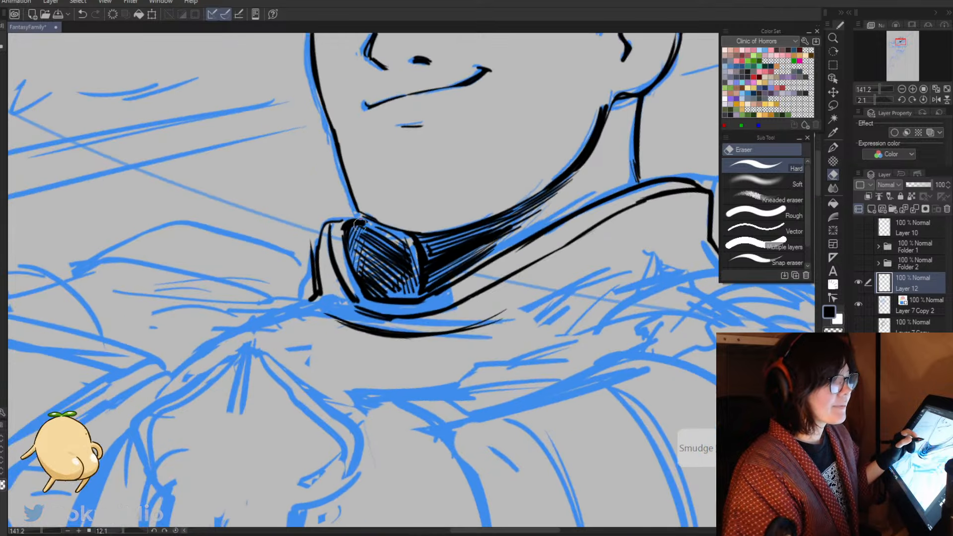
{"action": "key", "text": "p"}
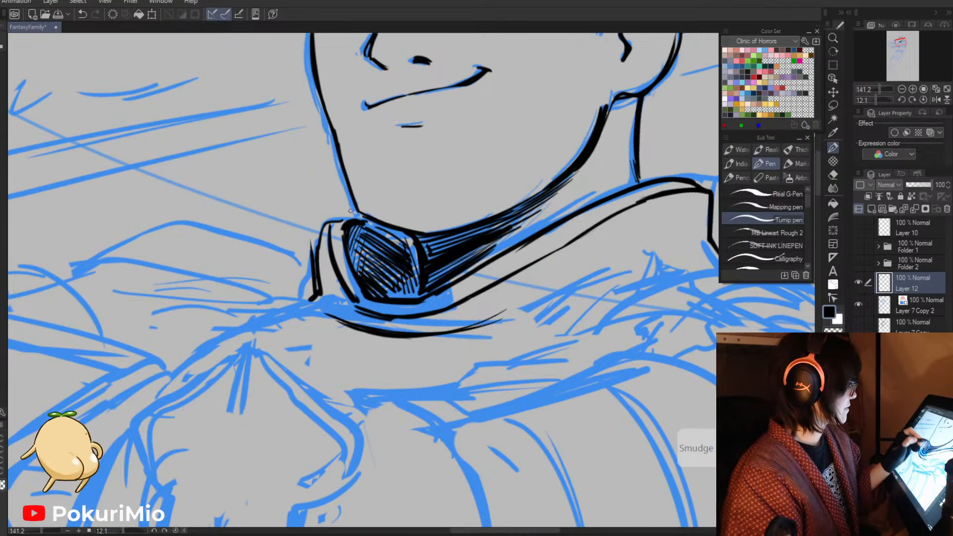
- Ink the top outline of the near shoulder behind the collar and trim its end with the Hard eraser
{"action": "key", "text": "slash"}
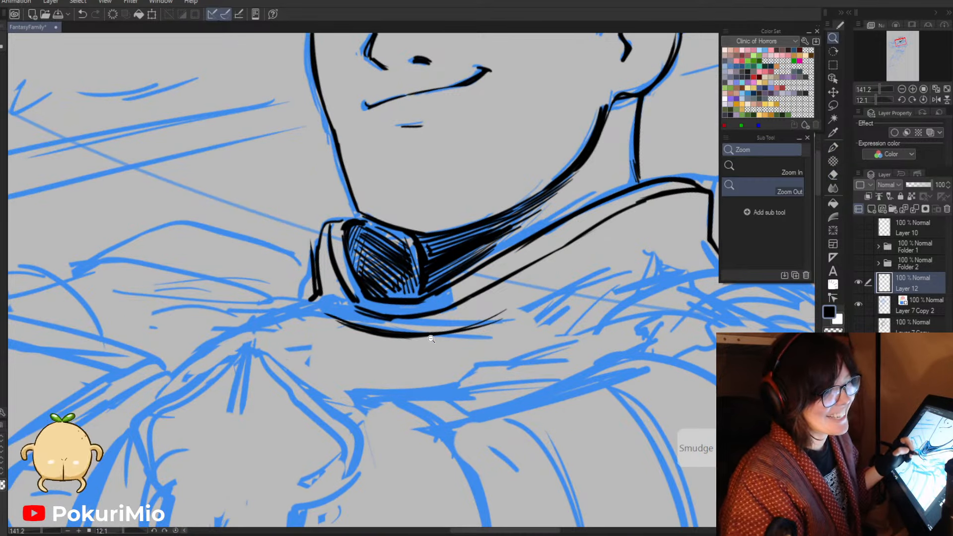
{"action": "left_click_drag", "start_coordinate": [428, 336], "coordinate": [411, 344]}
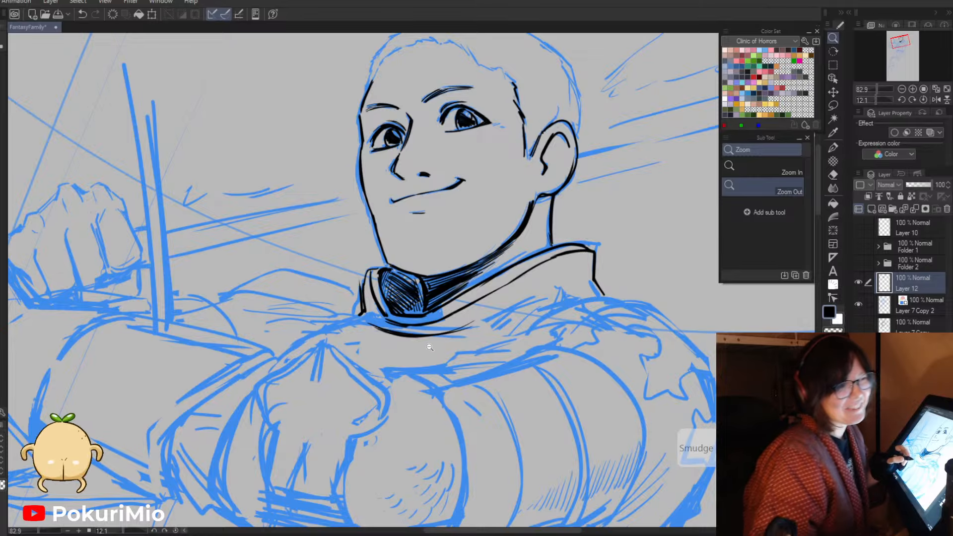
{"action": "left_click_drag", "start_coordinate": [419, 413], "coordinate": [422, 410]}
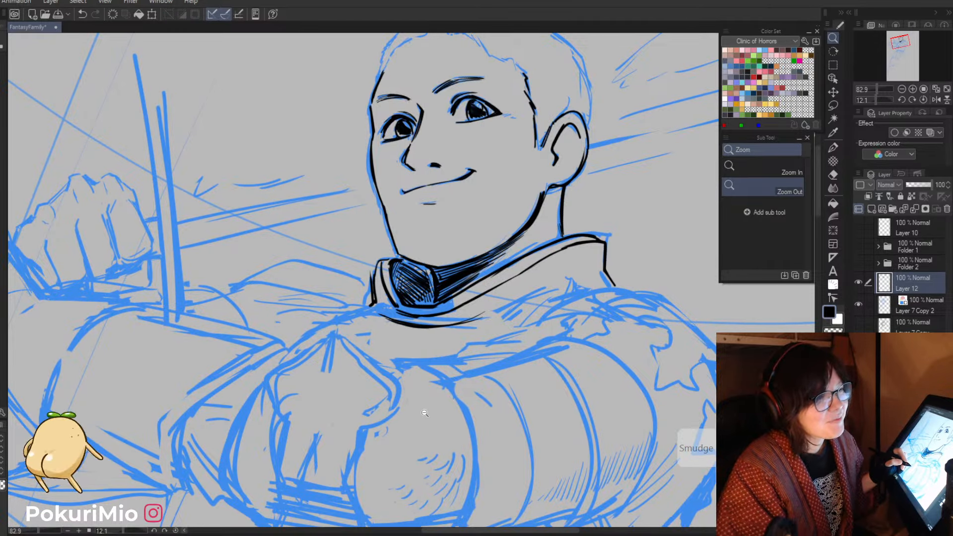
{"action": "key", "text": "asciicircum"}
{"action": "key", "text": "asciicircum"}
{"action": "key", "text": "asciicircum"}
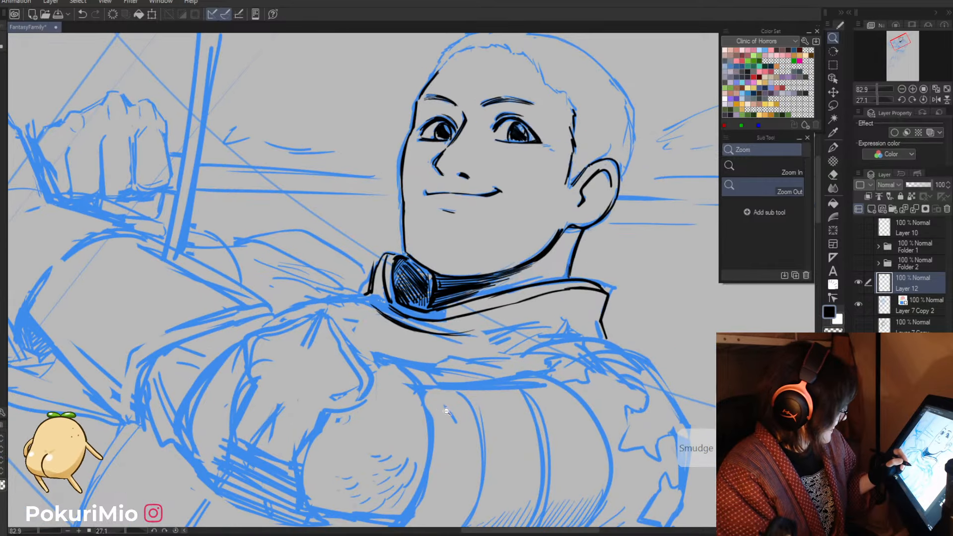
{"action": "key", "text": "p"}
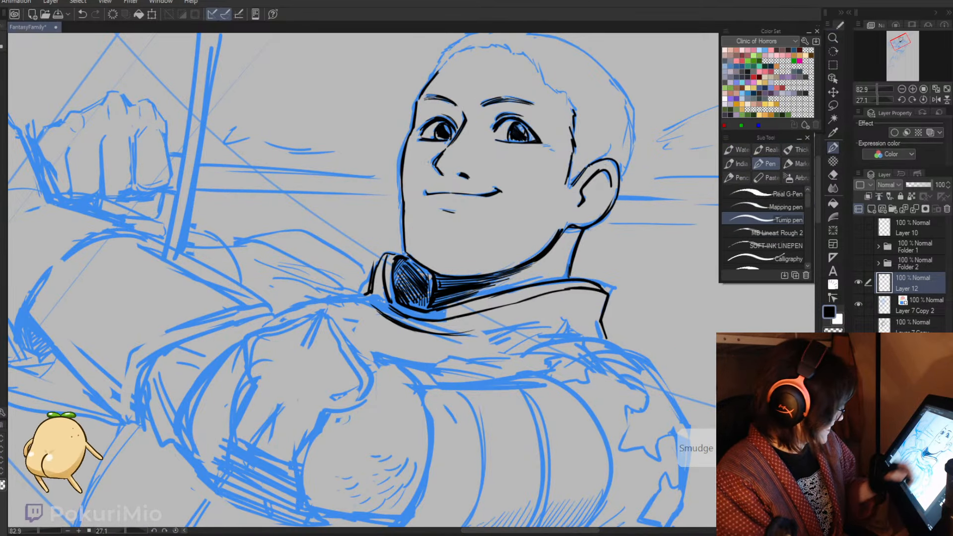
{"action": "mouse_move", "coordinate": [598, 320]}
{"action": "left_mouse_down"}
{"action": "mouse_move", "coordinate": [652, 373]}
{"action": "mouse_move", "coordinate": [669, 410]}
{"action": "left_mouse_up"}
{"action": "left_click_drag", "start_coordinate": [636, 355], "coordinate": [686, 455]}
{"action": "key", "text": "e"}
{"action": "left_click_drag", "start_coordinate": [653, 380], "coordinate": [667, 411]}
- Ink the curved upper edge of the armour band around the near upper arm with the Turnip pen
{"action": "key", "text": "slash"}
{"action": "left_click_drag", "start_coordinate": [577, 387], "coordinate": [520, 351]}
{"action": "key", "text": "minus"}
{"action": "key", "text": "minus"}
{"action": "key", "text": "minus"}
{"action": "key", "text": "minus"}
{"action": "key", "text": "minus"}
{"action": "key", "text": "minus"}
{"action": "key", "text": "minus"}
{"action": "key", "text": "minus"}
{"action": "key", "text": "minus"}
{"action": "key", "text": "minus"}
{"action": "key", "text": "minus"}
{"action": "left_click_drag", "start_coordinate": [461, 353], "coordinate": [413, 430]}
{"action": "left_click_drag", "start_coordinate": [566, 323], "coordinate": [603, 318]}
{"action": "key", "text": "p"}
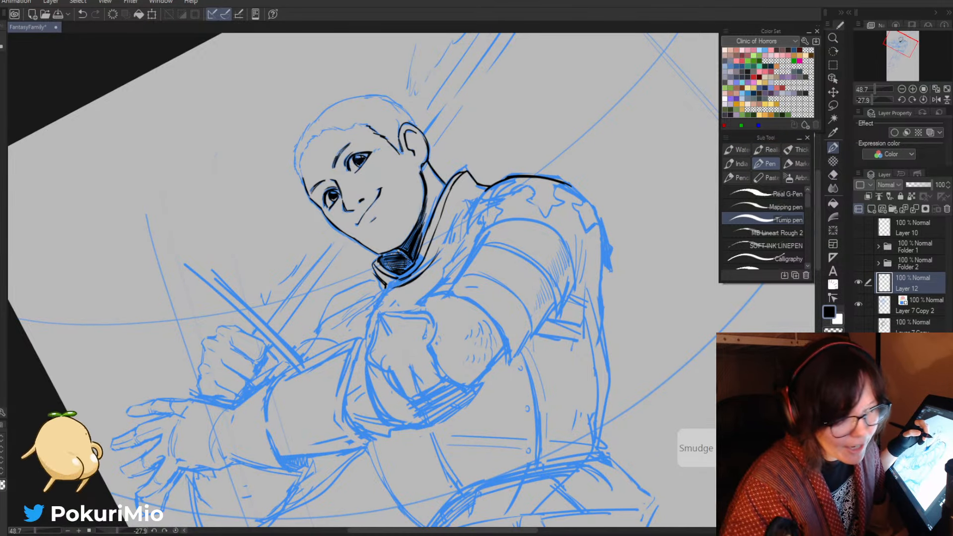
{"action": "mouse_move", "coordinate": [491, 227]}
{"action": "left_mouse_down"}
{"action": "mouse_move", "coordinate": [474, 250]}
{"action": "mouse_move", "coordinate": [530, 256]}
{"action": "mouse_move", "coordinate": [559, 307]}
{"action": "mouse_move", "coordinate": [576, 279]}
{"action": "left_mouse_up"}
{"action": "key", "text": "e"}
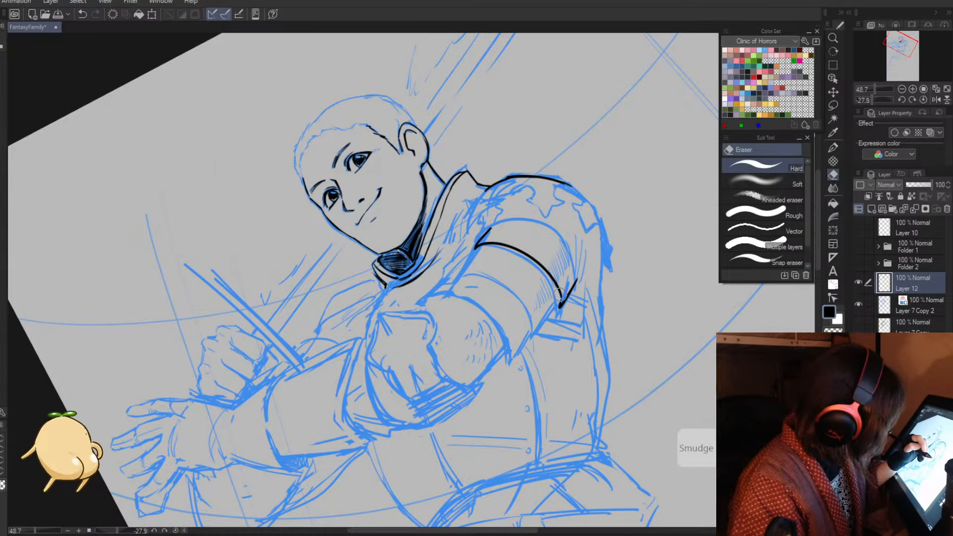
- Ink the side edges of the upper arm's armour band and the curved line dividing its two plates
{"action": "key", "text": "p"}
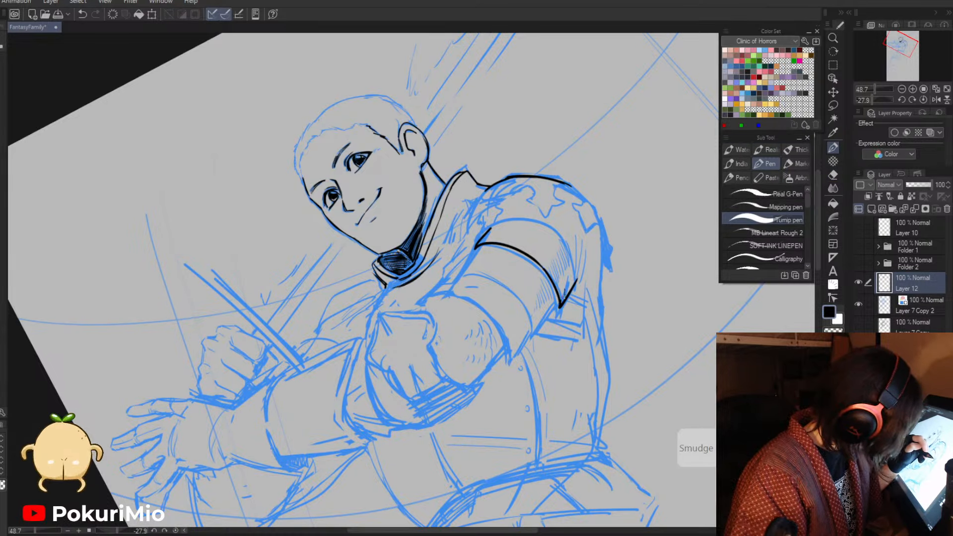
{"action": "left_click_drag", "start_coordinate": [564, 287], "coordinate": [533, 334]}
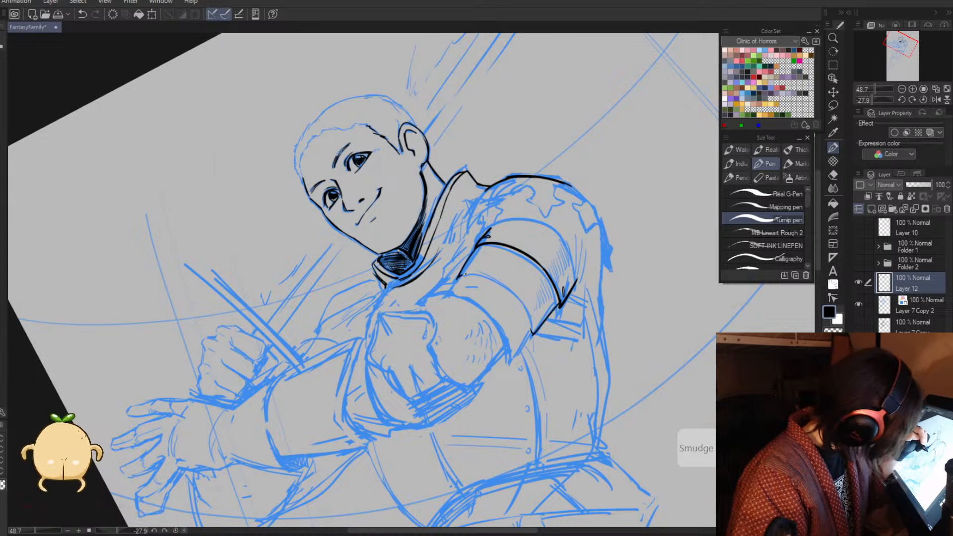
{"action": "left_click_drag", "start_coordinate": [465, 274], "coordinate": [530, 330]}
{"action": "key", "text": "e"}
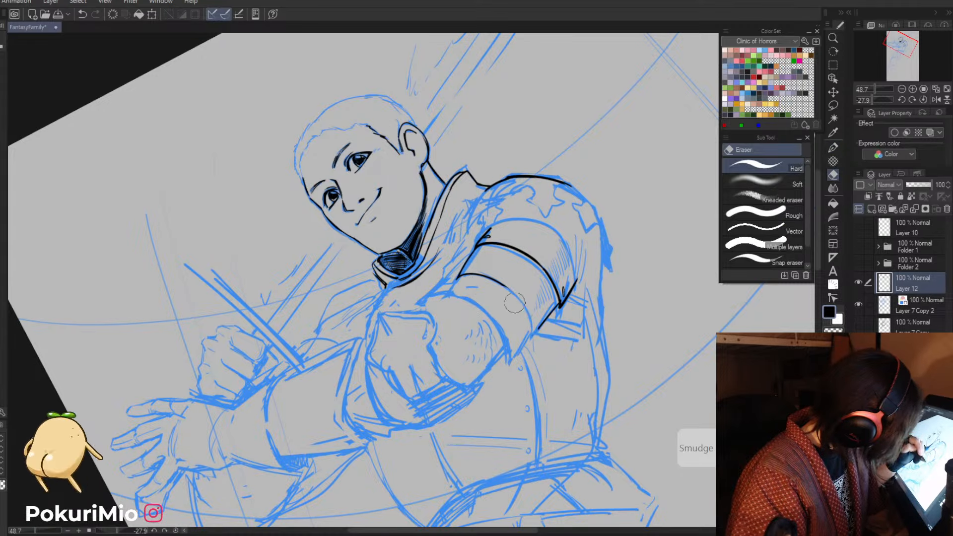
{"action": "key", "text": "p"}
{"action": "mouse_move", "coordinate": [503, 284]}
{"action": "left_mouse_down"}
{"action": "mouse_move", "coordinate": [534, 330]}
{"action": "mouse_move", "coordinate": [513, 357]}
{"action": "left_mouse_up"}
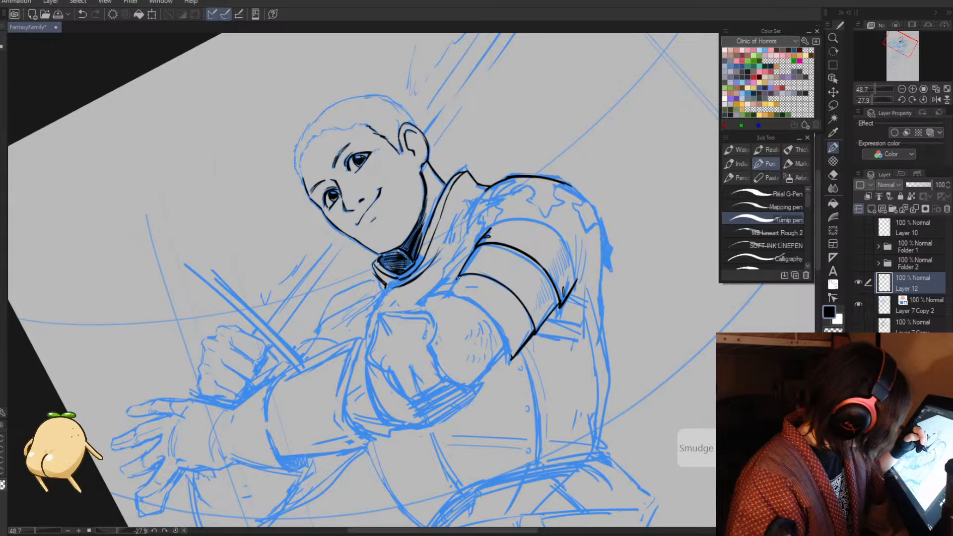
- Ink the curved lower edge of the upper arm's armour band, undoing and redrawing the stroke
{"action": "mouse_move", "coordinate": [449, 294]}
{"action": "left_mouse_down"}
{"action": "mouse_move", "coordinate": [507, 337]}
{"action": "mouse_move", "coordinate": [514, 357]}
{"action": "left_mouse_up"}
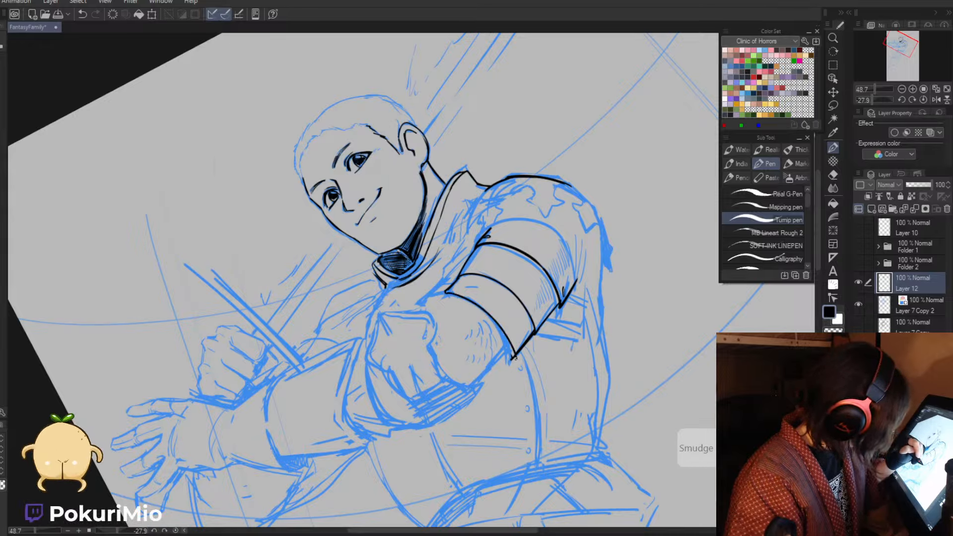
{"action": "key", "text": "e"}
{"action": "key", "text": "ctrl+z"}
{"action": "key", "text": "p"}
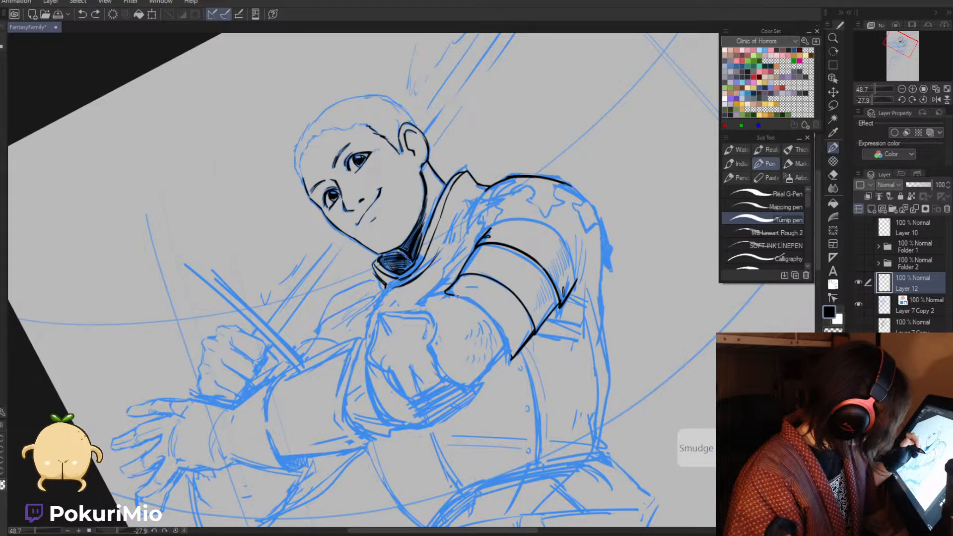
{"action": "left_click_drag", "start_coordinate": [447, 293], "coordinate": [512, 358]}
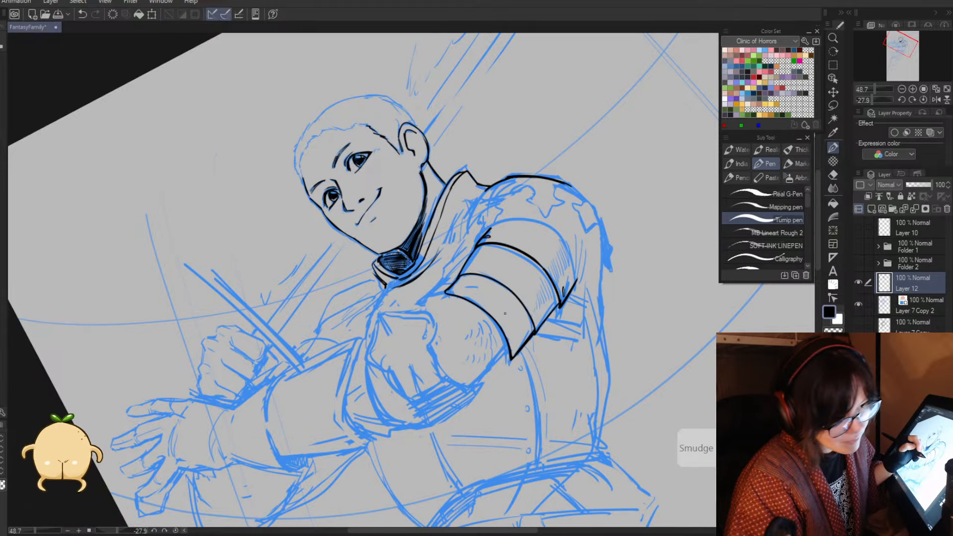
- Add small rivets at both ends of the upper armour plate and reinforce the lines at its upper corners
{"action": "left_click_drag", "start_coordinate": [540, 317], "coordinate": [539, 323]}
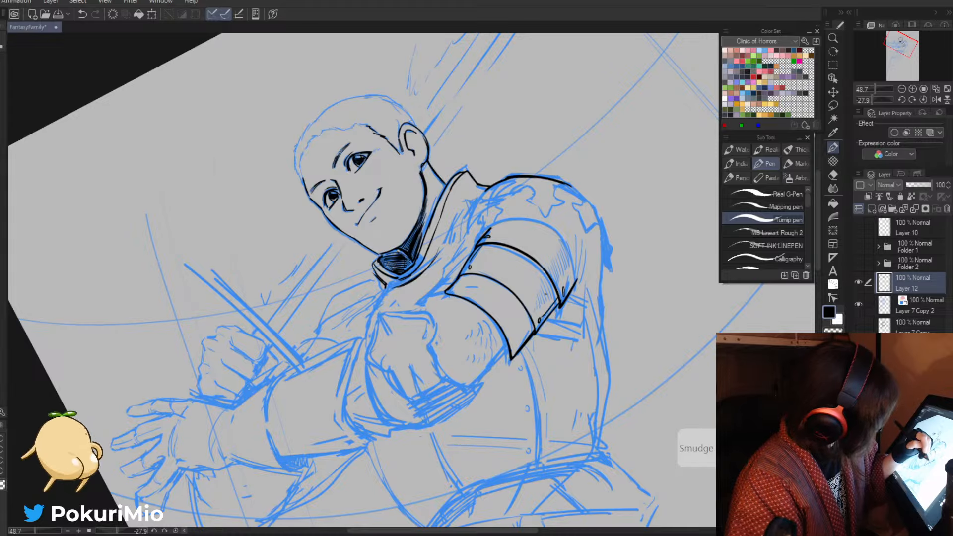
{"action": "left_click_drag", "start_coordinate": [575, 278], "coordinate": [566, 290]}
{"action": "key", "text": "alt+space"}
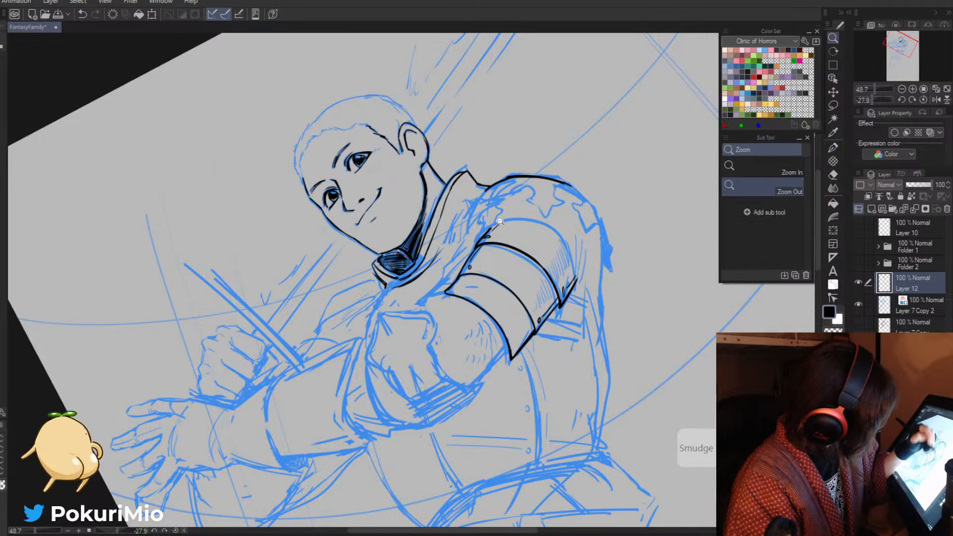
- Add a rivet and short accent lines at the lower corner of the upper arm's armour band, undoing a stray stroke beside it
{"action": "left_click_drag", "start_coordinate": [475, 274], "coordinate": [397, 286]}
{"action": "key", "text": "ctrl+space"}
{"action": "left_click_drag", "start_coordinate": [390, 360], "coordinate": [478, 314]}
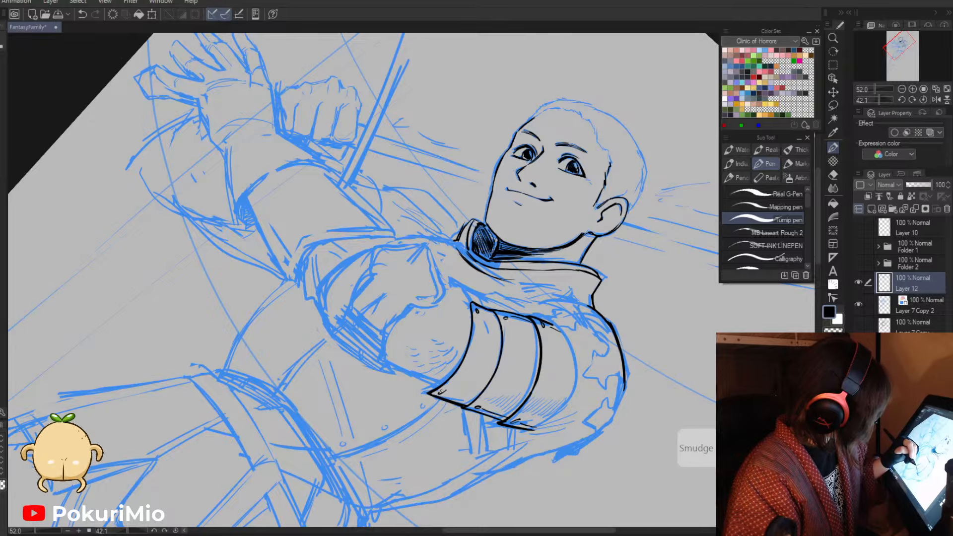
{"action": "left_click_drag", "start_coordinate": [445, 393], "coordinate": [470, 397]}
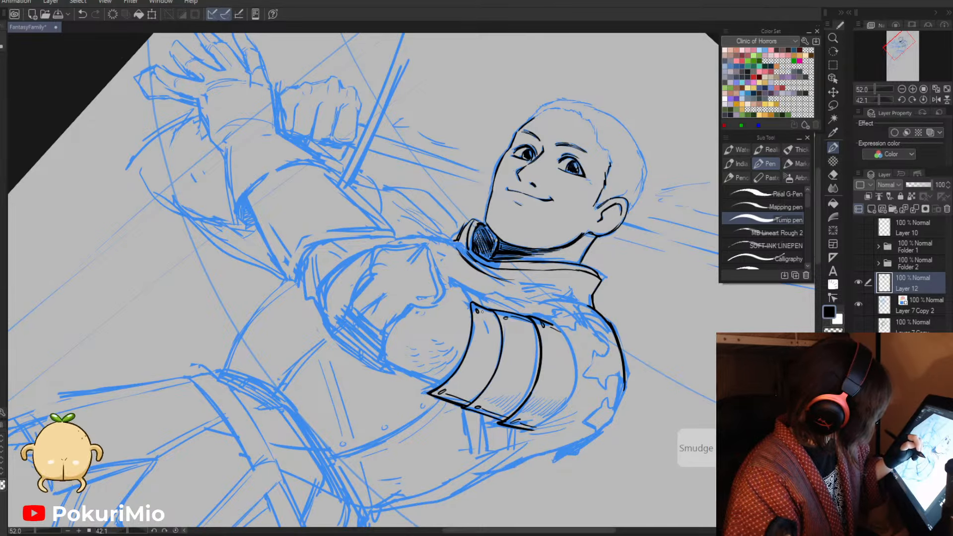
{"action": "left_click_drag", "start_coordinate": [451, 331], "coordinate": [424, 303]}
{"action": "key", "text": "ctrl+z"}
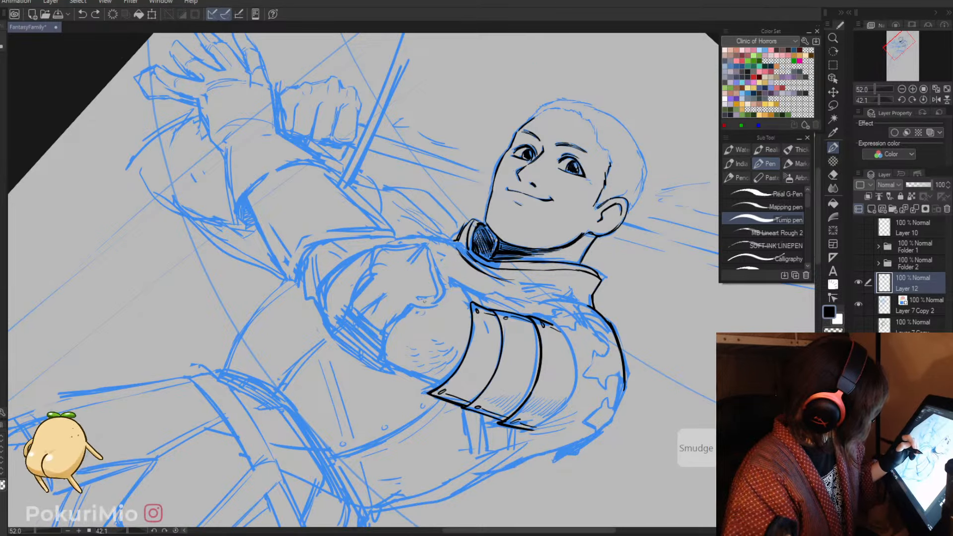
- Draw thin shadow boundary lines across the arm armour plates and hatch the shaded area of the two plates nearest the elbow
{"action": "key", "text": "shift+space"}
{"action": "mouse_move", "coordinate": [451, 344]}
{"action": "left_mouse_down"}
{"action": "mouse_move", "coordinate": [486, 284]}
{"action": "mouse_move", "coordinate": [455, 323]}
{"action": "left_mouse_up"}
{"action": "key", "text": "space"}
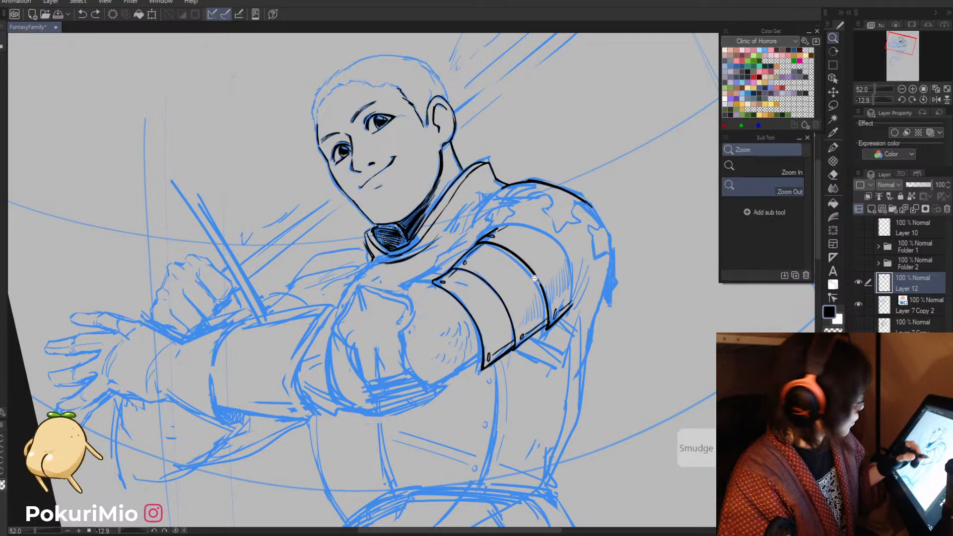
{"action": "key", "text": "ctrl+plus"}
{"action": "mouse_move", "coordinate": [582, 259]}
{"action": "left_mouse_down"}
{"action": "mouse_move", "coordinate": [549, 299]}
{"action": "mouse_move", "coordinate": [457, 362]}
{"action": "mouse_move", "coordinate": [466, 392]}
{"action": "left_mouse_up"}
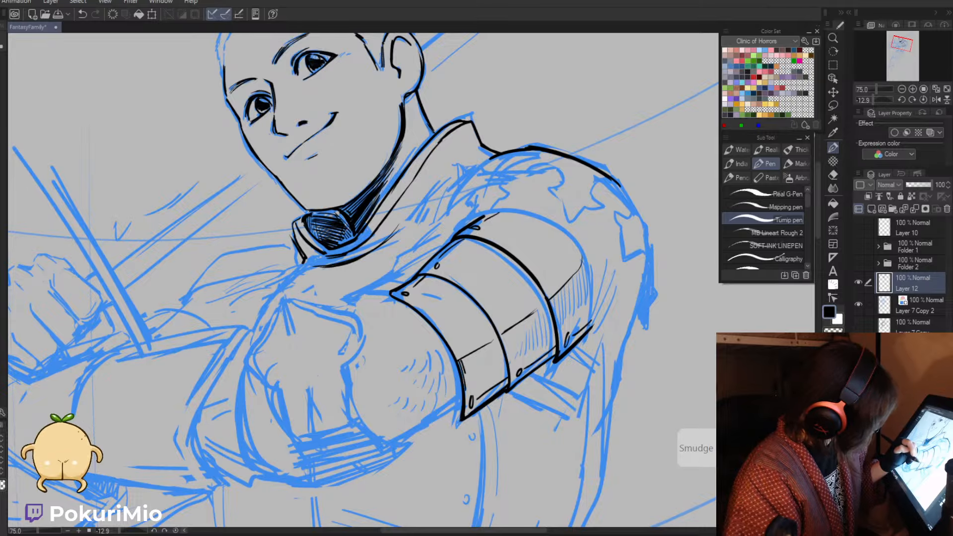
{"action": "left_click_drag", "start_coordinate": [468, 355], "coordinate": [467, 383]}
{"action": "left_click_drag", "start_coordinate": [470, 354], "coordinate": [471, 381]}
{"action": "left_click_drag", "start_coordinate": [475, 351], "coordinate": [475, 376]}
{"action": "left_click_drag", "start_coordinate": [481, 349], "coordinate": [484, 372]}
{"action": "mouse_move", "coordinate": [492, 345]}
{"action": "left_mouse_down"}
{"action": "mouse_move", "coordinate": [490, 367]}
{"action": "mouse_move", "coordinate": [501, 354]}
{"action": "left_mouse_up"}
{"action": "mouse_move", "coordinate": [507, 329]}
{"action": "left_mouse_down"}
{"action": "mouse_move", "coordinate": [505, 363]}
{"action": "mouse_move", "coordinate": [520, 343]}
{"action": "left_mouse_up"}
{"action": "left_click_drag", "start_coordinate": [525, 321], "coordinate": [527, 342]}
{"action": "left_click_drag", "start_coordinate": [533, 316], "coordinate": [531, 340]}
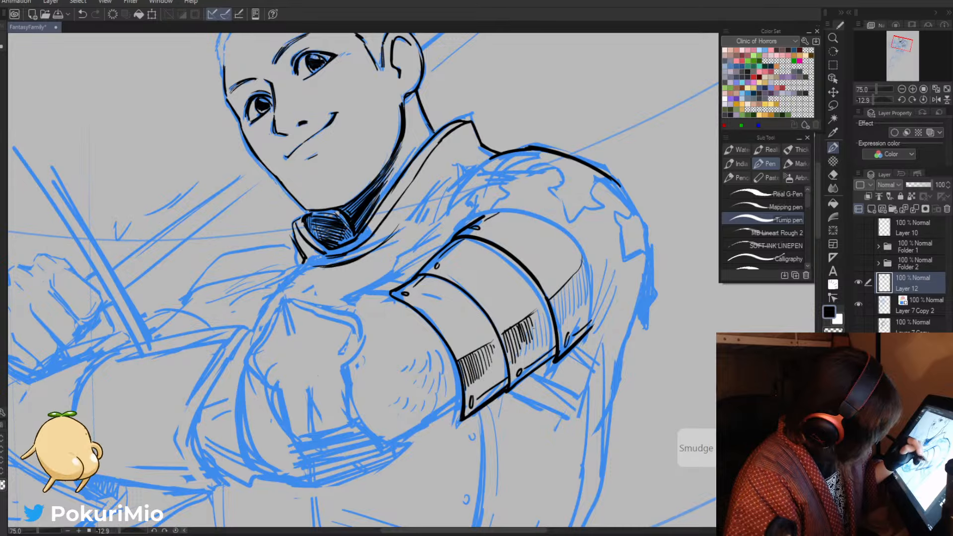
- Hatch the shaded area of the armour plate nearest the shoulder with short parallel strokes
{"action": "left_click_drag", "start_coordinate": [549, 293], "coordinate": [548, 322]}
{"action": "left_click_drag", "start_coordinate": [553, 292], "coordinate": [554, 331]}
{"action": "left_click_drag", "start_coordinate": [559, 290], "coordinate": [560, 325]}
{"action": "mouse_move", "coordinate": [566, 289]}
{"action": "left_mouse_down"}
{"action": "mouse_move", "coordinate": [564, 321]}
{"action": "mouse_move", "coordinate": [568, 313]}
{"action": "left_mouse_up"}
{"action": "mouse_move", "coordinate": [573, 282]}
{"action": "left_mouse_down"}
{"action": "mouse_move", "coordinate": [571, 313]}
{"action": "mouse_move", "coordinate": [574, 298]}
{"action": "left_mouse_up"}
{"action": "left_click_drag", "start_coordinate": [583, 269], "coordinate": [580, 287]}
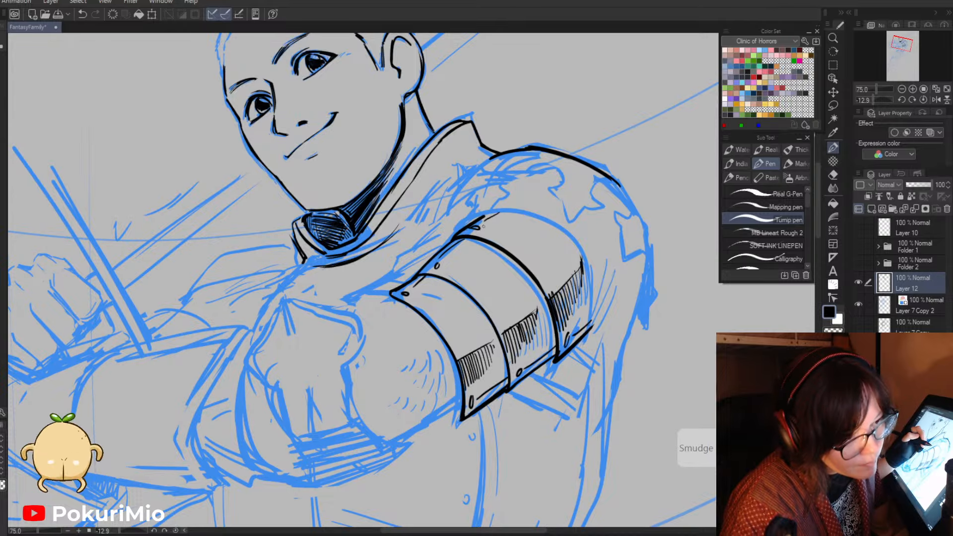
- Ink a jagged, toothed edge around the shoulder end of the arm armour, undoing and redrawing the first stroke
{"action": "left_click_drag", "start_coordinate": [556, 217], "coordinate": [565, 241]}
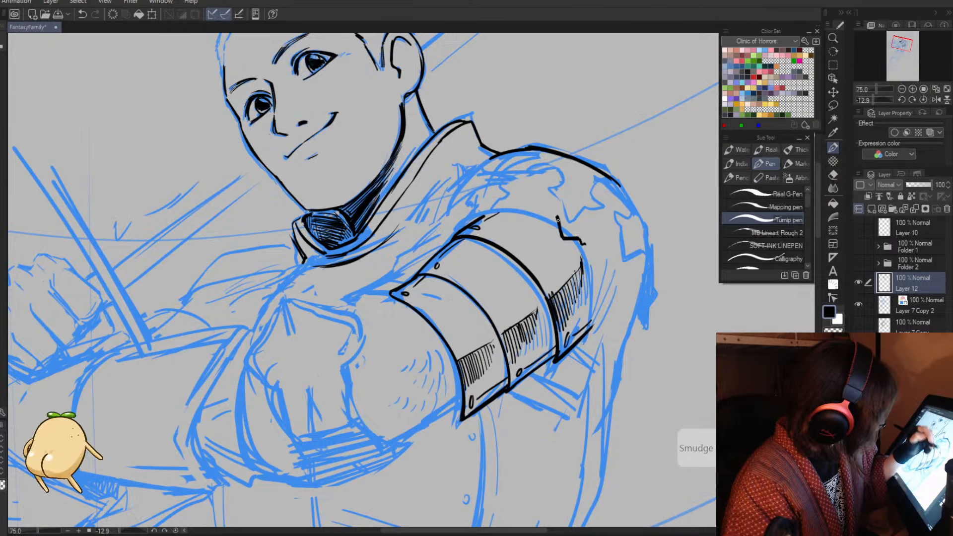
{"action": "key", "text": "ctrl+z"}
{"action": "mouse_move", "coordinate": [515, 201]}
{"action": "left_mouse_down"}
{"action": "mouse_move", "coordinate": [535, 224]}
{"action": "mouse_move", "coordinate": [558, 222]}
{"action": "left_mouse_up"}
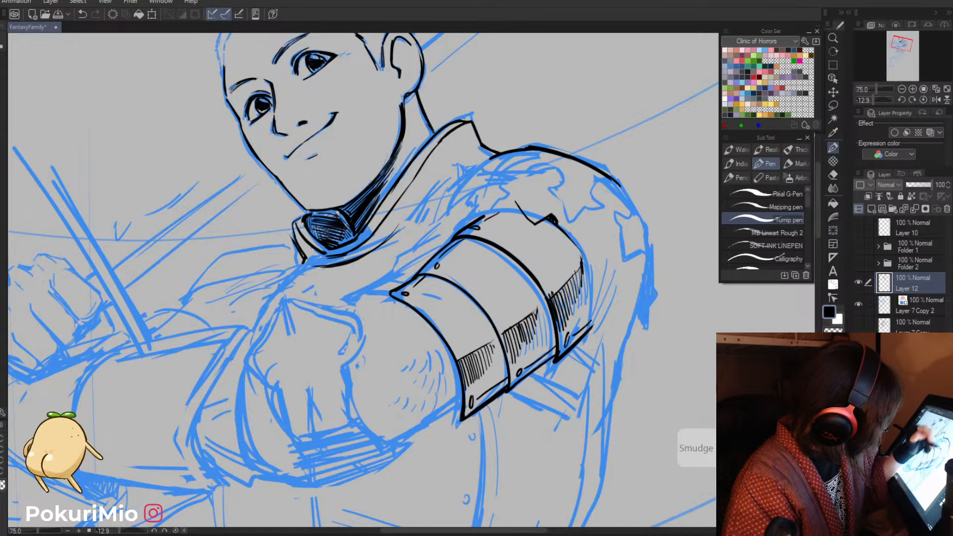
{"action": "mouse_move", "coordinate": [551, 215]}
{"action": "left_mouse_down"}
{"action": "mouse_move", "coordinate": [568, 242]}
{"action": "mouse_move", "coordinate": [587, 247]}
{"action": "mouse_move", "coordinate": [586, 291]}
{"action": "mouse_move", "coordinate": [601, 297]}
{"action": "mouse_move", "coordinate": [594, 331]}
{"action": "left_mouse_up"}
{"action": "left_click_drag", "start_coordinate": [596, 293], "coordinate": [586, 333]}
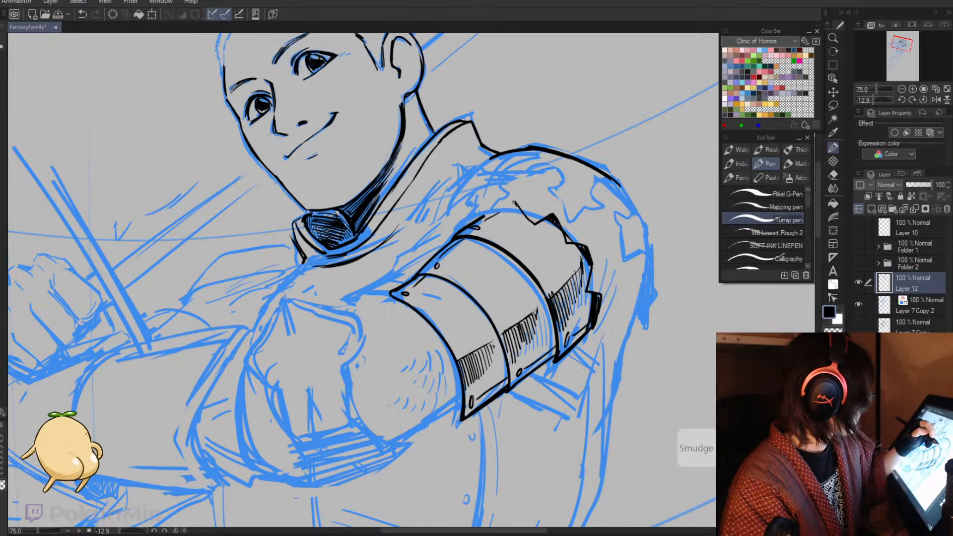
{"action": "left_click_drag", "start_coordinate": [514, 202], "coordinate": [479, 217]}
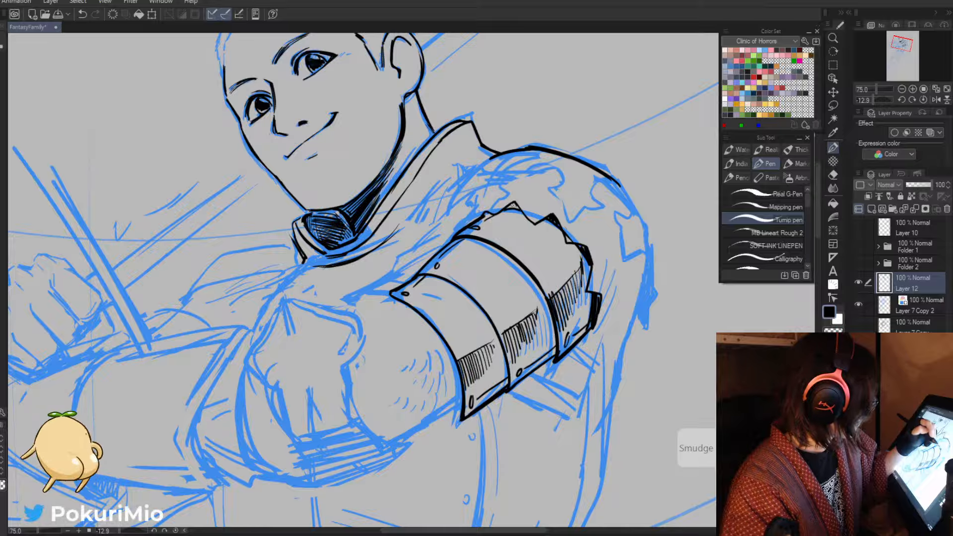
- Clean up the jagged edge of the arm armour with a smaller hard eraser
{"action": "key", "text": "e"}
{"action": "left_click_drag", "start_coordinate": [433, 187], "coordinate": [450, 185]}
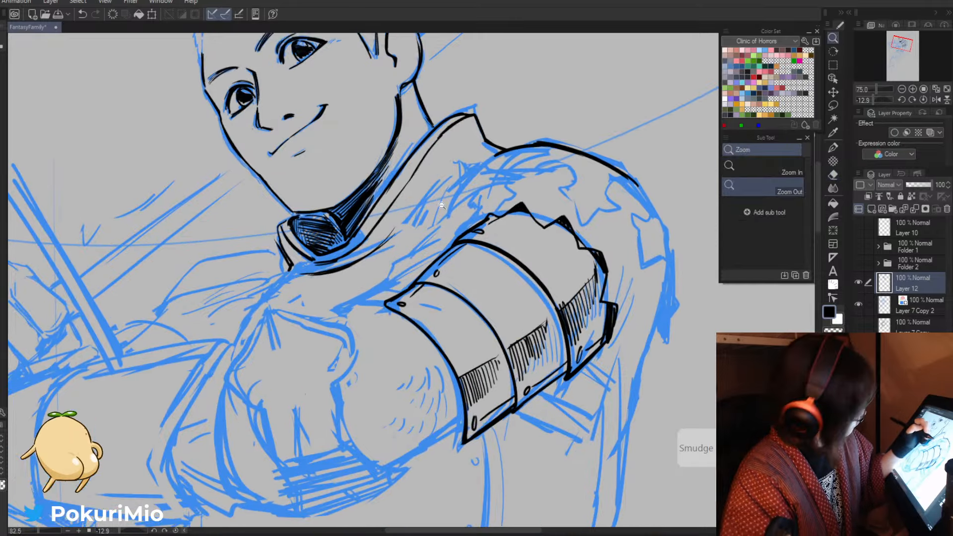
{"action": "key", "text": "bracketleft"}
{"action": "key", "text": "bracketleft"}
{"action": "key", "text": "bracketleft"}
{"action": "key", "text": "bracketleft"}
{"action": "left_click_drag", "start_coordinate": [571, 223], "coordinate": [592, 245]}
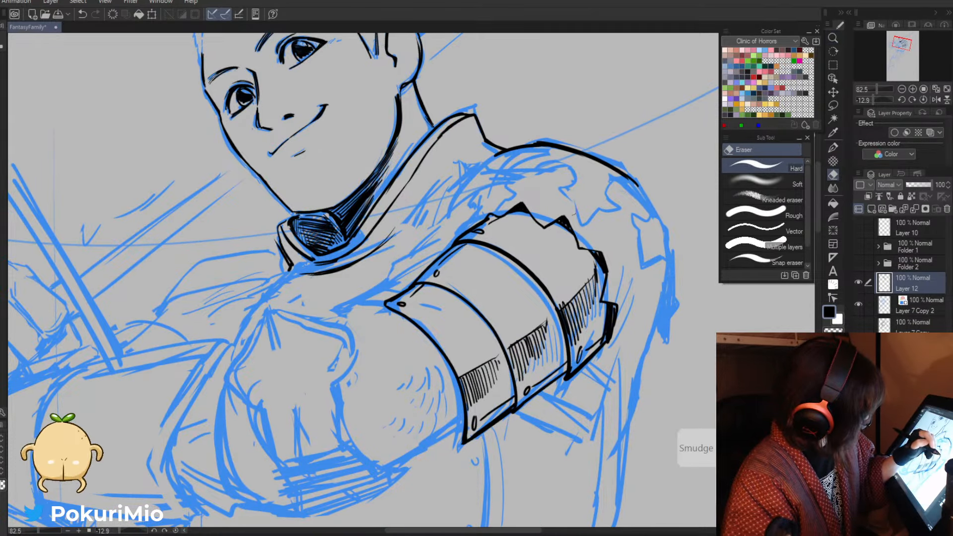
- Ink thin fold lines on the sleeve where it emerges from the elbow end of the armour band
{"action": "key", "text": "alt+space"}
{"action": "mouse_move", "coordinate": [466, 218]}
{"action": "left_mouse_down"}
{"action": "mouse_move", "coordinate": [421, 200]}
{"action": "mouse_move", "coordinate": [380, 223]}
{"action": "mouse_move", "coordinate": [459, 278]}
{"action": "mouse_move", "coordinate": [441, 308]}
{"action": "mouse_move", "coordinate": [461, 306]}
{"action": "mouse_move", "coordinate": [459, 328]}
{"action": "mouse_move", "coordinate": [471, 325]}
{"action": "left_mouse_up"}
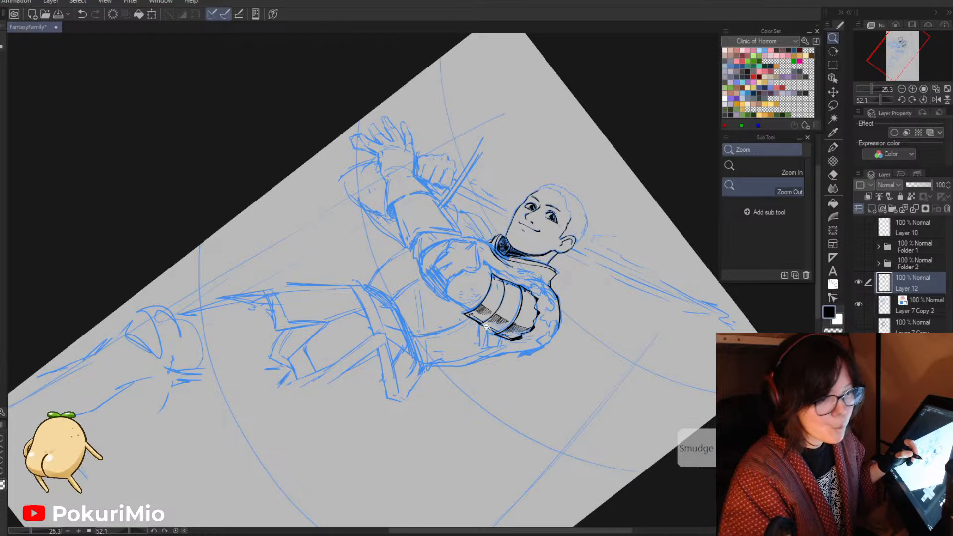
{"action": "mouse_move", "coordinate": [453, 285]}
{"action": "left_mouse_down"}
{"action": "mouse_move", "coordinate": [472, 309]}
{"action": "mouse_move", "coordinate": [491, 311]}
{"action": "left_mouse_up"}
{"action": "left_click_drag", "start_coordinate": [545, 275], "coordinate": [513, 335]}
{"action": "left_click_drag", "start_coordinate": [530, 292], "coordinate": [515, 330]}
{"action": "left_click_drag", "start_coordinate": [532, 285], "coordinate": [511, 320]}
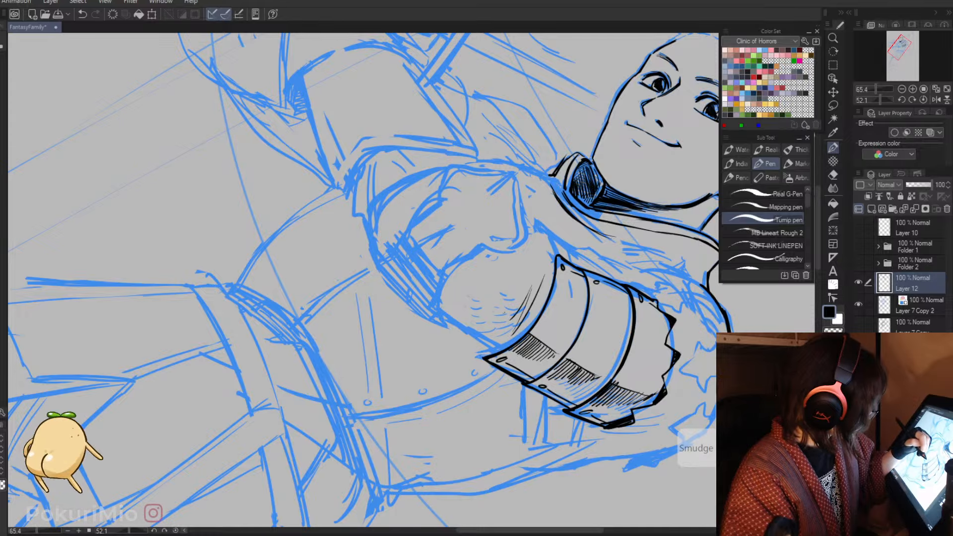
- Ink the sleeve's lower contour from the armour band towards the fist, erase the overlap at the plate corner, and save the drawing
{"action": "left_click_drag", "start_coordinate": [435, 308], "coordinate": [493, 353]}
{"action": "key", "text": "minus"}
{"action": "key", "text": "minus"}
{"action": "key", "text": "e"}
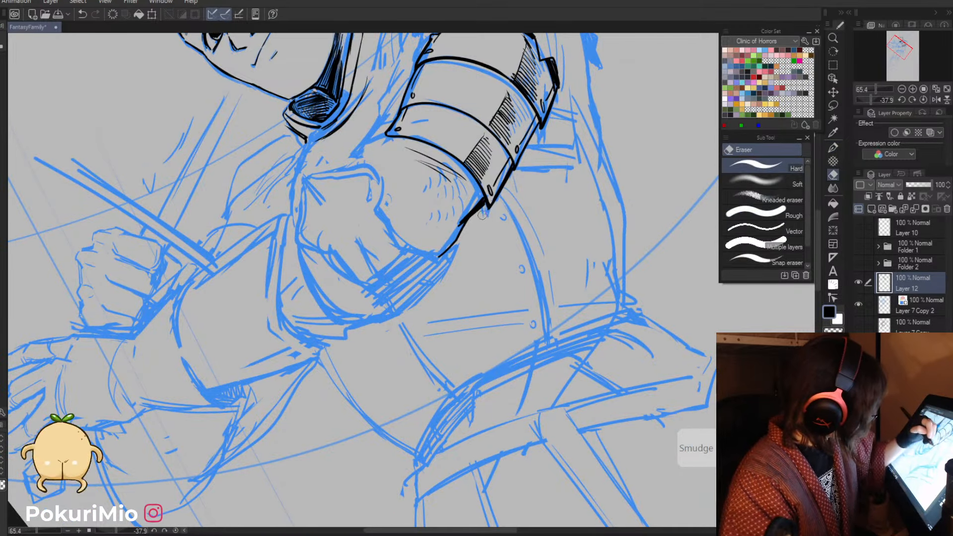
{"action": "mouse_move", "coordinate": [481, 215]}
{"action": "left_mouse_down"}
{"action": "mouse_move", "coordinate": [477, 184]}
{"action": "mouse_move", "coordinate": [488, 209]}
{"action": "left_mouse_up"}
{"action": "key", "text": "p"}
{"action": "key", "text": "r"}
{"action": "mouse_move", "coordinate": [453, 281]}
{"action": "left_mouse_down"}
{"action": "mouse_move", "coordinate": [420, 350]}
{"action": "mouse_move", "coordinate": [402, 362]}
{"action": "left_mouse_up"}
{"action": "key", "text": "e"}
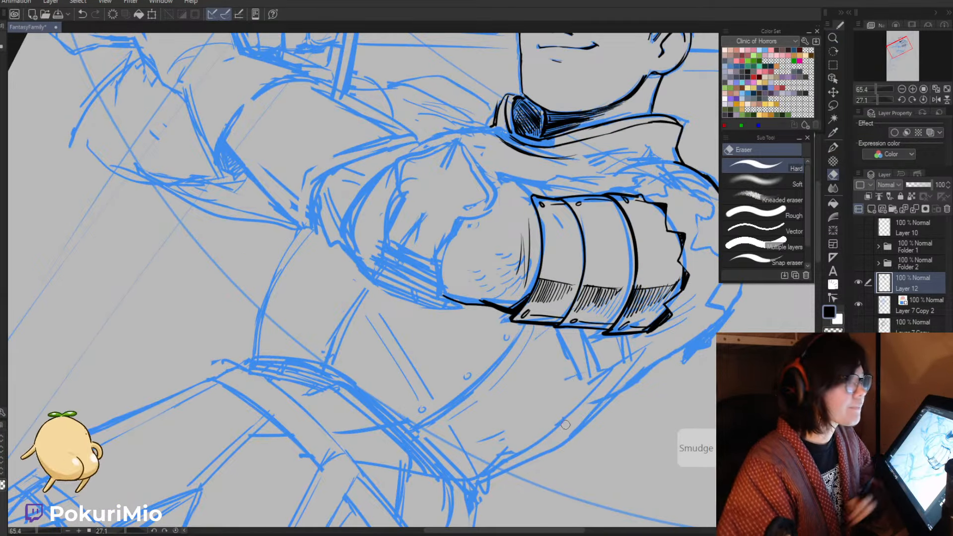
{"action": "key", "text": "ctrl+s"}
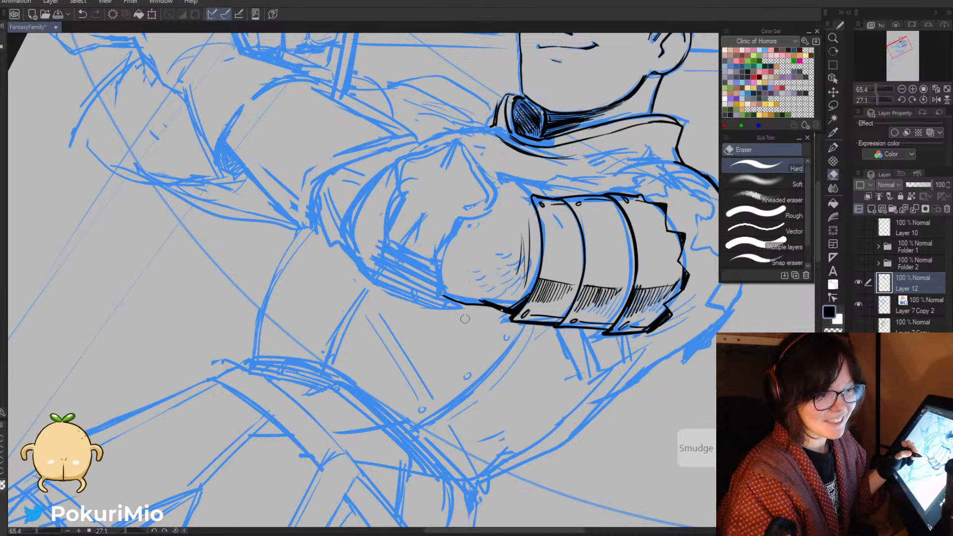
- Ink fold lines on the sleeve beside the fist and a stroke along the sleeve's upper contour
{"action": "key", "text": "p"}
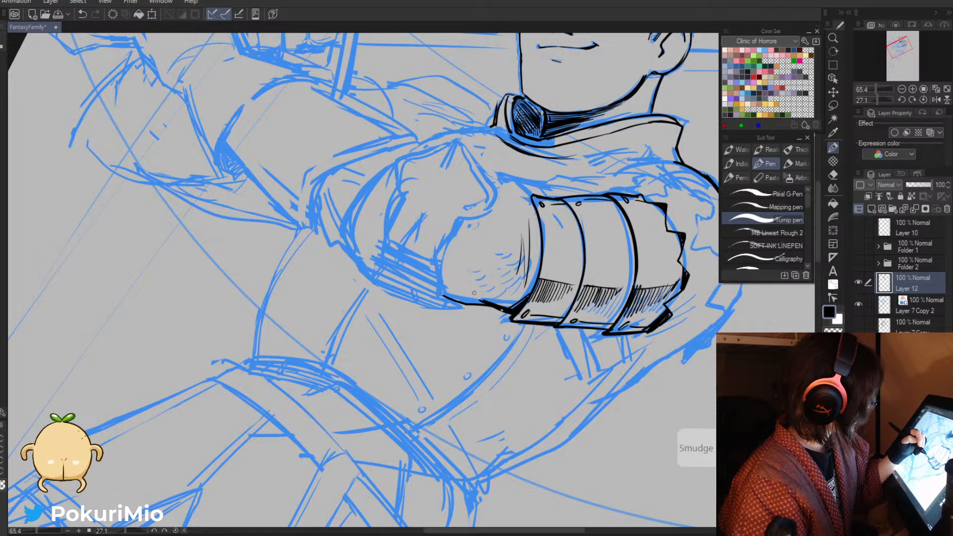
{"action": "mouse_move", "coordinate": [472, 288]}
{"action": "left_mouse_down"}
{"action": "mouse_move", "coordinate": [472, 242]}
{"action": "mouse_move", "coordinate": [467, 296]}
{"action": "left_mouse_up"}
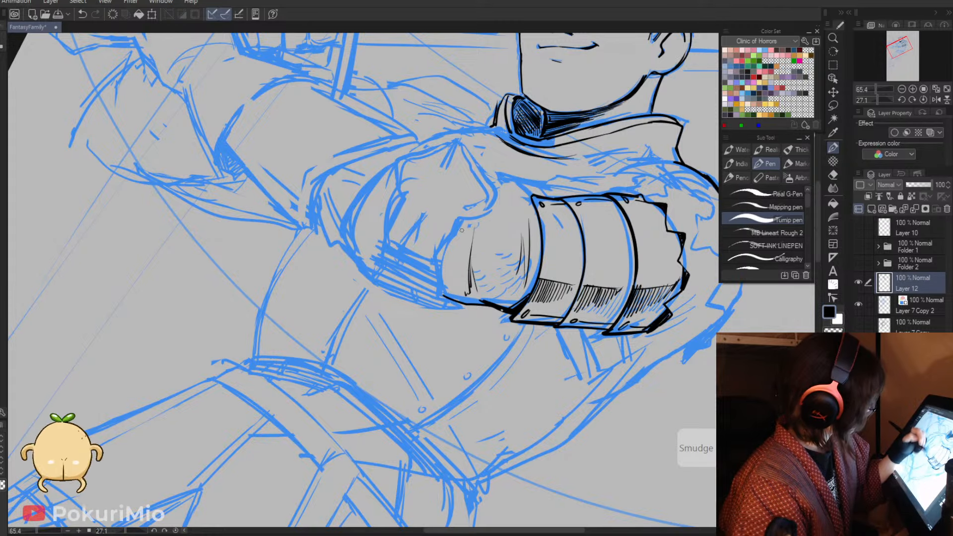
{"action": "left_click_drag", "start_coordinate": [462, 231], "coordinate": [453, 271]}
{"action": "mouse_move", "coordinate": [500, 185]}
{"action": "left_mouse_down"}
{"action": "mouse_move", "coordinate": [535, 211]}
{"action": "mouse_move", "coordinate": [533, 197]}
{"action": "mouse_move", "coordinate": [433, 146]}
{"action": "mouse_move", "coordinate": [383, 145]}
{"action": "left_mouse_up"}
{"action": "left_click_drag", "start_coordinate": [437, 189], "coordinate": [512, 323]}
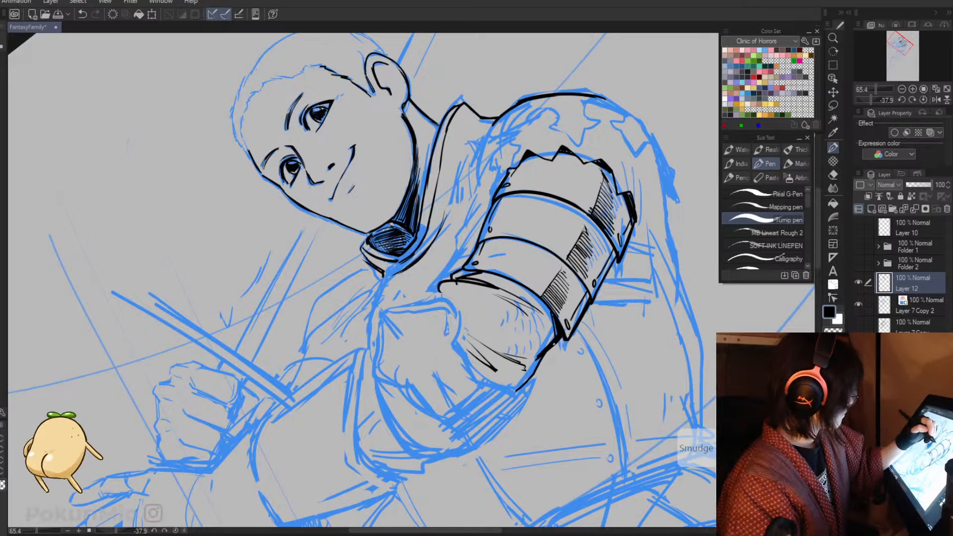
- Ink the bunched cloth edge along the chest side of the arm armour and thicken its folds with short strokes
{"action": "left_click_drag", "start_coordinate": [493, 187], "coordinate": [450, 256]}
{"action": "mouse_move", "coordinate": [480, 224]}
{"action": "left_mouse_down"}
{"action": "mouse_move", "coordinate": [440, 284]}
{"action": "mouse_move", "coordinate": [472, 277]}
{"action": "mouse_move", "coordinate": [426, 282]}
{"action": "mouse_move", "coordinate": [440, 291]}
{"action": "mouse_move", "coordinate": [491, 286]}
{"action": "left_mouse_up"}
{"action": "key", "text": "e"}
{"action": "key", "text": "p"}
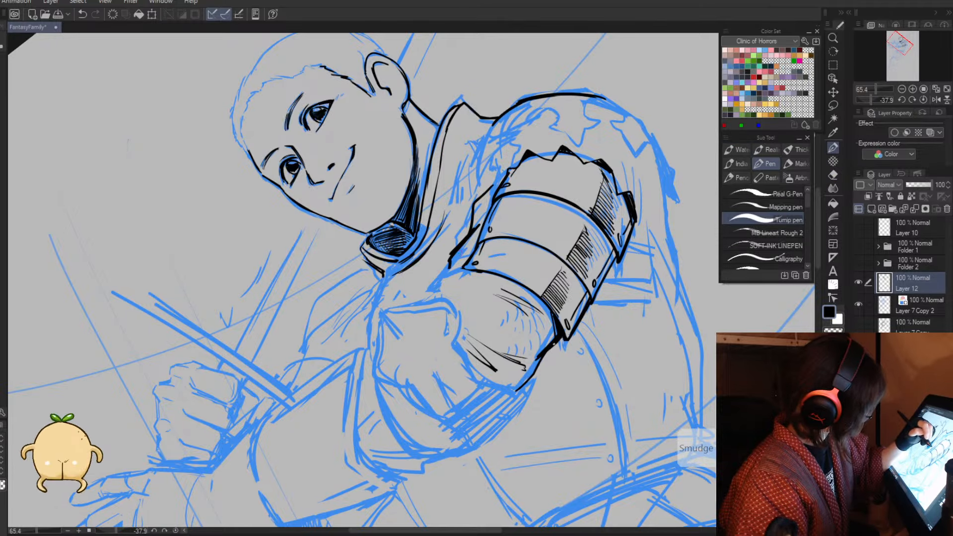
{"action": "left_click_drag", "start_coordinate": [475, 246], "coordinate": [458, 265]}
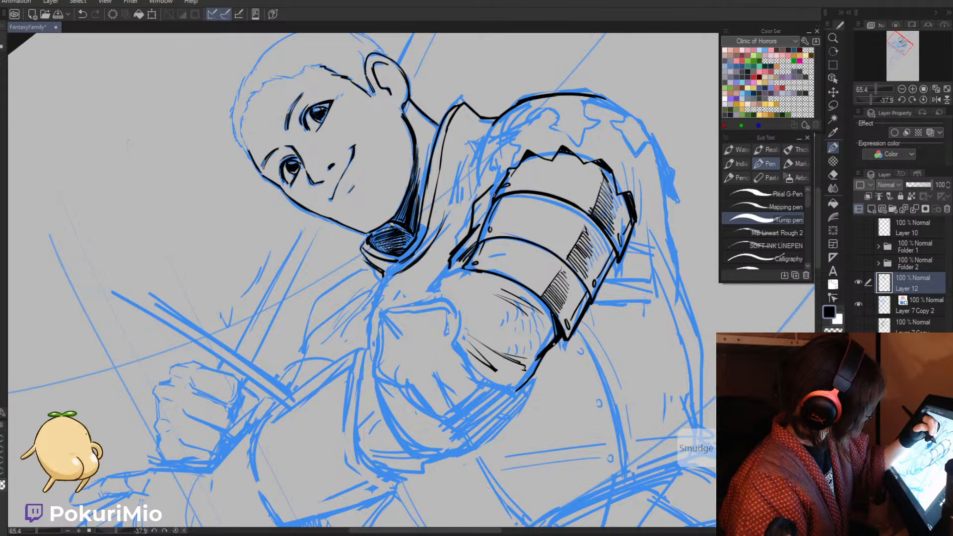
{"action": "left_click_drag", "start_coordinate": [495, 192], "coordinate": [479, 211]}
{"action": "left_click_drag", "start_coordinate": [494, 194], "coordinate": [480, 215]}
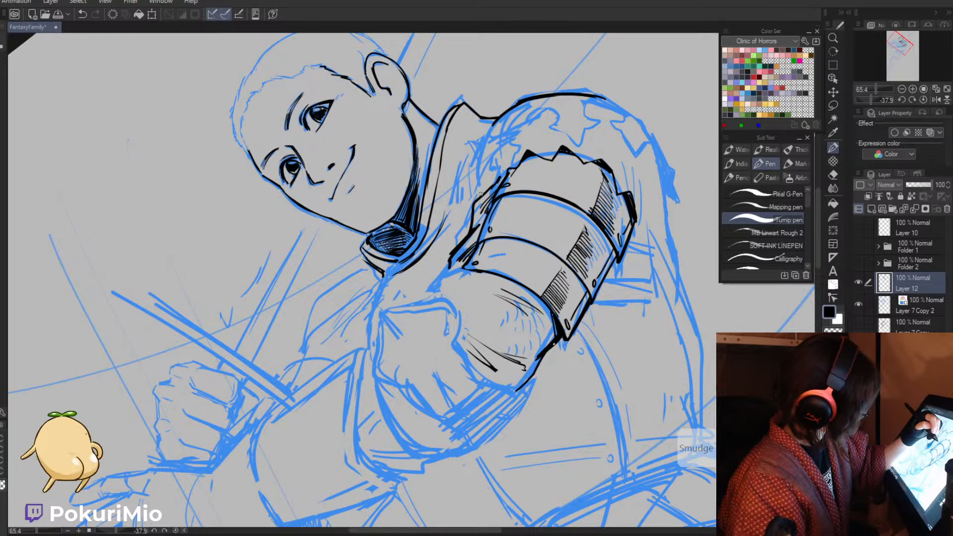
- Trim the cloth edge beside the arm armour with the eraser and extend its line down towards the fist
{"action": "key", "text": "e"}
{"action": "left_click_drag", "start_coordinate": [500, 173], "coordinate": [447, 259]}
{"action": "key", "text": "p"}
{"action": "key", "text": "e"}
{"action": "key", "text": "p"}
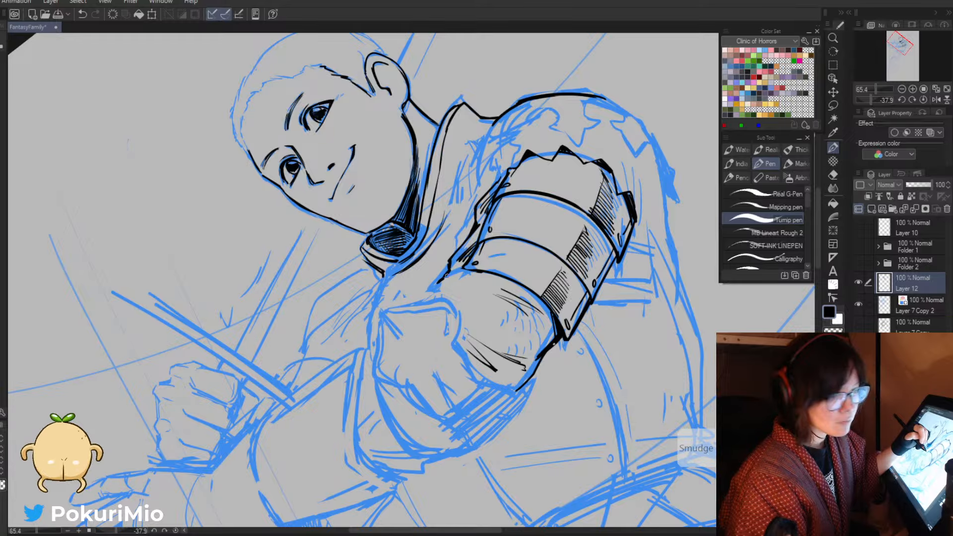
{"action": "left_click_drag", "start_coordinate": [460, 271], "coordinate": [434, 288]}
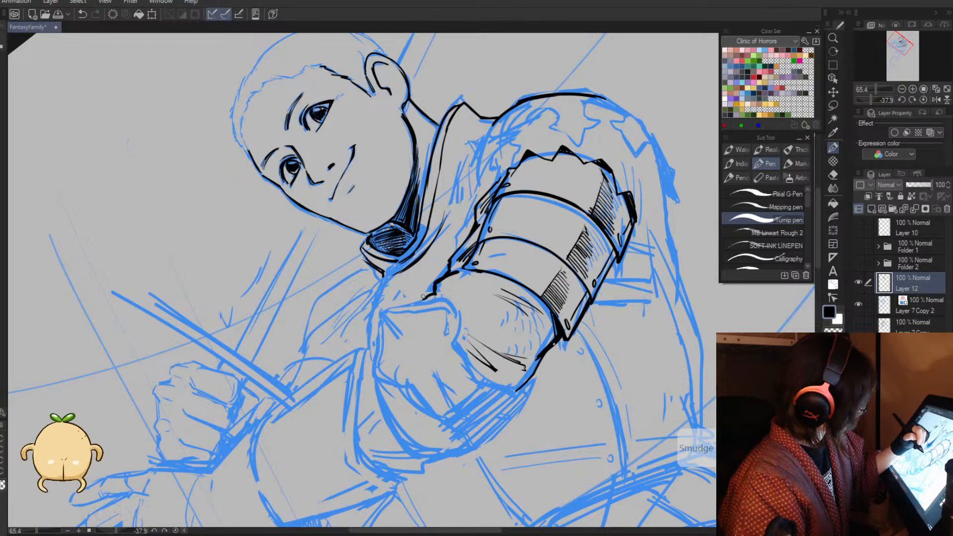
{"action": "key", "text": "e"}
{"action": "key", "text": "p"}
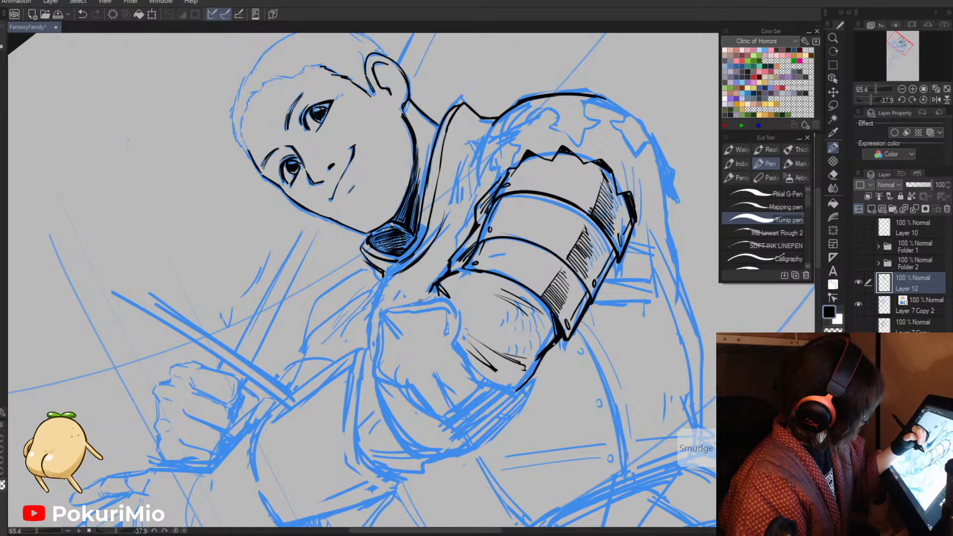
- Ink the sleeve's upper contour next to the fist and add darker fold strokes near the armour band
{"action": "mouse_move", "coordinate": [420, 301]}
{"action": "left_mouse_down"}
{"action": "mouse_move", "coordinate": [434, 288]}
{"action": "mouse_move", "coordinate": [447, 349]}
{"action": "left_mouse_up"}
{"action": "key", "text": "asciicircum"}
{"action": "key", "text": "asciicircum"}
{"action": "key", "text": "asciicircum"}
{"action": "key", "text": "asciicircum"}
{"action": "key", "text": "asciicircum"}
{"action": "key", "text": "asciicircum"}
{"action": "key", "text": "asciicircum"}
{"action": "key", "text": "asciicircum"}
{"action": "key", "text": "asciicircum"}
{"action": "key", "text": "asciicircum"}
{"action": "key", "text": "asciicircum"}
{"action": "key", "text": "e"}
{"action": "key", "text": "p"}
{"action": "mouse_move", "coordinate": [439, 319]}
{"action": "left_mouse_down"}
{"action": "mouse_move", "coordinate": [455, 350]}
{"action": "mouse_move", "coordinate": [447, 366]}
{"action": "left_mouse_up"}
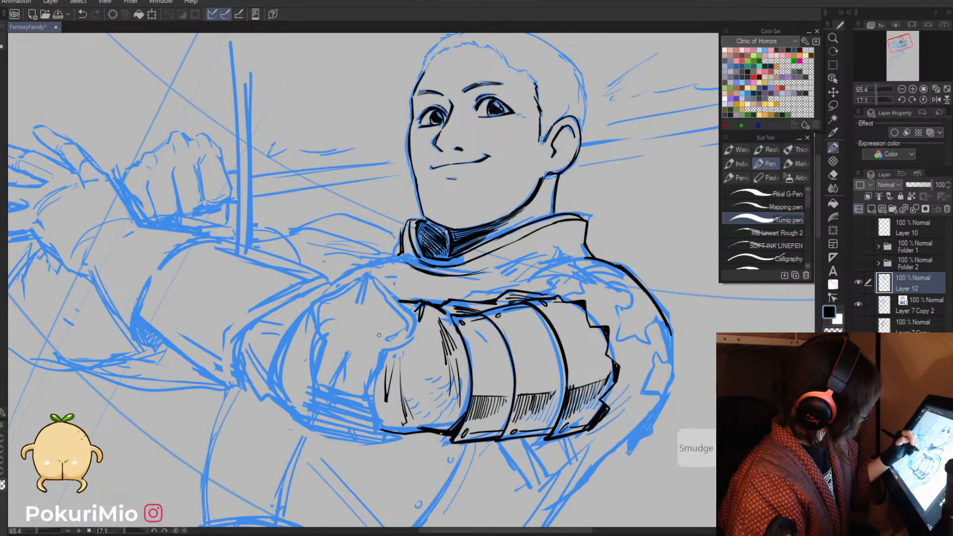
- Reinforce the cloth folds along the chest side of the arm armour with additional heavy strokes
{"action": "key", "text": "slash"}
{"action": "left_click_drag", "start_coordinate": [387, 358], "coordinate": [327, 355]}
{"action": "left_click_drag", "start_coordinate": [359, 417], "coordinate": [386, 388]}
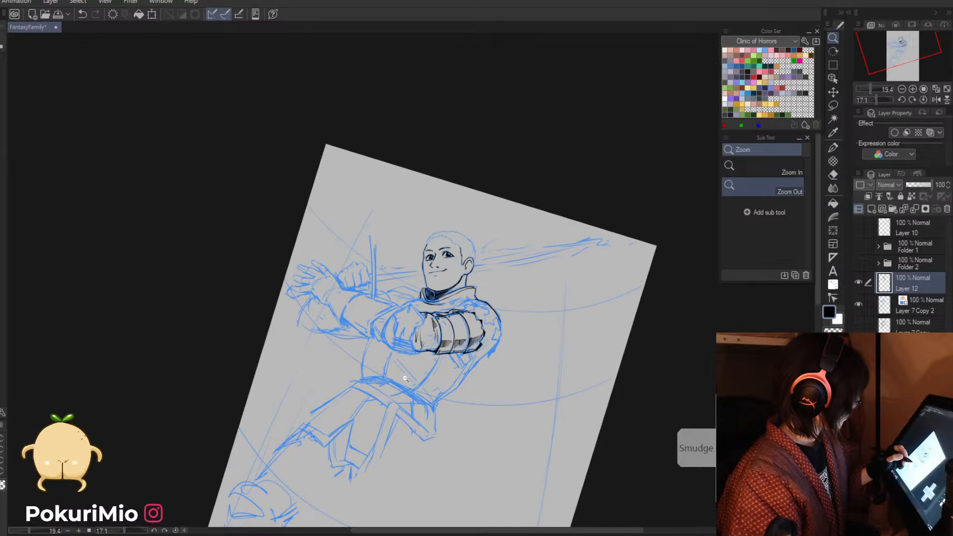
{"action": "key", "text": "asciicircum"}
{"action": "key", "text": "asciicircum"}
{"action": "key", "text": "asciicircum"}
{"action": "key", "text": "asciicircum"}
{"action": "key", "text": "asciicircum"}
{"action": "key", "text": "asciicircum"}
{"action": "key", "text": "asciicircum"}
{"action": "key", "text": "asciicircum"}
{"action": "key", "text": "asciicircum"}
{"action": "key", "text": "asciicircum"}
{"action": "key", "text": "asciicircum"}
{"action": "key", "text": "asciicircum"}
{"action": "key", "text": "asciicircum"}
{"action": "mouse_move", "coordinate": [389, 333]}
{"action": "left_mouse_down"}
{"action": "mouse_move", "coordinate": [453, 332]}
{"action": "mouse_move", "coordinate": [411, 326]}
{"action": "mouse_move", "coordinate": [408, 333]}
{"action": "left_mouse_up"}
{"action": "key", "text": "p"}
{"action": "left_click_drag", "start_coordinate": [449, 383], "coordinate": [436, 365]}
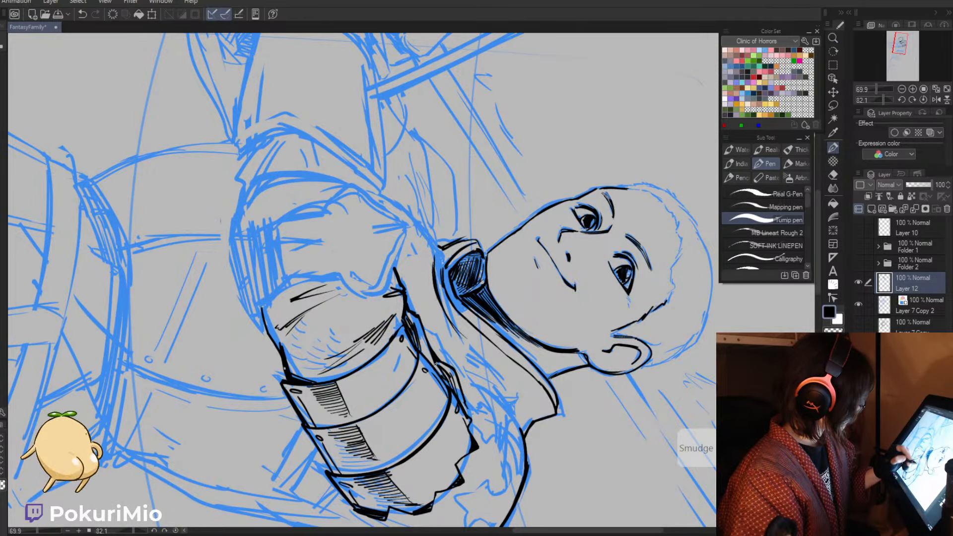
{"action": "mouse_move", "coordinate": [473, 409]}
{"action": "left_mouse_down"}
{"action": "mouse_move", "coordinate": [456, 371]}
{"action": "mouse_move", "coordinate": [473, 425]}
{"action": "left_mouse_up"}
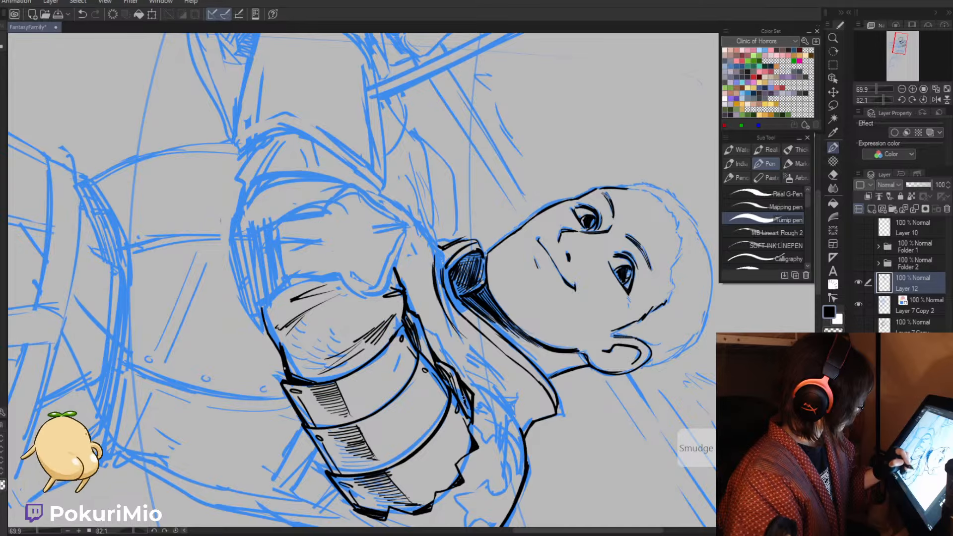
- Ink a cluster of small curved texture marks on the lower part of the sleeve beside the armour band
{"action": "key", "text": "minus"}
{"action": "key", "text": "minus"}
{"action": "key", "text": "minus"}
{"action": "key", "text": "minus"}
{"action": "key", "text": "minus"}
{"action": "key", "text": "minus"}
{"action": "key", "text": "minus"}
{"action": "key", "text": "minus"}
{"action": "key", "text": "minus"}
{"action": "key", "text": "minus"}
{"action": "key", "text": "minus"}
{"action": "key", "text": "minus"}
{"action": "key", "text": "minus"}
{"action": "key", "text": "minus"}
{"action": "key", "text": "minus"}
{"action": "key", "text": "alt+space"}
{"action": "left_click_drag", "start_coordinate": [385, 339], "coordinate": [373, 383]}
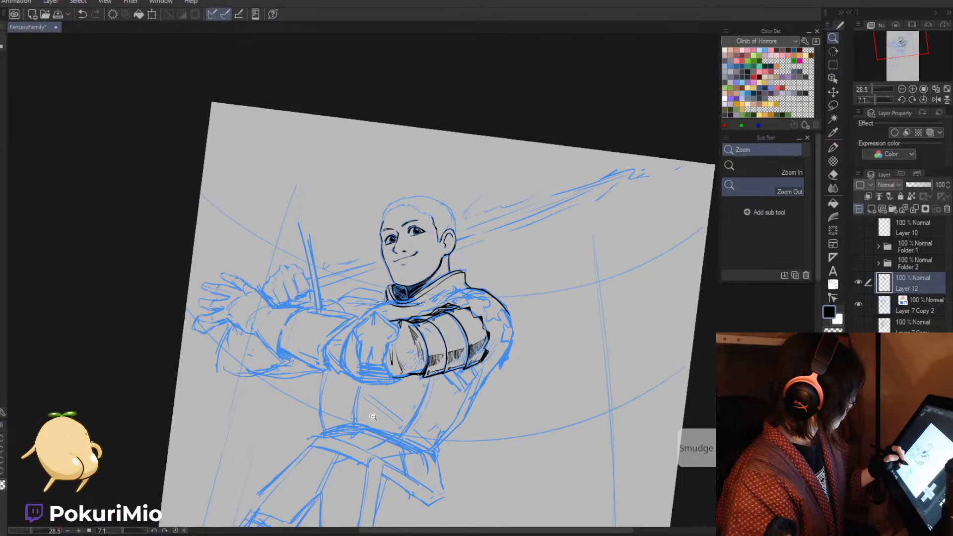
{"action": "left_click", "coordinate": [373, 355]}
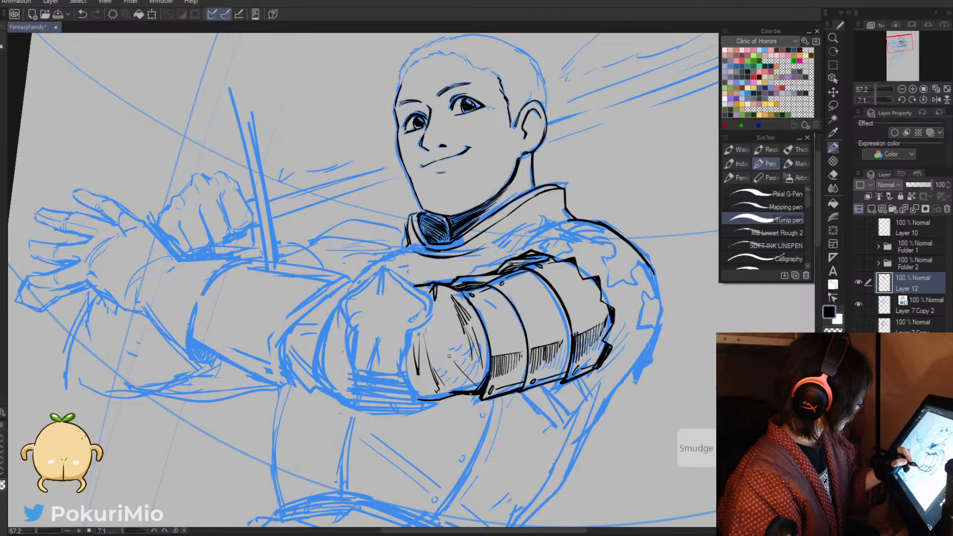
{"action": "key", "text": "e"}
{"action": "left_click_drag", "start_coordinate": [442, 351], "coordinate": [471, 384]}
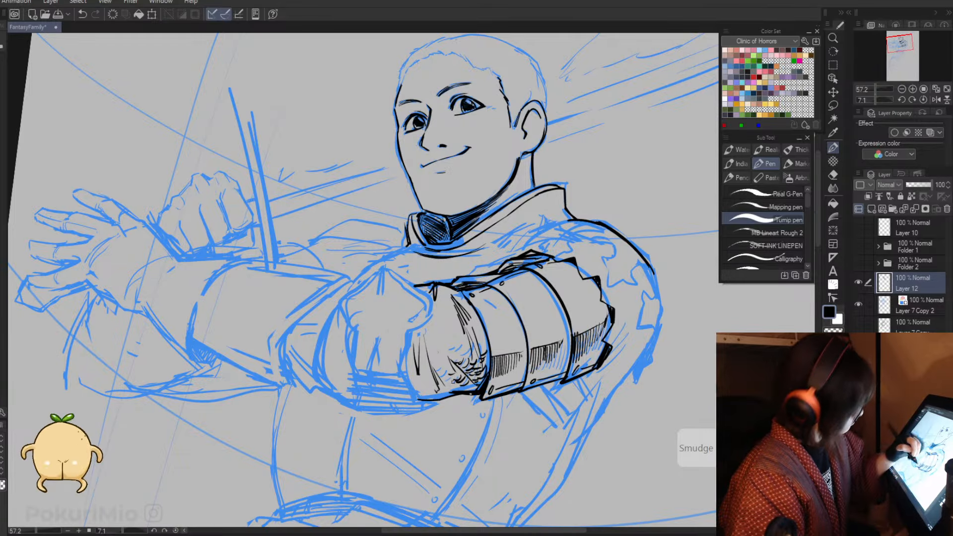
{"action": "left_click_drag", "start_coordinate": [447, 382], "coordinate": [455, 384]}
{"action": "left_click_drag", "start_coordinate": [442, 377], "coordinate": [452, 380]}
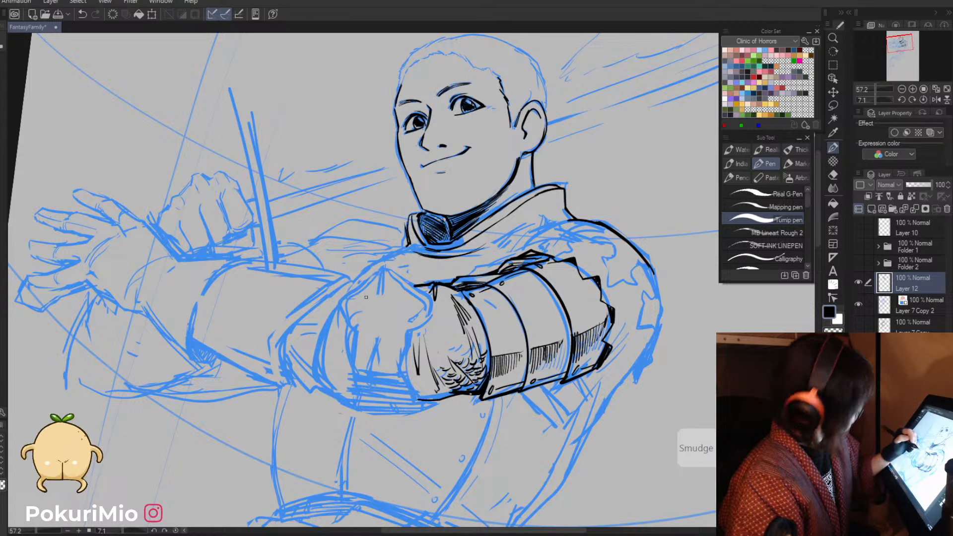
- Ink the sleeve's lower edge and fill a solid black shadow in its corner beside the elbow guard
{"action": "mouse_move", "coordinate": [462, 368]}
{"action": "left_mouse_down"}
{"action": "mouse_move", "coordinate": [475, 387]}
{"action": "mouse_move", "coordinate": [462, 387]}
{"action": "mouse_move", "coordinate": [479, 385]}
{"action": "mouse_move", "coordinate": [459, 377]}
{"action": "left_mouse_up"}
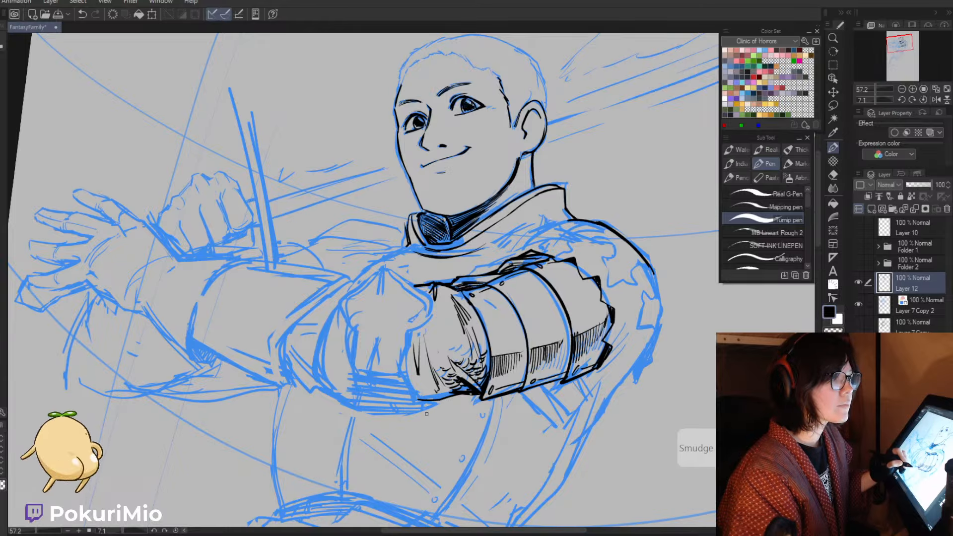
{"action": "key", "text": "ctrl+z"}
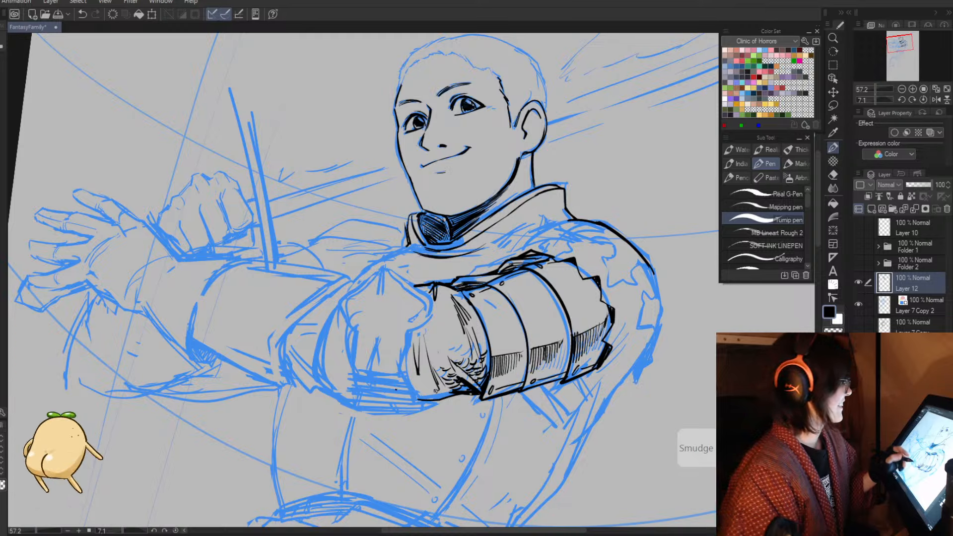
{"action": "mouse_move", "coordinate": [412, 384]}
{"action": "left_mouse_down"}
{"action": "mouse_move", "coordinate": [433, 402]}
{"action": "mouse_move", "coordinate": [406, 379]}
{"action": "left_mouse_up"}
{"action": "key", "text": "e"}
{"action": "key", "text": "p"}
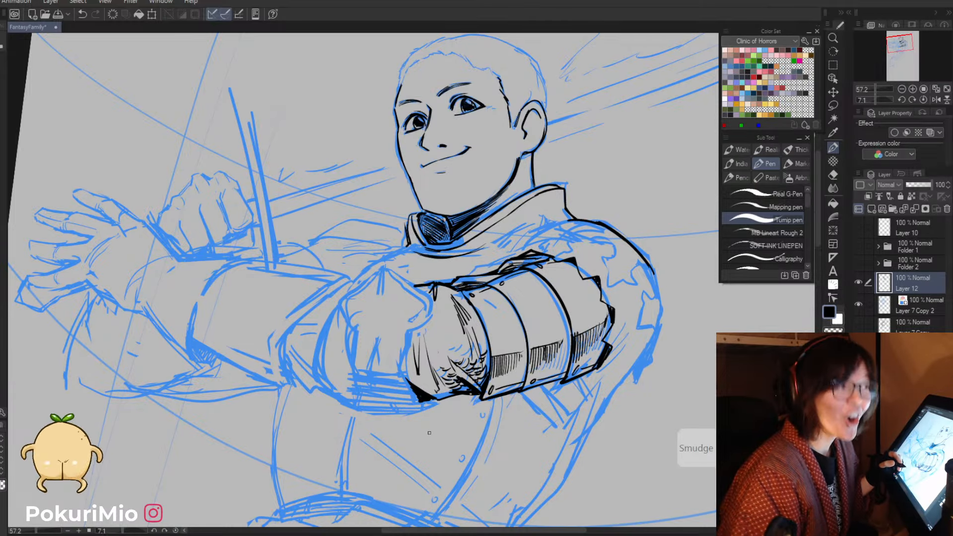
- Ink the sleeve's edge against the elbow guard and the upper outline of the elbow plate
{"action": "left_click_drag", "start_coordinate": [401, 419], "coordinate": [462, 362]}
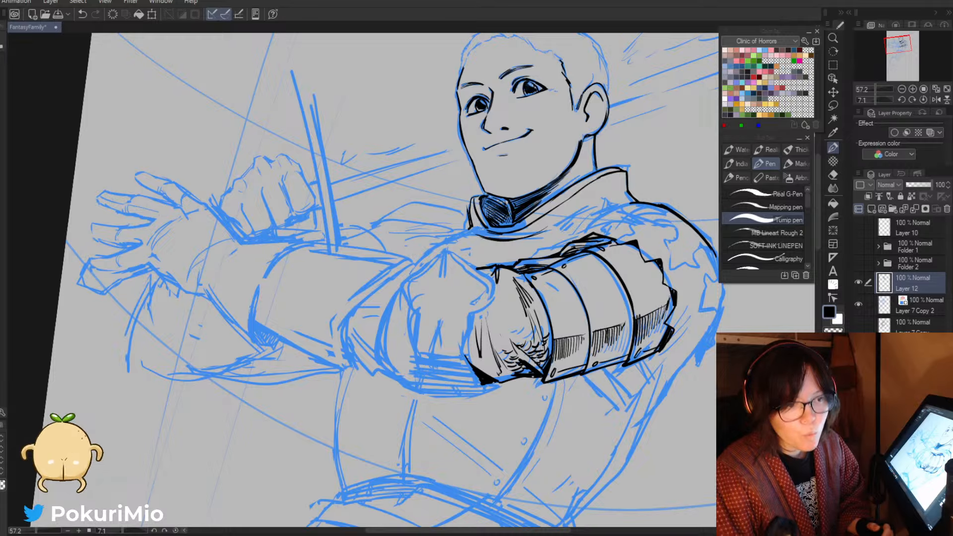
{"action": "left_click", "coordinate": [464, 358]}
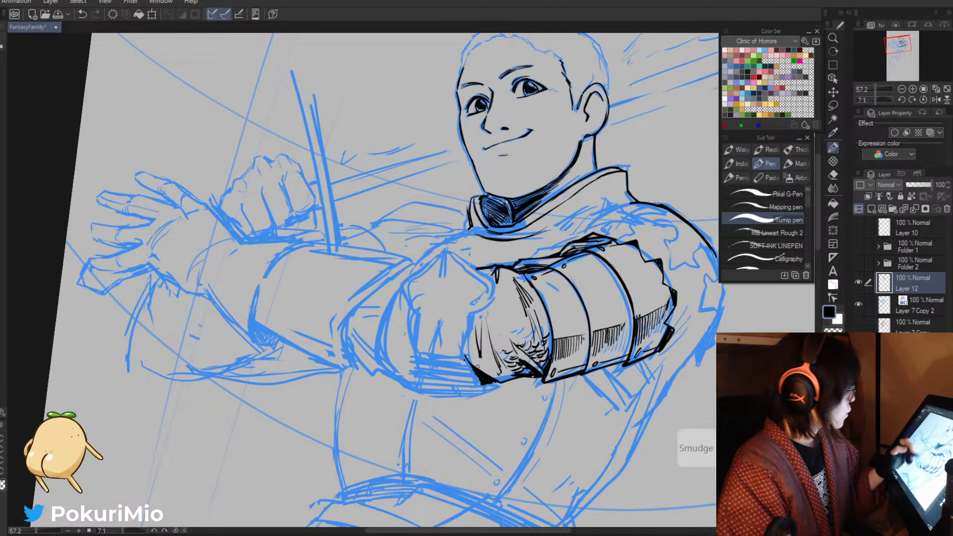
{"action": "mouse_move", "coordinate": [467, 346]}
{"action": "left_mouse_down"}
{"action": "mouse_move", "coordinate": [476, 309]}
{"action": "mouse_move", "coordinate": [463, 356]}
{"action": "left_mouse_up"}
{"action": "mouse_move", "coordinate": [476, 313]}
{"action": "left_mouse_down"}
{"action": "mouse_move", "coordinate": [496, 289]}
{"action": "mouse_move", "coordinate": [455, 256]}
{"action": "mouse_move", "coordinate": [411, 283]}
{"action": "mouse_move", "coordinate": [405, 296]}
{"action": "mouse_move", "coordinate": [422, 313]}
{"action": "left_mouse_up"}
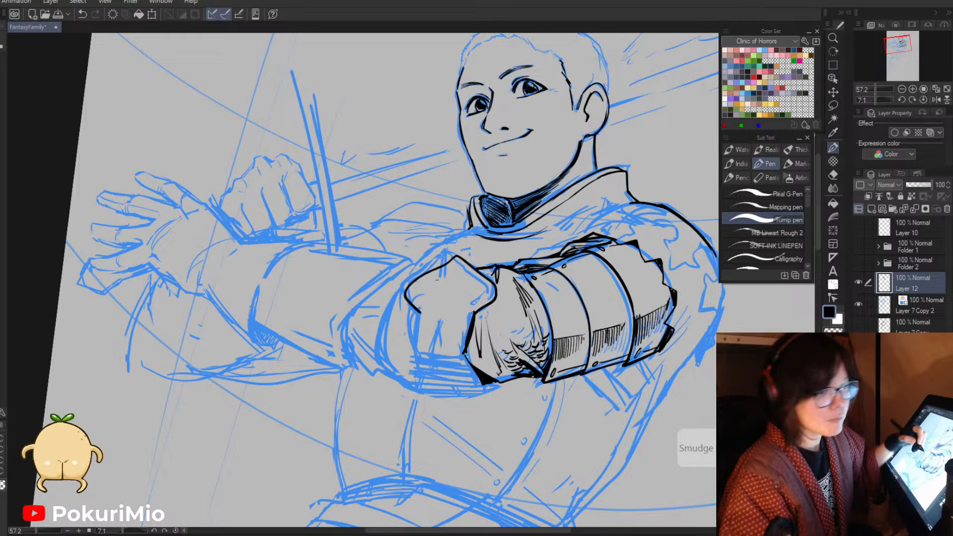
- Erase and redraw the elbow plate's top as a sharper point, and ink its short central ridge
{"action": "key", "text": "e"}
{"action": "mouse_move", "coordinate": [457, 256]}
{"action": "left_mouse_down"}
{"action": "mouse_move", "coordinate": [425, 275]}
{"action": "mouse_move", "coordinate": [419, 303]}
{"action": "left_mouse_up"}
{"action": "key", "text": "p"}
{"action": "mouse_move", "coordinate": [457, 265]}
{"action": "left_mouse_down"}
{"action": "mouse_move", "coordinate": [488, 286]}
{"action": "mouse_move", "coordinate": [466, 315]}
{"action": "left_mouse_up"}
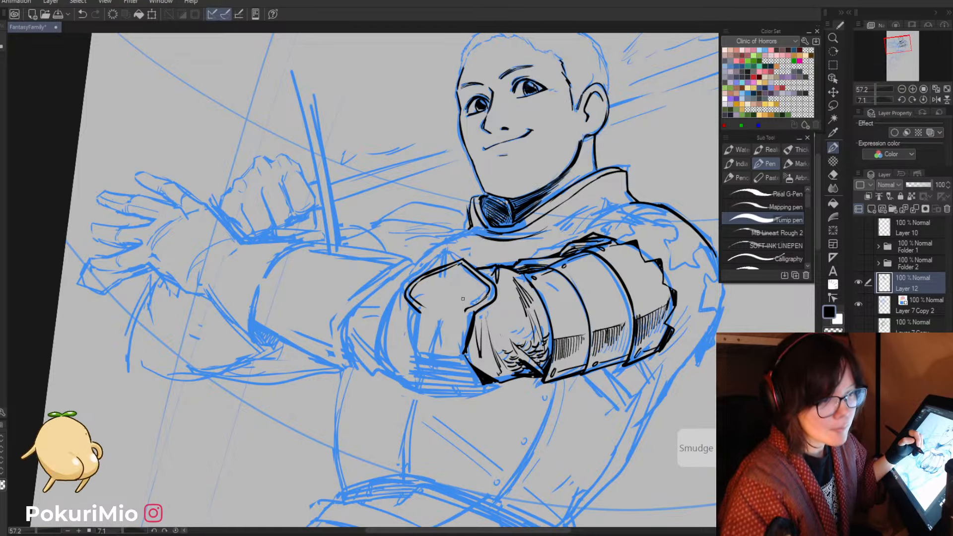
{"action": "left_click_drag", "start_coordinate": [461, 265], "coordinate": [446, 300]}
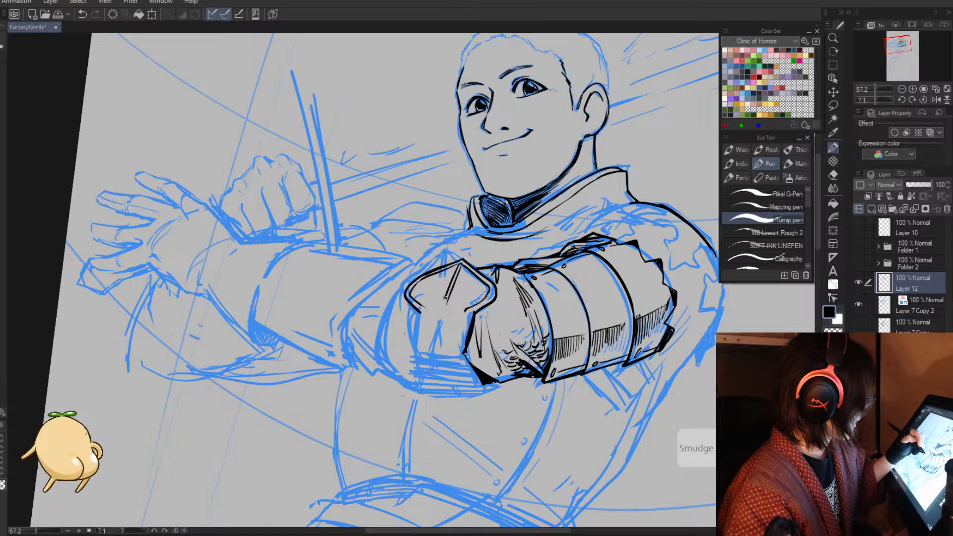
{"action": "key", "text": "e"}
{"action": "key", "text": "p"}
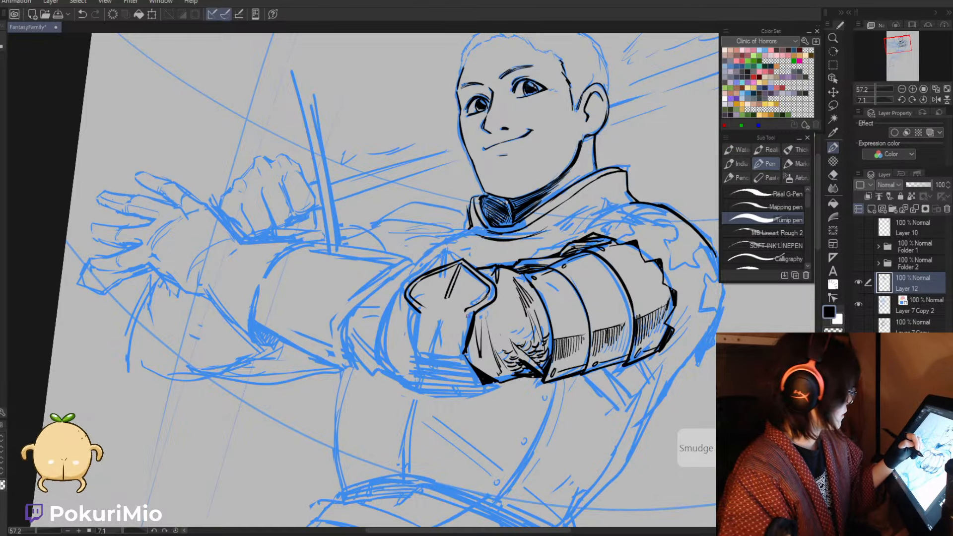
- Erase the sleeve-side edge below the plate's flare and ink both narrowing sides of the elbow plate
{"action": "key", "text": "e"}
{"action": "left_click_drag", "start_coordinate": [466, 325], "coordinate": [467, 357]}
{"action": "key", "text": "p"}
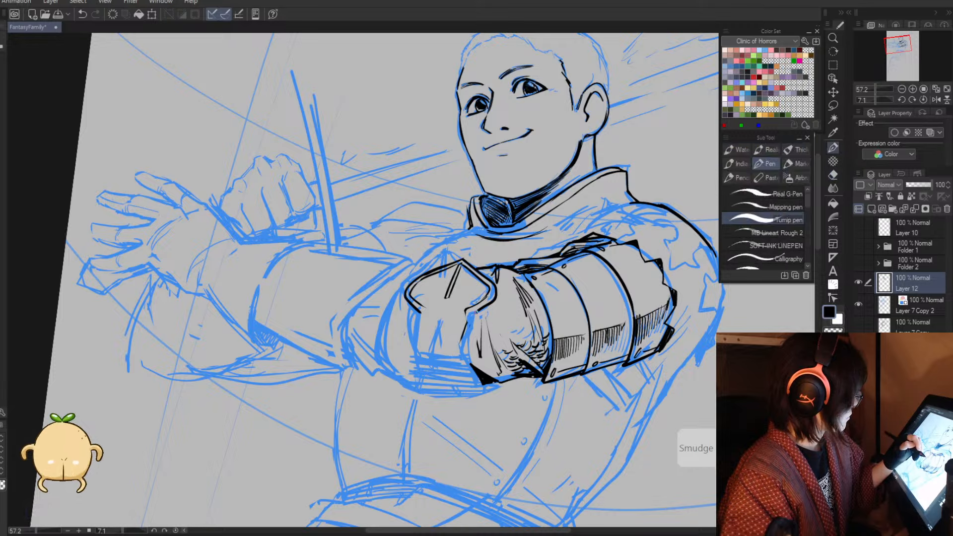
{"action": "left_click_drag", "start_coordinate": [473, 316], "coordinate": [459, 357]}
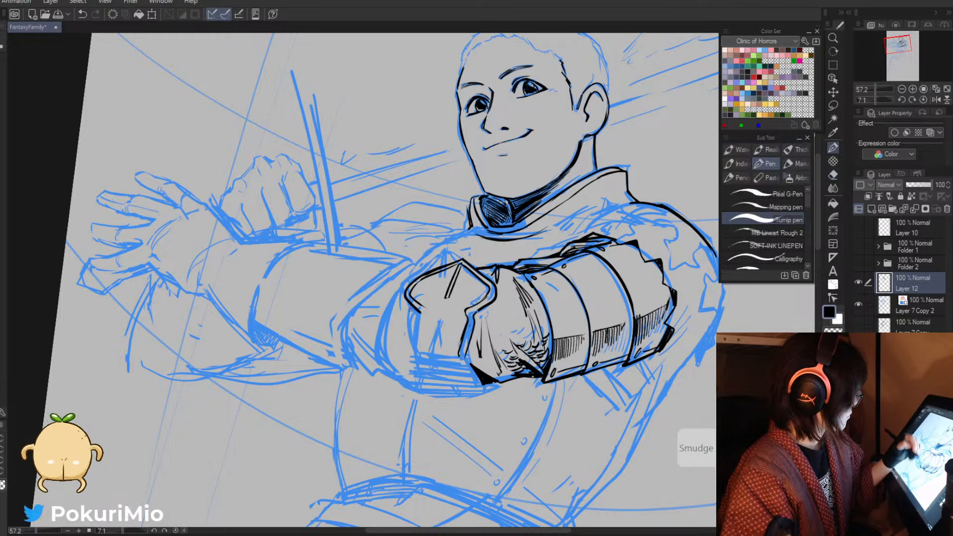
{"action": "left_click_drag", "start_coordinate": [422, 316], "coordinate": [416, 349]}
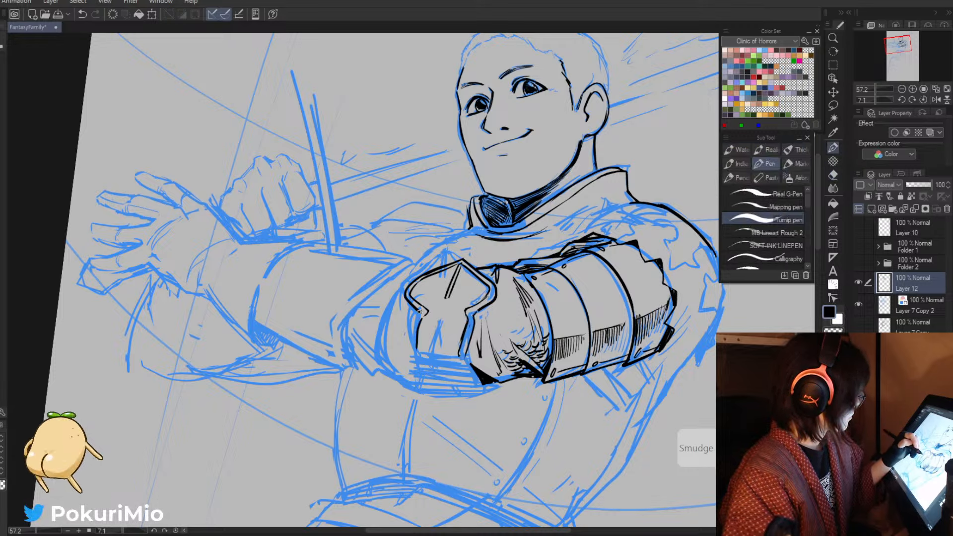
- Extend the elbow plate's side down to its flared corner and ink the curved bottom rim
{"action": "mouse_move", "coordinate": [419, 312]}
{"action": "left_mouse_down"}
{"action": "mouse_move", "coordinate": [413, 354]}
{"action": "mouse_move", "coordinate": [417, 319]}
{"action": "mouse_move", "coordinate": [393, 306]}
{"action": "left_mouse_up"}
{"action": "key", "text": "e"}
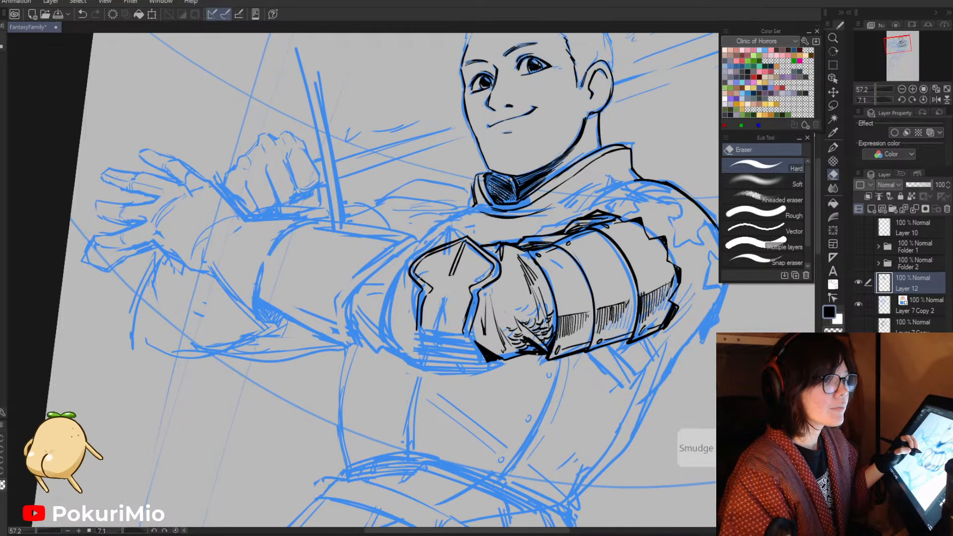
{"action": "key", "text": "p"}
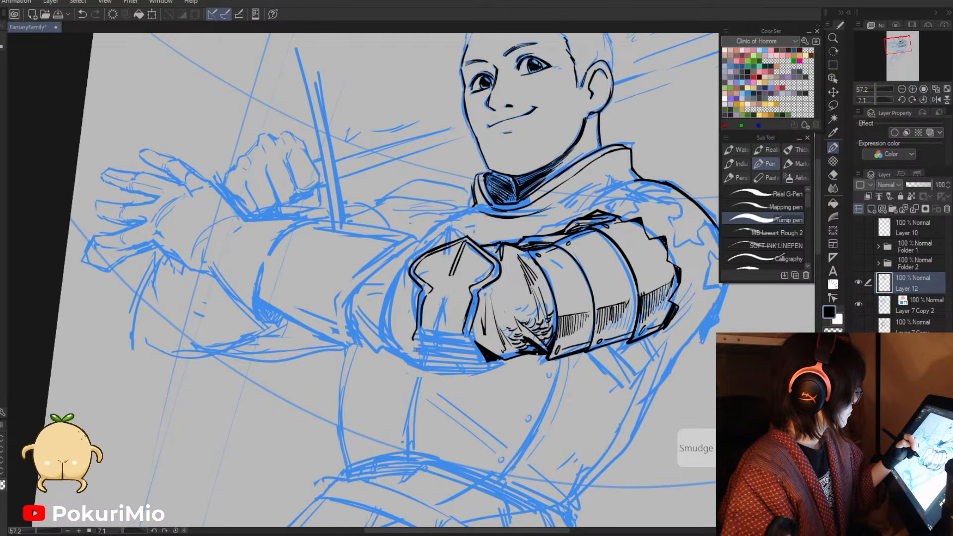
{"action": "left_click_drag", "start_coordinate": [413, 340], "coordinate": [422, 354]}
{"action": "mouse_move", "coordinate": [470, 332]}
{"action": "left_mouse_down"}
{"action": "mouse_move", "coordinate": [478, 370]}
{"action": "mouse_move", "coordinate": [418, 365]}
{"action": "left_mouse_up"}
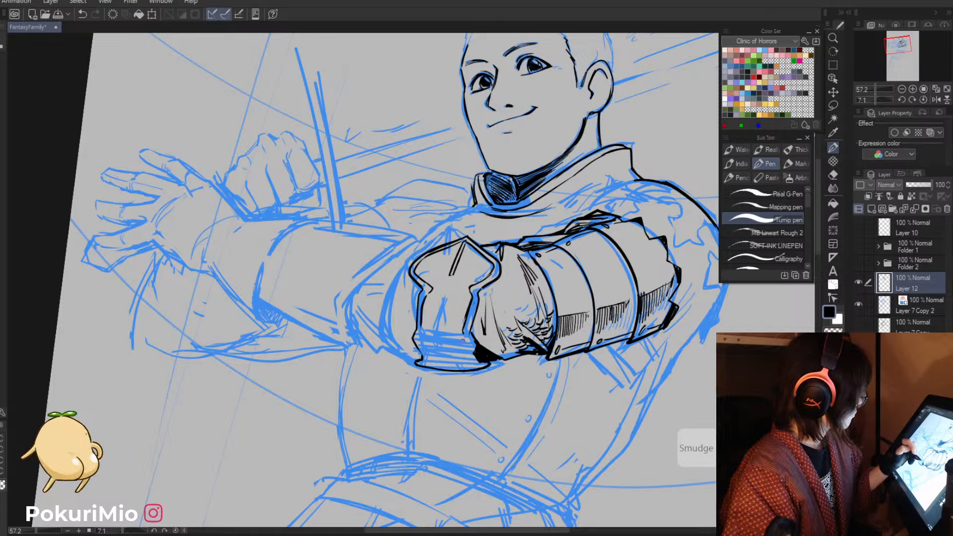
- Shade the elbow plate's lower band with dense vertical hatching above the bottom rim
{"action": "mouse_move", "coordinate": [461, 339]}
{"action": "left_mouse_down"}
{"action": "mouse_move", "coordinate": [466, 354]}
{"action": "mouse_move", "coordinate": [442, 339]}
{"action": "mouse_move", "coordinate": [450, 357]}
{"action": "left_mouse_up"}
{"action": "mouse_move", "coordinate": [453, 339]}
{"action": "left_mouse_down"}
{"action": "mouse_move", "coordinate": [432, 335]}
{"action": "mouse_move", "coordinate": [449, 352]}
{"action": "mouse_move", "coordinate": [448, 340]}
{"action": "mouse_move", "coordinate": [430, 356]}
{"action": "left_mouse_up"}
{"action": "left_click_drag", "start_coordinate": [437, 334], "coordinate": [426, 354]}
{"action": "left_click_drag", "start_coordinate": [434, 332], "coordinate": [422, 363]}
{"action": "left_click_drag", "start_coordinate": [465, 335], "coordinate": [462, 344]}
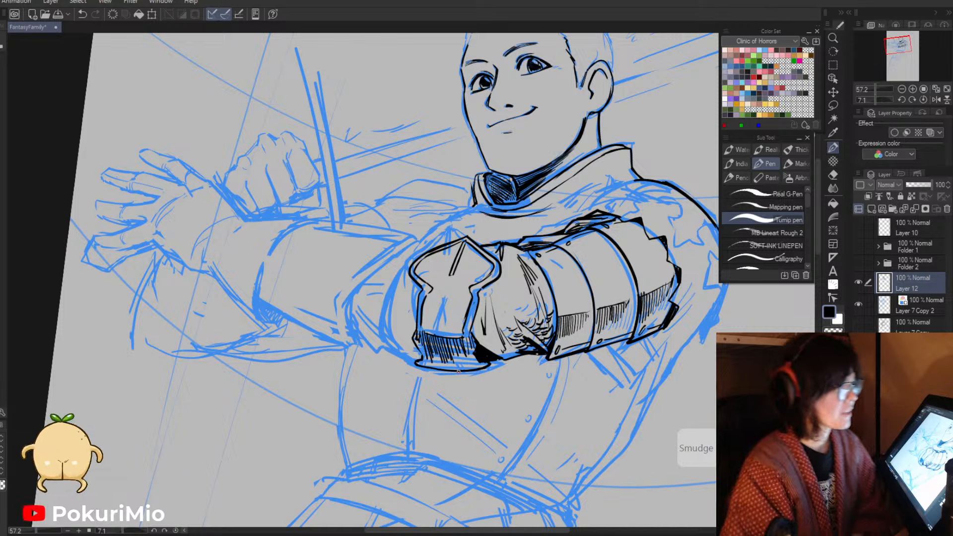
{"action": "key", "text": "e"}
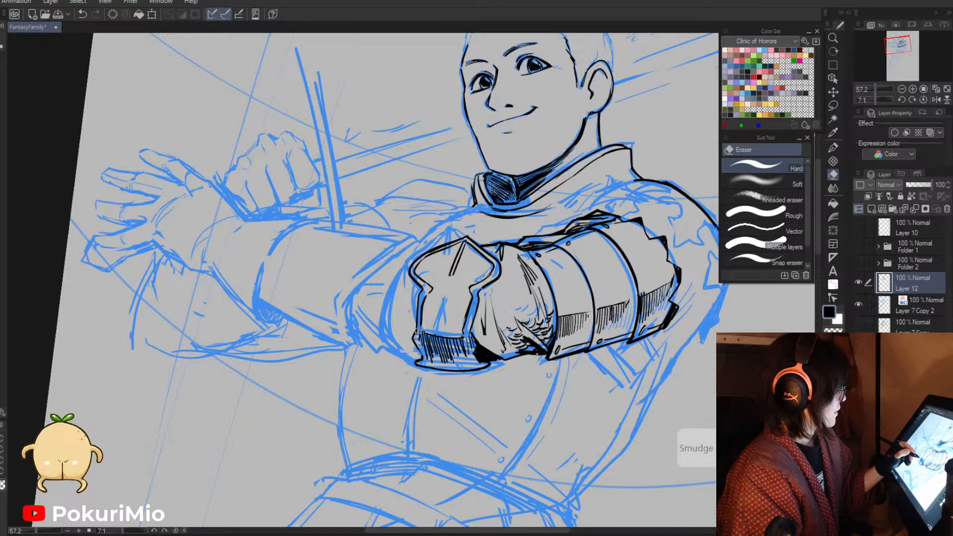
{"action": "key", "text": "p"}
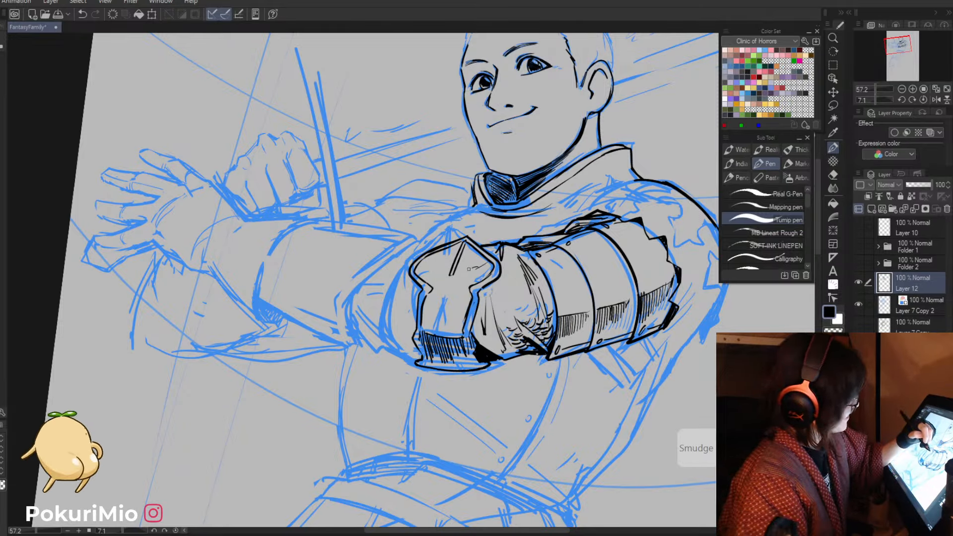
- Hatch light shading across the elbow plate's upper face and thicken its central ridge line
{"action": "mouse_move", "coordinate": [469, 268]}
{"action": "left_mouse_down"}
{"action": "mouse_move", "coordinate": [453, 274]}
{"action": "mouse_move", "coordinate": [472, 263]}
{"action": "left_mouse_up"}
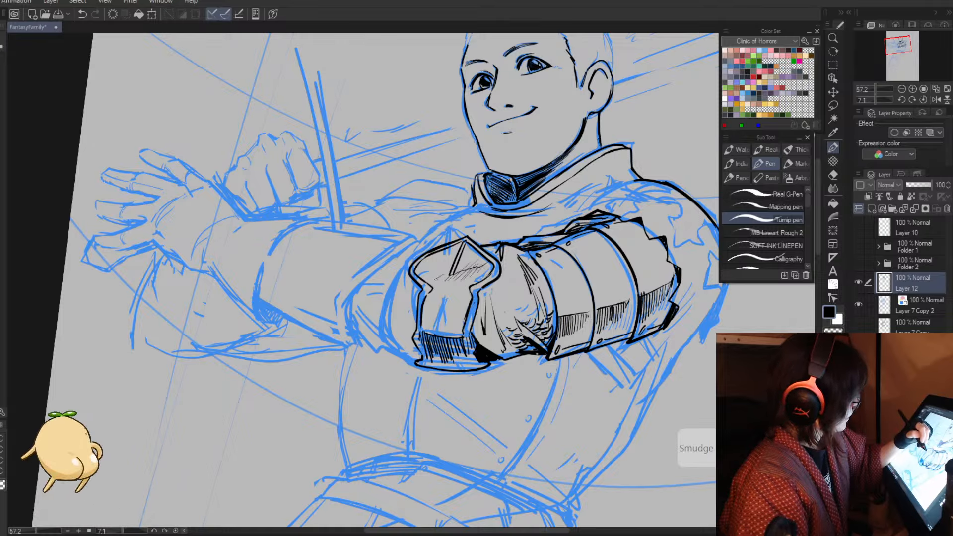
{"action": "key", "text": "e"}
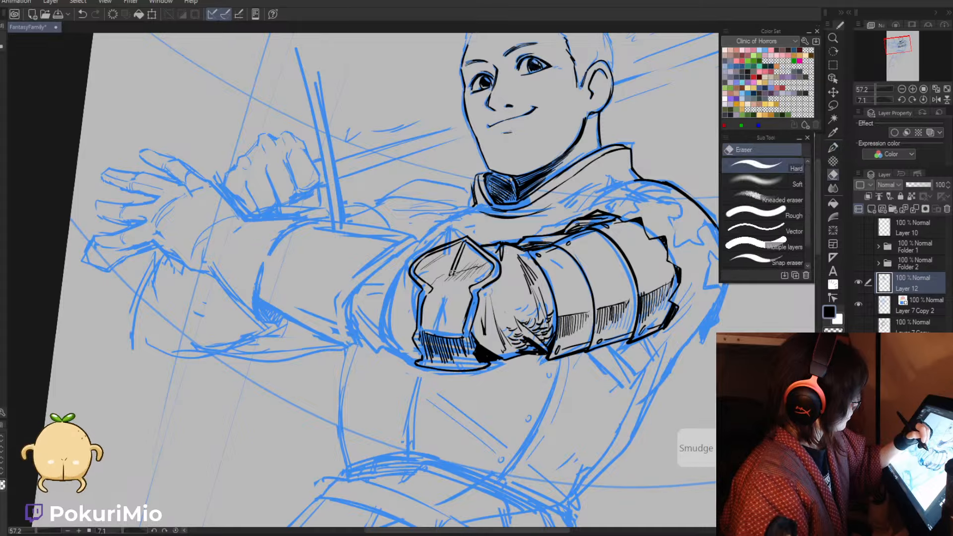
{"action": "key", "text": "p"}
{"action": "key", "text": "alt+space"}
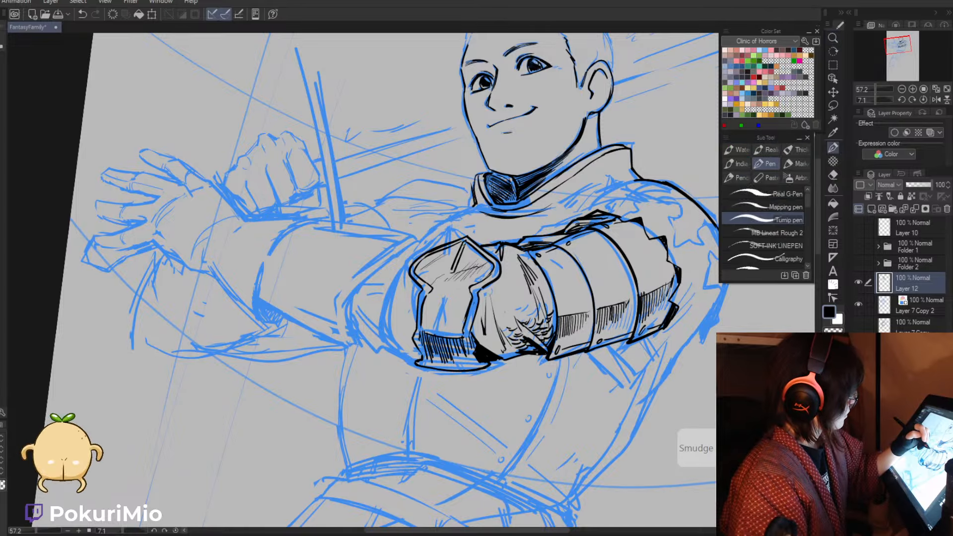
{"action": "left_click_drag", "start_coordinate": [465, 244], "coordinate": [453, 271]}
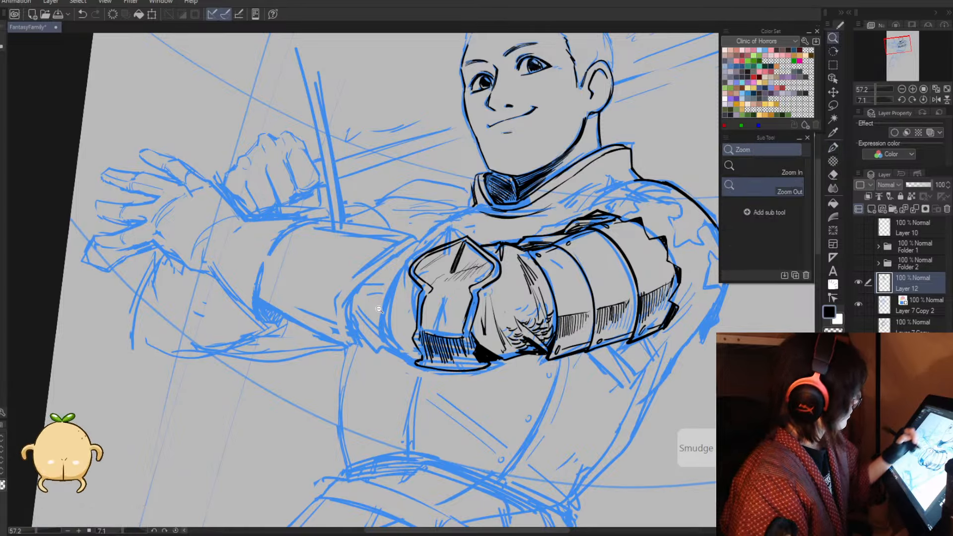
{"action": "key", "text": "alt+space"}
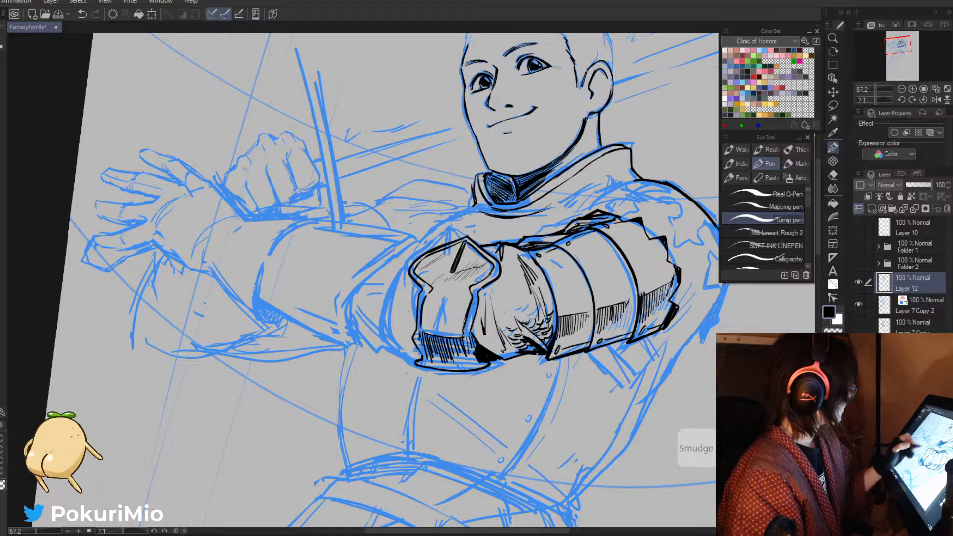
- Ink the heavy curved cuff edge on the forearm side of the elbow guard and darken its upper end
{"action": "left_click_drag", "start_coordinate": [419, 242], "coordinate": [430, 243]}
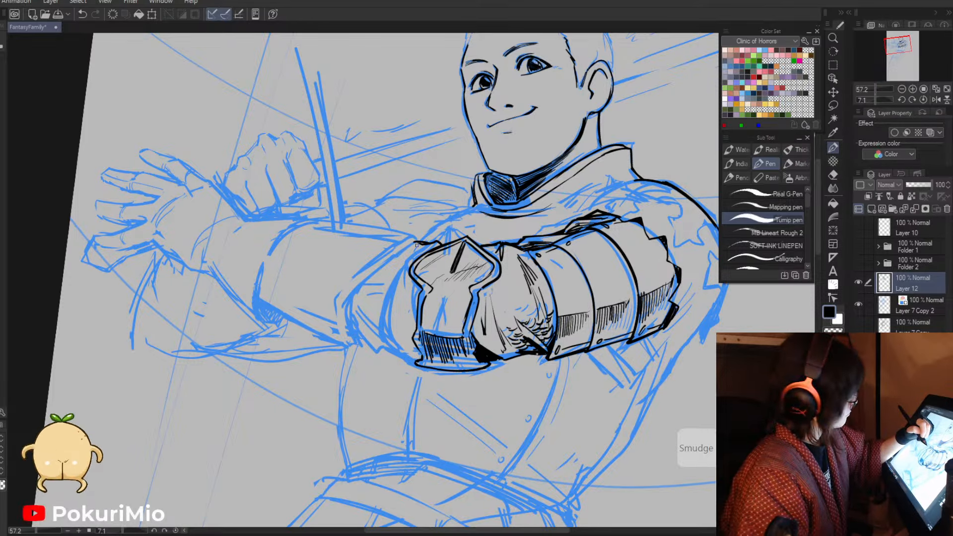
{"action": "mouse_move", "coordinate": [427, 241]}
{"action": "left_mouse_down"}
{"action": "mouse_move", "coordinate": [372, 306]}
{"action": "mouse_move", "coordinate": [373, 346]}
{"action": "mouse_move", "coordinate": [385, 351]}
{"action": "left_mouse_up"}
{"action": "left_click_drag", "start_coordinate": [375, 301], "coordinate": [373, 329]}
{"action": "key", "text": "e"}
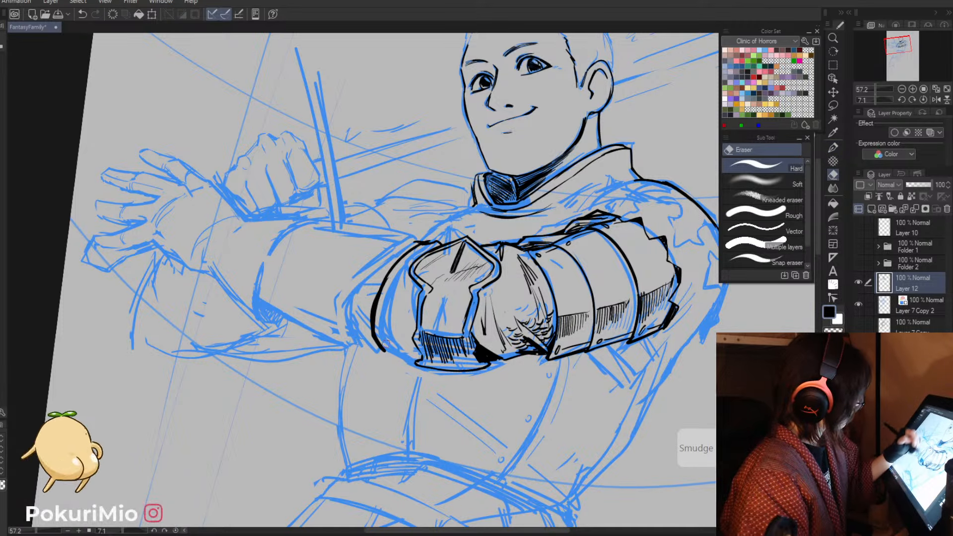
{"action": "key", "text": "p"}
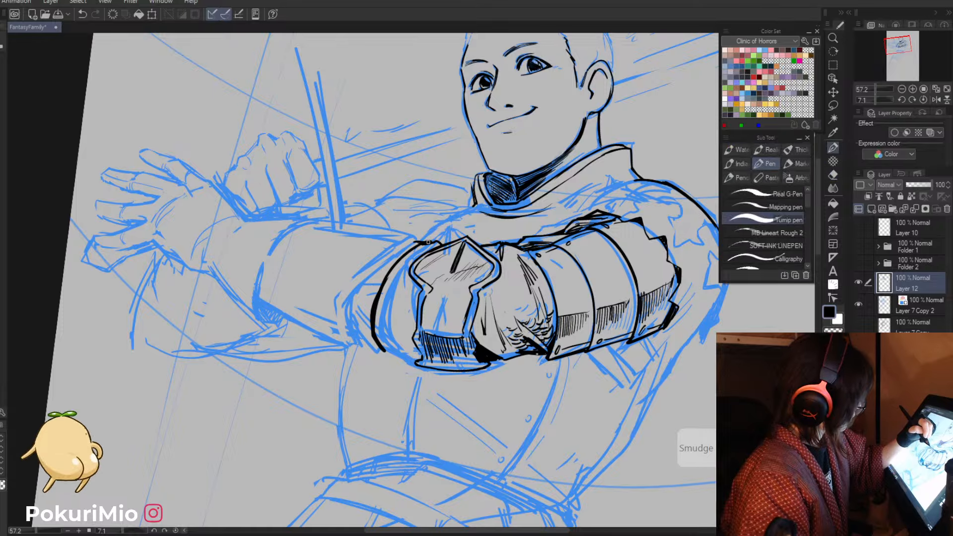
{"action": "left_click_drag", "start_coordinate": [434, 242], "coordinate": [407, 236]}
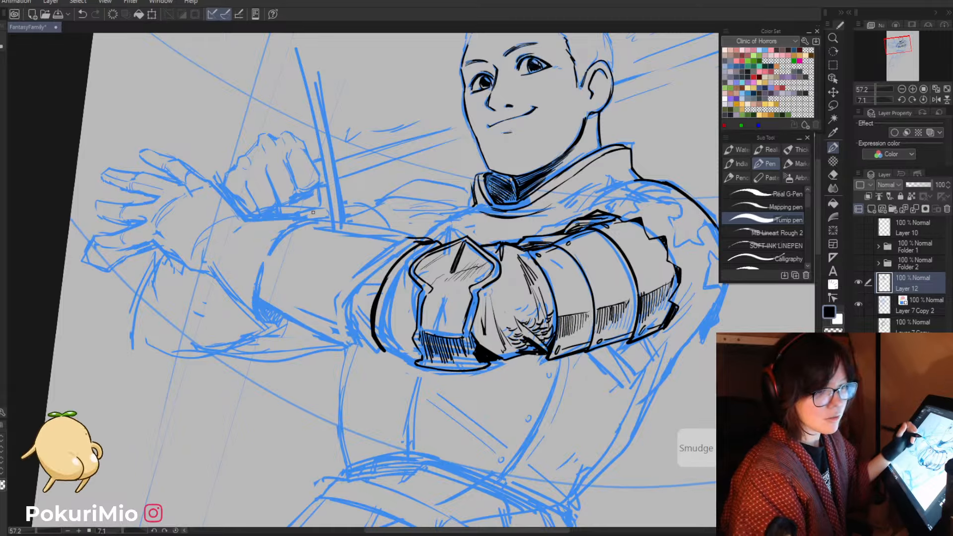
- Ink the forearm's straight upper contour from the elbow cuff towards the wrist with the canvas rotated
{"action": "key", "text": "asciicircum"}
{"action": "key", "text": "asciicircum"}
{"action": "key", "text": "asciicircum"}
{"action": "key", "text": "asciicircum"}
{"action": "key", "text": "asciicircum"}
{"action": "key", "text": "asciicircum"}
{"action": "key", "text": "asciicircum"}
{"action": "key", "text": "asciicircum"}
{"action": "key", "text": "asciicircum"}
{"action": "mouse_move", "coordinate": [453, 261]}
{"action": "left_mouse_down"}
{"action": "mouse_move", "coordinate": [360, 161]}
{"action": "mouse_move", "coordinate": [447, 252]}
{"action": "left_mouse_up"}
{"action": "key", "text": "e"}
{"action": "key", "text": "p"}
{"action": "mouse_move", "coordinate": [377, 169]}
{"action": "left_mouse_down"}
{"action": "mouse_move", "coordinate": [452, 266]}
{"action": "mouse_move", "coordinate": [435, 248]}
{"action": "mouse_move", "coordinate": [448, 257]}
{"action": "mouse_move", "coordinate": [370, 255]}
{"action": "left_mouse_up"}
{"action": "key", "text": "e"}
{"action": "key", "text": "p"}
{"action": "key", "text": "ctrl+z"}
{"action": "key", "text": "asciicircum"}
{"action": "key", "text": "asciicircum"}
{"action": "key", "text": "asciicircum"}
{"action": "key", "text": "asciicircum"}
{"action": "key", "text": "asciicircum"}
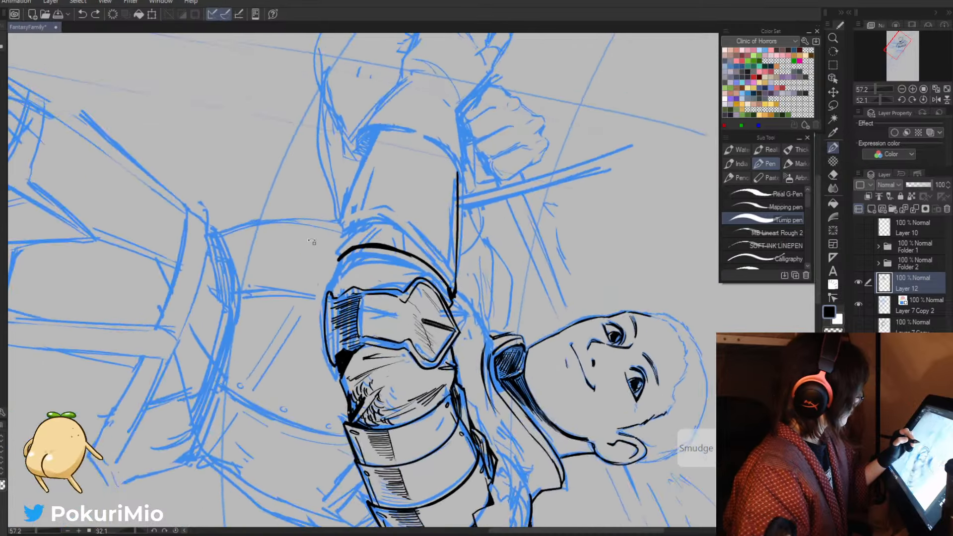
- Ink a second curve parallel to the elbow cuff's edge and a short line at its lower corner
{"action": "mouse_move", "coordinate": [373, 202]}
{"action": "left_mouse_down"}
{"action": "mouse_move", "coordinate": [357, 223]}
{"action": "mouse_move", "coordinate": [418, 234]}
{"action": "mouse_move", "coordinate": [443, 290]}
{"action": "mouse_move", "coordinate": [440, 314]}
{"action": "left_mouse_up"}
{"action": "key", "text": "minus"}
{"action": "key", "text": "minus"}
{"action": "key", "text": "minus"}
{"action": "key", "text": "minus"}
{"action": "key", "text": "minus"}
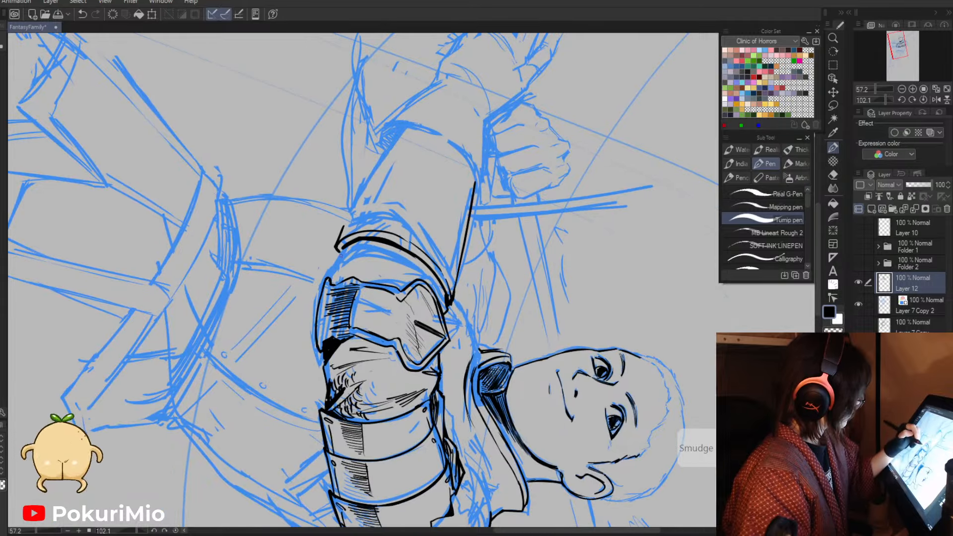
- Add dark hatching and small fold strokes to the cloth between the elbow cuff and the elbow plate
{"action": "key", "text": "minus"}
{"action": "key", "text": "minus"}
{"action": "key", "text": "minus"}
{"action": "key", "text": "minus"}
{"action": "key", "text": "minus"}
{"action": "key", "text": "minus"}
{"action": "key", "text": "minus"}
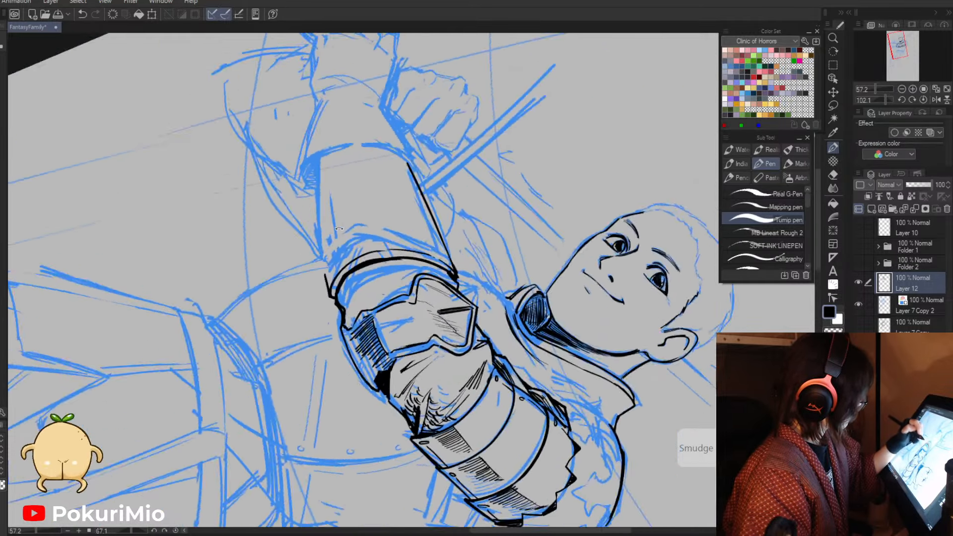
{"action": "key", "text": "minus"}
{"action": "key", "text": "minus"}
{"action": "key", "text": "minus"}
{"action": "key", "text": "minus"}
{"action": "key", "text": "minus"}
{"action": "key", "text": "minus"}
{"action": "key", "text": "minus"}
{"action": "key", "text": "minus"}
{"action": "left_click_drag", "start_coordinate": [378, 316], "coordinate": [382, 351]}
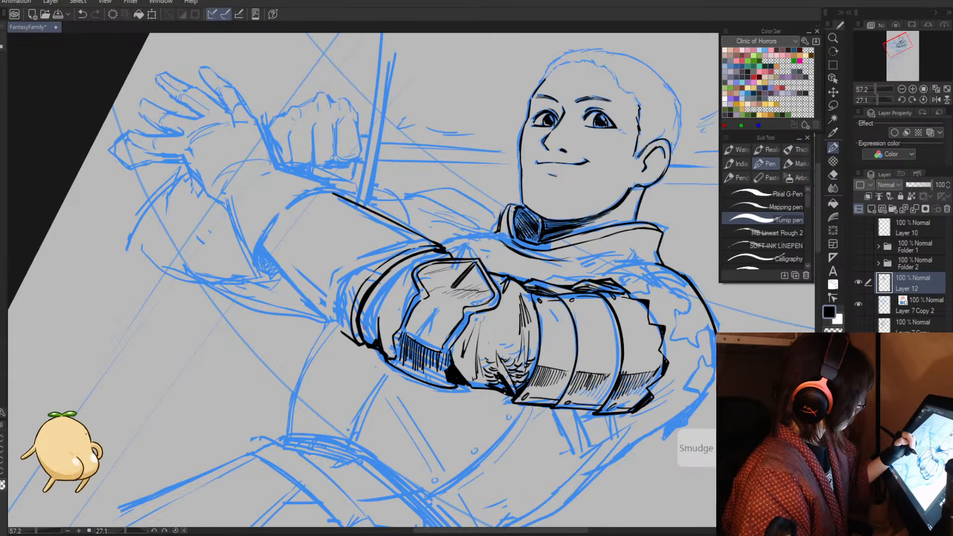
{"action": "mouse_move", "coordinate": [365, 311]}
{"action": "left_mouse_down"}
{"action": "mouse_move", "coordinate": [367, 346]}
{"action": "mouse_move", "coordinate": [363, 334]}
{"action": "left_mouse_up"}
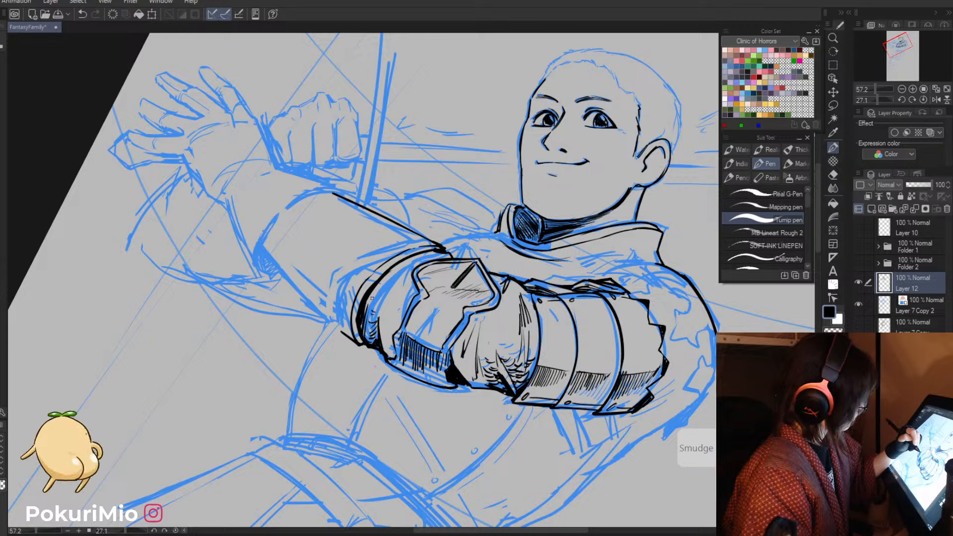
{"action": "left_click_drag", "start_coordinate": [392, 326], "coordinate": [385, 337]}
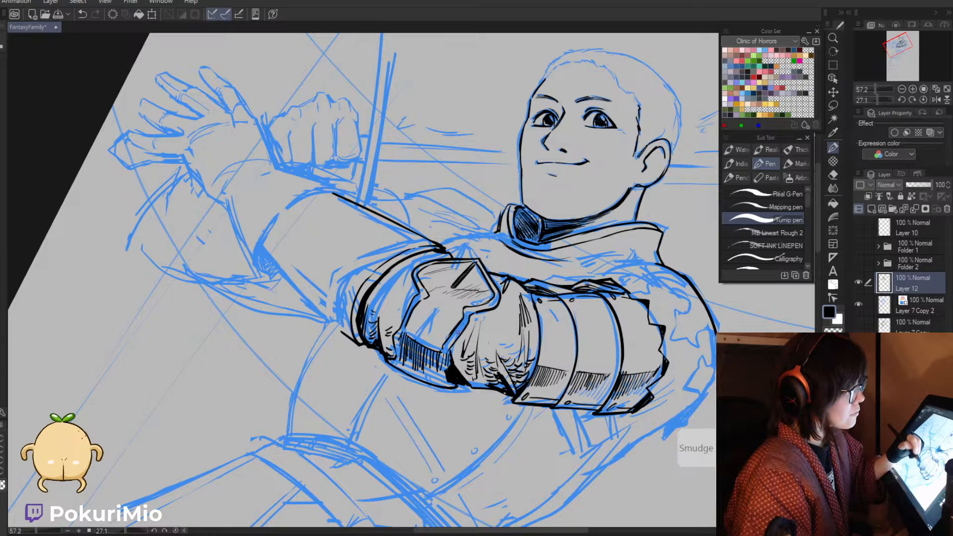
{"action": "key", "text": "slash"}
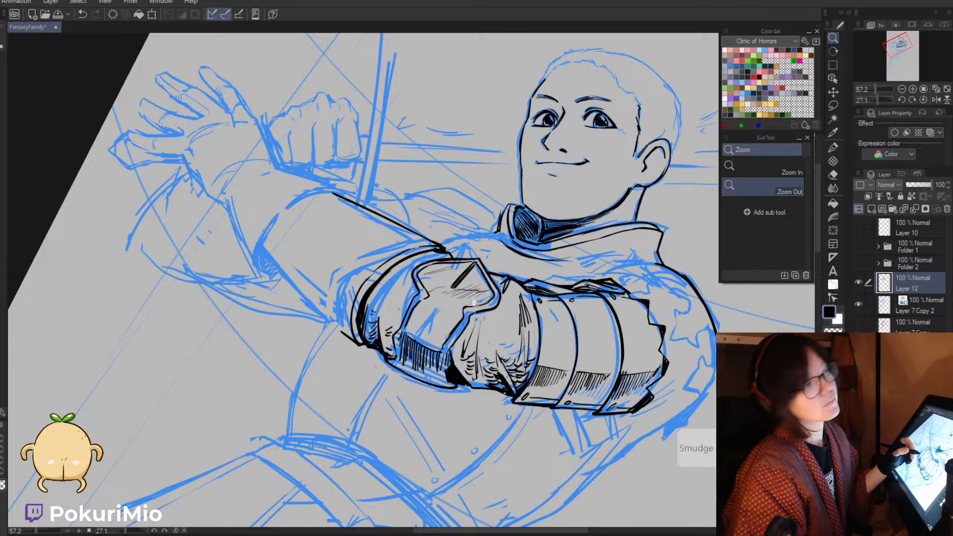
{"action": "key", "text": "minus"}
{"action": "key", "text": "minus"}
{"action": "key", "text": "minus"}
{"action": "key", "text": "minus"}
{"action": "key", "text": "minus"}
{"action": "key", "text": "minus"}
{"action": "key", "text": "minus"}
{"action": "key", "text": "minus"}
{"action": "key", "text": "minus"}
{"action": "key", "text": "minus"}
{"action": "key", "text": "minus"}
{"action": "key", "text": "minus"}
{"action": "key", "text": "minus"}
{"action": "key", "text": "minus"}
{"action": "key", "text": "minus"}
{"action": "left_click_drag", "start_coordinate": [440, 336], "coordinate": [435, 418]}
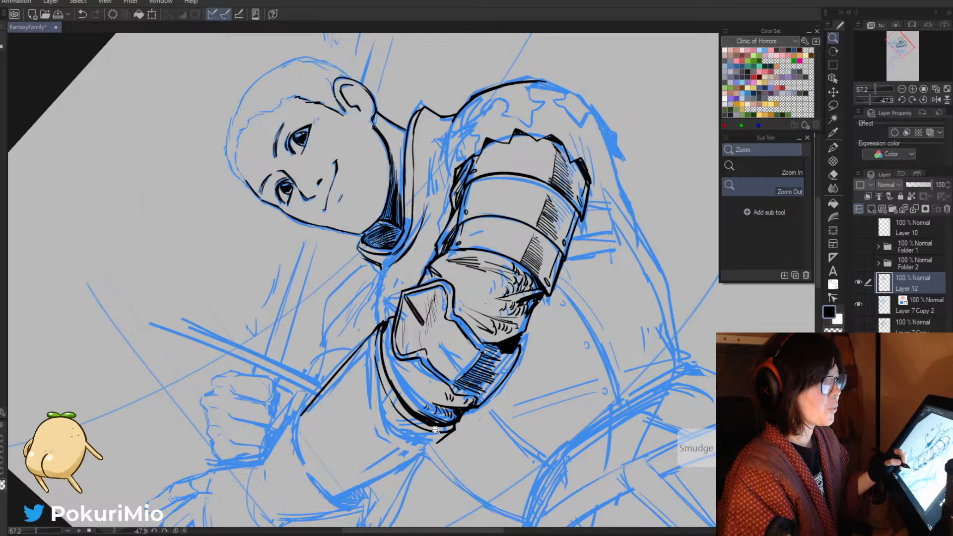
- Add small curved fold strokes and hatching to the cloth between the elbow plate and the upper-arm armour
{"action": "key", "text": "p"}
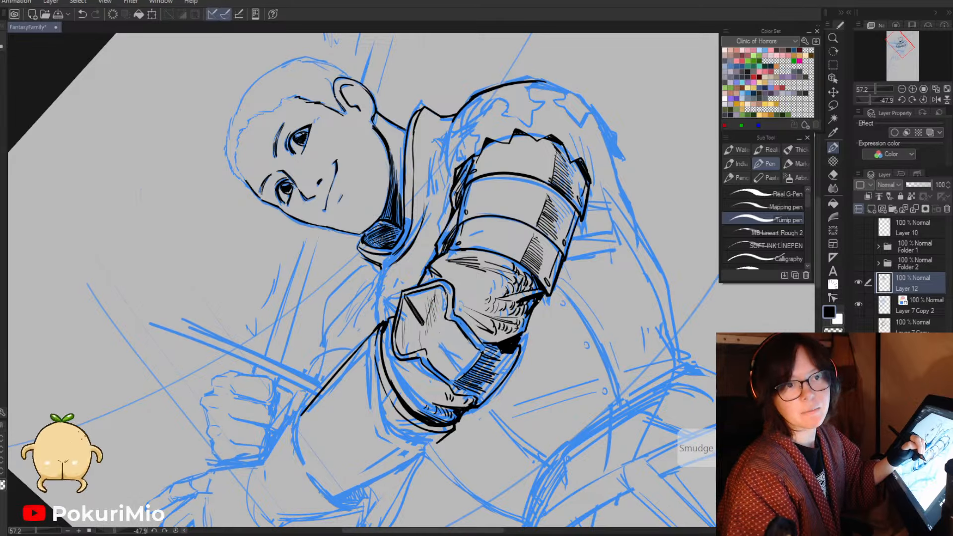
{"action": "key", "text": "alt+space"}
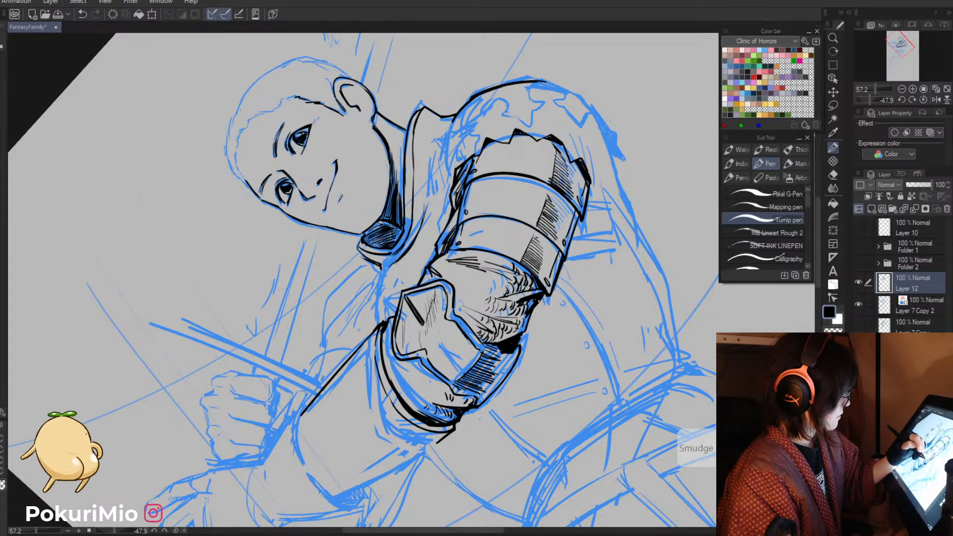
{"action": "left_click_drag", "start_coordinate": [469, 318], "coordinate": [396, 346]}
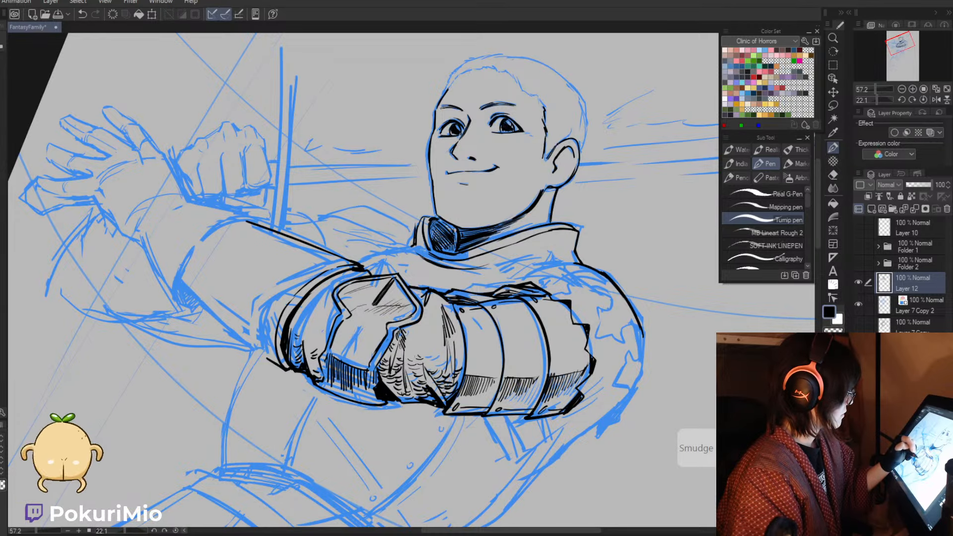
{"action": "left_click_drag", "start_coordinate": [407, 327], "coordinate": [407, 354]}
{"action": "key", "text": "alt+space"}
{"action": "mouse_move", "coordinate": [362, 385]}
{"action": "left_mouse_down"}
{"action": "mouse_move", "coordinate": [328, 366]}
{"action": "mouse_move", "coordinate": [325, 385]}
{"action": "mouse_move", "coordinate": [404, 395]}
{"action": "left_mouse_up"}
{"action": "mouse_move", "coordinate": [397, 363]}
{"action": "left_mouse_down"}
{"action": "mouse_move", "coordinate": [406, 396]}
{"action": "mouse_move", "coordinate": [396, 366]}
{"action": "mouse_move", "coordinate": [387, 393]}
{"action": "left_mouse_up"}
{"action": "left_click_drag", "start_coordinate": [395, 343], "coordinate": [389, 412]}
{"action": "key", "text": "e"}
{"action": "key", "text": "p"}
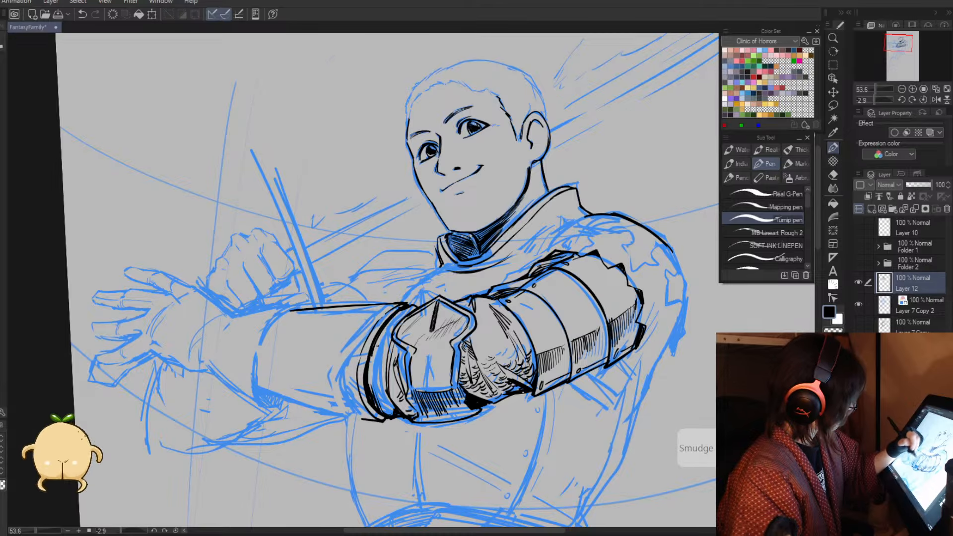
- Clean up the elbow cuff's edge and ink a straight lengthwise ridge line along the forearm plate
{"action": "key", "text": "e"}
{"action": "left_click_drag", "start_coordinate": [366, 350], "coordinate": [362, 373]}
{"action": "key", "text": "p"}
{"action": "key", "text": "^"}
{"action": "key", "text": "^"}
{"action": "key", "text": "^"}
{"action": "key", "text": "^"}
{"action": "key", "text": "^"}
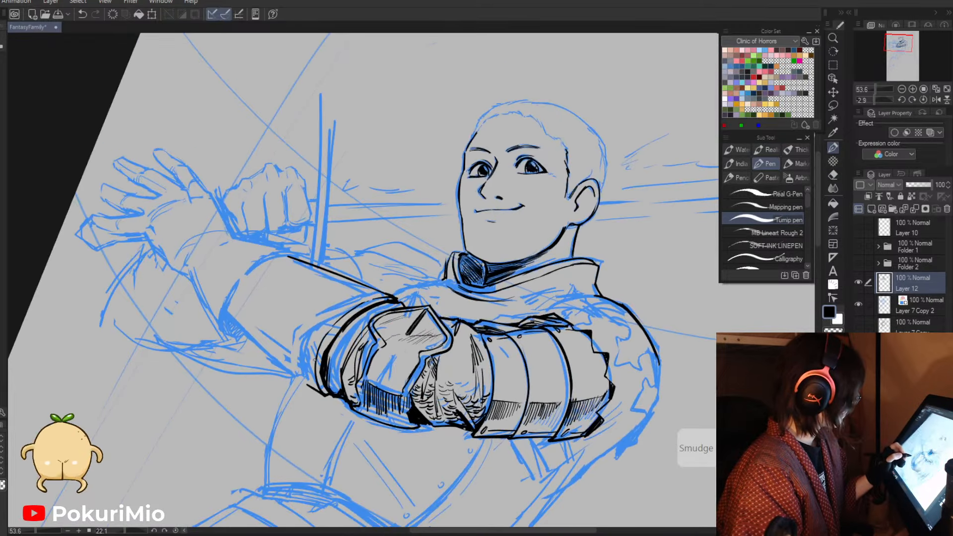
{"action": "left_click_drag", "start_coordinate": [313, 350], "coordinate": [239, 292]}
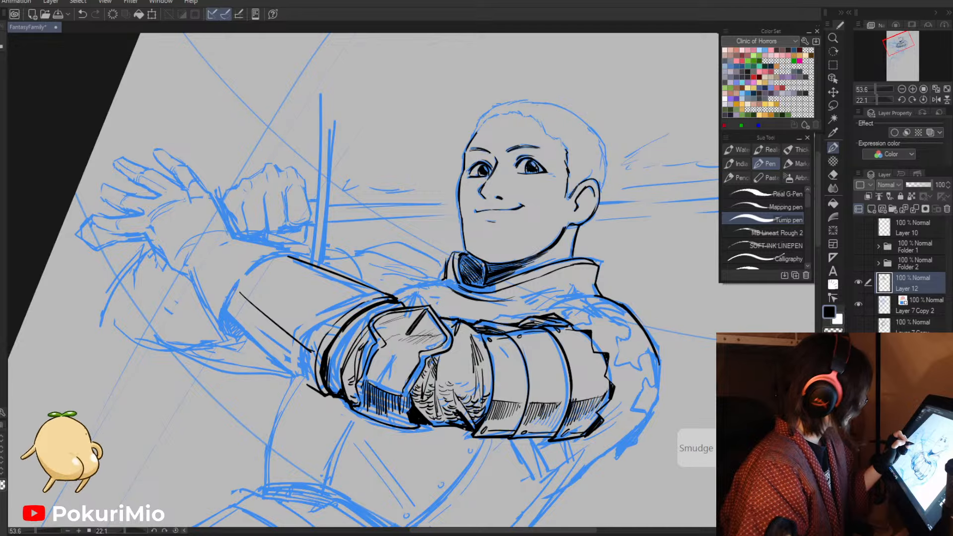
- Ink the forearm plate's lower contour between the elbow cuff and the wrist
{"action": "key", "text": "alt+space"}
{"action": "mouse_move", "coordinate": [293, 380]}
{"action": "left_mouse_down"}
{"action": "mouse_move", "coordinate": [248, 380]}
{"action": "mouse_move", "coordinate": [317, 408]}
{"action": "left_mouse_up"}
{"action": "left_click_drag", "start_coordinate": [271, 327], "coordinate": [354, 404]}
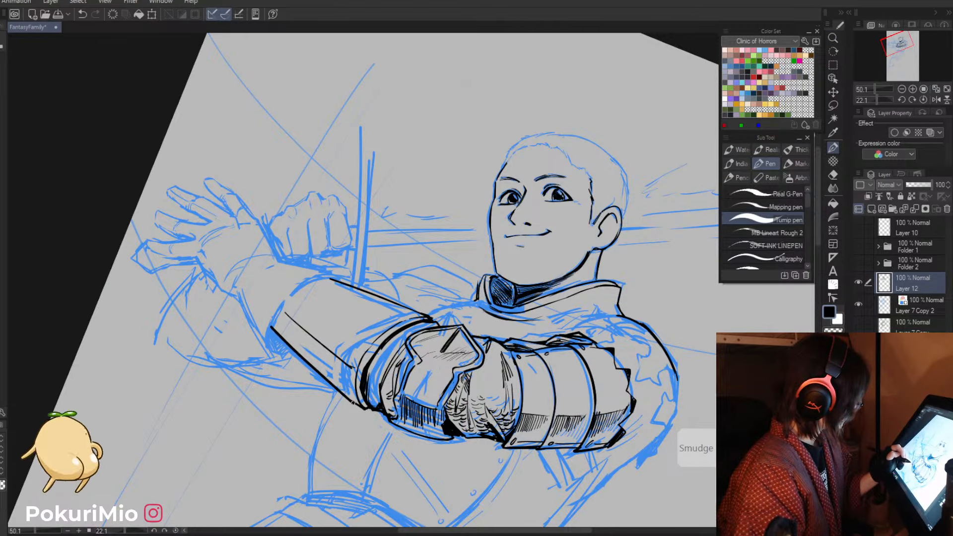
- Ink the glove cuff's upper contour from the forearm plate's wrist end towards the hand with the canvas rotated
{"action": "key", "text": "minus"}
{"action": "key", "text": "minus"}
{"action": "key", "text": "minus"}
{"action": "key", "text": "minus"}
{"action": "key", "text": "minus"}
{"action": "key", "text": "minus"}
{"action": "key", "text": "minus"}
{"action": "key", "text": "minus"}
{"action": "key", "text": "minus"}
{"action": "key", "text": "minus"}
{"action": "key", "text": "minus"}
{"action": "key", "text": "minus"}
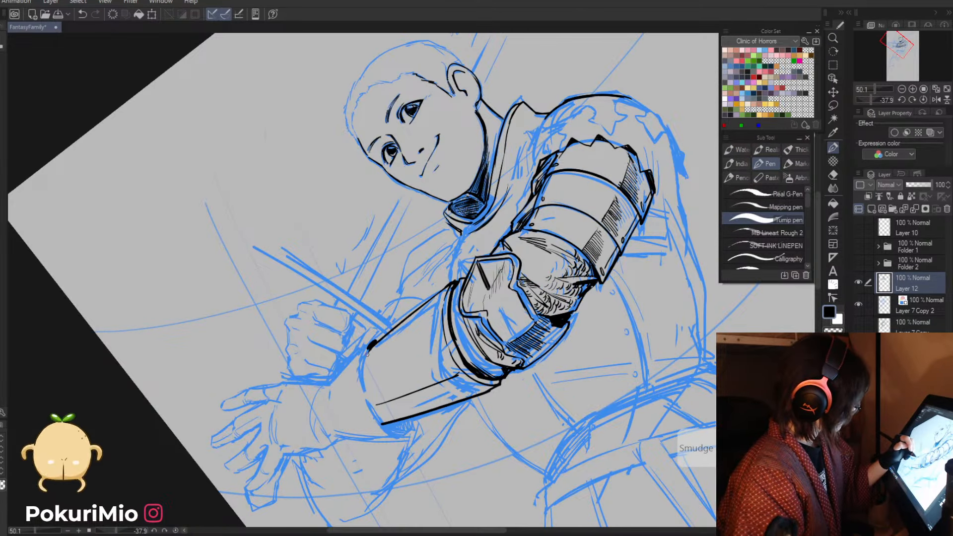
{"action": "left_click_drag", "start_coordinate": [376, 340], "coordinate": [326, 388]}
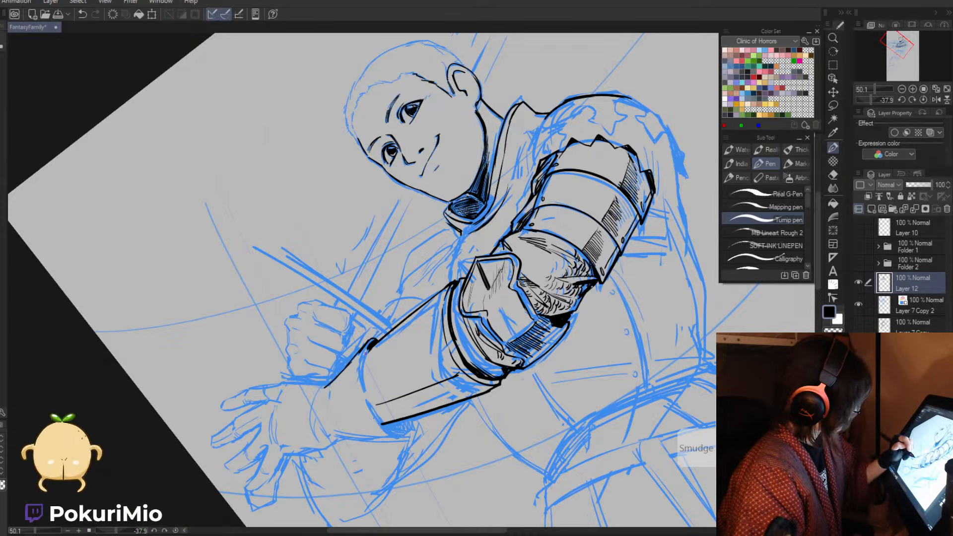
- Ink the forearm plate's curved wrist-end edge and fill the shadow gap at its lower corner with black
{"action": "mouse_move", "coordinate": [366, 348]}
{"action": "left_mouse_down"}
{"action": "mouse_move", "coordinate": [362, 385]}
{"action": "mouse_move", "coordinate": [396, 438]}
{"action": "mouse_move", "coordinate": [264, 300]}
{"action": "mouse_move", "coordinate": [261, 275]}
{"action": "left_mouse_up"}
{"action": "key", "text": "g"}
{"action": "left_click", "coordinate": [394, 430]}
{"action": "key", "text": "p"}
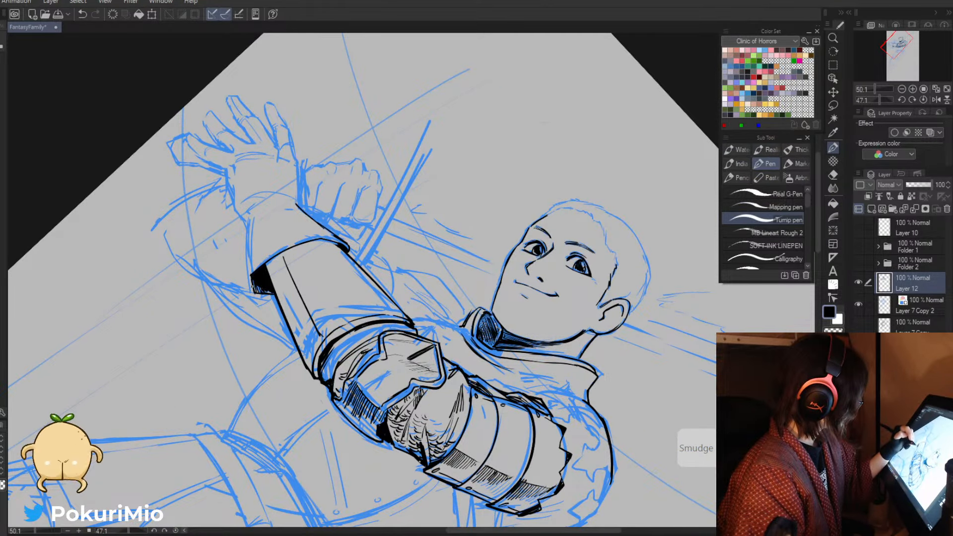
- Ink the glove cuff's lower contour and curved creases at the wrist, and trim the creases with the eraser
{"action": "left_click_drag", "start_coordinate": [247, 217], "coordinate": [250, 284]}
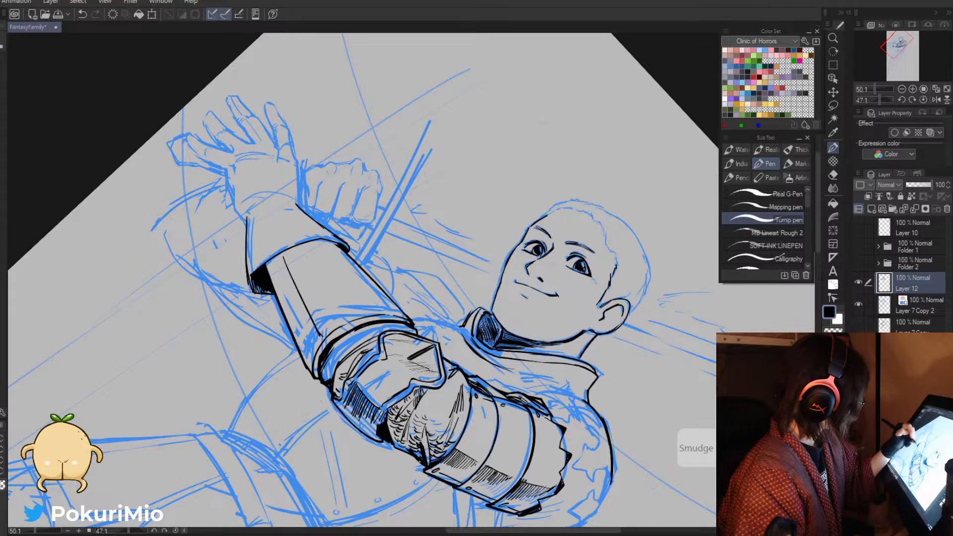
{"action": "mouse_move", "coordinate": [299, 207]}
{"action": "left_mouse_down"}
{"action": "mouse_move", "coordinate": [273, 201]}
{"action": "mouse_move", "coordinate": [291, 189]}
{"action": "left_mouse_up"}
{"action": "key", "text": "minus"}
{"action": "key", "text": "minus"}
{"action": "key", "text": "minus"}
{"action": "key", "text": "minus"}
{"action": "key", "text": "minus"}
{"action": "key", "text": "minus"}
{"action": "key", "text": "minus"}
{"action": "key", "text": "minus"}
{"action": "key", "text": "minus"}
{"action": "key", "text": "minus"}
{"action": "key", "text": "minus"}
{"action": "key", "text": "minus"}
{"action": "key", "text": "minus"}
{"action": "key", "text": "minus"}
{"action": "key", "text": "minus"}
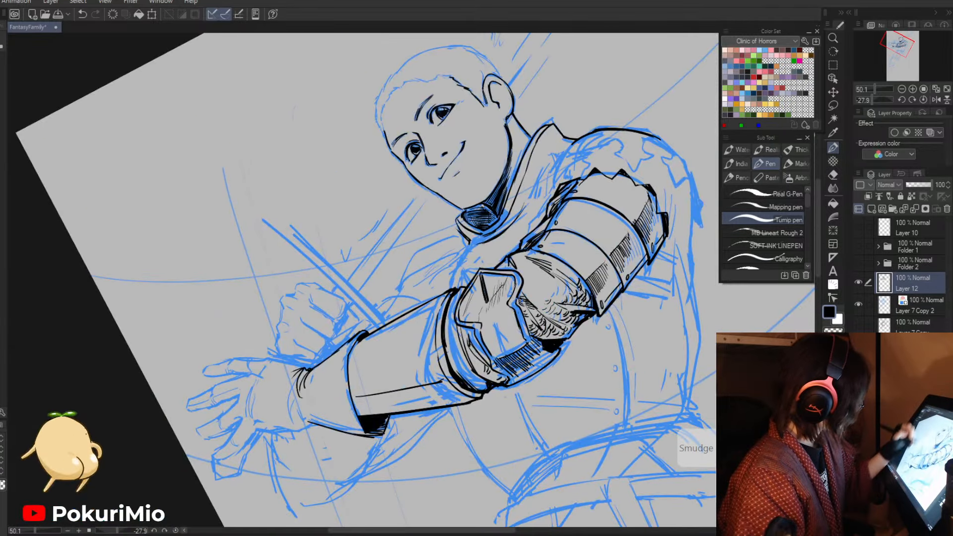
{"action": "key", "text": "e"}
{"action": "left_click_drag", "start_coordinate": [298, 382], "coordinate": [297, 400]}
{"action": "key", "text": "p"}
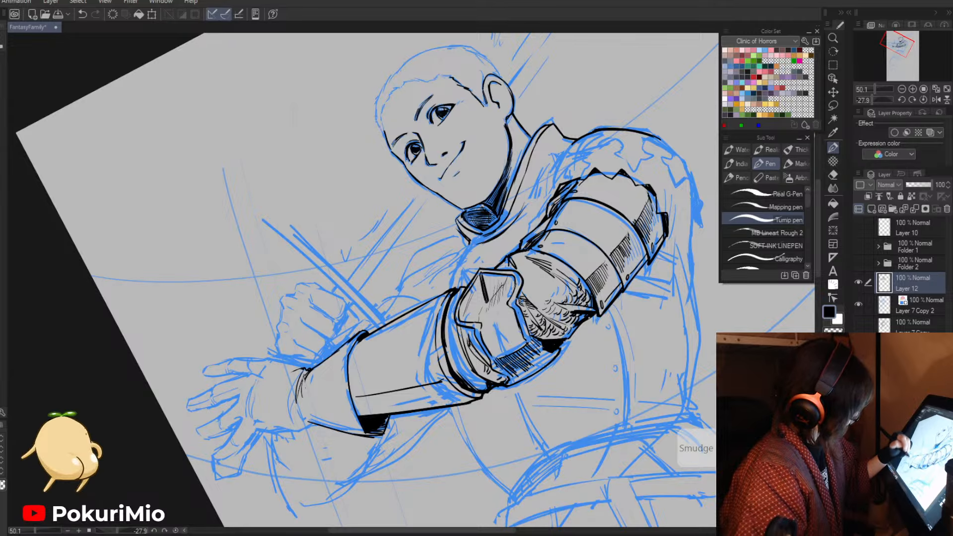
- Ink both side contours of the open palm from the wrist towards the fingers
{"action": "key", "text": "asciicircum"}
{"action": "key", "text": "asciicircum"}
{"action": "key", "text": "asciicircum"}
{"action": "key", "text": "asciicircum"}
{"action": "key", "text": "asciicircum"}
{"action": "key", "text": "asciicircum"}
{"action": "key", "text": "asciicircum"}
{"action": "key", "text": "asciicircum"}
{"action": "key", "text": "asciicircum"}
{"action": "key", "text": "asciicircum"}
{"action": "key", "text": "asciicircum"}
{"action": "key", "text": "asciicircum"}
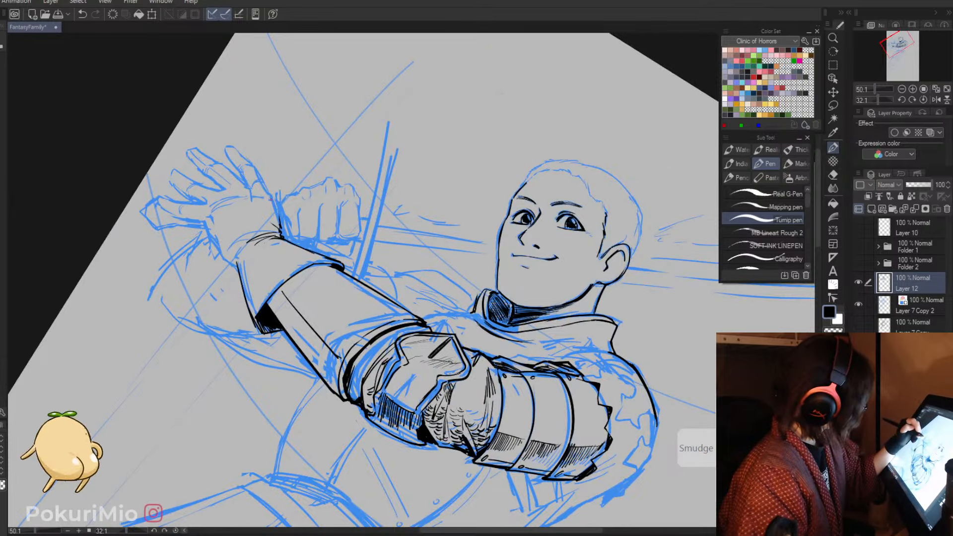
{"action": "left_click_drag", "start_coordinate": [281, 232], "coordinate": [271, 199]}
{"action": "left_click_drag", "start_coordinate": [204, 220], "coordinate": [218, 247]}
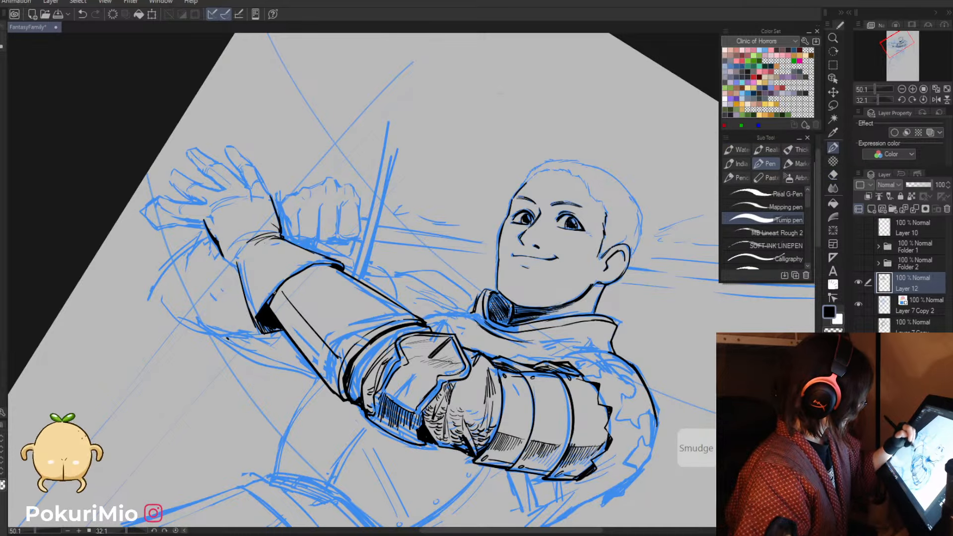
- Tidy the black wrist shadow and hatch the forearm plate's lower band from the wrist end to the elbow cuff
{"action": "left_click_drag", "start_coordinate": [272, 319], "coordinate": [274, 300]}
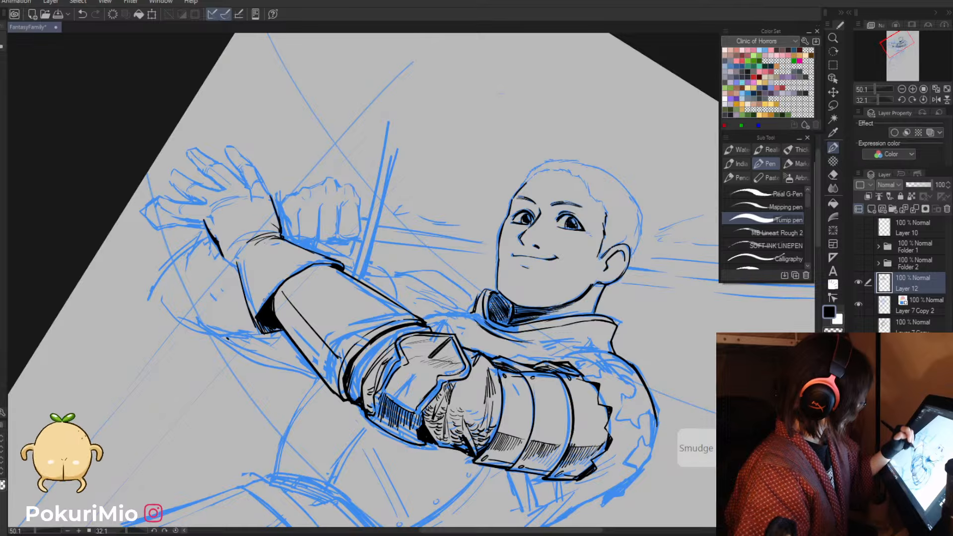
{"action": "key", "text": "alt+space"}
{"action": "left_click_drag", "start_coordinate": [267, 350], "coordinate": [240, 308]}
{"action": "left_click_drag", "start_coordinate": [279, 349], "coordinate": [318, 349]}
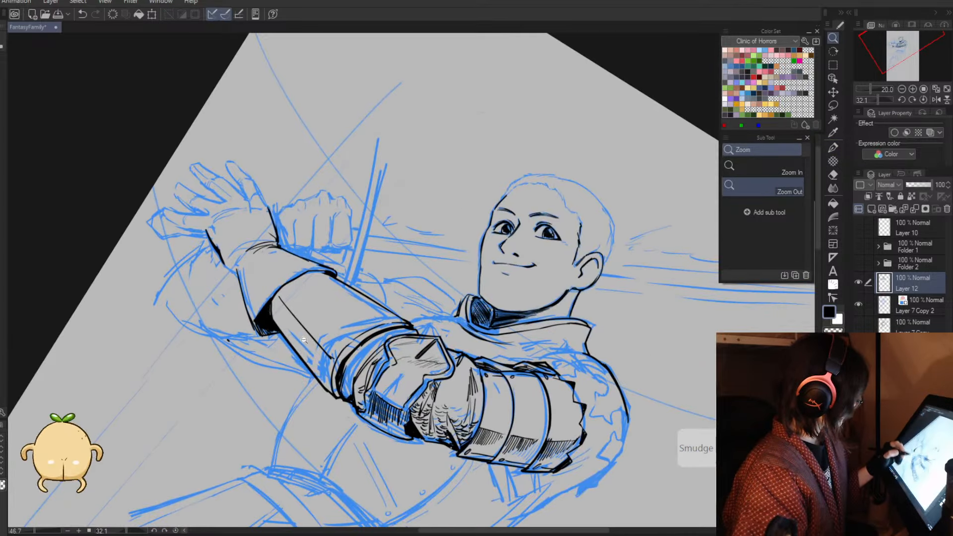
{"action": "left_click_drag", "start_coordinate": [275, 302], "coordinate": [279, 324]}
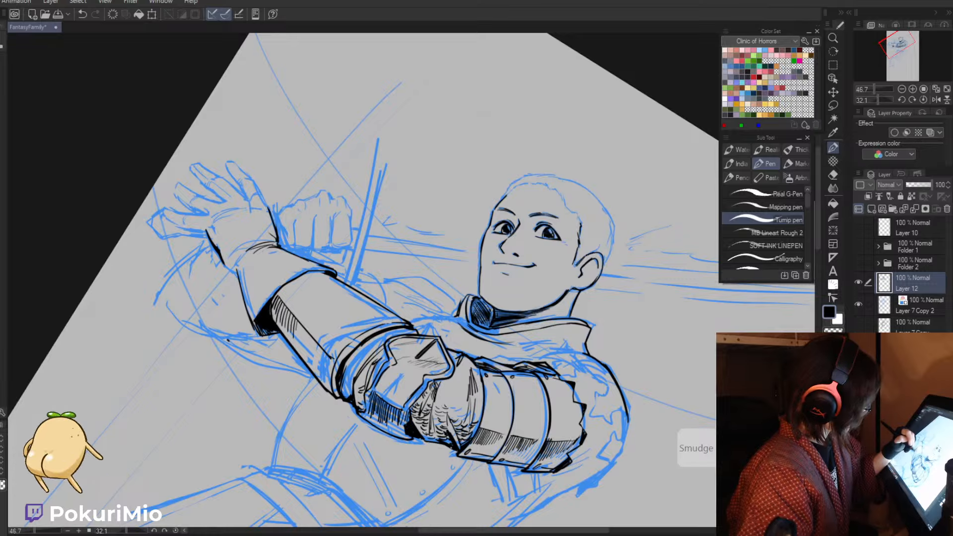
{"action": "left_click_drag", "start_coordinate": [285, 286], "coordinate": [275, 299]}
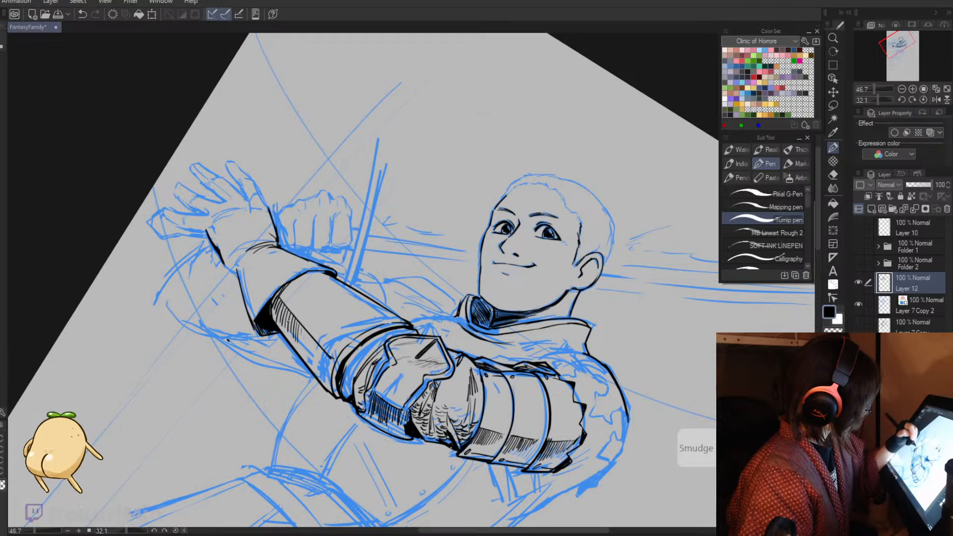
{"action": "left_click_drag", "start_coordinate": [302, 336], "coordinate": [323, 377]}
{"action": "left_click_drag", "start_coordinate": [320, 352], "coordinate": [329, 375]}
{"action": "left_click_drag", "start_coordinate": [326, 355], "coordinate": [332, 388]}
{"action": "mouse_move", "coordinate": [330, 372]}
{"action": "left_mouse_down"}
{"action": "mouse_move", "coordinate": [314, 345]}
{"action": "mouse_move", "coordinate": [304, 381]}
{"action": "mouse_move", "coordinate": [276, 359]}
{"action": "mouse_move", "coordinate": [272, 324]}
{"action": "mouse_move", "coordinate": [347, 390]}
{"action": "left_mouse_up"}
{"action": "key", "text": "alt+space"}
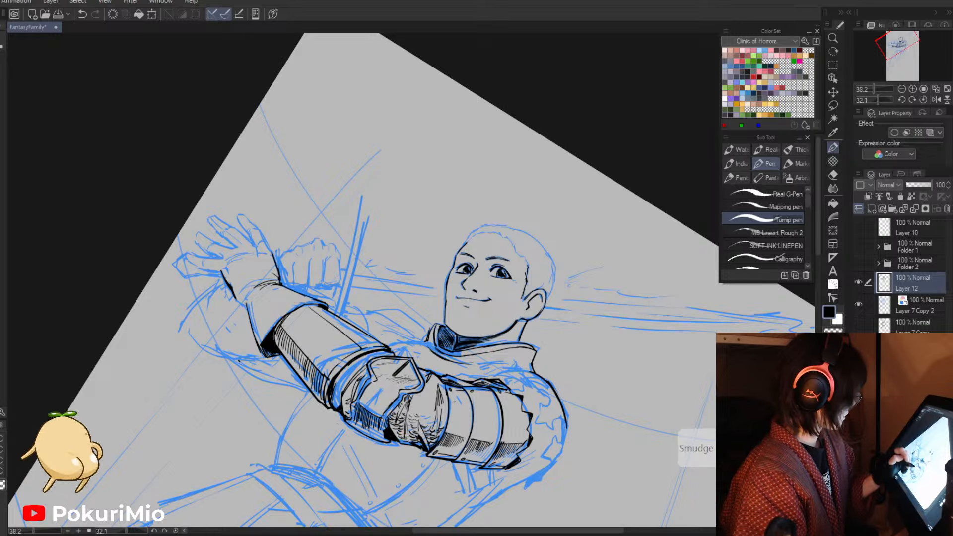
- Extend the palm's lower contour to the wrist with the pen and clean up the line with the eraser
{"action": "key", "text": "alt+space"}
{"action": "left_click_drag", "start_coordinate": [300, 388], "coordinate": [254, 390]}
{"action": "left_click_drag", "start_coordinate": [216, 348], "coordinate": [301, 442]}
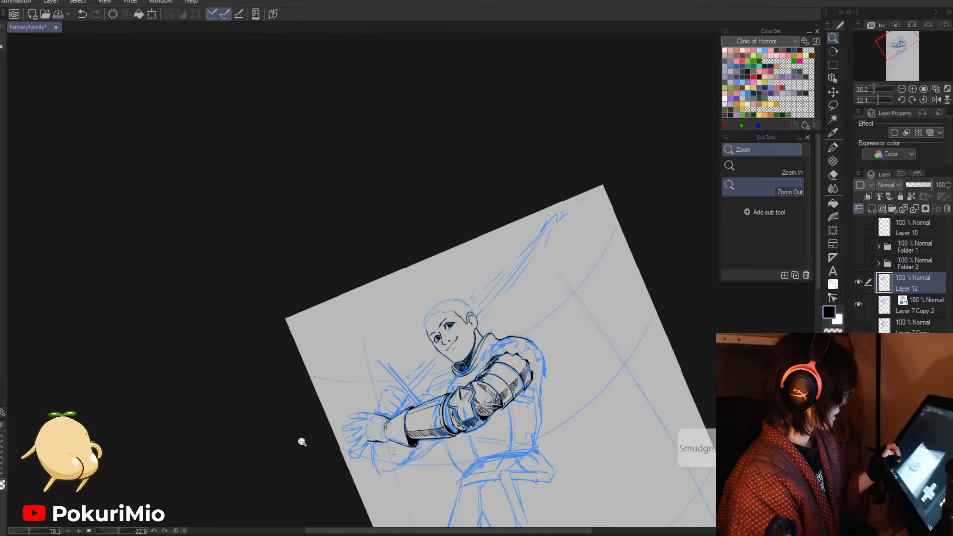
{"action": "key", "text": "e"}
{"action": "left_click_drag", "start_coordinate": [413, 475], "coordinate": [317, 422]}
{"action": "left_click_drag", "start_coordinate": [299, 409], "coordinate": [390, 432]}
{"action": "key", "text": "p"}
{"action": "key", "text": "alt+space"}
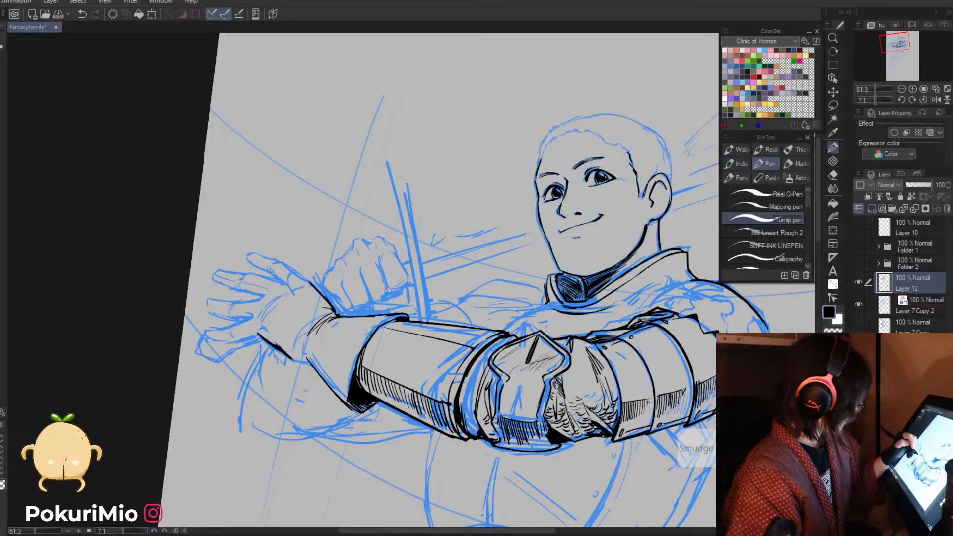
{"action": "key", "text": "e"}
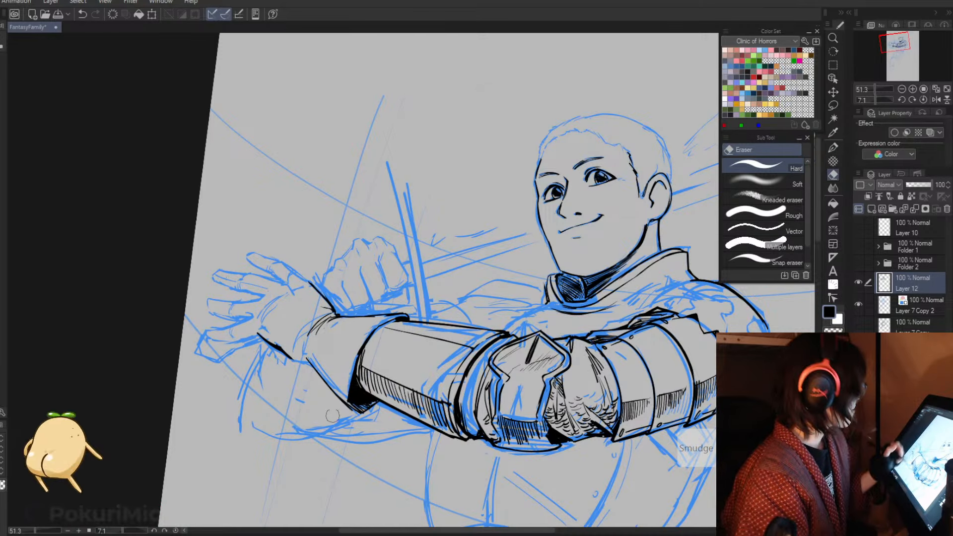
{"action": "key", "text": "p"}
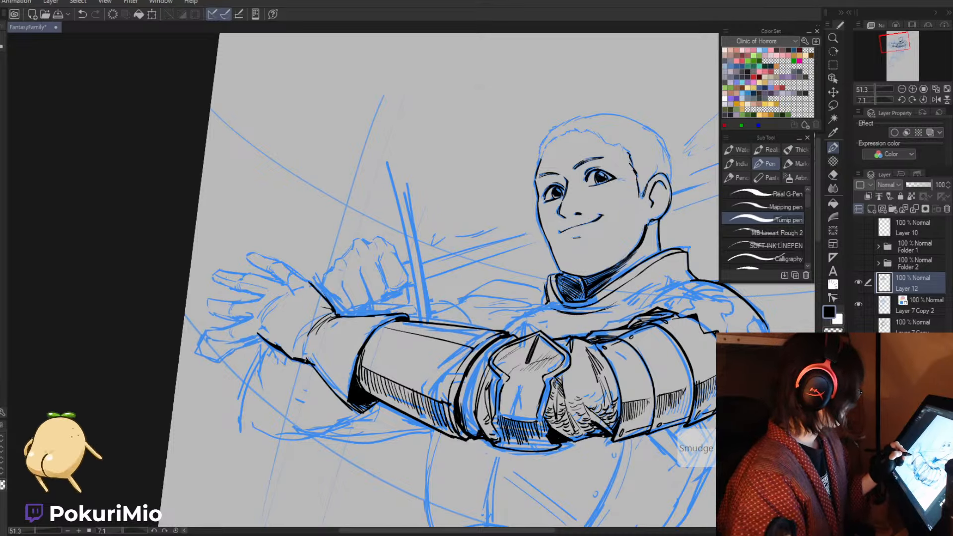
{"action": "key", "text": "e"}
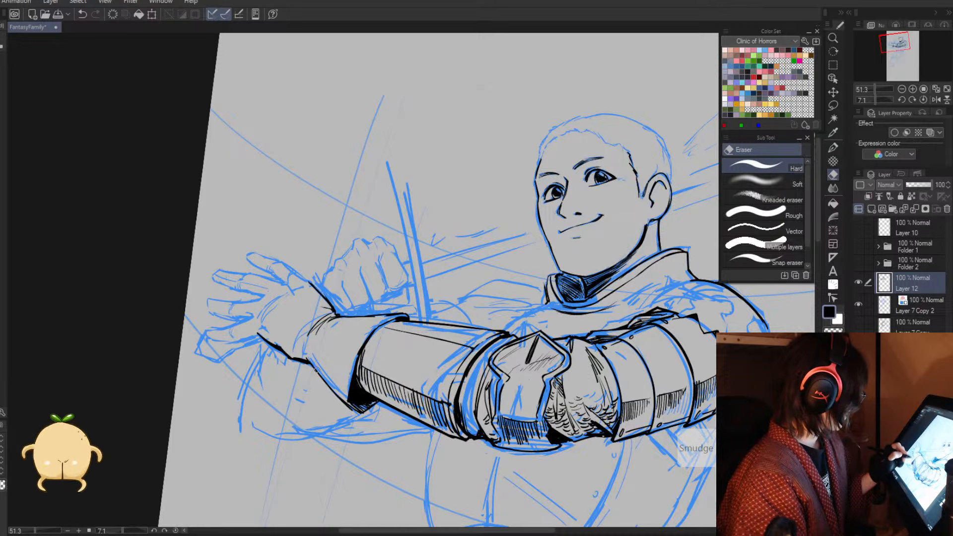
{"action": "key", "text": "p"}
- Ink the outline of the open hand's uppermost finger and the short crease at its base
{"action": "left_click_drag", "start_coordinate": [239, 384], "coordinate": [297, 403]}
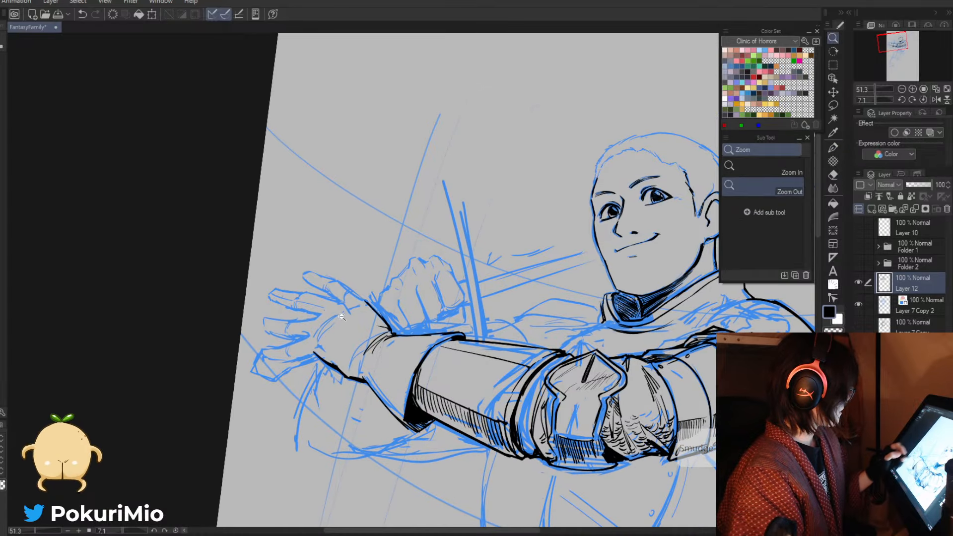
{"action": "mouse_move", "coordinate": [339, 302]}
{"action": "left_mouse_down"}
{"action": "mouse_move", "coordinate": [397, 301]}
{"action": "mouse_move", "coordinate": [366, 325]}
{"action": "left_mouse_up"}
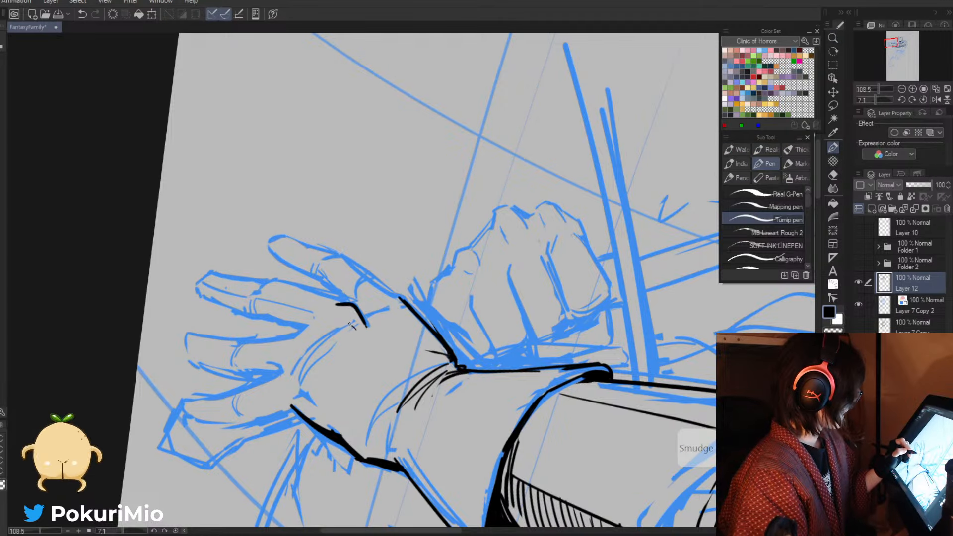
{"action": "mouse_move", "coordinate": [375, 287]}
{"action": "left_mouse_down"}
{"action": "mouse_move", "coordinate": [399, 299]}
{"action": "mouse_move", "coordinate": [334, 254]}
{"action": "mouse_move", "coordinate": [272, 239]}
{"action": "mouse_move", "coordinate": [328, 282]}
{"action": "left_mouse_up"}
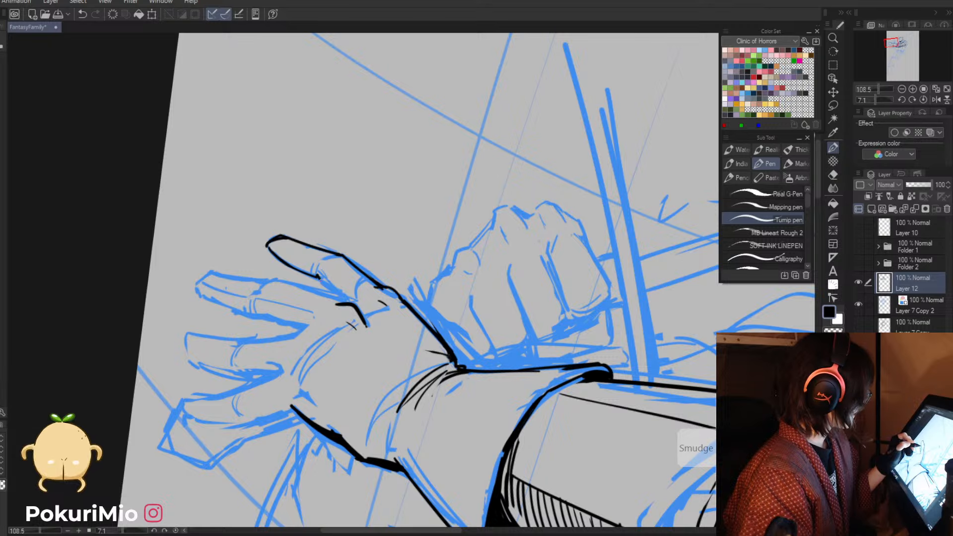
- Finish the uppermost finger's underside and ink the outline of the second finger with the canvas rotated
{"action": "key", "text": "asciicircum"}
{"action": "key", "text": "asciicircum"}
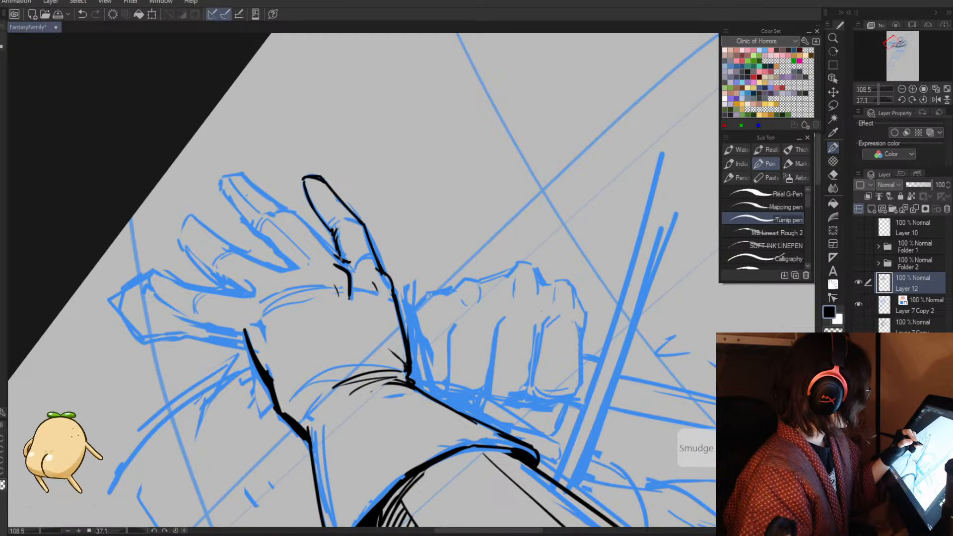
{"action": "mouse_move", "coordinate": [344, 259]}
{"action": "left_mouse_down"}
{"action": "mouse_move", "coordinate": [242, 174]}
{"action": "mouse_move", "coordinate": [222, 185]}
{"action": "mouse_move", "coordinate": [238, 173]}
{"action": "mouse_move", "coordinate": [218, 177]}
{"action": "mouse_move", "coordinate": [233, 208]}
{"action": "mouse_move", "coordinate": [300, 268]}
{"action": "mouse_move", "coordinate": [275, 268]}
{"action": "left_mouse_up"}
{"action": "key", "text": "e"}
{"action": "key", "text": "p"}
{"action": "key", "text": "minus"}
{"action": "key", "text": "minus"}
{"action": "key", "text": "minus"}
{"action": "key", "text": "minus"}
{"action": "key", "text": "minus"}
{"action": "key", "text": "minus"}
{"action": "key", "text": "minus"}
{"action": "key", "text": "minus"}
{"action": "key", "text": "minus"}
{"action": "key", "text": "minus"}
{"action": "key", "text": "minus"}
{"action": "key", "text": "minus"}
{"action": "key", "text": "minus"}
{"action": "key", "text": "minus"}
{"action": "key", "text": "minus"}
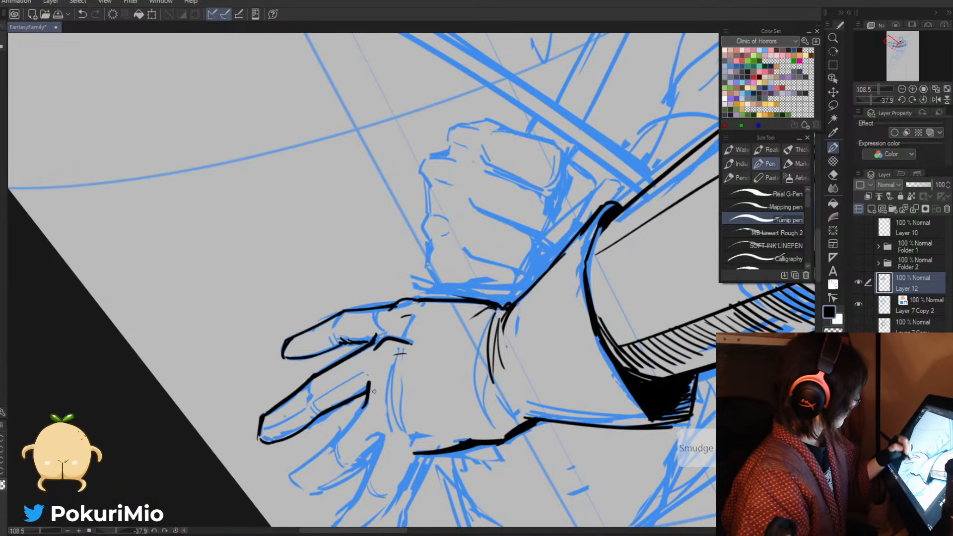
- Ink short crease strokes at the base of the second finger and on the adjoining palm
{"action": "left_click_drag", "start_coordinate": [373, 373], "coordinate": [370, 394]}
{"action": "mouse_move", "coordinate": [406, 368]}
{"action": "left_mouse_down"}
{"action": "mouse_move", "coordinate": [378, 404]}
{"action": "mouse_move", "coordinate": [405, 378]}
{"action": "left_mouse_up"}
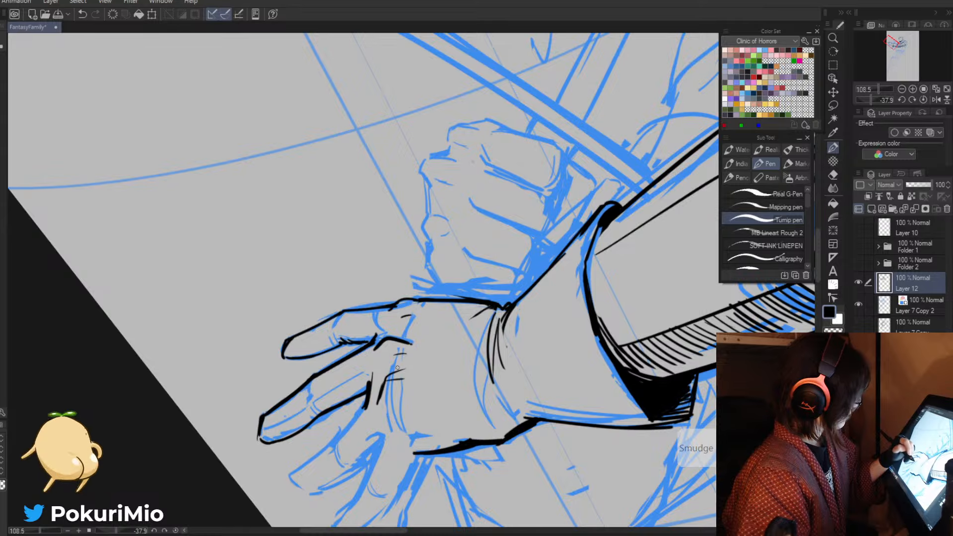
{"action": "key", "text": "e"}
{"action": "key", "text": "asciicircum"}
{"action": "key", "text": "asciicircum"}
{"action": "key", "text": "asciicircum"}
{"action": "key", "text": "asciicircum"}
{"action": "key", "text": "asciicircum"}
{"action": "key", "text": "asciicircum"}
{"action": "key", "text": "asciicircum"}
{"action": "key", "text": "asciicircum"}
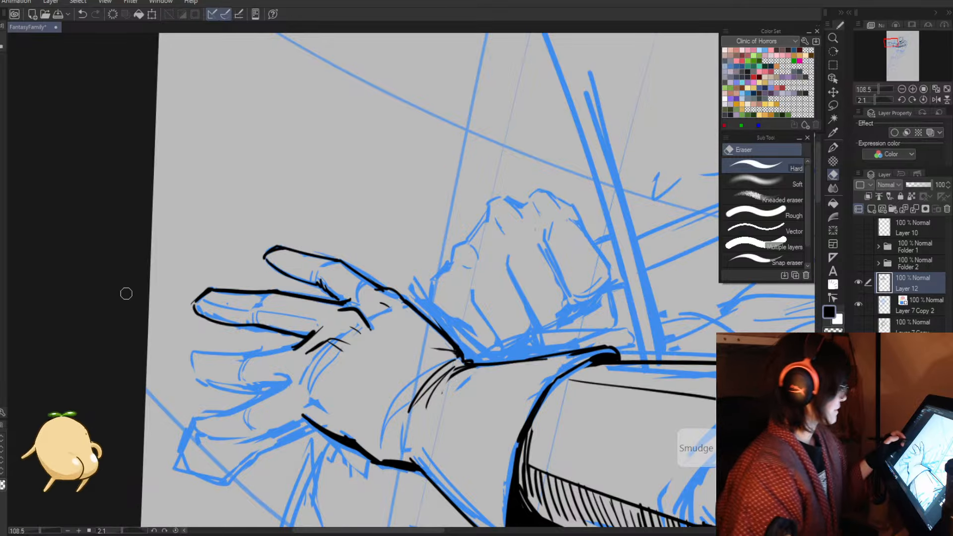
- Trim the crease marks on the palm with the eraser and add short shading strokes under the uppermost finger
{"action": "key", "text": "p"}
{"action": "key", "text": "e"}
{"action": "mouse_move", "coordinate": [349, 343]}
{"action": "left_mouse_down"}
{"action": "mouse_move", "coordinate": [331, 338]}
{"action": "mouse_move", "coordinate": [349, 350]}
{"action": "left_mouse_up"}
{"action": "key", "text": "p"}
{"action": "key", "text": "minus"}
{"action": "key", "text": "minus"}
{"action": "key", "text": "minus"}
{"action": "key", "text": "minus"}
{"action": "key", "text": "minus"}
{"action": "key", "text": "minus"}
{"action": "key", "text": "minus"}
{"action": "key", "text": "minus"}
{"action": "key", "text": "minus"}
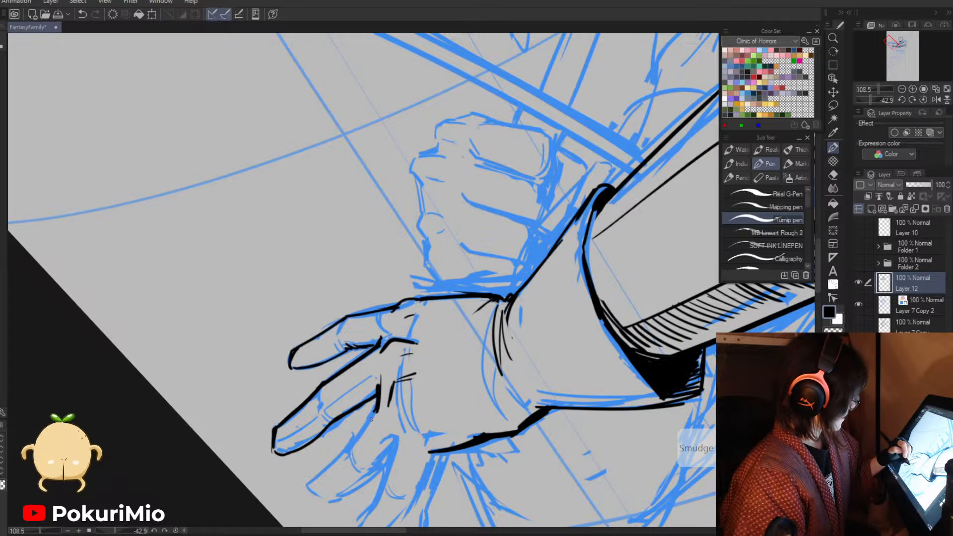
- Ink the upper edge of the open hand's third finger and tidy the strokes around it with the eraser
{"action": "left_click_drag", "start_coordinate": [376, 411], "coordinate": [355, 438]}
{"action": "key", "text": "e"}
{"action": "mouse_move", "coordinate": [395, 383]}
{"action": "left_mouse_down"}
{"action": "mouse_move", "coordinate": [388, 408]}
{"action": "mouse_move", "coordinate": [296, 378]}
{"action": "left_mouse_up"}
{"action": "key", "text": "p"}
{"action": "key", "text": "e"}
{"action": "key", "text": "slash"}
- Ink the outer edge and tip of the open hand's lowest finger, with short creases where it meets the palm
{"action": "key", "text": "asciicircum"}
{"action": "key", "text": "asciicircum"}
{"action": "key", "text": "asciicircum"}
{"action": "key", "text": "asciicircum"}
{"action": "key", "text": "asciicircum"}
{"action": "key", "text": "asciicircum"}
{"action": "key", "text": "asciicircum"}
{"action": "key", "text": "asciicircum"}
{"action": "key", "text": "asciicircum"}
{"action": "key", "text": "asciicircum"}
{"action": "key", "text": "asciicircum"}
{"action": "key", "text": "asciicircum"}
{"action": "key", "text": "asciicircum"}
{"action": "key", "text": "asciicircum"}
{"action": "key", "text": "asciicircum"}
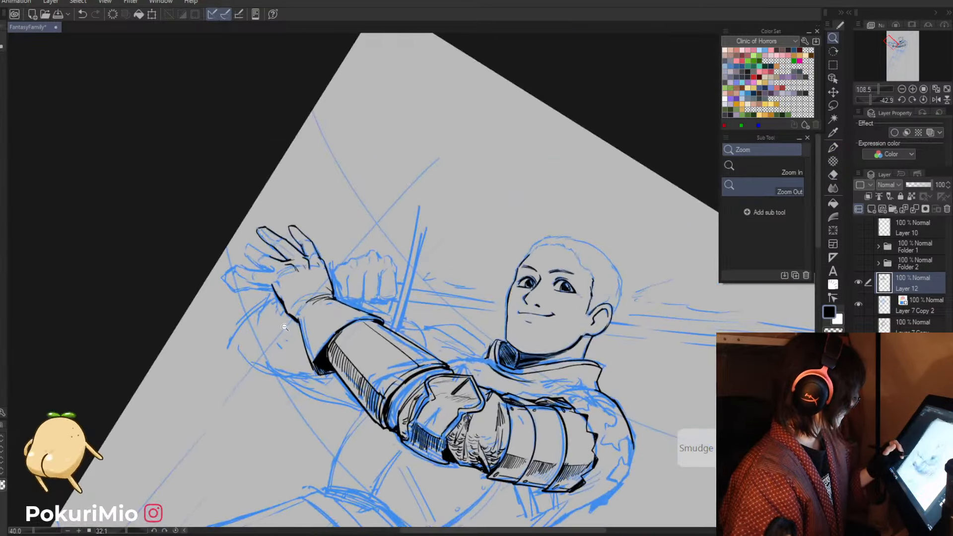
{"action": "left_click_drag", "start_coordinate": [265, 326], "coordinate": [333, 374]}
{"action": "mouse_move", "coordinate": [353, 321]}
{"action": "left_mouse_down"}
{"action": "mouse_move", "coordinate": [411, 322]}
{"action": "mouse_move", "coordinate": [392, 325]}
{"action": "left_mouse_up"}
{"action": "key", "text": "p"}
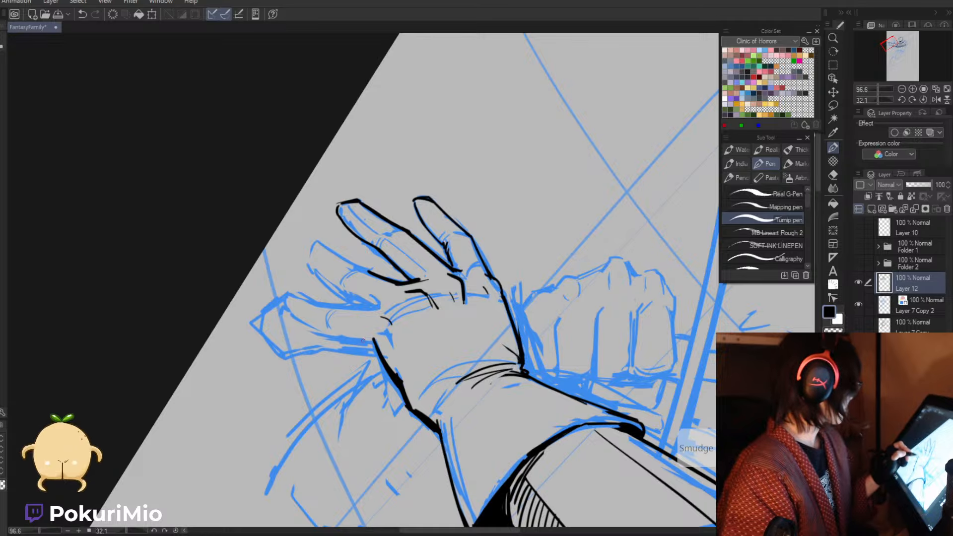
{"action": "mouse_move", "coordinate": [363, 336]}
{"action": "left_mouse_down"}
{"action": "mouse_move", "coordinate": [375, 352]}
{"action": "mouse_move", "coordinate": [366, 345]}
{"action": "left_mouse_up"}
{"action": "mouse_move", "coordinate": [361, 333]}
{"action": "left_mouse_down"}
{"action": "mouse_move", "coordinate": [371, 347]}
{"action": "mouse_move", "coordinate": [308, 331]}
{"action": "mouse_move", "coordinate": [284, 297]}
{"action": "left_mouse_up"}
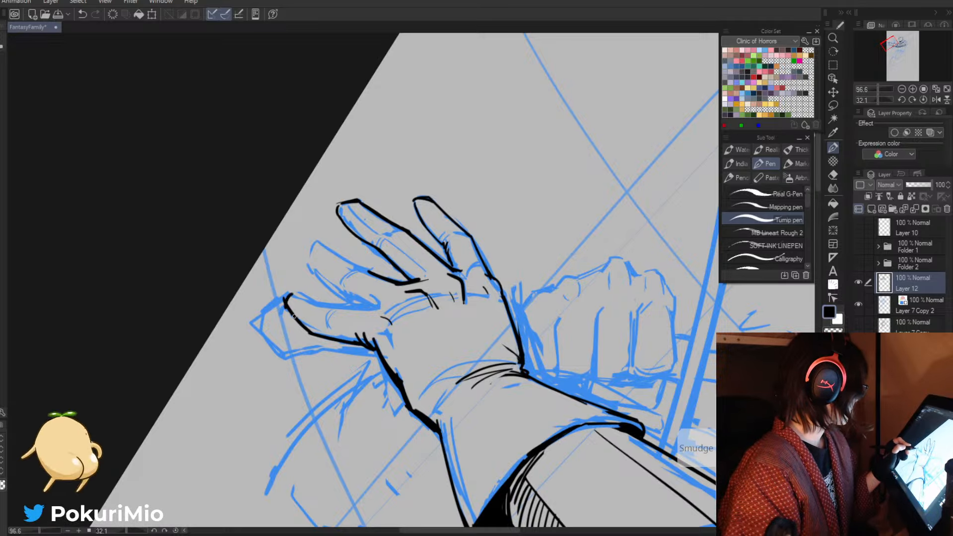
- Clean up the lowest finger's line with the eraser and ink its inner side and rounded tip
{"action": "key", "text": "e"}
{"action": "mouse_move", "coordinate": [312, 330]}
{"action": "left_mouse_down"}
{"action": "mouse_move", "coordinate": [290, 295]}
{"action": "mouse_move", "coordinate": [283, 310]}
{"action": "mouse_move", "coordinate": [305, 329]}
{"action": "mouse_move", "coordinate": [452, 390]}
{"action": "left_mouse_up"}
{"action": "key", "text": "p"}
{"action": "key", "text": "r"}
{"action": "left_click_drag", "start_coordinate": [439, 316], "coordinate": [428, 386]}
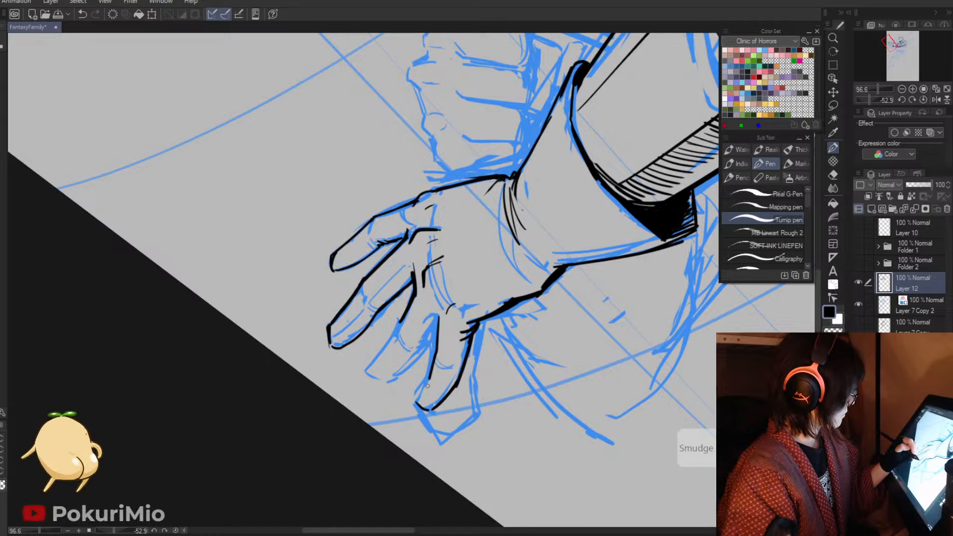
{"action": "left_click_drag", "start_coordinate": [463, 346], "coordinate": [431, 405]}
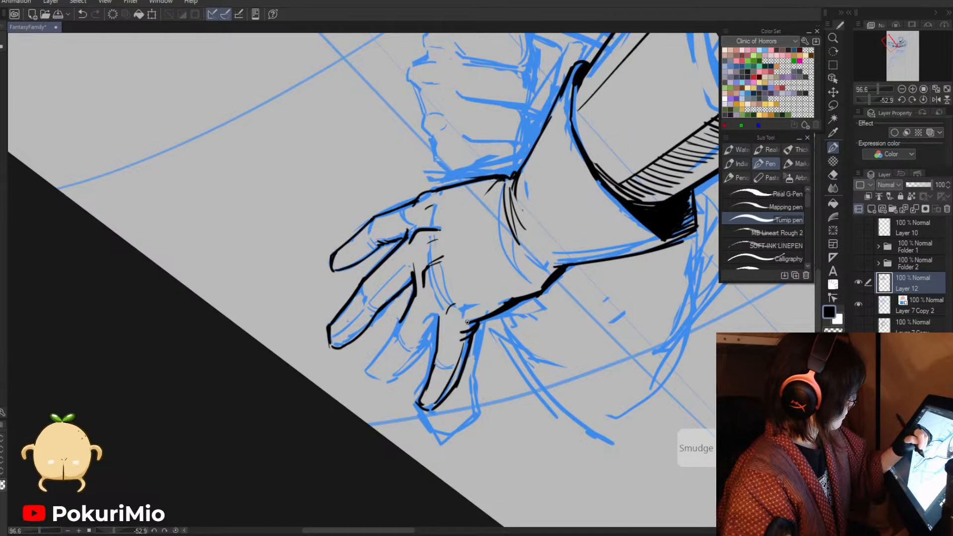
- Add a contour line along the palm's outer edge and finish the third finger's outline with dark creases at its base
{"action": "left_click_drag", "start_coordinate": [466, 323], "coordinate": [546, 281]}
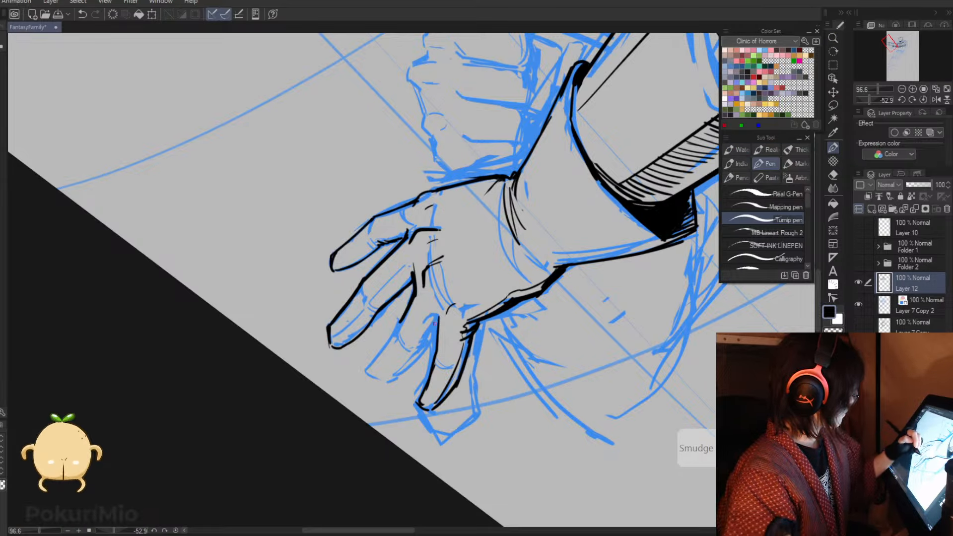
{"action": "mouse_move", "coordinate": [436, 312]}
{"action": "left_mouse_down"}
{"action": "mouse_move", "coordinate": [421, 319]}
{"action": "mouse_move", "coordinate": [412, 355]}
{"action": "mouse_move", "coordinate": [371, 388]}
{"action": "left_mouse_up"}
{"action": "left_click_drag", "start_coordinate": [401, 322], "coordinate": [361, 369]}
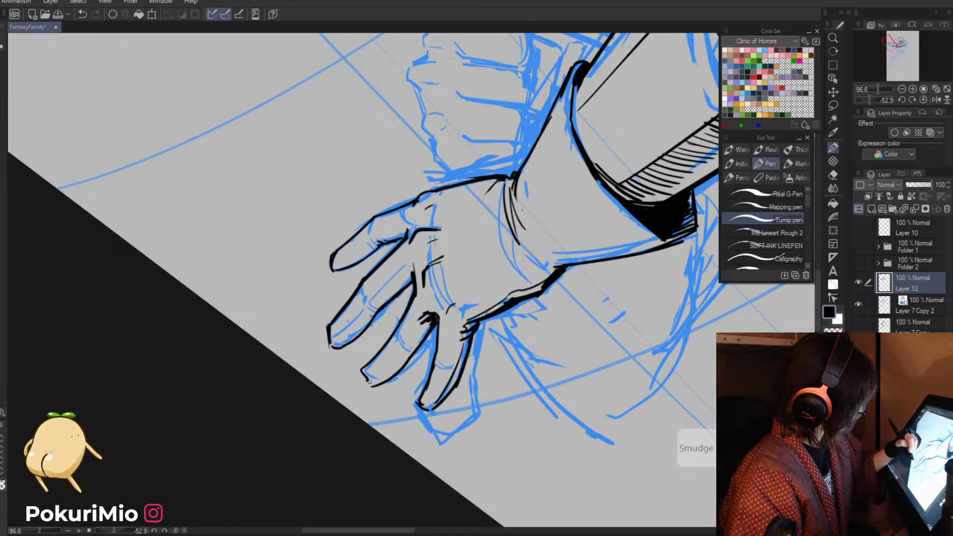
{"action": "left_click_drag", "start_coordinate": [284, 327], "coordinate": [314, 186]}
{"action": "key", "text": "e"}
{"action": "left_click_drag", "start_coordinate": [304, 279], "coordinate": [298, 289]}
{"action": "key", "text": "p"}
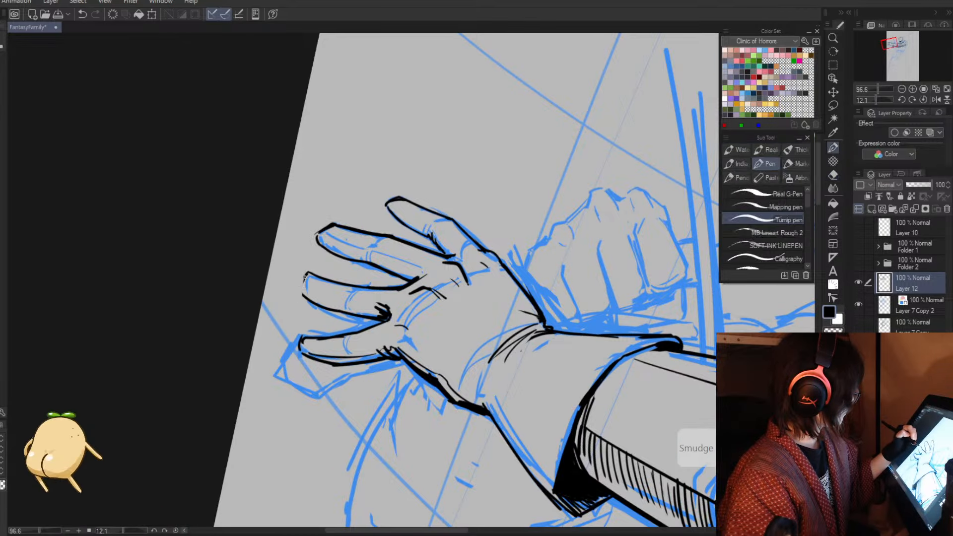
- Thicken the side contours of the open hand's two middle fingers, redoing the stroke on the longer one
{"action": "key", "text": "alt+space"}
{"action": "left_click_drag", "start_coordinate": [315, 329], "coordinate": [288, 323]}
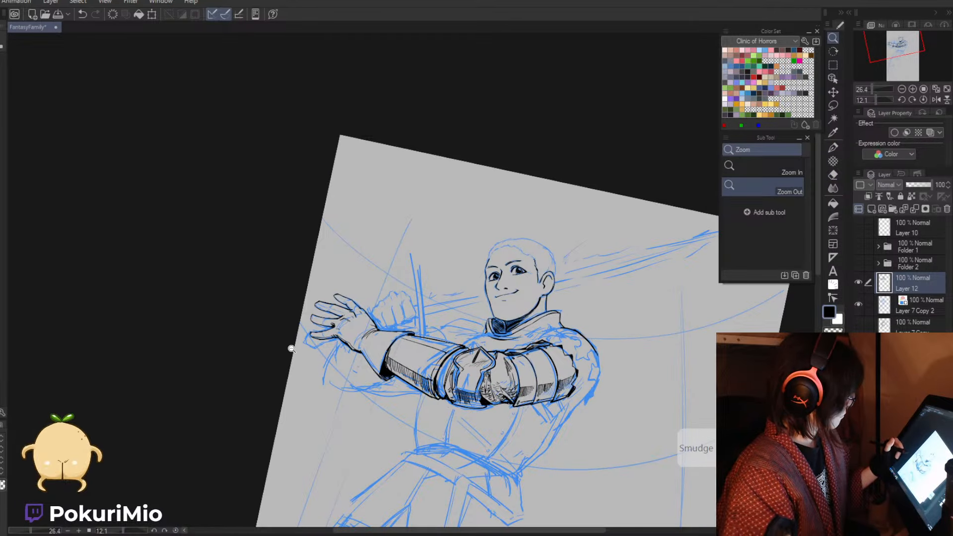
{"action": "key", "text": "ctrl+z"}
{"action": "mouse_move", "coordinate": [286, 338]}
{"action": "left_mouse_down"}
{"action": "mouse_move", "coordinate": [329, 209]}
{"action": "mouse_move", "coordinate": [367, 243]}
{"action": "mouse_move", "coordinate": [366, 217]}
{"action": "mouse_move", "coordinate": [351, 223]}
{"action": "mouse_move", "coordinate": [361, 266]}
{"action": "left_mouse_up"}
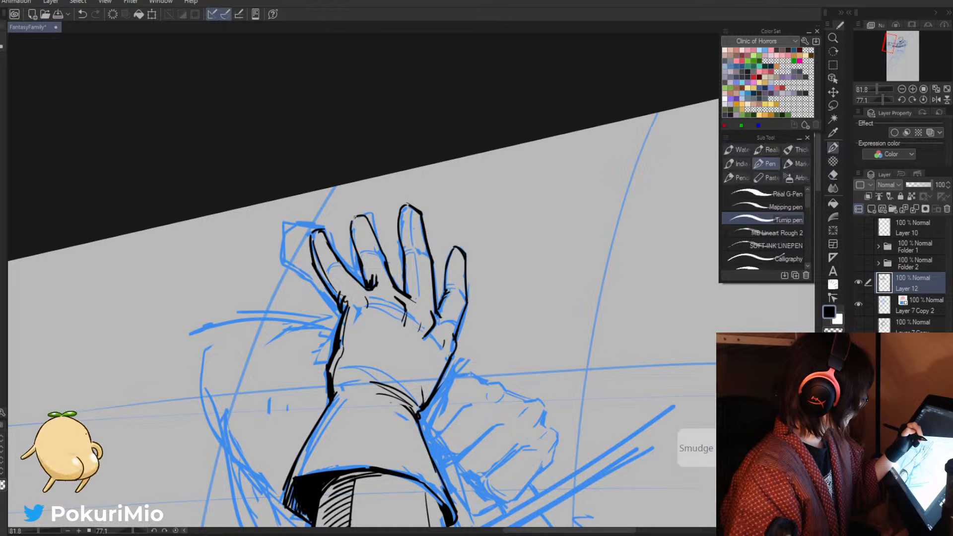
{"action": "left_click_drag", "start_coordinate": [354, 223], "coordinate": [361, 252]}
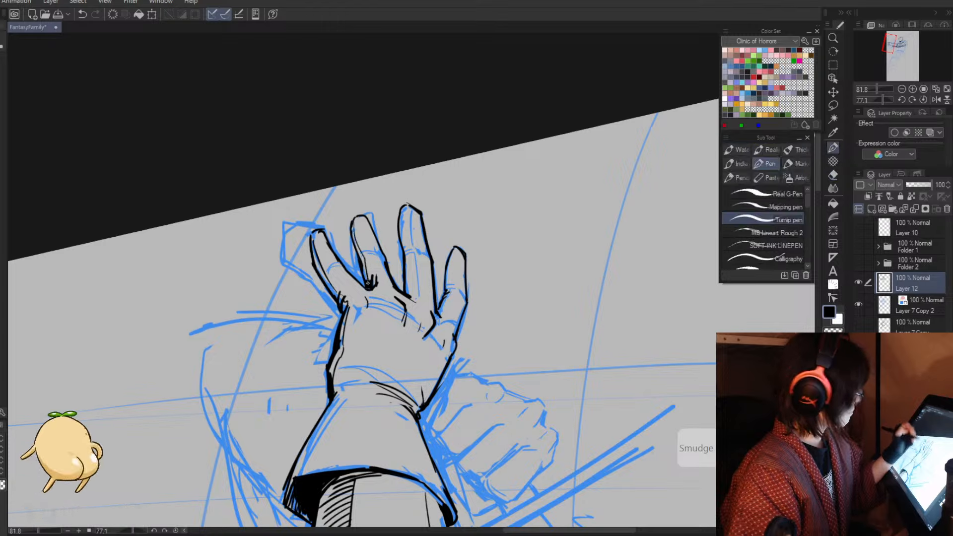
{"action": "left_click_drag", "start_coordinate": [401, 209], "coordinate": [411, 290]}
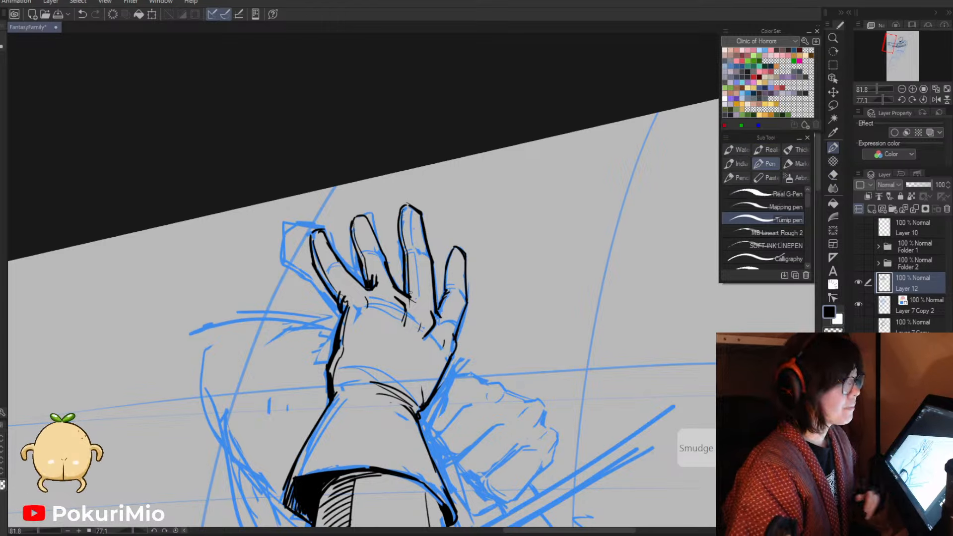
{"action": "key", "text": "ctrl+z"}
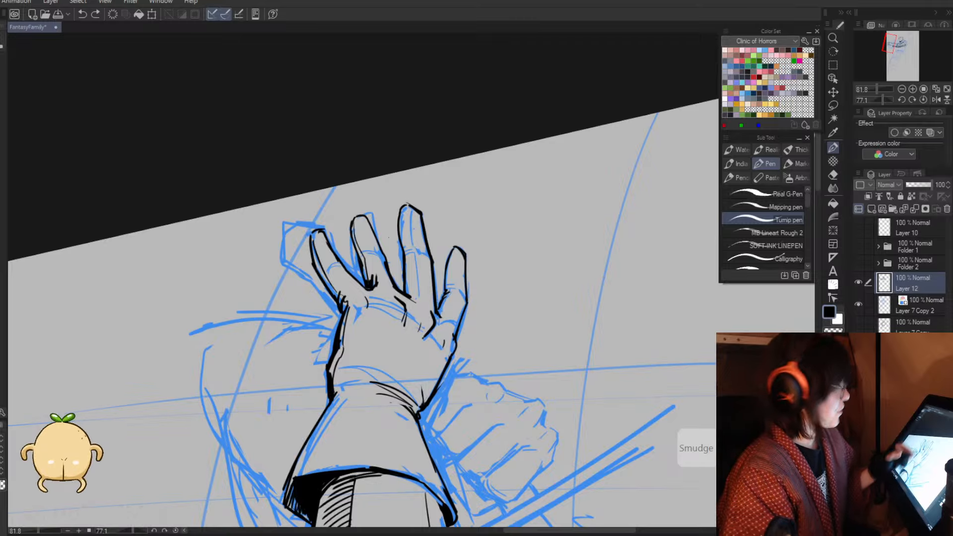
{"action": "left_click_drag", "start_coordinate": [402, 209], "coordinate": [408, 295]}
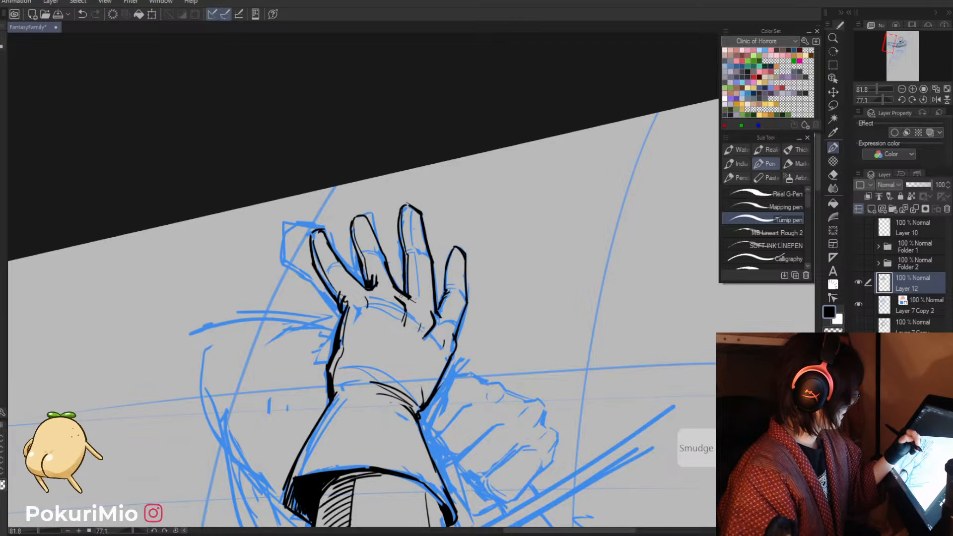
{"action": "key", "text": "alt+space"}
{"action": "left_click_drag", "start_coordinate": [406, 204], "coordinate": [409, 209]}
- Ink the outline of the closed fist's nearest finger, from its knuckle down to the shaded lower edge
{"action": "key", "text": "alt+space"}
{"action": "left_click_drag", "start_coordinate": [387, 321], "coordinate": [391, 435]}
{"action": "mouse_move", "coordinate": [406, 323]}
{"action": "left_mouse_down"}
{"action": "mouse_move", "coordinate": [450, 360]}
{"action": "mouse_move", "coordinate": [366, 328]}
{"action": "left_mouse_up"}
{"action": "key", "text": "e"}
{"action": "key", "text": "p"}
{"action": "key", "text": "alt+space"}
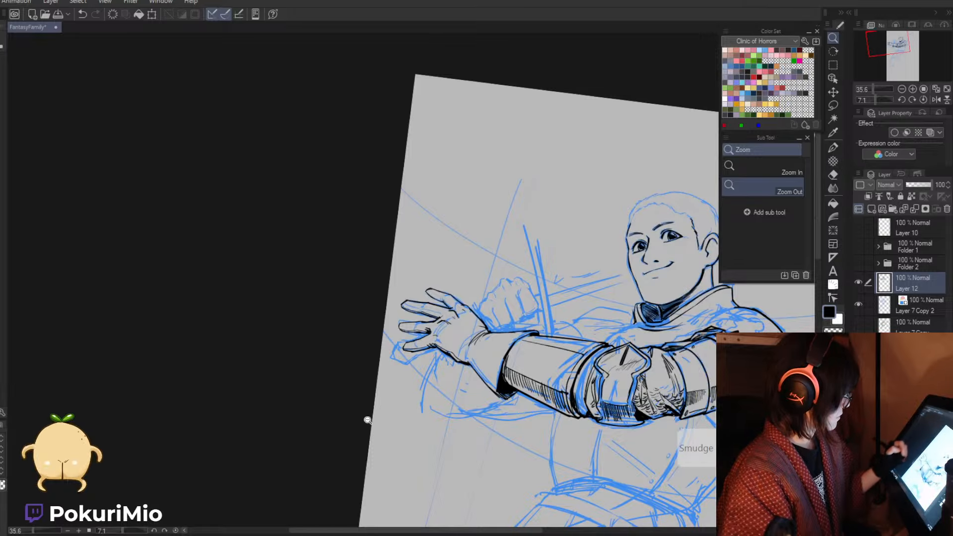
{"action": "left_click_drag", "start_coordinate": [385, 391], "coordinate": [366, 366]}
{"action": "left_click_drag", "start_coordinate": [415, 384], "coordinate": [334, 370]}
{"action": "mouse_move", "coordinate": [406, 233]}
{"action": "left_mouse_down"}
{"action": "mouse_move", "coordinate": [448, 233]}
{"action": "mouse_move", "coordinate": [424, 248]}
{"action": "mouse_move", "coordinate": [447, 301]}
{"action": "left_mouse_up"}
{"action": "left_click_drag", "start_coordinate": [422, 248], "coordinate": [449, 307]}
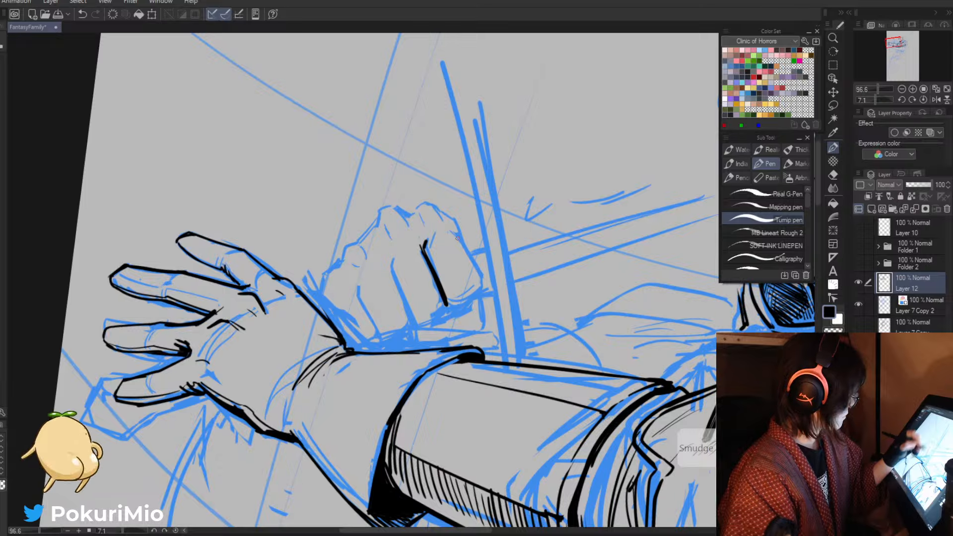
{"action": "mouse_move", "coordinate": [450, 228]}
{"action": "left_mouse_down"}
{"action": "mouse_move", "coordinate": [465, 245]}
{"action": "mouse_move", "coordinate": [431, 203]}
{"action": "mouse_move", "coordinate": [483, 289]}
{"action": "mouse_move", "coordinate": [452, 299]}
{"action": "mouse_move", "coordinate": [447, 314]}
{"action": "left_mouse_up"}
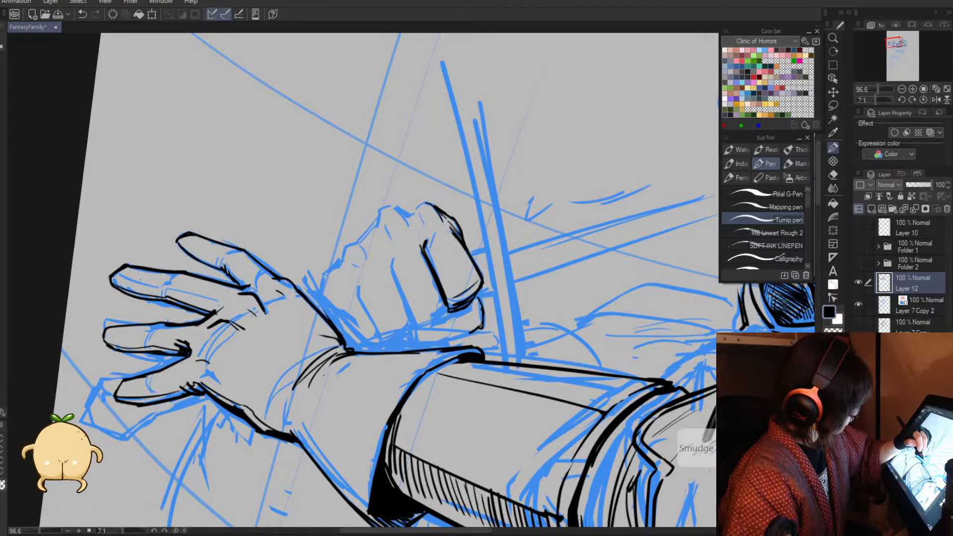
- Ink the thumb's contour beneath the fist and add short shading strokes under the nearest finger
{"action": "mouse_move", "coordinate": [480, 326]}
{"action": "left_mouse_down"}
{"action": "mouse_move", "coordinate": [480, 300]}
{"action": "mouse_move", "coordinate": [450, 343]}
{"action": "mouse_move", "coordinate": [410, 326]}
{"action": "mouse_move", "coordinate": [428, 344]}
{"action": "left_mouse_up"}
{"action": "key", "text": "e"}
{"action": "key", "text": "p"}
{"action": "left_click_drag", "start_coordinate": [419, 326], "coordinate": [430, 344]}
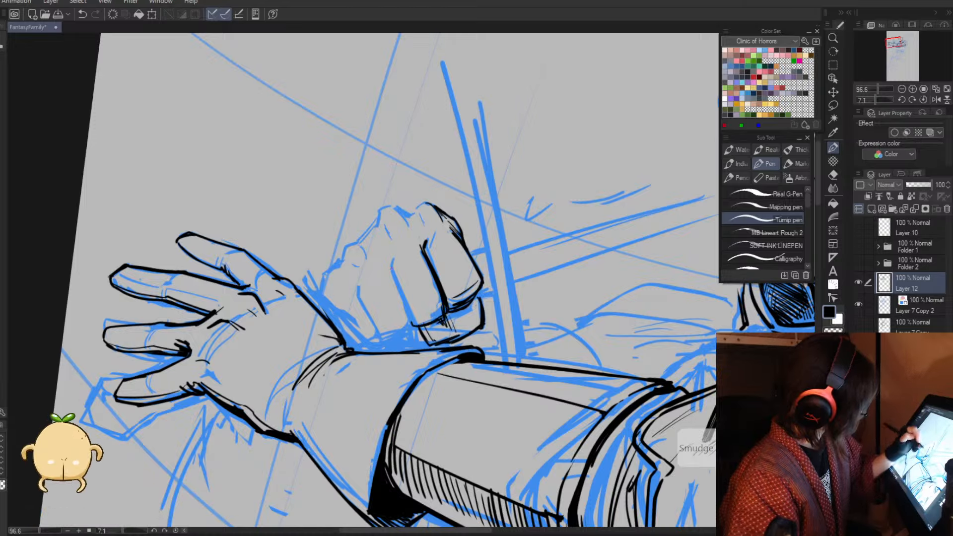
- Ink the dividing lines and lower edge of the fist's remaining fingers
{"action": "mouse_move", "coordinate": [398, 287]}
{"action": "left_mouse_down"}
{"action": "mouse_move", "coordinate": [409, 326]}
{"action": "mouse_move", "coordinate": [440, 314]}
{"action": "left_mouse_up"}
{"action": "key", "text": "e"}
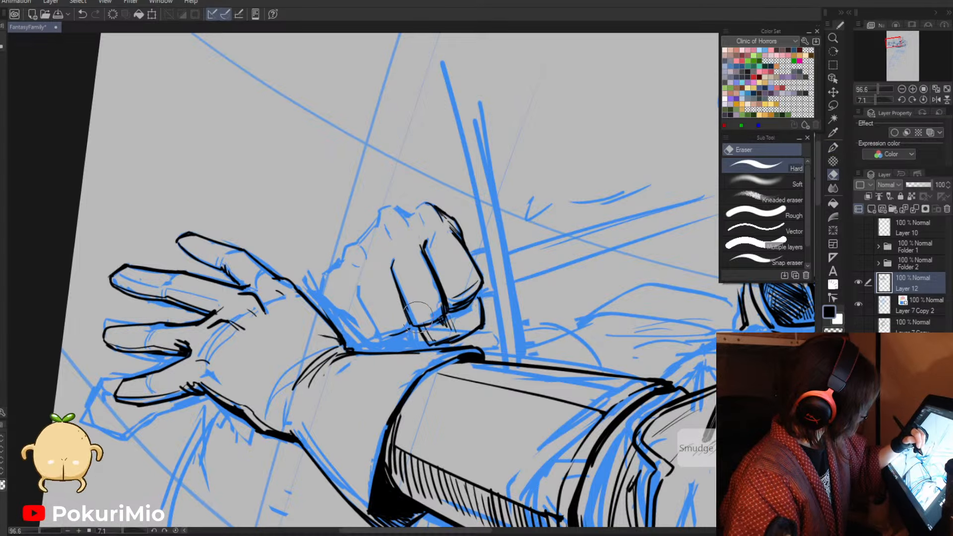
{"action": "key", "text": "p"}
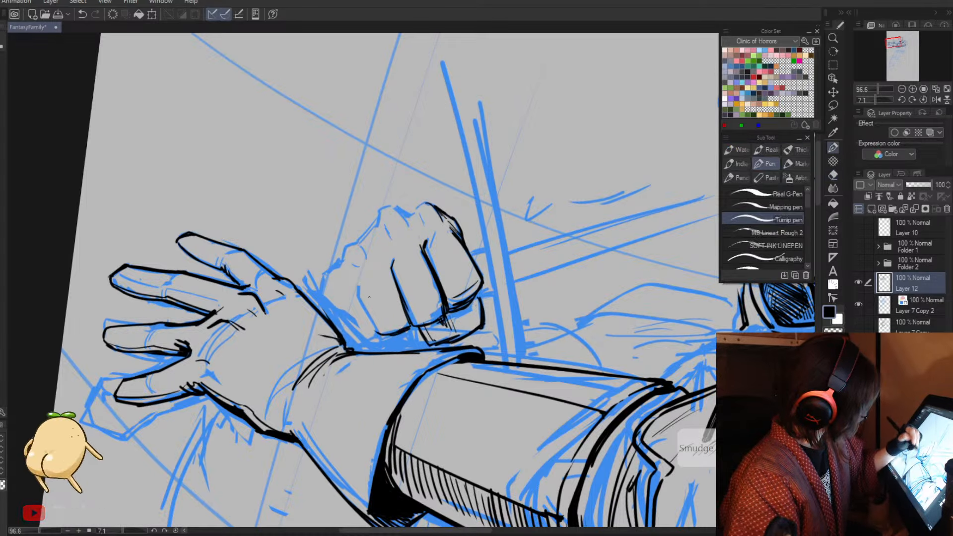
{"action": "mouse_move", "coordinate": [361, 290]}
{"action": "left_mouse_down"}
{"action": "mouse_move", "coordinate": [376, 332]}
{"action": "mouse_move", "coordinate": [288, 353]}
{"action": "left_mouse_up"}
- Ink the top contour of the head and start the hairline at the forehead and temple
{"action": "key", "text": "alt+space"}
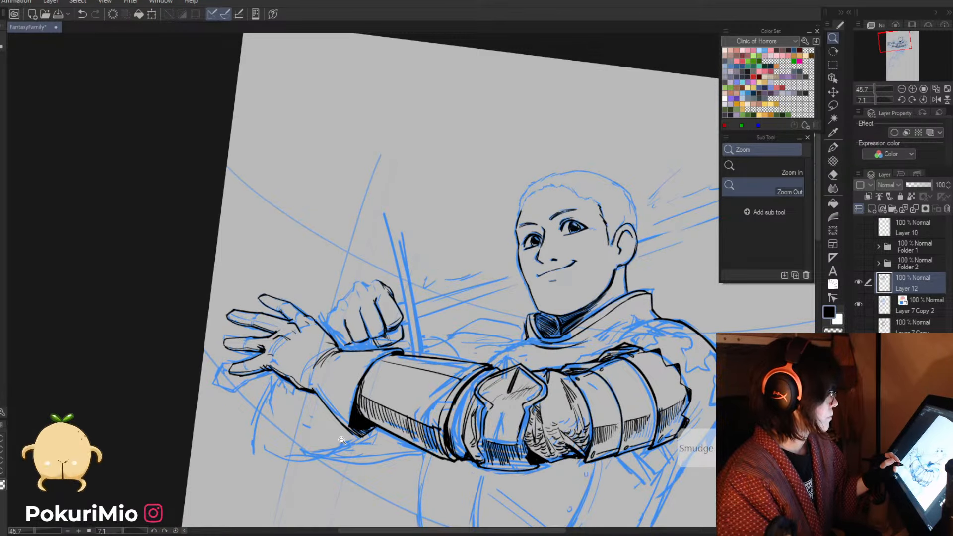
{"action": "left_click_drag", "start_coordinate": [337, 442], "coordinate": [303, 446]}
{"action": "left_click_drag", "start_coordinate": [347, 477], "coordinate": [346, 425]}
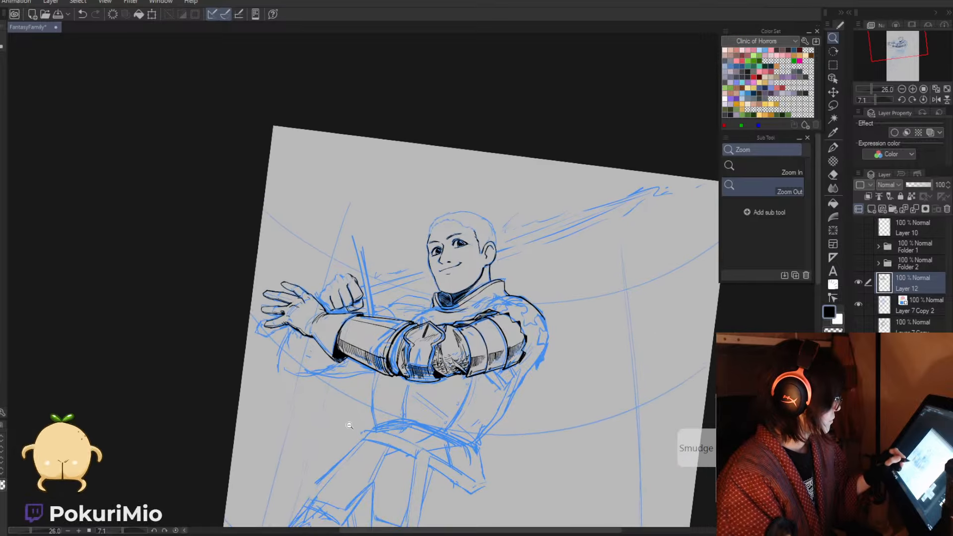
{"action": "key", "text": "asciicircum"}
{"action": "mouse_move", "coordinate": [460, 310]}
{"action": "left_mouse_down"}
{"action": "mouse_move", "coordinate": [551, 307]}
{"action": "mouse_move", "coordinate": [512, 332]}
{"action": "left_mouse_up"}
{"action": "mouse_move", "coordinate": [502, 269]}
{"action": "left_mouse_down"}
{"action": "mouse_move", "coordinate": [554, 382]}
{"action": "mouse_move", "coordinate": [553, 442]}
{"action": "mouse_move", "coordinate": [525, 499]}
{"action": "left_mouse_up"}
{"action": "key", "text": "alt+space"}
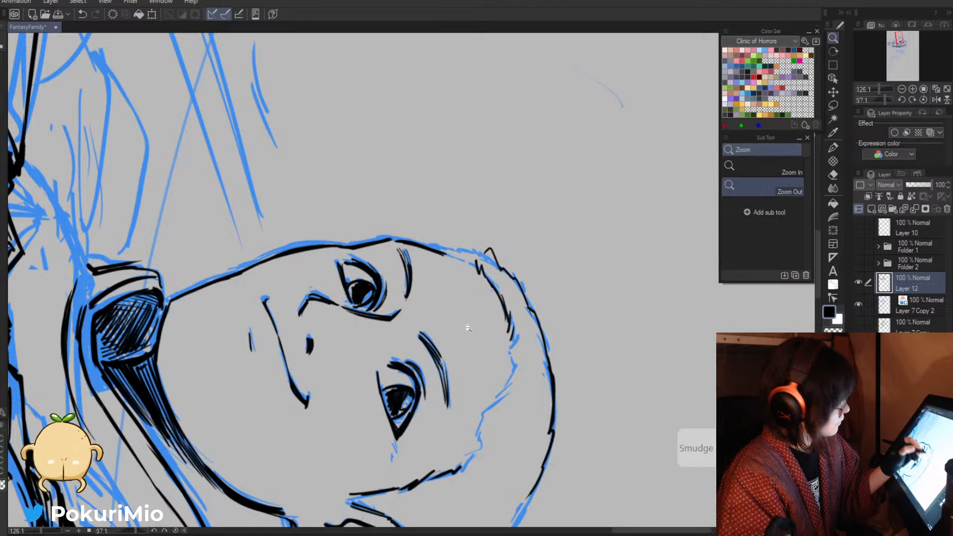
- Add pointed hair tufts at the forehead and extend the head's top contour and front hairline toward the back
{"action": "left_click_drag", "start_coordinate": [466, 328], "coordinate": [433, 343]}
{"action": "left_click_drag", "start_coordinate": [342, 332], "coordinate": [447, 326]}
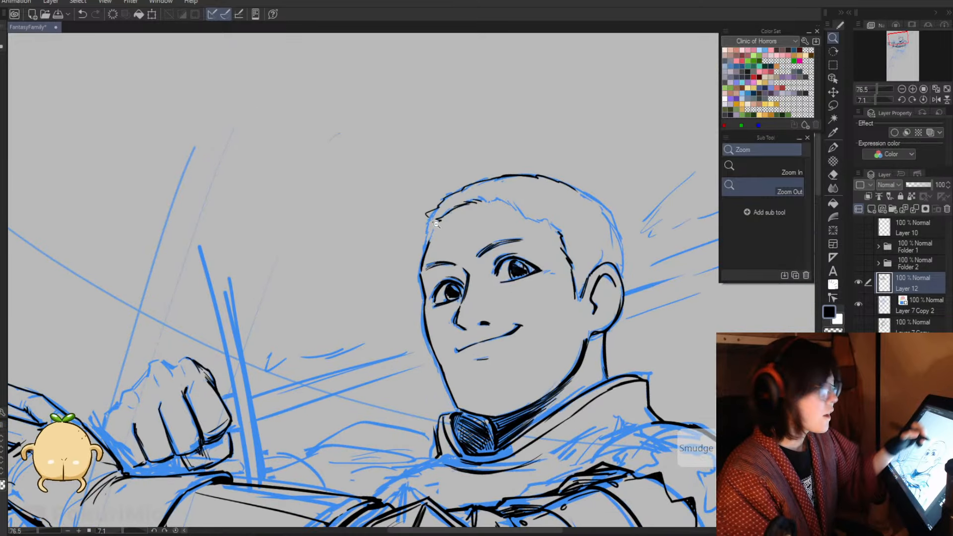
{"action": "left_click_drag", "start_coordinate": [427, 224], "coordinate": [440, 222]}
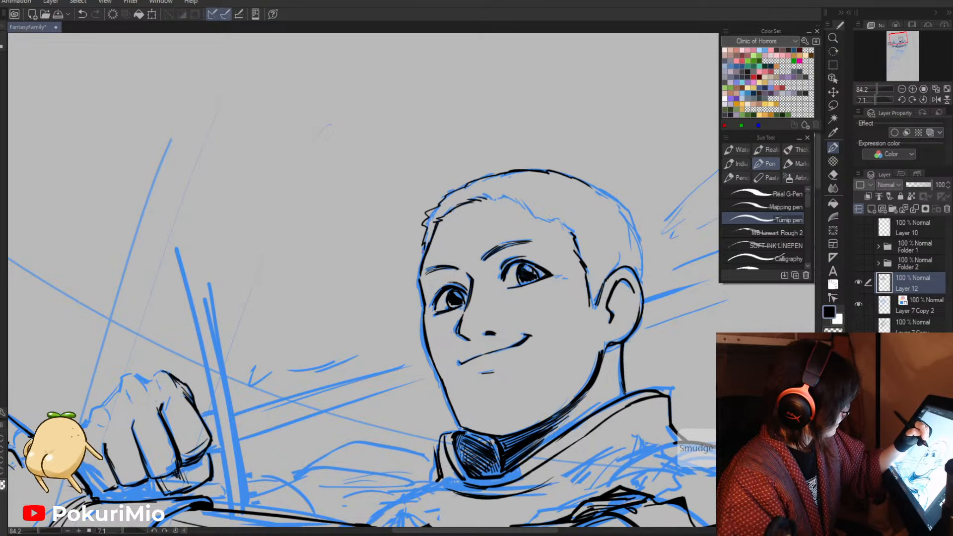
{"action": "key", "text": "^"}
{"action": "key", "text": "^"}
{"action": "key", "text": "^"}
{"action": "left_click_drag", "start_coordinate": [514, 246], "coordinate": [526, 254]}
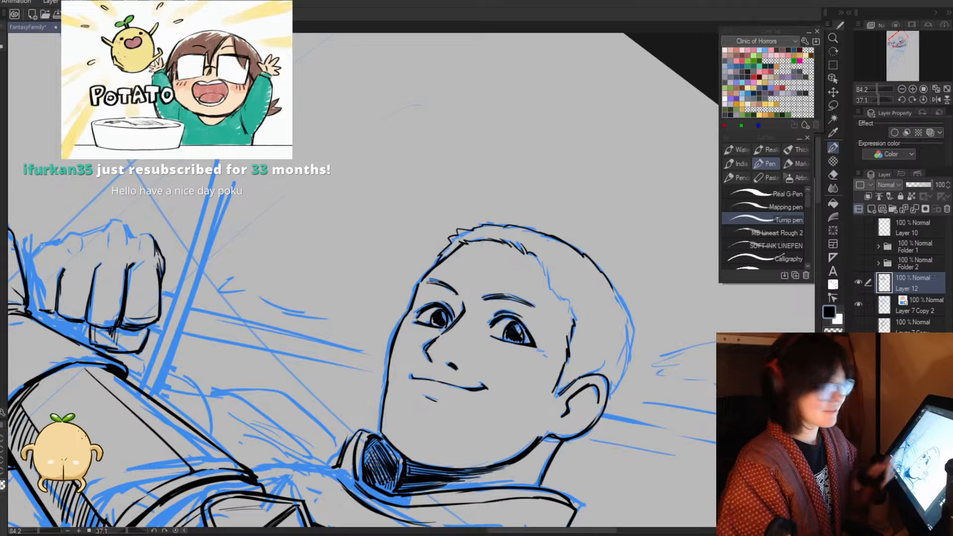
{"action": "mouse_move", "coordinate": [515, 297]}
{"action": "left_mouse_down"}
{"action": "mouse_move", "coordinate": [538, 308]}
{"action": "mouse_move", "coordinate": [525, 291]}
{"action": "left_mouse_up"}
{"action": "key", "text": "e"}
{"action": "key", "text": "p"}
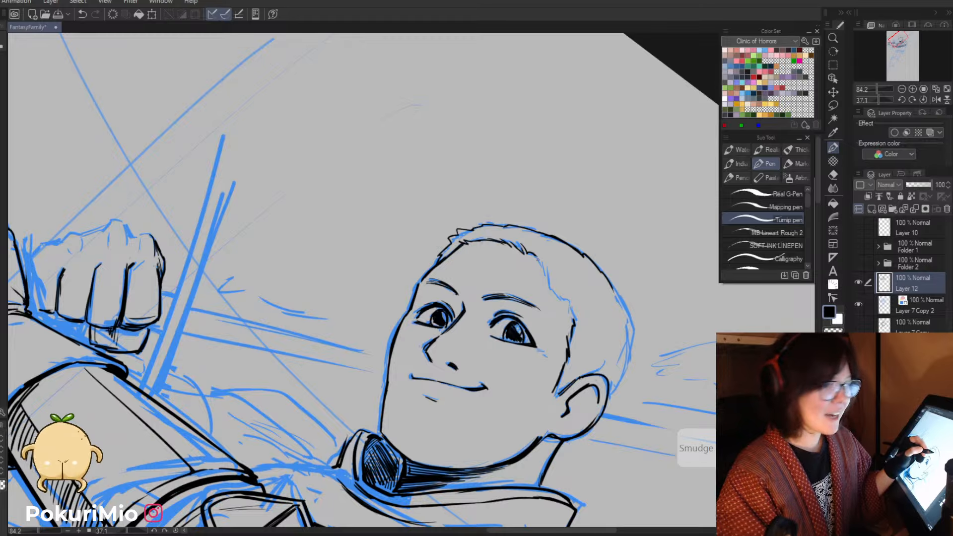
- Erase the front hairline and redraw it above the forehead with short jagged strokes
{"action": "key", "text": "e"}
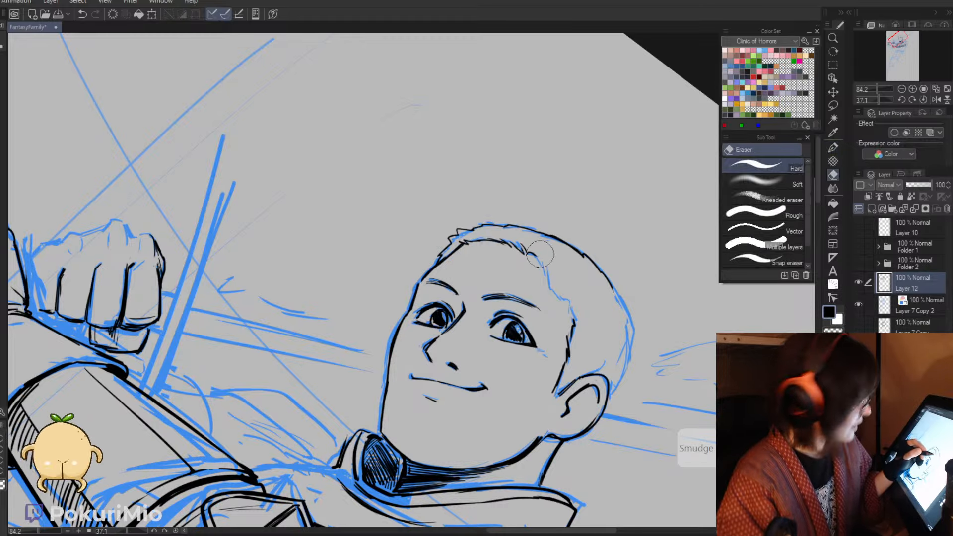
{"action": "key", "text": "p"}
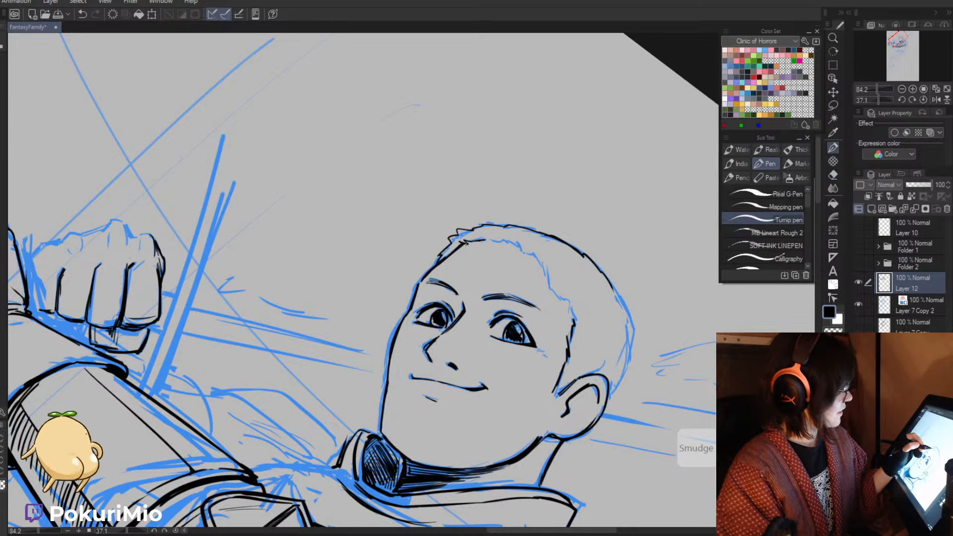
{"action": "key", "text": "e"}
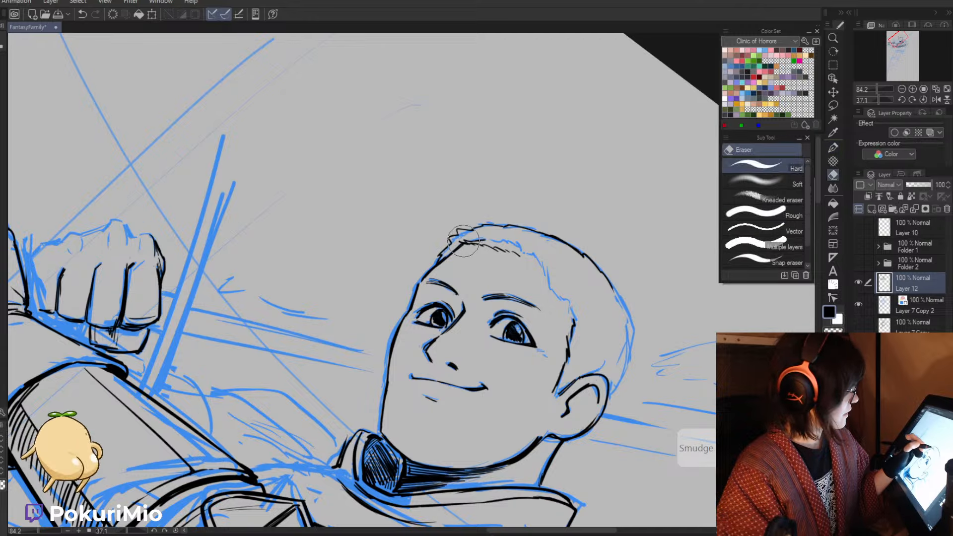
{"action": "left_click_drag", "start_coordinate": [432, 240], "coordinate": [334, 206]}
{"action": "key", "text": "p"}
{"action": "left_click_drag", "start_coordinate": [445, 157], "coordinate": [414, 184]}
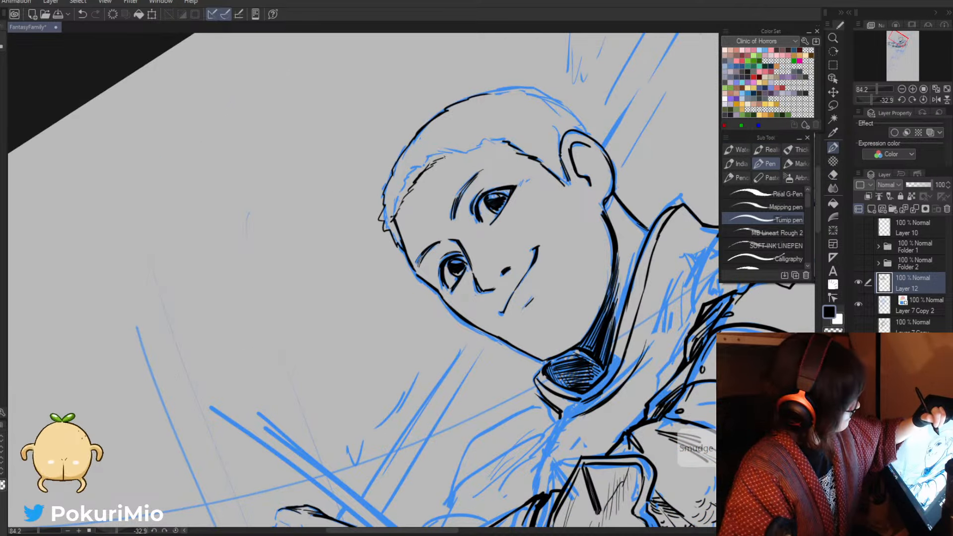
{"action": "left_click_drag", "start_coordinate": [486, 145], "coordinate": [503, 142]}
- Extend the jagged hairline down to the temple and rework the line above the ear with eraser and pen
{"action": "key", "text": "asciicircum"}
{"action": "key", "text": "asciicircum"}
{"action": "key", "text": "asciicircum"}
{"action": "key", "text": "asciicircum"}
{"action": "key", "text": "asciicircum"}
{"action": "key", "text": "asciicircum"}
{"action": "key", "text": "asciicircum"}
{"action": "key", "text": "asciicircum"}
{"action": "key", "text": "asciicircum"}
{"action": "key", "text": "asciicircum"}
{"action": "key", "text": "asciicircum"}
{"action": "key", "text": "asciicircum"}
{"action": "key", "text": "asciicircum"}
{"action": "key", "text": "asciicircum"}
{"action": "key", "text": "asciicircum"}
{"action": "key", "text": "asciicircum"}
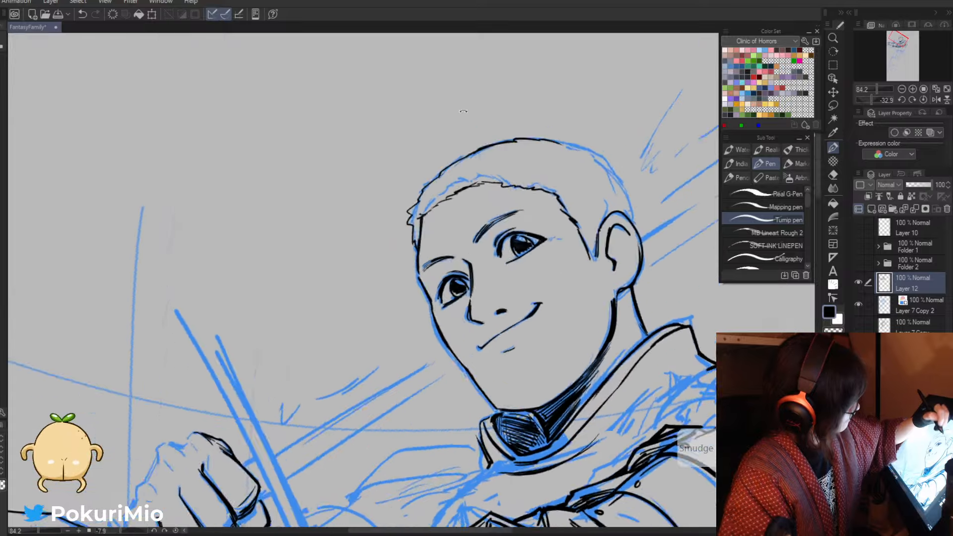
{"action": "key", "text": "e"}
{"action": "left_click_drag", "start_coordinate": [566, 326], "coordinate": [556, 367]}
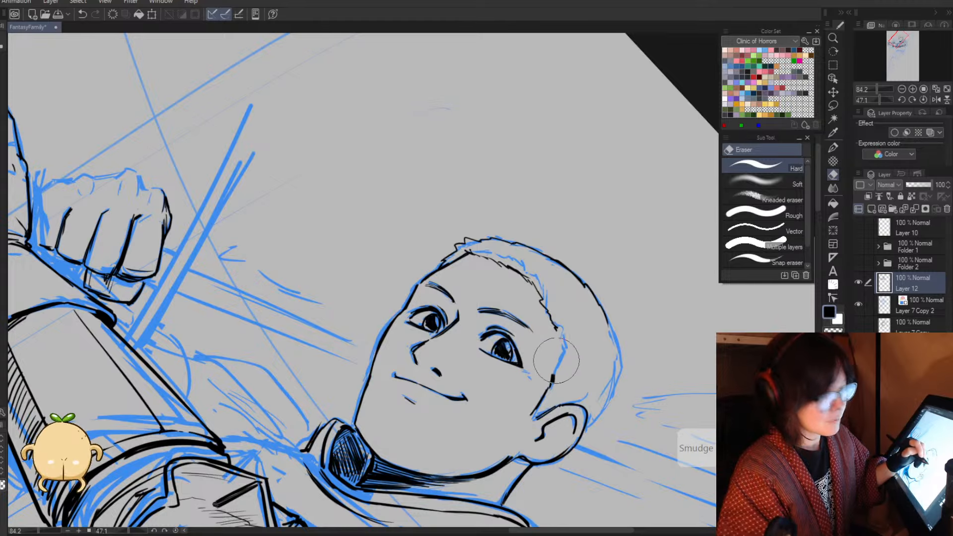
{"action": "key", "text": "p"}
- Ink the back contour of the head from the crown down to behind the ear with short jagged strokes
{"action": "key", "text": "alt+space"}
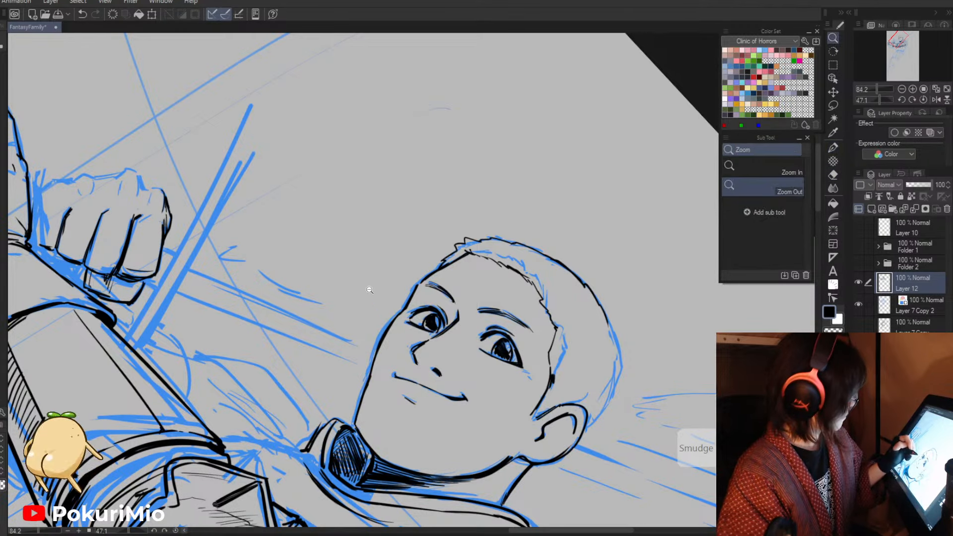
{"action": "left_click_drag", "start_coordinate": [368, 289], "coordinate": [361, 337]}
{"action": "left_click_drag", "start_coordinate": [422, 311], "coordinate": [497, 292]}
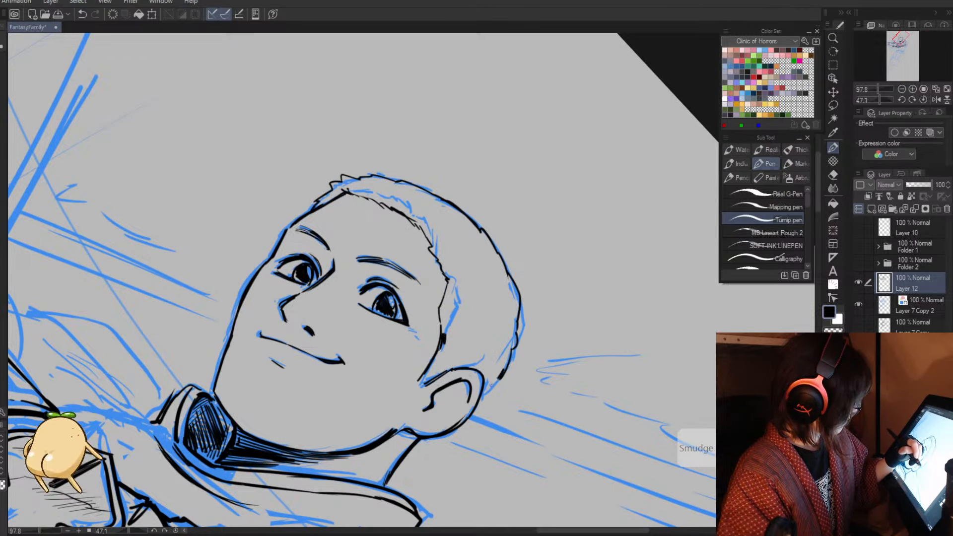
{"action": "key", "text": "alt+space"}
{"action": "left_click_drag", "start_coordinate": [490, 386], "coordinate": [454, 252]}
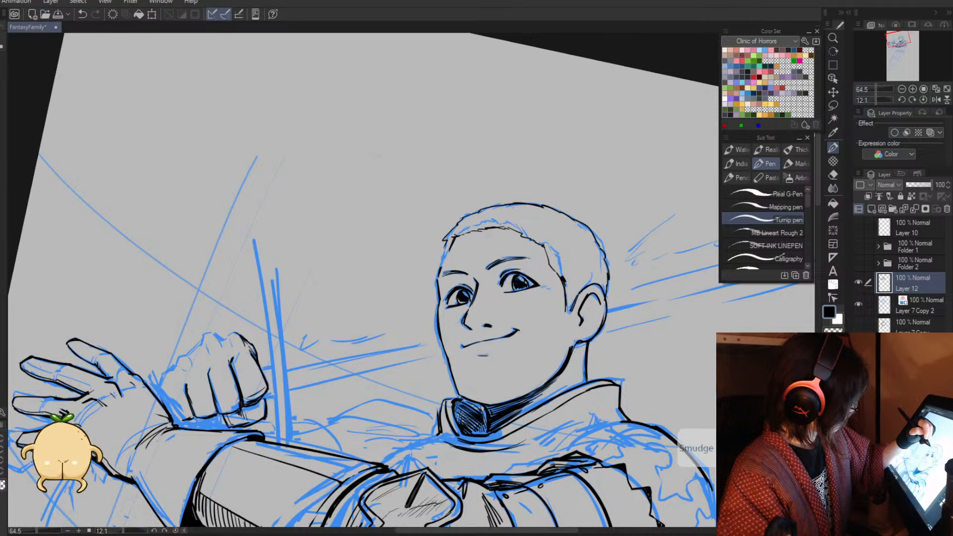
{"action": "left_click_drag", "start_coordinate": [452, 243], "coordinate": [440, 267]}
- Clean up around the near eye with the eraser and ink short crease lines at the outer corners of both eyes
{"action": "key", "text": "alt+space"}
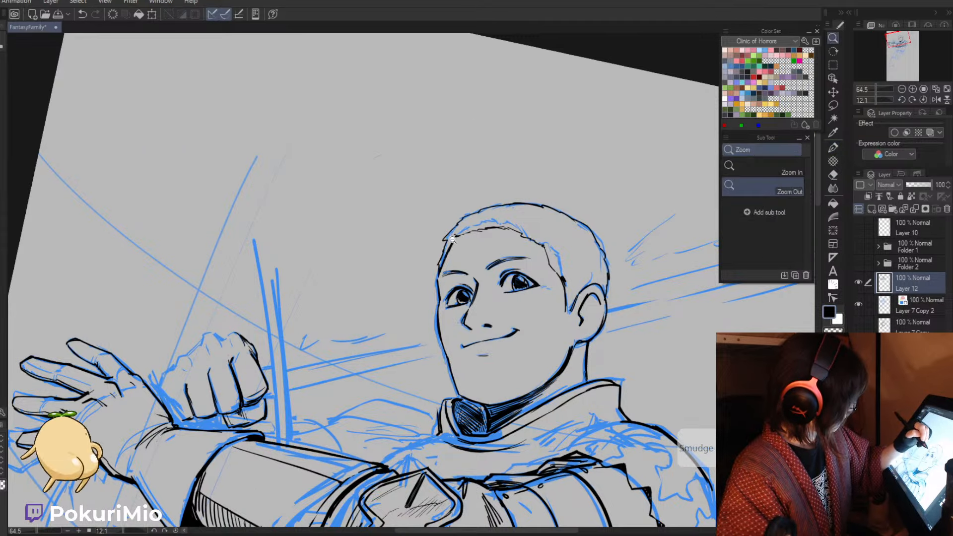
{"action": "key", "text": "asciicircum"}
{"action": "key", "text": "asciicircum"}
{"action": "key", "text": "asciicircum"}
{"action": "key", "text": "asciicircum"}
{"action": "key", "text": "asciicircum"}
{"action": "key", "text": "asciicircum"}
{"action": "key", "text": "asciicircum"}
{"action": "key", "text": "asciicircum"}
{"action": "key", "text": "asciicircum"}
{"action": "key", "text": "asciicircum"}
{"action": "key", "text": "asciicircum"}
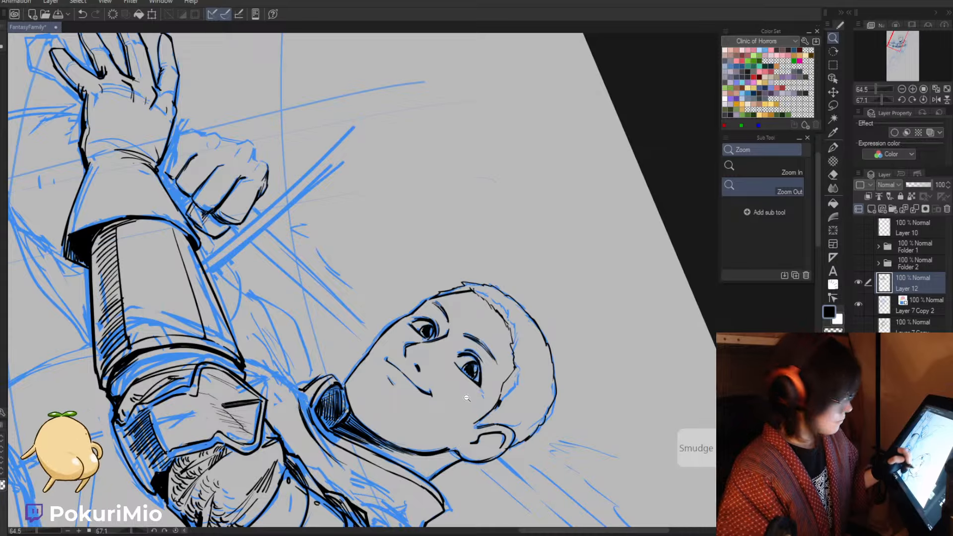
{"action": "left_click_drag", "start_coordinate": [467, 399], "coordinate": [509, 385]}
{"action": "key", "text": "minus"}
{"action": "key", "text": "minus"}
{"action": "key", "text": "minus"}
{"action": "key", "text": "minus"}
{"action": "key", "text": "minus"}
{"action": "key", "text": "minus"}
{"action": "key", "text": "minus"}
{"action": "key", "text": "minus"}
{"action": "key", "text": "minus"}
{"action": "key", "text": "minus"}
{"action": "key", "text": "minus"}
{"action": "key", "text": "minus"}
{"action": "key", "text": "minus"}
{"action": "key", "text": "minus"}
{"action": "key", "text": "minus"}
{"action": "key", "text": "minus"}
{"action": "key", "text": "minus"}
{"action": "key", "text": "minus"}
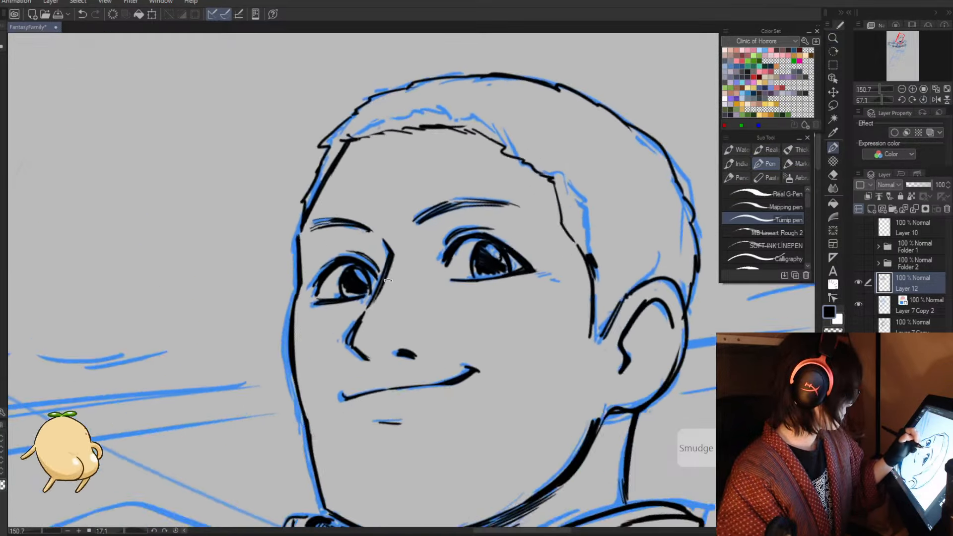
{"action": "key", "text": "e"}
{"action": "left_click_drag", "start_coordinate": [438, 205], "coordinate": [440, 214]}
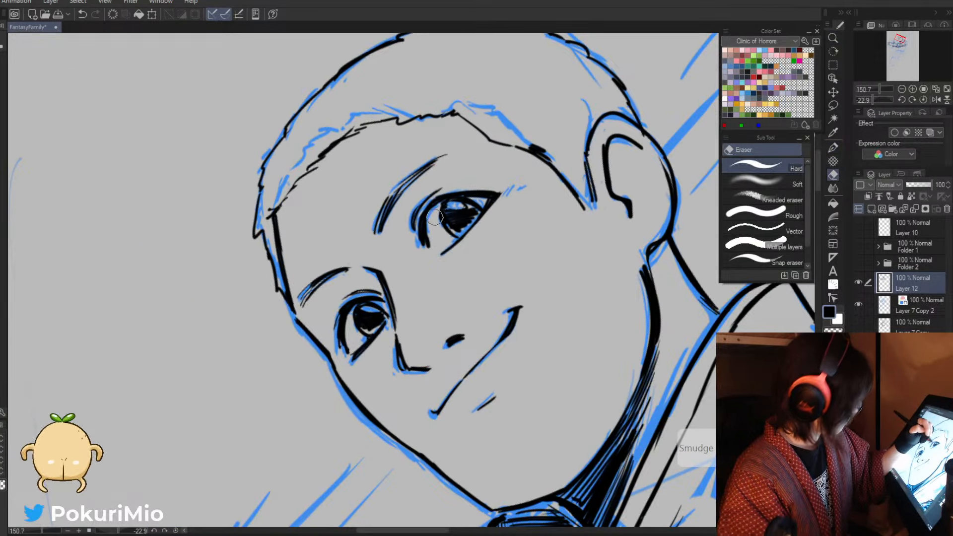
{"action": "key", "text": "asciicircum"}
{"action": "key", "text": "asciicircum"}
{"action": "key", "text": "asciicircum"}
{"action": "key", "text": "asciicircum"}
{"action": "key", "text": "asciicircum"}
{"action": "key", "text": "asciicircum"}
{"action": "key", "text": "asciicircum"}
{"action": "key", "text": "asciicircum"}
{"action": "key", "text": "asciicircum"}
{"action": "key", "text": "asciicircum"}
{"action": "key", "text": "asciicircum"}
{"action": "key", "text": "asciicircum"}
{"action": "key", "text": "asciicircum"}
{"action": "key", "text": "p"}
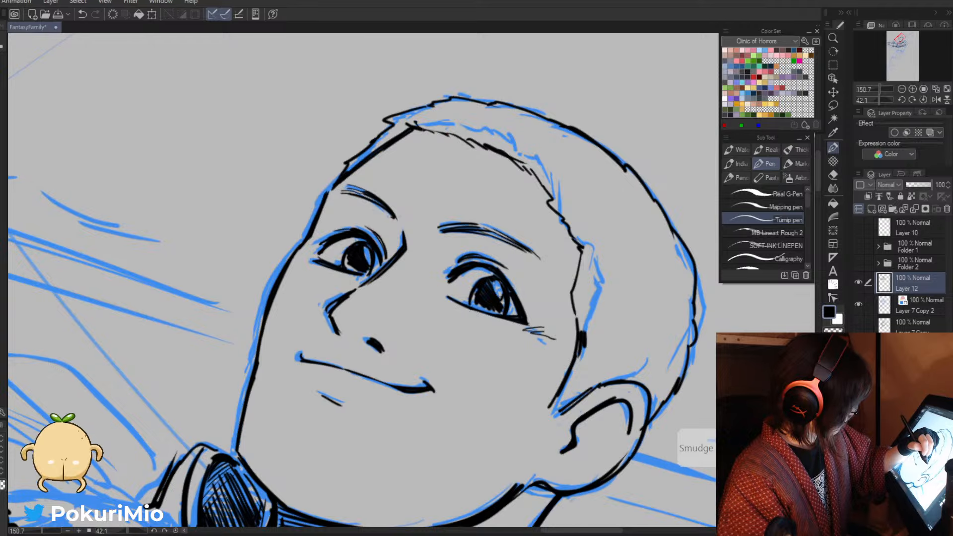
{"action": "left_click_drag", "start_coordinate": [404, 246], "coordinate": [409, 246]}
{"action": "left_click_drag", "start_coordinate": [295, 259], "coordinate": [287, 260]}
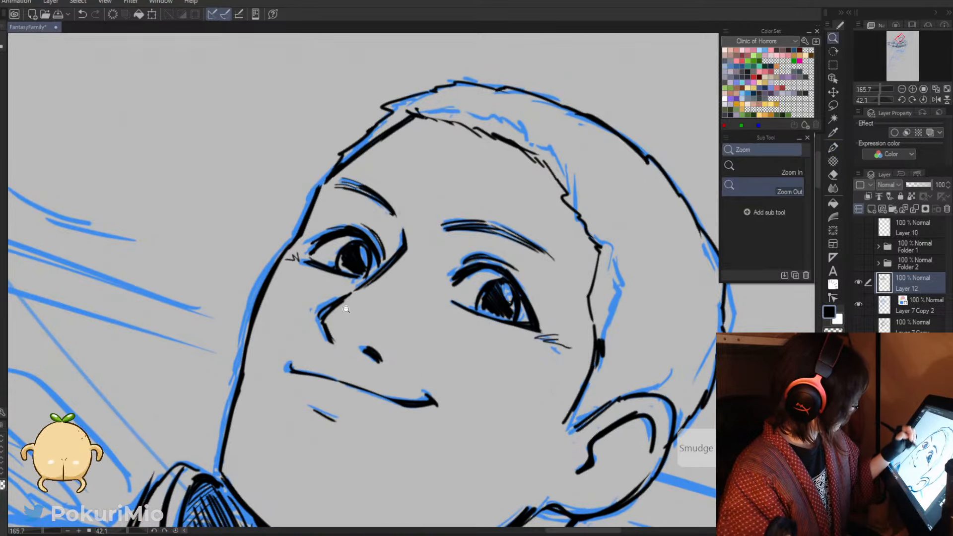
- Hatch a small shadow along the side of the nose beneath the inner corner of the eye
{"action": "mouse_move", "coordinate": [377, 286]}
{"action": "left_mouse_down"}
{"action": "mouse_move", "coordinate": [338, 311]}
{"action": "mouse_move", "coordinate": [350, 315]}
{"action": "mouse_move", "coordinate": [256, 282]}
{"action": "left_mouse_up"}
{"action": "key", "text": "alt+space"}
{"action": "key", "text": "minus"}
{"action": "key", "text": "minus"}
{"action": "key", "text": "minus"}
{"action": "mouse_move", "coordinate": [296, 390]}
{"action": "left_mouse_down"}
{"action": "mouse_move", "coordinate": [280, 379]}
{"action": "mouse_move", "coordinate": [404, 323]}
{"action": "left_mouse_up"}
{"action": "left_click_drag", "start_coordinate": [428, 248], "coordinate": [444, 287]}
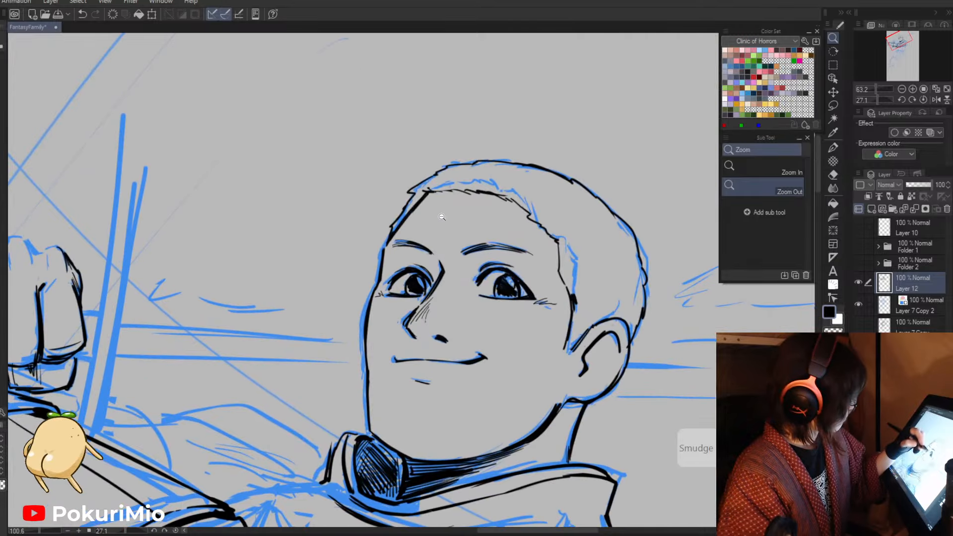
- Try short crease strokes on the cheek beside the mouth and remove them
{"action": "key", "text": "e"}
{"action": "key", "text": "p"}
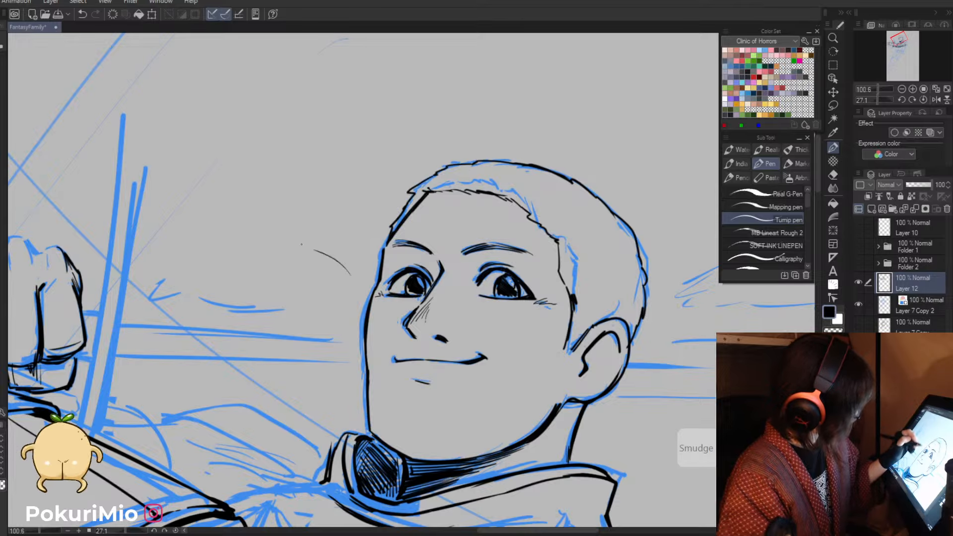
{"action": "key", "text": "ctrl+z"}
{"action": "key", "text": "/"}
{"action": "left_click_drag", "start_coordinate": [332, 318], "coordinate": [314, 302]}
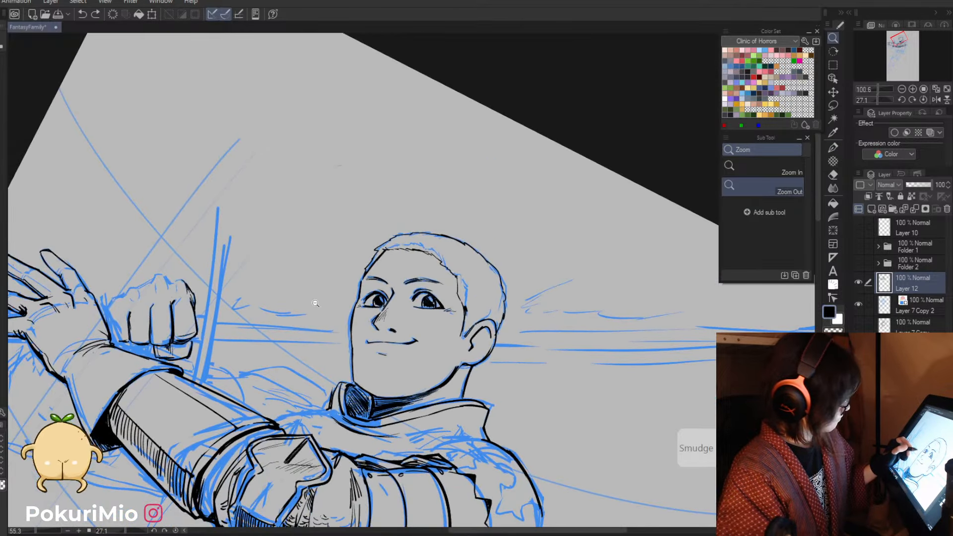
{"action": "left_click_drag", "start_coordinate": [334, 371], "coordinate": [377, 283]}
{"action": "left_click_drag", "start_coordinate": [380, 383], "coordinate": [473, 378]}
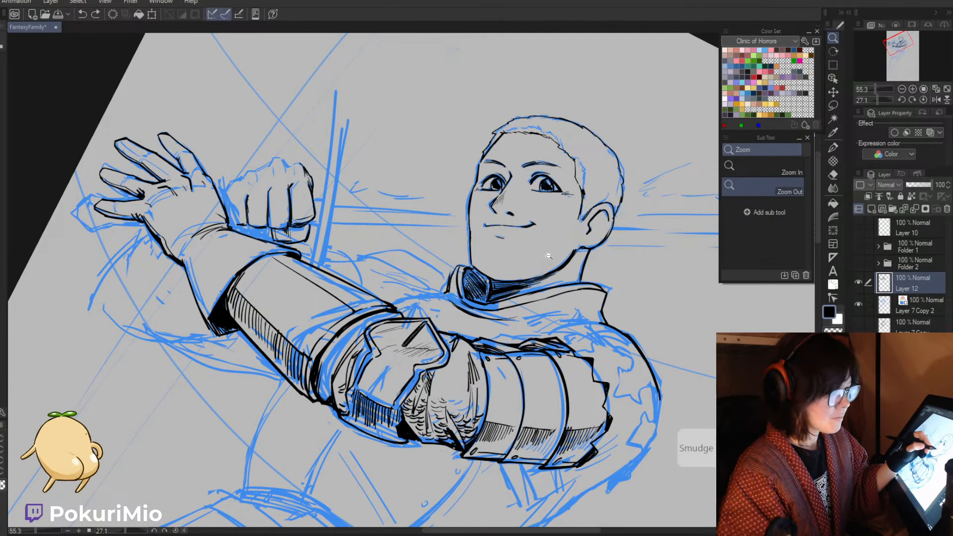
{"action": "left_click_drag", "start_coordinate": [536, 233], "coordinate": [552, 224]}
{"action": "key", "text": "p"}
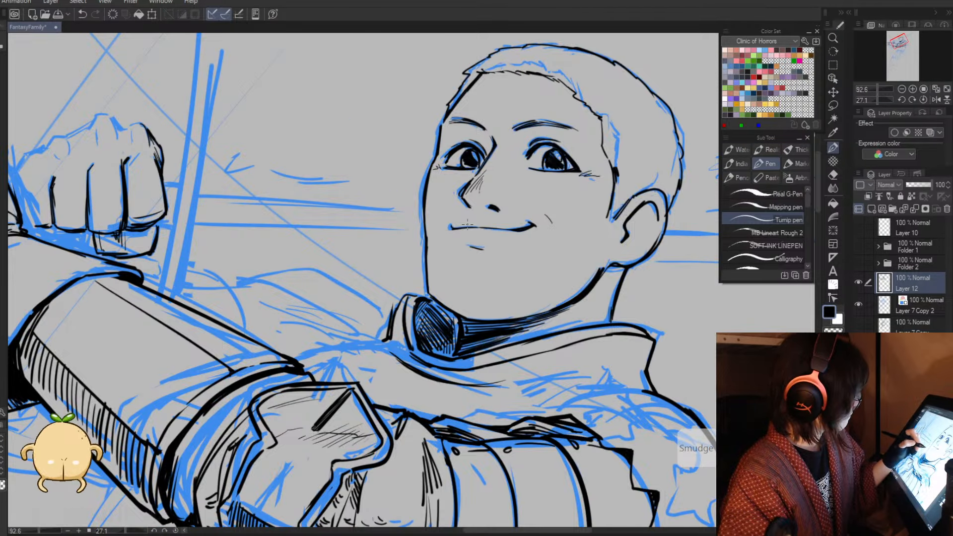
{"action": "key", "text": "e"}
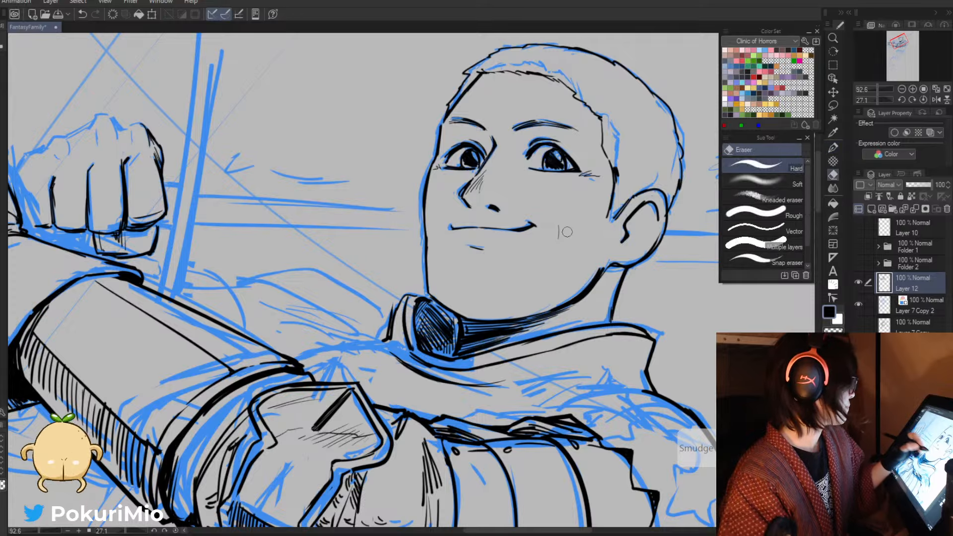
{"action": "left_click_drag", "start_coordinate": [559, 226], "coordinate": [558, 241]}
- Ink the knuckle contours along the top of the closed fist behind the open hand
{"action": "key", "text": "alt+space"}
{"action": "left_click_drag", "start_coordinate": [483, 277], "coordinate": [439, 279]}
{"action": "left_click_drag", "start_coordinate": [329, 356], "coordinate": [331, 332]}
{"action": "left_click_drag", "start_coordinate": [320, 298], "coordinate": [346, 351]}
{"action": "left_click_drag", "start_coordinate": [334, 268], "coordinate": [369, 263]}
{"action": "key", "text": "p"}
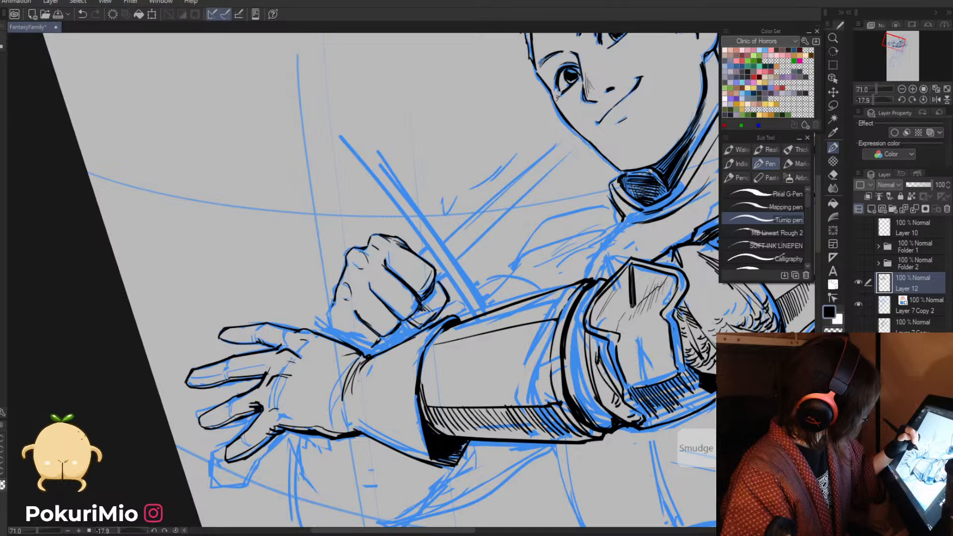
- Ink the closed fist's outer contour from the knuckles down to the wrist and save the drawing
{"action": "left_click_drag", "start_coordinate": [325, 304], "coordinate": [370, 259]}
{"action": "key", "text": "asciicircum"}
{"action": "key", "text": "asciicircum"}
{"action": "key", "text": "asciicircum"}
{"action": "key", "text": "asciicircum"}
{"action": "key", "text": "asciicircum"}
{"action": "key", "text": "asciicircum"}
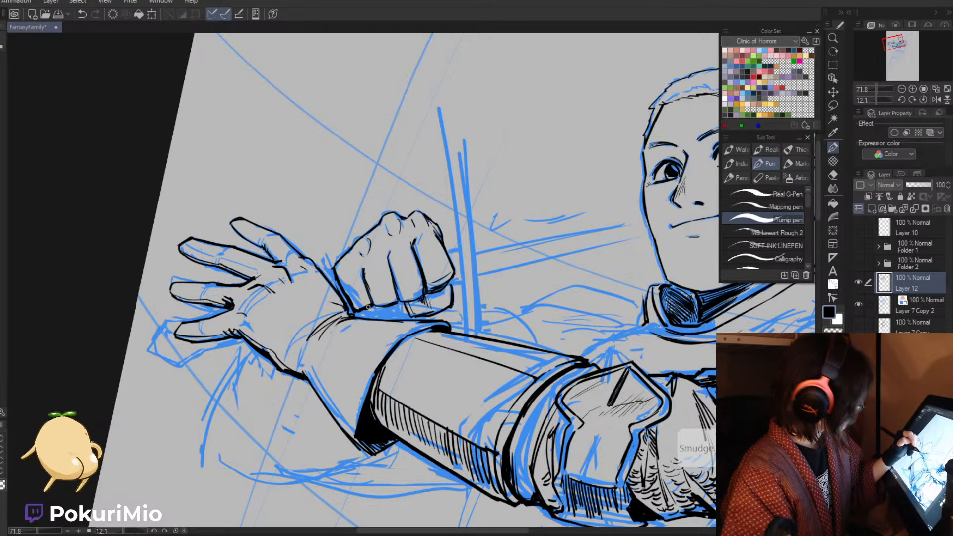
{"action": "key", "text": "ctrl+s"}
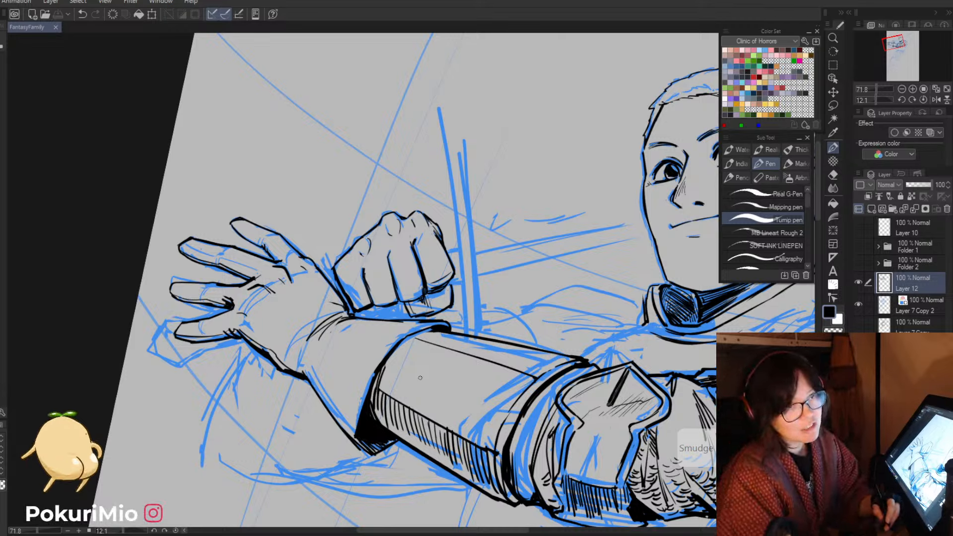
- Toggle Layer 12's visibility and examine the line art against the sketch of the whole figure
{"action": "left_click", "coordinate": [858, 283]}
{"action": "left_click", "coordinate": [859, 283]}
{"action": "key", "text": "alt+space"}
{"action": "left_click_drag", "start_coordinate": [439, 296], "coordinate": [406, 283]}
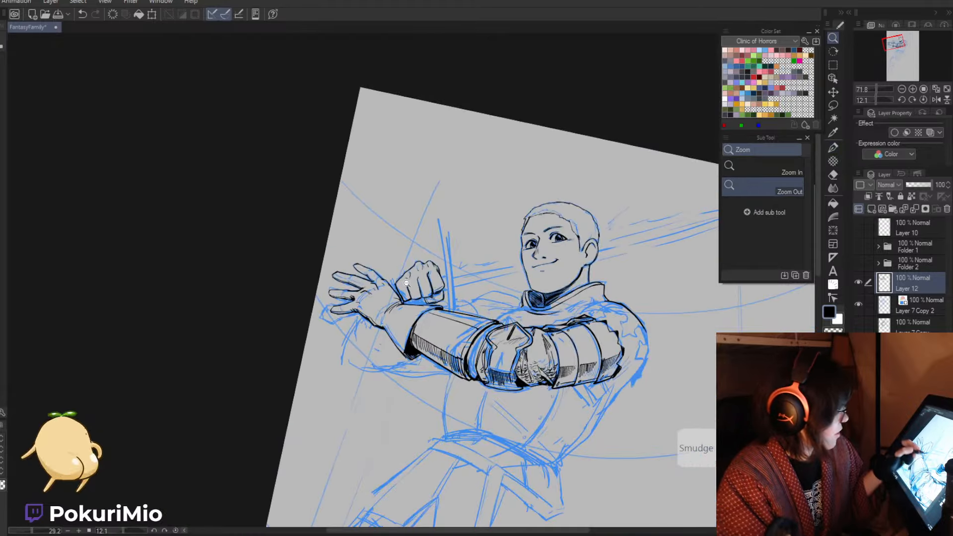
{"action": "key", "text": "space"}
{"action": "left_click_drag", "start_coordinate": [325, 359], "coordinate": [332, 345]}
{"action": "key", "text": "shift+space"}
{"action": "left_click_drag", "start_coordinate": [331, 345], "coordinate": [362, 365]}
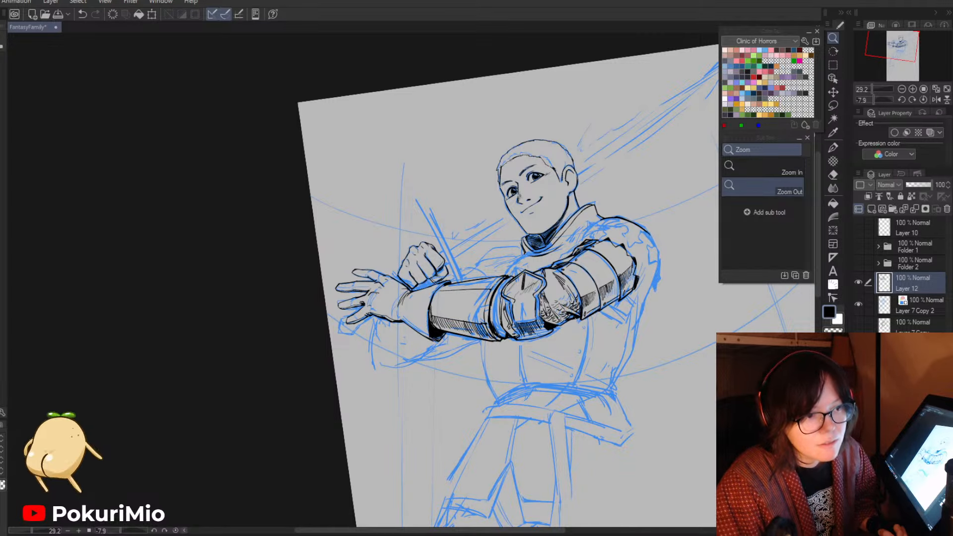
{"action": "left_click", "coordinate": [323, 287]}
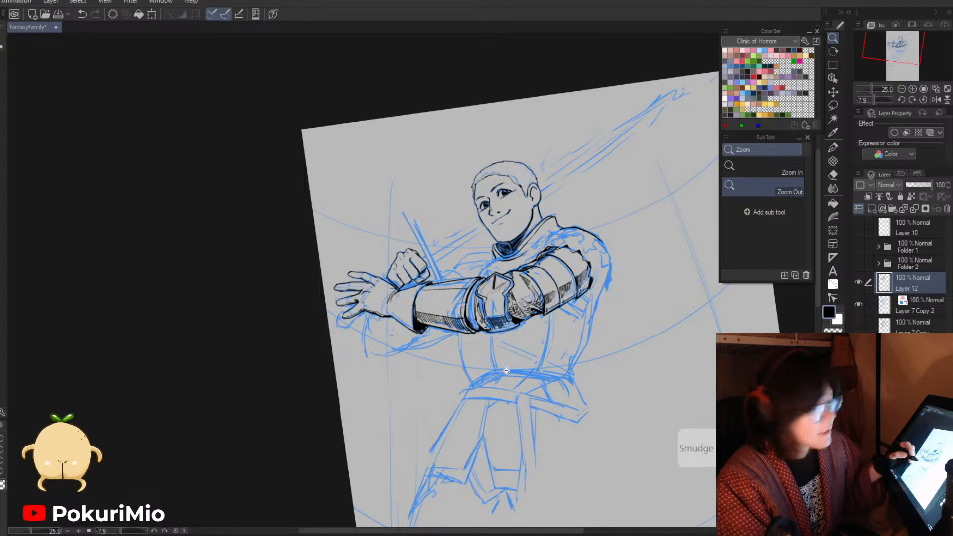
- Ink the torso armour's centre line from below the elbow guard to the belt, erasing the first stroke and redrawing it
{"action": "left_click_drag", "start_coordinate": [468, 340], "coordinate": [498, 360]}
{"action": "key", "text": "p"}
{"action": "left_click_drag", "start_coordinate": [517, 325], "coordinate": [537, 416]}
{"action": "key", "text": "e"}
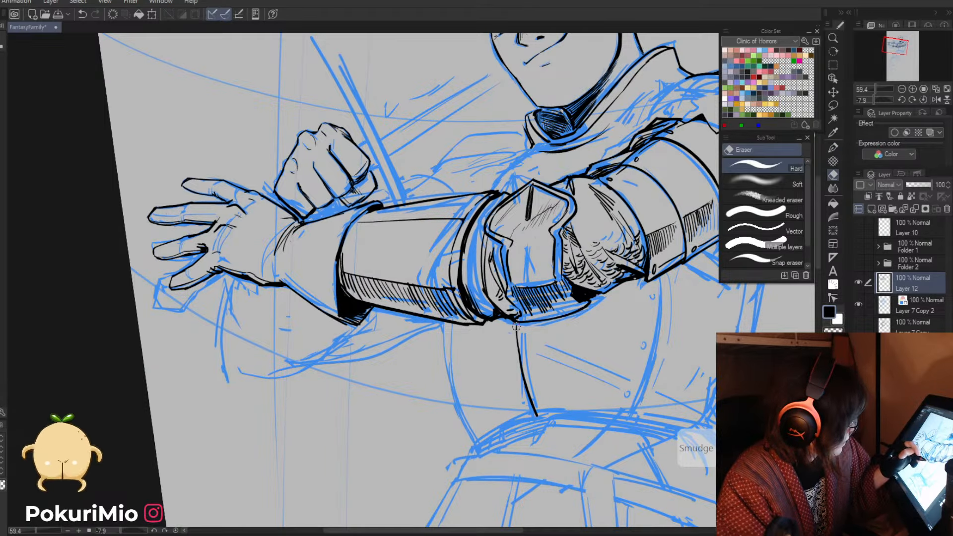
{"action": "left_click_drag", "start_coordinate": [516, 326], "coordinate": [527, 388]}
{"action": "left_click_drag", "start_coordinate": [516, 328], "coordinate": [522, 402]}
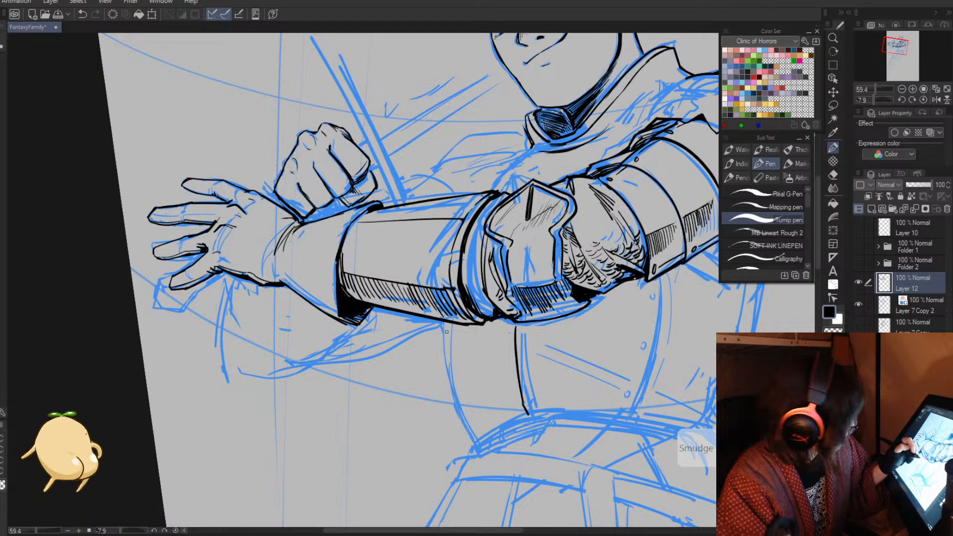
- Ink the front contour of the torso from beneath the forearm to the waist and thicken its upper part
{"action": "mouse_move", "coordinate": [447, 321]}
{"action": "left_mouse_down"}
{"action": "mouse_move", "coordinate": [450, 380]}
{"action": "mouse_move", "coordinate": [471, 442]}
{"action": "left_mouse_up"}
{"action": "mouse_move", "coordinate": [446, 328]}
{"action": "left_mouse_down"}
{"action": "mouse_move", "coordinate": [452, 398]}
{"action": "mouse_move", "coordinate": [468, 441]}
{"action": "left_mouse_up"}
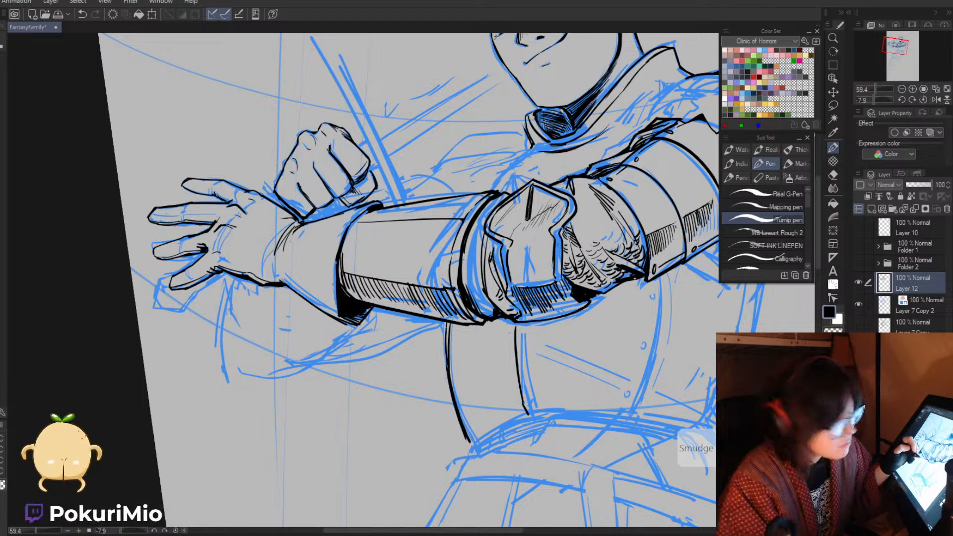
{"action": "left_click_drag", "start_coordinate": [447, 323], "coordinate": [444, 367]}
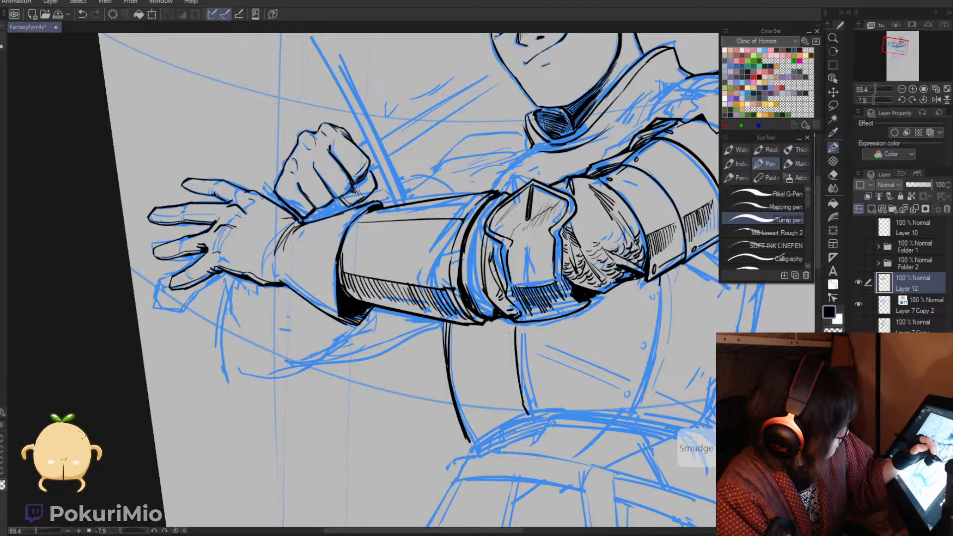
- Ink the torso armour's curved side seam from beneath the upper-arm plates to the belt and thin it with the eraser
{"action": "left_click_drag", "start_coordinate": [663, 287], "coordinate": [627, 417]}
{"action": "left_click_drag", "start_coordinate": [663, 296], "coordinate": [628, 418]}
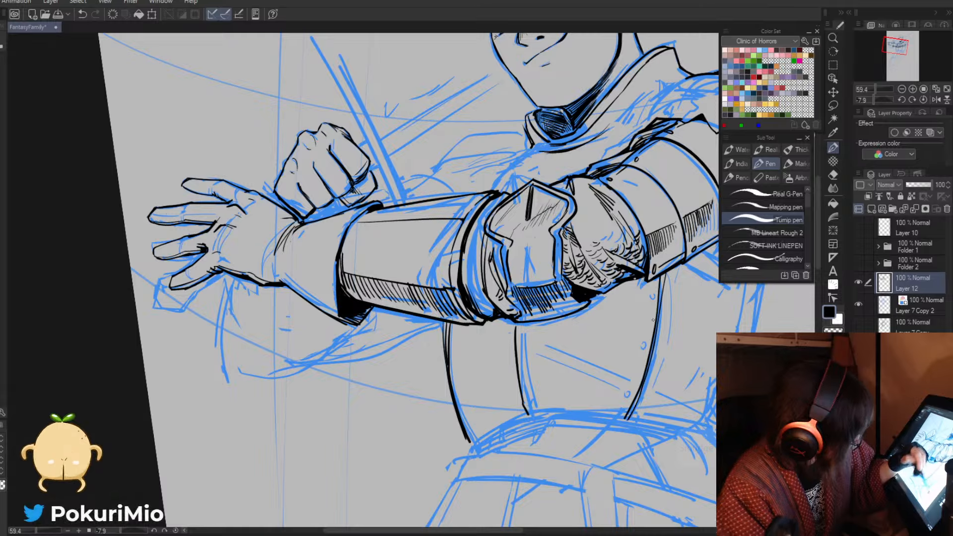
{"action": "key", "text": "ctrl+z"}
{"action": "left_click_drag", "start_coordinate": [664, 276], "coordinate": [636, 411]}
{"action": "key", "text": "e"}
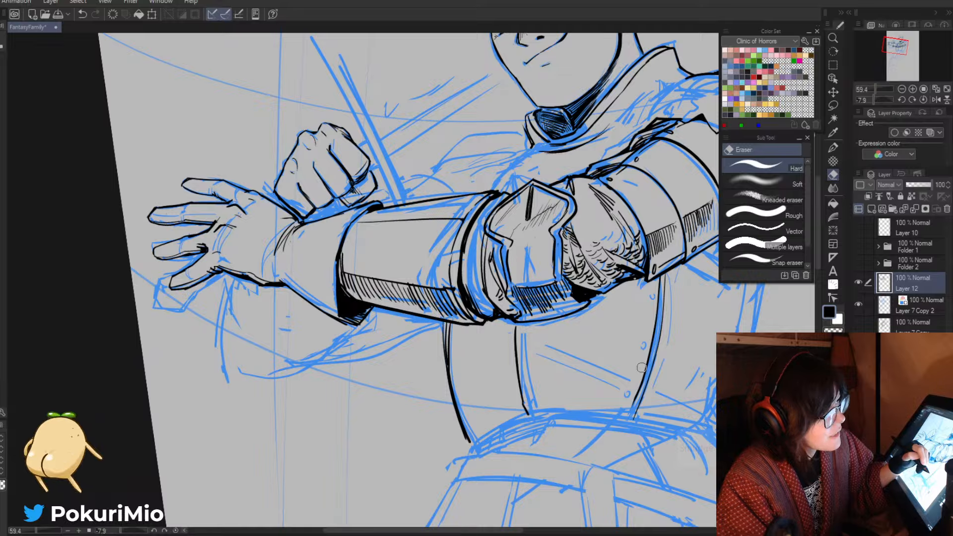
{"action": "left_click_drag", "start_coordinate": [662, 284], "coordinate": [631, 401]}
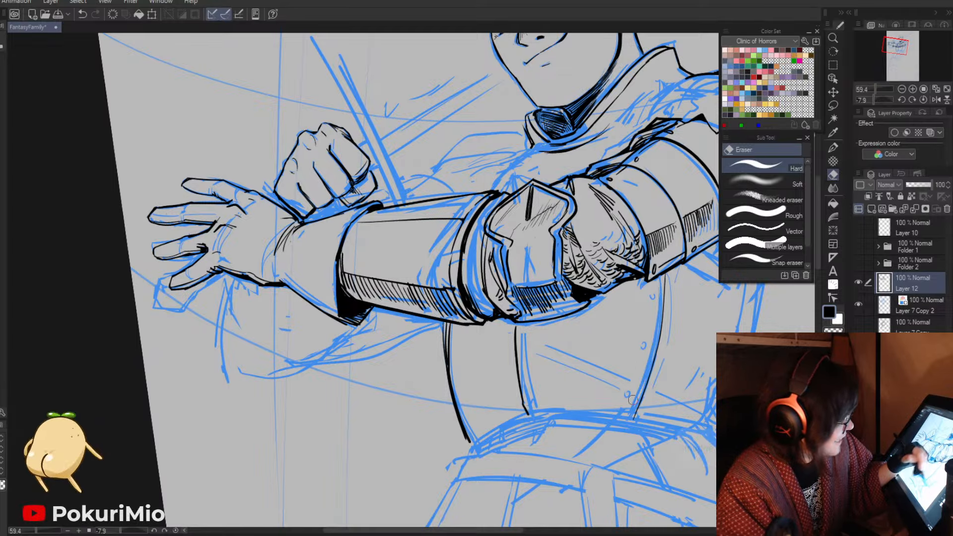
- Try further pen strokes over the torso's side seam and undo the last ones
{"action": "key", "text": "p"}
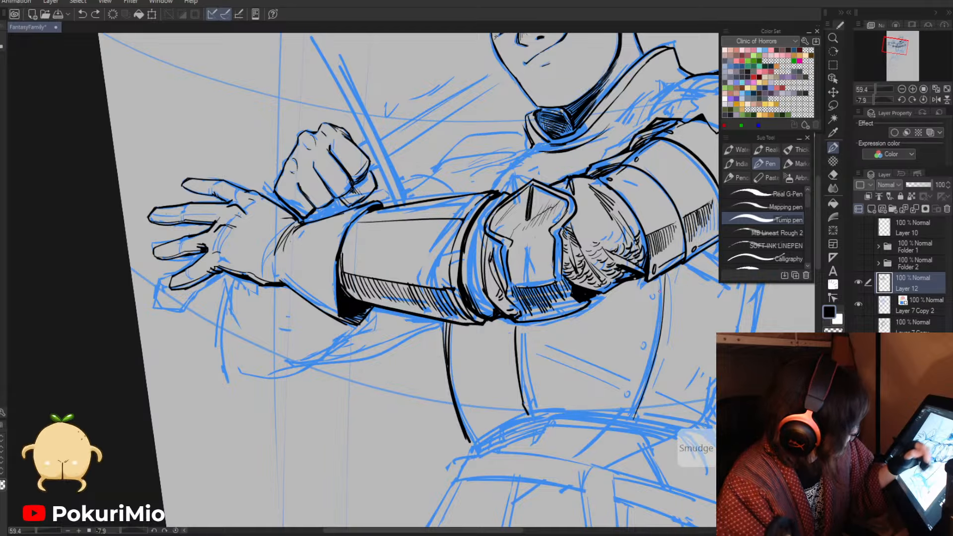
{"action": "left_click_drag", "start_coordinate": [663, 279], "coordinate": [630, 421]}
{"action": "mouse_move", "coordinate": [666, 273]}
{"action": "left_mouse_down"}
{"action": "mouse_move", "coordinate": [655, 364]}
{"action": "mouse_move", "coordinate": [635, 417]}
{"action": "left_mouse_up"}
{"action": "key", "text": "ctrl+z"}
{"action": "left_click_drag", "start_coordinate": [666, 274], "coordinate": [644, 394]}
{"action": "key", "text": "ctrl+z"}
- Erase the rough side seam on the torso and redraw it as one clean line down to the belt
{"action": "key", "text": "alt+space"}
{"action": "left_click", "coordinate": [536, 388]}
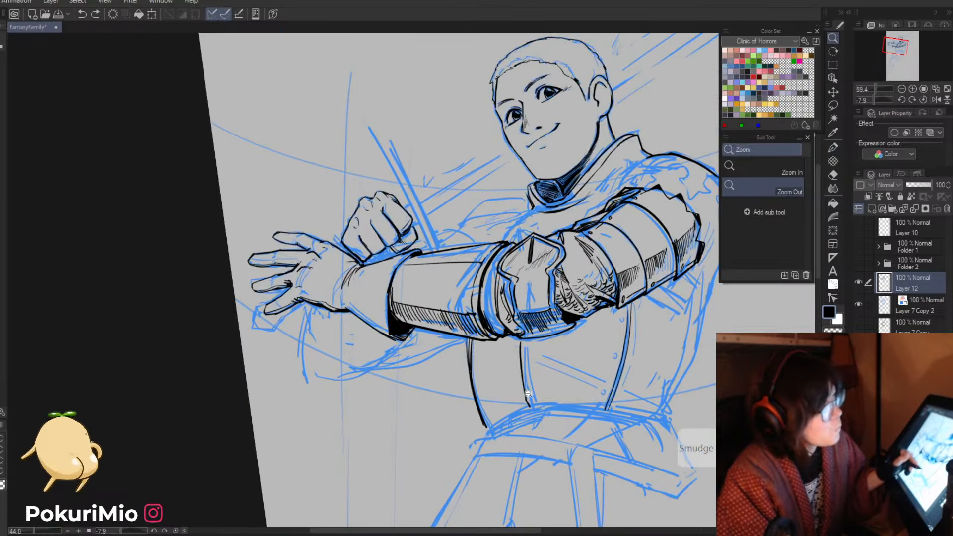
{"action": "left_click_drag", "start_coordinate": [535, 416], "coordinate": [525, 432]}
{"action": "left_click_drag", "start_coordinate": [588, 308], "coordinate": [637, 308]}
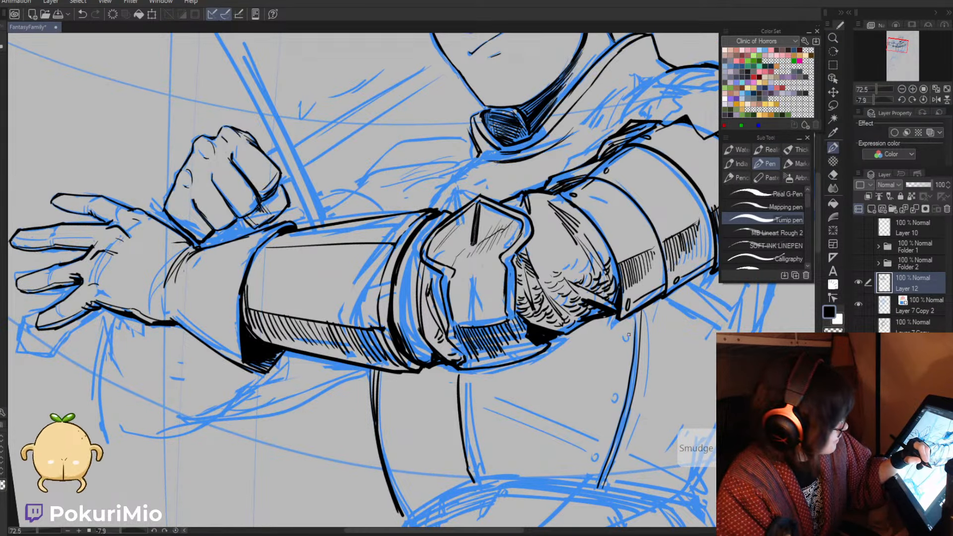
{"action": "key", "text": "e"}
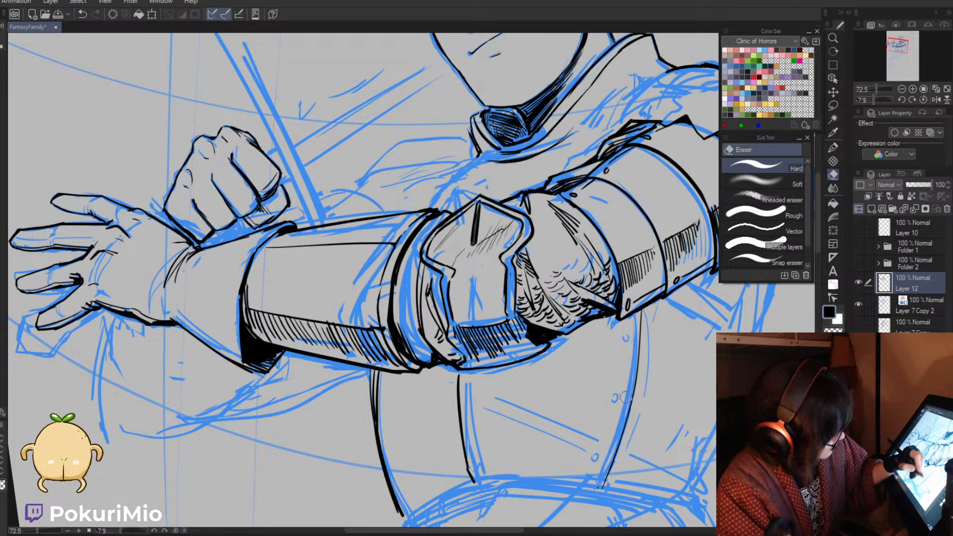
{"action": "key", "text": "p"}
{"action": "left_click_drag", "start_coordinate": [639, 362], "coordinate": [604, 489]}
- Ink the lower edge of the torso armour along the belt between the side seam and the centre line
{"action": "key", "text": "e"}
{"action": "mouse_move", "coordinate": [446, 483]}
{"action": "left_mouse_down"}
{"action": "mouse_move", "coordinate": [395, 486]}
{"action": "mouse_move", "coordinate": [242, 397]}
{"action": "mouse_move", "coordinate": [377, 263]}
{"action": "mouse_move", "coordinate": [443, 406]}
{"action": "left_mouse_up"}
{"action": "key", "text": "p"}
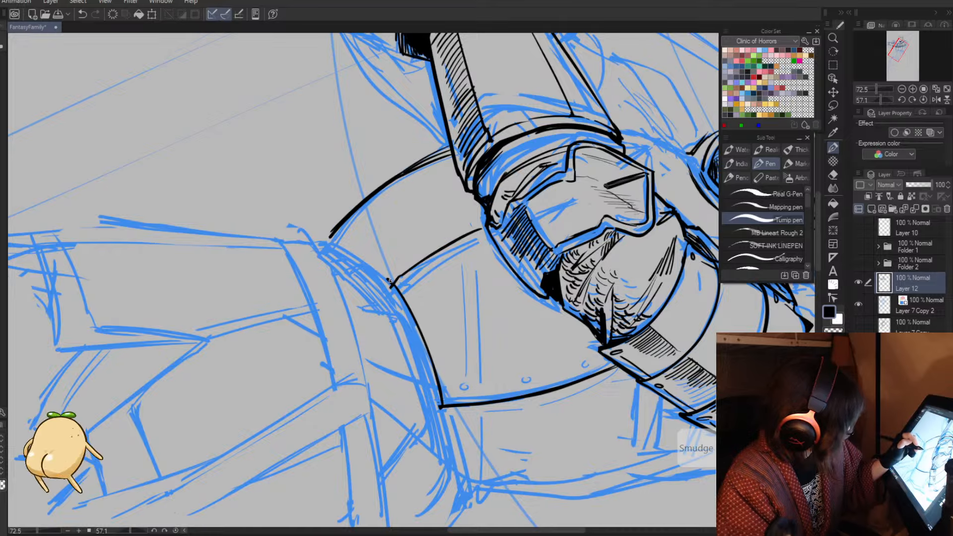
{"action": "mouse_move", "coordinate": [390, 281]}
{"action": "left_mouse_down"}
{"action": "mouse_move", "coordinate": [325, 240]}
{"action": "mouse_move", "coordinate": [355, 265]}
{"action": "mouse_move", "coordinate": [424, 371]}
{"action": "left_mouse_up"}
- Extend the torso armour's lower edge to the front contour and refine its corner and thickness with eraser and pen
{"action": "key", "text": "e"}
{"action": "left_click_drag", "start_coordinate": [321, 239], "coordinate": [326, 241]}
{"action": "mouse_move", "coordinate": [326, 241]}
{"action": "left_mouse_down"}
{"action": "mouse_move", "coordinate": [318, 284]}
{"action": "mouse_move", "coordinate": [348, 345]}
{"action": "left_mouse_up"}
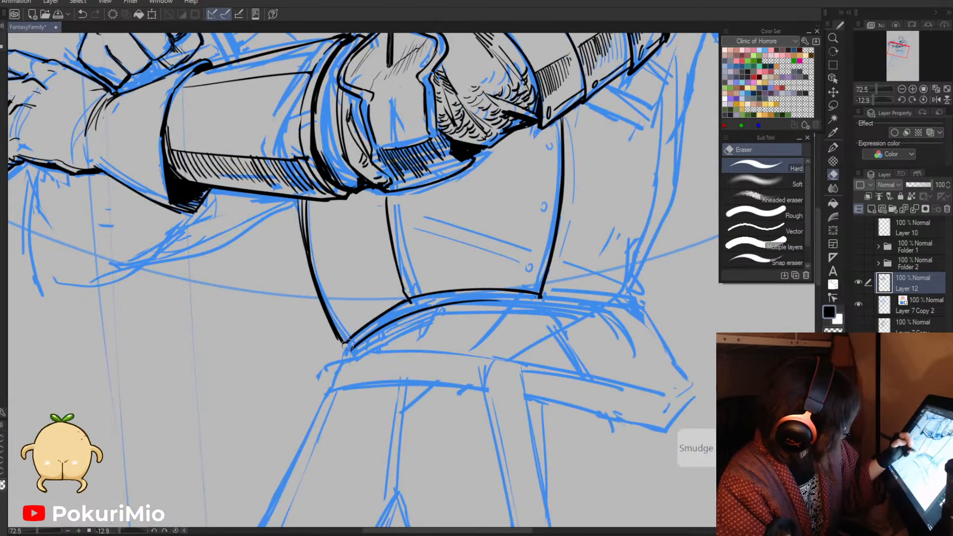
{"action": "mouse_move", "coordinate": [413, 303]}
{"action": "left_mouse_down"}
{"action": "mouse_move", "coordinate": [336, 344]}
{"action": "mouse_move", "coordinate": [342, 357]}
{"action": "mouse_move", "coordinate": [353, 347]}
{"action": "left_mouse_up"}
{"action": "key", "text": "p"}
{"action": "mouse_move", "coordinate": [351, 349]}
{"action": "left_mouse_down"}
{"action": "mouse_move", "coordinate": [328, 241]}
{"action": "mouse_move", "coordinate": [336, 226]}
{"action": "mouse_move", "coordinate": [395, 349]}
{"action": "left_mouse_up"}
{"action": "key", "text": "e"}
{"action": "left_click_drag", "start_coordinate": [406, 357], "coordinate": [405, 402]}
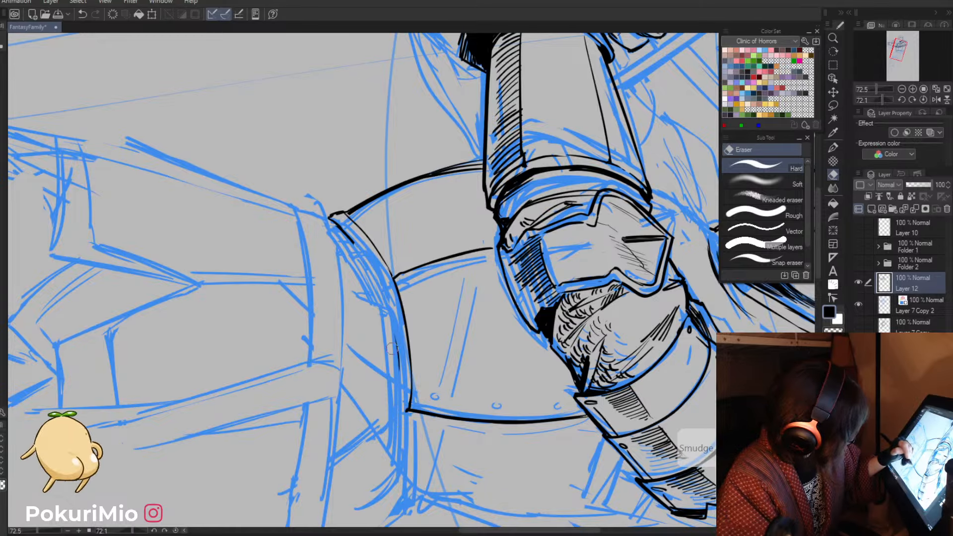
- Clean up the torso armour's corner at the waist and ink the waist band's two long curved edges past it
{"action": "left_click_drag", "start_coordinate": [395, 336], "coordinate": [406, 411]}
{"action": "key", "text": "p"}
{"action": "mouse_move", "coordinate": [348, 238]}
{"action": "left_mouse_down"}
{"action": "mouse_move", "coordinate": [392, 418]}
{"action": "mouse_move", "coordinate": [374, 501]}
{"action": "left_mouse_up"}
{"action": "left_click_drag", "start_coordinate": [411, 413], "coordinate": [387, 513]}
{"action": "key", "text": "alt+space"}
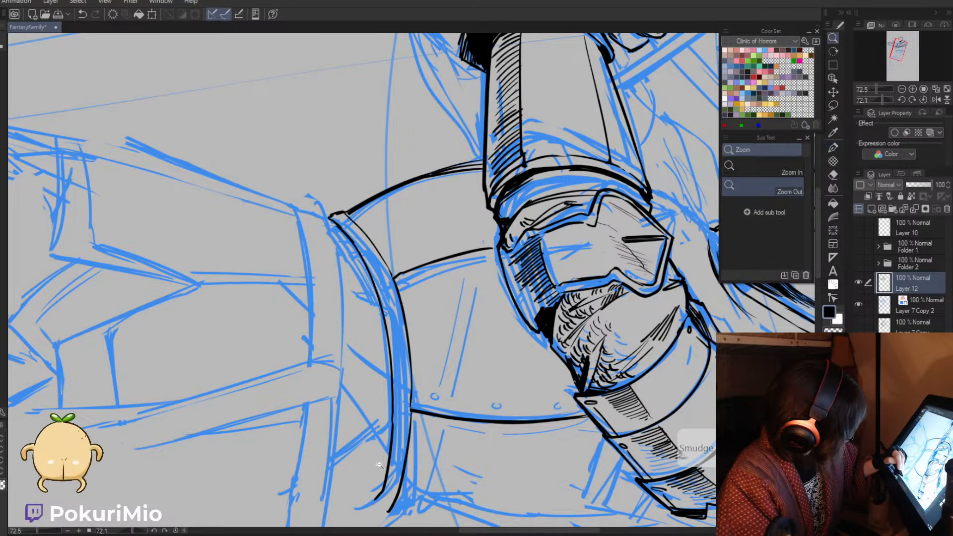
- Ink fold lines in the cloth below the collar and the first rounded scales on the raised arm's shoulder
{"action": "left_click_drag", "start_coordinate": [371, 436], "coordinate": [314, 344]}
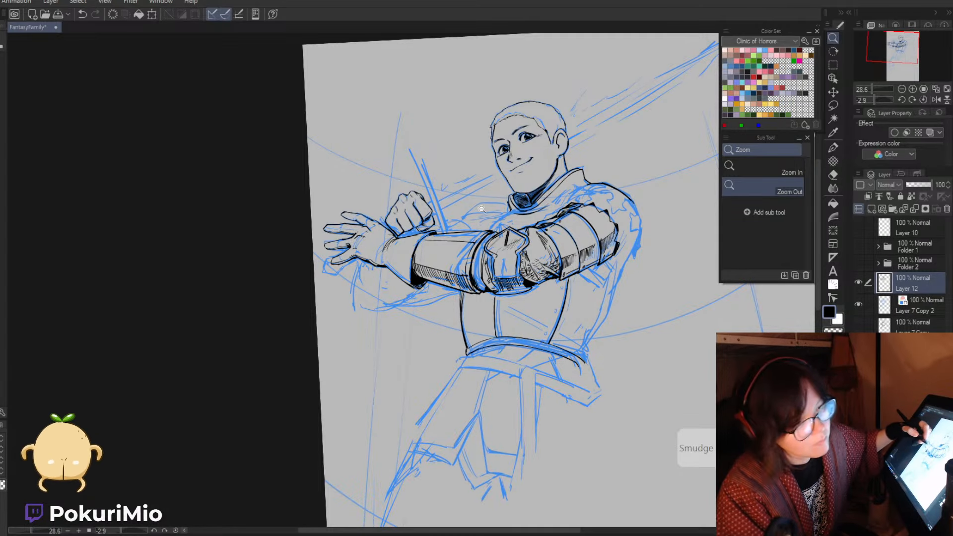
{"action": "left_click_drag", "start_coordinate": [581, 188], "coordinate": [630, 186]}
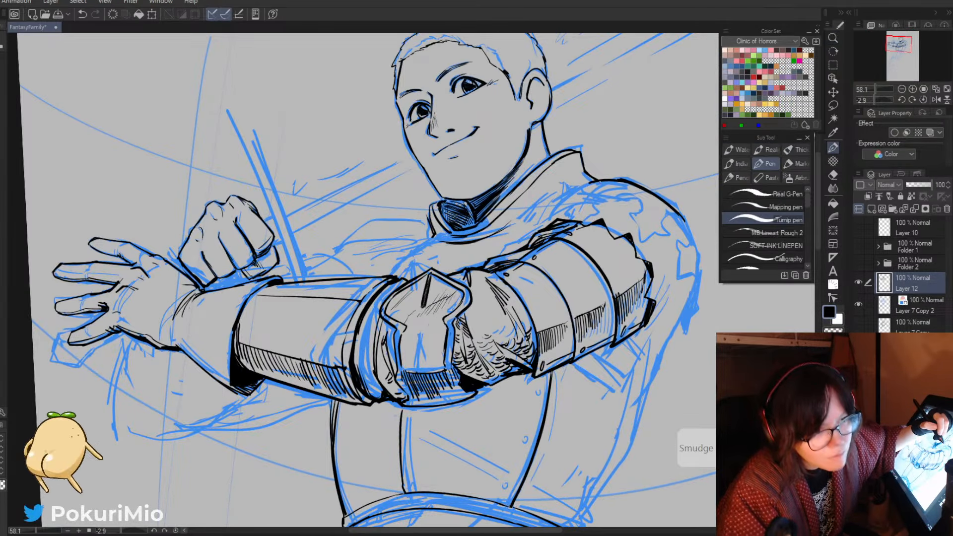
{"action": "mouse_move", "coordinate": [564, 182]}
{"action": "left_mouse_down"}
{"action": "mouse_move", "coordinate": [543, 193]}
{"action": "mouse_move", "coordinate": [565, 188]}
{"action": "mouse_move", "coordinate": [508, 231]}
{"action": "left_mouse_up"}
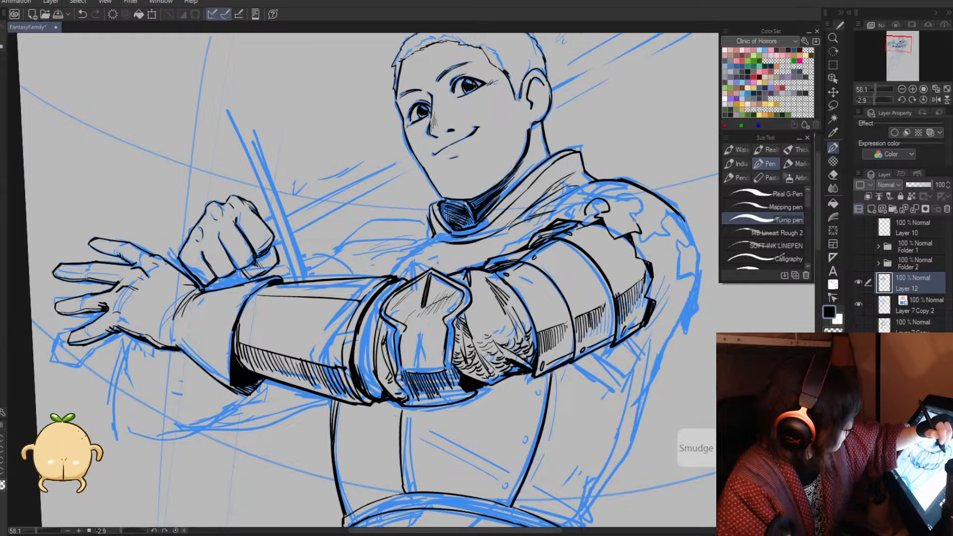
{"action": "mouse_move", "coordinate": [636, 219]}
{"action": "left_mouse_down"}
{"action": "mouse_move", "coordinate": [656, 224]}
{"action": "mouse_move", "coordinate": [648, 241]}
{"action": "left_mouse_up"}
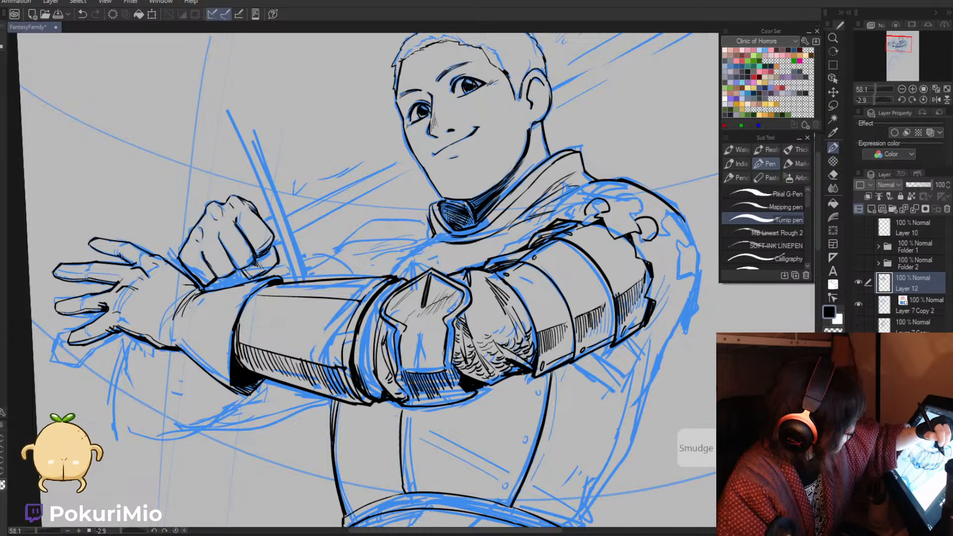
- Refine the scales and shadows along the shoulder's jagged edge with eraser and pen, adding more scales across the shoulder top
{"action": "key", "text": "e"}
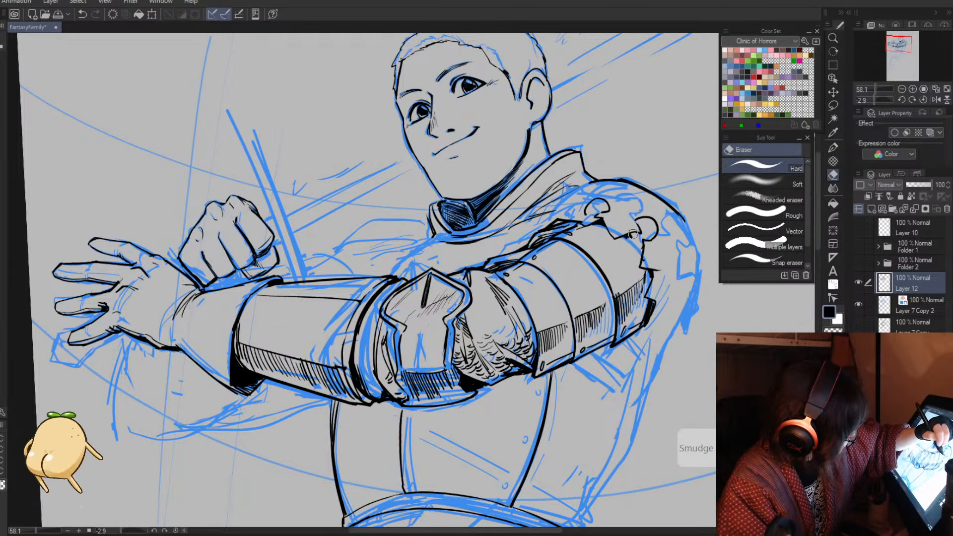
{"action": "key", "text": "p"}
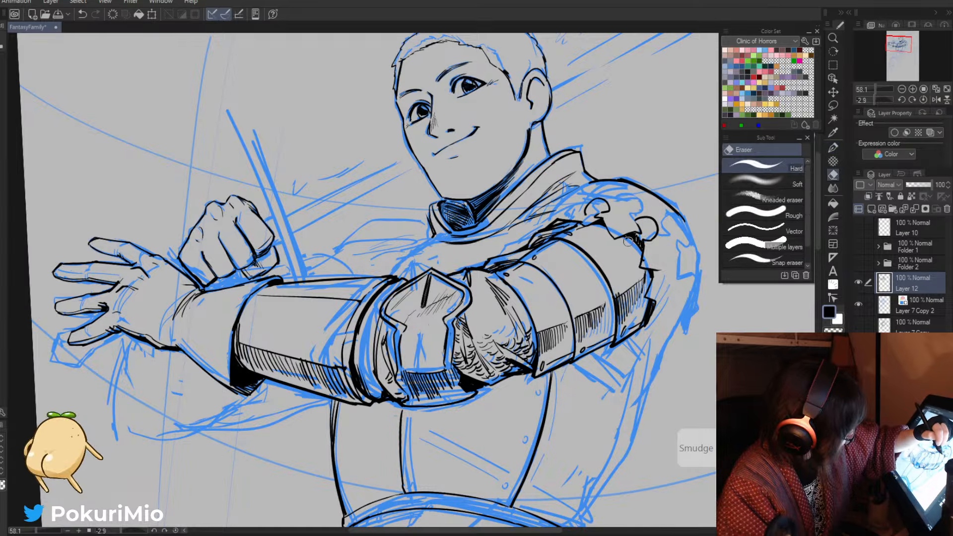
{"action": "key", "text": "e"}
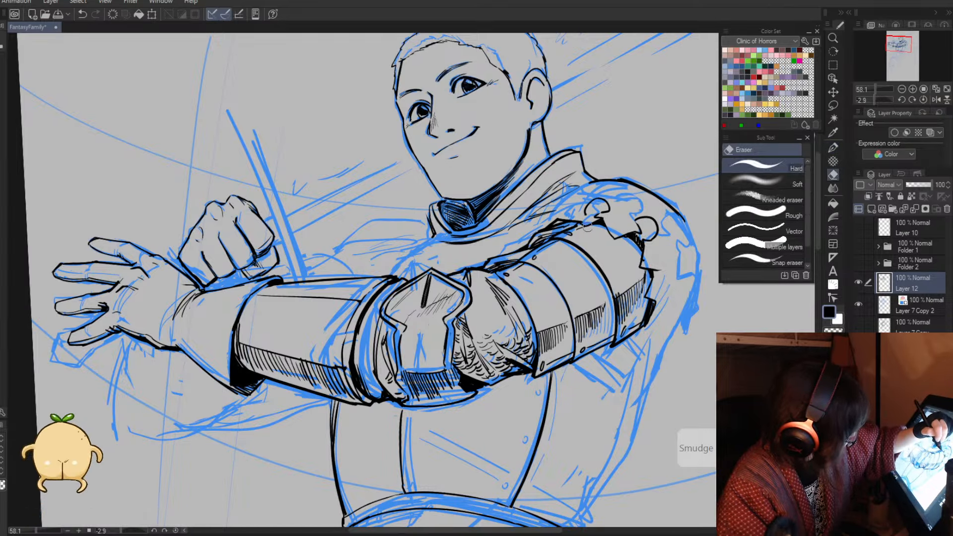
{"action": "key", "text": "p"}
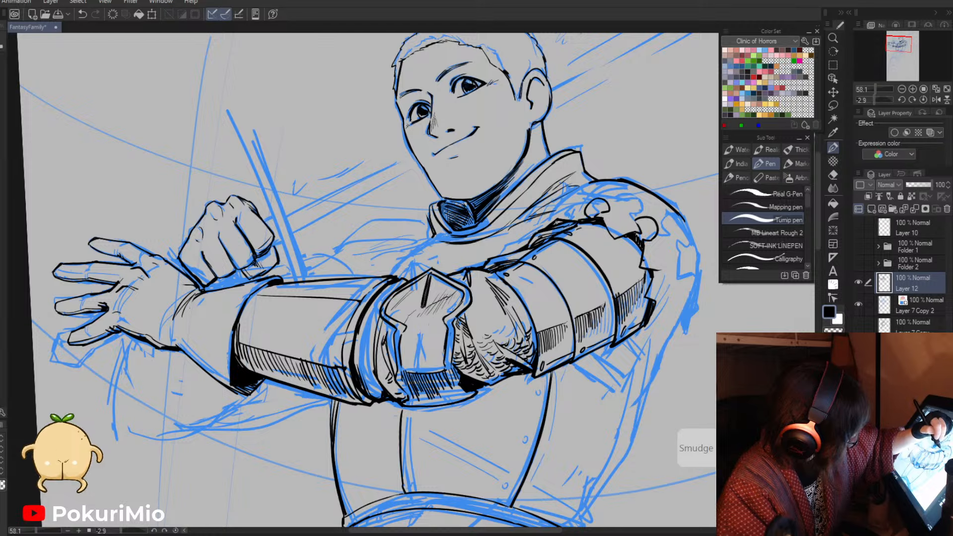
{"action": "key", "text": "e"}
{"action": "mouse_move", "coordinate": [573, 219]}
{"action": "left_mouse_down"}
{"action": "mouse_move", "coordinate": [564, 227]}
{"action": "mouse_move", "coordinate": [556, 214]}
{"action": "left_mouse_up"}
{"action": "key", "text": "p"}
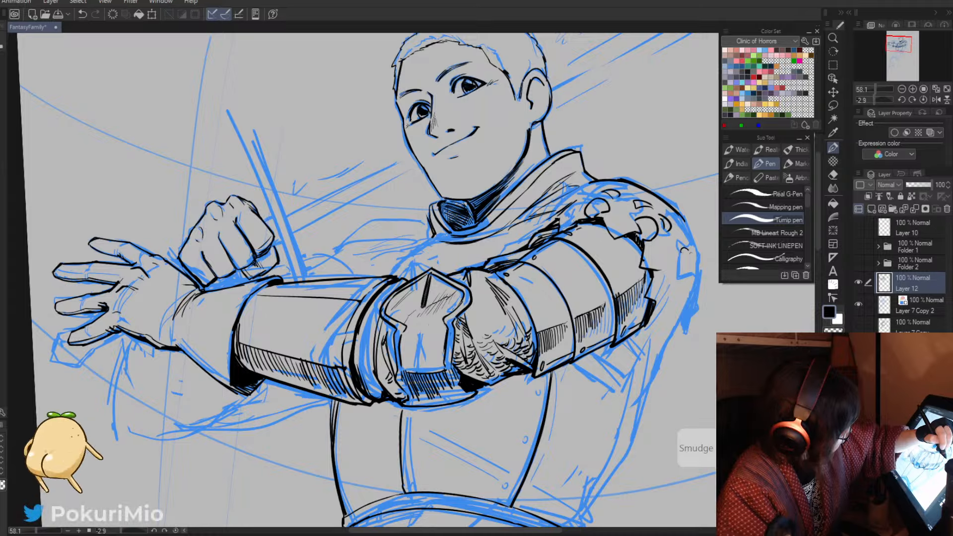
- Ink pointed scales down the outer shoulder, clean their edges with the eraser and darken the lowest one
{"action": "left_click_drag", "start_coordinate": [681, 247], "coordinate": [691, 263]}
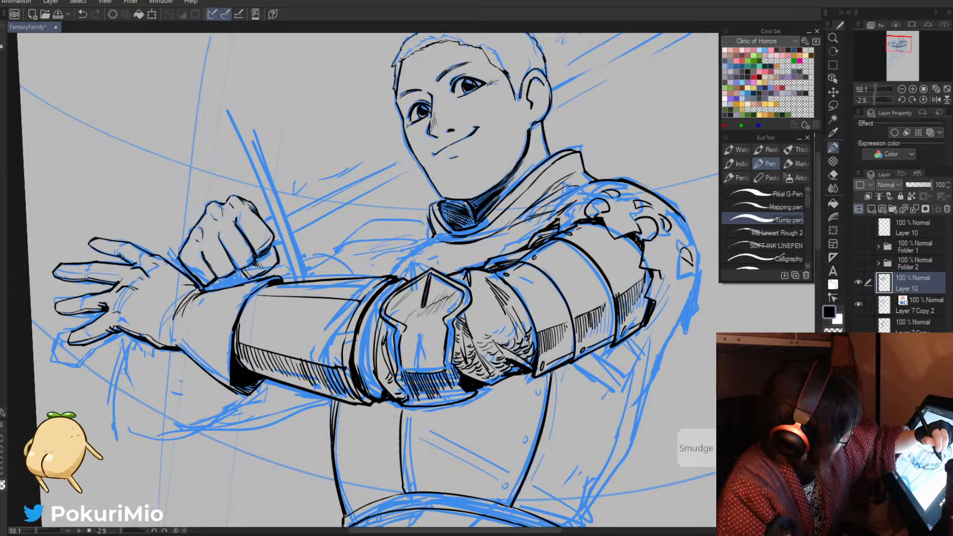
{"action": "key", "text": "e"}
{"action": "key", "text": "p"}
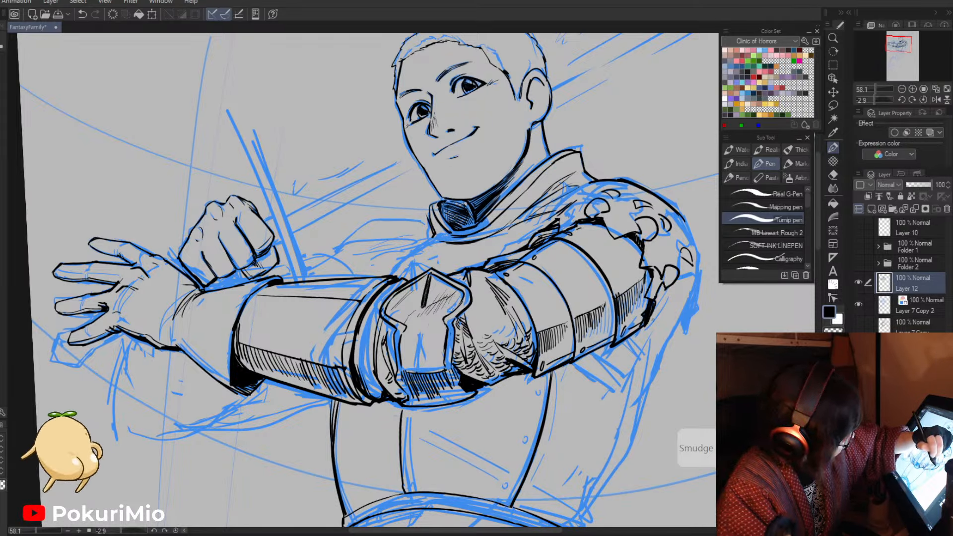
{"action": "key", "text": "e"}
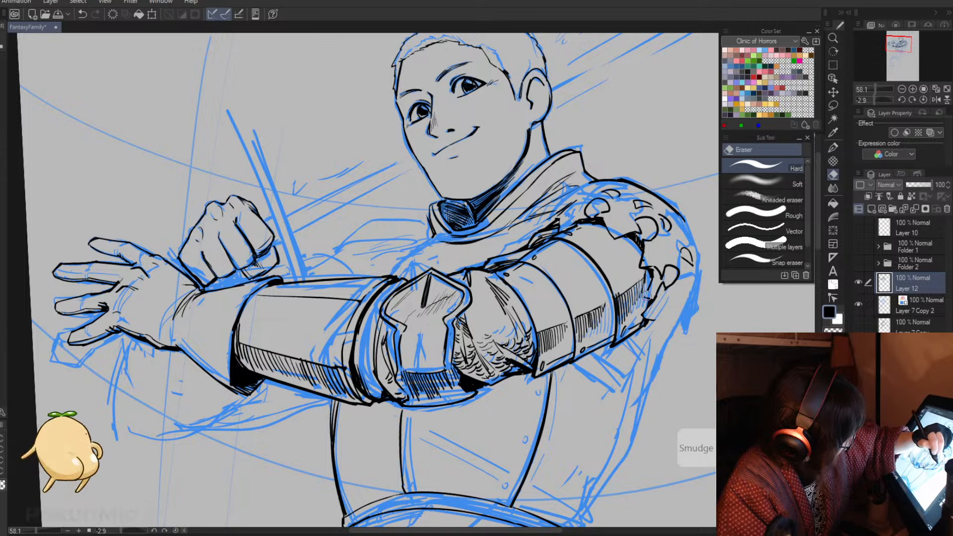
{"action": "key", "text": "p"}
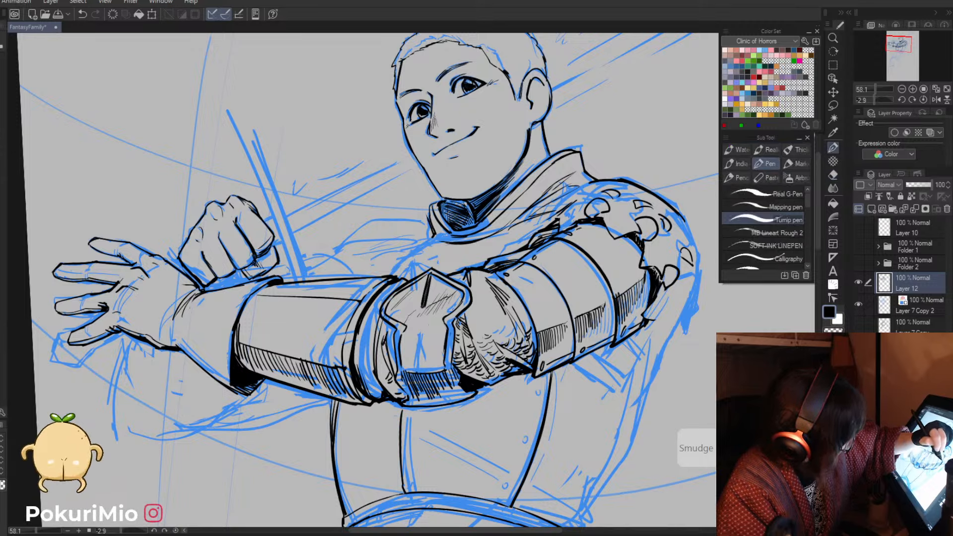
{"action": "key", "text": "e"}
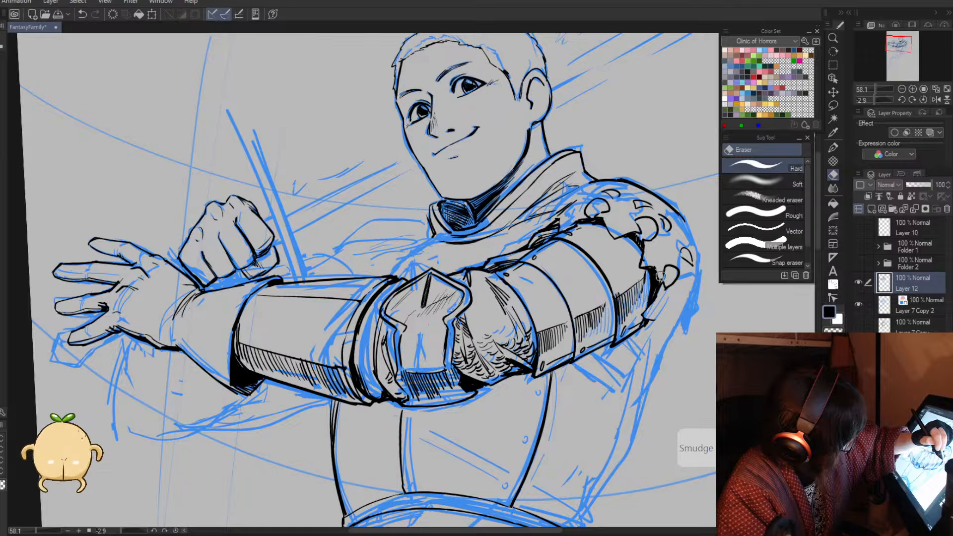
{"action": "key", "text": "p"}
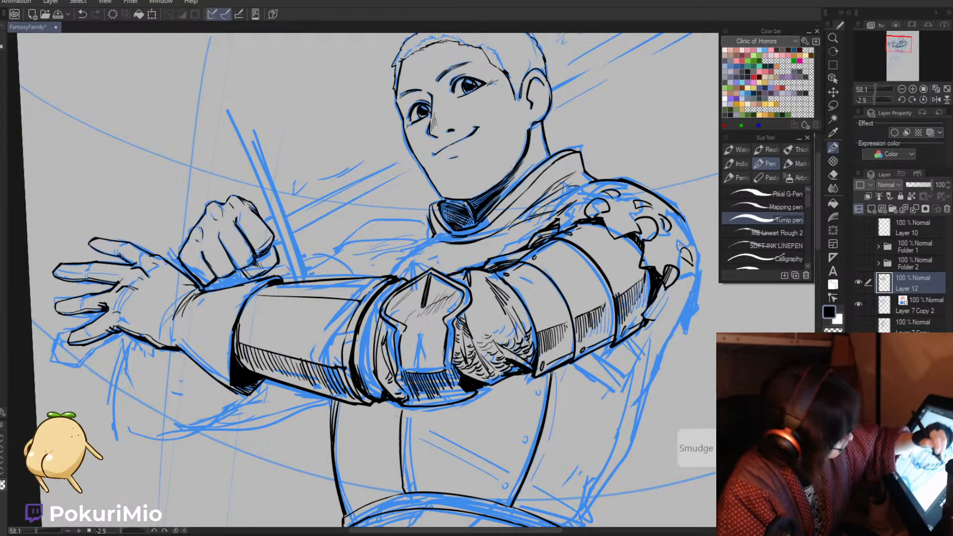
- Darken the shadows under the shoulder scales beside the upper-arm plates
{"action": "key", "text": "minus"}
{"action": "key", "text": "asciicircum"}
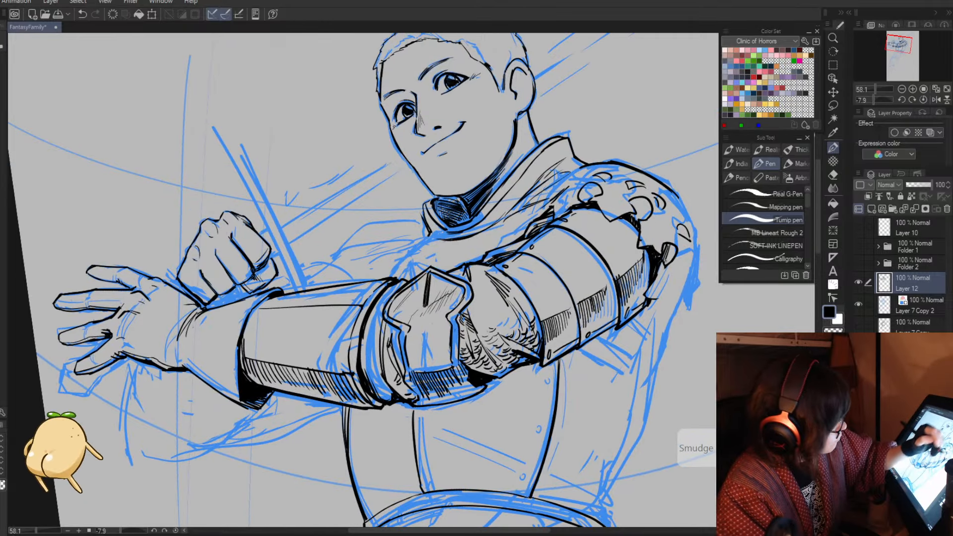
{"action": "key", "text": "asciicircum"}
{"action": "key", "text": "asciicircum"}
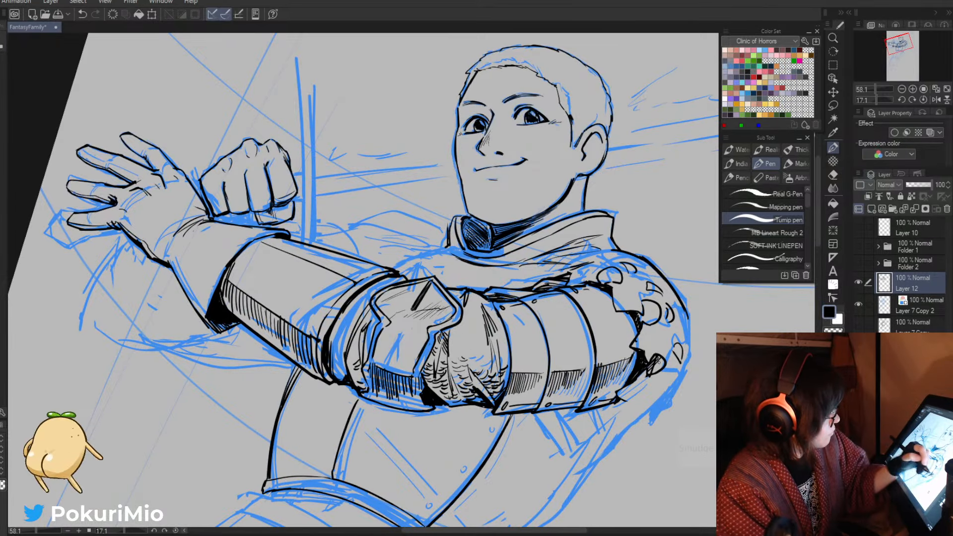
{"action": "left_click_drag", "start_coordinate": [647, 306], "coordinate": [653, 326]}
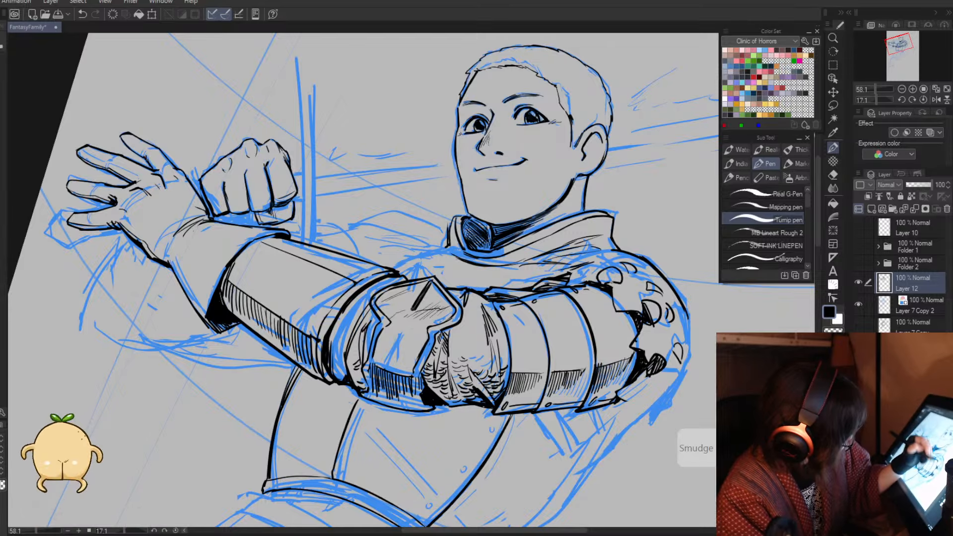
- Ink the outer shoulder contour down to a jagged, black-filled tip and finish the ragged scales beside it
{"action": "key", "text": "alt+space"}
{"action": "left_click_drag", "start_coordinate": [510, 324], "coordinate": [452, 332]}
{"action": "key", "text": "minus"}
{"action": "key", "text": "minus"}
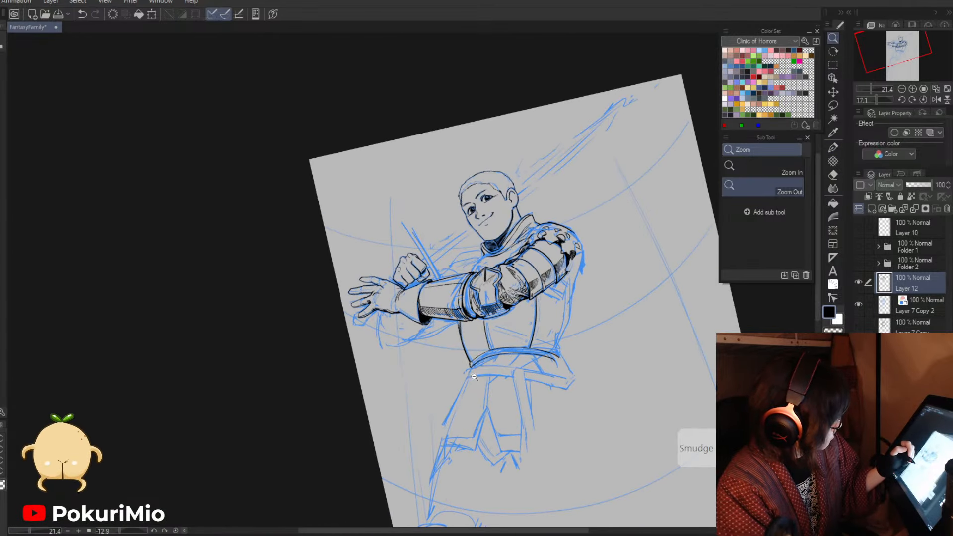
{"action": "mouse_move", "coordinate": [576, 230]}
{"action": "left_mouse_down"}
{"action": "mouse_move", "coordinate": [597, 296]}
{"action": "mouse_move", "coordinate": [581, 302]}
{"action": "mouse_move", "coordinate": [587, 285]}
{"action": "mouse_move", "coordinate": [584, 308]}
{"action": "left_mouse_up"}
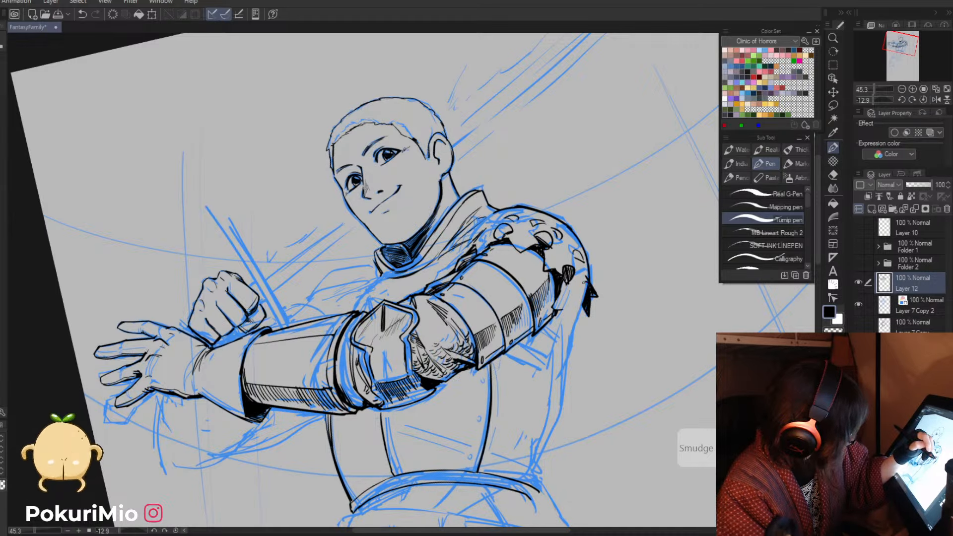
{"action": "key", "text": "e"}
{"action": "key", "text": "p"}
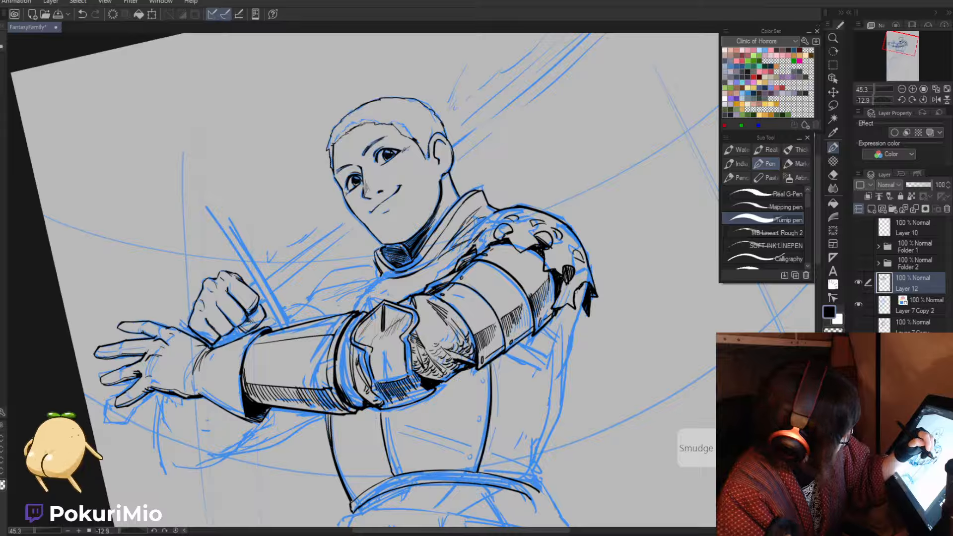
{"action": "left_click_drag", "start_coordinate": [584, 284], "coordinate": [570, 340]}
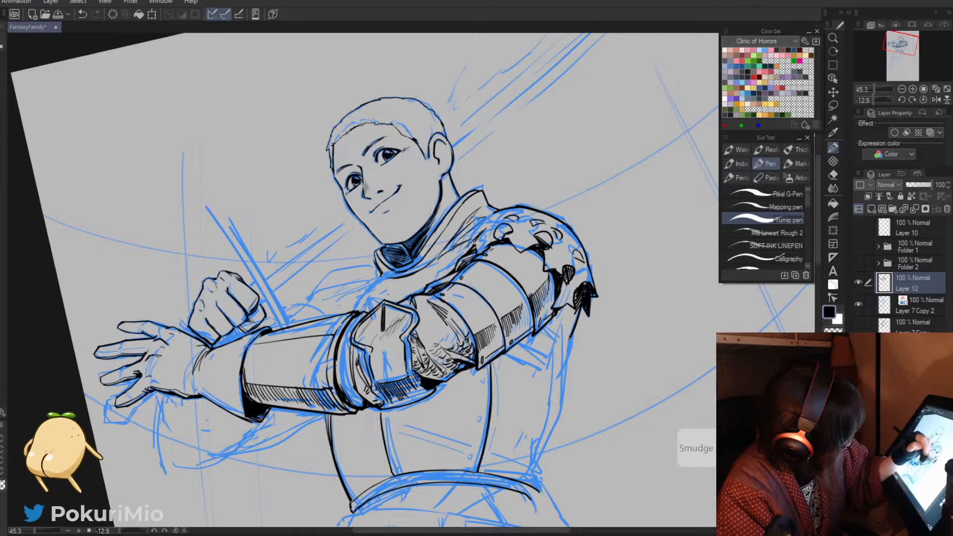
- Ink the folded shape under the armpit between the upper-arm armour and the shoulder tip, cleaning it with the eraser
{"action": "key", "text": "alt+space"}
{"action": "left_click_drag", "start_coordinate": [512, 392], "coordinate": [467, 364]}
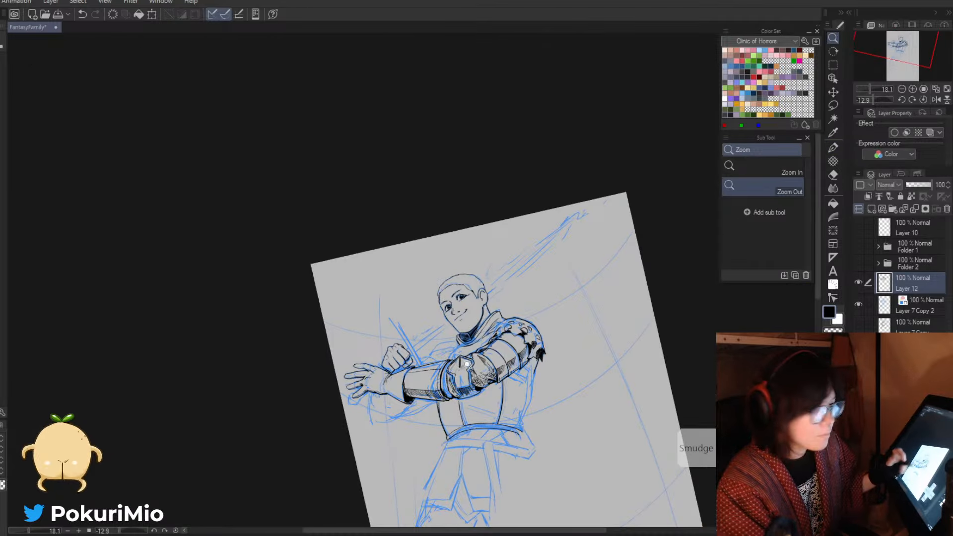
{"action": "left_click_drag", "start_coordinate": [451, 439], "coordinate": [447, 415]}
{"action": "mouse_move", "coordinate": [504, 354]}
{"action": "left_mouse_down"}
{"action": "mouse_move", "coordinate": [534, 347]}
{"action": "mouse_move", "coordinate": [532, 360]}
{"action": "mouse_move", "coordinate": [545, 364]}
{"action": "left_mouse_up"}
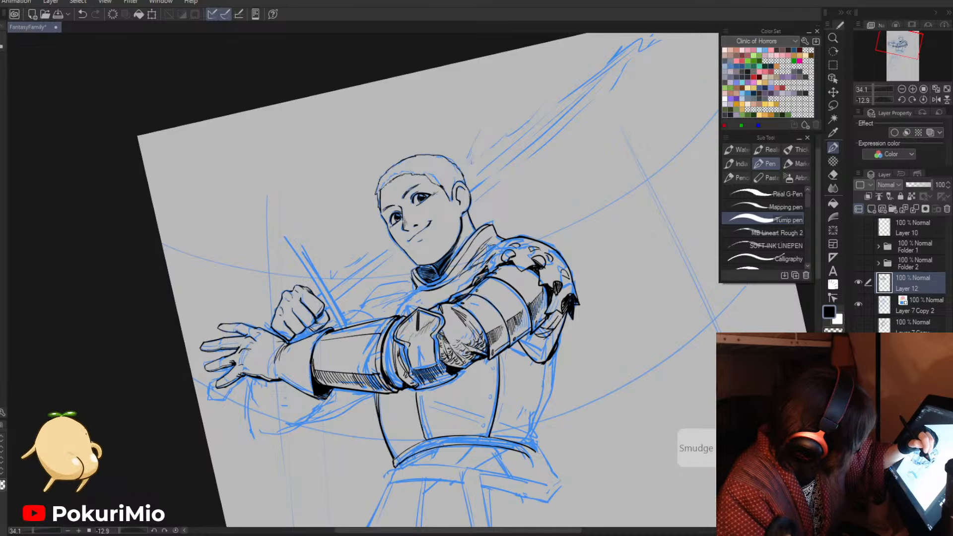
{"action": "key", "text": "e"}
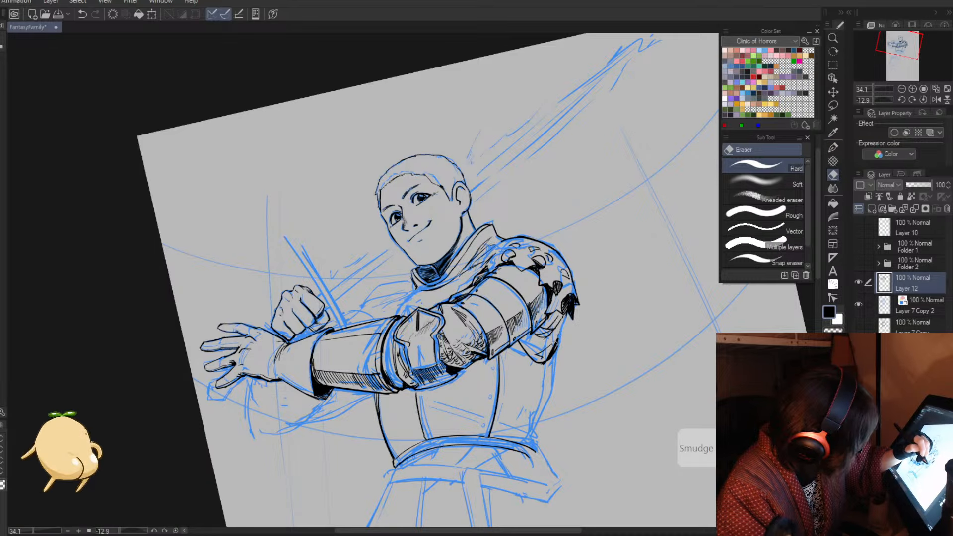
{"action": "key", "text": "p"}
- Ink the torso's back contour from beneath the shoulder tip down to the waist and trim its inner side with the eraser
{"action": "mouse_move", "coordinate": [564, 316]}
{"action": "left_mouse_down"}
{"action": "mouse_move", "coordinate": [558, 343]}
{"action": "mouse_move", "coordinate": [508, 407]}
{"action": "mouse_move", "coordinate": [451, 434]}
{"action": "left_mouse_up"}
{"action": "key", "text": "minus"}
{"action": "key", "text": "minus"}
{"action": "key", "text": "minus"}
{"action": "key", "text": "minus"}
{"action": "key", "text": "minus"}
{"action": "key", "text": "minus"}
{"action": "key", "text": "minus"}
{"action": "key", "text": "minus"}
{"action": "key", "text": "minus"}
{"action": "key", "text": "minus"}
{"action": "key", "text": "minus"}
{"action": "key", "text": "minus"}
{"action": "key", "text": "minus"}
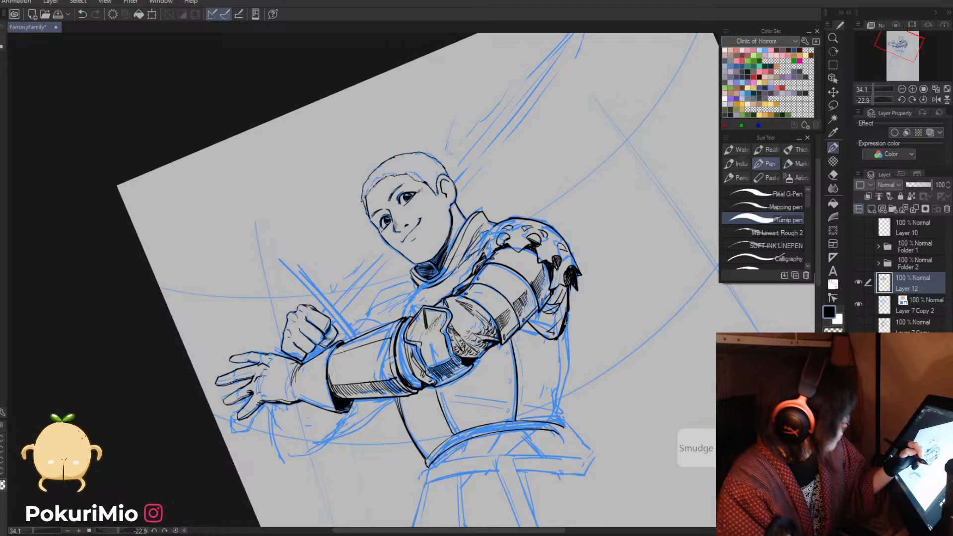
{"action": "left_click_drag", "start_coordinate": [568, 298], "coordinate": [568, 362]}
{"action": "left_click_drag", "start_coordinate": [571, 315], "coordinate": [557, 412]}
{"action": "left_click_drag", "start_coordinate": [571, 365], "coordinate": [558, 412]}
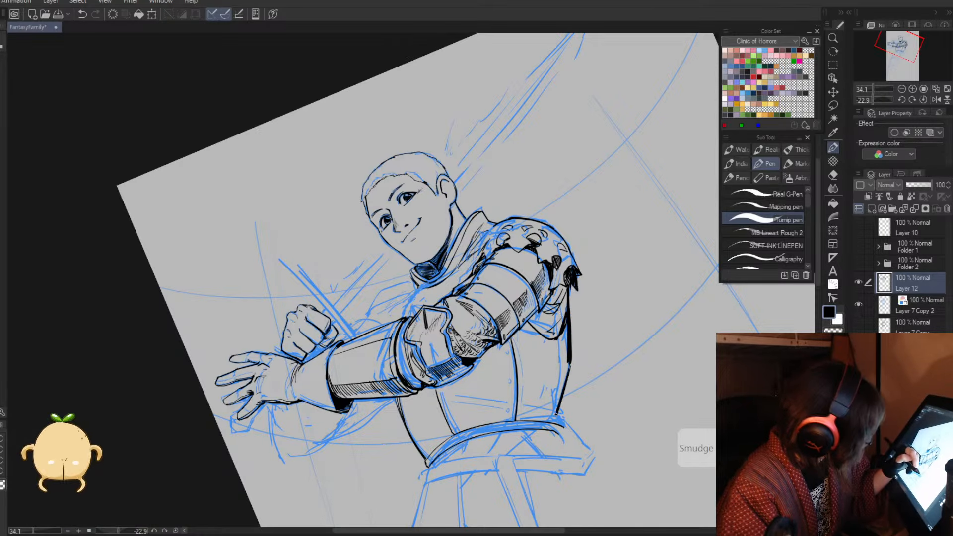
{"action": "key", "text": "e"}
{"action": "left_click_drag", "start_coordinate": [566, 332], "coordinate": [564, 370]}
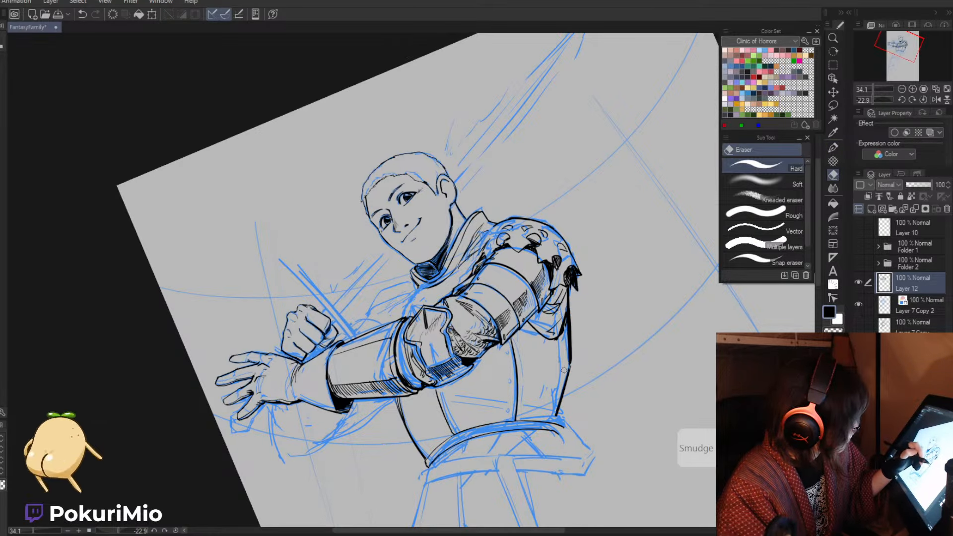
- Strengthen the lower part of the torso's back contour and join it to the waist band's corner
{"action": "key", "text": "minus"}
{"action": "key", "text": "minus"}
{"action": "key", "text": "asciicircum"}
{"action": "key", "text": "asciicircum"}
{"action": "key", "text": "asciicircum"}
{"action": "key", "text": "asciicircum"}
{"action": "key", "text": "asciicircum"}
{"action": "key", "text": "asciicircum"}
{"action": "key", "text": "asciicircum"}
{"action": "key", "text": "asciicircum"}
{"action": "left_click_drag", "start_coordinate": [333, 392], "coordinate": [356, 328]}
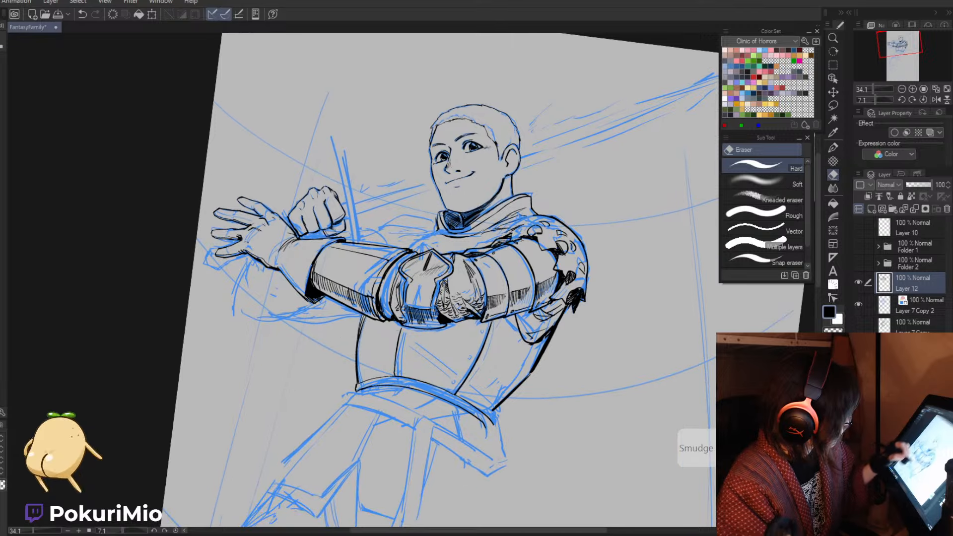
{"action": "key", "text": "p"}
{"action": "left_click_drag", "start_coordinate": [533, 370], "coordinate": [496, 414]}
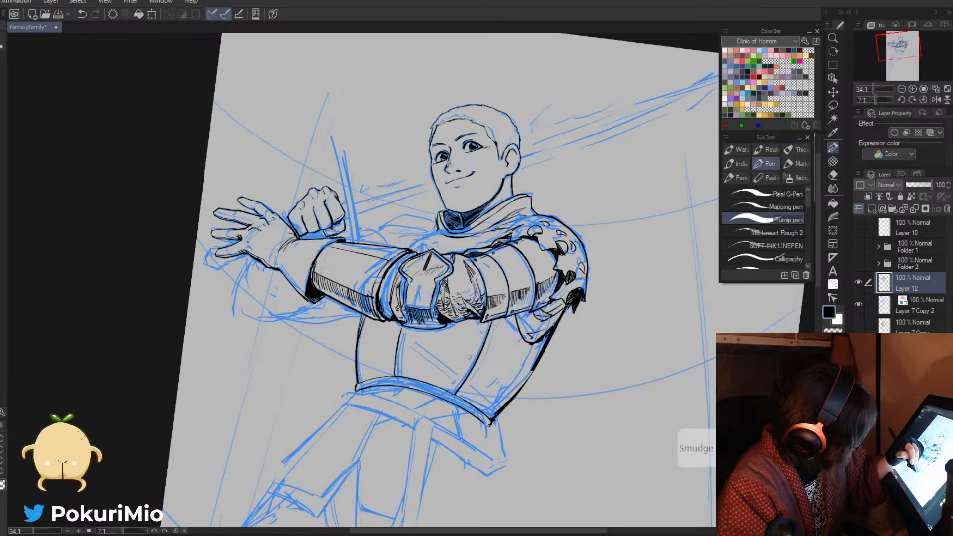
- Ink the upper edge and front corner of the belt below the waist band, tidying the strokes with the eraser
{"action": "key", "text": "asciicircum"}
{"action": "key", "text": "asciicircum"}
{"action": "key", "text": "asciicircum"}
{"action": "key", "text": "asciicircum"}
{"action": "key", "text": "asciicircum"}
{"action": "key", "text": "asciicircum"}
{"action": "key", "text": "asciicircum"}
{"action": "key", "text": "asciicircum"}
{"action": "key", "text": "asciicircum"}
{"action": "key", "text": "e"}
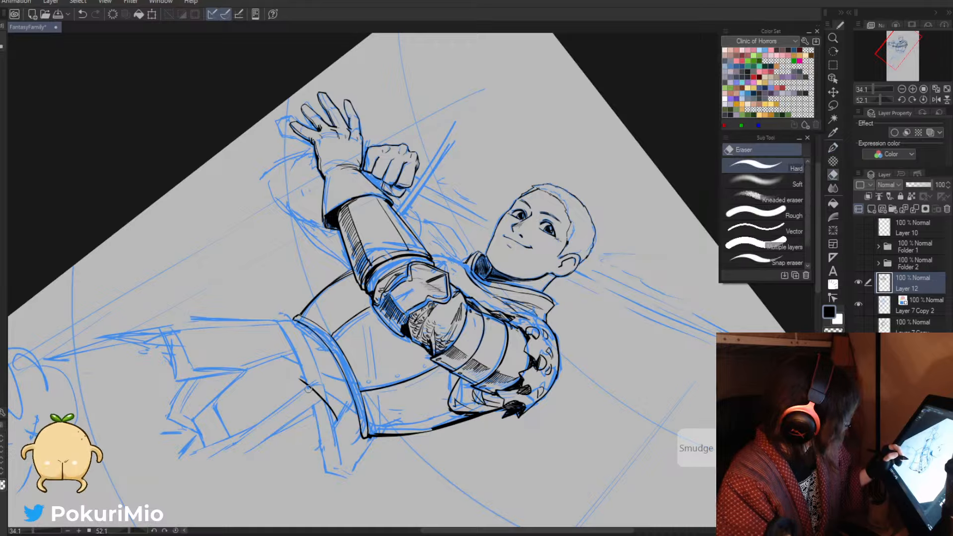
{"action": "left_click_drag", "start_coordinate": [386, 431], "coordinate": [508, 426]}
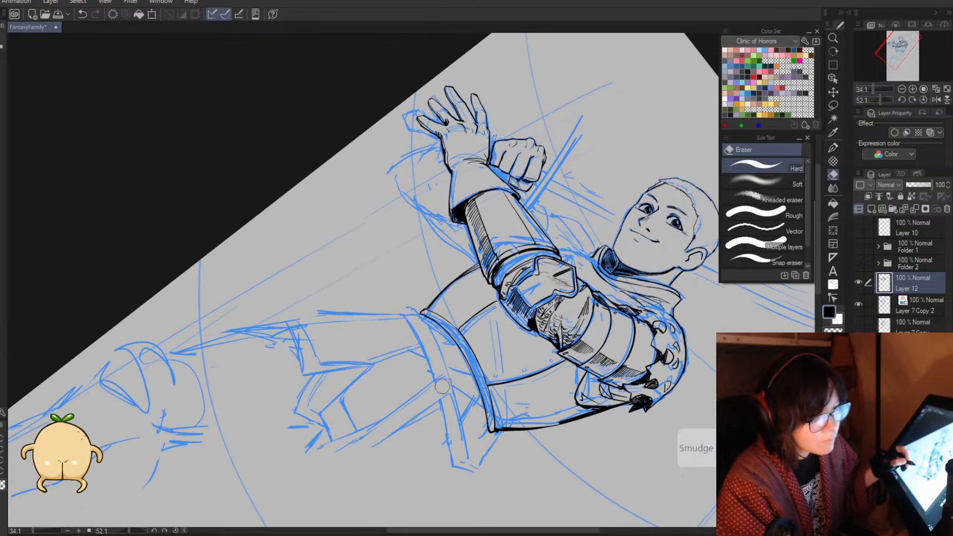
{"action": "key", "text": "p"}
{"action": "mouse_move", "coordinate": [408, 310]}
{"action": "left_mouse_down"}
{"action": "mouse_move", "coordinate": [402, 322]}
{"action": "mouse_move", "coordinate": [457, 379]}
{"action": "mouse_move", "coordinate": [439, 368]}
{"action": "mouse_move", "coordinate": [444, 382]}
{"action": "left_mouse_up"}
{"action": "key", "text": "e"}
{"action": "key", "text": "p"}
{"action": "mouse_move", "coordinate": [404, 308]}
{"action": "left_mouse_down"}
{"action": "mouse_move", "coordinate": [415, 309]}
{"action": "mouse_move", "coordinate": [376, 308]}
{"action": "left_mouse_up"}
{"action": "key", "text": "minus"}
{"action": "key", "text": "minus"}
{"action": "key", "text": "minus"}
{"action": "key", "text": "minus"}
{"action": "key", "text": "alt+space"}
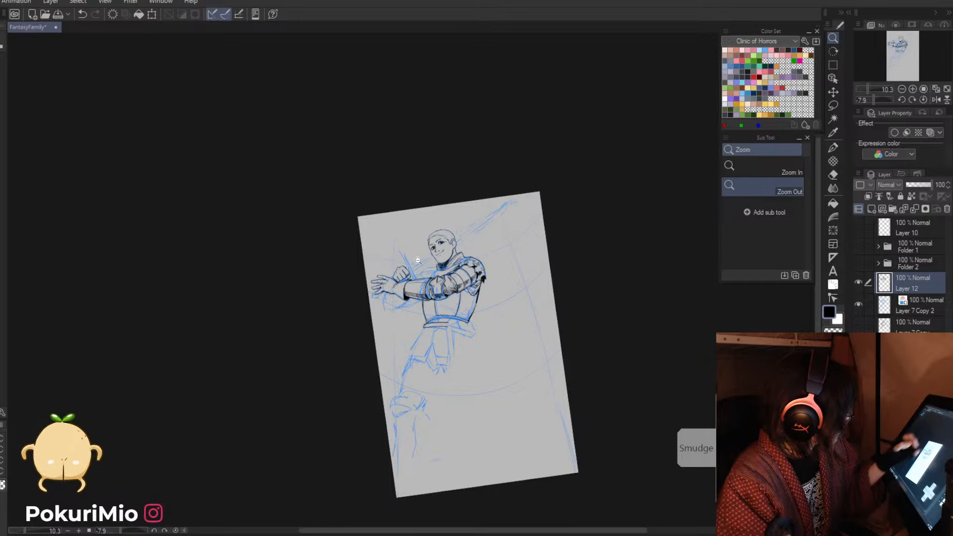
{"action": "left_click_drag", "start_coordinate": [416, 256], "coordinate": [440, 263]}
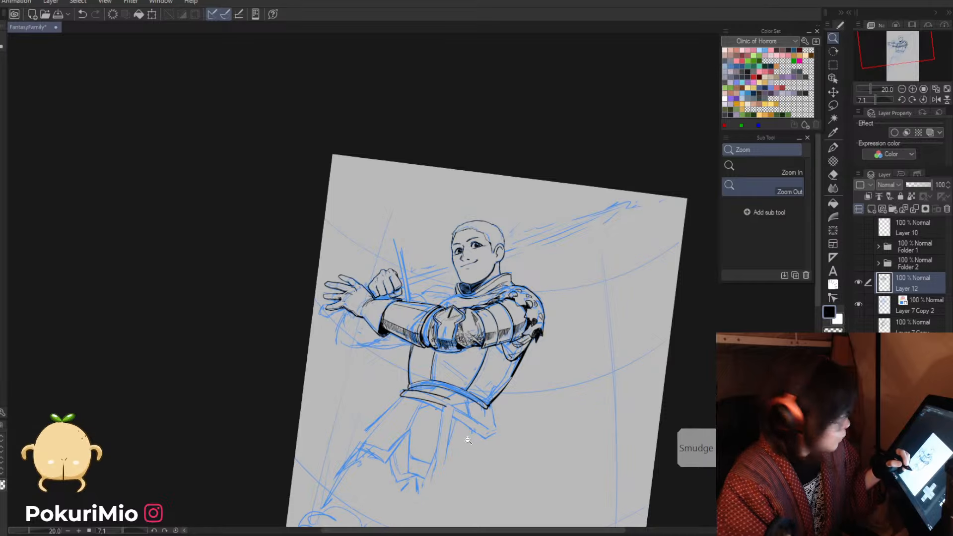
- Hatch diagonal shading onto the lower part of the breastplate's centre panel and the neighbouring front panel
{"action": "left_click", "coordinate": [424, 370]}
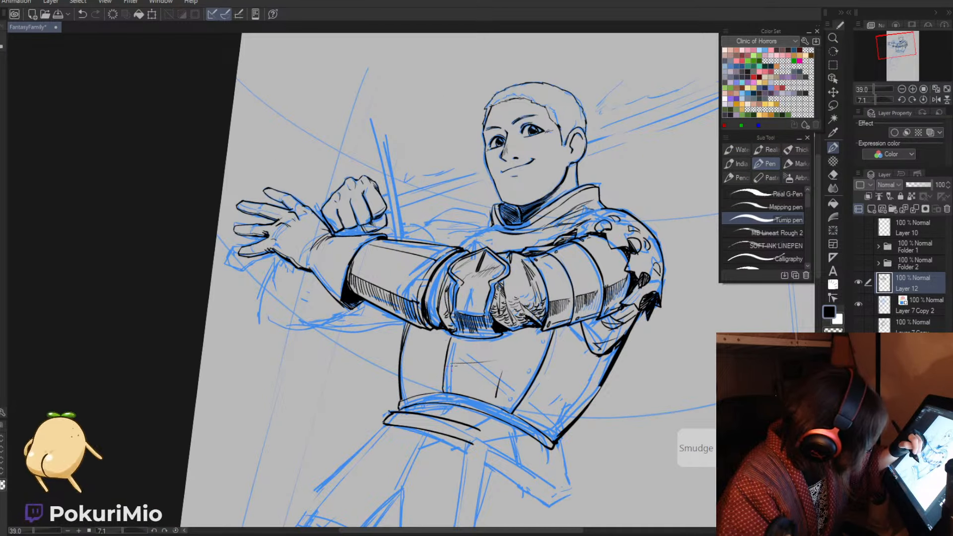
{"action": "left_click_drag", "start_coordinate": [460, 364], "coordinate": [456, 383]}
{"action": "mouse_move", "coordinate": [471, 363]}
{"action": "left_mouse_down"}
{"action": "mouse_move", "coordinate": [460, 383]}
{"action": "mouse_move", "coordinate": [477, 390]}
{"action": "left_mouse_up"}
{"action": "mouse_move", "coordinate": [502, 360]}
{"action": "left_mouse_down"}
{"action": "mouse_move", "coordinate": [476, 390]}
{"action": "mouse_move", "coordinate": [492, 400]}
{"action": "left_mouse_up"}
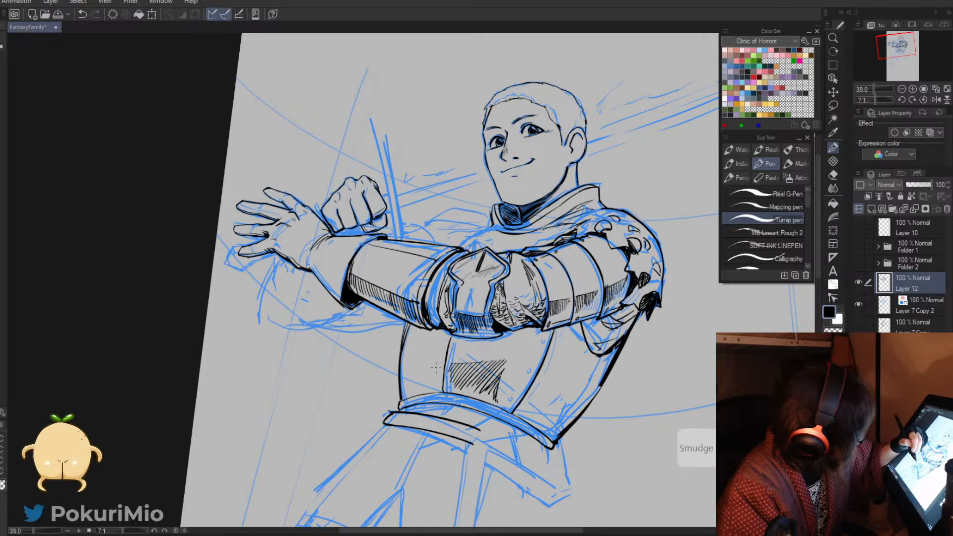
{"action": "left_click_drag", "start_coordinate": [441, 366], "coordinate": [407, 383]}
{"action": "left_click_drag", "start_coordinate": [442, 370], "coordinate": [403, 390]}
{"action": "left_click_drag", "start_coordinate": [437, 378], "coordinate": [407, 399]}
{"action": "left_click_drag", "start_coordinate": [428, 387], "coordinate": [406, 400]}
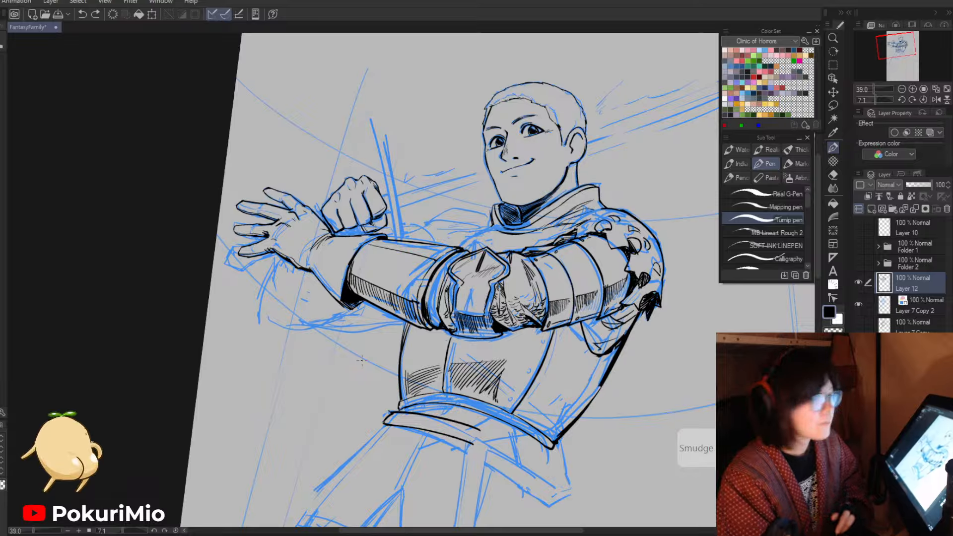
- Enlarge the pen and ink the breastplate's short centre seam from below the collar down to the elbow guard
{"action": "key", "text": "bracketright"}
{"action": "key", "text": "bracketright"}
{"action": "left_click_drag", "start_coordinate": [509, 235], "coordinate": [499, 250]}
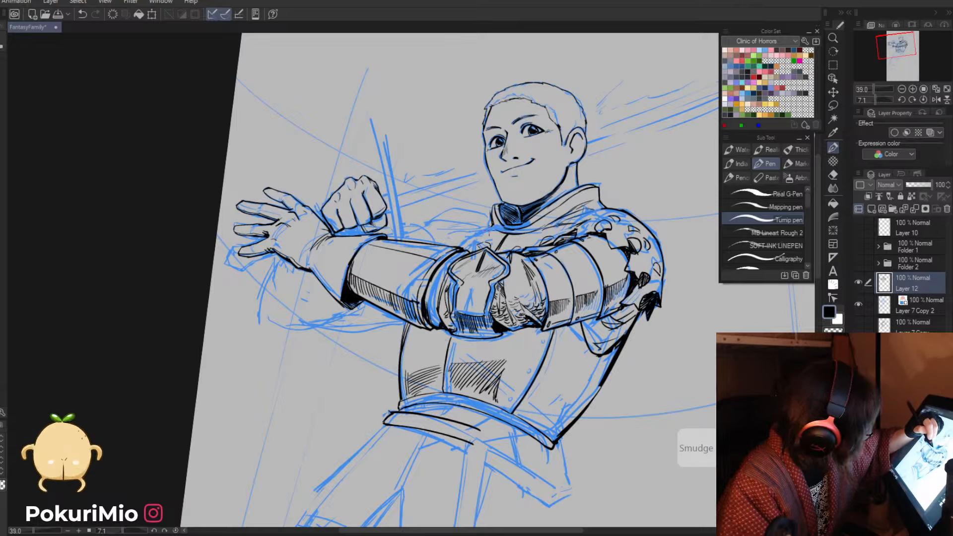
{"action": "mouse_move", "coordinate": [489, 217]}
{"action": "left_mouse_down"}
{"action": "mouse_move", "coordinate": [474, 360]}
{"action": "mouse_move", "coordinate": [439, 379]}
{"action": "mouse_move", "coordinate": [459, 319]}
{"action": "mouse_move", "coordinate": [461, 346]}
{"action": "mouse_move", "coordinate": [447, 360]}
{"action": "left_mouse_up"}
{"action": "mouse_move", "coordinate": [459, 349]}
{"action": "left_mouse_down"}
{"action": "mouse_move", "coordinate": [473, 338]}
{"action": "mouse_move", "coordinate": [491, 251]}
{"action": "left_mouse_up"}
{"action": "key", "text": "alt+space"}
{"action": "left_click_drag", "start_coordinate": [365, 322], "coordinate": [323, 315]}
{"action": "key", "text": "ctrl+0"}
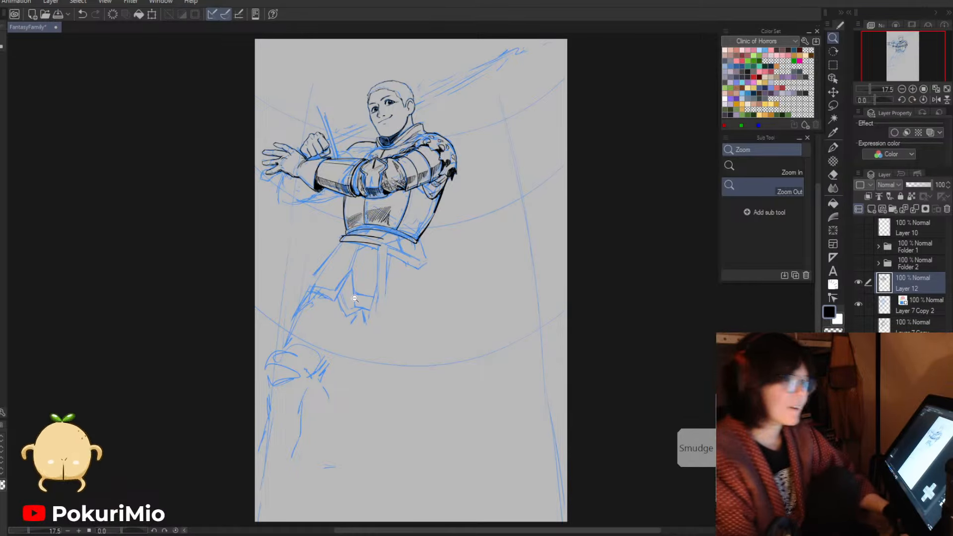
- Hatch a shadow strip along the inside of the torso's back contour and clean its inner edge with the eraser
{"action": "left_click", "coordinate": [156, 181]}
{"action": "mouse_move", "coordinate": [370, 184]}
{"action": "left_mouse_down"}
{"action": "mouse_move", "coordinate": [403, 195]}
{"action": "mouse_move", "coordinate": [374, 261]}
{"action": "left_mouse_up"}
{"action": "key", "text": "minus"}
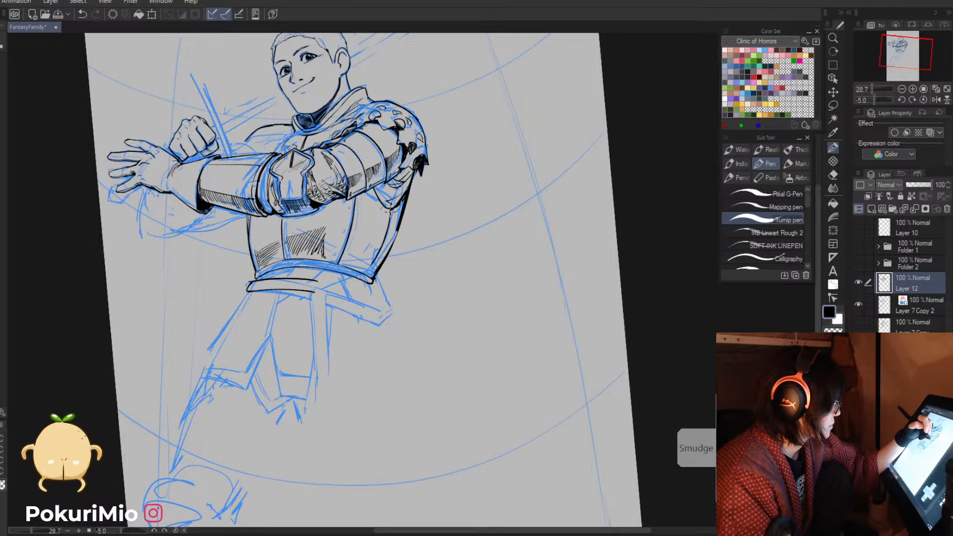
{"action": "left_click_drag", "start_coordinate": [405, 198], "coordinate": [375, 258]}
{"action": "key", "text": "e"}
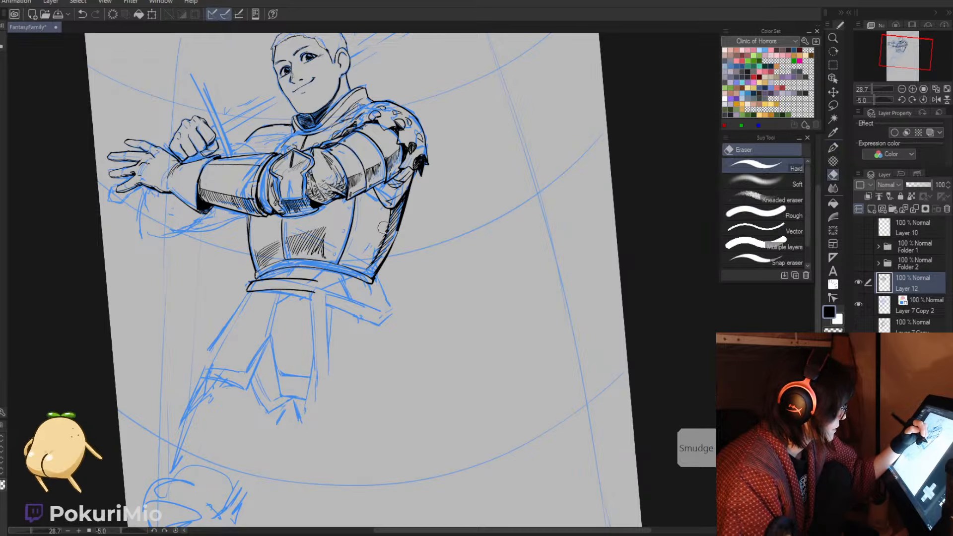
{"action": "mouse_move", "coordinate": [386, 224]}
{"action": "left_mouse_down"}
{"action": "mouse_move", "coordinate": [370, 264]}
{"action": "mouse_move", "coordinate": [309, 186]}
{"action": "left_mouse_up"}
- Ink the small rounded scale shapes on the far shoulder just above the armoured forearm
{"action": "key", "text": "alt+space"}
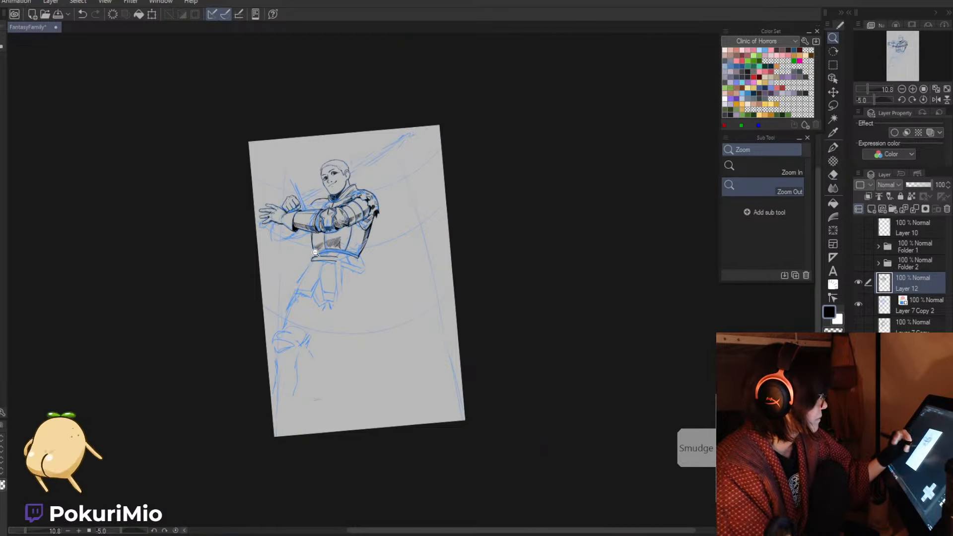
{"action": "left_click_drag", "start_coordinate": [318, 289], "coordinate": [386, 368]}
{"action": "left_click_drag", "start_coordinate": [389, 314], "coordinate": [362, 338]}
{"action": "key", "text": "p"}
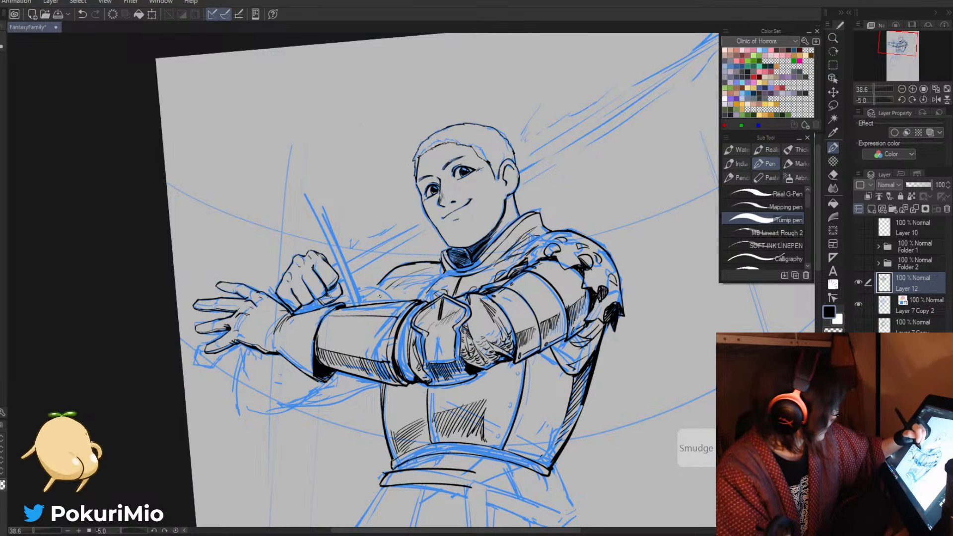
{"action": "left_click_drag", "start_coordinate": [381, 291], "coordinate": [373, 295]}
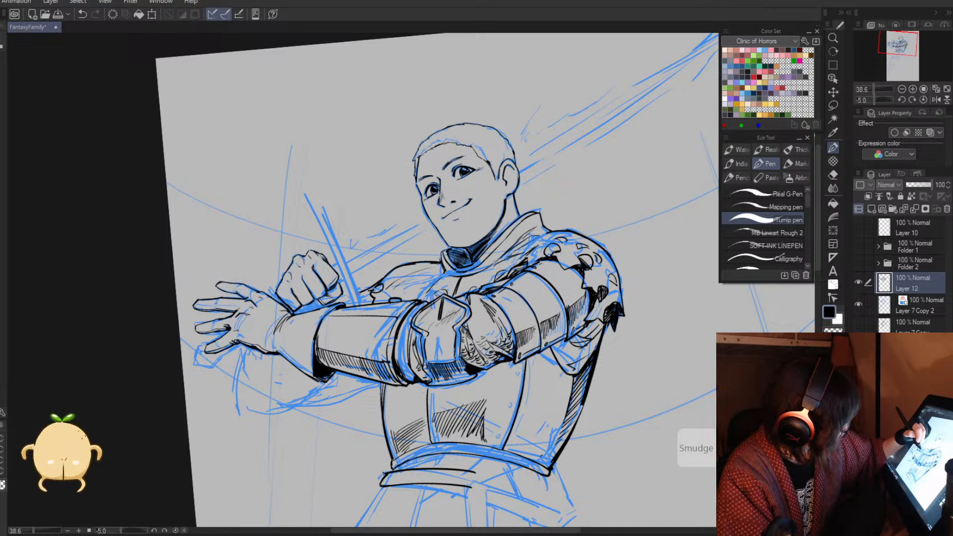
{"action": "key", "text": "alt+space"}
{"action": "left_click_drag", "start_coordinate": [378, 249], "coordinate": [383, 441]}
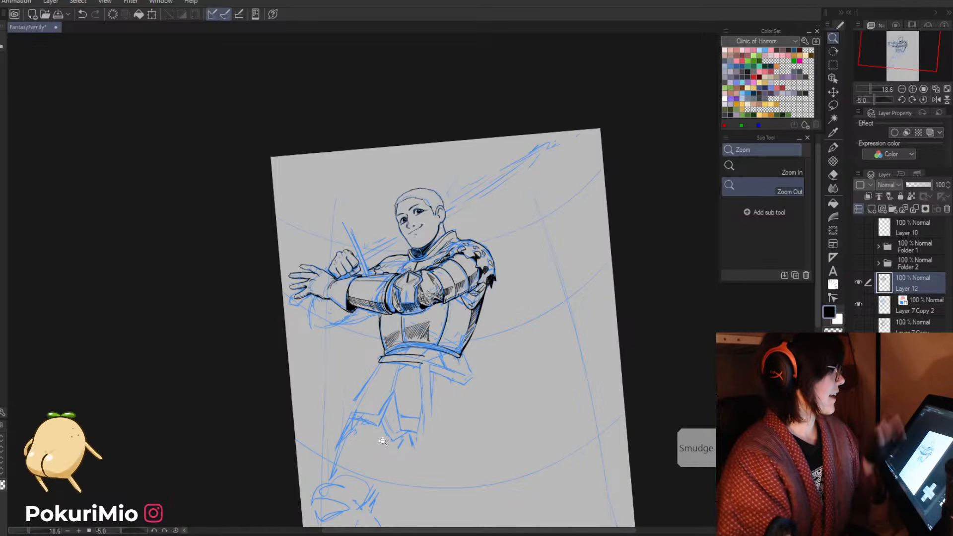
{"action": "left_click", "coordinate": [280, 271]}
{"action": "key", "text": "^"}
{"action": "key", "text": "^"}
{"action": "key", "text": "^"}
{"action": "key", "text": "^"}
{"action": "key", "text": "^"}
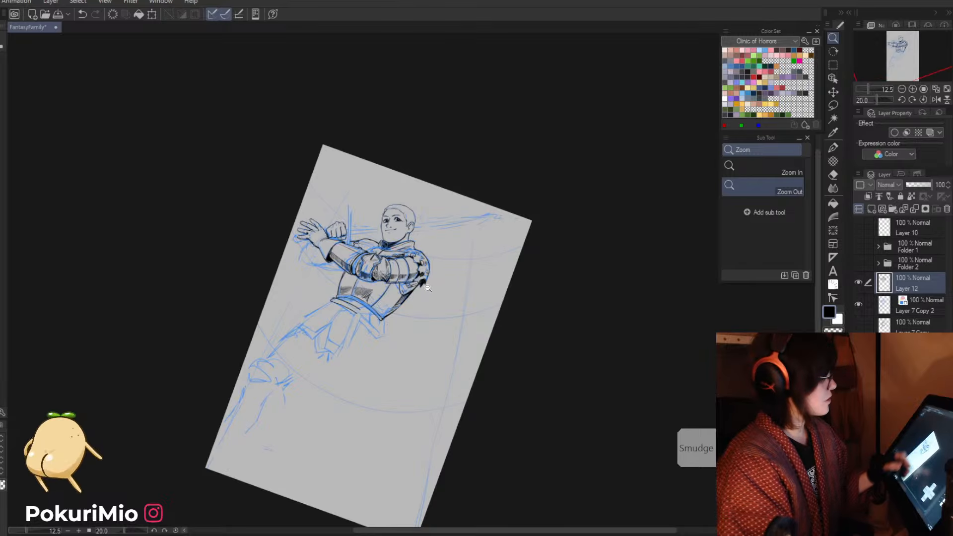
{"action": "left_click_drag", "start_coordinate": [387, 260], "coordinate": [471, 247]}
{"action": "key", "text": "p"}
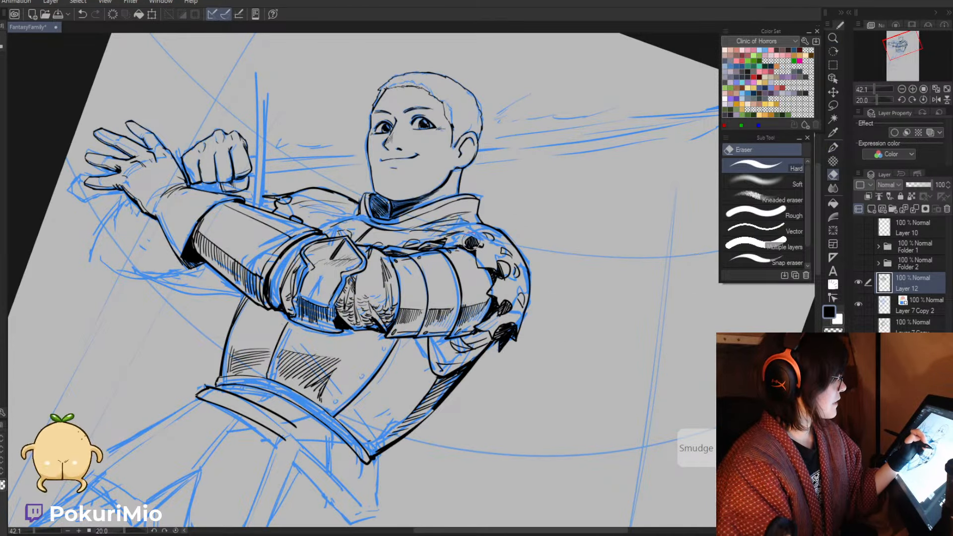
{"action": "key", "text": "slash"}
{"action": "key", "text": "minus"}
{"action": "key", "text": "minus"}
{"action": "key", "text": "minus"}
{"action": "key", "text": "minus"}
{"action": "key", "text": "minus"}
{"action": "key", "text": "minus"}
{"action": "key", "text": "minus"}
{"action": "key", "text": "minus"}
{"action": "key", "text": "minus"}
{"action": "key", "text": "minus"}
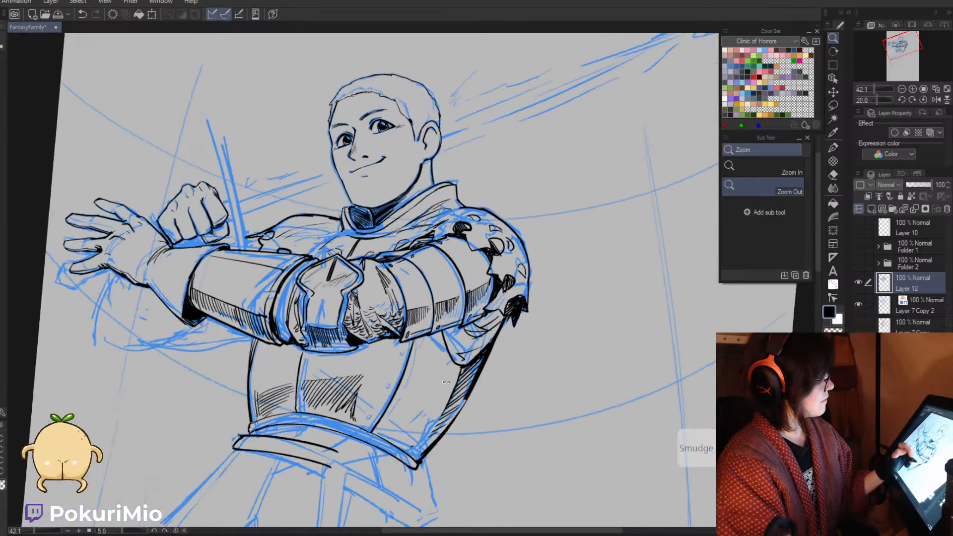
{"action": "key", "text": "p"}
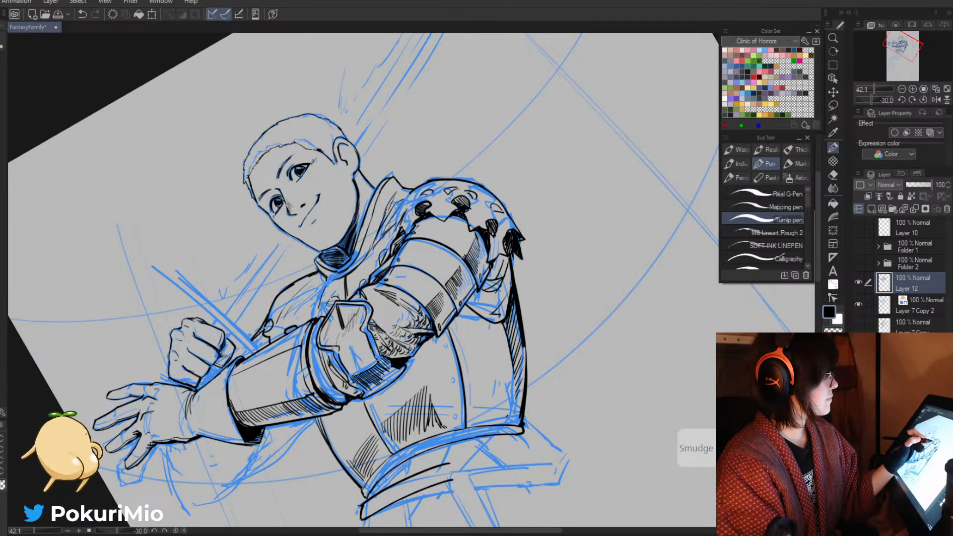
{"action": "key", "text": "slash"}
{"action": "mouse_move", "coordinate": [433, 320]}
{"action": "left_mouse_down"}
{"action": "mouse_move", "coordinate": [446, 340]}
{"action": "mouse_move", "coordinate": [417, 316]}
{"action": "left_mouse_up"}
{"action": "left_click_drag", "start_coordinate": [437, 401], "coordinate": [423, 445]}
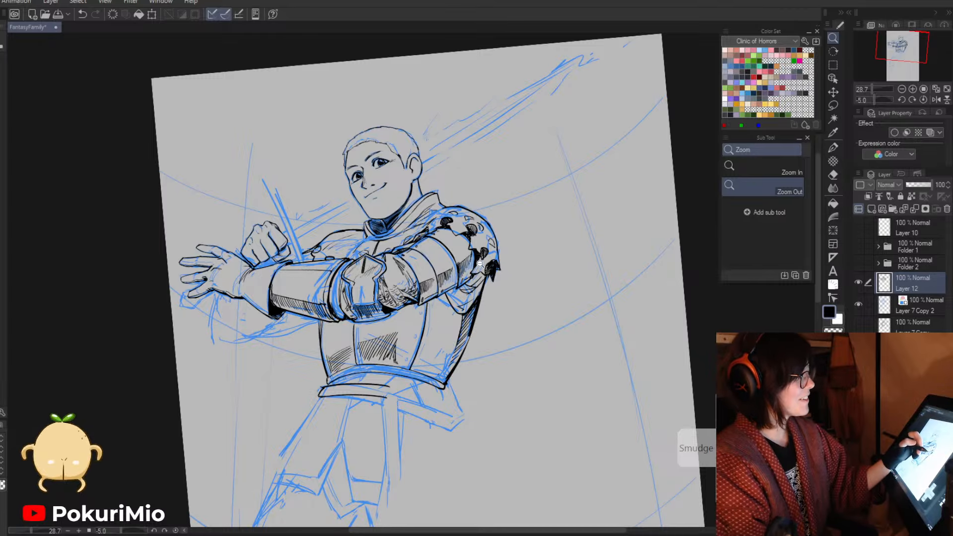
- Clean the scaled shoulder's lower edge with the eraser and fill the gap beside the upper-arm plate in black
{"action": "left_click_drag", "start_coordinate": [480, 264], "coordinate": [495, 245]}
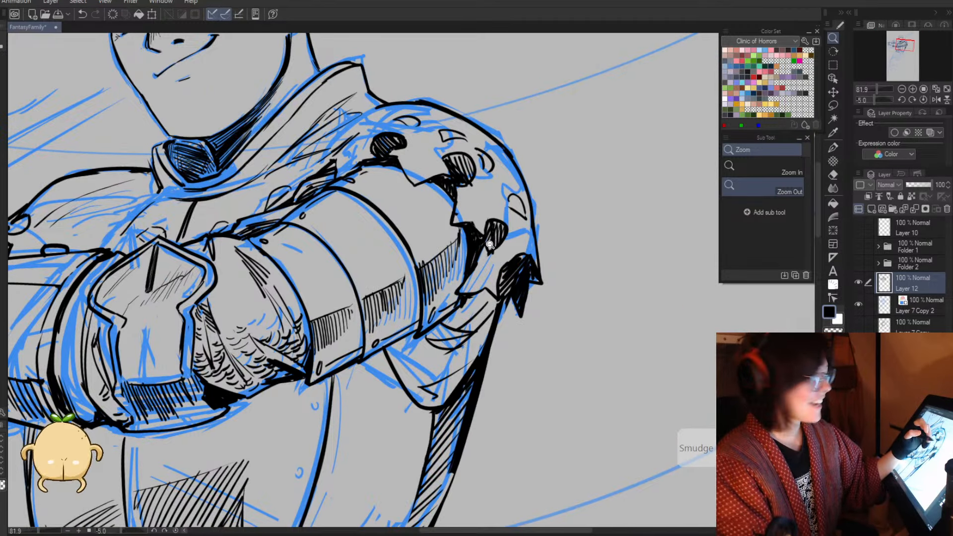
{"action": "key", "text": "e"}
{"action": "key", "text": "["}
{"action": "mouse_move", "coordinate": [491, 256]}
{"action": "left_mouse_down"}
{"action": "mouse_move", "coordinate": [503, 249]}
{"action": "mouse_move", "coordinate": [505, 259]}
{"action": "mouse_move", "coordinate": [497, 278]}
{"action": "mouse_move", "coordinate": [469, 294]}
{"action": "left_mouse_up"}
{"action": "key", "text": "p"}
{"action": "mouse_move", "coordinate": [494, 237]}
{"action": "left_mouse_down"}
{"action": "mouse_move", "coordinate": [480, 267]}
{"action": "mouse_move", "coordinate": [497, 247]}
{"action": "mouse_move", "coordinate": [511, 283]}
{"action": "mouse_move", "coordinate": [471, 298]}
{"action": "left_mouse_up"}
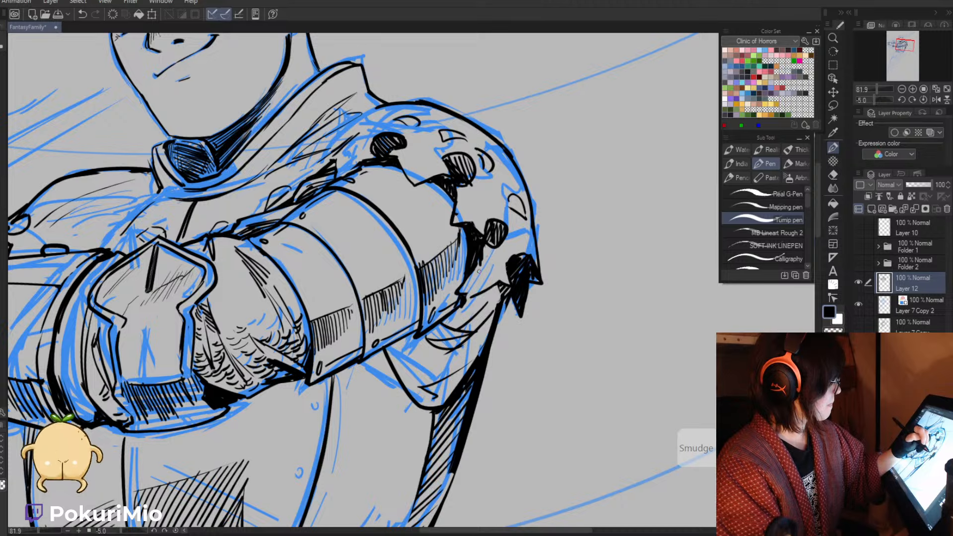
{"action": "mouse_move", "coordinate": [481, 261]}
{"action": "left_mouse_down"}
{"action": "mouse_move", "coordinate": [469, 300]}
{"action": "mouse_move", "coordinate": [470, 270]}
{"action": "left_mouse_up"}
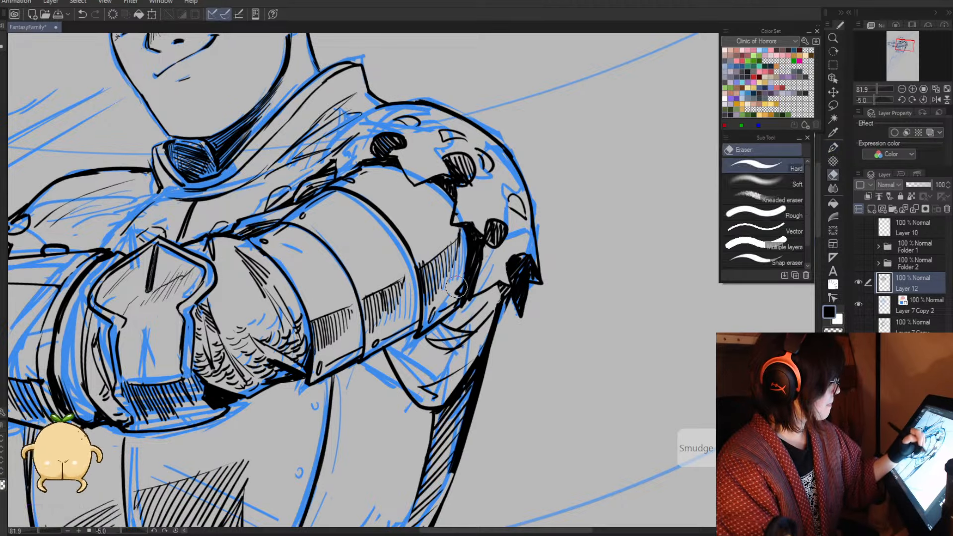
- Trim the black gap's edge and add short shading strokes to the folded shape beneath the shoulder tip
{"action": "mouse_move", "coordinate": [468, 230]}
{"action": "left_mouse_down"}
{"action": "mouse_move", "coordinate": [461, 300]}
{"action": "mouse_move", "coordinate": [482, 263]}
{"action": "mouse_move", "coordinate": [498, 304]}
{"action": "left_mouse_up"}
{"action": "left_click_drag", "start_coordinate": [491, 287], "coordinate": [493, 317]}
{"action": "left_click_drag", "start_coordinate": [487, 292], "coordinate": [491, 325]}
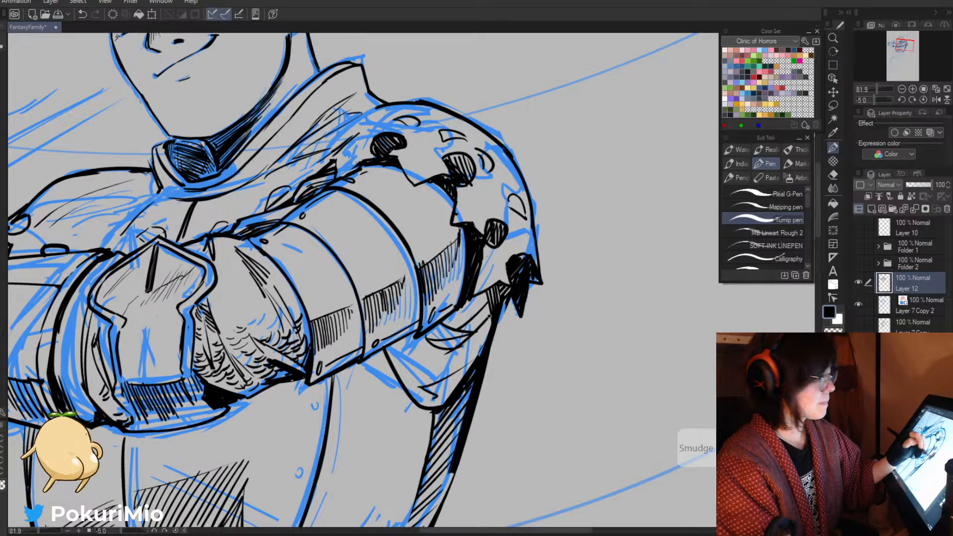
{"action": "key", "text": "alt+space"}
{"action": "left_click", "coordinate": [421, 367]}
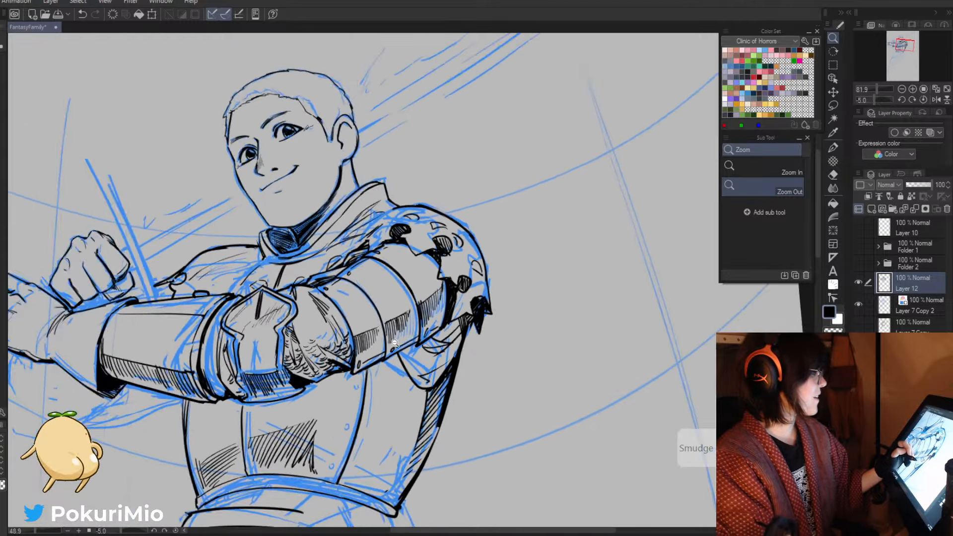
{"action": "left_click", "coordinate": [380, 453]}
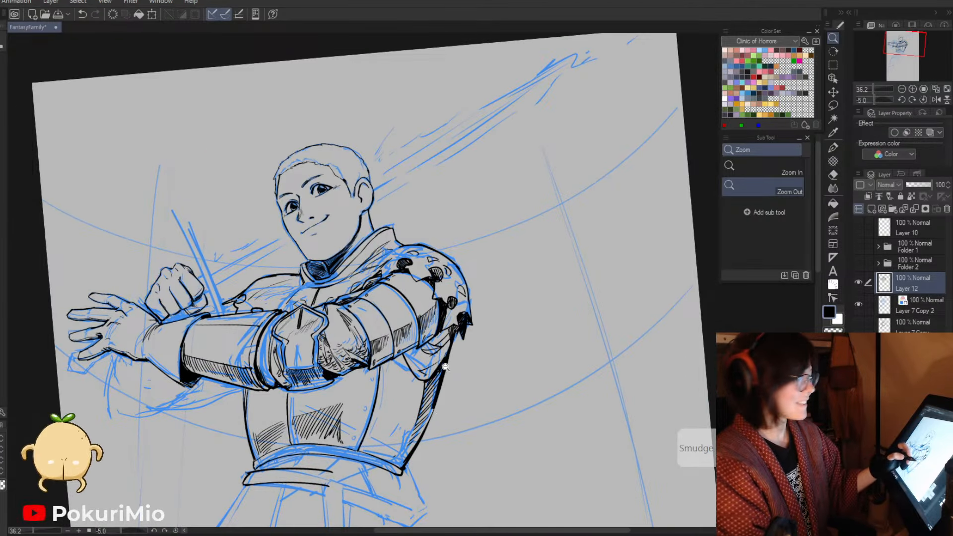
{"action": "left_click", "coordinate": [430, 348]}
{"action": "left_click_drag", "start_coordinate": [467, 328], "coordinate": [444, 361]}
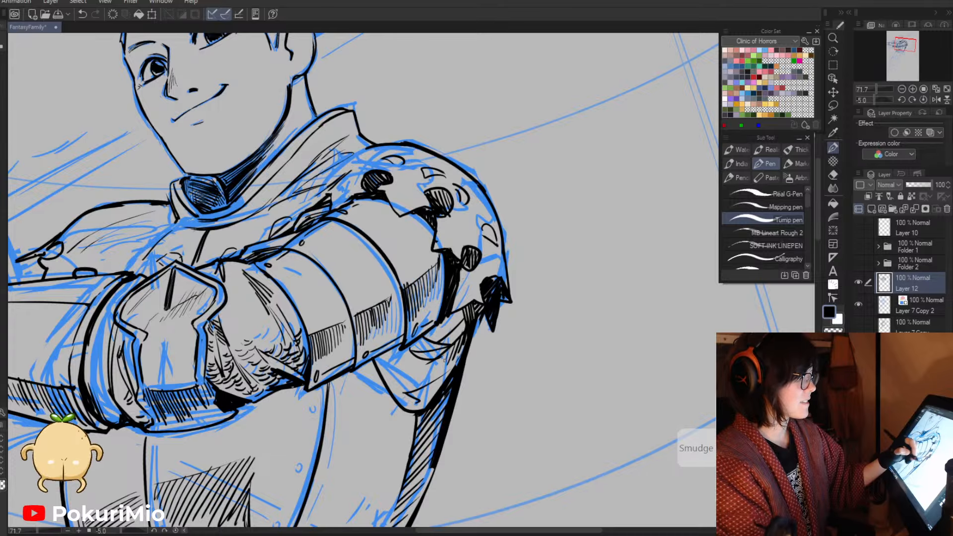
{"action": "key", "text": "ctrl+alt+space"}
{"action": "left_click", "coordinate": [396, 391]}
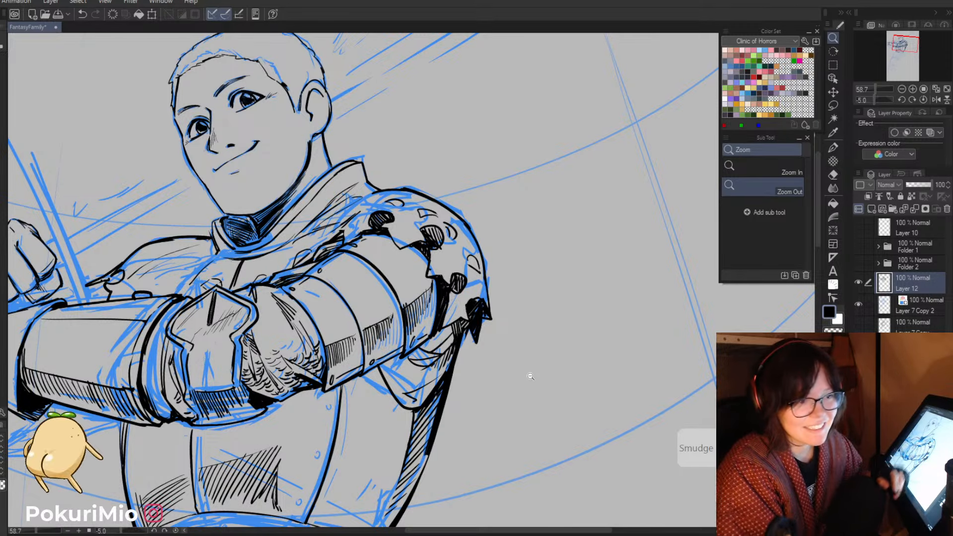
{"action": "left_click", "coordinate": [439, 219]}
{"action": "key", "text": "p"}
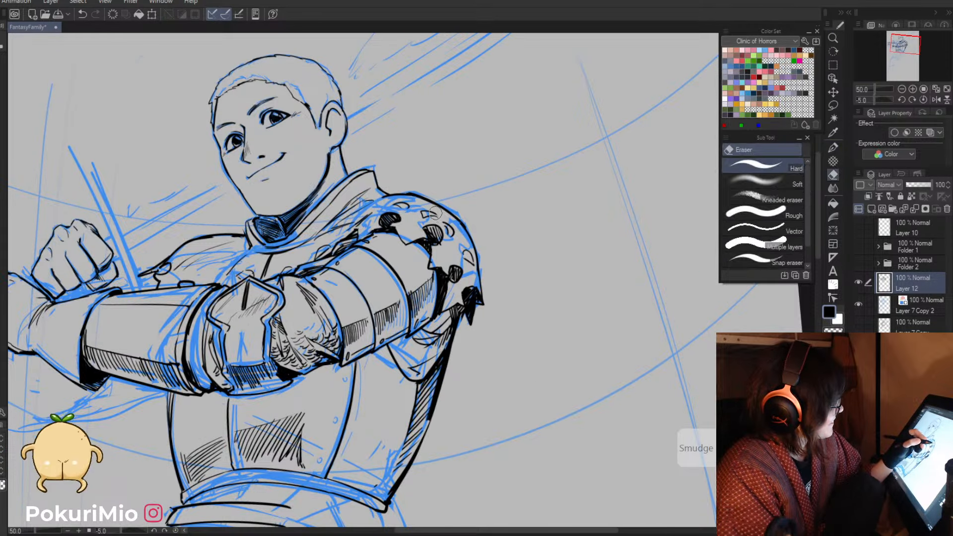
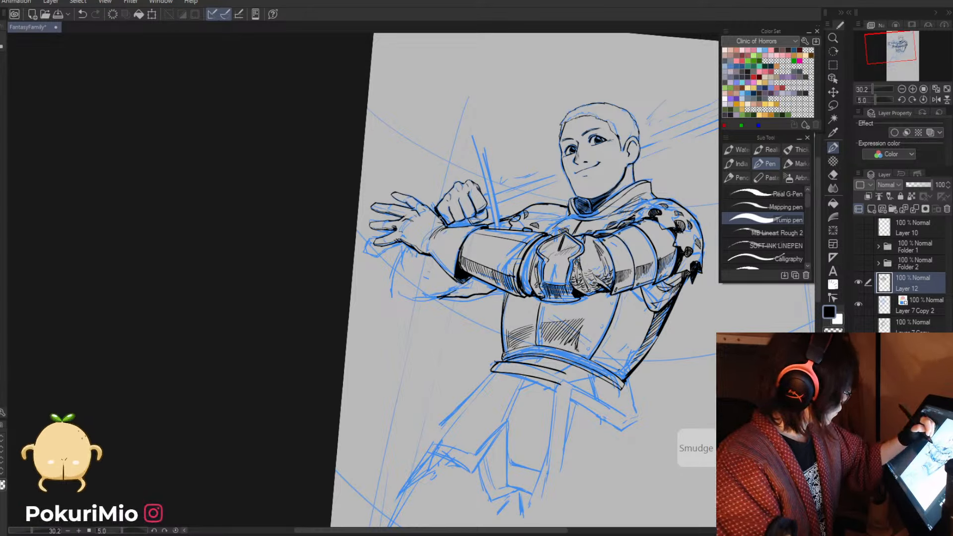
{"action": "key", "text": "e"}
{"action": "key", "text": "p"}
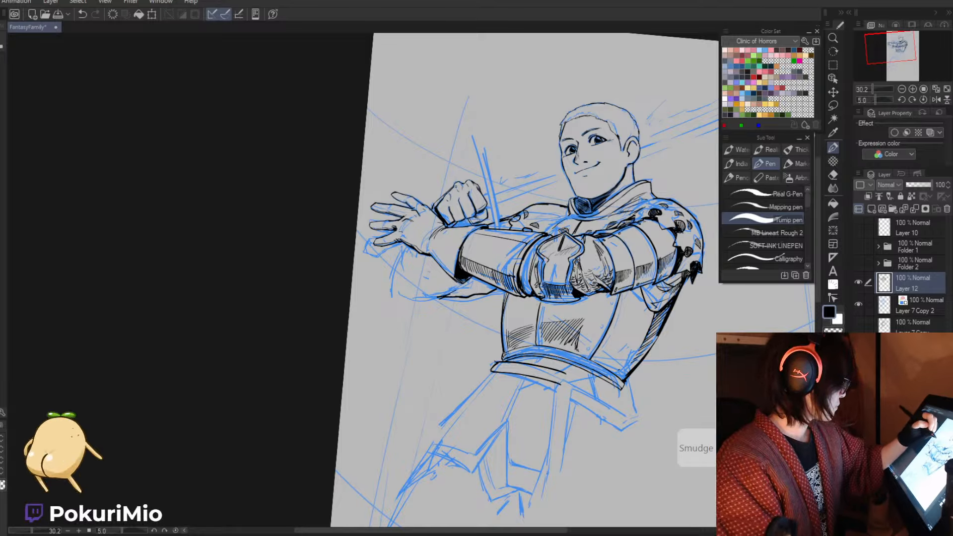
{"action": "key", "text": "ctrl+z"}
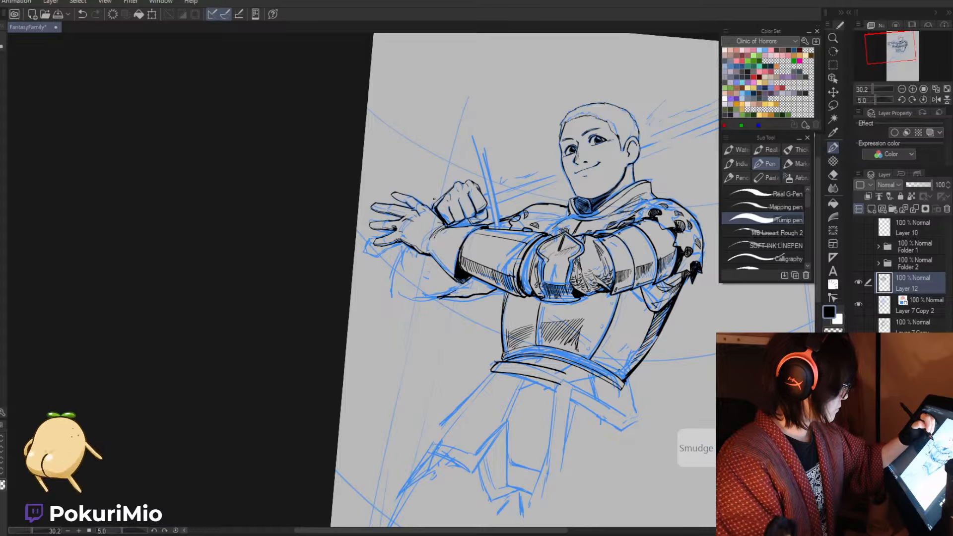
{"action": "key", "text": "ctrl+z"}
{"action": "key", "text": "e"}
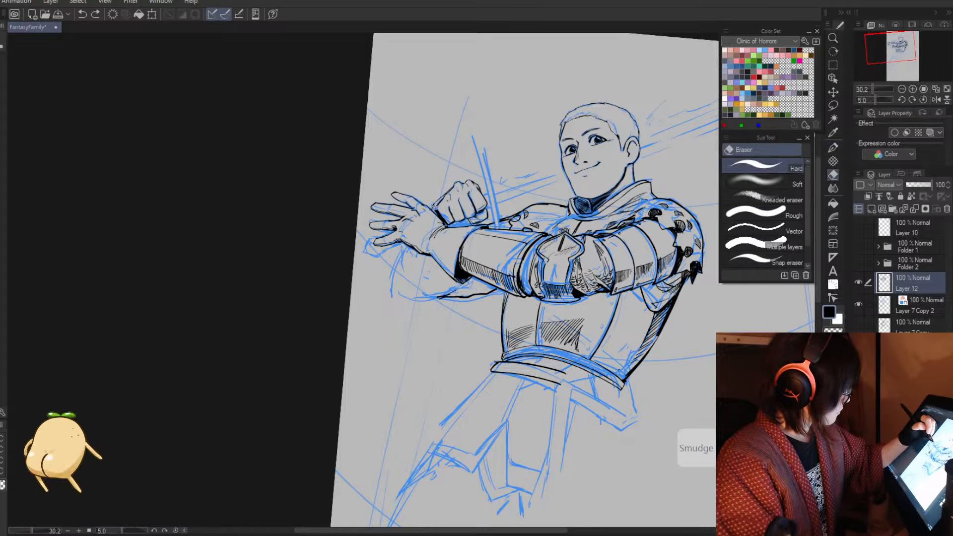
{"action": "key", "text": "p"}
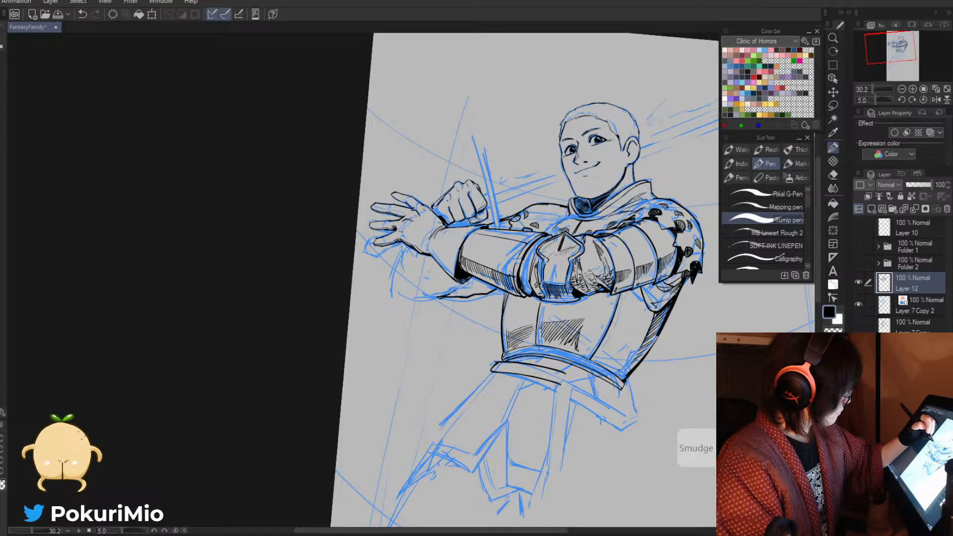
{"action": "key", "text": "ctrl+z"}
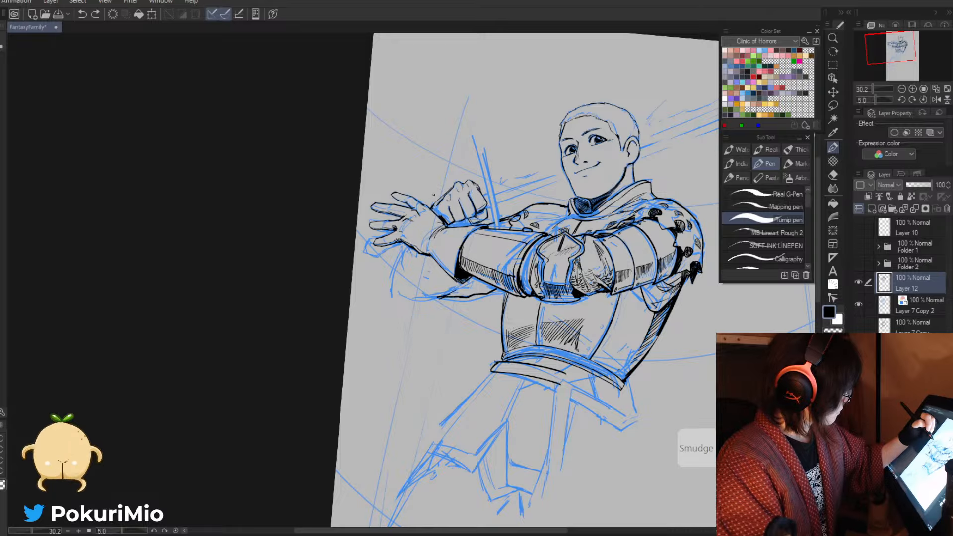
{"action": "key", "text": "ctrl+z"}
- Ink the far arm's elbow below the open hand with an inner fold line and a cleaned, redrawn outer contour
{"action": "left_click_drag", "start_coordinate": [413, 262], "coordinate": [438, 266]}
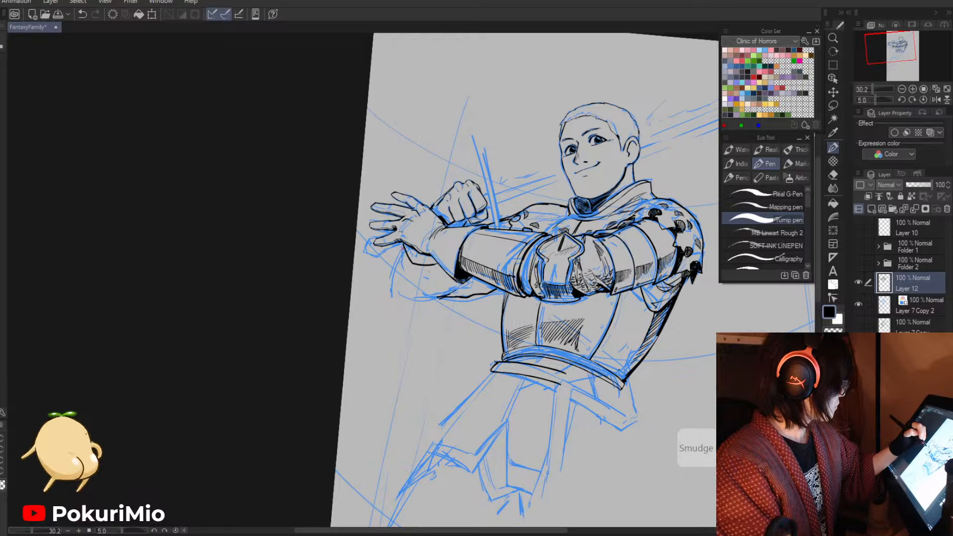
{"action": "left_click_drag", "start_coordinate": [401, 251], "coordinate": [389, 281]}
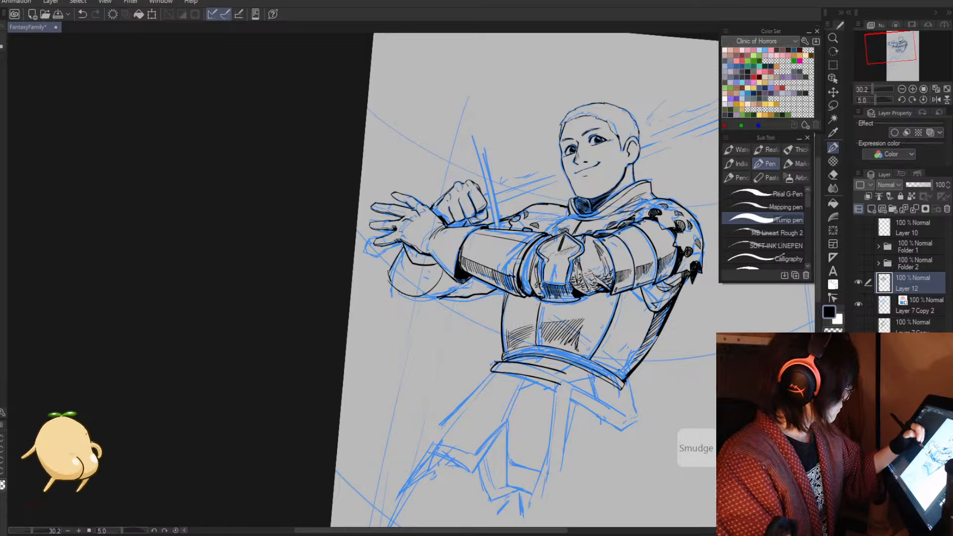
{"action": "key", "text": "e"}
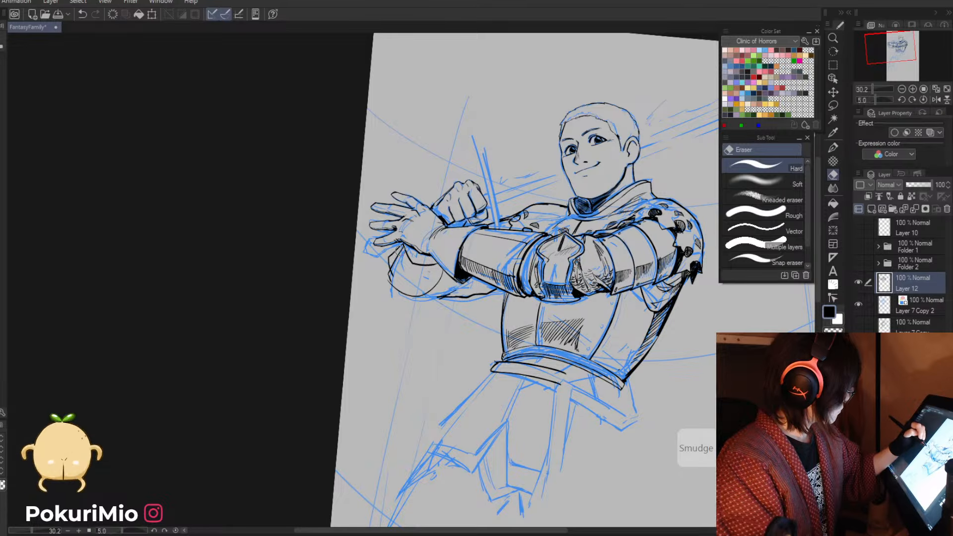
{"action": "left_click_drag", "start_coordinate": [401, 246], "coordinate": [388, 281]}
{"action": "key", "text": "p"}
{"action": "left_click_drag", "start_coordinate": [402, 244], "coordinate": [392, 273]}
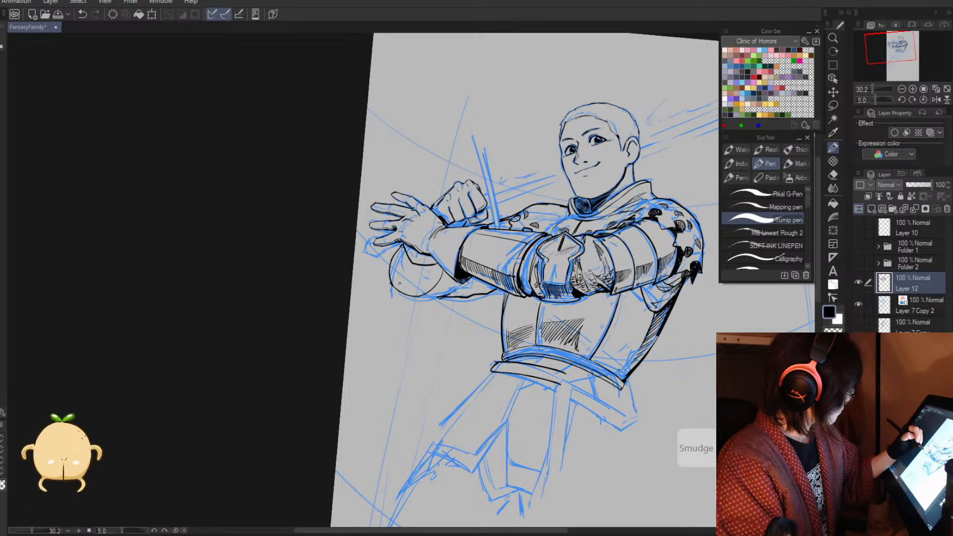
- Ink the lower contour of the far arm's elbow beneath the open hand, trimming and thickening the line
{"action": "left_click_drag", "start_coordinate": [451, 298], "coordinate": [425, 299]}
{"action": "key", "text": "e"}
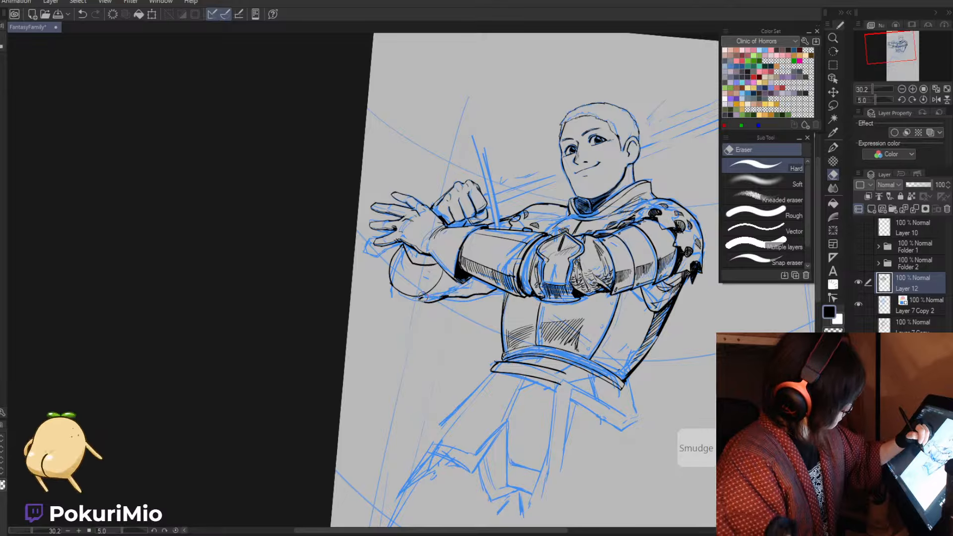
{"action": "key", "text": "p"}
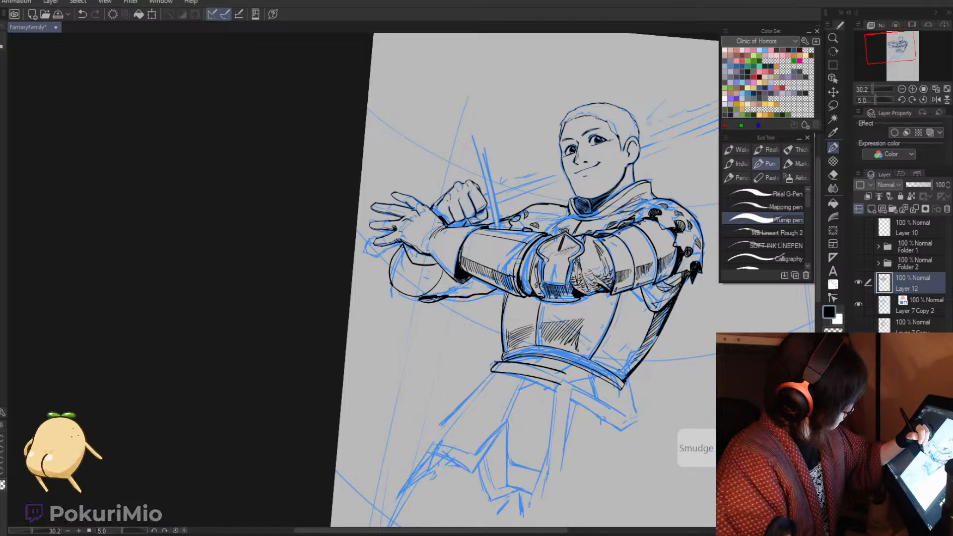
{"action": "left_click_drag", "start_coordinate": [423, 299], "coordinate": [397, 293]}
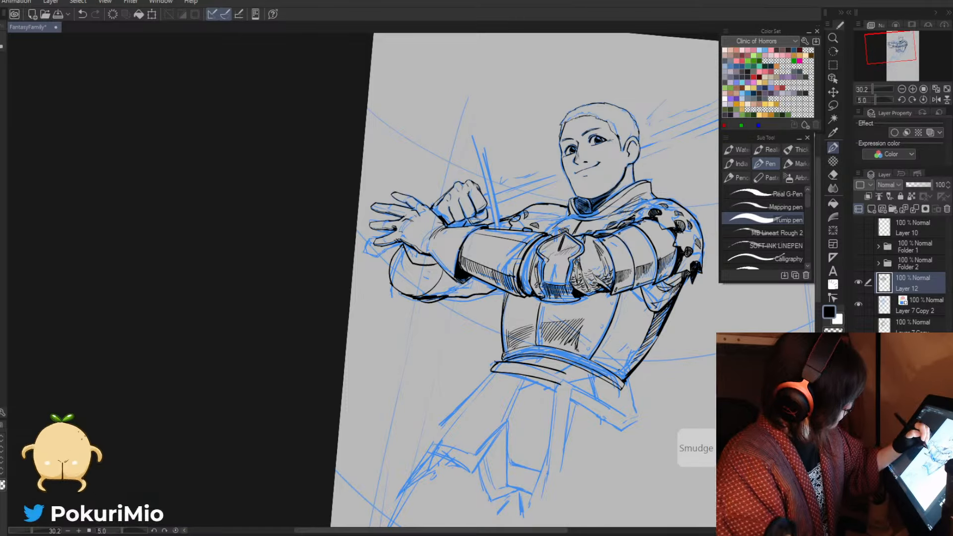
{"action": "left_click_drag", "start_coordinate": [447, 272], "coordinate": [444, 291]}
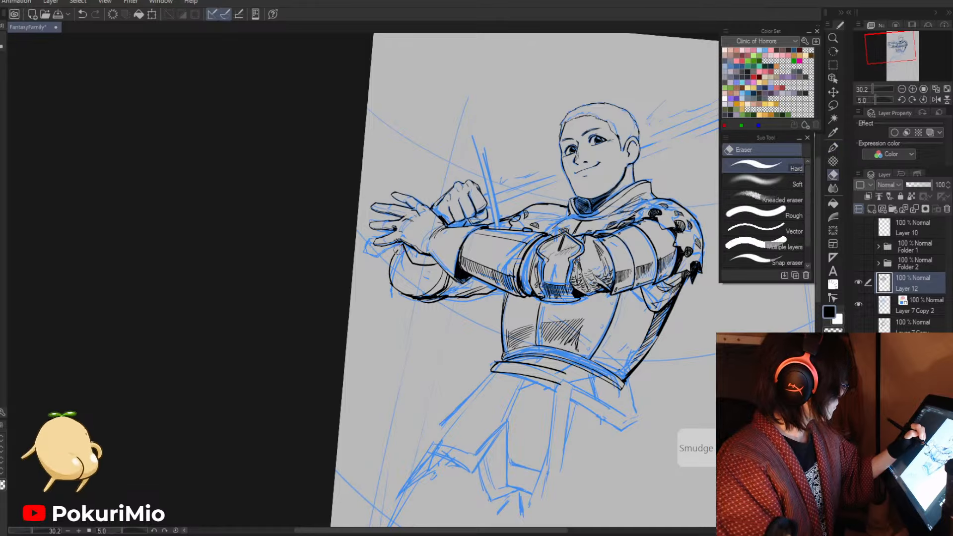
- Thicken the underside of the far elbow and ink two vertical panel seams across its rounded surface
{"action": "key", "text": "/"}
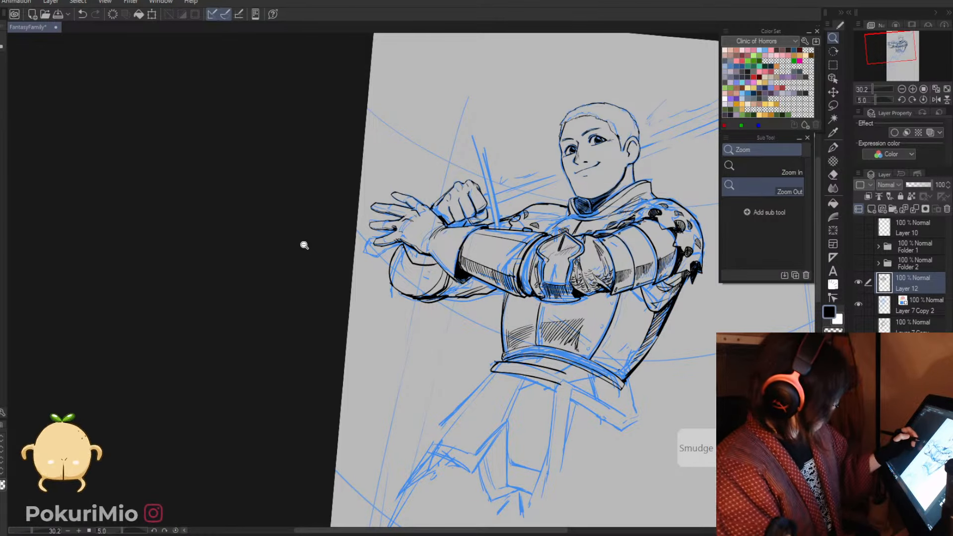
{"action": "left_click_drag", "start_coordinate": [308, 251], "coordinate": [331, 264]}
{"action": "left_click_drag", "start_coordinate": [329, 303], "coordinate": [306, 359]}
{"action": "key", "text": "p"}
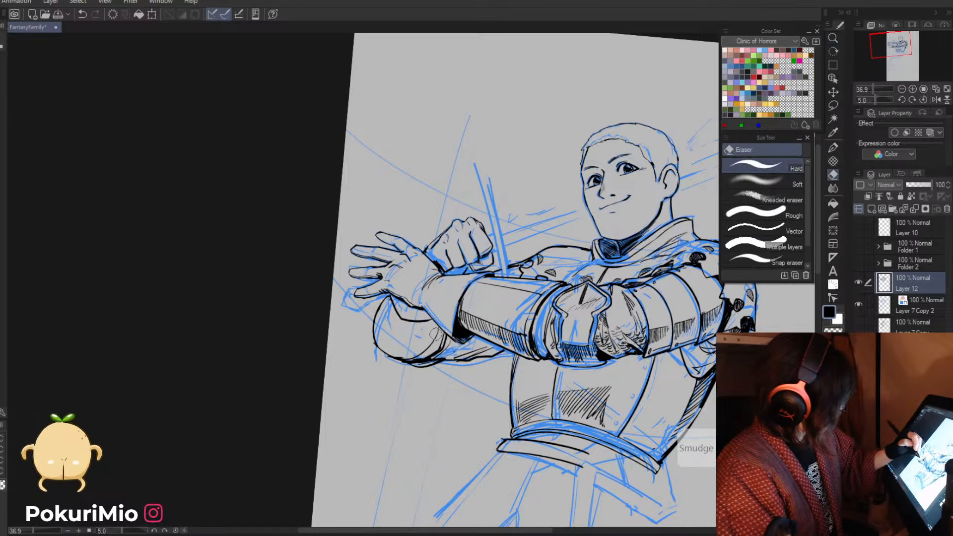
{"action": "left_click_drag", "start_coordinate": [445, 336], "coordinate": [405, 362]}
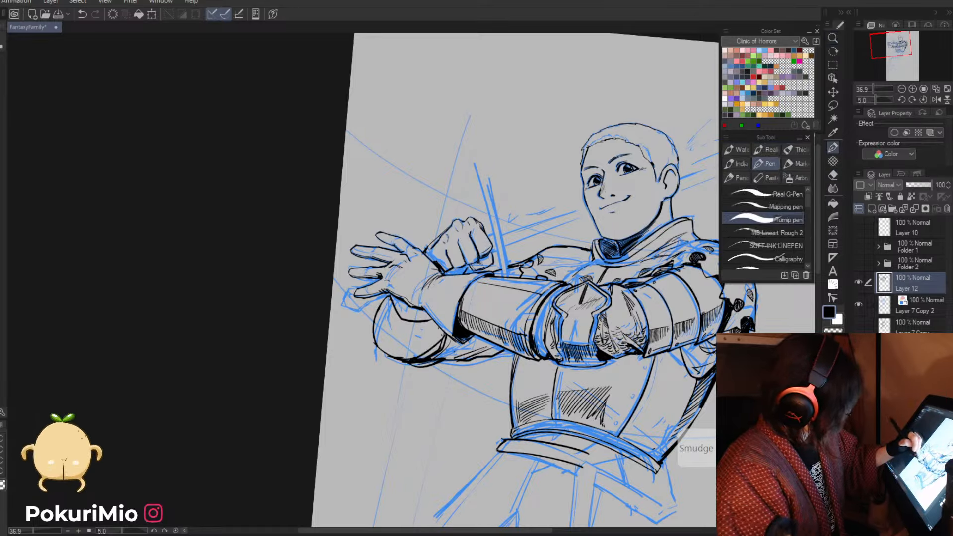
{"action": "left_click_drag", "start_coordinate": [425, 324], "coordinate": [426, 351]}
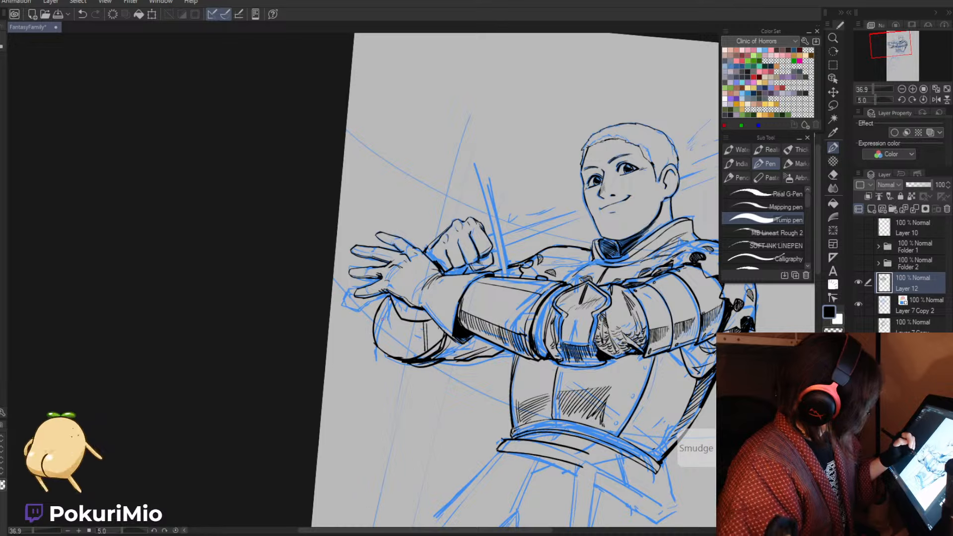
{"action": "key", "text": "ctrl+z"}
{"action": "left_click_drag", "start_coordinate": [390, 319], "coordinate": [392, 351]}
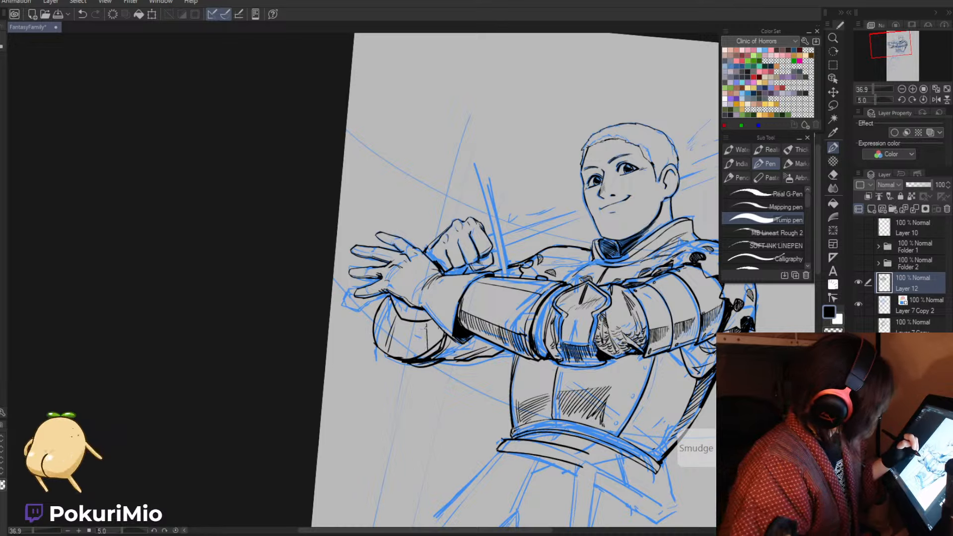
- Erase the far elbow's outer contour below the open hand and redraw it as a cleaner curve
{"action": "key", "text": "e"}
{"action": "left_click_drag", "start_coordinate": [385, 295], "coordinate": [376, 334]}
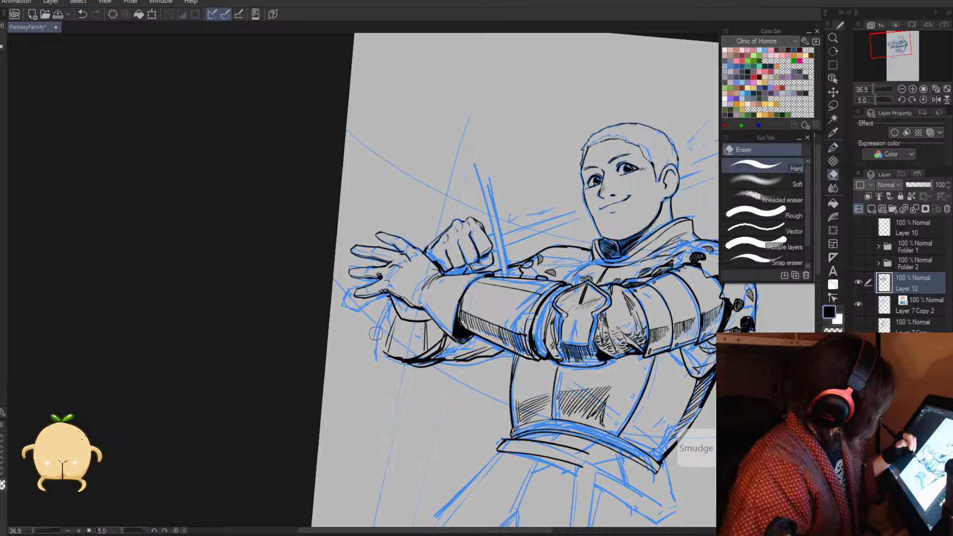
{"action": "key", "text": "p"}
{"action": "left_click_drag", "start_coordinate": [387, 293], "coordinate": [375, 326]}
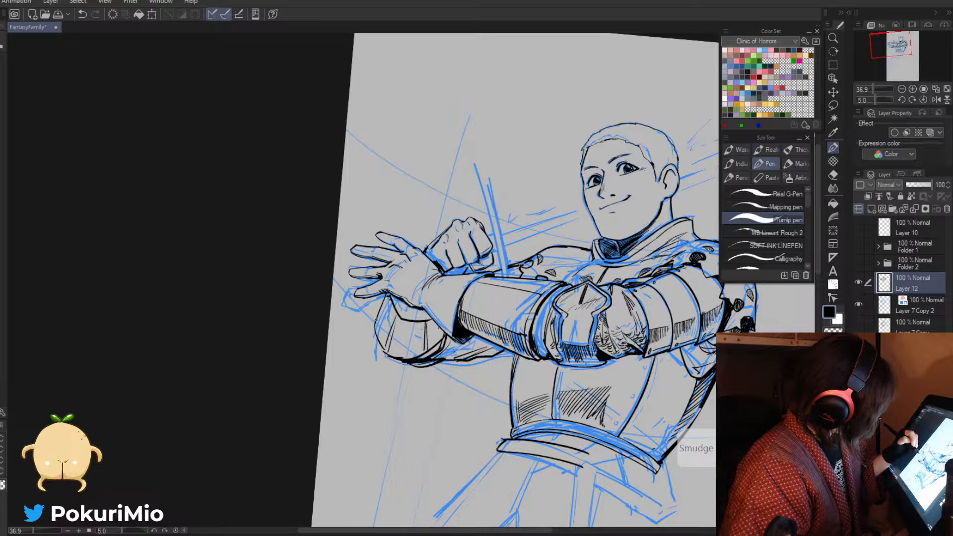
{"action": "key", "text": "e"}
{"action": "mouse_move", "coordinate": [390, 292]}
{"action": "left_mouse_down"}
{"action": "mouse_move", "coordinate": [378, 326]}
{"action": "mouse_move", "coordinate": [387, 351]}
{"action": "left_mouse_up"}
{"action": "key", "text": "p"}
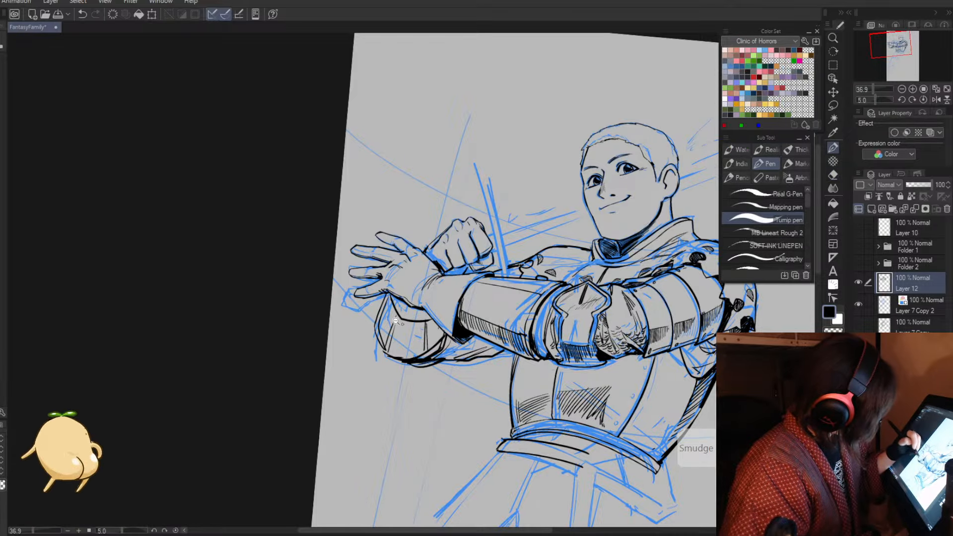
- Add hatched shading along the far sleeve's underside, between the elbow and the armoured forearm
{"action": "key", "text": "slash"}
{"action": "left_click_drag", "start_coordinate": [337, 326], "coordinate": [296, 293]}
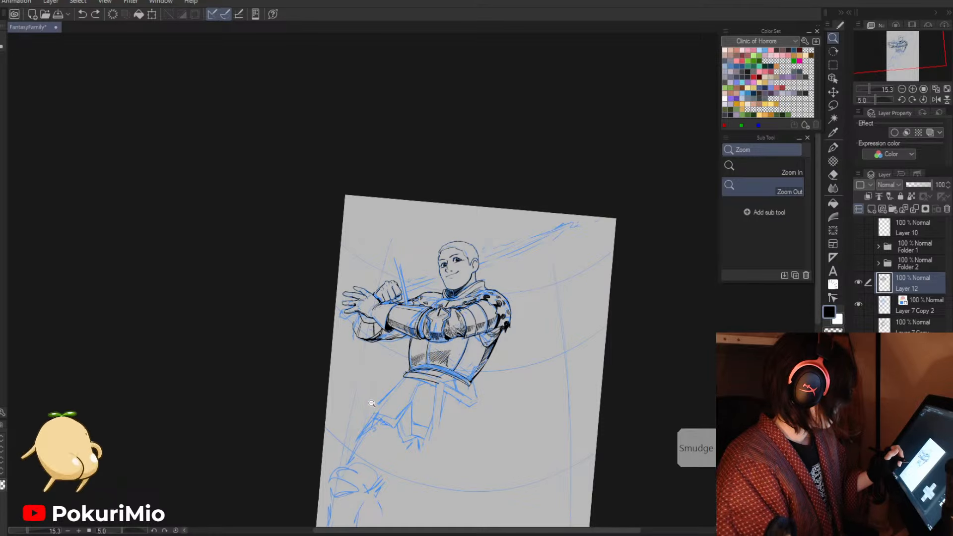
{"action": "left_click_drag", "start_coordinate": [338, 337], "coordinate": [368, 328]}
{"action": "key", "text": "p"}
{"action": "mouse_move", "coordinate": [377, 293]}
{"action": "left_mouse_down"}
{"action": "mouse_move", "coordinate": [371, 345]}
{"action": "mouse_move", "coordinate": [352, 340]}
{"action": "mouse_move", "coordinate": [336, 307]}
{"action": "left_mouse_up"}
{"action": "key", "text": "slash"}
{"action": "left_click_drag", "start_coordinate": [392, 355], "coordinate": [425, 383]}
{"action": "key", "text": "p"}
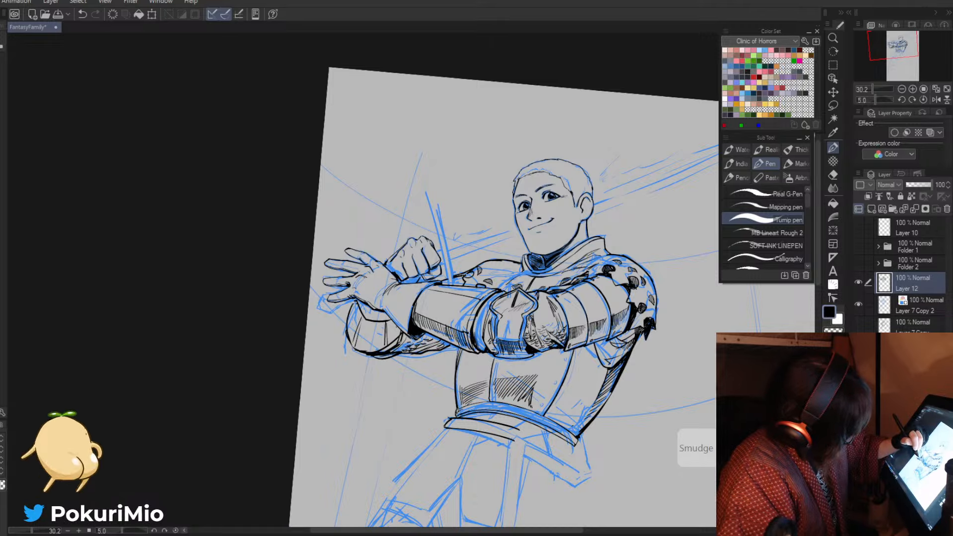
- Rotate the canvas sideways and darken the far sleeve's folds and edge where it passes behind the armoured forearm
{"action": "key", "text": "alt+space"}
{"action": "left_click_drag", "start_coordinate": [379, 393], "coordinate": [351, 365]}
{"action": "left_click_drag", "start_coordinate": [415, 390], "coordinate": [305, 283]}
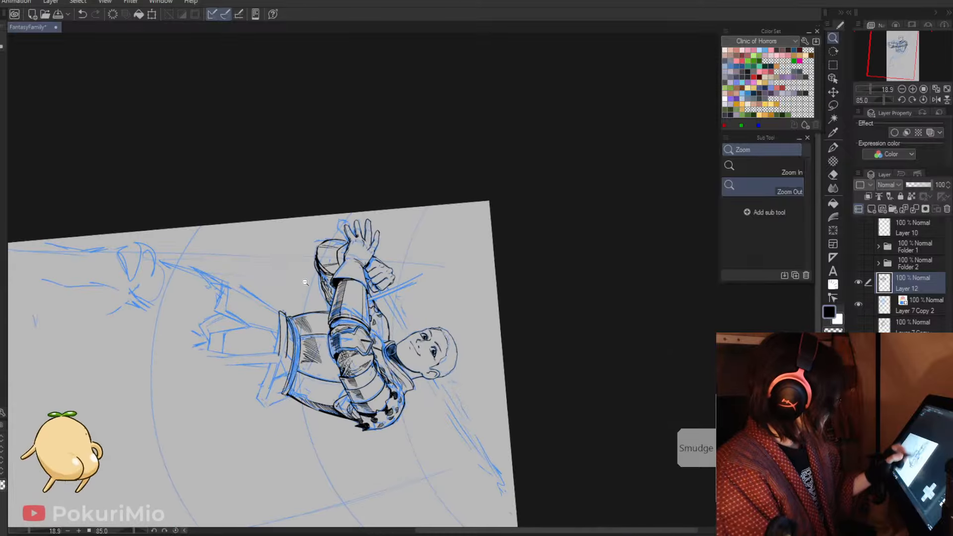
{"action": "left_click", "coordinate": [306, 283]}
{"action": "key", "text": "e"}
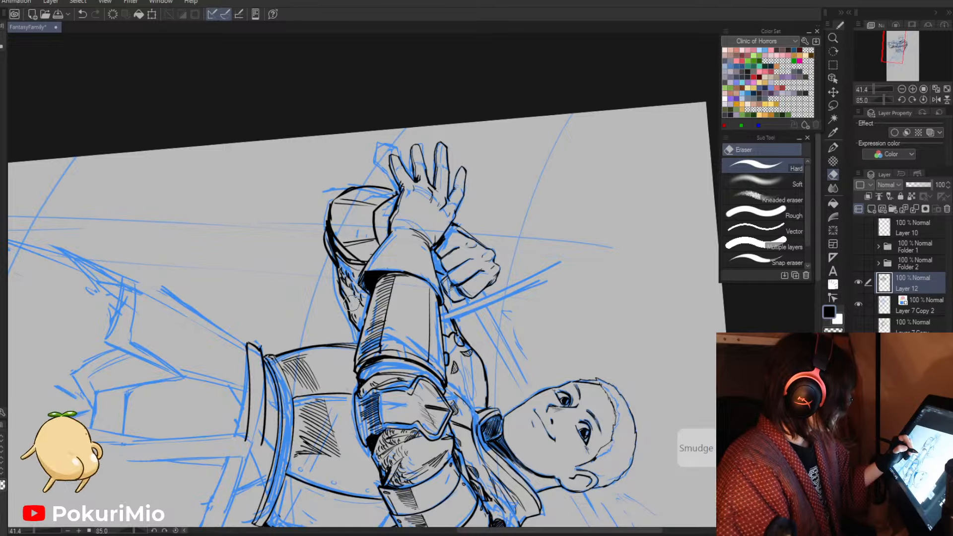
{"action": "key", "text": "p"}
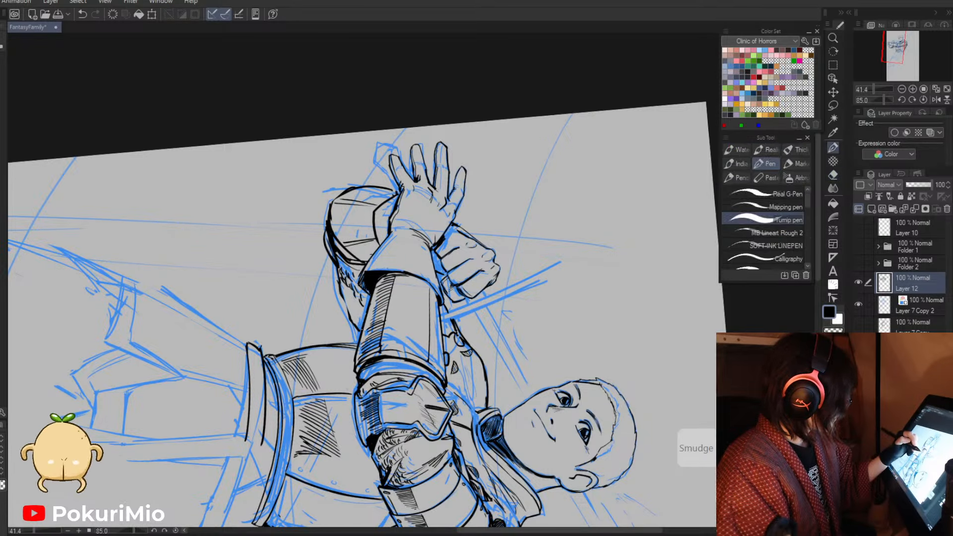
{"action": "left_click_drag", "start_coordinate": [366, 314], "coordinate": [358, 342]}
{"action": "mouse_move", "coordinate": [342, 291]}
{"action": "left_mouse_down"}
{"action": "mouse_move", "coordinate": [363, 311]}
{"action": "mouse_move", "coordinate": [361, 340]}
{"action": "left_mouse_up"}
{"action": "key", "text": "e"}
{"action": "key", "text": "p"}
{"action": "key", "text": "alt+space"}
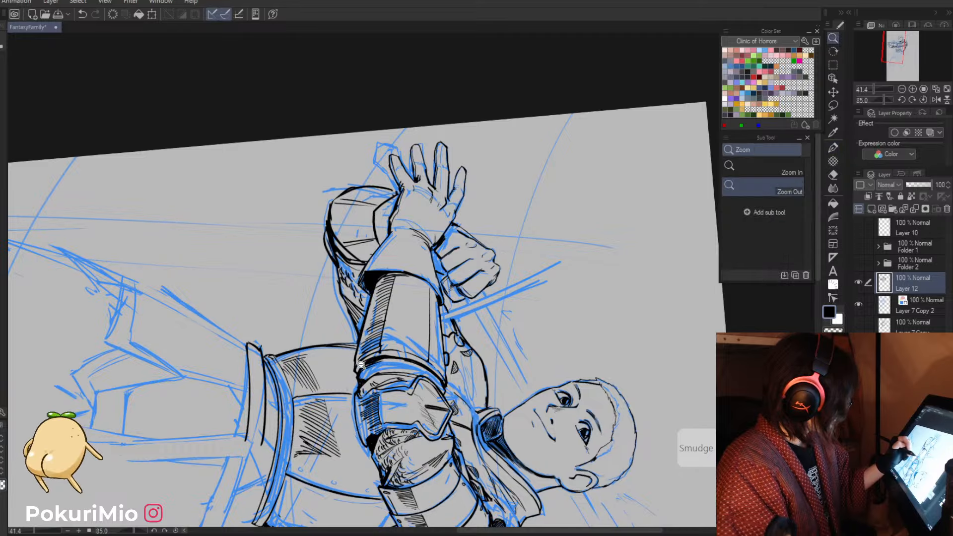
- Return the canvas upright and ink the outline of the outermost skirt panel below the belt on the open-hand side
{"action": "left_click_drag", "start_coordinate": [361, 391], "coordinate": [308, 375]}
{"action": "left_click_drag", "start_coordinate": [258, 268], "coordinate": [320, 462]}
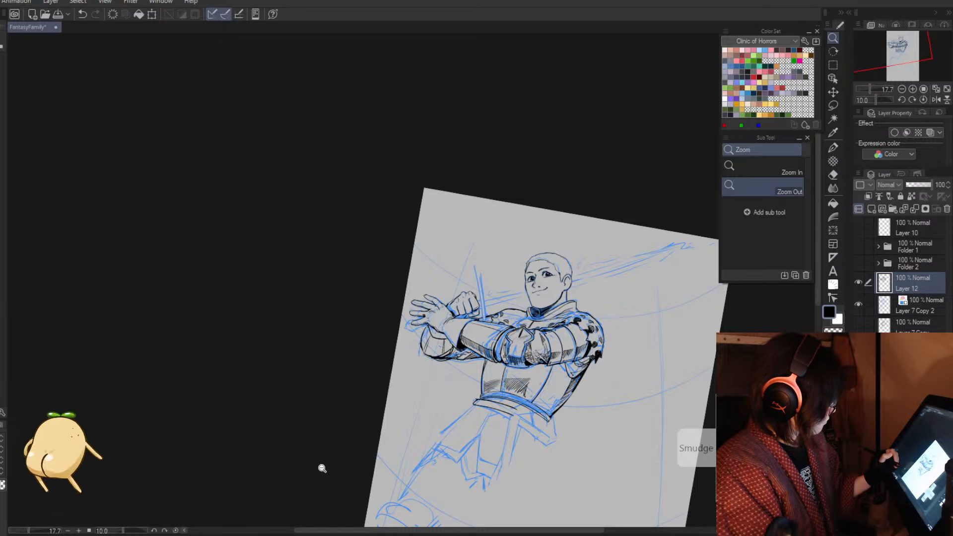
{"action": "left_click_drag", "start_coordinate": [365, 398], "coordinate": [323, 334]}
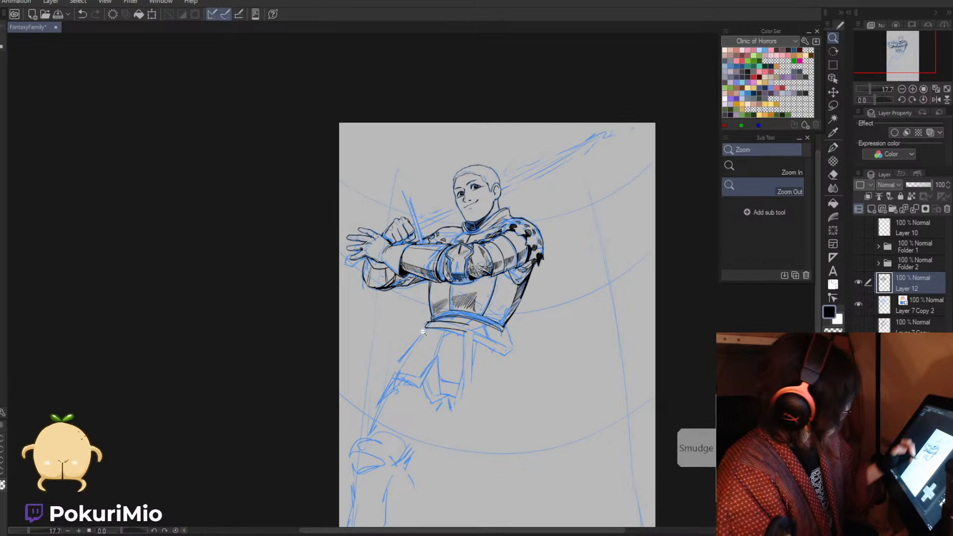
{"action": "mouse_move", "coordinate": [428, 331]}
{"action": "left_mouse_down"}
{"action": "mouse_move", "coordinate": [460, 332]}
{"action": "mouse_move", "coordinate": [408, 351]}
{"action": "mouse_move", "coordinate": [375, 385]}
{"action": "mouse_move", "coordinate": [418, 403]}
{"action": "mouse_move", "coordinate": [443, 374]}
{"action": "left_mouse_up"}
{"action": "left_click_drag", "start_coordinate": [416, 405], "coordinate": [441, 378]}
{"action": "key", "text": "e"}
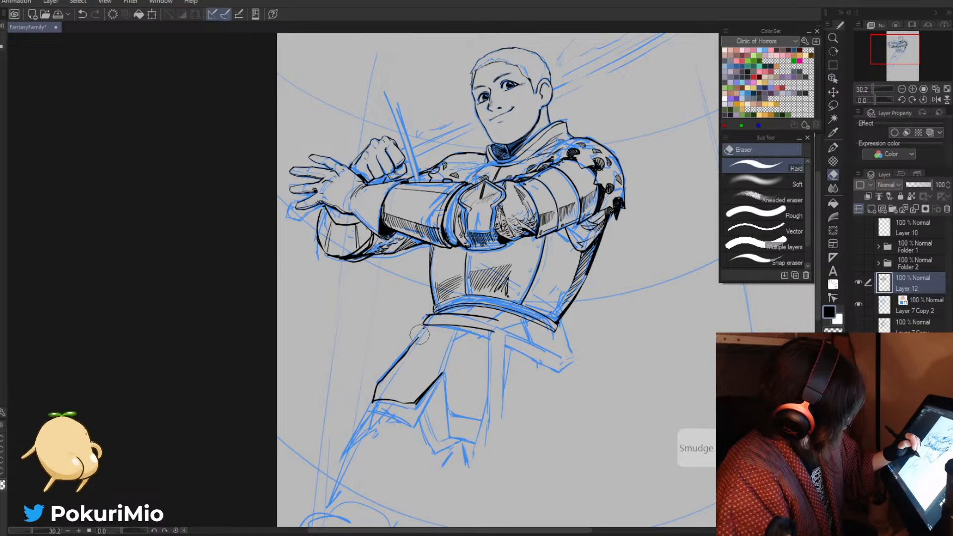
- Erase the skirt panel's outer edge and redraw it as a straighter diagonal from the belt to the lower corner
{"action": "mouse_move", "coordinate": [420, 334]}
{"action": "left_mouse_down"}
{"action": "mouse_move", "coordinate": [377, 395]}
{"action": "mouse_move", "coordinate": [410, 399]}
{"action": "mouse_move", "coordinate": [401, 386]}
{"action": "mouse_move", "coordinate": [404, 401]}
{"action": "mouse_move", "coordinate": [370, 400]}
{"action": "left_mouse_up"}
{"action": "key", "text": "p"}
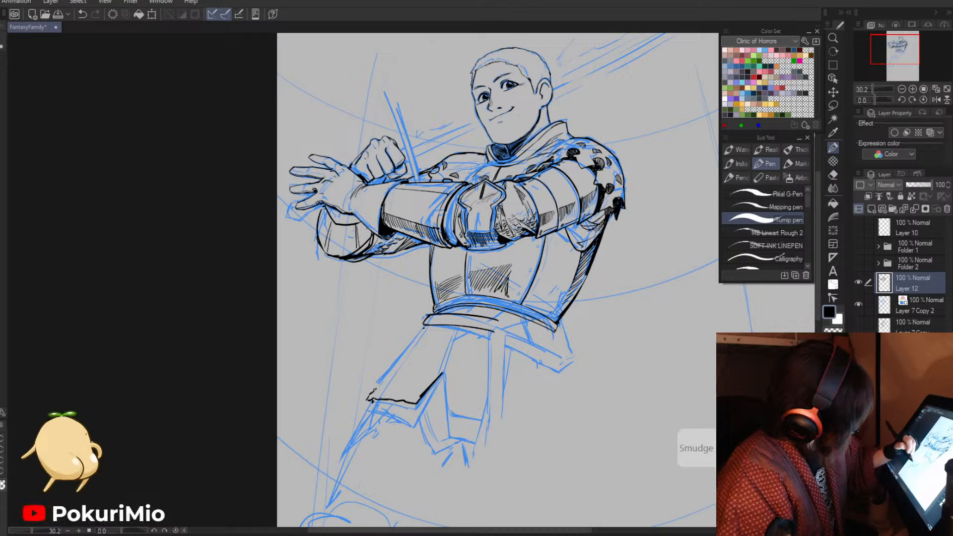
{"action": "left_click_drag", "start_coordinate": [397, 364], "coordinate": [377, 387]}
{"action": "key", "text": "e"}
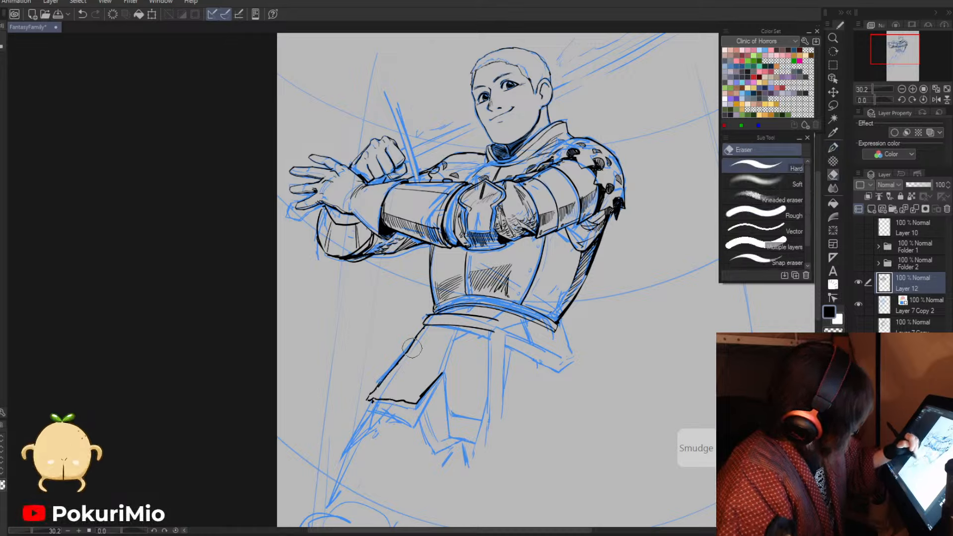
- Clean up the outer edge of the knight's front tunic panel and ink the notch and hem of the adjacent panel
{"action": "left_click_drag", "start_coordinate": [421, 340], "coordinate": [373, 393]}
{"action": "key", "text": "p"}
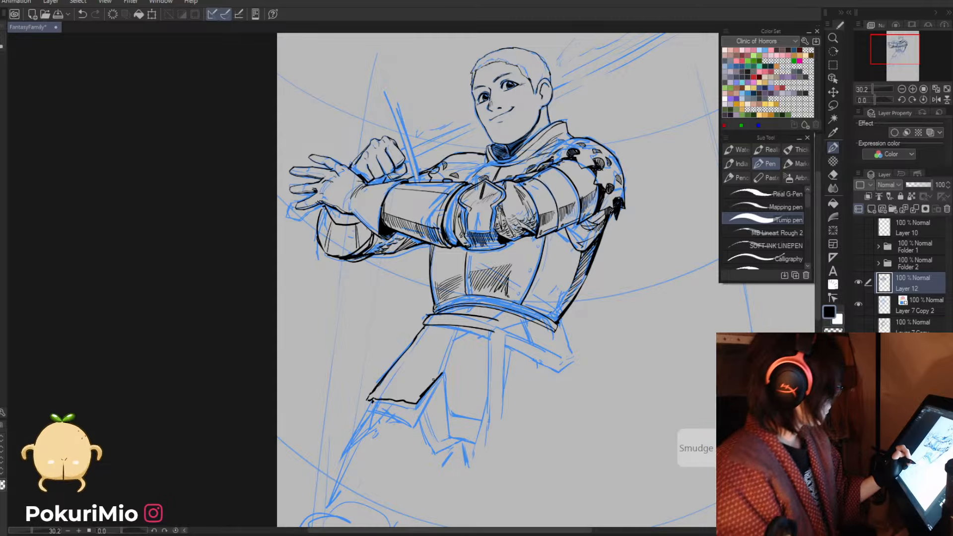
{"action": "key", "text": "e"}
{"action": "mouse_move", "coordinate": [444, 375]}
{"action": "left_mouse_down"}
{"action": "mouse_move", "coordinate": [437, 384]}
{"action": "mouse_move", "coordinate": [443, 377]}
{"action": "mouse_move", "coordinate": [448, 407]}
{"action": "mouse_move", "coordinate": [479, 417]}
{"action": "left_mouse_up"}
{"action": "key", "text": "p"}
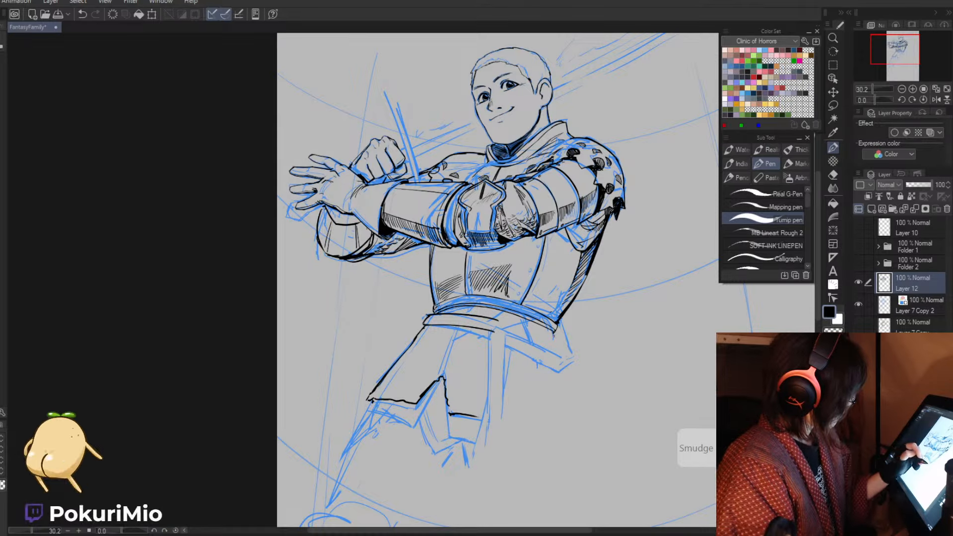
- Show Folder 2 containing the seated staff-bearer's line art next to the knight
{"action": "key", "text": "ctrl+alt+space"}
{"action": "left_click", "coordinate": [526, 432]}
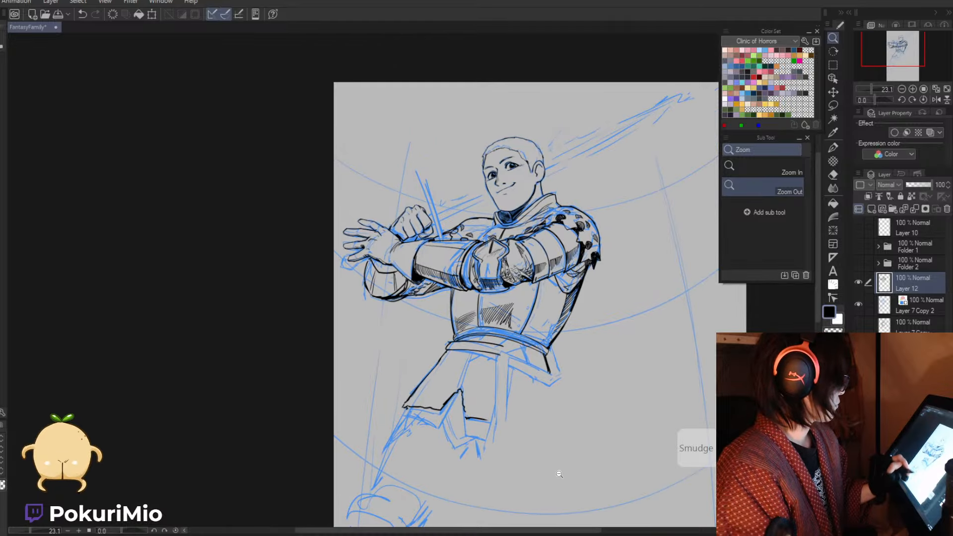
{"action": "left_click", "coordinate": [859, 263]}
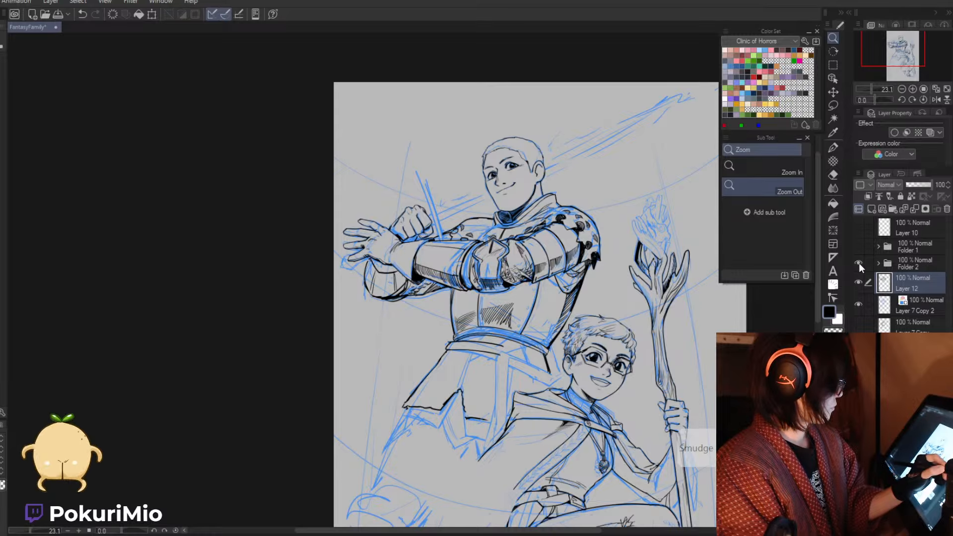
{"action": "left_click_drag", "start_coordinate": [374, 417], "coordinate": [326, 380]}
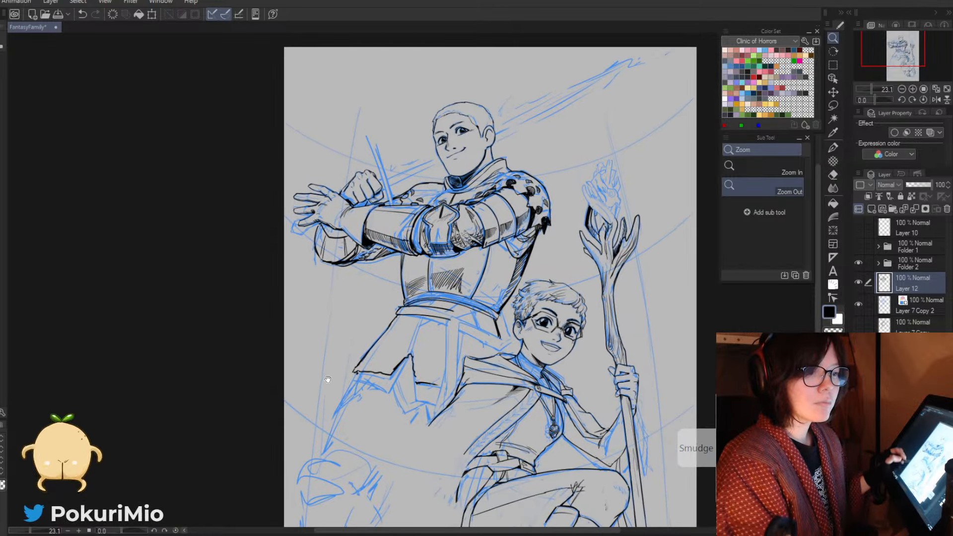
- Ink the belt buckle and tidy the belt lines at the knight's waist
{"action": "mouse_move", "coordinate": [457, 314]}
{"action": "left_mouse_down"}
{"action": "mouse_move", "coordinate": [487, 317]}
{"action": "mouse_move", "coordinate": [486, 326]}
{"action": "mouse_move", "coordinate": [472, 337]}
{"action": "mouse_move", "coordinate": [455, 330]}
{"action": "mouse_move", "coordinate": [480, 327]}
{"action": "mouse_move", "coordinate": [460, 307]}
{"action": "mouse_move", "coordinate": [481, 316]}
{"action": "mouse_move", "coordinate": [453, 311]}
{"action": "mouse_move", "coordinate": [462, 328]}
{"action": "mouse_move", "coordinate": [474, 323]}
{"action": "mouse_move", "coordinate": [468, 329]}
{"action": "mouse_move", "coordinate": [442, 322]}
{"action": "mouse_move", "coordinate": [457, 326]}
{"action": "mouse_move", "coordinate": [454, 311]}
{"action": "mouse_move", "coordinate": [475, 317]}
{"action": "mouse_move", "coordinate": [433, 321]}
{"action": "left_mouse_up"}
{"action": "key", "text": "p"}
{"action": "key", "text": "e"}
{"action": "key", "text": "p"}
{"action": "key", "text": "e"}
{"action": "key", "text": "alt+space"}
{"action": "left_click", "coordinate": [447, 375]}
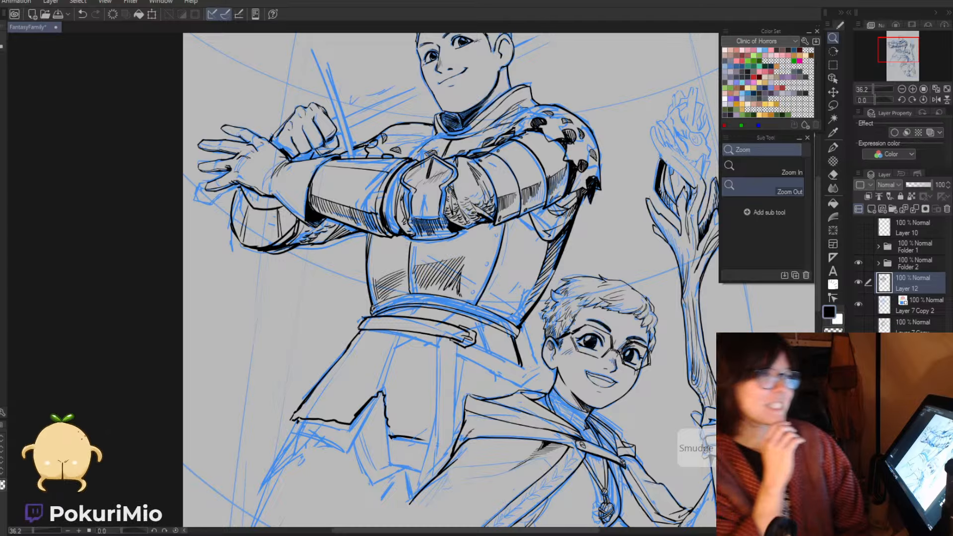
- Ink the side and bottom edges of the layer hanging below the tunic's middle panel
{"action": "left_click", "coordinate": [123, 272]}
{"action": "left_click", "coordinate": [397, 350]}
{"action": "left_click", "coordinate": [401, 348]}
{"action": "left_click_drag", "start_coordinate": [421, 411], "coordinate": [446, 376]}
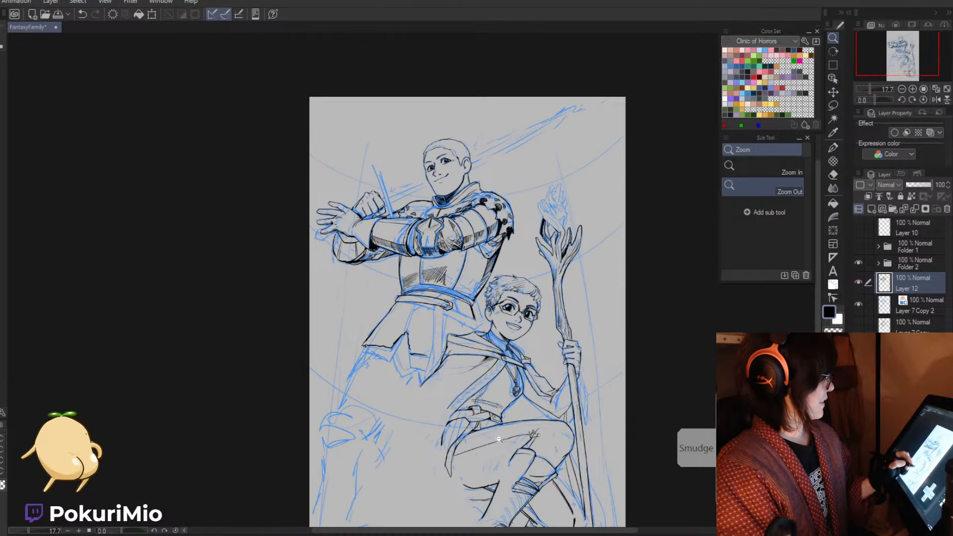
{"action": "left_click_drag", "start_coordinate": [530, 485], "coordinate": [563, 448]}
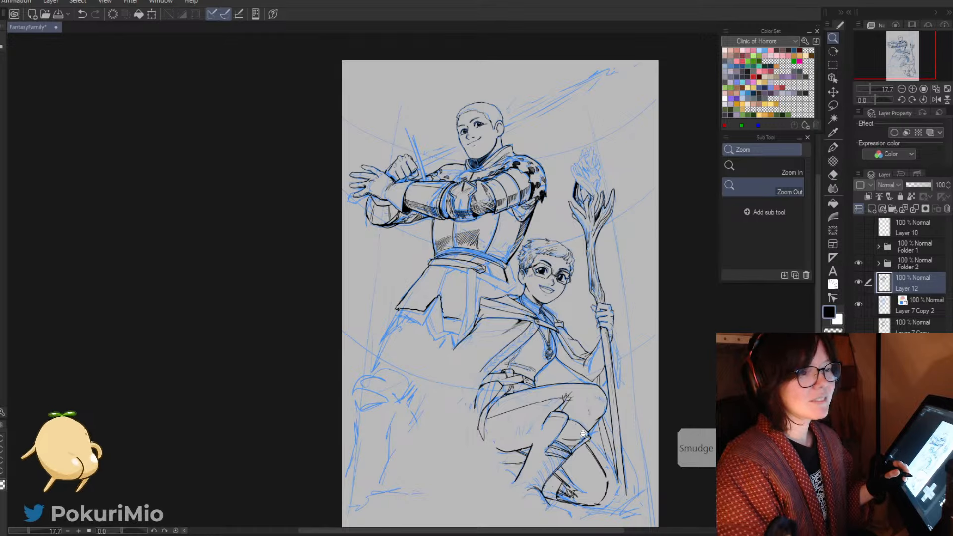
{"action": "mouse_move", "coordinate": [431, 307]}
{"action": "left_mouse_down"}
{"action": "mouse_move", "coordinate": [470, 304]}
{"action": "mouse_move", "coordinate": [463, 369]}
{"action": "left_mouse_up"}
{"action": "left_click_drag", "start_coordinate": [453, 299], "coordinate": [461, 360]}
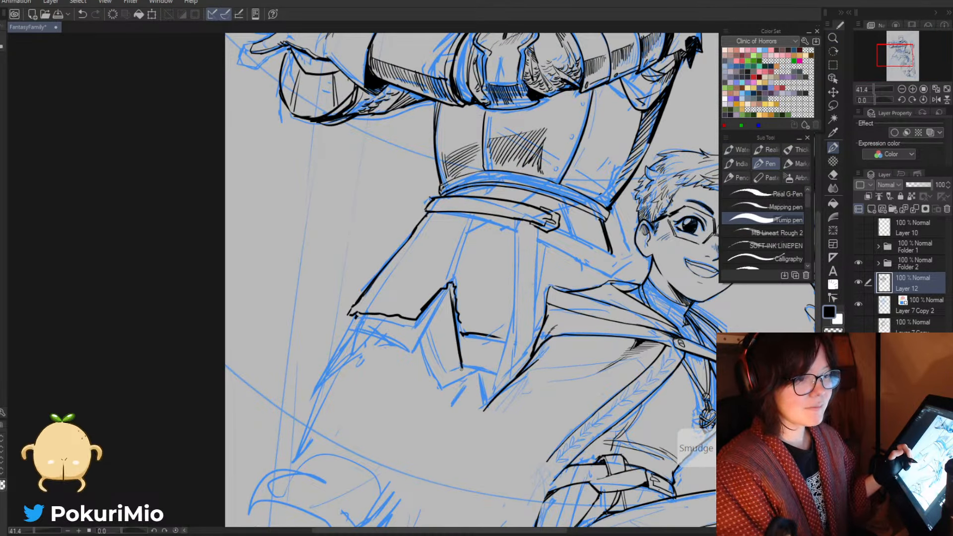
{"action": "key", "text": "asciicircum"}
{"action": "left_click_drag", "start_coordinate": [446, 374], "coordinate": [478, 387]}
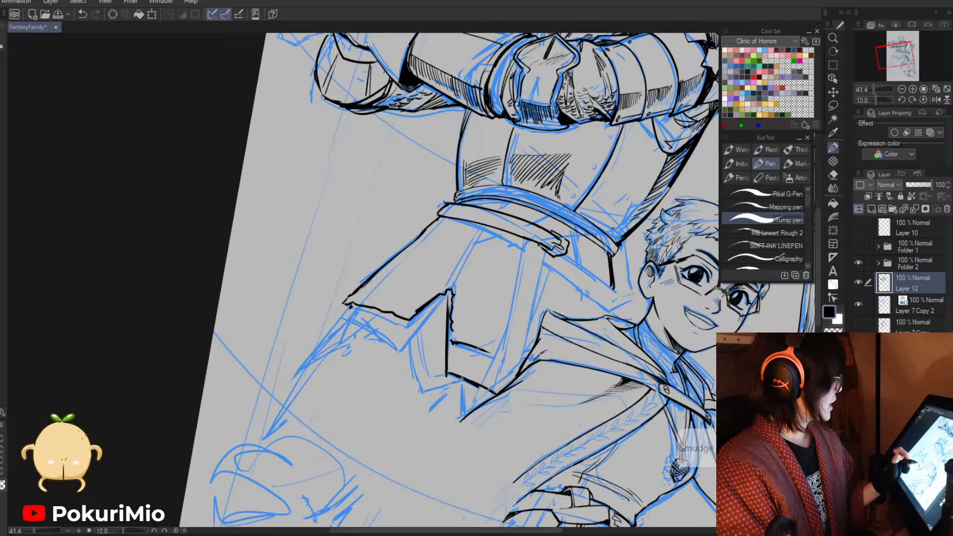
- Clean and hatch the trim below the middle panel, and ink the band under the front panel's hem
{"action": "key", "text": "e"}
{"action": "left_click_drag", "start_coordinate": [443, 375], "coordinate": [491, 396]}
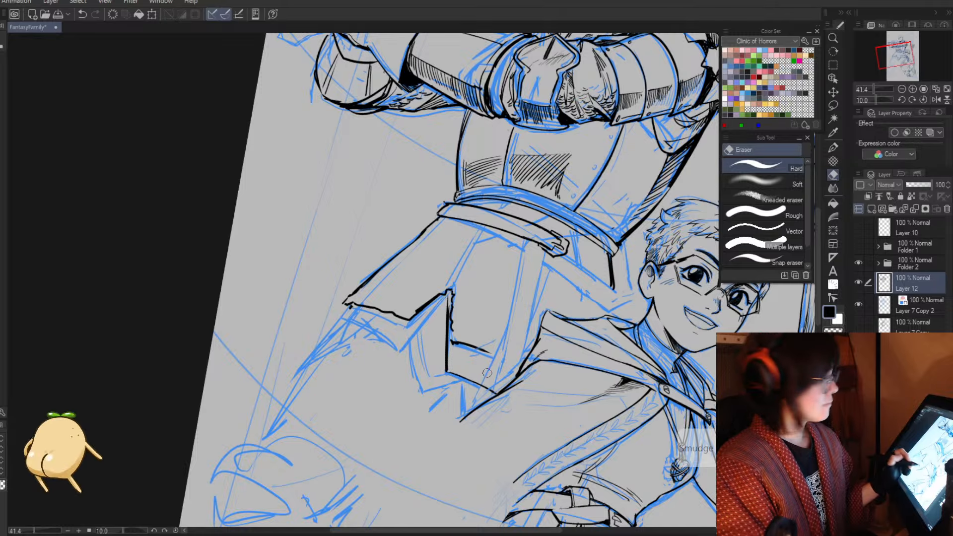
{"action": "key", "text": "p"}
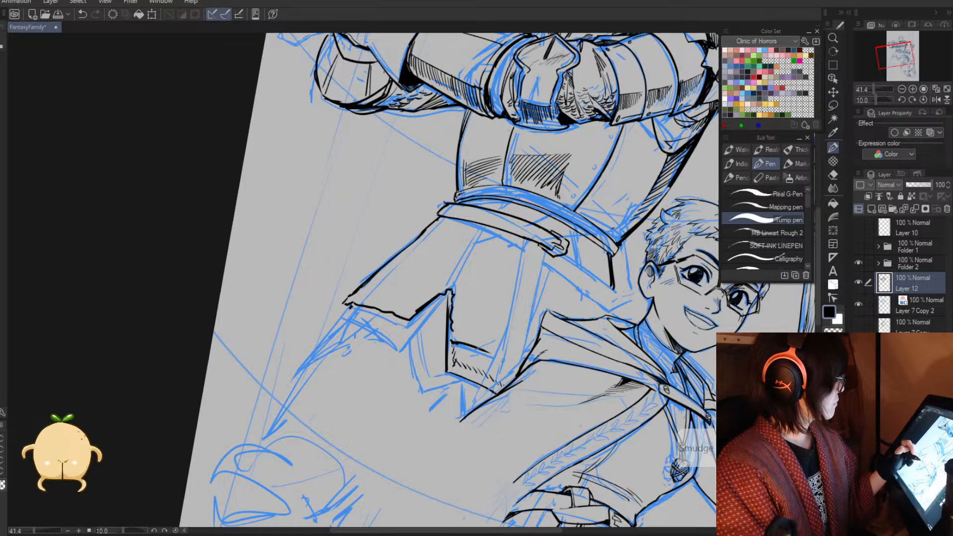
{"action": "left_click_drag", "start_coordinate": [446, 295], "coordinate": [392, 346]}
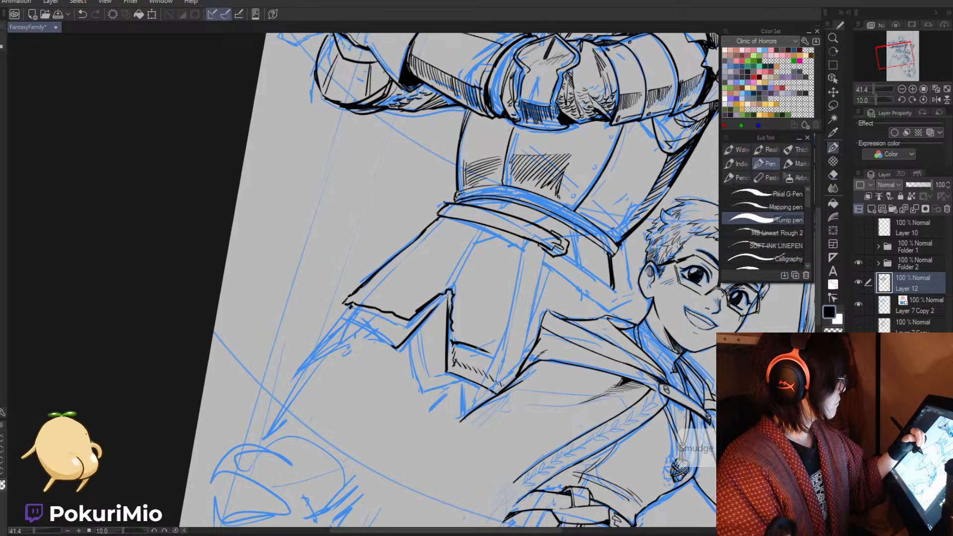
{"action": "mouse_move", "coordinate": [394, 347]}
{"action": "left_mouse_down"}
{"action": "mouse_move", "coordinate": [340, 313]}
{"action": "mouse_move", "coordinate": [346, 307]}
{"action": "left_mouse_up"}
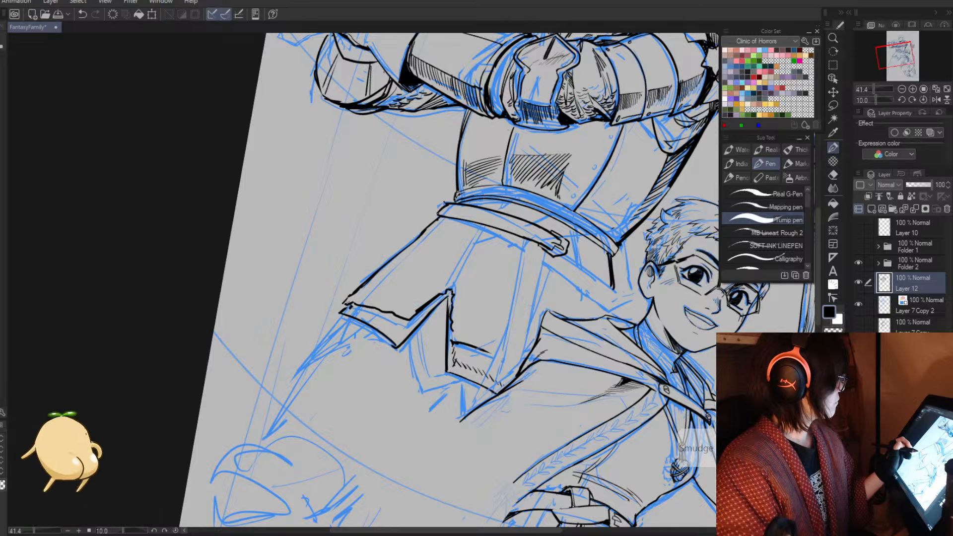
- Ink the curved outer edge of the pointed flap between the two tunic panels and erase stray line ends
{"action": "key", "text": "minus"}
{"action": "key", "text": "minus"}
{"action": "key", "text": "minus"}
{"action": "key", "text": "minus"}
{"action": "key", "text": "minus"}
{"action": "key", "text": "minus"}
{"action": "key", "text": "minus"}
{"action": "key", "text": "minus"}
{"action": "key", "text": "minus"}
{"action": "key", "text": "minus"}
{"action": "key", "text": "minus"}
{"action": "key", "text": "e"}
{"action": "mouse_move", "coordinate": [459, 331]}
{"action": "left_mouse_down"}
{"action": "mouse_move", "coordinate": [399, 359]}
{"action": "mouse_move", "coordinate": [398, 349]}
{"action": "mouse_move", "coordinate": [398, 364]}
{"action": "mouse_move", "coordinate": [340, 350]}
{"action": "mouse_move", "coordinate": [413, 298]}
{"action": "mouse_move", "coordinate": [451, 291]}
{"action": "mouse_move", "coordinate": [494, 324]}
{"action": "left_mouse_up"}
{"action": "key", "text": "p"}
{"action": "key", "text": "e"}
{"action": "key", "text": "slash"}
{"action": "key", "text": "asciicircum"}
{"action": "key", "text": "asciicircum"}
{"action": "key", "text": "asciicircum"}
{"action": "key", "text": "asciicircum"}
{"action": "key", "text": "p"}
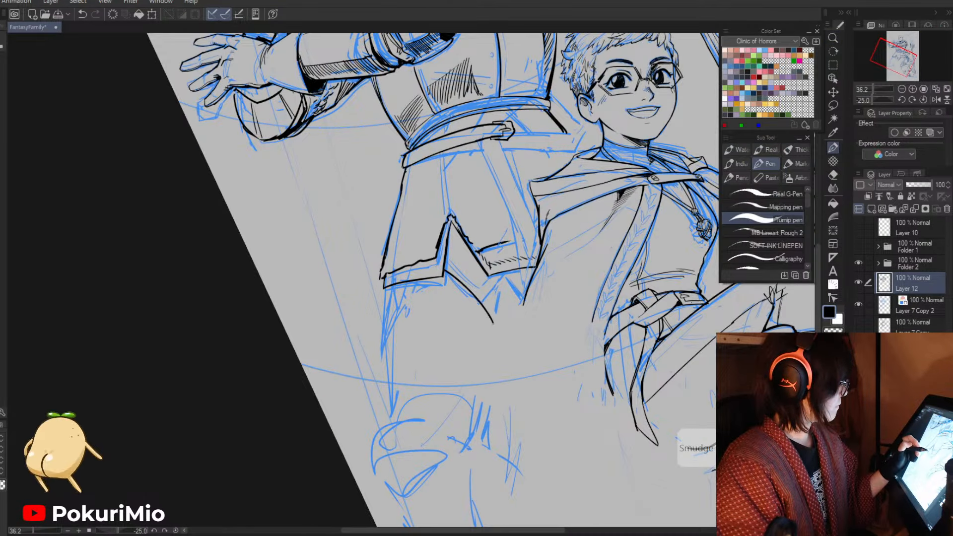
- Add a parallel trim line along the pointed flap's curved edge and hatch the band
{"action": "mouse_move", "coordinate": [445, 258]}
{"action": "left_mouse_down"}
{"action": "mouse_move", "coordinate": [494, 322]}
{"action": "mouse_move", "coordinate": [491, 293]}
{"action": "mouse_move", "coordinate": [494, 319]}
{"action": "mouse_move", "coordinate": [504, 278]}
{"action": "mouse_move", "coordinate": [501, 292]}
{"action": "mouse_move", "coordinate": [485, 285]}
{"action": "mouse_move", "coordinate": [495, 311]}
{"action": "left_mouse_up"}
{"action": "key", "text": "e"}
{"action": "key", "text": "p"}
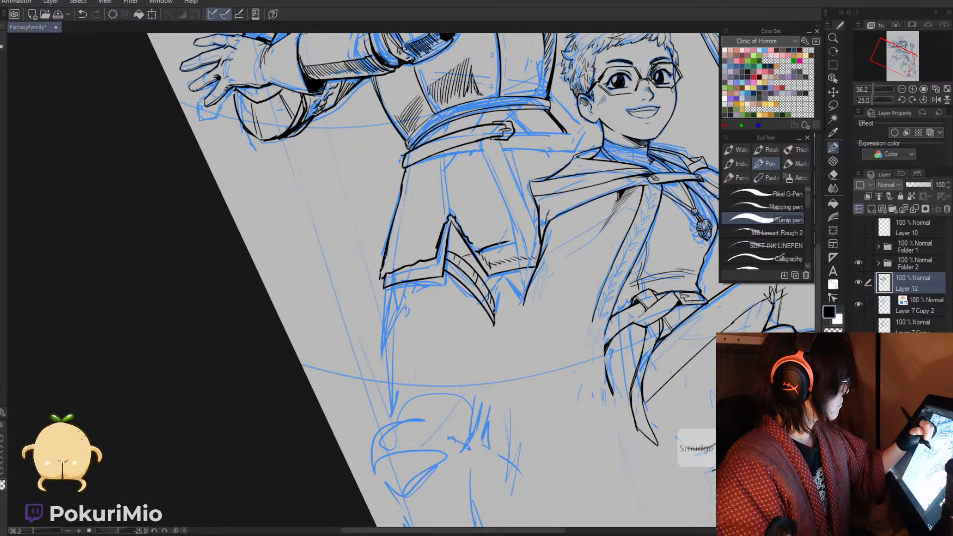
- Ink short fold lines between the pointed flap's tip and the middle panel's hem, erasing the excess strokes
{"action": "left_click_drag", "start_coordinate": [519, 275], "coordinate": [493, 293]}
{"action": "left_click_drag", "start_coordinate": [522, 276], "coordinate": [495, 305]}
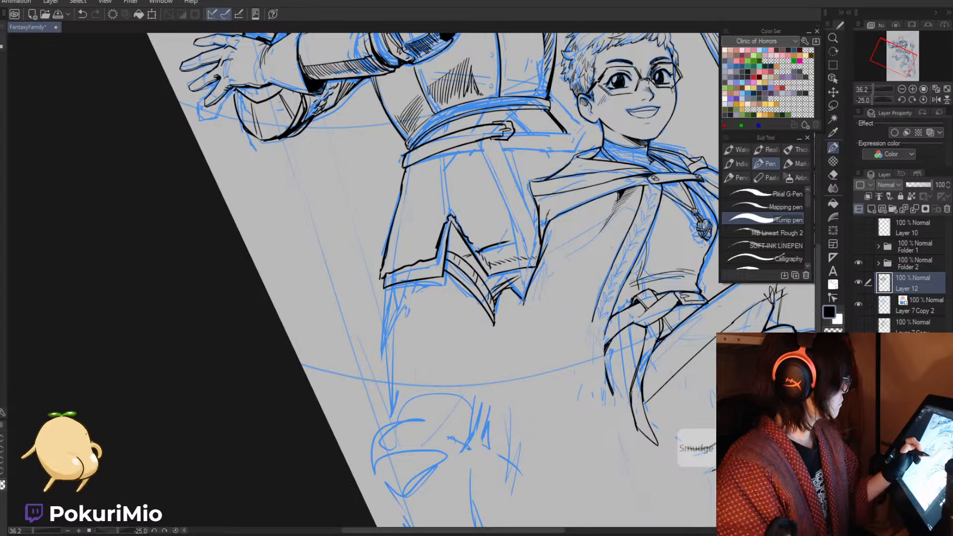
{"action": "key", "text": "e"}
{"action": "key", "text": "p"}
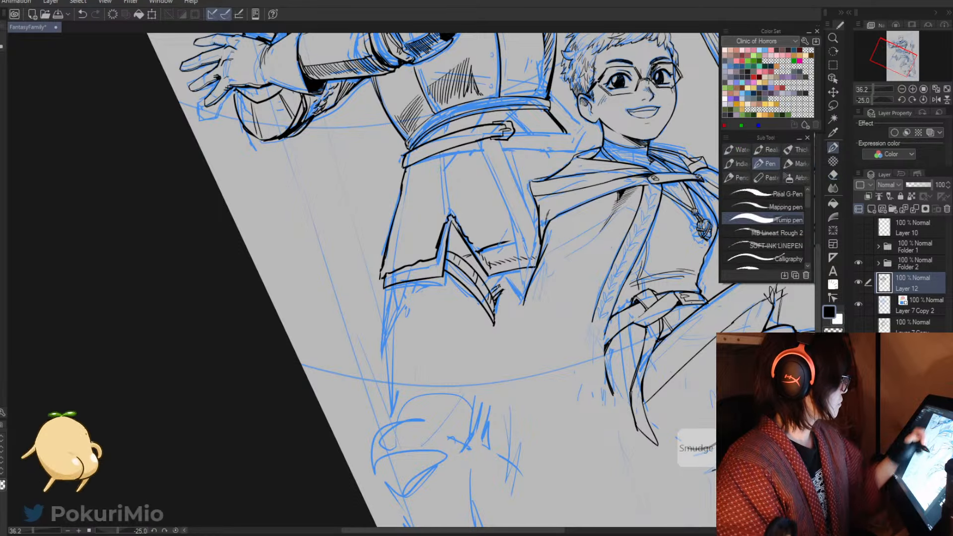
{"action": "mouse_move", "coordinate": [503, 277]}
{"action": "left_mouse_down"}
{"action": "mouse_move", "coordinate": [489, 289]}
{"action": "mouse_move", "coordinate": [500, 291]}
{"action": "mouse_move", "coordinate": [490, 289]}
{"action": "mouse_move", "coordinate": [494, 304]}
{"action": "left_mouse_up"}
{"action": "key", "text": "e"}
{"action": "key", "text": "p"}
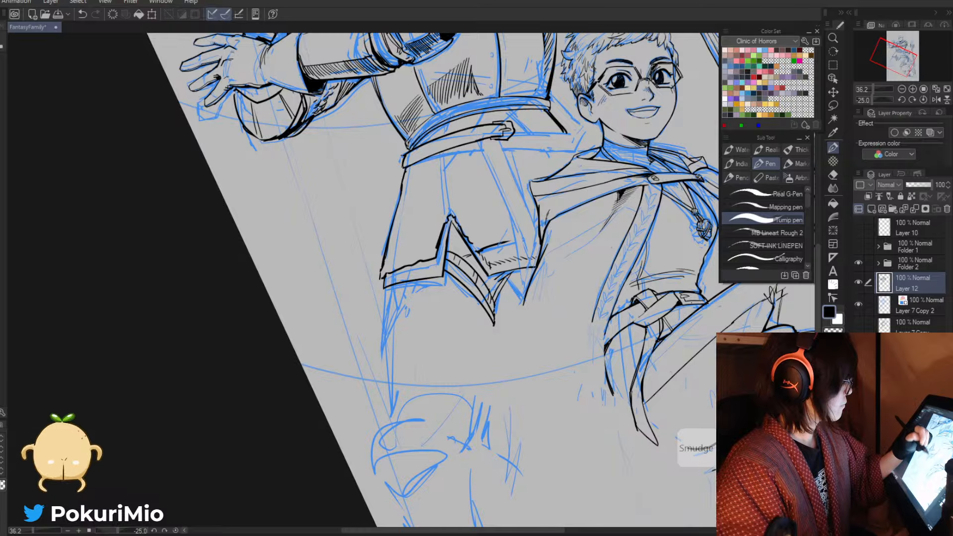
- Erase the rough fold beside the pointed flap and redraw it as one short edge running into the flap
{"action": "key", "text": "/"}
{"action": "left_click", "coordinate": [496, 357], "text": "alt"}
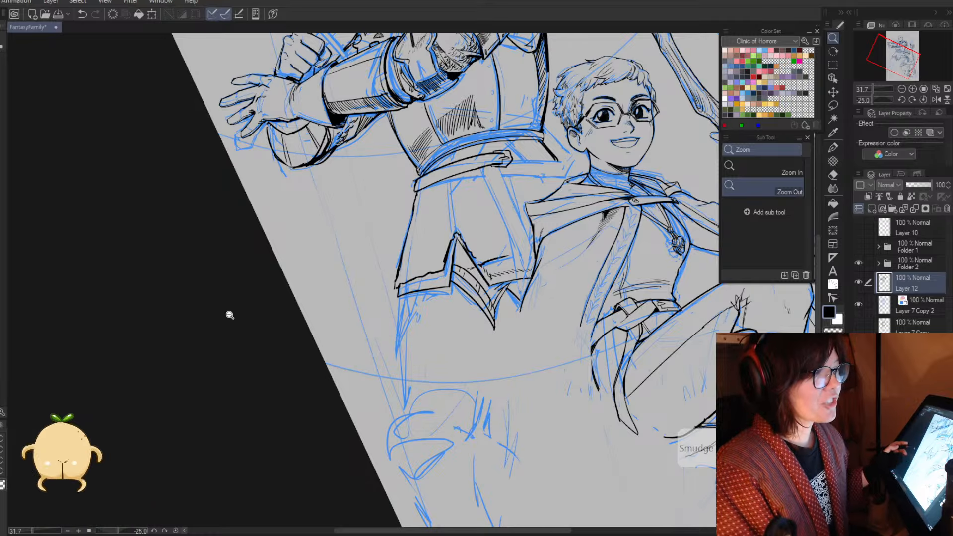
{"action": "left_click", "coordinate": [293, 295]}
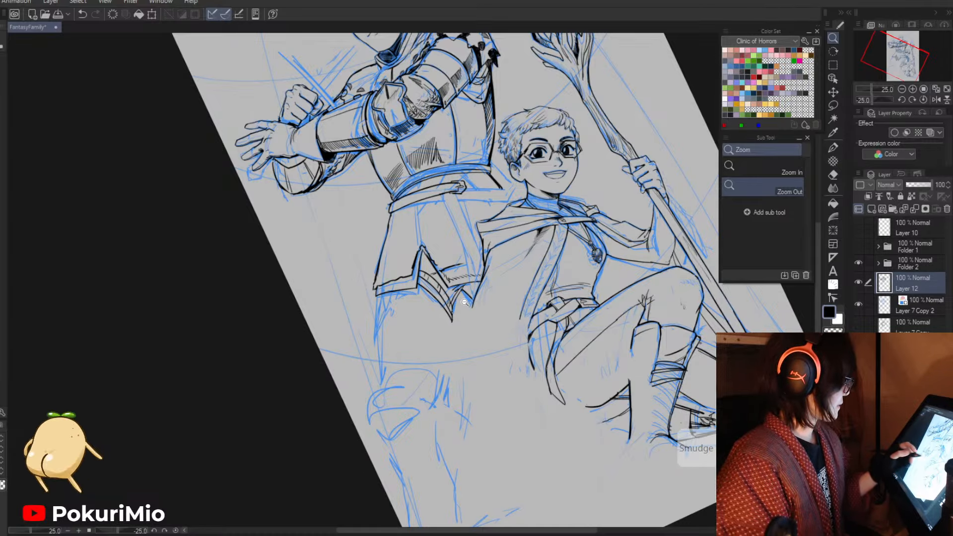
{"action": "left_click_drag", "start_coordinate": [464, 303], "coordinate": [474, 326]}
{"action": "key", "text": "^"}
{"action": "key", "text": "^"}
{"action": "key", "text": "e"}
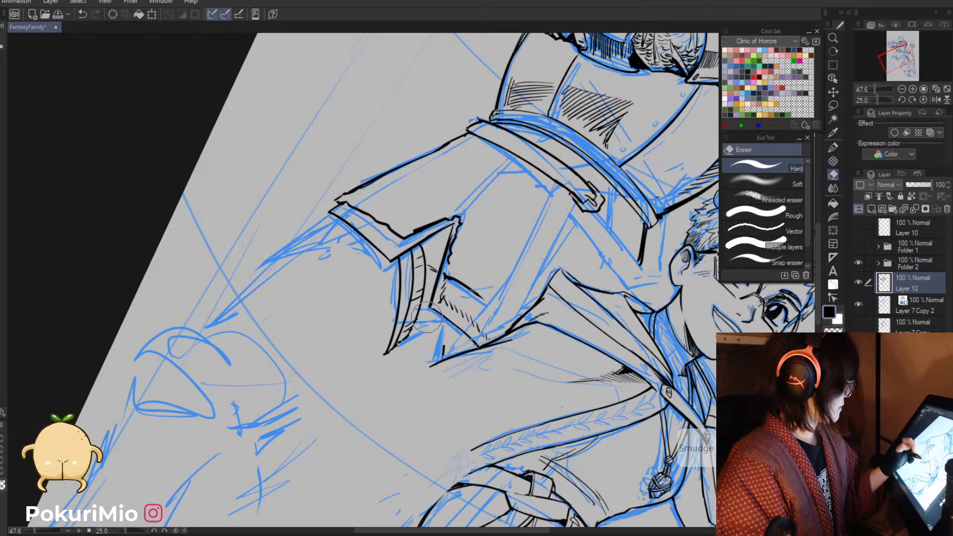
{"action": "key", "text": "p"}
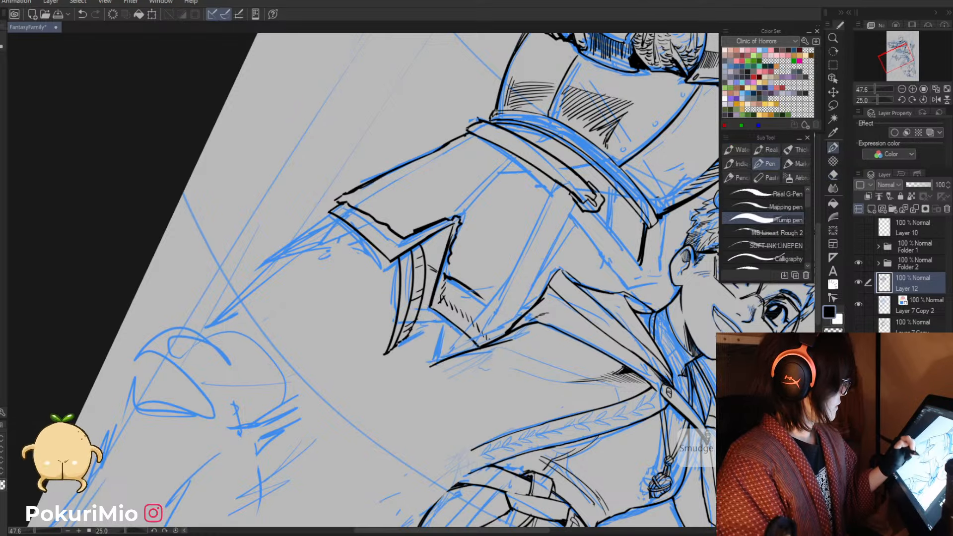
{"action": "mouse_move", "coordinate": [426, 304]}
{"action": "left_mouse_down"}
{"action": "mouse_move", "coordinate": [444, 335]}
{"action": "mouse_move", "coordinate": [431, 330]}
{"action": "mouse_move", "coordinate": [413, 277]}
{"action": "mouse_move", "coordinate": [458, 296]}
{"action": "mouse_move", "coordinate": [462, 289]}
{"action": "mouse_move", "coordinate": [452, 308]}
{"action": "left_mouse_up"}
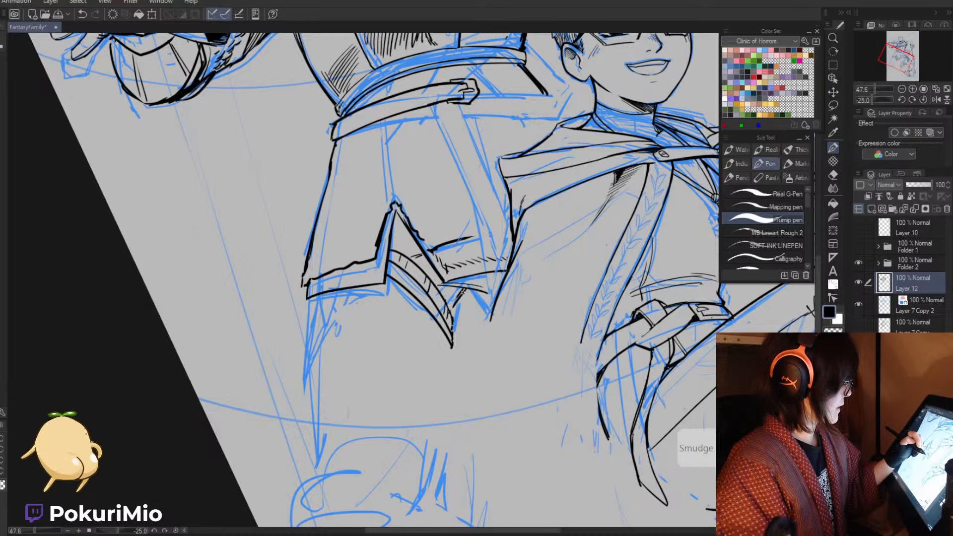
{"action": "key", "text": "ctrl+z"}
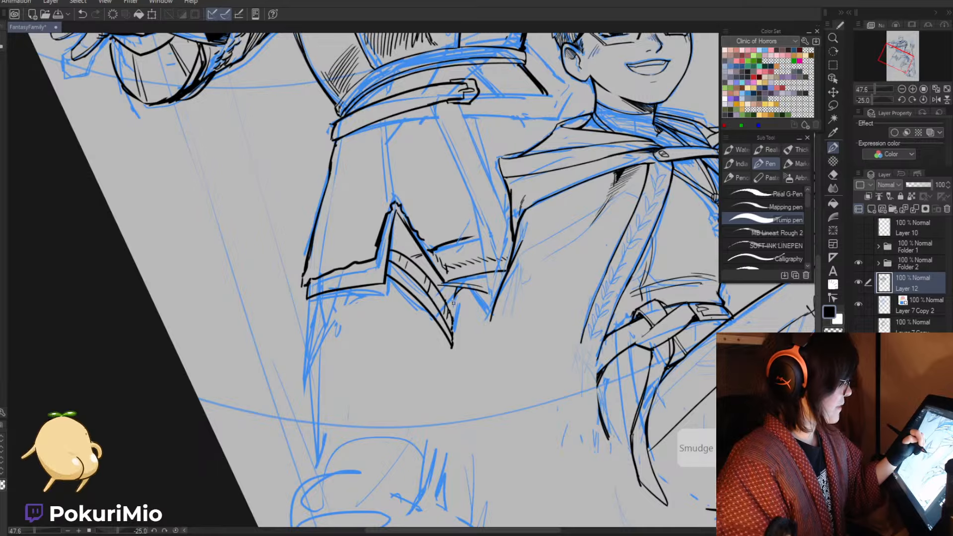
{"action": "left_click_drag", "start_coordinate": [464, 287], "coordinate": [453, 315]}
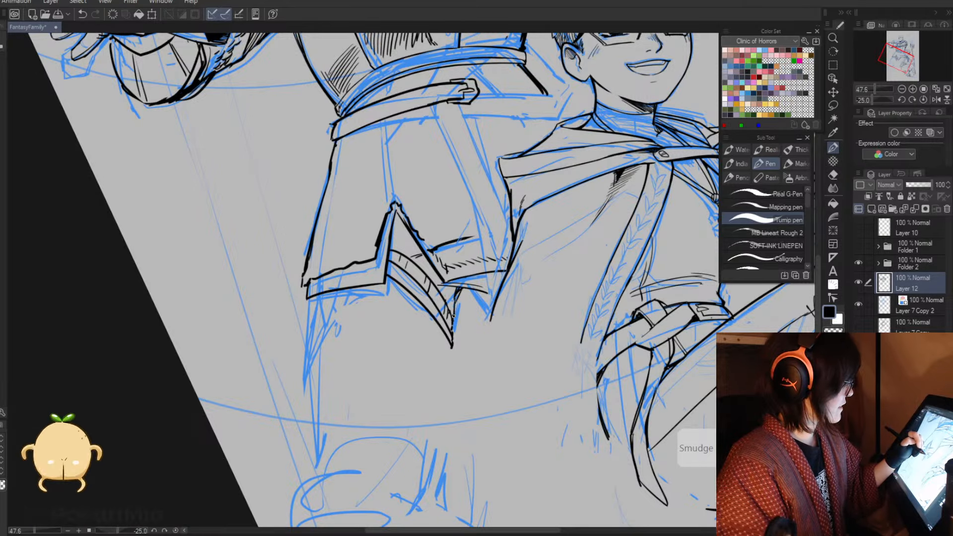
- Refine the ink lines around the pointed flap's tip and the fold under the middle panel
{"action": "key", "text": "slash"}
{"action": "mouse_move", "coordinate": [409, 354]}
{"action": "left_mouse_down"}
{"action": "mouse_move", "coordinate": [385, 336]}
{"action": "mouse_move", "coordinate": [405, 393]}
{"action": "mouse_move", "coordinate": [385, 327]}
{"action": "mouse_move", "coordinate": [427, 340]}
{"action": "mouse_move", "coordinate": [364, 384]}
{"action": "mouse_move", "coordinate": [399, 357]}
{"action": "mouse_move", "coordinate": [380, 368]}
{"action": "mouse_move", "coordinate": [396, 348]}
{"action": "mouse_move", "coordinate": [376, 366]}
{"action": "mouse_move", "coordinate": [400, 339]}
{"action": "mouse_move", "coordinate": [361, 391]}
{"action": "mouse_move", "coordinate": [291, 349]}
{"action": "mouse_move", "coordinate": [270, 397]}
{"action": "left_mouse_up"}
{"action": "key", "text": "asciicircum"}
{"action": "key", "text": "asciicircum"}
{"action": "key", "text": "asciicircum"}
{"action": "key", "text": "asciicircum"}
{"action": "key", "text": "asciicircum"}
{"action": "key", "text": "asciicircum"}
{"action": "key", "text": "asciicircum"}
{"action": "key", "text": "asciicircum"}
{"action": "key", "text": "asciicircum"}
{"action": "key", "text": "e"}
{"action": "key", "text": "p"}
{"action": "key", "text": "e"}
{"action": "key", "text": "p"}
{"action": "key", "text": "e"}
- Ink the inner and outer contours of the knight's thigh from the tunic hem down to the knee
{"action": "key", "text": "alt+space"}
{"action": "key", "text": "minus"}
{"action": "key", "text": "minus"}
{"action": "left_click_drag", "start_coordinate": [381, 374], "coordinate": [488, 265]}
{"action": "key", "text": "p"}
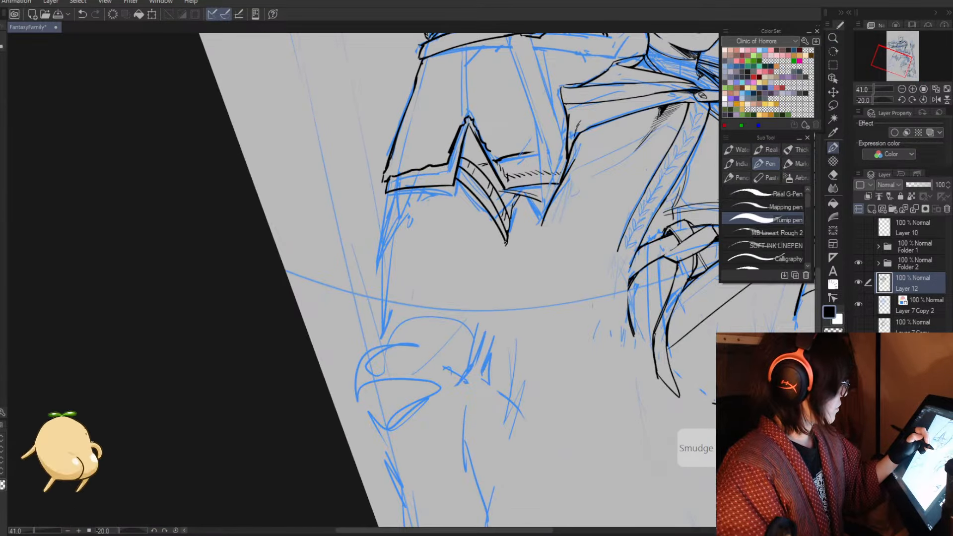
{"action": "left_click_drag", "start_coordinate": [506, 243], "coordinate": [458, 394]}
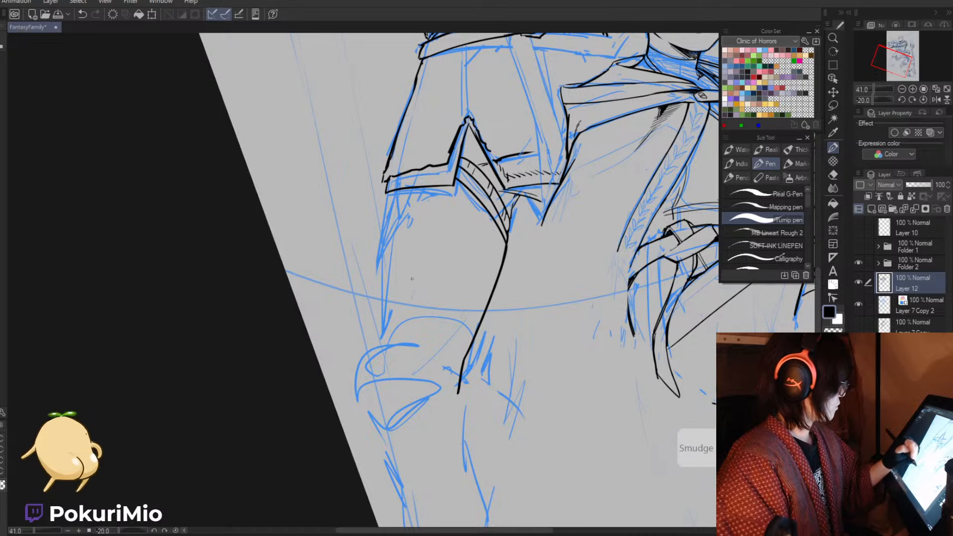
{"action": "left_click_drag", "start_coordinate": [388, 198], "coordinate": [381, 349]}
- Erase the lower end of the inner thigh contour and redraw it down to the knee
{"action": "key", "text": "alt+space"}
{"action": "mouse_move", "coordinate": [363, 309]}
{"action": "left_mouse_down"}
{"action": "mouse_move", "coordinate": [331, 307]}
{"action": "mouse_move", "coordinate": [372, 319]}
{"action": "left_mouse_up"}
{"action": "key", "text": "e"}
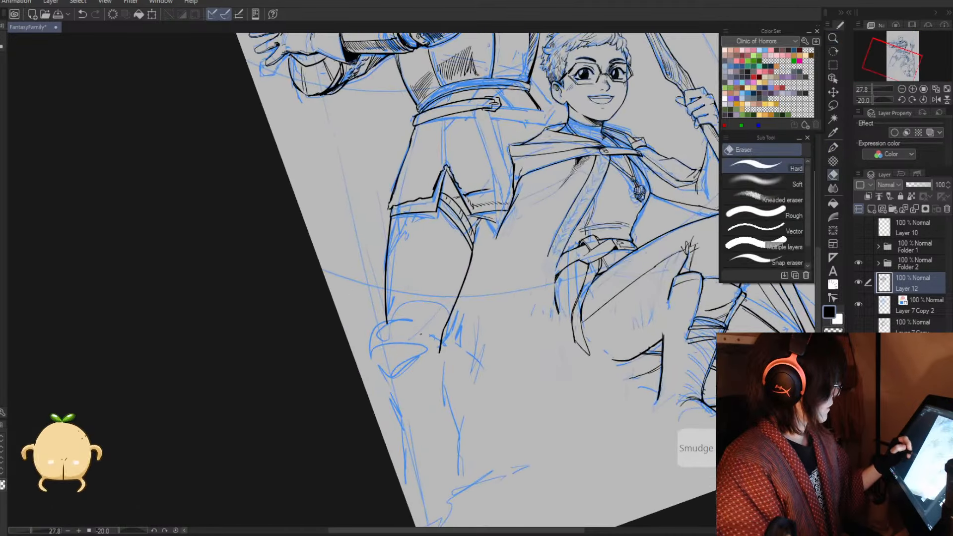
{"action": "left_click_drag", "start_coordinate": [443, 331], "coordinate": [440, 350]}
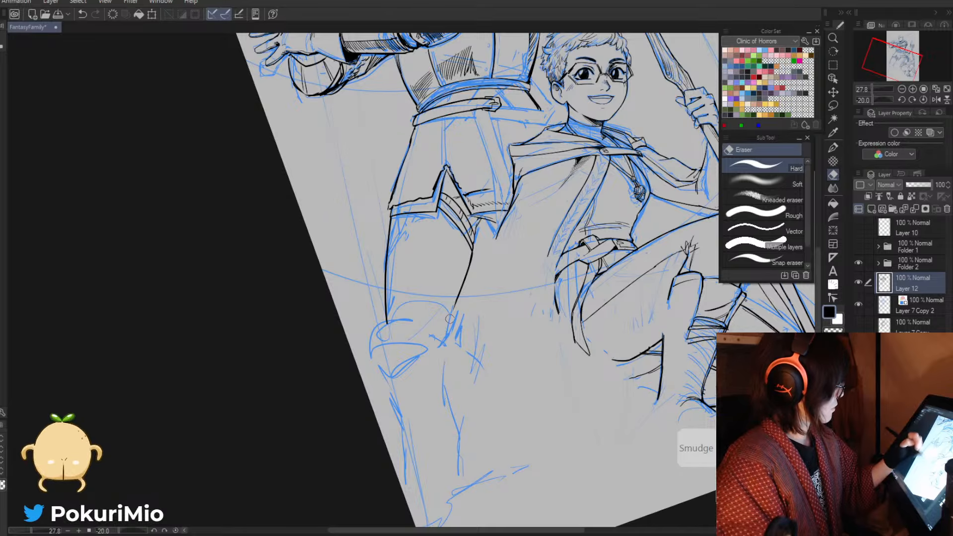
{"action": "key", "text": "p"}
{"action": "left_click_drag", "start_coordinate": [456, 303], "coordinate": [443, 347]}
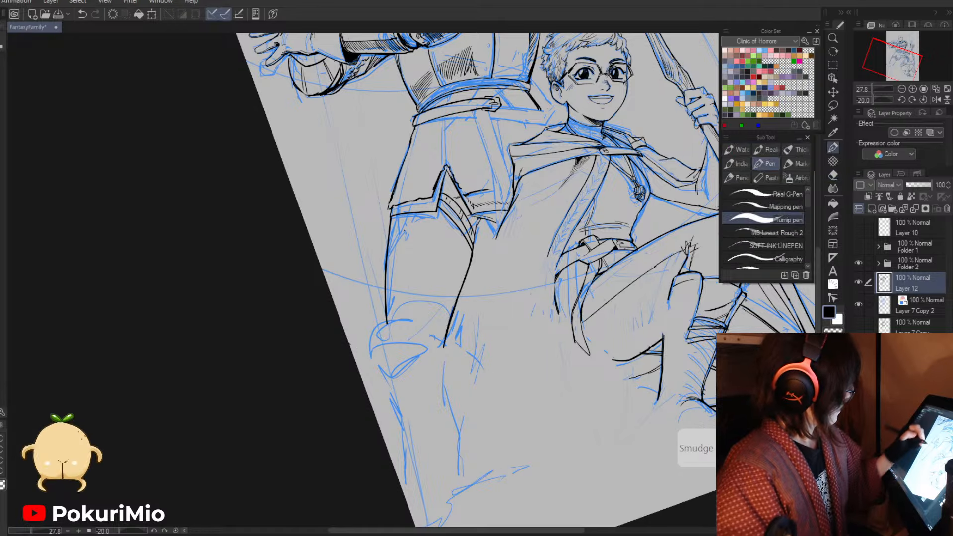
- Try to ink a second line inside the thigh's outer contour
{"action": "left_click_drag", "start_coordinate": [405, 220], "coordinate": [398, 329]}
{"action": "key", "text": "ctrl+z"}
{"action": "left_click_drag", "start_coordinate": [403, 215], "coordinate": [394, 302]}
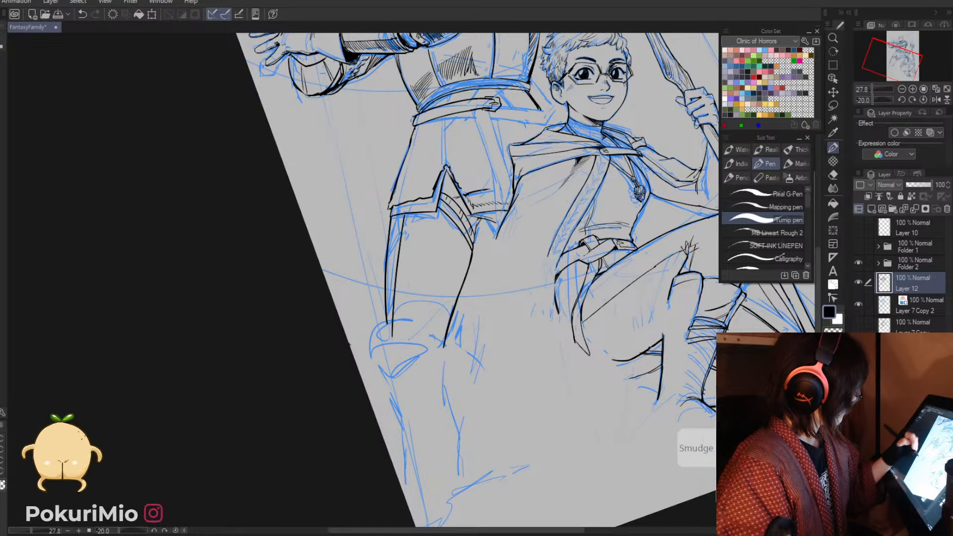
{"action": "key", "text": "e"}
{"action": "key", "text": "ctrl+z"}
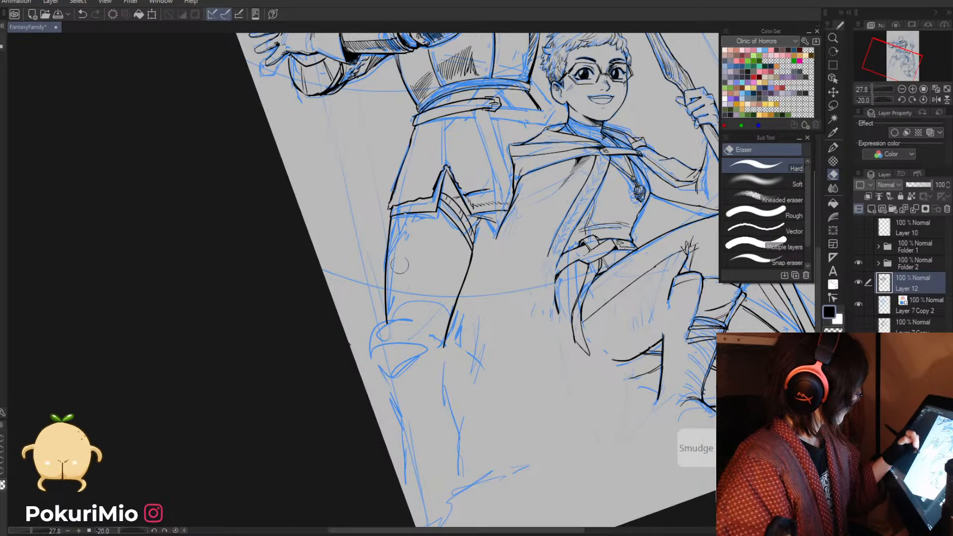
- Try again to ink the line running just inside the thigh's outer contour
{"action": "key", "text": "asciicircum"}
{"action": "key", "text": "p"}
{"action": "left_click_drag", "start_coordinate": [464, 238], "coordinate": [488, 273]}
{"action": "key", "text": "minus"}
{"action": "key", "text": "e"}
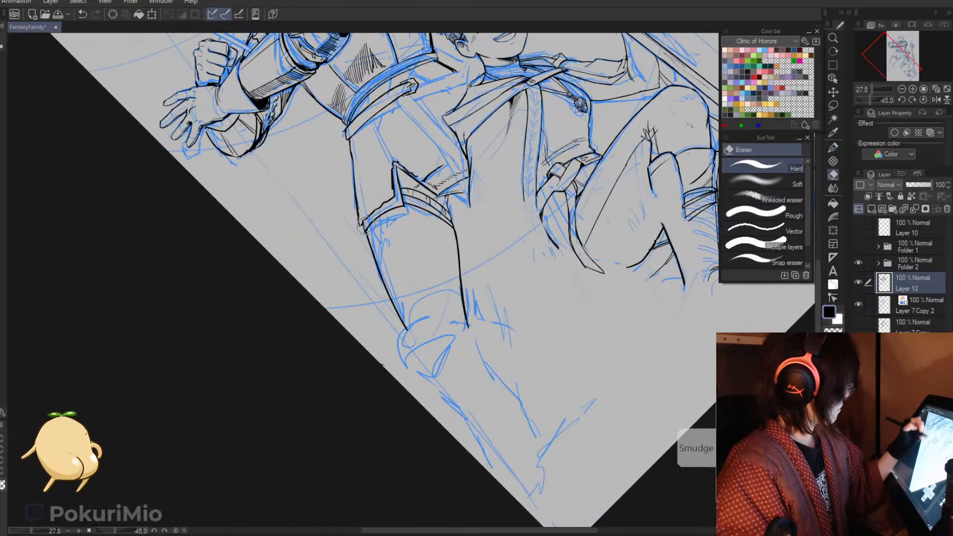
{"action": "key", "text": "p"}
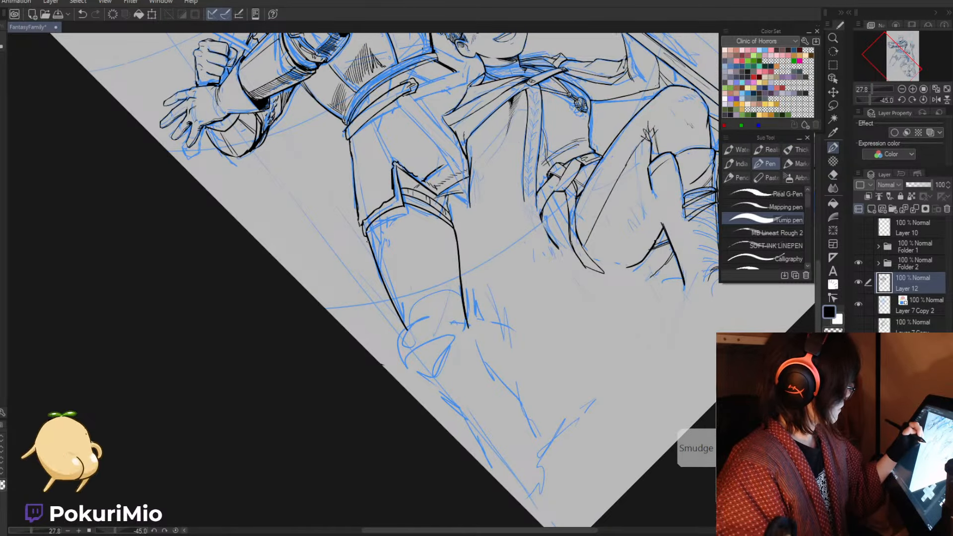
{"action": "mouse_move", "coordinate": [354, 284]}
{"action": "left_mouse_down"}
{"action": "mouse_move", "coordinate": [378, 233]}
{"action": "mouse_move", "coordinate": [416, 206]}
{"action": "left_mouse_up"}
{"action": "key", "text": "ctrl+z"}
- Ink a second line inside the knight's outer thigh contour, running between the tunic hem and the knee
{"action": "left_click_drag", "start_coordinate": [399, 259], "coordinate": [383, 251]}
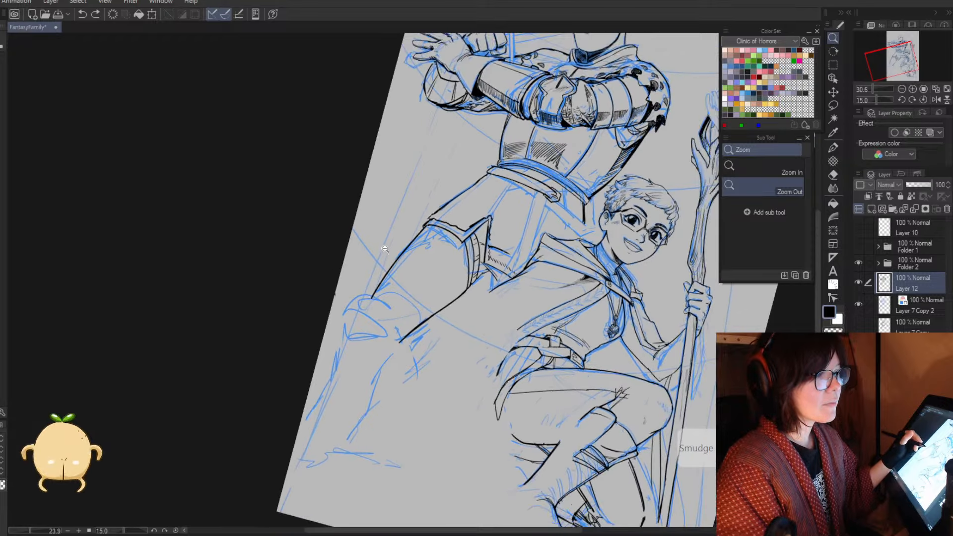
{"action": "left_click_drag", "start_coordinate": [381, 304], "coordinate": [404, 304]}
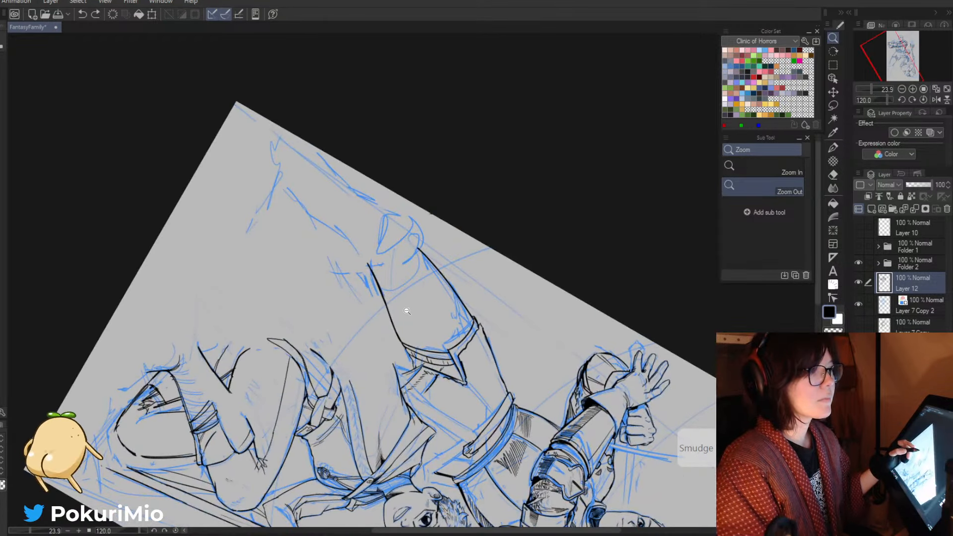
{"action": "left_click_drag", "start_coordinate": [429, 355], "coordinate": [452, 366]}
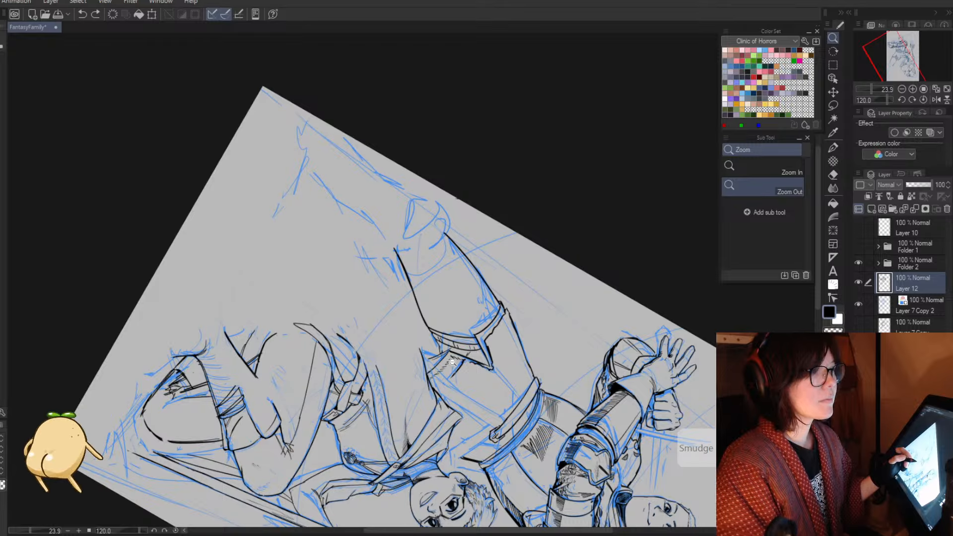
{"action": "key", "text": "p"}
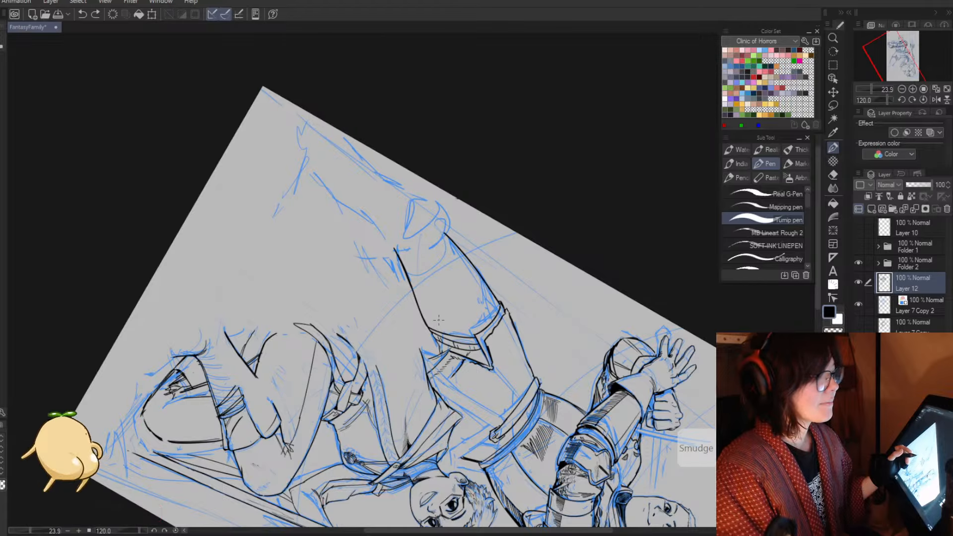
{"action": "mouse_move", "coordinate": [466, 265]}
{"action": "left_mouse_down"}
{"action": "mouse_move", "coordinate": [495, 314]}
{"action": "mouse_move", "coordinate": [445, 248]}
{"action": "mouse_move", "coordinate": [423, 235]}
{"action": "left_mouse_up"}
- Ink the belt loop beside the knight's buckle and clean up the belt's lower edge around it
{"action": "key", "text": "slash"}
{"action": "left_click_drag", "start_coordinate": [442, 353], "coordinate": [430, 359]}
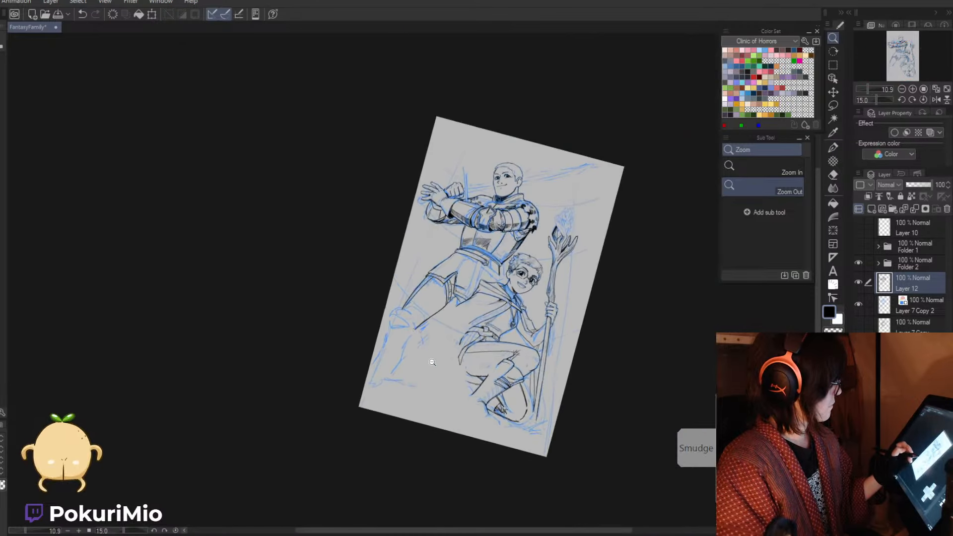
{"action": "left_click_drag", "start_coordinate": [418, 393], "coordinate": [439, 396]}
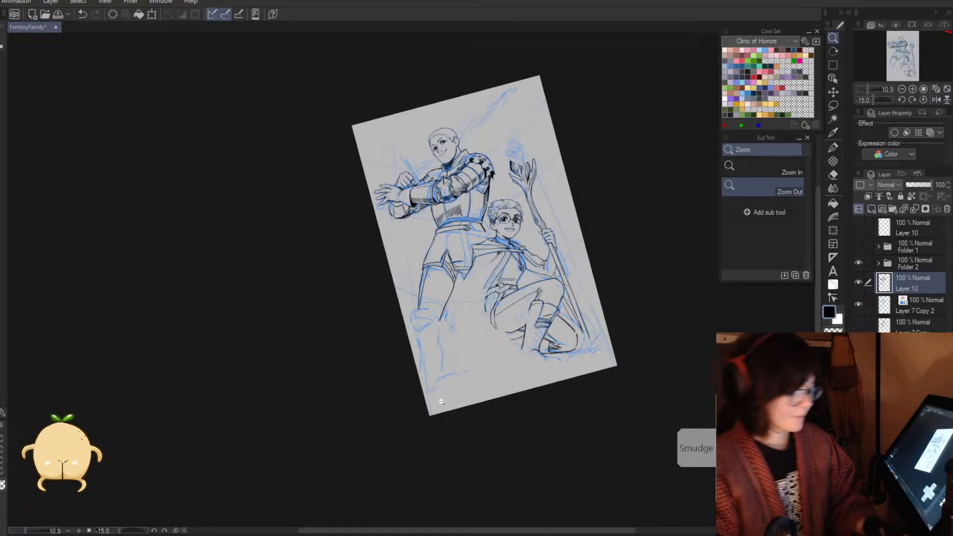
{"action": "left_click", "coordinate": [388, 300]}
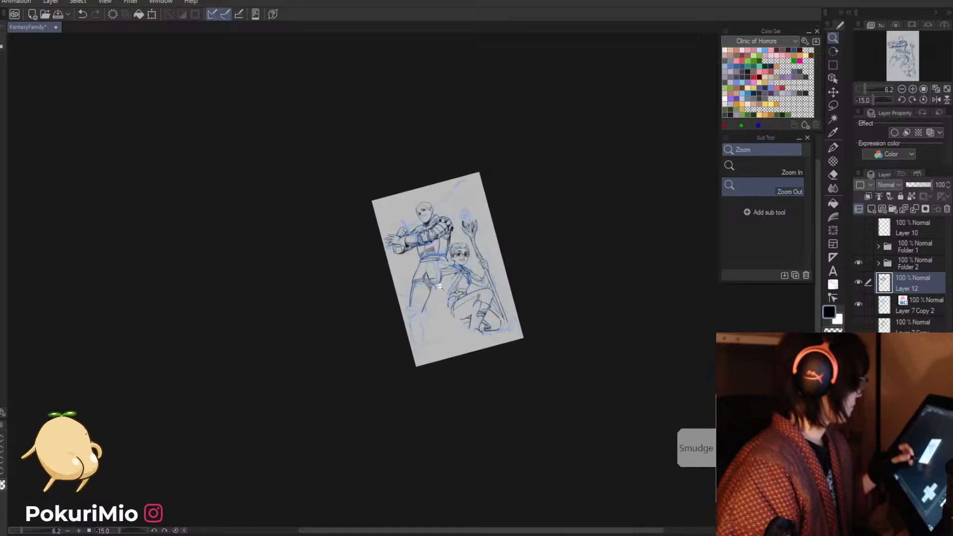
{"action": "left_click_drag", "start_coordinate": [427, 278], "coordinate": [483, 298]}
{"action": "left_click_drag", "start_coordinate": [484, 358], "coordinate": [525, 435]}
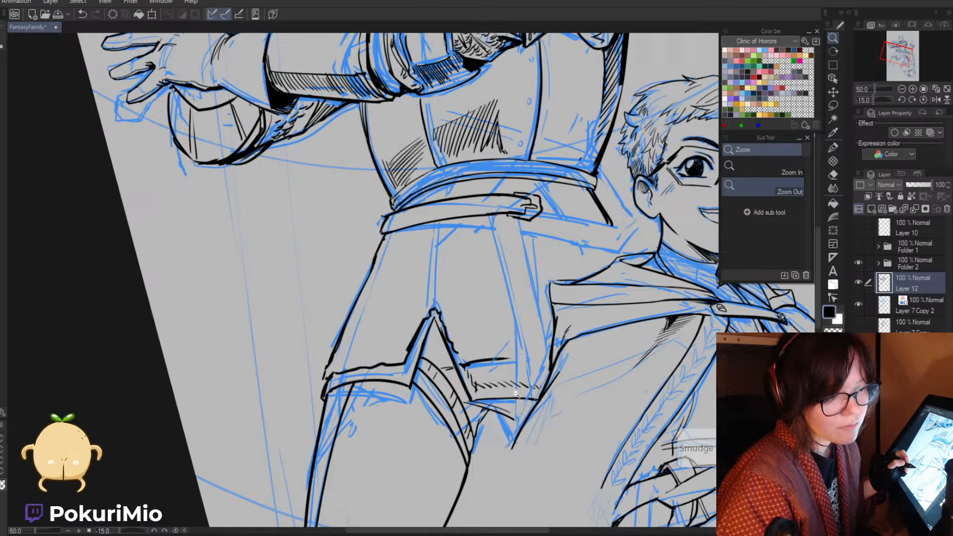
{"action": "key", "text": "p"}
{"action": "mouse_move", "coordinate": [495, 194]}
{"action": "left_mouse_down"}
{"action": "mouse_move", "coordinate": [497, 212]}
{"action": "mouse_move", "coordinate": [509, 209]}
{"action": "left_mouse_up"}
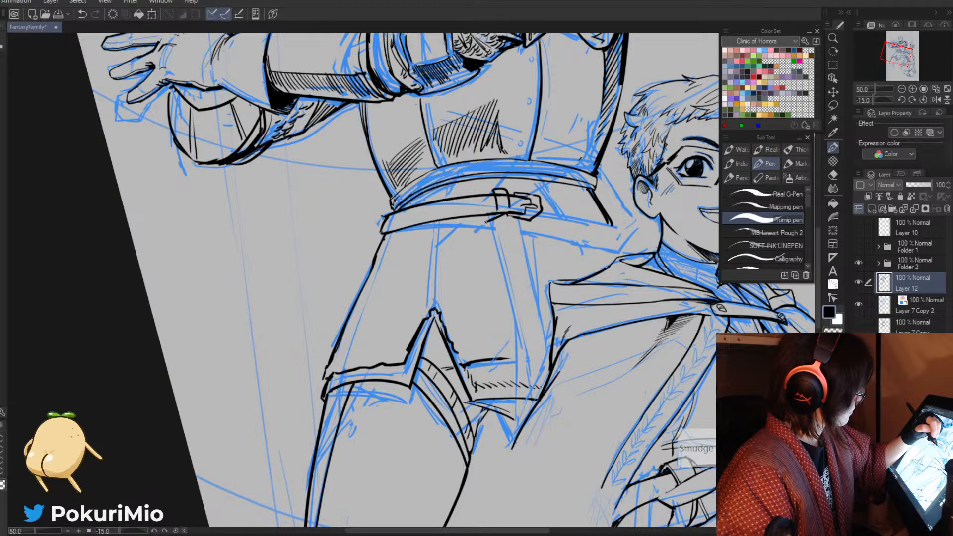
{"action": "key", "text": "e"}
{"action": "mouse_move", "coordinate": [496, 217]}
{"action": "left_mouse_down"}
{"action": "mouse_move", "coordinate": [511, 204]}
{"action": "mouse_move", "coordinate": [480, 215]}
{"action": "left_mouse_up"}
{"action": "key", "text": "p"}
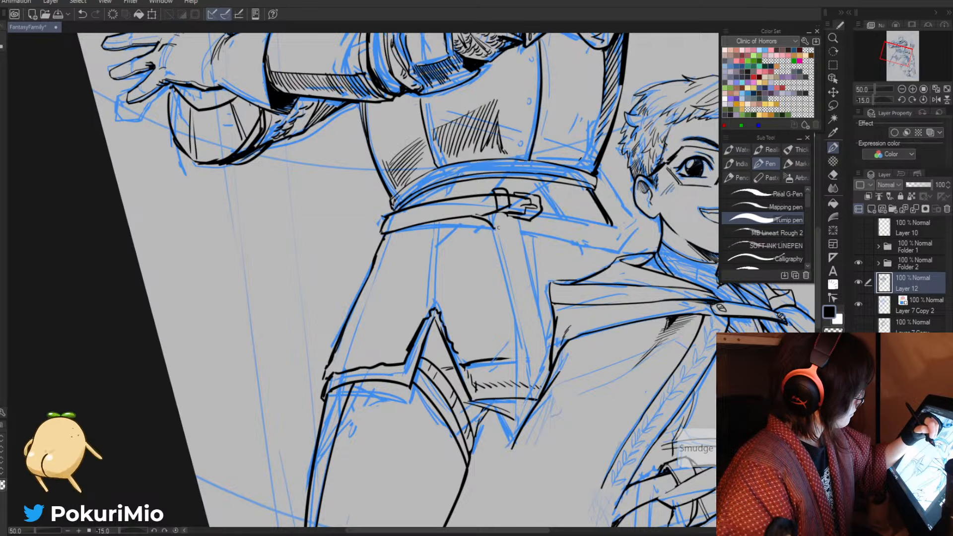
{"action": "key", "text": "e"}
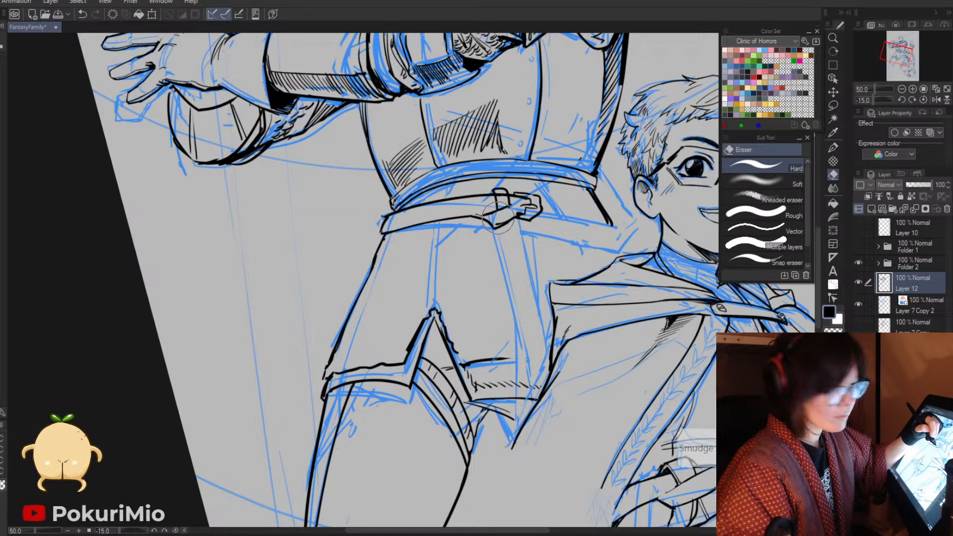
{"action": "key", "text": "p"}
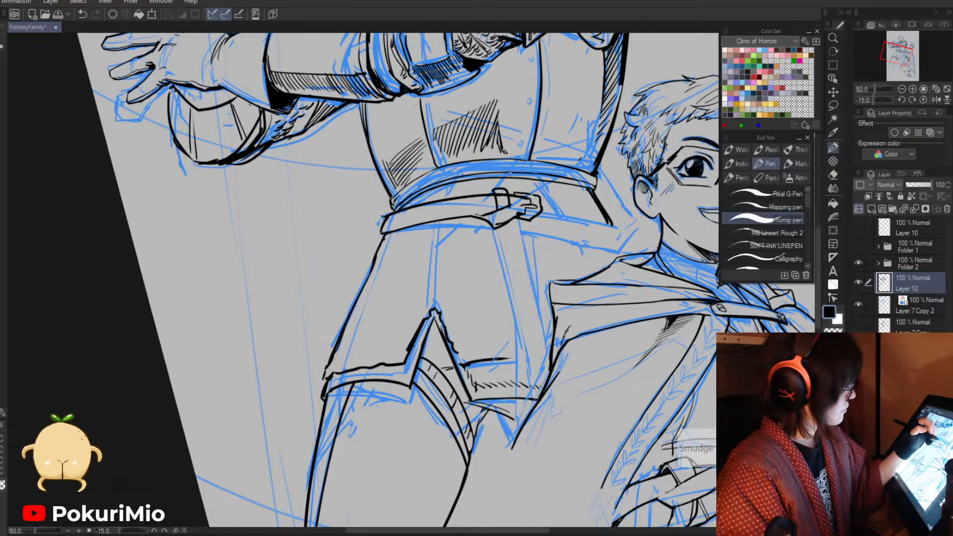
- Ink the belt section beyond the buckle, with both long edges and a squared end
{"action": "mouse_move", "coordinate": [542, 204]}
{"action": "left_mouse_down"}
{"action": "mouse_move", "coordinate": [536, 367]}
{"action": "mouse_move", "coordinate": [551, 426]}
{"action": "left_mouse_up"}
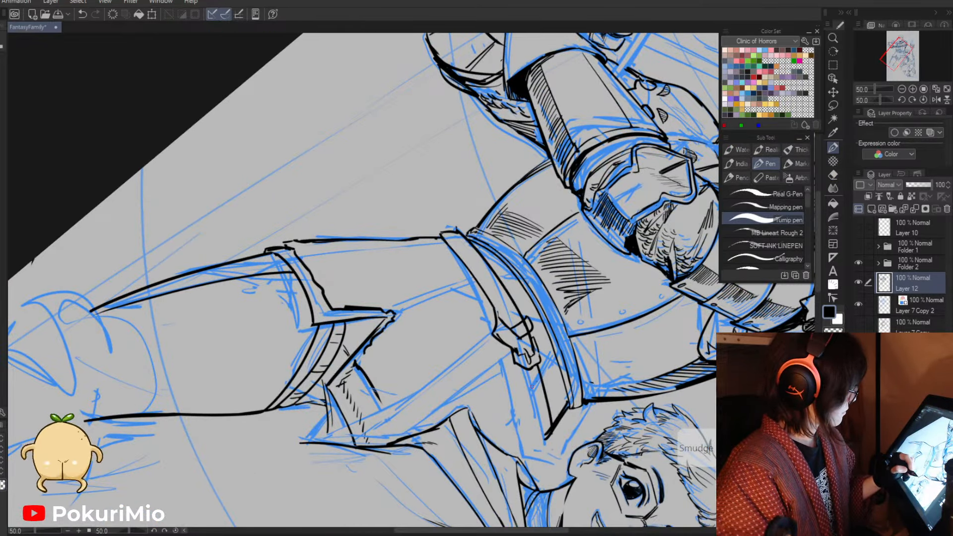
{"action": "mouse_move", "coordinate": [518, 368]}
{"action": "left_mouse_down"}
{"action": "mouse_move", "coordinate": [533, 449]}
{"action": "mouse_move", "coordinate": [548, 430]}
{"action": "left_mouse_up"}
{"action": "key", "text": "e"}
{"action": "key", "text": "minus"}
{"action": "key", "text": "minus"}
{"action": "key", "text": "minus"}
{"action": "key", "text": "minus"}
{"action": "key", "text": "minus"}
{"action": "key", "text": "minus"}
{"action": "key", "text": "minus"}
{"action": "key", "text": "minus"}
{"action": "key", "text": "minus"}
{"action": "key", "text": "minus"}
{"action": "key", "text": "minus"}
{"action": "key", "text": "minus"}
{"action": "key", "text": "minus"}
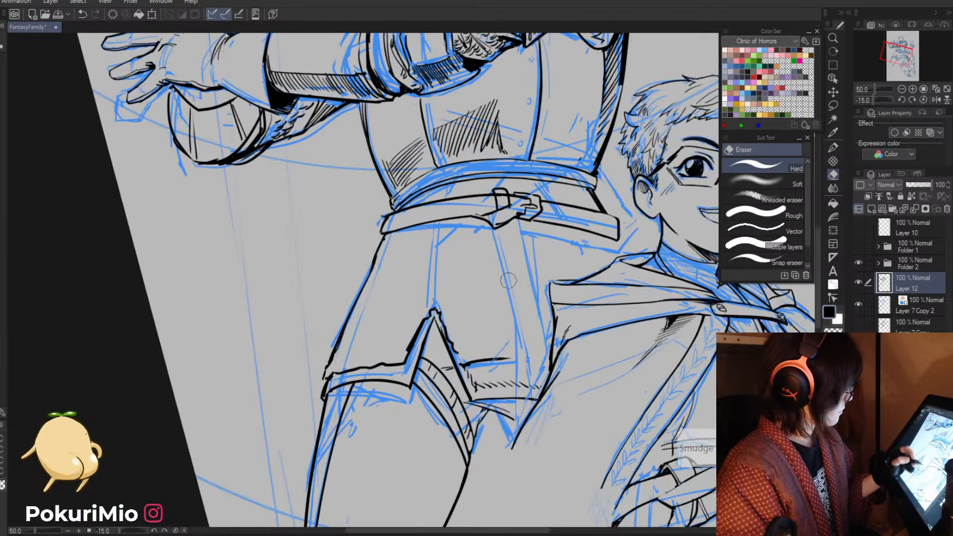
- Erase the stray lines at the belt loop beside the buckle and redraw the loop's edge
{"action": "mouse_move", "coordinate": [501, 205]}
{"action": "left_mouse_down"}
{"action": "mouse_move", "coordinate": [507, 192]}
{"action": "mouse_move", "coordinate": [496, 203]}
{"action": "left_mouse_up"}
{"action": "key", "text": "p"}
{"action": "key", "text": "e"}
{"action": "key", "text": "minus"}
{"action": "key", "text": "minus"}
{"action": "key", "text": "minus"}
{"action": "key", "text": "minus"}
{"action": "key", "text": "minus"}
{"action": "key", "text": "minus"}
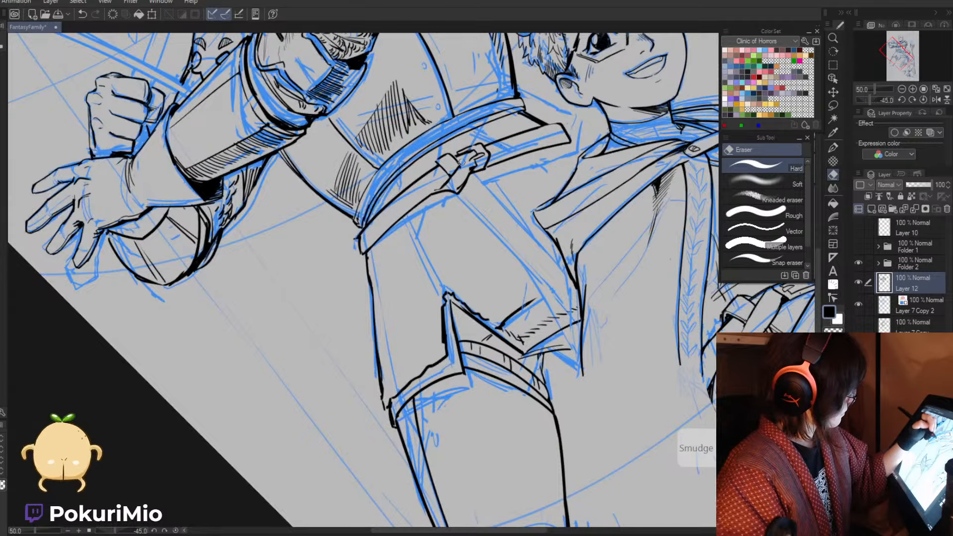
{"action": "key", "text": "p"}
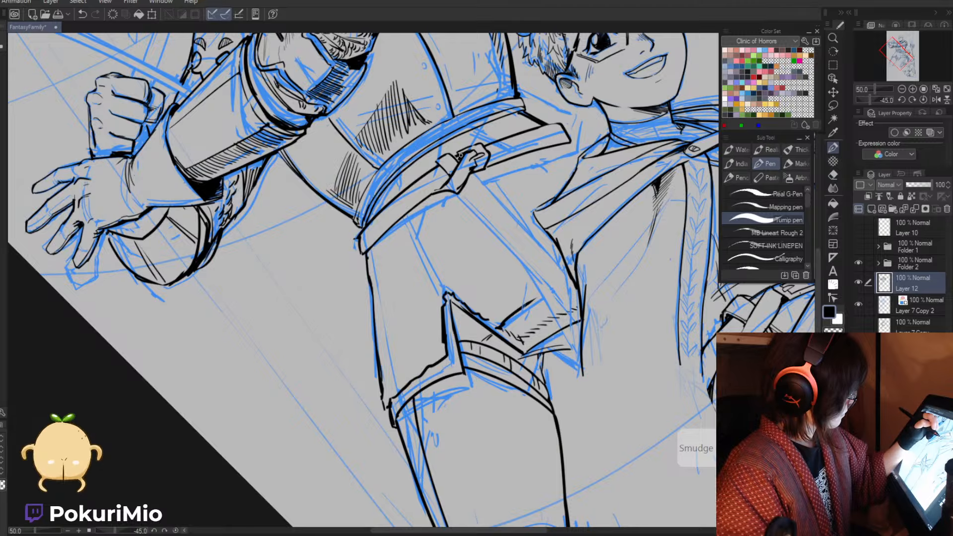
{"action": "left_click_drag", "start_coordinate": [449, 173], "coordinate": [440, 186]}
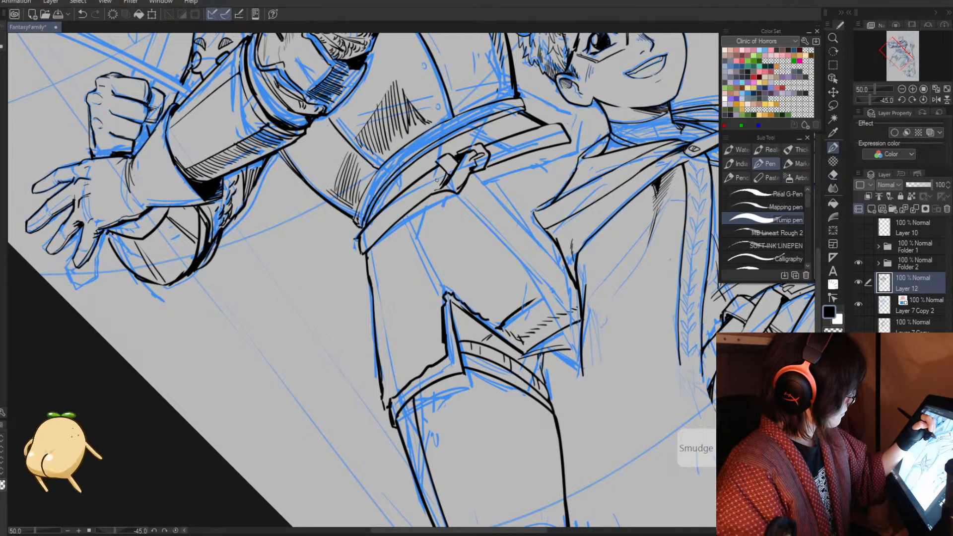
- Ink both long edges of the narrow strap hanging from the belt buckle down past the tunic hem
{"action": "key", "text": "asciicircum"}
{"action": "key", "text": "asciicircum"}
{"action": "key", "text": "asciicircum"}
{"action": "left_click_drag", "start_coordinate": [509, 251], "coordinate": [495, 358]}
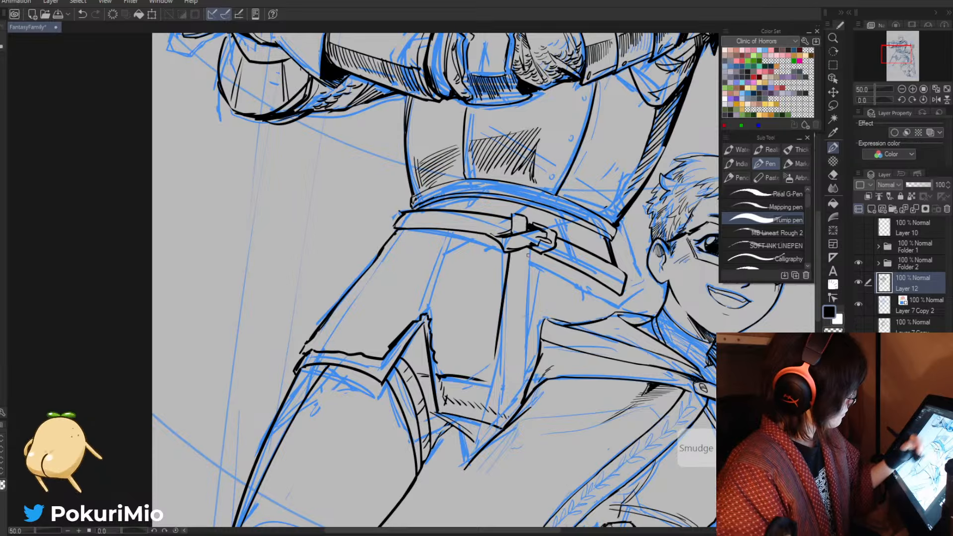
{"action": "left_click_drag", "start_coordinate": [528, 251], "coordinate": [504, 383]}
{"action": "key", "text": "ctrl+z"}
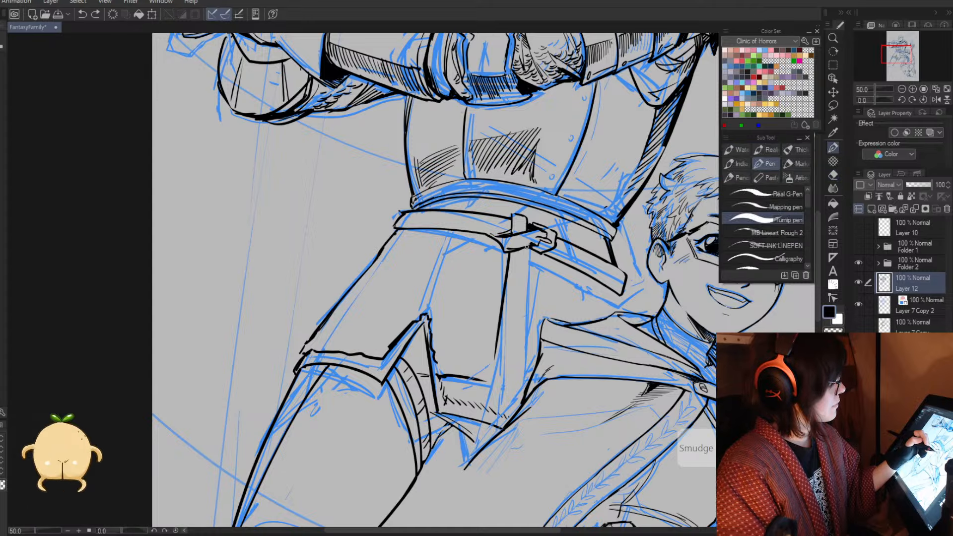
{"action": "left_click_drag", "start_coordinate": [527, 247], "coordinate": [500, 392]}
{"action": "key", "text": "ctrl+z"}
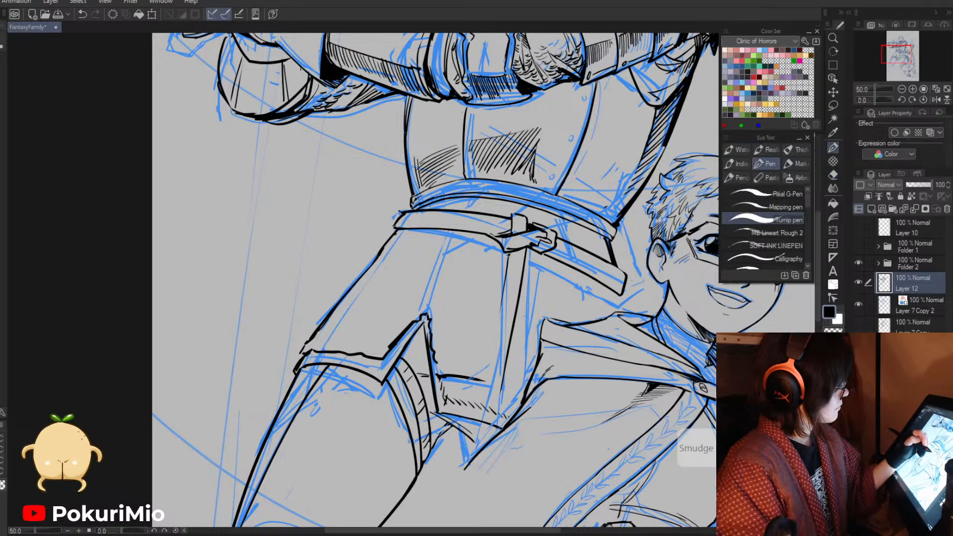
{"action": "left_click_drag", "start_coordinate": [511, 252], "coordinate": [482, 387]}
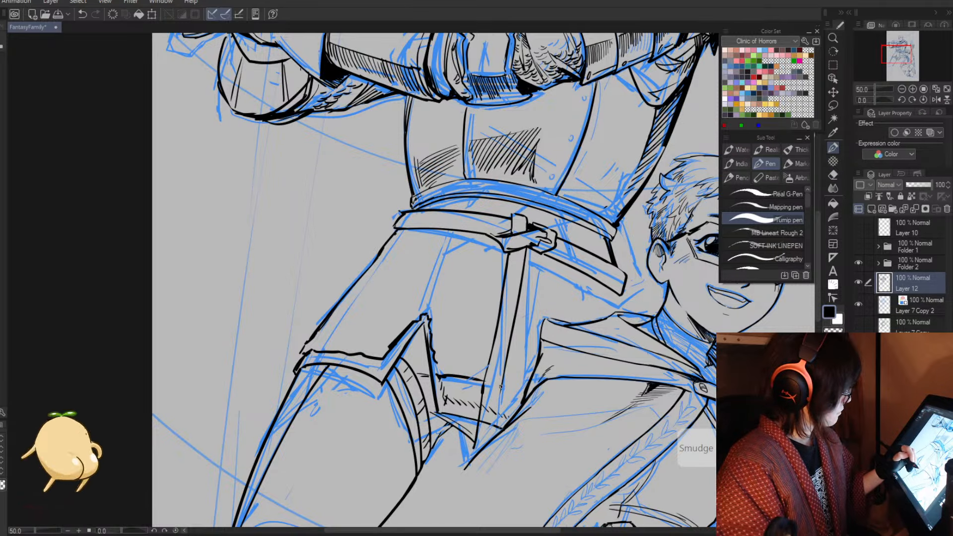
- Clean up the hanging strap's tip and ink small diamond studs along the strap, erasing the uppermost one
{"action": "key", "text": "e"}
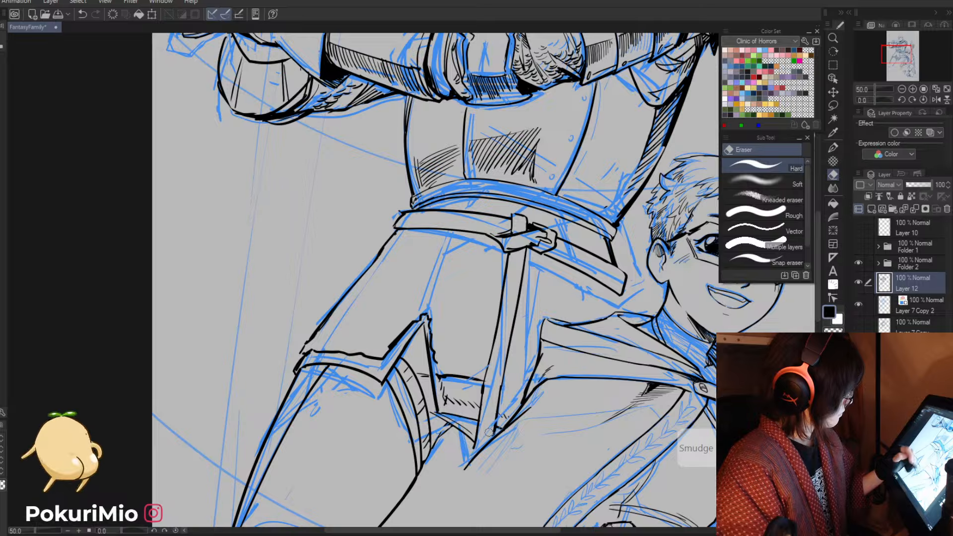
{"action": "key", "text": "p"}
{"action": "key", "text": "e"}
{"action": "mouse_move", "coordinate": [476, 436]}
{"action": "left_mouse_down"}
{"action": "mouse_move", "coordinate": [497, 423]}
{"action": "mouse_move", "coordinate": [481, 443]}
{"action": "left_mouse_up"}
{"action": "key", "text": "p"}
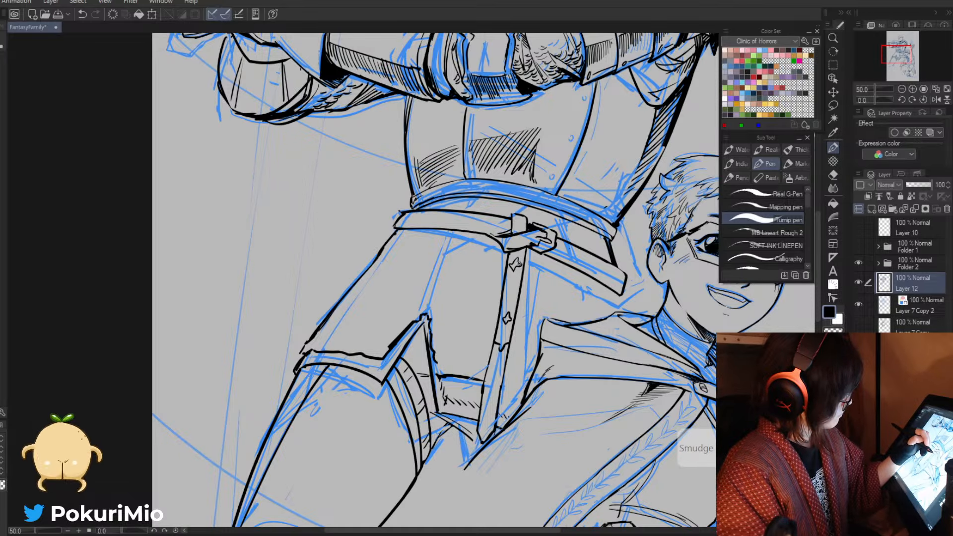
{"action": "key", "text": "e"}
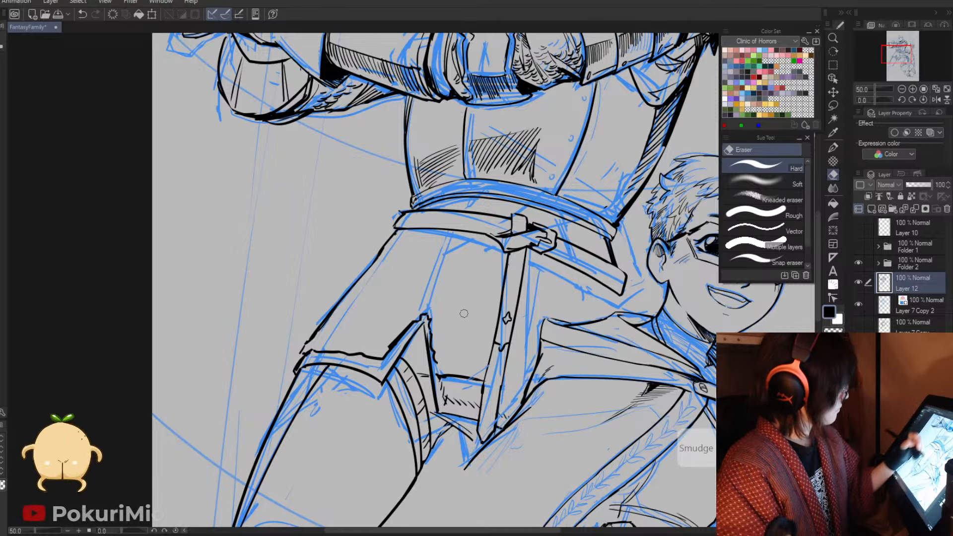
- Hatch the lower part of the tunic's middle panel above the hem band with short strokes
{"action": "key", "text": "minus"}
{"action": "key", "text": "slash"}
{"action": "key", "text": "p"}
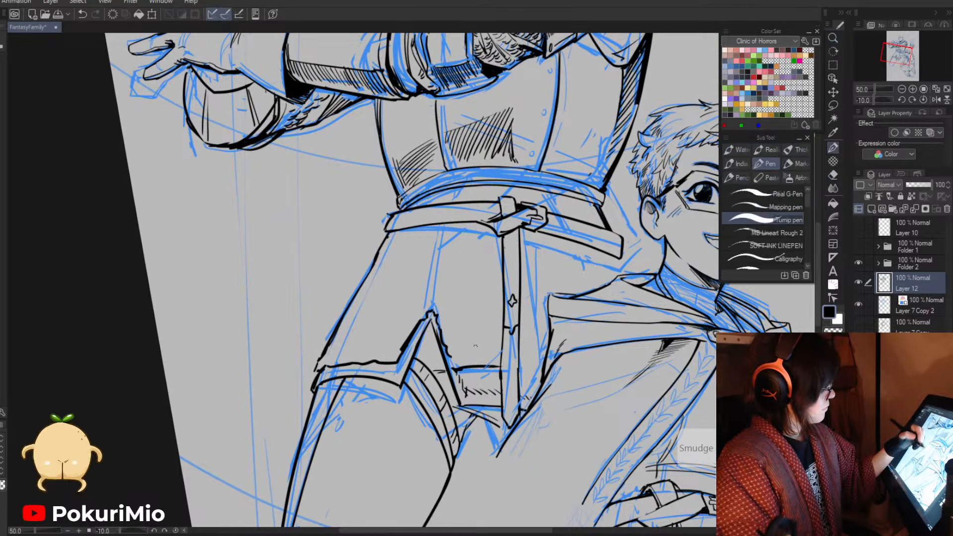
{"action": "left_click_drag", "start_coordinate": [491, 346], "coordinate": [480, 347]}
{"action": "key", "text": "minus"}
{"action": "key", "text": "minus"}
{"action": "key", "text": "minus"}
{"action": "key", "text": "minus"}
{"action": "key", "text": "minus"}
{"action": "key", "text": "minus"}
{"action": "key", "text": "minus"}
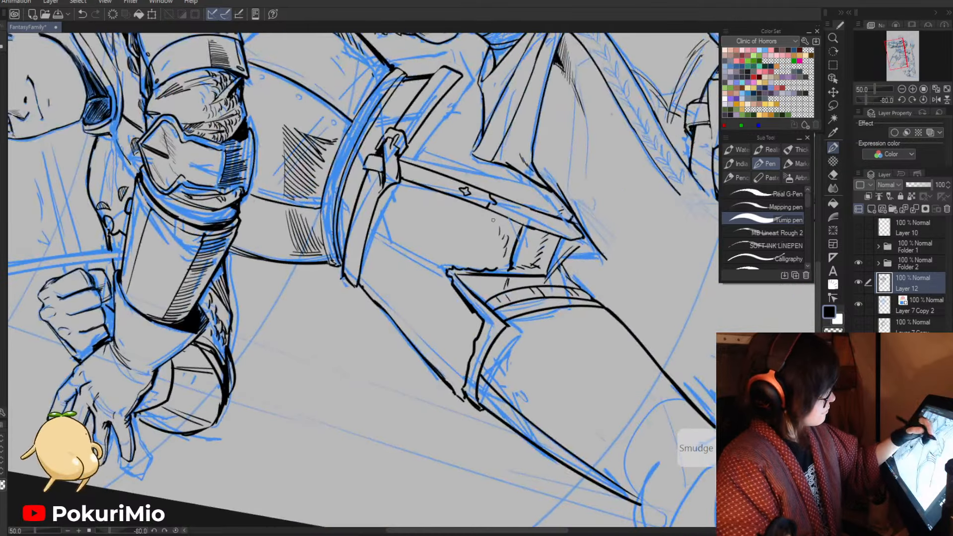
{"action": "mouse_move", "coordinate": [506, 220]}
{"action": "left_mouse_down"}
{"action": "mouse_move", "coordinate": [503, 233]}
{"action": "mouse_move", "coordinate": [514, 235]}
{"action": "mouse_move", "coordinate": [501, 255]}
{"action": "left_mouse_up"}
{"action": "left_click_drag", "start_coordinate": [503, 241], "coordinate": [502, 269]}
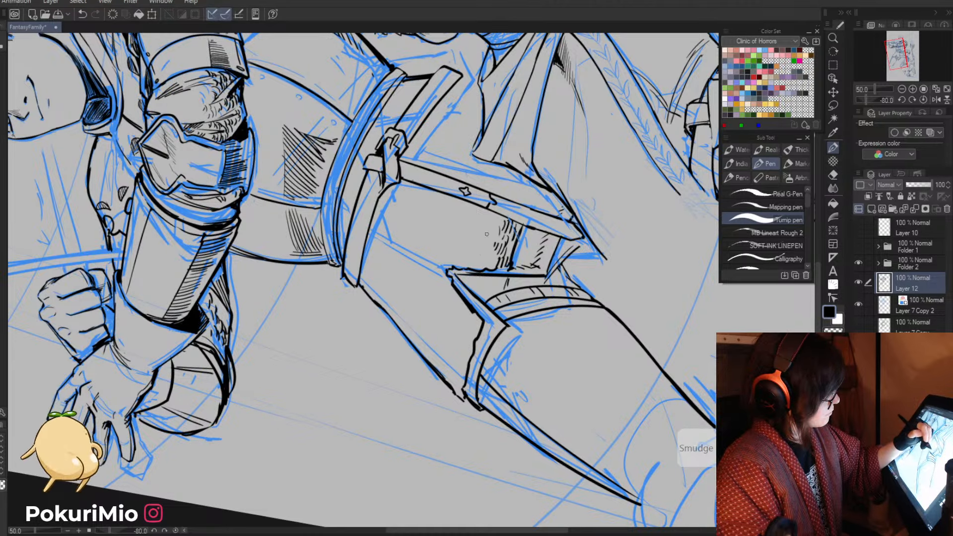
{"action": "left_click_drag", "start_coordinate": [491, 230], "coordinate": [481, 259]}
{"action": "left_click_drag", "start_coordinate": [495, 244], "coordinate": [493, 262]}
{"action": "left_click_drag", "start_coordinate": [502, 252], "coordinate": [497, 264]}
- Save the illustration
{"action": "key", "text": "slash"}
{"action": "left_click_drag", "start_coordinate": [459, 295], "coordinate": [494, 391]}
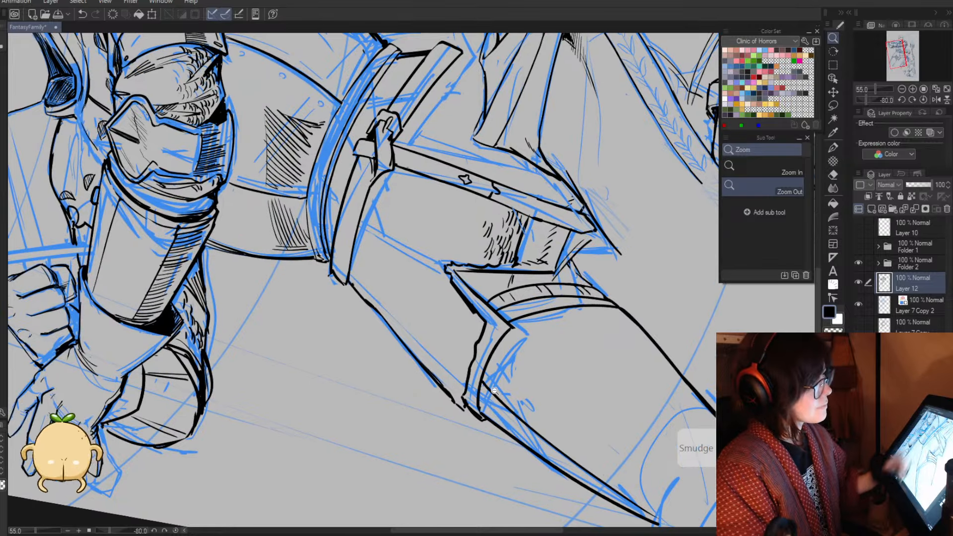
{"action": "key", "text": "ctrl+s"}
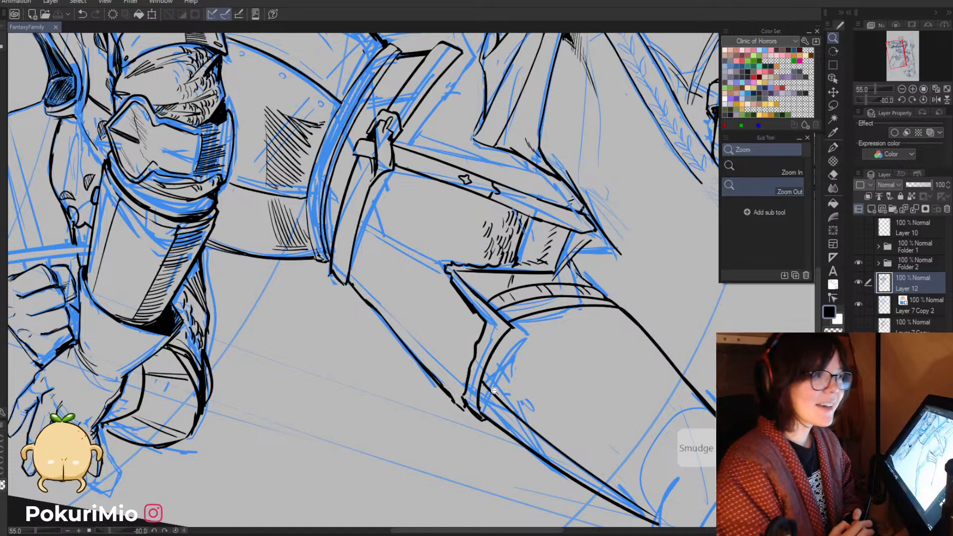
- Extend the middle panel's hatching along the edge of the studded strap
{"action": "left_click", "coordinate": [500, 213]}
{"action": "key", "text": "p"}
{"action": "left_click_drag", "start_coordinate": [505, 207], "coordinate": [497, 226]}
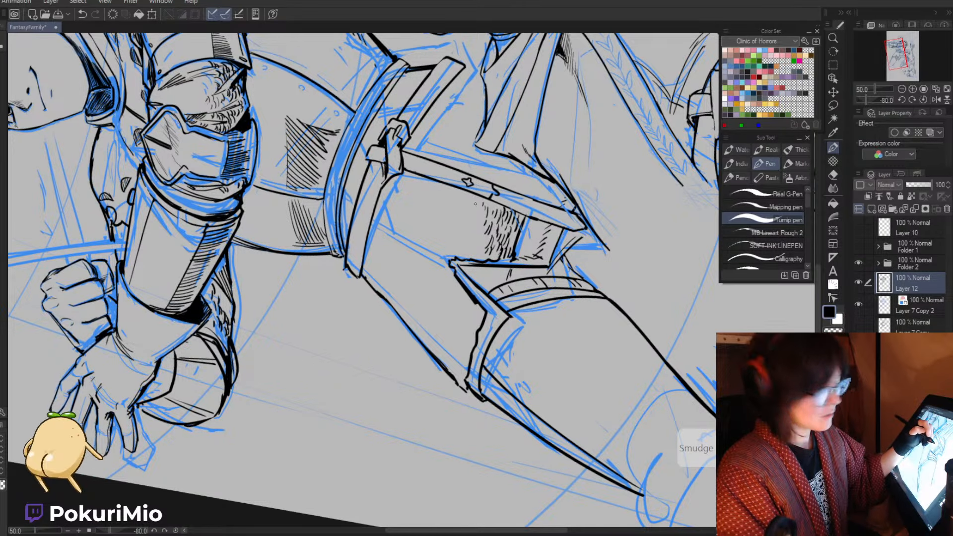
{"action": "left_click_drag", "start_coordinate": [491, 199], "coordinate": [490, 207]}
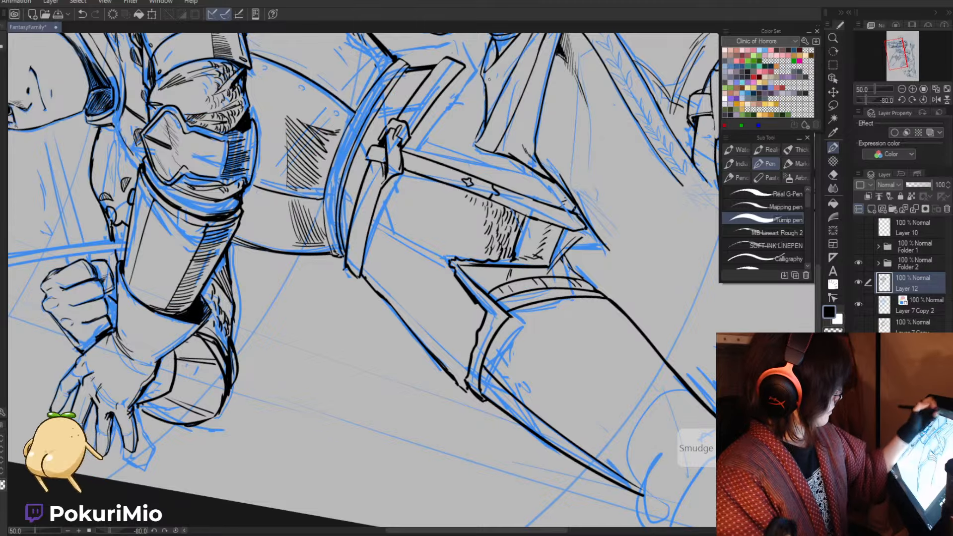
- Hatch the tunic on the far side of the studded strap with short strokes, hiding Folder 2 temporarily while working
{"action": "left_click_drag", "start_coordinate": [545, 179], "coordinate": [536, 199]}
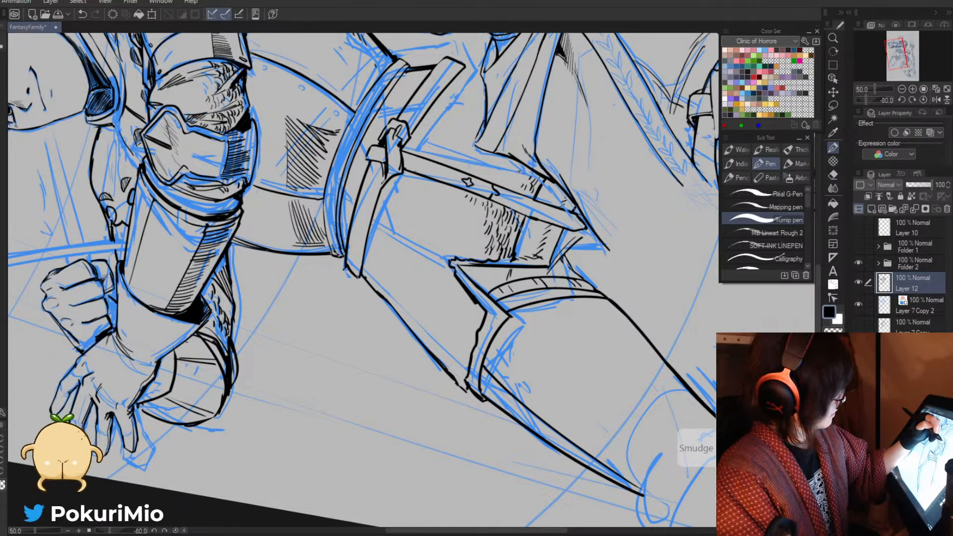
{"action": "left_click", "coordinate": [858, 262]}
{"action": "left_click_drag", "start_coordinate": [514, 165], "coordinate": [516, 173]}
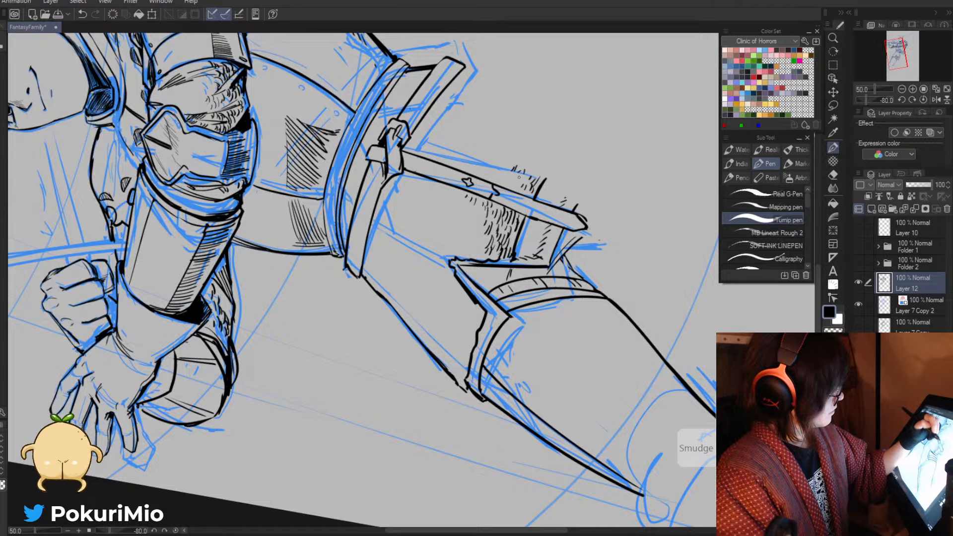
{"action": "left_click", "coordinate": [858, 263]}
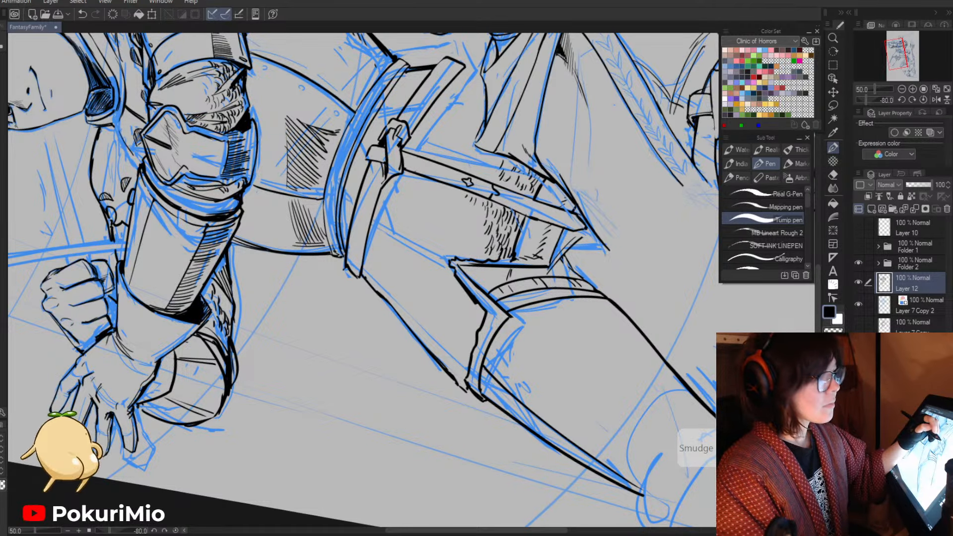
- Extend the middle panel's hatching upward and add short hatch strokes along the hem of the tunic's side panel
{"action": "key", "text": "slash"}
{"action": "left_click_drag", "start_coordinate": [459, 235], "coordinate": [432, 275]}
{"action": "key", "text": "asciicircum"}
{"action": "key", "text": "asciicircum"}
{"action": "key", "text": "asciicircum"}
{"action": "key", "text": "asciicircum"}
{"action": "key", "text": "asciicircum"}
{"action": "key", "text": "asciicircum"}
{"action": "key", "text": "asciicircum"}
{"action": "key", "text": "asciicircum"}
{"action": "key", "text": "asciicircum"}
{"action": "key", "text": "asciicircum"}
{"action": "key", "text": "asciicircum"}
{"action": "key", "text": "asciicircum"}
{"action": "key", "text": "asciicircum"}
{"action": "key", "text": "asciicircum"}
{"action": "key", "text": "asciicircum"}
{"action": "key", "text": "asciicircum"}
{"action": "key", "text": "asciicircum"}
{"action": "key", "text": "asciicircum"}
{"action": "key", "text": "asciicircum"}
{"action": "key", "text": "asciicircum"}
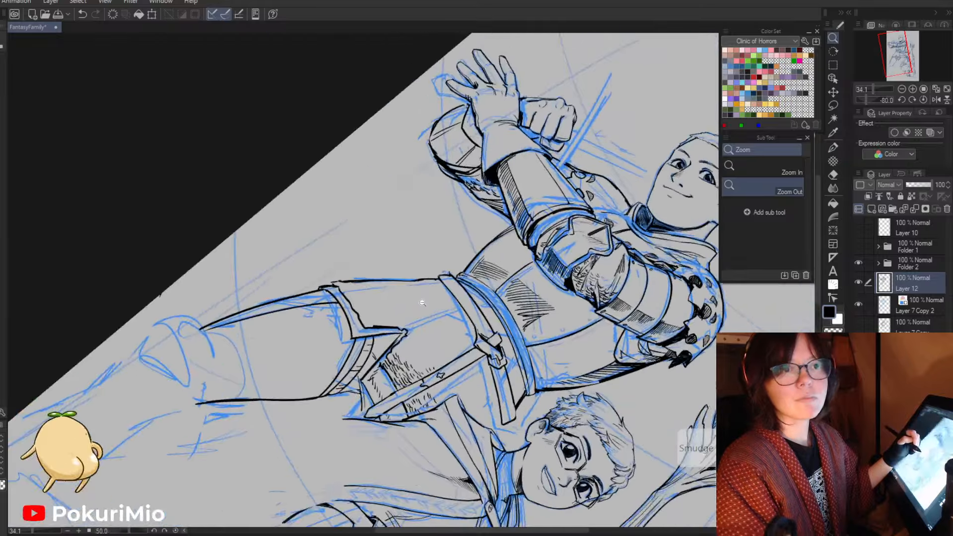
{"action": "key", "text": "asciicircum"}
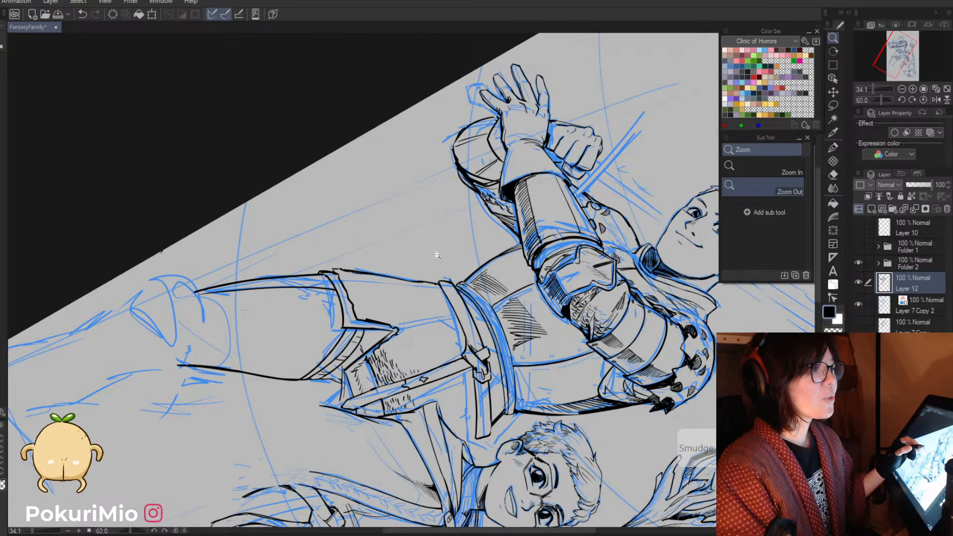
{"action": "key", "text": "p"}
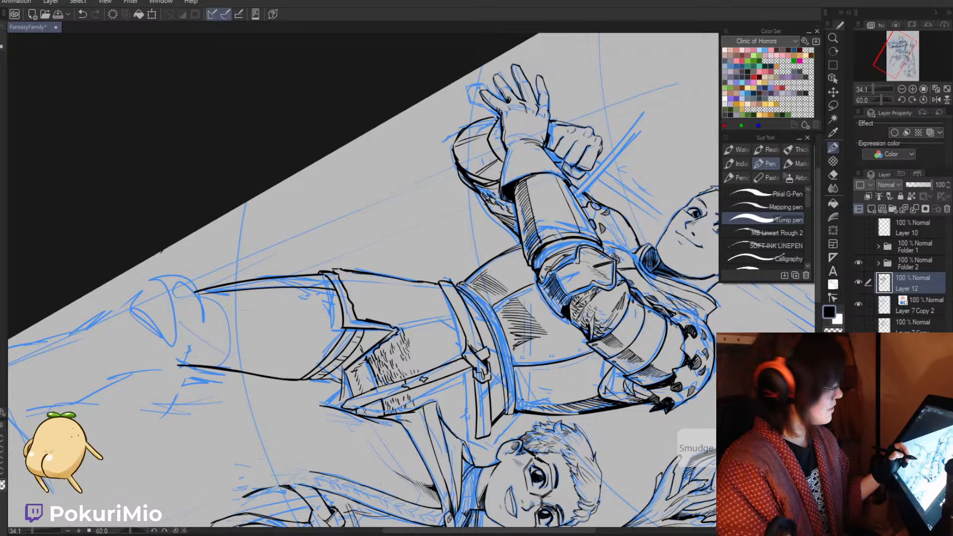
{"action": "left_click_drag", "start_coordinate": [389, 310], "coordinate": [367, 307]}
{"action": "key", "text": "minus"}
{"action": "key", "text": "minus"}
{"action": "key", "text": "minus"}
{"action": "key", "text": "minus"}
{"action": "key", "text": "minus"}
{"action": "key", "text": "minus"}
{"action": "key", "text": "minus"}
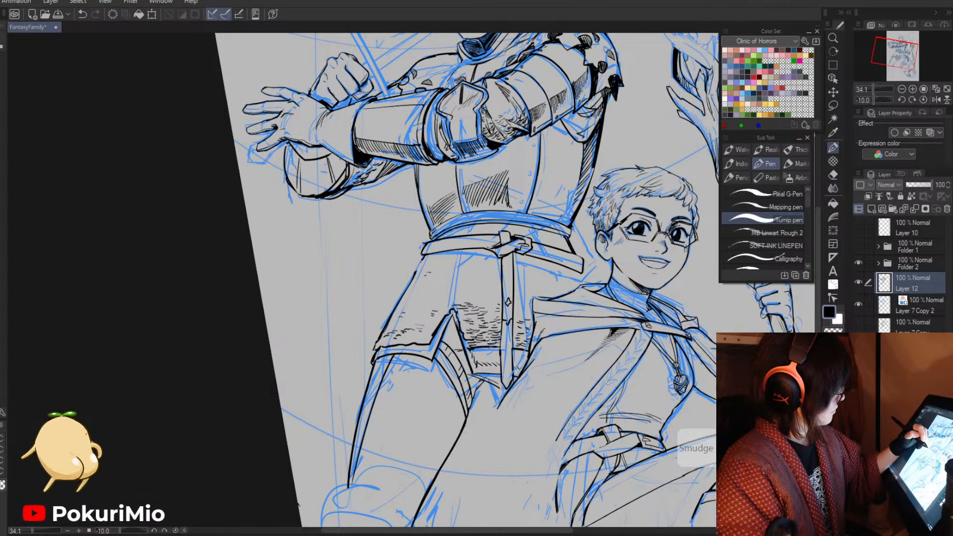
- Ink the tunic's edge line beneath the belt's loose end and clean up stray ink there with the eraser
{"action": "key", "text": "slash"}
{"action": "key", "text": "asciicircum"}
{"action": "key", "text": "asciicircum"}
{"action": "key", "text": "asciicircum"}
{"action": "key", "text": "asciicircum"}
{"action": "key", "text": "asciicircum"}
{"action": "left_click_drag", "start_coordinate": [397, 294], "coordinate": [430, 351]}
{"action": "key", "text": "e"}
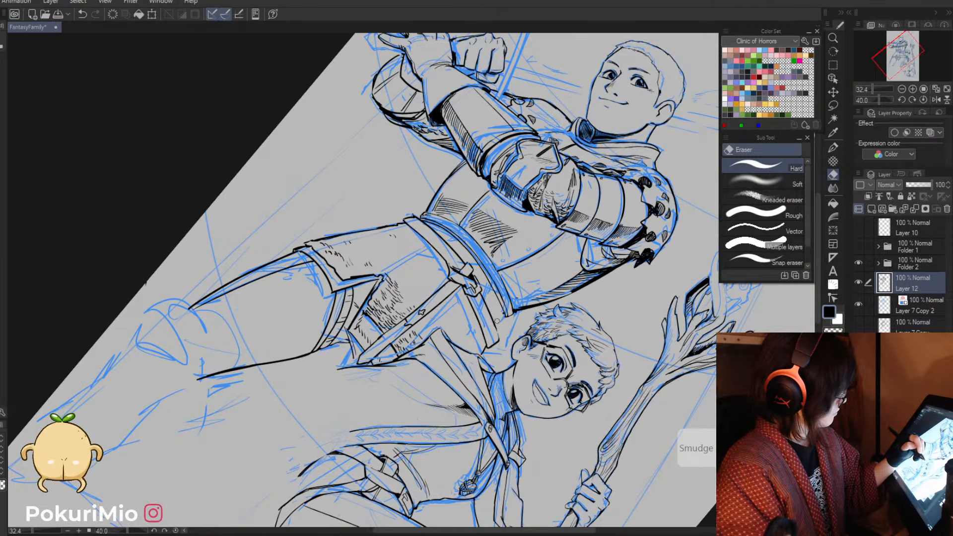
{"action": "key", "text": "p"}
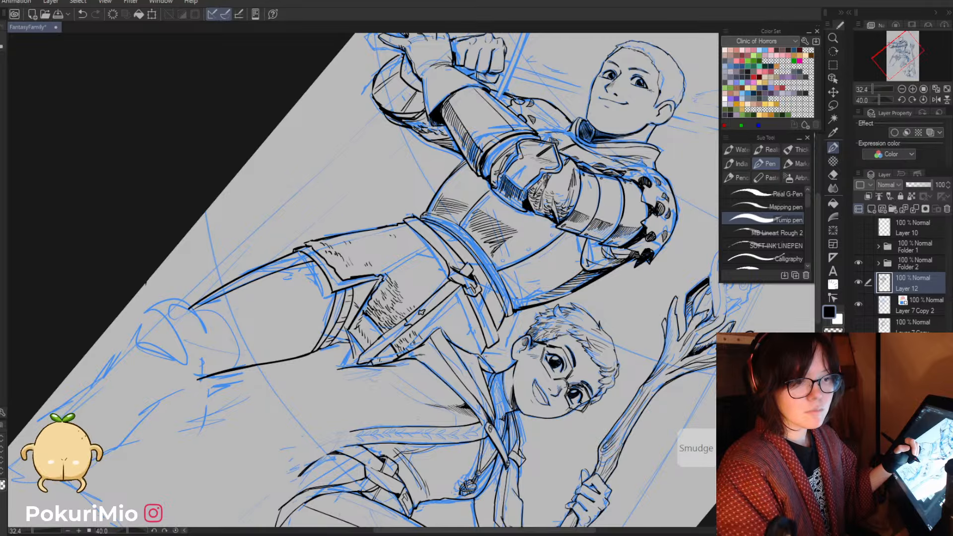
{"action": "key", "text": "e"}
{"action": "mouse_move", "coordinate": [487, 347]}
{"action": "left_mouse_down"}
{"action": "mouse_move", "coordinate": [501, 322]}
{"action": "mouse_move", "coordinate": [488, 347]}
{"action": "left_mouse_up"}
{"action": "key", "text": "p"}
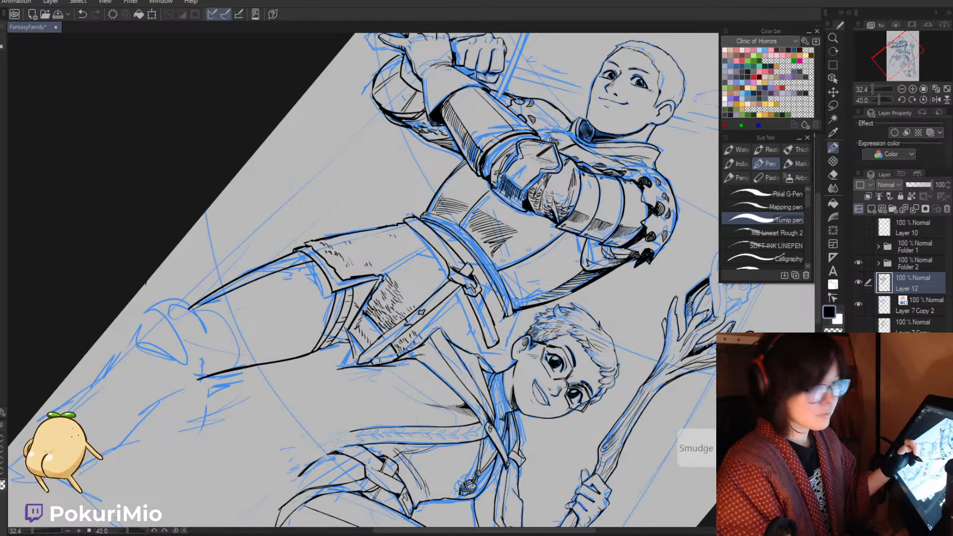
{"action": "key", "text": "minus"}
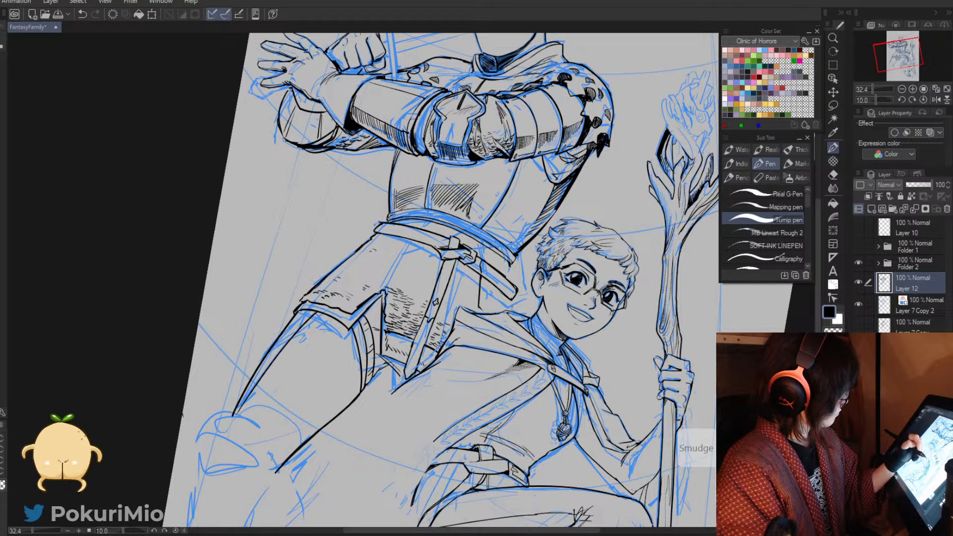
- Erase the belt's loose end and ink the belt's side with vertical lines hanging below it beside the boy's head
{"action": "key", "text": "e"}
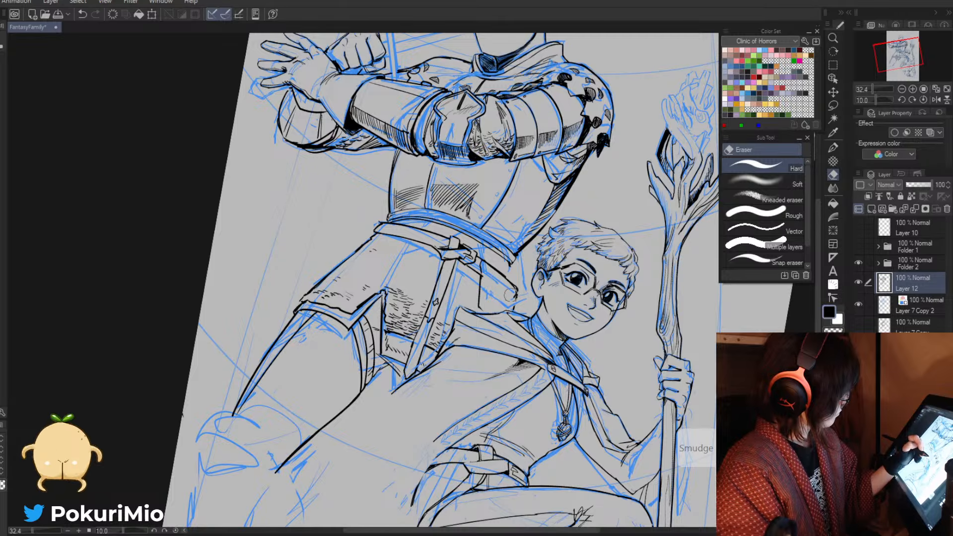
{"action": "key", "text": "p"}
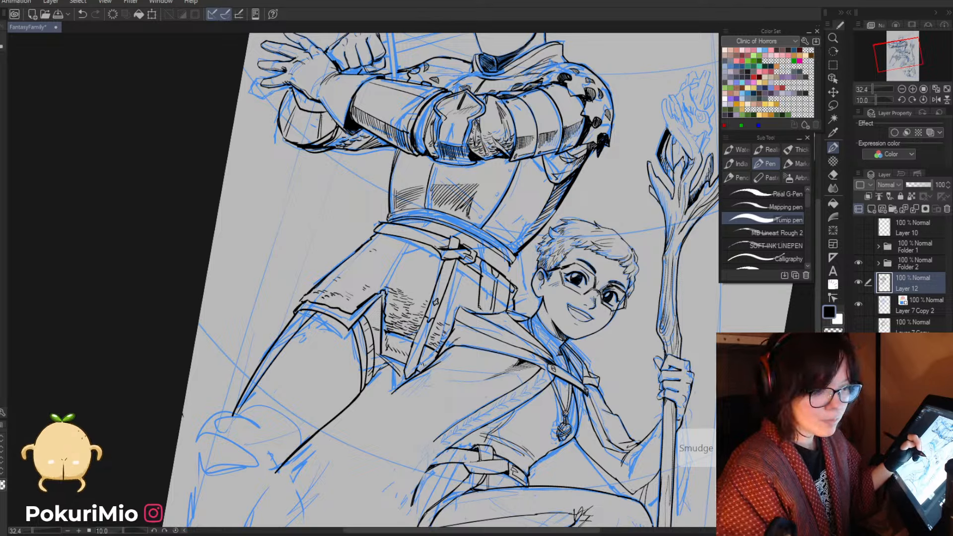
{"action": "key", "text": "e"}
{"action": "left_click_drag", "start_coordinate": [481, 310], "coordinate": [478, 307]}
{"action": "key", "text": "p"}
{"action": "key", "text": "e"}
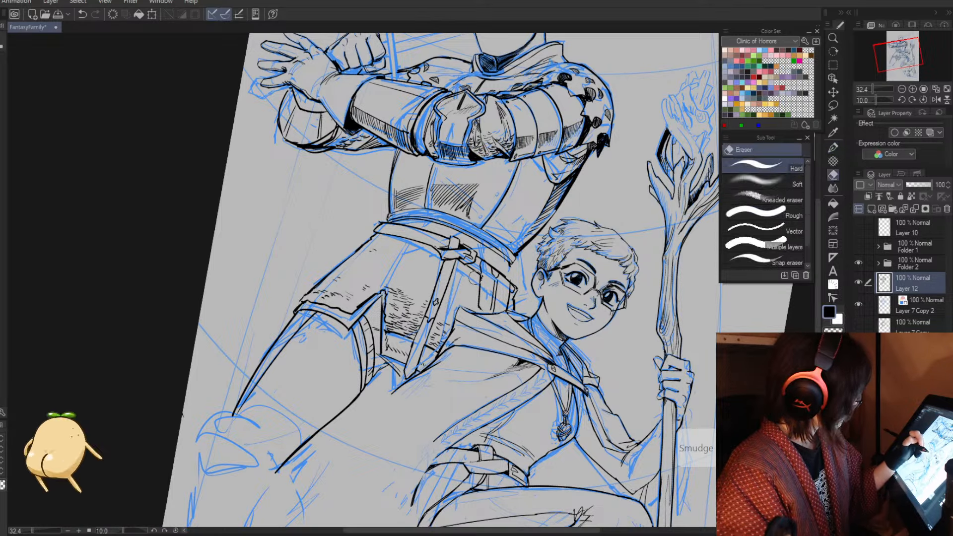
{"action": "key", "text": "p"}
{"action": "mouse_move", "coordinate": [474, 273]}
{"action": "left_mouse_down"}
{"action": "mouse_move", "coordinate": [483, 310]}
{"action": "mouse_move", "coordinate": [481, 281]}
{"action": "left_mouse_up"}
{"action": "key", "text": "e"}
{"action": "key", "text": "p"}
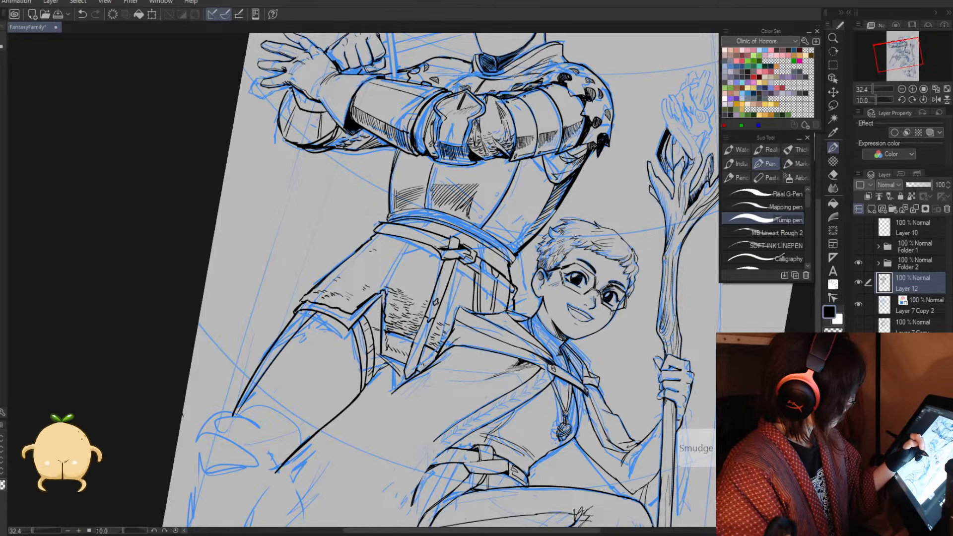
- Ink the sword's long crossguard with its flared tip beside the knight's fist, and the pommel beneath his open hand
{"action": "key", "text": "slash"}
{"action": "left_click_drag", "start_coordinate": [457, 341], "coordinate": [424, 463]}
{"action": "key", "text": "minus"}
{"action": "key", "text": "minus"}
{"action": "key", "text": "minus"}
{"action": "left_click_drag", "start_coordinate": [375, 348], "coordinate": [381, 347]}
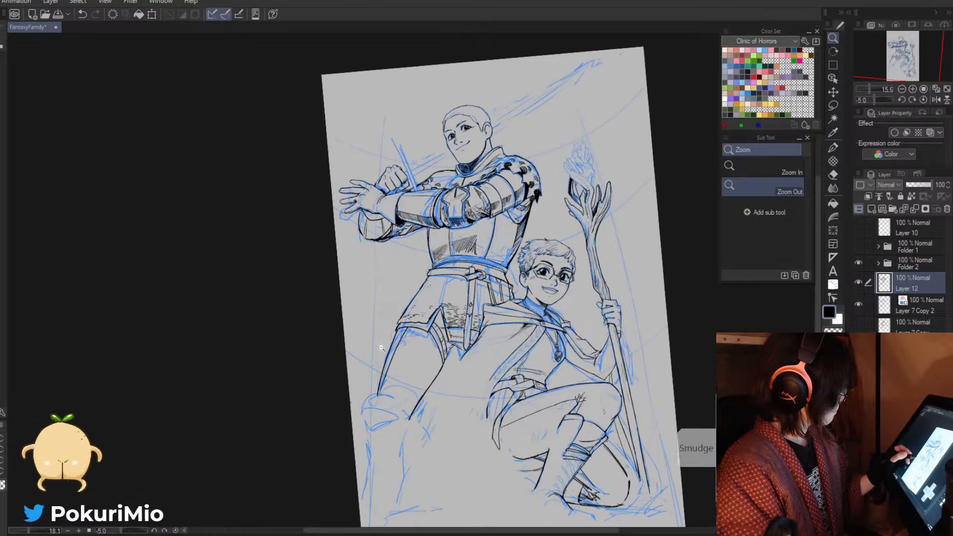
{"action": "key", "text": "space"}
{"action": "left_click_drag", "start_coordinate": [391, 395], "coordinate": [390, 393]}
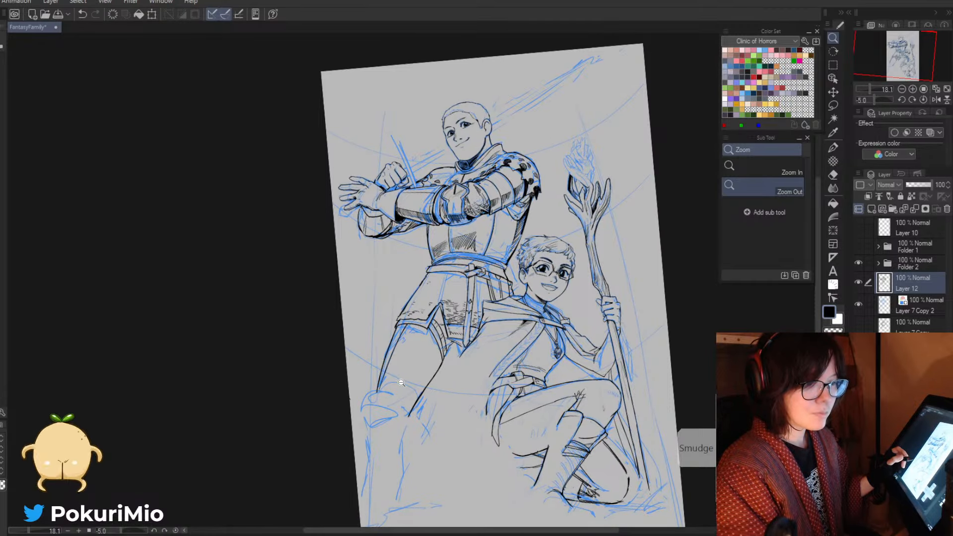
{"action": "left_click", "coordinate": [401, 383]}
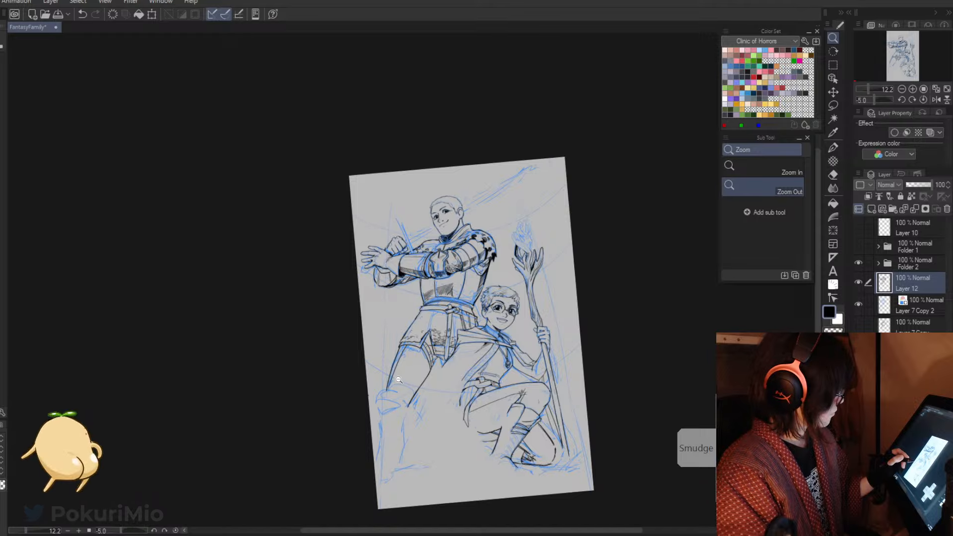
{"action": "key", "text": "space"}
{"action": "left_click_drag", "start_coordinate": [407, 434], "coordinate": [443, 450]}
{"action": "left_click_drag", "start_coordinate": [431, 274], "coordinate": [449, 272]}
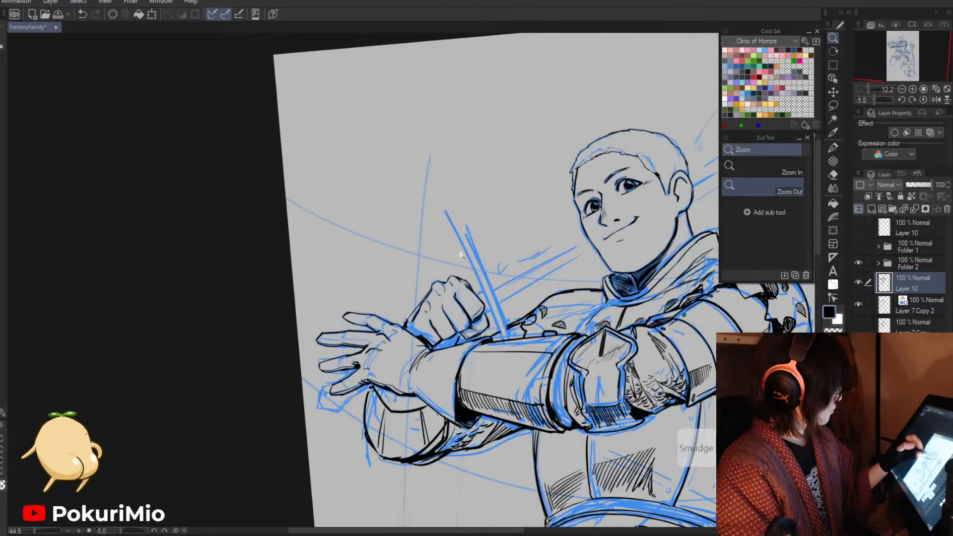
{"action": "key", "text": "p"}
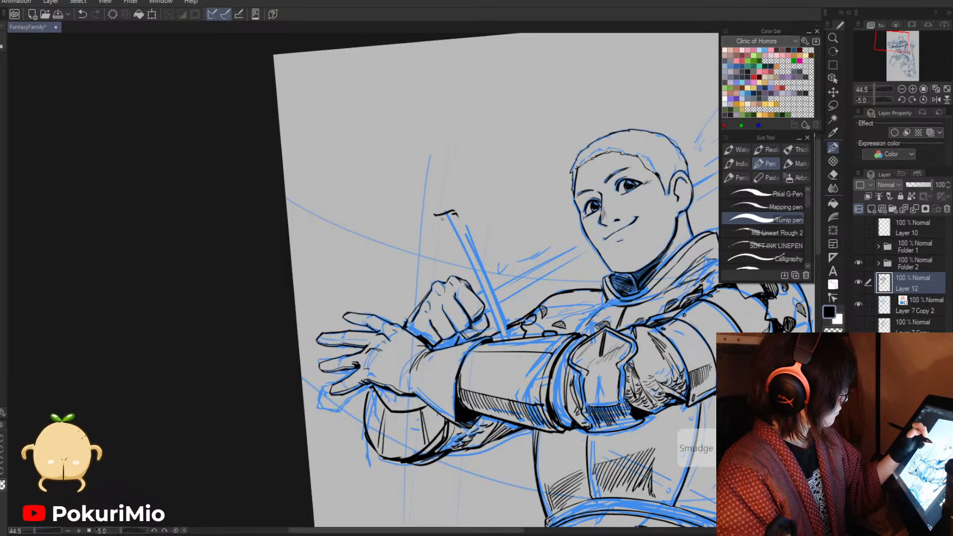
{"action": "mouse_move", "coordinate": [435, 215]}
{"action": "left_mouse_down"}
{"action": "mouse_move", "coordinate": [458, 232]}
{"action": "mouse_move", "coordinate": [443, 217]}
{"action": "mouse_move", "coordinate": [488, 303]}
{"action": "left_mouse_up"}
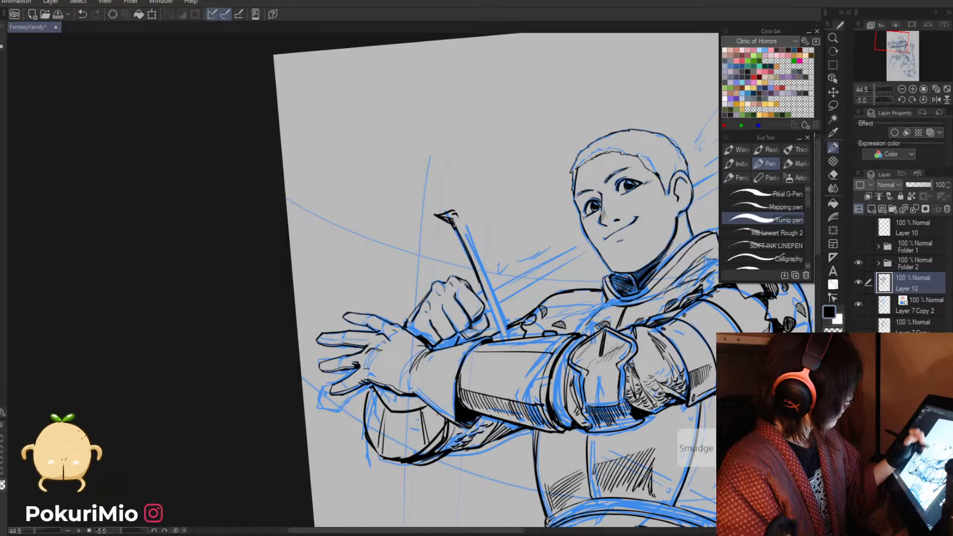
{"action": "left_click_drag", "start_coordinate": [455, 229], "coordinate": [503, 338]}
{"action": "left_click_drag", "start_coordinate": [482, 294], "coordinate": [499, 336]}
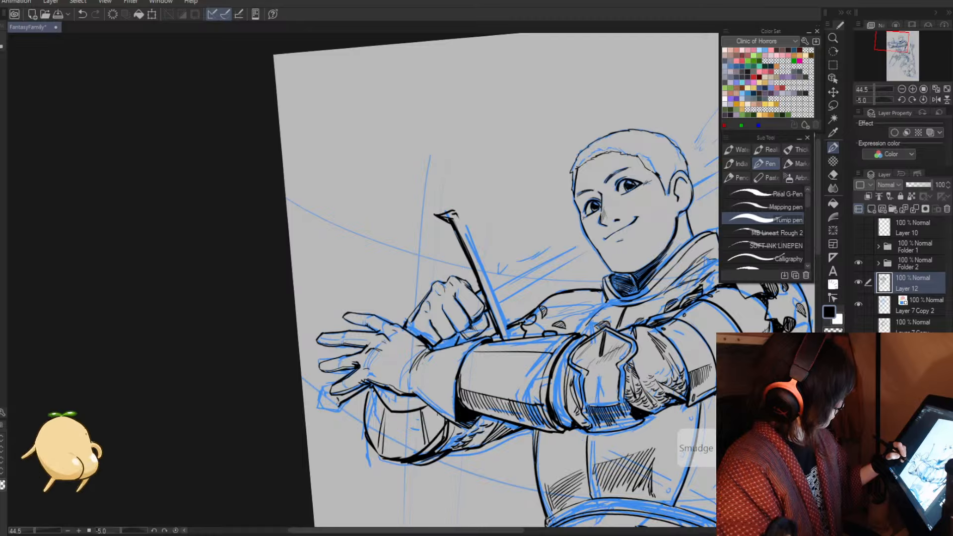
{"action": "left_click_drag", "start_coordinate": [339, 403], "coordinate": [318, 390]}
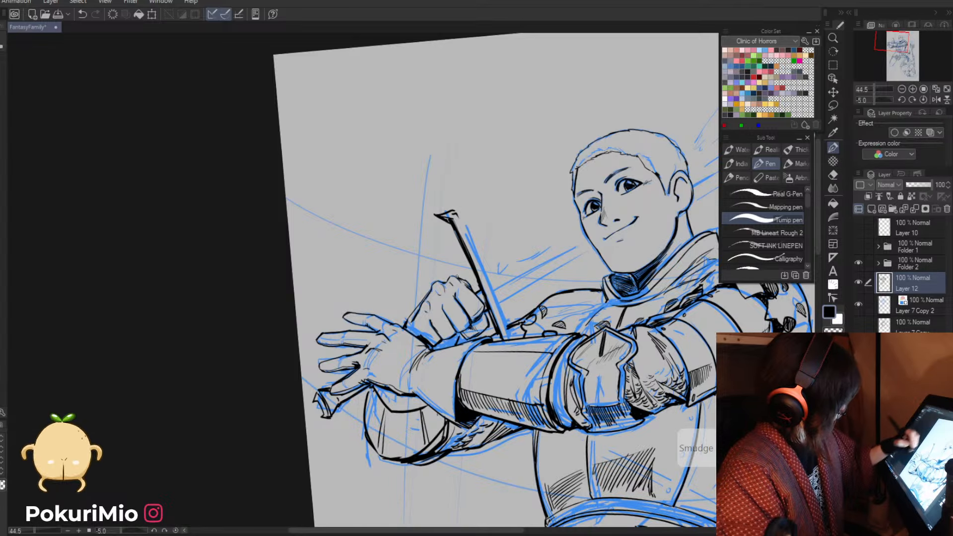
{"action": "mouse_move", "coordinate": [483, 311]}
{"action": "left_mouse_down"}
{"action": "mouse_move", "coordinate": [458, 342]}
{"action": "mouse_move", "coordinate": [364, 354]}
{"action": "mouse_move", "coordinate": [408, 145]}
{"action": "mouse_move", "coordinate": [436, 242]}
{"action": "left_mouse_up"}
{"action": "left_click_drag", "start_coordinate": [409, 141], "coordinate": [437, 244]}
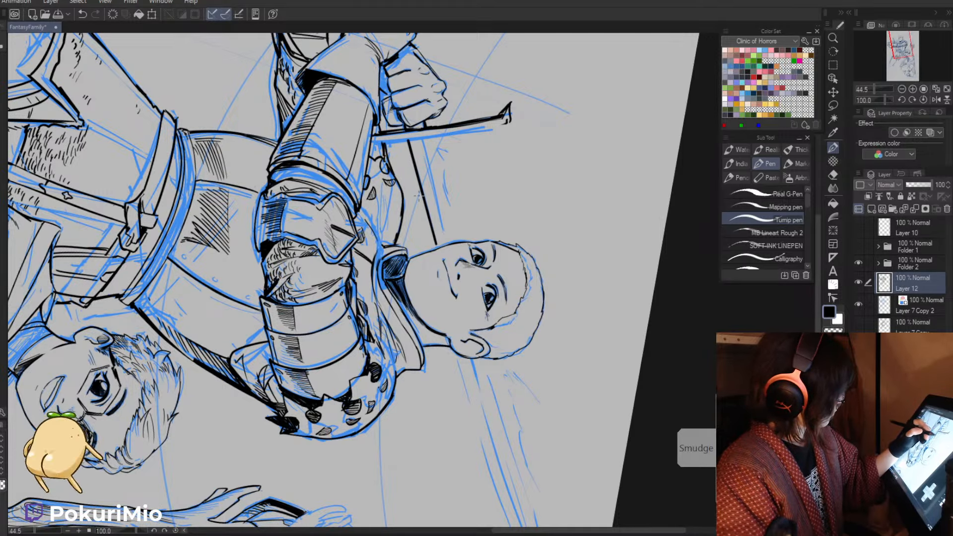
{"action": "key", "text": "ctrl+z"}
{"action": "left_click_drag", "start_coordinate": [408, 142], "coordinate": [436, 246]}
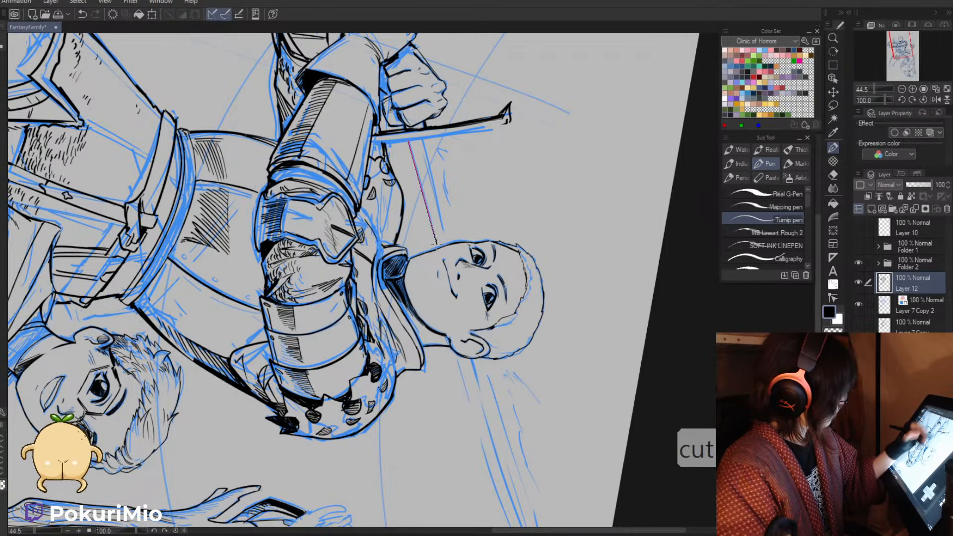
{"action": "key", "text": "ctrl+z"}
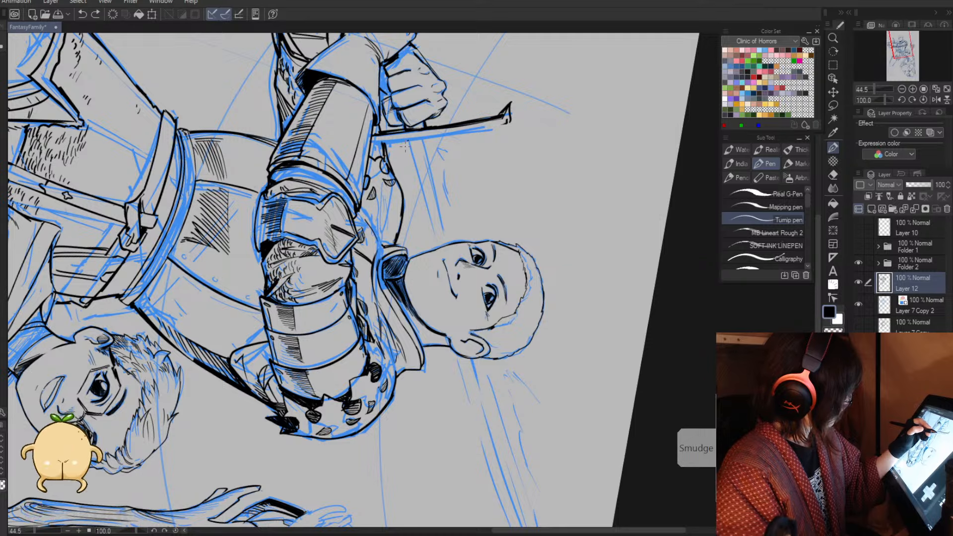
{"action": "left_click_drag", "start_coordinate": [403, 142], "coordinate": [431, 246]}
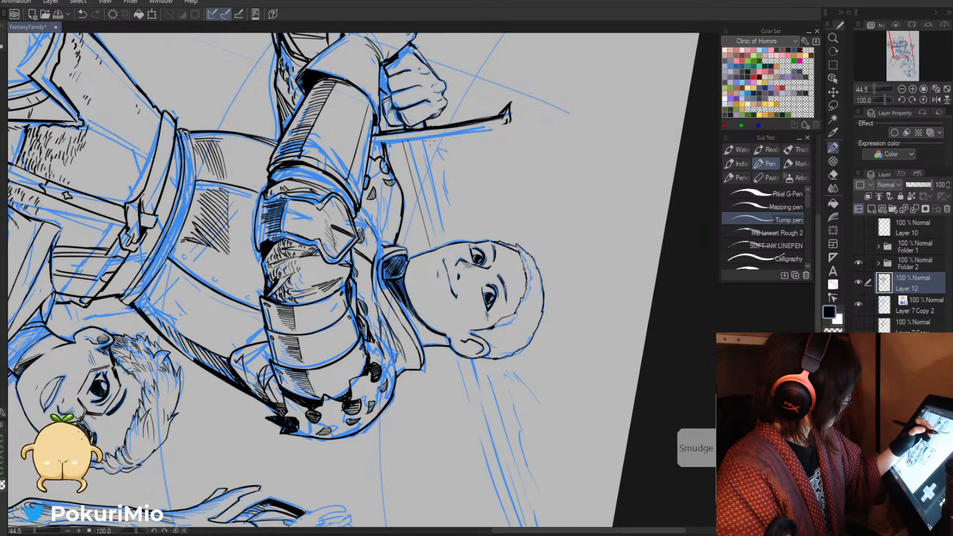
{"action": "left_click_drag", "start_coordinate": [432, 138], "coordinate": [449, 241]}
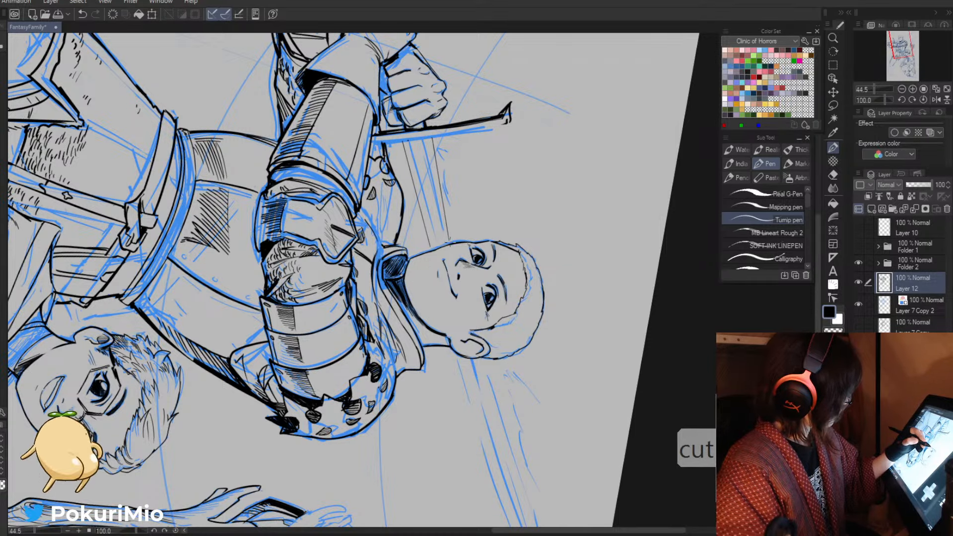
{"action": "left_click_drag", "start_coordinate": [447, 352], "coordinate": [477, 452]}
{"action": "key", "text": "ctrl+z"}
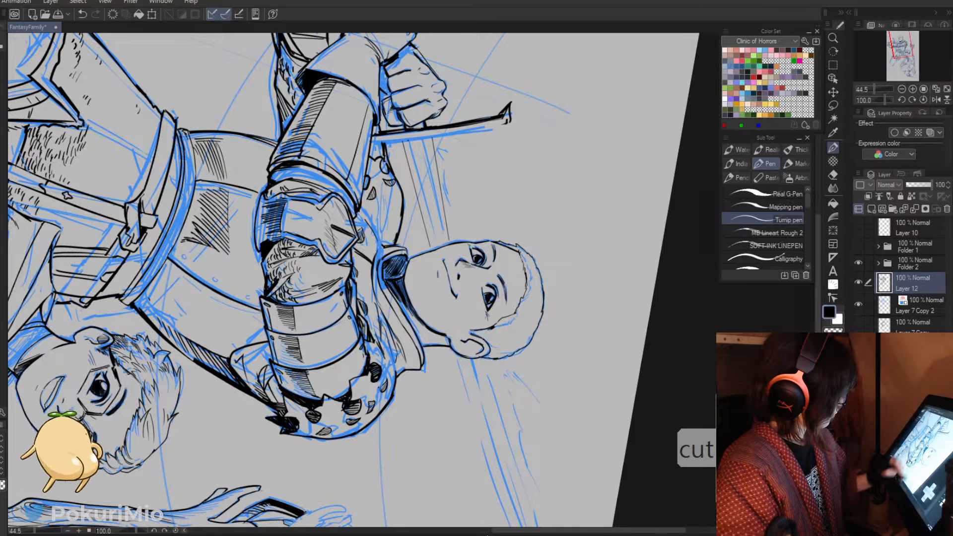
- Add a new raster layer directly beneath Layer 12 for the sword blade
{"action": "key", "text": "alt+space"}
{"action": "left_click_drag", "start_coordinate": [457, 416], "coordinate": [434, 405]}
{"action": "key", "text": "ctrl+0"}
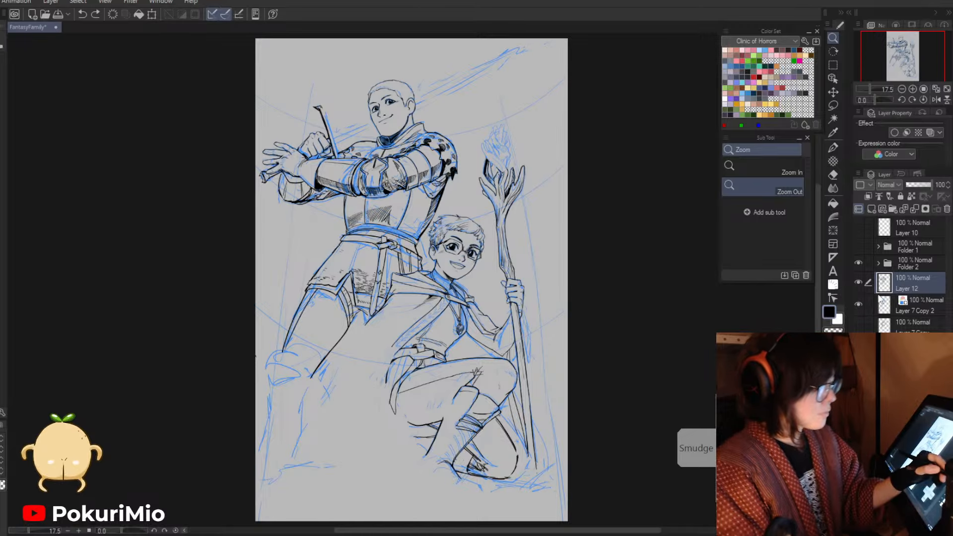
{"action": "left_click", "coordinate": [868, 208]}
- Ink the sword blade's two long straight edges from the crossguard past the knight's face, undoing misplaced strokes
{"action": "key", "text": "minus"}
{"action": "left_click_drag", "start_coordinate": [263, 236], "coordinate": [421, 364]}
{"action": "key", "text": "p"}
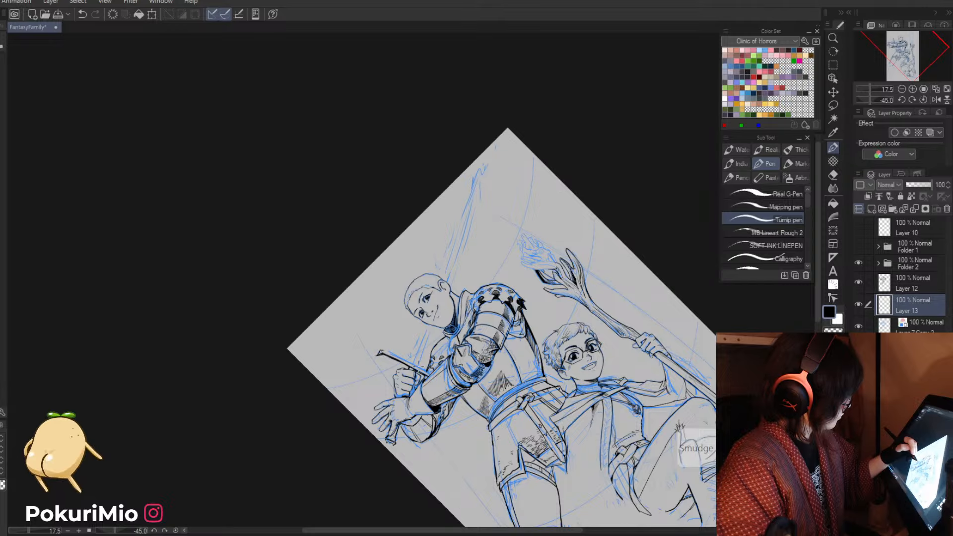
{"action": "left_click_drag", "start_coordinate": [420, 368], "coordinate": [480, 193]}
{"action": "key", "text": "ctrl+z"}
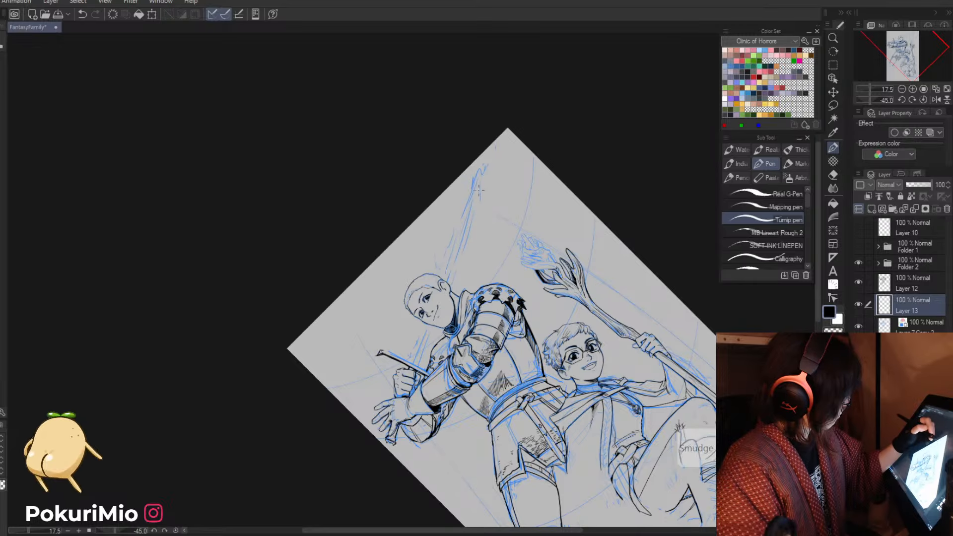
{"action": "mouse_move", "coordinate": [420, 367]}
{"action": "left_mouse_down"}
{"action": "mouse_move", "coordinate": [480, 196]}
{"action": "mouse_move", "coordinate": [432, 335]}
{"action": "left_mouse_up"}
{"action": "key", "text": "ctrl+z"}
{"action": "key", "text": "ctrl+z"}
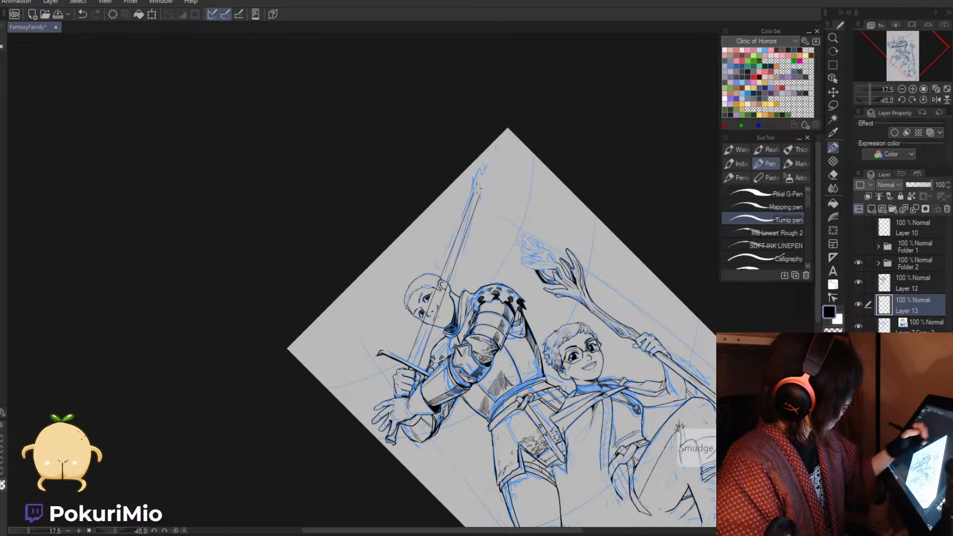
- Ink the straight ridge line down the middle of the sword blade from its tip to the crossguard, undoing the first try
{"action": "key", "text": "ctrl+space"}
{"action": "mouse_move", "coordinate": [471, 184]}
{"action": "left_mouse_down"}
{"action": "mouse_move", "coordinate": [489, 201]}
{"action": "mouse_move", "coordinate": [490, 171]}
{"action": "mouse_move", "coordinate": [481, 195]}
{"action": "left_mouse_up"}
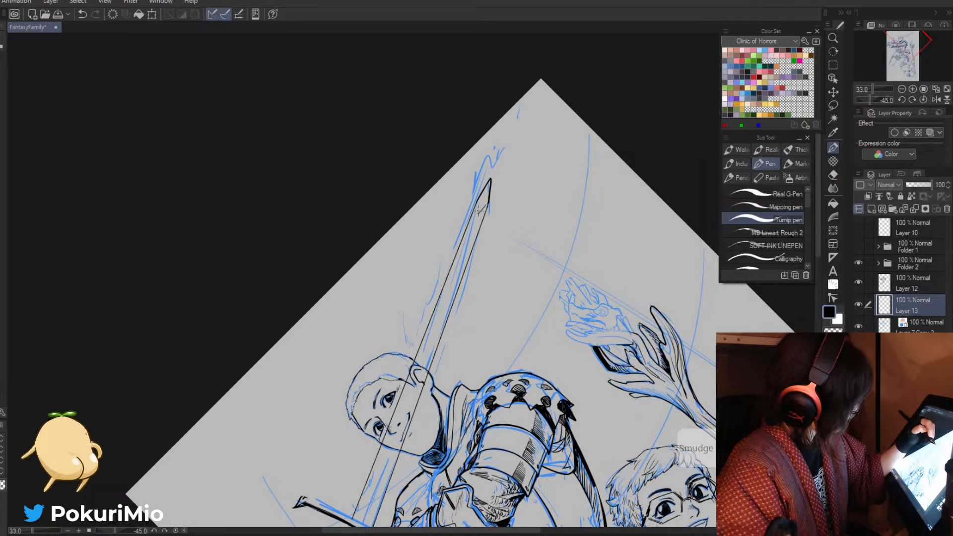
{"action": "left_click_drag", "start_coordinate": [484, 213], "coordinate": [361, 526]}
{"action": "key", "text": "ctrl+z"}
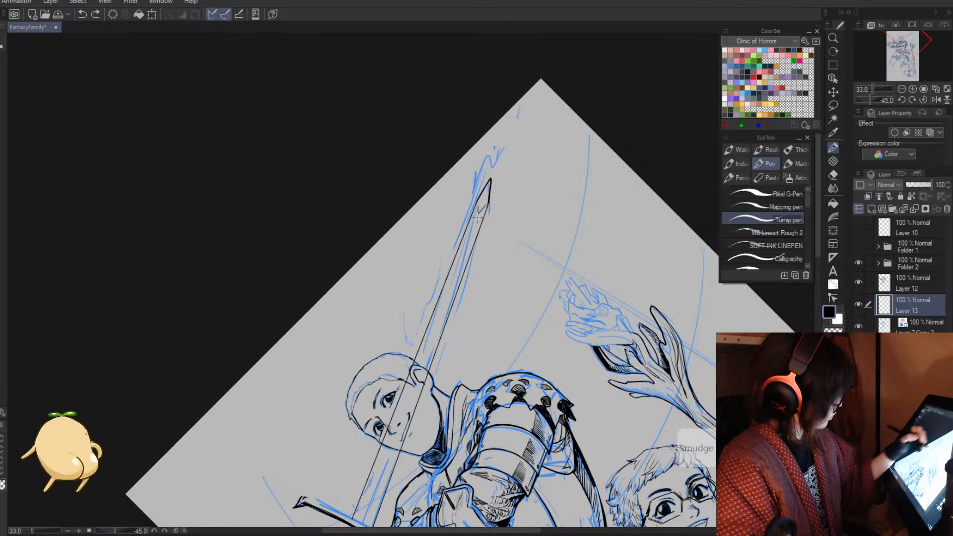
{"action": "left_click_drag", "start_coordinate": [479, 213], "coordinate": [360, 525]}
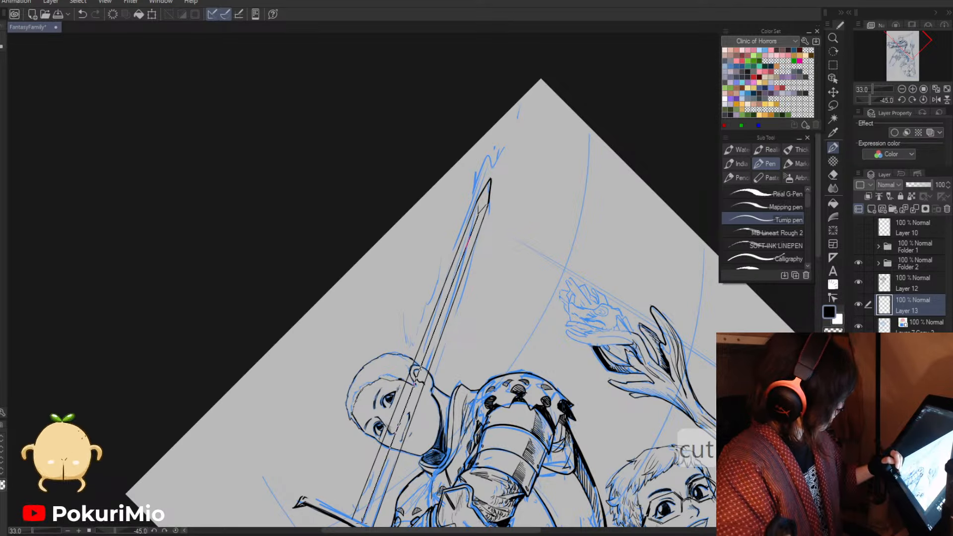
- Erase the sword blade lines that cross the knight's face
{"action": "key", "text": "e"}
{"action": "mouse_move", "coordinate": [391, 447]}
{"action": "left_mouse_down"}
{"action": "mouse_move", "coordinate": [431, 337]}
{"action": "mouse_move", "coordinate": [383, 441]}
{"action": "mouse_move", "coordinate": [402, 444]}
{"action": "mouse_move", "coordinate": [422, 379]}
{"action": "left_mouse_up"}
{"action": "key", "text": "slash"}
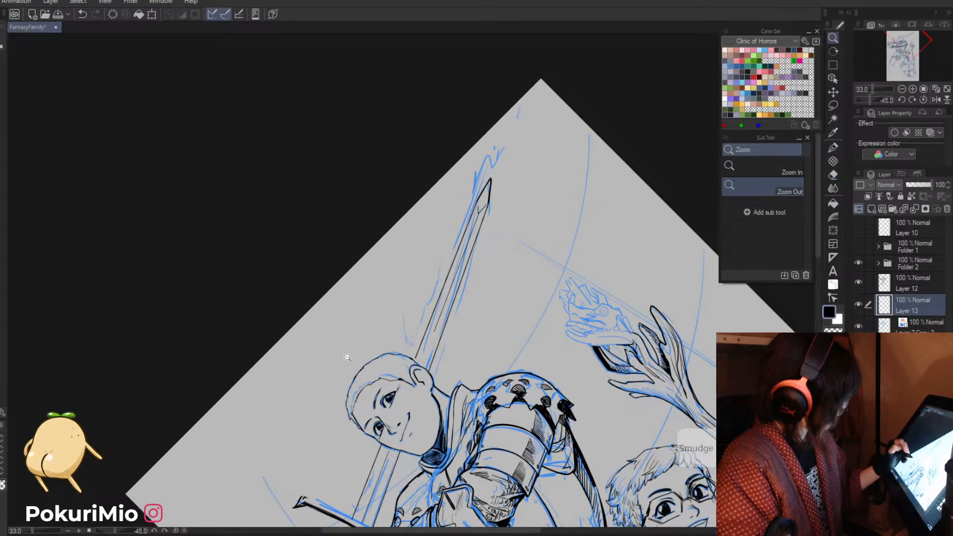
- Try to ink a second long edge on the sword's crossguard beside the knight's fist
{"action": "scroll", "coordinate": [348, 359], "scroll_direction": "down", "scroll_amount": 4}
{"action": "left_click_drag", "start_coordinate": [349, 426], "coordinate": [538, 448]}
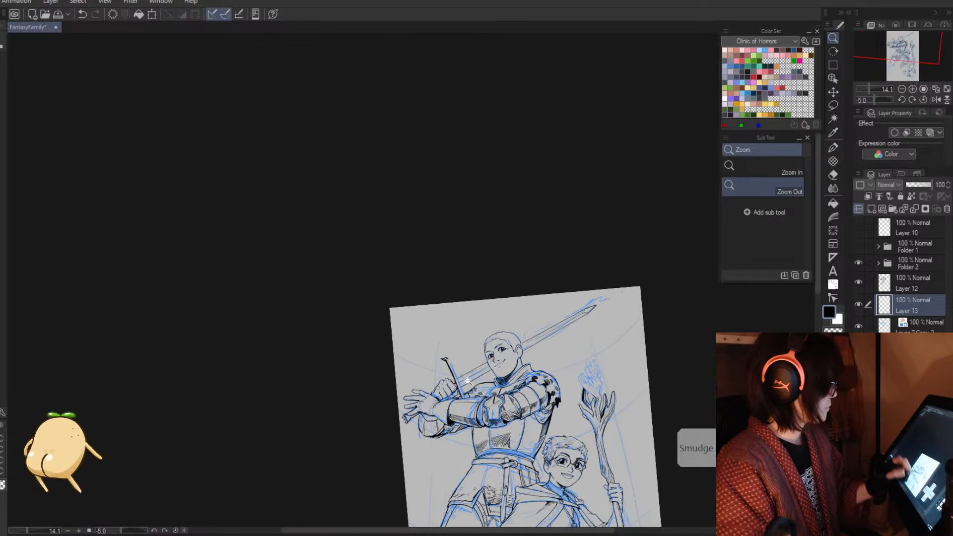
{"action": "left_click_drag", "start_coordinate": [453, 394], "coordinate": [501, 393]}
{"action": "key", "text": "p"}
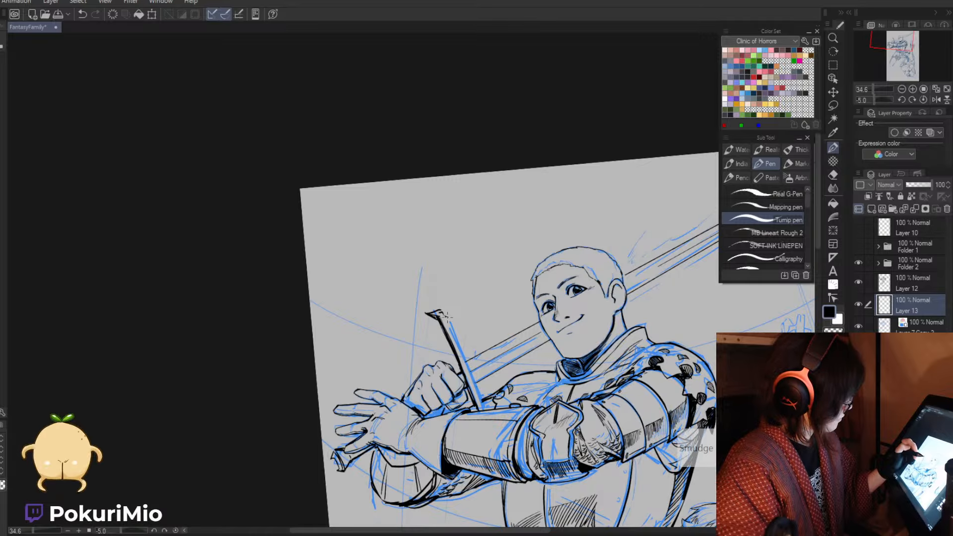
{"action": "left_click_drag", "start_coordinate": [448, 316], "coordinate": [485, 410]}
{"action": "key", "text": "ctrl+z"}
{"action": "key", "text": "slash"}
{"action": "scroll", "coordinate": [409, 374], "scroll_direction": "down", "scroll_amount": 3}
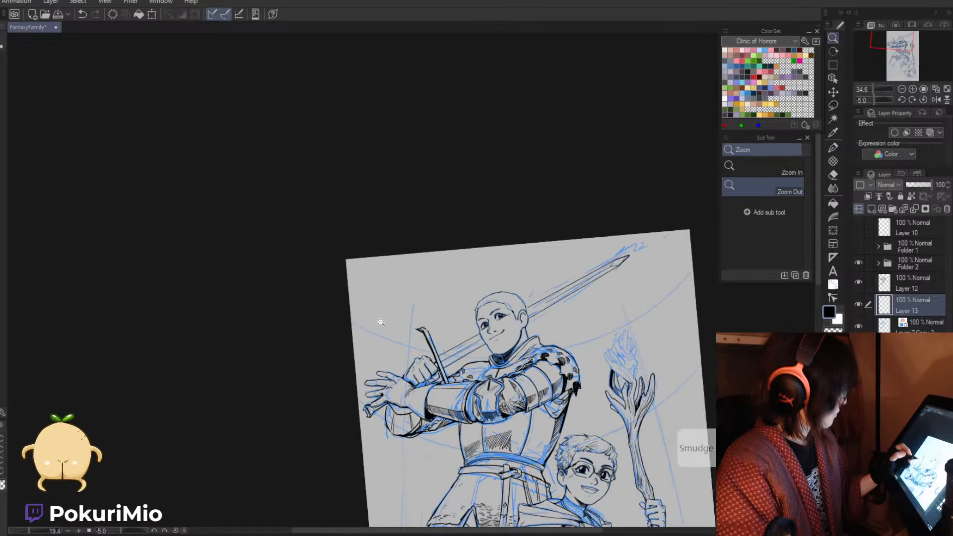
- Lasso the inked sword blade, adjust its shape slightly with a transform, apply it and deselect
{"action": "key", "text": "minus"}
{"action": "key", "text": "minus"}
{"action": "key", "text": "minus"}
{"action": "key", "text": "minus"}
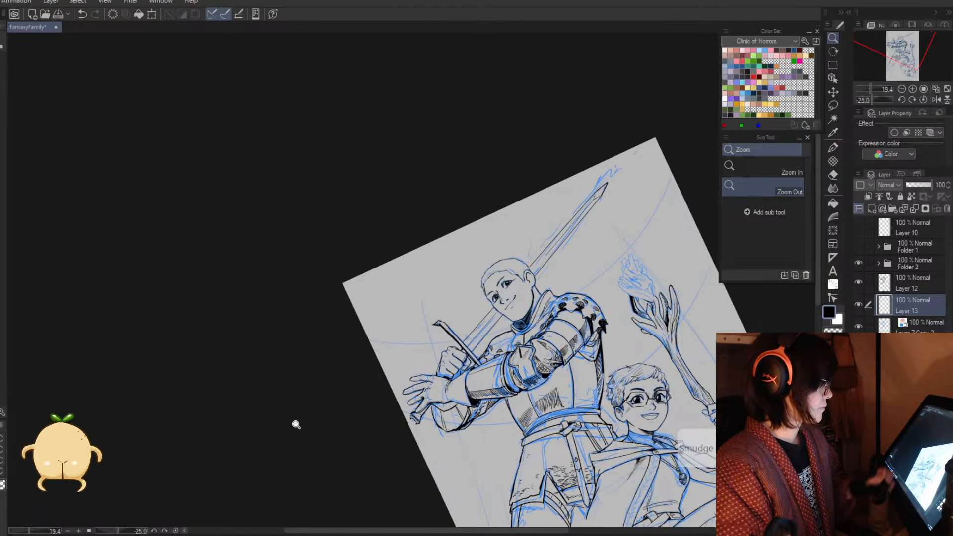
{"action": "scroll", "coordinate": [436, 331], "scroll_direction": "up", "scroll_amount": 2}
{"action": "key", "text": "m"}
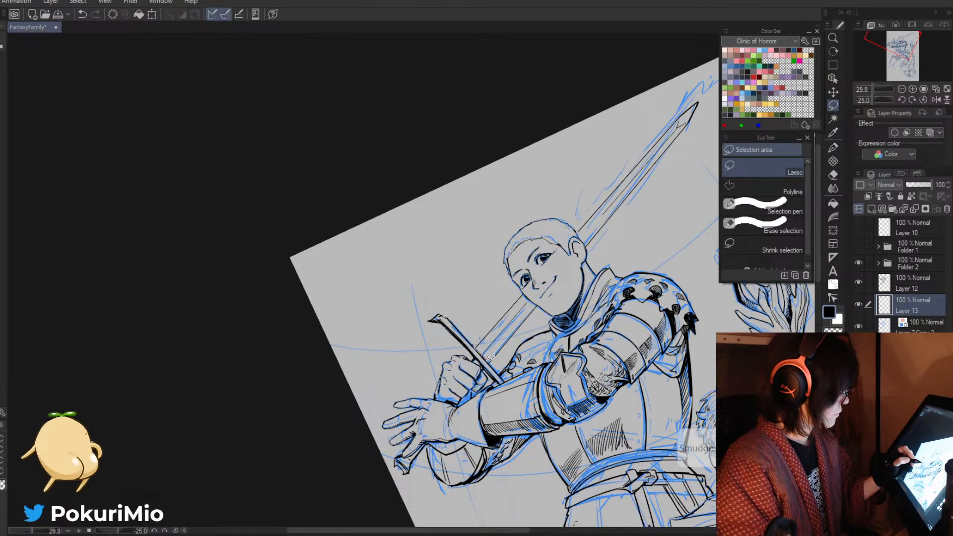
{"action": "mouse_move", "coordinate": [502, 363]}
{"action": "left_mouse_down"}
{"action": "mouse_move", "coordinate": [702, 125]}
{"action": "mouse_move", "coordinate": [499, 365]}
{"action": "left_mouse_up"}
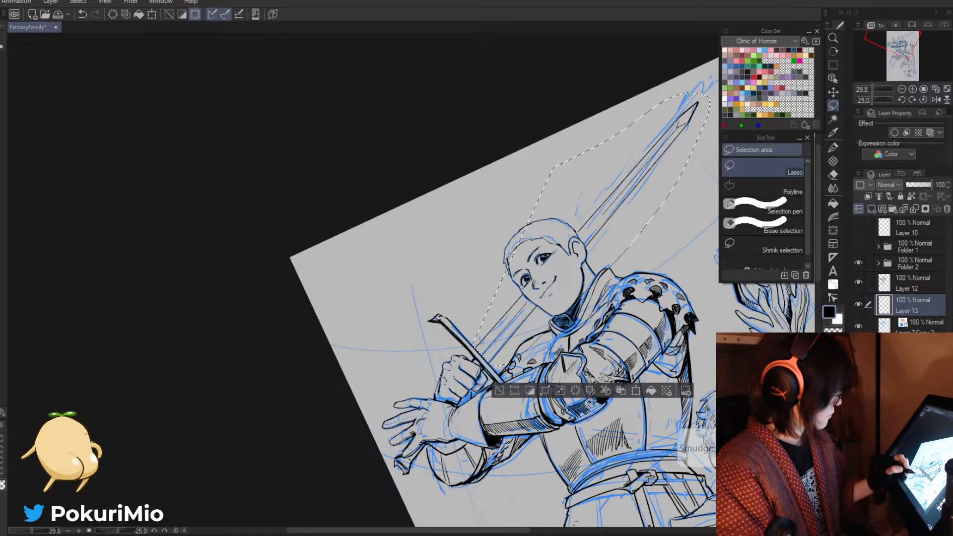
{"action": "left_click", "coordinate": [635, 392]}
{"action": "mouse_move", "coordinate": [449, 294]}
{"action": "left_mouse_down"}
{"action": "mouse_move", "coordinate": [460, 313]}
{"action": "mouse_move", "coordinate": [451, 299]}
{"action": "left_mouse_up"}
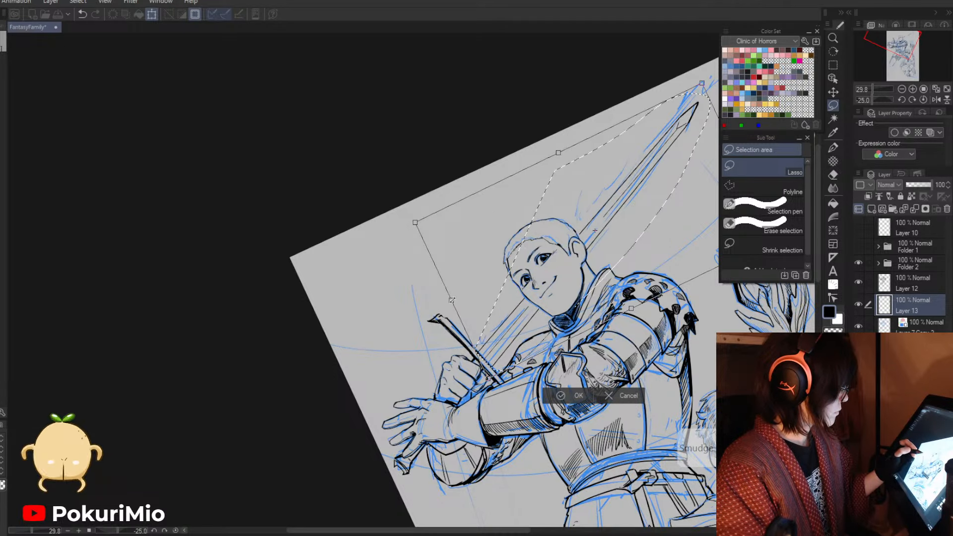
{"action": "key", "text": "Return"}
{"action": "left_click_drag", "start_coordinate": [424, 165], "coordinate": [324, 181]}
{"action": "key", "text": "ctrl+t"}
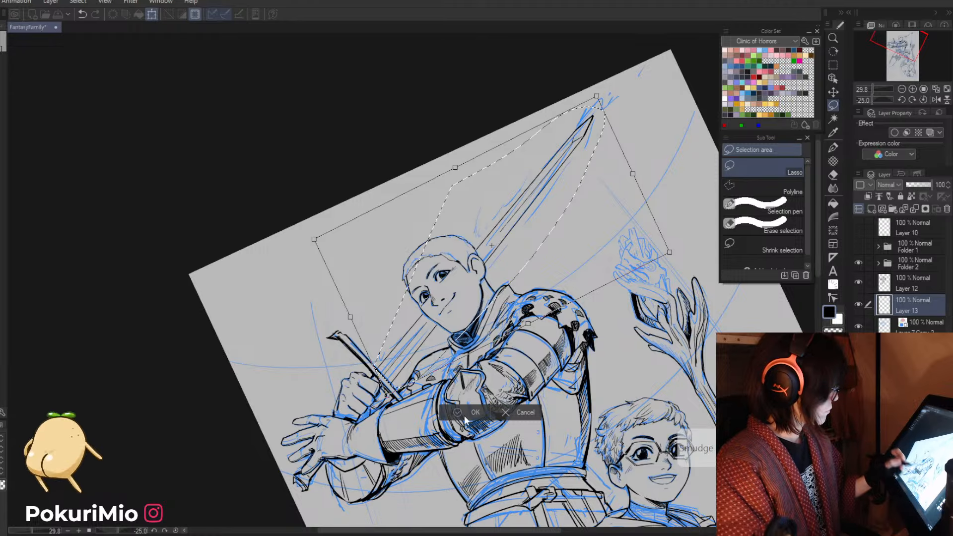
{"action": "key", "text": "Return"}
{"action": "key", "text": "ctrl+d"}
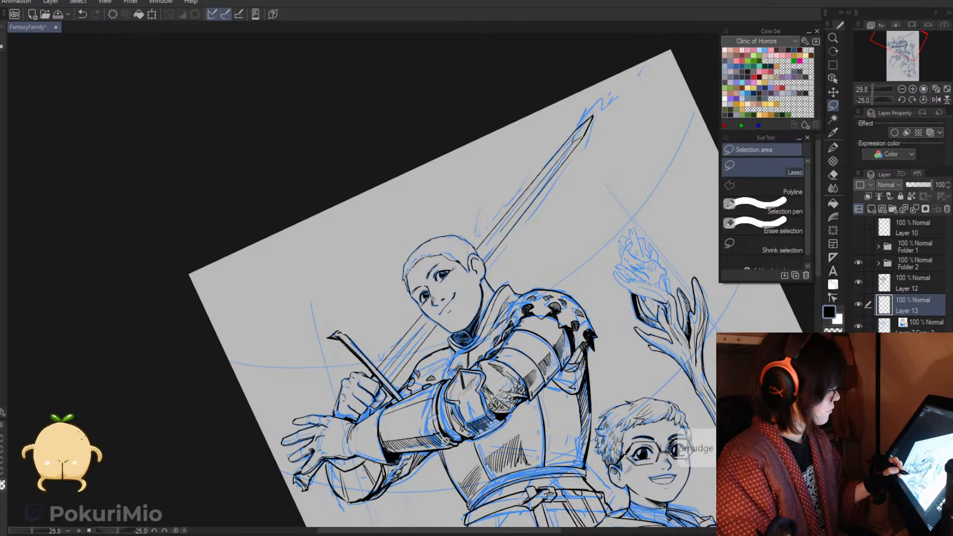
{"action": "scroll", "coordinate": [459, 453], "scroll_direction": "up", "scroll_amount": 1}
{"action": "left_click_drag", "start_coordinate": [297, 366], "coordinate": [313, 372]}
{"action": "key", "text": "ctrl+d"}
{"action": "key", "text": "ctrl+0"}
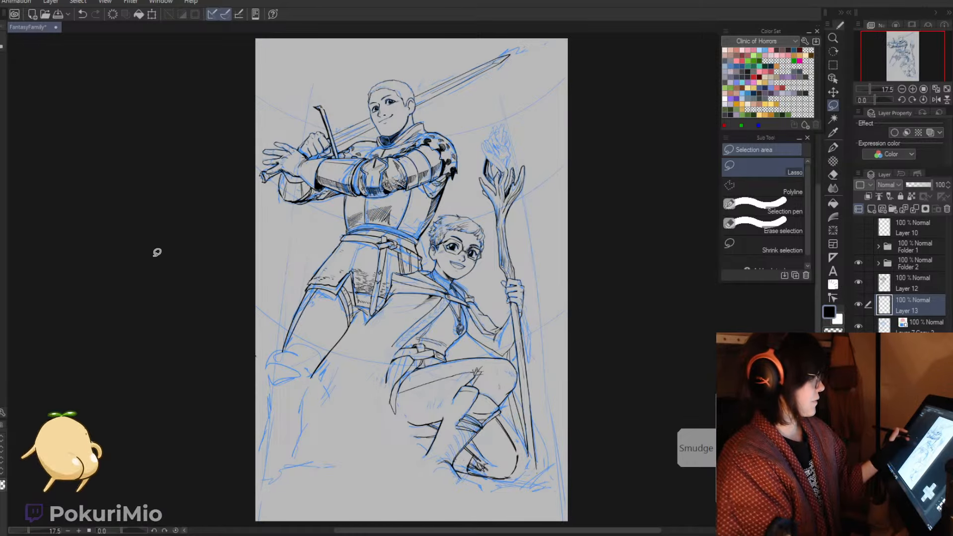
{"action": "key", "text": "alt+space"}
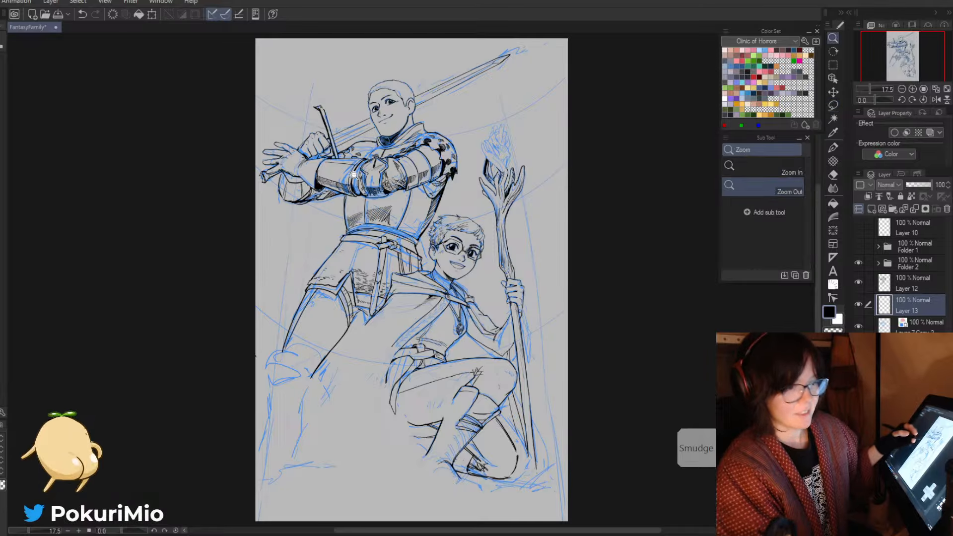
{"action": "left_click_drag", "start_coordinate": [368, 192], "coordinate": [415, 195]}
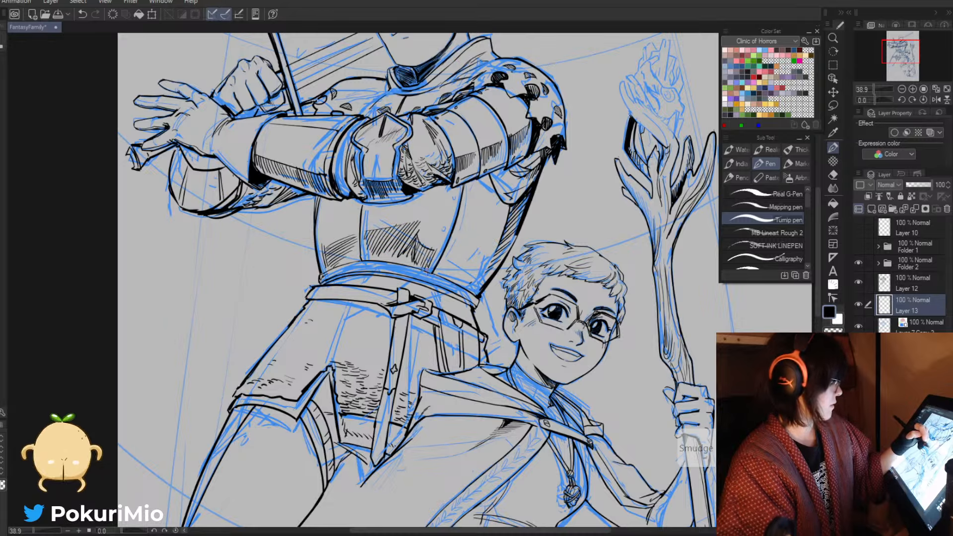
{"action": "key", "text": "alt+space"}
{"action": "left_click_drag", "start_coordinate": [288, 280], "coordinate": [270, 301]}
{"action": "left_click_drag", "start_coordinate": [323, 252], "coordinate": [397, 243]}
{"action": "key", "text": "e"}
{"action": "mouse_move", "coordinate": [403, 206]}
{"action": "left_mouse_down"}
{"action": "mouse_move", "coordinate": [388, 229]}
{"action": "mouse_move", "coordinate": [313, 258]}
{"action": "left_mouse_up"}
{"action": "key", "text": "alt+space"}
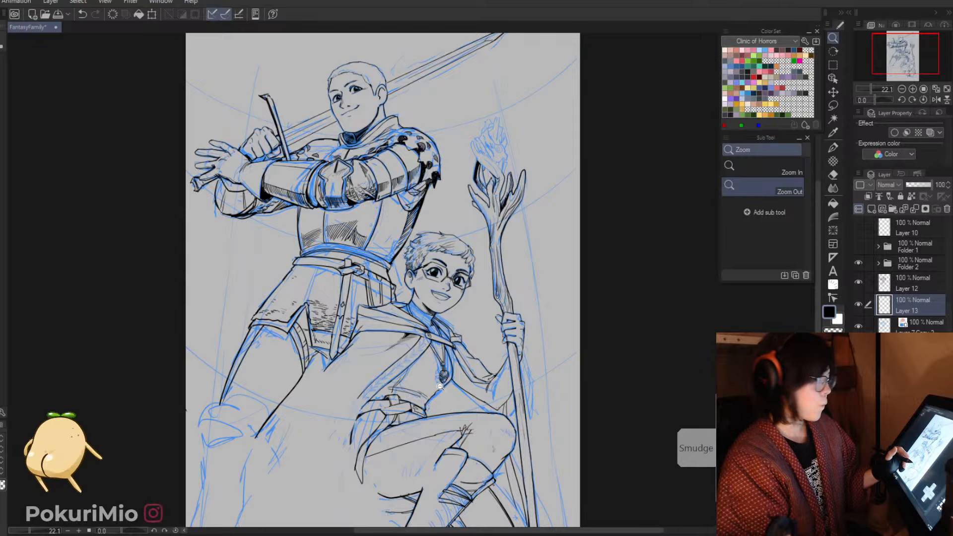
{"action": "left_click_drag", "start_coordinate": [440, 389], "coordinate": [229, 268]}
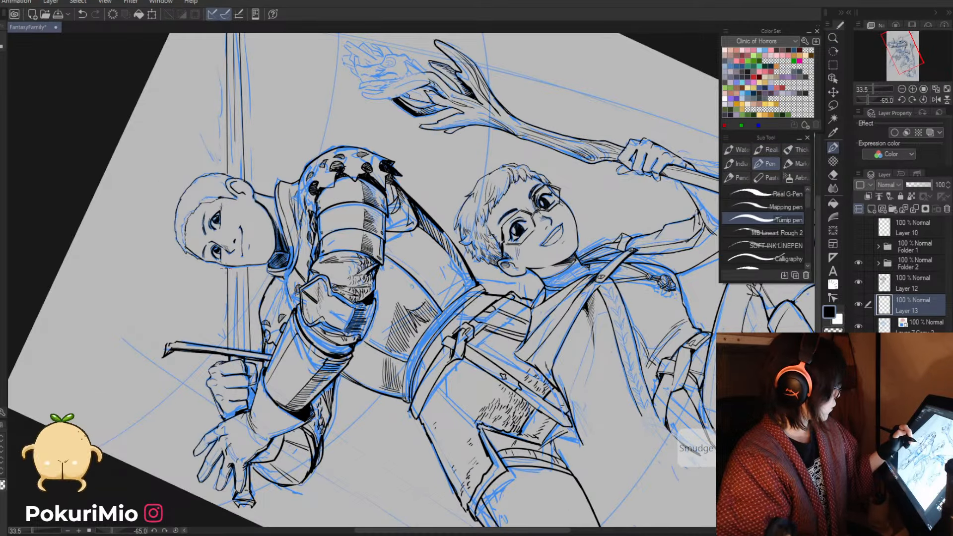
{"action": "key", "text": "e"}
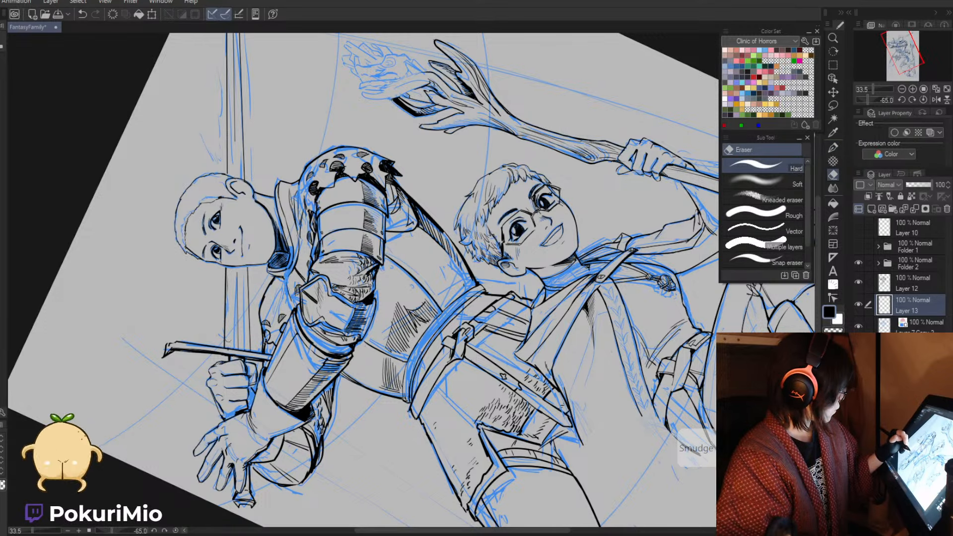
- Ink the sword blade's outer edge again as one straight line from the crossguard toward the tip
{"action": "key", "text": "alt+space"}
{"action": "left_click_drag", "start_coordinate": [205, 291], "coordinate": [212, 320]}
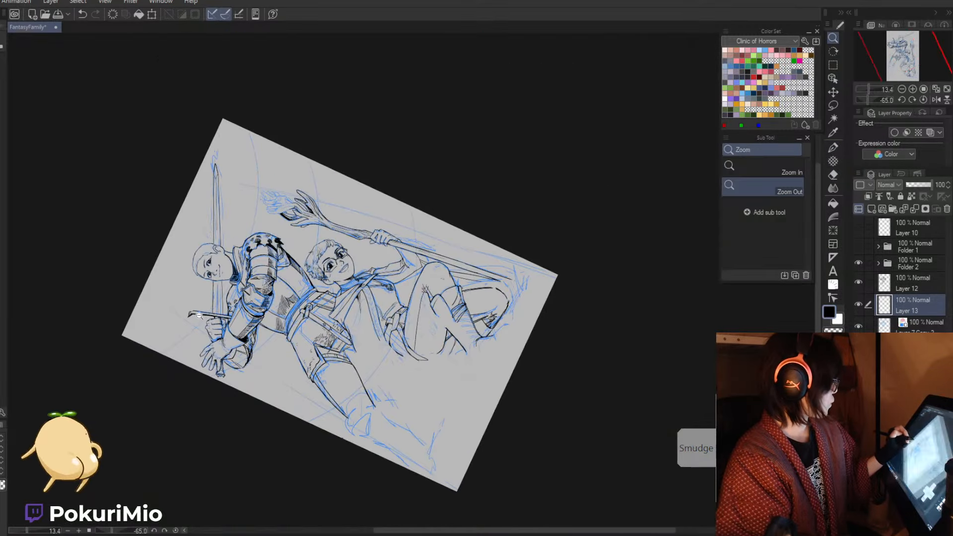
{"action": "key", "text": "^"}
{"action": "key", "text": "^"}
{"action": "key", "text": "^"}
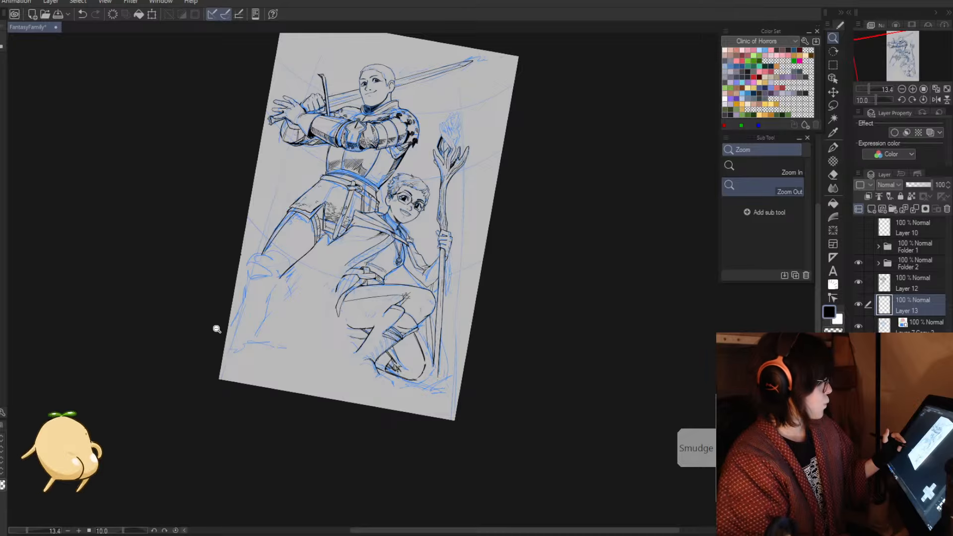
{"action": "key", "text": "^"}
{"action": "key", "text": "^"}
{"action": "key", "text": "^"}
{"action": "key", "text": "^"}
{"action": "key", "text": "^"}
{"action": "key", "text": "^"}
{"action": "key", "text": "^"}
{"action": "key", "text": "^"}
{"action": "key", "text": "^"}
{"action": "key", "text": "^"}
{"action": "key", "text": "^"}
{"action": "key", "text": "^"}
{"action": "key", "text": "^"}
{"action": "key", "text": "^"}
{"action": "key", "text": "^"}
{"action": "key", "text": "^"}
{"action": "key", "text": "^"}
{"action": "key", "text": "^"}
{"action": "key", "text": "^"}
{"action": "key", "text": "^"}
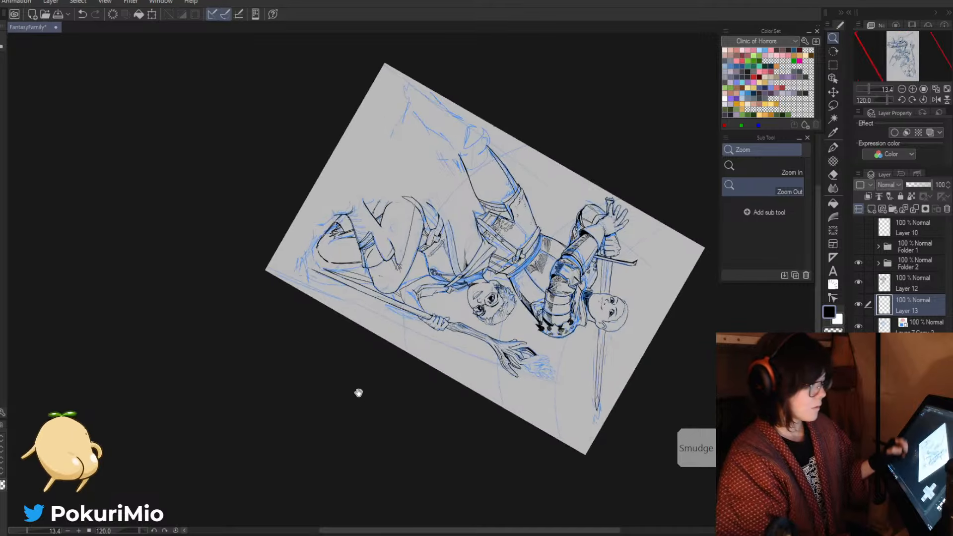
{"action": "left_click_drag", "start_coordinate": [579, 370], "coordinate": [340, 246]}
{"action": "left_click_drag", "start_coordinate": [368, 185], "coordinate": [391, 217]}
{"action": "key", "text": "p"}
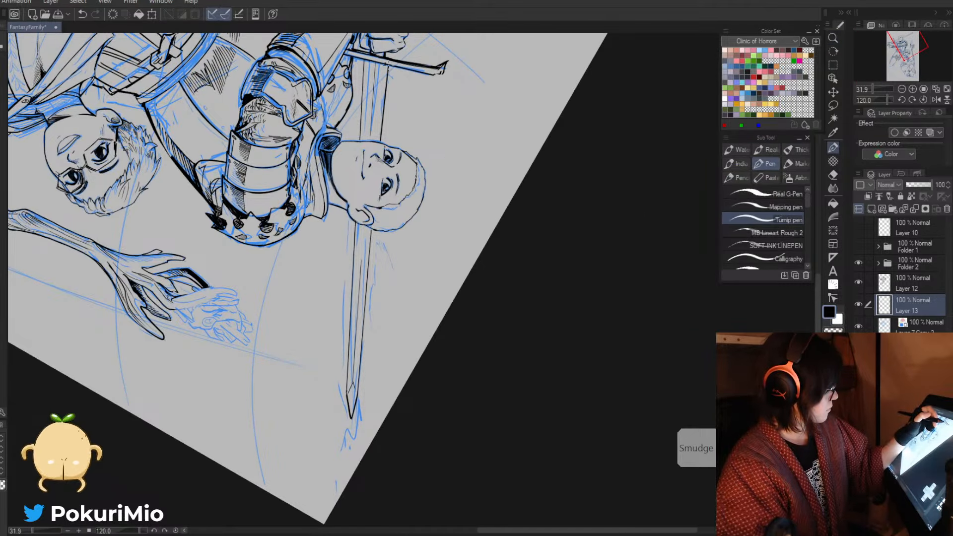
{"action": "left_click", "coordinate": [388, 64]}
{"action": "left_click", "coordinate": [362, 345], "text": "shift"}
- Clean up the new blade edge with the hard eraser, removing the part that crosses the knight's face
{"action": "key", "text": "e"}
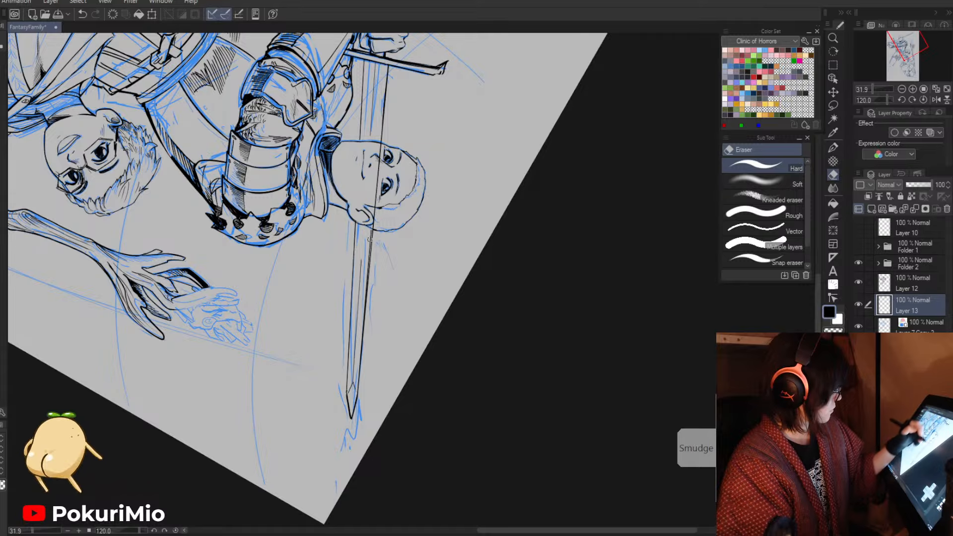
{"action": "left_click_drag", "start_coordinate": [368, 257], "coordinate": [367, 282]}
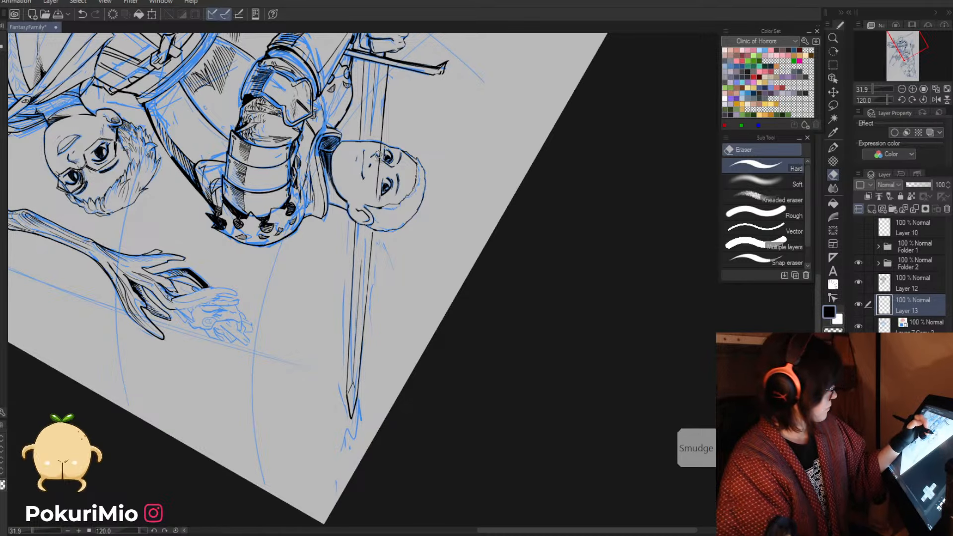
{"action": "left_click_drag", "start_coordinate": [379, 148], "coordinate": [378, 175]}
{"action": "left_click_drag", "start_coordinate": [330, 125], "coordinate": [317, 132]}
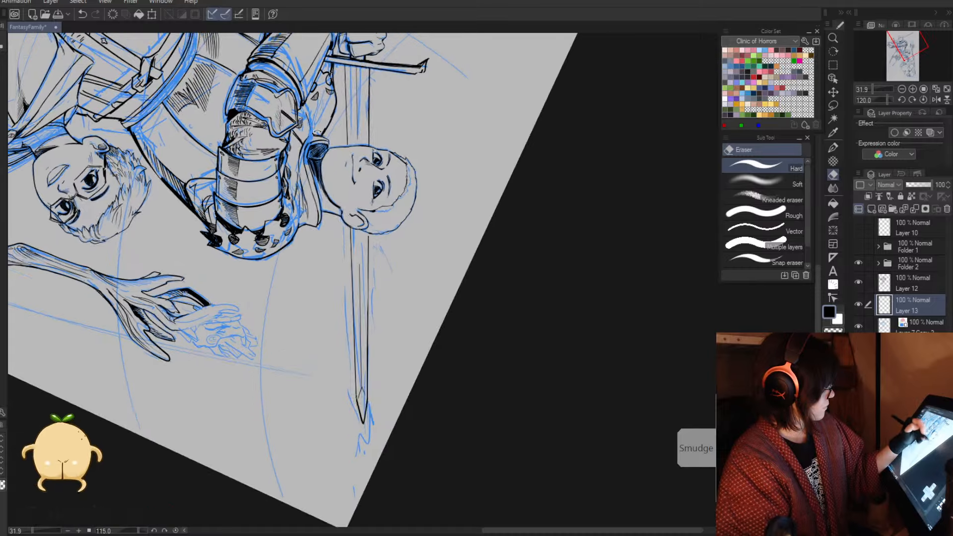
{"action": "key", "text": "ctrl+0"}
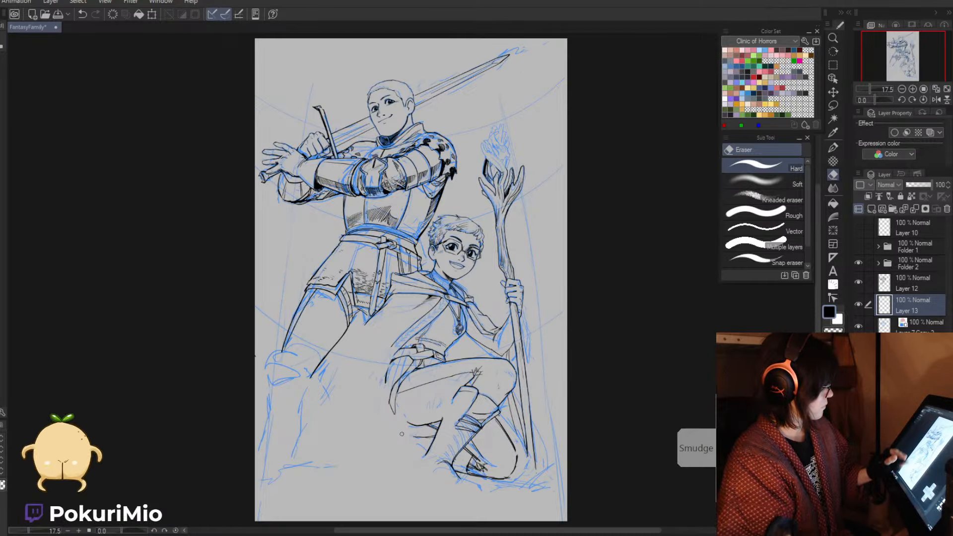
- Ink the inner edge of the knight's thigh armor below the split in the tunic
{"action": "left_click_drag", "start_coordinate": [381, 446], "coordinate": [378, 413]}
{"action": "key", "text": "slash"}
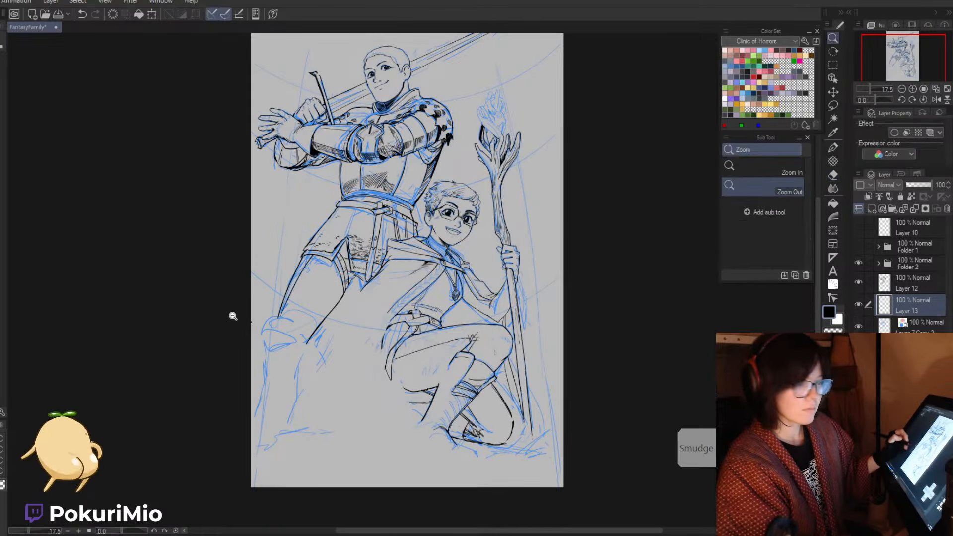
{"action": "left_click_drag", "start_coordinate": [232, 316], "coordinate": [246, 316]}
{"action": "key", "text": "p"}
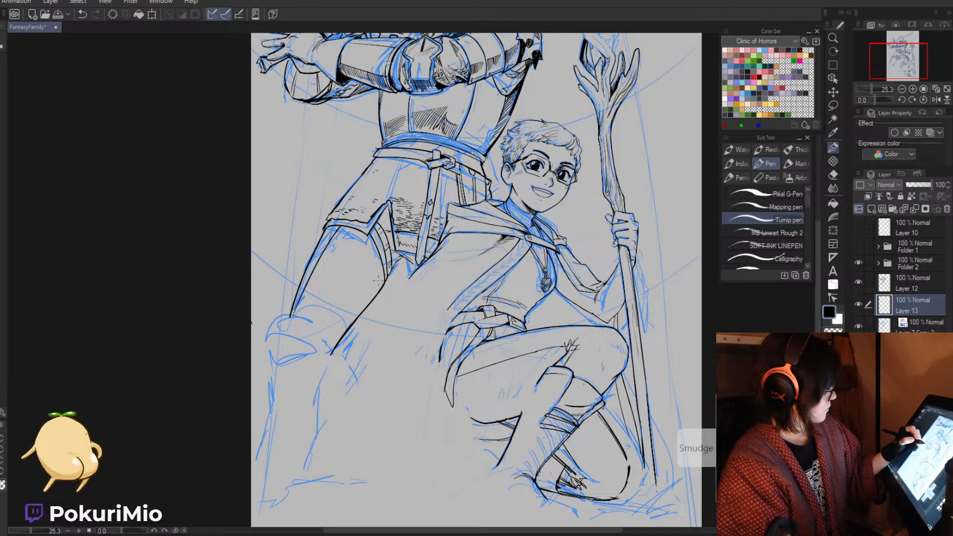
{"action": "left_click_drag", "start_coordinate": [368, 235], "coordinate": [385, 282]}
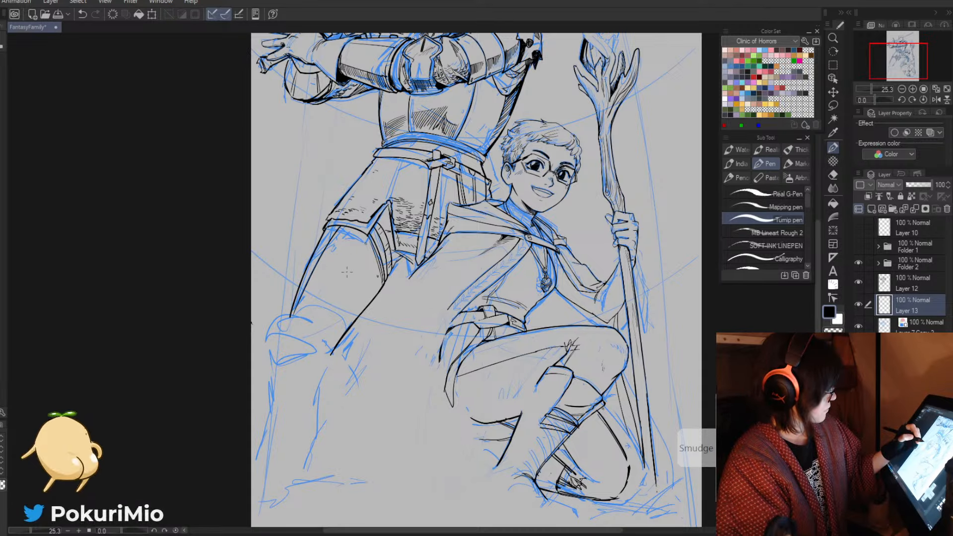
- Merge Layer 12 down into the sword blade's Layer 13
{"action": "key", "text": "e"}
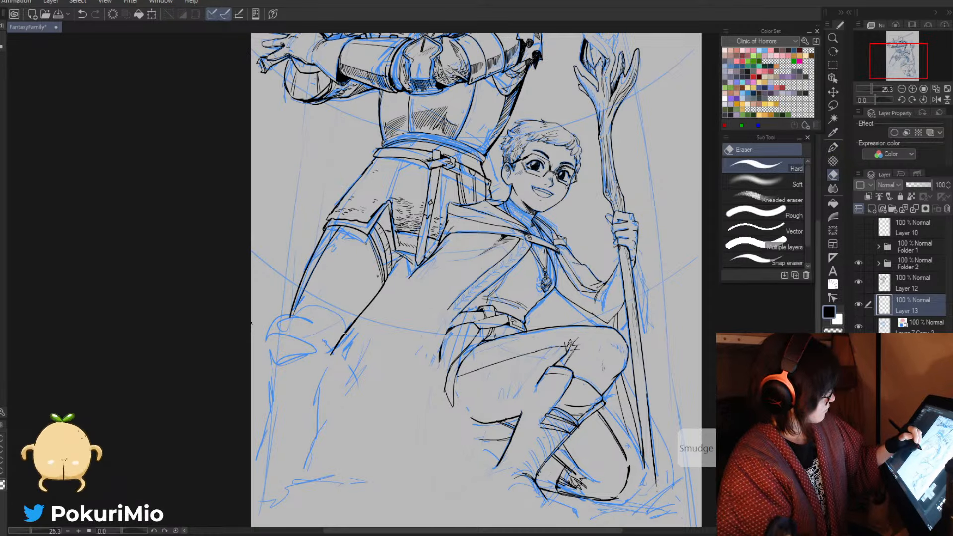
{"action": "left_click", "coordinate": [884, 287]}
{"action": "key", "text": "ctrl+e"}
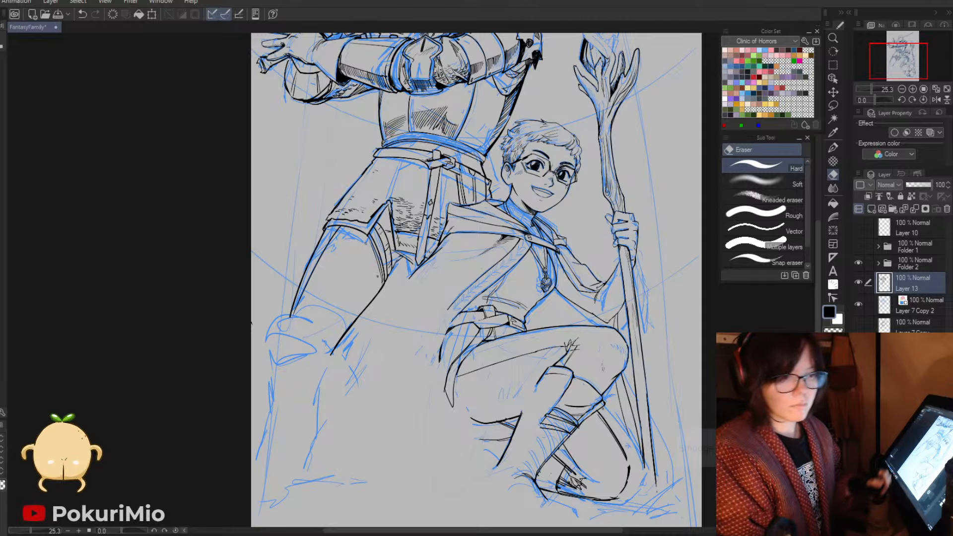
- Ink a second line alongside the inner contour of the knight's thigh, running down toward the knee
{"action": "key", "text": "p"}
{"action": "left_click_drag", "start_coordinate": [391, 281], "coordinate": [344, 352]}
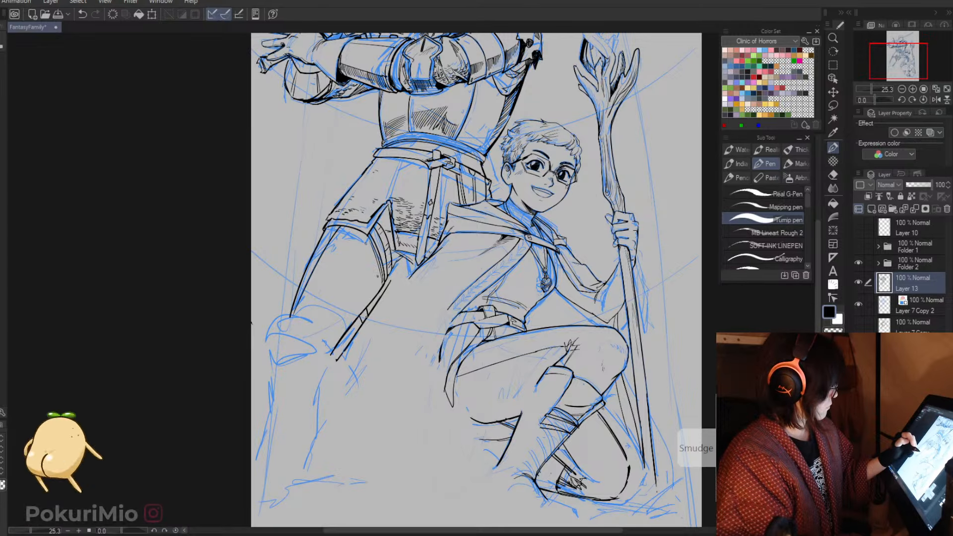
{"action": "key", "text": "e"}
{"action": "key", "text": "p"}
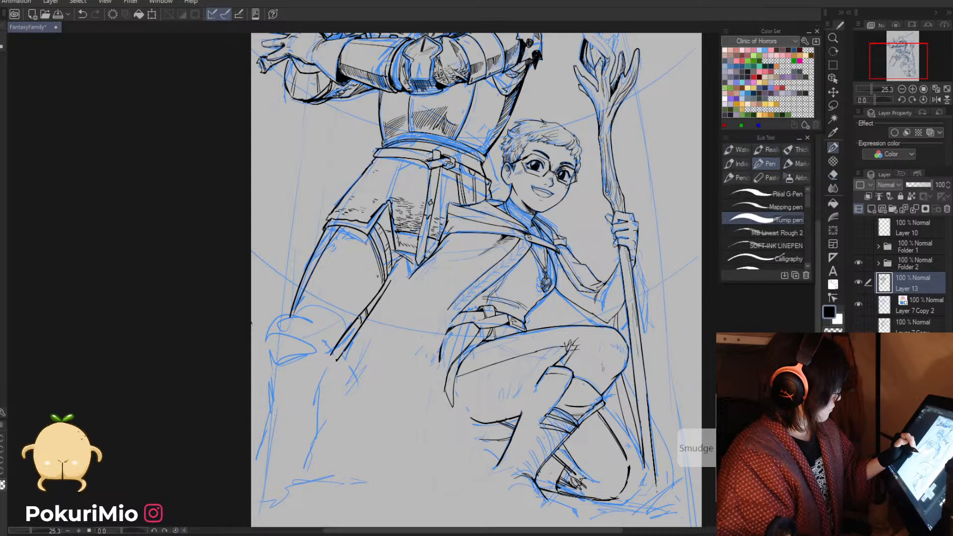
{"action": "left_click", "coordinate": [311, 347]}
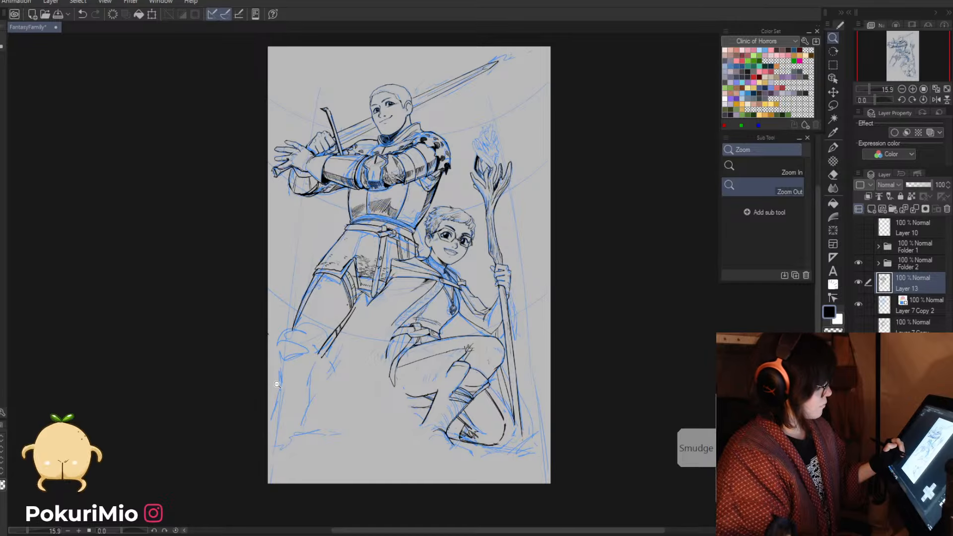
- Ink a second line alongside the outer contour of the knight's thigh armor, ending just above the knee
{"action": "key", "text": "p"}
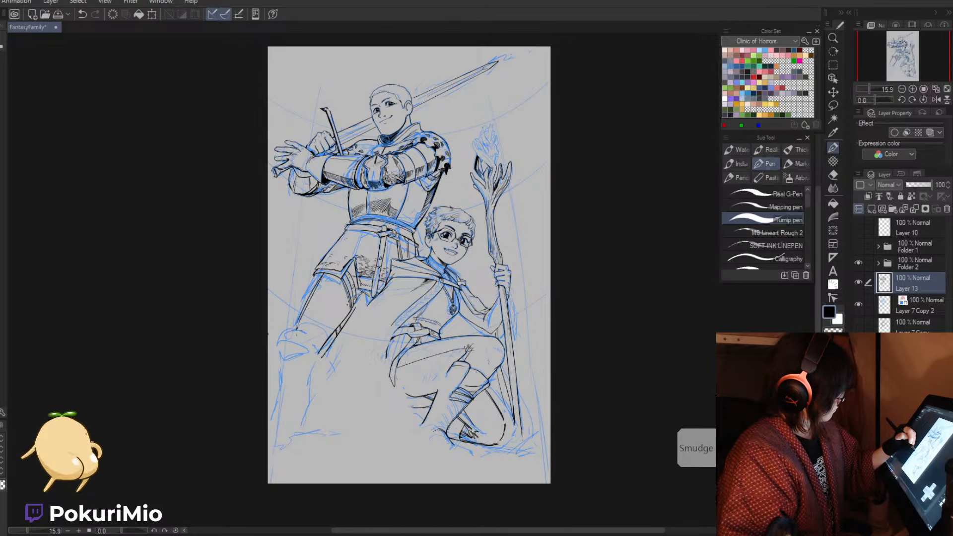
{"action": "left_click_drag", "start_coordinate": [313, 277], "coordinate": [290, 330]}
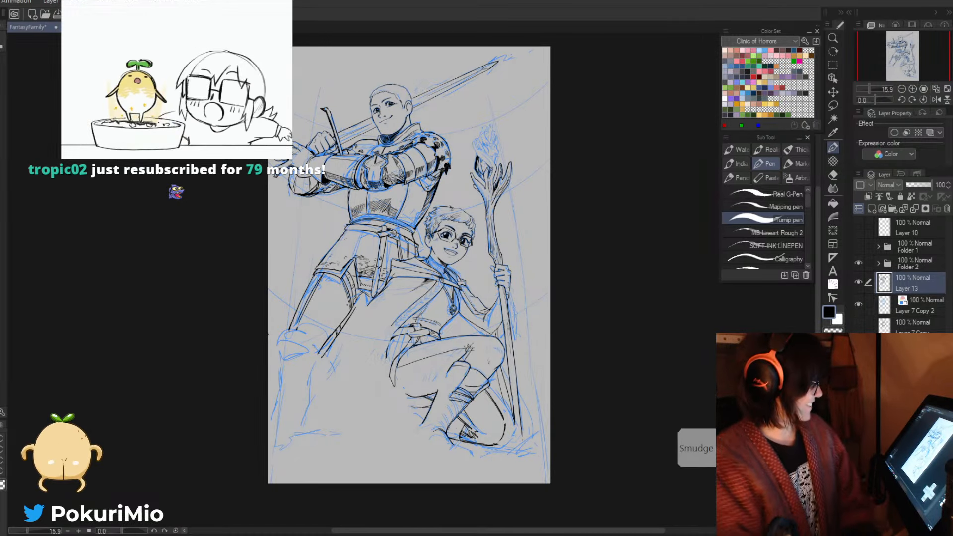
{"action": "key", "text": "alt+space"}
{"action": "left_click_drag", "start_coordinate": [293, 338], "coordinate": [324, 389]}
{"action": "key", "text": "e"}
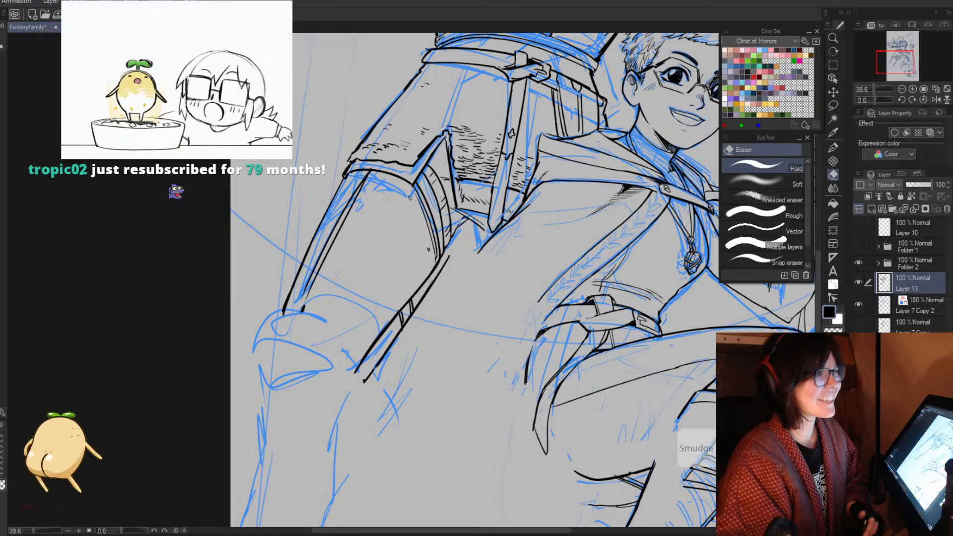
- Ink the curved rim across the lower end of the thigh above the knee, refining it with the hard eraser
{"action": "key", "text": "p"}
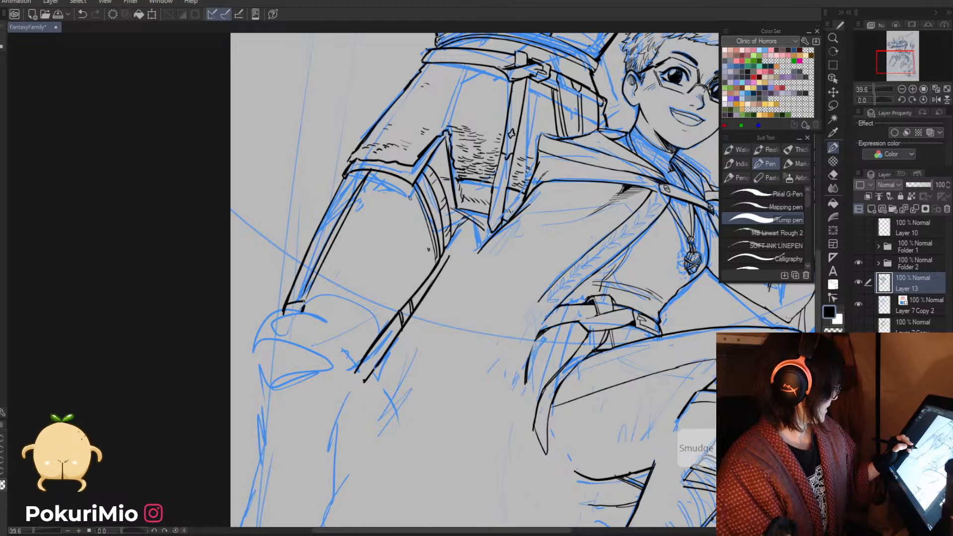
{"action": "left_click_drag", "start_coordinate": [306, 302], "coordinate": [365, 356]}
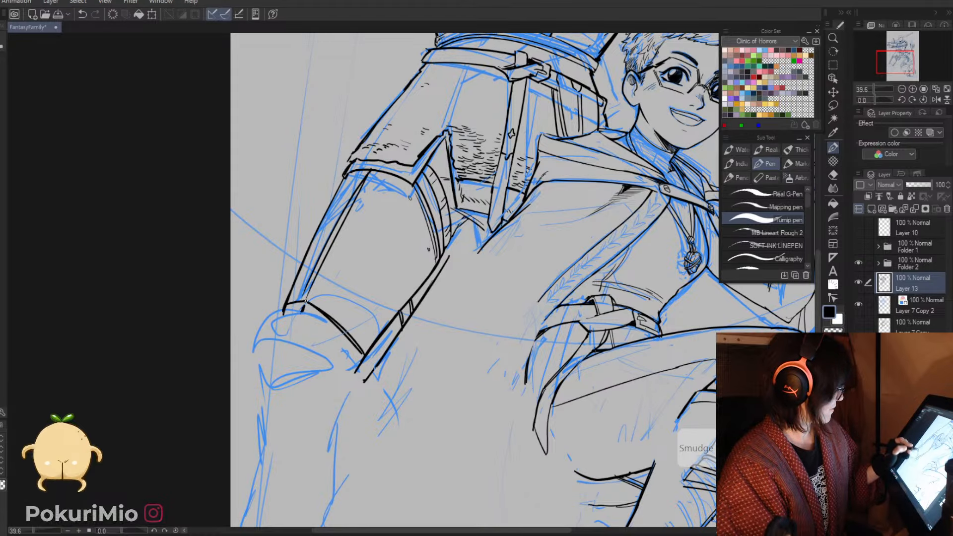
{"action": "key", "text": "e"}
{"action": "mouse_move", "coordinate": [317, 320]}
{"action": "left_mouse_down"}
{"action": "mouse_move", "coordinate": [353, 347]}
{"action": "mouse_move", "coordinate": [305, 300]}
{"action": "mouse_move", "coordinate": [360, 348]}
{"action": "mouse_move", "coordinate": [340, 325]}
{"action": "left_mouse_up"}
{"action": "key", "text": "p"}
{"action": "key", "text": "e"}
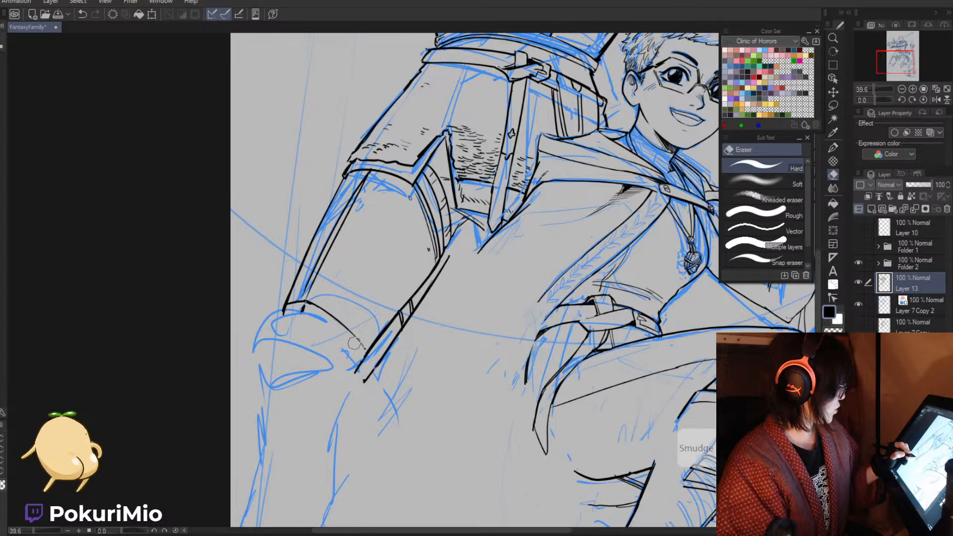
{"action": "key", "text": "p"}
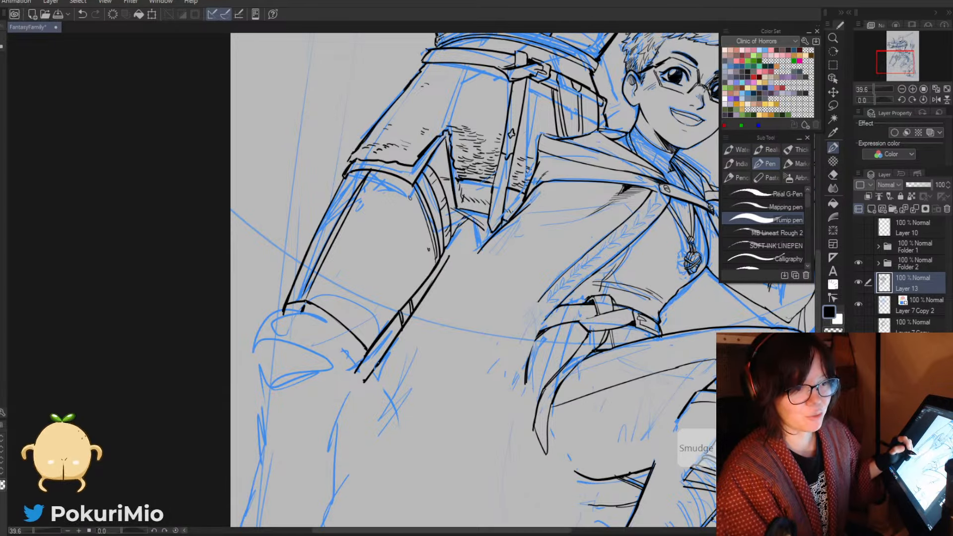
- Ink the central ridge of the knee guard and a second line beneath the curved rim to form a band
{"action": "mouse_move", "coordinate": [299, 315]}
{"action": "left_mouse_down"}
{"action": "mouse_move", "coordinate": [281, 342]}
{"action": "mouse_move", "coordinate": [278, 393]}
{"action": "left_mouse_up"}
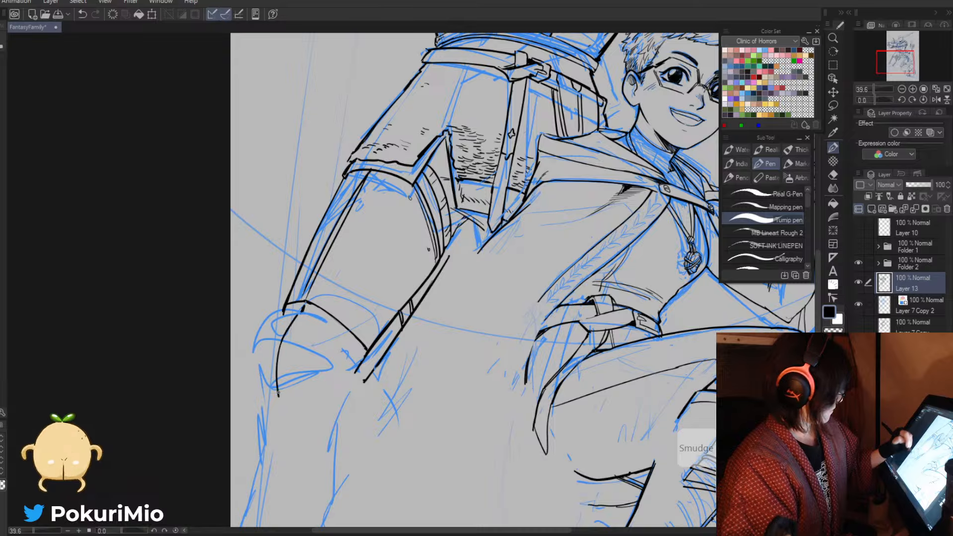
{"action": "left_click_drag", "start_coordinate": [300, 311], "coordinate": [337, 338]}
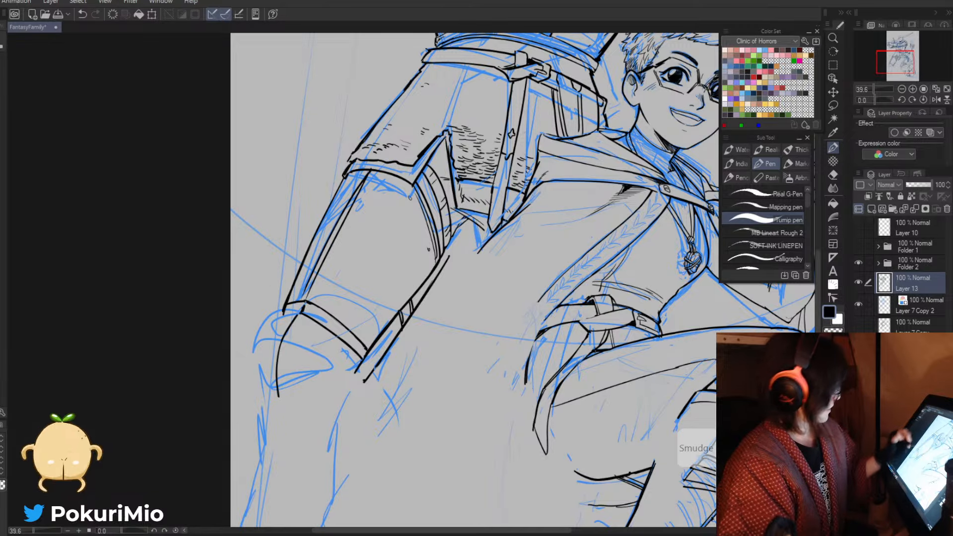
{"action": "left_click_drag", "start_coordinate": [299, 313], "coordinate": [281, 315]}
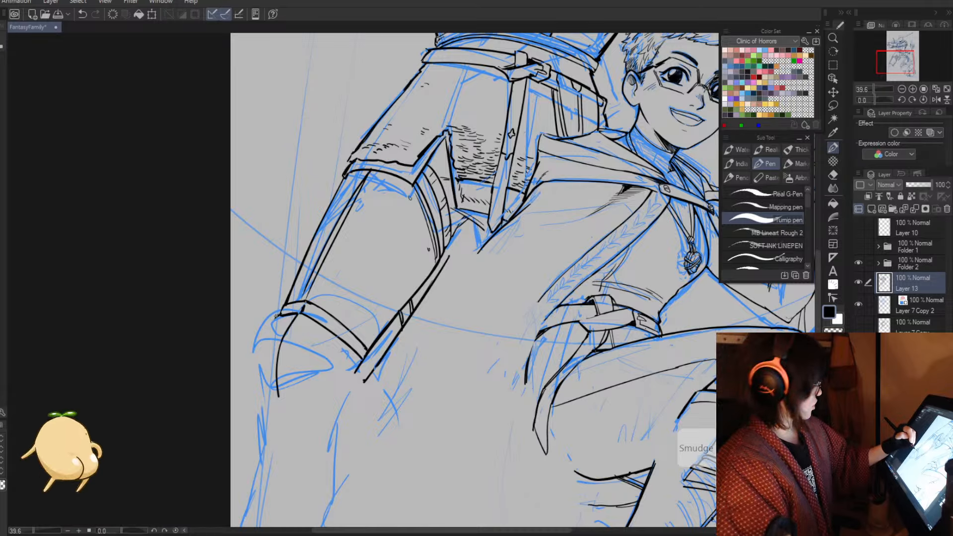
- Ink the outer side, inner side and lower edge of the knee guard, cleaning up the corners with the hard eraser
{"action": "key", "text": "e"}
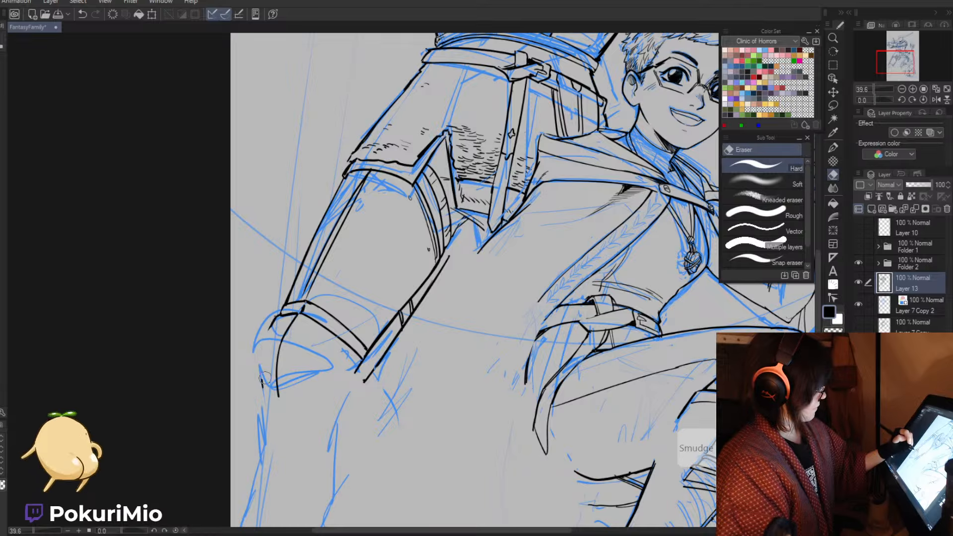
{"action": "key", "text": "p"}
{"action": "mouse_move", "coordinate": [270, 325]}
{"action": "left_mouse_down"}
{"action": "mouse_move", "coordinate": [256, 363]}
{"action": "mouse_move", "coordinate": [261, 389]}
{"action": "left_mouse_up"}
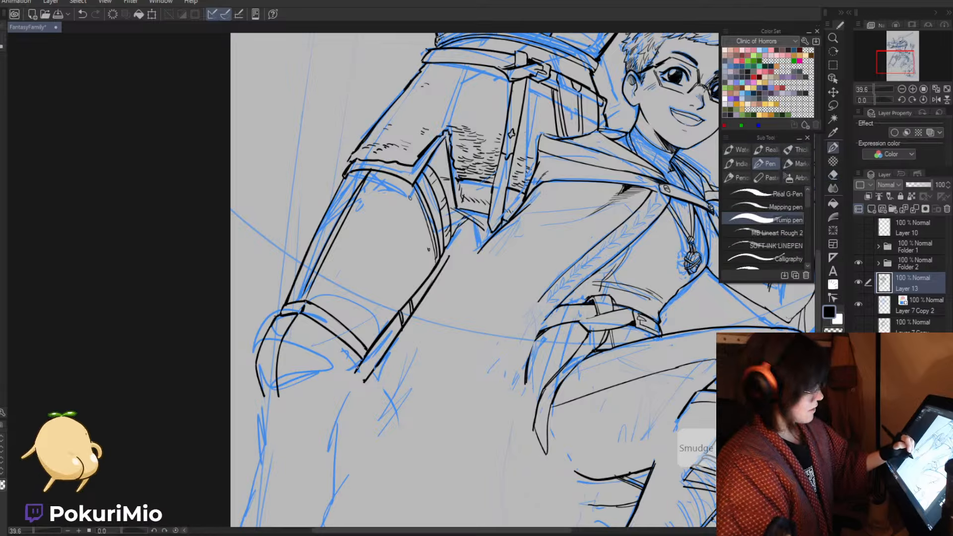
{"action": "mouse_move", "coordinate": [362, 368]}
{"action": "left_mouse_down"}
{"action": "mouse_move", "coordinate": [336, 405]}
{"action": "mouse_move", "coordinate": [277, 390]}
{"action": "left_mouse_up"}
{"action": "key", "text": "e"}
{"action": "key", "text": "p"}
{"action": "key", "text": "e"}
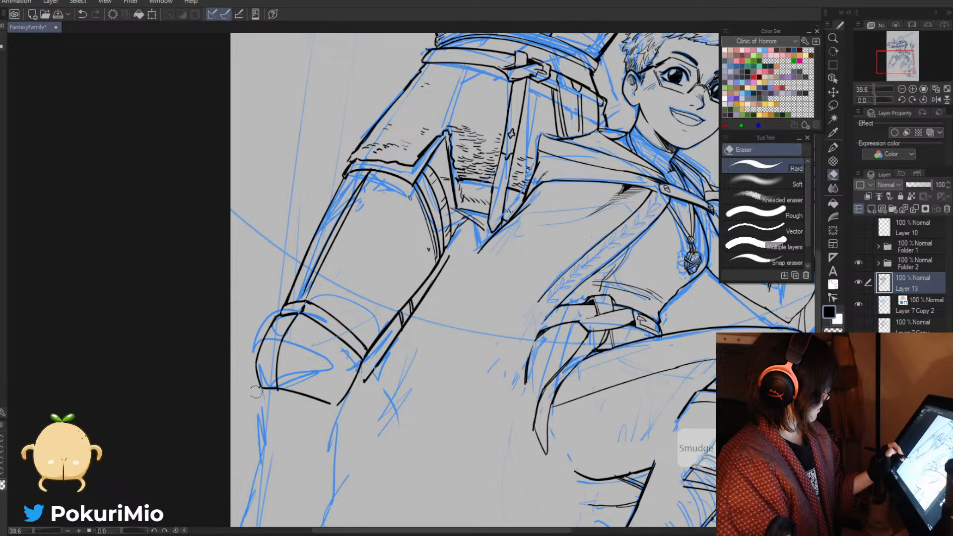
- Ink the small cloth folds and dark accent behind the knight's knee, beside the inner edge of the knee guard
{"action": "key", "text": "alt+space"}
{"action": "left_click_drag", "start_coordinate": [256, 402], "coordinate": [243, 441]}
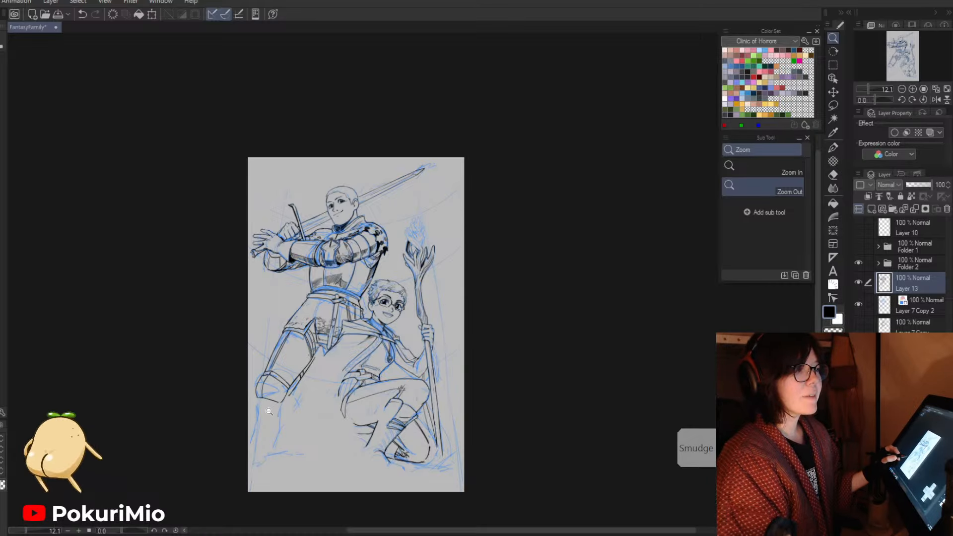
{"action": "left_click_drag", "start_coordinate": [266, 410], "coordinate": [281, 412]}
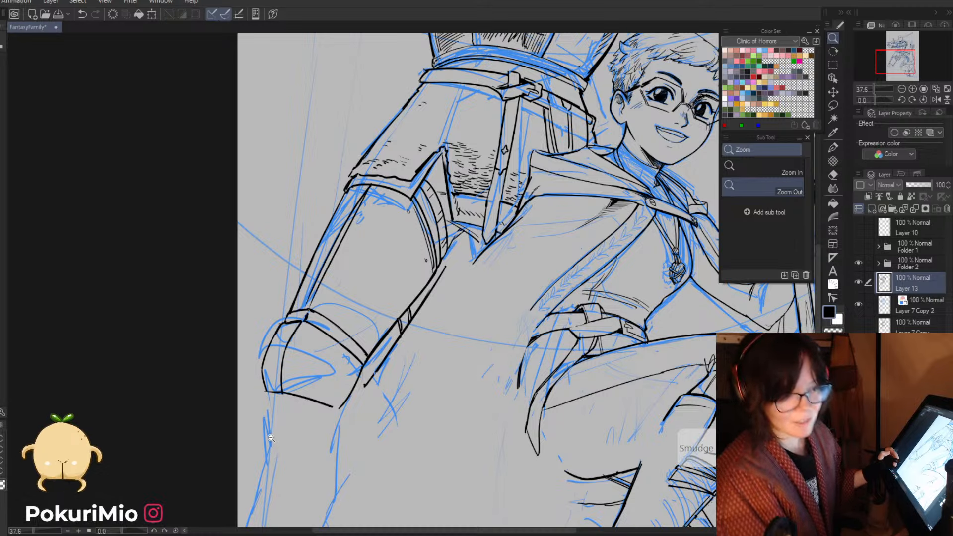
{"action": "key", "text": "p"}
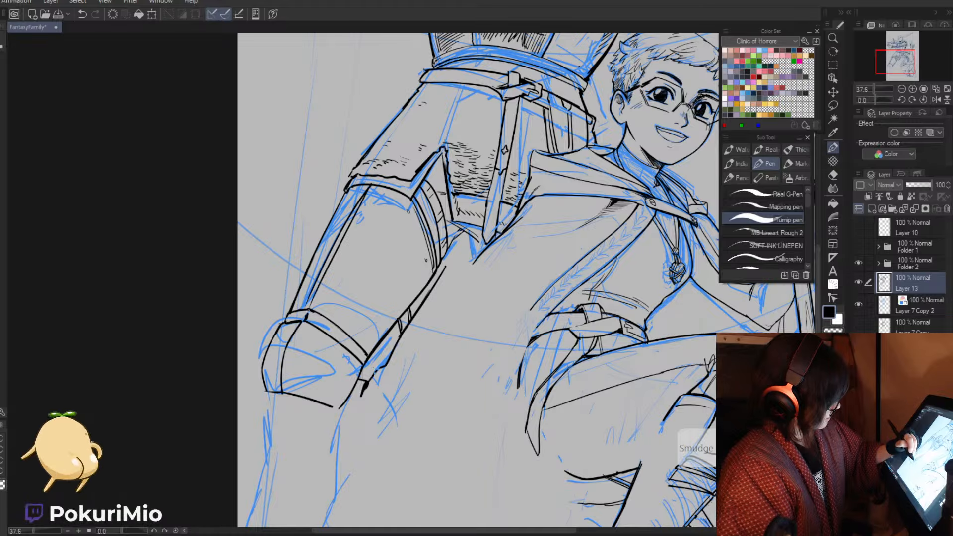
{"action": "key", "text": "e"}
{"action": "key", "text": "p"}
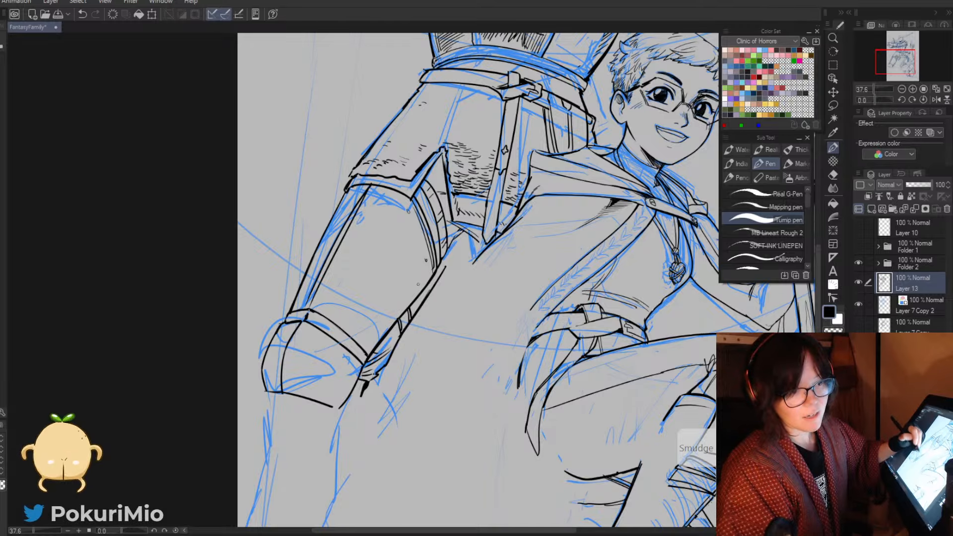
- Rework the inner thigh's double line around the strap, erasing the outer line's upper stretch and redrawing the strap shape nearer the middle
{"action": "key", "text": "e"}
{"action": "left_click_drag", "start_coordinate": [410, 311], "coordinate": [397, 344]}
{"action": "key", "text": "p"}
{"action": "key", "text": "e"}
{"action": "key", "text": "p"}
{"action": "key", "text": "e"}
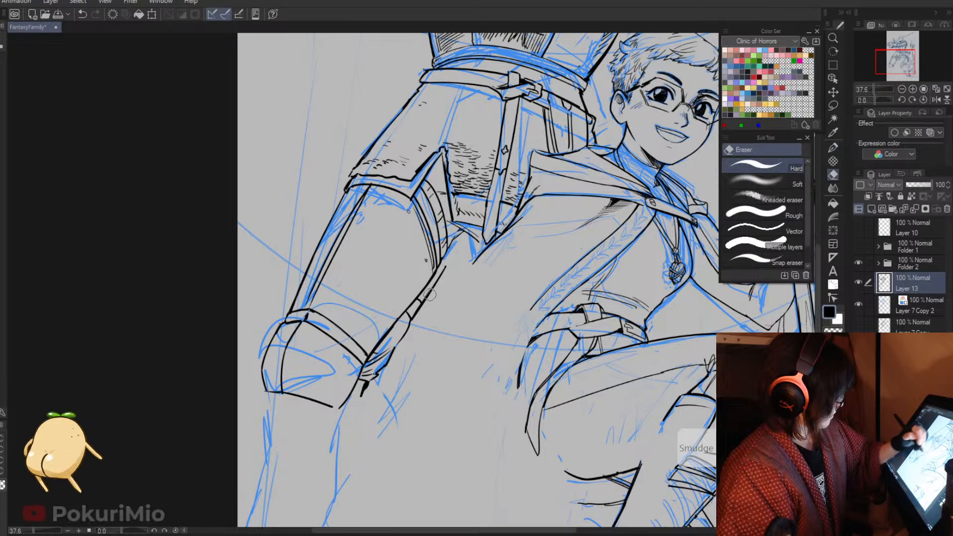
{"action": "left_click_drag", "start_coordinate": [449, 263], "coordinate": [428, 296]}
{"action": "key", "text": "p"}
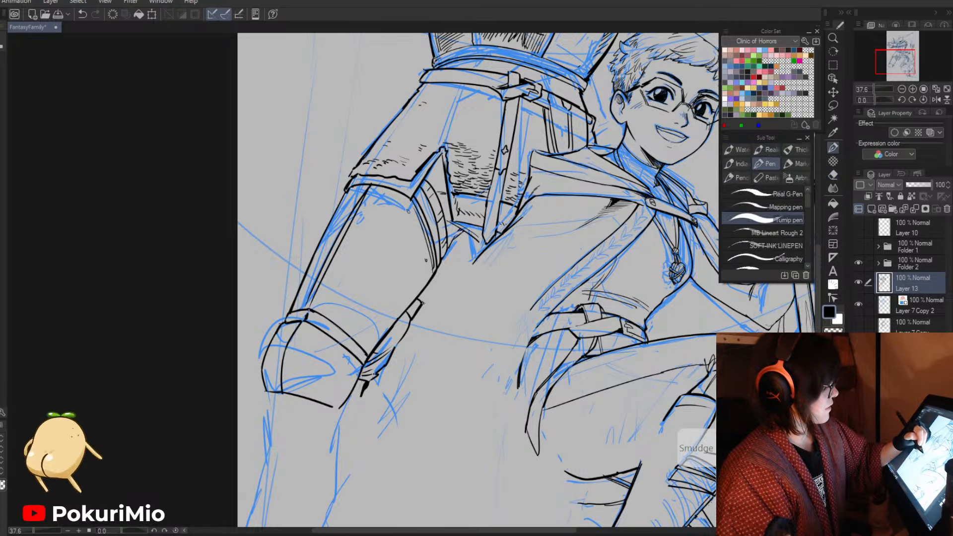
{"action": "left_click_drag", "start_coordinate": [452, 247], "coordinate": [442, 269]}
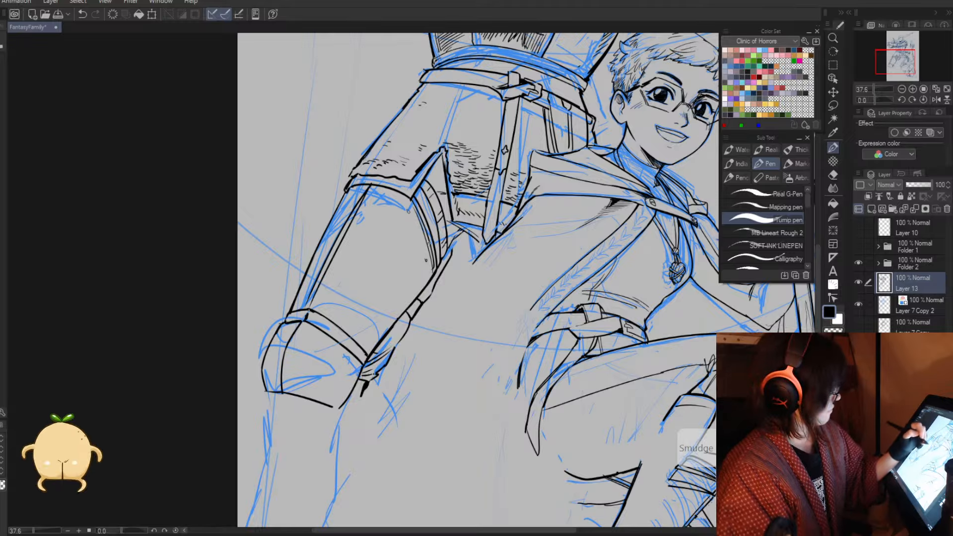
{"action": "key", "text": "ctrl+z"}
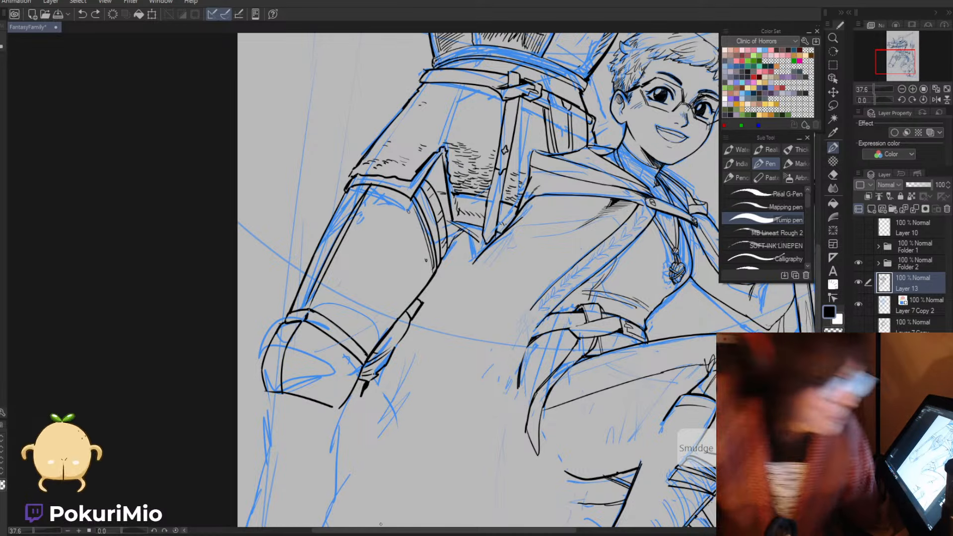
- Ink the outline of the small armor plate directly below the knee guard
{"action": "left_click_drag", "start_coordinate": [309, 311], "coordinate": [304, 320]}
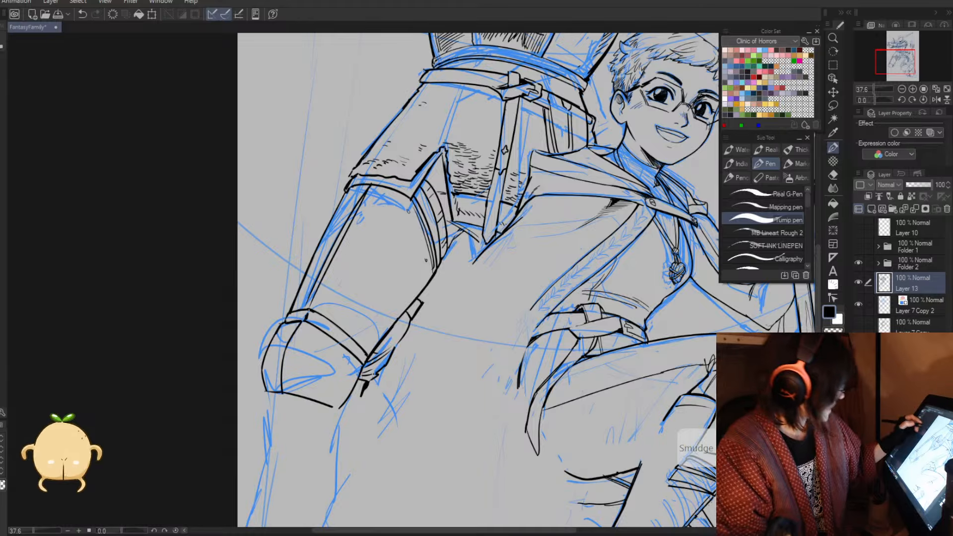
{"action": "key", "text": "e"}
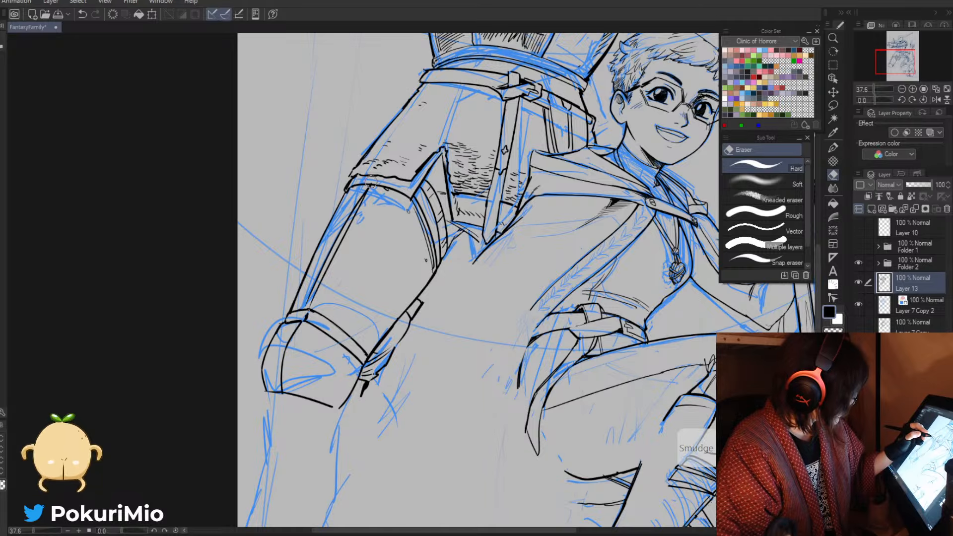
{"action": "key", "text": "alt+space"}
{"action": "left_click_drag", "start_coordinate": [376, 252], "coordinate": [330, 233]}
{"action": "key", "text": "p"}
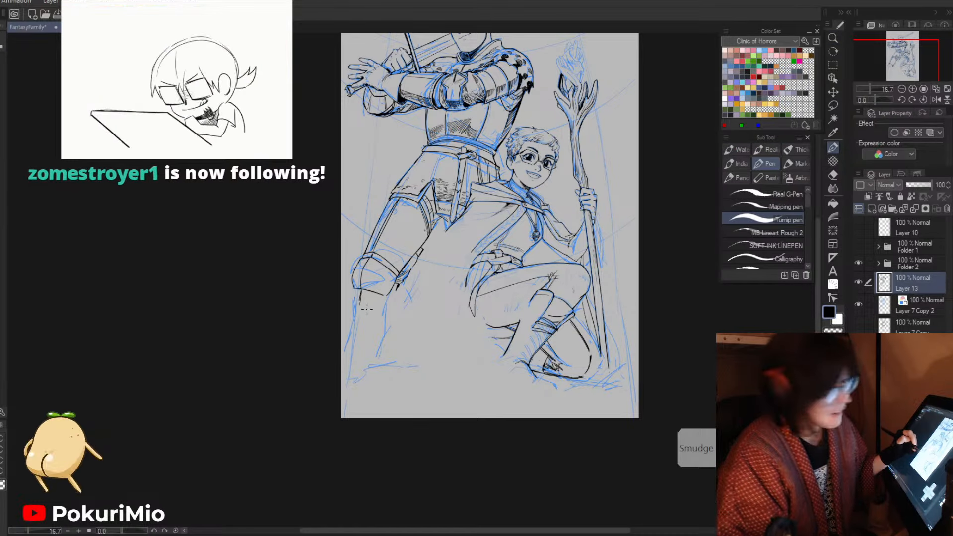
{"action": "key", "text": "e"}
{"action": "mouse_move", "coordinate": [363, 304]}
{"action": "left_mouse_down"}
{"action": "mouse_move", "coordinate": [360, 295]}
{"action": "mouse_move", "coordinate": [380, 302]}
{"action": "mouse_move", "coordinate": [363, 304]}
{"action": "mouse_move", "coordinate": [406, 301]}
{"action": "left_mouse_up"}
{"action": "key", "text": "alt+space"}
{"action": "key", "text": "p"}
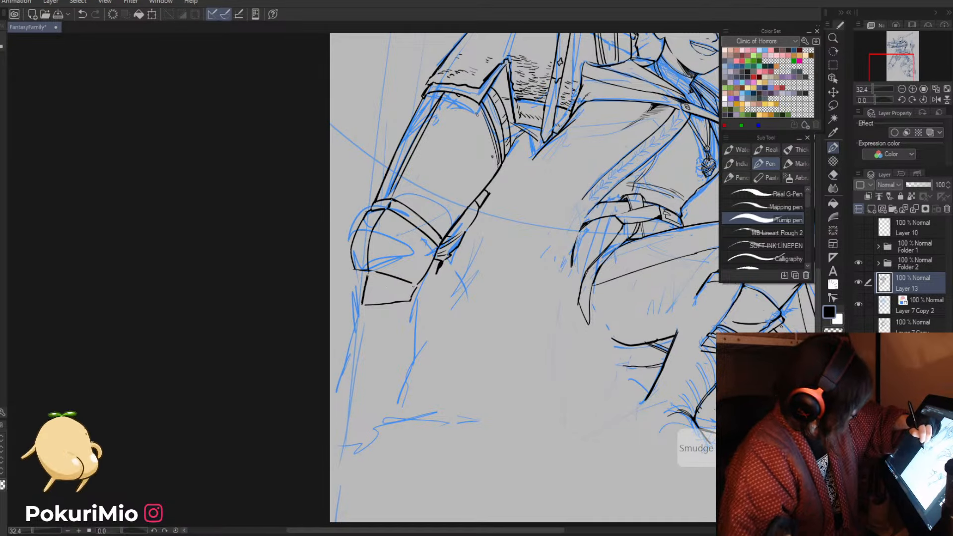
- Add a rim line and an outer side facet to the plate below the knee guard, tidying its edge with the hard eraser
{"action": "left_click_drag", "start_coordinate": [370, 276], "coordinate": [414, 287]}
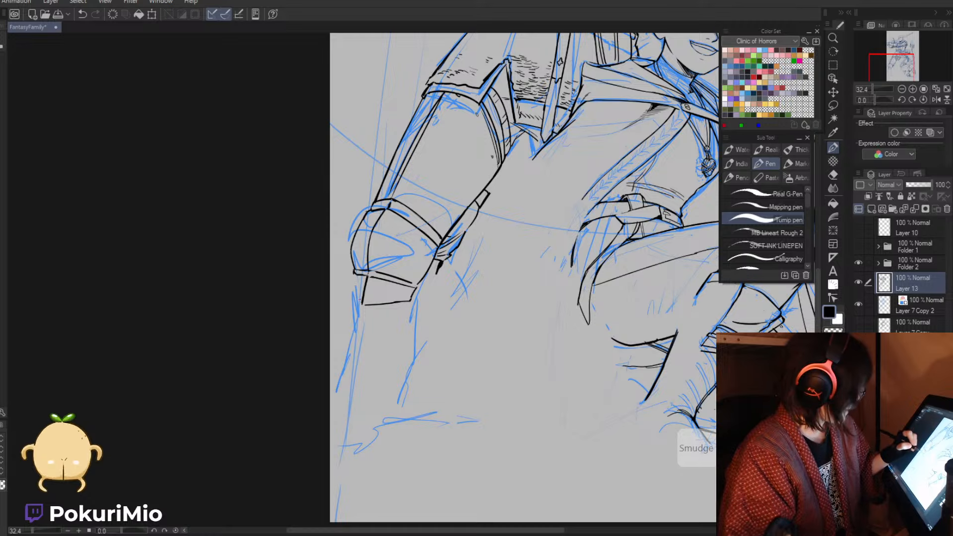
{"action": "left_click_drag", "start_coordinate": [353, 291], "coordinate": [361, 302]}
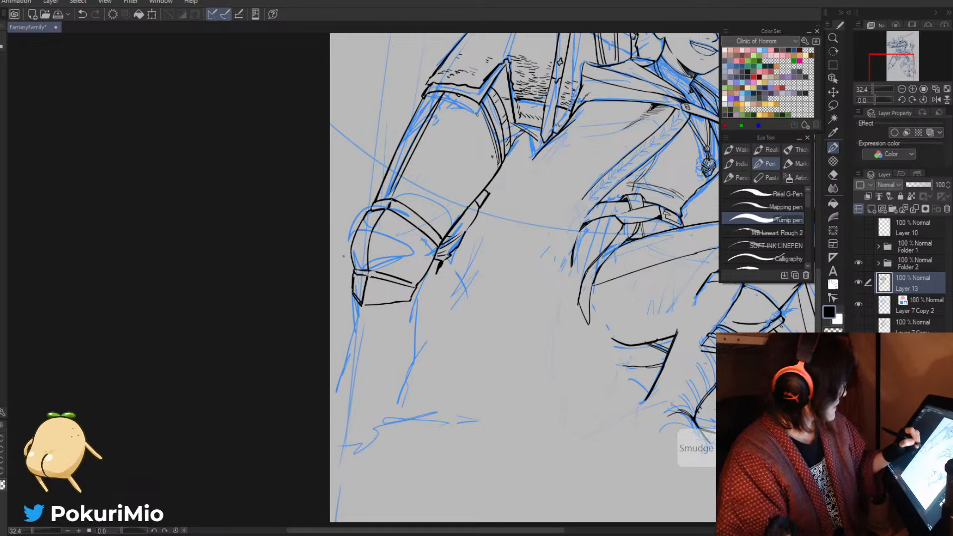
{"action": "key", "text": "e"}
{"action": "left_click_drag", "start_coordinate": [353, 273], "coordinate": [363, 309]}
{"action": "key", "text": "p"}
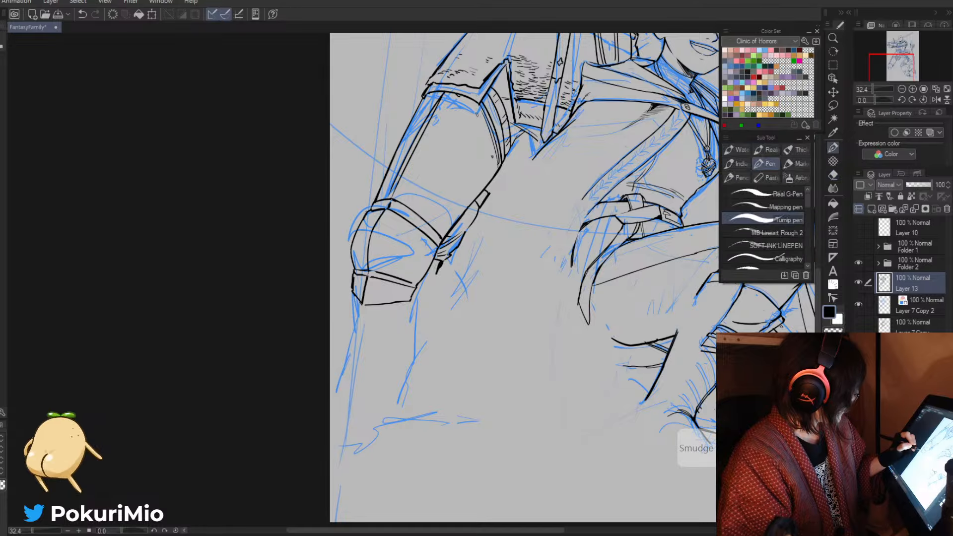
{"action": "key", "text": "e"}
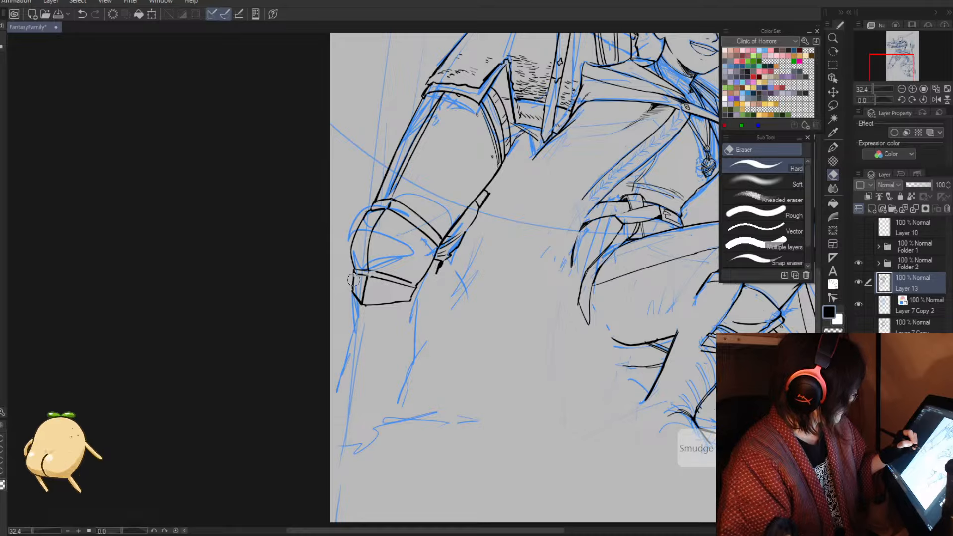
- Shade the knee guard with fine hatching beside its central ridge
{"action": "key", "text": "p"}
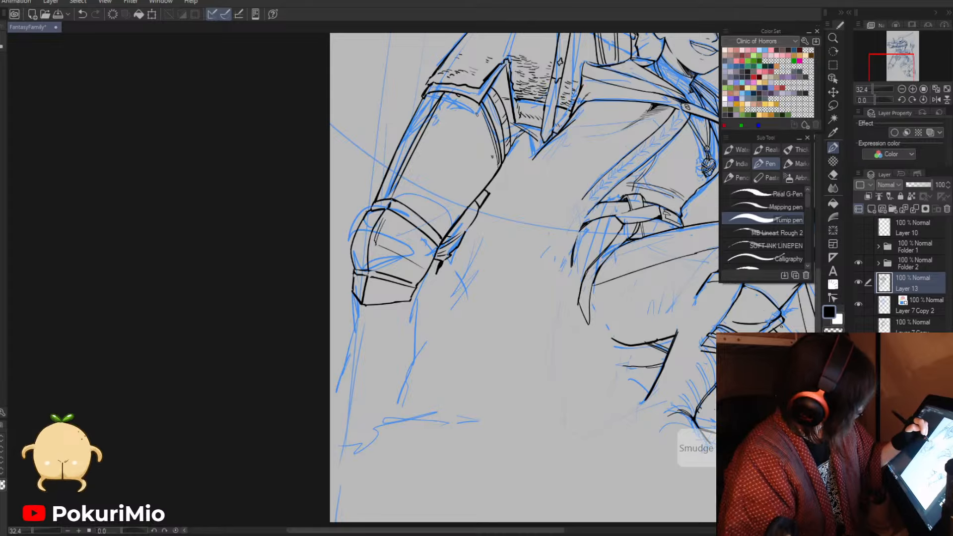
{"action": "left_click_drag", "start_coordinate": [385, 233], "coordinate": [397, 251]}
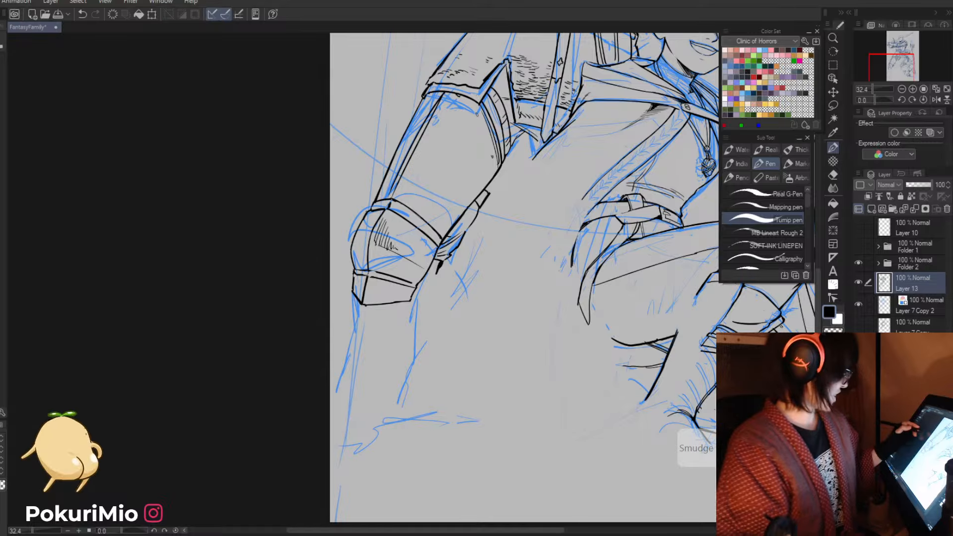
{"action": "key", "text": "alt+space"}
{"action": "left_click_drag", "start_coordinate": [328, 196], "coordinate": [296, 206]}
{"action": "left_click_drag", "start_coordinate": [318, 248], "coordinate": [358, 288]}
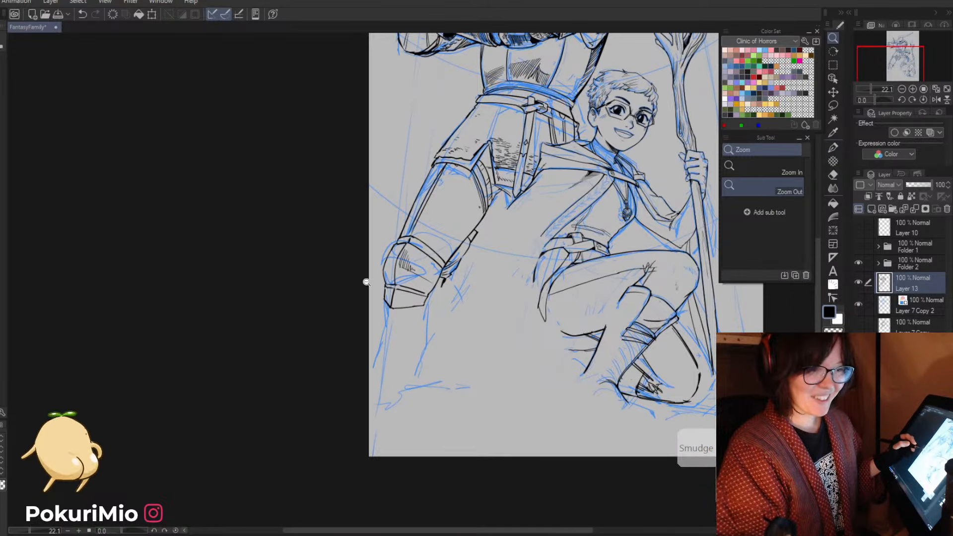
- Hatch shading along the outer edge of the thigh armor, starting beneath the tunic hem
{"action": "key", "text": "p"}
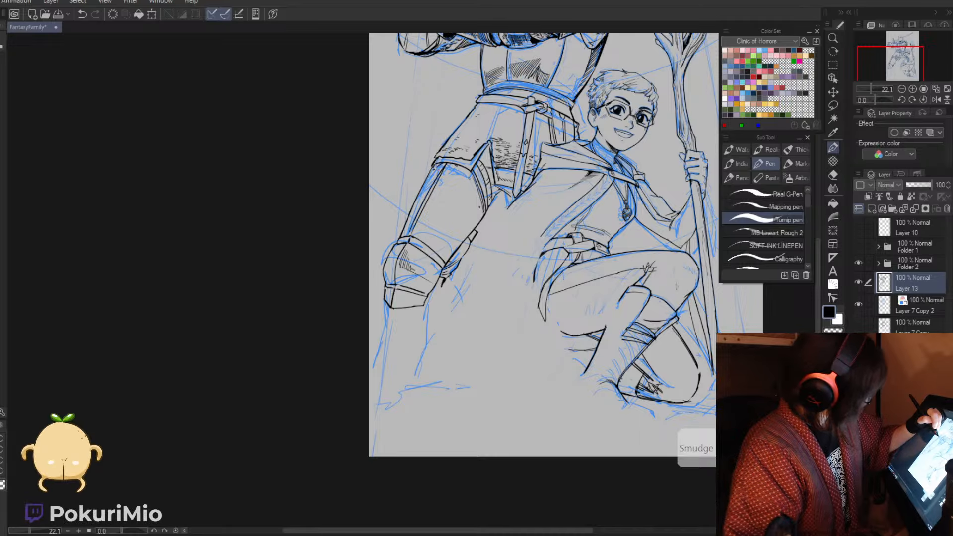
{"action": "left_click_drag", "start_coordinate": [445, 165], "coordinate": [427, 179]}
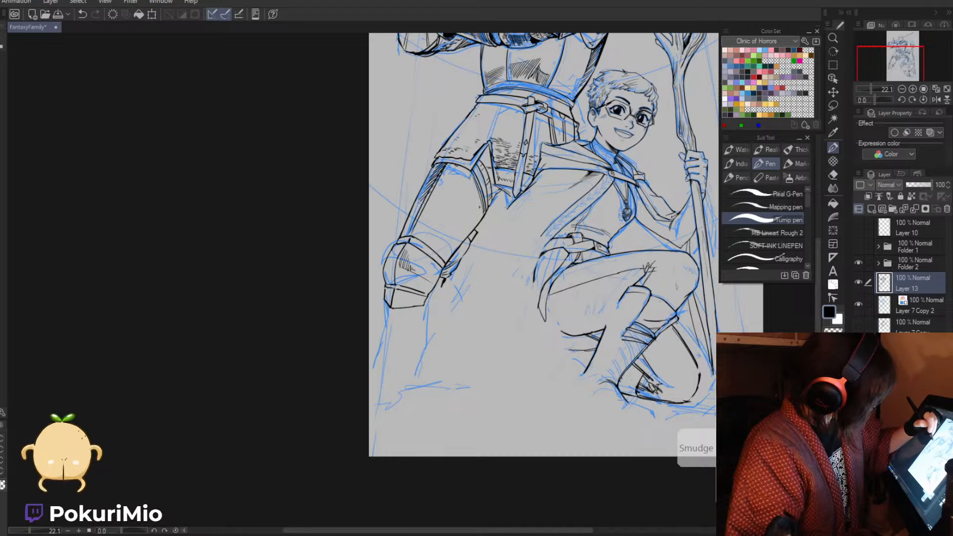
{"action": "key", "text": "e"}
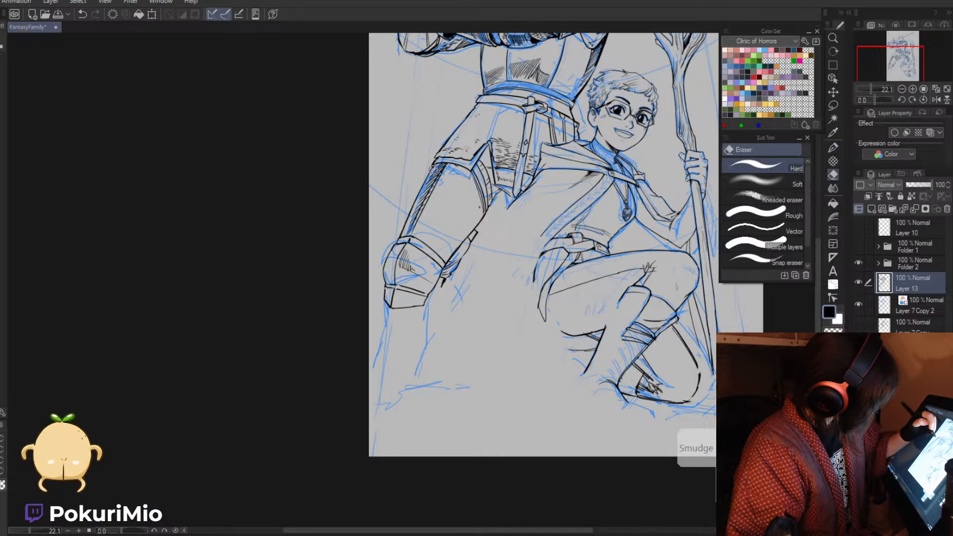
- Extend the hatching along the outer edge of the knight's thigh armor beneath the tunic hem
{"action": "key", "text": "p"}
{"action": "mouse_move", "coordinate": [428, 173]}
{"action": "left_mouse_down"}
{"action": "mouse_move", "coordinate": [401, 236]}
{"action": "mouse_move", "coordinate": [433, 165]}
{"action": "mouse_move", "coordinate": [418, 199]}
{"action": "left_mouse_up"}
{"action": "key", "text": "e"}
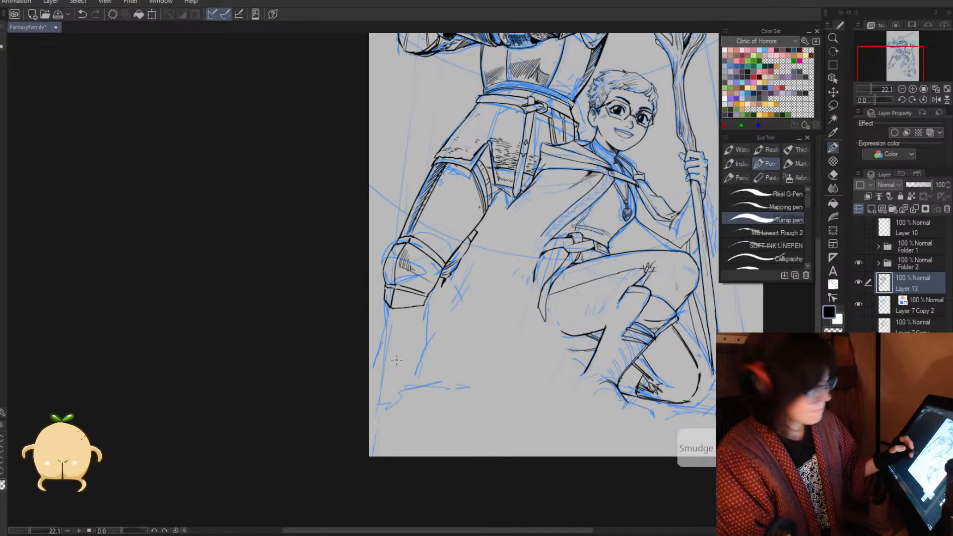
- Erase and re-ink the side and lower edges of the small armor plate beneath the knight's knee guard
{"action": "key", "text": "p"}
{"action": "key", "text": "e"}
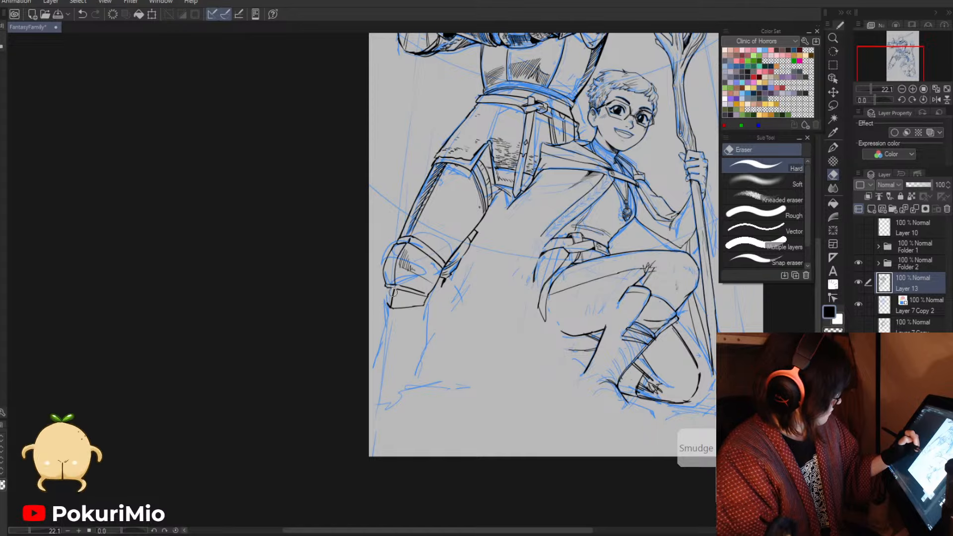
{"action": "key", "text": "p"}
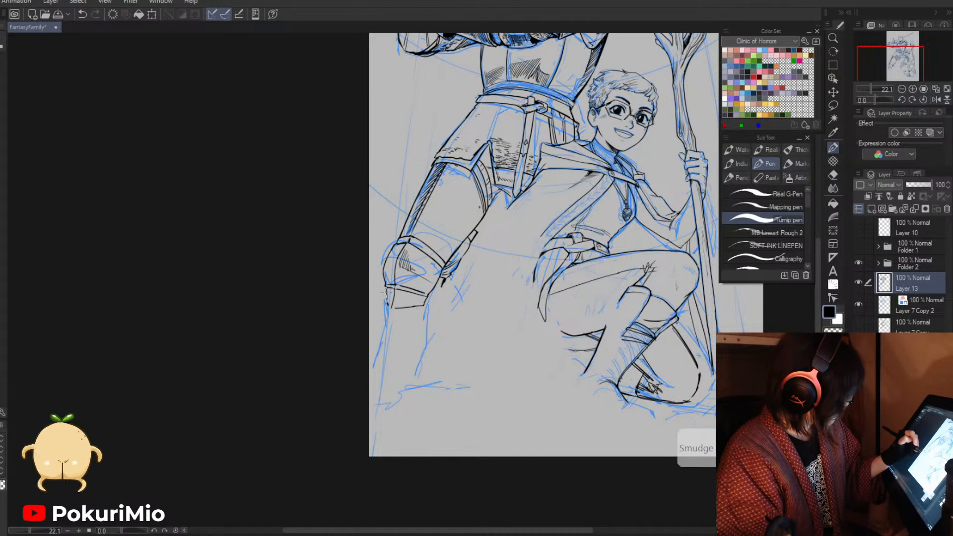
{"action": "key", "text": "asciicircum"}
{"action": "key", "text": "asciicircum"}
{"action": "key", "text": "asciicircum"}
{"action": "key", "text": "asciicircum"}
{"action": "key", "text": "asciicircum"}
{"action": "key", "text": "asciicircum"}
{"action": "key", "text": "asciicircum"}
{"action": "key", "text": "asciicircum"}
{"action": "key", "text": "asciicircum"}
{"action": "key", "text": "asciicircum"}
{"action": "key", "text": "asciicircum"}
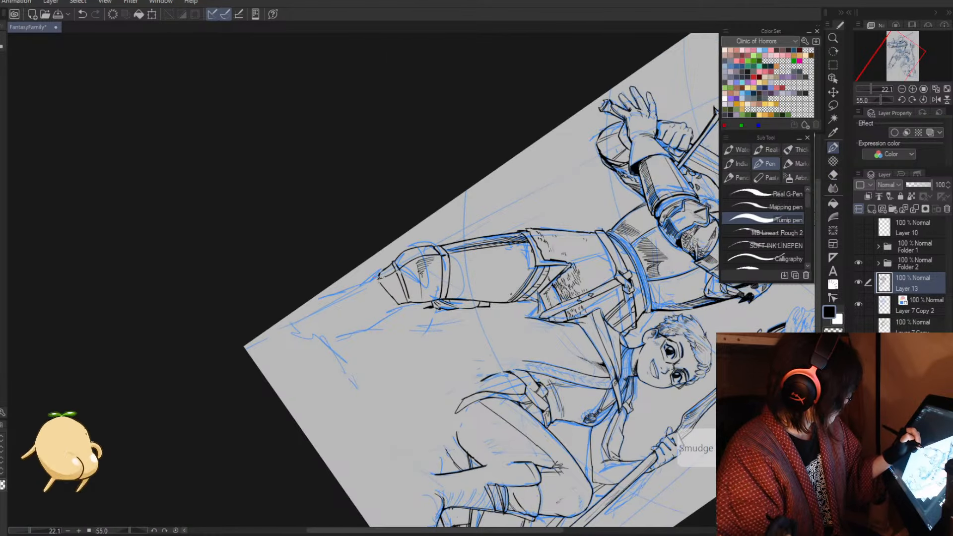
{"action": "key", "text": "e"}
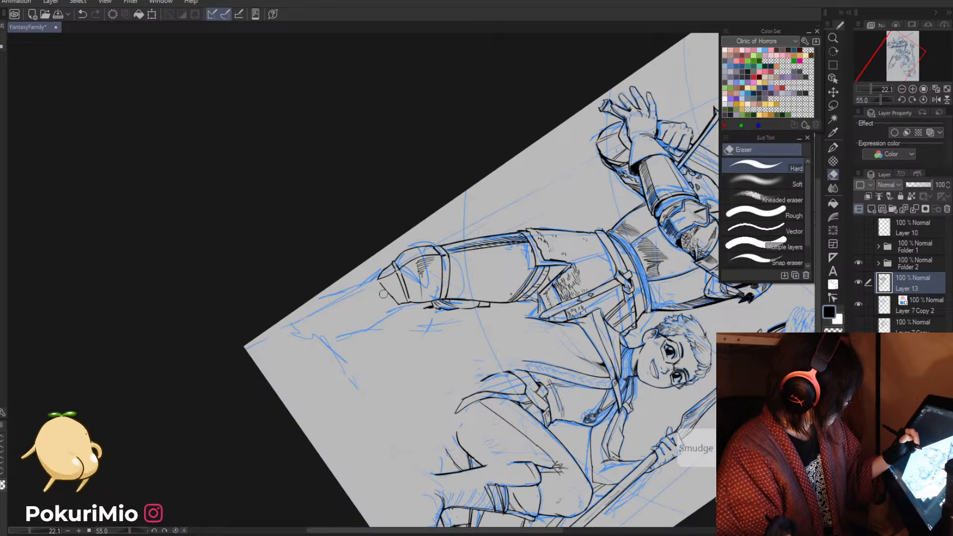
{"action": "key", "text": "p"}
{"action": "key", "text": "minus"}
{"action": "key", "text": "minus"}
{"action": "key", "text": "minus"}
{"action": "key", "text": "minus"}
{"action": "key", "text": "minus"}
{"action": "key", "text": "minus"}
{"action": "key", "text": "minus"}
{"action": "key", "text": "minus"}
{"action": "key", "text": "minus"}
{"action": "key", "text": "minus"}
{"action": "key", "text": "minus"}
{"action": "key", "text": "minus"}
{"action": "key", "text": "minus"}
{"action": "key", "text": "minus"}
{"action": "key", "text": "minus"}
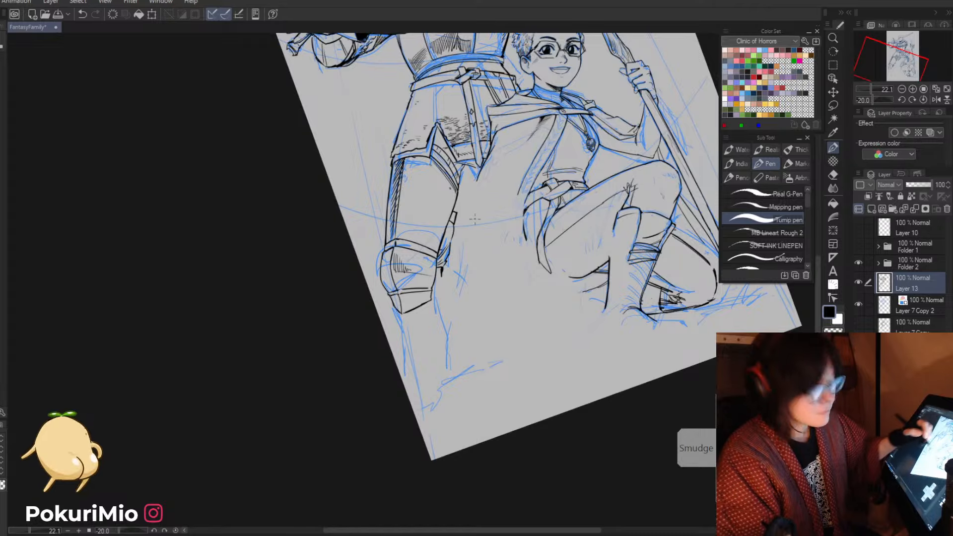
{"action": "key", "text": "e"}
{"action": "key", "text": "p"}
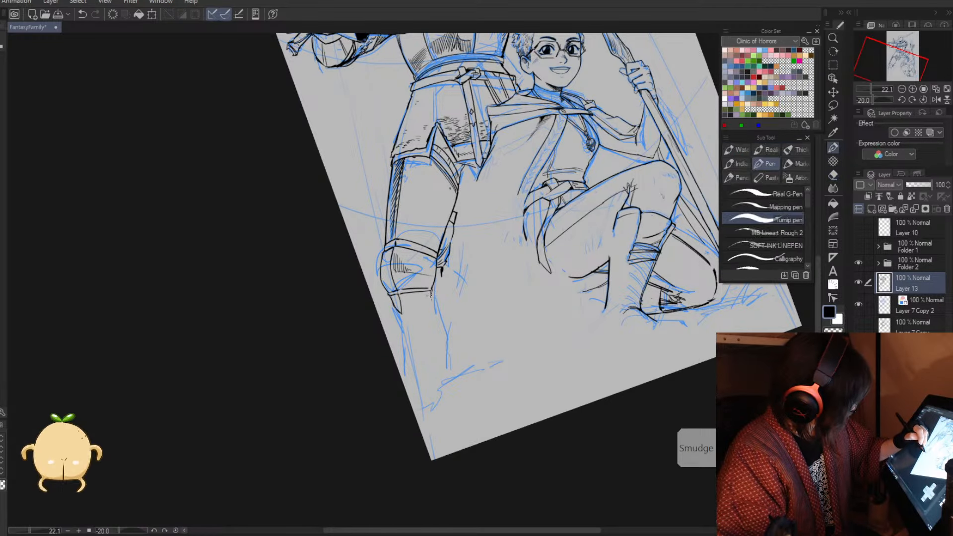
{"action": "left_click_drag", "start_coordinate": [430, 299], "coordinate": [401, 313]}
- Ink the front and back contours of the knight's lower leg from the knee plate down to the ground sketch
{"action": "key", "text": "slash"}
{"action": "key", "text": "asciicircum"}
{"action": "key", "text": "asciicircum"}
{"action": "key", "text": "asciicircum"}
{"action": "key", "text": "asciicircum"}
{"action": "key", "text": "asciicircum"}
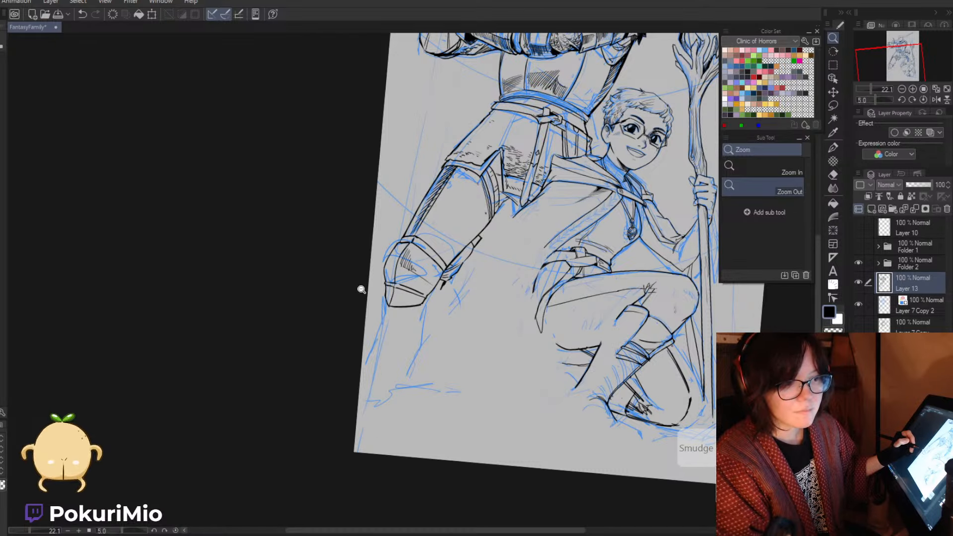
{"action": "key", "text": "p"}
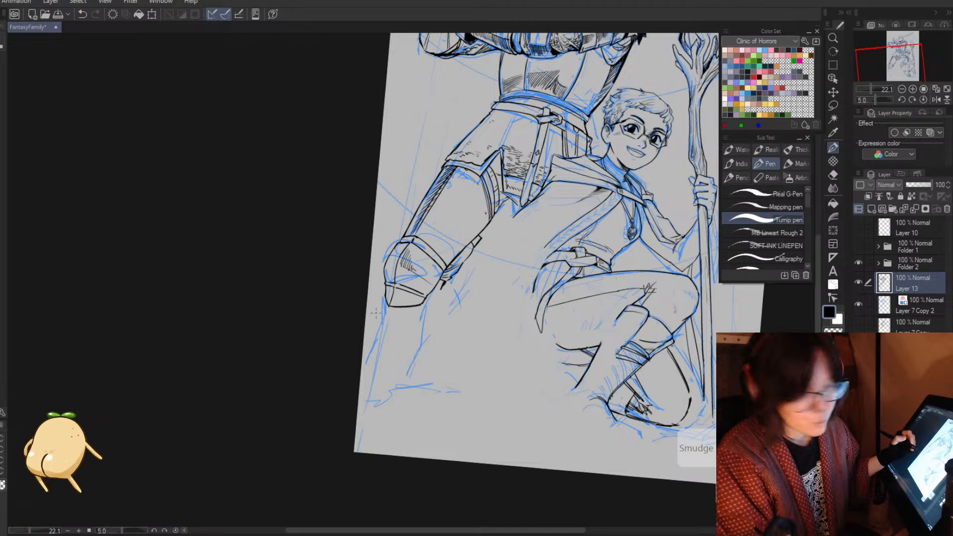
{"action": "left_click_drag", "start_coordinate": [386, 305], "coordinate": [368, 397]}
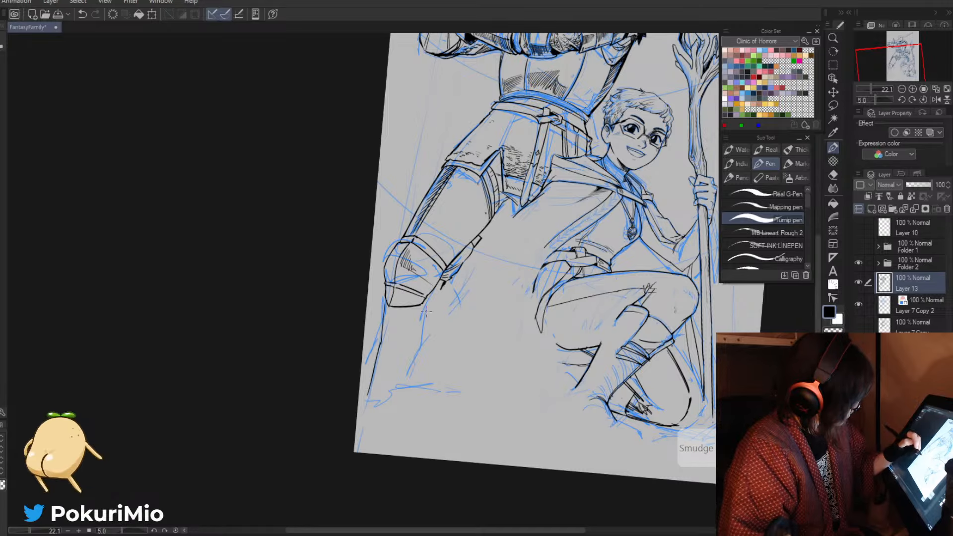
{"action": "left_click_drag", "start_coordinate": [428, 314], "coordinate": [398, 387]}
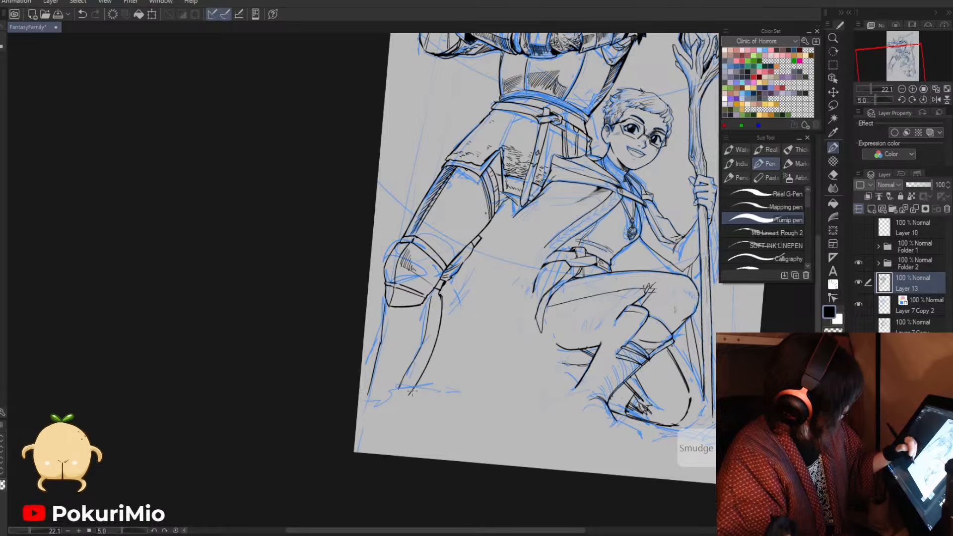
- Clean up the overlapping contour lines on the knight's lower leg with the hard eraser
{"action": "key", "text": "e"}
{"action": "key", "text": "p"}
{"action": "key", "text": "e"}
{"action": "mouse_move", "coordinate": [437, 340]}
{"action": "left_mouse_down"}
{"action": "mouse_move", "coordinate": [418, 351]}
{"action": "mouse_move", "coordinate": [399, 386]}
{"action": "left_mouse_up"}
{"action": "key", "text": "p"}
{"action": "key", "text": "e"}
{"action": "mouse_move", "coordinate": [380, 342]}
{"action": "left_mouse_down"}
{"action": "mouse_move", "coordinate": [373, 399]}
{"action": "mouse_move", "coordinate": [371, 353]}
{"action": "mouse_move", "coordinate": [351, 315]}
{"action": "mouse_move", "coordinate": [340, 340]}
{"action": "left_mouse_up"}
{"action": "key", "text": "alt+space"}
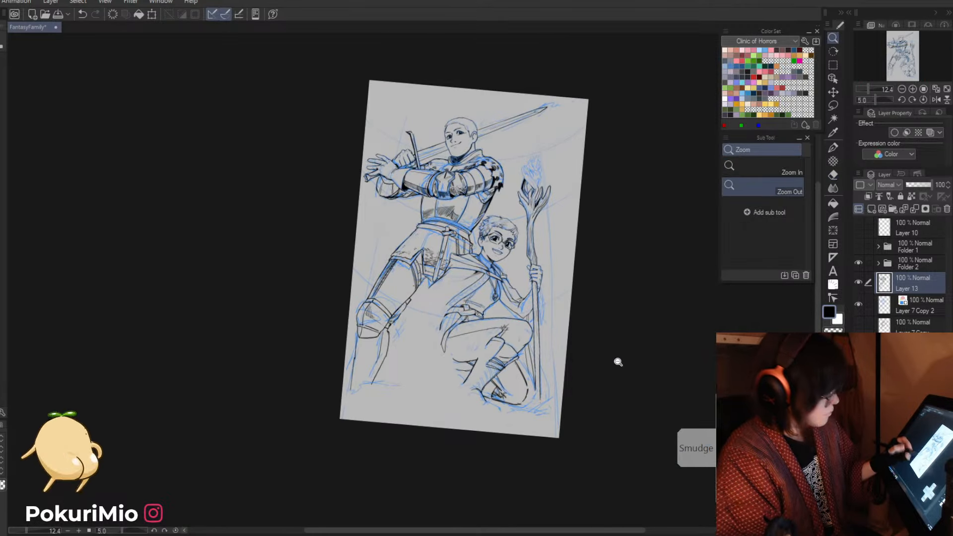
- Expand Folder 2 and make Layer 11, which holds the kneeling boy's line art, the active layer
{"action": "left_click", "coordinate": [859, 246]}
{"action": "left_click", "coordinate": [858, 247]}
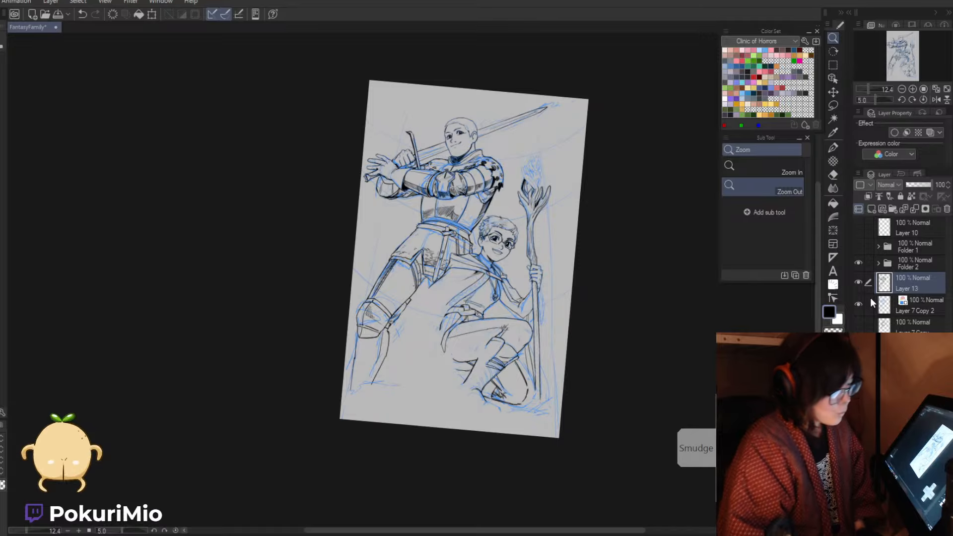
{"action": "left_click", "coordinate": [879, 264]}
{"action": "left_click", "coordinate": [859, 304]}
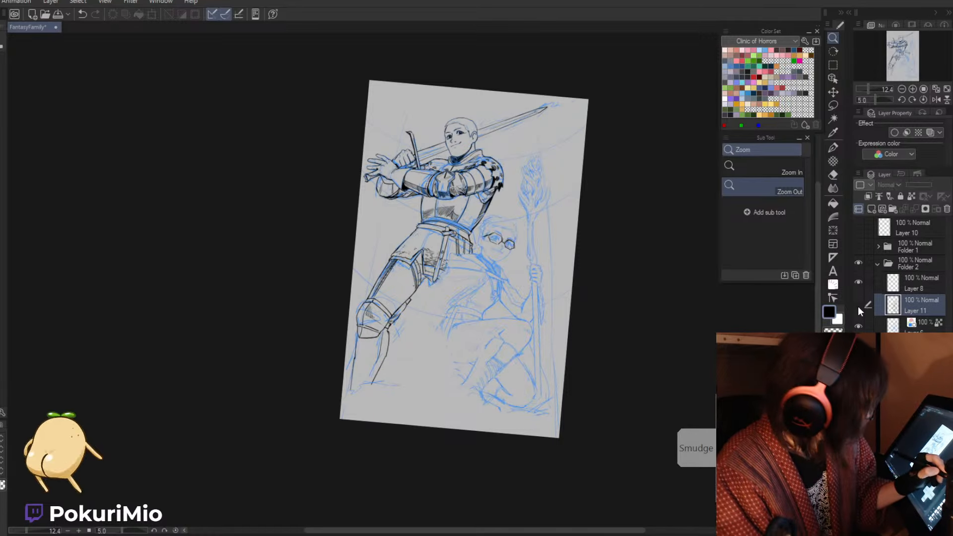
{"action": "left_click", "coordinate": [859, 304]}
{"action": "left_click", "coordinate": [875, 310]}
- Erase the rough contour of the kneeling boy's front shin and re-ink it from the knee down to the ankle
{"action": "left_click_drag", "start_coordinate": [476, 373], "coordinate": [490, 334]}
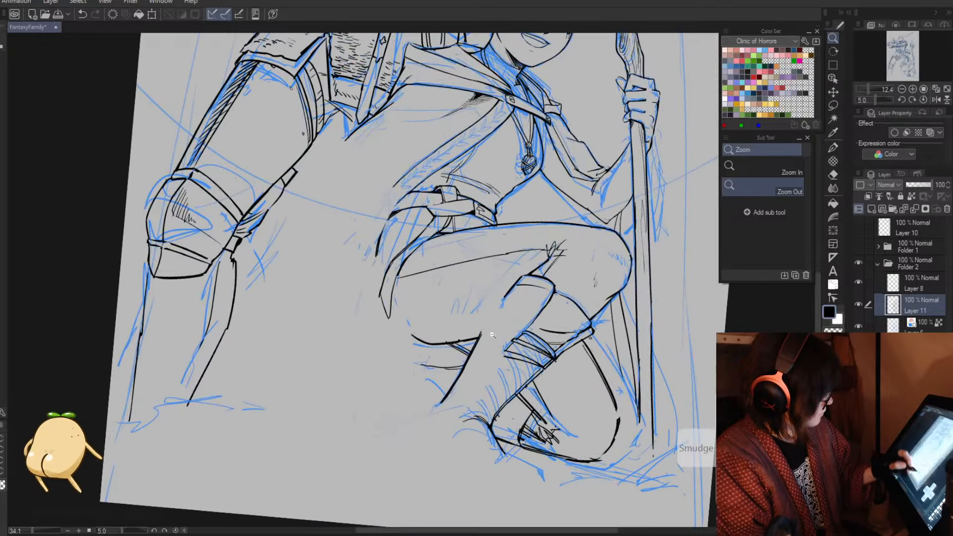
{"action": "key", "text": "e"}
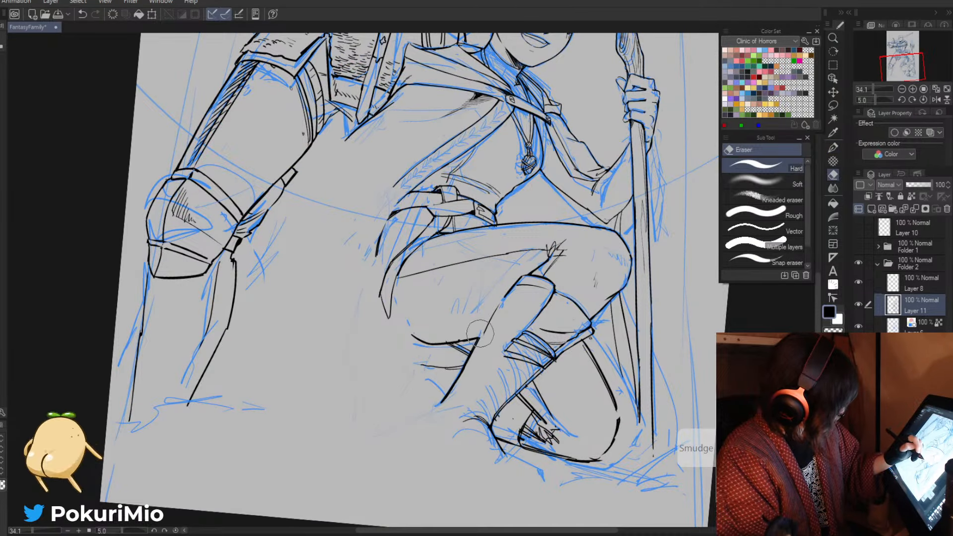
{"action": "left_click_drag", "start_coordinate": [465, 375], "coordinate": [445, 401]}
{"action": "key", "text": "p"}
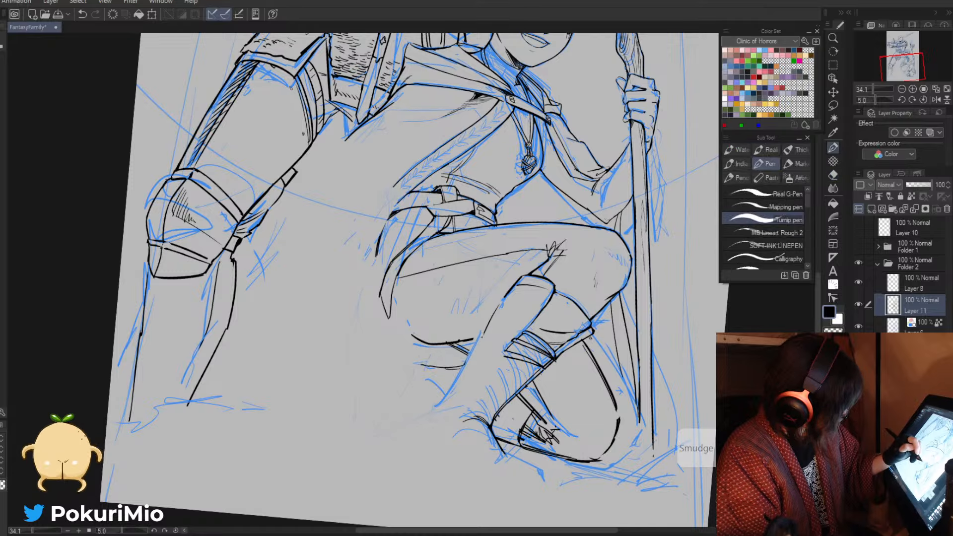
{"action": "left_click_drag", "start_coordinate": [483, 337], "coordinate": [439, 420]}
{"action": "left_click_drag", "start_coordinate": [513, 287], "coordinate": [432, 424]}
{"action": "key", "text": "ctrl+space"}
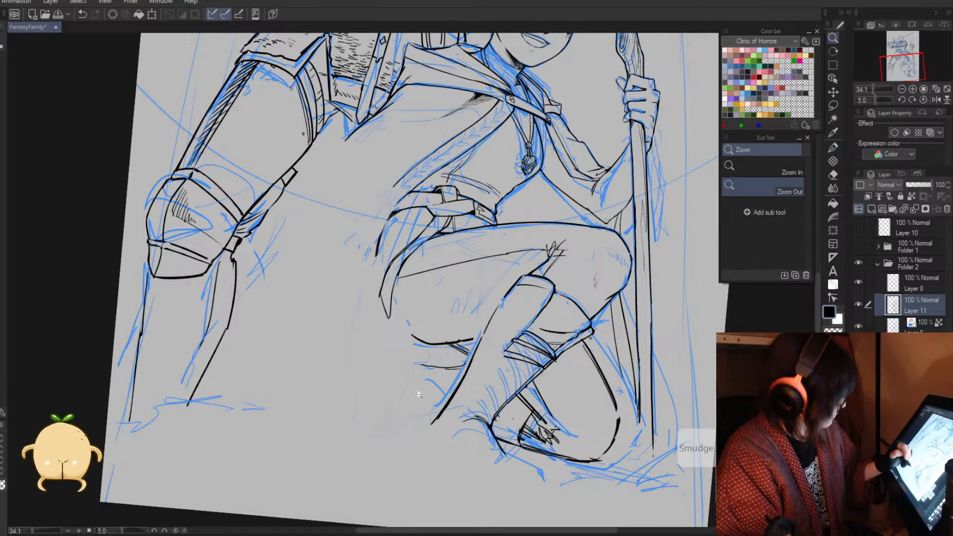
- Erase the stray lines of the rear leg that cross into the kneeling boy's front shin
{"action": "key", "text": "e"}
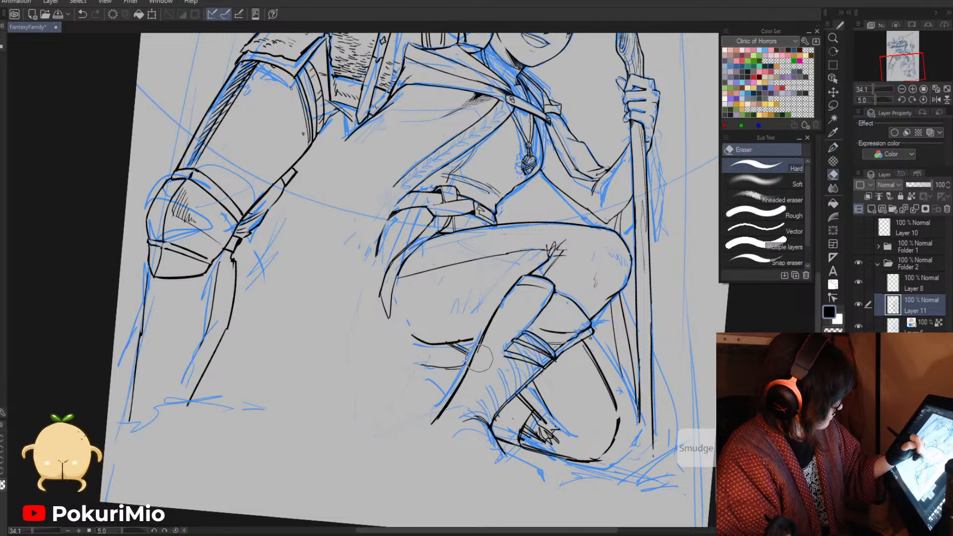
{"action": "left_click_drag", "start_coordinate": [480, 350], "coordinate": [477, 362]}
{"action": "key", "text": "p"}
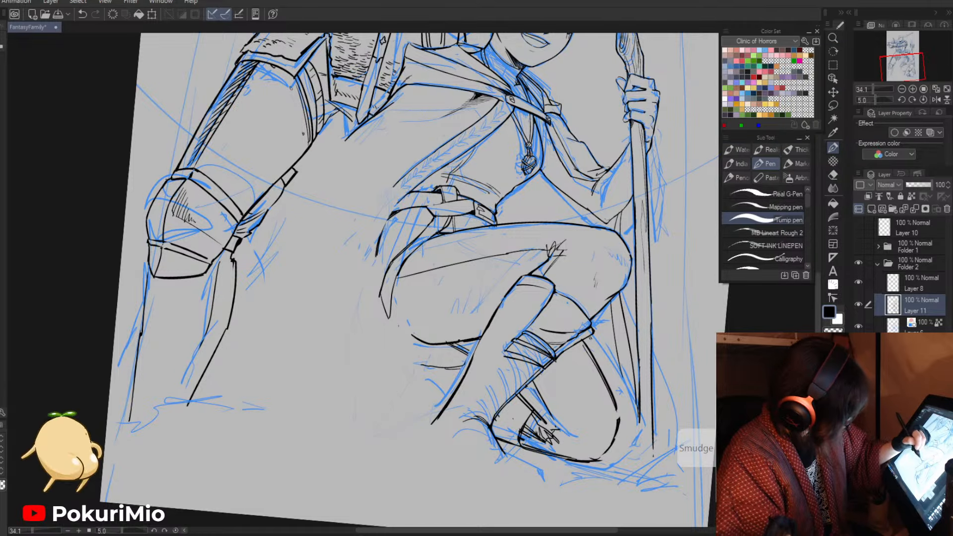
- Return to the knight's line art layer and erase the narrow armor flap behind the knee
{"action": "key", "text": "ctrl+space"}
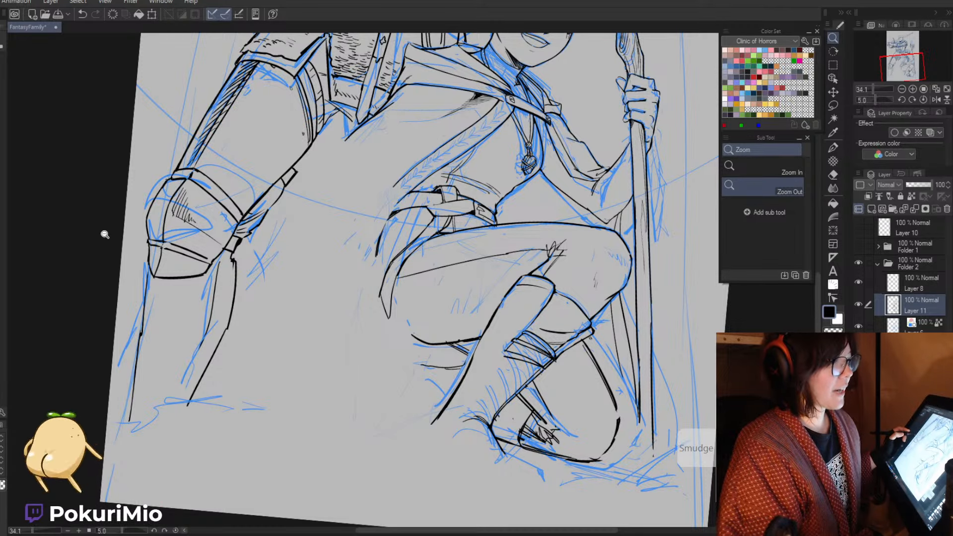
{"action": "scroll", "coordinate": [78, 214], "scroll_direction": "down", "scroll_amount": 1}
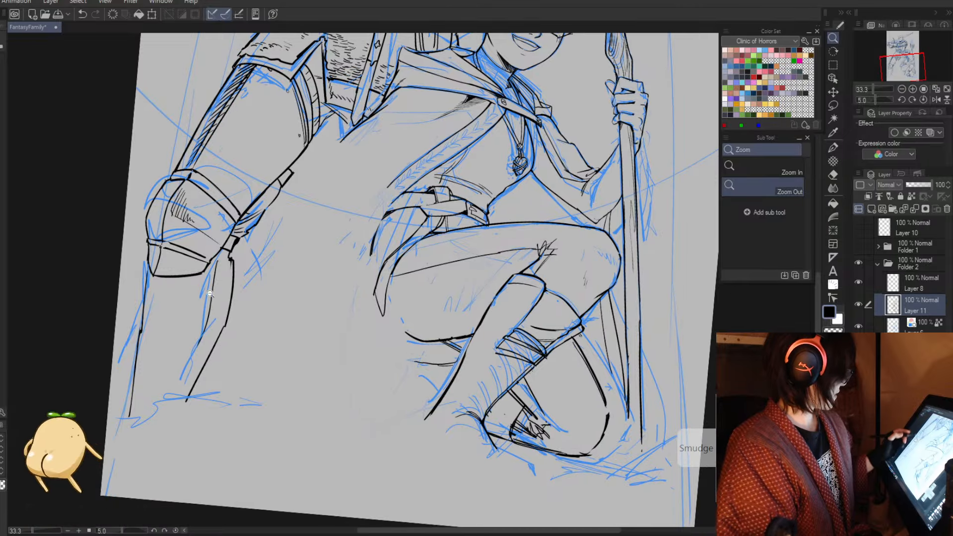
{"action": "scroll", "coordinate": [231, 318], "scroll_direction": "down", "scroll_amount": 2}
{"action": "key", "text": "minus"}
{"action": "key", "text": "minus"}
{"action": "scroll", "coordinate": [242, 373], "scroll_direction": "up", "scroll_amount": 1}
{"action": "left_click_drag", "start_coordinate": [243, 374], "coordinate": [230, 372]}
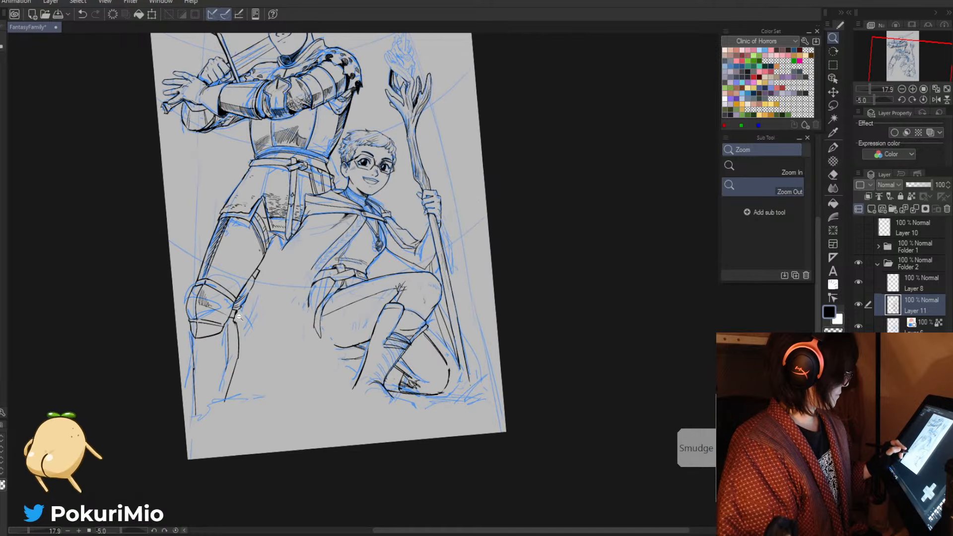
{"action": "left_click_drag", "start_coordinate": [254, 253], "coordinate": [274, 271]}
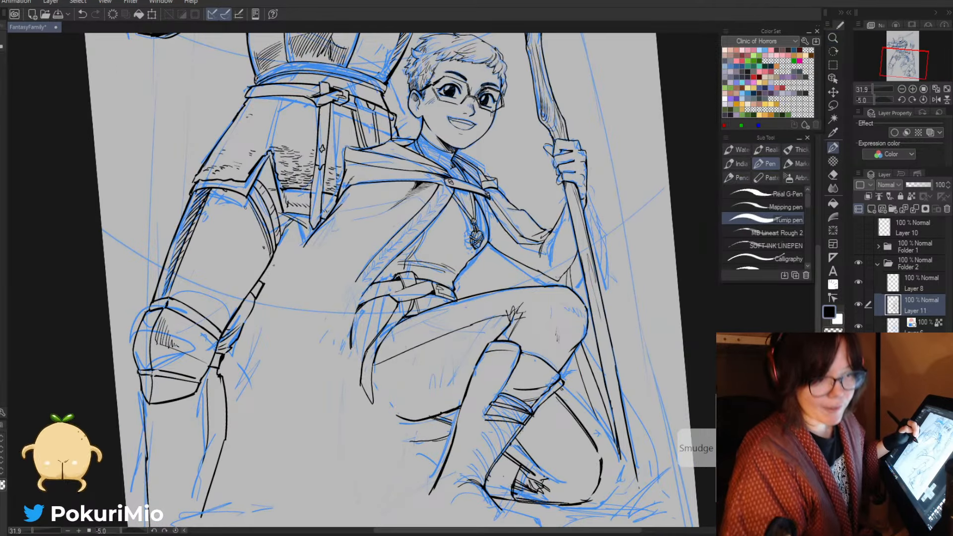
{"action": "key", "text": "e"}
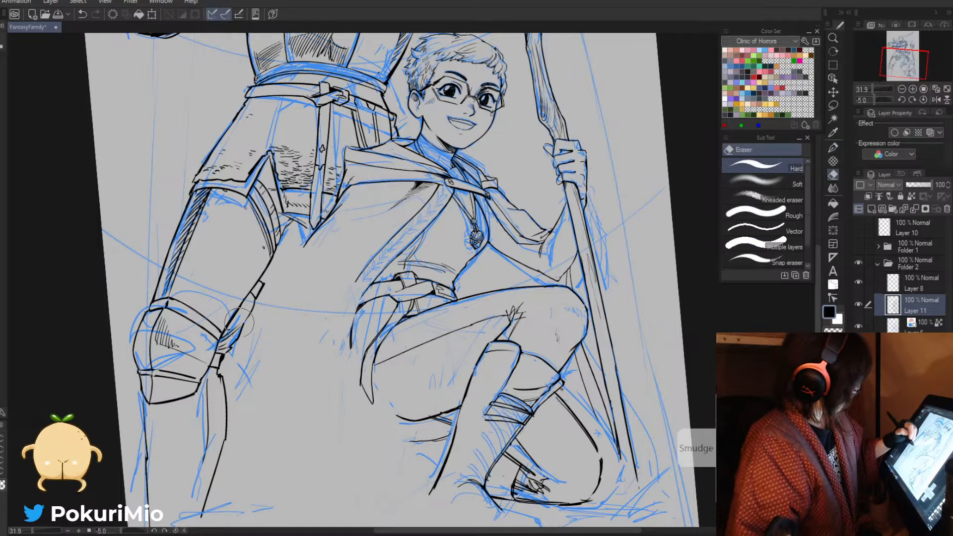
{"action": "left_click_drag", "start_coordinate": [302, 235], "coordinate": [307, 240]}
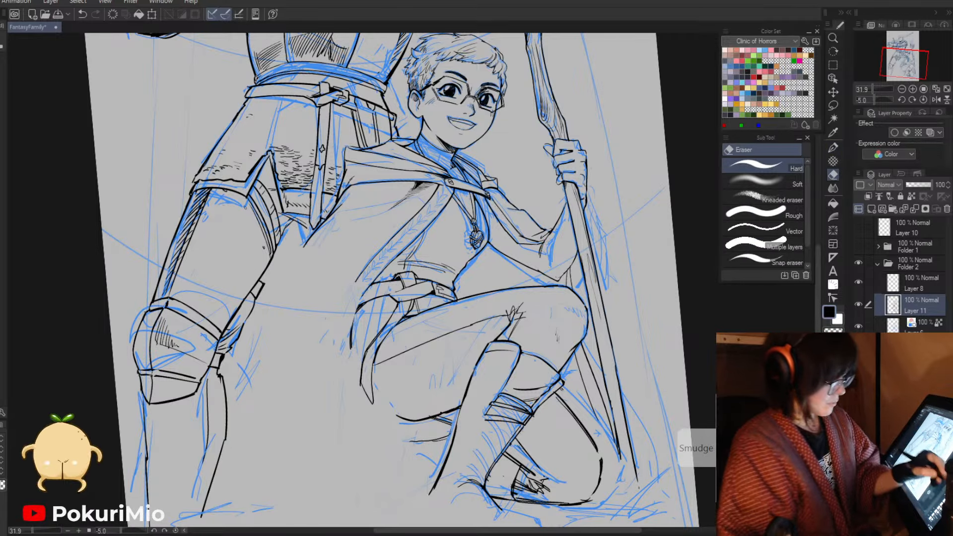
{"action": "left_click", "coordinate": [257, 293], "text": "ctrl+shift"}
{"action": "left_click_drag", "start_coordinate": [266, 293], "coordinate": [231, 337]}
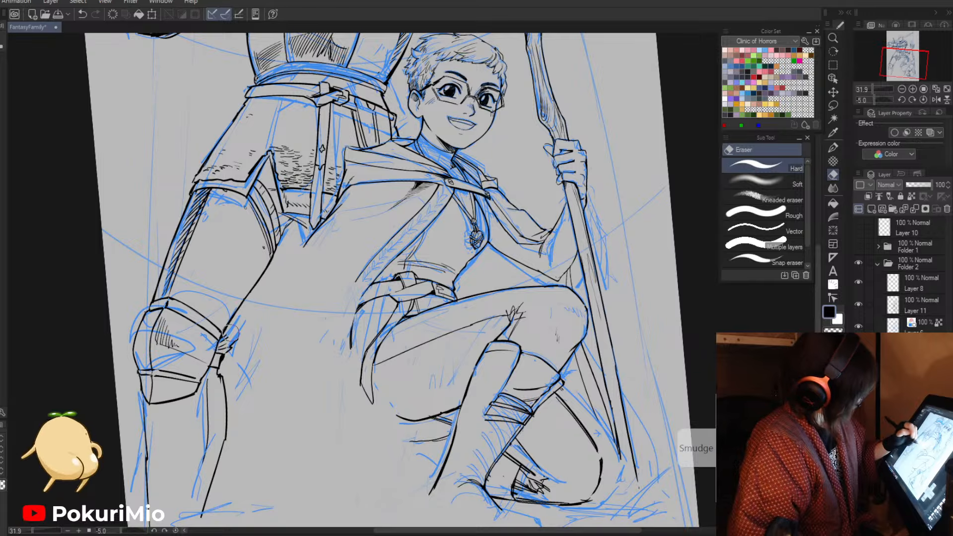
- Ink a second contour along the back of the knight's thigh and the joint behind the knee, erasing stray line ends
{"action": "key", "text": "p"}
{"action": "mouse_move", "coordinate": [282, 254]}
{"action": "left_mouse_down"}
{"action": "mouse_move", "coordinate": [243, 325]}
{"action": "mouse_move", "coordinate": [276, 254]}
{"action": "left_mouse_up"}
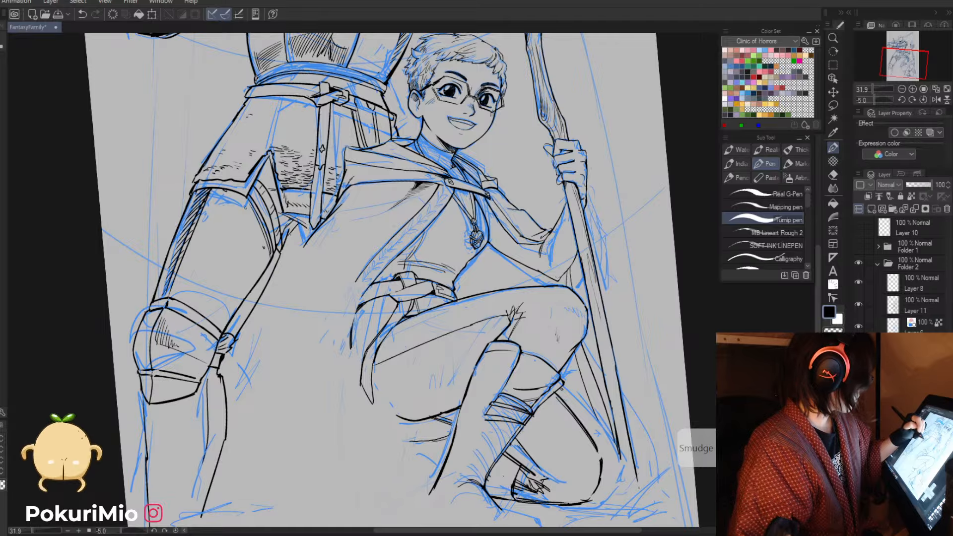
{"action": "key", "text": "e"}
{"action": "left_click_drag", "start_coordinate": [293, 234], "coordinate": [278, 226]}
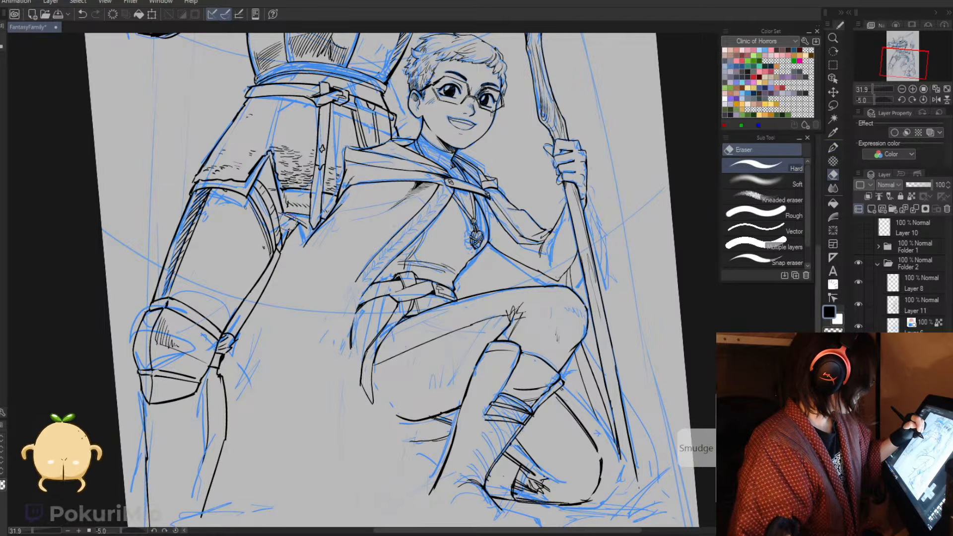
{"action": "key", "text": "p"}
- Examine the back of the knight's thigh armor up close, the whole illustration, and the belt area
{"action": "key", "text": "alt+space"}
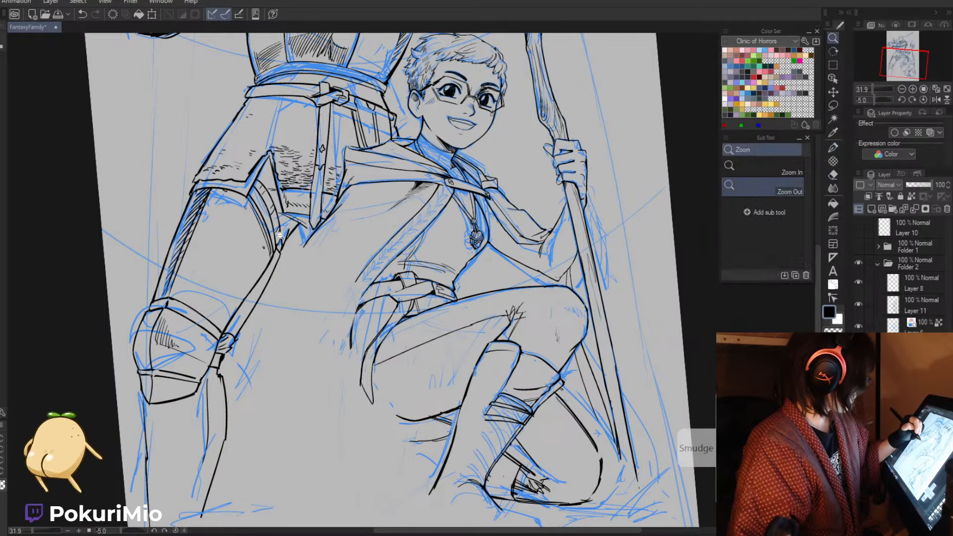
{"action": "left_click_drag", "start_coordinate": [278, 252], "coordinate": [249, 259]}
{"action": "key", "text": "^"}
{"action": "key", "text": "^"}
{"action": "key", "text": "^"}
{"action": "key", "text": "^"}
{"action": "key", "text": "^"}
{"action": "key", "text": "^"}
{"action": "key", "text": "^"}
{"action": "key", "text": "^"}
{"action": "key", "text": "^"}
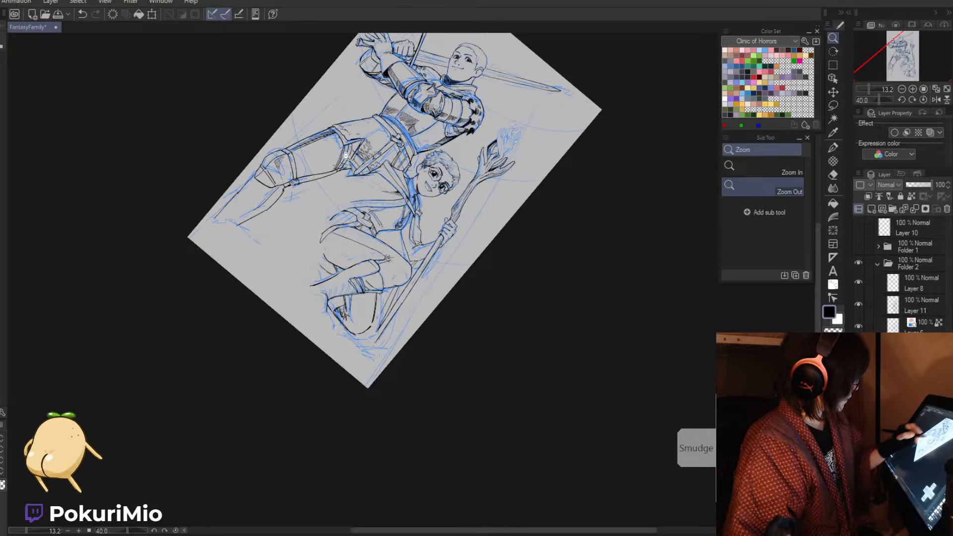
{"action": "left_click_drag", "start_coordinate": [346, 156], "coordinate": [380, 162]}
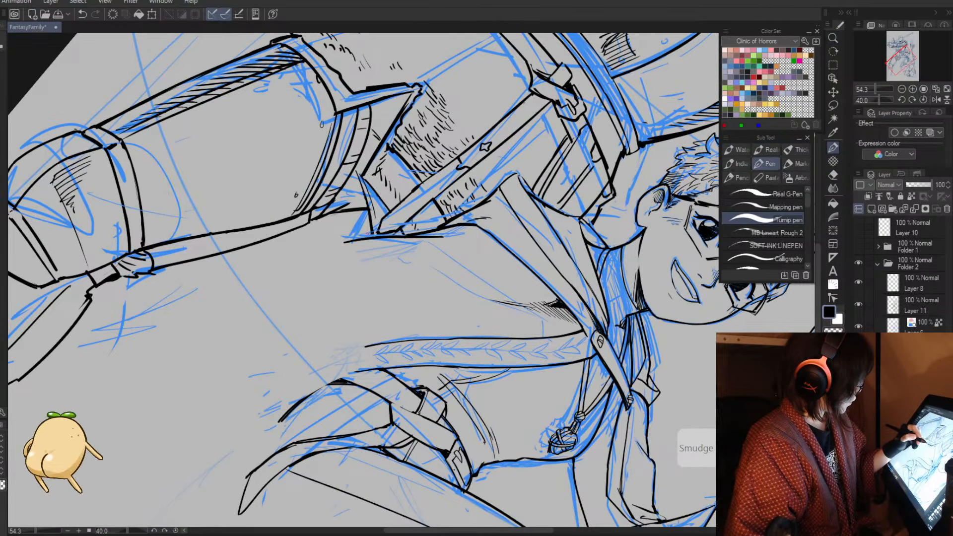
{"action": "key", "text": "alt+space"}
{"action": "left_click_drag", "start_coordinate": [332, 251], "coordinate": [294, 255]}
{"action": "key", "text": "-"}
{"action": "key", "text": "-"}
{"action": "key", "text": "-"}
{"action": "key", "text": "-"}
{"action": "key", "text": "-"}
{"action": "key", "text": "-"}
{"action": "key", "text": "-"}
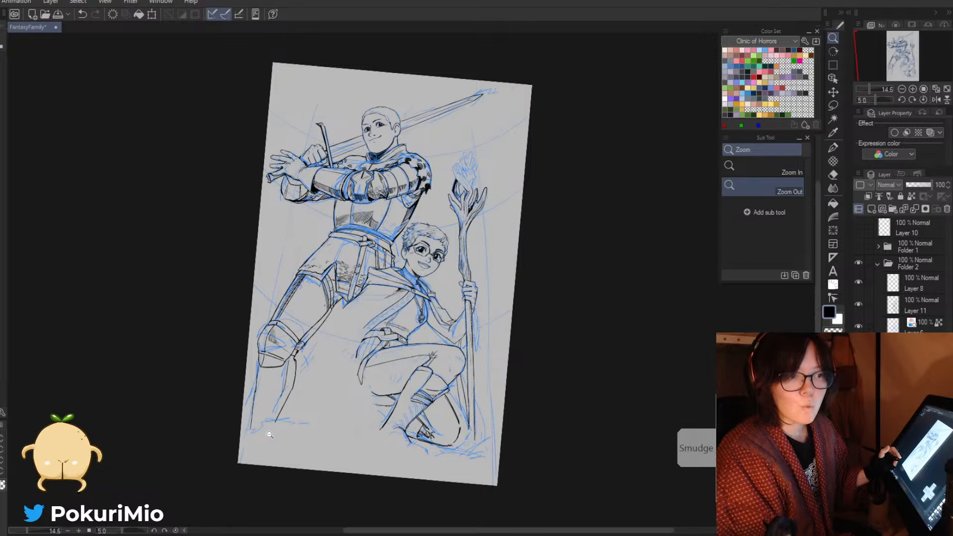
{"action": "left_click_drag", "start_coordinate": [350, 237], "coordinate": [452, 270]}
{"action": "key", "text": "p"}
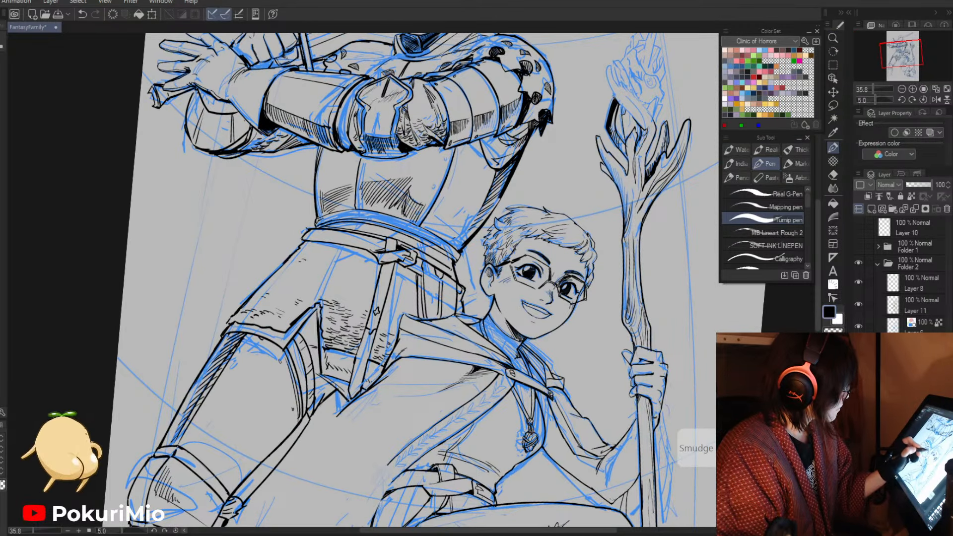
{"action": "key", "text": "e"}
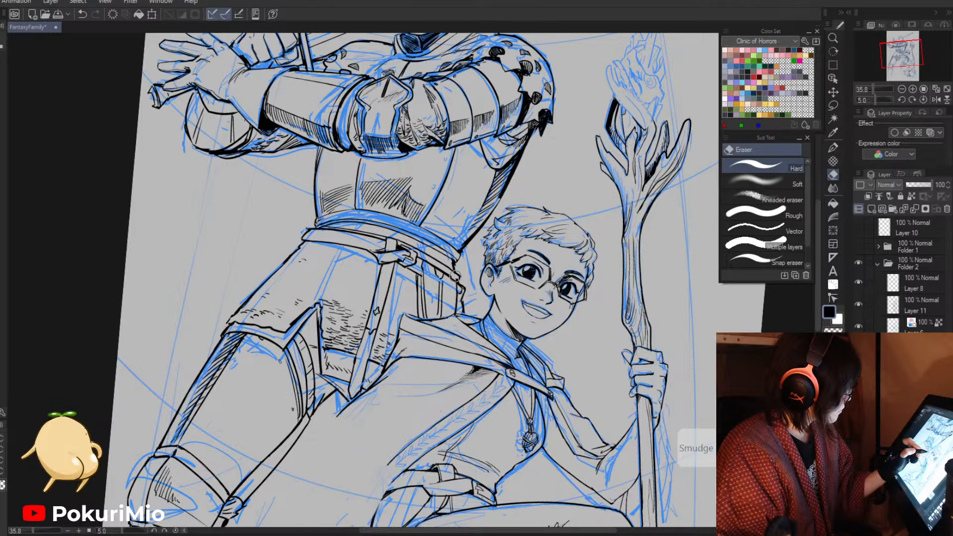
- Retouch the line ends of the knight's hanging belt strap beside the hatched cloth, alternating pen and eraser
{"action": "key", "text": "p"}
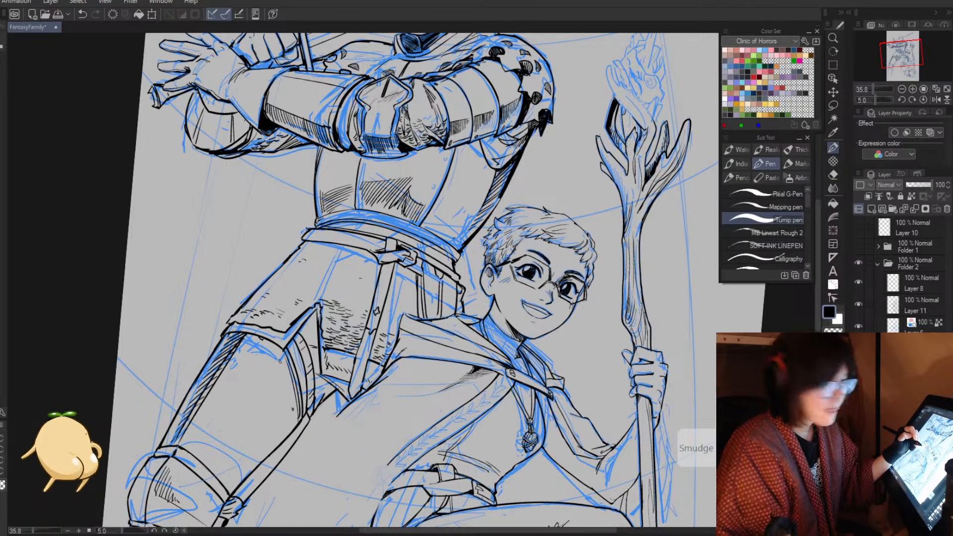
{"action": "mouse_move", "coordinate": [406, 269]}
{"action": "left_mouse_down"}
{"action": "mouse_move", "coordinate": [379, 363]}
{"action": "mouse_move", "coordinate": [385, 374]}
{"action": "left_mouse_up"}
{"action": "key", "text": "e"}
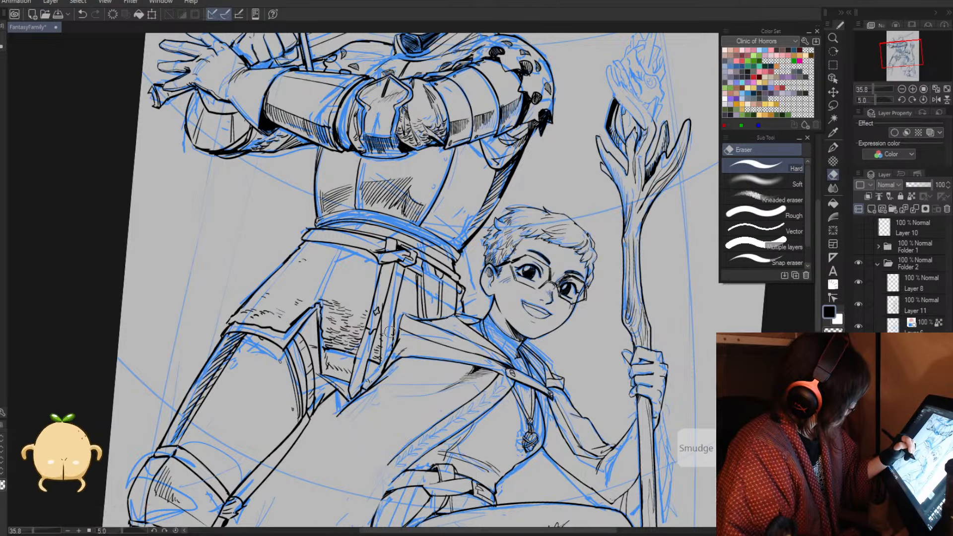
{"action": "key", "text": "p"}
{"action": "mouse_move", "coordinate": [380, 324]}
{"action": "left_mouse_down"}
{"action": "mouse_move", "coordinate": [377, 364]}
{"action": "mouse_move", "coordinate": [315, 359]}
{"action": "mouse_move", "coordinate": [277, 386]}
{"action": "left_mouse_up"}
{"action": "key", "text": "e"}
- Examine the whole illustration and the knight's crossed arms, hands and sword hilt up close
{"action": "key", "text": "alt+space"}
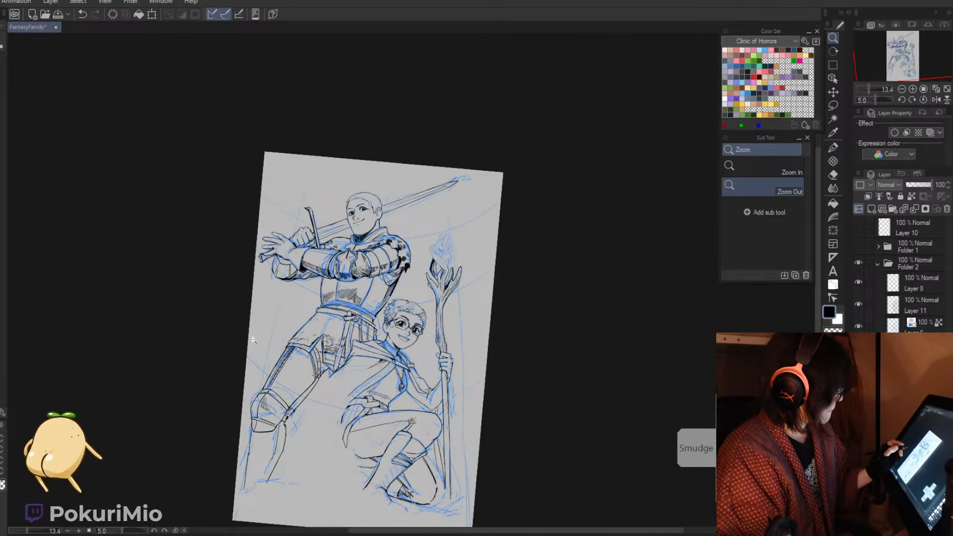
{"action": "left_click_drag", "start_coordinate": [257, 256], "coordinate": [322, 248]}
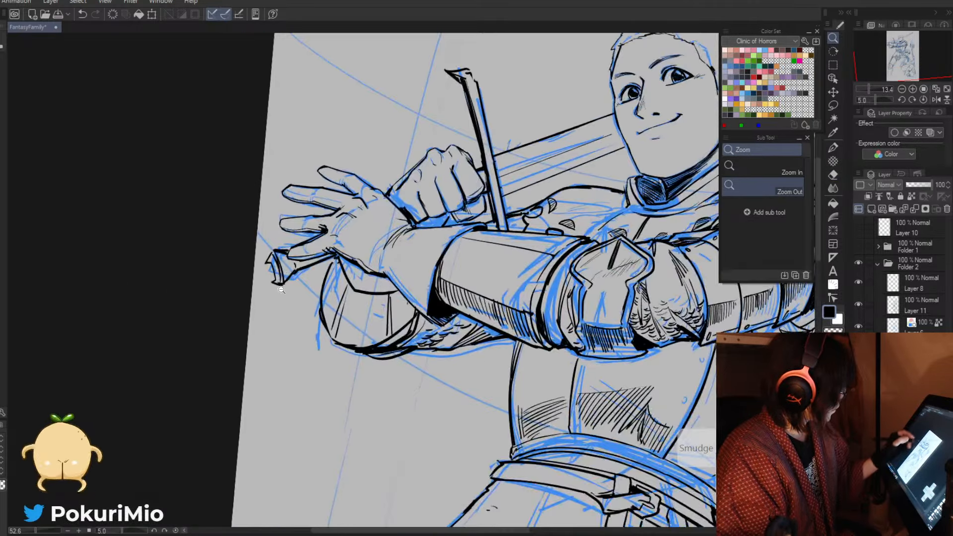
{"action": "key", "text": "p"}
{"action": "key", "text": "alt+space"}
{"action": "left_click_drag", "start_coordinate": [274, 332], "coordinate": [233, 348]}
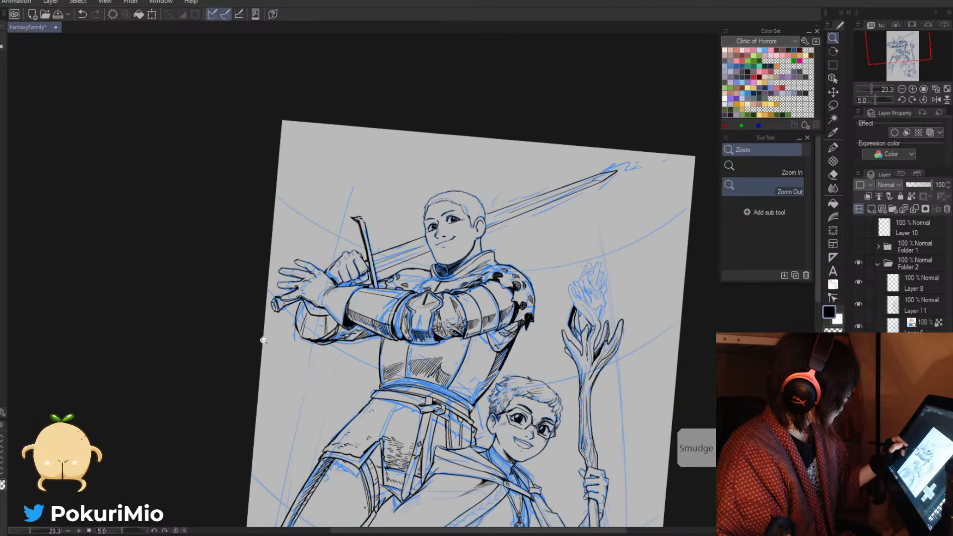
{"action": "left_click_drag", "start_coordinate": [265, 313], "coordinate": [330, 304]}
{"action": "key", "text": "alt+space"}
{"action": "left_click_drag", "start_coordinate": [276, 288], "coordinate": [280, 384]}
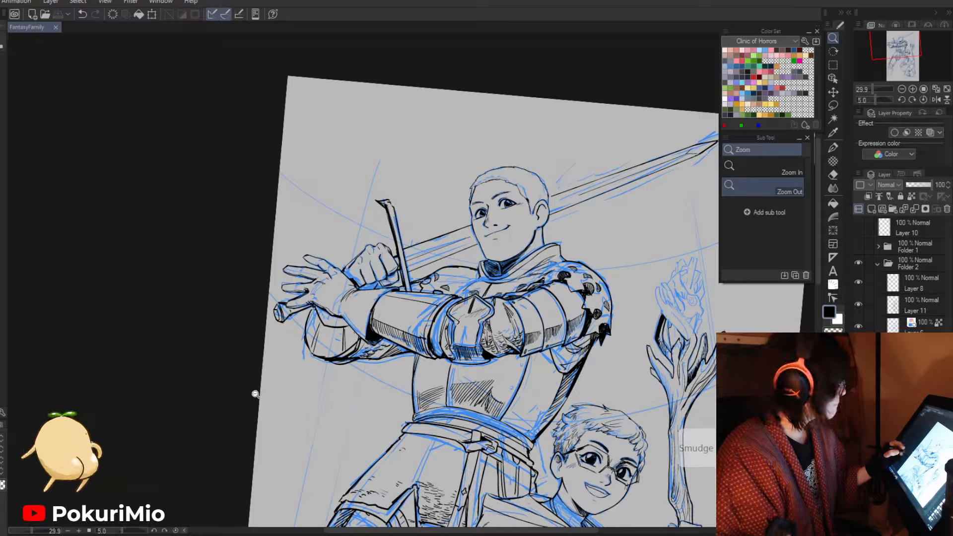
- Lasso the knight's inked sword crossguard, reposition it slightly with a transform and clear the selection
{"action": "mouse_move", "coordinate": [373, 204]}
{"action": "left_mouse_down"}
{"action": "mouse_move", "coordinate": [410, 205]}
{"action": "mouse_move", "coordinate": [438, 356]}
{"action": "mouse_move", "coordinate": [456, 366]}
{"action": "left_mouse_up"}
{"action": "key", "text": "m"}
{"action": "mouse_move", "coordinate": [440, 288]}
{"action": "left_mouse_down"}
{"action": "mouse_move", "coordinate": [393, 179]}
{"action": "mouse_move", "coordinate": [406, 180]}
{"action": "left_mouse_up"}
{"action": "key", "text": "ctrl+t"}
{"action": "left_click", "coordinate": [368, 388]}
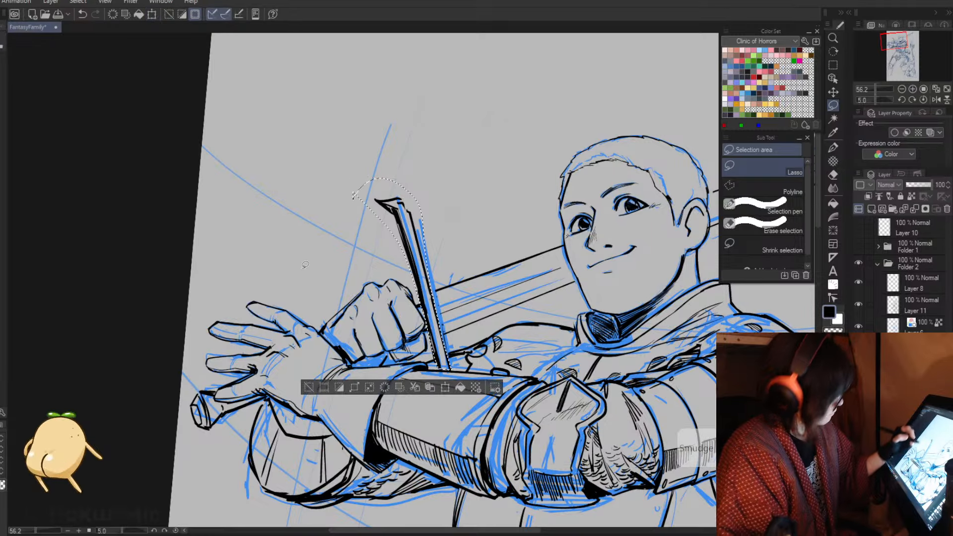
{"action": "key", "text": "p"}
{"action": "key", "text": "e"}
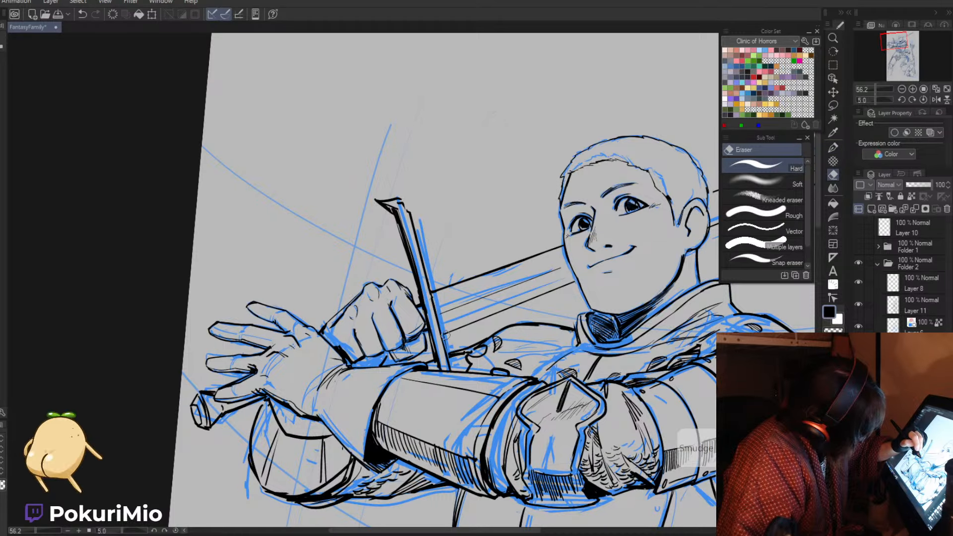
{"action": "key", "text": "p"}
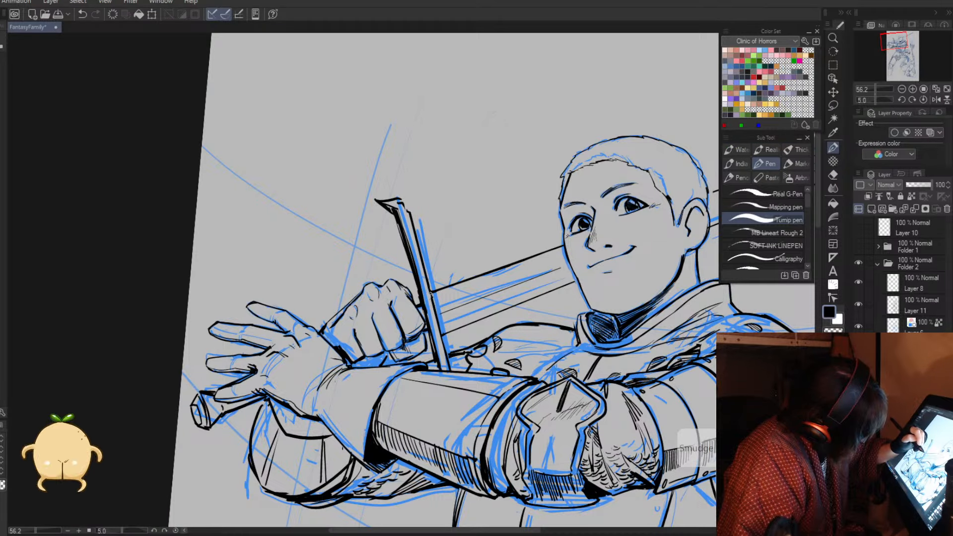
- Reset the view to the whole upright page and re-ink the lower back contour of the knight's shin
{"action": "key", "text": "slash"}
{"action": "left_click_drag", "start_coordinate": [333, 271], "coordinate": [281, 249]}
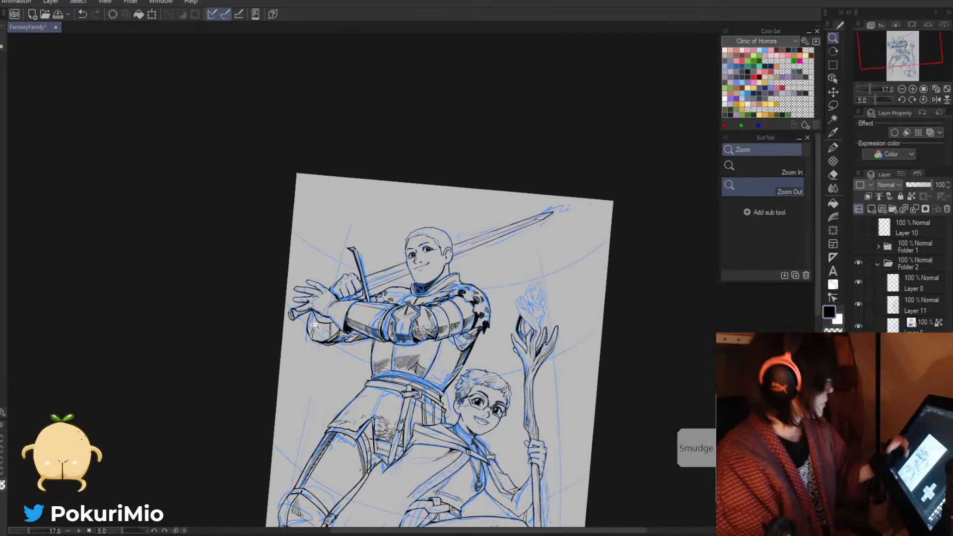
{"action": "key", "text": "ctrl+0"}
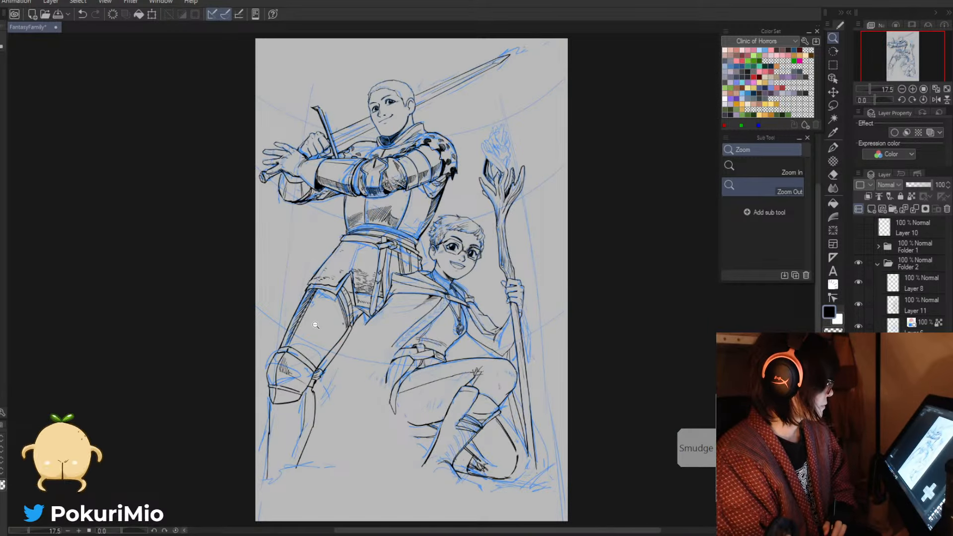
{"action": "key", "text": "p"}
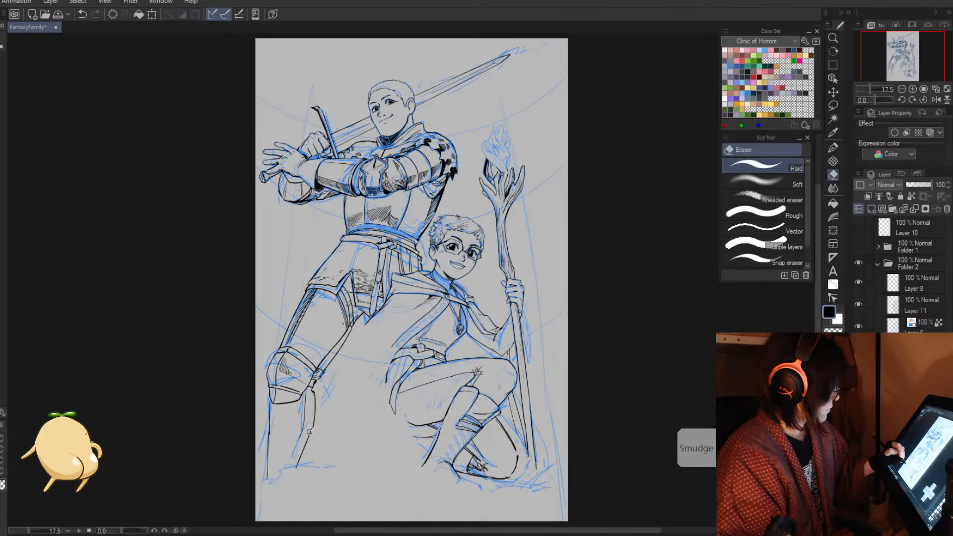
{"action": "left_click_drag", "start_coordinate": [312, 425], "coordinate": [299, 465]}
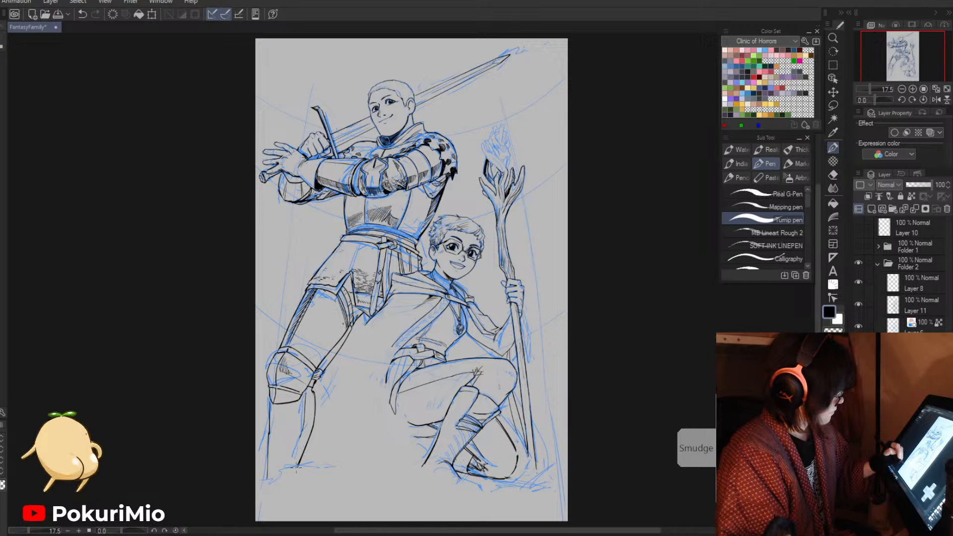
- Collapse Folder 2, then show and expand Folder 1, which holds the cat sketch
{"action": "left_click", "coordinate": [877, 264]}
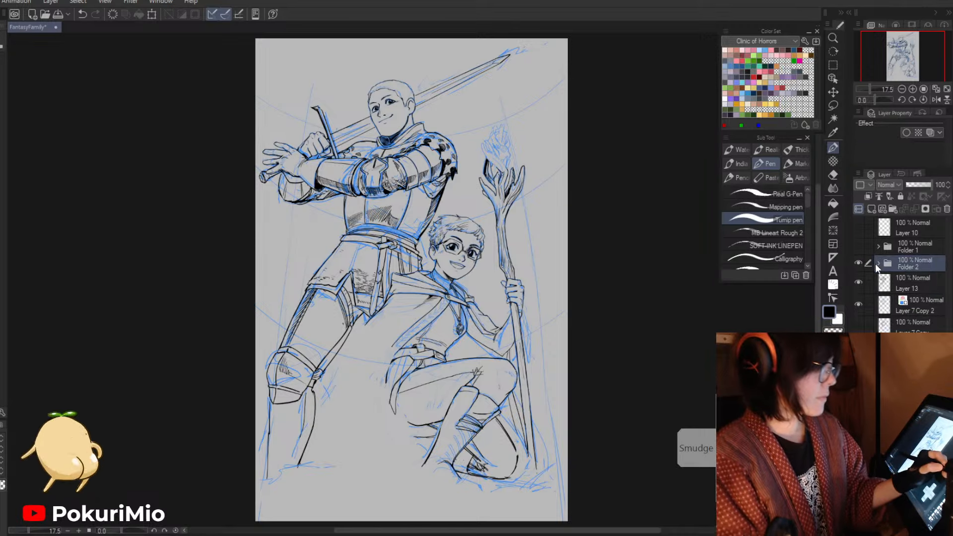
{"action": "left_click", "coordinate": [859, 228]}
{"action": "left_click", "coordinate": [859, 228]}
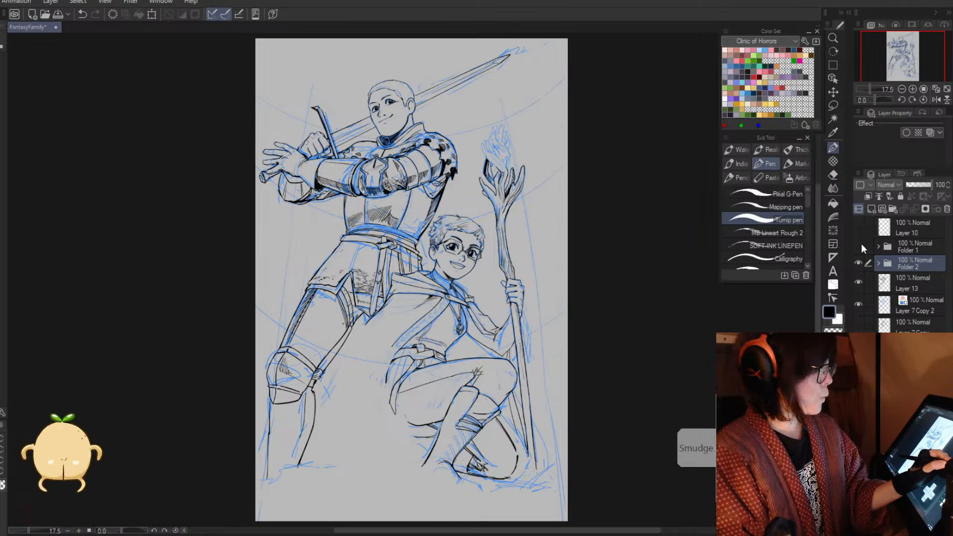
{"action": "left_click", "coordinate": [858, 245]}
{"action": "left_click", "coordinate": [862, 249]}
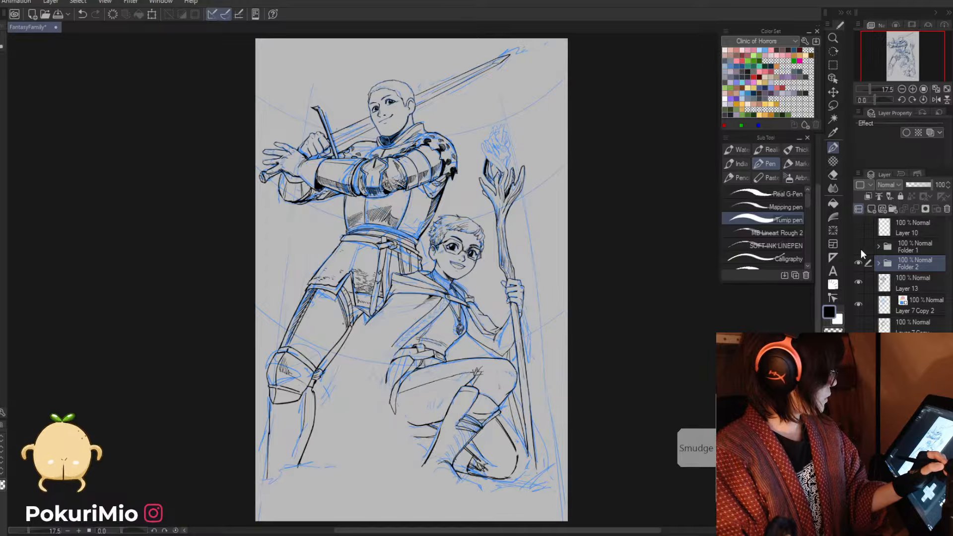
{"action": "left_click", "coordinate": [861, 249]}
{"action": "left_click", "coordinate": [878, 246]}
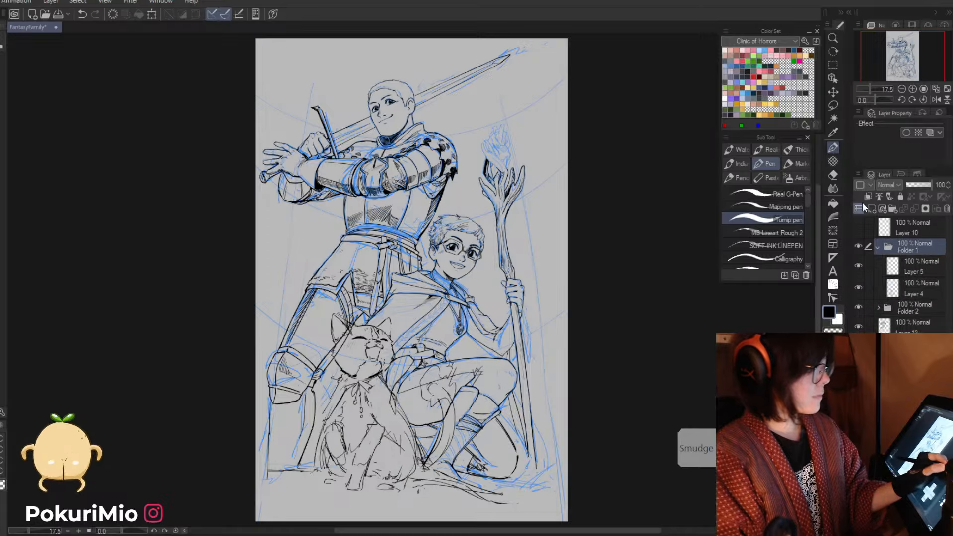
- Turn on the blue layer color effect for the cat sketch on Layer 4
{"action": "left_click", "coordinate": [894, 268]}
{"action": "left_click", "coordinate": [858, 269]}
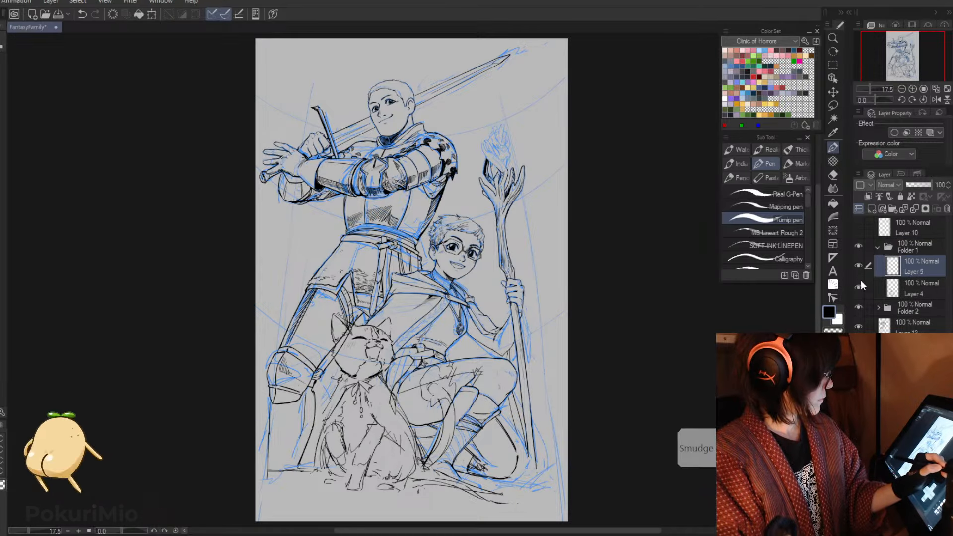
{"action": "left_click", "coordinate": [891, 288]}
{"action": "left_click", "coordinate": [928, 133]}
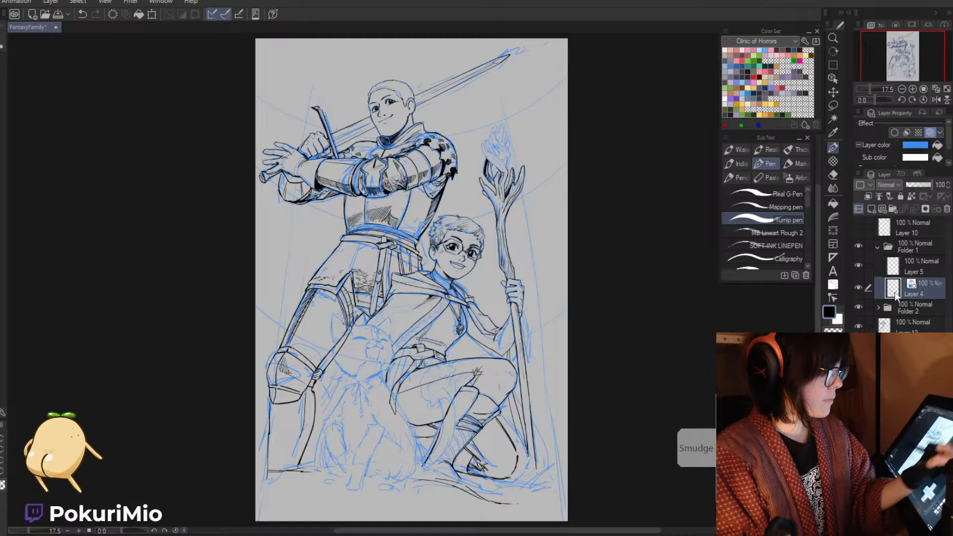
- Add a new raster layer directly above the cat sketch on Layer 4
{"action": "left_click", "coordinate": [895, 269]}
{"action": "left_click", "coordinate": [892, 291]}
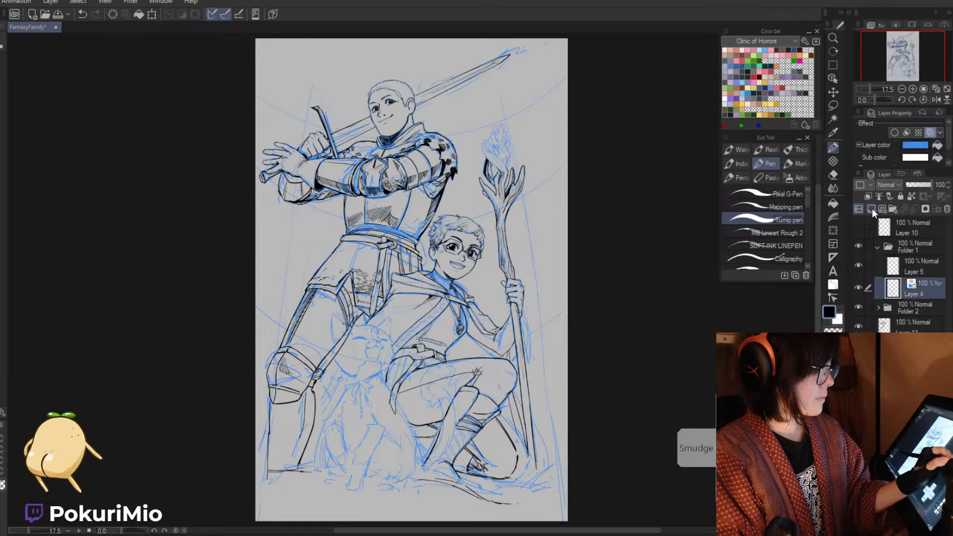
{"action": "left_click", "coordinate": [871, 209]}
- Toggle the visibility of Folder 2 and the layers inside Folder 1 to check what each one contains
{"action": "left_click", "coordinate": [889, 329]}
{"action": "left_click", "coordinate": [858, 329]}
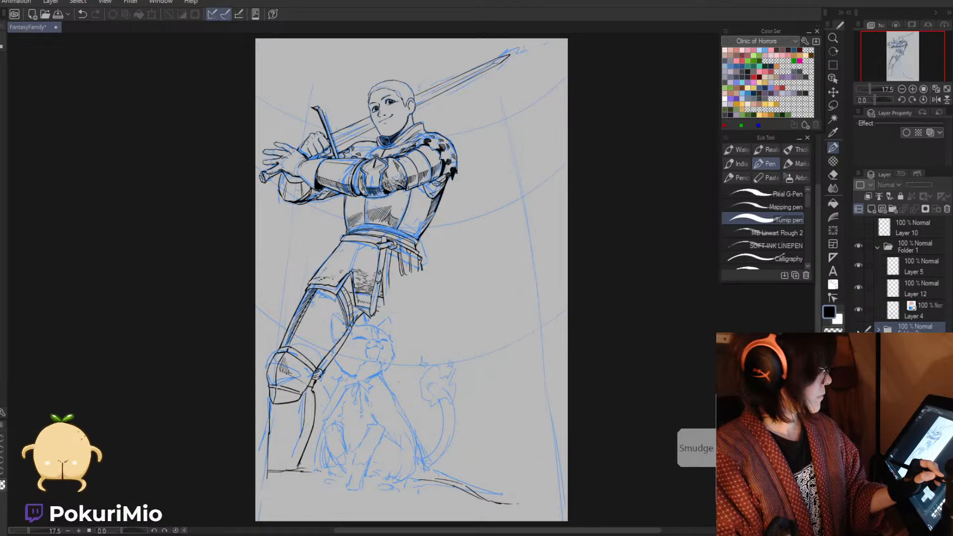
{"action": "left_click", "coordinate": [858, 330]}
{"action": "left_click", "coordinate": [894, 310]}
{"action": "left_click", "coordinate": [893, 290]}
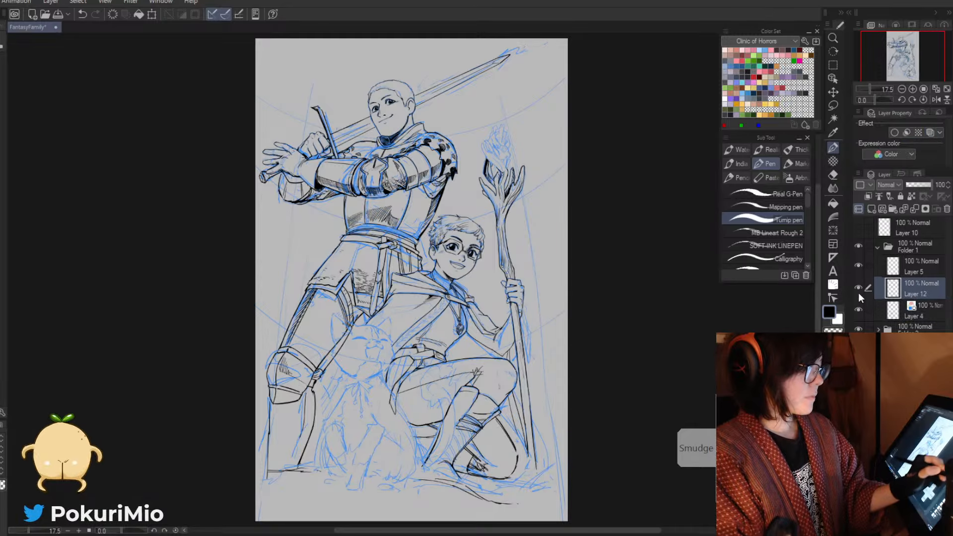
{"action": "left_click", "coordinate": [893, 271]}
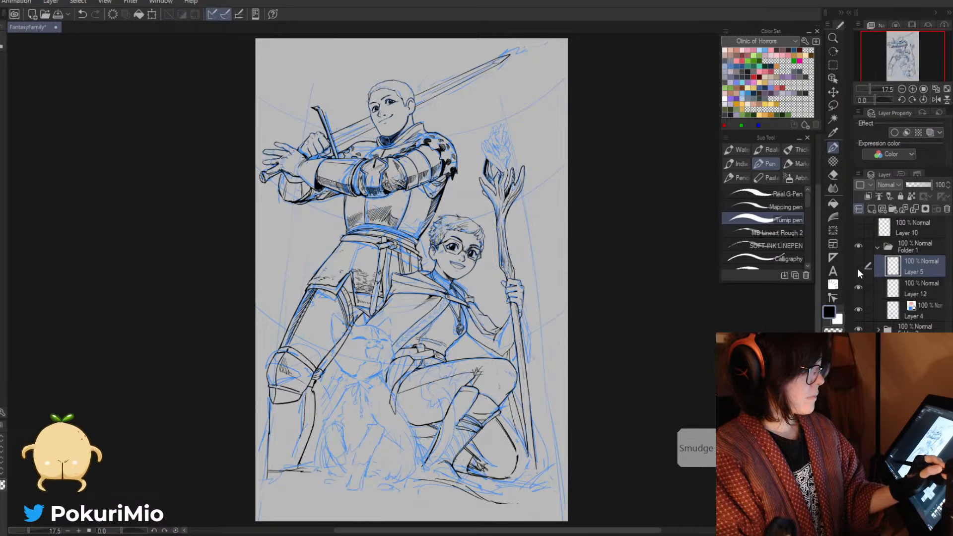
{"action": "left_click", "coordinate": [860, 287]}
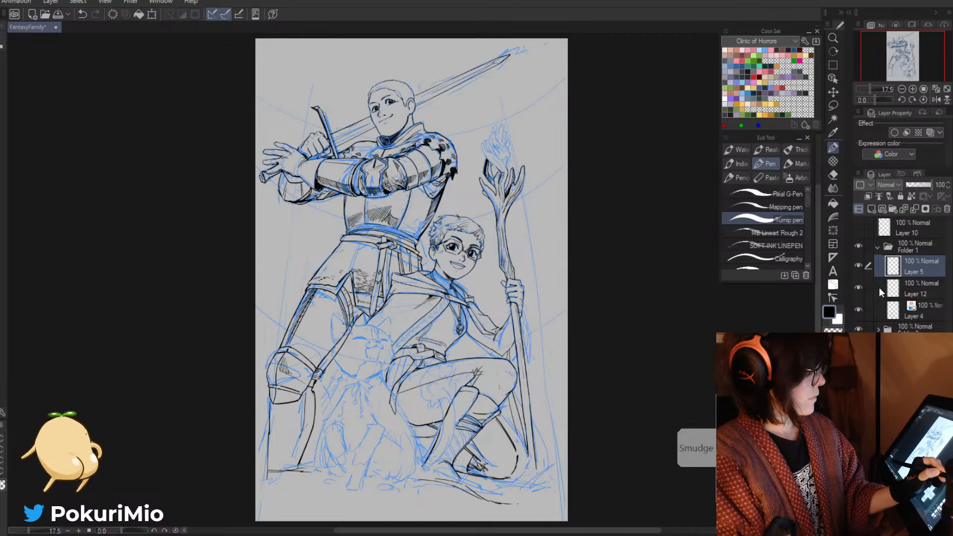
{"action": "left_click", "coordinate": [859, 310]}
{"action": "left_click", "coordinate": [859, 310]}
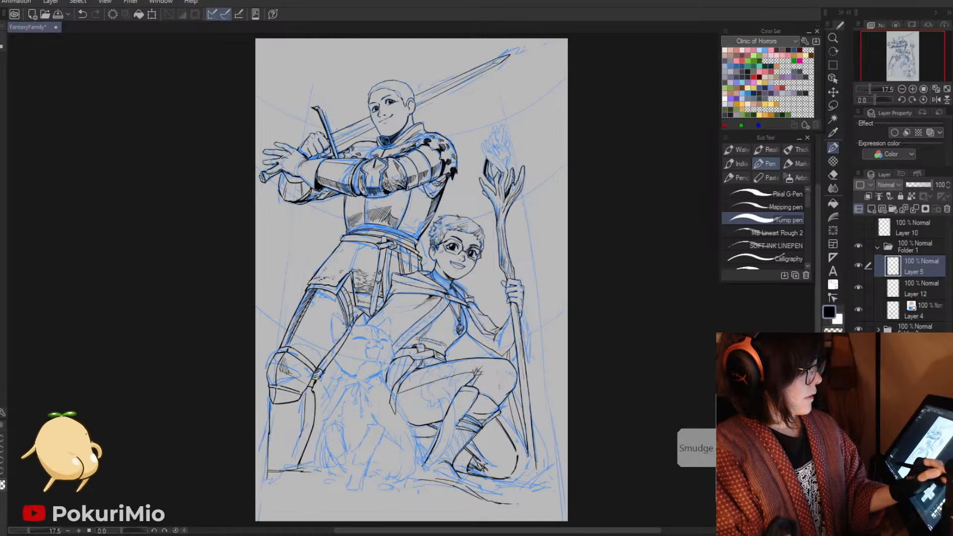
- Move Layer 5 below Layer 12 in Folder 1, keep it visible, and make Layer 12 the active layer
{"action": "key", "text": "ctrl+space"}
{"action": "left_click_drag", "start_coordinate": [359, 393], "coordinate": [472, 393]}
{"action": "left_click", "coordinate": [859, 267]}
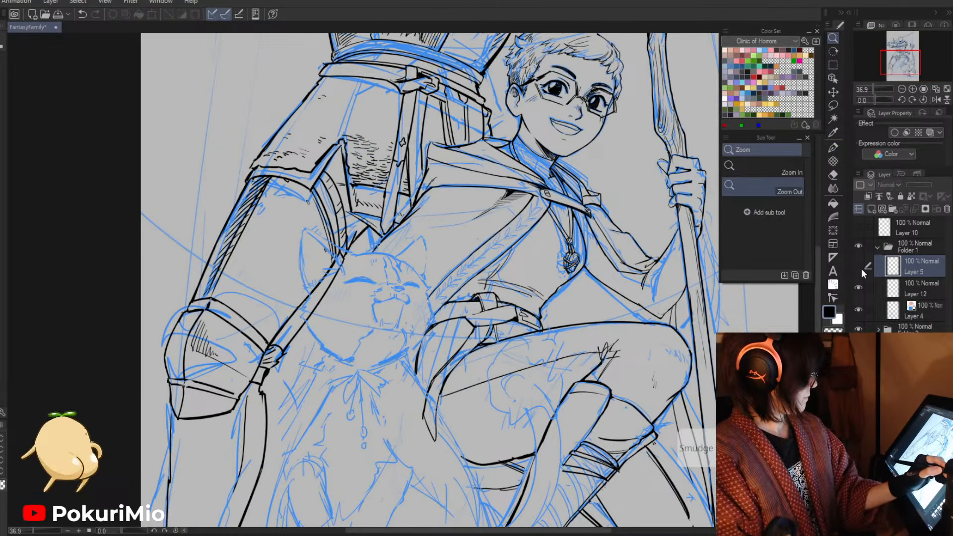
{"action": "left_click_drag", "start_coordinate": [636, 322], "coordinate": [546, 253]}
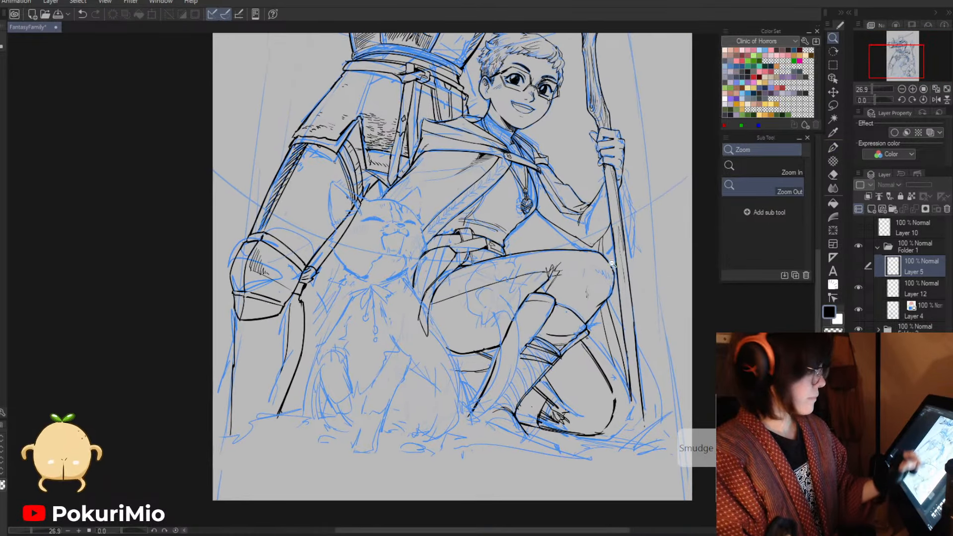
{"action": "left_click_drag", "start_coordinate": [893, 268], "coordinate": [894, 297]}
{"action": "left_click", "coordinate": [881, 271]}
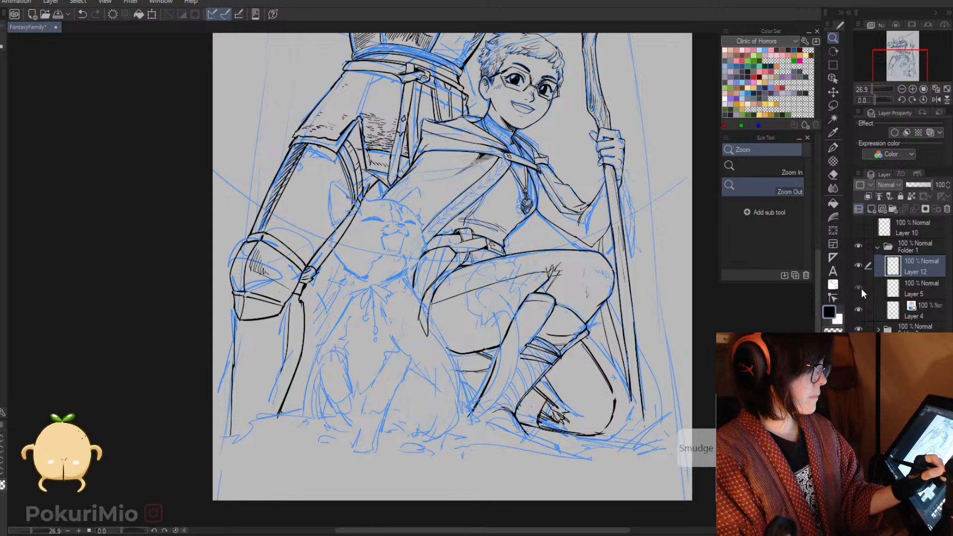
{"action": "left_click", "coordinate": [859, 287]}
- Ink the cat's wavy upper lip with its mouth corners and a small pointed fang over the blue sketch
{"action": "left_click_drag", "start_coordinate": [313, 278], "coordinate": [422, 278]}
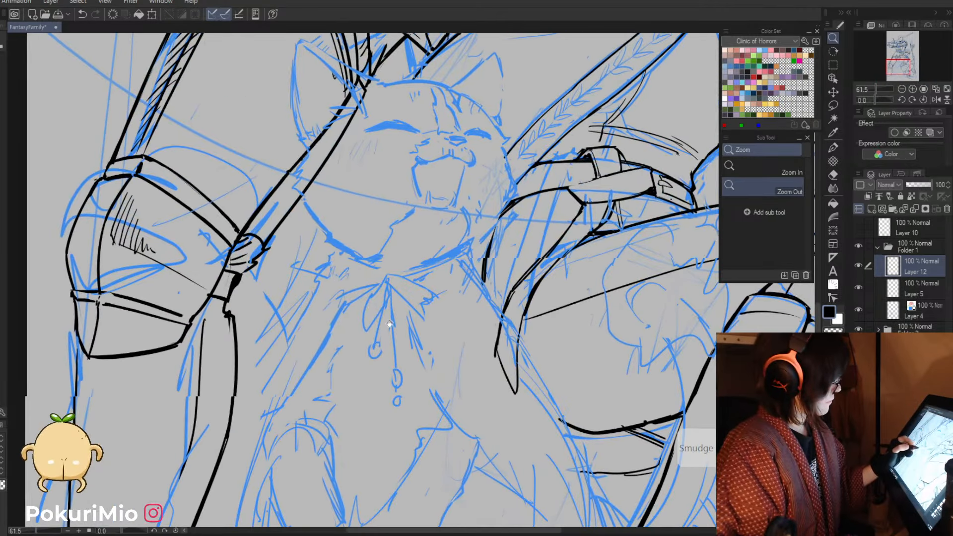
{"action": "left_click_drag", "start_coordinate": [405, 191], "coordinate": [469, 276]}
{"action": "left_click_drag", "start_coordinate": [466, 240], "coordinate": [579, 241]}
{"action": "mouse_move", "coordinate": [498, 260]}
{"action": "left_mouse_down"}
{"action": "mouse_move", "coordinate": [488, 297]}
{"action": "mouse_move", "coordinate": [497, 256]}
{"action": "mouse_move", "coordinate": [533, 265]}
{"action": "mouse_move", "coordinate": [572, 250]}
{"action": "mouse_move", "coordinate": [624, 272]}
{"action": "mouse_move", "coordinate": [612, 234]}
{"action": "mouse_move", "coordinate": [614, 259]}
{"action": "mouse_move", "coordinate": [620, 237]}
{"action": "left_mouse_up"}
{"action": "key", "text": "e"}
{"action": "key", "text": "p"}
{"action": "mouse_move", "coordinate": [468, 238]}
{"action": "left_mouse_down"}
{"action": "mouse_move", "coordinate": [407, 249]}
{"action": "mouse_move", "coordinate": [522, 258]}
{"action": "left_mouse_up"}
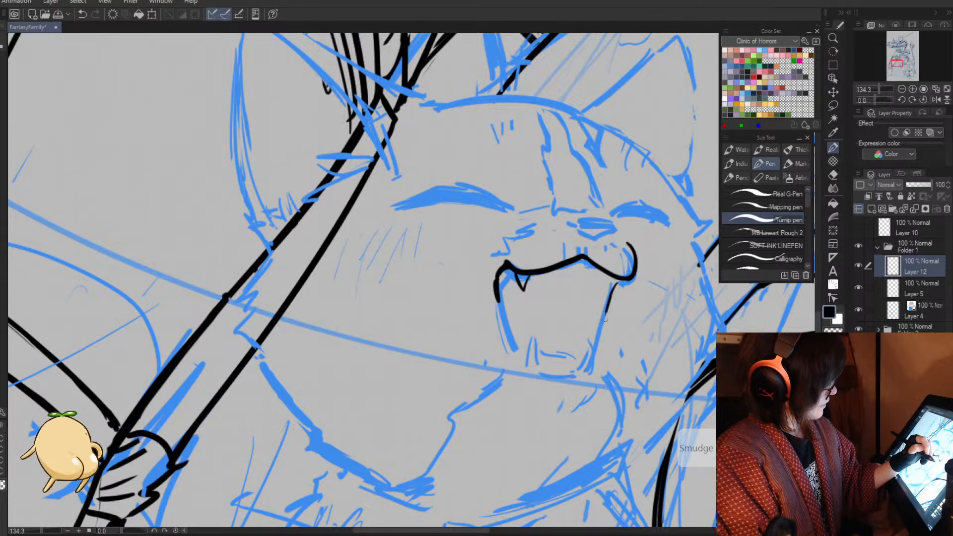
- Ink the side of the cat's open mouth nearest the boy and round it into the chin
{"action": "left_click_drag", "start_coordinate": [614, 285], "coordinate": [597, 353]}
{"action": "left_click_drag", "start_coordinate": [614, 282], "coordinate": [610, 292]}
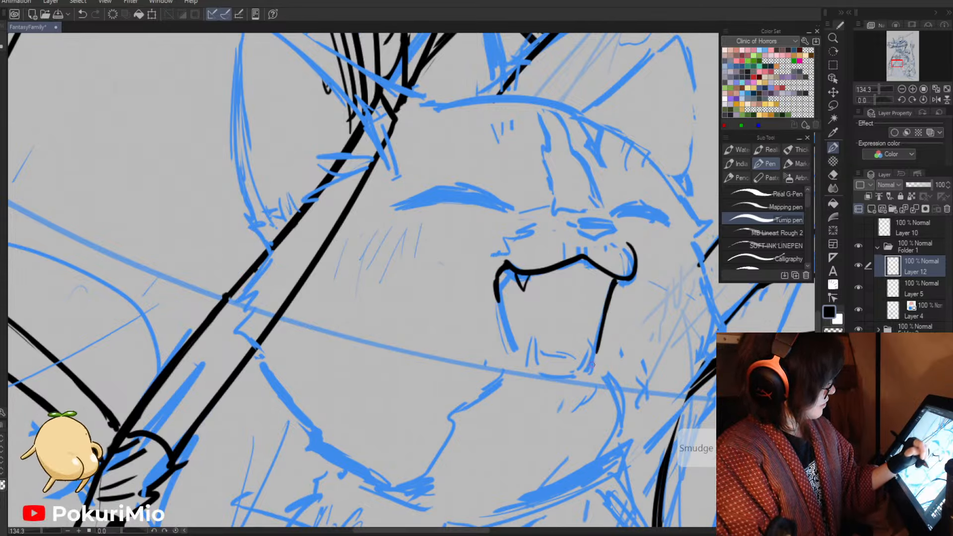
{"action": "key", "text": "e"}
{"action": "left_click_drag", "start_coordinate": [575, 372], "coordinate": [589, 364]}
{"action": "key", "text": "p"}
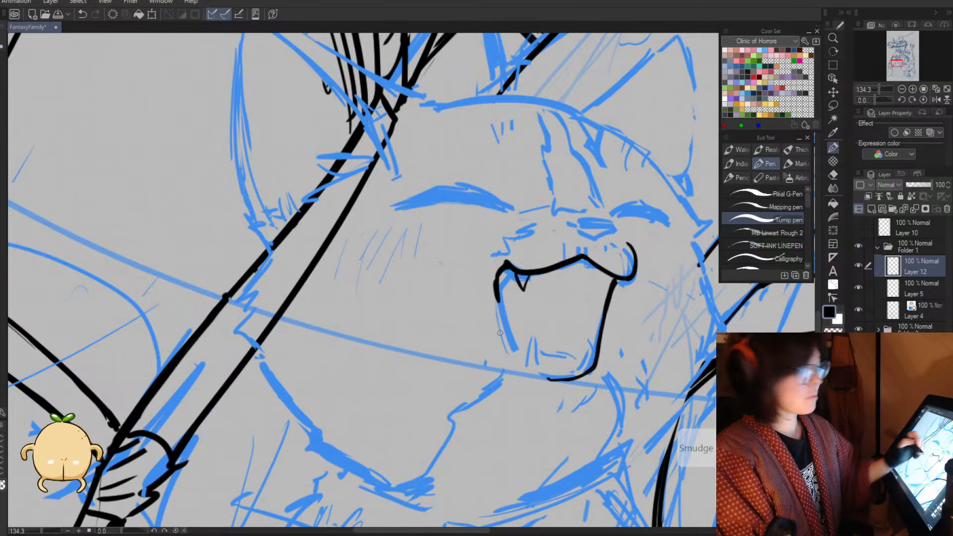
- Ink the cat's lower lip and the mouth side nearest the knight, and check the mouth against the whole illustration
{"action": "key", "text": "e"}
{"action": "key", "text": "p"}
{"action": "left_click_drag", "start_coordinate": [568, 379], "coordinate": [518, 361]}
{"action": "key", "text": "e"}
{"action": "key", "text": "p"}
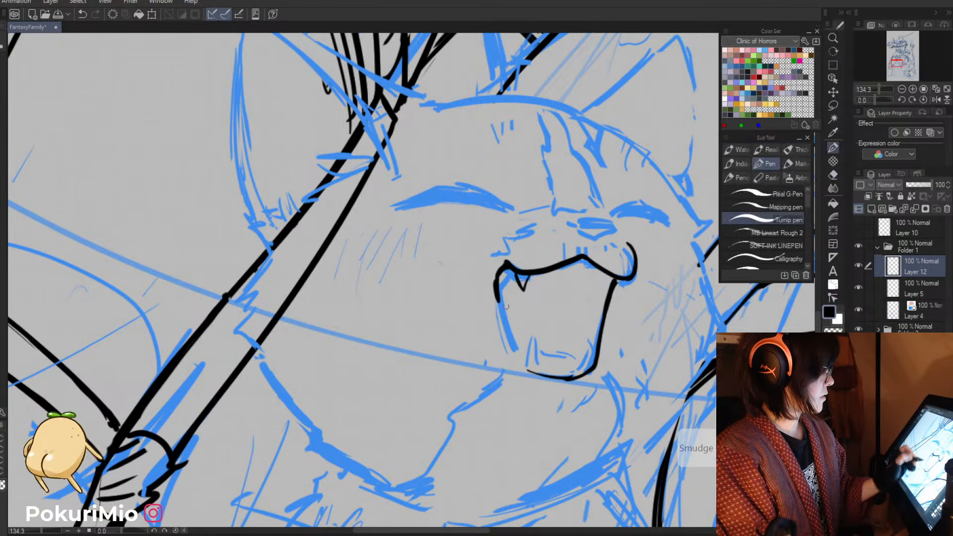
{"action": "mouse_move", "coordinate": [500, 305]}
{"action": "left_mouse_down"}
{"action": "mouse_move", "coordinate": [526, 368]}
{"action": "mouse_move", "coordinate": [474, 342]}
{"action": "mouse_move", "coordinate": [477, 381]}
{"action": "left_mouse_up"}
{"action": "key", "text": "e"}
{"action": "key", "text": "alt+space"}
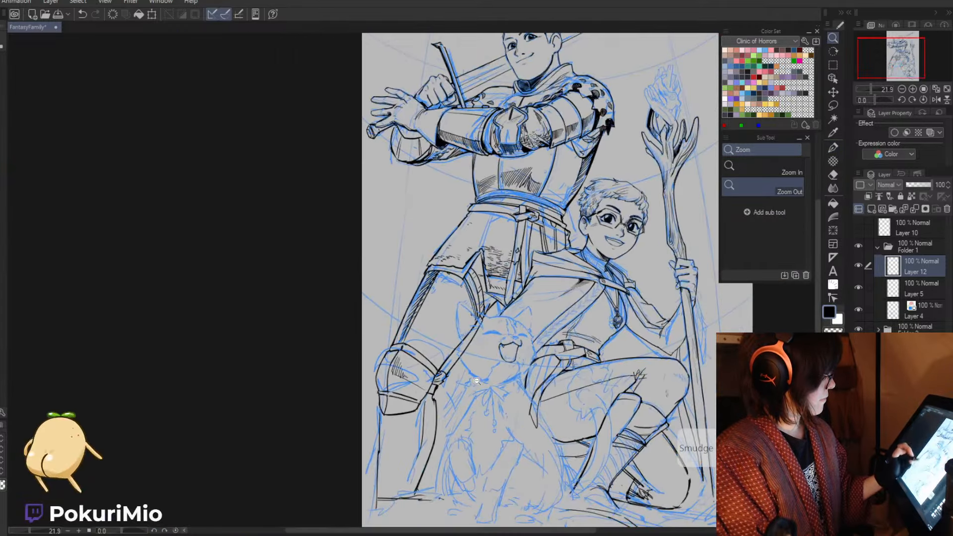
{"action": "mouse_move", "coordinate": [493, 343]}
{"action": "left_mouse_down"}
{"action": "mouse_move", "coordinate": [559, 329]}
{"action": "mouse_move", "coordinate": [522, 322]}
{"action": "mouse_move", "coordinate": [531, 320]}
{"action": "mouse_move", "coordinate": [571, 327]}
{"action": "mouse_move", "coordinate": [548, 346]}
{"action": "mouse_move", "coordinate": [484, 319]}
{"action": "left_mouse_up"}
{"action": "key", "text": "e"}
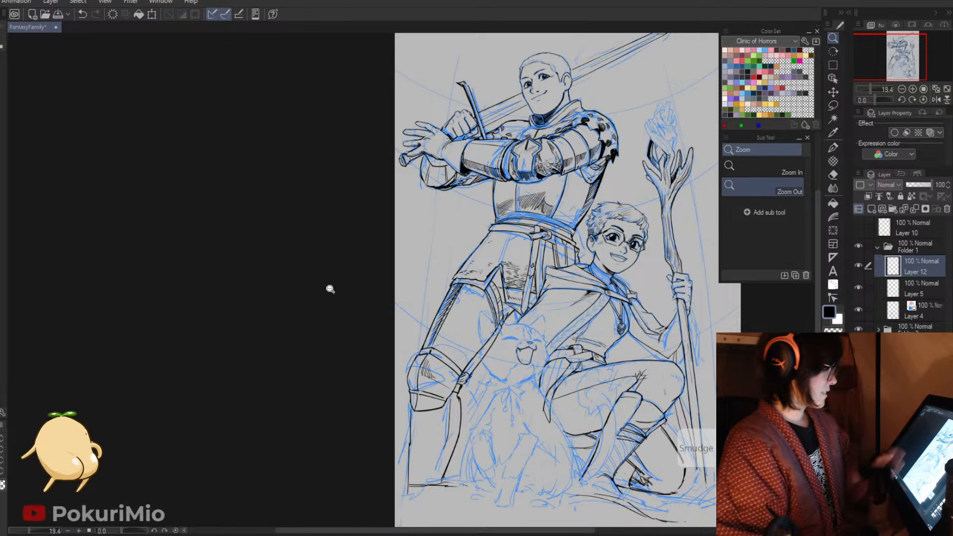
- Examine the inked mouth on the cat's face and check the black-and-white cat reference photo in the browser
{"action": "left_click_drag", "start_coordinate": [397, 293], "coordinate": [330, 289]}
{"action": "left_click_drag", "start_coordinate": [487, 335], "coordinate": [526, 342]}
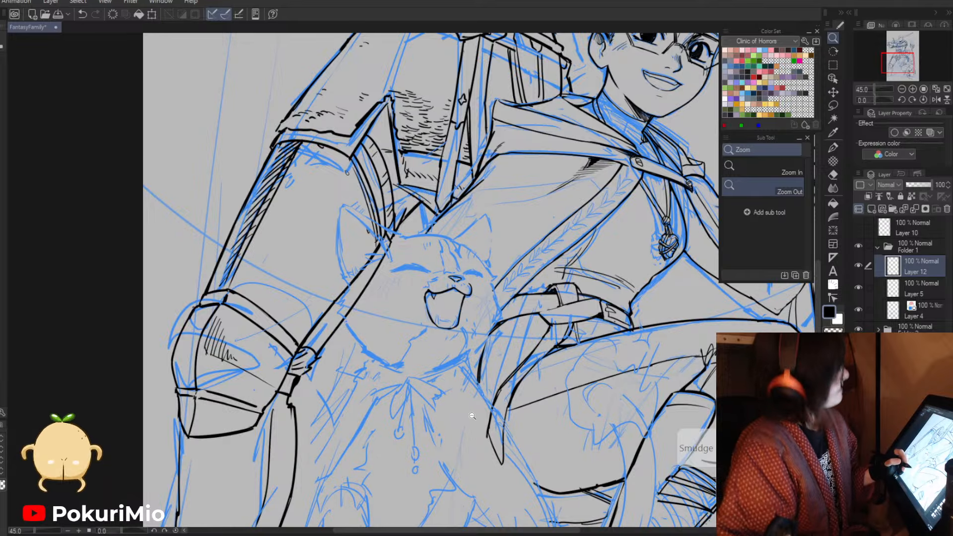
{"action": "left_click_drag", "start_coordinate": [400, 297], "coordinate": [521, 288]}
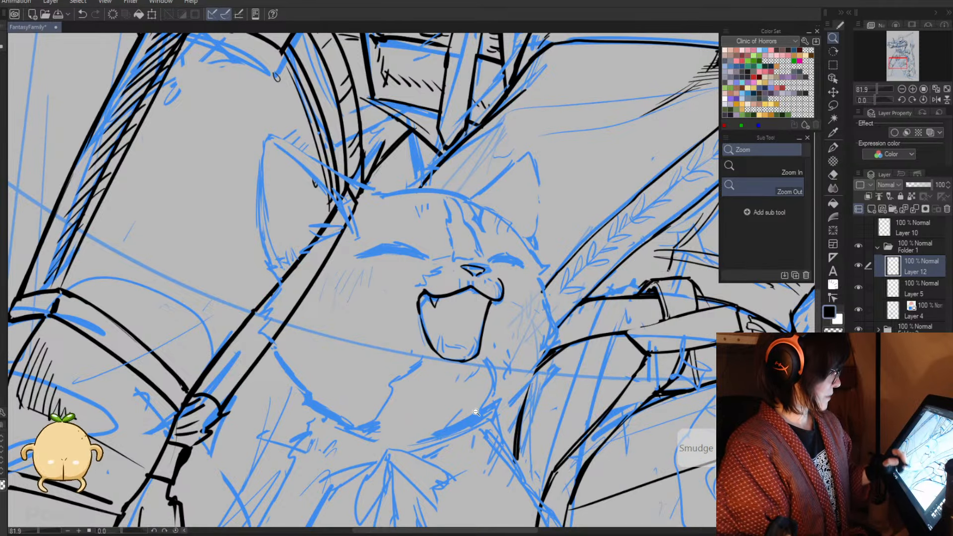
{"action": "key", "text": "p"}
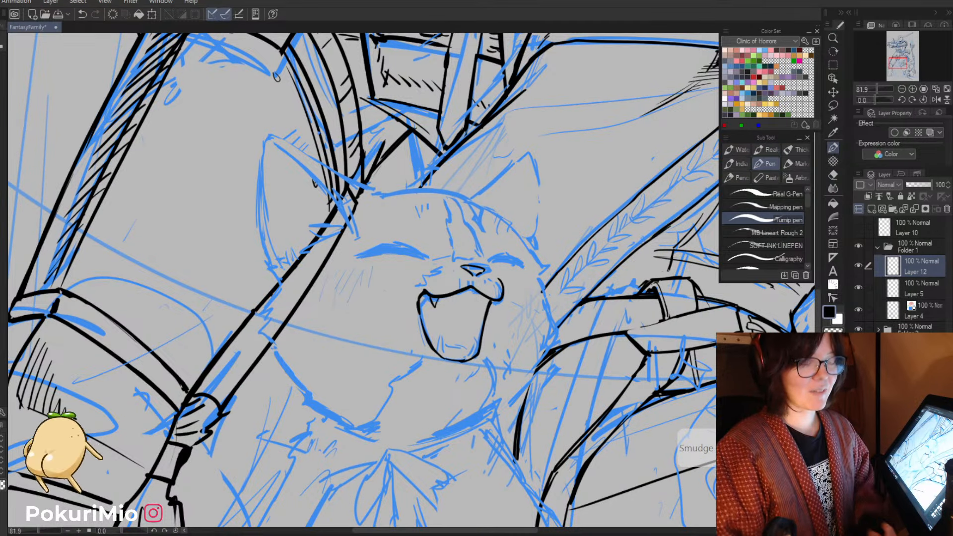
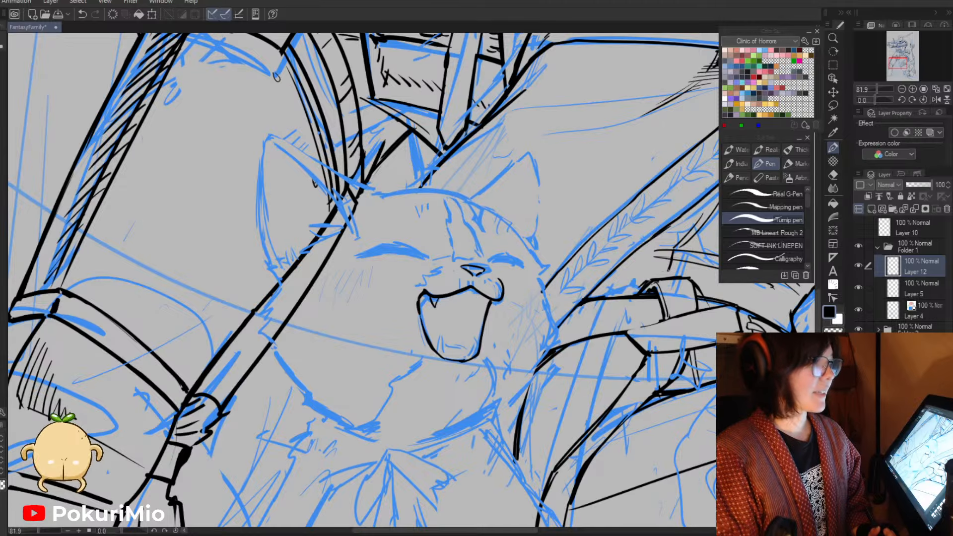
{"action": "left_click_drag", "start_coordinate": [944, 347], "coordinate": [259, 2]}
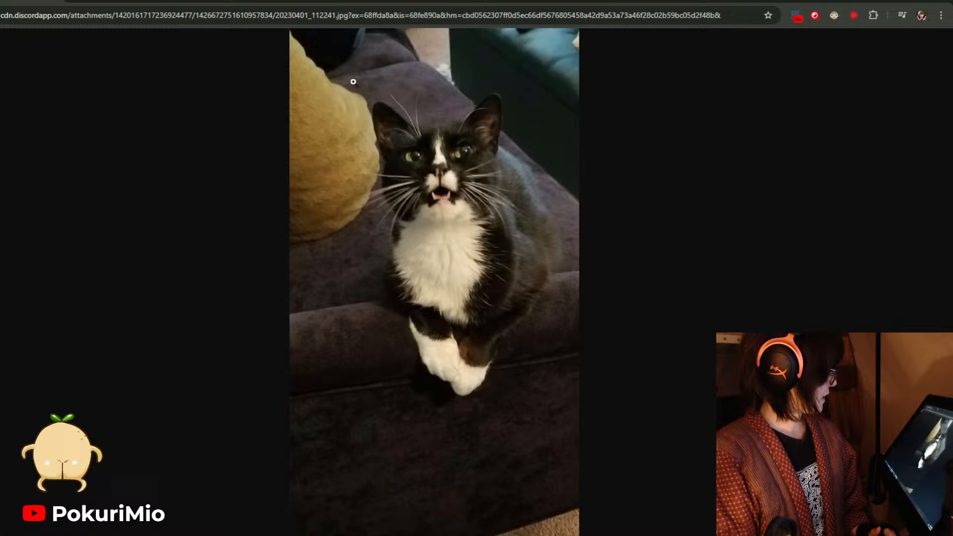
{"action": "left_click", "coordinate": [465, 171]}
{"action": "left_click", "coordinate": [476, 279]}
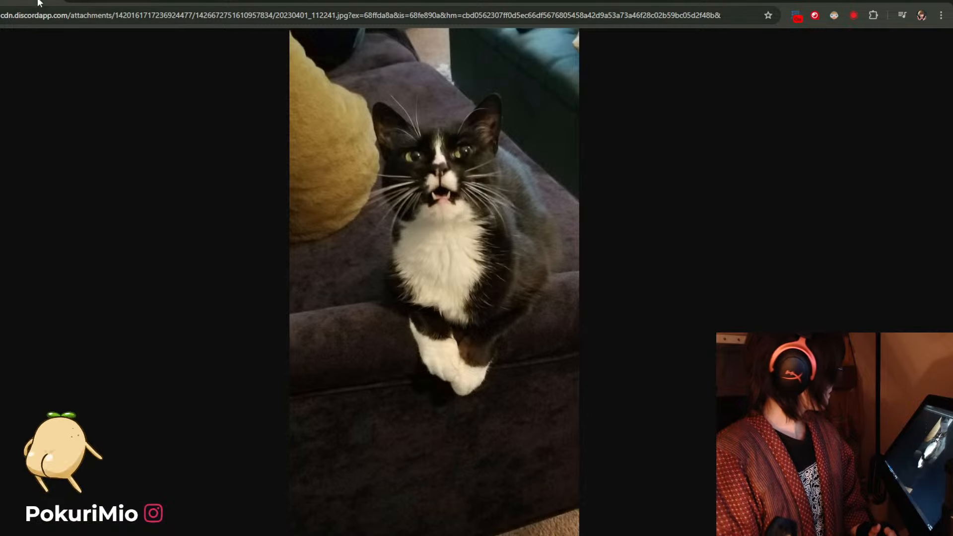
{"action": "key", "text": "alt+Tab"}
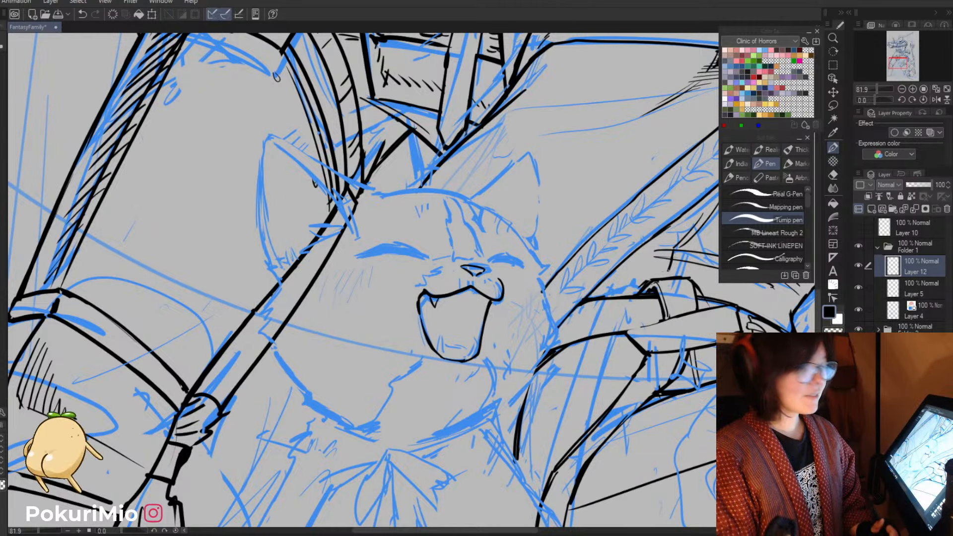
- Ink the cat's nose bridge and extend the two edges of its narrow blaze up to the forehead
{"action": "key", "text": "alt+space"}
{"action": "mouse_move", "coordinate": [458, 269]}
{"action": "left_mouse_down"}
{"action": "mouse_move", "coordinate": [475, 280]}
{"action": "mouse_move", "coordinate": [501, 271]}
{"action": "mouse_move", "coordinate": [457, 259]}
{"action": "mouse_move", "coordinate": [482, 259]}
{"action": "left_mouse_up"}
{"action": "key", "text": "e"}
{"action": "key", "text": "p"}
{"action": "key", "text": "e"}
{"action": "key", "text": "p"}
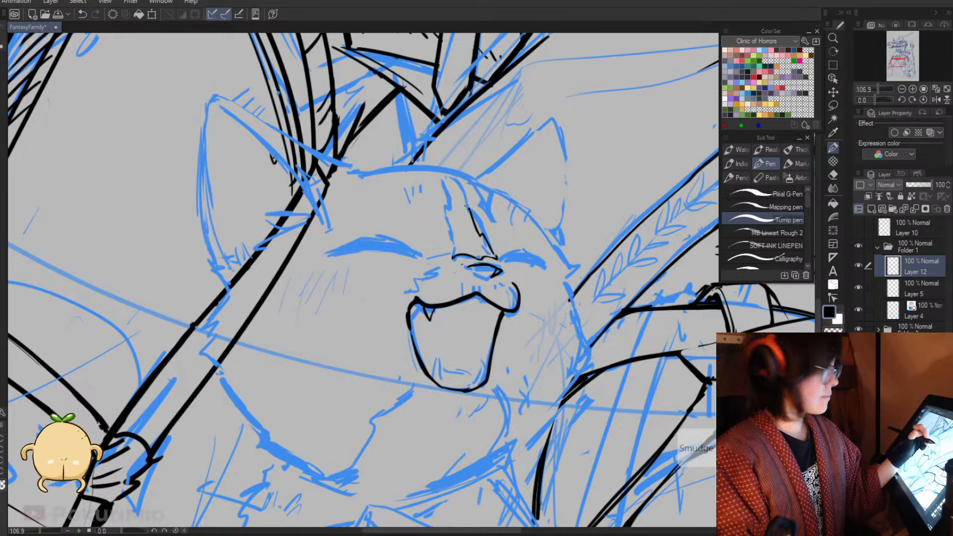
{"action": "left_click_drag", "start_coordinate": [445, 175], "coordinate": [455, 194]}
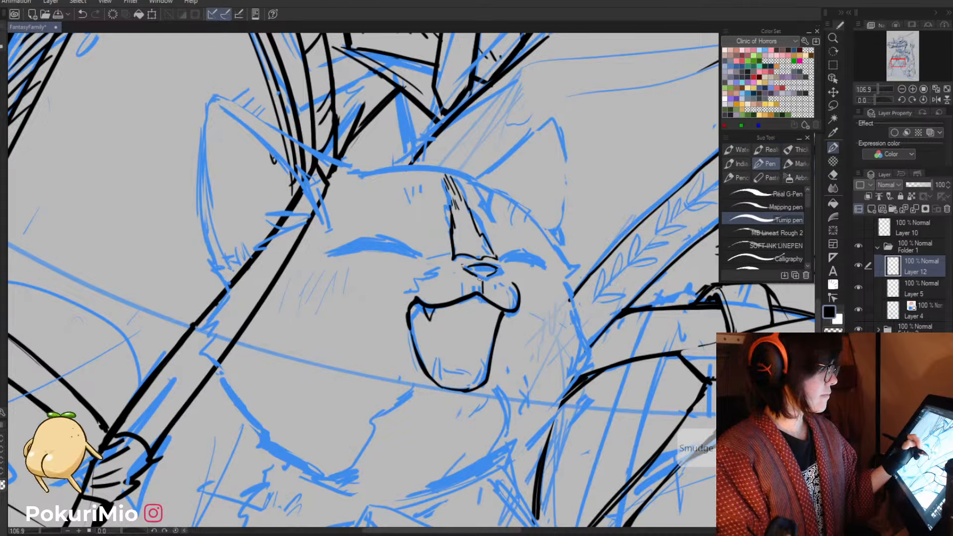
- Ink the furry outline of the cat's muzzle on both sides of the nose and clean up its corner above the fang
{"action": "key", "text": "e"}
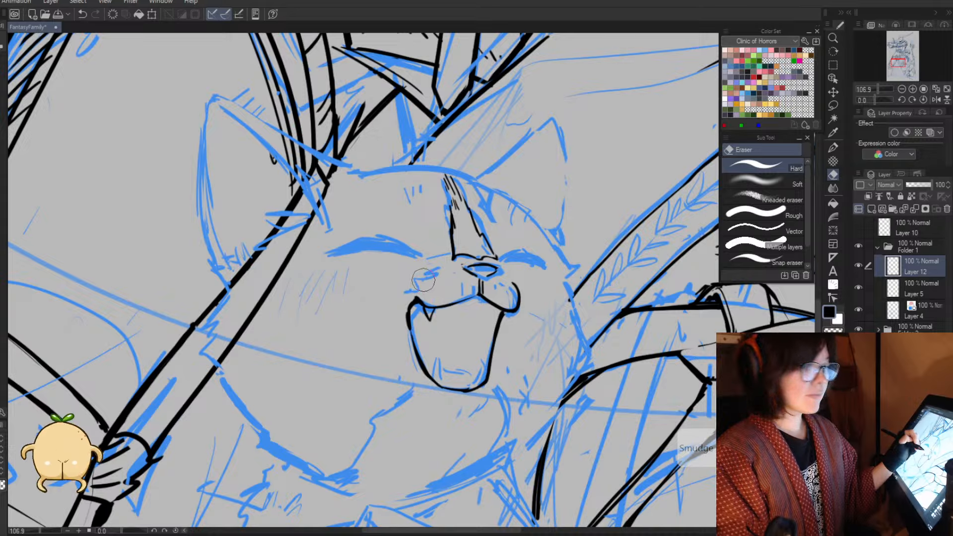
{"action": "key", "text": "p"}
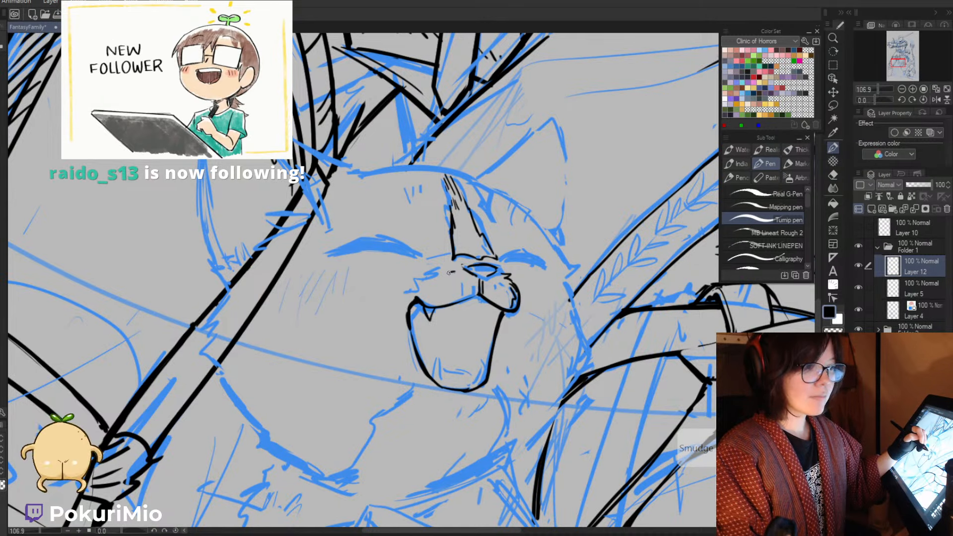
{"action": "mouse_move", "coordinate": [466, 275]}
{"action": "left_mouse_down"}
{"action": "mouse_move", "coordinate": [438, 272]}
{"action": "mouse_move", "coordinate": [427, 287]}
{"action": "left_mouse_up"}
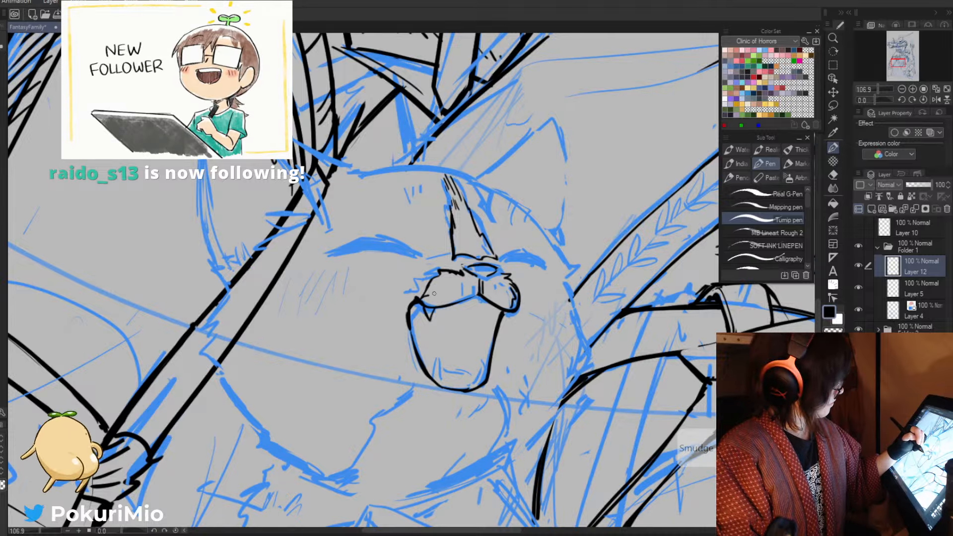
{"action": "key", "text": "e"}
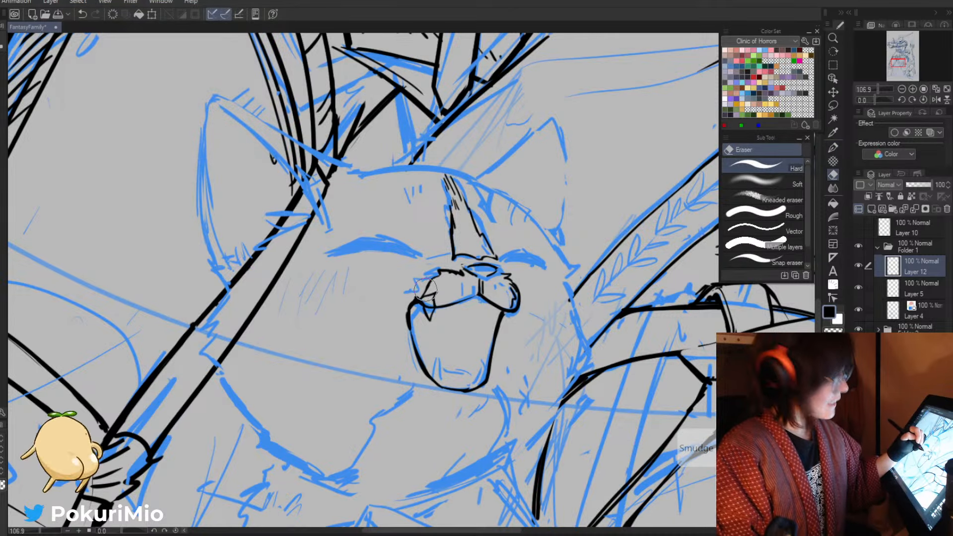
{"action": "left_click_drag", "start_coordinate": [428, 293], "coordinate": [422, 293]}
- Ink two small pointed lower fangs inside the cat's open mouth
{"action": "key", "text": "p"}
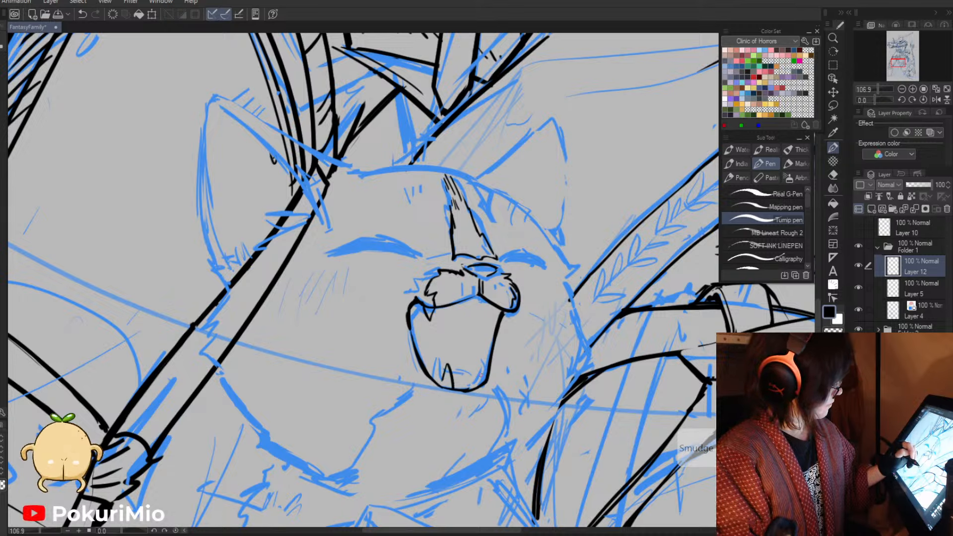
{"action": "key", "text": "e"}
{"action": "left_click_drag", "start_coordinate": [447, 363], "coordinate": [445, 385]}
{"action": "key", "text": "p"}
{"action": "mouse_move", "coordinate": [442, 363]}
{"action": "left_mouse_down"}
{"action": "mouse_move", "coordinate": [437, 379]}
{"action": "mouse_move", "coordinate": [480, 385]}
{"action": "left_mouse_up"}
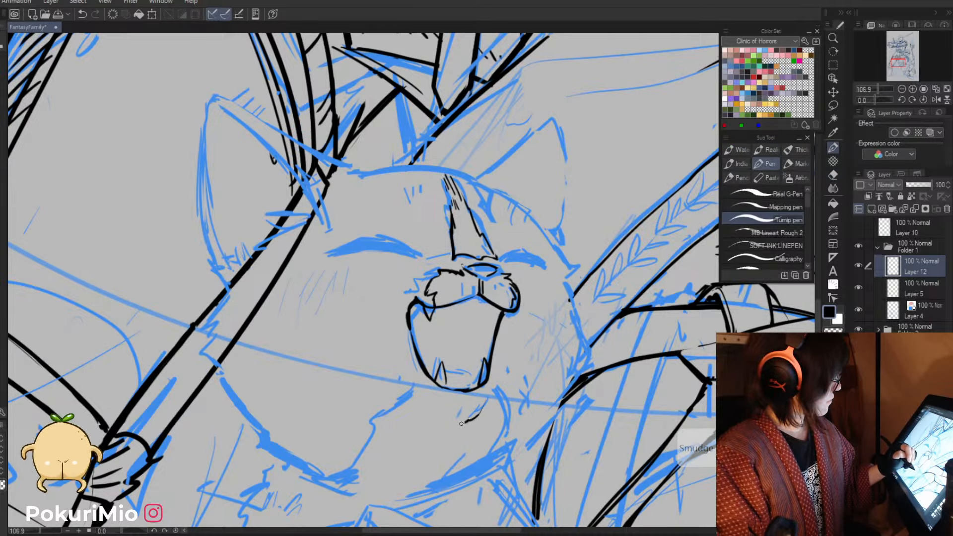
- Ink the short chin crease below the mouth and the jagged jaw fur on the side nearest the boy
{"action": "left_click_drag", "start_coordinate": [461, 424], "coordinate": [451, 423]}
{"action": "key", "text": "e"}
{"action": "key", "text": "p"}
{"action": "key", "text": "e"}
{"action": "key", "text": "p"}
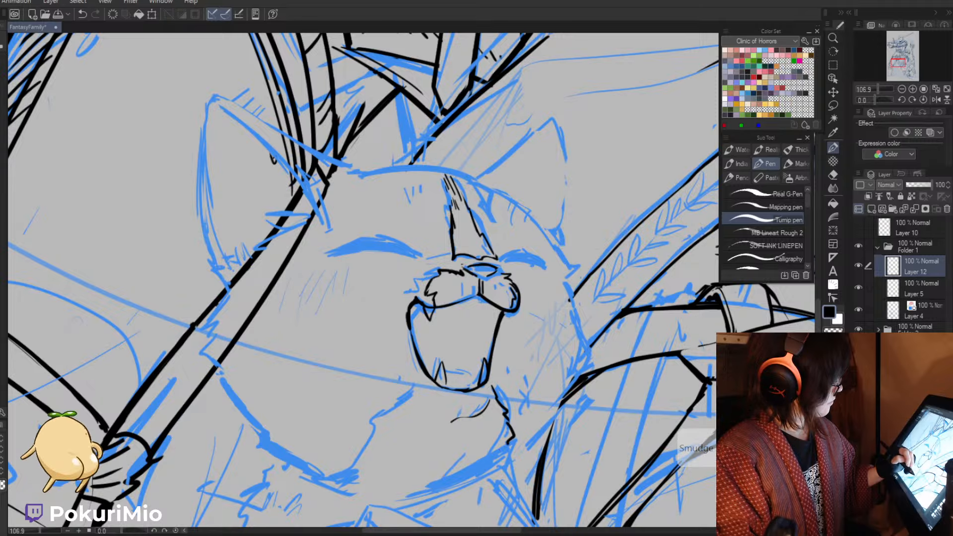
{"action": "left_click_drag", "start_coordinate": [507, 444], "coordinate": [441, 478]}
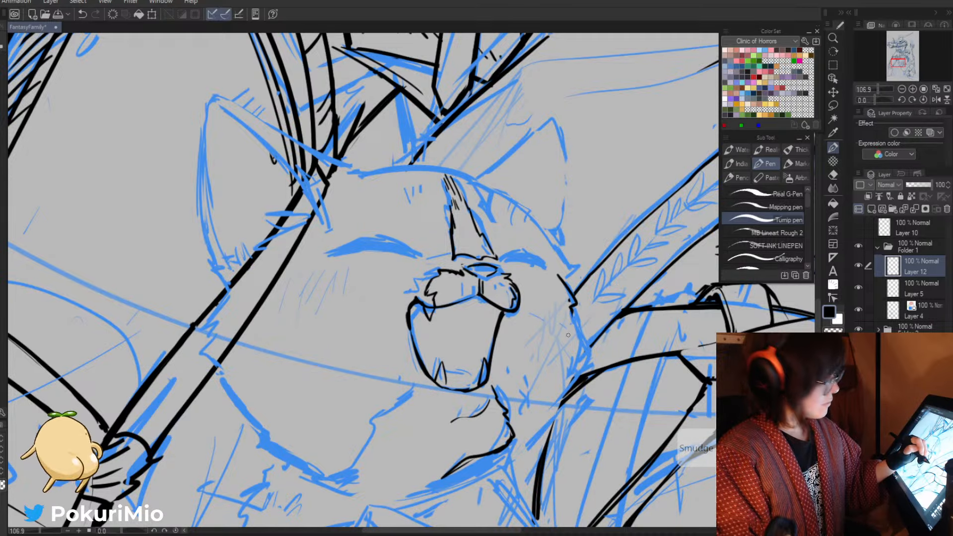
- Ink the outer edge of the cat's cheek nearest the boy with short fur strokes
{"action": "mouse_move", "coordinate": [568, 335]}
{"action": "left_mouse_down"}
{"action": "mouse_move", "coordinate": [527, 410]}
{"action": "mouse_move", "coordinate": [470, 457]}
{"action": "left_mouse_up"}
{"action": "key", "text": "e"}
{"action": "key", "text": "p"}
- Erase the smooth jaw underside and re-ink it as jagged fur tufts running down toward the neck bow
{"action": "key", "text": "alt+space"}
{"action": "mouse_move", "coordinate": [411, 408]}
{"action": "left_mouse_down"}
{"action": "mouse_move", "coordinate": [385, 380]}
{"action": "mouse_move", "coordinate": [378, 278]}
{"action": "left_mouse_up"}
{"action": "left_click_drag", "start_coordinate": [451, 318], "coordinate": [480, 310]}
{"action": "key", "text": "e"}
{"action": "left_click_drag", "start_coordinate": [485, 277], "coordinate": [449, 307]}
{"action": "key", "text": "p"}
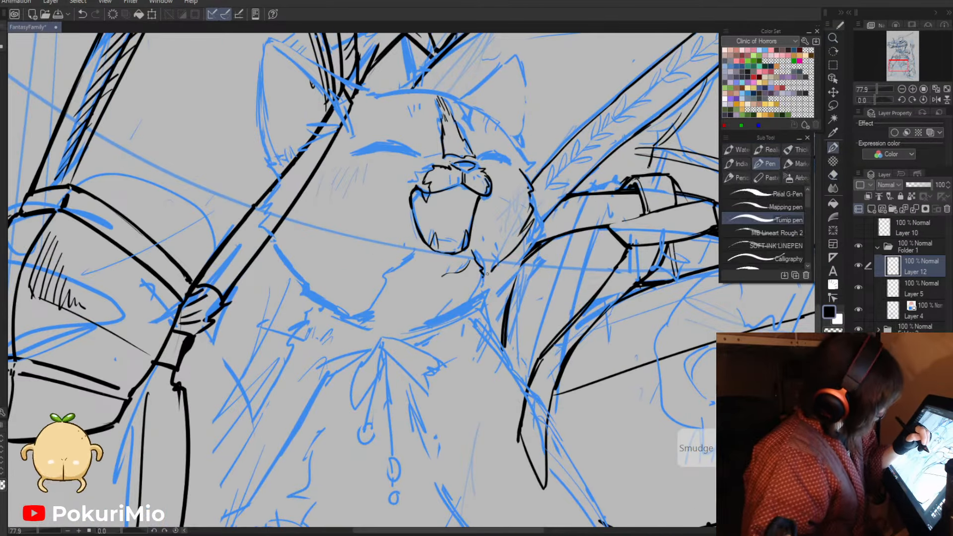
{"action": "mouse_move", "coordinate": [486, 274]}
{"action": "left_mouse_down"}
{"action": "mouse_move", "coordinate": [437, 312]}
{"action": "mouse_move", "coordinate": [463, 294]}
{"action": "mouse_move", "coordinate": [441, 308]}
{"action": "left_mouse_up"}
{"action": "key", "text": "e"}
{"action": "key", "text": "p"}
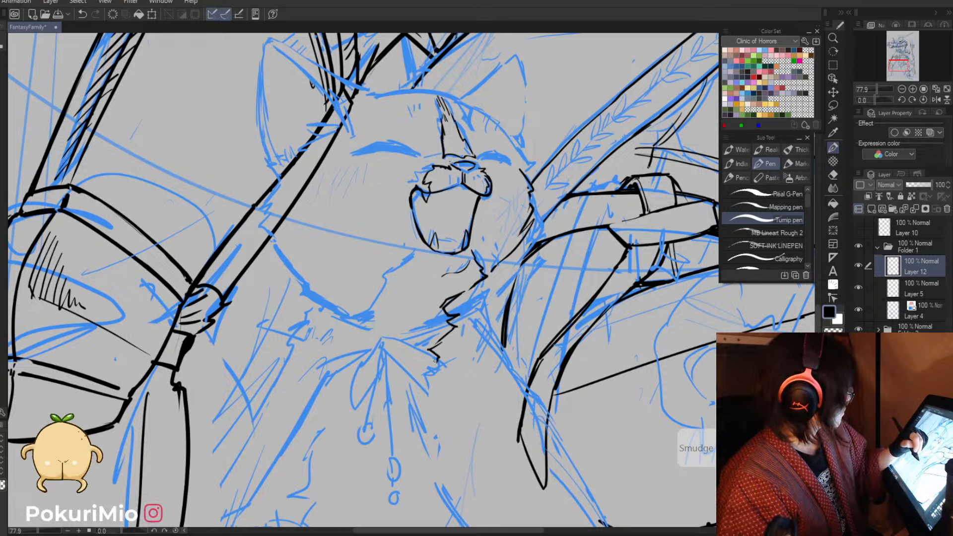
- Ink a small fur tuft on the jaw nearest the knight and refine the mouth corner on that side
{"action": "left_click_drag", "start_coordinate": [333, 289], "coordinate": [347, 307]}
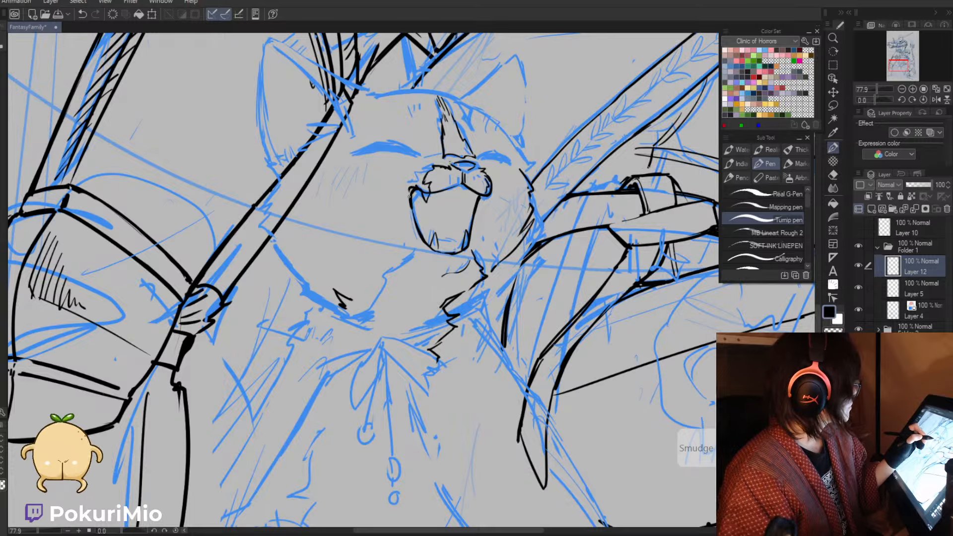
{"action": "key", "text": "e"}
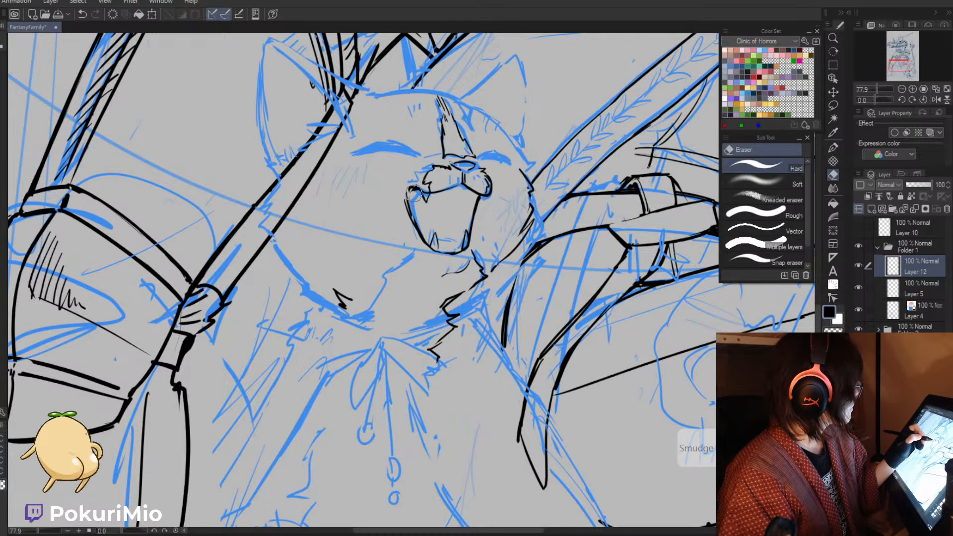
{"action": "key", "text": "p"}
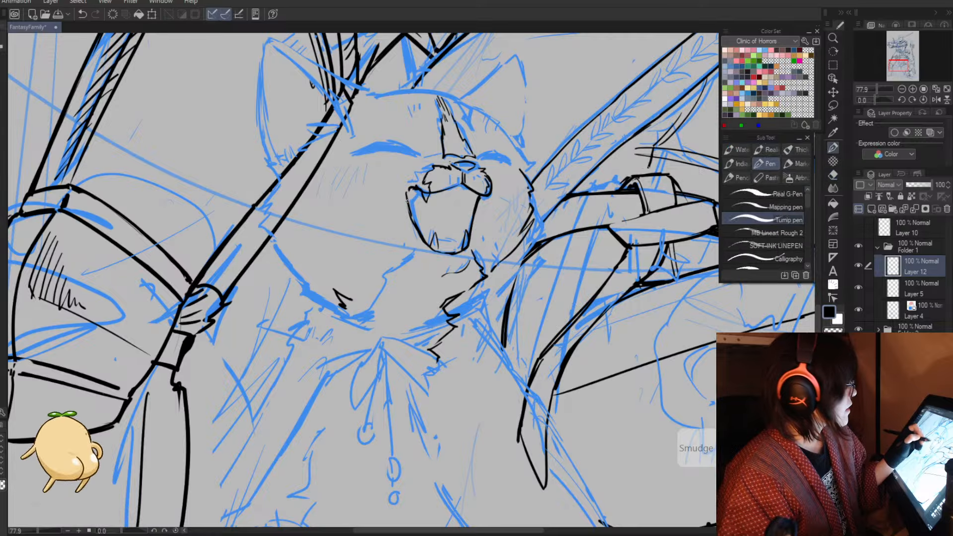
- Ink the curved top of the cat's head from the blaze down to the cheek nearest the boy
{"action": "key", "text": "alt+space"}
{"action": "left_click_drag", "start_coordinate": [408, 247], "coordinate": [410, 348]}
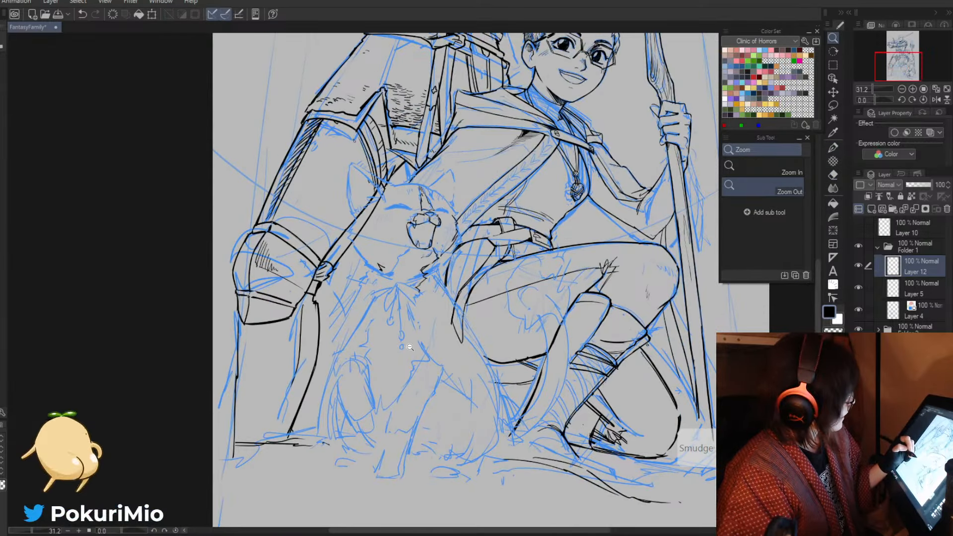
{"action": "left_click_drag", "start_coordinate": [416, 301], "coordinate": [431, 314]}
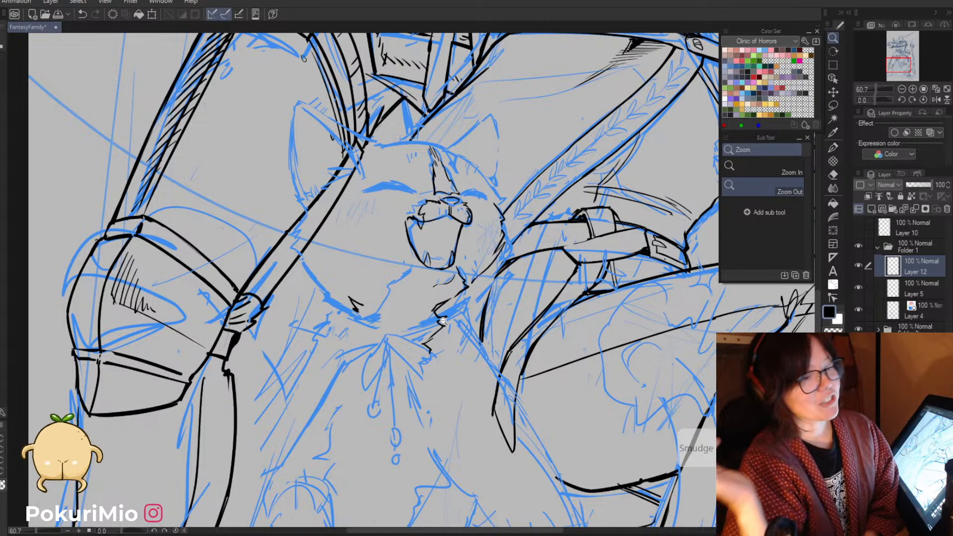
{"action": "left_click", "coordinate": [384, 231]}
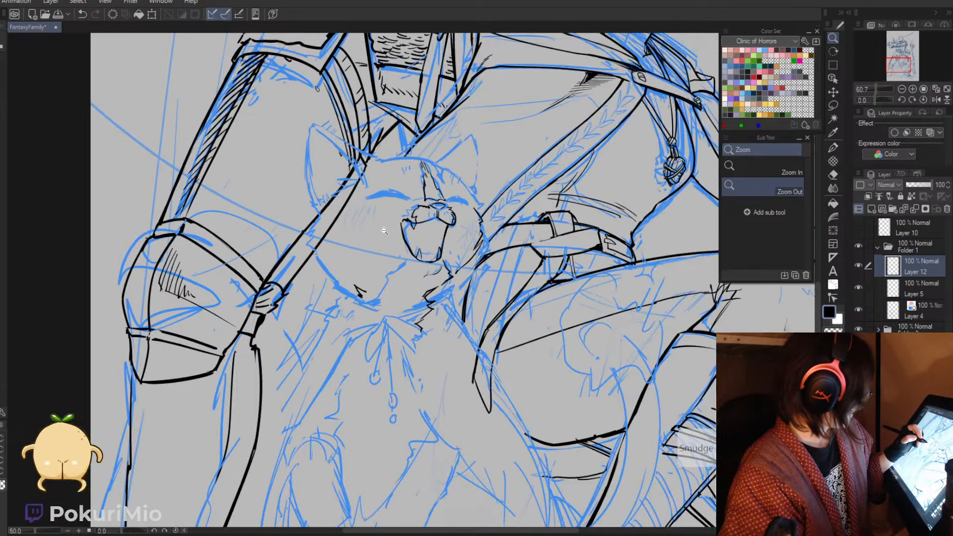
{"action": "key", "text": "e"}
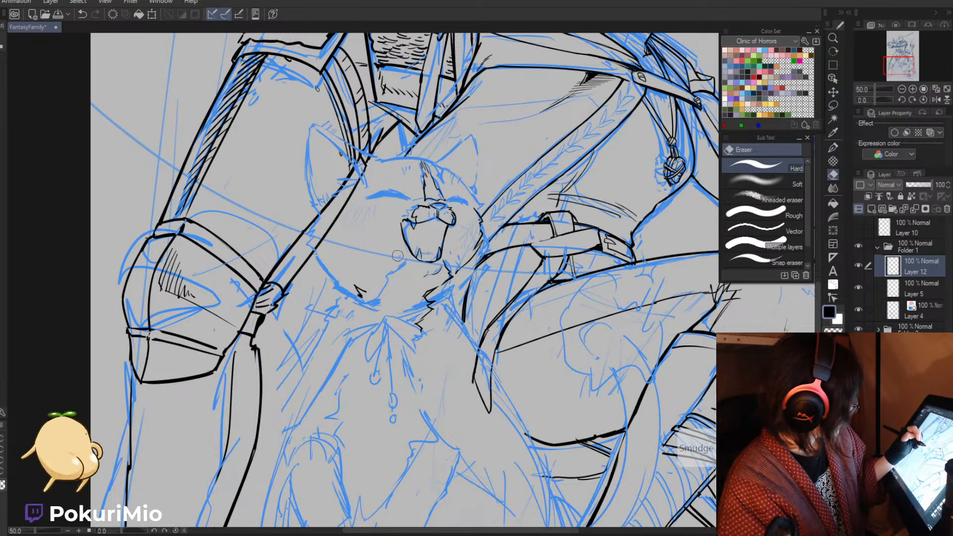
{"action": "key", "text": "p"}
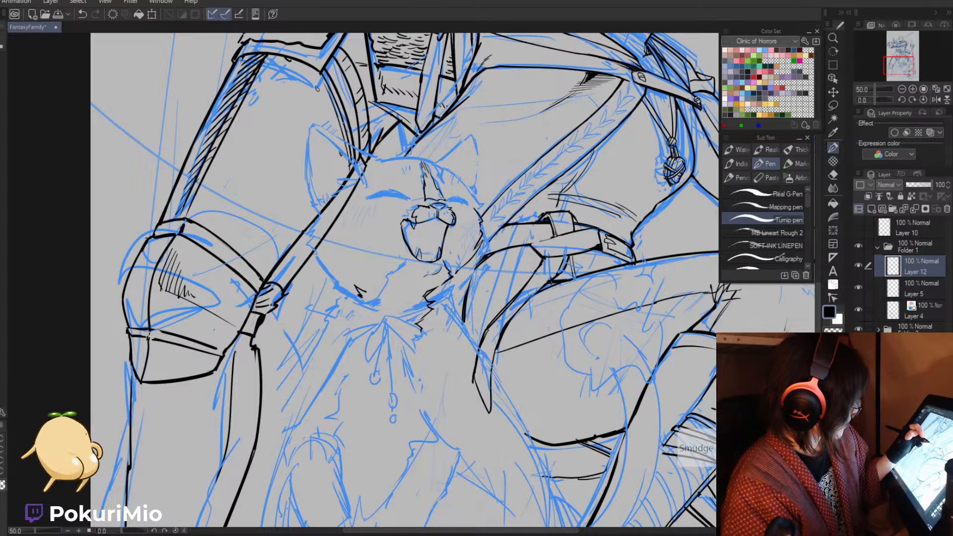
{"action": "key", "text": "/"}
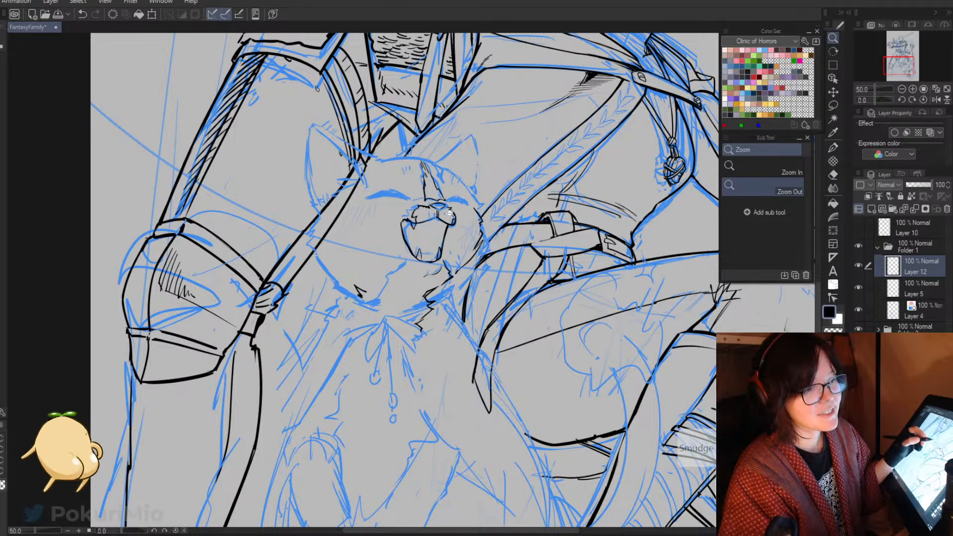
{"action": "key", "text": "p"}
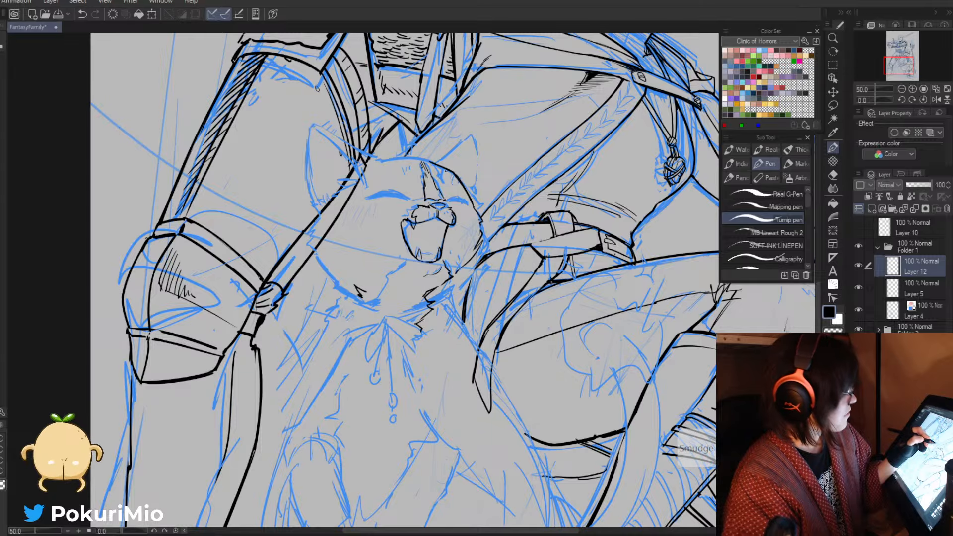
- Ink the top of the cat's head from the blaze across to the base of the ear nearest the knight
{"action": "left_click_drag", "start_coordinate": [471, 190], "coordinate": [522, 197]}
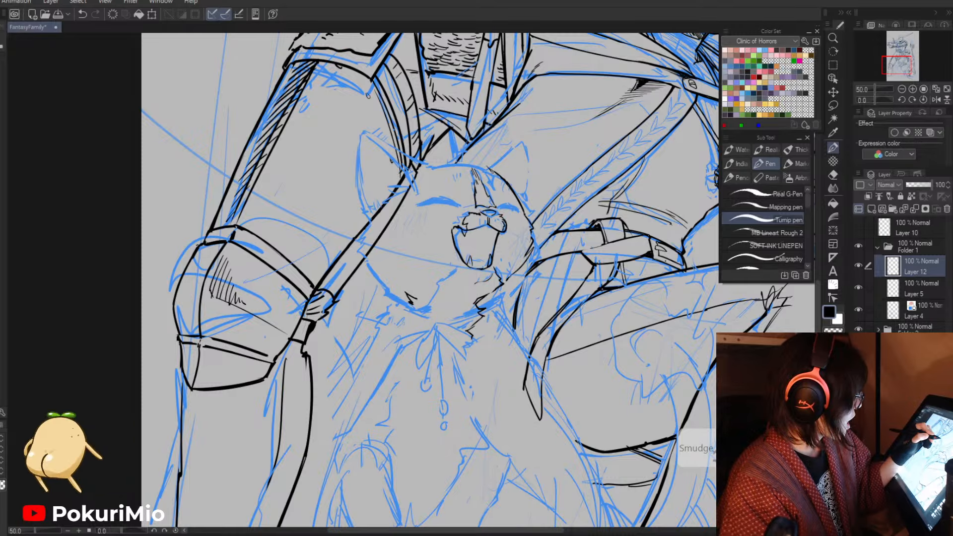
{"action": "key", "text": "minus"}
{"action": "key", "text": "minus"}
{"action": "key", "text": "minus"}
{"action": "key", "text": "minus"}
{"action": "key", "text": "minus"}
{"action": "key", "text": "minus"}
{"action": "key", "text": "minus"}
{"action": "key", "text": "minus"}
{"action": "key", "text": "minus"}
{"action": "key", "text": "minus"}
{"action": "key", "text": "minus"}
{"action": "key", "text": "minus"}
{"action": "key", "text": "minus"}
{"action": "key", "text": "minus"}
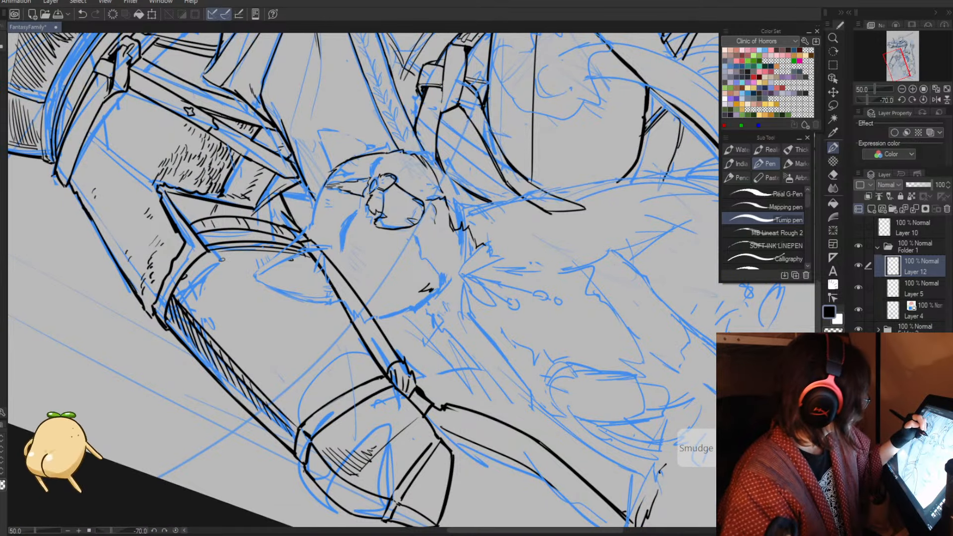
{"action": "left_click_drag", "start_coordinate": [329, 177], "coordinate": [308, 222]}
- Ink the cat's cheek nearest the knight as a jagged fur outline from below the ear to the jaw tuft
{"action": "key", "text": "asciicircum"}
{"action": "key", "text": "asciicircum"}
{"action": "key", "text": "asciicircum"}
{"action": "key", "text": "asciicircum"}
{"action": "key", "text": "asciicircum"}
{"action": "key", "text": "asciicircum"}
{"action": "key", "text": "asciicircum"}
{"action": "key", "text": "asciicircum"}
{"action": "key", "text": "asciicircum"}
{"action": "key", "text": "asciicircum"}
{"action": "key", "text": "asciicircum"}
{"action": "key", "text": "asciicircum"}
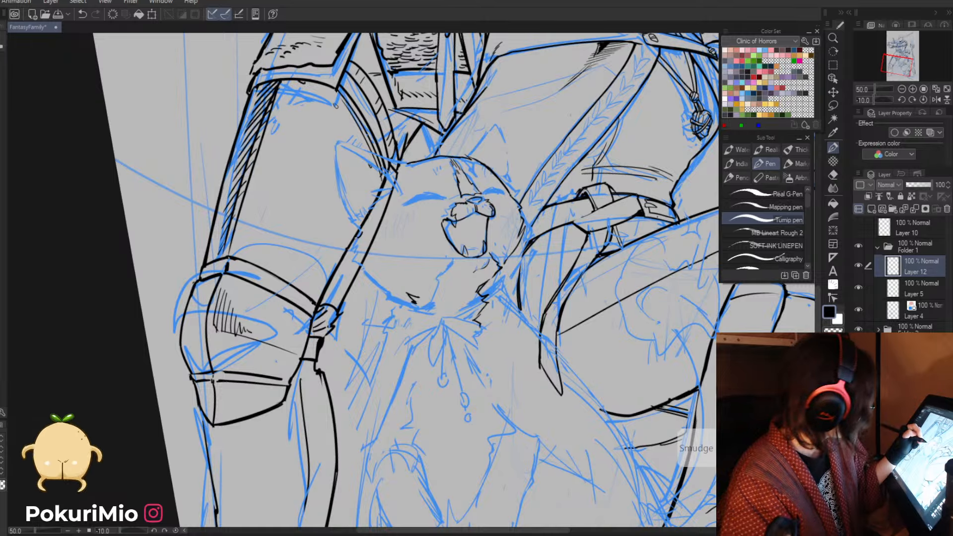
{"action": "left_click_drag", "start_coordinate": [360, 260], "coordinate": [403, 301]}
{"action": "key", "text": "e"}
{"action": "key", "text": "p"}
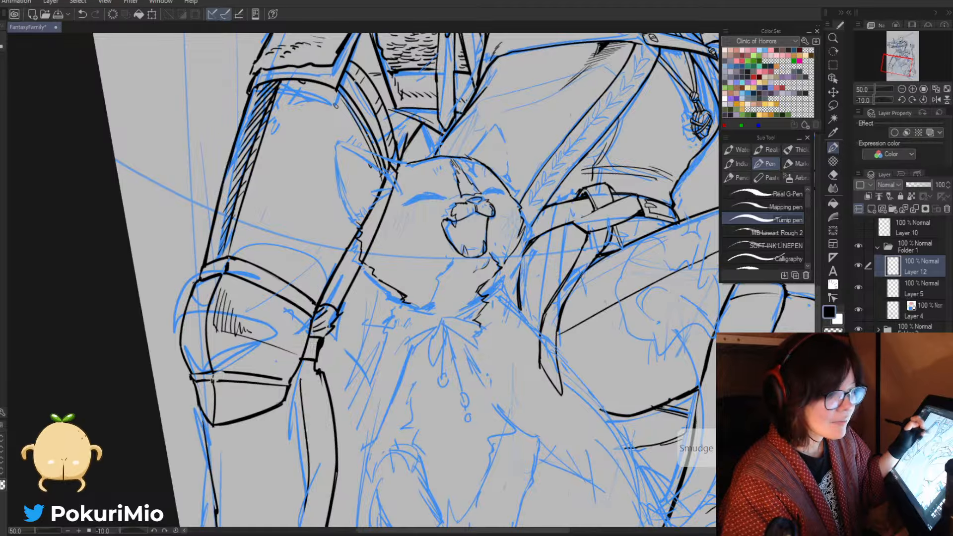
- Ink the fur tufts inside the cat's ear nearest the knight and the ear's edge on the head side
{"action": "mouse_move", "coordinate": [345, 175]}
{"action": "left_mouse_down"}
{"action": "mouse_move", "coordinate": [404, 256]}
{"action": "mouse_move", "coordinate": [396, 262]}
{"action": "left_mouse_up"}
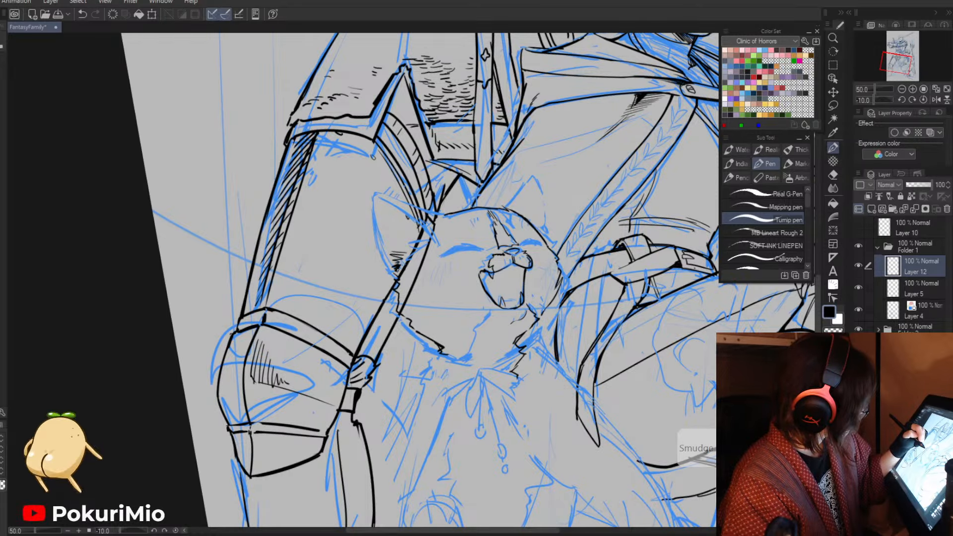
{"action": "key", "text": "asciicircum"}
{"action": "key", "text": "asciicircum"}
{"action": "key", "text": "asciicircum"}
{"action": "key", "text": "asciicircum"}
{"action": "key", "text": "asciicircum"}
{"action": "key", "text": "asciicircum"}
{"action": "key", "text": "asciicircum"}
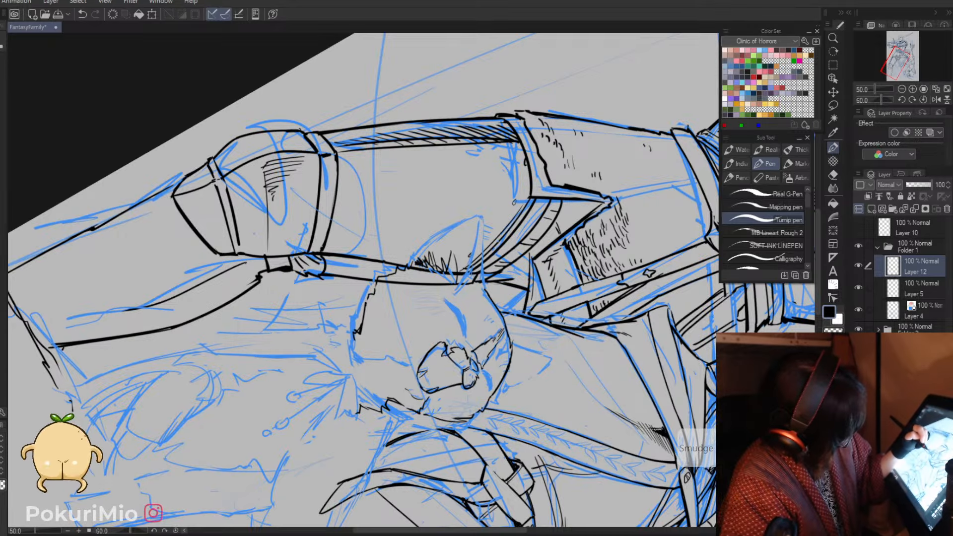
{"action": "left_click_drag", "start_coordinate": [478, 218], "coordinate": [453, 284]}
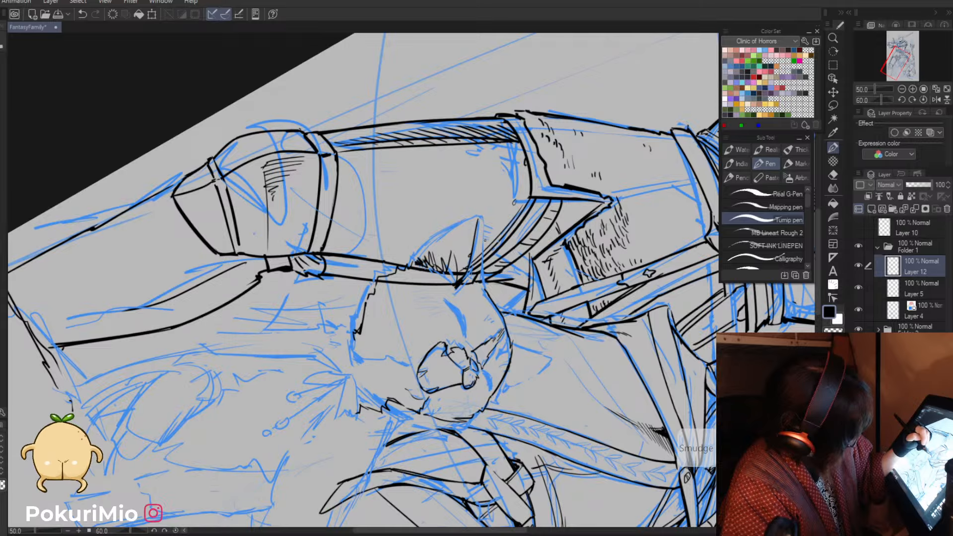
{"action": "left_click_drag", "start_coordinate": [480, 217], "coordinate": [483, 284]}
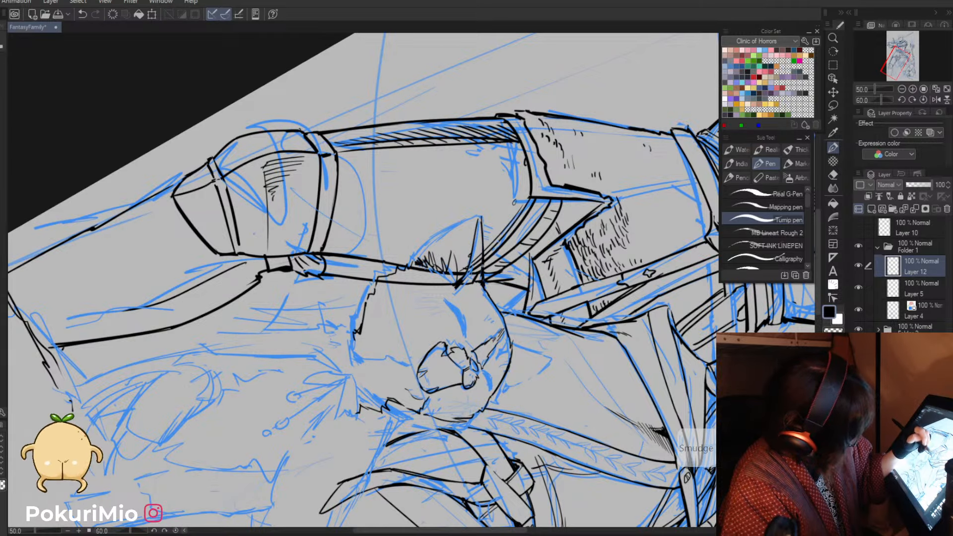
- Ink the outer edge of the cat's ear nearest the knight from the tip down to the cheek fur
{"action": "key", "text": "minus"}
{"action": "key", "text": "minus"}
{"action": "key", "text": "minus"}
{"action": "key", "text": "minus"}
{"action": "left_click_drag", "start_coordinate": [390, 188], "coordinate": [394, 265]}
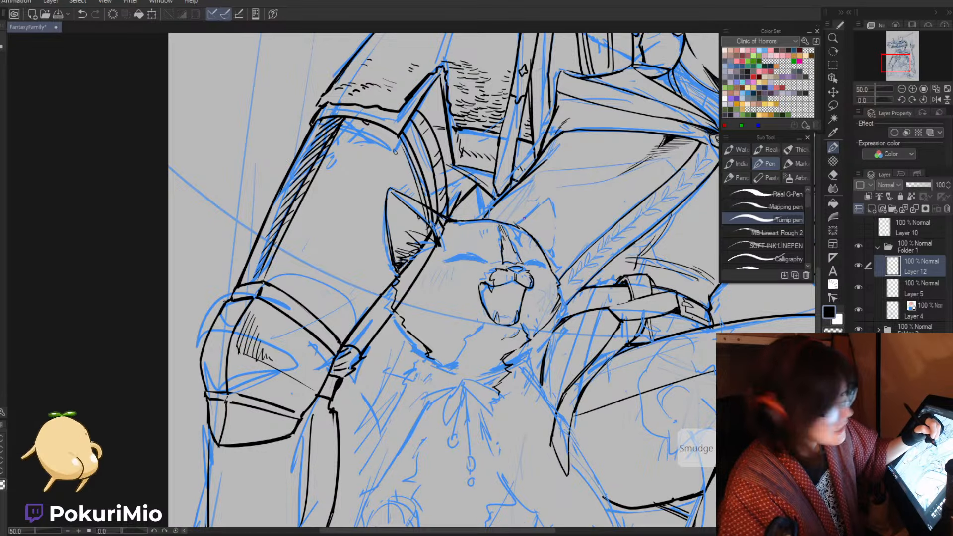
- Ink the cat's ear nearest the boy and both closed eyes as thick curved lash lines
{"action": "mouse_move", "coordinate": [546, 198]}
{"action": "left_mouse_down"}
{"action": "mouse_move", "coordinate": [511, 226]}
{"action": "mouse_move", "coordinate": [550, 200]}
{"action": "left_mouse_up"}
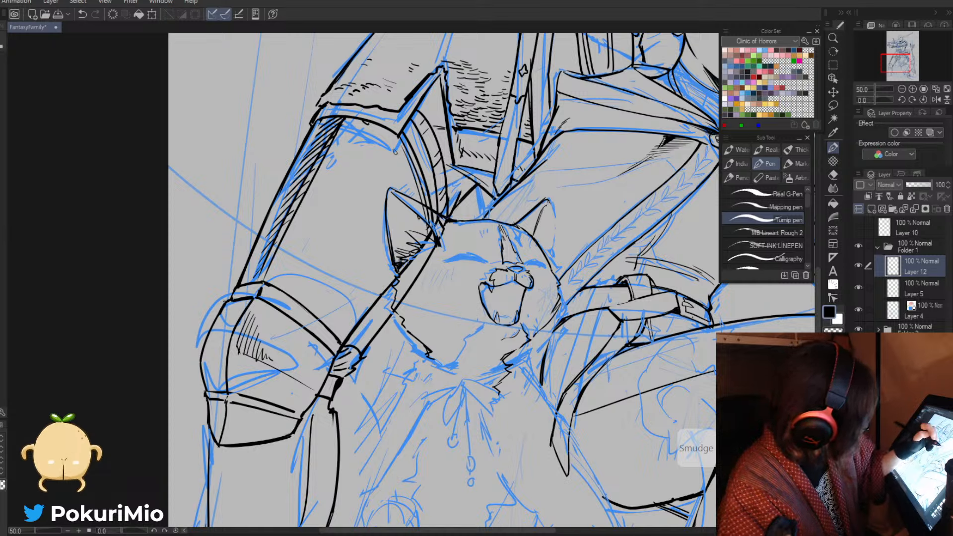
{"action": "left_click_drag", "start_coordinate": [548, 201], "coordinate": [551, 261]}
{"action": "key", "text": "e"}
{"action": "key", "text": "p"}
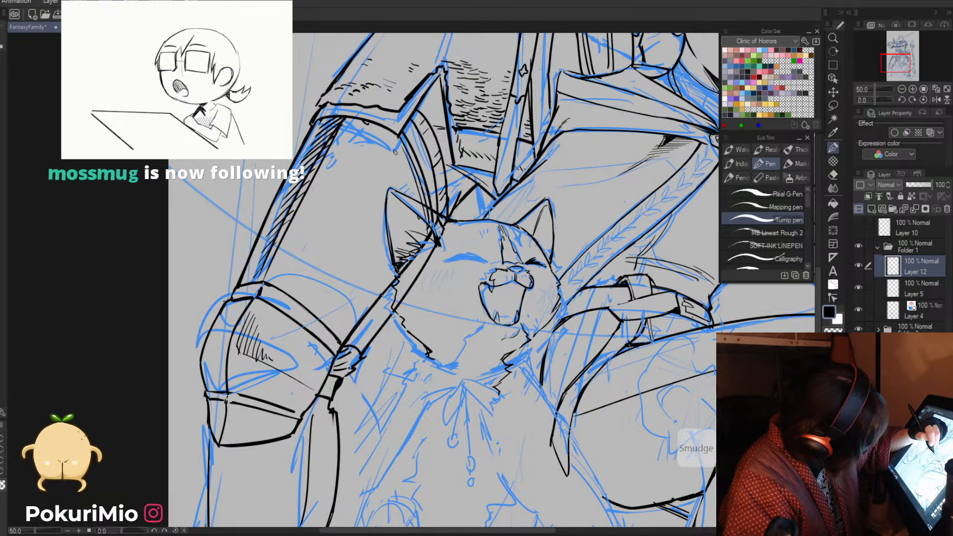
{"action": "left_click_drag", "start_coordinate": [527, 262], "coordinate": [545, 266]}
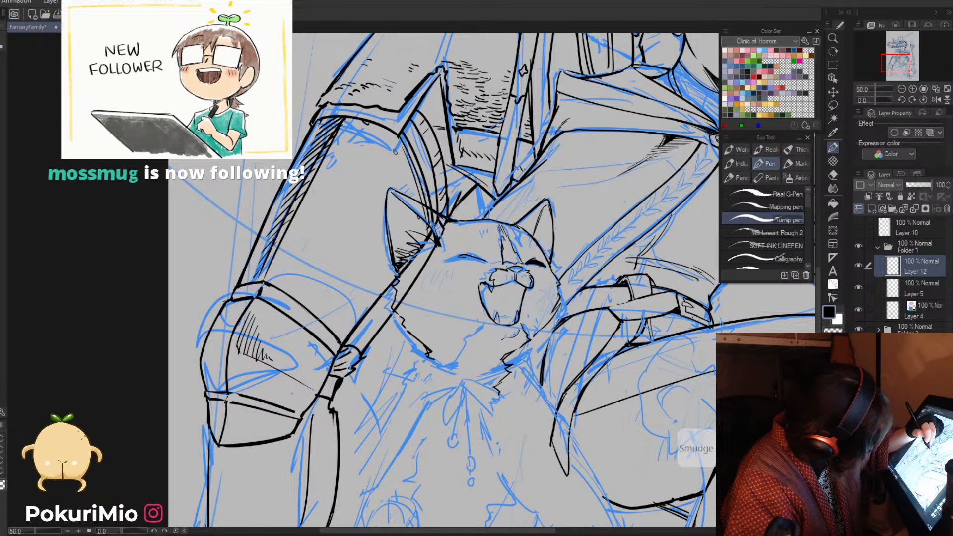
{"action": "mouse_move", "coordinate": [456, 259]}
{"action": "left_mouse_down"}
{"action": "mouse_move", "coordinate": [488, 262]}
{"action": "mouse_move", "coordinate": [468, 257]}
{"action": "left_mouse_up"}
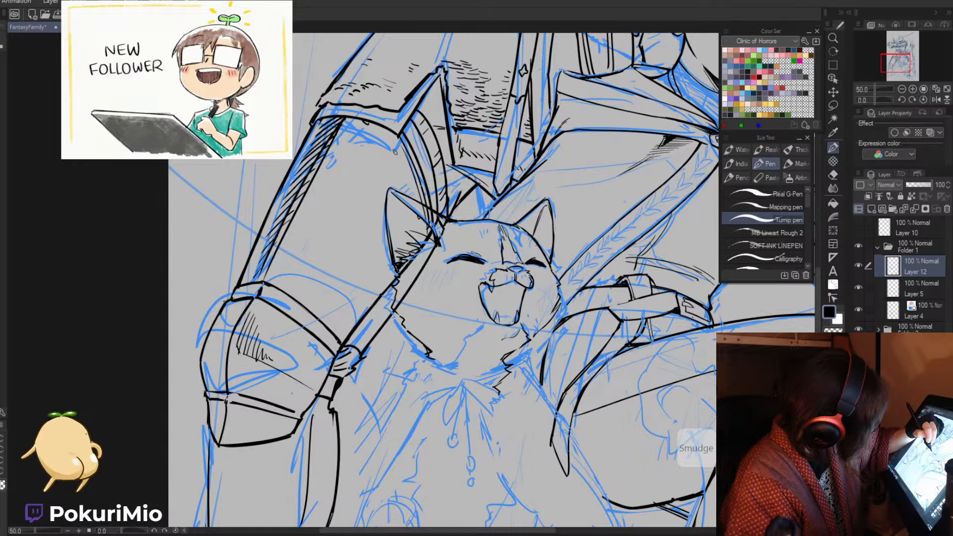
- Examine the inked cat head's size and placement against the knight and the boy
{"action": "key", "text": "slash"}
{"action": "left_click_drag", "start_coordinate": [445, 224], "coordinate": [391, 202]}
{"action": "key", "text": "asciicircum"}
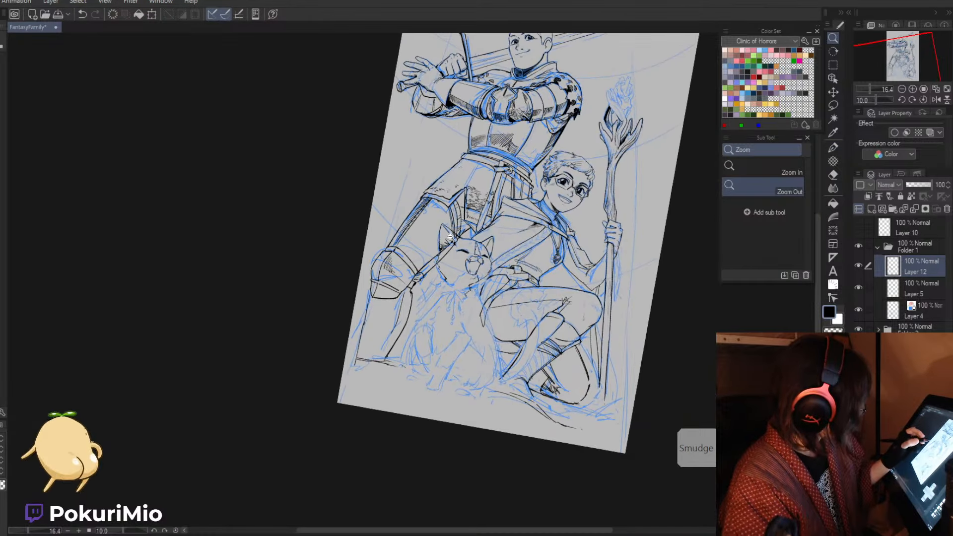
{"action": "mouse_move", "coordinate": [453, 240]}
{"action": "left_mouse_down"}
{"action": "mouse_move", "coordinate": [475, 276]}
{"action": "mouse_move", "coordinate": [460, 283]}
{"action": "mouse_move", "coordinate": [471, 268]}
{"action": "left_mouse_up"}
{"action": "key", "text": "m"}
{"action": "key", "text": "k"}
{"action": "key", "text": "p"}
{"action": "key", "text": "ctrl+d"}
{"action": "key", "text": "slash"}
{"action": "left_click_drag", "start_coordinate": [447, 320], "coordinate": [418, 323]}
{"action": "left_click_drag", "start_coordinate": [454, 366], "coordinate": [478, 338]}
{"action": "key", "text": "p"}
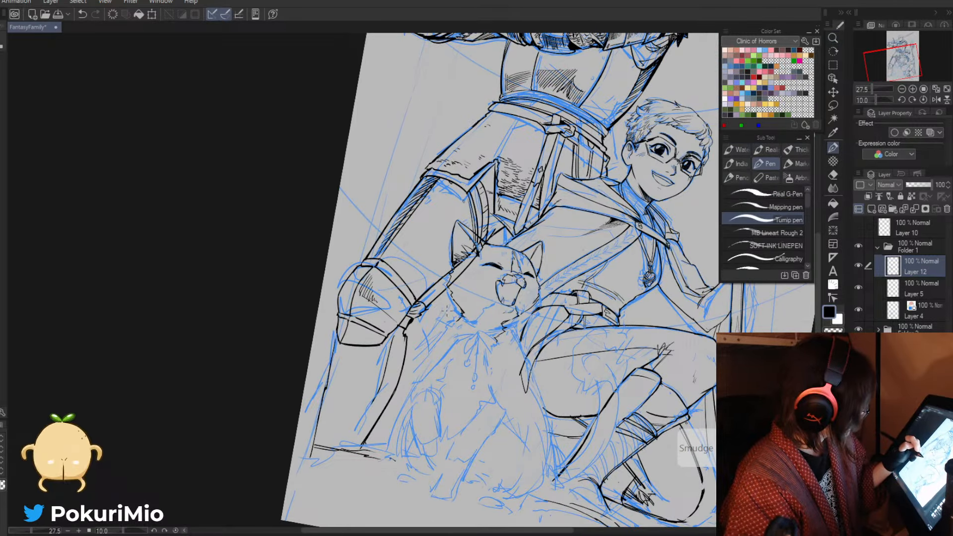
- Lasso the inked cat head, enlarge it slightly with a transform, apply it and clear the selection
{"action": "key", "text": "m"}
{"action": "mouse_move", "coordinate": [449, 309]}
{"action": "left_mouse_down"}
{"action": "mouse_move", "coordinate": [517, 349]}
{"action": "mouse_move", "coordinate": [437, 278]}
{"action": "left_mouse_up"}
{"action": "key", "text": "ctrl+t"}
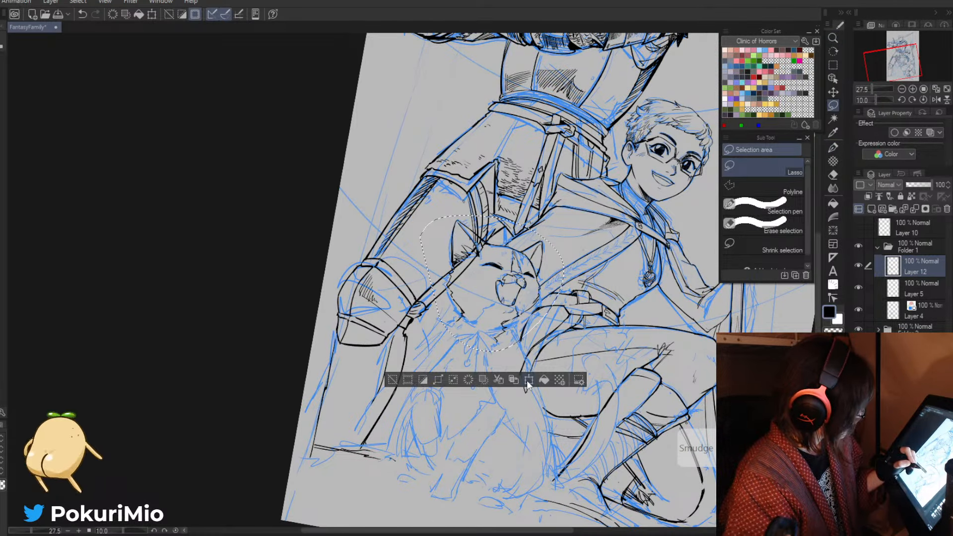
{"action": "left_click_drag", "start_coordinate": [476, 351], "coordinate": [473, 360]}
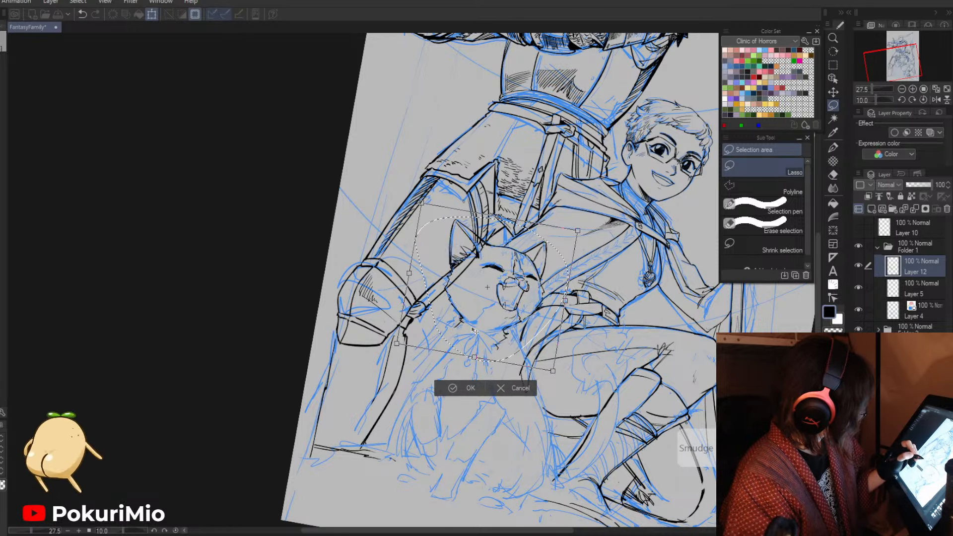
{"action": "left_click", "coordinate": [452, 390]}
{"action": "key", "text": "ctrl+d"}
{"action": "key", "text": "p"}
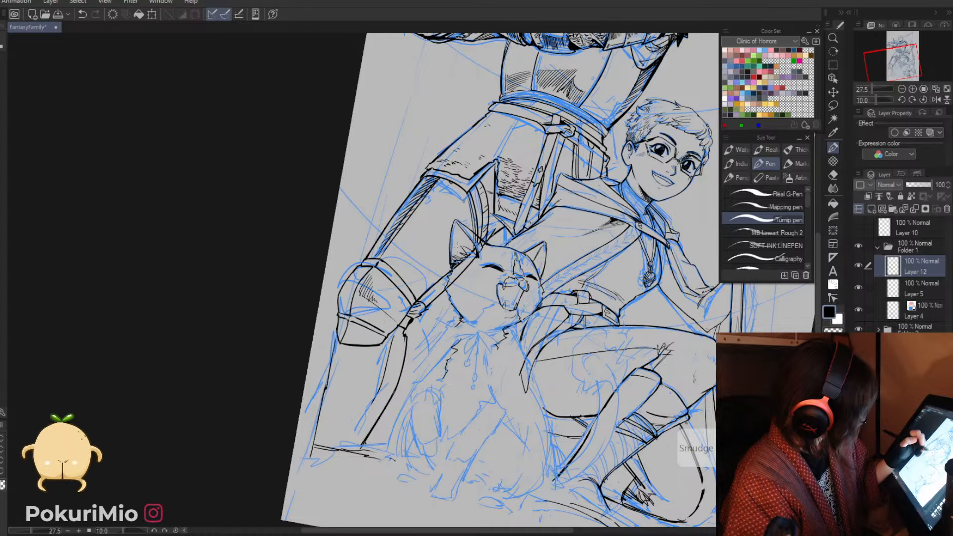
- Check the drawing mirrored and shift the cat's eyes, blaze, nose and mouth slightly toward the knight's side
{"action": "left_click", "coordinate": [937, 99]}
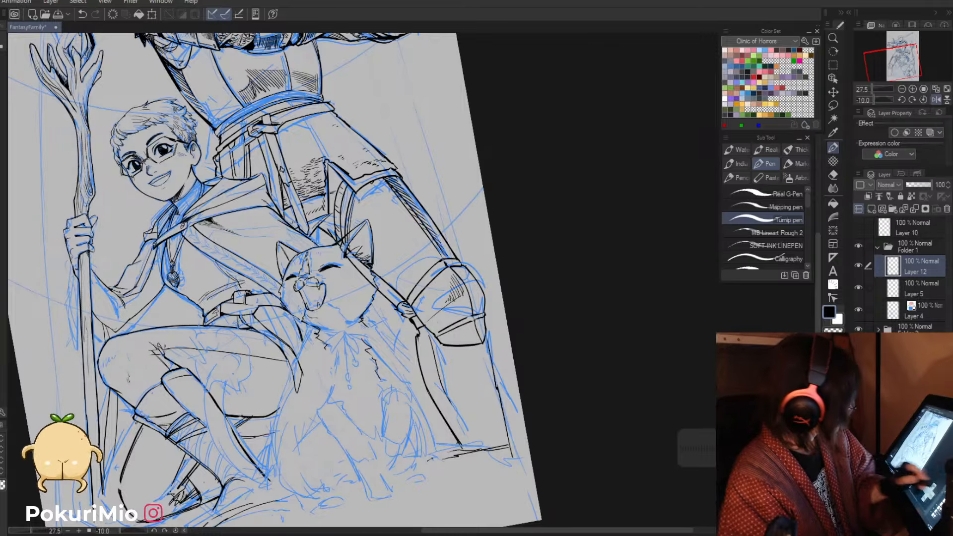
{"action": "key", "text": "m"}
{"action": "scroll", "coordinate": [297, 261], "scroll_direction": "up", "scroll_amount": 3}
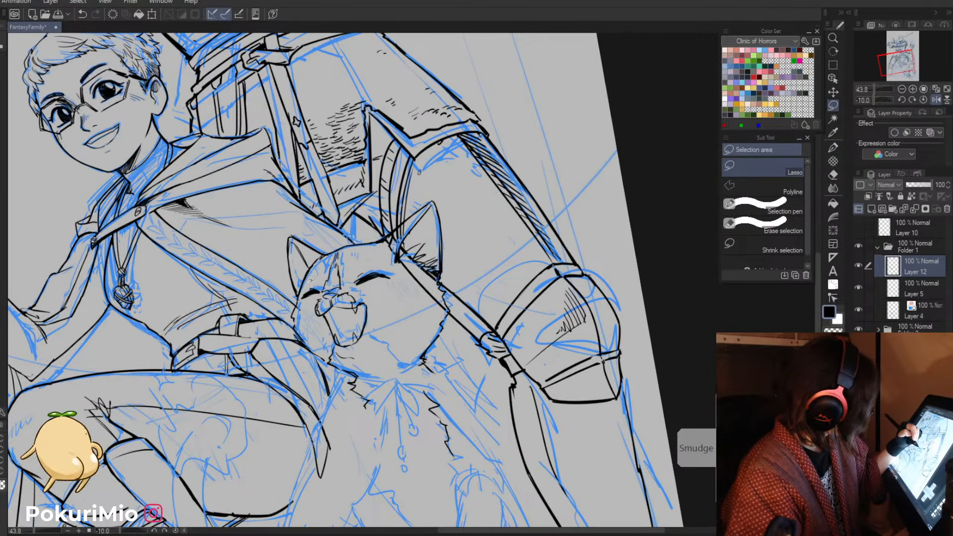
{"action": "mouse_move", "coordinate": [311, 305]}
{"action": "left_mouse_down"}
{"action": "mouse_move", "coordinate": [330, 348]}
{"action": "mouse_move", "coordinate": [343, 353]}
{"action": "mouse_move", "coordinate": [388, 323]}
{"action": "mouse_move", "coordinate": [332, 257]}
{"action": "mouse_move", "coordinate": [310, 282]}
{"action": "left_mouse_up"}
{"action": "key", "text": "k"}
{"action": "left_click_drag", "start_coordinate": [341, 344], "coordinate": [347, 343]}
{"action": "key", "text": "m"}
{"action": "key", "text": "ctrl+d"}
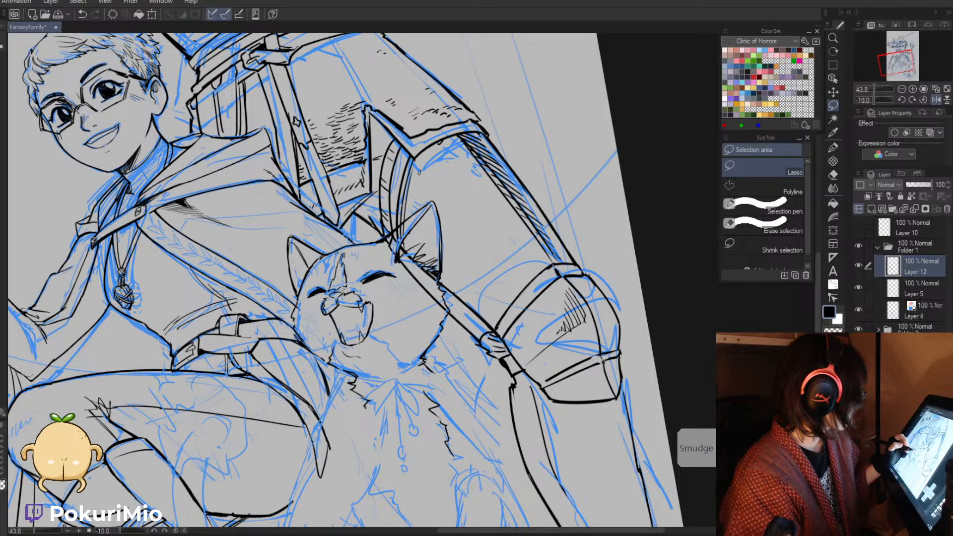
{"action": "left_click", "coordinate": [937, 100]}
{"action": "key", "text": "p"}
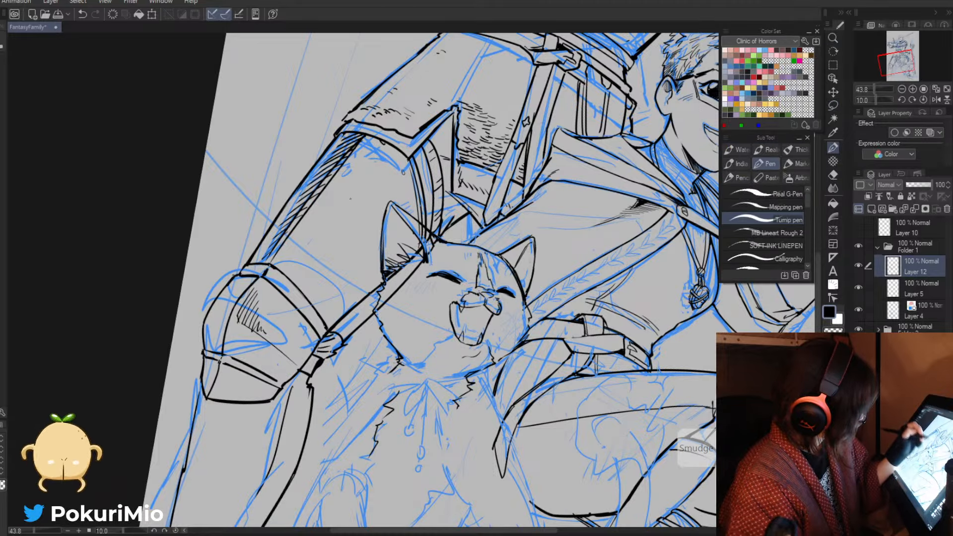
- Clean up and re-ink the cat's cheek outline nearest the boy, and save the illustration
{"action": "key", "text": "e"}
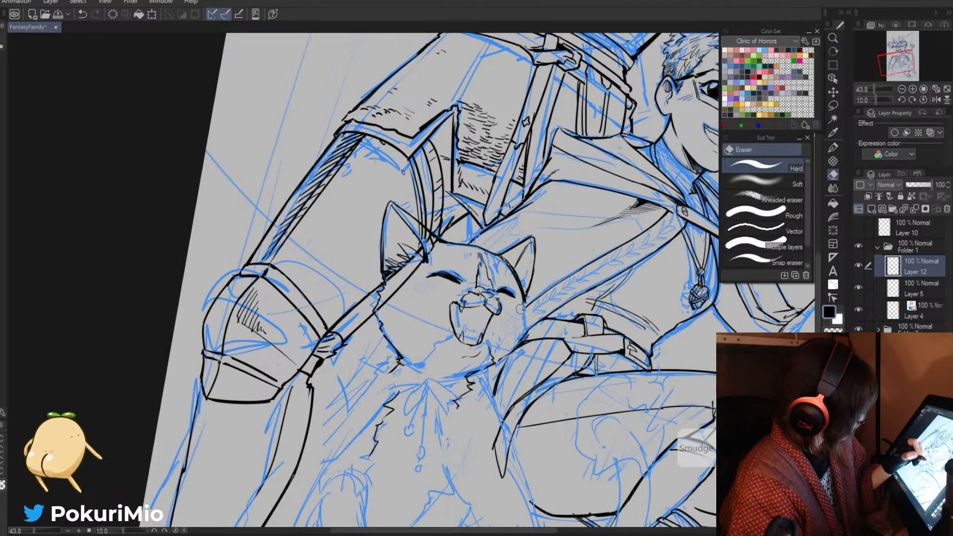
{"action": "key", "text": "p"}
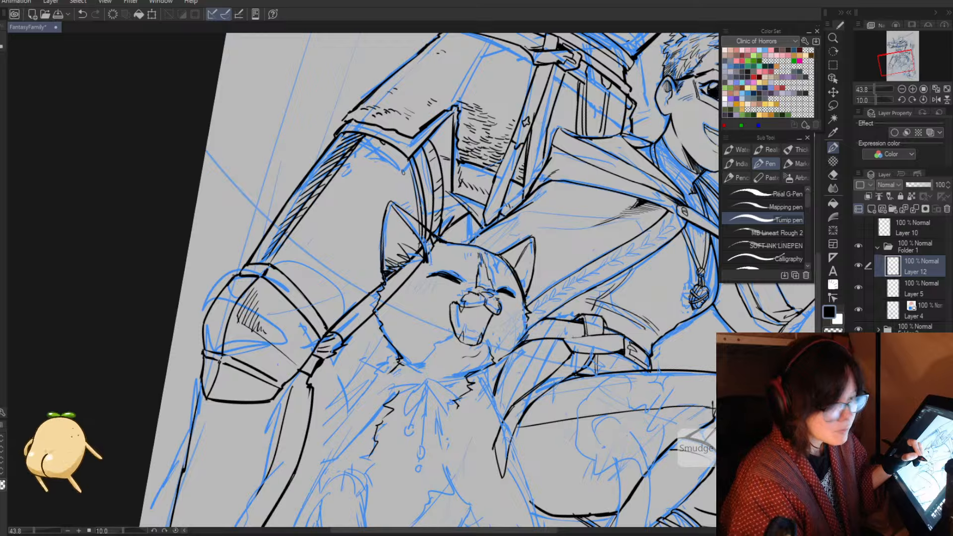
{"action": "key", "text": "e"}
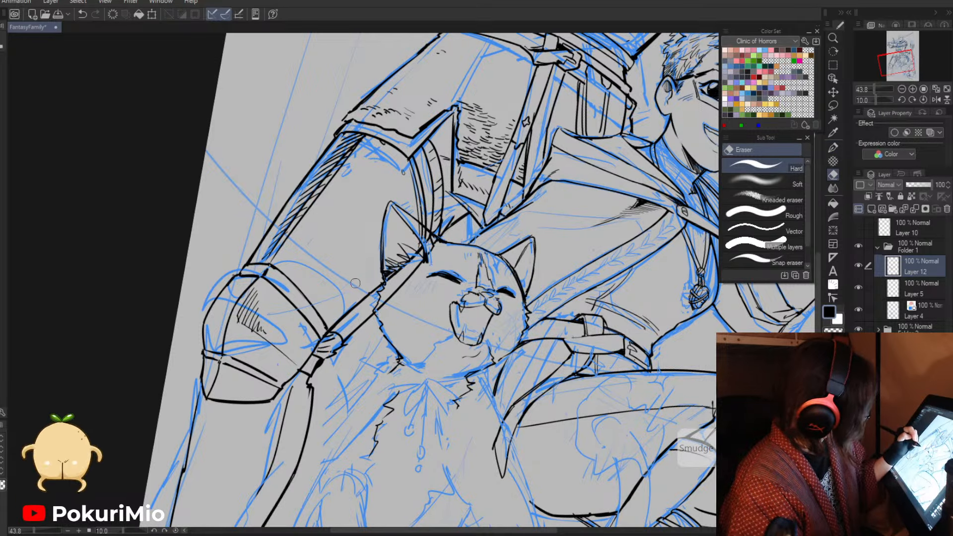
{"action": "key", "text": "ctrl+s"}
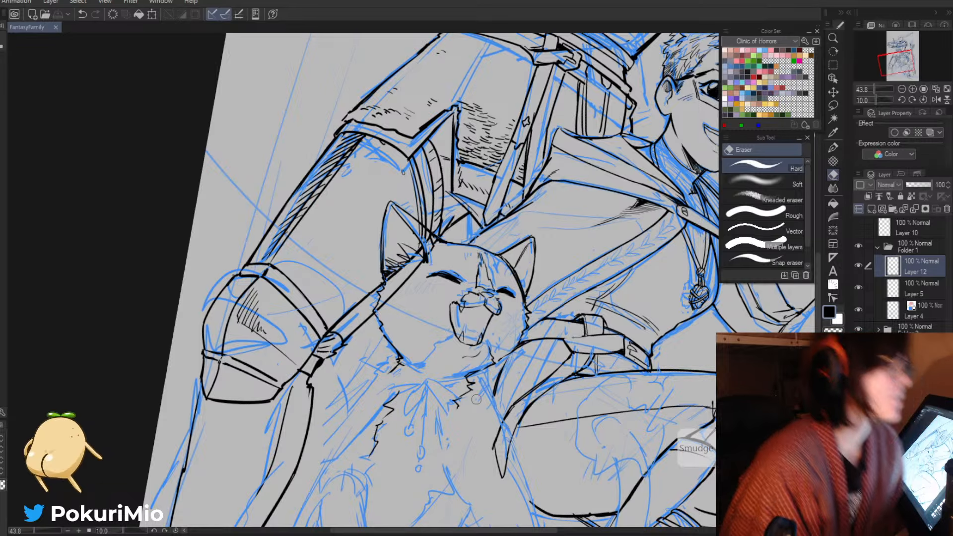
- Ink fur strands on the cat's chest and jagged tufts along its edge nearest the knight, erasing overlapping lines
{"action": "left_click", "coordinate": [92, 183]}
{"action": "key", "text": "slash"}
{"action": "left_click_drag", "start_coordinate": [182, 281], "coordinate": [121, 239]}
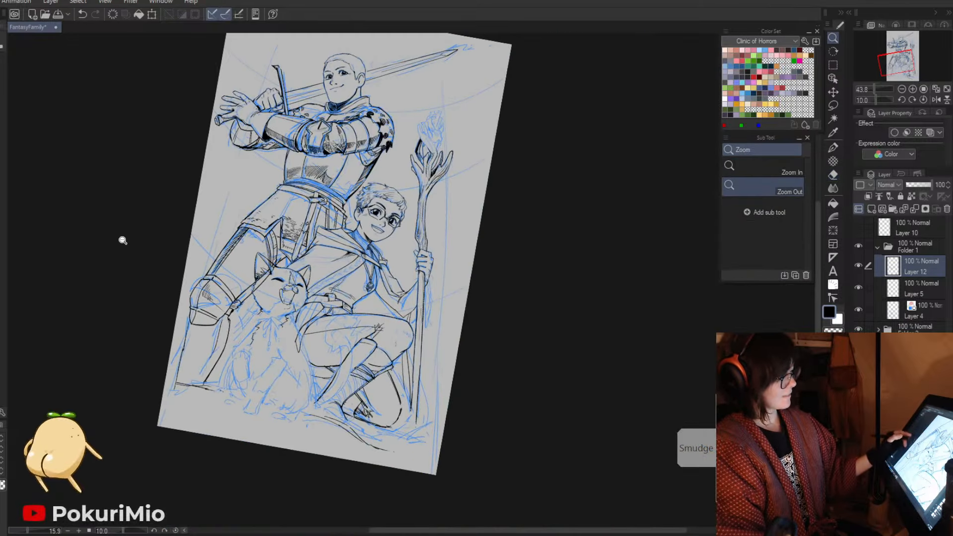
{"action": "key", "text": "ctrl+at"}
{"action": "left_click_drag", "start_coordinate": [222, 374], "coordinate": [285, 405]}
{"action": "left_click_drag", "start_coordinate": [294, 339], "coordinate": [355, 365]}
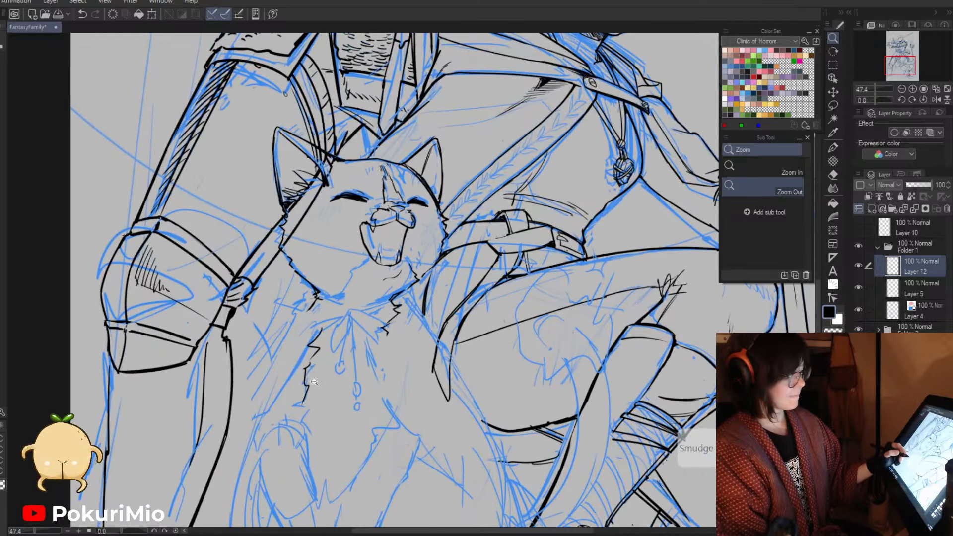
{"action": "key", "text": "p"}
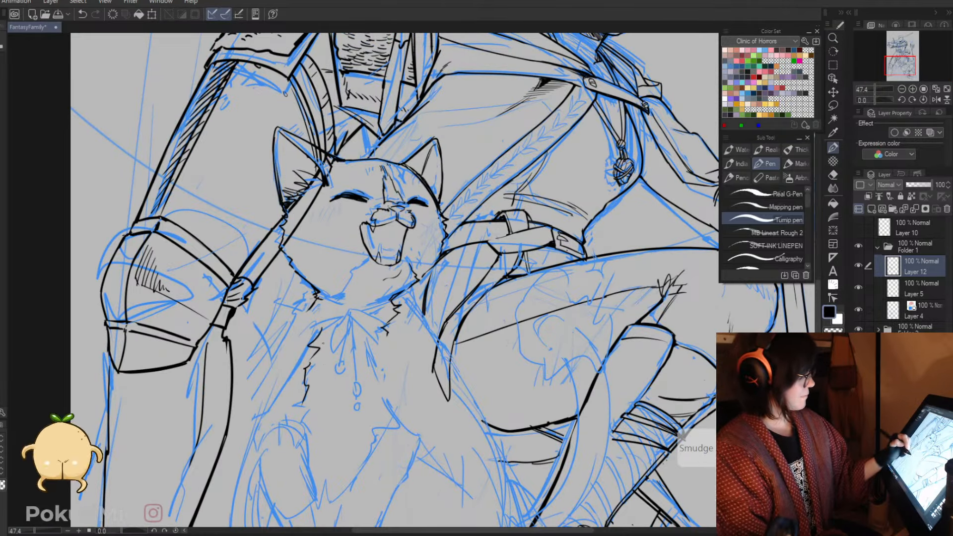
{"action": "left_click_drag", "start_coordinate": [314, 373], "coordinate": [326, 369]}
{"action": "left_click_drag", "start_coordinate": [329, 365], "coordinate": [321, 399]}
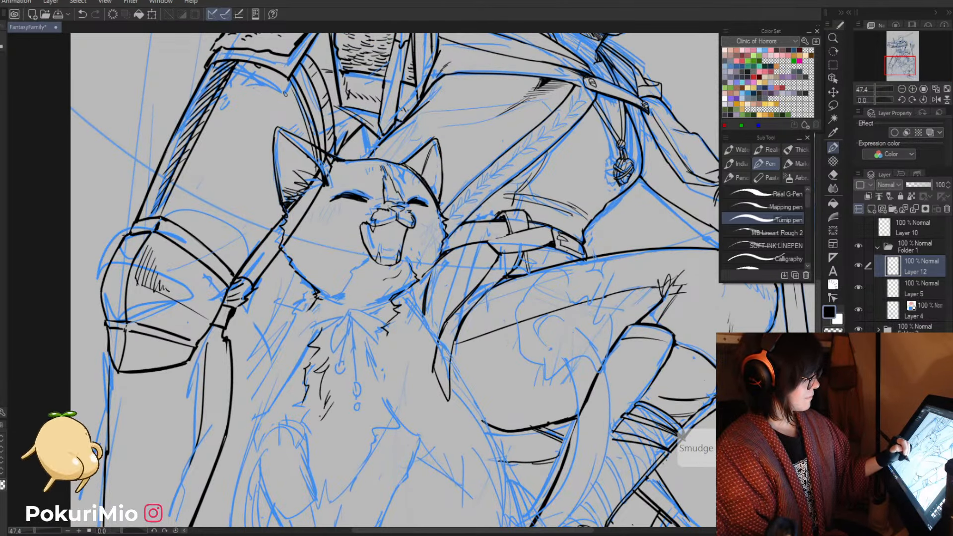
{"action": "left_click_drag", "start_coordinate": [296, 405], "coordinate": [301, 424]}
{"action": "key", "text": "e"}
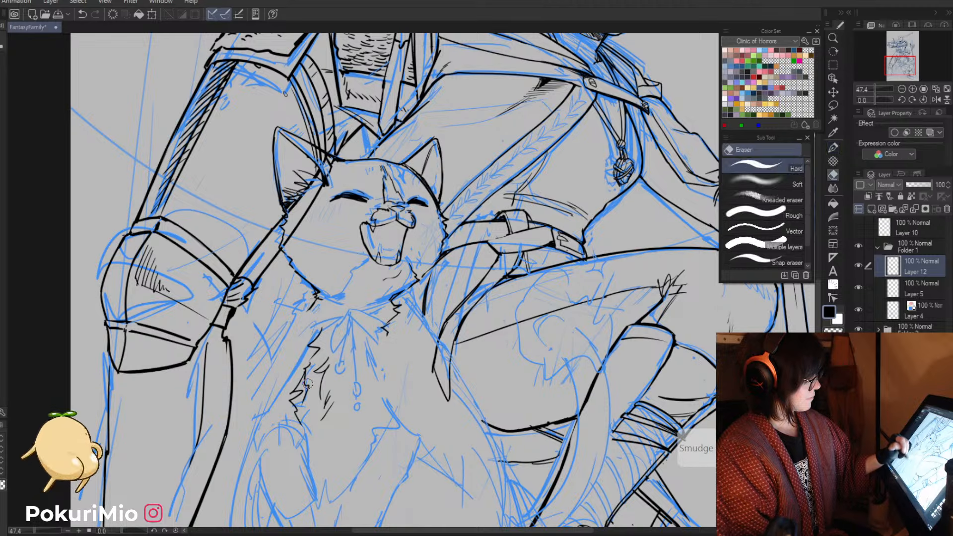
{"action": "mouse_move", "coordinate": [308, 372]}
{"action": "left_mouse_down"}
{"action": "mouse_move", "coordinate": [306, 398]}
{"action": "mouse_move", "coordinate": [307, 379]}
{"action": "left_mouse_up"}
{"action": "key", "text": "p"}
- Ink the lower chest fur with a hatched shadow beneath it and jagged tufts on the side nearest the boy
{"action": "left_click_drag", "start_coordinate": [300, 424], "coordinate": [326, 474]}
{"action": "mouse_move", "coordinate": [329, 448]}
{"action": "left_mouse_down"}
{"action": "mouse_move", "coordinate": [325, 473]}
{"action": "mouse_move", "coordinate": [337, 463]}
{"action": "mouse_move", "coordinate": [354, 467]}
{"action": "mouse_move", "coordinate": [321, 455]}
{"action": "mouse_move", "coordinate": [361, 456]}
{"action": "mouse_move", "coordinate": [332, 467]}
{"action": "mouse_move", "coordinate": [342, 479]}
{"action": "mouse_move", "coordinate": [342, 450]}
{"action": "mouse_move", "coordinate": [352, 491]}
{"action": "left_mouse_up"}
{"action": "key", "text": "e"}
{"action": "key", "text": "p"}
{"action": "left_click_drag", "start_coordinate": [353, 456], "coordinate": [356, 478]}
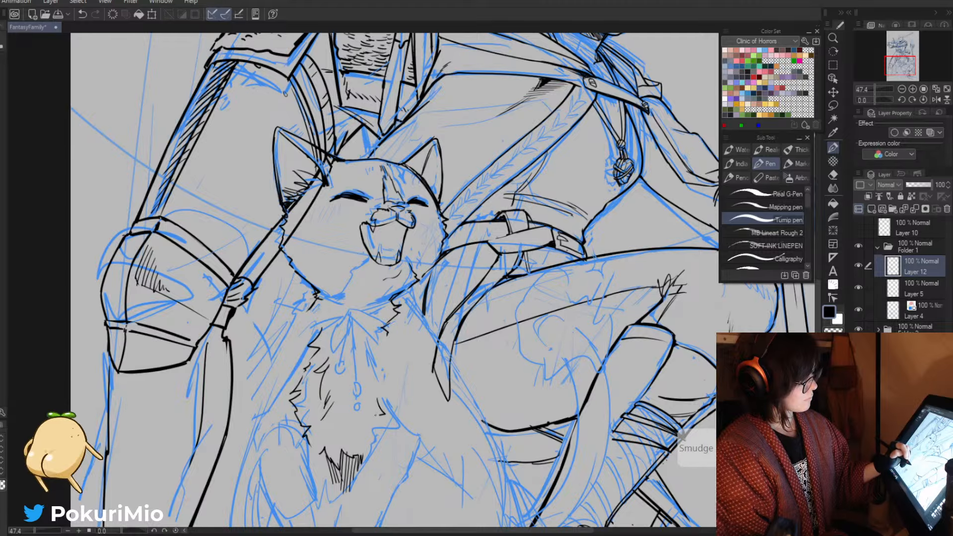
{"action": "left_click_drag", "start_coordinate": [376, 436], "coordinate": [372, 445]}
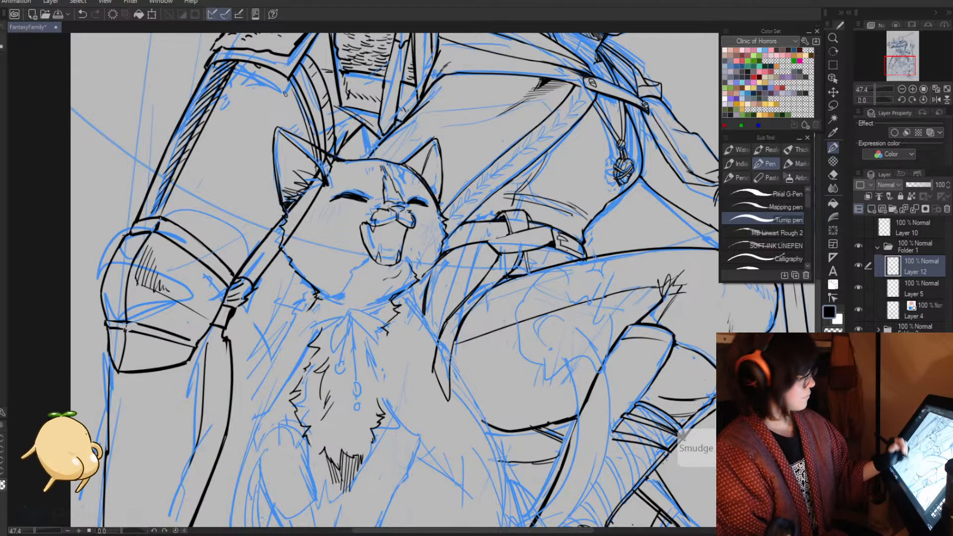
- Ink the inner edge of the cat's foreleg nearest the knight and a curved line across the leg
{"action": "key", "text": "alt+space"}
{"action": "left_click", "coordinate": [277, 448]}
{"action": "left_click_drag", "start_coordinate": [279, 355], "coordinate": [277, 277]}
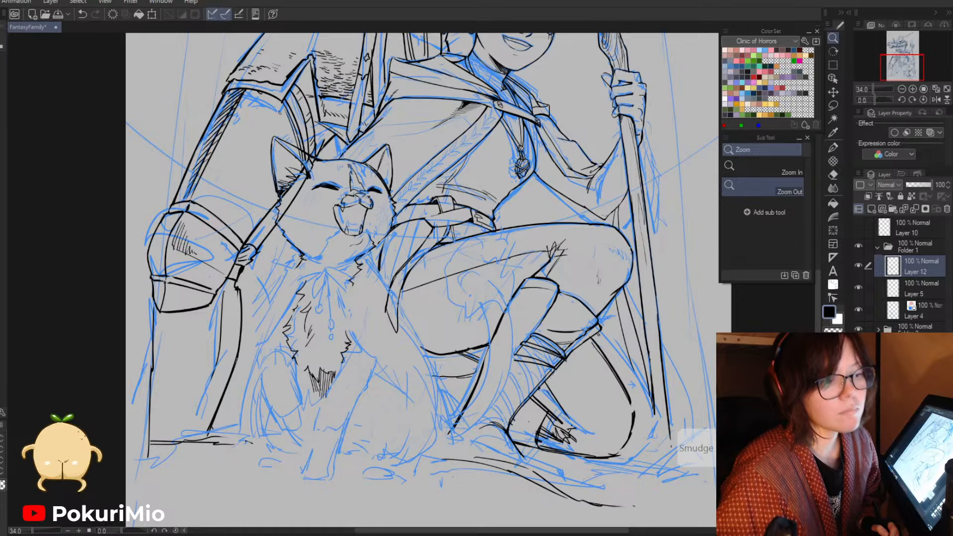
{"action": "left_click", "coordinate": [247, 382]}
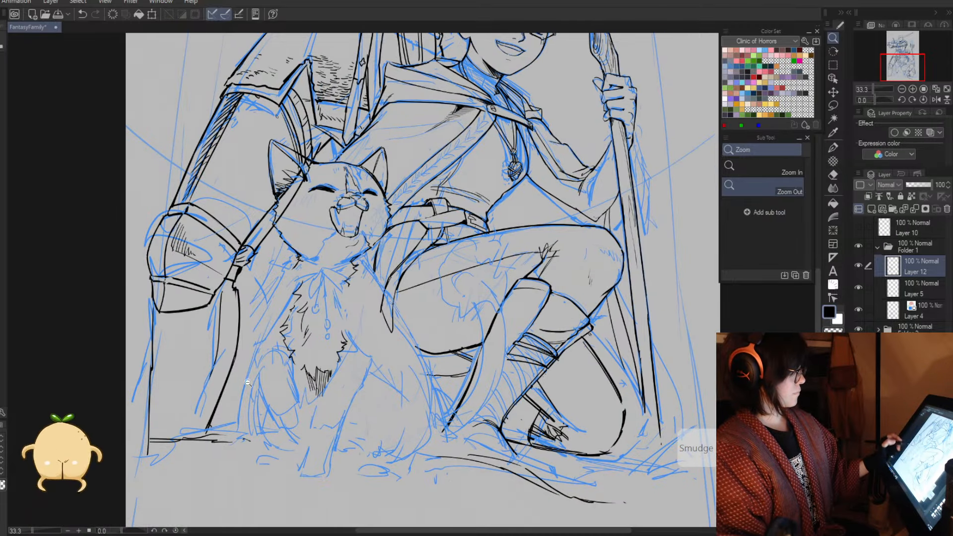
{"action": "left_click_drag", "start_coordinate": [248, 383], "coordinate": [313, 383]}
{"action": "left_click_drag", "start_coordinate": [301, 338], "coordinate": [315, 403]}
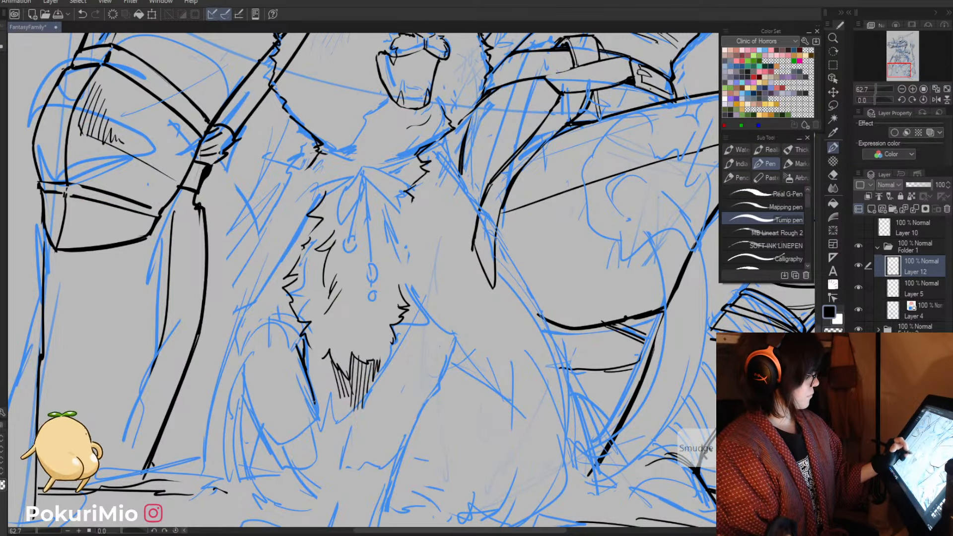
{"action": "left_click_drag", "start_coordinate": [304, 369], "coordinate": [318, 440]}
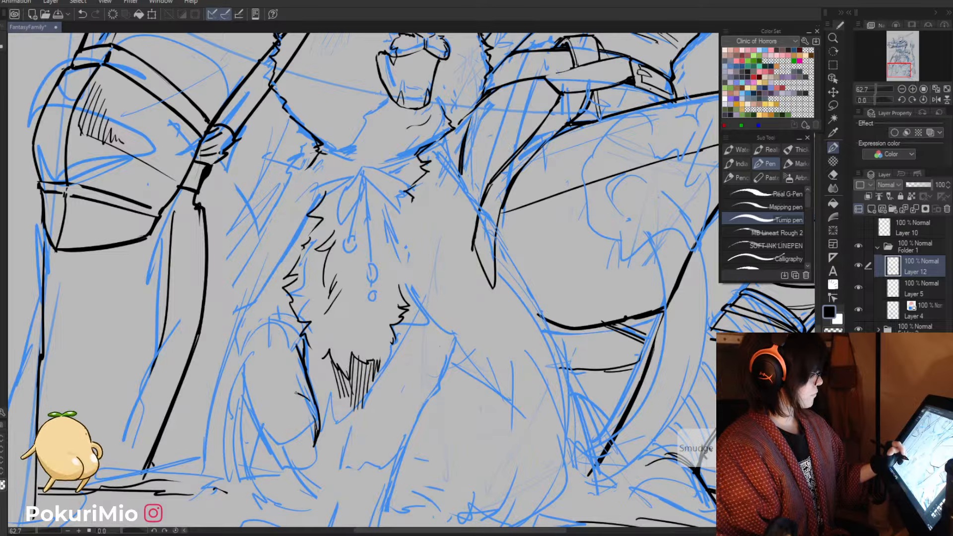
{"action": "mouse_move", "coordinate": [297, 394]}
{"action": "left_mouse_down"}
{"action": "mouse_move", "coordinate": [273, 376]}
{"action": "mouse_move", "coordinate": [318, 417]}
{"action": "left_mouse_up"}
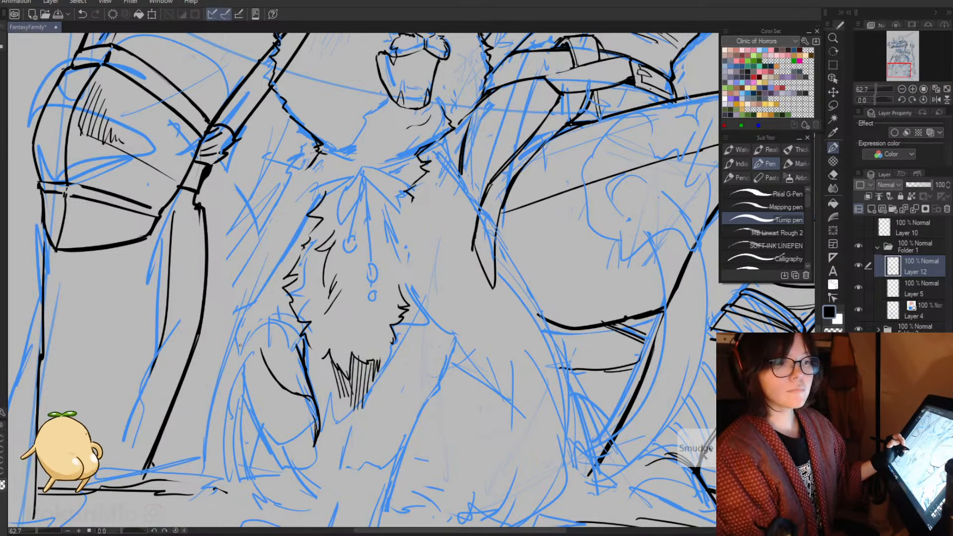
- Ink the outer edge and rounded lower end of the cat's foreleg nearest the knight
{"action": "mouse_move", "coordinate": [242, 343]}
{"action": "left_mouse_down"}
{"action": "mouse_move", "coordinate": [251, 400]}
{"action": "mouse_move", "coordinate": [274, 441]}
{"action": "mouse_move", "coordinate": [309, 449]}
{"action": "mouse_move", "coordinate": [289, 456]}
{"action": "mouse_move", "coordinate": [294, 448]}
{"action": "mouse_move", "coordinate": [220, 399]}
{"action": "mouse_move", "coordinate": [232, 425]}
{"action": "left_mouse_up"}
{"action": "key", "text": "e"}
{"action": "key", "text": "p"}
{"action": "key", "text": "alt+space"}
{"action": "left_click_drag", "start_coordinate": [269, 461], "coordinate": [308, 467]}
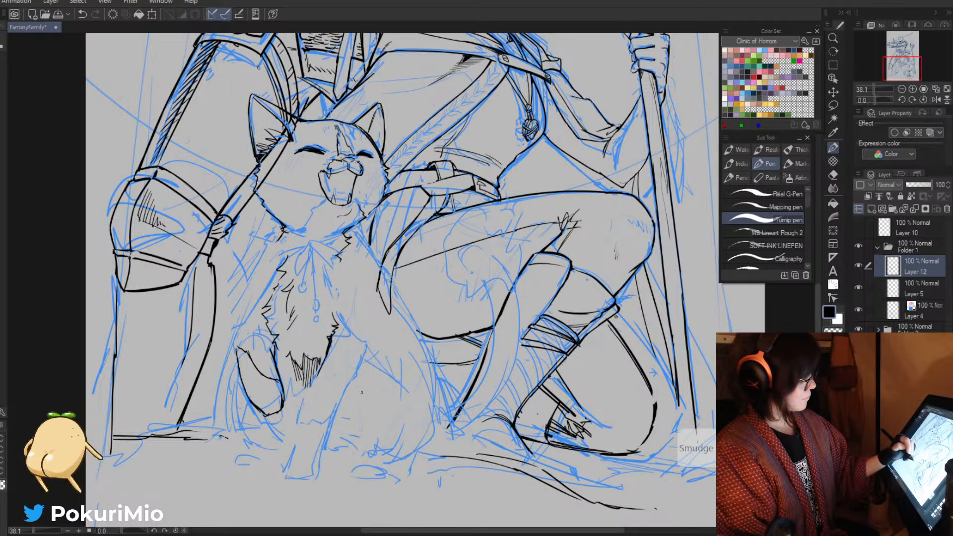
- Ink both edges and the flat lower end of the cat's foreleg nearest the boy
{"action": "mouse_move", "coordinate": [367, 347]}
{"action": "left_mouse_down"}
{"action": "mouse_move", "coordinate": [327, 443]}
{"action": "mouse_move", "coordinate": [318, 429]}
{"action": "mouse_move", "coordinate": [320, 475]}
{"action": "left_mouse_up"}
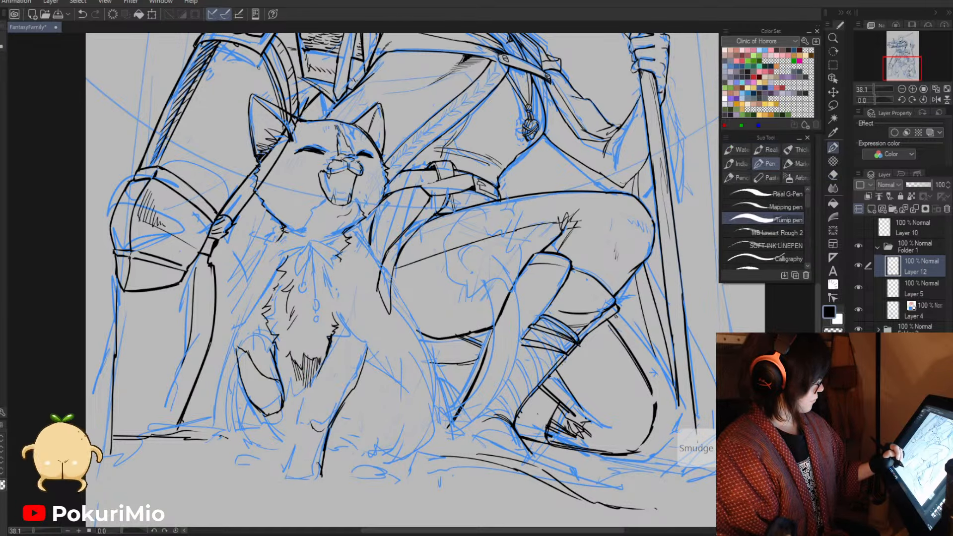
{"action": "left_click_drag", "start_coordinate": [305, 483], "coordinate": [293, 482]}
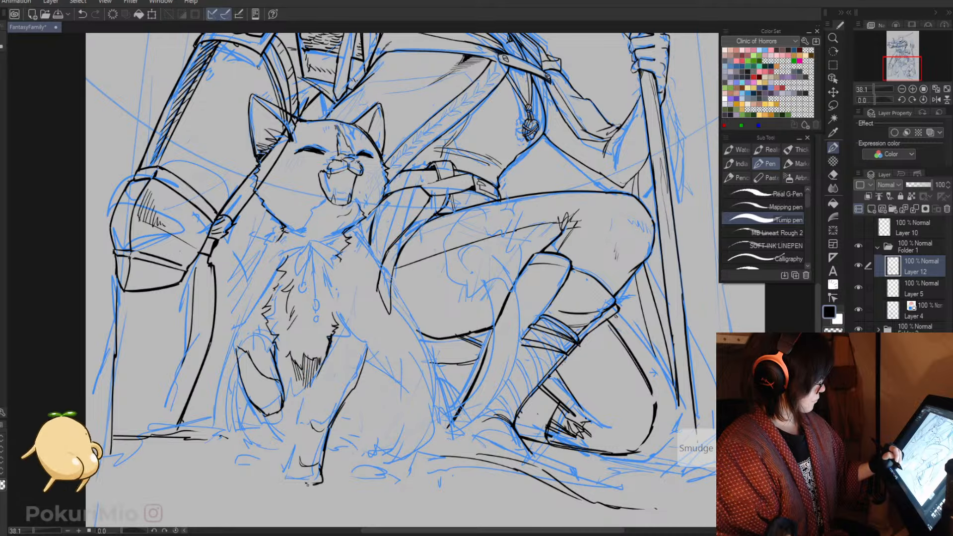
{"action": "left_click_drag", "start_coordinate": [307, 413], "coordinate": [294, 477]}
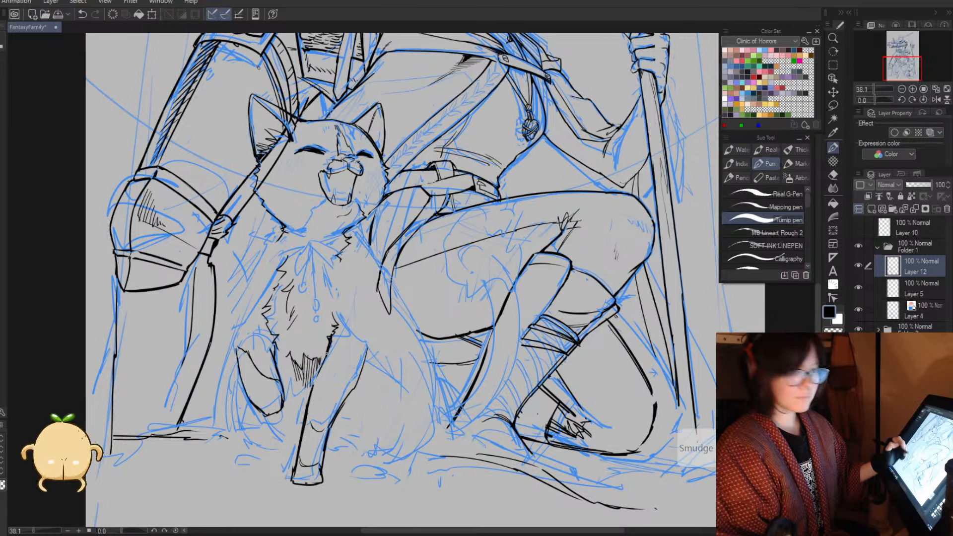
- Replace the smooth upper outer edge of that foreleg with jagged fur tufts and ink a curved hind-leg line behind it
{"action": "key", "text": "e"}
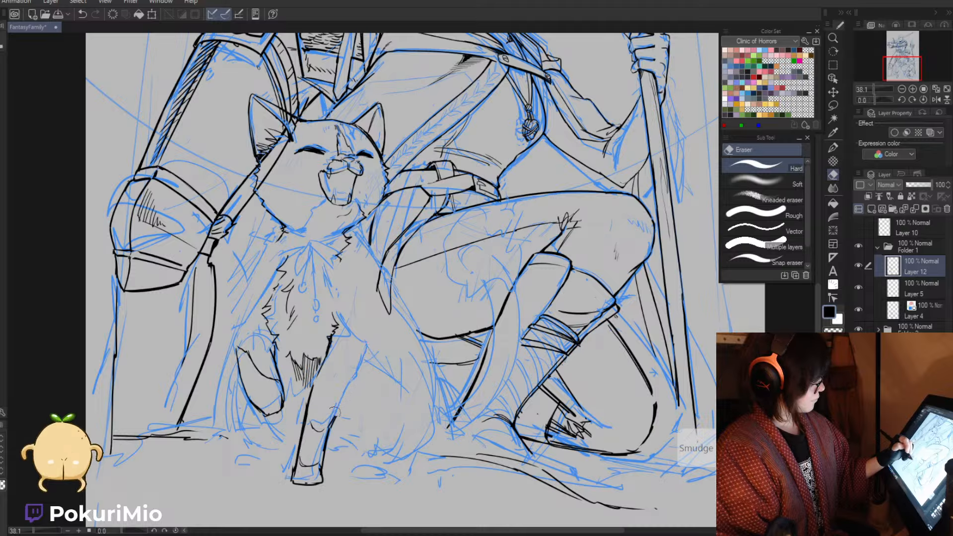
{"action": "key", "text": "p"}
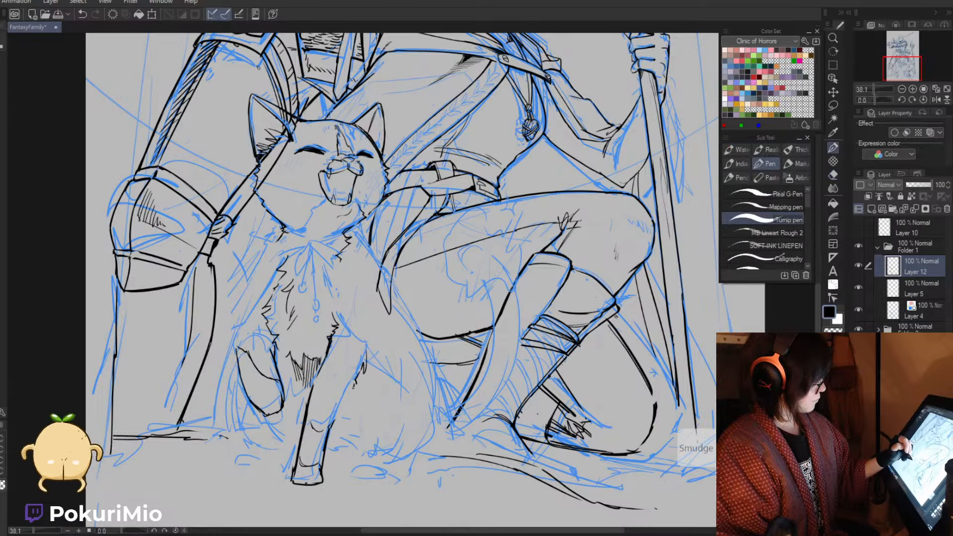
{"action": "left_click_drag", "start_coordinate": [367, 383], "coordinate": [361, 447]}
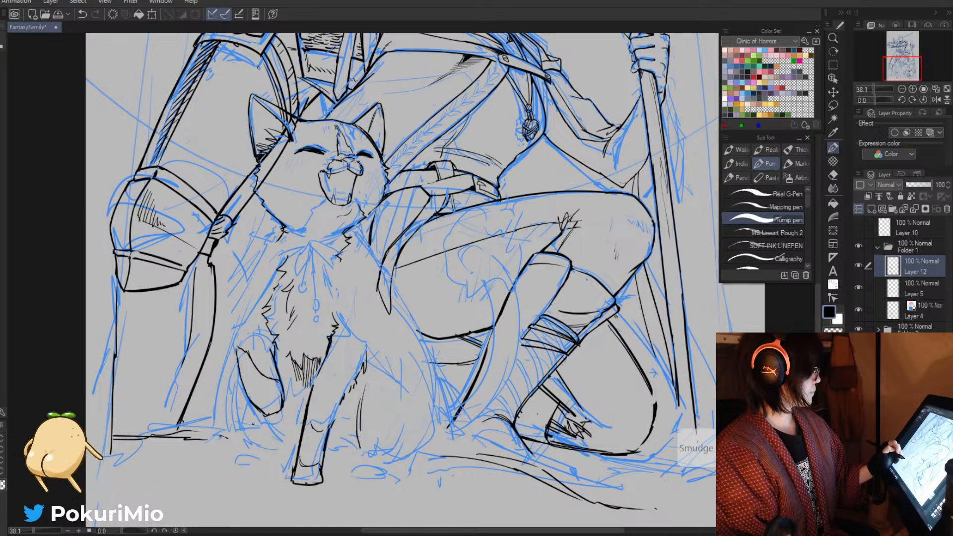
- Extend the hatched shadow beneath the chest fur up to the cat's foreleg nearest the knight
{"action": "key", "text": "alt+space"}
{"action": "left_click_drag", "start_coordinate": [237, 400], "coordinate": [255, 402]}
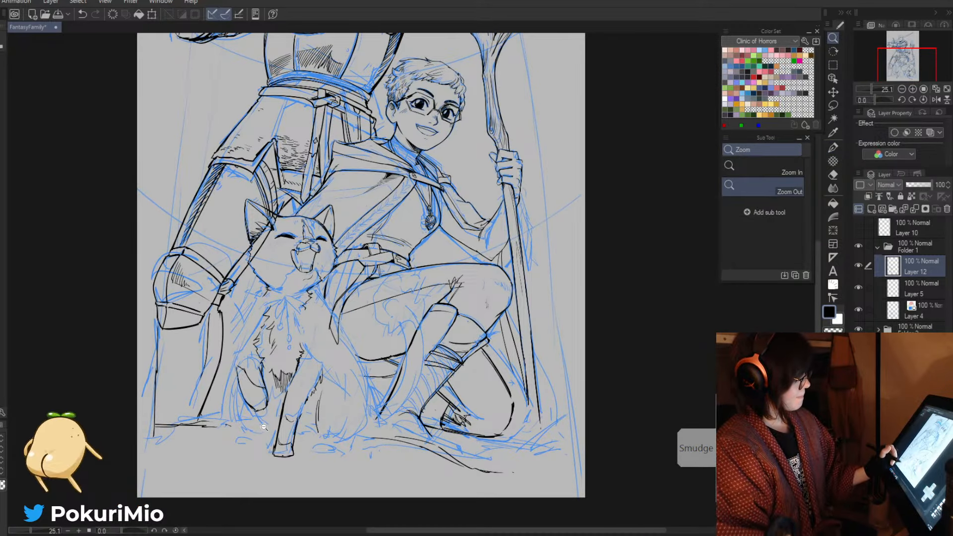
{"action": "mouse_move", "coordinate": [251, 365]}
{"action": "left_mouse_down"}
{"action": "mouse_move", "coordinate": [288, 367]}
{"action": "mouse_move", "coordinate": [310, 411]}
{"action": "left_mouse_up"}
{"action": "left_click_drag", "start_coordinate": [311, 375], "coordinate": [326, 433]}
{"action": "left_click_drag", "start_coordinate": [304, 393], "coordinate": [302, 413]}
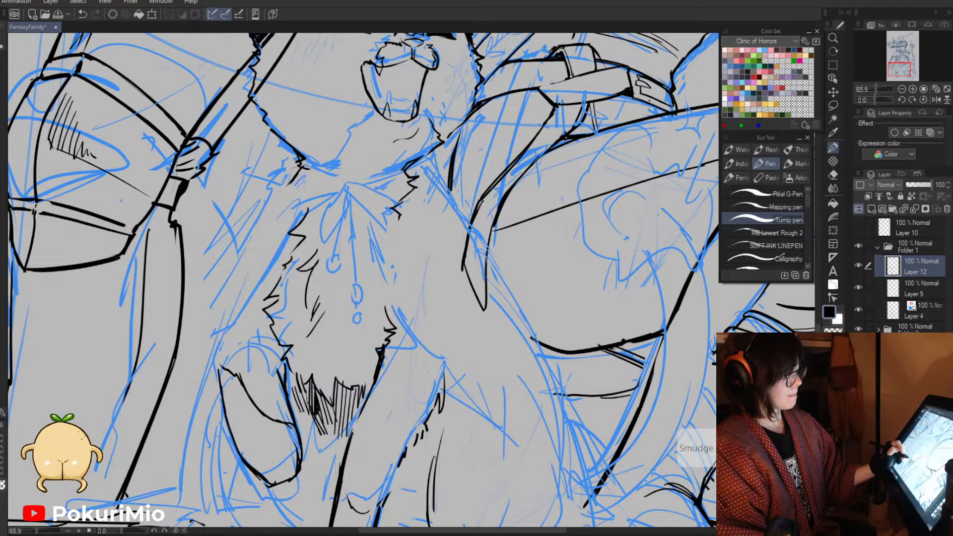
{"action": "mouse_move", "coordinate": [288, 370]}
{"action": "left_mouse_down"}
{"action": "mouse_move", "coordinate": [298, 412]}
{"action": "mouse_move", "coordinate": [293, 399]}
{"action": "left_mouse_up"}
- Ink short toe and fur strokes on the rounded lower end of the foreleg nearest the knight, erasing stray marks
{"action": "key", "text": "alt+space"}
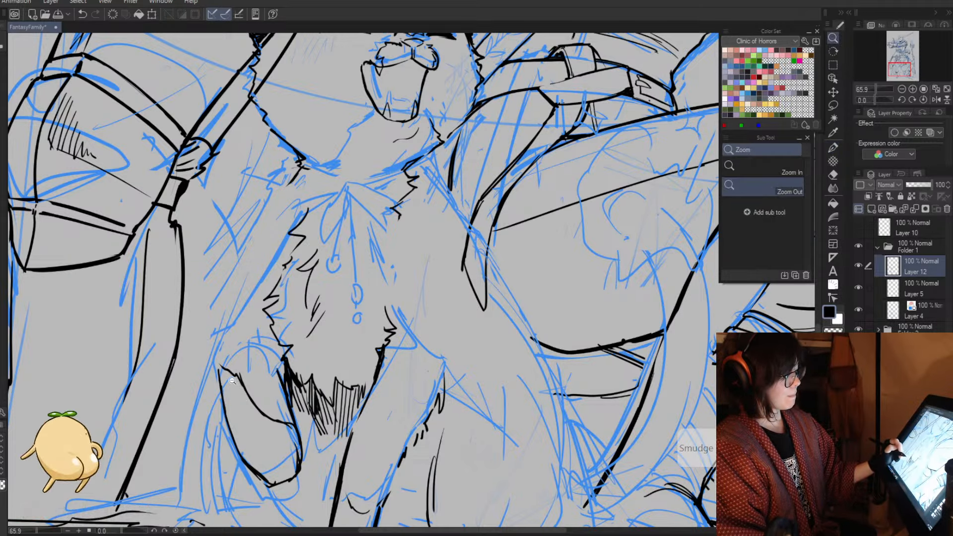
{"action": "left_click_drag", "start_coordinate": [224, 387], "coordinate": [164, 389]}
{"action": "left_click_drag", "start_coordinate": [260, 458], "coordinate": [313, 455]}
{"action": "left_click_drag", "start_coordinate": [234, 403], "coordinate": [251, 422]}
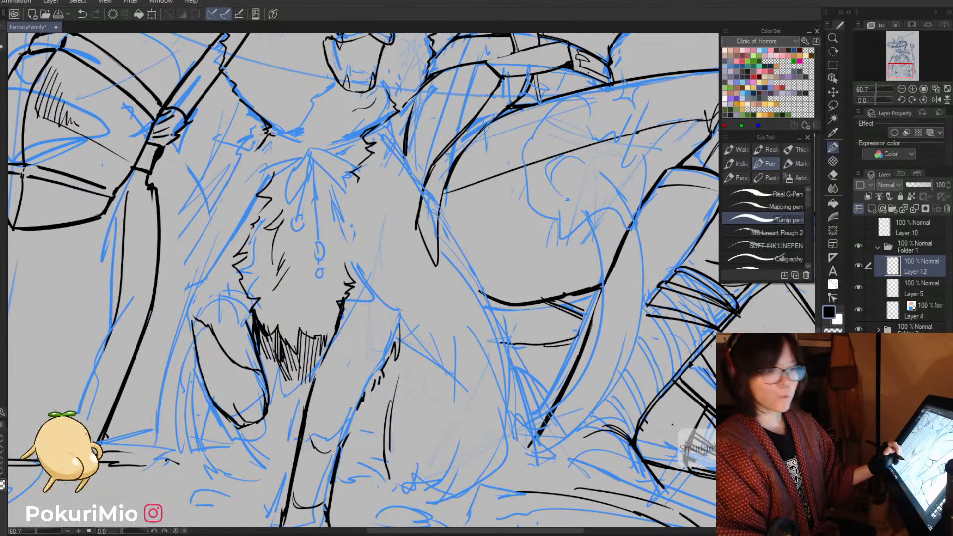
{"action": "key", "text": "e"}
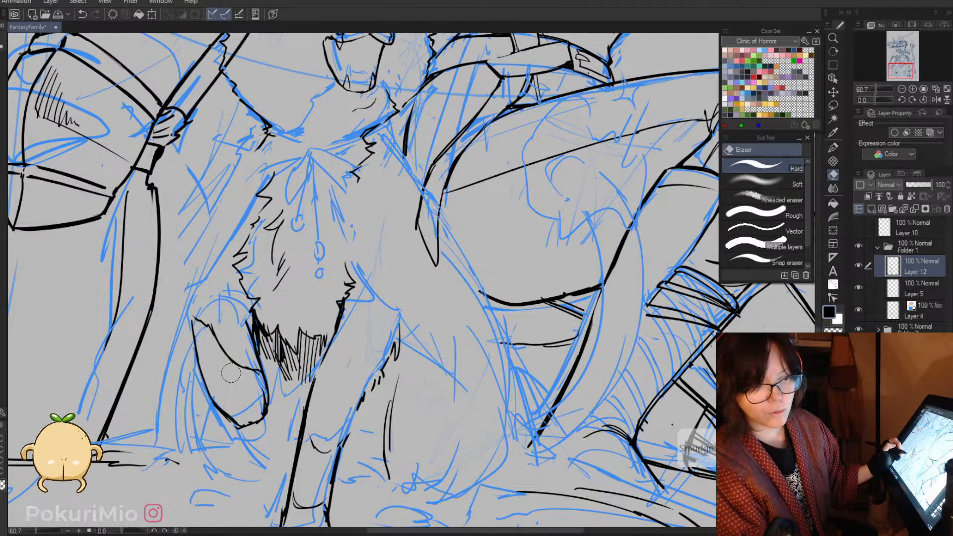
{"action": "key", "text": "p"}
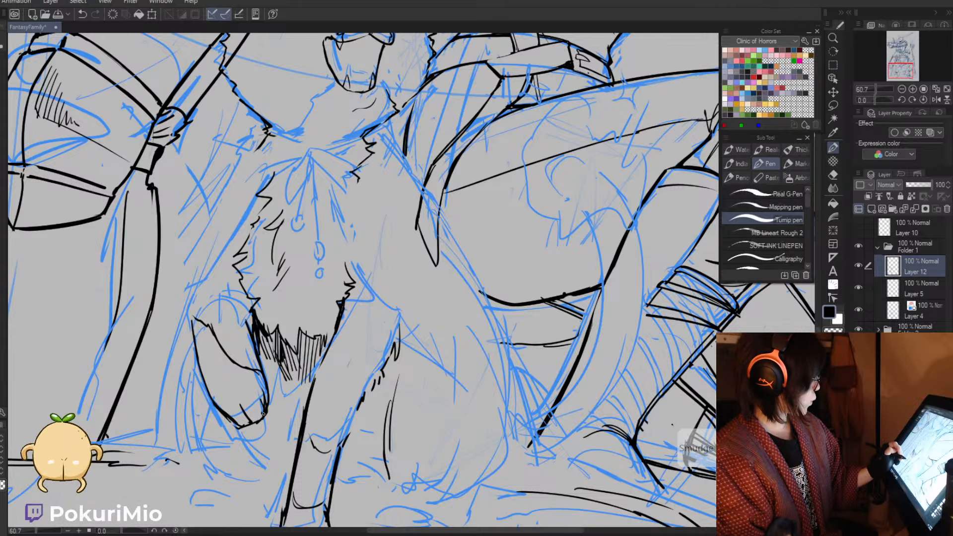
{"action": "key", "text": "e"}
{"action": "key", "text": "p"}
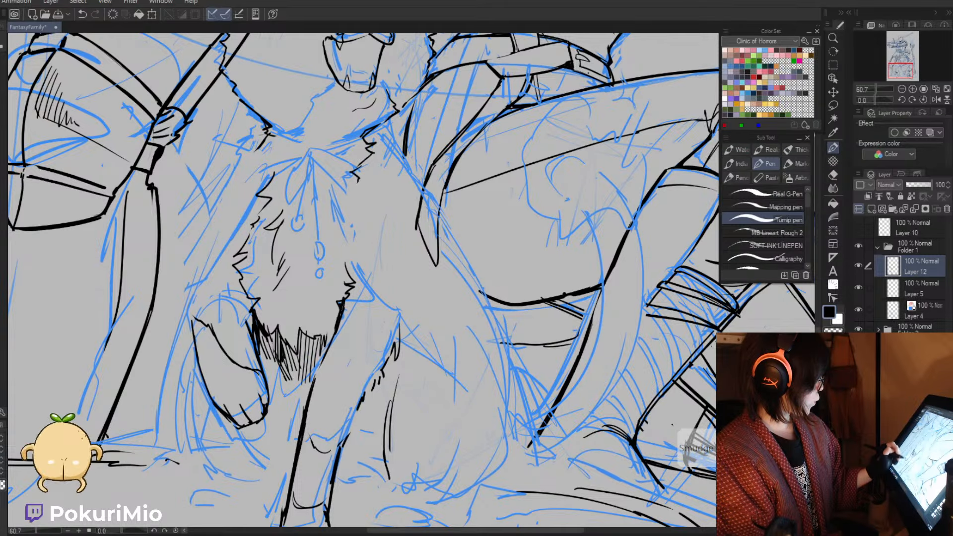
{"action": "key", "text": "e"}
{"action": "mouse_move", "coordinate": [248, 433]}
{"action": "left_mouse_down"}
{"action": "mouse_move", "coordinate": [217, 422]}
{"action": "mouse_move", "coordinate": [204, 399]}
{"action": "mouse_move", "coordinate": [164, 426]}
{"action": "left_mouse_up"}
- Rework the line at the upper end of the foreleg nearest the knight with pen and eraser
{"action": "key", "text": "alt+space"}
{"action": "left_click_drag", "start_coordinate": [221, 451], "coordinate": [268, 447]}
{"action": "left_click_drag", "start_coordinate": [186, 319], "coordinate": [219, 382]}
{"action": "key", "text": "p"}
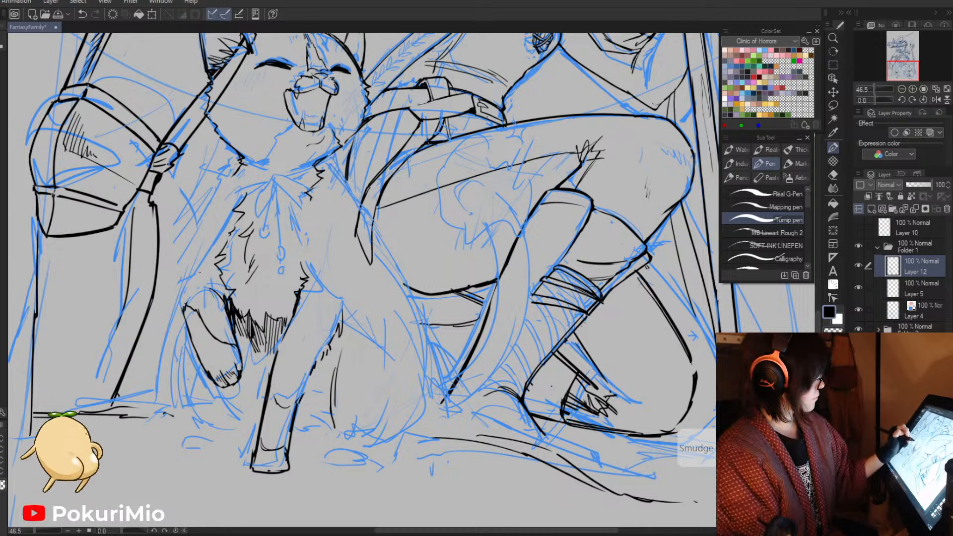
{"action": "key", "text": "e"}
{"action": "left_click_drag", "start_coordinate": [211, 289], "coordinate": [225, 299]}
{"action": "key", "text": "p"}
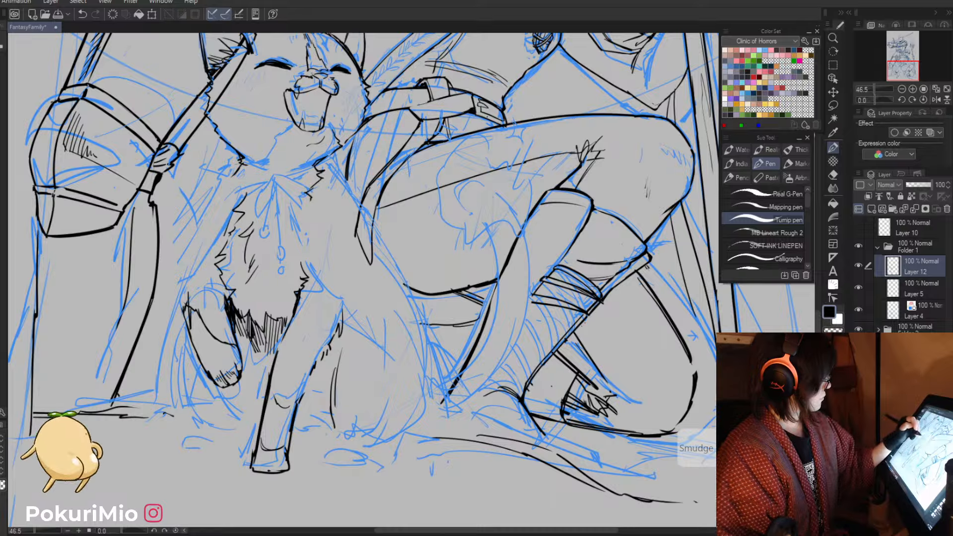
- Lasso the foreleg nearest the knight, adjust its placement with a transform, and clear the selection
{"action": "key", "text": "m"}
{"action": "mouse_move", "coordinate": [204, 285]}
{"action": "left_mouse_down"}
{"action": "mouse_move", "coordinate": [206, 380]}
{"action": "mouse_move", "coordinate": [244, 338]}
{"action": "mouse_move", "coordinate": [208, 283]}
{"action": "mouse_move", "coordinate": [182, 300]}
{"action": "left_mouse_up"}
{"action": "left_click", "coordinate": [258, 419]}
{"action": "left_click_drag", "start_coordinate": [262, 397], "coordinate": [252, 406]}
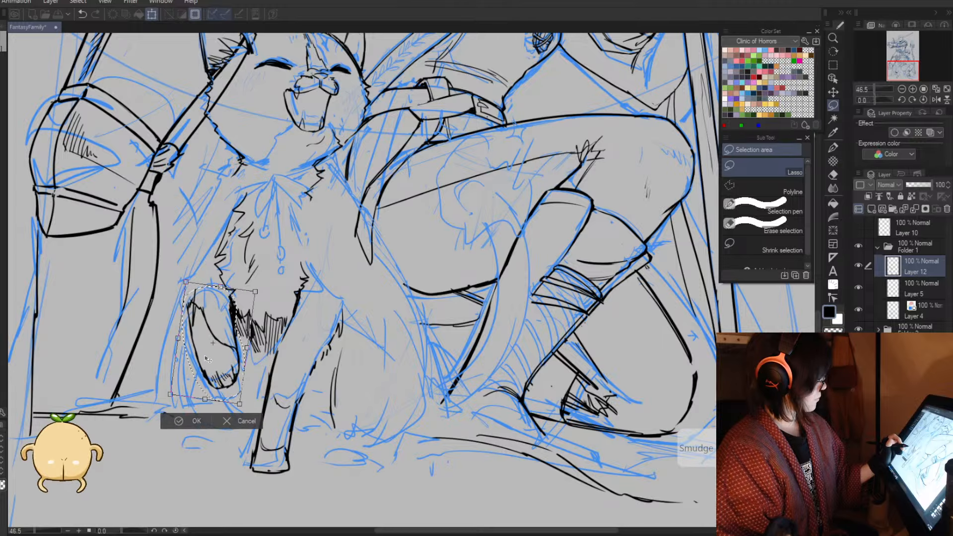
{"action": "key", "text": "Return"}
{"action": "key", "text": "ctrl+d"}
- Clean up the upper and outer lines of the transformed foreleg with eraser and pen
{"action": "key", "text": "e"}
{"action": "mouse_move", "coordinate": [196, 296]}
{"action": "left_mouse_down"}
{"action": "mouse_move", "coordinate": [195, 321]}
{"action": "mouse_move", "coordinate": [191, 303]}
{"action": "mouse_move", "coordinate": [209, 318]}
{"action": "mouse_move", "coordinate": [200, 301]}
{"action": "mouse_move", "coordinate": [200, 361]}
{"action": "left_mouse_up"}
{"action": "key", "text": "p"}
{"action": "key", "text": "e"}
{"action": "mouse_move", "coordinate": [188, 320]}
{"action": "left_mouse_down"}
{"action": "mouse_move", "coordinate": [187, 343]}
{"action": "mouse_move", "coordinate": [187, 319]}
{"action": "mouse_move", "coordinate": [164, 337]}
{"action": "mouse_move", "coordinate": [209, 343]}
{"action": "left_mouse_up"}
{"action": "key", "text": "p"}
- Redraw the foreleg's upper outer line rising towards the shoulder and darken the adjoining edge of the chest fur
{"action": "key", "text": "alt+space"}
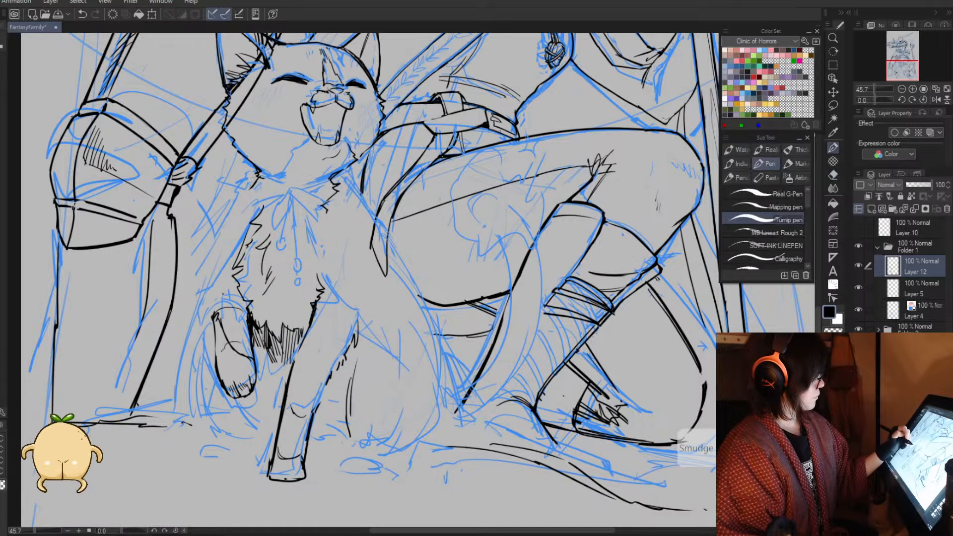
{"action": "left_click_drag", "start_coordinate": [222, 306], "coordinate": [212, 325]}
{"action": "key", "text": "e"}
{"action": "key", "text": "p"}
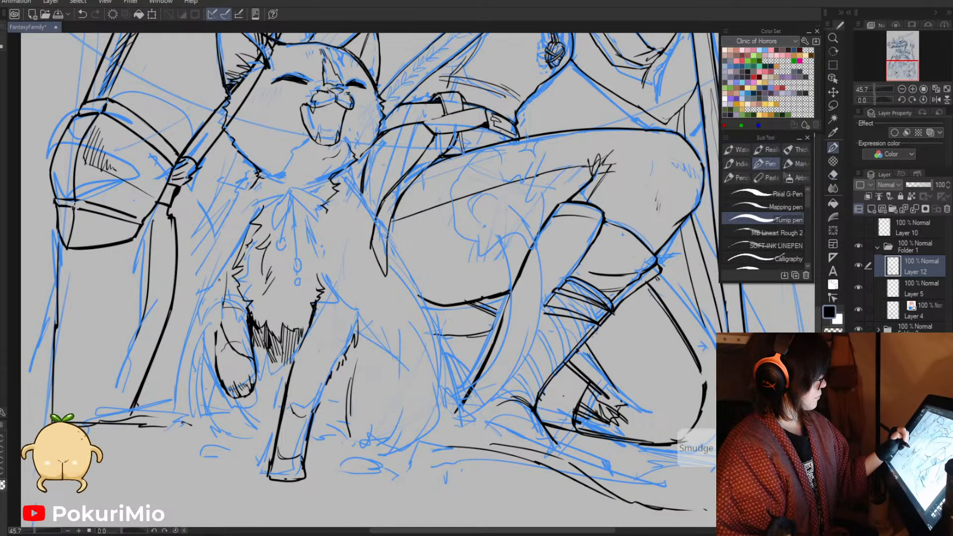
{"action": "left_click_drag", "start_coordinate": [243, 239], "coordinate": [225, 296]}
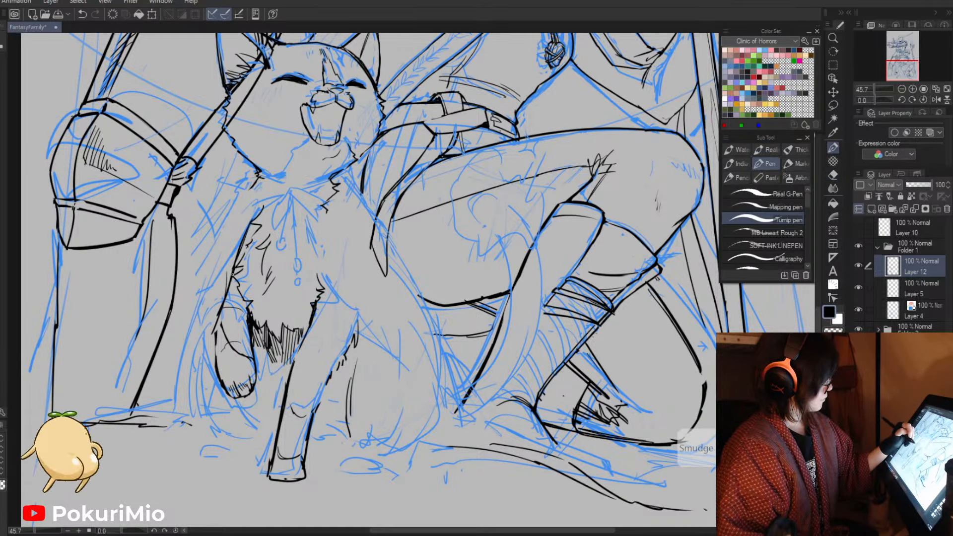
{"action": "left_click_drag", "start_coordinate": [251, 223], "coordinate": [238, 270]}
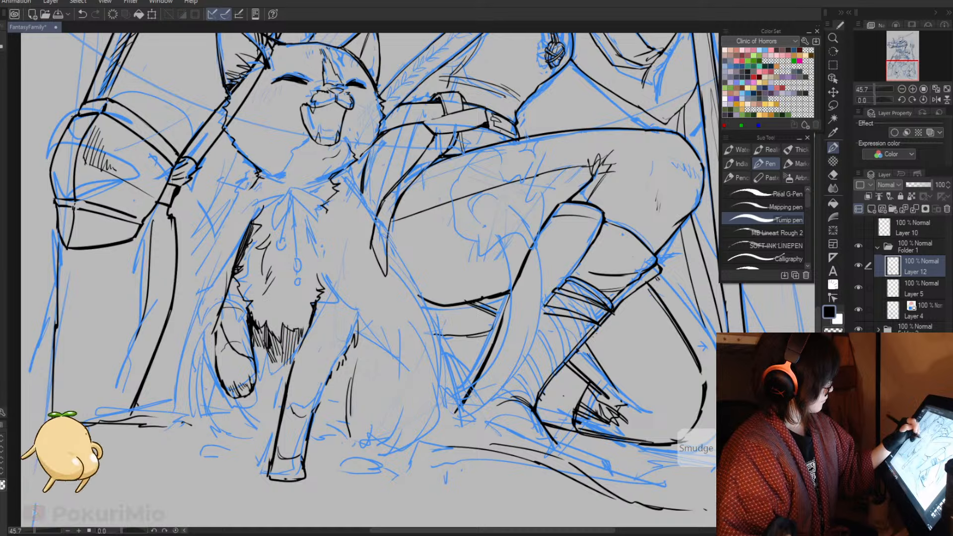
- Ink the long edges of the cat's cloak on the knight's side, from the neck down to the ground
{"action": "key", "text": "e"}
{"action": "mouse_move", "coordinate": [213, 335]}
{"action": "left_mouse_down"}
{"action": "mouse_move", "coordinate": [209, 303]}
{"action": "mouse_move", "coordinate": [222, 291]}
{"action": "mouse_move", "coordinate": [201, 357]}
{"action": "mouse_move", "coordinate": [155, 418]}
{"action": "left_mouse_up"}
{"action": "key", "text": "p"}
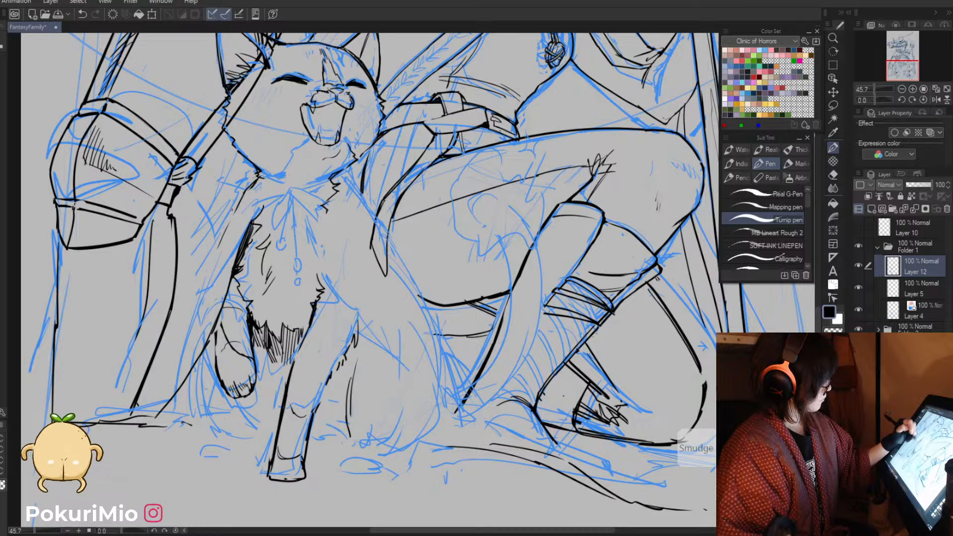
{"action": "left_click_drag", "start_coordinate": [231, 211], "coordinate": [179, 356]}
{"action": "key", "text": "e"}
{"action": "mouse_move", "coordinate": [242, 195]}
{"action": "left_mouse_down"}
{"action": "mouse_move", "coordinate": [211, 248]}
{"action": "mouse_move", "coordinate": [178, 353]}
{"action": "mouse_move", "coordinate": [192, 336]}
{"action": "mouse_move", "coordinate": [144, 416]}
{"action": "left_mouse_up"}
{"action": "key", "text": "p"}
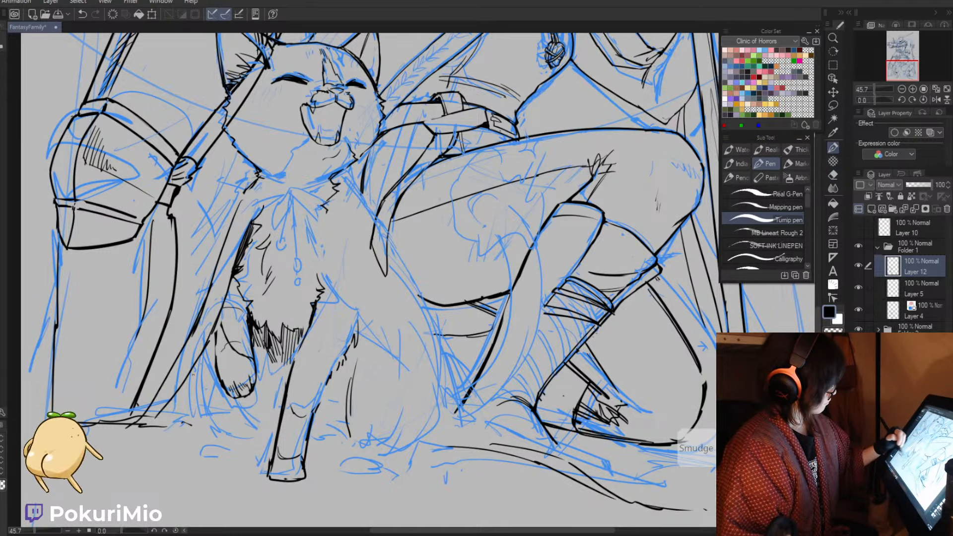
- Fill the cloak's shadowed inside beside the foreleg nearest the knight with dense diagonal hatching
{"action": "left_click_drag", "start_coordinate": [204, 355], "coordinate": [161, 412]}
{"action": "mouse_move", "coordinate": [202, 367]}
{"action": "left_mouse_down"}
{"action": "mouse_move", "coordinate": [159, 416]}
{"action": "mouse_move", "coordinate": [167, 408]}
{"action": "left_mouse_up"}
{"action": "left_click_drag", "start_coordinate": [202, 367], "coordinate": [176, 407]}
{"action": "left_click_drag", "start_coordinate": [200, 380], "coordinate": [184, 404]}
{"action": "mouse_move", "coordinate": [209, 338]}
{"action": "left_mouse_down"}
{"action": "mouse_move", "coordinate": [198, 400]}
{"action": "mouse_move", "coordinate": [188, 373]}
{"action": "left_mouse_up"}
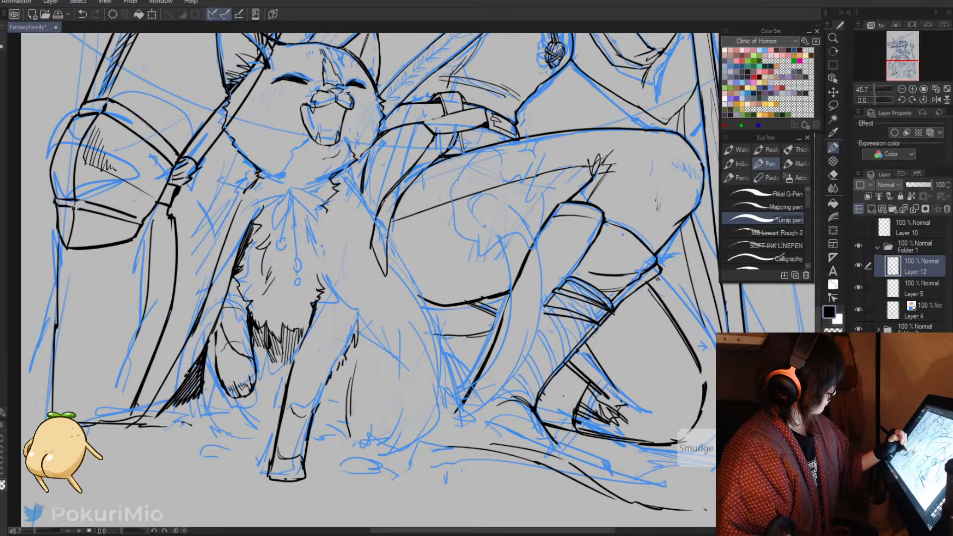
- Ink the inner edge of the cat's cloak on the boy's side, curving from the chest to the ground
{"action": "key", "text": "slash"}
{"action": "left_click_drag", "start_coordinate": [145, 330], "coordinate": [94, 378]}
{"action": "left_click_drag", "start_coordinate": [194, 326], "coordinate": [233, 322]}
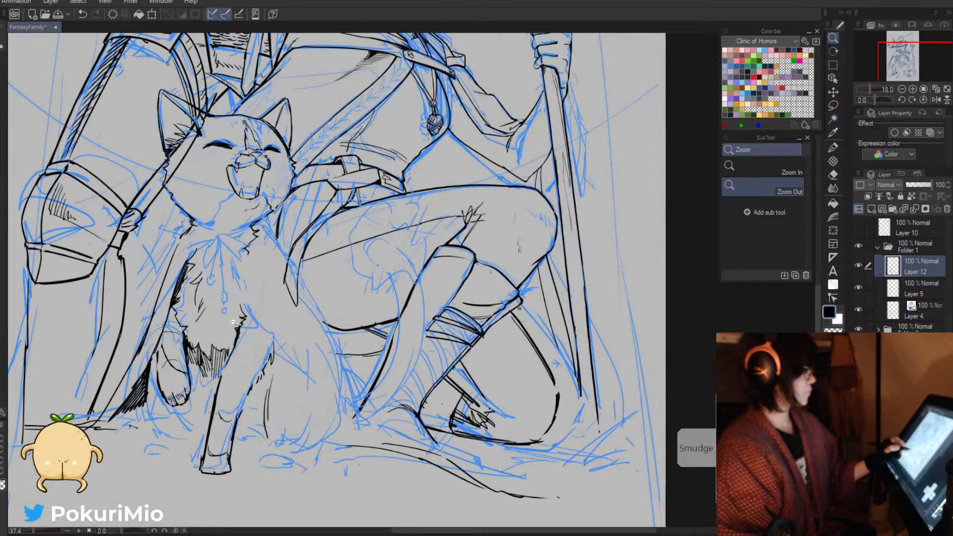
{"action": "key", "text": "p"}
{"action": "mouse_move", "coordinate": [231, 257]}
{"action": "left_mouse_down"}
{"action": "mouse_move", "coordinate": [258, 324]}
{"action": "mouse_move", "coordinate": [317, 390]}
{"action": "mouse_move", "coordinate": [332, 430]}
{"action": "left_mouse_up"}
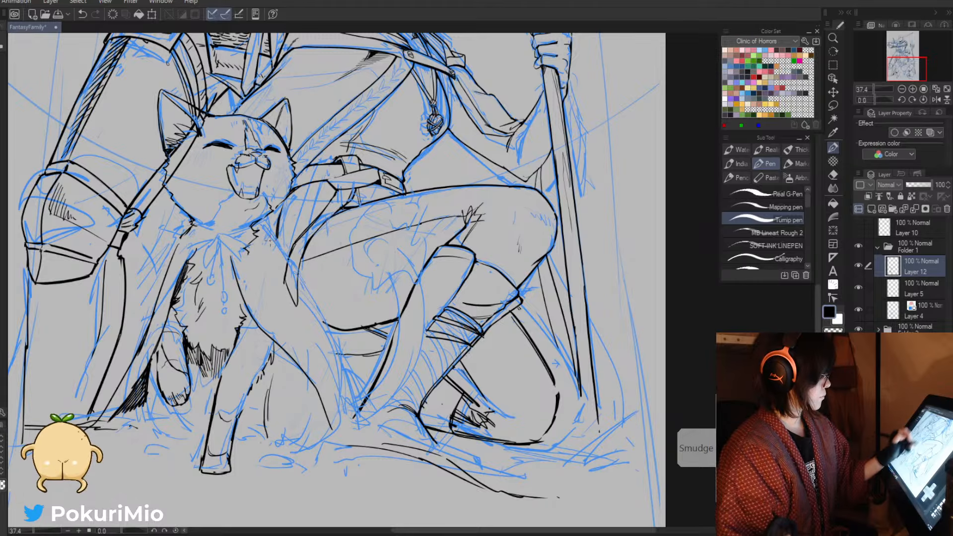
- Ink the cloak's outer edge on the boy's side from the shoulder to the ground, with short fold lines near the hem
{"action": "mouse_move", "coordinate": [282, 245]}
{"action": "left_mouse_down"}
{"action": "mouse_move", "coordinate": [293, 287]}
{"action": "mouse_move", "coordinate": [306, 286]}
{"action": "mouse_move", "coordinate": [306, 313]}
{"action": "left_mouse_up"}
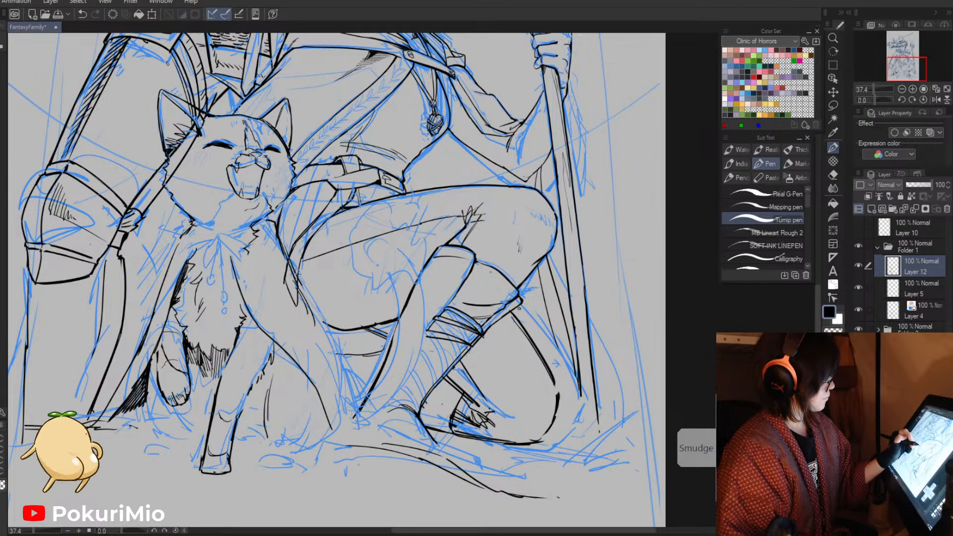
{"action": "left_click_drag", "start_coordinate": [295, 274], "coordinate": [347, 394]}
{"action": "key", "text": "ctrl+z"}
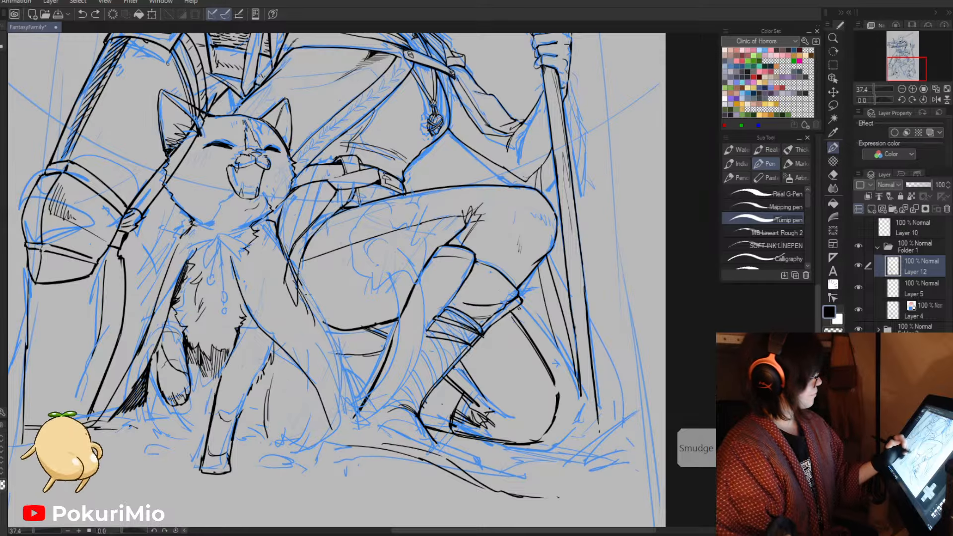
{"action": "left_click_drag", "start_coordinate": [302, 283], "coordinate": [343, 395]}
{"action": "left_click_drag", "start_coordinate": [336, 341], "coordinate": [345, 409]}
{"action": "left_click_drag", "start_coordinate": [342, 359], "coordinate": [349, 415]}
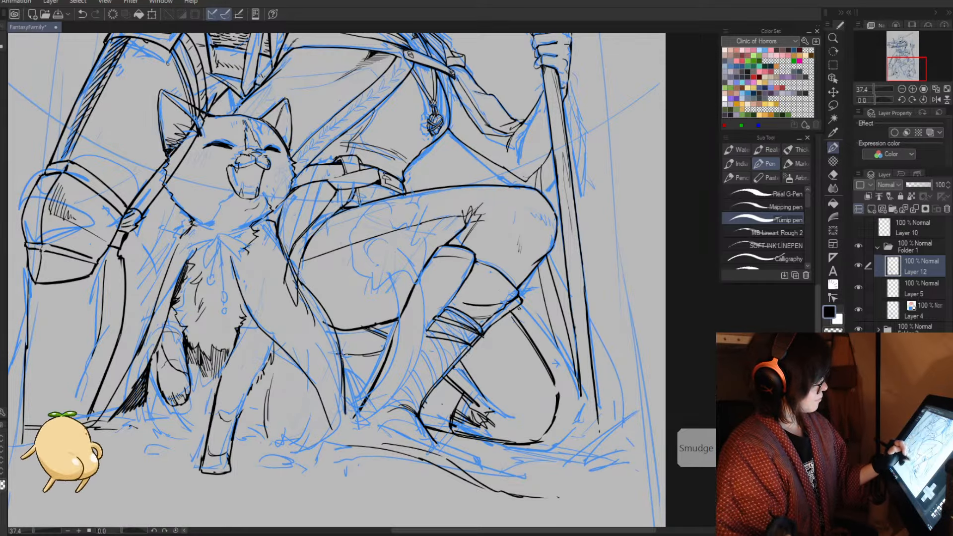
{"action": "left_click_drag", "start_coordinate": [338, 376], "coordinate": [345, 421]}
{"action": "key", "text": "e"}
- Ink the front edge of the cat's hind leg and add short fur strokes on it
{"action": "key", "text": "alt+space"}
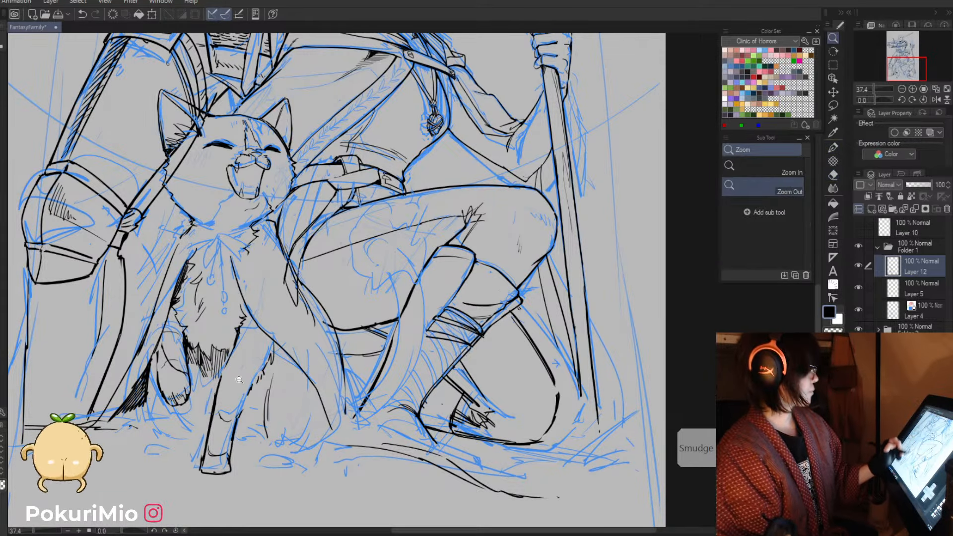
{"action": "left_click_drag", "start_coordinate": [238, 381], "coordinate": [307, 505]}
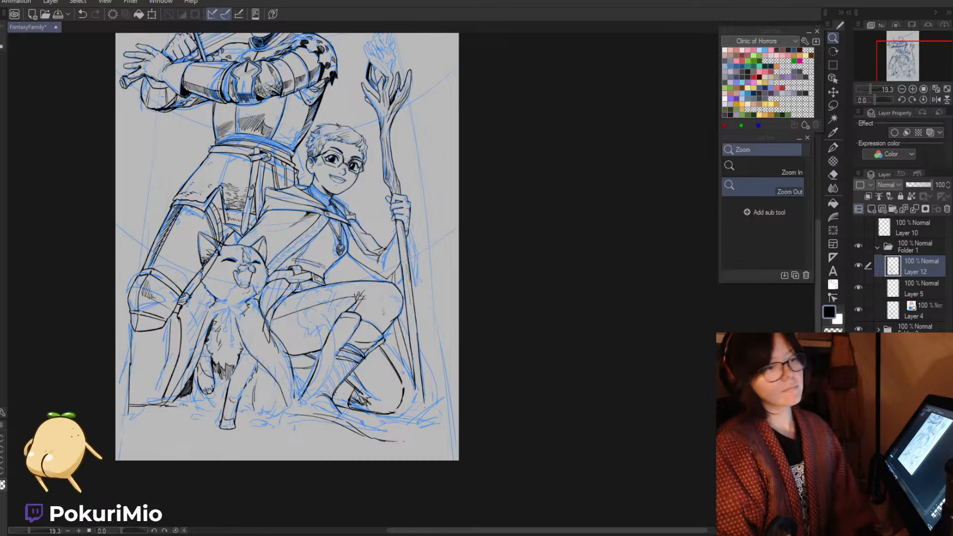
{"action": "left_click", "coordinate": [520, 408]}
{"action": "left_click_drag", "start_coordinate": [284, 395], "coordinate": [377, 396]}
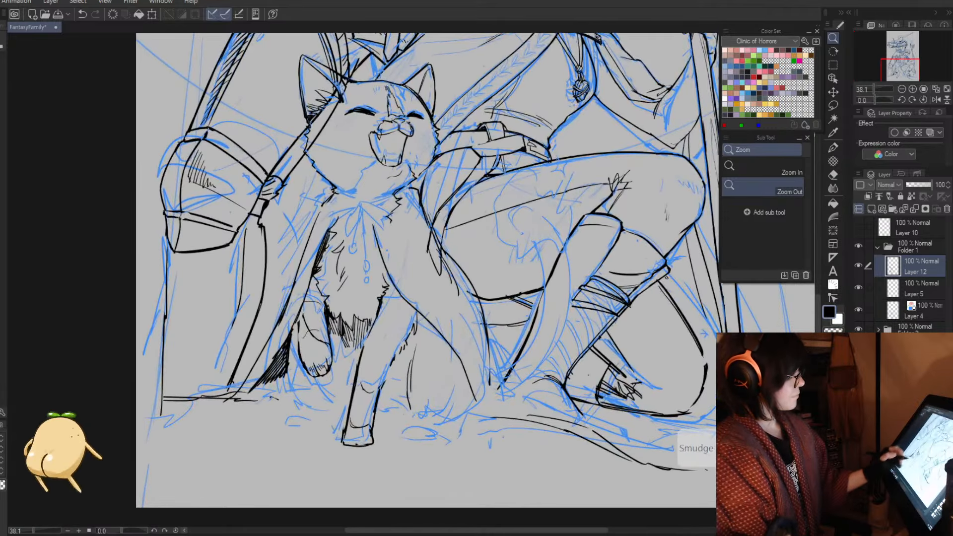
{"action": "key", "text": "p"}
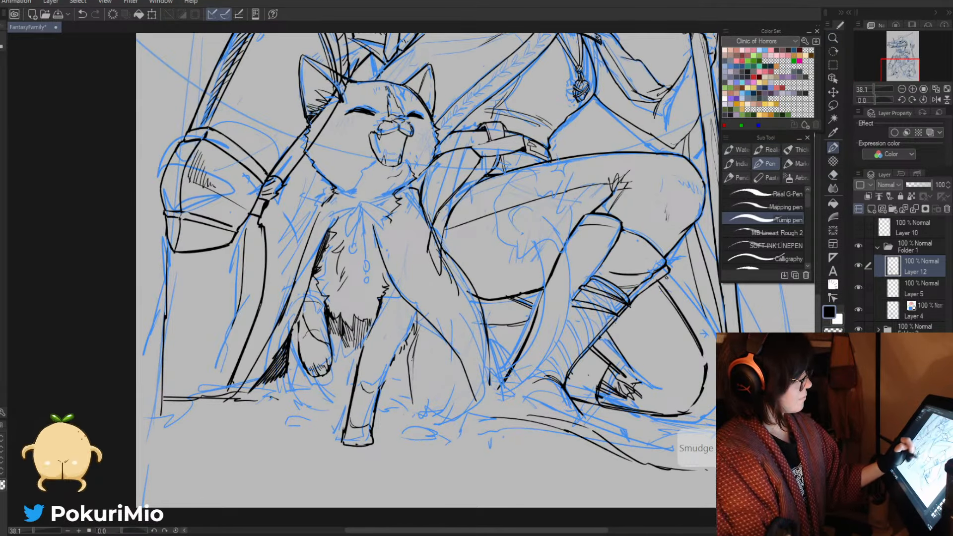
{"action": "left_click_drag", "start_coordinate": [412, 359], "coordinate": [414, 403]}
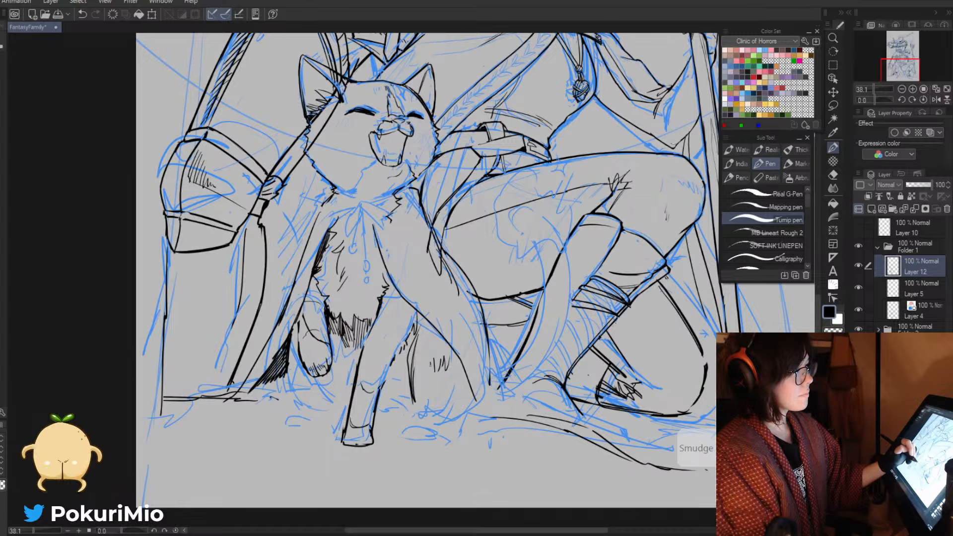
- Ink the hind leg's back edge and paw, and hatch the dark shadow between the leg and the cloak
{"action": "left_click_drag", "start_coordinate": [457, 356], "coordinate": [449, 400]}
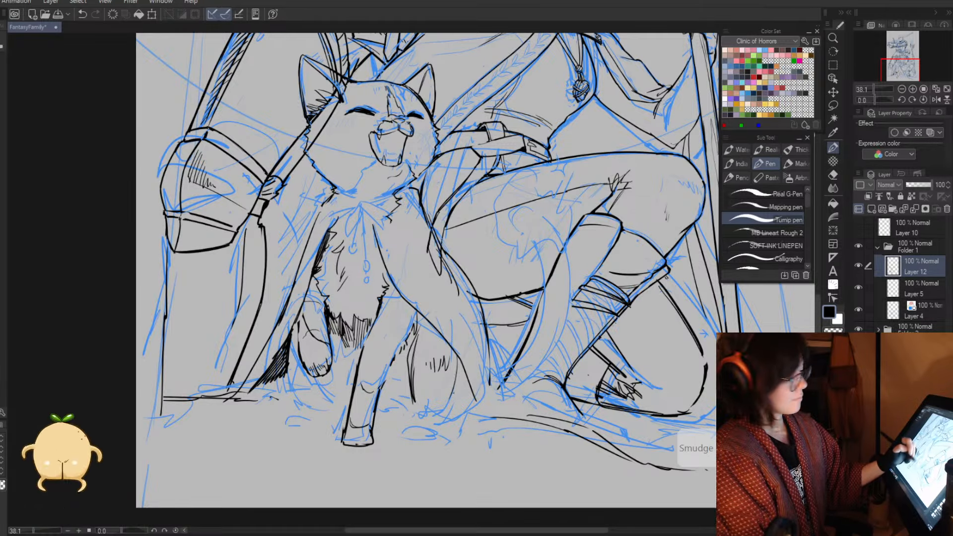
{"action": "left_click_drag", "start_coordinate": [465, 365], "coordinate": [449, 416]}
{"action": "left_click_drag", "start_coordinate": [469, 384], "coordinate": [453, 413]}
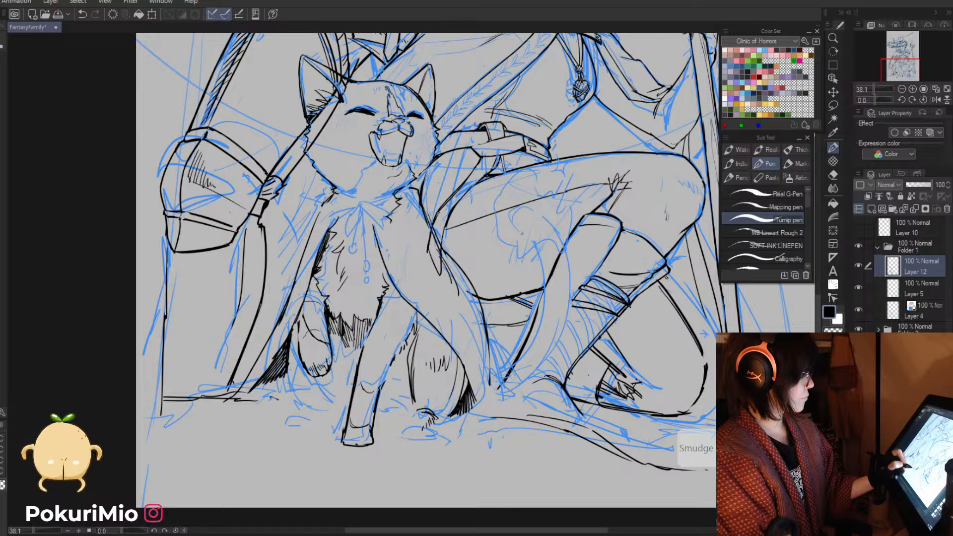
- Ink the cat's hind paw with its toe lines, and clean up the overlapping strokes where it meets the leg
{"action": "mouse_move", "coordinate": [437, 420]}
{"action": "left_mouse_down"}
{"action": "mouse_move", "coordinate": [450, 417]}
{"action": "mouse_move", "coordinate": [402, 440]}
{"action": "left_mouse_up"}
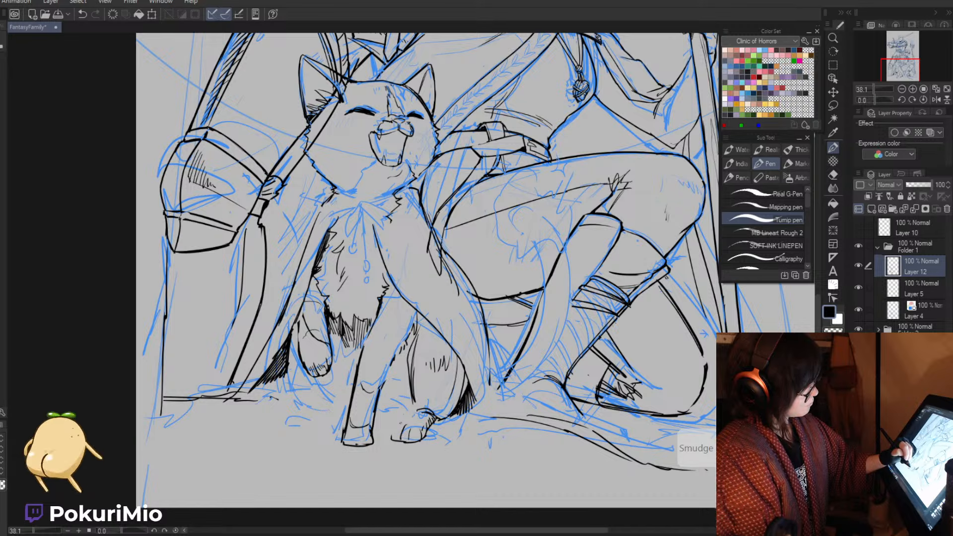
{"action": "key", "text": "e"}
{"action": "mouse_move", "coordinate": [414, 421]}
{"action": "left_mouse_down"}
{"action": "mouse_move", "coordinate": [404, 443]}
{"action": "mouse_move", "coordinate": [398, 427]}
{"action": "left_mouse_up"}
{"action": "key", "text": "p"}
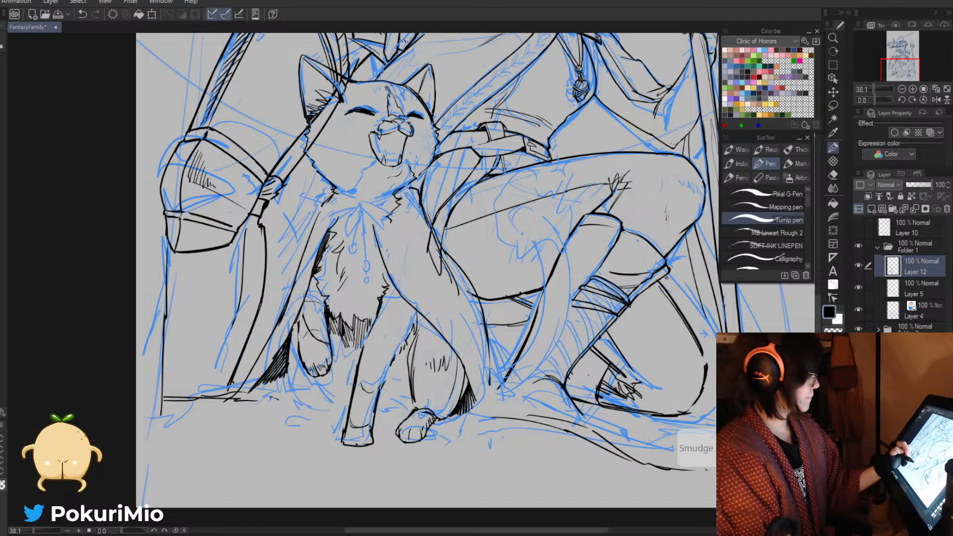
- Erase the rough ink between the cat's front and hind legs and along the front leg's outer edge
{"action": "key", "text": "e"}
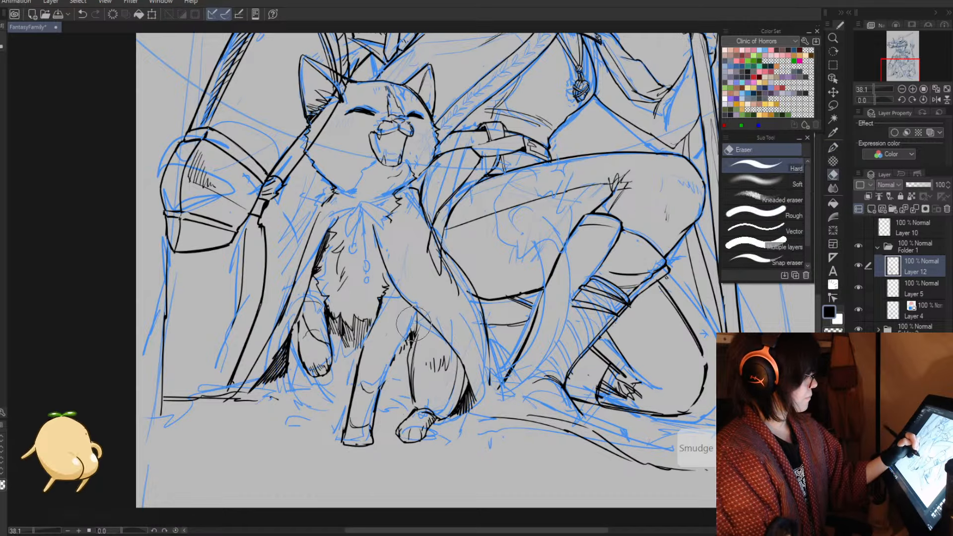
{"action": "left_click_drag", "start_coordinate": [414, 323], "coordinate": [393, 359]}
{"action": "key", "text": "p"}
{"action": "key", "text": "e"}
{"action": "mouse_move", "coordinate": [380, 317]}
{"action": "left_mouse_down"}
{"action": "mouse_move", "coordinate": [366, 352]}
{"action": "mouse_move", "coordinate": [354, 343]}
{"action": "mouse_move", "coordinate": [391, 383]}
{"action": "mouse_move", "coordinate": [376, 415]}
{"action": "mouse_move", "coordinate": [380, 365]}
{"action": "mouse_move", "coordinate": [350, 413]}
{"action": "left_mouse_up"}
{"action": "key", "text": "p"}
- Redraw the outer edge of the cat's front leg down to the paw and trim the excess ink beside it
{"action": "key", "text": "e"}
{"action": "key", "text": "p"}
{"action": "key", "text": "e"}
{"action": "key", "text": "p"}
{"action": "left_click_drag", "start_coordinate": [367, 360], "coordinate": [348, 417]}
{"action": "key", "text": "e"}
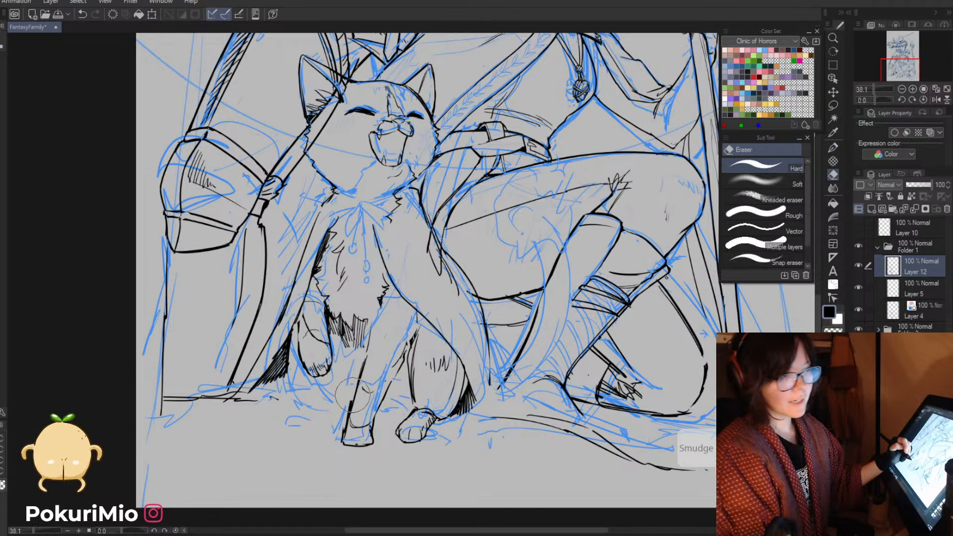
{"action": "mouse_move", "coordinate": [367, 372]}
{"action": "left_mouse_down"}
{"action": "mouse_move", "coordinate": [330, 436]}
{"action": "mouse_move", "coordinate": [333, 425]}
{"action": "left_mouse_up"}
{"action": "key", "text": "p"}
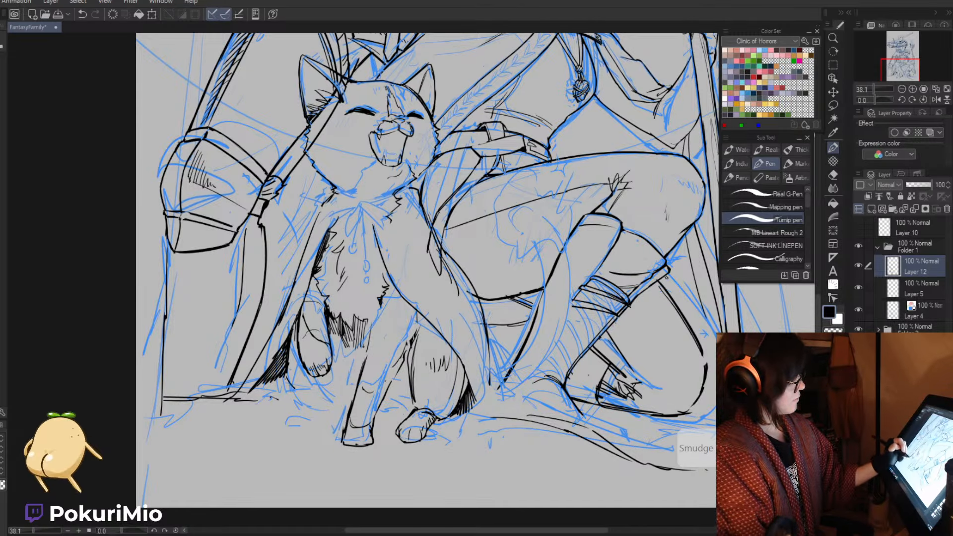
- Ink the short fur strokes and small curve at the base of the cat's tail beside the cloak hem, erasing stray marks
{"action": "key", "text": "alt+space"}
{"action": "left_click_drag", "start_coordinate": [298, 427], "coordinate": [287, 442]}
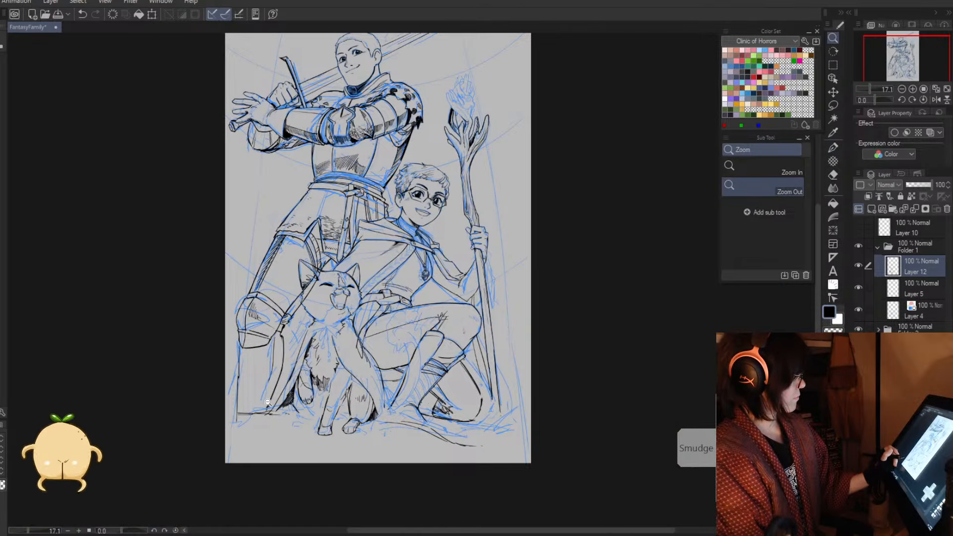
{"action": "left_click_drag", "start_coordinate": [260, 396], "coordinate": [379, 388]}
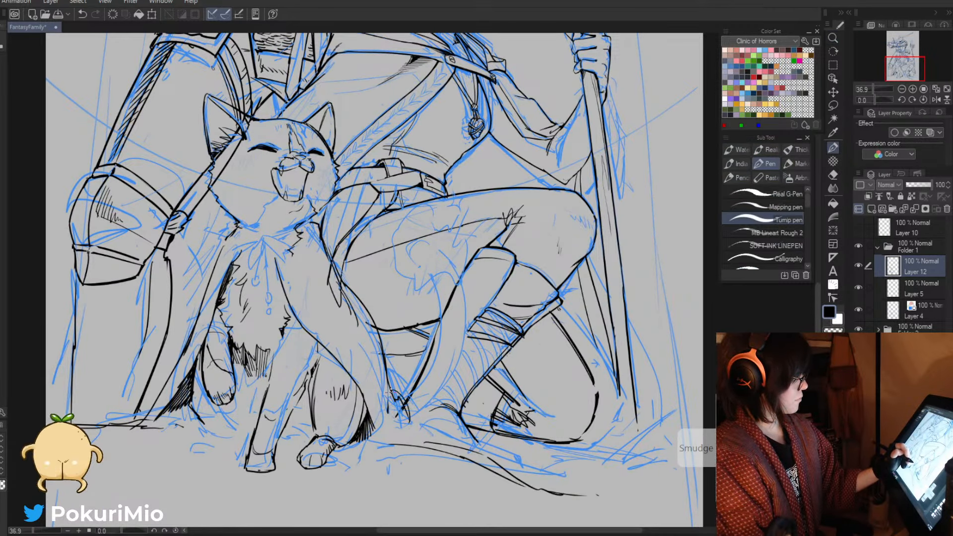
{"action": "key", "text": "e"}
{"action": "mouse_move", "coordinate": [396, 391]}
{"action": "left_mouse_down"}
{"action": "mouse_move", "coordinate": [407, 418]}
{"action": "mouse_move", "coordinate": [416, 403]}
{"action": "mouse_move", "coordinate": [404, 403]}
{"action": "mouse_move", "coordinate": [452, 423]}
{"action": "left_mouse_up"}
{"action": "key", "text": "p"}
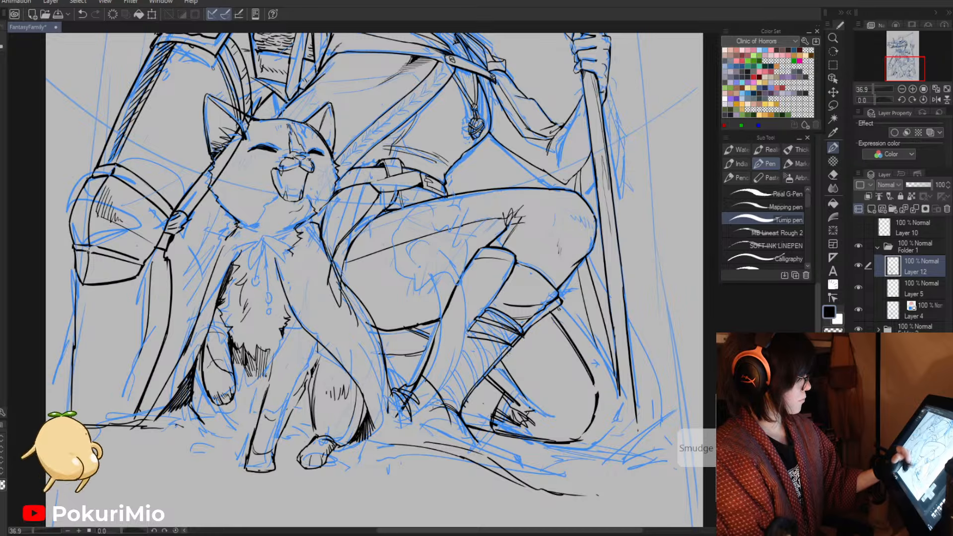
{"action": "key", "text": "e"}
{"action": "left_click_drag", "start_coordinate": [419, 376], "coordinate": [423, 378]}
{"action": "key", "text": "p"}
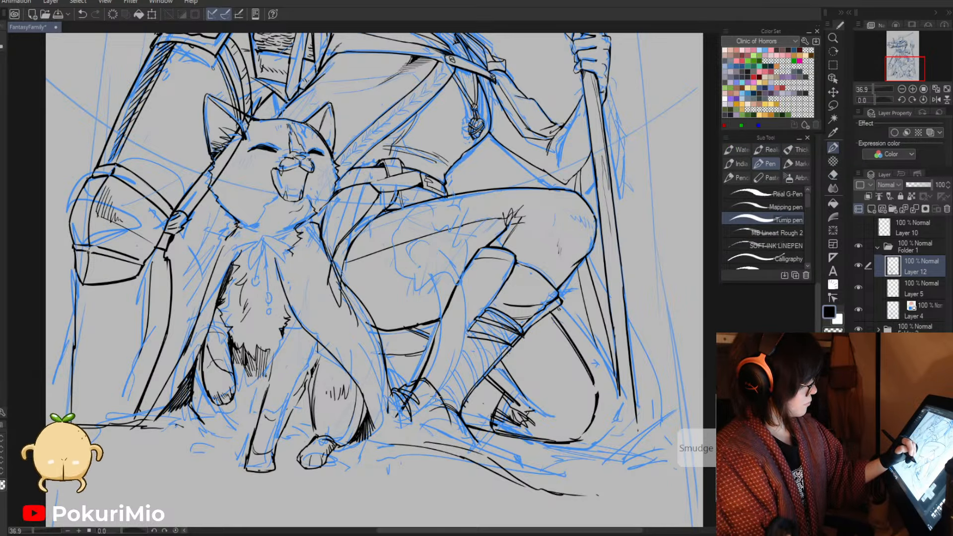
- Ink both edges and the rounded tip of the cat's raised tail, and add the ground lines running from the cloak hem
{"action": "mouse_move", "coordinate": [441, 320]}
{"action": "left_mouse_down"}
{"action": "mouse_move", "coordinate": [426, 378]}
{"action": "mouse_move", "coordinate": [420, 275]}
{"action": "left_mouse_up"}
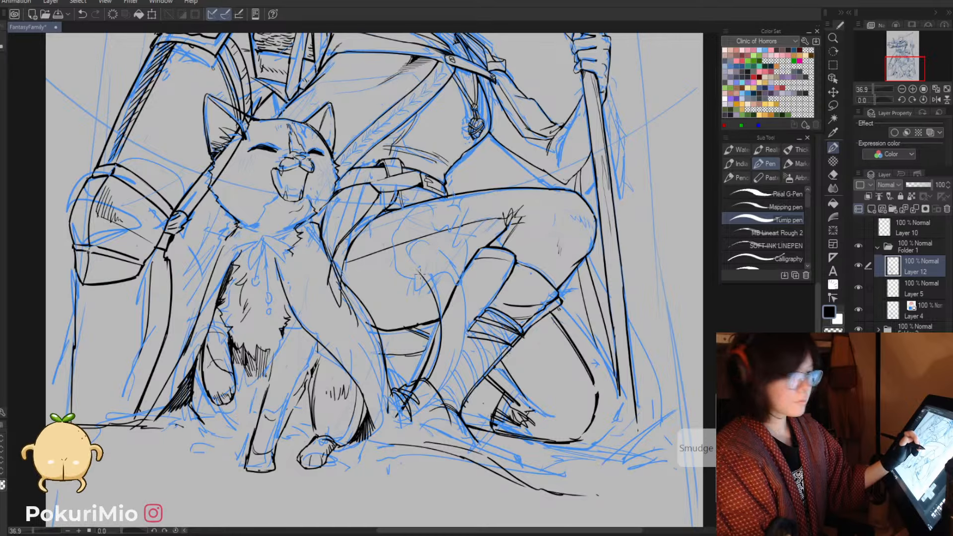
{"action": "mouse_move", "coordinate": [457, 367]}
{"action": "left_mouse_down"}
{"action": "mouse_move", "coordinate": [427, 263]}
{"action": "mouse_move", "coordinate": [401, 252]}
{"action": "mouse_move", "coordinate": [442, 271]}
{"action": "mouse_move", "coordinate": [440, 397]}
{"action": "left_mouse_up"}
{"action": "key", "text": "e"}
{"action": "mouse_move", "coordinate": [403, 252]}
{"action": "left_mouse_down"}
{"action": "mouse_move", "coordinate": [429, 261]}
{"action": "mouse_move", "coordinate": [455, 367]}
{"action": "left_mouse_up"}
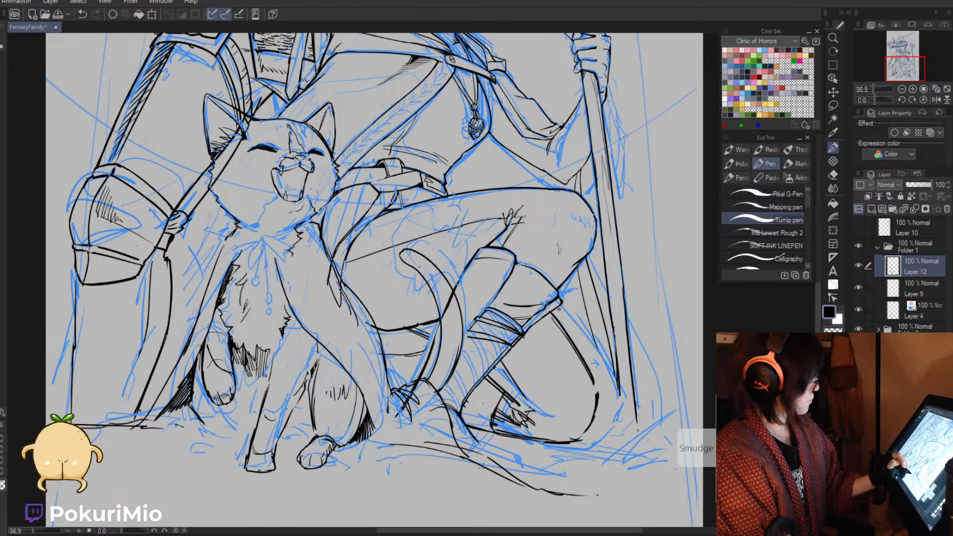
{"action": "left_click_drag", "start_coordinate": [502, 485], "coordinate": [381, 439]}
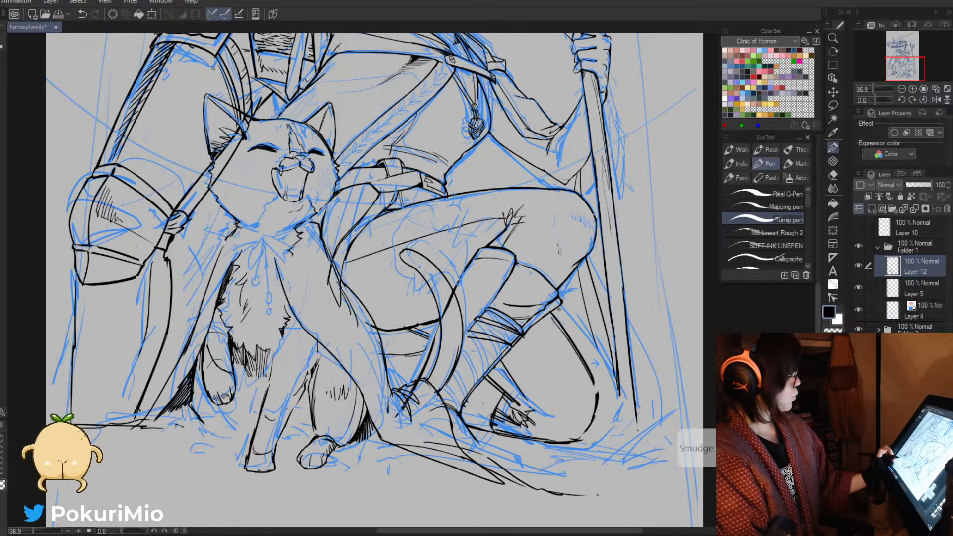
- Ink the cloak's neckline under the cat's chin and thicken the cloak edge on the boy's side of the neck
{"action": "mouse_move", "coordinate": [272, 254]}
{"action": "left_mouse_down"}
{"action": "mouse_move", "coordinate": [422, 348]}
{"action": "mouse_move", "coordinate": [457, 347]}
{"action": "left_mouse_up"}
{"action": "key", "text": "ctrl+space"}
{"action": "key", "text": "e"}
{"action": "left_click_drag", "start_coordinate": [481, 315], "coordinate": [466, 339]}
{"action": "key", "text": "p"}
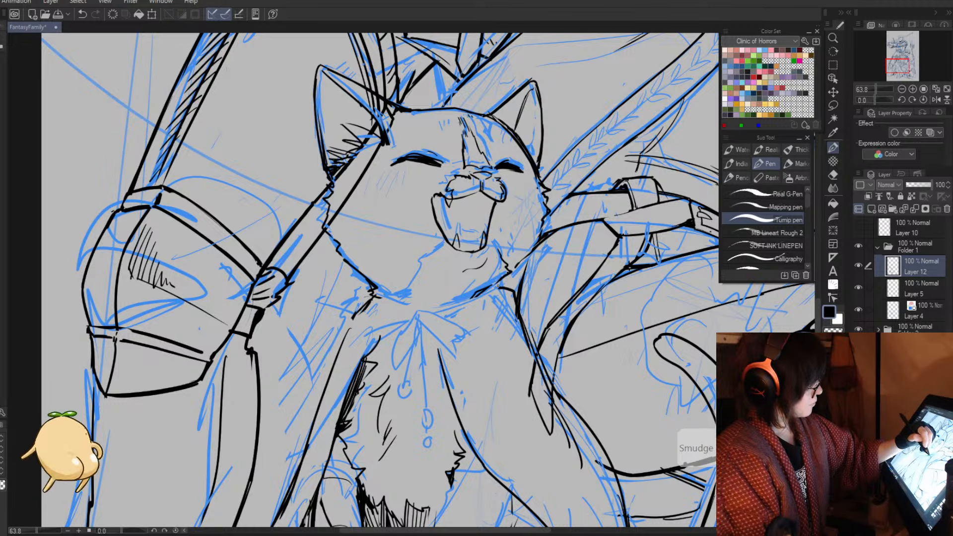
{"action": "key", "text": "e"}
{"action": "mouse_move", "coordinate": [504, 284]}
{"action": "left_mouse_down"}
{"action": "mouse_move", "coordinate": [536, 351]}
{"action": "mouse_move", "coordinate": [515, 318]}
{"action": "left_mouse_up"}
{"action": "key", "text": "p"}
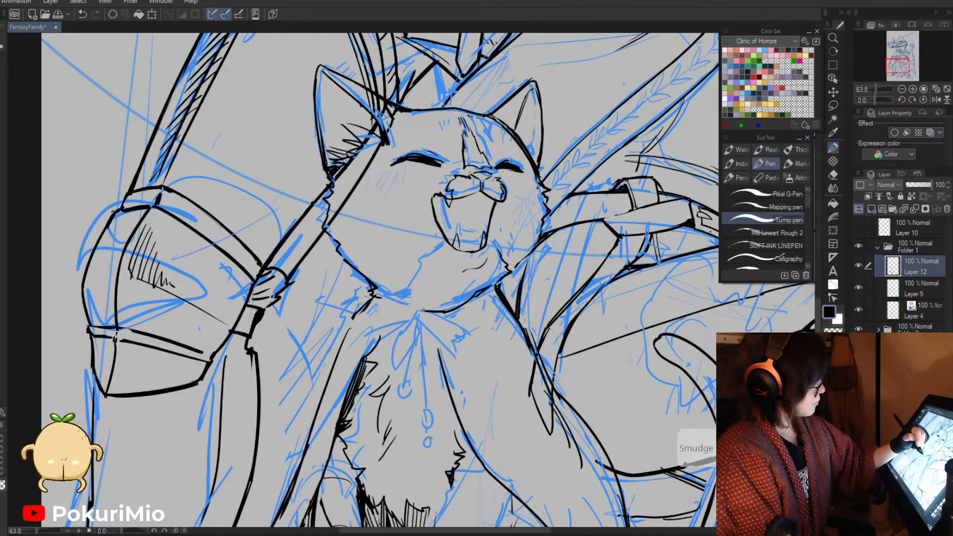
- Ink the bow at the cat's neck with its knot, two loops and hanging cords over the chest
{"action": "mouse_move", "coordinate": [418, 310]}
{"action": "left_mouse_down"}
{"action": "mouse_move", "coordinate": [455, 334]}
{"action": "mouse_move", "coordinate": [452, 357]}
{"action": "mouse_move", "coordinate": [412, 314]}
{"action": "mouse_move", "coordinate": [412, 326]}
{"action": "left_mouse_up"}
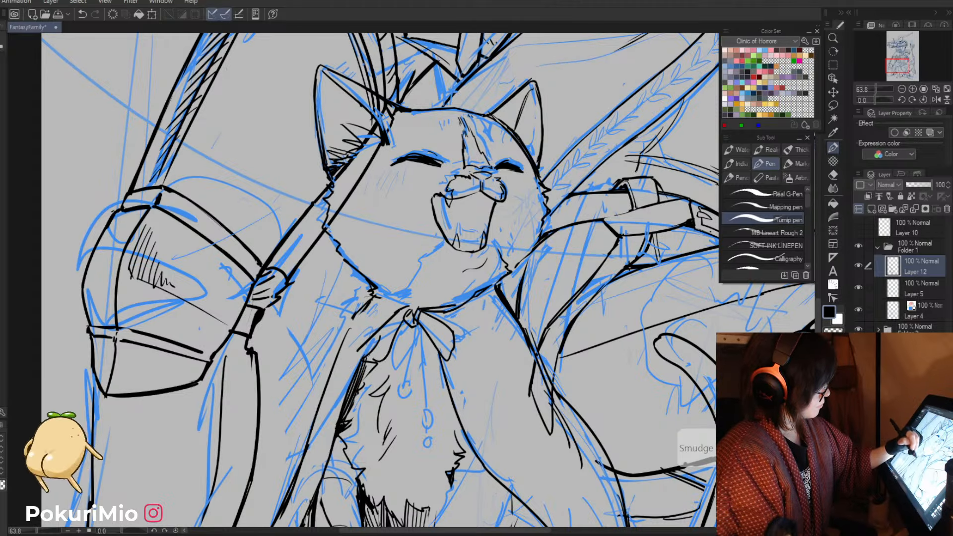
{"action": "key", "text": "e"}
{"action": "mouse_move", "coordinate": [397, 317]}
{"action": "left_mouse_down"}
{"action": "mouse_move", "coordinate": [370, 348]}
{"action": "mouse_move", "coordinate": [386, 322]}
{"action": "mouse_move", "coordinate": [423, 385]}
{"action": "left_mouse_up"}
{"action": "key", "text": "p"}
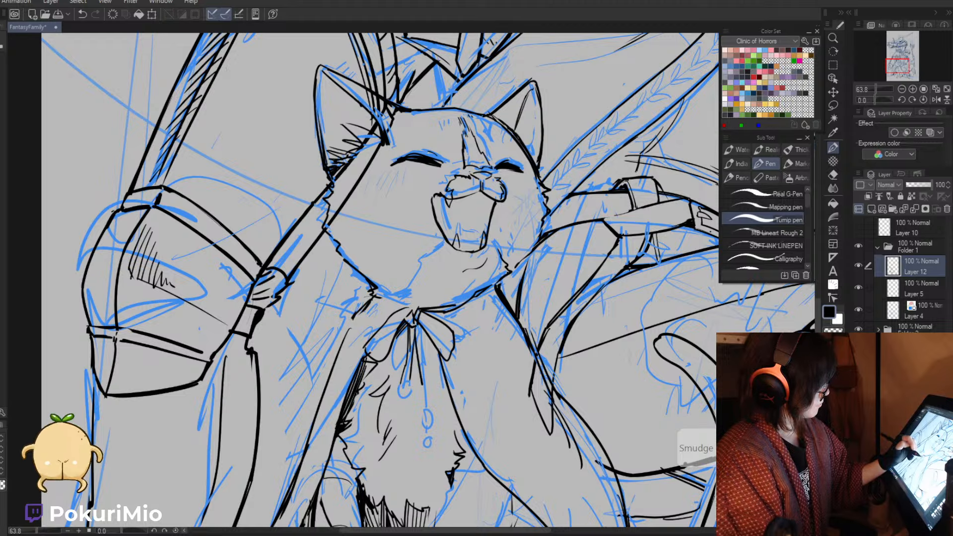
{"action": "left_click_drag", "start_coordinate": [422, 330], "coordinate": [427, 412]}
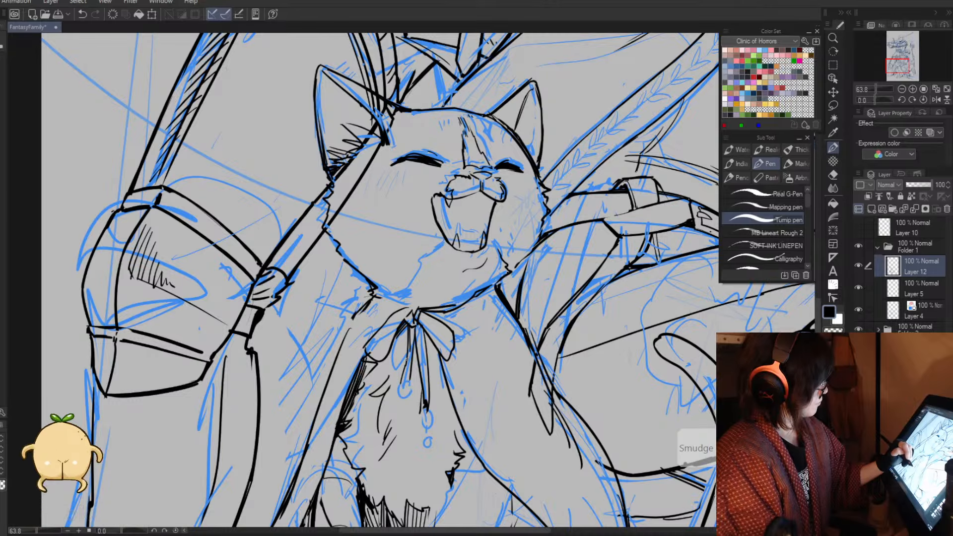
- Erase the left loop of the bow under the cat's chin and redraw it with the Turnip pen
{"action": "key", "text": "e"}
{"action": "mouse_move", "coordinate": [421, 350]}
{"action": "left_mouse_down"}
{"action": "mouse_move", "coordinate": [419, 390]}
{"action": "mouse_move", "coordinate": [417, 348]}
{"action": "mouse_move", "coordinate": [385, 302]}
{"action": "left_mouse_up"}
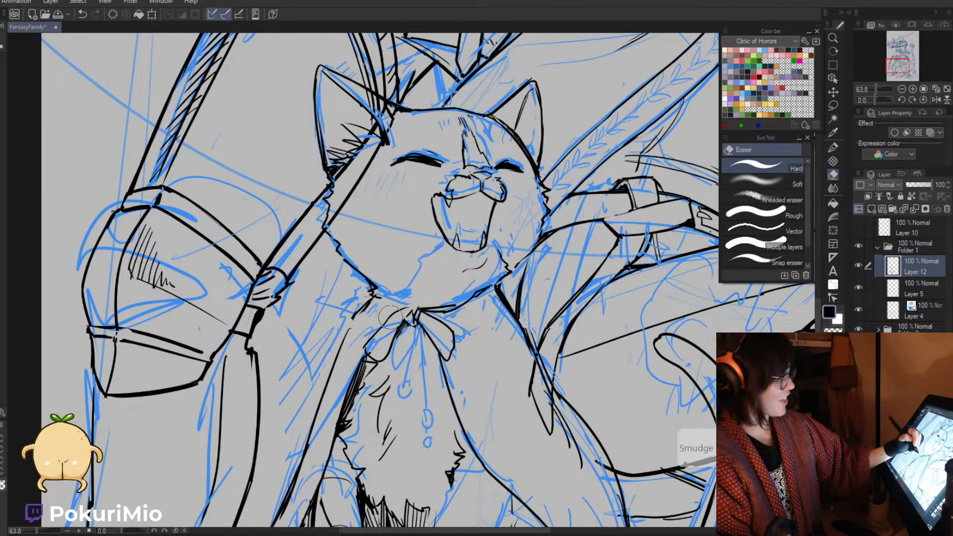
{"action": "mouse_move", "coordinate": [391, 316]}
{"action": "left_mouse_down"}
{"action": "mouse_move", "coordinate": [365, 345]}
{"action": "mouse_move", "coordinate": [383, 370]}
{"action": "mouse_move", "coordinate": [377, 352]}
{"action": "left_mouse_up"}
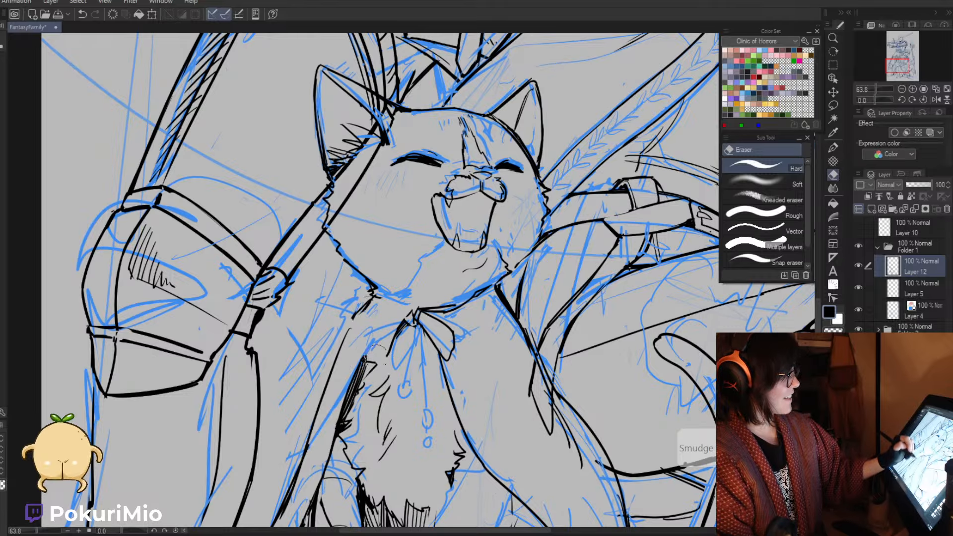
{"action": "key", "text": "p"}
{"action": "mouse_move", "coordinate": [408, 308]}
{"action": "left_mouse_down"}
{"action": "mouse_move", "coordinate": [376, 334]}
{"action": "mouse_move", "coordinate": [377, 318]}
{"action": "mouse_move", "coordinate": [372, 325]}
{"action": "left_mouse_up"}
{"action": "key", "text": "e"}
{"action": "key", "text": "p"}
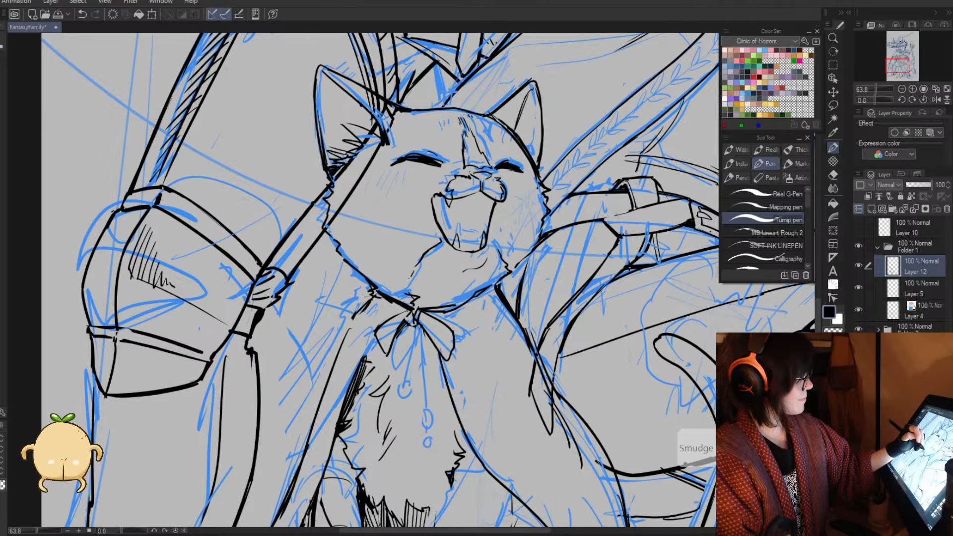
- Ink the lower teeth and tongue inside the cat's open mouth, cleaning the lines with the eraser
{"action": "left_click_drag", "start_coordinate": [450, 222], "coordinate": [464, 224]}
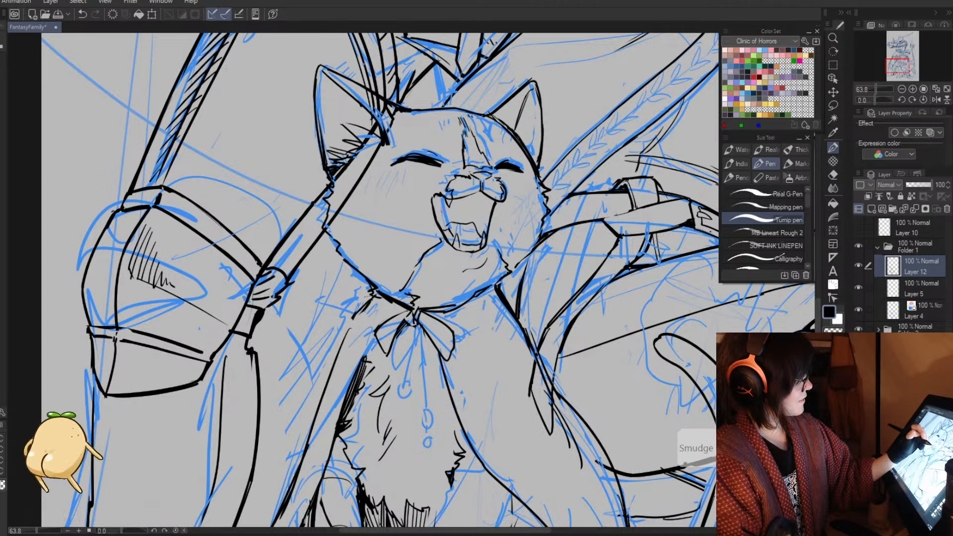
{"action": "key", "text": "e"}
{"action": "mouse_move", "coordinate": [451, 221]}
{"action": "left_mouse_down"}
{"action": "mouse_move", "coordinate": [445, 227]}
{"action": "mouse_move", "coordinate": [463, 226]}
{"action": "mouse_move", "coordinate": [444, 233]}
{"action": "mouse_move", "coordinate": [470, 231]}
{"action": "mouse_move", "coordinate": [455, 221]}
{"action": "left_mouse_up"}
{"action": "key", "text": "p"}
{"action": "key", "text": "e"}
{"action": "key", "text": "p"}
{"action": "key", "text": "e"}
{"action": "key", "text": "p"}
{"action": "key", "text": "e"}
{"action": "key", "text": "p"}
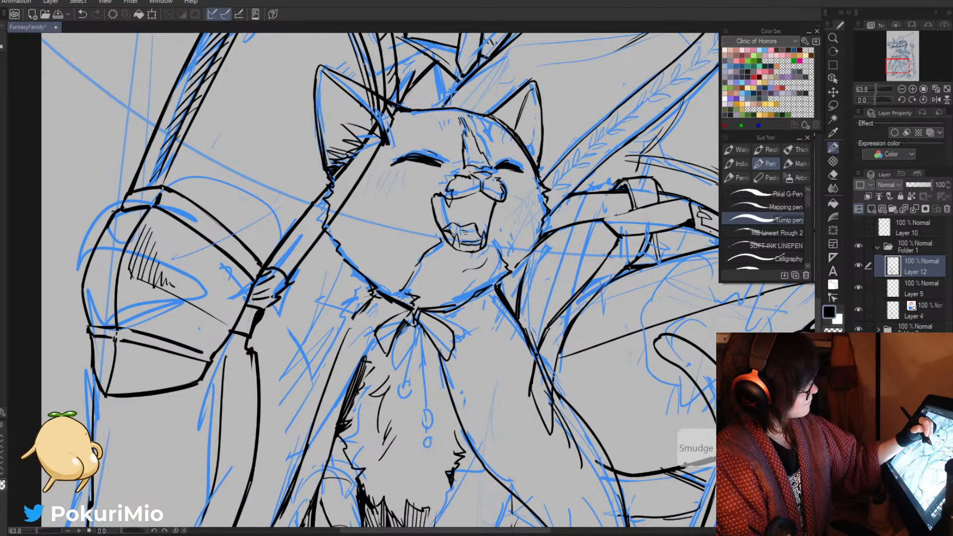
- Ink the cat's far paw on the ground beside its front leg, with its toe lines
{"action": "key", "text": "alt+space"}
{"action": "left_click_drag", "start_coordinate": [413, 292], "coordinate": [485, 456]}
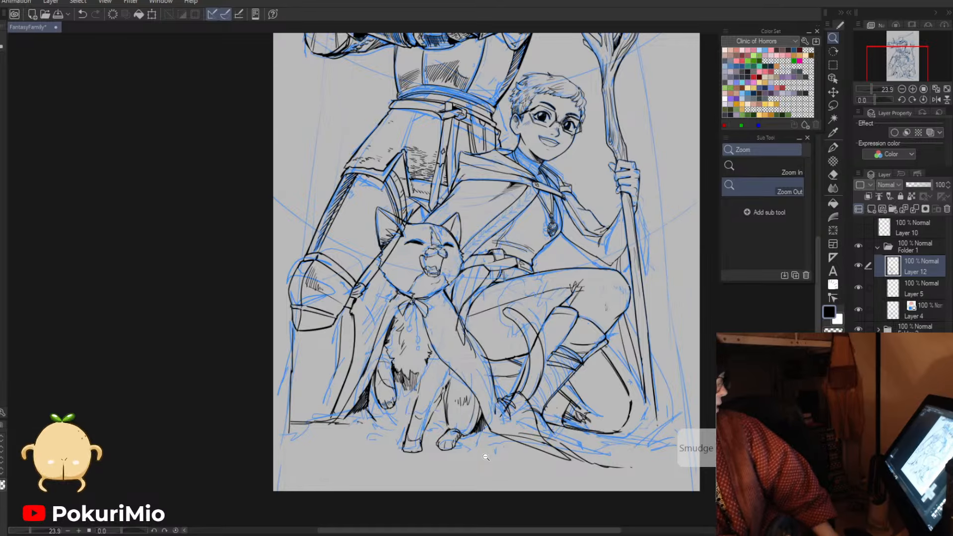
{"action": "left_click", "coordinate": [189, 320]}
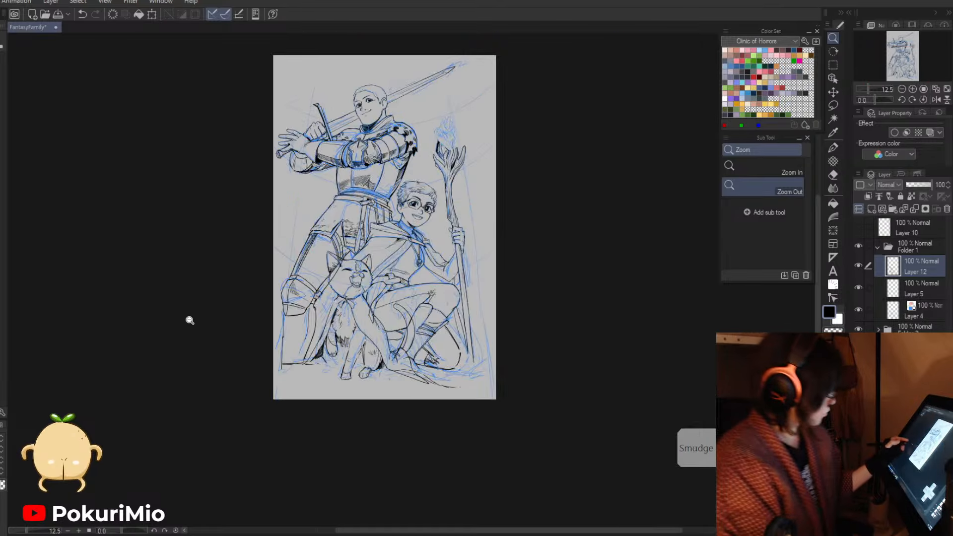
{"action": "left_click_drag", "start_coordinate": [253, 357], "coordinate": [215, 330]}
{"action": "left_click_drag", "start_coordinate": [279, 364], "coordinate": [405, 384]}
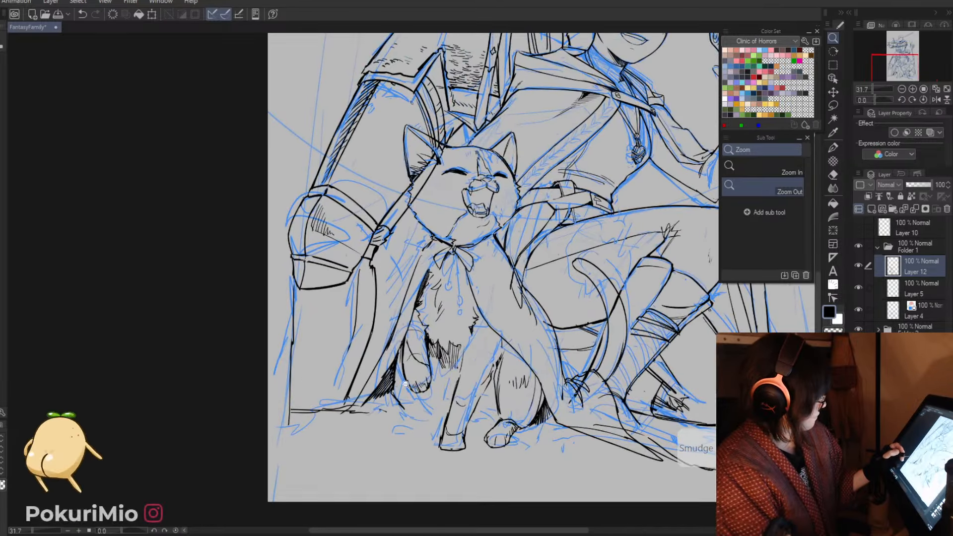
{"action": "key", "text": "p"}
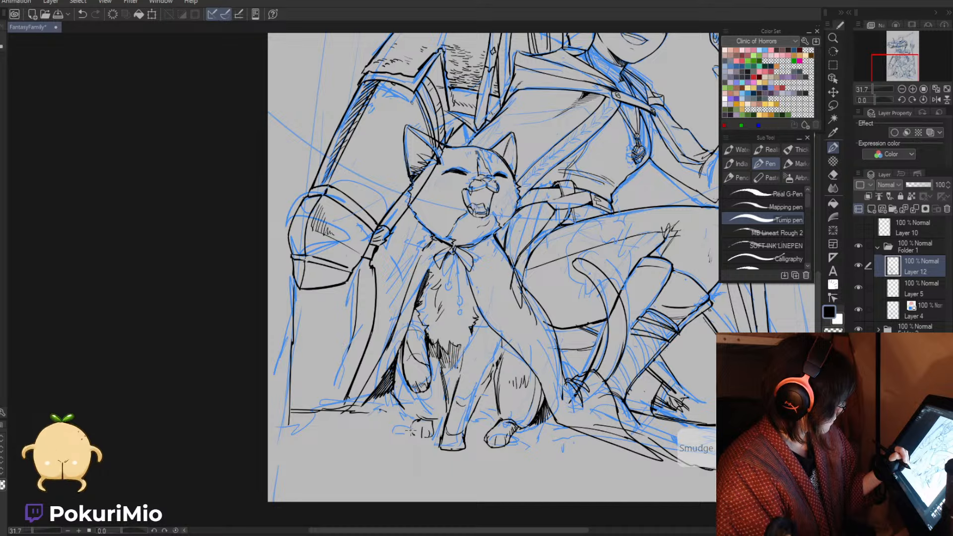
{"action": "key", "text": "e"}
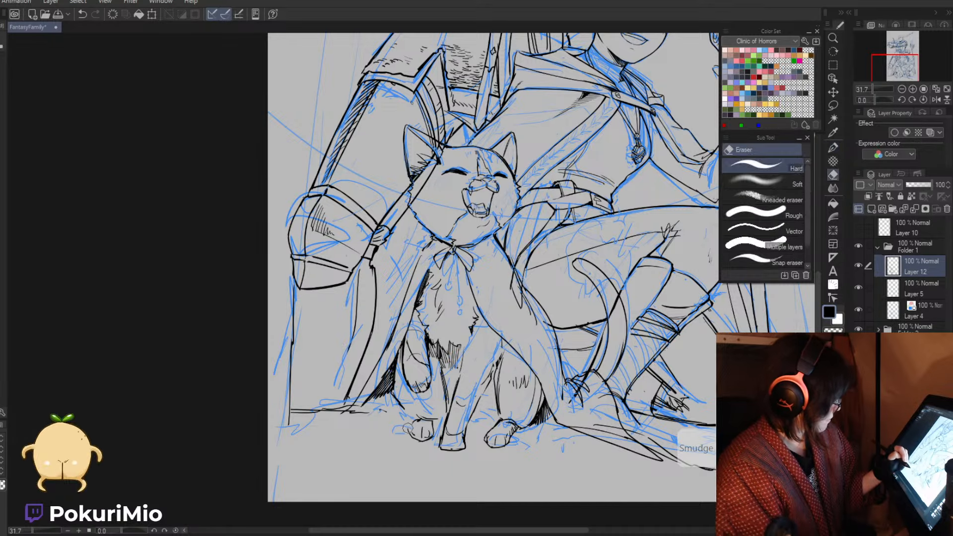
{"action": "key", "text": "p"}
{"action": "mouse_move", "coordinate": [413, 421]}
{"action": "left_mouse_down"}
{"action": "mouse_move", "coordinate": [409, 430]}
{"action": "mouse_move", "coordinate": [423, 420]}
{"action": "mouse_move", "coordinate": [410, 418]}
{"action": "left_mouse_up"}
{"action": "key", "text": "e"}
{"action": "key", "text": "p"}
- Ink the curved outline of the leg above the cat's far paw and clean up the adjoining front leg lines
{"action": "left_click_drag", "start_coordinate": [396, 380], "coordinate": [407, 406]}
{"action": "key", "text": "e"}
{"action": "left_click_drag", "start_coordinate": [440, 371], "coordinate": [446, 412]}
{"action": "key", "text": "p"}
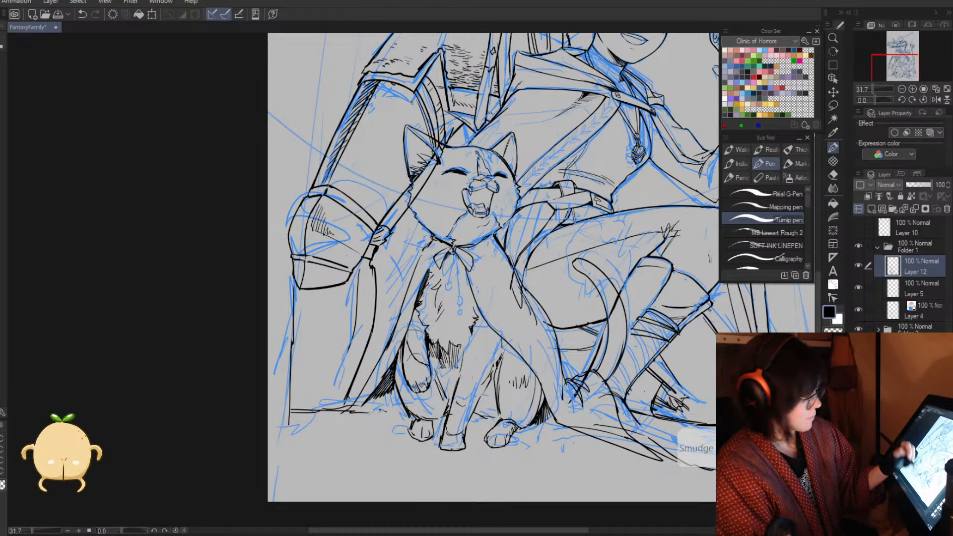
{"action": "key", "text": "/"}
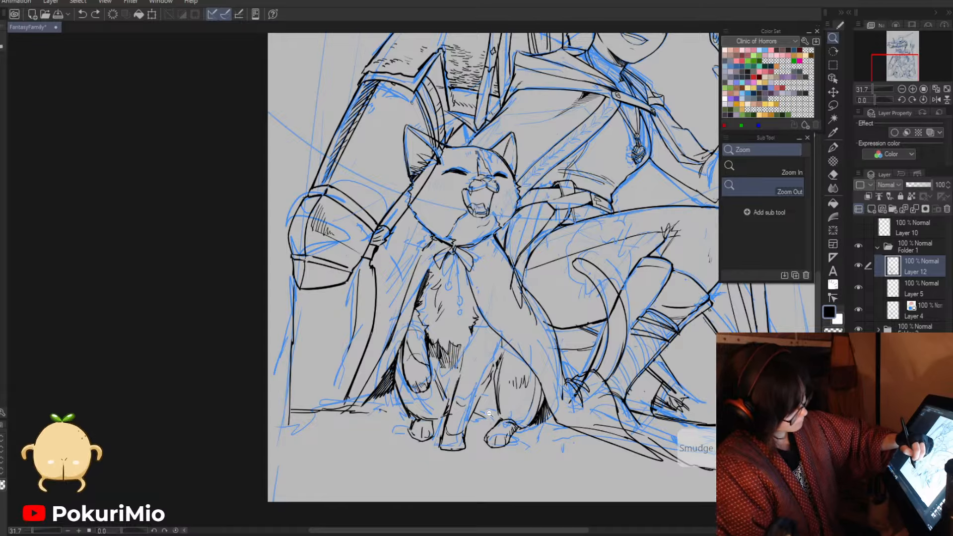
{"action": "key", "text": "p"}
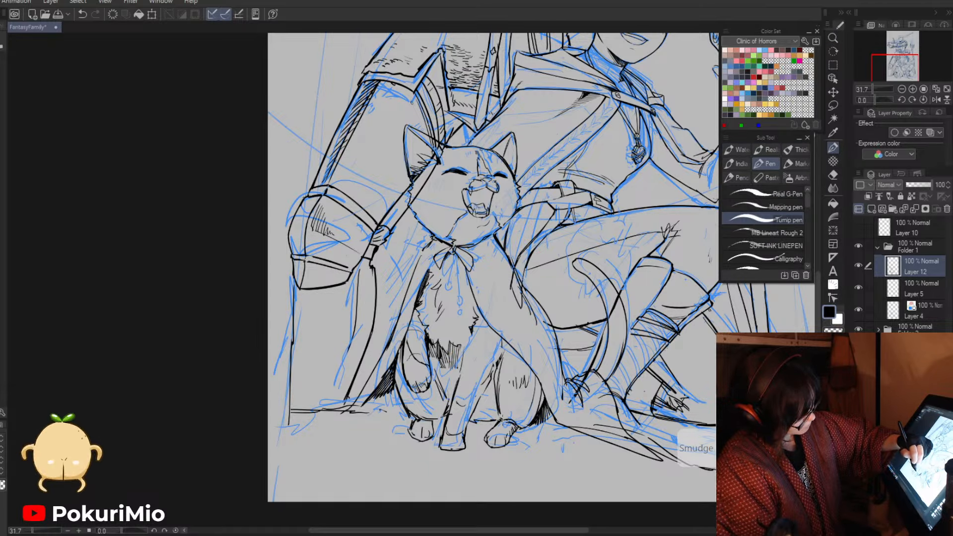
- With the canvas rotated 15 degrees, ink the outline of the cat's back down to the base of the tail
{"action": "key", "text": "/"}
{"action": "key", "text": "^"}
{"action": "left_click_drag", "start_coordinate": [369, 342], "coordinate": [354, 334]}
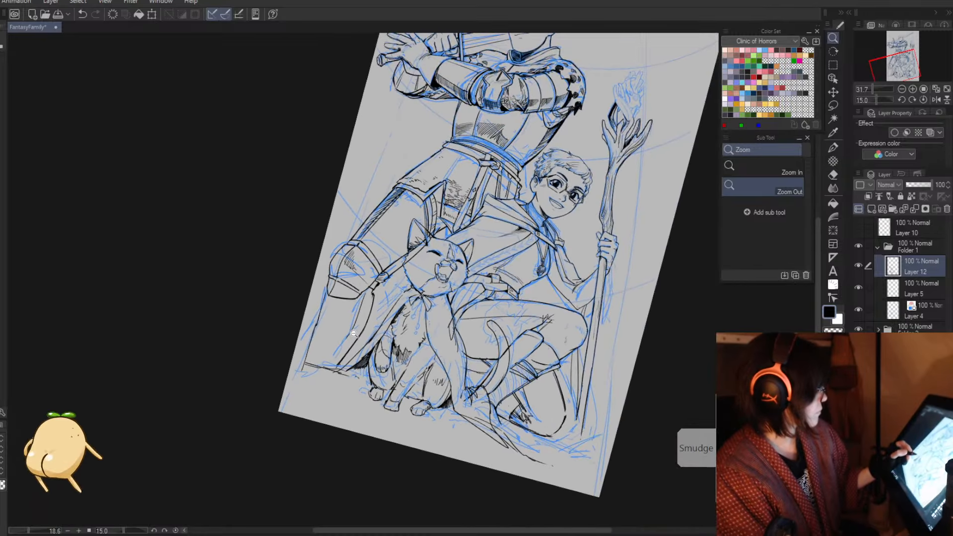
{"action": "mouse_move", "coordinate": [447, 347]}
{"action": "left_mouse_down"}
{"action": "mouse_move", "coordinate": [473, 342]}
{"action": "mouse_move", "coordinate": [481, 383]}
{"action": "left_mouse_up"}
{"action": "key", "text": "e"}
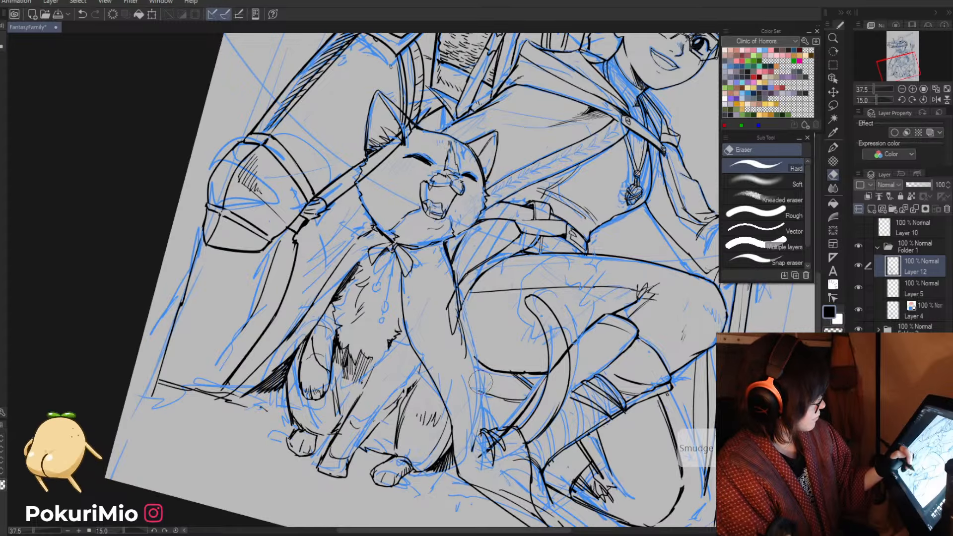
{"action": "key", "text": "p"}
{"action": "mouse_move", "coordinate": [478, 444]}
{"action": "left_mouse_down"}
{"action": "mouse_move", "coordinate": [459, 321]}
{"action": "mouse_move", "coordinate": [468, 340]}
{"action": "left_mouse_up"}
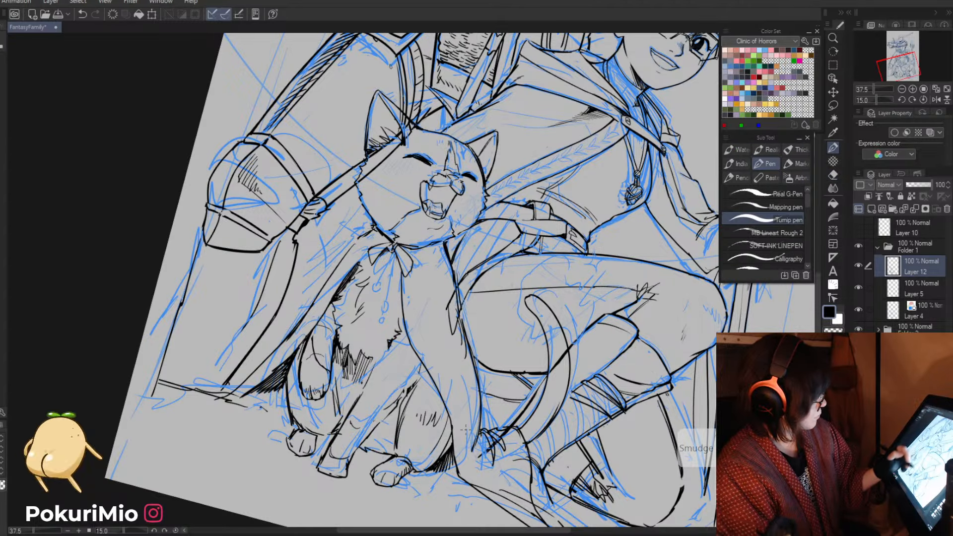
- Hide the blue sketch on Layer 4 to check the cat's line art, and show it again
{"action": "key", "text": "/"}
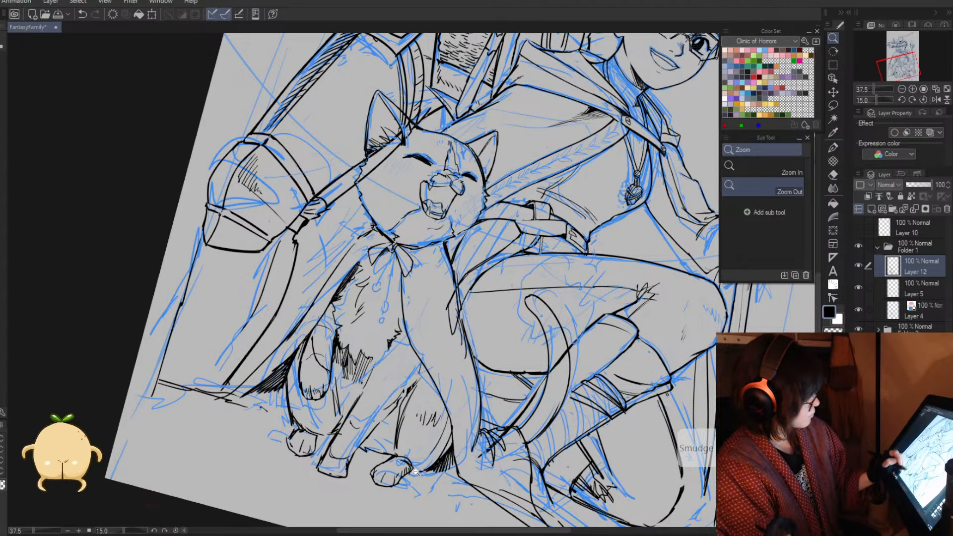
{"action": "left_click_drag", "start_coordinate": [419, 432], "coordinate": [403, 434]}
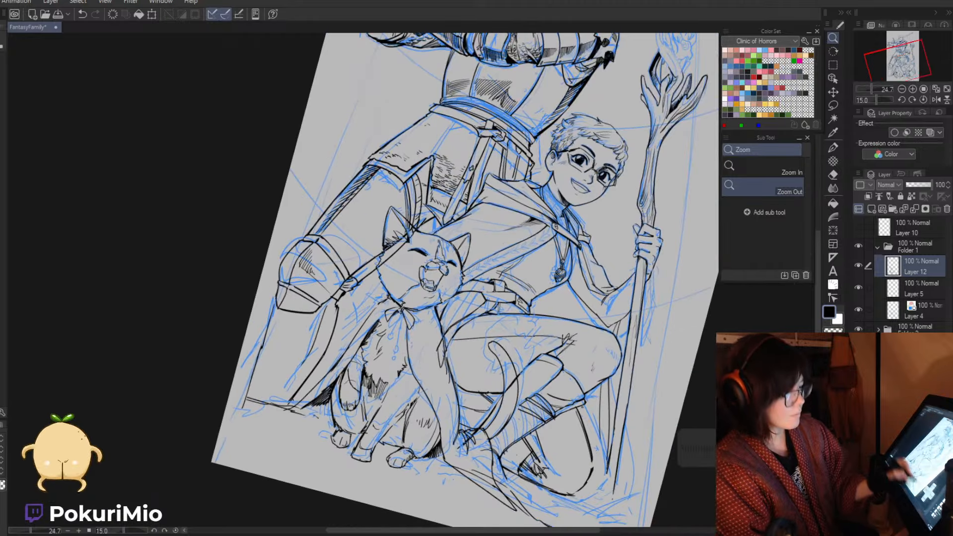
{"action": "left_click", "coordinate": [859, 311]}
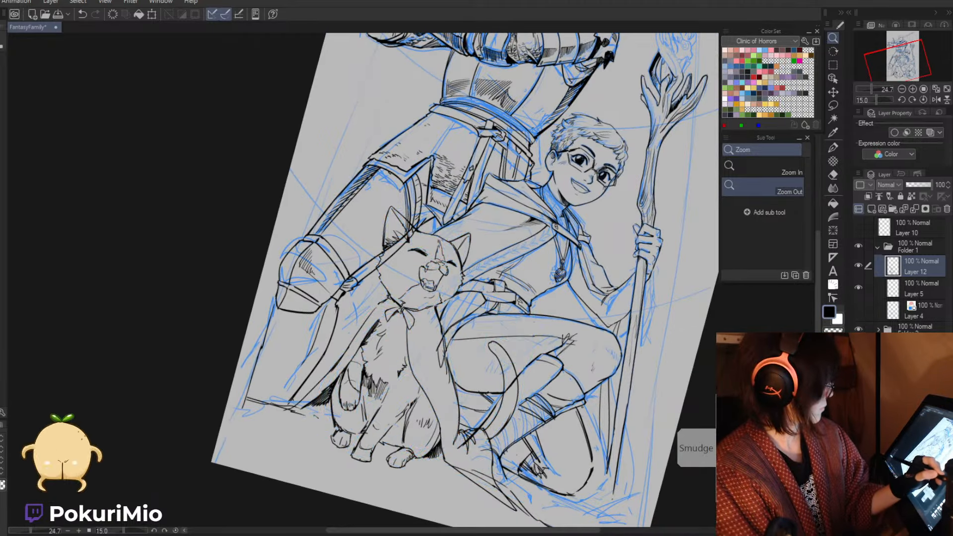
{"action": "left_click", "coordinate": [859, 310]}
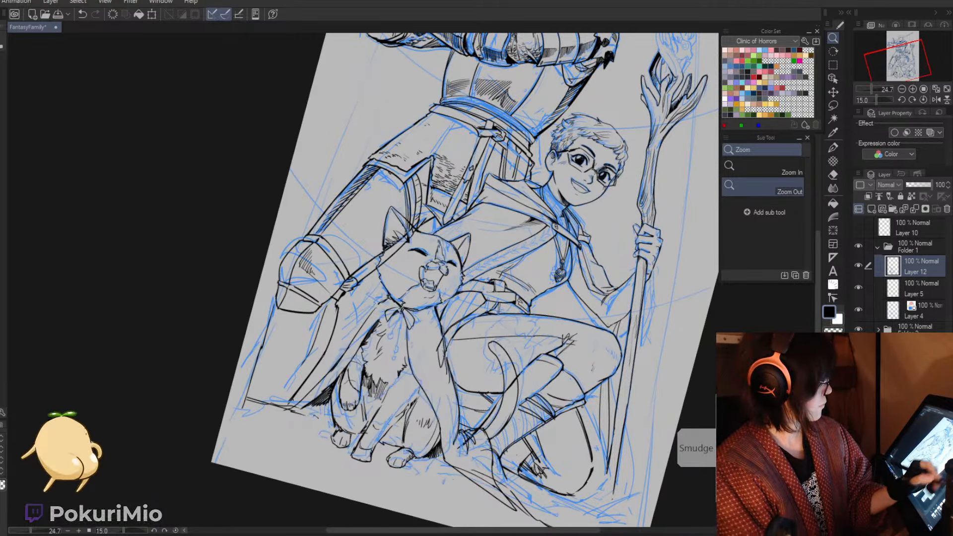
- Erase the stray lines crossing the inner edge of the cat's left ear
{"action": "left_click_drag", "start_coordinate": [393, 226], "coordinate": [427, 228]}
{"action": "key", "text": "m"}
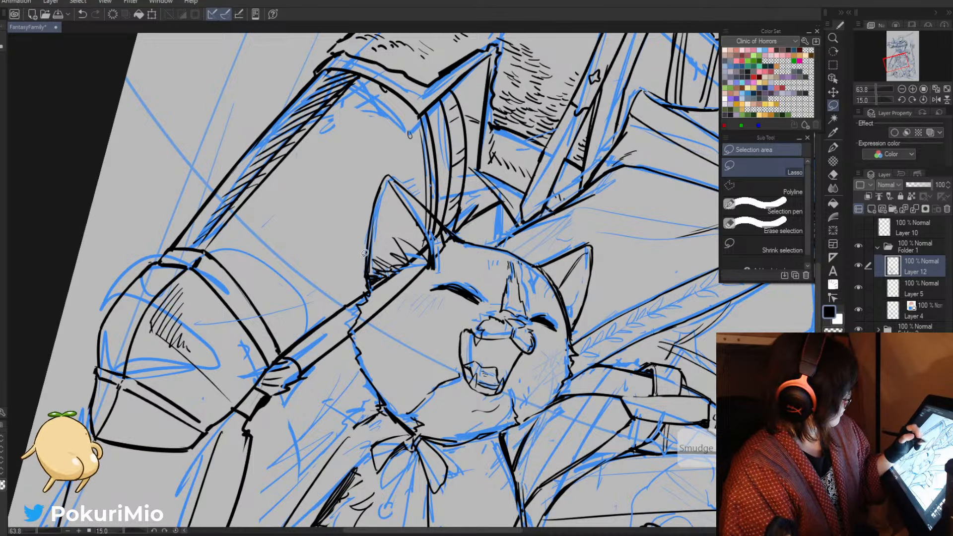
{"action": "left_click_drag", "start_coordinate": [363, 291], "coordinate": [381, 294]}
{"action": "key", "text": "ctrl+d"}
{"action": "key", "text": "e"}
{"action": "left_click_drag", "start_coordinate": [432, 269], "coordinate": [467, 165]}
{"action": "key", "text": "p"}
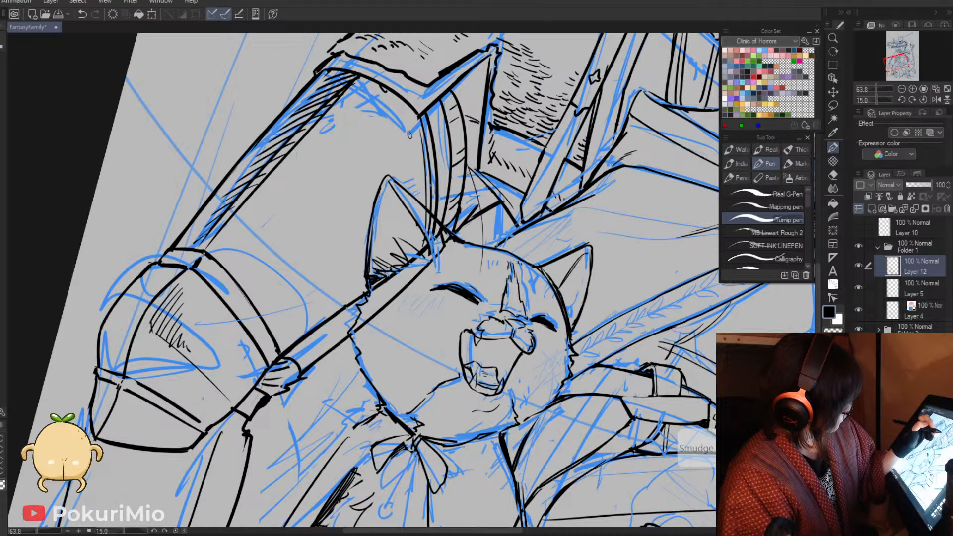
{"action": "mouse_move", "coordinate": [473, 271]}
{"action": "left_mouse_down"}
{"action": "mouse_move", "coordinate": [473, 226]}
{"action": "mouse_move", "coordinate": [463, 225]}
{"action": "left_mouse_up"}
{"action": "left_click_drag", "start_coordinate": [457, 205], "coordinate": [450, 183]}
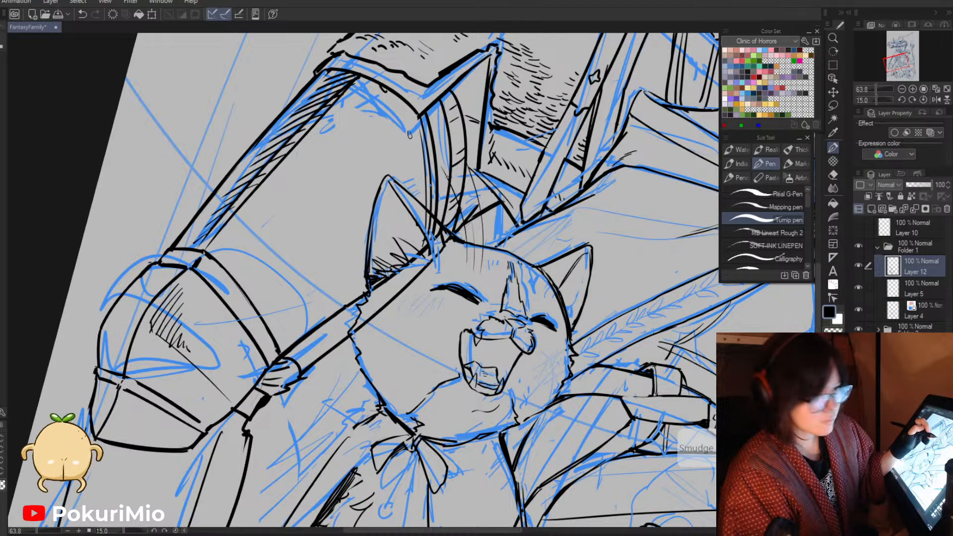
{"action": "key", "text": "ctrl+z"}
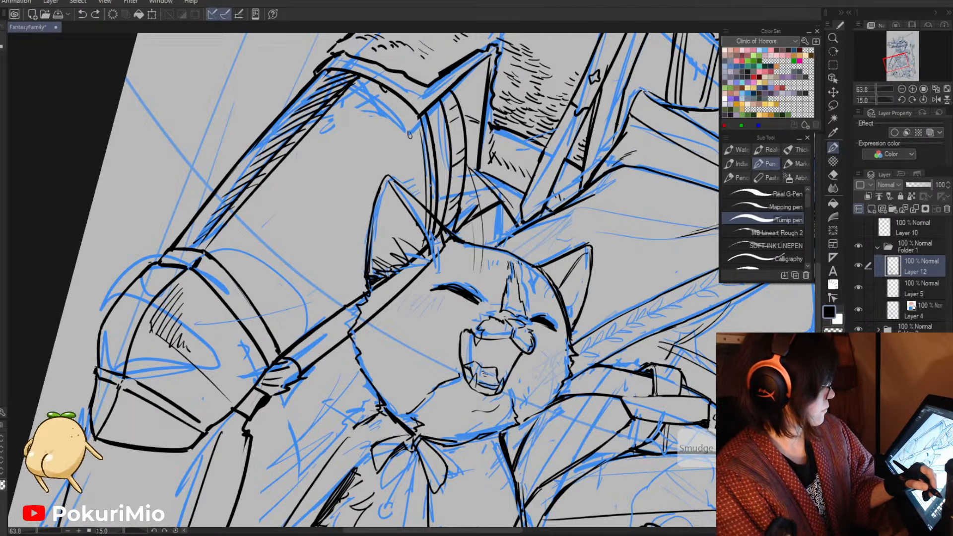
{"action": "key", "text": "ctrl+z"}
{"action": "key", "text": "ctrl+z"}
- Add a new layer above Layer 12 and draw thin brow whiskers above both of the cat's eyes
{"action": "left_click", "coordinate": [871, 209]}
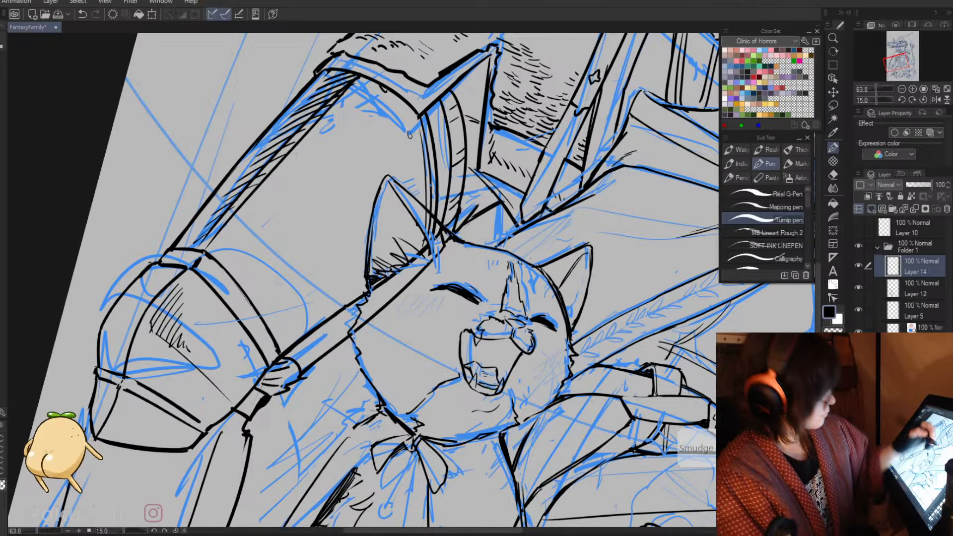
{"action": "mouse_move", "coordinate": [532, 301]}
{"action": "left_mouse_down"}
{"action": "mouse_move", "coordinate": [563, 246]}
{"action": "mouse_move", "coordinate": [537, 304]}
{"action": "left_mouse_up"}
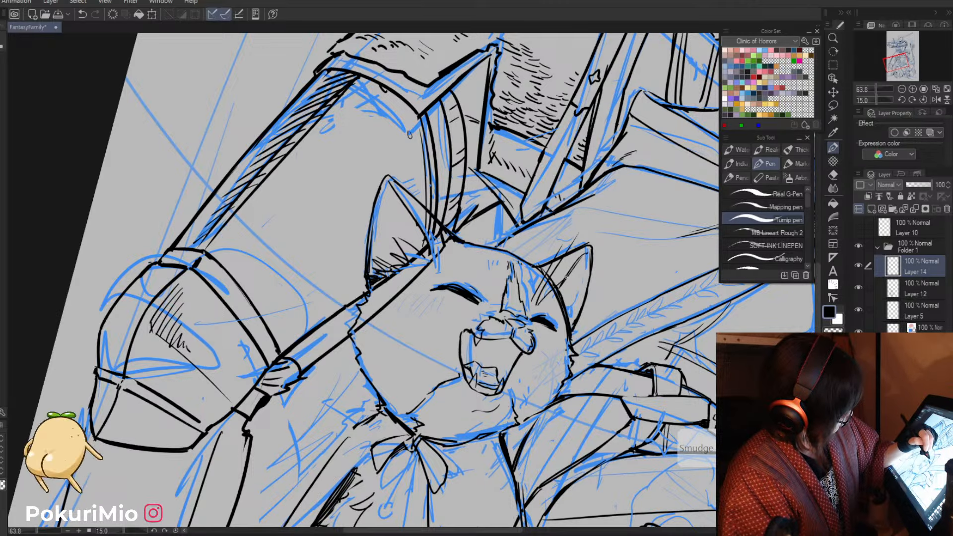
{"action": "left_click_drag", "start_coordinate": [481, 215], "coordinate": [488, 289]}
{"action": "left_click_drag", "start_coordinate": [474, 221], "coordinate": [480, 282]}
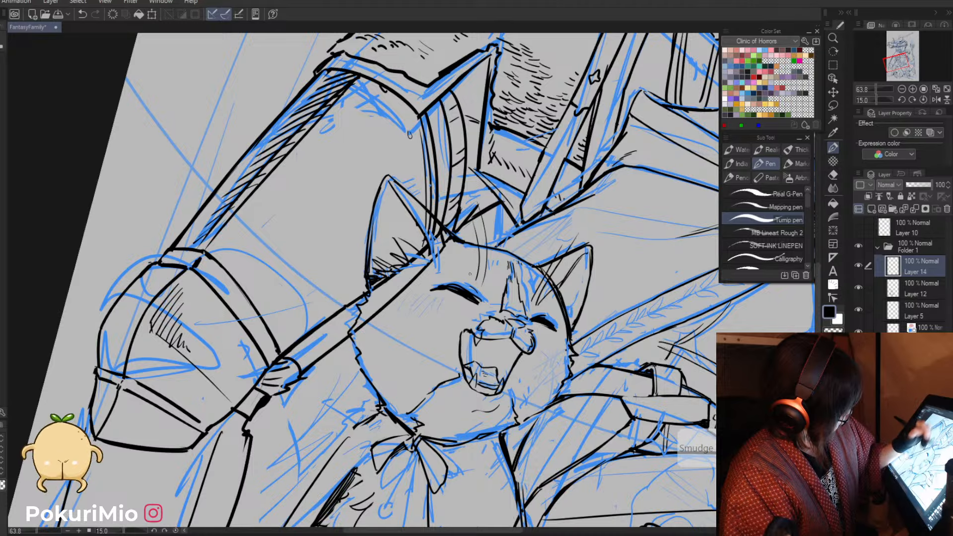
- With the canvas rotated to 75 degrees, draw long thin whiskers fanning out across the cat's left cheek
{"action": "left_click_drag", "start_coordinate": [332, 162], "coordinate": [474, 152]}
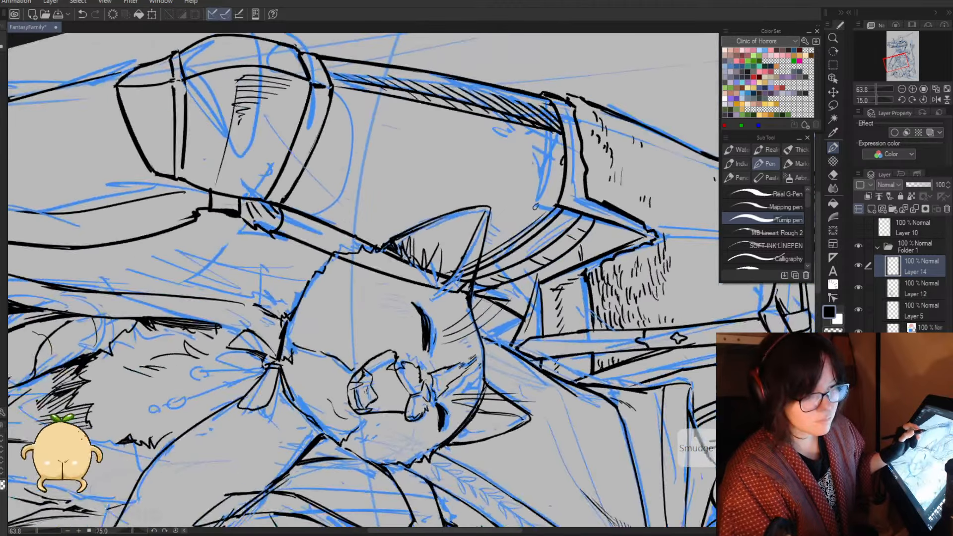
{"action": "left_click_drag", "start_coordinate": [337, 260], "coordinate": [417, 360]}
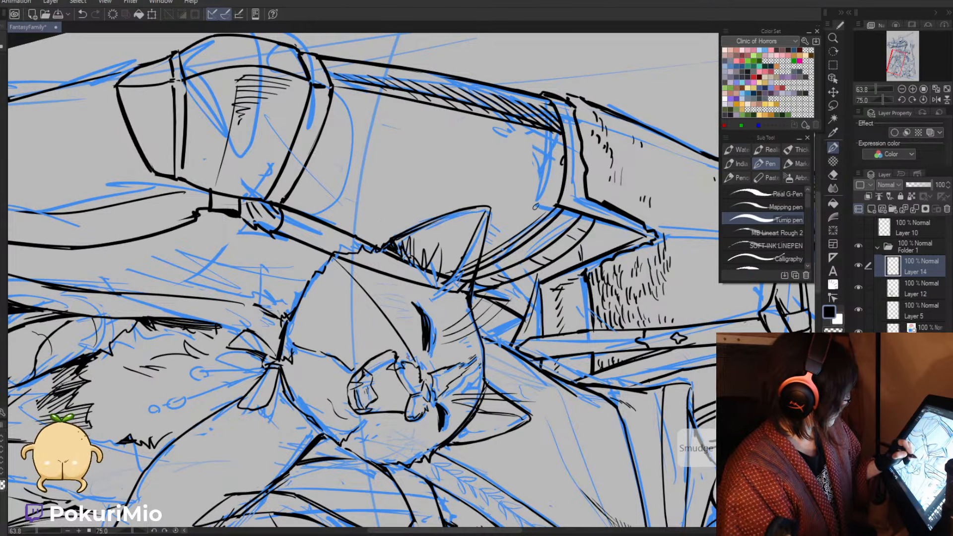
{"action": "left_click_drag", "start_coordinate": [330, 277], "coordinate": [410, 358]}
{"action": "mouse_move", "coordinate": [381, 280]}
{"action": "left_mouse_down"}
{"action": "mouse_move", "coordinate": [416, 353]}
{"action": "mouse_move", "coordinate": [301, 248]}
{"action": "left_mouse_up"}
{"action": "key", "text": "e"}
{"action": "key", "text": "p"}
{"action": "mouse_move", "coordinate": [411, 354]}
{"action": "left_mouse_down"}
{"action": "mouse_move", "coordinate": [370, 284]}
{"action": "mouse_move", "coordinate": [344, 271]}
{"action": "left_mouse_up"}
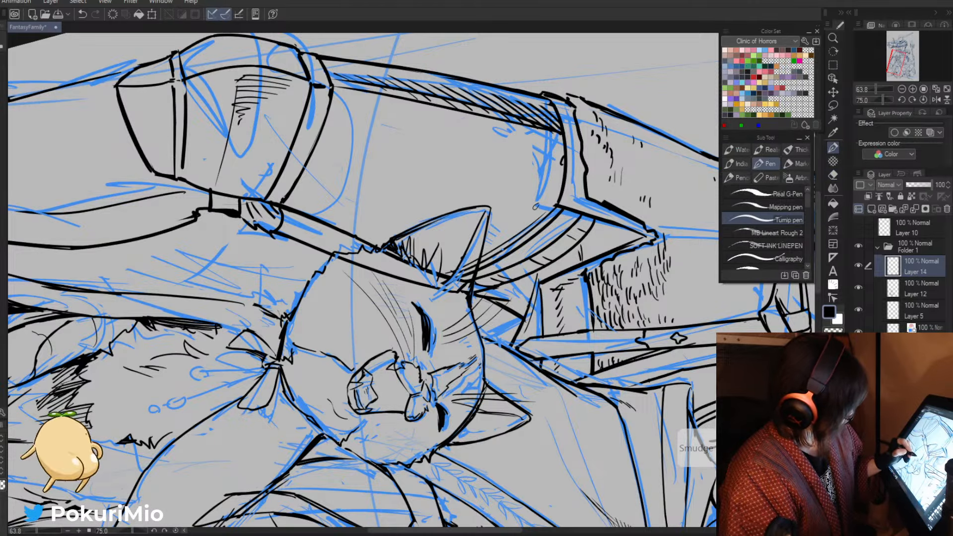
{"action": "left_click_drag", "start_coordinate": [394, 350], "coordinate": [359, 307]}
- With the canvas rotated to 40 degrees, draw long whiskers extending outward from the cat's right cheek
{"action": "key", "text": "minus"}
{"action": "key", "text": "minus"}
{"action": "key", "text": "minus"}
{"action": "key", "text": "minus"}
{"action": "key", "text": "minus"}
{"action": "key", "text": "minus"}
{"action": "key", "text": "minus"}
{"action": "key", "text": "minus"}
{"action": "key", "text": "minus"}
{"action": "key", "text": "minus"}
{"action": "key", "text": "minus"}
{"action": "key", "text": "minus"}
{"action": "key", "text": "minus"}
{"action": "key", "text": "minus"}
{"action": "key", "text": "asciicircum"}
{"action": "key", "text": "asciicircum"}
{"action": "key", "text": "asciicircum"}
{"action": "key", "text": "asciicircum"}
{"action": "key", "text": "asciicircum"}
{"action": "key", "text": "asciicircum"}
{"action": "key", "text": "asciicircum"}
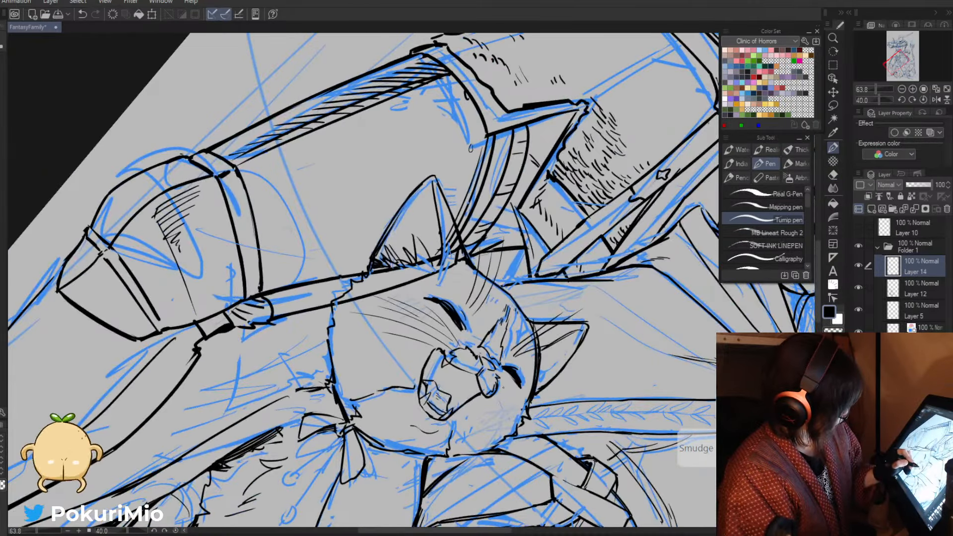
{"action": "left_click_drag", "start_coordinate": [501, 390], "coordinate": [532, 499]}
{"action": "left_click_drag", "start_coordinate": [509, 456], "coordinate": [514, 505]}
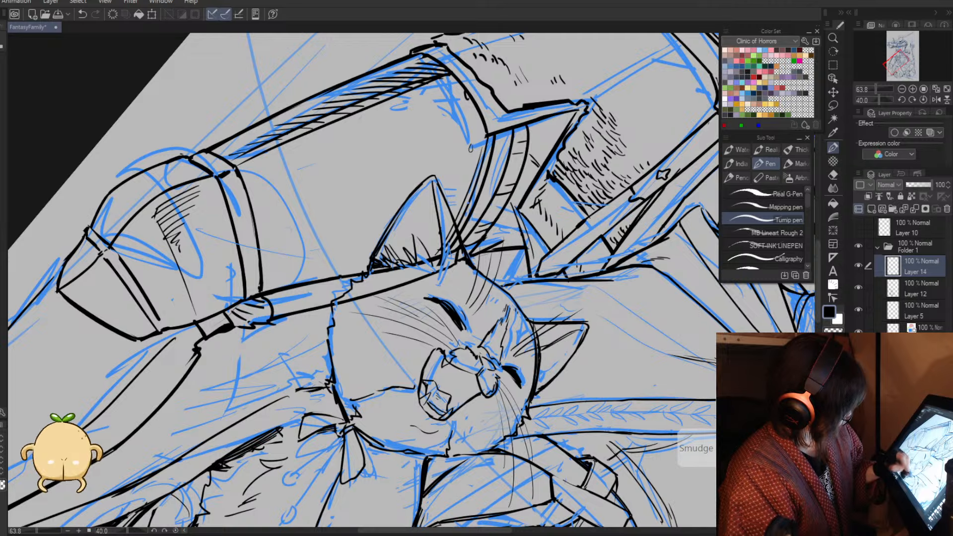
- Erase parts of the left cheek whiskers near the muzzle and redraw them as cleaner strokes with the canvas at -40 degrees
{"action": "key", "text": "e"}
{"action": "mouse_move", "coordinate": [431, 334]}
{"action": "left_mouse_down"}
{"action": "mouse_move", "coordinate": [368, 291]}
{"action": "mouse_move", "coordinate": [413, 302]}
{"action": "mouse_move", "coordinate": [444, 332]}
{"action": "left_mouse_up"}
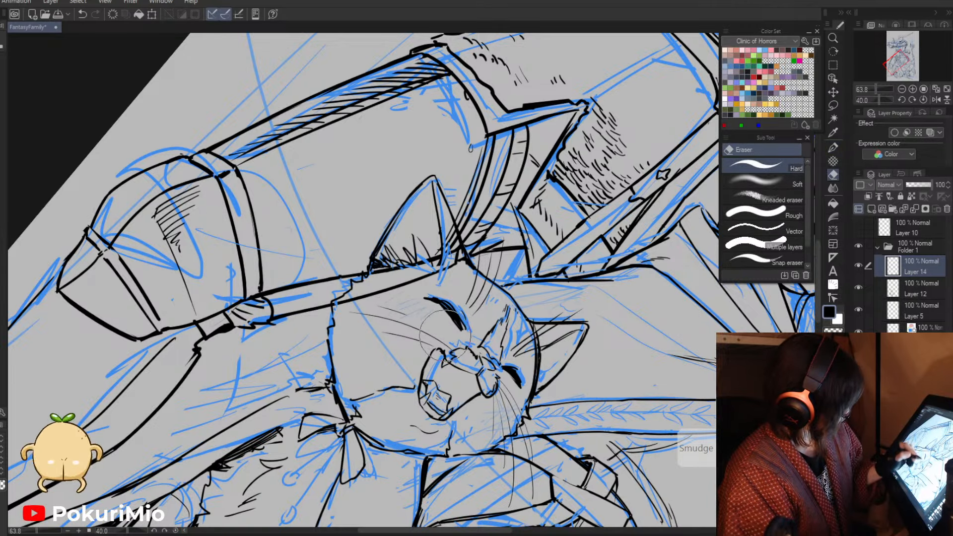
{"action": "key", "text": "p"}
{"action": "key", "text": "minus"}
{"action": "key", "text": "minus"}
{"action": "key", "text": "minus"}
{"action": "key", "text": "minus"}
{"action": "key", "text": "minus"}
{"action": "key", "text": "minus"}
{"action": "key", "text": "minus"}
{"action": "key", "text": "minus"}
{"action": "key", "text": "minus"}
{"action": "key", "text": "minus"}
{"action": "key", "text": "minus"}
{"action": "key", "text": "minus"}
{"action": "key", "text": "minus"}
{"action": "key", "text": "minus"}
{"action": "key", "text": "minus"}
{"action": "key", "text": "minus"}
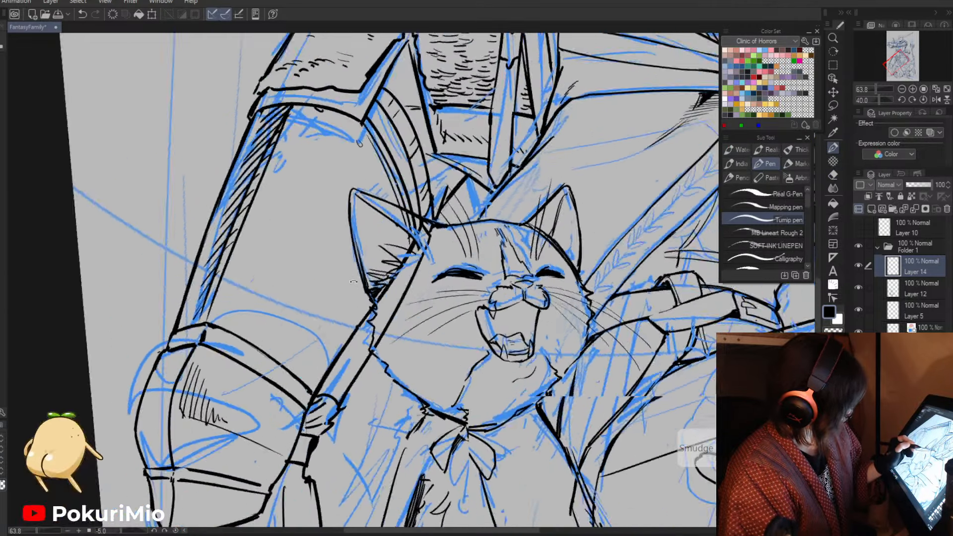
{"action": "key", "text": "e"}
{"action": "left_click_drag", "start_coordinate": [438, 274], "coordinate": [421, 304]}
{"action": "key", "text": "p"}
{"action": "left_click_drag", "start_coordinate": [469, 263], "coordinate": [425, 326]}
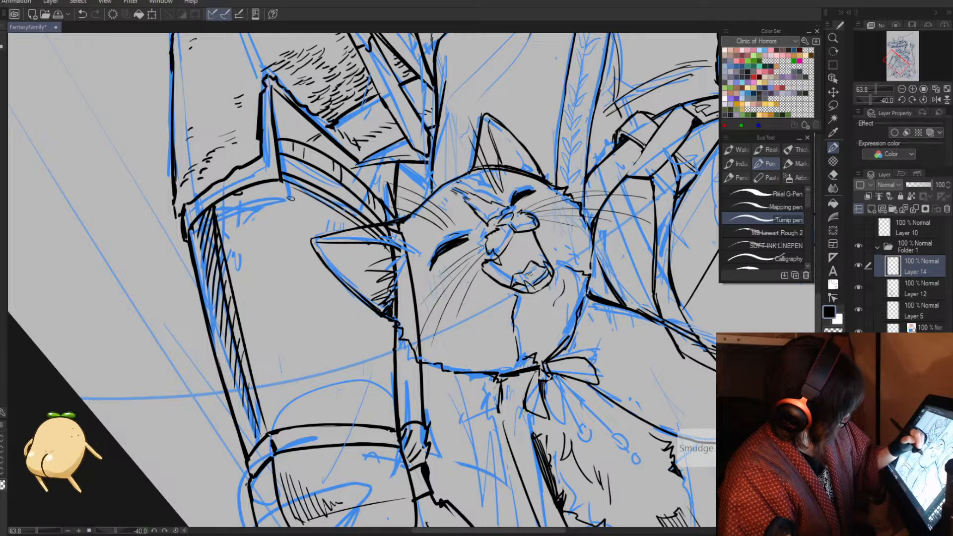
- Fit the whole canvas in view at 0 degrees rotation and save the illustration
{"action": "key", "text": "slash"}
{"action": "scroll", "coordinate": [426, 436], "scroll_direction": "down", "scroll_amount": 5}
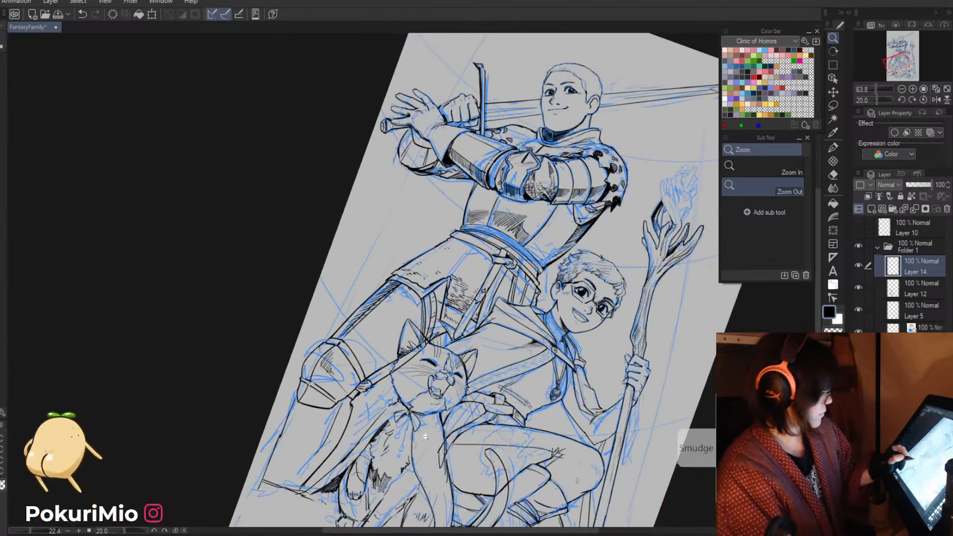
{"action": "key", "text": "ctrl+at"}
{"action": "key", "text": "ctrl+s"}
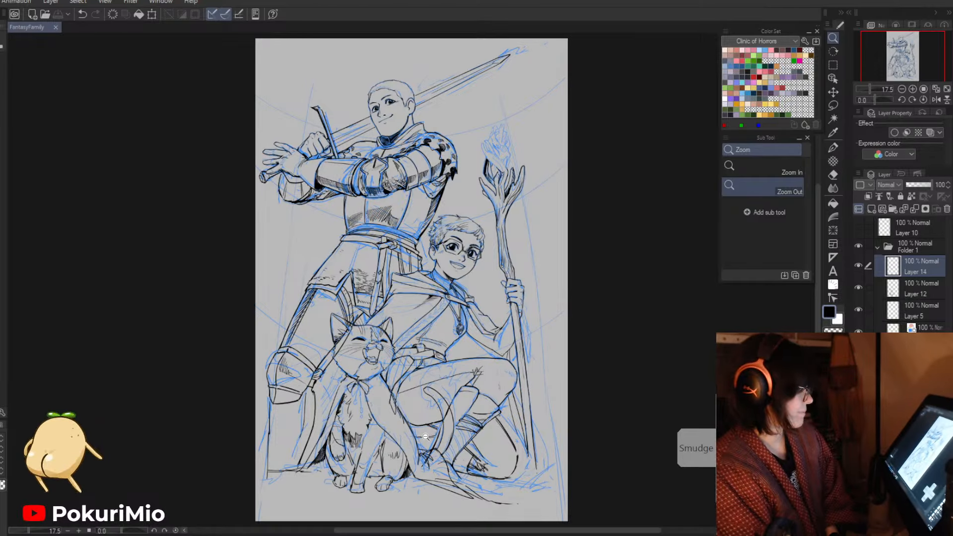
- Collapse Folder 1 and hide Layer 7 Copy 2, which holds the knight's blue sketch
{"action": "left_click", "coordinate": [878, 247]}
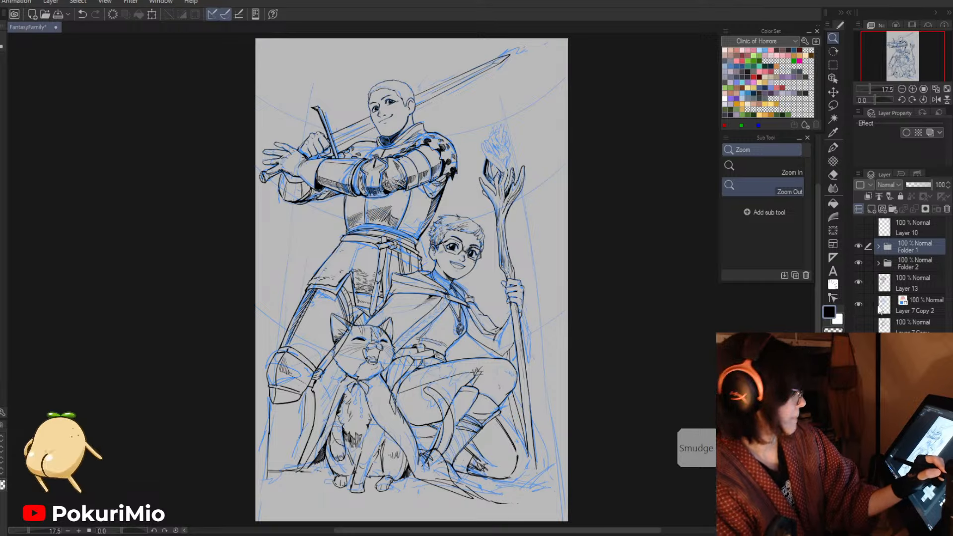
{"action": "left_click", "coordinate": [859, 283]}
{"action": "left_click", "coordinate": [861, 283]}
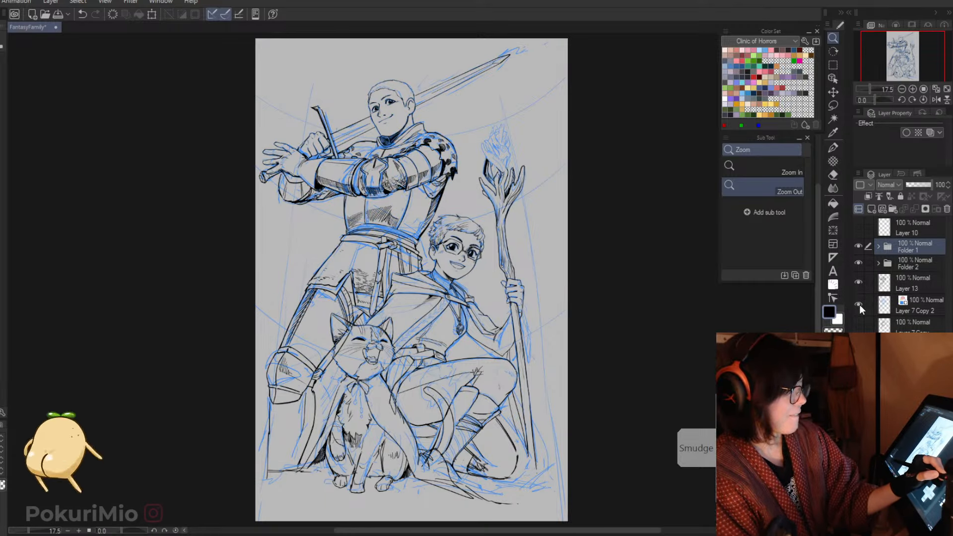
{"action": "left_click", "coordinate": [859, 305]}
{"action": "left_click", "coordinate": [859, 304]}
{"action": "left_click", "coordinate": [858, 302]}
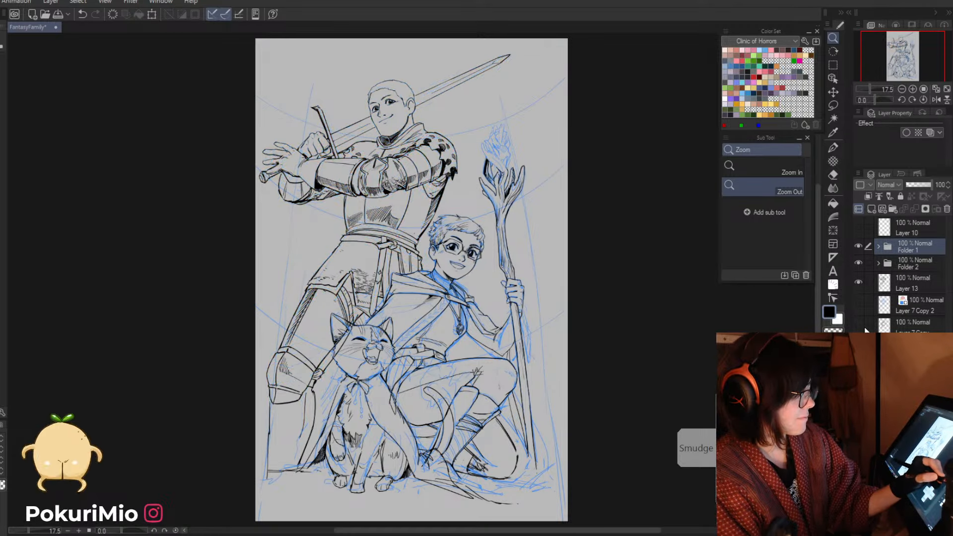
- Expand Folder 2, briefly toggle its blue sketch layer off and on, and make Layer 11 active
{"action": "left_click", "coordinate": [878, 264]}
{"action": "left_click", "coordinate": [858, 326]}
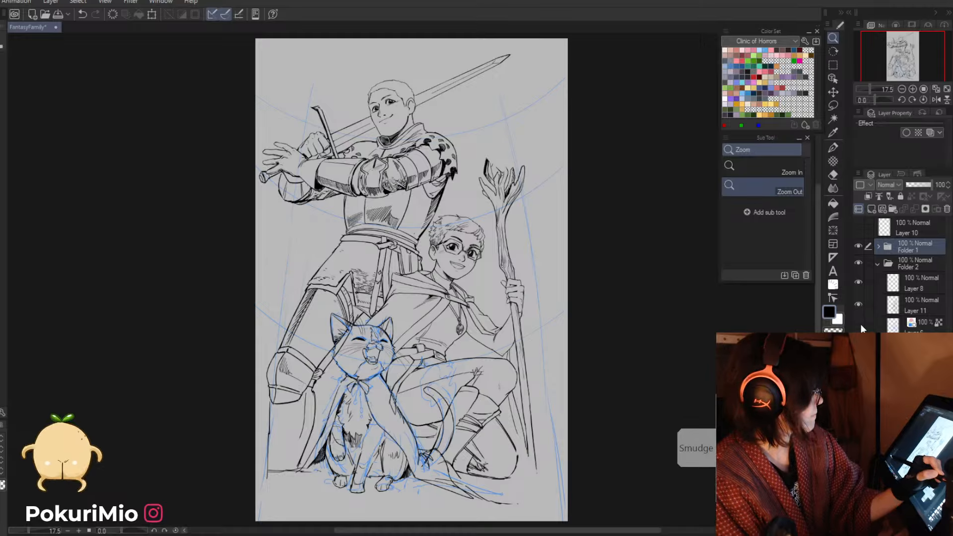
{"action": "left_click", "coordinate": [859, 326]}
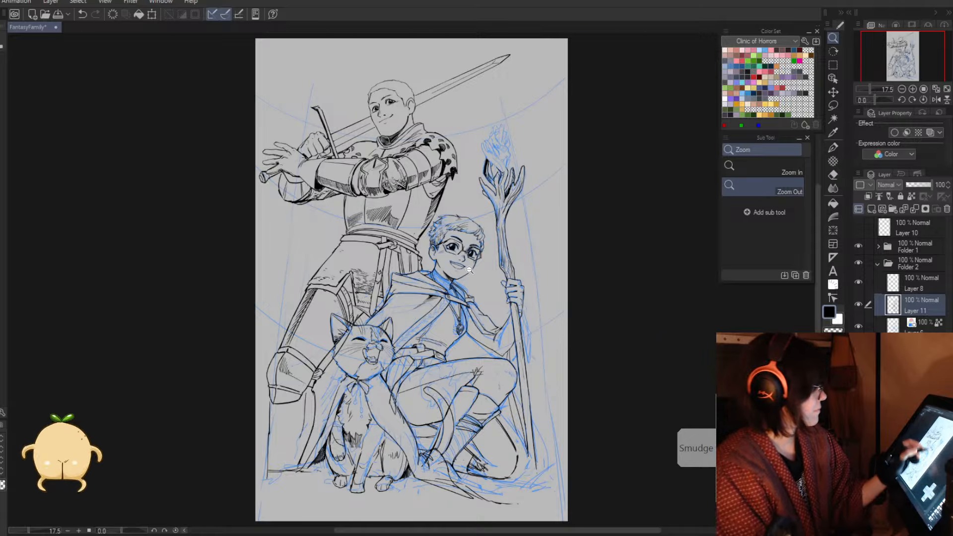
- Examine the line art of the boy's face up close at several canvas rotations
{"action": "left_click_drag", "start_coordinate": [456, 259], "coordinate": [551, 263]}
{"action": "mouse_move", "coordinate": [419, 306]}
{"action": "left_mouse_down"}
{"action": "mouse_move", "coordinate": [410, 283]}
{"action": "mouse_move", "coordinate": [488, 299]}
{"action": "left_mouse_up"}
{"action": "key", "text": "minus"}
{"action": "key", "text": "minus"}
{"action": "key", "text": "minus"}
{"action": "key", "text": "minus"}
{"action": "key", "text": "minus"}
{"action": "key", "text": "minus"}
{"action": "key", "text": "minus"}
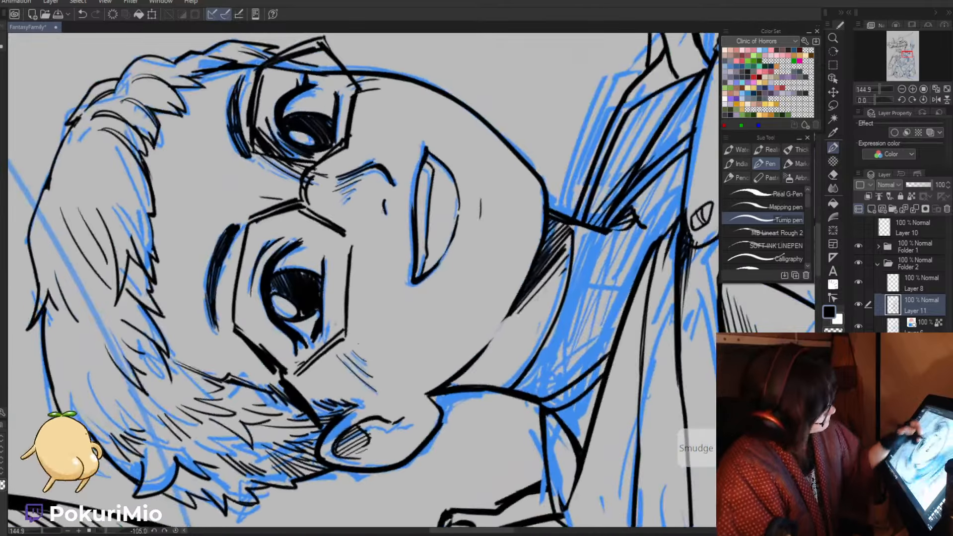
{"action": "key", "text": "e"}
{"action": "left_click_drag", "start_coordinate": [386, 202], "coordinate": [381, 263]}
{"action": "key", "text": "asciicircum"}
{"action": "key", "text": "asciicircum"}
{"action": "key", "text": "asciicircum"}
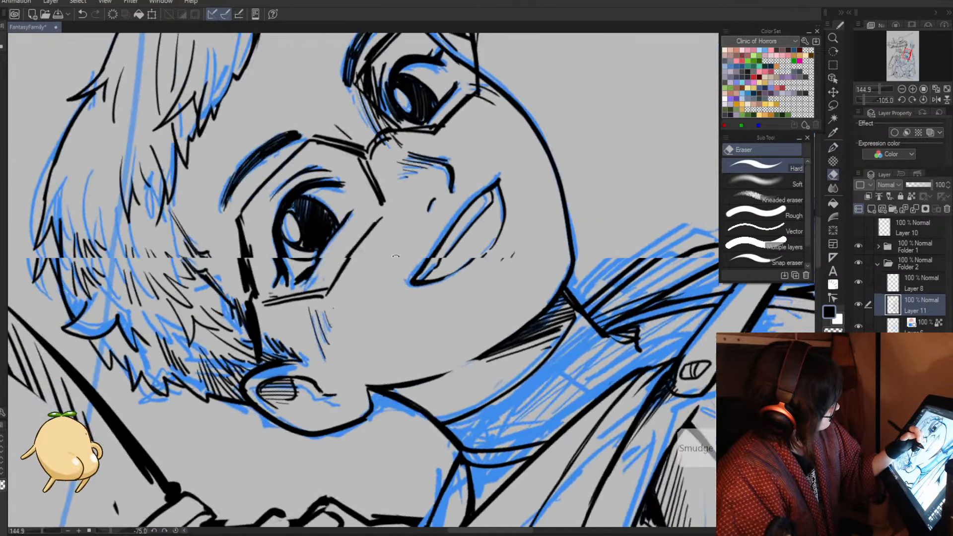
{"action": "key", "text": "p"}
{"action": "key", "text": "asciicircum"}
{"action": "key", "text": "asciicircum"}
{"action": "key", "text": "asciicircum"}
{"action": "key", "text": "asciicircum"}
{"action": "key", "text": "asciicircum"}
{"action": "key", "text": "asciicircum"}
{"action": "key", "text": "asciicircum"}
{"action": "key", "text": "asciicircum"}
{"action": "key", "text": "asciicircum"}
{"action": "key", "text": "asciicircum"}
{"action": "key", "text": "asciicircum"}
{"action": "key", "text": "asciicircum"}
{"action": "key", "text": "asciicircum"}
{"action": "key", "text": "asciicircum"}
{"action": "key", "text": "asciicircum"}
{"action": "key", "text": "asciicircum"}
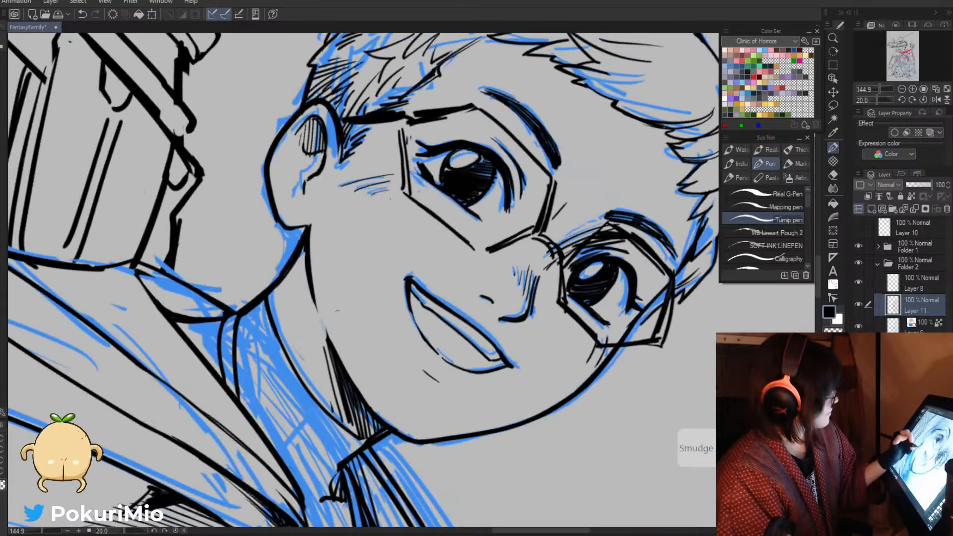
{"action": "key", "text": "alt+space"}
{"action": "left_click_drag", "start_coordinate": [367, 311], "coordinate": [320, 311]}
{"action": "key", "text": "minus"}
{"action": "key", "text": "minus"}
{"action": "key", "text": "minus"}
{"action": "key", "text": "minus"}
{"action": "key", "text": "minus"}
{"action": "key", "text": "minus"}
{"action": "key", "text": "minus"}
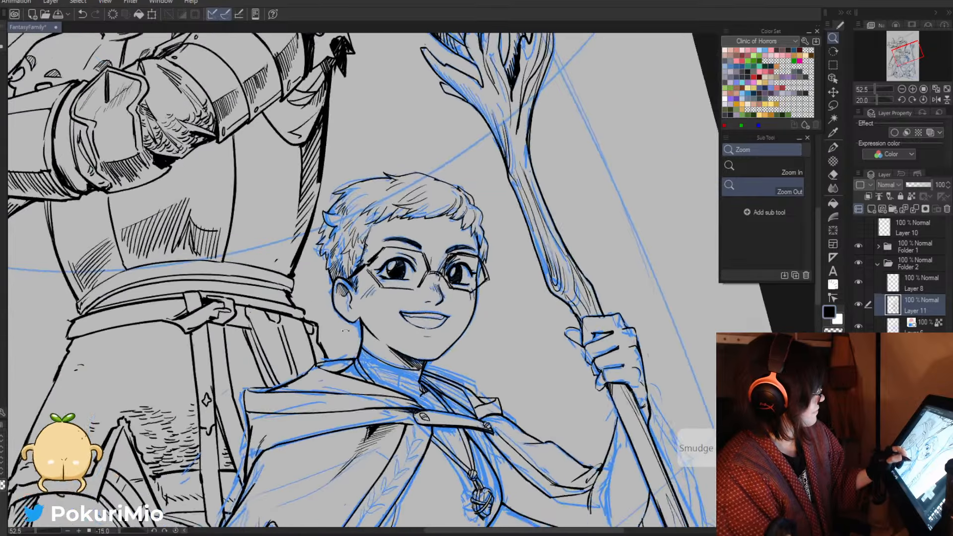
- Hatch the shadowed side of the staff head's lower outer branches on Layer 11
{"action": "key", "text": "e"}
{"action": "key", "text": "alt+space"}
{"action": "left_click_drag", "start_coordinate": [333, 342], "coordinate": [292, 343]}
{"action": "key", "text": "asciicircum"}
{"action": "key", "text": "asciicircum"}
{"action": "key", "text": "asciicircum"}
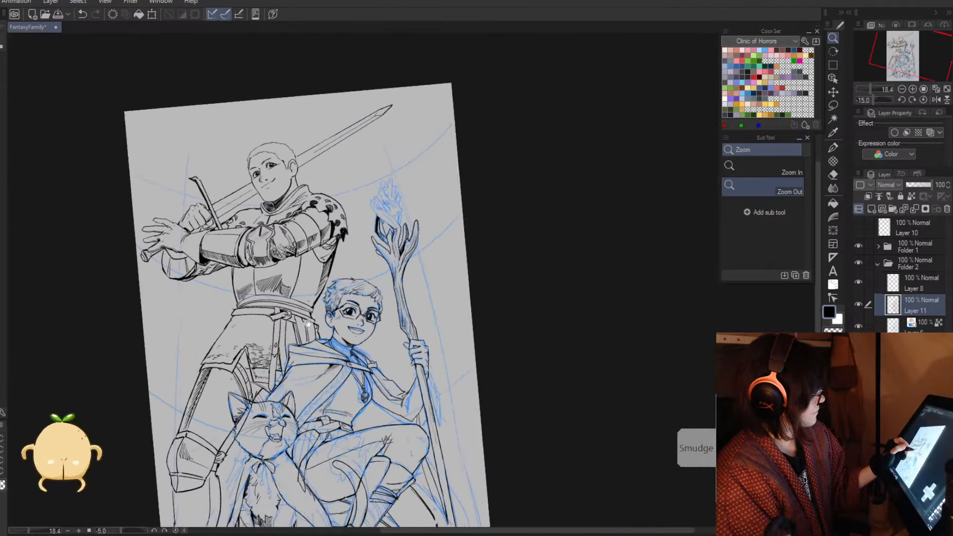
{"action": "left_click_drag", "start_coordinate": [376, 263], "coordinate": [442, 263]}
{"action": "key", "text": "p"}
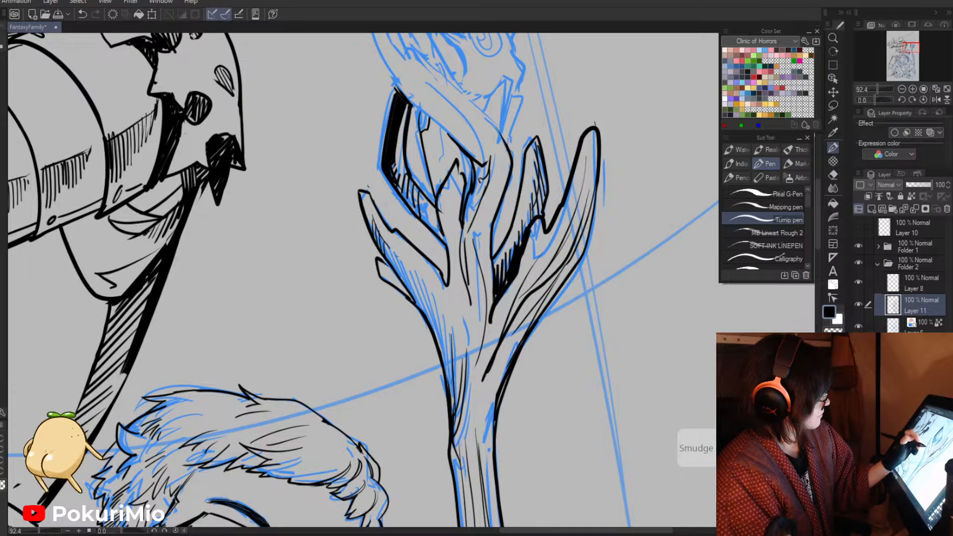
{"action": "left_click_drag", "start_coordinate": [397, 257], "coordinate": [415, 273]}
{"action": "left_click_drag", "start_coordinate": [412, 271], "coordinate": [449, 340]}
{"action": "left_click_drag", "start_coordinate": [430, 291], "coordinate": [436, 334]}
{"action": "mouse_move", "coordinate": [437, 312]}
{"action": "left_mouse_down"}
{"action": "mouse_move", "coordinate": [439, 334]}
{"action": "mouse_move", "coordinate": [428, 325]}
{"action": "left_mouse_up"}
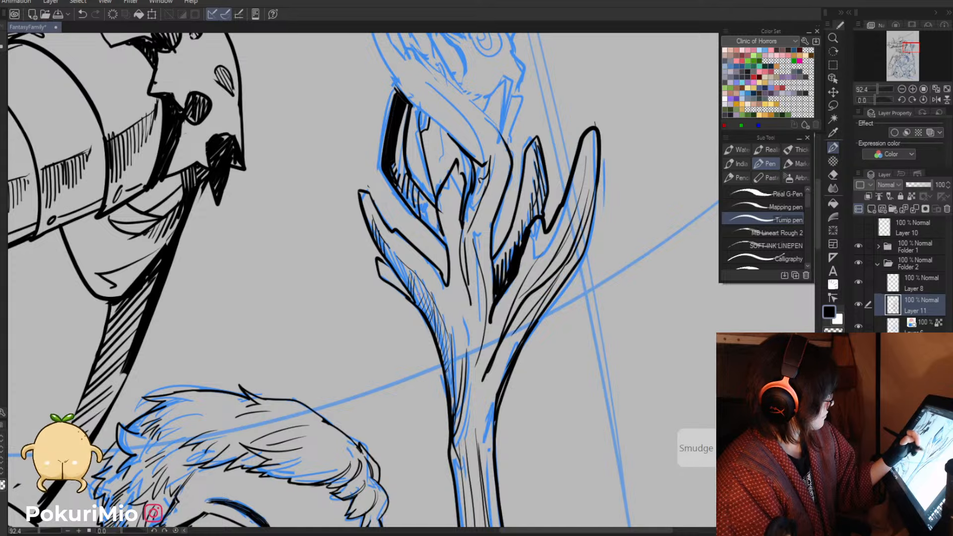
- Ink the curved branch crossing the front of the staff head and add thin grain lines along it
{"action": "key", "text": "alt+space"}
{"action": "left_click_drag", "start_coordinate": [387, 300], "coordinate": [368, 358]}
{"action": "left_click_drag", "start_coordinate": [373, 298], "coordinate": [371, 336]}
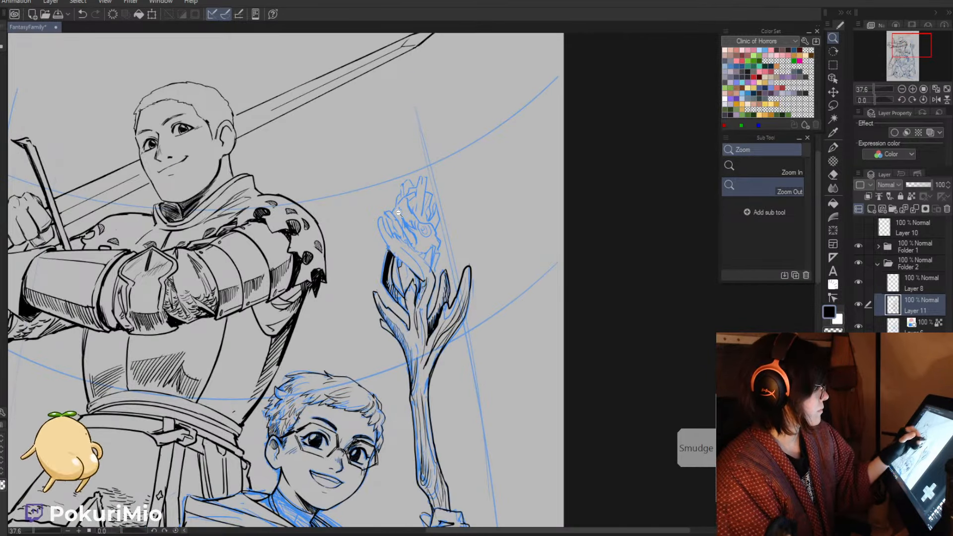
{"action": "left_click_drag", "start_coordinate": [402, 249], "coordinate": [399, 212]}
{"action": "mouse_move", "coordinate": [436, 297]}
{"action": "left_mouse_down"}
{"action": "mouse_move", "coordinate": [366, 216]}
{"action": "mouse_move", "coordinate": [392, 262]}
{"action": "left_mouse_up"}
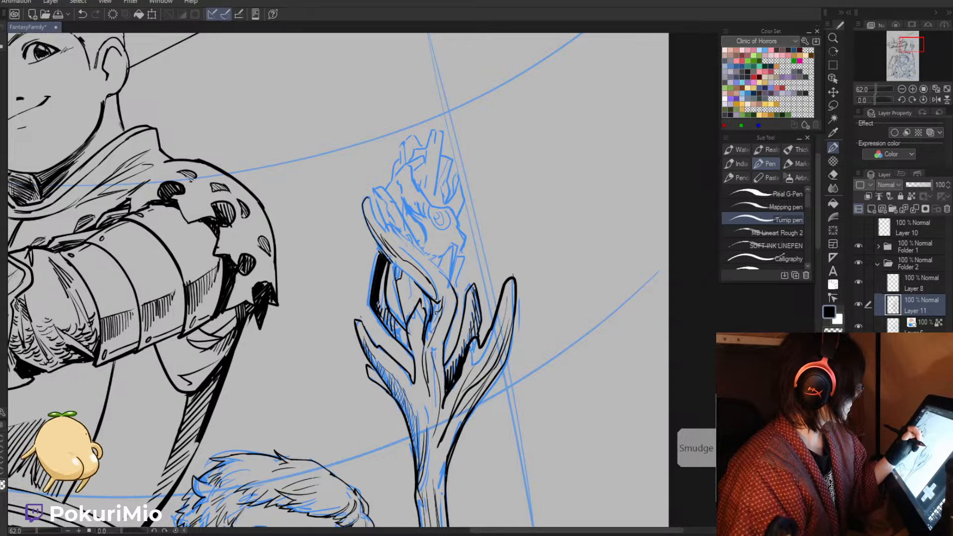
{"action": "left_click_drag", "start_coordinate": [370, 226], "coordinate": [427, 292]}
{"action": "left_click_drag", "start_coordinate": [384, 251], "coordinate": [412, 278]}
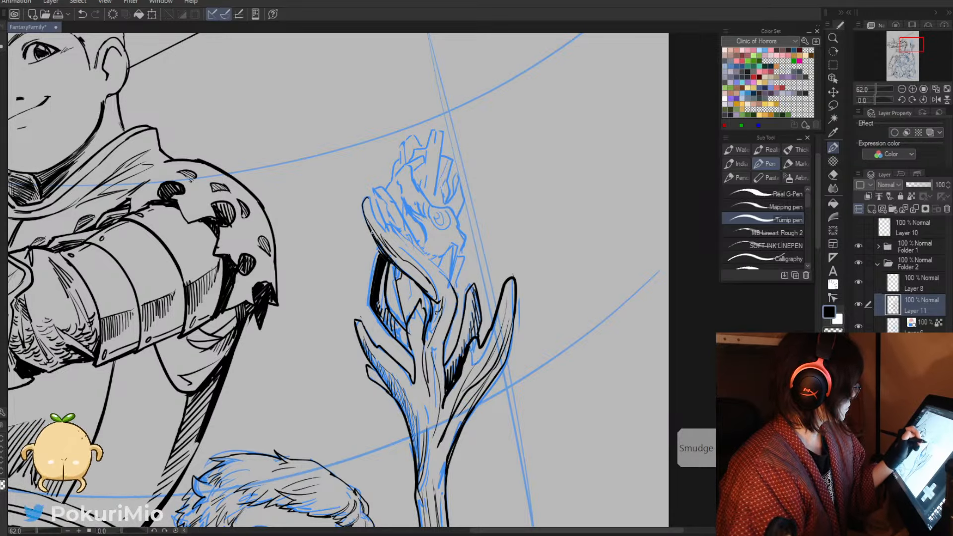
- Ink the outer edge of the second curved branch rising behind the front branch of the staff head
{"action": "mouse_move", "coordinate": [376, 212]}
{"action": "left_mouse_down"}
{"action": "mouse_move", "coordinate": [457, 285]}
{"action": "mouse_move", "coordinate": [415, 251]}
{"action": "left_mouse_up"}
{"action": "key", "text": "e"}
{"action": "key", "text": "p"}
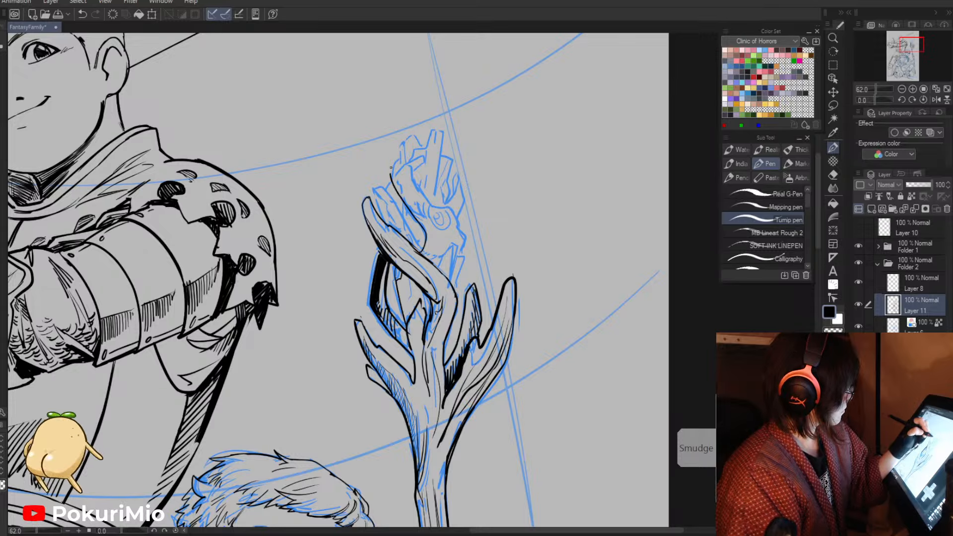
- Ink a hooked branch tip at the very top of the staff head, cleaning its lines with the eraser
{"action": "mouse_move", "coordinate": [453, 157]}
{"action": "left_mouse_down"}
{"action": "mouse_move", "coordinate": [437, 108]}
{"action": "mouse_move", "coordinate": [430, 116]}
{"action": "mouse_move", "coordinate": [452, 141]}
{"action": "mouse_move", "coordinate": [428, 114]}
{"action": "mouse_move", "coordinate": [450, 160]}
{"action": "left_mouse_up"}
{"action": "key", "text": "e"}
{"action": "key", "text": "p"}
{"action": "key", "text": "e"}
{"action": "key", "text": "p"}
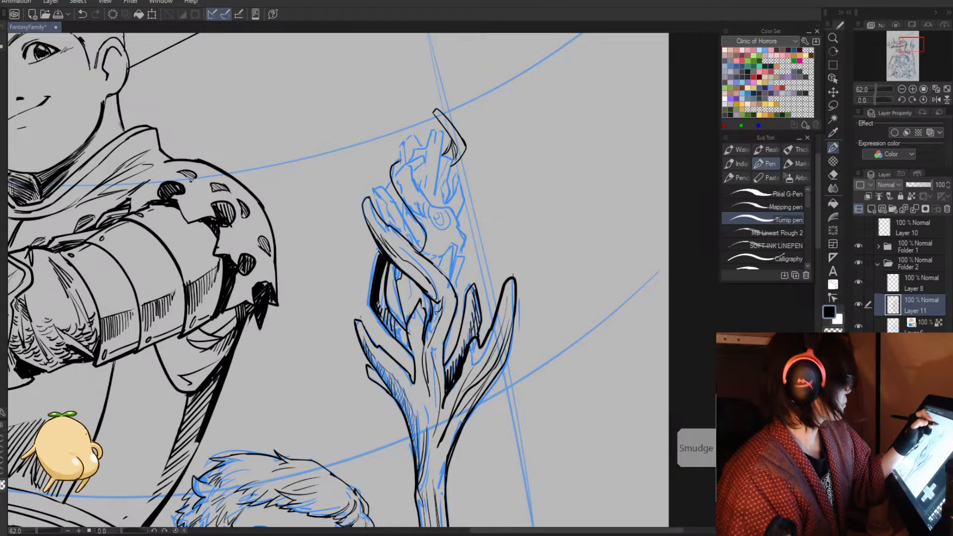
- Ink the second branch's inner edge and spiral knot, and clean up where it meets the front branch
{"action": "left_click_drag", "start_coordinate": [409, 172], "coordinate": [437, 209]}
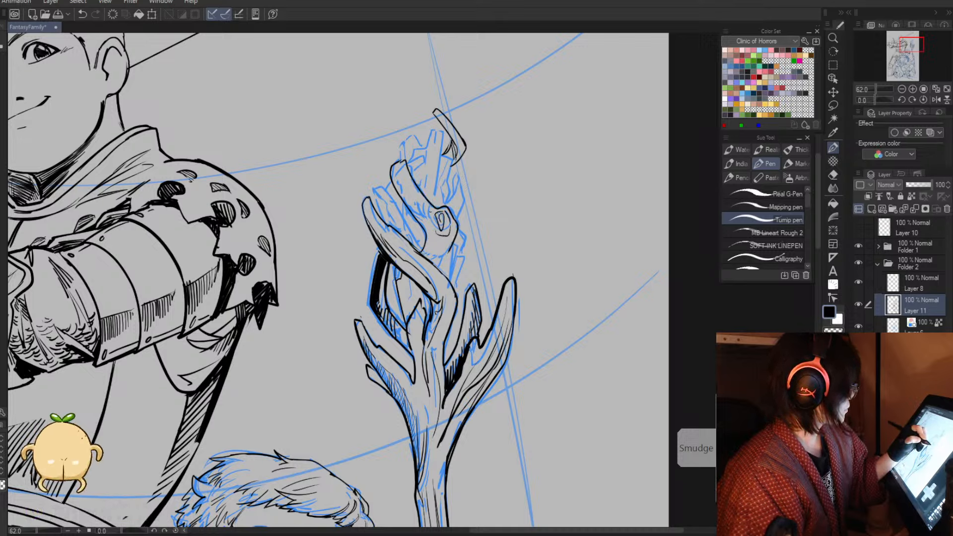
{"action": "mouse_move", "coordinate": [430, 212]}
{"action": "left_mouse_down"}
{"action": "mouse_move", "coordinate": [444, 245]}
{"action": "mouse_move", "coordinate": [436, 265]}
{"action": "left_mouse_up"}
{"action": "mouse_move", "coordinate": [445, 245]}
{"action": "left_mouse_down"}
{"action": "mouse_move", "coordinate": [434, 265]}
{"action": "mouse_move", "coordinate": [450, 245]}
{"action": "mouse_move", "coordinate": [431, 270]}
{"action": "mouse_move", "coordinate": [438, 277]}
{"action": "mouse_move", "coordinate": [421, 255]}
{"action": "left_mouse_up"}
{"action": "key", "text": "e"}
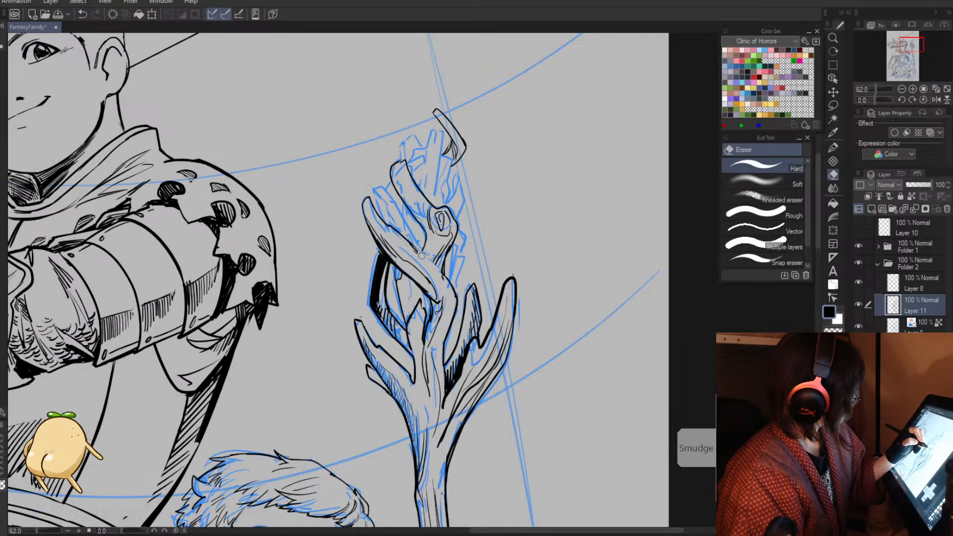
{"action": "key", "text": "p"}
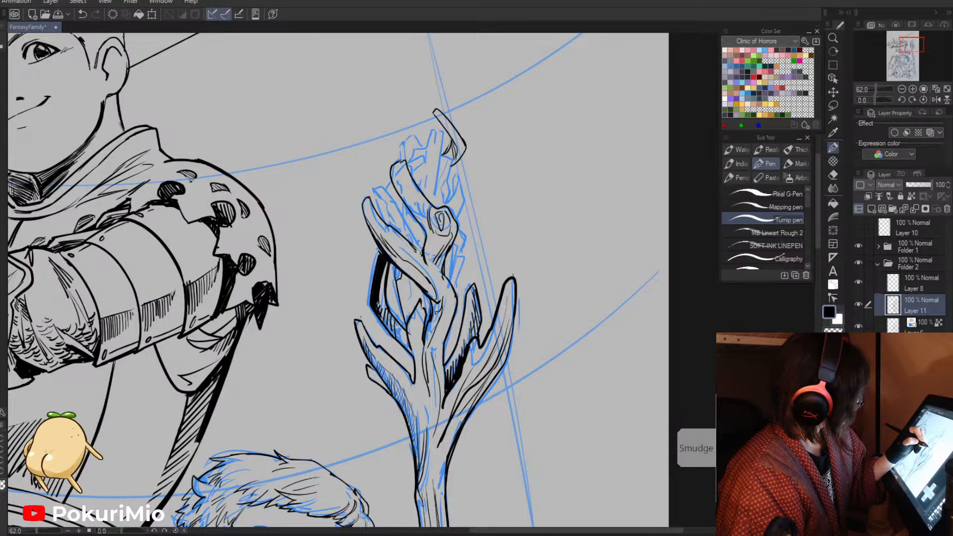
{"action": "key", "text": "e"}
{"action": "left_click_drag", "start_coordinate": [416, 251], "coordinate": [439, 272]}
- Ink a short pointed branch jutting out beside the knot and shade its underside with dark hatching
{"action": "key", "text": "slash"}
{"action": "mouse_move", "coordinate": [418, 314]}
{"action": "left_mouse_down"}
{"action": "mouse_move", "coordinate": [421, 305]}
{"action": "mouse_move", "coordinate": [453, 517]}
{"action": "left_mouse_up"}
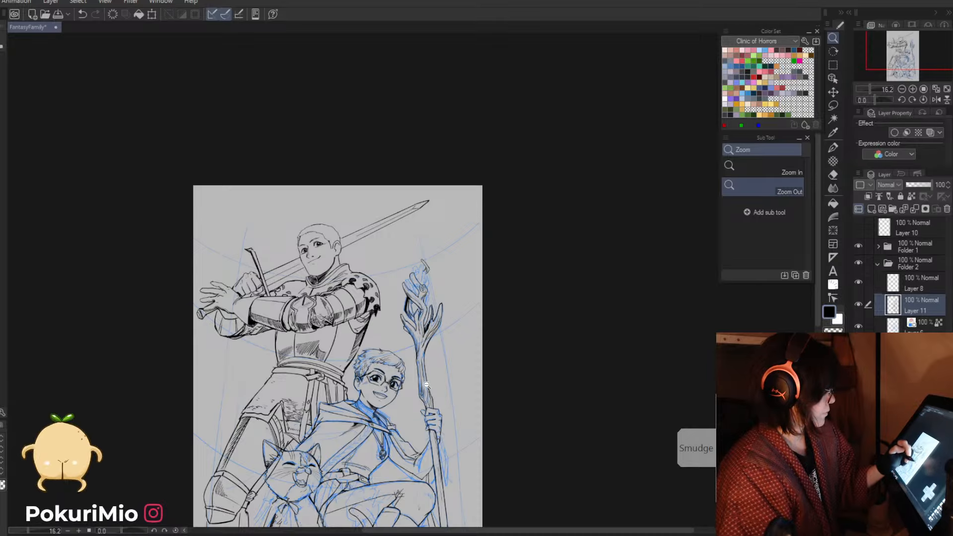
{"action": "key", "text": "p"}
{"action": "mouse_move", "coordinate": [425, 290]}
{"action": "left_mouse_down"}
{"action": "mouse_move", "coordinate": [431, 136]}
{"action": "mouse_move", "coordinate": [443, 280]}
{"action": "left_mouse_up"}
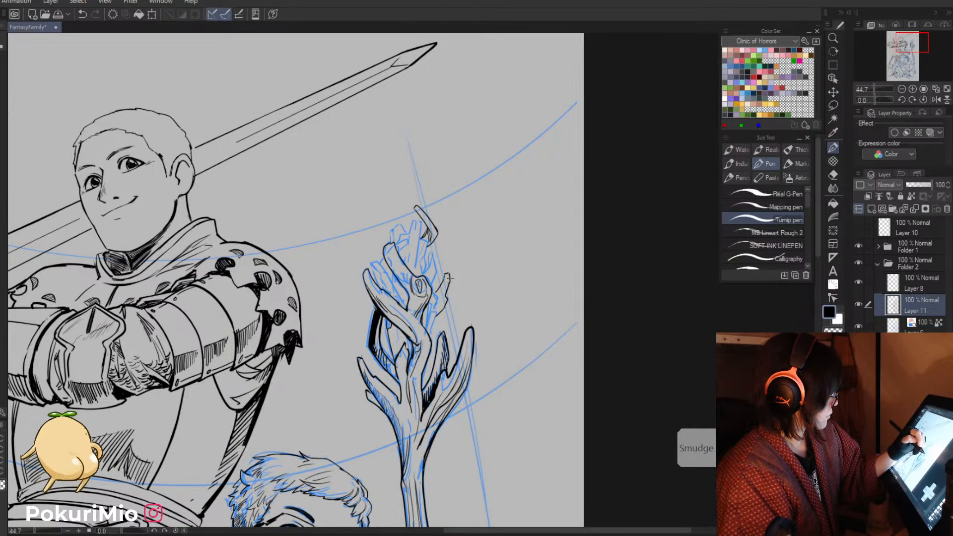
{"action": "left_click_drag", "start_coordinate": [443, 294], "coordinate": [445, 299]}
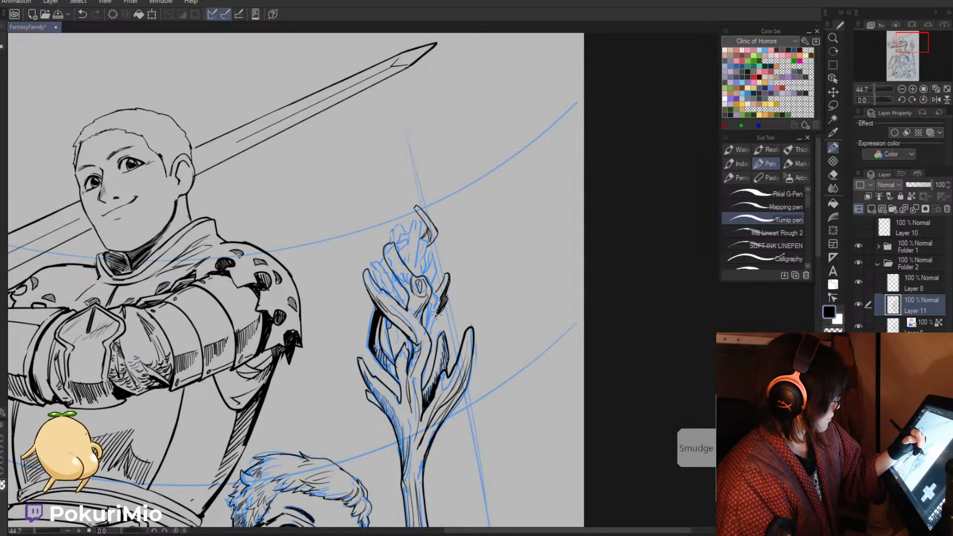
{"action": "key", "text": "alt+space"}
{"action": "mouse_move", "coordinate": [369, 358]}
{"action": "left_mouse_down"}
{"action": "mouse_move", "coordinate": [322, 334]}
{"action": "mouse_move", "coordinate": [393, 383]}
{"action": "mouse_move", "coordinate": [390, 361]}
{"action": "left_mouse_up"}
{"action": "key", "text": "e"}
{"action": "key", "text": "p"}
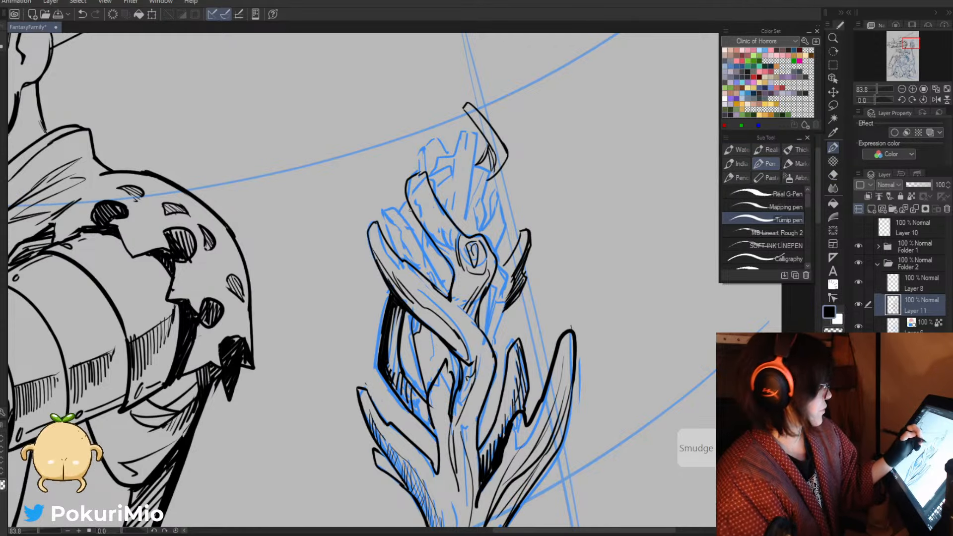
- Ink a small hatched band on top of the staff's spiral knot
{"action": "key", "text": "alt+space"}
{"action": "left_click_drag", "start_coordinate": [410, 209], "coordinate": [432, 303]}
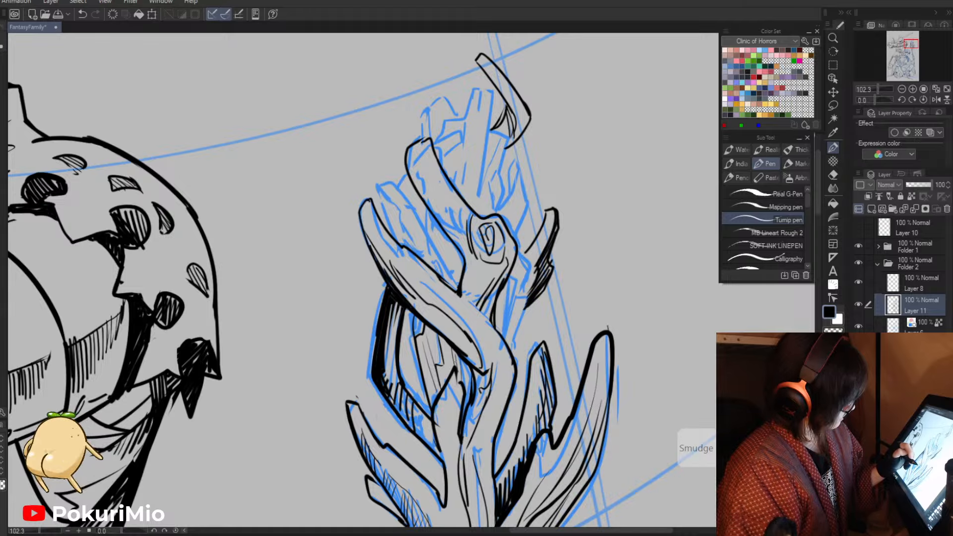
{"action": "key", "text": "alt+space"}
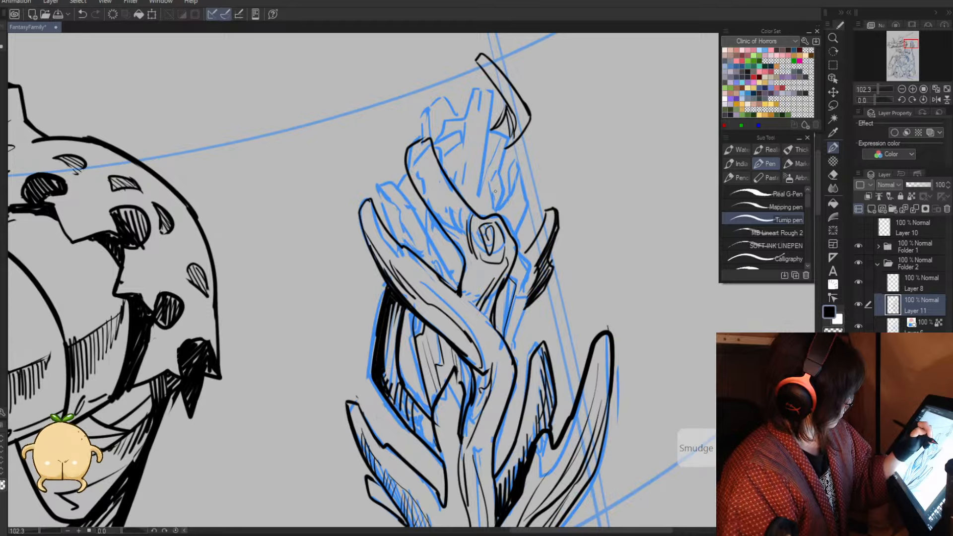
{"action": "left_click_drag", "start_coordinate": [502, 197], "coordinate": [517, 230]}
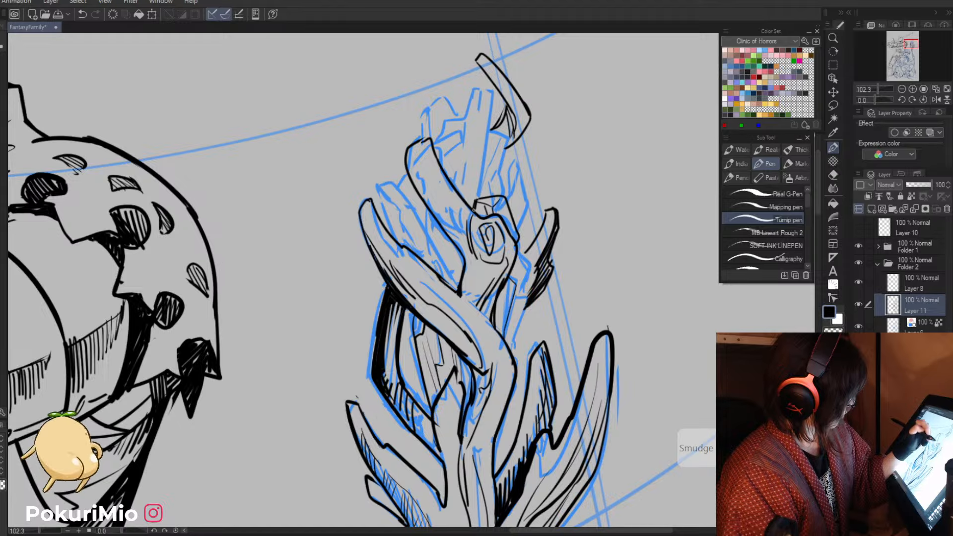
- Ink a tapered shard rising above the knot and darken its left side with hatching strokes
{"action": "mouse_move", "coordinate": [470, 137]}
{"action": "left_mouse_down"}
{"action": "mouse_move", "coordinate": [486, 197]}
{"action": "mouse_move", "coordinate": [468, 132]}
{"action": "mouse_move", "coordinate": [445, 170]}
{"action": "mouse_move", "coordinate": [469, 203]}
{"action": "left_mouse_up"}
{"action": "left_click_drag", "start_coordinate": [451, 153], "coordinate": [467, 201]}
{"action": "left_click_drag", "start_coordinate": [475, 139], "coordinate": [489, 198]}
{"action": "key", "text": "e"}
{"action": "mouse_move", "coordinate": [446, 155]}
{"action": "left_mouse_down"}
{"action": "mouse_move", "coordinate": [443, 116]}
{"action": "mouse_move", "coordinate": [474, 142]}
{"action": "mouse_move", "coordinate": [446, 128]}
{"action": "mouse_move", "coordinate": [449, 160]}
{"action": "left_mouse_up"}
{"action": "key", "text": "p"}
{"action": "left_click_drag", "start_coordinate": [452, 133], "coordinate": [473, 200]}
{"action": "left_click_drag", "start_coordinate": [451, 139], "coordinate": [471, 201]}
{"action": "left_click_drag", "start_coordinate": [448, 149], "coordinate": [463, 197]}
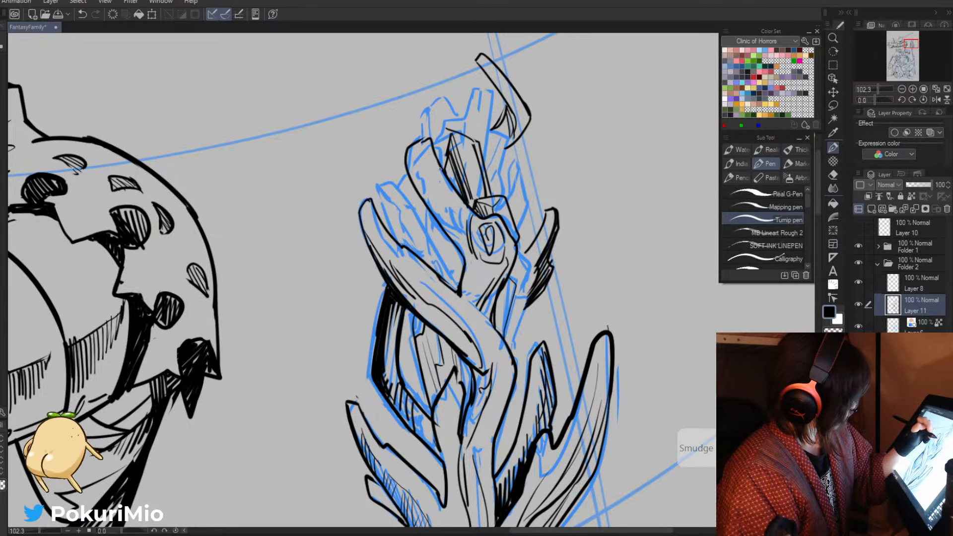
- Touch up the tip of the hooked branch atop the staff with the canvas rotated to -30 degrees
{"action": "key", "text": "slash"}
{"action": "left_click_drag", "start_coordinate": [360, 206], "coordinate": [323, 191]}
{"action": "key", "text": "minus"}
{"action": "key", "text": "e"}
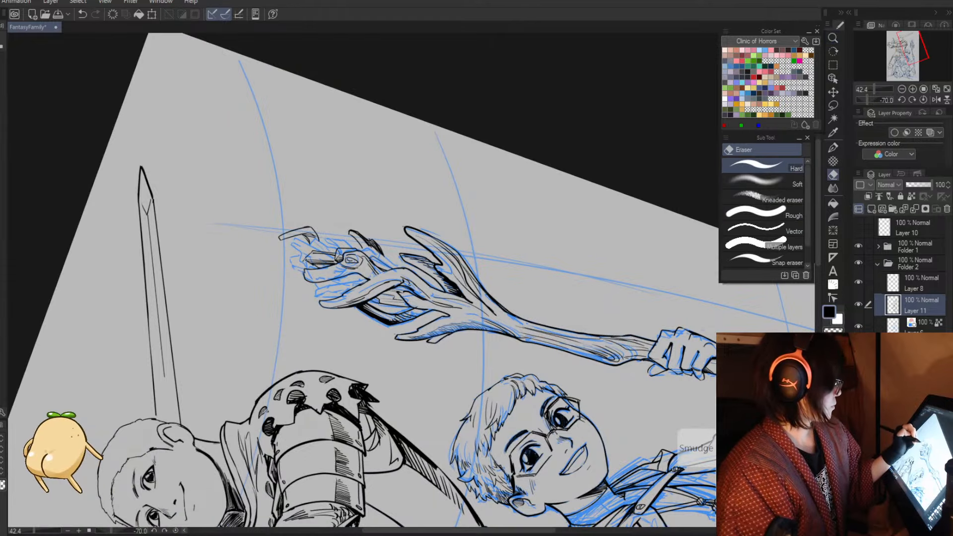
{"action": "key", "text": "asciicircum"}
{"action": "key", "text": "asciicircum"}
{"action": "key", "text": "asciicircum"}
{"action": "key", "text": "asciicircum"}
{"action": "key", "text": "slash"}
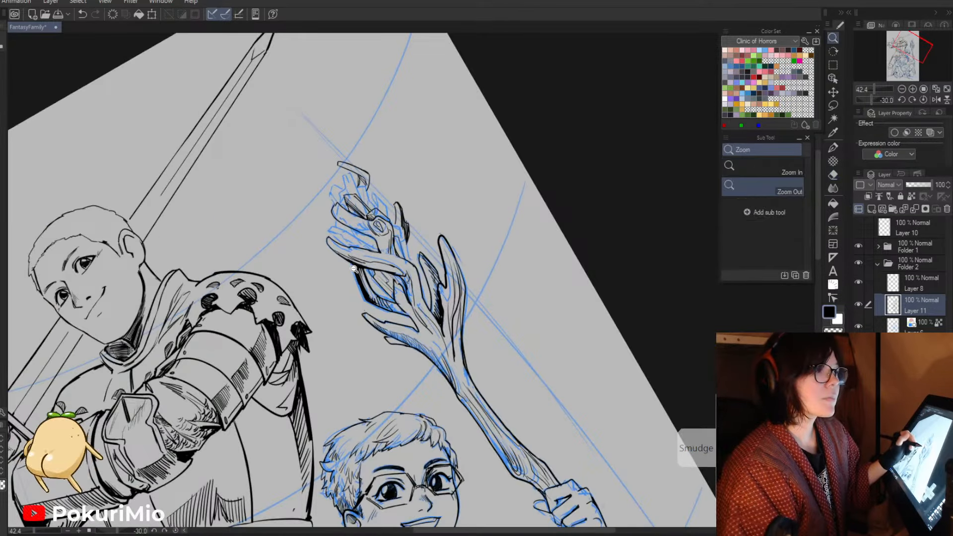
{"action": "left_click_drag", "start_coordinate": [351, 271], "coordinate": [370, 270]}
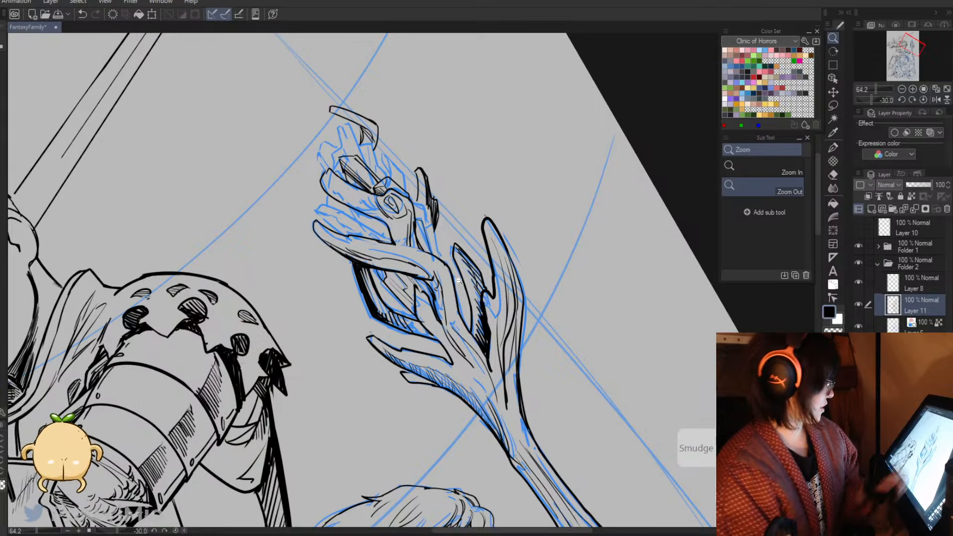
{"action": "left_click", "coordinate": [325, 113]}
{"action": "key", "text": "e"}
{"action": "key", "text": "p"}
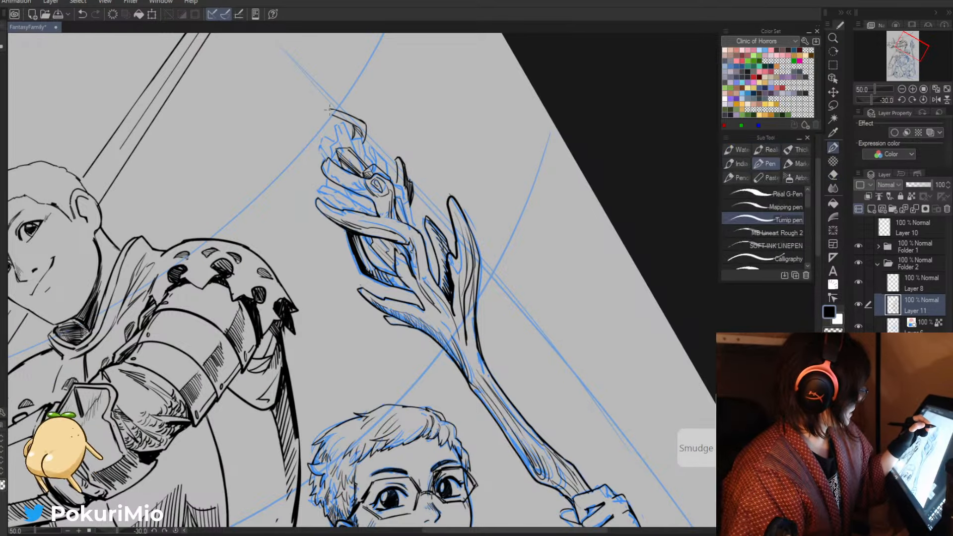
{"action": "left_click_drag", "start_coordinate": [329, 108], "coordinate": [333, 117]}
- Clean up and close the outline of the hooked branch's tip atop the staff, erasing and redrawing its strokes
{"action": "key", "text": "alt+space"}
{"action": "left_click_drag", "start_coordinate": [406, 231], "coordinate": [328, 231]}
{"action": "key", "text": "minus"}
{"action": "key", "text": "minus"}
{"action": "key", "text": "minus"}
{"action": "key", "text": "minus"}
{"action": "key", "text": "minus"}
{"action": "key", "text": "minus"}
{"action": "key", "text": "minus"}
{"action": "key", "text": "minus"}
{"action": "key", "text": "minus"}
{"action": "key", "text": "minus"}
{"action": "key", "text": "minus"}
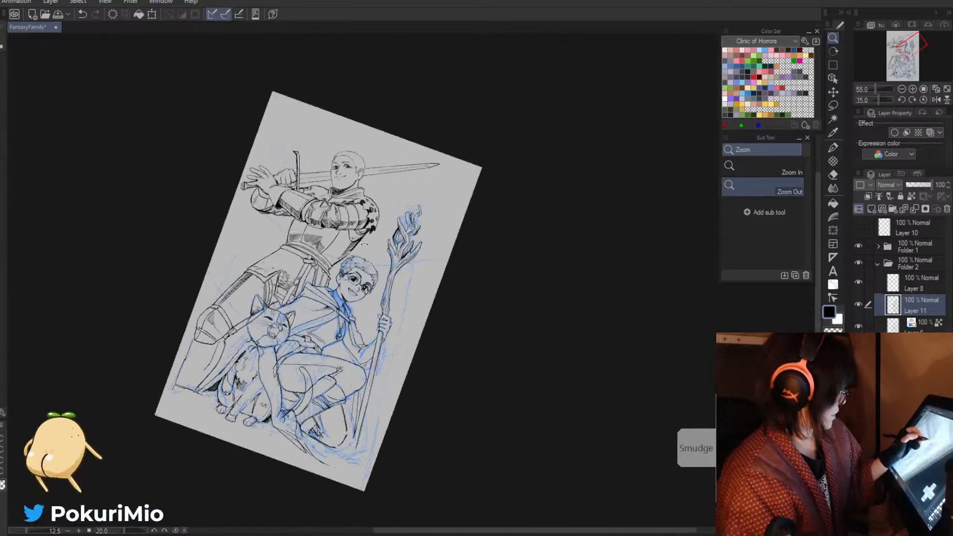
{"action": "left_click_drag", "start_coordinate": [403, 229], "coordinate": [487, 228]}
{"action": "key", "text": "e"}
{"action": "mouse_move", "coordinate": [304, 244]}
{"action": "left_mouse_down"}
{"action": "mouse_move", "coordinate": [321, 262]}
{"action": "mouse_move", "coordinate": [303, 248]}
{"action": "mouse_move", "coordinate": [285, 250]}
{"action": "left_mouse_up"}
{"action": "key", "text": "p"}
{"action": "key", "text": "e"}
{"action": "key", "text": "p"}
{"action": "key", "text": "slash"}
- Ink the blunt branch ends behind the shard at the staff's top, with the canvas rotated to -20 degrees
{"action": "left_click_drag", "start_coordinate": [317, 263], "coordinate": [248, 248]}
{"action": "key", "text": "asciicircum"}
{"action": "key", "text": "asciicircum"}
{"action": "key", "text": "asciicircum"}
{"action": "key", "text": "asciicircum"}
{"action": "key", "text": "asciicircum"}
{"action": "key", "text": "asciicircum"}
{"action": "key", "text": "asciicircum"}
{"action": "key", "text": "asciicircum"}
{"action": "key", "text": "asciicircum"}
{"action": "key", "text": "asciicircum"}
{"action": "key", "text": "asciicircum"}
{"action": "key", "text": "asciicircum"}
{"action": "key", "text": "asciicircum"}
{"action": "key", "text": "asciicircum"}
{"action": "key", "text": "asciicircum"}
{"action": "key", "text": "asciicircum"}
{"action": "key", "text": "asciicircum"}
{"action": "key", "text": "asciicircum"}
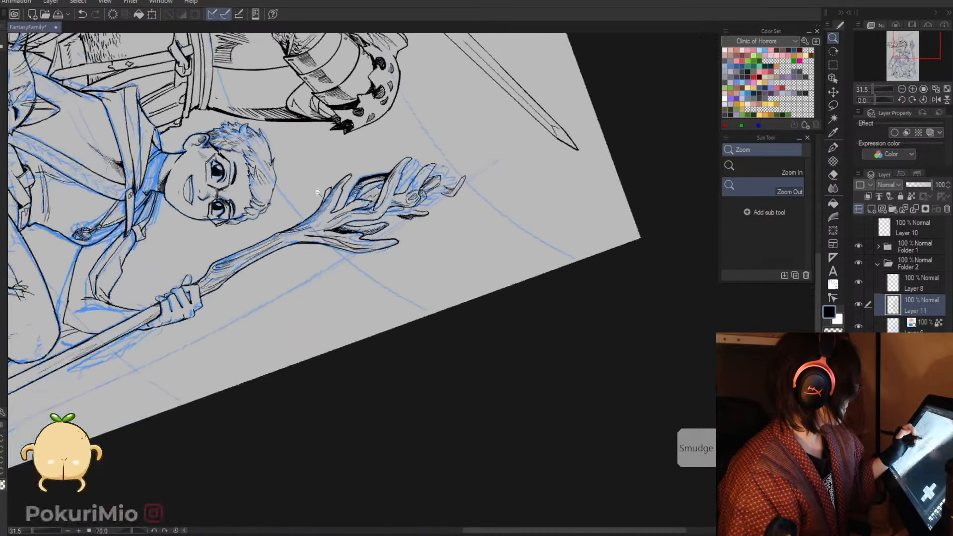
{"action": "left_click_drag", "start_coordinate": [318, 192], "coordinate": [444, 175]}
{"action": "key", "text": "p"}
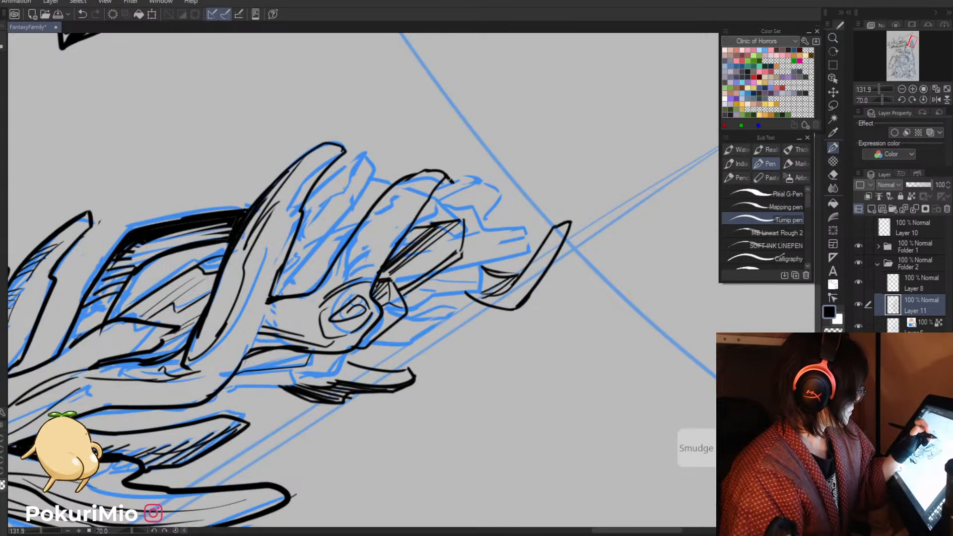
{"action": "key", "text": "minus"}
{"action": "key", "text": "minus"}
{"action": "key", "text": "minus"}
{"action": "key", "text": "minus"}
{"action": "key", "text": "minus"}
{"action": "key", "text": "minus"}
{"action": "key", "text": "minus"}
{"action": "key", "text": "minus"}
{"action": "key", "text": "minus"}
{"action": "key", "text": "minus"}
{"action": "key", "text": "minus"}
{"action": "key", "text": "minus"}
{"action": "key", "text": "minus"}
{"action": "key", "text": "minus"}
{"action": "key", "text": "minus"}
{"action": "key", "text": "minus"}
{"action": "key", "text": "minus"}
{"action": "key", "text": "minus"}
{"action": "key", "text": "e"}
{"action": "mouse_move", "coordinate": [309, 248]}
{"action": "left_mouse_down"}
{"action": "mouse_move", "coordinate": [335, 267]}
{"action": "mouse_move", "coordinate": [310, 227]}
{"action": "mouse_move", "coordinate": [333, 198]}
{"action": "mouse_move", "coordinate": [353, 220]}
{"action": "mouse_move", "coordinate": [354, 188]}
{"action": "mouse_move", "coordinate": [392, 188]}
{"action": "mouse_move", "coordinate": [418, 271]}
{"action": "left_mouse_up"}
{"action": "key", "text": "p"}
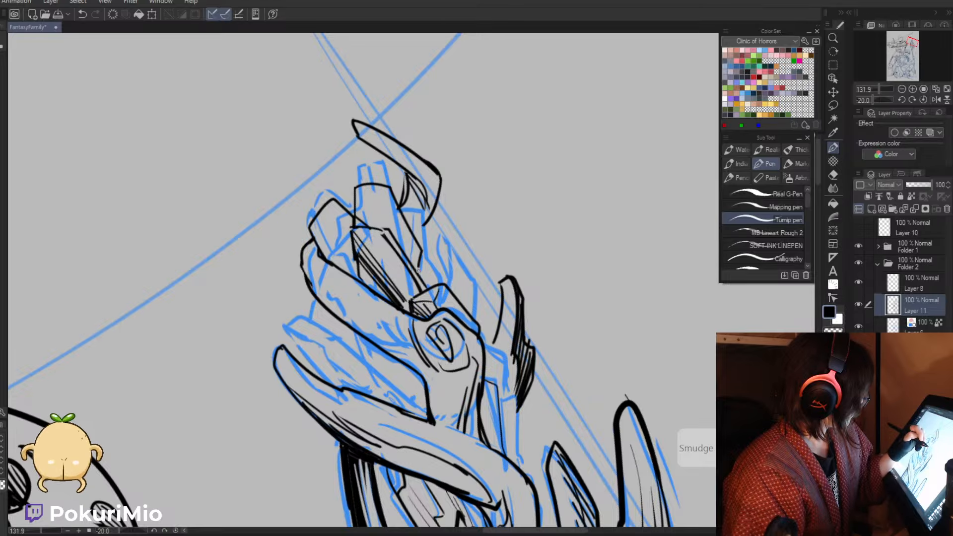
- Finish the outlines of the blunt branch ends around the shard and ink a hatched facet beside it above the knot
{"action": "key", "text": "alt+space"}
{"action": "left_click_drag", "start_coordinate": [360, 234], "coordinate": [348, 278]}
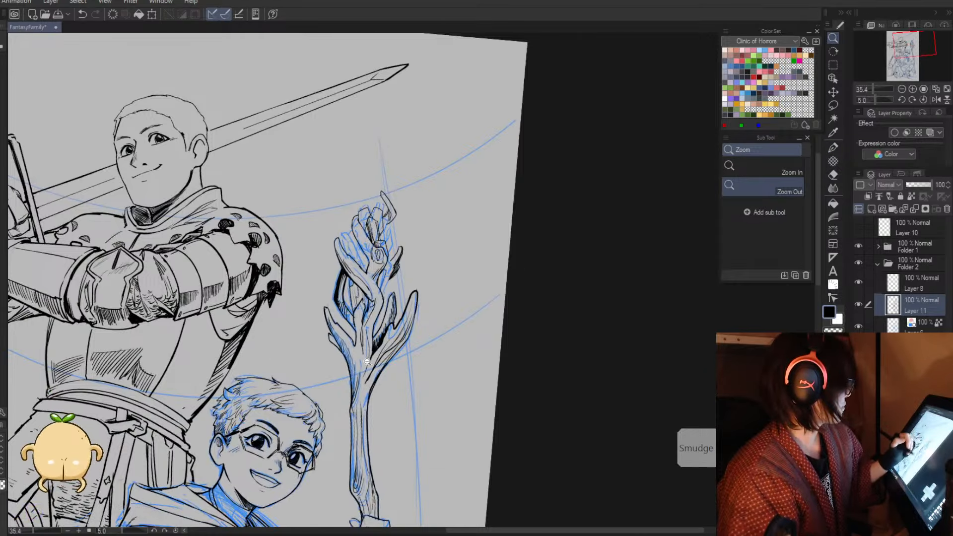
{"action": "key", "text": "ctrl+z"}
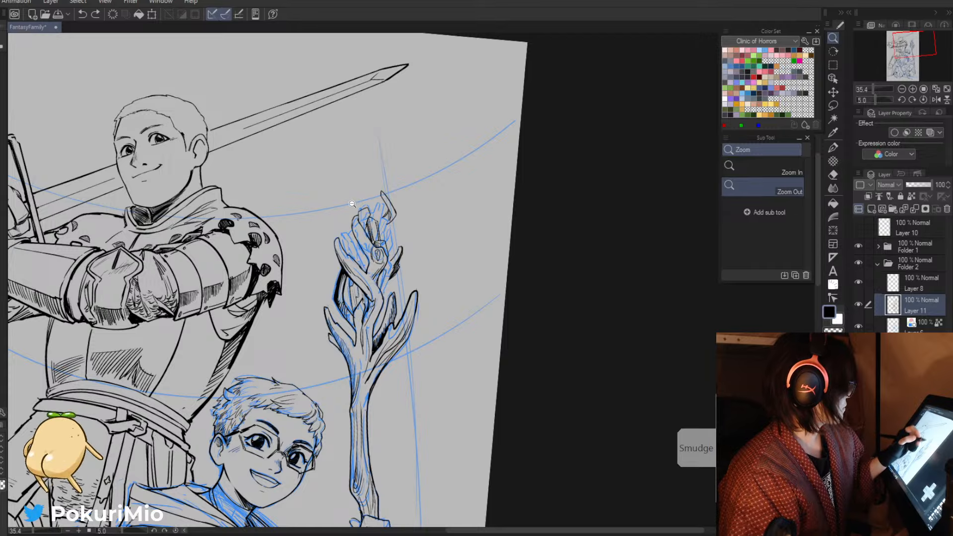
{"action": "left_click_drag", "start_coordinate": [354, 207], "coordinate": [376, 224]}
{"action": "key", "text": "ctrl+z"}
{"action": "key", "text": "p"}
{"action": "mouse_move", "coordinate": [374, 268]}
{"action": "left_mouse_down"}
{"action": "mouse_move", "coordinate": [371, 216]}
{"action": "mouse_move", "coordinate": [442, 243]}
{"action": "mouse_move", "coordinate": [450, 262]}
{"action": "left_mouse_up"}
{"action": "mouse_move", "coordinate": [437, 229]}
{"action": "left_mouse_down"}
{"action": "mouse_move", "coordinate": [484, 230]}
{"action": "mouse_move", "coordinate": [516, 357]}
{"action": "mouse_move", "coordinate": [508, 370]}
{"action": "left_mouse_up"}
{"action": "mouse_move", "coordinate": [512, 336]}
{"action": "left_mouse_down"}
{"action": "mouse_move", "coordinate": [478, 343]}
{"action": "mouse_move", "coordinate": [489, 367]}
{"action": "left_mouse_up"}
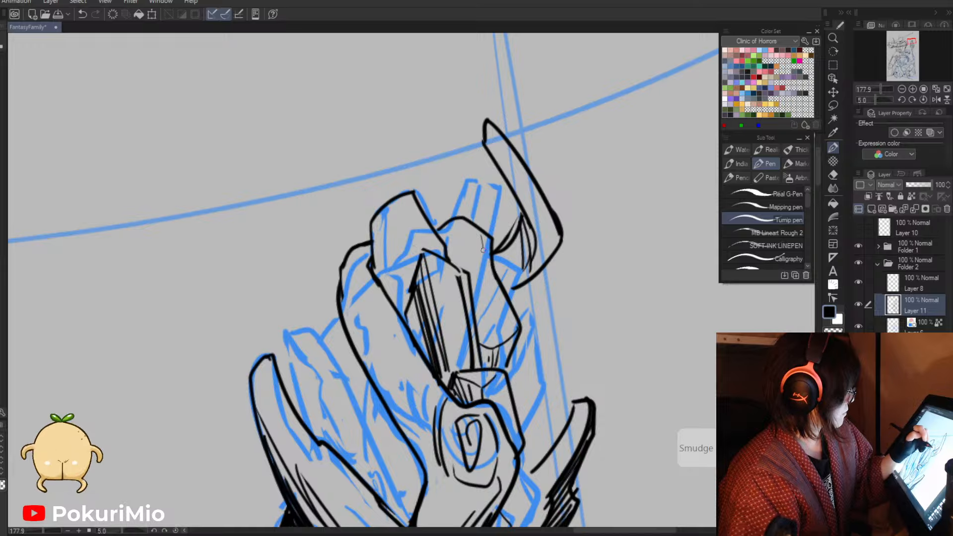
- Hatch the underside of the middle branch end and outline the angular outer branch beside the spiral knot
{"action": "mouse_move", "coordinate": [484, 244]}
{"action": "left_mouse_down"}
{"action": "mouse_move", "coordinate": [477, 271]}
{"action": "mouse_move", "coordinate": [452, 250]}
{"action": "mouse_move", "coordinate": [474, 271]}
{"action": "mouse_move", "coordinate": [490, 323]}
{"action": "mouse_move", "coordinate": [549, 361]}
{"action": "mouse_move", "coordinate": [561, 438]}
{"action": "left_mouse_up"}
{"action": "key", "text": "alt+space"}
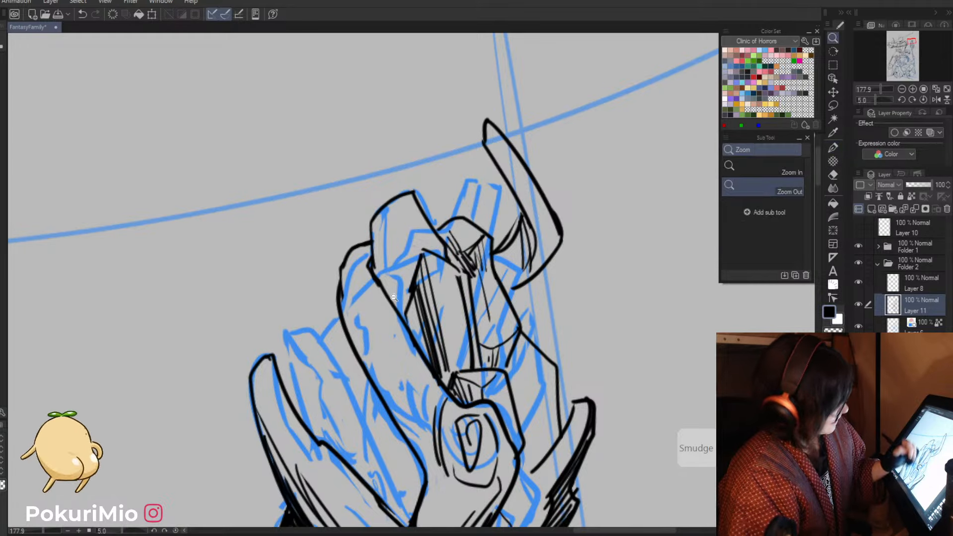
{"action": "mouse_move", "coordinate": [394, 297]}
{"action": "left_mouse_down"}
{"action": "mouse_move", "coordinate": [308, 294]}
{"action": "mouse_move", "coordinate": [329, 293]}
{"action": "left_mouse_up"}
{"action": "key", "text": "e"}
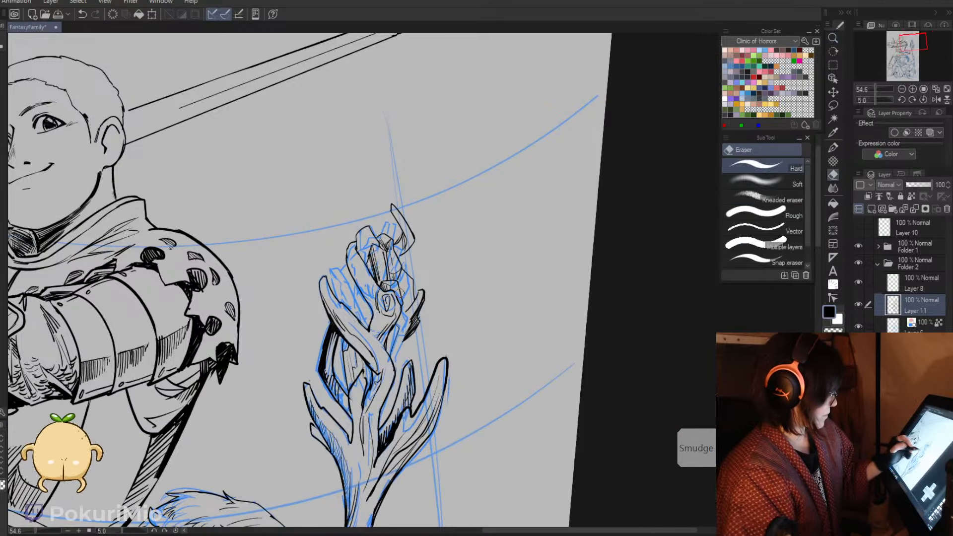
{"action": "key", "text": "p"}
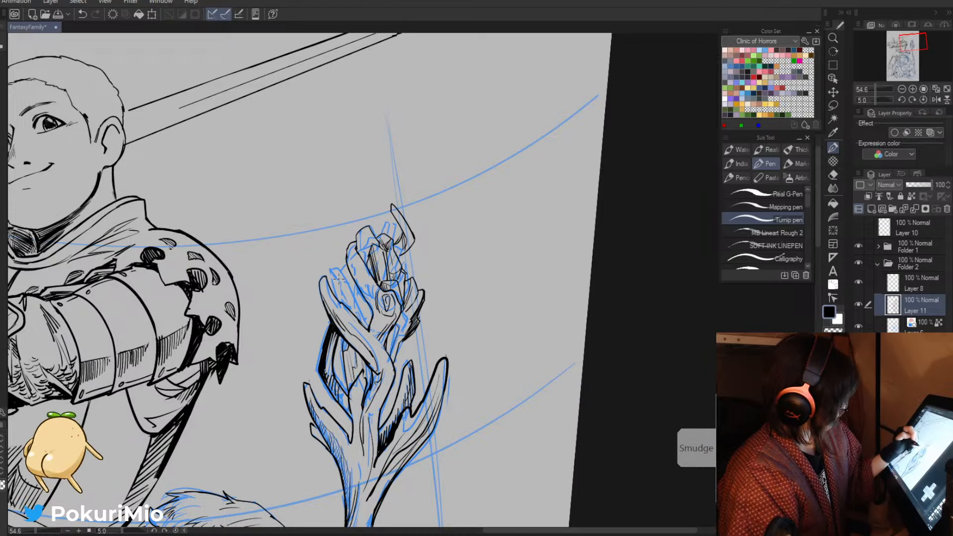
{"action": "key", "text": "alt+space"}
{"action": "left_click_drag", "start_coordinate": [336, 301], "coordinate": [360, 251]}
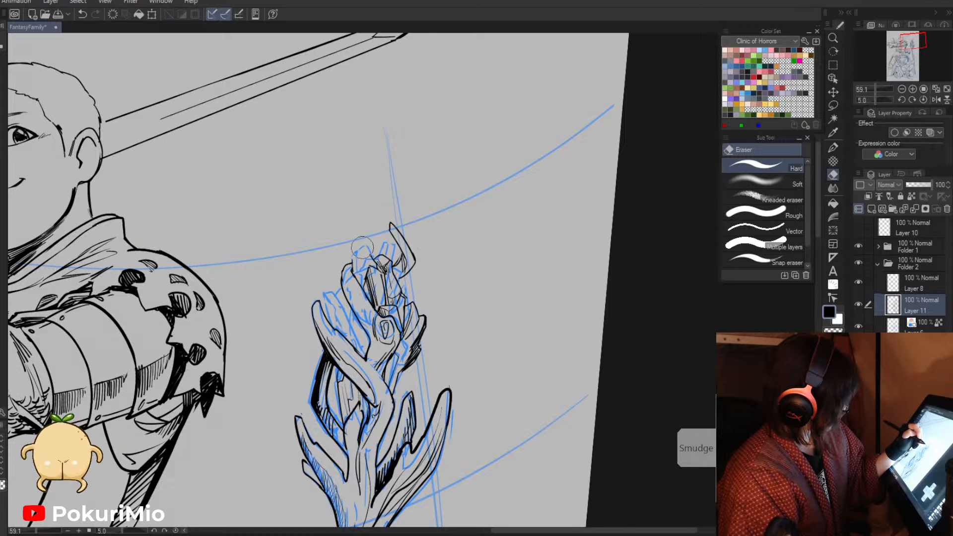
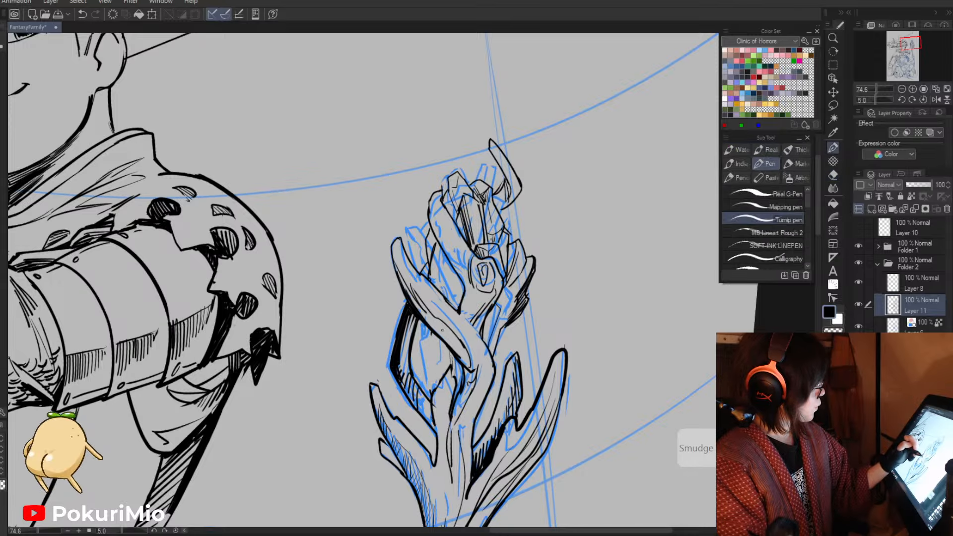
- Try inking facet lines inside the hollow between the staff's twisted branches
{"action": "key", "text": "p"}
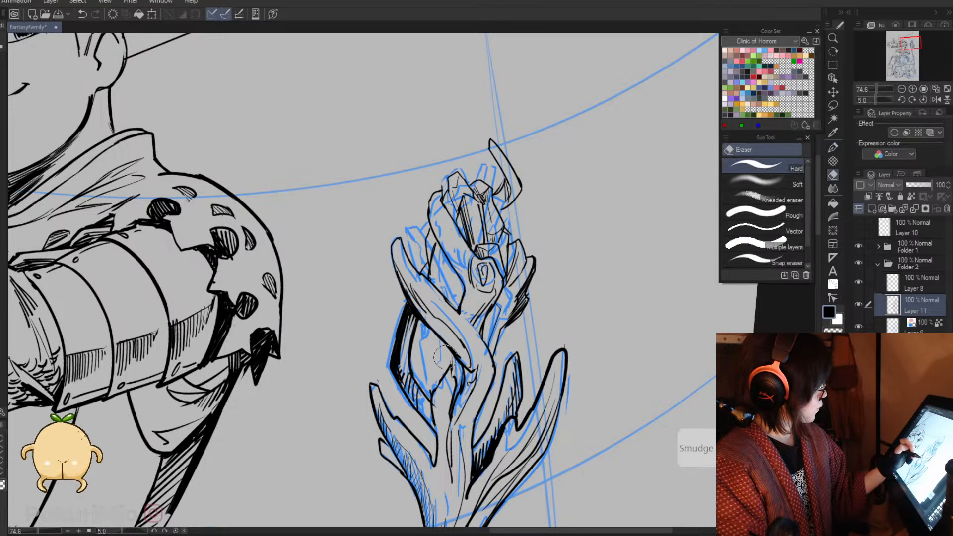
{"action": "left_click_drag", "start_coordinate": [439, 337], "coordinate": [421, 377]}
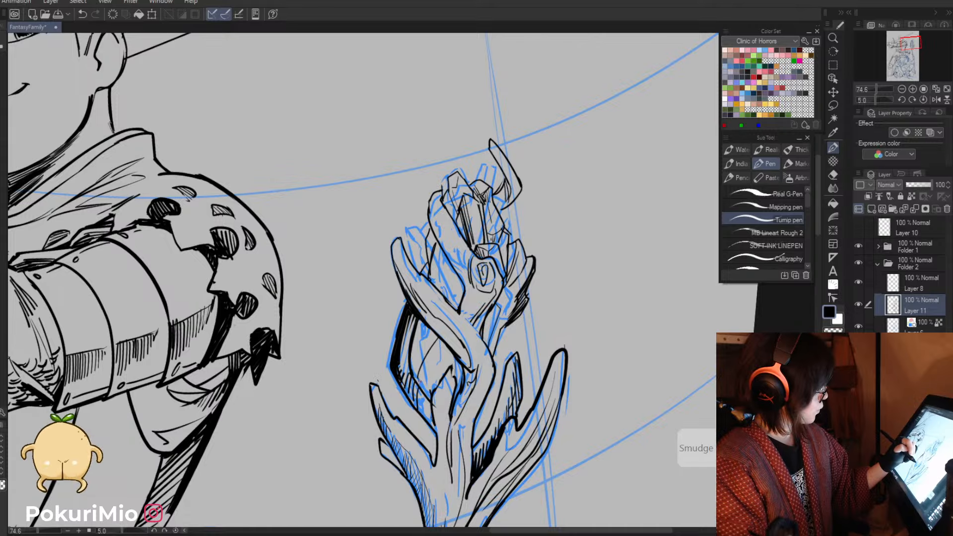
{"action": "key", "text": "ctrl+z"}
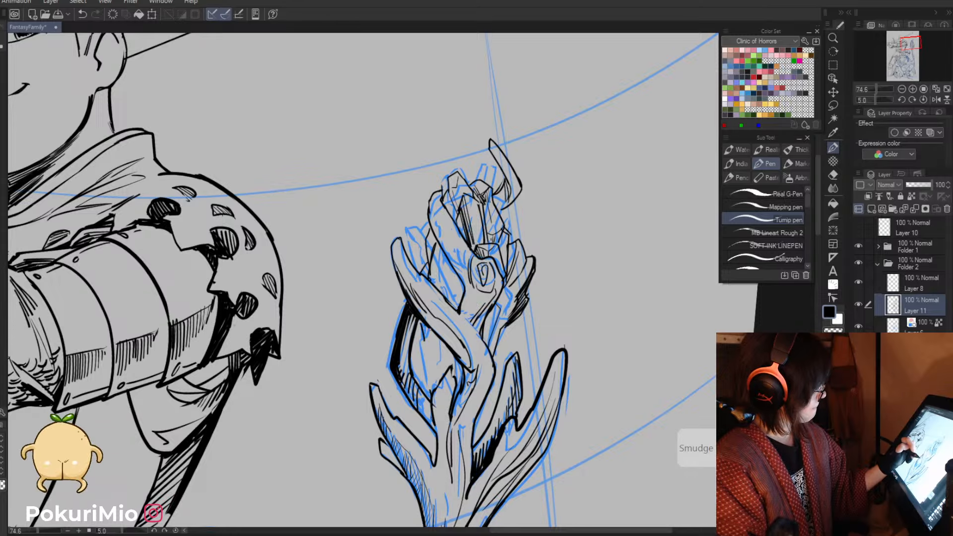
- Ink a small angular fragment above the staff head next to the hooked branch and save the drawing
{"action": "mouse_move", "coordinate": [506, 328]}
{"action": "left_mouse_down"}
{"action": "mouse_move", "coordinate": [502, 368]}
{"action": "mouse_move", "coordinate": [388, 445]}
{"action": "mouse_move", "coordinate": [428, 242]}
{"action": "left_mouse_up"}
{"action": "key", "text": "alt+space"}
{"action": "left_click", "coordinate": [465, 386]}
{"action": "key", "text": "ctrl+0"}
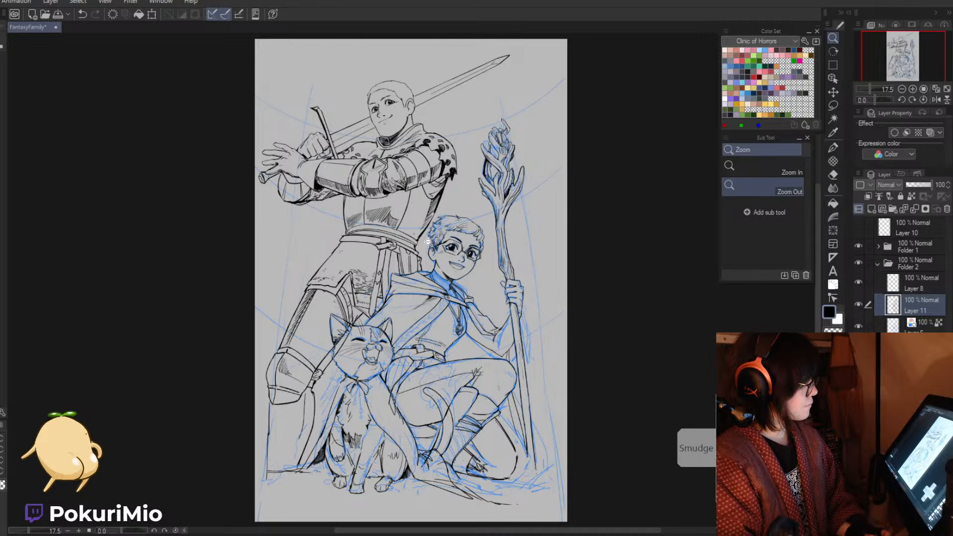
{"action": "left_click_drag", "start_coordinate": [495, 106], "coordinate": [544, 159]}
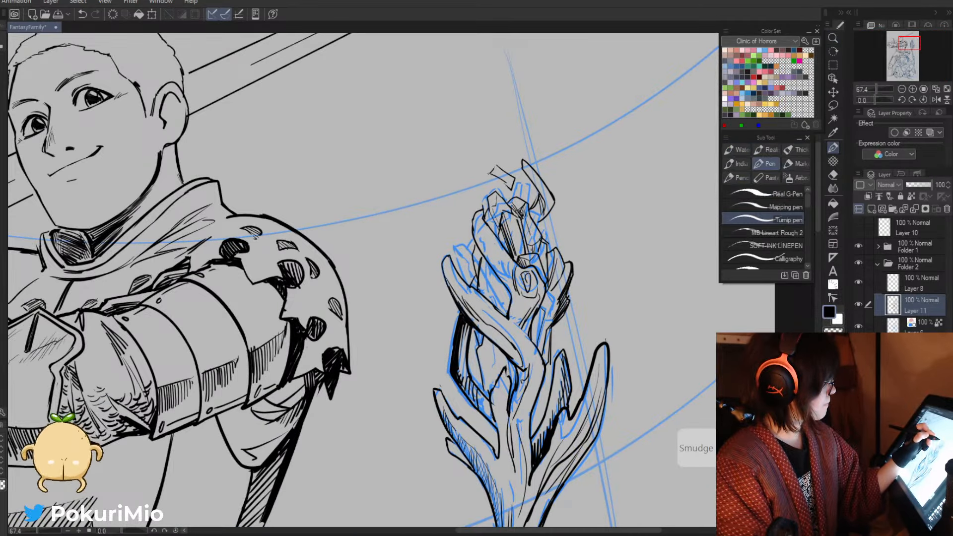
{"action": "left_click_drag", "start_coordinate": [489, 174], "coordinate": [511, 193]}
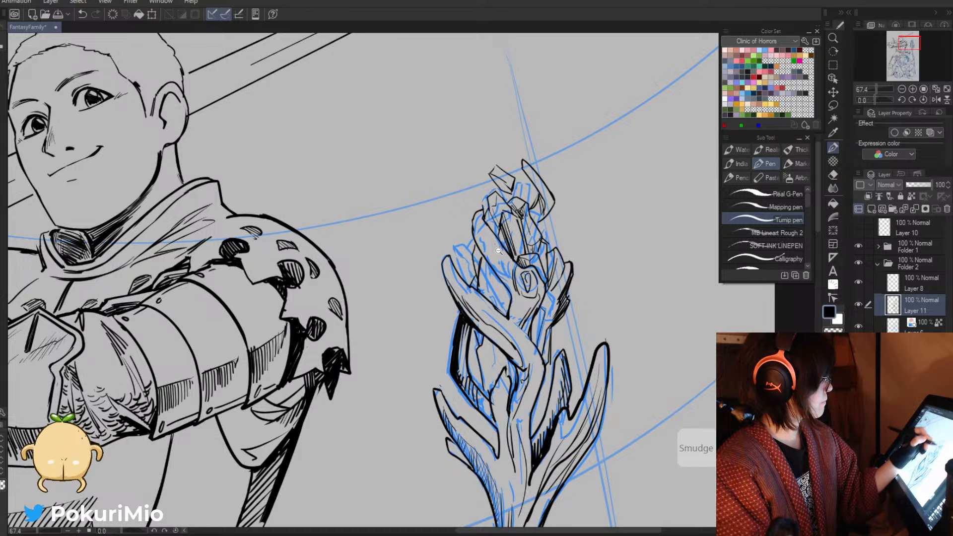
{"action": "key", "text": "alt+space"}
{"action": "left_click_drag", "start_coordinate": [480, 260], "coordinate": [452, 281]}
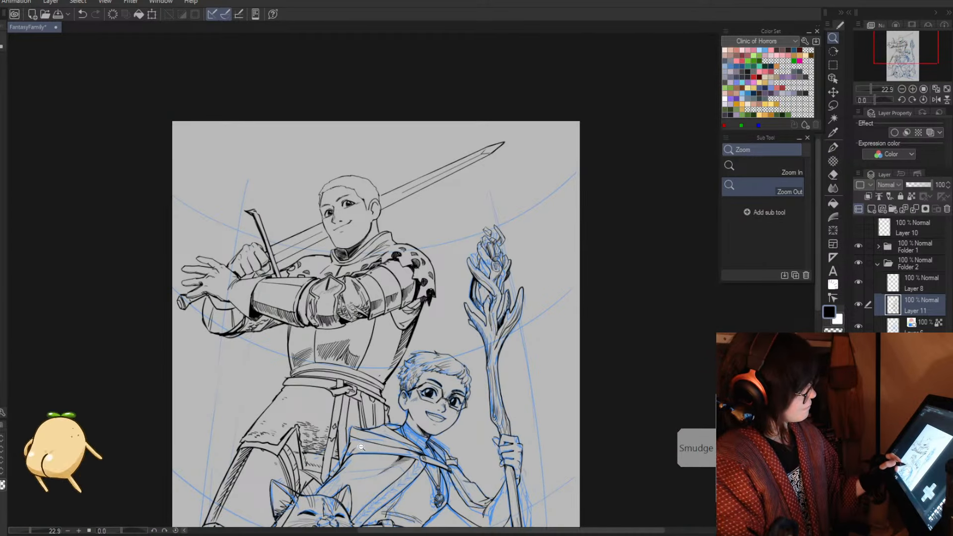
{"action": "left_click_drag", "start_coordinate": [468, 437], "coordinate": [472, 436]}
{"action": "key", "text": "ctrl+s"}
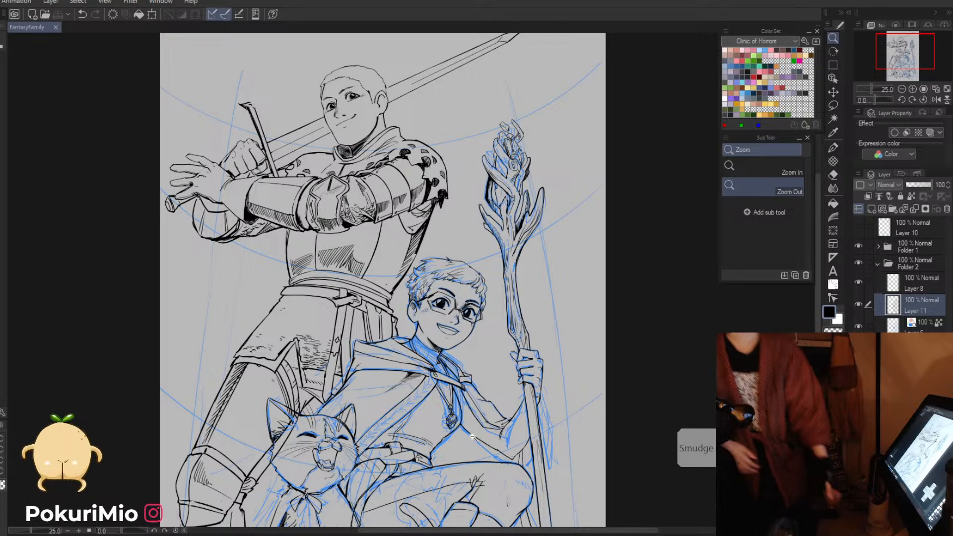
- Ink the missing outline stroke at the wrist of the knight's fist gripping the sword
{"action": "left_click", "coordinate": [158, 218]}
{"action": "left_click_drag", "start_coordinate": [192, 209], "coordinate": [278, 198]}
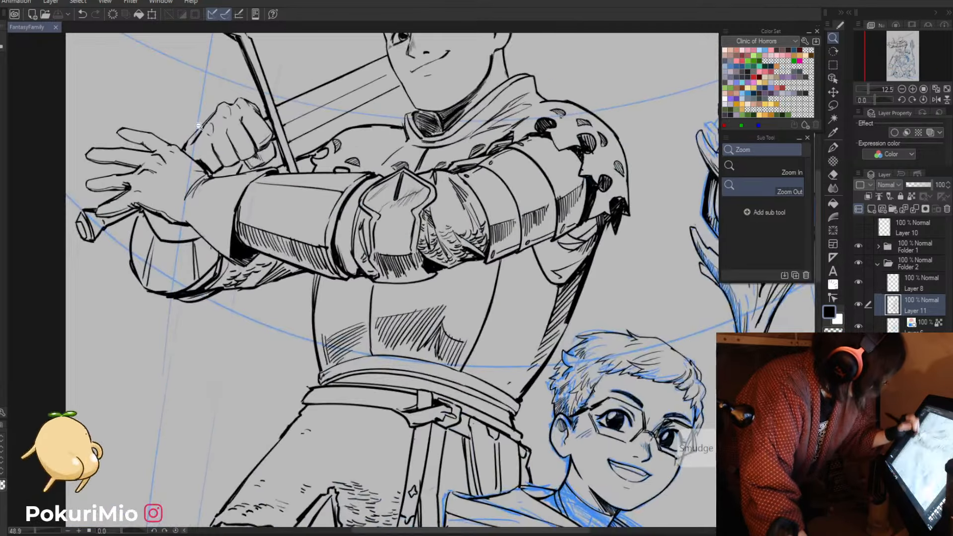
{"action": "key", "text": "p"}
{"action": "left_click_drag", "start_coordinate": [192, 146], "coordinate": [185, 151]}
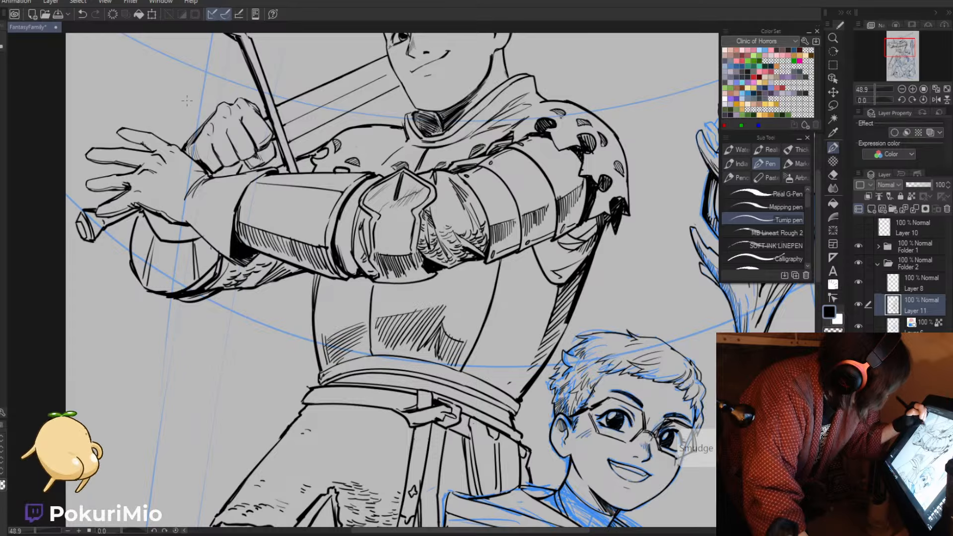
{"action": "key", "text": "alt+space"}
{"action": "left_click_drag", "start_coordinate": [71, 167], "coordinate": [59, 144]}
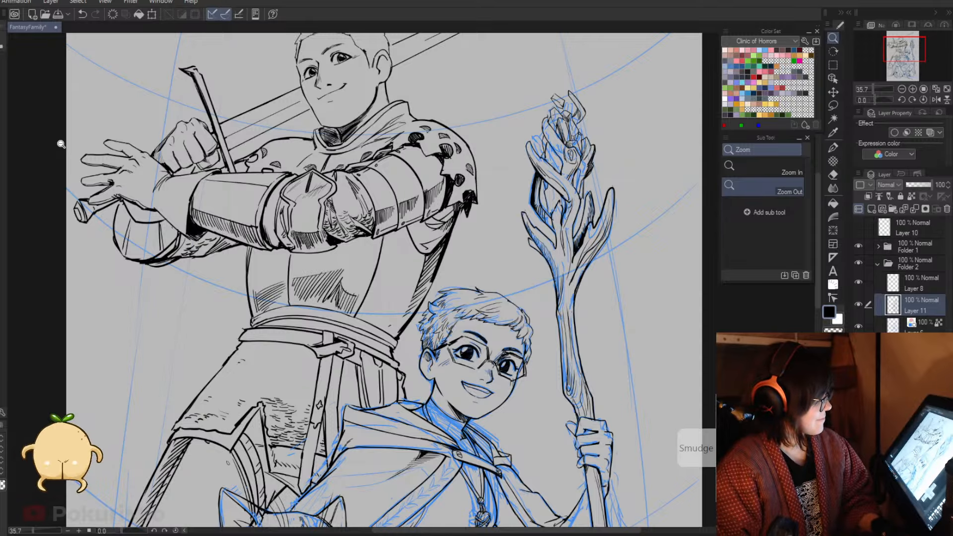
- Switch to the knight's line-art layer and hatch short hair strokes at the back of his head above the ear
{"action": "scroll", "coordinate": [654, 394], "scroll_direction": "down", "scroll_amount": 3}
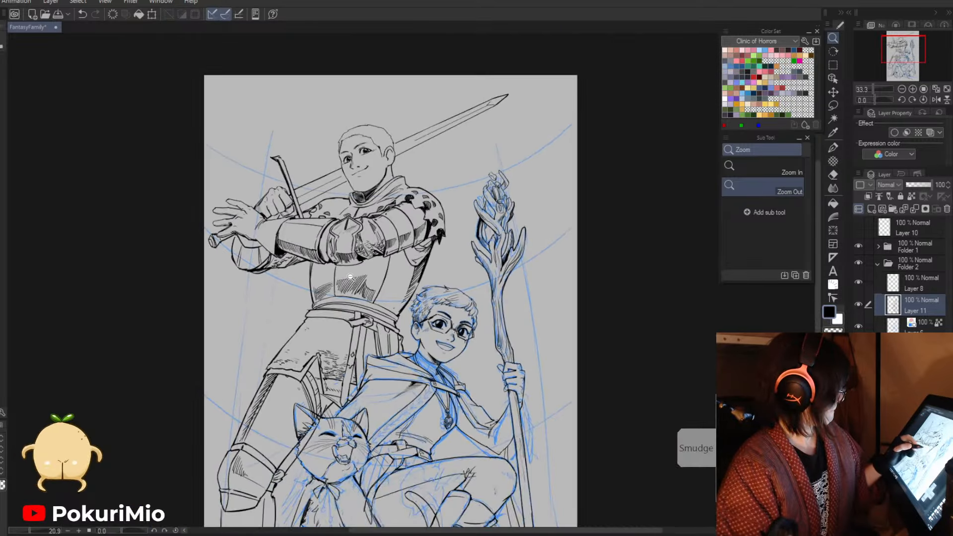
{"action": "left_click_drag", "start_coordinate": [374, 121], "coordinate": [426, 183]}
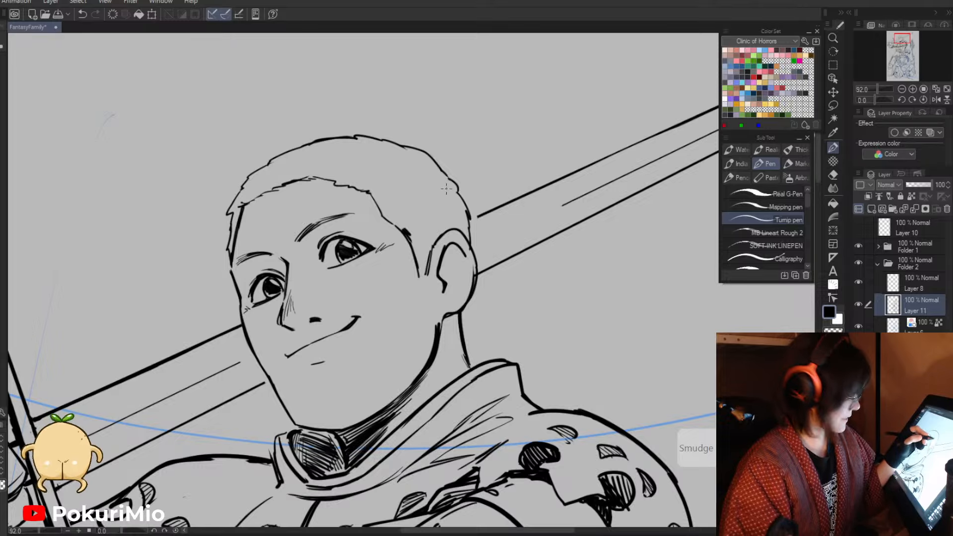
{"action": "left_click", "coordinate": [859, 304]}
{"action": "left_click", "coordinate": [859, 305]}
{"action": "left_click", "coordinate": [922, 378]}
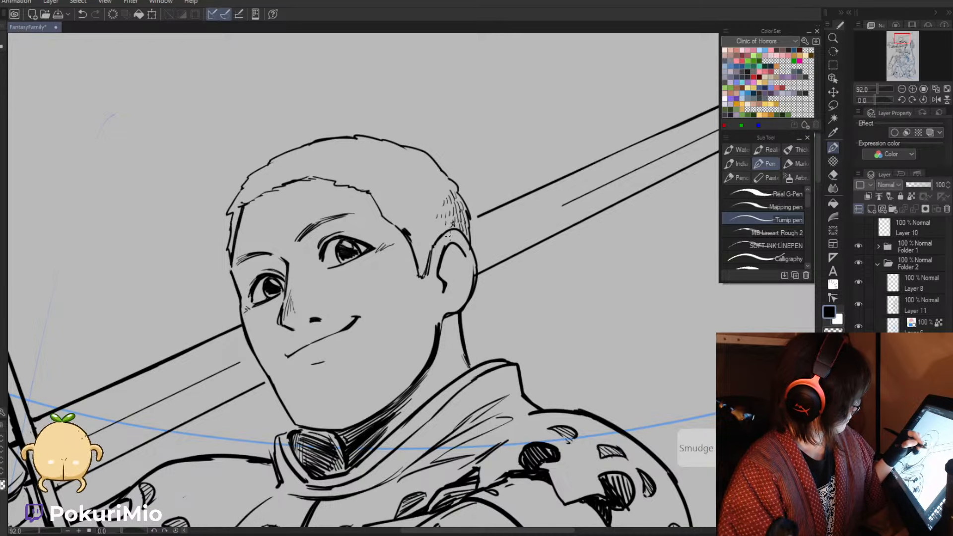
{"action": "key", "text": "e"}
{"action": "key", "text": "p"}
- Extend the short hair strokes forward to the knight's temple and up toward his crown, erasing excess marks
{"action": "mouse_move", "coordinate": [433, 215]}
{"action": "left_mouse_down"}
{"action": "mouse_move", "coordinate": [436, 225]}
{"action": "mouse_move", "coordinate": [434, 213]}
{"action": "mouse_move", "coordinate": [422, 216]}
{"action": "left_mouse_up"}
{"action": "left_click_drag", "start_coordinate": [415, 206], "coordinate": [441, 196]}
{"action": "left_click_drag", "start_coordinate": [438, 179], "coordinate": [445, 191]}
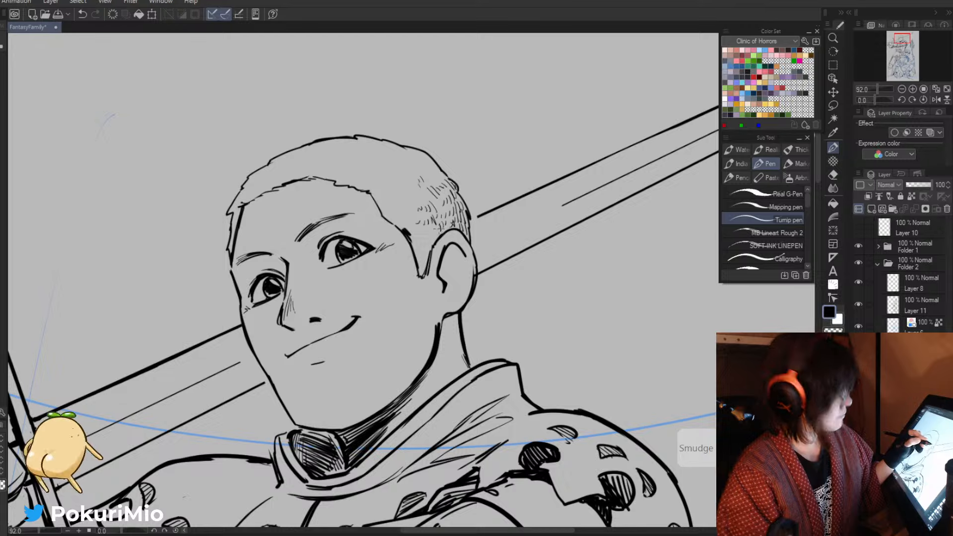
{"action": "left_click_drag", "start_coordinate": [426, 226], "coordinate": [430, 240]}
{"action": "mouse_move", "coordinate": [430, 234]}
{"action": "left_mouse_down"}
{"action": "mouse_move", "coordinate": [432, 245]}
{"action": "mouse_move", "coordinate": [443, 231]}
{"action": "left_mouse_up"}
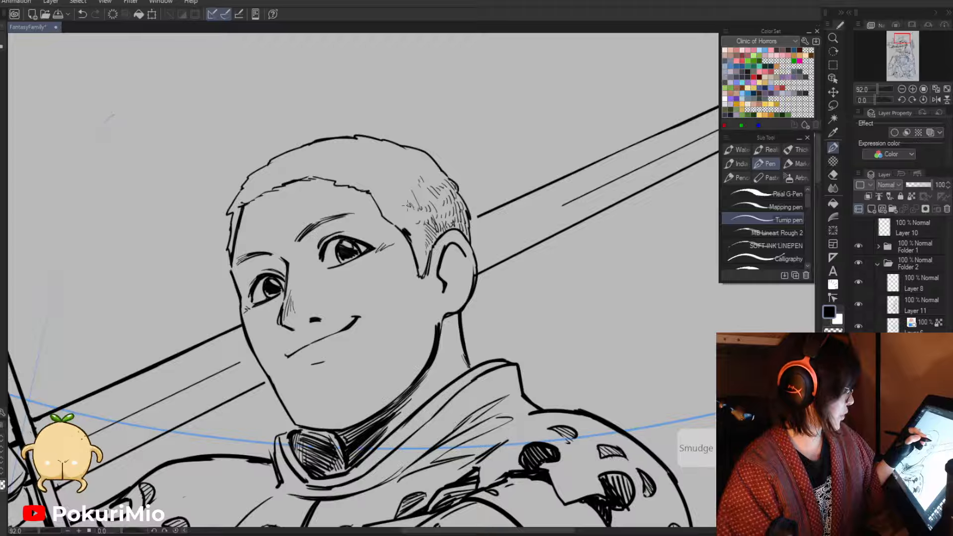
{"action": "key", "text": "e"}
{"action": "left_click_drag", "start_coordinate": [416, 189], "coordinate": [415, 203]}
{"action": "key", "text": "p"}
{"action": "left_click_drag", "start_coordinate": [418, 166], "coordinate": [435, 168]}
{"action": "key", "text": "alt+space"}
{"action": "left_click_drag", "start_coordinate": [391, 223], "coordinate": [342, 239]}
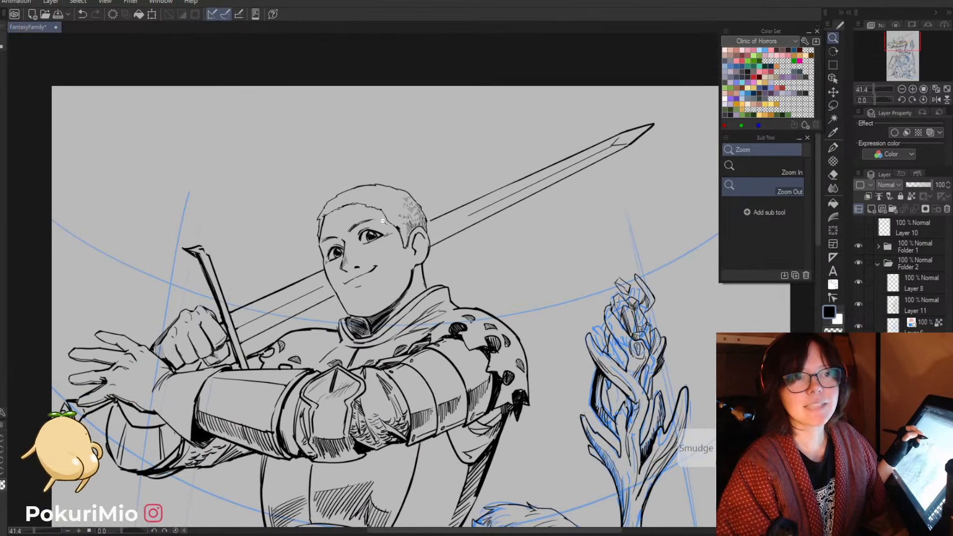
- Thin the knight's jaw line where it meets the neck using the hard eraser
{"action": "left_click_drag", "start_coordinate": [410, 317], "coordinate": [419, 263]}
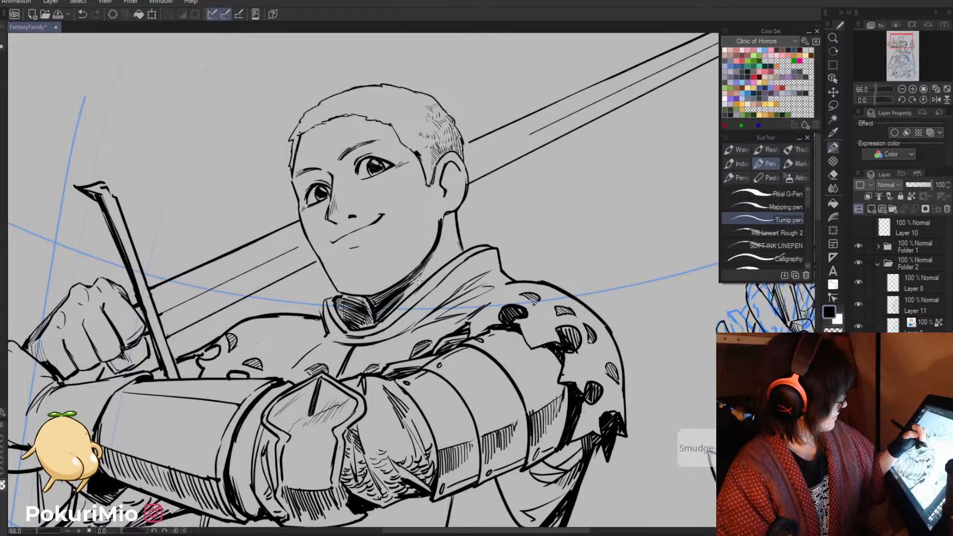
{"action": "key", "text": "e"}
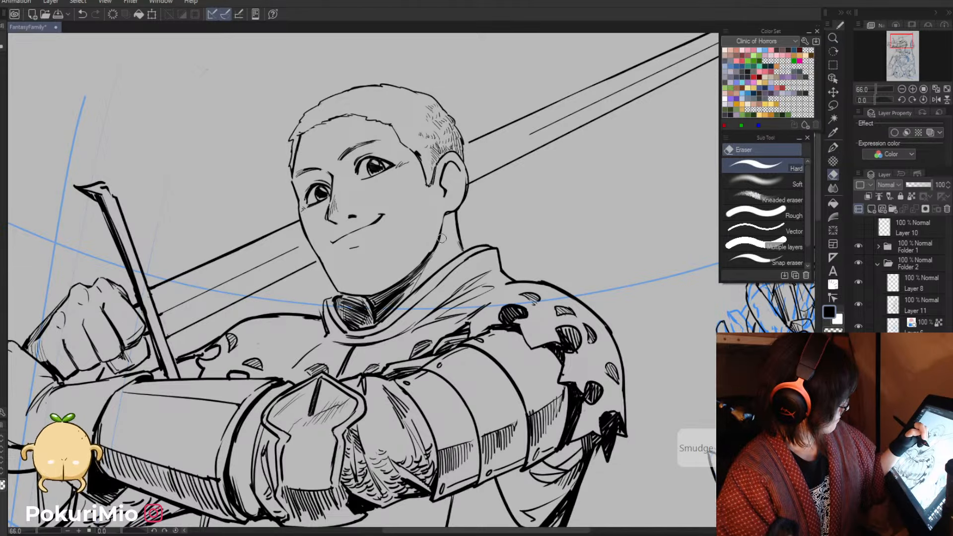
{"action": "key", "text": "p"}
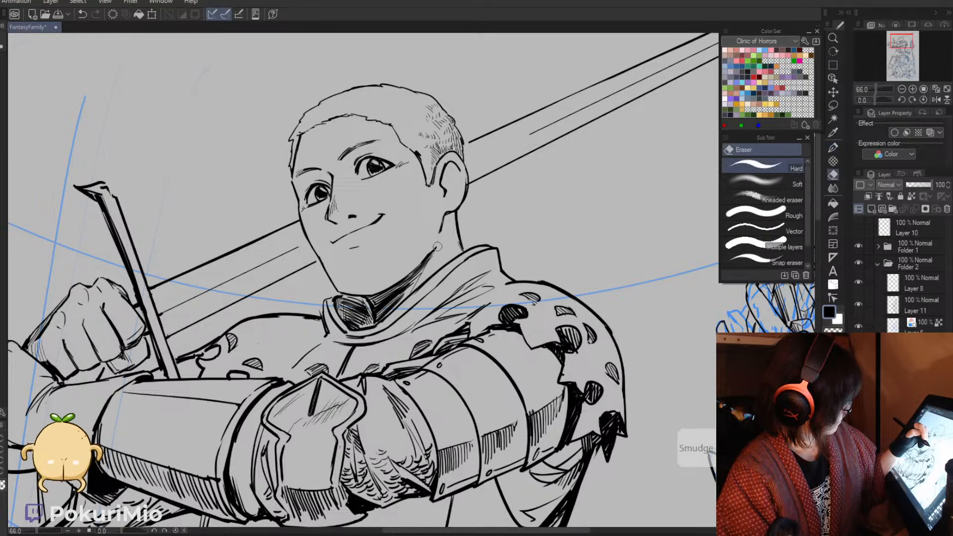
{"action": "key", "text": "/"}
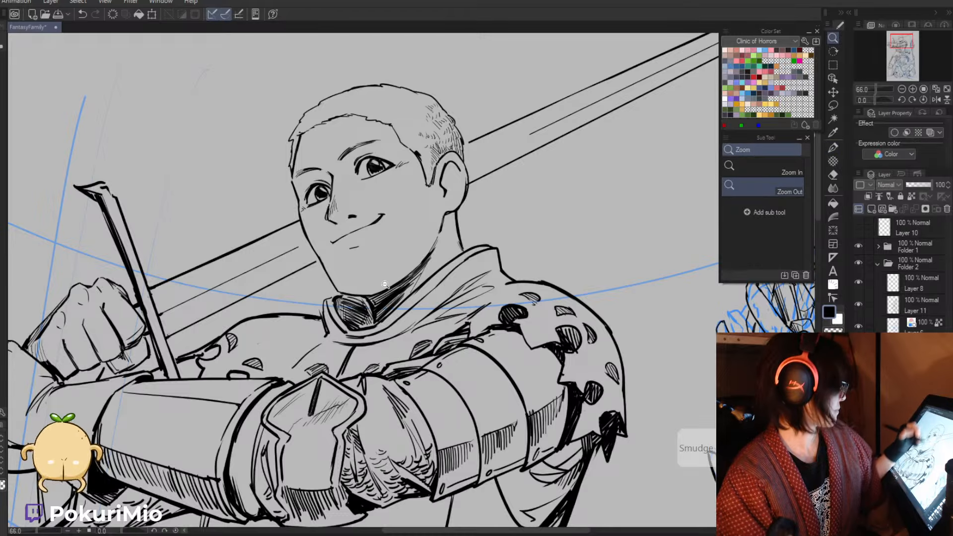
{"action": "left_click_drag", "start_coordinate": [385, 284], "coordinate": [421, 382]}
{"action": "mouse_move", "coordinate": [448, 477]}
{"action": "left_mouse_down"}
{"action": "mouse_move", "coordinate": [448, 437]}
{"action": "mouse_move", "coordinate": [436, 418]}
{"action": "left_mouse_up"}
- Examine the knight's face up close from different angles, undo the last edit, and review the whole illustration
{"action": "mouse_move", "coordinate": [374, 244]}
{"action": "left_mouse_down"}
{"action": "mouse_move", "coordinate": [479, 241]}
{"action": "mouse_move", "coordinate": [435, 267]}
{"action": "left_mouse_up"}
{"action": "key", "text": "e"}
{"action": "key", "text": "^"}
{"action": "key", "text": "^"}
{"action": "key", "text": "^"}
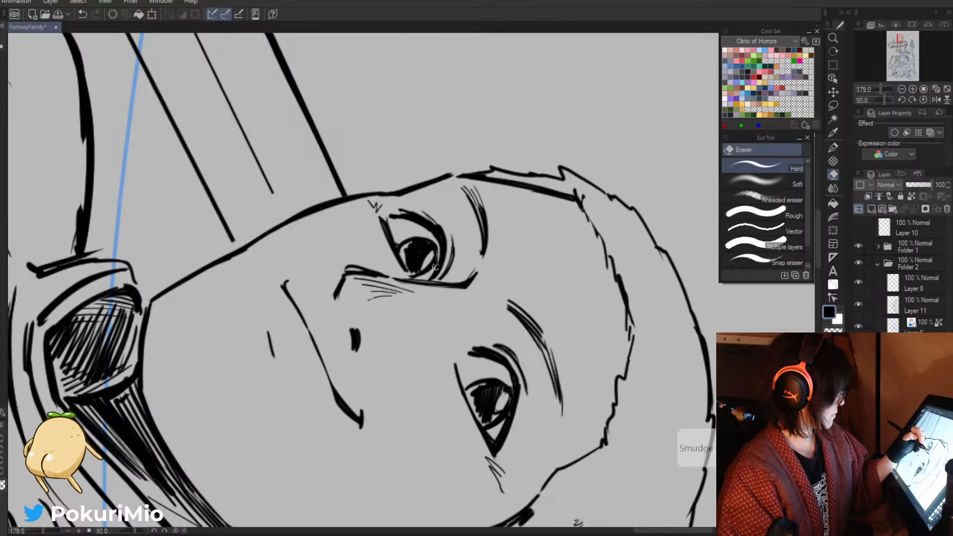
{"action": "key", "text": "minus"}
{"action": "key", "text": "minus"}
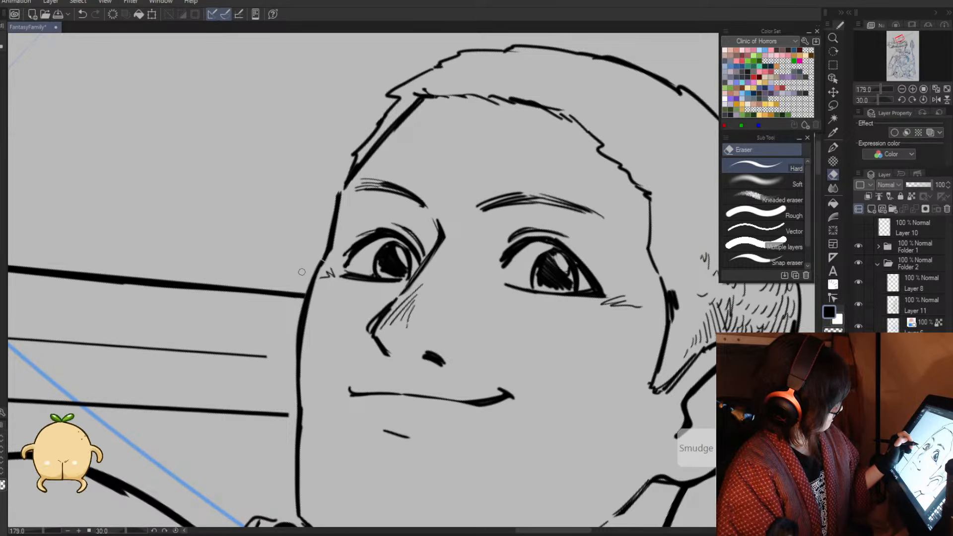
{"action": "key", "text": "ctrl+z"}
{"action": "key", "text": "alt+space"}
{"action": "left_click_drag", "start_coordinate": [302, 272], "coordinate": [346, 307]}
{"action": "left_click_drag", "start_coordinate": [346, 306], "coordinate": [292, 258]}
{"action": "left_click_drag", "start_coordinate": [391, 385], "coordinate": [428, 257]}
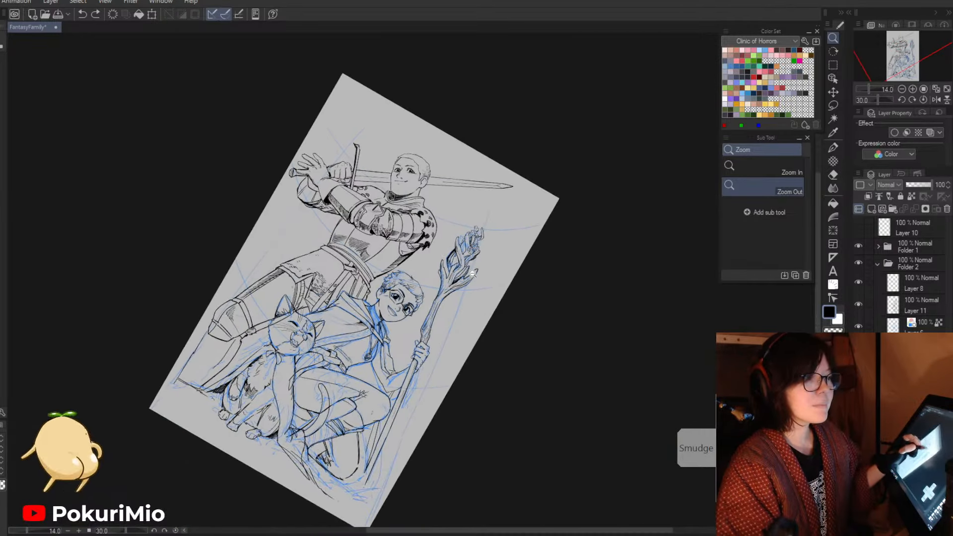
{"action": "key", "text": "ctrl+0"}
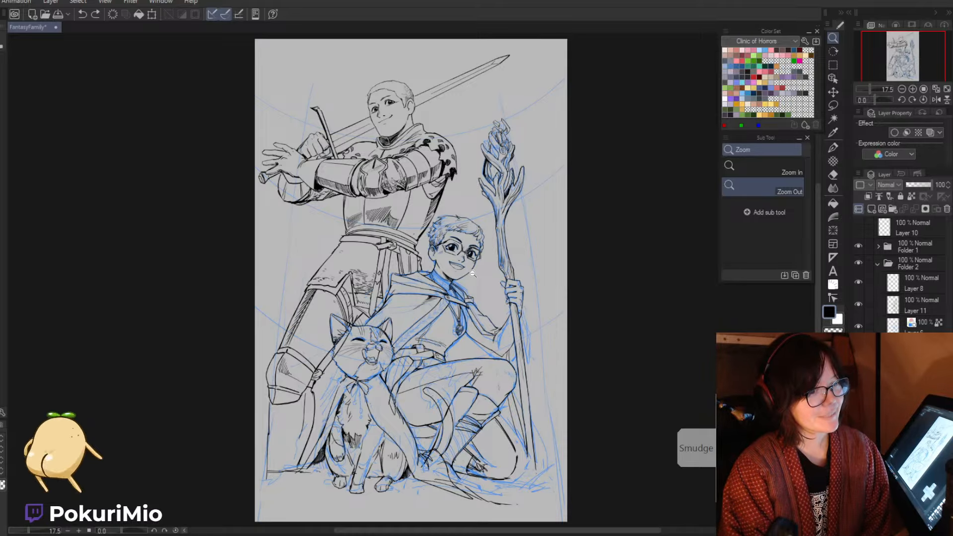
{"action": "left_click", "coordinate": [196, 260]}
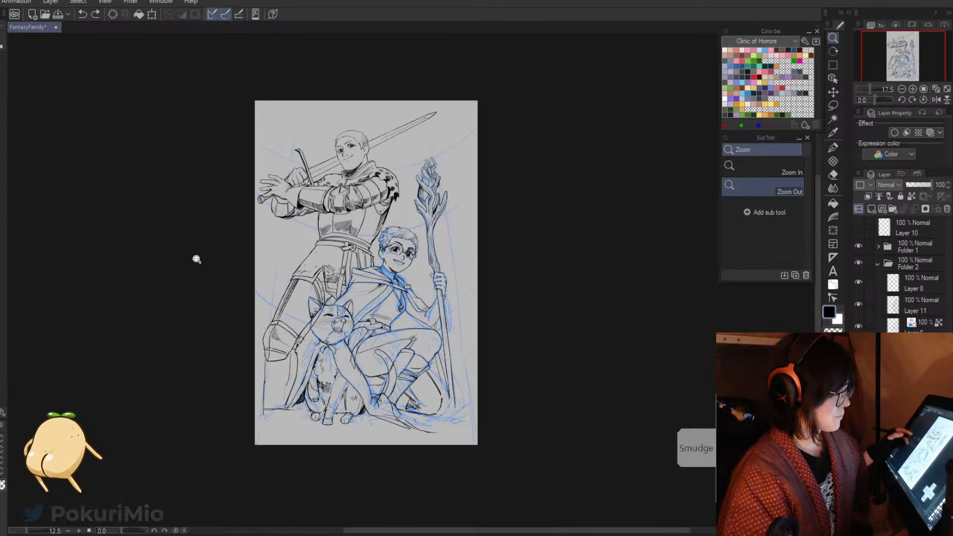
- Sketch three long rectangular blocks in perspective in the empty area below the sword tip with the Turnip pen
{"action": "left_click_drag", "start_coordinate": [390, 140], "coordinate": [419, 188]}
{"action": "left_click_drag", "start_coordinate": [438, 279], "coordinate": [449, 381]}
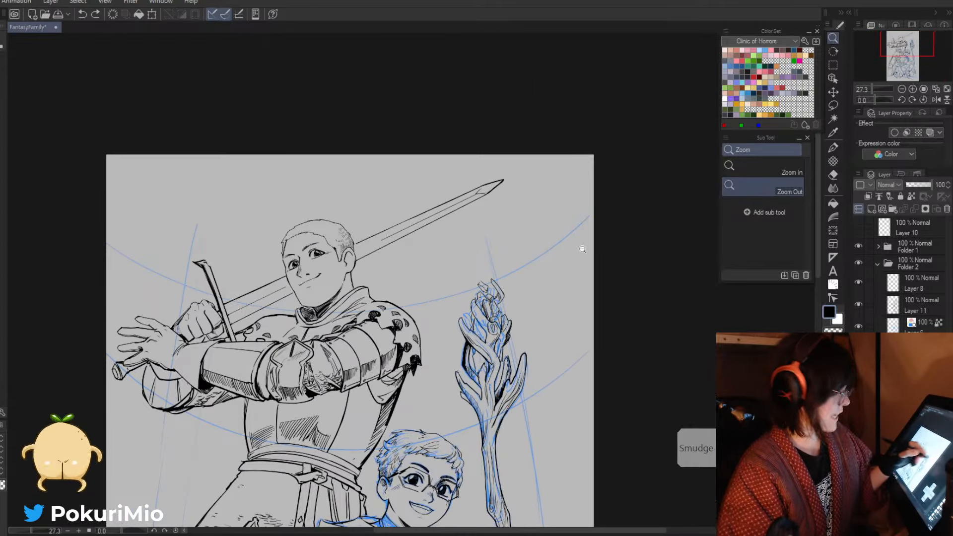
{"action": "left_click_drag", "start_coordinate": [530, 226], "coordinate": [574, 230]}
{"action": "key", "text": "p"}
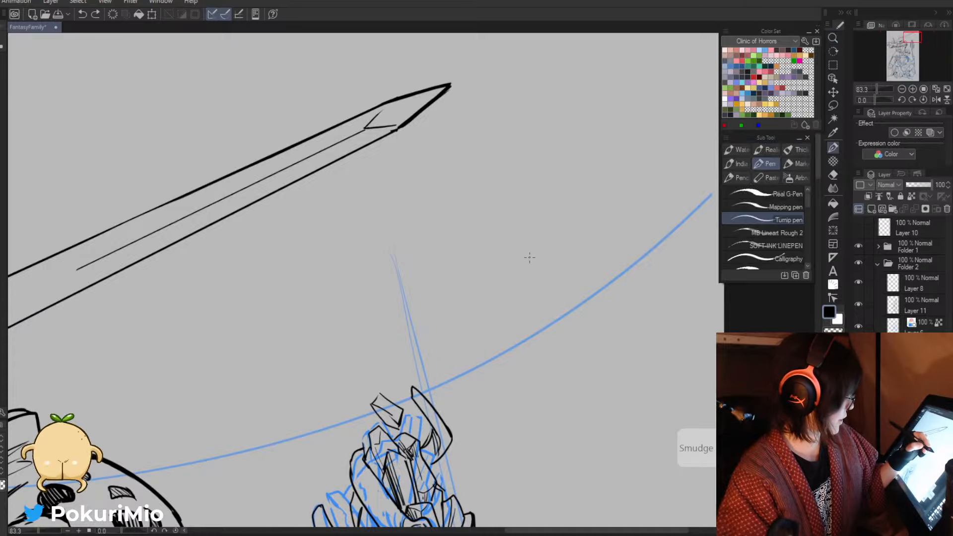
{"action": "mouse_move", "coordinate": [506, 273]}
{"action": "left_mouse_down"}
{"action": "mouse_move", "coordinate": [498, 249]}
{"action": "mouse_move", "coordinate": [618, 256]}
{"action": "mouse_move", "coordinate": [645, 239]}
{"action": "left_mouse_up"}
{"action": "mouse_move", "coordinate": [498, 248]}
{"action": "left_mouse_down"}
{"action": "mouse_move", "coordinate": [573, 214]}
{"action": "mouse_move", "coordinate": [481, 241]}
{"action": "left_mouse_up"}
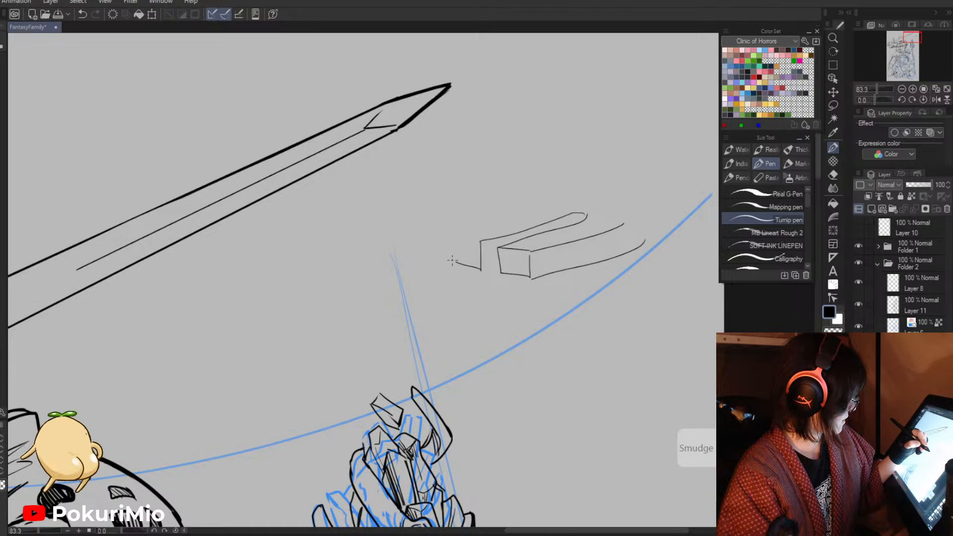
{"action": "mouse_move", "coordinate": [444, 237]}
{"action": "left_mouse_down"}
{"action": "mouse_move", "coordinate": [551, 207]}
{"action": "mouse_move", "coordinate": [434, 232]}
{"action": "left_mouse_up"}
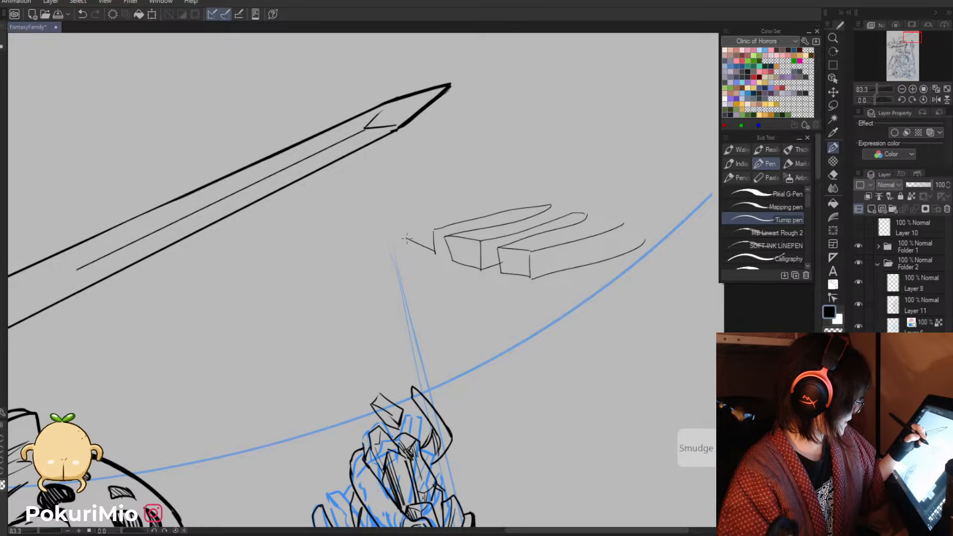
{"action": "left_click_drag", "start_coordinate": [423, 214], "coordinate": [549, 180]}
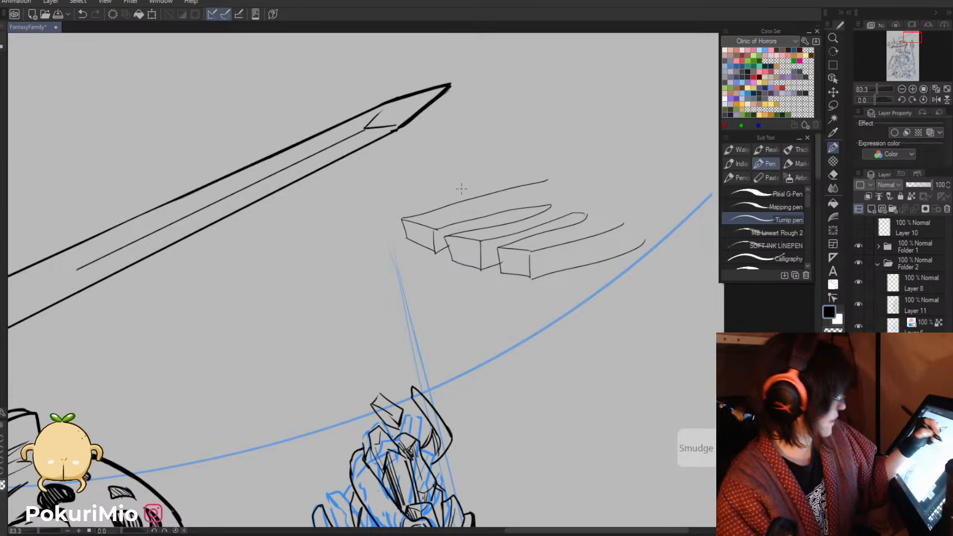
- Add a small bracket marking the thickness beside the end of the first sketched block
{"action": "key", "text": "ctrl+space"}
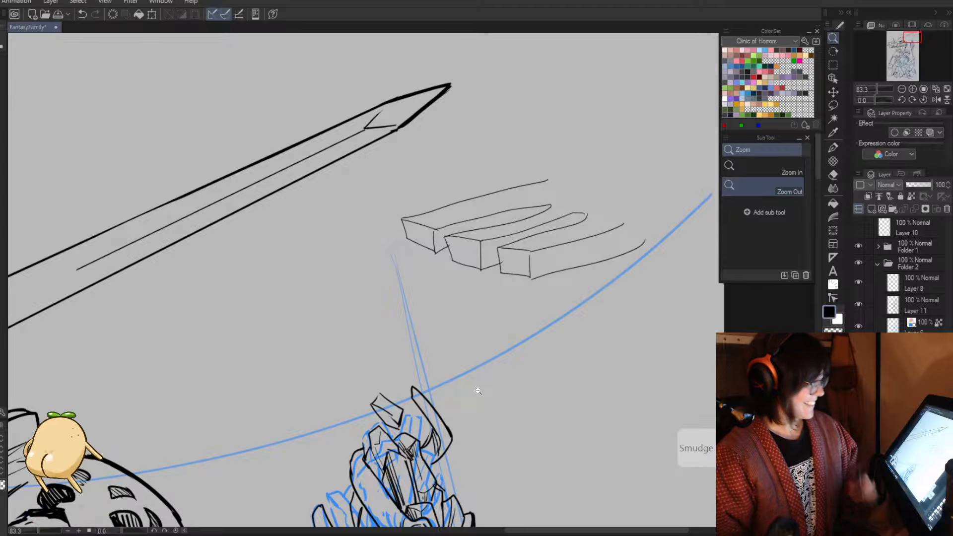
{"action": "left_click", "coordinate": [721, 329]}
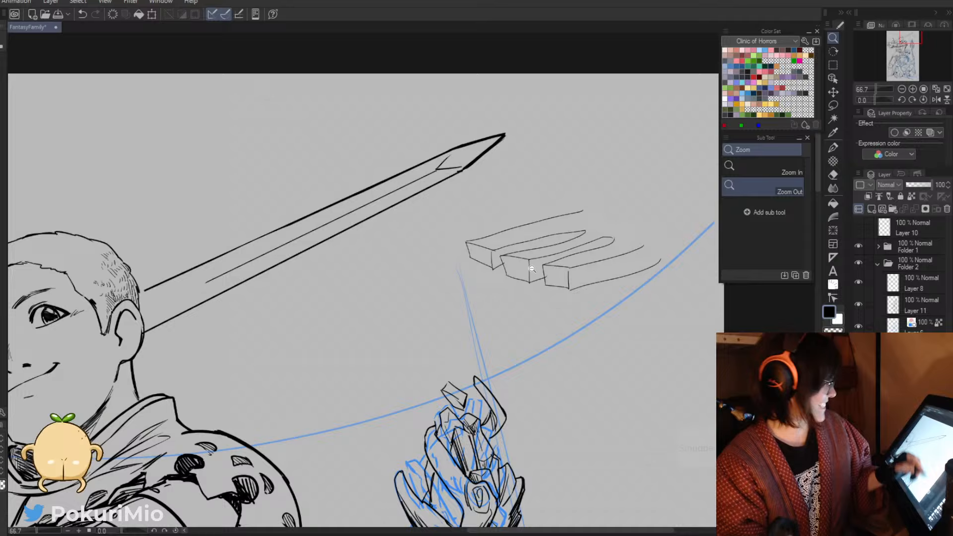
{"action": "left_click", "coordinate": [450, 263]}
{"action": "left_click", "coordinate": [453, 260]}
{"action": "left_click_drag", "start_coordinate": [436, 338], "coordinate": [374, 296]}
{"action": "left_click_drag", "start_coordinate": [420, 219], "coordinate": [491, 238]}
{"action": "left_click_drag", "start_coordinate": [324, 213], "coordinate": [335, 236]}
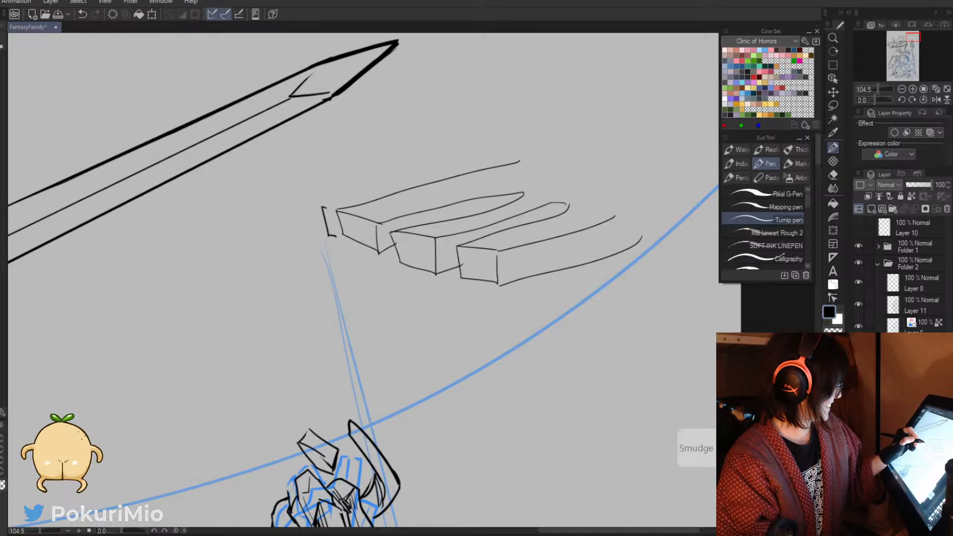
- Sketch a second set of thin, flat slats below the blocks and draw an arrow pointing toward them
{"action": "left_click_drag", "start_coordinate": [488, 356], "coordinate": [555, 328]}
{"action": "mouse_move", "coordinate": [476, 361]}
{"action": "left_mouse_down"}
{"action": "mouse_move", "coordinate": [461, 356]}
{"action": "mouse_move", "coordinate": [551, 314]}
{"action": "left_mouse_up"}
{"action": "left_click_drag", "start_coordinate": [481, 362], "coordinate": [583, 321]}
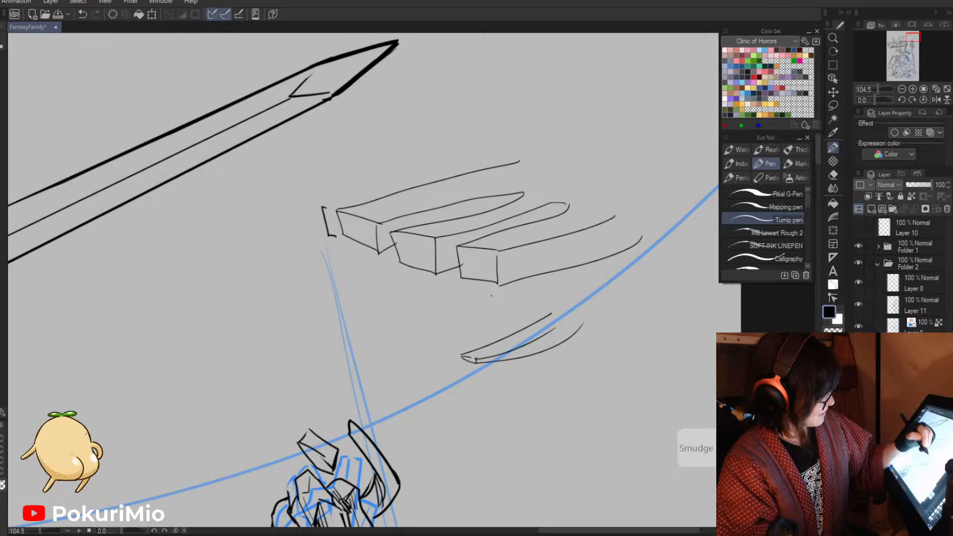
{"action": "left_click_drag", "start_coordinate": [529, 309], "coordinate": [459, 336]}
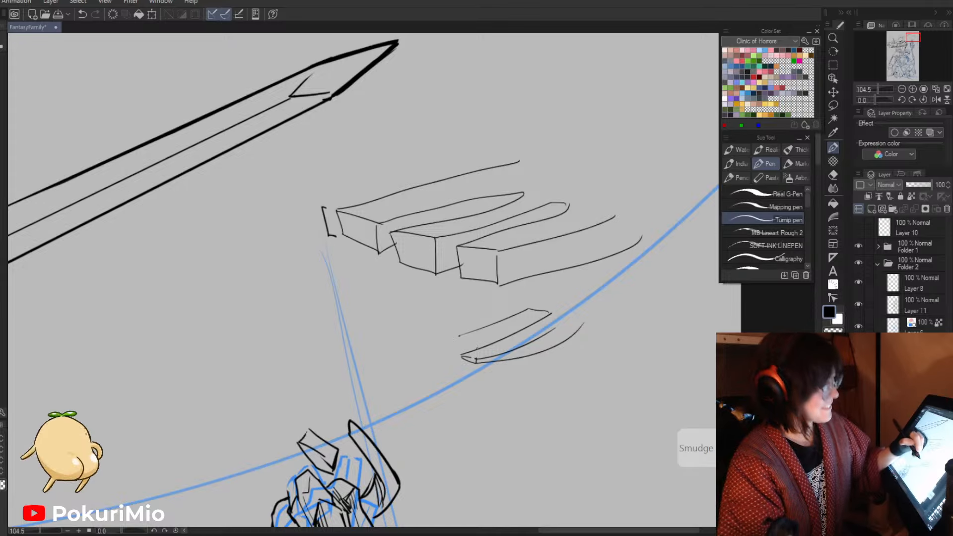
{"action": "mouse_move", "coordinate": [538, 318]}
{"action": "left_mouse_down"}
{"action": "mouse_move", "coordinate": [464, 345]}
{"action": "mouse_move", "coordinate": [520, 321]}
{"action": "mouse_move", "coordinate": [430, 341]}
{"action": "mouse_move", "coordinate": [514, 301]}
{"action": "mouse_move", "coordinate": [494, 304]}
{"action": "left_mouse_up"}
{"action": "key", "text": "e"}
{"action": "key", "text": "p"}
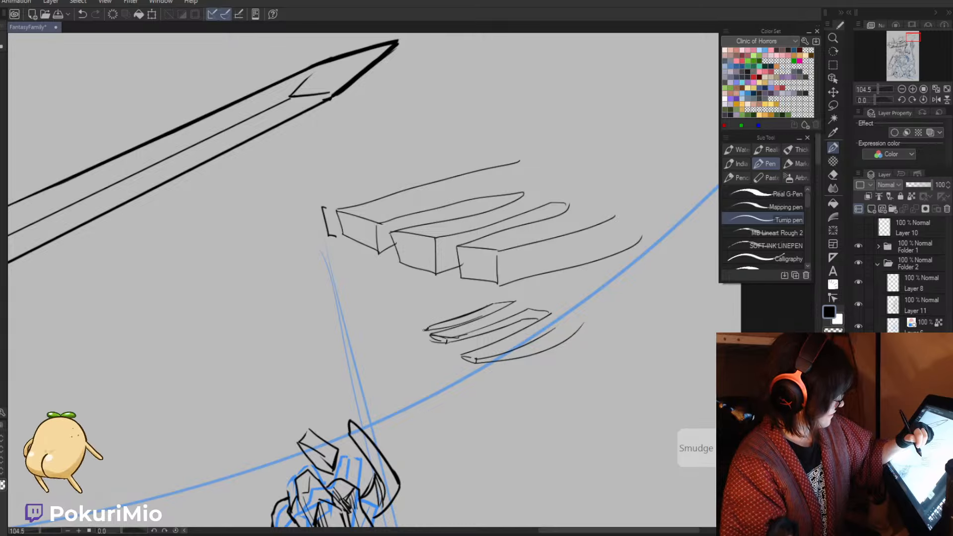
{"action": "left_click_drag", "start_coordinate": [411, 320], "coordinate": [484, 297]}
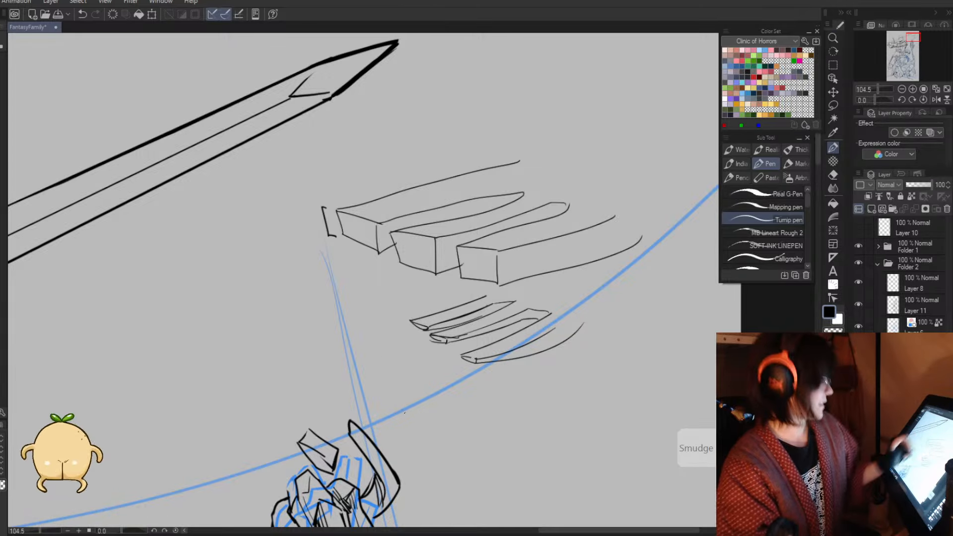
{"action": "key", "text": "alt+space"}
{"action": "mouse_move", "coordinate": [358, 283]}
{"action": "left_mouse_down"}
{"action": "mouse_move", "coordinate": [425, 333]}
{"action": "mouse_move", "coordinate": [418, 340]}
{"action": "left_mouse_up"}
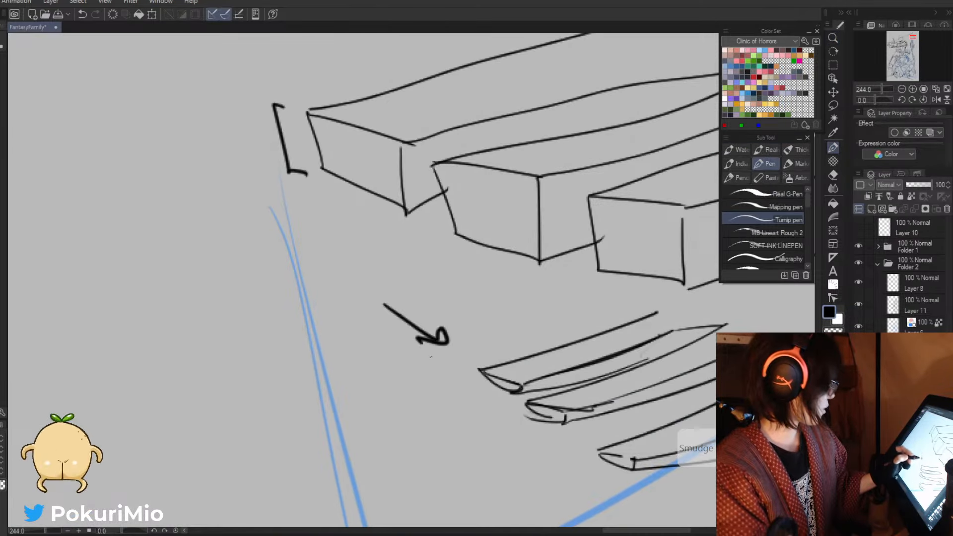
- Erase the example blocks, slats, bracket and arrow from the area between the sword and the staff
{"action": "key", "text": "alt+space"}
{"action": "left_click_drag", "start_coordinate": [428, 381], "coordinate": [390, 405]}
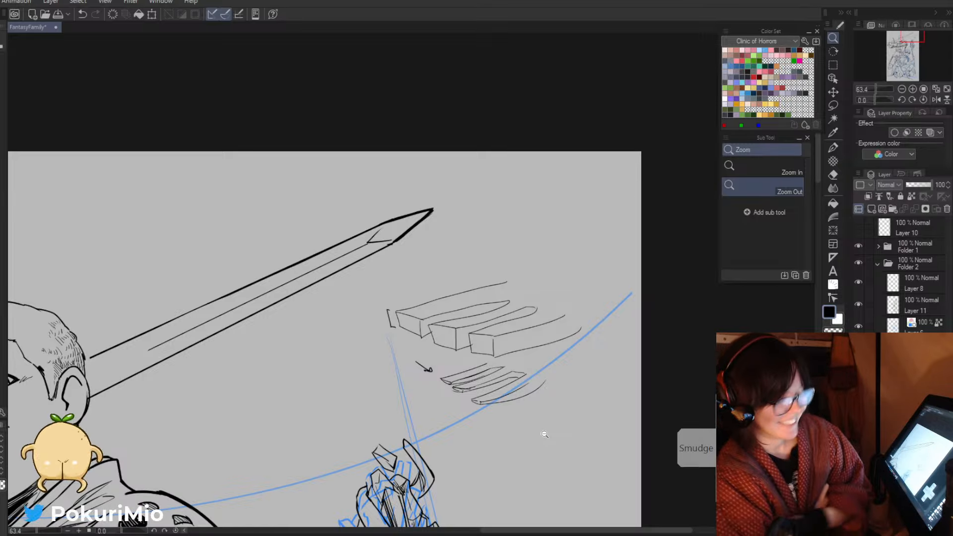
{"action": "left_click", "coordinate": [545, 434]}
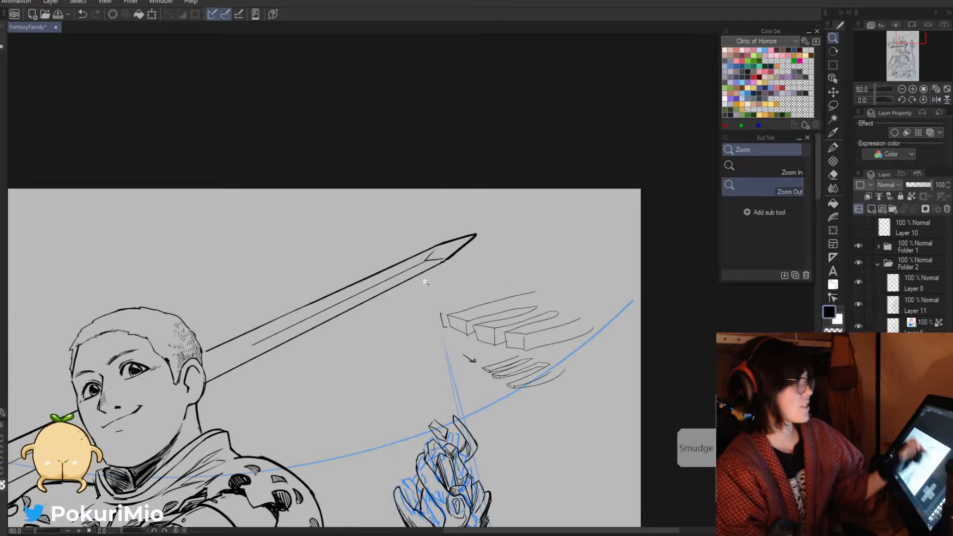
{"action": "key", "text": "e"}
{"action": "mouse_move", "coordinate": [453, 331]}
{"action": "left_mouse_down"}
{"action": "mouse_move", "coordinate": [495, 361]}
{"action": "mouse_move", "coordinate": [560, 377]}
{"action": "mouse_move", "coordinate": [589, 366]}
{"action": "left_mouse_up"}
{"action": "key", "text": "/"}
- Toggle layer visibility to identify the knight's line art and make Layer 11 the active layer
{"action": "left_click_drag", "start_coordinate": [376, 365], "coordinate": [90, 235]}
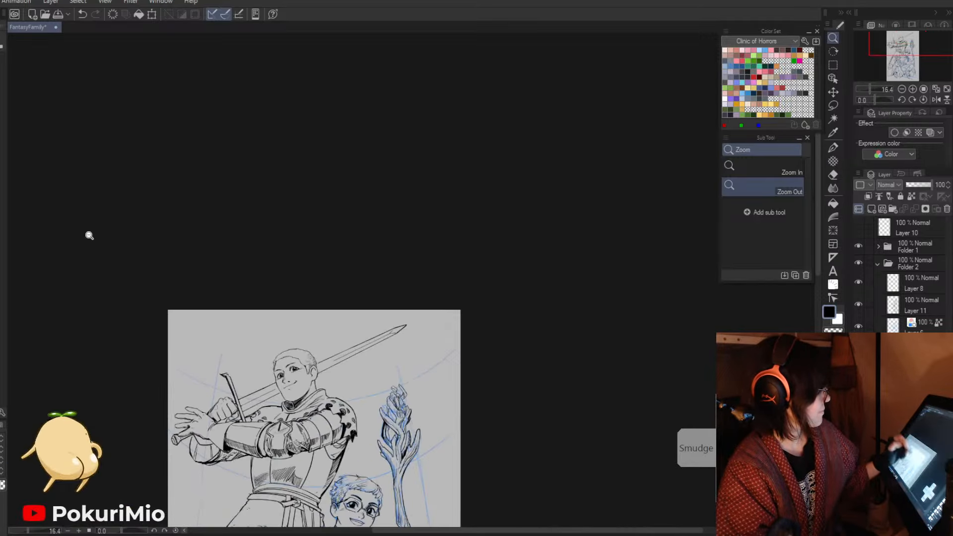
{"action": "left_click_drag", "start_coordinate": [189, 358], "coordinate": [274, 204]}
{"action": "left_click_drag", "start_coordinate": [305, 412], "coordinate": [316, 332]}
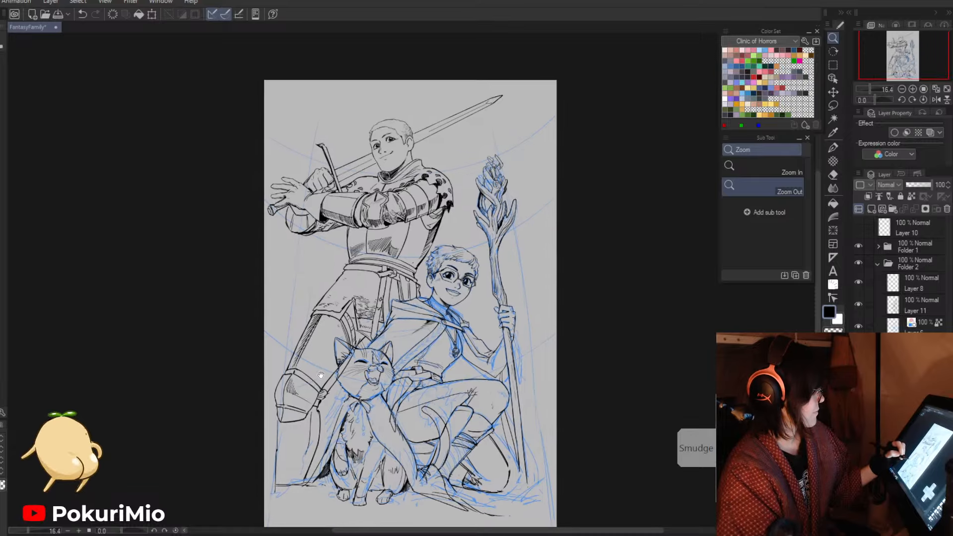
{"action": "left_click", "coordinate": [858, 398]}
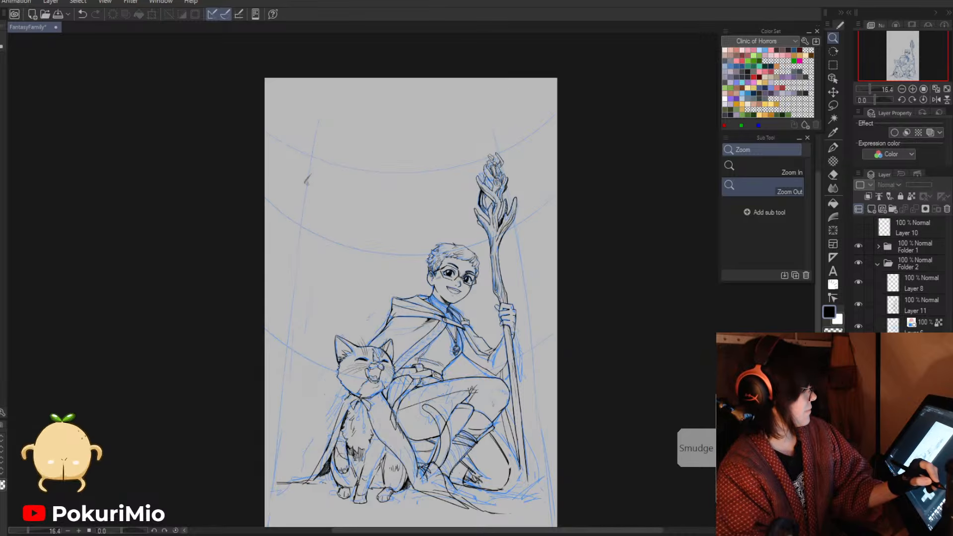
{"action": "left_click", "coordinate": [858, 397]}
{"action": "left_click", "coordinate": [859, 305]}
{"action": "left_click", "coordinate": [859, 304]}
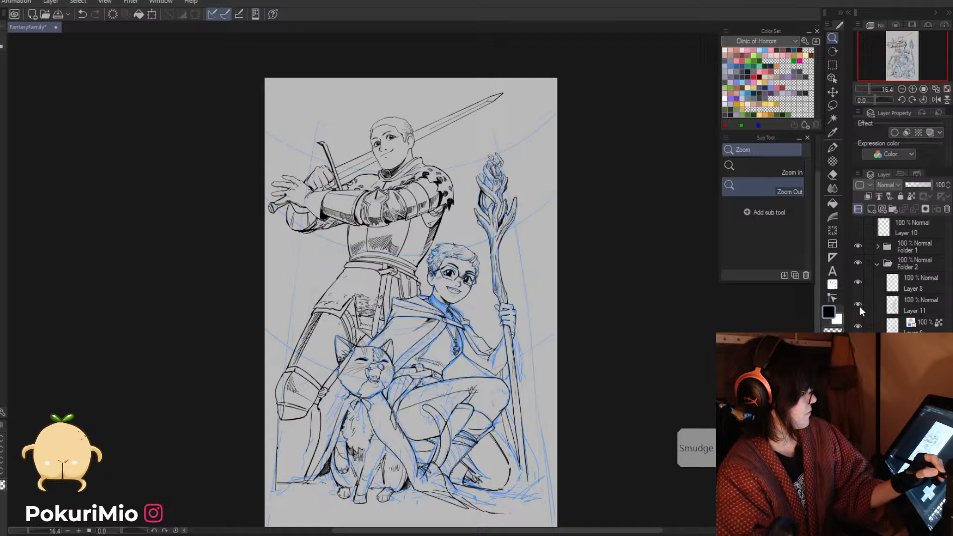
{"action": "left_click", "coordinate": [895, 306]}
- Examine the knight's hands, wrists and armored forearm up close at several canvas rotations
{"action": "left_click_drag", "start_coordinate": [326, 190], "coordinate": [367, 190]}
{"action": "key", "text": "e"}
{"action": "left_click_drag", "start_coordinate": [290, 167], "coordinate": [271, 188]}
{"action": "key", "text": "slash"}
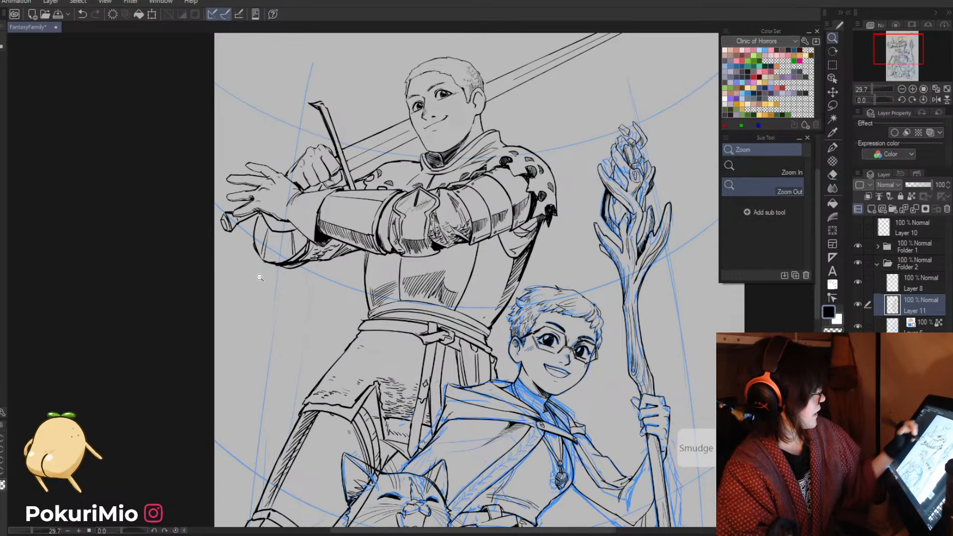
{"action": "left_click_drag", "start_coordinate": [259, 275], "coordinate": [206, 275]}
{"action": "left_click_drag", "start_coordinate": [289, 259], "coordinate": [350, 259]}
{"action": "key", "text": "p"}
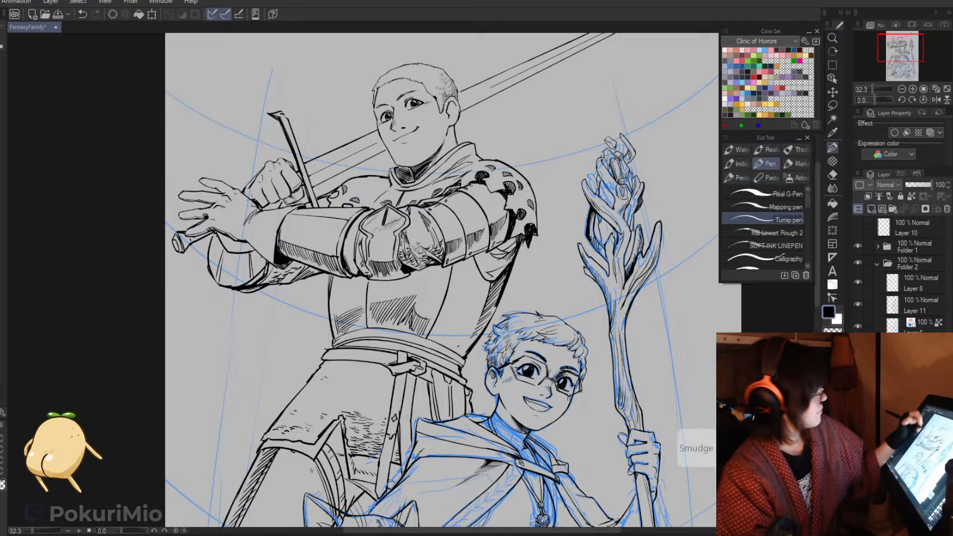
{"action": "key", "text": "minus"}
{"action": "key", "text": "minus"}
{"action": "key", "text": "minus"}
{"action": "key", "text": "minus"}
{"action": "key", "text": "minus"}
{"action": "key", "text": "minus"}
{"action": "key", "text": "minus"}
{"action": "key", "text": "minus"}
{"action": "key", "text": "minus"}
{"action": "key", "text": "minus"}
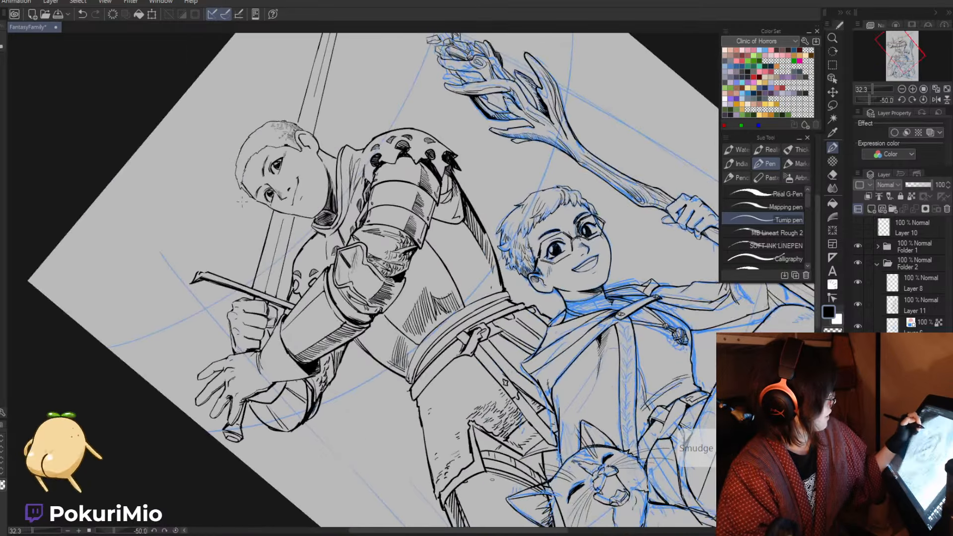
{"action": "key", "text": "ctrl+space"}
{"action": "left_click_drag", "start_coordinate": [235, 349], "coordinate": [278, 348]}
{"action": "left_click_drag", "start_coordinate": [233, 317], "coordinate": [241, 351]}
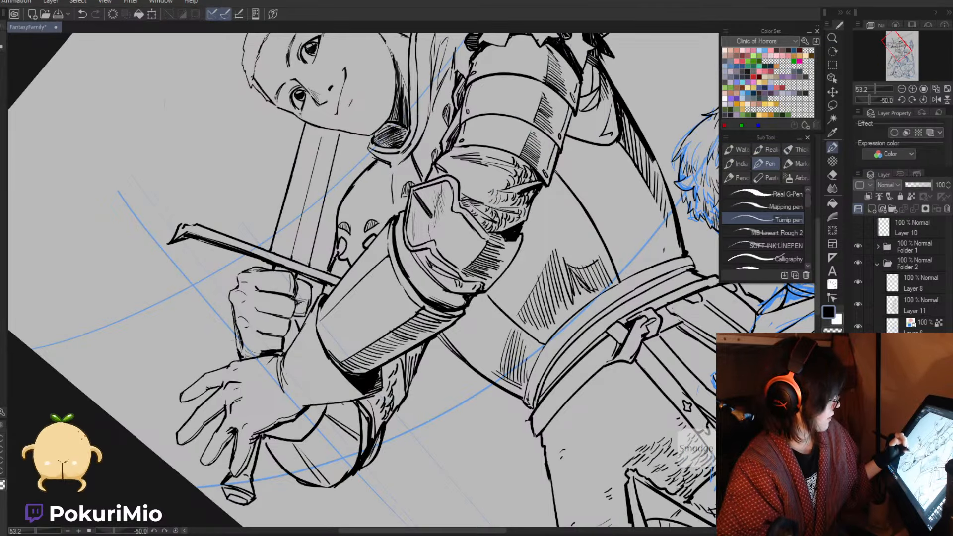
{"action": "left_click_drag", "start_coordinate": [233, 316], "coordinate": [195, 318]}
{"action": "key", "text": "slash"}
{"action": "key", "text": "asciicircum"}
{"action": "key", "text": "asciicircum"}
{"action": "key", "text": "asciicircum"}
{"action": "key", "text": "asciicircum"}
{"action": "key", "text": "asciicircum"}
{"action": "key", "text": "asciicircum"}
{"action": "key", "text": "asciicircum"}
{"action": "key", "text": "asciicircum"}
{"action": "key", "text": "asciicircum"}
{"action": "left_click_drag", "start_coordinate": [243, 270], "coordinate": [288, 272]}
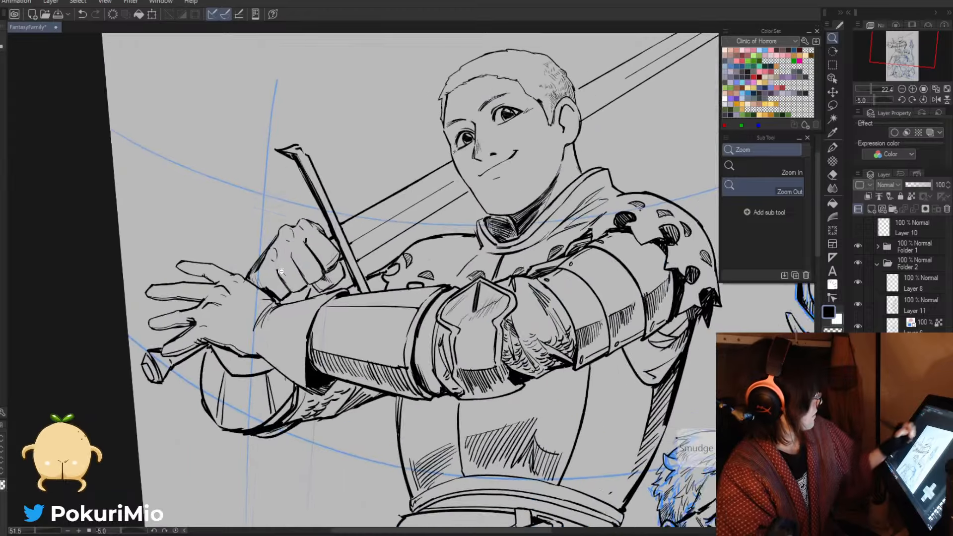
- Enlarge the Turnip pen's brush by two size steps while reviewing the knight's crossed arms
{"action": "key", "text": "p"}
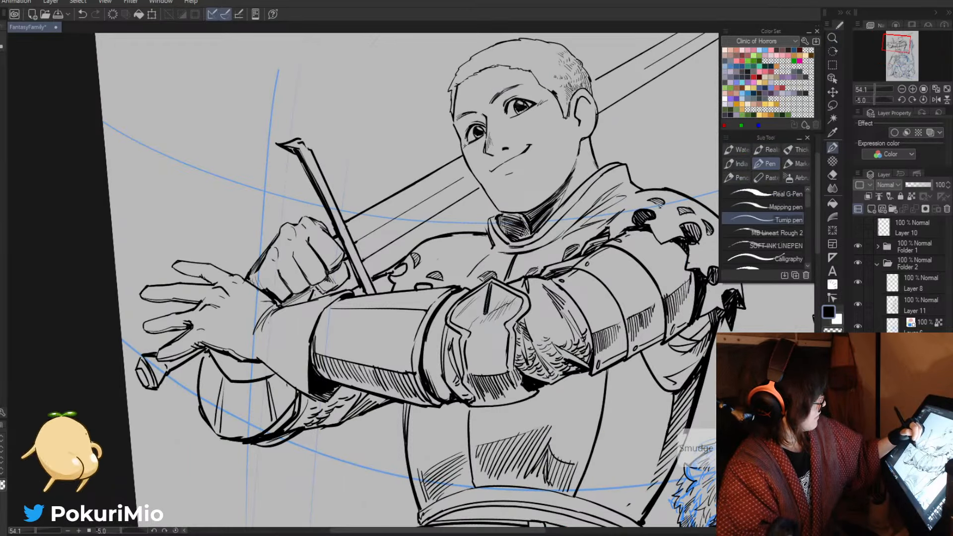
{"action": "key", "text": "ctrl+space"}
{"action": "left_click_drag", "start_coordinate": [243, 214], "coordinate": [195, 218]}
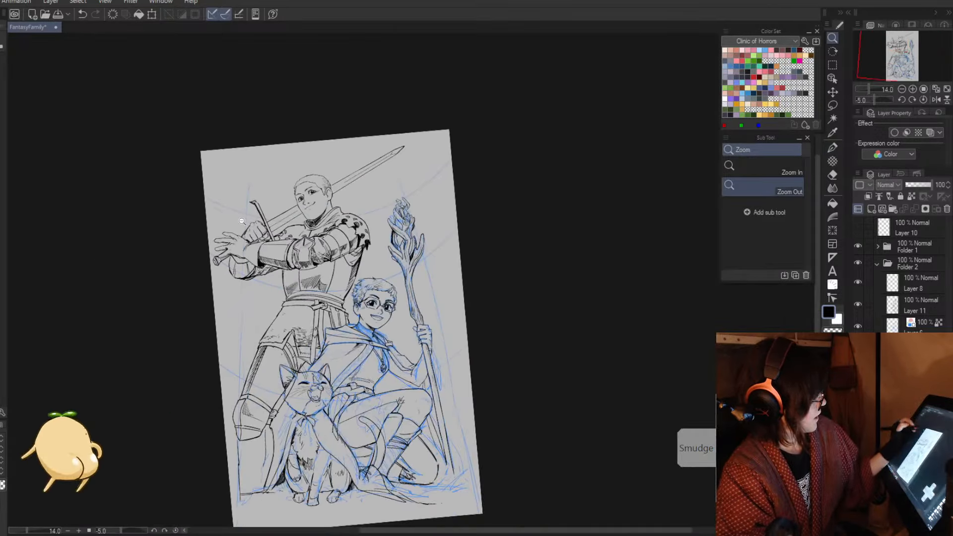
{"action": "mouse_move", "coordinate": [254, 240]}
{"action": "left_mouse_down"}
{"action": "mouse_move", "coordinate": [308, 242]}
{"action": "mouse_move", "coordinate": [300, 251]}
{"action": "left_mouse_up"}
{"action": "key", "text": "bracketright"}
{"action": "key", "text": "bracketright"}
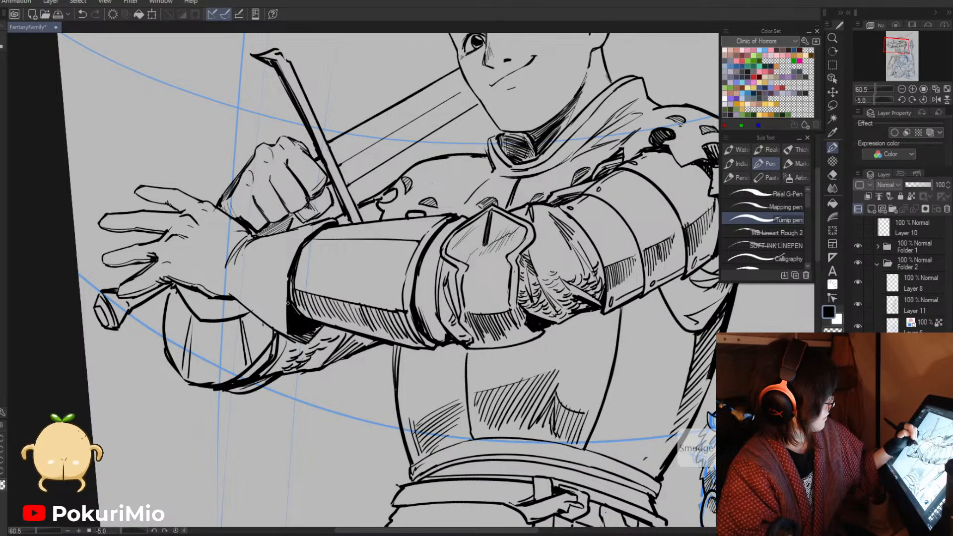
{"action": "key", "text": "alt+space"}
{"action": "left_click_drag", "start_coordinate": [286, 306], "coordinate": [233, 308]}
{"action": "left_click_drag", "start_coordinate": [329, 483], "coordinate": [303, 374]}
{"action": "key", "text": "asciicircum"}
{"action": "left_click_drag", "start_coordinate": [450, 465], "coordinate": [450, 426]}
- Expand Folder 1 and make Layer 5 the active layer for drawing with the Turnip pen
{"action": "left_click", "coordinate": [879, 286]}
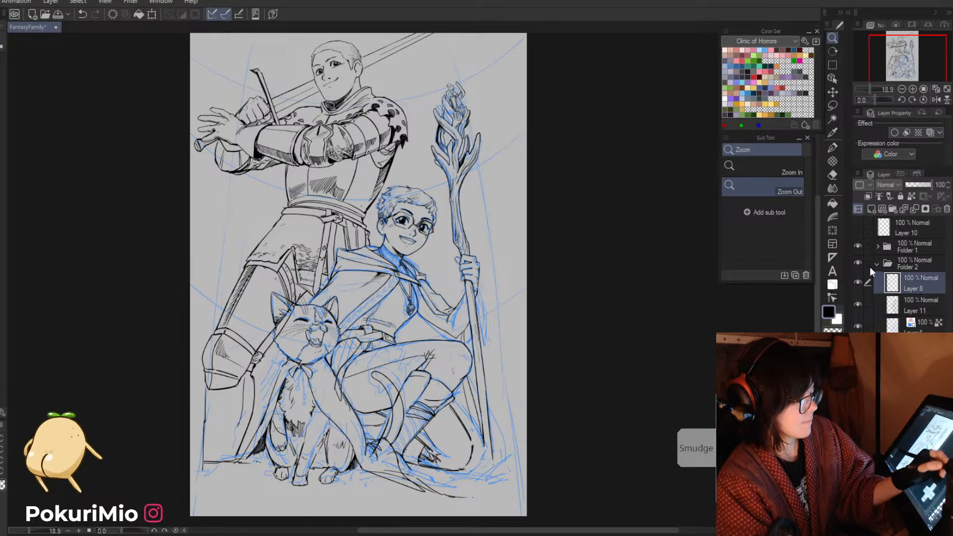
{"action": "left_click", "coordinate": [877, 247]}
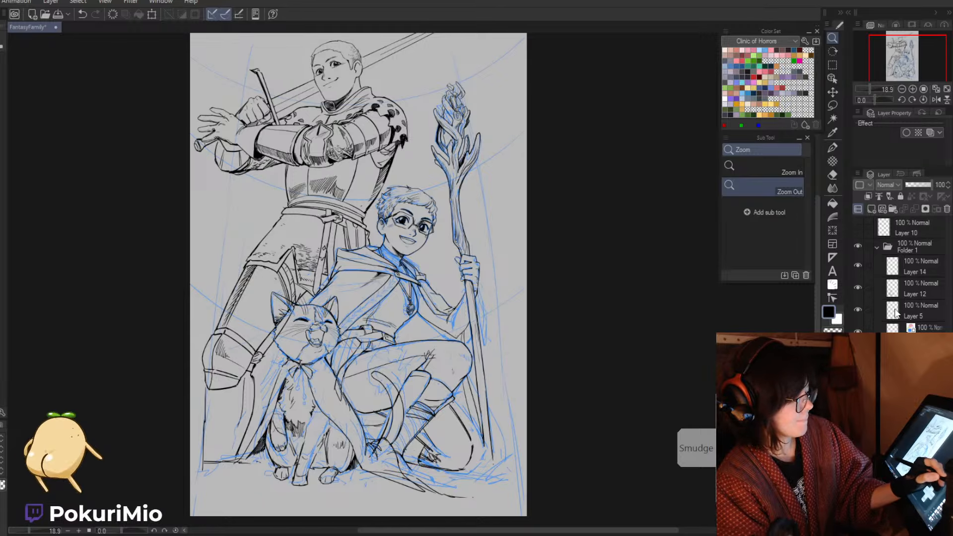
{"action": "left_click", "coordinate": [864, 312]}
{"action": "key", "text": "p"}
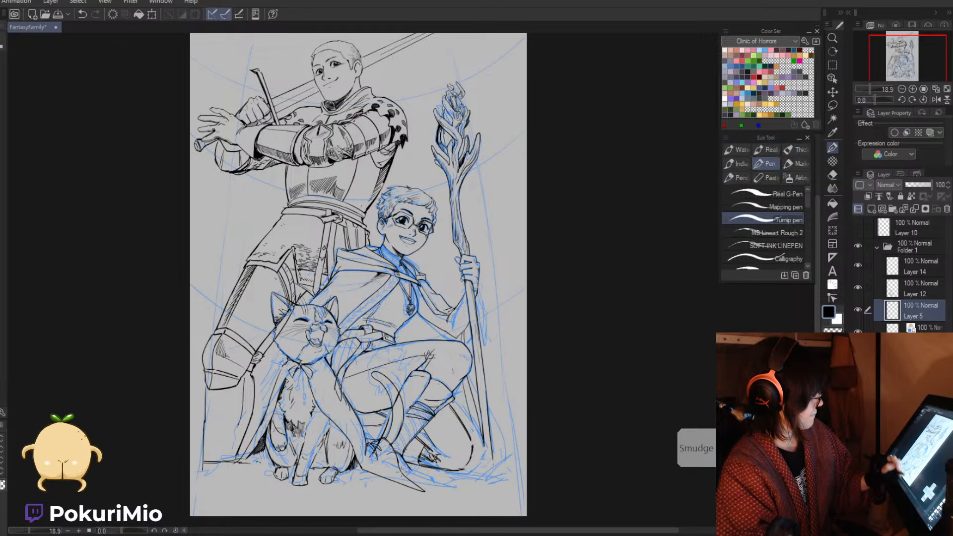
- Ink the ground contour from the cape's tip toward the page edge and add loose texture strokes beneath the cat
{"action": "left_click_drag", "start_coordinate": [253, 434], "coordinate": [167, 296]}
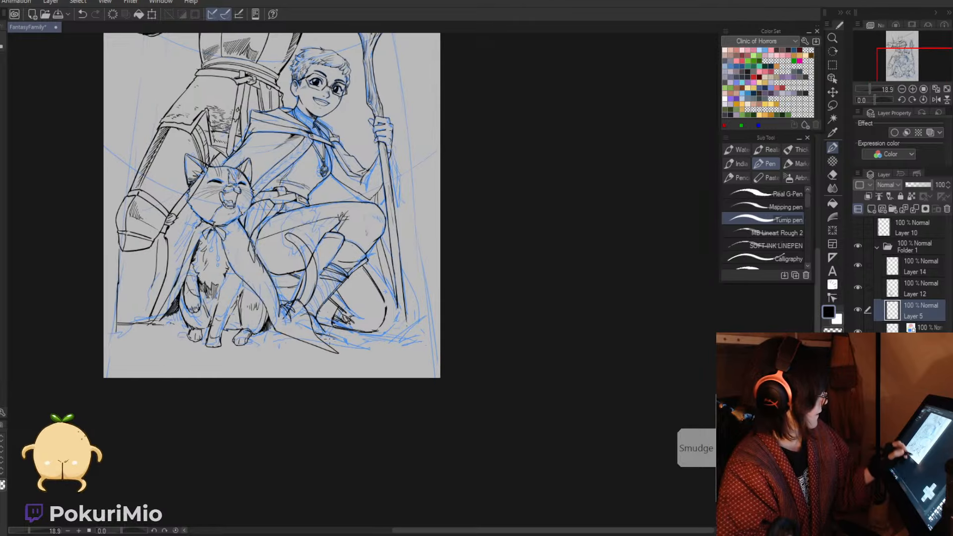
{"action": "mouse_move", "coordinate": [324, 331]}
{"action": "left_mouse_down"}
{"action": "mouse_move", "coordinate": [349, 355]}
{"action": "mouse_move", "coordinate": [379, 352]}
{"action": "mouse_move", "coordinate": [359, 362]}
{"action": "mouse_move", "coordinate": [367, 362]}
{"action": "mouse_move", "coordinate": [380, 352]}
{"action": "mouse_move", "coordinate": [368, 344]}
{"action": "mouse_move", "coordinate": [387, 356]}
{"action": "mouse_move", "coordinate": [380, 345]}
{"action": "mouse_move", "coordinate": [374, 353]}
{"action": "mouse_move", "coordinate": [393, 328]}
{"action": "mouse_move", "coordinate": [365, 364]}
{"action": "mouse_move", "coordinate": [371, 349]}
{"action": "mouse_move", "coordinate": [339, 357]}
{"action": "mouse_move", "coordinate": [388, 365]}
{"action": "left_mouse_up"}
{"action": "key", "text": "e"}
{"action": "key", "text": "p"}
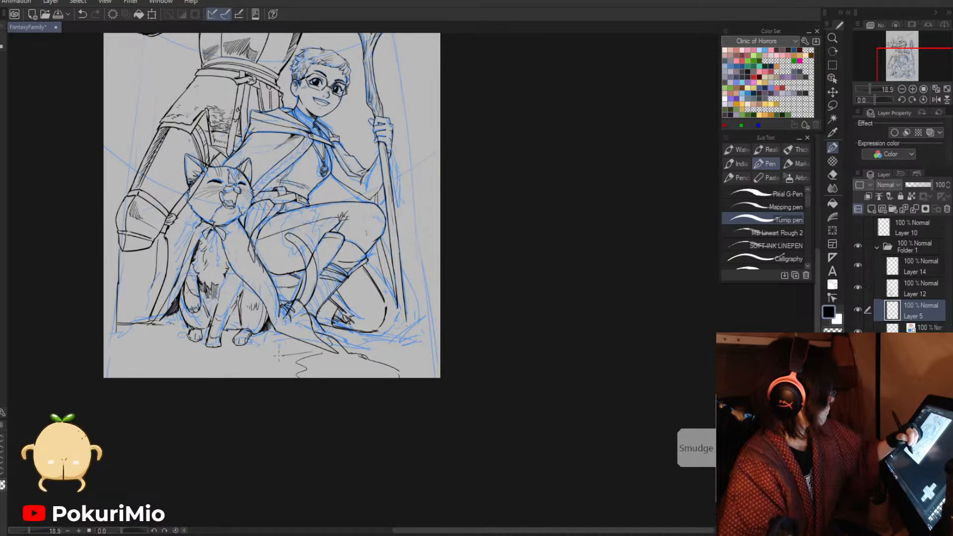
{"action": "left_click_drag", "start_coordinate": [243, 356], "coordinate": [275, 358]}
{"action": "left_click_drag", "start_coordinate": [253, 363], "coordinate": [284, 359]}
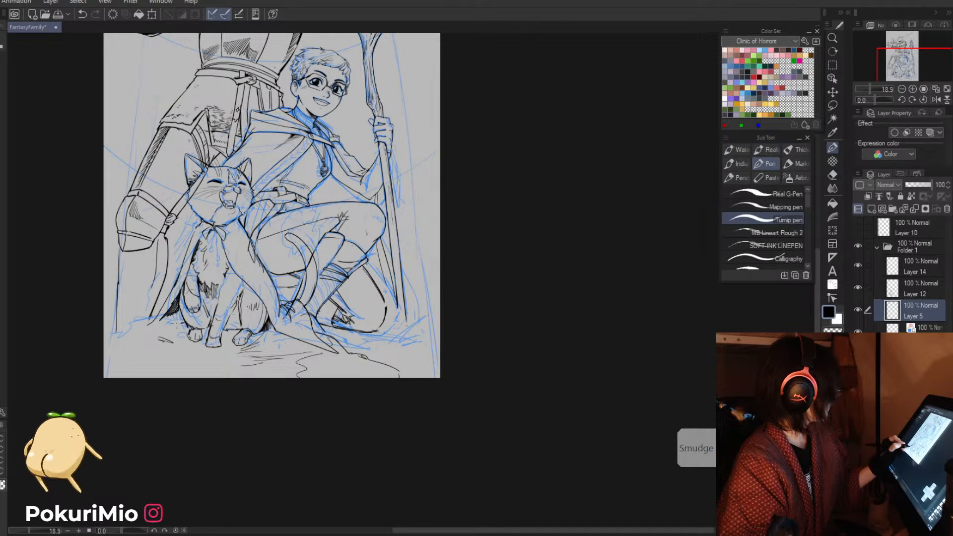
- Erase the straight ground line beside the cat and redraw it as a rocky slope beneath the knight's leg
{"action": "mouse_move", "coordinate": [183, 325]}
{"action": "left_mouse_down"}
{"action": "mouse_move", "coordinate": [102, 322]}
{"action": "mouse_move", "coordinate": [145, 324]}
{"action": "left_mouse_up"}
{"action": "key", "text": "e"}
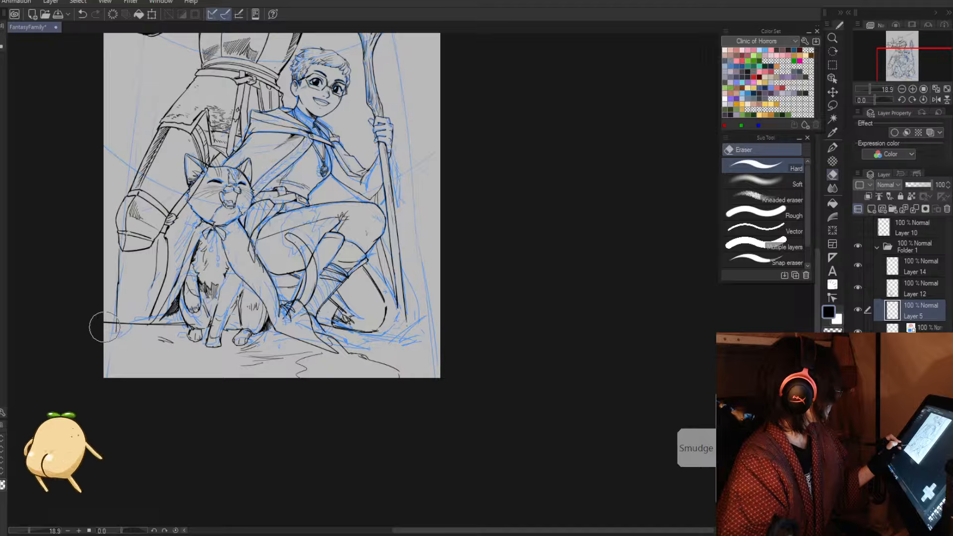
{"action": "left_click_drag", "start_coordinate": [107, 324], "coordinate": [149, 312]}
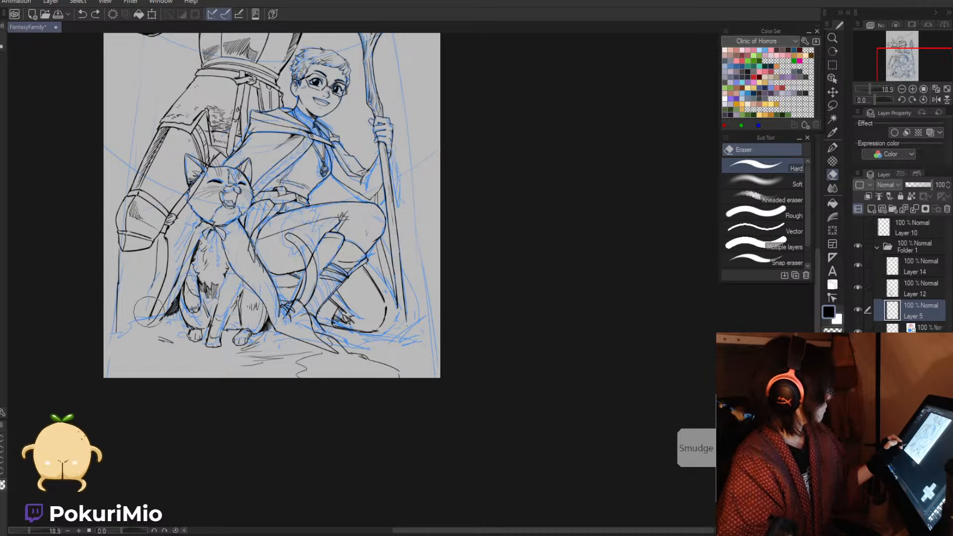
{"action": "key", "text": "minus"}
{"action": "key", "text": "p"}
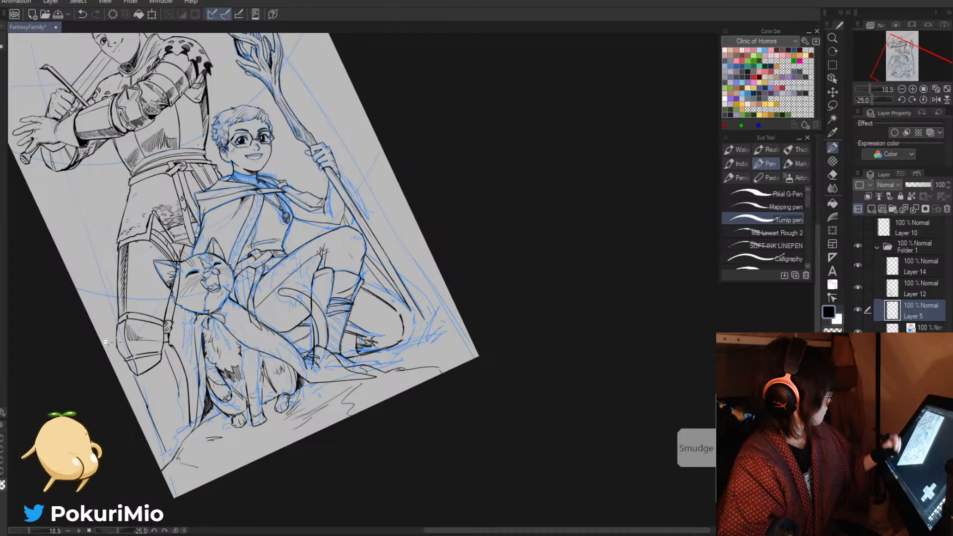
{"action": "key", "text": "slash"}
{"action": "key", "text": "asciicircum"}
{"action": "key", "text": "asciicircum"}
{"action": "key", "text": "asciicircum"}
{"action": "key", "text": "asciicircum"}
{"action": "key", "text": "asciicircum"}
{"action": "key", "text": "asciicircum"}
- Collapse Folder 1, make Layer 13 active and ink the knight's lower leg down to the rocky ground
{"action": "left_click", "coordinate": [877, 247]}
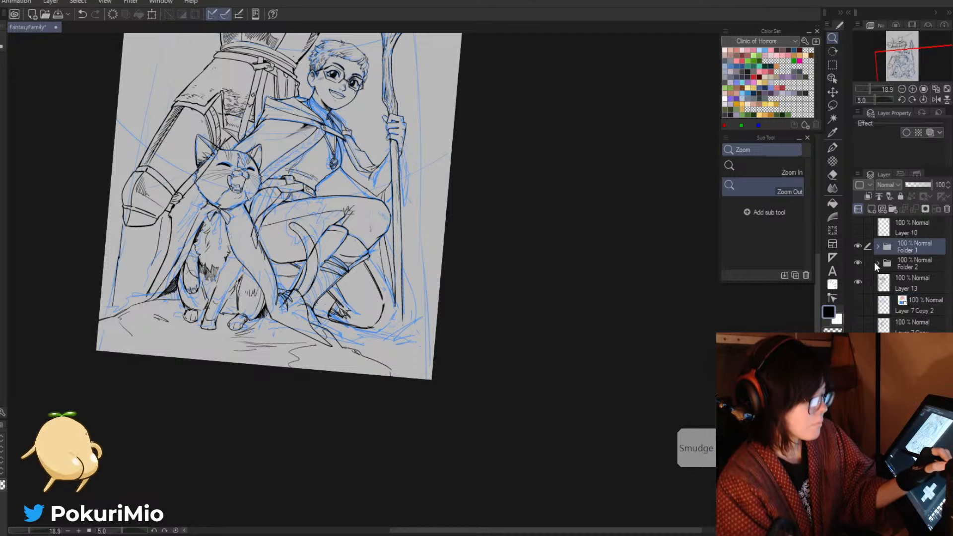
{"action": "left_click", "coordinate": [892, 286]}
{"action": "scroll", "coordinate": [263, 330], "scroll_direction": "up", "scroll_amount": 1}
{"action": "key", "text": "p"}
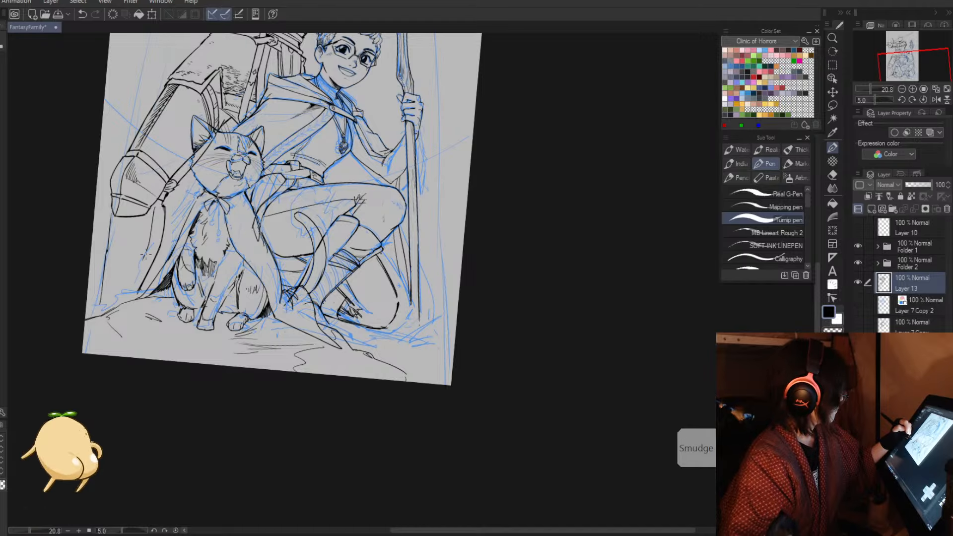
{"action": "mouse_move", "coordinate": [146, 255]}
{"action": "left_mouse_down"}
{"action": "mouse_move", "coordinate": [128, 304]}
{"action": "mouse_move", "coordinate": [135, 280]}
{"action": "mouse_move", "coordinate": [135, 301]}
{"action": "left_mouse_up"}
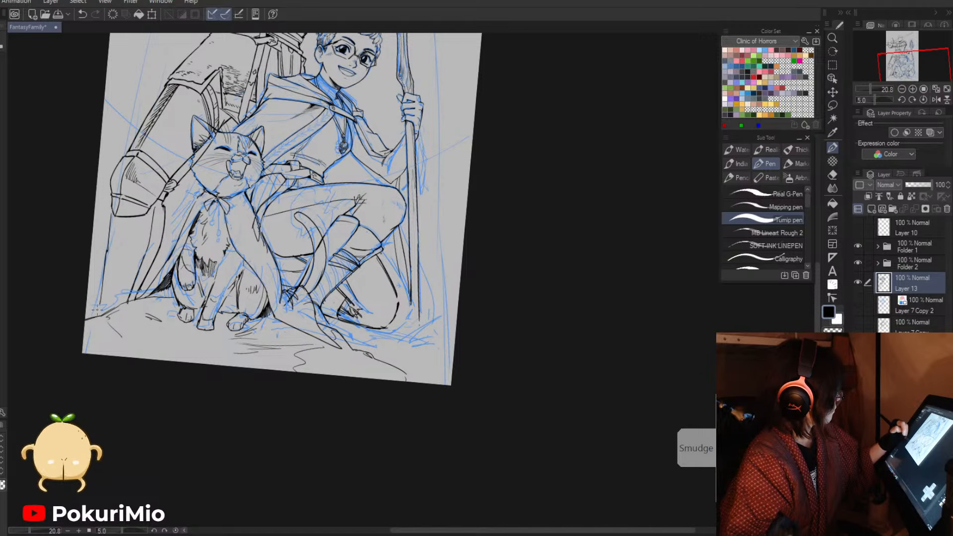
- Select the layers from Layer 7 Copy 2 up through Folder 1 and shift the whole drawing slightly sideways toward the staff side
{"action": "key", "text": "slash"}
{"action": "left_click_drag", "start_coordinate": [88, 299], "coordinate": [59, 278]}
{"action": "left_click_drag", "start_coordinate": [133, 341], "coordinate": [193, 386]}
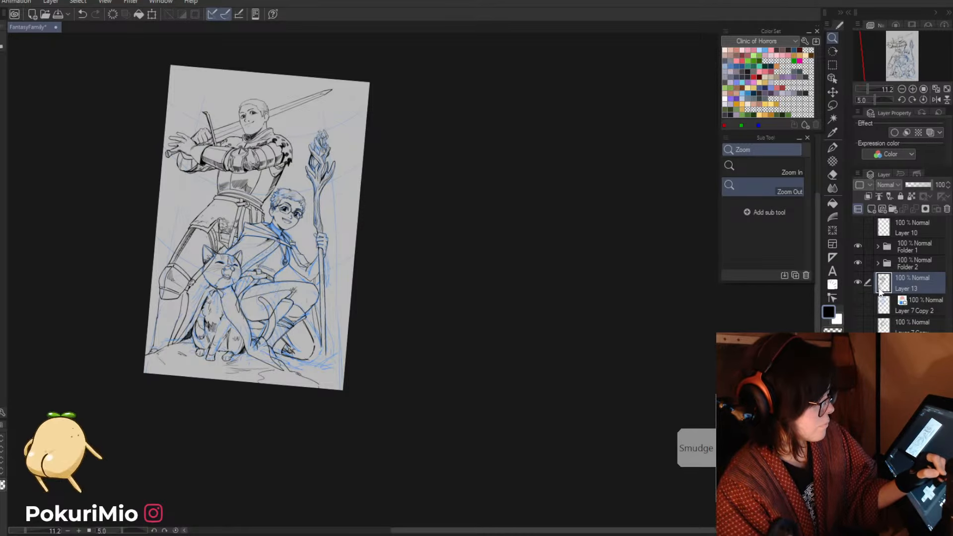
{"action": "left_click", "coordinate": [882, 306]}
{"action": "left_click", "coordinate": [858, 327]}
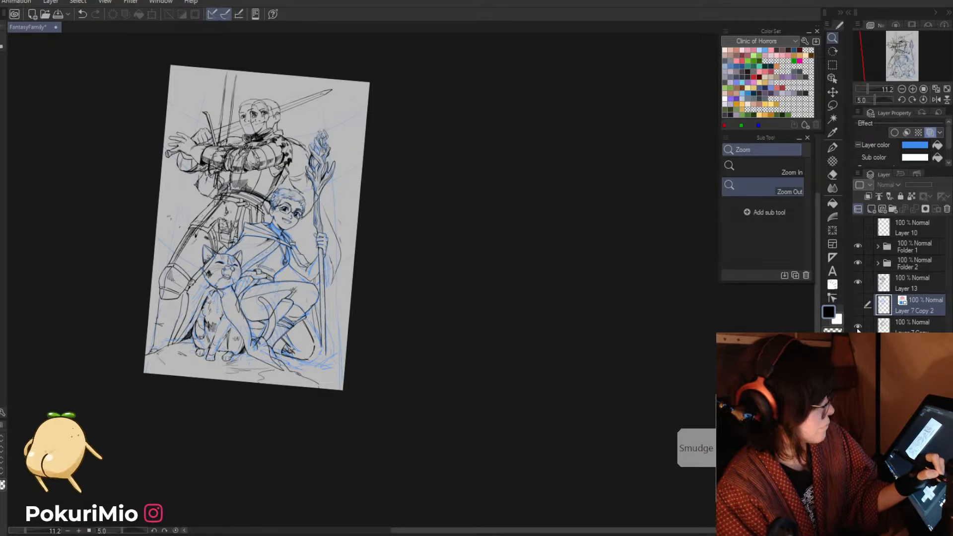
{"action": "left_click", "coordinate": [858, 327]}
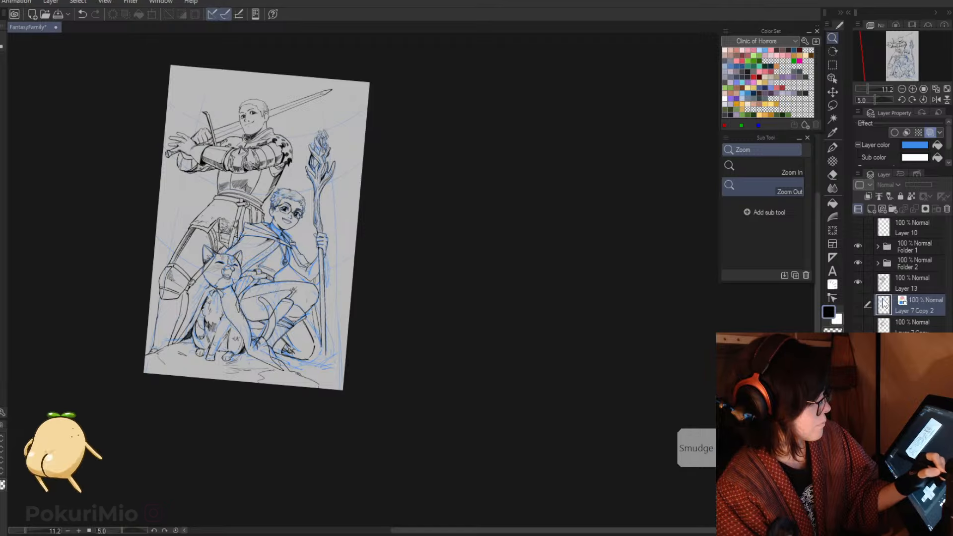
{"action": "left_click", "coordinate": [886, 248], "text": "shift"}
{"action": "key", "text": "k"}
{"action": "left_click_drag", "start_coordinate": [279, 390], "coordinate": [287, 391]}
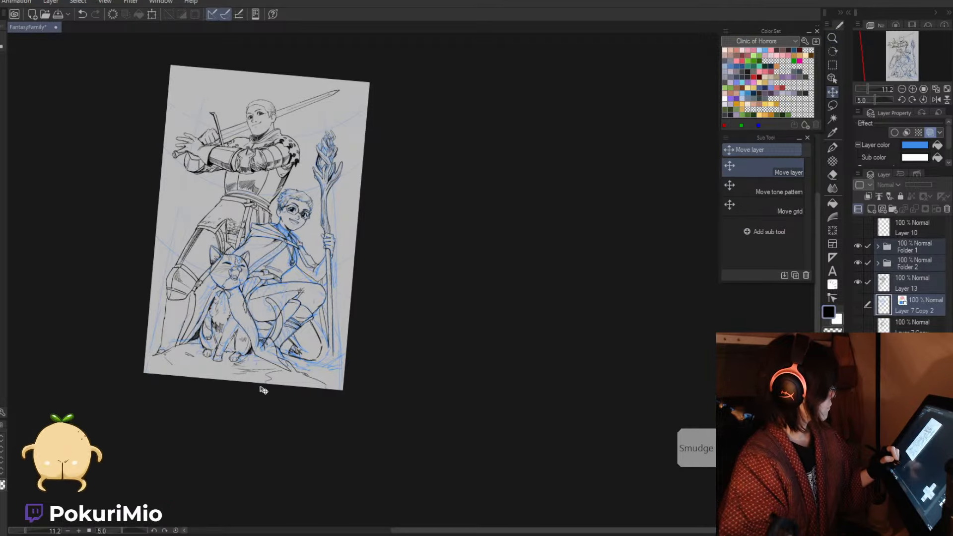
{"action": "left_click_drag", "start_coordinate": [238, 364], "coordinate": [284, 403]}
- Expand Folder 2 and add a new raster layer beneath the knight's line art on Layer 13 for coloring
{"action": "key", "text": "m"}
{"action": "key", "text": "slash"}
{"action": "left_click", "coordinate": [886, 263]}
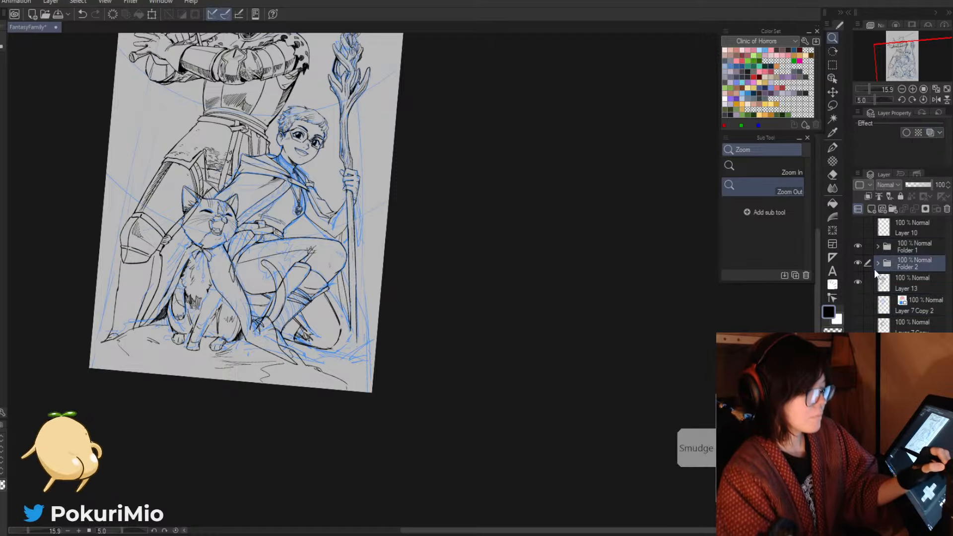
{"action": "left_click", "coordinate": [877, 264]}
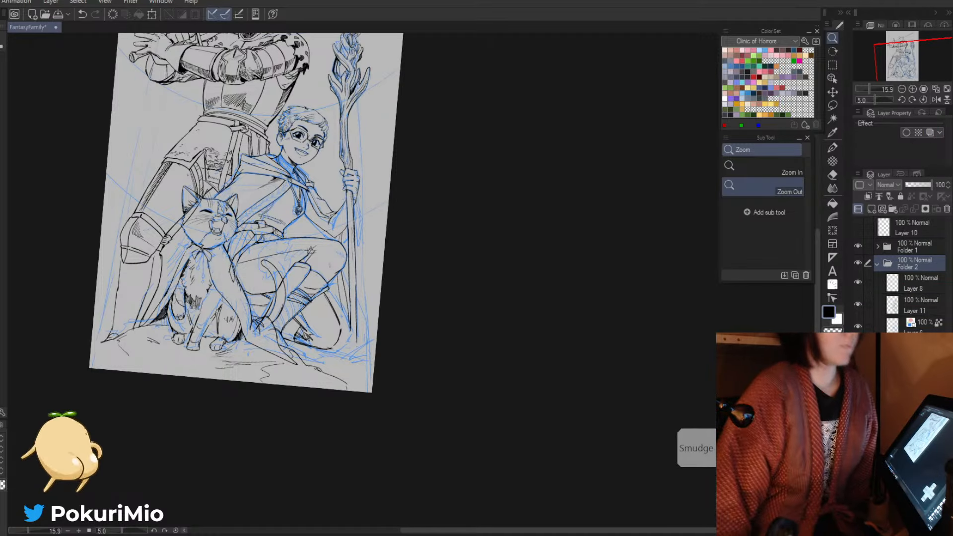
{"action": "left_click", "coordinate": [876, 226]}
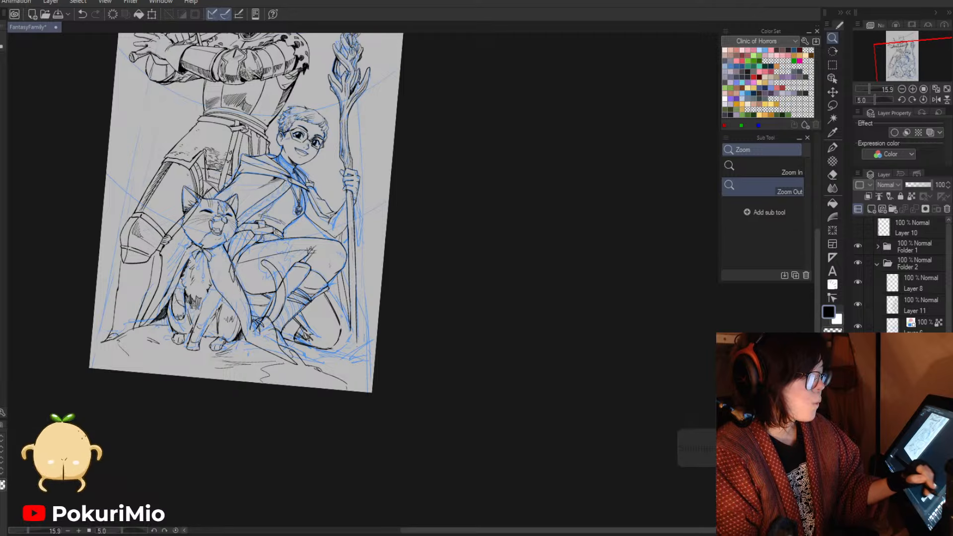
- Color the knight's face, ear and neck with a pale skin tone using the Turnip pen
{"action": "scroll", "coordinate": [256, 215], "scroll_direction": "up", "scroll_amount": 2}
{"action": "left_click_drag", "start_coordinate": [257, 214], "coordinate": [463, 288]}
{"action": "key", "text": "minus"}
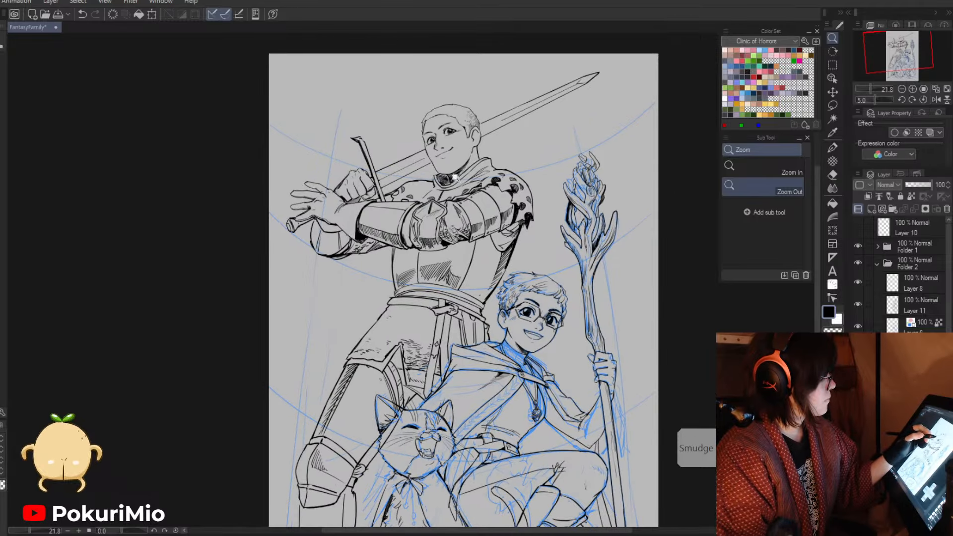
{"action": "left_click_drag", "start_coordinate": [465, 130], "coordinate": [521, 130]}
{"action": "key", "text": "p"}
{"action": "left_click", "coordinate": [724, 50]}
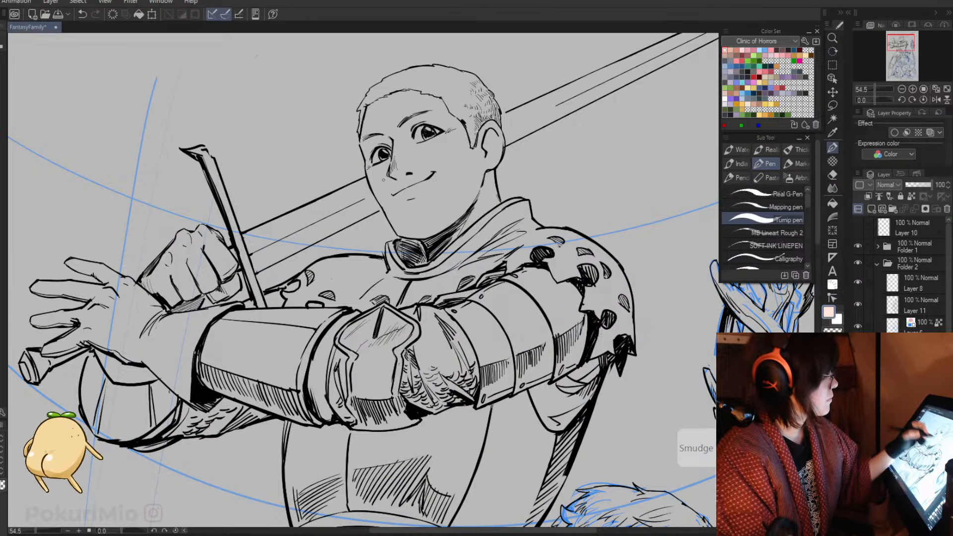
{"action": "mouse_move", "coordinate": [370, 107]}
{"action": "left_mouse_down"}
{"action": "mouse_move", "coordinate": [363, 142]}
{"action": "mouse_move", "coordinate": [400, 225]}
{"action": "mouse_move", "coordinate": [363, 145]}
{"action": "mouse_move", "coordinate": [382, 200]}
{"action": "mouse_move", "coordinate": [372, 180]}
{"action": "mouse_move", "coordinate": [400, 234]}
{"action": "mouse_move", "coordinate": [426, 230]}
{"action": "mouse_move", "coordinate": [430, 254]}
{"action": "mouse_move", "coordinate": [473, 203]}
{"action": "mouse_move", "coordinate": [459, 227]}
{"action": "mouse_move", "coordinate": [477, 215]}
{"action": "mouse_move", "coordinate": [446, 237]}
{"action": "mouse_move", "coordinate": [406, 226]}
{"action": "mouse_move", "coordinate": [385, 107]}
{"action": "mouse_move", "coordinate": [447, 209]}
{"action": "mouse_move", "coordinate": [486, 140]}
{"action": "mouse_move", "coordinate": [483, 160]}
{"action": "left_mouse_up"}
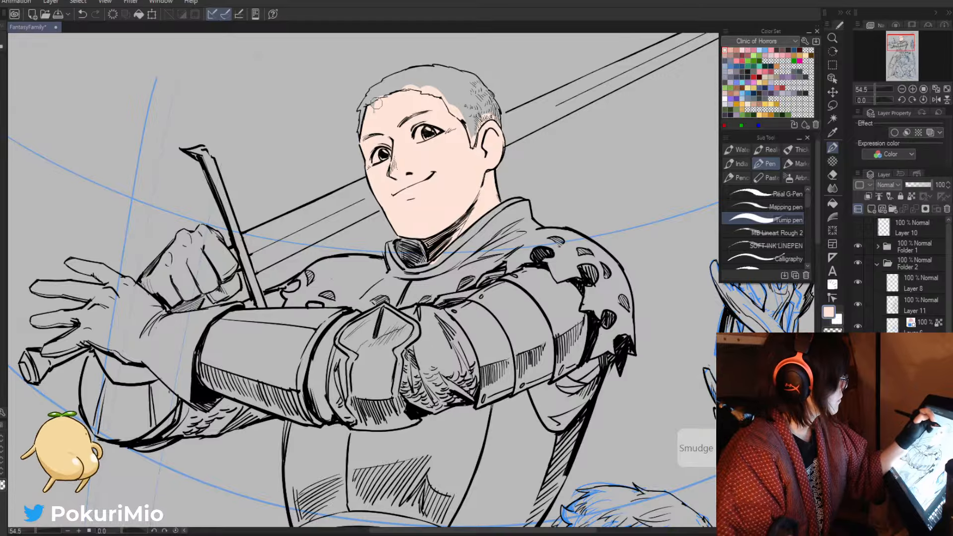
- Group the knight's line art Layer 13 and color Layer 15 into a new folder below Folder 2
{"action": "key", "text": "slash"}
{"action": "left_click_drag", "start_coordinate": [372, 232], "coordinate": [223, 187]}
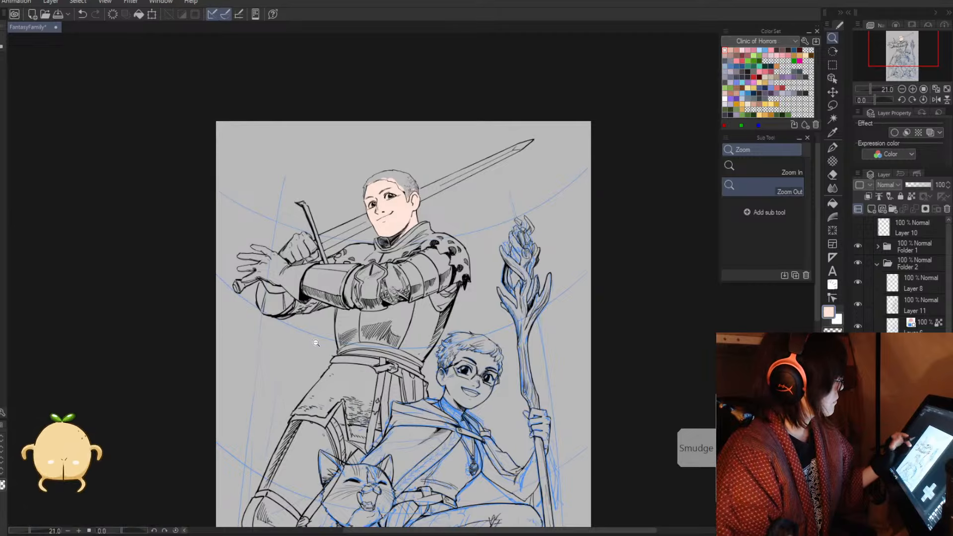
{"action": "left_click_drag", "start_coordinate": [325, 391], "coordinate": [282, 249]}
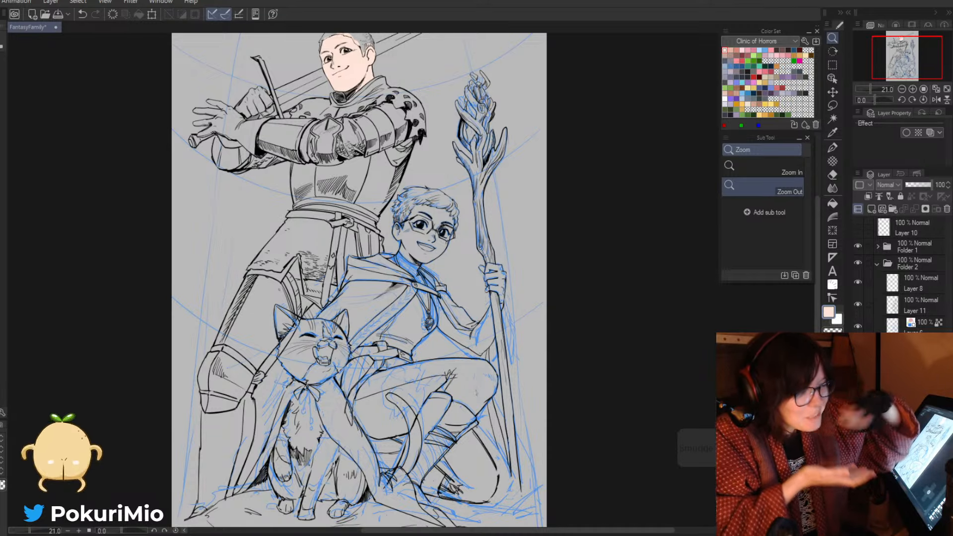
{"action": "left_click", "coordinate": [578, 379], "text": "alt"}
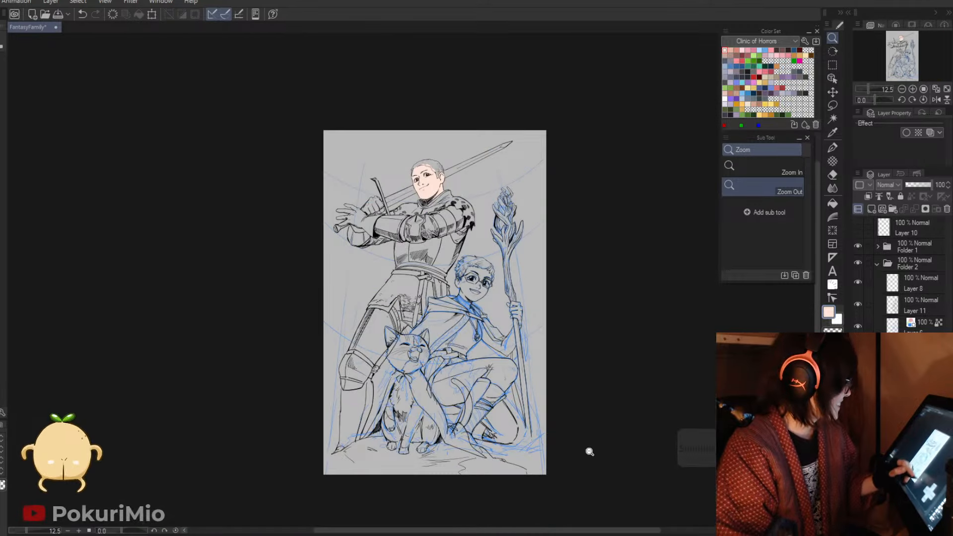
{"action": "left_click_drag", "start_coordinate": [563, 451], "coordinate": [557, 418]}
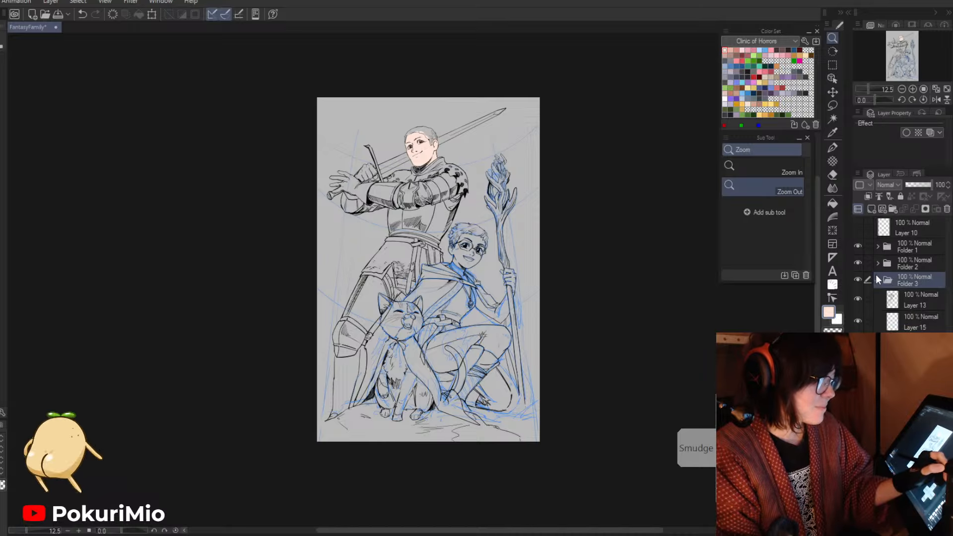
- Make Layer 11 in Folder 2 active, check its lines by toggling visibility, and set the drawing color to black
{"action": "left_click", "coordinate": [889, 306]}
{"action": "left_click", "coordinate": [858, 305]}
{"action": "left_click", "coordinate": [858, 304]}
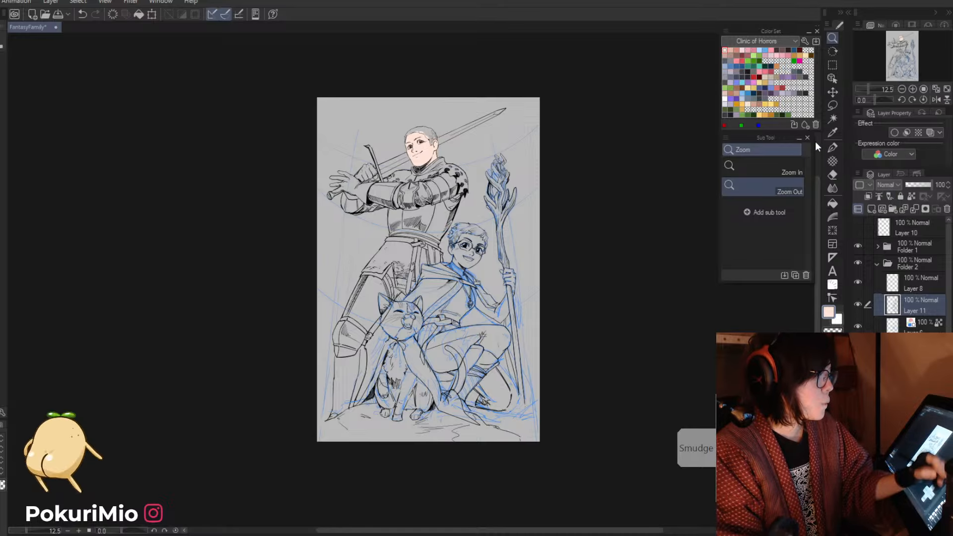
{"action": "left_click", "coordinate": [897, 25]}
{"action": "left_click", "coordinate": [887, 80]}
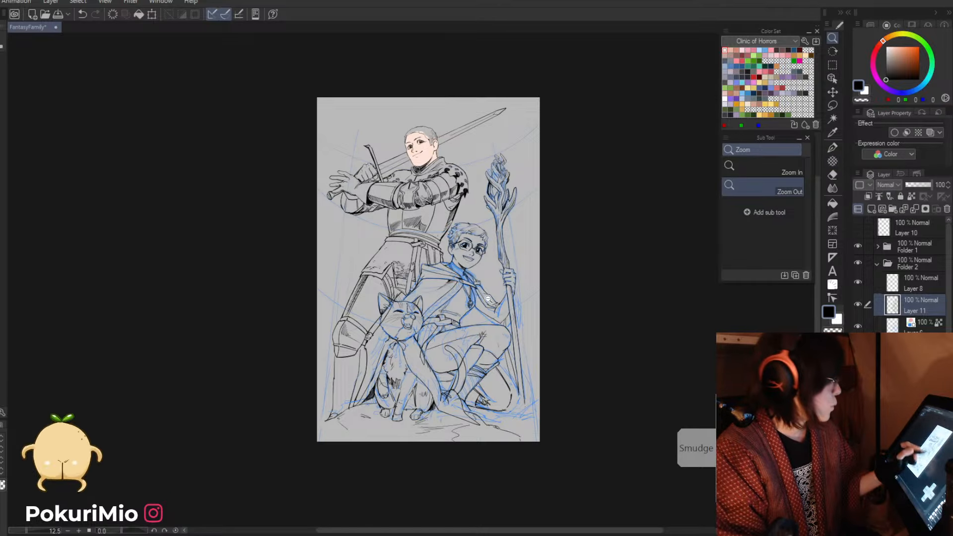
- Inspect the boy's cloak, forearm and staff hand up close, and save the illustration
{"action": "key", "text": "p"}
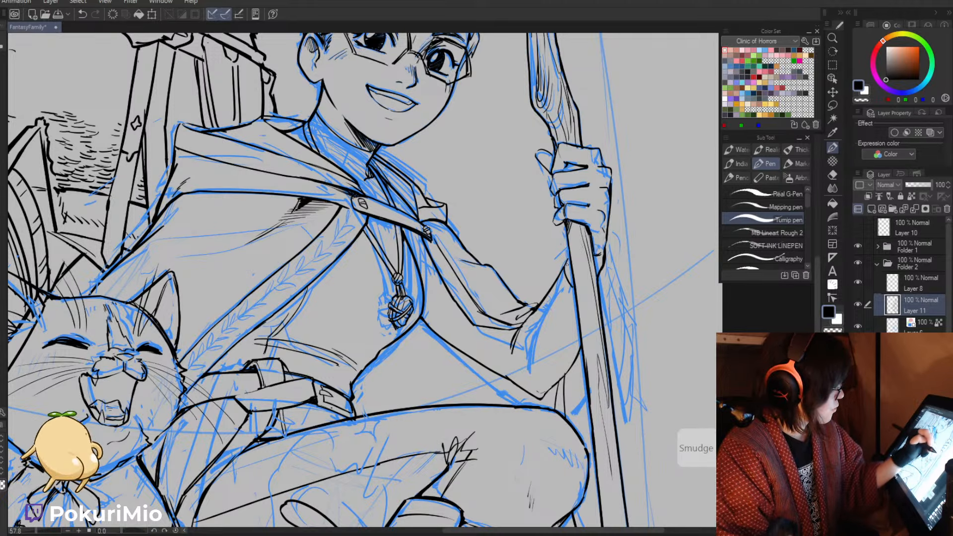
{"action": "key", "text": "alt+space"}
{"action": "left_click_drag", "start_coordinate": [505, 287], "coordinate": [437, 288]}
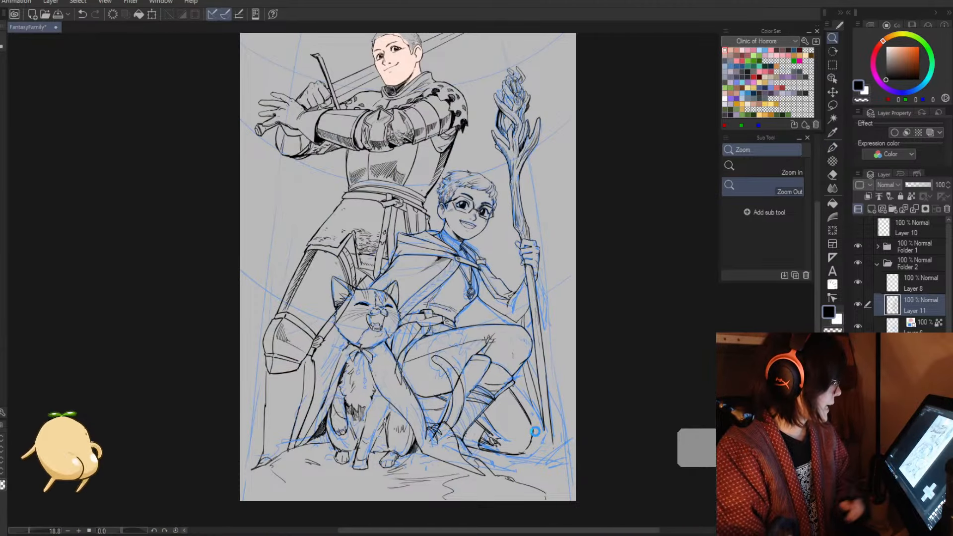
{"action": "key", "text": "ctrl+s"}
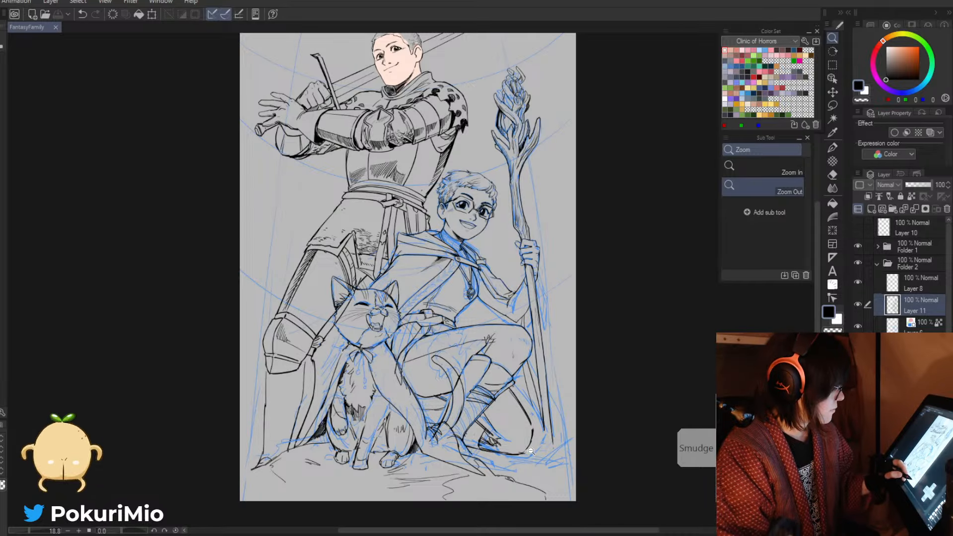
- Rework the lower end of the boy's staff into a pointed tip with splintered wood edges
{"action": "left_click_drag", "start_coordinate": [531, 451], "coordinate": [533, 408]}
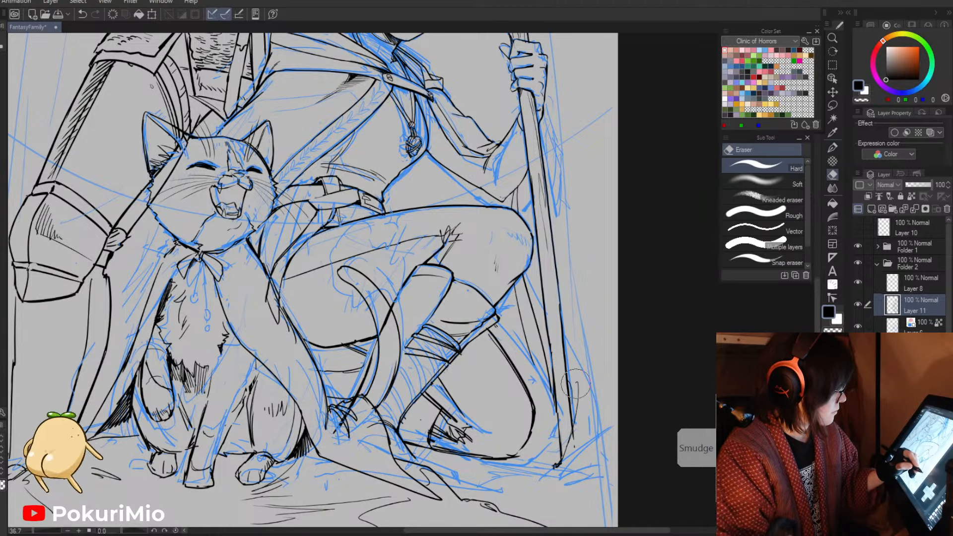
{"action": "left_click_drag", "start_coordinate": [573, 405], "coordinate": [560, 465]}
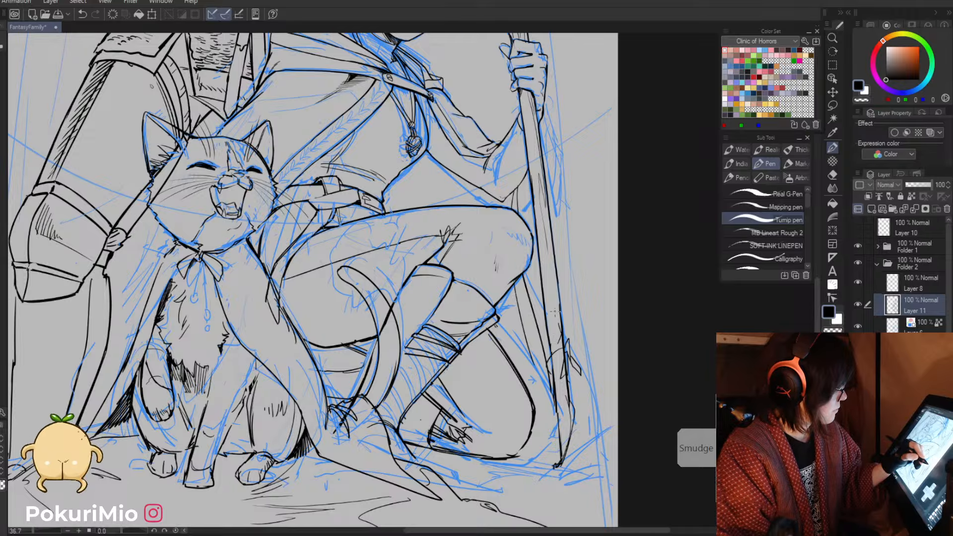
{"action": "key", "text": "alt+space"}
{"action": "left_click_drag", "start_coordinate": [478, 317], "coordinate": [462, 426]}
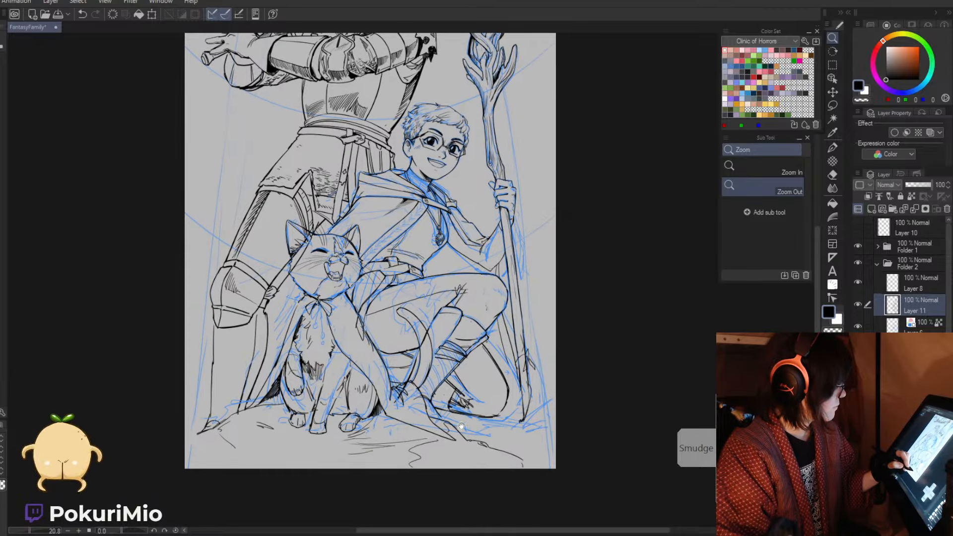
- Check Layer 11's contents by toggling its visibility and add a new raster layer directly above Folder 2's blue sketch layer
{"action": "left_click", "coordinate": [858, 305]}
{"action": "left_click", "coordinate": [858, 305]}
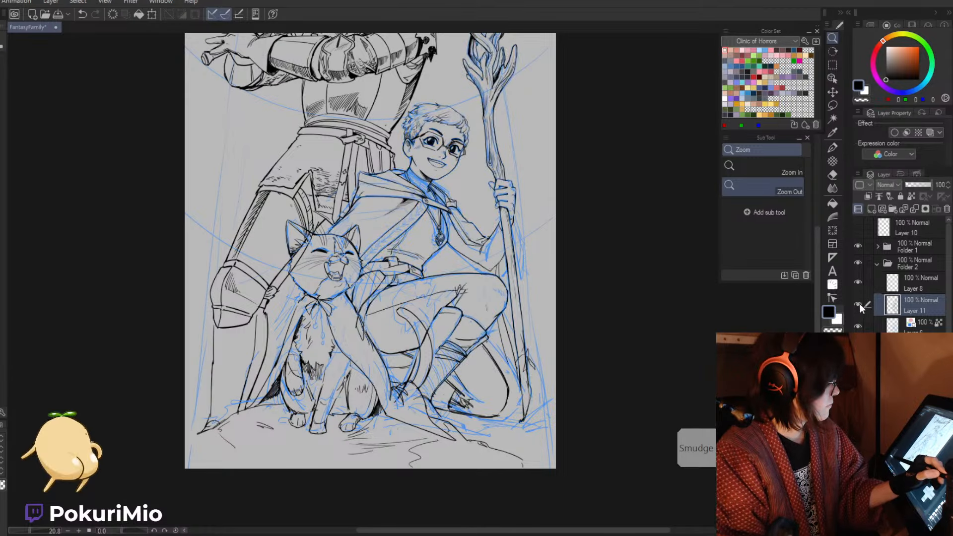
{"action": "left_click", "coordinate": [898, 326]}
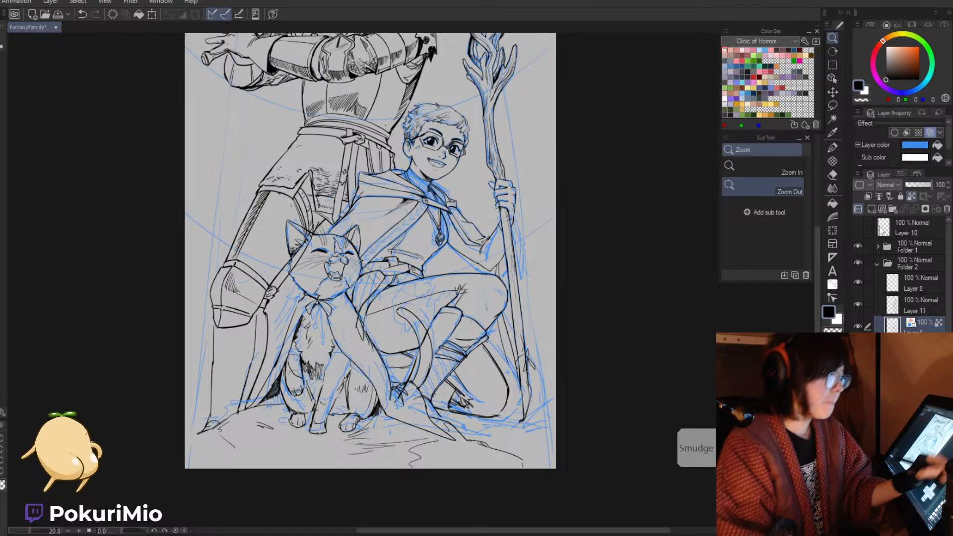
{"action": "left_click", "coordinate": [872, 209]}
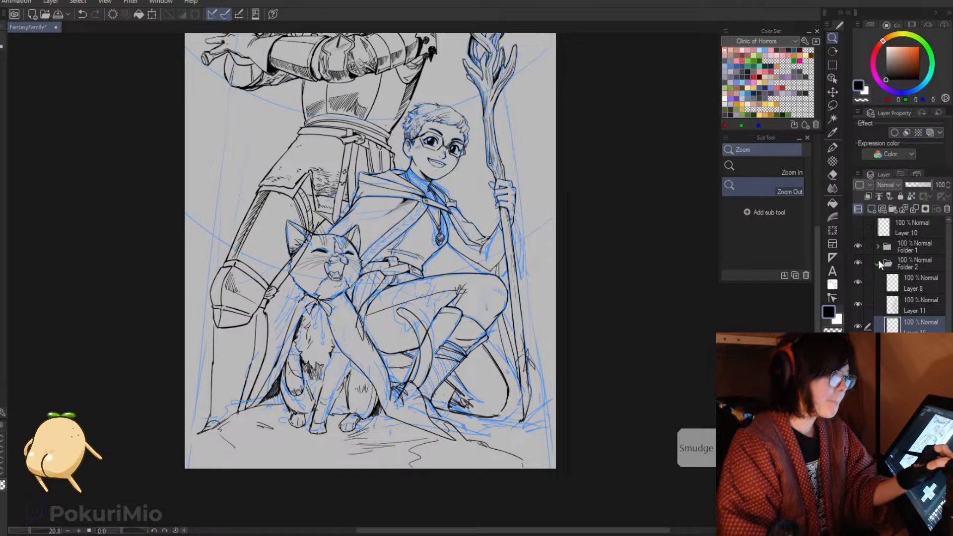
{"action": "left_click", "coordinate": [420, 174]}
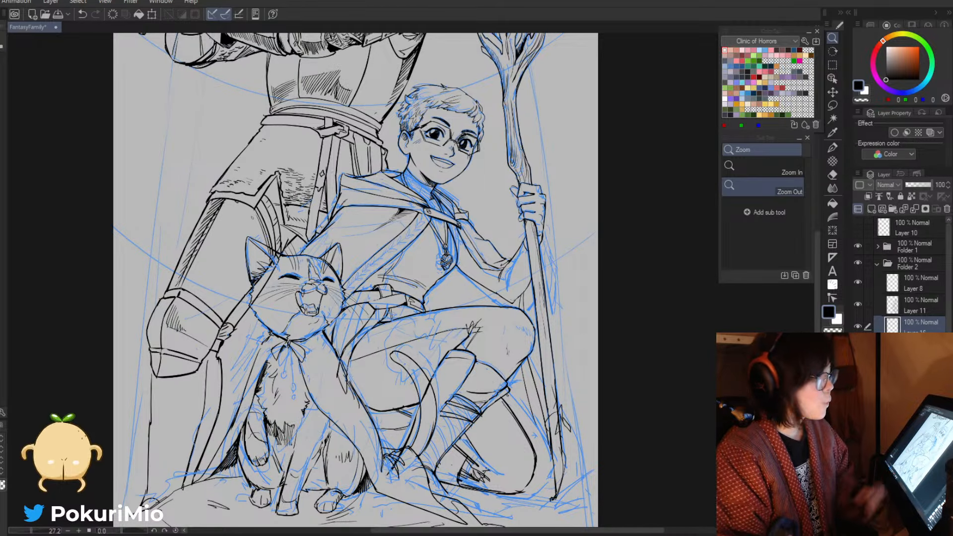
- Paint the boy's face, ear and neck with a skin tone sampled from the knight's face and adjusted to RGB 229, 210, 201
{"action": "left_click", "coordinate": [571, 313]}
{"action": "left_click_drag", "start_coordinate": [396, 96], "coordinate": [377, 292]}
{"action": "key", "text": "i"}
{"action": "left_click", "coordinate": [361, 179]}
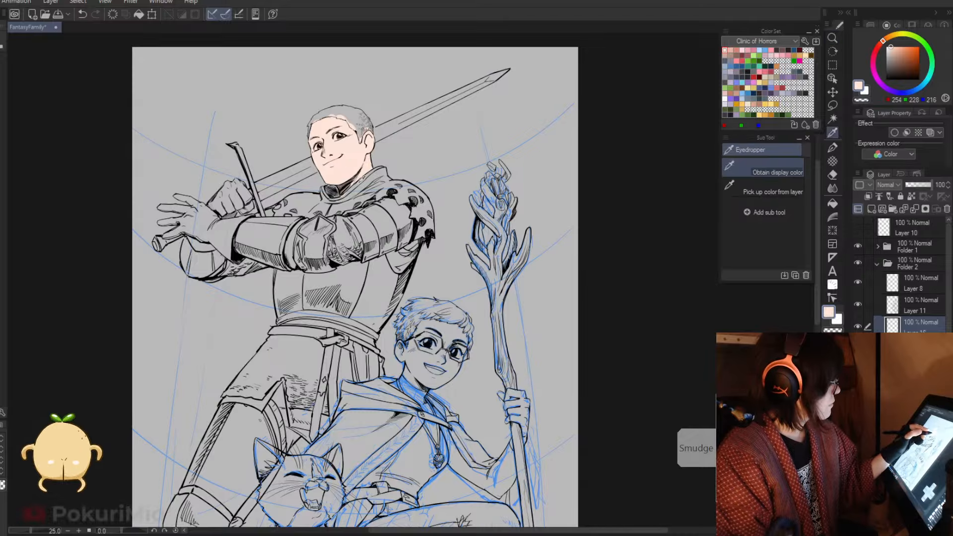
{"action": "key", "text": "slash"}
{"action": "left_click", "coordinate": [890, 50]}
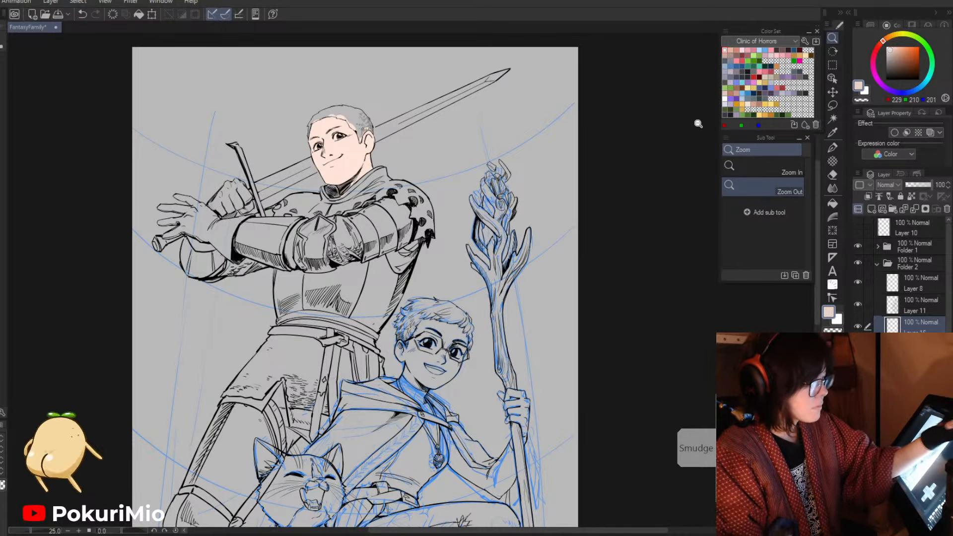
{"action": "key", "text": "p"}
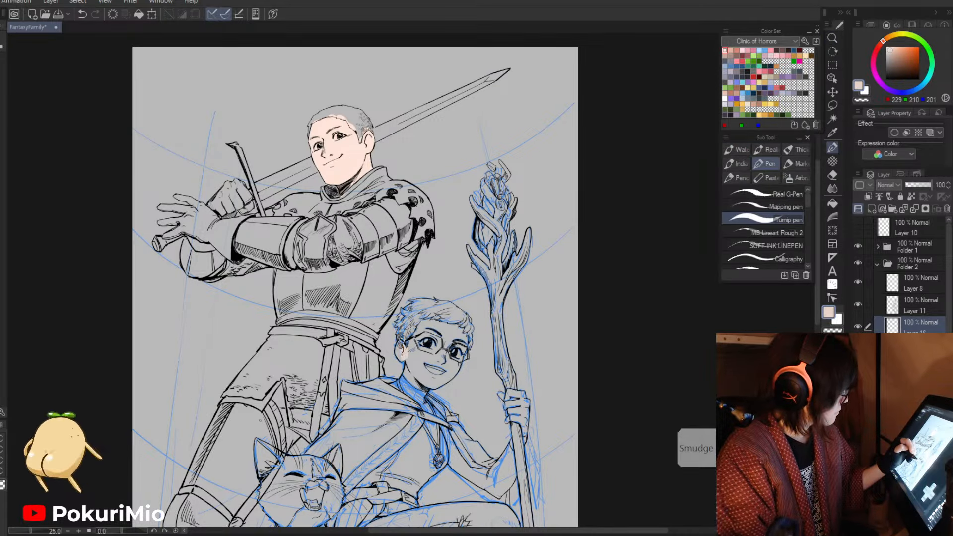
{"action": "left_click_drag", "start_coordinate": [400, 343], "coordinate": [401, 358]}
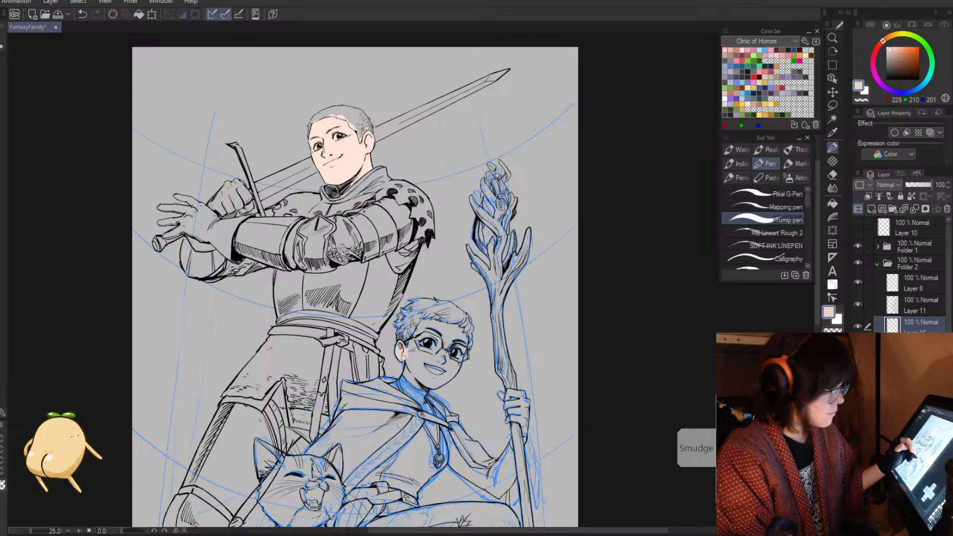
{"action": "mouse_move", "coordinate": [420, 324]}
{"action": "left_mouse_down"}
{"action": "mouse_move", "coordinate": [417, 356]}
{"action": "mouse_move", "coordinate": [433, 381]}
{"action": "mouse_move", "coordinate": [451, 374]}
{"action": "mouse_move", "coordinate": [422, 387]}
{"action": "mouse_move", "coordinate": [407, 379]}
{"action": "left_mouse_up"}
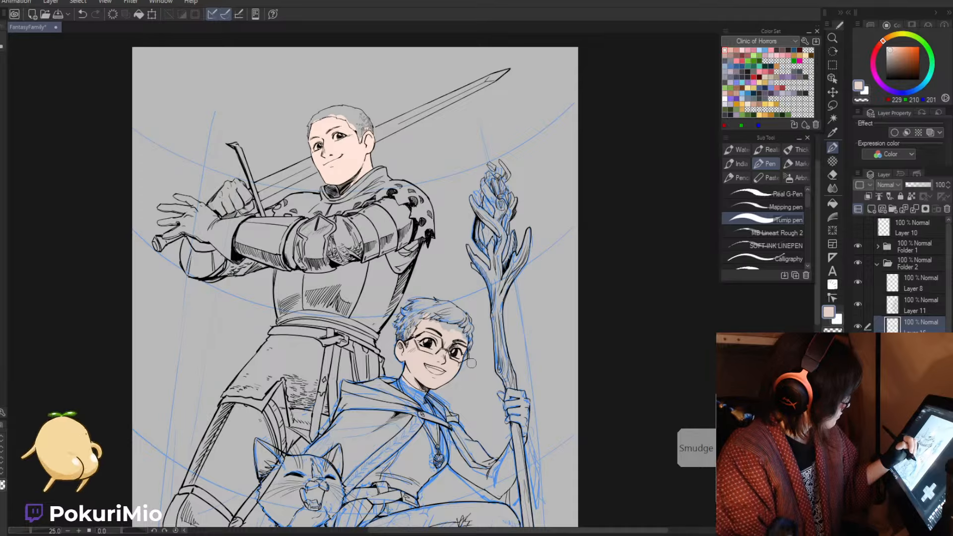
- Block in the boy's staff hand with the skin tone and erase the overspill around the knuckles
{"action": "left_click_drag", "start_coordinate": [520, 398], "coordinate": [524, 417]}
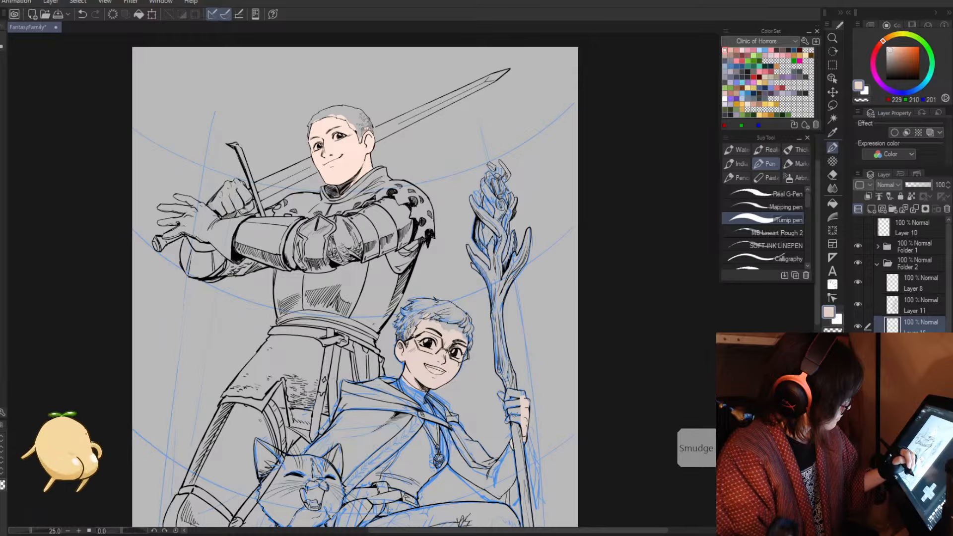
{"action": "left_click_drag", "start_coordinate": [523, 418], "coordinate": [518, 417]}
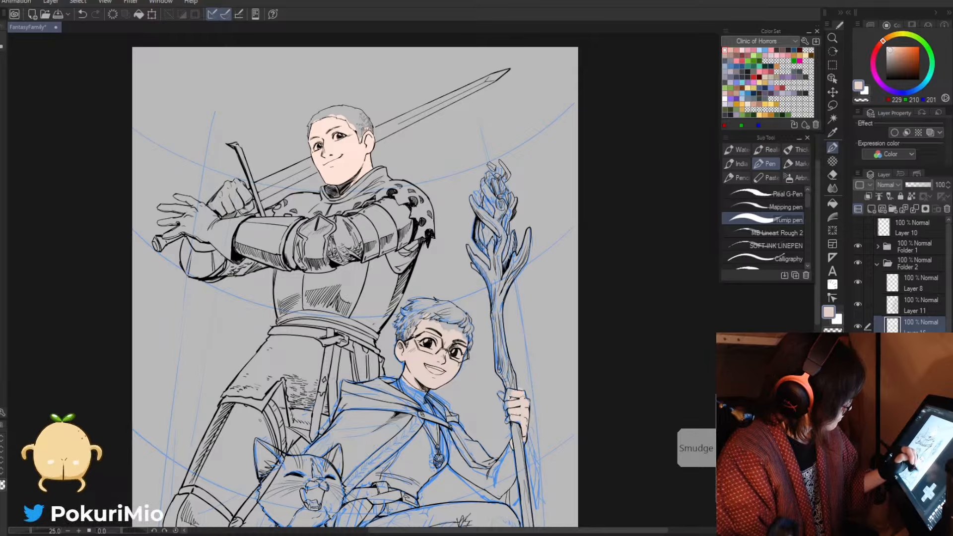
{"action": "key", "text": "e"}
{"action": "scroll", "coordinate": [526, 402], "scroll_direction": "up", "scroll_amount": 3}
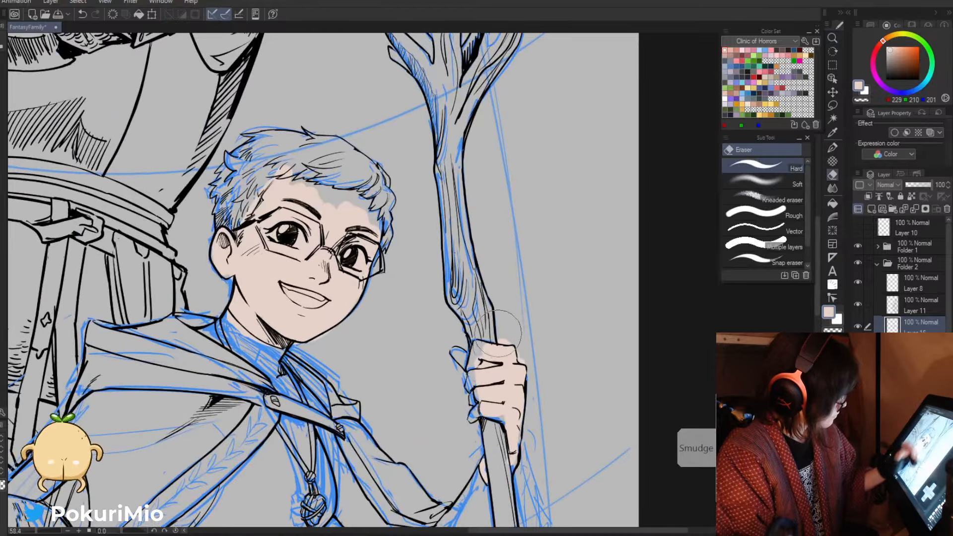
{"action": "left_click_drag", "start_coordinate": [515, 352], "coordinate": [523, 360]}
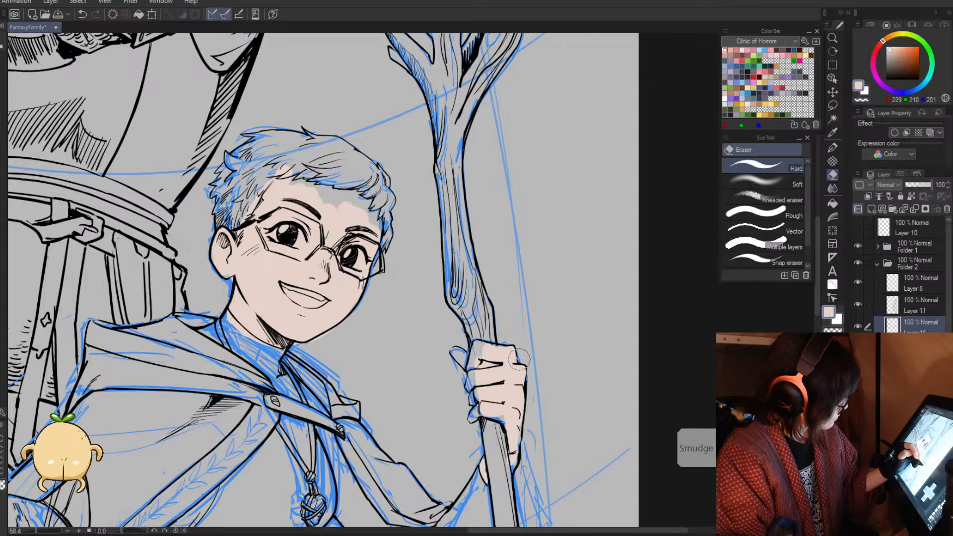
- Fill the fingers and thumb of the boy's staff hand with the skin tone and clean up the edges along the staff
{"action": "key", "text": "minus"}
{"action": "key", "text": "minus"}
{"action": "key", "text": "minus"}
{"action": "key", "text": "minus"}
{"action": "key", "text": "minus"}
{"action": "key", "text": "minus"}
{"action": "key", "text": "minus"}
{"action": "key", "text": "minus"}
{"action": "key", "text": "minus"}
{"action": "key", "text": "minus"}
{"action": "key", "text": "p"}
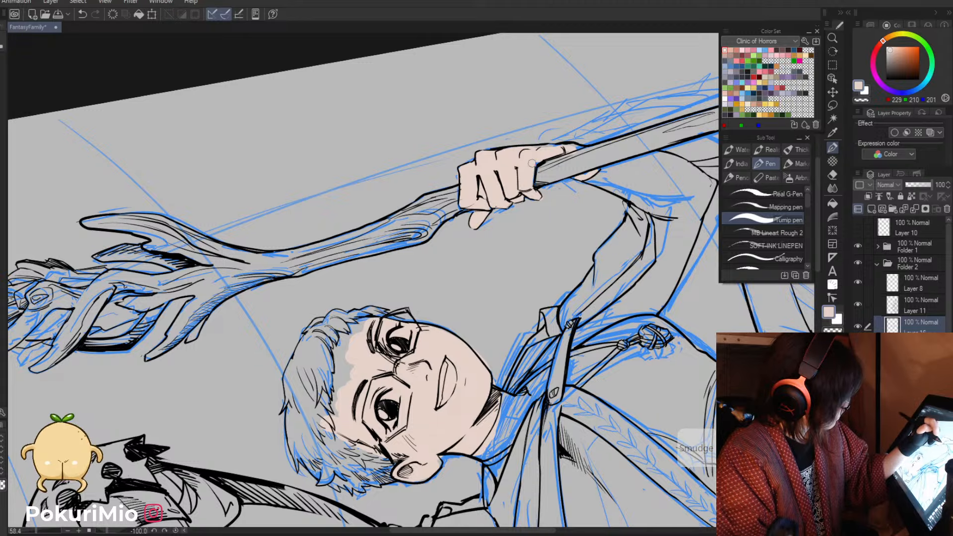
{"action": "key", "text": "e"}
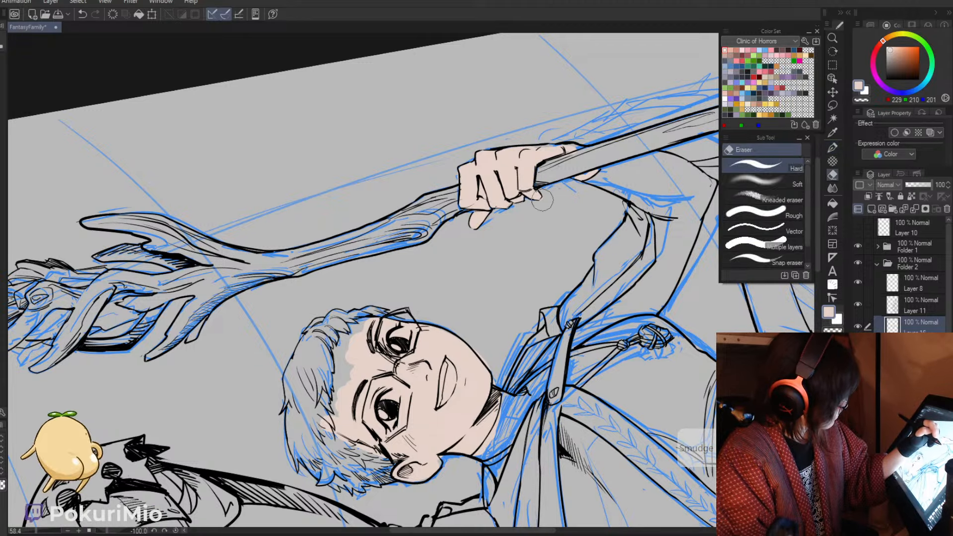
- Touch up the skin fill on the boy's fingertips, thumb and wrist, trimming it where it meets the staff
{"action": "key", "text": "p"}
{"action": "key", "text": "asciicircum"}
{"action": "key", "text": "asciicircum"}
{"action": "key", "text": "asciicircum"}
{"action": "key", "text": "asciicircum"}
{"action": "key", "text": "asciicircum"}
{"action": "key", "text": "asciicircum"}
{"action": "key", "text": "asciicircum"}
{"action": "key", "text": "asciicircum"}
{"action": "key", "text": "asciicircum"}
{"action": "key", "text": "asciicircum"}
{"action": "key", "text": "asciicircum"}
{"action": "key", "text": "asciicircum"}
{"action": "key", "text": "asciicircum"}
{"action": "key", "text": "asciicircum"}
{"action": "key", "text": "asciicircum"}
{"action": "key", "text": "asciicircum"}
{"action": "key", "text": "asciicircum"}
{"action": "key", "text": "asciicircum"}
{"action": "key", "text": "asciicircum"}
{"action": "key", "text": "asciicircum"}
{"action": "left_click_drag", "start_coordinate": [487, 211], "coordinate": [431, 25]}
{"action": "key", "text": "e"}
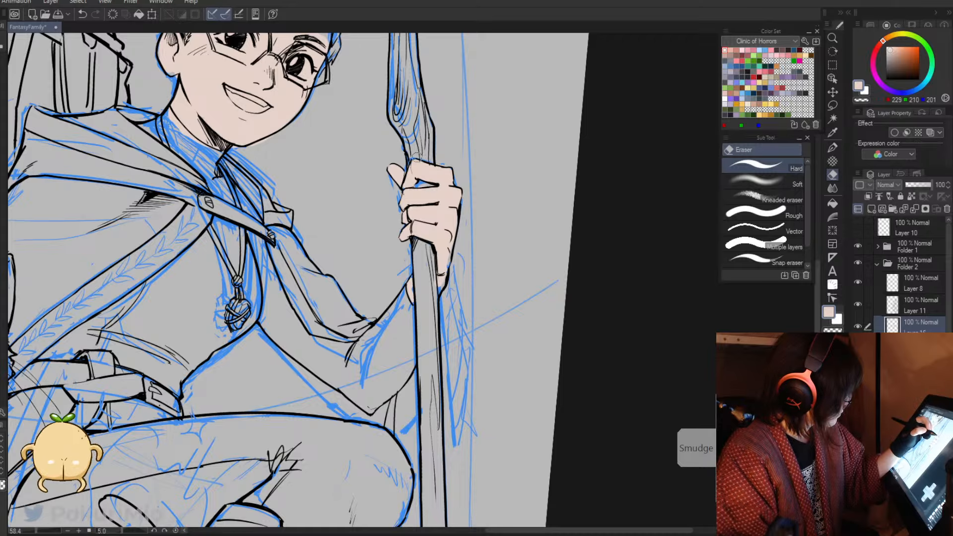
{"action": "key", "text": "p"}
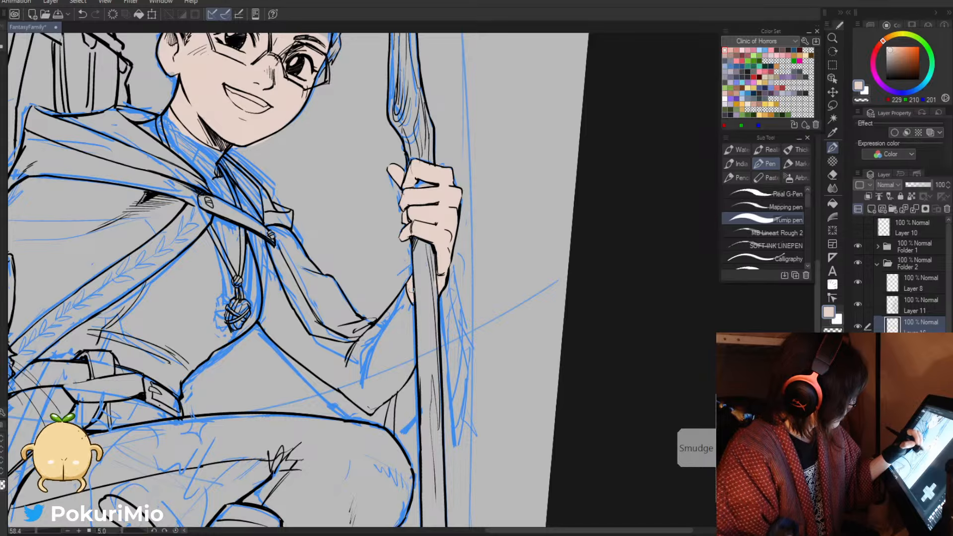
- Examine the boy's skin fill on face and hand in the context of the whole figure group
{"action": "key", "text": "slash"}
{"action": "left_click_drag", "start_coordinate": [381, 281], "coordinate": [282, 258]}
{"action": "left_click_drag", "start_coordinate": [173, 330], "coordinate": [286, 334]}
{"action": "left_click_drag", "start_coordinate": [417, 459], "coordinate": [415, 436]}
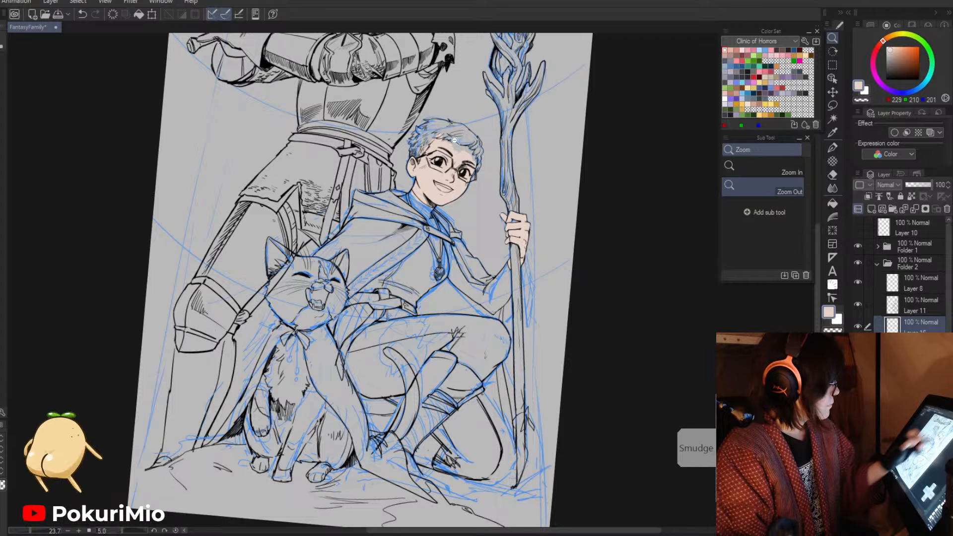
{"action": "left_click_drag", "start_coordinate": [456, 137], "coordinate": [561, 149]}
{"action": "mouse_move", "coordinate": [504, 206]}
{"action": "left_mouse_down"}
{"action": "mouse_move", "coordinate": [496, 187]}
{"action": "mouse_move", "coordinate": [434, 146]}
{"action": "mouse_move", "coordinate": [457, 151]}
{"action": "left_mouse_up"}
{"action": "key", "text": "alt+space"}
{"action": "left_click_drag", "start_coordinate": [420, 234], "coordinate": [331, 236]}
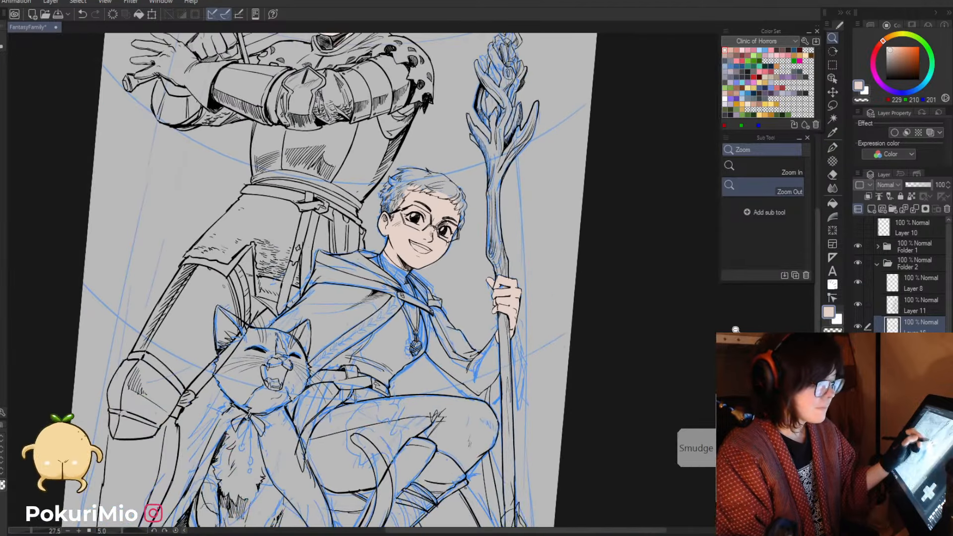
- Rename Layer 16 in Folder 2 as "skin"
{"action": "double_click", "coordinate": [917, 332]}
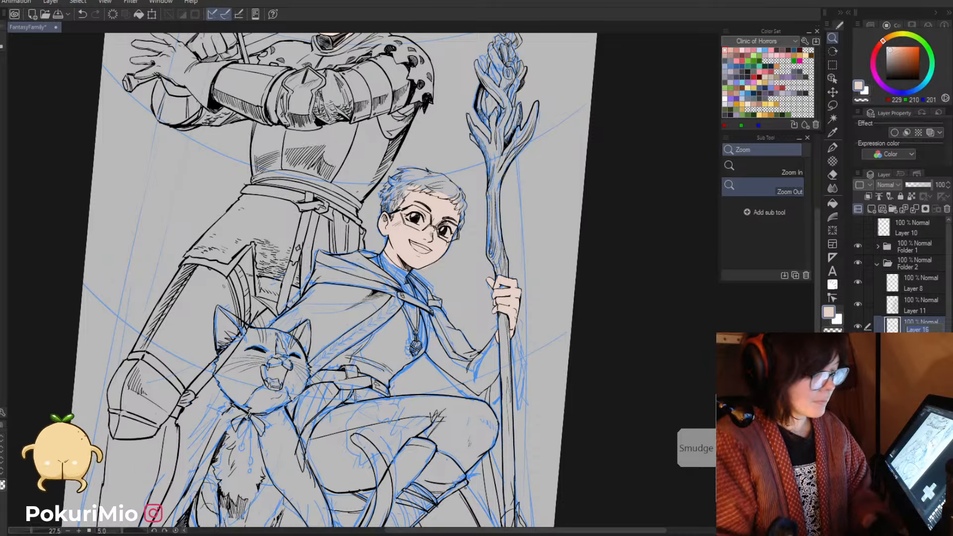
{"action": "type", "text": "skin"}
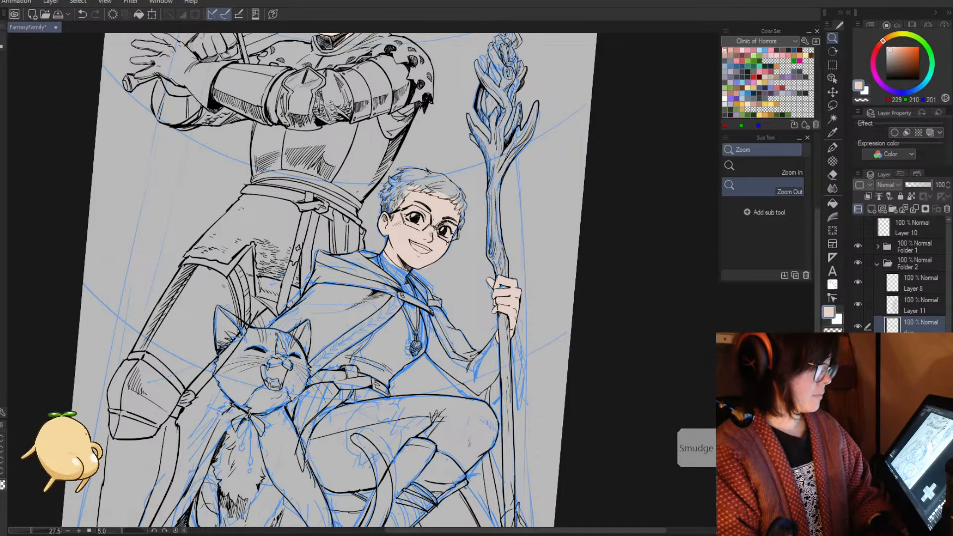
{"action": "left_click", "coordinate": [916, 349]}
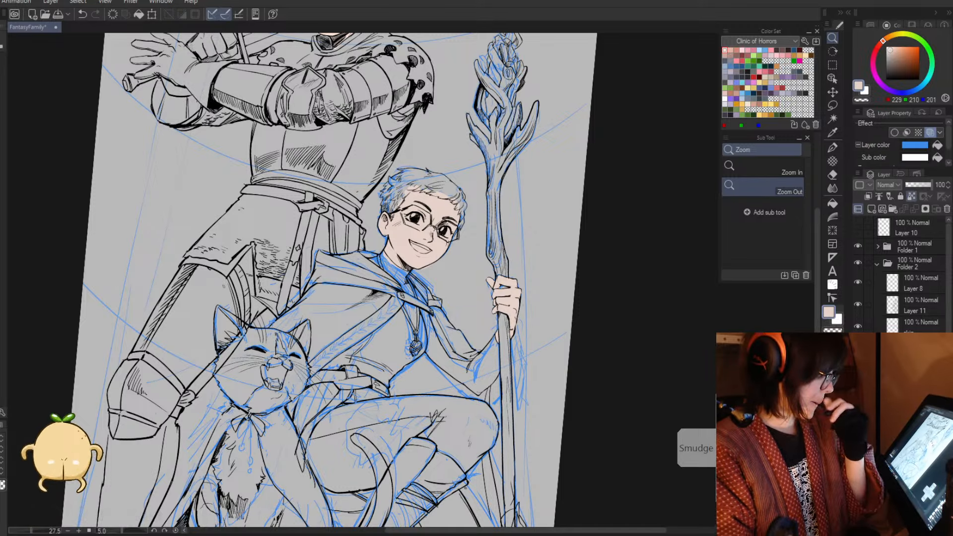
- Expand Folder 1 and move its blue sketch layer out of the folder, further down the layer stack
{"action": "left_click", "coordinate": [917, 372]}
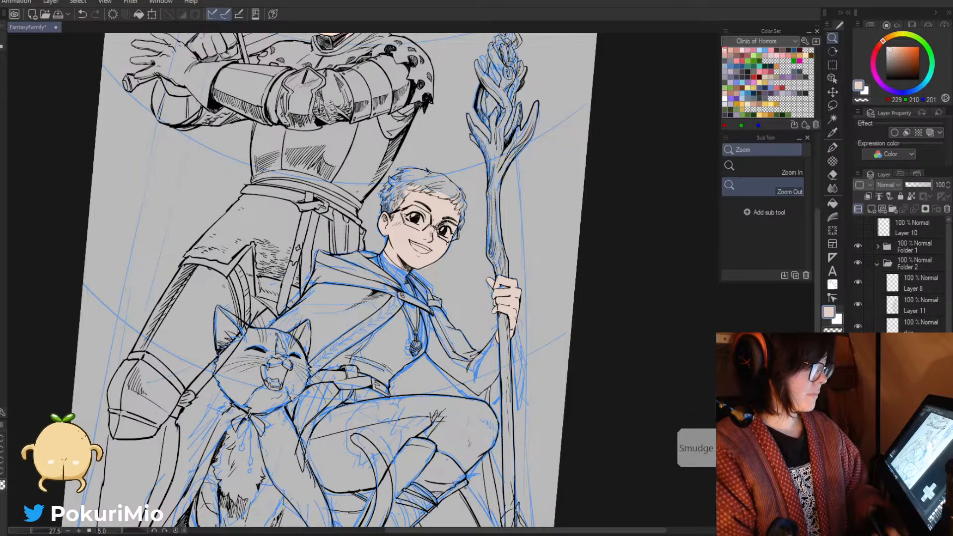
{"action": "left_click", "coordinate": [878, 247]}
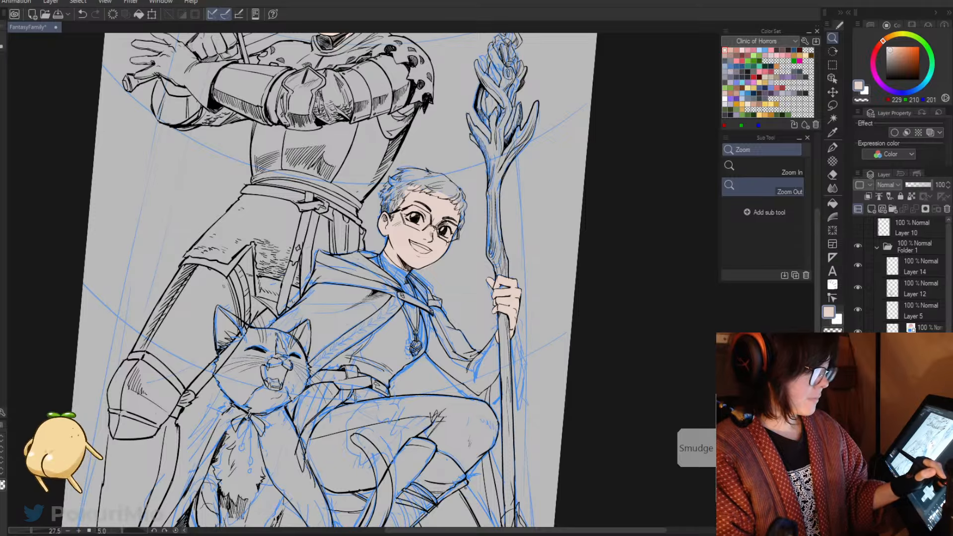
{"action": "left_click", "coordinate": [924, 328]}
{"action": "left_click_drag", "start_coordinate": [923, 329], "coordinate": [923, 361]}
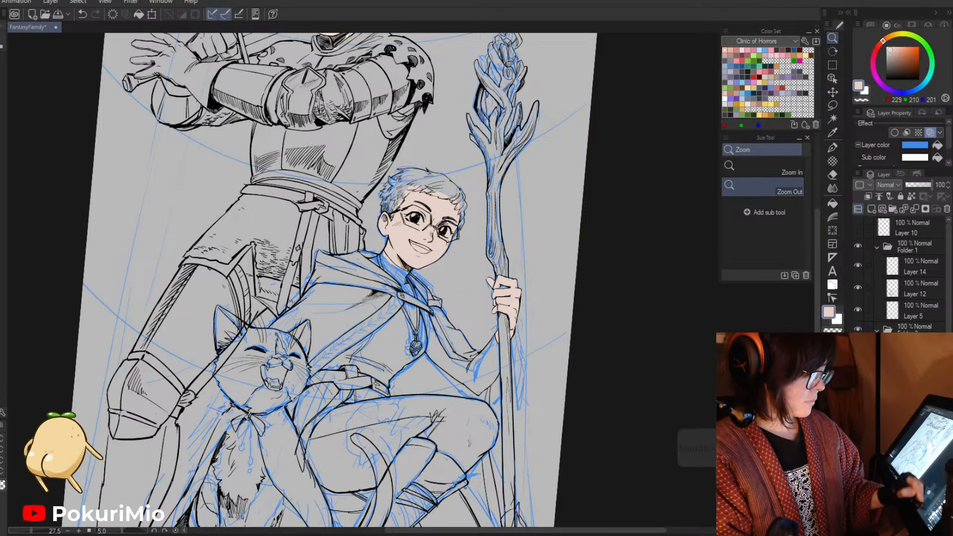
- Identify what Layers 12, 5 and 14 in Folder 1 contain by toggling their visibility
{"action": "left_click", "coordinate": [858, 288]}
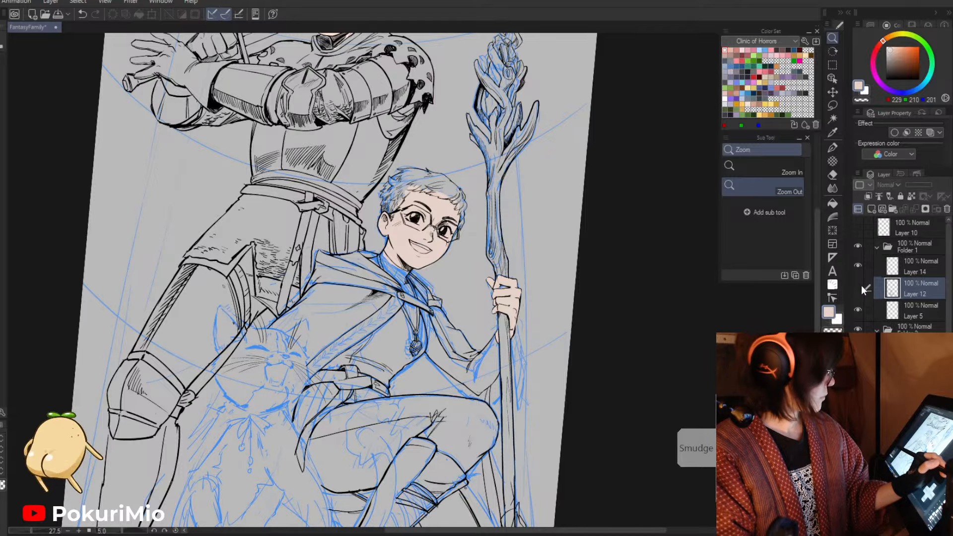
{"action": "left_click", "coordinate": [858, 288]}
{"action": "left_click", "coordinate": [867, 311]}
{"action": "left_click", "coordinate": [859, 311]}
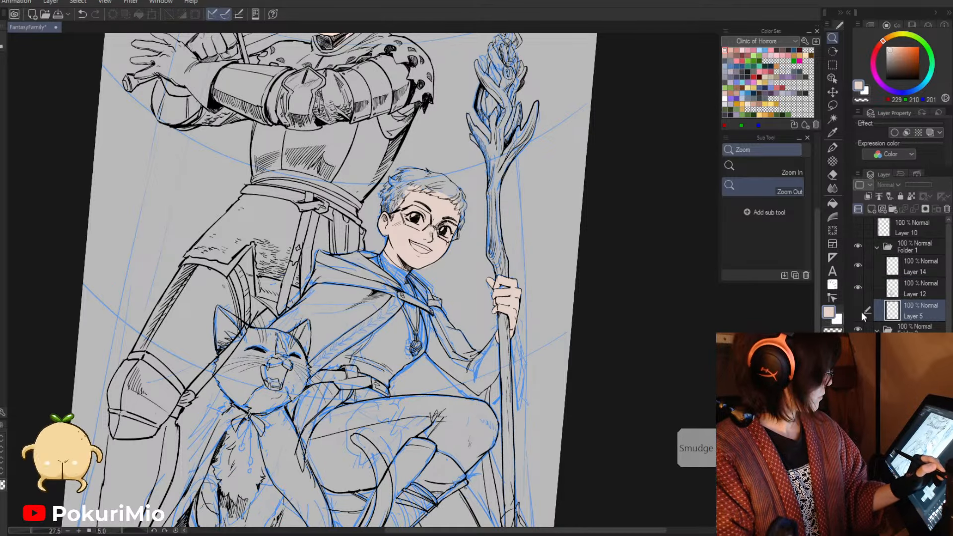
{"action": "left_click", "coordinate": [860, 312]}
{"action": "left_click", "coordinate": [639, 353]}
{"action": "mouse_move", "coordinate": [638, 353]}
{"action": "left_mouse_down"}
{"action": "mouse_move", "coordinate": [657, 372]}
{"action": "mouse_move", "coordinate": [645, 342]}
{"action": "left_mouse_up"}
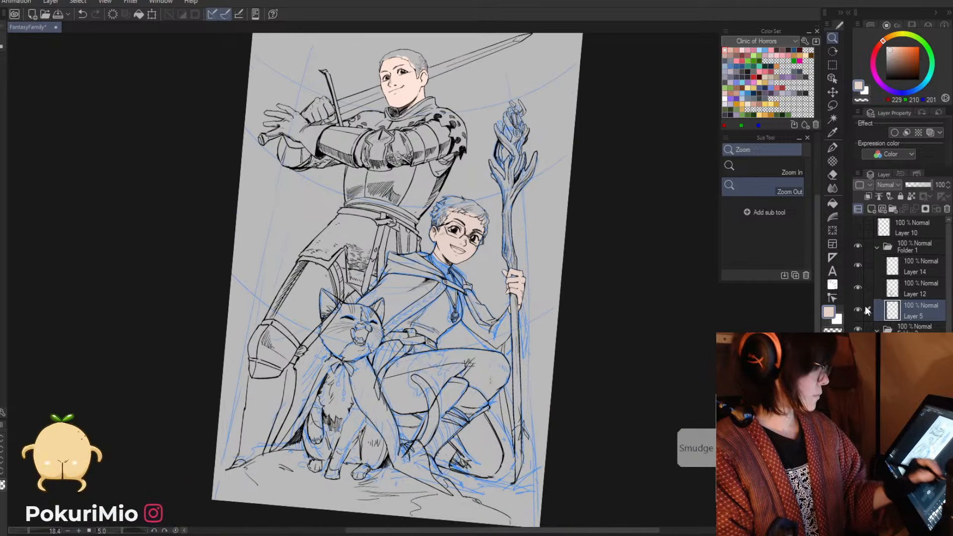
{"action": "left_click", "coordinate": [859, 288]}
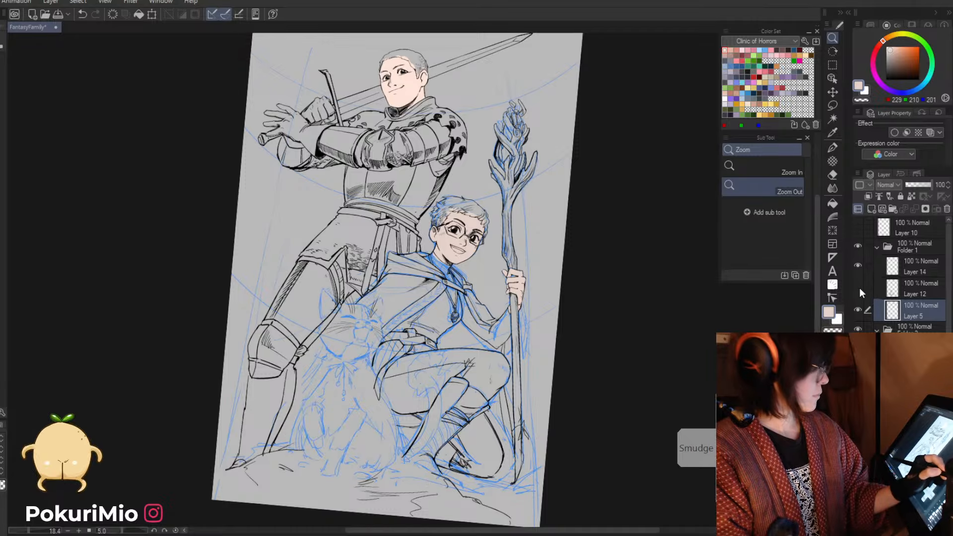
{"action": "left_click", "coordinate": [860, 283]}
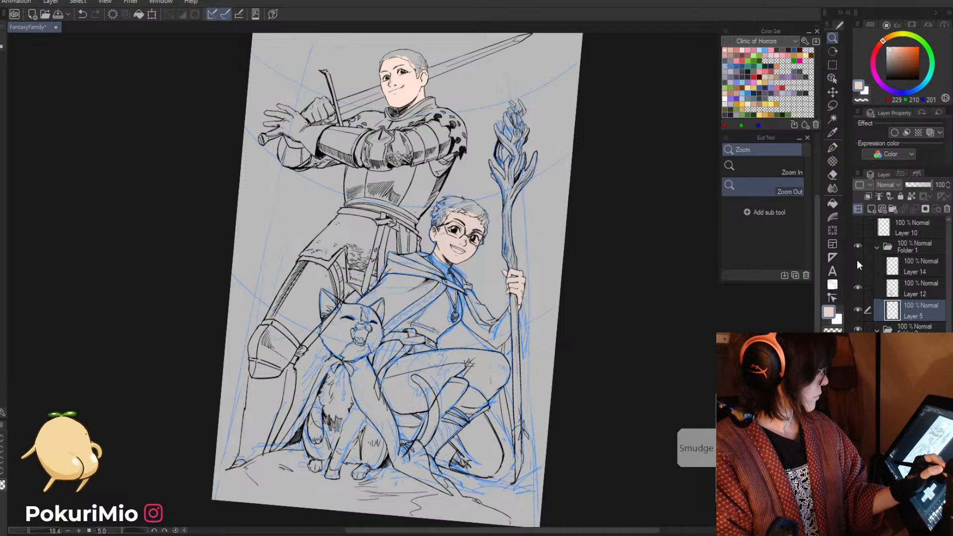
- Rename Layer 14 in Folder 1 as "whiskers"
{"action": "double_click", "coordinate": [916, 271]}
{"action": "type", "text": "whisker"}
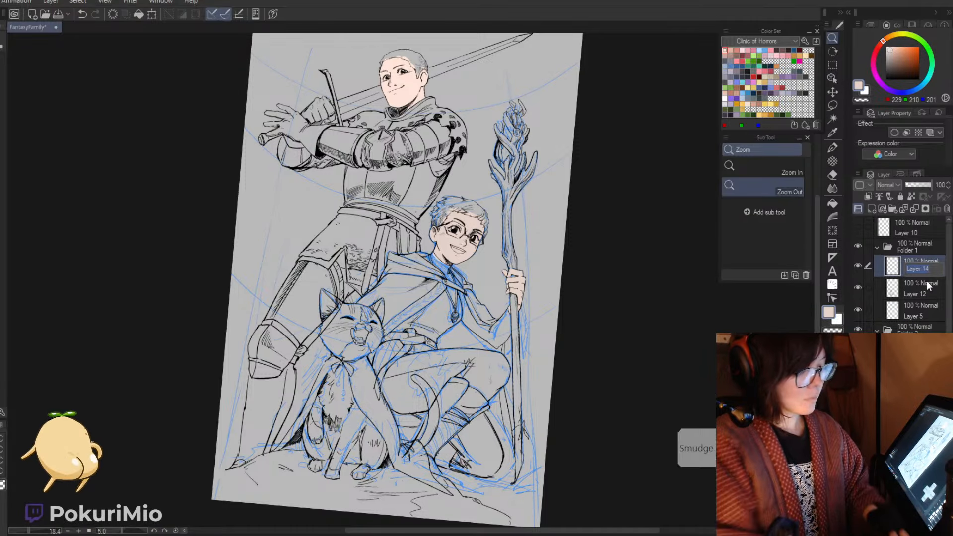
{"action": "type", "text": "s"}
{"action": "key", "text": "Return"}
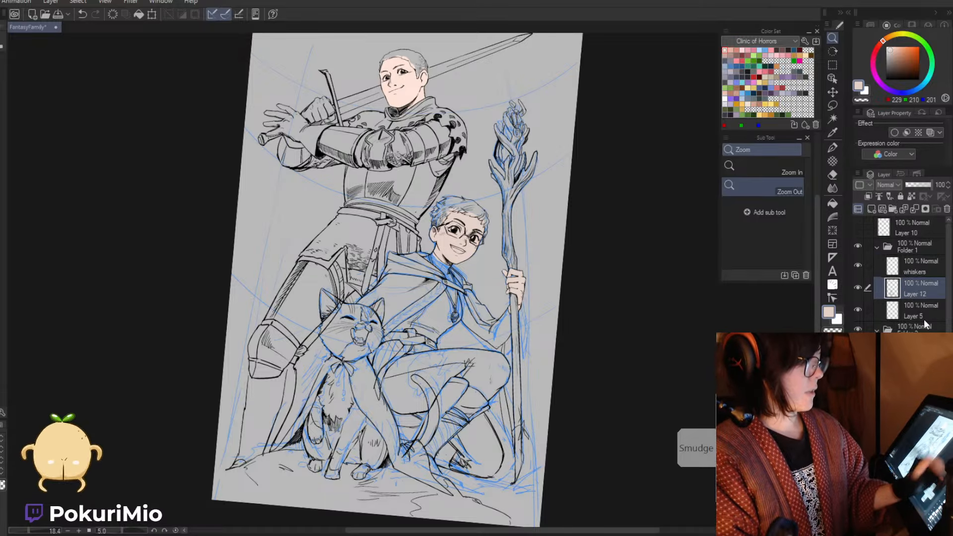
- Rename Layer 12, which holds the cat's line art, as "lines"
{"action": "double_click", "coordinate": [913, 293]}
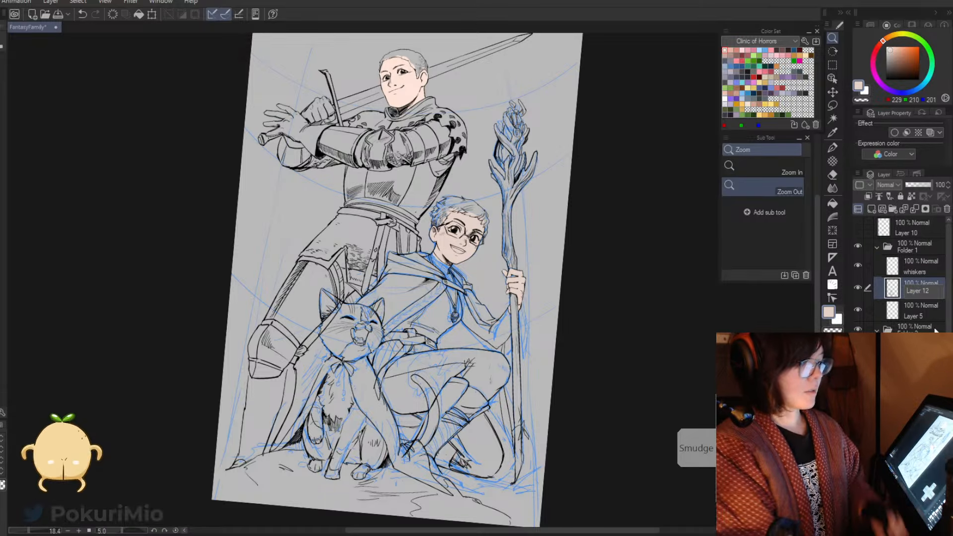
{"action": "type", "text": "lines"}
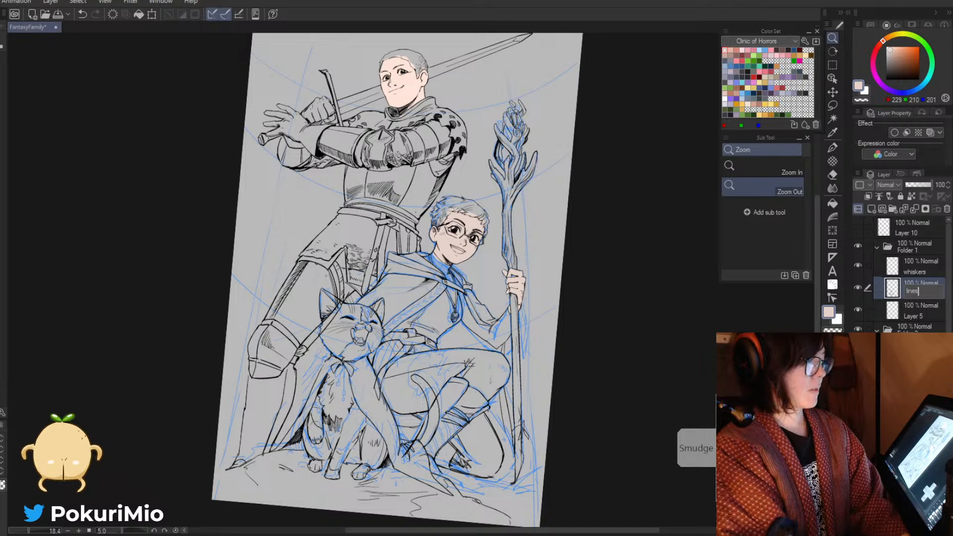
{"action": "key", "text": "Return"}
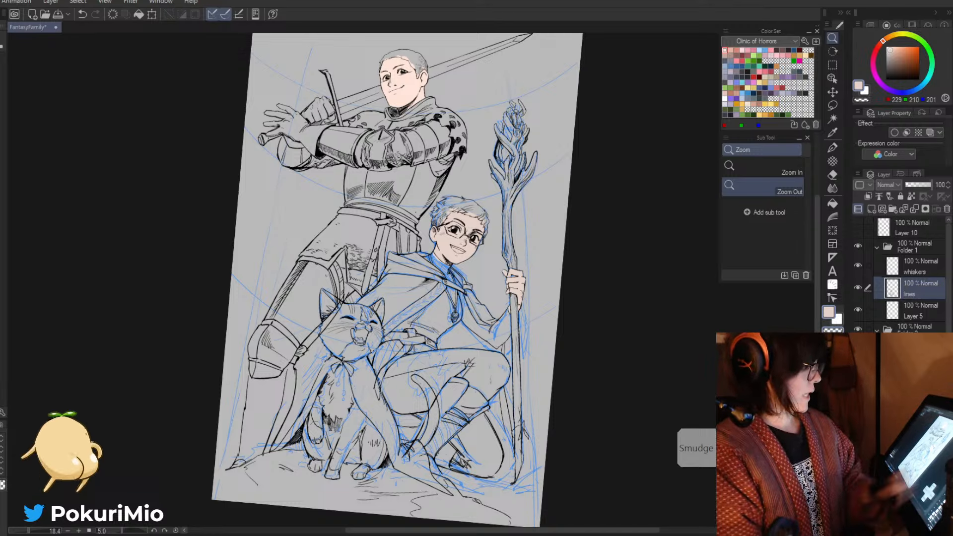
- Add a new raster layer directly above Layer 5 in Folder 1 and name it "black"
{"action": "left_click", "coordinate": [886, 317]}
{"action": "left_click", "coordinate": [875, 207]}
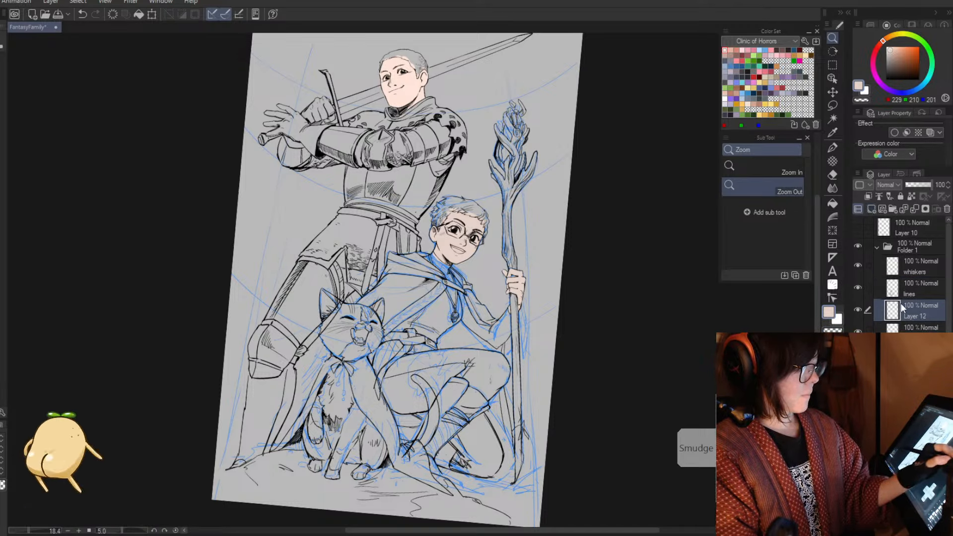
{"action": "type", "text": "black"}
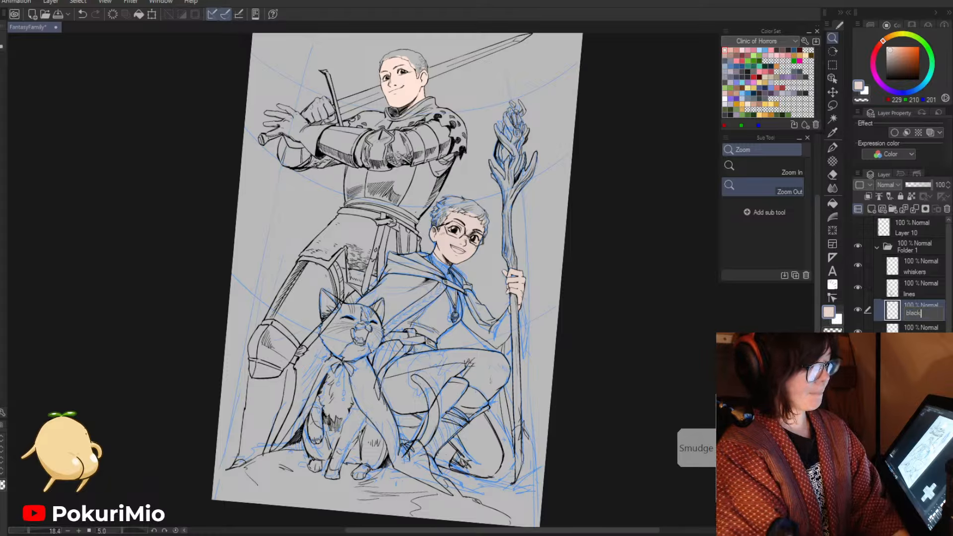
{"action": "key", "text": "Return"}
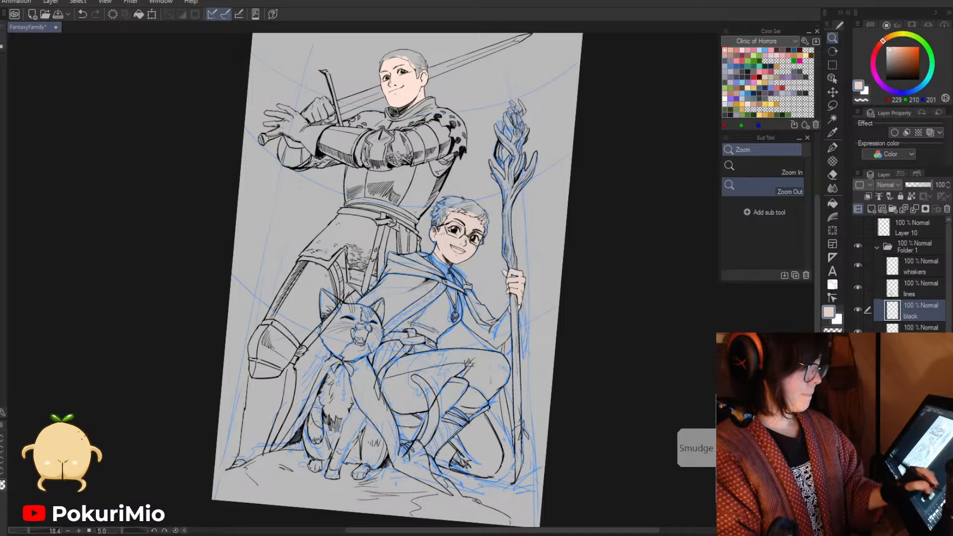
- Select Folder 2 and check its contents by toggling its visibility
{"action": "left_click", "coordinate": [913, 356]}
{"action": "left_click", "coordinate": [858, 356]}
{"action": "left_click", "coordinate": [858, 355]}
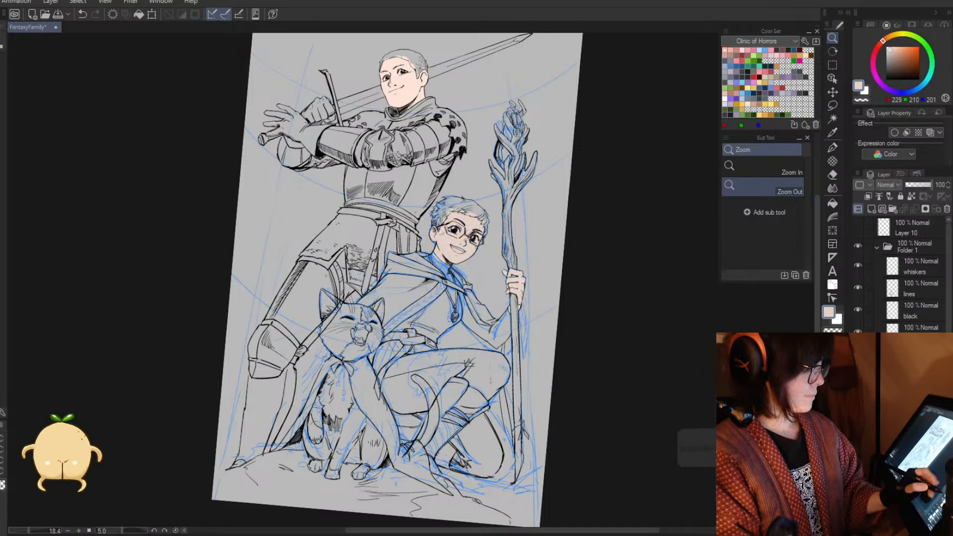
- Examine which layers hold the kneeling boy's glasses and face by toggling their visibility
{"action": "left_click", "coordinate": [858, 376]}
{"action": "left_click", "coordinate": [858, 376]}
{"action": "left_click", "coordinate": [914, 376]}
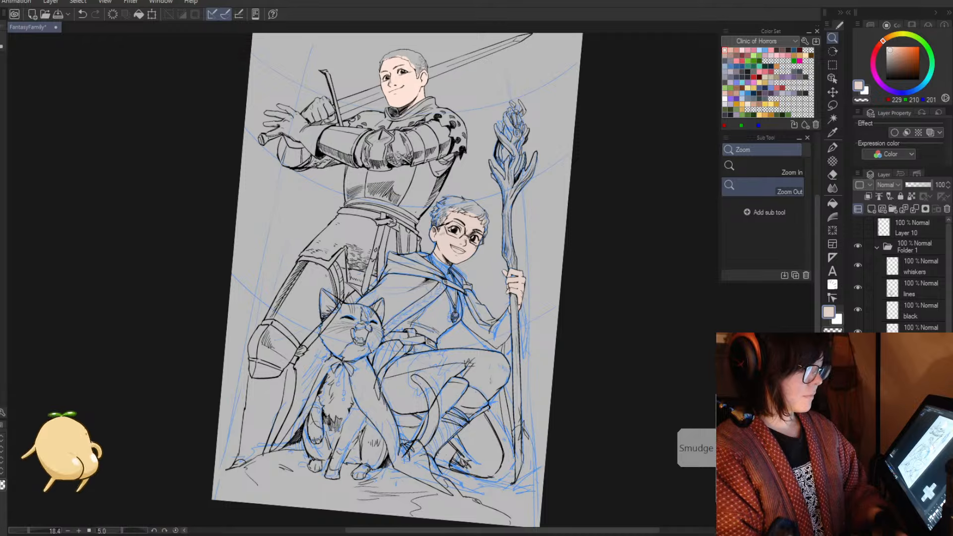
{"action": "left_click", "coordinate": [858, 376]}
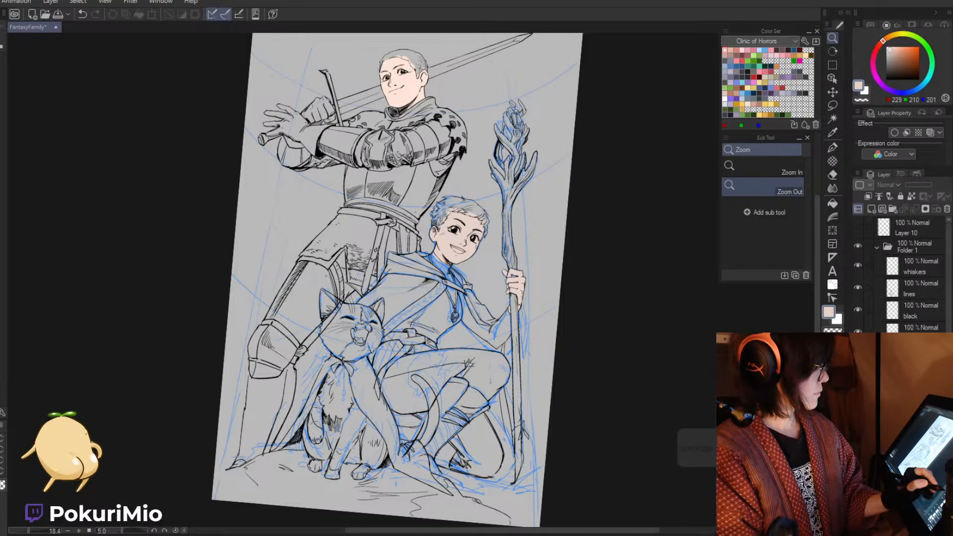
{"action": "left_click", "coordinate": [914, 398]}
{"action": "left_click", "coordinate": [858, 376]}
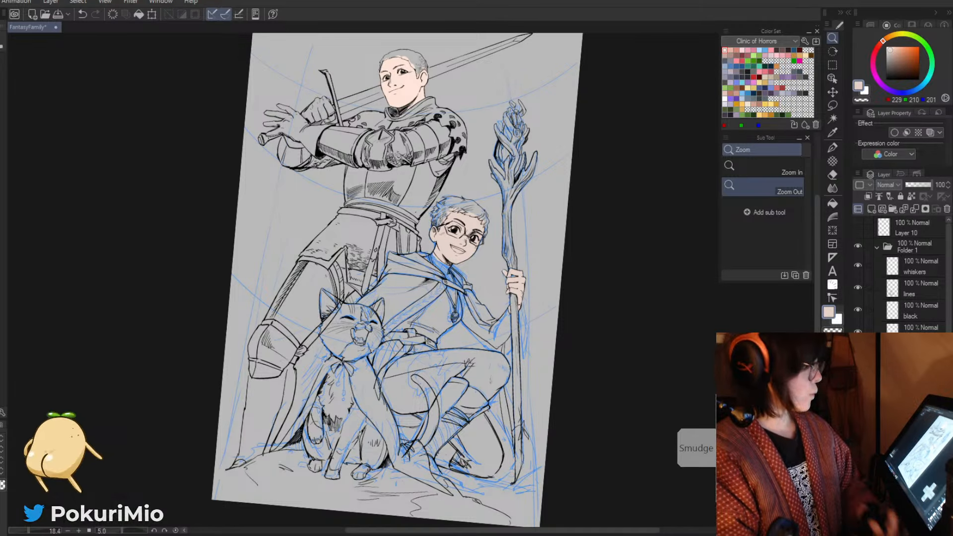
- On the black layer, paint the cat's ear and upper cheek beside the knight dark grey (RGB 55, 55, 55) with the Turnip pen
{"action": "left_click", "coordinate": [898, 317]}
{"action": "left_click", "coordinate": [886, 71]}
{"action": "left_click_drag", "start_coordinate": [886, 70], "coordinate": [887, 73]}
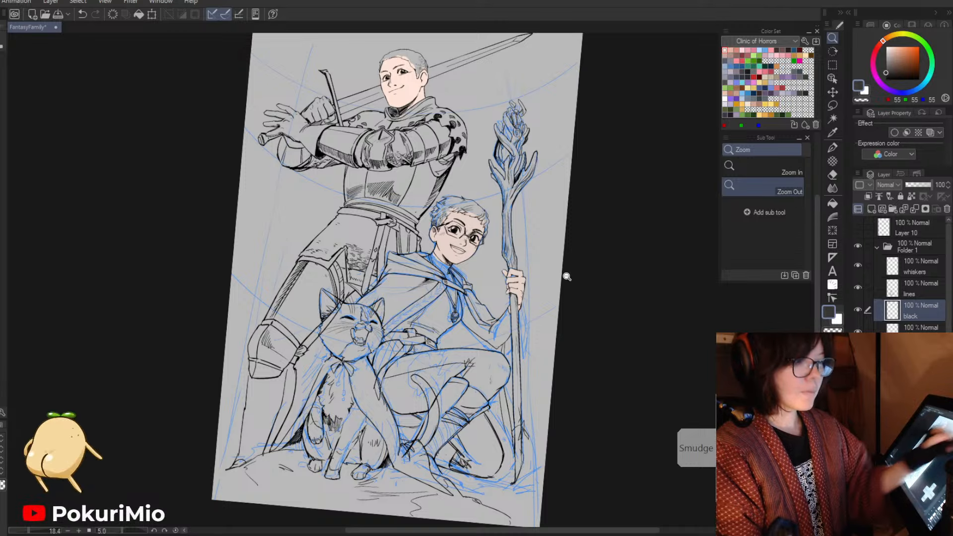
{"action": "left_click_drag", "start_coordinate": [260, 424], "coordinate": [361, 334]}
{"action": "left_click_drag", "start_coordinate": [428, 258], "coordinate": [501, 258]}
{"action": "mouse_move", "coordinate": [423, 134]}
{"action": "left_mouse_down"}
{"action": "mouse_move", "coordinate": [425, 194]}
{"action": "mouse_move", "coordinate": [430, 164]}
{"action": "mouse_move", "coordinate": [445, 224]}
{"action": "mouse_move", "coordinate": [437, 143]}
{"action": "mouse_move", "coordinate": [475, 168]}
{"action": "mouse_move", "coordinate": [422, 124]}
{"action": "mouse_move", "coordinate": [443, 141]}
{"action": "mouse_move", "coordinate": [417, 123]}
{"action": "left_mouse_up"}
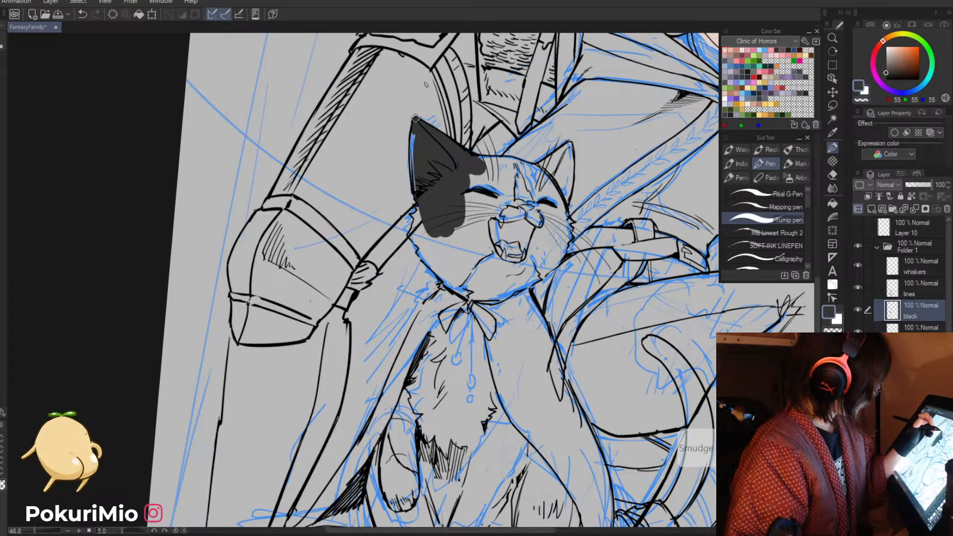
{"action": "key", "text": "e"}
{"action": "key", "text": "p"}
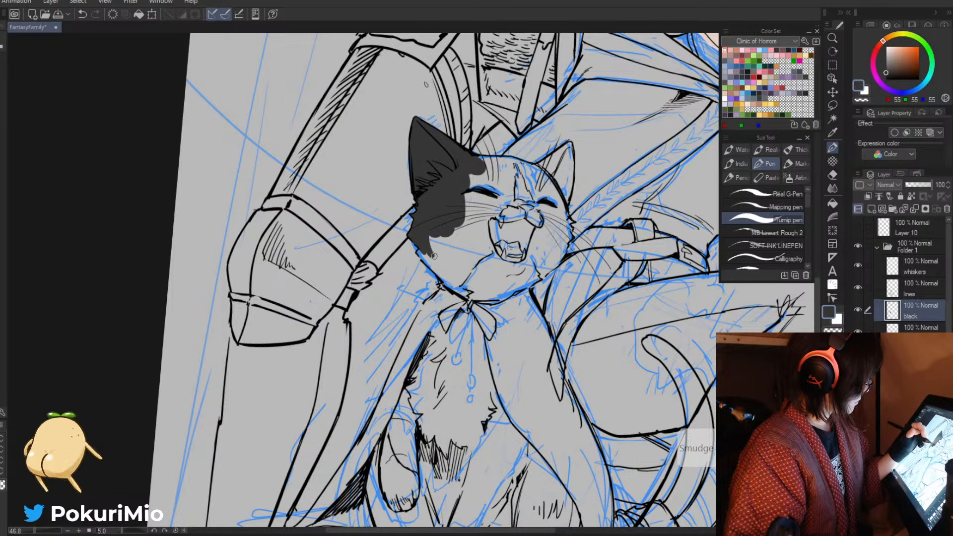
- Extend the dark grey fill over the cat's cheek, chin, muzzle and forehead, erasing the spill outside the head outline
{"action": "mouse_move", "coordinate": [431, 249]}
{"action": "left_mouse_down"}
{"action": "mouse_move", "coordinate": [446, 197]}
{"action": "mouse_move", "coordinate": [452, 282]}
{"action": "mouse_move", "coordinate": [420, 251]}
{"action": "left_mouse_up"}
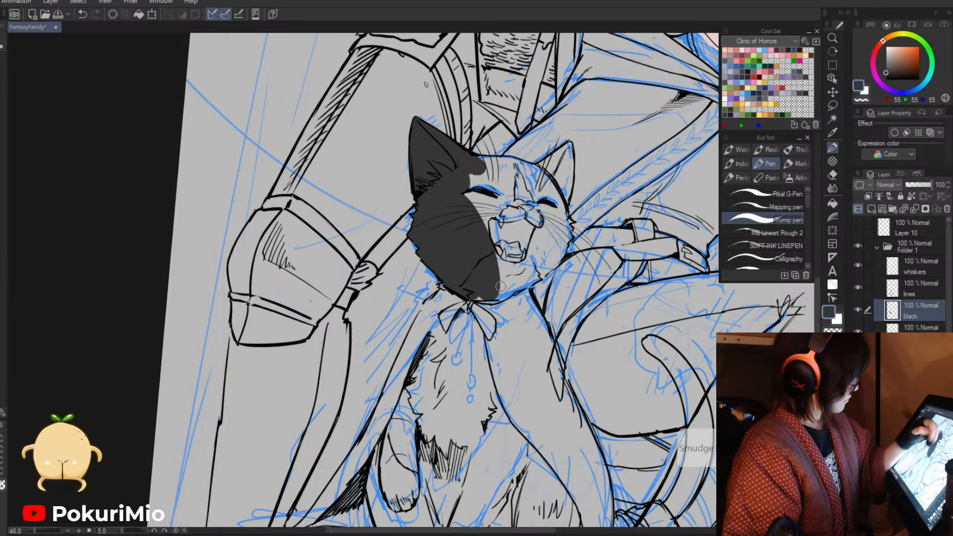
{"action": "mouse_move", "coordinate": [500, 287]}
{"action": "left_mouse_down"}
{"action": "mouse_move", "coordinate": [549, 262]}
{"action": "mouse_move", "coordinate": [498, 295]}
{"action": "mouse_move", "coordinate": [527, 271]}
{"action": "mouse_move", "coordinate": [495, 271]}
{"action": "mouse_move", "coordinate": [499, 258]}
{"action": "mouse_move", "coordinate": [471, 207]}
{"action": "mouse_move", "coordinate": [481, 165]}
{"action": "left_mouse_up"}
{"action": "left_click_drag", "start_coordinate": [495, 354], "coordinate": [421, 370]}
{"action": "key", "text": "/"}
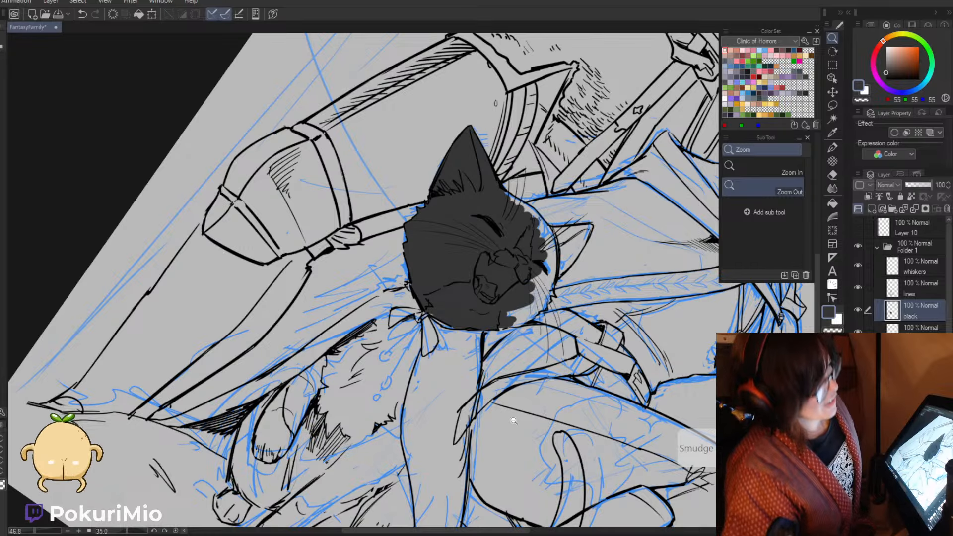
{"action": "key", "text": "p"}
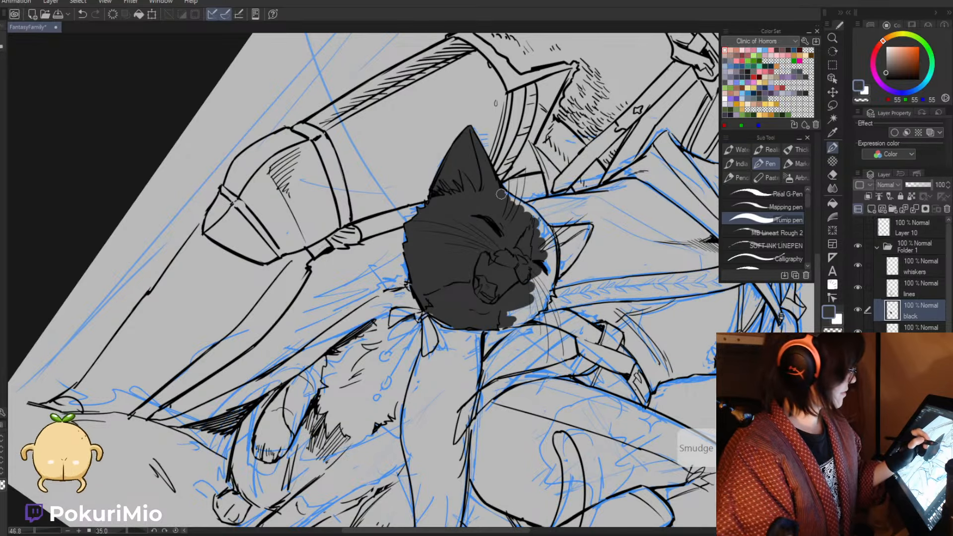
{"action": "left_click_drag", "start_coordinate": [501, 194], "coordinate": [551, 252]}
{"action": "key", "text": "e"}
{"action": "left_click_drag", "start_coordinate": [545, 215], "coordinate": [560, 238]}
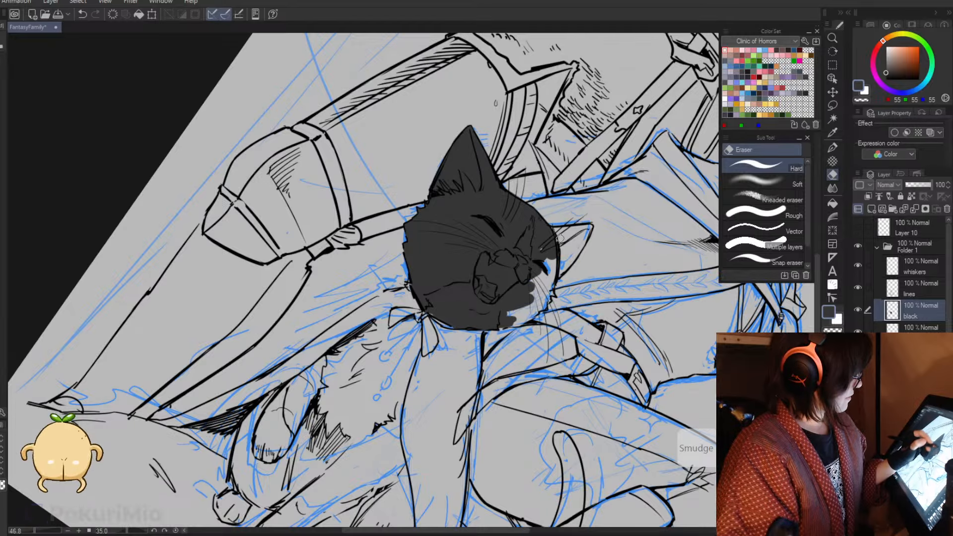
- Fill the cat's other ear and remaining cheek with dark grey up to the head outline
{"action": "key", "text": "minus"}
{"action": "key", "text": "minus"}
{"action": "key", "text": "minus"}
{"action": "key", "text": "minus"}
{"action": "key", "text": "minus"}
{"action": "key", "text": "minus"}
{"action": "key", "text": "minus"}
{"action": "key", "text": "minus"}
{"action": "key", "text": "minus"}
{"action": "key", "text": "minus"}
{"action": "key", "text": "minus"}
{"action": "key", "text": "minus"}
{"action": "key", "text": "p"}
{"action": "mouse_move", "coordinate": [453, 103]}
{"action": "left_mouse_down"}
{"action": "mouse_move", "coordinate": [438, 137]}
{"action": "mouse_move", "coordinate": [449, 138]}
{"action": "mouse_move", "coordinate": [455, 109]}
{"action": "mouse_move", "coordinate": [474, 144]}
{"action": "mouse_move", "coordinate": [462, 109]}
{"action": "left_mouse_up"}
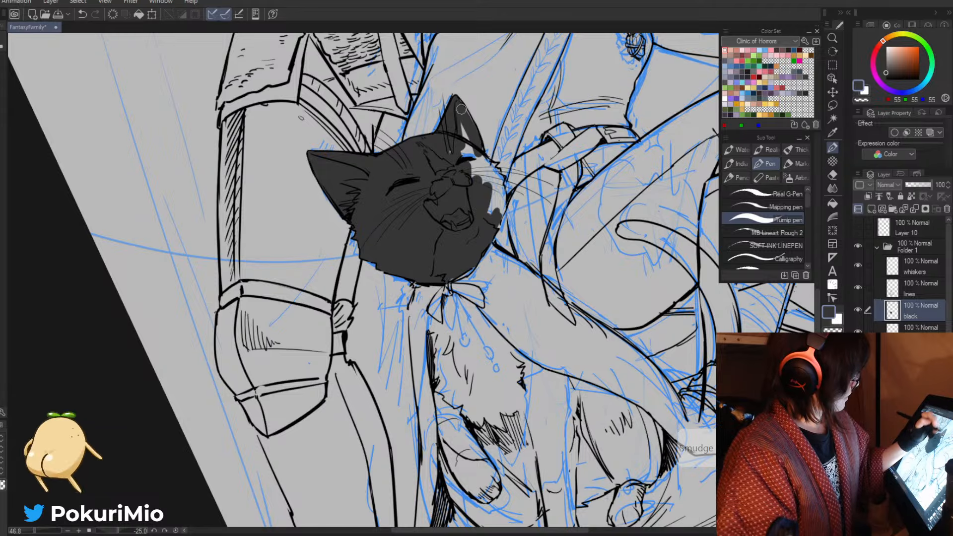
{"action": "left_click_drag", "start_coordinate": [481, 160], "coordinate": [456, 124]}
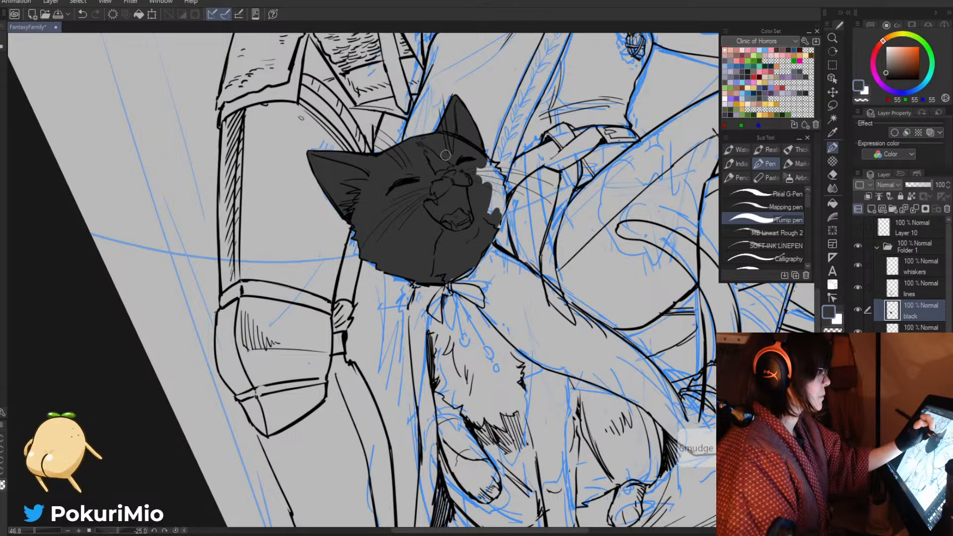
{"action": "left_click_drag", "start_coordinate": [489, 216], "coordinate": [491, 199]}
{"action": "mouse_move", "coordinate": [484, 167]}
{"action": "left_mouse_down"}
{"action": "mouse_move", "coordinate": [494, 214]}
{"action": "mouse_move", "coordinate": [494, 166]}
{"action": "left_mouse_up"}
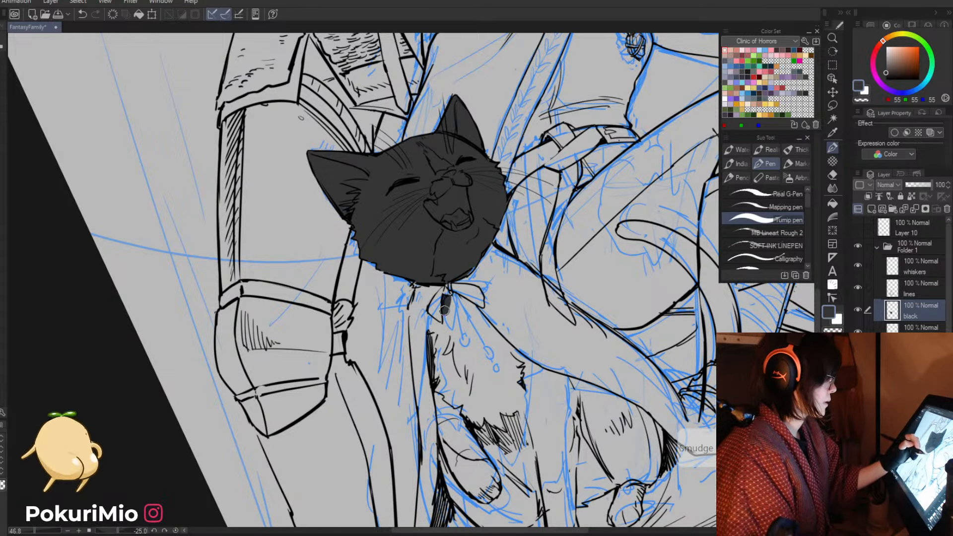
{"action": "left_click_drag", "start_coordinate": [431, 318], "coordinate": [433, 357]}
{"action": "key", "text": "e"}
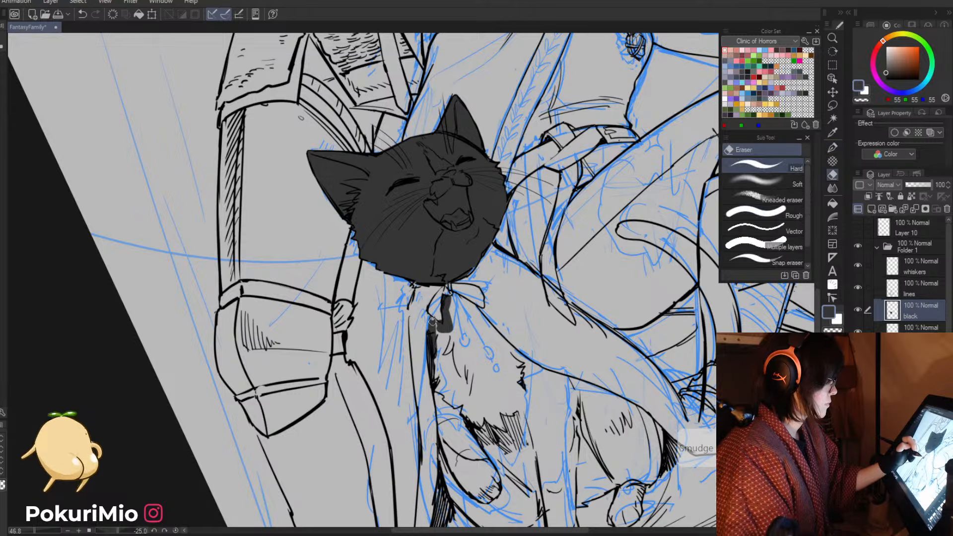
{"action": "mouse_move", "coordinate": [435, 325]}
{"action": "left_mouse_down"}
{"action": "mouse_move", "coordinate": [431, 316]}
{"action": "mouse_move", "coordinate": [449, 341]}
{"action": "mouse_move", "coordinate": [448, 289]}
{"action": "mouse_move", "coordinate": [436, 304]}
{"action": "left_mouse_up"}
{"action": "key", "text": "asciicircum"}
{"action": "key", "text": "asciicircum"}
- Paint the cat's lower belly, haunches and the hind paw nearest the knight dark grey on the black layer
{"action": "key", "text": "p"}
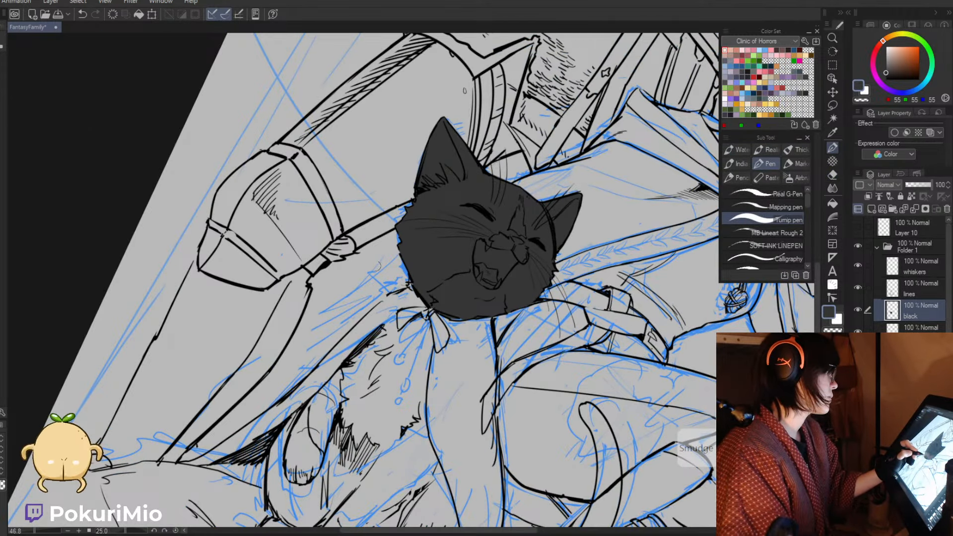
{"action": "key", "text": "slash"}
{"action": "left_click_drag", "start_coordinate": [392, 344], "coordinate": [319, 315]}
{"action": "mouse_move", "coordinate": [318, 315]}
{"action": "left_mouse_down"}
{"action": "mouse_move", "coordinate": [359, 287]}
{"action": "mouse_move", "coordinate": [428, 293]}
{"action": "left_mouse_up"}
{"action": "key", "text": "p"}
{"action": "mouse_move", "coordinate": [401, 225]}
{"action": "left_mouse_down"}
{"action": "mouse_move", "coordinate": [379, 276]}
{"action": "mouse_move", "coordinate": [398, 247]}
{"action": "mouse_move", "coordinate": [397, 303]}
{"action": "mouse_move", "coordinate": [424, 338]}
{"action": "mouse_move", "coordinate": [445, 293]}
{"action": "mouse_move", "coordinate": [380, 362]}
{"action": "mouse_move", "coordinate": [365, 291]}
{"action": "mouse_move", "coordinate": [358, 337]}
{"action": "mouse_move", "coordinate": [375, 357]}
{"action": "mouse_move", "coordinate": [390, 328]}
{"action": "mouse_move", "coordinate": [380, 392]}
{"action": "mouse_move", "coordinate": [365, 384]}
{"action": "mouse_move", "coordinate": [370, 377]}
{"action": "left_mouse_up"}
{"action": "mouse_move", "coordinate": [497, 310]}
{"action": "left_mouse_down"}
{"action": "mouse_move", "coordinate": [499, 376]}
{"action": "mouse_move", "coordinate": [503, 309]}
{"action": "mouse_move", "coordinate": [486, 278]}
{"action": "mouse_move", "coordinate": [529, 359]}
{"action": "mouse_move", "coordinate": [515, 322]}
{"action": "mouse_move", "coordinate": [521, 372]}
{"action": "mouse_move", "coordinate": [532, 371]}
{"action": "mouse_move", "coordinate": [526, 394]}
{"action": "left_mouse_up"}
- Fill the cat's curved tail with dark grey from tip to base and tidy its edges
{"action": "mouse_move", "coordinate": [618, 345]}
{"action": "left_mouse_down"}
{"action": "mouse_move", "coordinate": [631, 329]}
{"action": "mouse_move", "coordinate": [627, 214]}
{"action": "left_mouse_up"}
{"action": "left_click_drag", "start_coordinate": [648, 248], "coordinate": [628, 338]}
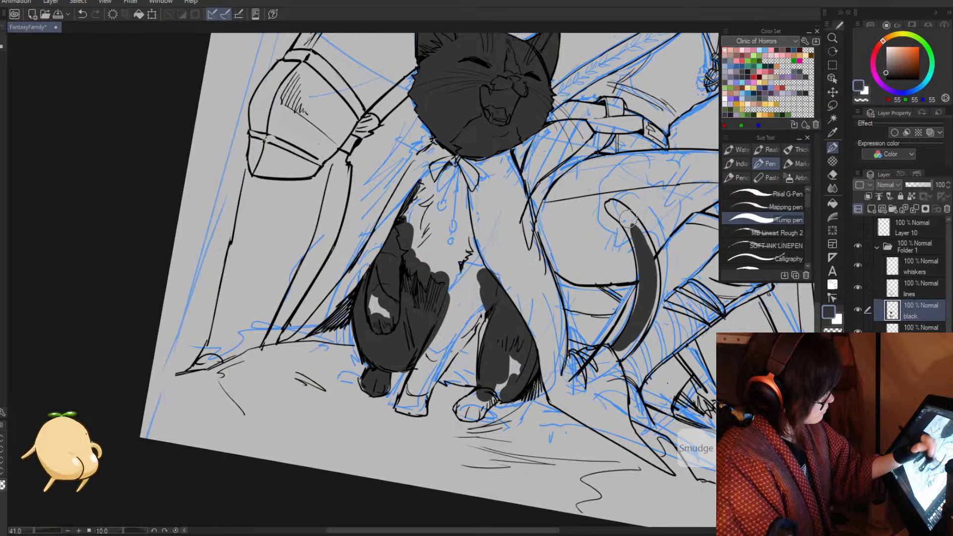
{"action": "mouse_move", "coordinate": [627, 217]}
{"action": "left_mouse_down"}
{"action": "mouse_move", "coordinate": [650, 274]}
{"action": "mouse_move", "coordinate": [628, 215]}
{"action": "mouse_move", "coordinate": [635, 220]}
{"action": "mouse_move", "coordinate": [609, 204]}
{"action": "mouse_move", "coordinate": [646, 269]}
{"action": "mouse_move", "coordinate": [619, 214]}
{"action": "mouse_move", "coordinate": [641, 311]}
{"action": "mouse_move", "coordinate": [646, 286]}
{"action": "mouse_move", "coordinate": [649, 305]}
{"action": "mouse_move", "coordinate": [616, 356]}
{"action": "mouse_move", "coordinate": [650, 304]}
{"action": "left_mouse_up"}
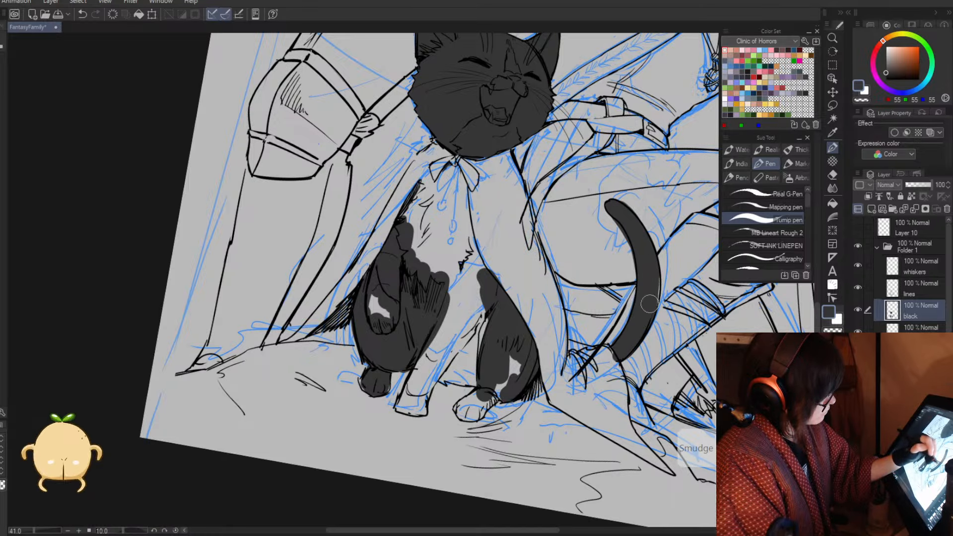
{"action": "key", "text": "e"}
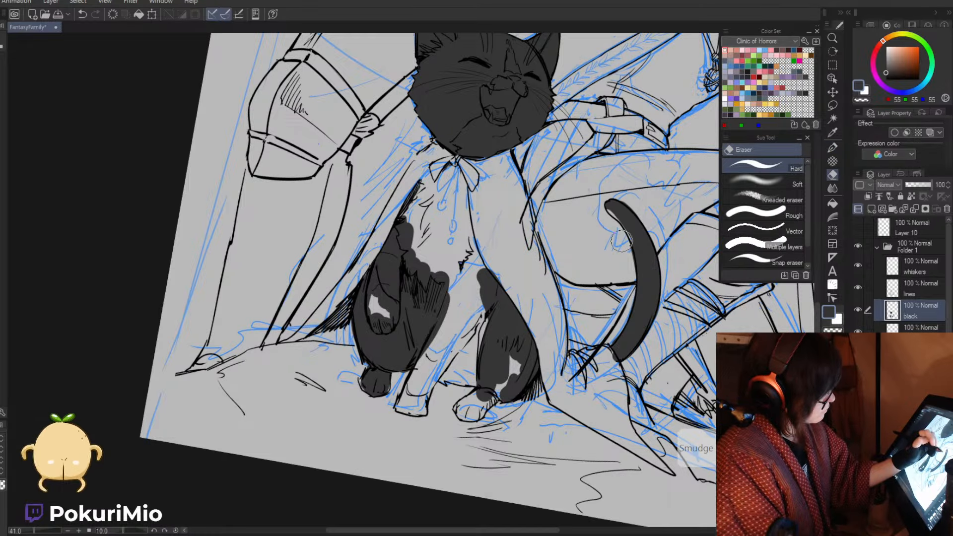
{"action": "key", "text": "p"}
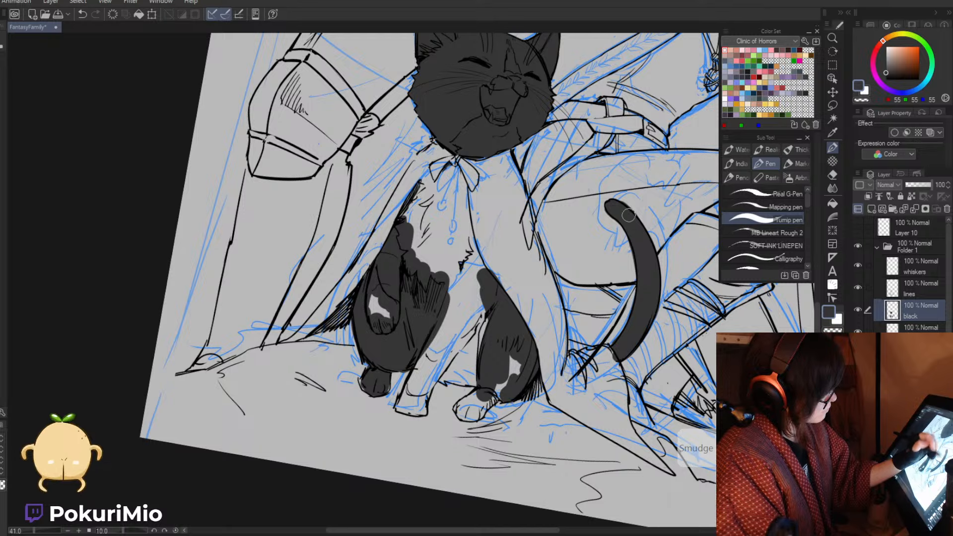
{"action": "key", "text": "e"}
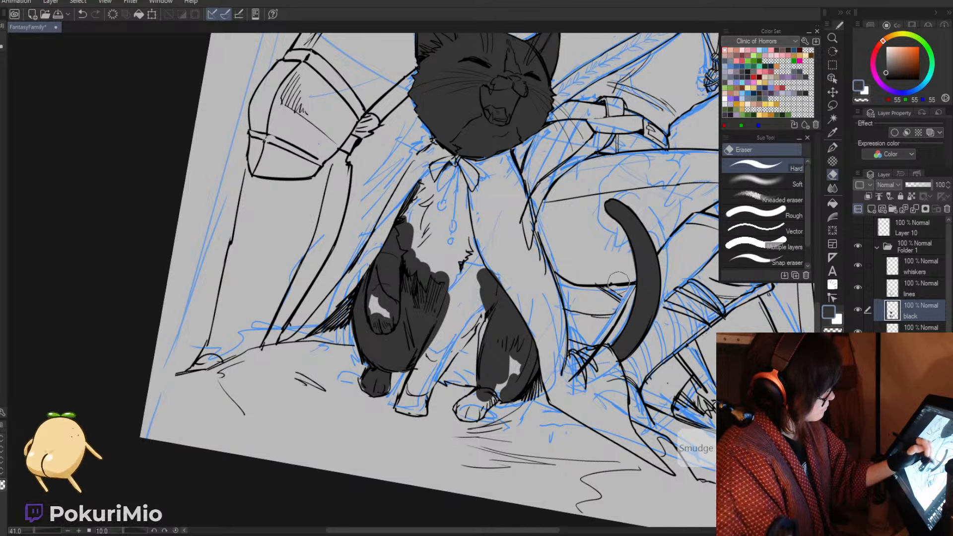
- Fill the gaps in the cat's haunch and hind paw nearest the tail, then erase the overspill beside the front leg
{"action": "key", "text": "p"}
{"action": "mouse_move", "coordinate": [516, 344]}
{"action": "left_mouse_down"}
{"action": "mouse_move", "coordinate": [476, 414]}
{"action": "mouse_move", "coordinate": [483, 383]}
{"action": "mouse_move", "coordinate": [458, 406]}
{"action": "left_mouse_up"}
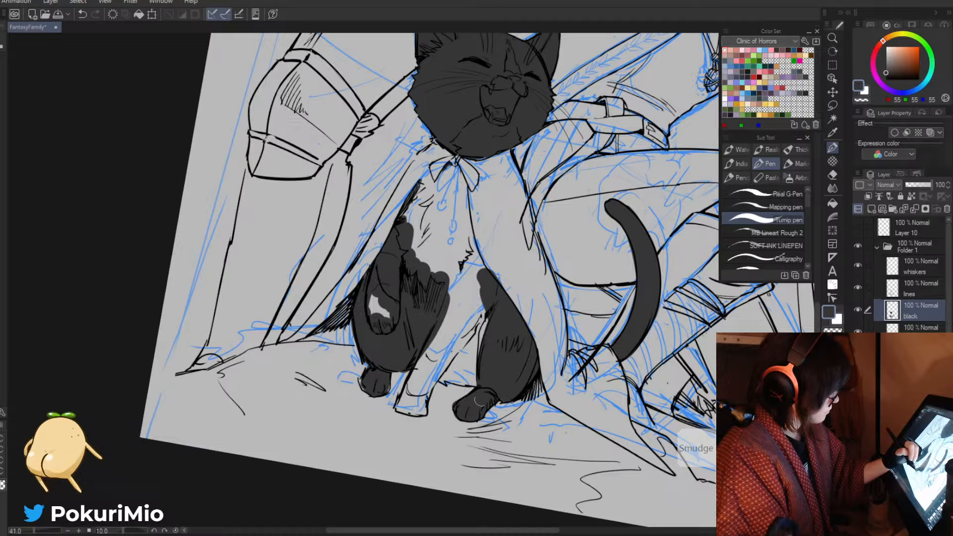
{"action": "mouse_move", "coordinate": [487, 365]}
{"action": "left_mouse_down"}
{"action": "mouse_move", "coordinate": [489, 312]}
{"action": "mouse_move", "coordinate": [446, 378]}
{"action": "mouse_move", "coordinate": [474, 377]}
{"action": "left_mouse_up"}
{"action": "key", "text": "e"}
{"action": "mouse_move", "coordinate": [477, 315]}
{"action": "left_mouse_down"}
{"action": "mouse_move", "coordinate": [432, 397]}
{"action": "mouse_move", "coordinate": [428, 320]}
{"action": "left_mouse_up"}
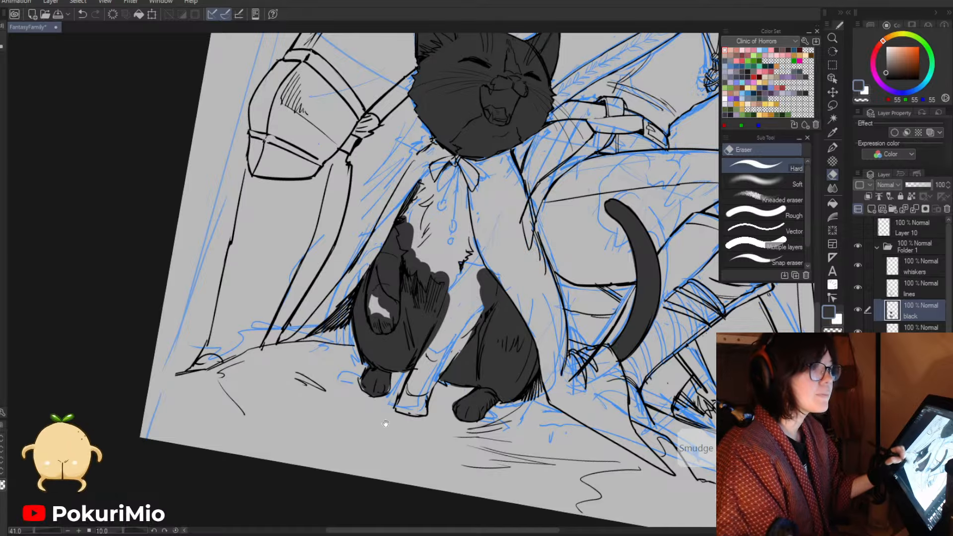
- Fill the cat's standing front leg, raised paw and part of the lower chest with dark grey
{"action": "left_click_drag", "start_coordinate": [385, 423], "coordinate": [381, 383]}
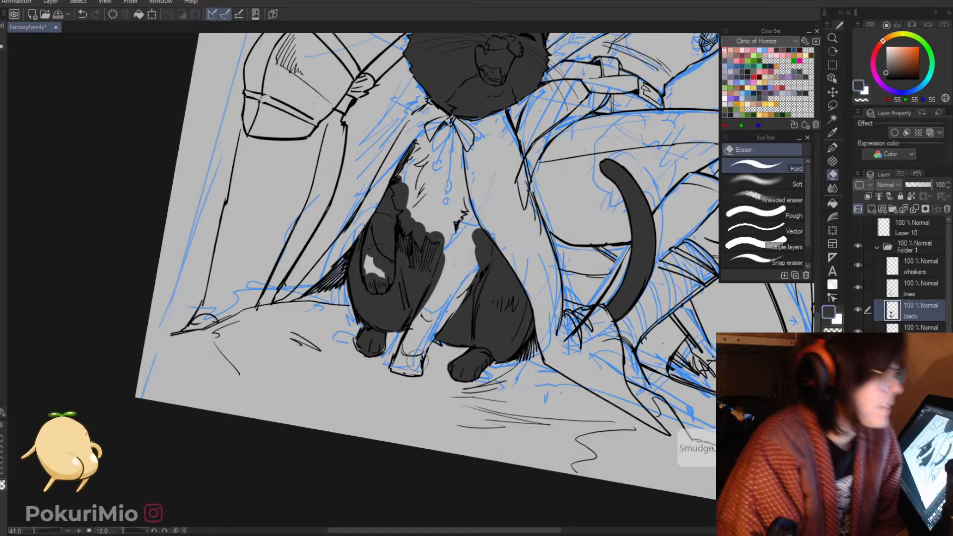
{"action": "key", "text": "p"}
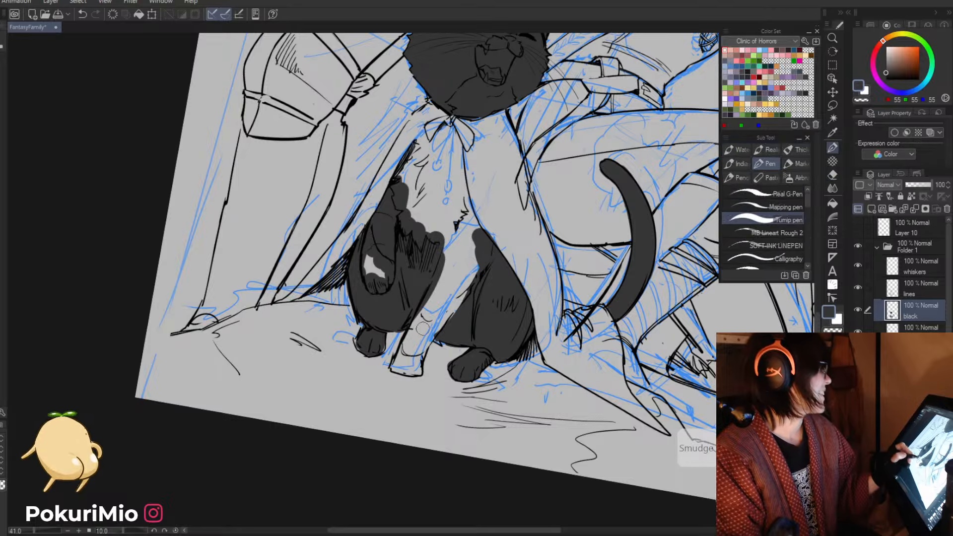
{"action": "mouse_move", "coordinate": [441, 341]}
{"action": "left_mouse_down"}
{"action": "mouse_move", "coordinate": [406, 323]}
{"action": "mouse_move", "coordinate": [437, 320]}
{"action": "mouse_move", "coordinate": [393, 293]}
{"action": "mouse_move", "coordinate": [485, 282]}
{"action": "mouse_move", "coordinate": [457, 199]}
{"action": "mouse_move", "coordinate": [480, 251]}
{"action": "left_mouse_up"}
{"action": "key", "text": "e"}
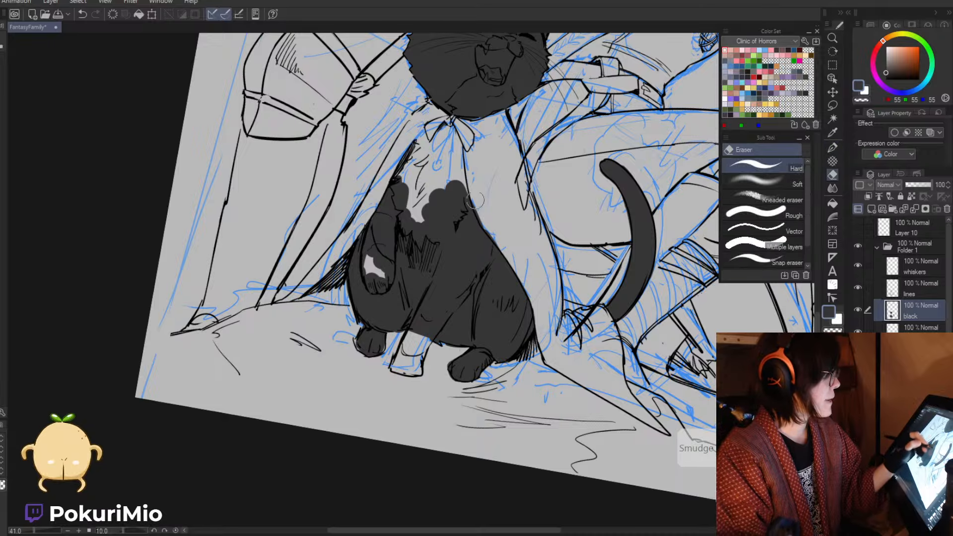
{"action": "key", "text": "p"}
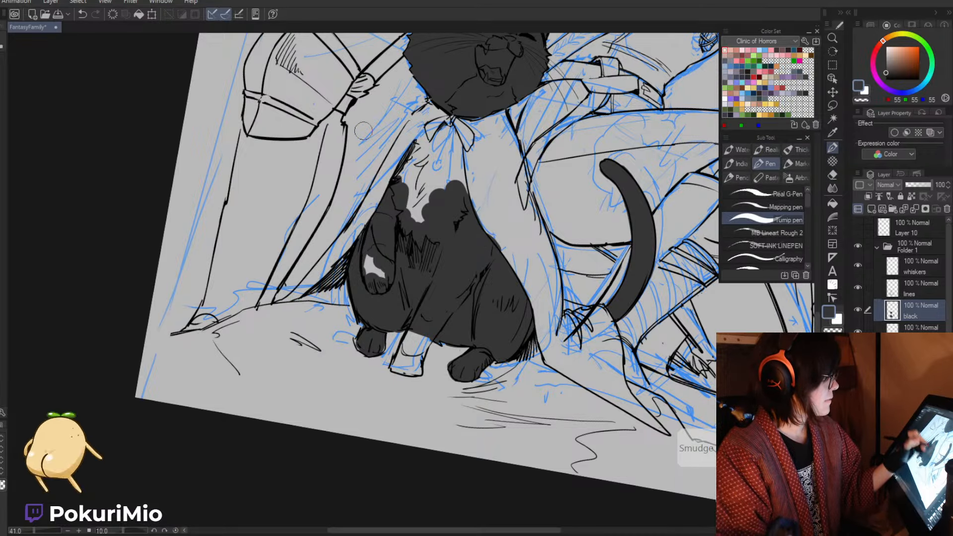
{"action": "mouse_move", "coordinate": [366, 253]}
{"action": "left_mouse_down"}
{"action": "mouse_move", "coordinate": [420, 334]}
{"action": "mouse_move", "coordinate": [398, 368]}
{"action": "mouse_move", "coordinate": [414, 350]}
{"action": "mouse_move", "coordinate": [412, 372]}
{"action": "left_mouse_up"}
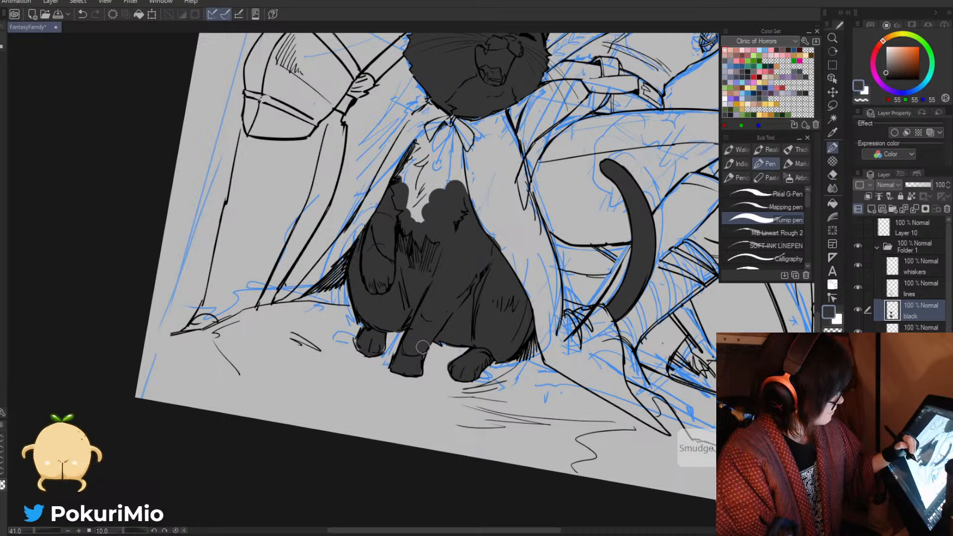
- Fill the cat's chest with dark grey up to the neck bow and clean the body's edges
{"action": "mouse_move", "coordinate": [416, 149]}
{"action": "left_mouse_down"}
{"action": "mouse_move", "coordinate": [395, 193]}
{"action": "mouse_move", "coordinate": [426, 175]}
{"action": "mouse_move", "coordinate": [444, 132]}
{"action": "mouse_move", "coordinate": [446, 177]}
{"action": "mouse_move", "coordinate": [465, 218]}
{"action": "left_mouse_up"}
{"action": "key", "text": "e"}
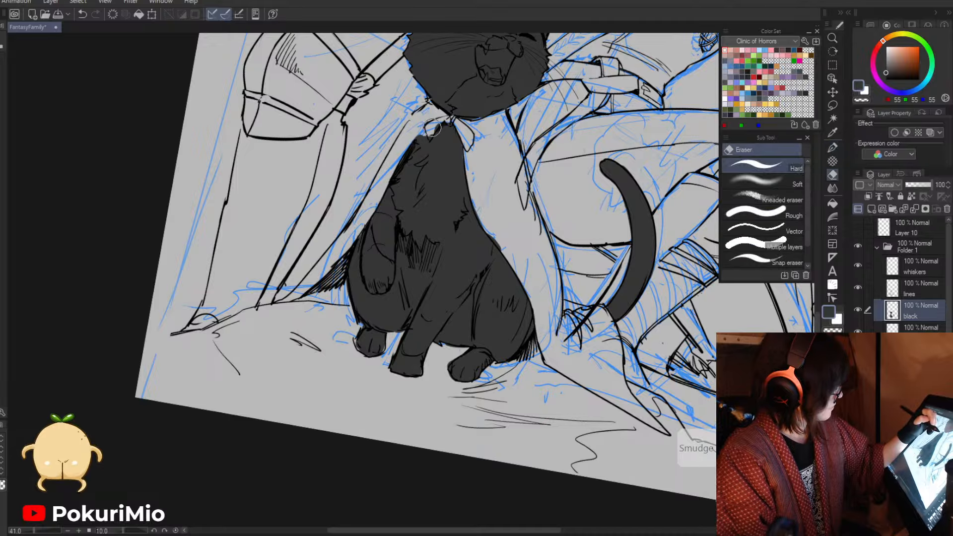
{"action": "key", "text": "p"}
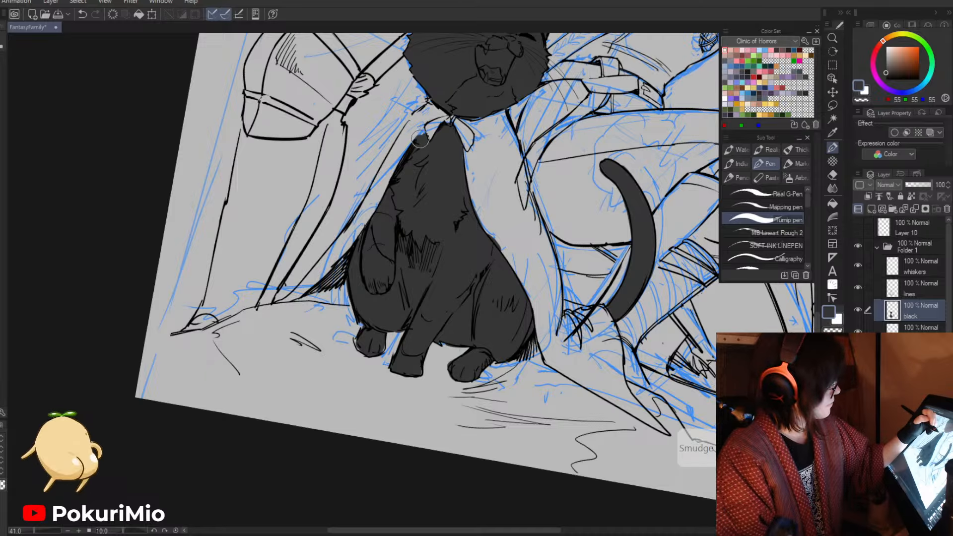
{"action": "key", "text": "e"}
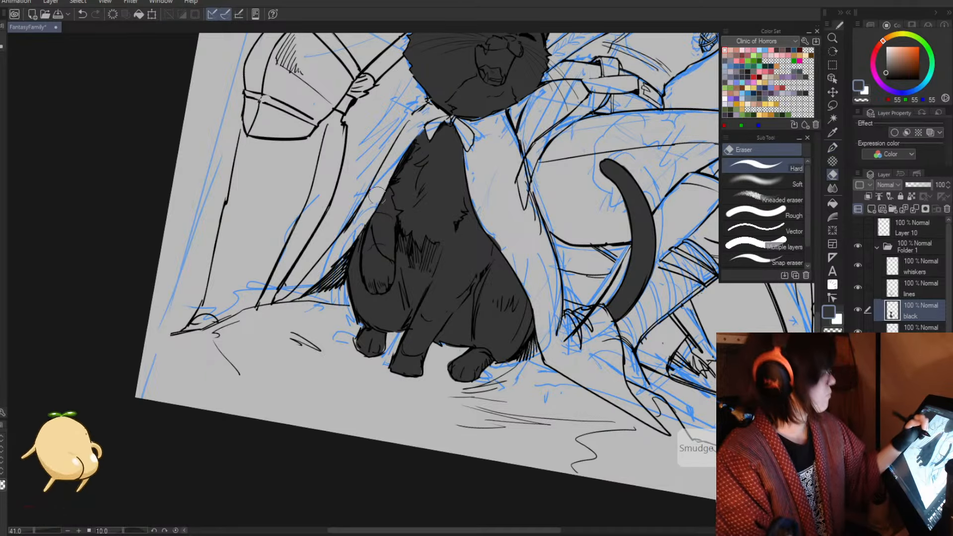
{"action": "key", "text": "p"}
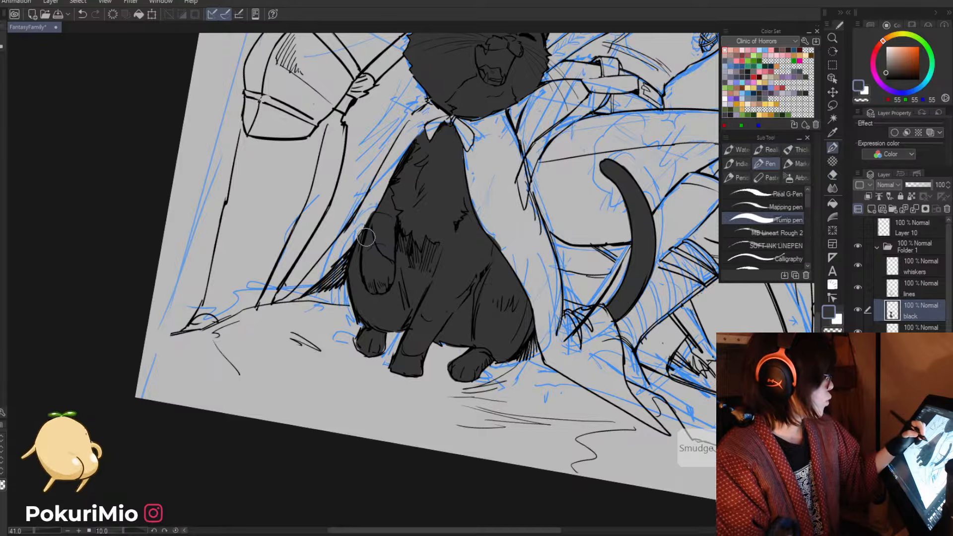
{"action": "key", "text": "e"}
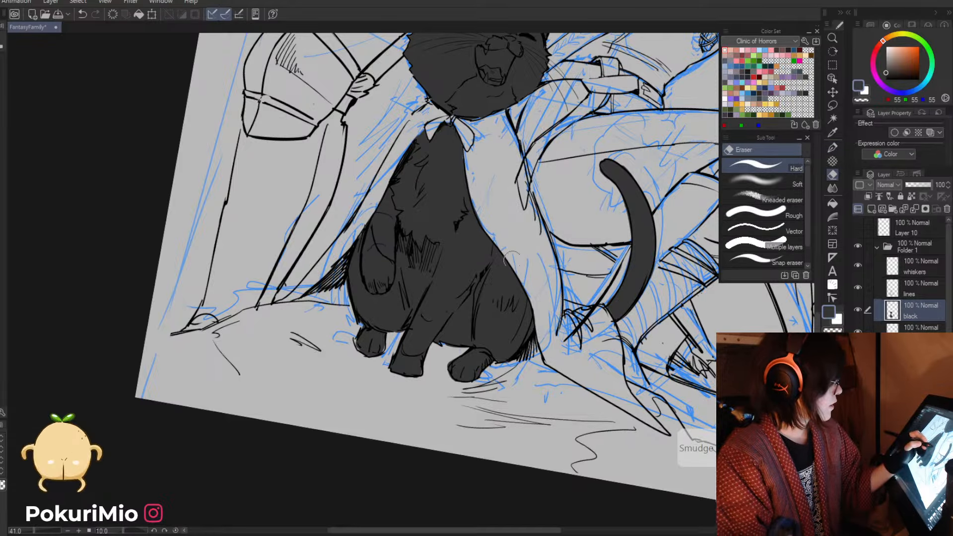
- Add a new raster layer directly above the black layer in Folder 1 and name it "white"
{"action": "key", "text": "alt+space"}
{"action": "left_click_drag", "start_coordinate": [461, 379], "coordinate": [428, 362]}
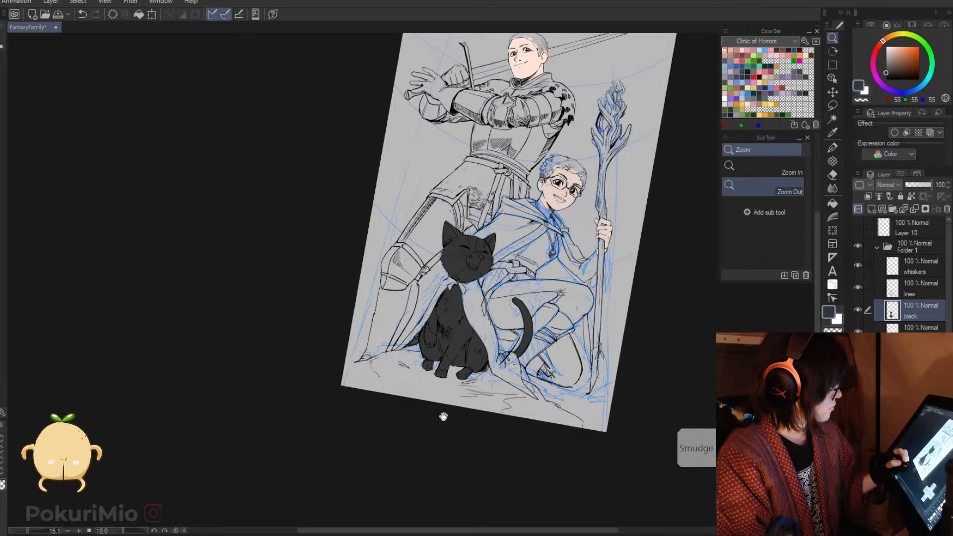
{"action": "left_click_drag", "start_coordinate": [443, 417], "coordinate": [437, 411]}
{"action": "left_click", "coordinate": [872, 209]}
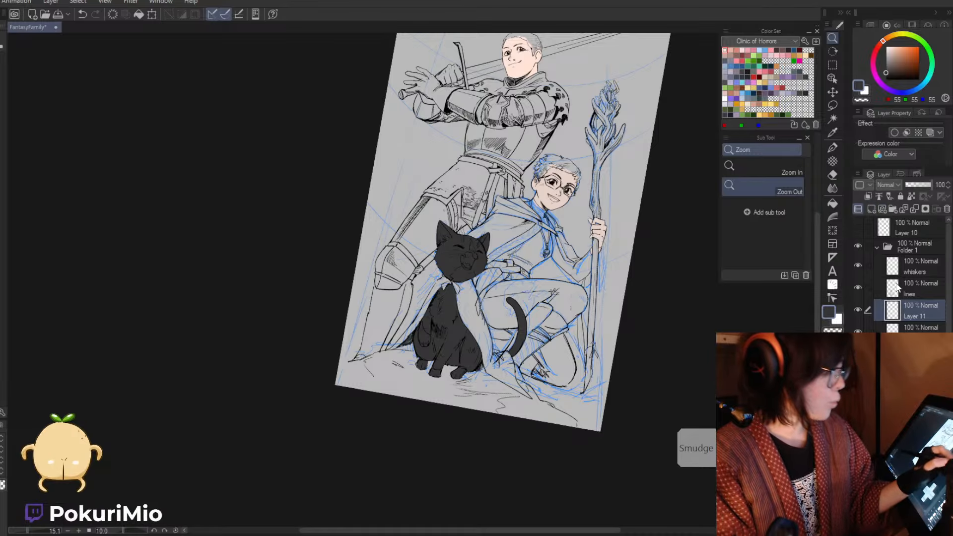
{"action": "double_click", "coordinate": [913, 317]}
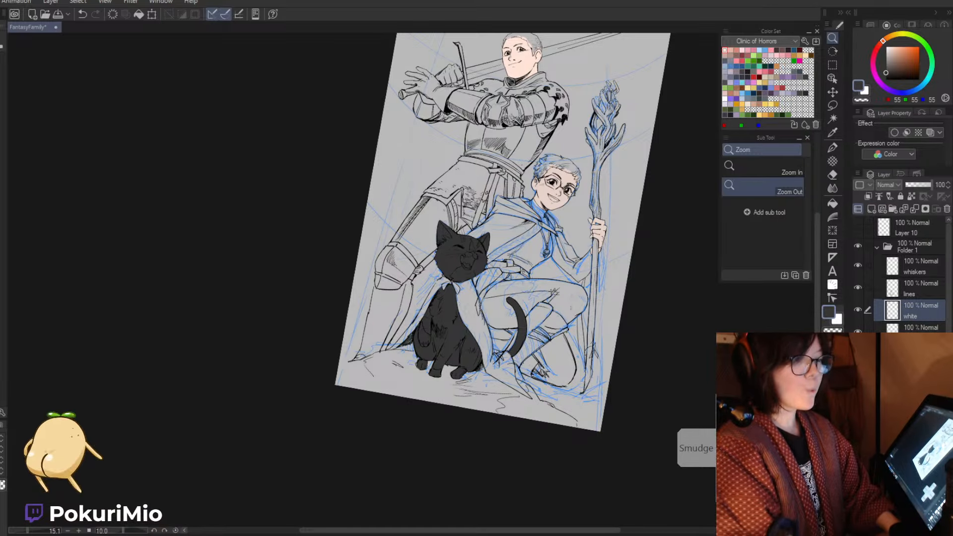
- Pick light grey (RGB 217, 217, 217) and paint the cat's two muzzle pads on the white layer
{"action": "left_click_drag", "start_coordinate": [273, 214], "coordinate": [440, 223]}
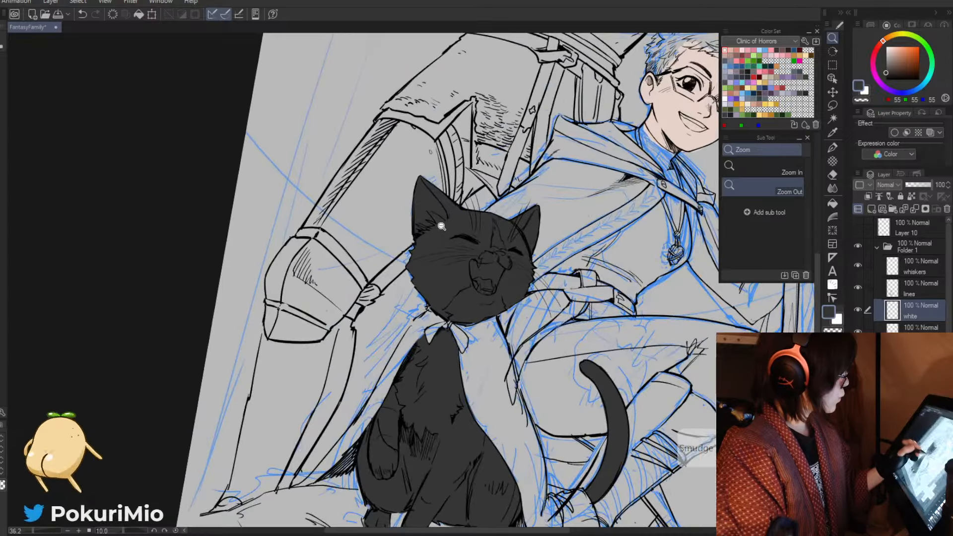
{"action": "key", "text": "p"}
{"action": "left_click", "coordinate": [885, 51]}
{"action": "key", "text": "ctrl+space"}
{"action": "left_click_drag", "start_coordinate": [479, 279], "coordinate": [561, 276]}
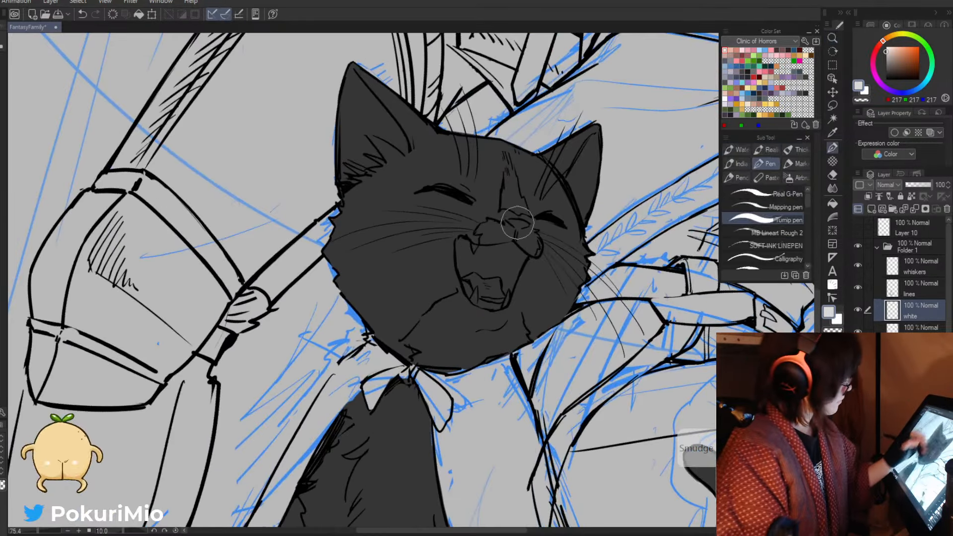
{"action": "mouse_move", "coordinate": [519, 236]}
{"action": "left_mouse_down"}
{"action": "mouse_move", "coordinate": [534, 230]}
{"action": "mouse_move", "coordinate": [505, 233]}
{"action": "left_mouse_up"}
{"action": "mouse_move", "coordinate": [494, 223]}
{"action": "left_mouse_down"}
{"action": "mouse_move", "coordinate": [481, 229]}
{"action": "mouse_move", "coordinate": [495, 240]}
{"action": "left_mouse_up"}
- Paint the cat's two lower fangs light grey and tidy the fang at the mouth's far corner
{"action": "mouse_move", "coordinate": [473, 292]}
{"action": "left_mouse_down"}
{"action": "mouse_move", "coordinate": [475, 303]}
{"action": "mouse_move", "coordinate": [482, 294]}
{"action": "left_mouse_up"}
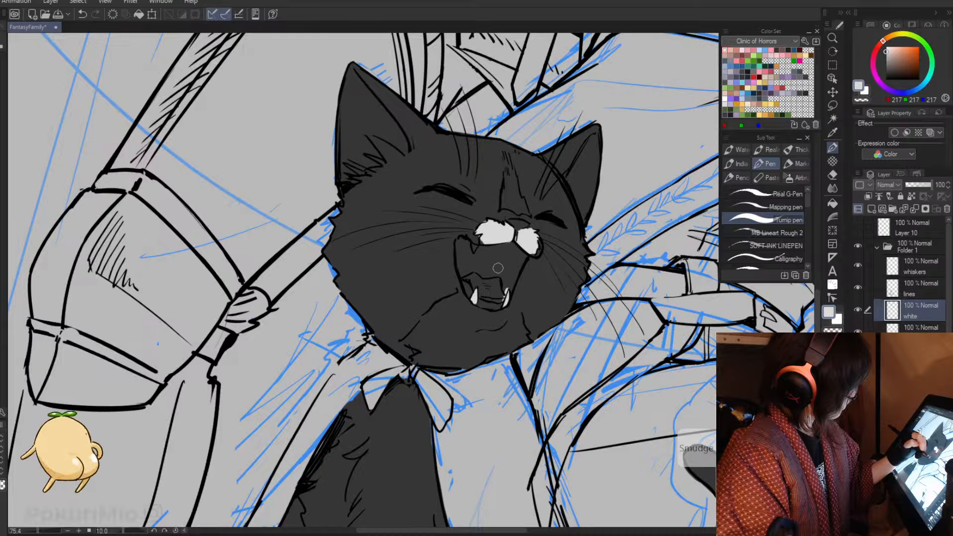
{"action": "key", "text": "e"}
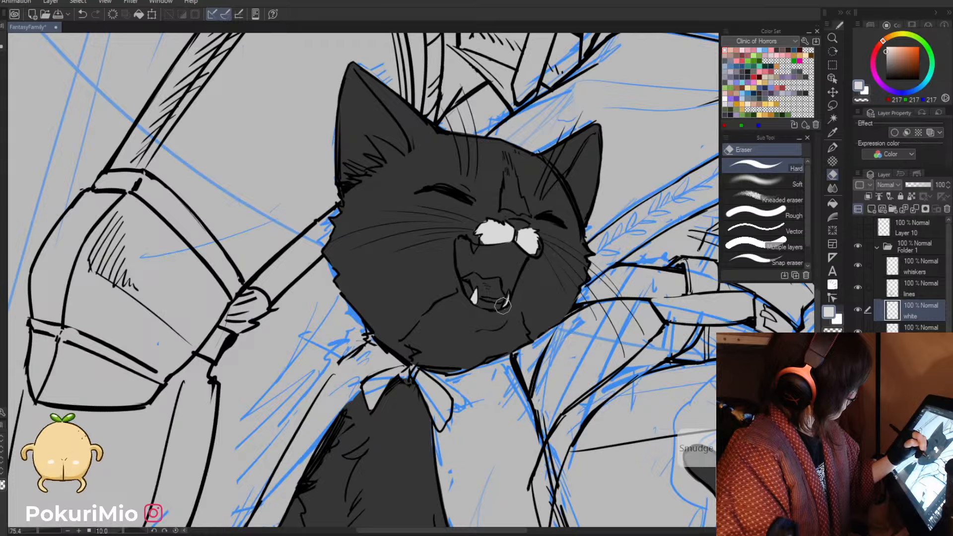
{"action": "key", "text": "p"}
{"action": "left_click_drag", "start_coordinate": [509, 292], "coordinate": [504, 306]}
{"action": "key", "text": "e"}
{"action": "key", "text": "p"}
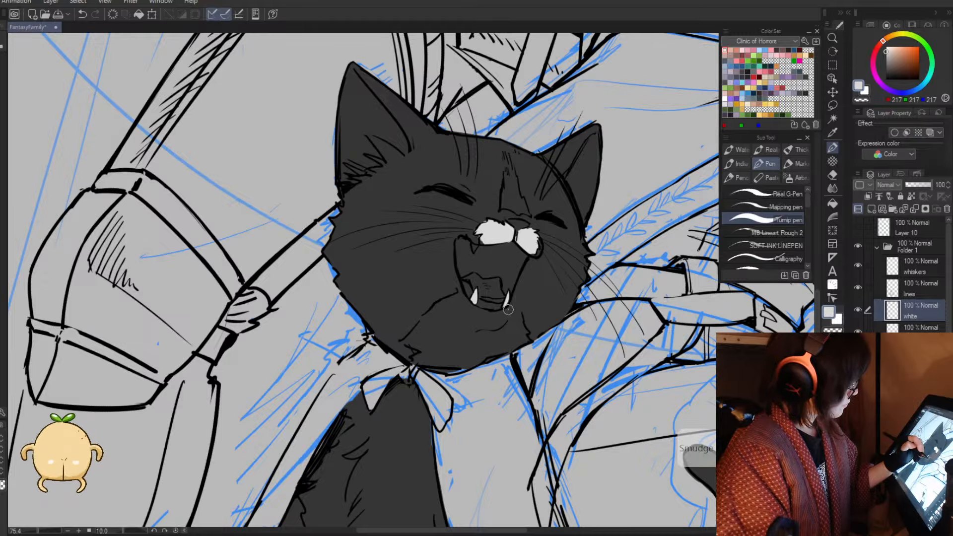
- Outline and fill the cat's chin with light grey below the open mouth, trimming its furry edges
{"action": "left_click_drag", "start_coordinate": [508, 310], "coordinate": [518, 312]}
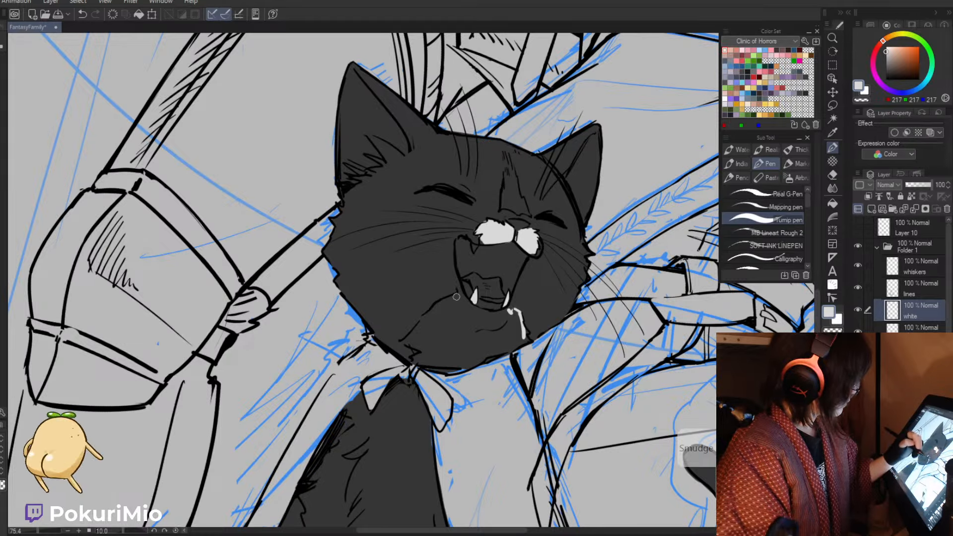
{"action": "left_click_drag", "start_coordinate": [458, 297], "coordinate": [426, 315]}
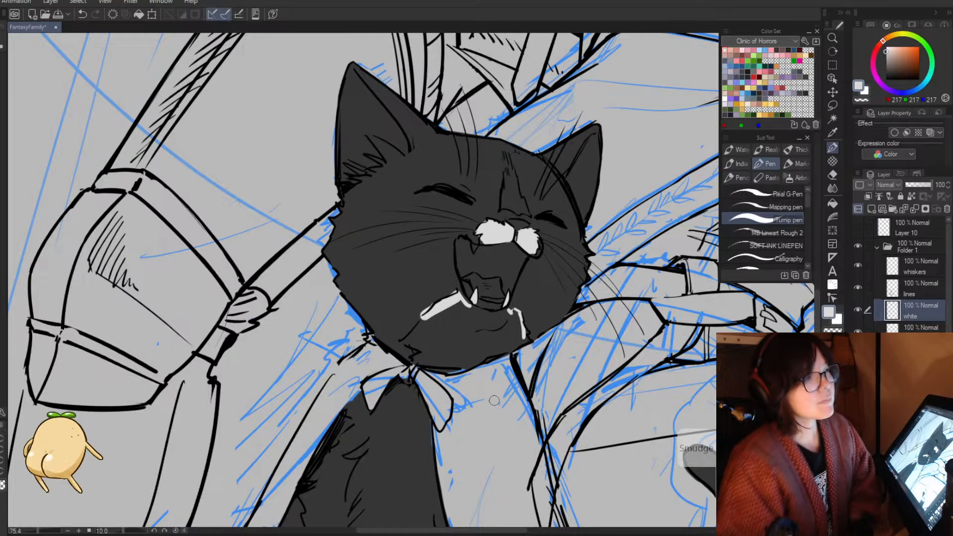
{"action": "key", "text": "e"}
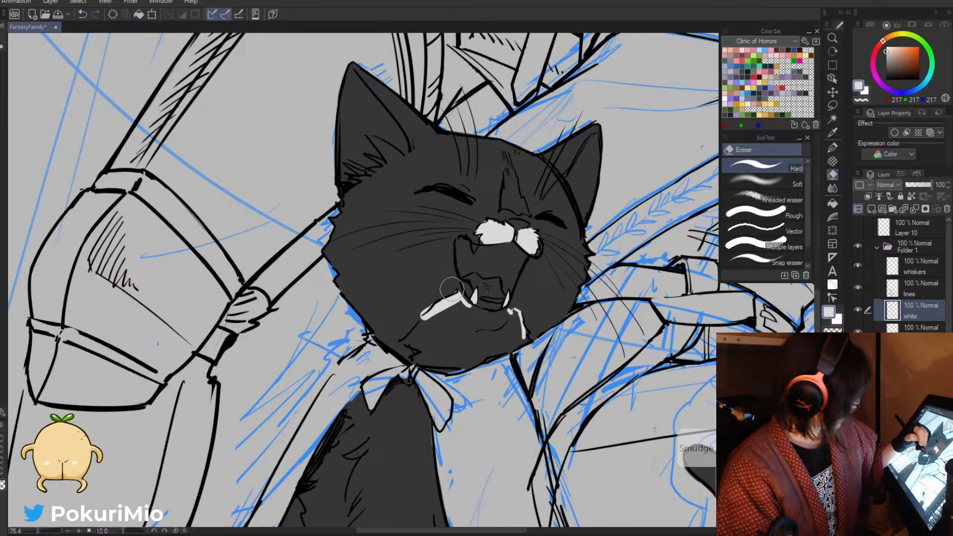
{"action": "mouse_move", "coordinate": [425, 304]}
{"action": "left_mouse_down"}
{"action": "mouse_move", "coordinate": [418, 318]}
{"action": "mouse_move", "coordinate": [467, 304]}
{"action": "mouse_move", "coordinate": [464, 348]}
{"action": "mouse_move", "coordinate": [486, 329]}
{"action": "mouse_move", "coordinate": [511, 350]}
{"action": "mouse_move", "coordinate": [469, 365]}
{"action": "mouse_move", "coordinate": [417, 356]}
{"action": "left_mouse_up"}
{"action": "key", "text": "p"}
{"action": "key", "text": "e"}
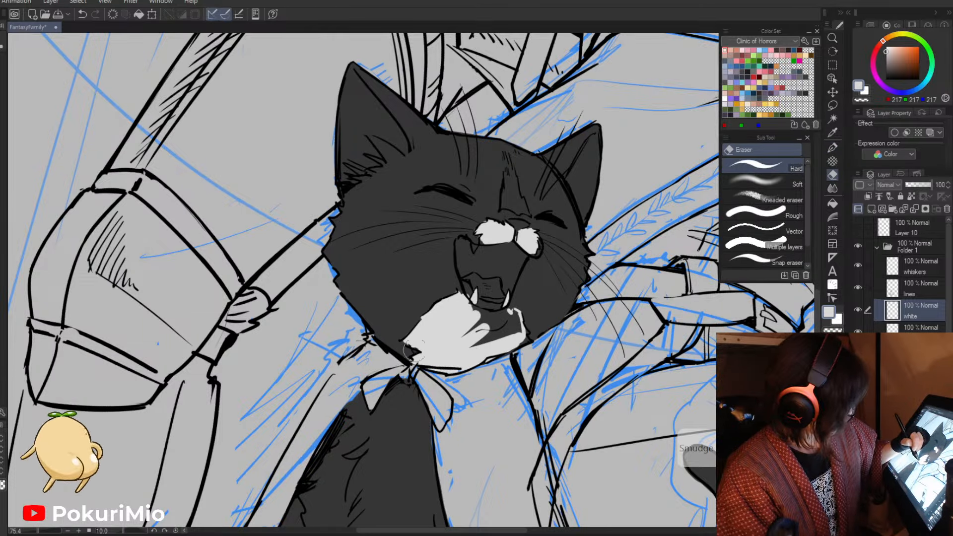
{"action": "key", "text": "p"}
{"action": "mouse_move", "coordinate": [498, 316]}
{"action": "left_mouse_down"}
{"action": "mouse_move", "coordinate": [485, 337]}
{"action": "mouse_move", "coordinate": [516, 336]}
{"action": "left_mouse_up"}
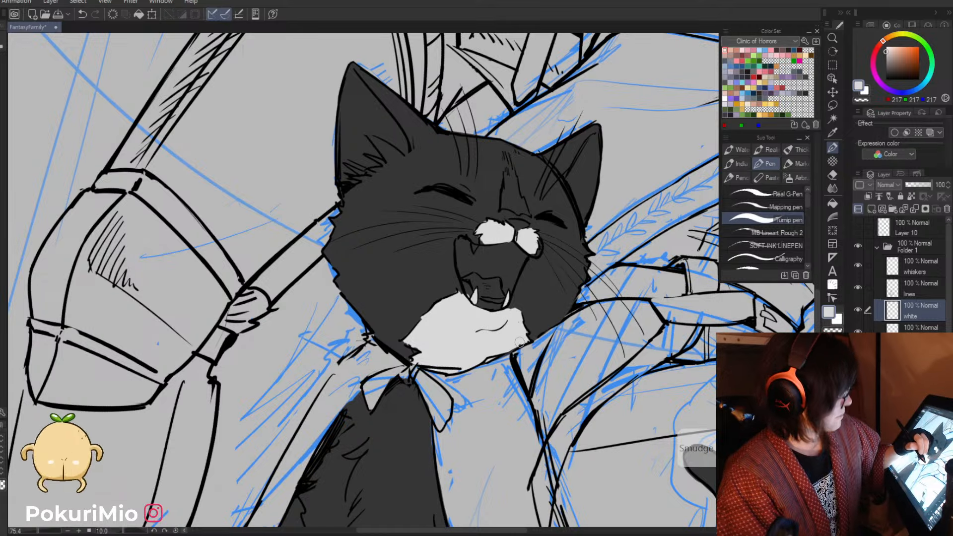
- Clean the edge of the light grey chin patch beside the corner of the cat's mouth with the hard eraser
{"action": "key", "text": "/"}
{"action": "left_click_drag", "start_coordinate": [452, 314], "coordinate": [438, 316]}
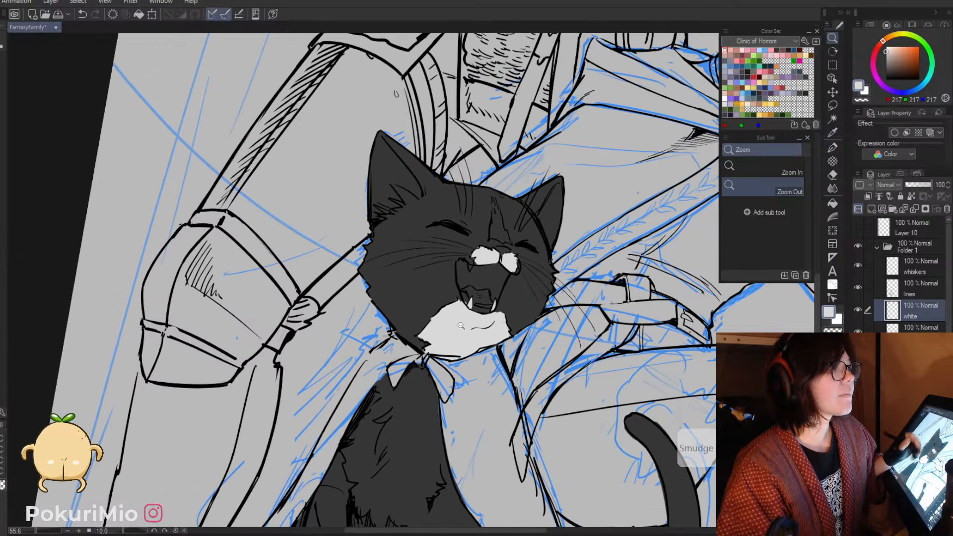
{"action": "key", "text": "^"}
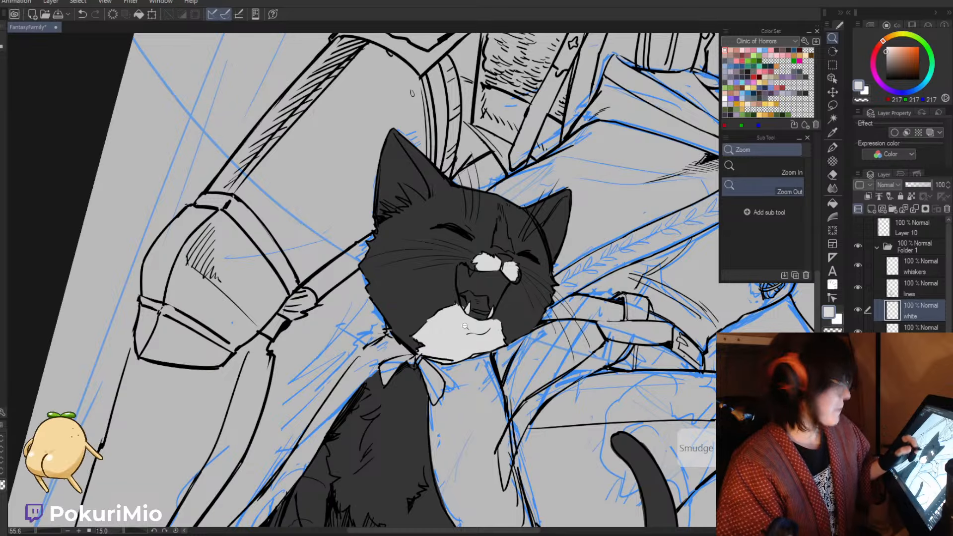
{"action": "key", "text": "e"}
{"action": "left_click_drag", "start_coordinate": [463, 307], "coordinate": [458, 305]}
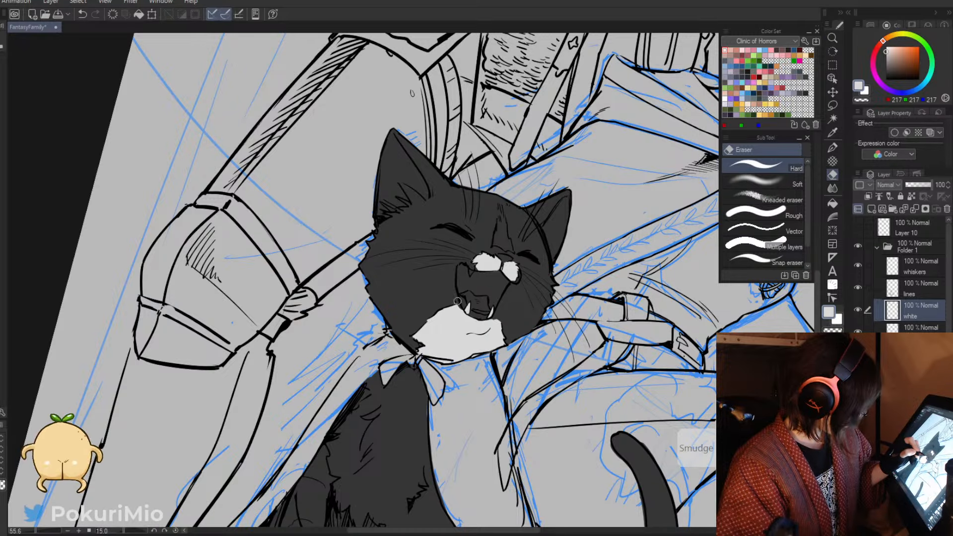
{"action": "key", "text": "minus"}
{"action": "key", "text": "minus"}
{"action": "key", "text": "minus"}
{"action": "key", "text": "minus"}
{"action": "key", "text": "minus"}
{"action": "key", "text": "minus"}
{"action": "key", "text": "minus"}
{"action": "key", "text": "minus"}
{"action": "key", "text": "minus"}
{"action": "key", "text": "minus"}
{"action": "key", "text": "minus"}
{"action": "key", "text": "minus"}
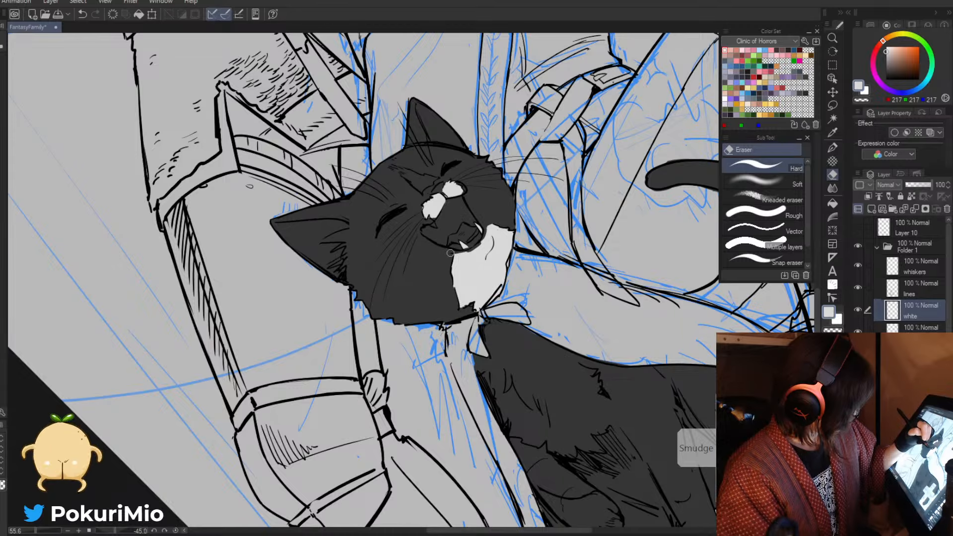
{"action": "key", "text": "asciicircum"}
{"action": "key", "text": "asciicircum"}
{"action": "key", "text": "asciicircum"}
{"action": "key", "text": "asciicircum"}
{"action": "key", "text": "asciicircum"}
{"action": "key", "text": "asciicircum"}
{"action": "key", "text": "asciicircum"}
{"action": "key", "text": "asciicircum"}
{"action": "key", "text": "asciicircum"}
{"action": "key", "text": "asciicircum"}
{"action": "key", "text": "asciicircum"}
- Paint a tapering light grey blaze between the cat's eyes, running from the nose up the forehead
{"action": "key", "text": "slash"}
{"action": "left_click_drag", "start_coordinate": [403, 313], "coordinate": [388, 312]}
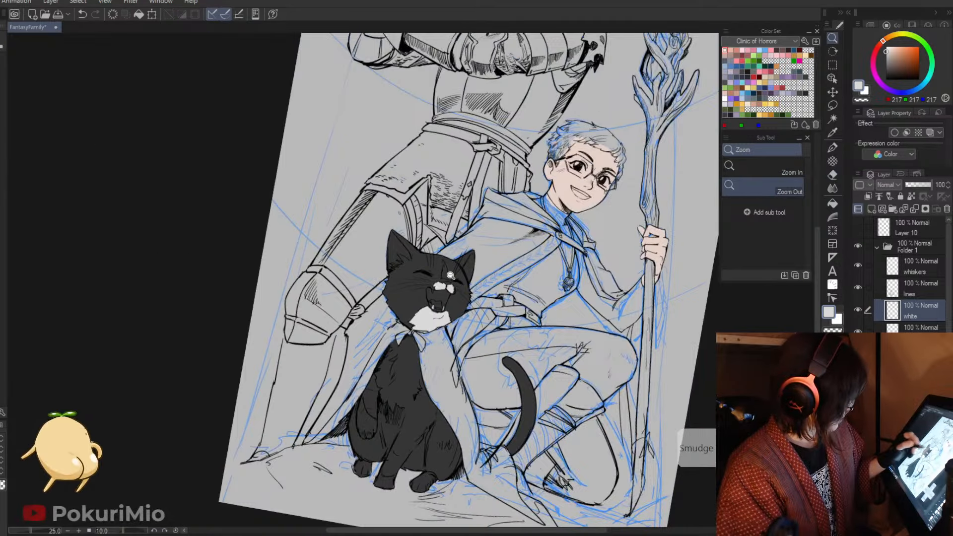
{"action": "key", "text": "p"}
{"action": "mouse_move", "coordinate": [450, 275]}
{"action": "left_mouse_down"}
{"action": "mouse_move", "coordinate": [464, 276]}
{"action": "mouse_move", "coordinate": [449, 292]}
{"action": "left_mouse_up"}
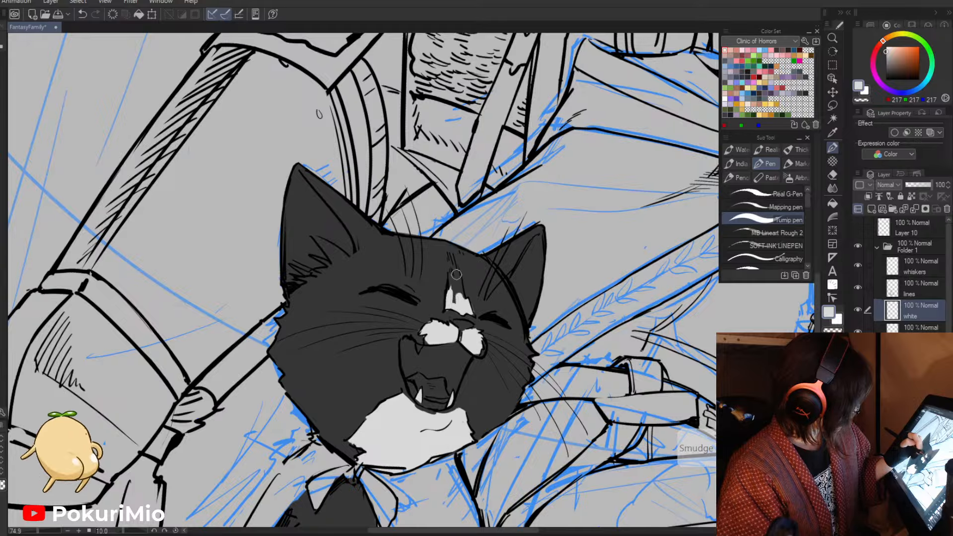
{"action": "mouse_move", "coordinate": [456, 275]}
{"action": "left_mouse_down"}
{"action": "mouse_move", "coordinate": [452, 299]}
{"action": "mouse_move", "coordinate": [448, 246]}
{"action": "mouse_move", "coordinate": [453, 303]}
{"action": "mouse_move", "coordinate": [442, 293]}
{"action": "mouse_move", "coordinate": [444, 246]}
{"action": "mouse_move", "coordinate": [445, 283]}
{"action": "mouse_move", "coordinate": [427, 301]}
{"action": "mouse_move", "coordinate": [381, 284]}
{"action": "left_mouse_up"}
{"action": "key", "text": "e"}
- Brush the first light grey strokes down the cat's chest below the neck bow
{"action": "key", "text": "slash"}
{"action": "left_click_drag", "start_coordinate": [417, 354], "coordinate": [404, 243]}
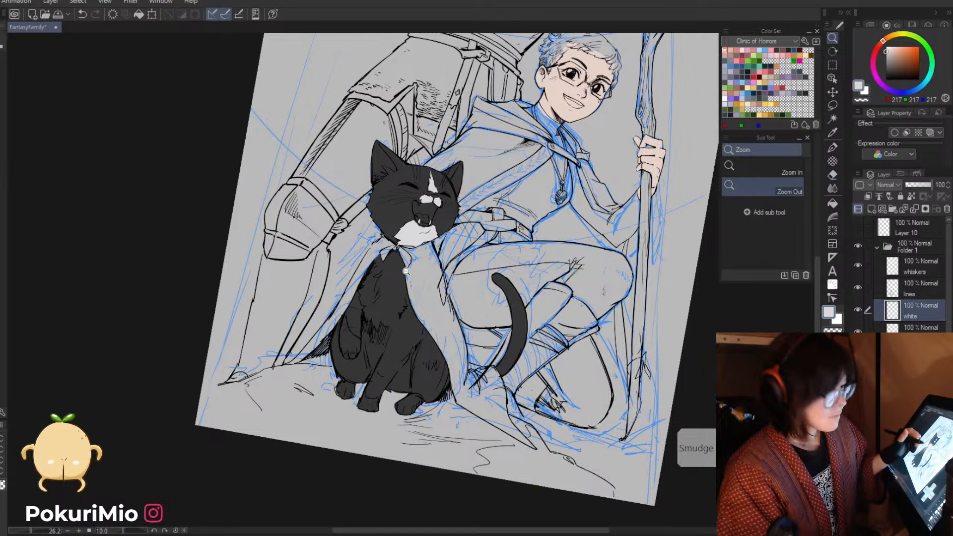
{"action": "left_click_drag", "start_coordinate": [388, 311], "coordinate": [403, 293]}
{"action": "key", "text": "p"}
{"action": "mouse_move", "coordinate": [389, 260]}
{"action": "left_mouse_down"}
{"action": "mouse_move", "coordinate": [416, 230]}
{"action": "mouse_move", "coordinate": [405, 261]}
{"action": "mouse_move", "coordinate": [431, 282]}
{"action": "mouse_move", "coordinate": [422, 263]}
{"action": "mouse_move", "coordinate": [405, 313]}
{"action": "left_mouse_up"}
- Lock the black layer's transparent pixels and load its painted area as a selection, then reactivate the white layer
{"action": "left_click", "coordinate": [921, 326]}
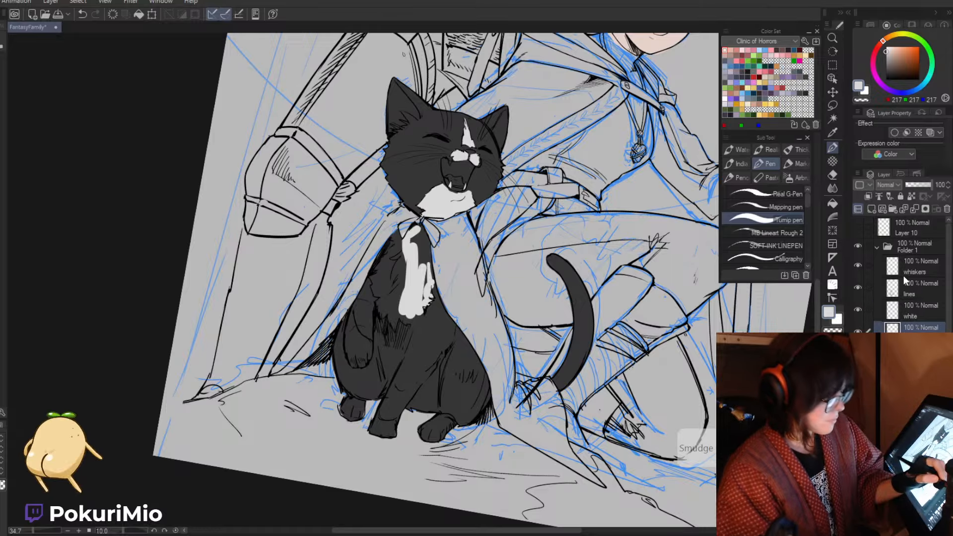
{"action": "left_click", "coordinate": [893, 327], "text": "ctrl"}
{"action": "left_click", "coordinate": [921, 308]}
- Fill the cat's chest, standing front leg and lower belly with light grey inside the selection
{"action": "left_click_drag", "start_coordinate": [426, 243], "coordinate": [427, 261]}
{"action": "mouse_move", "coordinate": [422, 224]}
{"action": "left_mouse_down"}
{"action": "mouse_move", "coordinate": [420, 283]}
{"action": "mouse_move", "coordinate": [394, 261]}
{"action": "mouse_move", "coordinate": [382, 281]}
{"action": "left_mouse_up"}
{"action": "mouse_move", "coordinate": [387, 243]}
{"action": "left_mouse_down"}
{"action": "mouse_move", "coordinate": [377, 294]}
{"action": "mouse_move", "coordinate": [374, 277]}
{"action": "mouse_move", "coordinate": [395, 318]}
{"action": "mouse_move", "coordinate": [393, 350]}
{"action": "left_mouse_up"}
{"action": "mouse_move", "coordinate": [405, 272]}
{"action": "left_mouse_down"}
{"action": "mouse_move", "coordinate": [415, 299]}
{"action": "mouse_move", "coordinate": [398, 355]}
{"action": "left_mouse_up"}
{"action": "left_click_drag", "start_coordinate": [418, 315], "coordinate": [394, 361]}
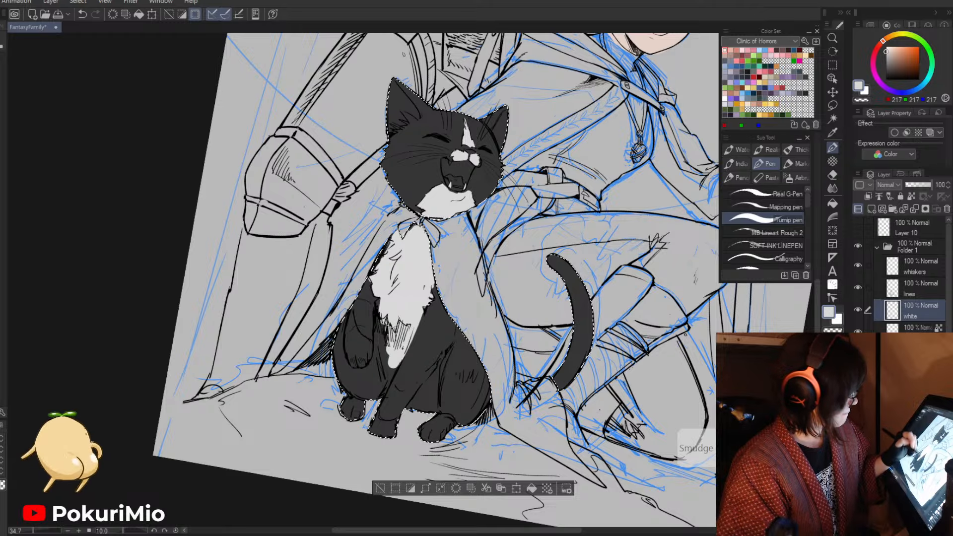
{"action": "mouse_move", "coordinate": [384, 323]}
{"action": "left_mouse_down"}
{"action": "mouse_move", "coordinate": [391, 374]}
{"action": "mouse_move", "coordinate": [405, 351]}
{"action": "mouse_move", "coordinate": [392, 392]}
{"action": "mouse_move", "coordinate": [430, 375]}
{"action": "mouse_move", "coordinate": [396, 397]}
{"action": "mouse_move", "coordinate": [403, 412]}
{"action": "mouse_move", "coordinate": [389, 437]}
{"action": "left_mouse_up"}
{"action": "mouse_move", "coordinate": [428, 393]}
{"action": "left_mouse_down"}
{"action": "mouse_move", "coordinate": [415, 407]}
{"action": "mouse_move", "coordinate": [430, 404]}
{"action": "left_mouse_up"}
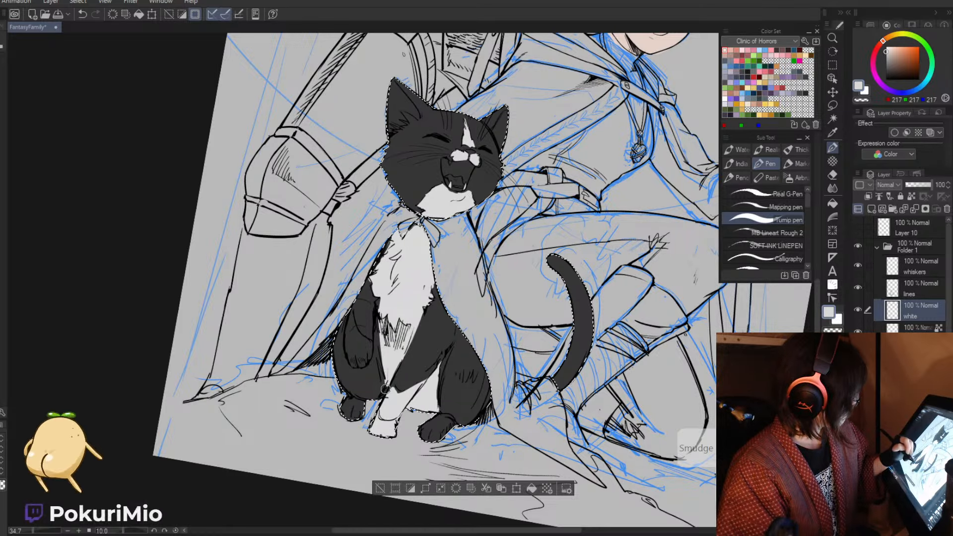
- Paint the cat's raised front paw light grey and erase the overspill around its outline
{"action": "left_click_drag", "start_coordinate": [370, 344], "coordinate": [351, 308]}
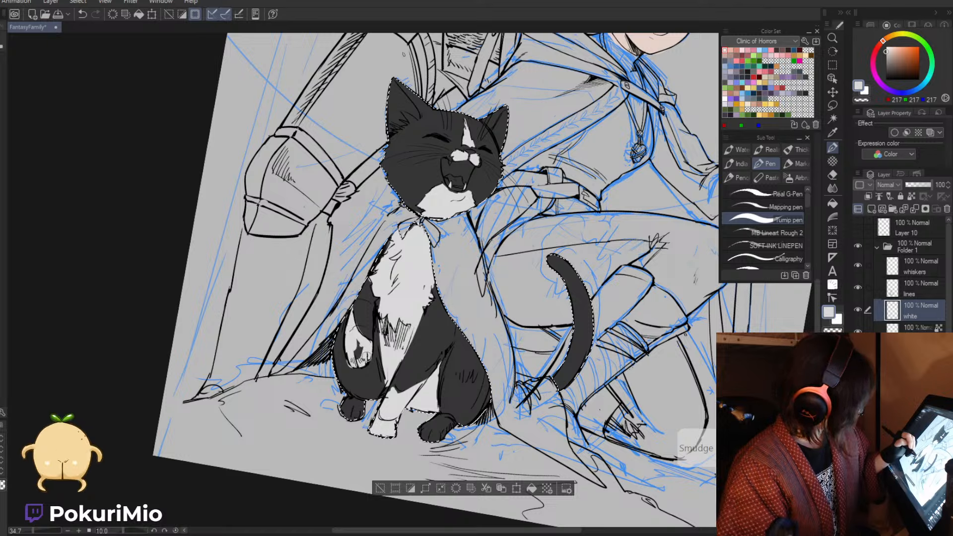
{"action": "key", "text": "e"}
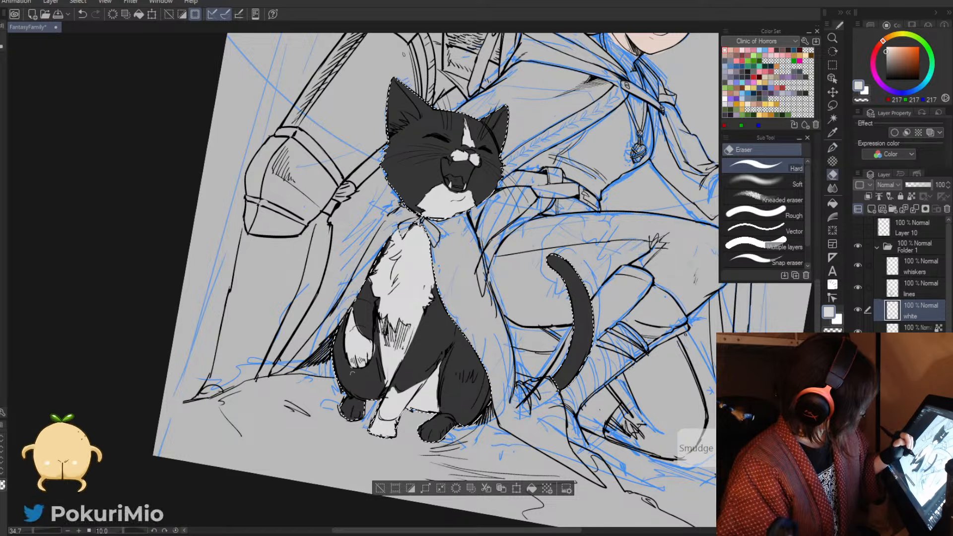
{"action": "left_click_drag", "start_coordinate": [372, 358], "coordinate": [374, 341]}
{"action": "key", "text": "alt+space"}
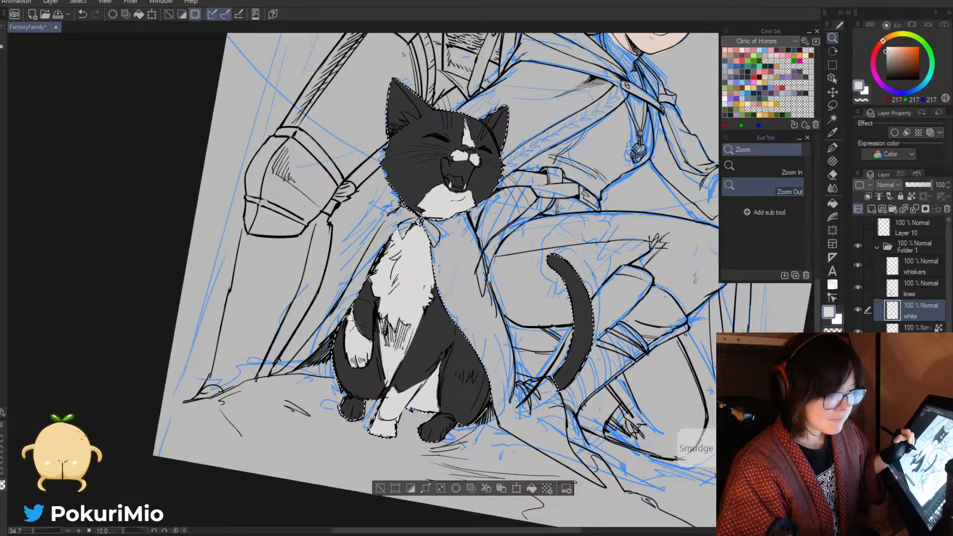
- Paint the lower haunches and both hind paws of the cat light grey, then trim the patch below the raised paw
{"action": "key", "text": "p"}
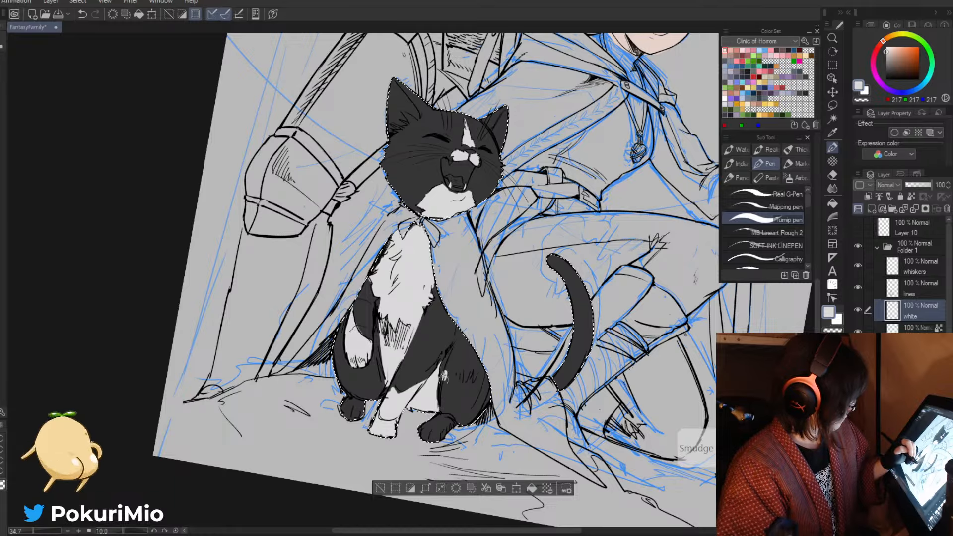
{"action": "mouse_move", "coordinate": [442, 378]}
{"action": "left_mouse_down"}
{"action": "mouse_move", "coordinate": [484, 382]}
{"action": "mouse_move", "coordinate": [477, 417]}
{"action": "mouse_move", "coordinate": [451, 420]}
{"action": "mouse_move", "coordinate": [449, 388]}
{"action": "mouse_move", "coordinate": [439, 427]}
{"action": "left_mouse_up"}
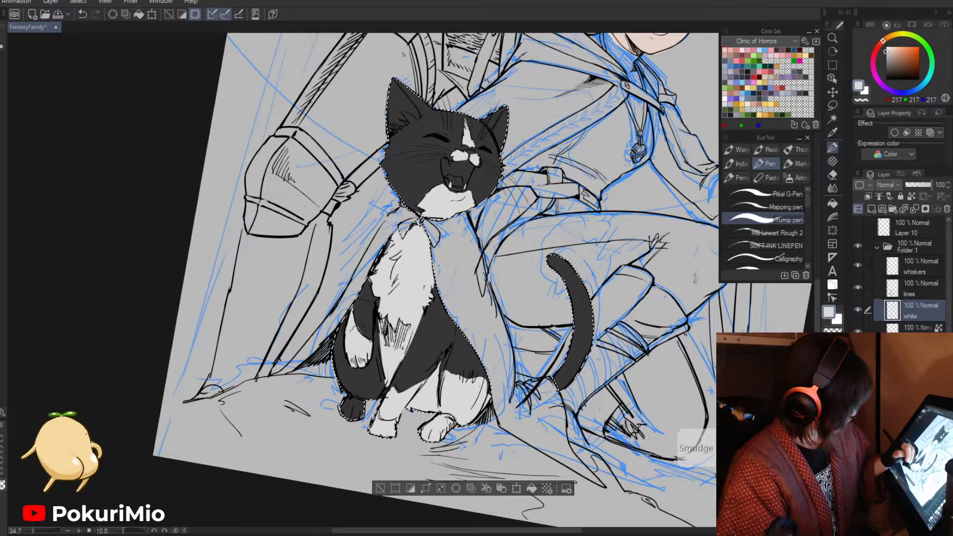
{"action": "mouse_move", "coordinate": [373, 374]}
{"action": "left_mouse_down"}
{"action": "mouse_move", "coordinate": [341, 374]}
{"action": "mouse_move", "coordinate": [351, 390]}
{"action": "mouse_move", "coordinate": [369, 388]}
{"action": "mouse_move", "coordinate": [365, 400]}
{"action": "mouse_move", "coordinate": [361, 388]}
{"action": "mouse_move", "coordinate": [359, 397]}
{"action": "mouse_move", "coordinate": [369, 377]}
{"action": "left_mouse_up"}
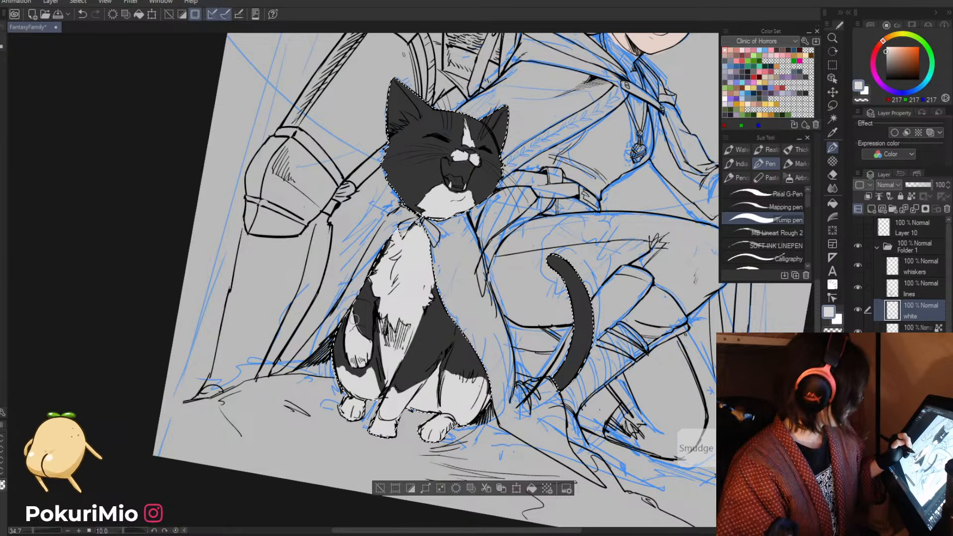
{"action": "key", "text": "e"}
{"action": "left_click_drag", "start_coordinate": [361, 370], "coordinate": [370, 379]}
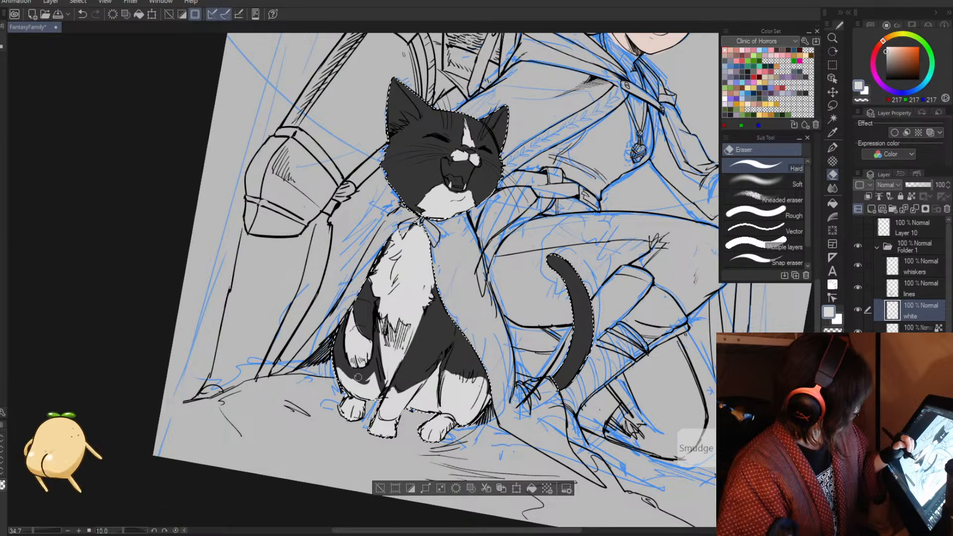
{"action": "key", "text": "p"}
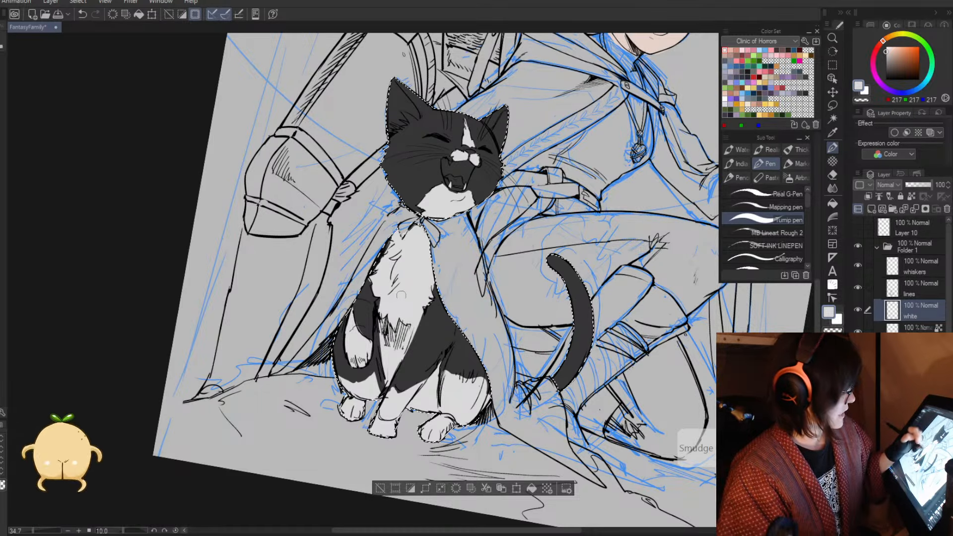
- Lock the whiskers layer's transparent pixels and recolor the cat's whiskers and brow hairs light grey
{"action": "left_click_drag", "start_coordinate": [402, 295], "coordinate": [386, 368]}
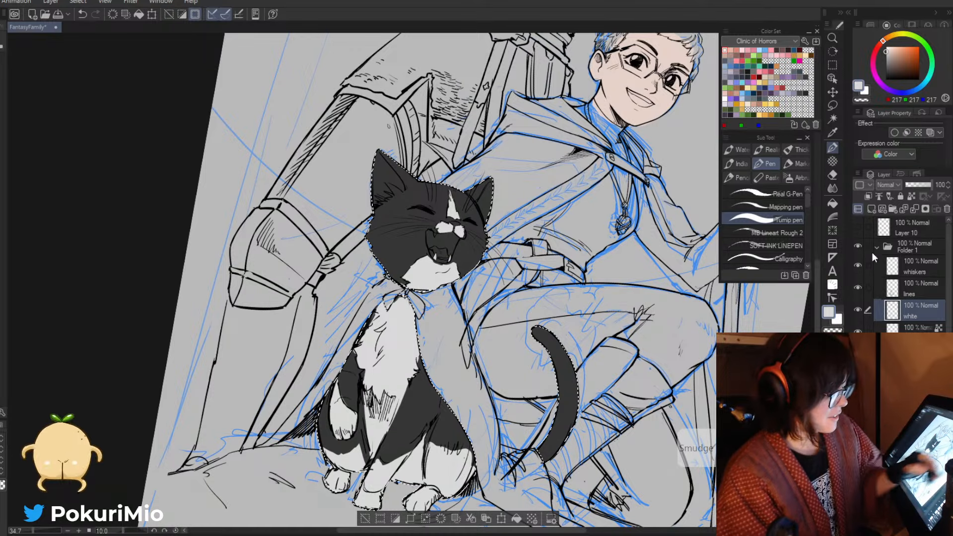
{"action": "left_click", "coordinate": [889, 293]}
{"action": "left_click", "coordinate": [858, 287]}
{"action": "left_click", "coordinate": [858, 287]}
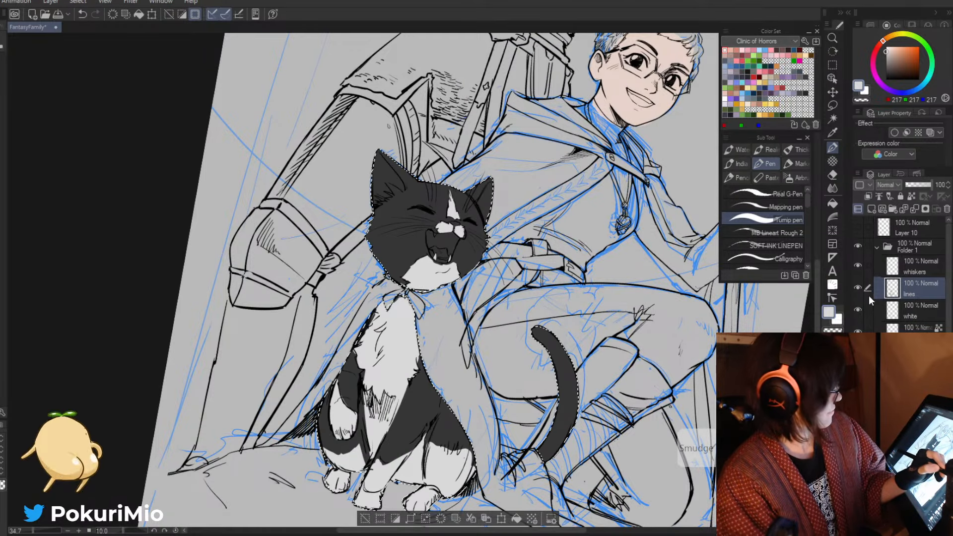
{"action": "left_click", "coordinate": [893, 266]}
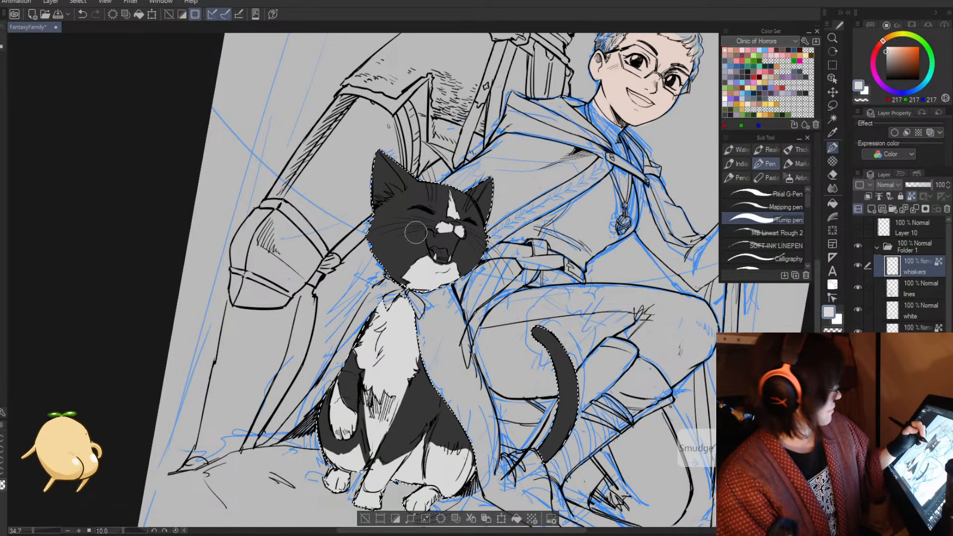
{"action": "mouse_move", "coordinate": [415, 232]}
{"action": "left_mouse_down"}
{"action": "mouse_move", "coordinate": [389, 231]}
{"action": "mouse_move", "coordinate": [422, 242]}
{"action": "mouse_move", "coordinate": [492, 235]}
{"action": "left_mouse_up"}
{"action": "left_click_drag", "start_coordinate": [481, 199], "coordinate": [431, 191]}
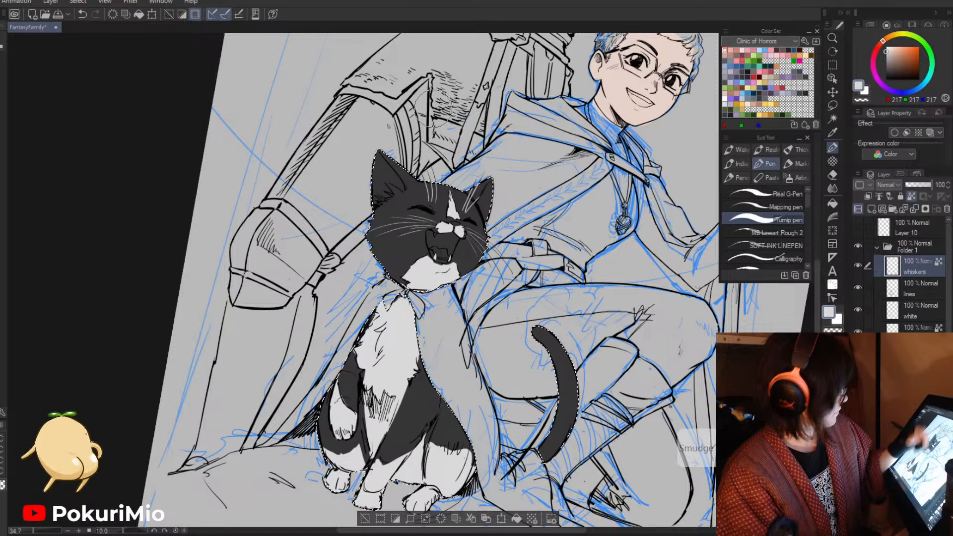
- Activate the black layer, clear the selection and save the illustration
{"action": "key", "text": "slash"}
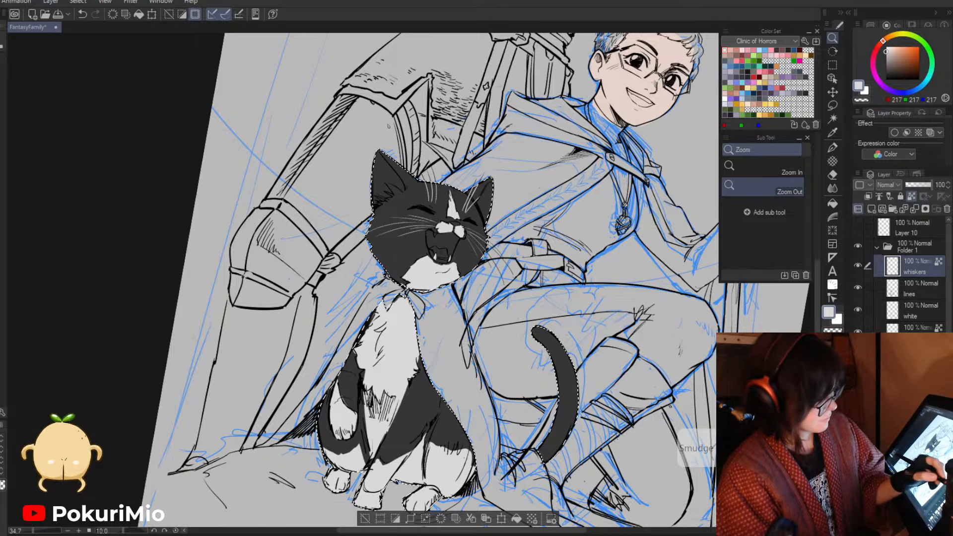
{"action": "left_click", "coordinate": [920, 328]}
{"action": "left_click_drag", "start_coordinate": [331, 285], "coordinate": [293, 287]}
{"action": "key", "text": "m"}
{"action": "left_click", "coordinate": [323, 283]}
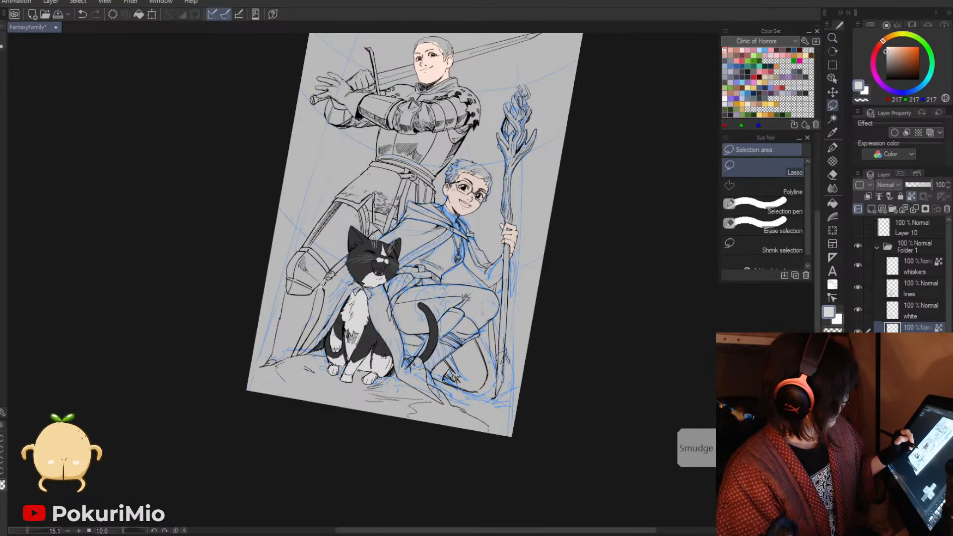
{"action": "key", "text": "slash"}
{"action": "left_click_drag", "start_coordinate": [357, 280], "coordinate": [363, 280]}
{"action": "key", "text": "ctrl+s"}
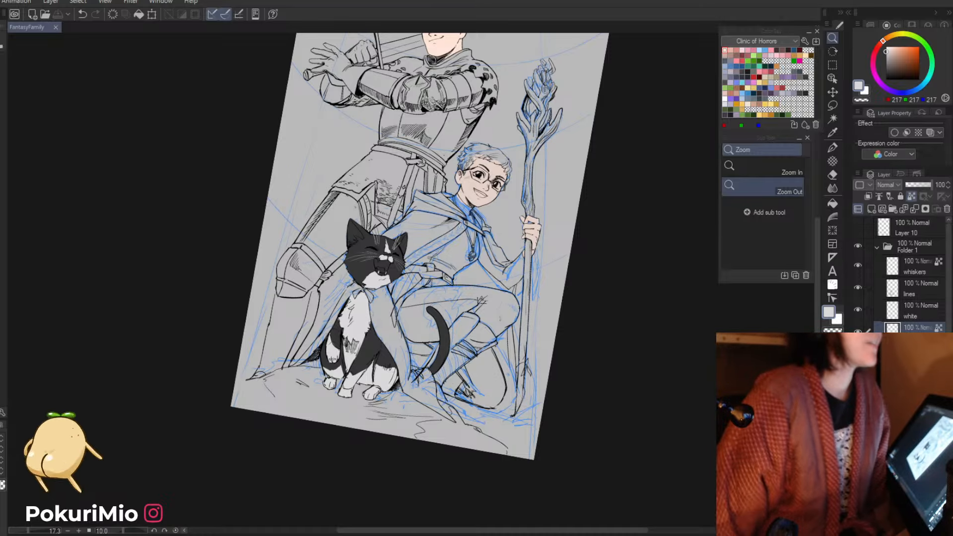
- Examine the cat's flat colors up close and within the whole composition, with the cat's white layer active
{"action": "left_click", "coordinate": [570, 435]}
{"action": "left_click_drag", "start_coordinate": [584, 465], "coordinate": [586, 473]}
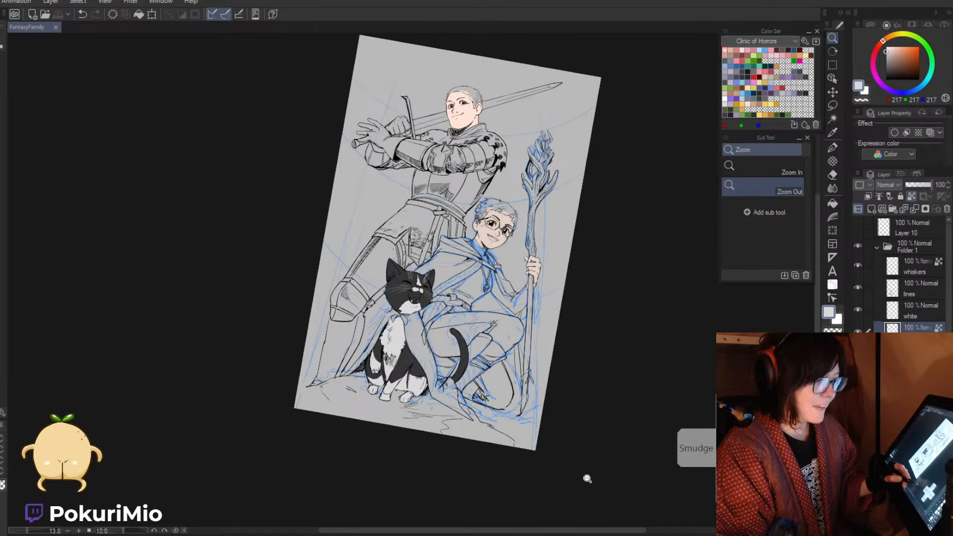
{"action": "left_click_drag", "start_coordinate": [419, 285], "coordinate": [463, 368]}
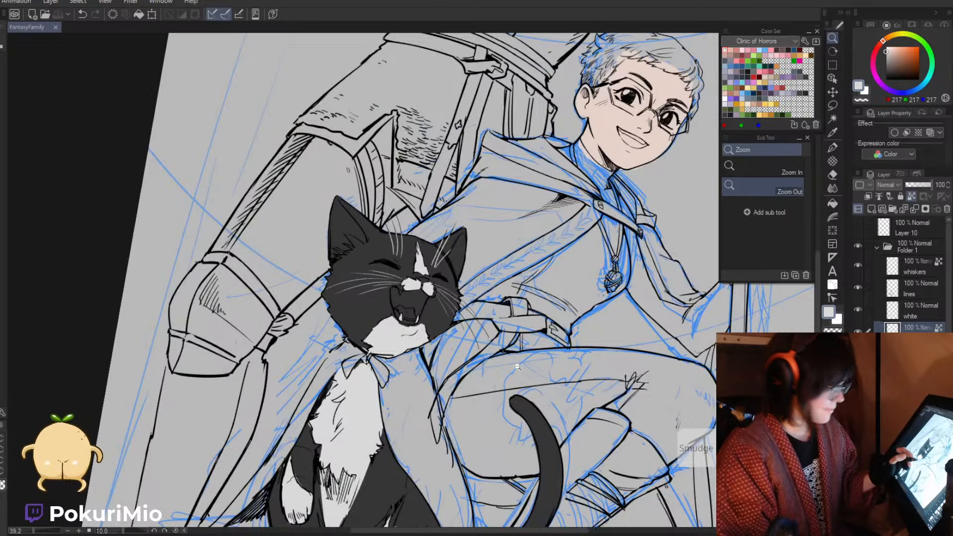
{"action": "left_click", "coordinate": [903, 318]}
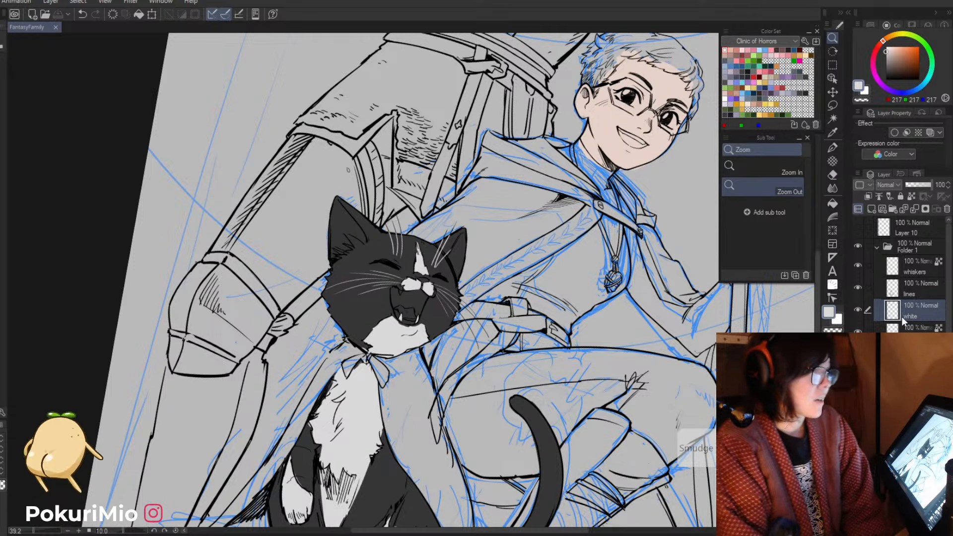
{"action": "left_click_drag", "start_coordinate": [322, 295], "coordinate": [211, 295]}
{"action": "left_click_drag", "start_coordinate": [473, 430], "coordinate": [481, 444]}
{"action": "key", "text": "minus"}
{"action": "key", "text": "minus"}
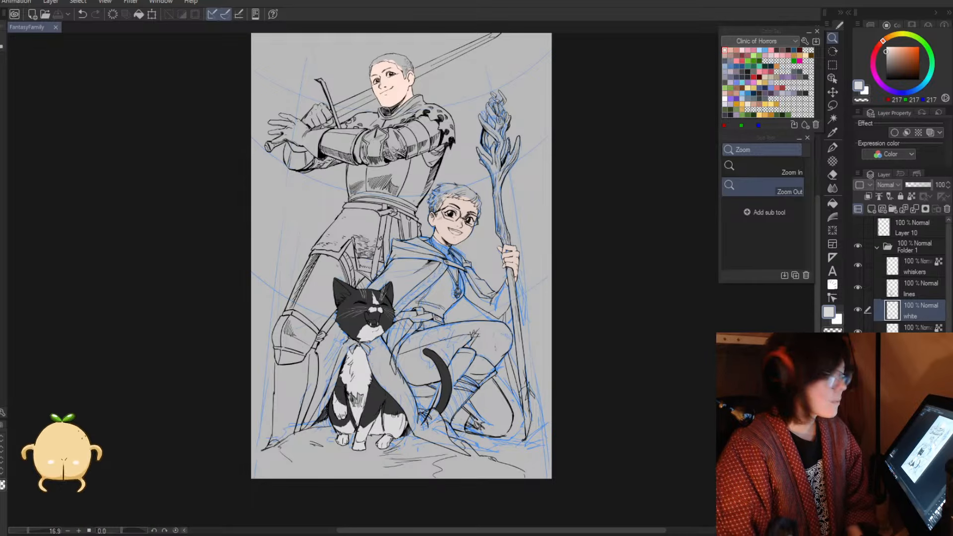
{"action": "left_click", "coordinate": [150, 209]}
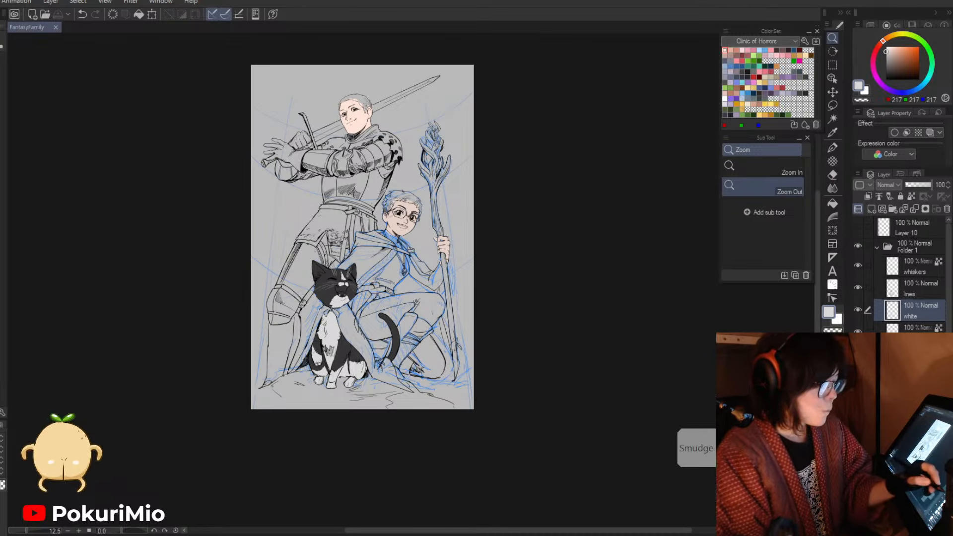
- Activate the kneeling figure's hair color layer and choose a dark warm grey, RGB 63, 59, 57, for painting
{"action": "left_click", "coordinate": [916, 422]}
{"action": "left_click", "coordinate": [858, 422]}
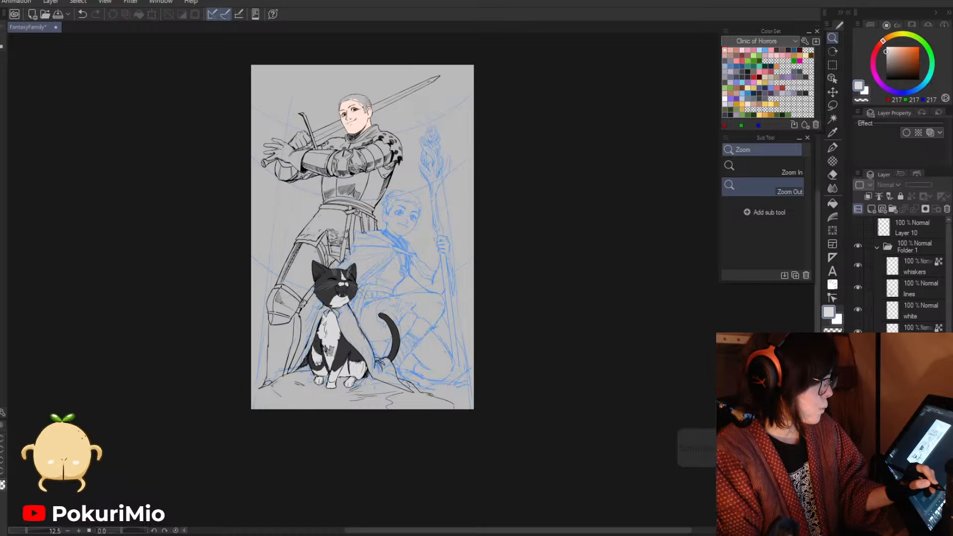
{"action": "left_click", "coordinate": [858, 422]}
{"action": "left_click", "coordinate": [916, 447]}
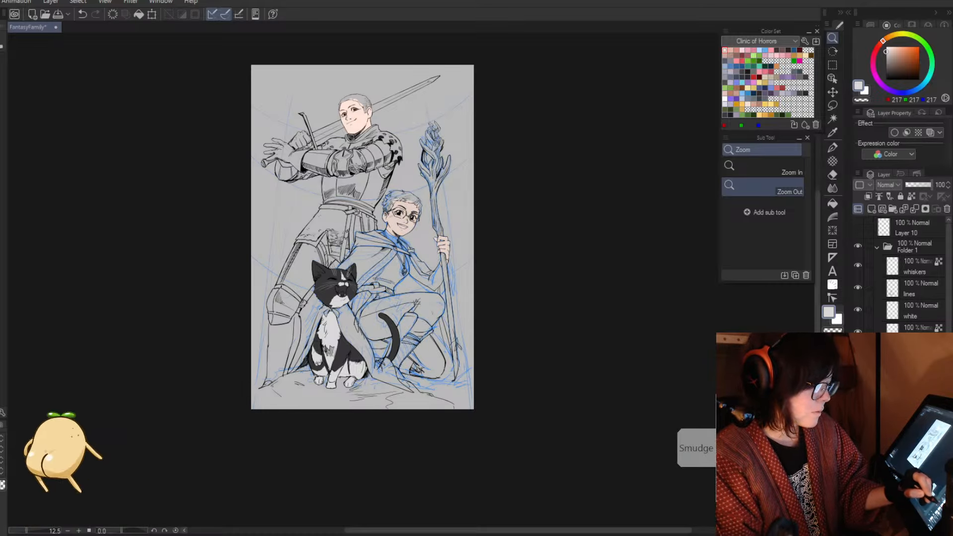
{"action": "left_click_drag", "start_coordinate": [410, 211], "coordinate": [456, 253]}
{"action": "left_click_drag", "start_coordinate": [458, 329], "coordinate": [463, 363]}
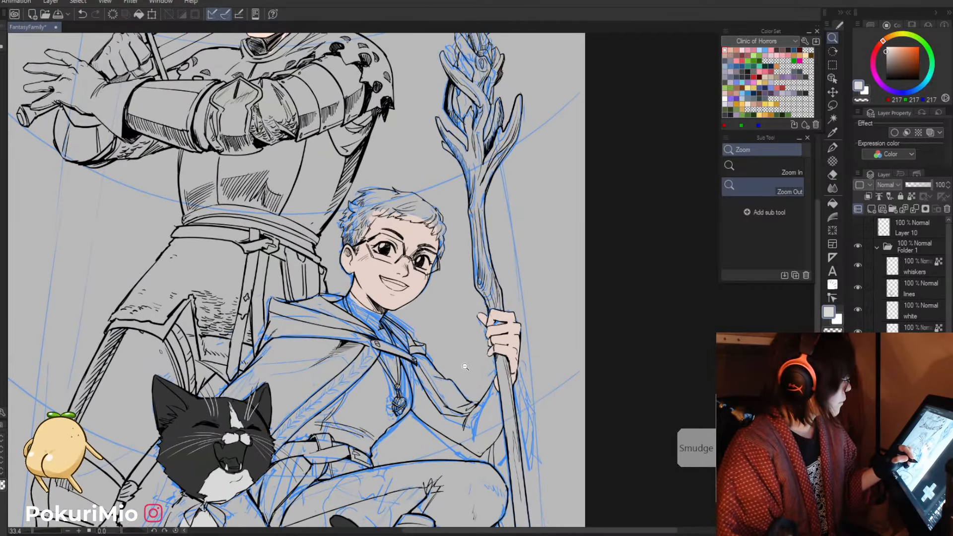
{"action": "left_click", "coordinate": [891, 68]}
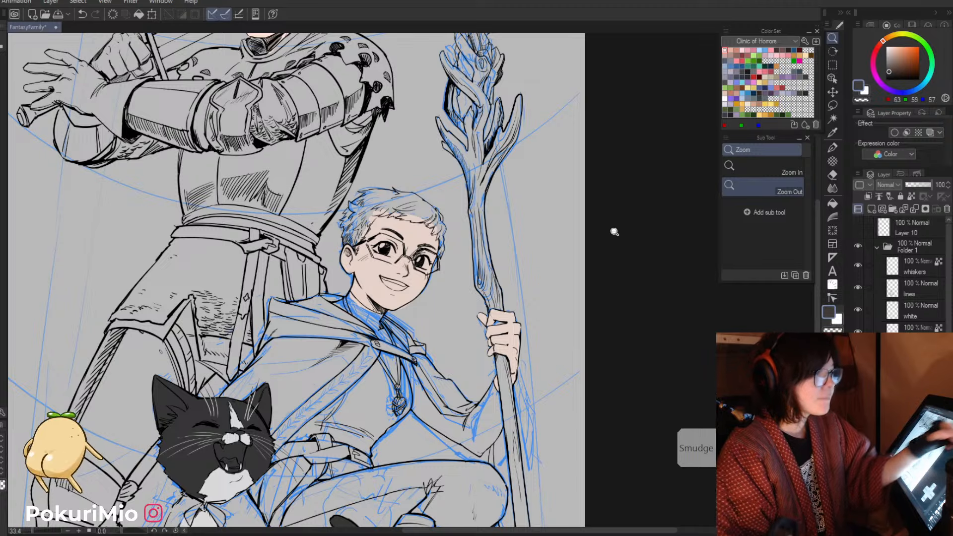
- Paint the kneeling figure's front hair dark grey with the Turnip pen, filling the tufts down to the forehead line
{"action": "mouse_move", "coordinate": [409, 226]}
{"action": "left_mouse_down"}
{"action": "mouse_move", "coordinate": [432, 192]}
{"action": "mouse_move", "coordinate": [464, 216]}
{"action": "mouse_move", "coordinate": [398, 177]}
{"action": "mouse_move", "coordinate": [428, 186]}
{"action": "mouse_move", "coordinate": [414, 173]}
{"action": "mouse_move", "coordinate": [465, 211]}
{"action": "mouse_move", "coordinate": [445, 190]}
{"action": "left_mouse_up"}
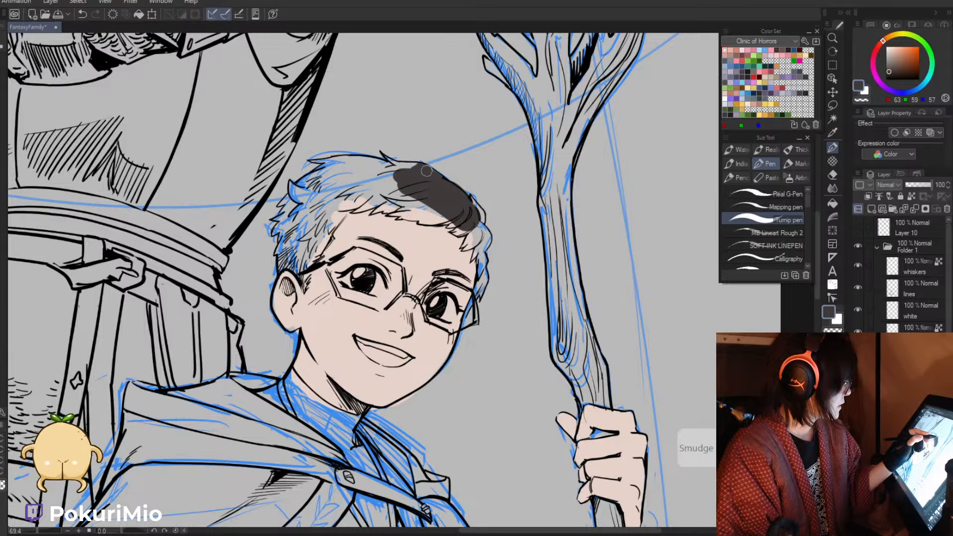
{"action": "key", "text": "e"}
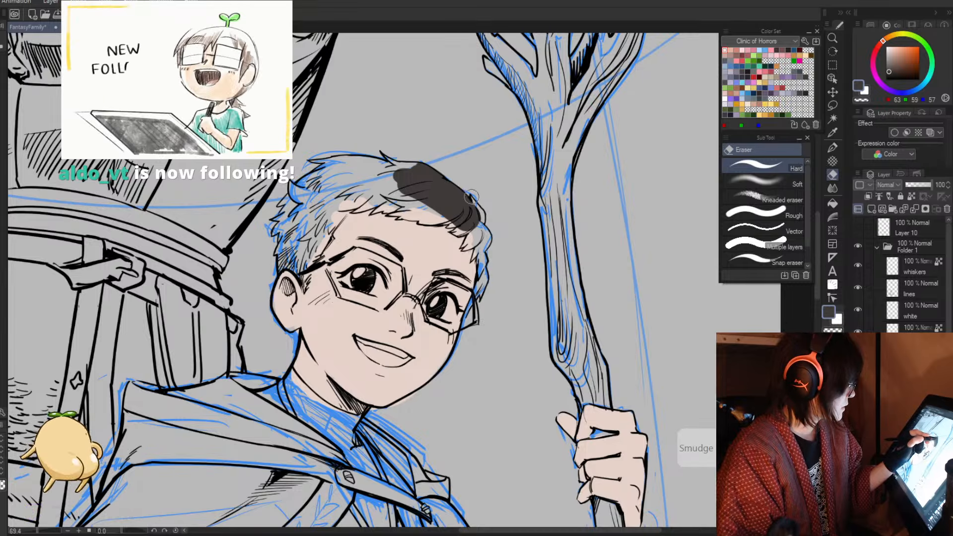
{"action": "key", "text": "p"}
{"action": "scroll", "coordinate": [472, 197], "scroll_direction": "up", "scroll_amount": 3}
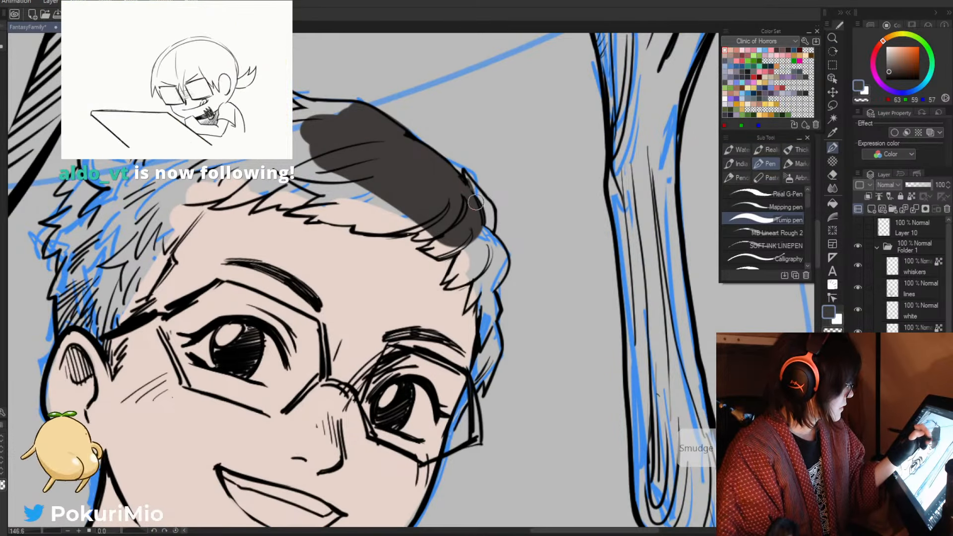
{"action": "mouse_move", "coordinate": [476, 203]}
{"action": "left_mouse_down"}
{"action": "mouse_move", "coordinate": [466, 177]}
{"action": "mouse_move", "coordinate": [490, 231]}
{"action": "mouse_move", "coordinate": [471, 185]}
{"action": "left_mouse_up"}
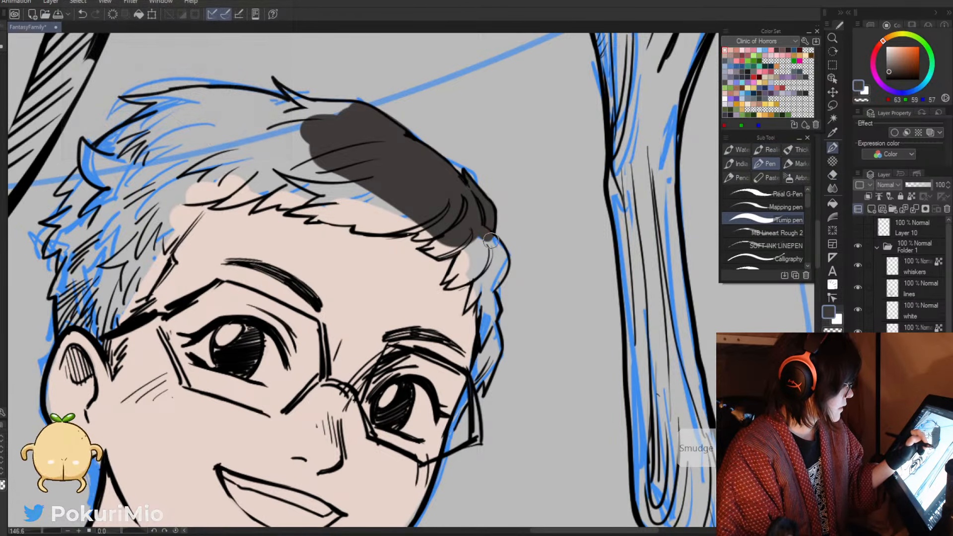
{"action": "mouse_move", "coordinate": [490, 240]}
{"action": "left_mouse_down"}
{"action": "mouse_move", "coordinate": [498, 272]}
{"action": "mouse_move", "coordinate": [487, 259]}
{"action": "mouse_move", "coordinate": [484, 278]}
{"action": "mouse_move", "coordinate": [463, 271]}
{"action": "mouse_move", "coordinate": [462, 249]}
{"action": "mouse_move", "coordinate": [445, 281]}
{"action": "left_mouse_up"}
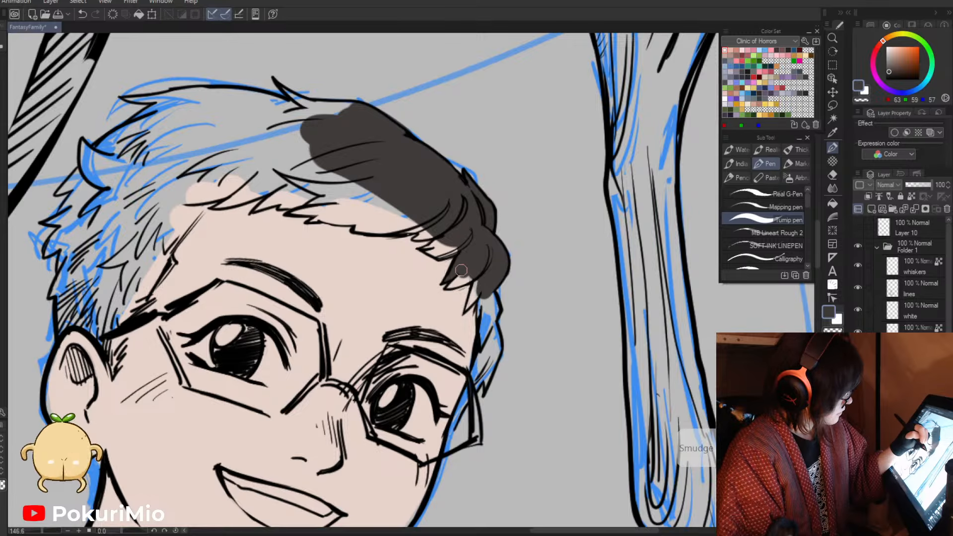
{"action": "key", "text": "e"}
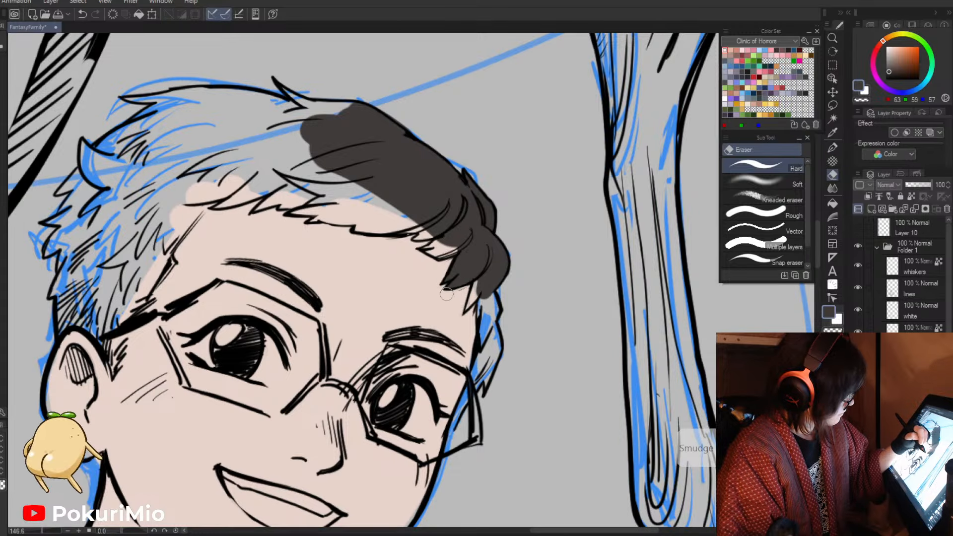
{"action": "key", "text": "p"}
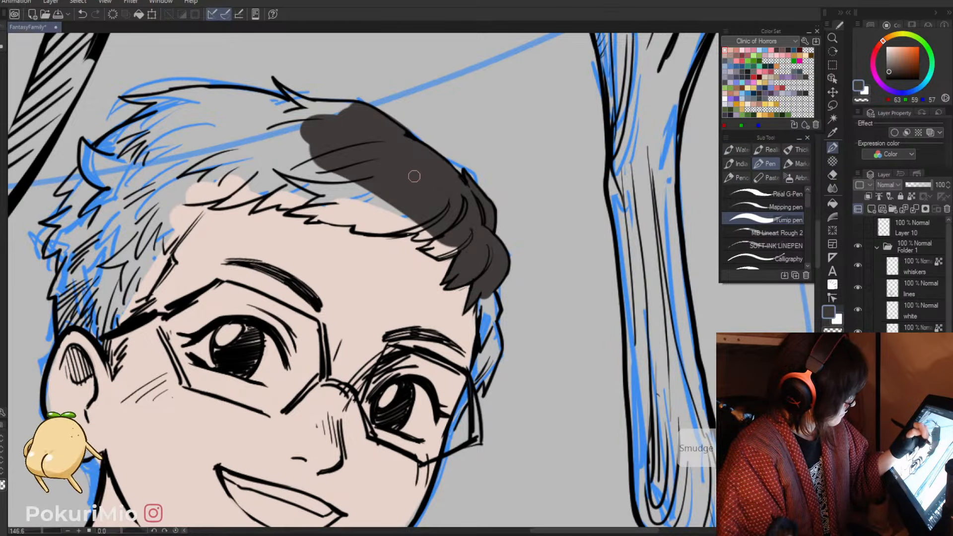
{"action": "mouse_move", "coordinate": [438, 241]}
{"action": "left_mouse_down"}
{"action": "mouse_move", "coordinate": [428, 251]}
{"action": "mouse_move", "coordinate": [458, 246]}
{"action": "mouse_move", "coordinate": [438, 248]}
{"action": "left_mouse_up"}
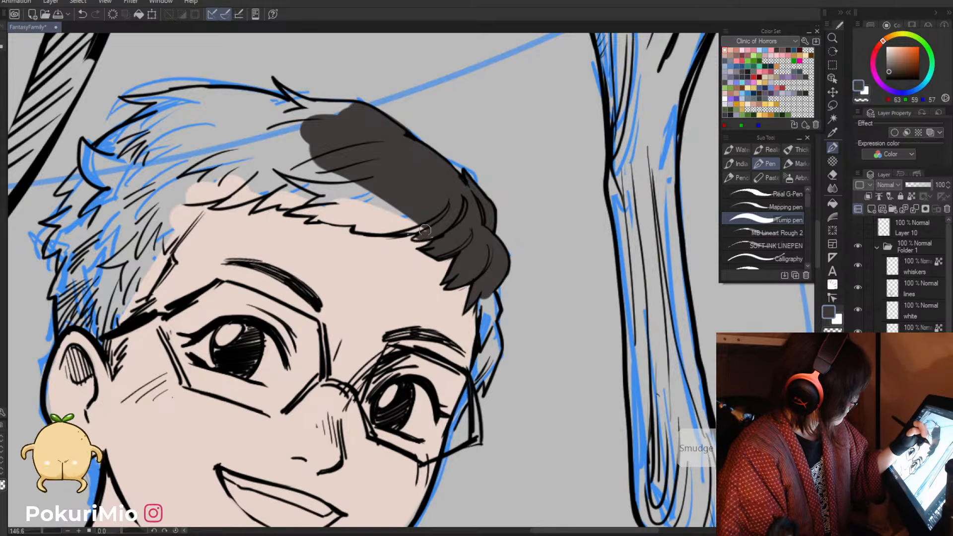
- Extend the dark grey along the kneeling figure's fringe, from the front tufts toward the crown
{"action": "key", "text": "minus"}
{"action": "key", "text": "minus"}
{"action": "key", "text": "minus"}
{"action": "key", "text": "minus"}
{"action": "key", "text": "minus"}
{"action": "key", "text": "minus"}
{"action": "key", "text": "minus"}
{"action": "key", "text": "minus"}
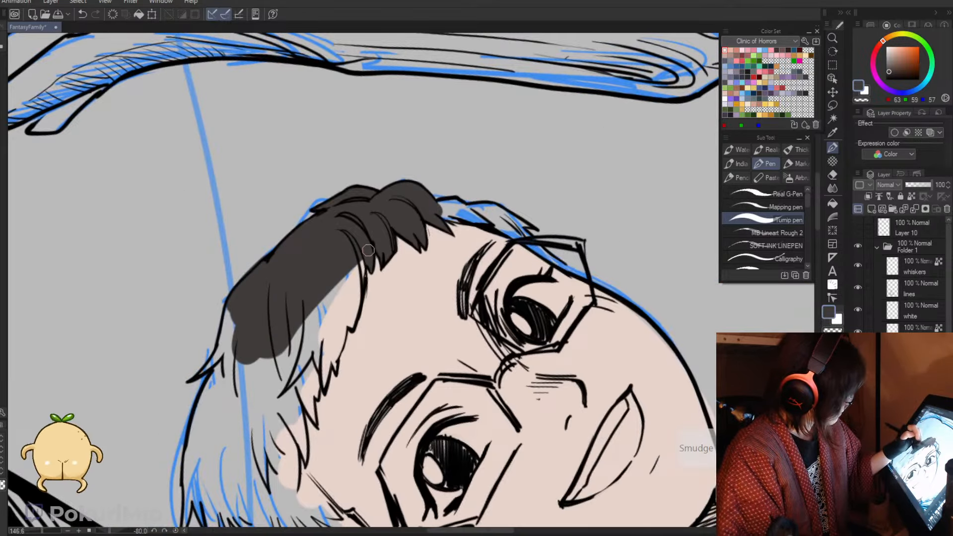
{"action": "mouse_move", "coordinate": [368, 250]}
{"action": "left_mouse_down"}
{"action": "mouse_move", "coordinate": [347, 325]}
{"action": "mouse_move", "coordinate": [344, 255]}
{"action": "mouse_move", "coordinate": [334, 300]}
{"action": "mouse_move", "coordinate": [282, 409]}
{"action": "mouse_move", "coordinate": [289, 321]}
{"action": "mouse_move", "coordinate": [272, 373]}
{"action": "mouse_move", "coordinate": [247, 409]}
{"action": "mouse_move", "coordinate": [235, 411]}
{"action": "mouse_move", "coordinate": [239, 370]}
{"action": "left_mouse_up"}
{"action": "key", "text": "g"}
{"action": "left_click", "coordinate": [244, 311]}
{"action": "key", "text": "alt+space"}
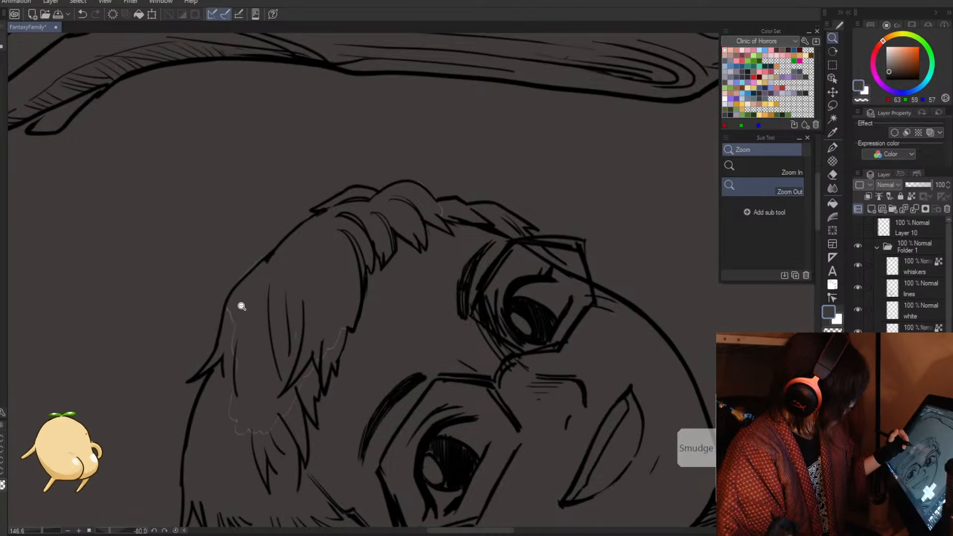
{"action": "key", "text": "ctrl+z"}
- Paint the short hair at the kneeling figure's temple dark grey, down to the edge of the glasses
{"action": "key", "text": "p"}
{"action": "mouse_move", "coordinate": [455, 214]}
{"action": "left_mouse_down"}
{"action": "mouse_move", "coordinate": [439, 212]}
{"action": "mouse_move", "coordinate": [494, 224]}
{"action": "left_mouse_up"}
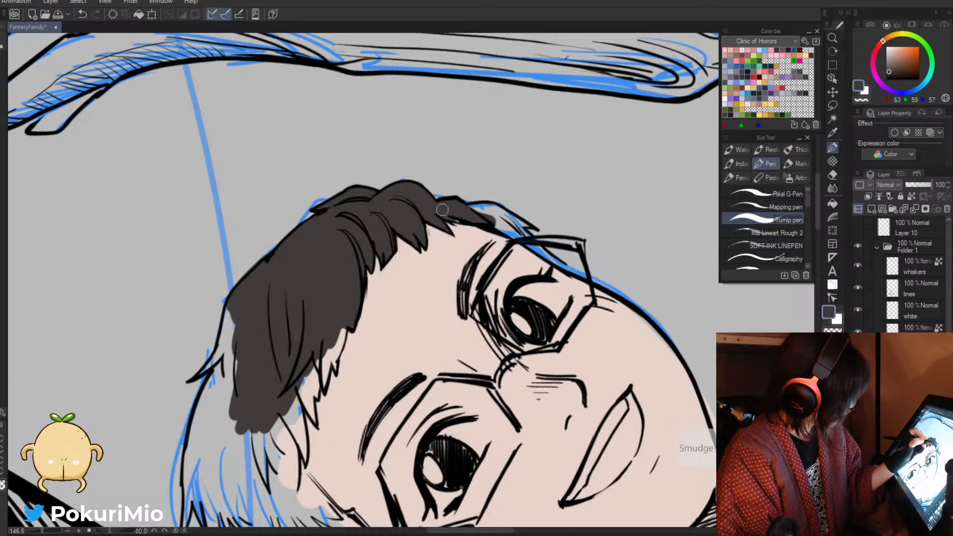
{"action": "mouse_move", "coordinate": [447, 204]}
{"action": "left_mouse_down"}
{"action": "mouse_move", "coordinate": [494, 209]}
{"action": "mouse_move", "coordinate": [531, 244]}
{"action": "mouse_move", "coordinate": [491, 219]}
{"action": "mouse_move", "coordinate": [576, 271]}
{"action": "mouse_move", "coordinate": [542, 242]}
{"action": "mouse_move", "coordinate": [590, 285]}
{"action": "left_mouse_up"}
{"action": "key", "text": "e"}
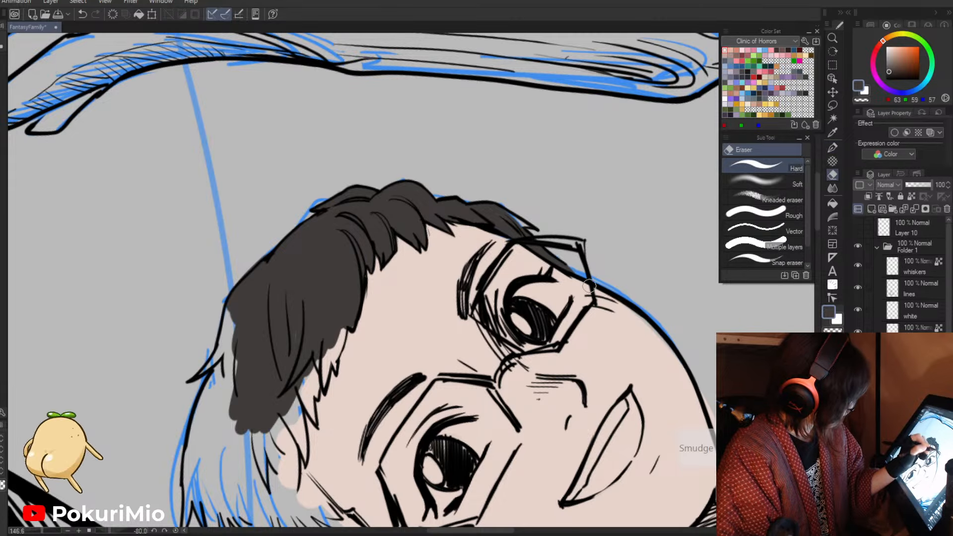
{"action": "key", "text": "p"}
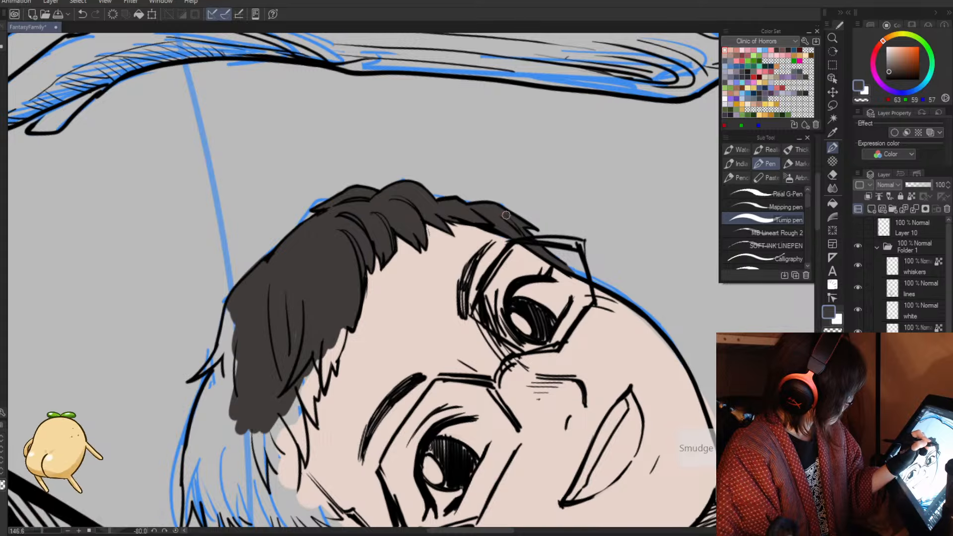
- Fill the kneeling figure's side hair above the ear dark grey, including the spiky tufts at the back
{"action": "key", "text": "asciicircum"}
{"action": "key", "text": "asciicircum"}
{"action": "key", "text": "asciicircum"}
{"action": "key", "text": "asciicircum"}
{"action": "key", "text": "asciicircum"}
{"action": "key", "text": "asciicircum"}
{"action": "key", "text": "asciicircum"}
{"action": "key", "text": "asciicircum"}
{"action": "key", "text": "asciicircum"}
{"action": "key", "text": "asciicircum"}
{"action": "key", "text": "asciicircum"}
{"action": "key", "text": "asciicircum"}
{"action": "left_click_drag", "start_coordinate": [374, 325], "coordinate": [338, 294]}
{"action": "key", "text": "ctrl+z"}
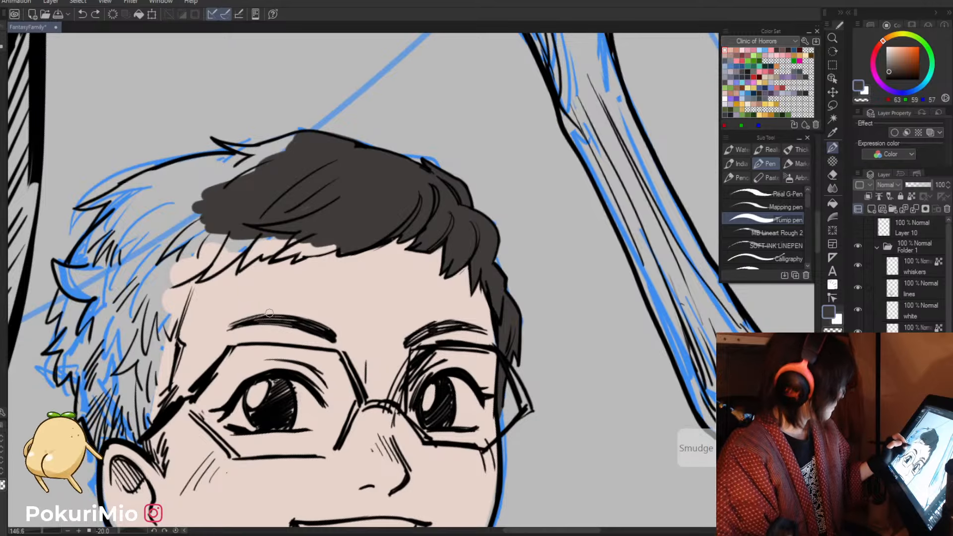
{"action": "left_click_drag", "start_coordinate": [271, 323], "coordinate": [429, 314]}
{"action": "mouse_move", "coordinate": [298, 196]}
{"action": "left_mouse_down"}
{"action": "mouse_move", "coordinate": [270, 218]}
{"action": "mouse_move", "coordinate": [310, 216]}
{"action": "mouse_move", "coordinate": [323, 318]}
{"action": "mouse_move", "coordinate": [313, 348]}
{"action": "mouse_move", "coordinate": [327, 342]}
{"action": "mouse_move", "coordinate": [303, 407]}
{"action": "mouse_move", "coordinate": [285, 348]}
{"action": "mouse_move", "coordinate": [255, 417]}
{"action": "mouse_move", "coordinate": [239, 349]}
{"action": "mouse_move", "coordinate": [240, 408]}
{"action": "mouse_move", "coordinate": [256, 440]}
{"action": "mouse_move", "coordinate": [263, 422]}
{"action": "mouse_move", "coordinate": [253, 422]}
{"action": "mouse_move", "coordinate": [316, 459]}
{"action": "mouse_move", "coordinate": [312, 428]}
{"action": "mouse_move", "coordinate": [293, 419]}
{"action": "mouse_move", "coordinate": [294, 429]}
{"action": "left_mouse_up"}
{"action": "key", "text": "e"}
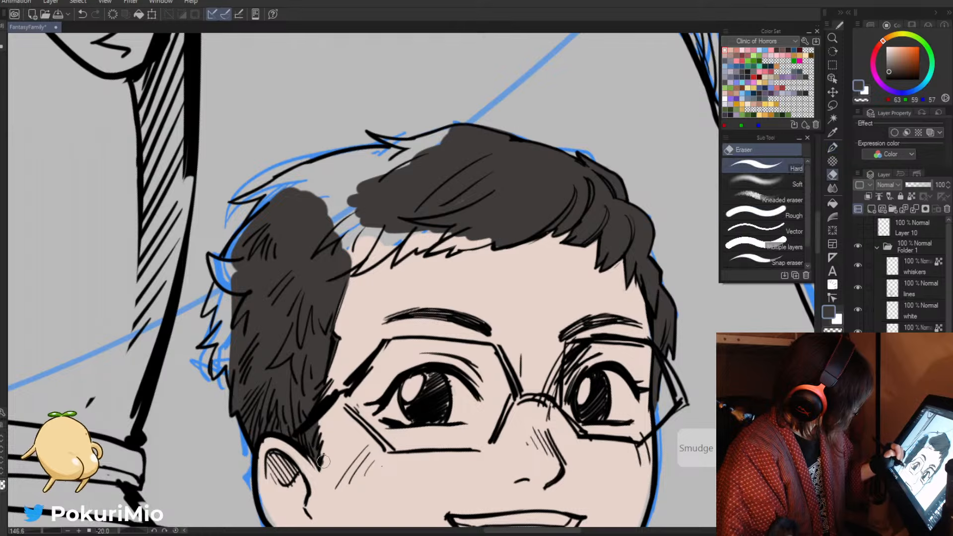
{"action": "key", "text": "p"}
{"action": "mouse_move", "coordinate": [235, 317]}
{"action": "left_mouse_down"}
{"action": "mouse_move", "coordinate": [235, 375]}
{"action": "mouse_move", "coordinate": [219, 357]}
{"action": "mouse_move", "coordinate": [214, 374]}
{"action": "mouse_move", "coordinate": [229, 317]}
{"action": "mouse_move", "coordinate": [216, 368]}
{"action": "left_mouse_up"}
{"action": "mouse_move", "coordinate": [224, 325]}
{"action": "left_mouse_down"}
{"action": "mouse_move", "coordinate": [204, 347]}
{"action": "mouse_move", "coordinate": [231, 313]}
{"action": "mouse_move", "coordinate": [215, 327]}
{"action": "mouse_move", "coordinate": [225, 289]}
{"action": "mouse_move", "coordinate": [206, 311]}
{"action": "mouse_move", "coordinate": [227, 267]}
{"action": "mouse_move", "coordinate": [220, 298]}
{"action": "mouse_move", "coordinate": [211, 259]}
{"action": "left_mouse_up"}
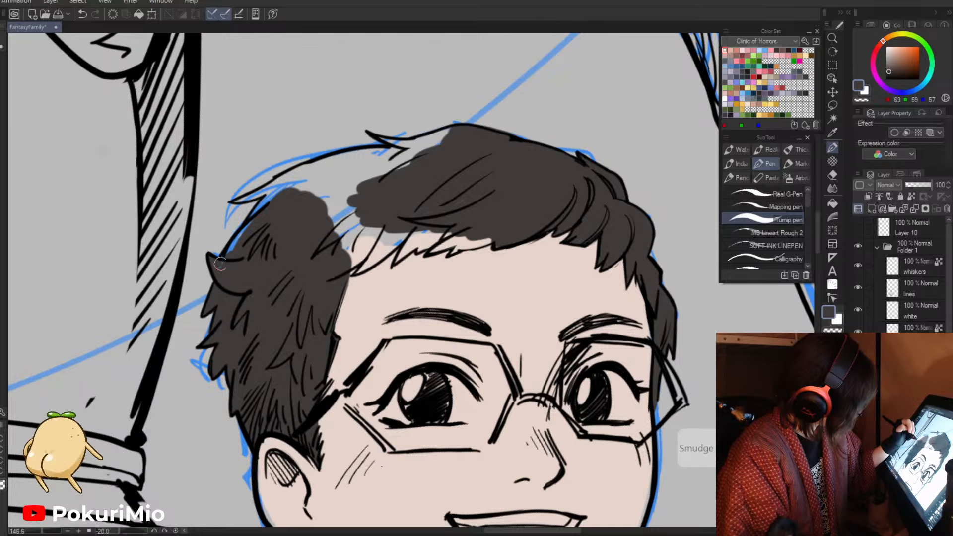
- Paint the remaining crown, cowlick and fringe gaps of the kneeling figure's hair dark grey up to the outlines
{"action": "left_click_drag", "start_coordinate": [258, 212], "coordinate": [244, 235]}
{"action": "mouse_move", "coordinate": [280, 177]}
{"action": "left_mouse_down"}
{"action": "mouse_move", "coordinate": [412, 117]}
{"action": "mouse_move", "coordinate": [472, 132]}
{"action": "left_mouse_up"}
{"action": "mouse_move", "coordinate": [412, 219]}
{"action": "left_mouse_down"}
{"action": "mouse_move", "coordinate": [447, 236]}
{"action": "mouse_move", "coordinate": [432, 253]}
{"action": "mouse_move", "coordinate": [447, 204]}
{"action": "mouse_move", "coordinate": [467, 189]}
{"action": "left_mouse_up"}
{"action": "mouse_move", "coordinate": [522, 266]}
{"action": "left_mouse_down"}
{"action": "mouse_move", "coordinate": [549, 287]}
{"action": "mouse_move", "coordinate": [501, 160]}
{"action": "mouse_move", "coordinate": [526, 221]}
{"action": "mouse_move", "coordinate": [473, 121]}
{"action": "mouse_move", "coordinate": [502, 165]}
{"action": "mouse_move", "coordinate": [439, 87]}
{"action": "mouse_move", "coordinate": [421, 108]}
{"action": "left_mouse_up"}
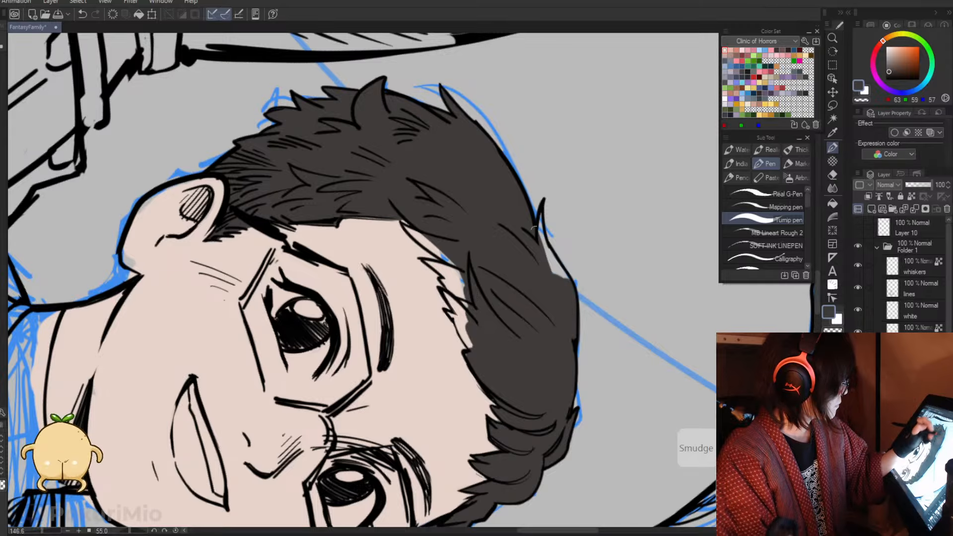
{"action": "left_click_drag", "start_coordinate": [541, 231], "coordinate": [572, 290]}
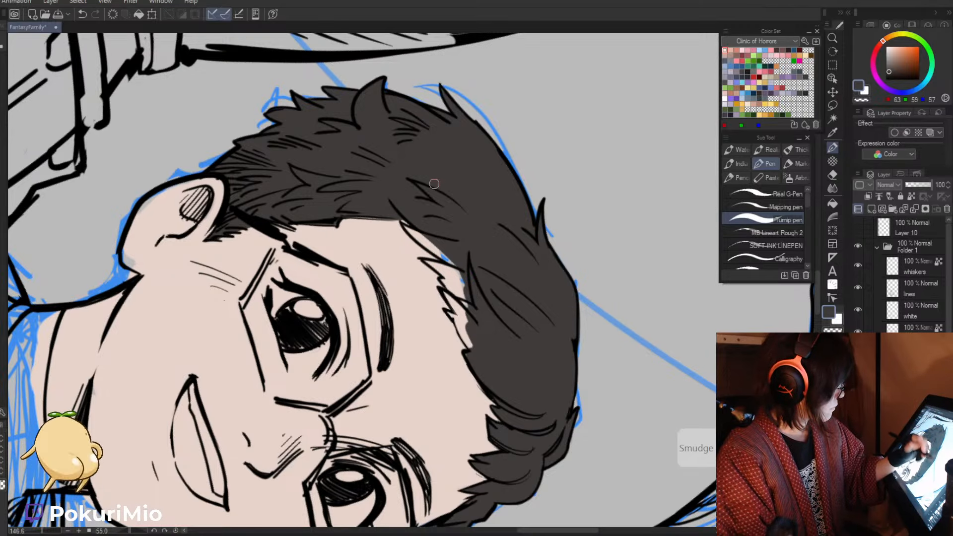
{"action": "mouse_move", "coordinate": [431, 265]}
{"action": "left_mouse_down"}
{"action": "mouse_move", "coordinate": [462, 275]}
{"action": "mouse_move", "coordinate": [443, 280]}
{"action": "mouse_move", "coordinate": [479, 333]}
{"action": "mouse_move", "coordinate": [445, 293]}
{"action": "mouse_move", "coordinate": [477, 353]}
{"action": "mouse_move", "coordinate": [459, 320]}
{"action": "left_mouse_up"}
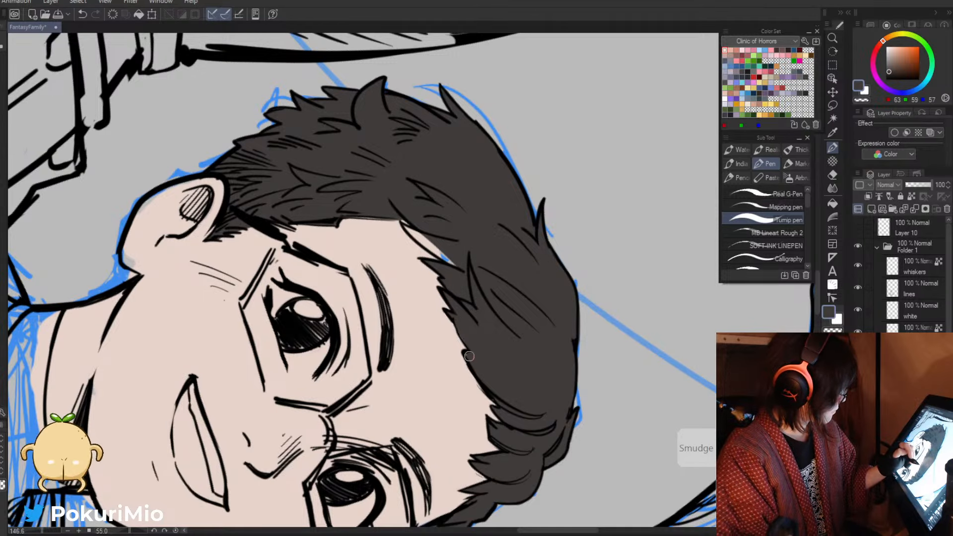
{"action": "mouse_move", "coordinate": [442, 253]}
{"action": "left_mouse_down"}
{"action": "mouse_move", "coordinate": [418, 234]}
{"action": "mouse_move", "coordinate": [448, 262]}
{"action": "mouse_move", "coordinate": [408, 214]}
{"action": "left_mouse_up"}
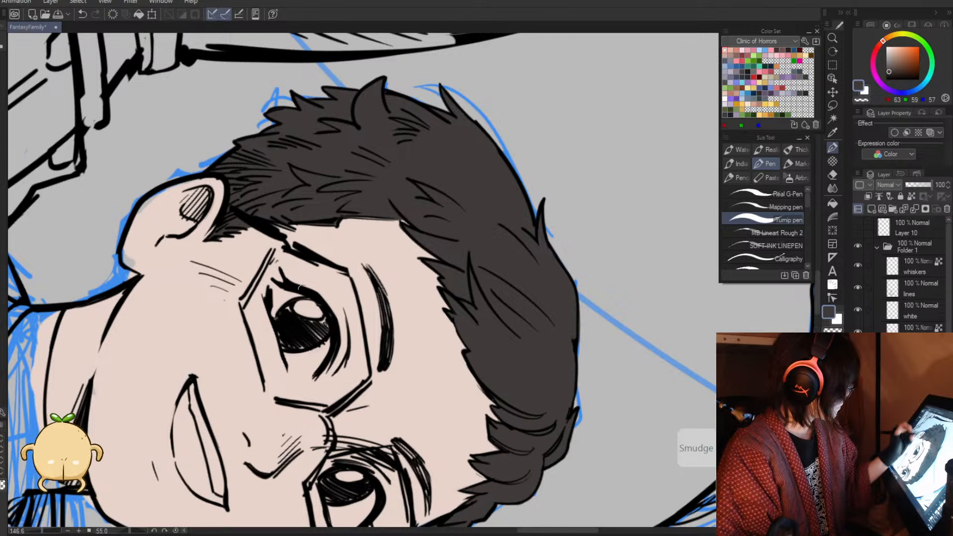
{"action": "scroll", "coordinate": [350, 374], "scroll_direction": "down", "scroll_amount": 10}
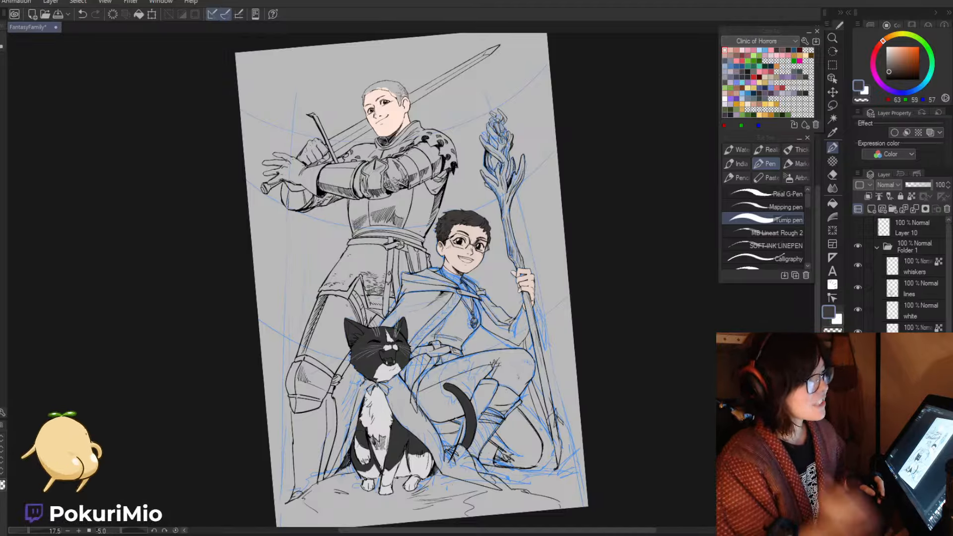
- Collapse the cat's layer folder, Folder 1, and toggle the visibility of a layer below it off and on
{"action": "key", "text": "slash"}
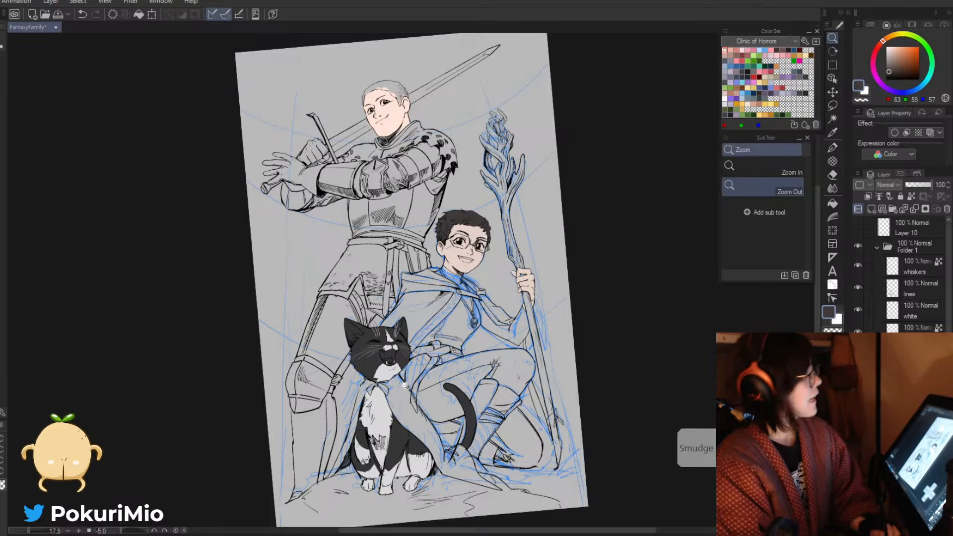
{"action": "left_click", "coordinate": [893, 318]}
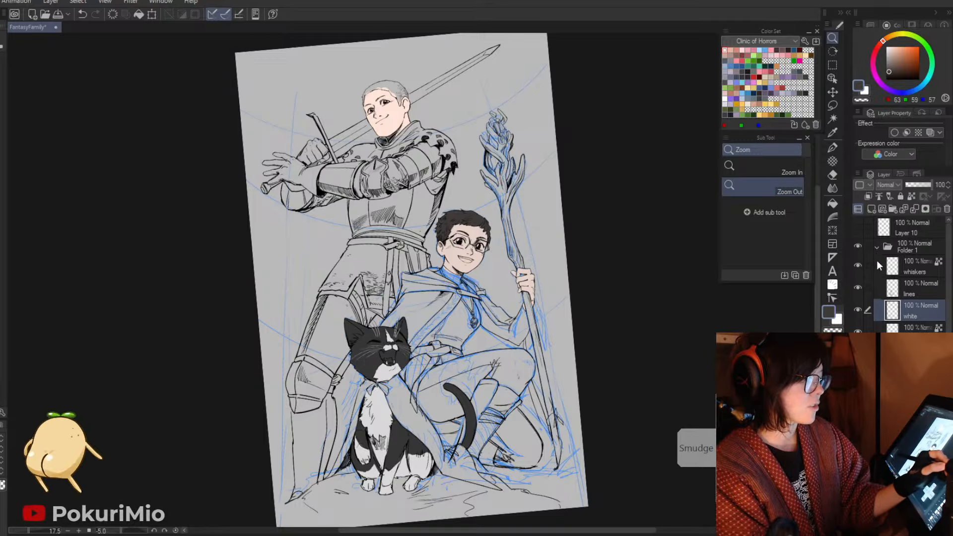
{"action": "left_click", "coordinate": [878, 246]}
{"action": "left_click", "coordinate": [883, 328]}
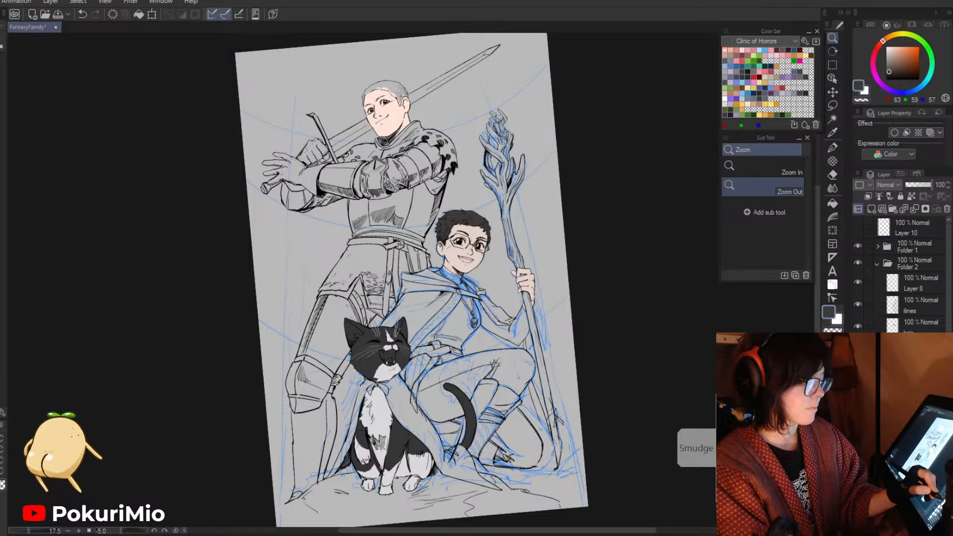
{"action": "left_click", "coordinate": [858, 393]}
{"action": "left_click", "coordinate": [858, 392]}
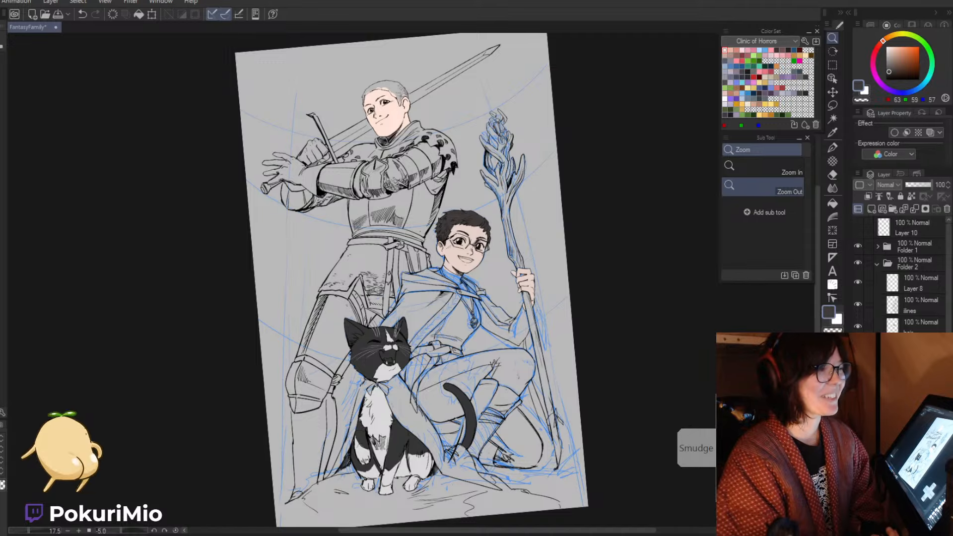
{"action": "left_click", "coordinate": [627, 319]}
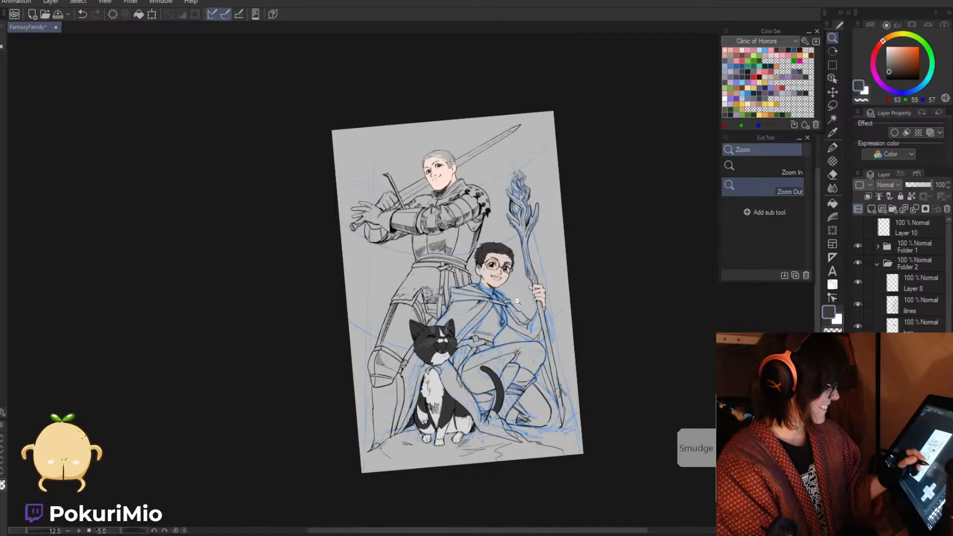
- Paint a trial patch of golden brown (RGB 191, 139, 64) in the standing knight's hair beside the temple
{"action": "left_click_drag", "start_coordinate": [435, 151], "coordinate": [498, 324]}
{"action": "key", "text": "asciicircum"}
{"action": "key", "text": "asciicircum"}
{"action": "key", "text": "asciicircum"}
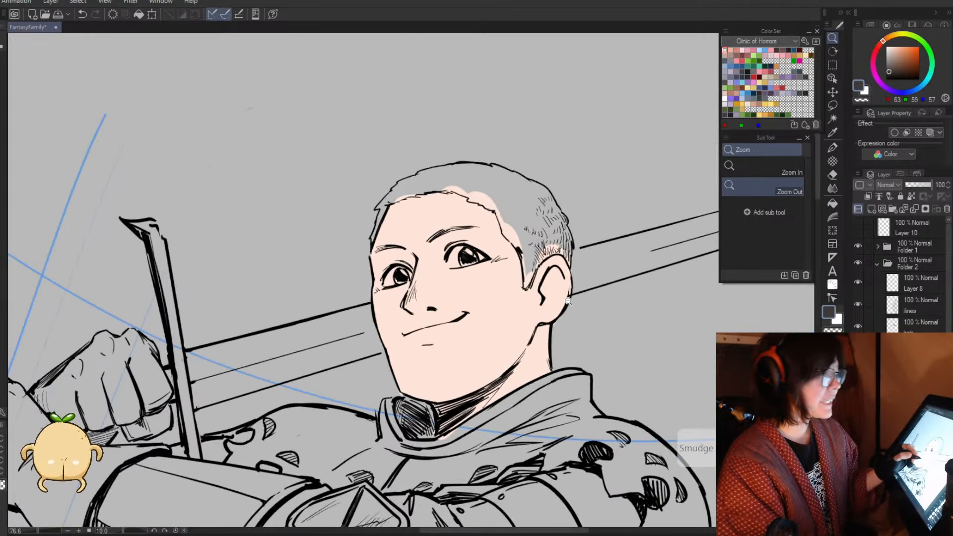
{"action": "left_click", "coordinate": [794, 56]}
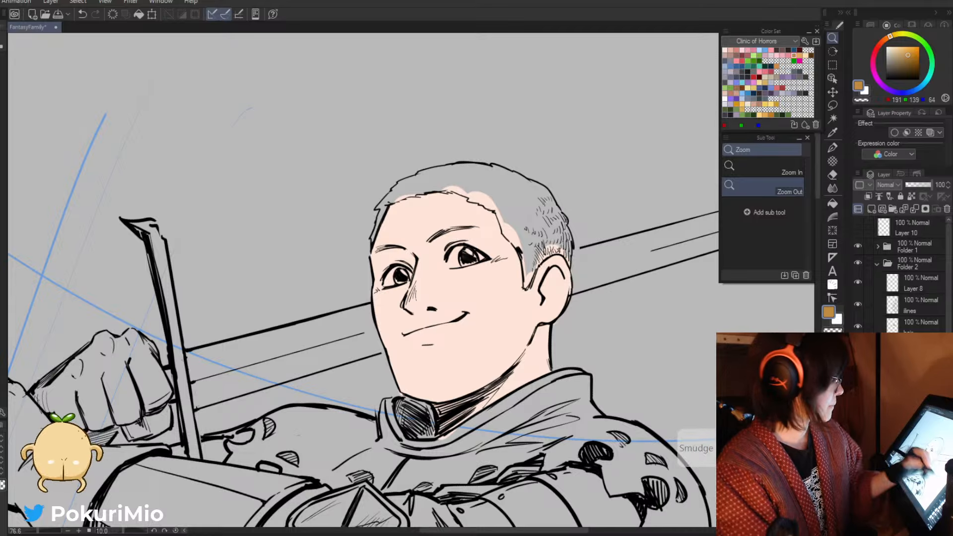
{"action": "key", "text": "p"}
{"action": "left_click_drag", "start_coordinate": [511, 196], "coordinate": [533, 244]}
{"action": "mouse_move", "coordinate": [486, 181]}
{"action": "left_mouse_down"}
{"action": "mouse_move", "coordinate": [521, 243]}
{"action": "mouse_move", "coordinate": [494, 198]}
{"action": "left_mouse_up"}
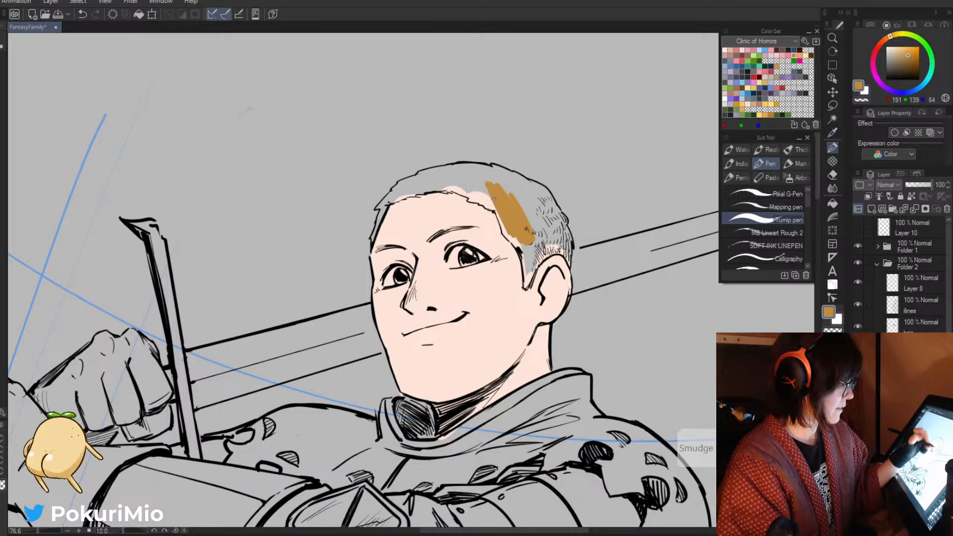
- Choose a muted brown (RGB 121, 102, 74) and paint the knight's side hair from the temple to behind the ear
{"action": "left_click", "coordinate": [899, 65]}
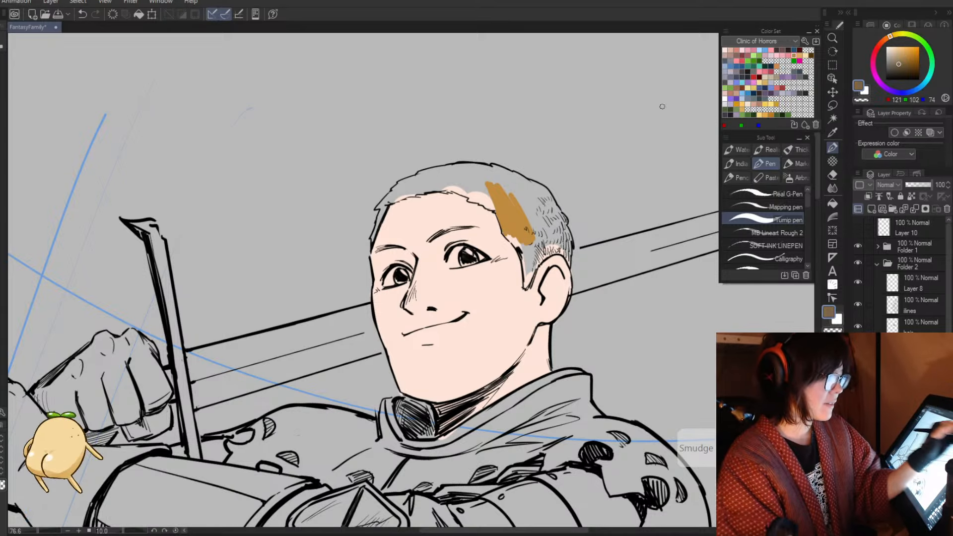
{"action": "left_click_drag", "start_coordinate": [525, 258], "coordinate": [510, 237]}
{"action": "mouse_move", "coordinate": [533, 258]}
{"action": "left_mouse_down"}
{"action": "mouse_move", "coordinate": [508, 190]}
{"action": "mouse_move", "coordinate": [521, 186]}
{"action": "mouse_move", "coordinate": [554, 211]}
{"action": "mouse_move", "coordinate": [547, 193]}
{"action": "mouse_move", "coordinate": [440, 162]}
{"action": "mouse_move", "coordinate": [505, 188]}
{"action": "mouse_move", "coordinate": [465, 176]}
{"action": "mouse_move", "coordinate": [506, 212]}
{"action": "mouse_move", "coordinate": [473, 194]}
{"action": "mouse_move", "coordinate": [512, 235]}
{"action": "mouse_move", "coordinate": [525, 286]}
{"action": "mouse_move", "coordinate": [535, 255]}
{"action": "mouse_move", "coordinate": [528, 278]}
{"action": "mouse_move", "coordinate": [539, 250]}
{"action": "mouse_move", "coordinate": [538, 264]}
{"action": "mouse_move", "coordinate": [566, 254]}
{"action": "left_mouse_up"}
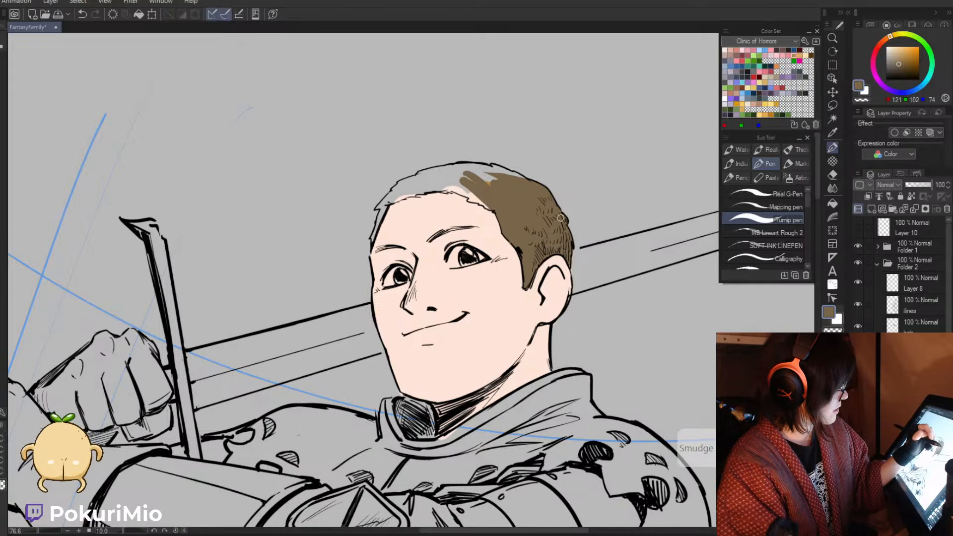
- Continue the muted brown fill across the top of the knight's head up to the outer outline
{"action": "key", "text": "asciicircum"}
{"action": "key", "text": "asciicircum"}
{"action": "key", "text": "asciicircum"}
{"action": "key", "text": "asciicircum"}
{"action": "key", "text": "asciicircum"}
{"action": "key", "text": "asciicircum"}
{"action": "key", "text": "asciicircum"}
{"action": "key", "text": "asciicircum"}
{"action": "key", "text": "asciicircum"}
{"action": "key", "text": "asciicircum"}
{"action": "key", "text": "asciicircum"}
{"action": "key", "text": "asciicircum"}
{"action": "key", "text": "asciicircum"}
{"action": "key", "text": "asciicircum"}
{"action": "key", "text": "asciicircum"}
{"action": "key", "text": "asciicircum"}
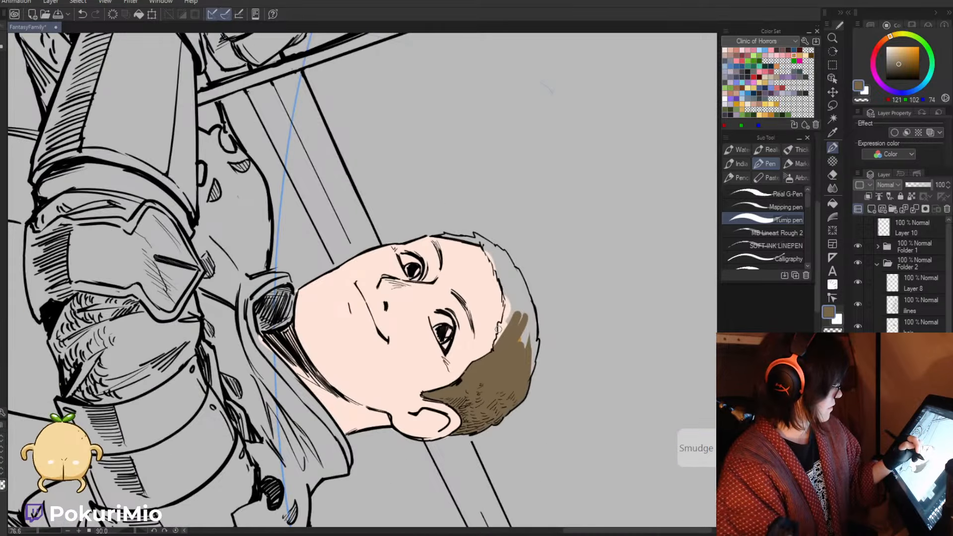
{"action": "mouse_move", "coordinate": [494, 352]}
{"action": "left_mouse_down"}
{"action": "mouse_move", "coordinate": [512, 268]}
{"action": "mouse_move", "coordinate": [525, 348]}
{"action": "mouse_move", "coordinate": [508, 272]}
{"action": "mouse_move", "coordinate": [532, 336]}
{"action": "left_mouse_up"}
{"action": "mouse_move", "coordinate": [522, 291]}
{"action": "left_mouse_down"}
{"action": "mouse_move", "coordinate": [525, 359]}
{"action": "mouse_move", "coordinate": [537, 342]}
{"action": "mouse_move", "coordinate": [529, 371]}
{"action": "left_mouse_up"}
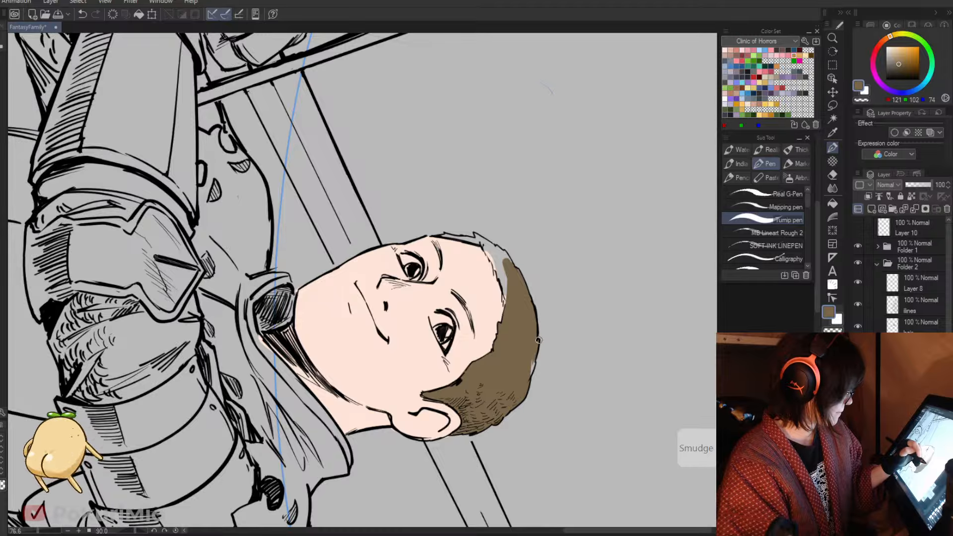
- Fill the gaps along the knight's front hairline with the same muted brown
{"action": "key", "text": "e"}
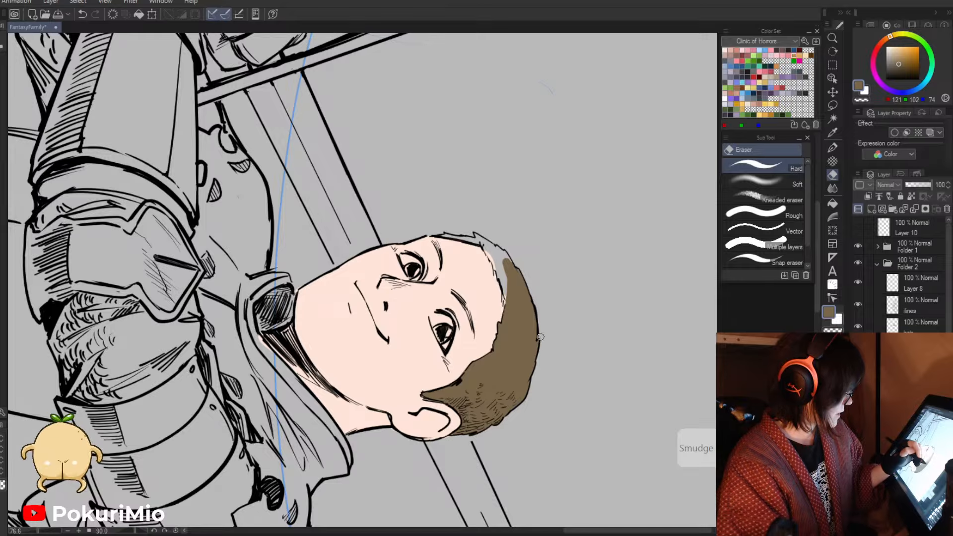
{"action": "key", "text": "p"}
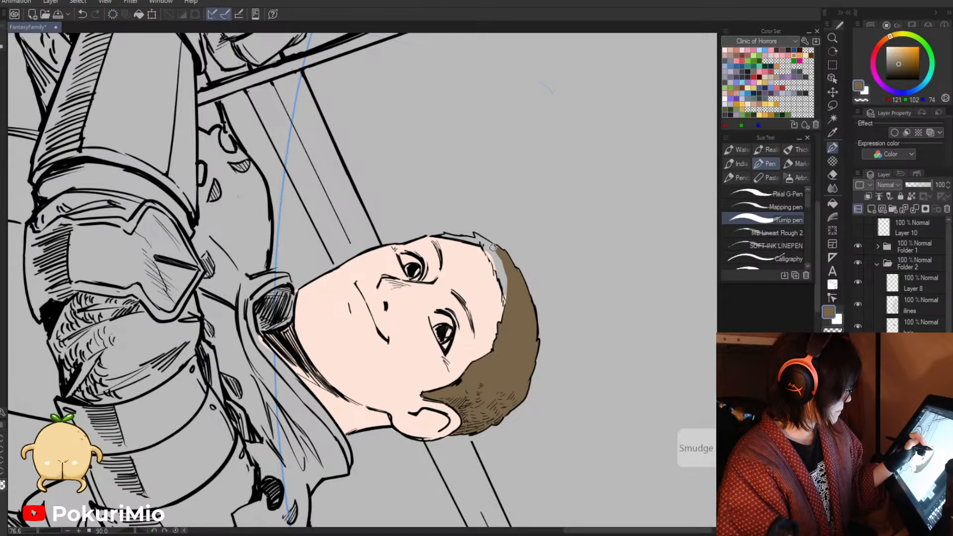
{"action": "mouse_move", "coordinate": [498, 254]}
{"action": "left_mouse_down"}
{"action": "mouse_move", "coordinate": [480, 242]}
{"action": "mouse_move", "coordinate": [505, 295]}
{"action": "left_mouse_up"}
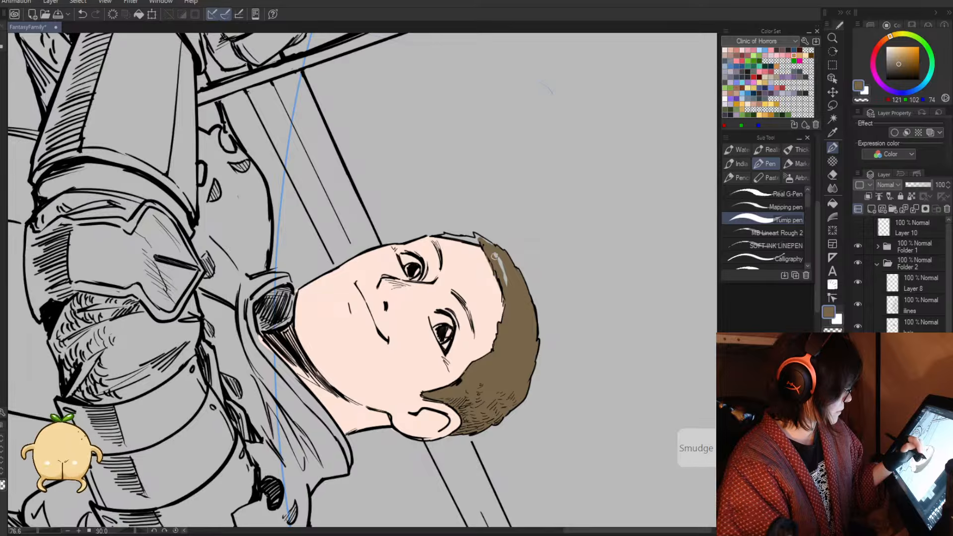
{"action": "left_click_drag", "start_coordinate": [495, 256], "coordinate": [504, 286]}
{"action": "key", "text": "e"}
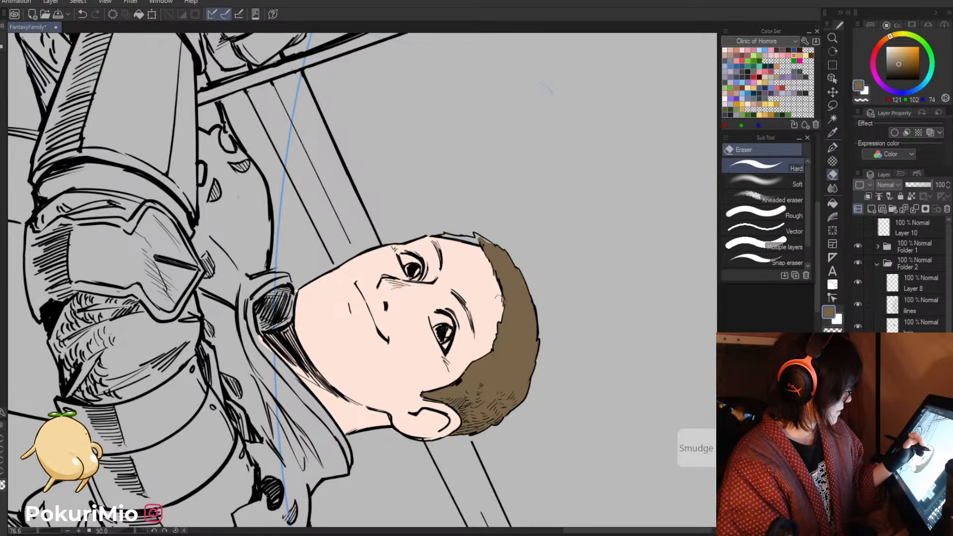
- Paint the narrow strip of hair at the knight's far temple muted brown, down to the forehead outline
{"action": "key", "text": "^"}
{"action": "key", "text": "^"}
{"action": "key", "text": "^"}
{"action": "key", "text": "^"}
{"action": "key", "text": "^"}
{"action": "key", "text": "^"}
{"action": "key", "text": "^"}
{"action": "key", "text": "^"}
{"action": "key", "text": "^"}
{"action": "key", "text": "^"}
{"action": "key", "text": "^"}
{"action": "key", "text": "^"}
{"action": "key", "text": "p"}
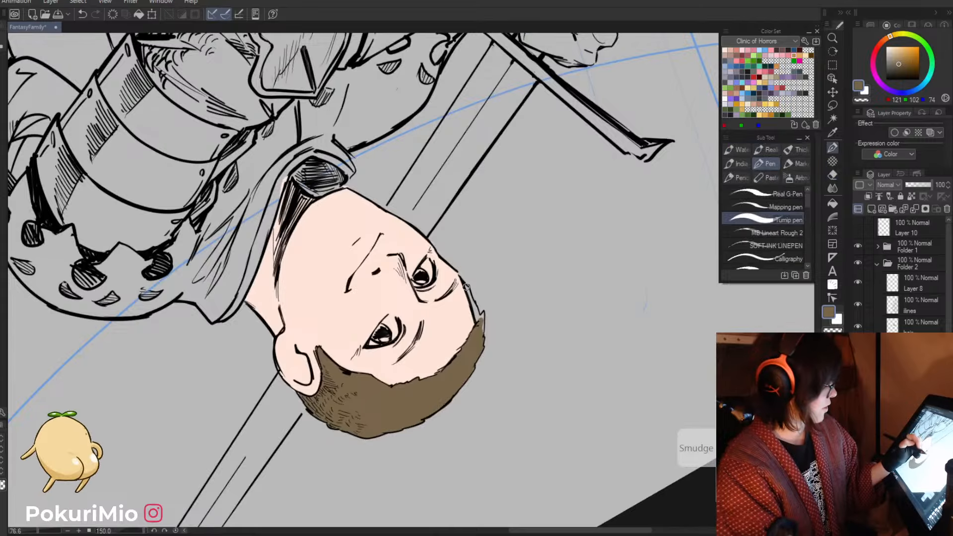
{"action": "left_click_drag", "start_coordinate": [465, 286], "coordinate": [482, 330]}
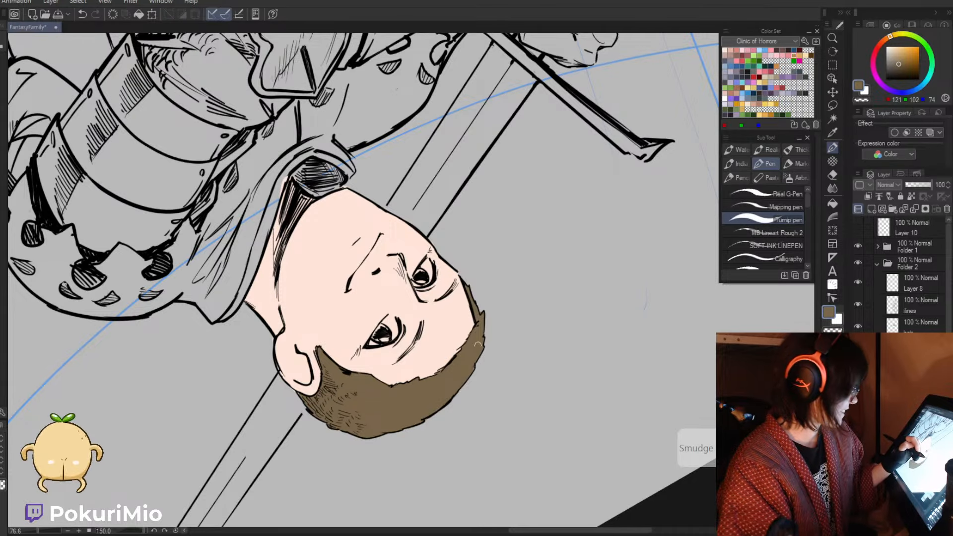
{"action": "key", "text": "alt+space"}
{"action": "left_click_drag", "start_coordinate": [475, 359], "coordinate": [471, 366]}
{"action": "key", "text": "^"}
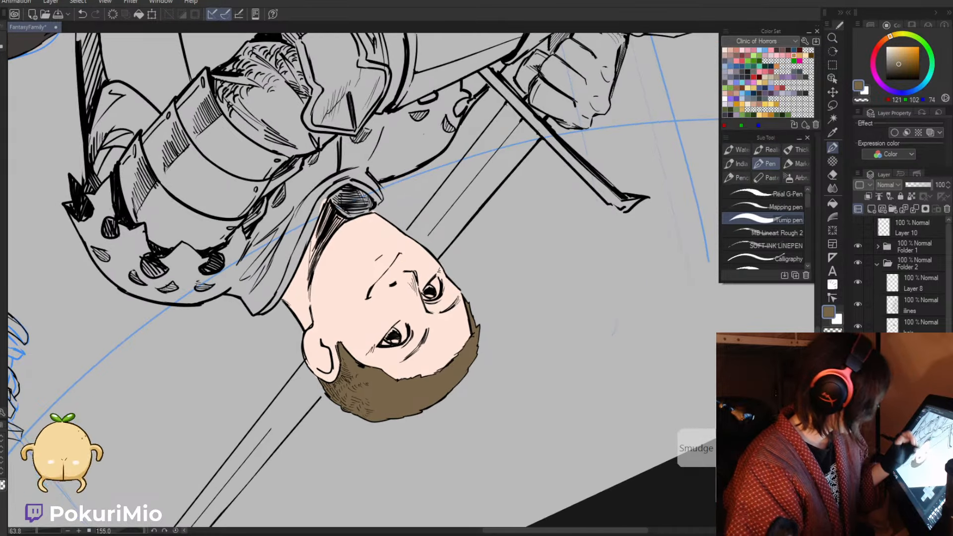
- Return the canvas to upright and paint both of the knight's eyebrows with the muted brown hair color
{"action": "key", "text": "ctrl+at"}
{"action": "key", "text": "alt+space"}
{"action": "left_click_drag", "start_coordinate": [364, 68], "coordinate": [427, 72]}
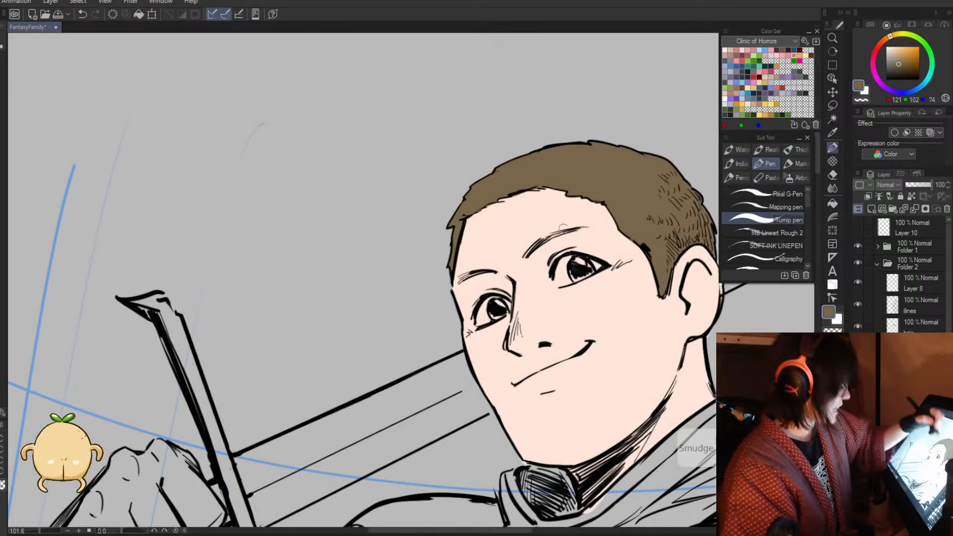
{"action": "mouse_move", "coordinate": [527, 257]}
{"action": "left_mouse_down"}
{"action": "mouse_move", "coordinate": [573, 230]}
{"action": "mouse_move", "coordinate": [532, 244]}
{"action": "left_mouse_up"}
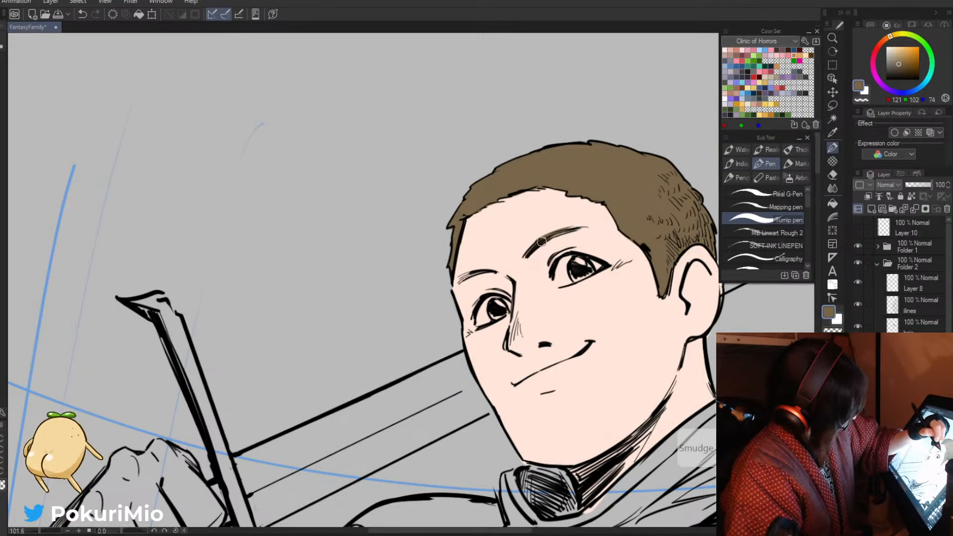
{"action": "left_click_drag", "start_coordinate": [475, 277], "coordinate": [461, 275]}
- View the knight's head and shoulders and save the illustration
{"action": "key", "text": "alt+space"}
{"action": "key", "text": "e"}
{"action": "key", "text": "alt+space"}
{"action": "left_click", "coordinate": [400, 310]}
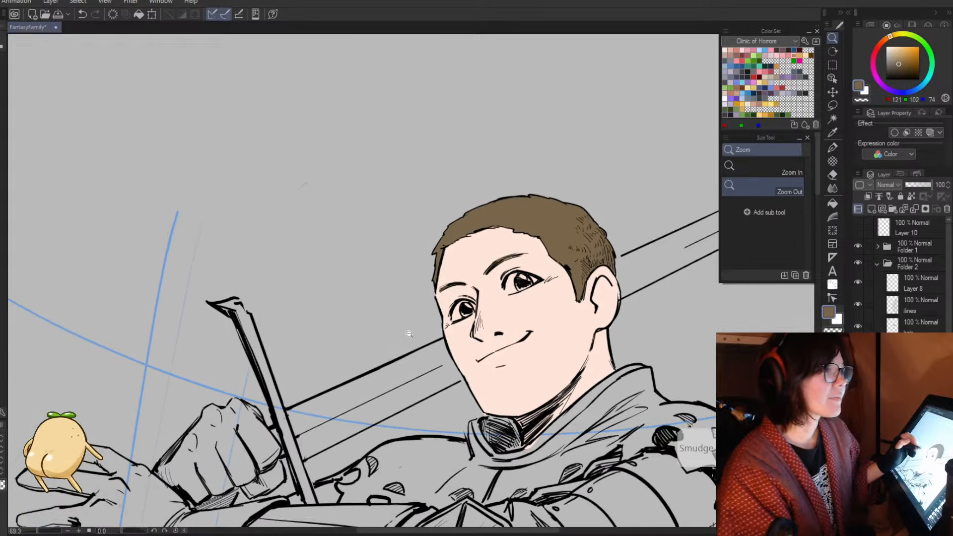
{"action": "left_click", "coordinate": [409, 334]}
{"action": "left_click", "coordinate": [432, 333]}
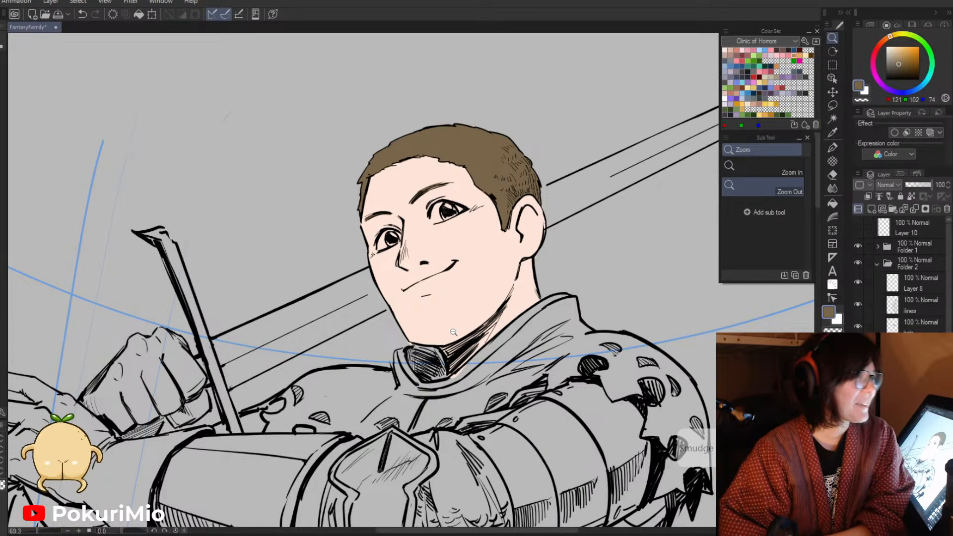
{"action": "key", "text": "ctrl+s"}
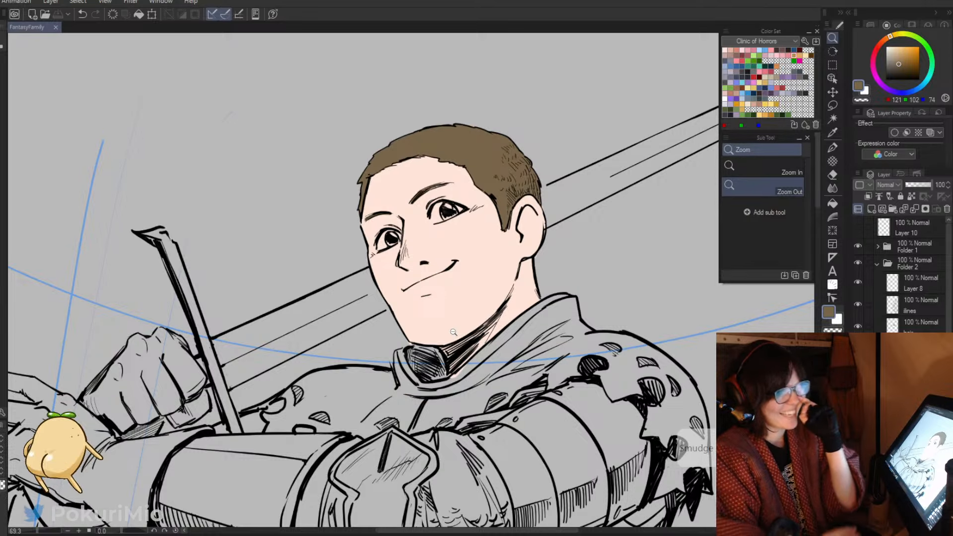
- Add a new layer for the knight and paint the whites of his eyes pure white (RGB 255, 255, 255)
{"action": "mouse_move", "coordinate": [615, 348]}
{"action": "left_mouse_down"}
{"action": "mouse_move", "coordinate": [447, 347]}
{"action": "mouse_move", "coordinate": [453, 304]}
{"action": "left_mouse_up"}
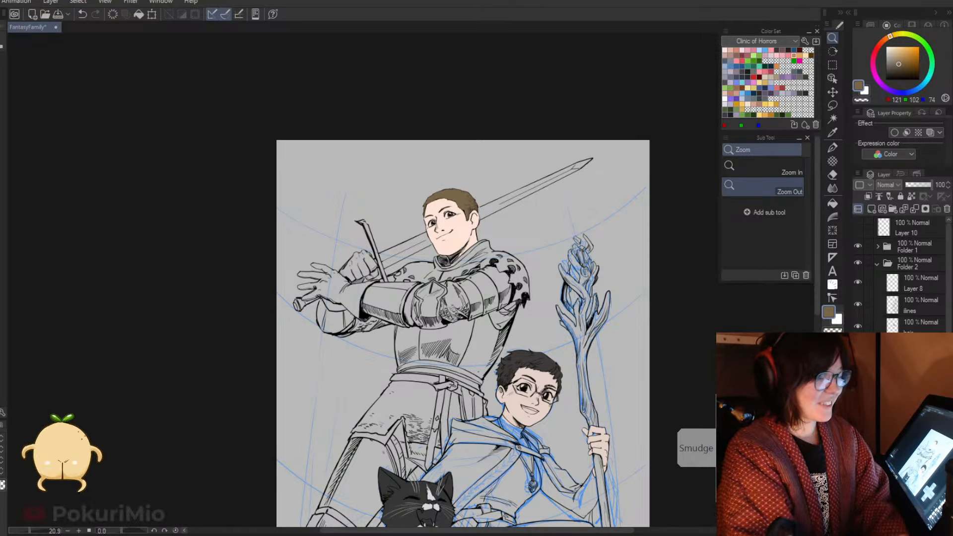
{"action": "left_click", "coordinate": [871, 210]}
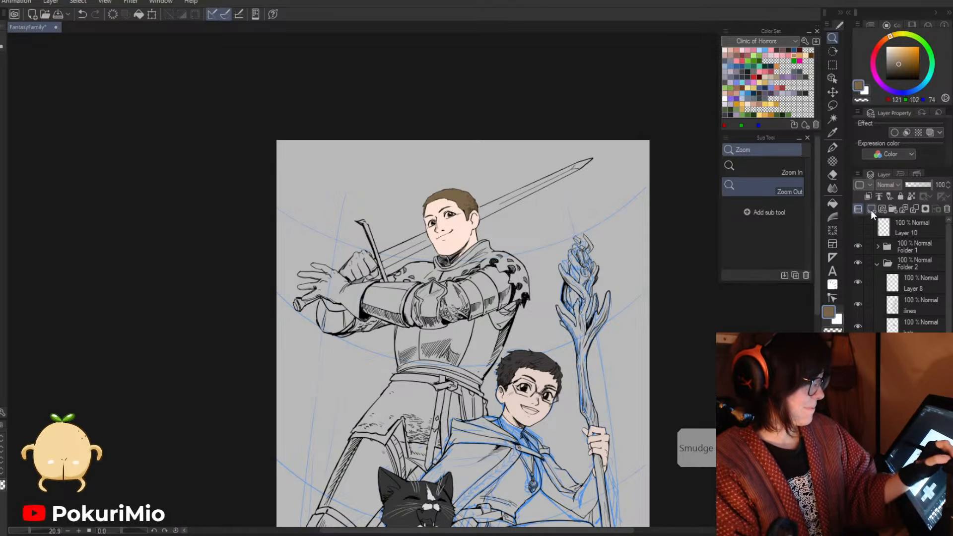
{"action": "left_click", "coordinate": [887, 48]}
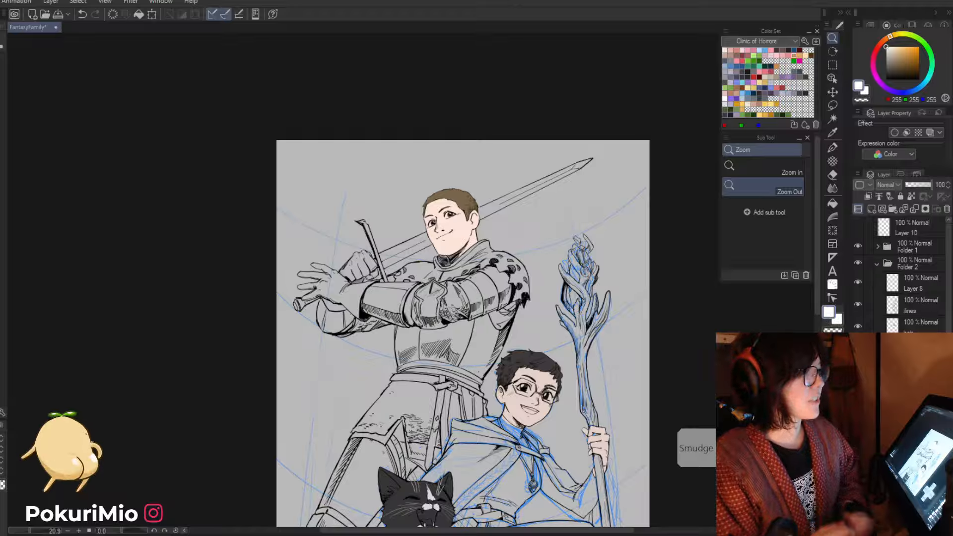
{"action": "left_click", "coordinate": [247, 226]}
{"action": "left_click_drag", "start_coordinate": [381, 223], "coordinate": [462, 223]}
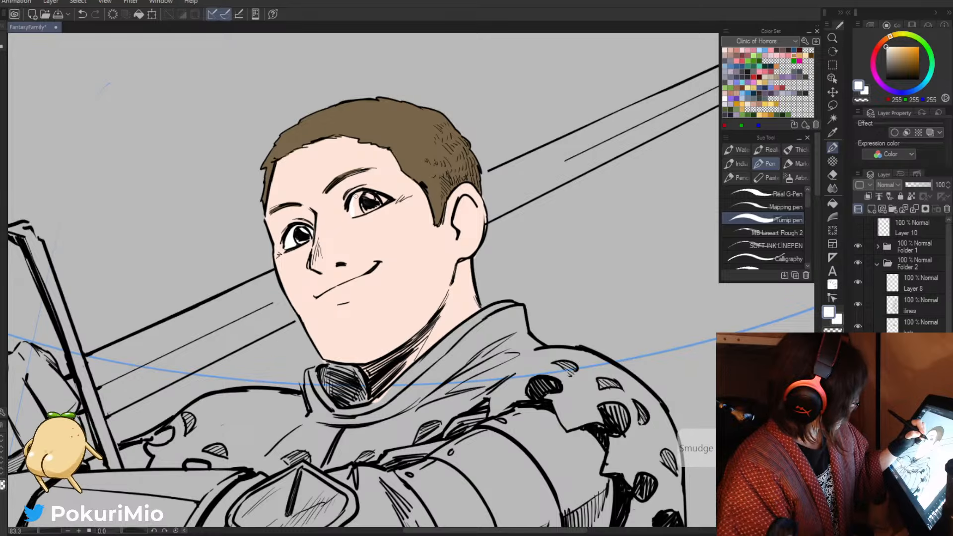
{"action": "left_click_drag", "start_coordinate": [355, 197], "coordinate": [330, 183]}
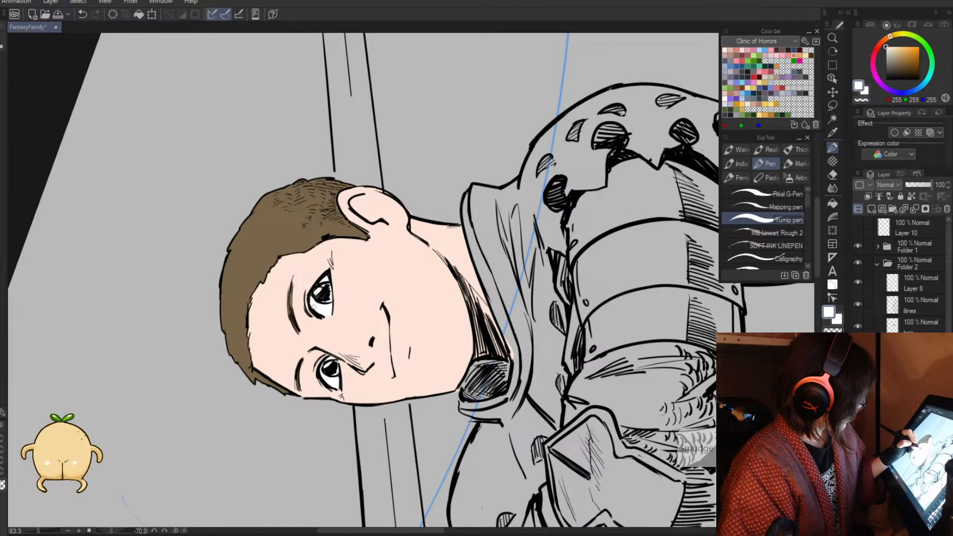
{"action": "left_click_drag", "start_coordinate": [316, 333], "coordinate": [308, 202]}
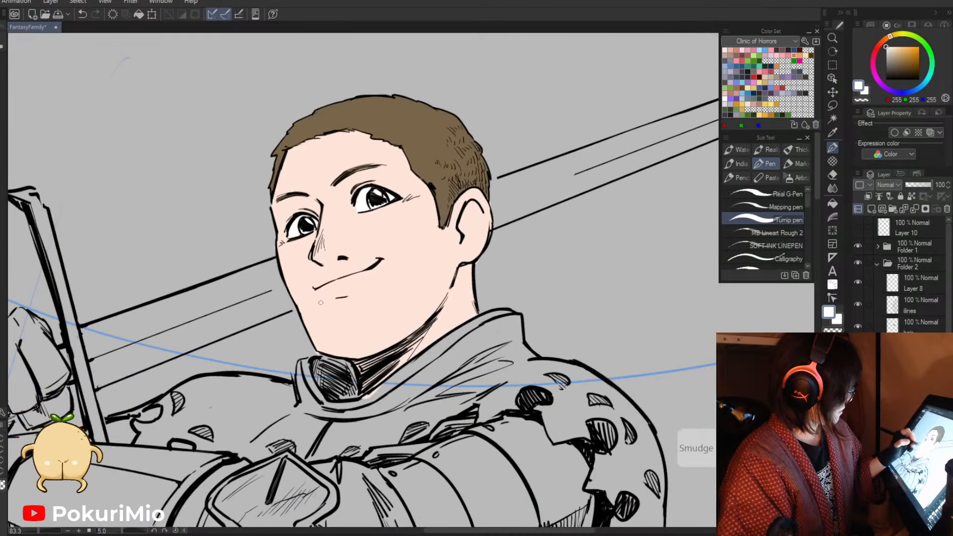
- Select the kneeling figure's lines layer in Folder 2 and toggle its visibility off and on
{"action": "key", "text": "alt+space"}
{"action": "left_click_drag", "start_coordinate": [305, 288], "coordinate": [248, 254]}
{"action": "key", "text": "ctrl+0"}
{"action": "left_click_drag", "start_coordinate": [571, 224], "coordinate": [548, 444]}
{"action": "left_click_drag", "start_coordinate": [461, 323], "coordinate": [584, 349]}
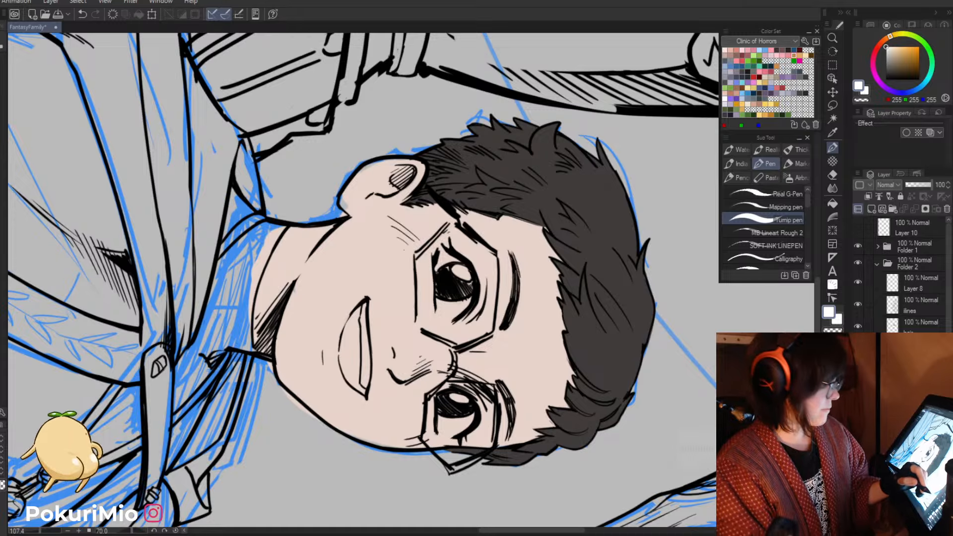
{"action": "key", "text": "e"}
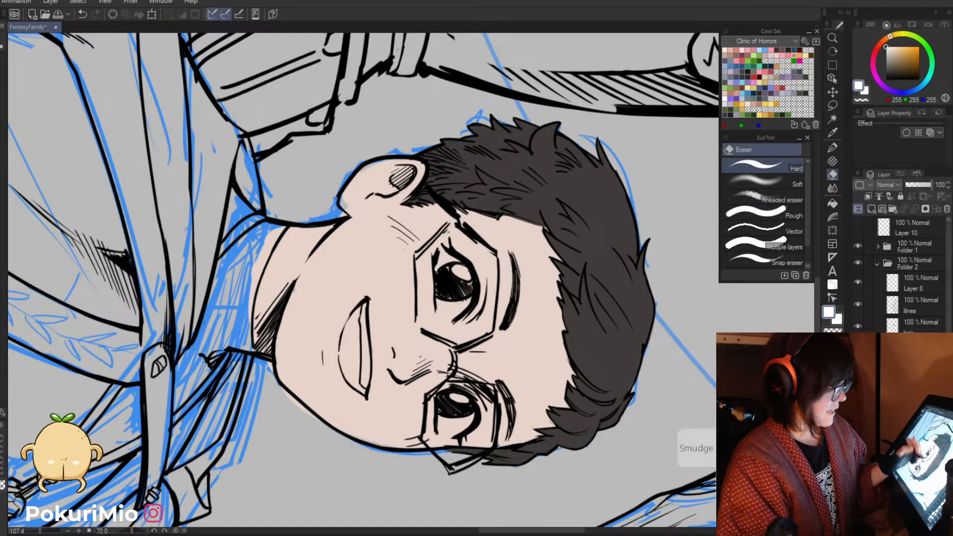
{"action": "key", "text": "ctrl+space"}
{"action": "left_click_drag", "start_coordinate": [451, 318], "coordinate": [392, 318]}
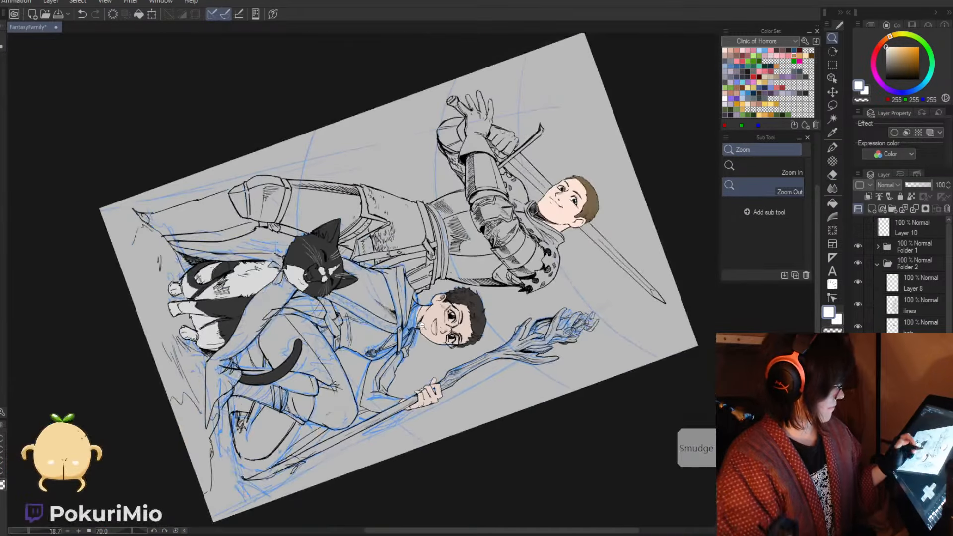
{"action": "left_click_drag", "start_coordinate": [482, 273], "coordinate": [522, 273]}
{"action": "left_click", "coordinate": [880, 312]}
{"action": "left_click", "coordinate": [859, 305]}
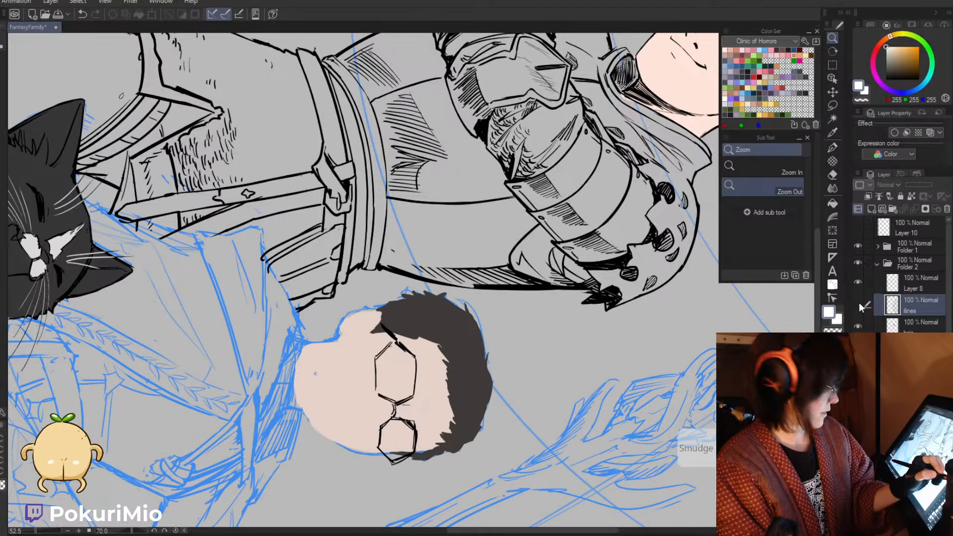
{"action": "left_click", "coordinate": [859, 304]}
- Sample the line art's black from the kneeling figure's eye and turn the canvas nearly upright around the face
{"action": "left_click_drag", "start_coordinate": [375, 368], "coordinate": [404, 367]}
{"action": "key", "text": "alt"}
{"action": "left_click", "coordinate": [403, 367], "text": "alt"}
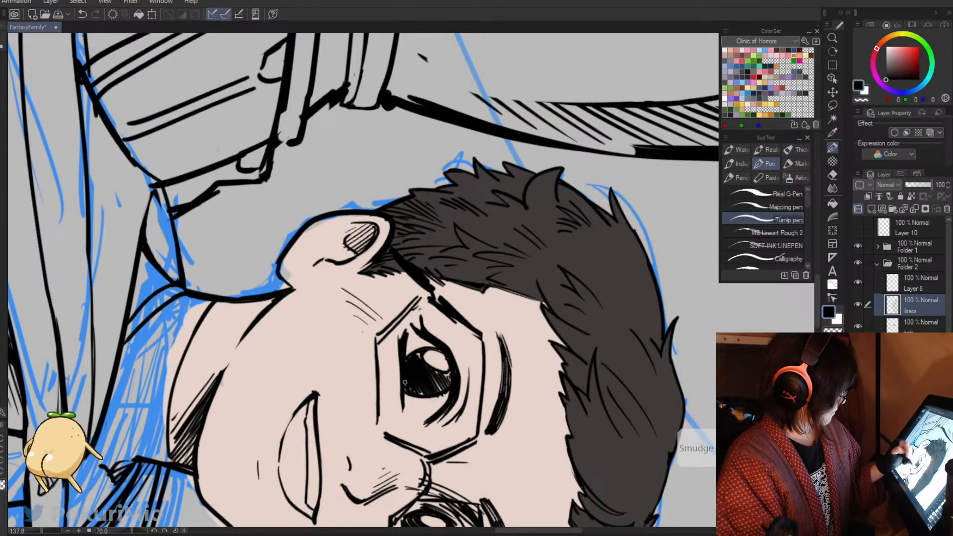
{"action": "key", "text": "minus"}
{"action": "key", "text": "minus"}
{"action": "key", "text": "minus"}
{"action": "key", "text": "minus"}
{"action": "key", "text": "minus"}
{"action": "key", "text": "minus"}
{"action": "key", "text": "minus"}
{"action": "key", "text": "minus"}
{"action": "key", "text": "minus"}
{"action": "key", "text": "minus"}
{"action": "key", "text": "minus"}
{"action": "key", "text": "minus"}
{"action": "key", "text": "minus"}
{"action": "key", "text": "minus"}
{"action": "key", "text": "minus"}
{"action": "key", "text": "minus"}
{"action": "key", "text": "minus"}
{"action": "key", "text": "minus"}
{"action": "key", "text": "minus"}
{"action": "key", "text": "minus"}
{"action": "key", "text": "alt+space"}
{"action": "key", "text": "asciicircum"}
{"action": "key", "text": "asciicircum"}
{"action": "key", "text": "asciicircum"}
{"action": "key", "text": "asciicircum"}
{"action": "key", "text": "asciicircum"}
{"action": "key", "text": "asciicircum"}
{"action": "key", "text": "asciicircum"}
{"action": "key", "text": "asciicircum"}
{"action": "key", "text": "asciicircum"}
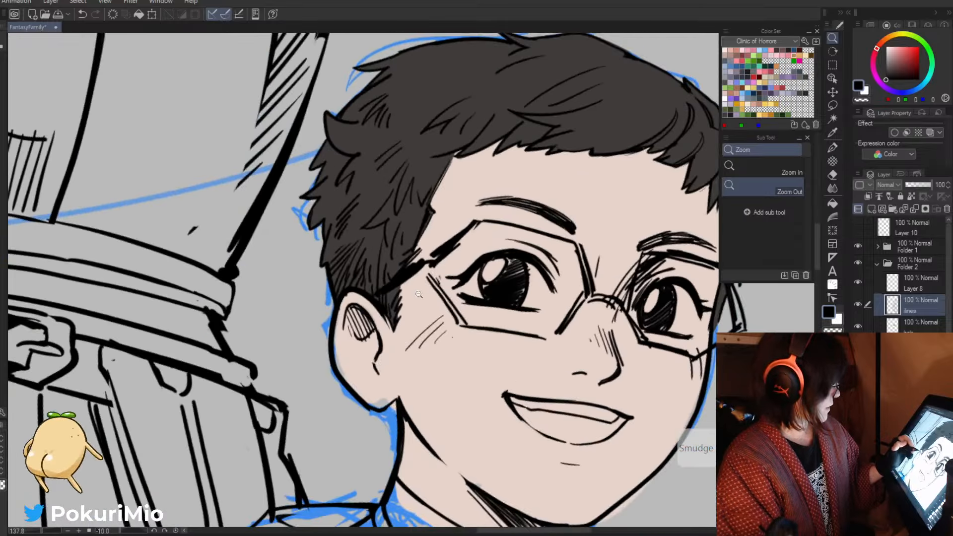
- Reduce the Hard eraser's size at the kneeling figure's eye and frame the whole head
{"action": "key", "text": "e"}
{"action": "key", "text": "bracketleft"}
{"action": "key", "text": "bracketleft"}
{"action": "key", "text": "bracketleft"}
{"action": "key", "text": "bracketleft"}
{"action": "key", "text": "bracketleft"}
{"action": "key", "text": "bracketleft"}
{"action": "key", "text": "bracketleft"}
{"action": "key", "text": "bracketleft"}
{"action": "key", "text": "bracketleft"}
{"action": "key", "text": "bracketleft"}
{"action": "key", "text": "bracketleft"}
{"action": "key", "text": "bracketleft"}
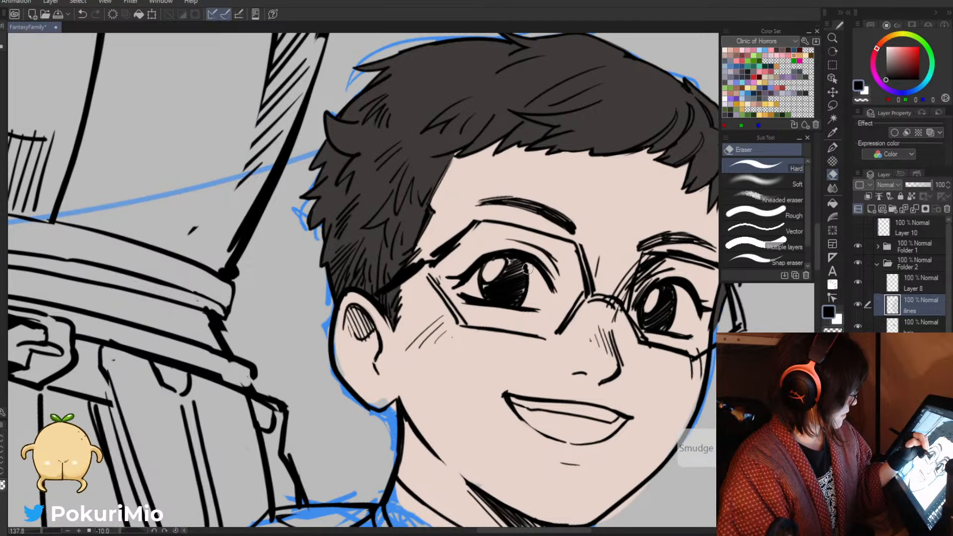
{"action": "key", "text": "alt+space"}
{"action": "left_click_drag", "start_coordinate": [440, 354], "coordinate": [318, 365]}
{"action": "left_click_drag", "start_coordinate": [432, 380], "coordinate": [497, 372]}
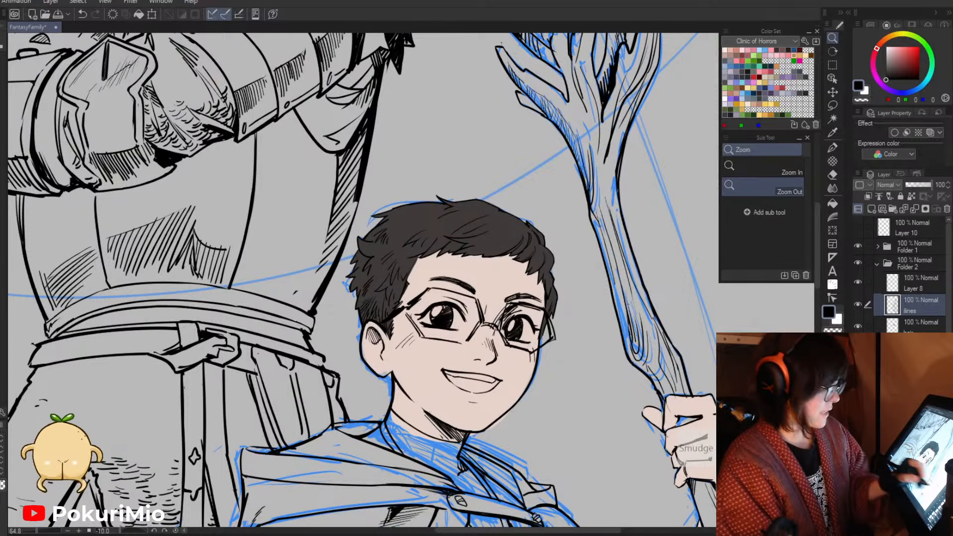
- Add a new layer directly beneath the kneeling figure's lines layer and name it white
{"action": "key", "text": "alt+bracketleft"}
{"action": "left_click", "coordinate": [872, 209]}
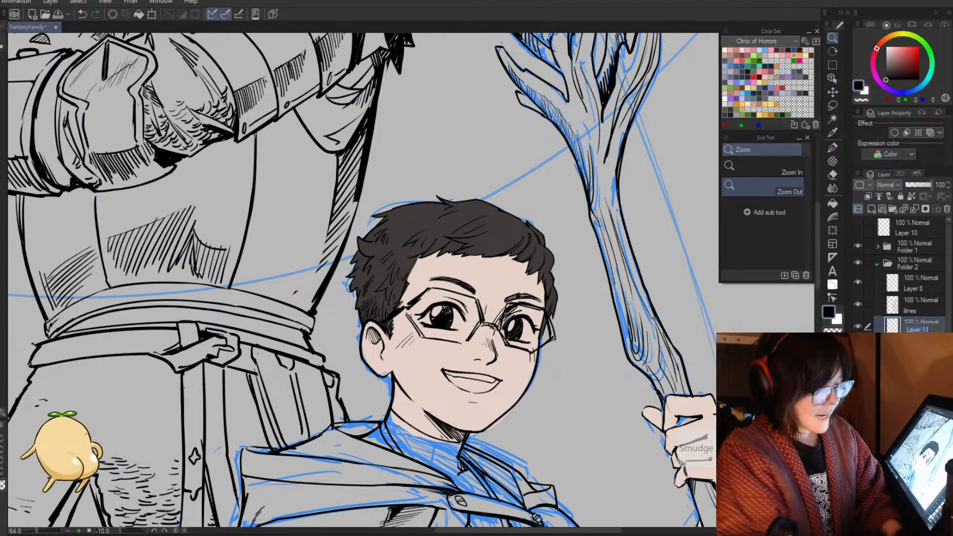
{"action": "type", "text": "white"}
{"action": "key", "text": "Return"}
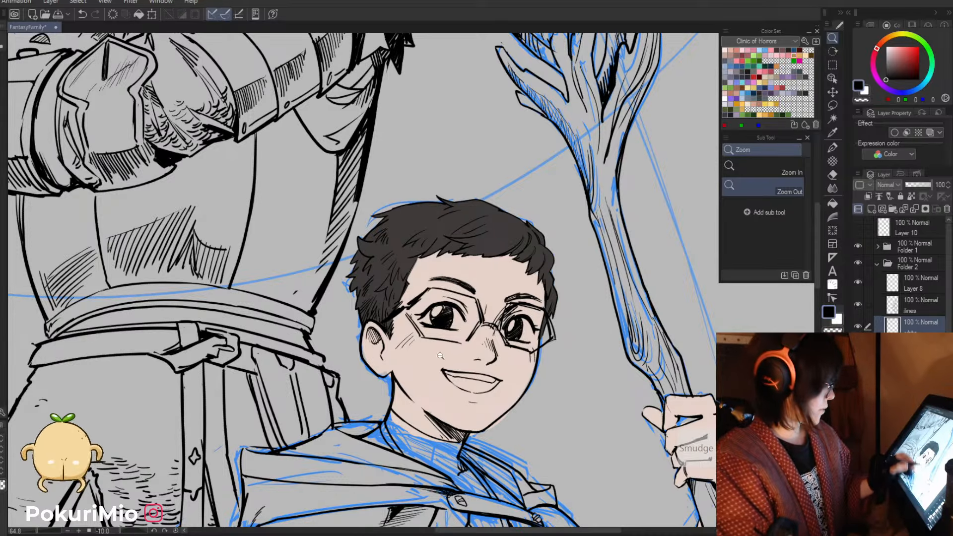
- Paint the whites of both of the kneeling figure's eyes in pure white with the Turnip pen
{"action": "key", "text": "p"}
{"action": "key", "text": "x"}
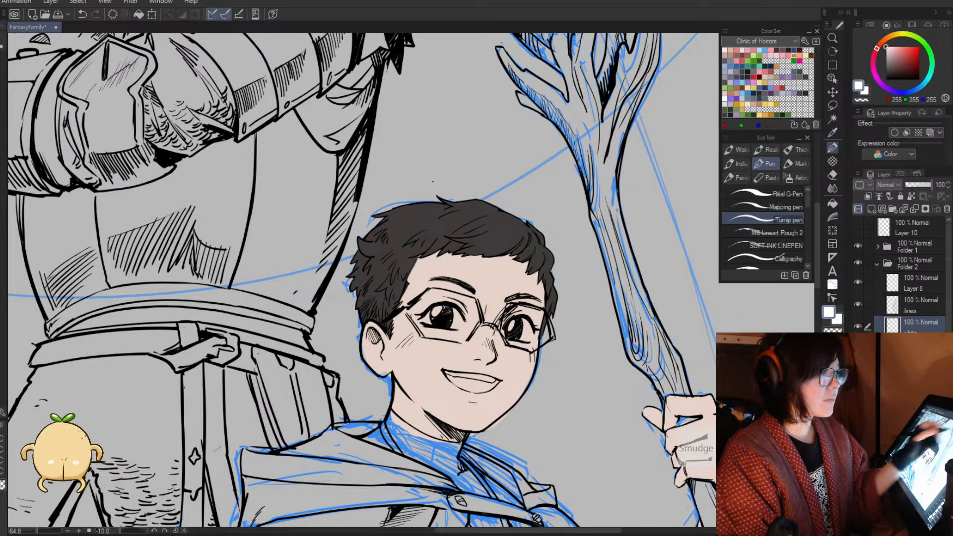
{"action": "key", "text": "asciicircum"}
{"action": "key", "text": "asciicircum"}
{"action": "key", "text": "asciicircum"}
{"action": "key", "text": "slash"}
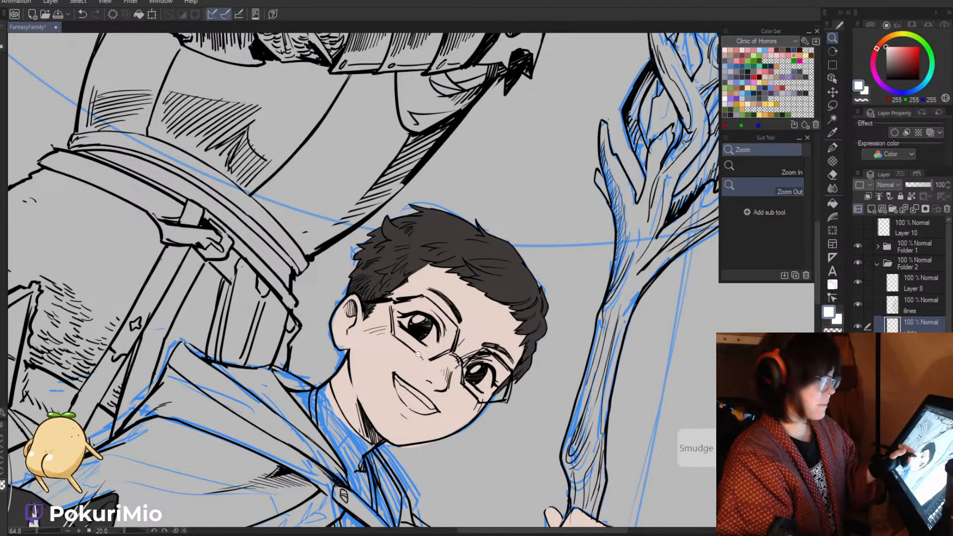
{"action": "mouse_move", "coordinate": [397, 317]}
{"action": "left_mouse_down"}
{"action": "mouse_move", "coordinate": [420, 344]}
{"action": "mouse_move", "coordinate": [425, 319]}
{"action": "left_mouse_up"}
{"action": "mouse_move", "coordinate": [433, 327]}
{"action": "left_mouse_down"}
{"action": "mouse_move", "coordinate": [448, 350]}
{"action": "mouse_move", "coordinate": [451, 318]}
{"action": "left_mouse_up"}
{"action": "mouse_move", "coordinate": [450, 366]}
{"action": "left_mouse_down"}
{"action": "mouse_move", "coordinate": [472, 344]}
{"action": "mouse_move", "coordinate": [473, 362]}
{"action": "mouse_move", "coordinate": [489, 290]}
{"action": "mouse_move", "coordinate": [470, 266]}
{"action": "mouse_move", "coordinate": [520, 276]}
{"action": "left_mouse_up"}
{"action": "left_click_drag", "start_coordinate": [610, 193], "coordinate": [606, 221]}
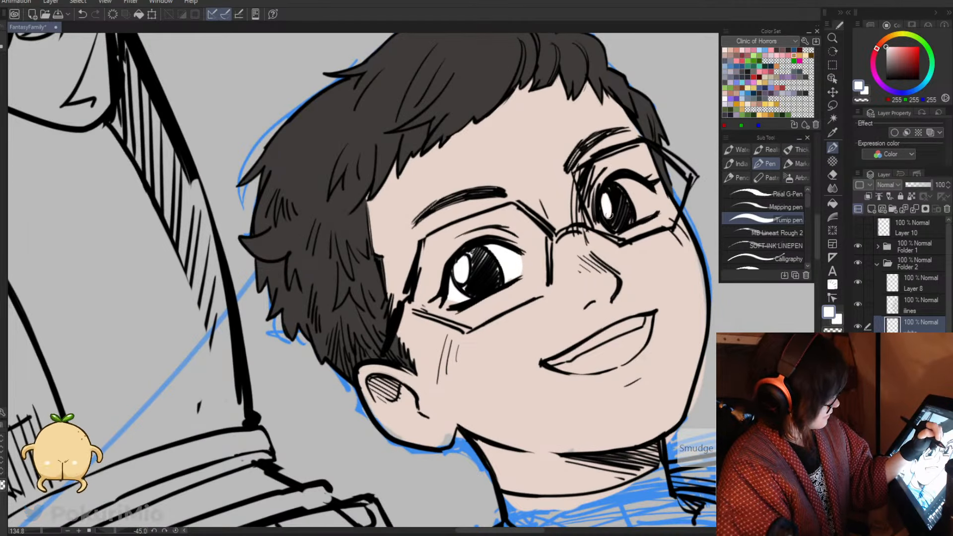
{"action": "mouse_move", "coordinate": [623, 179]}
{"action": "left_mouse_down"}
{"action": "mouse_move", "coordinate": [639, 208]}
{"action": "mouse_move", "coordinate": [600, 220]}
{"action": "left_mouse_up"}
- Paint the kneeling figure's upper teeth white with the Turnip pen
{"action": "key", "text": "alt+space"}
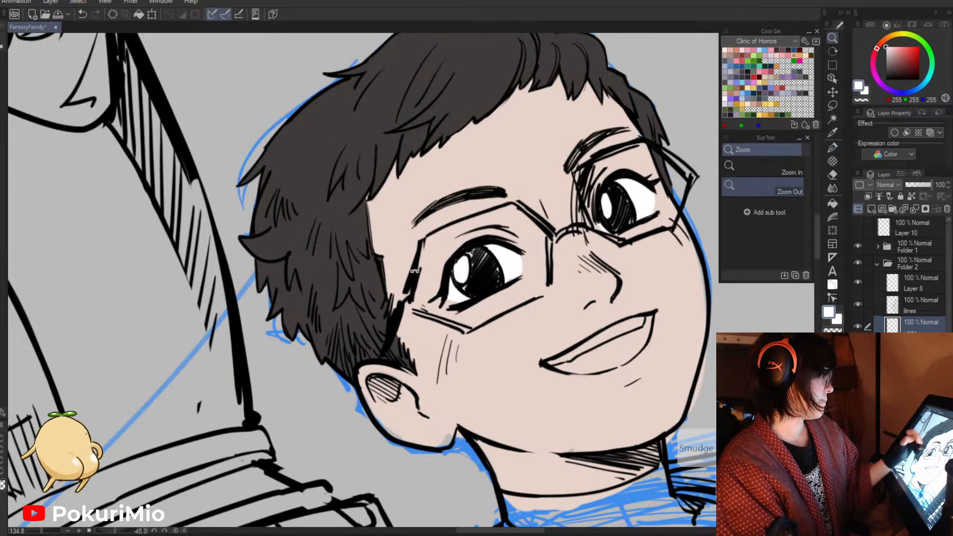
{"action": "key", "text": "asciicircum"}
{"action": "mouse_move", "coordinate": [344, 342]}
{"action": "left_mouse_down"}
{"action": "mouse_move", "coordinate": [357, 267]}
{"action": "mouse_move", "coordinate": [337, 343]}
{"action": "mouse_move", "coordinate": [357, 406]}
{"action": "left_mouse_up"}
{"action": "mouse_move", "coordinate": [344, 372]}
{"action": "left_mouse_down"}
{"action": "mouse_move", "coordinate": [366, 426]}
{"action": "mouse_move", "coordinate": [360, 418]}
{"action": "left_mouse_up"}
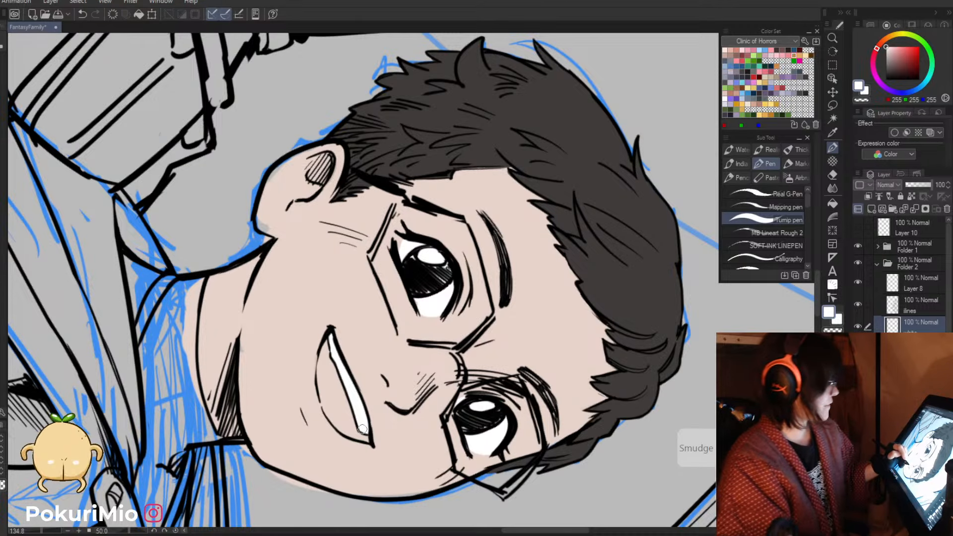
- Select the kneeling figure's skin layer and repaint the skin with the light peach sampled from the knight's face
{"action": "key", "text": "ctrl+0"}
{"action": "key", "text": "alt+space"}
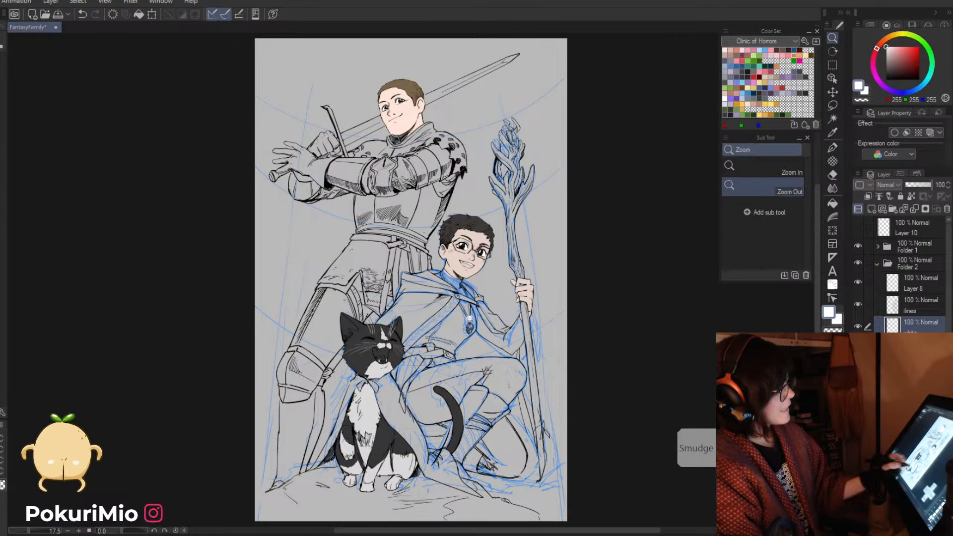
{"action": "left_click_drag", "start_coordinate": [459, 283], "coordinate": [709, 357]}
{"action": "left_click", "coordinate": [919, 350]}
{"action": "left_click_drag", "start_coordinate": [656, 427], "coordinate": [625, 432]}
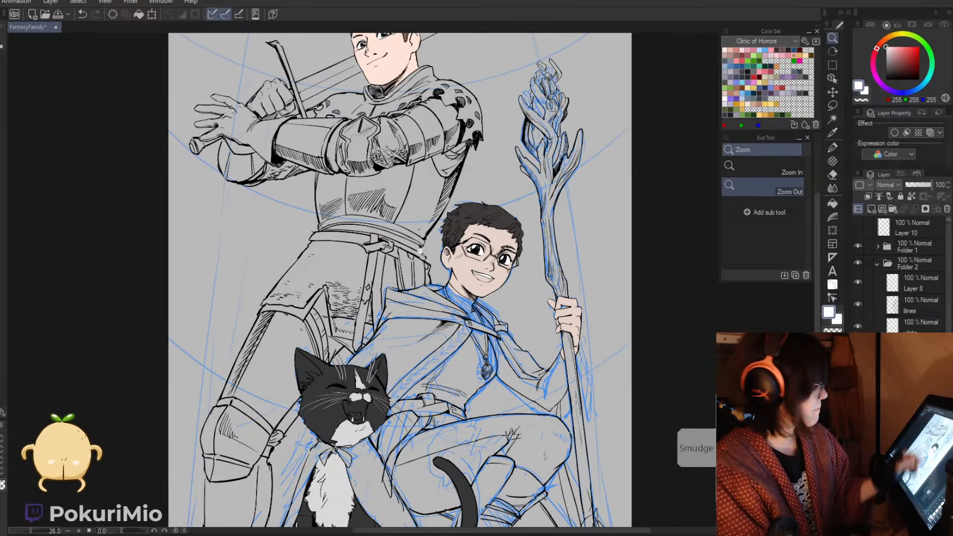
{"action": "left_click_drag", "start_coordinate": [398, 266], "coordinate": [347, 278]}
{"action": "left_click", "coordinate": [383, 96], "text": "alt"}
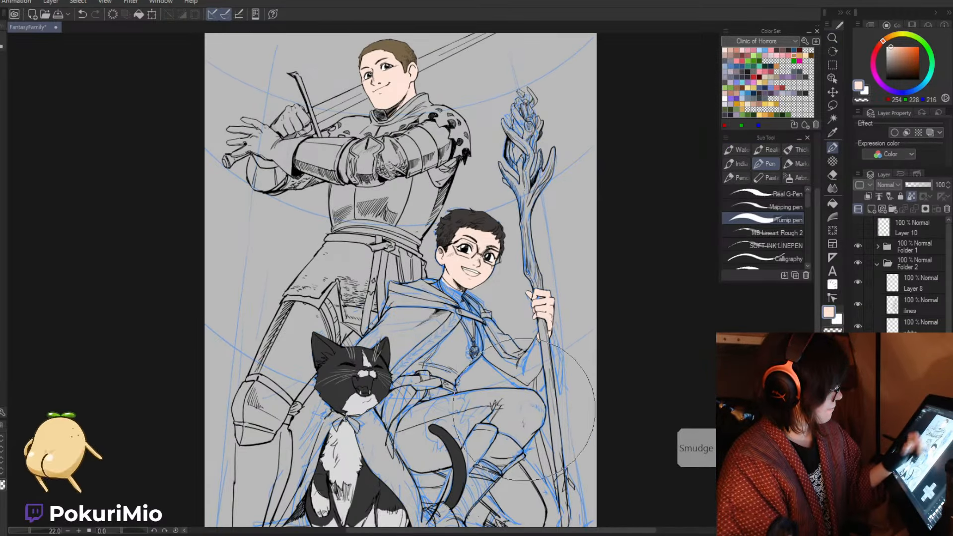
- Shift the sampled skin hue toward red and choose salmon RGB 209, 140, 128 for the kneeling figure's mouth
{"action": "key", "text": "alt+space"}
{"action": "left_click_drag", "start_coordinate": [461, 273], "coordinate": [568, 276]}
{"action": "left_click_drag", "start_coordinate": [882, 41], "coordinate": [880, 45]}
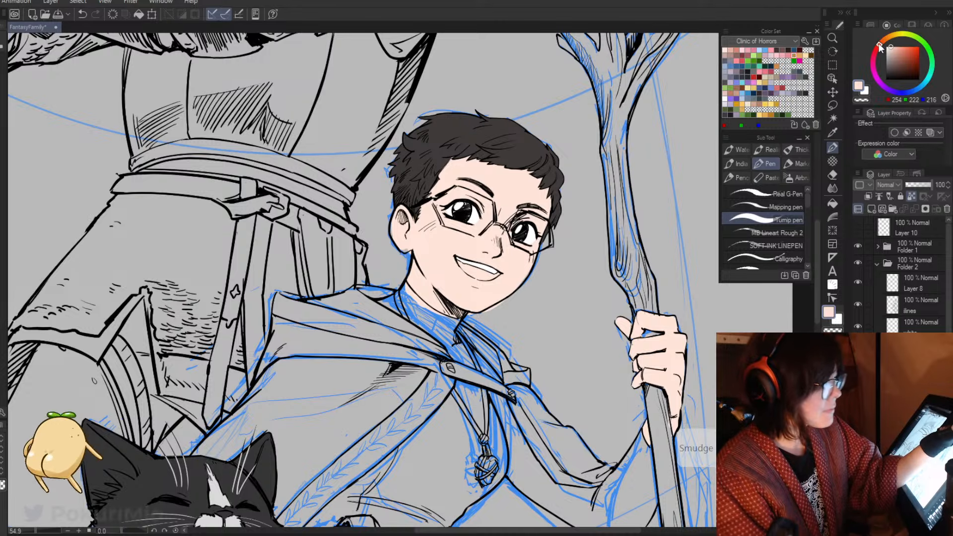
{"action": "left_click", "coordinate": [899, 53]}
{"action": "key", "text": "alt+space"}
{"action": "left_click_drag", "start_coordinate": [455, 279], "coordinate": [539, 279]}
- Try to fill the inside of the kneeling figure's mouth with salmon using the Fill tool, and undo the fill
{"action": "key", "text": "g"}
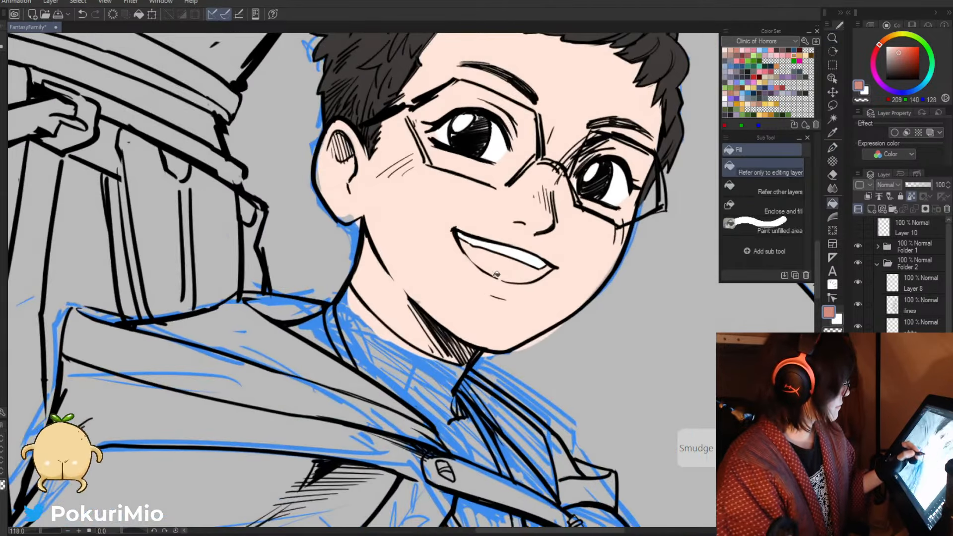
{"action": "key", "text": "p"}
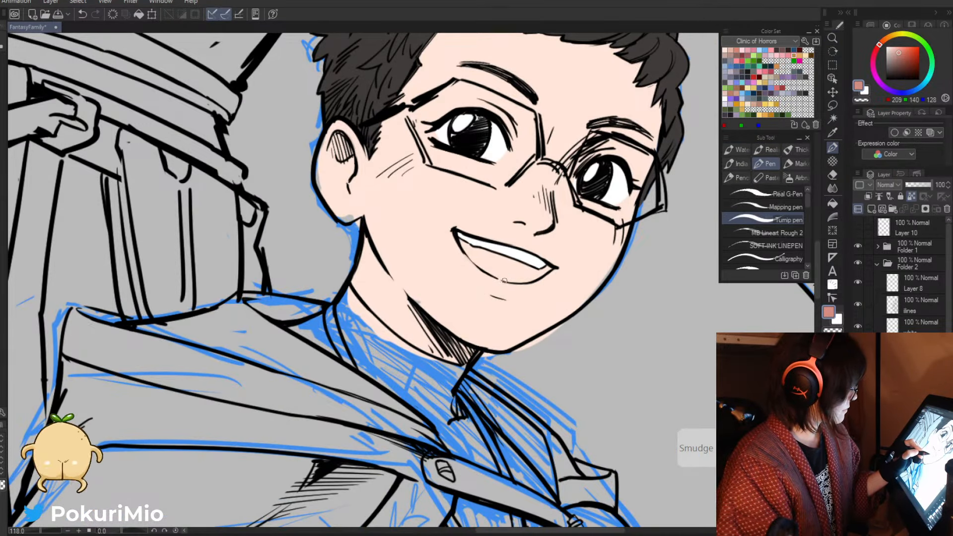
{"action": "key", "text": "g"}
{"action": "left_click", "coordinate": [489, 261]}
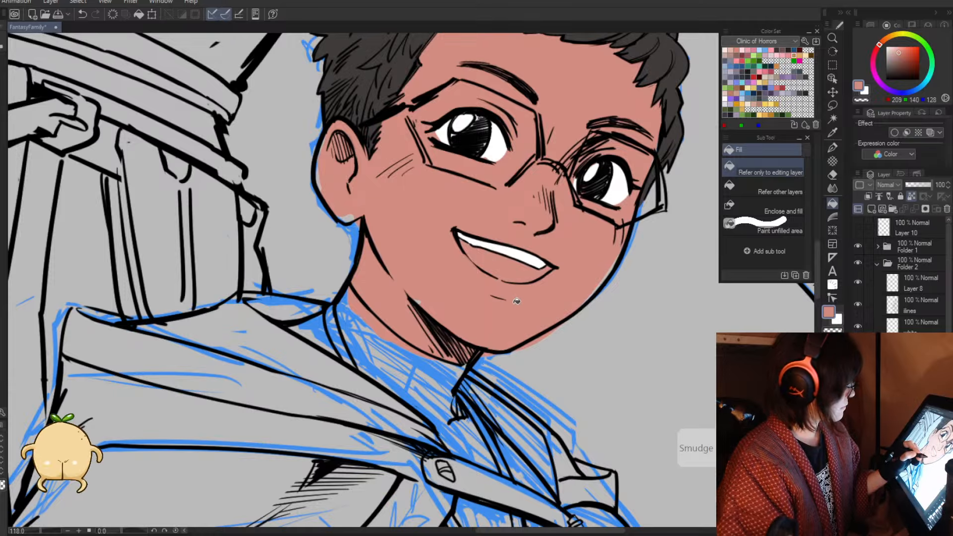
{"action": "key", "text": "ctrl+z"}
- Paint the inside of the kneeling figure's mouth salmon with the Turnip pen, beginning at the corner
{"action": "key", "text": "p"}
{"action": "left_click_drag", "start_coordinate": [551, 270], "coordinate": [527, 279]}
{"action": "key", "text": "minus"}
{"action": "key", "text": "minus"}
{"action": "key", "text": "minus"}
{"action": "key", "text": "minus"}
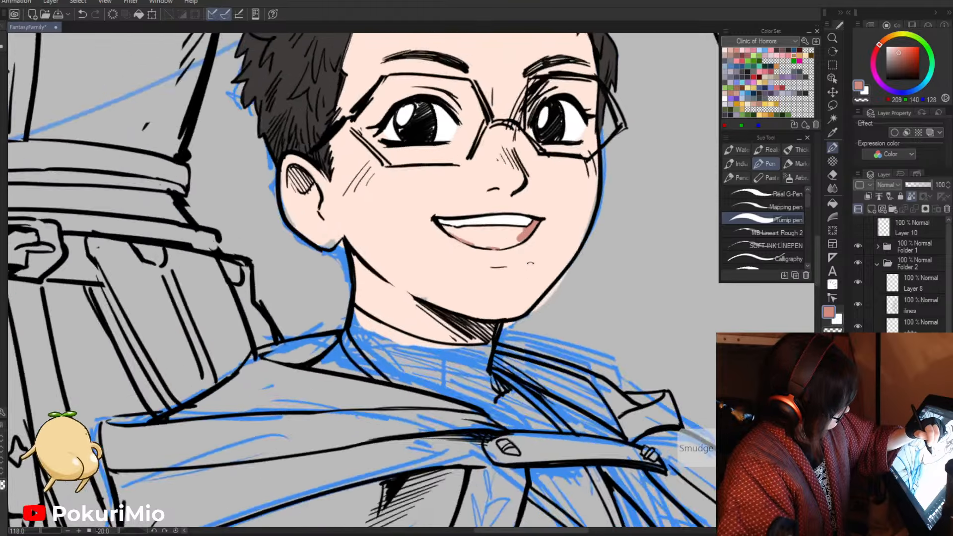
- Fill the boy's open mouth with salmon pink (R 209, G 140, B 128) using the Turnip pen
{"action": "key", "text": "minus"}
{"action": "key", "text": "minus"}
{"action": "key", "text": "minus"}
{"action": "key", "text": "minus"}
{"action": "key", "text": "minus"}
{"action": "key", "text": "minus"}
{"action": "key", "text": "minus"}
{"action": "key", "text": "minus"}
{"action": "key", "text": "minus"}
{"action": "key", "text": "minus"}
{"action": "key", "text": "minus"}
{"action": "left_click_drag", "start_coordinate": [429, 166], "coordinate": [399, 211]}
{"action": "mouse_move", "coordinate": [435, 162]}
{"action": "left_mouse_down"}
{"action": "mouse_move", "coordinate": [404, 210]}
{"action": "mouse_move", "coordinate": [436, 176]}
{"action": "mouse_move", "coordinate": [404, 213]}
{"action": "mouse_move", "coordinate": [429, 197]}
{"action": "mouse_move", "coordinate": [405, 213]}
{"action": "left_mouse_up"}
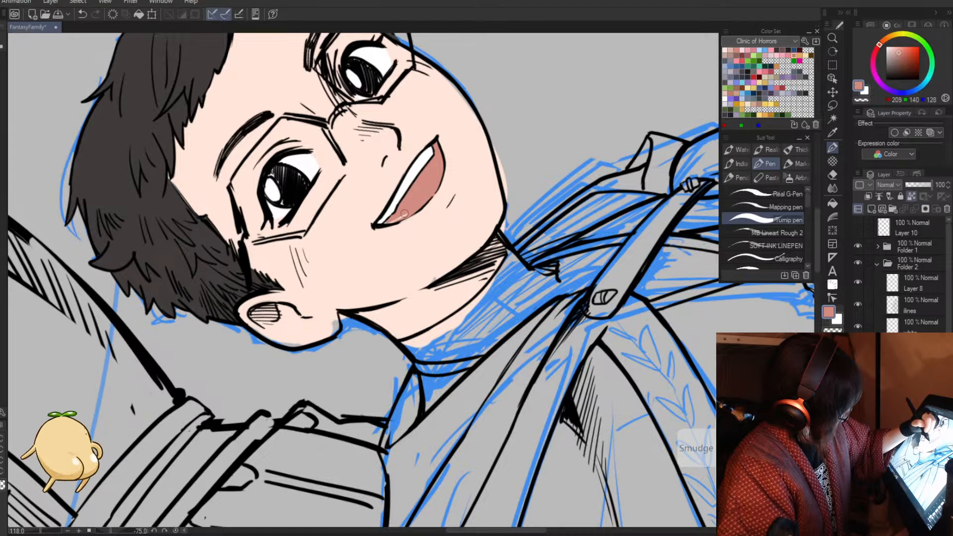
- Reset the canvas to its upright full-page view and save the FantasyFamily illustration
{"action": "key", "text": "asciicircum"}
{"action": "key", "text": "asciicircum"}
{"action": "key", "text": "asciicircum"}
{"action": "key", "text": "asciicircum"}
{"action": "key", "text": "asciicircum"}
{"action": "key", "text": "asciicircum"}
{"action": "key", "text": "asciicircum"}
{"action": "key", "text": "asciicircum"}
{"action": "key", "text": "asciicircum"}
{"action": "key", "text": "asciicircum"}
{"action": "key", "text": "asciicircum"}
{"action": "key", "text": "asciicircum"}
{"action": "key", "text": "asciicircum"}
{"action": "key", "text": "asciicircum"}
{"action": "key", "text": "asciicircum"}
{"action": "key", "text": "asciicircum"}
{"action": "key", "text": "asciicircum"}
{"action": "key", "text": "asciicircum"}
{"action": "key", "text": "asciicircum"}
{"action": "key", "text": "asciicircum"}
{"action": "key", "text": "slash"}
{"action": "left_click_drag", "start_coordinate": [431, 318], "coordinate": [354, 226]}
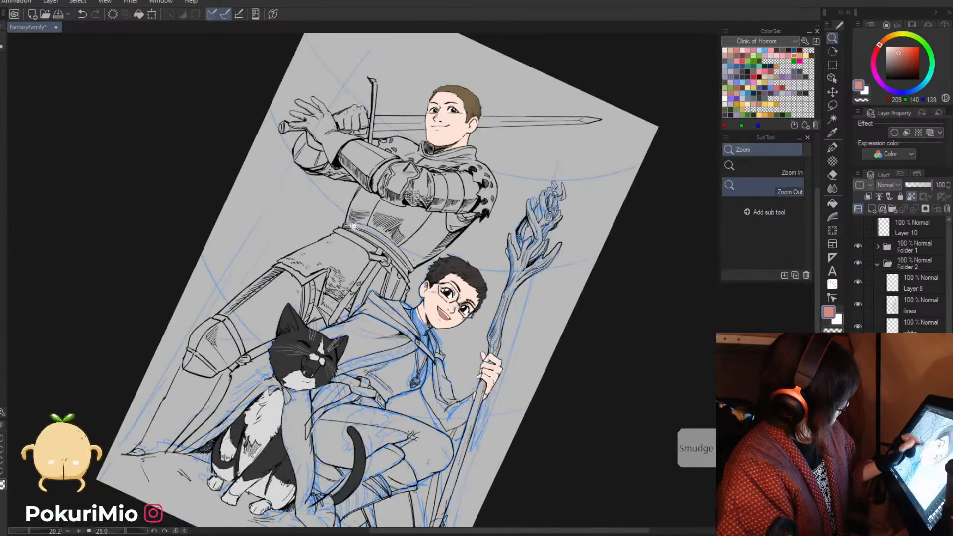
{"action": "key", "text": "ctrl+0"}
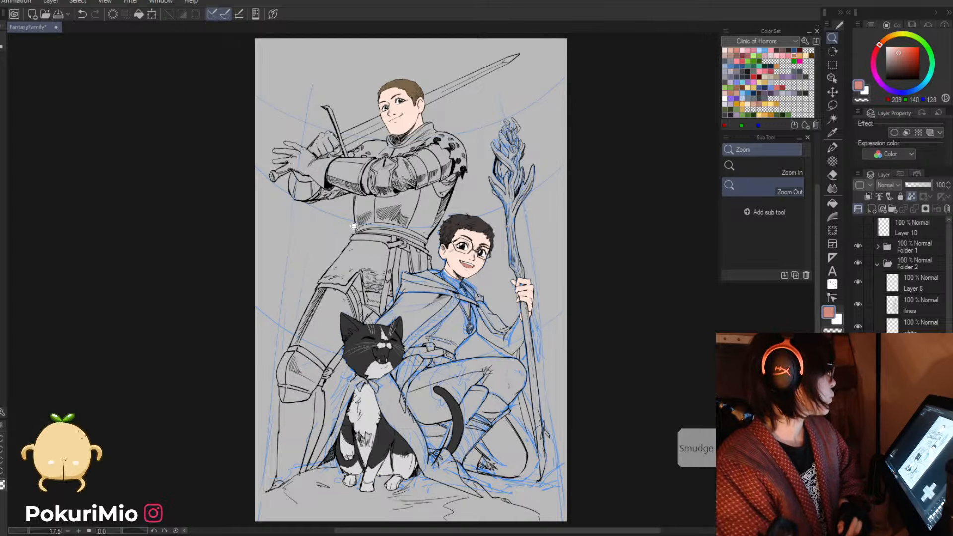
{"action": "key", "text": "ctrl+s"}
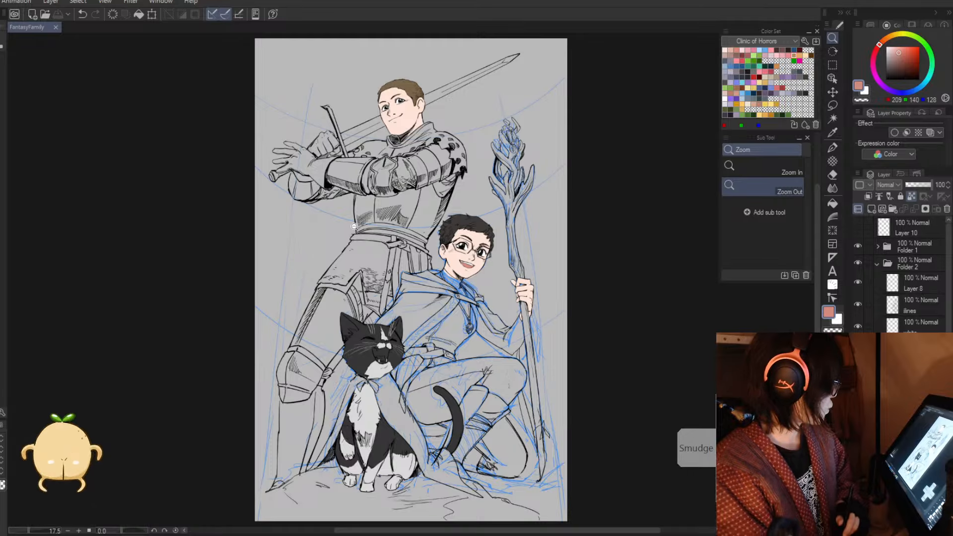
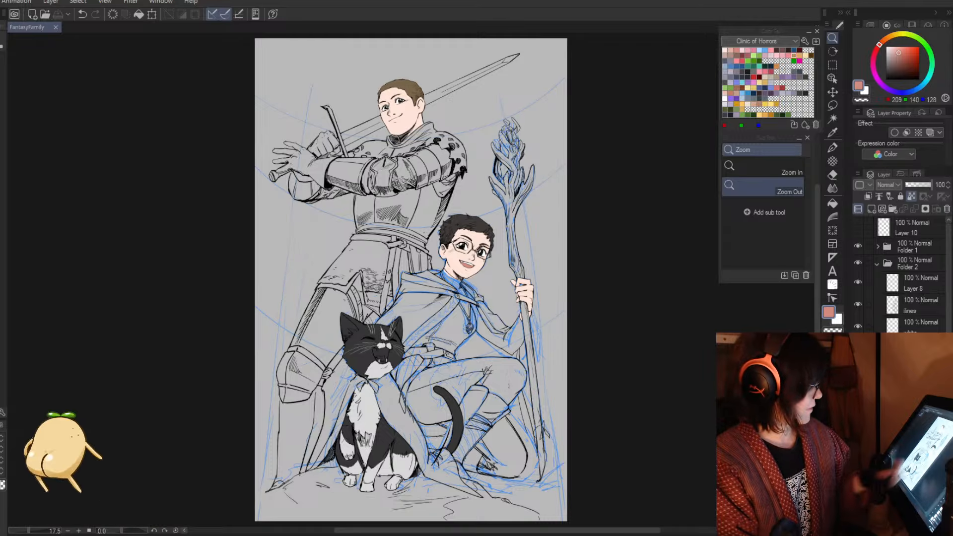
- Examine the whole composition, checking the knight, the boy with the staff and the cat at several magnifications
{"action": "scroll", "coordinate": [521, 343], "scroll_direction": "down", "scroll_amount": 2}
{"action": "scroll", "coordinate": [437, 215], "scroll_direction": "up", "scroll_amount": 6}
{"action": "scroll", "coordinate": [437, 215], "scroll_direction": "down", "scroll_amount": 5}
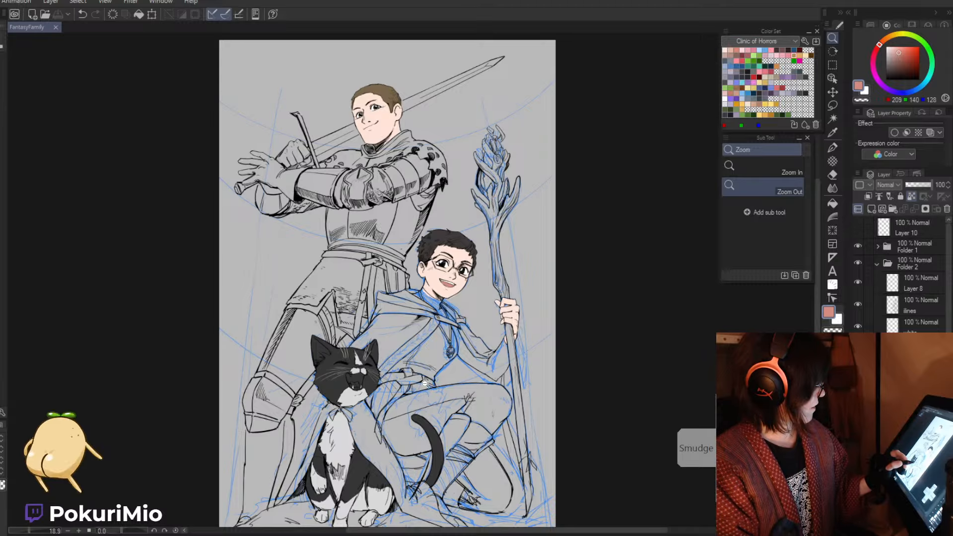
{"action": "scroll", "coordinate": [424, 383], "scroll_direction": "up", "scroll_amount": 3}
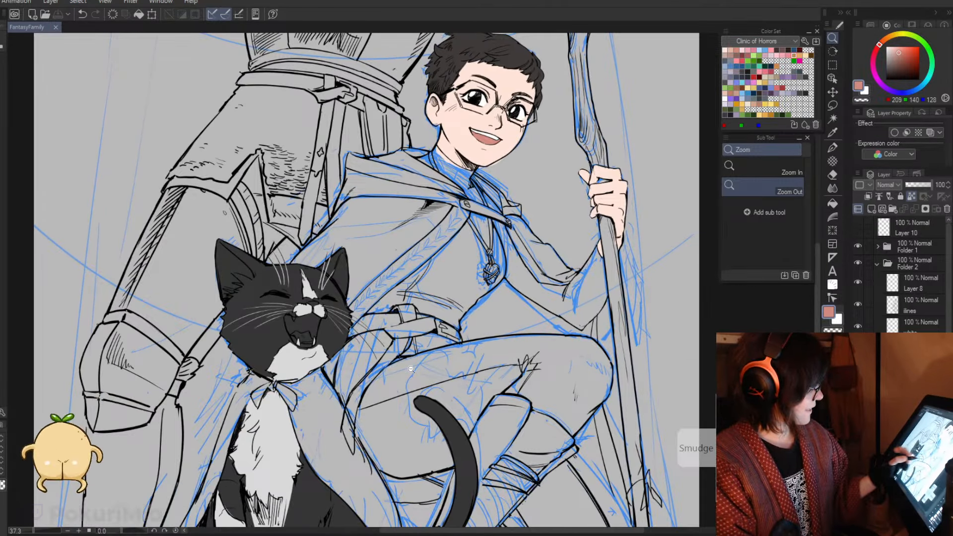
{"action": "scroll", "coordinate": [412, 369], "scroll_direction": "down", "scroll_amount": 2}
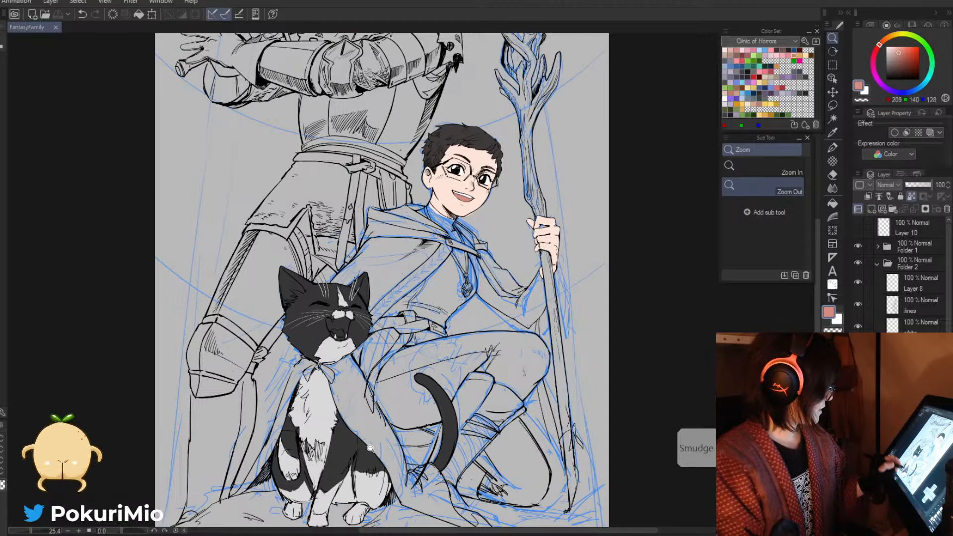
{"action": "scroll", "coordinate": [369, 448], "scroll_direction": "down", "scroll_amount": 1}
{"action": "scroll", "coordinate": [417, 414], "scroll_direction": "up", "scroll_amount": 3}
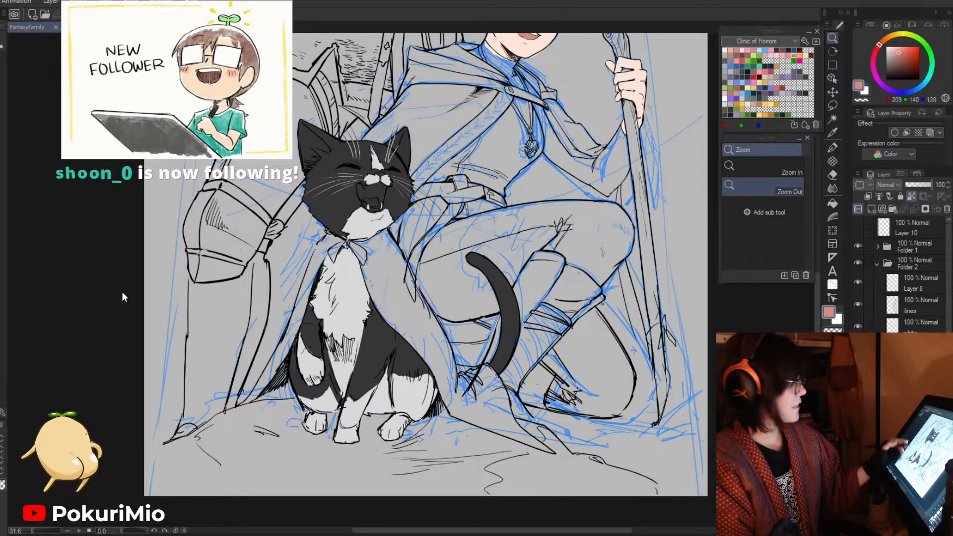
{"action": "scroll", "coordinate": [348, 378], "scroll_direction": "down", "scroll_amount": 3}
{"action": "scroll", "coordinate": [392, 373], "scroll_direction": "down", "scroll_amount": 2}
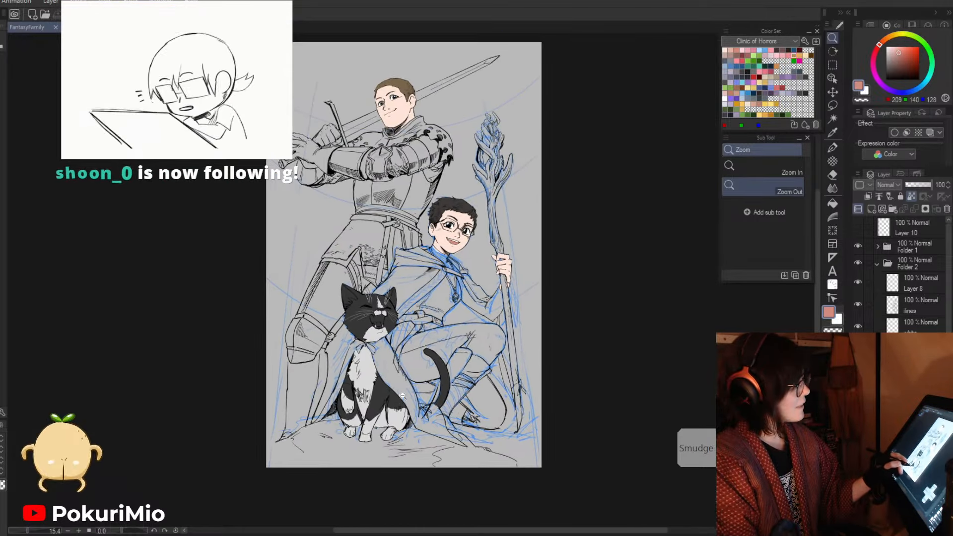
{"action": "scroll", "coordinate": [447, 477], "scroll_direction": "up", "scroll_amount": 1}
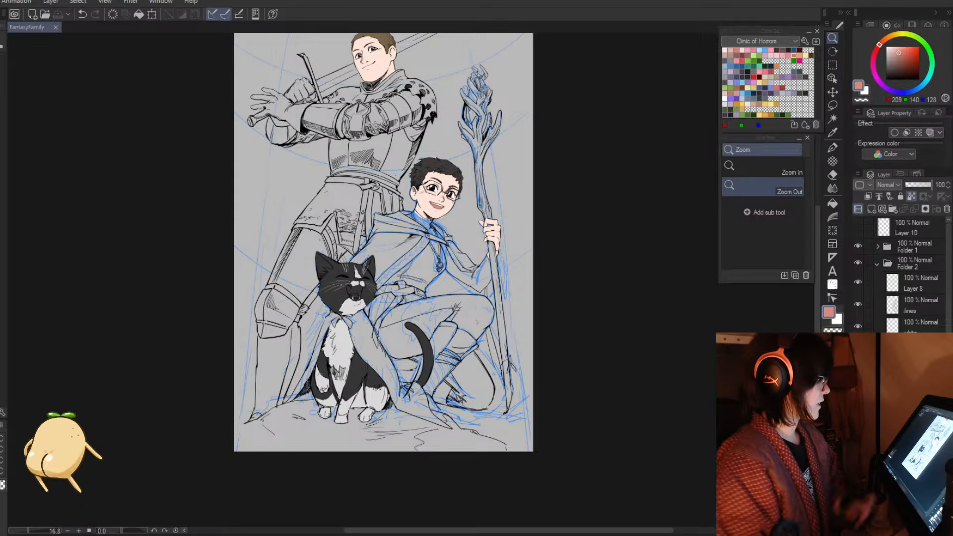
{"action": "left_click", "coordinate": [535, 445]}
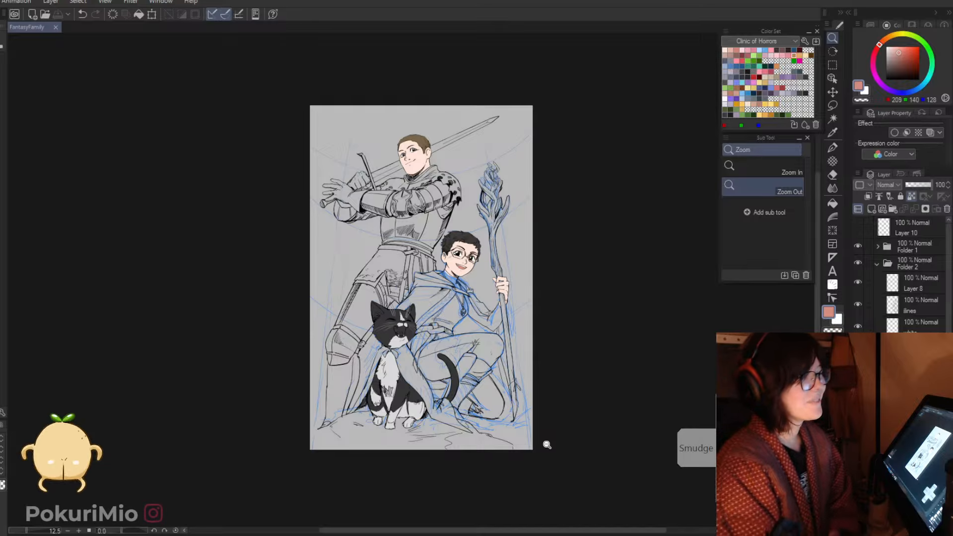
{"action": "left_click", "coordinate": [536, 333]}
{"action": "scroll", "coordinate": [480, 295], "scroll_direction": "up", "scroll_amount": 3}
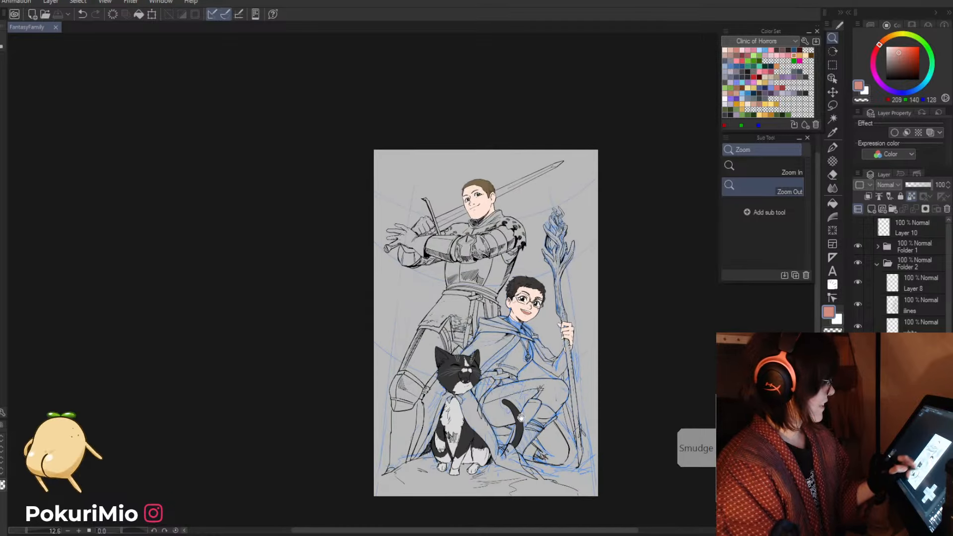
{"action": "left_click_drag", "start_coordinate": [521, 418], "coordinate": [471, 389]}
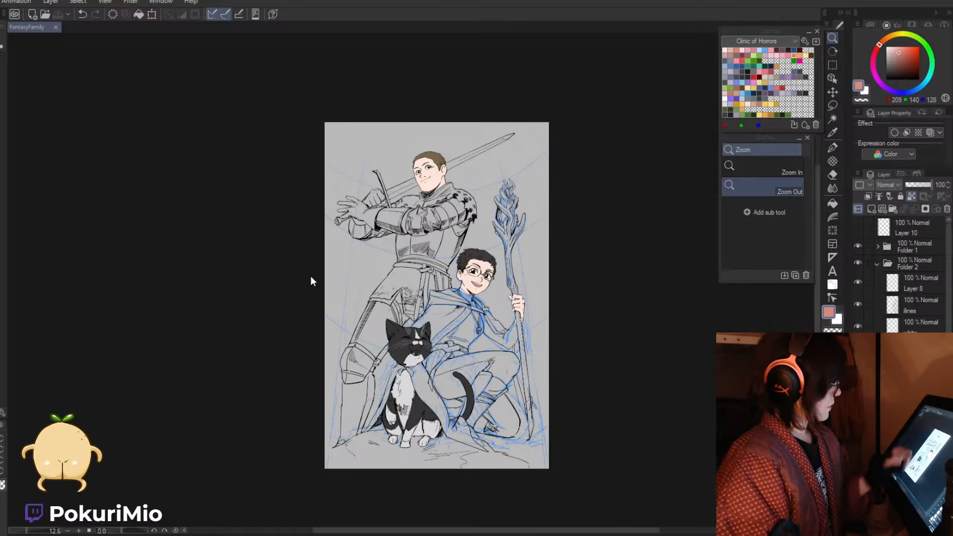
{"action": "scroll", "coordinate": [313, 280], "scroll_direction": "up", "scroll_amount": 4}
{"action": "left_click_drag", "start_coordinate": [486, 278], "coordinate": [419, 308]}
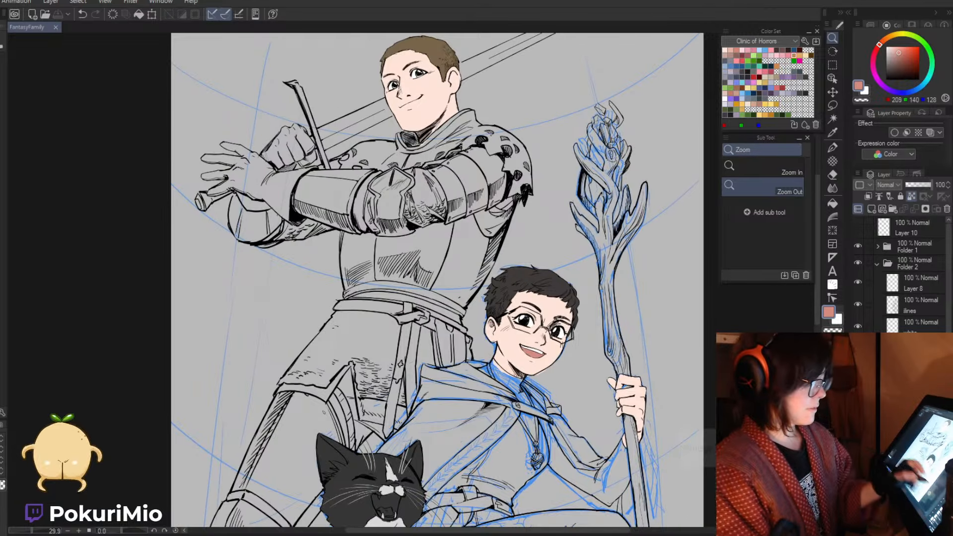
- Collapse Folder 2 and select a layer inside Folder 3 to work on
{"action": "left_click", "coordinate": [877, 267]}
{"action": "left_click", "coordinate": [858, 264]}
{"action": "left_click", "coordinate": [858, 265]}
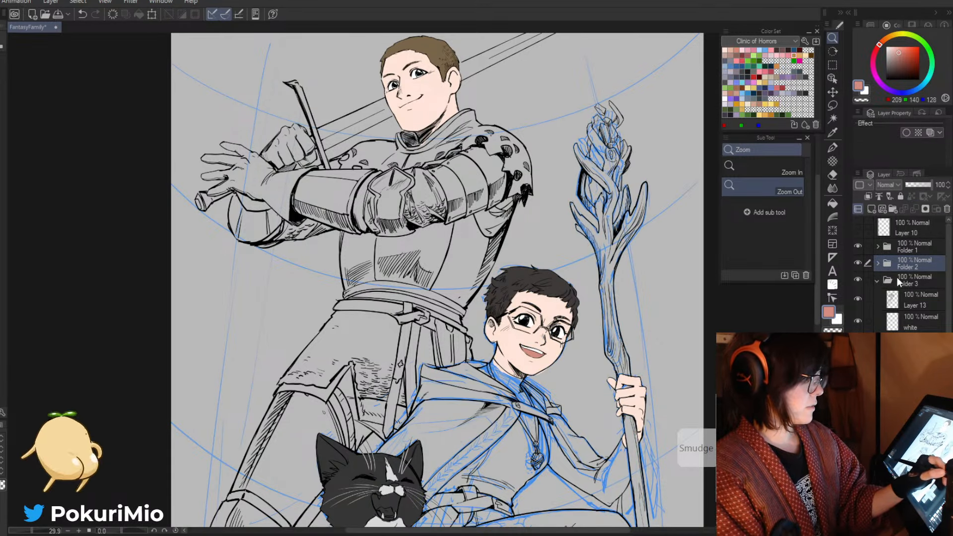
{"action": "left_click", "coordinate": [895, 301]}
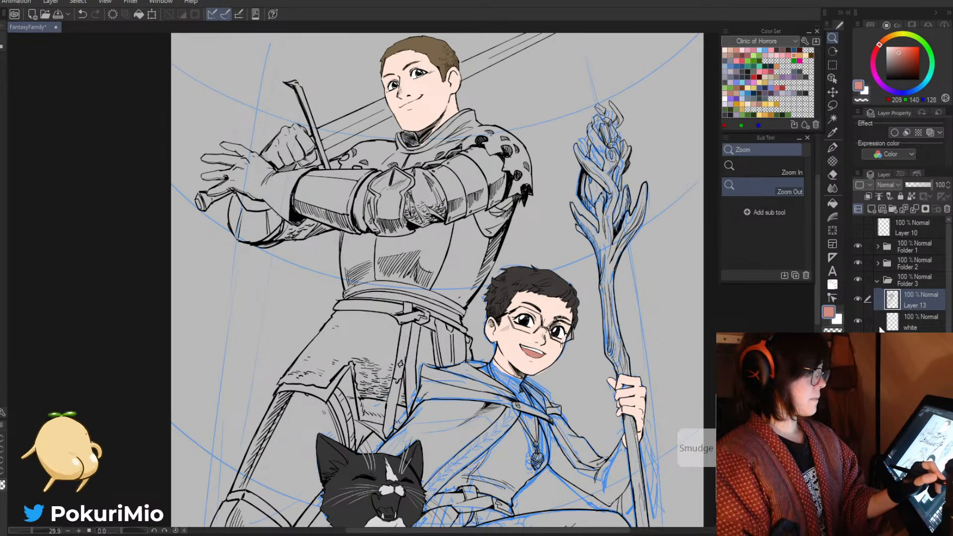
{"action": "left_click", "coordinate": [897, 328]}
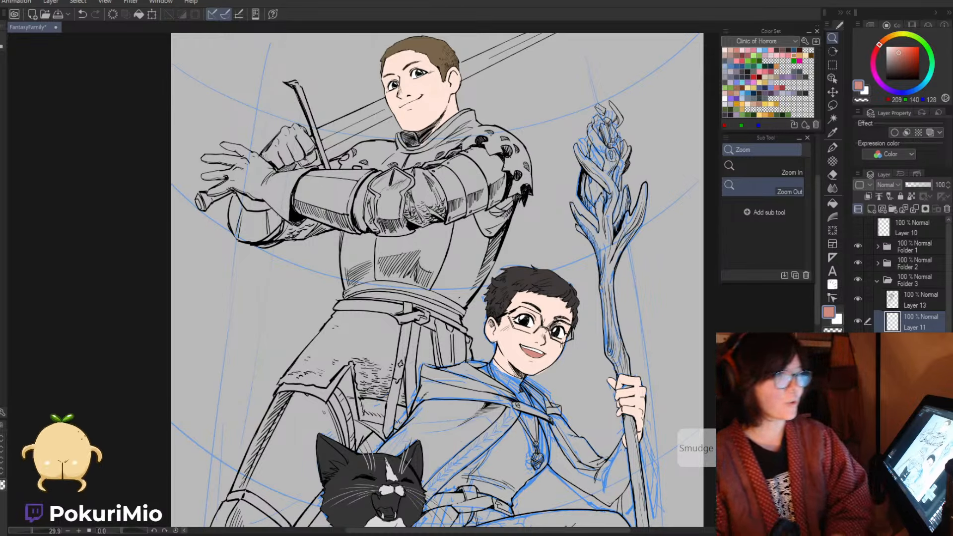
{"action": "left_click", "coordinate": [919, 344]}
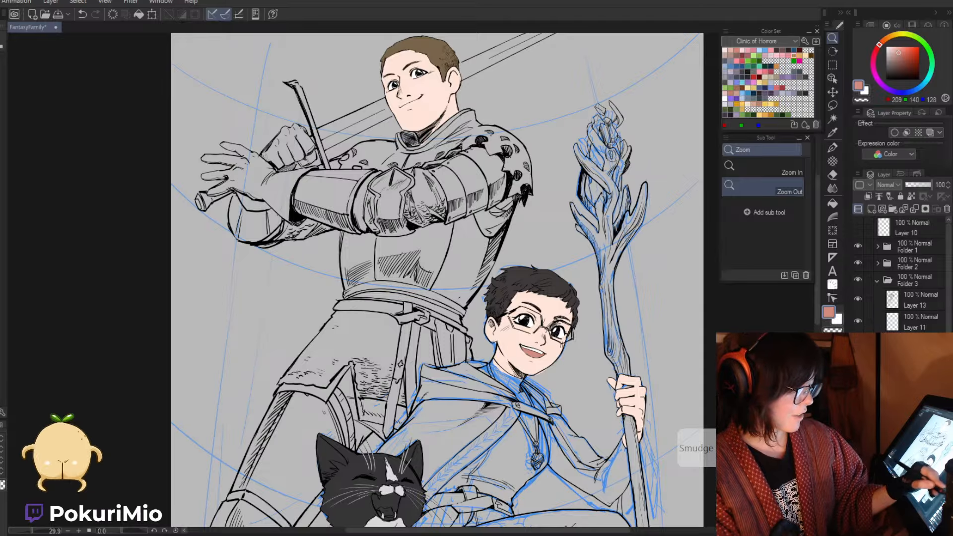
{"action": "left_click_drag", "start_coordinate": [533, 372], "coordinate": [559, 385]}
{"action": "key", "text": "e"}
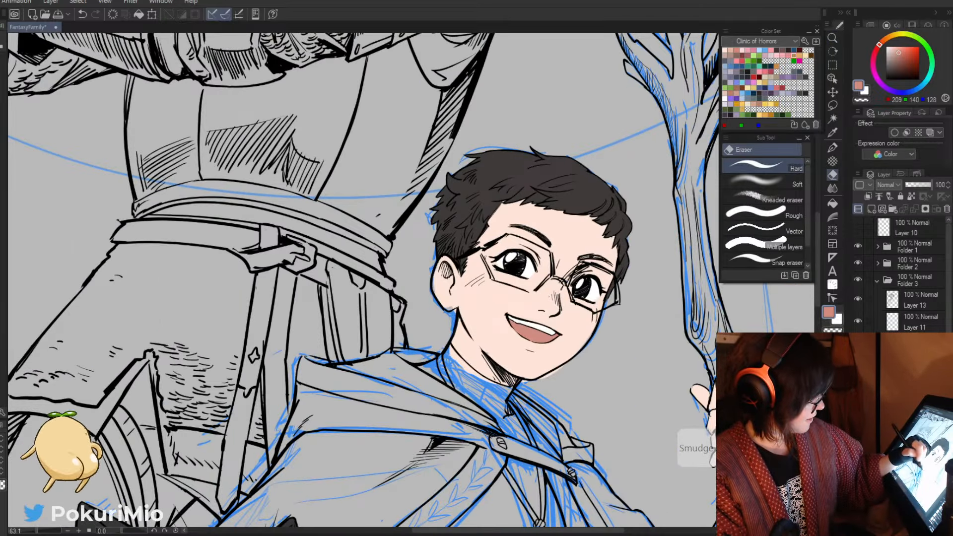
{"action": "key", "text": "slash"}
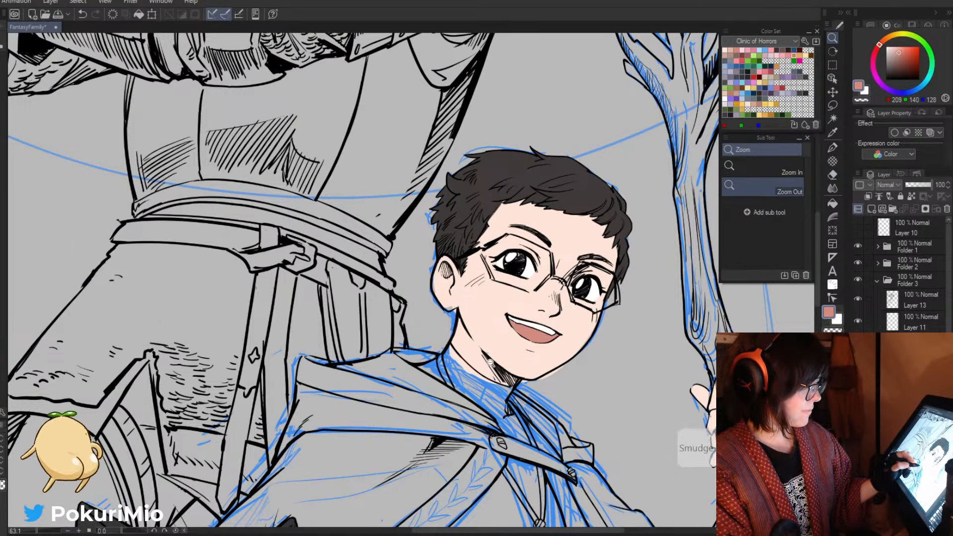
{"action": "left_click_drag", "start_coordinate": [492, 364], "coordinate": [474, 364]}
{"action": "left_click", "coordinate": [877, 264]}
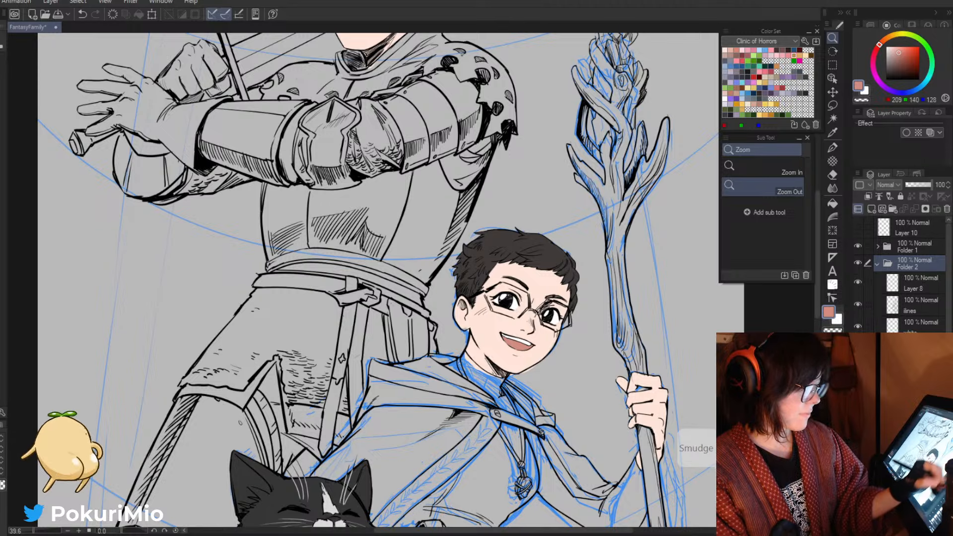
{"action": "key", "text": "e"}
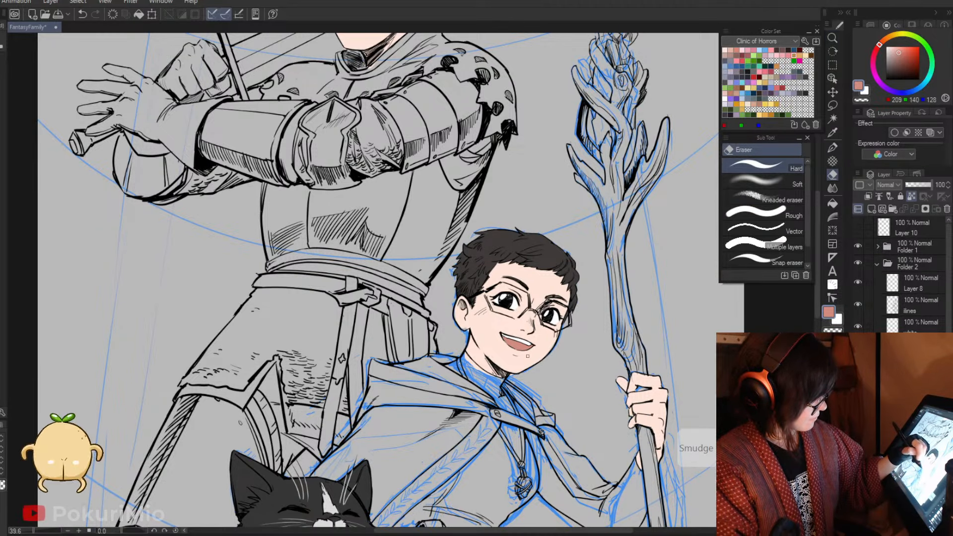
{"action": "key", "text": "slash"}
{"action": "left_click_drag", "start_coordinate": [460, 367], "coordinate": [441, 343]}
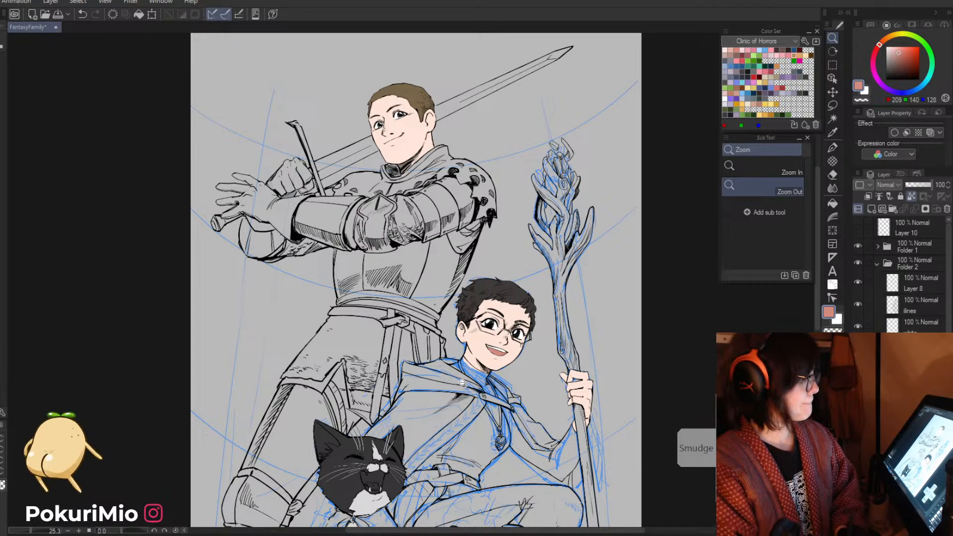
{"action": "left_click", "coordinate": [877, 264]}
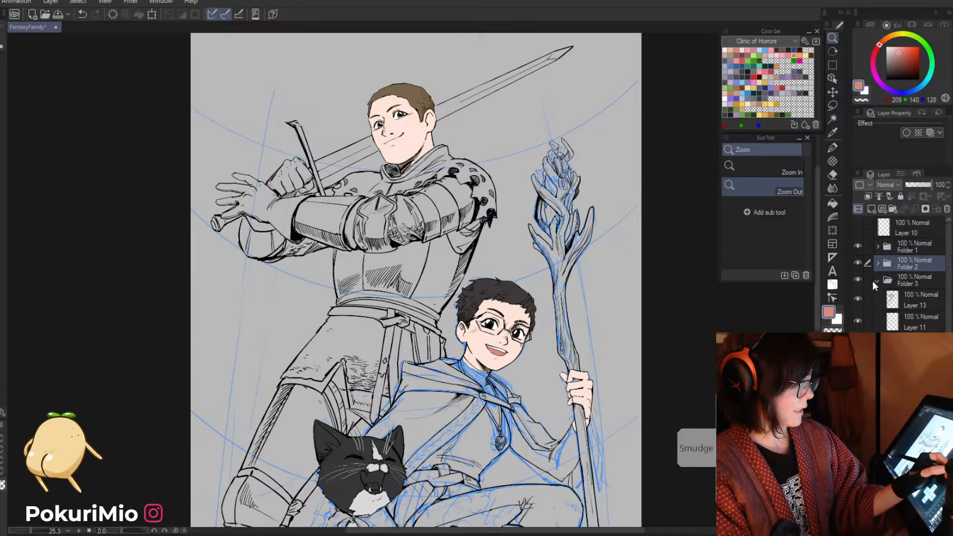
- Check what Folder 3 contains by toggling its visibility, then select its skin colour layer and lock the transparent pixels
{"action": "left_click", "coordinate": [858, 279]}
{"action": "left_click", "coordinate": [858, 278]}
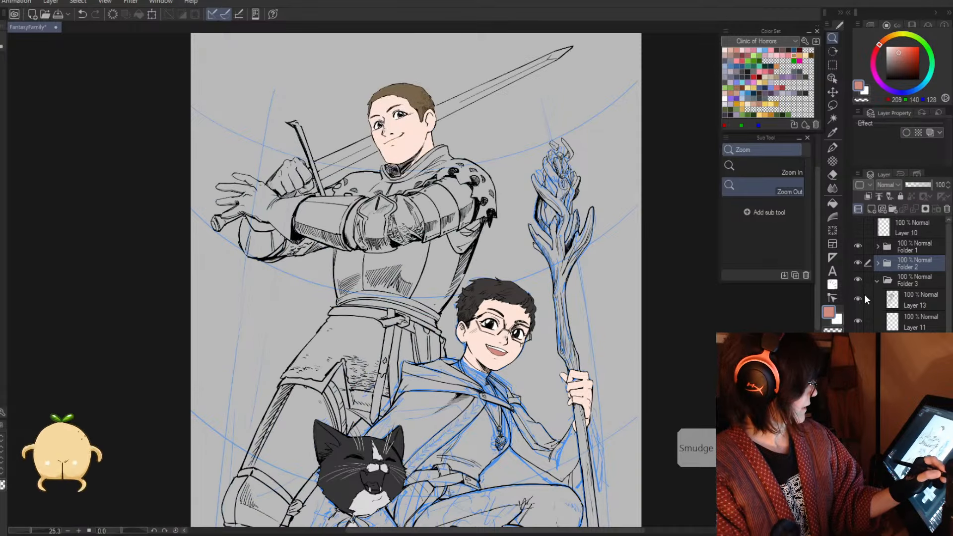
{"action": "left_click", "coordinate": [906, 280]}
{"action": "left_click", "coordinate": [914, 348]}
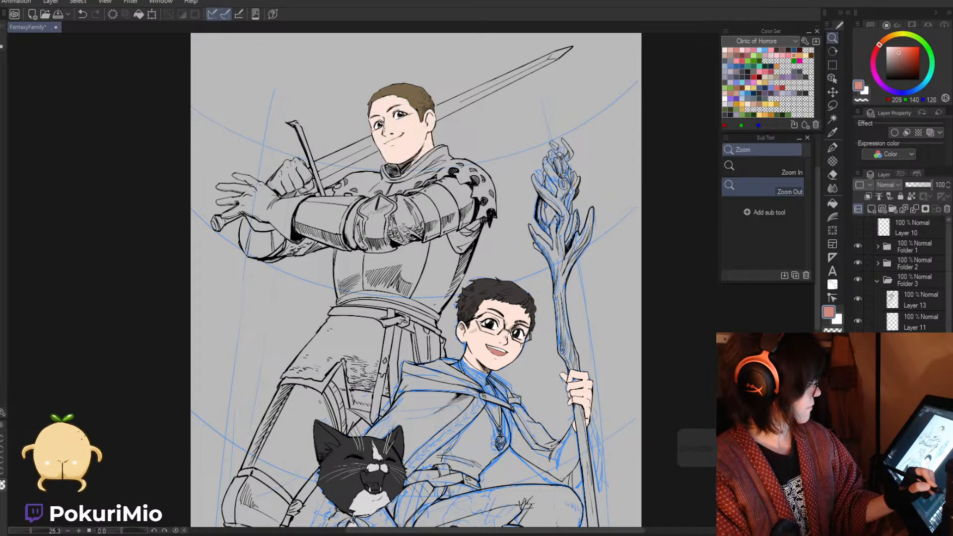
{"action": "left_click", "coordinate": [914, 367]}
{"action": "left_click", "coordinate": [911, 197]}
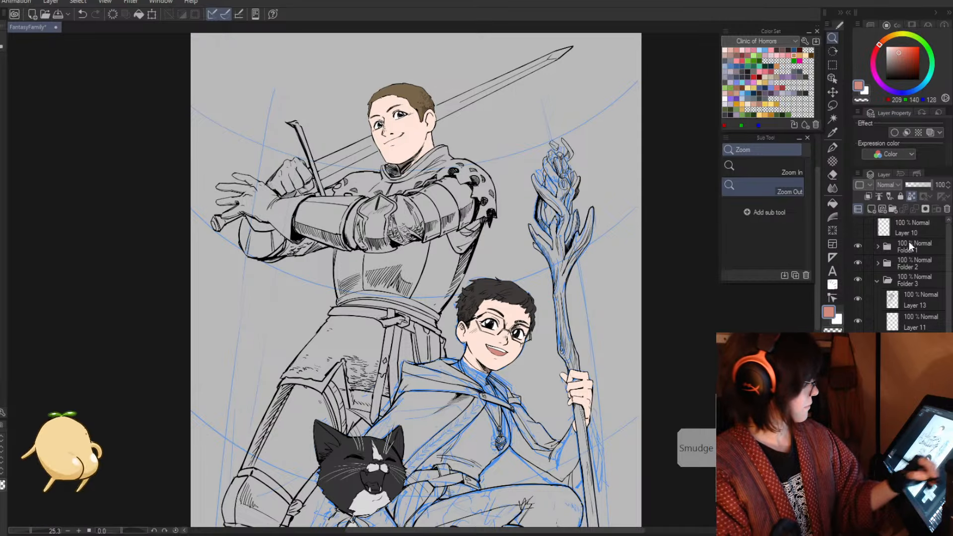
- Shade the knight's neck with the skin shadow tone (R 231, G 180, B 160) and choose the MB Lineart Rough 2 pen
{"action": "left_click", "coordinate": [462, 329], "text": "alt"}
{"action": "left_click", "coordinate": [730, 50]}
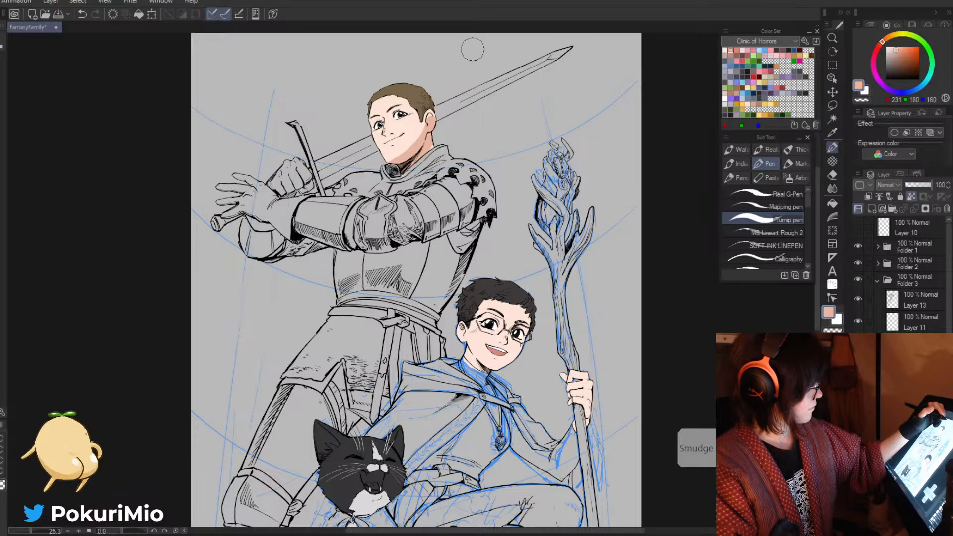
{"action": "left_click", "coordinate": [795, 178]}
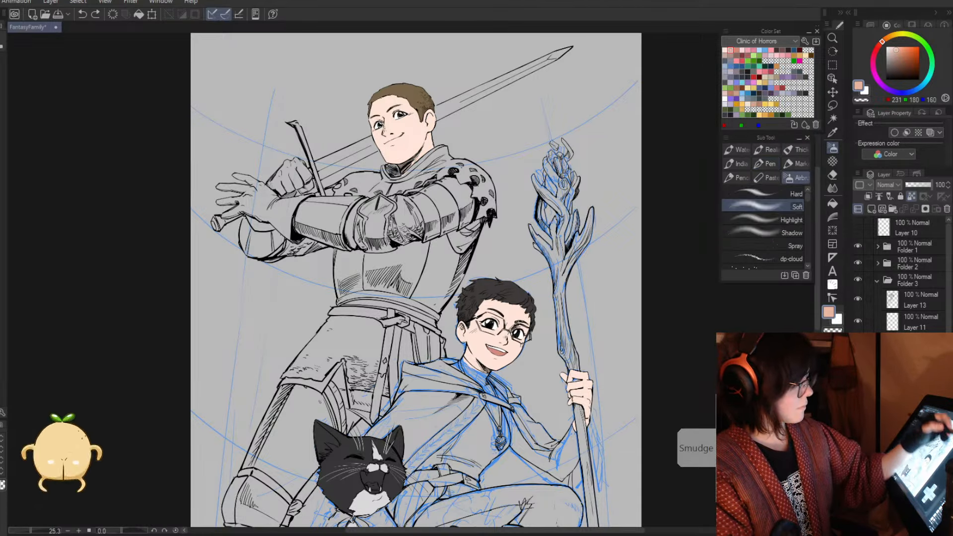
{"action": "left_click", "coordinate": [765, 163]}
{"action": "left_click", "coordinate": [749, 233]}
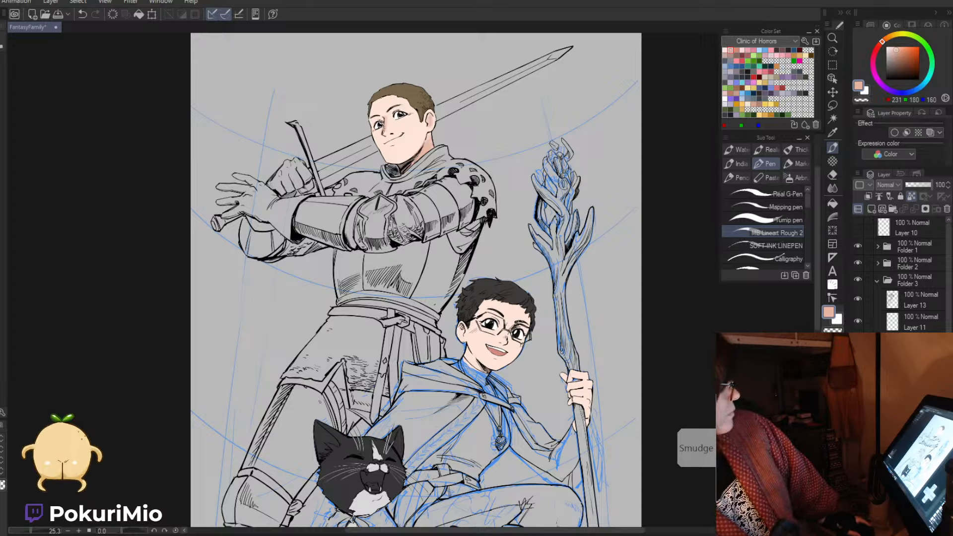
- Paint shading on the knight's cheek and blend it out with lighter skin tones sampled from his face
{"action": "left_click_drag", "start_coordinate": [414, 119], "coordinate": [419, 136]}
{"action": "left_click", "coordinate": [416, 131], "text": "alt"}
{"action": "key", "text": "i"}
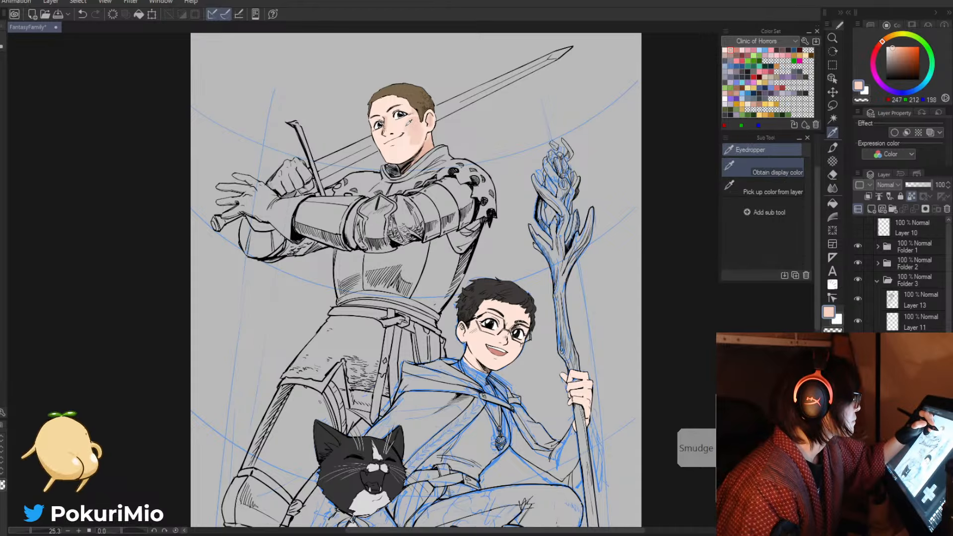
{"action": "left_click", "coordinate": [408, 123]}
{"action": "key", "text": "p"}
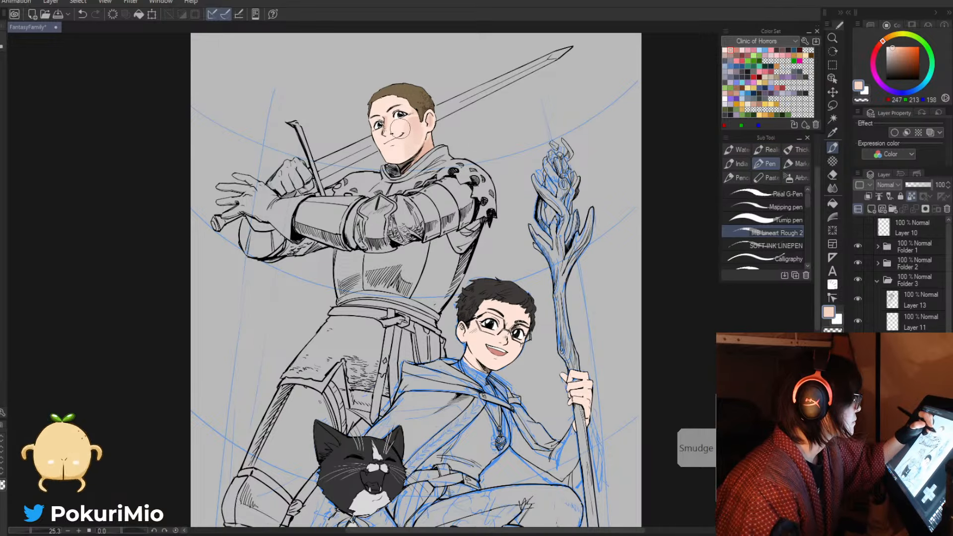
{"action": "key", "text": "i"}
{"action": "left_click", "coordinate": [406, 127]}
{"action": "key", "text": "p"}
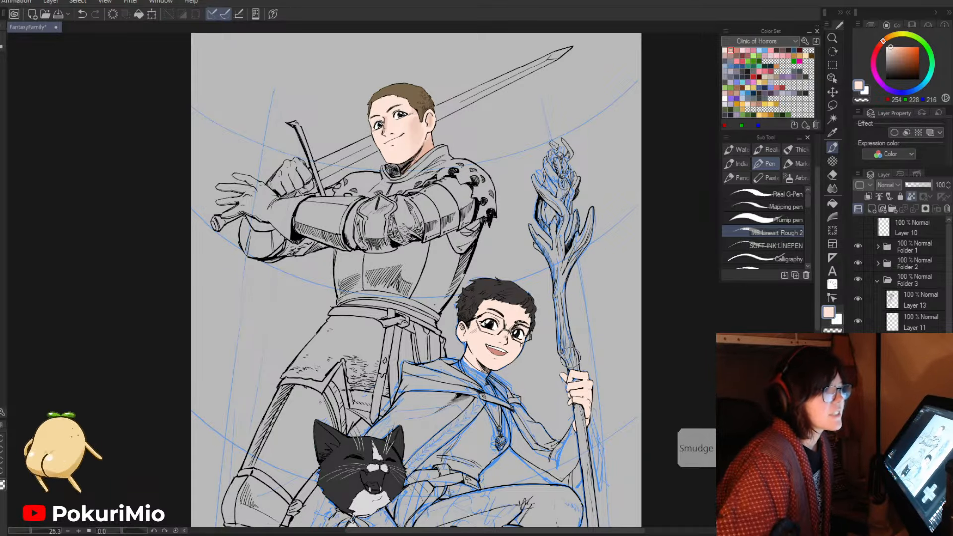
- Collapse Folder 3 and bring the full group of characters back into view
{"action": "left_click", "coordinate": [876, 281]}
{"action": "key", "text": "slash"}
{"action": "left_click_drag", "start_coordinate": [340, 286], "coordinate": [312, 286]}
{"action": "left_click_drag", "start_coordinate": [662, 410], "coordinate": [640, 377]}
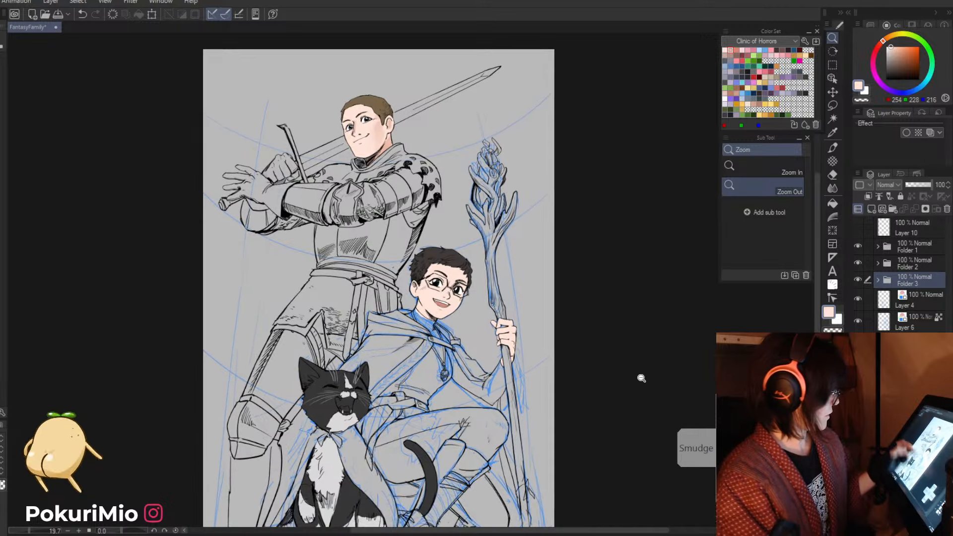
- Check which characters Folder 1, Folder 2 and Folder 3 hold by toggling their visibility and looking inside Folder 3
{"action": "left_click", "coordinate": [857, 247]}
{"action": "left_click", "coordinate": [857, 249]}
{"action": "left_click", "coordinate": [857, 261]}
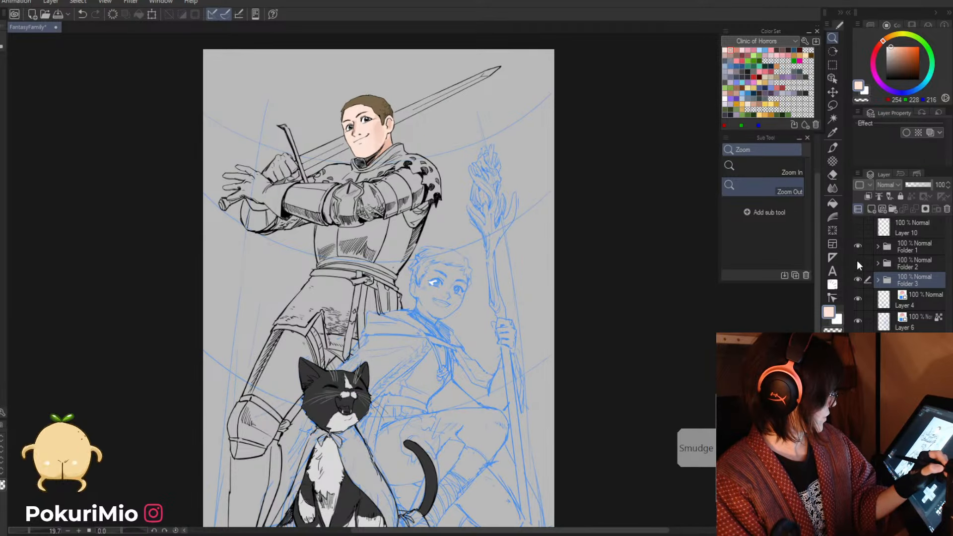
{"action": "left_click", "coordinate": [858, 262]}
{"action": "left_click", "coordinate": [858, 279]}
{"action": "left_click", "coordinate": [856, 279]}
{"action": "left_click", "coordinate": [857, 263]}
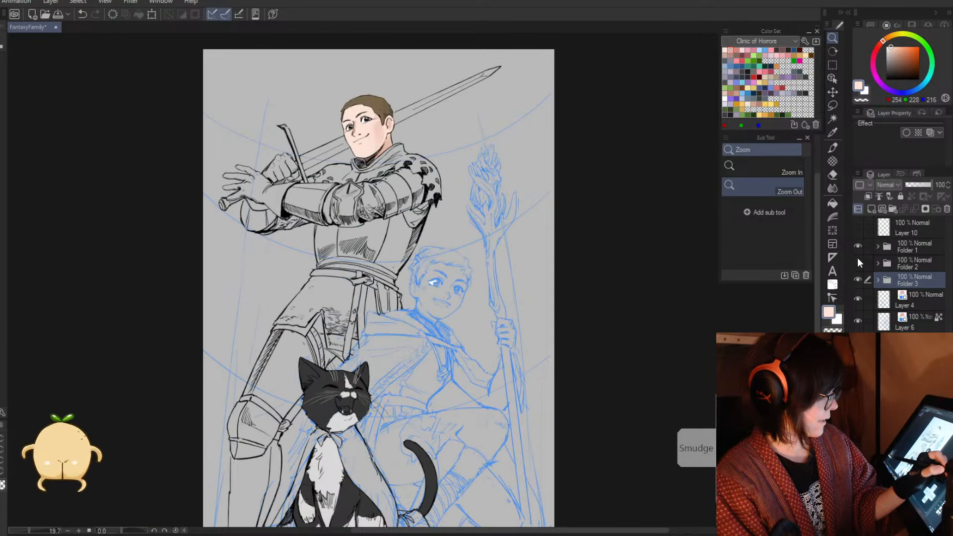
{"action": "left_click", "coordinate": [878, 280]}
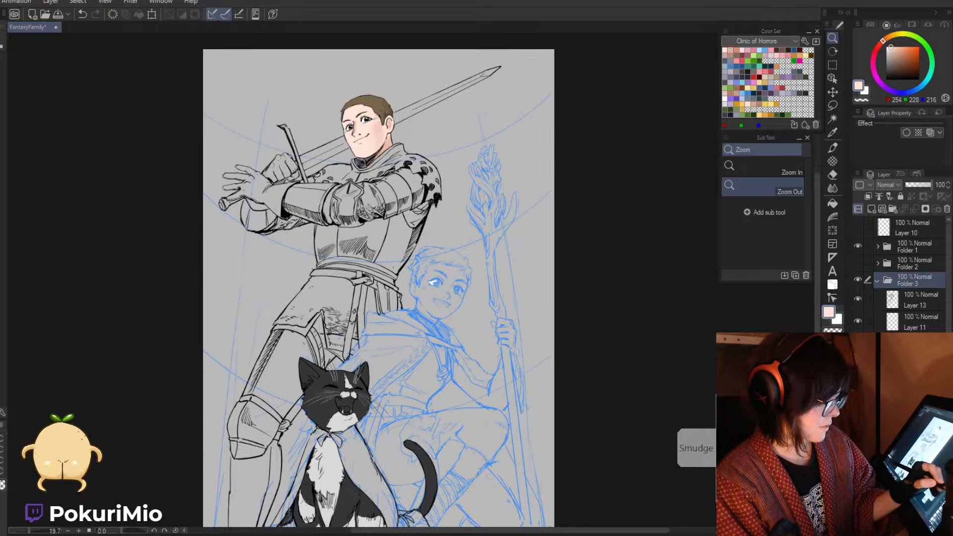
{"action": "key", "text": "e"}
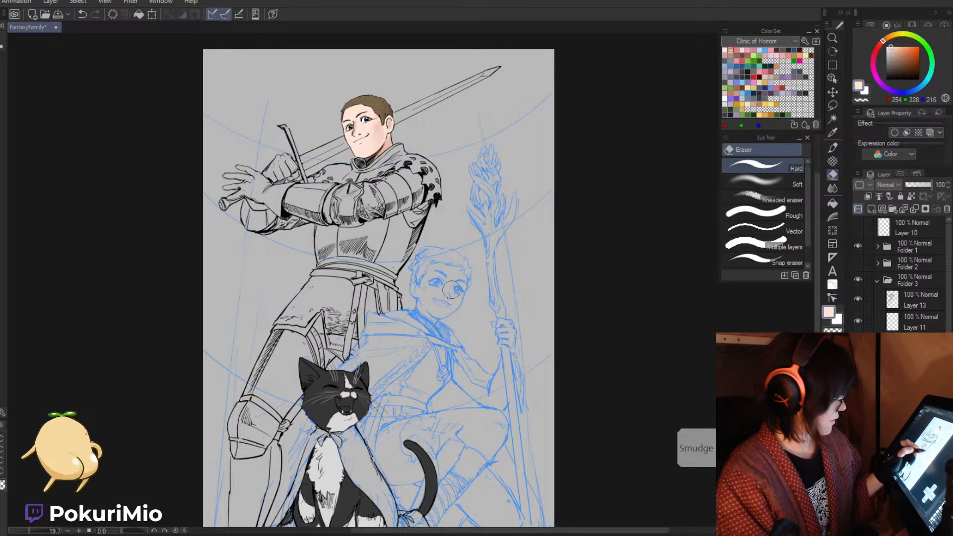
{"action": "left_click", "coordinate": [877, 281]}
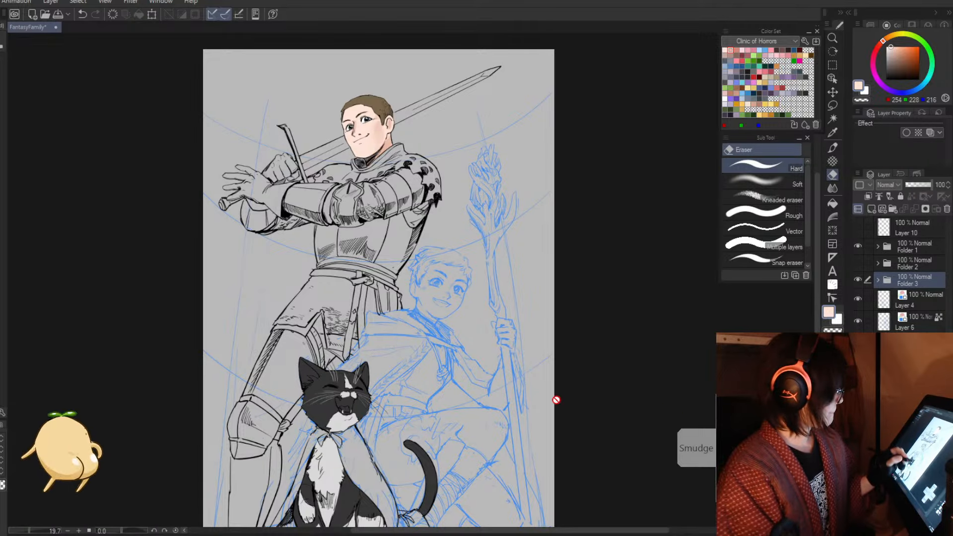
{"action": "left_click", "coordinate": [858, 263]}
- Inspect the layers inside Folder 3 by toggling the visibility of Layer 13 and Layer 11
{"action": "scroll", "coordinate": [486, 397], "scroll_direction": "up", "scroll_amount": 1}
{"action": "key", "text": "slash"}
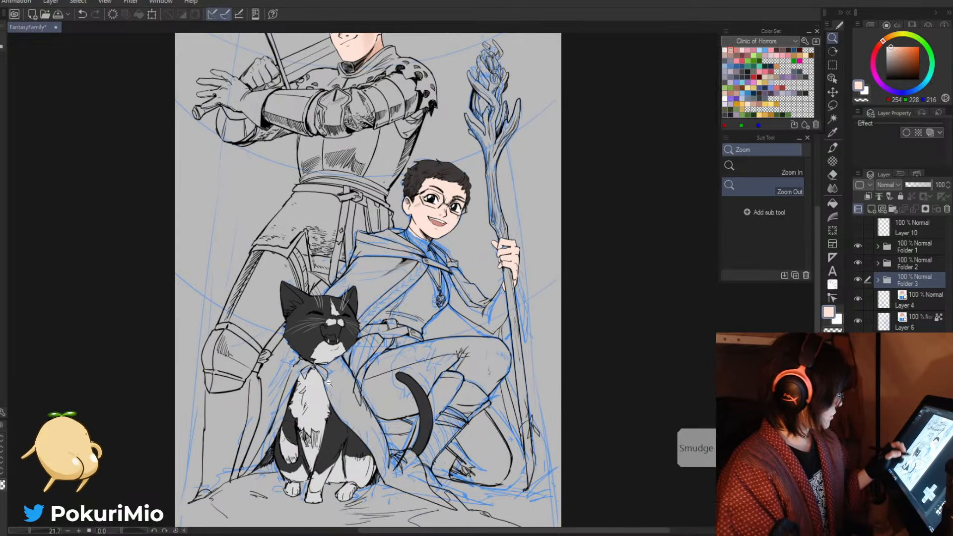
{"action": "left_click", "coordinate": [328, 382]}
{"action": "left_click", "coordinate": [878, 281]}
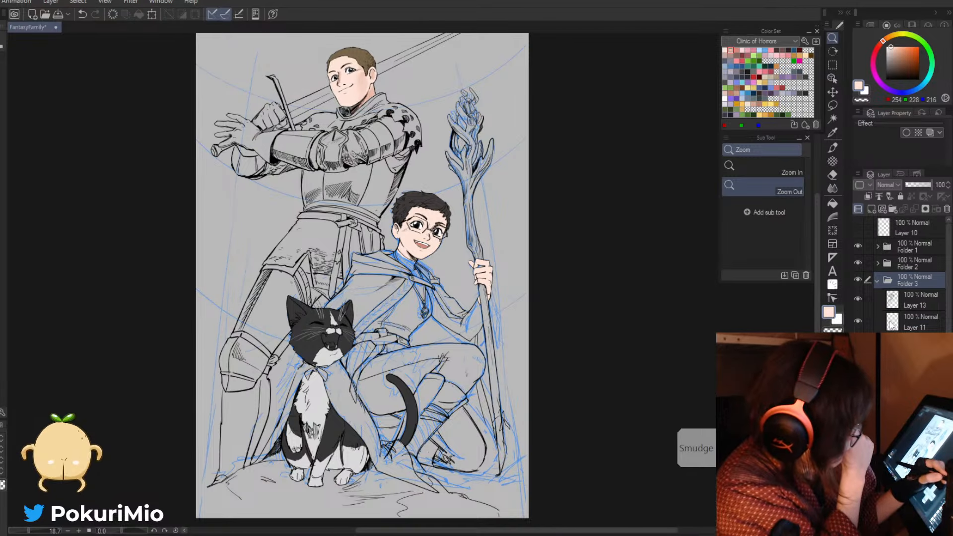
{"action": "left_click", "coordinate": [877, 279]}
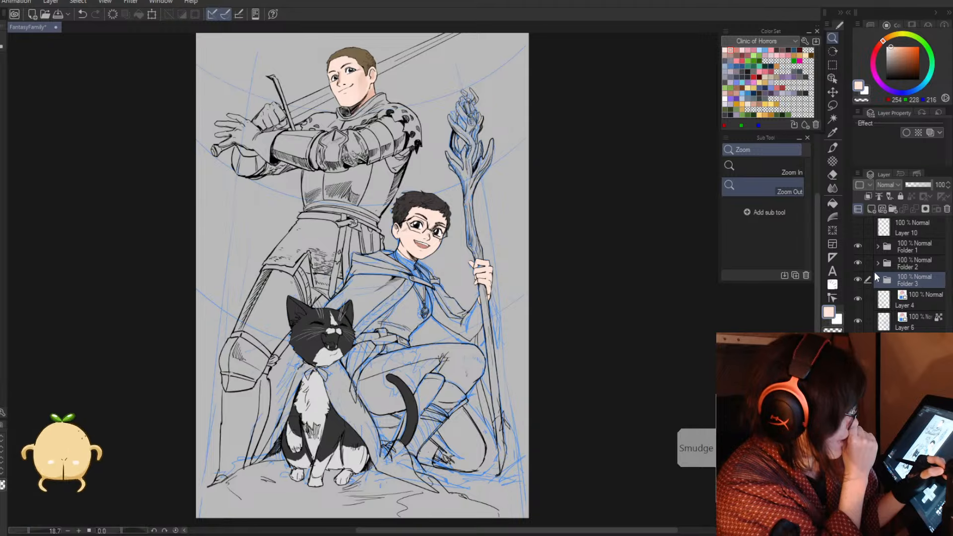
{"action": "left_click", "coordinate": [878, 280]}
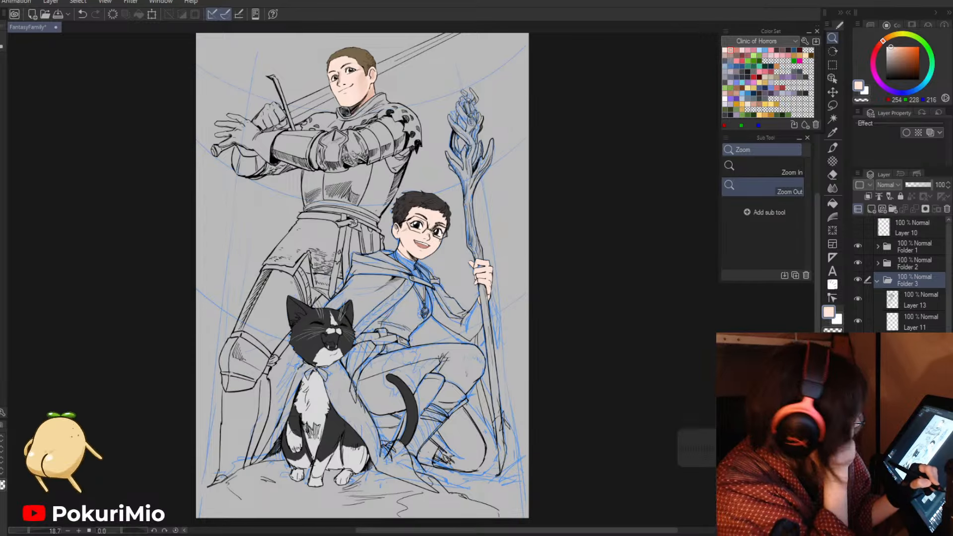
{"action": "left_click", "coordinate": [858, 299]}
{"action": "left_click", "coordinate": [858, 299]}
{"action": "left_click", "coordinate": [859, 322]}
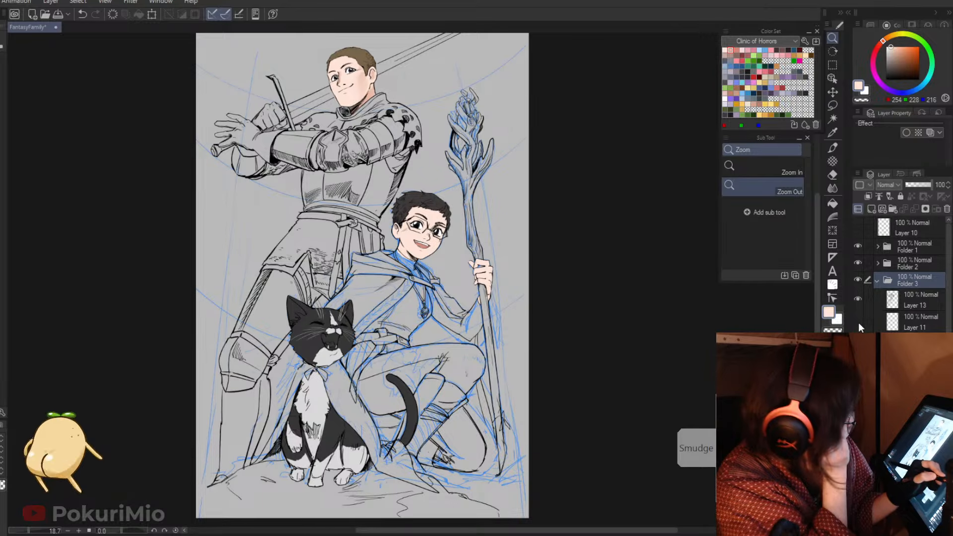
{"action": "left_click", "coordinate": [878, 280]}
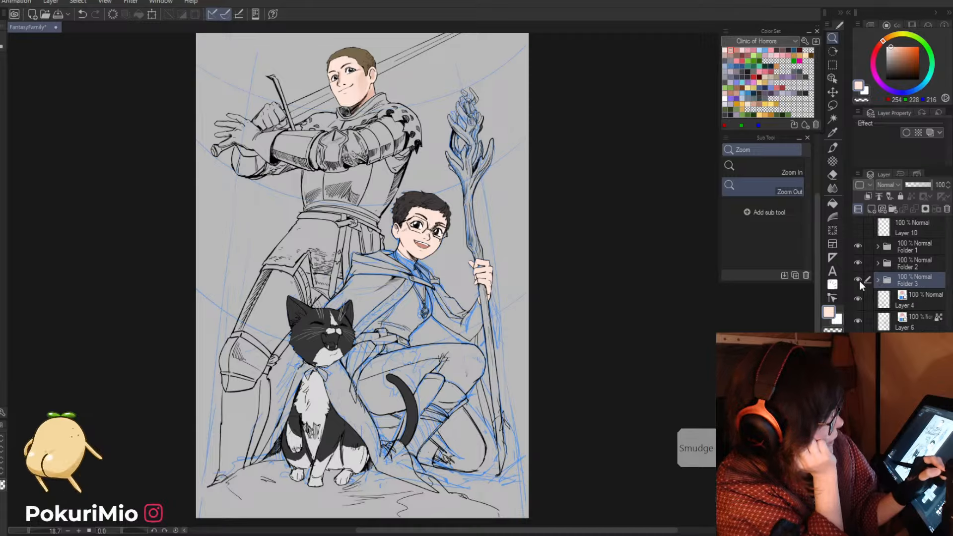
- Inspect the layers inside Folder 2 by toggling the boy's line and colour layers, leaving the collapsed folder selected
{"action": "left_click", "coordinate": [877, 263]}
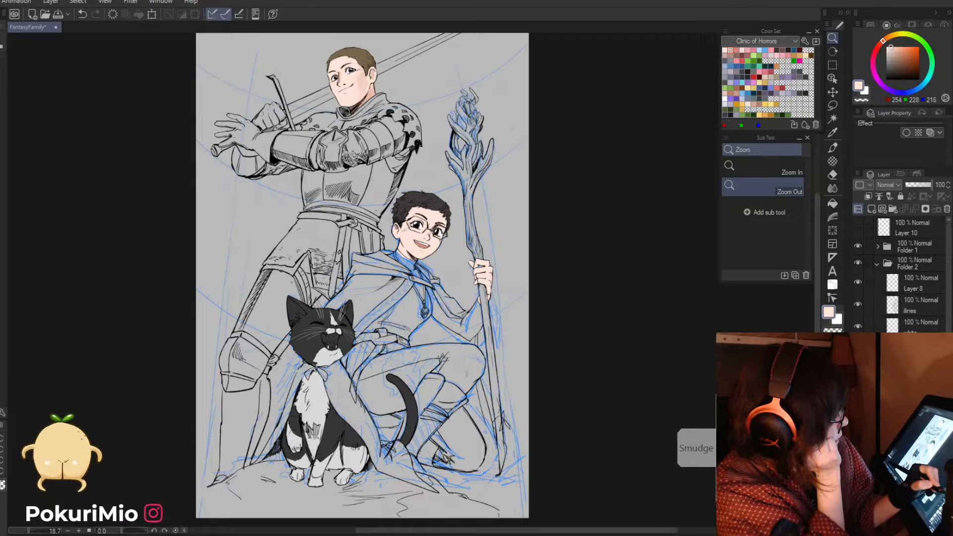
{"action": "left_click", "coordinate": [858, 348]}
{"action": "left_click", "coordinate": [857, 348]}
{"action": "left_click", "coordinate": [858, 371]}
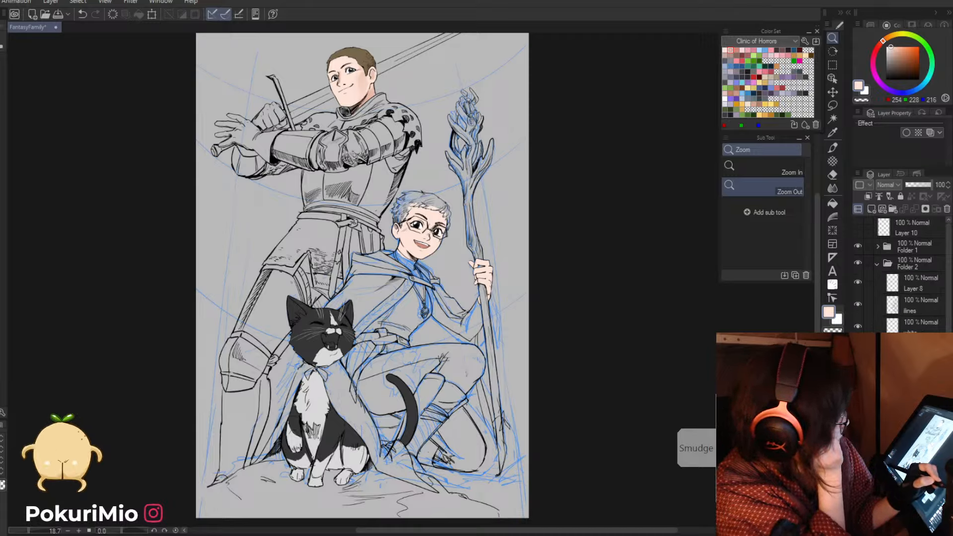
{"action": "left_click", "coordinate": [858, 371]}
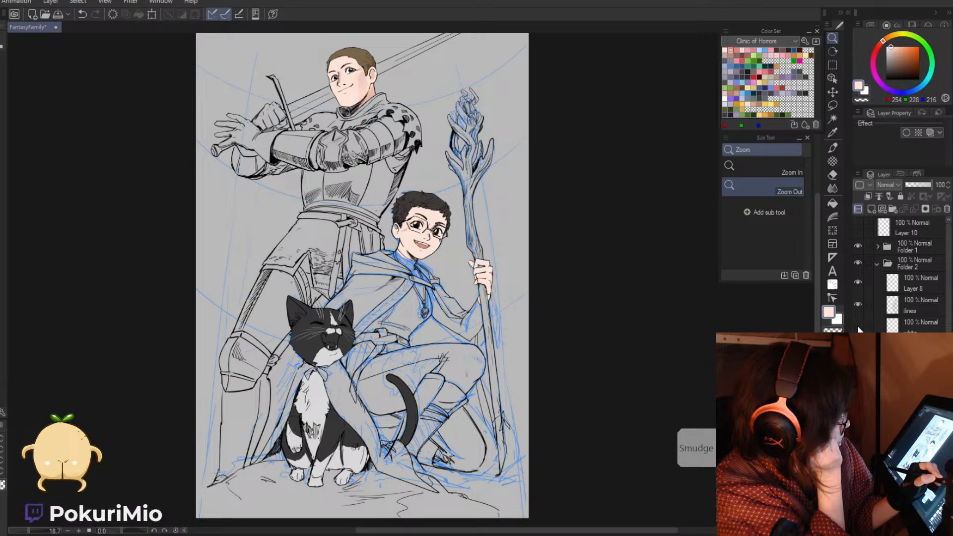
{"action": "left_click", "coordinate": [858, 303]}
{"action": "left_click", "coordinate": [857, 305]}
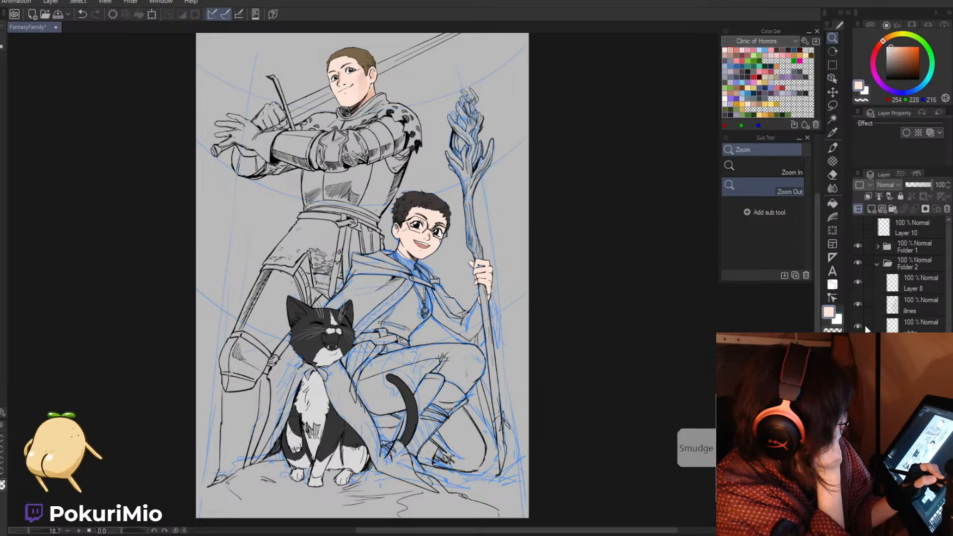
{"action": "left_click", "coordinate": [880, 263]}
{"action": "left_click", "coordinate": [876, 264]}
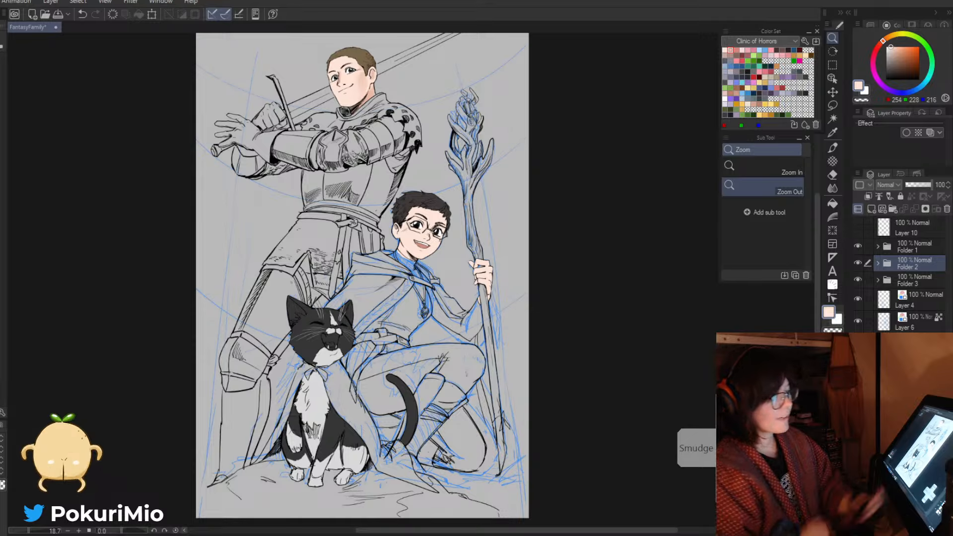
- Compare the finished characters with the blue sketch by hiding and reshowing Folders 1, 2 and 3
{"action": "left_click", "coordinate": [858, 322]}
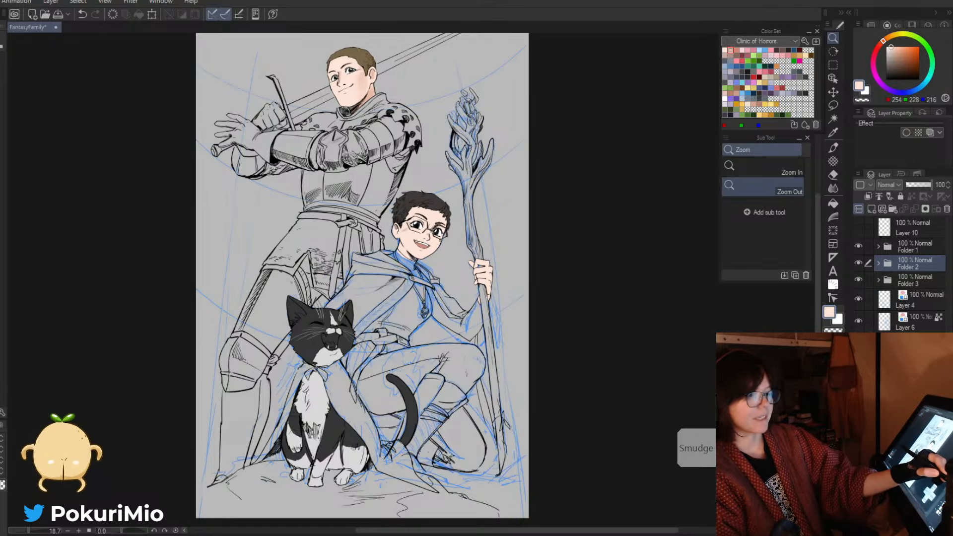
{"action": "left_click", "coordinate": [858, 322]}
{"action": "left_click", "coordinate": [858, 279]}
{"action": "left_click", "coordinate": [858, 262]}
{"action": "left_click", "coordinate": [858, 262]}
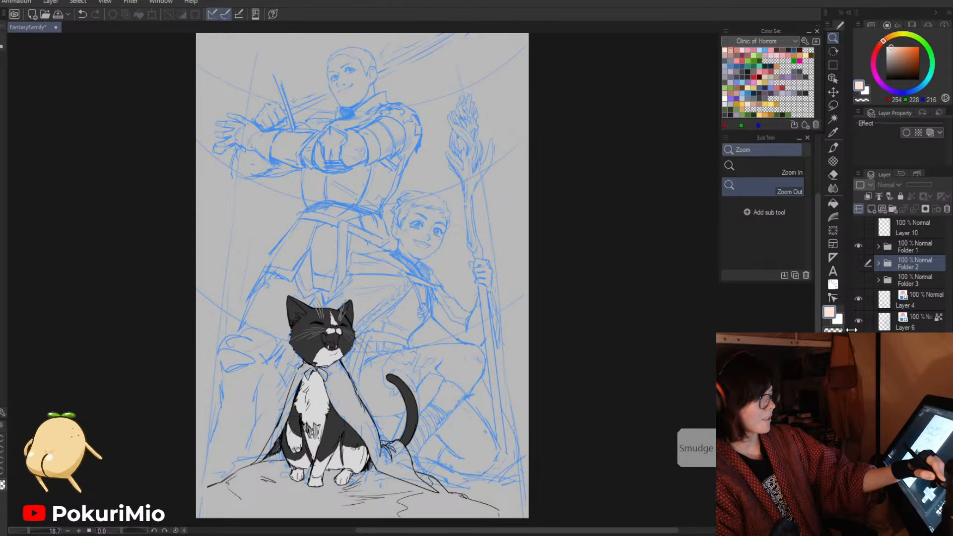
{"action": "left_click", "coordinate": [858, 246]}
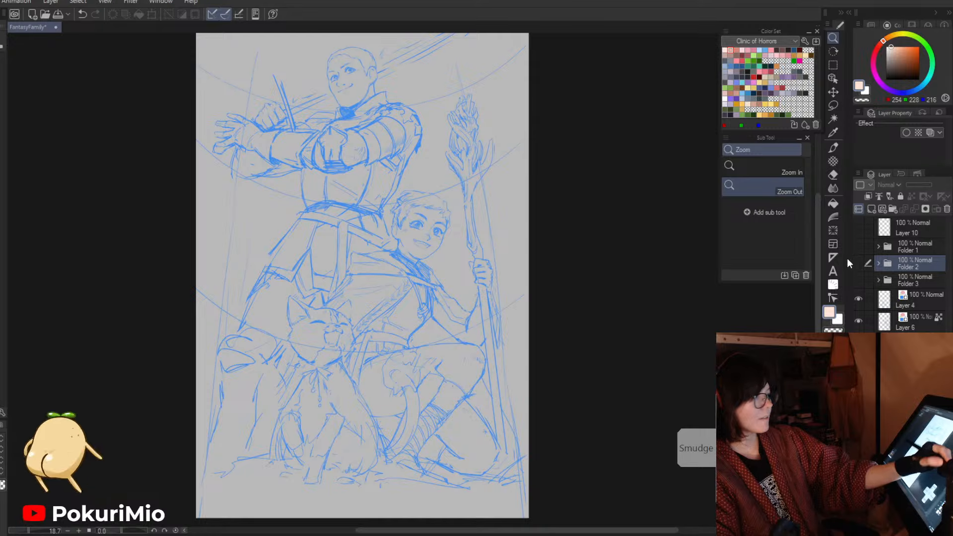
{"action": "left_click", "coordinate": [858, 279]}
{"action": "left_click", "coordinate": [859, 262]}
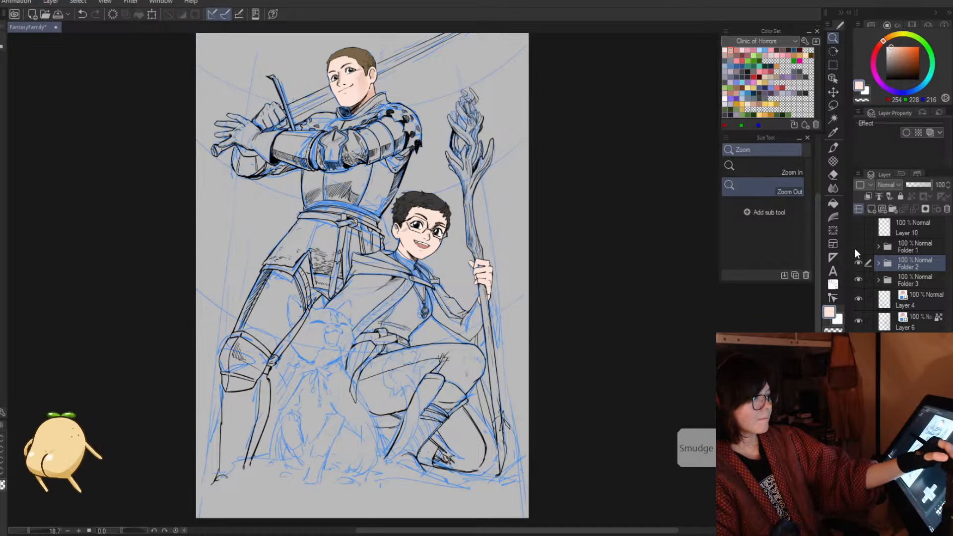
{"action": "left_click", "coordinate": [857, 246]}
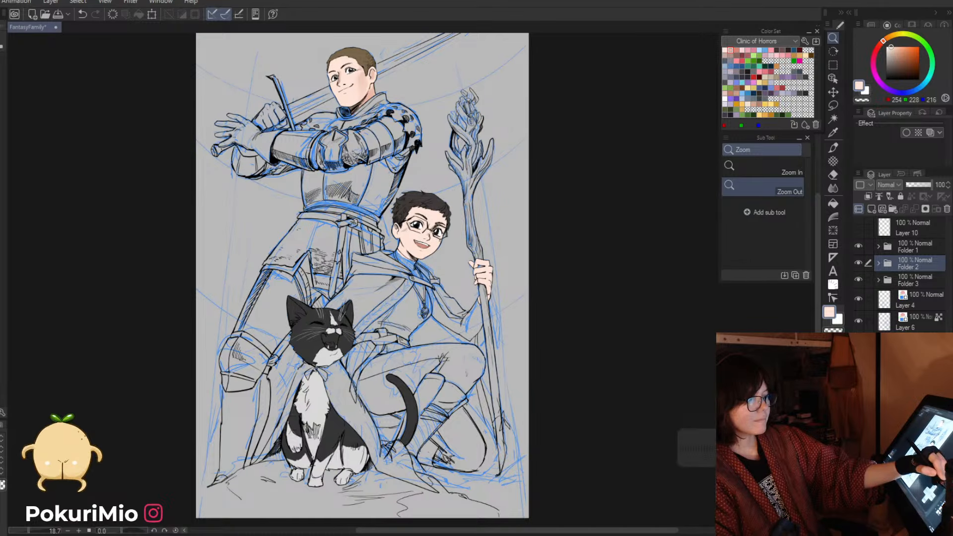
- Hide the blue sketch layers and all three character folders to isolate the earlier rough sketch of the knight
{"action": "left_click", "coordinate": [858, 388]}
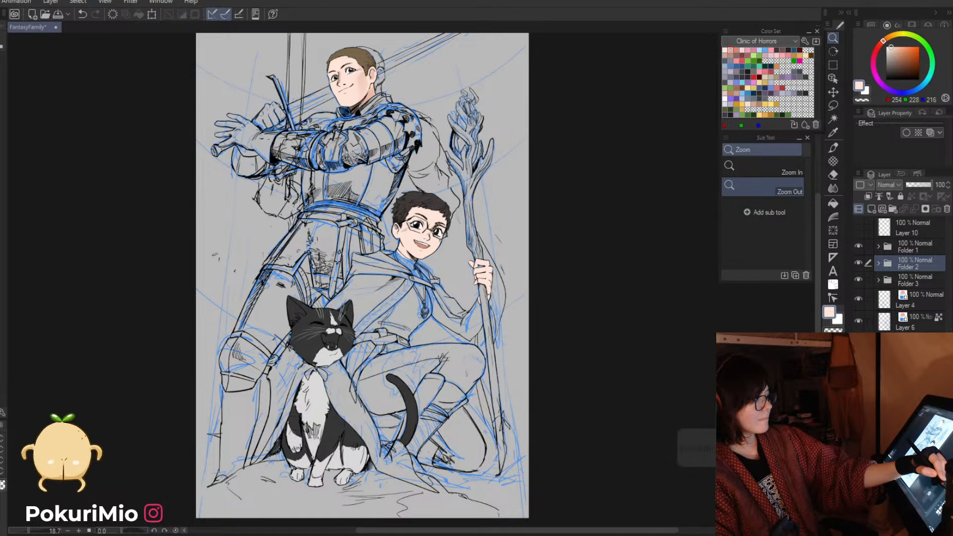
{"action": "left_click", "coordinate": [858, 319]}
{"action": "left_click", "coordinate": [858, 343]}
{"action": "left_click", "coordinate": [858, 280]}
{"action": "left_click", "coordinate": [859, 263]}
{"action": "left_click", "coordinate": [859, 247]}
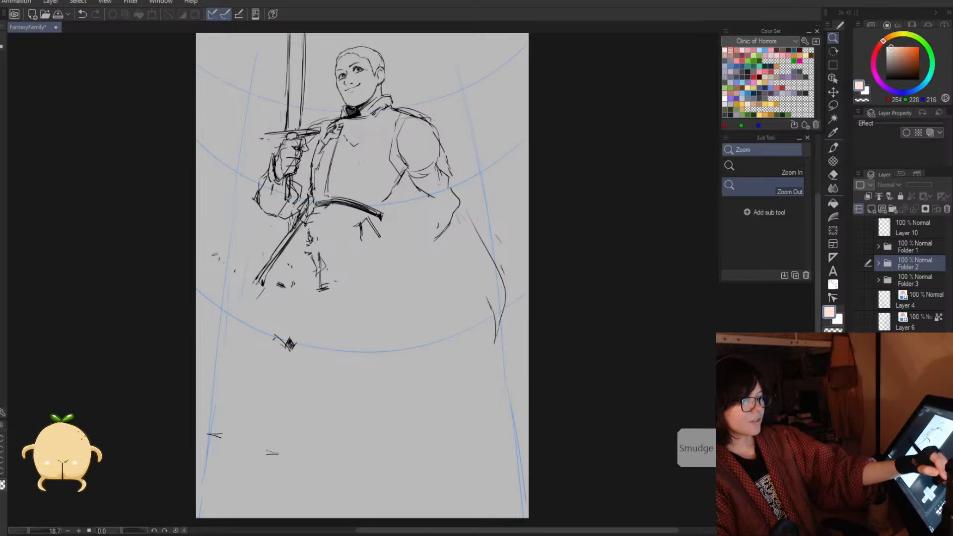
- Review the knight's alternative pose sketches by toggling their layers one after another, leaving them hidden
{"action": "left_click", "coordinate": [858, 388]}
{"action": "left_click", "coordinate": [858, 388]}
{"action": "left_click", "coordinate": [858, 387]}
{"action": "left_click", "coordinate": [859, 409]}
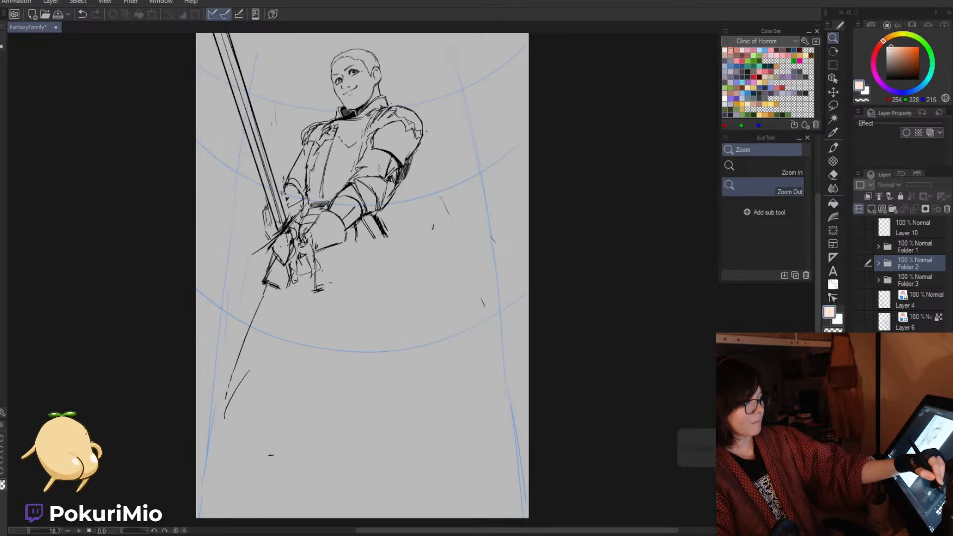
{"action": "left_click", "coordinate": [859, 410]}
{"action": "left_click", "coordinate": [859, 432]}
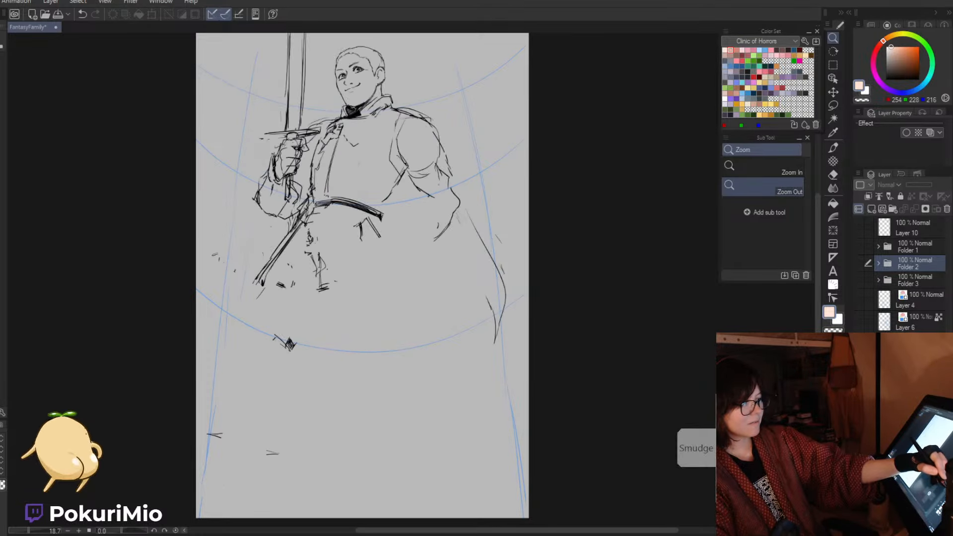
{"action": "left_click", "coordinate": [859, 432]}
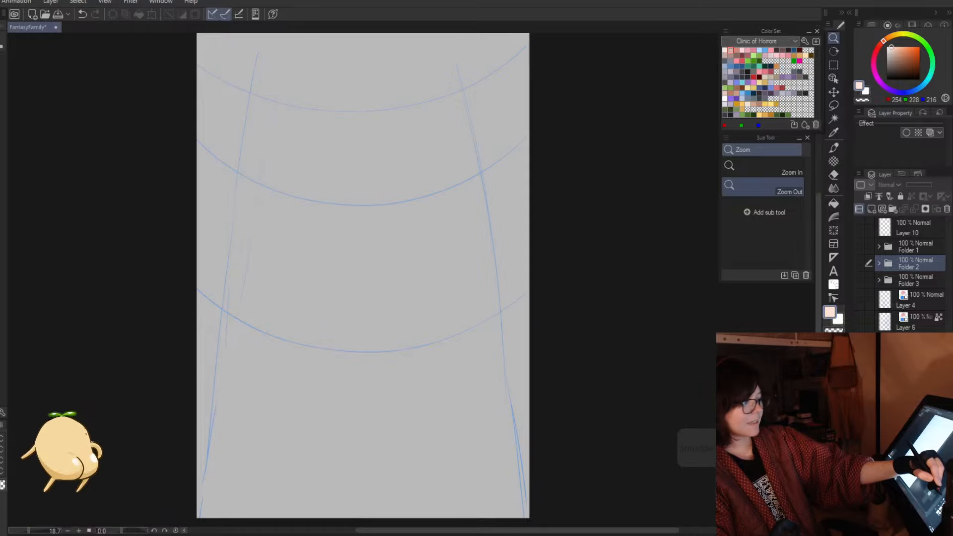
{"action": "left_click", "coordinate": [859, 454]}
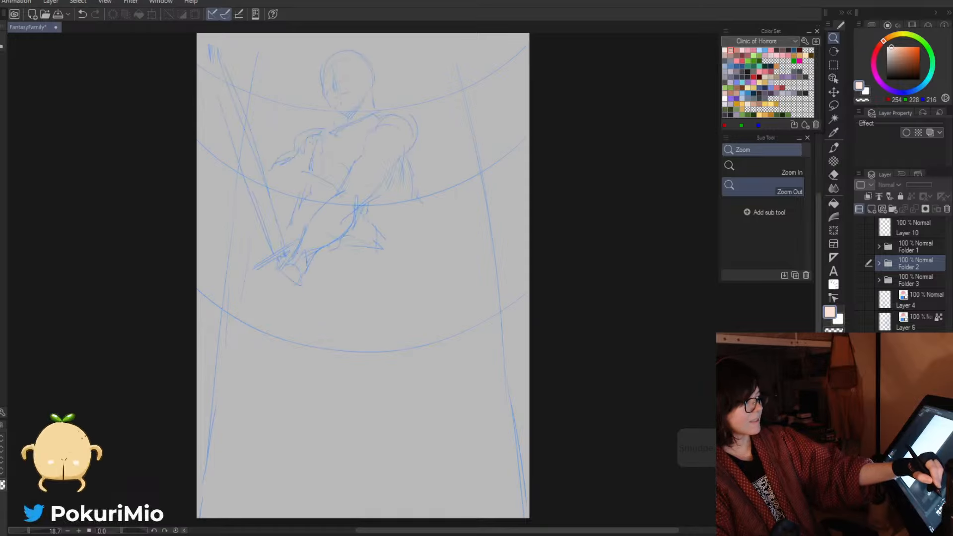
{"action": "left_click", "coordinate": [859, 454]}
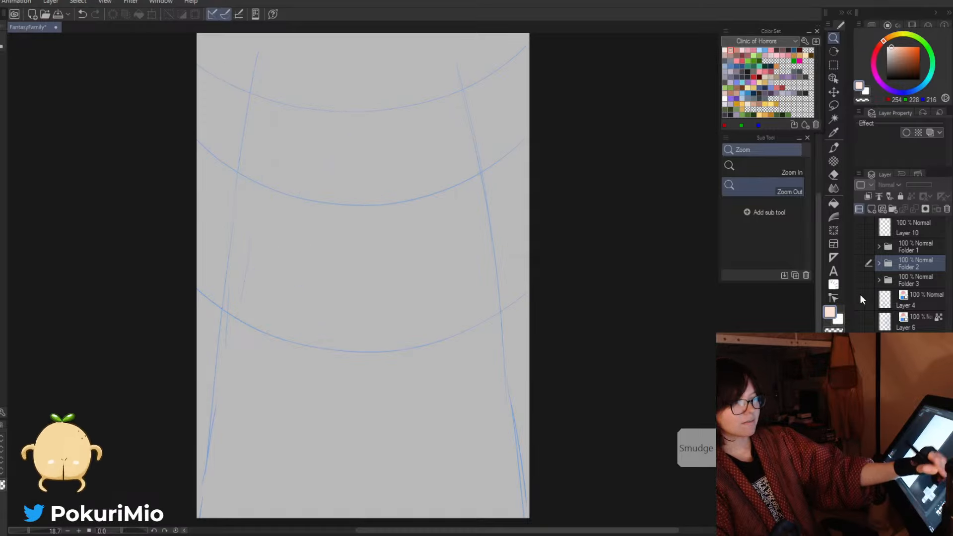
- Show Folder 2, Folder 3 and Folder 1 again so the inked characters appear without the blue sketch
{"action": "left_click", "coordinate": [859, 263]}
{"action": "left_click", "coordinate": [859, 279]}
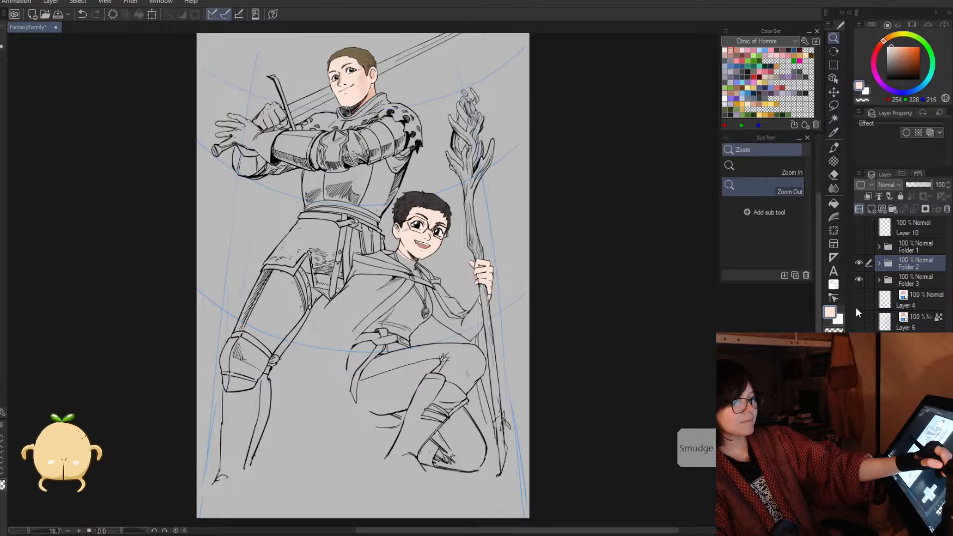
{"action": "left_click", "coordinate": [859, 246]}
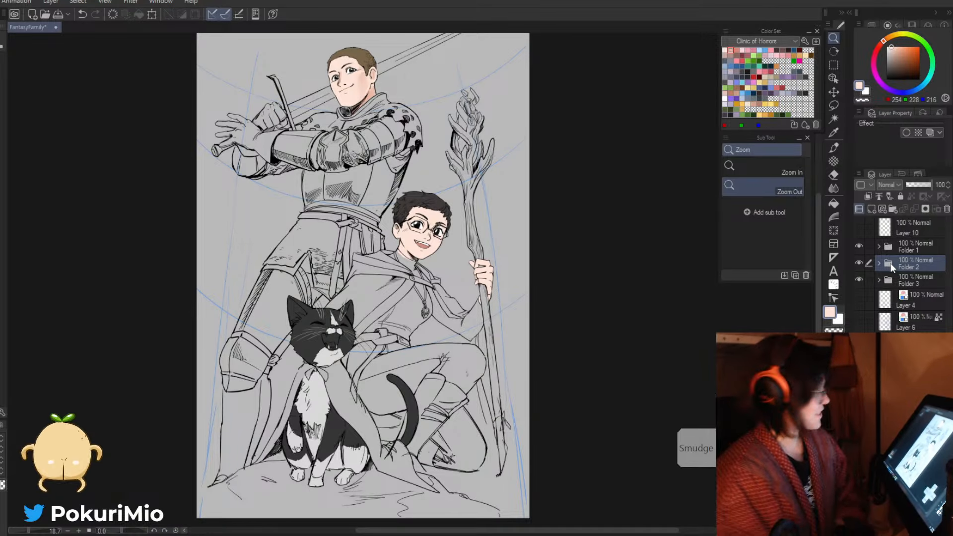
- Select the layer beneath the white layer in Folder 2 and sample the boy's dark hair colour (R 63, G 59, B 57) for the pen
{"action": "left_click", "coordinate": [540, 400]}
{"action": "left_click_drag", "start_coordinate": [546, 435], "coordinate": [547, 404]}
{"action": "left_click", "coordinate": [880, 263]}
{"action": "left_click", "coordinate": [877, 266]}
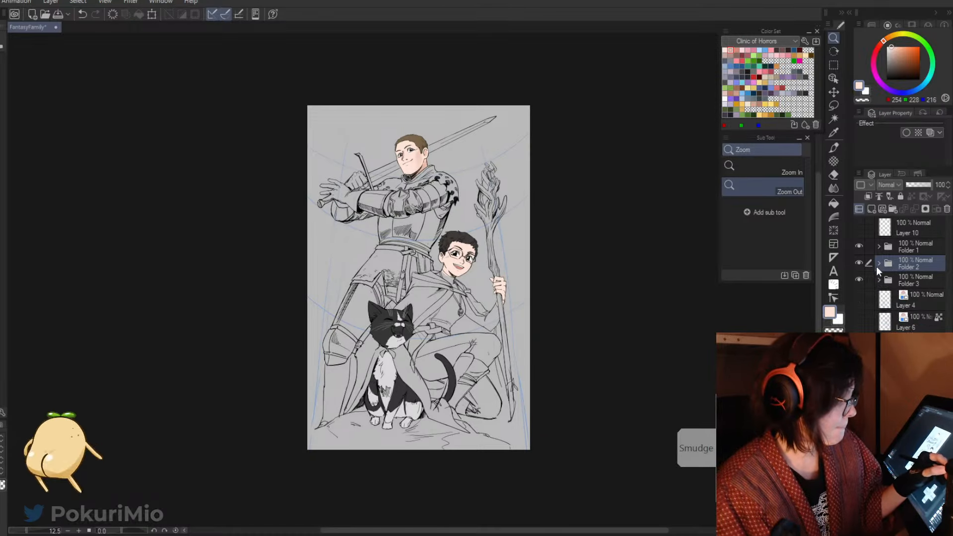
{"action": "left_click", "coordinate": [877, 264]}
{"action": "left_click", "coordinate": [918, 326]}
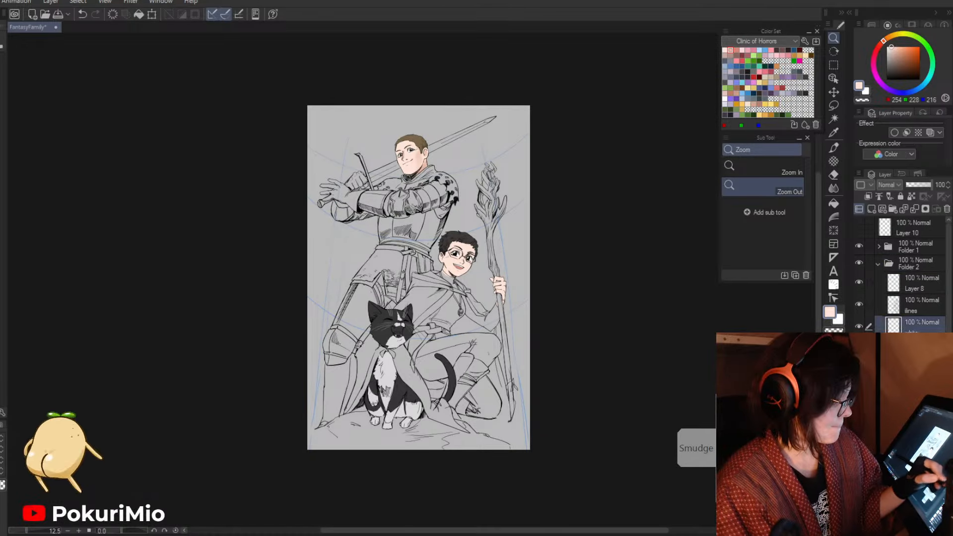
{"action": "left_click", "coordinate": [919, 349]}
{"action": "left_click", "coordinate": [860, 349]}
{"action": "left_click", "coordinate": [859, 349]}
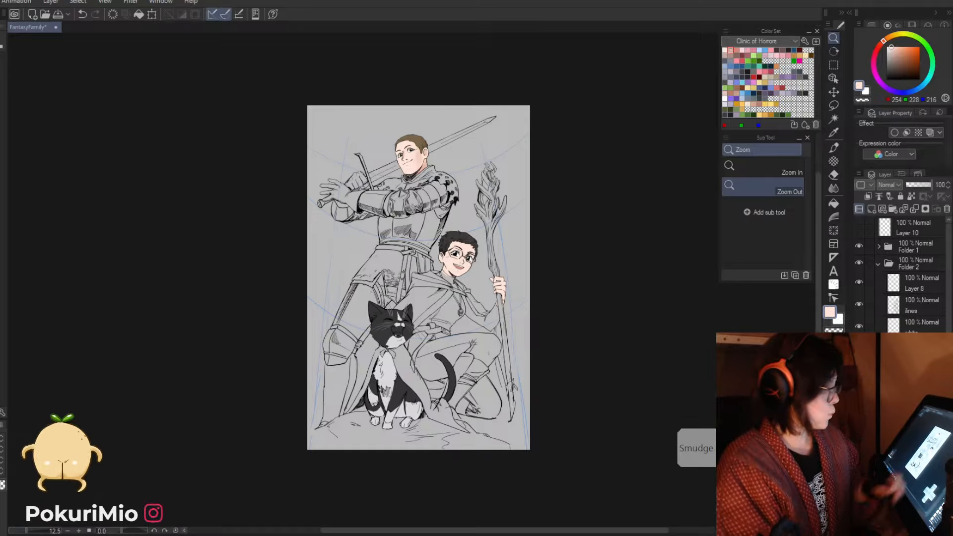
{"action": "left_click_drag", "start_coordinate": [451, 263], "coordinate": [526, 263]}
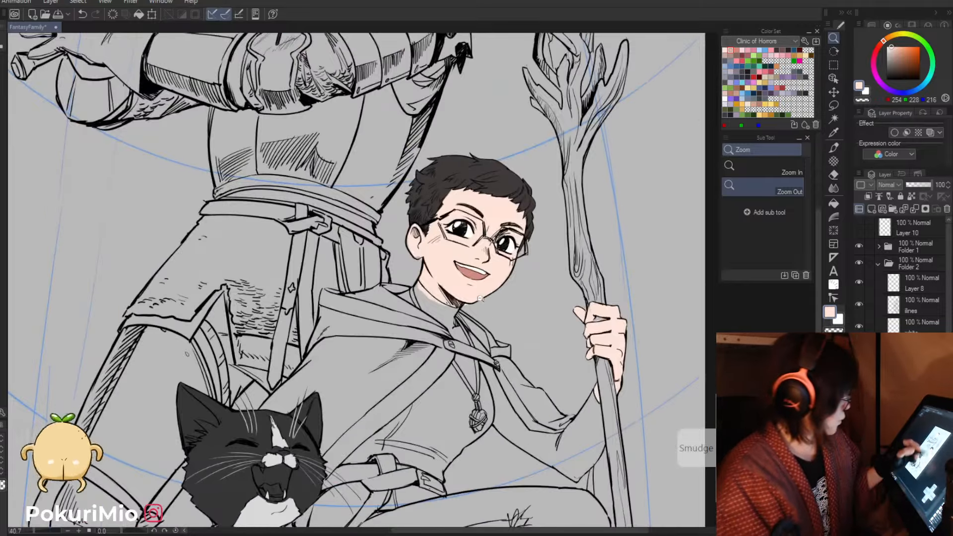
{"action": "left_click", "coordinate": [430, 187], "text": "alt"}
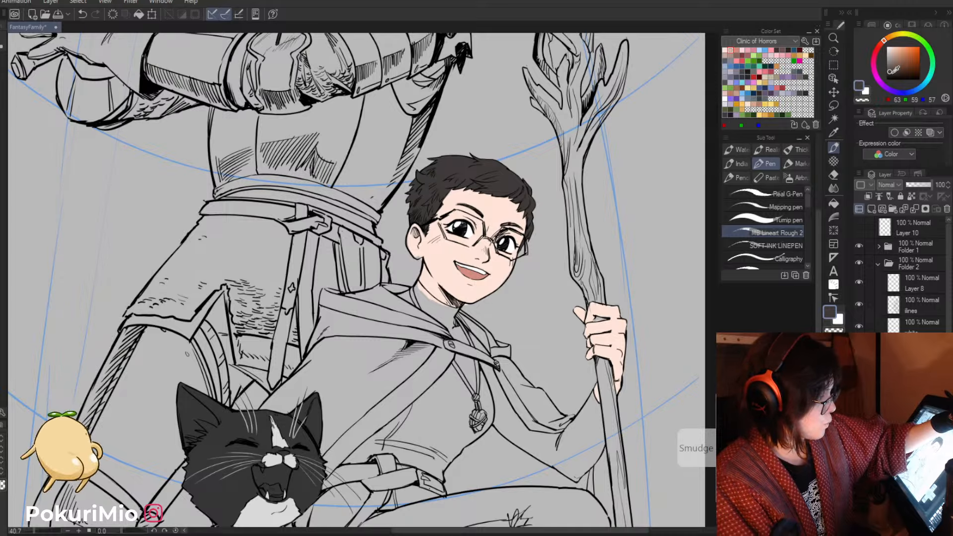
- Paint the left side of the boy's turtleneck collar in the dark hair colour with the Turnip pen
{"action": "left_click_drag", "start_coordinate": [395, 331], "coordinate": [396, 264]}
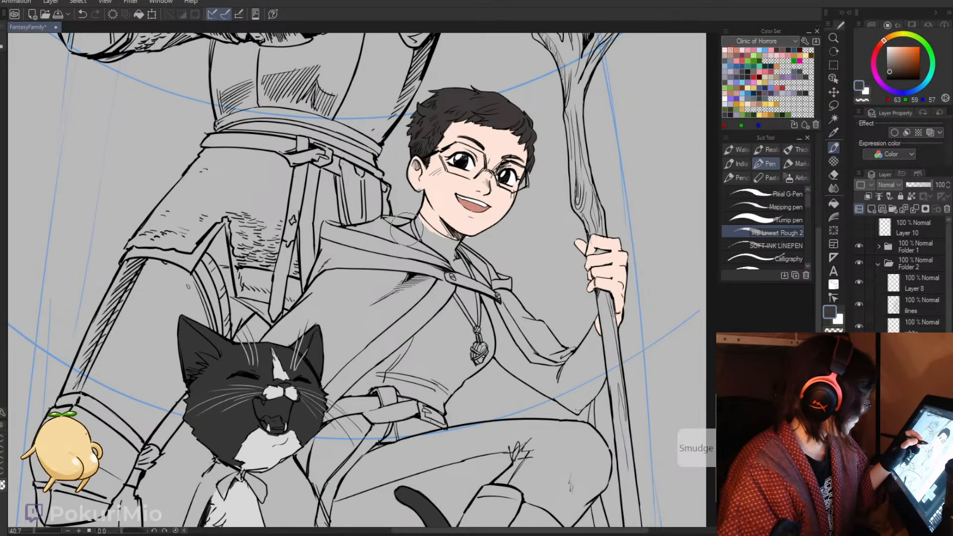
{"action": "scroll", "coordinate": [412, 231], "scroll_direction": "up", "scroll_amount": 1}
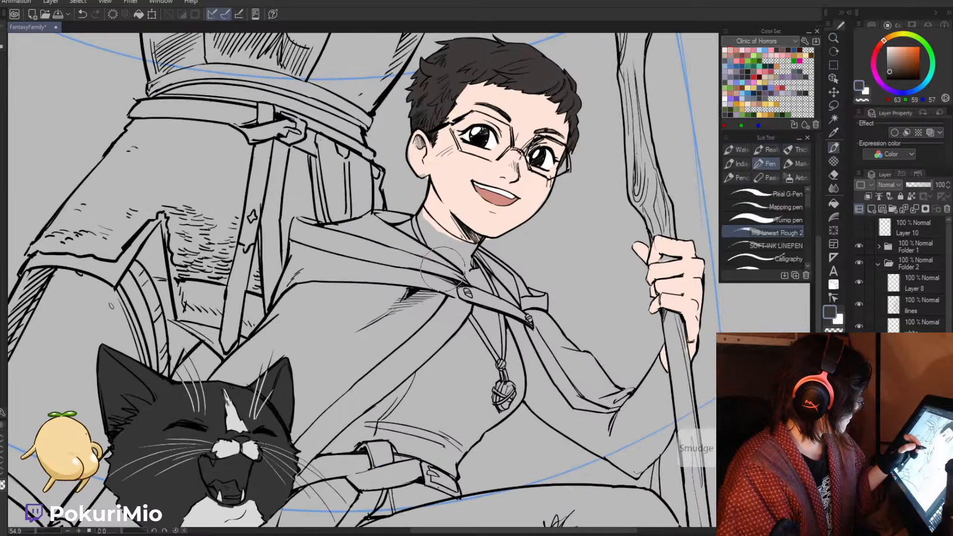
{"action": "mouse_move", "coordinate": [420, 218]}
{"action": "left_mouse_down"}
{"action": "mouse_move", "coordinate": [429, 238]}
{"action": "mouse_move", "coordinate": [425, 219]}
{"action": "mouse_move", "coordinate": [434, 232]}
{"action": "left_mouse_up"}
{"action": "key", "text": "ctrl+z"}
{"action": "key", "text": "ctrl+z"}
{"action": "left_click", "coordinate": [736, 221]}
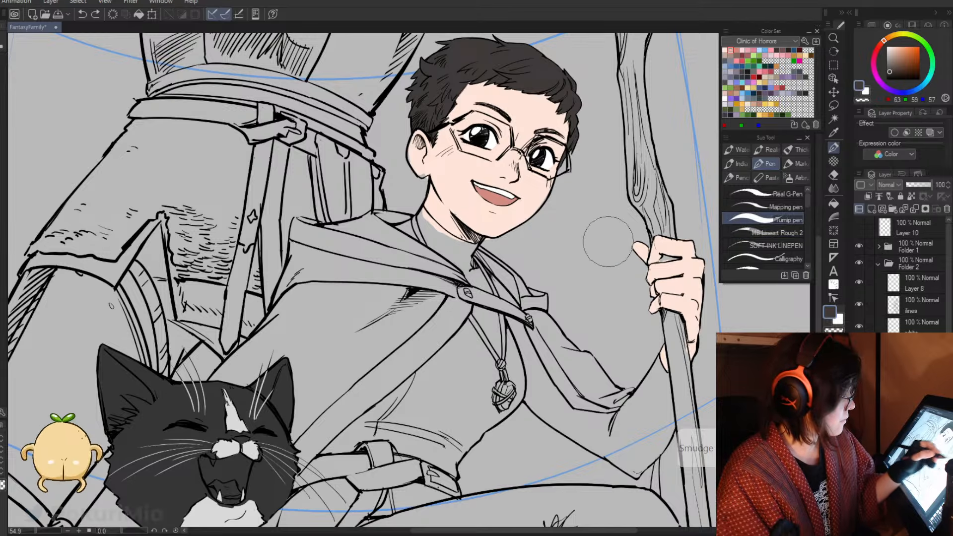
{"action": "mouse_move", "coordinate": [422, 210]}
{"action": "left_mouse_down"}
{"action": "mouse_move", "coordinate": [444, 235]}
{"action": "mouse_move", "coordinate": [430, 244]}
{"action": "left_mouse_up"}
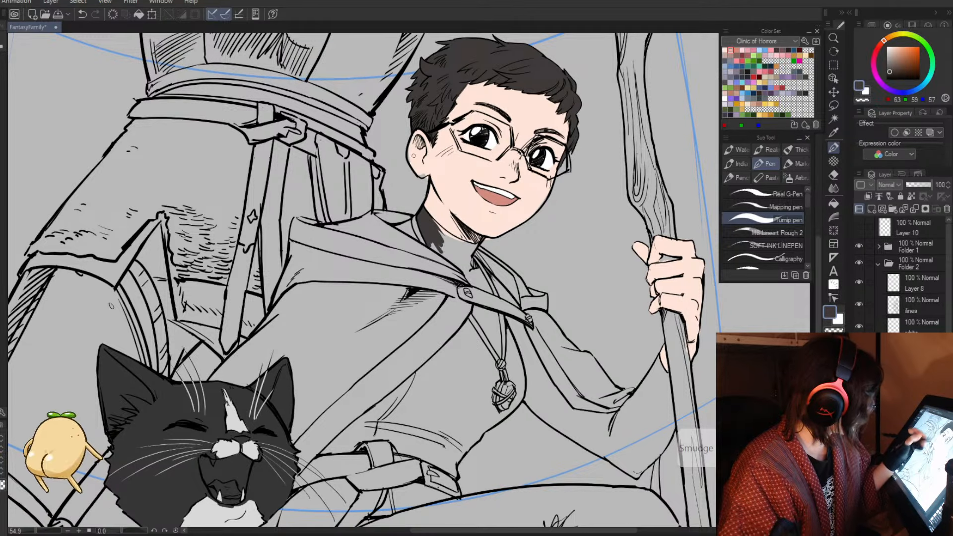
- Sample the collar's dark colour again and extend the painted area across the boy's turtleneck collar
{"action": "left_click", "coordinate": [413, 155], "text": "alt"}
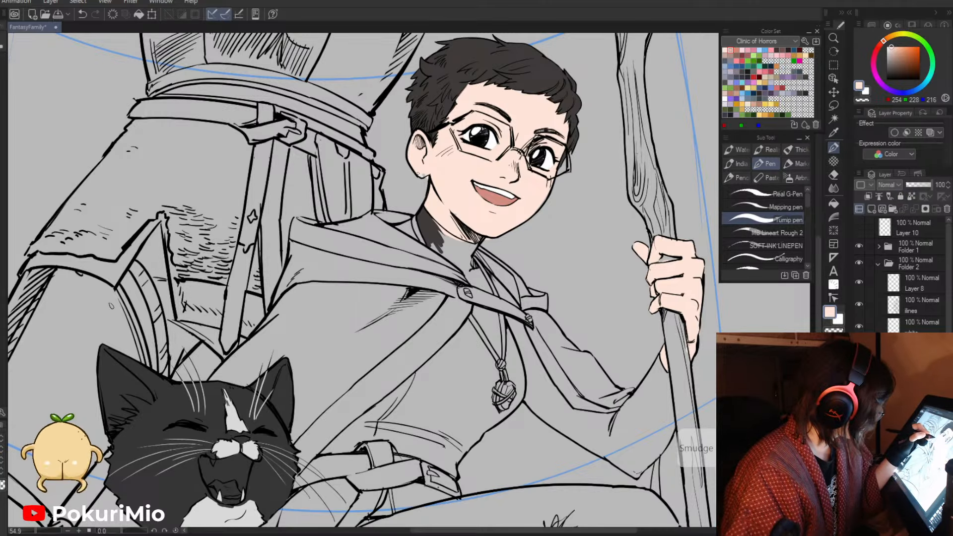
{"action": "key", "text": "e"}
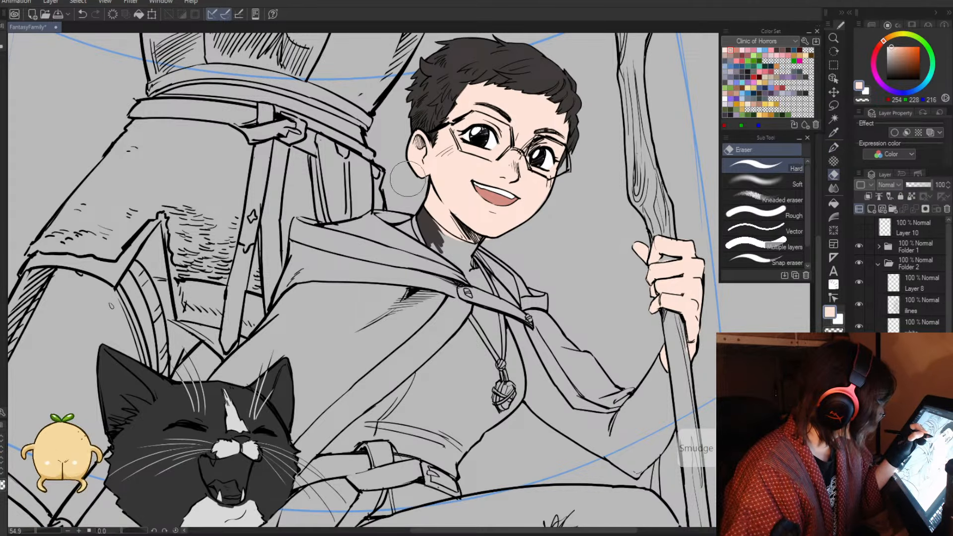
{"action": "key", "text": "p"}
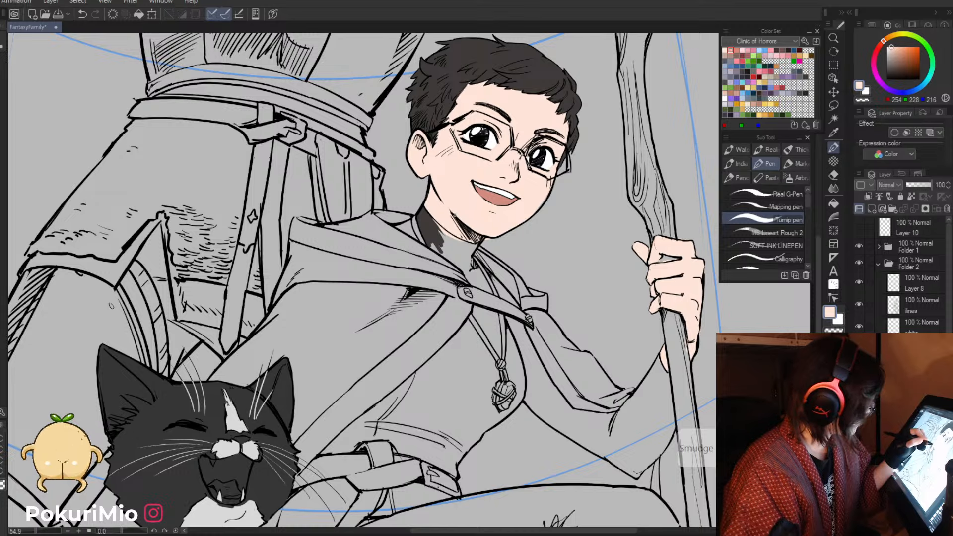
{"action": "key", "text": "e"}
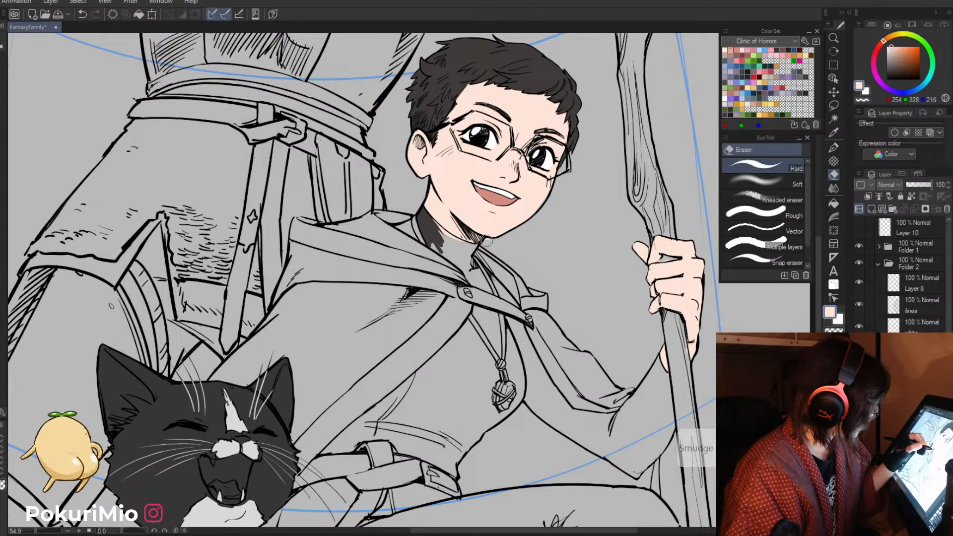
{"action": "key", "text": "i"}
{"action": "left_click", "coordinate": [431, 232]}
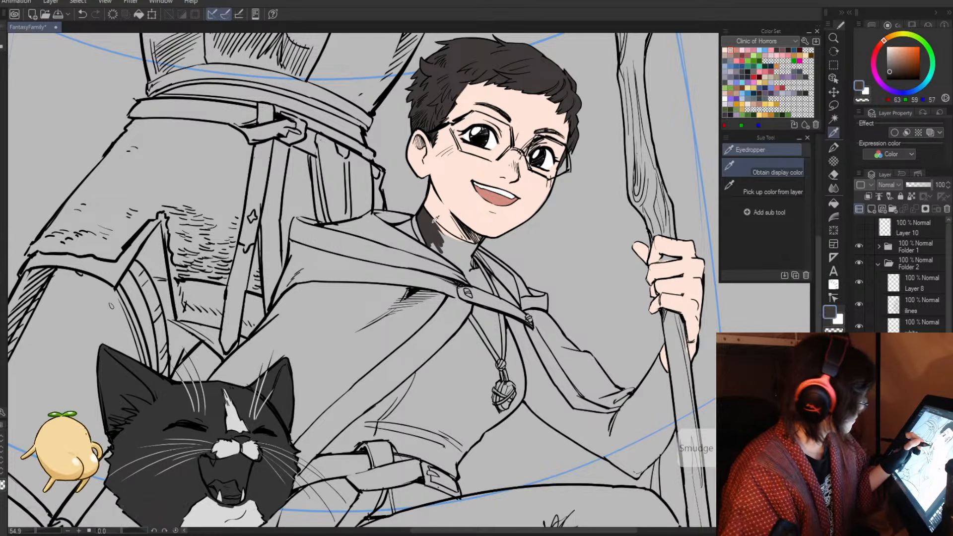
{"action": "key", "text": "p"}
{"action": "left_click_drag", "start_coordinate": [428, 218], "coordinate": [455, 246]}
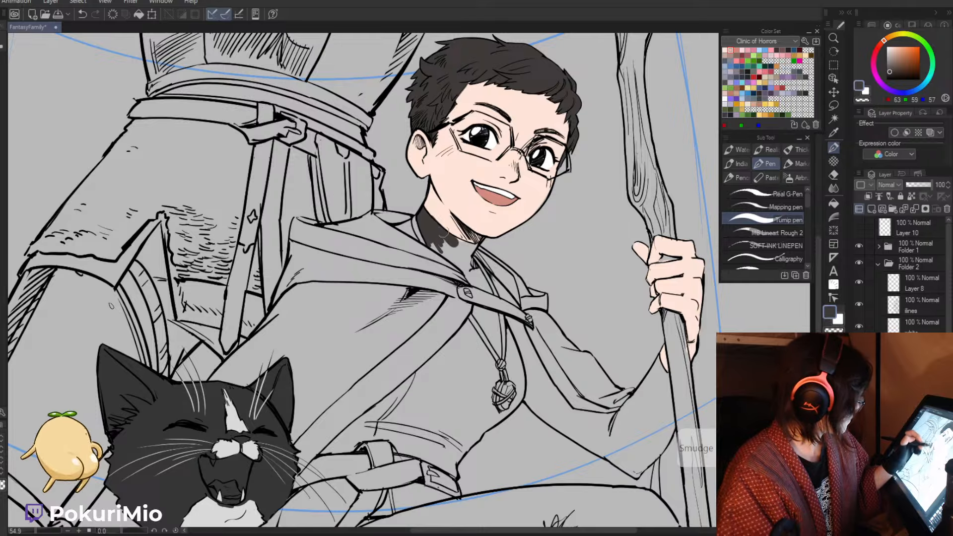
{"action": "key", "text": "g"}
{"action": "left_click", "coordinate": [425, 301]}
{"action": "key", "text": "p"}
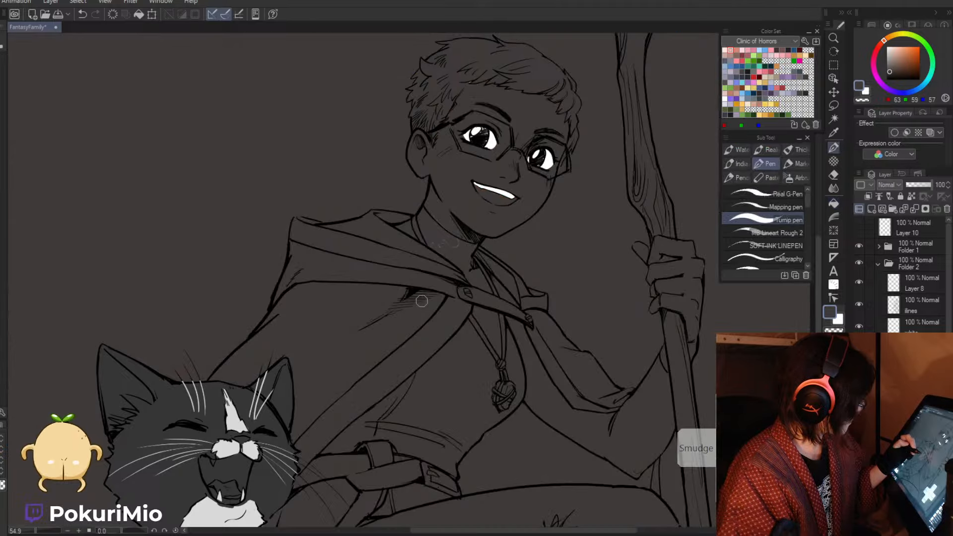
{"action": "key", "text": "ctrl+z"}
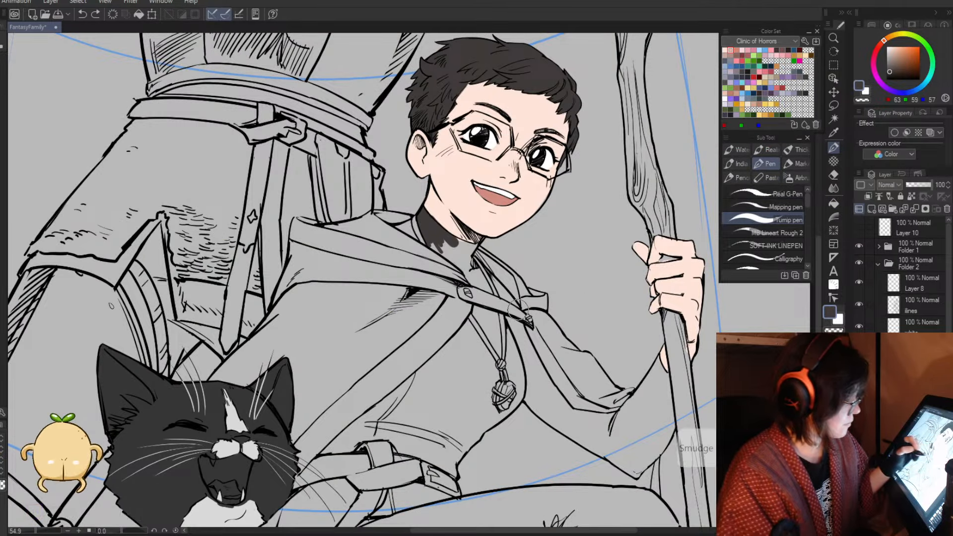
- Fill the boy's collar, shirt torso and sleeve with the dark colour, using the fill that refers to other layers
{"action": "key", "text": "g"}
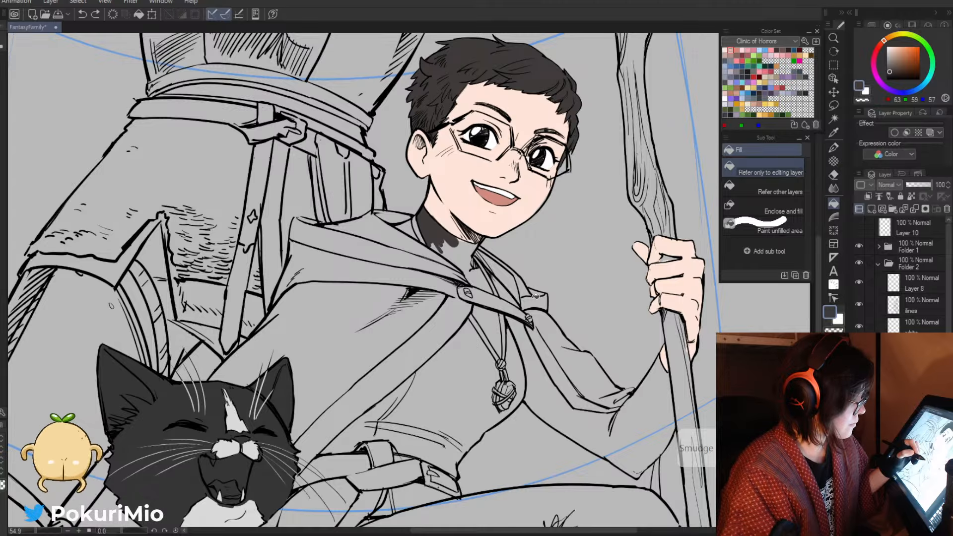
{"action": "left_click", "coordinate": [732, 194]}
{"action": "left_click", "coordinate": [476, 275]}
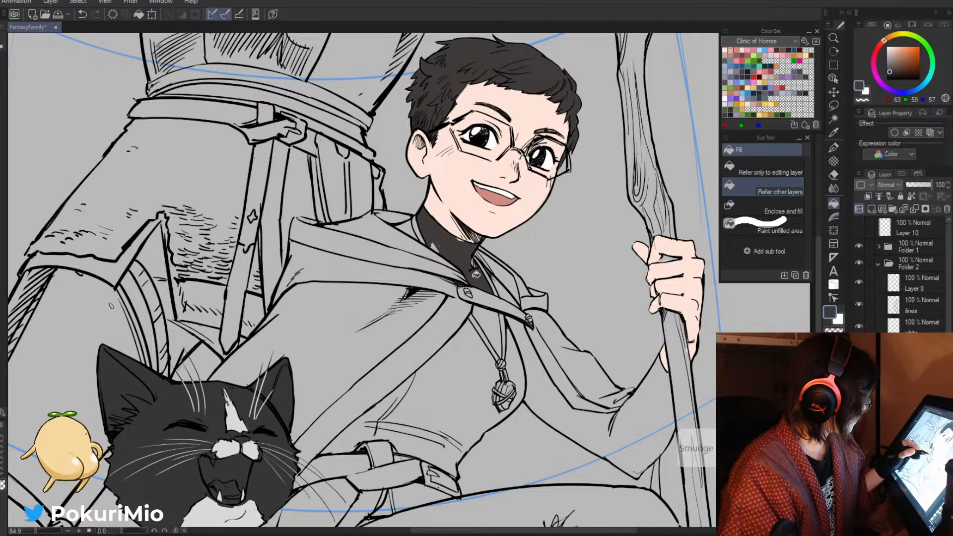
{"action": "left_click", "coordinate": [499, 341]}
{"action": "left_click", "coordinate": [522, 367]}
{"action": "left_click", "coordinate": [536, 366]}
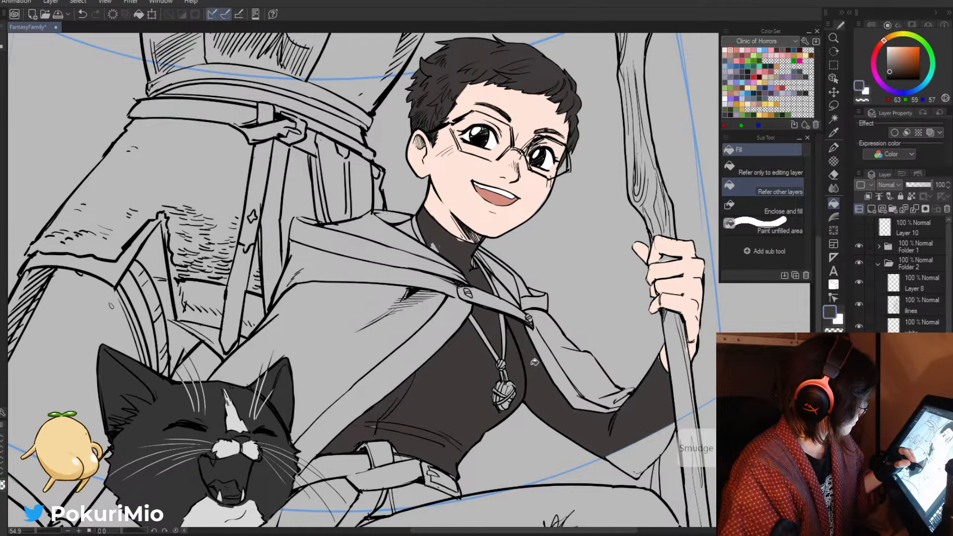
{"action": "left_click", "coordinate": [612, 435]}
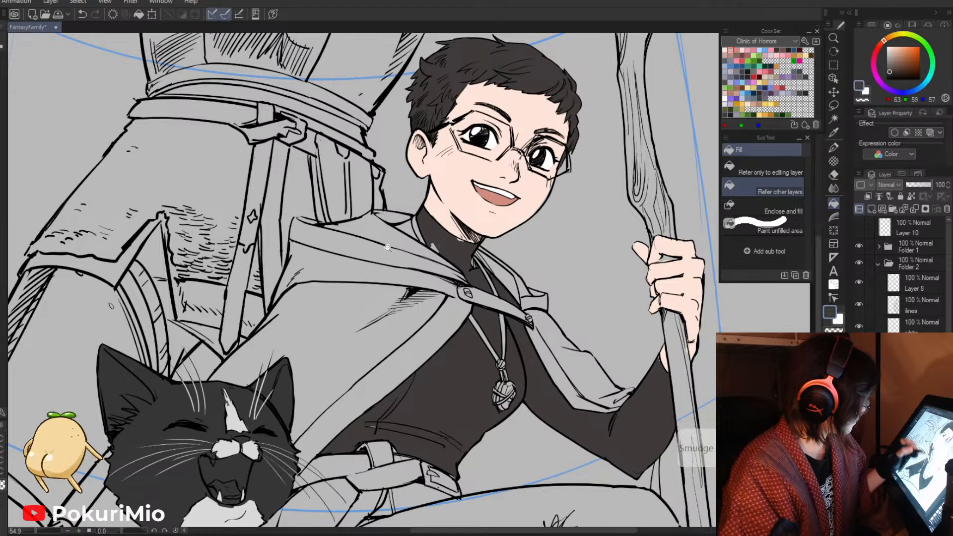
{"action": "left_click_drag", "start_coordinate": [388, 248], "coordinate": [352, 234]}
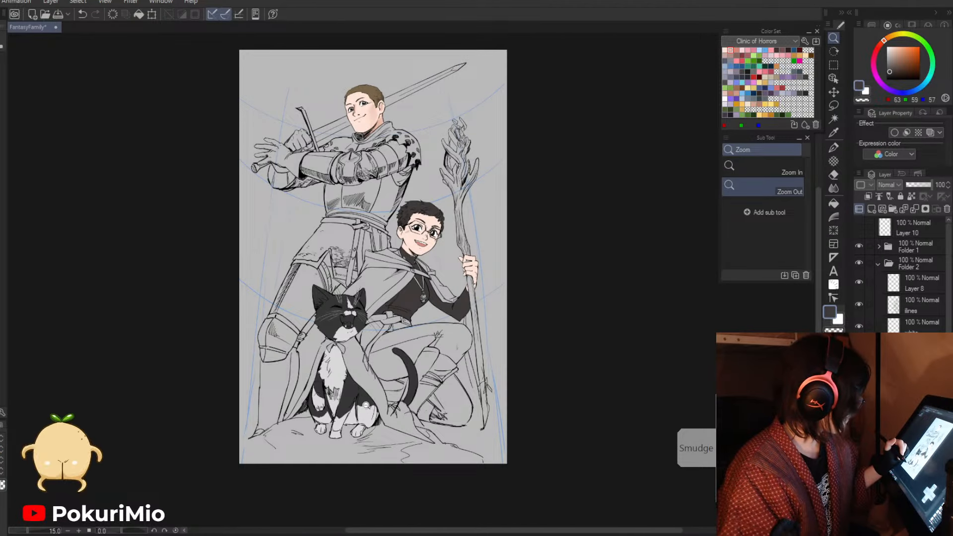
{"action": "left_click_drag", "start_coordinate": [383, 283], "coordinate": [420, 241]}
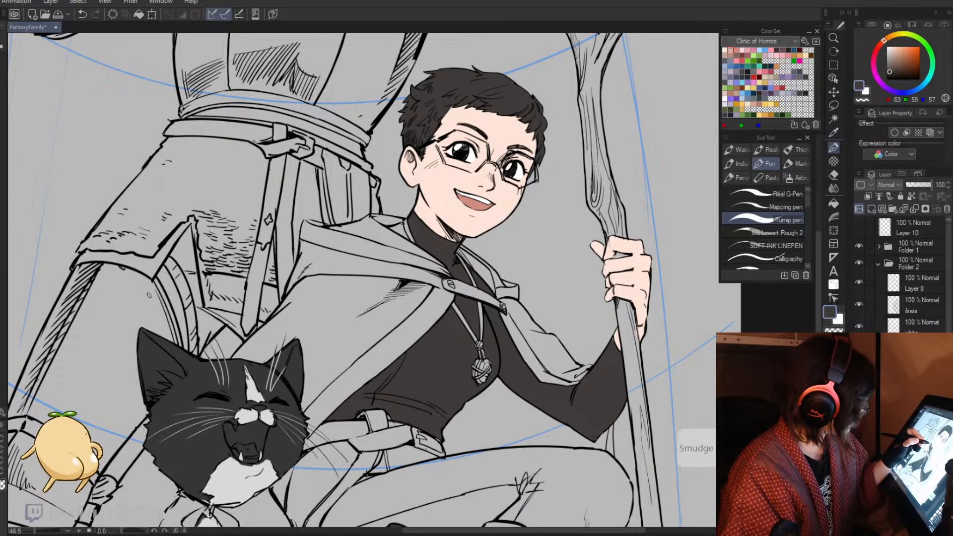
{"action": "key", "text": "minus"}
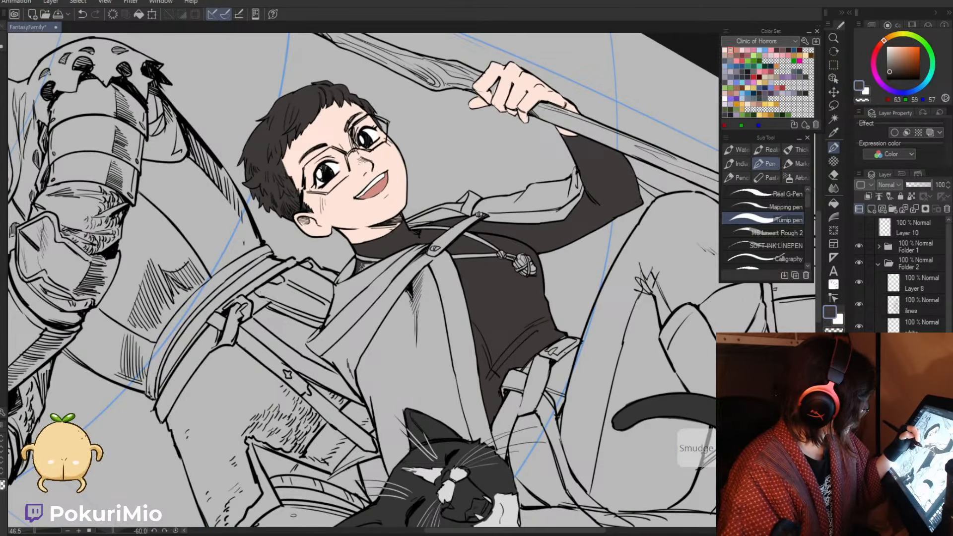
{"action": "key", "text": "asciicircum"}
{"action": "key", "text": "asciicircum"}
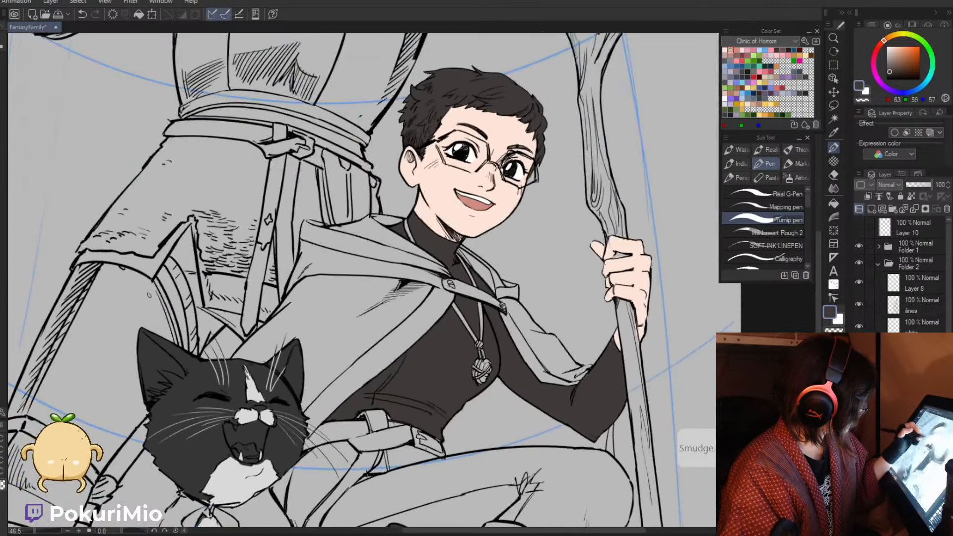
{"action": "key", "text": "e"}
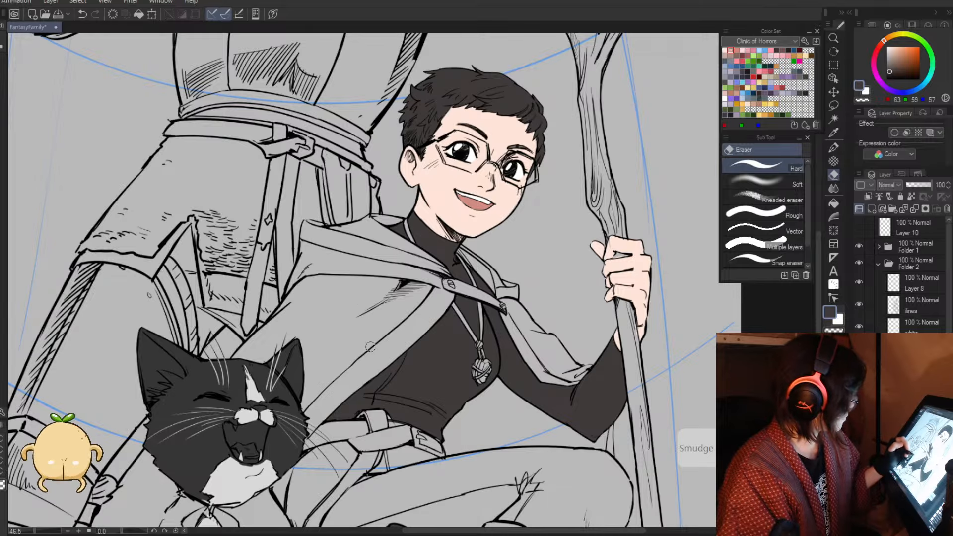
{"action": "key", "text": "alt+space"}
{"action": "left_click_drag", "start_coordinate": [393, 328], "coordinate": [385, 299]}
{"action": "left_click_drag", "start_coordinate": [409, 392], "coordinate": [415, 368]}
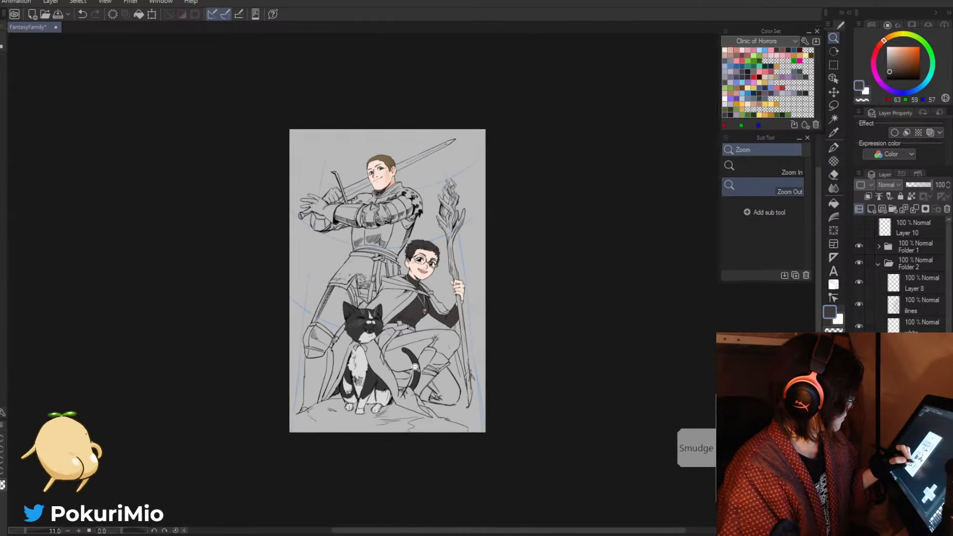
{"action": "left_click", "coordinate": [399, 309]}
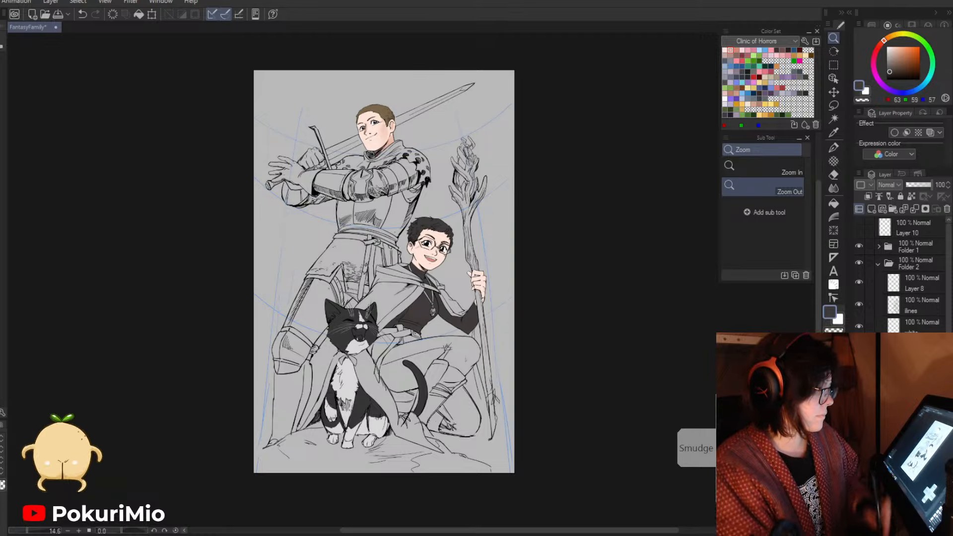
- Choose a dark green (R 60, G 88, B 65) and fill the main part of the boy's cloak and hood
{"action": "left_click", "coordinate": [931, 53]}
{"action": "left_click", "coordinate": [902, 68]}
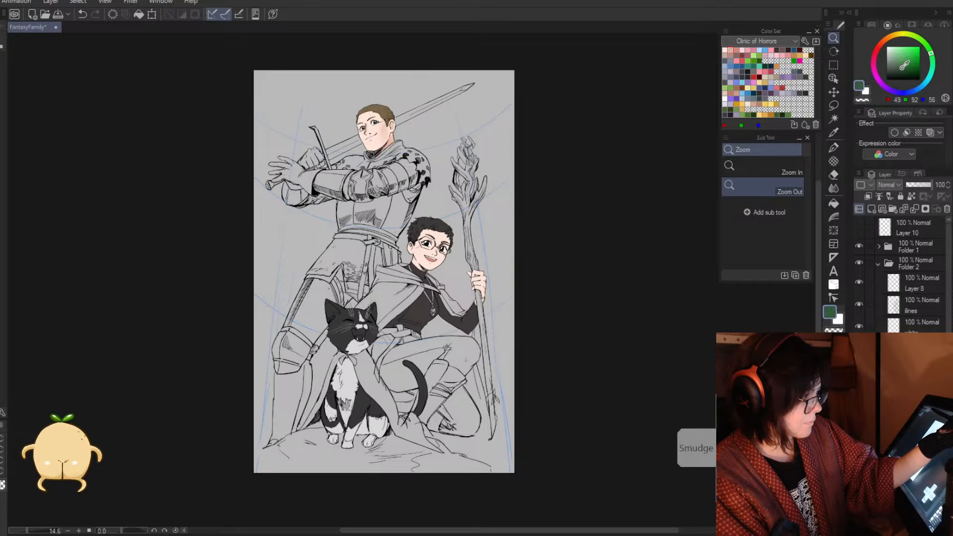
{"action": "left_click", "coordinate": [898, 68]}
{"action": "left_click", "coordinate": [834, 204]}
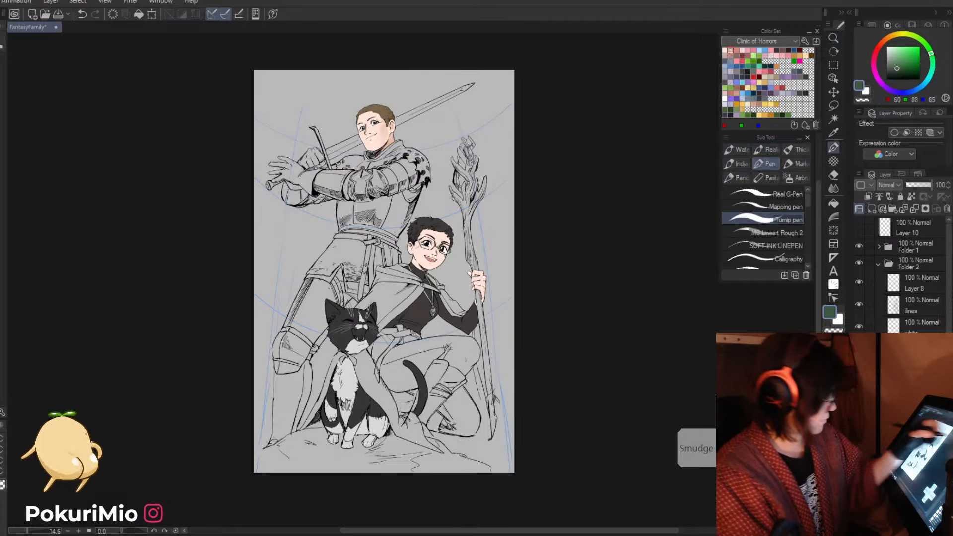
{"action": "left_click", "coordinate": [392, 295]}
{"action": "left_click", "coordinate": [396, 312]}
{"action": "left_click", "coordinate": [387, 271]}
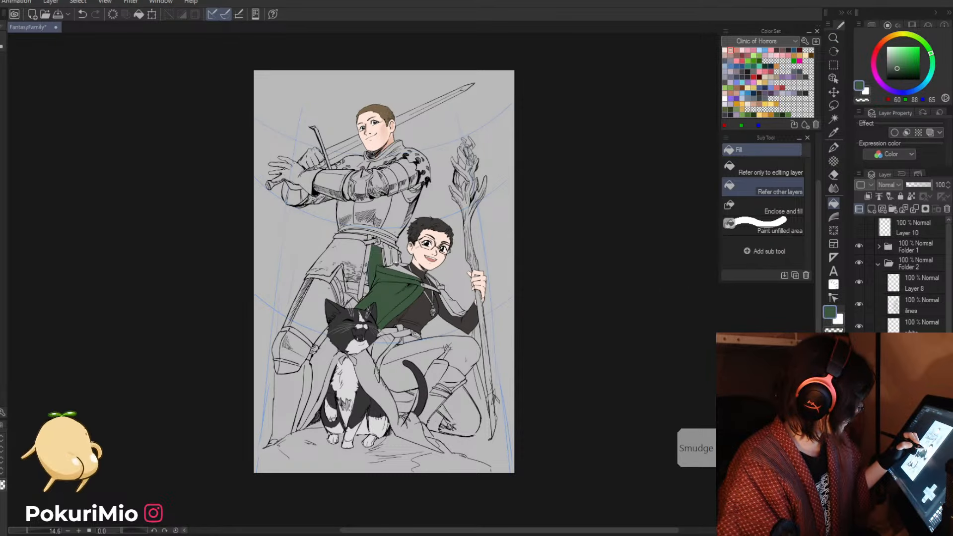
- Undo the last green fill and fill the upper fold of the boy's hood again within its outlines
{"action": "key", "text": "ctrl+z"}
{"action": "key", "text": "p"}
{"action": "scroll", "coordinate": [376, 263], "scroll_direction": "up", "scroll_amount": 5}
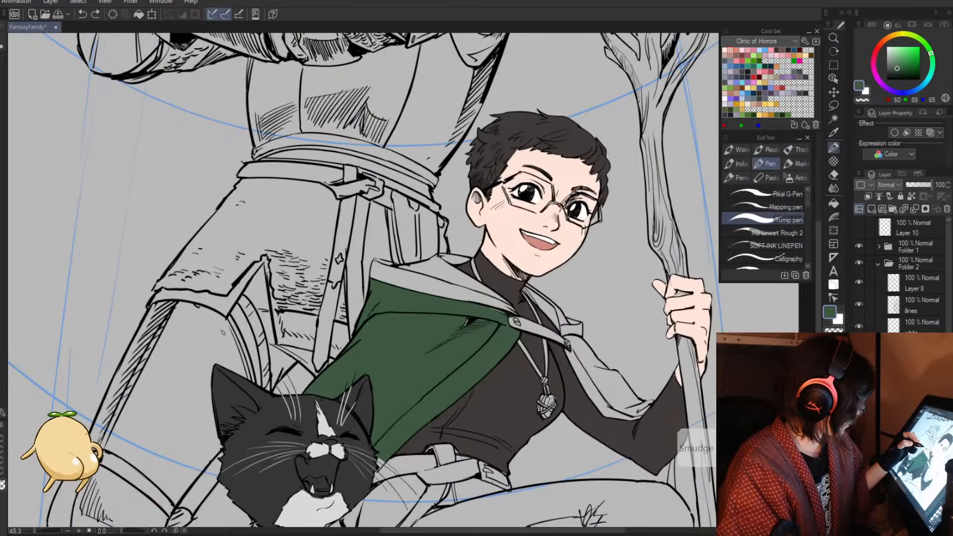
{"action": "key", "text": "g"}
{"action": "left_click", "coordinate": [387, 268]}
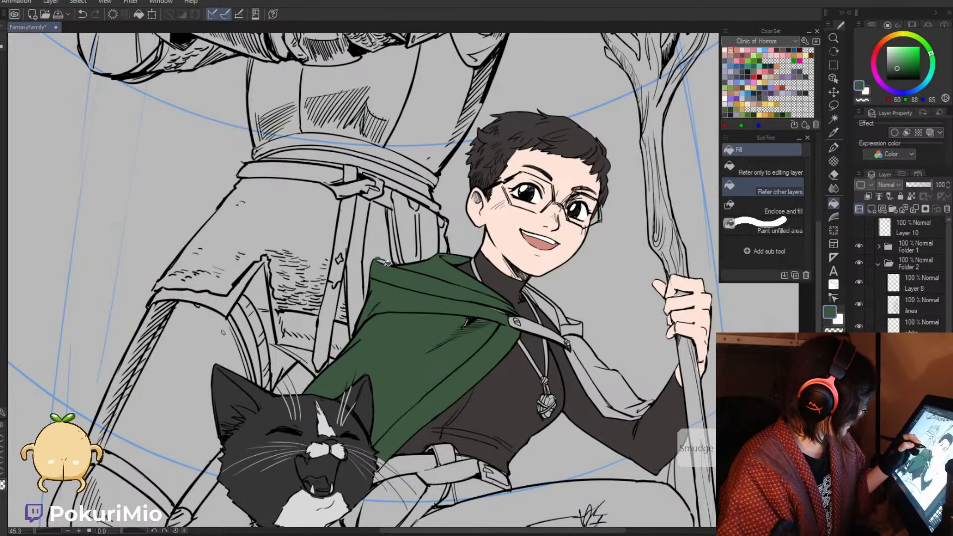
{"action": "key", "text": "p"}
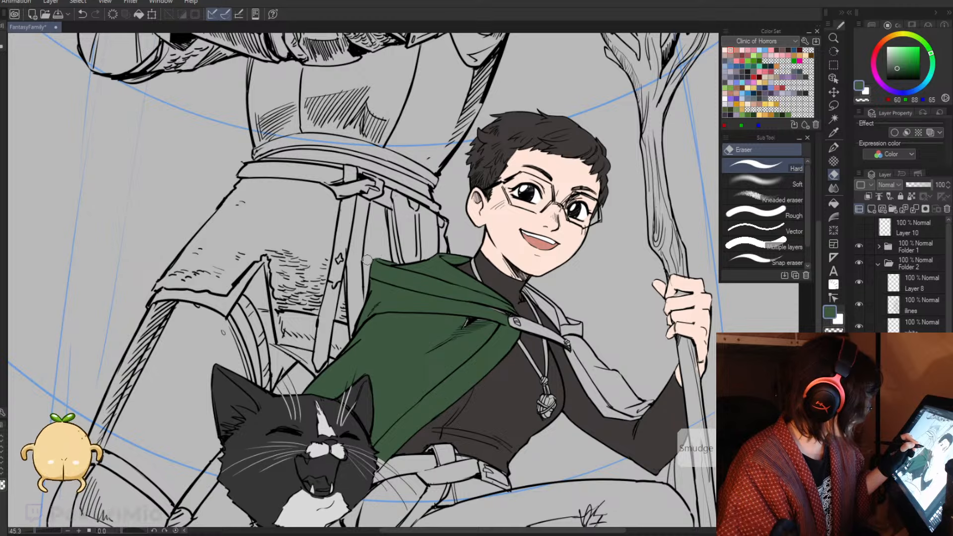
- Fill the cloak sections over the boy's staff-side shoulder and upper arm with the same dark green
{"action": "key", "text": "g"}
{"action": "left_click", "coordinate": [556, 311]}
{"action": "left_click", "coordinate": [560, 314]}
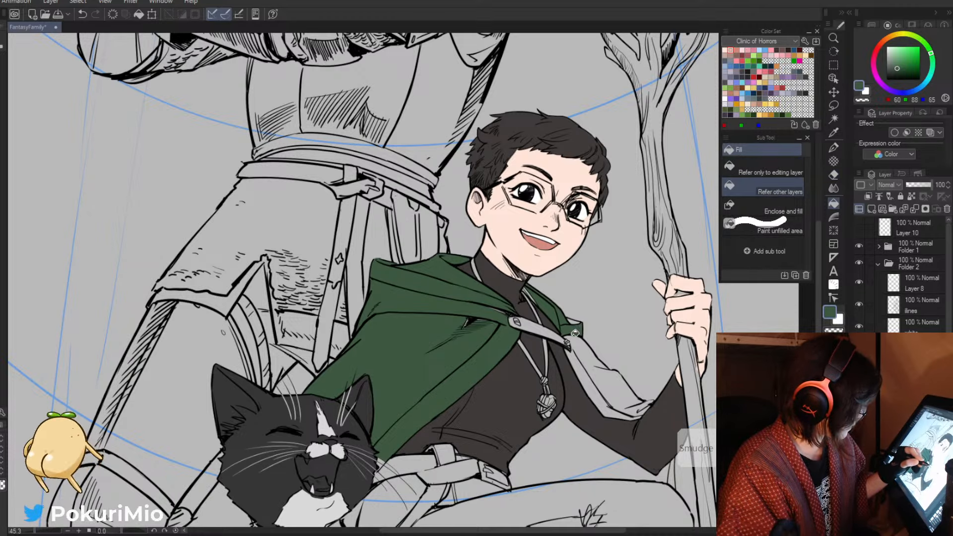
{"action": "left_click", "coordinate": [587, 354]}
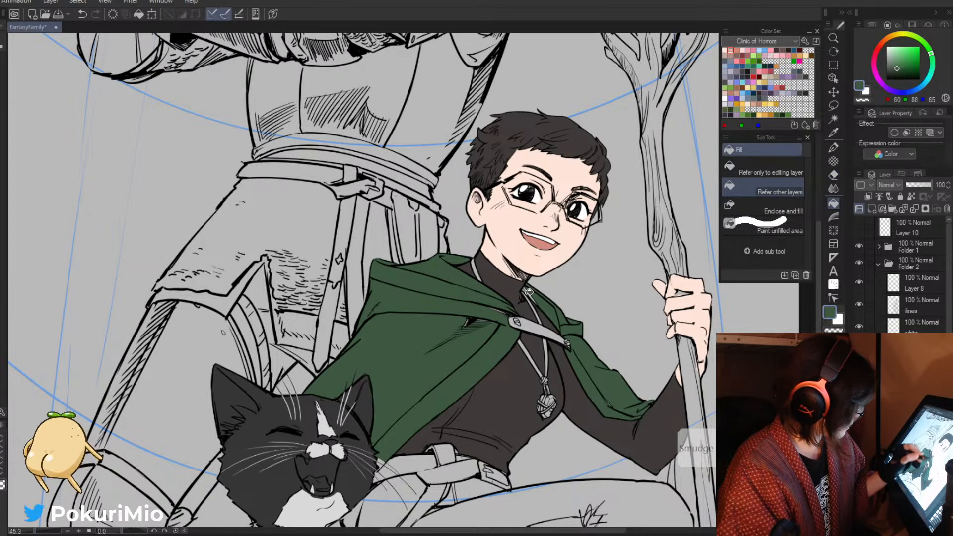
{"action": "key", "text": "p"}
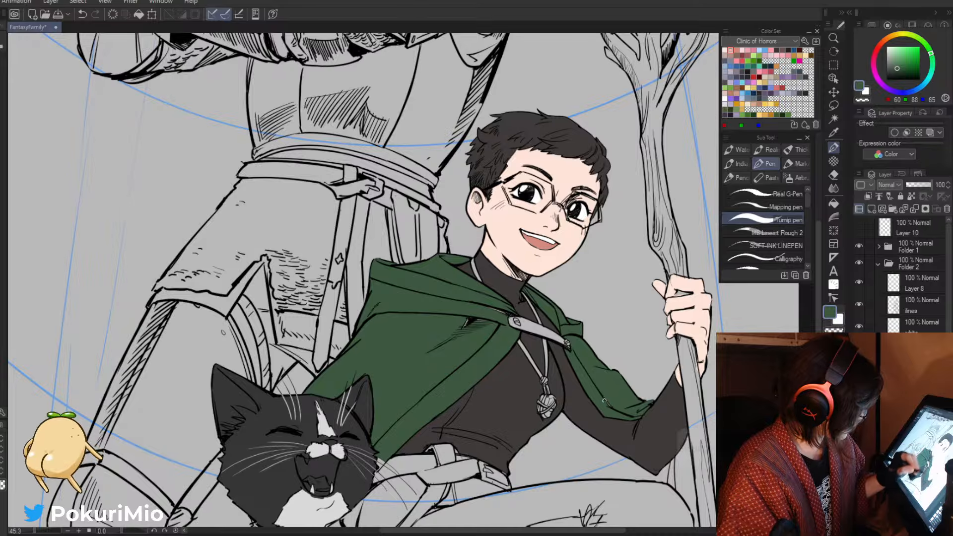
- Fill the part of the cloak hanging behind the boy's raised arm in green and undo the extra fill near his leg
{"action": "key", "text": "alt+space"}
{"action": "left_click_drag", "start_coordinate": [457, 303], "coordinate": [501, 314]}
{"action": "left_click", "coordinate": [501, 314]}
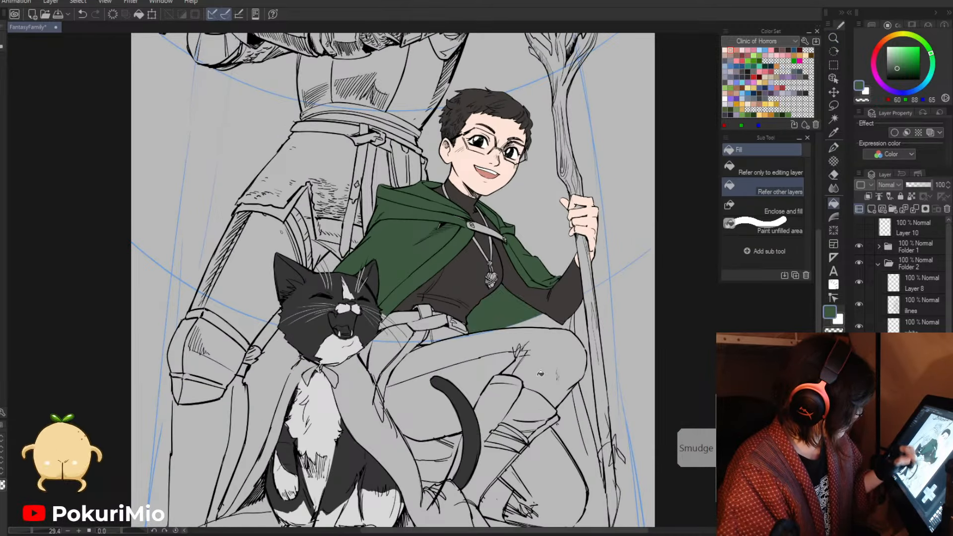
{"action": "left_click", "coordinate": [558, 328]}
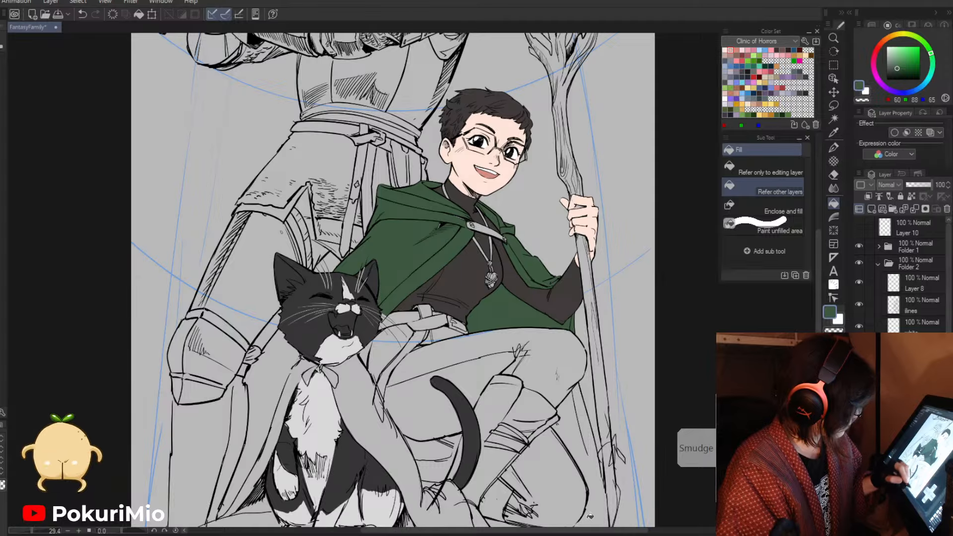
{"action": "left_click", "coordinate": [464, 369]}
{"action": "key", "text": "ctrl+z"}
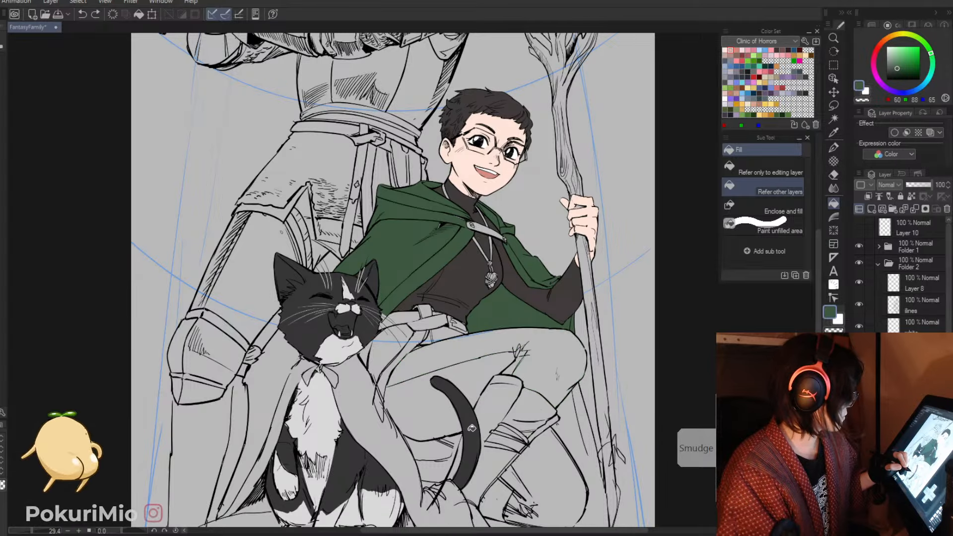
- Touch up the dark green along the cloak's edge beside the cat's head with the Turnip pen
{"action": "left_click_drag", "start_coordinate": [463, 426], "coordinate": [509, 386]}
{"action": "key", "text": "p"}
{"action": "key", "text": "g"}
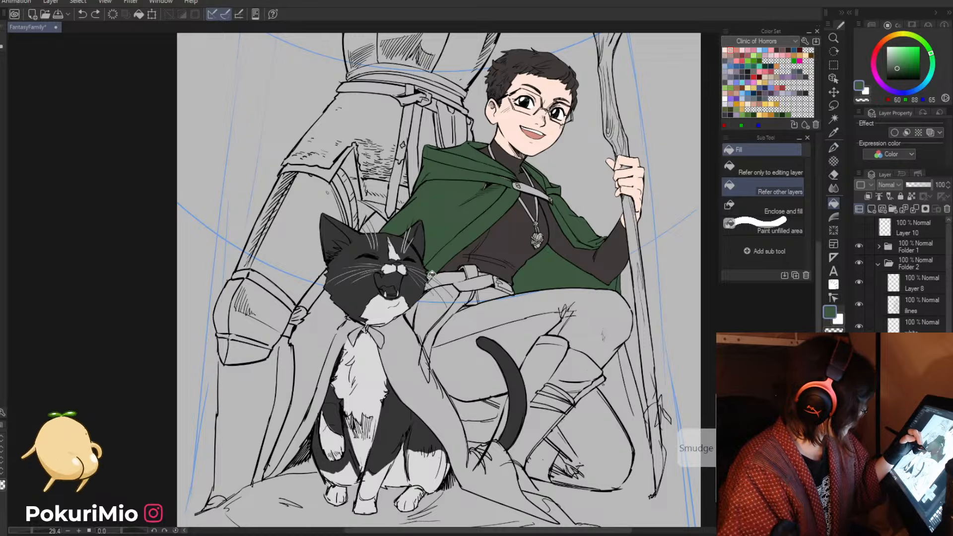
{"action": "key", "text": "p"}
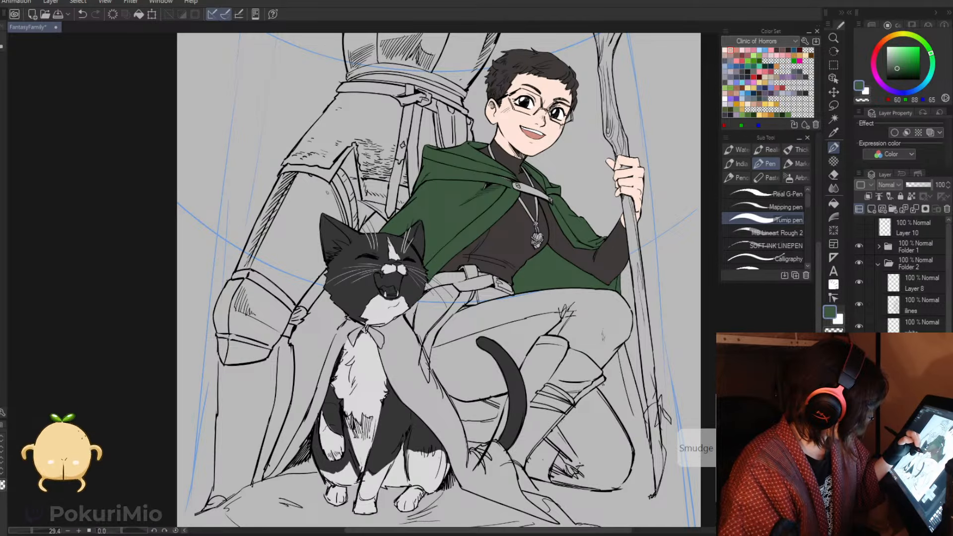
{"action": "key", "text": "minus"}
{"action": "key", "text": "minus"}
{"action": "key", "text": "minus"}
{"action": "key", "text": "minus"}
{"action": "key", "text": "minus"}
{"action": "key", "text": "minus"}
{"action": "key", "text": "minus"}
{"action": "key", "text": "minus"}
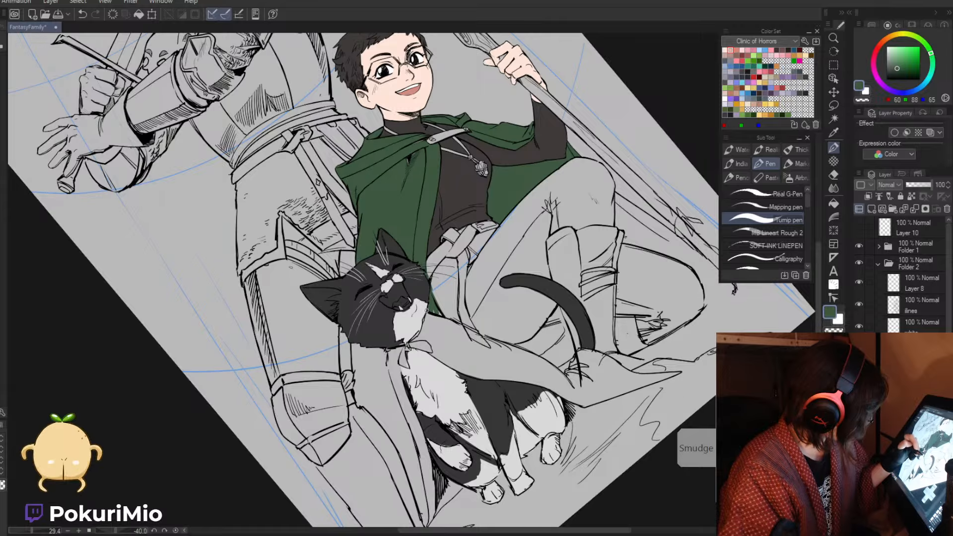
{"action": "key", "text": "e"}
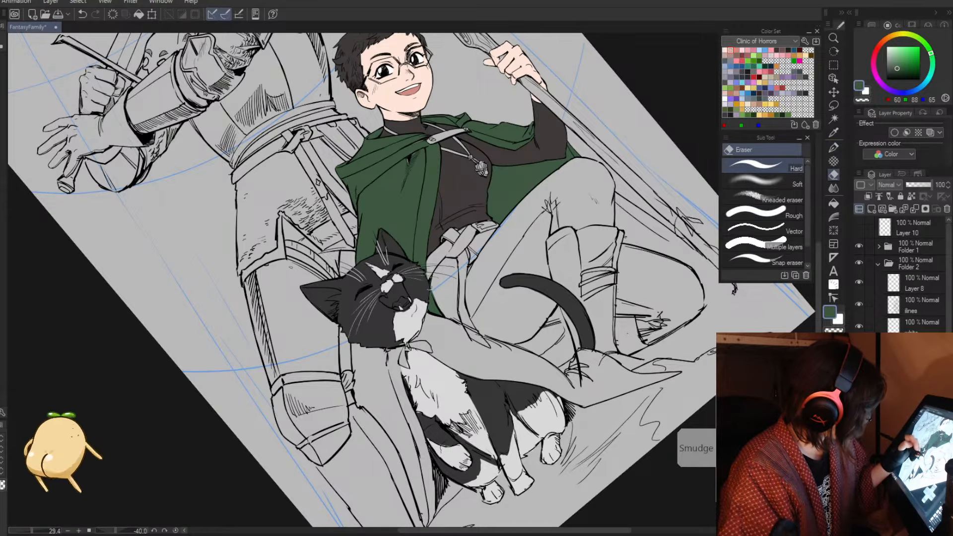
- Paint the strip of cloak behind the cat, beside the knight's leg, in the same dark green
{"action": "key", "text": "p"}
{"action": "key", "text": "asciicircum"}
{"action": "key", "text": "asciicircum"}
{"action": "key", "text": "asciicircum"}
{"action": "key", "text": "asciicircum"}
{"action": "key", "text": "asciicircum"}
{"action": "key", "text": "asciicircum"}
{"action": "key", "text": "asciicircum"}
{"action": "key", "text": "asciicircum"}
{"action": "key", "text": "asciicircum"}
{"action": "key", "text": "asciicircum"}
{"action": "key", "text": "asciicircum"}
{"action": "key", "text": "asciicircum"}
{"action": "key", "text": "asciicircum"}
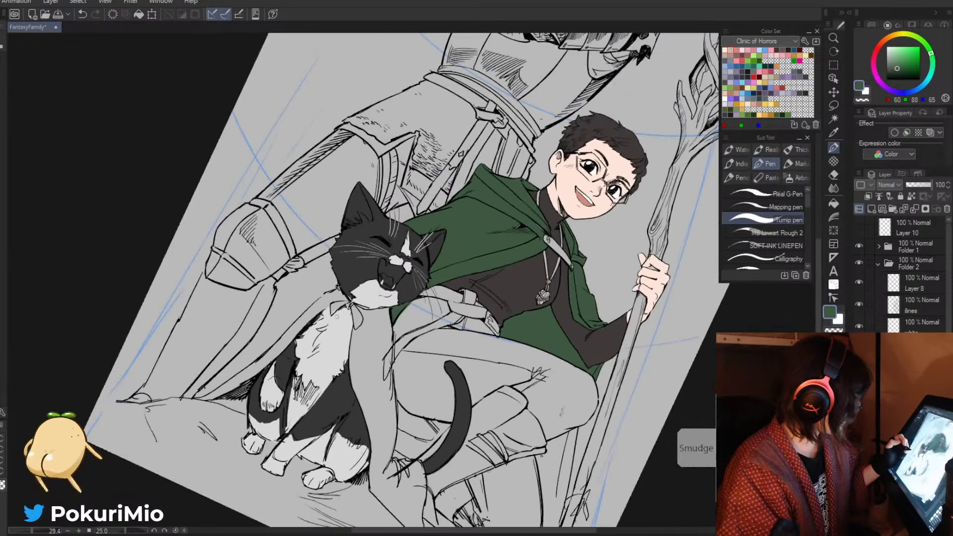
{"action": "key", "text": "alt+space"}
{"action": "left_click_drag", "start_coordinate": [354, 372], "coordinate": [321, 365]}
{"action": "key", "text": "ctrl+at"}
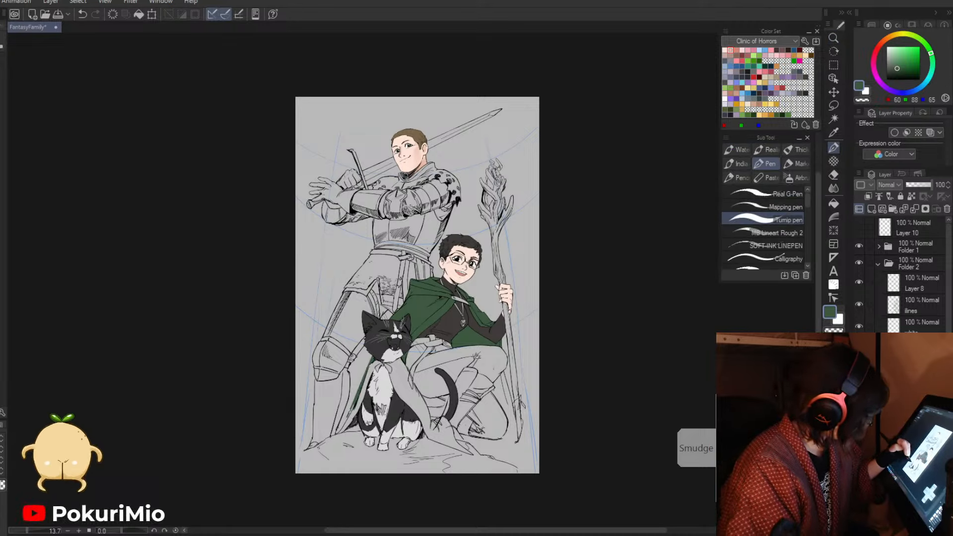
- Erase the green strip running down behind the cat with the Hard eraser
{"action": "key", "text": "e"}
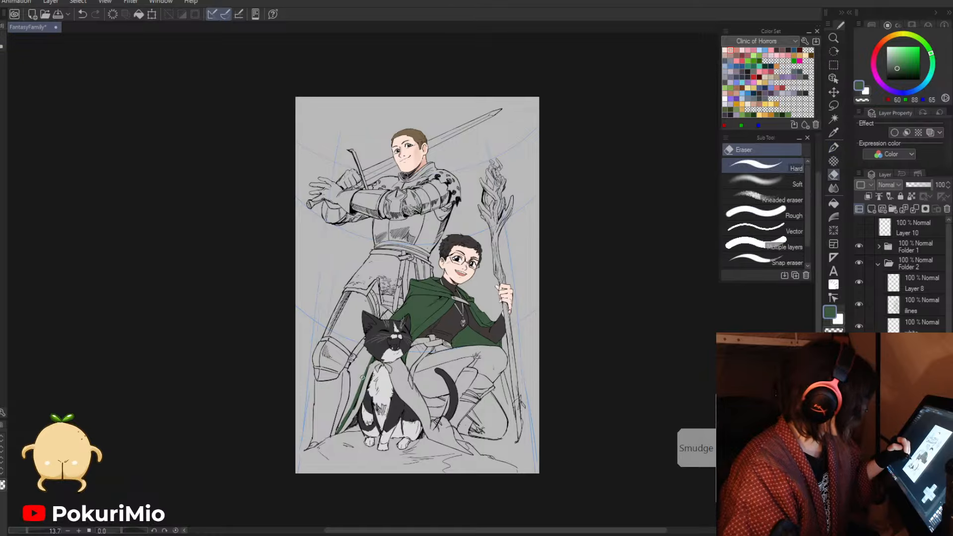
{"action": "mouse_move", "coordinate": [368, 356]}
{"action": "left_mouse_down"}
{"action": "mouse_move", "coordinate": [336, 438]}
{"action": "mouse_move", "coordinate": [357, 396]}
{"action": "mouse_move", "coordinate": [343, 425]}
{"action": "left_mouse_up"}
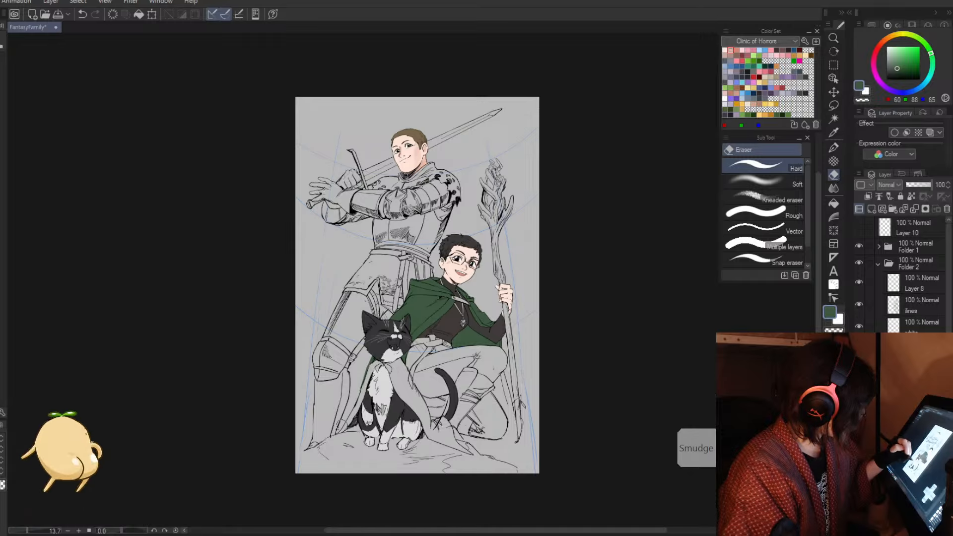
{"action": "key", "text": "p"}
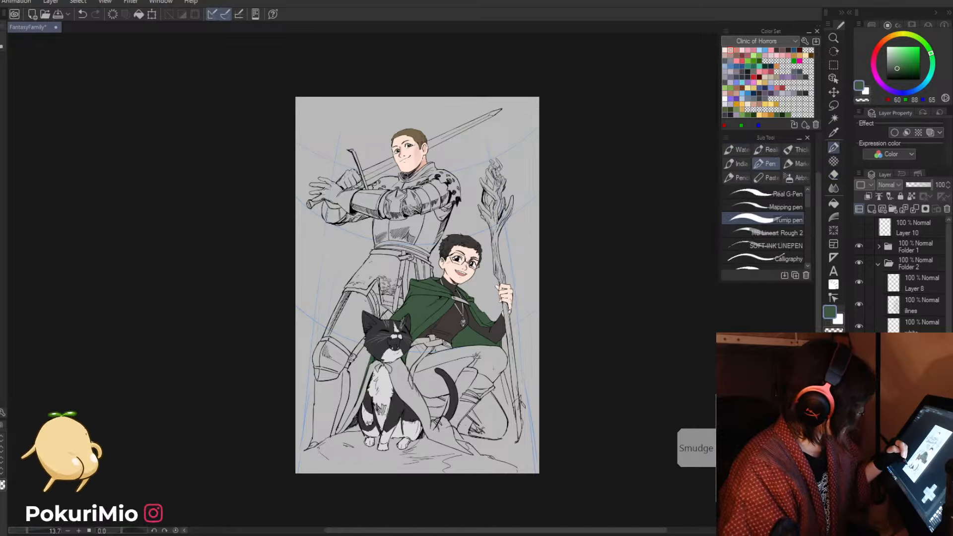
{"action": "key", "text": "e"}
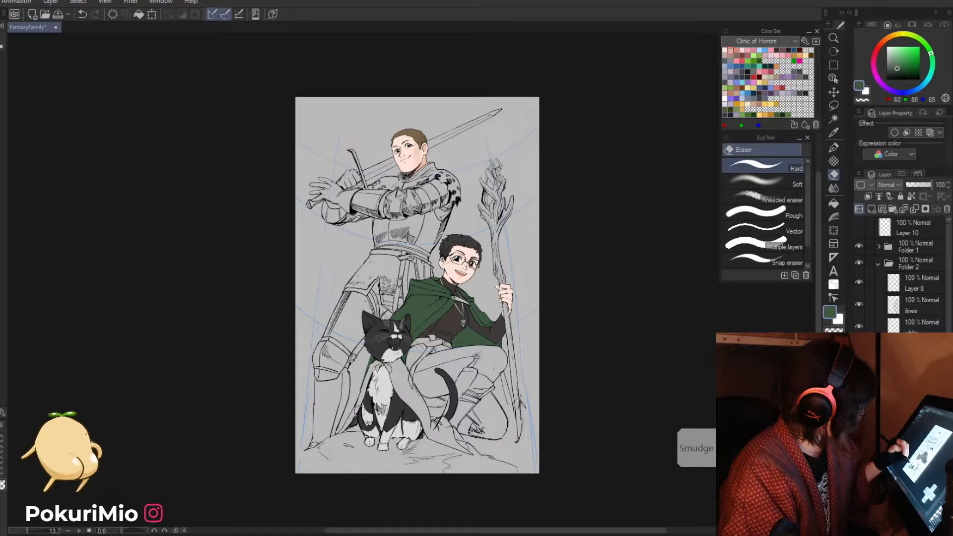
{"action": "key", "text": "slash"}
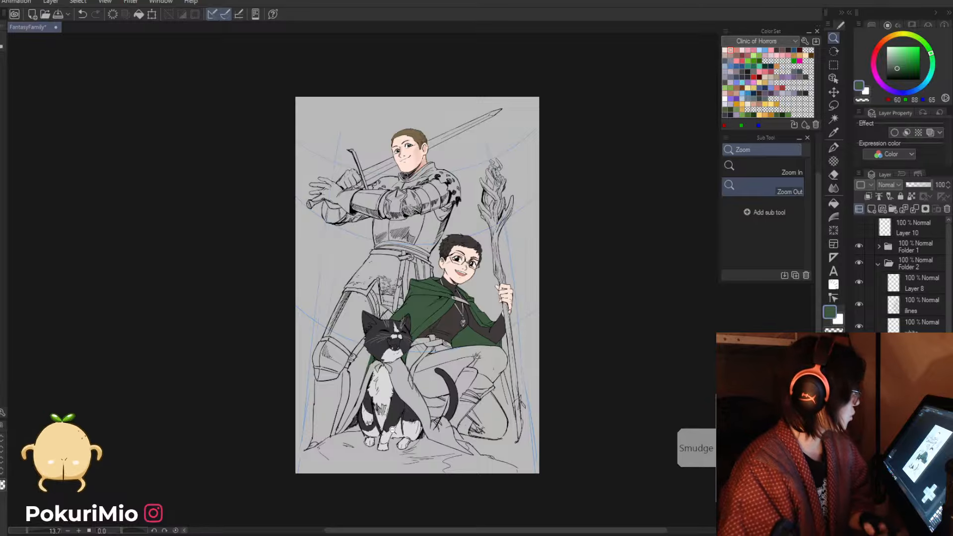
{"action": "left_click", "coordinate": [579, 486], "text": "alt"}
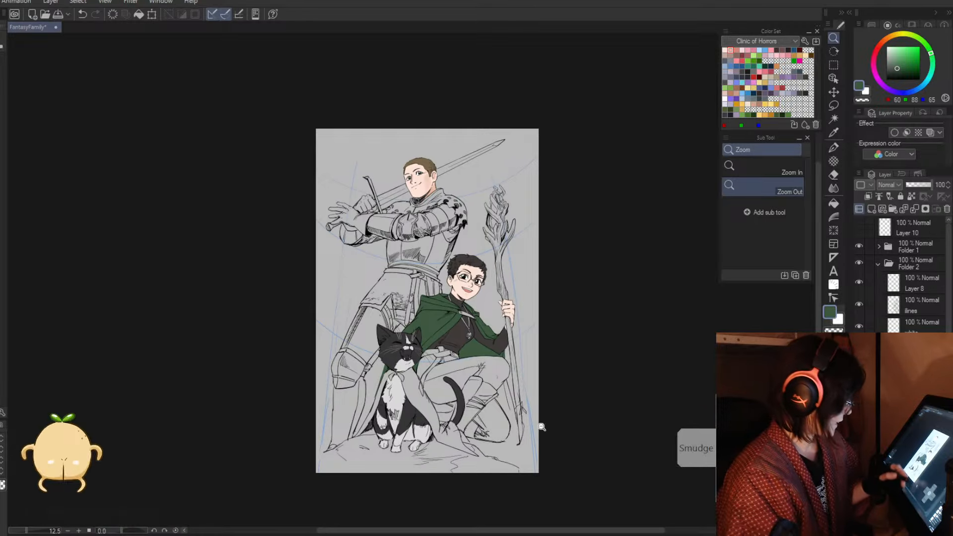
{"action": "mouse_move", "coordinate": [558, 457]}
{"action": "left_mouse_down"}
{"action": "mouse_move", "coordinate": [558, 434]}
{"action": "mouse_move", "coordinate": [562, 454]}
{"action": "left_mouse_up"}
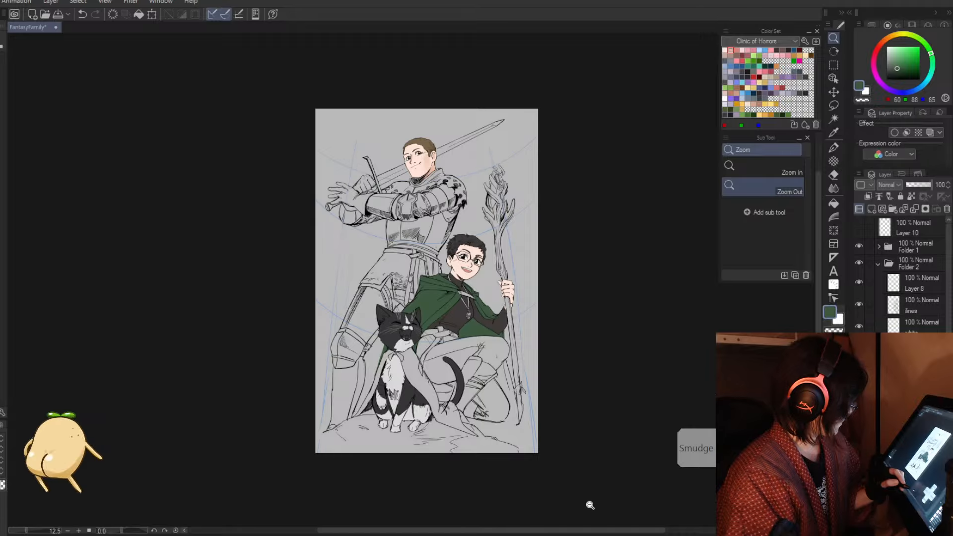
{"action": "key", "text": "^"}
{"action": "key", "text": "^"}
{"action": "key", "text": "^"}
{"action": "key", "text": "^"}
{"action": "key", "text": "^"}
{"action": "key", "text": "^"}
{"action": "key", "text": "^"}
{"action": "key", "text": "^"}
{"action": "key", "text": "^"}
{"action": "key", "text": "^"}
{"action": "key", "text": "^"}
{"action": "key", "text": "^"}
{"action": "key", "text": "^"}
{"action": "key", "text": "^"}
{"action": "key", "text": "^"}
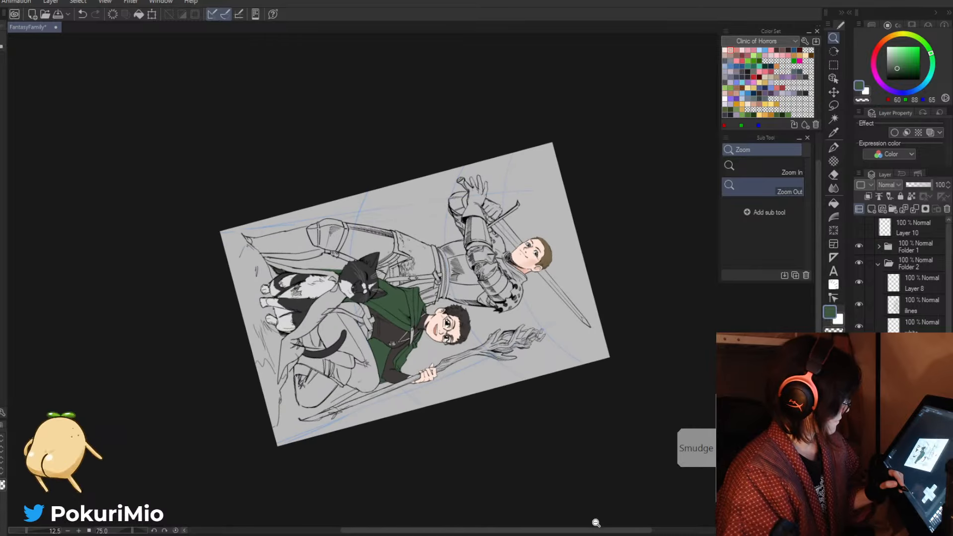
{"action": "key", "text": "minus"}
{"action": "key", "text": "minus"}
{"action": "key", "text": "minus"}
{"action": "key", "text": "minus"}
{"action": "key", "text": "minus"}
{"action": "key", "text": "minus"}
{"action": "key", "text": "minus"}
{"action": "key", "text": "minus"}
{"action": "key", "text": "minus"}
{"action": "key", "text": "minus"}
{"action": "key", "text": "minus"}
{"action": "key", "text": "minus"}
{"action": "key", "text": "minus"}
{"action": "key", "text": "minus"}
{"action": "key", "text": "minus"}
{"action": "left_click_drag", "start_coordinate": [571, 439], "coordinate": [568, 432]}
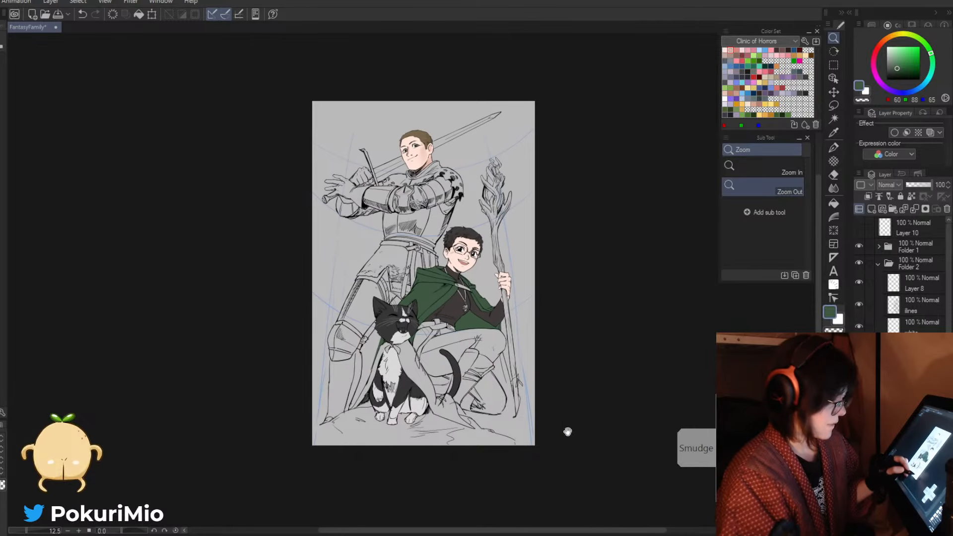
- Collapse Folder 2 and select a layer below Layer 11 for the knight's armour colour
{"action": "left_click", "coordinate": [879, 263]}
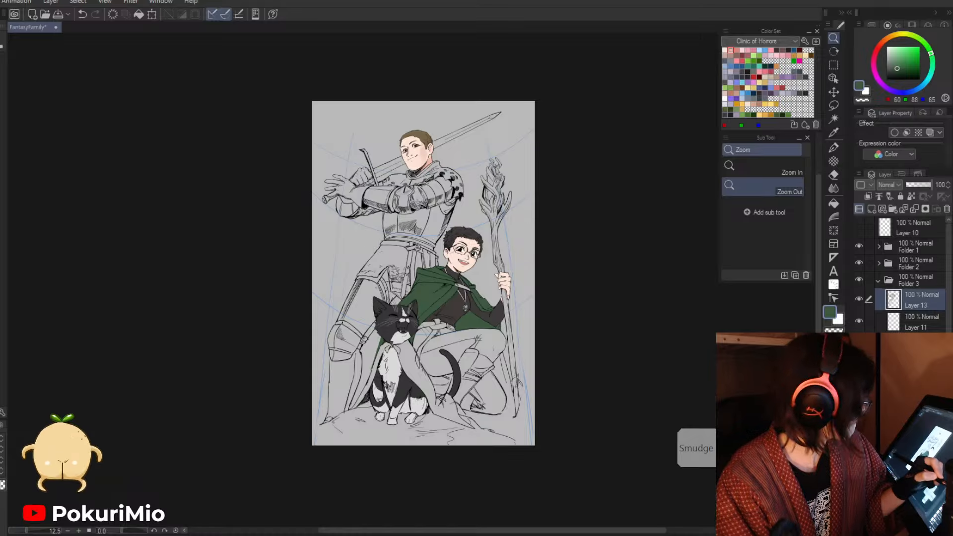
{"action": "left_click", "coordinate": [860, 365]}
{"action": "left_click", "coordinate": [860, 365]}
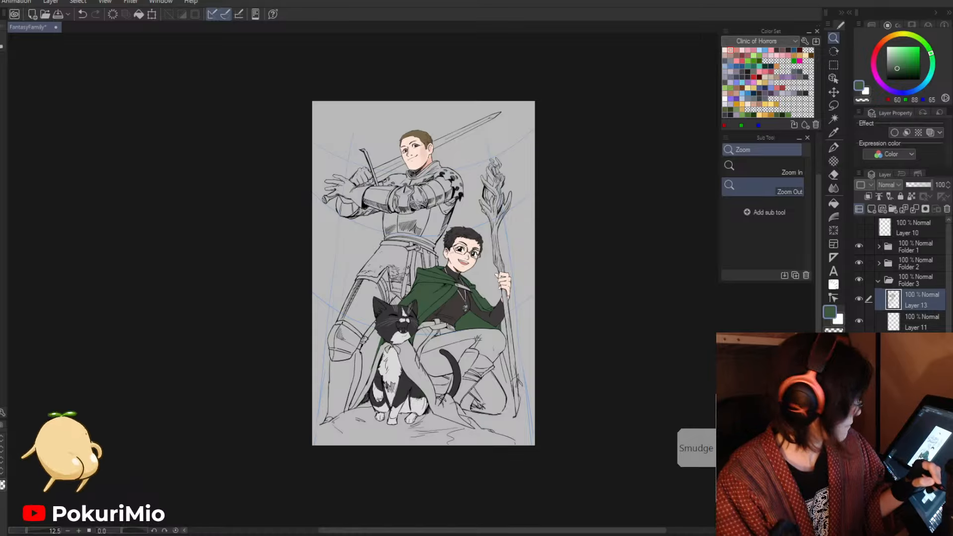
{"action": "left_click", "coordinate": [916, 365]}
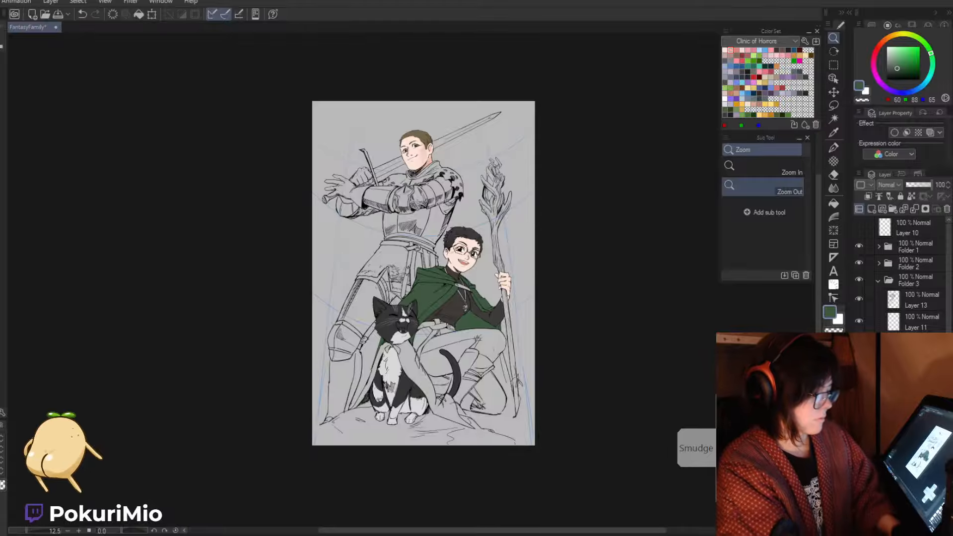
- Choose a dark slate blue (R 83, G 92, B 109) and fill the panels of the knight's breastplate
{"action": "left_click", "coordinate": [914, 91]}
{"action": "left_click", "coordinate": [895, 66]}
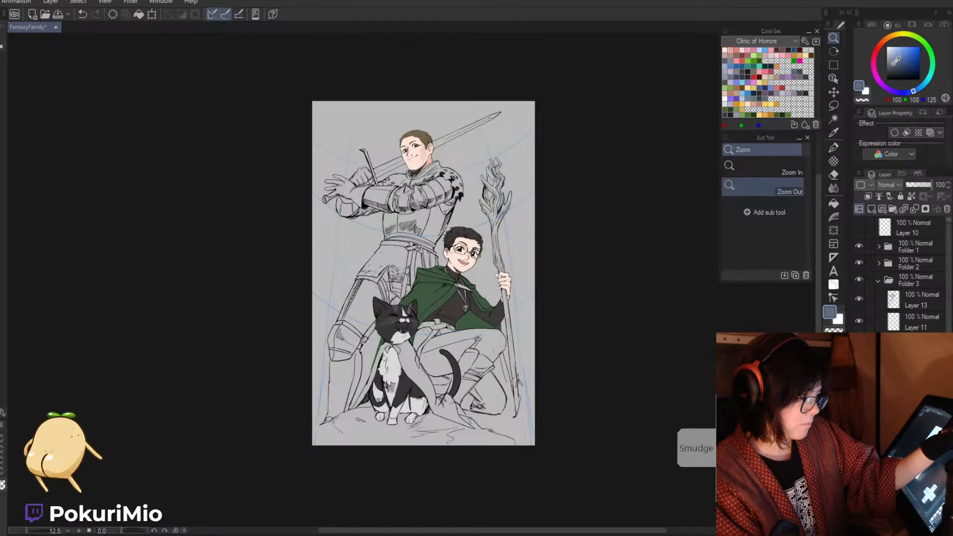
{"action": "left_click_drag", "start_coordinate": [393, 197], "coordinate": [477, 197]}
{"action": "key", "text": "g"}
{"action": "left_click", "coordinate": [396, 294]}
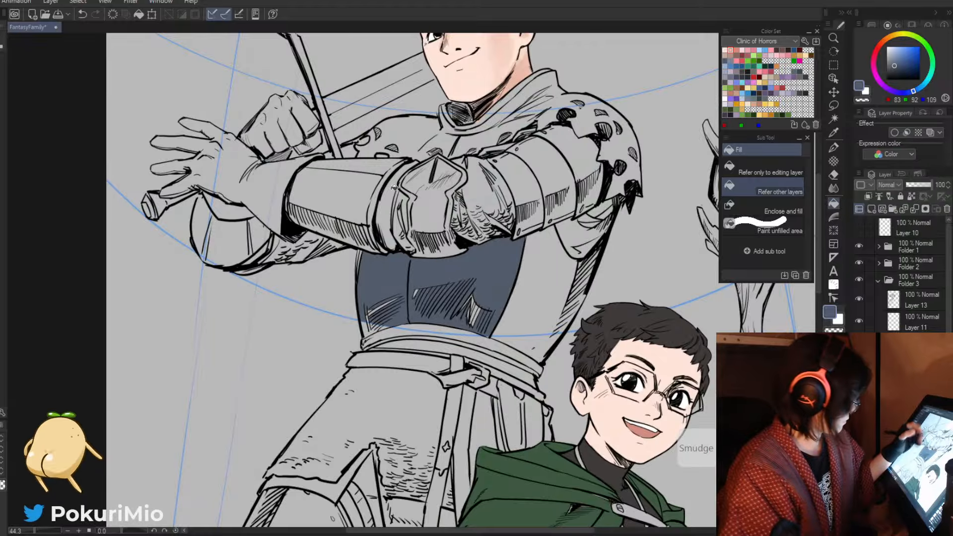
{"action": "left_click", "coordinate": [532, 300]}
- Paint the unfilled hatching and edges of the knight's breastplate in slate blue with the Turnip pen
{"action": "key", "text": "p"}
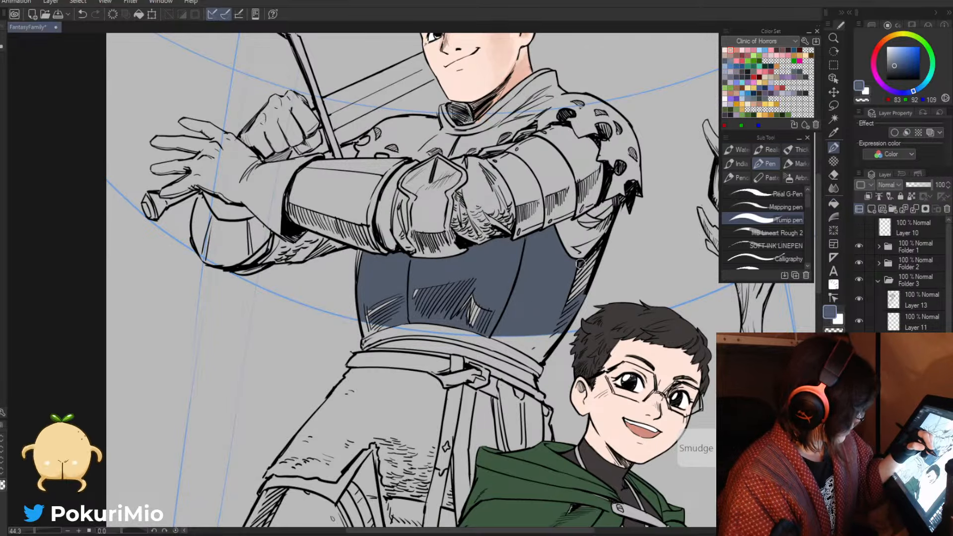
{"action": "mouse_move", "coordinate": [581, 264]}
{"action": "left_mouse_down"}
{"action": "mouse_move", "coordinate": [596, 248]}
{"action": "mouse_move", "coordinate": [546, 353]}
{"action": "left_mouse_up"}
{"action": "key", "text": "asciicircum"}
{"action": "key", "text": "asciicircum"}
{"action": "key", "text": "asciicircum"}
{"action": "key", "text": "asciicircum"}
{"action": "key", "text": "asciicircum"}
{"action": "key", "text": "asciicircum"}
{"action": "key", "text": "asciicircum"}
{"action": "key", "text": "asciicircum"}
{"action": "key", "text": "asciicircum"}
{"action": "key", "text": "asciicircum"}
{"action": "key", "text": "asciicircum"}
{"action": "key", "text": "asciicircum"}
{"action": "key", "text": "asciicircum"}
{"action": "key", "text": "asciicircum"}
{"action": "mouse_move", "coordinate": [386, 377]}
{"action": "left_mouse_down"}
{"action": "mouse_move", "coordinate": [382, 424]}
{"action": "mouse_move", "coordinate": [391, 360]}
{"action": "mouse_move", "coordinate": [402, 424]}
{"action": "mouse_move", "coordinate": [395, 272]}
{"action": "mouse_move", "coordinate": [386, 317]}
{"action": "left_mouse_up"}
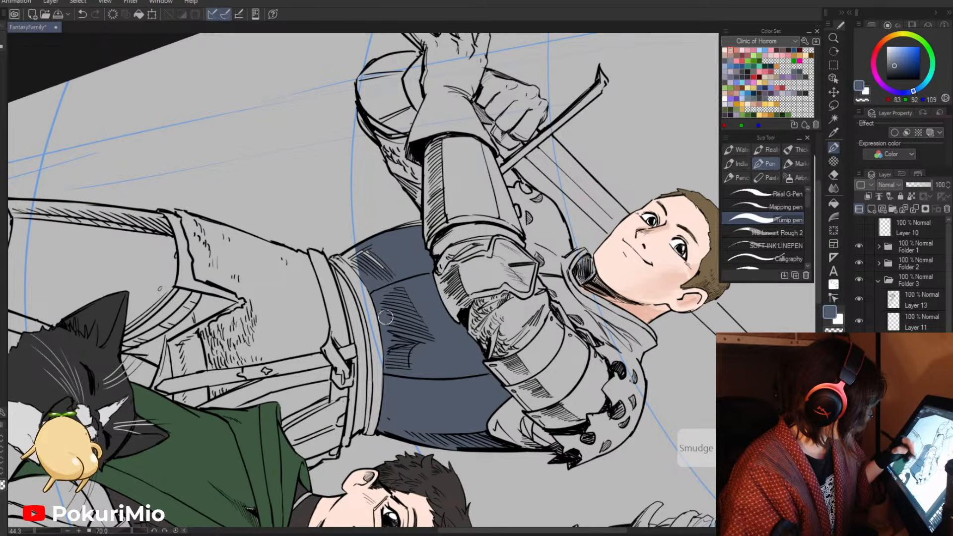
{"action": "mouse_move", "coordinate": [355, 248]}
{"action": "left_mouse_down"}
{"action": "mouse_move", "coordinate": [368, 261]}
{"action": "mouse_move", "coordinate": [350, 259]}
{"action": "left_mouse_up"}
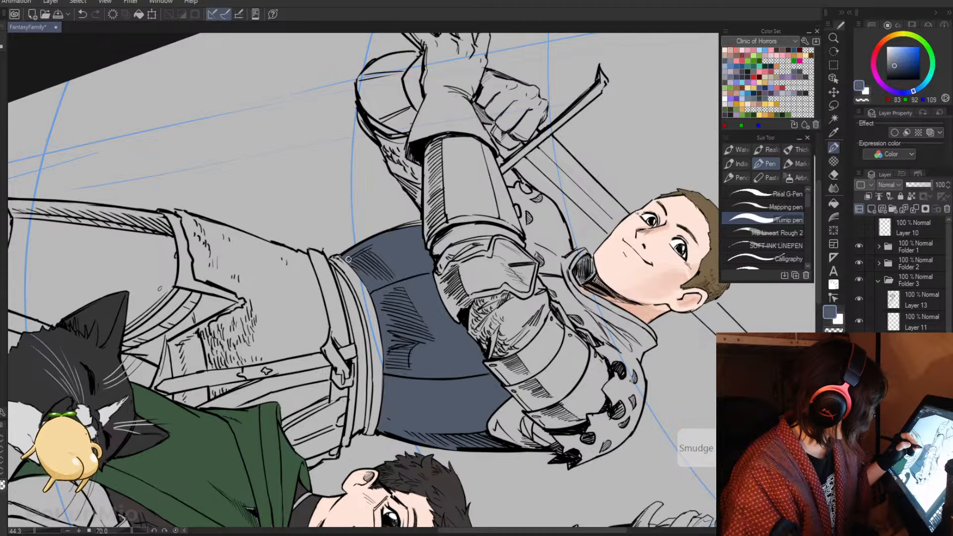
{"action": "key", "text": "minus"}
{"action": "key", "text": "minus"}
{"action": "key", "text": "minus"}
{"action": "key", "text": "minus"}
{"action": "key", "text": "minus"}
{"action": "key", "text": "minus"}
{"action": "key", "text": "minus"}
{"action": "key", "text": "minus"}
{"action": "key", "text": "minus"}
{"action": "key", "text": "minus"}
{"action": "key", "text": "minus"}
{"action": "key", "text": "minus"}
{"action": "key", "text": "minus"}
{"action": "key", "text": "minus"}
{"action": "key", "text": "minus"}
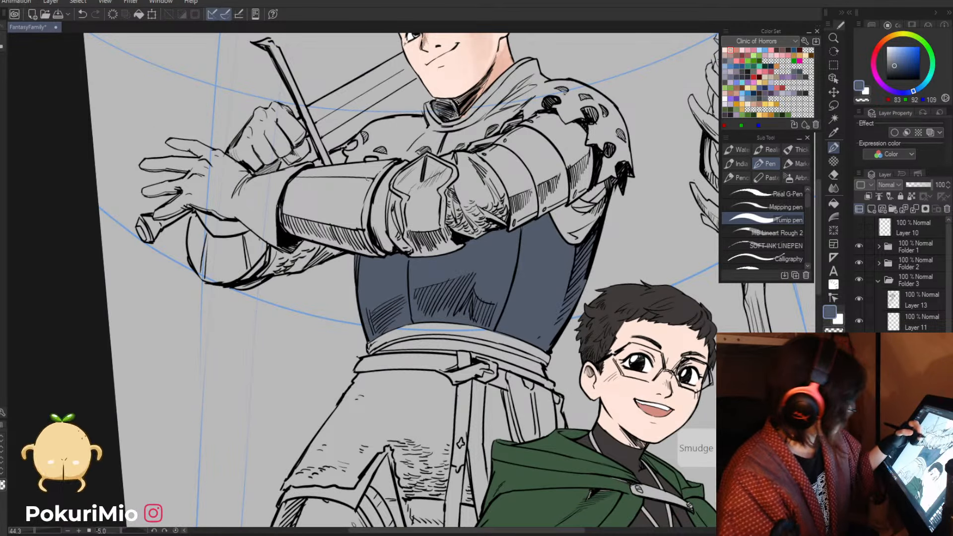
{"action": "left_click_drag", "start_coordinate": [395, 301], "coordinate": [397, 289]}
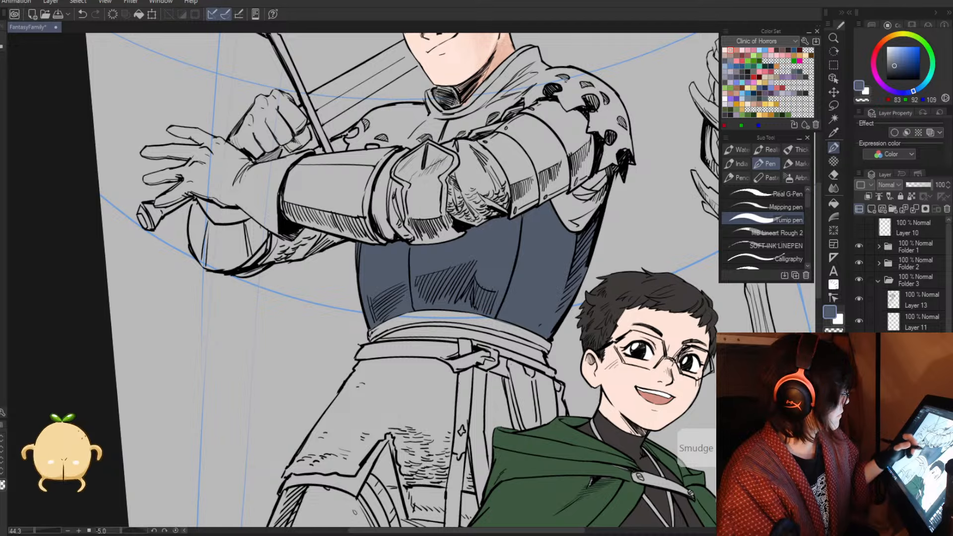
- Colour the main plates of the knight's upper-arm armour in the same slate blue
{"action": "key", "text": "minus"}
{"action": "key", "text": "minus"}
{"action": "key", "text": "minus"}
{"action": "key", "text": "minus"}
{"action": "key", "text": "minus"}
{"action": "key", "text": "minus"}
{"action": "key", "text": "minus"}
{"action": "key", "text": "minus"}
{"action": "key", "text": "minus"}
{"action": "key", "text": "minus"}
{"action": "key", "text": "minus"}
{"action": "key", "text": "minus"}
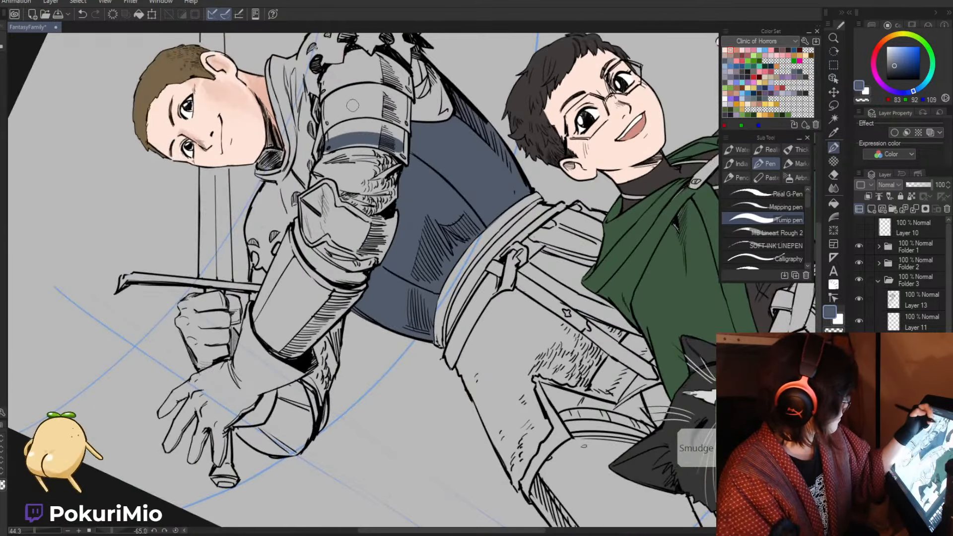
{"action": "left_click_drag", "start_coordinate": [352, 105], "coordinate": [354, 254]}
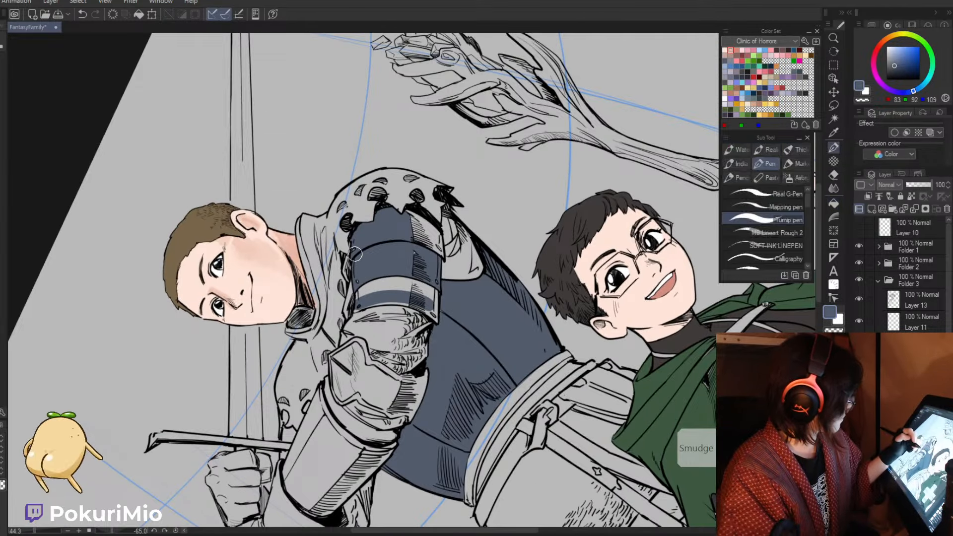
- Paint the remaining band, hatched shadows and edges of the upper-arm plates in slate blue
{"action": "left_click_drag", "start_coordinate": [360, 295], "coordinate": [416, 287]}
{"action": "left_click_drag", "start_coordinate": [414, 227], "coordinate": [416, 235]}
{"action": "left_click_drag", "start_coordinate": [425, 291], "coordinate": [434, 311]}
{"action": "mouse_move", "coordinate": [412, 242]}
{"action": "left_mouse_down"}
{"action": "mouse_move", "coordinate": [421, 243]}
{"action": "mouse_move", "coordinate": [378, 226]}
{"action": "mouse_move", "coordinate": [382, 297]}
{"action": "left_mouse_up"}
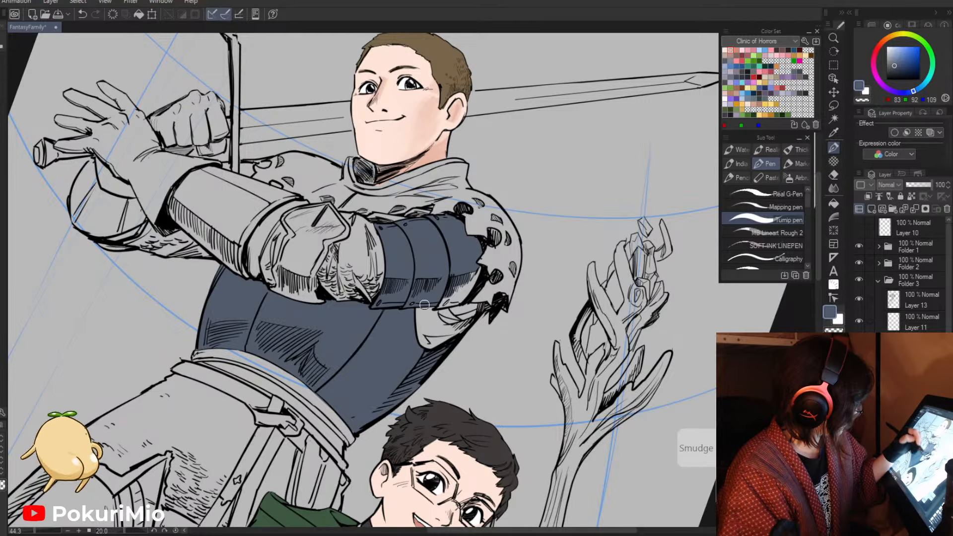
{"action": "mouse_move", "coordinate": [447, 290]}
{"action": "left_mouse_down"}
{"action": "mouse_move", "coordinate": [443, 304]}
{"action": "mouse_move", "coordinate": [476, 270]}
{"action": "mouse_move", "coordinate": [453, 296]}
{"action": "left_mouse_up"}
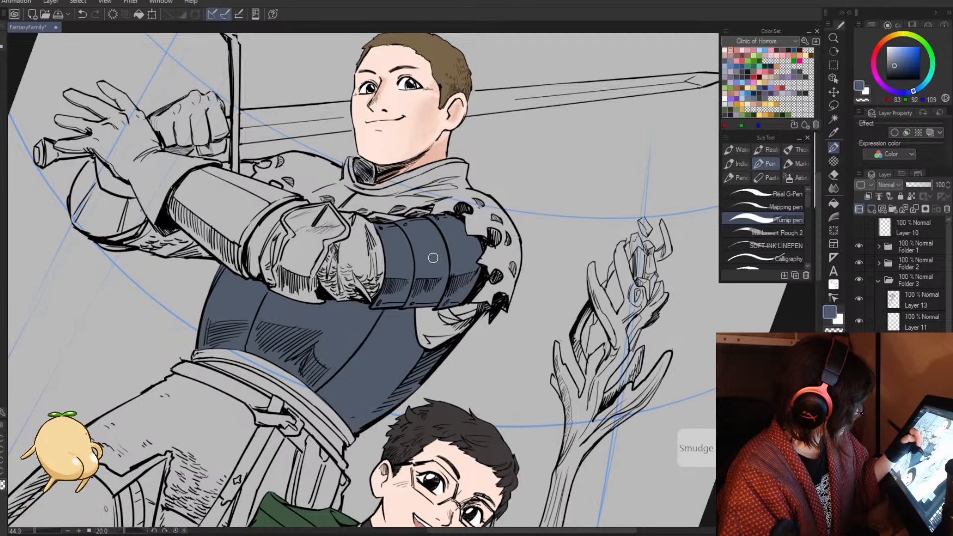
- Fill the plates of the knight's forearm guard with the same slate blue
{"action": "key", "text": "alt+space"}
{"action": "left_click_drag", "start_coordinate": [394, 344], "coordinate": [345, 282]}
{"action": "key", "text": "minus"}
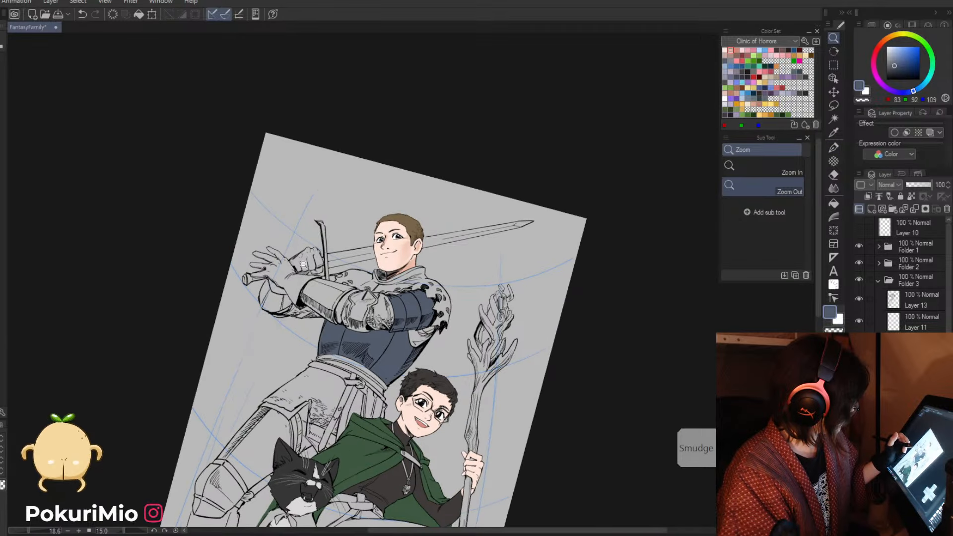
{"action": "left_click_drag", "start_coordinate": [322, 360], "coordinate": [372, 353]}
{"action": "left_click_drag", "start_coordinate": [353, 279], "coordinate": [403, 285]}
{"action": "key", "text": "g"}
{"action": "left_click", "coordinate": [384, 286]}
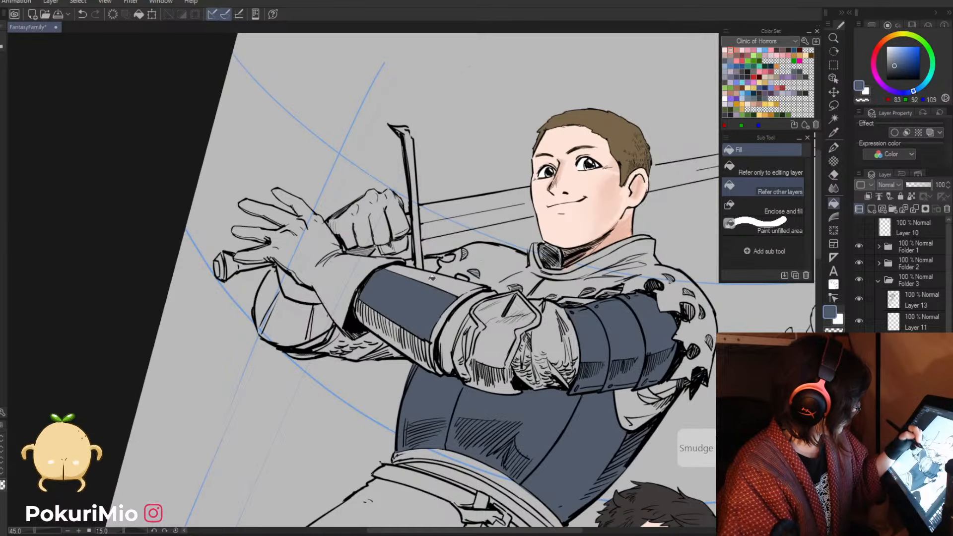
{"action": "left_click", "coordinate": [433, 279]}
- Paint the unfilled hatching and edges of the forearm guard in slate blue with the Turnip pen
{"action": "key", "text": "p"}
{"action": "left_click_drag", "start_coordinate": [427, 339], "coordinate": [416, 363]}
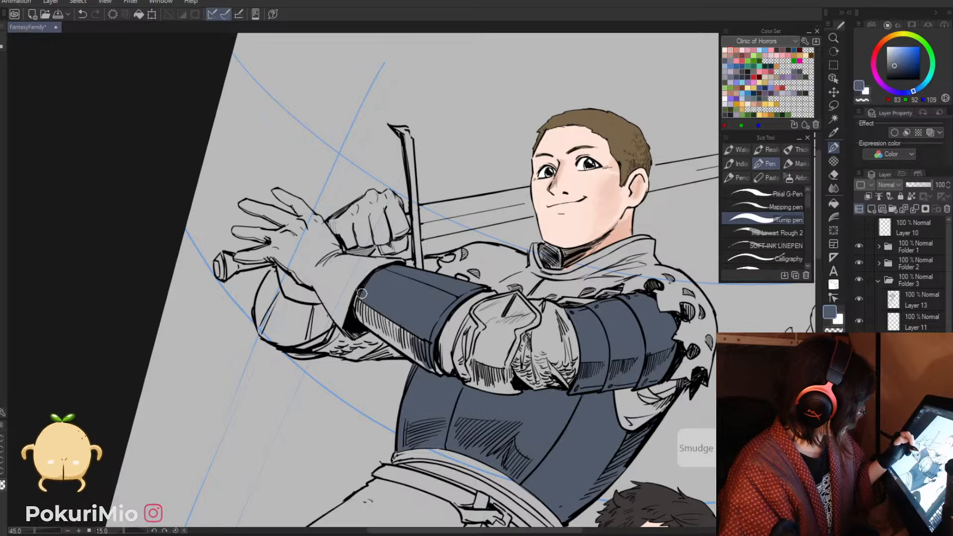
{"action": "mouse_move", "coordinate": [366, 289]}
{"action": "left_mouse_down"}
{"action": "mouse_move", "coordinate": [359, 318]}
{"action": "mouse_move", "coordinate": [419, 359]}
{"action": "left_mouse_up"}
{"action": "mouse_move", "coordinate": [362, 311]}
{"action": "left_mouse_down"}
{"action": "mouse_move", "coordinate": [416, 350]}
{"action": "mouse_move", "coordinate": [411, 338]}
{"action": "left_mouse_up"}
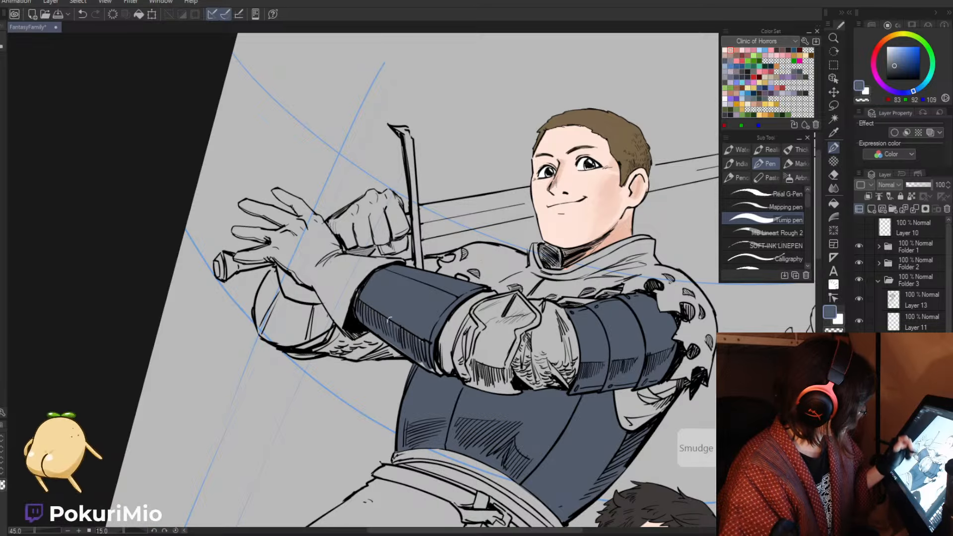
{"action": "key", "text": "minus"}
{"action": "key", "text": "minus"}
{"action": "key", "text": "minus"}
{"action": "key", "text": "minus"}
{"action": "key", "text": "minus"}
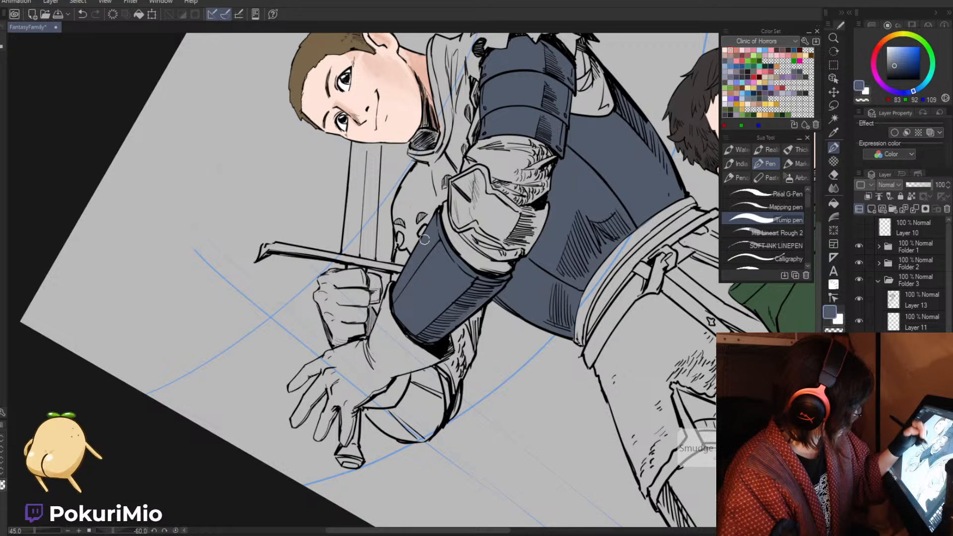
{"action": "left_click_drag", "start_coordinate": [438, 340], "coordinate": [331, 299]}
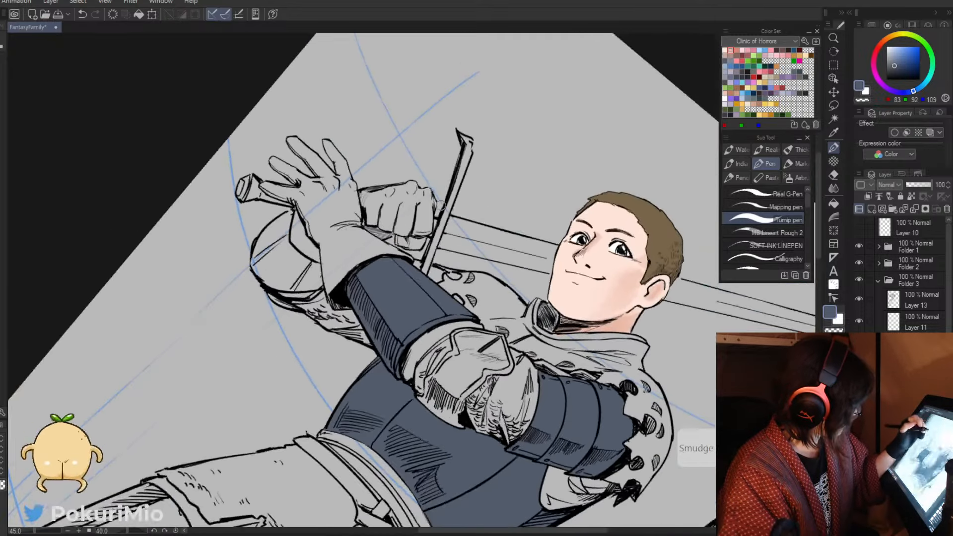
- Fill the lower plates of the knight's far arm guard with slate blue and undo the last two fills
{"action": "key", "text": "g"}
{"action": "left_click", "coordinate": [279, 238]}
{"action": "left_click", "coordinate": [301, 245]}
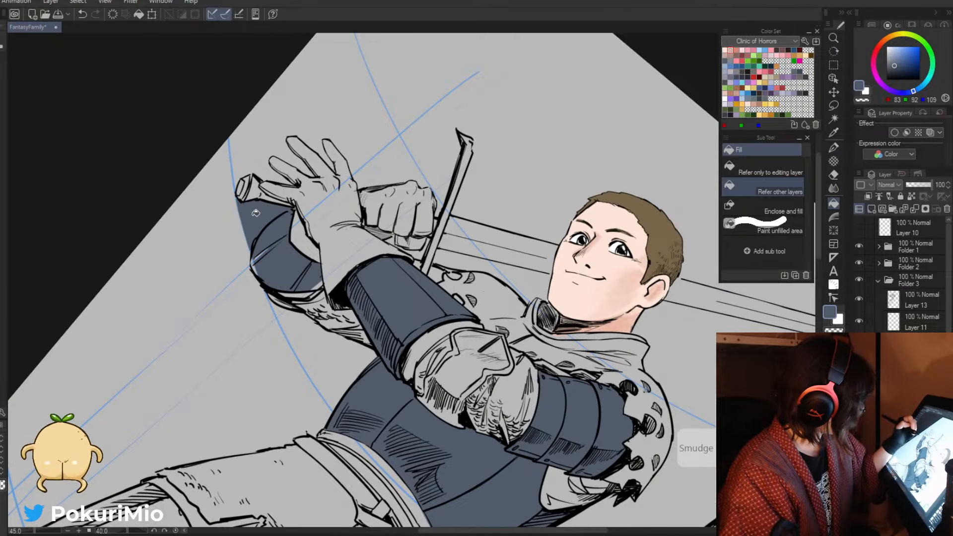
{"action": "key", "text": "ctrl+z"}
{"action": "key", "text": "ctrl+z"}
- Close the outline of the far arm guard with the Turnip pen and colour its remaining upper plate slate blue
{"action": "key", "text": "p"}
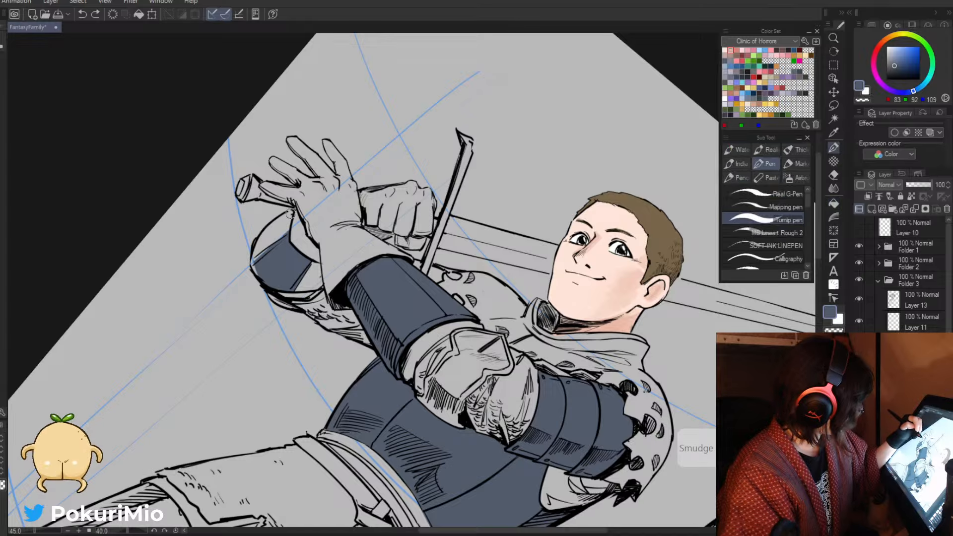
{"action": "mouse_move", "coordinate": [290, 213]}
{"action": "left_mouse_down"}
{"action": "mouse_move", "coordinate": [260, 247]}
{"action": "mouse_move", "coordinate": [254, 272]}
{"action": "mouse_move", "coordinate": [385, 420]}
{"action": "mouse_move", "coordinate": [399, 422]}
{"action": "left_mouse_up"}
{"action": "key", "text": "g"}
{"action": "left_click", "coordinate": [280, 227]}
{"action": "key", "text": "p"}
{"action": "mouse_move", "coordinate": [419, 372]}
{"action": "left_mouse_down"}
{"action": "mouse_move", "coordinate": [423, 383]}
{"action": "mouse_move", "coordinate": [409, 390]}
{"action": "mouse_move", "coordinate": [397, 376]}
{"action": "left_mouse_up"}
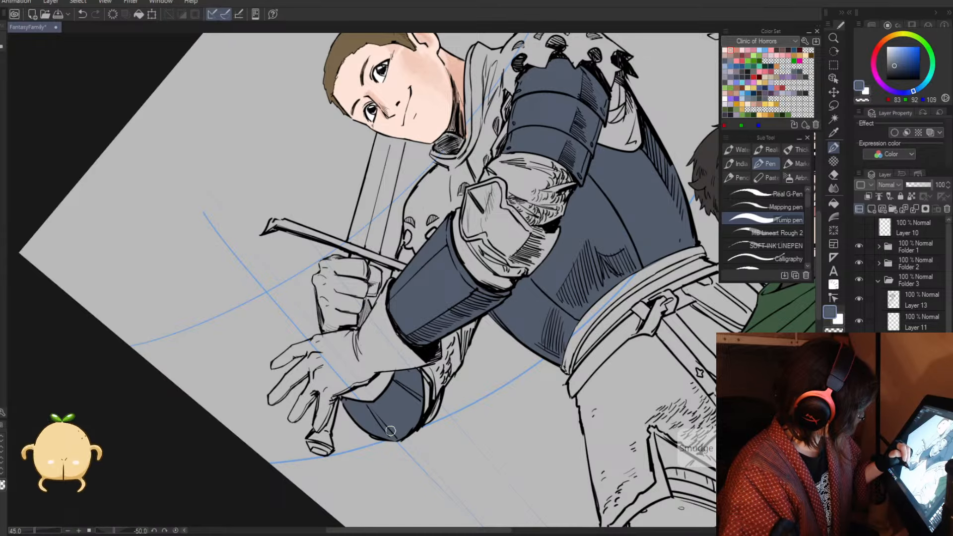
{"action": "key", "text": "asciicircum"}
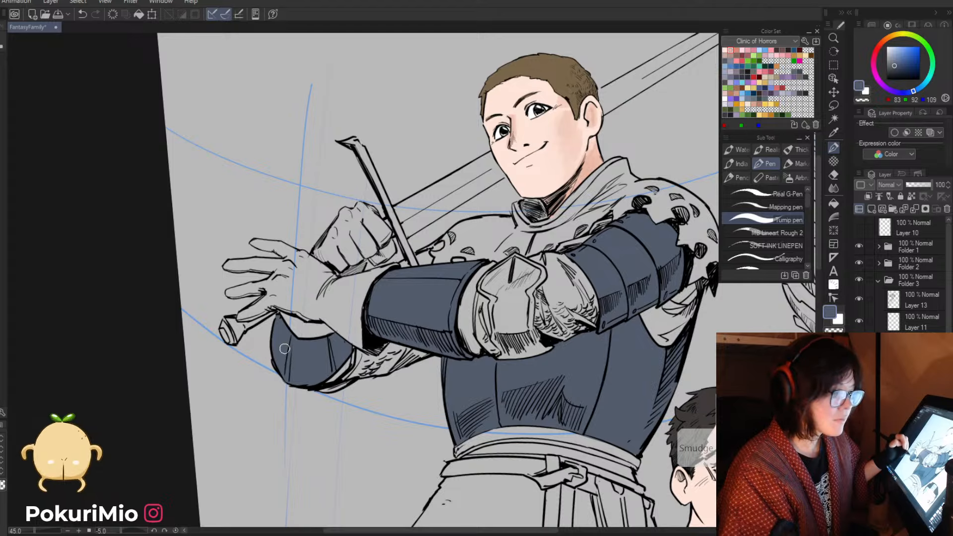
- Save the illustration
{"action": "key", "text": "e"}
{"action": "key", "text": "slash"}
{"action": "left_click_drag", "start_coordinate": [272, 399], "coordinate": [254, 365]}
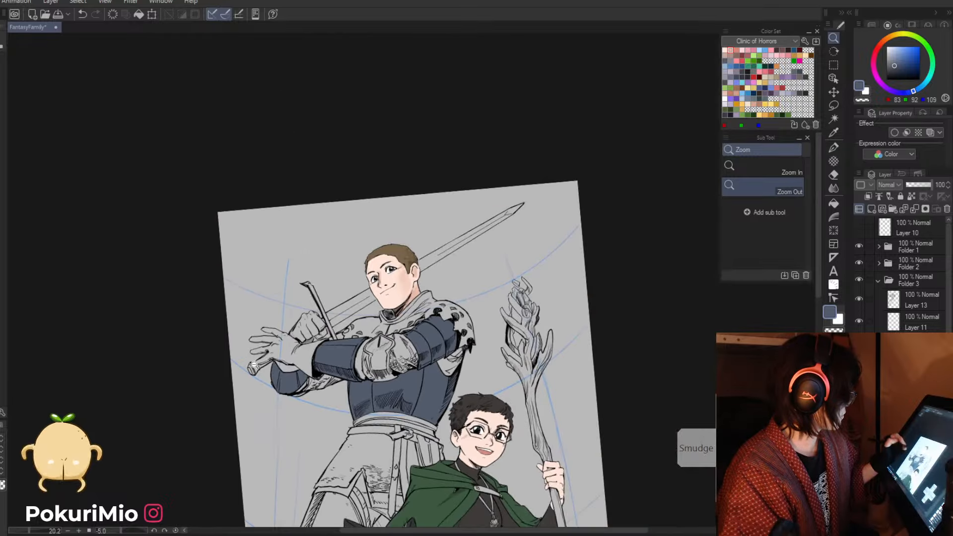
{"action": "left_click_drag", "start_coordinate": [391, 435], "coordinate": [381, 399]}
{"action": "key", "text": "ctrl+s"}
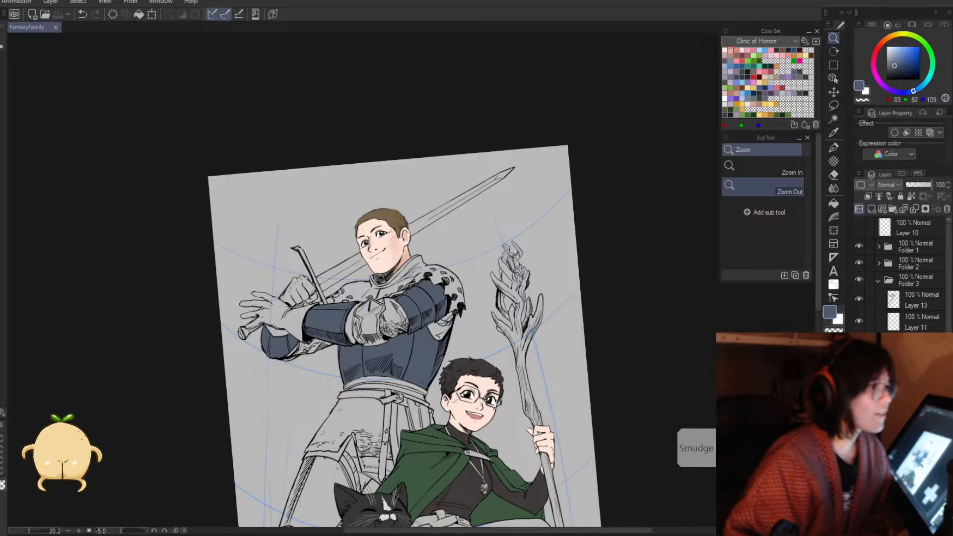
- Fill the main plate of the knight's thigh armour with slate blue, including the parts beyond the blue construction line
{"action": "left_click_drag", "start_coordinate": [220, 287], "coordinate": [130, 298]}
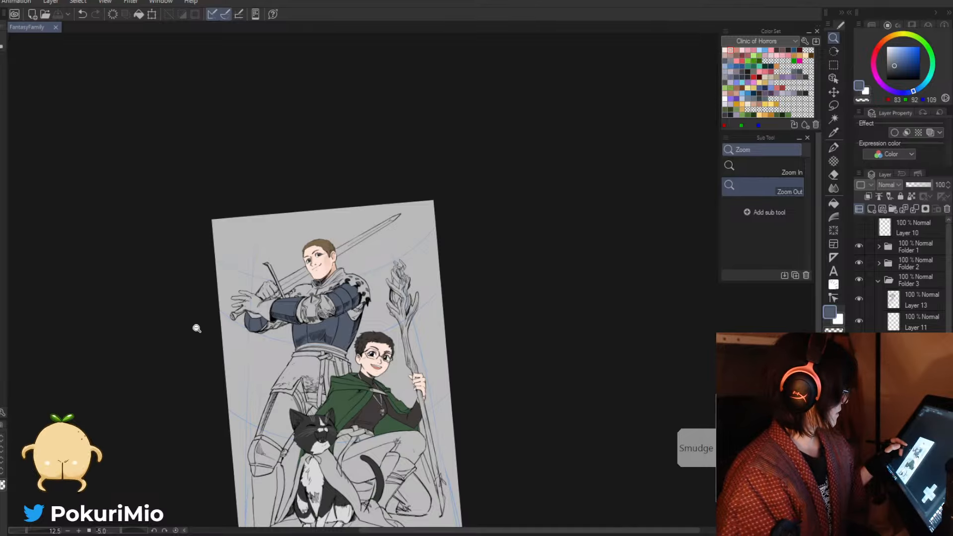
{"action": "left_click_drag", "start_coordinate": [219, 319], "coordinate": [193, 323]}
{"action": "left_click_drag", "start_coordinate": [238, 379], "coordinate": [331, 355]}
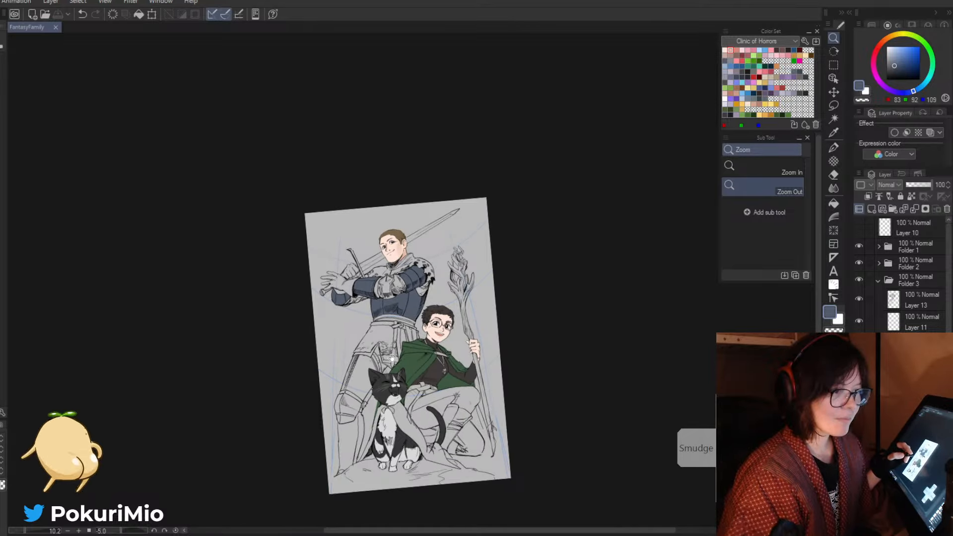
{"action": "mouse_move", "coordinate": [384, 386]}
{"action": "left_mouse_down"}
{"action": "mouse_move", "coordinate": [392, 363]}
{"action": "mouse_move", "coordinate": [390, 372]}
{"action": "left_mouse_up"}
{"action": "left_click_drag", "start_coordinate": [396, 373], "coordinate": [401, 360]}
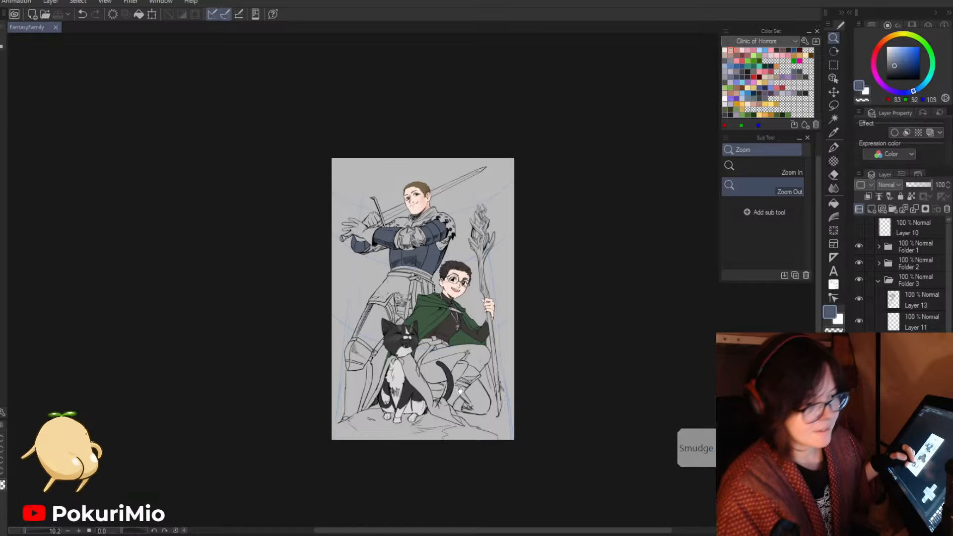
{"action": "left_click_drag", "start_coordinate": [461, 391], "coordinate": [515, 350]}
{"action": "left_click_drag", "start_coordinate": [394, 292], "coordinate": [474, 292]}
{"action": "left_click", "coordinate": [484, 285]}
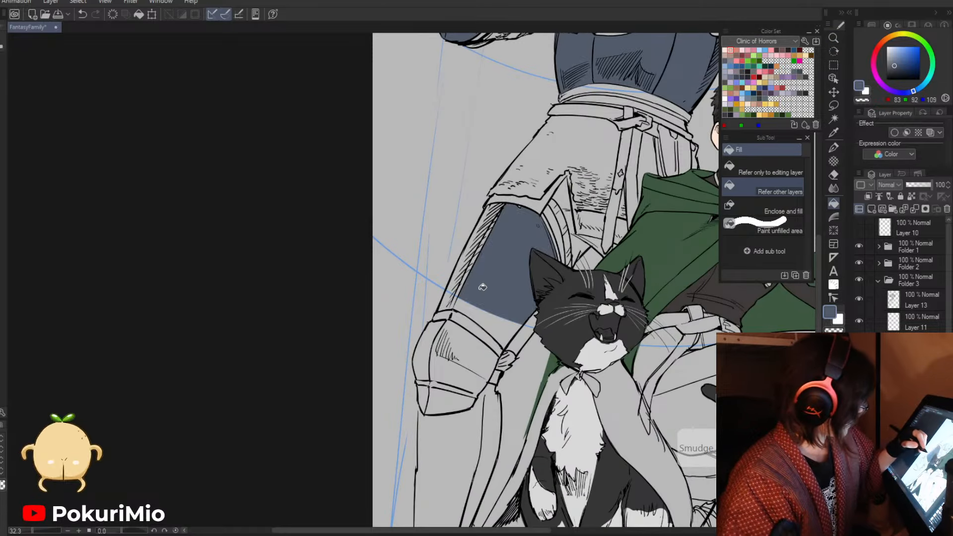
{"action": "left_click", "coordinate": [501, 328]}
{"action": "left_click", "coordinate": [449, 297]}
- Paint the hatched outer edge of the thigh plate in slate blue with the Turnip pen
{"action": "key", "text": "p"}
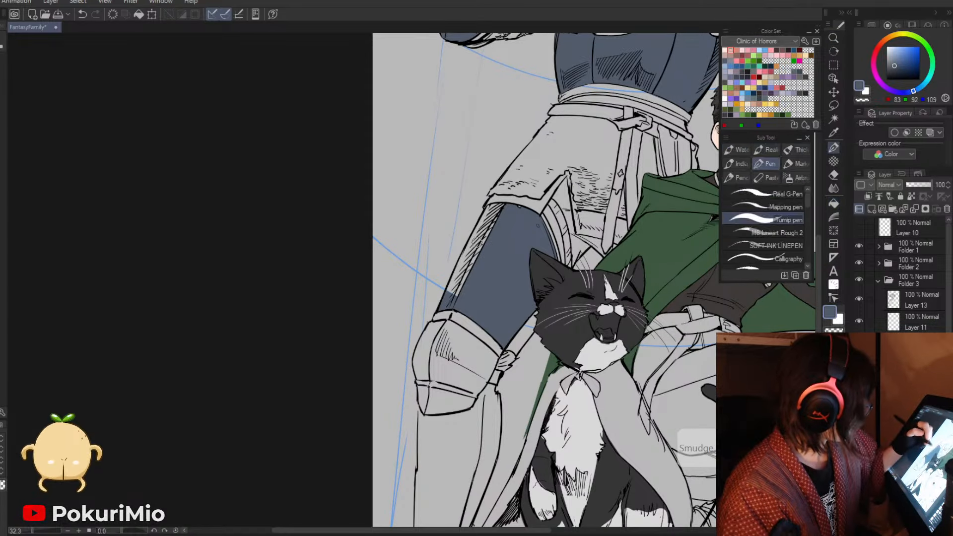
{"action": "left_click_drag", "start_coordinate": [499, 212], "coordinate": [453, 291]}
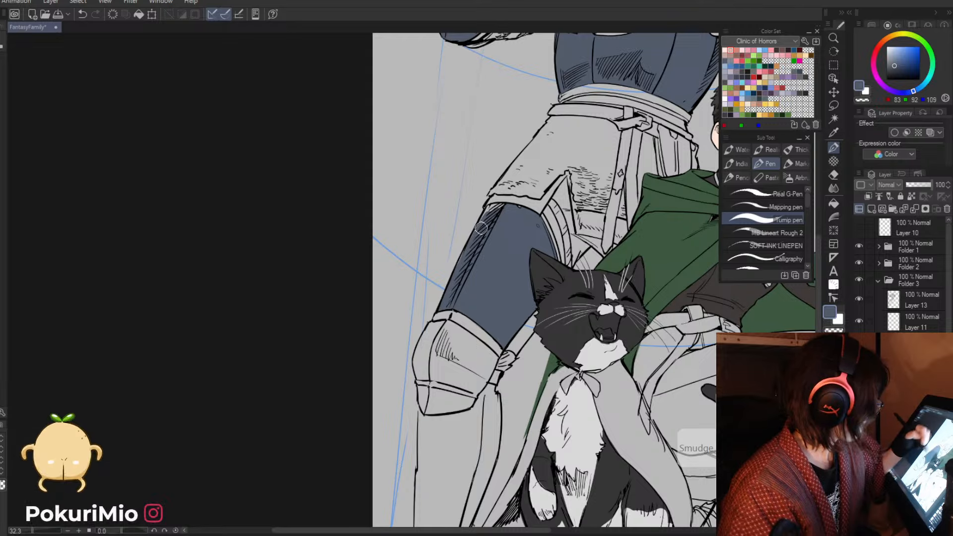
{"action": "left_click_drag", "start_coordinate": [481, 228], "coordinate": [456, 281]}
{"action": "mouse_move", "coordinate": [489, 211]}
{"action": "left_mouse_down"}
{"action": "mouse_move", "coordinate": [476, 234]}
{"action": "mouse_move", "coordinate": [488, 211]}
{"action": "mouse_move", "coordinate": [518, 214]}
{"action": "left_mouse_up"}
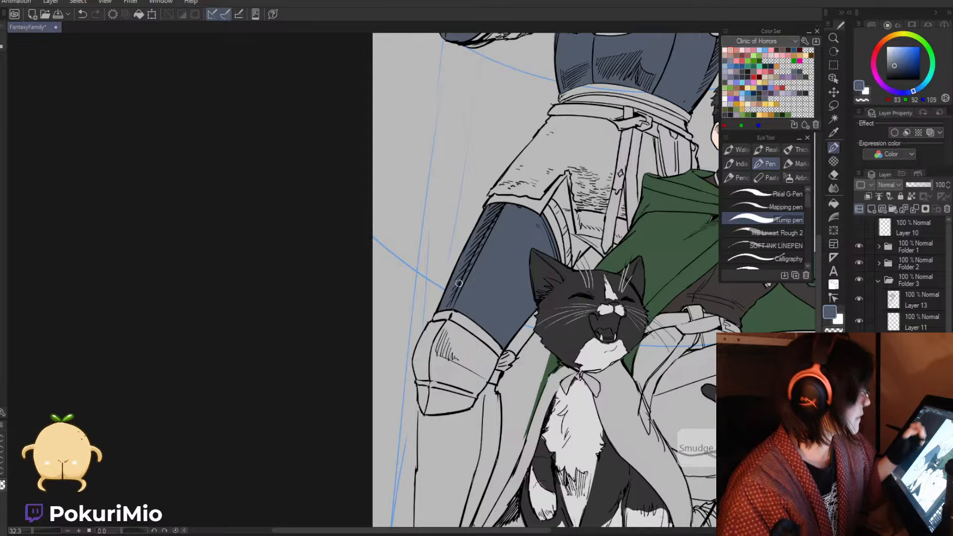
- Fill all sections of the knight's knee guard with the same slate blue
{"action": "key", "text": "alt+space"}
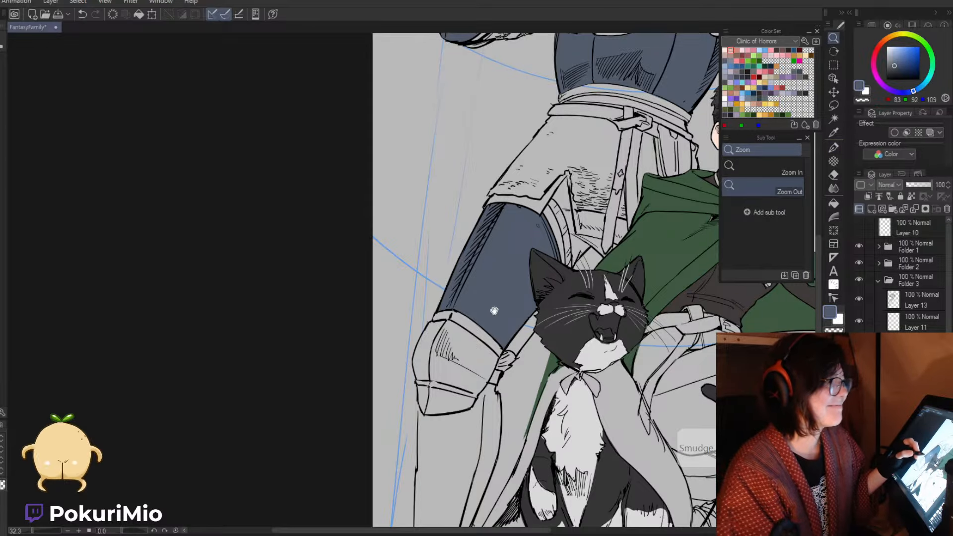
{"action": "left_click_drag", "start_coordinate": [493, 311], "coordinate": [497, 299]}
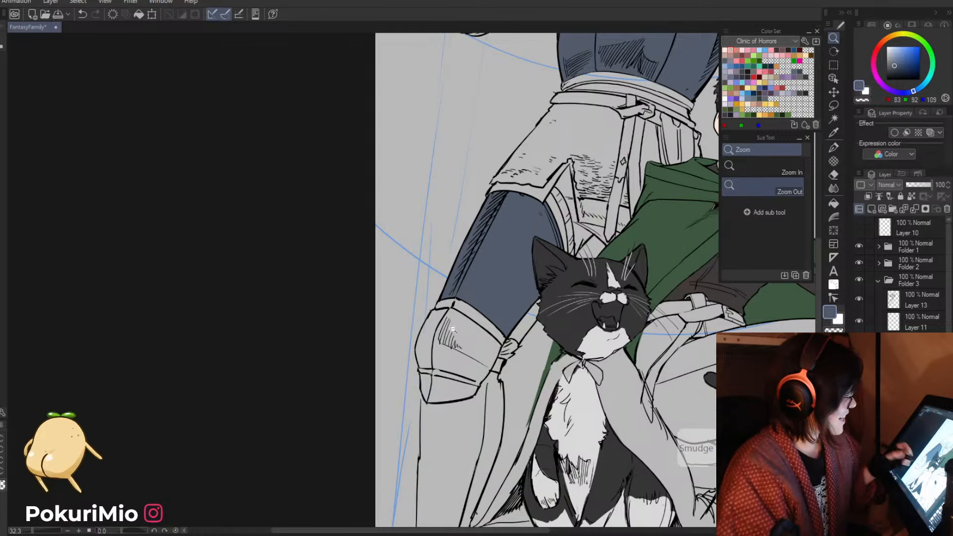
{"action": "key", "text": "g"}
{"action": "left_click", "coordinate": [443, 349]}
{"action": "left_click", "coordinate": [431, 340]}
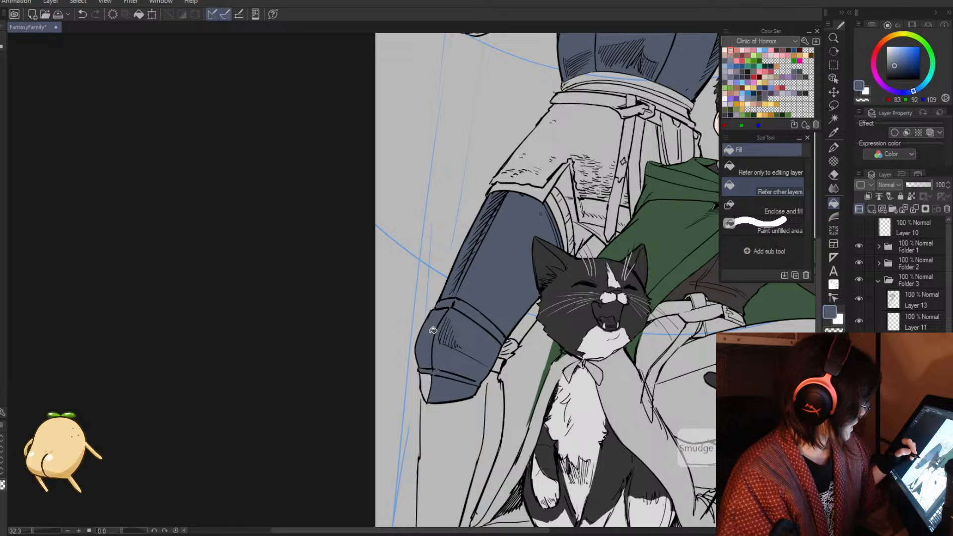
{"action": "left_click", "coordinate": [427, 387]}
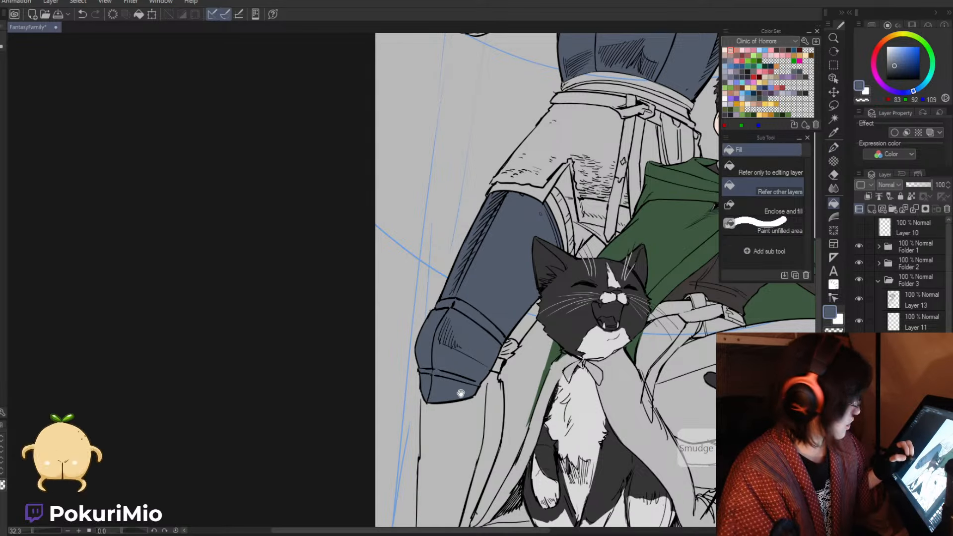
- Close the gaps in the knight's lower-leg outline and fill both greave sections with slate blue
{"action": "mouse_move", "coordinate": [460, 394]}
{"action": "left_mouse_down"}
{"action": "mouse_move", "coordinate": [458, 341]}
{"action": "mouse_move", "coordinate": [480, 338]}
{"action": "mouse_move", "coordinate": [422, 387]}
{"action": "left_mouse_up"}
{"action": "key", "text": "p"}
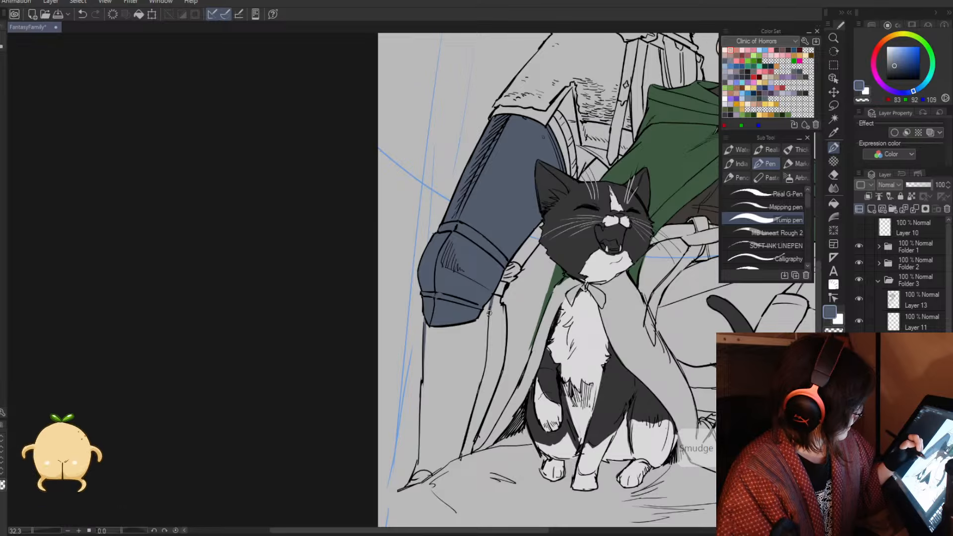
{"action": "key", "text": "g"}
{"action": "left_click", "coordinate": [490, 298]}
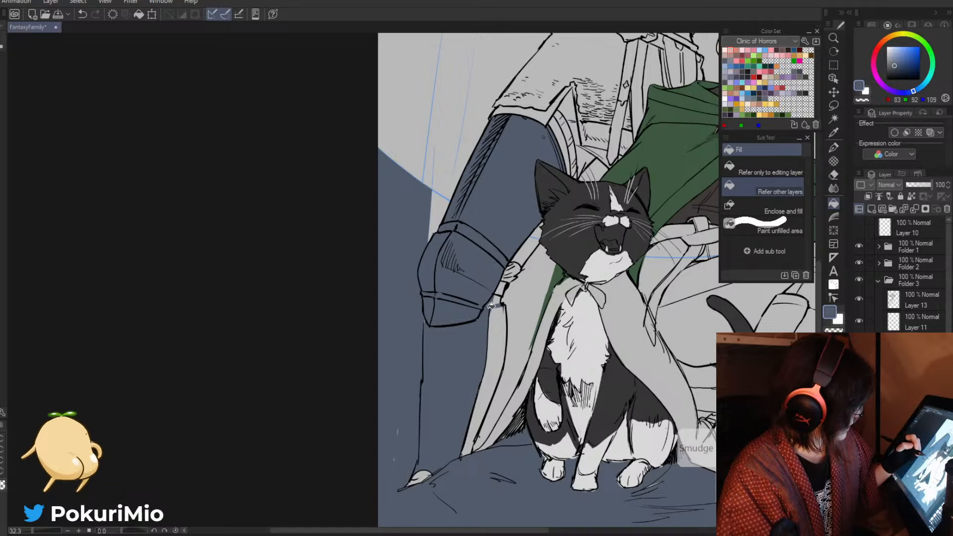
{"action": "key", "text": "p"}
{"action": "left_click_drag", "start_coordinate": [418, 458], "coordinate": [413, 473]}
{"action": "key", "text": "g"}
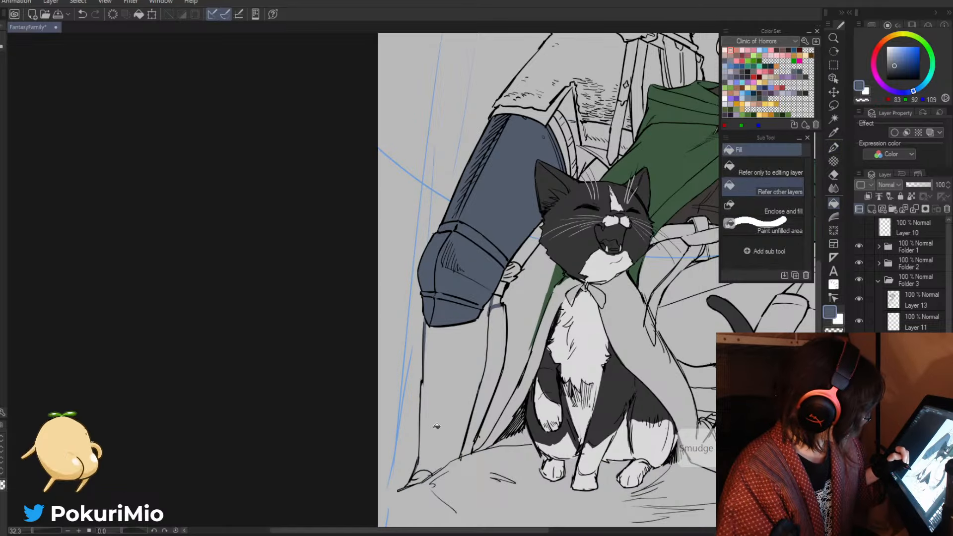
{"action": "left_click", "coordinate": [438, 412]}
{"action": "left_click", "coordinate": [491, 352]}
{"action": "key", "text": "p"}
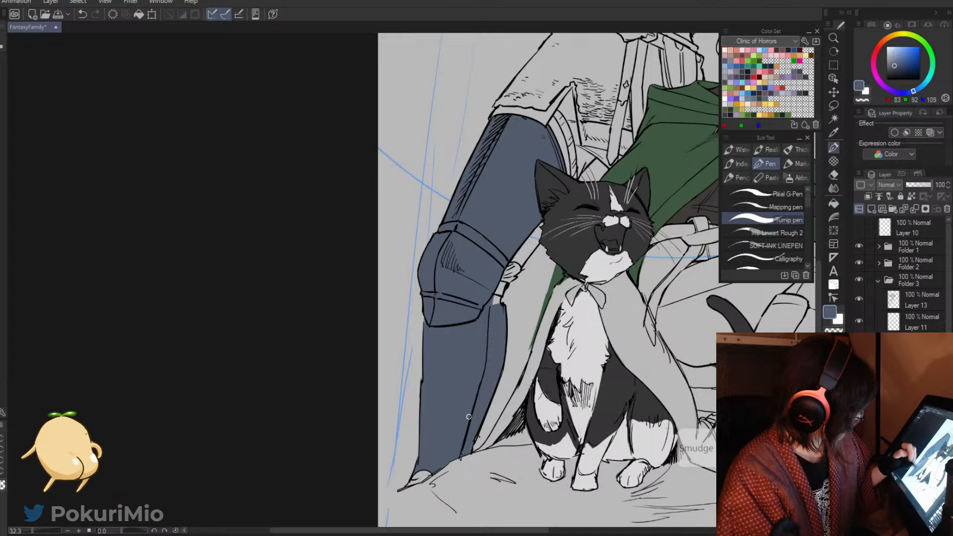
{"action": "key", "text": "slash"}
{"action": "left_click_drag", "start_coordinate": [446, 378], "coordinate": [402, 327]}
{"action": "key", "text": "p"}
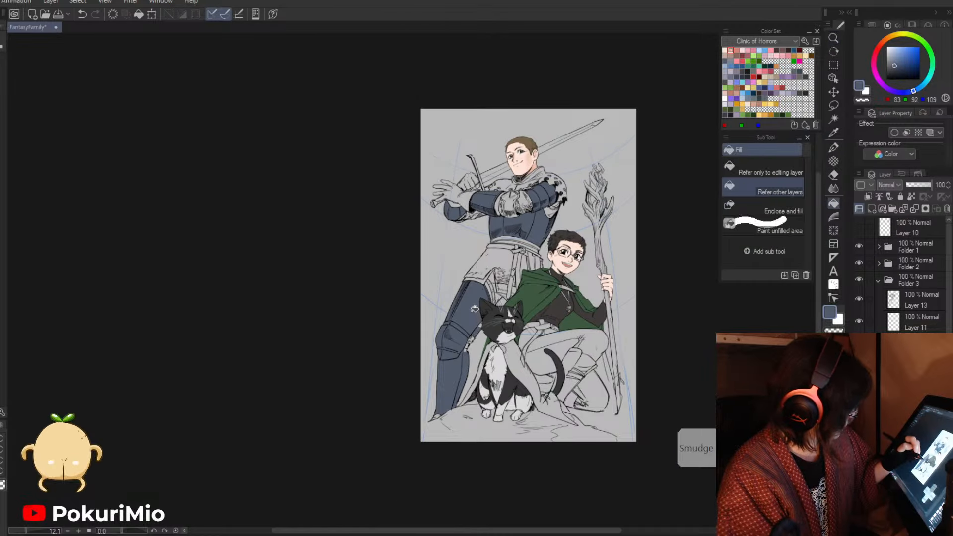
{"action": "scroll", "coordinate": [477, 332], "scroll_direction": "up", "scroll_amount": 5}
{"action": "left_click_drag", "start_coordinate": [496, 334], "coordinate": [433, 278]}
{"action": "key", "text": "slash"}
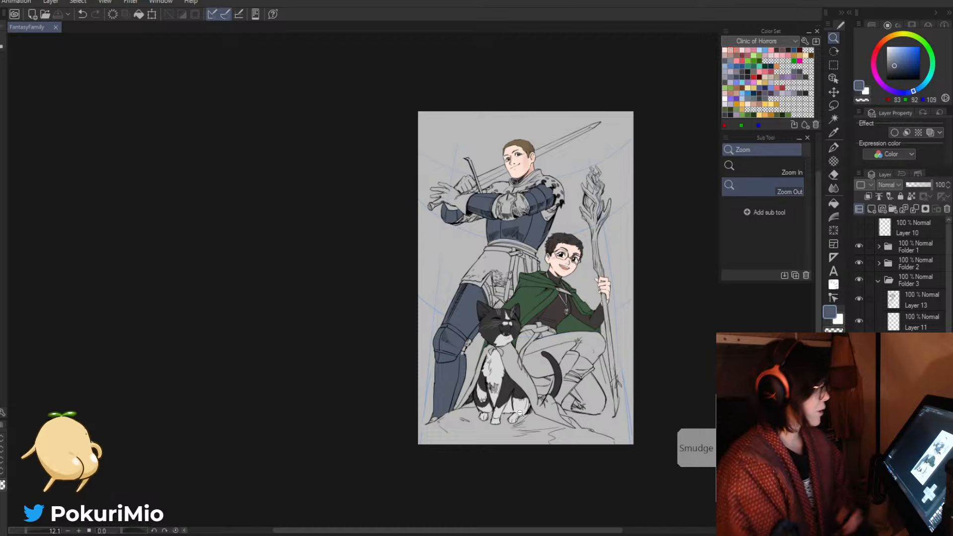
- Fill the knight's pointed elbow guard with slate blue and paint over its hatched lower edge
{"action": "left_click", "coordinate": [416, 337]}
{"action": "left_click_drag", "start_coordinate": [457, 253], "coordinate": [501, 258]}
{"action": "key", "text": "g"}
{"action": "left_click", "coordinate": [498, 339]}
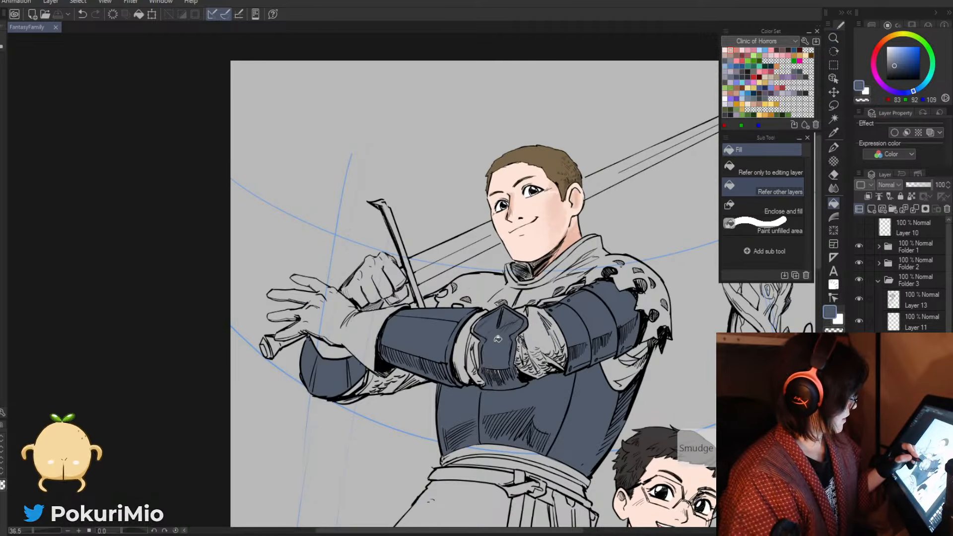
{"action": "key", "text": "p"}
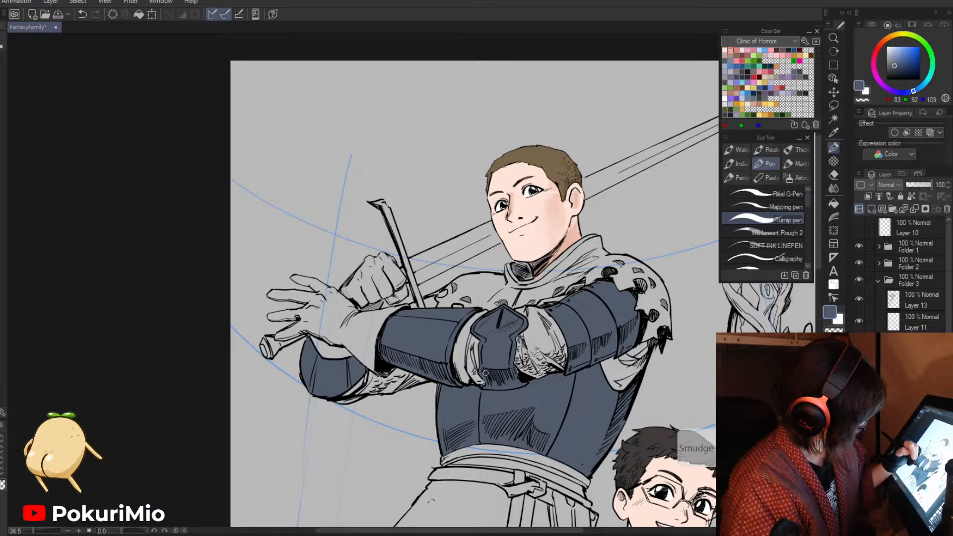
- Examine the colours of the whole illustration at reduced size and at a slight rotation
{"action": "key", "text": "slash"}
{"action": "left_click_drag", "start_coordinate": [441, 342], "coordinate": [384, 292]}
{"action": "left_click_drag", "start_coordinate": [452, 380], "coordinate": [426, 320]}
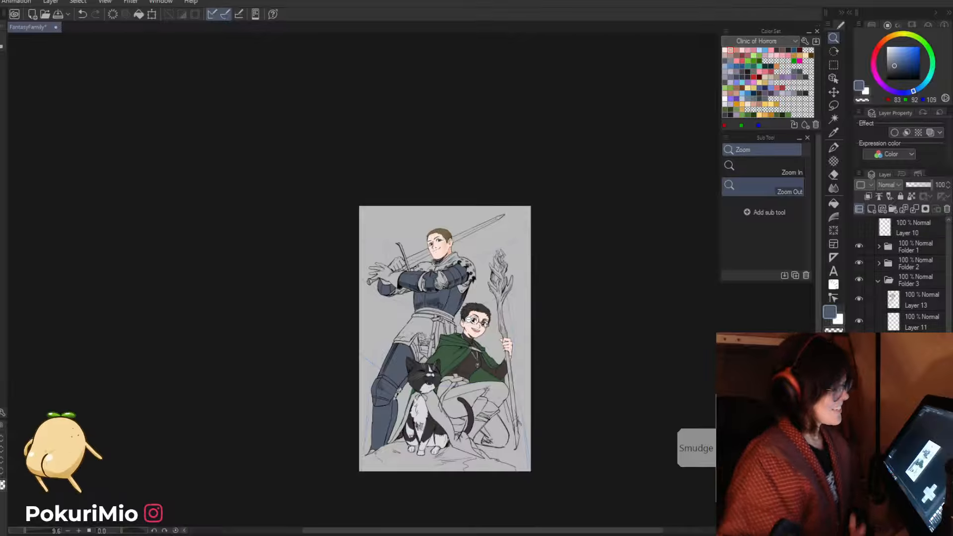
{"action": "left_click_drag", "start_coordinate": [362, 328], "coordinate": [329, 334]}
{"action": "left_click_drag", "start_coordinate": [386, 341], "coordinate": [414, 389]}
{"action": "left_click_drag", "start_coordinate": [426, 424], "coordinate": [491, 440]}
{"action": "mouse_move", "coordinate": [460, 340]}
{"action": "left_mouse_down"}
{"action": "mouse_move", "coordinate": [510, 430]}
{"action": "mouse_move", "coordinate": [474, 335]}
{"action": "left_mouse_up"}
{"action": "left_click_drag", "start_coordinate": [506, 461], "coordinate": [519, 435]}
{"action": "mouse_move", "coordinate": [348, 397]}
{"action": "left_mouse_down"}
{"action": "mouse_move", "coordinate": [306, 407]}
{"action": "mouse_move", "coordinate": [346, 408]}
{"action": "left_mouse_up"}
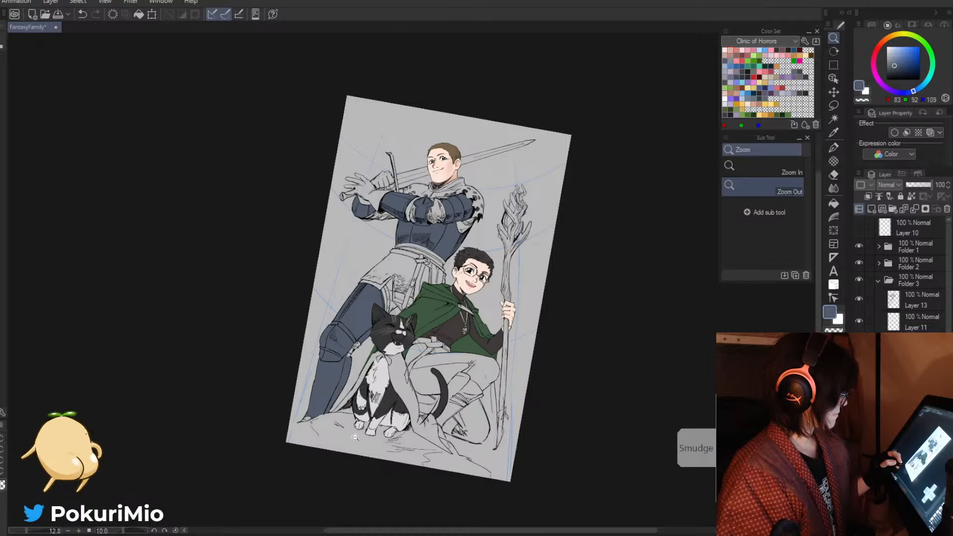
- Choose a darker navy blue (RGB 43, 57, 84) and fill the wrist area of the knight's open-hand glove
{"action": "left_click", "coordinate": [357, 181]}
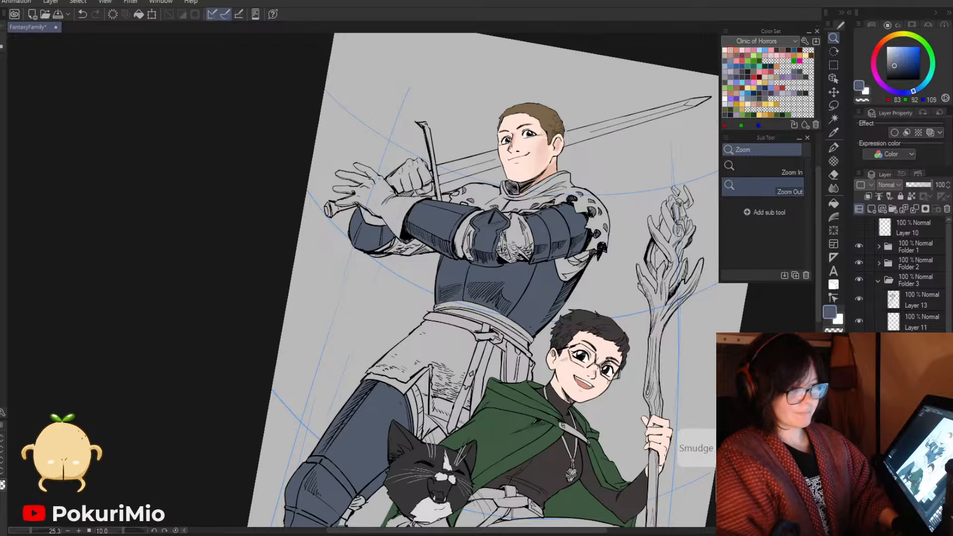
{"action": "left_click", "coordinate": [902, 68]}
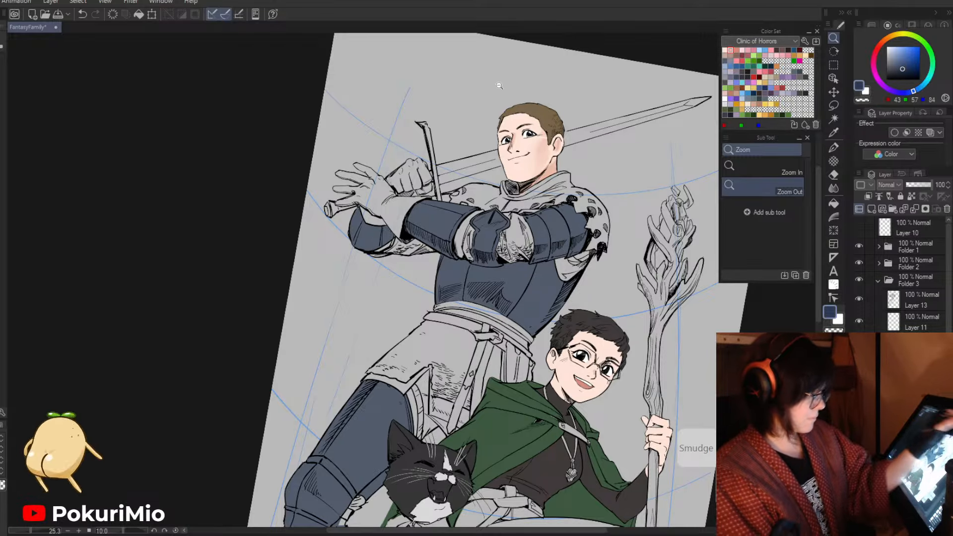
{"action": "key", "text": "g"}
{"action": "left_click", "coordinate": [381, 230]}
- Paint the inner cuff and lower edge of the open-hand glove in navy blue with the Turnip pen
{"action": "key", "text": "asciicircum"}
{"action": "key", "text": "asciicircum"}
{"action": "key", "text": "slash"}
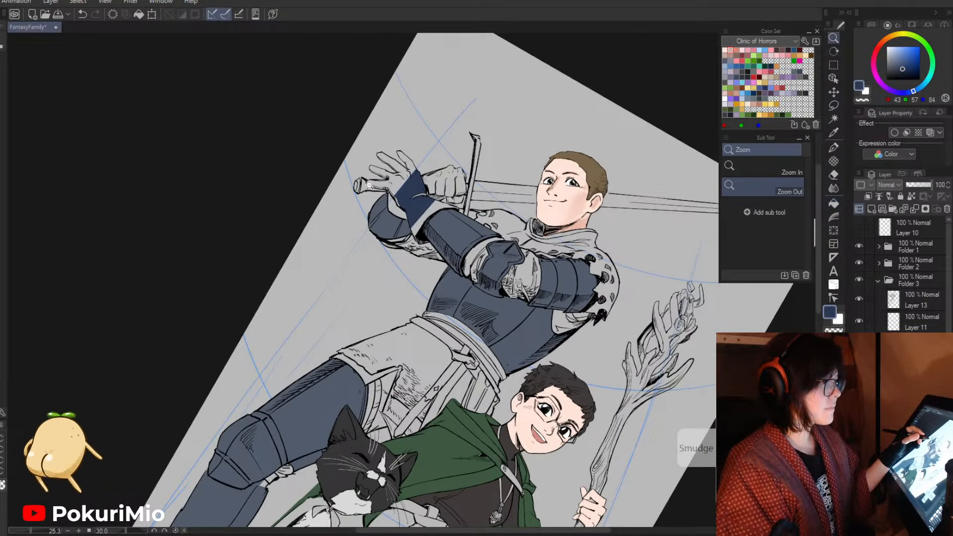
{"action": "left_click_drag", "start_coordinate": [380, 191], "coordinate": [422, 198]}
{"action": "left_click_drag", "start_coordinate": [398, 266], "coordinate": [431, 329]}
{"action": "key", "text": "p"}
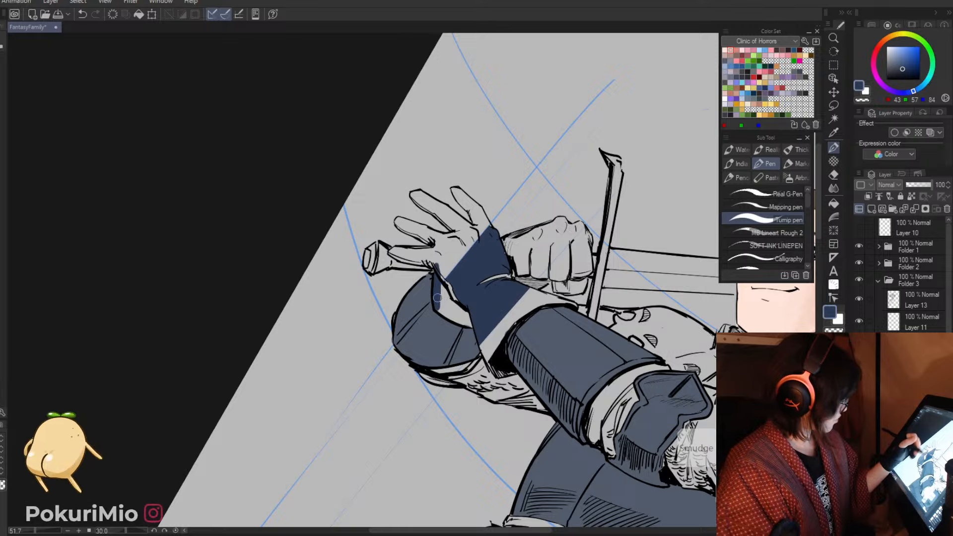
{"action": "key", "text": "asciicircum"}
{"action": "key", "text": "asciicircum"}
{"action": "left_click_drag", "start_coordinate": [432, 322], "coordinate": [452, 337]}
{"action": "left_click_drag", "start_coordinate": [443, 293], "coordinate": [454, 327]}
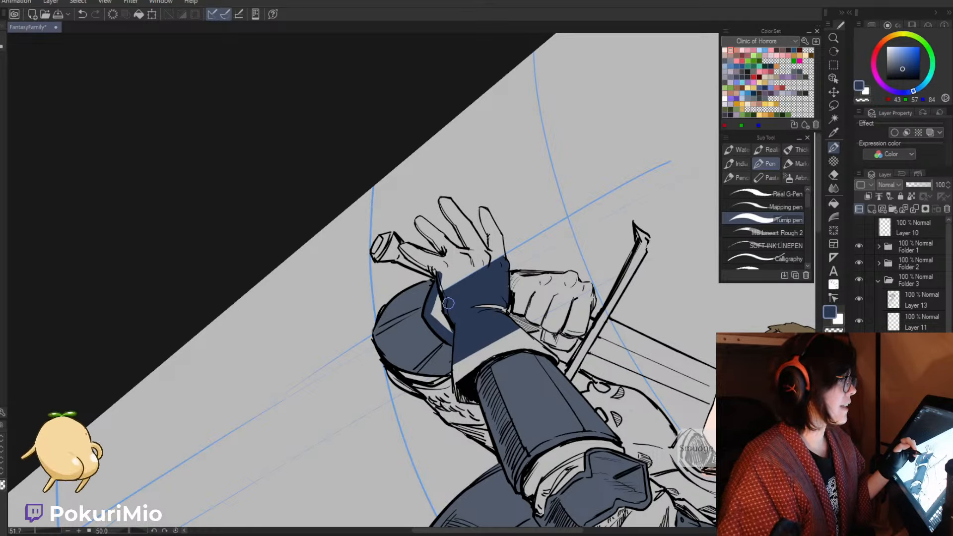
{"action": "mouse_move", "coordinate": [439, 282]}
{"action": "left_mouse_down"}
{"action": "mouse_move", "coordinate": [452, 325]}
{"action": "mouse_move", "coordinate": [435, 312]}
{"action": "mouse_move", "coordinate": [465, 352]}
{"action": "mouse_move", "coordinate": [462, 364]}
{"action": "mouse_move", "coordinate": [461, 343]}
{"action": "mouse_move", "coordinate": [457, 389]}
{"action": "mouse_move", "coordinate": [476, 400]}
{"action": "mouse_move", "coordinate": [460, 397]}
{"action": "mouse_move", "coordinate": [457, 350]}
{"action": "mouse_move", "coordinate": [468, 386]}
{"action": "left_mouse_up"}
- Paint the remaining cuff area, crease and edges at the open-hand glove's wrist in navy blue
{"action": "key", "text": "minus"}
{"action": "key", "text": "minus"}
{"action": "key", "text": "minus"}
{"action": "key", "text": "minus"}
{"action": "key", "text": "minus"}
{"action": "key", "text": "minus"}
{"action": "key", "text": "minus"}
{"action": "key", "text": "minus"}
{"action": "key", "text": "minus"}
{"action": "key", "text": "minus"}
{"action": "key", "text": "minus"}
{"action": "key", "text": "minus"}
{"action": "key", "text": "minus"}
{"action": "key", "text": "minus"}
{"action": "key", "text": "minus"}
{"action": "key", "text": "minus"}
{"action": "mouse_move", "coordinate": [500, 181]}
{"action": "left_mouse_down"}
{"action": "mouse_move", "coordinate": [501, 233]}
{"action": "mouse_move", "coordinate": [491, 185]}
{"action": "mouse_move", "coordinate": [482, 194]}
{"action": "left_mouse_up"}
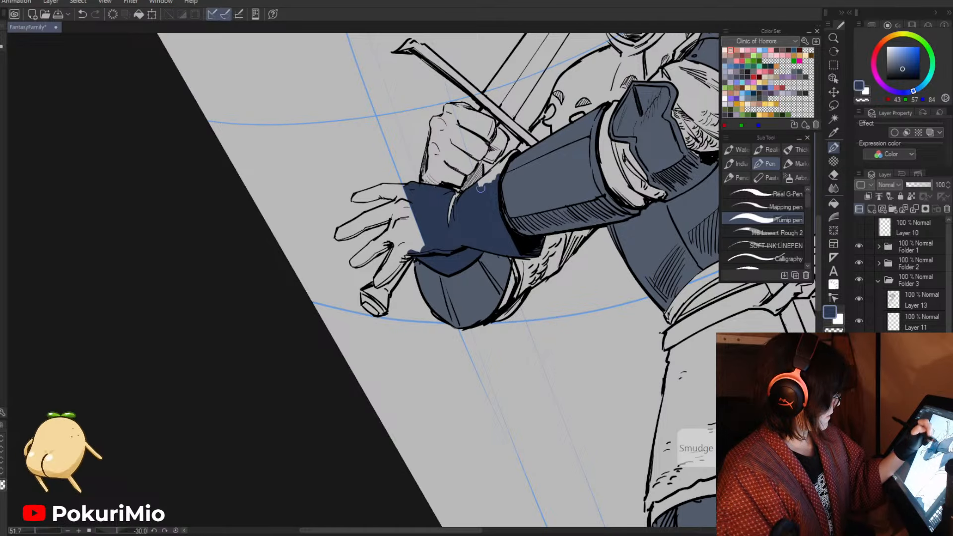
{"action": "key", "text": "minus"}
{"action": "key", "text": "minus"}
{"action": "key", "text": "minus"}
{"action": "key", "text": "minus"}
{"action": "key", "text": "minus"}
{"action": "key", "text": "minus"}
{"action": "mouse_move", "coordinate": [436, 119]}
{"action": "left_mouse_down"}
{"action": "mouse_move", "coordinate": [434, 159]}
{"action": "mouse_move", "coordinate": [423, 169]}
{"action": "mouse_move", "coordinate": [433, 125]}
{"action": "mouse_move", "coordinate": [424, 149]}
{"action": "left_mouse_up"}
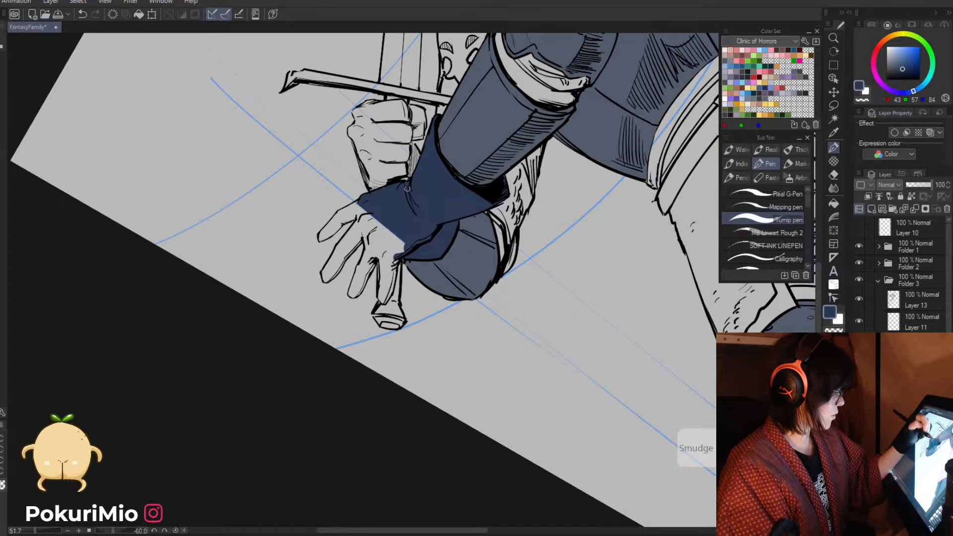
- Paint the knight's clenched-fist glove, including its fingers and thumb, in navy blue with the Turnip pen
{"action": "key", "text": "asciicircum"}
{"action": "mouse_move", "coordinate": [424, 169]}
{"action": "left_mouse_down"}
{"action": "mouse_move", "coordinate": [432, 125]}
{"action": "mouse_move", "coordinate": [432, 198]}
{"action": "mouse_move", "coordinate": [455, 144]}
{"action": "mouse_move", "coordinate": [457, 169]}
{"action": "mouse_move", "coordinate": [486, 145]}
{"action": "left_mouse_up"}
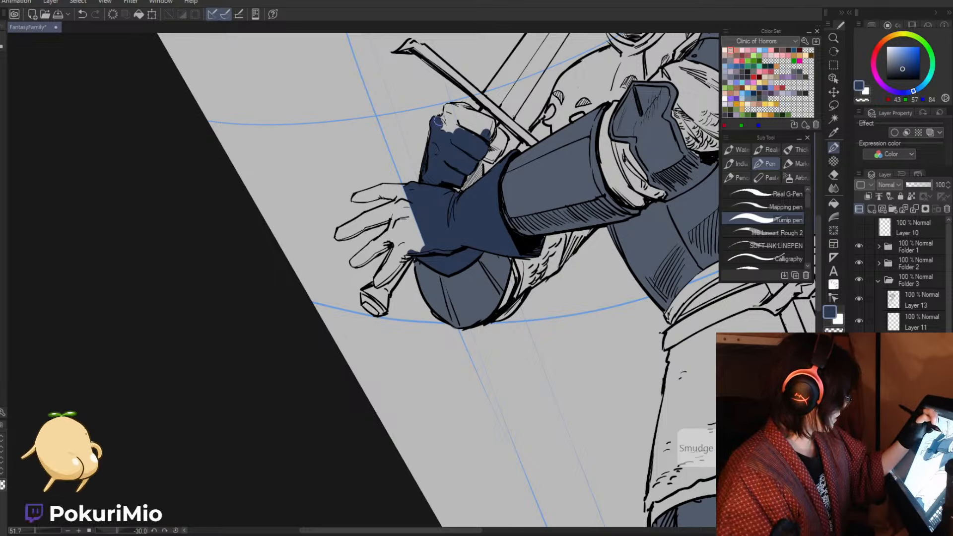
{"action": "mouse_move", "coordinate": [438, 121]}
{"action": "left_mouse_down"}
{"action": "mouse_move", "coordinate": [447, 127]}
{"action": "mouse_move", "coordinate": [447, 106]}
{"action": "mouse_move", "coordinate": [440, 119]}
{"action": "mouse_move", "coordinate": [469, 115]}
{"action": "mouse_move", "coordinate": [459, 113]}
{"action": "mouse_move", "coordinate": [493, 131]}
{"action": "mouse_move", "coordinate": [490, 157]}
{"action": "left_mouse_up"}
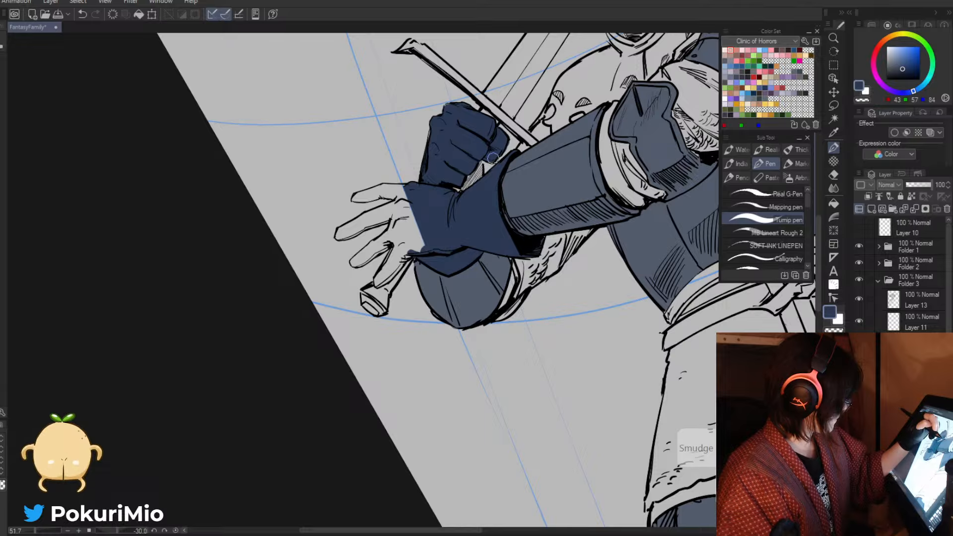
{"action": "key", "text": "e"}
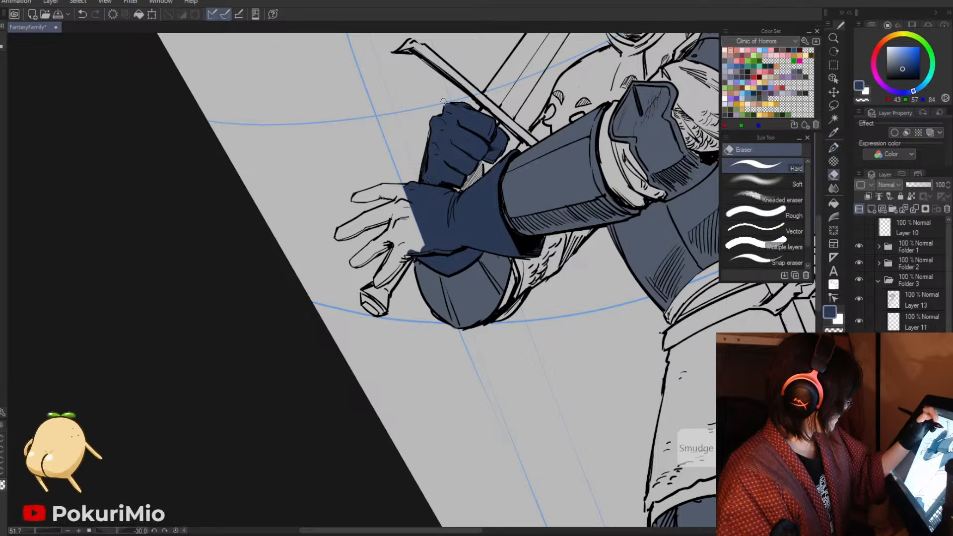
- Paint the fingers and remaining palm area of the knight's open-hand glove in navy blue
{"action": "key", "text": "p"}
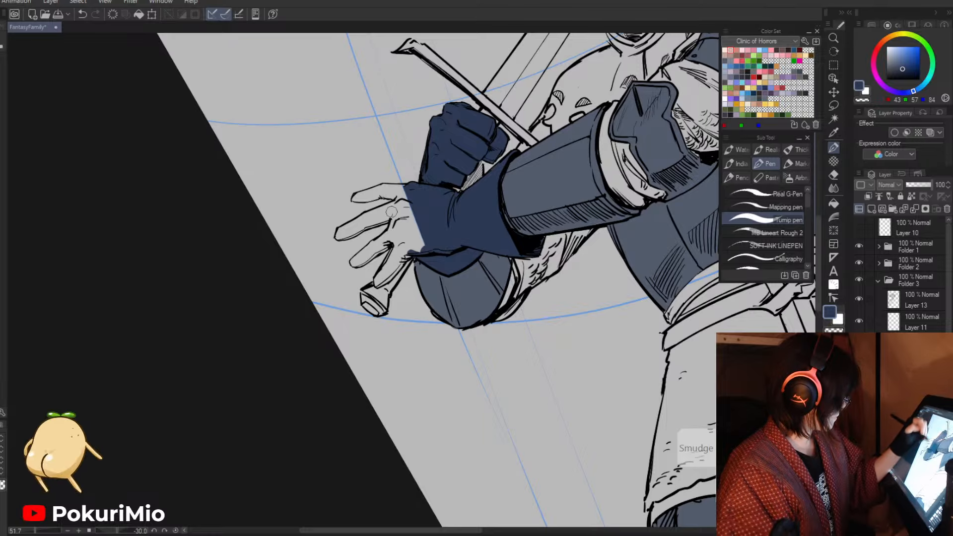
{"action": "key", "text": "minus"}
{"action": "key", "text": "minus"}
{"action": "key", "text": "minus"}
{"action": "key", "text": "minus"}
{"action": "key", "text": "minus"}
{"action": "left_click_drag", "start_coordinate": [337, 260], "coordinate": [345, 320]}
{"action": "key", "text": "g"}
{"action": "left_click", "coordinate": [320, 283]}
{"action": "key", "text": "p"}
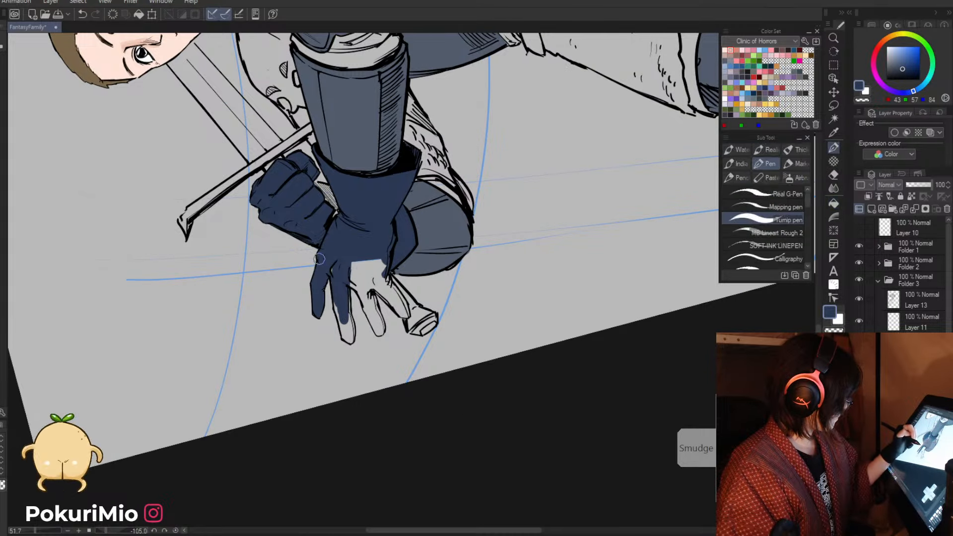
{"action": "left_click_drag", "start_coordinate": [321, 261], "coordinate": [321, 270]}
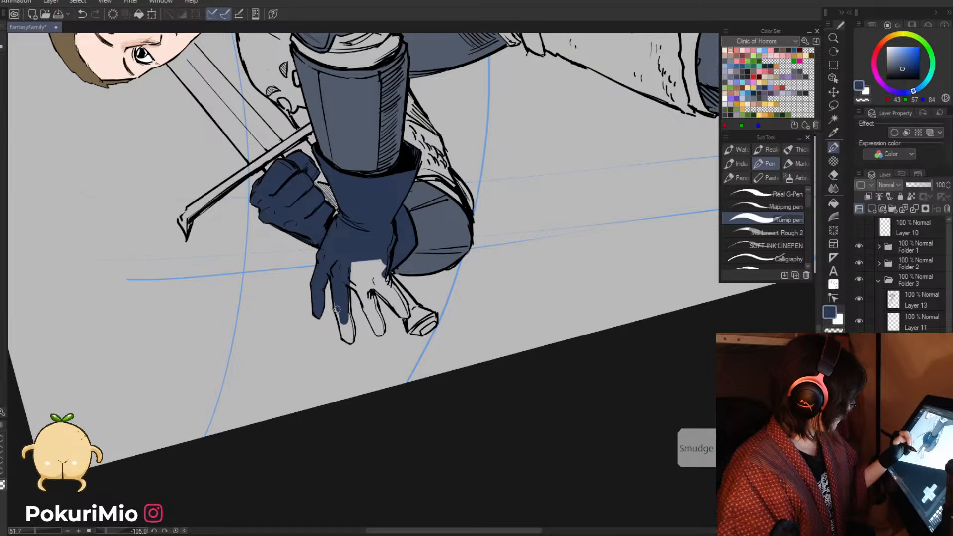
{"action": "mouse_move", "coordinate": [337, 309]}
{"action": "left_mouse_down"}
{"action": "mouse_move", "coordinate": [343, 339]}
{"action": "mouse_move", "coordinate": [350, 315]}
{"action": "mouse_move", "coordinate": [347, 342]}
{"action": "left_mouse_up"}
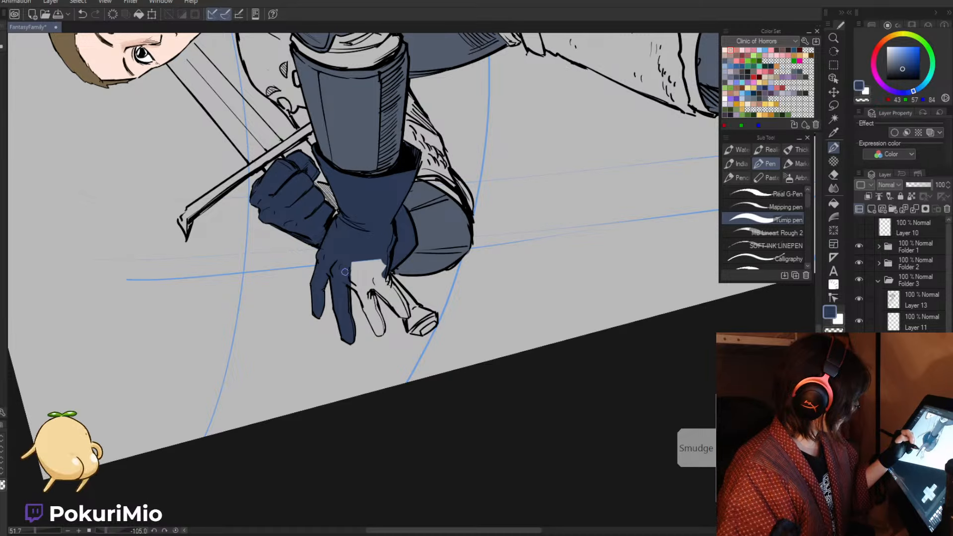
{"action": "mouse_move", "coordinate": [349, 284]}
{"action": "left_mouse_down"}
{"action": "mouse_move", "coordinate": [368, 310]}
{"action": "mouse_move", "coordinate": [372, 301]}
{"action": "mouse_move", "coordinate": [377, 328]}
{"action": "mouse_move", "coordinate": [357, 260]}
{"action": "mouse_move", "coordinate": [350, 273]}
{"action": "mouse_move", "coordinate": [352, 258]}
{"action": "mouse_move", "coordinate": [372, 288]}
{"action": "mouse_move", "coordinate": [371, 256]}
{"action": "mouse_move", "coordinate": [383, 262]}
{"action": "mouse_move", "coordinate": [407, 315]}
{"action": "mouse_move", "coordinate": [396, 312]}
{"action": "left_mouse_up"}
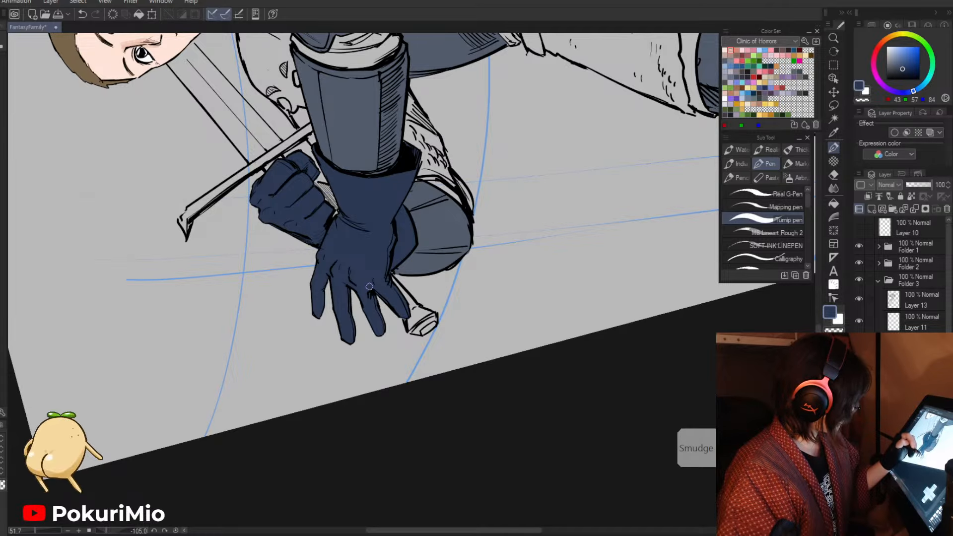
- Examine the navy gloves with the canvas upright, both close up and within the whole illustration
{"action": "key", "text": "asciicircum"}
{"action": "key", "text": "asciicircum"}
{"action": "key", "text": "asciicircum"}
{"action": "key", "text": "asciicircum"}
{"action": "key", "text": "asciicircum"}
{"action": "key", "text": "asciicircum"}
{"action": "key", "text": "asciicircum"}
{"action": "key", "text": "asciicircum"}
{"action": "key", "text": "asciicircum"}
{"action": "key", "text": "asciicircum"}
{"action": "key", "text": "asciicircum"}
{"action": "key", "text": "asciicircum"}
{"action": "key", "text": "asciicircum"}
{"action": "key", "text": "asciicircum"}
{"action": "key", "text": "asciicircum"}
{"action": "key", "text": "asciicircum"}
{"action": "key", "text": "asciicircum"}
{"action": "key", "text": "asciicircum"}
{"action": "key", "text": "asciicircum"}
{"action": "key", "text": "asciicircum"}
{"action": "key", "text": "alt+space"}
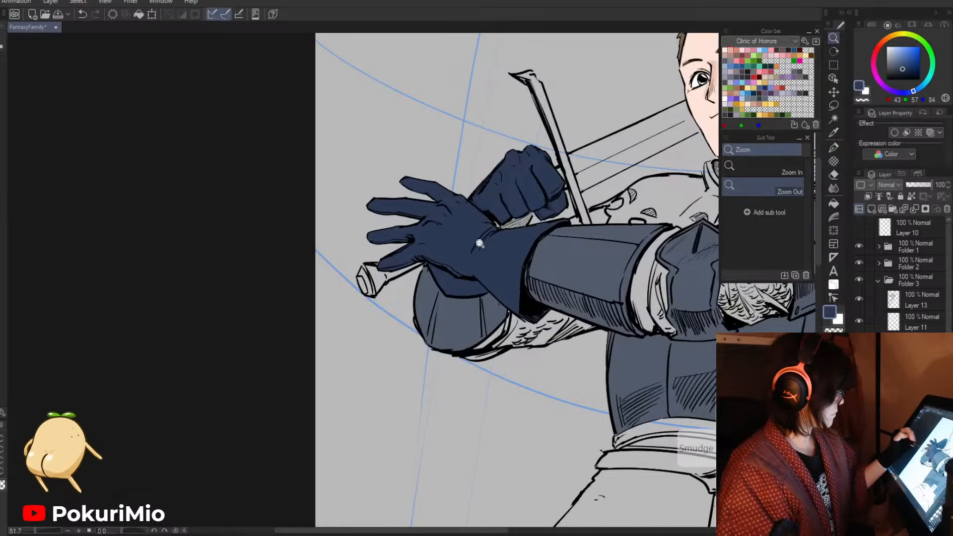
{"action": "mouse_move", "coordinate": [495, 219]}
{"action": "left_mouse_down"}
{"action": "mouse_move", "coordinate": [496, 228]}
{"action": "mouse_move", "coordinate": [528, 214]}
{"action": "mouse_move", "coordinate": [520, 224]}
{"action": "left_mouse_up"}
{"action": "key", "text": "alt+space"}
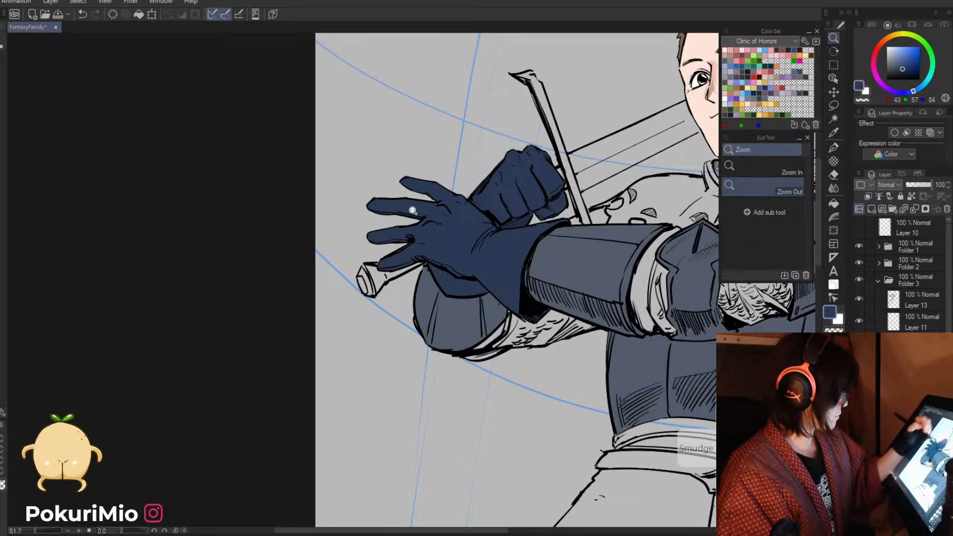
{"action": "left_click_drag", "start_coordinate": [403, 204], "coordinate": [368, 175]}
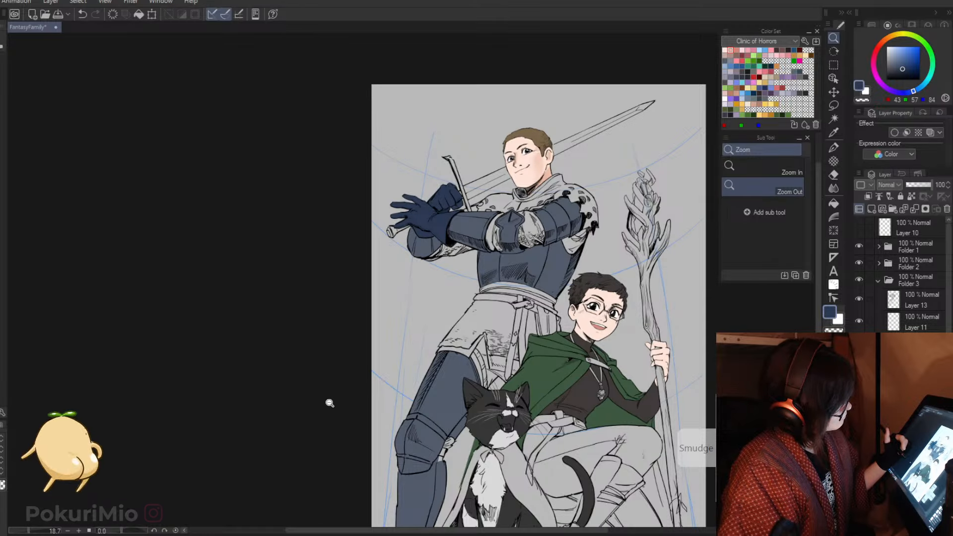
- Try to touch up the line art between the fist and the open-hand glove in black on Layer 13
{"action": "left_click_drag", "start_coordinate": [439, 204], "coordinate": [430, 169]}
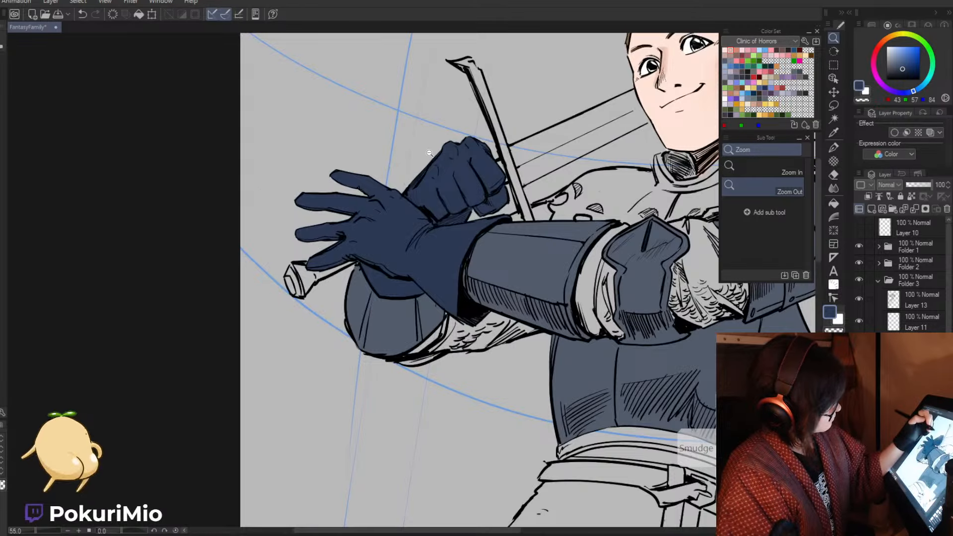
{"action": "left_click", "coordinate": [893, 294]}
{"action": "key", "text": "e"}
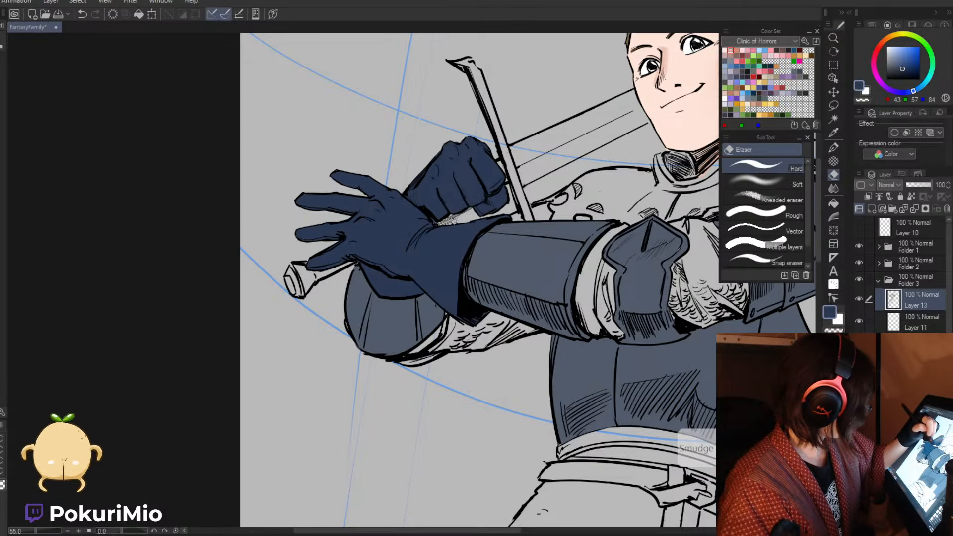
{"action": "key", "text": "i"}
{"action": "left_click", "coordinate": [469, 198]}
{"action": "key", "text": "p"}
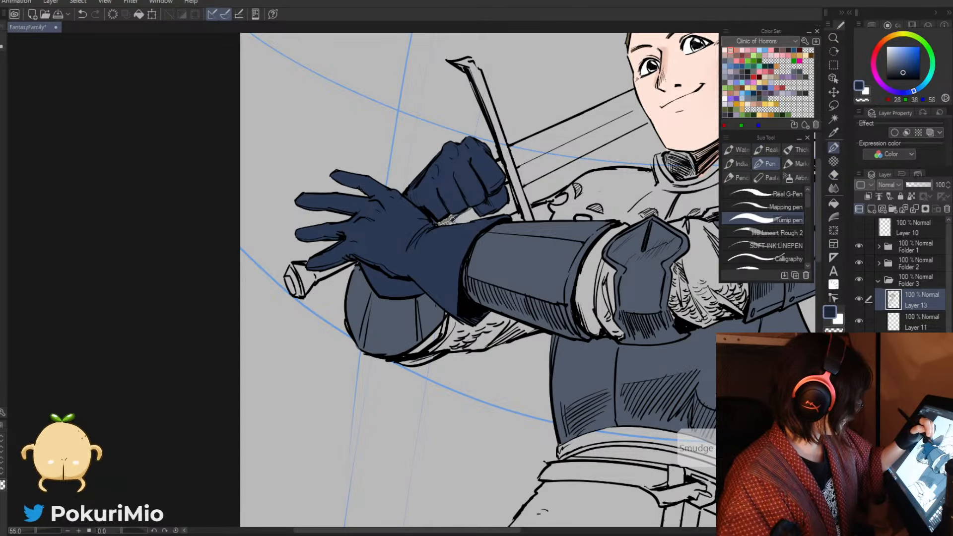
{"action": "key", "text": "i"}
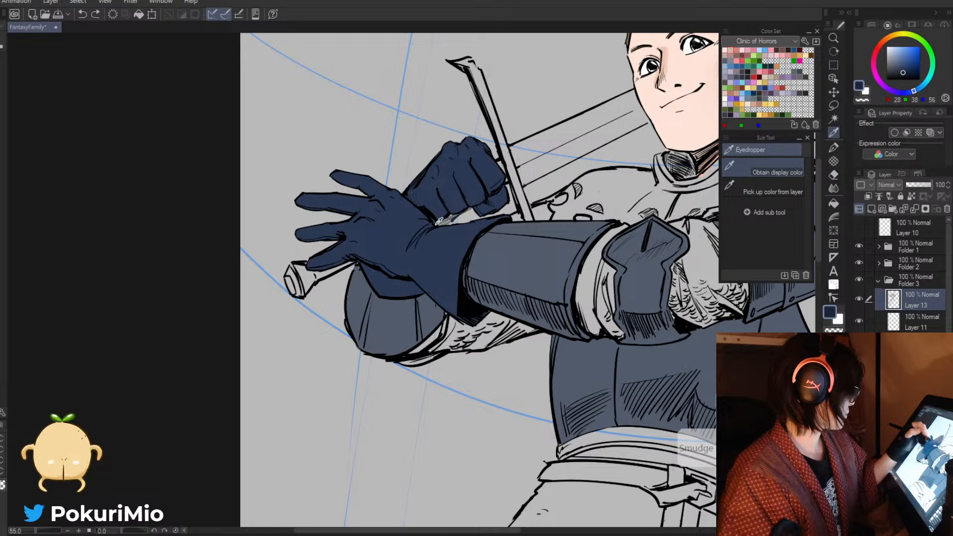
{"action": "left_click", "coordinate": [446, 218]}
{"action": "key", "text": "p"}
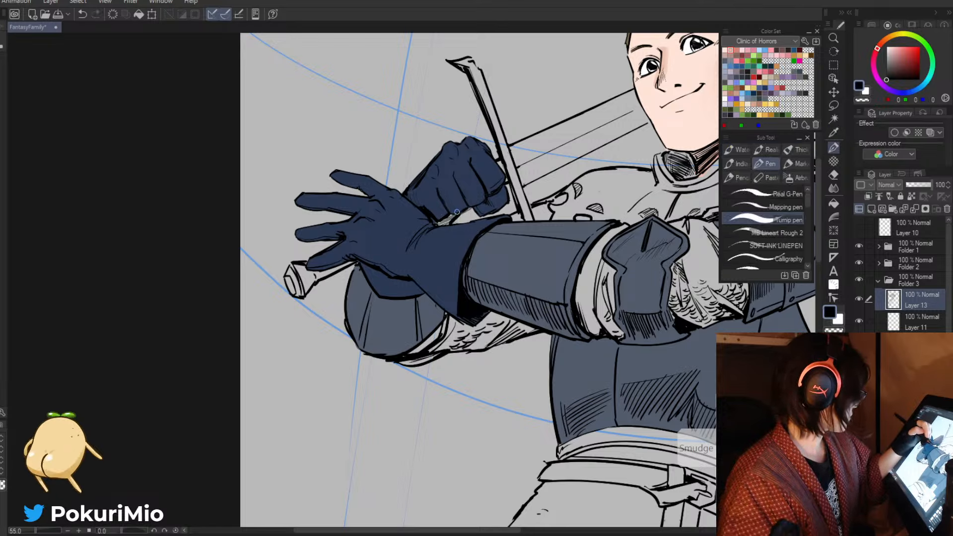
{"action": "key", "text": "ctrl+z"}
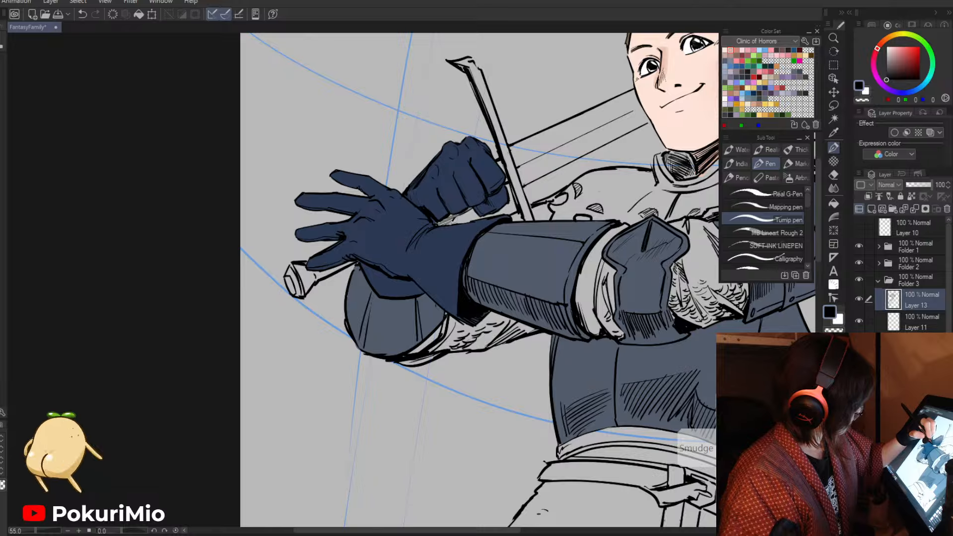
- Resample the gloves' navy blue, return to the colour layer and touch up the gloves around the wrist with a larger pen
{"action": "left_click", "coordinate": [432, 175], "text": "alt"}
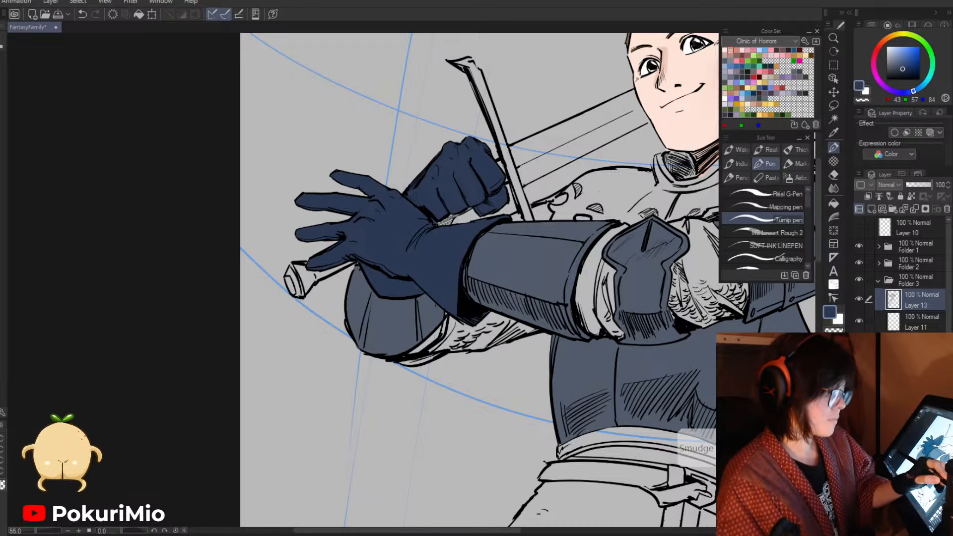
{"action": "left_click", "coordinate": [918, 343]}
{"action": "key", "text": "]"}
{"action": "mouse_move", "coordinate": [443, 227]}
{"action": "left_mouse_down"}
{"action": "mouse_move", "coordinate": [454, 217]}
{"action": "mouse_move", "coordinate": [377, 256]}
{"action": "left_mouse_up"}
{"action": "key", "text": "alt+space"}
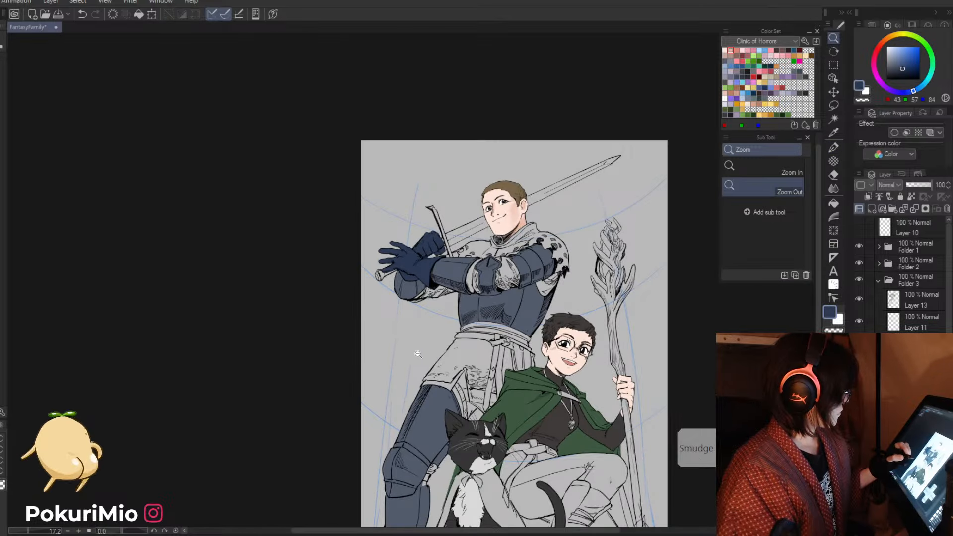
- Fill the sleeve band beside the elbow guard with navy blue and paint the edge of the other arm's armour
{"action": "left_click_drag", "start_coordinate": [475, 278], "coordinate": [538, 278]}
{"action": "key", "text": "g"}
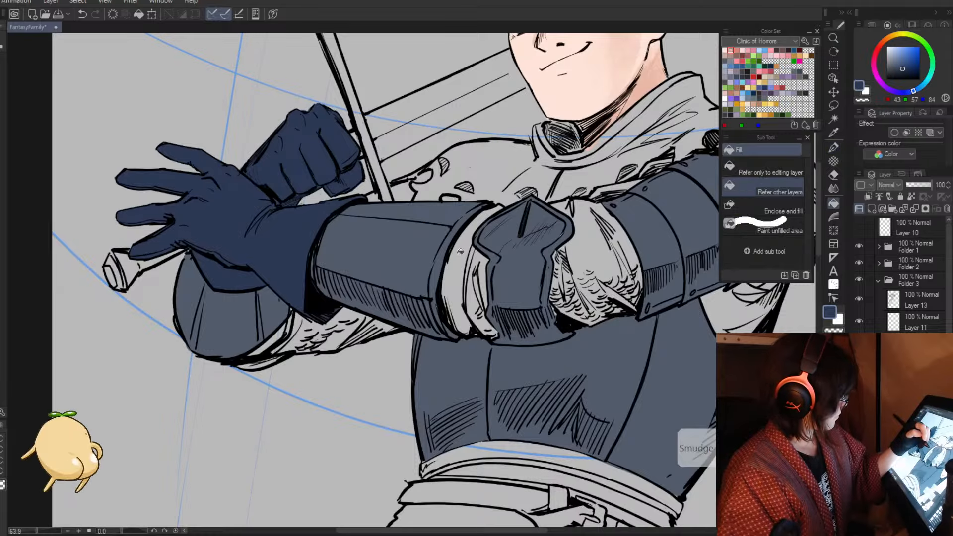
{"action": "left_click", "coordinate": [454, 253]}
{"action": "key", "text": "p"}
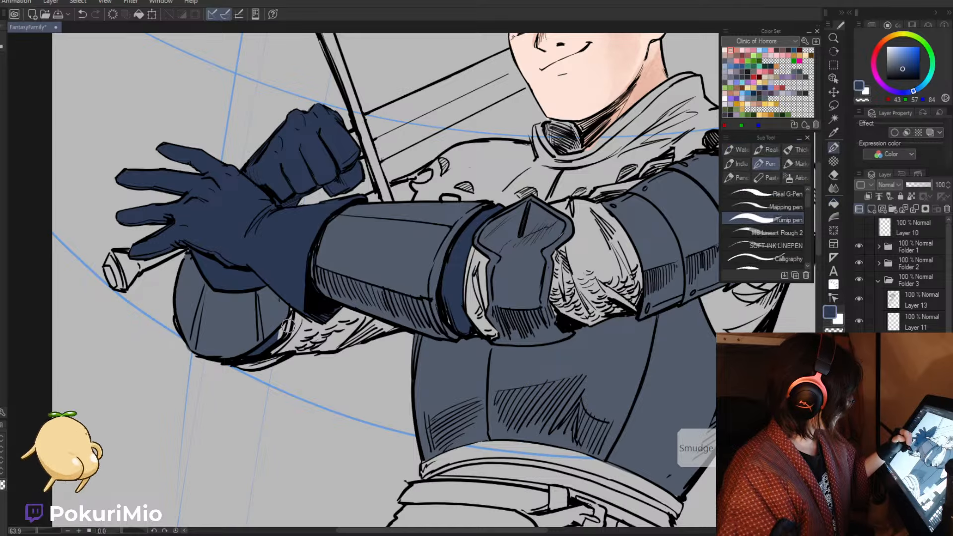
{"action": "mouse_move", "coordinate": [284, 327]}
{"action": "left_mouse_down"}
{"action": "mouse_move", "coordinate": [291, 315]}
{"action": "mouse_move", "coordinate": [239, 342]}
{"action": "left_mouse_up"}
{"action": "key", "text": "e"}
- Fill the strip between the tunic's lower hem and the knight's thigh armour with navy blue
{"action": "key", "text": "alt+space"}
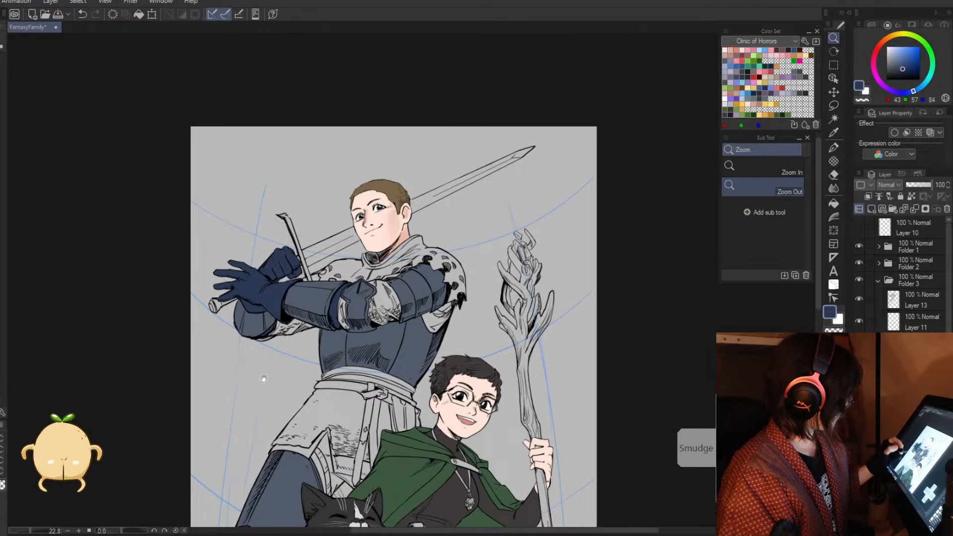
{"action": "left_click_drag", "start_coordinate": [264, 379], "coordinate": [281, 319]}
{"action": "left_click_drag", "start_coordinate": [295, 355], "coordinate": [336, 293]}
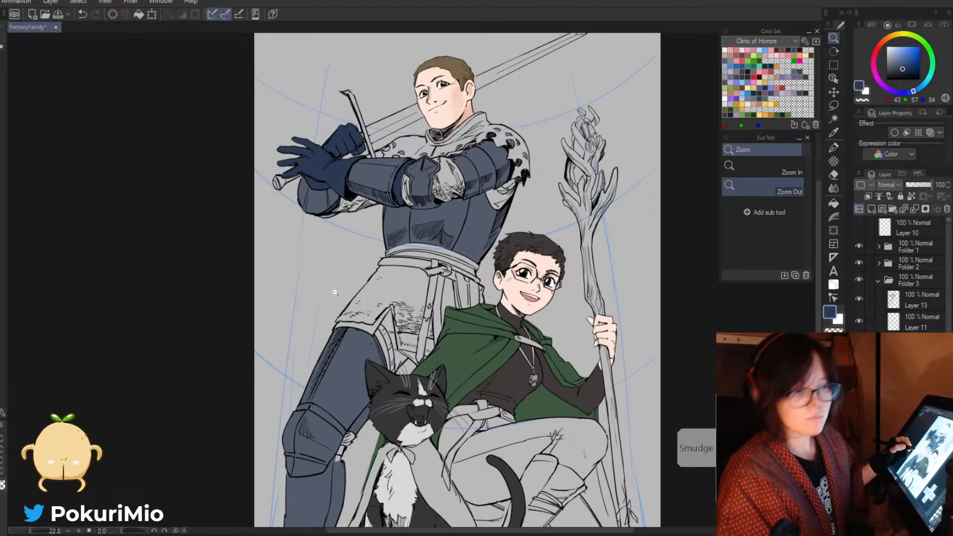
{"action": "key", "text": "g"}
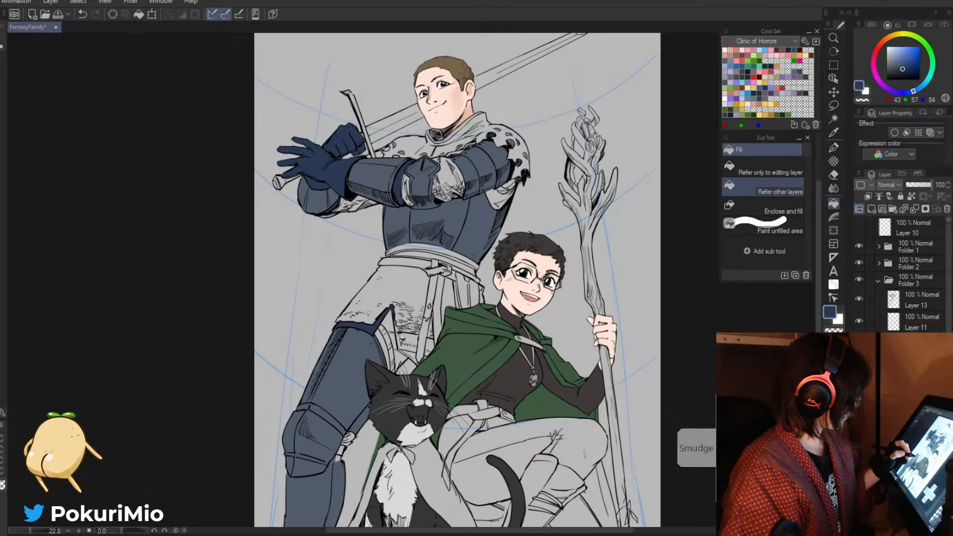
- Try to fill the cloth area beneath the tunic's slit with navy blue
{"action": "left_click", "coordinate": [404, 343]}
{"action": "key", "text": "ctrl+z"}
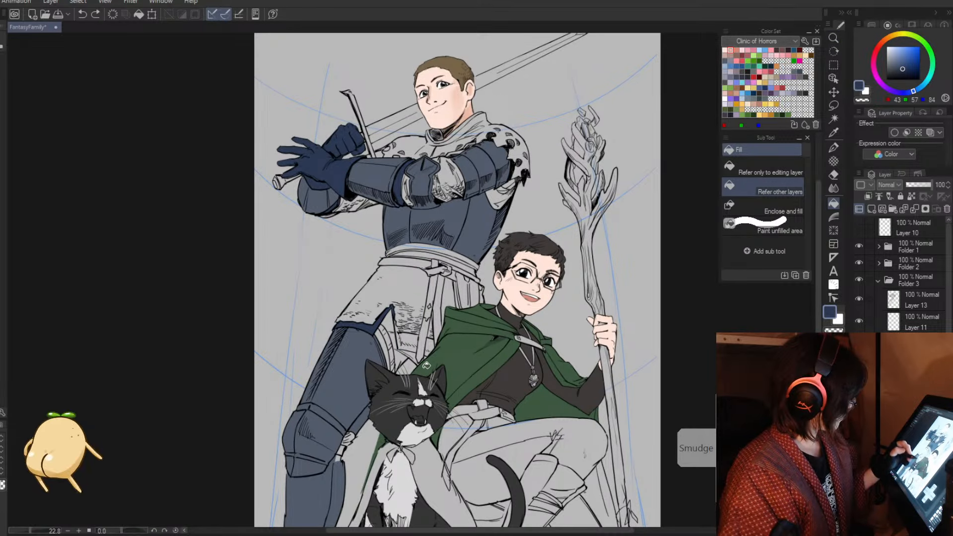
{"action": "left_click", "coordinate": [402, 343]}
{"action": "key", "text": "p"}
{"action": "key", "text": "ctrl+z"}
- Paint the cloth beneath the tunic, from the slit past the hanging belt to the green cape, in navy blue
{"action": "key", "text": "ctrl+space"}
{"action": "left_click_drag", "start_coordinate": [406, 350], "coordinate": [454, 342]}
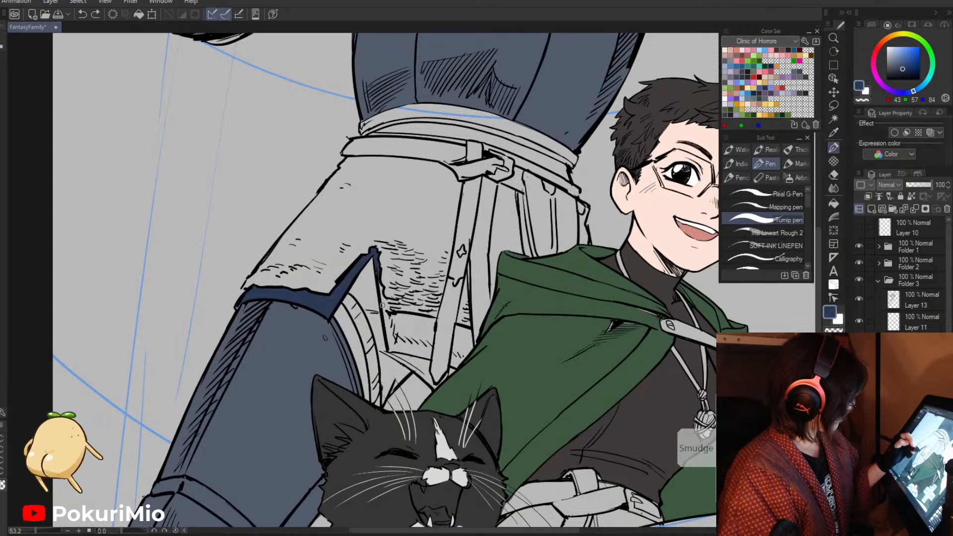
{"action": "left_click_drag", "start_coordinate": [379, 283], "coordinate": [382, 291]}
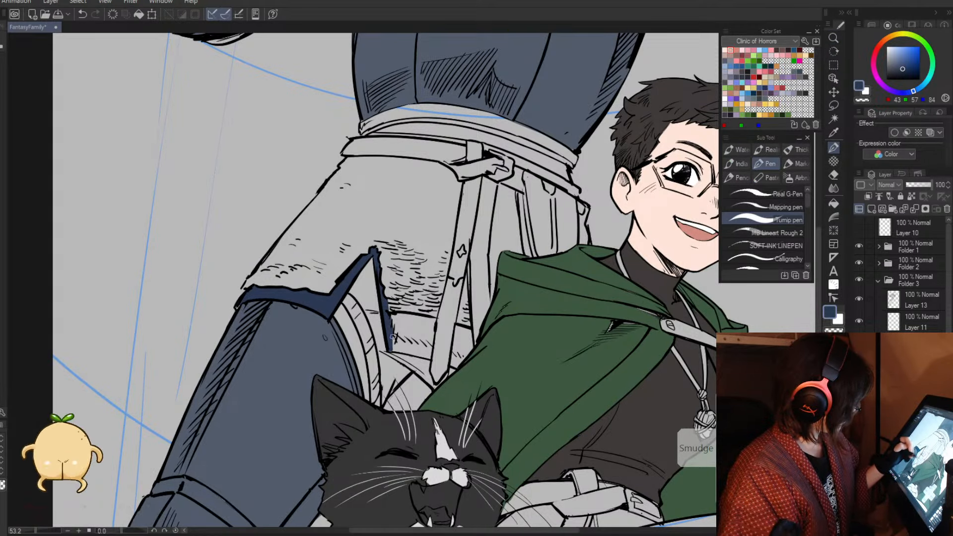
{"action": "mouse_move", "coordinate": [388, 349]}
{"action": "left_mouse_down"}
{"action": "mouse_move", "coordinate": [371, 281]}
{"action": "mouse_move", "coordinate": [349, 272]}
{"action": "mouse_move", "coordinate": [374, 289]}
{"action": "mouse_move", "coordinate": [372, 274]}
{"action": "mouse_move", "coordinate": [380, 312]}
{"action": "mouse_move", "coordinate": [348, 301]}
{"action": "left_mouse_up"}
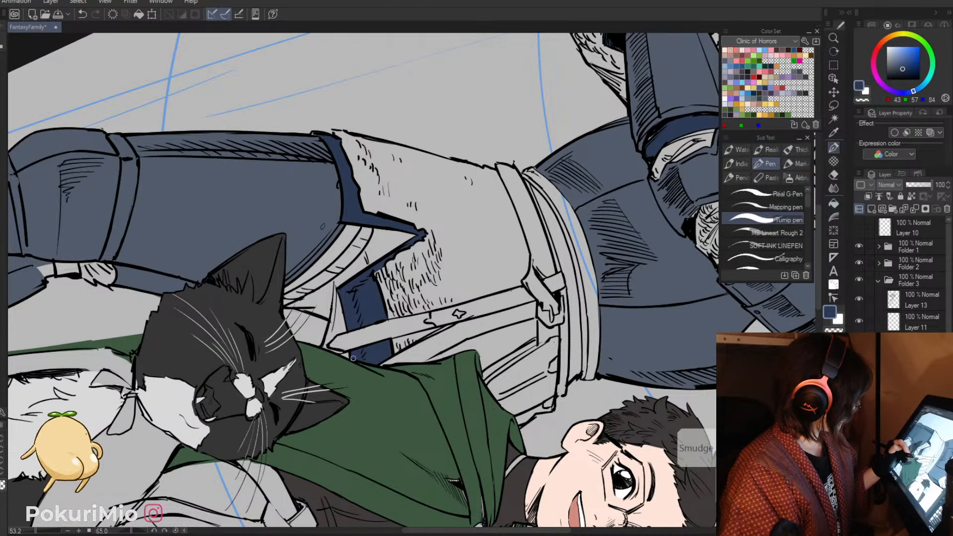
{"action": "left_click_drag", "start_coordinate": [375, 366], "coordinate": [315, 271]}
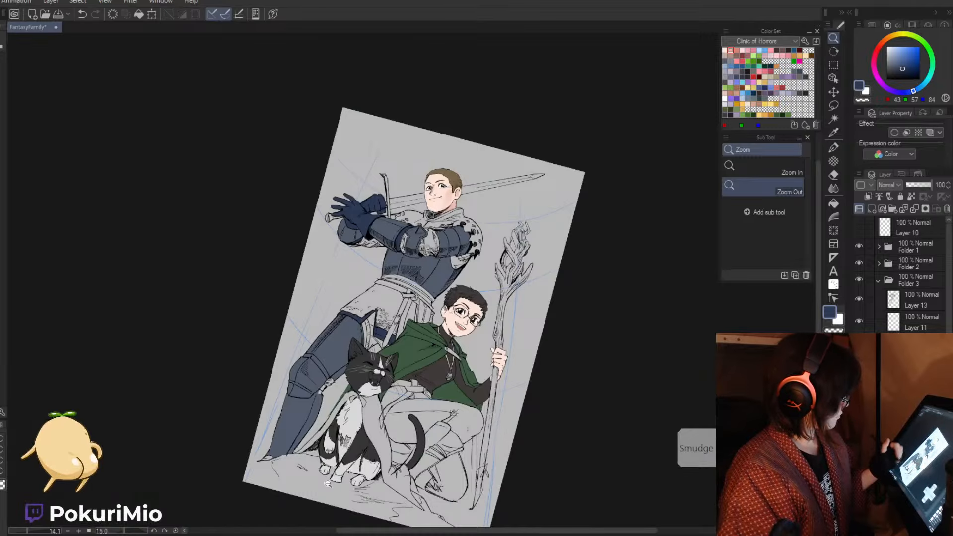
{"action": "key", "text": "ctrl+0"}
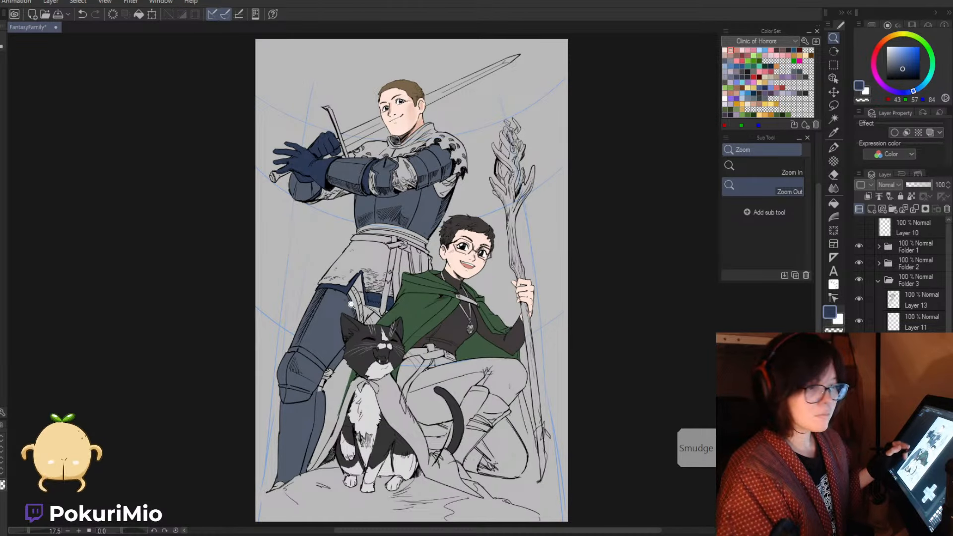
{"action": "left_click_drag", "start_coordinate": [445, 334], "coordinate": [456, 352]}
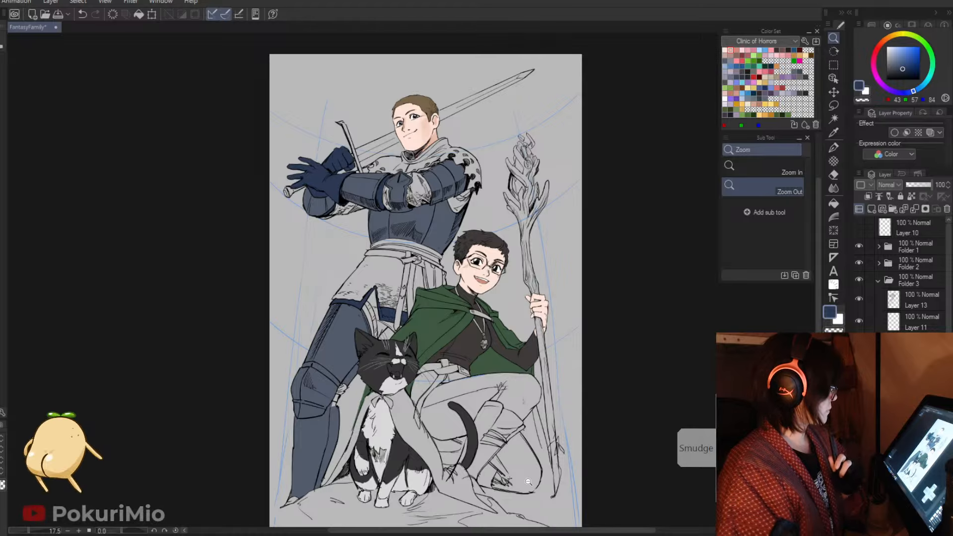
{"action": "left_click", "coordinate": [895, 301]}
{"action": "left_click", "coordinate": [887, 79]}
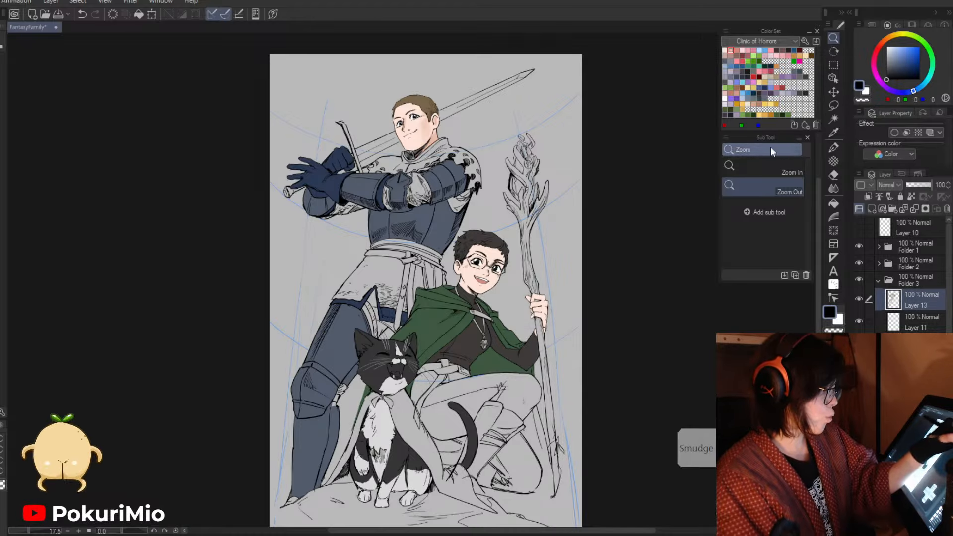
{"action": "left_click_drag", "start_coordinate": [472, 195], "coordinate": [519, 195]}
{"action": "key", "text": "p"}
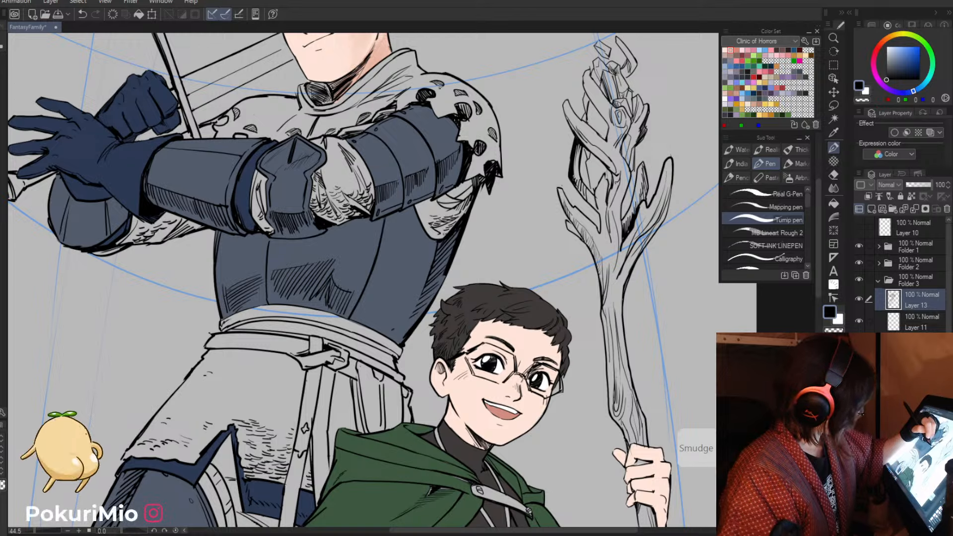
{"action": "key", "text": "slash"}
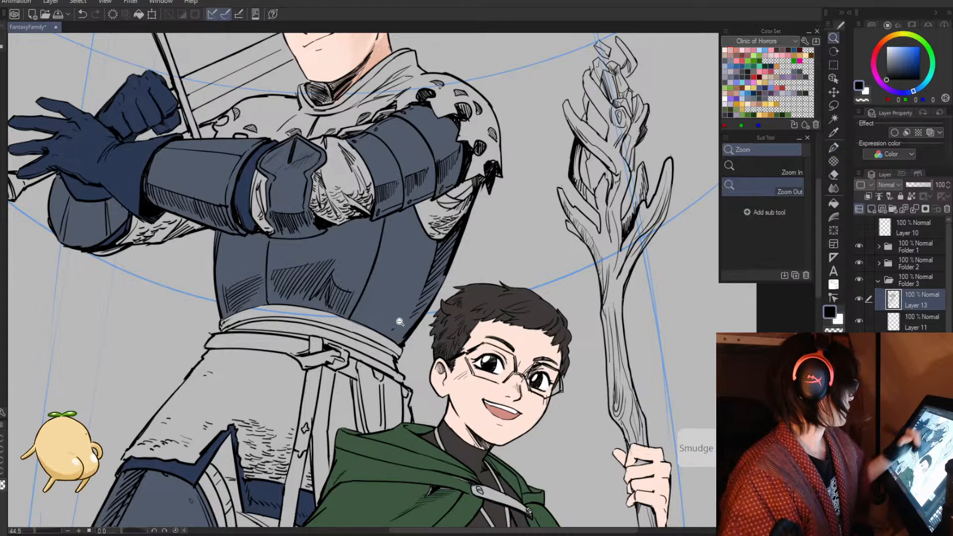
{"action": "key", "text": "p"}
{"action": "key", "text": "slash"}
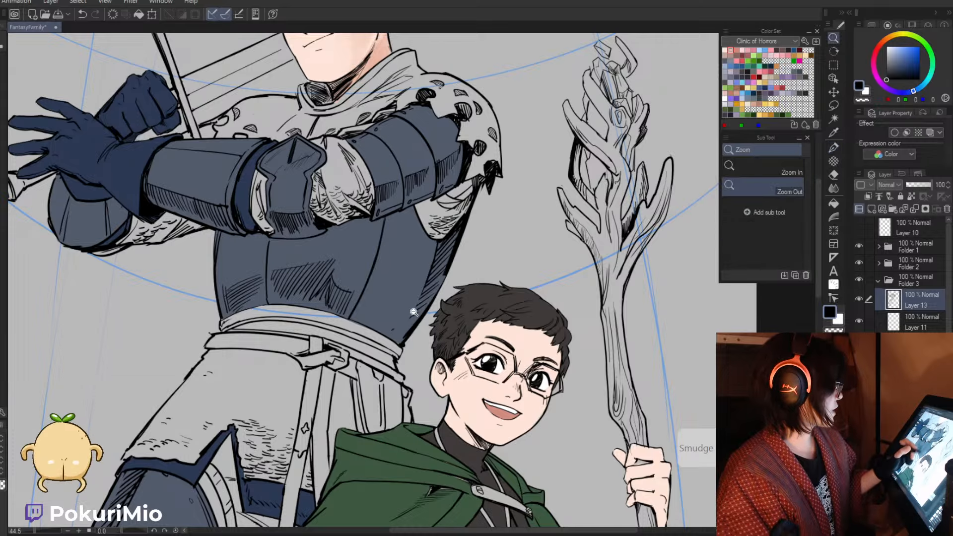
{"action": "left_click", "coordinate": [465, 466]}
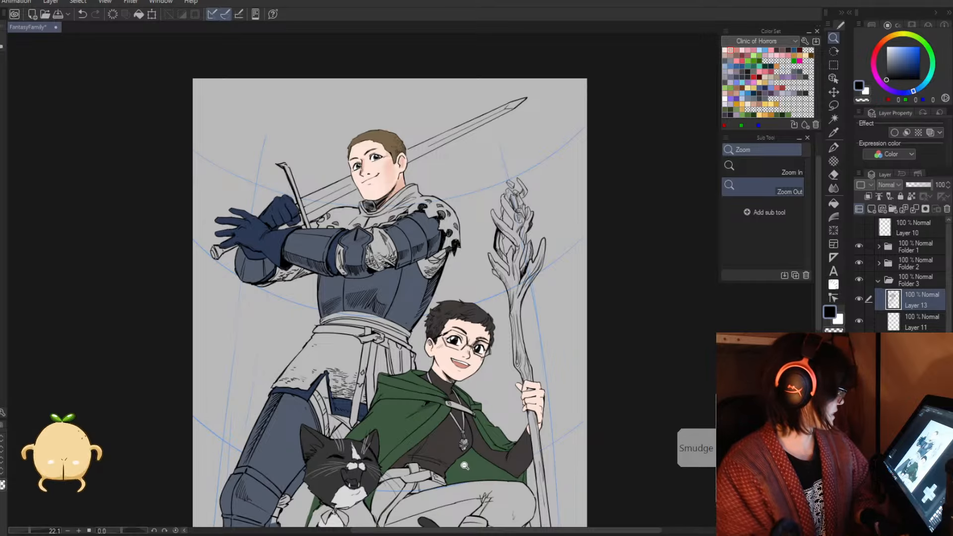
{"action": "left_click", "coordinate": [878, 280]}
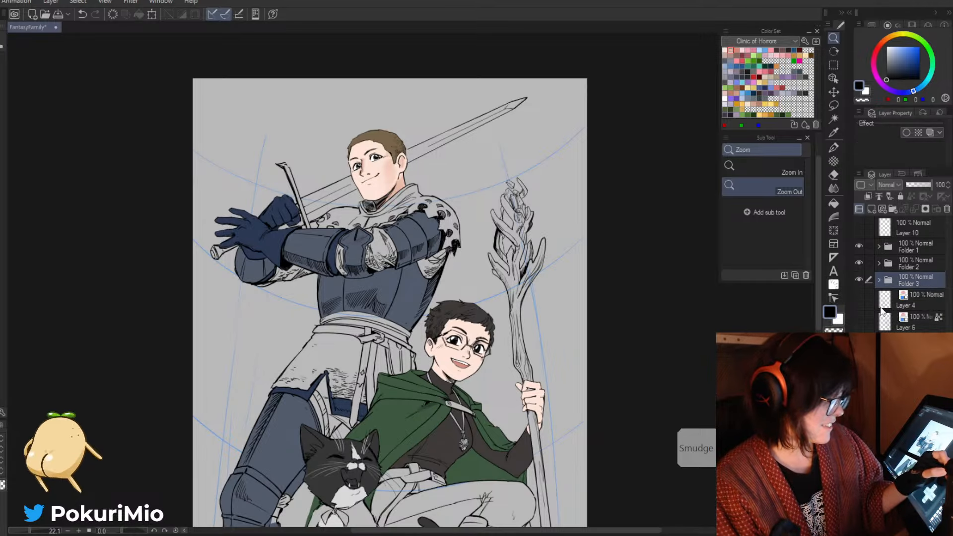
{"action": "left_click", "coordinate": [879, 280]}
- Sample the skin colour from the knight's face, open Folder 2 and switch to the MB Lineart Rough 2 pen
{"action": "key", "text": "p"}
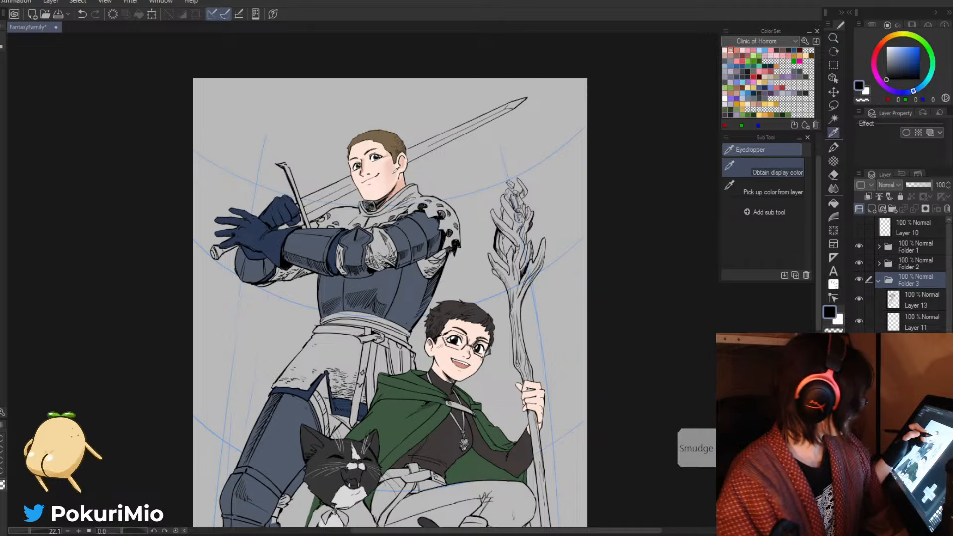
{"action": "left_click", "coordinate": [395, 173], "text": "alt"}
{"action": "left_click", "coordinate": [877, 279]}
{"action": "left_click", "coordinate": [878, 264]}
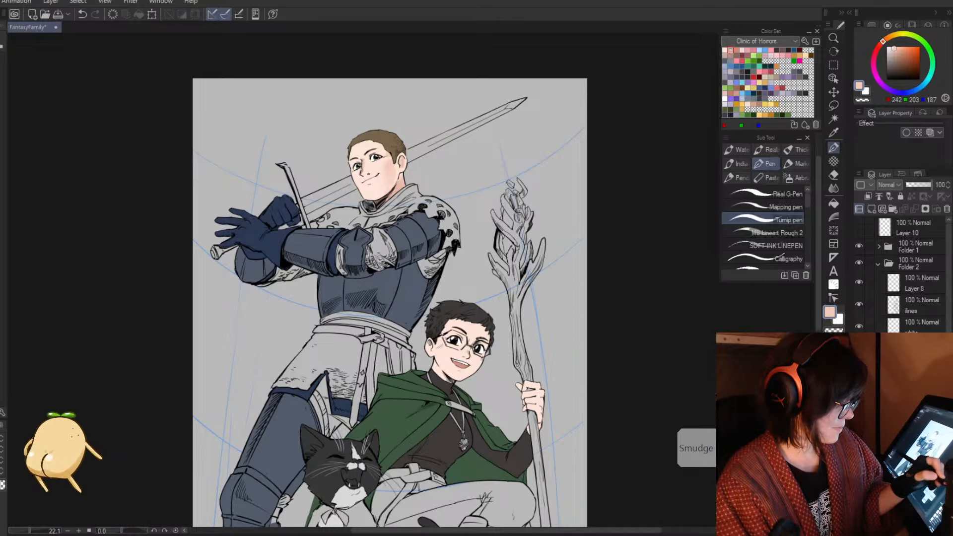
{"action": "key", "text": "]"}
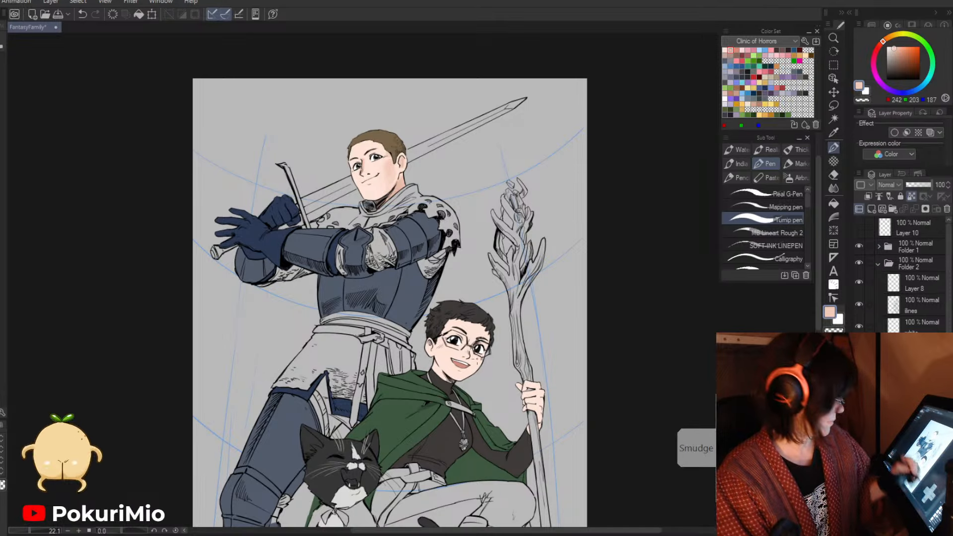
{"action": "left_click_drag", "start_coordinate": [437, 352], "coordinate": [437, 372]}
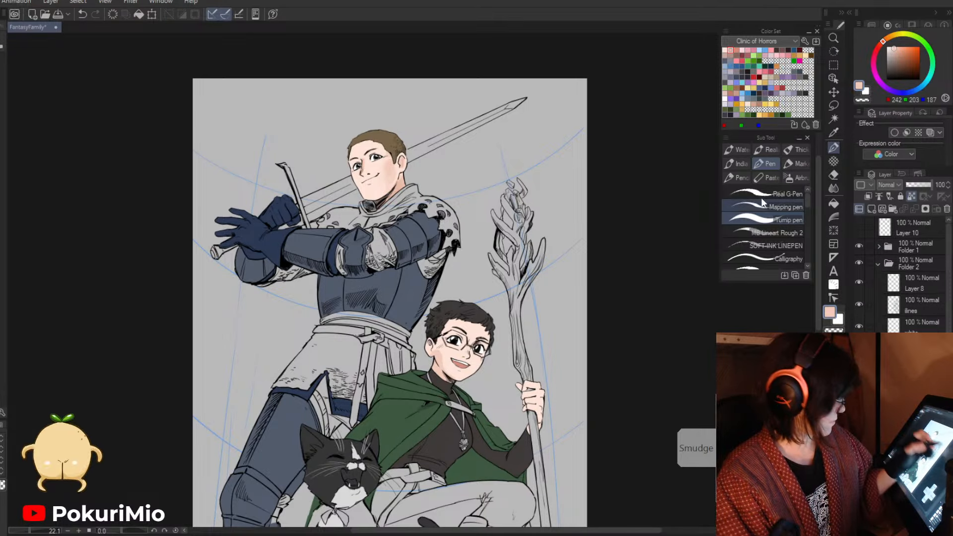
{"action": "left_click", "coordinate": [760, 233]}
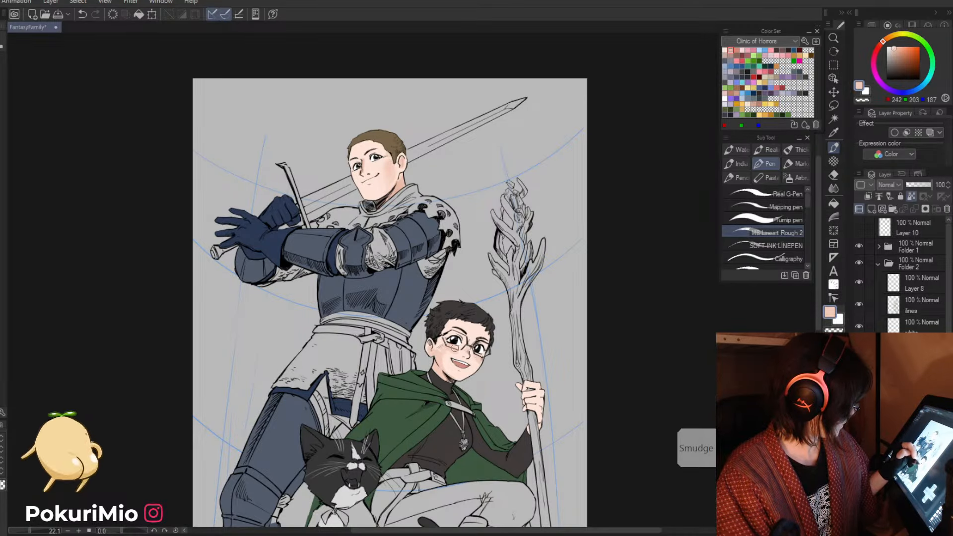
- Soften the skin shading on the boy's cheek with lighter sampled skin tones and save the file
{"action": "scroll", "coordinate": [451, 372], "scroll_direction": "up", "scroll_amount": 5}
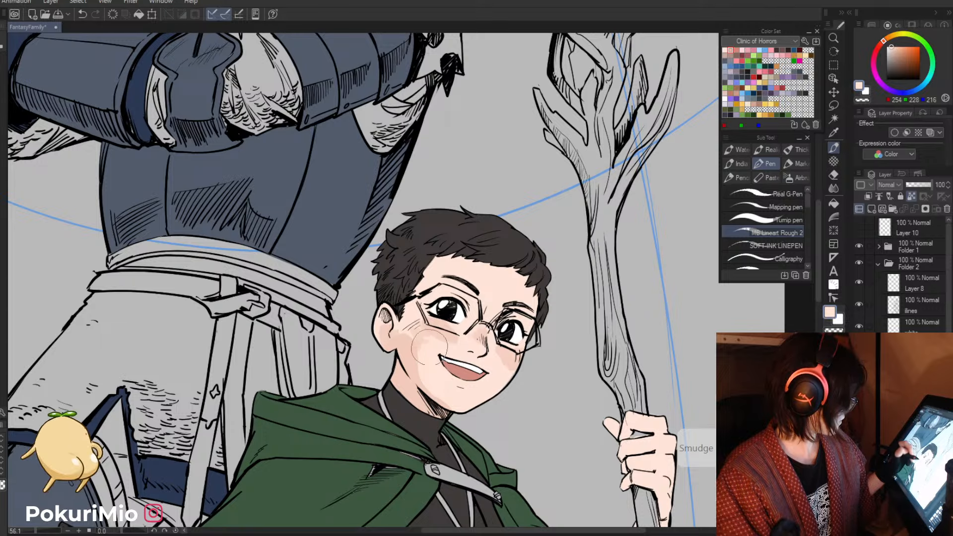
{"action": "left_click", "coordinate": [482, 348], "text": "alt"}
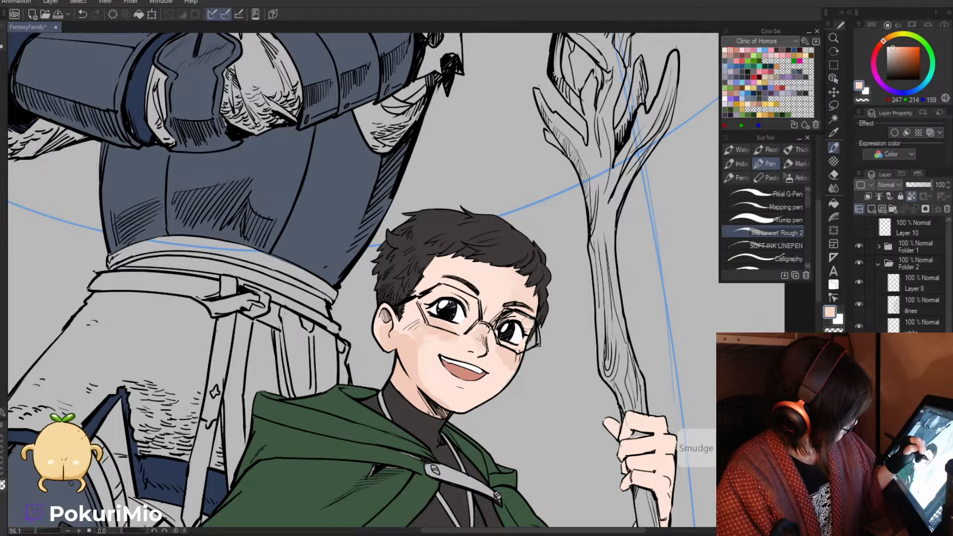
{"action": "key", "text": "ctrl+s"}
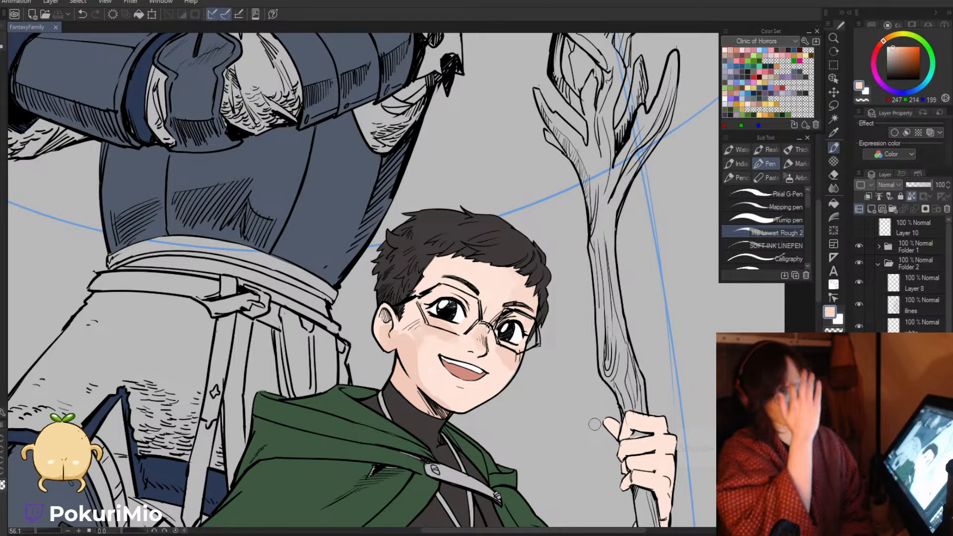
- Blend the boy's cheek, forehead and jaw shading, alternating between light and darker skin tones sampled from his face
{"action": "left_click_drag", "start_coordinate": [441, 334], "coordinate": [447, 333]}
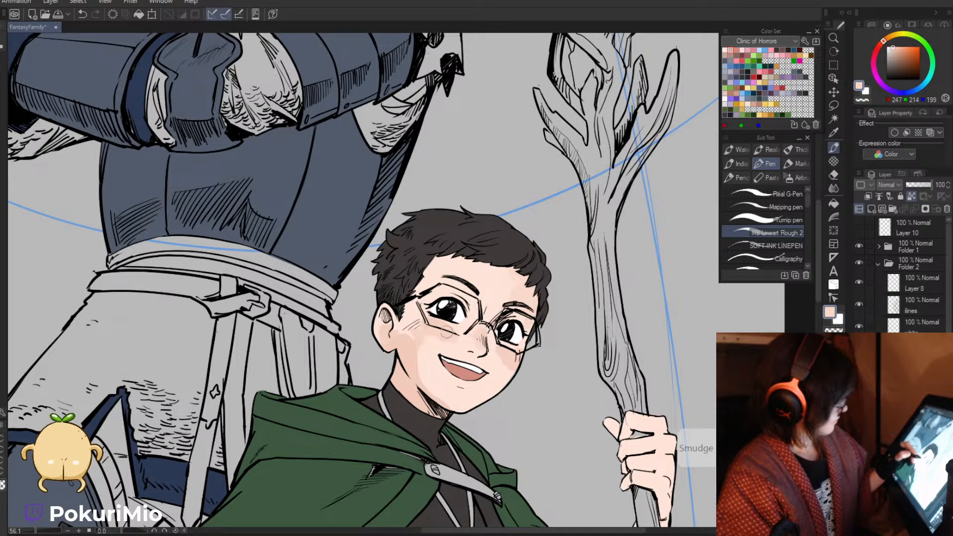
{"action": "left_click", "coordinate": [439, 342], "text": "alt"}
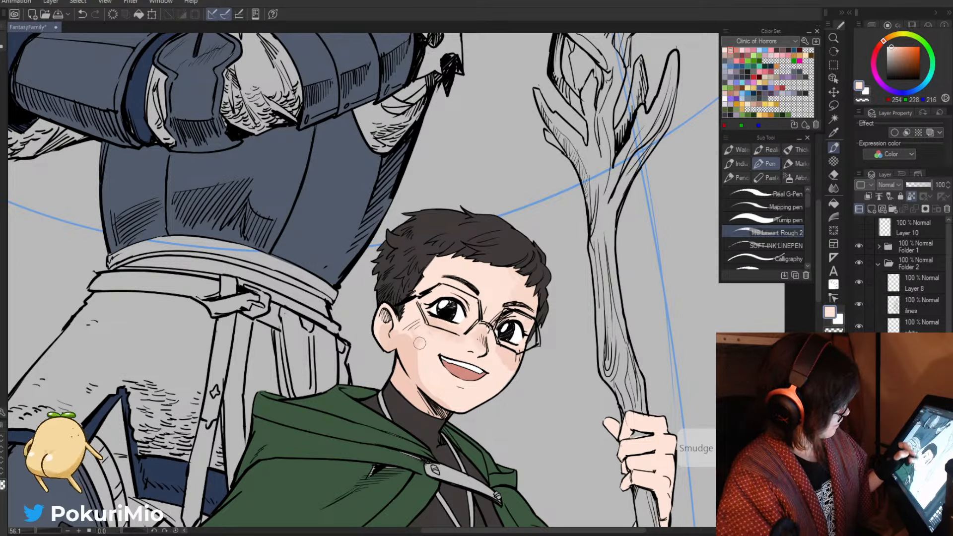
{"action": "left_click", "coordinate": [420, 344], "text": "alt"}
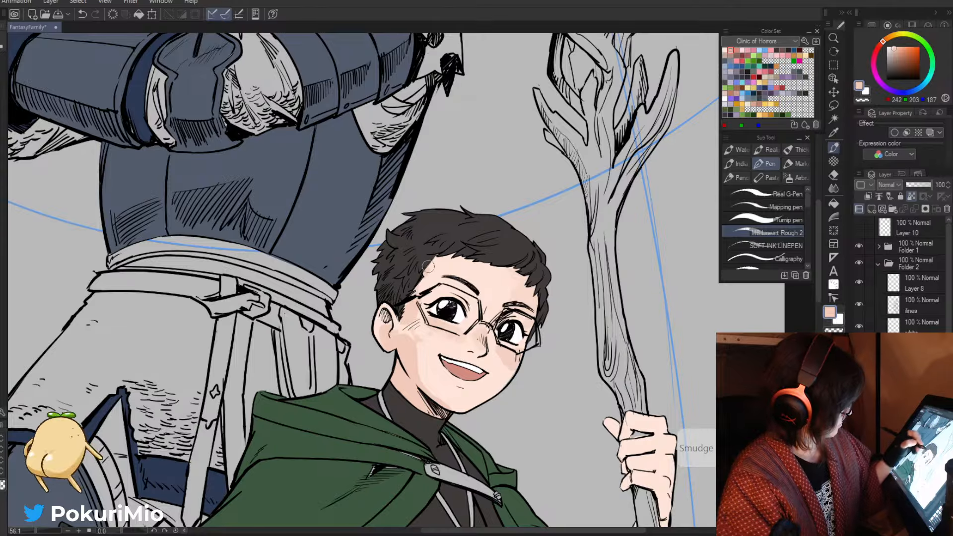
{"action": "left_click", "coordinate": [419, 340], "text": "alt"}
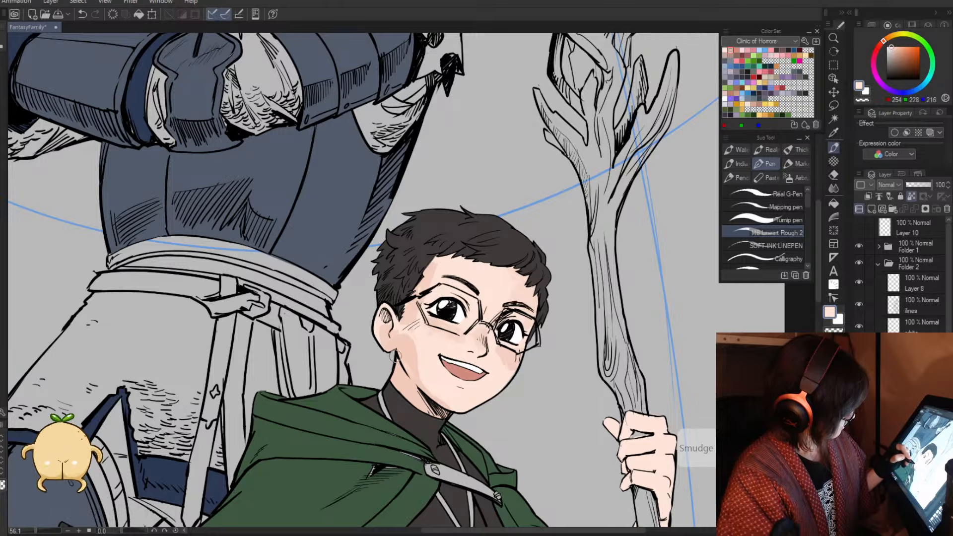
{"action": "left_click", "coordinate": [416, 374], "text": "alt"}
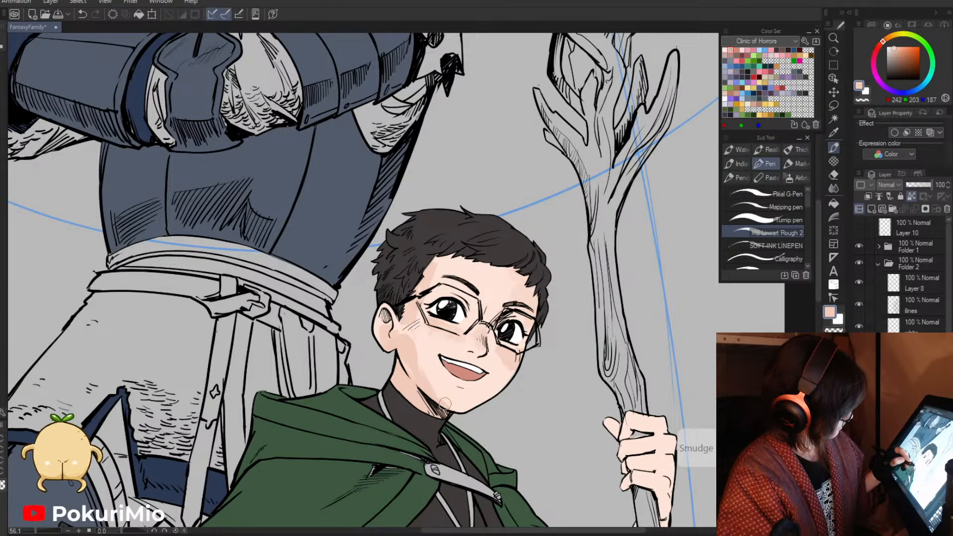
{"action": "left_click", "coordinate": [402, 364], "text": "alt"}
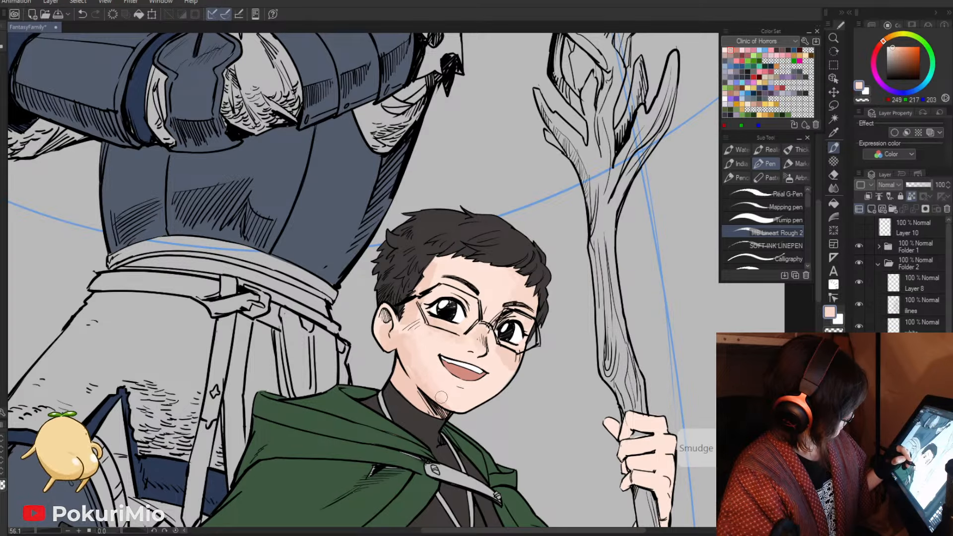
{"action": "left_click", "coordinate": [412, 342], "text": "alt"}
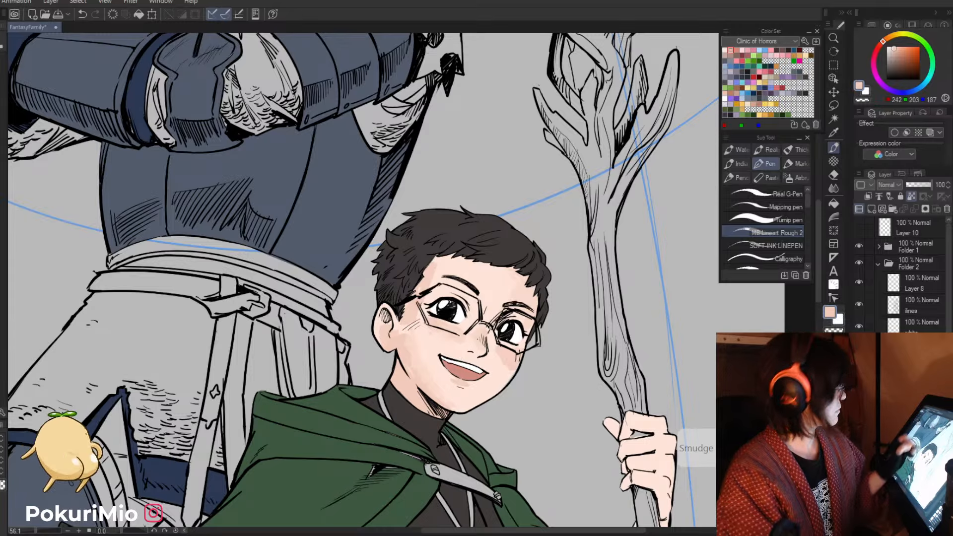
{"action": "left_click", "coordinate": [507, 262], "text": "alt"}
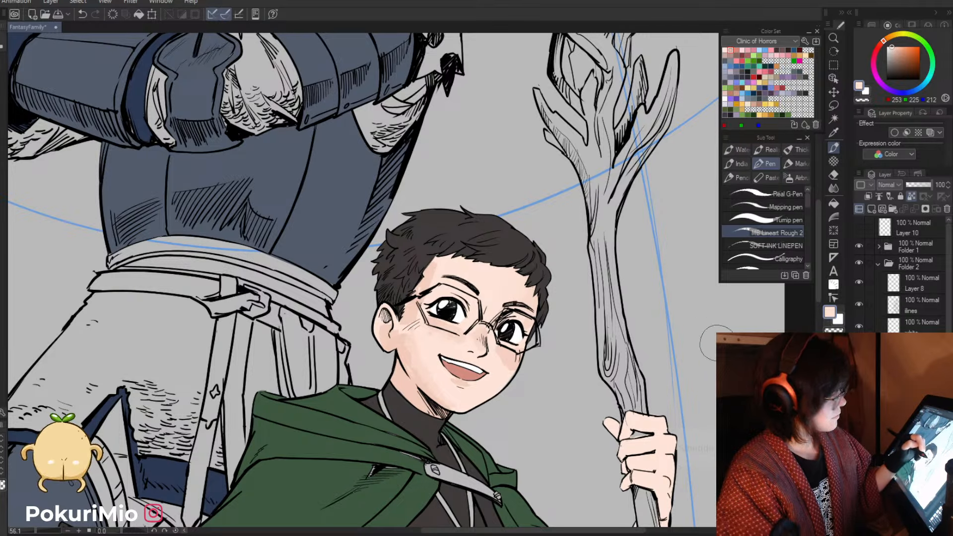
- Brush a sampled skin tone over the boy's cheek and chin with a larger brush
{"action": "key", "text": "alt+space"}
{"action": "left_click_drag", "start_coordinate": [467, 328], "coordinate": [279, 232]}
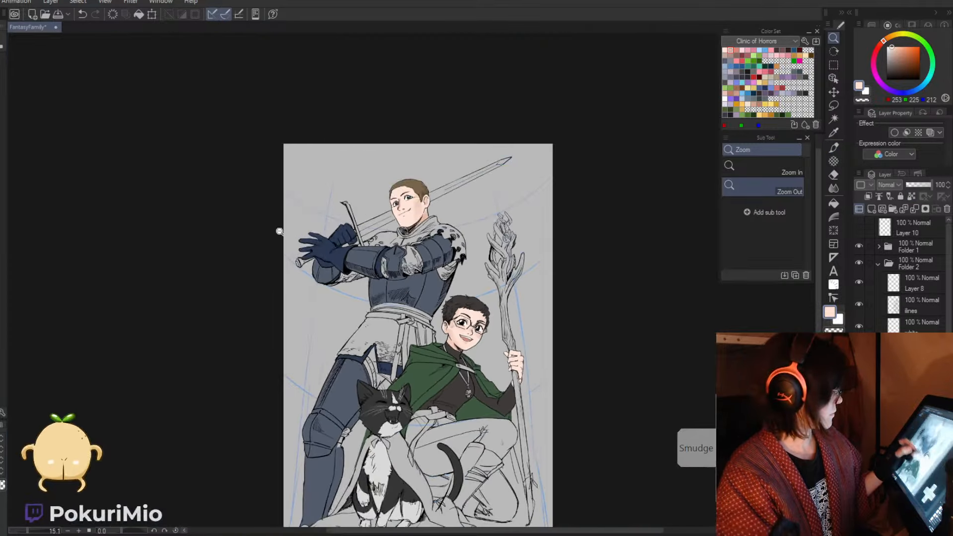
{"action": "left_click_drag", "start_coordinate": [445, 328], "coordinate": [639, 309]}
{"action": "left_click", "coordinate": [468, 299], "text": "alt"}
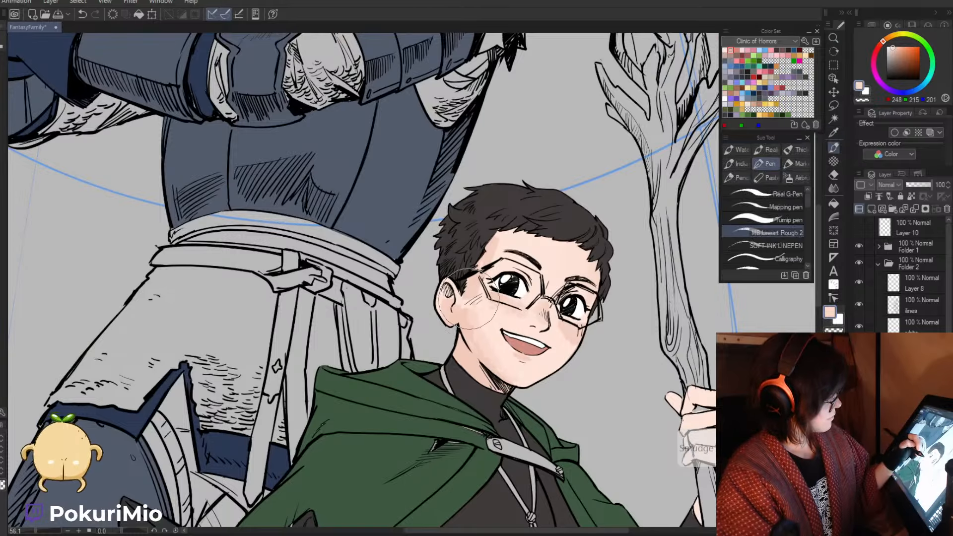
{"action": "mouse_move", "coordinate": [468, 299]}
{"action": "left_mouse_down"}
{"action": "mouse_move", "coordinate": [475, 345]}
{"action": "mouse_move", "coordinate": [481, 321]}
{"action": "mouse_move", "coordinate": [490, 349]}
{"action": "left_mouse_up"}
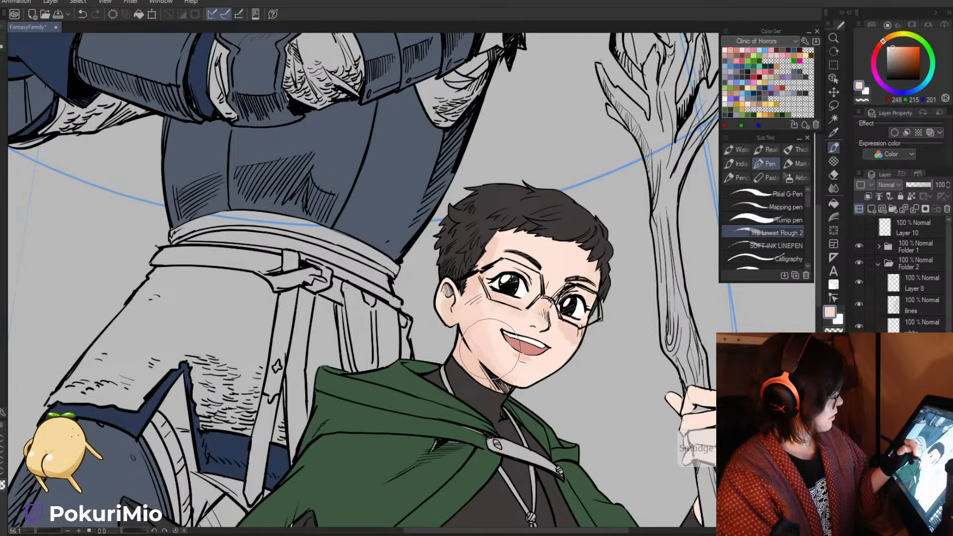
- Toggle the visibility of the boy's colour layers off and on to check where his skin shading sits
{"action": "key", "text": "alt+space"}
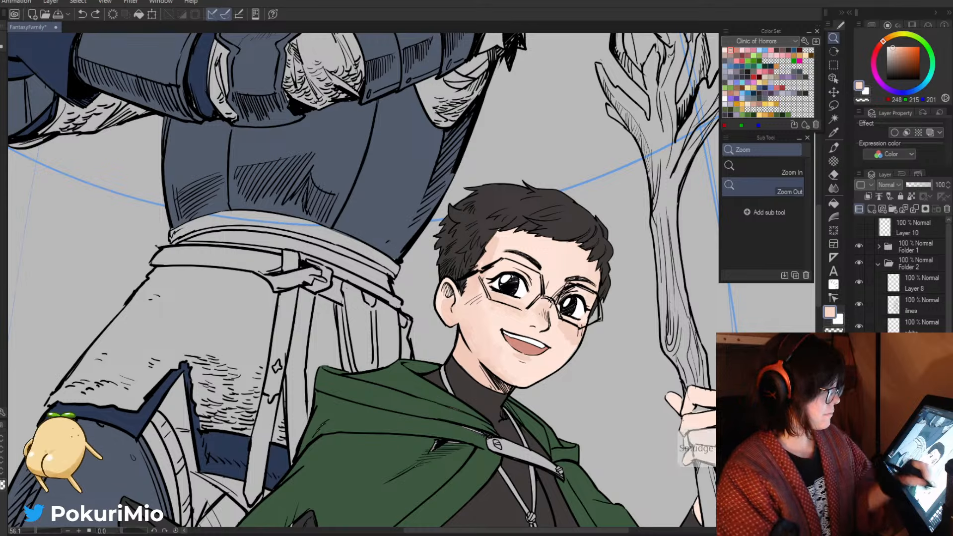
{"action": "left_click", "coordinate": [859, 392]}
{"action": "left_click", "coordinate": [859, 392]}
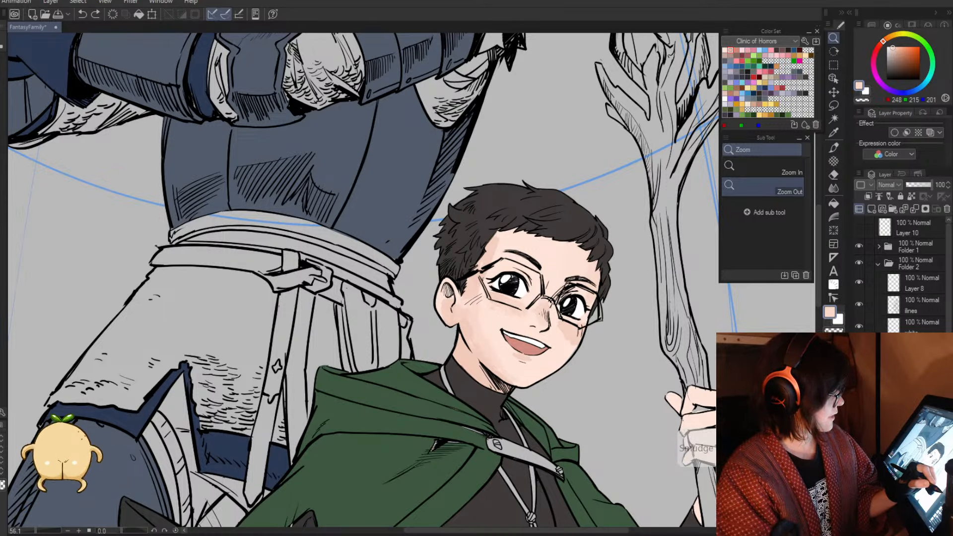
{"action": "left_click", "coordinate": [859, 415]}
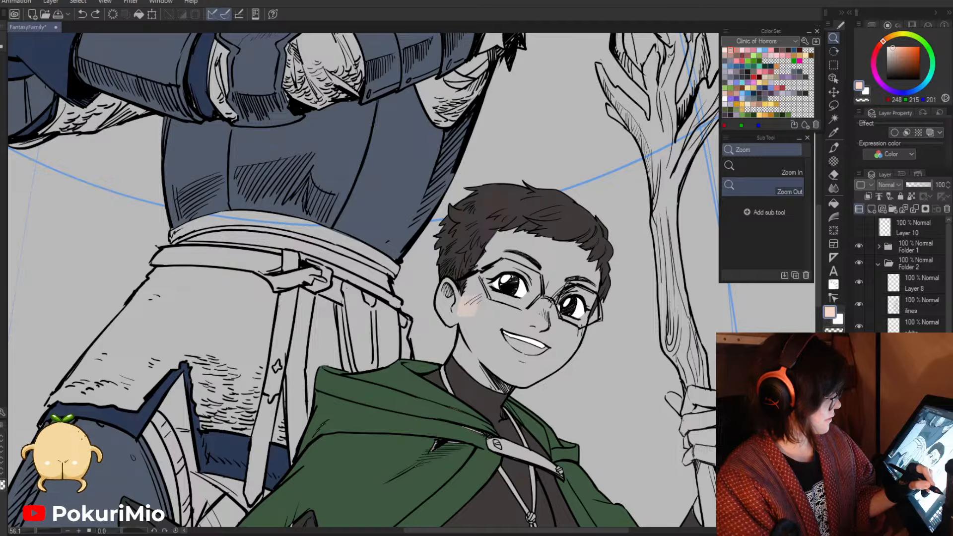
{"action": "left_click", "coordinate": [859, 415]}
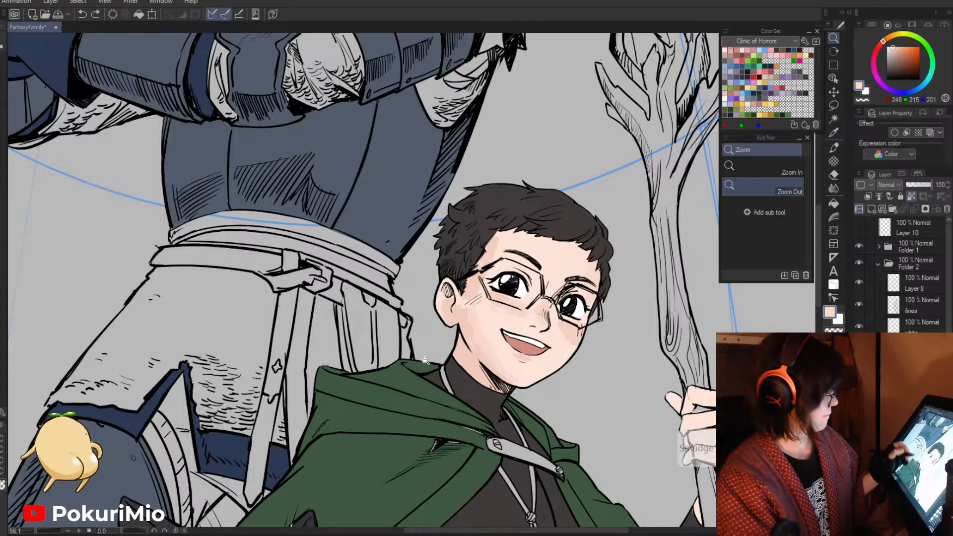
- Sample the dark green from the boy's cape for the Turnip pen and save the illustration
{"action": "left_click_drag", "start_coordinate": [426, 361], "coordinate": [358, 278]}
{"action": "left_click_drag", "start_coordinate": [503, 354], "coordinate": [514, 354]}
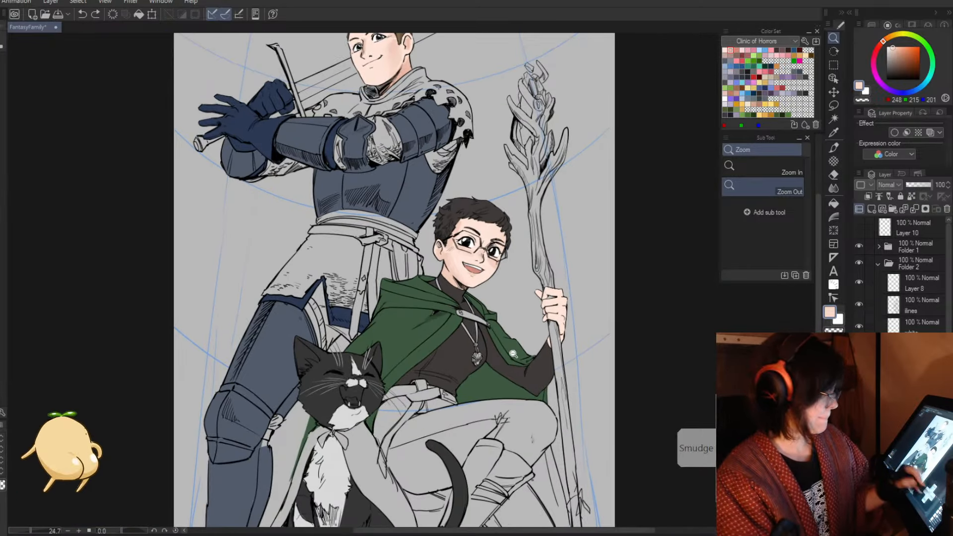
{"action": "mouse_move", "coordinate": [419, 308]}
{"action": "left_mouse_down"}
{"action": "mouse_move", "coordinate": [477, 310]}
{"action": "mouse_move", "coordinate": [462, 323]}
{"action": "mouse_move", "coordinate": [514, 312]}
{"action": "left_mouse_up"}
{"action": "left_click", "coordinate": [442, 331], "text": "alt"}
{"action": "left_click", "coordinate": [743, 219]}
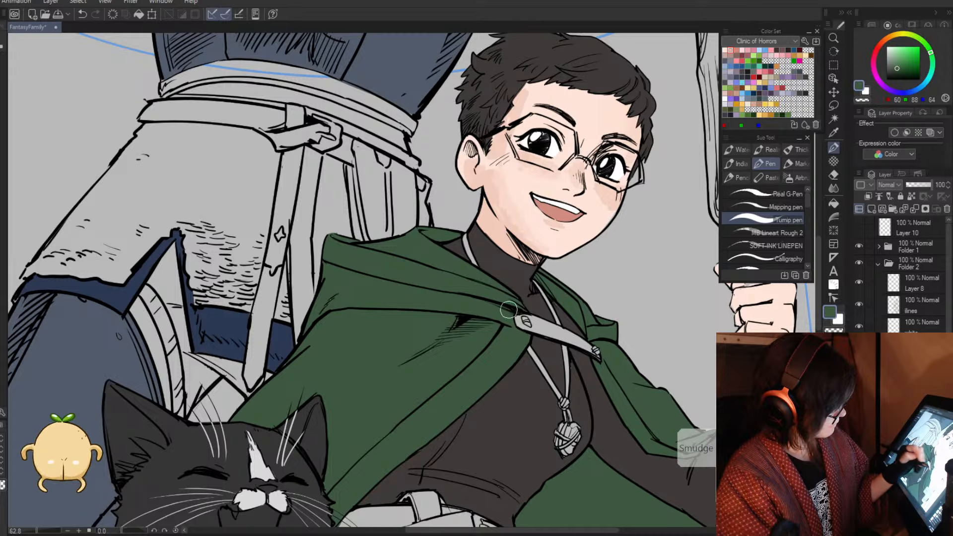
{"action": "mouse_move", "coordinate": [356, 367]}
{"action": "left_mouse_down"}
{"action": "mouse_move", "coordinate": [283, 372]}
{"action": "mouse_move", "coordinate": [328, 365]}
{"action": "left_mouse_up"}
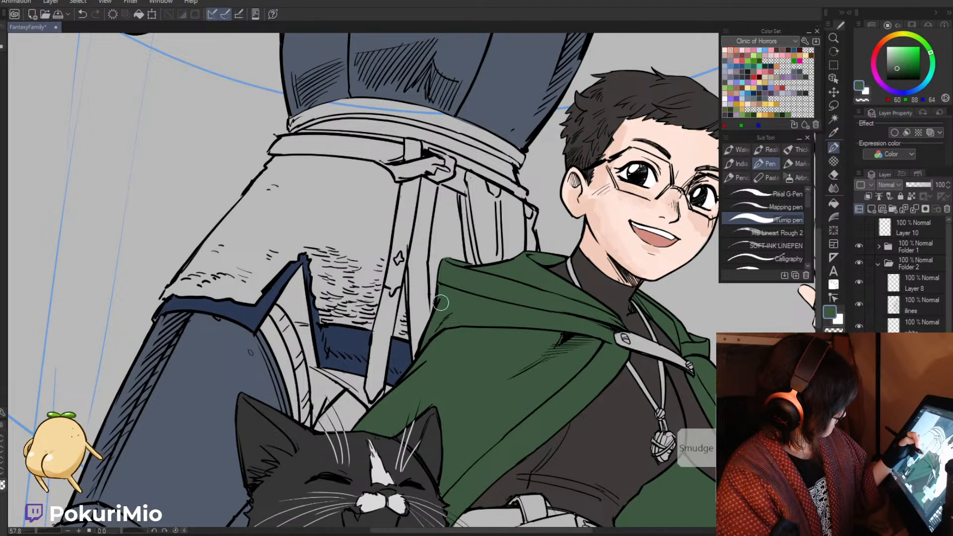
{"action": "key", "text": "ctrl+space"}
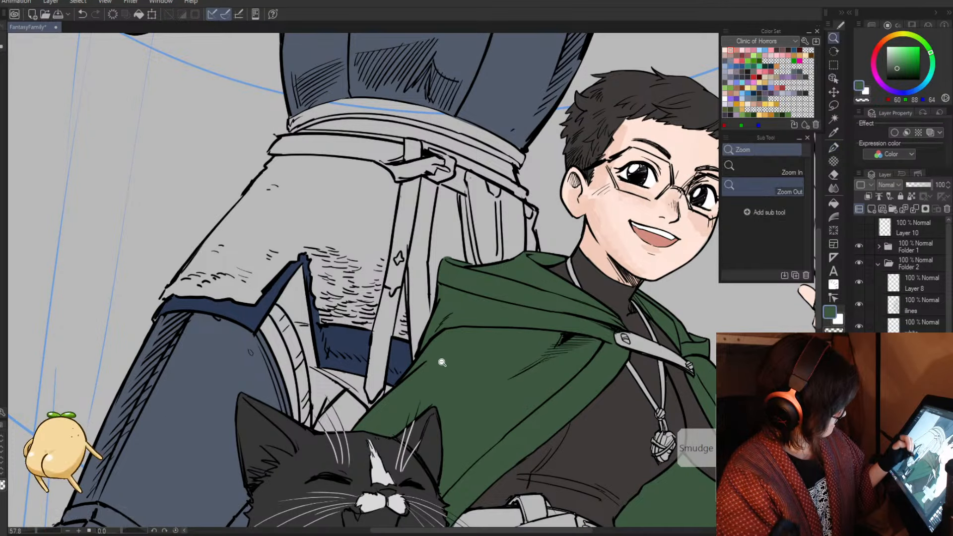
{"action": "left_click_drag", "start_coordinate": [441, 362], "coordinate": [368, 290]}
{"action": "left_click_drag", "start_coordinate": [410, 317], "coordinate": [379, 278]}
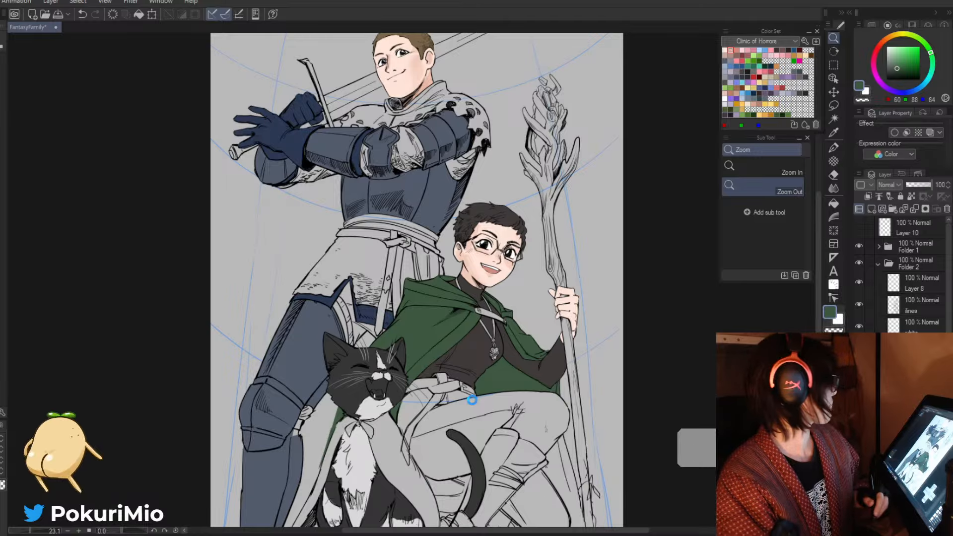
{"action": "key", "text": "ctrl+s"}
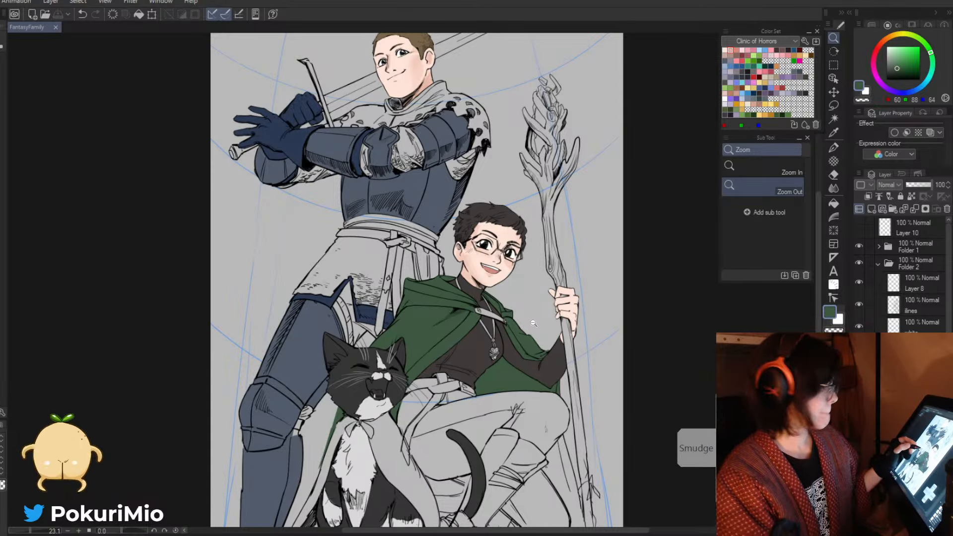
- Collapse Folder 2 and expand Folder 3 in the layer stack
{"action": "left_click", "coordinate": [879, 265]}
{"action": "left_click", "coordinate": [879, 281]}
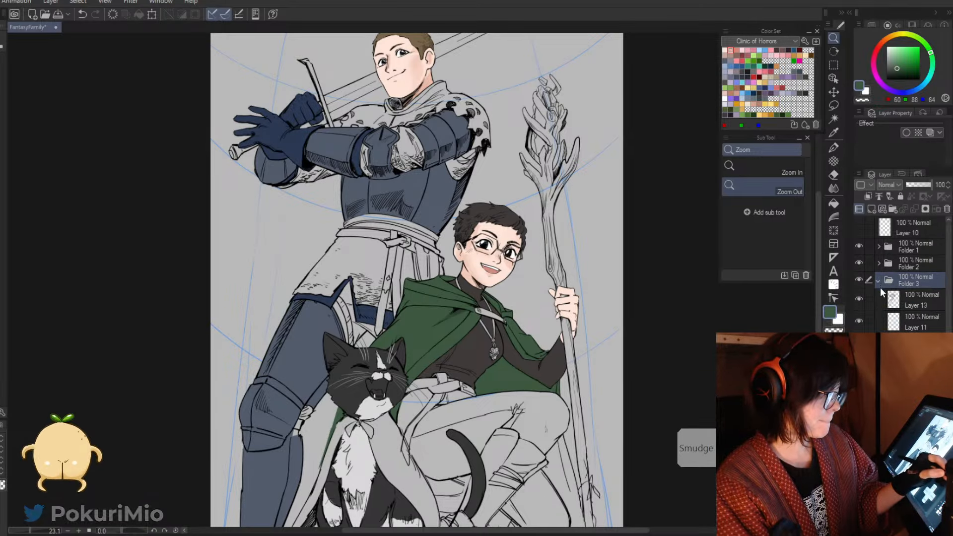
{"action": "left_click", "coordinate": [909, 281]}
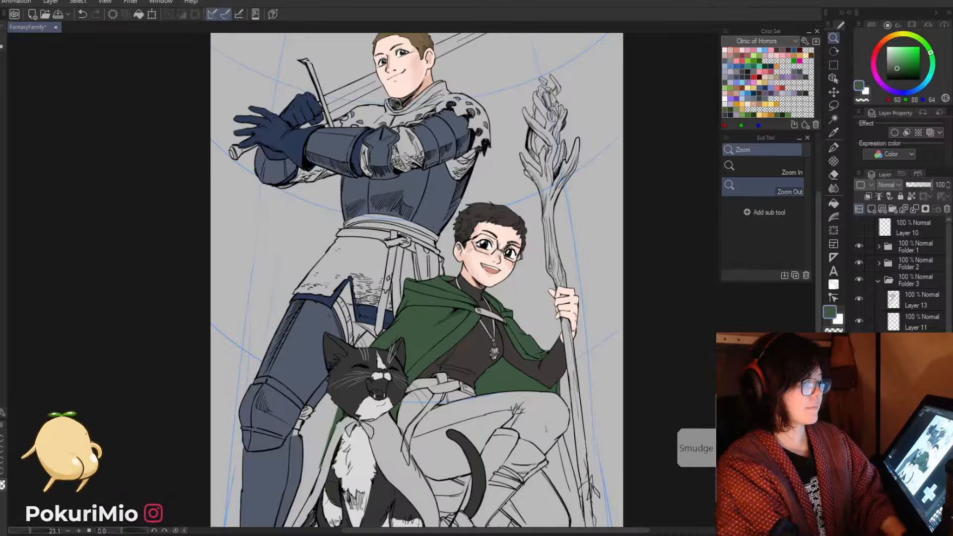
- Choose a muted brown (RGB 109, 90, 88) and start colouring the knight's spotted shoulder mantle with the Turnip pen
{"action": "left_click", "coordinate": [883, 55]}
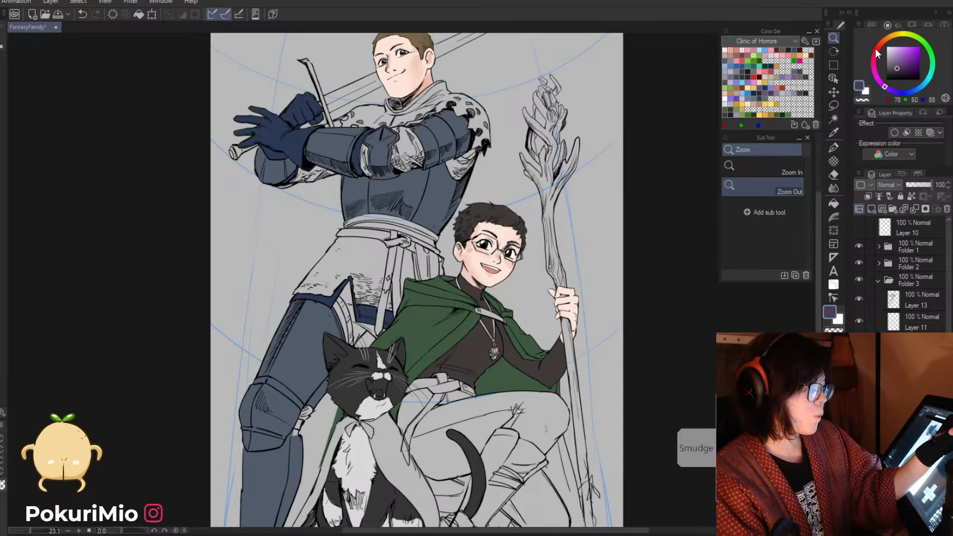
{"action": "left_click", "coordinate": [879, 47]}
{"action": "left_click", "coordinate": [897, 63]}
{"action": "left_click", "coordinate": [893, 65]}
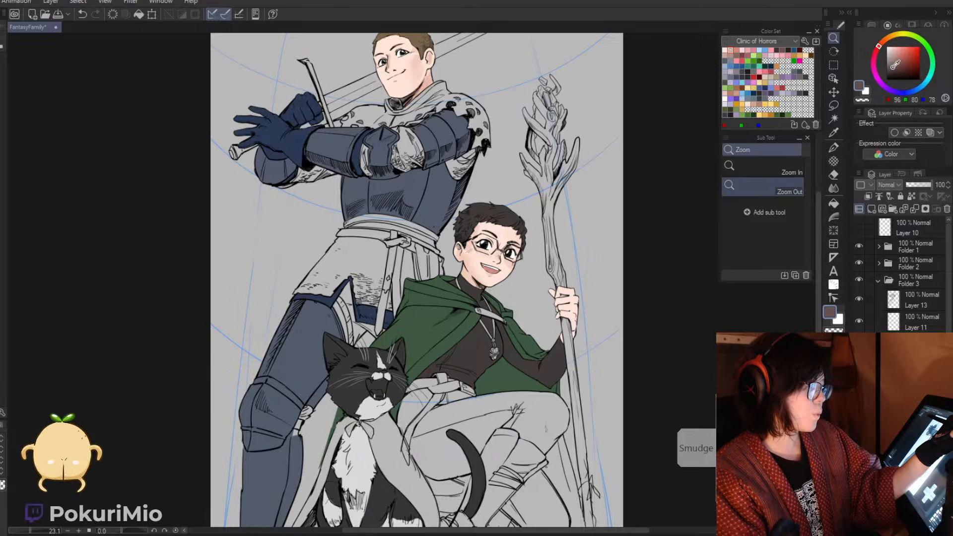
{"action": "key", "text": "p"}
{"action": "left_click_drag", "start_coordinate": [463, 106], "coordinate": [468, 128]}
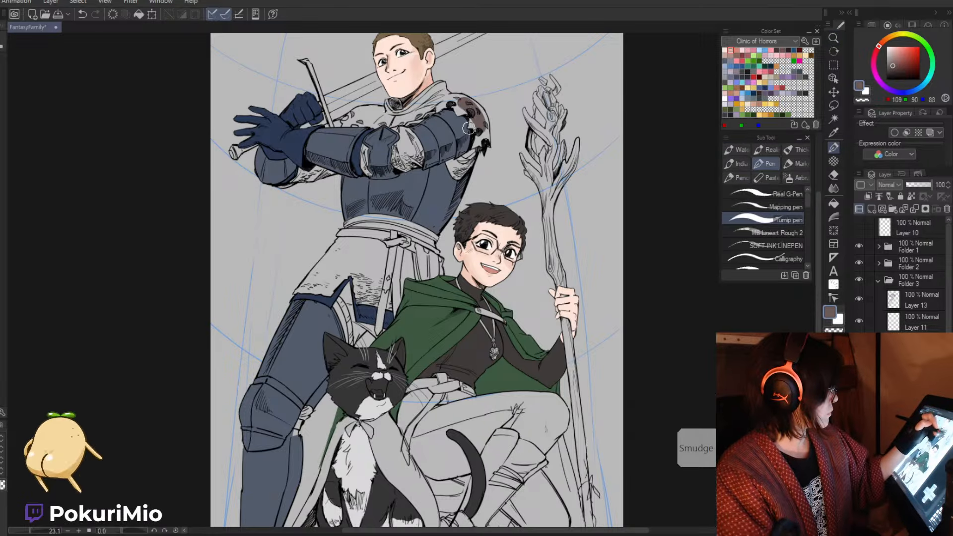
- Paint the knight's sleeve at the elbow, the chest cloth and the edge of his collar in muted brown
{"action": "mouse_move", "coordinate": [399, 135]}
{"action": "left_mouse_down"}
{"action": "mouse_move", "coordinate": [475, 280]}
{"action": "mouse_move", "coordinate": [470, 294]}
{"action": "mouse_move", "coordinate": [512, 305]}
{"action": "mouse_move", "coordinate": [501, 313]}
{"action": "mouse_move", "coordinate": [489, 298]}
{"action": "mouse_move", "coordinate": [484, 345]}
{"action": "left_mouse_up"}
{"action": "key", "text": "ctrl+space"}
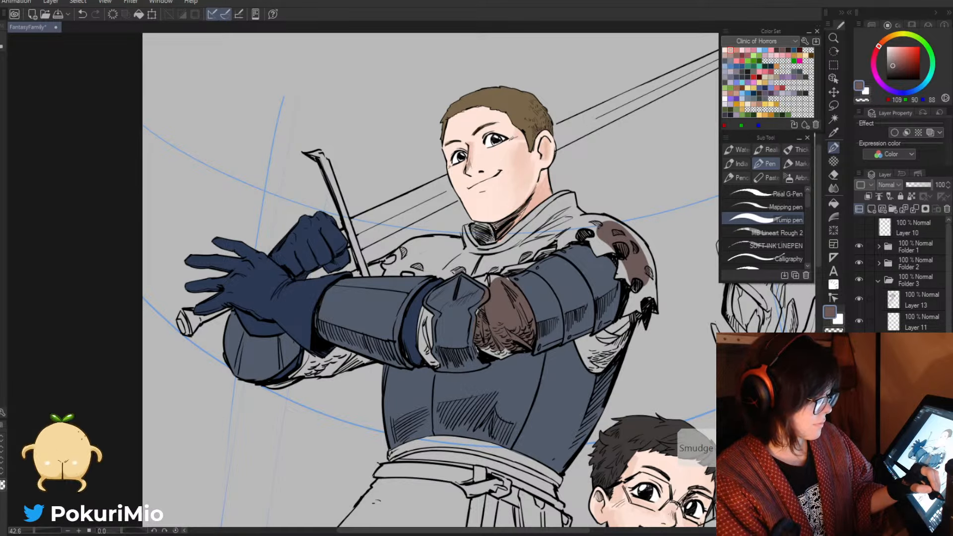
{"action": "mouse_move", "coordinate": [500, 291]}
{"action": "left_mouse_down"}
{"action": "mouse_move", "coordinate": [479, 274]}
{"action": "mouse_move", "coordinate": [504, 289]}
{"action": "mouse_move", "coordinate": [420, 282]}
{"action": "mouse_move", "coordinate": [432, 270]}
{"action": "mouse_move", "coordinate": [477, 269]}
{"action": "mouse_move", "coordinate": [462, 248]}
{"action": "left_mouse_up"}
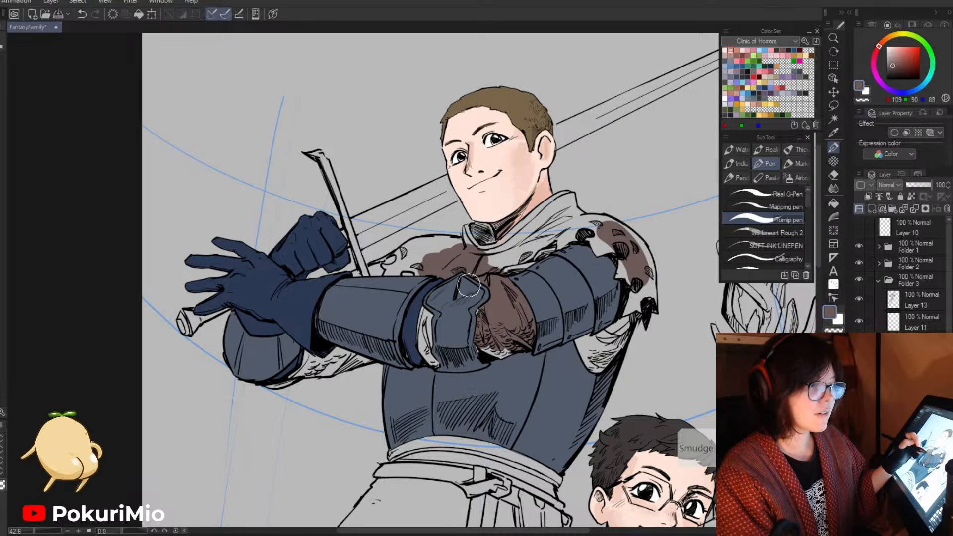
{"action": "mouse_move", "coordinate": [564, 201]}
{"action": "left_mouse_down"}
{"action": "mouse_move", "coordinate": [502, 248]}
{"action": "mouse_move", "coordinate": [555, 210]}
{"action": "mouse_move", "coordinate": [523, 241]}
{"action": "left_mouse_up"}
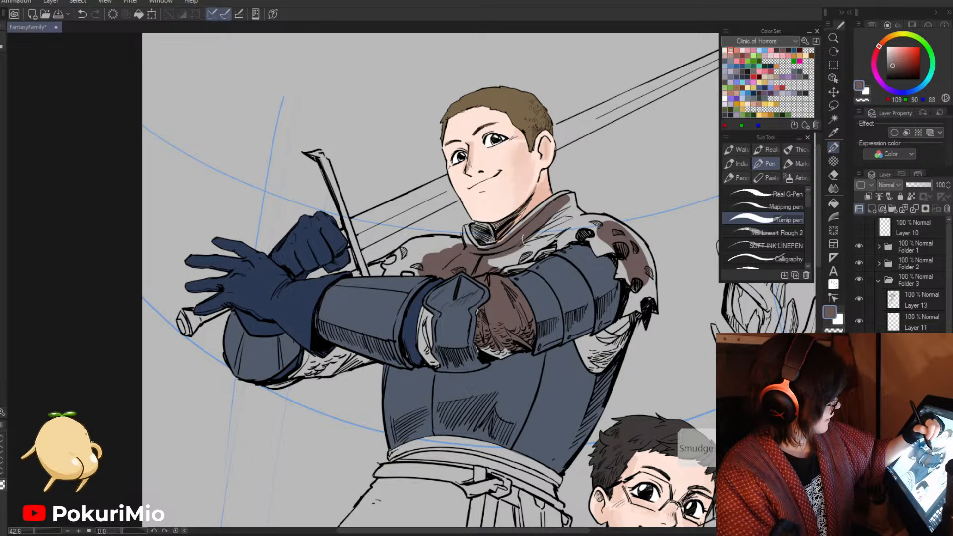
- Fill the rest of the knight's collar and the inner part of his shoulder mantle with the same brown
{"action": "key", "text": "e"}
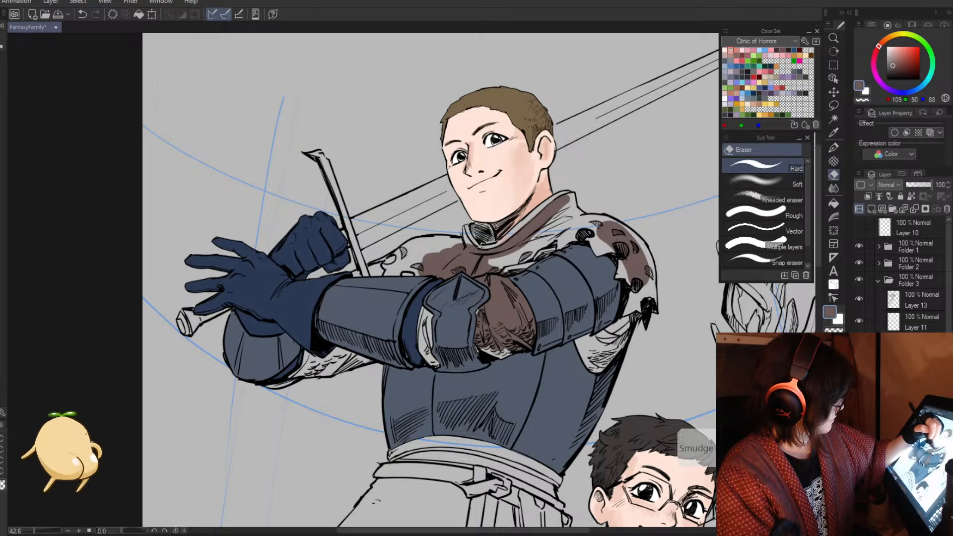
{"action": "key", "text": "p"}
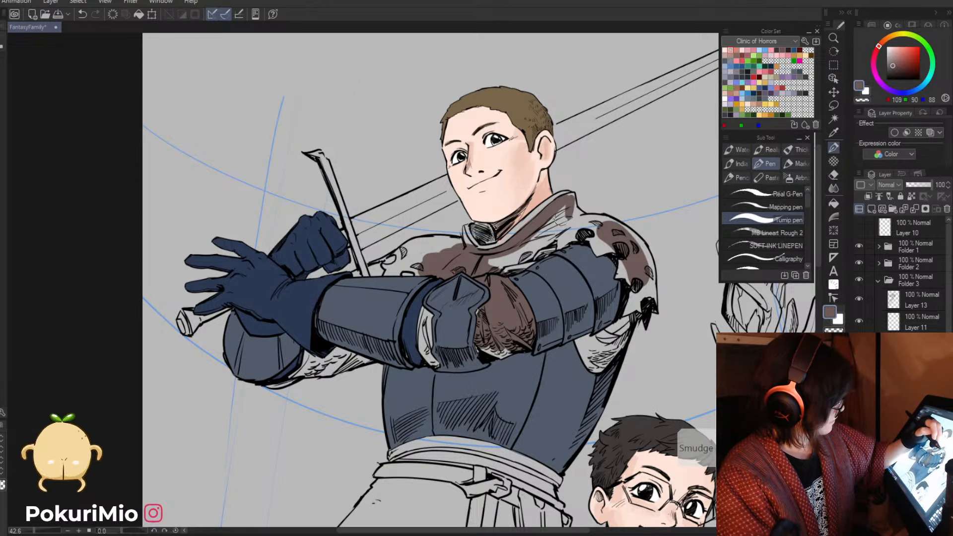
{"action": "mouse_move", "coordinate": [561, 218]}
{"action": "left_mouse_down"}
{"action": "mouse_move", "coordinate": [496, 263]}
{"action": "mouse_move", "coordinate": [569, 233]}
{"action": "left_mouse_up"}
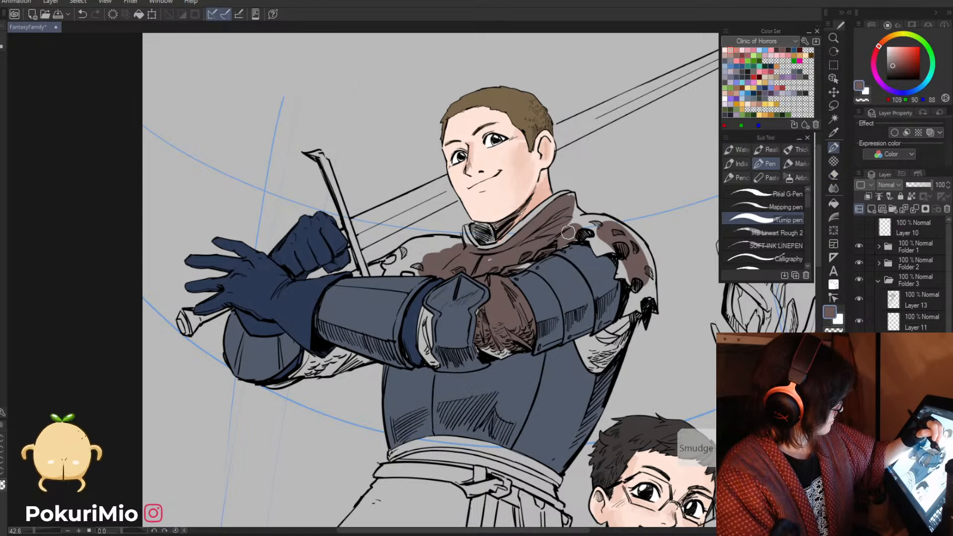
{"action": "key", "text": "asciicircum"}
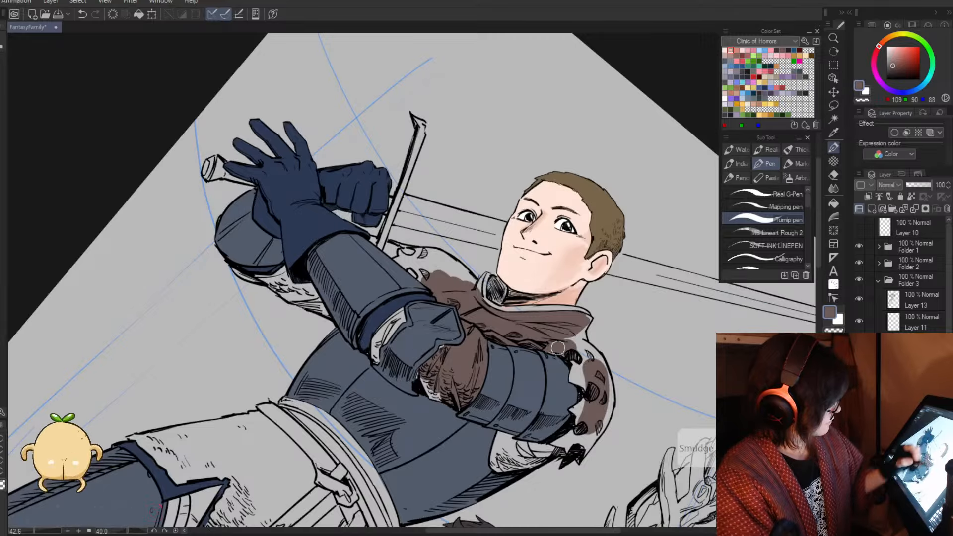
{"action": "mouse_move", "coordinate": [558, 347]}
{"action": "left_mouse_down"}
{"action": "mouse_move", "coordinate": [578, 388]}
{"action": "mouse_move", "coordinate": [599, 374]}
{"action": "mouse_move", "coordinate": [580, 351]}
{"action": "left_mouse_up"}
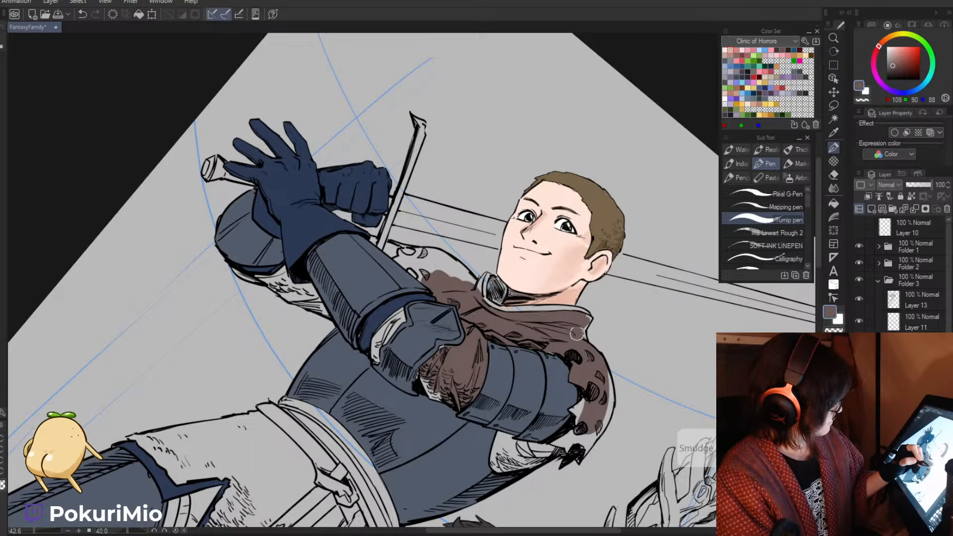
- Colour the outer part of the knight's shoulder mantle brown, down to its tattered hem
{"action": "key", "text": "minus"}
{"action": "key", "text": "minus"}
{"action": "key", "text": "minus"}
{"action": "key", "text": "minus"}
{"action": "key", "text": "minus"}
{"action": "key", "text": "minus"}
{"action": "key", "text": "minus"}
{"action": "key", "text": "minus"}
{"action": "key", "text": "minus"}
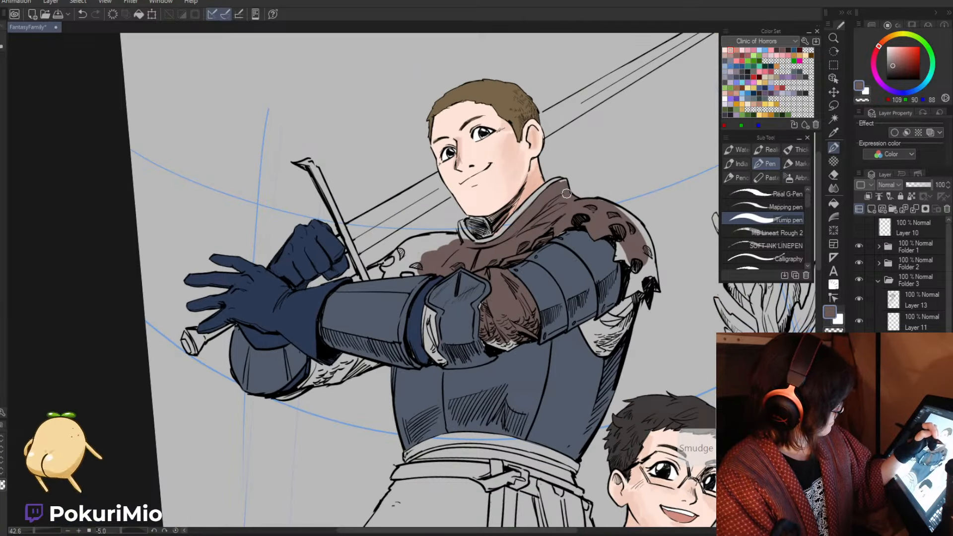
{"action": "mouse_move", "coordinate": [611, 212]}
{"action": "left_mouse_down"}
{"action": "mouse_move", "coordinate": [636, 230]}
{"action": "mouse_move", "coordinate": [612, 213]}
{"action": "mouse_move", "coordinate": [639, 248]}
{"action": "mouse_move", "coordinate": [639, 231]}
{"action": "mouse_move", "coordinate": [645, 293]}
{"action": "mouse_move", "coordinate": [626, 296]}
{"action": "mouse_move", "coordinate": [619, 240]}
{"action": "left_mouse_up"}
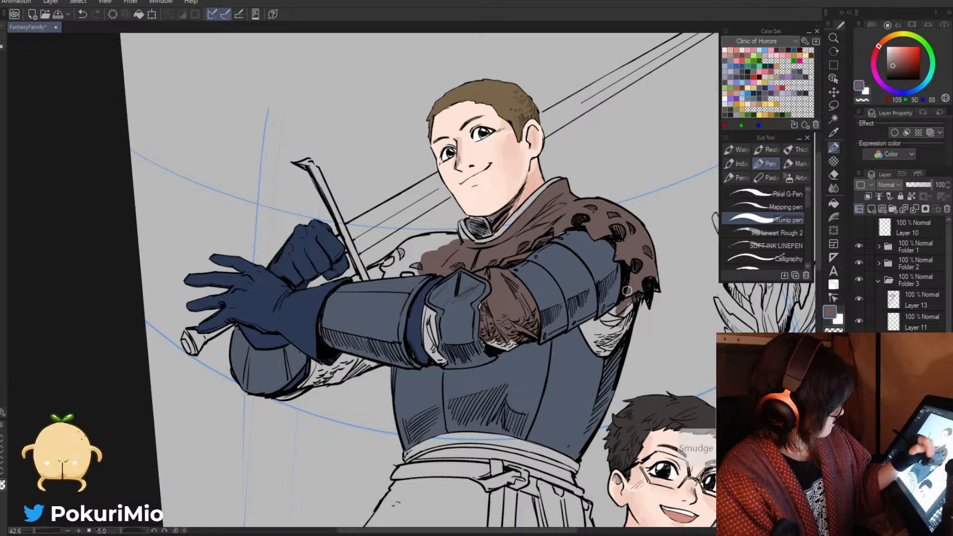
{"action": "left_click_drag", "start_coordinate": [627, 290], "coordinate": [623, 330]}
{"action": "left_click_drag", "start_coordinate": [640, 294], "coordinate": [648, 298]}
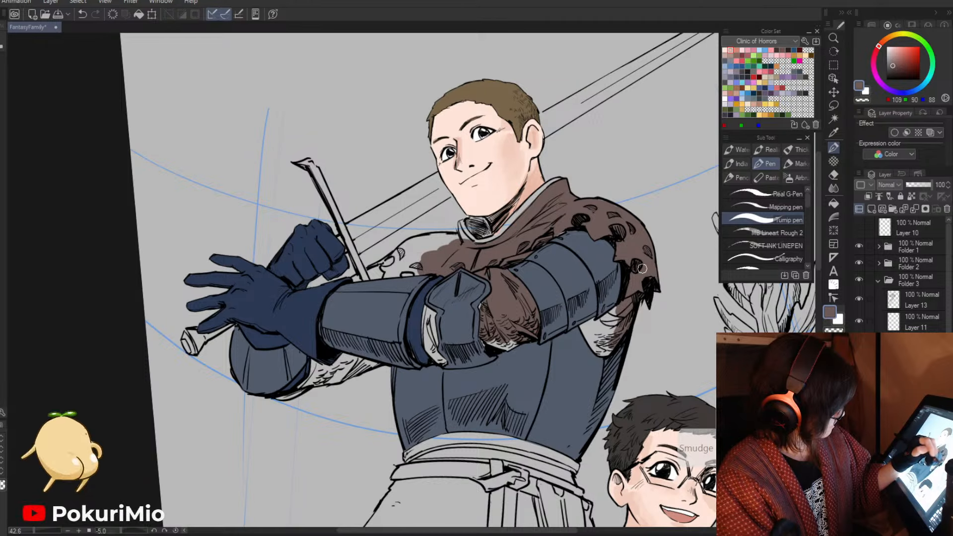
{"action": "key", "text": "e"}
{"action": "key", "text": "p"}
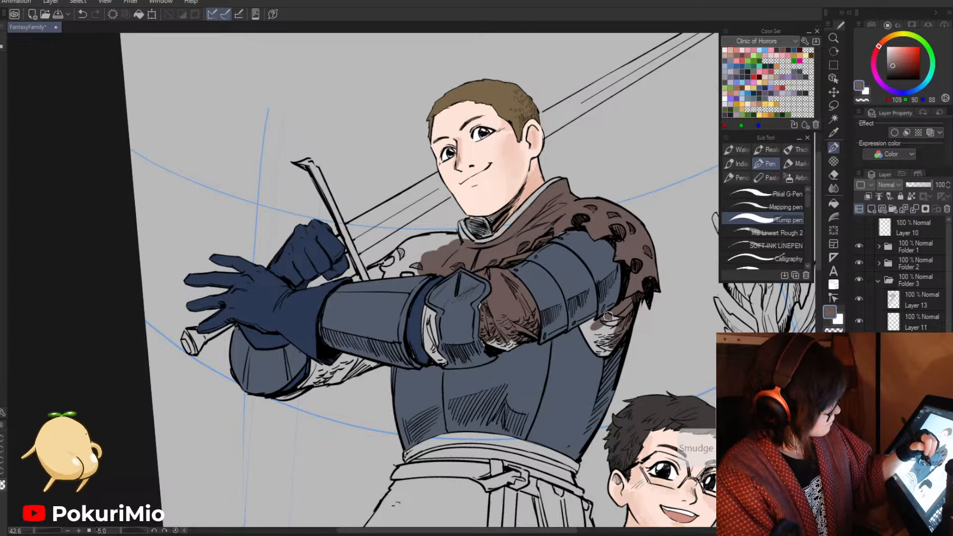
- Paint the cloth showing at the knight's underarm, elbow, forearm and far shoulder in the same brown
{"action": "mouse_move", "coordinate": [581, 328]}
{"action": "left_mouse_down"}
{"action": "mouse_move", "coordinate": [599, 343]}
{"action": "mouse_move", "coordinate": [614, 320]}
{"action": "left_mouse_up"}
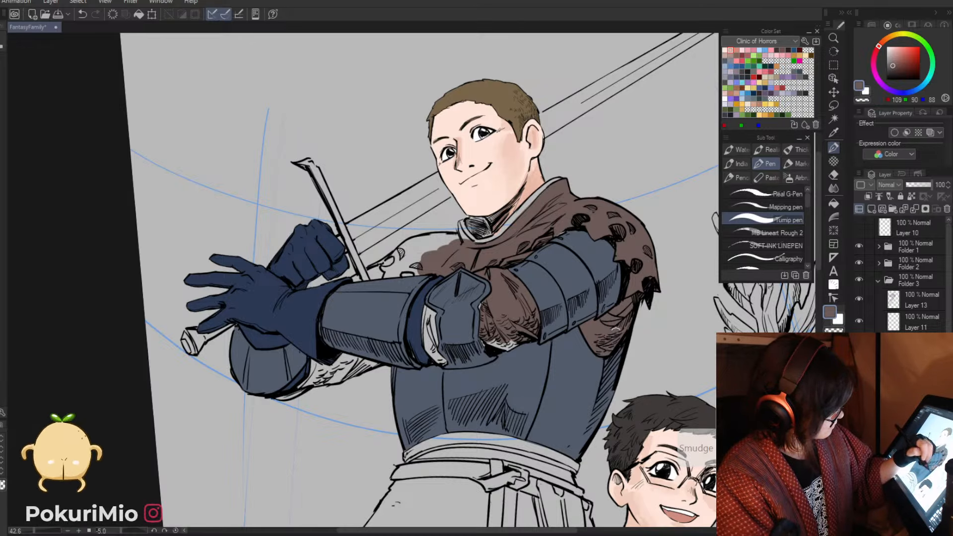
{"action": "left_click_drag", "start_coordinate": [518, 340], "coordinate": [505, 344]}
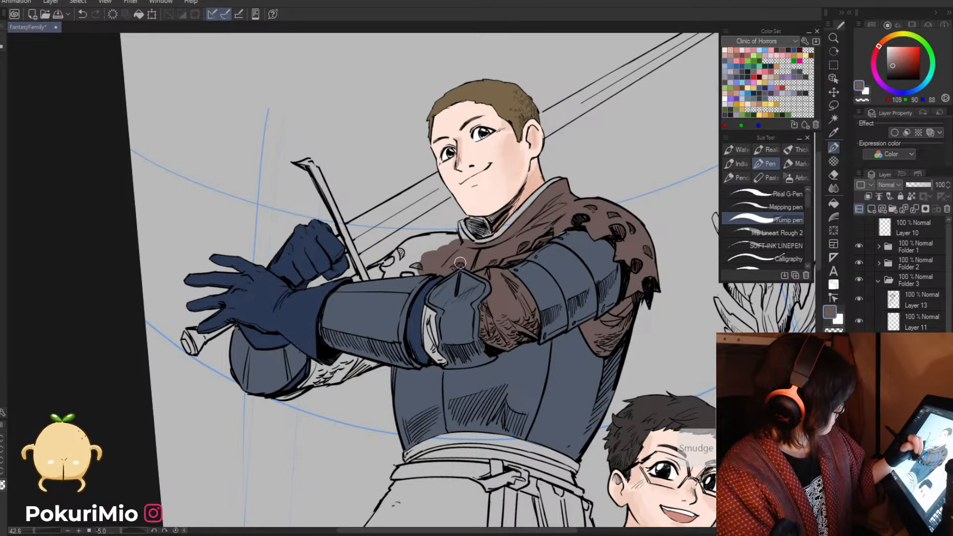
{"action": "mouse_move", "coordinate": [436, 313]}
{"action": "left_mouse_down"}
{"action": "mouse_move", "coordinate": [443, 363]}
{"action": "mouse_move", "coordinate": [424, 303]}
{"action": "mouse_move", "coordinate": [423, 343]}
{"action": "left_mouse_up"}
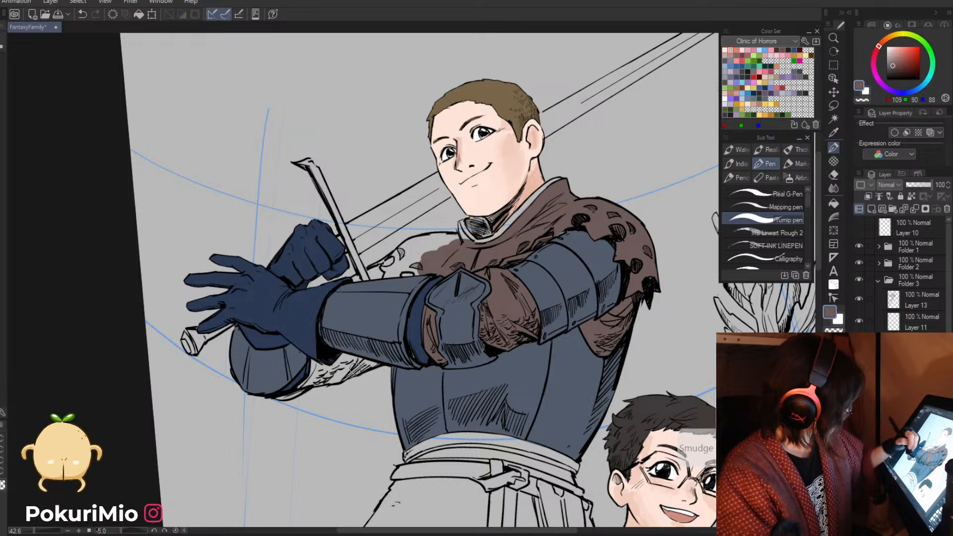
{"action": "mouse_move", "coordinate": [355, 368]}
{"action": "left_mouse_down"}
{"action": "mouse_move", "coordinate": [334, 378]}
{"action": "mouse_move", "coordinate": [367, 364]}
{"action": "mouse_move", "coordinate": [320, 378]}
{"action": "mouse_move", "coordinate": [304, 362]}
{"action": "mouse_move", "coordinate": [287, 385]}
{"action": "mouse_move", "coordinate": [342, 372]}
{"action": "mouse_move", "coordinate": [312, 383]}
{"action": "left_mouse_up"}
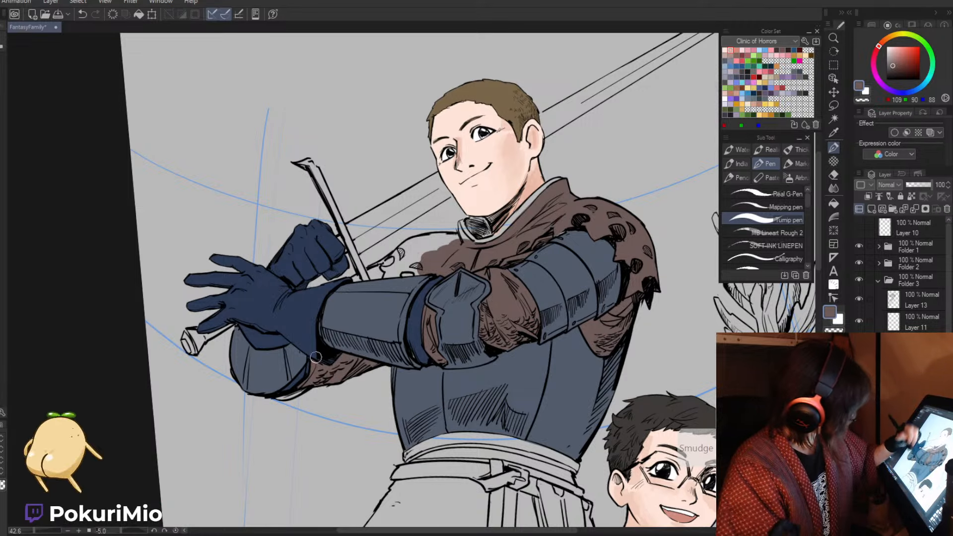
{"action": "mouse_move", "coordinate": [412, 250]}
{"action": "left_mouse_down"}
{"action": "mouse_move", "coordinate": [371, 270]}
{"action": "mouse_move", "coordinate": [437, 251]}
{"action": "mouse_move", "coordinate": [407, 243]}
{"action": "mouse_move", "coordinate": [400, 252]}
{"action": "mouse_move", "coordinate": [444, 242]}
{"action": "mouse_move", "coordinate": [423, 241]}
{"action": "left_mouse_up"}
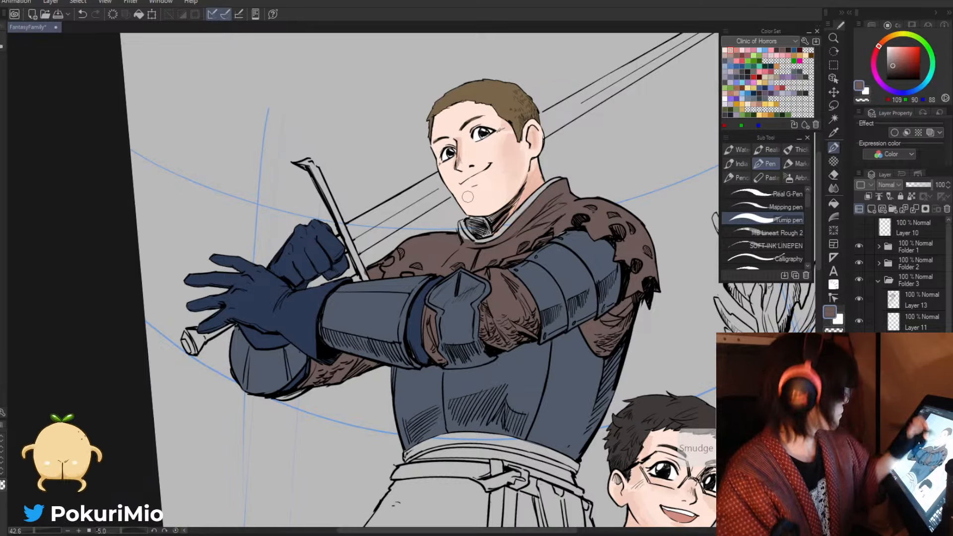
{"action": "key", "text": "e"}
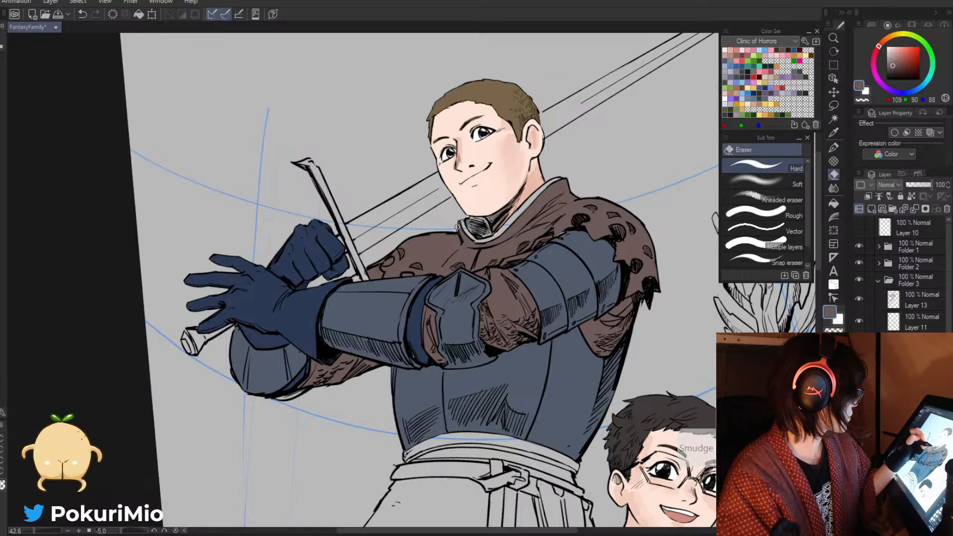
- Fill the band at the knight's waist, between breastplate and belt, with the muted brown
{"action": "key", "text": "alt+space"}
{"action": "mouse_move", "coordinate": [471, 310]}
{"action": "left_mouse_down"}
{"action": "mouse_move", "coordinate": [433, 315]}
{"action": "mouse_move", "coordinate": [407, 299]}
{"action": "left_mouse_up"}
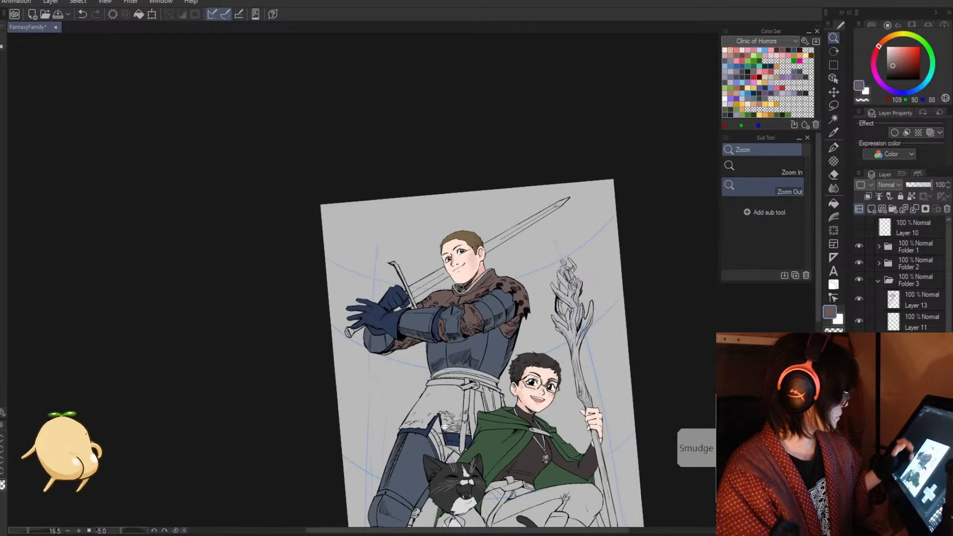
{"action": "mouse_move", "coordinate": [461, 448]}
{"action": "left_mouse_down"}
{"action": "mouse_move", "coordinate": [446, 401]}
{"action": "mouse_move", "coordinate": [452, 359]}
{"action": "left_mouse_up"}
{"action": "left_click_drag", "start_coordinate": [412, 327], "coordinate": [494, 325]}
{"action": "key", "text": "g"}
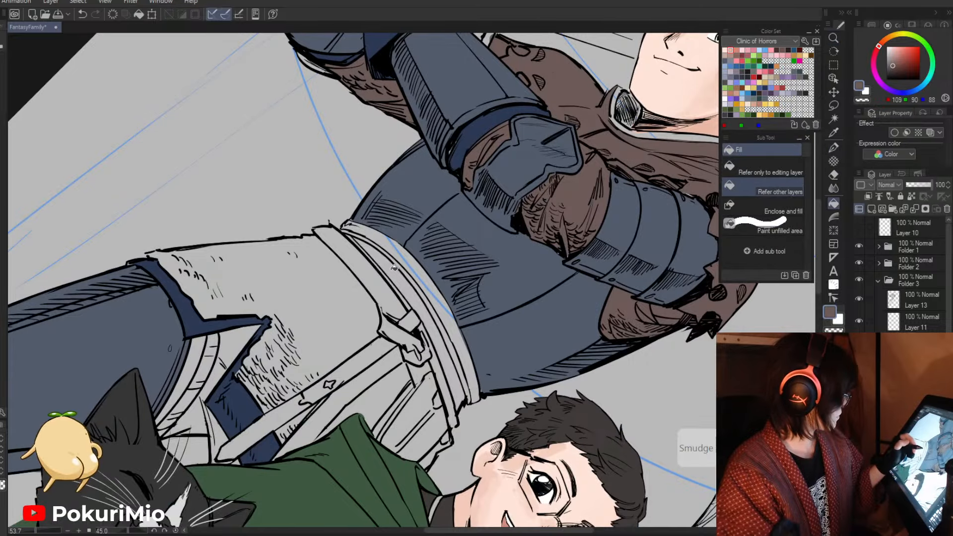
{"action": "left_click", "coordinate": [421, 320]}
- Fill the knight's ragged tunic skirt below the belt with the muted brown, undoing the first fill attempt
{"action": "key", "text": "p"}
{"action": "key", "text": "shift+space"}
{"action": "left_click_drag", "start_coordinate": [319, 322], "coordinate": [332, 342]}
{"action": "key", "text": "g"}
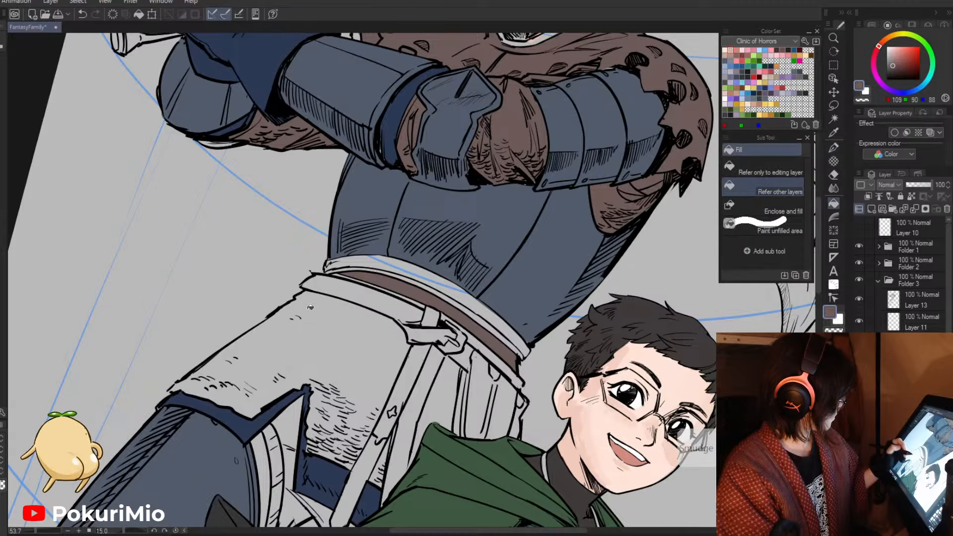
{"action": "left_click", "coordinate": [310, 308]}
{"action": "key", "text": "ctrl+z"}
{"action": "key", "text": "p"}
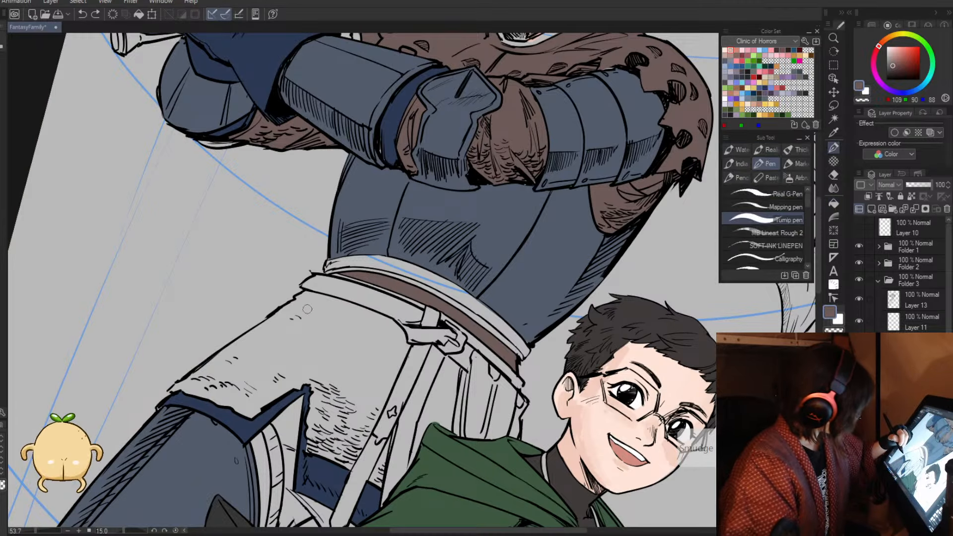
{"action": "key", "text": "g"}
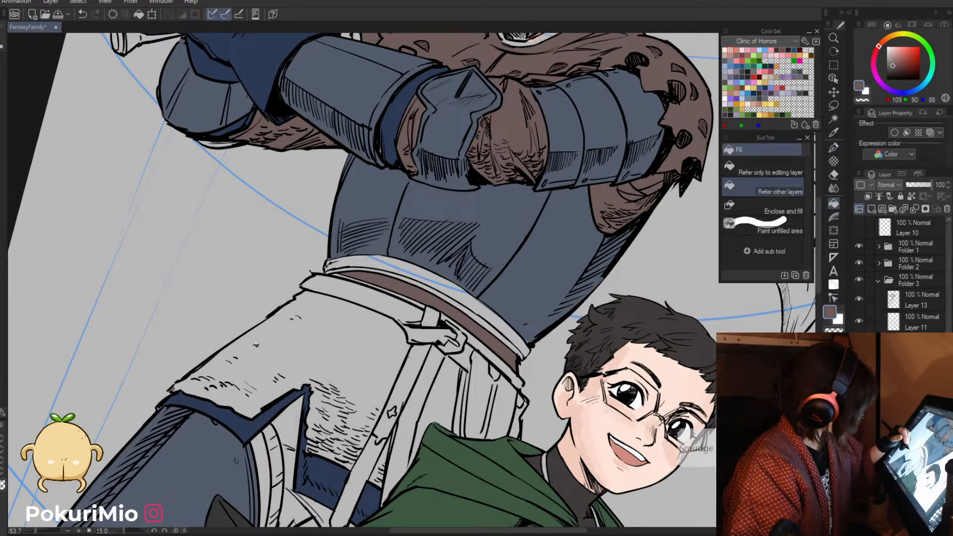
{"action": "left_click", "coordinate": [174, 389]}
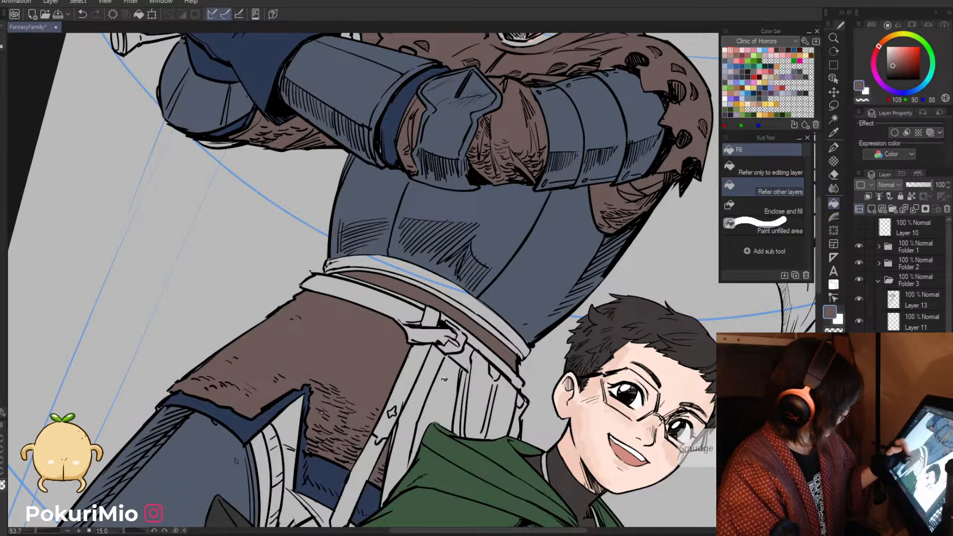
- Fill the patch of tunic skirt between the knight's hanging belt straps with the muted brown, undoing stray fill attempts
{"action": "left_click", "coordinate": [447, 390]}
{"action": "key", "text": "alt+space"}
{"action": "left_click_drag", "start_coordinate": [347, 368], "coordinate": [332, 469]}
{"action": "key", "text": "ctrl+z"}
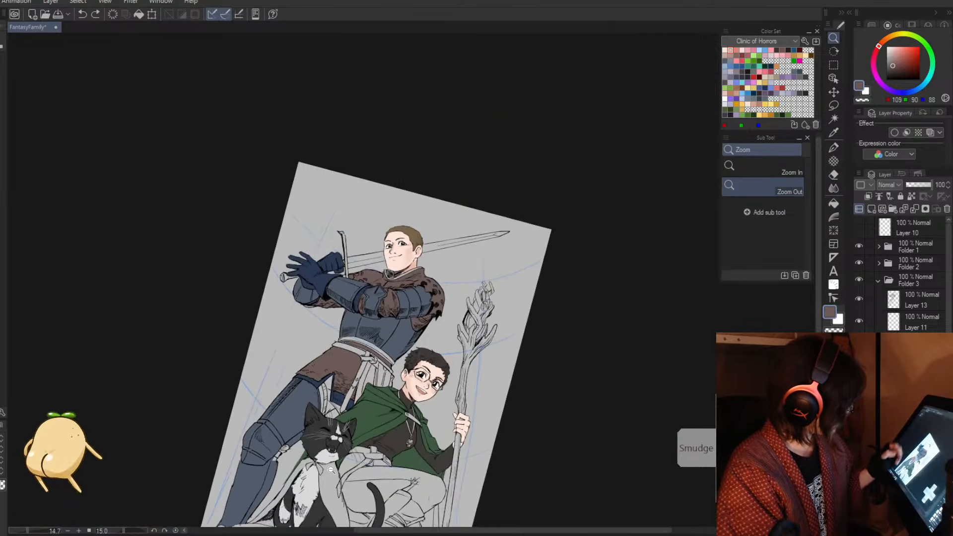
{"action": "left_click_drag", "start_coordinate": [337, 380], "coordinate": [422, 367]}
{"action": "key", "text": "p"}
{"action": "key", "text": "g"}
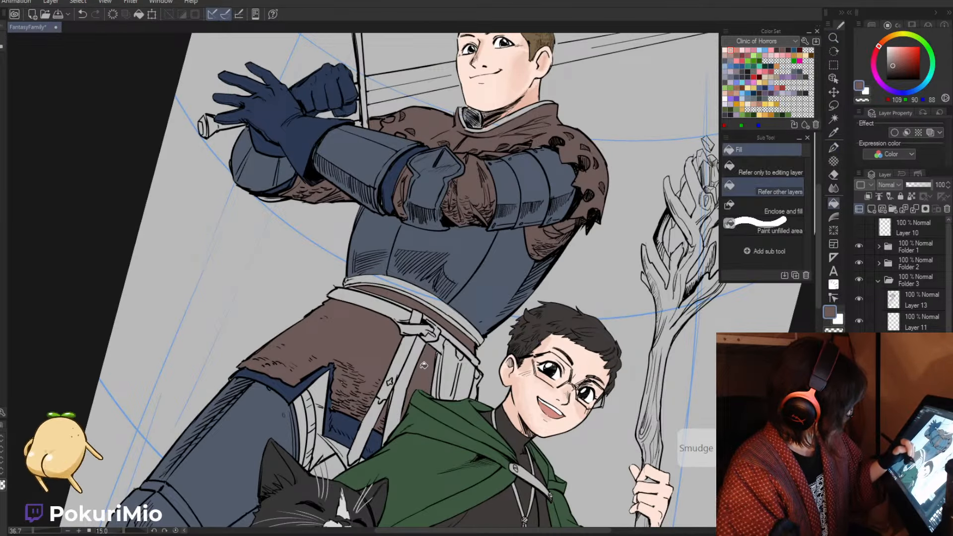
{"action": "left_click", "coordinate": [425, 364]}
{"action": "key", "text": "alt+space"}
{"action": "left_click_drag", "start_coordinate": [355, 382], "coordinate": [312, 451]}
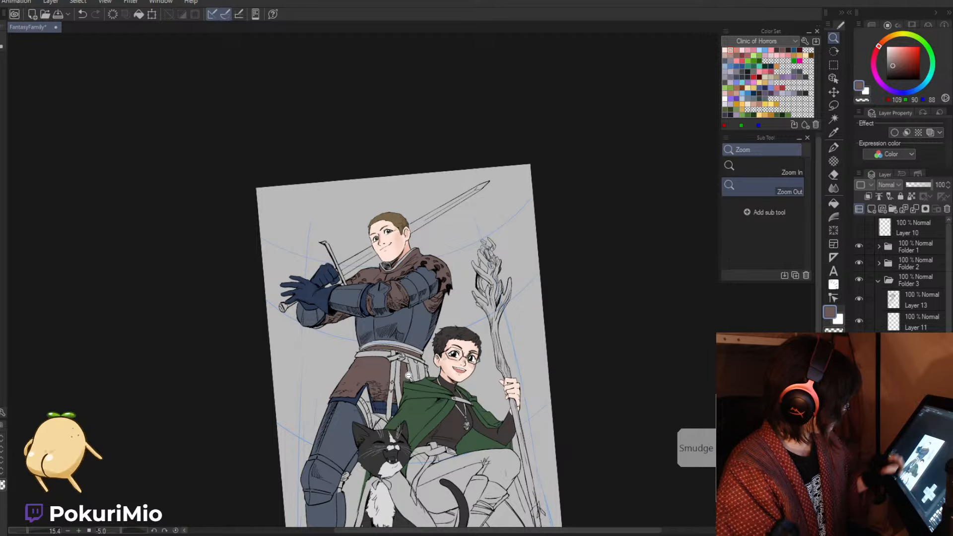
{"action": "left_click_drag", "start_coordinate": [408, 376], "coordinate": [457, 369]}
{"action": "key", "text": "p"}
{"action": "key", "text": "g"}
{"action": "key", "text": "ctrl+z"}
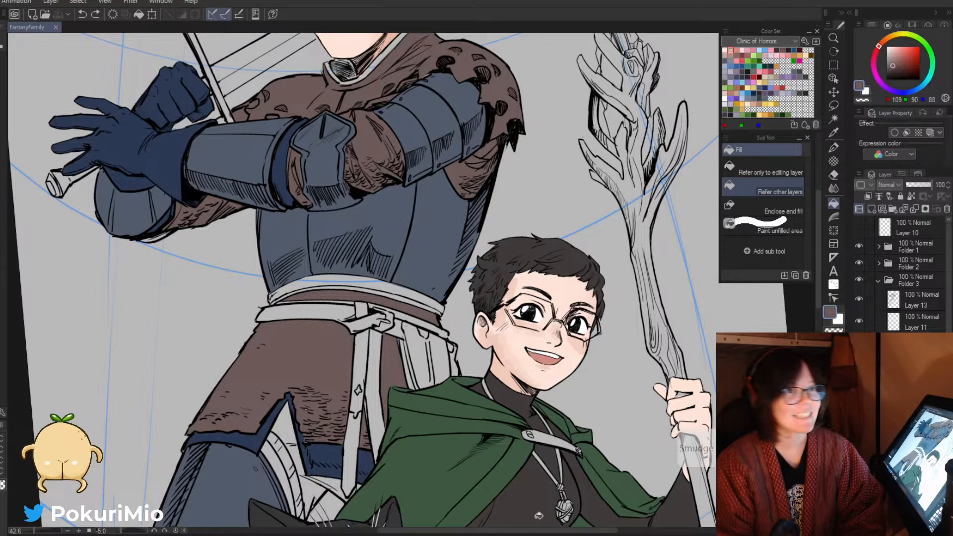
{"action": "key", "text": "alt+space"}
{"action": "left_click_drag", "start_coordinate": [307, 391], "coordinate": [293, 443]}
{"action": "key", "text": "p"}
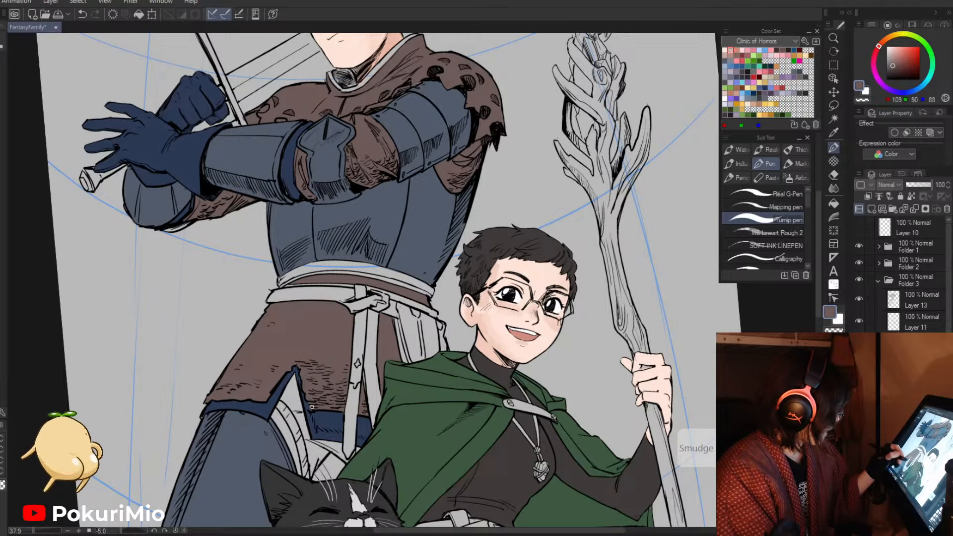
{"action": "key", "text": "alt+space"}
{"action": "left_click_drag", "start_coordinate": [317, 384], "coordinate": [297, 445]}
{"action": "left_click_drag", "start_coordinate": [310, 403], "coordinate": [299, 388]}
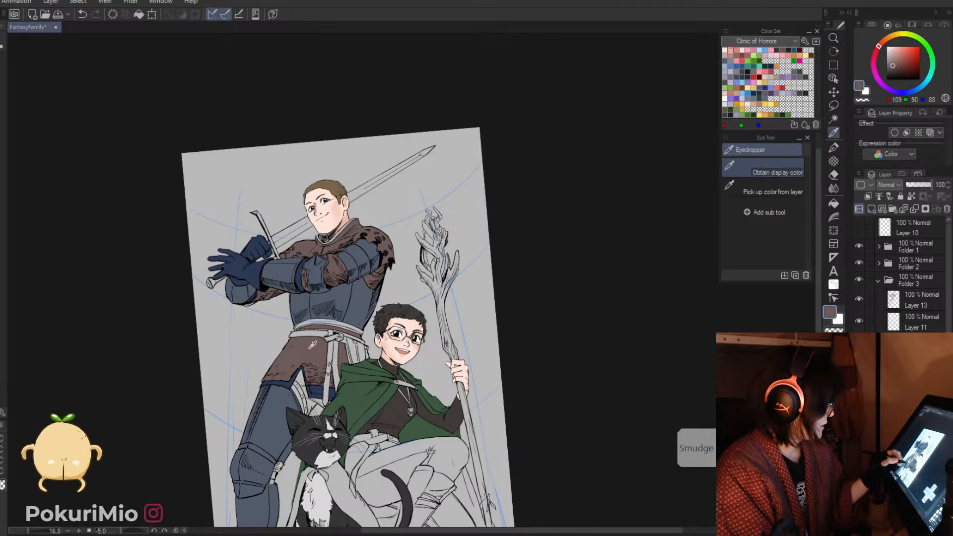
- Expand the boy's layer folder, Folder 2, and mix a warmer brown drawing colour, RGB 105, 80, 73
{"action": "left_click", "coordinate": [877, 264]}
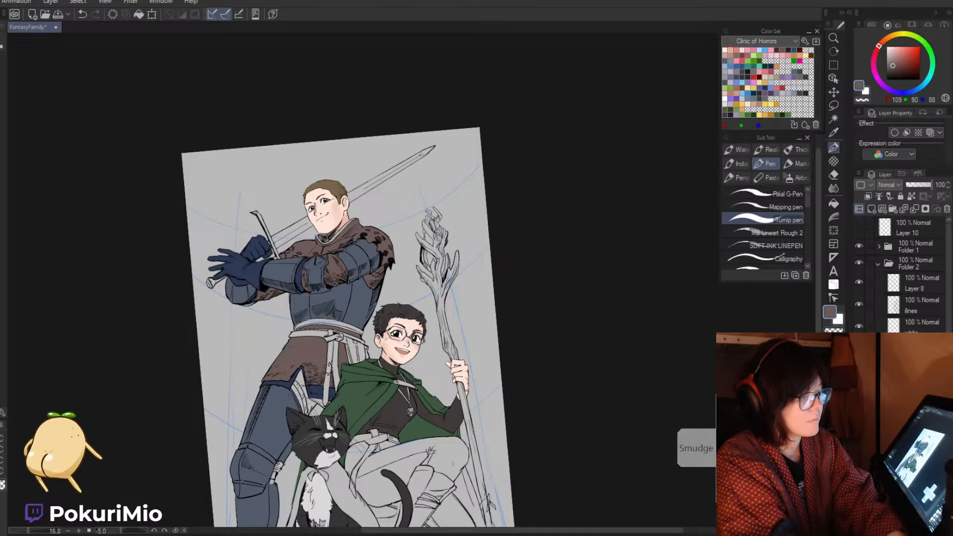
{"action": "left_click", "coordinate": [895, 66]}
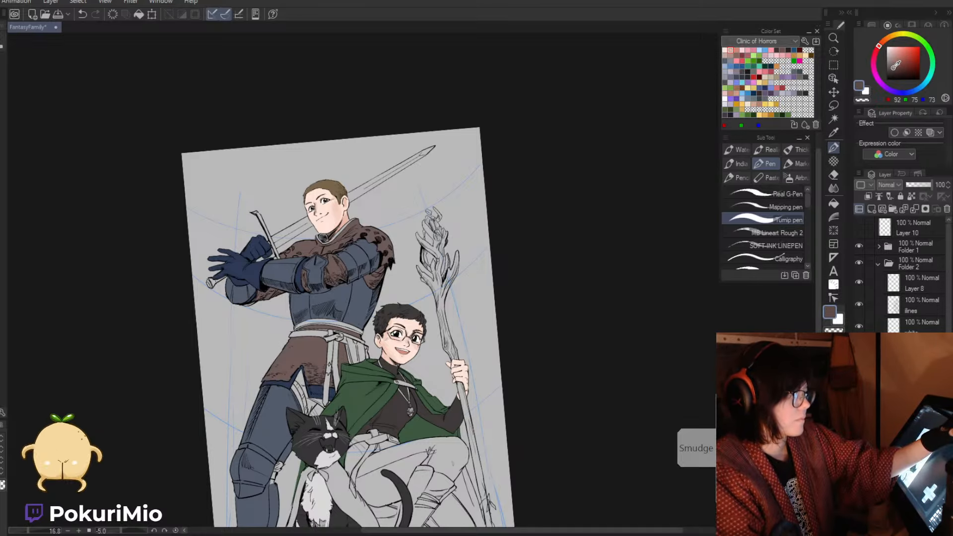
{"action": "left_click", "coordinate": [881, 42]}
{"action": "left_click", "coordinate": [899, 63]}
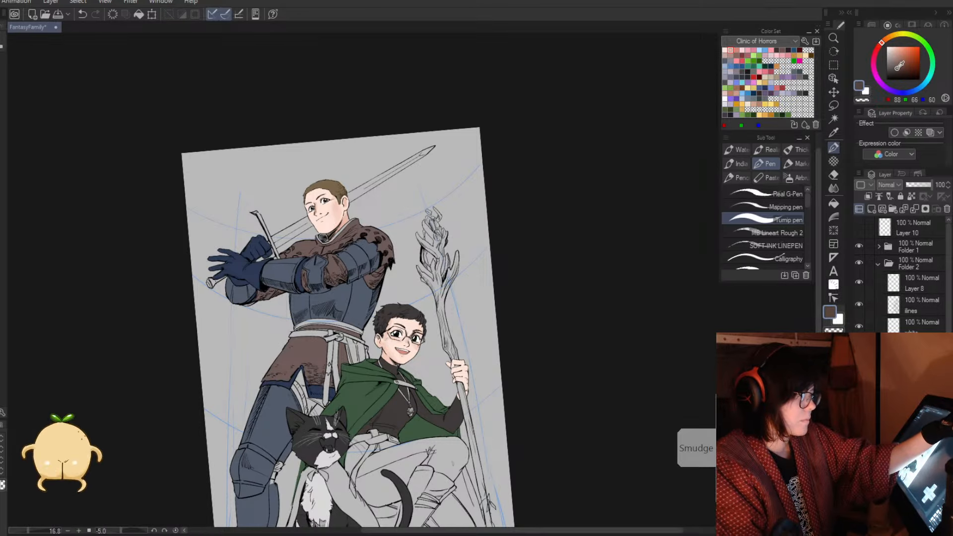
{"action": "key", "text": "alt+space"}
{"action": "left_click_drag", "start_coordinate": [457, 357], "coordinate": [496, 390]}
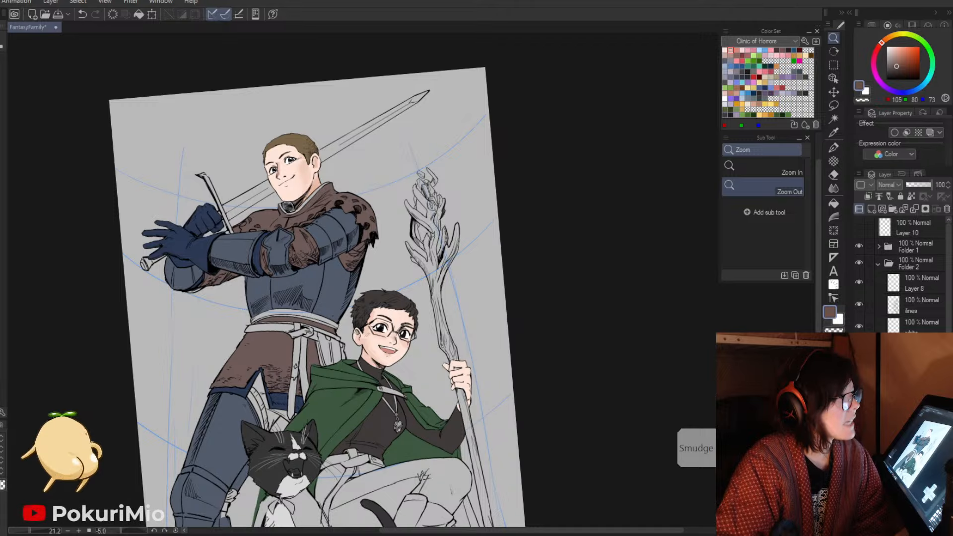
- Straighten the canvas to 0 degrees, fit the whole illustration in view and mirror it horizontally to check the composition
{"action": "left_click", "coordinate": [876, 26]}
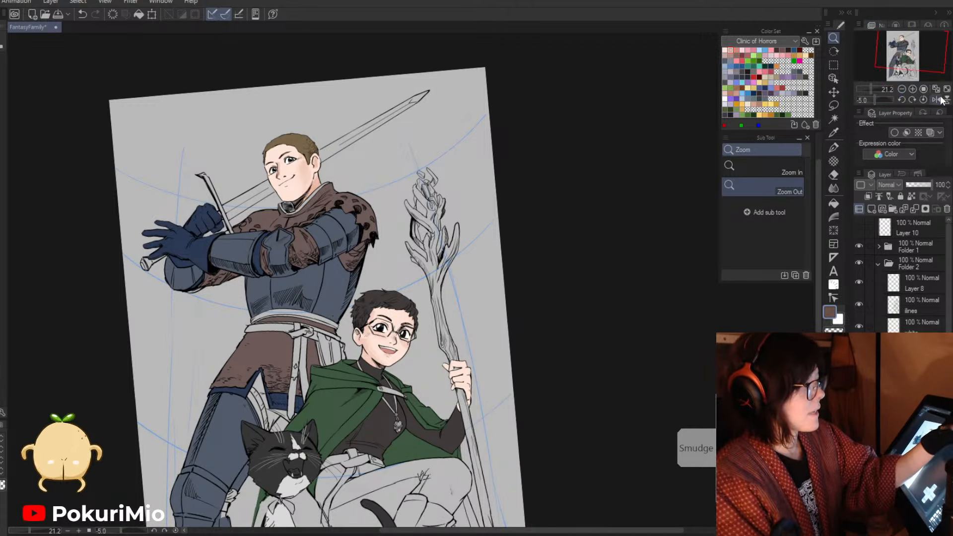
{"action": "left_click", "coordinate": [936, 99]}
{"action": "left_click_drag", "start_coordinate": [253, 267], "coordinate": [276, 355]}
{"action": "key", "text": "ctrl+at"}
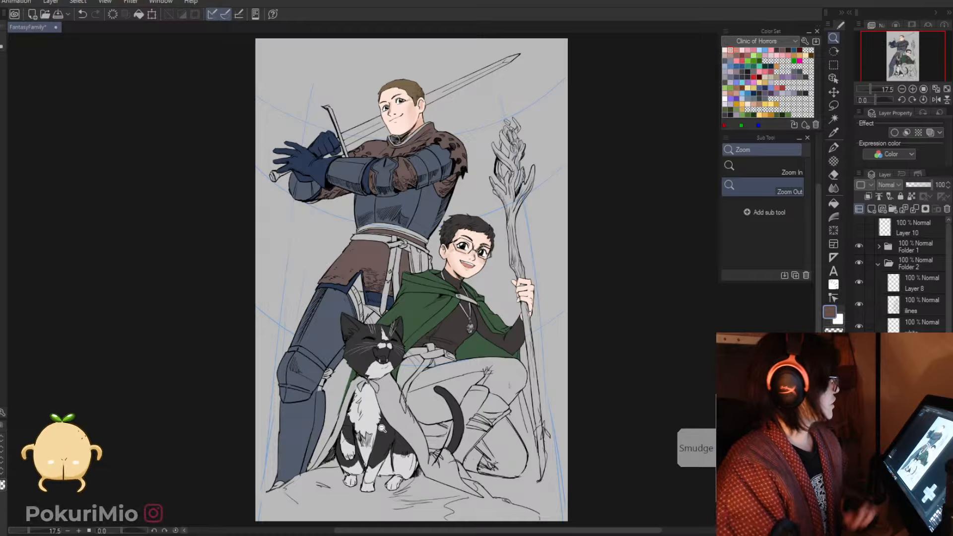
{"action": "left_click", "coordinate": [937, 99]}
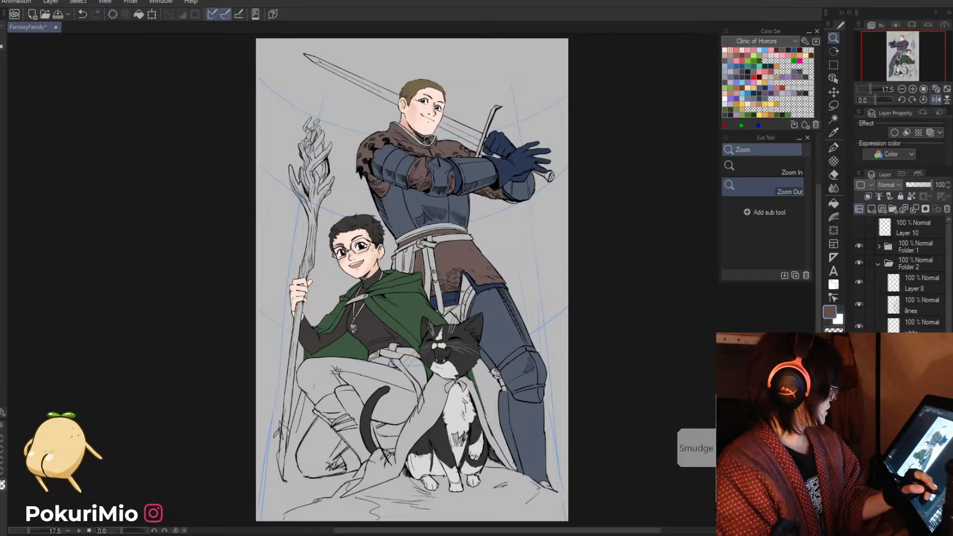
- Try to skew the knight's folder, Folder 3, on the mirrored canvas, discard the transformation and return the view to normal
{"action": "left_click", "coordinate": [876, 262]}
{"action": "left_click", "coordinate": [859, 278]}
{"action": "left_click", "coordinate": [859, 278]}
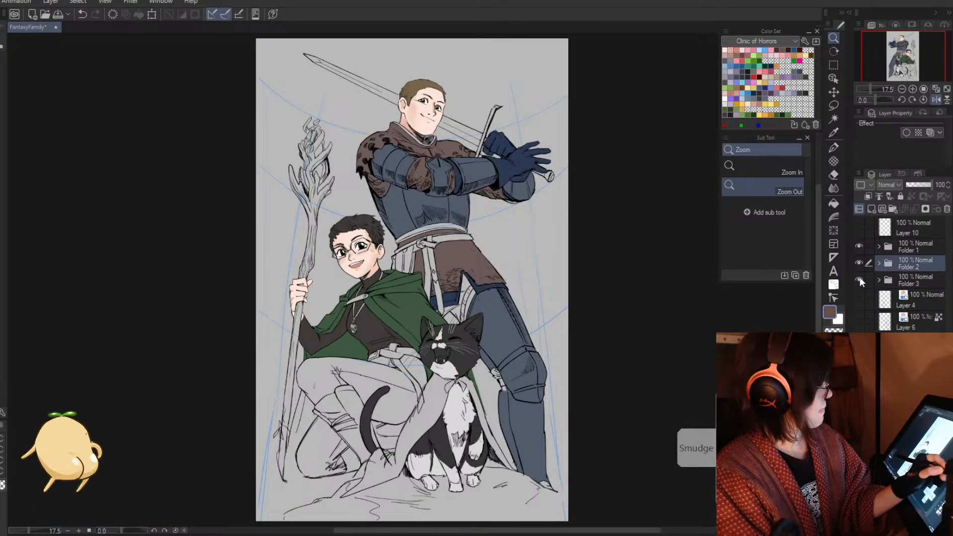
{"action": "left_click", "coordinate": [886, 281]}
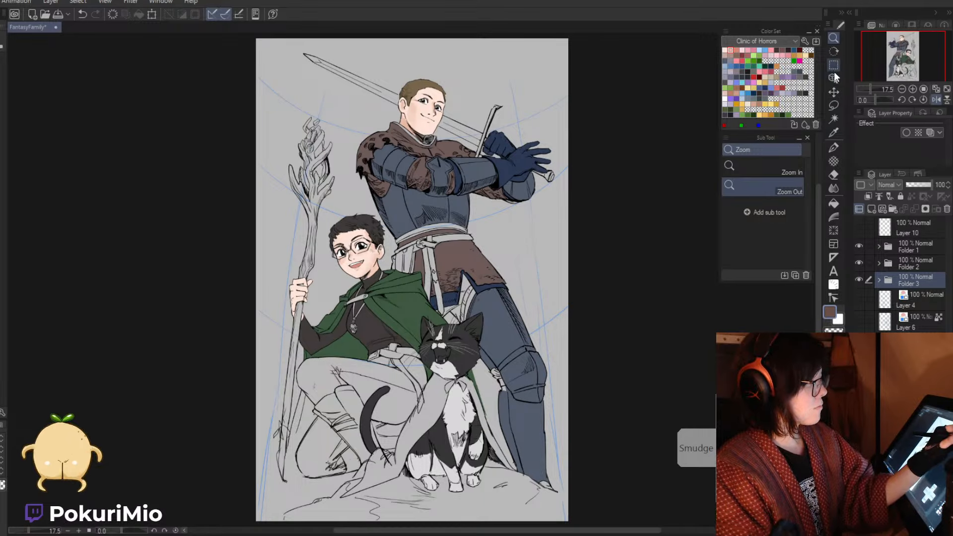
{"action": "key", "text": "ctrl+t"}
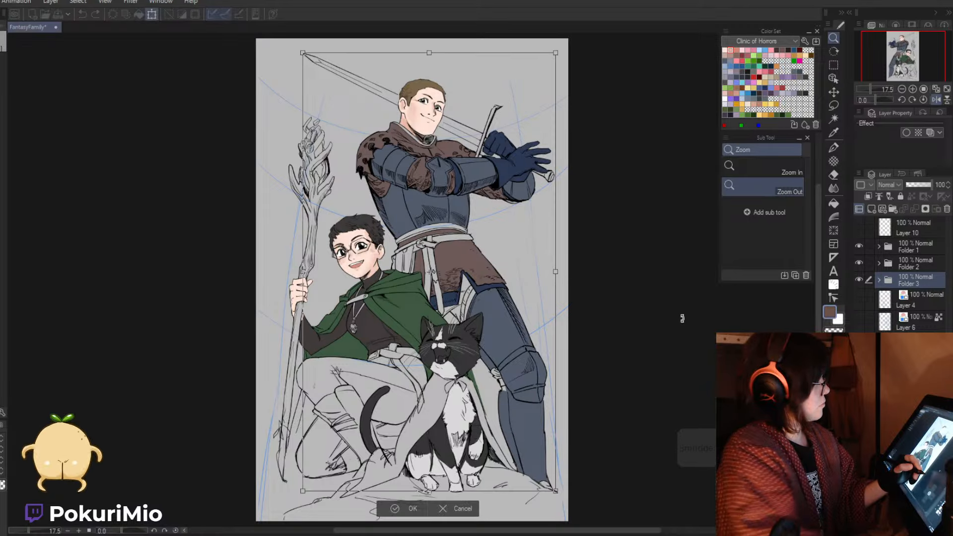
{"action": "left_click_drag", "start_coordinate": [432, 52], "coordinate": [440, 54]}
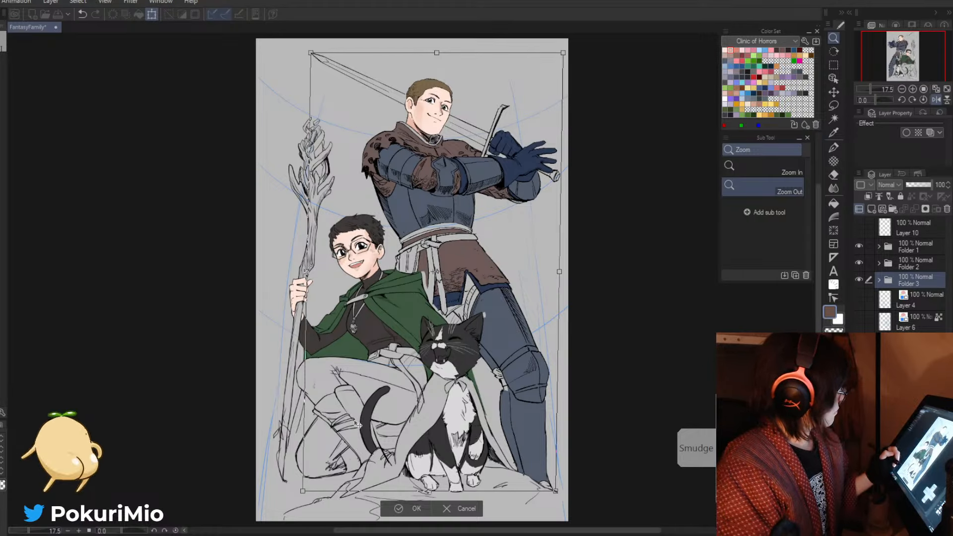
{"action": "left_click_drag", "start_coordinate": [428, 491], "coordinate": [423, 491]}
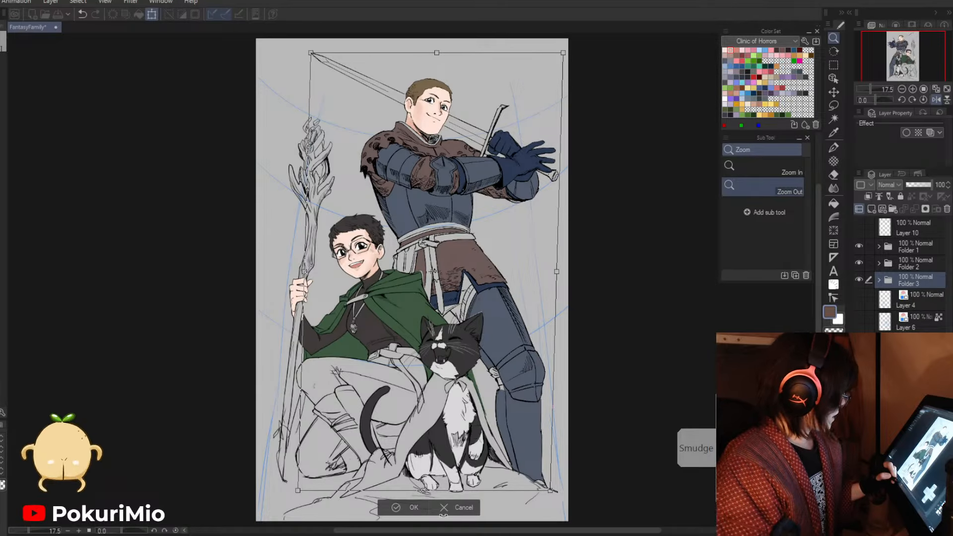
{"action": "left_click", "coordinate": [445, 509]}
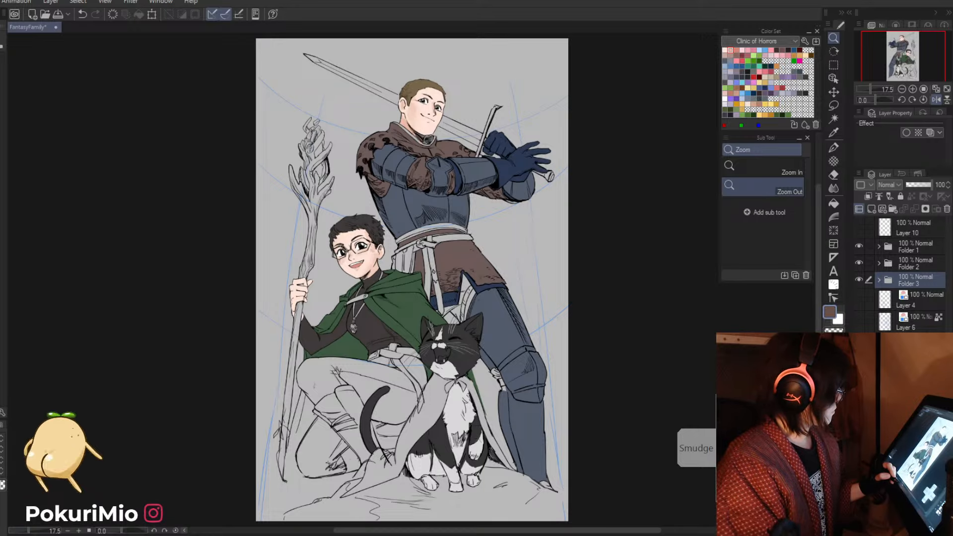
{"action": "key", "text": "ctrl+z"}
{"action": "key", "text": "ctrl+z"}
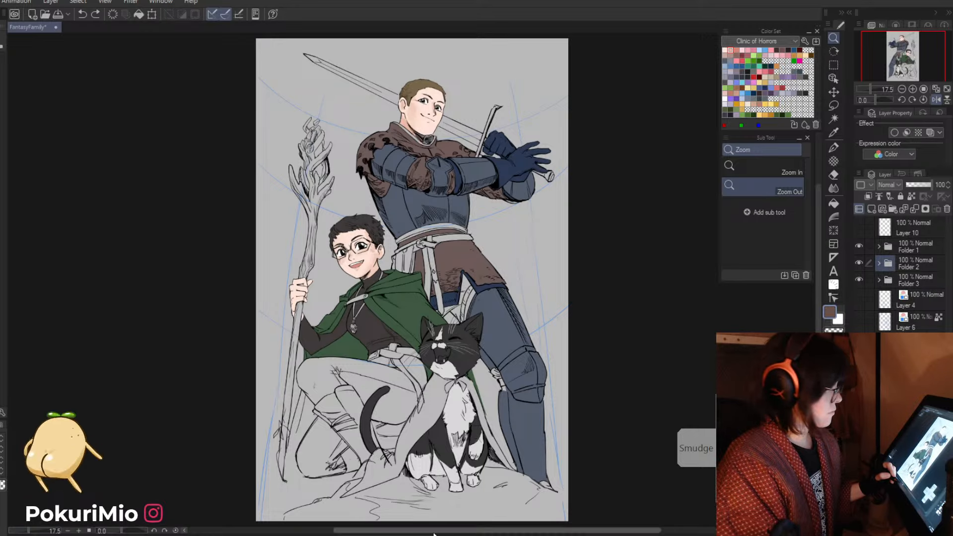
{"action": "left_click", "coordinate": [936, 99]}
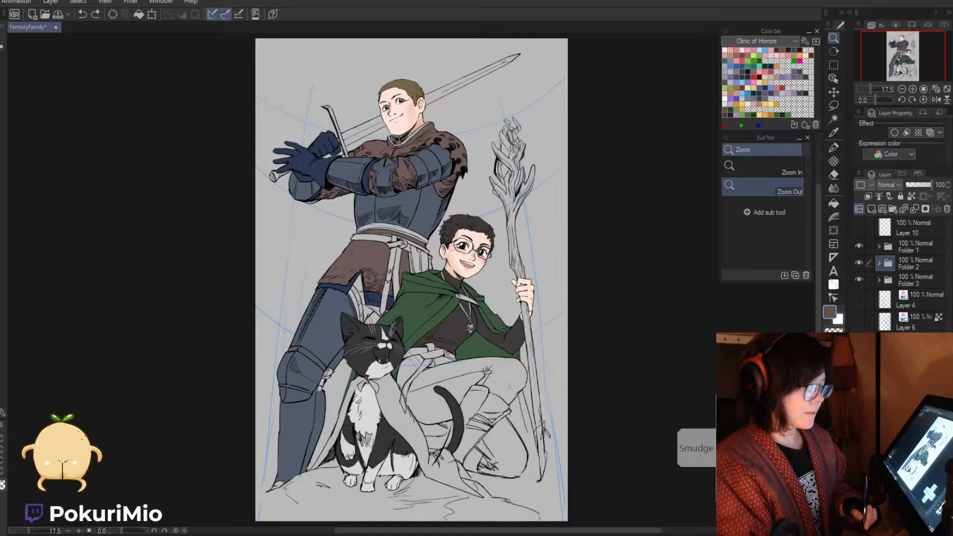
{"action": "key", "text": "ctrl+t"}
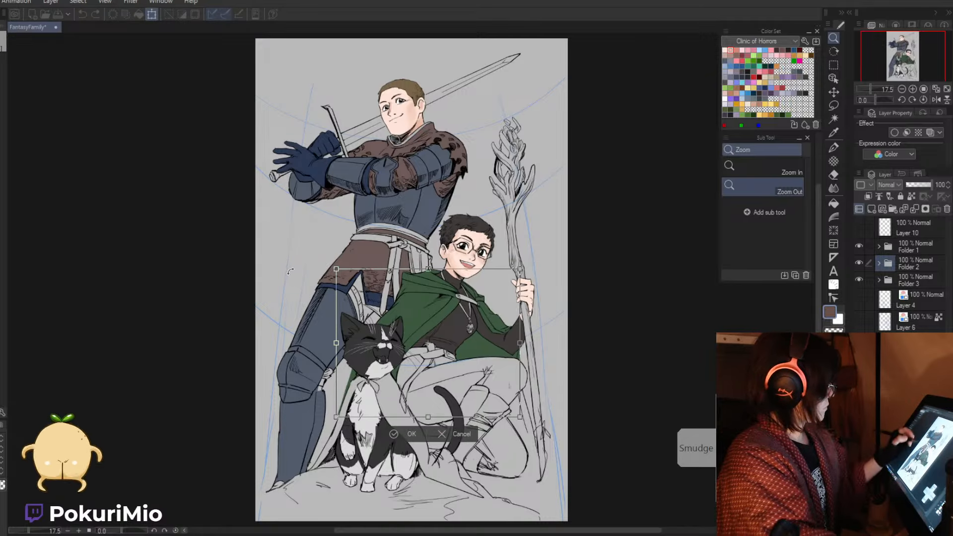
{"action": "left_click", "coordinate": [881, 290]}
{"action": "left_click", "coordinate": [445, 196]}
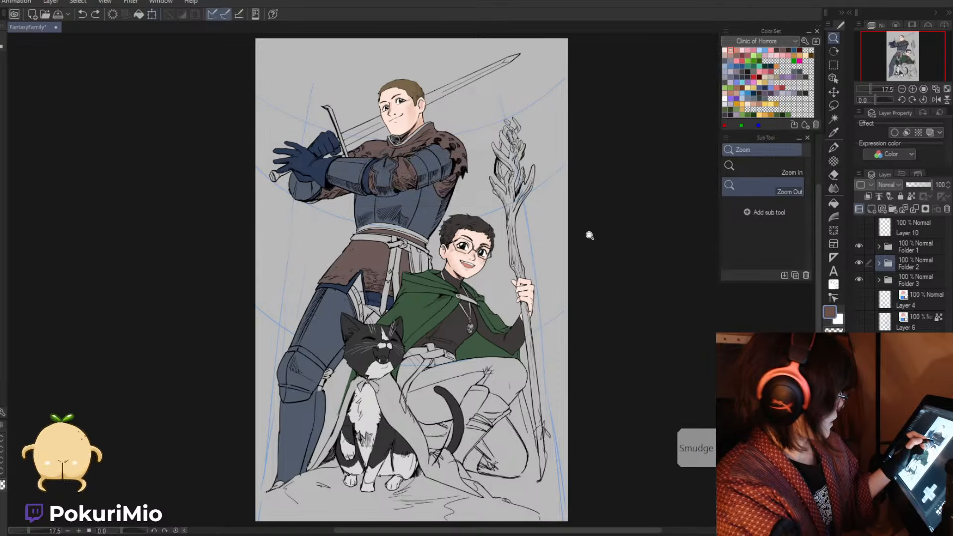
- Rotate the knight's folder, Folder 3, slightly counter-clockwise and apply the transformation
{"action": "left_click", "coordinate": [895, 282]}
{"action": "key", "text": "ctrl+t"}
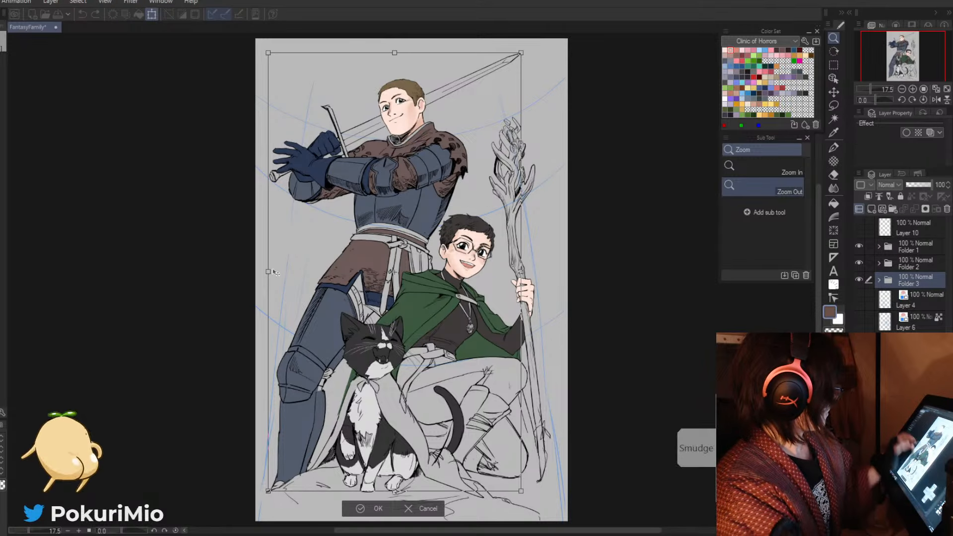
{"action": "left_click_drag", "start_coordinate": [258, 274], "coordinate": [258, 278]}
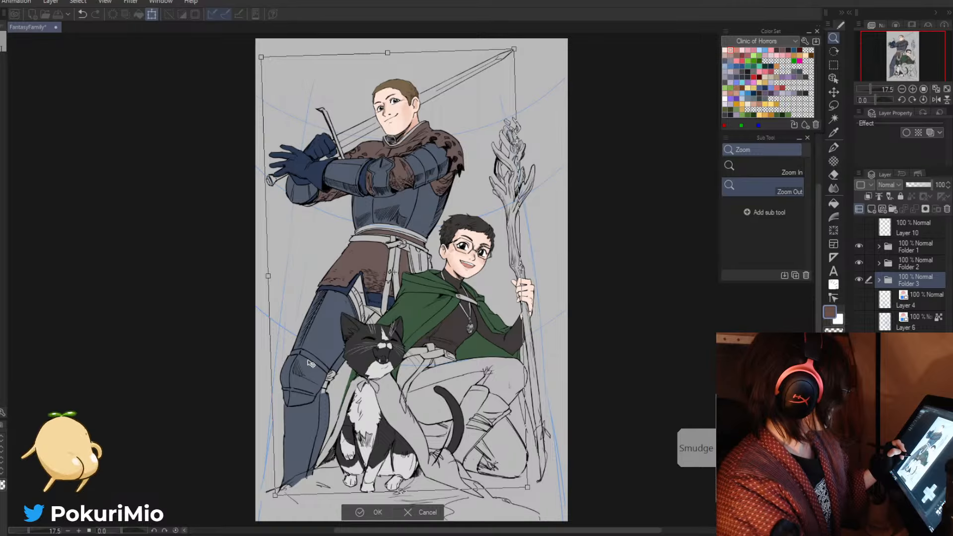
{"action": "left_click", "coordinate": [378, 512]}
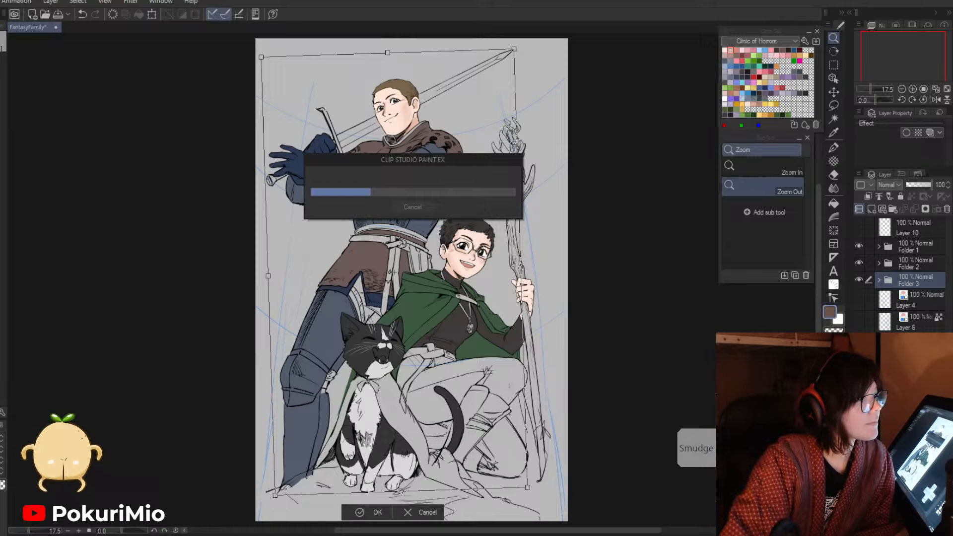
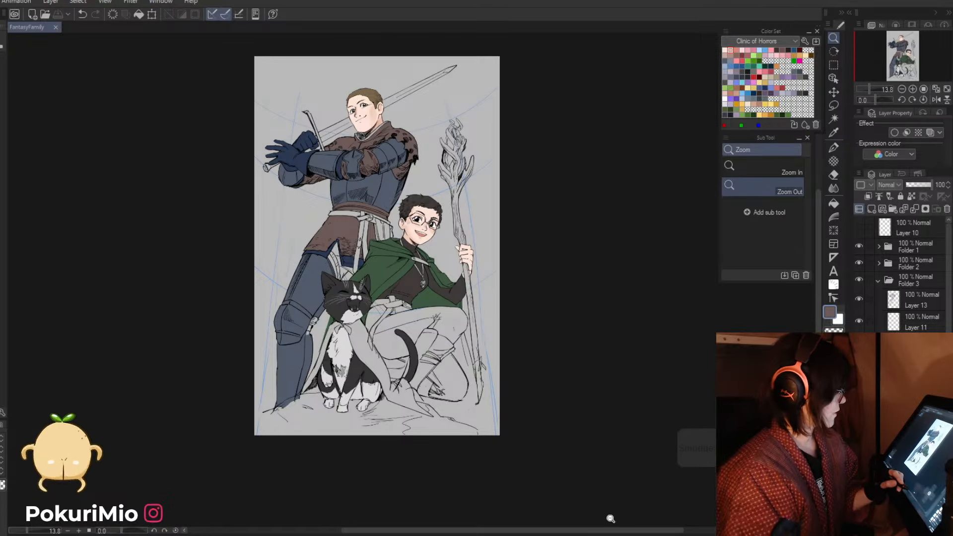
- Collapse the layer folders and transform the boy's folder, Folder 2, nudging the boy and his staff slightly away from the knight
{"action": "left_click", "coordinate": [878, 280]}
{"action": "left_click", "coordinate": [877, 262]}
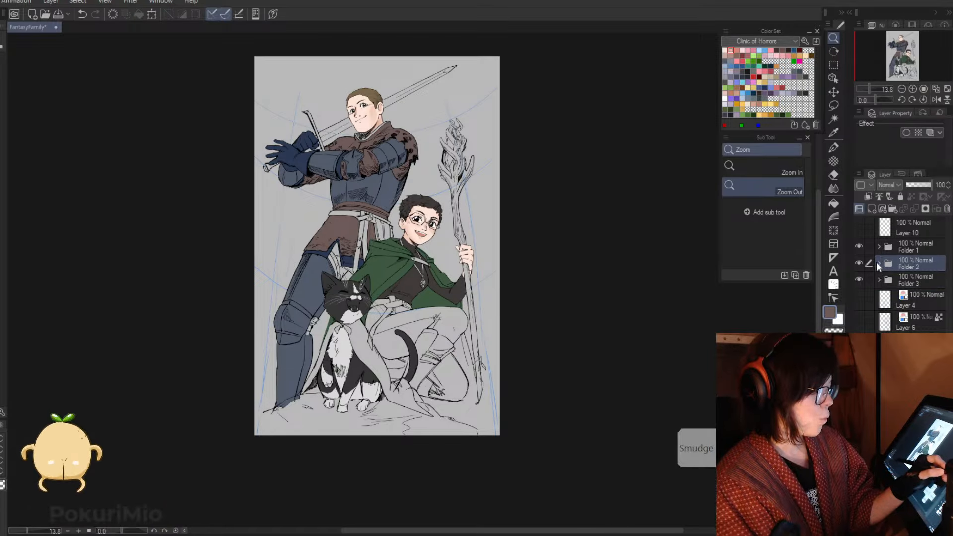
{"action": "key", "text": "ctrl+t"}
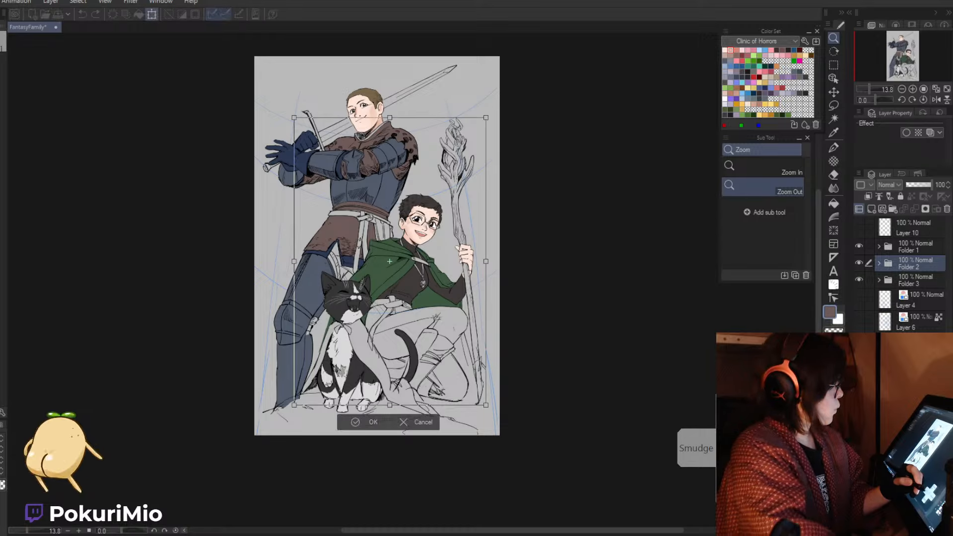
{"action": "left_click_drag", "start_coordinate": [486, 405], "coordinate": [447, 402]}
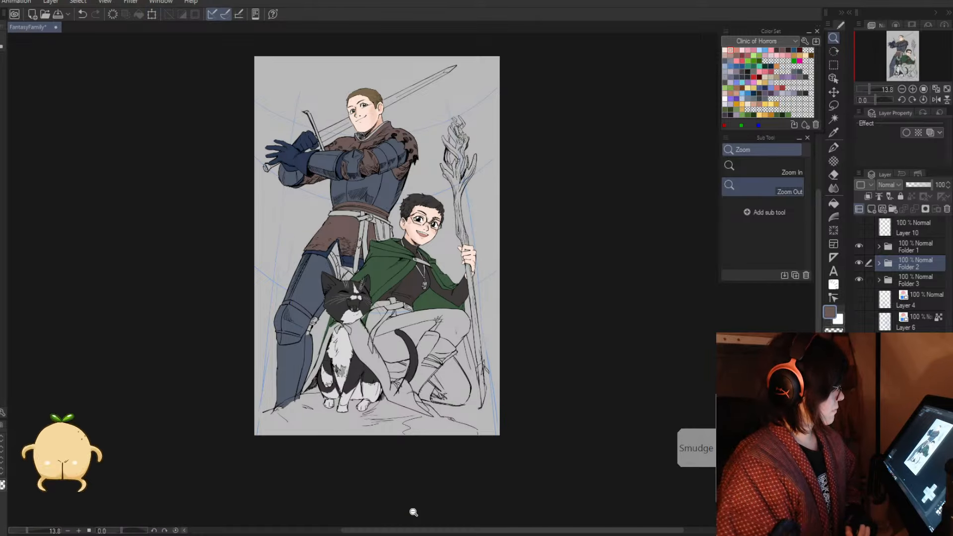
{"action": "left_click", "coordinate": [414, 238]}
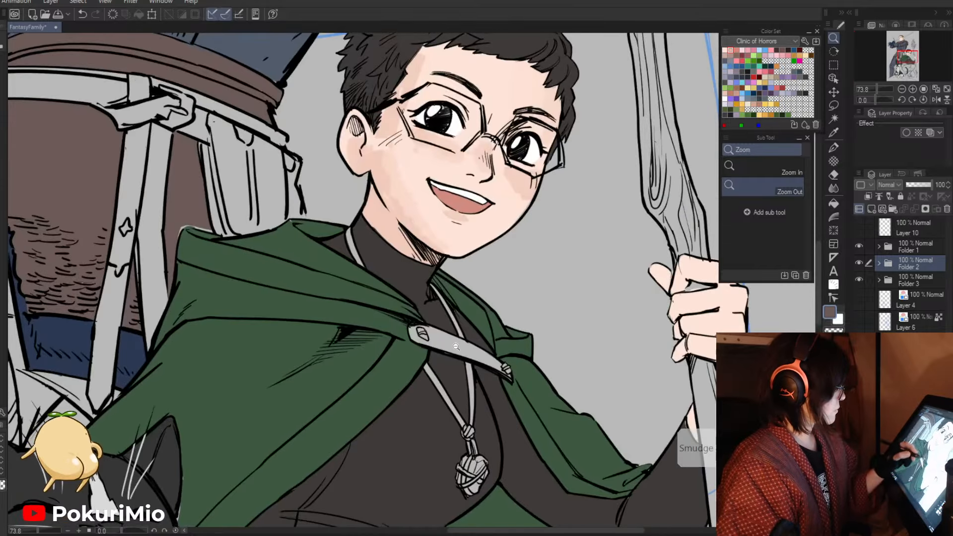
{"action": "left_click_drag", "start_coordinate": [438, 346], "coordinate": [377, 383]}
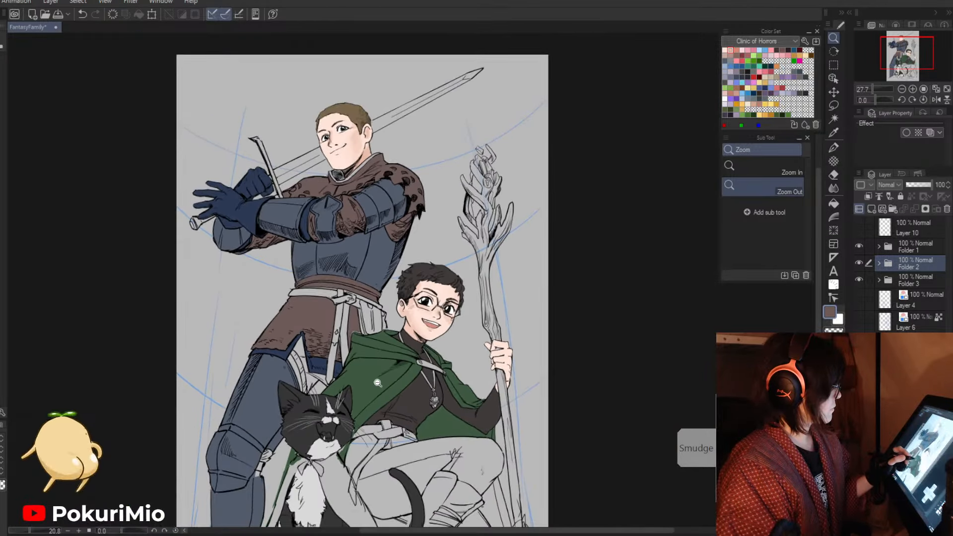
{"action": "left_click_drag", "start_coordinate": [413, 449], "coordinate": [407, 412]}
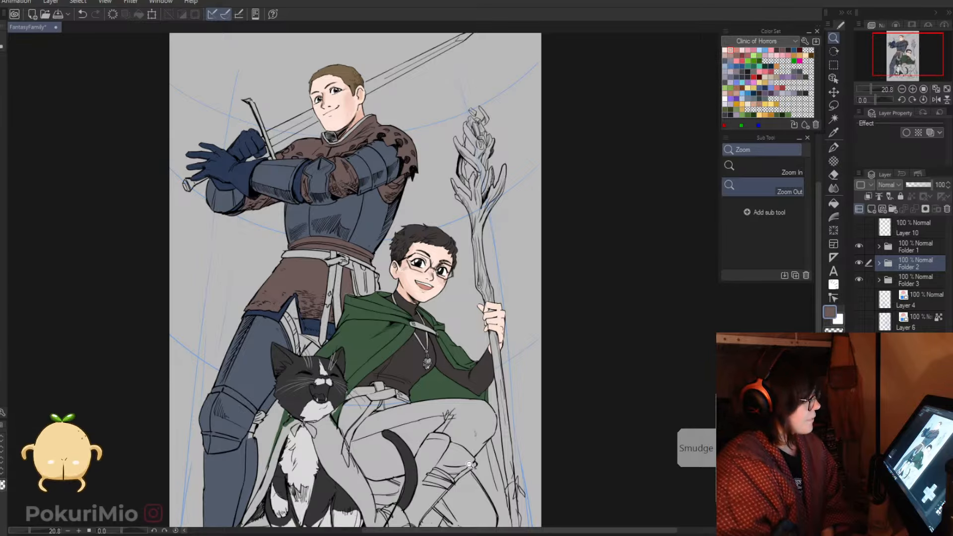
{"action": "left_click", "coordinate": [152, 368]}
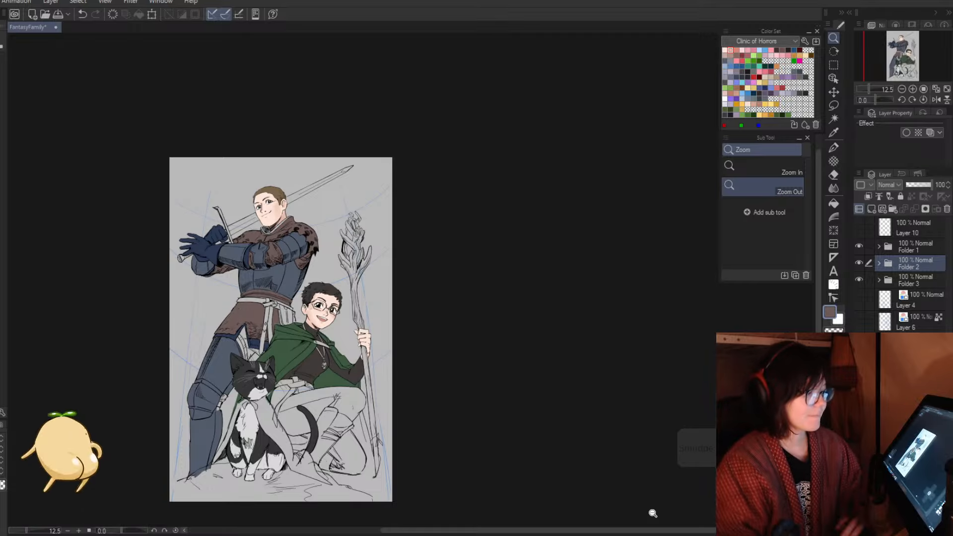
- Look through the figure folders and select a colour layer inside the boy's folder, Folder 2
{"action": "left_click", "coordinate": [879, 264]}
{"action": "left_click", "coordinate": [916, 373]}
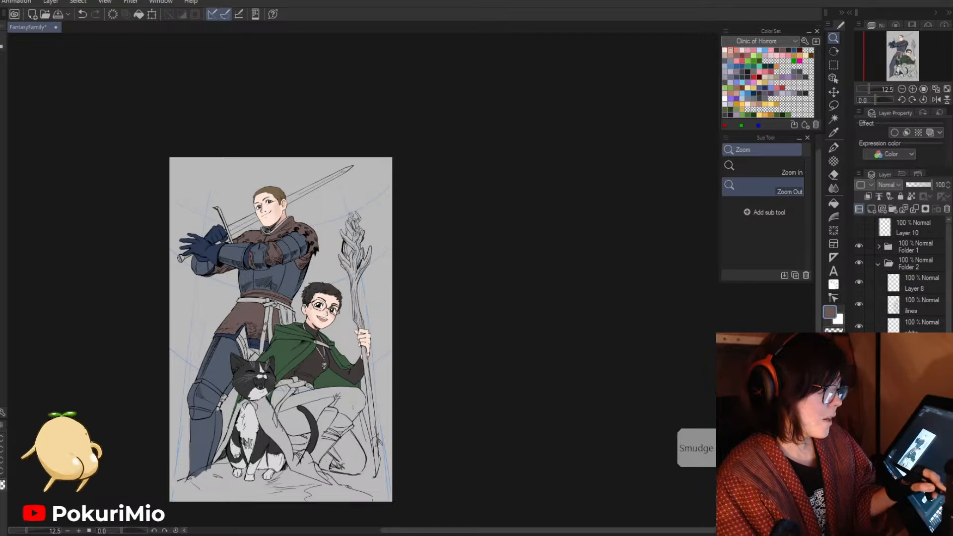
{"action": "left_click", "coordinate": [894, 328]}
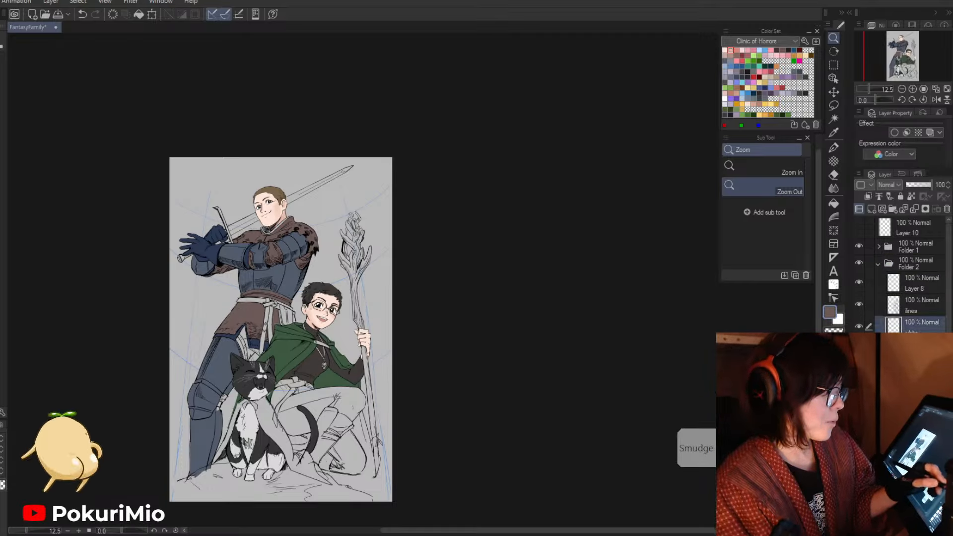
{"action": "left_click", "coordinate": [860, 263]}
{"action": "left_click", "coordinate": [879, 264]}
{"action": "left_click", "coordinate": [879, 280]}
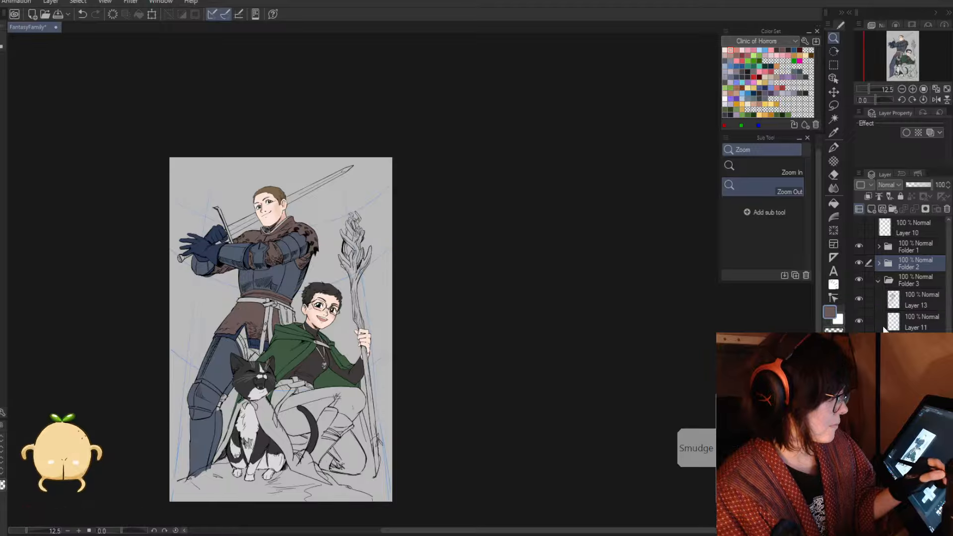
{"action": "left_click", "coordinate": [878, 264]}
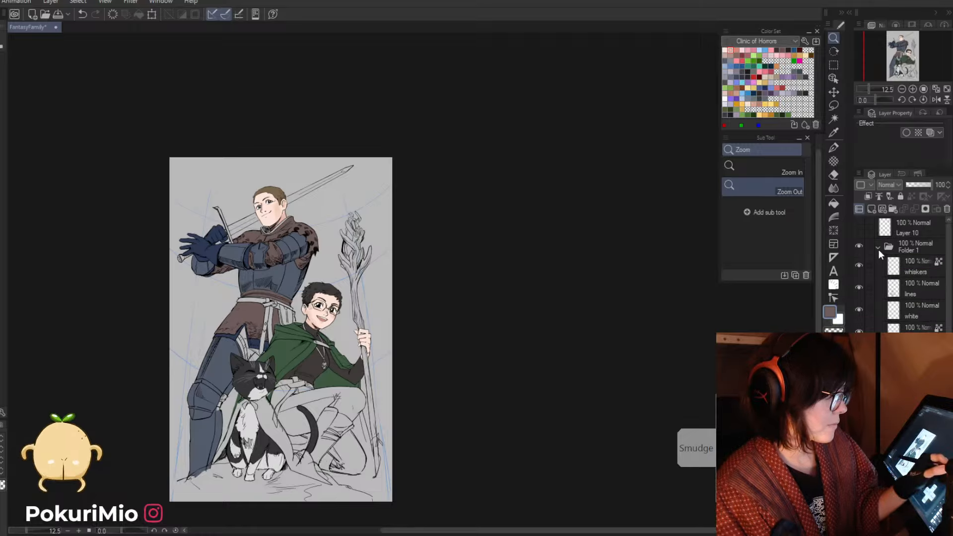
{"action": "left_click", "coordinate": [922, 372]}
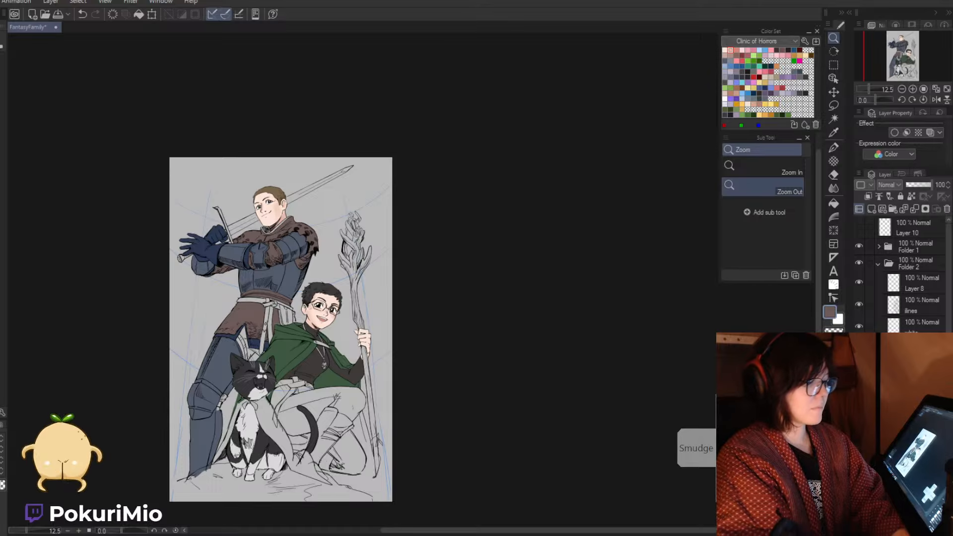
- Ready the Turnip pen with a greyish brown of RGB 92, 76, 75 for the boy's staff
{"action": "left_click_drag", "start_coordinate": [403, 376], "coordinate": [415, 376]}
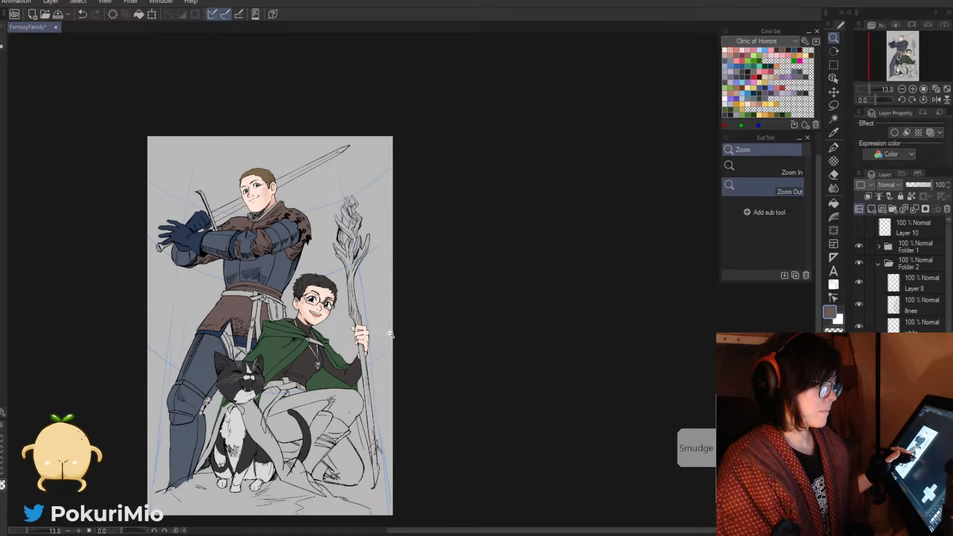
{"action": "left_click_drag", "start_coordinate": [387, 332], "coordinate": [421, 351]}
{"action": "left_click_drag", "start_coordinate": [328, 333], "coordinate": [474, 337]}
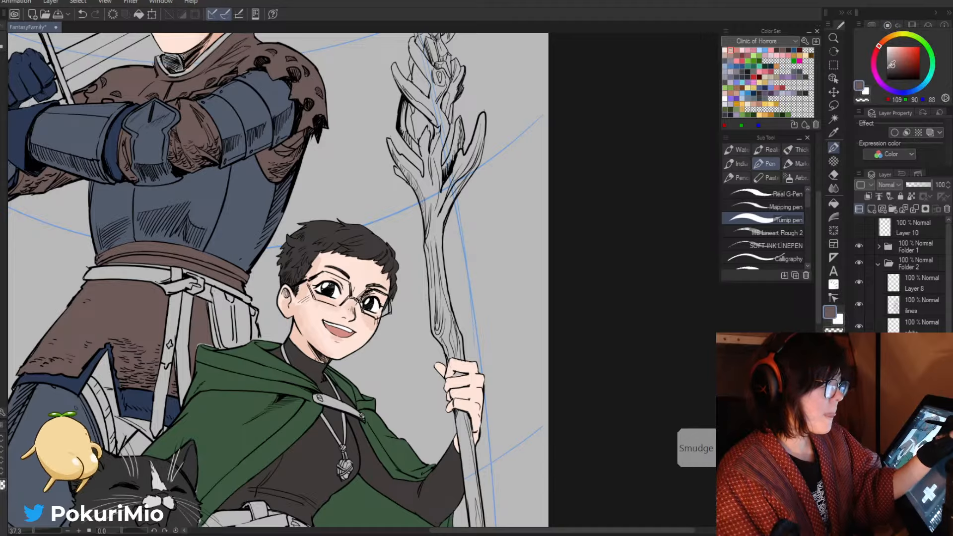
{"action": "left_click", "coordinate": [896, 25]}
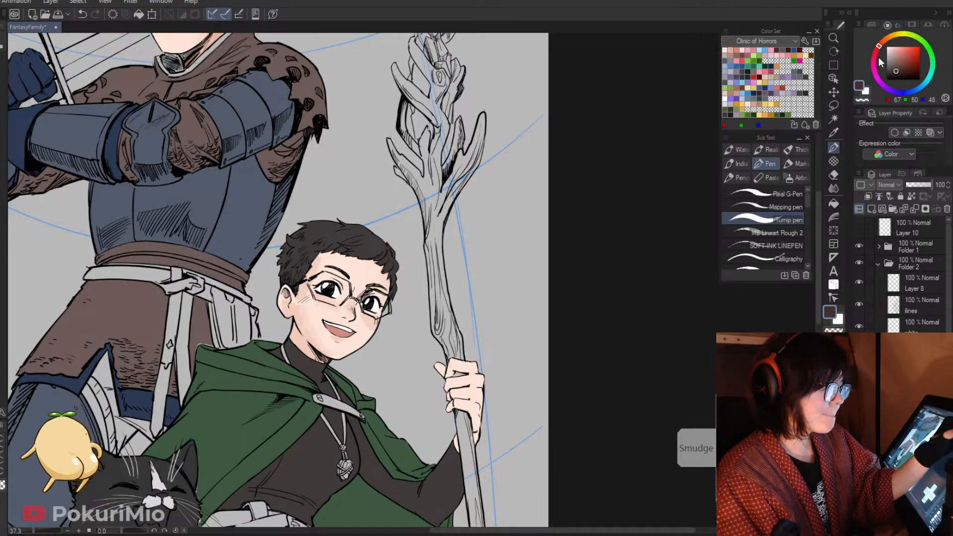
{"action": "left_click", "coordinate": [894, 68]}
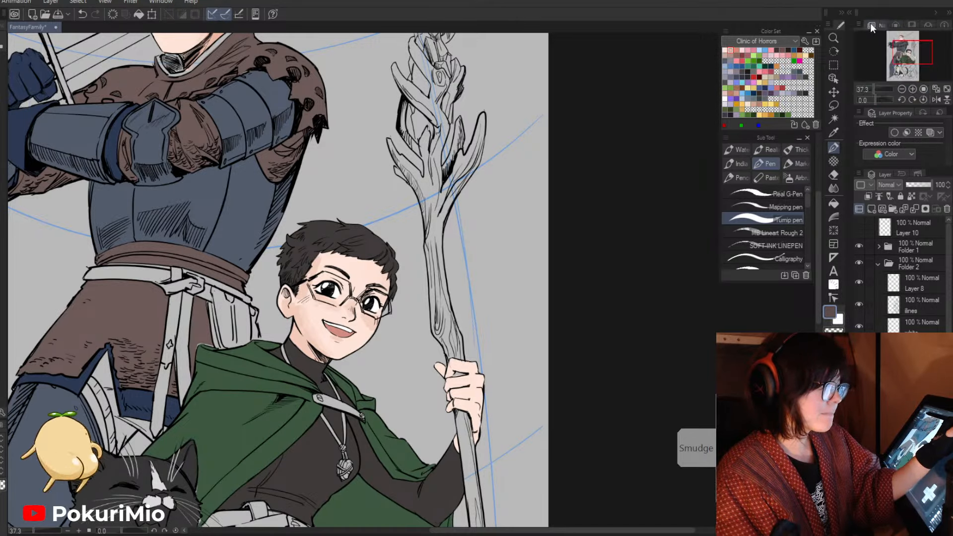
- Detach the Navigator, enlarge it and place it beside the Color Set and Sub Tool palettes
{"action": "left_click_drag", "start_coordinate": [872, 26], "coordinate": [619, 75]}
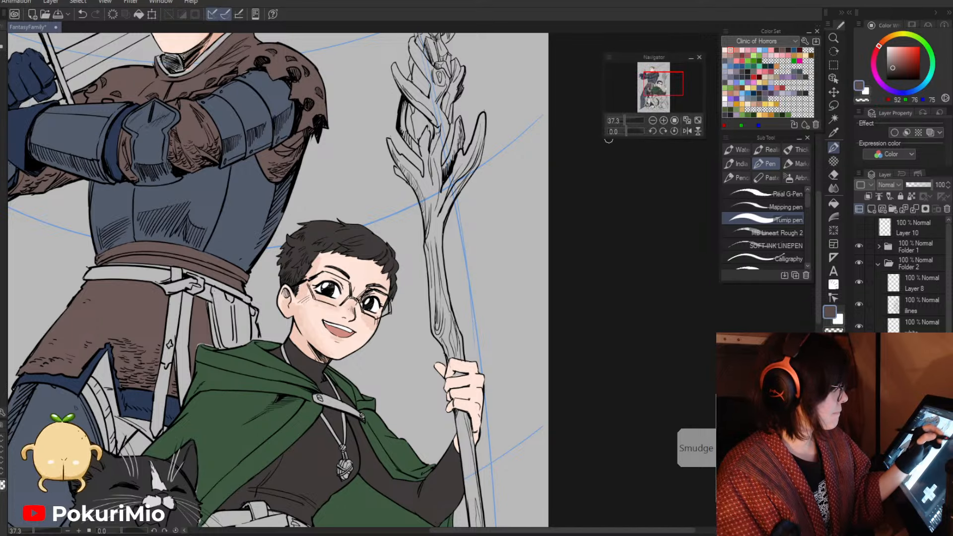
{"action": "left_click_drag", "start_coordinate": [604, 134], "coordinate": [553, 405]}
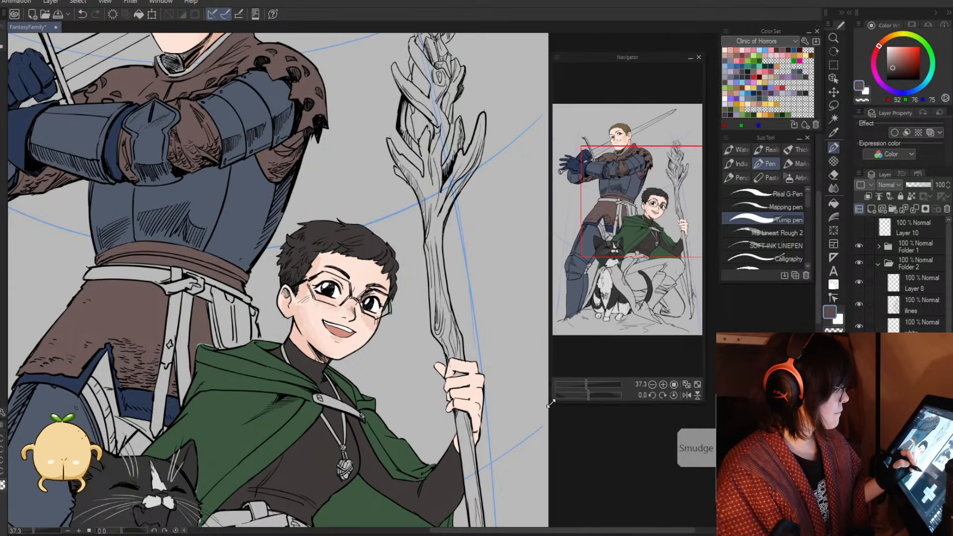
{"action": "left_click_drag", "start_coordinate": [590, 62], "coordinate": [602, 36]}
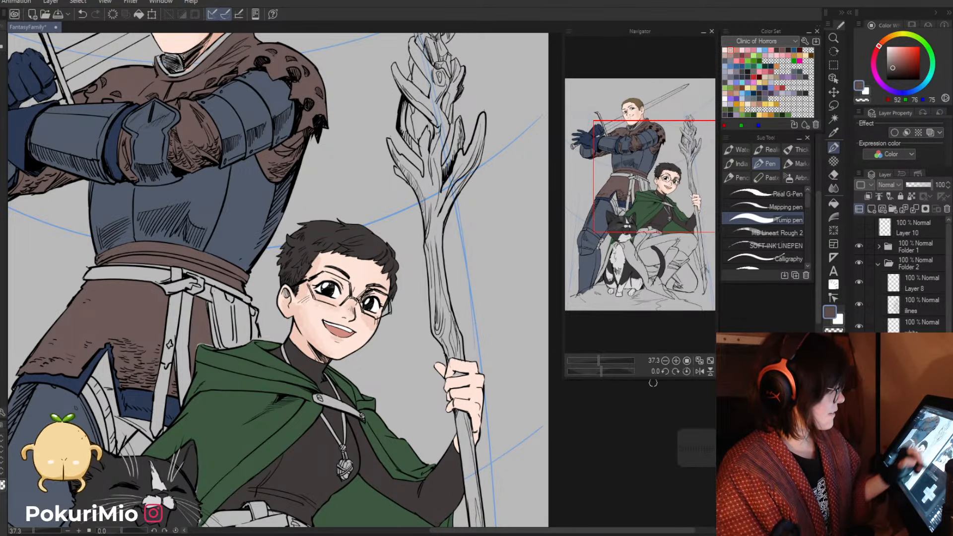
{"action": "mouse_move", "coordinate": [713, 377]}
{"action": "left_mouse_down"}
{"action": "mouse_move", "coordinate": [757, 397]}
{"action": "mouse_move", "coordinate": [715, 437]}
{"action": "mouse_move", "coordinate": [714, 369]}
{"action": "left_mouse_up"}
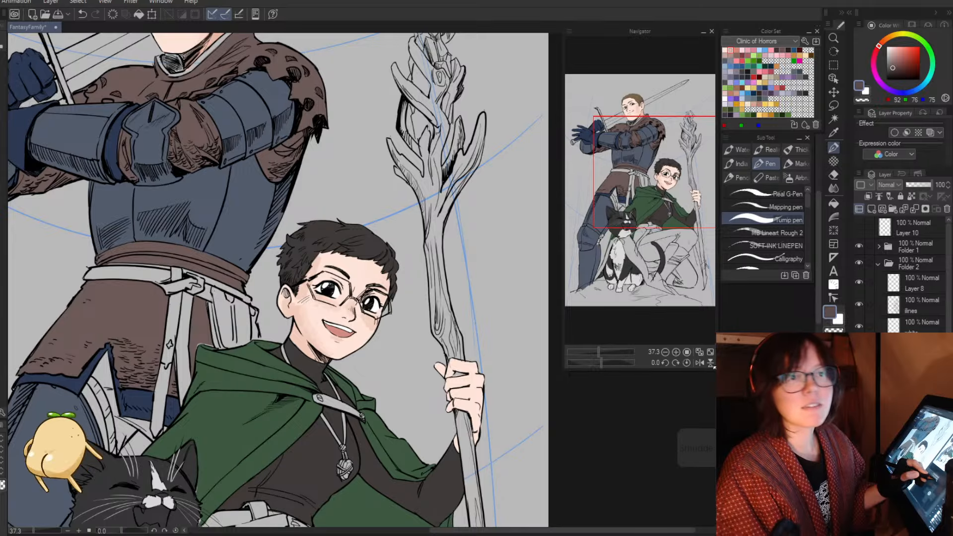
- Paint the staff's shaft brown between its branching head and the boy's hand, within the outlines
{"action": "left_click", "coordinate": [437, 358]}
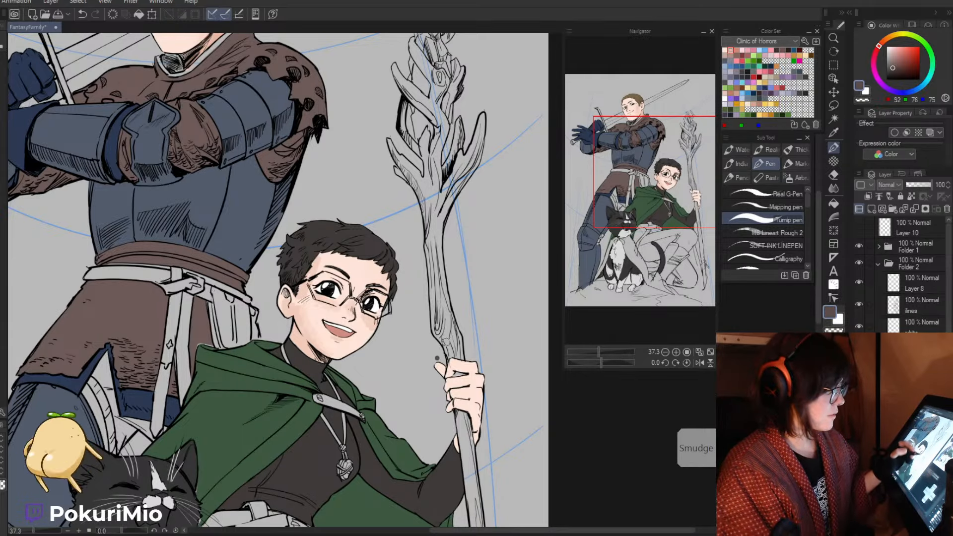
{"action": "key", "text": "e"}
{"action": "left_click", "coordinate": [437, 358]}
{"action": "key", "text": "p"}
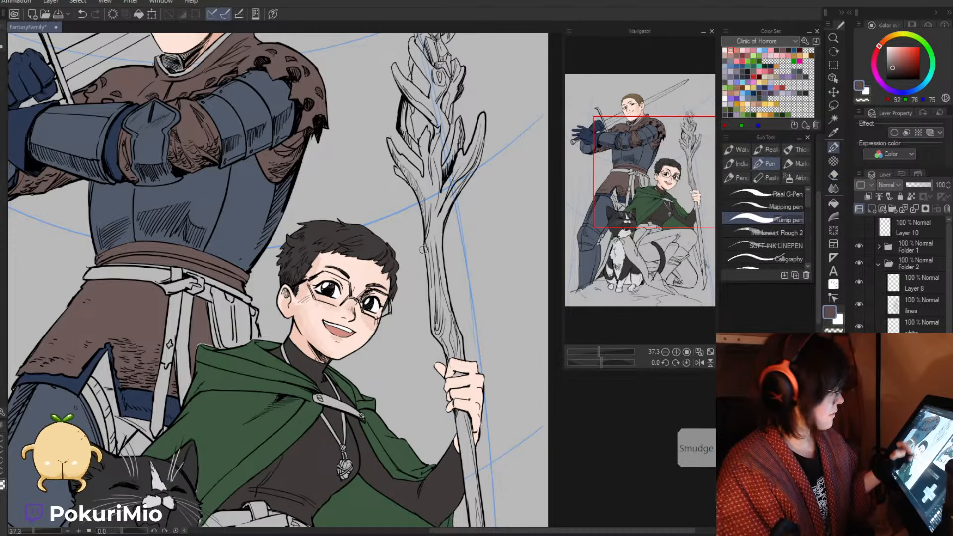
{"action": "mouse_move", "coordinate": [435, 224]}
{"action": "left_mouse_down"}
{"action": "mouse_move", "coordinate": [435, 300]}
{"action": "mouse_move", "coordinate": [453, 342]}
{"action": "left_mouse_up"}
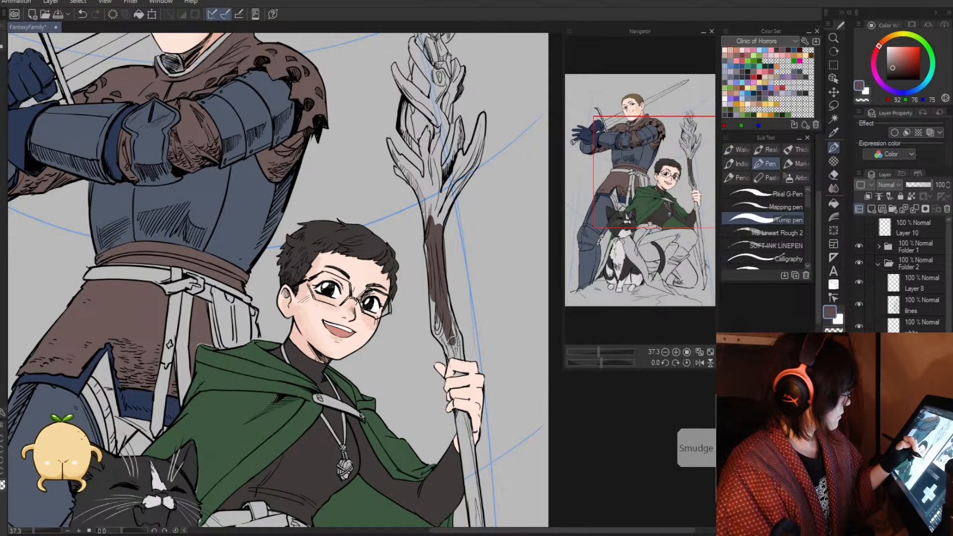
{"action": "left_click_drag", "start_coordinate": [433, 266], "coordinate": [437, 324]}
{"action": "left_click_drag", "start_coordinate": [429, 239], "coordinate": [440, 269]}
{"action": "key", "text": "alt+space"}
{"action": "key", "text": "e"}
{"action": "left_click_drag", "start_coordinate": [461, 222], "coordinate": [468, 284]}
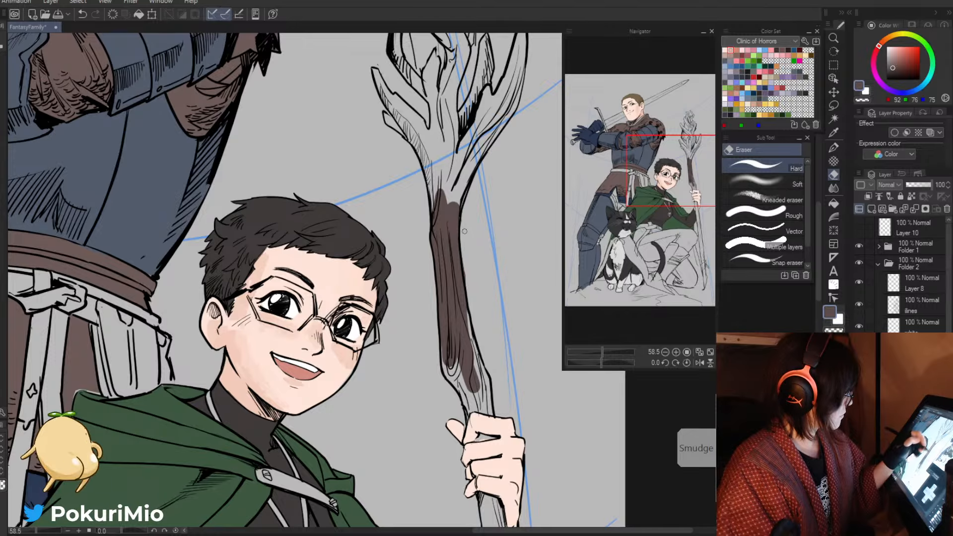
{"action": "left_click_drag", "start_coordinate": [453, 388], "coordinate": [440, 298]}
- Colour the knotted part of the staff down to the boy's hand and extend the brown up towards the branches
{"action": "key", "text": "p"}
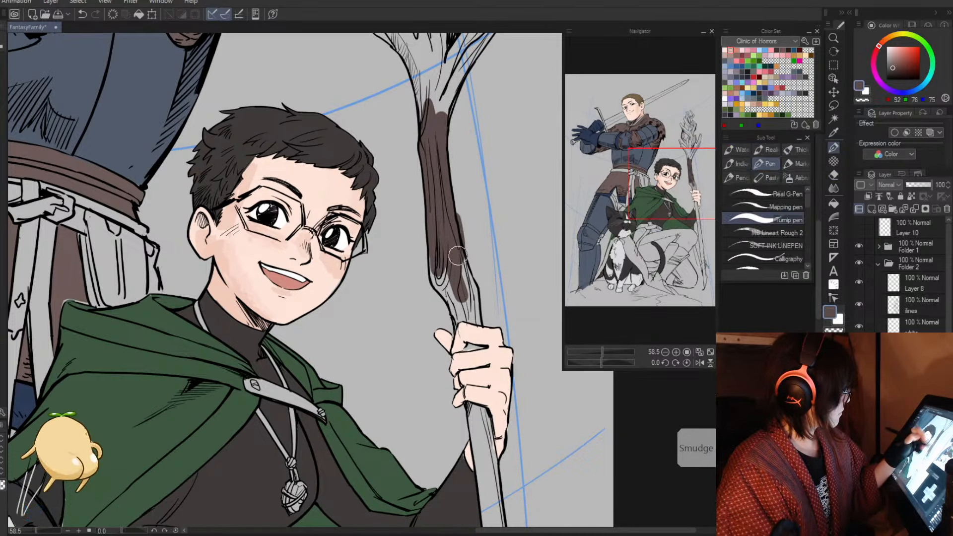
{"action": "key", "text": "e"}
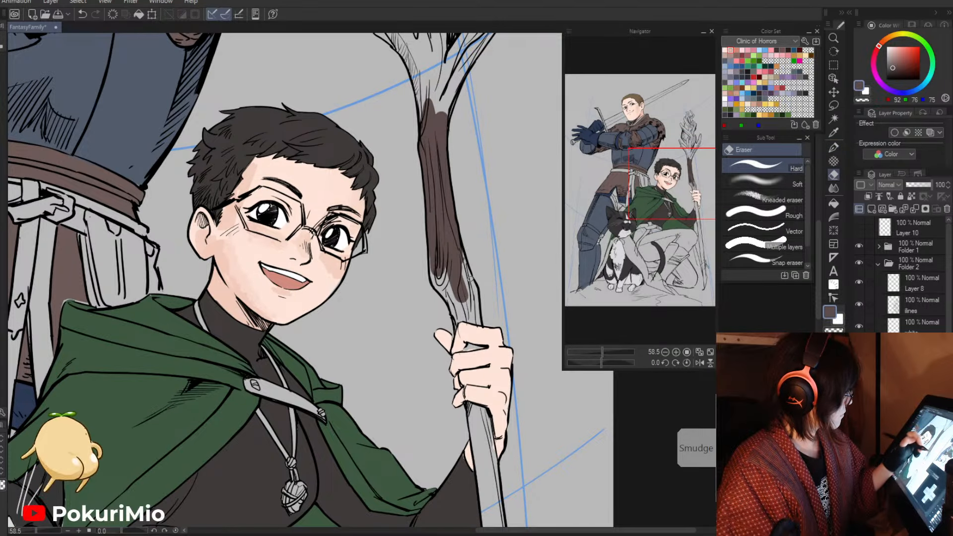
{"action": "key", "text": "p"}
{"action": "mouse_move", "coordinate": [461, 256]}
{"action": "left_mouse_down"}
{"action": "mouse_move", "coordinate": [473, 290]}
{"action": "mouse_move", "coordinate": [460, 322]}
{"action": "left_mouse_up"}
{"action": "mouse_move", "coordinate": [447, 279]}
{"action": "left_mouse_down"}
{"action": "mouse_move", "coordinate": [456, 323]}
{"action": "mouse_move", "coordinate": [434, 277]}
{"action": "mouse_move", "coordinate": [446, 271]}
{"action": "left_mouse_up"}
{"action": "mouse_move", "coordinate": [467, 346]}
{"action": "left_mouse_down"}
{"action": "mouse_move", "coordinate": [482, 347]}
{"action": "mouse_move", "coordinate": [464, 350]}
{"action": "left_mouse_up"}
{"action": "key", "text": "e"}
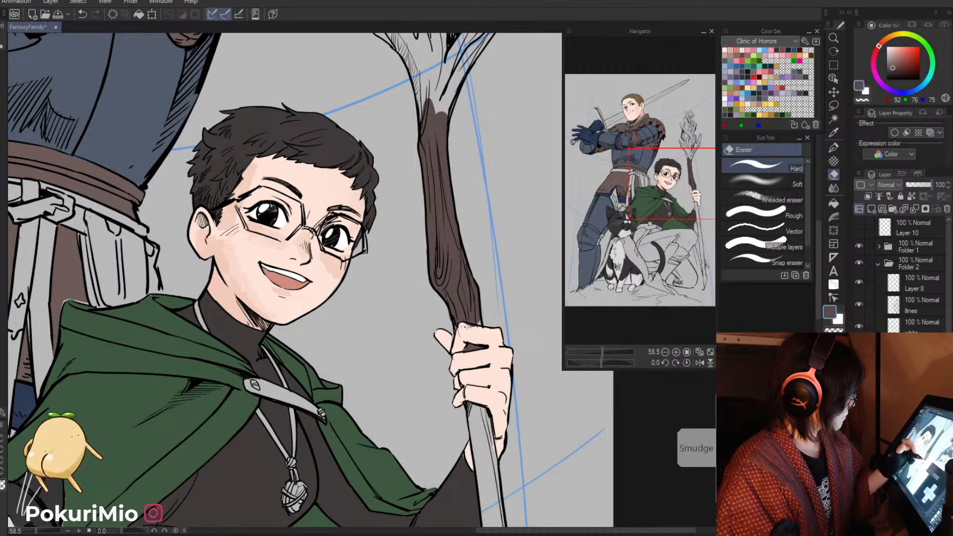
{"action": "key", "text": "p"}
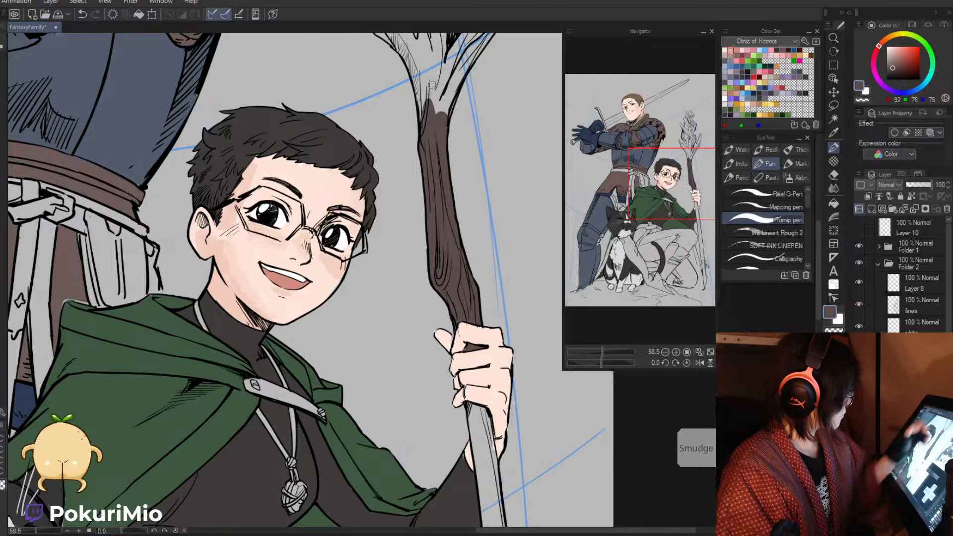
{"action": "left_click_drag", "start_coordinate": [417, 57], "coordinate": [422, 124]}
{"action": "mouse_move", "coordinate": [416, 63]}
{"action": "left_mouse_down"}
{"action": "mouse_move", "coordinate": [445, 69]}
{"action": "mouse_move", "coordinate": [441, 126]}
{"action": "mouse_move", "coordinate": [450, 85]}
{"action": "mouse_move", "coordinate": [431, 68]}
{"action": "mouse_move", "coordinate": [427, 98]}
{"action": "left_mouse_up"}
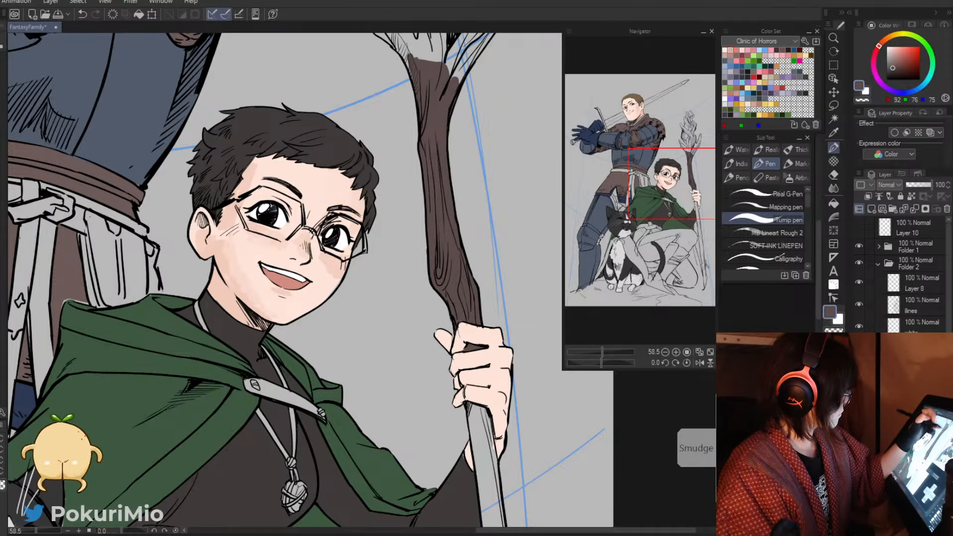
- Colour the staff's shaft below the boy's hand with the brown using Fill and the Turnip pen, touching up the area beside his sleeve
{"action": "mouse_move", "coordinate": [464, 387]}
{"action": "left_mouse_down"}
{"action": "mouse_move", "coordinate": [413, 153]}
{"action": "mouse_move", "coordinate": [439, 195]}
{"action": "left_mouse_up"}
{"action": "key", "text": "g"}
{"action": "left_click", "coordinate": [436, 248]}
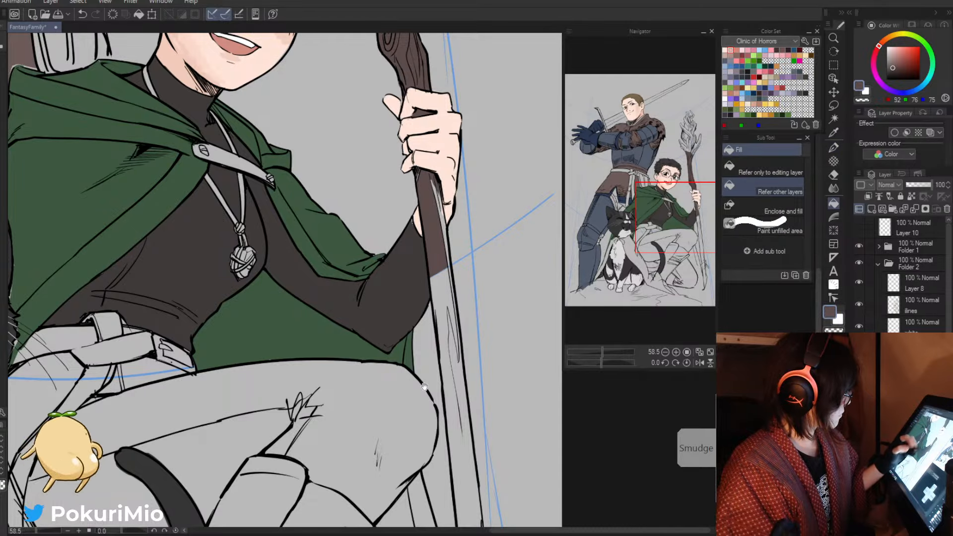
{"action": "left_click_drag", "start_coordinate": [425, 387], "coordinate": [420, 208]}
{"action": "key", "text": "p"}
{"action": "key", "text": "g"}
{"action": "left_click", "coordinate": [438, 170]}
{"action": "key", "text": "p"}
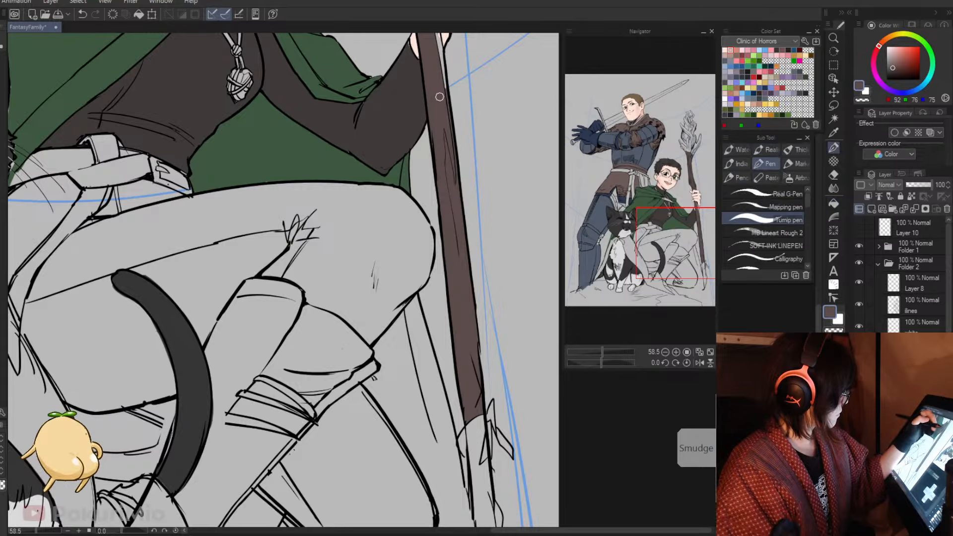
{"action": "left_click_drag", "start_coordinate": [440, 99], "coordinate": [446, 205]}
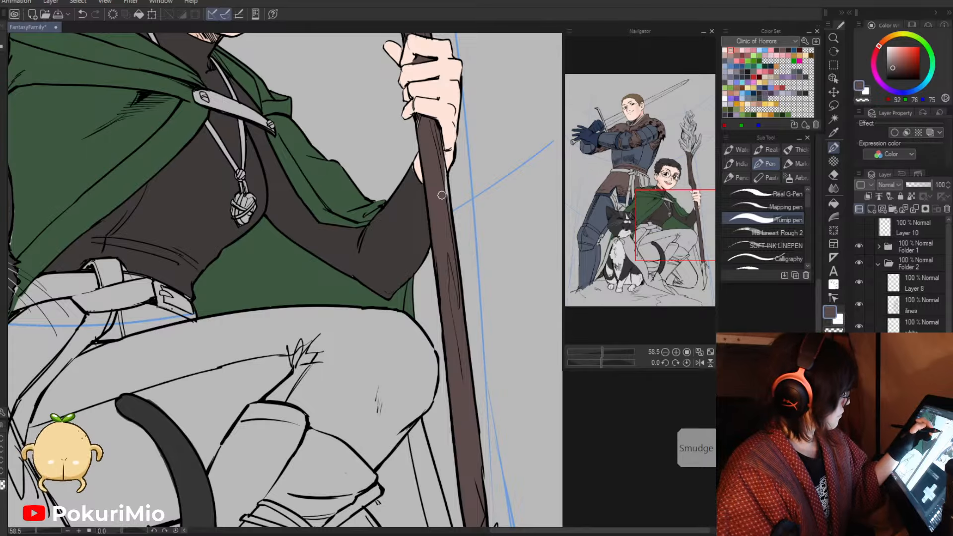
{"action": "left_click_drag", "start_coordinate": [438, 137], "coordinate": [449, 226]}
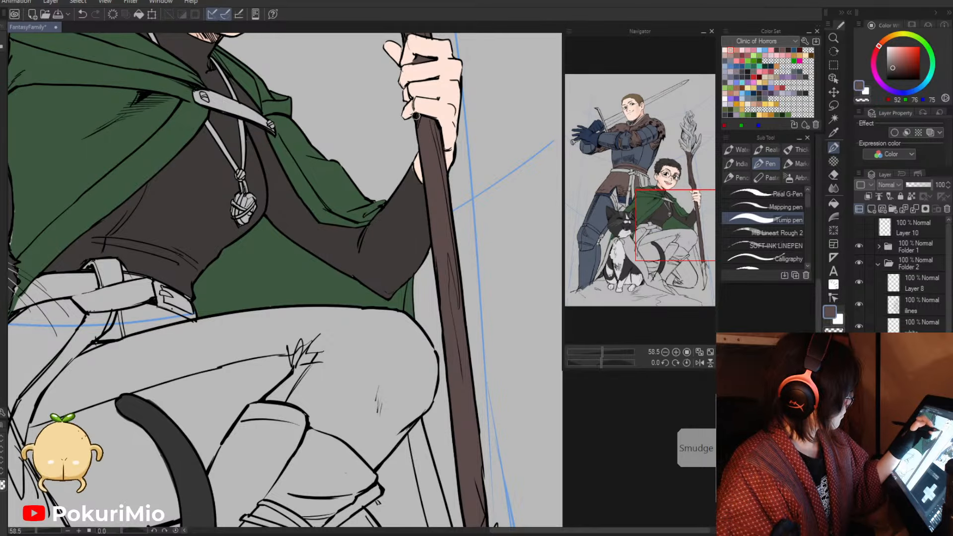
- Paint the lower end of the staff brown past the boy's knee down to its pointed tip
{"action": "left_click_drag", "start_coordinate": [443, 278], "coordinate": [438, 120]}
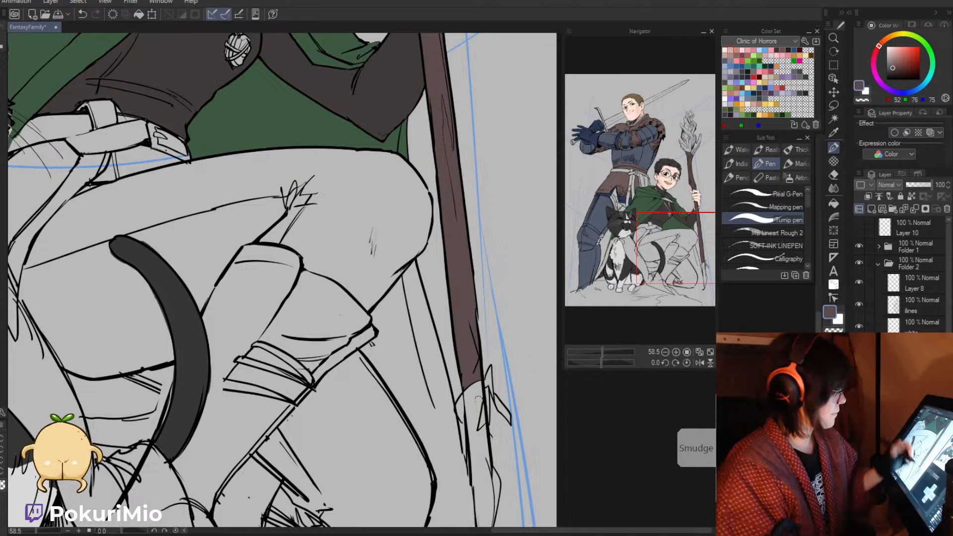
{"action": "mouse_move", "coordinate": [467, 375]}
{"action": "left_mouse_down"}
{"action": "mouse_move", "coordinate": [472, 433]}
{"action": "mouse_move", "coordinate": [469, 416]}
{"action": "left_mouse_up"}
{"action": "mouse_move", "coordinate": [471, 372]}
{"action": "left_mouse_down"}
{"action": "mouse_move", "coordinate": [485, 501]}
{"action": "mouse_move", "coordinate": [459, 376]}
{"action": "mouse_move", "coordinate": [457, 297]}
{"action": "left_mouse_up"}
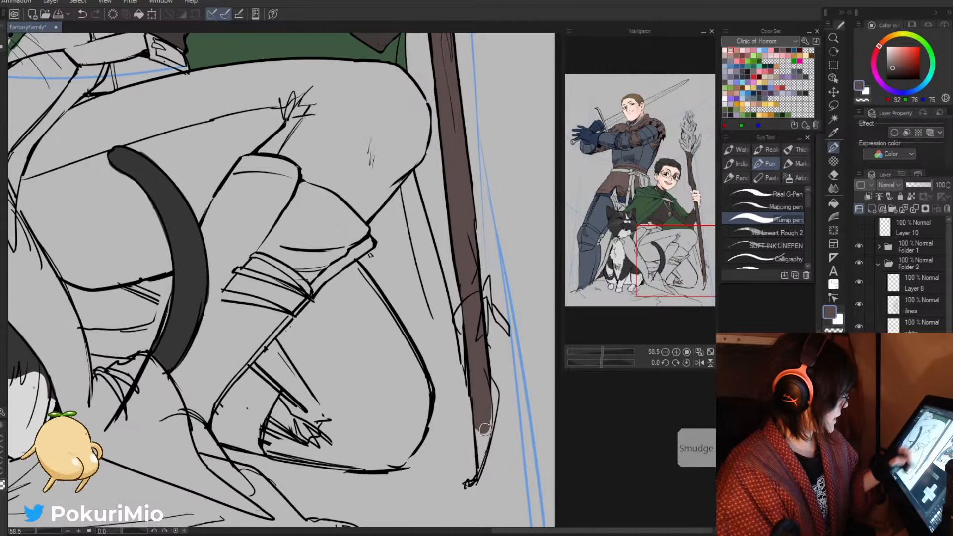
{"action": "left_click_drag", "start_coordinate": [486, 421], "coordinate": [476, 477]}
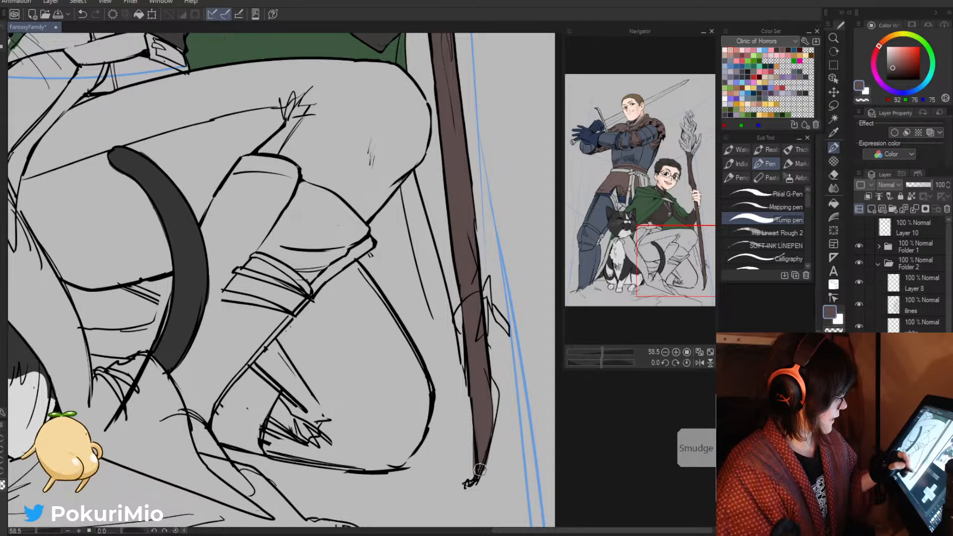
{"action": "key", "text": "e"}
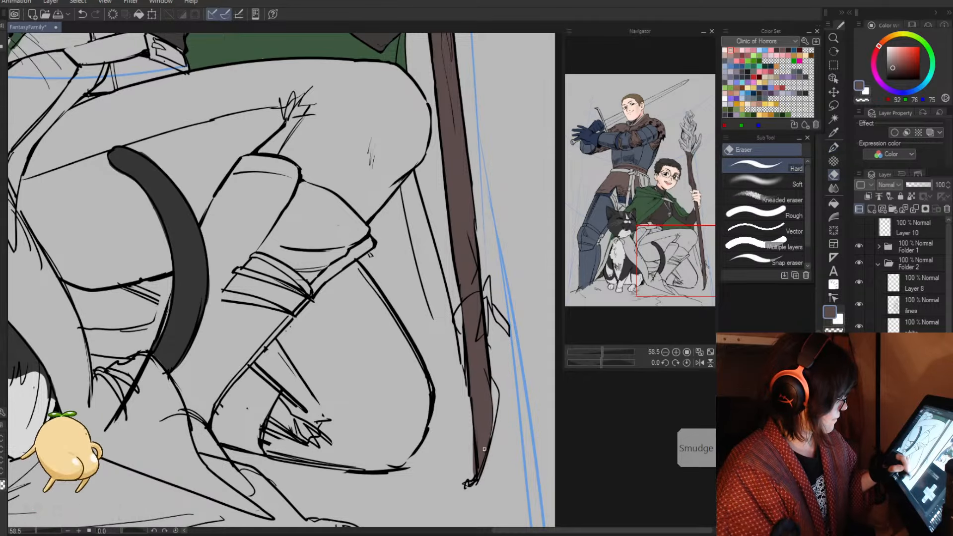
{"action": "key", "text": "slash"}
{"action": "left_click", "coordinate": [462, 434]}
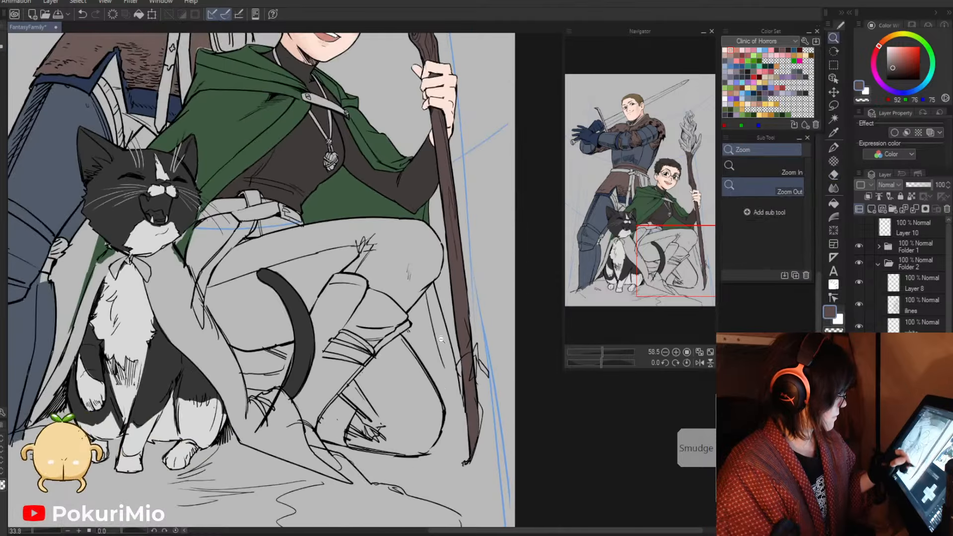
- Paint the left-hand branches of the staff's head brown with the Turnip pen, including the curved prong and the small side twigs
{"action": "left_click_drag", "start_coordinate": [419, 186], "coordinate": [451, 477]}
{"action": "left_click_drag", "start_coordinate": [441, 209], "coordinate": [436, 308]}
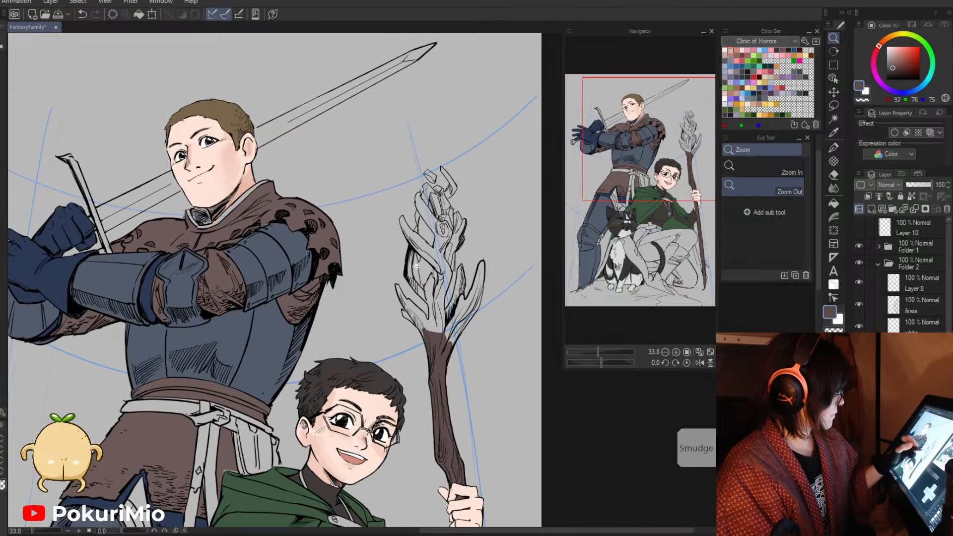
{"action": "left_click_drag", "start_coordinate": [418, 266], "coordinate": [462, 265]}
{"action": "key", "text": "p"}
{"action": "mouse_move", "coordinate": [391, 188]}
{"action": "left_mouse_down"}
{"action": "mouse_move", "coordinate": [410, 234]}
{"action": "mouse_move", "coordinate": [392, 187]}
{"action": "mouse_move", "coordinate": [411, 225]}
{"action": "mouse_move", "coordinate": [399, 206]}
{"action": "mouse_move", "coordinate": [449, 251]}
{"action": "left_mouse_up"}
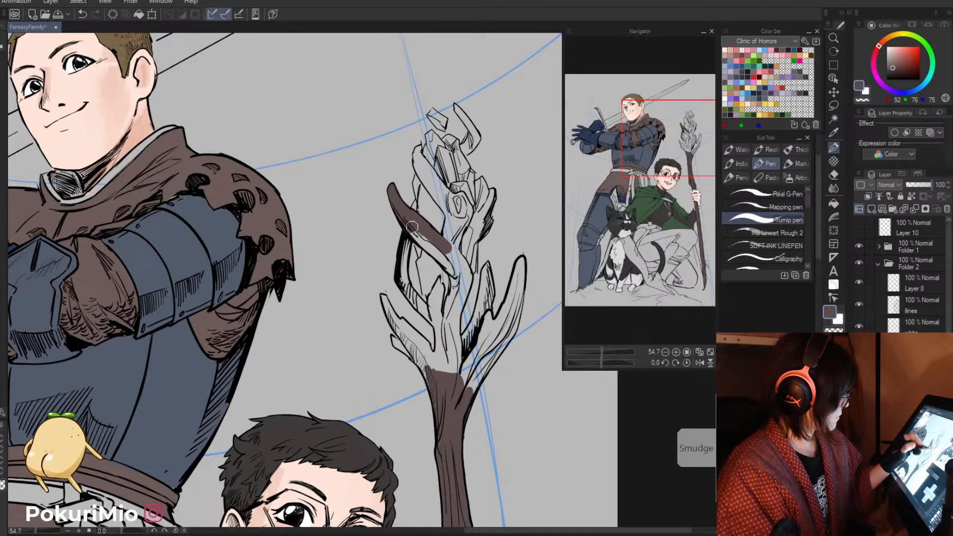
{"action": "mouse_move", "coordinate": [408, 222]}
{"action": "left_mouse_down"}
{"action": "mouse_move", "coordinate": [458, 275]}
{"action": "mouse_move", "coordinate": [445, 323]}
{"action": "mouse_move", "coordinate": [438, 279]}
{"action": "mouse_move", "coordinate": [431, 303]}
{"action": "mouse_move", "coordinate": [436, 324]}
{"action": "mouse_move", "coordinate": [440, 291]}
{"action": "mouse_move", "coordinate": [445, 341]}
{"action": "mouse_move", "coordinate": [432, 293]}
{"action": "mouse_move", "coordinate": [442, 346]}
{"action": "mouse_move", "coordinate": [409, 289]}
{"action": "left_mouse_up"}
{"action": "mouse_move", "coordinate": [410, 252]}
{"action": "left_mouse_down"}
{"action": "mouse_move", "coordinate": [384, 297]}
{"action": "mouse_move", "coordinate": [438, 400]}
{"action": "mouse_move", "coordinate": [428, 373]}
{"action": "mouse_move", "coordinate": [441, 385]}
{"action": "mouse_move", "coordinate": [402, 322]}
{"action": "mouse_move", "coordinate": [427, 351]}
{"action": "mouse_move", "coordinate": [407, 329]}
{"action": "mouse_move", "coordinate": [421, 341]}
{"action": "left_mouse_up"}
{"action": "mouse_move", "coordinate": [440, 383]}
{"action": "left_mouse_down"}
{"action": "mouse_move", "coordinate": [438, 328]}
{"action": "mouse_move", "coordinate": [442, 378]}
{"action": "mouse_move", "coordinate": [454, 328]}
{"action": "mouse_move", "coordinate": [458, 350]}
{"action": "left_mouse_up"}
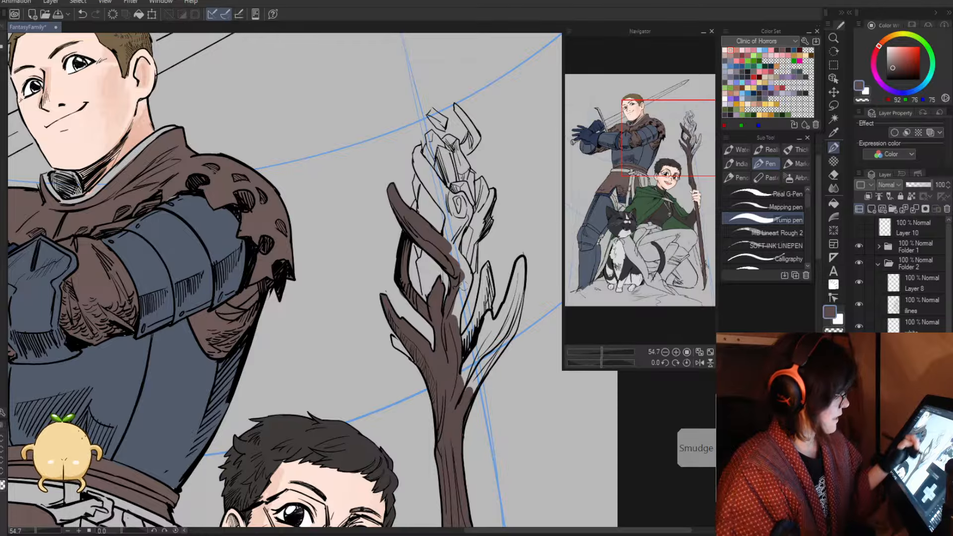
{"action": "mouse_move", "coordinate": [462, 285]}
{"action": "left_mouse_down"}
{"action": "mouse_move", "coordinate": [455, 327]}
{"action": "mouse_move", "coordinate": [466, 268]}
{"action": "left_mouse_up"}
{"action": "key", "text": "e"}
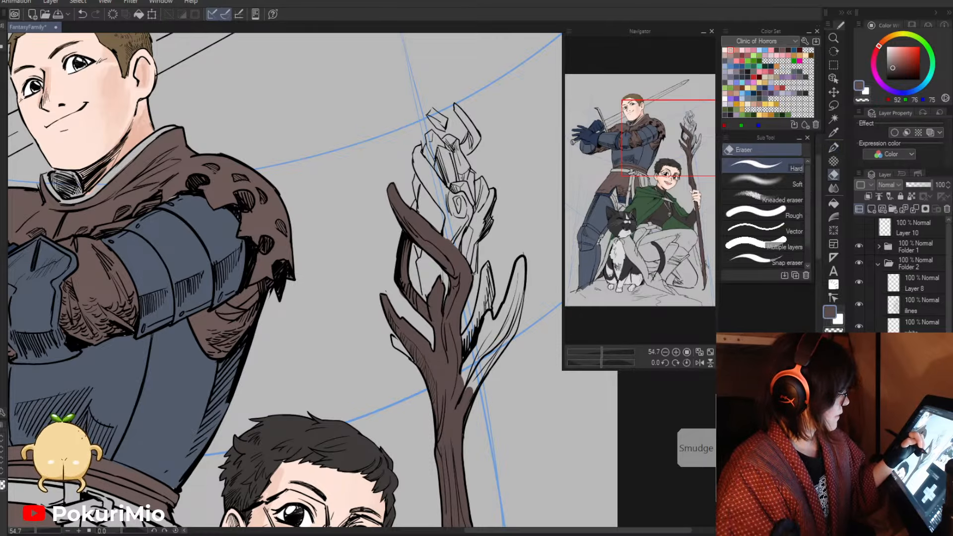
{"action": "key", "text": "p"}
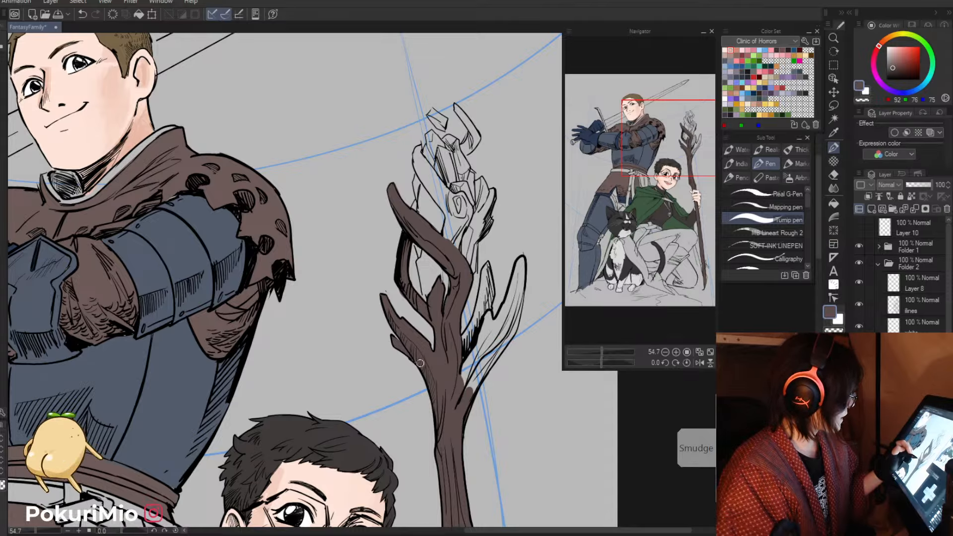
- Colour the right-hand branches of the staff's head brown, from their tips down to the fork with the shaft
{"action": "mouse_move", "coordinate": [485, 276]}
{"action": "left_mouse_down"}
{"action": "mouse_move", "coordinate": [466, 349]}
{"action": "mouse_move", "coordinate": [483, 300]}
{"action": "mouse_move", "coordinate": [453, 363]}
{"action": "left_mouse_up"}
{"action": "mouse_move", "coordinate": [482, 318]}
{"action": "left_mouse_down"}
{"action": "mouse_move", "coordinate": [451, 388]}
{"action": "mouse_move", "coordinate": [488, 319]}
{"action": "mouse_move", "coordinate": [483, 339]}
{"action": "left_mouse_up"}
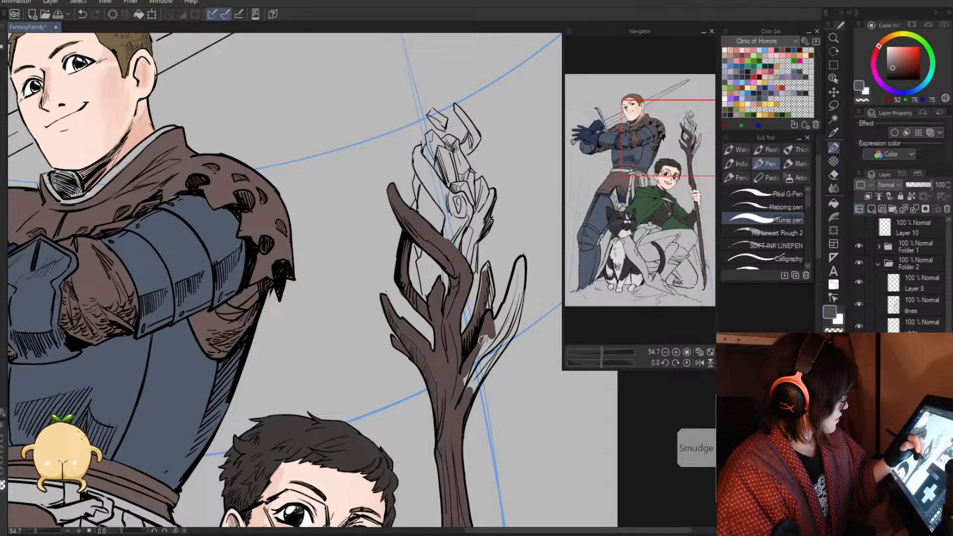
{"action": "left_click_drag", "start_coordinate": [521, 261], "coordinate": [508, 312]}
{"action": "left_click_drag", "start_coordinate": [521, 261], "coordinate": [494, 336]}
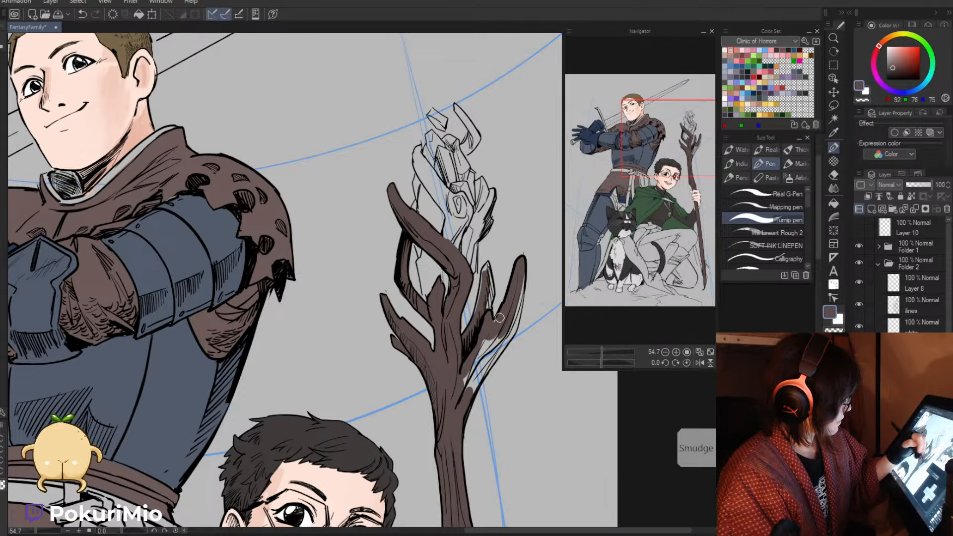
{"action": "mouse_move", "coordinate": [520, 279]}
{"action": "left_mouse_down"}
{"action": "mouse_move", "coordinate": [512, 326]}
{"action": "mouse_move", "coordinate": [522, 264]}
{"action": "mouse_move", "coordinate": [507, 337]}
{"action": "mouse_move", "coordinate": [513, 330]}
{"action": "mouse_move", "coordinate": [460, 410]}
{"action": "left_mouse_up"}
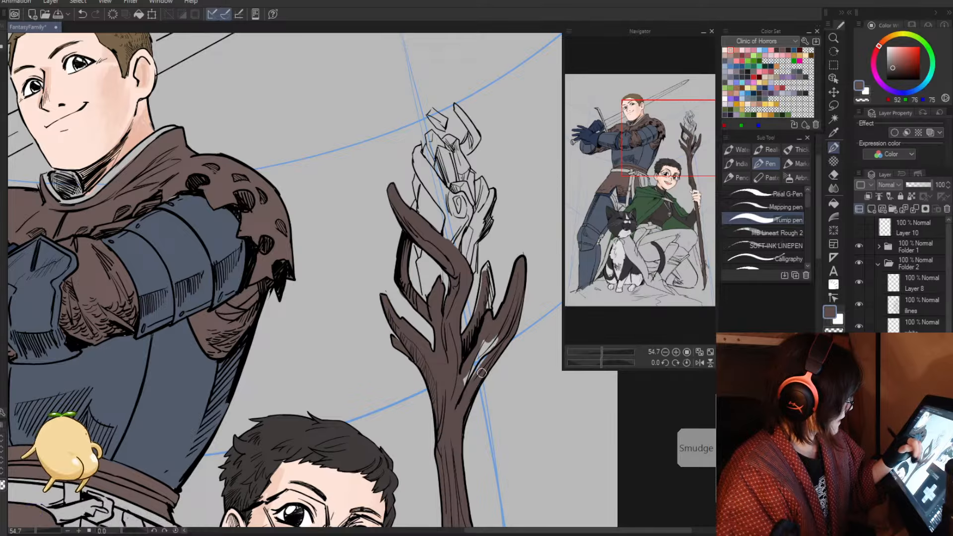
{"action": "left_click_drag", "start_coordinate": [494, 343], "coordinate": [465, 378]}
{"action": "mouse_move", "coordinate": [490, 319]}
{"action": "left_mouse_down"}
{"action": "mouse_move", "coordinate": [488, 266]}
{"action": "mouse_move", "coordinate": [474, 314]}
{"action": "left_mouse_up"}
{"action": "key", "text": "e"}
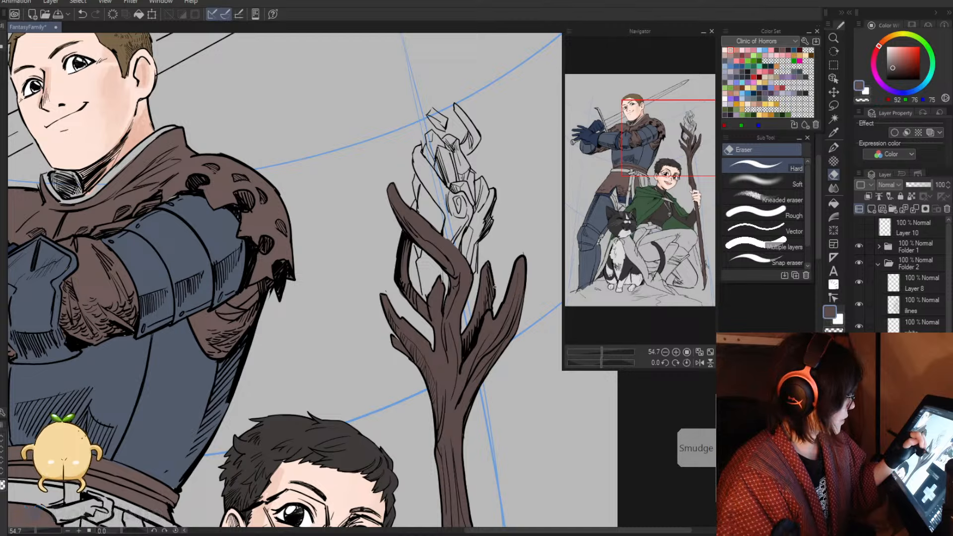
- Paint the knotted central branch and the curved topmost prong of the staff's head brown with the Turnip pen
{"action": "key", "text": "p"}
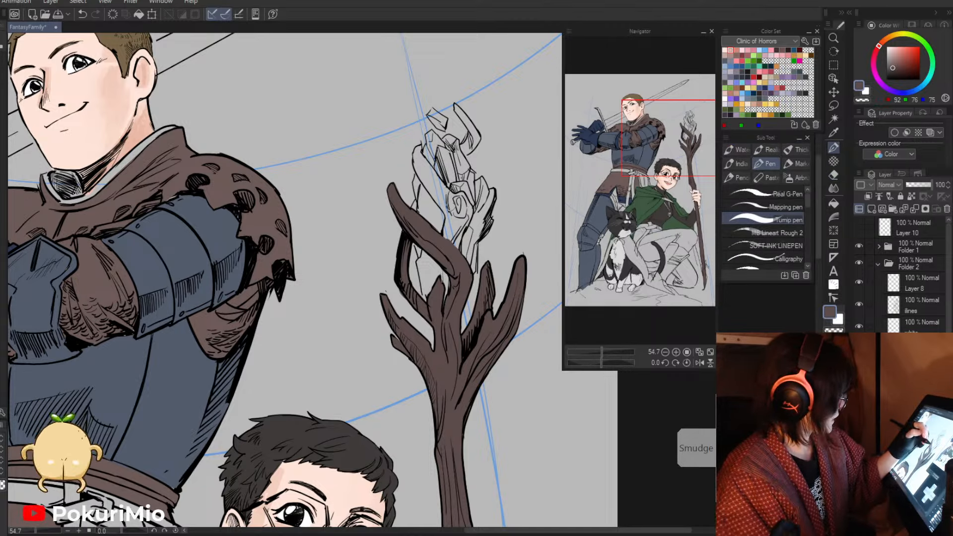
{"action": "mouse_move", "coordinate": [455, 205]}
{"action": "left_mouse_down"}
{"action": "mouse_move", "coordinate": [457, 259]}
{"action": "mouse_move", "coordinate": [468, 208]}
{"action": "mouse_move", "coordinate": [462, 195]}
{"action": "mouse_move", "coordinate": [448, 199]}
{"action": "mouse_move", "coordinate": [457, 218]}
{"action": "mouse_move", "coordinate": [414, 165]}
{"action": "mouse_move", "coordinate": [447, 213]}
{"action": "mouse_move", "coordinate": [419, 159]}
{"action": "left_mouse_up"}
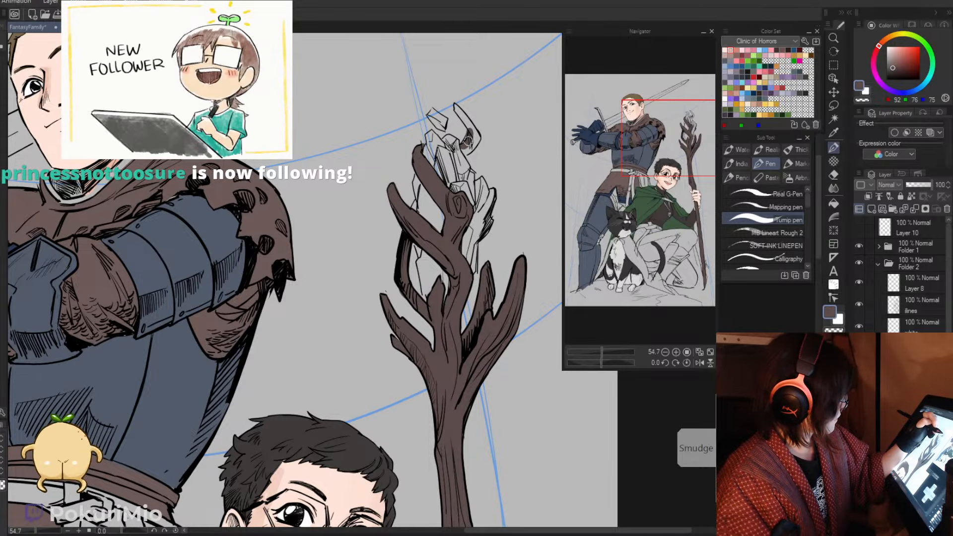
{"action": "mouse_move", "coordinate": [464, 146]}
{"action": "left_mouse_down"}
{"action": "mouse_move", "coordinate": [475, 139]}
{"action": "mouse_move", "coordinate": [454, 105]}
{"action": "mouse_move", "coordinate": [465, 119]}
{"action": "mouse_move", "coordinate": [461, 113]}
{"action": "left_mouse_up"}
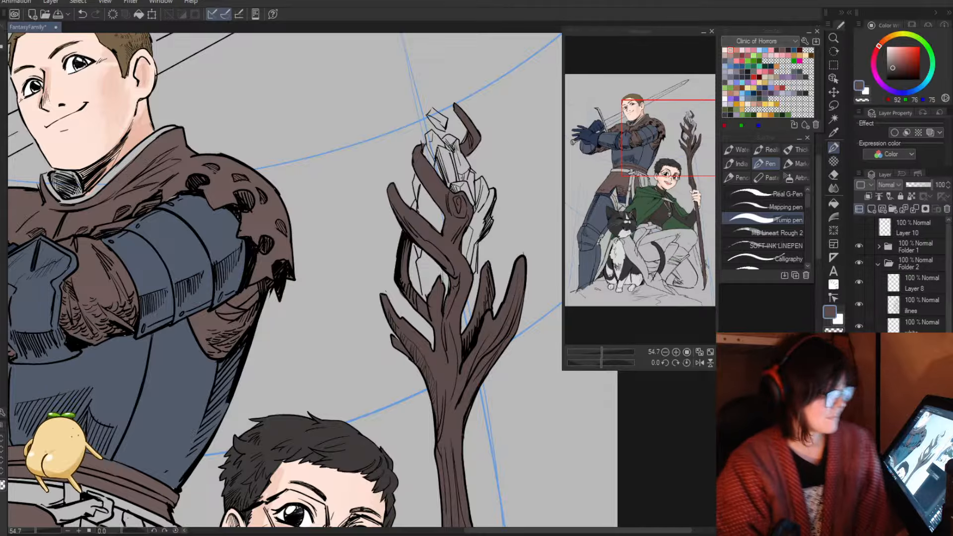
- Save the illustration with the staff's branches coloured
{"action": "left_click", "coordinate": [659, 434]}
{"action": "mouse_move", "coordinate": [331, 387]}
{"action": "left_mouse_down"}
{"action": "mouse_move", "coordinate": [289, 357]}
{"action": "mouse_move", "coordinate": [228, 426]}
{"action": "mouse_move", "coordinate": [309, 229]}
{"action": "left_mouse_up"}
{"action": "key", "text": "ctrl+z"}
{"action": "key", "text": "slash"}
{"action": "left_click", "coordinate": [281, 373]}
{"action": "left_click_drag", "start_coordinate": [326, 458], "coordinate": [374, 426]}
{"action": "left_click_drag", "start_coordinate": [342, 395], "coordinate": [376, 402]}
{"action": "left_click_drag", "start_coordinate": [410, 491], "coordinate": [410, 485]}
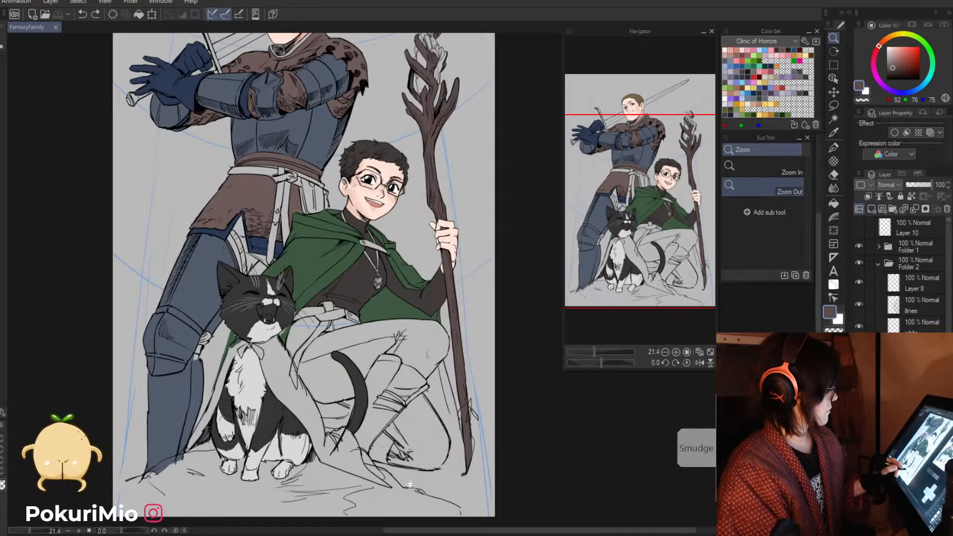
- Add a new layer directly above the cat's white layer in Folder 1 and name it "cloak"
{"action": "left_click_drag", "start_coordinate": [377, 422], "coordinate": [391, 456]}
{"action": "left_click", "coordinate": [878, 248]}
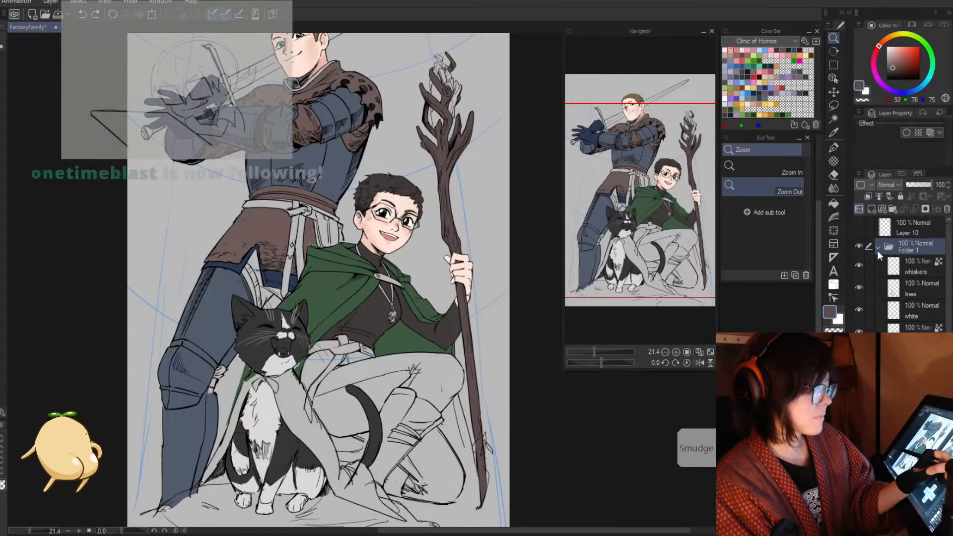
{"action": "left_click", "coordinate": [895, 268]}
{"action": "left_click", "coordinate": [895, 290]}
{"action": "left_click", "coordinate": [896, 311]}
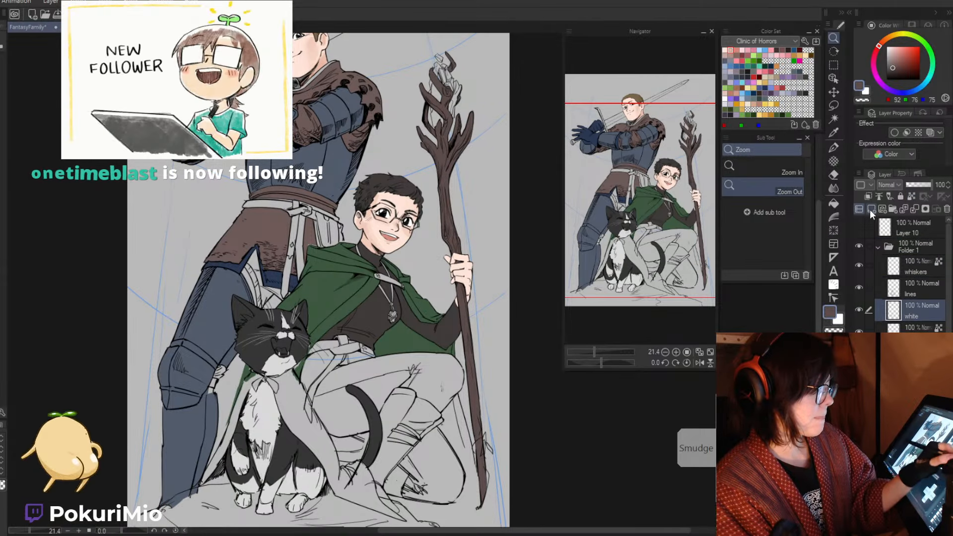
{"action": "left_click", "coordinate": [871, 209]}
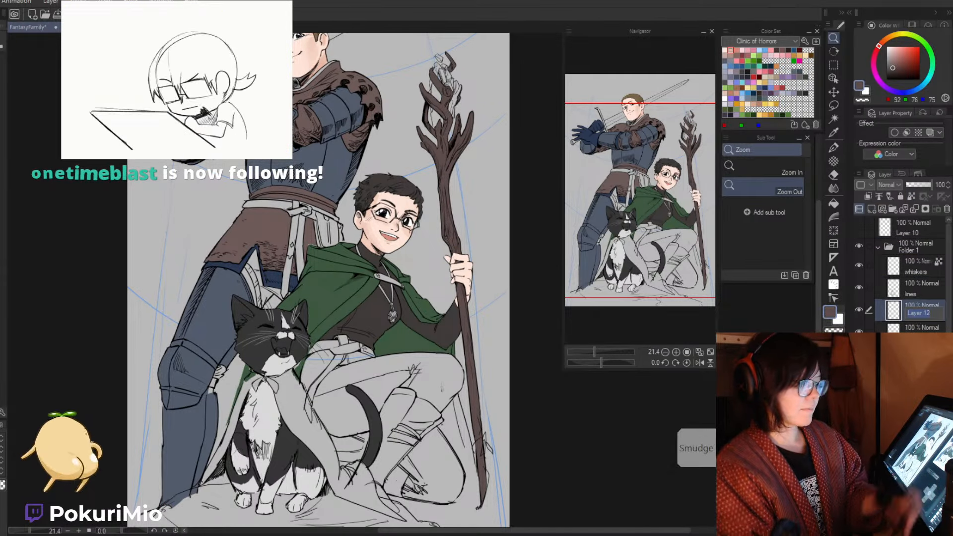
{"action": "type", "text": "cloak"}
{"action": "key", "text": "Return"}
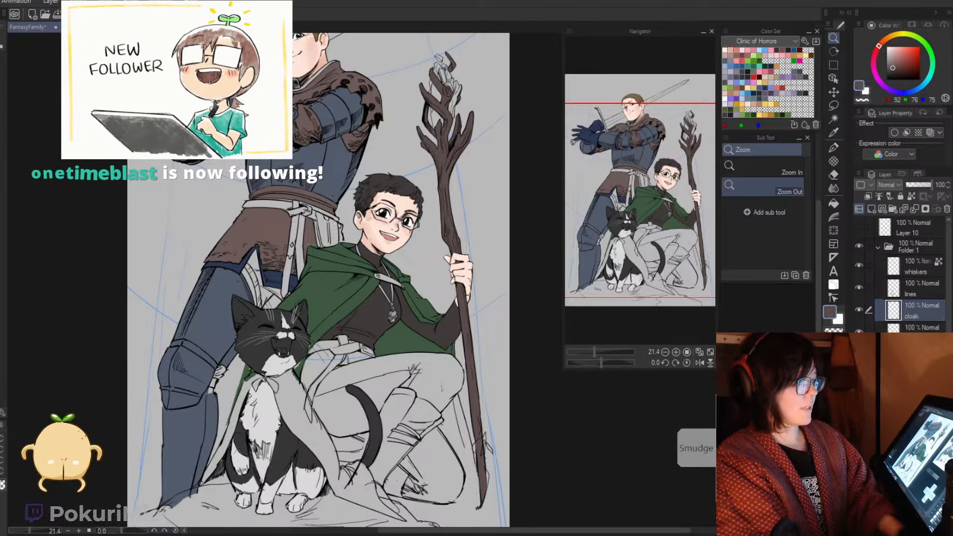
- Fill the right side of the cat's cloak with dark purple and touch up its lower folds with the Turnip pen
{"action": "left_click", "coordinate": [771, 93]}
{"action": "key", "text": "g"}
{"action": "left_click", "coordinate": [294, 415]}
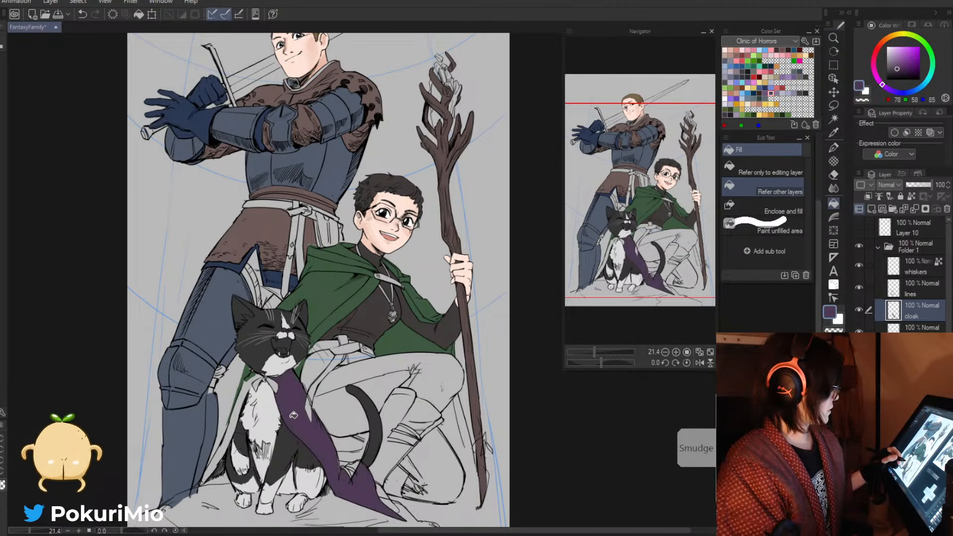
{"action": "key", "text": "p"}
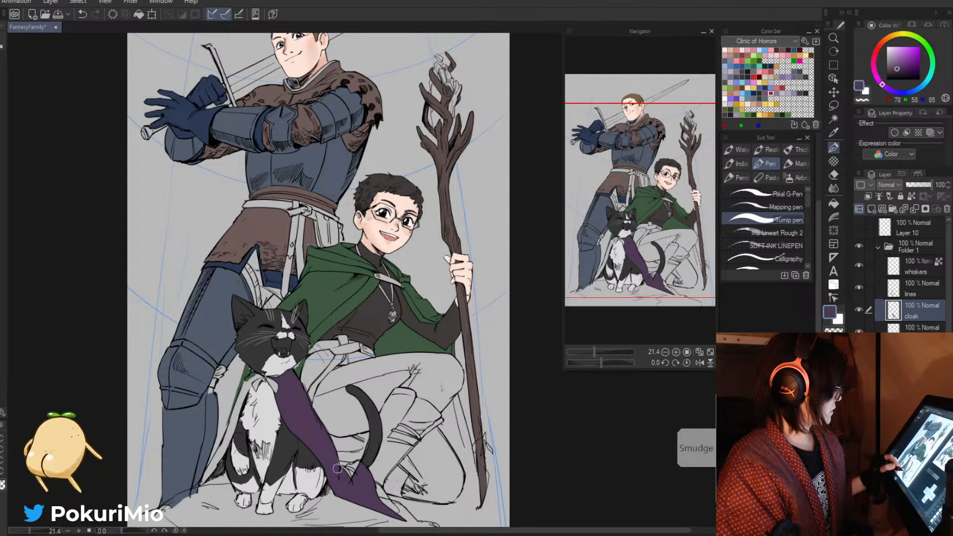
{"action": "left_click_drag", "start_coordinate": [337, 468], "coordinate": [359, 469]}
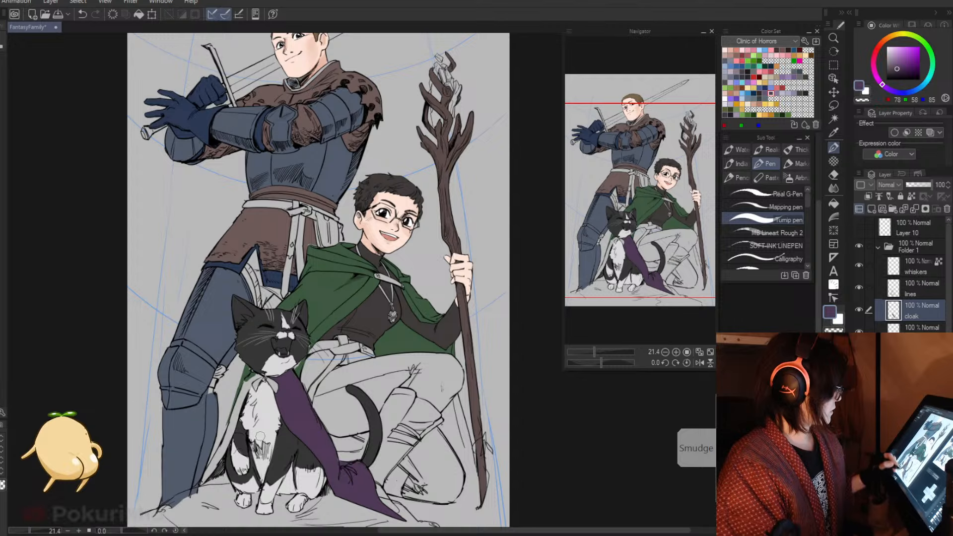
{"action": "key", "text": "g"}
{"action": "left_click", "coordinate": [241, 397]}
{"action": "key", "text": "ctrl+z"}
{"action": "key", "text": "p"}
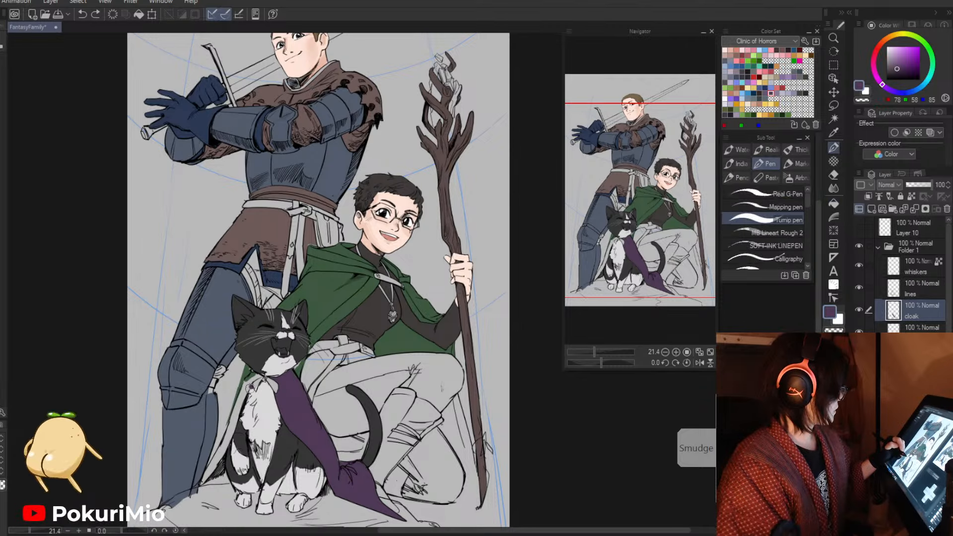
- Fill the collar and left side of the cat's cloak with dark purple and paint its lower corner by the knight's foot
{"action": "key", "text": "g"}
{"action": "left_click", "coordinate": [254, 381]}
{"action": "key", "text": "p"}
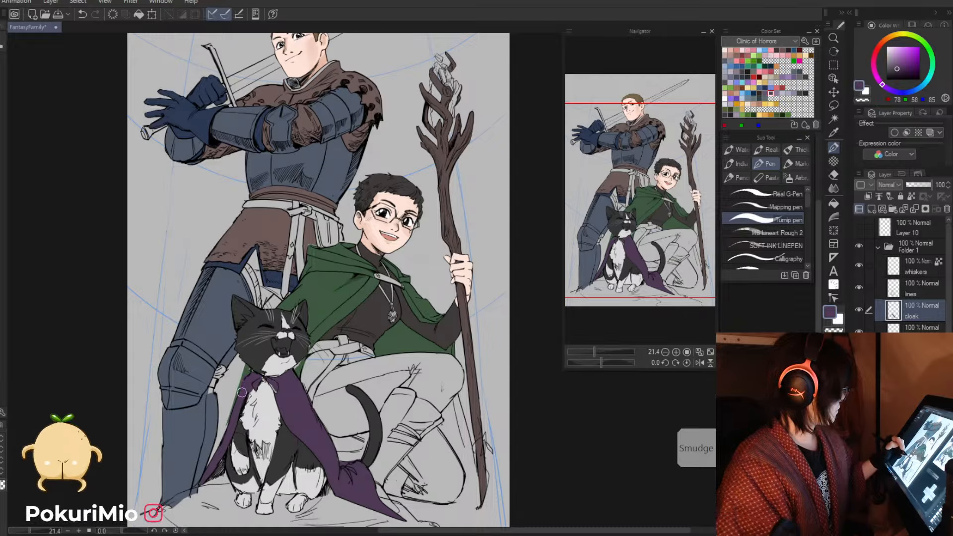
{"action": "left_click_drag", "start_coordinate": [223, 475], "coordinate": [132, 517]}
{"action": "left_click_drag", "start_coordinate": [188, 491], "coordinate": [219, 481]}
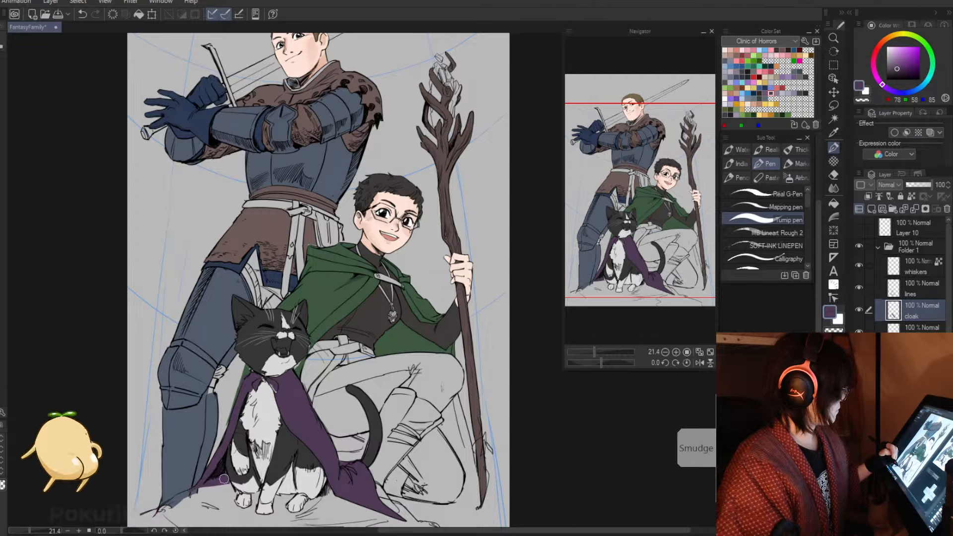
{"action": "key", "text": "e"}
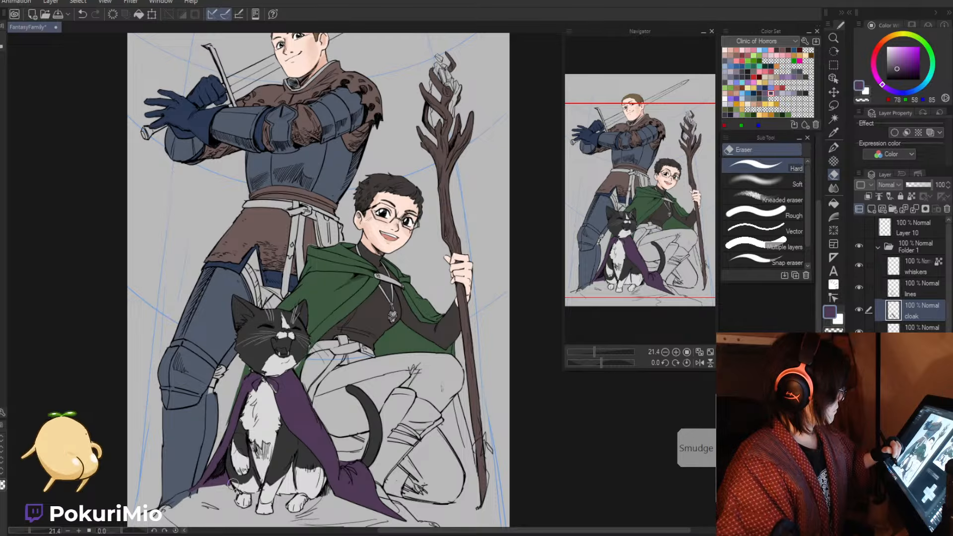
- Save the illustration with the cat's purple cloak coloured
{"action": "key", "text": "ctrl+space"}
{"action": "left_click", "coordinate": [217, 427], "text": "alt"}
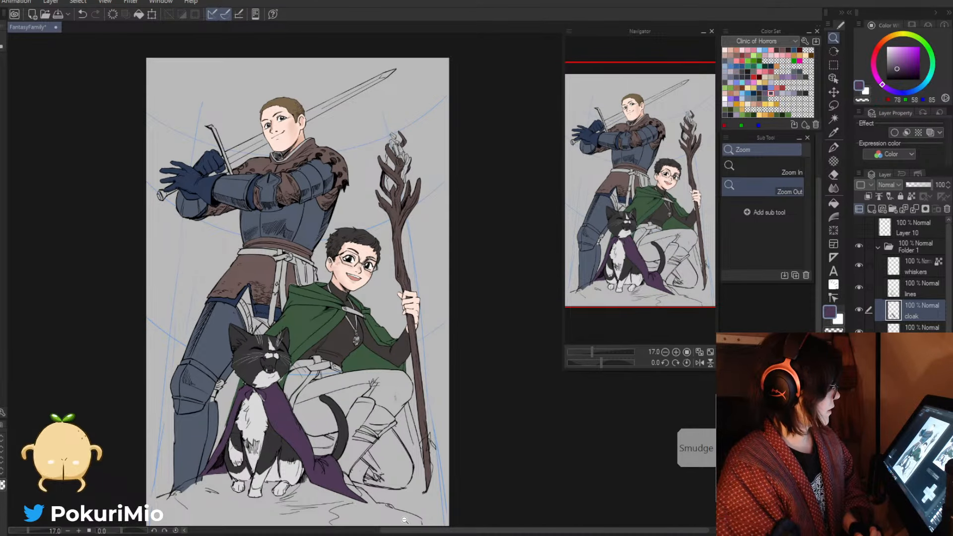
{"action": "key", "text": "ctrl+s"}
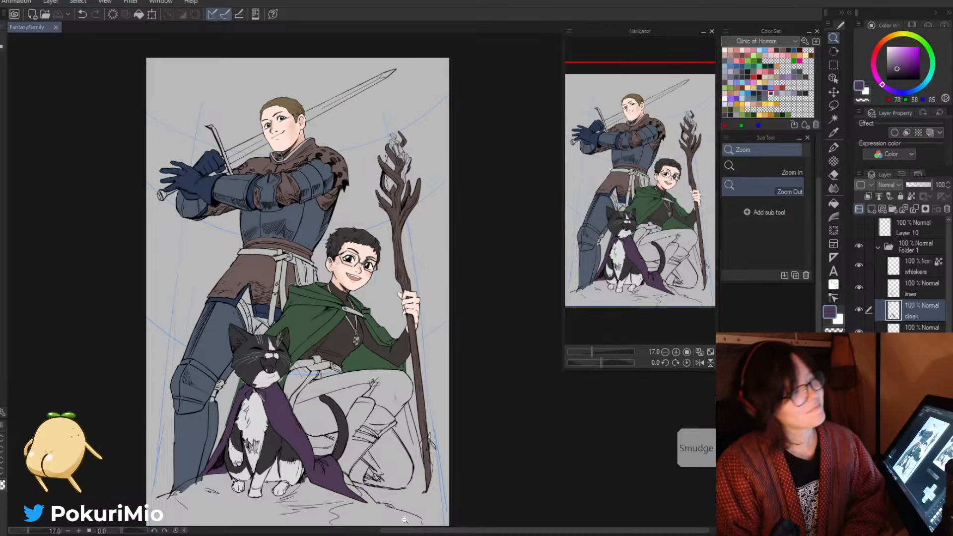